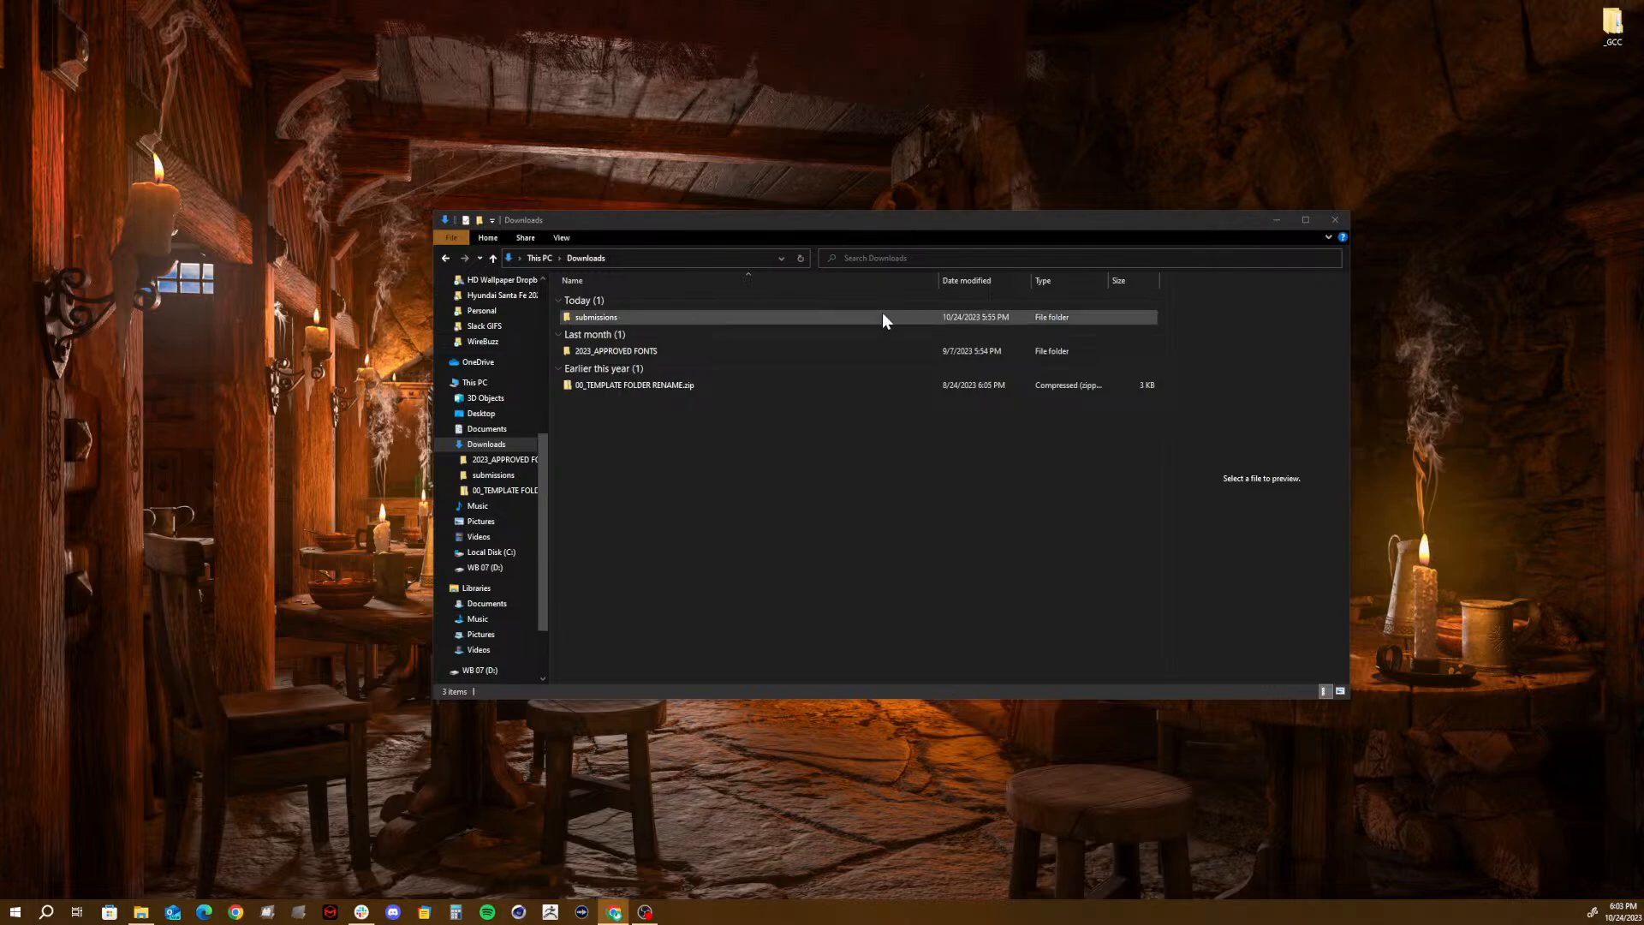
# - Open the submissions folder in Downloads and move its window toward the upper part of the desktop
pyautogui.doubleClick(594, 317)
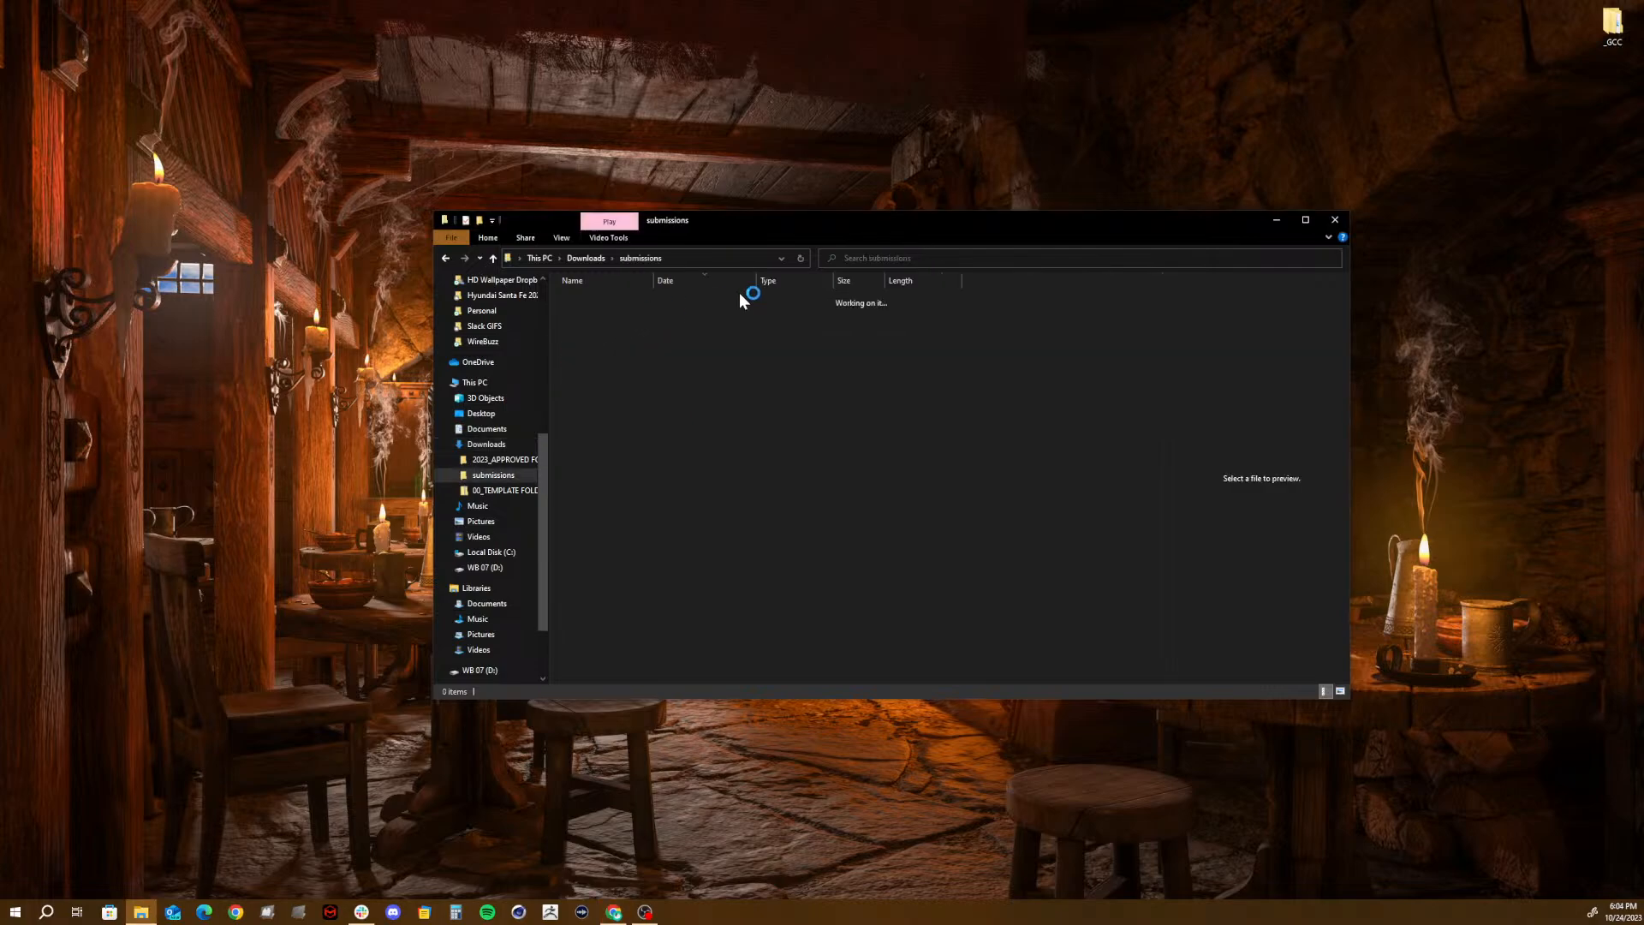
pyautogui.moveTo(795, 220); pyautogui.dragTo(584, 115)
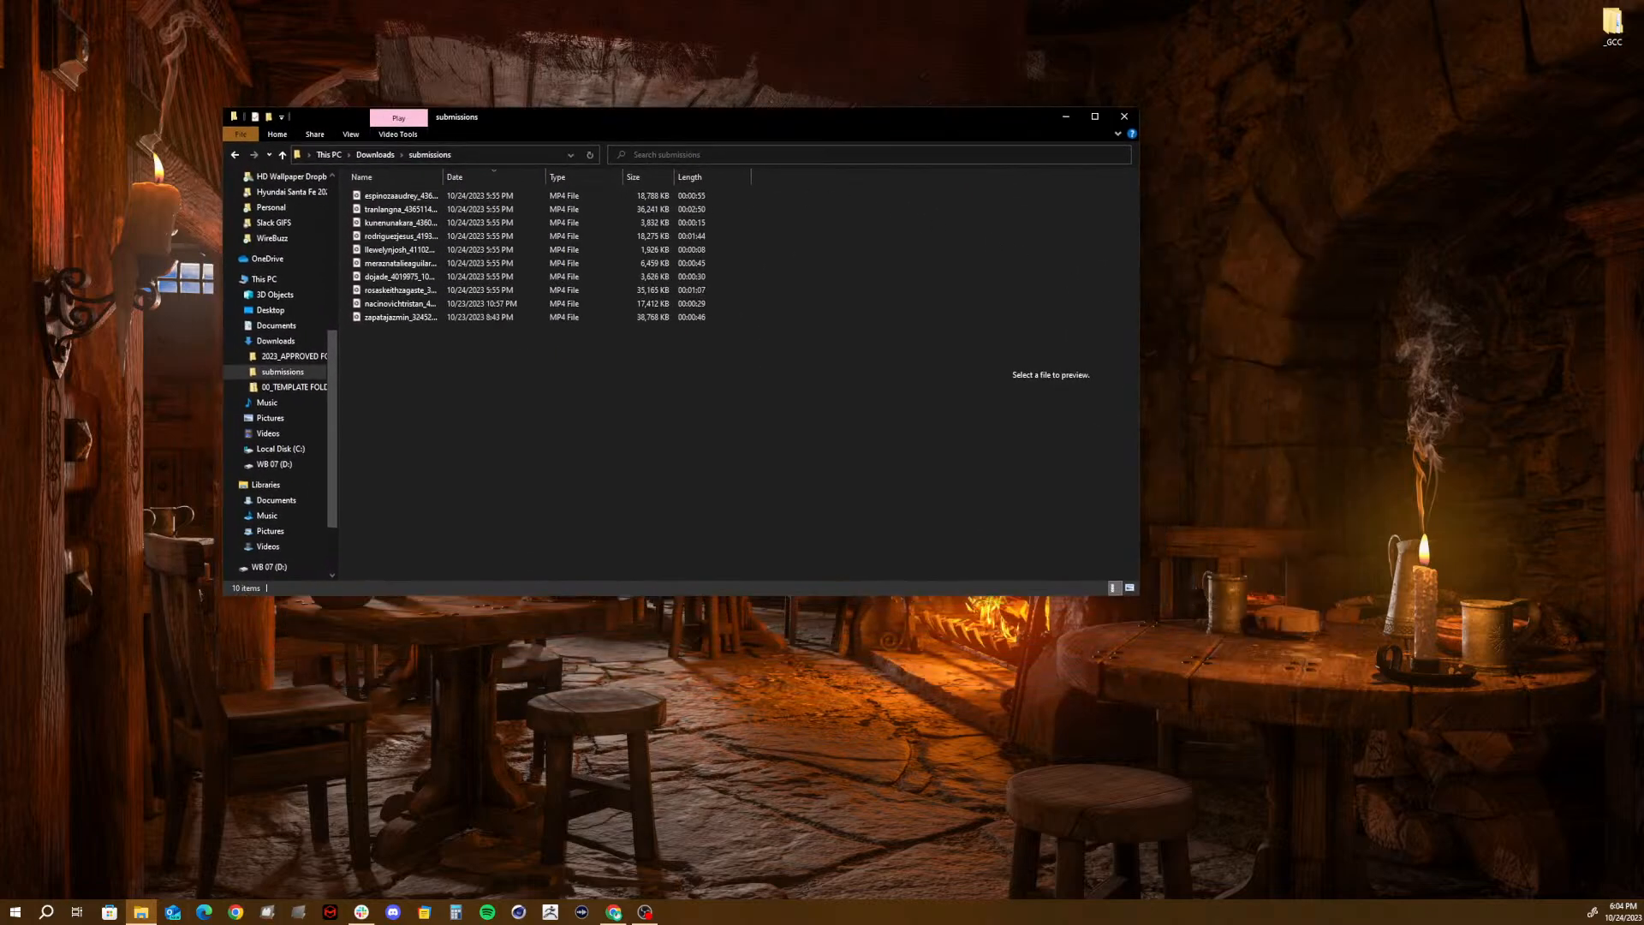
pyautogui.hotkey('alt', 'Tab')
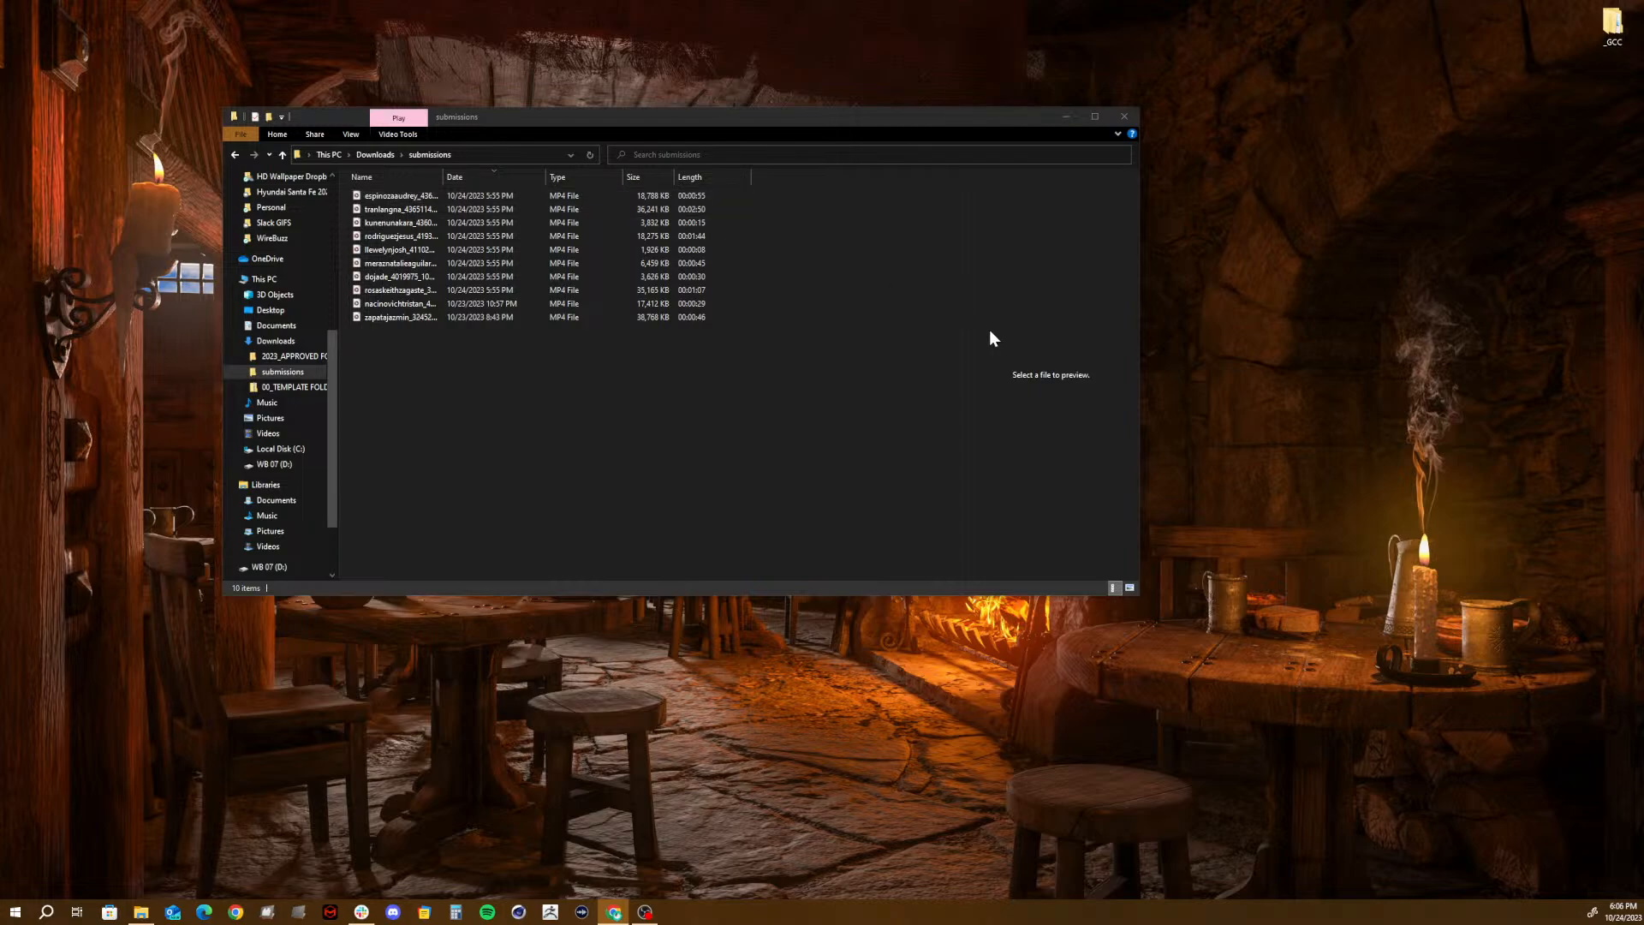
pyautogui.click(1623, 911)
pyautogui.press('Escape')
pyautogui.click(1607, 915)
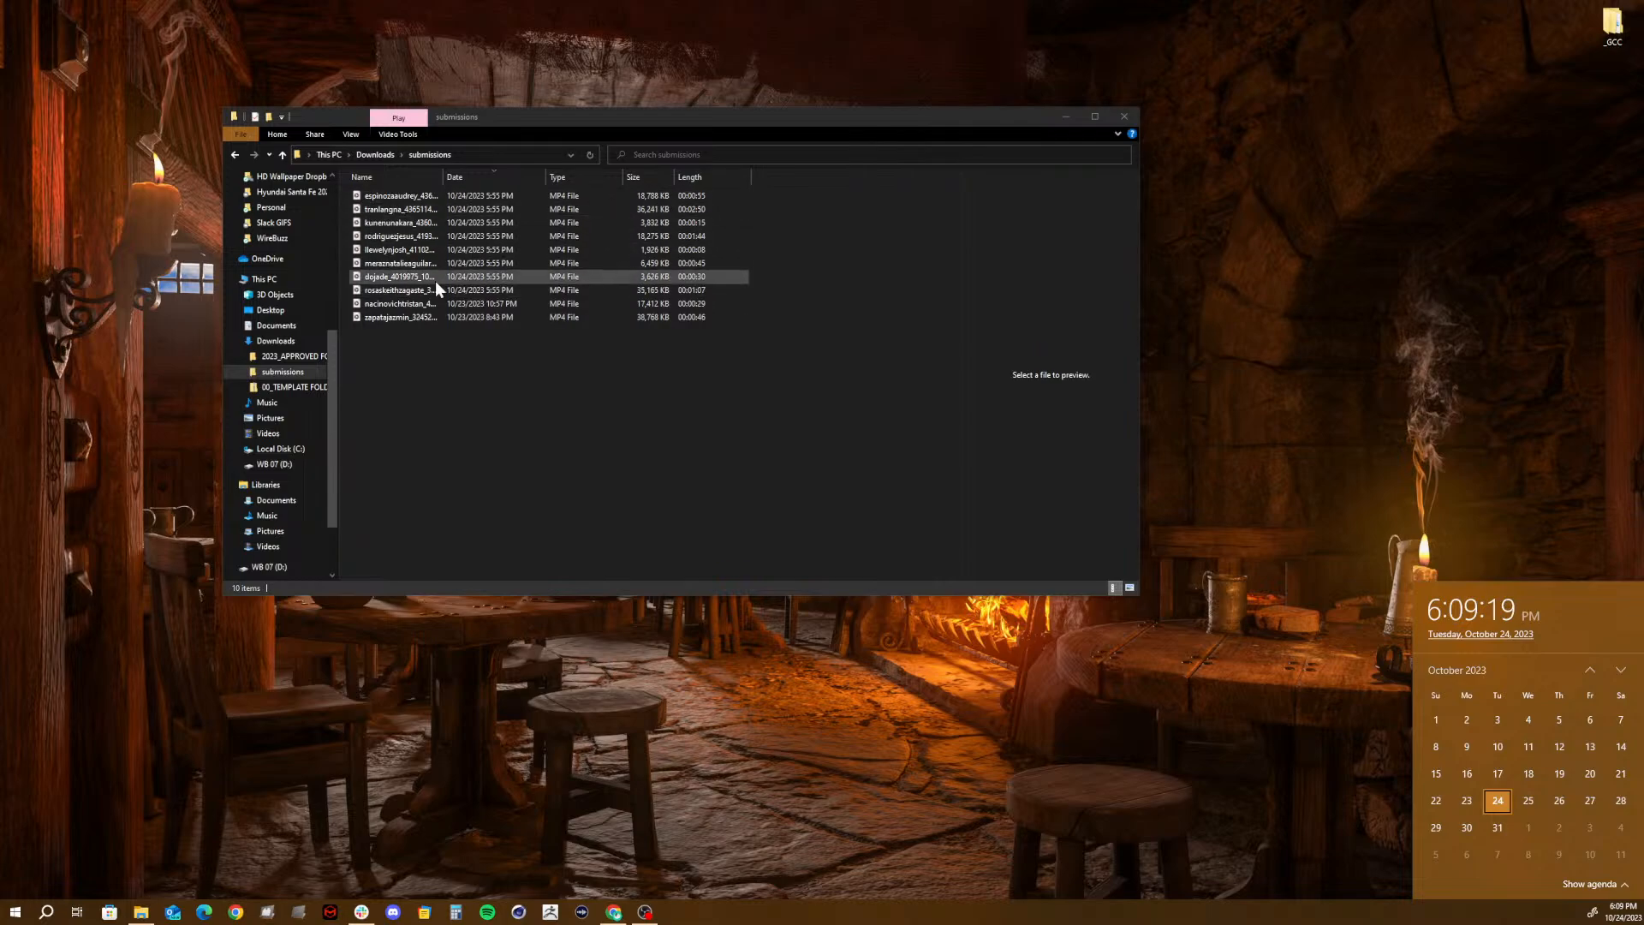
# - Play the first submission video in the folder, and minimize the player after watching it
pyautogui.doubleClick(400, 197)
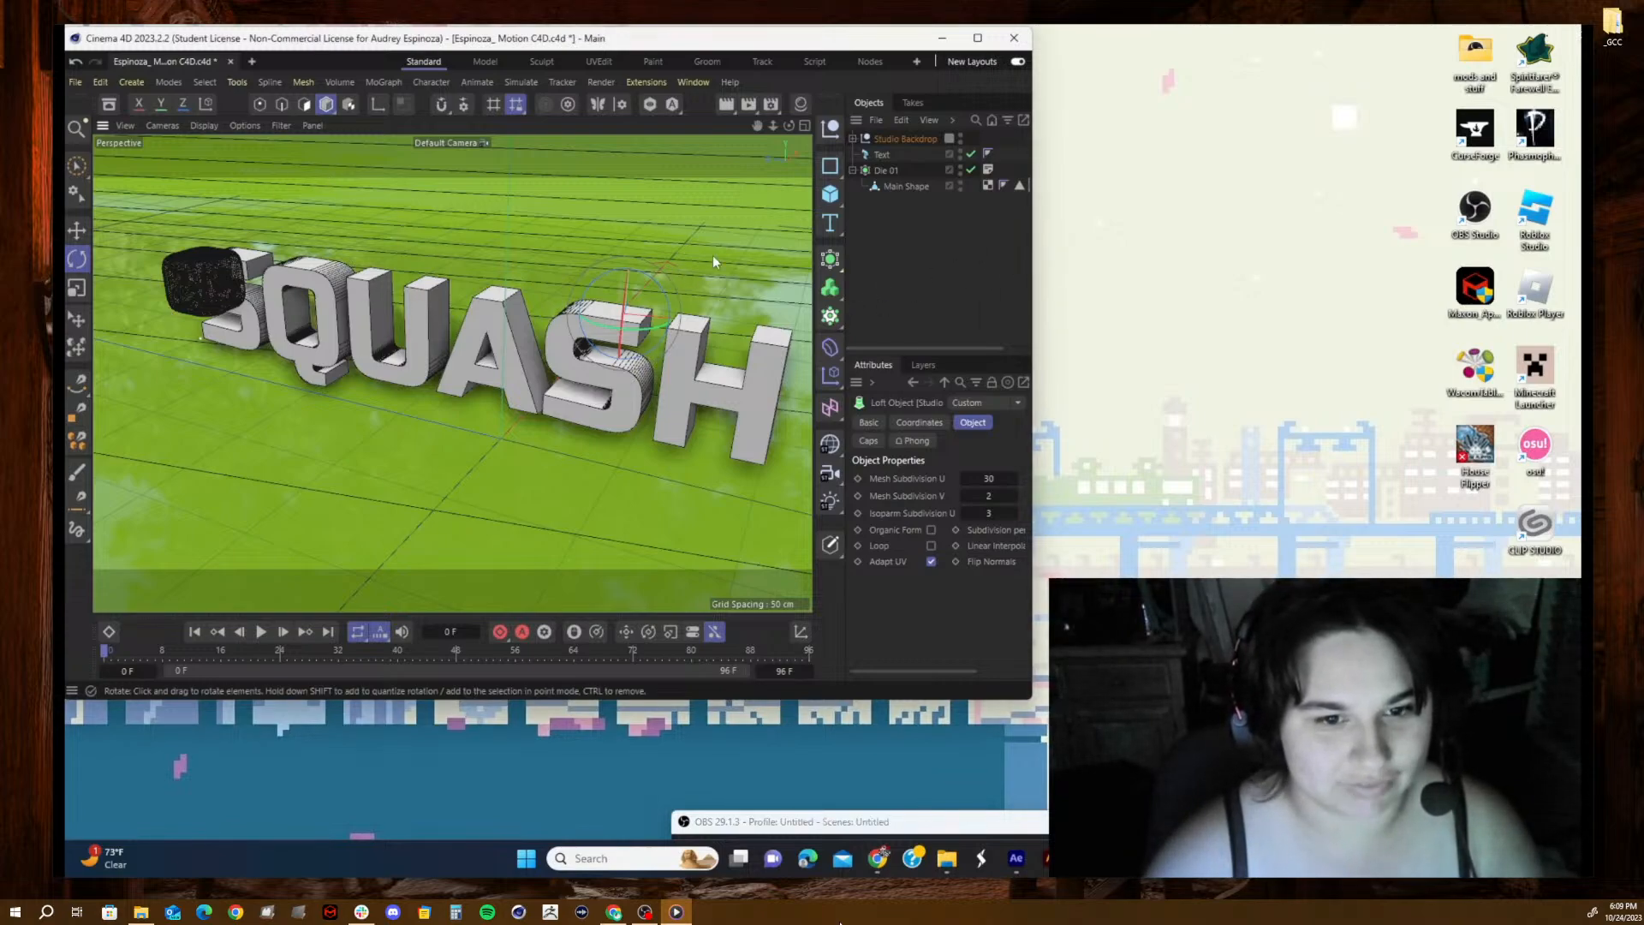
pyautogui.hotkey('ctrl', 'r')
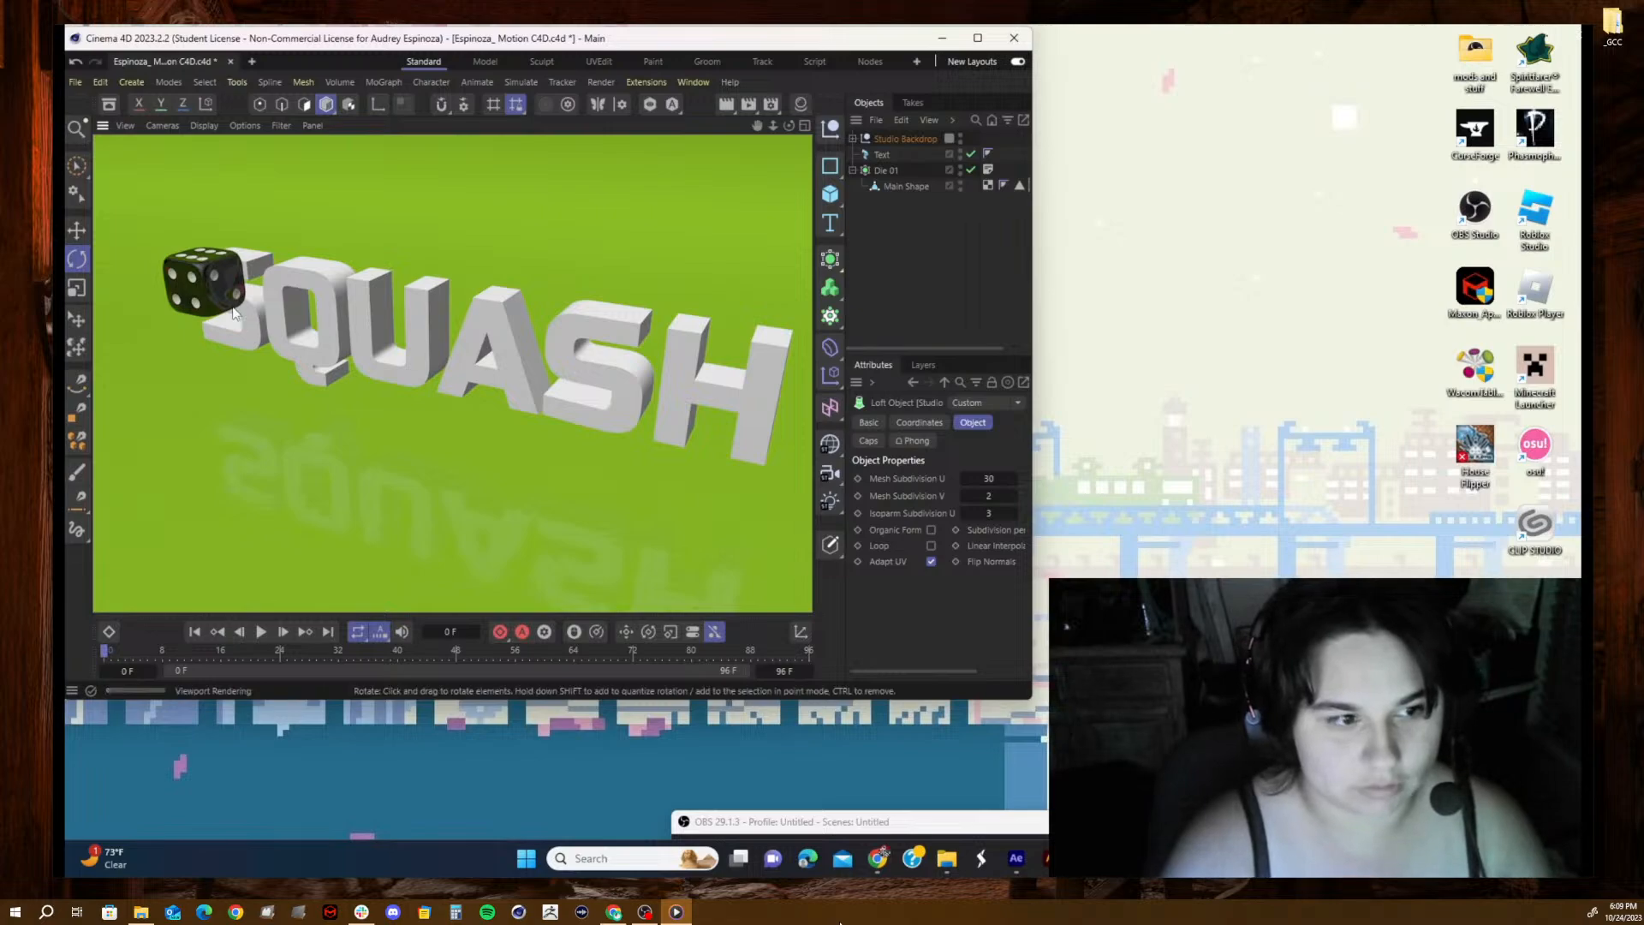
pyautogui.click(328, 377)
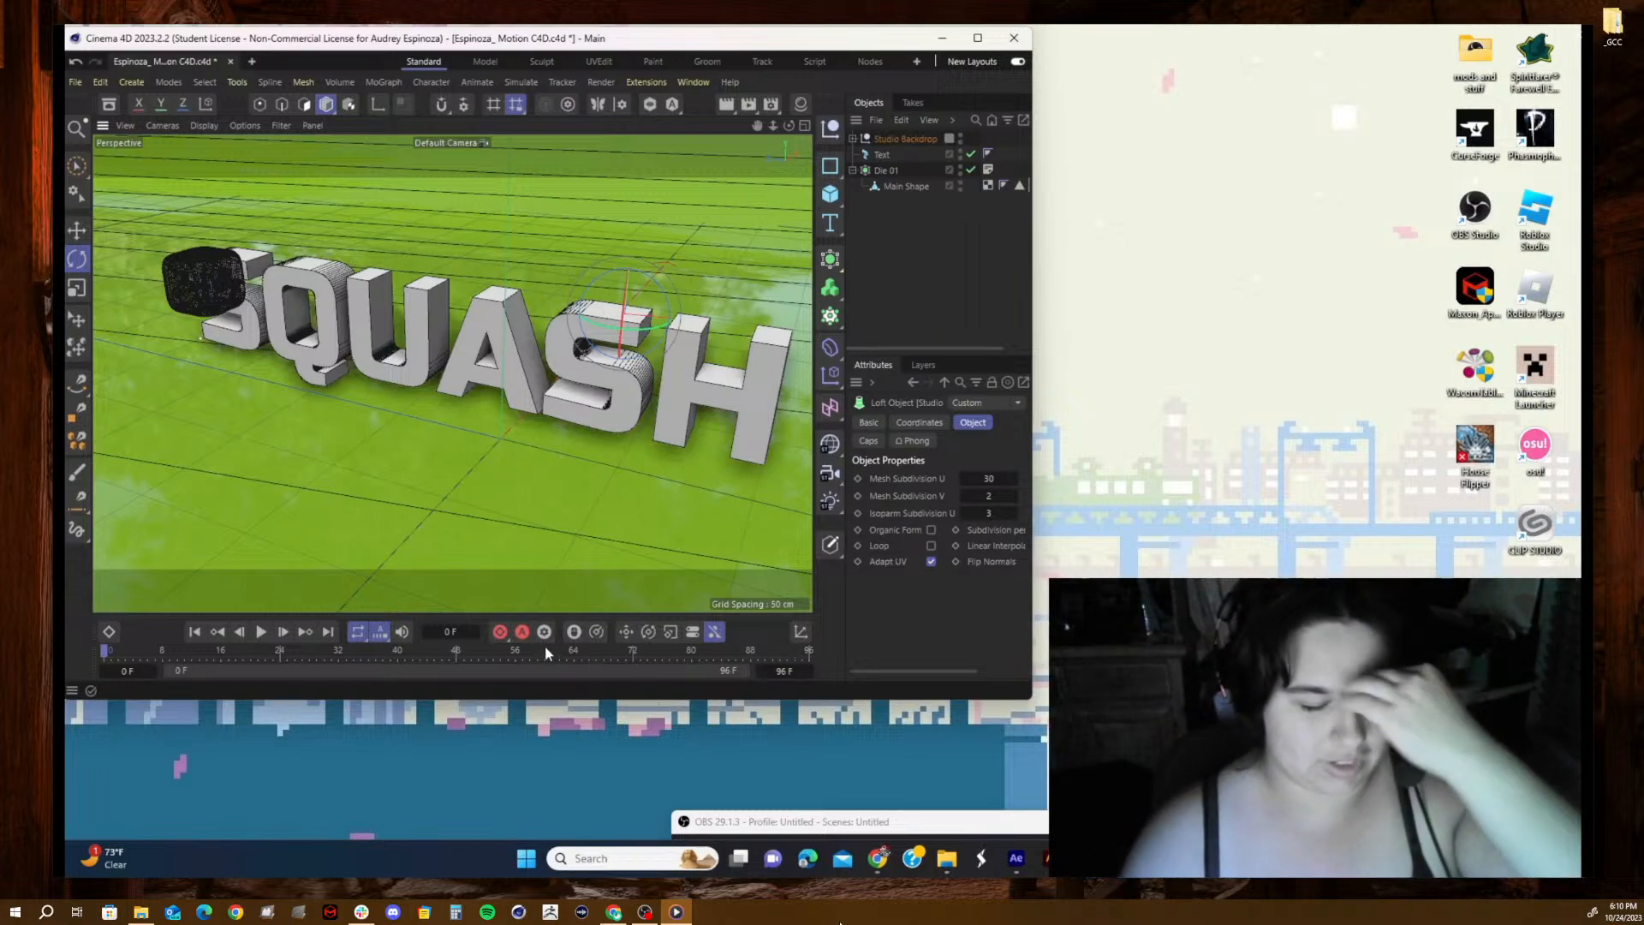
pyautogui.moveTo(1205, 805)
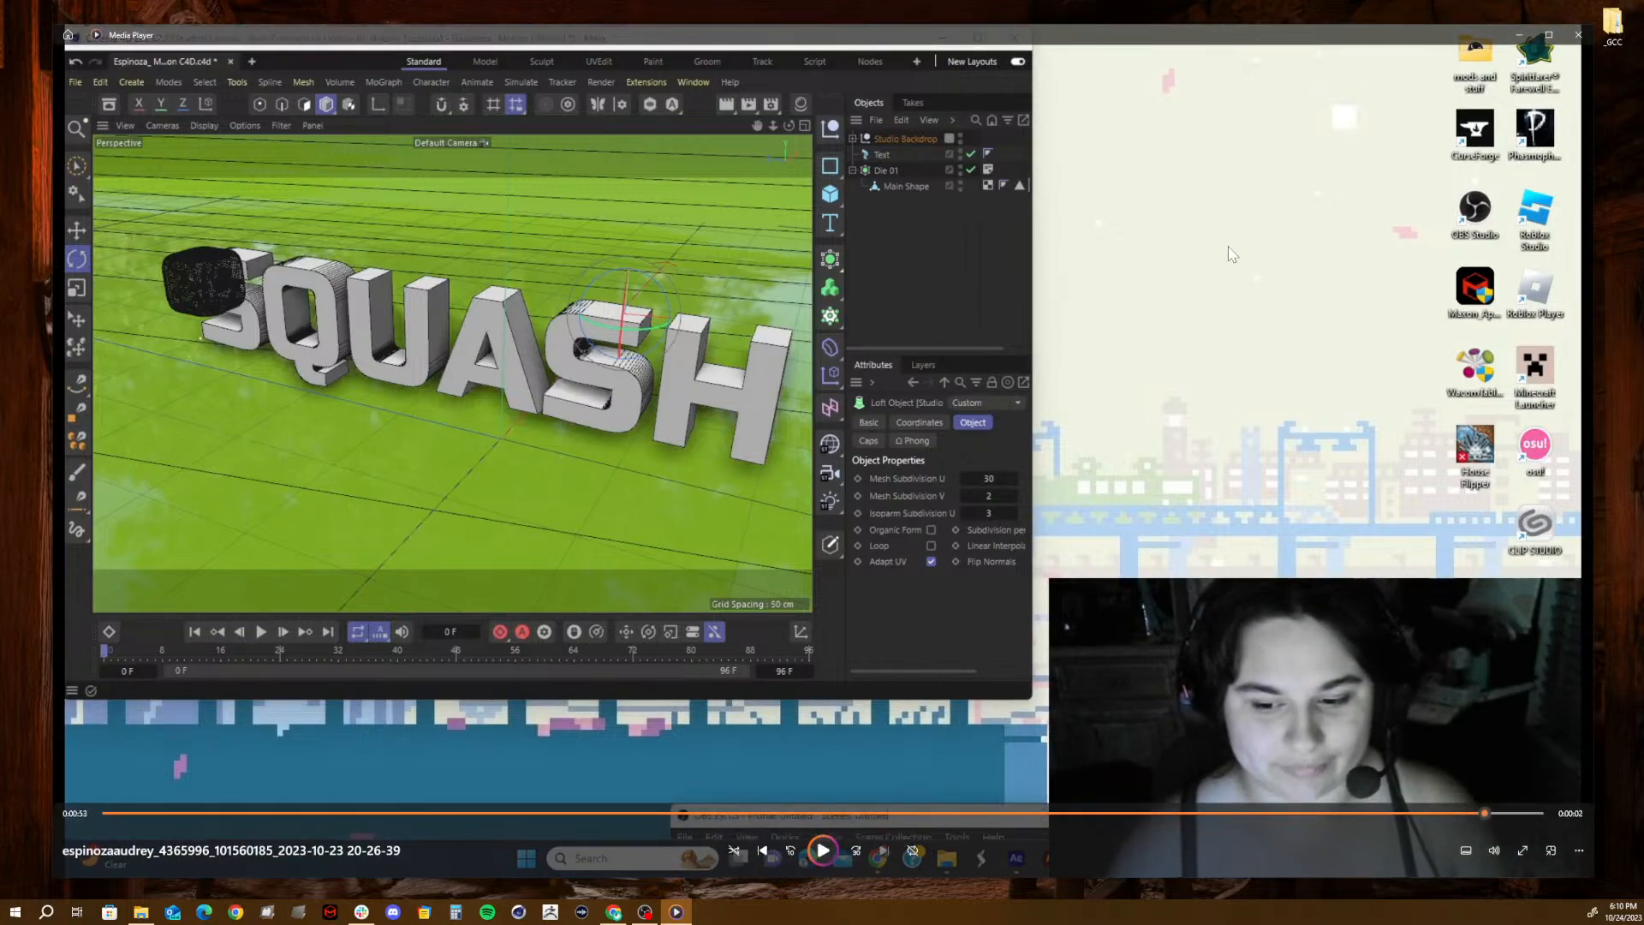
pyautogui.click(1516, 36)
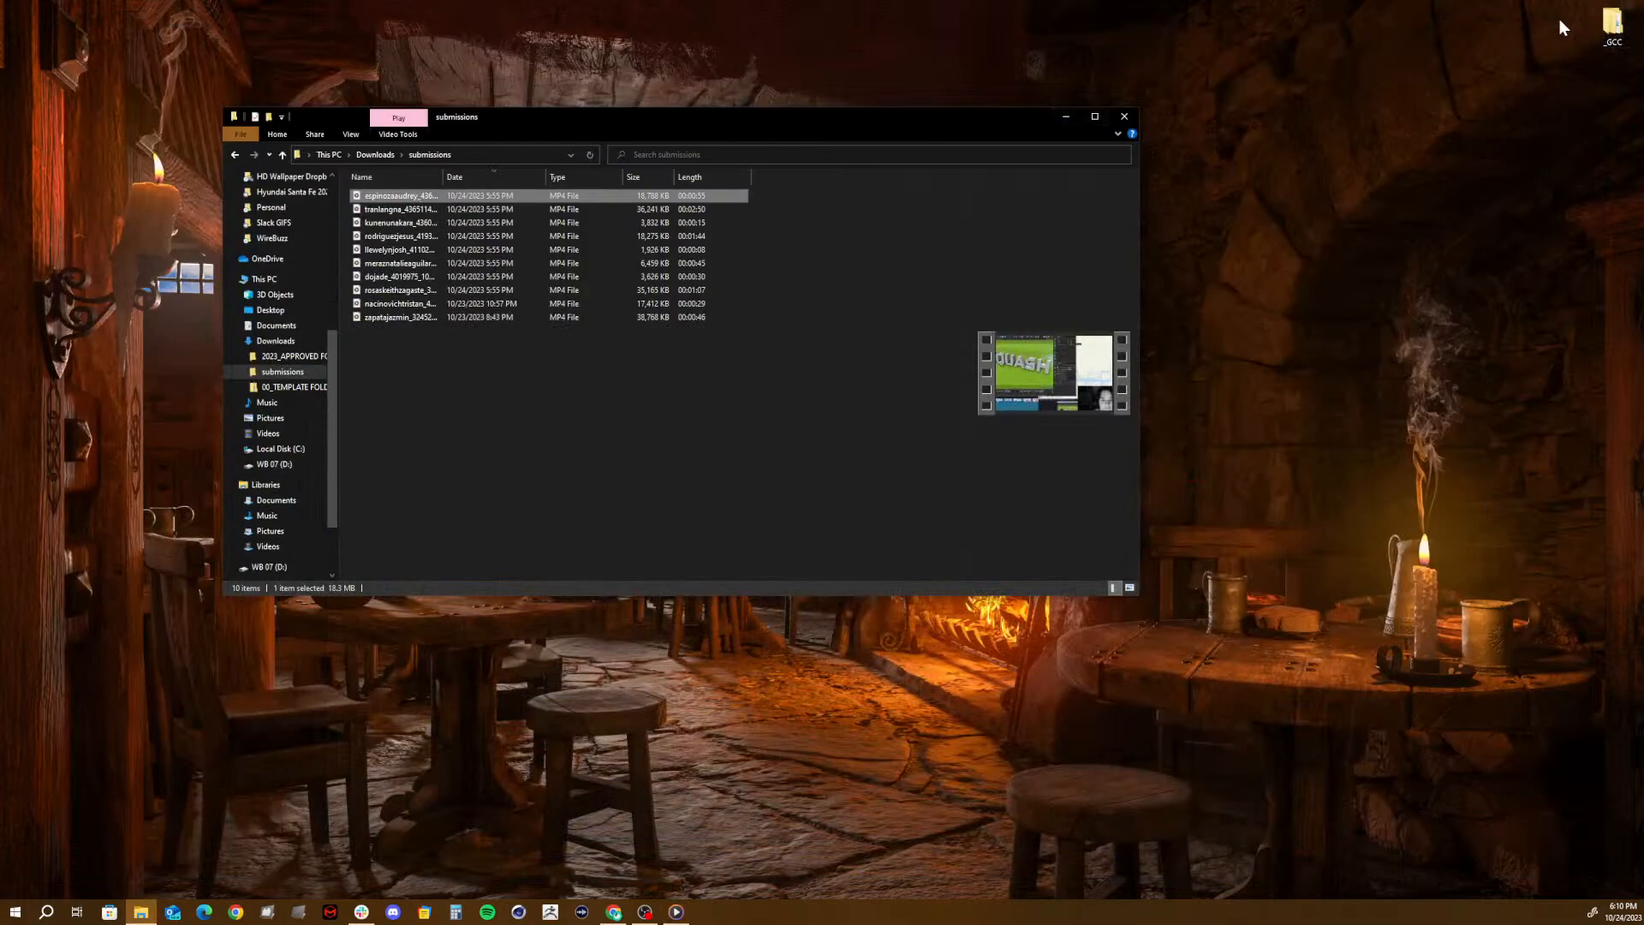
# - Open the Squash and Stretch 2023 scene in Cinema 4D from the C4D Files folder of 04_Principles of MD in AE & C4D, under Fall 23_AVC184
pyautogui.doubleClick(1612, 24)
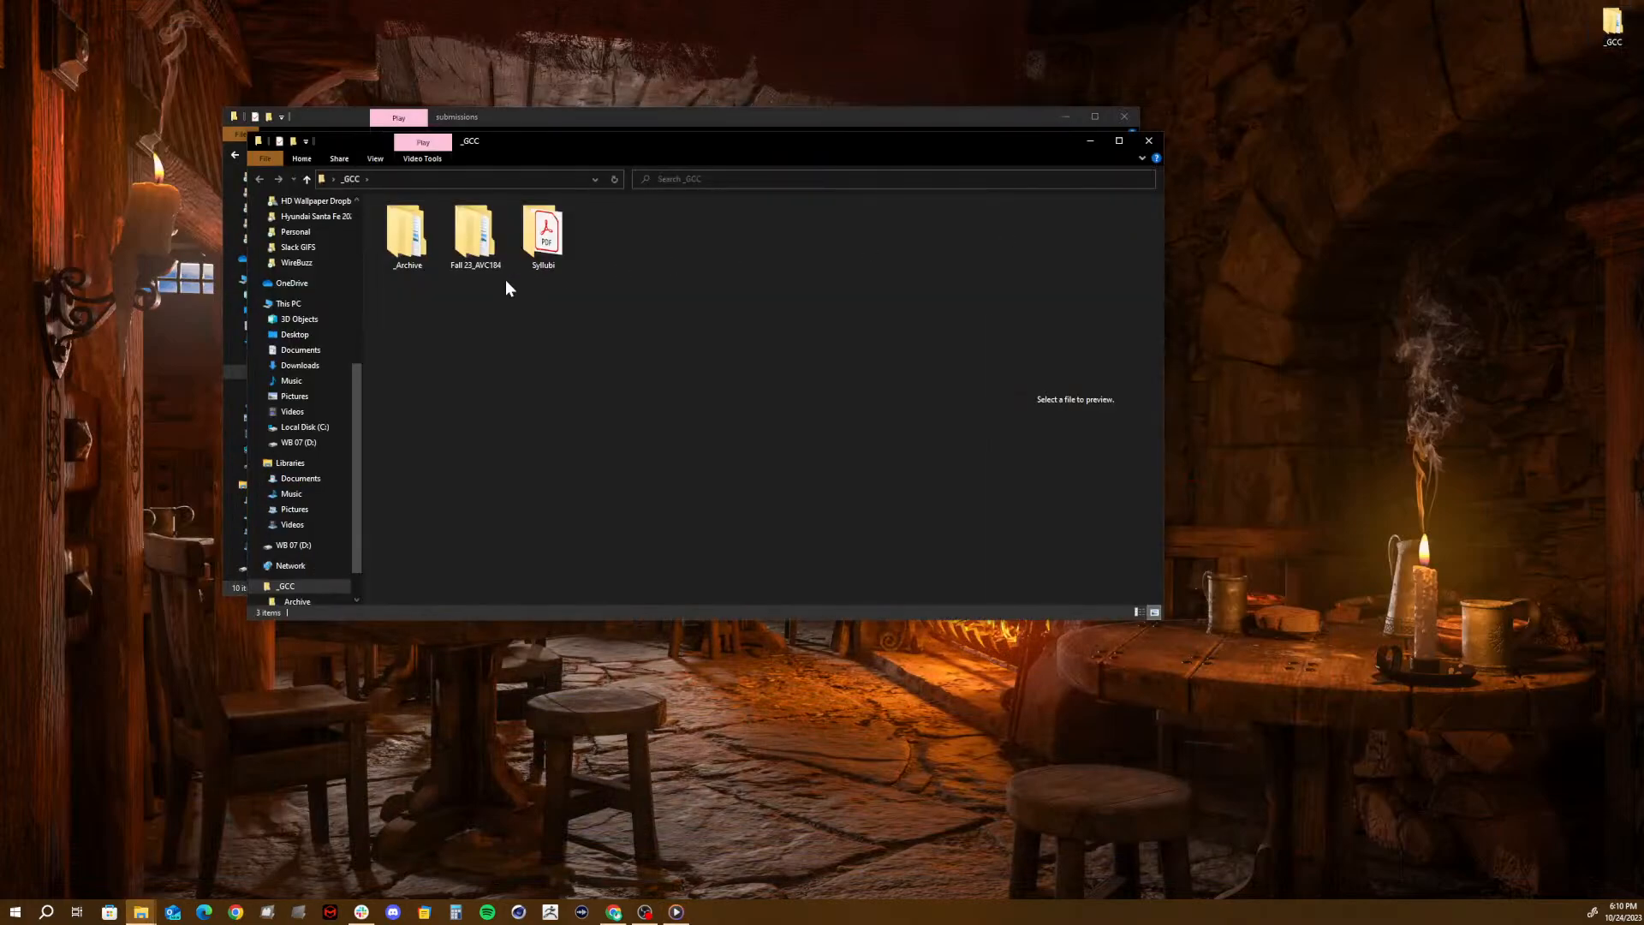
pyautogui.doubleClick(483, 243)
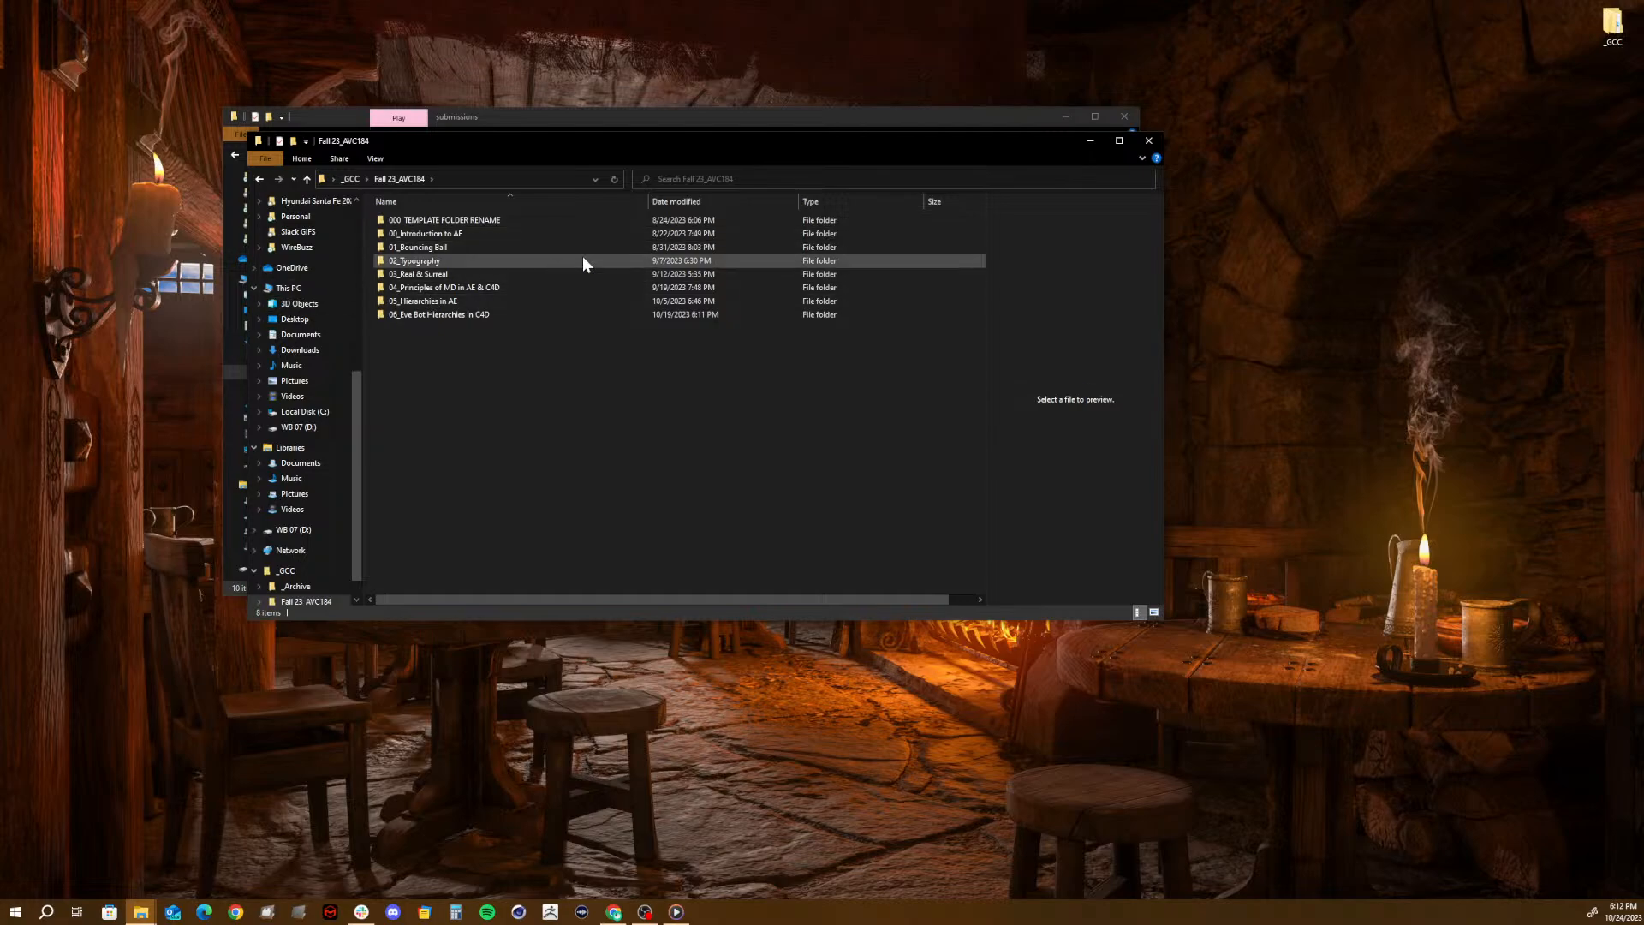
pyautogui.doubleClick(424, 286)
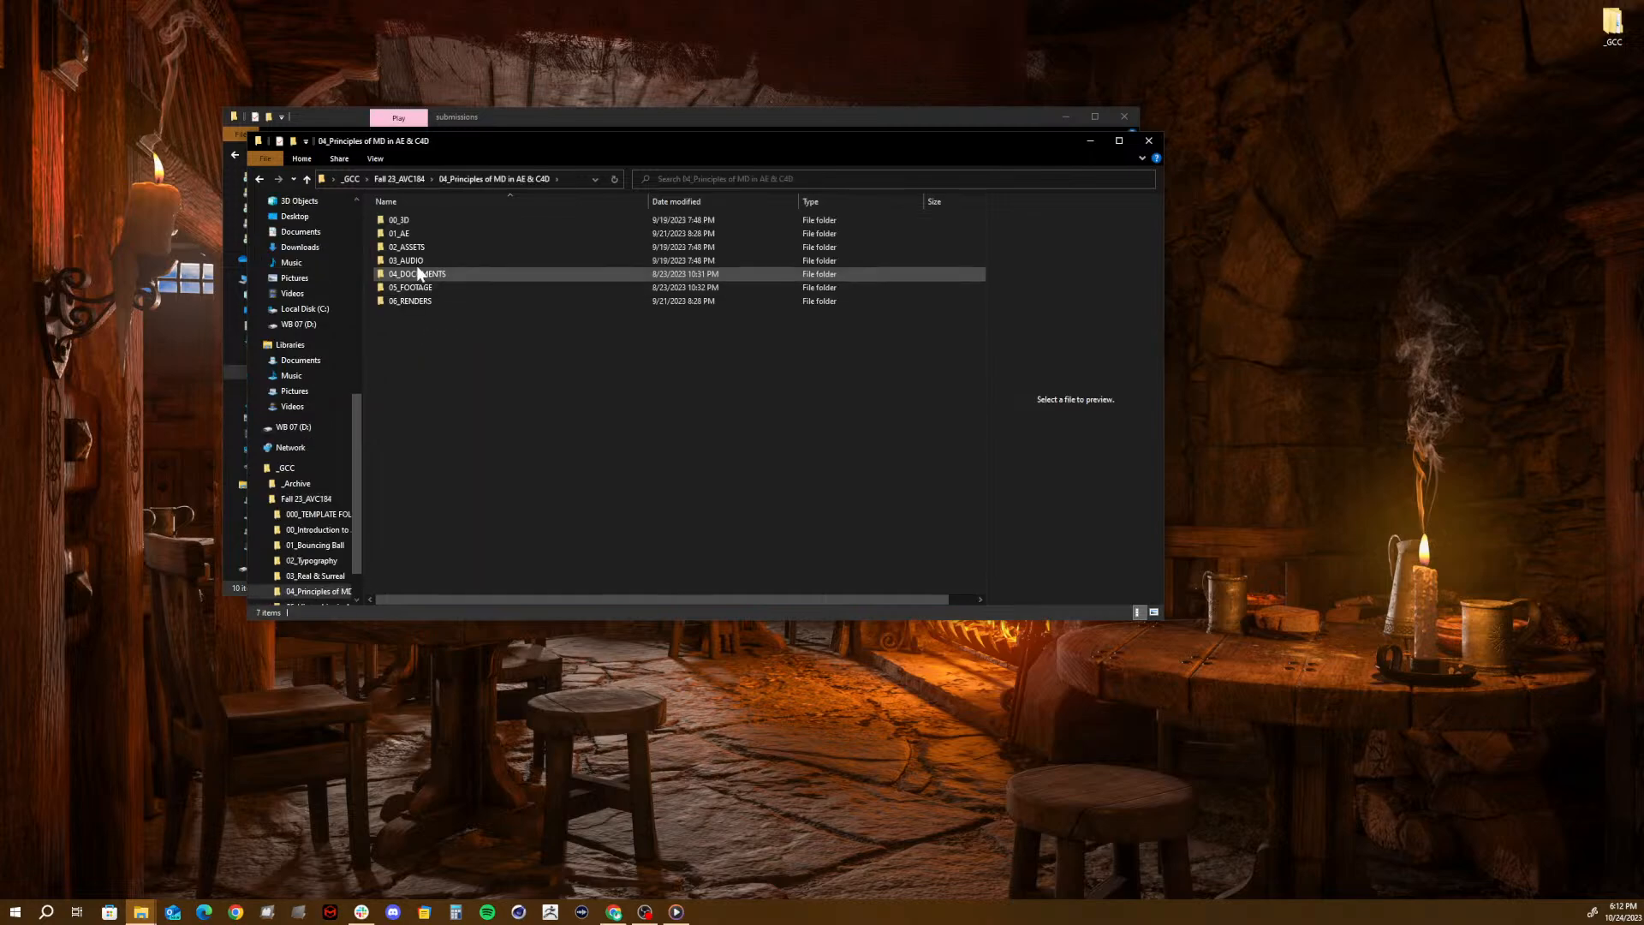
pyautogui.doubleClick(418, 221)
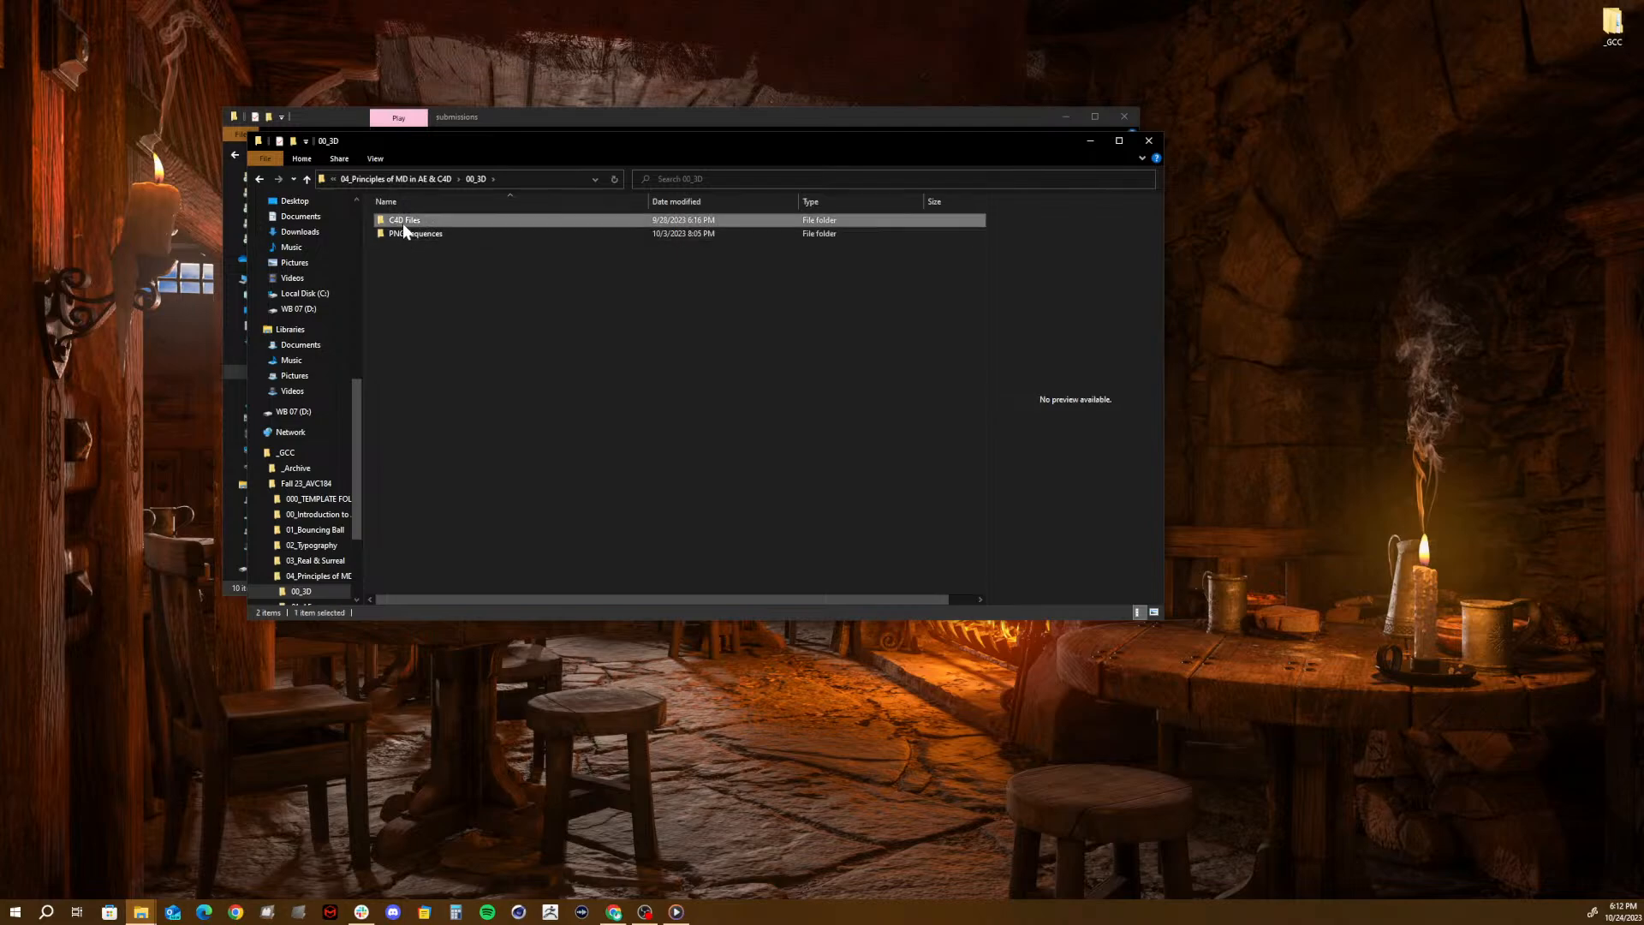
pyautogui.doubleClick(403, 221)
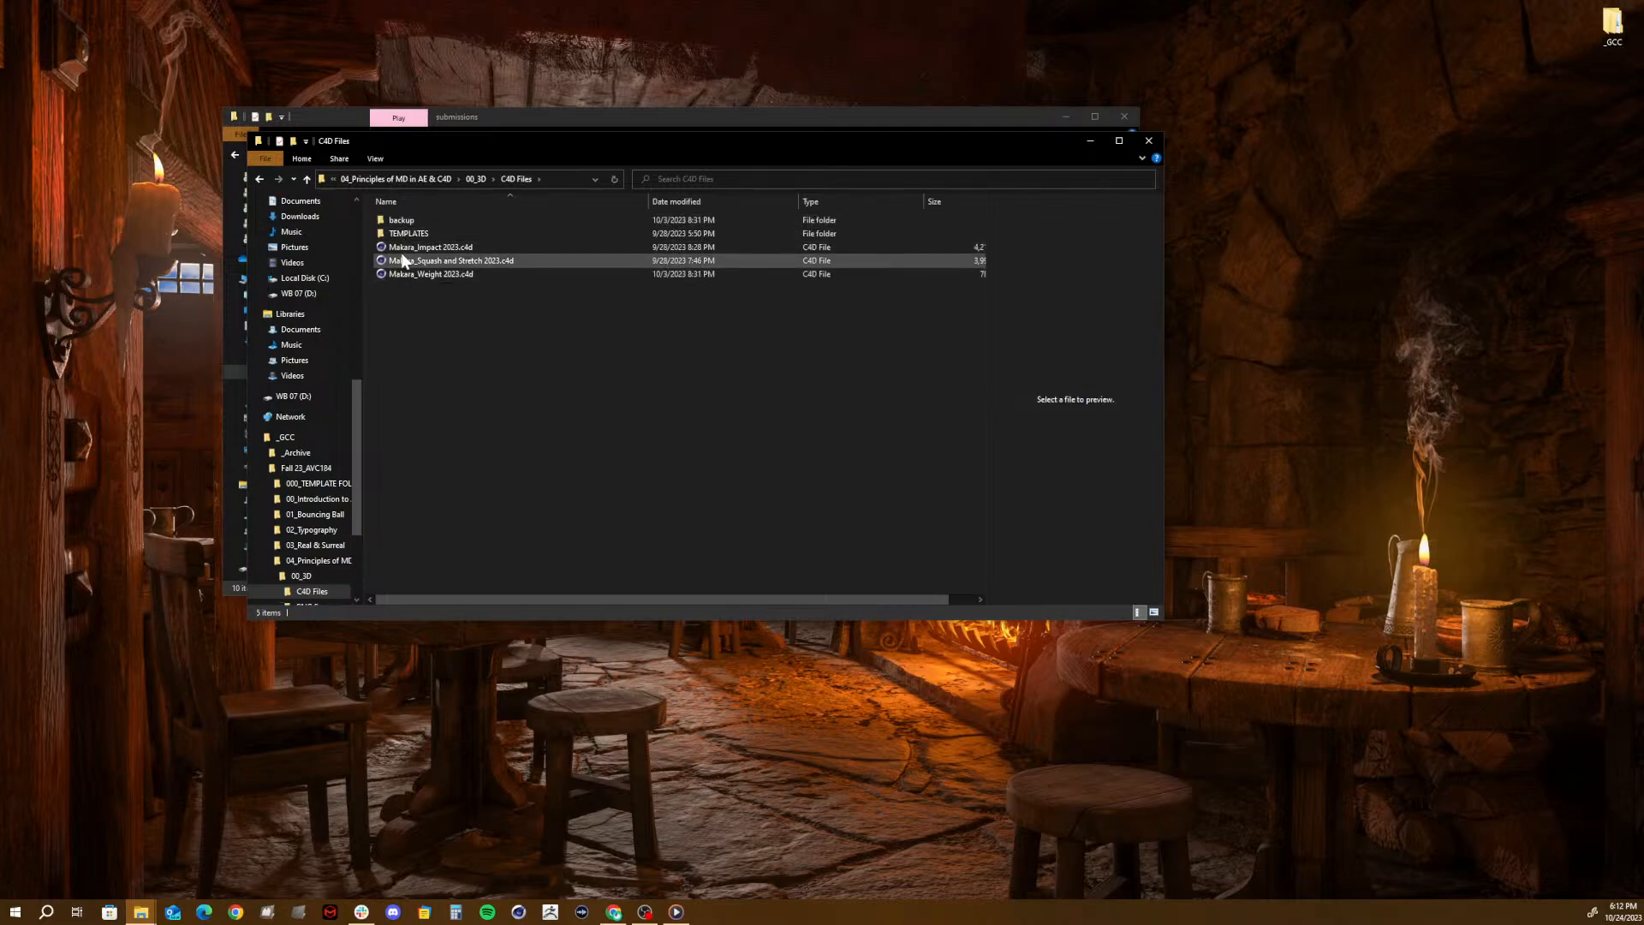
pyautogui.click(403, 265)
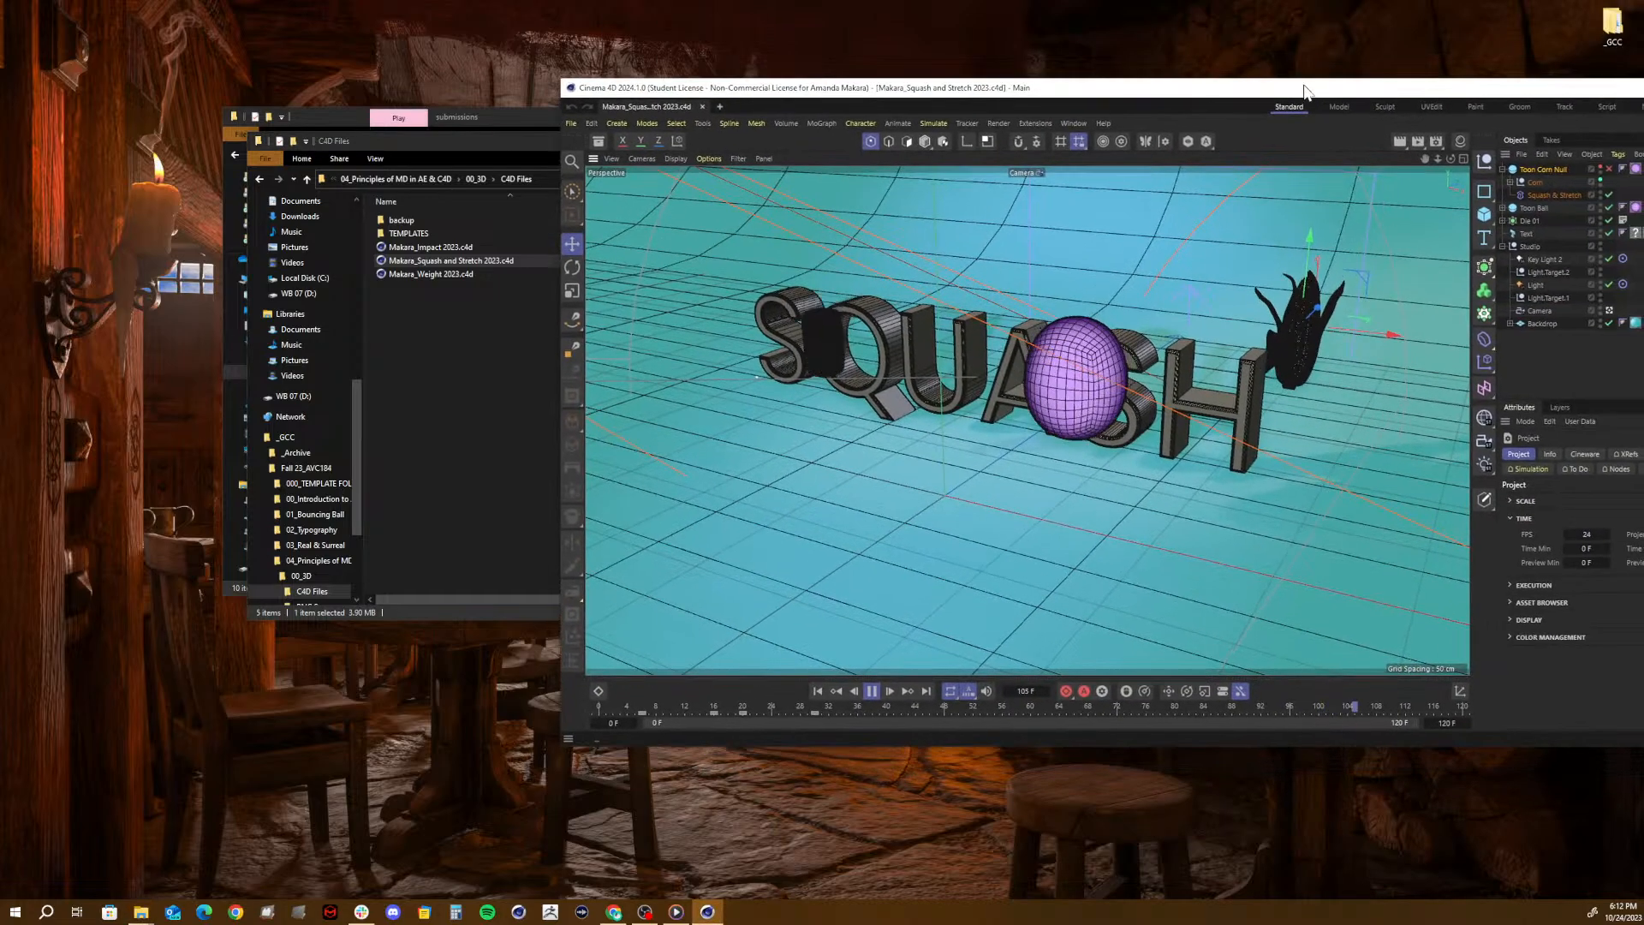
# - Pause the animation at frame 36 and render a preview of it in the maximized window's viewport
pyautogui.moveTo(1304, 90); pyautogui.dragTo(999, 89)
pyautogui.press('9')
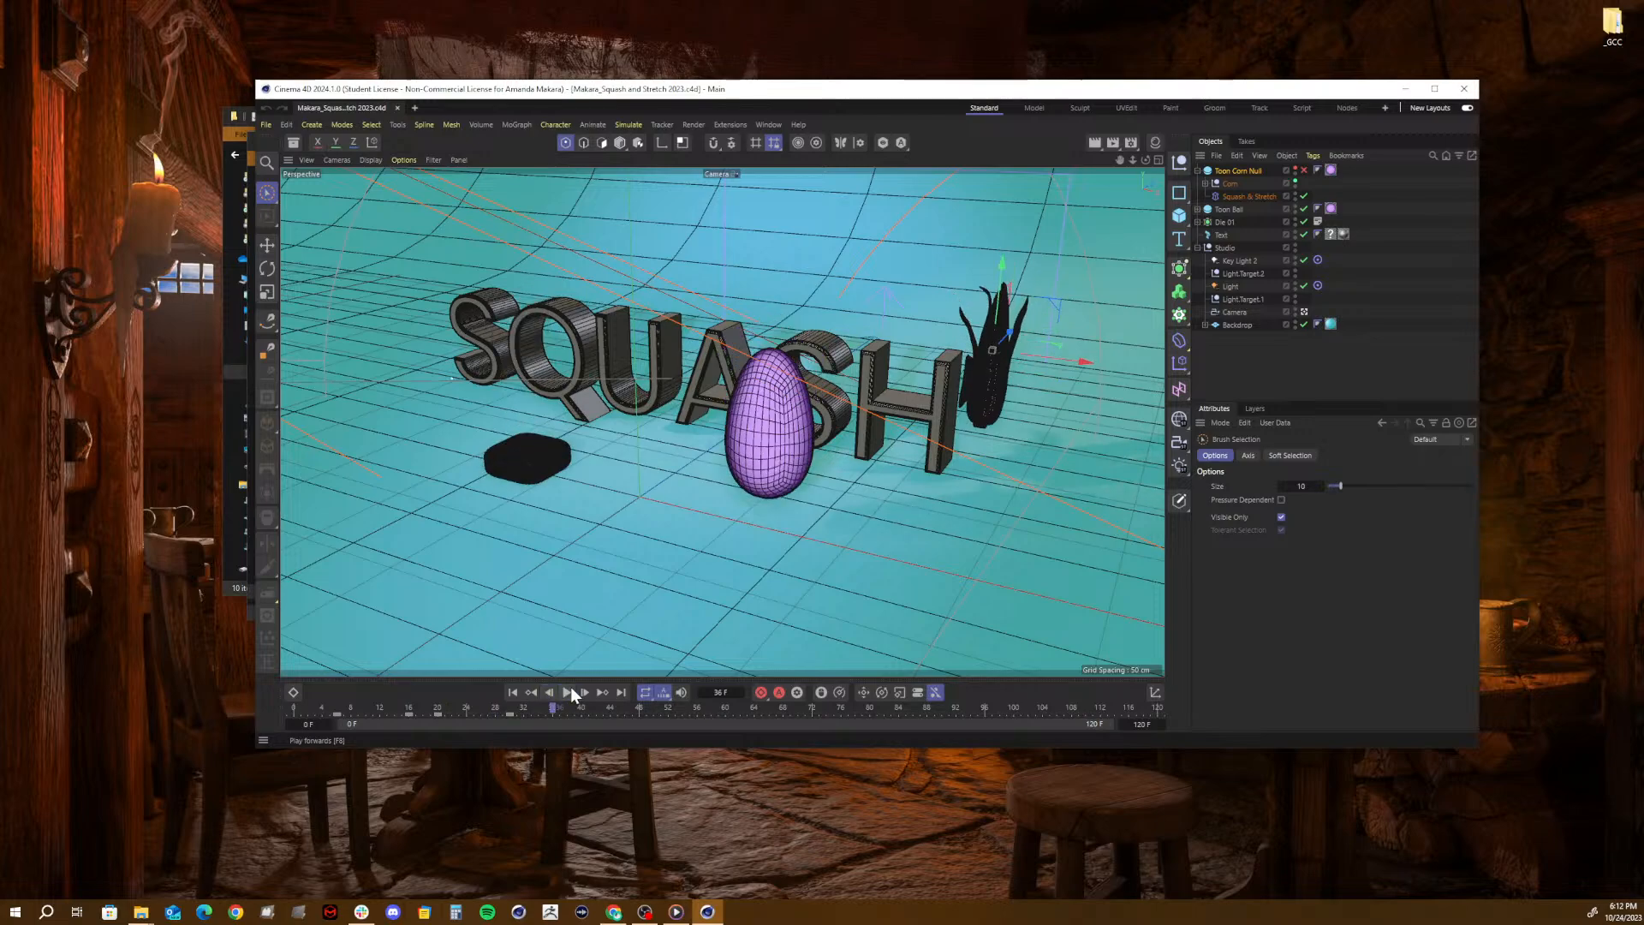
pyautogui.click(568, 690)
pyautogui.click(1435, 89)
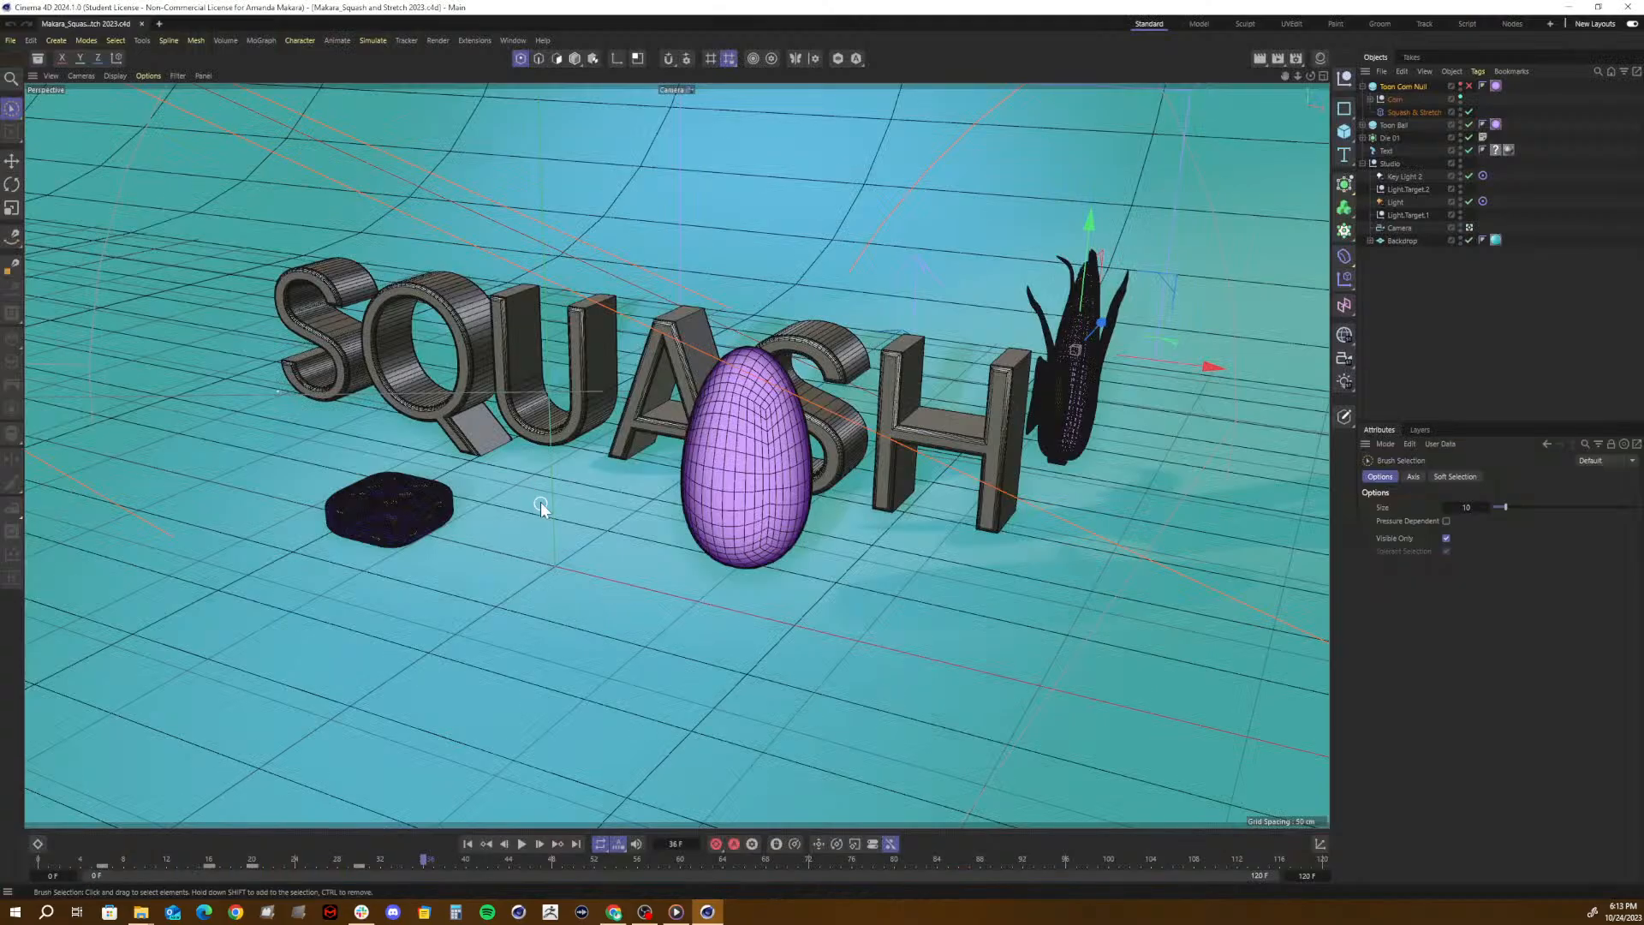
pyautogui.hotkey('ctrl', 'r')
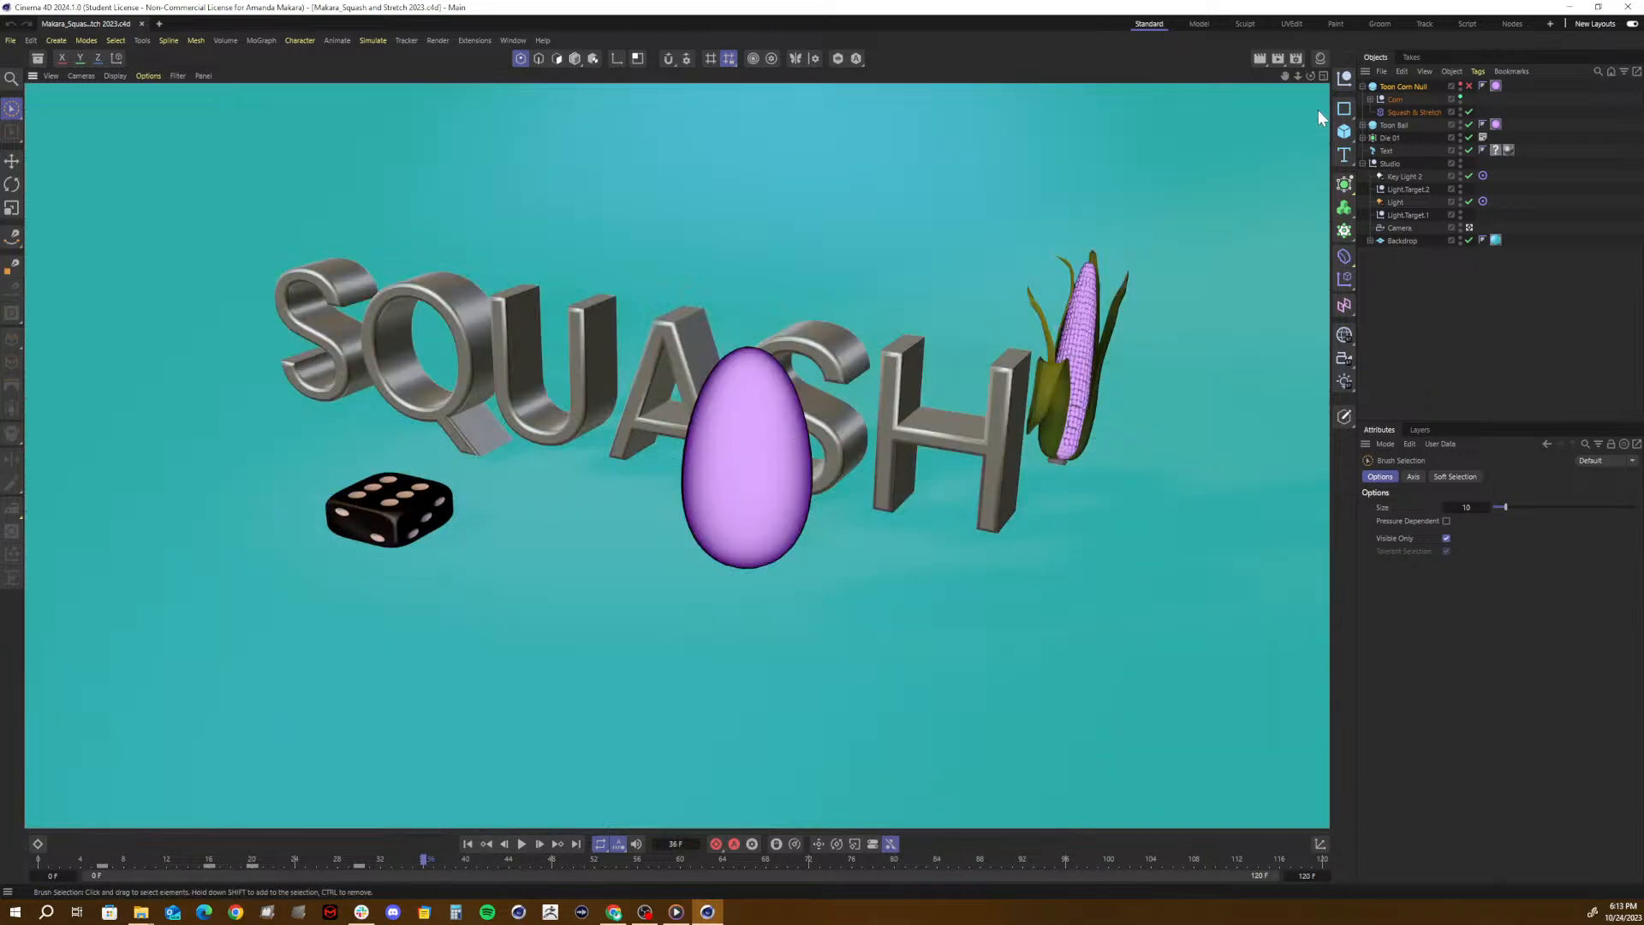
# - Review the Viewport Renderer's basic and filter options in the render settings
pyautogui.click(1298, 60)
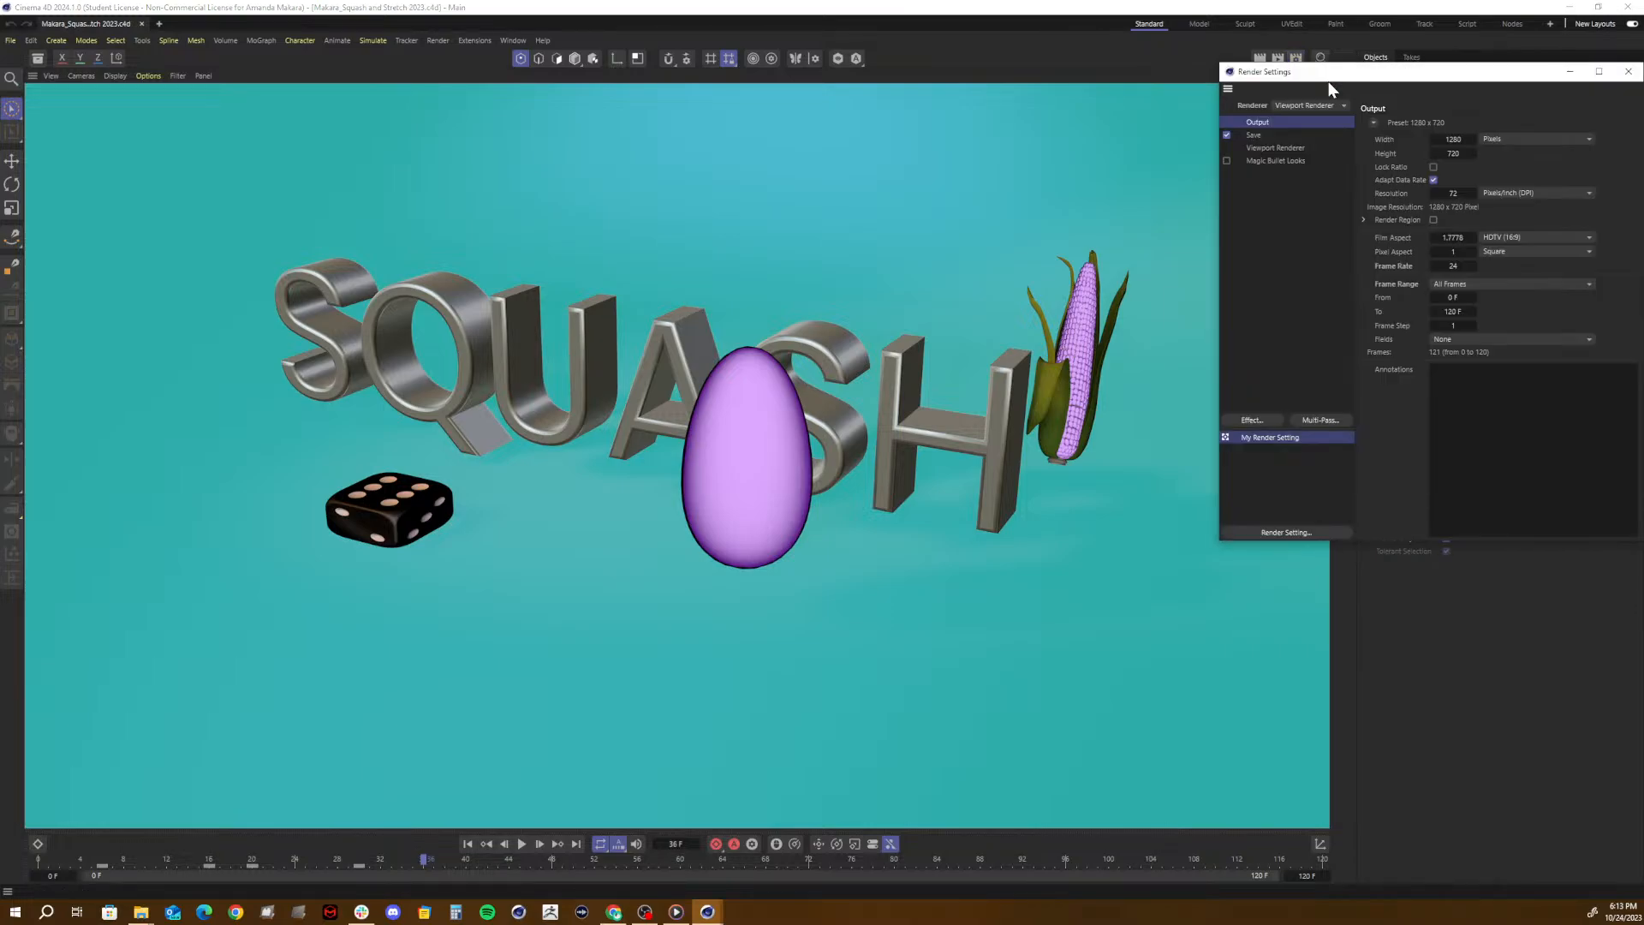
pyautogui.moveTo(1485, 78); pyautogui.dragTo(1119, 171)
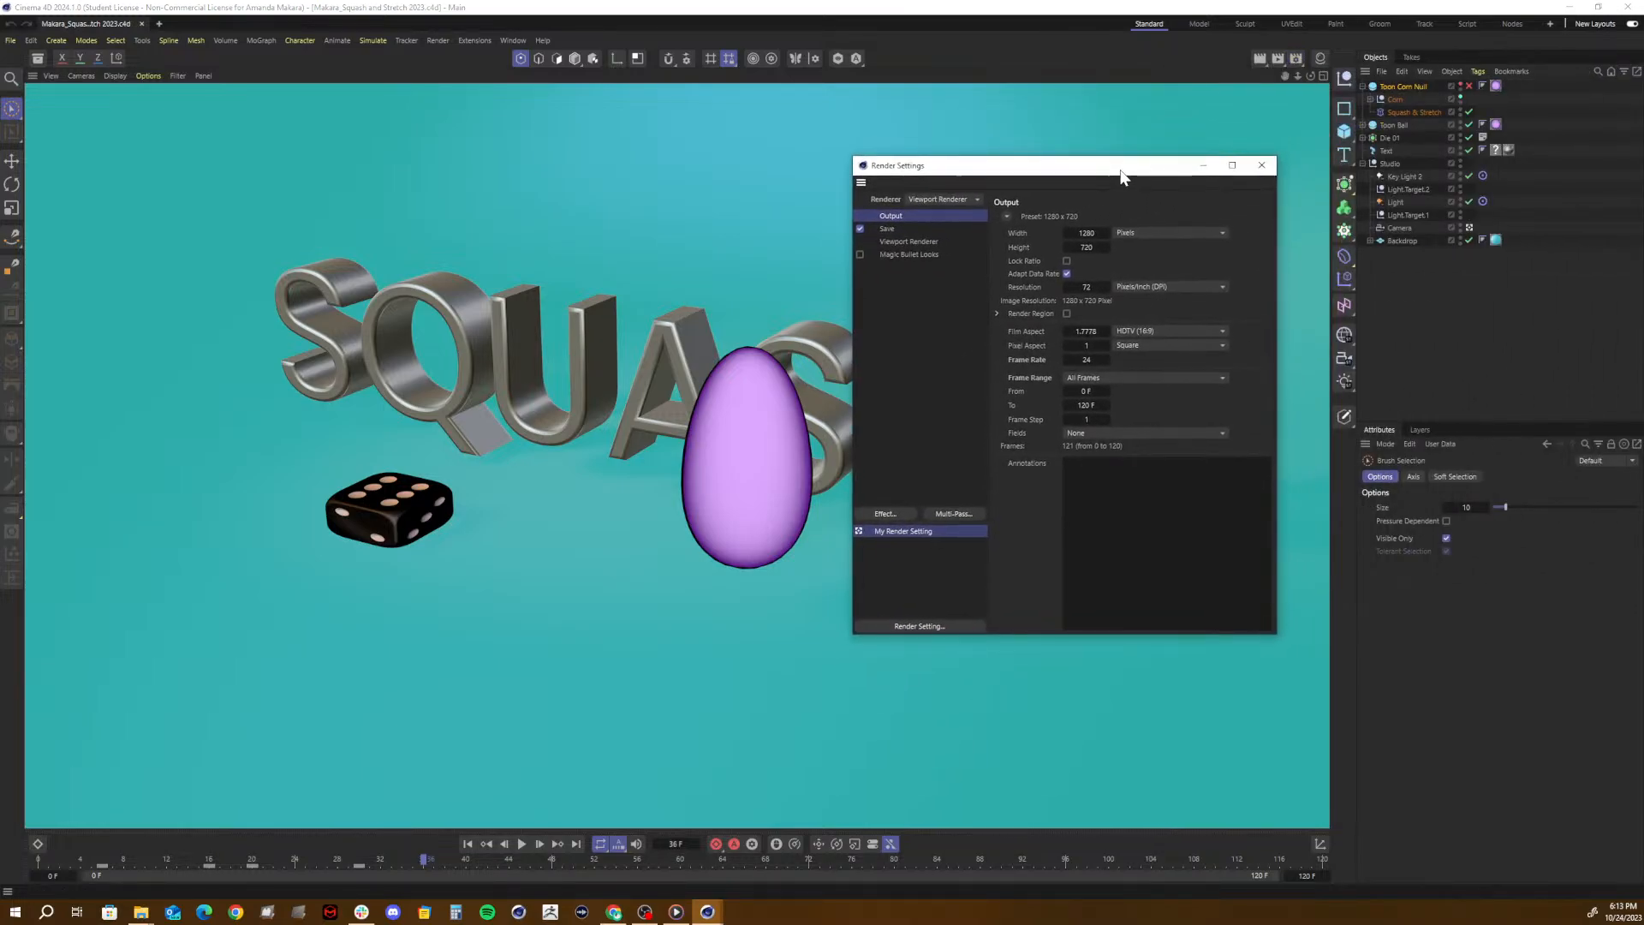
pyautogui.click(906, 241)
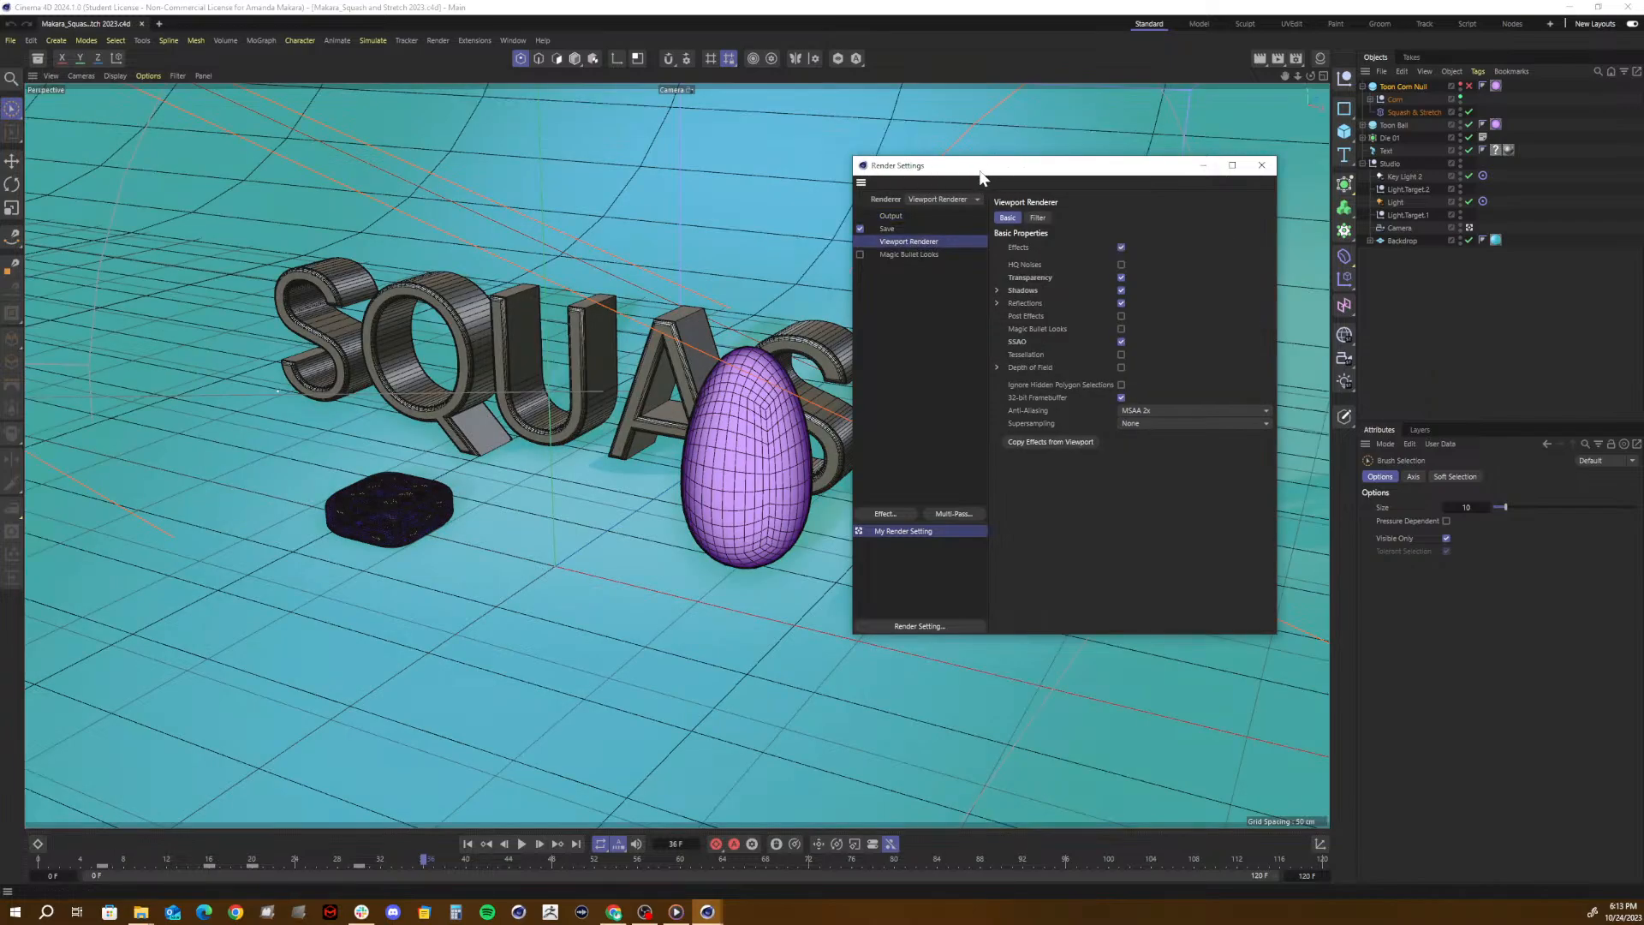
pyautogui.moveTo(986, 167); pyautogui.dragTo(828, 171)
pyautogui.click(881, 220)
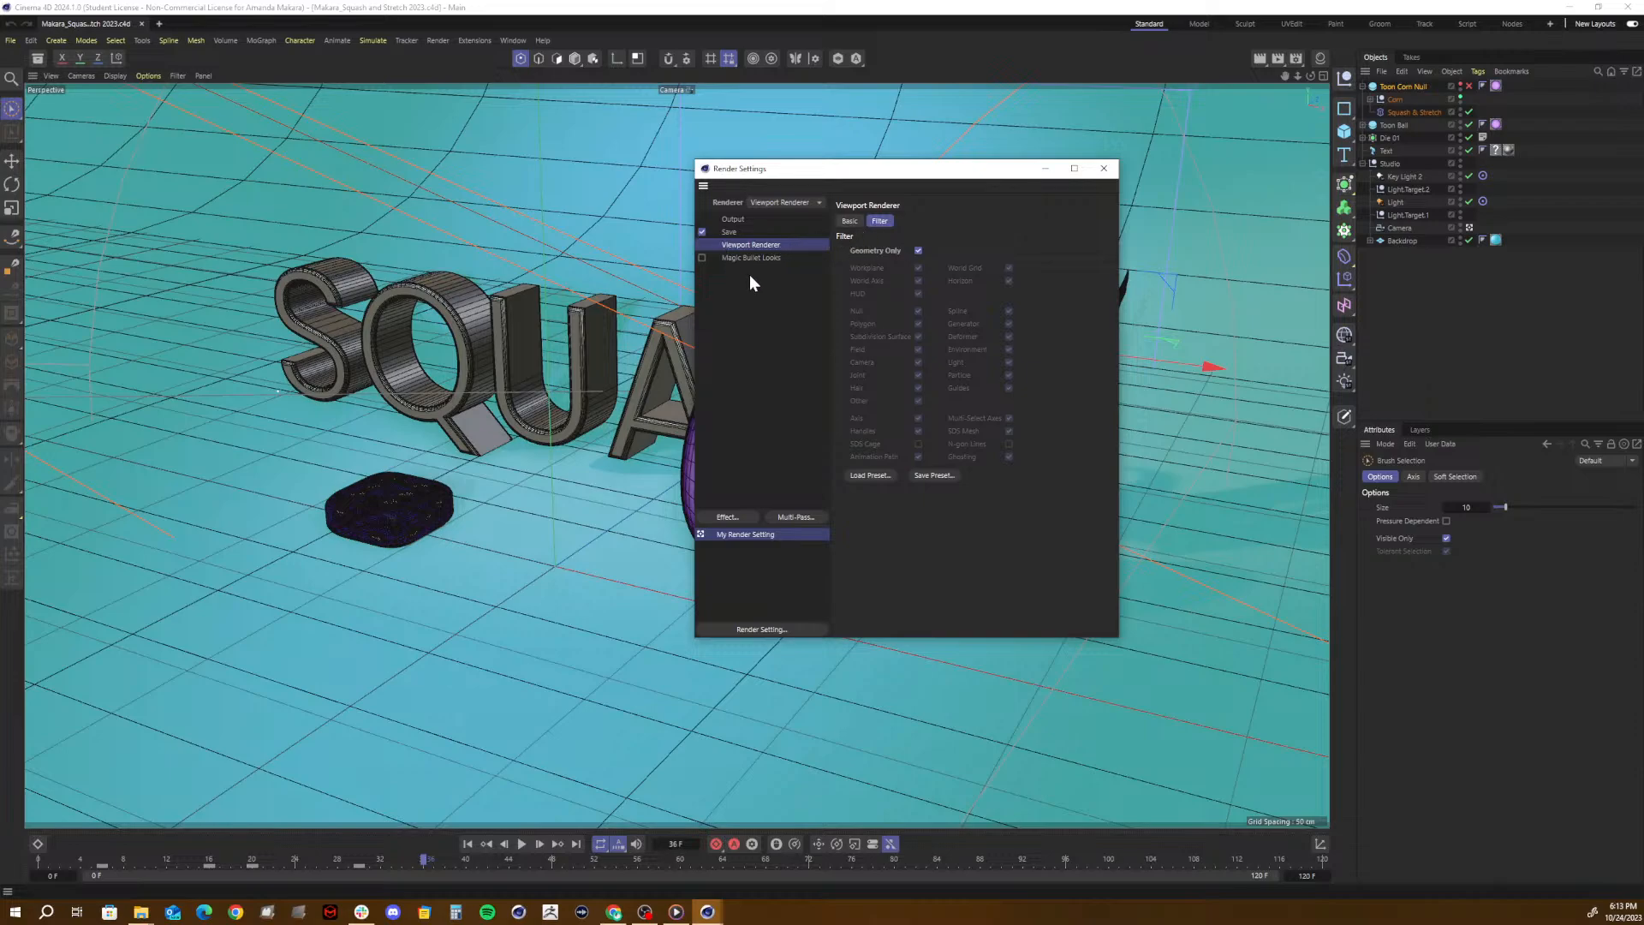
pyautogui.click(1104, 168)
# - Turn off Geometry Only in the Viewport Renderer's filter options and close the render settings
pyautogui.click(1292, 60)
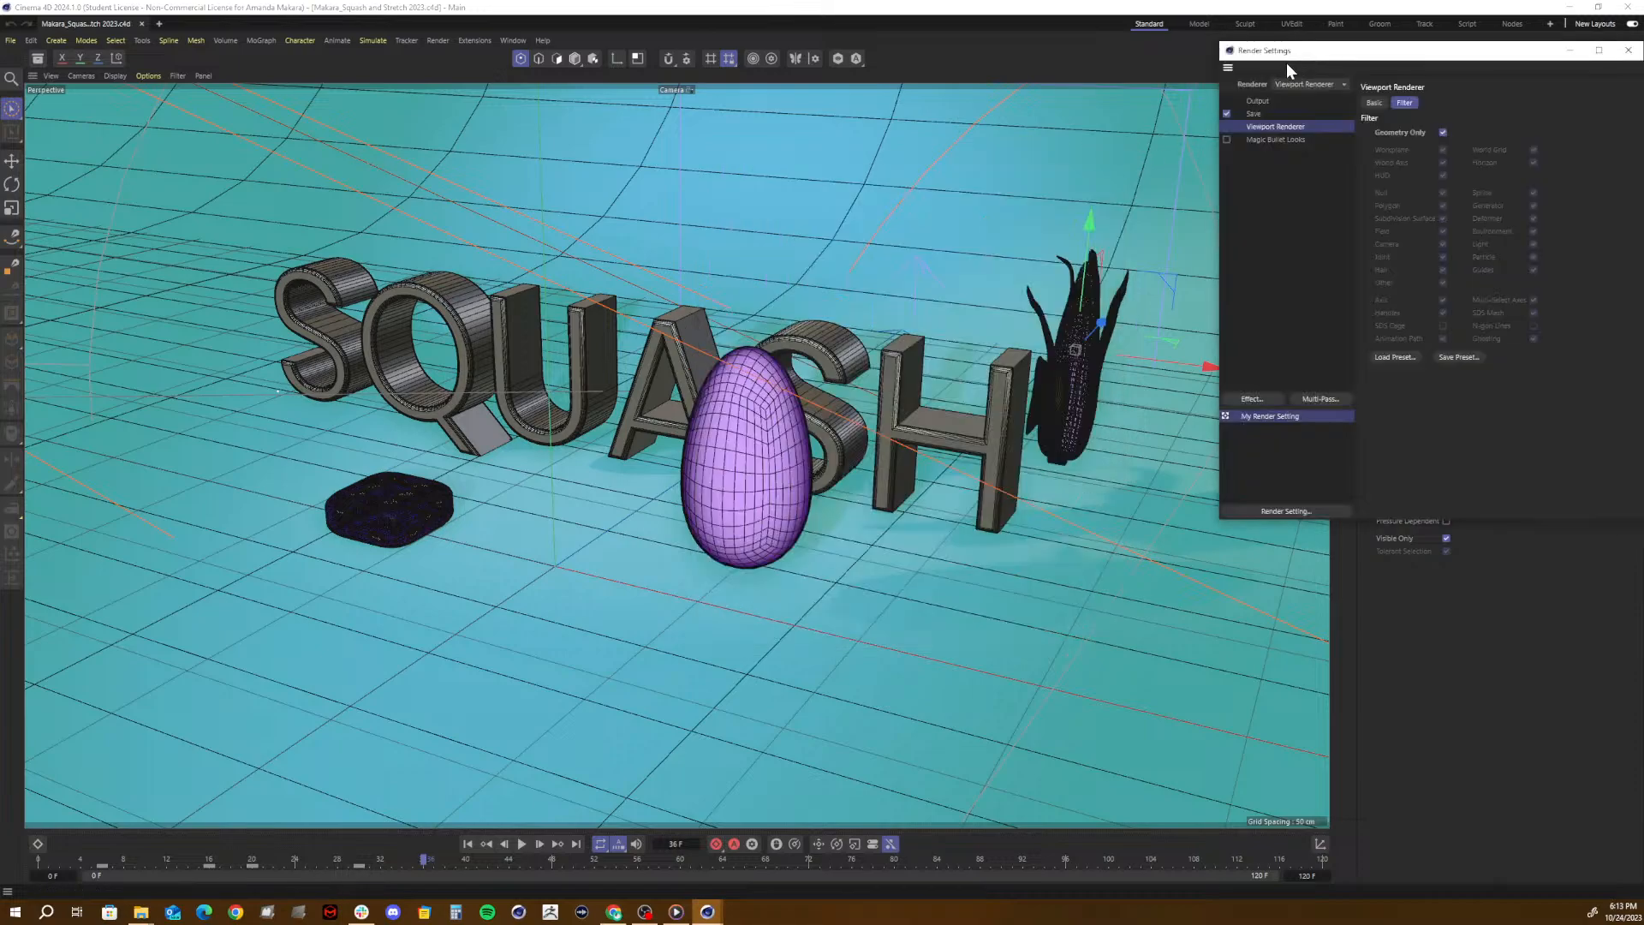
pyautogui.moveTo(1286, 63); pyautogui.dragTo(718, 196)
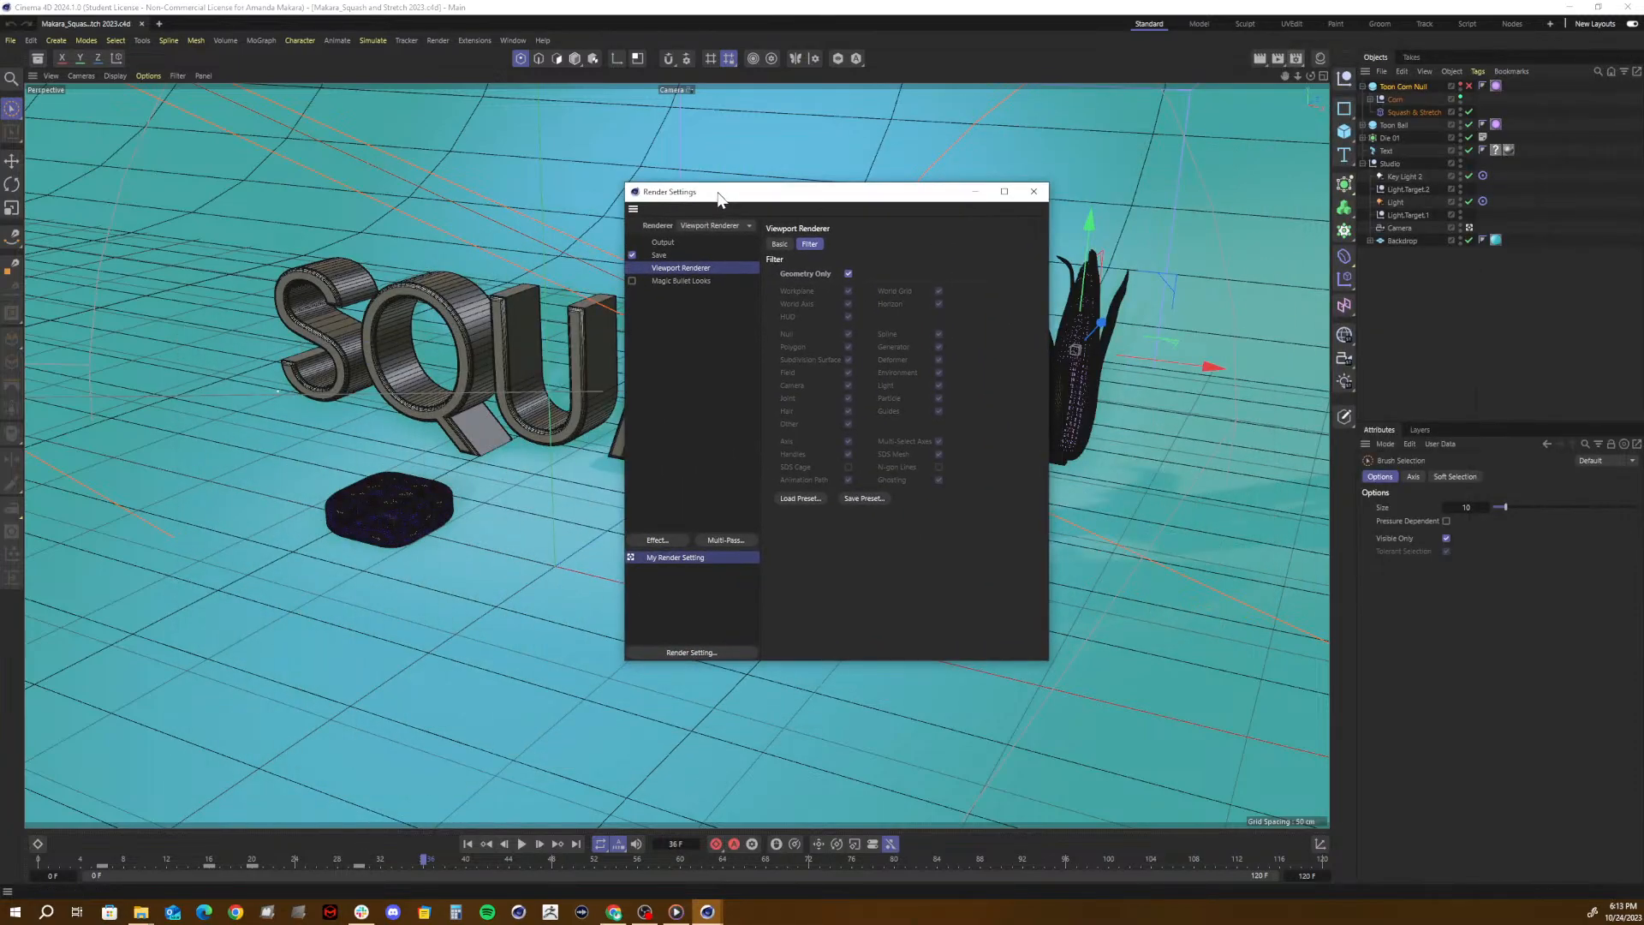
pyautogui.click(786, 243)
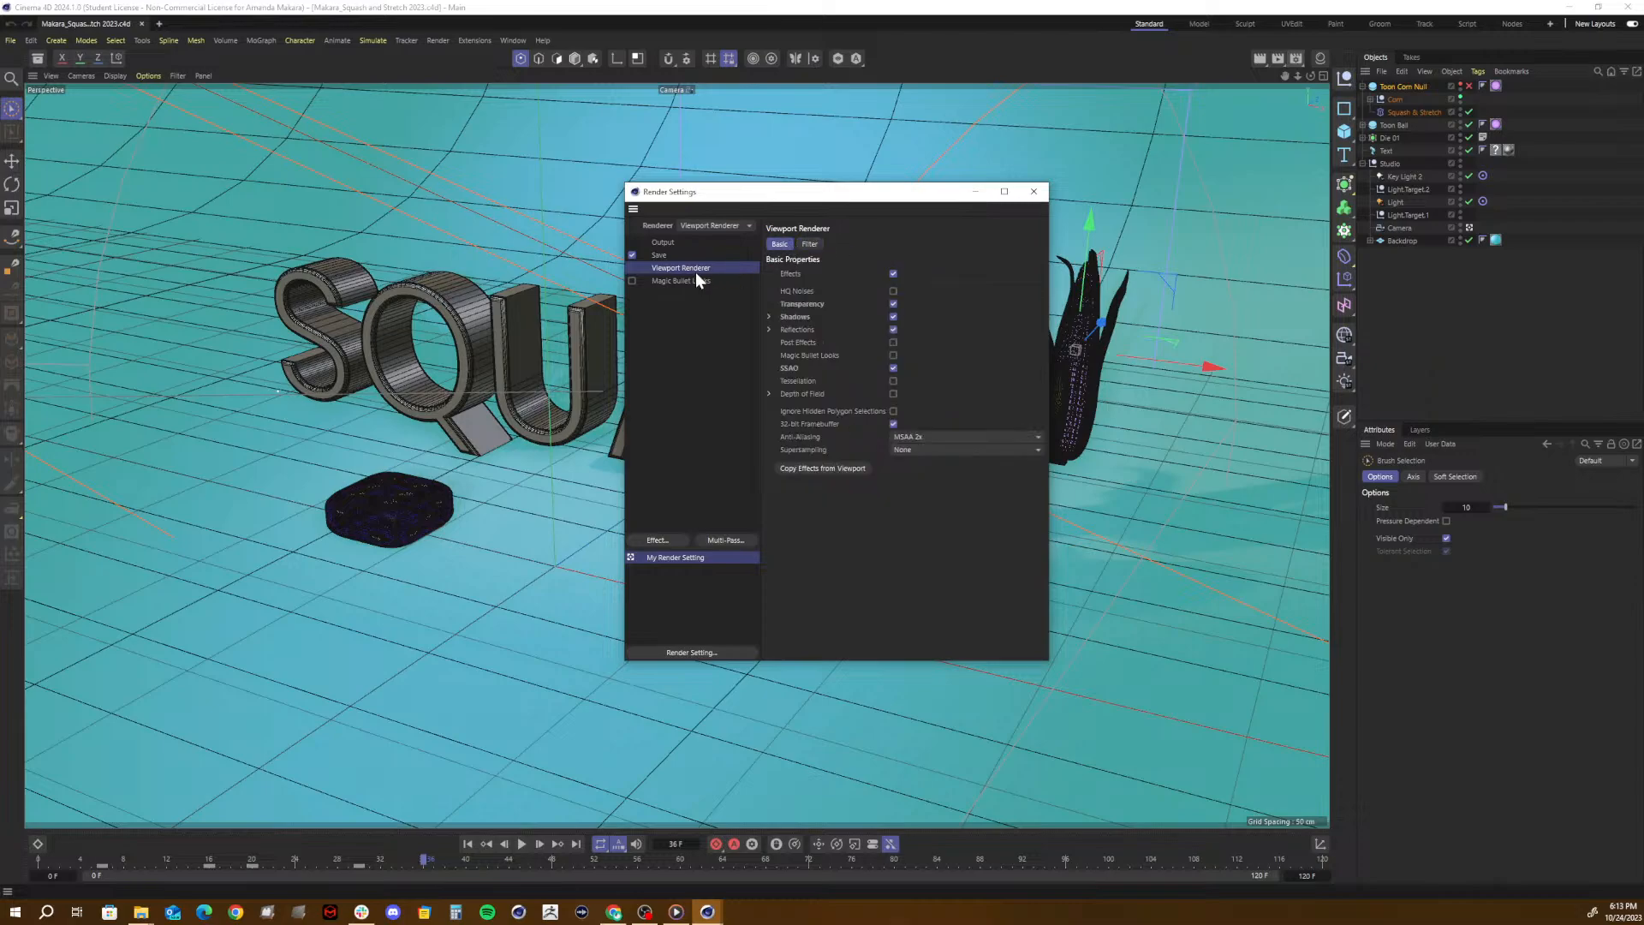
pyautogui.click(823, 243)
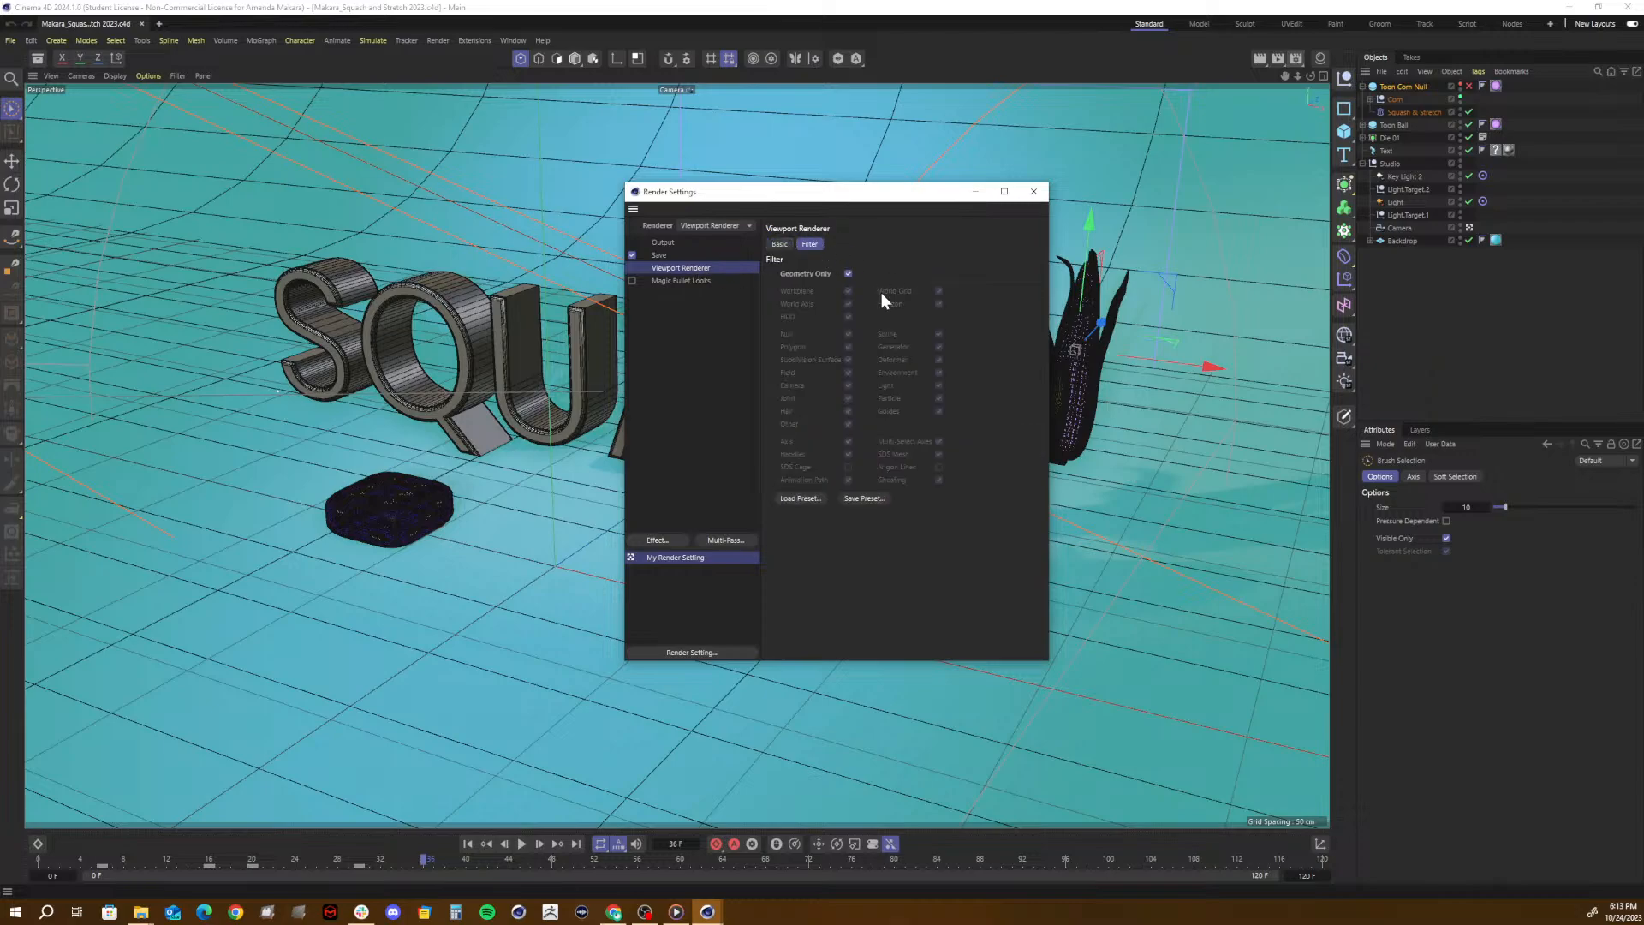
pyautogui.click(848, 273)
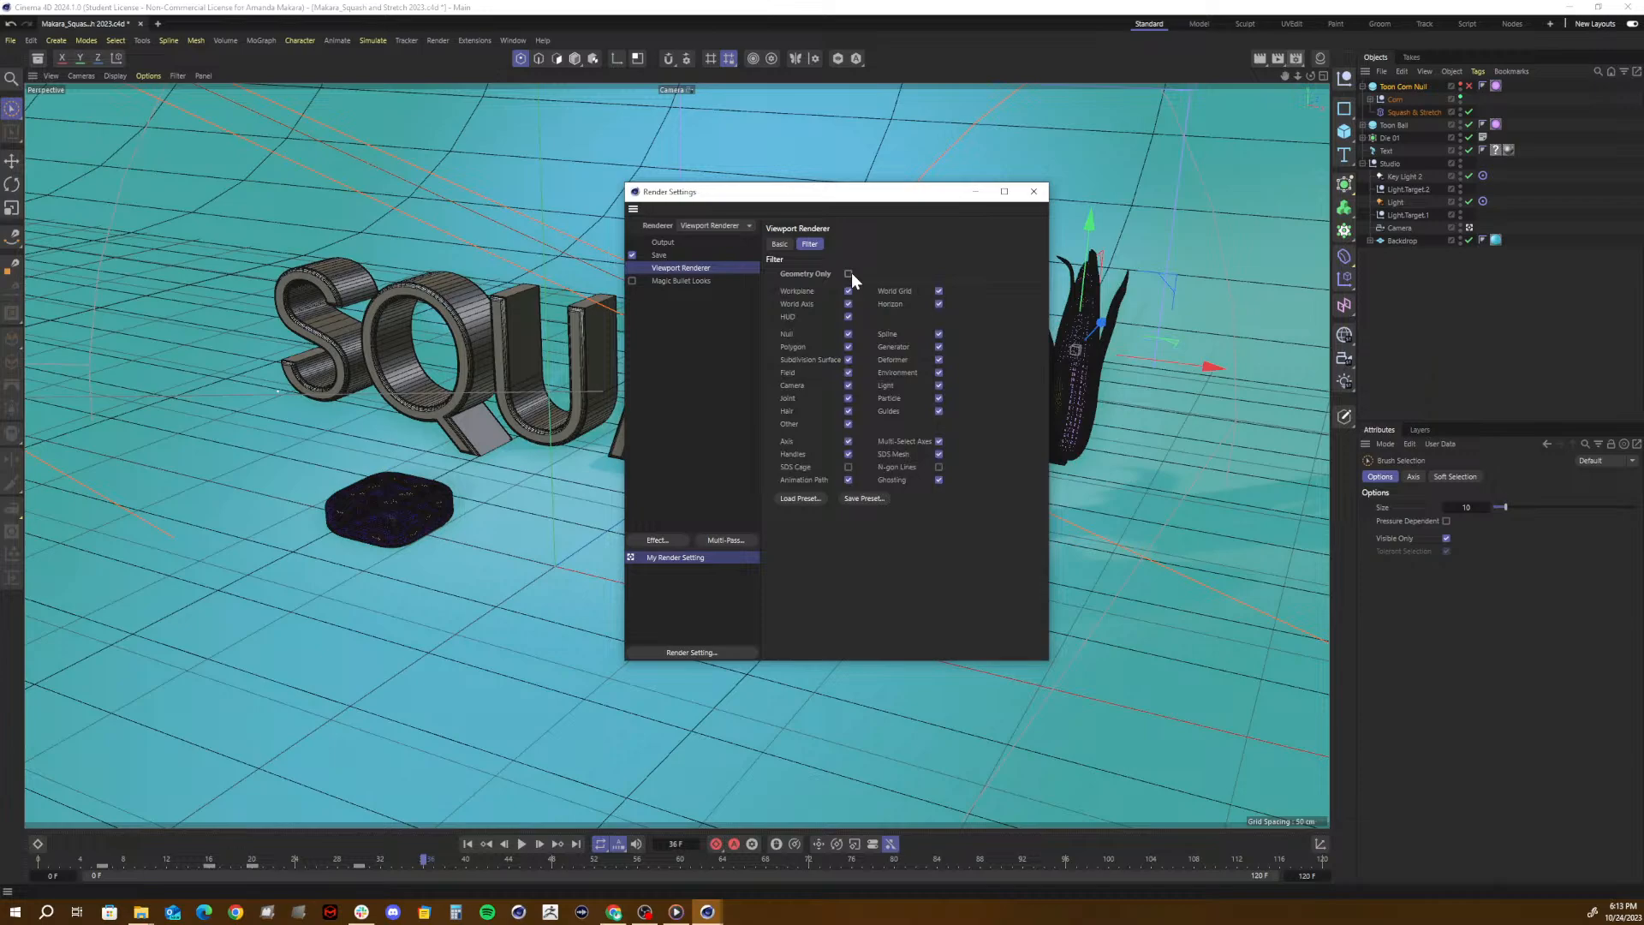
pyautogui.moveTo(879, 209); pyautogui.dragTo(1061, 217)
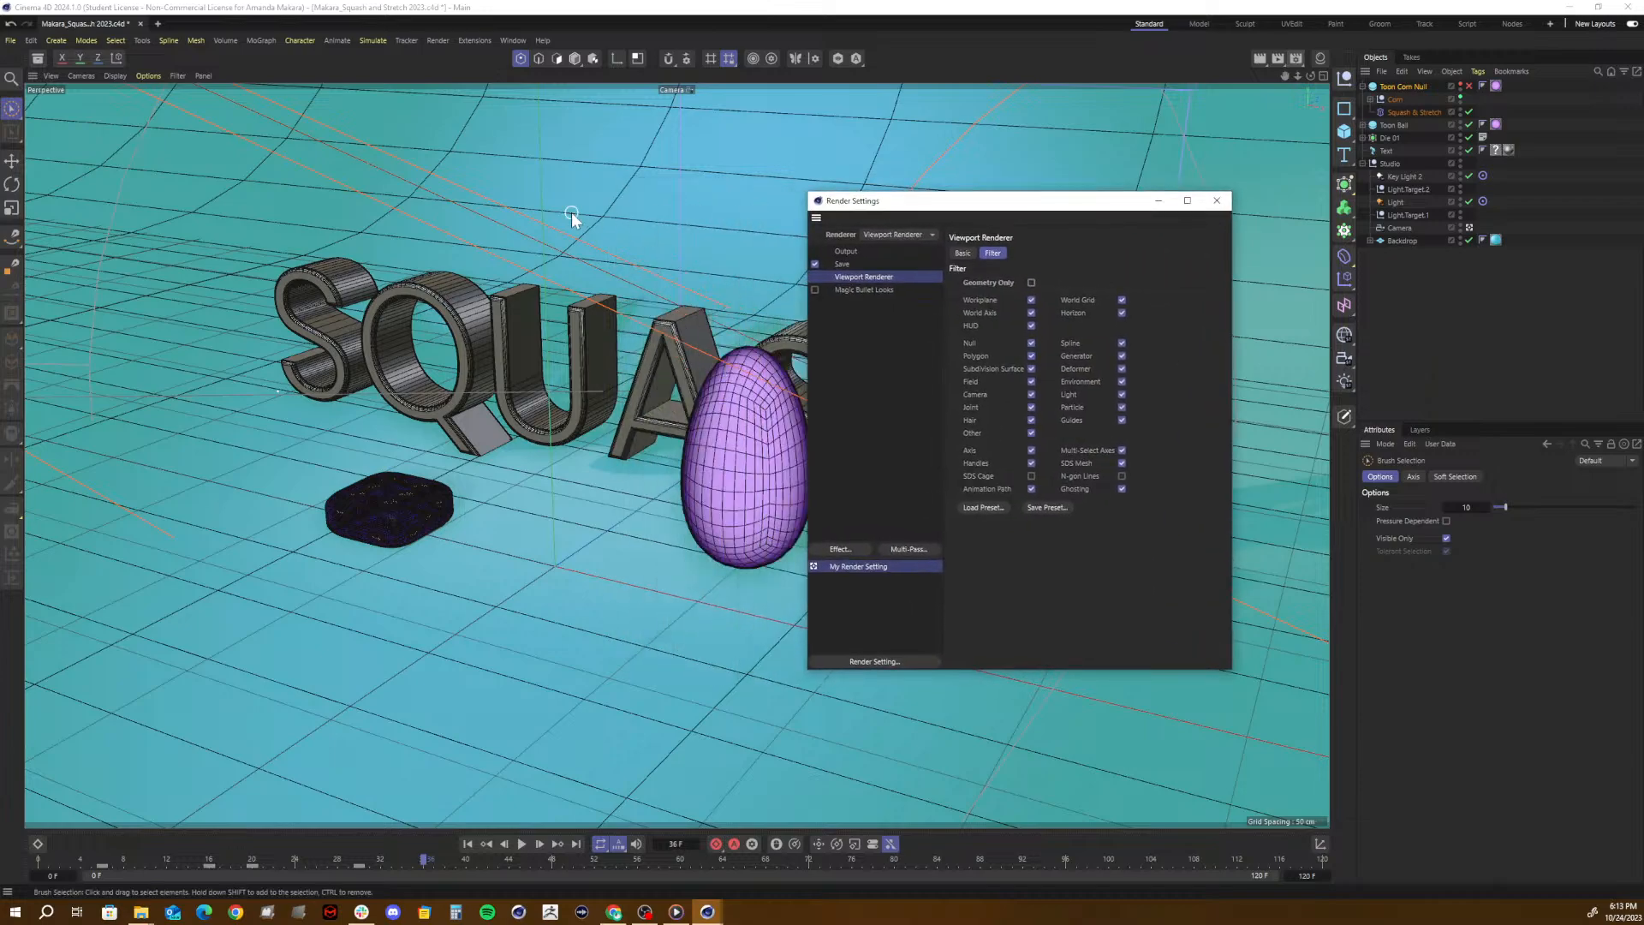
pyautogui.click(1217, 201)
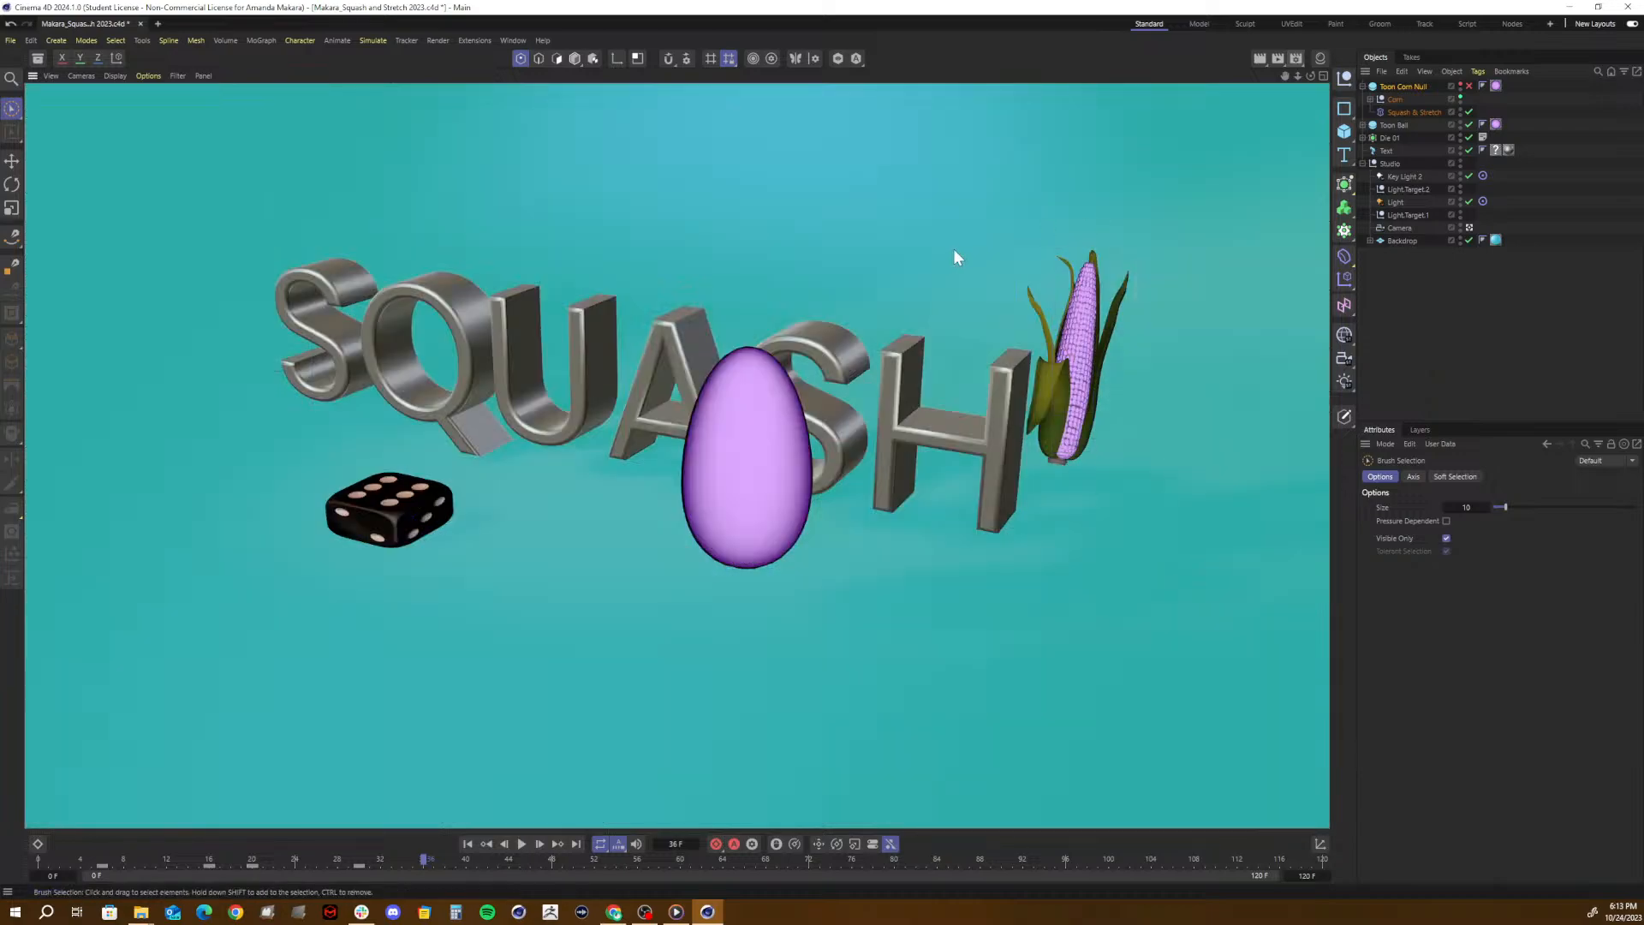
# - Set the render output's frame range to Current Frame
pyautogui.click(1301, 60)
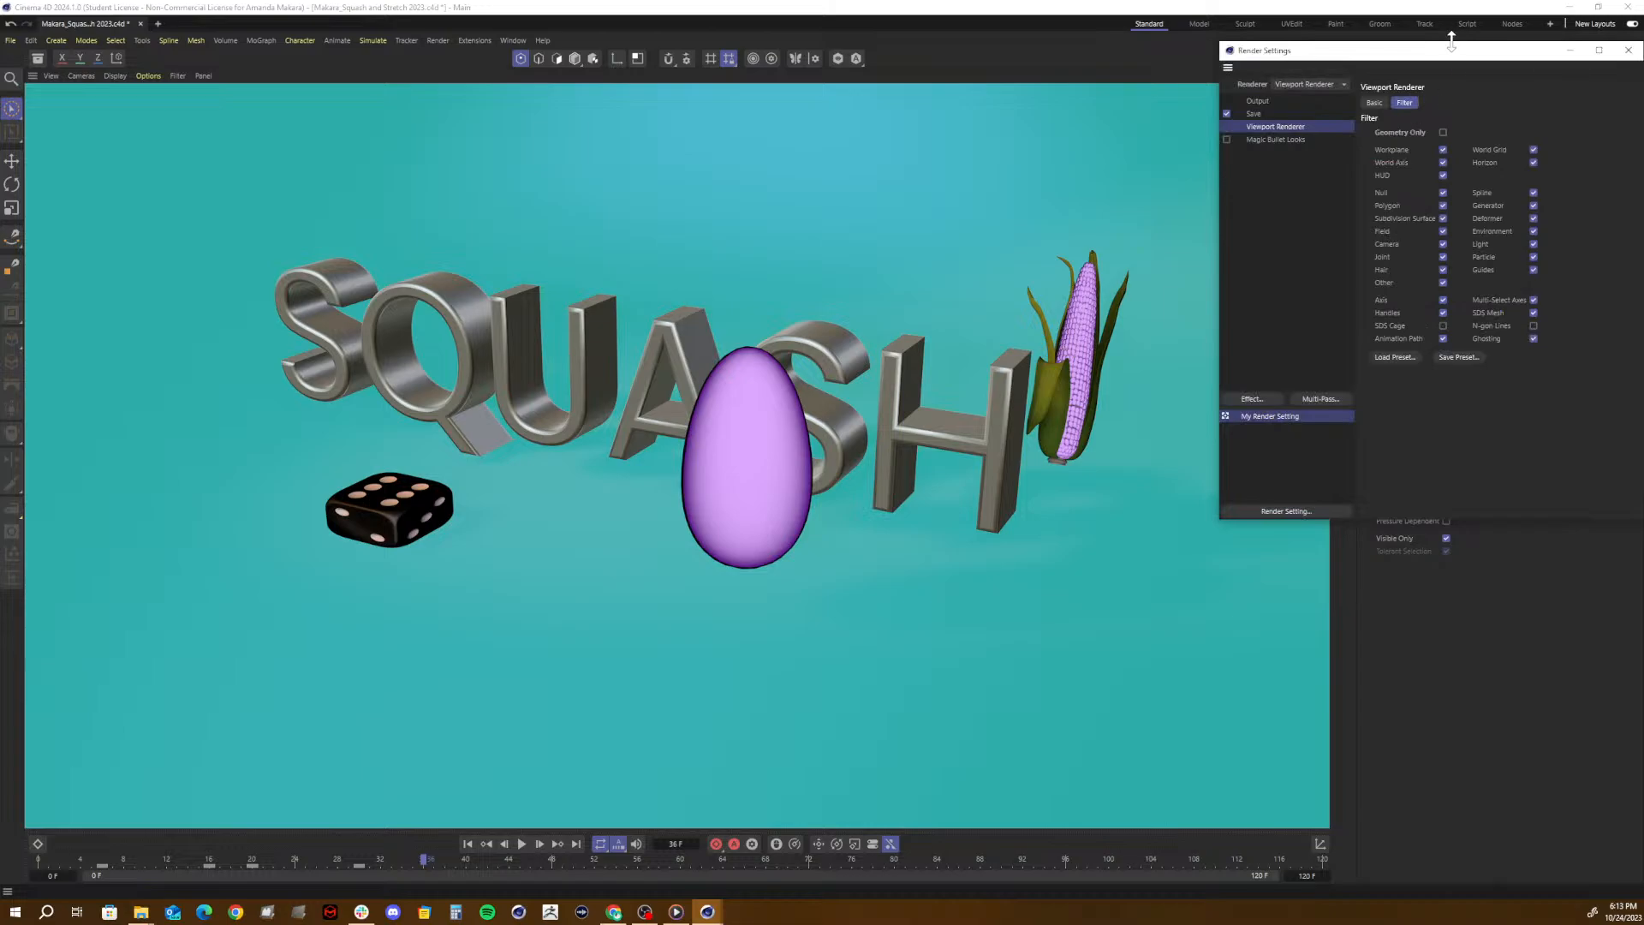
pyautogui.moveTo(1447, 53); pyautogui.dragTo(867, 151)
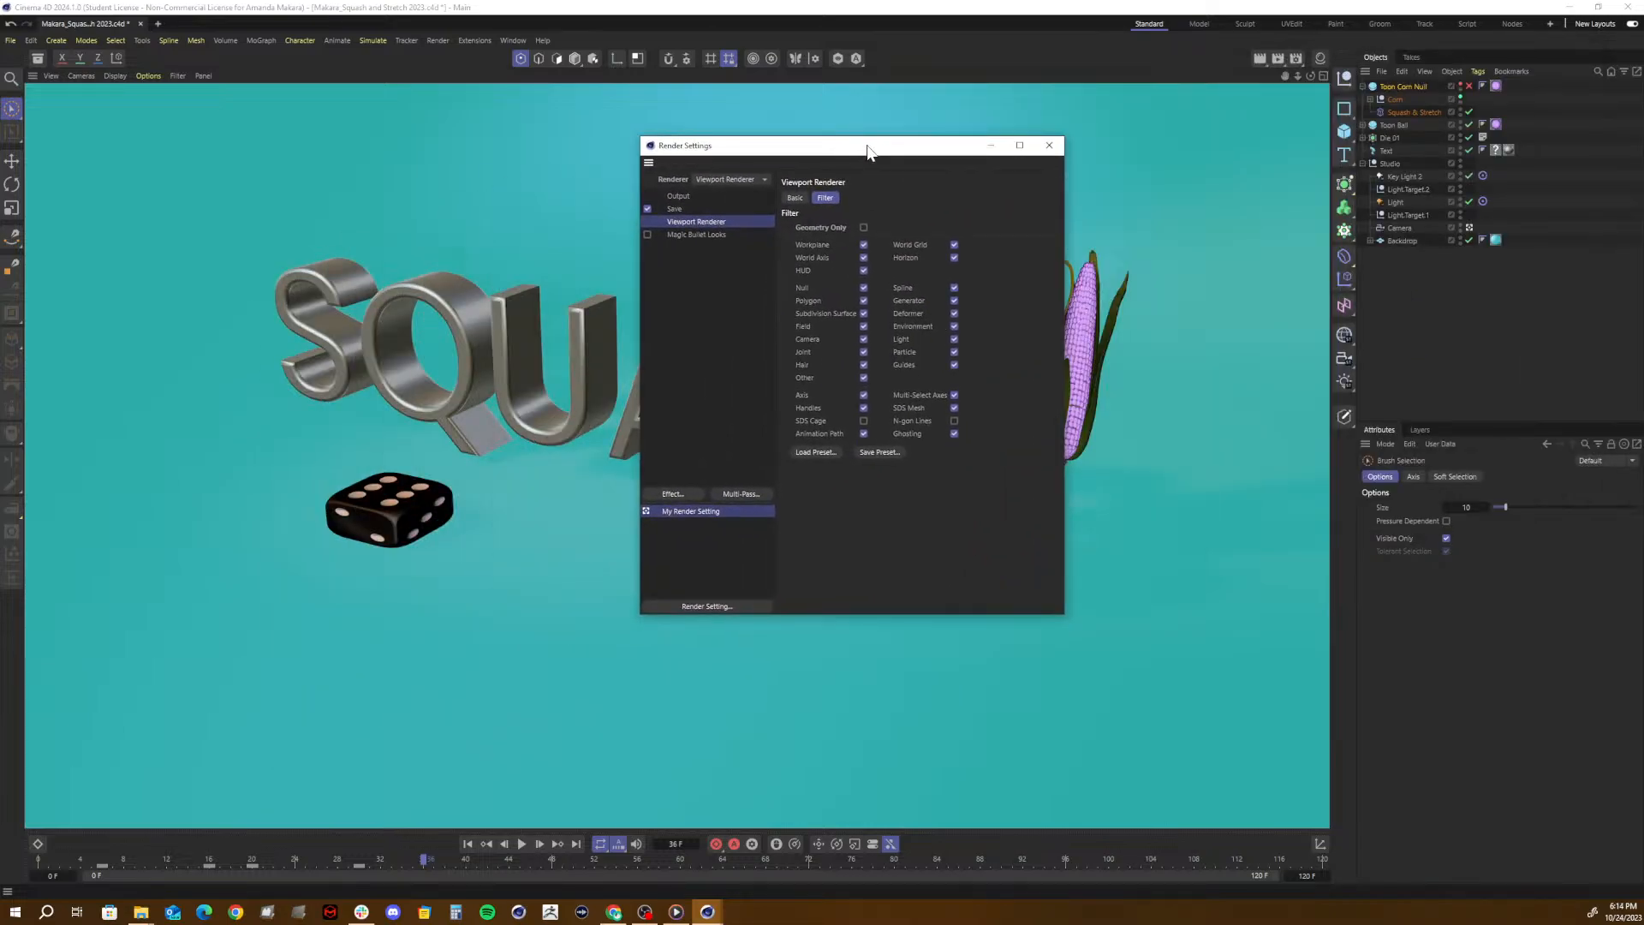
pyautogui.click(673, 195)
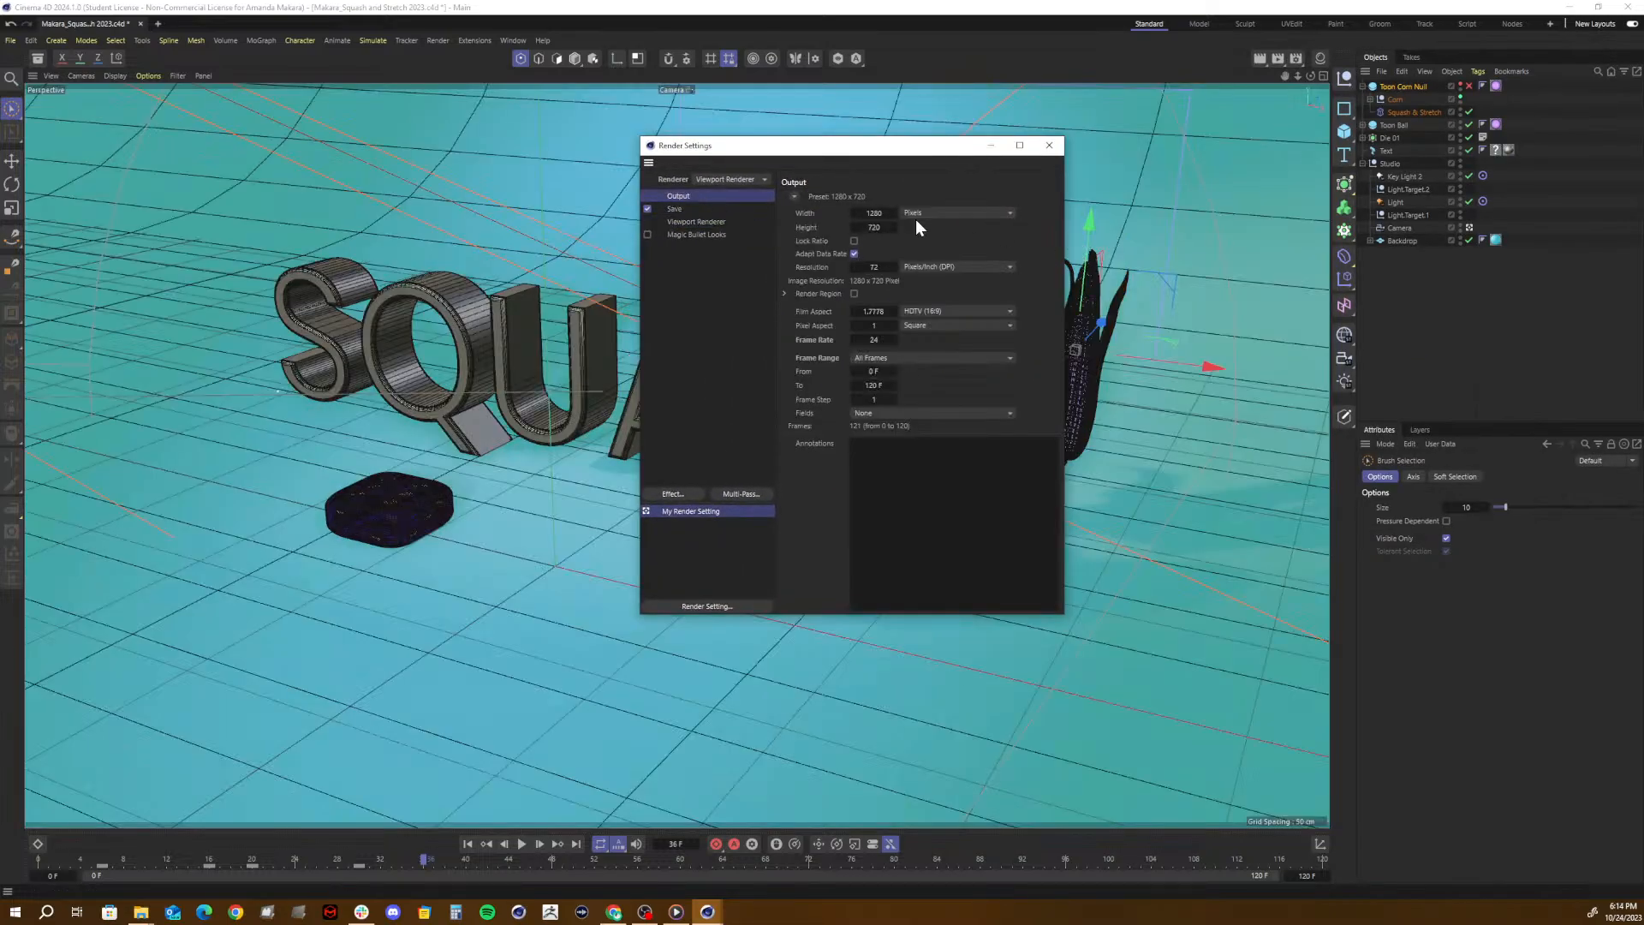
pyautogui.click(868, 212)
pyautogui.click(940, 236)
pyautogui.click(882, 358)
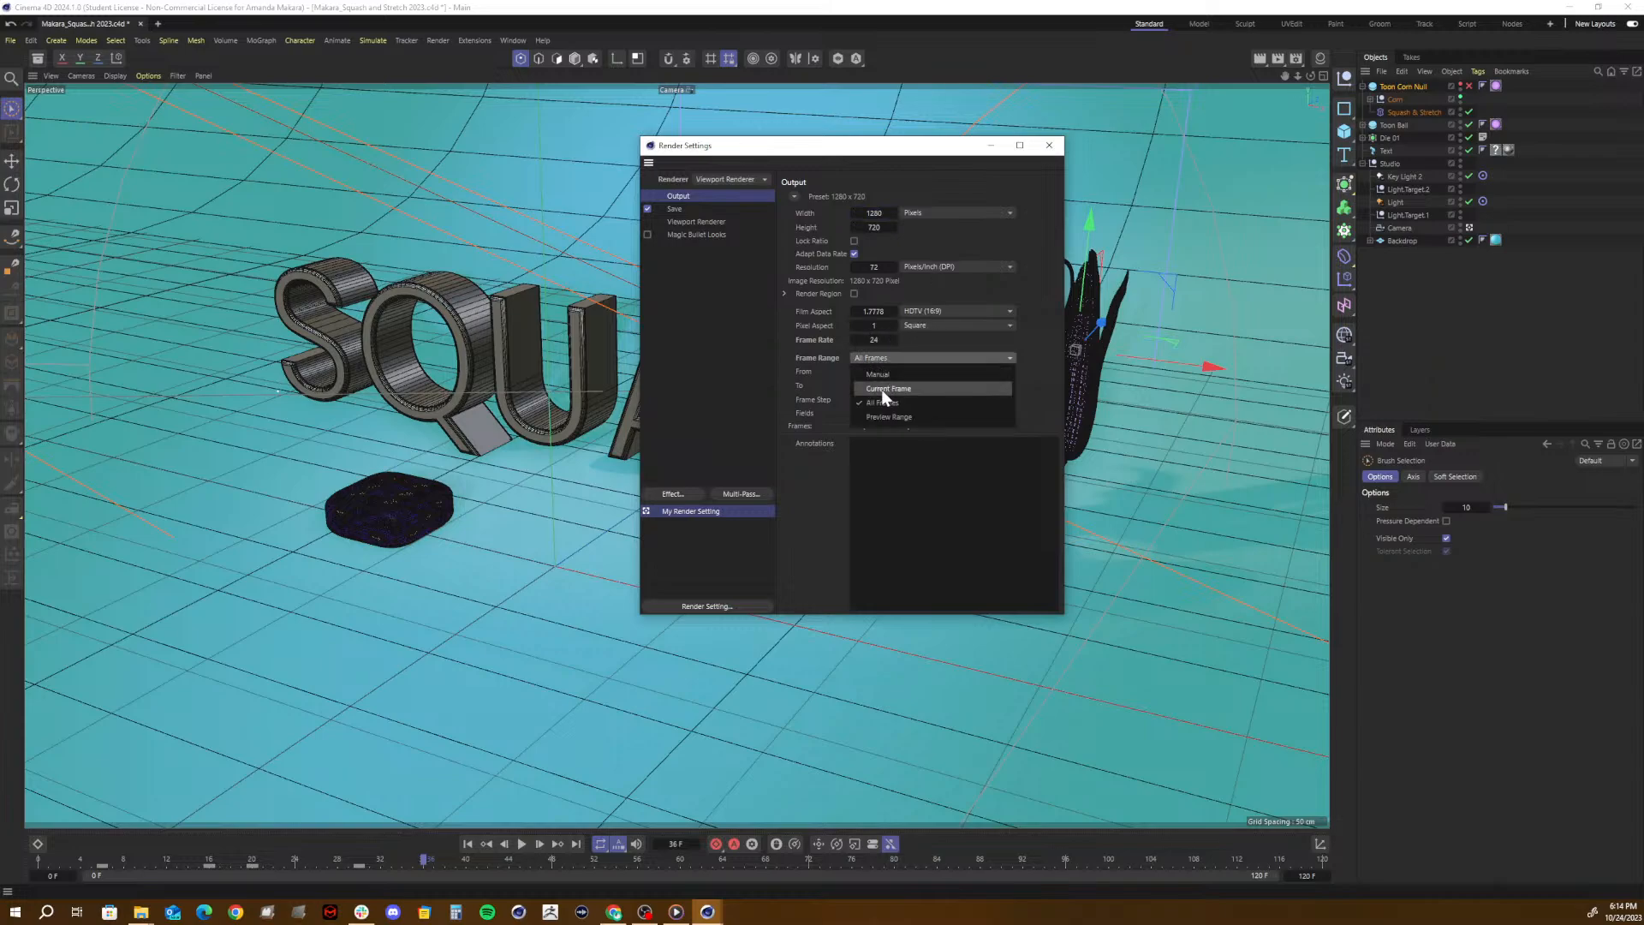
pyautogui.click(881, 389)
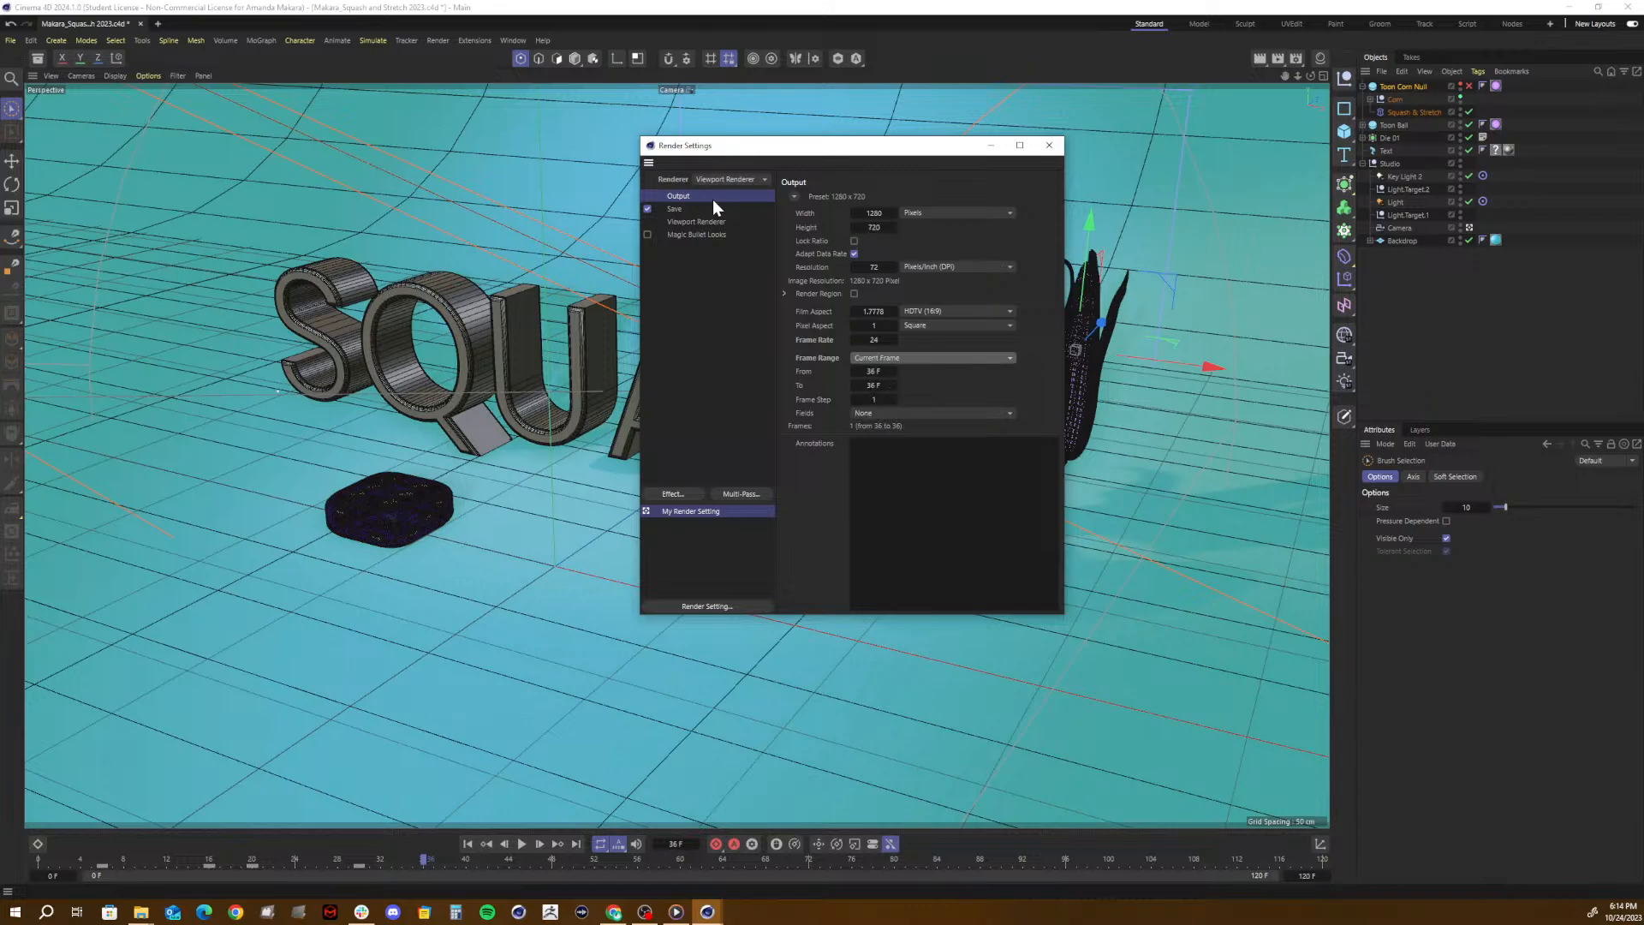
# - Set the render's save location to the Desktop with the file name Documents, enable Alpha Channel, and close the render settings
pyautogui.click(694, 209)
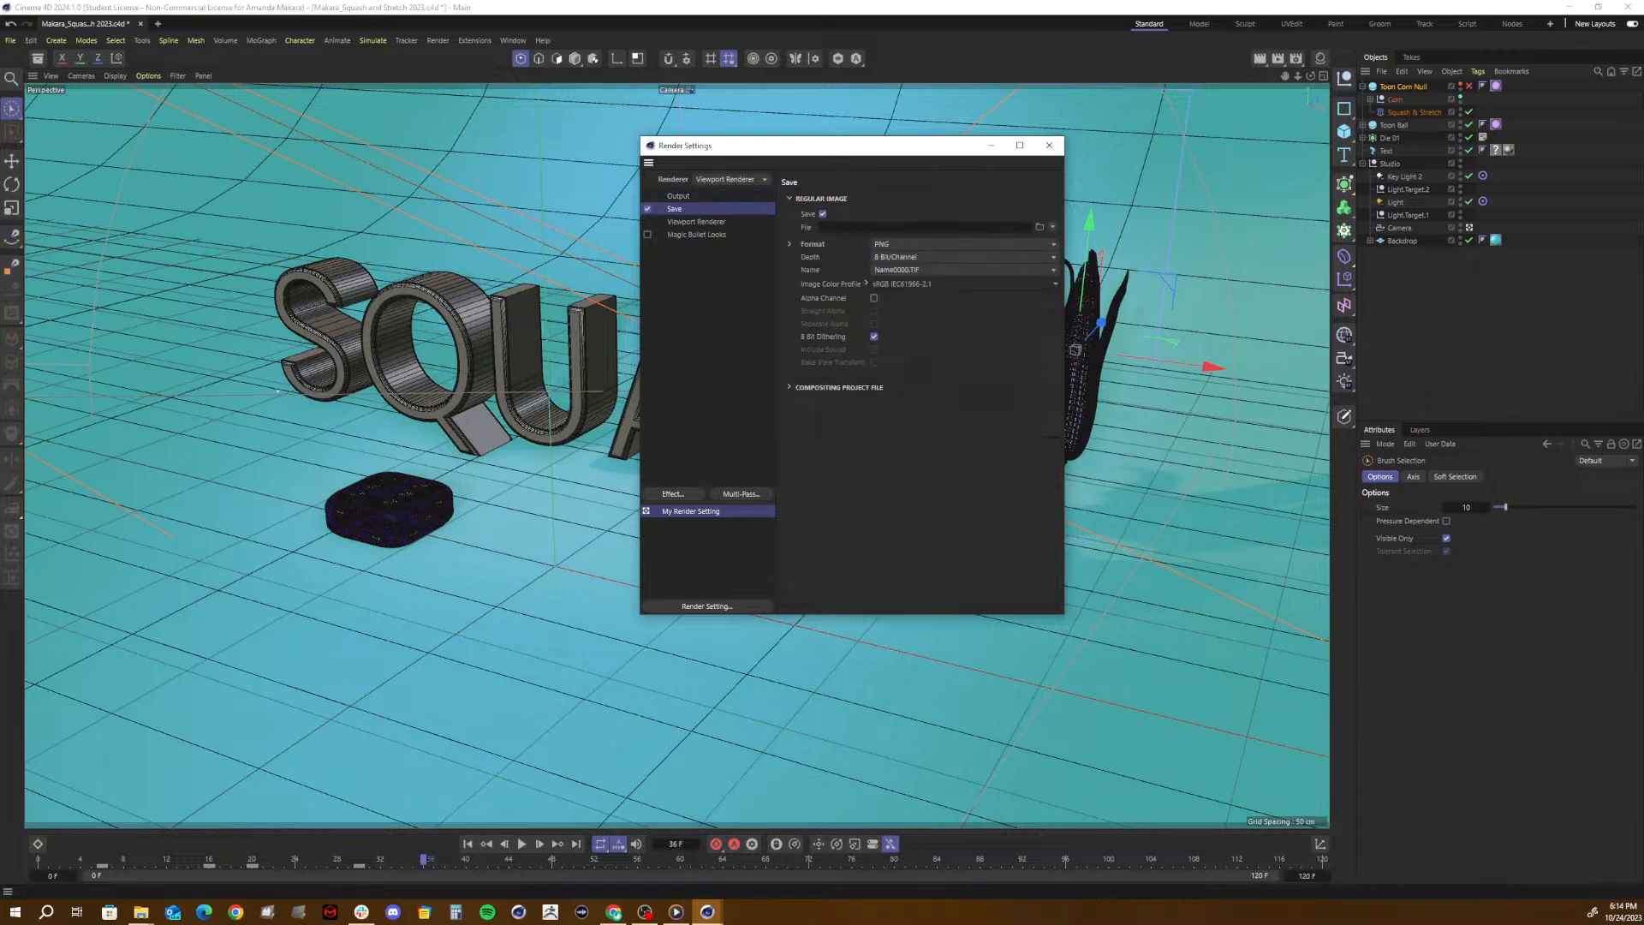
pyautogui.click(1040, 226)
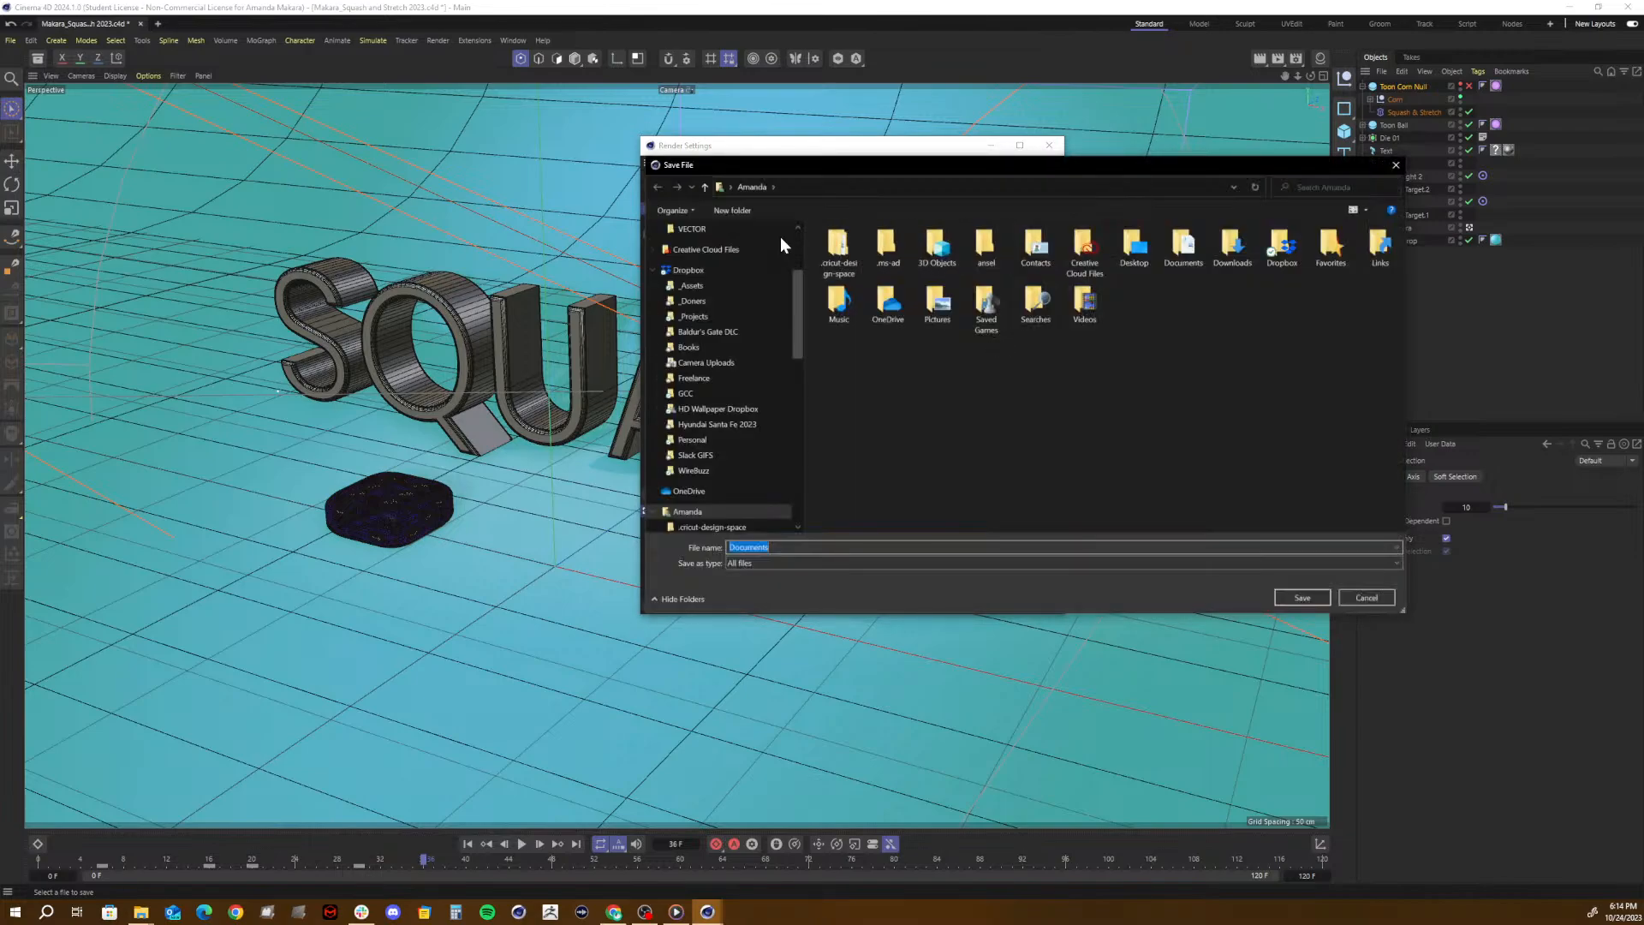
pyautogui.scroll(5, 682, 239)
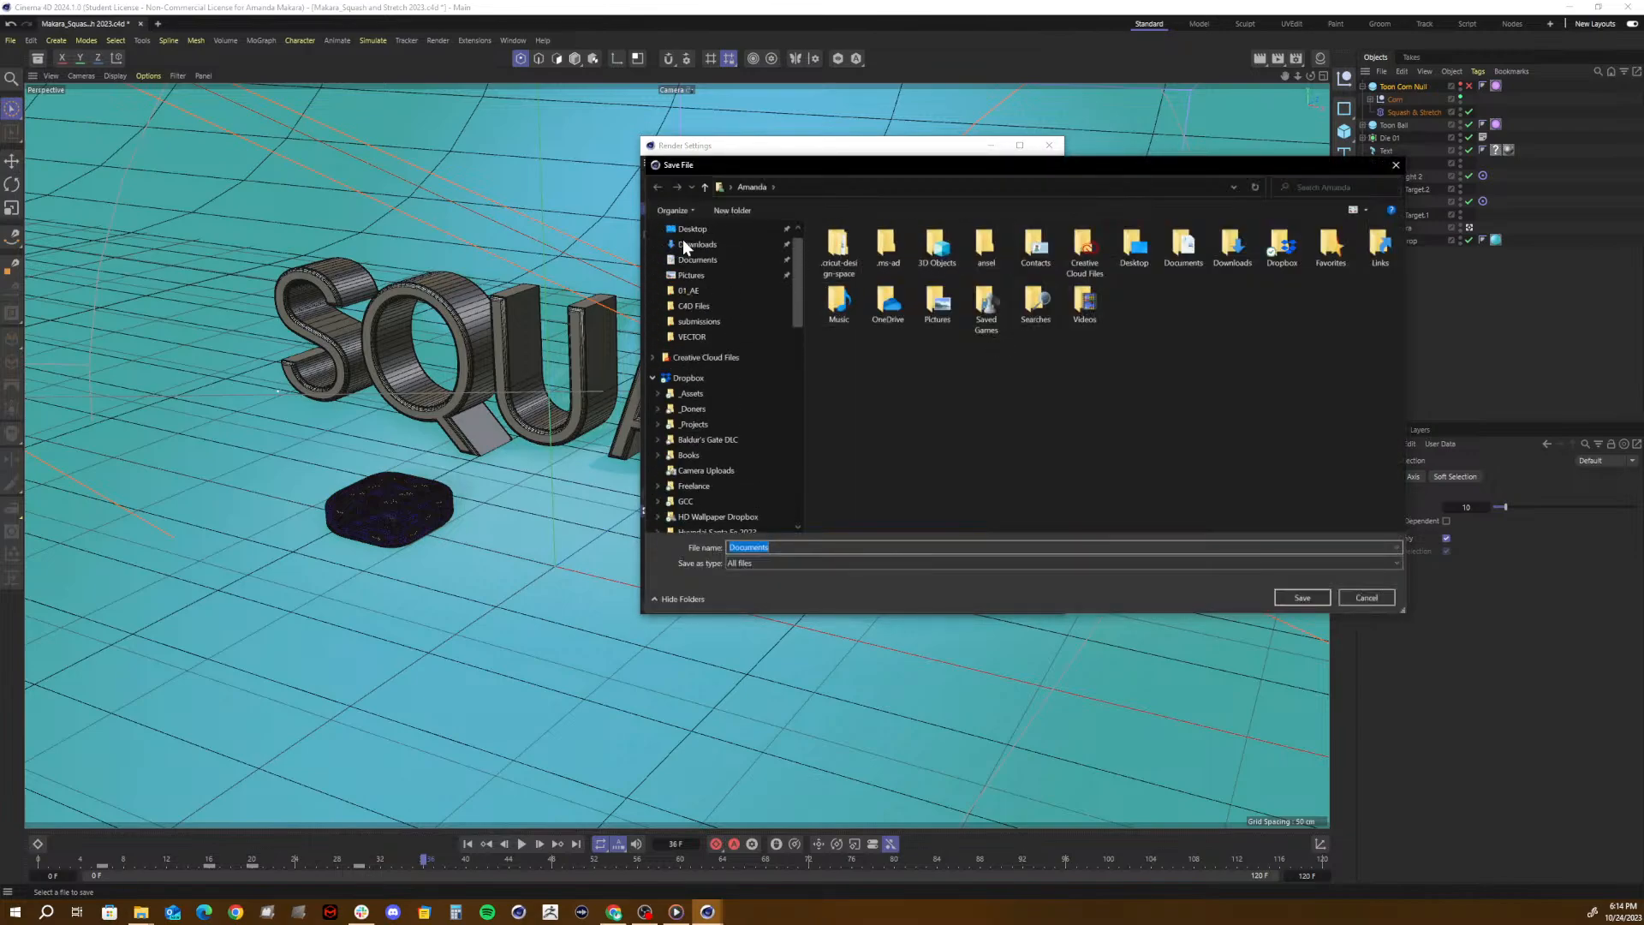
pyautogui.click(685, 254)
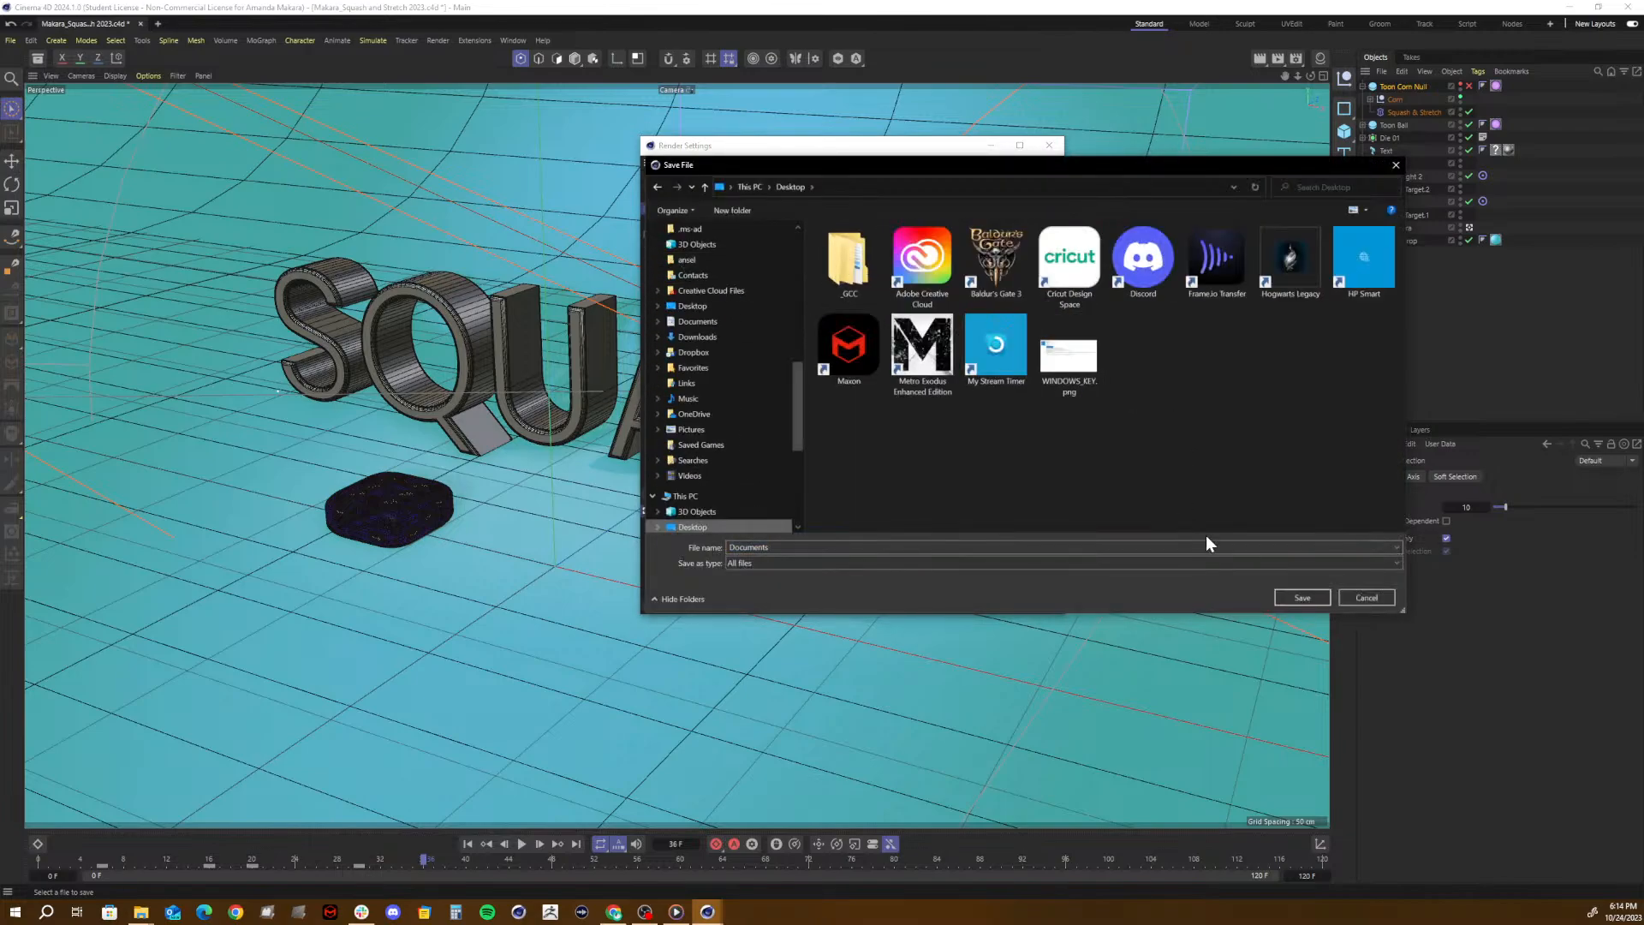
pyautogui.click(1301, 598)
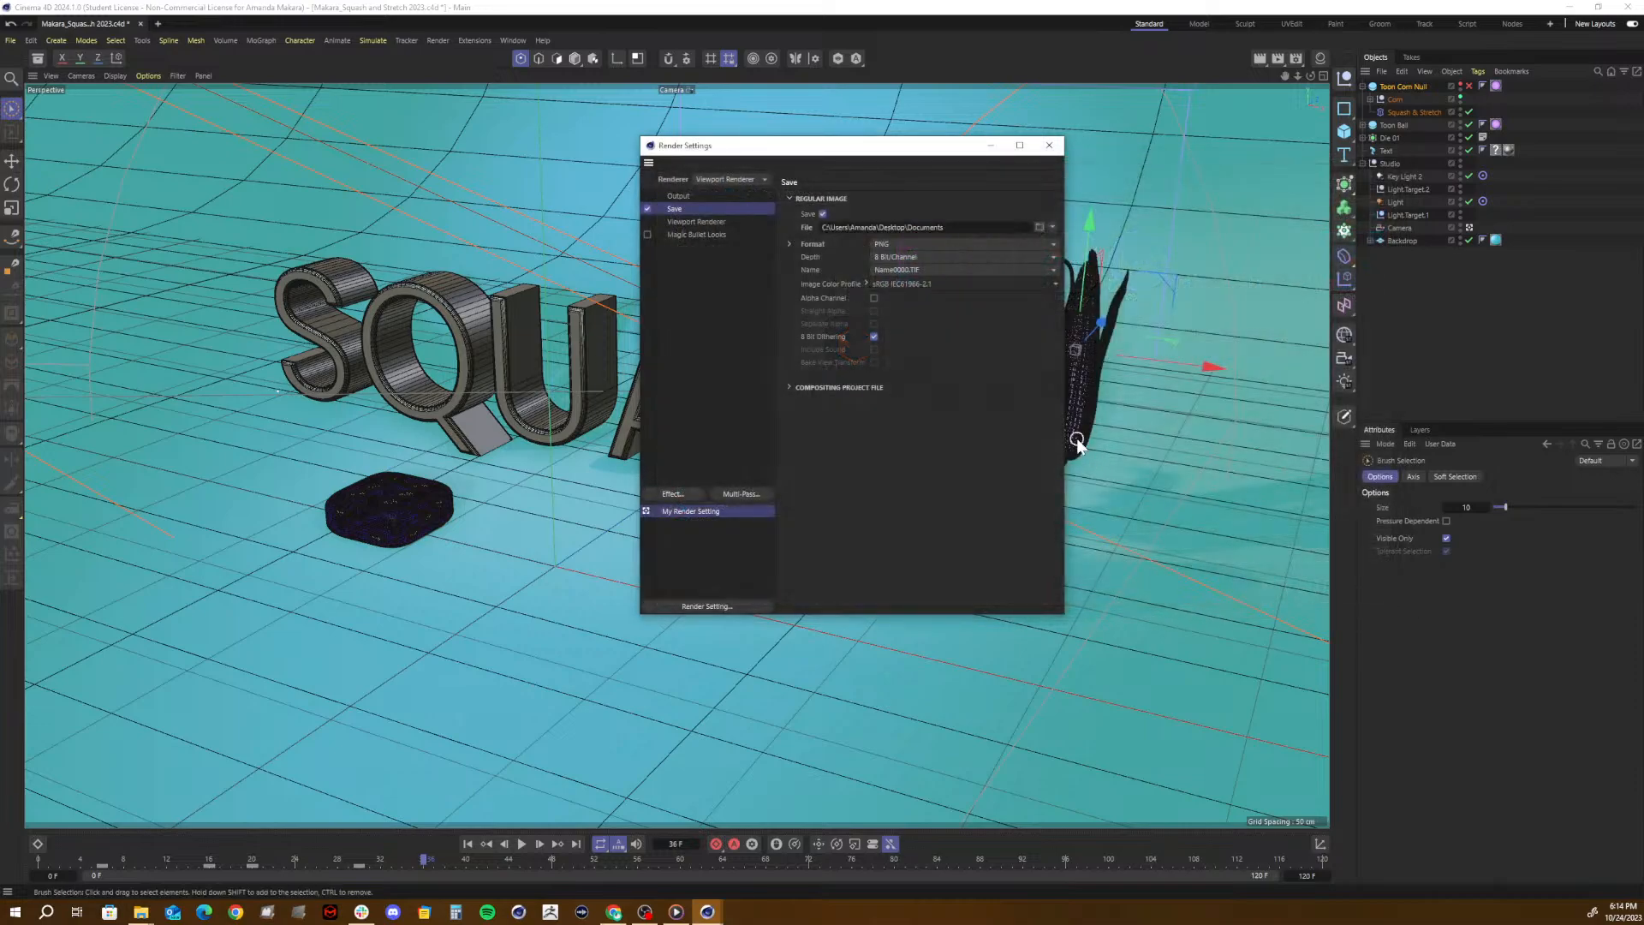
pyautogui.click(874, 298)
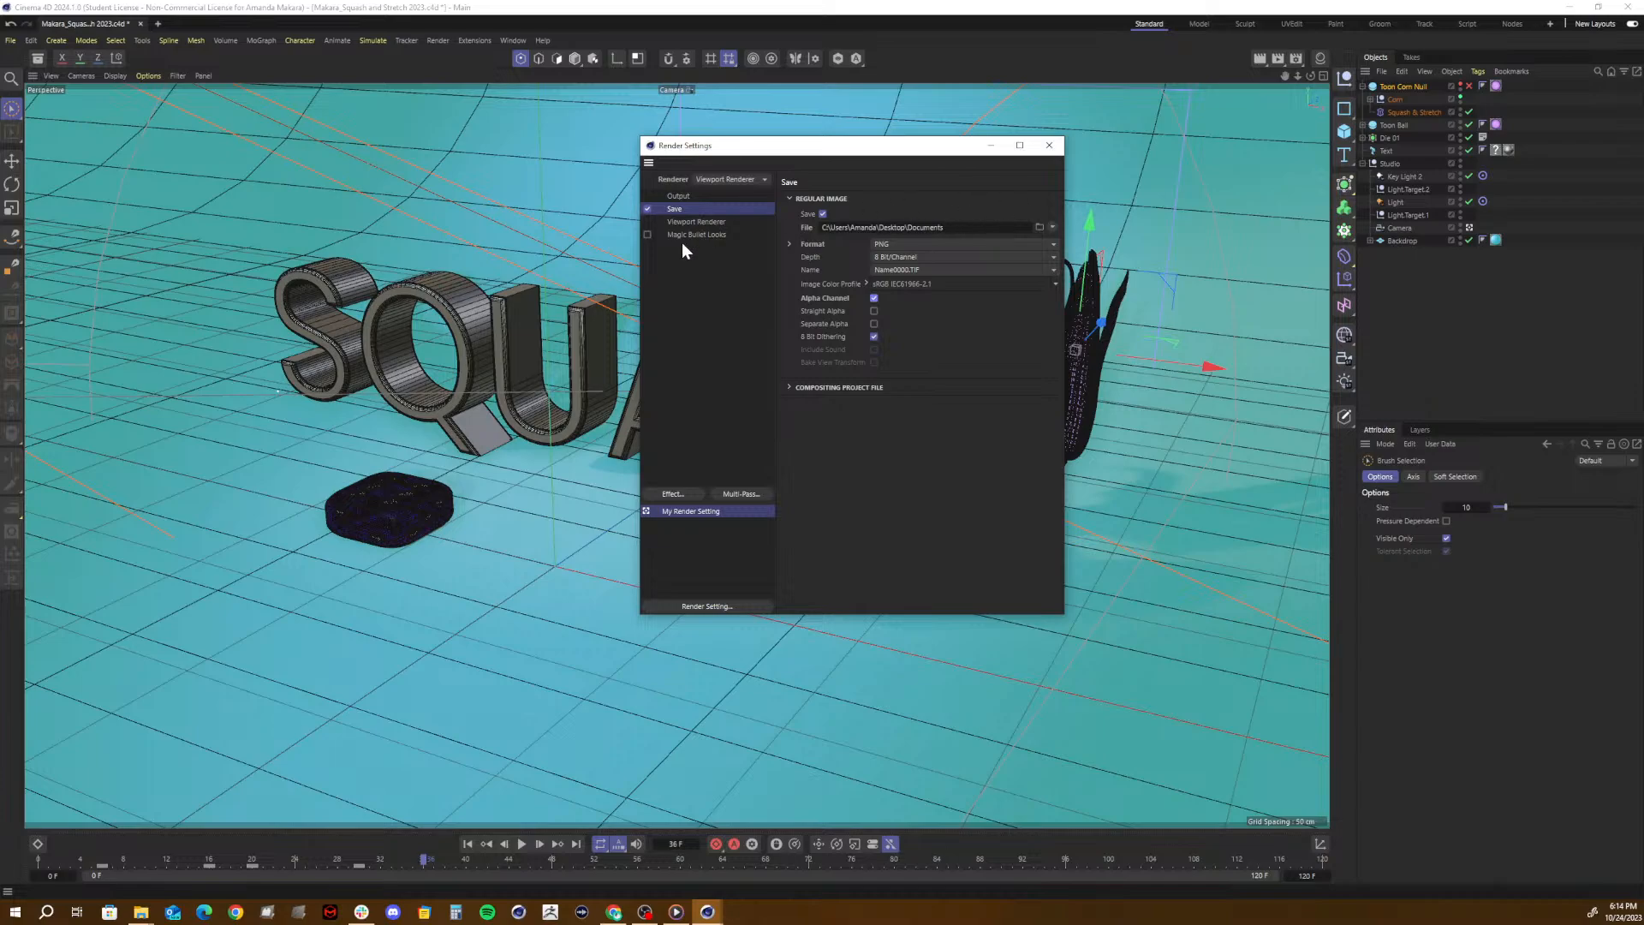
pyautogui.click(1049, 144)
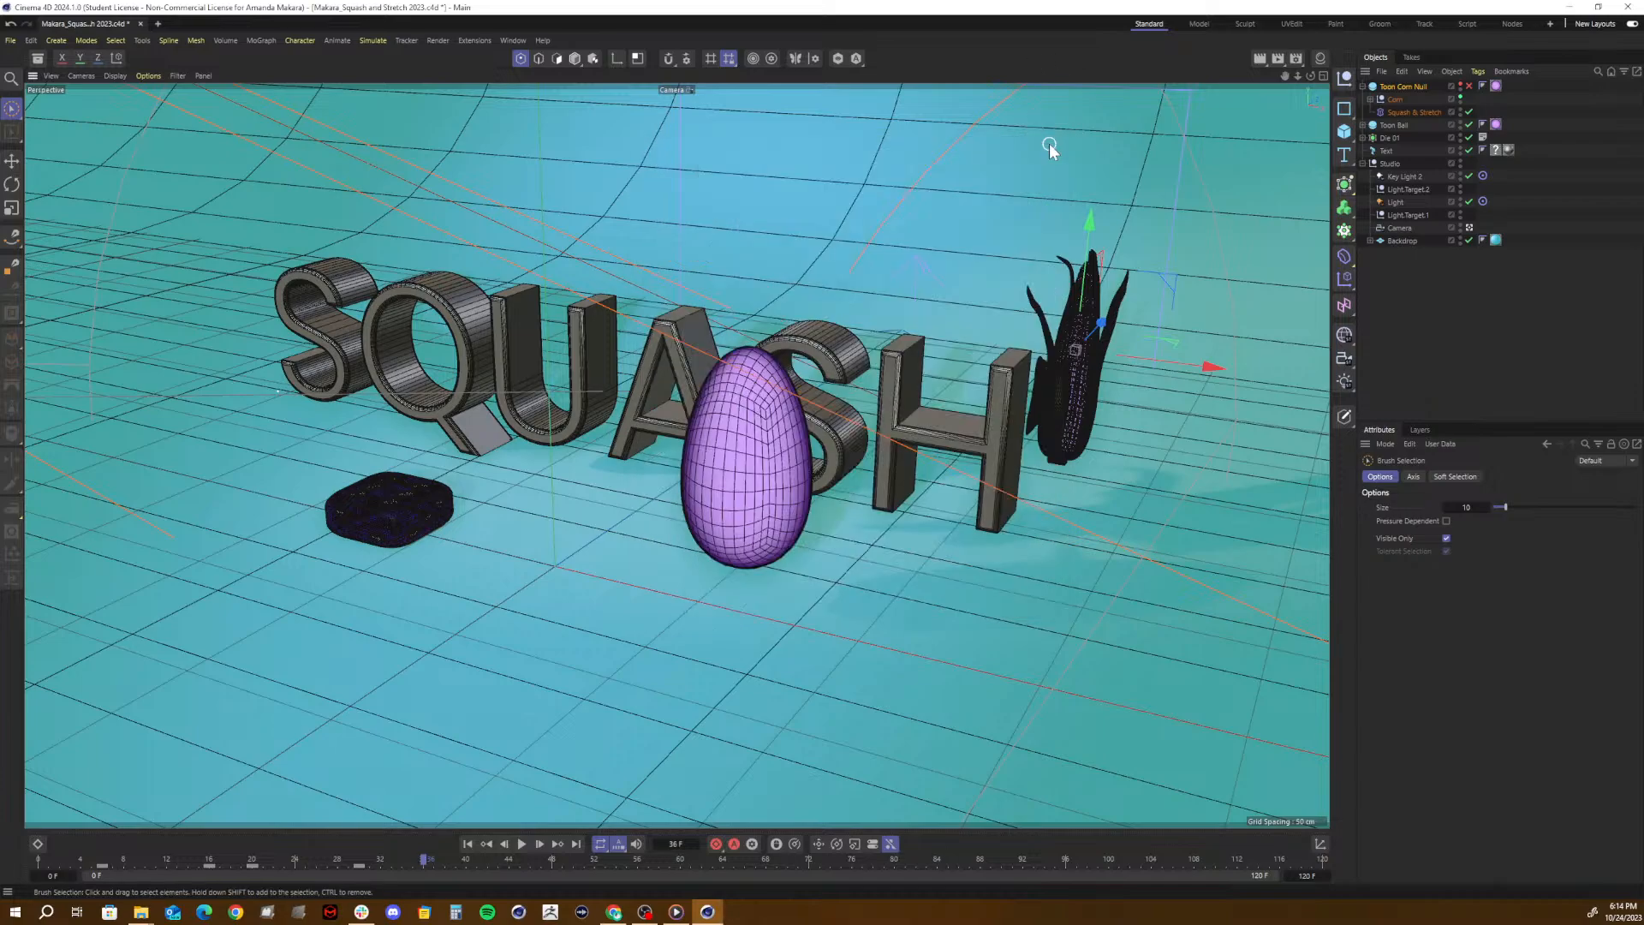
# - Check the Viewport Renderer's filter options in the render settings
pyautogui.click(1297, 58)
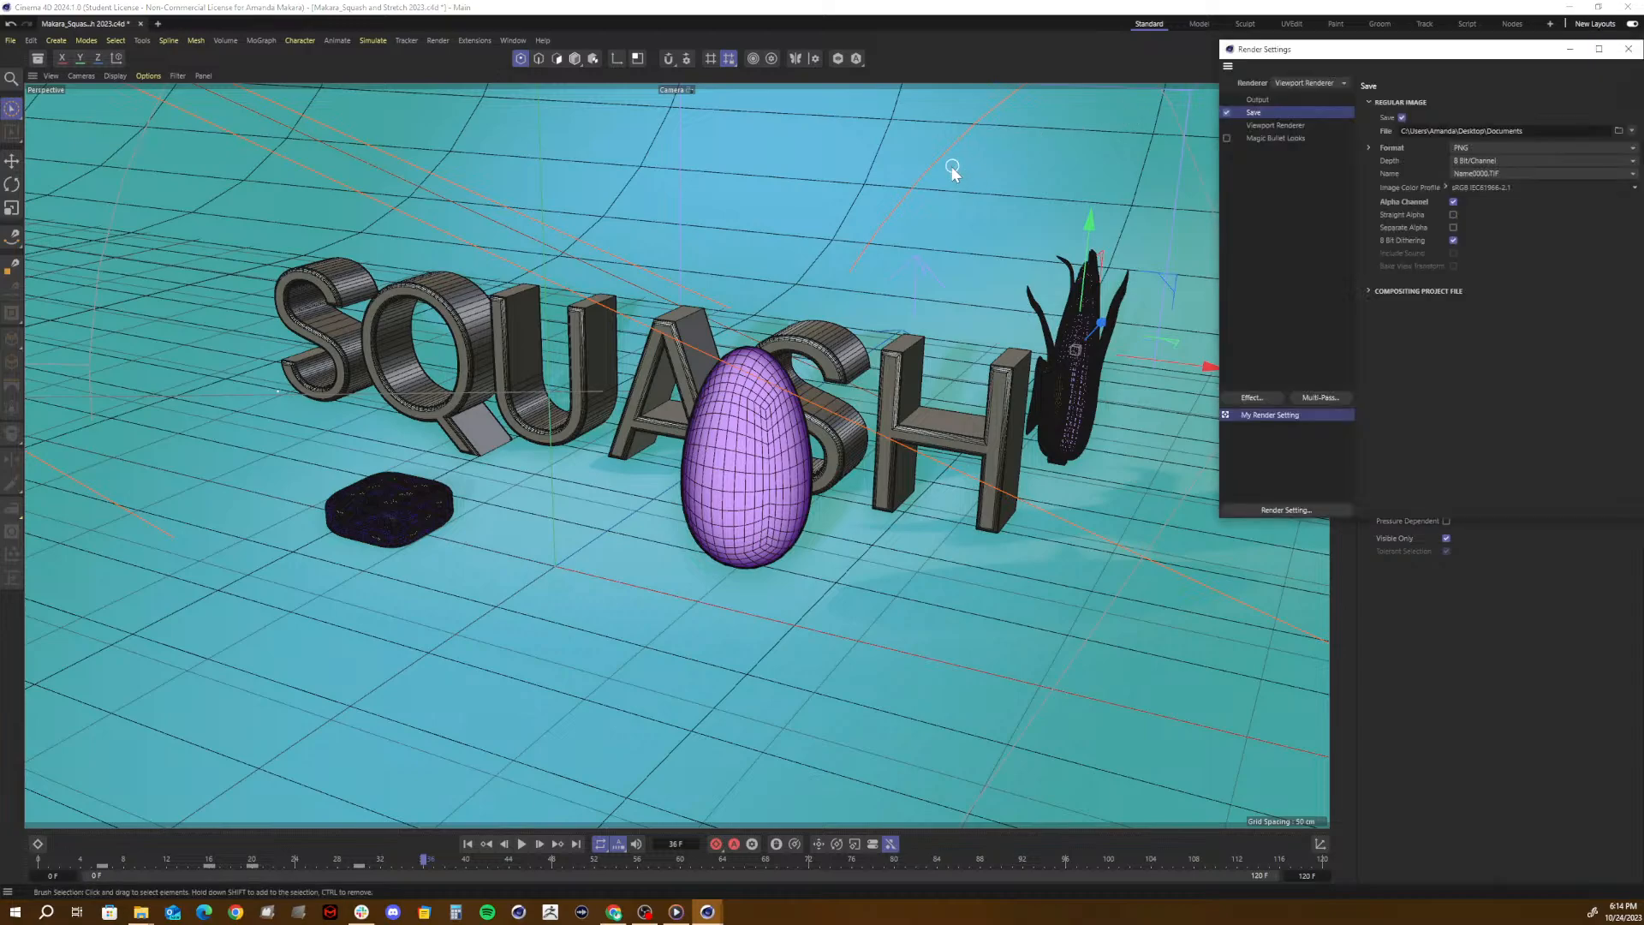
pyautogui.moveTo(1355, 49); pyautogui.dragTo(992, 217)
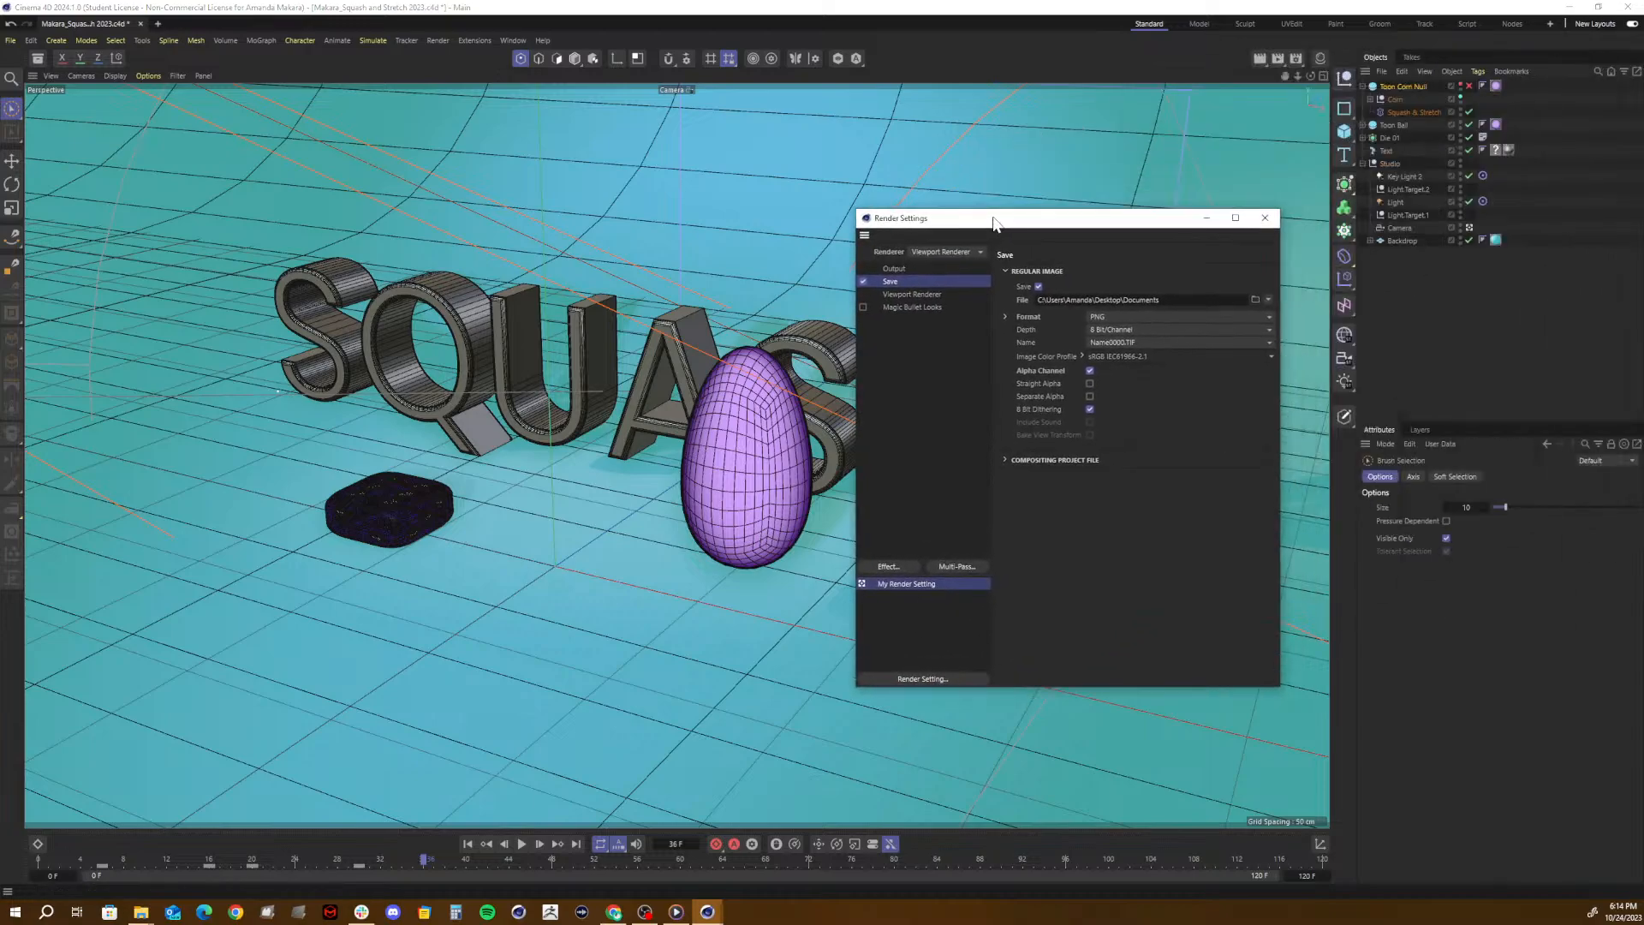
pyautogui.click(929, 295)
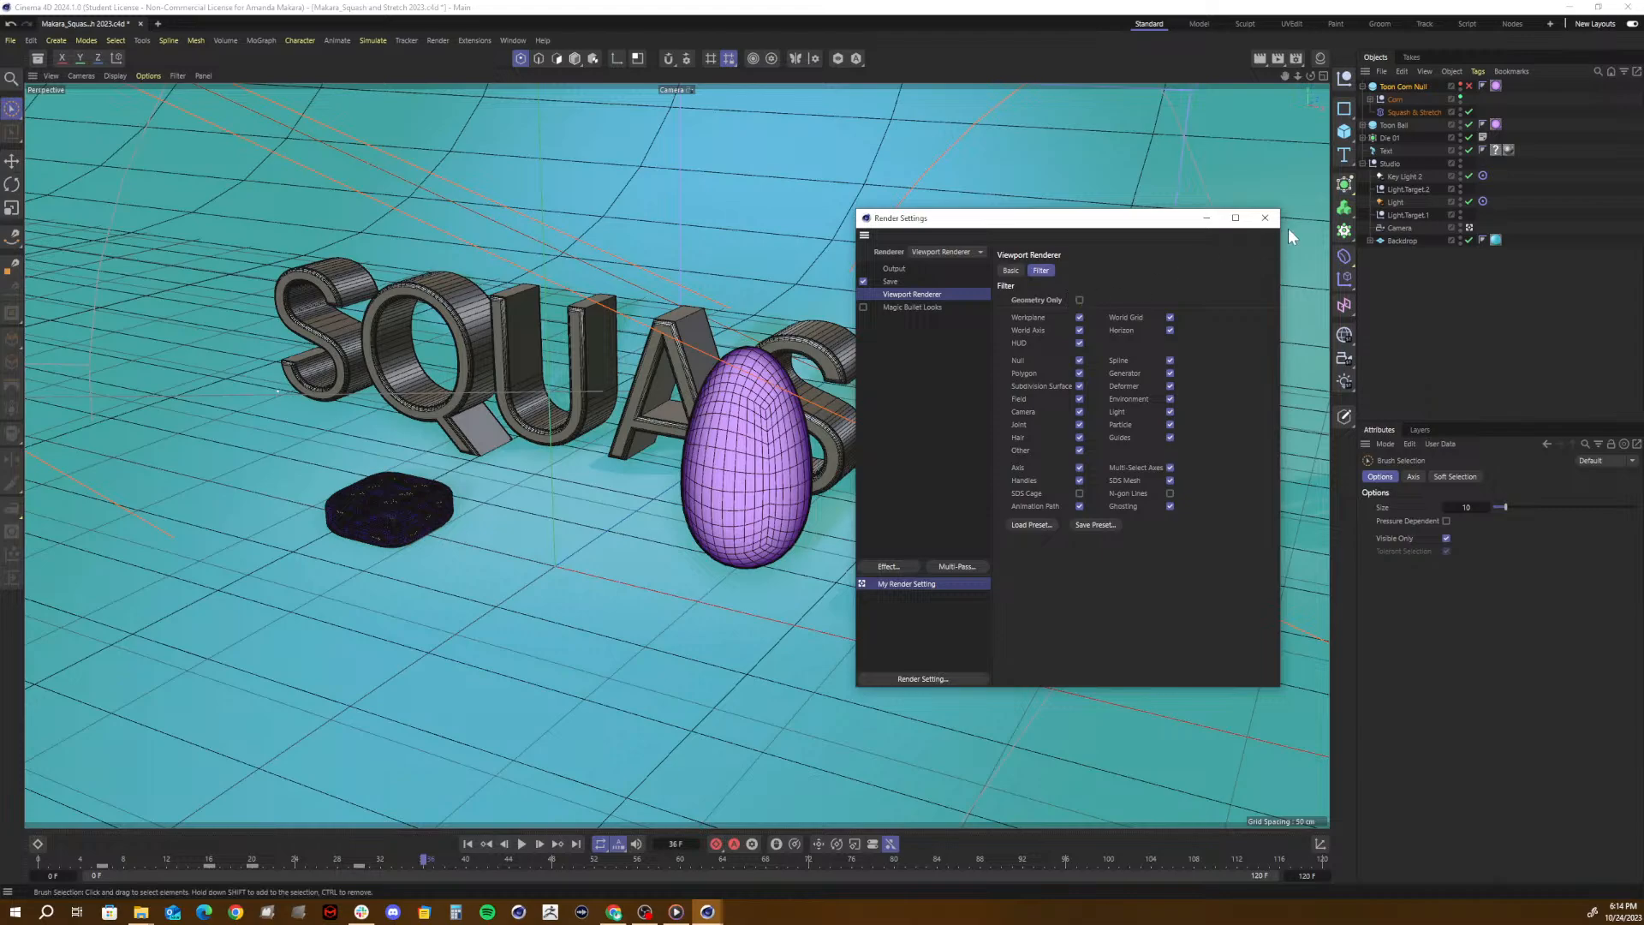
pyautogui.click(1265, 217)
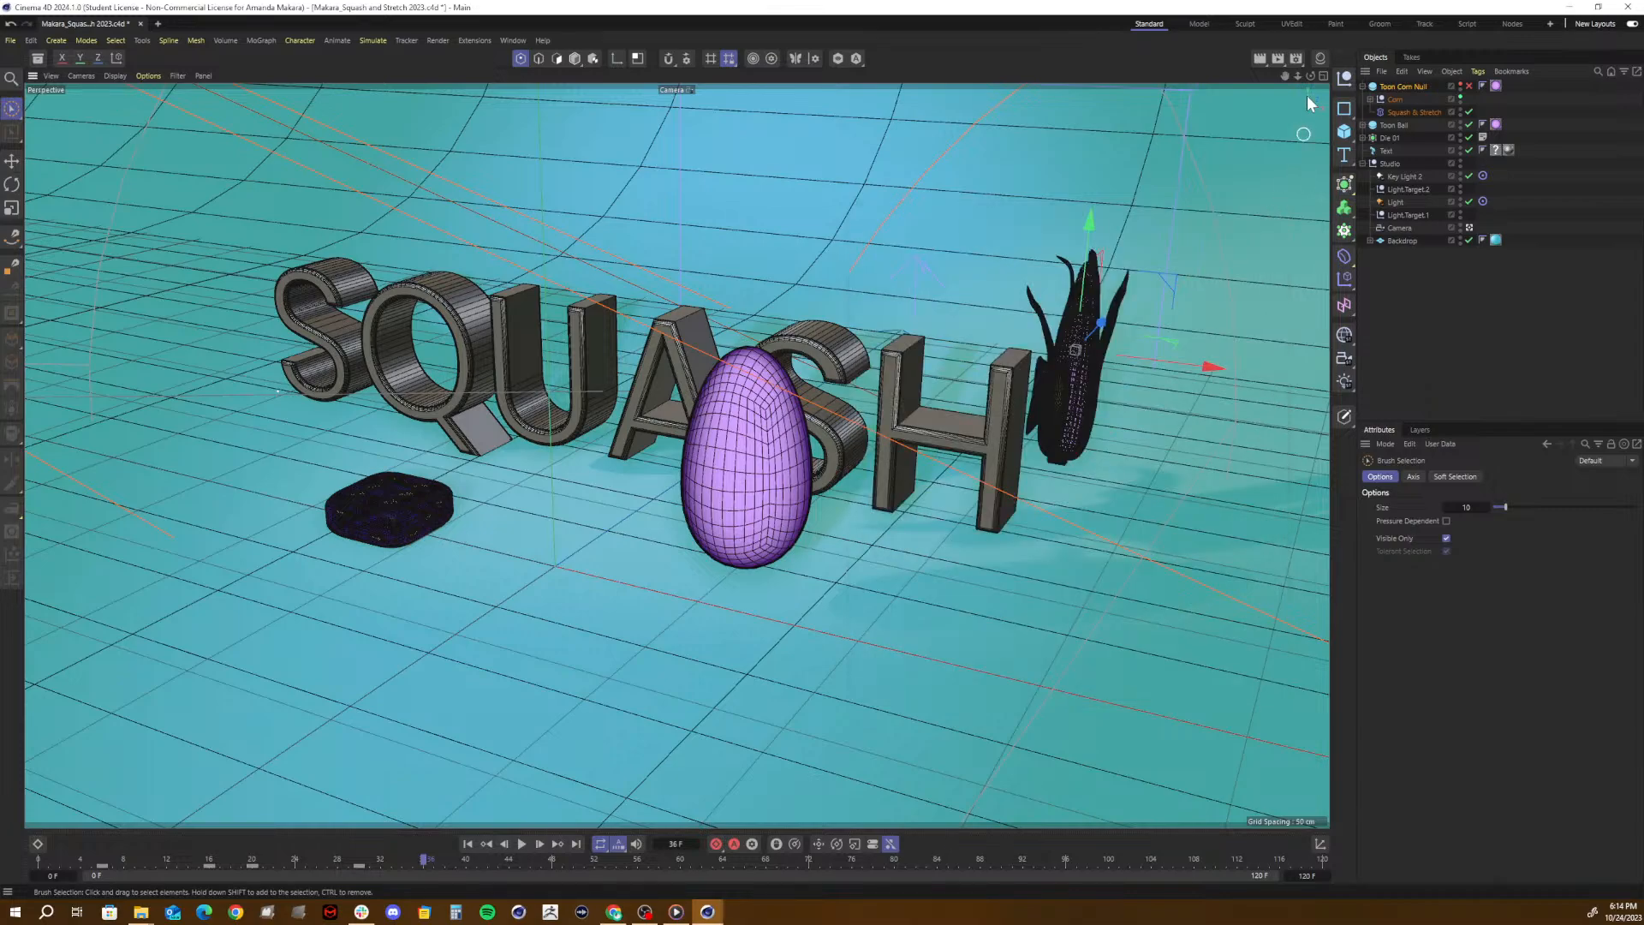
# - Render the current frame to the Picture Viewer with the Viewport Renderer, inspect the image, and close the viewer
pyautogui.click(1276, 60)
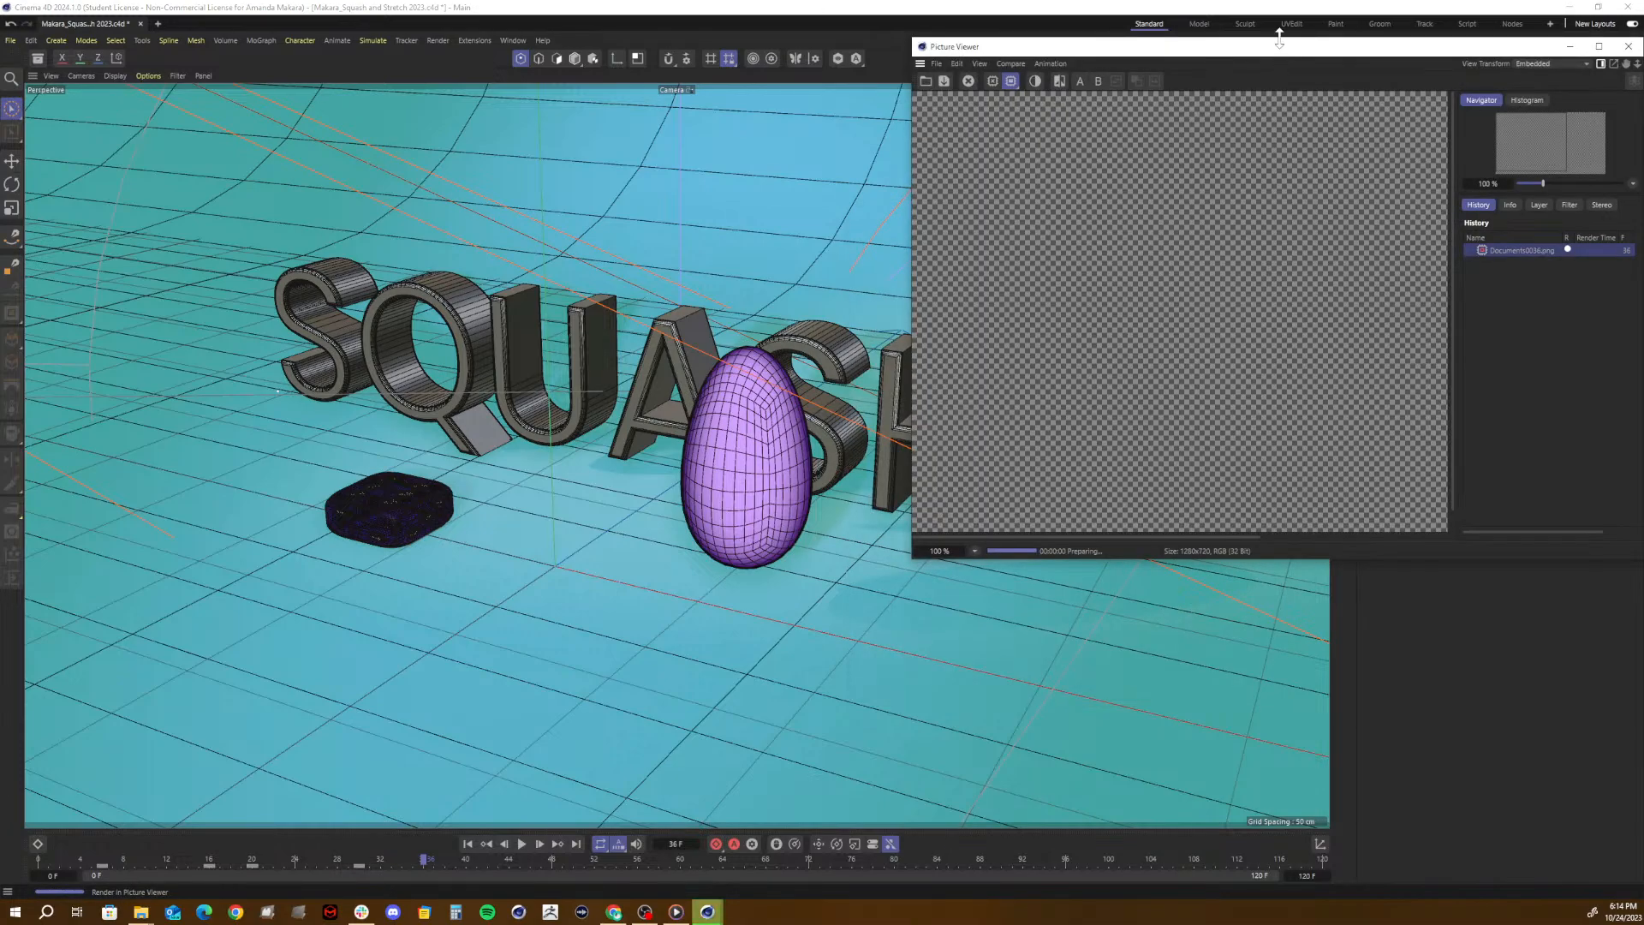
pyautogui.moveTo(1277, 60); pyautogui.dragTo(1047, 84)
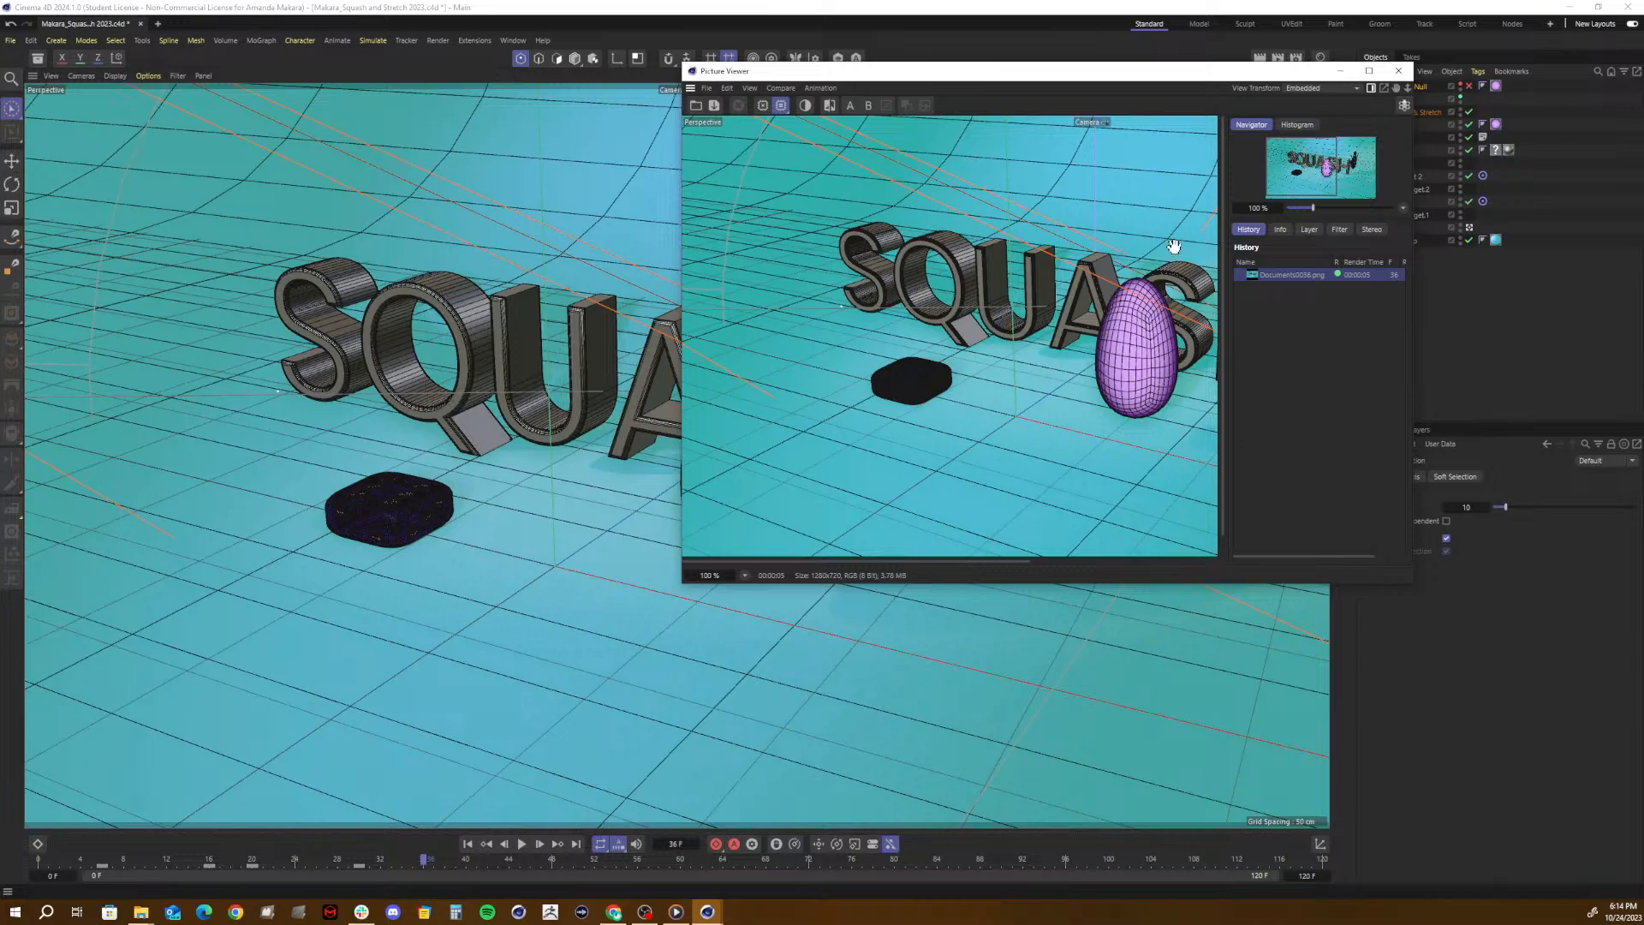
pyautogui.click(1400, 71)
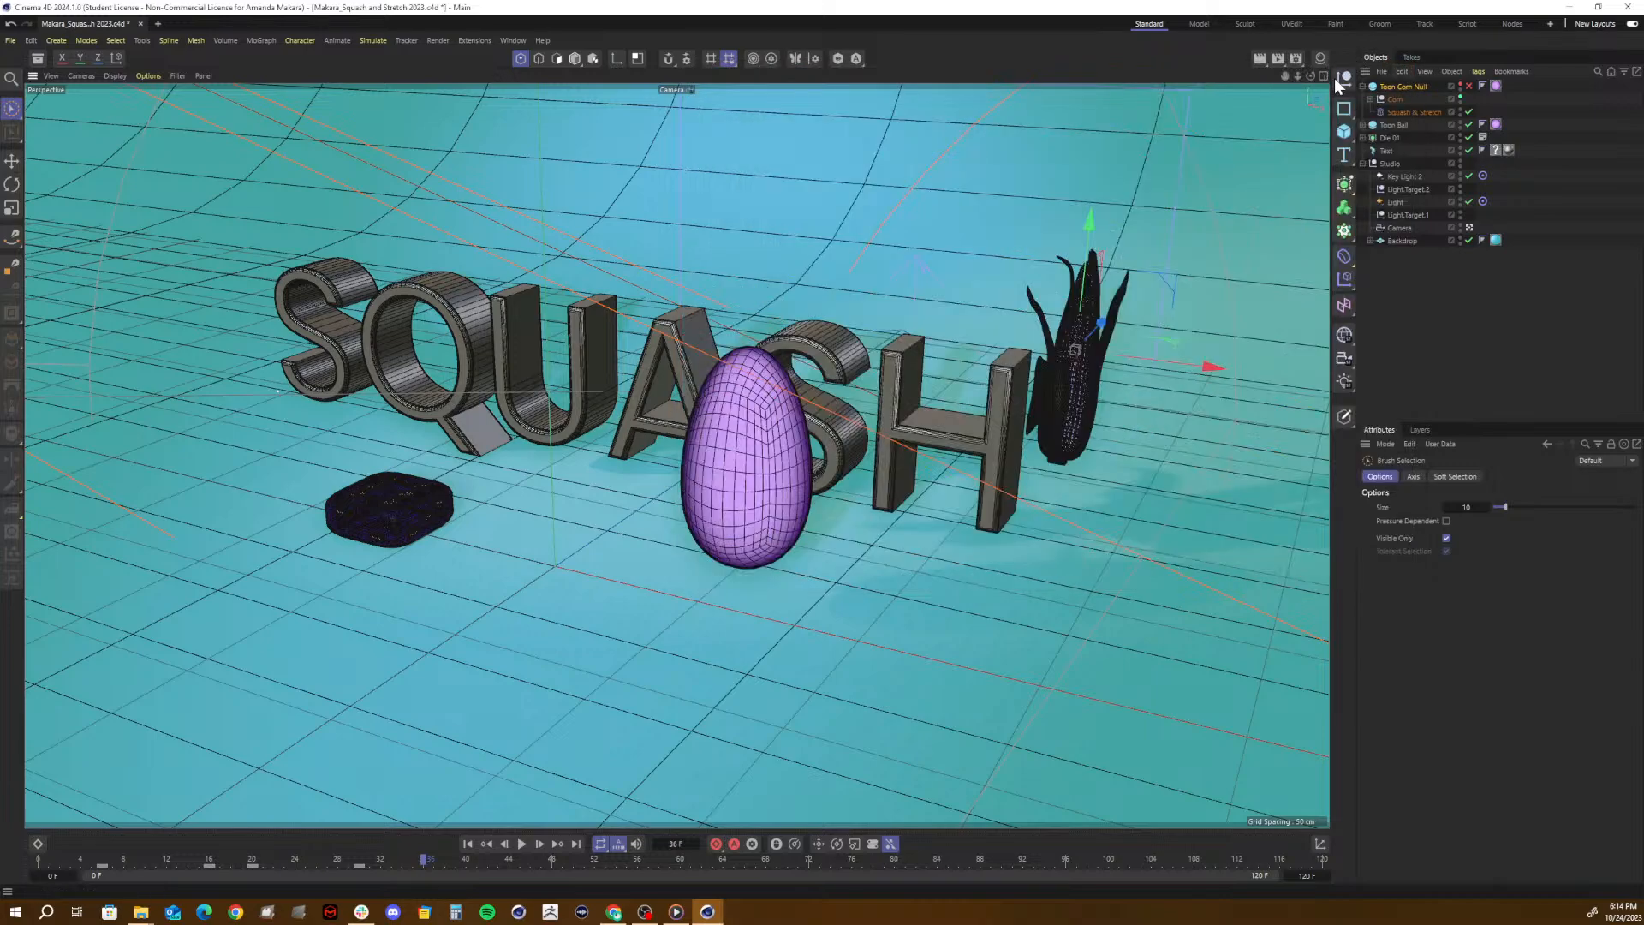
# - Turn on Geometry Only in the Viewport Renderer's filter options, check the output settings, and close the render settings
pyautogui.click(1295, 59)
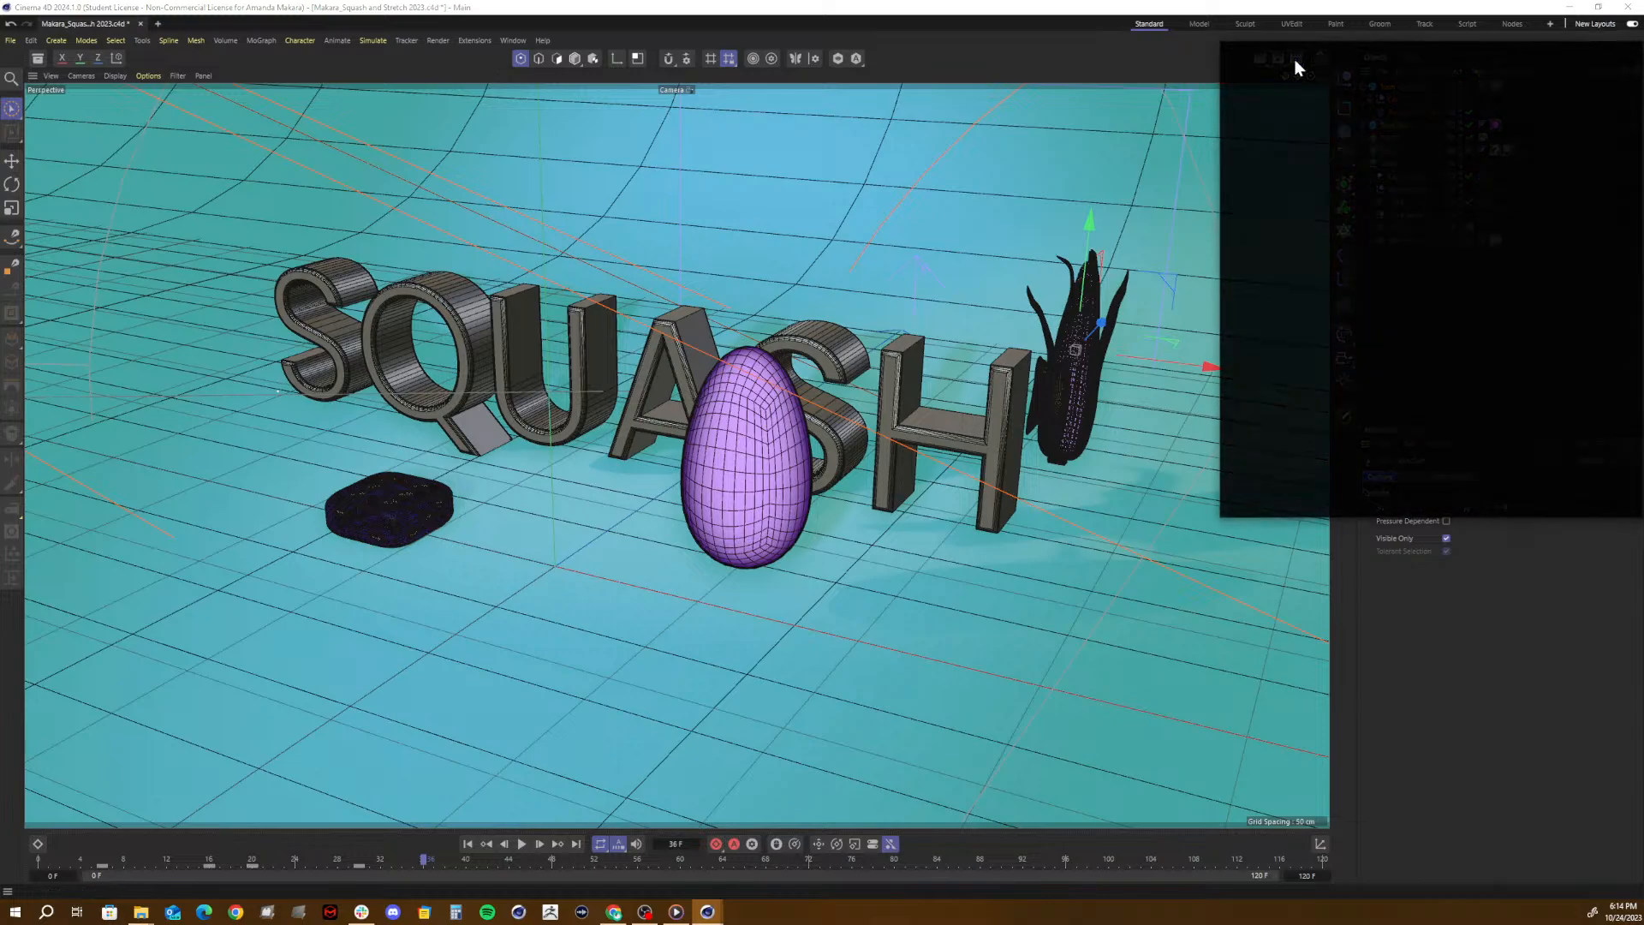
pyautogui.moveTo(1389, 48); pyautogui.dragTo(1004, 131)
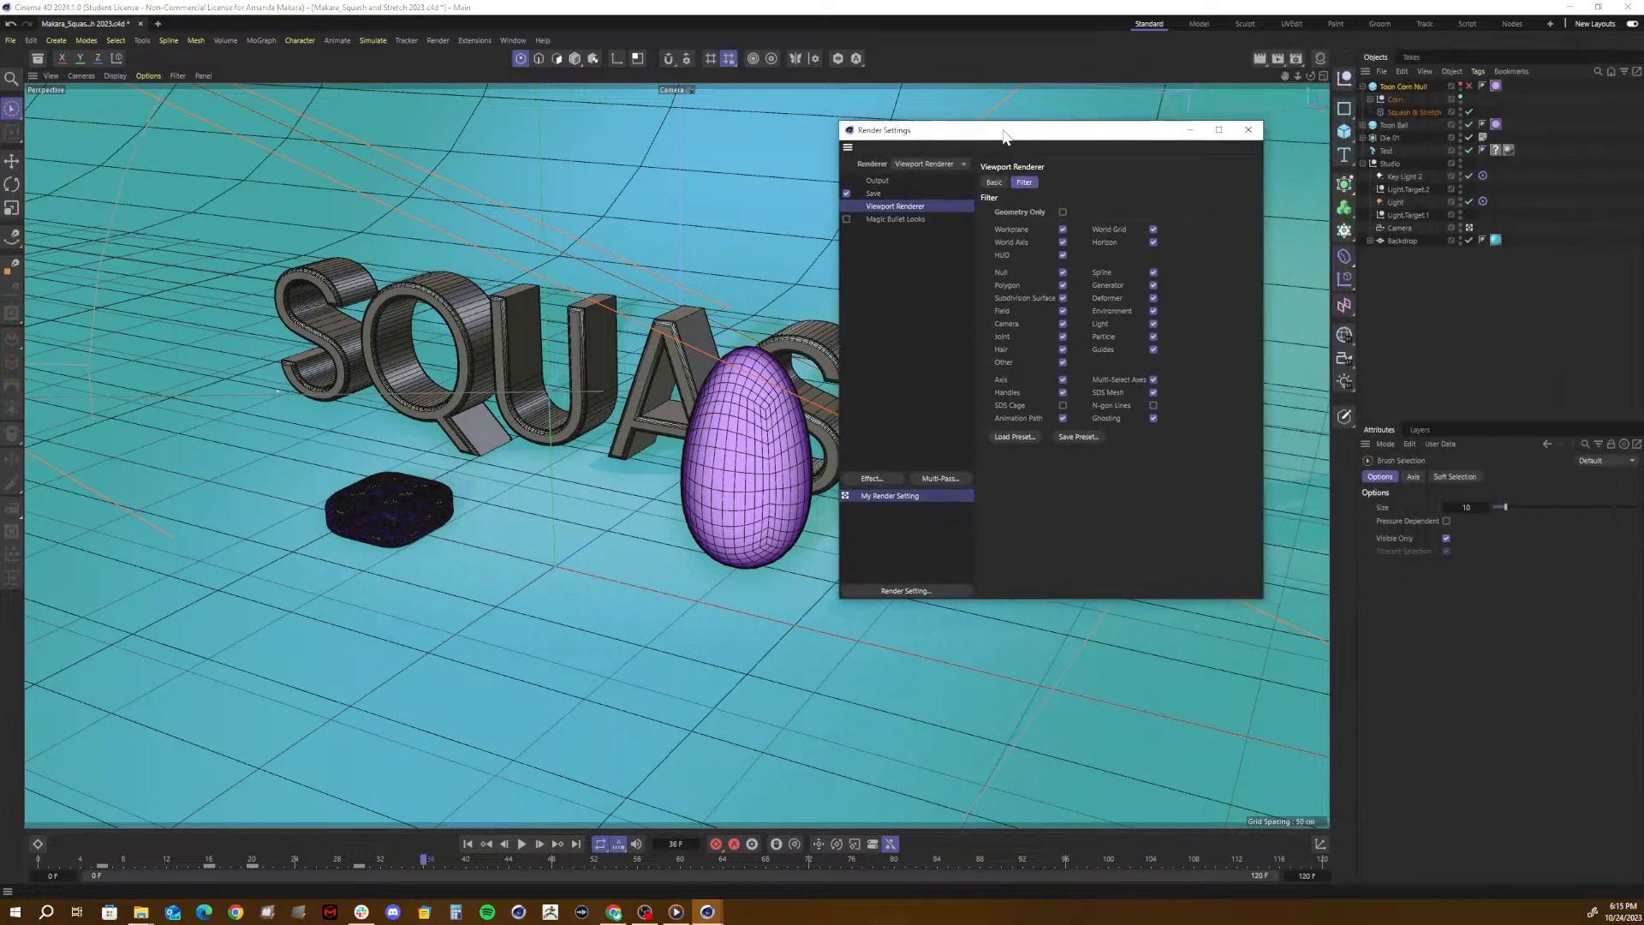
pyautogui.click(1062, 213)
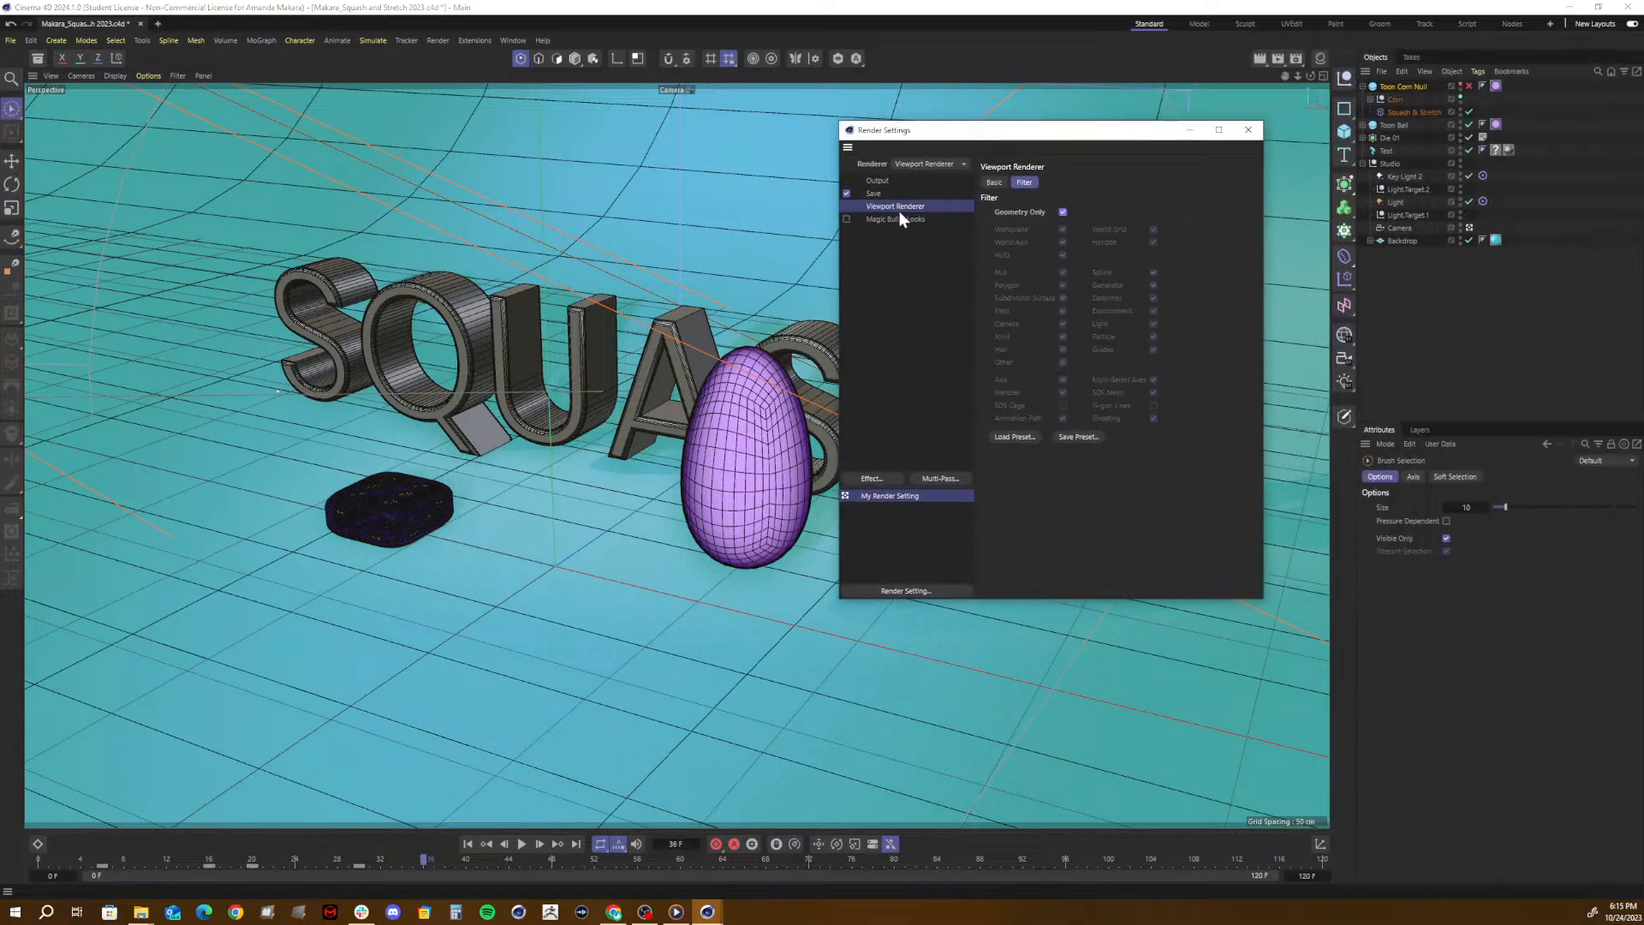
pyautogui.click(877, 180)
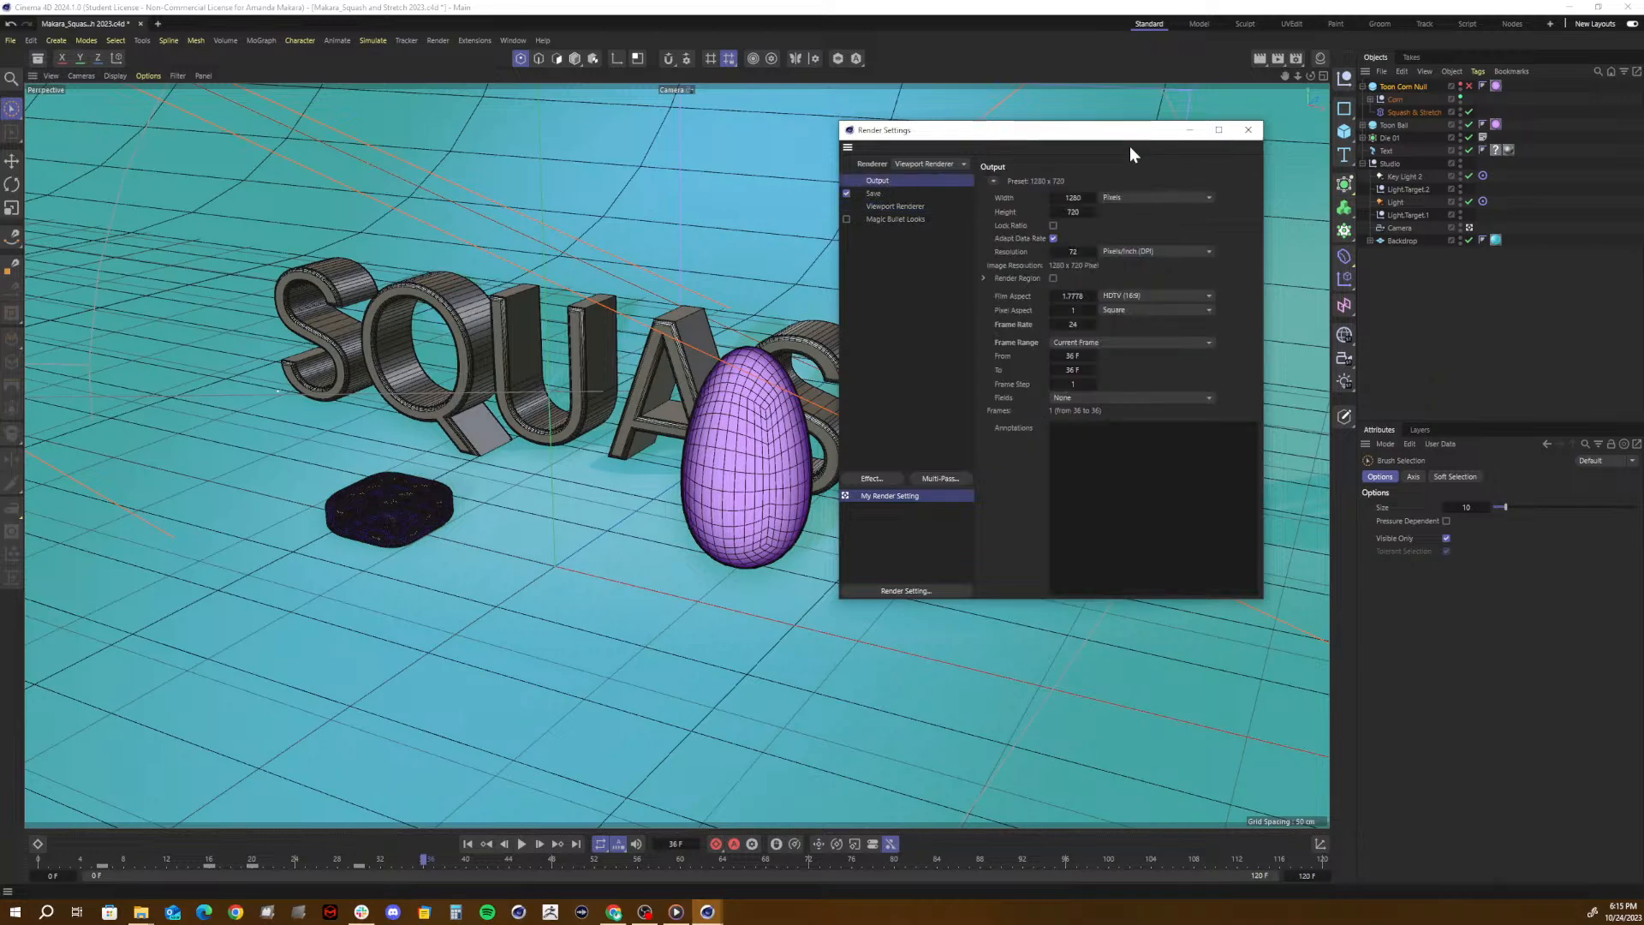
pyautogui.click(1248, 129)
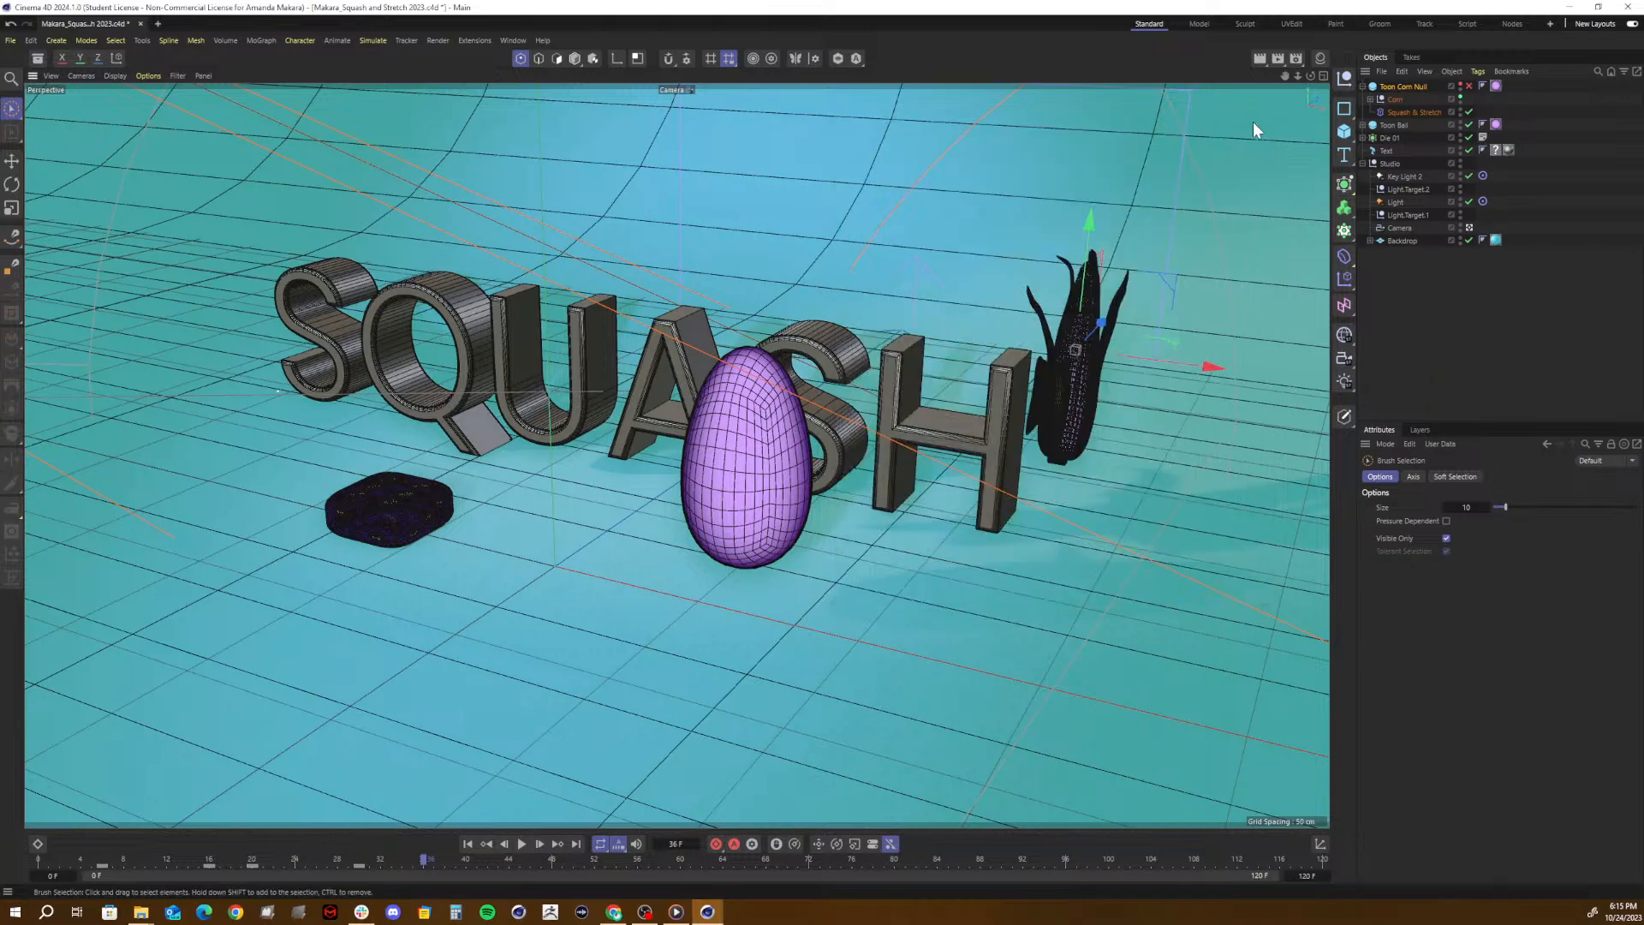
# - Render the frame to the Picture Viewer with Geometry Only on, overwriting the existing PNG, and inspect the image
pyautogui.click(1280, 60)
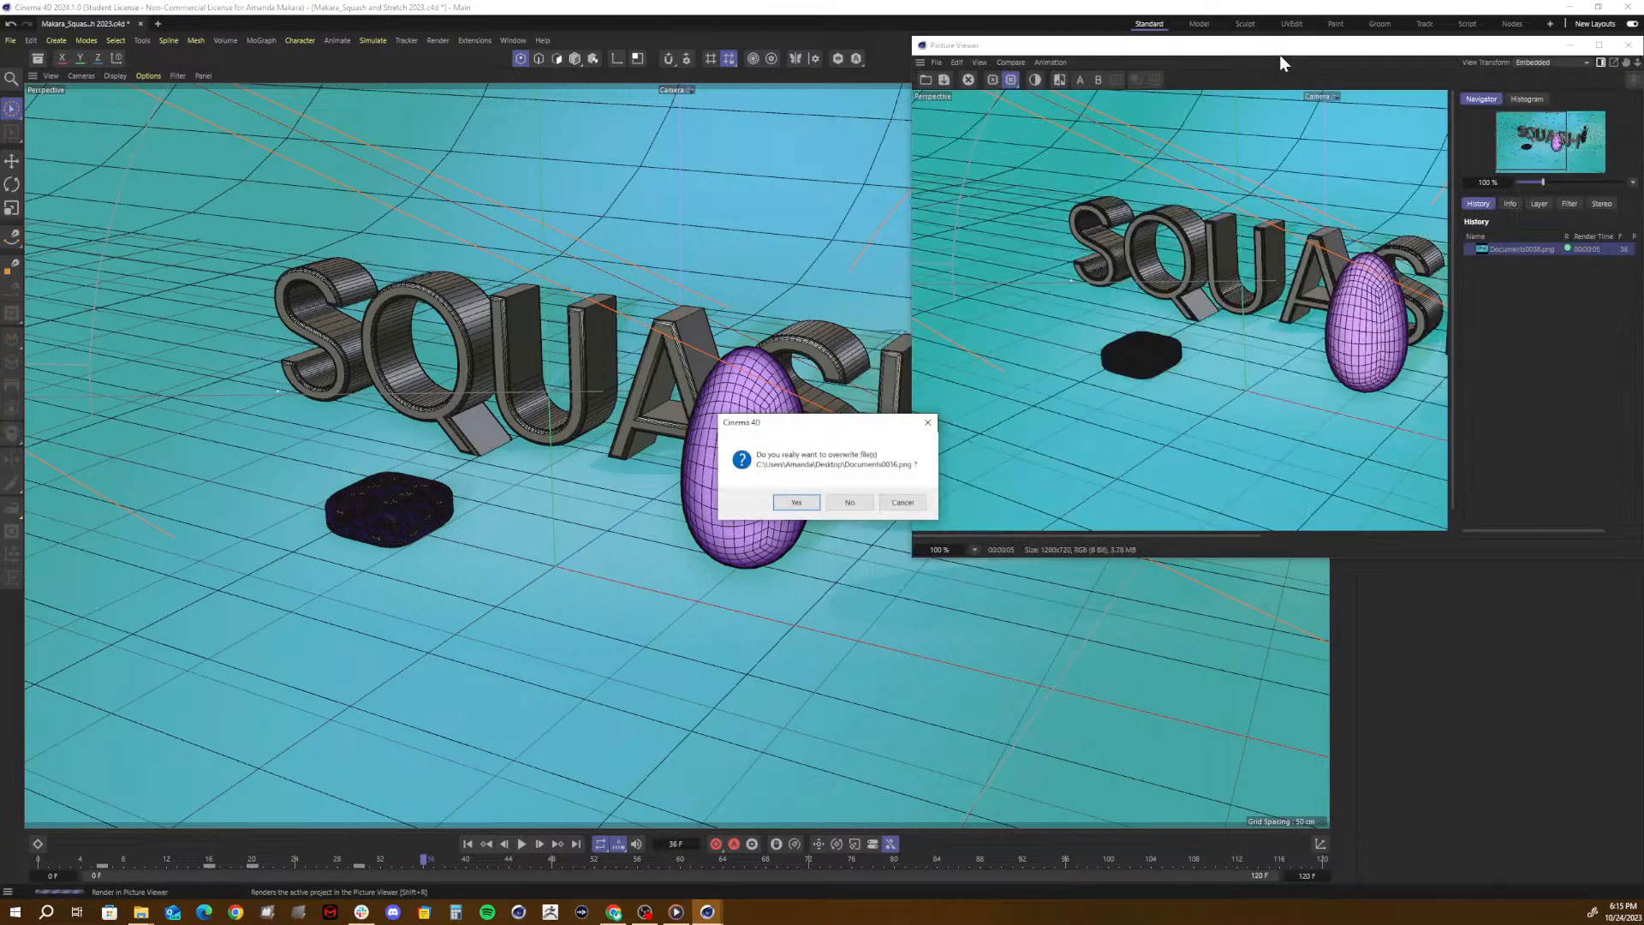
pyautogui.click(777, 504)
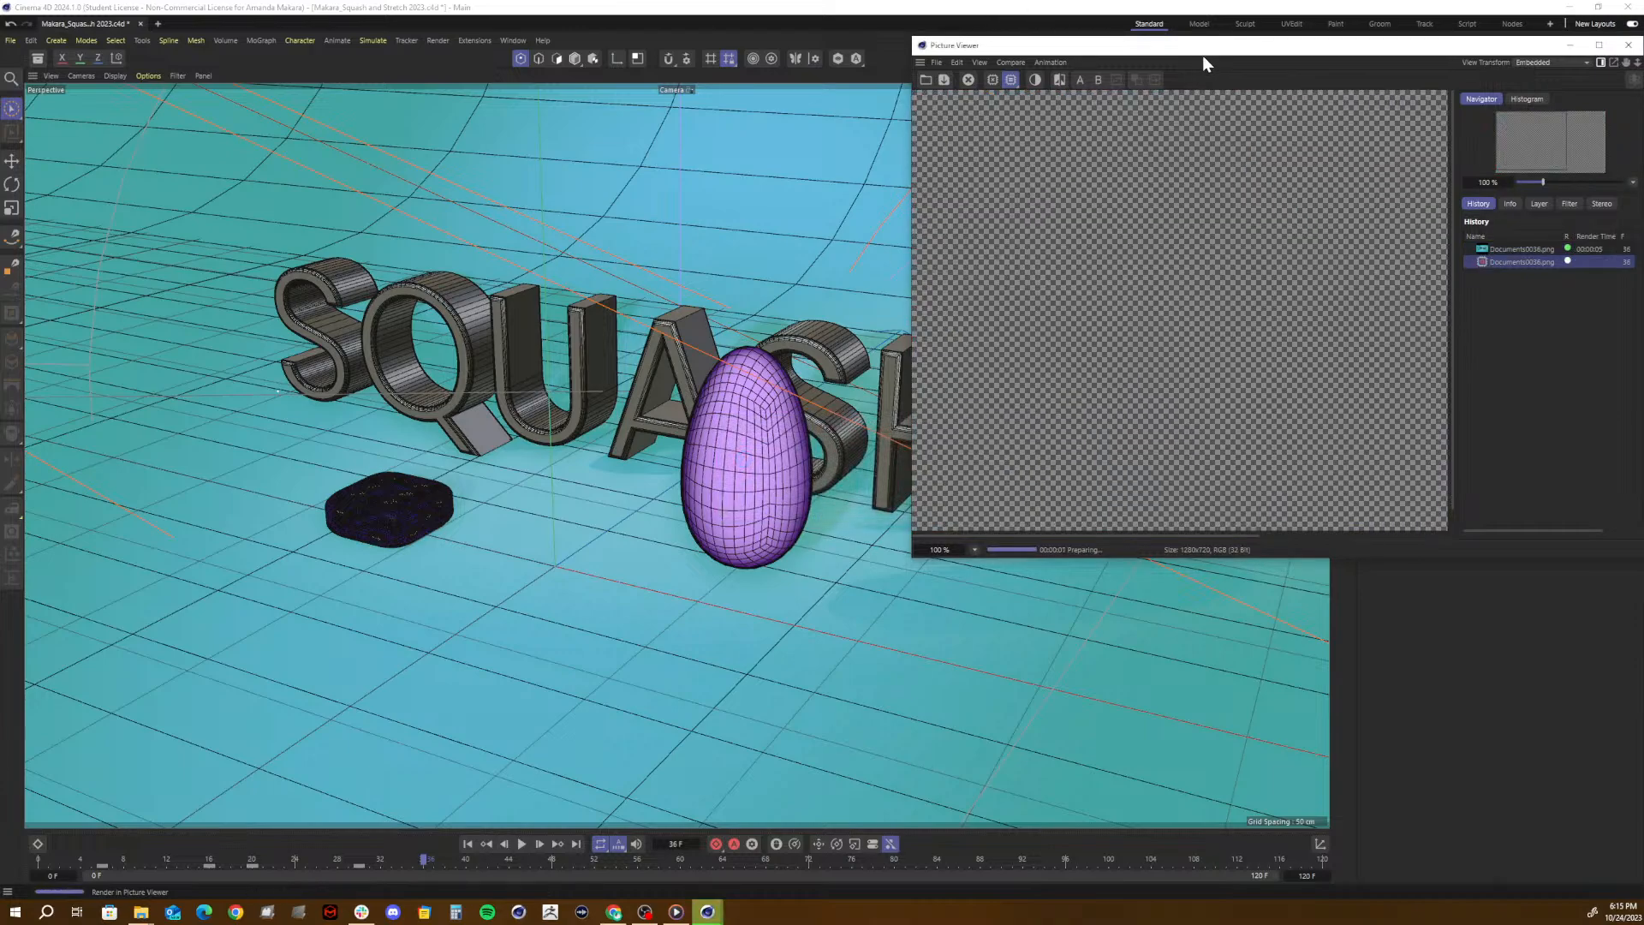
pyautogui.moveTo(1202, 55); pyautogui.dragTo(994, 106)
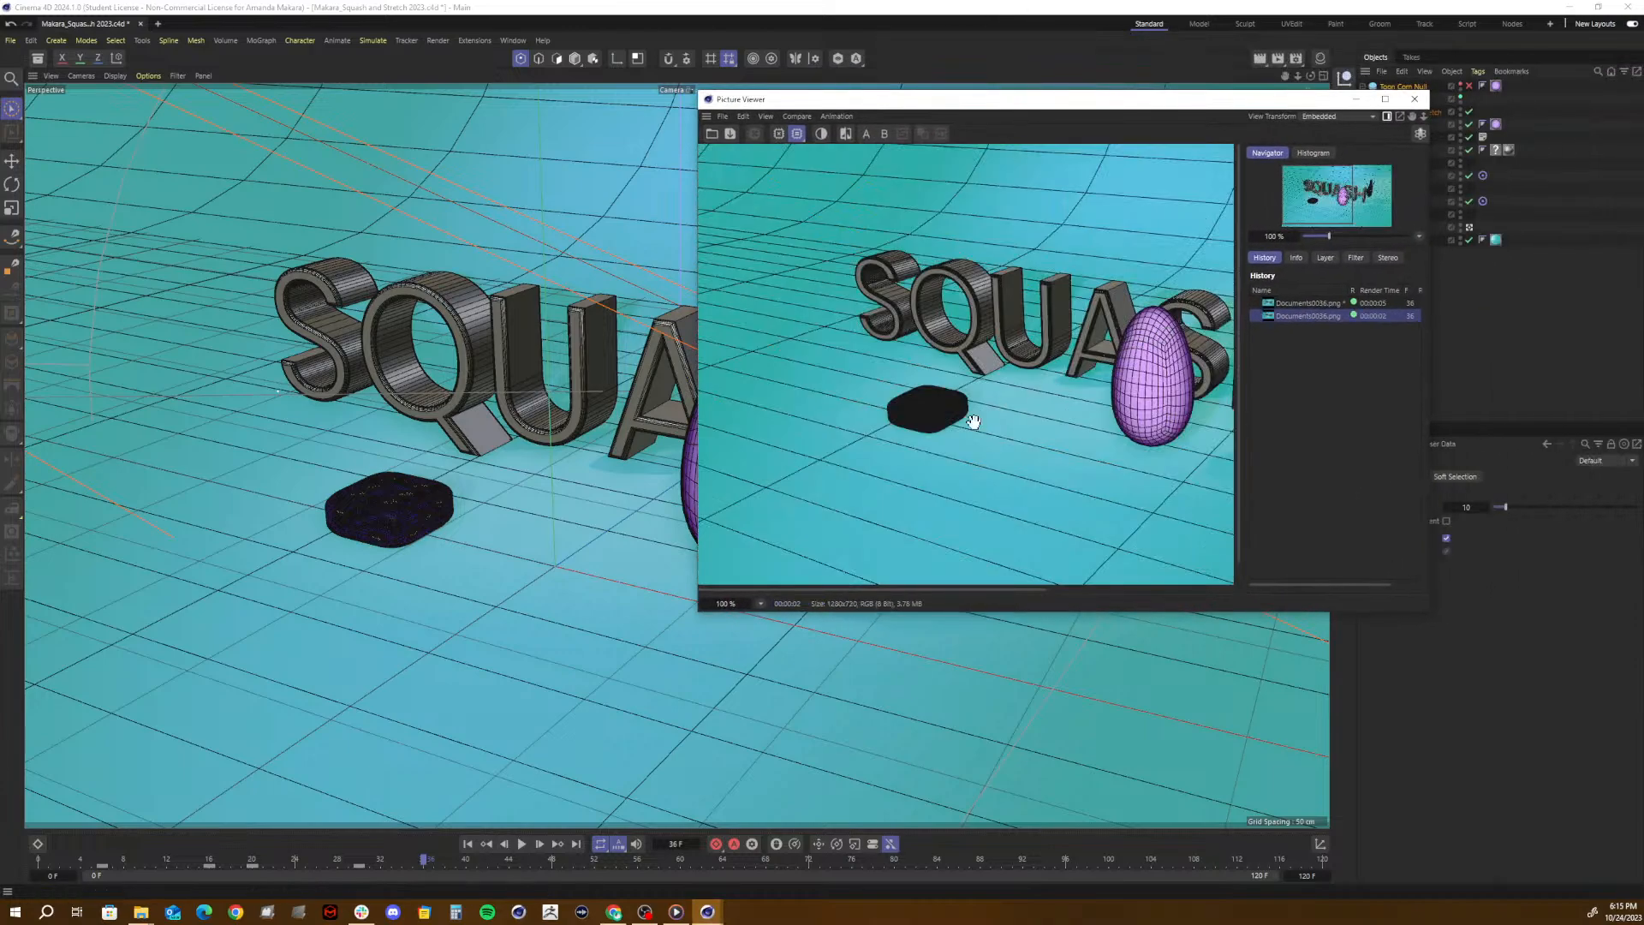
pyautogui.click(1411, 99)
# - Switch the renderer to Standard and check its save and output settings
pyautogui.click(1297, 58)
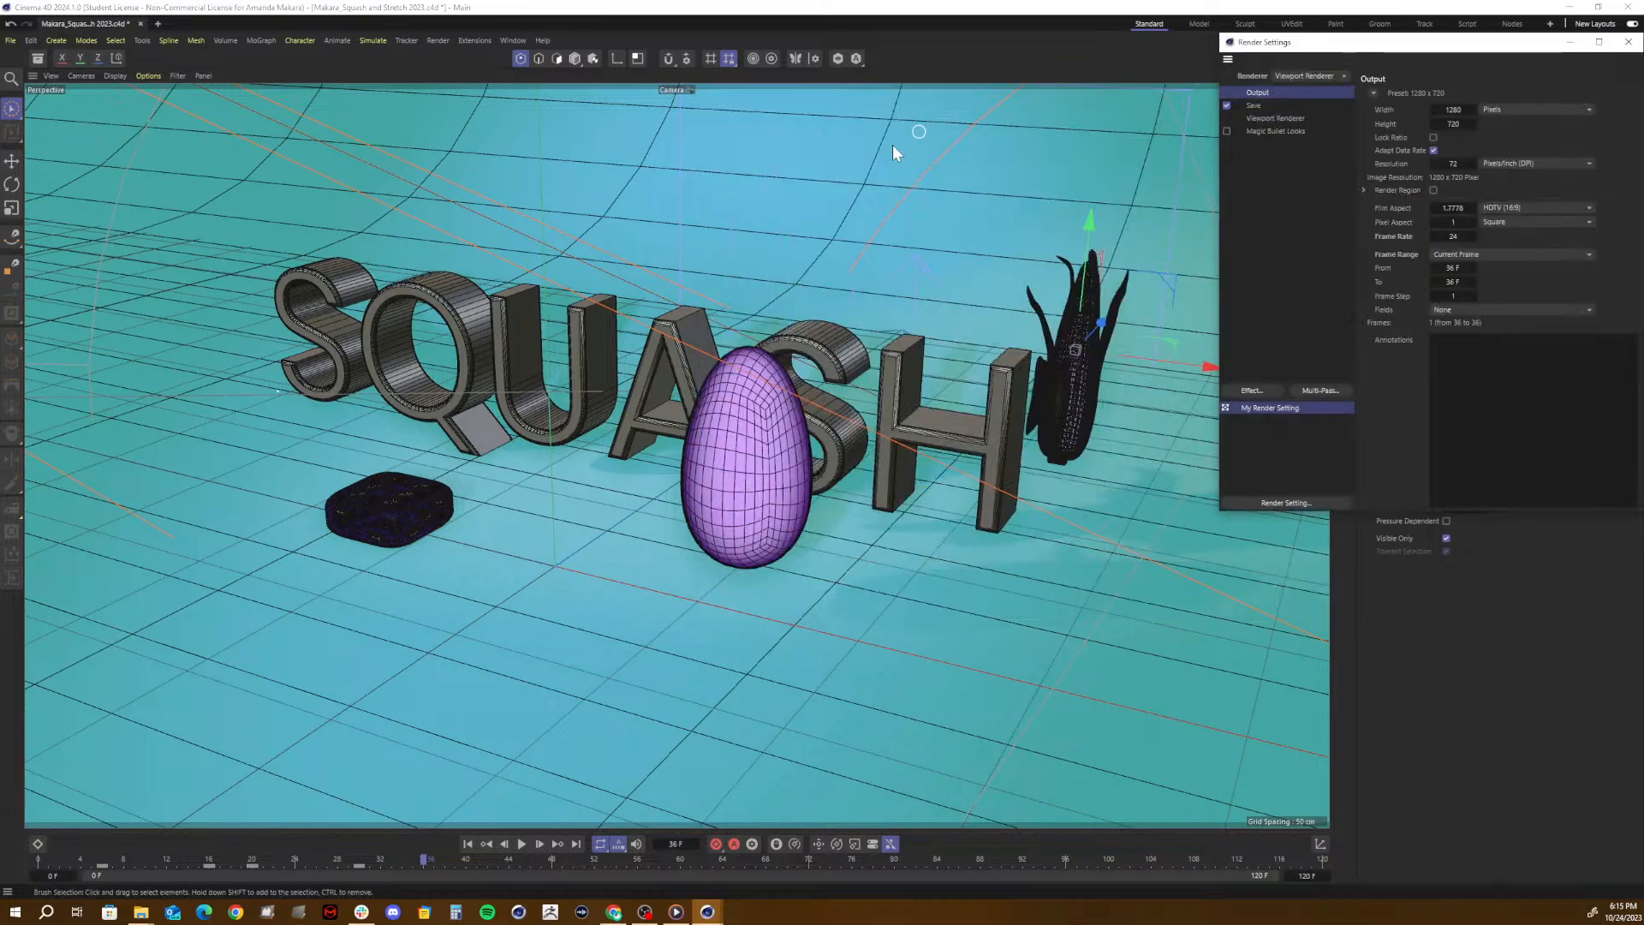
pyautogui.moveTo(1346, 46); pyautogui.dragTo(876, 156)
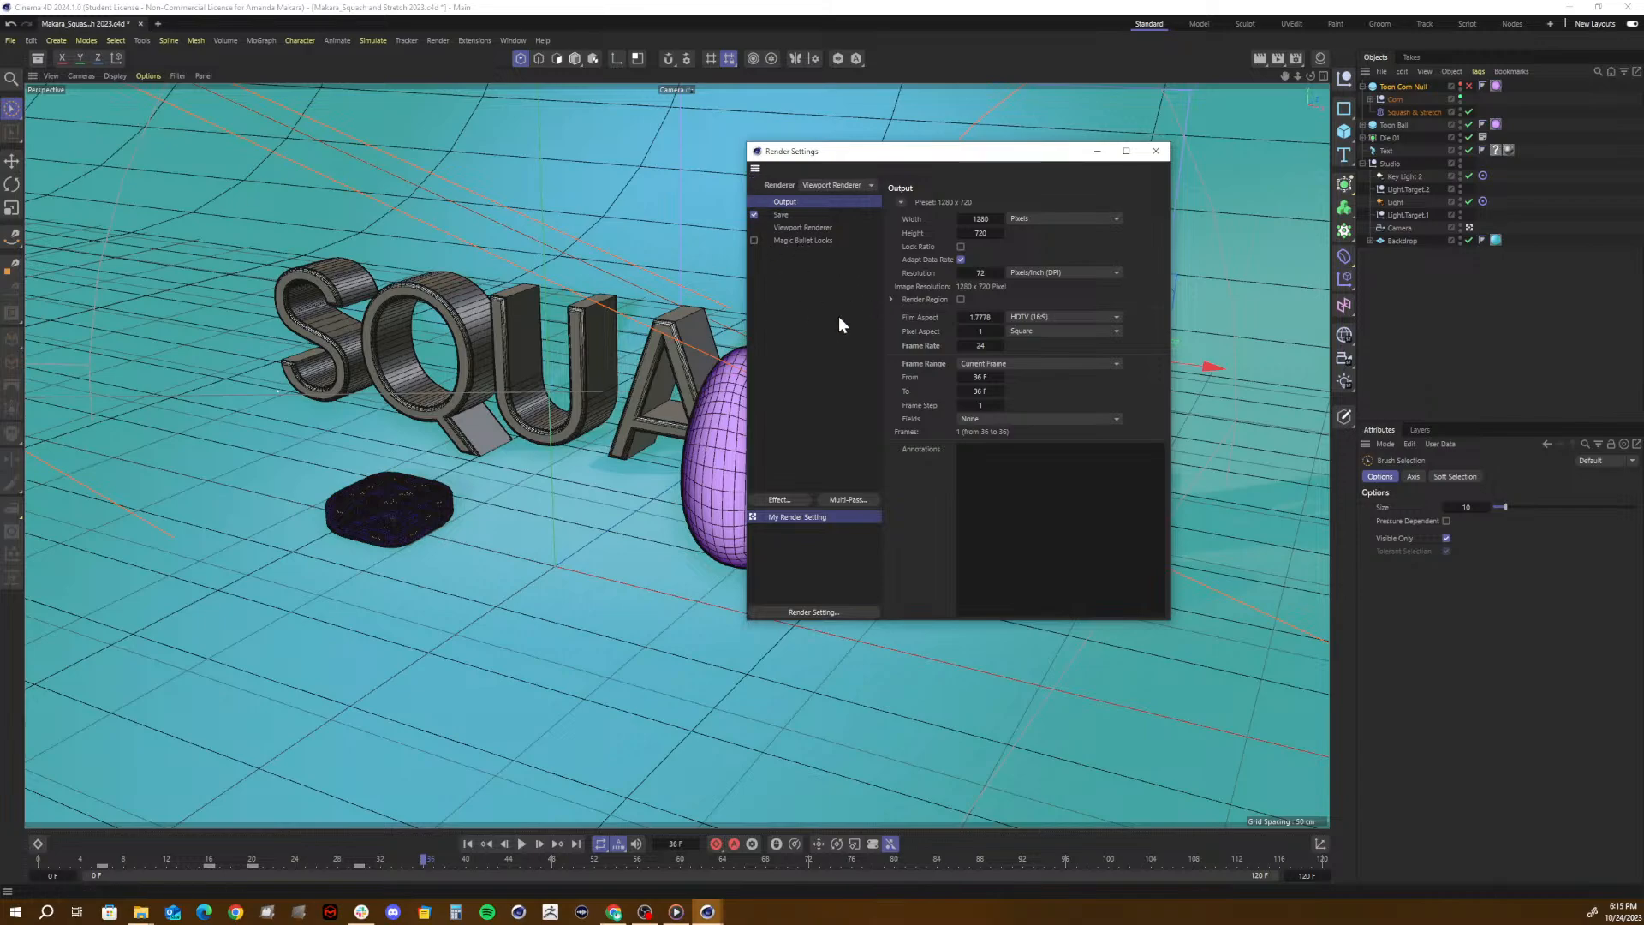
pyautogui.click(829, 185)
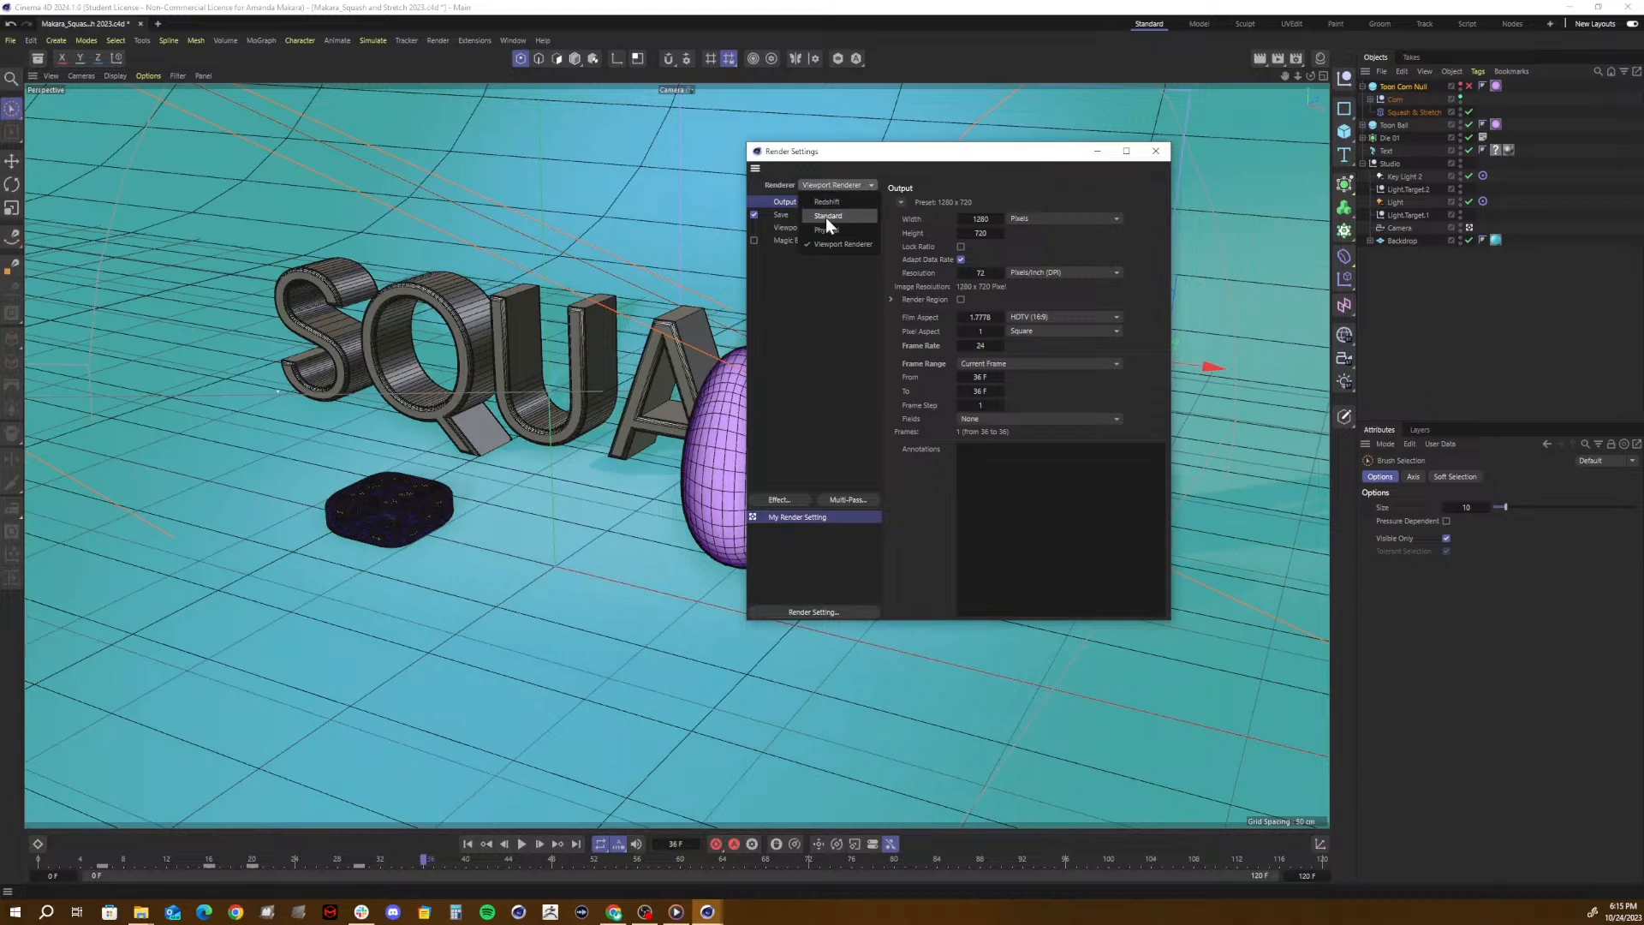
pyautogui.click(839, 215)
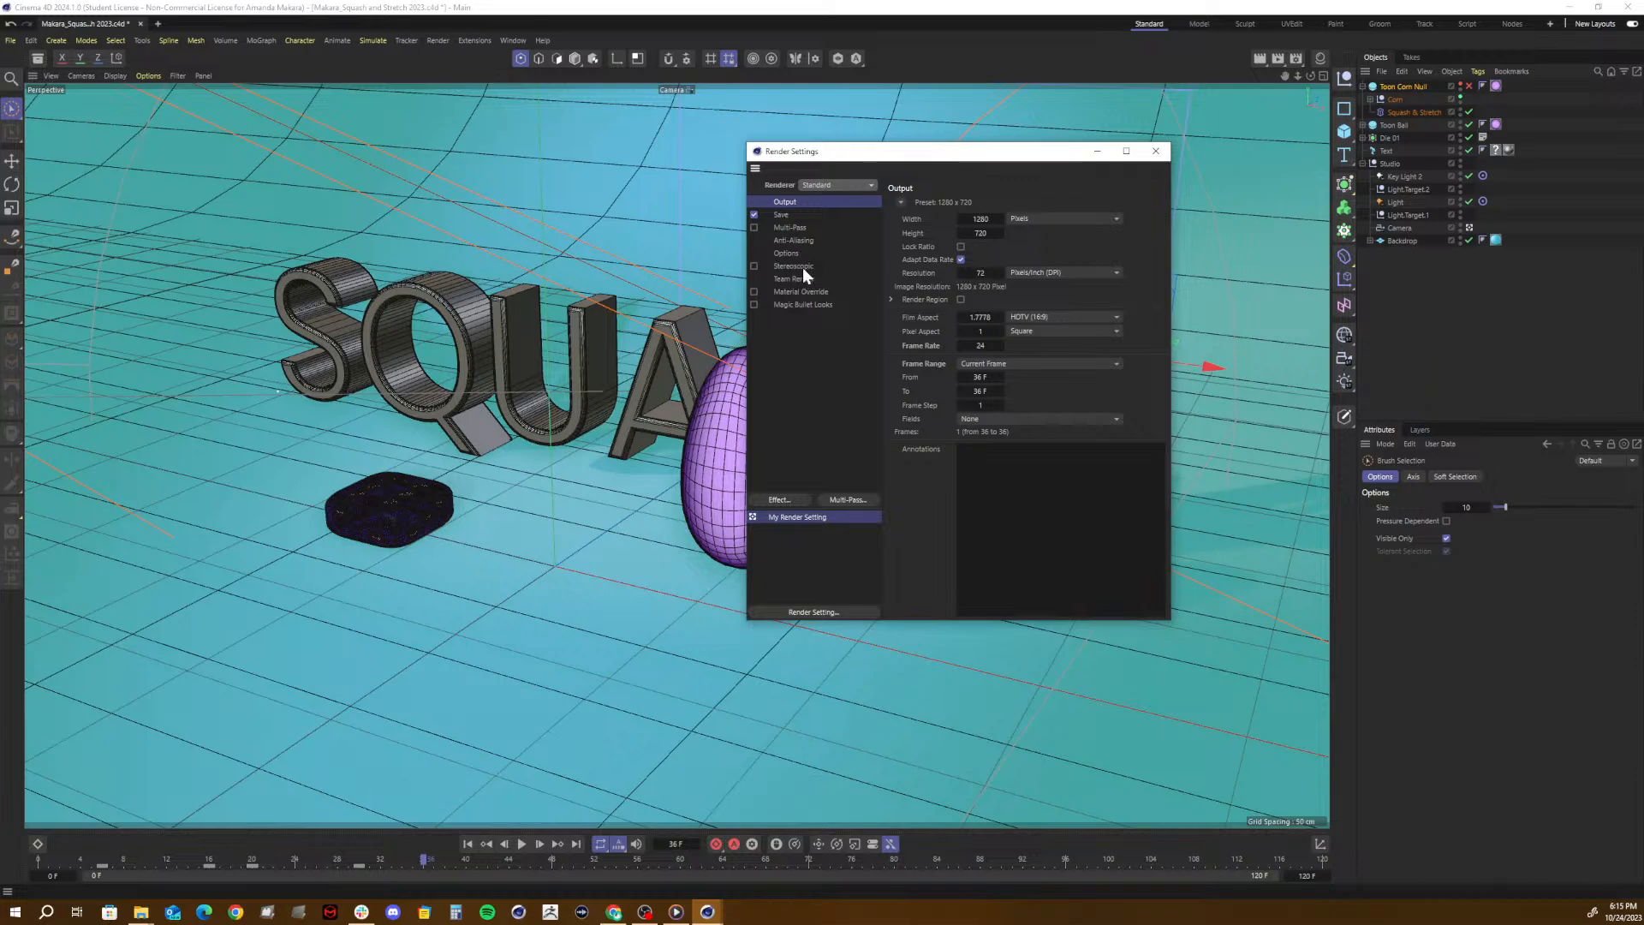
pyautogui.click(793, 214)
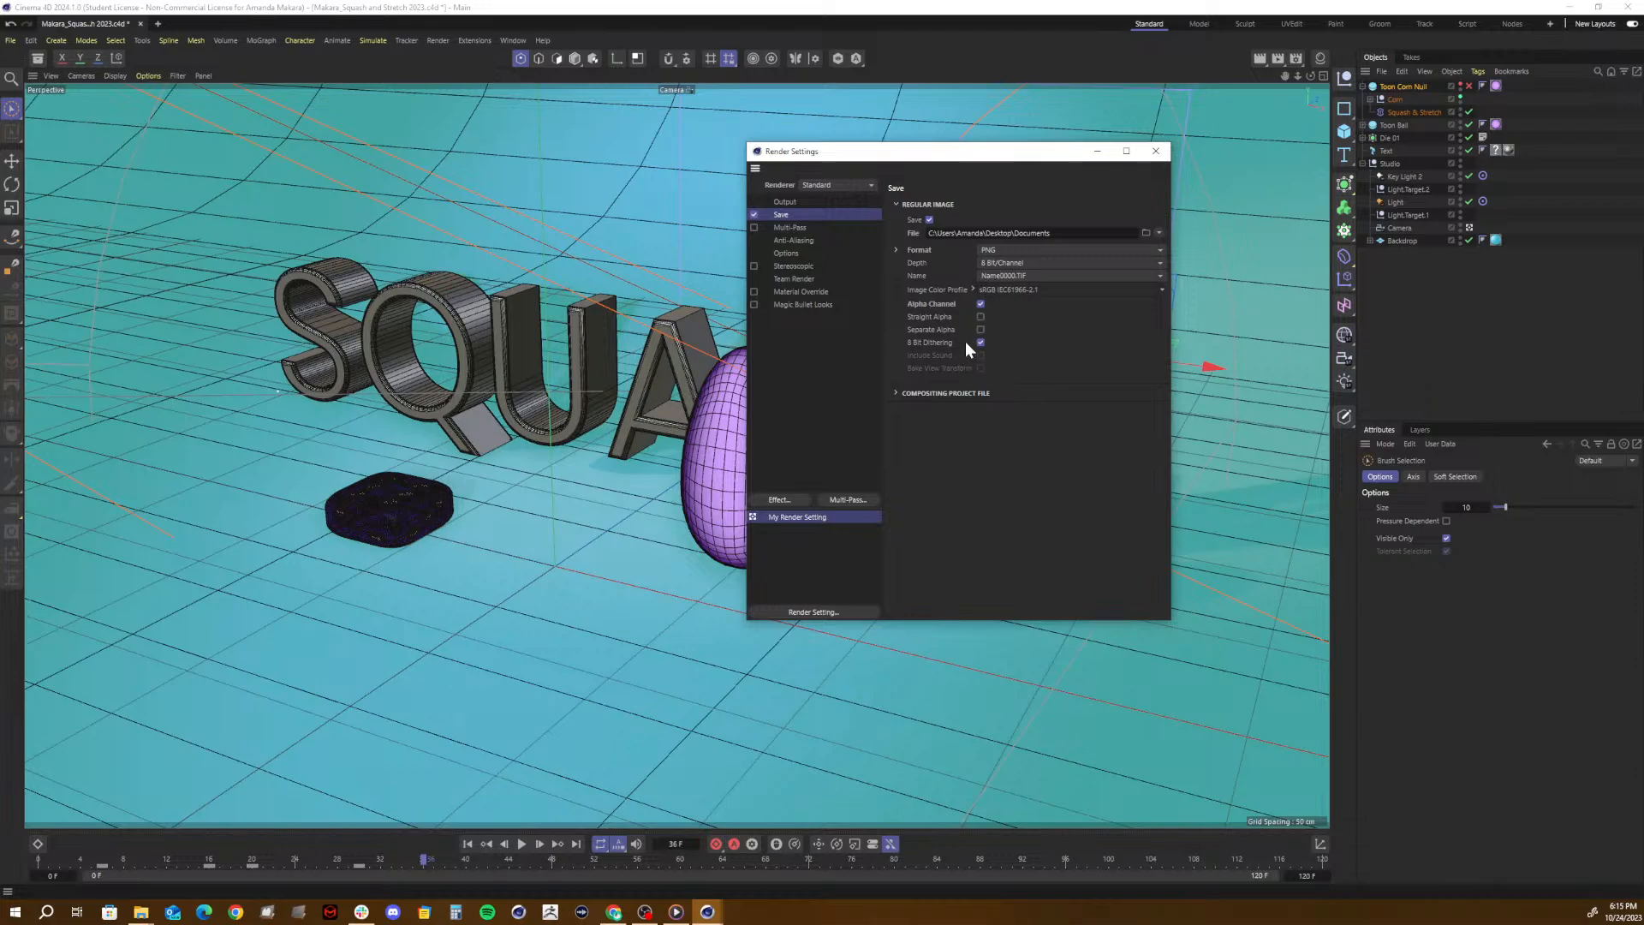
pyautogui.click(803, 202)
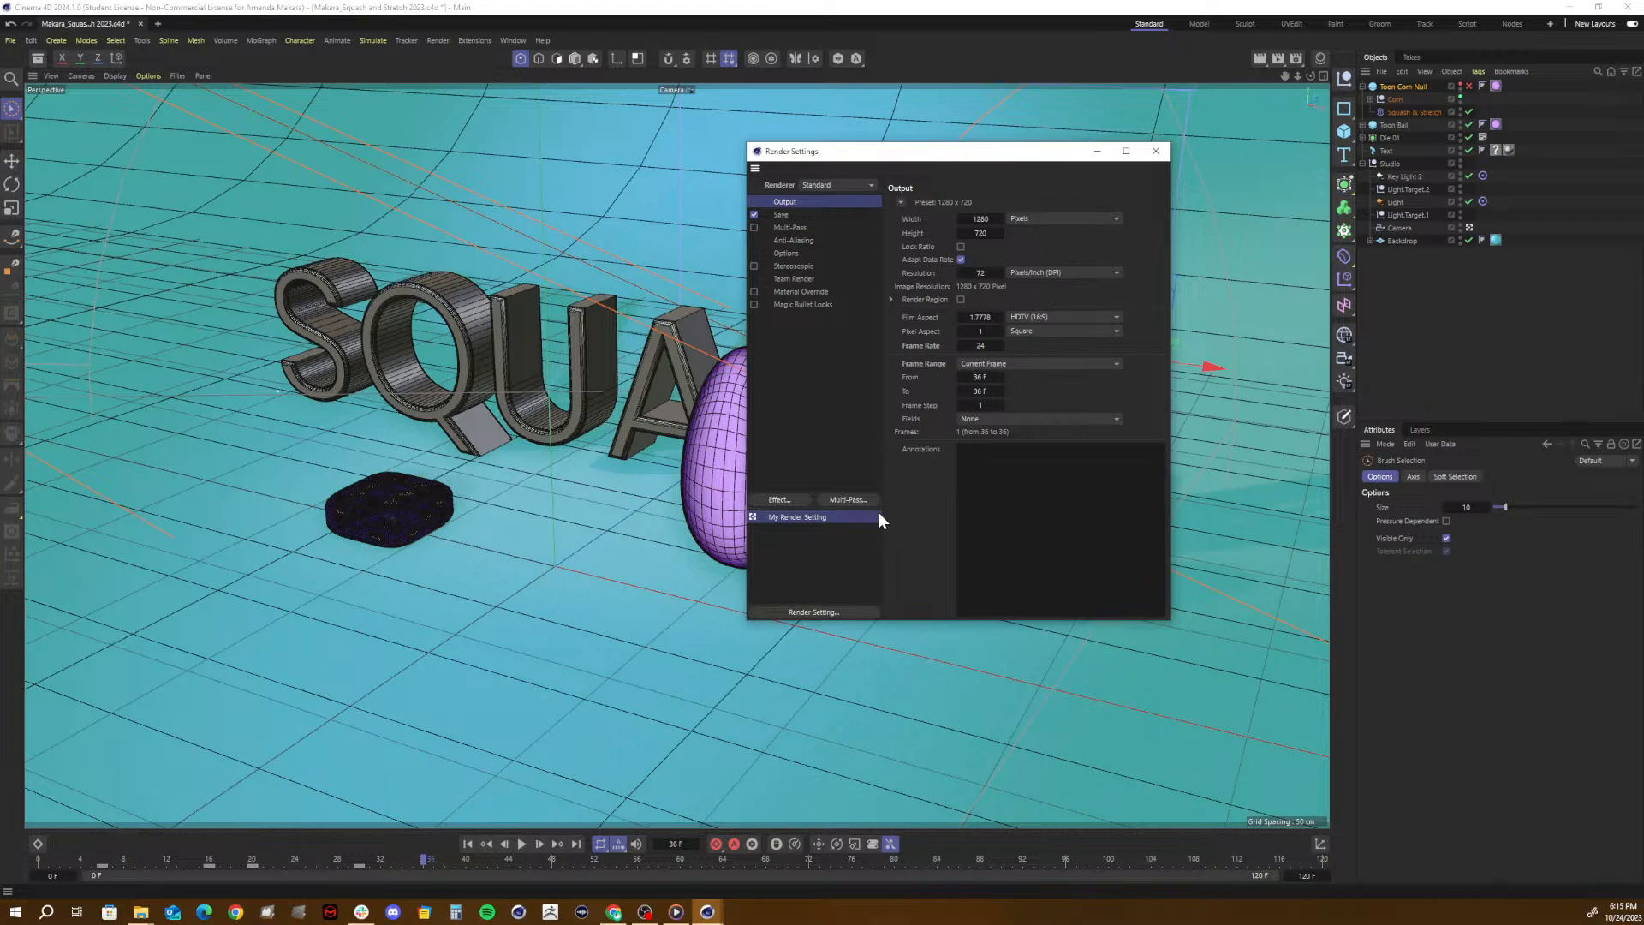
pyautogui.click(1165, 151)
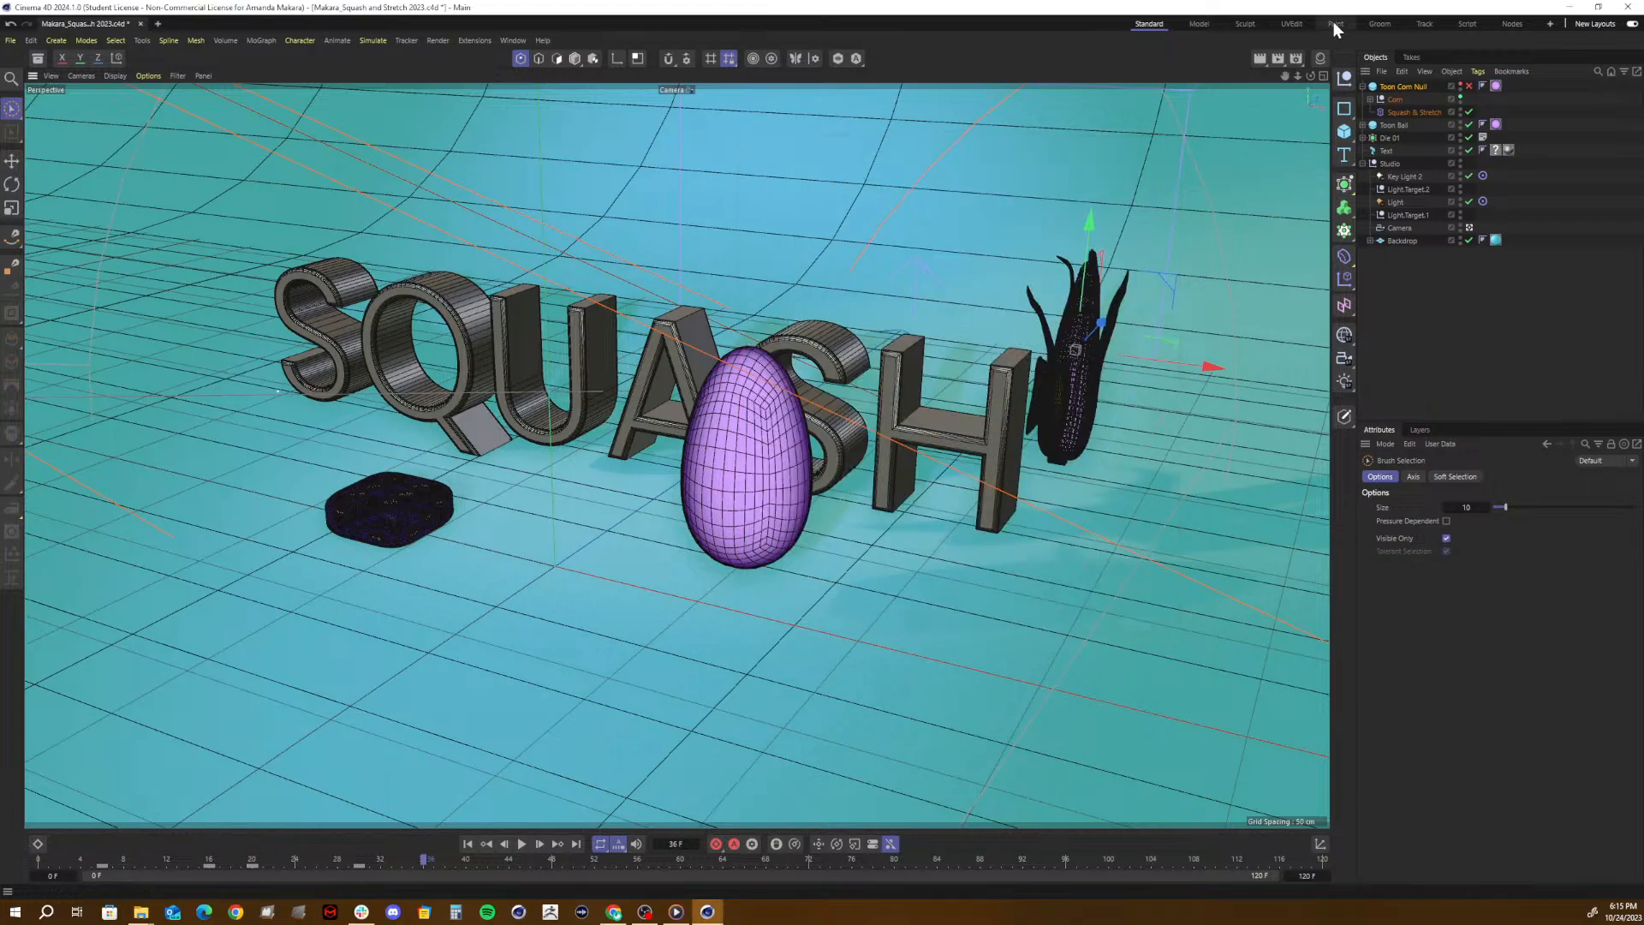
# - Render the frame to the Picture Viewer with the Standard renderer, overwriting the existing PNG, and inspect the image
pyautogui.click(1280, 59)
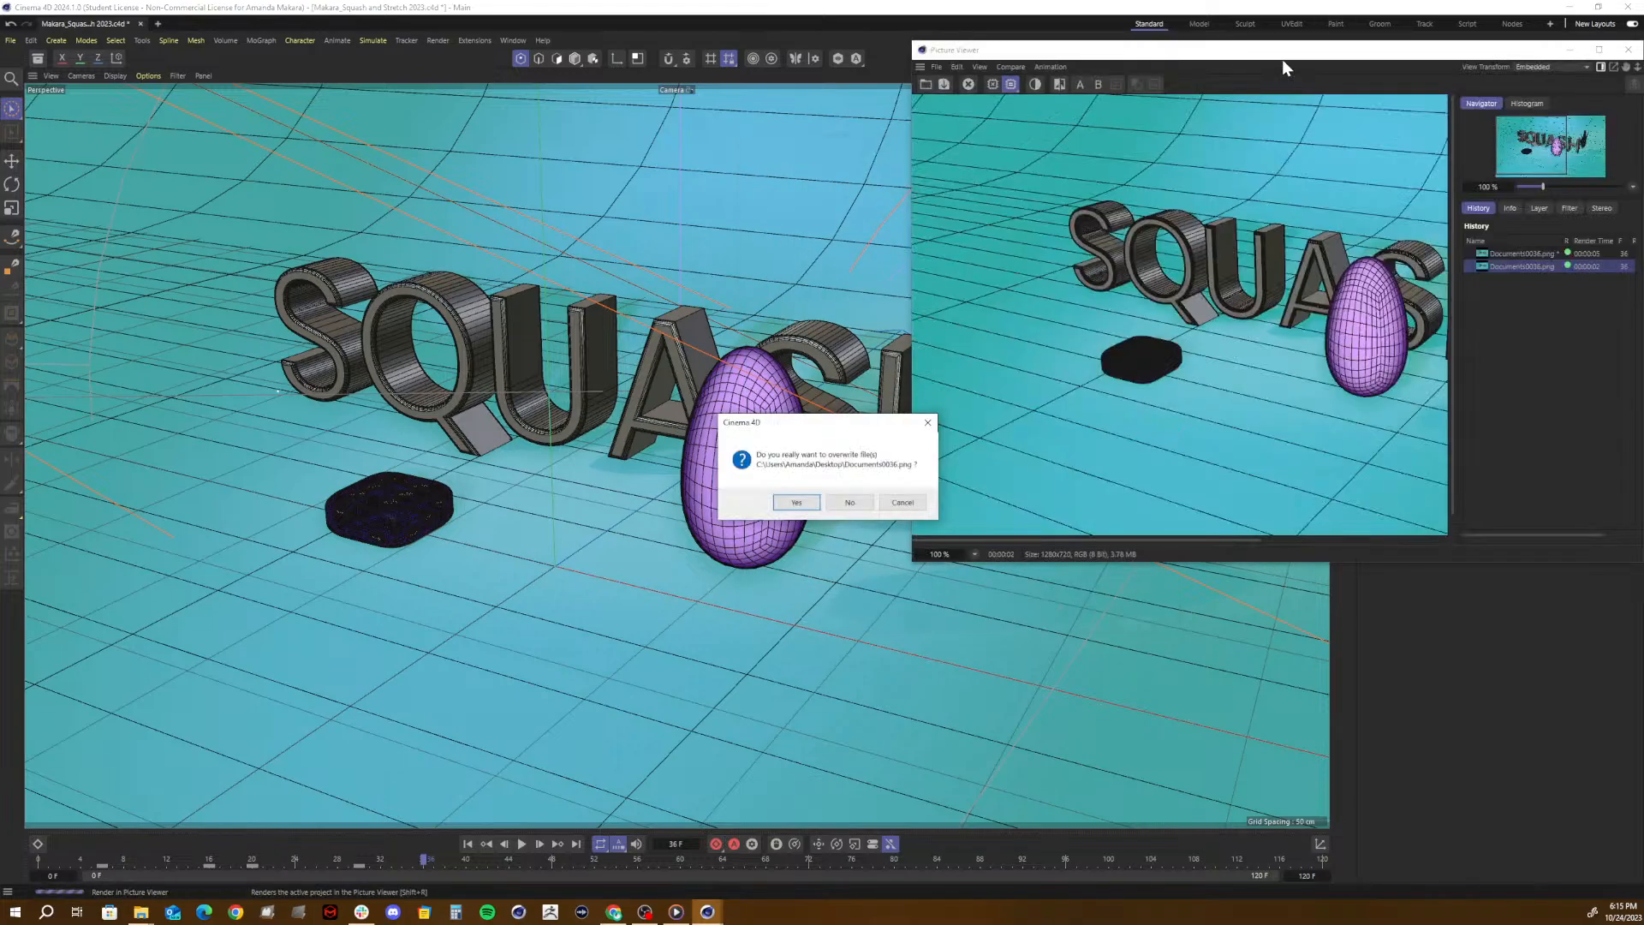
pyautogui.click(797, 502)
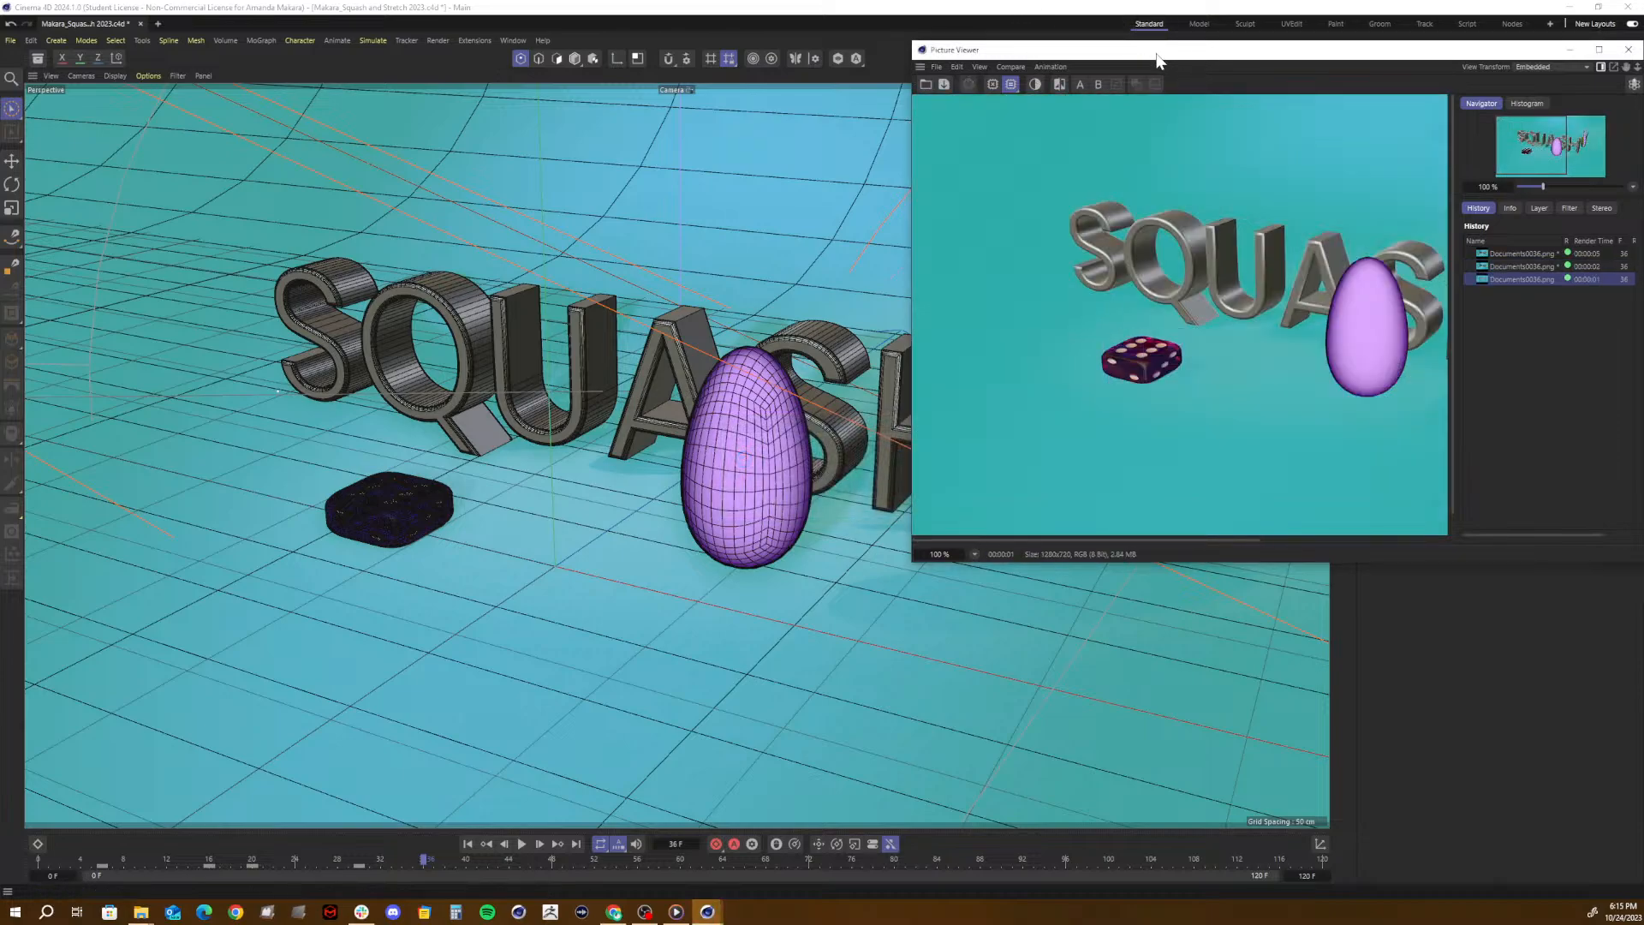
pyautogui.moveTo(1159, 54); pyautogui.dragTo(754, 148)
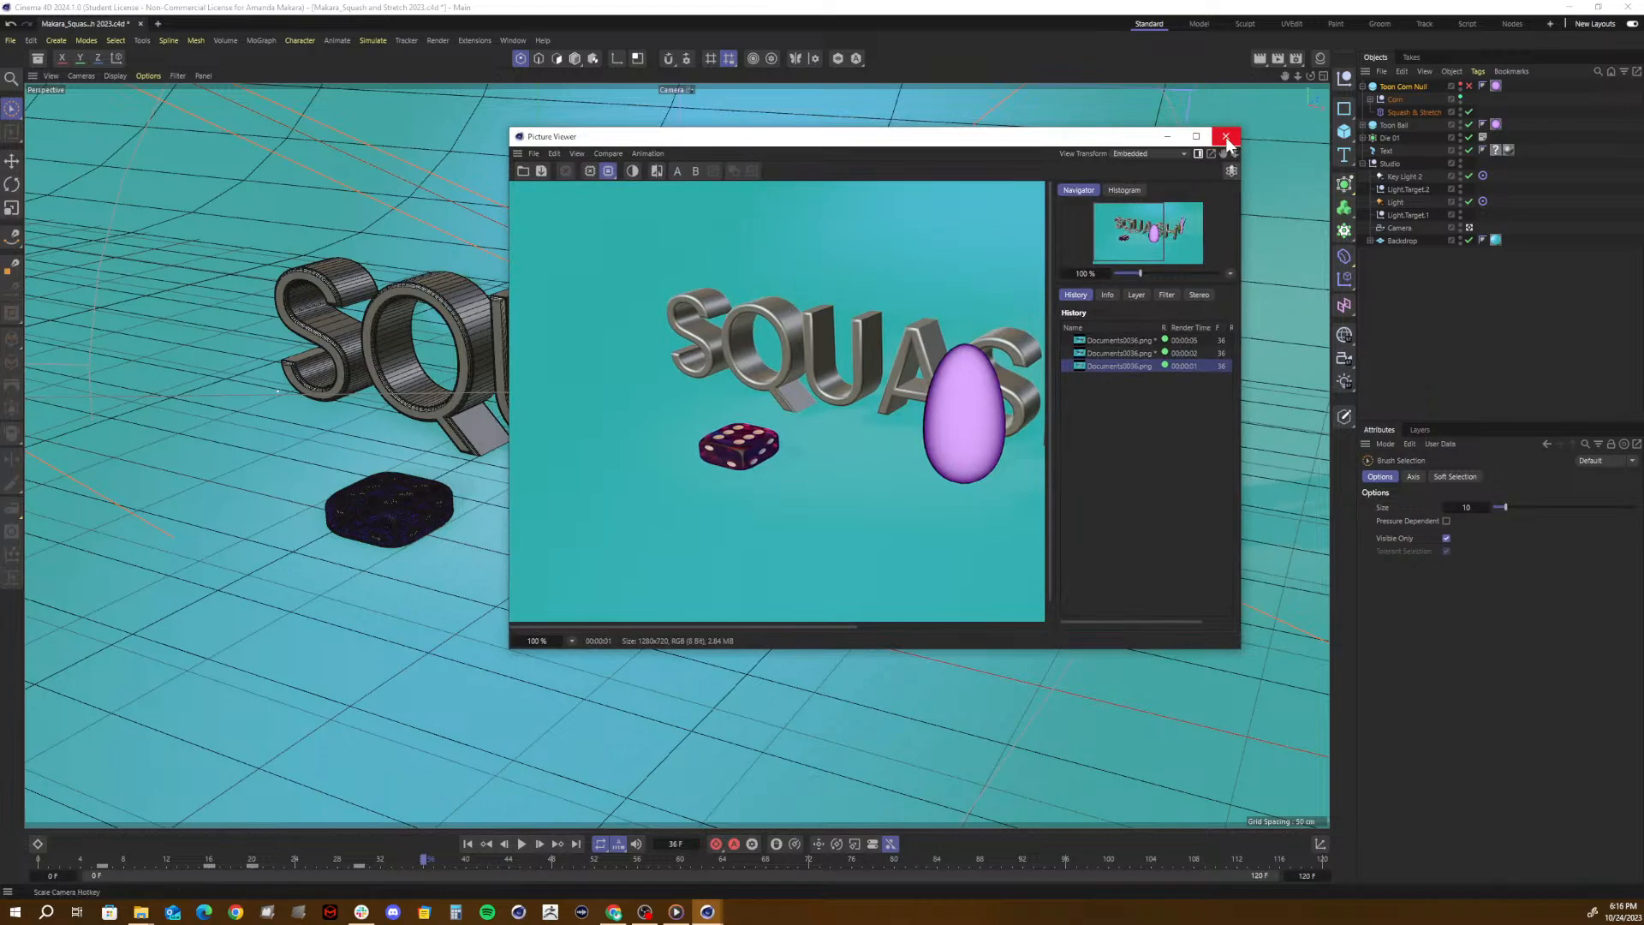
pyautogui.click(1225, 135)
# - Reopen the render settings and look through the Standard renderer's Output, Save, Multi-Pass, Anti-Aliasing, Options and Material Override settings
pyautogui.click(1298, 57)
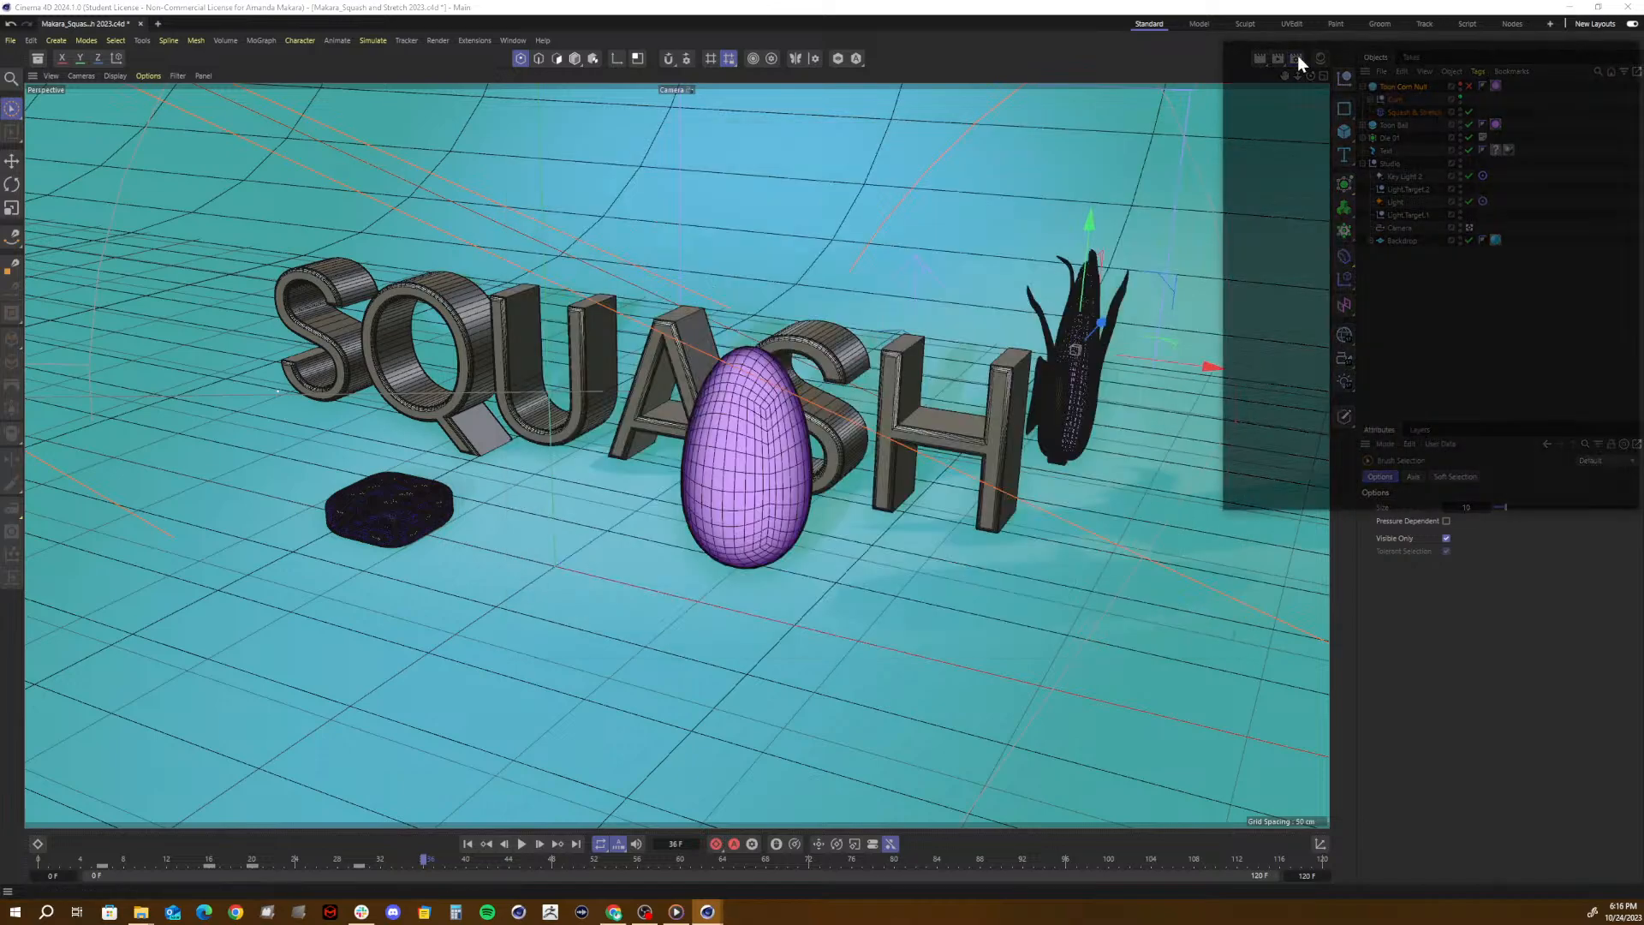
pyautogui.moveTo(1306, 54); pyautogui.dragTo(1030, 175)
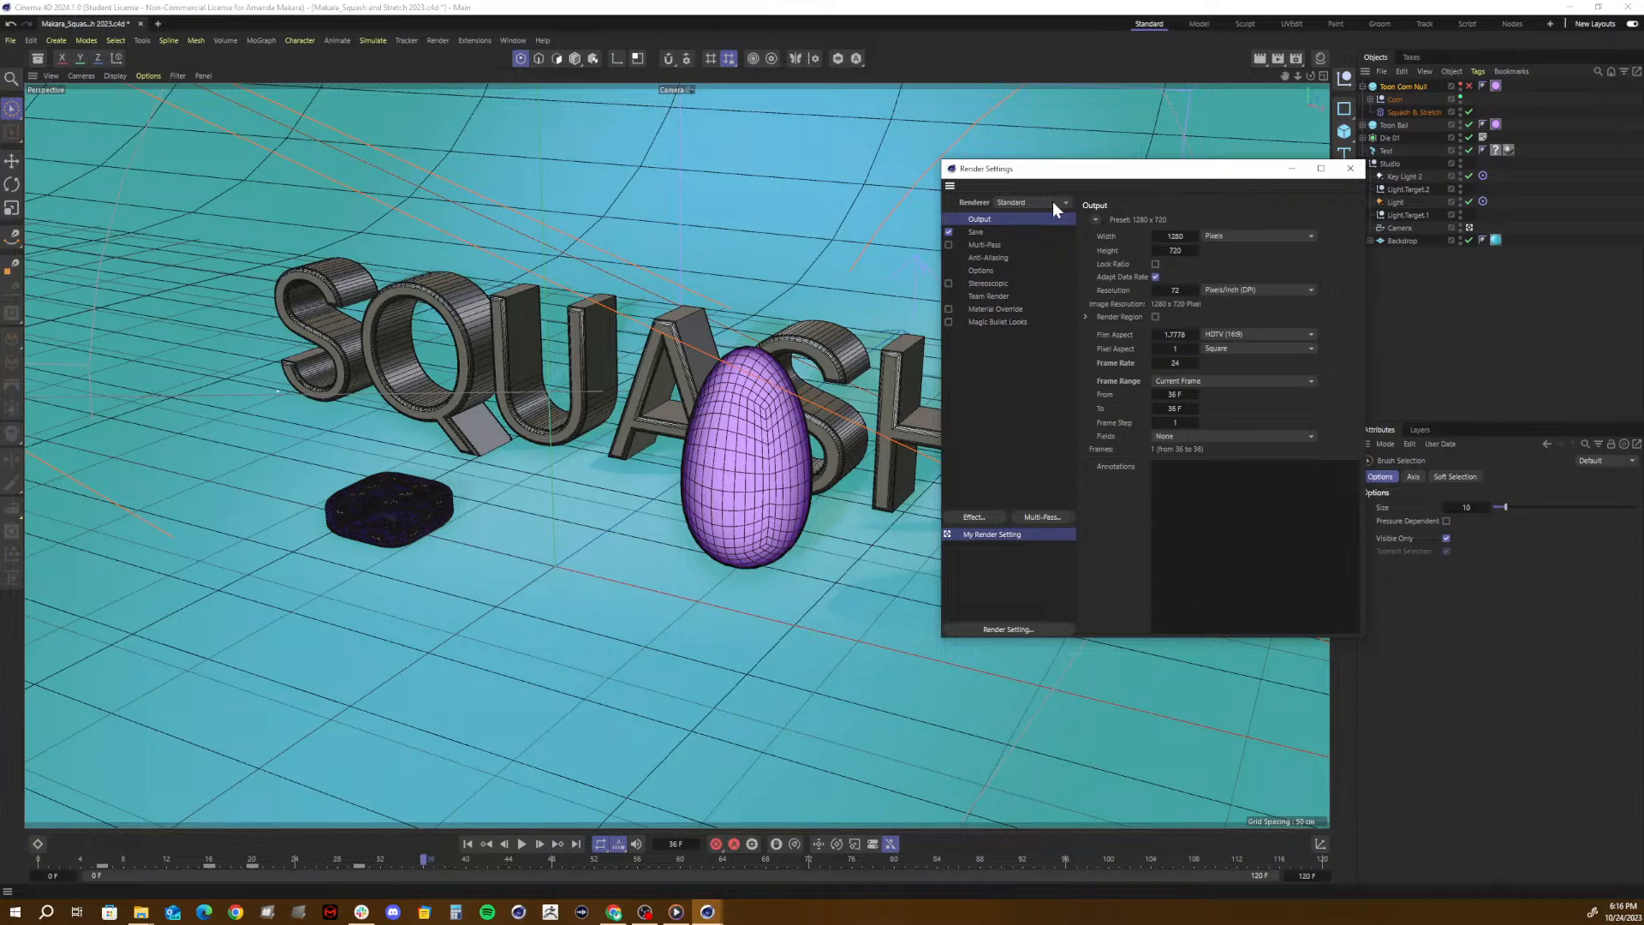
pyautogui.moveTo(1100, 170); pyautogui.dragTo(892, 162)
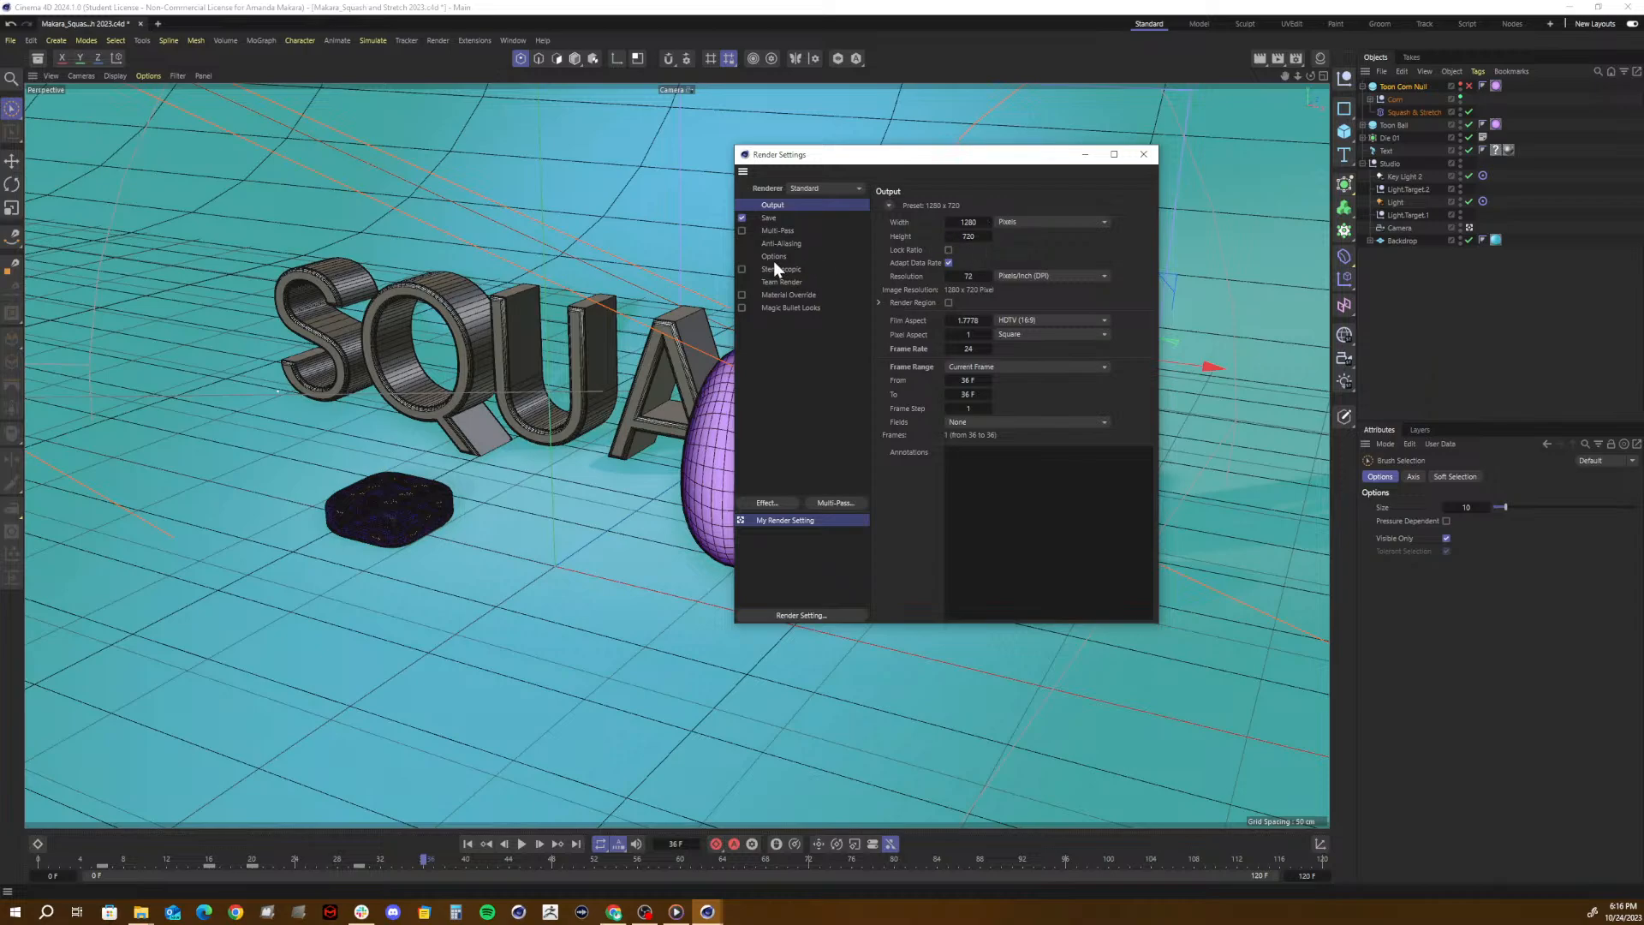
pyautogui.click(772, 221)
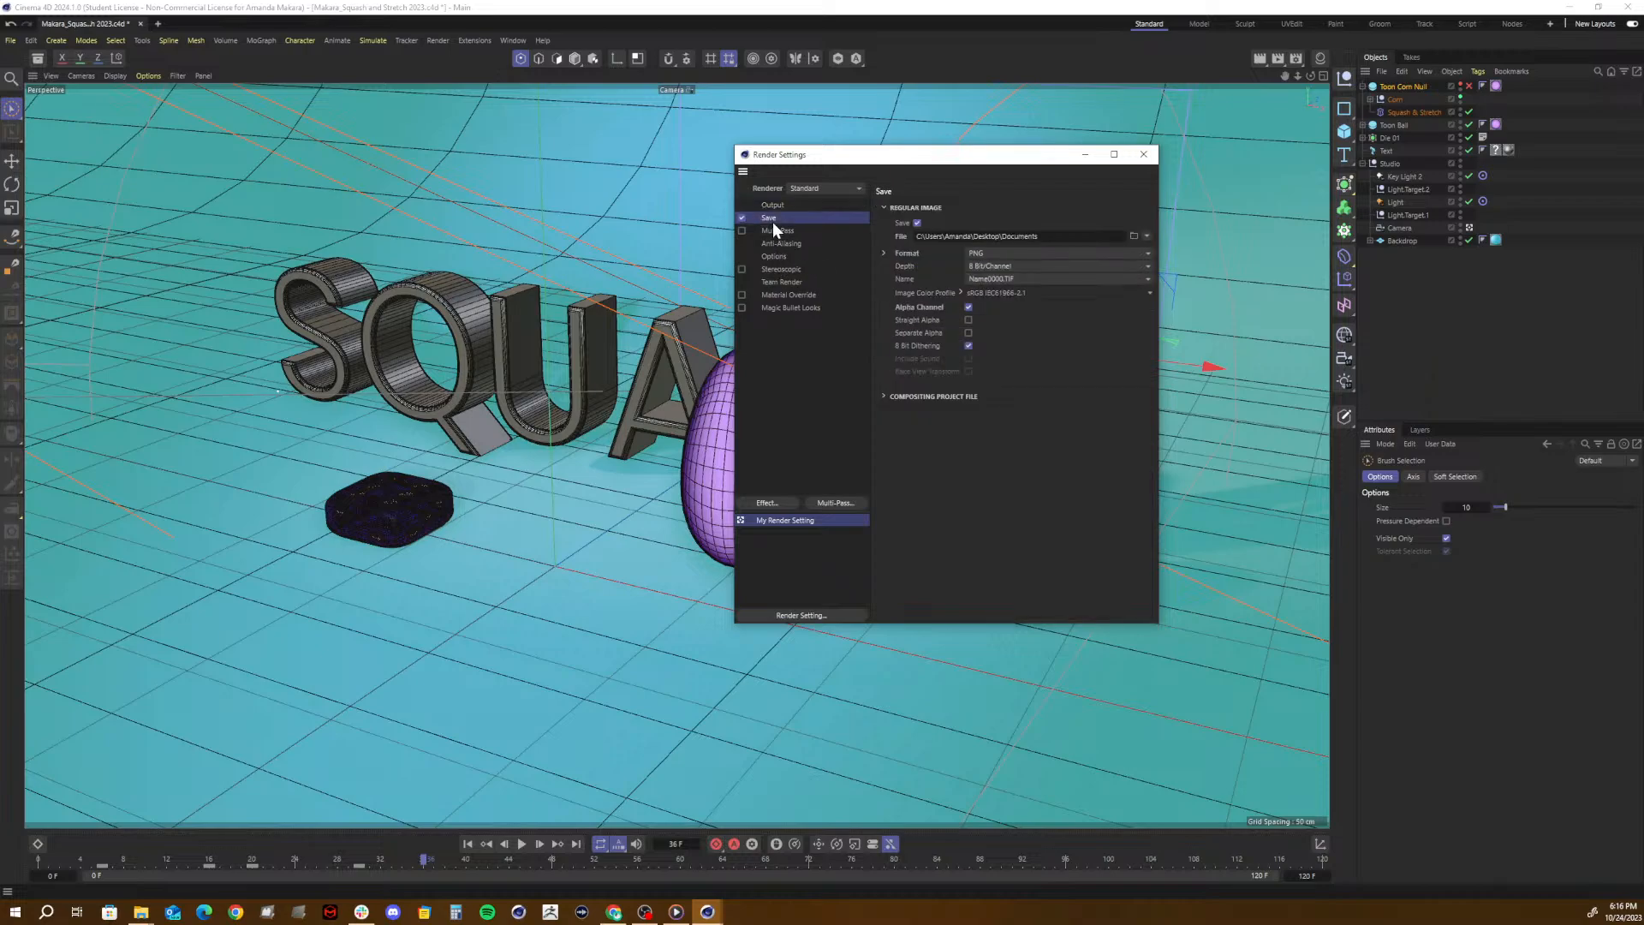
pyautogui.click(765, 240)
pyautogui.click(767, 258)
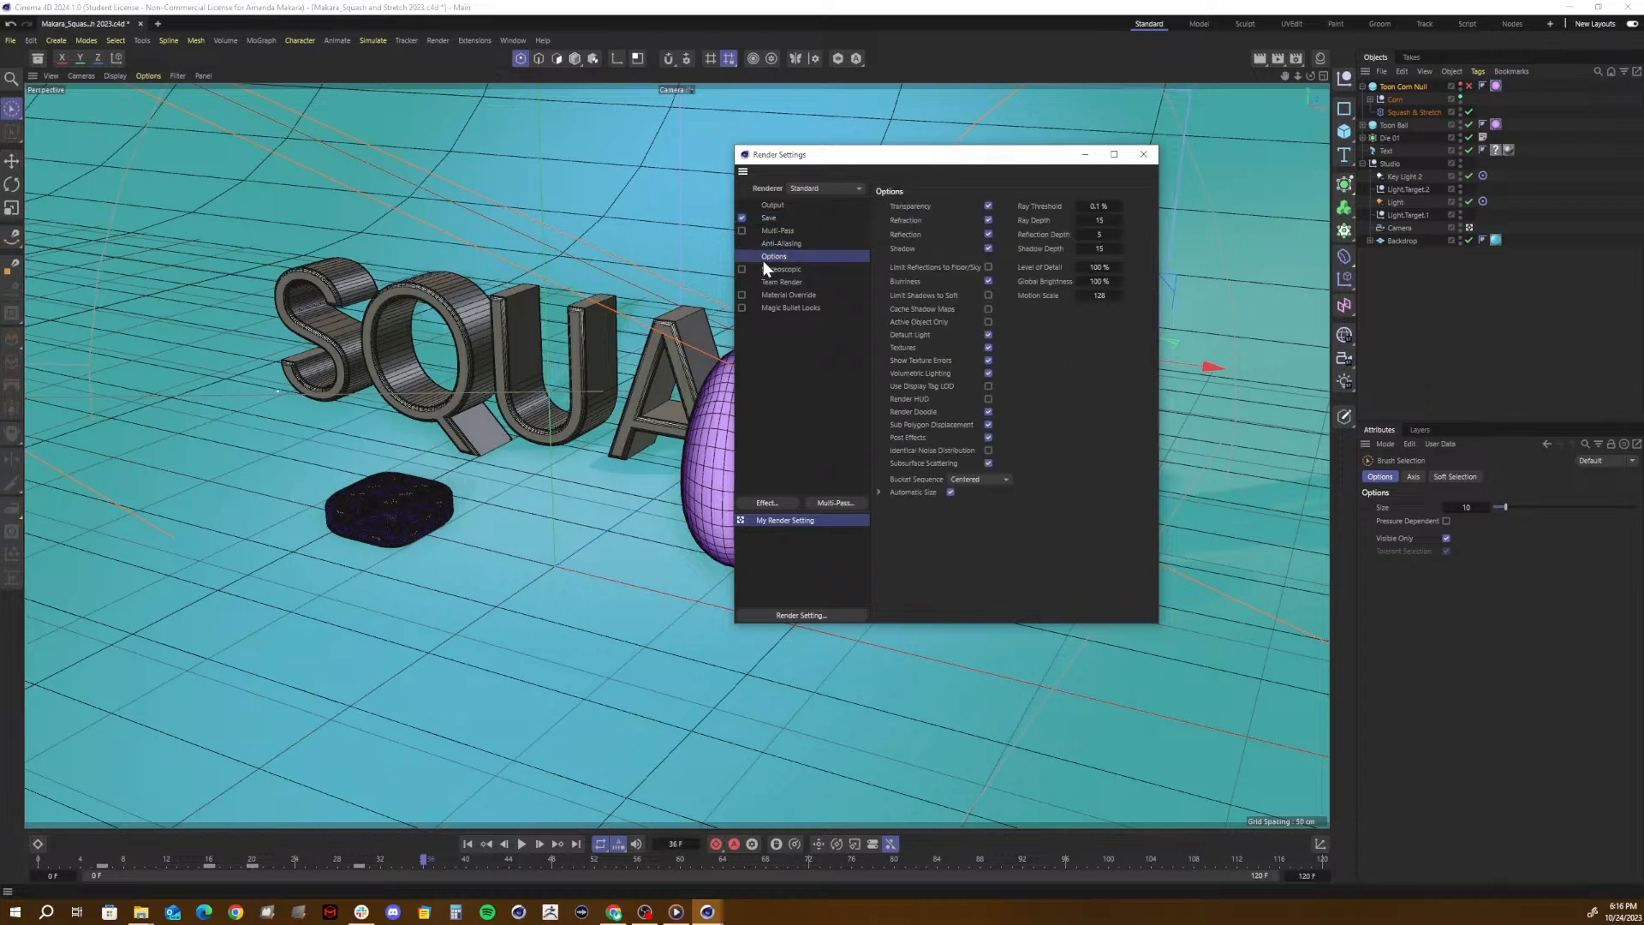
pyautogui.click(763, 272)
pyautogui.click(769, 294)
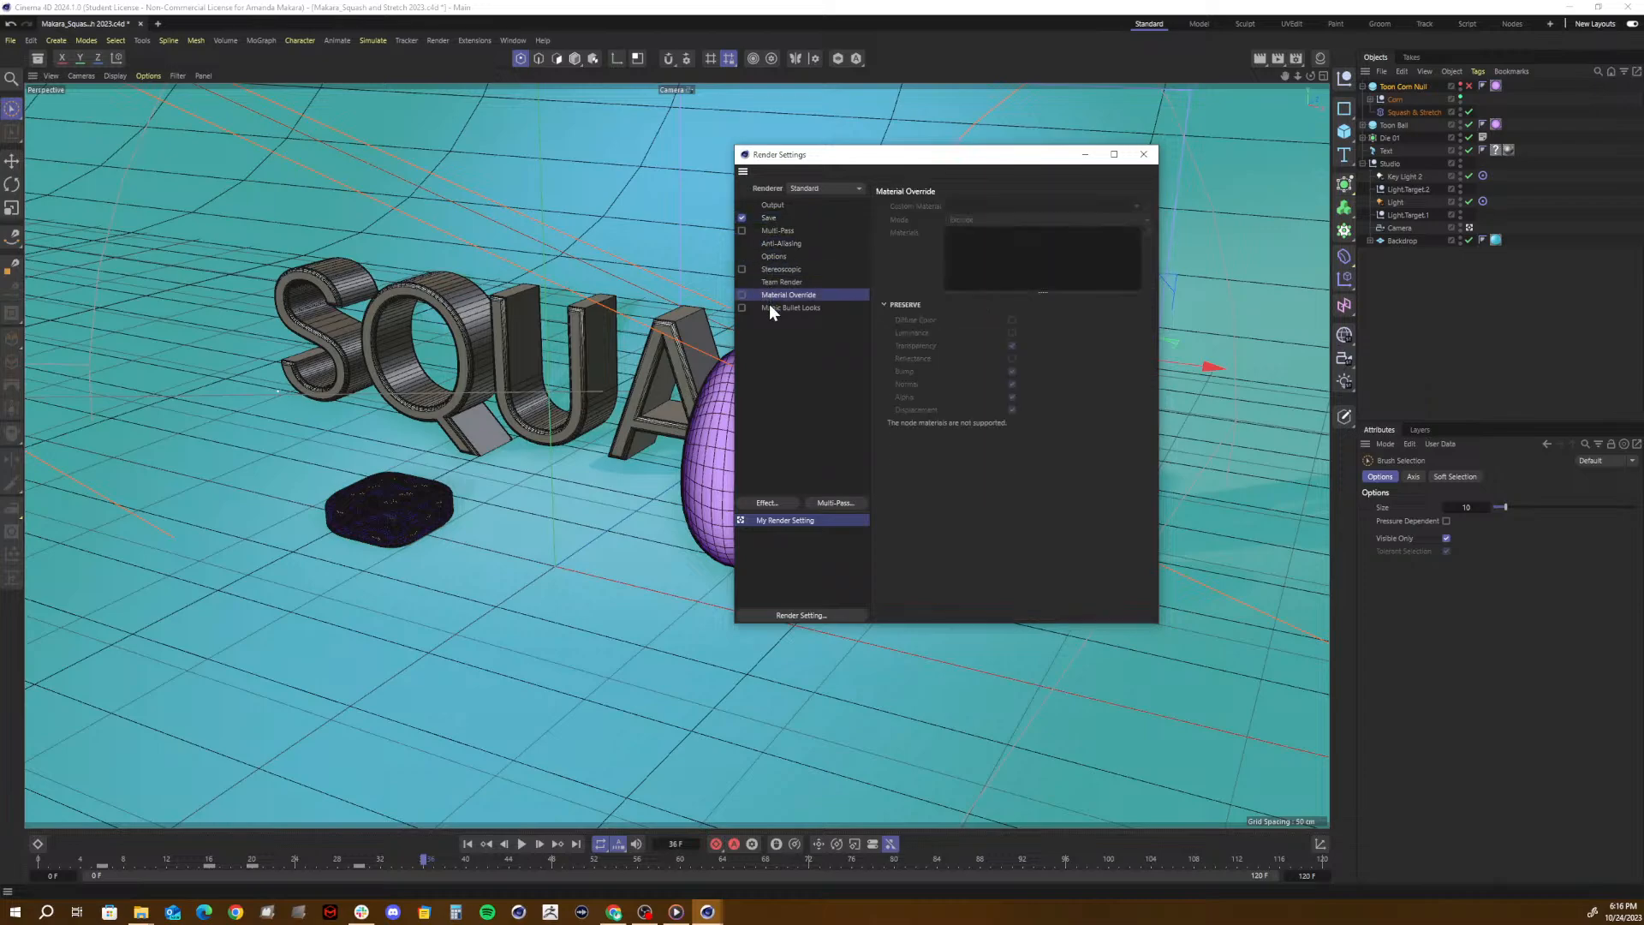
pyautogui.click(769, 307)
pyautogui.click(786, 219)
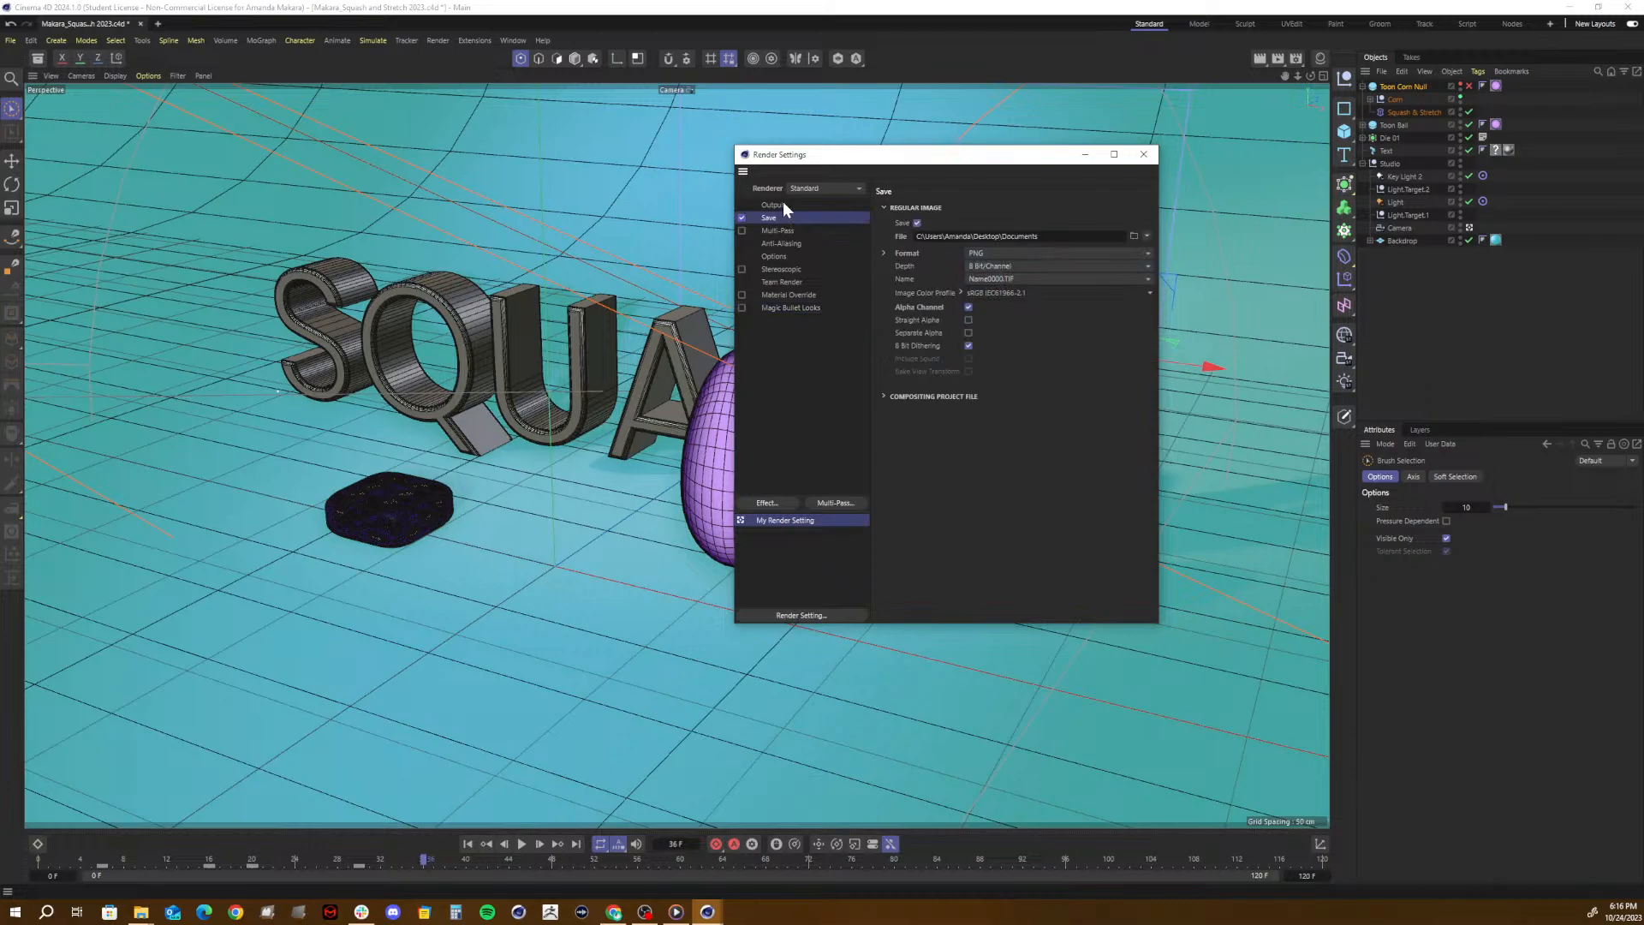
pyautogui.click(783, 206)
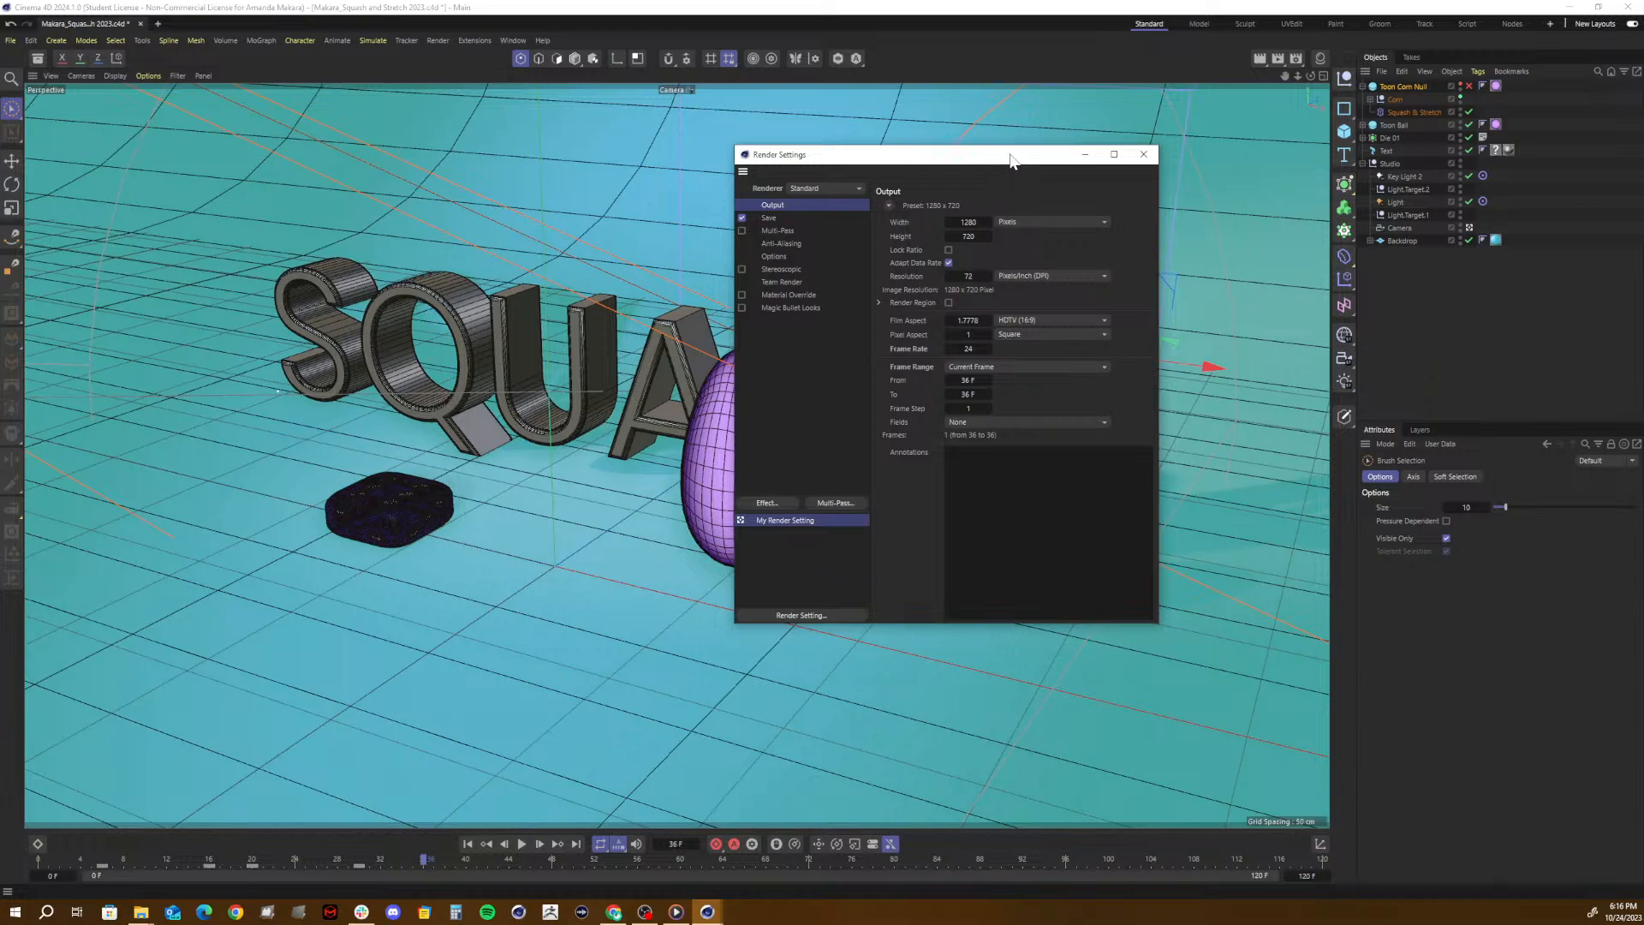
pyautogui.moveTo(1010, 161)
pyautogui.mouseDown()
pyautogui.moveTo(856, 170)
pyautogui.moveTo(1033, 163)
pyautogui.mouseUp()
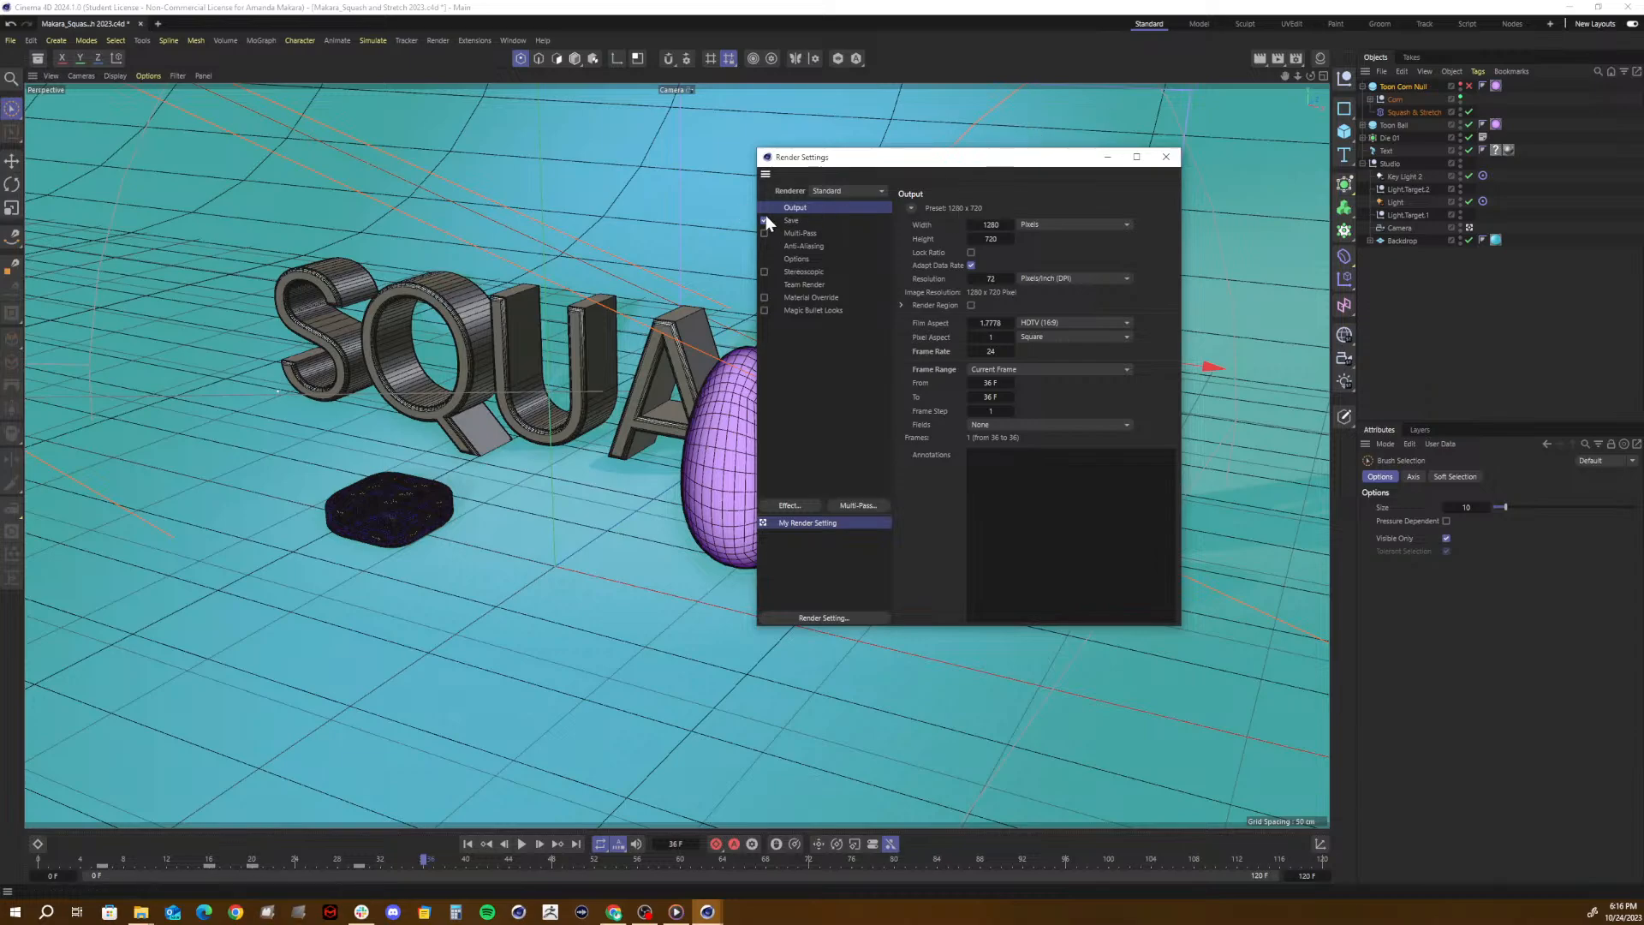
pyautogui.click(819, 233)
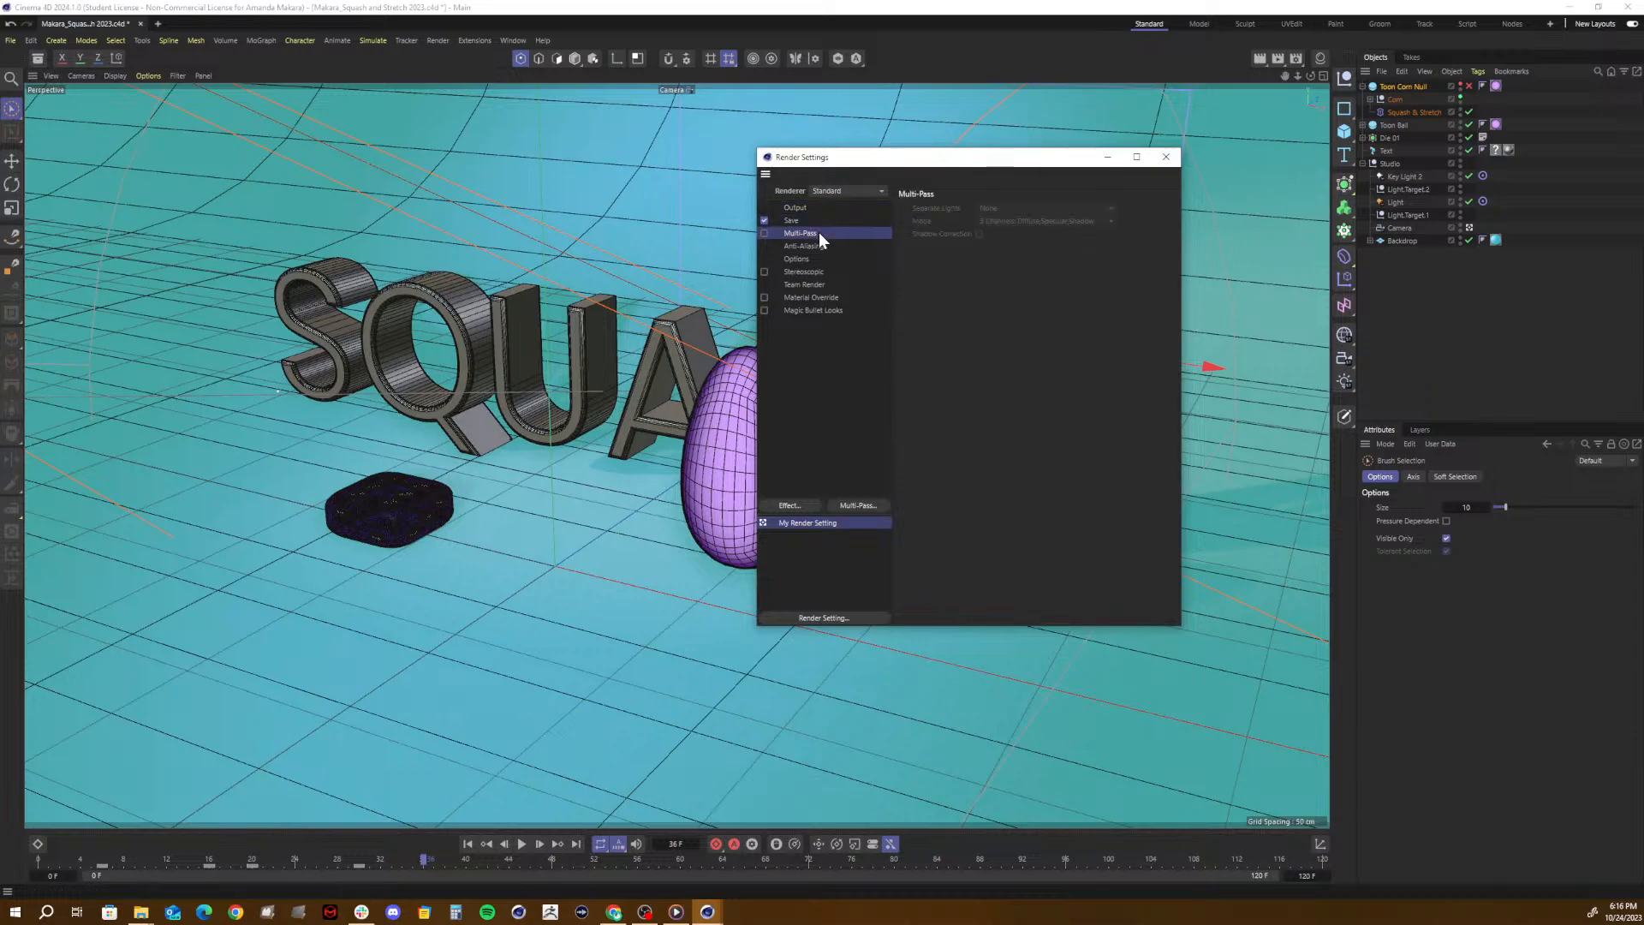
pyautogui.click(797, 219)
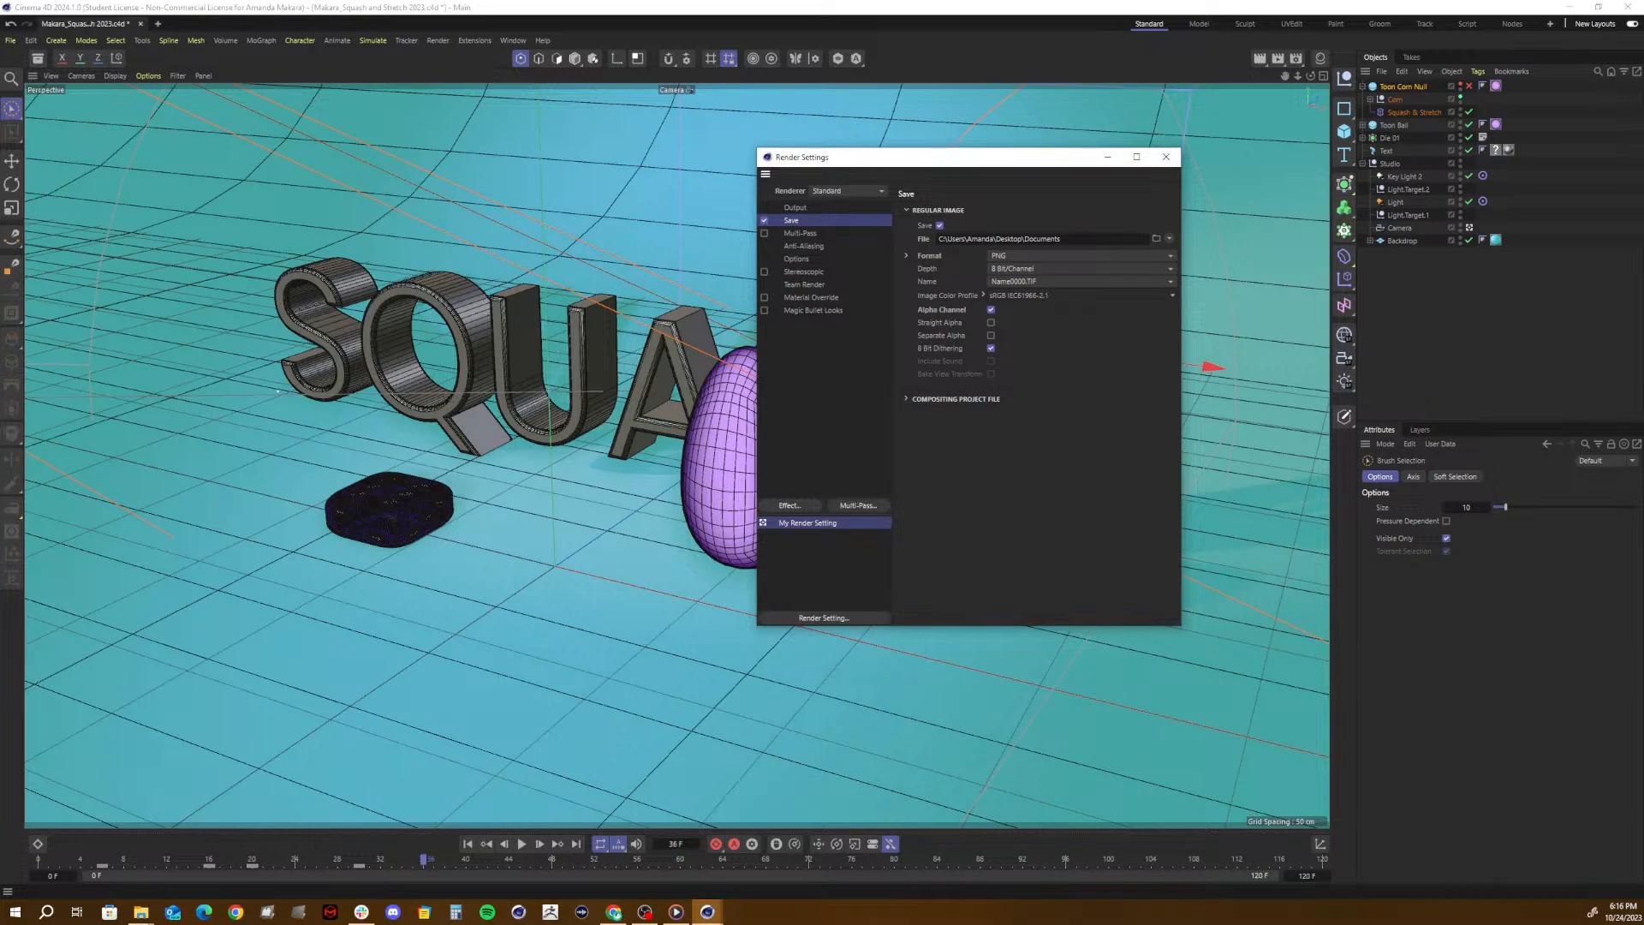
# - Switch the renderer back to Viewport Renderer, check its output settings, and turn off Alpha Channel in the save settings
pyautogui.click(827, 194)
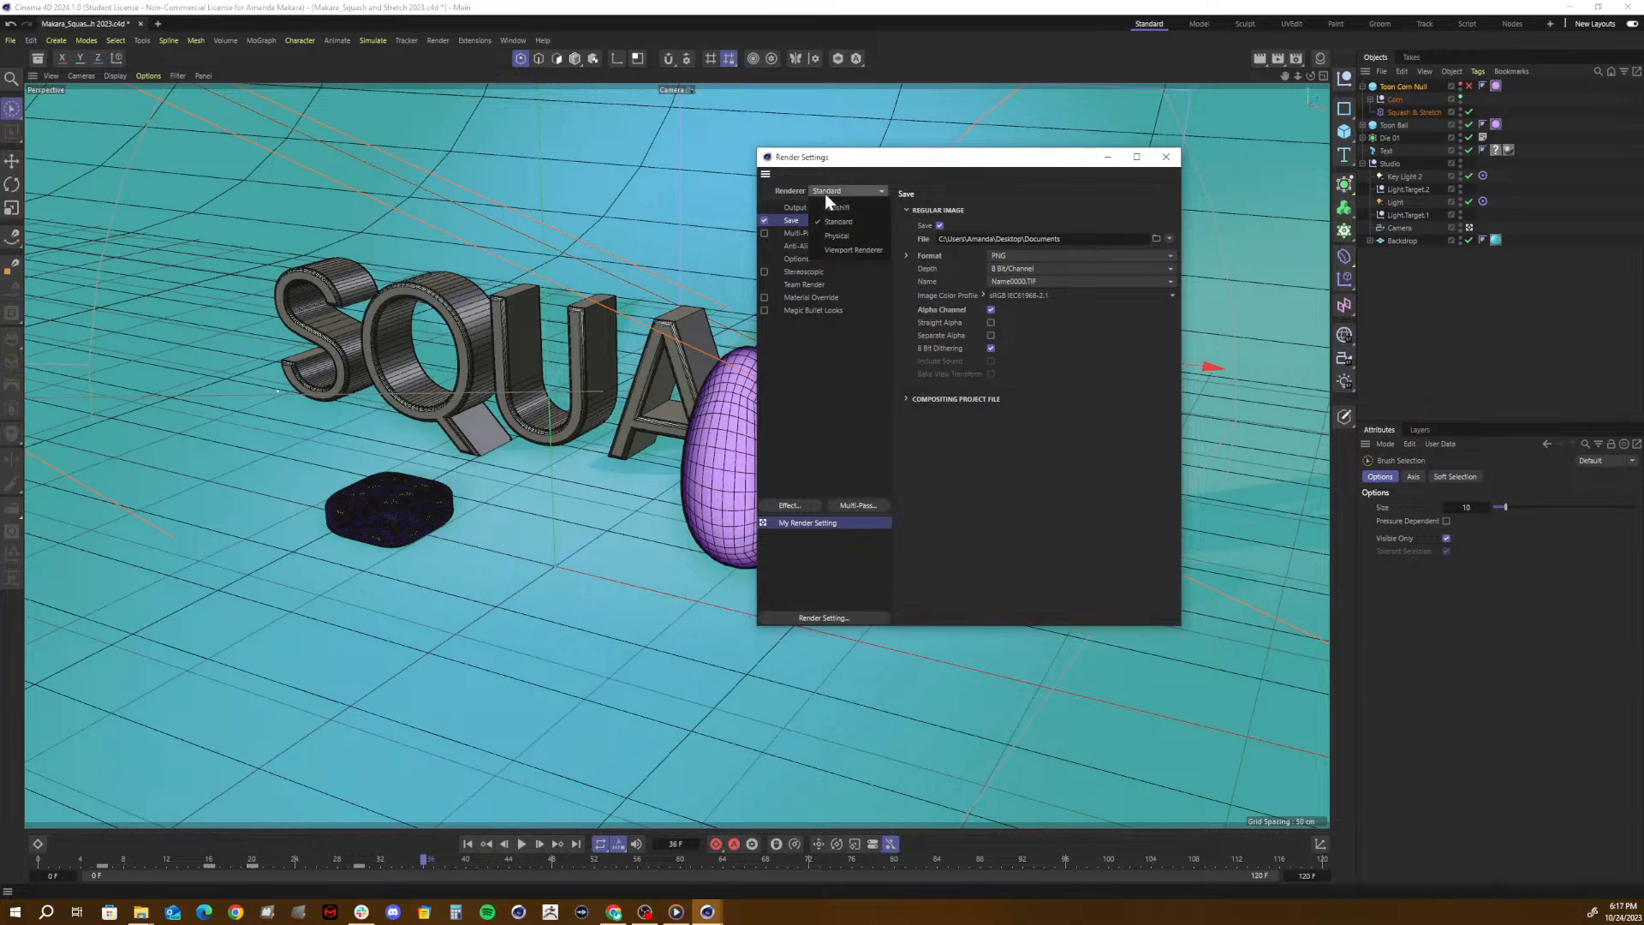
pyautogui.click(847, 248)
pyautogui.click(801, 232)
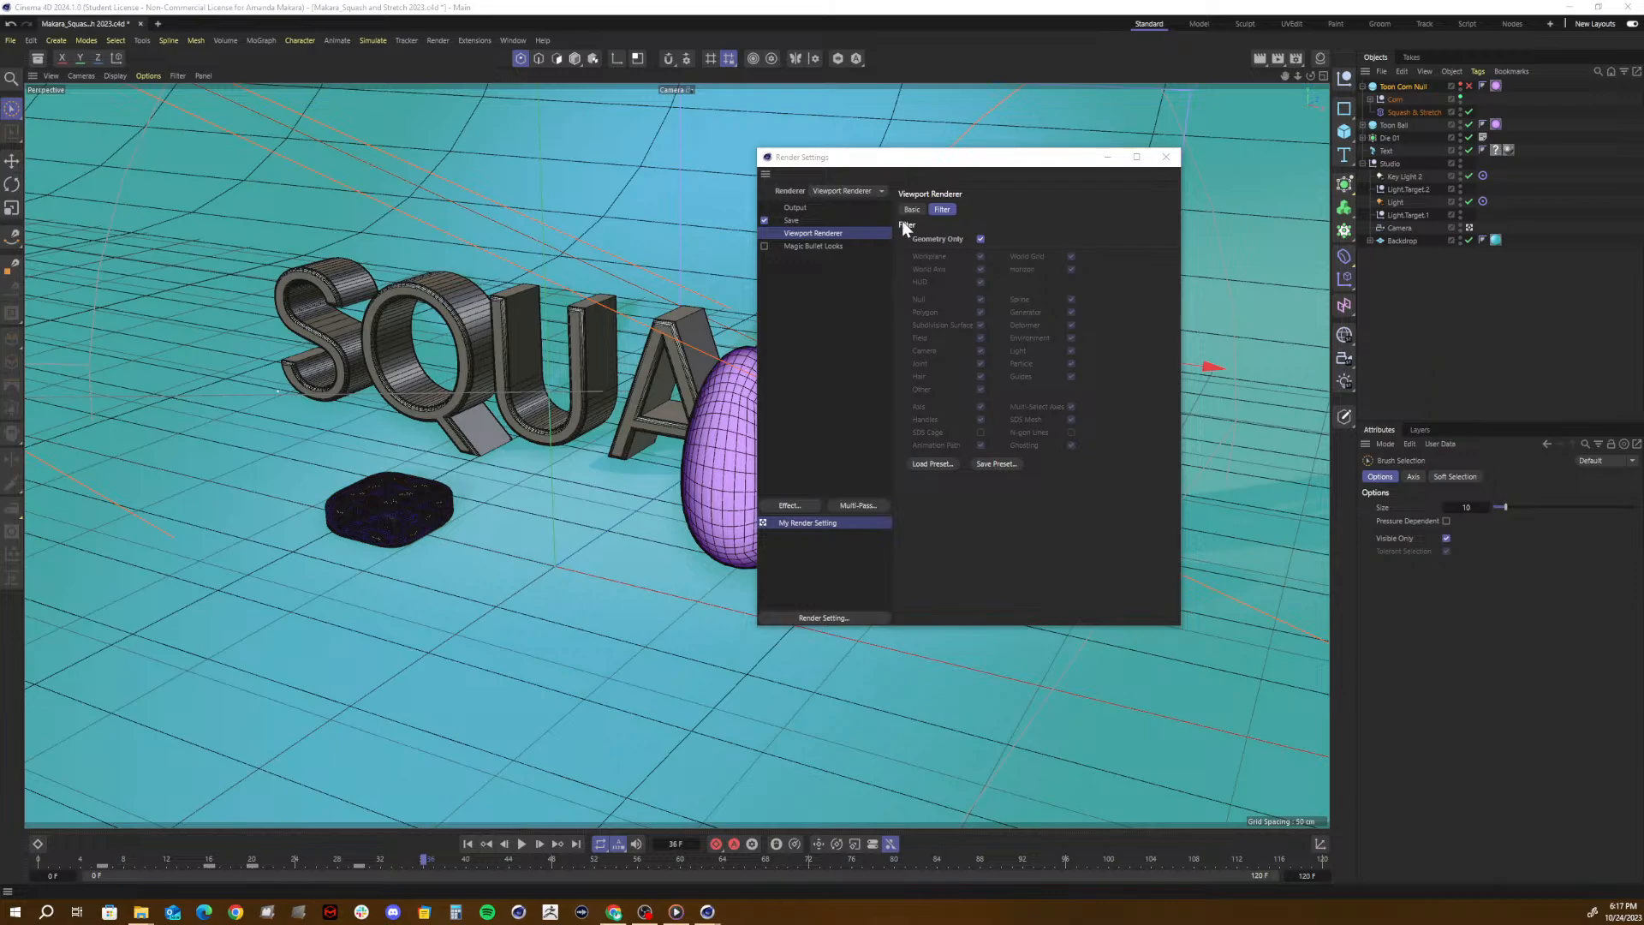
pyautogui.click(814, 205)
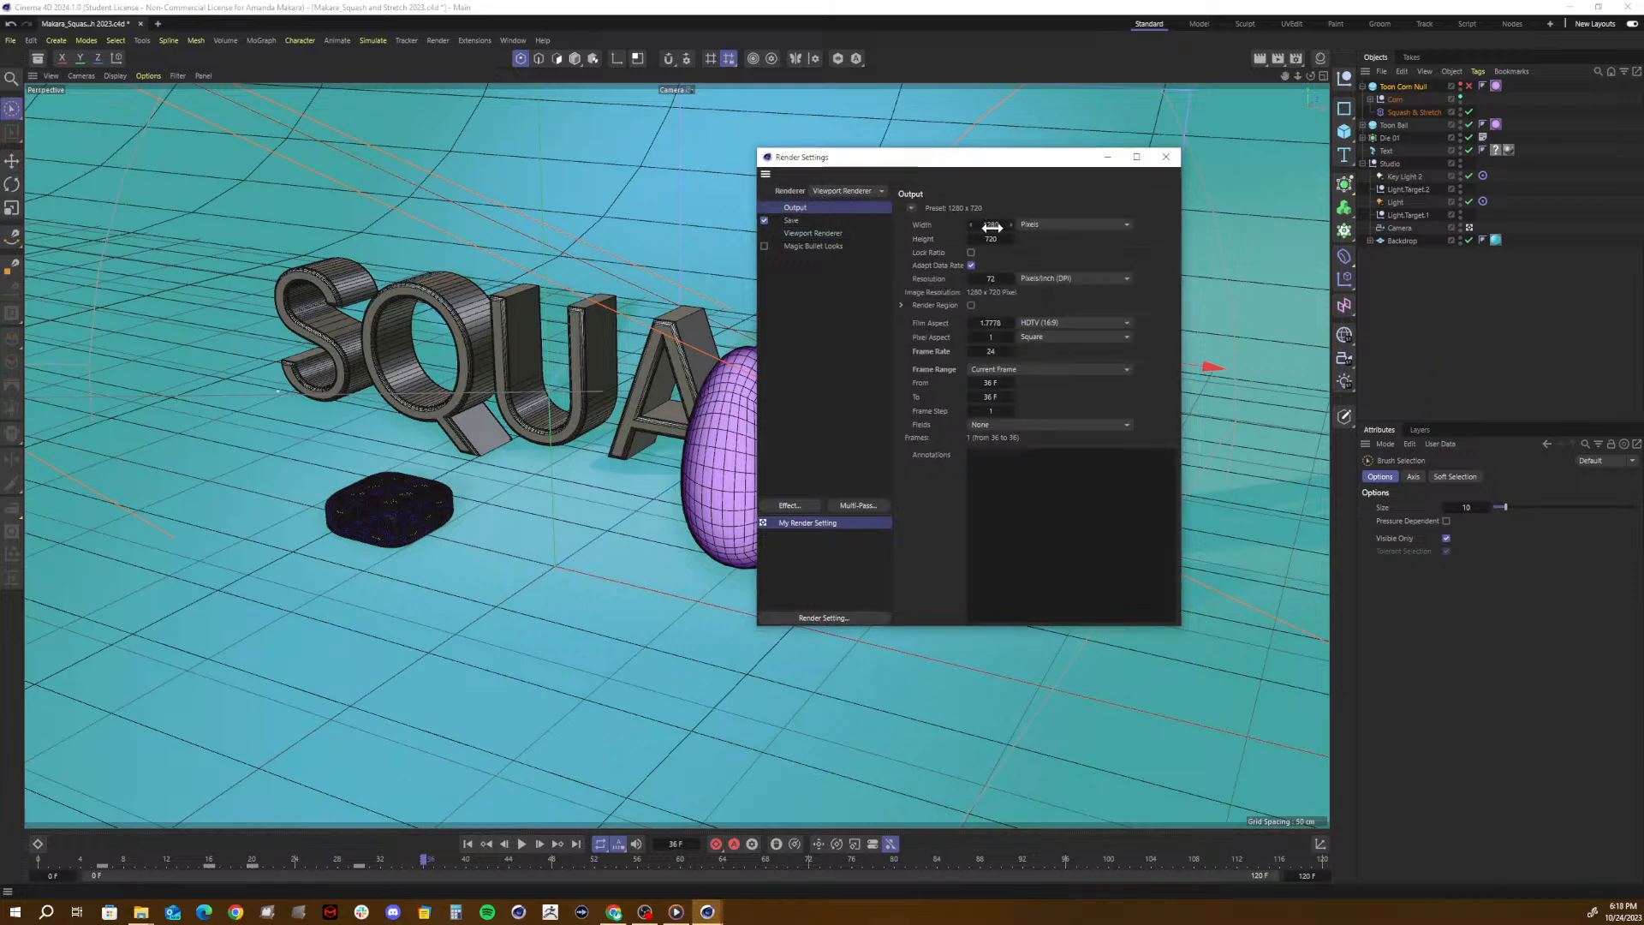
pyautogui.click(815, 220)
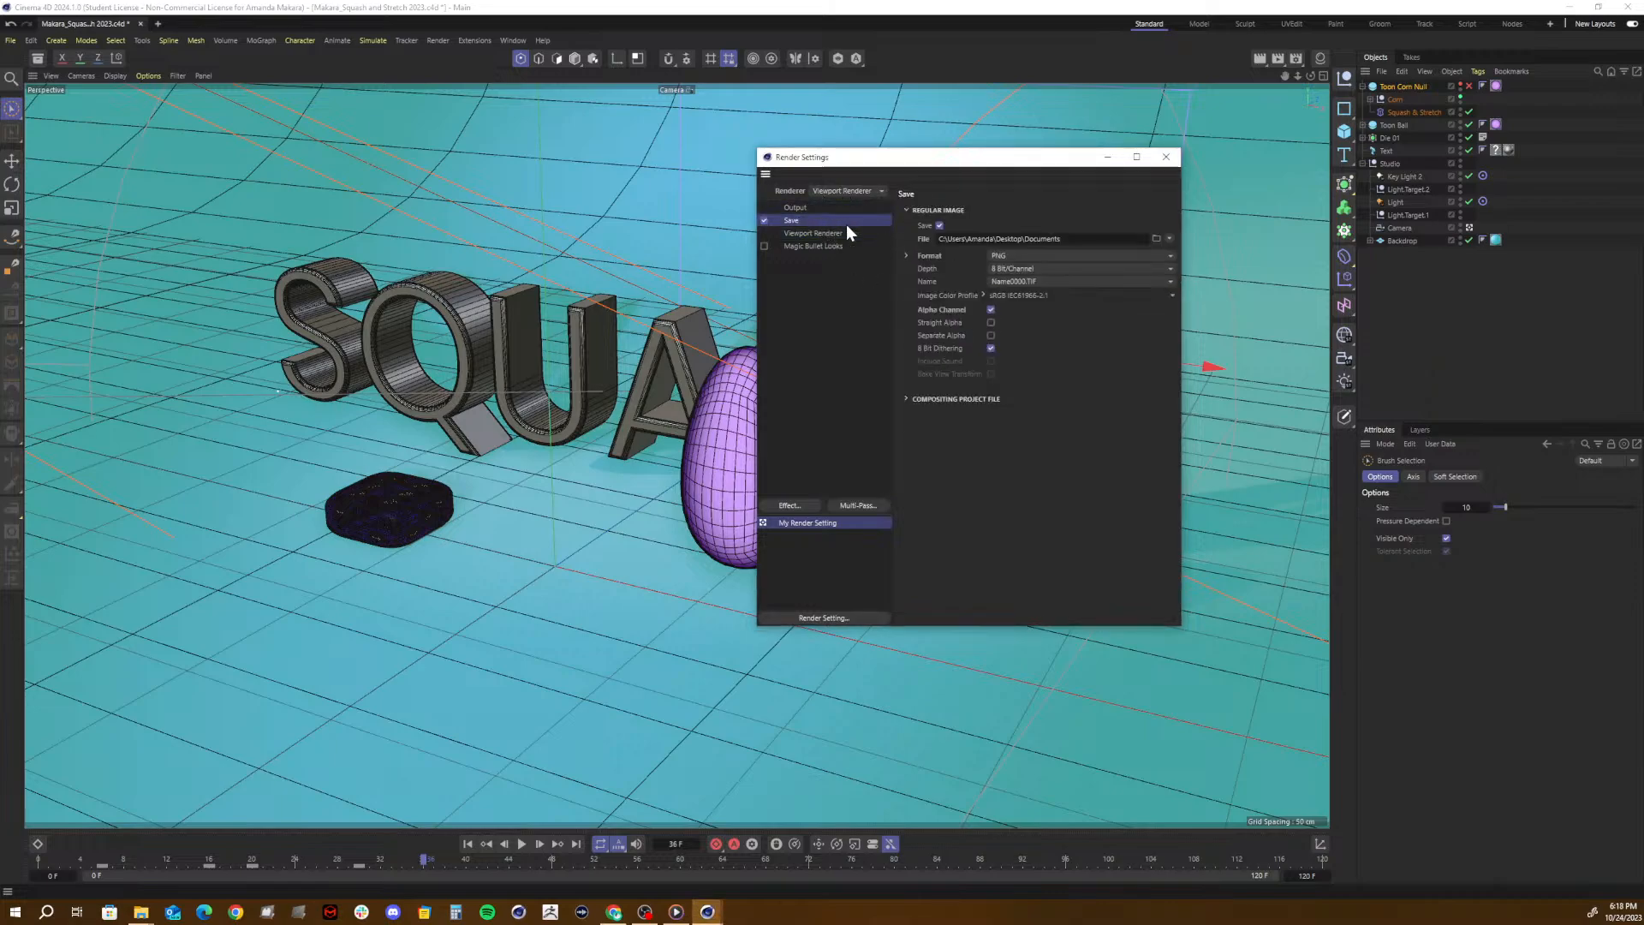
pyautogui.click(991, 310)
pyautogui.click(907, 400)
# - In the Viewport Renderer filter, turn off Geometry Only, World Grid, World Axis, Axis, Handles, SDS Mesh and Animation Path
pyautogui.click(815, 232)
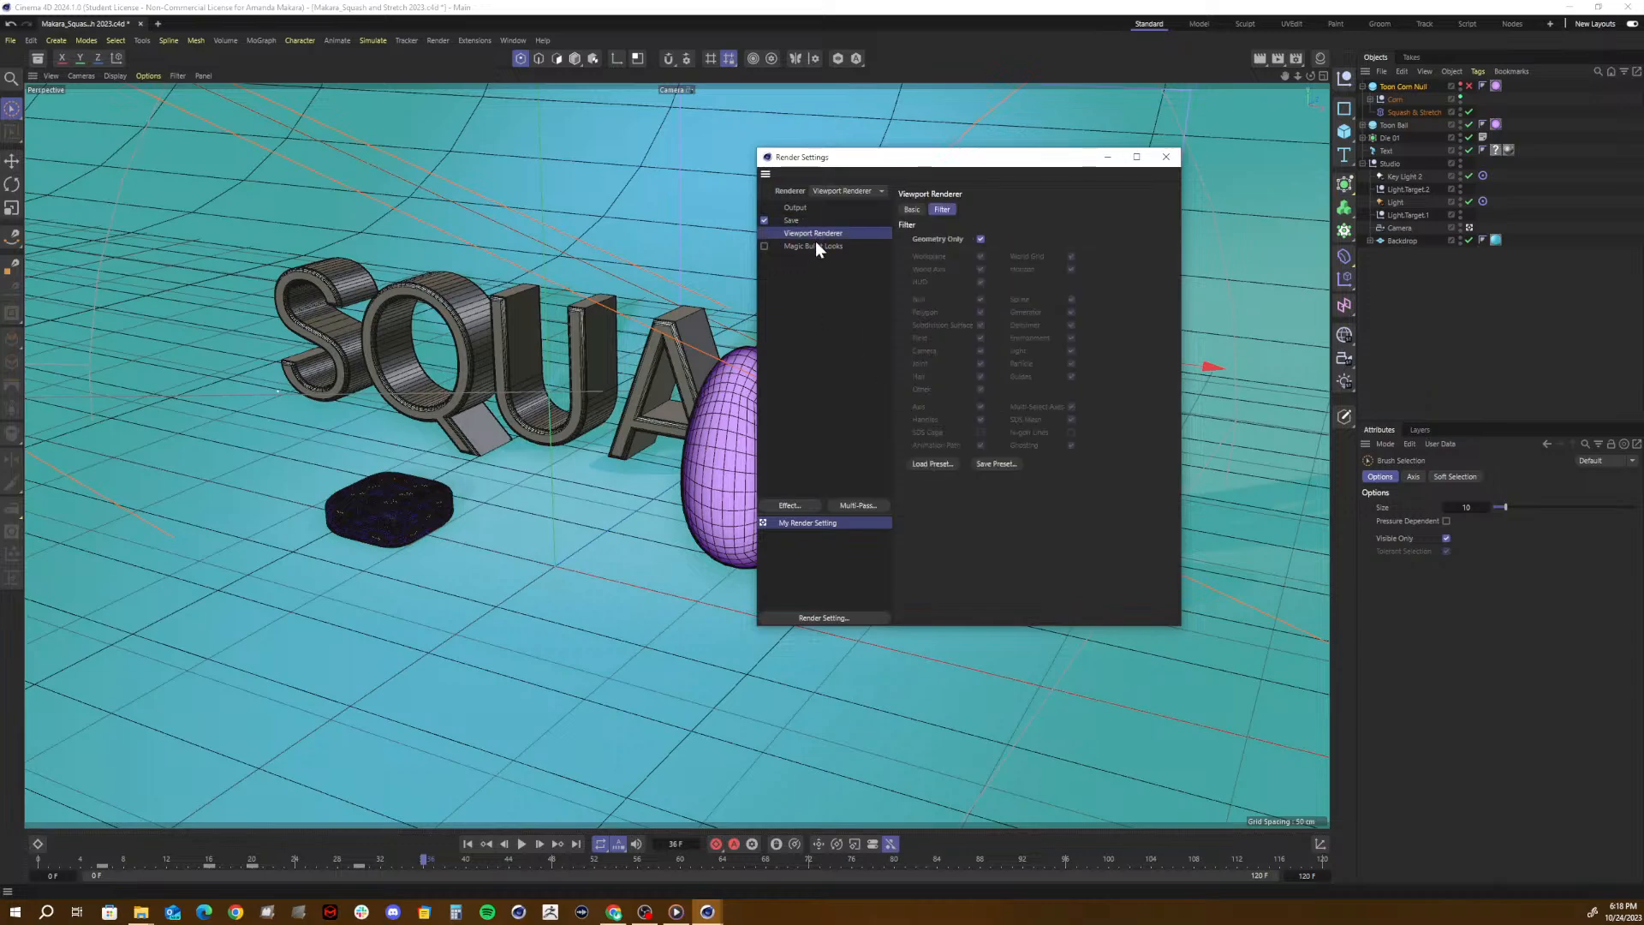
pyautogui.click(980, 239)
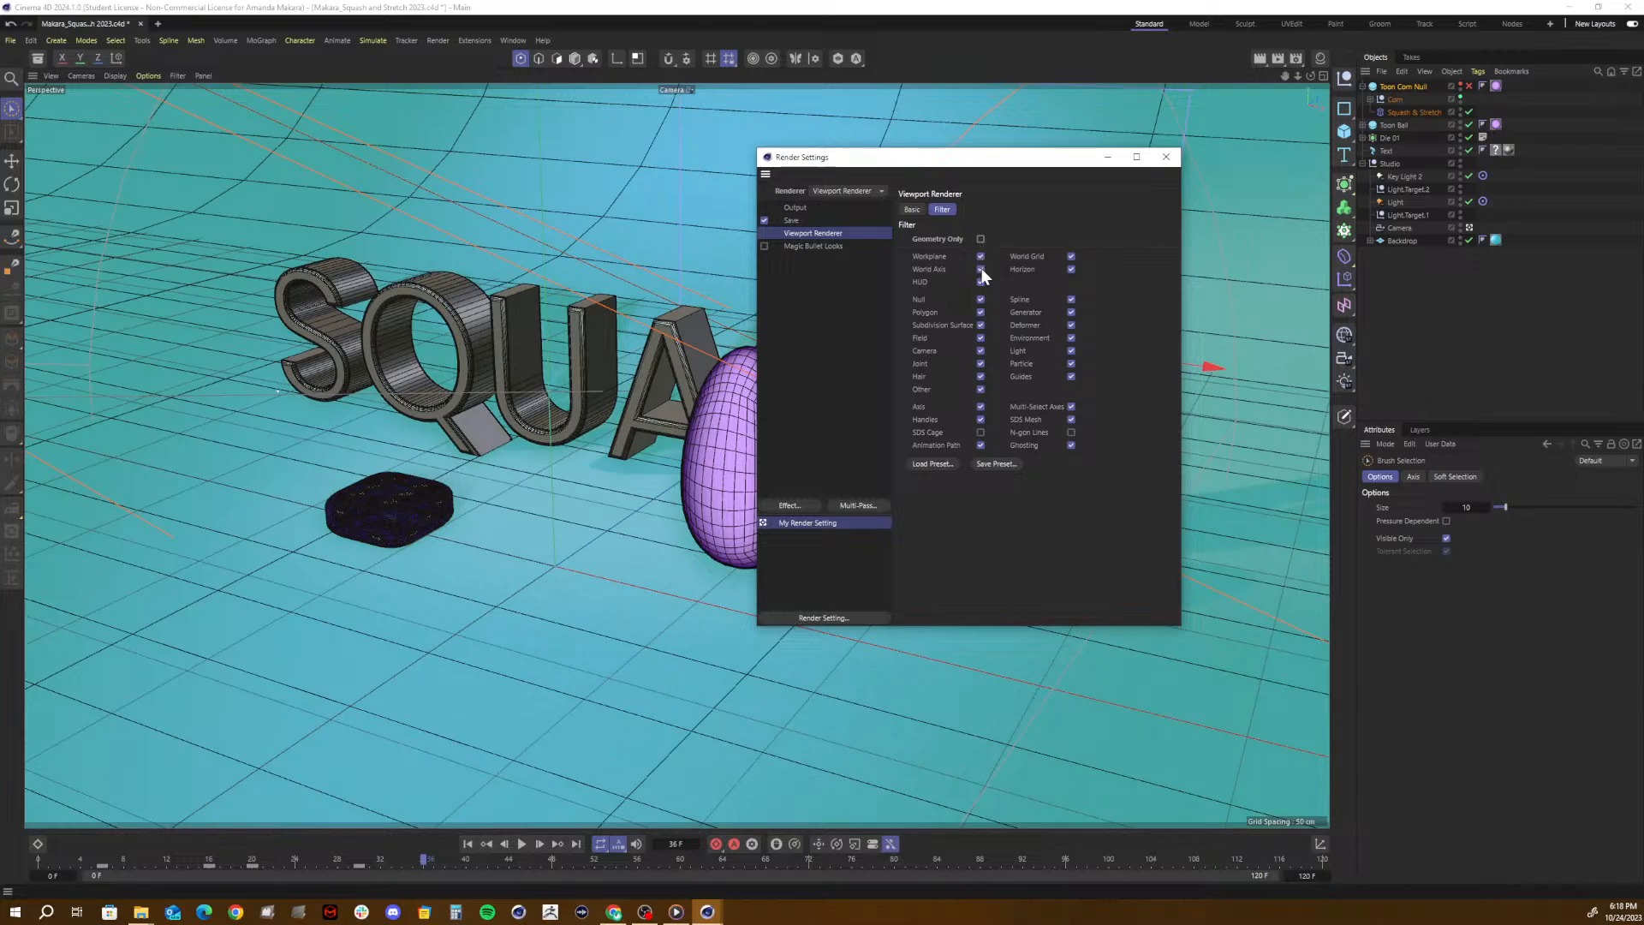
pyautogui.click(1070, 256)
pyautogui.click(980, 407)
pyautogui.click(912, 209)
# - Check the save and output settings, turn Geometry Only back on in the Viewport Renderer filter, and close the render settings
pyautogui.click(789, 220)
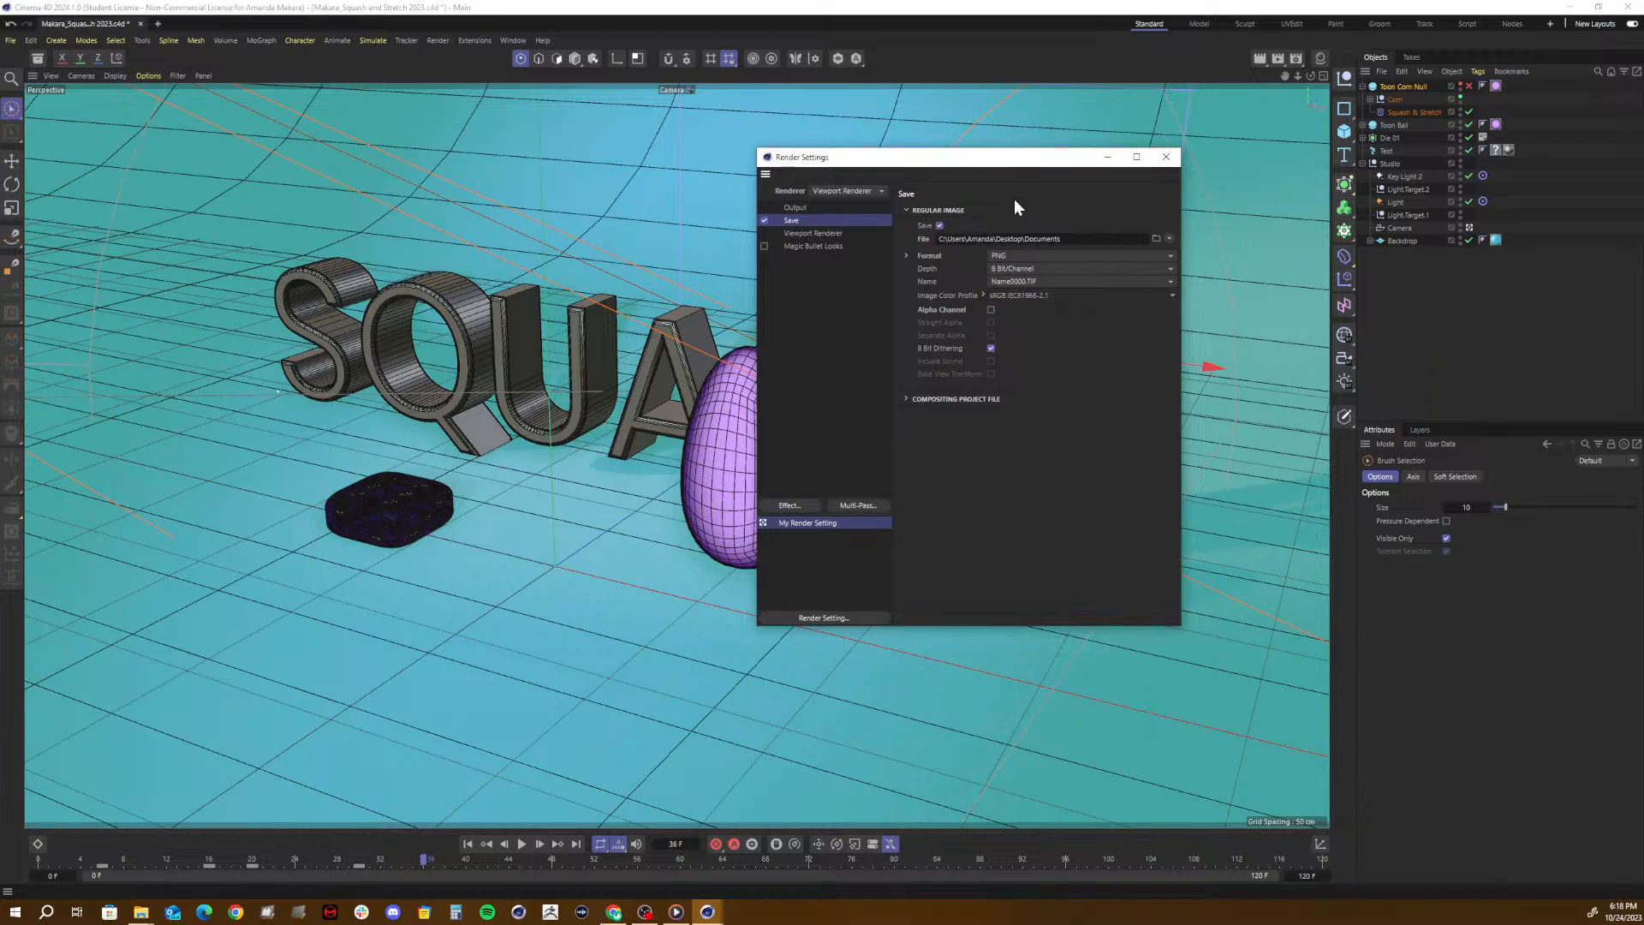
pyautogui.click(793, 208)
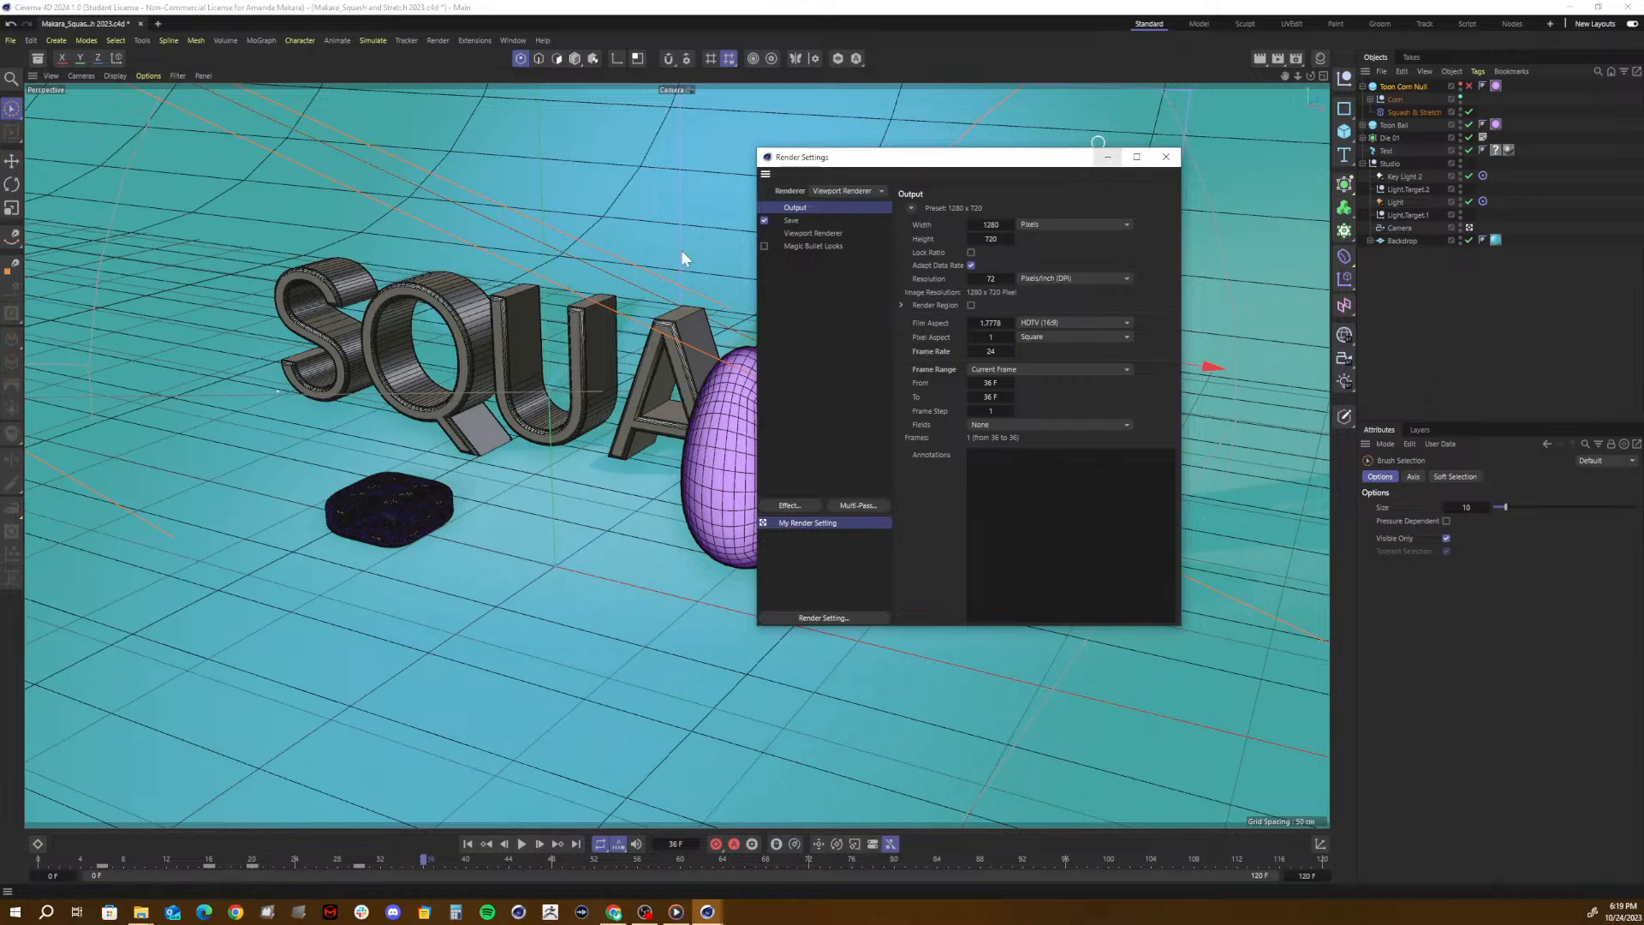
pyautogui.click(804, 235)
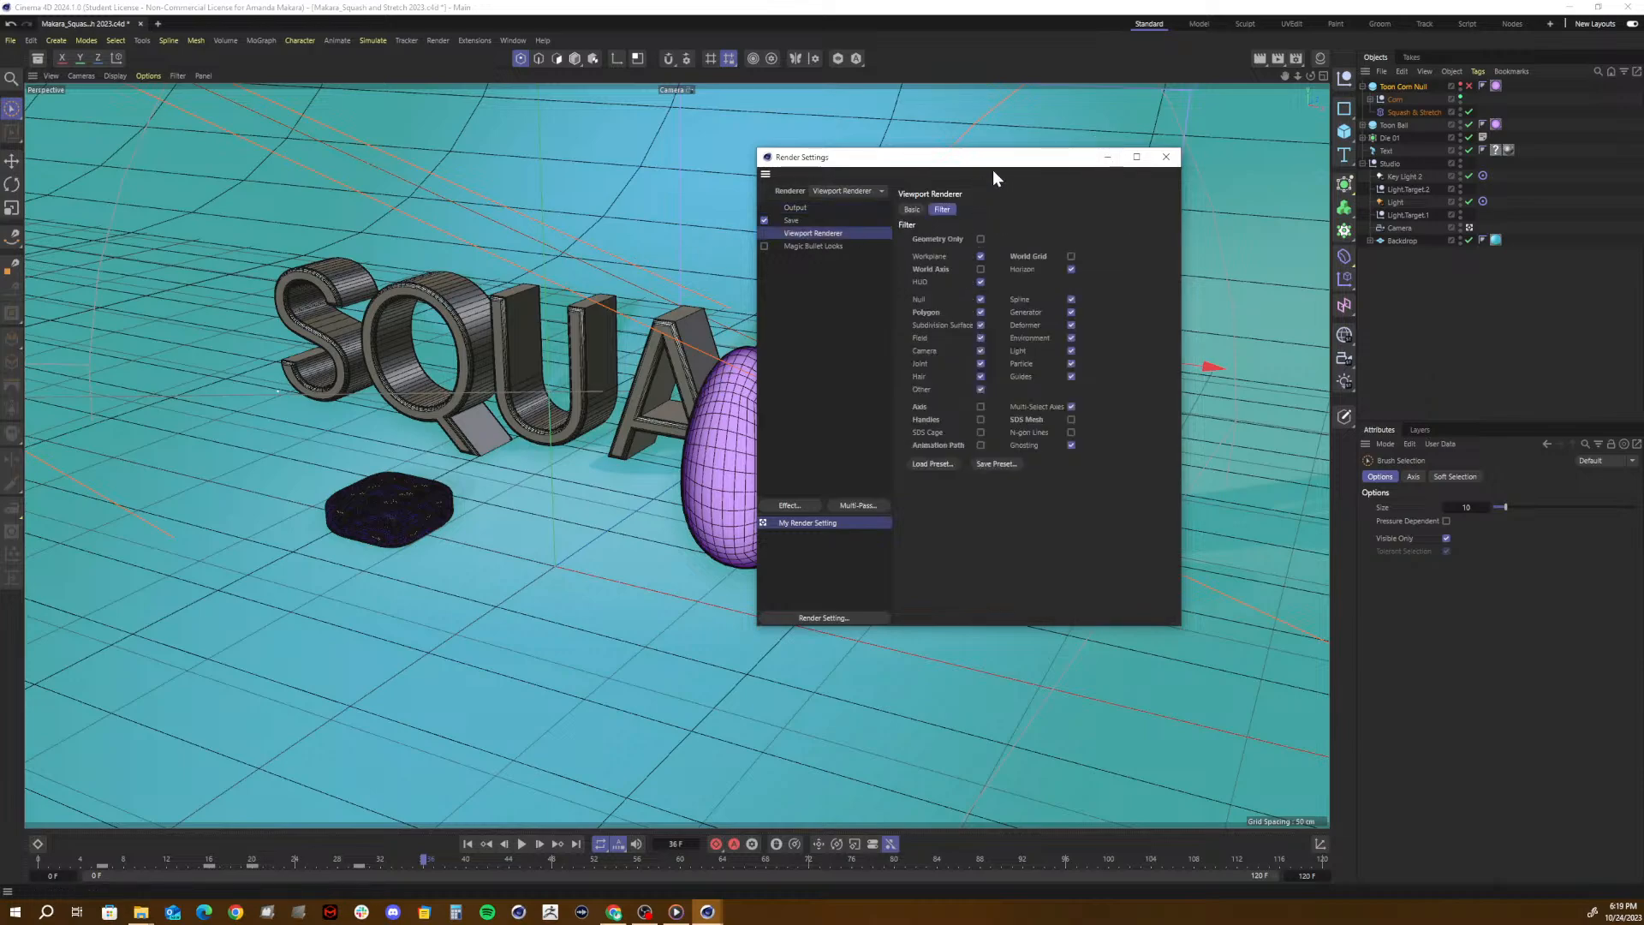
pyautogui.click(981, 239)
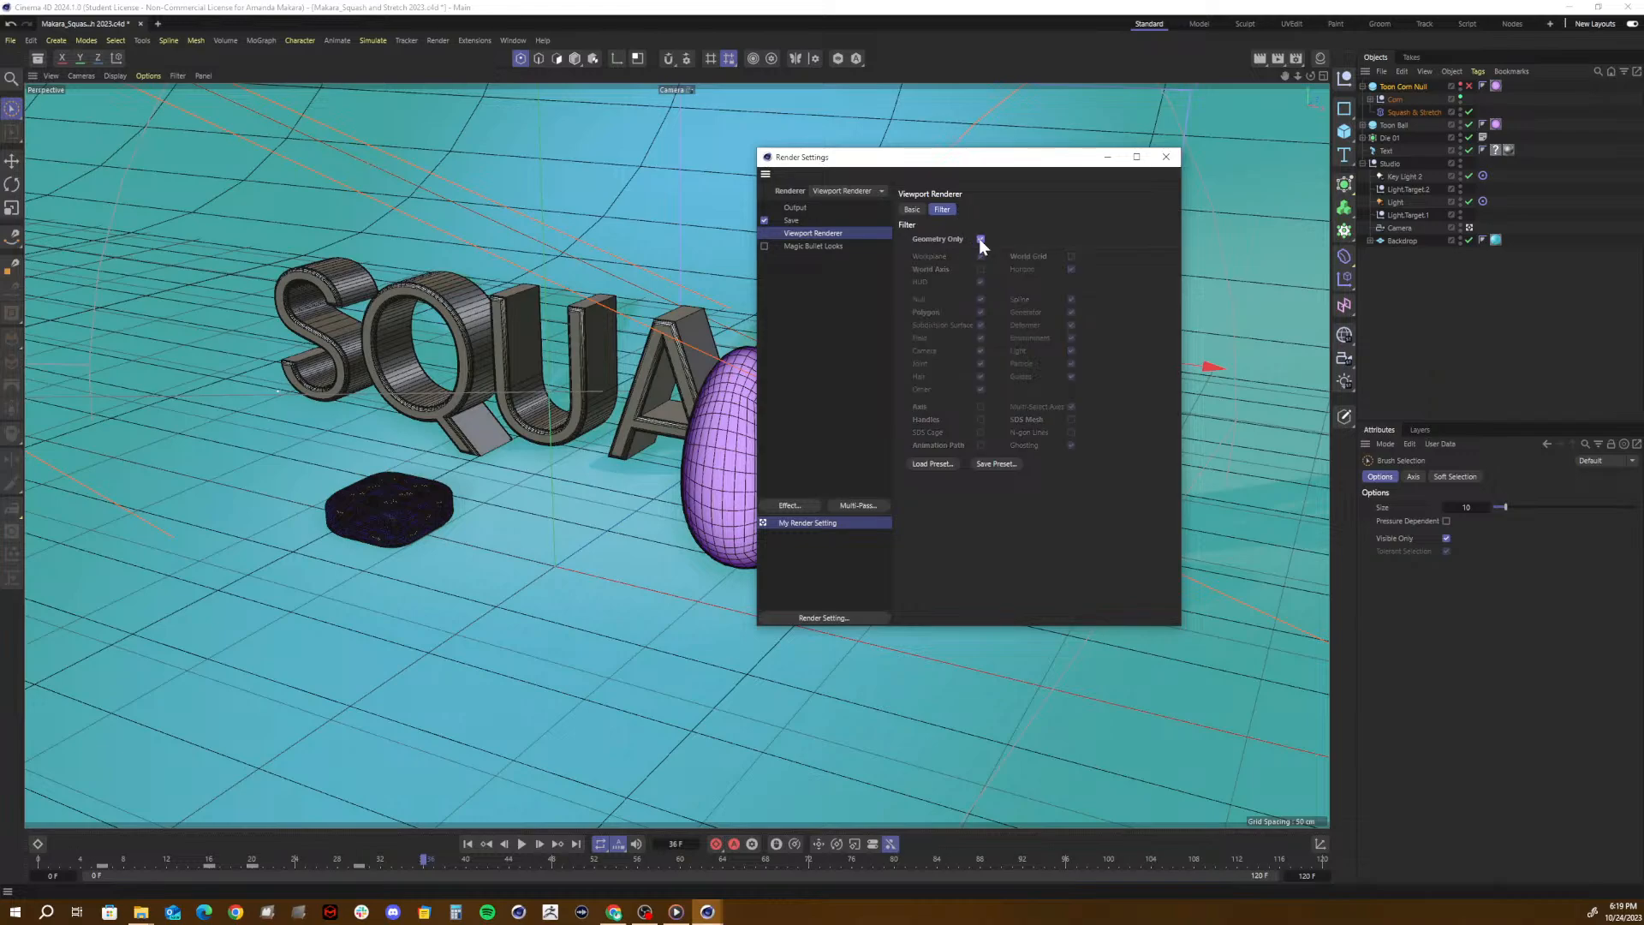
pyautogui.click(1166, 157)
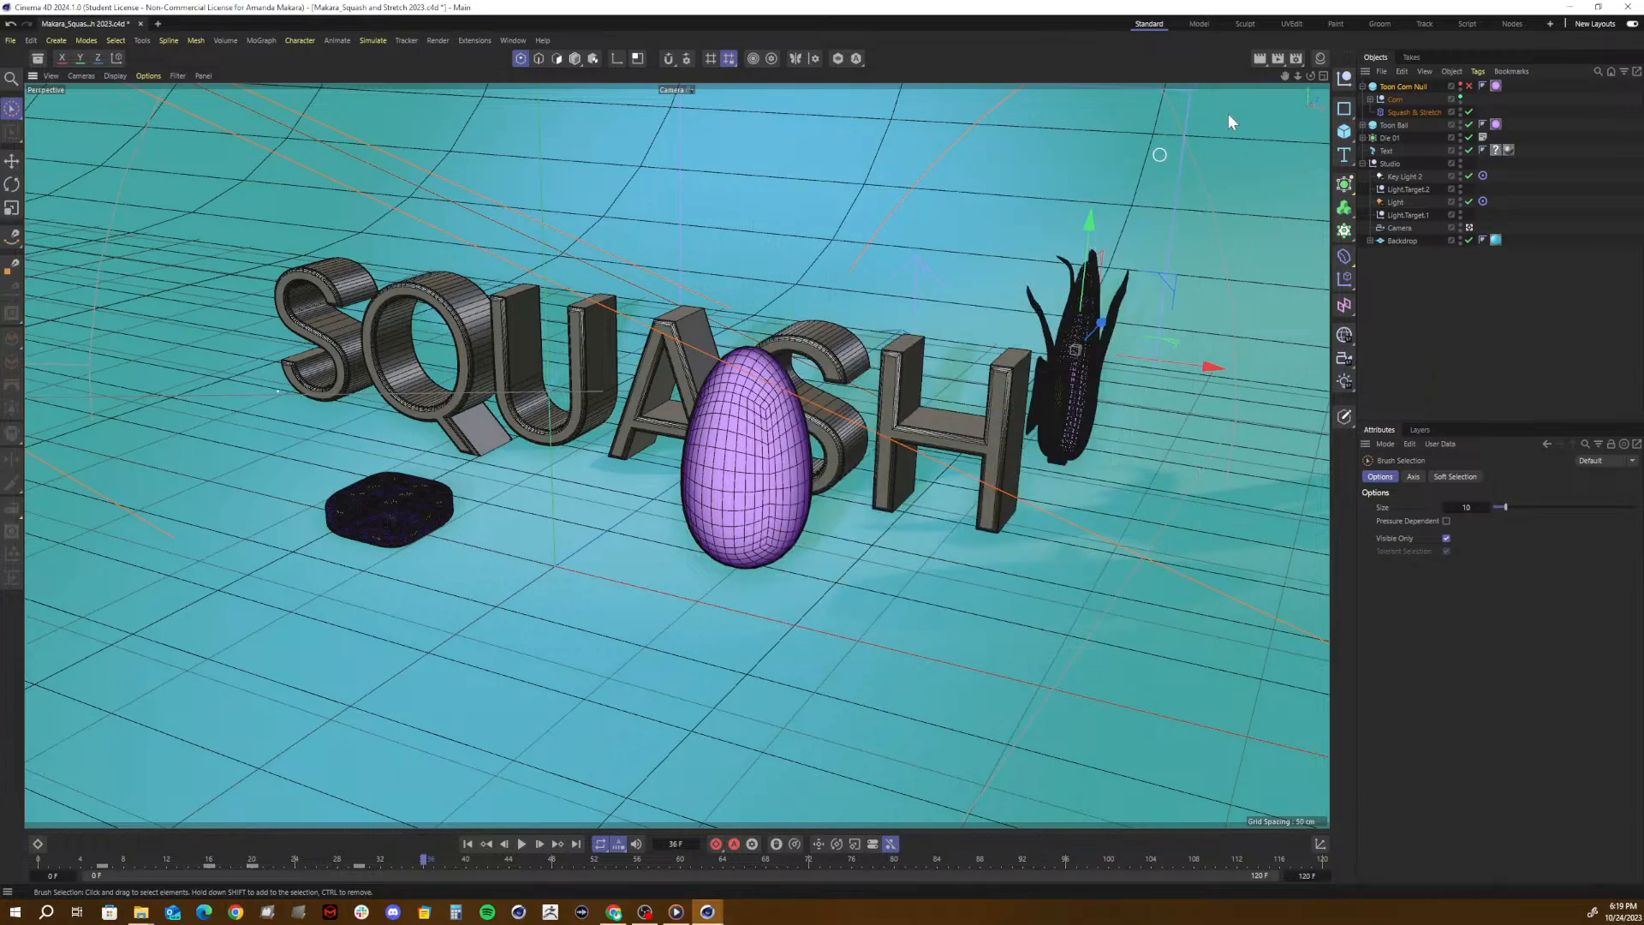
# - Render the frame to the Picture Viewer with the adjusted Viewport Renderer filter, overwriting the existing PNG, and inspect the image
pyautogui.click(1275, 60)
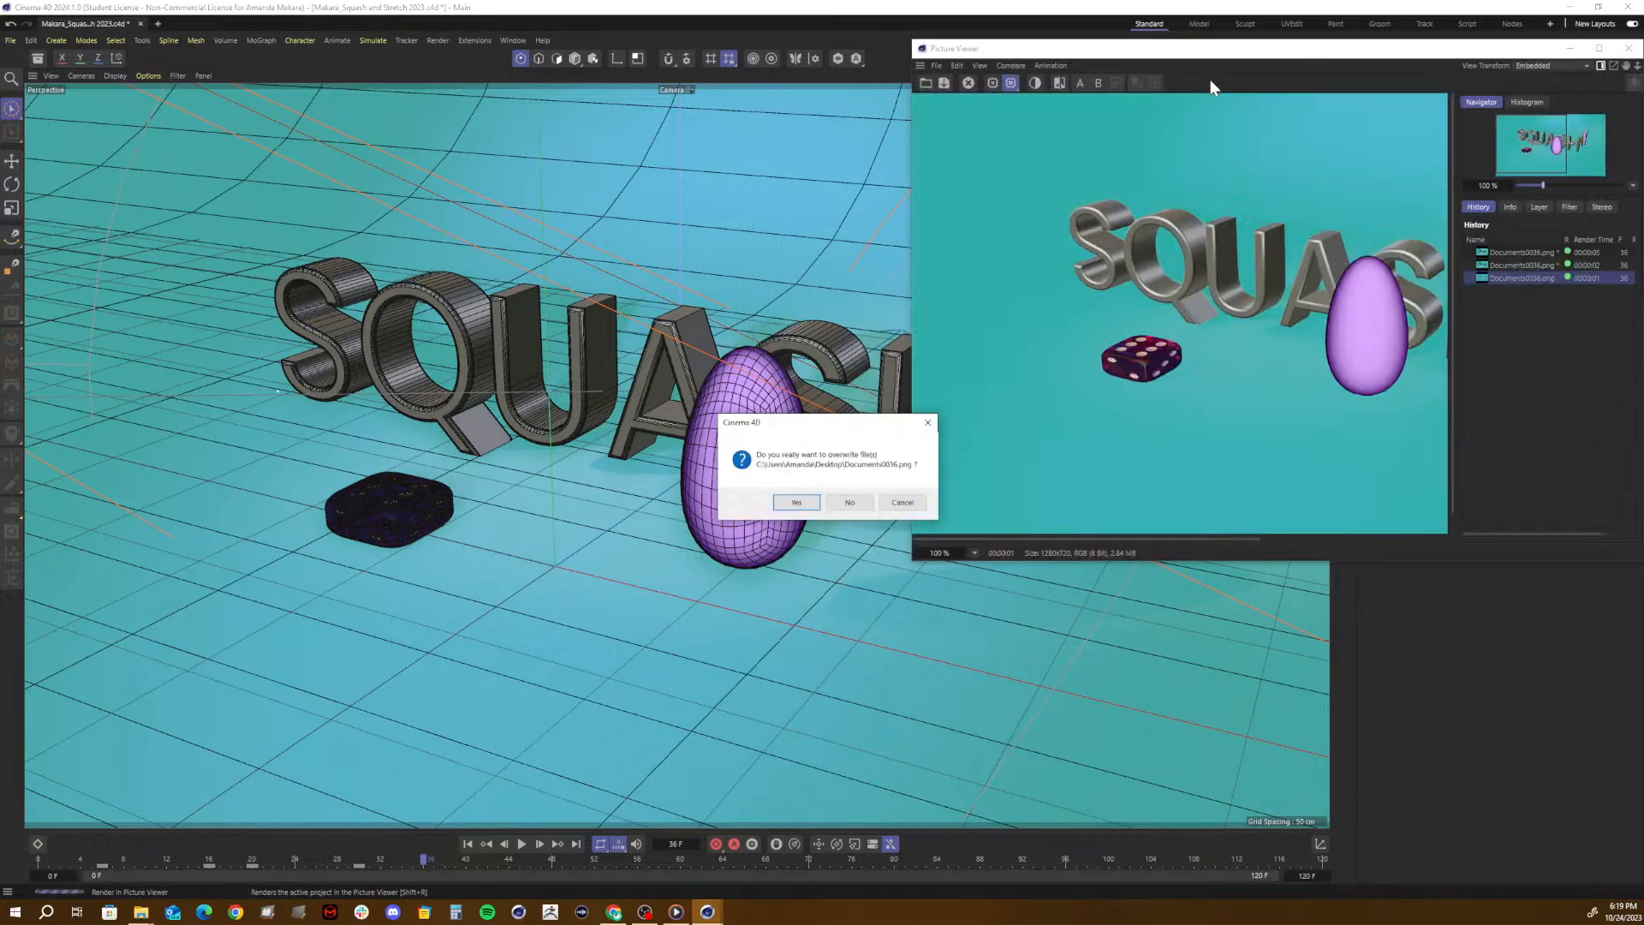
pyautogui.click(805, 502)
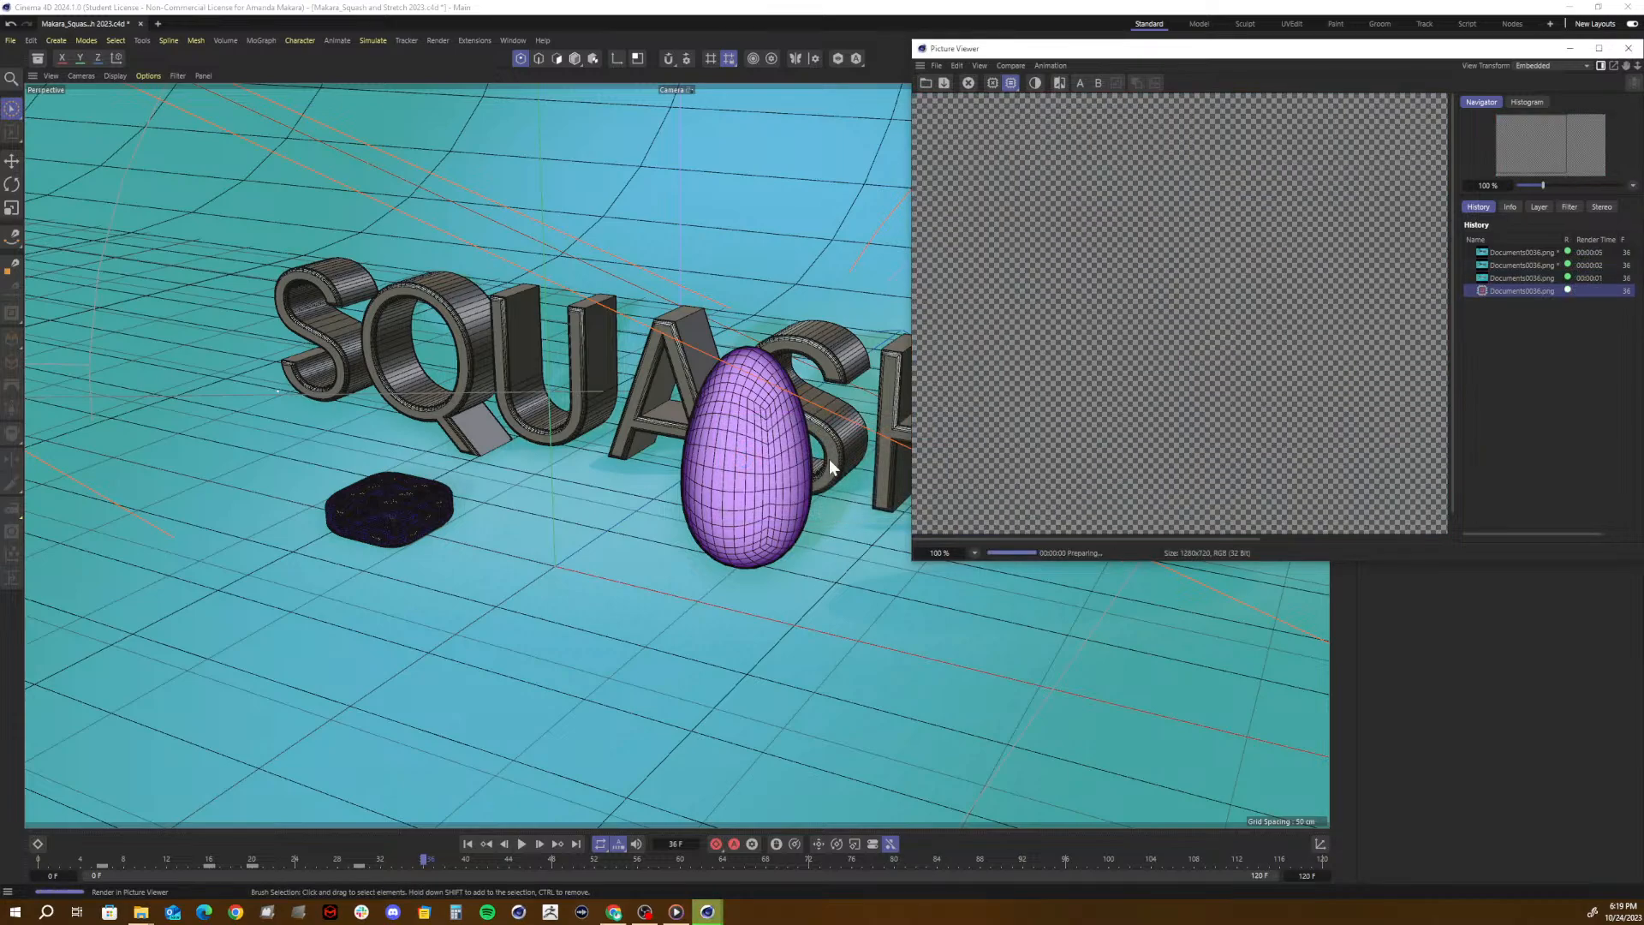
pyautogui.moveTo(1127, 55); pyautogui.dragTo(656, 173)
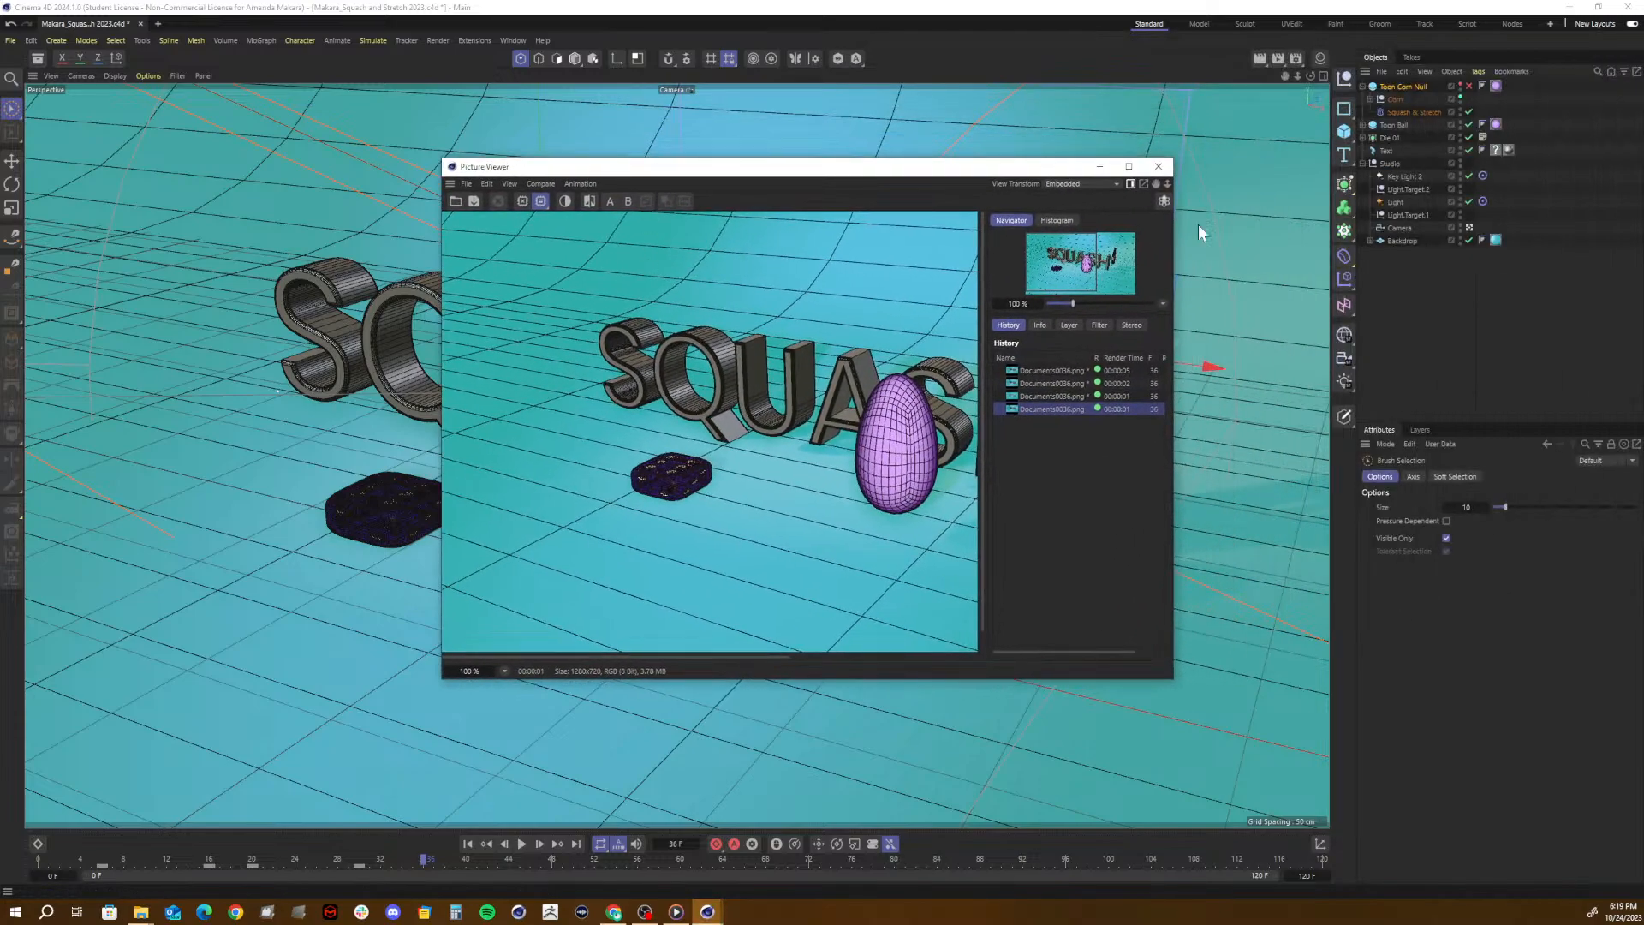
pyautogui.click(1161, 166)
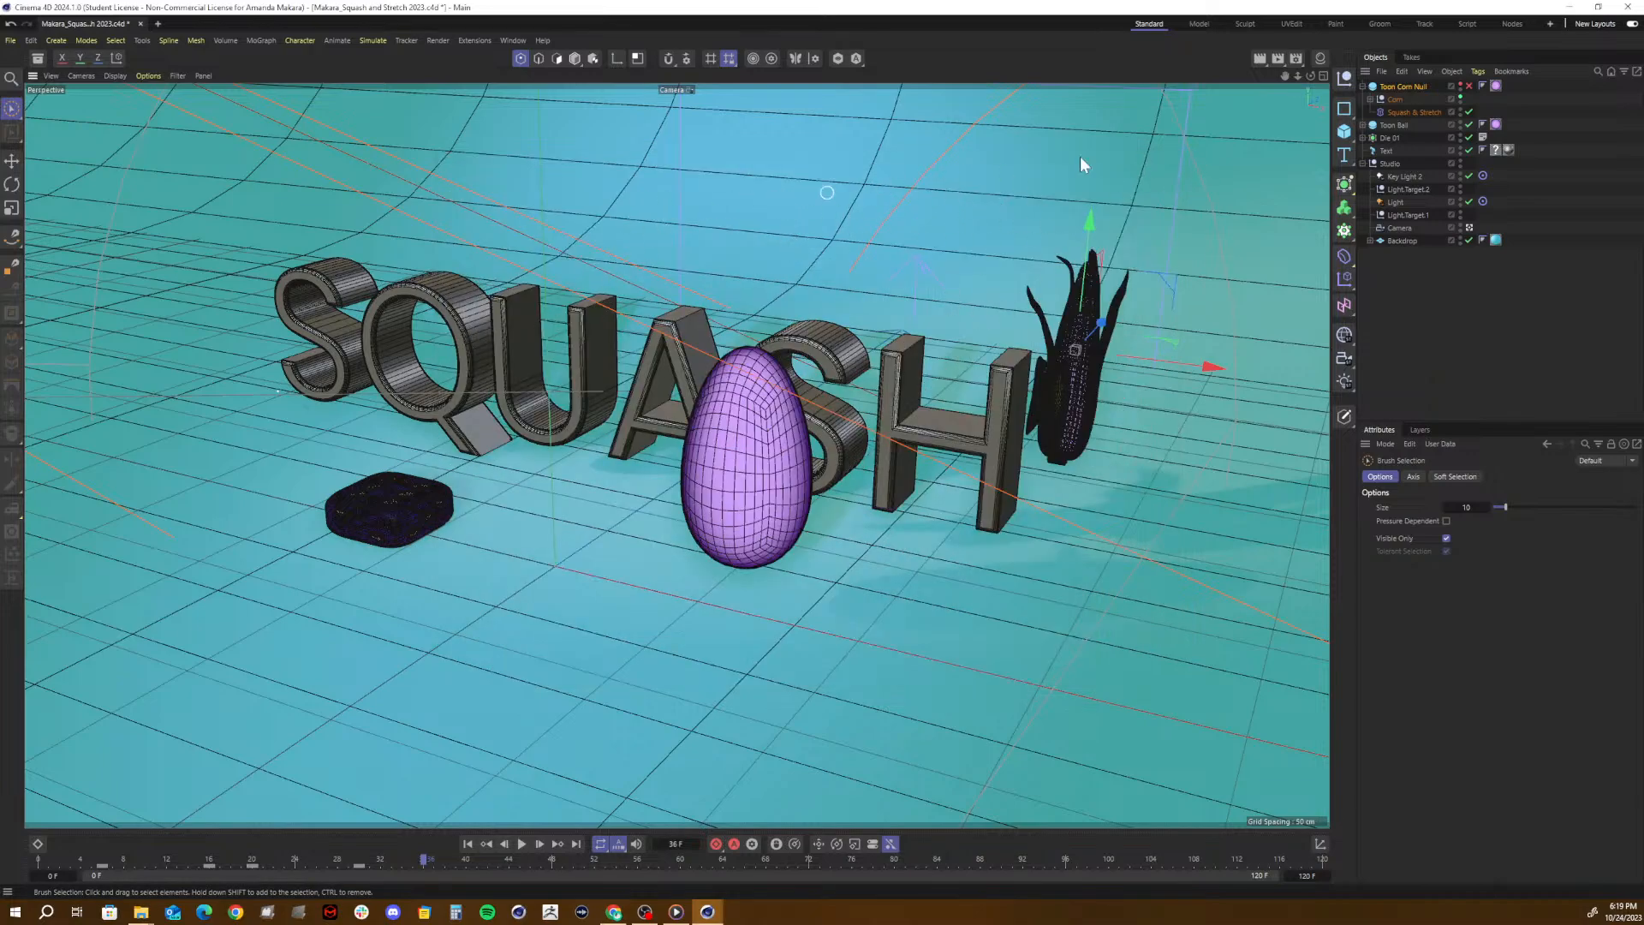
# - Reopen the render settings to review the Viewport Renderer's filter options, and close them again
pyautogui.click(1296, 58)
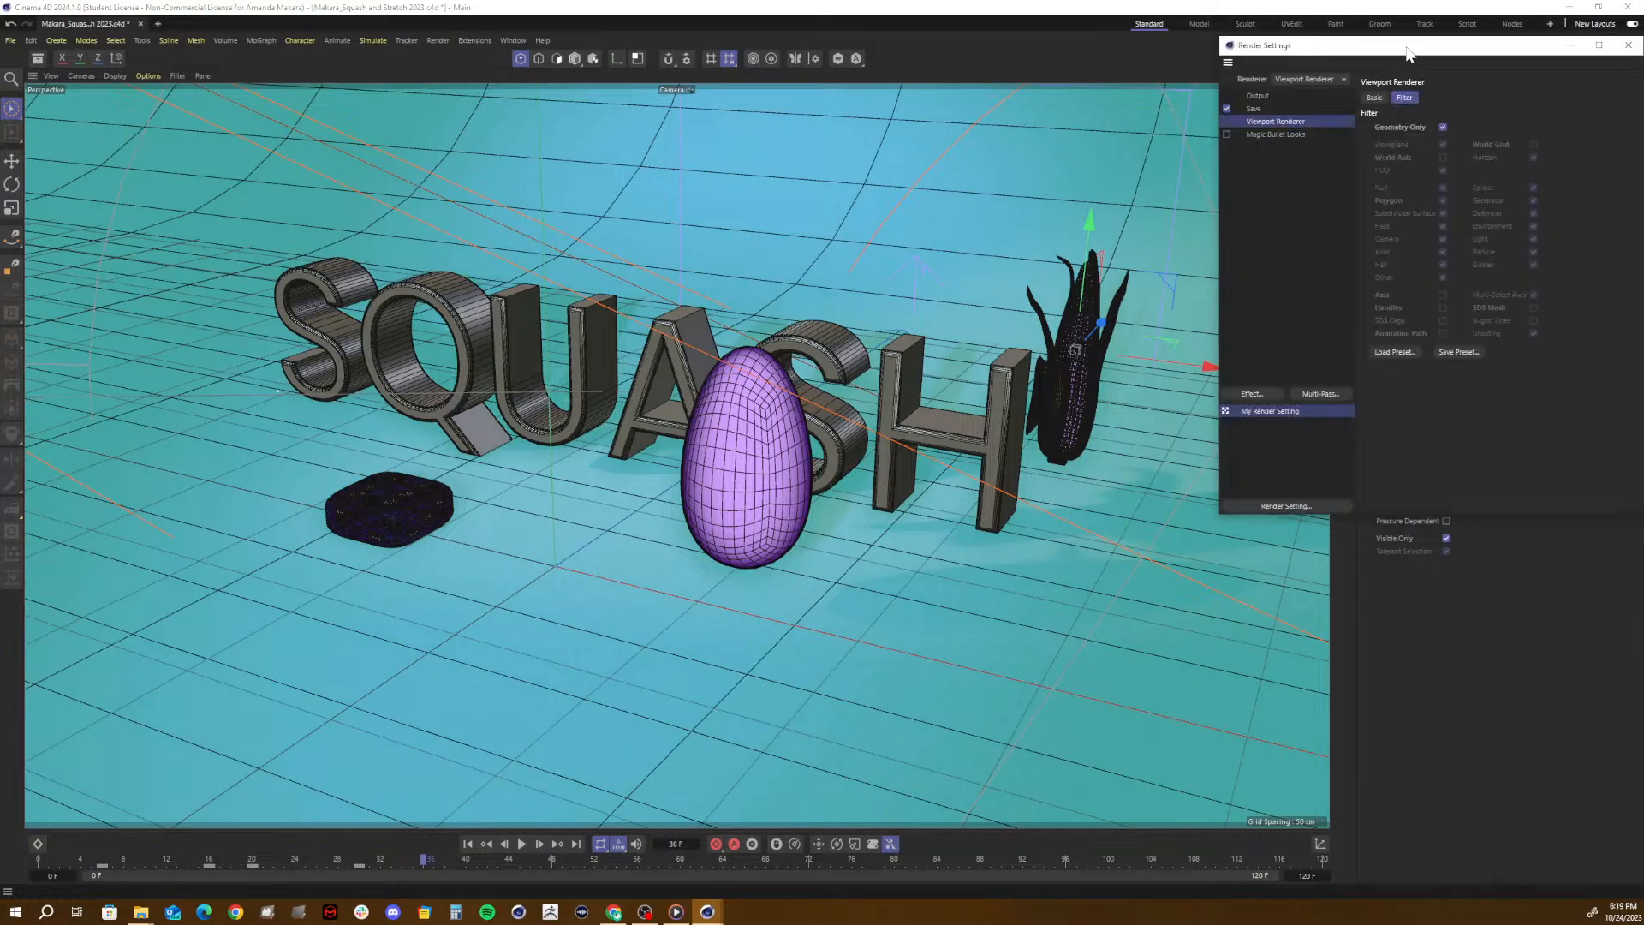
pyautogui.moveTo(1387, 45); pyautogui.dragTo(781, 286)
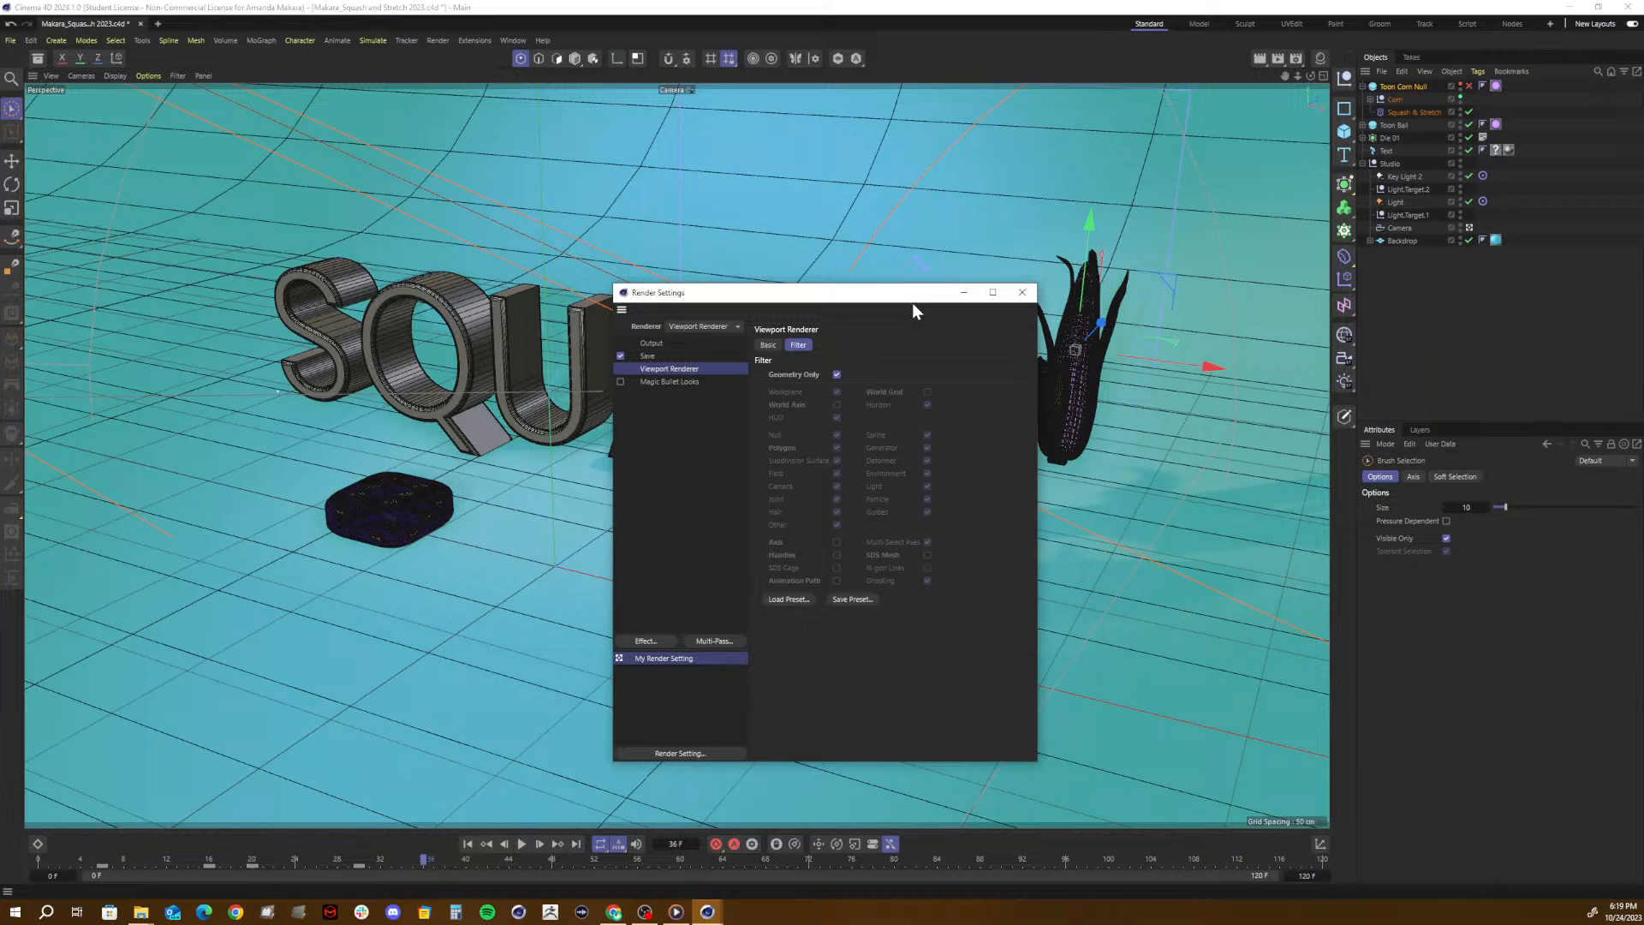
pyautogui.moveTo(912, 301); pyautogui.dragTo(938, 156)
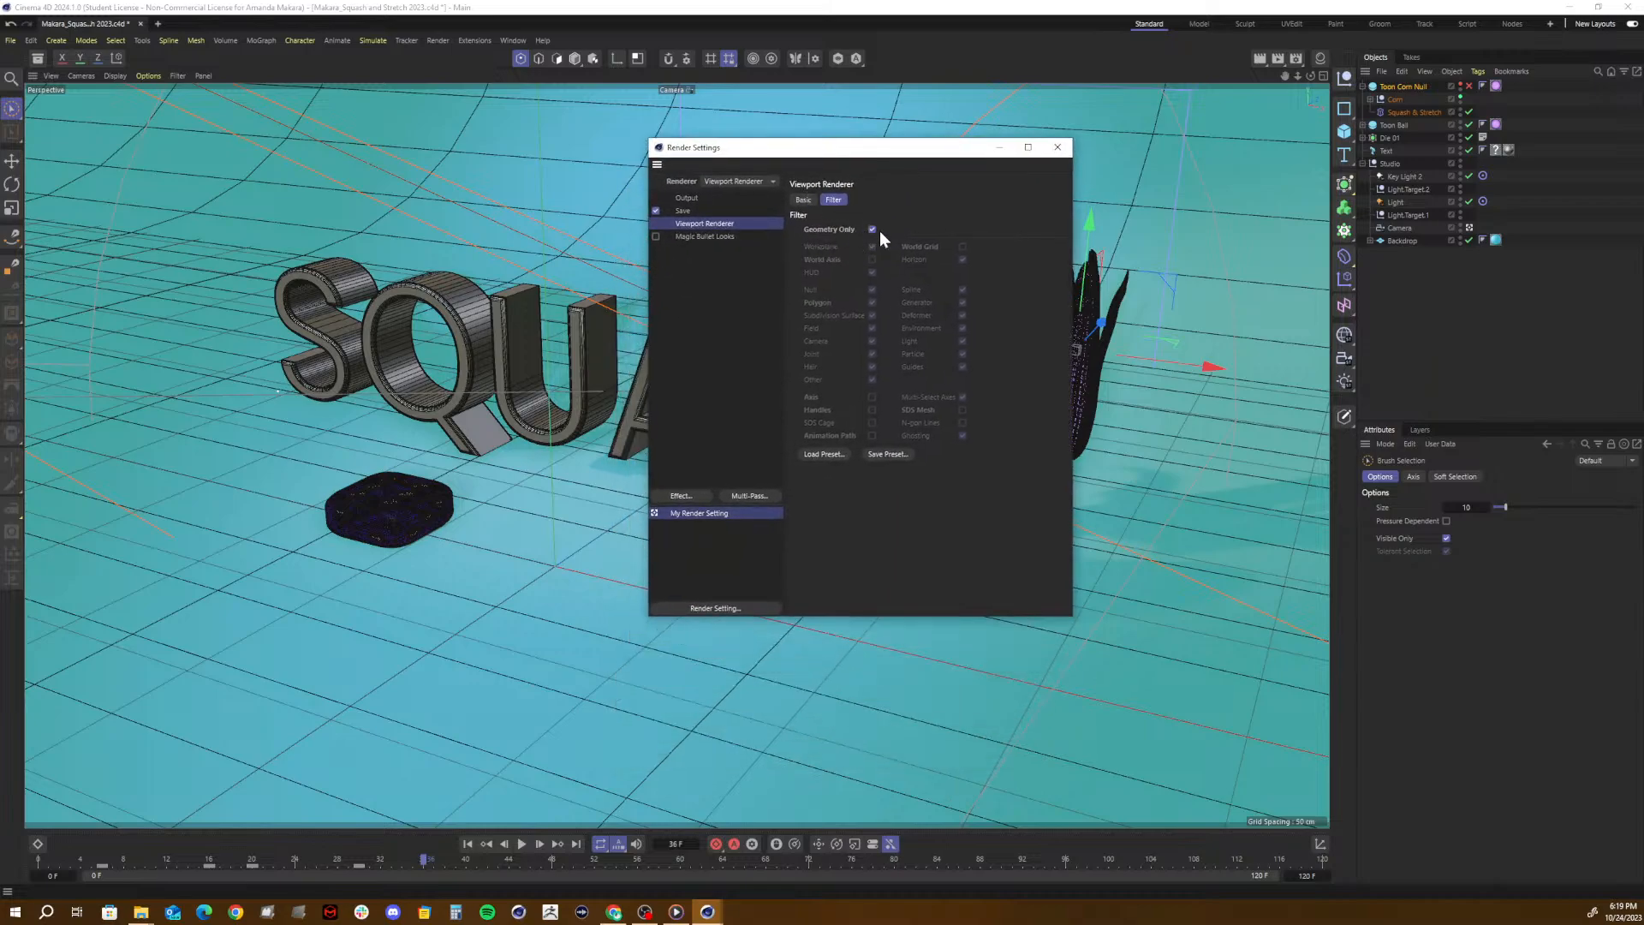
pyautogui.click(1055, 147)
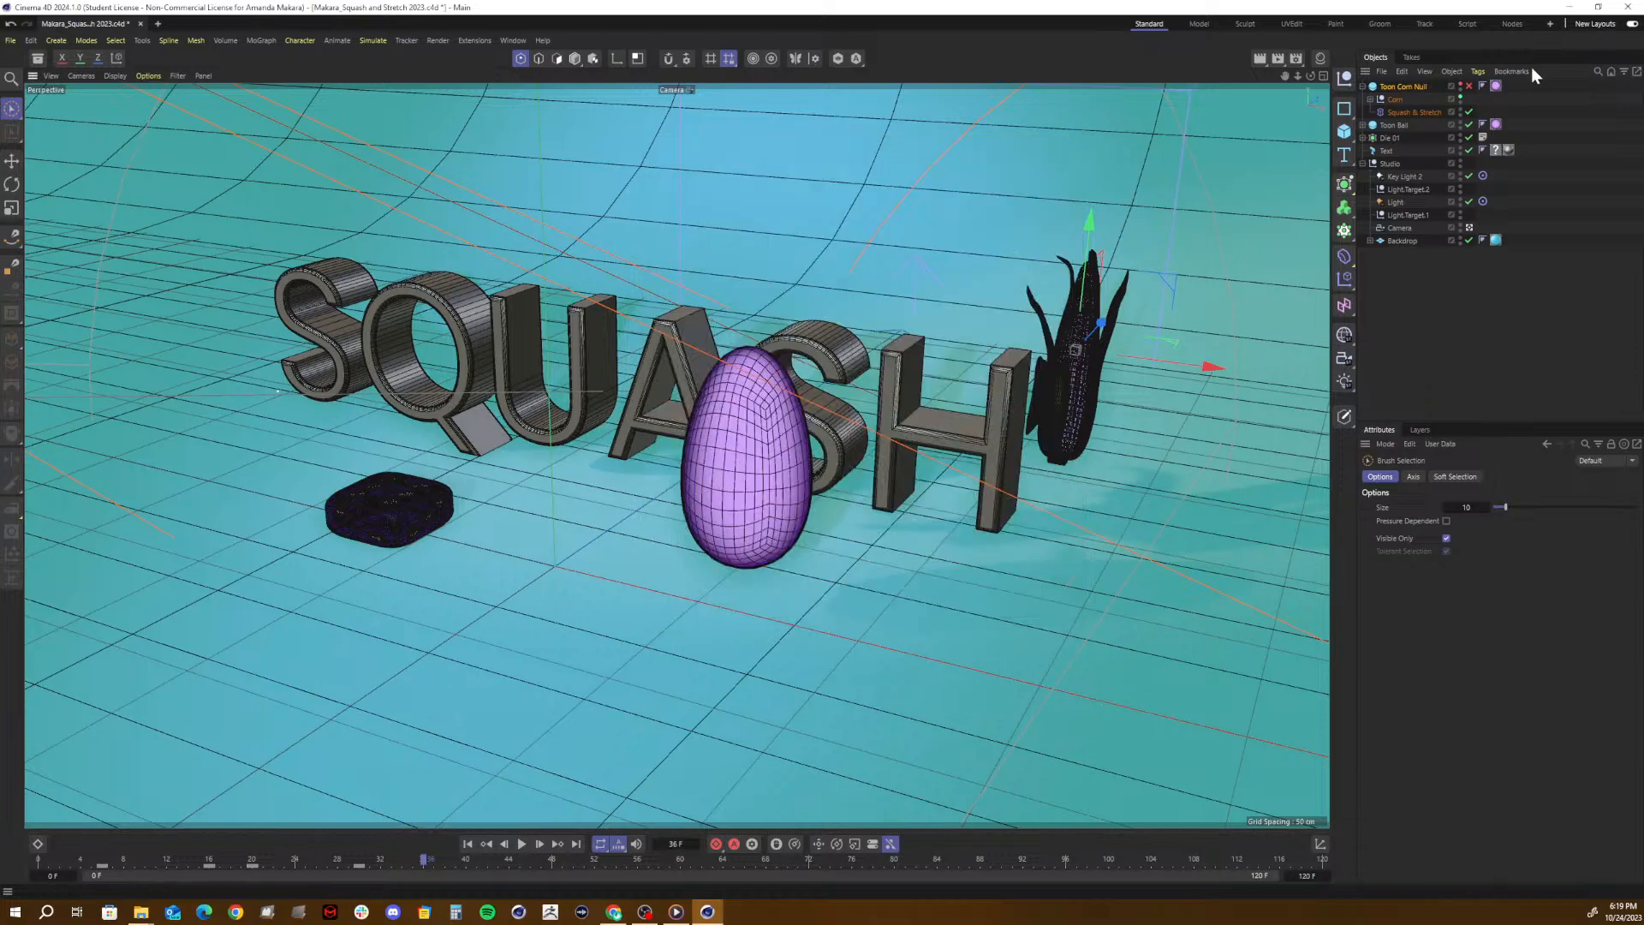
# - Quit Cinema 4D without saving the changes to the Squash and Stretch project
pyautogui.click(1627, 7)
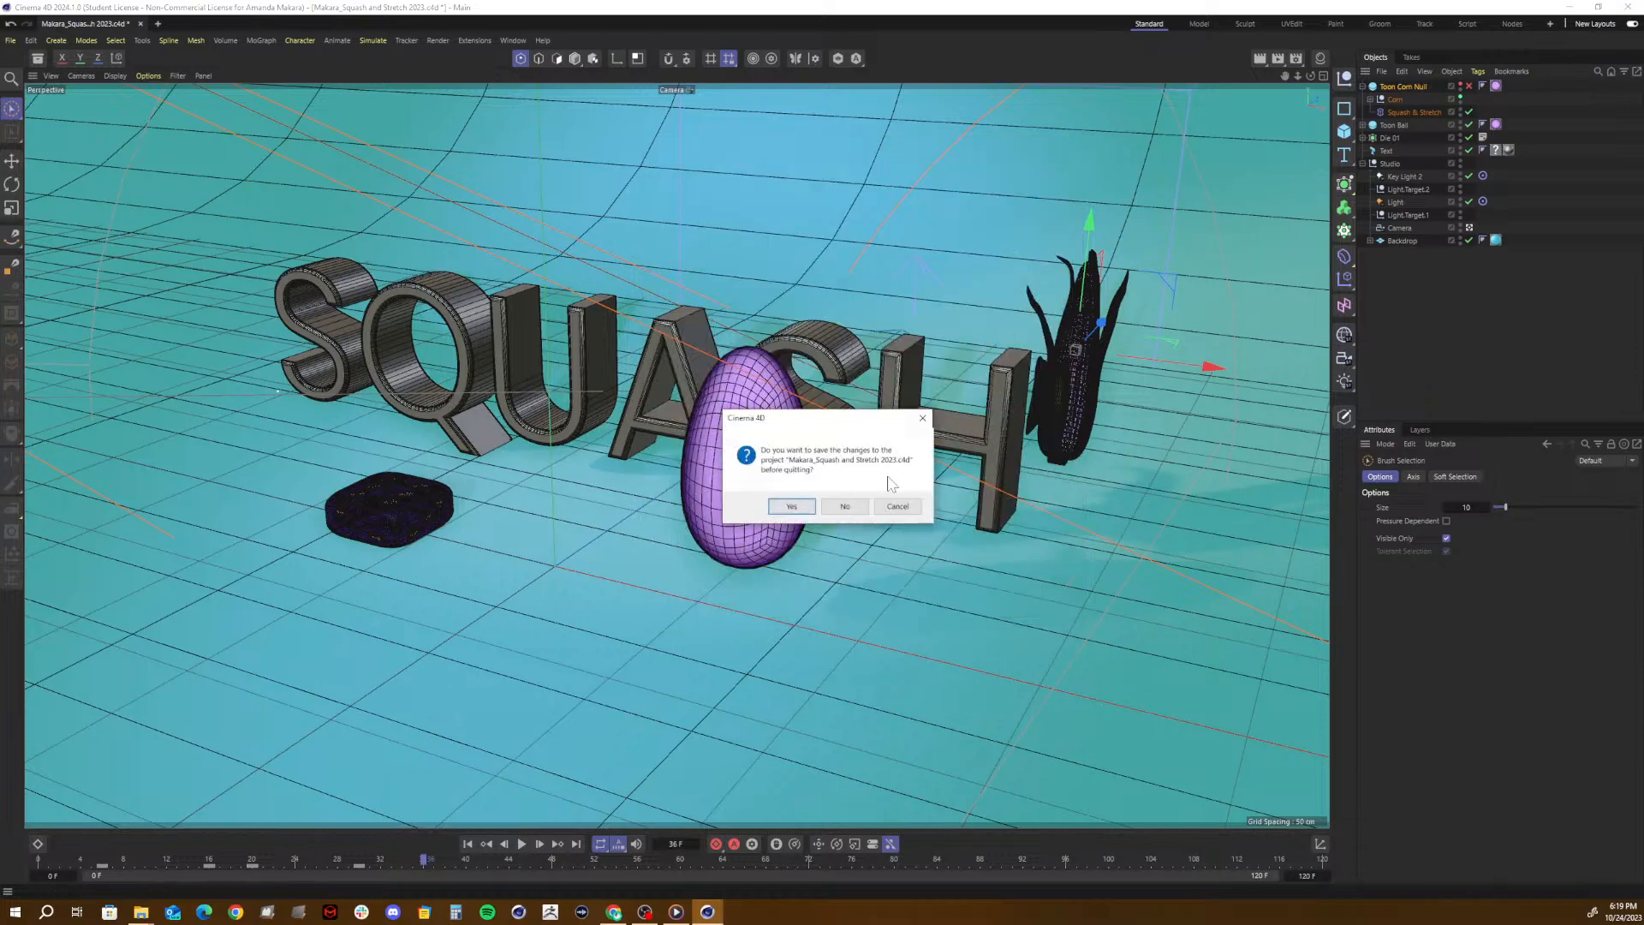
pyautogui.click(842, 503)
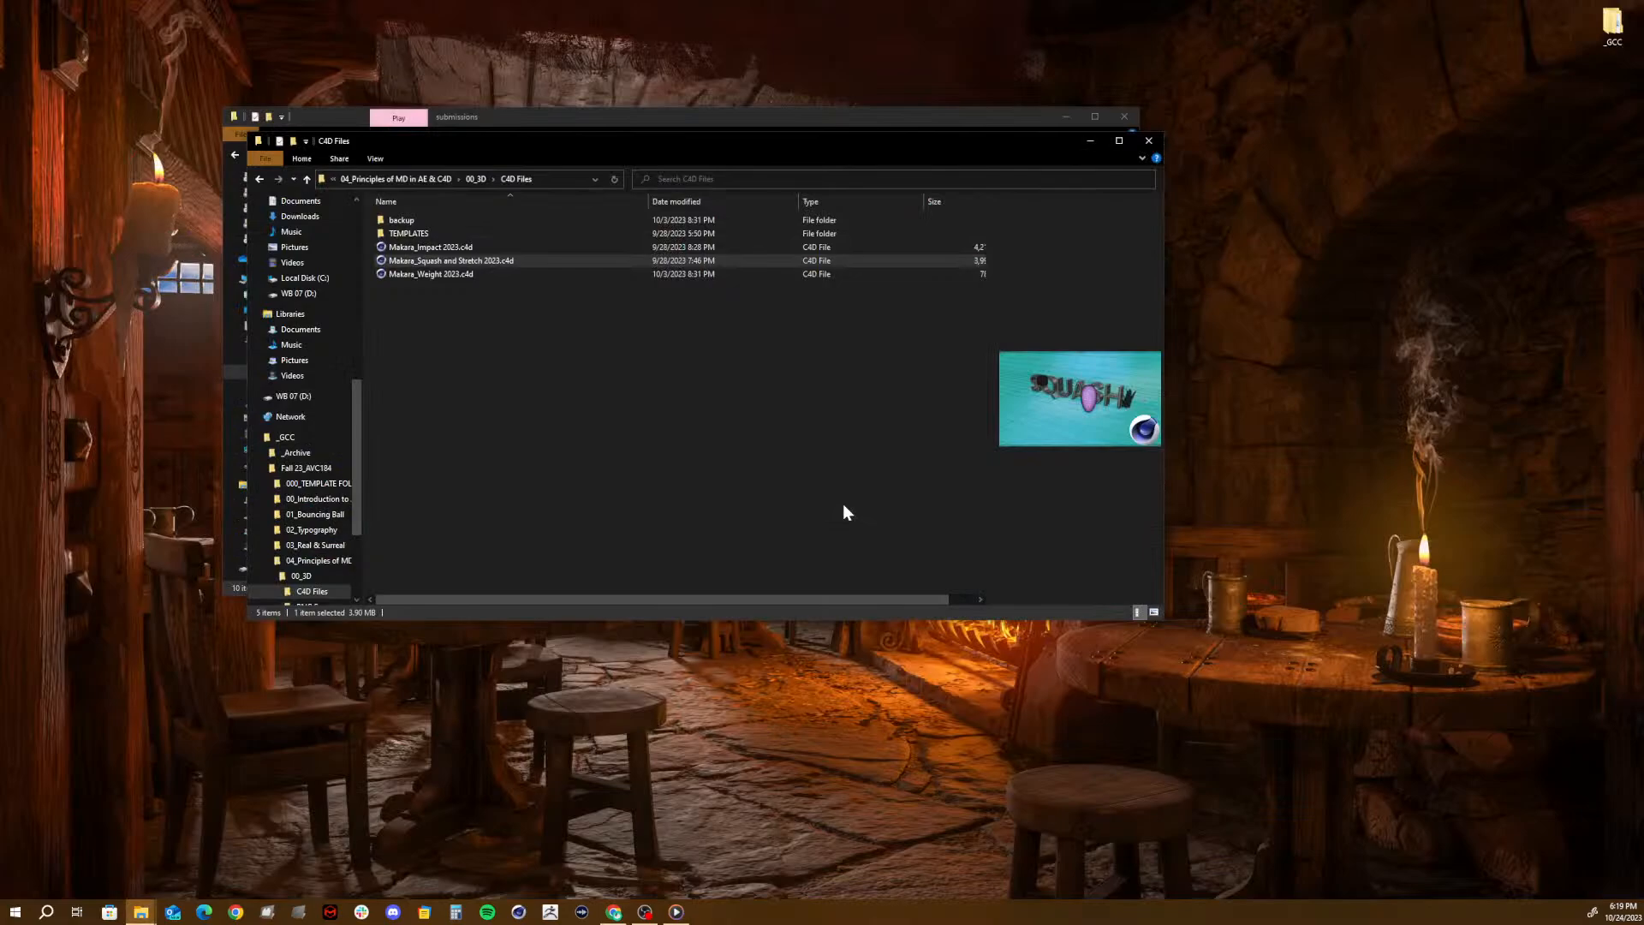
# - Switch to the submissions folder in File Explorer, play the second video in the list, and skip ahead in it
pyautogui.click(901, 128)
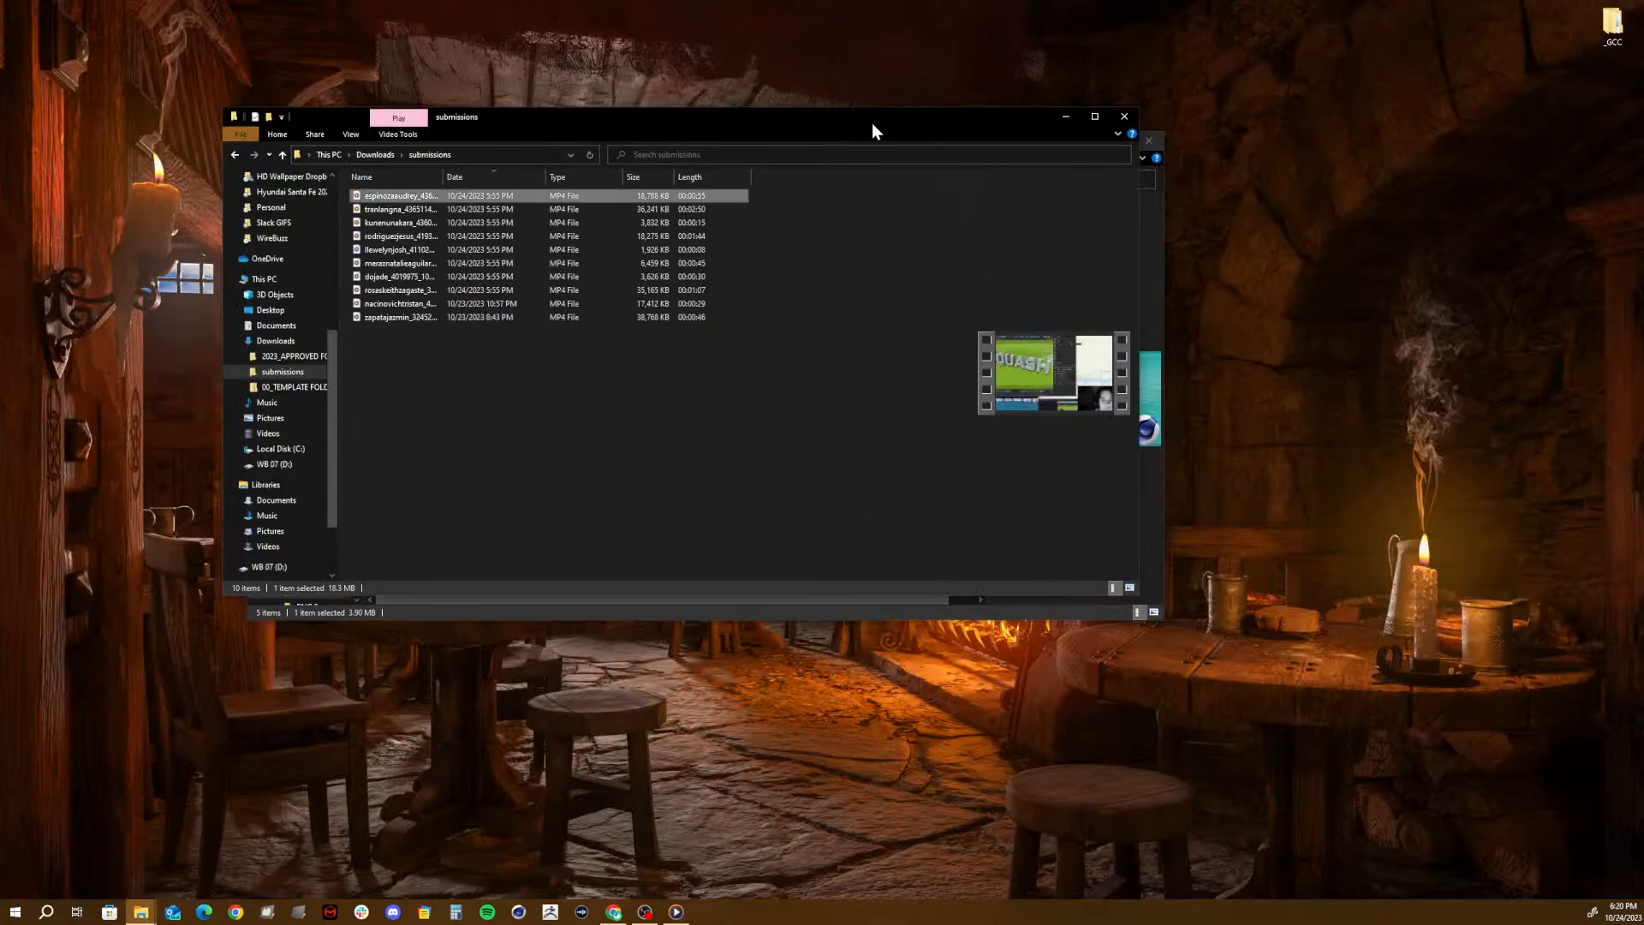
pyautogui.doubleClick(384, 208)
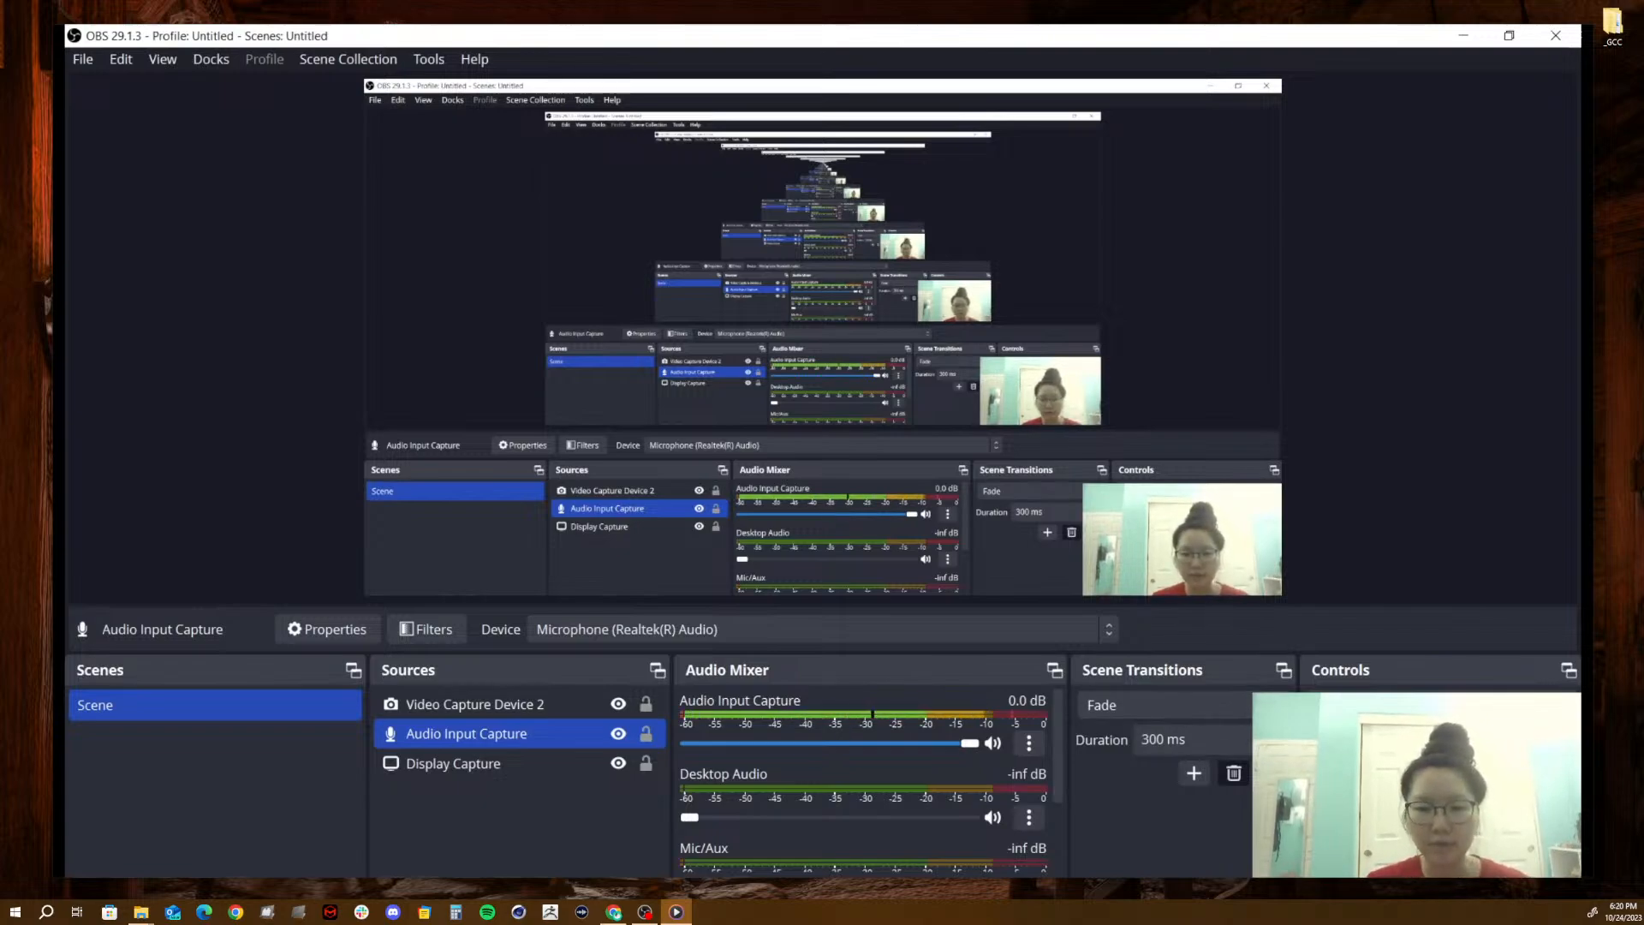
pyautogui.click(1011, 848)
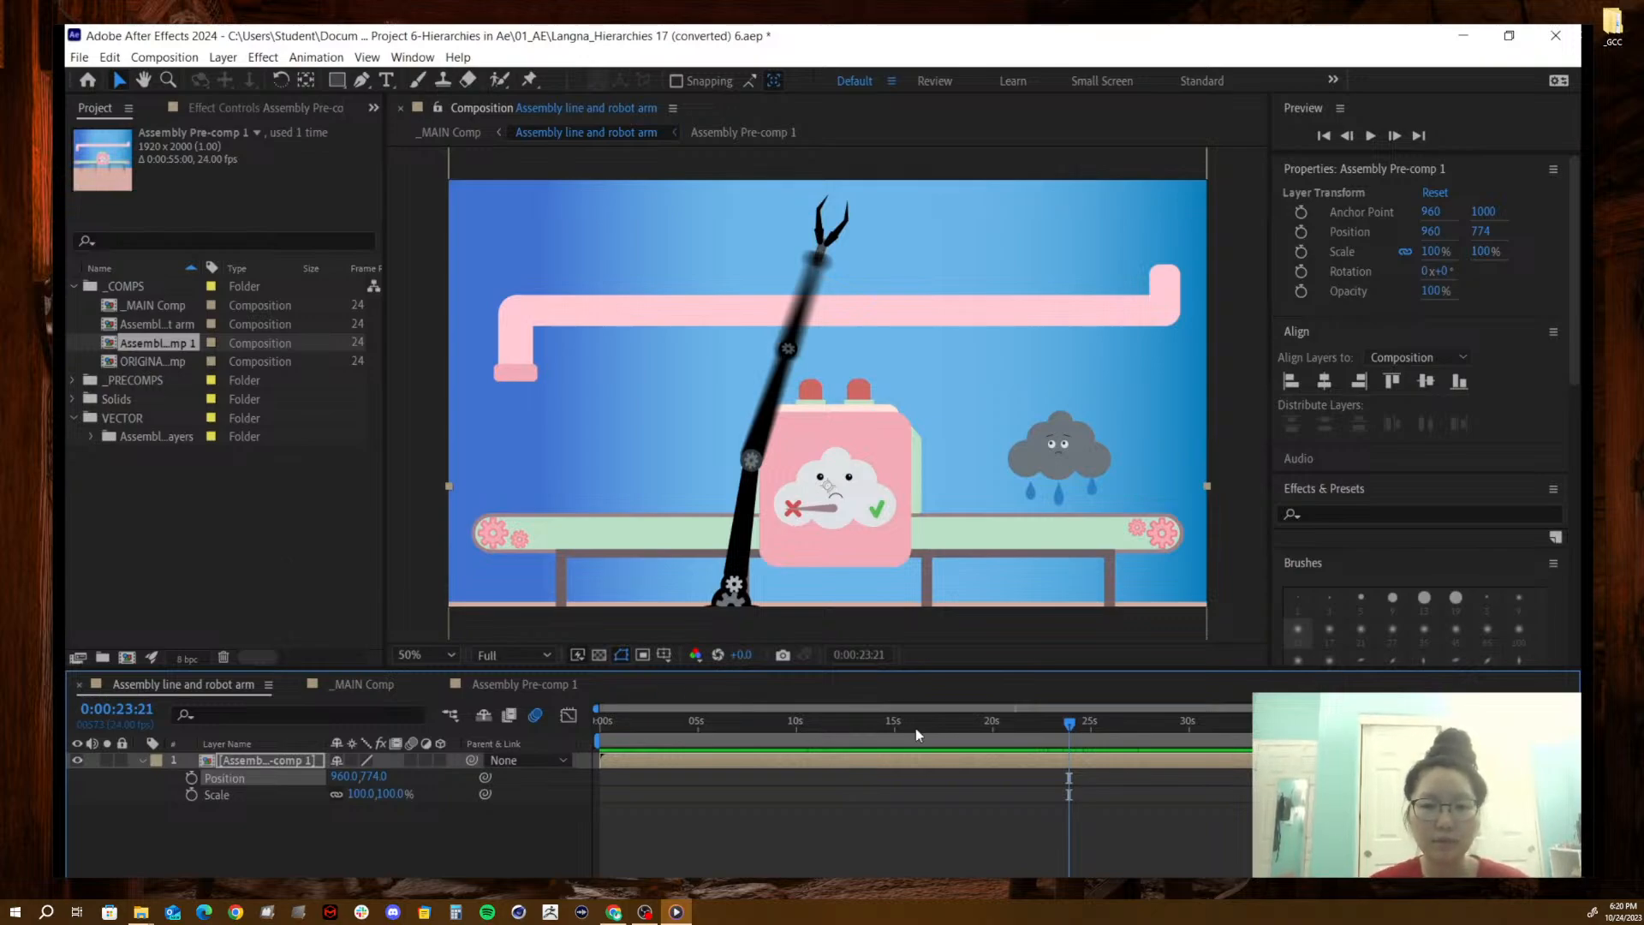
pyautogui.click(1006, 722)
pyautogui.moveTo(1006, 721); pyautogui.dragTo(1064, 722)
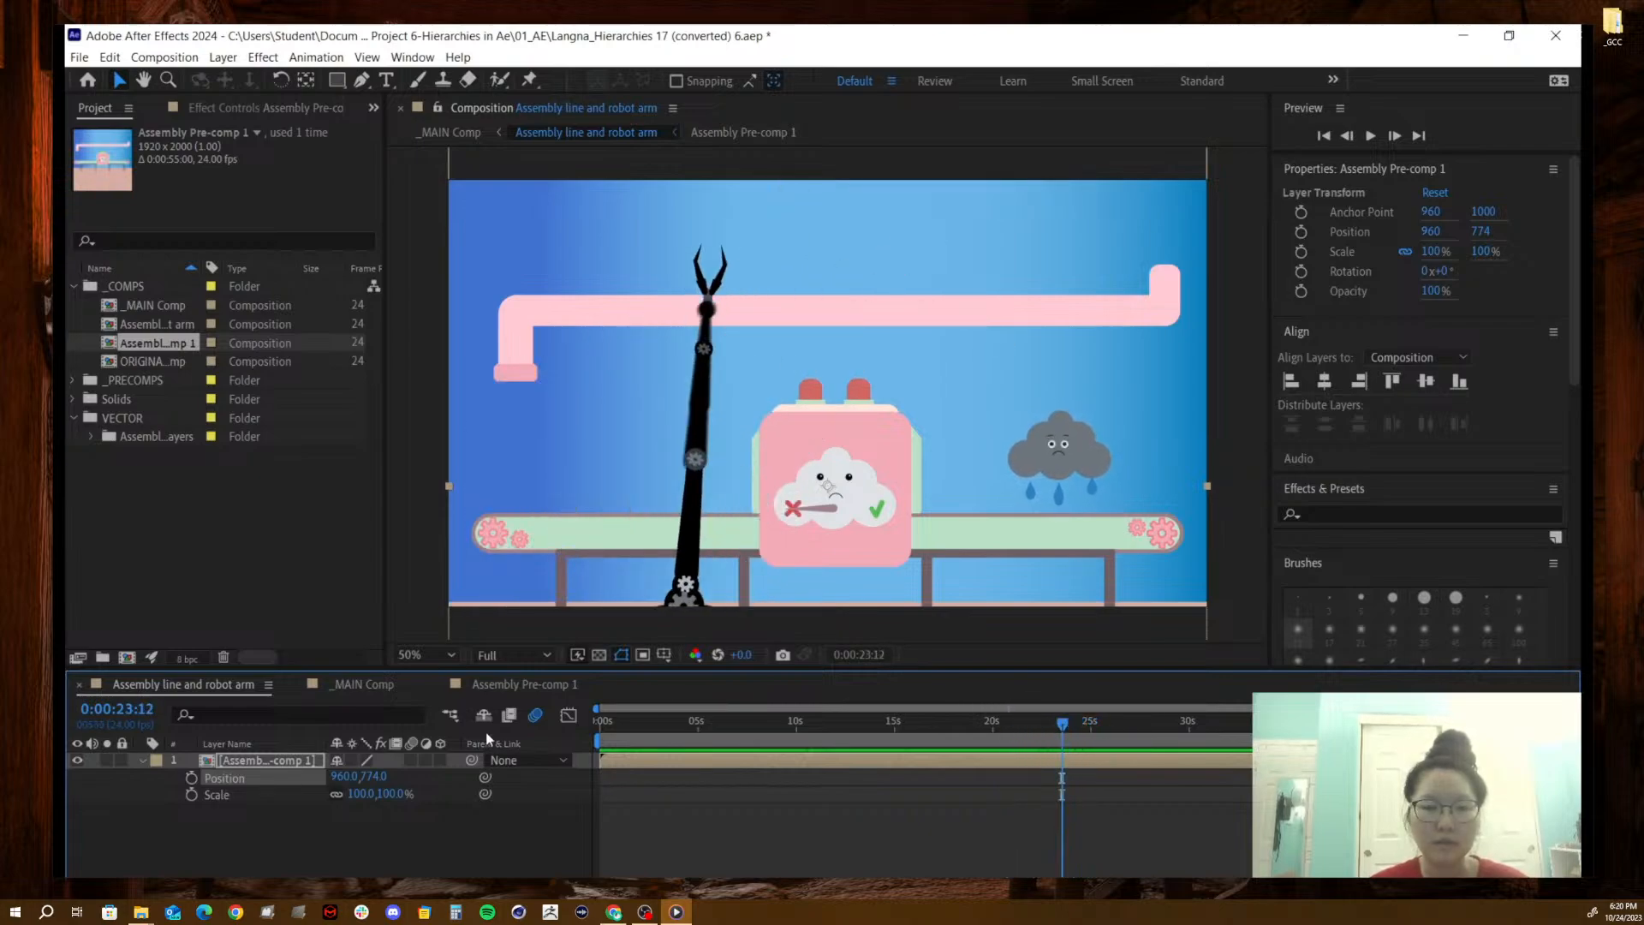
pyautogui.moveTo(375, 777); pyautogui.dragTo(150, 749)
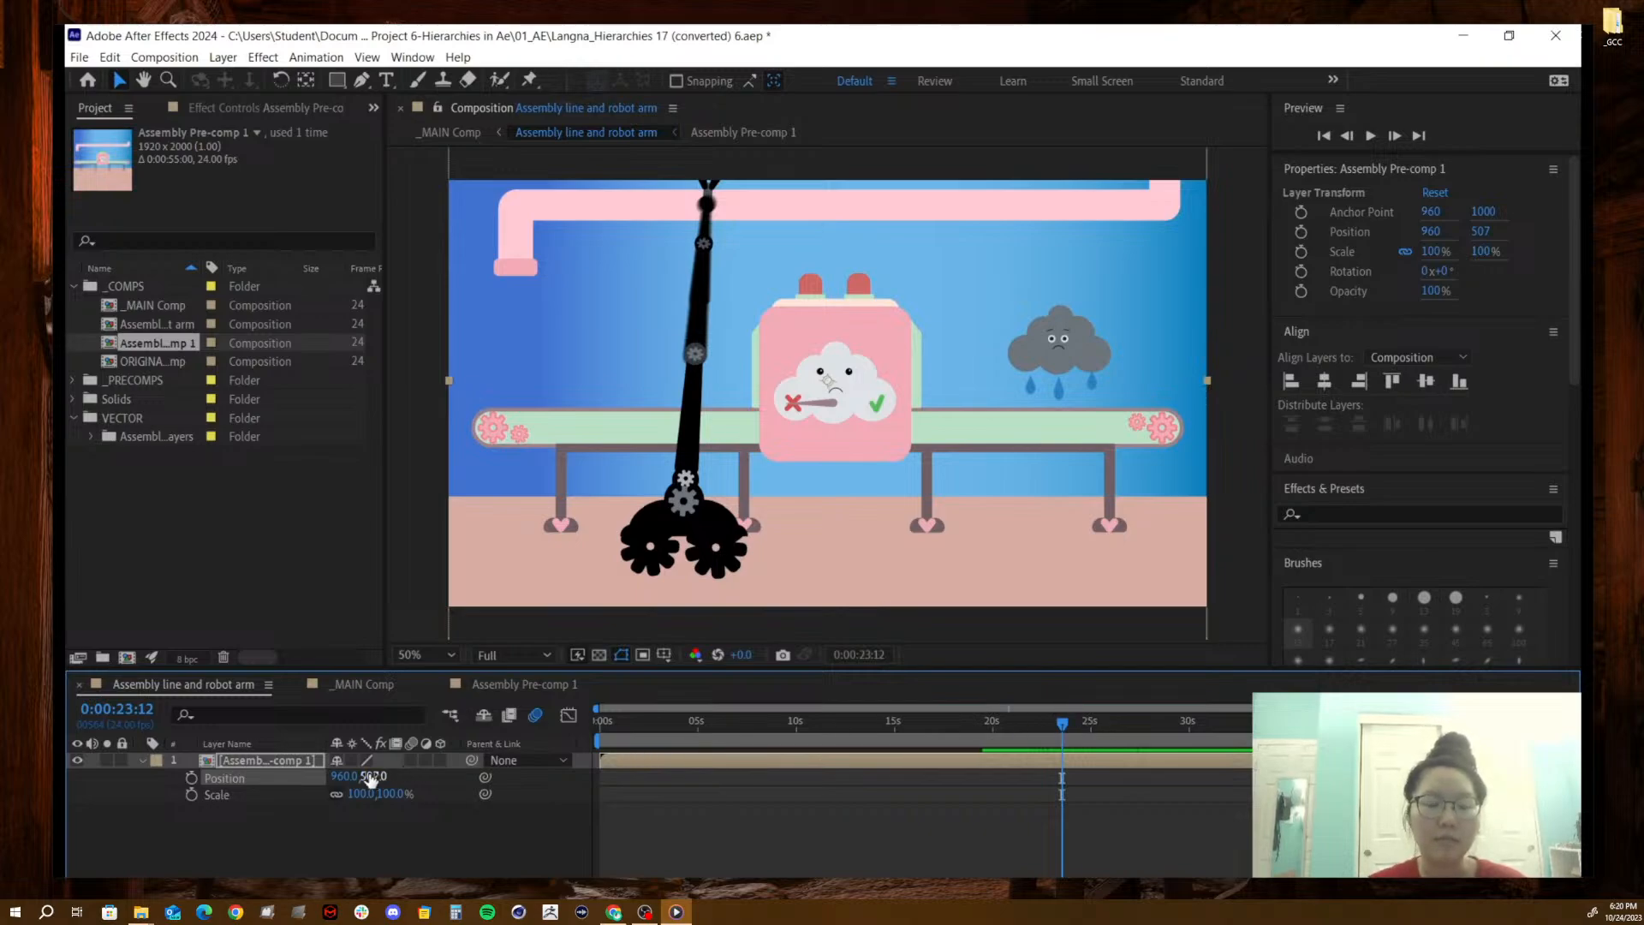
pyautogui.moveTo(368, 776); pyautogui.dragTo(507, 764)
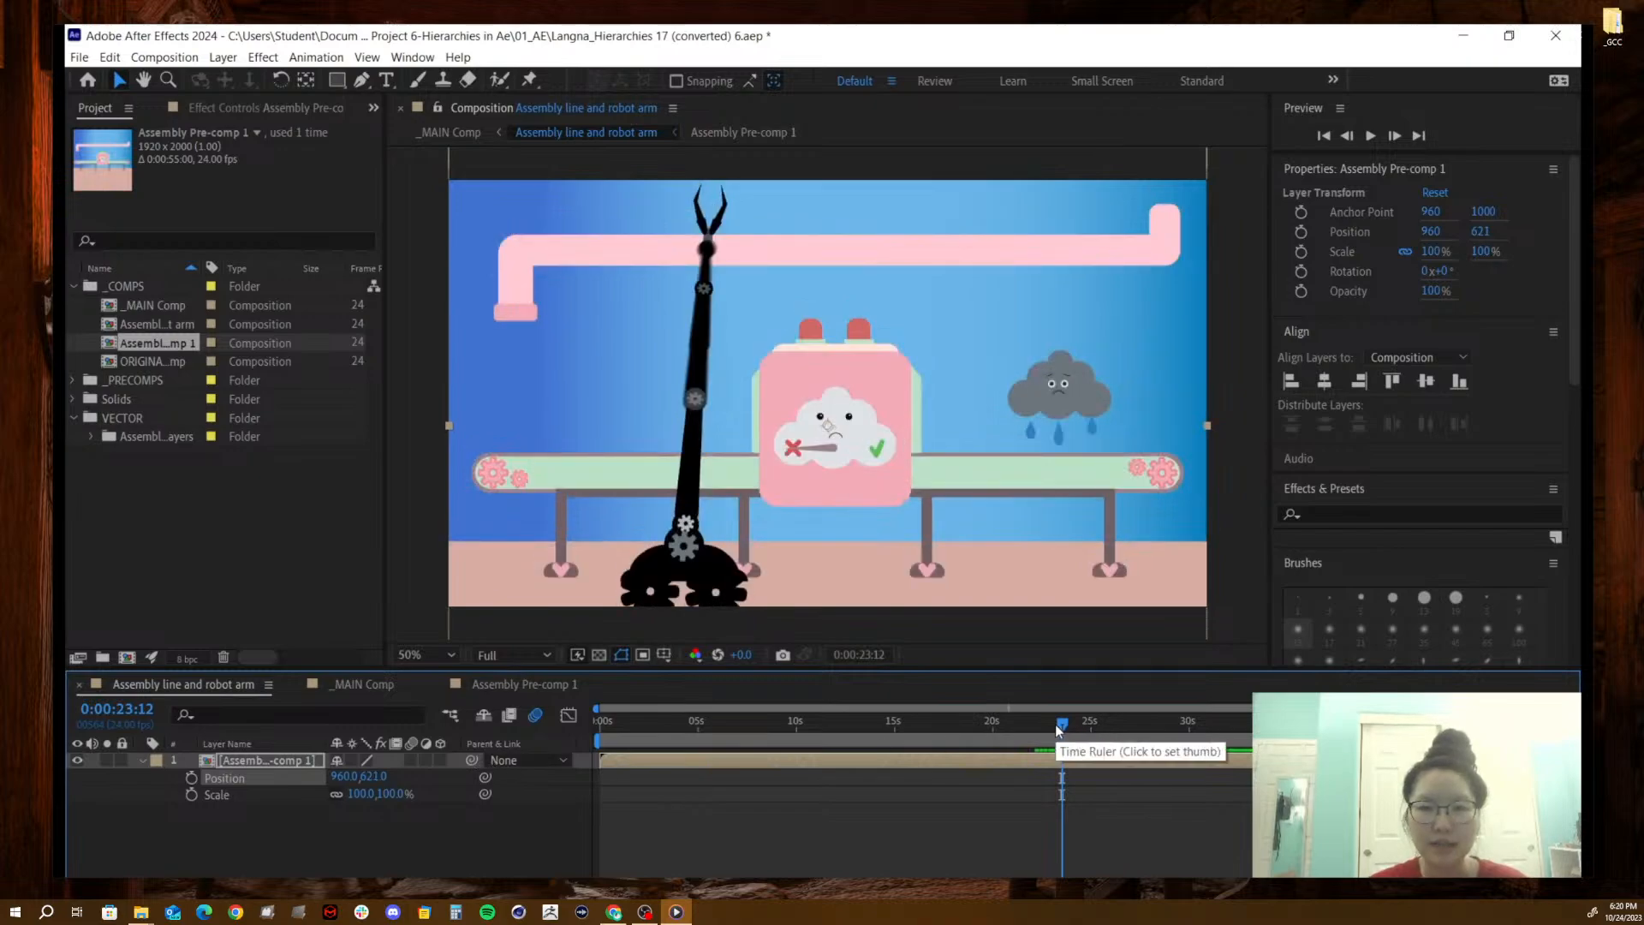
pyautogui.moveTo(1062, 723); pyautogui.dragTo(1066, 723)
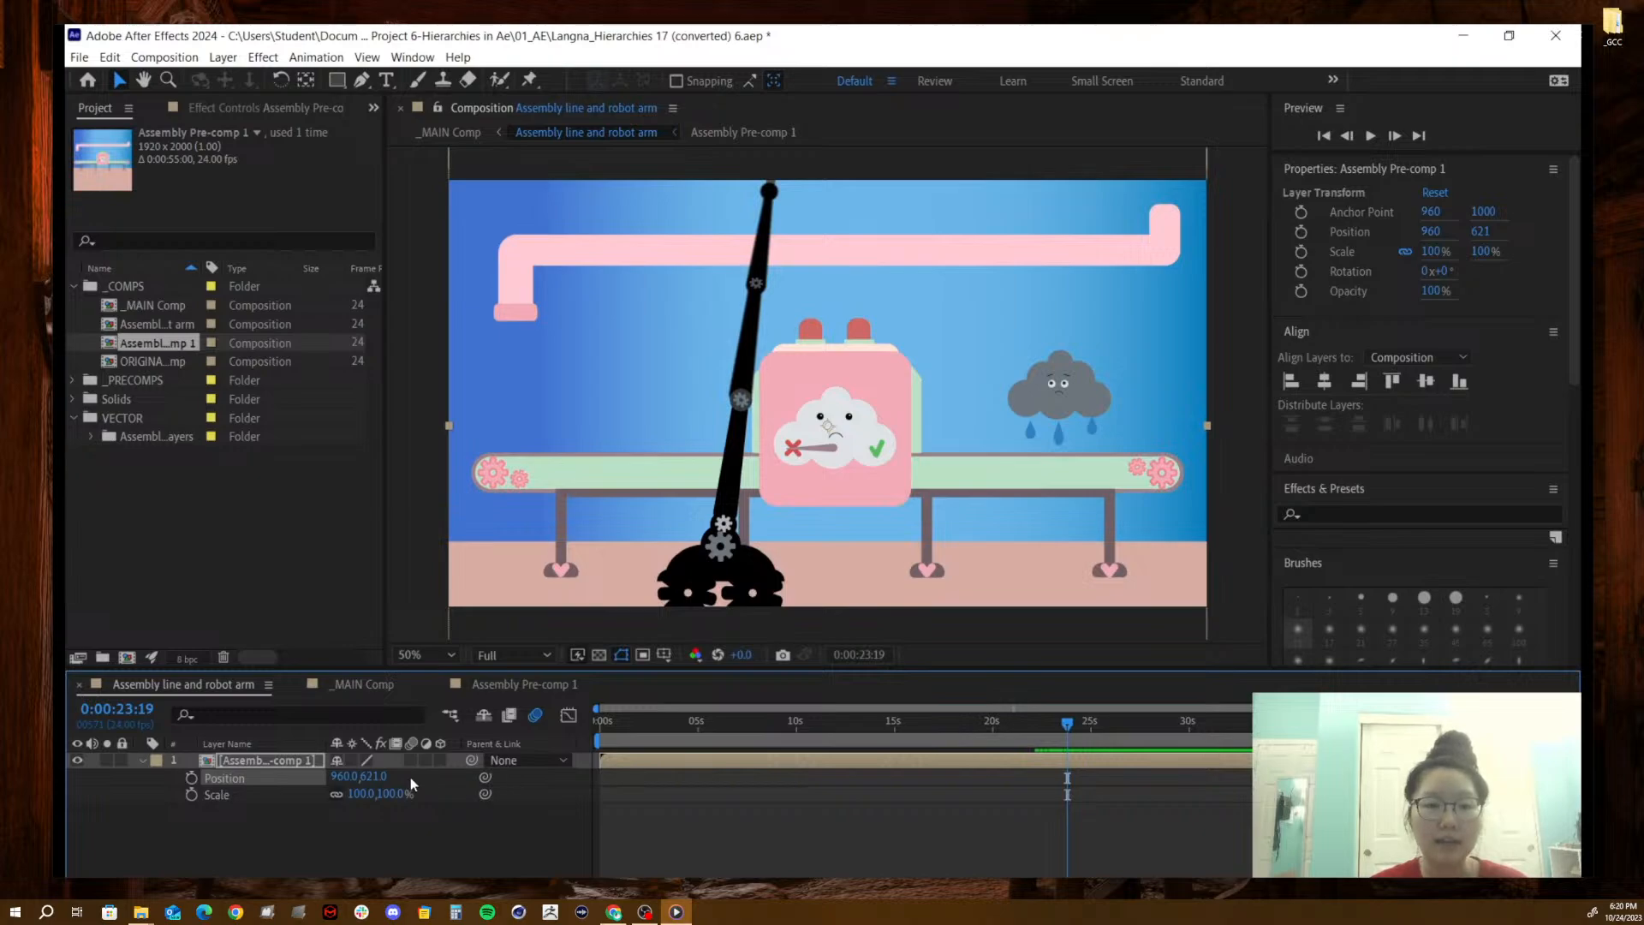
pyautogui.moveTo(374, 776); pyautogui.dragTo(570, 757)
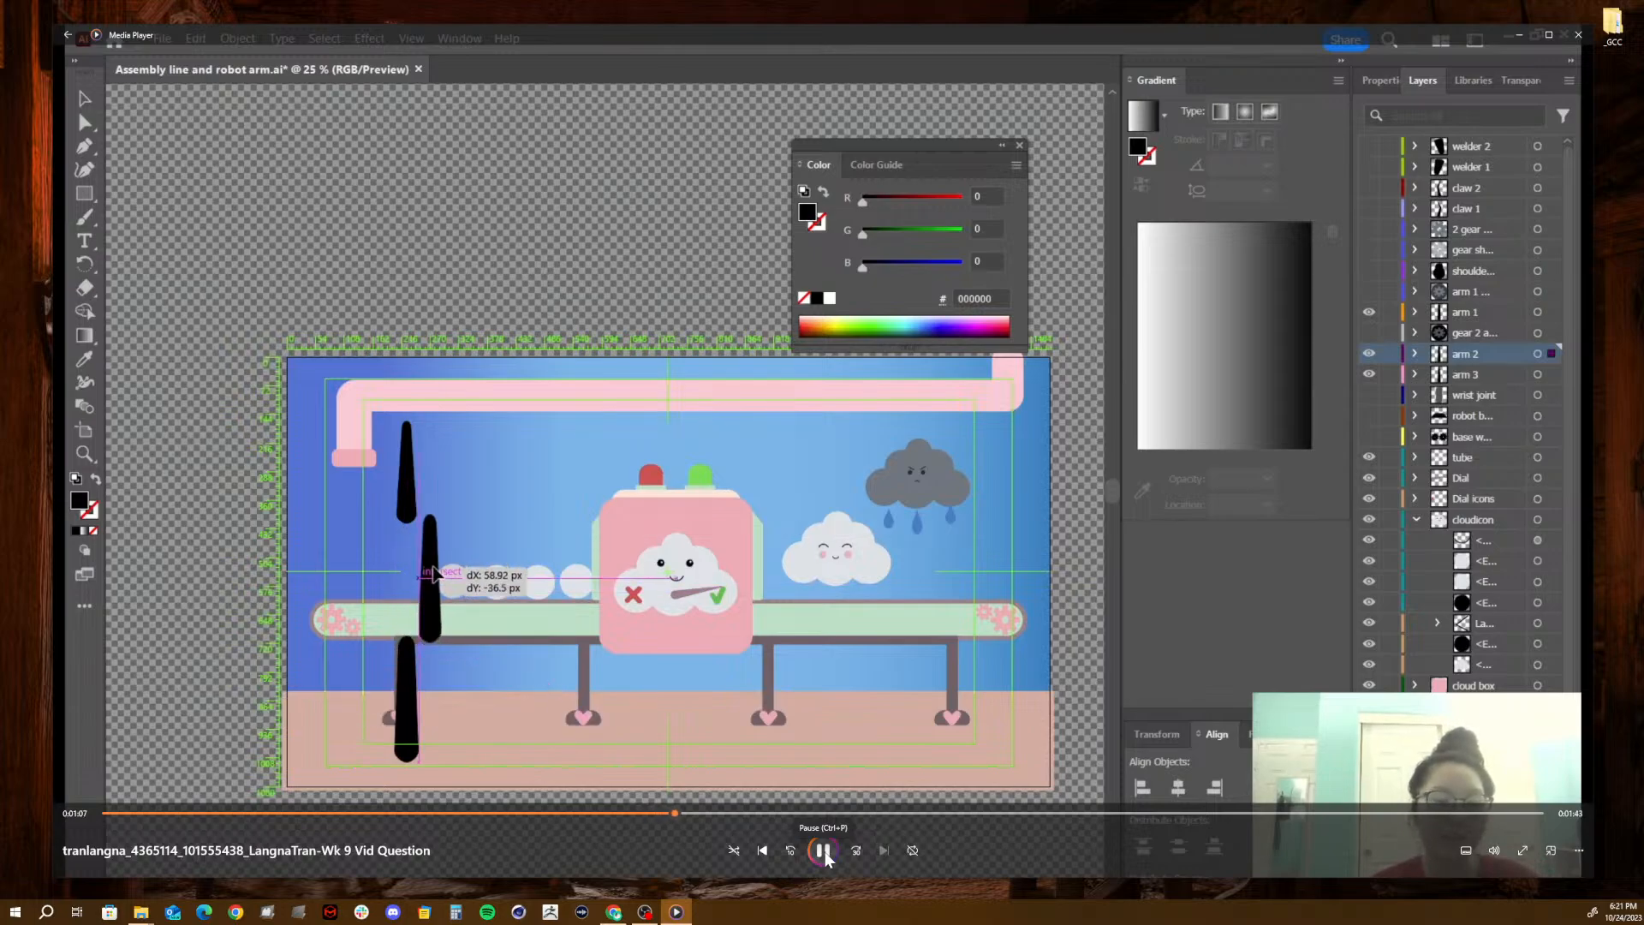
# - Pause the playing submission video and minimize the media player to get back to the File Explorer windows
pyautogui.click(823, 852)
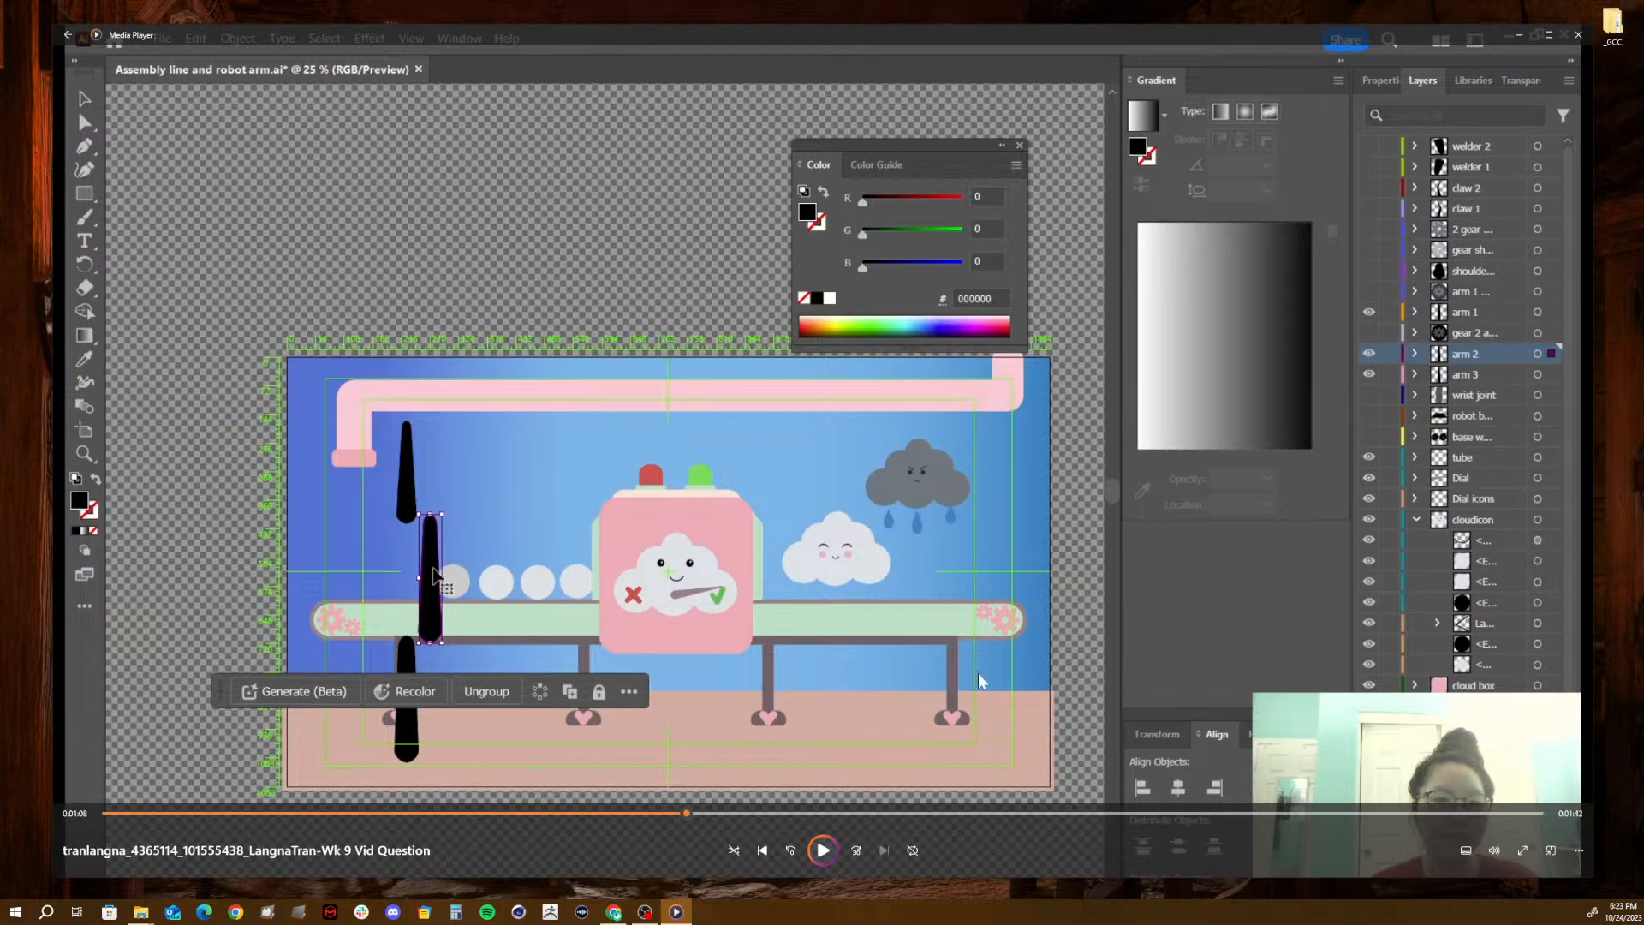
pyautogui.click(1518, 35)
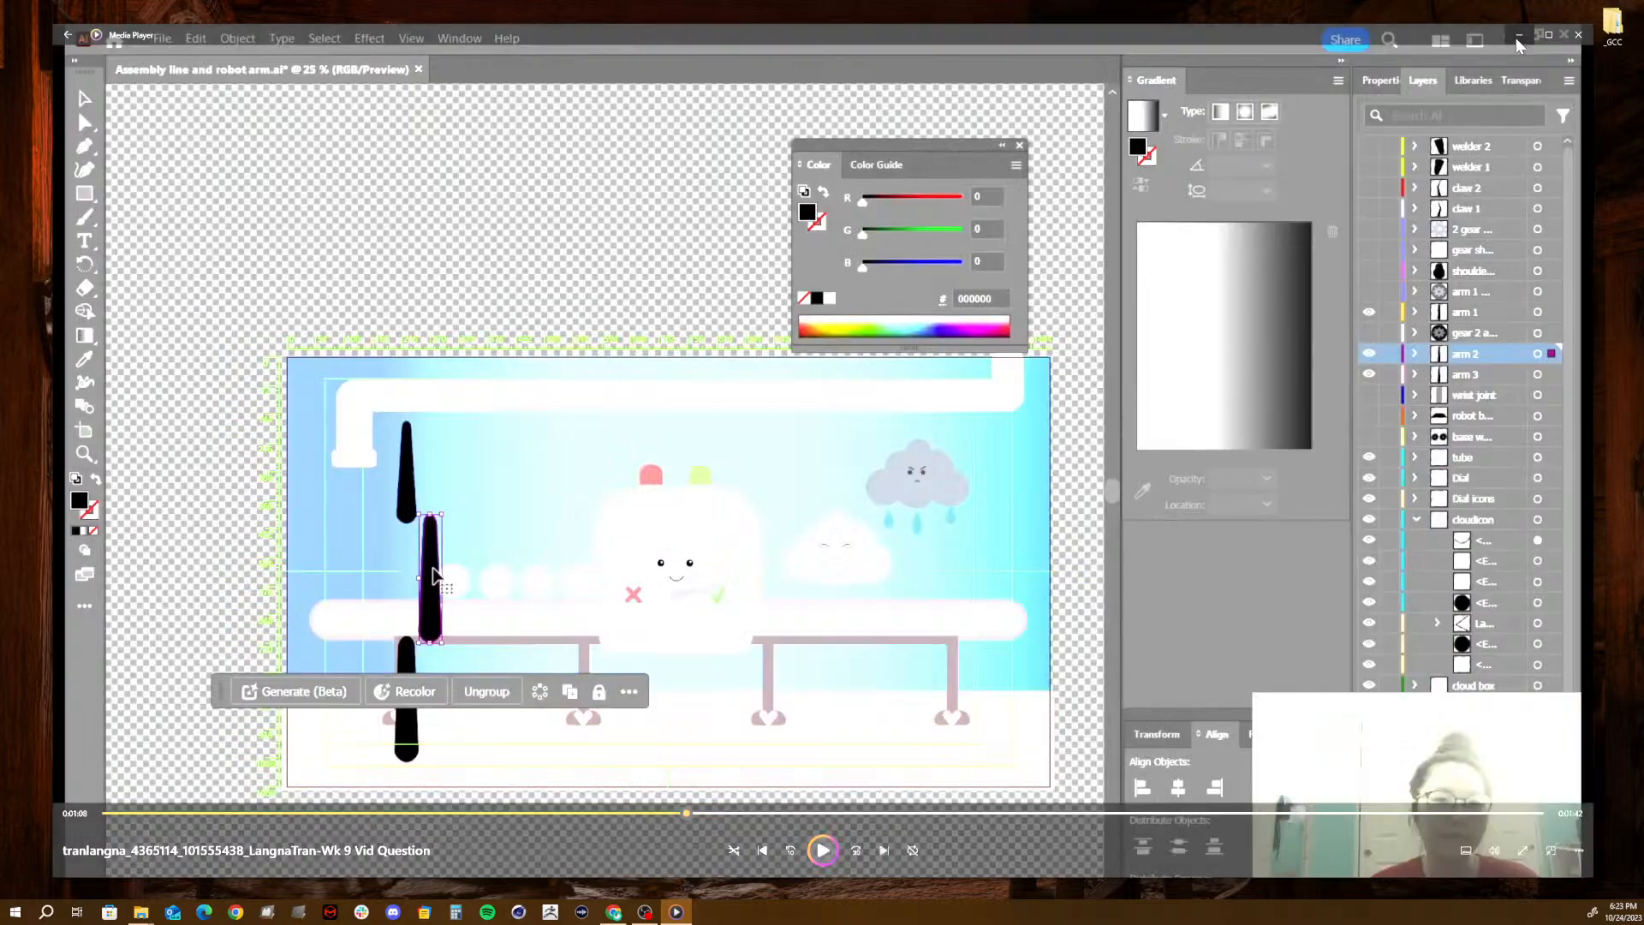
pyautogui.doubleClick(1614, 24)
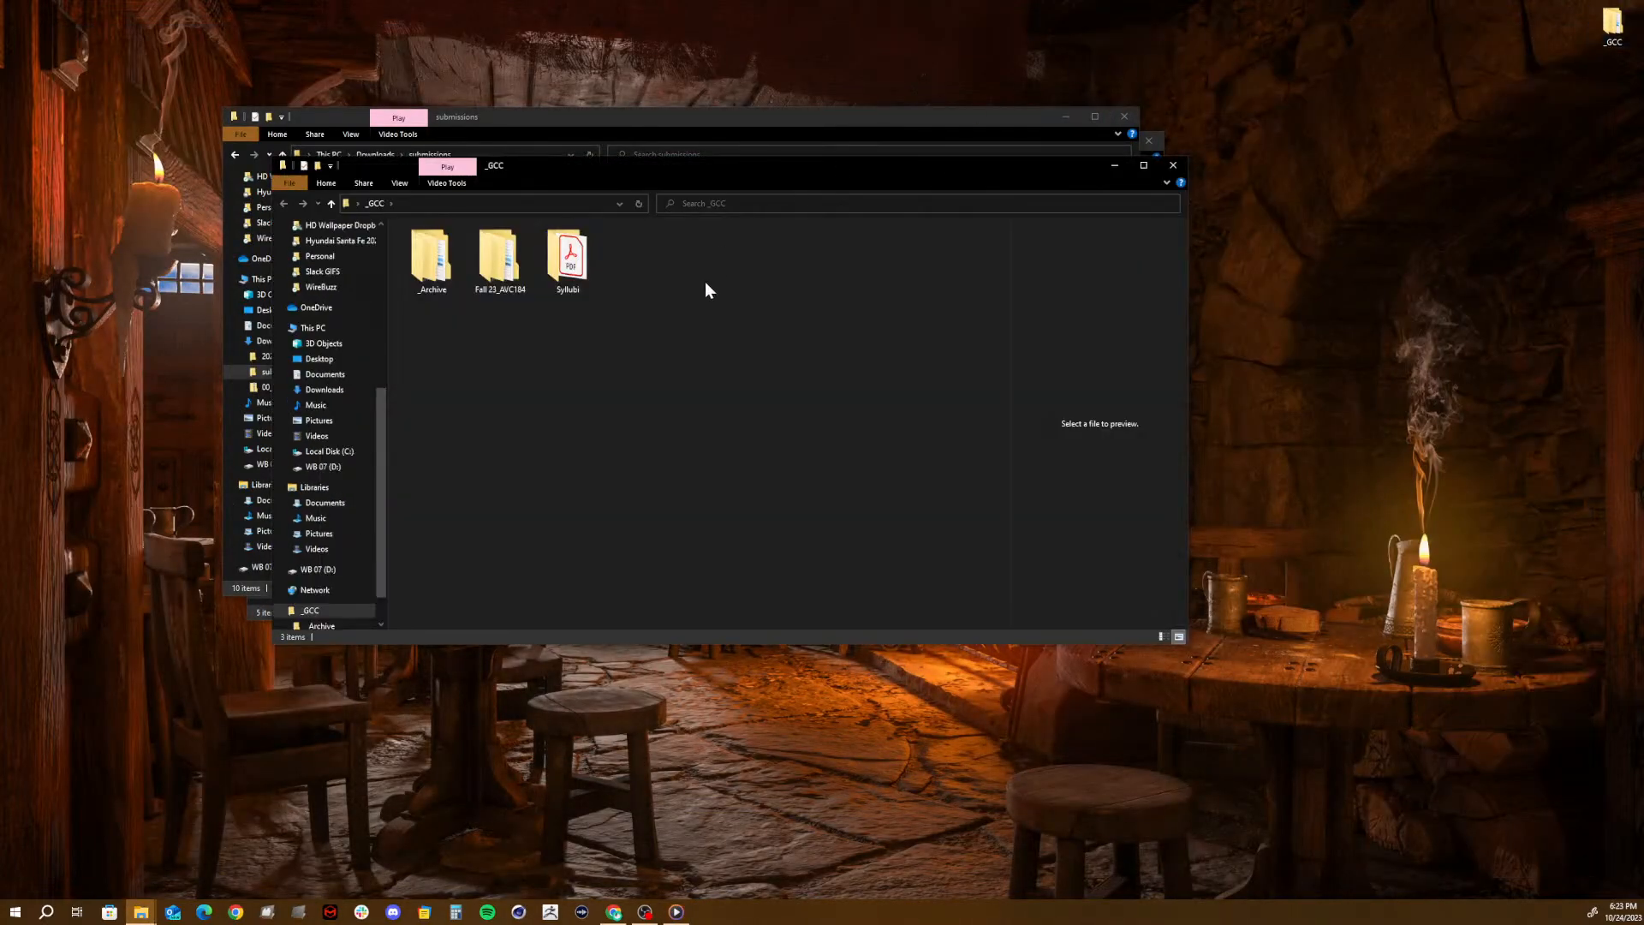
pyautogui.click(1173, 167)
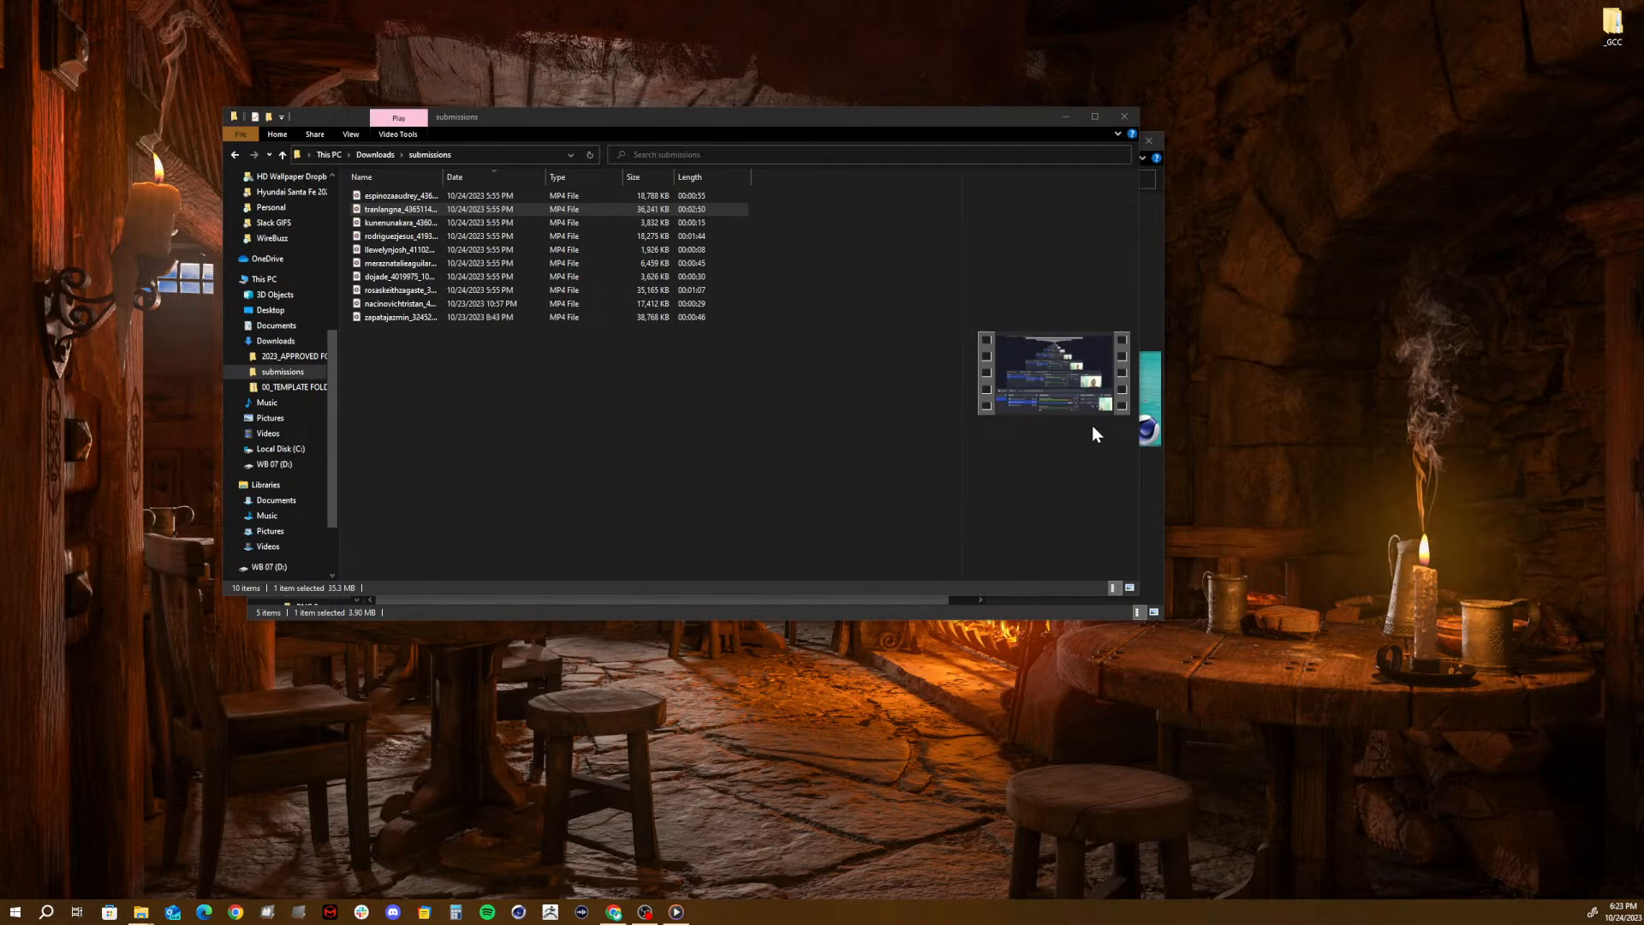
# - Go up from the C4D Files folder in File Explorer to the Fall 23_AVC184 folder
pyautogui.click(1150, 527)
pyautogui.click(461, 178)
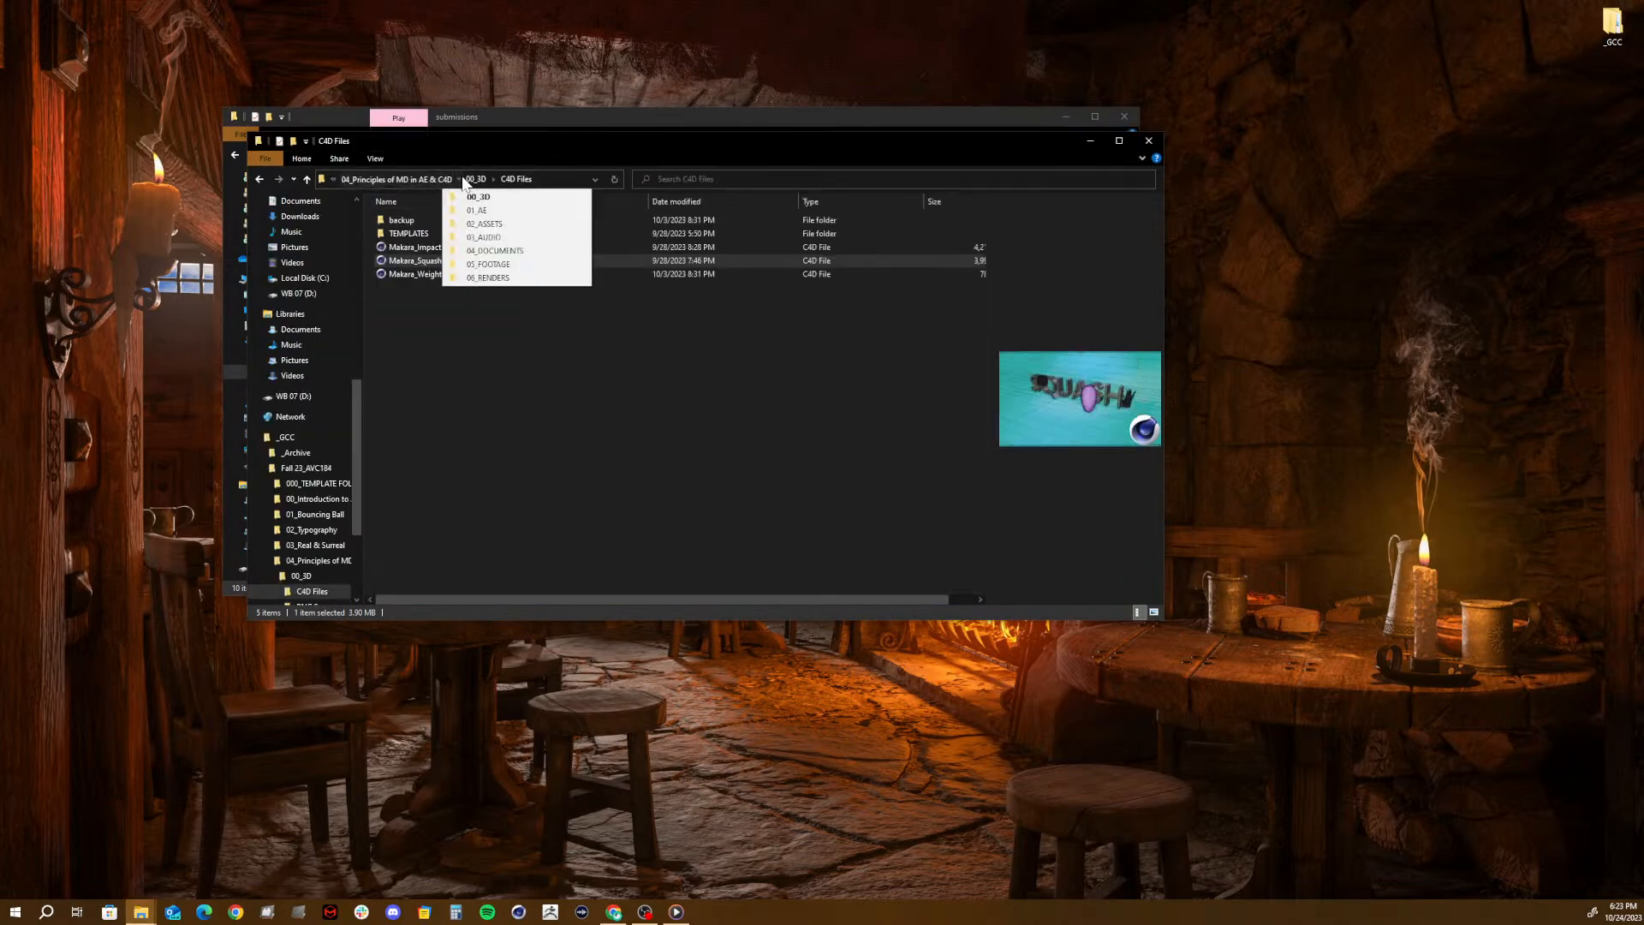
pyautogui.click(466, 175)
pyautogui.click(465, 175)
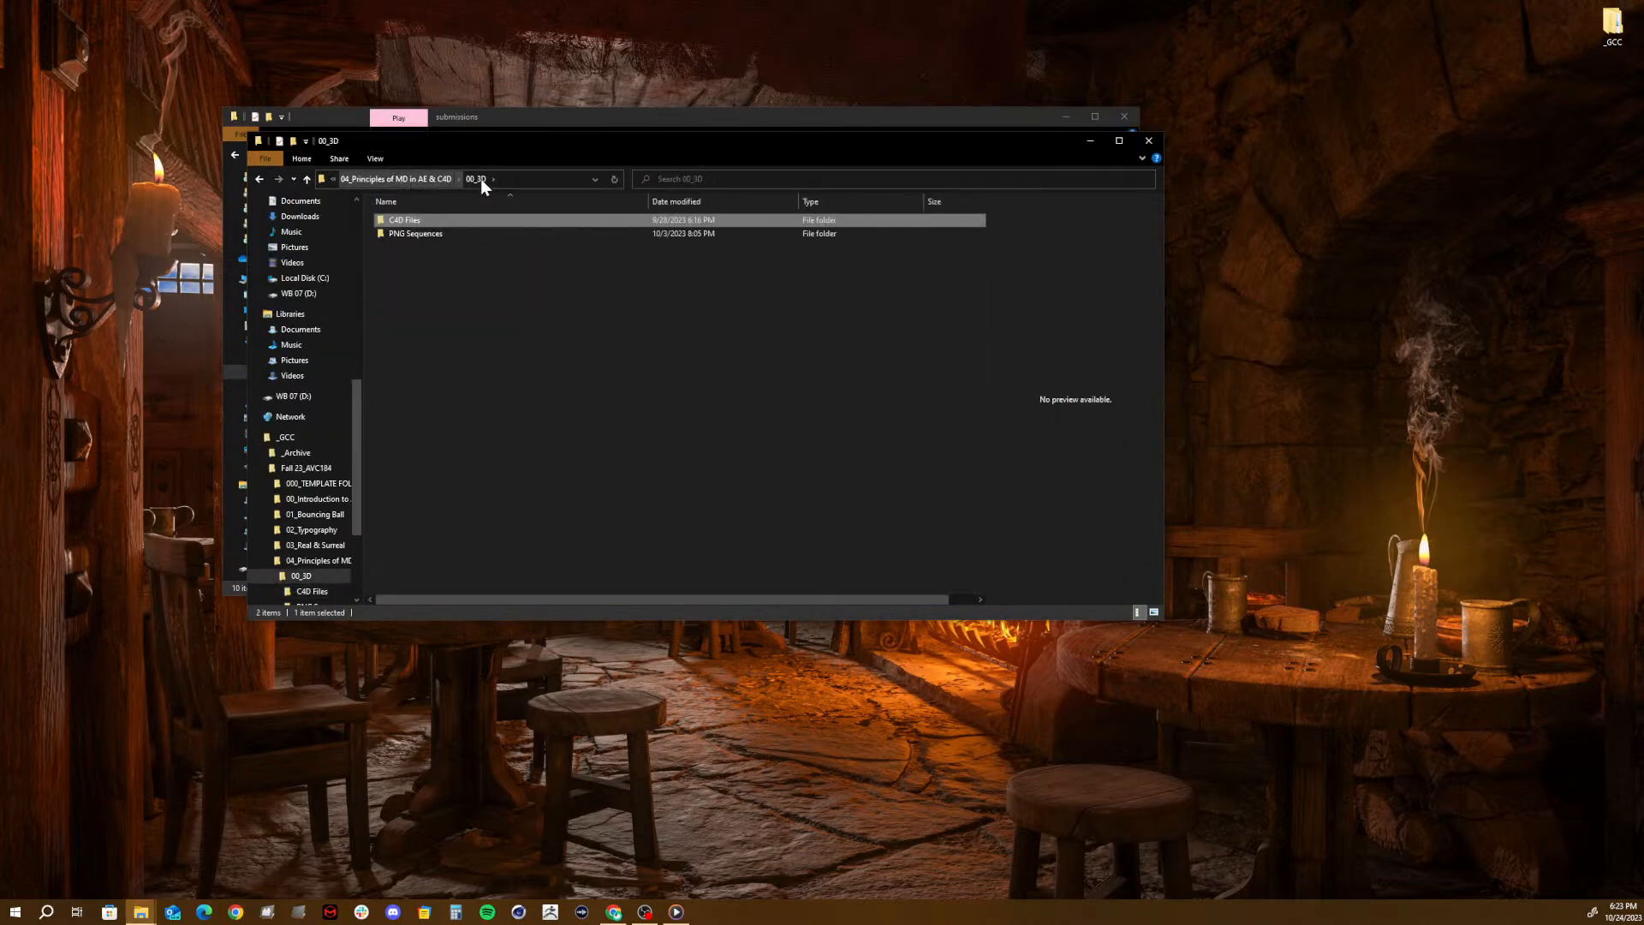
pyautogui.click(407, 179)
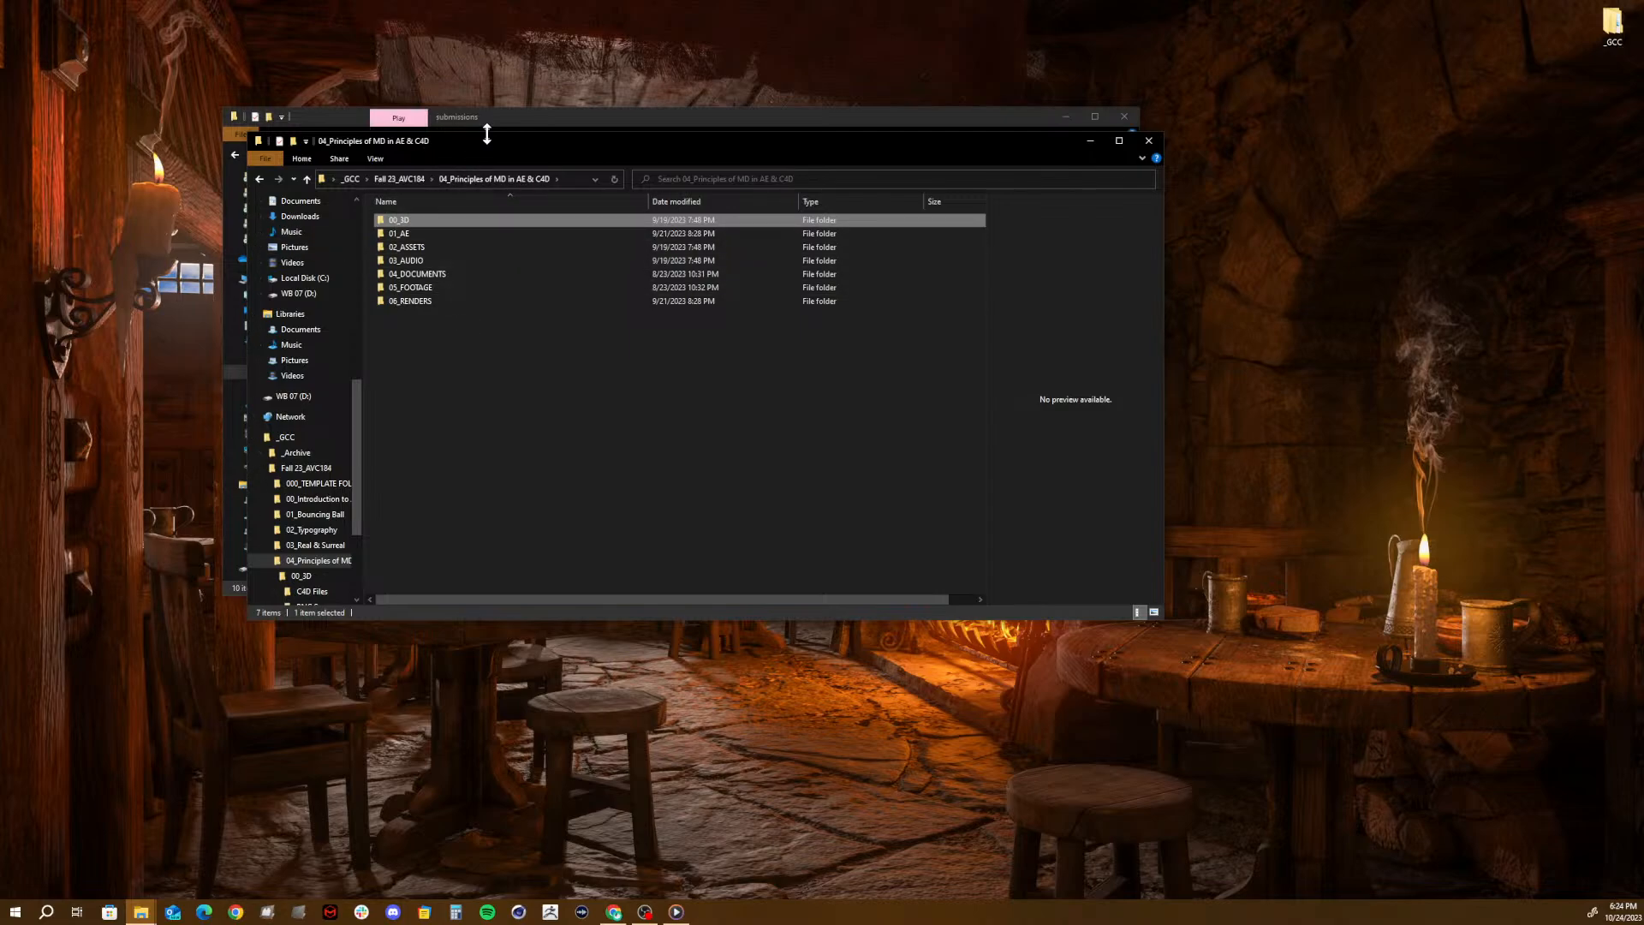
pyautogui.moveTo(487, 133); pyautogui.dragTo(652, 135)
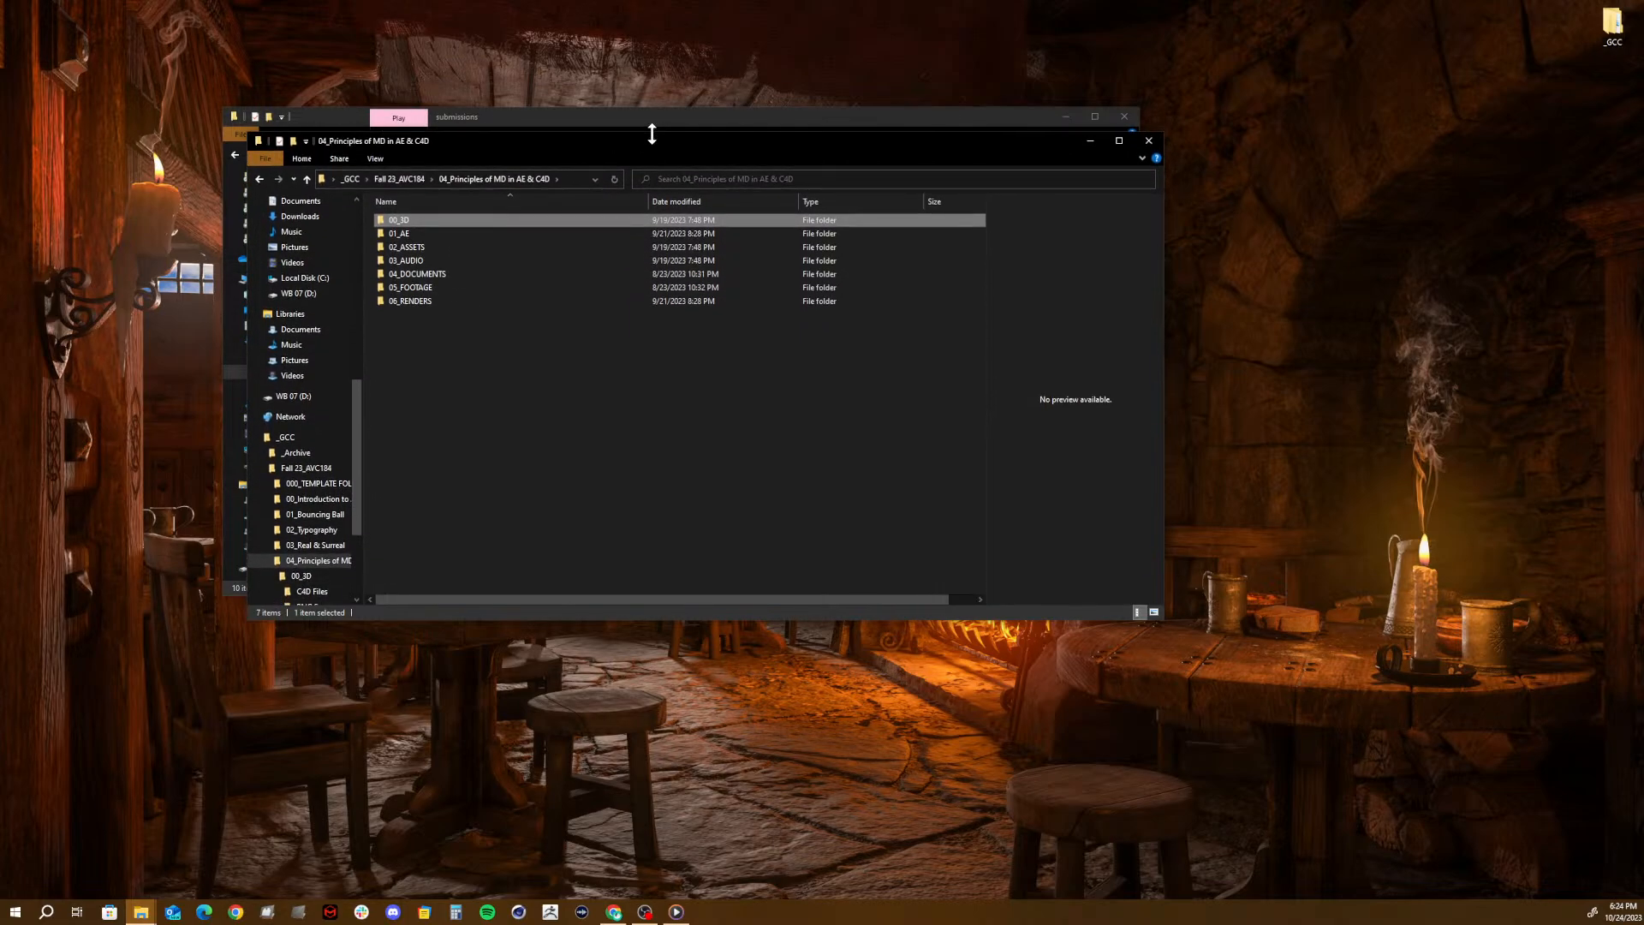
pyautogui.click(397, 179)
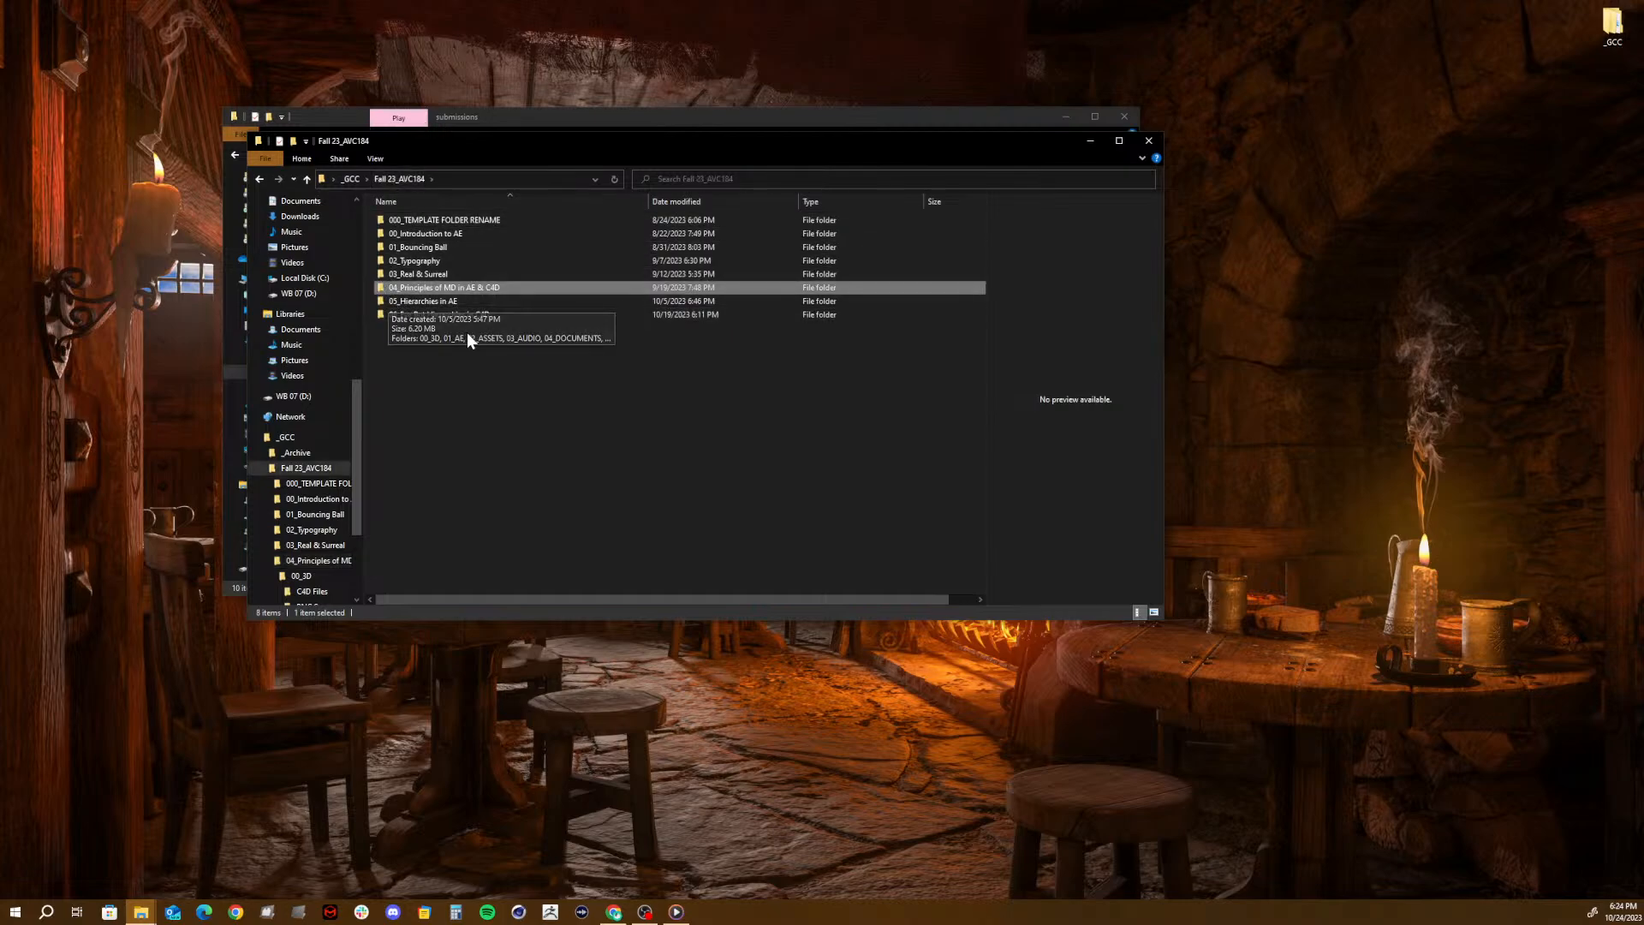
# - Open the Hierarchies Assembly Line 2 project from 05_Hierarchies in AE > 01_AE in After Effects and dismiss the missing-files warning
pyautogui.doubleClick(444, 301)
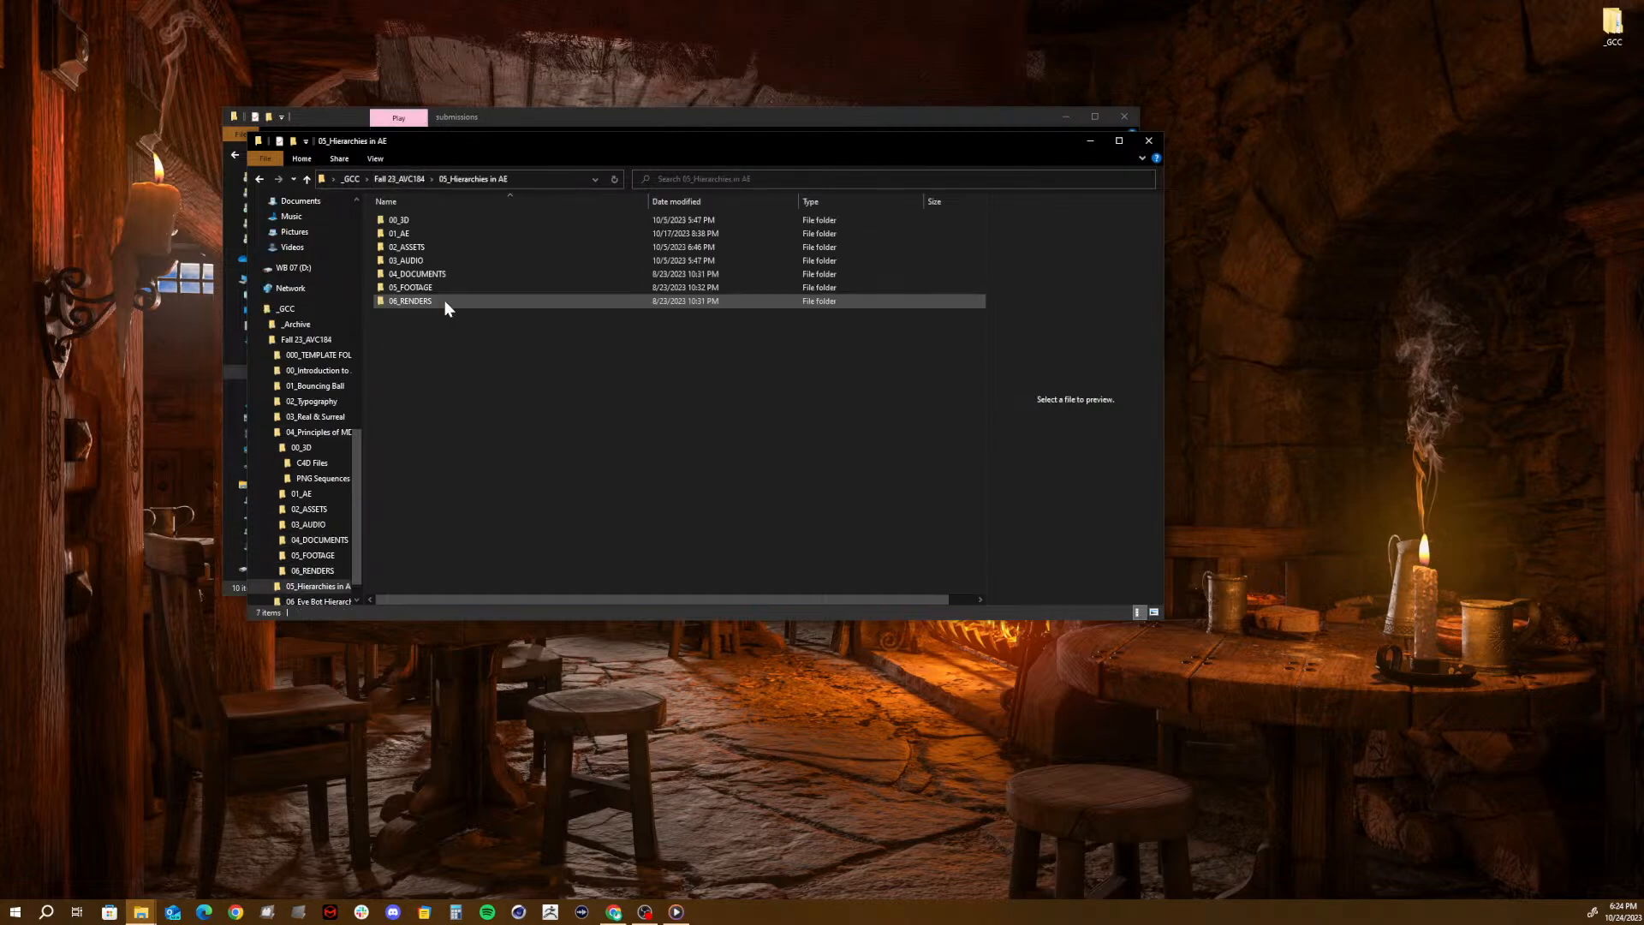
pyautogui.doubleClick(404, 234)
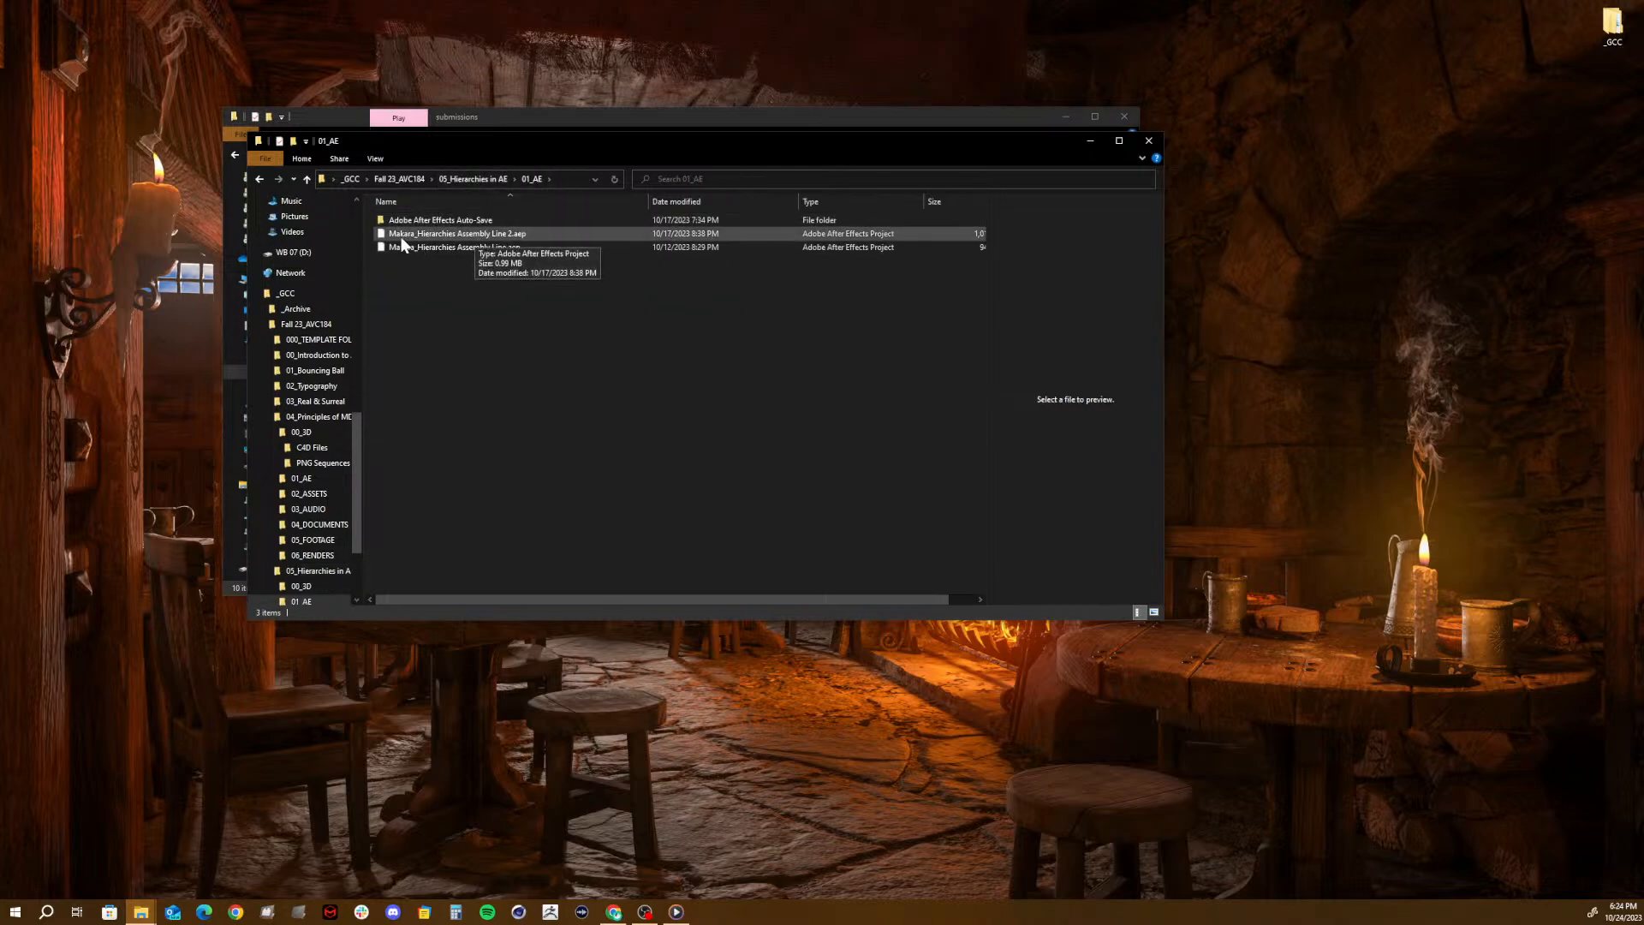
pyautogui.click(387, 241)
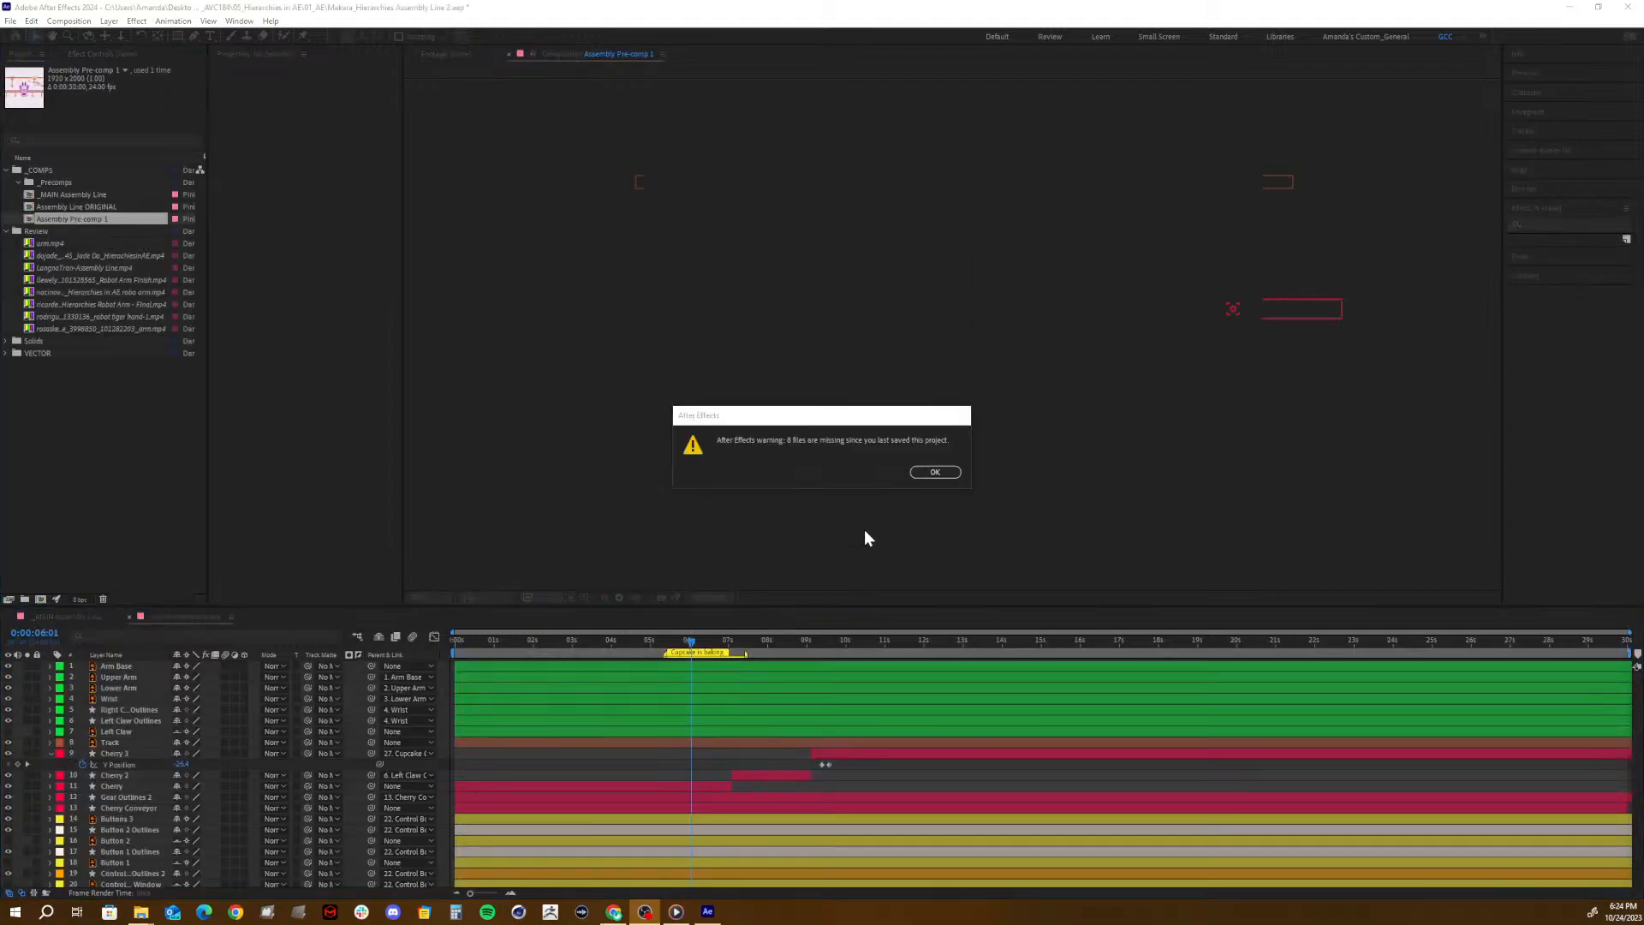
pyautogui.click(942, 473)
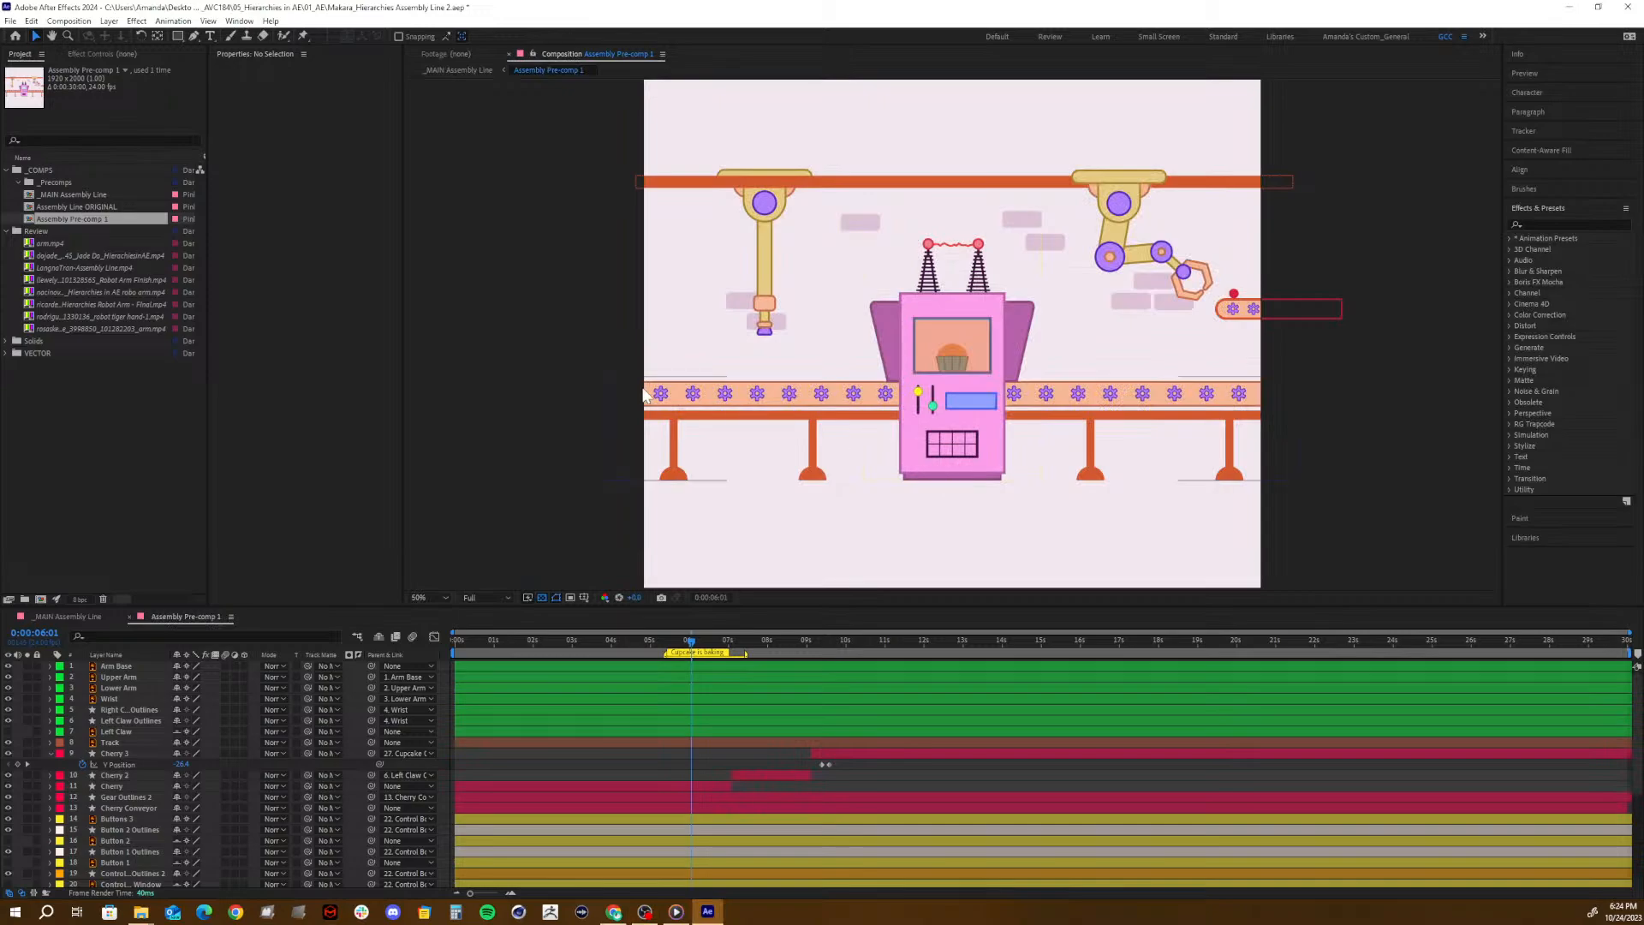
# - Delete the Review folder and its contents from the project
pyautogui.click(52, 243)
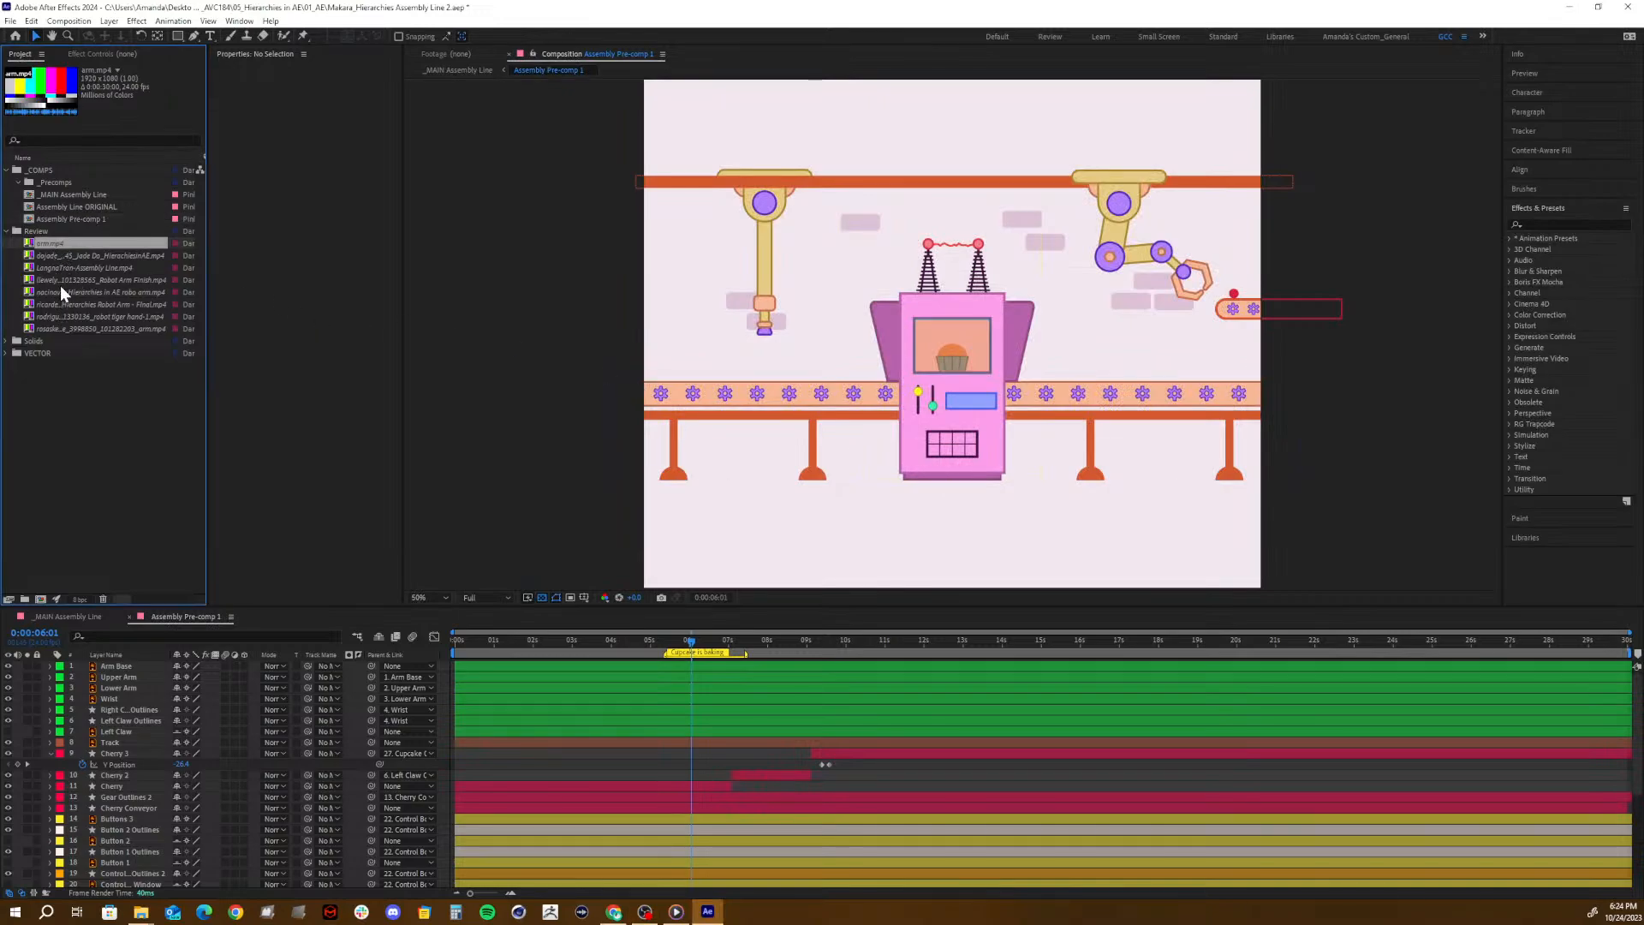
pyautogui.click(33, 232)
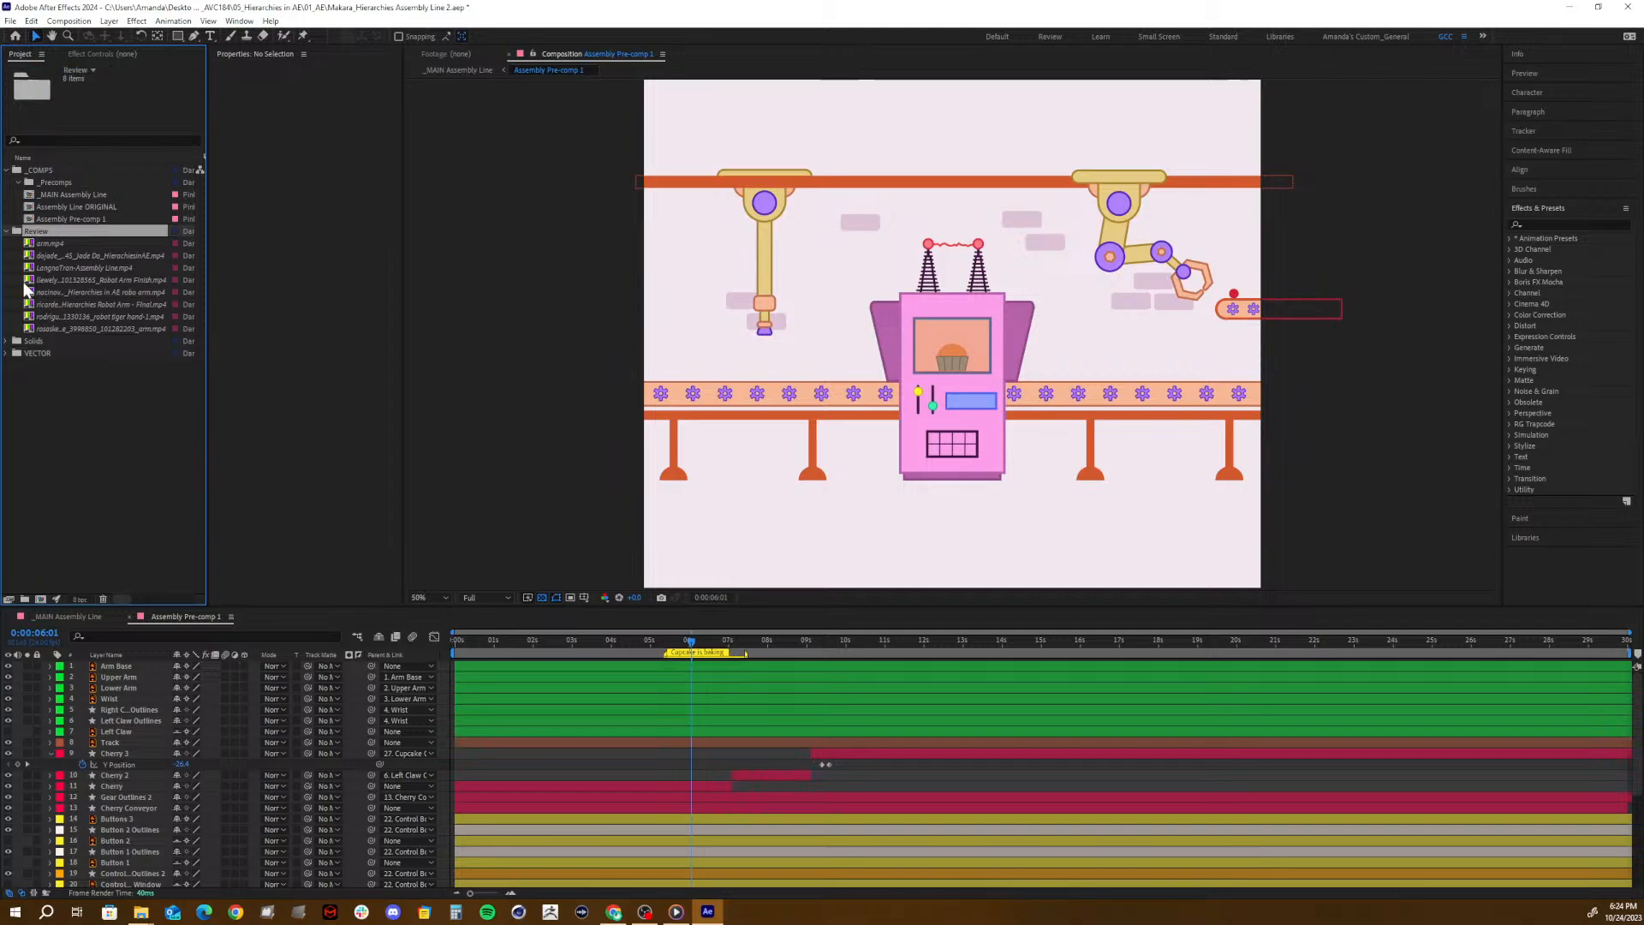
pyautogui.click(102, 598)
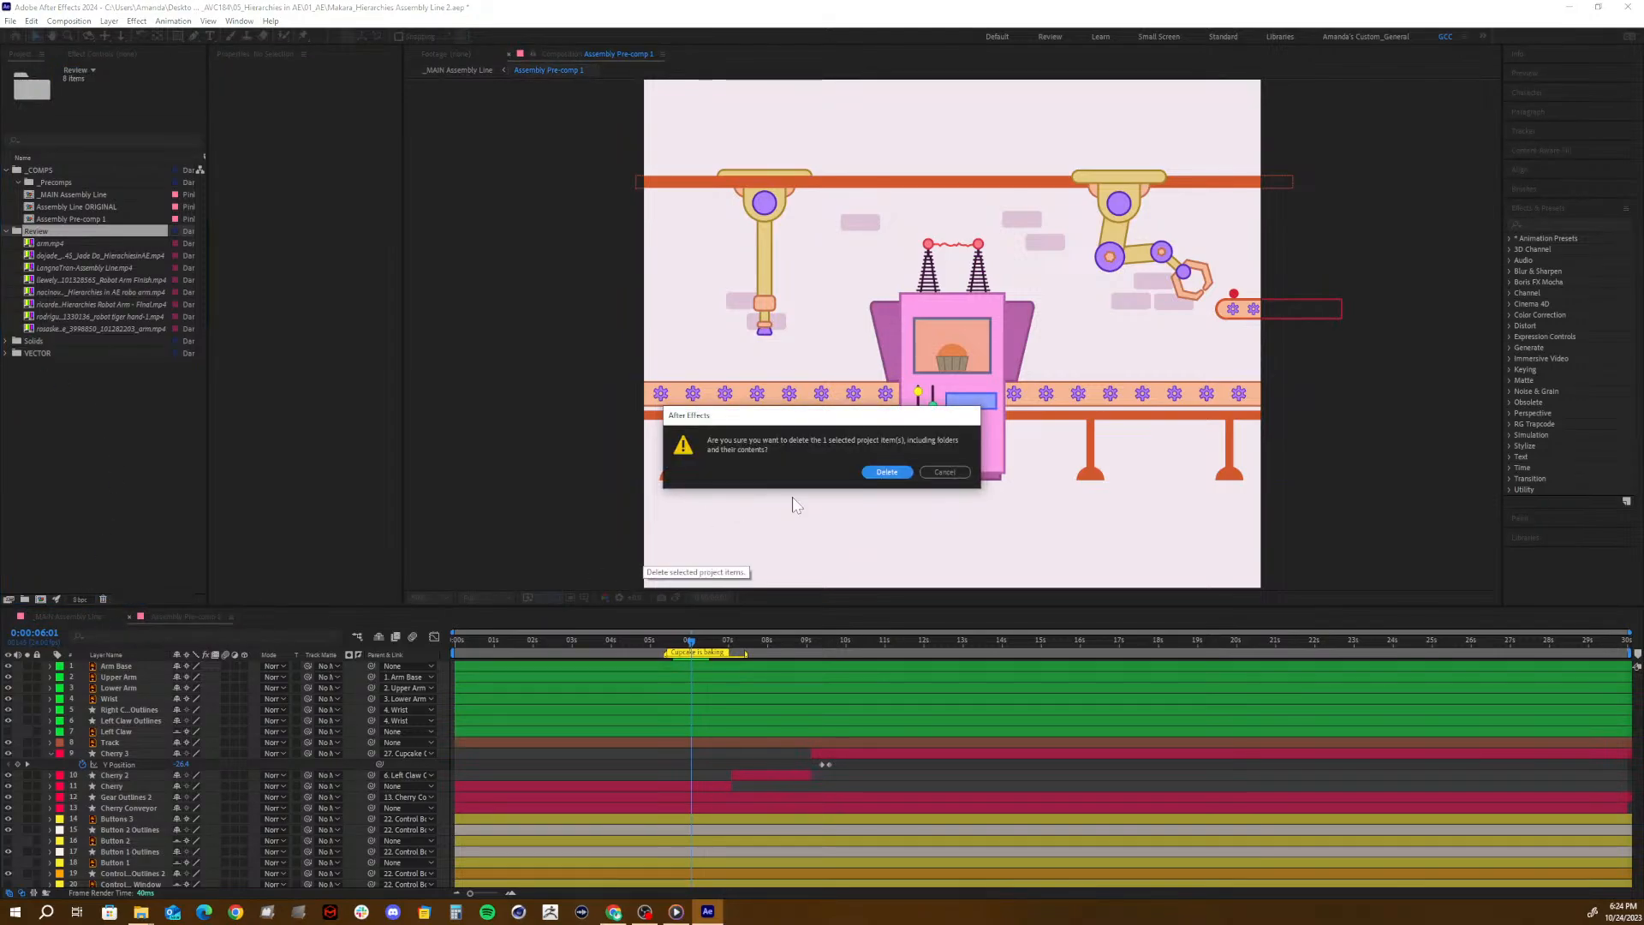
pyautogui.click(882, 474)
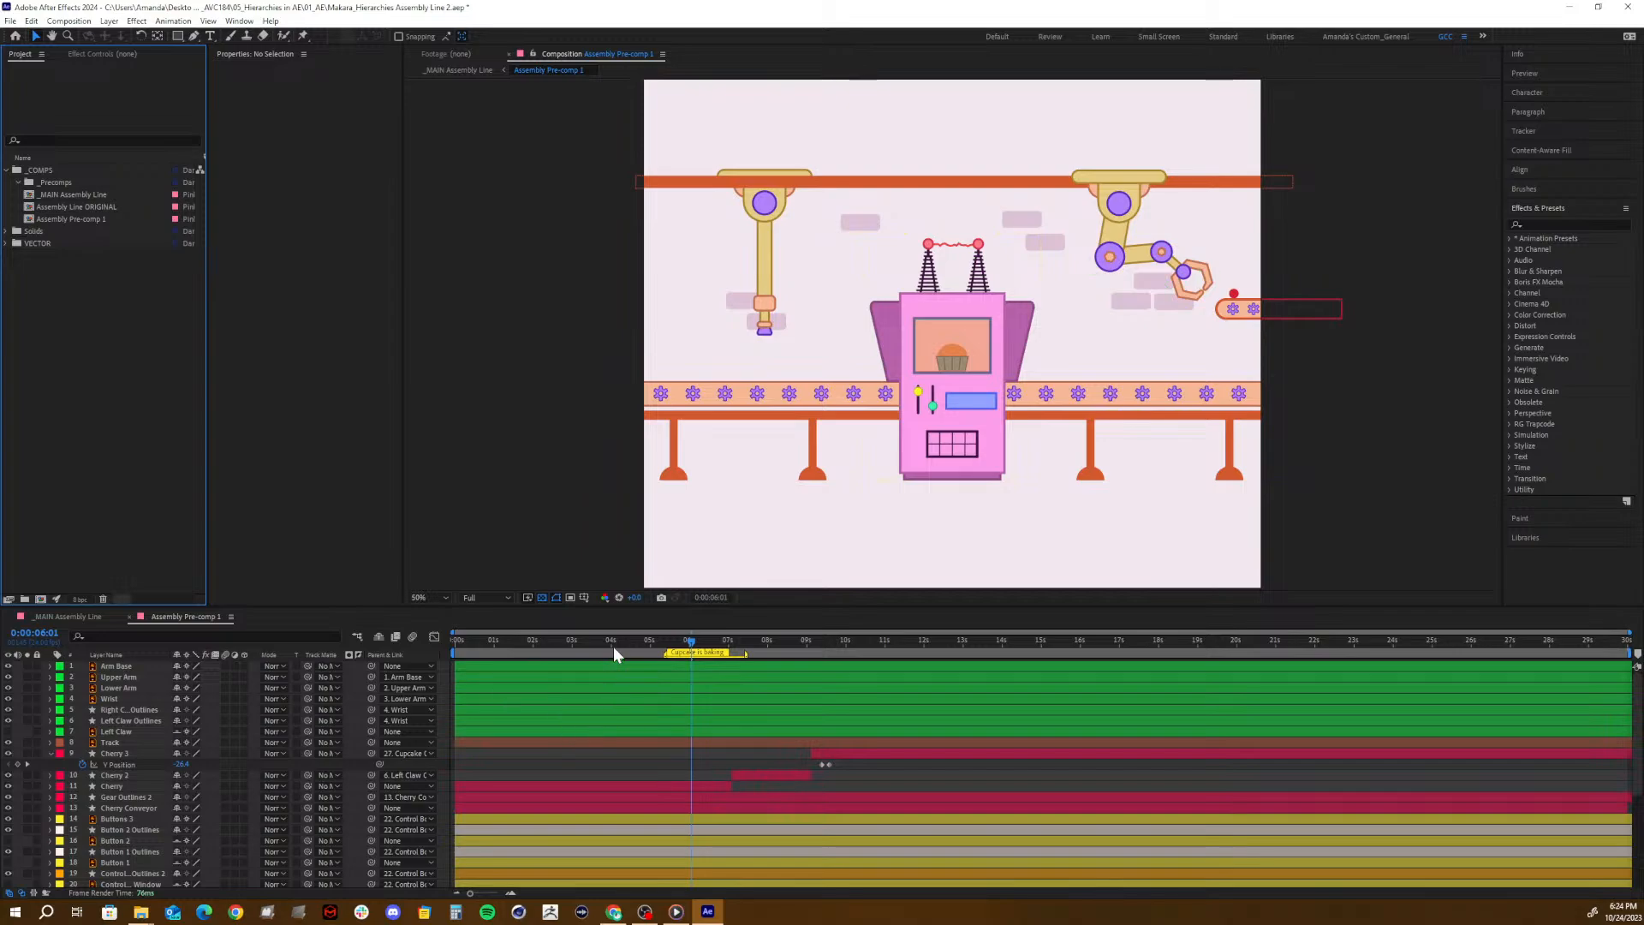
# - Move the current time to 0:00:09:04, collapse the Cherry 3 layer's properties and look through the layer stack
pyautogui.moveTo(588, 644); pyautogui.dragTo(812, 682)
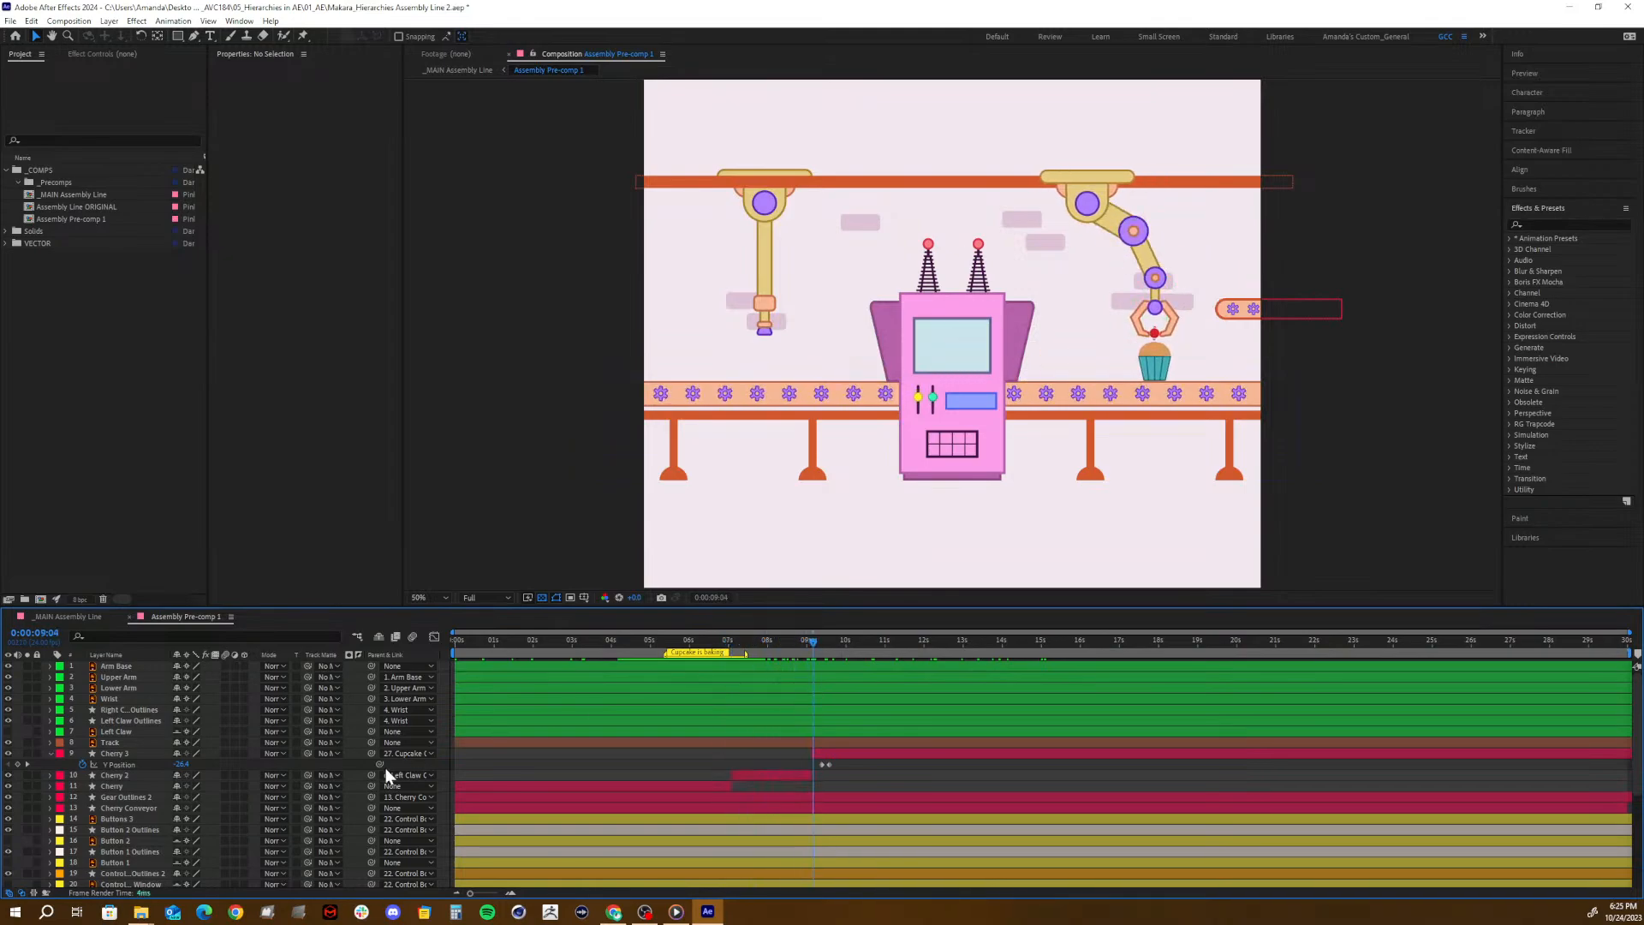
pyautogui.click(50, 754)
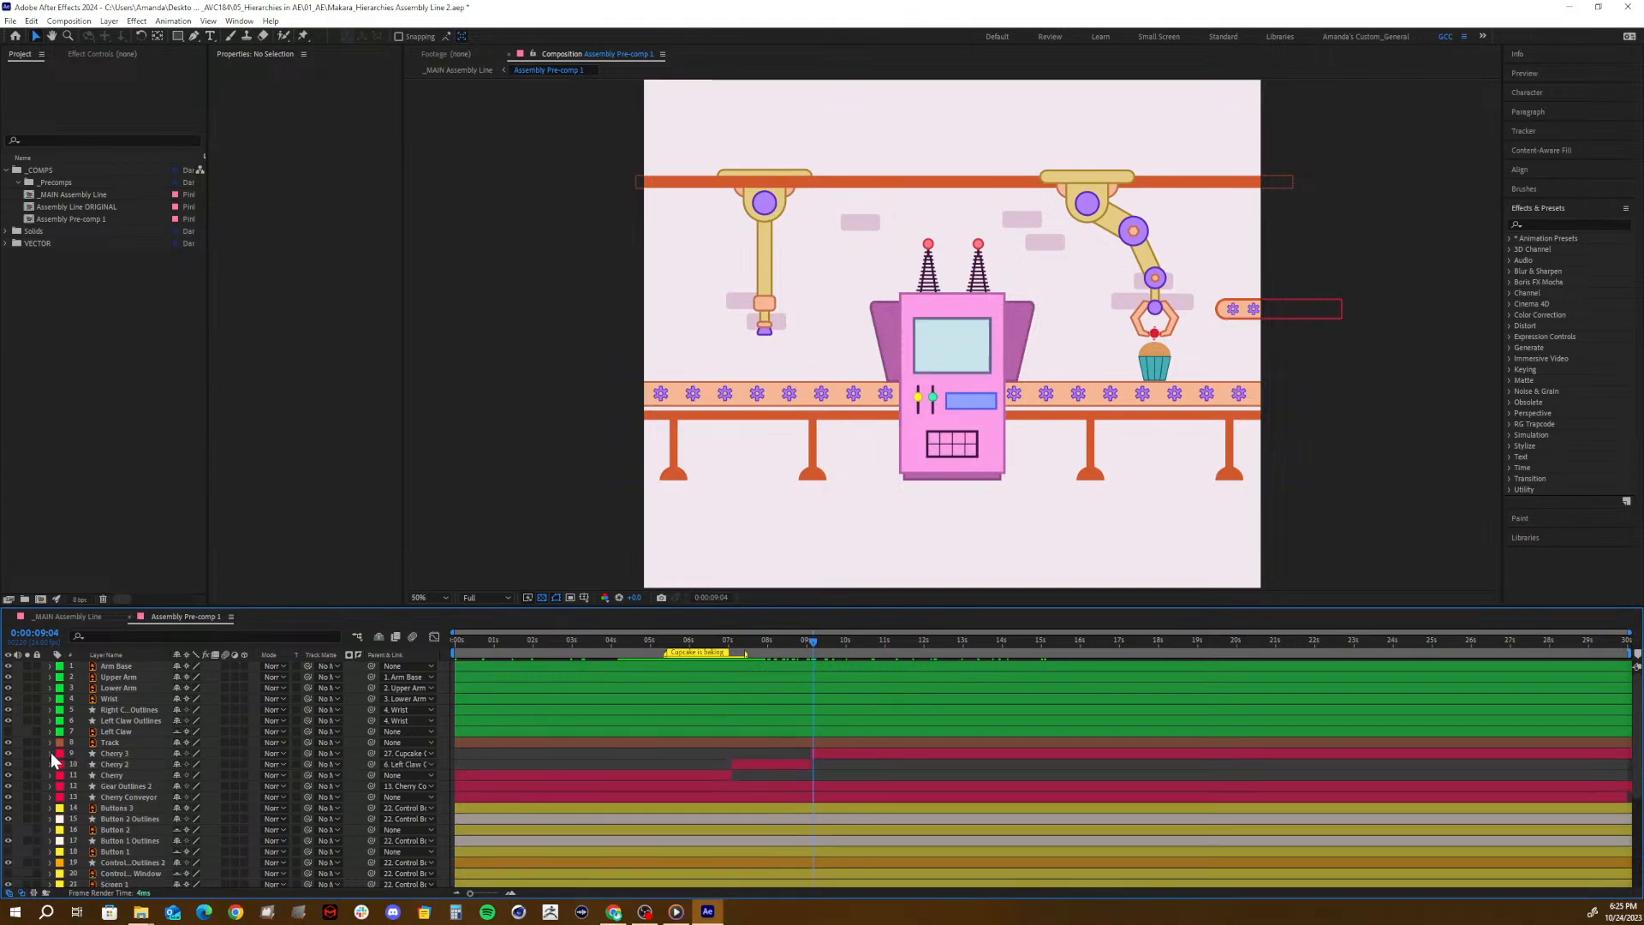
pyautogui.scroll(-5, 118, 764)
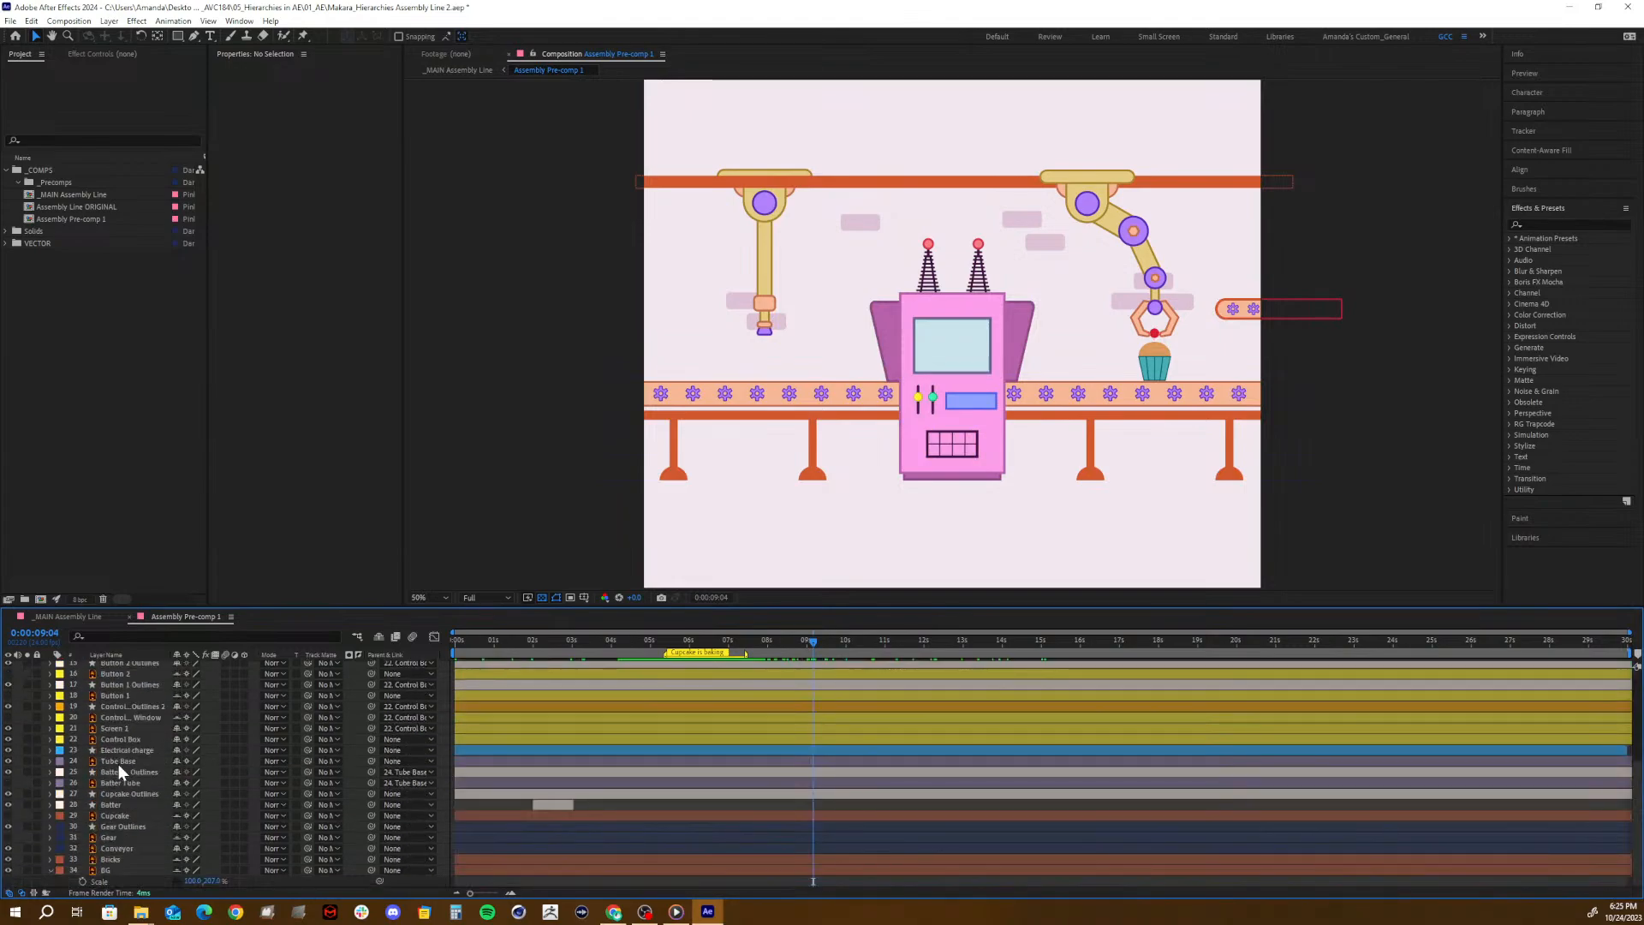
pyautogui.scroll(5, 118, 764)
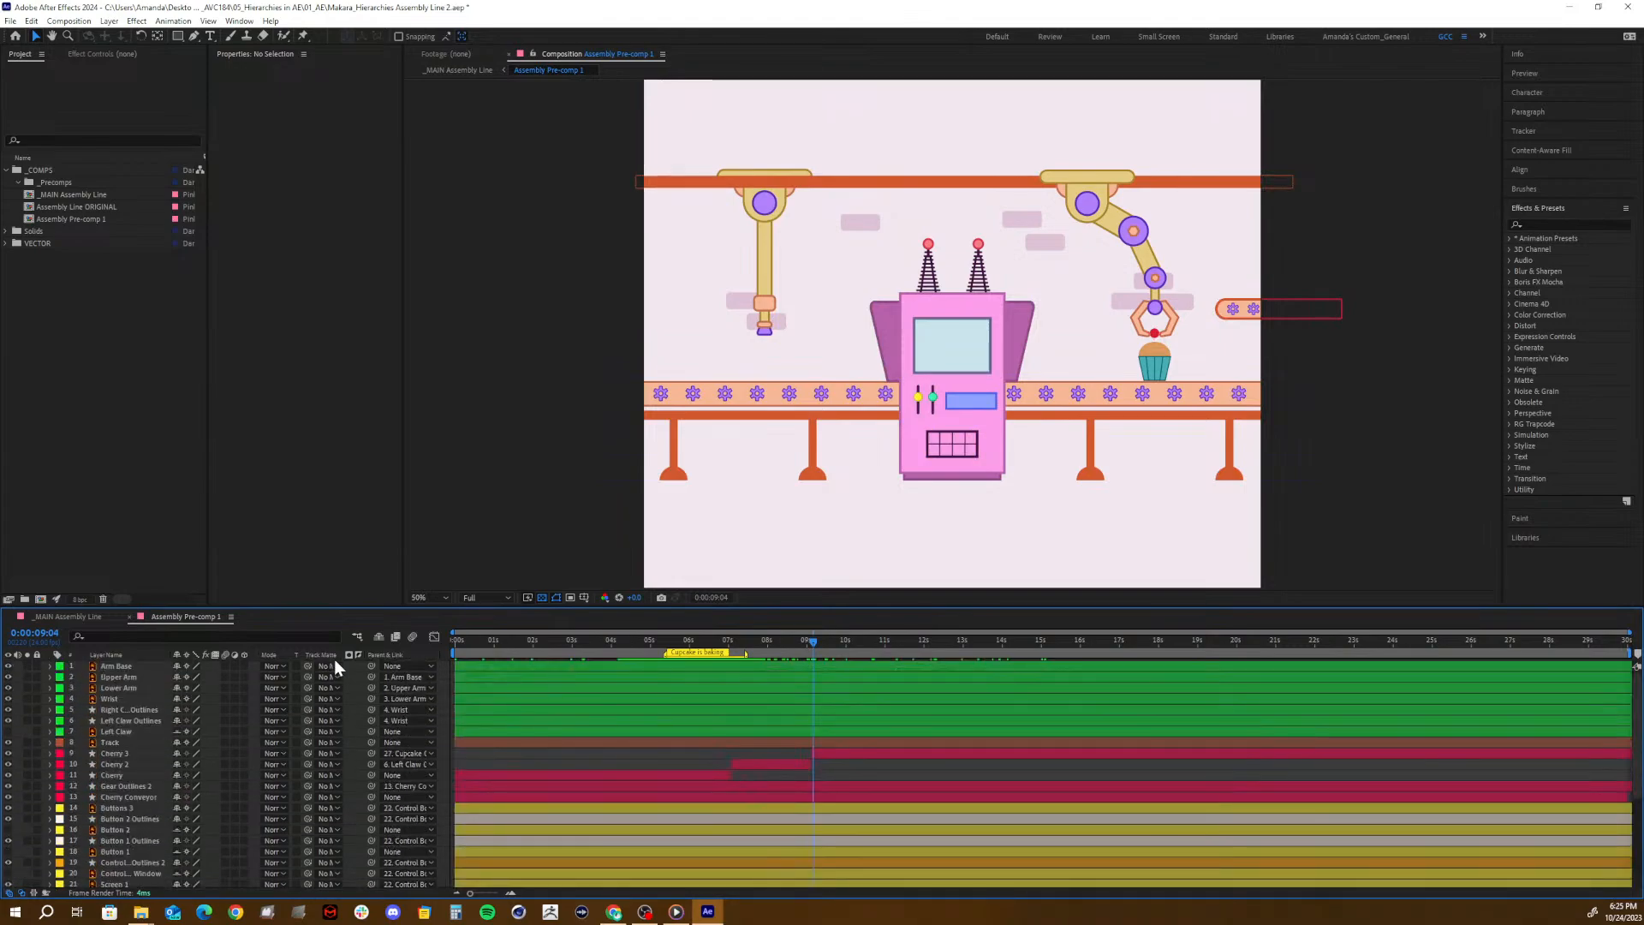
# - Toggle the hiding of shy layers in Assembly Pre-comp 1 on and back off
pyautogui.click(375, 636)
pyautogui.click(375, 636)
pyautogui.click(375, 635)
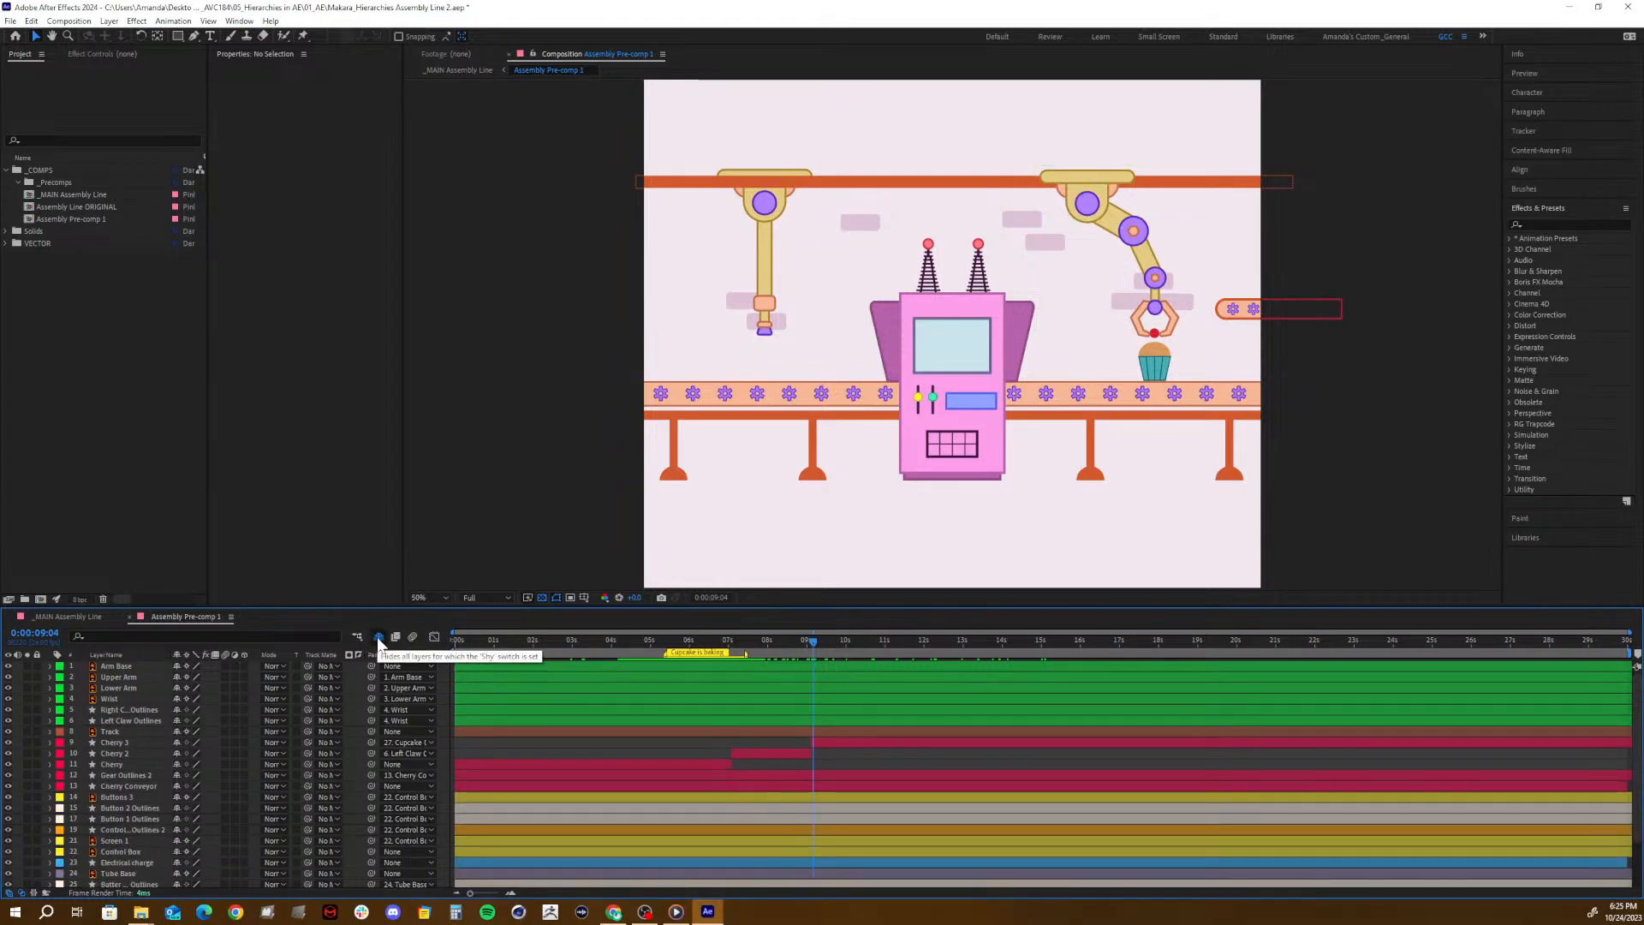
pyautogui.click(378, 636)
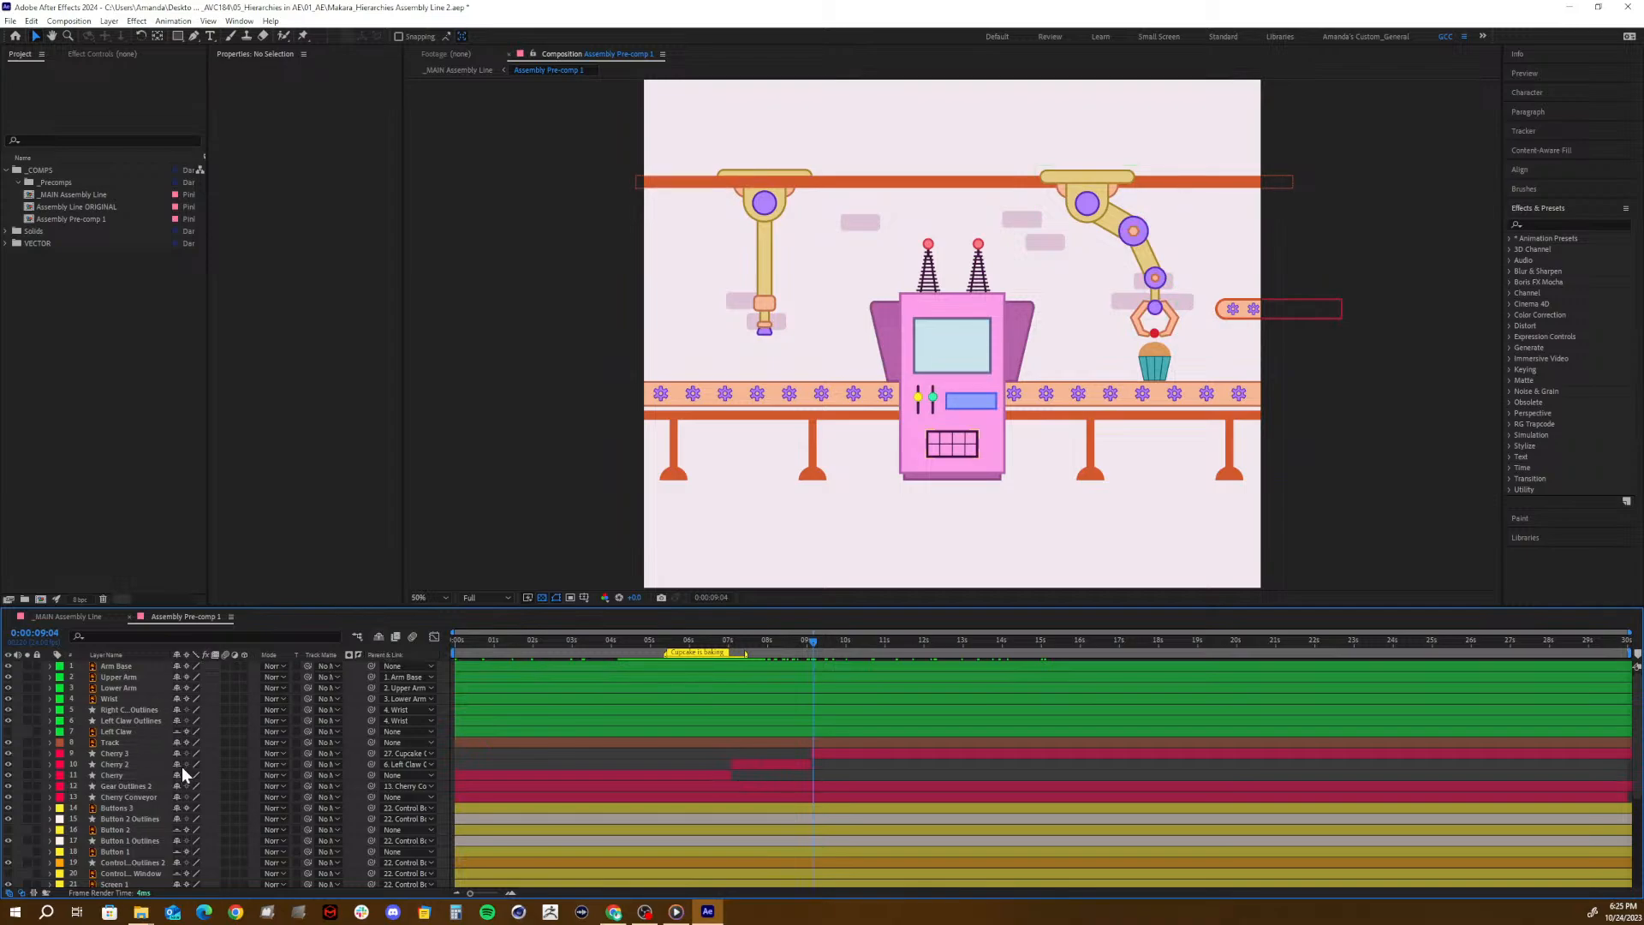
# - Pre-compose the layers Arm Base through Left Claw Outlines together with Cherry 3 as "Robot arm PRECOMP", moving all attributes into it
pyautogui.click(1097, 198)
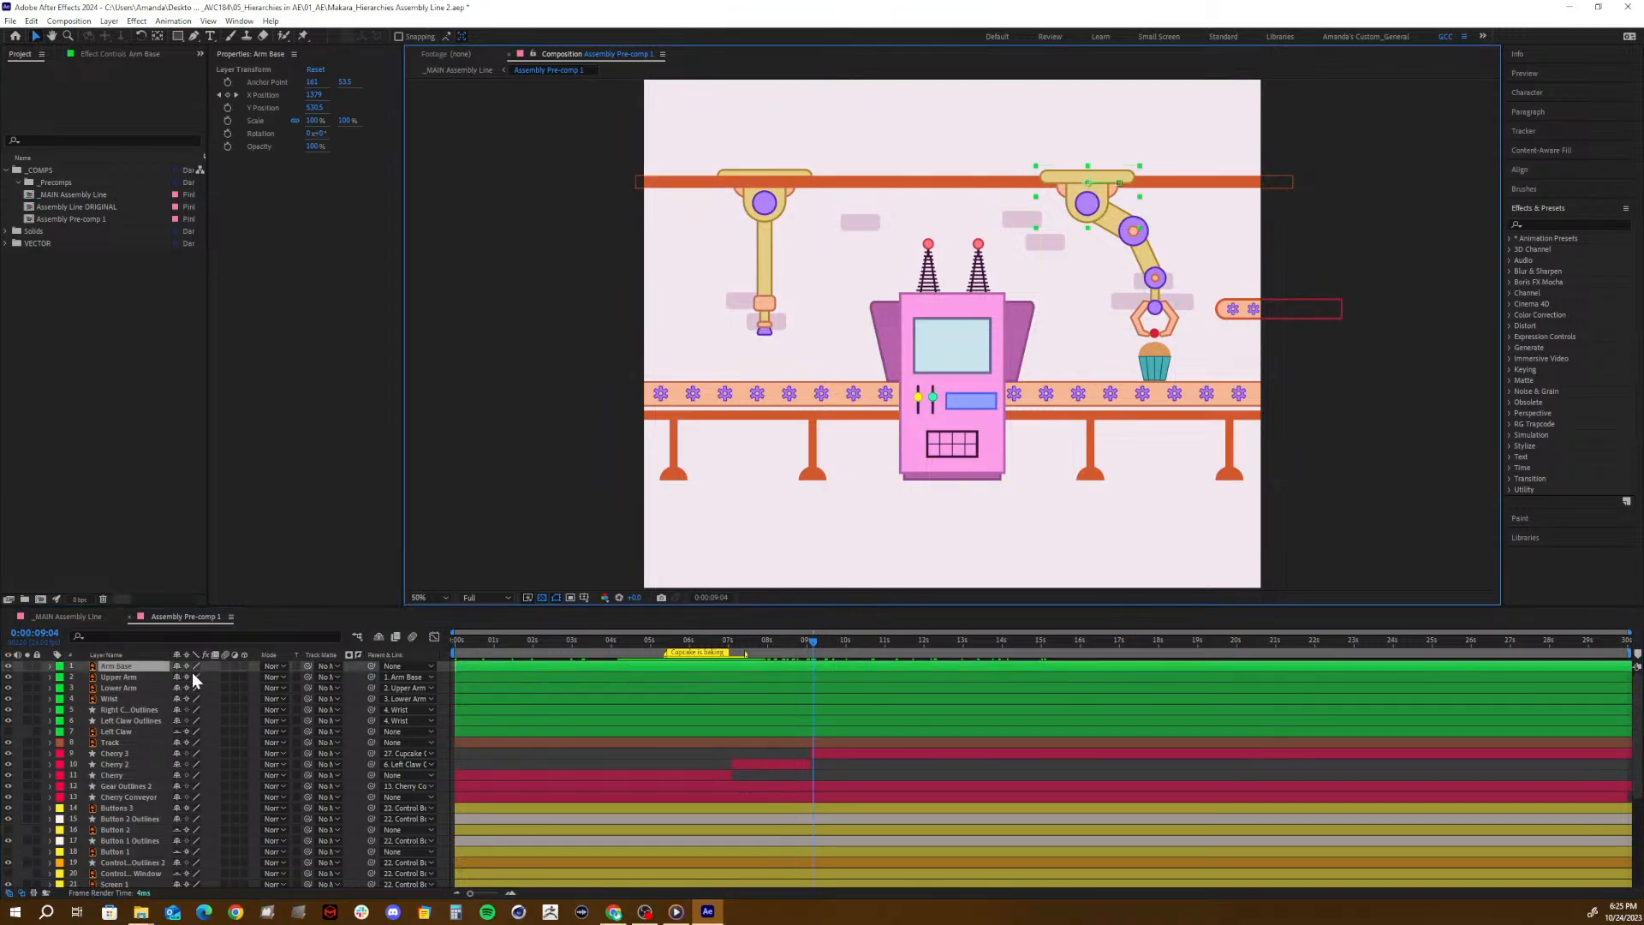
pyautogui.keyDown('shift'); pyautogui.click(115, 697); pyautogui.keyUp('shift')
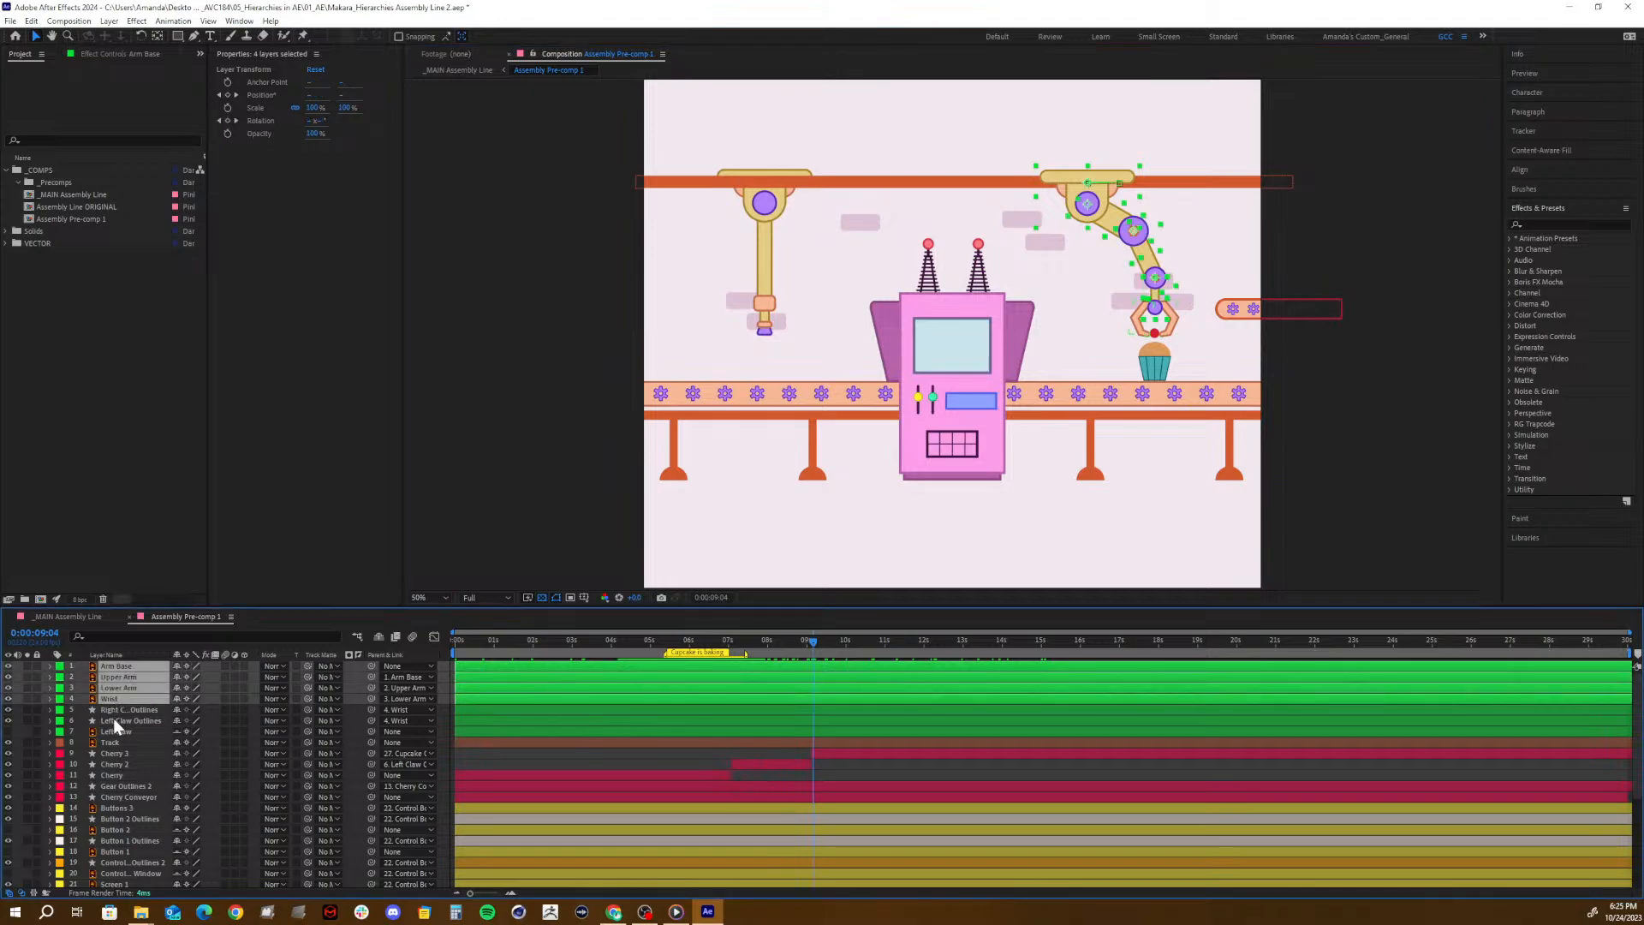
pyautogui.keyDown('shift'); pyautogui.click(113, 722); pyautogui.keyUp('shift')
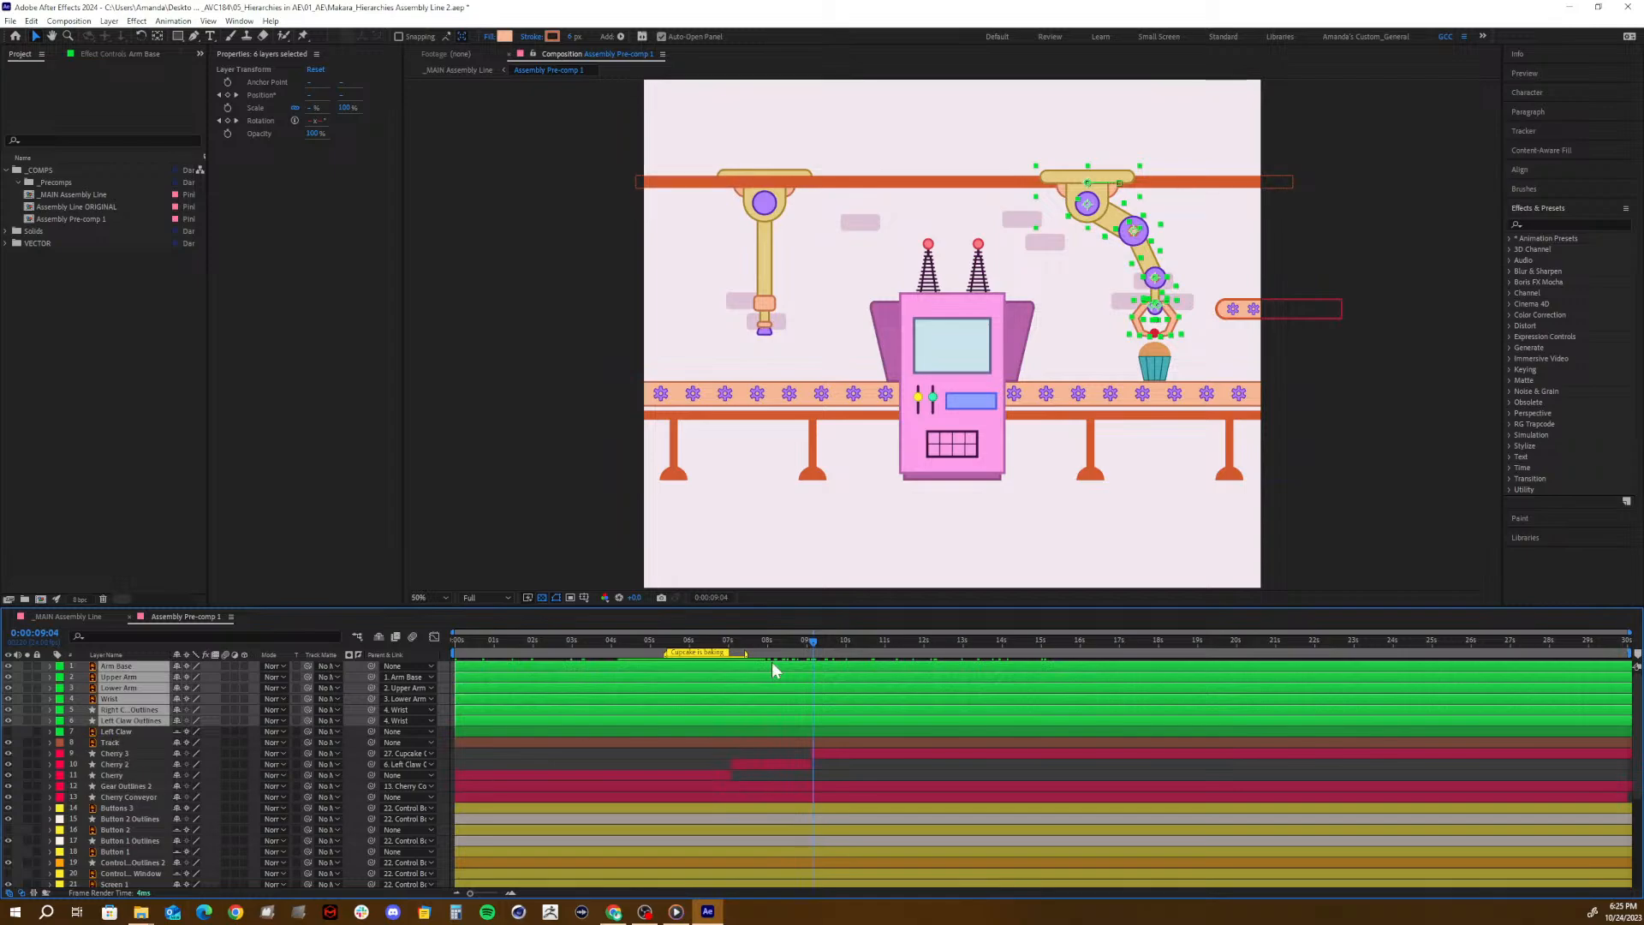
pyautogui.keyDown('shift'); pyautogui.click(824, 753); pyautogui.keyUp('shift')
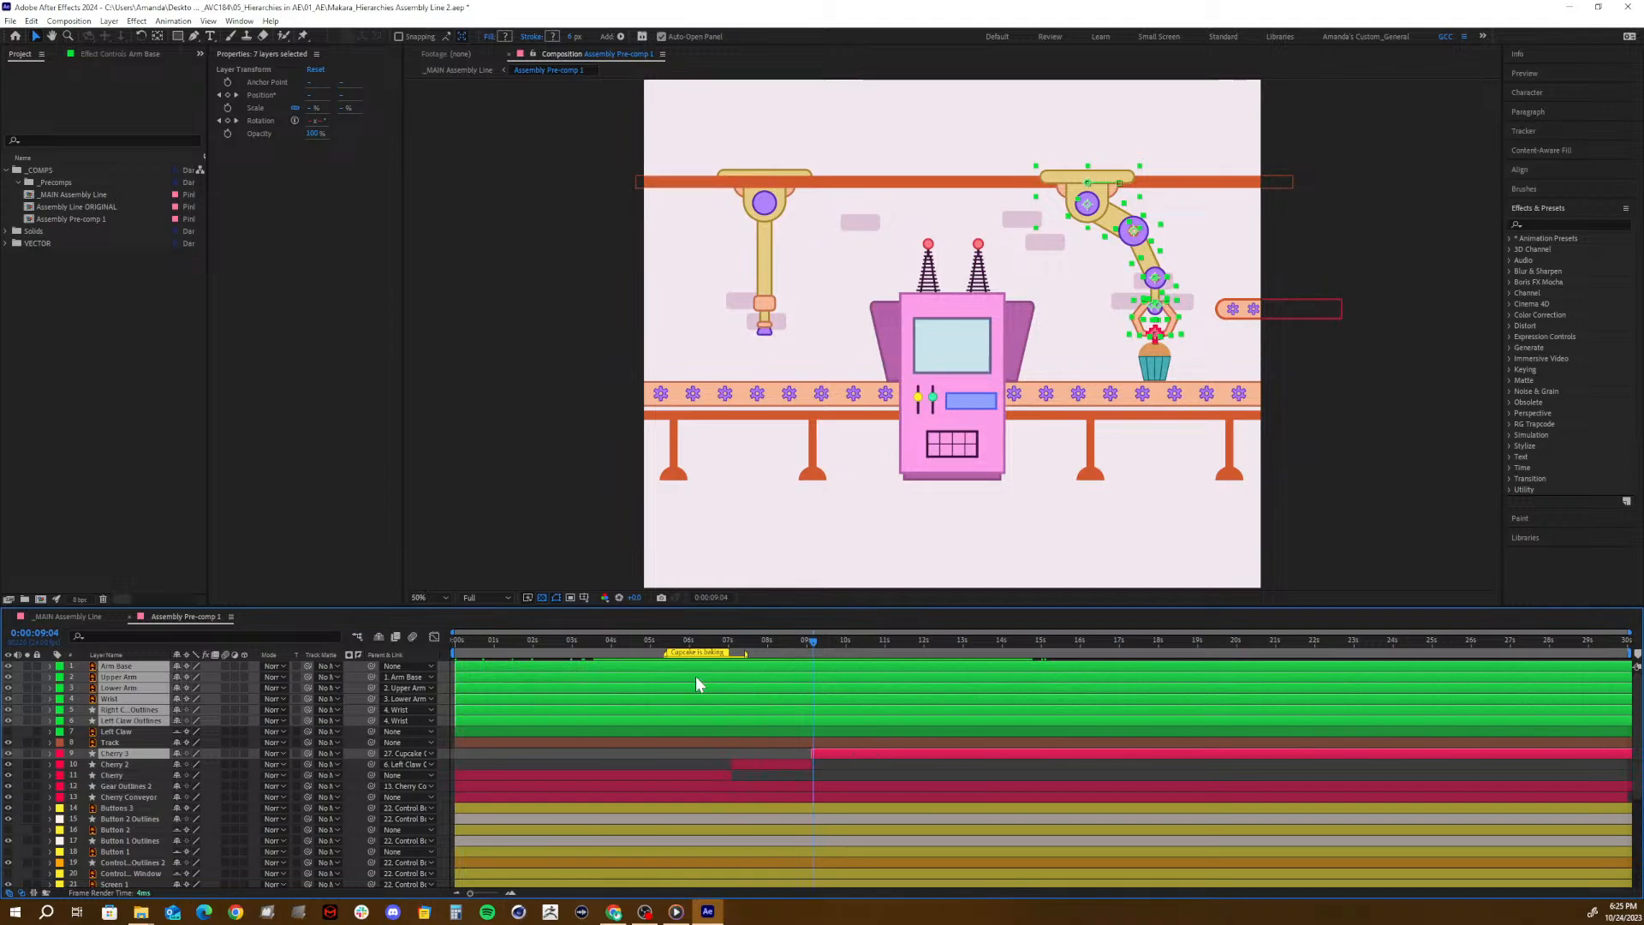
pyautogui.hotkey('ctrl', 'shift', 'c')
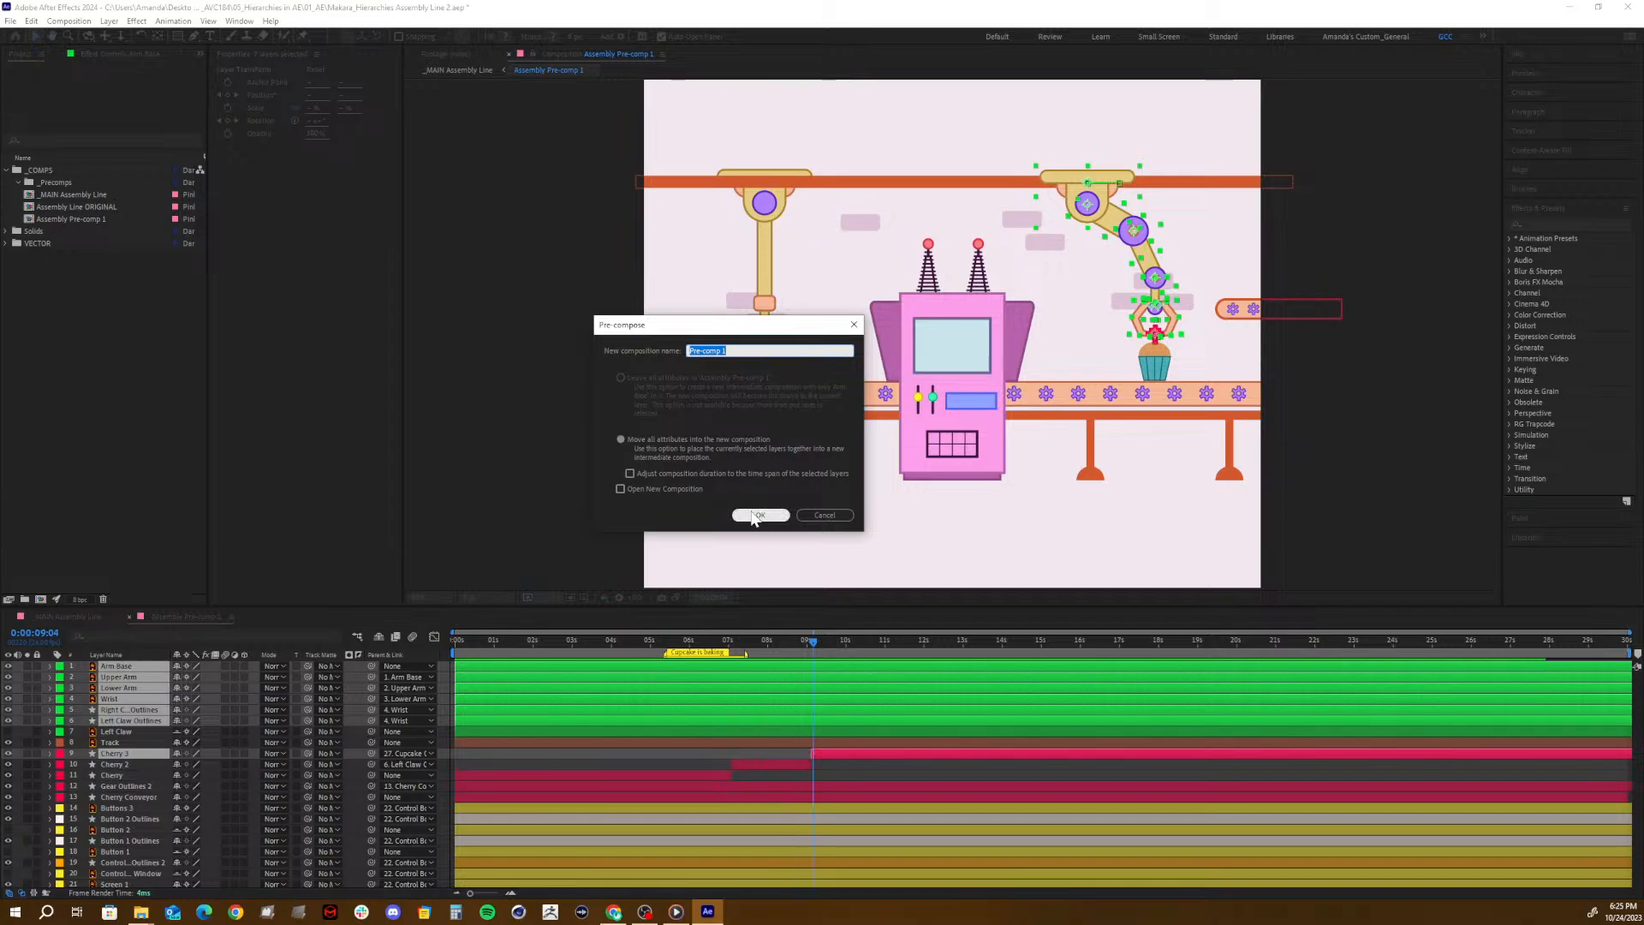
pyautogui.write('A')
pyautogui.write('obot arm PER')
pyautogui.press('BackSpace')
pyautogui.press('BackSpace')
pyautogui.write('RECOMP')
pyautogui.click(745, 516)
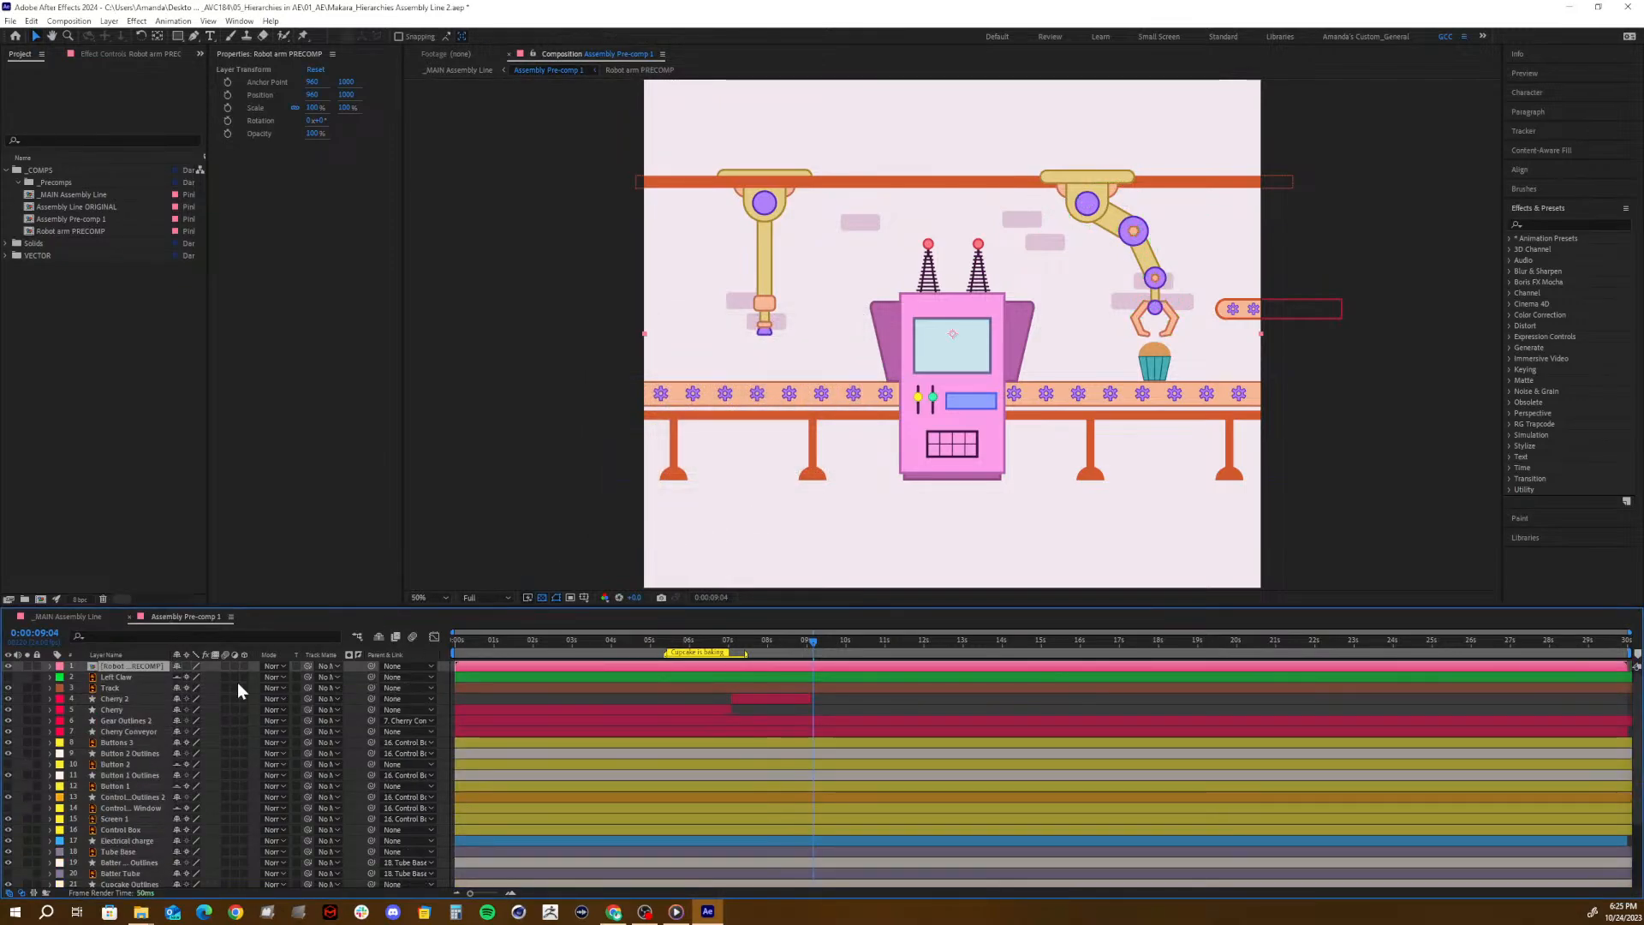
# - Scrub Assembly Pre-comp 1 from about 4 to 7 seconds to check how the pre-composed arm and cherry animate
pyautogui.click(615, 644)
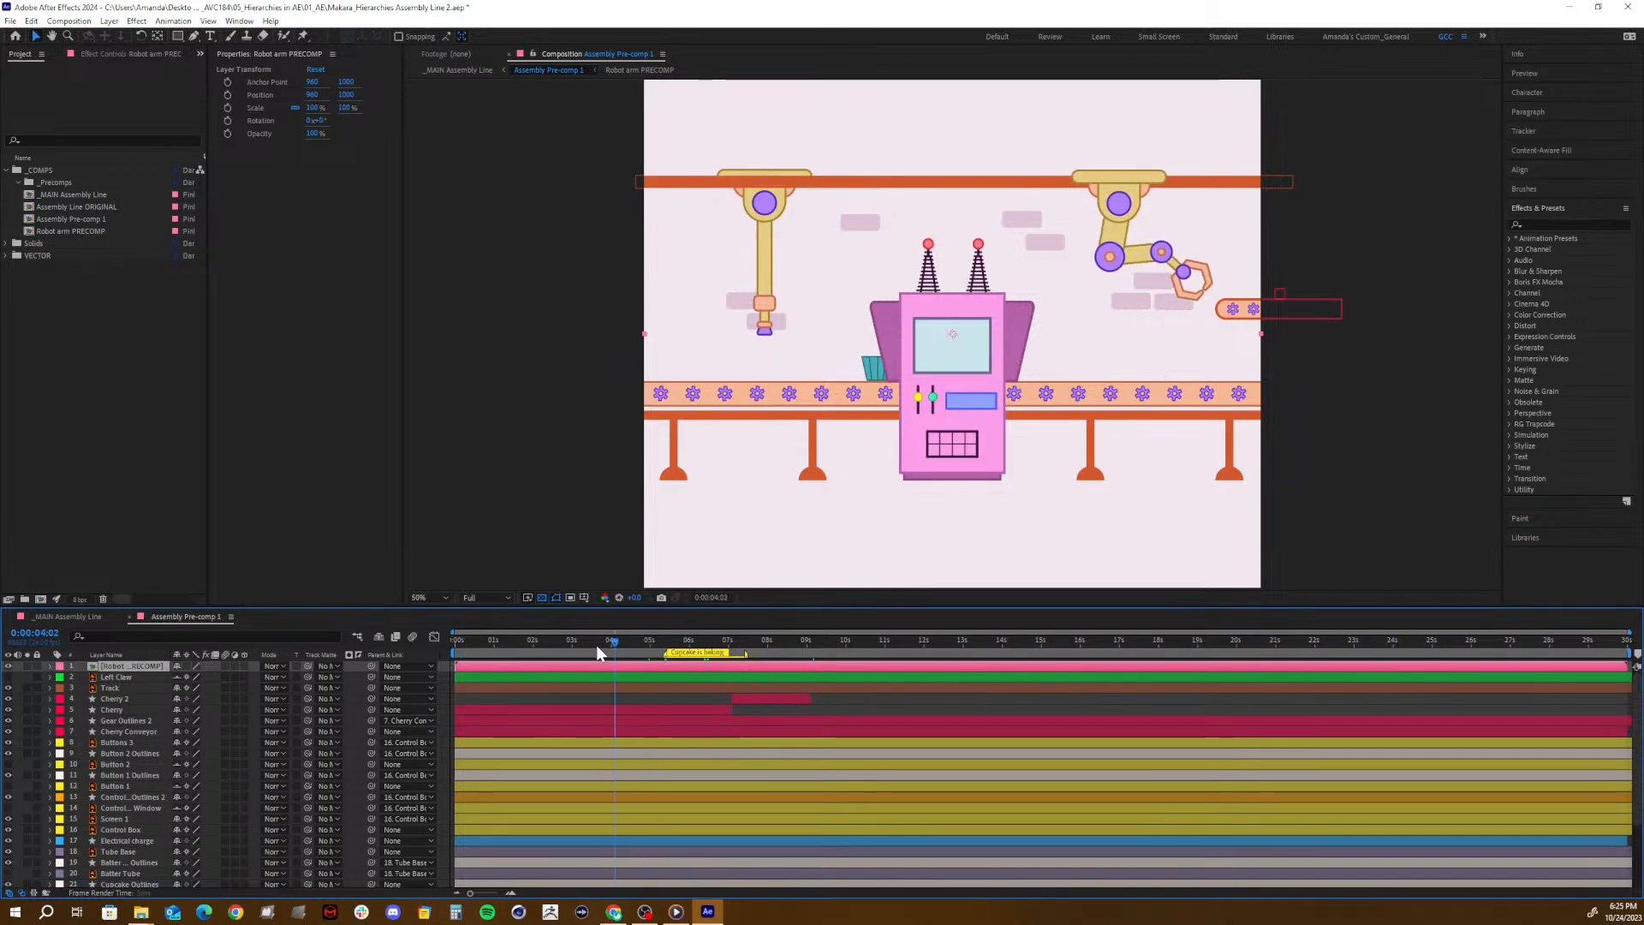
pyautogui.moveTo(598, 652); pyautogui.dragTo(744, 647)
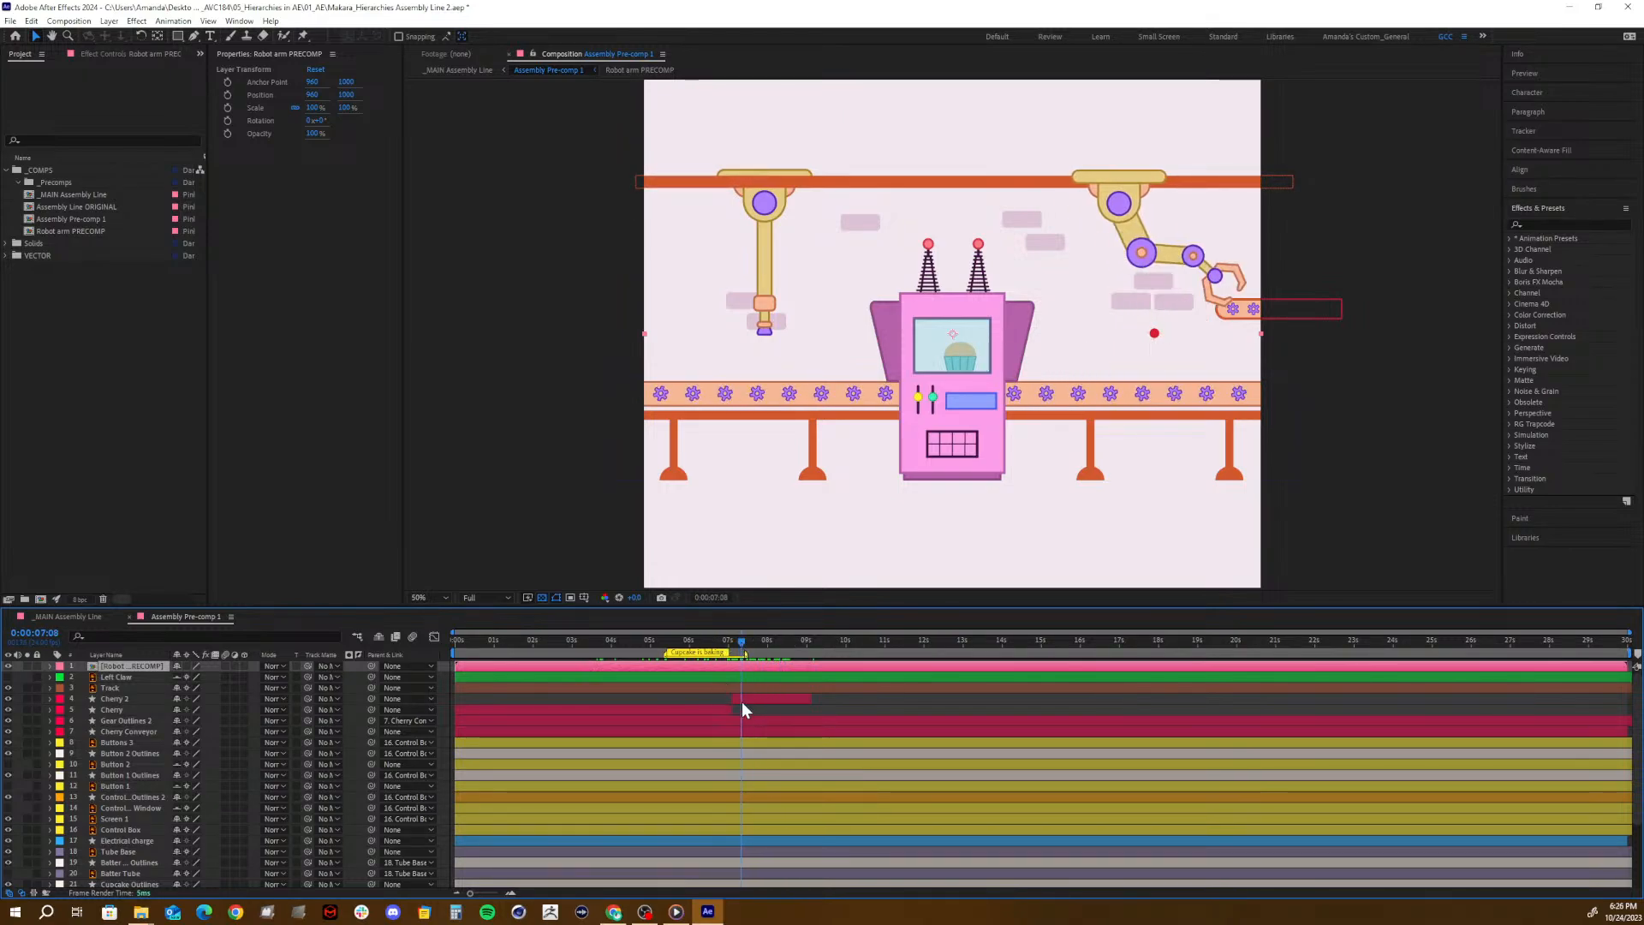
# - Try pre-composing Arm Base through Left Claw Outlines with Cherry 2 and Cherry 3 as "Robot arm PRECOMP", replacing the previous pre-comp
pyautogui.click(763, 698)
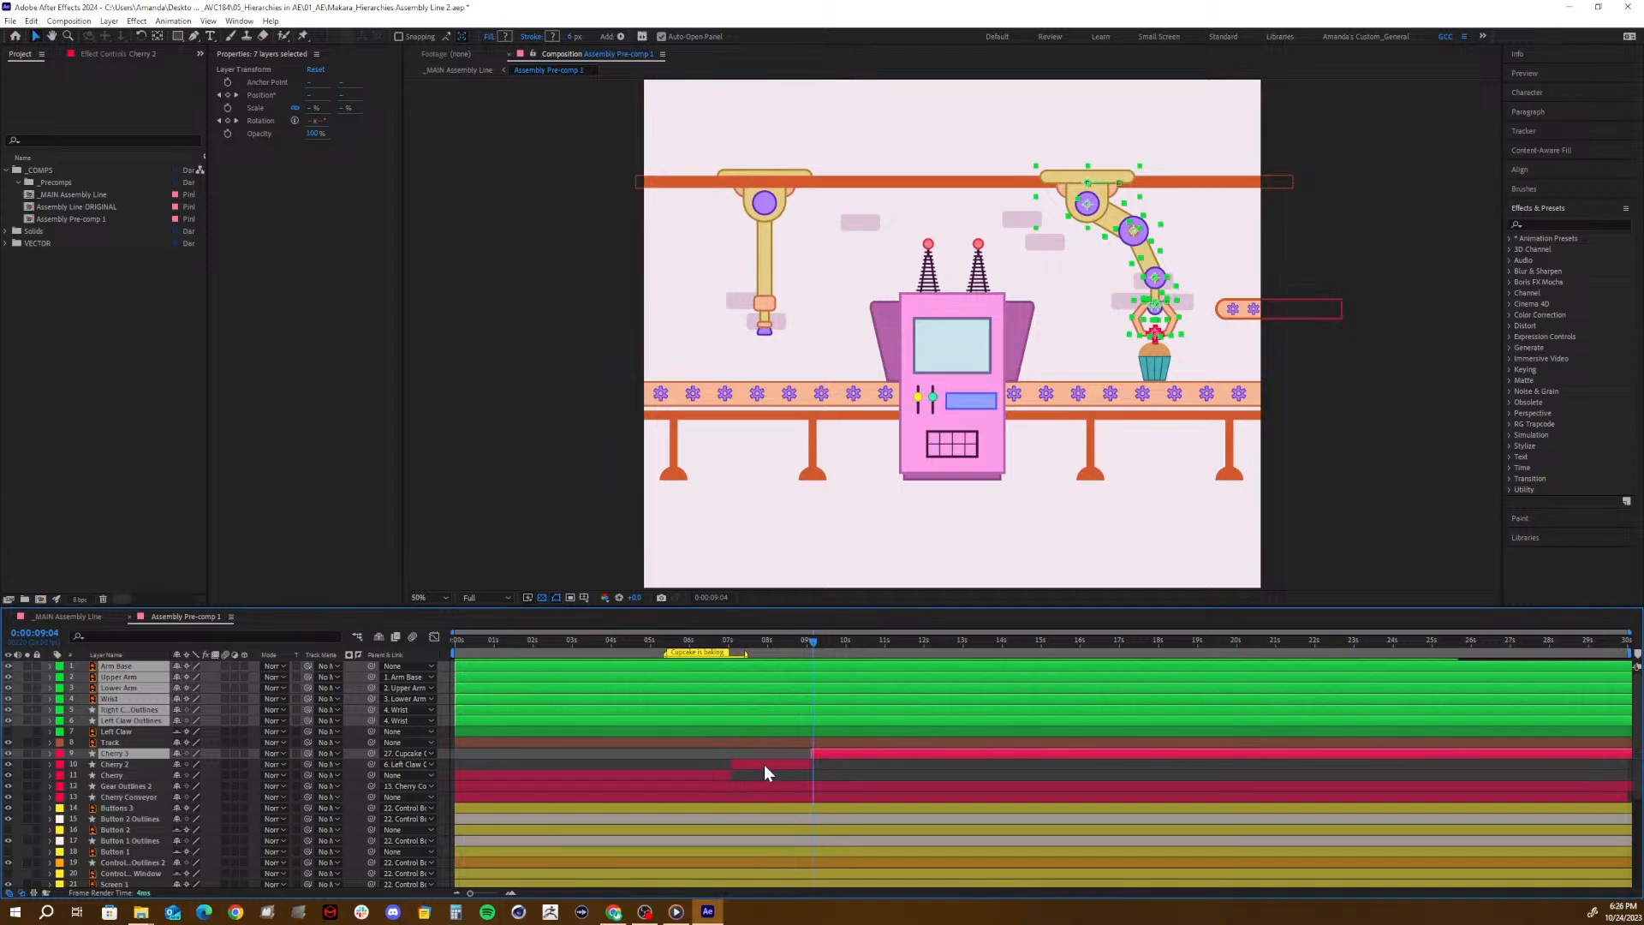
pyautogui.keyDown('shift'); pyautogui.click(765, 764); pyautogui.keyUp('shift')
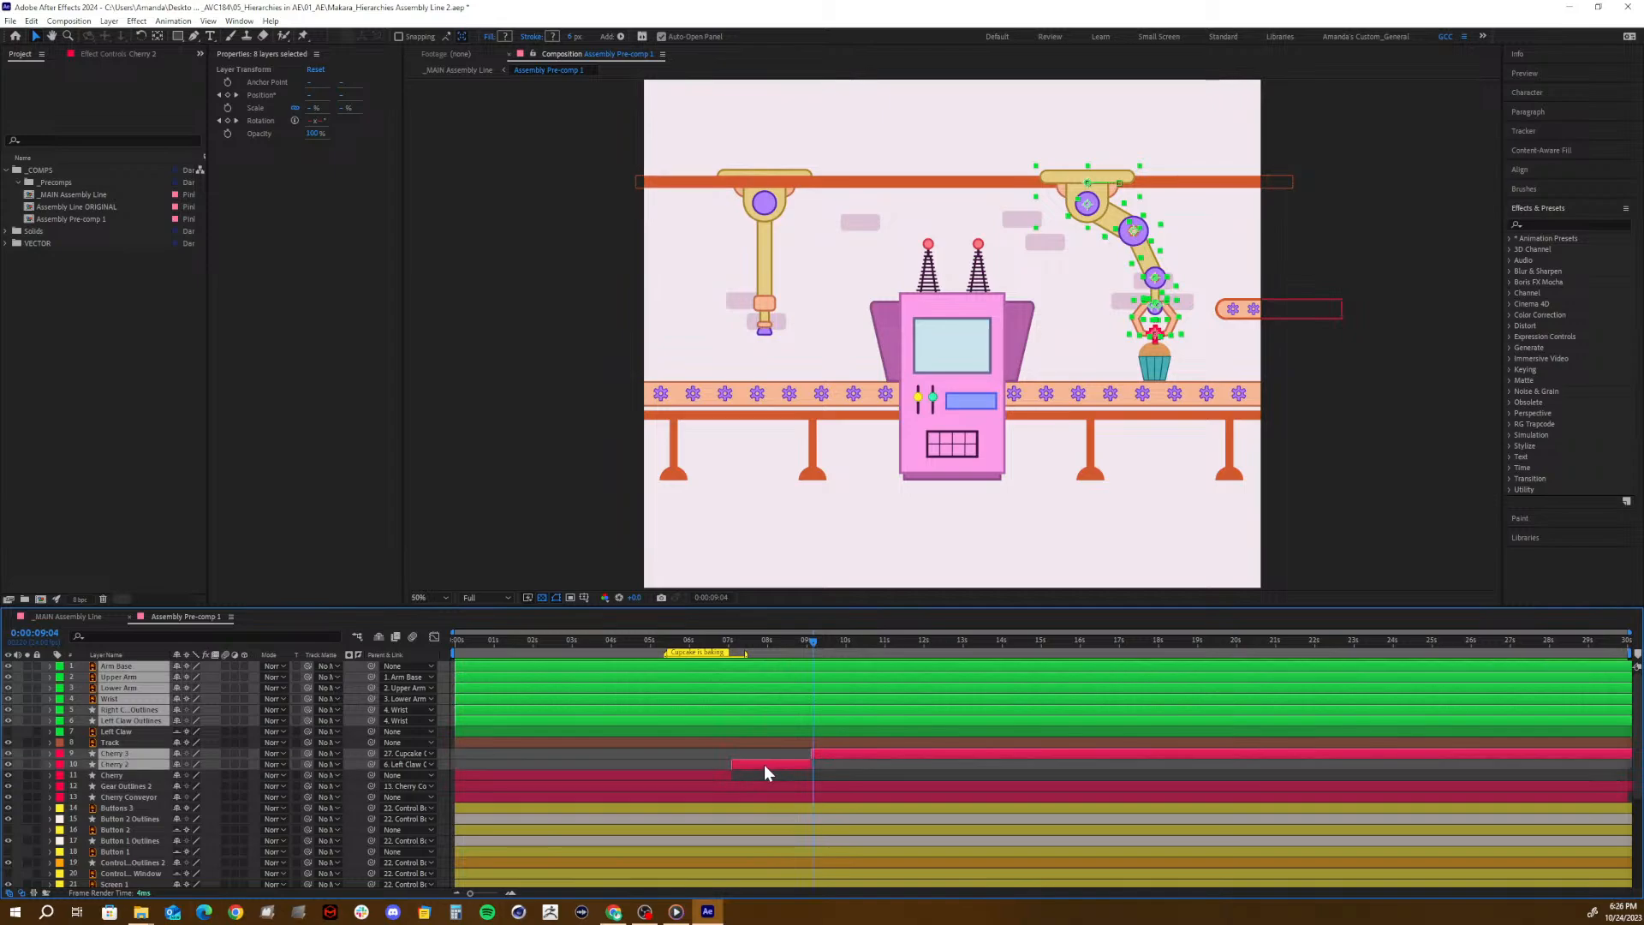
pyautogui.keyDown('ctrl'); pyautogui.click(836, 753); pyautogui.keyUp('ctrl')
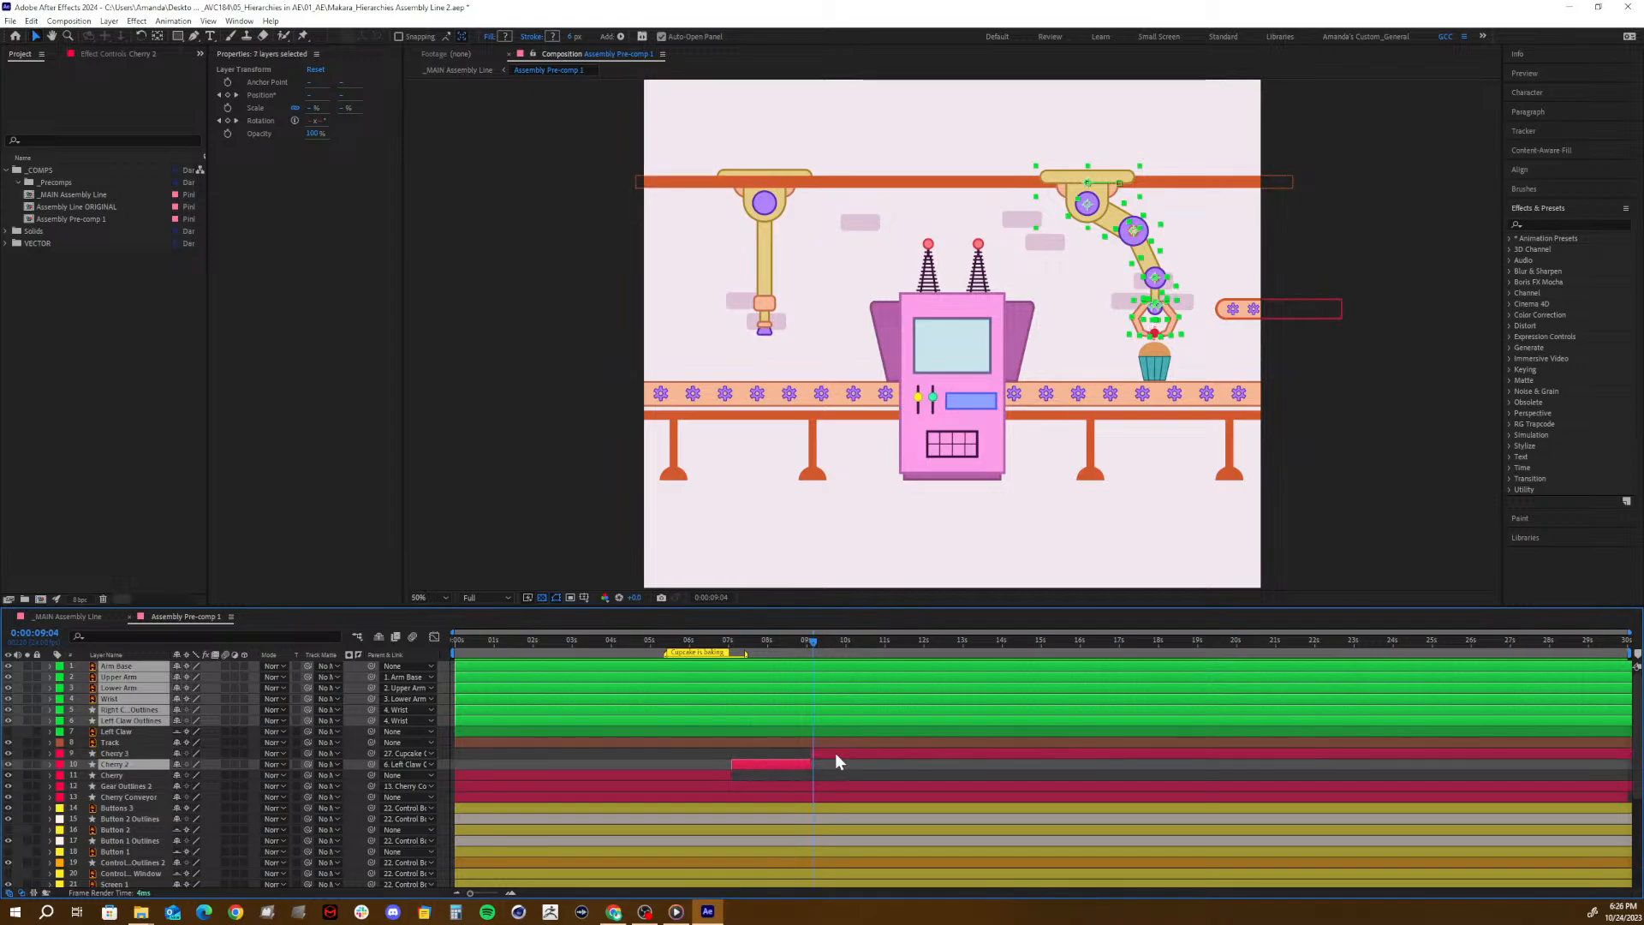
pyautogui.keyDown('shift'); pyautogui.click(824, 752); pyautogui.keyUp('shift')
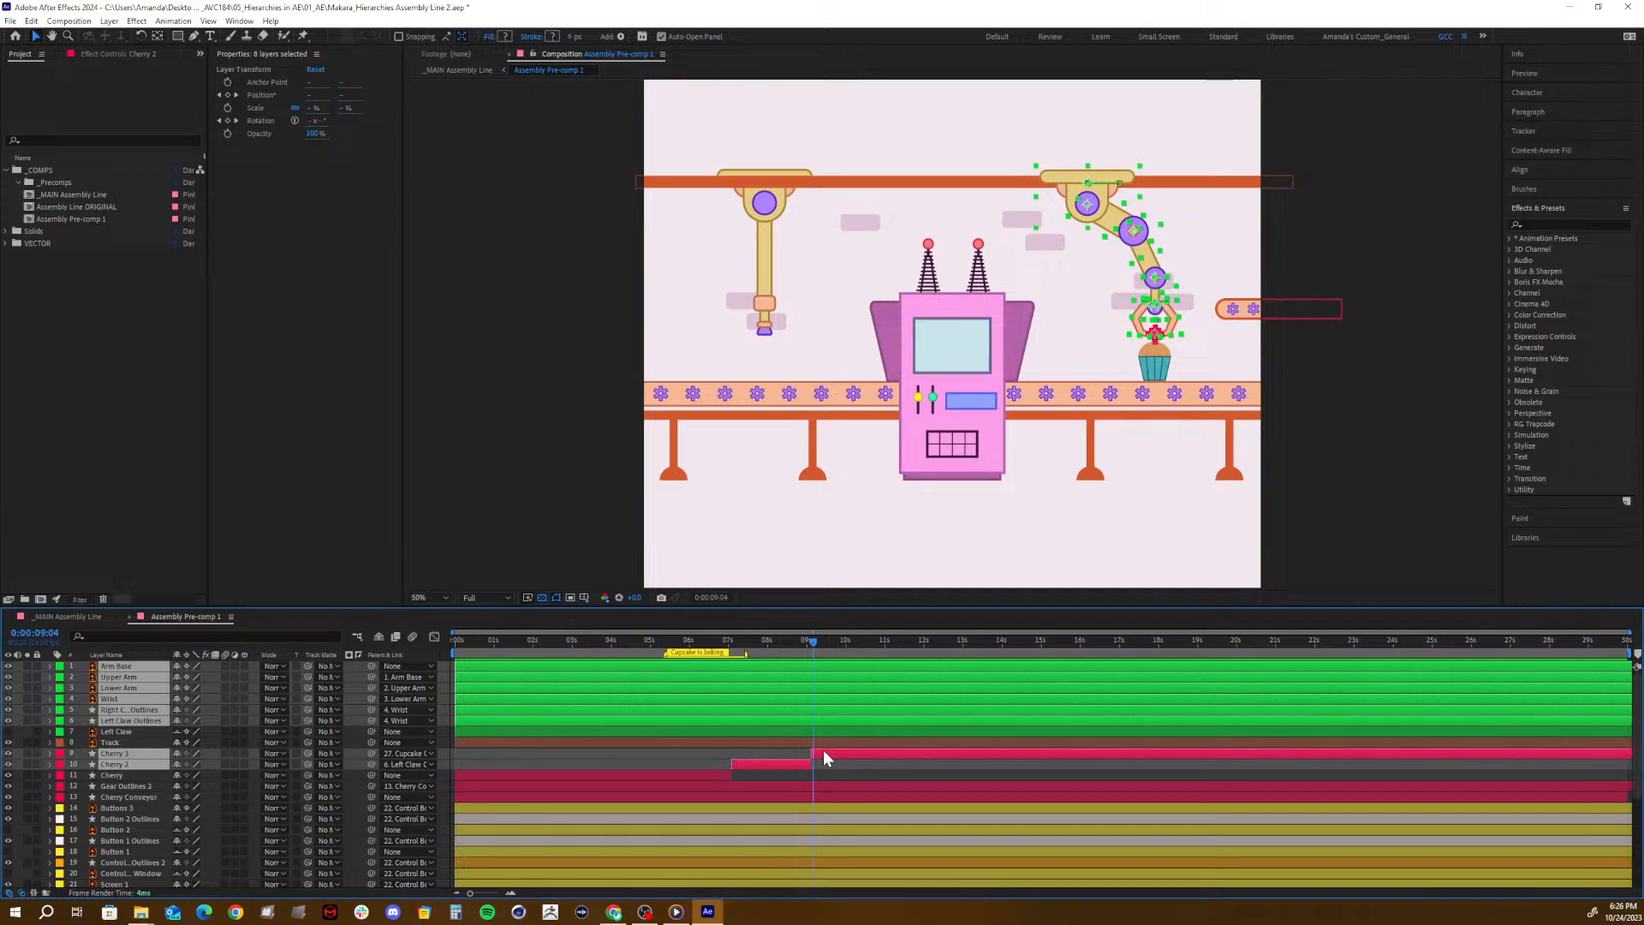
pyautogui.hotkey('ctrl', 'shift', 'c')
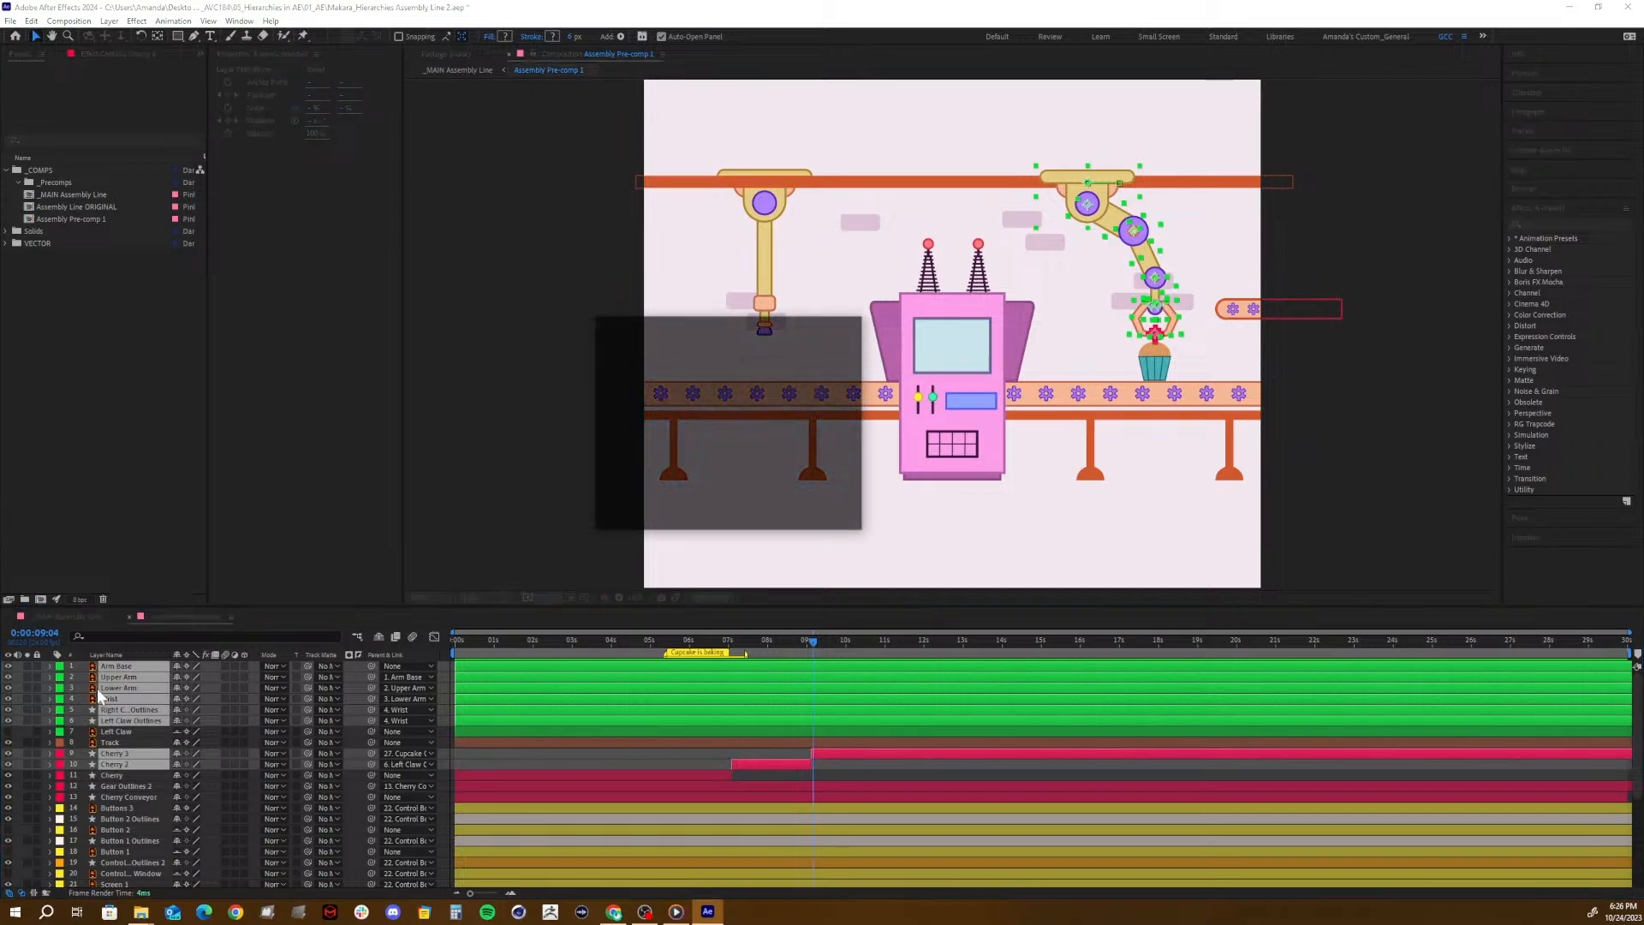
pyautogui.write('Rea')
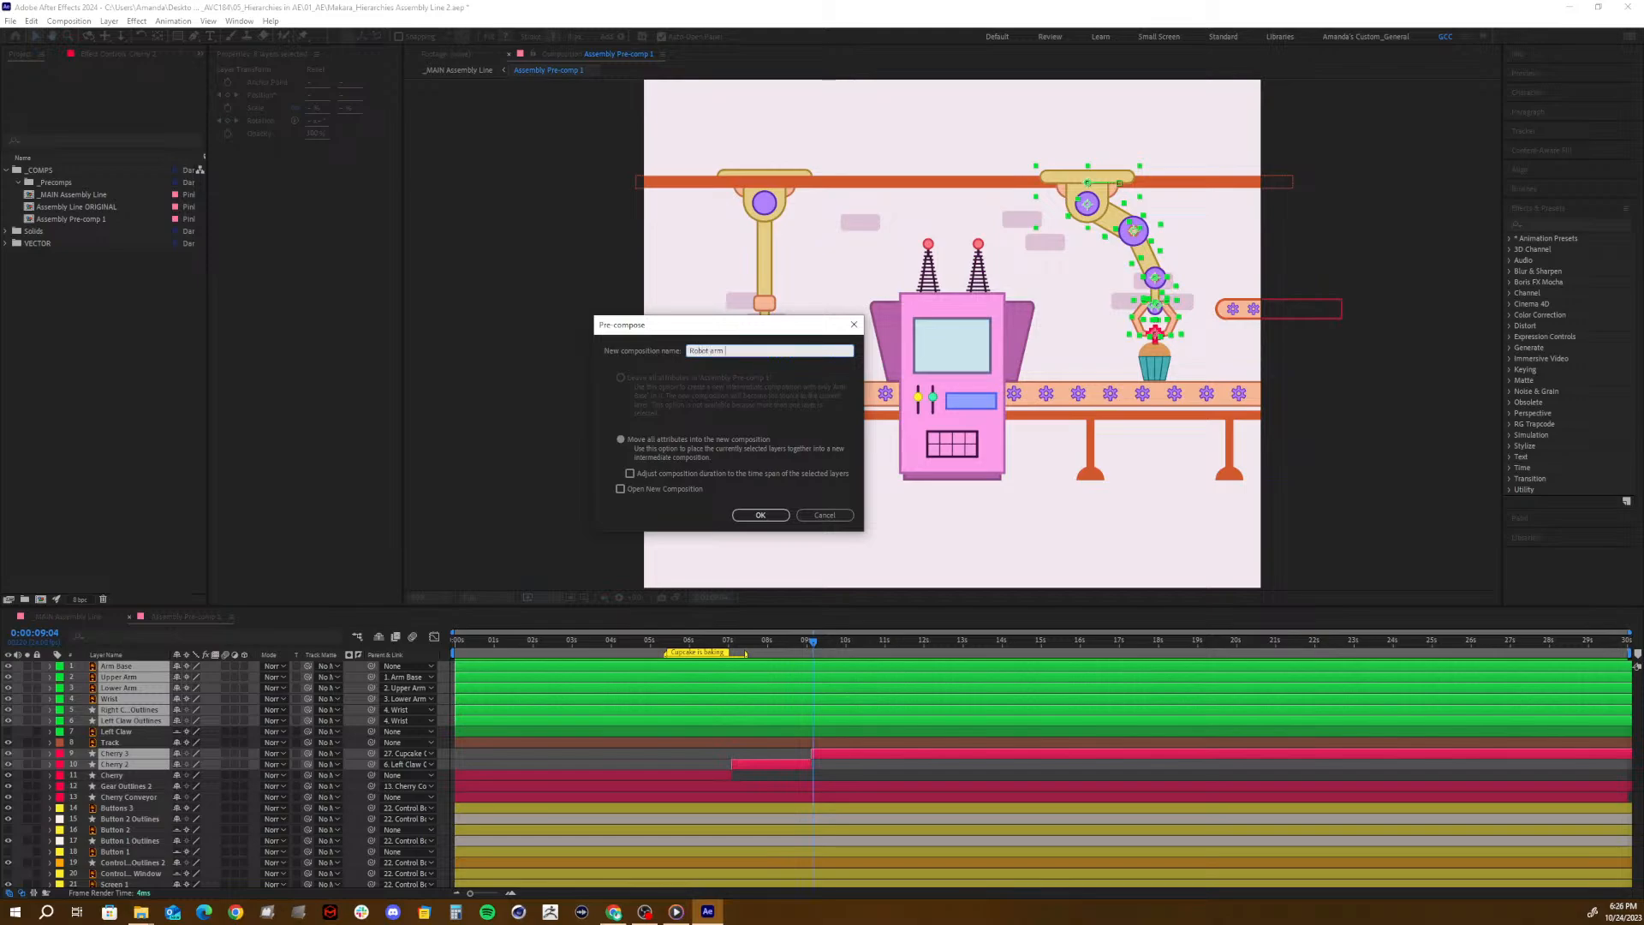
pyautogui.write('ot arm PRECOMP')
pyautogui.click(761, 516)
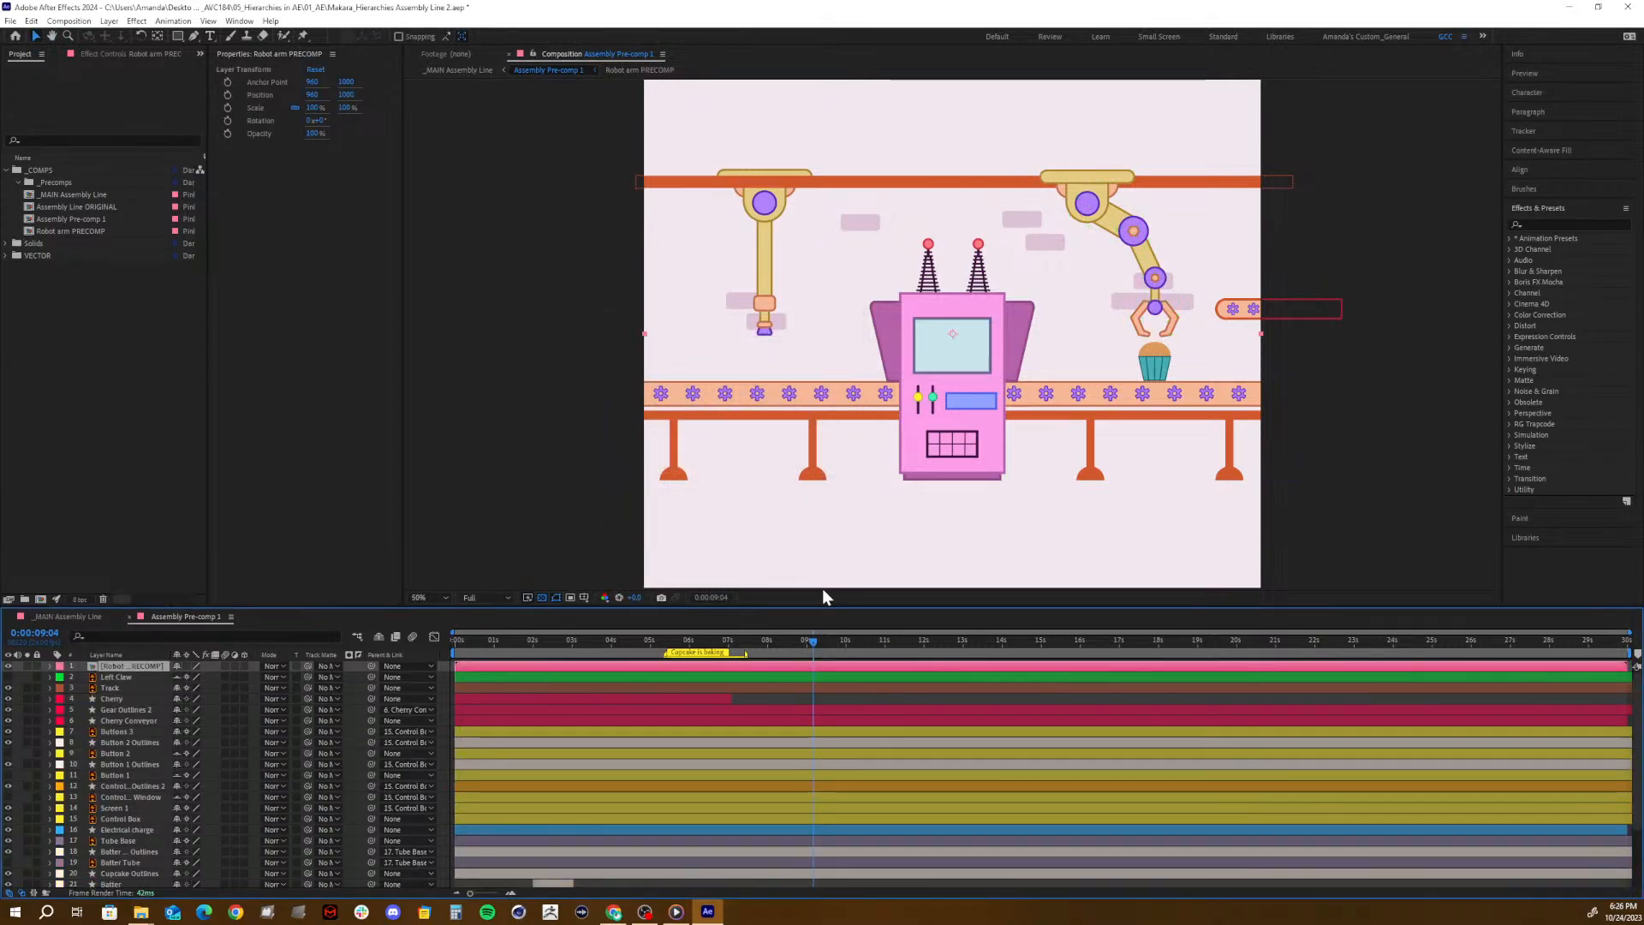
pyautogui.moveTo(772, 644)
pyautogui.mouseDown()
pyautogui.moveTo(649, 644)
pyautogui.moveTo(846, 638)
pyautogui.moveTo(741, 644)
pyautogui.moveTo(786, 648)
pyautogui.moveTo(766, 644)
pyautogui.mouseUp()
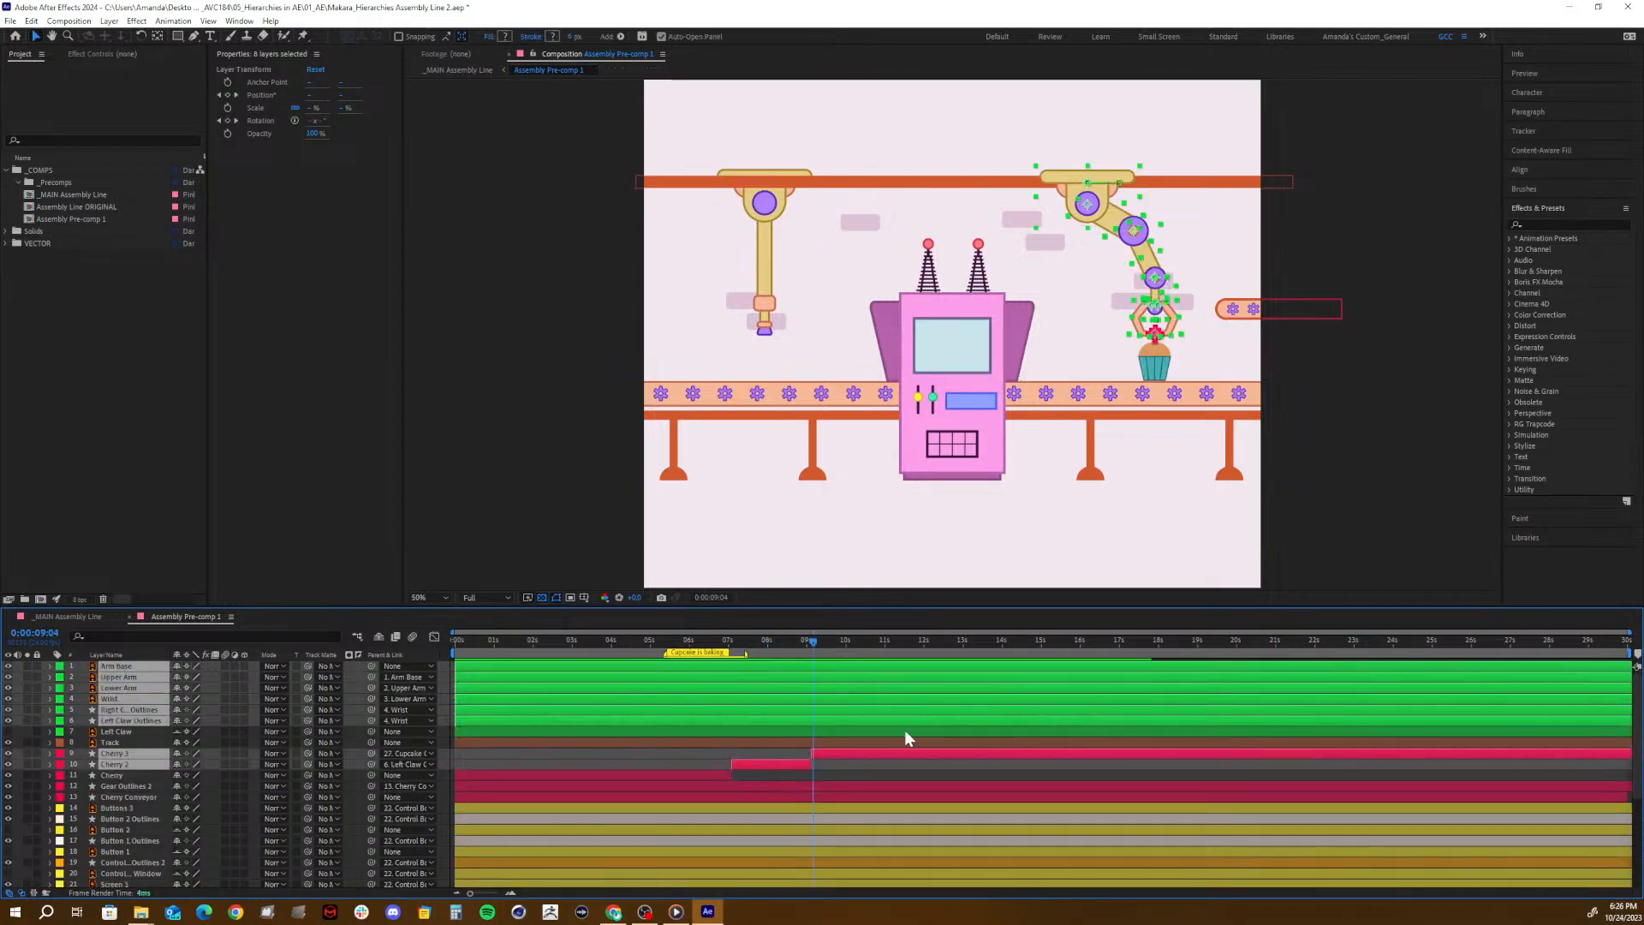
# - At 0:00:08:19, pre-compose the layers Arm Base through Left Claw Outlines together with only Cherry 2 as "PRECOMP", moving all attributes
pyautogui.click(835, 768)
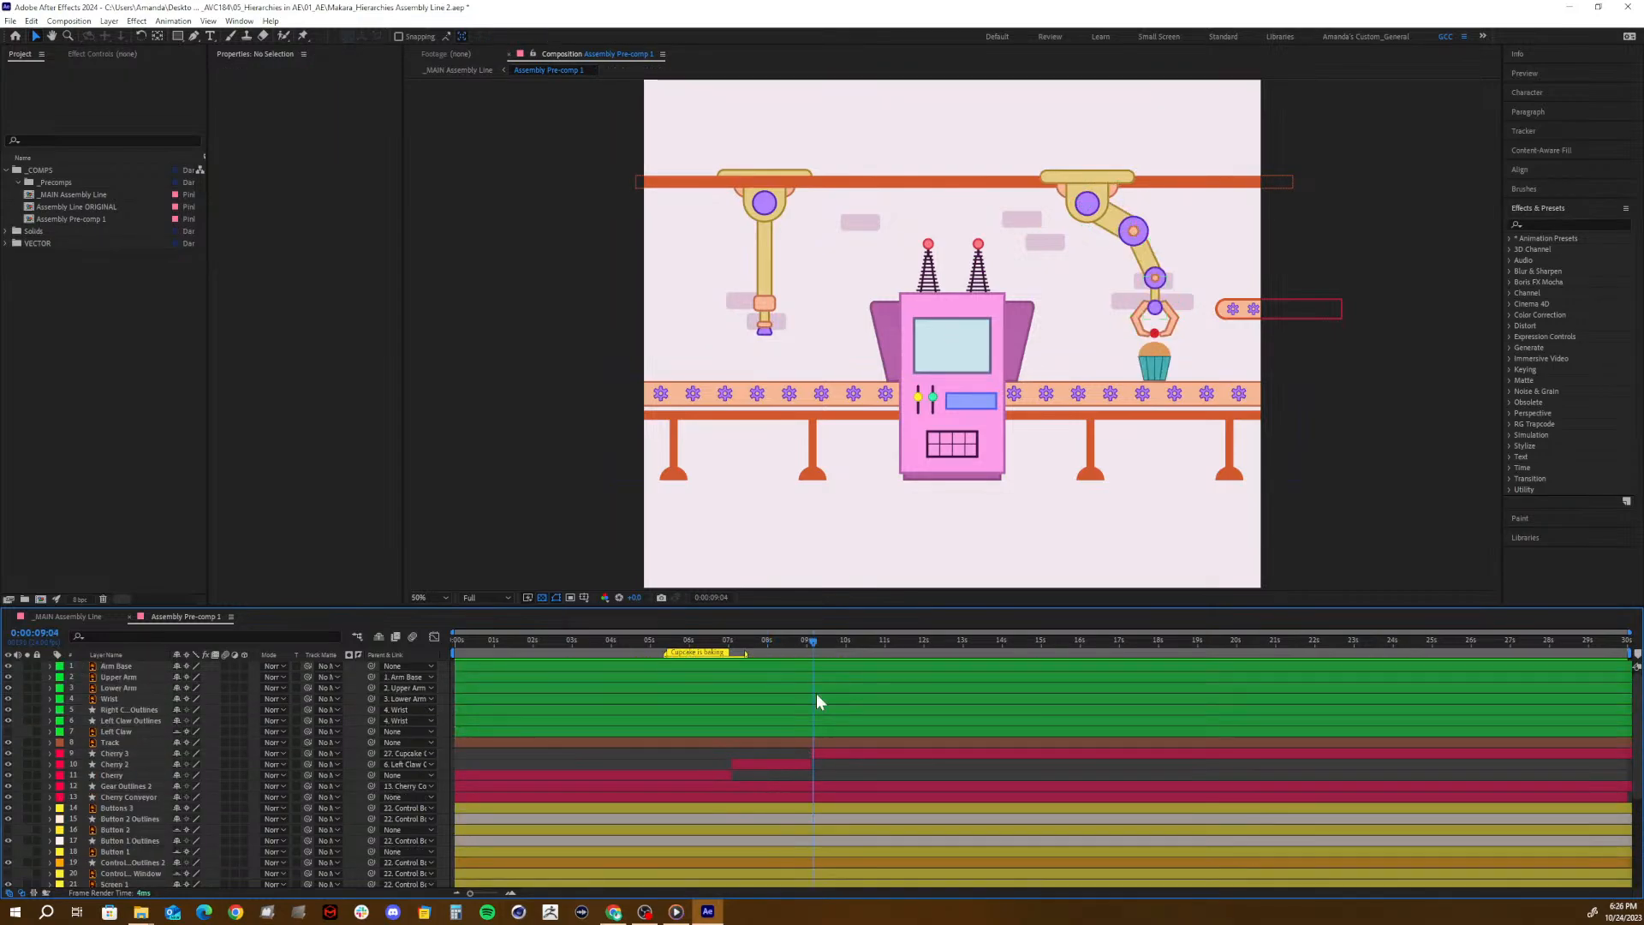
pyautogui.moveTo(819, 640); pyautogui.dragTo(800, 677)
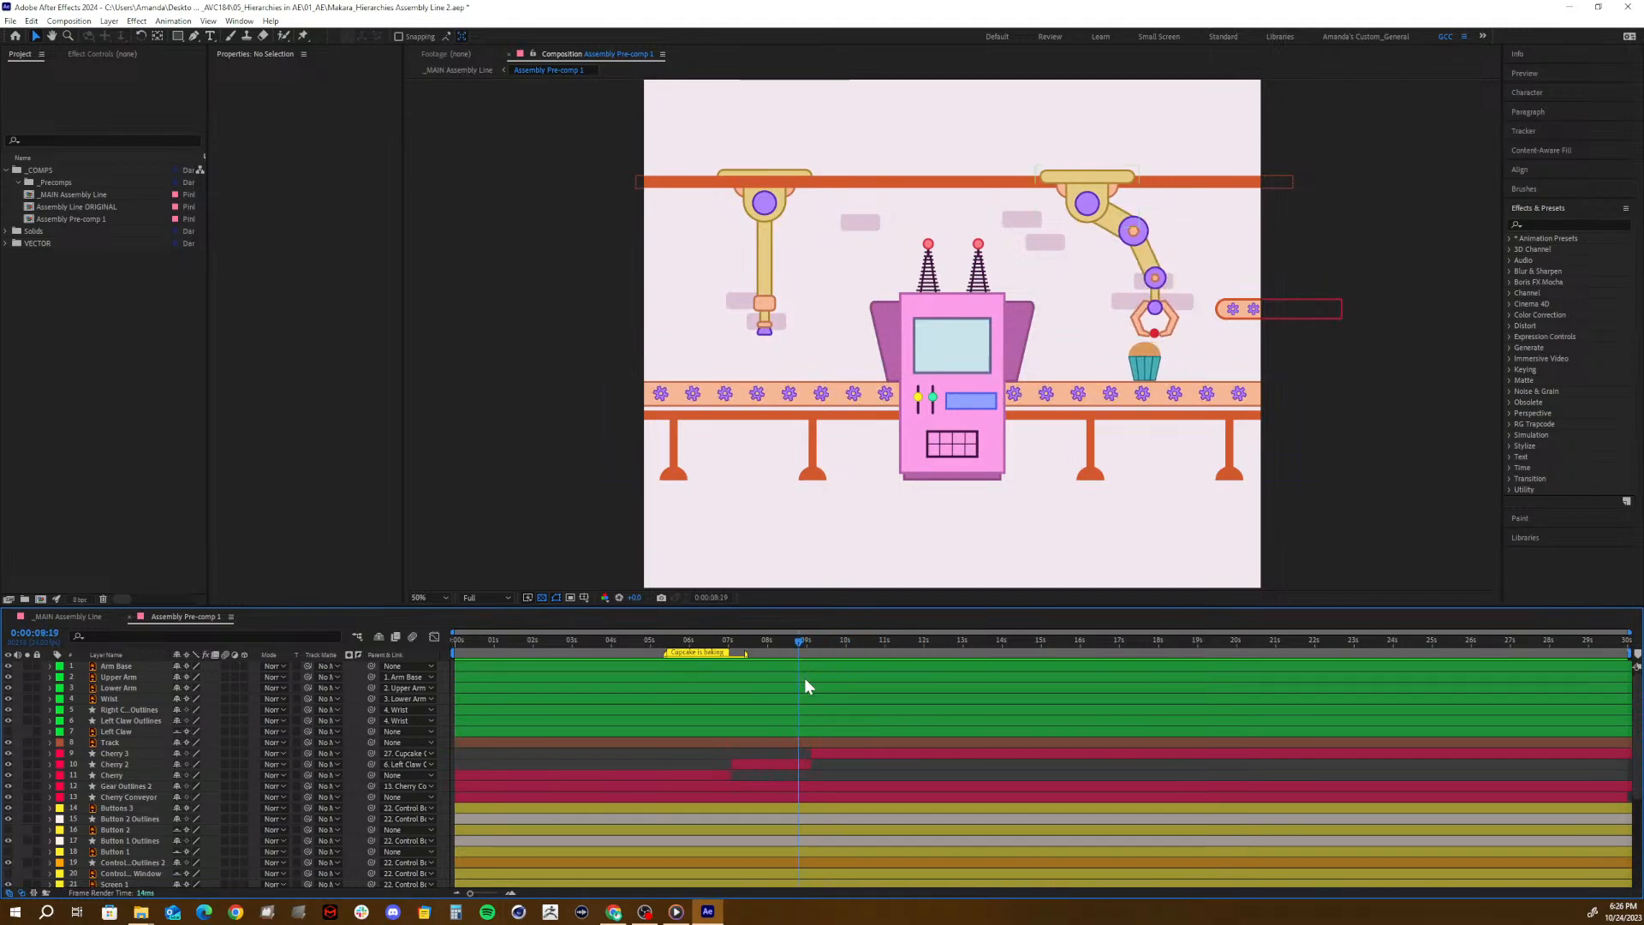
pyautogui.click(779, 762)
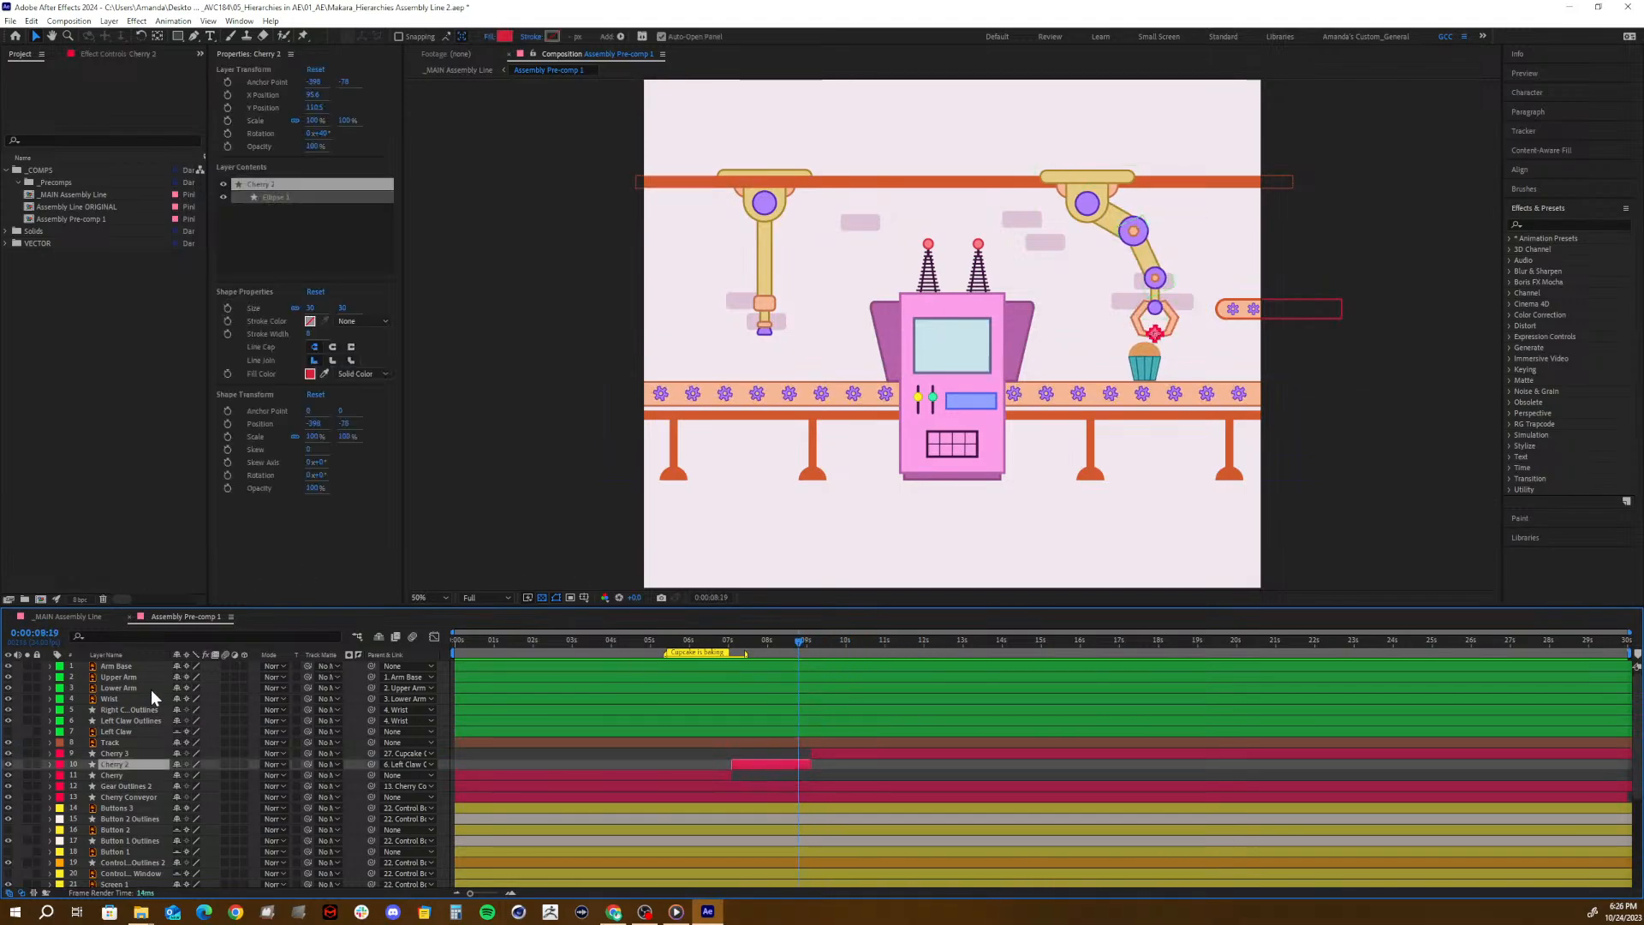
pyautogui.keyDown('shift'); pyautogui.click(115, 666); pyautogui.keyUp('shift')
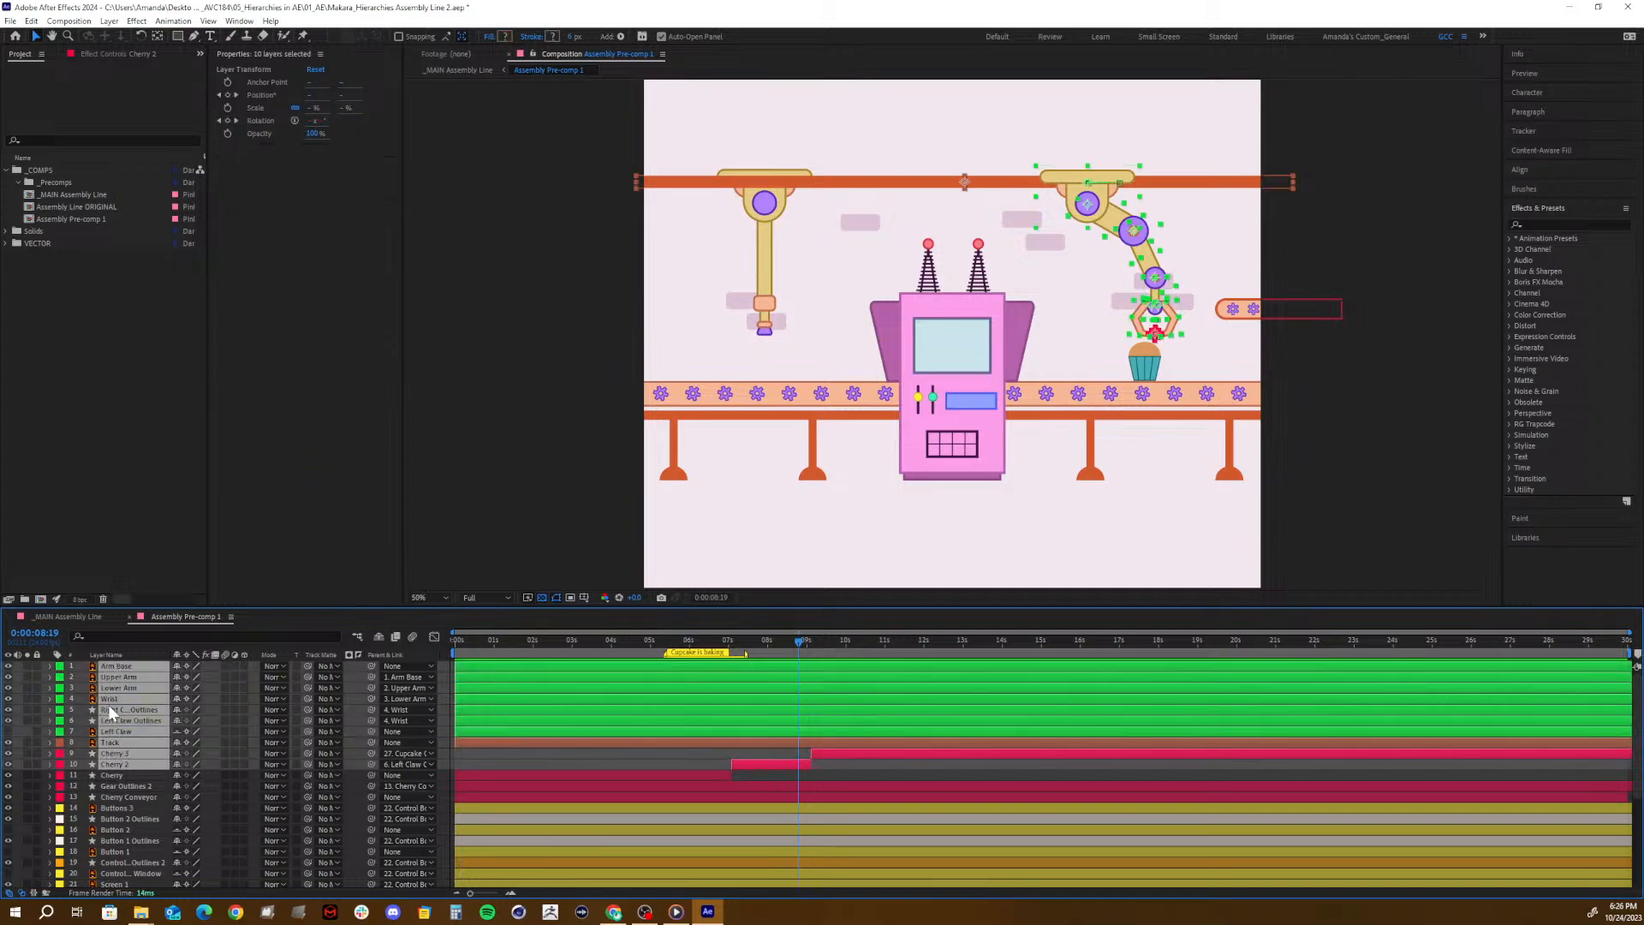
pyautogui.click(101, 829)
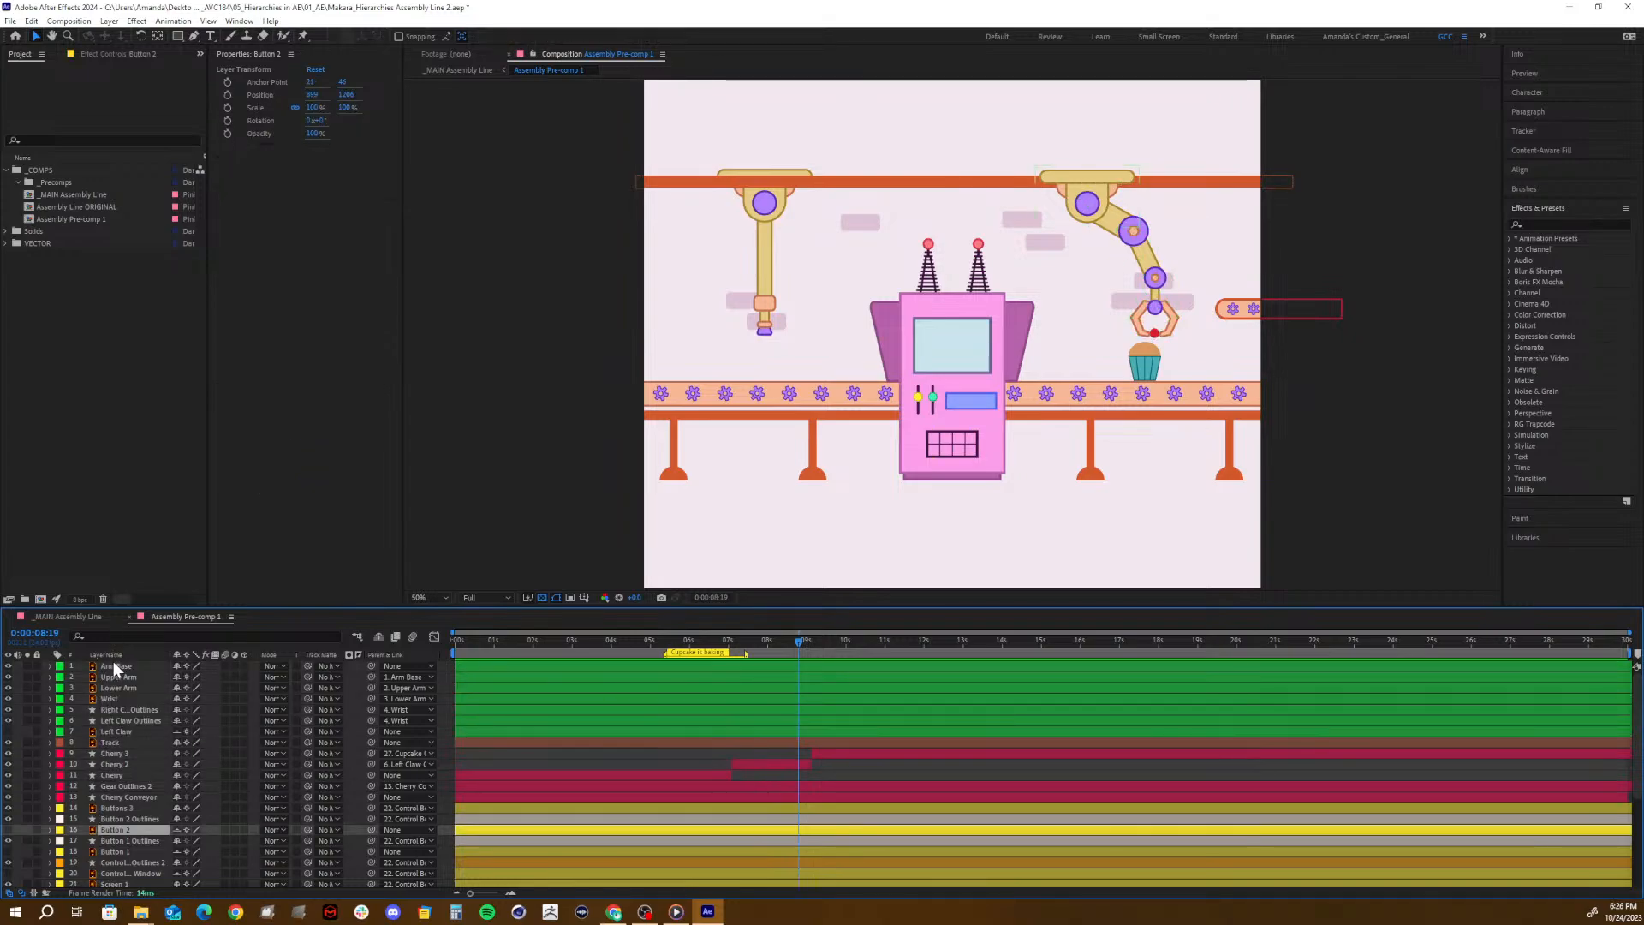
pyautogui.click(114, 663)
pyautogui.keyDown('shift'); pyautogui.click(113, 721); pyautogui.keyUp('shift')
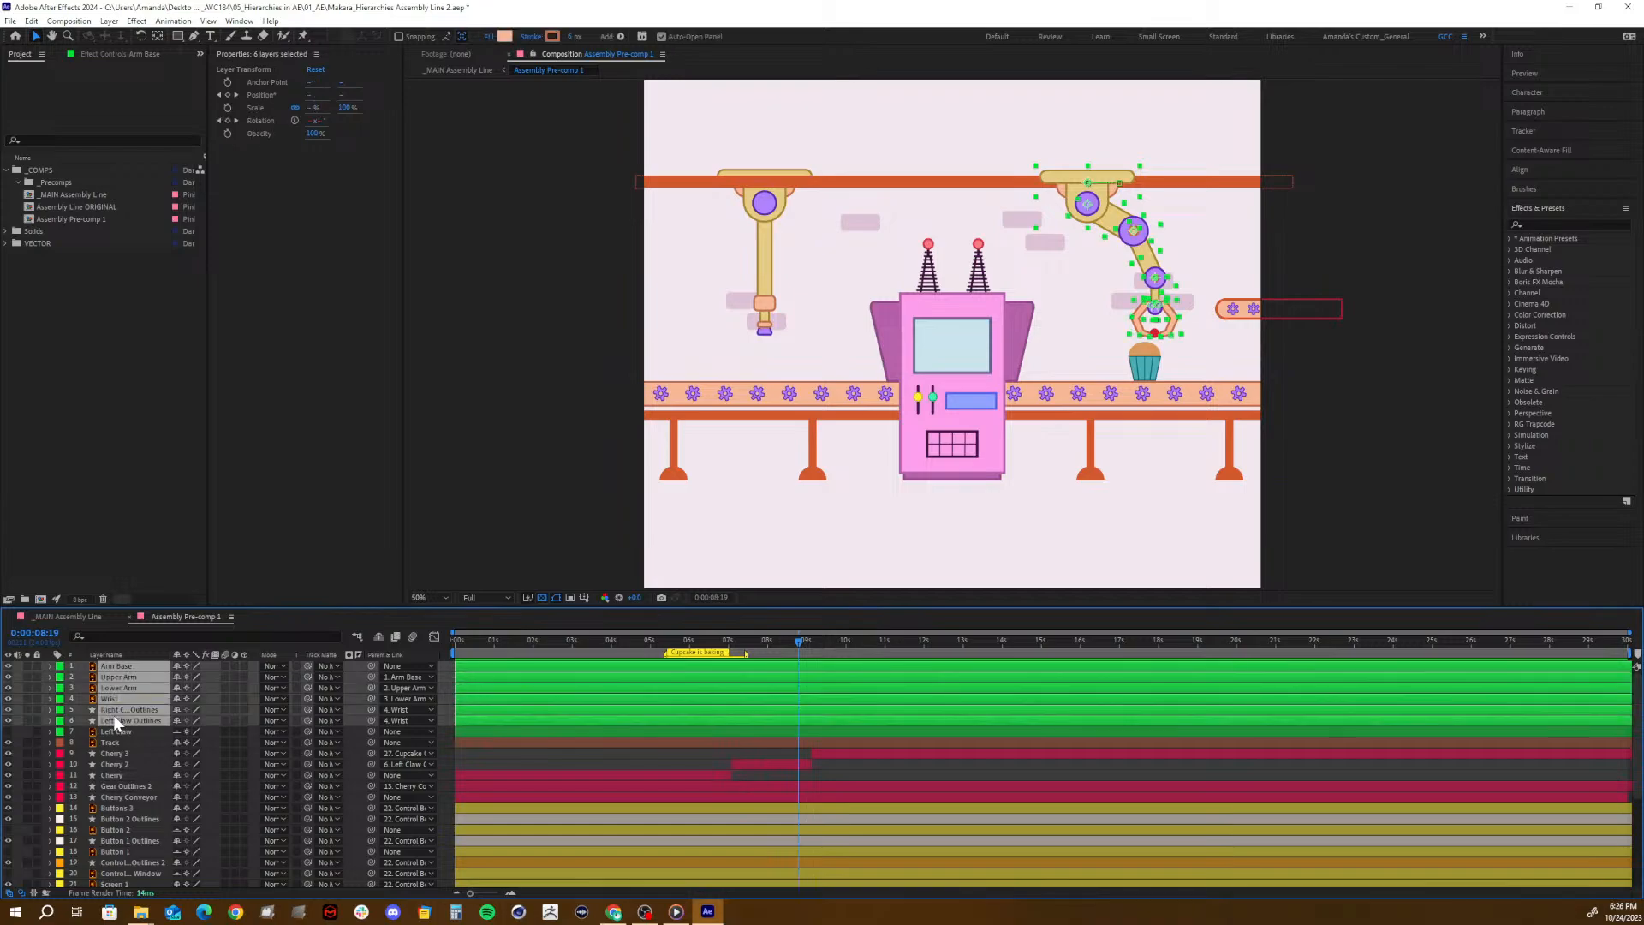
pyautogui.keyDown('ctrl'); pyautogui.click(108, 762); pyautogui.keyUp('ctrl')
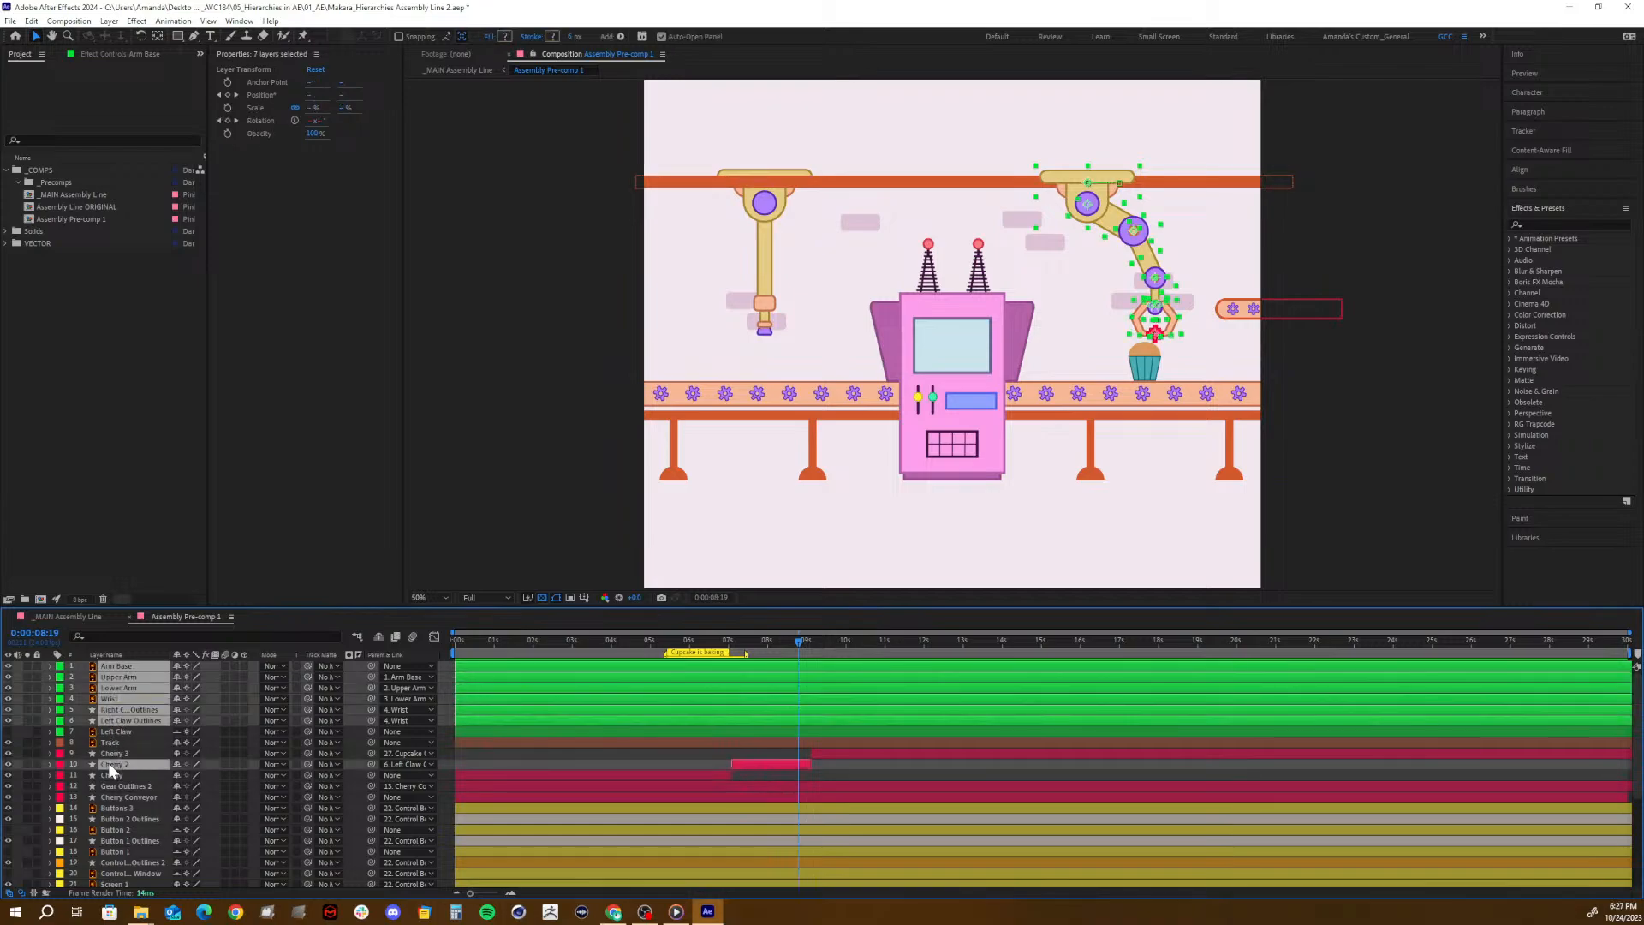
pyautogui.hotkey('ctrl', 'shift', 'c')
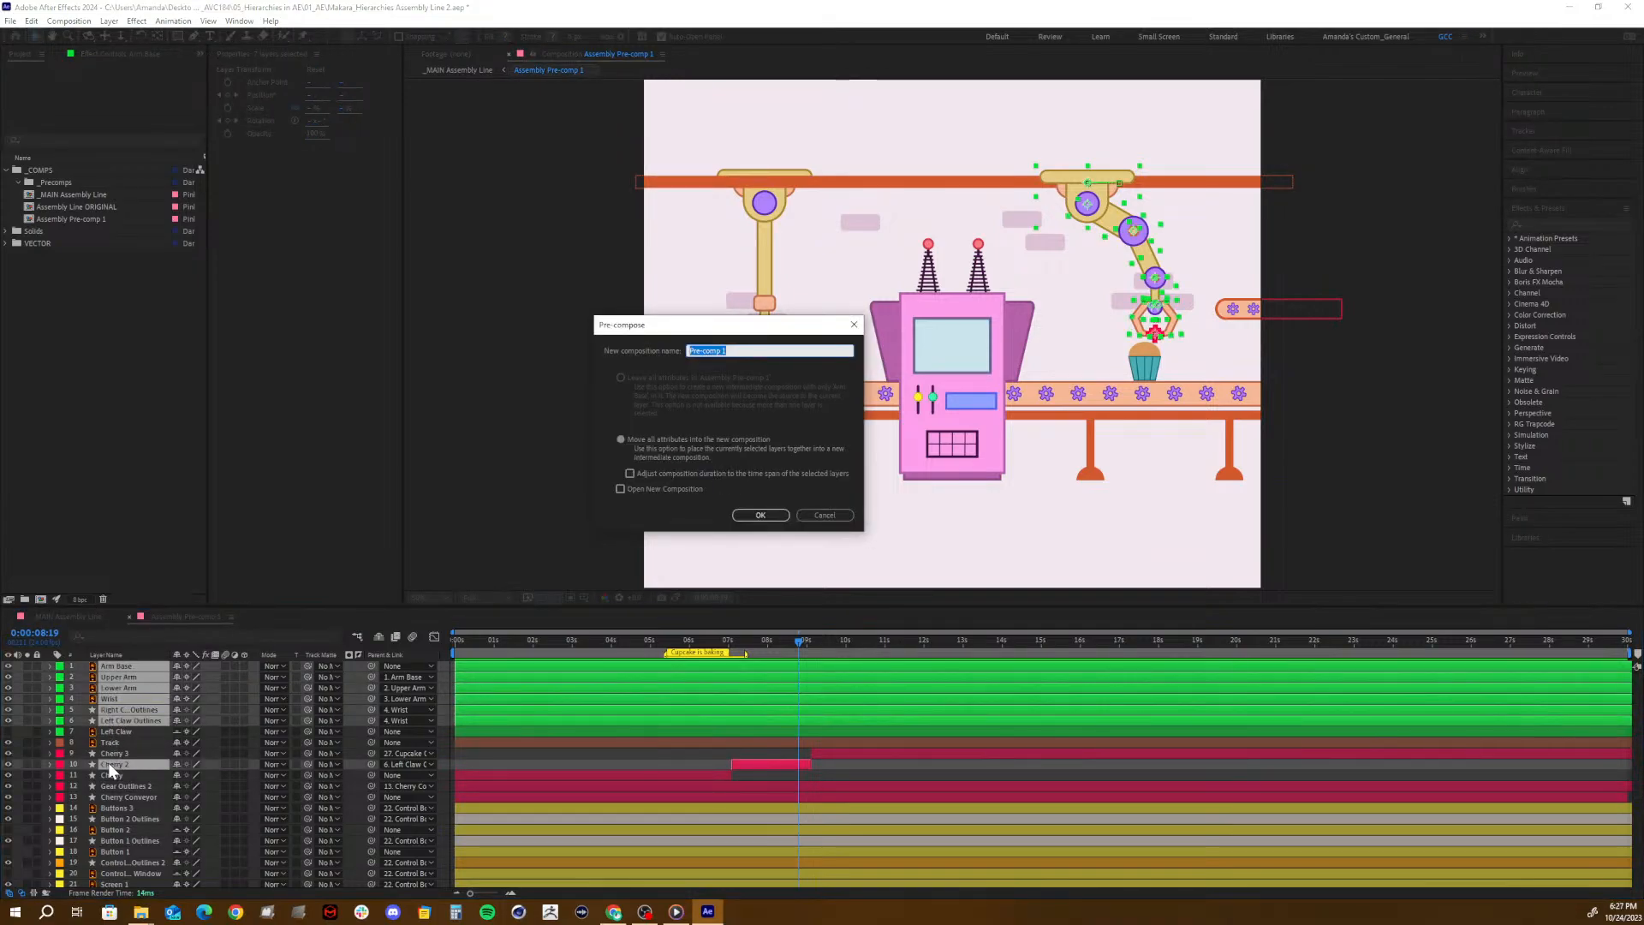
pyautogui.write('PRECOMP')
pyautogui.press('Return')
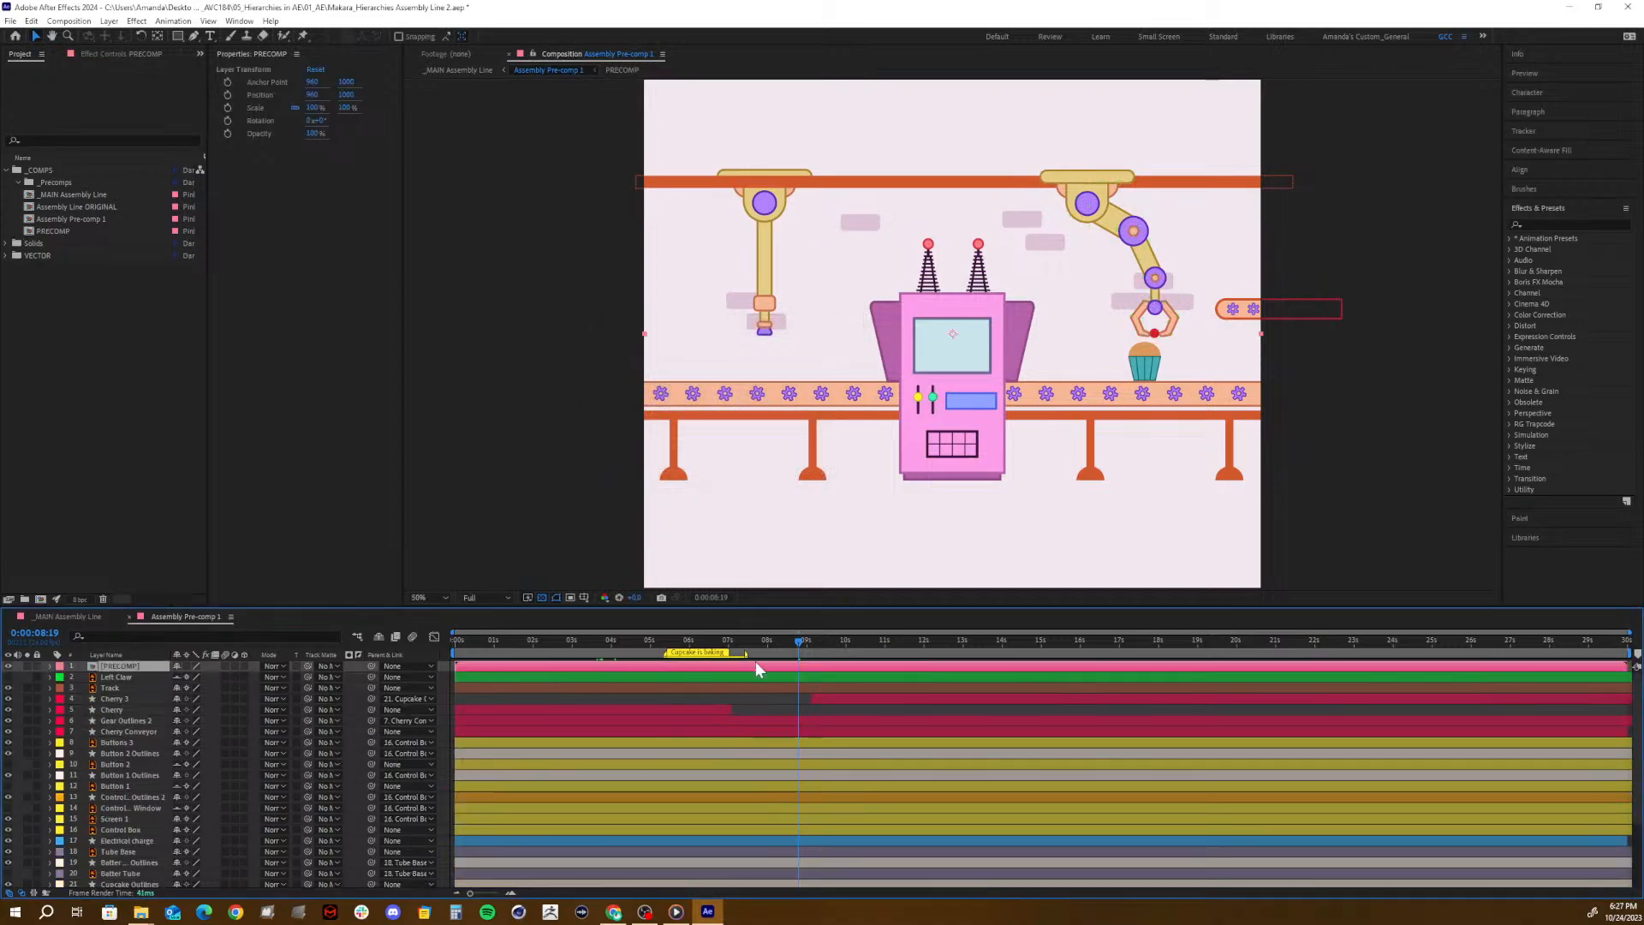
# - At 0:00:07:19, reveal the PRECOMP layer's Position and set its Y value to 1190 to lower the arm
pyautogui.moveTo(764, 648)
pyautogui.mouseDown()
pyautogui.moveTo(664, 661)
pyautogui.moveTo(873, 625)
pyautogui.moveTo(761, 642)
pyautogui.mouseUp()
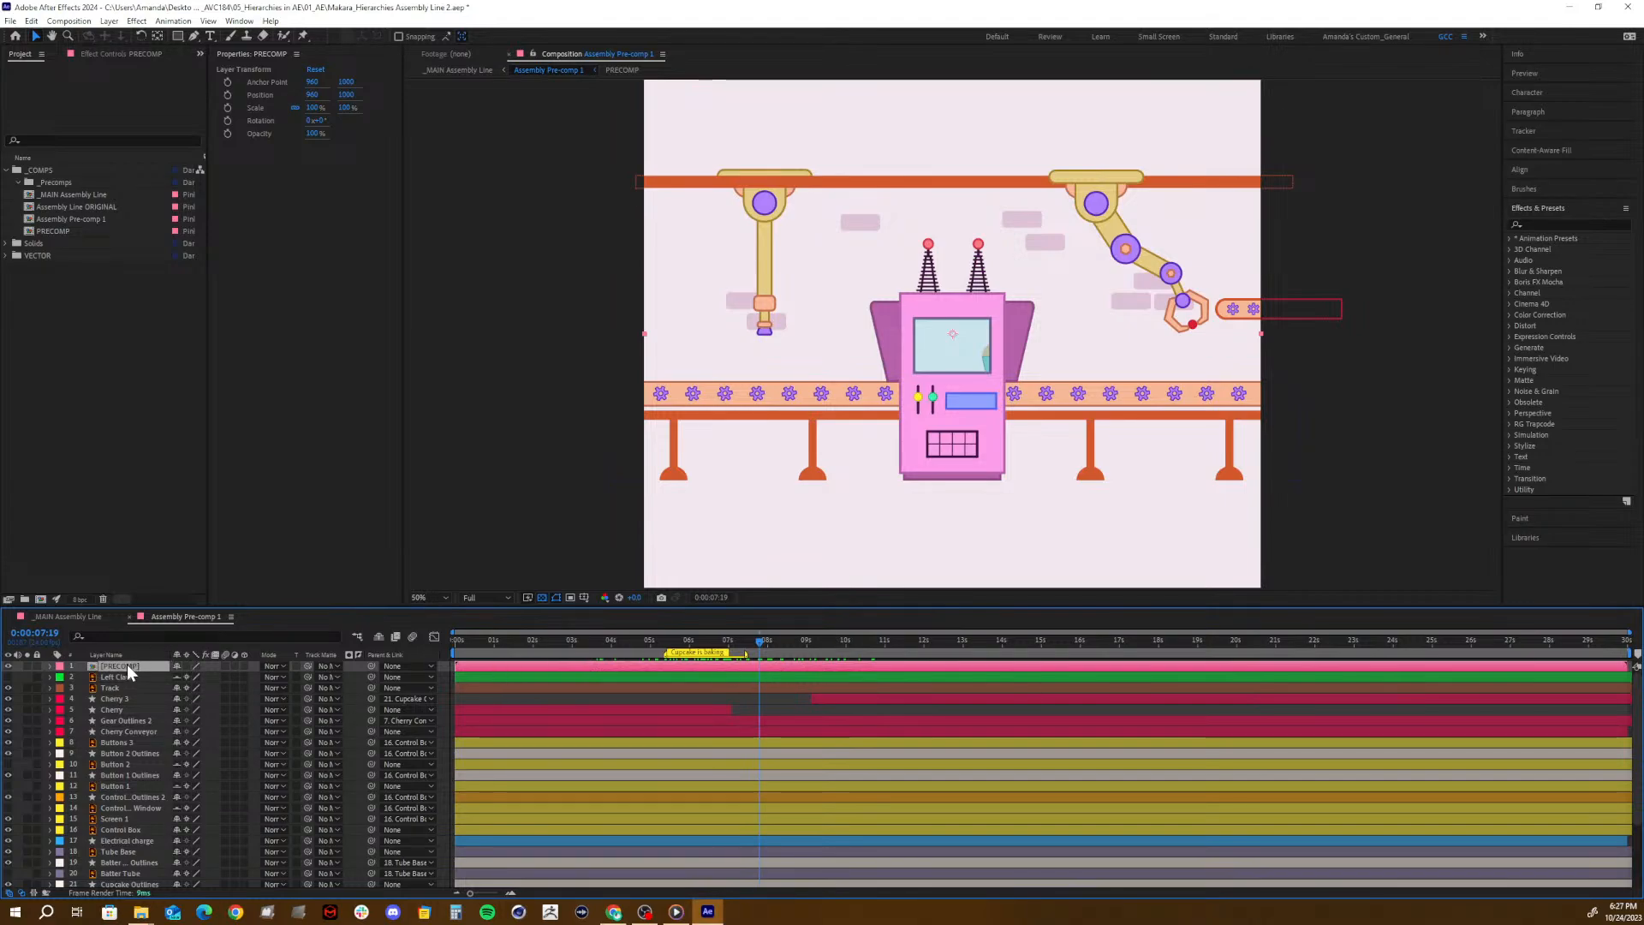
pyautogui.press('p')
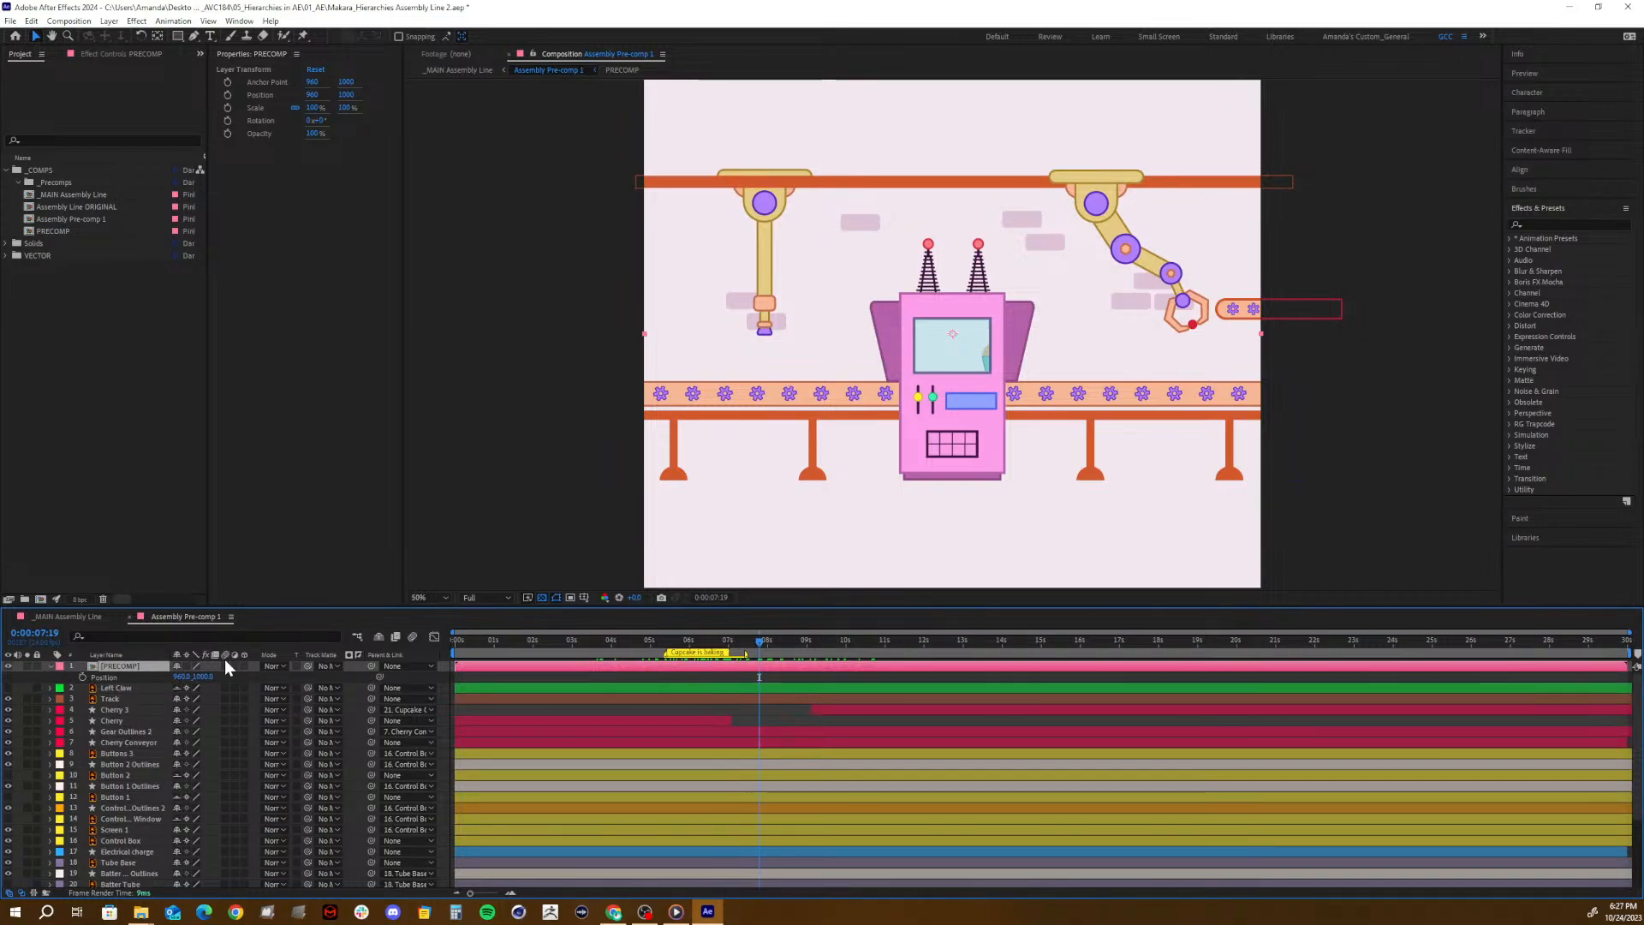
pyautogui.moveTo(203, 676); pyautogui.dragTo(344, 650)
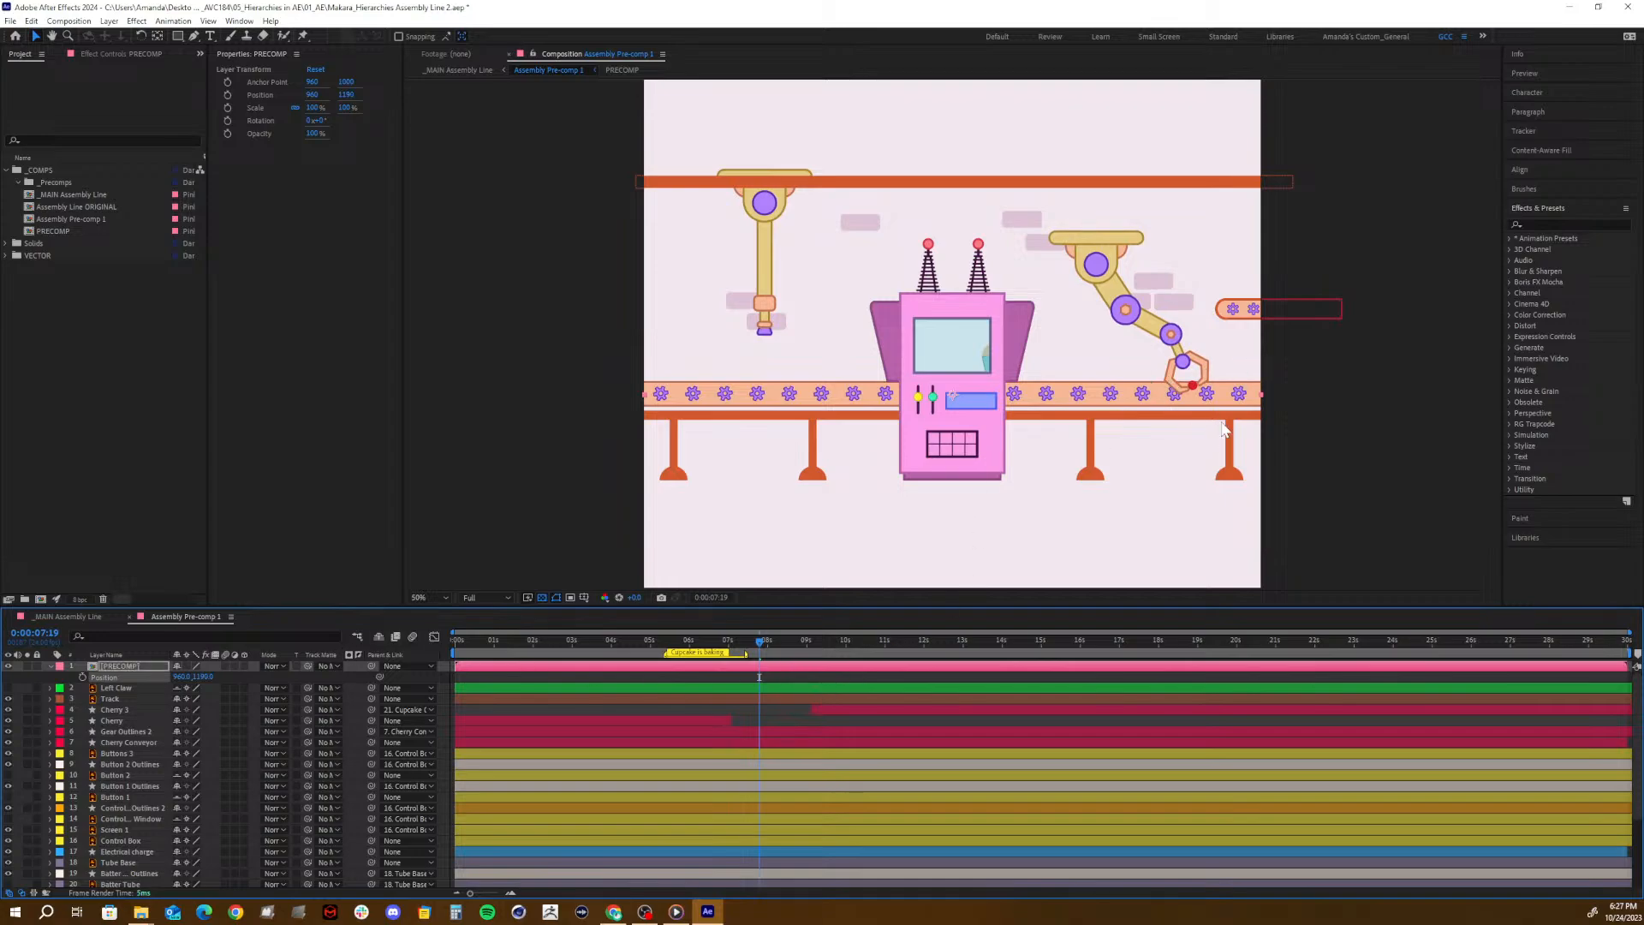
# - Delete the Cherry 3 layer from Assembly Pre-comp 1 and undo the deletion
pyautogui.click(944, 707)
pyautogui.press('Delete')
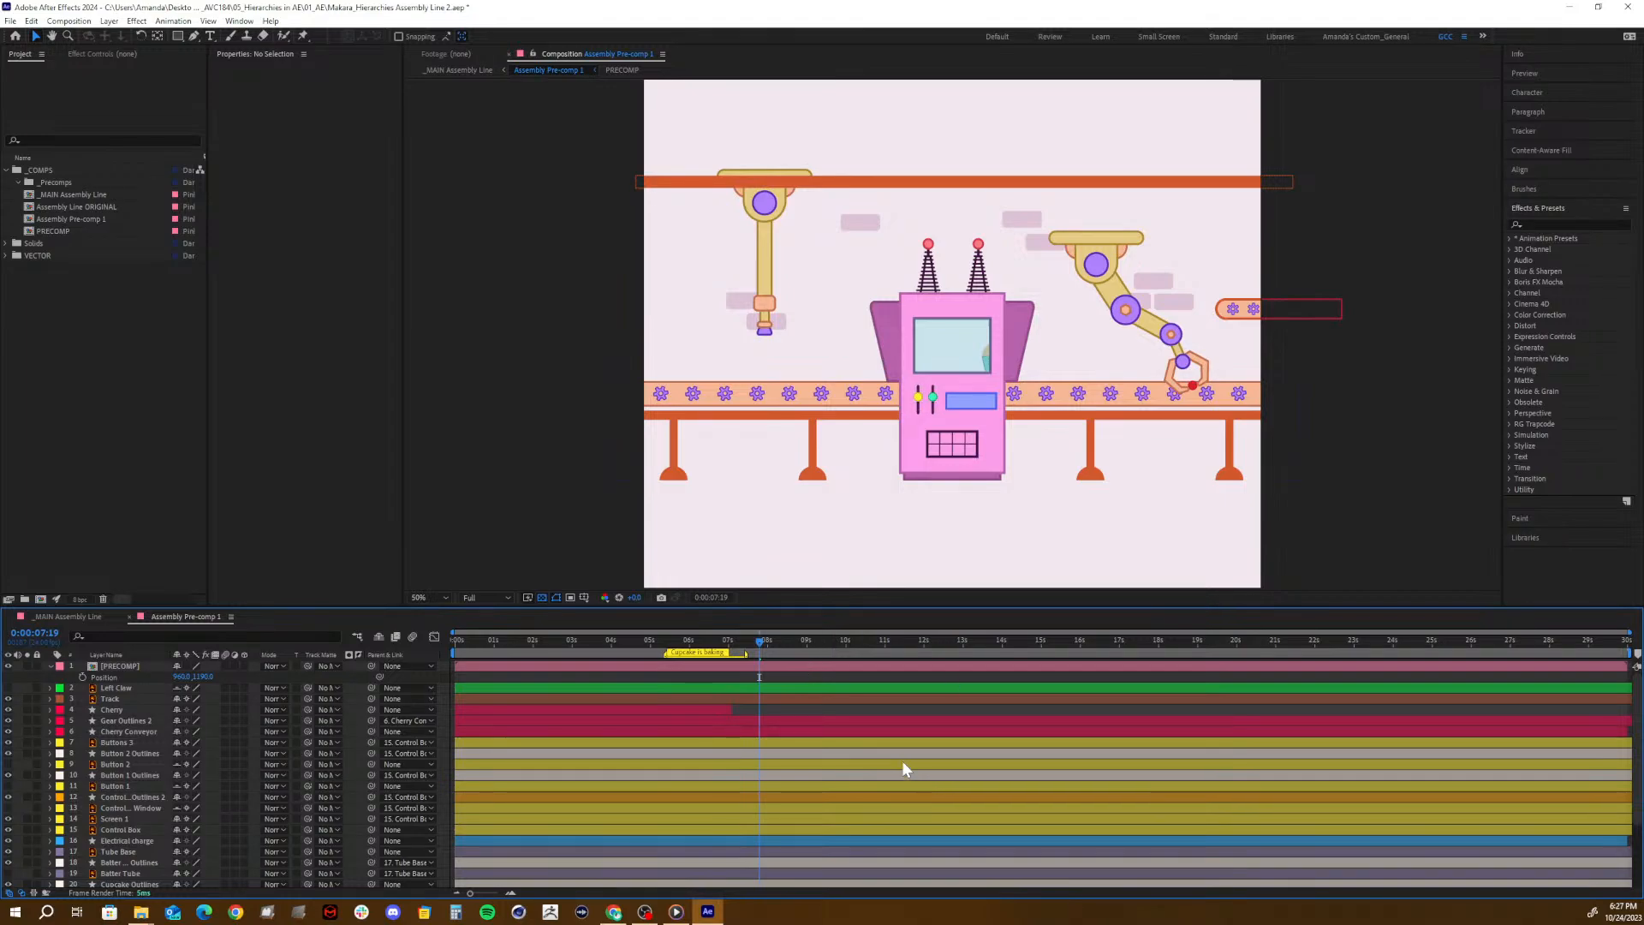
pyautogui.hotkey('ctrl', 'z')
# - Reveal Cherry 3's keyframes and scrub between about 8 and 9.5 seconds to compare its motion with the lowered arm
pyautogui.moveTo(752, 639); pyautogui.dragTo(807, 654)
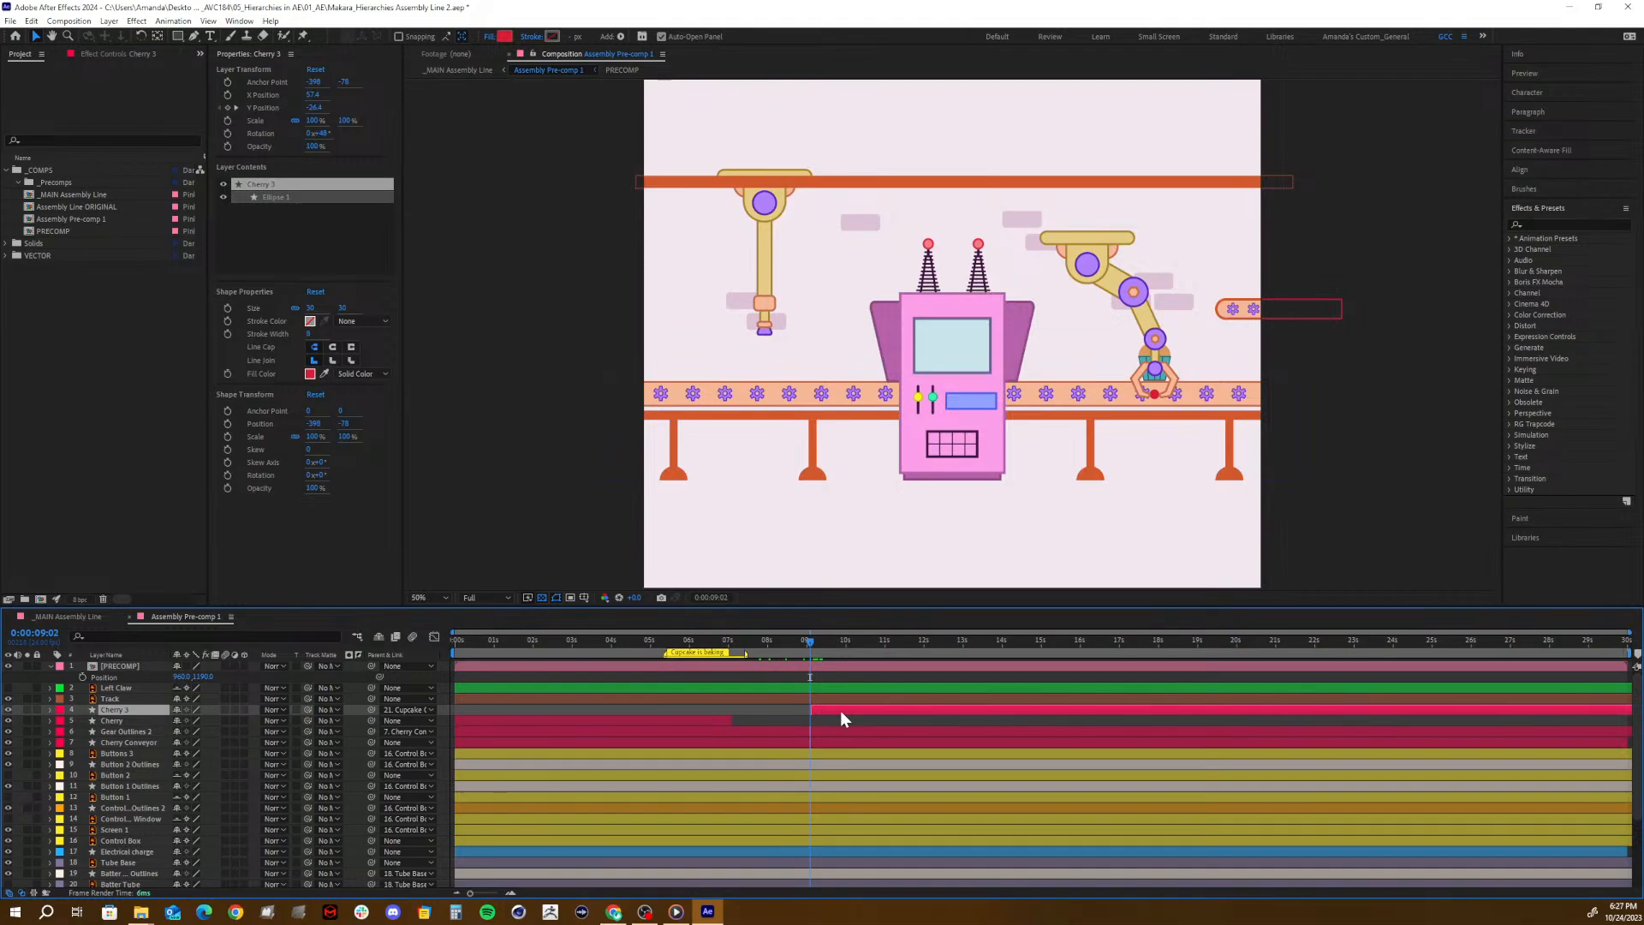
pyautogui.press('u')
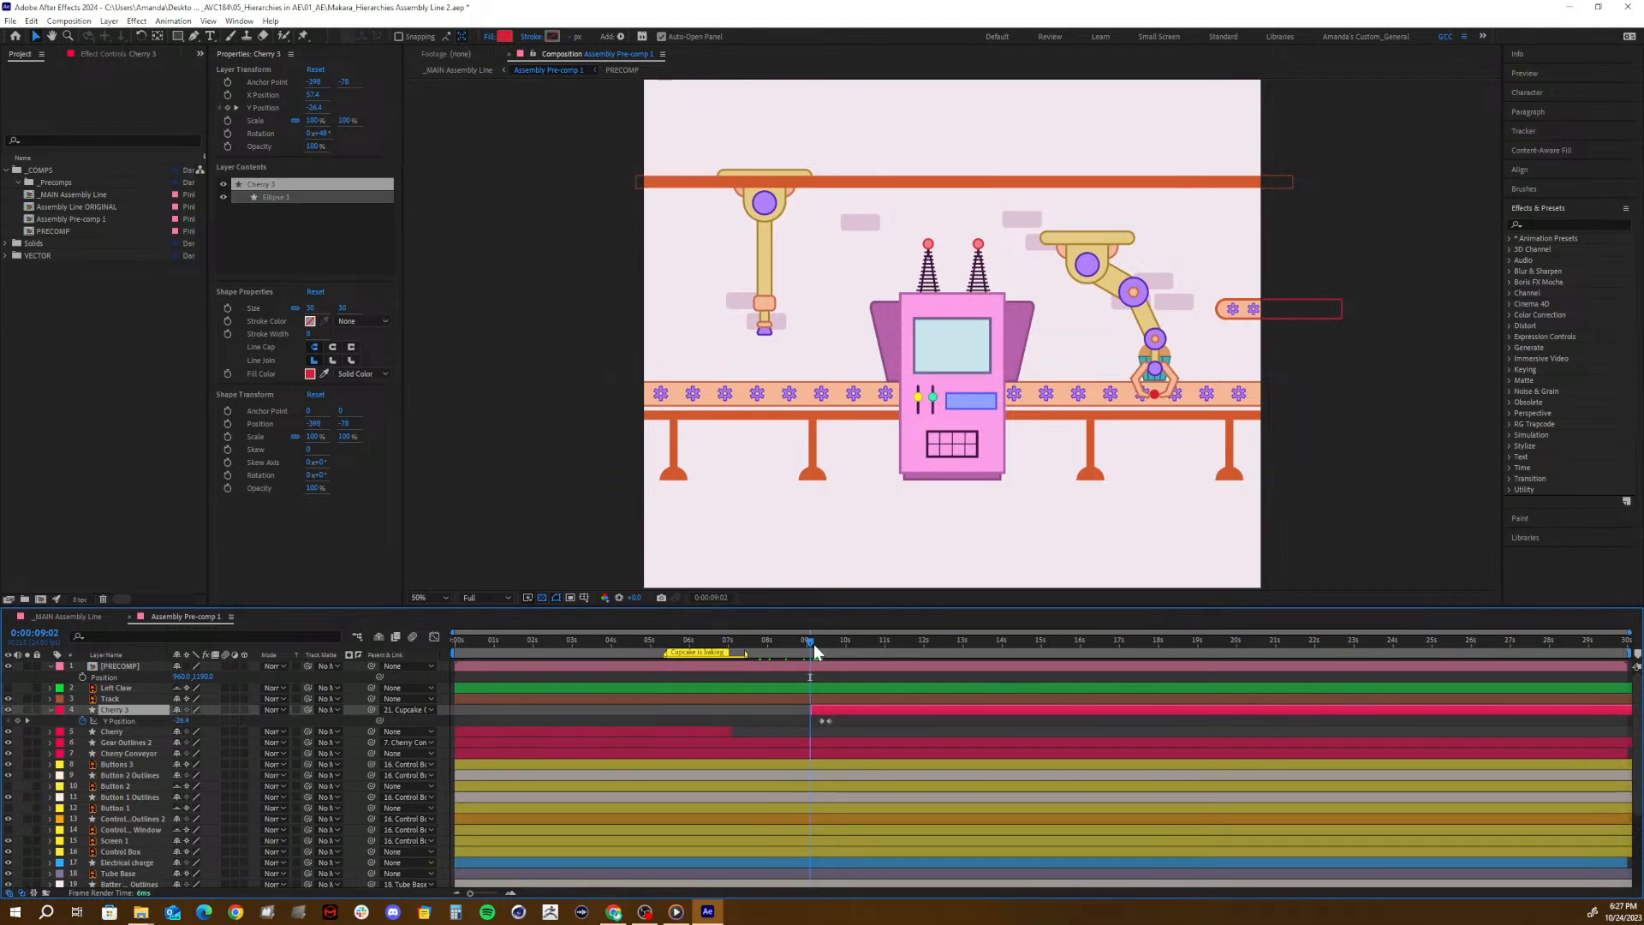
pyautogui.moveTo(814, 644)
pyautogui.mouseDown()
pyautogui.moveTo(832, 640)
pyautogui.moveTo(783, 656)
pyautogui.moveTo(824, 655)
pyautogui.mouseUp()
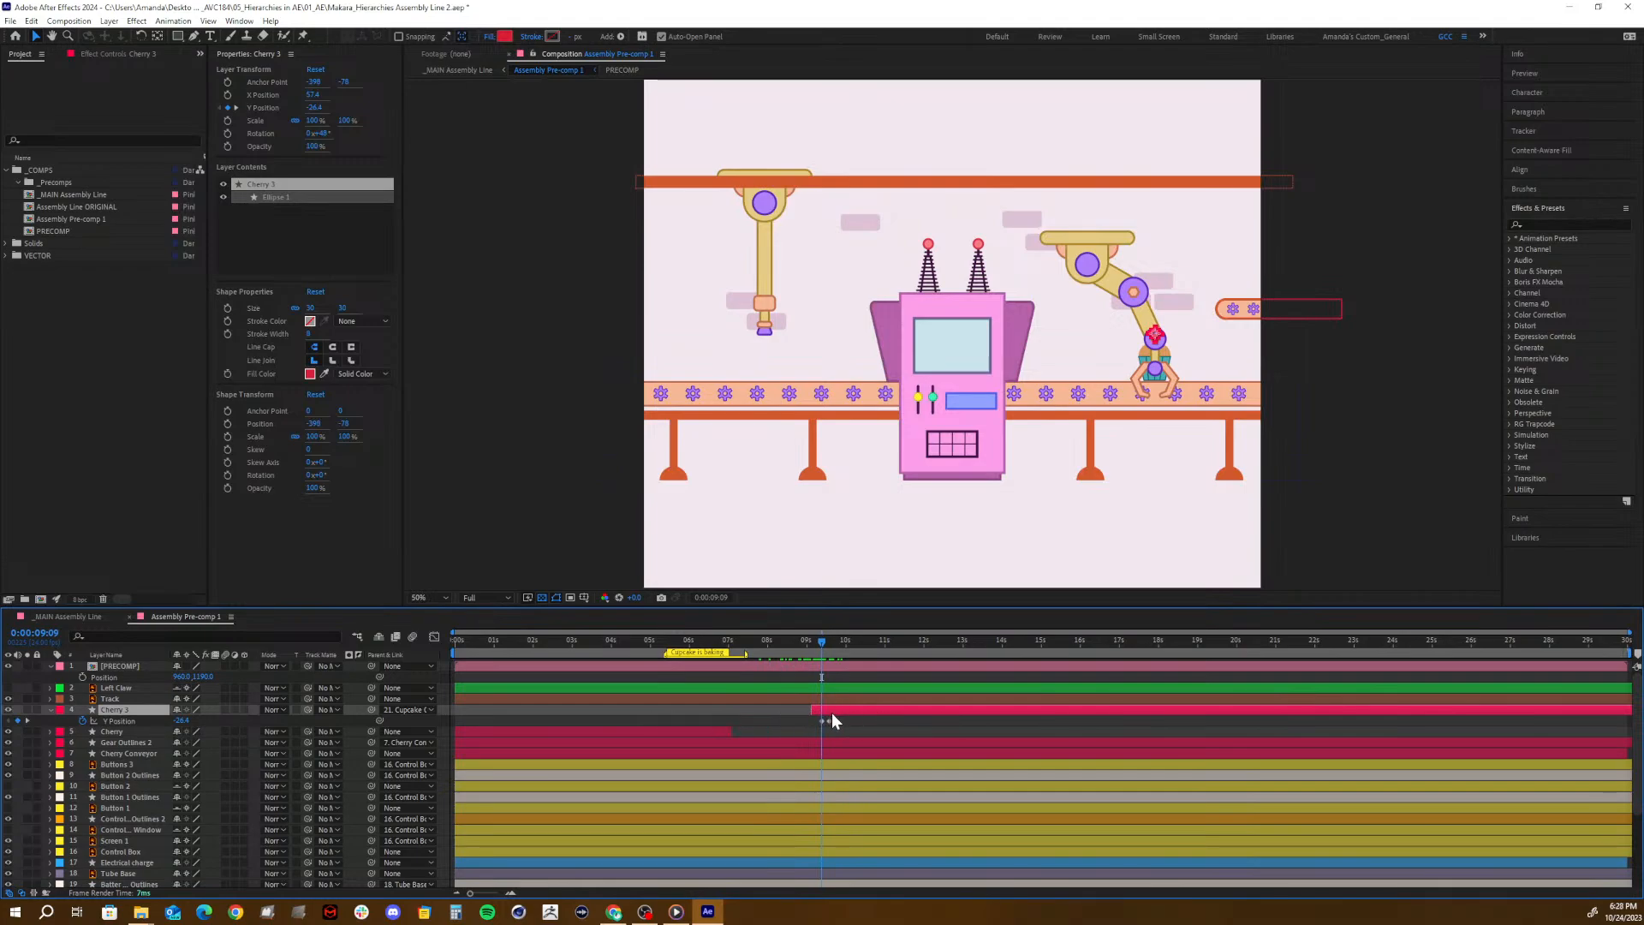
pyautogui.moveTo(798, 635); pyautogui.dragTo(777, 672)
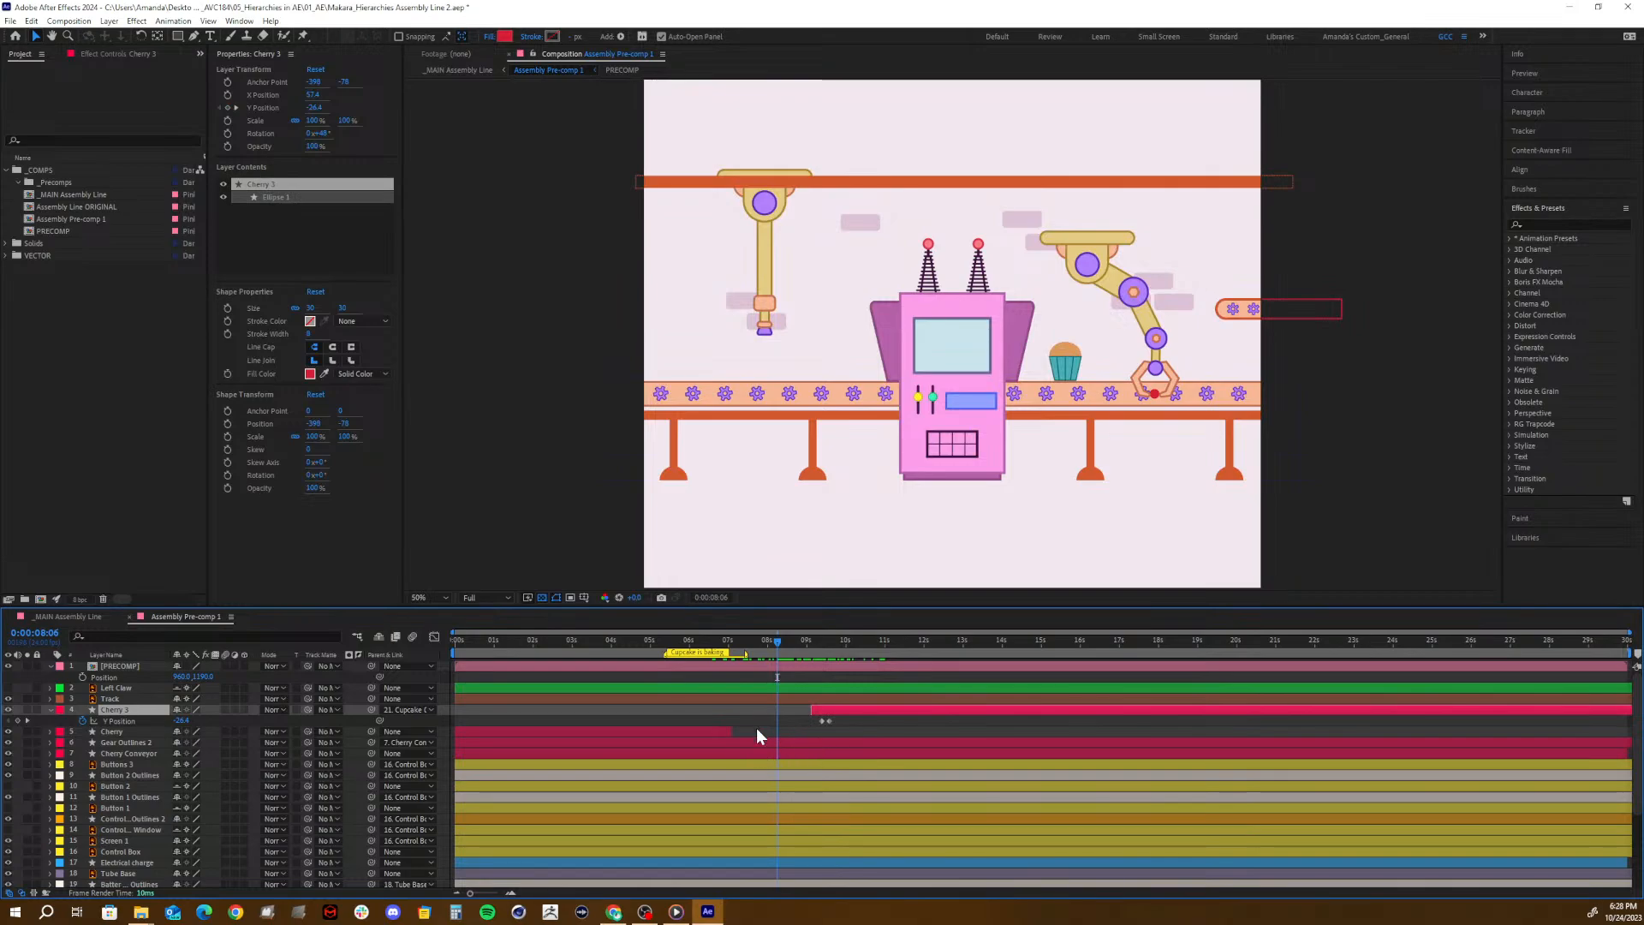
# - Move the current time to 0:00:09:13 and delete the Cherry 3 layer from Assembly Pre-comp 1
pyautogui.click(120, 666)
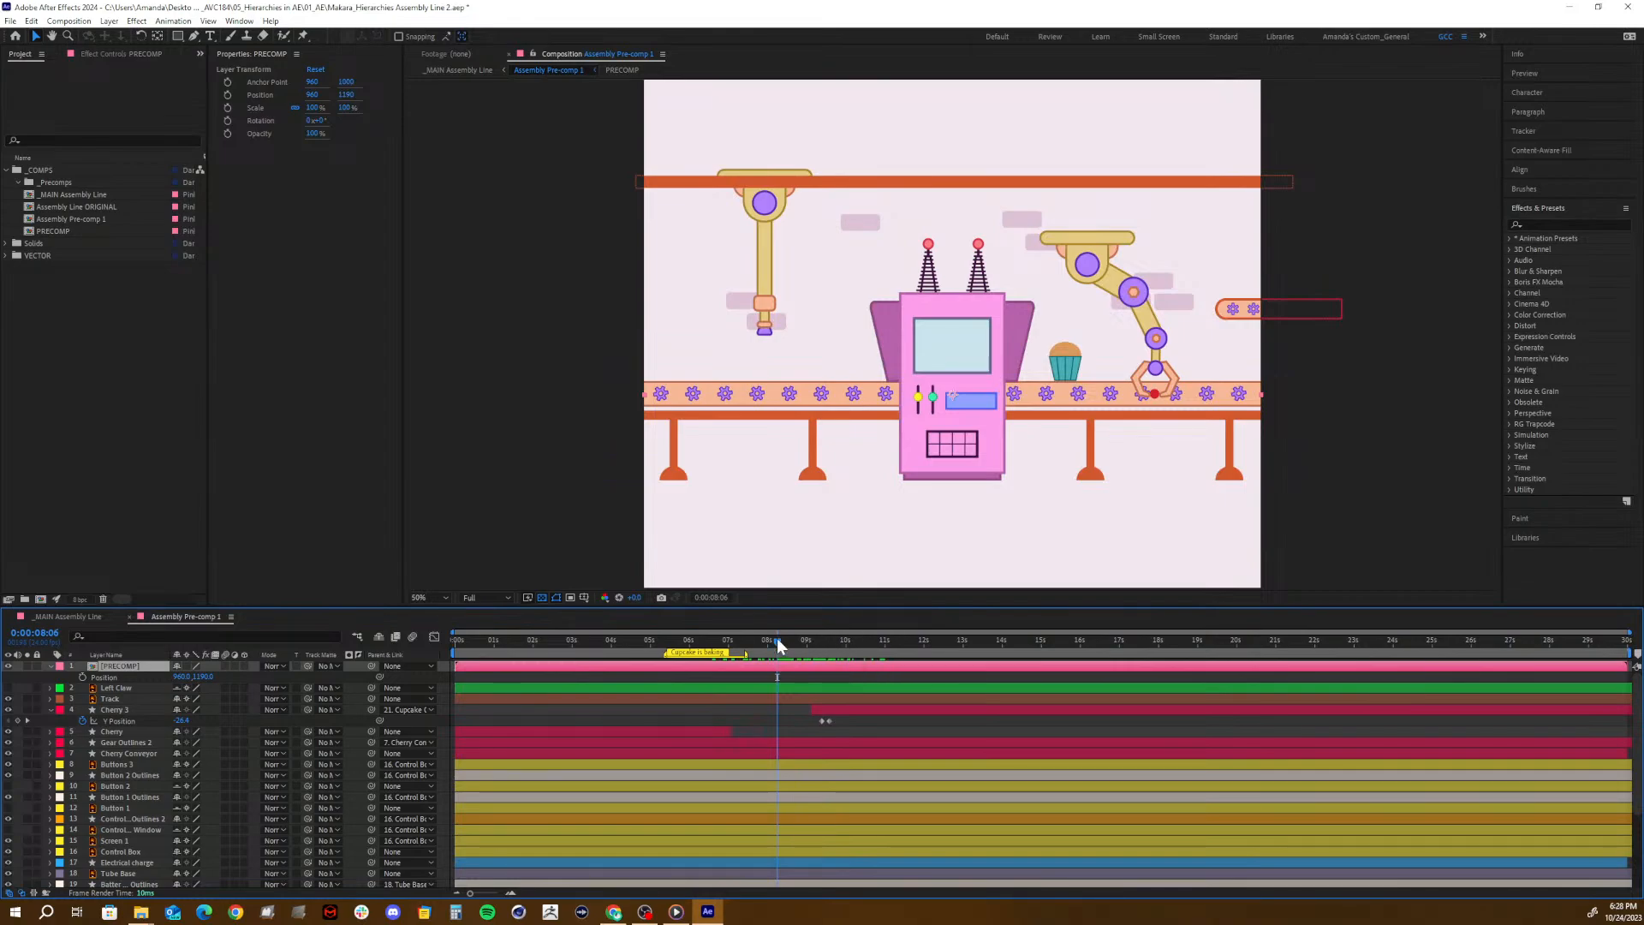
pyautogui.moveTo(777, 640); pyautogui.dragTo(827, 668)
pyautogui.click(840, 702)
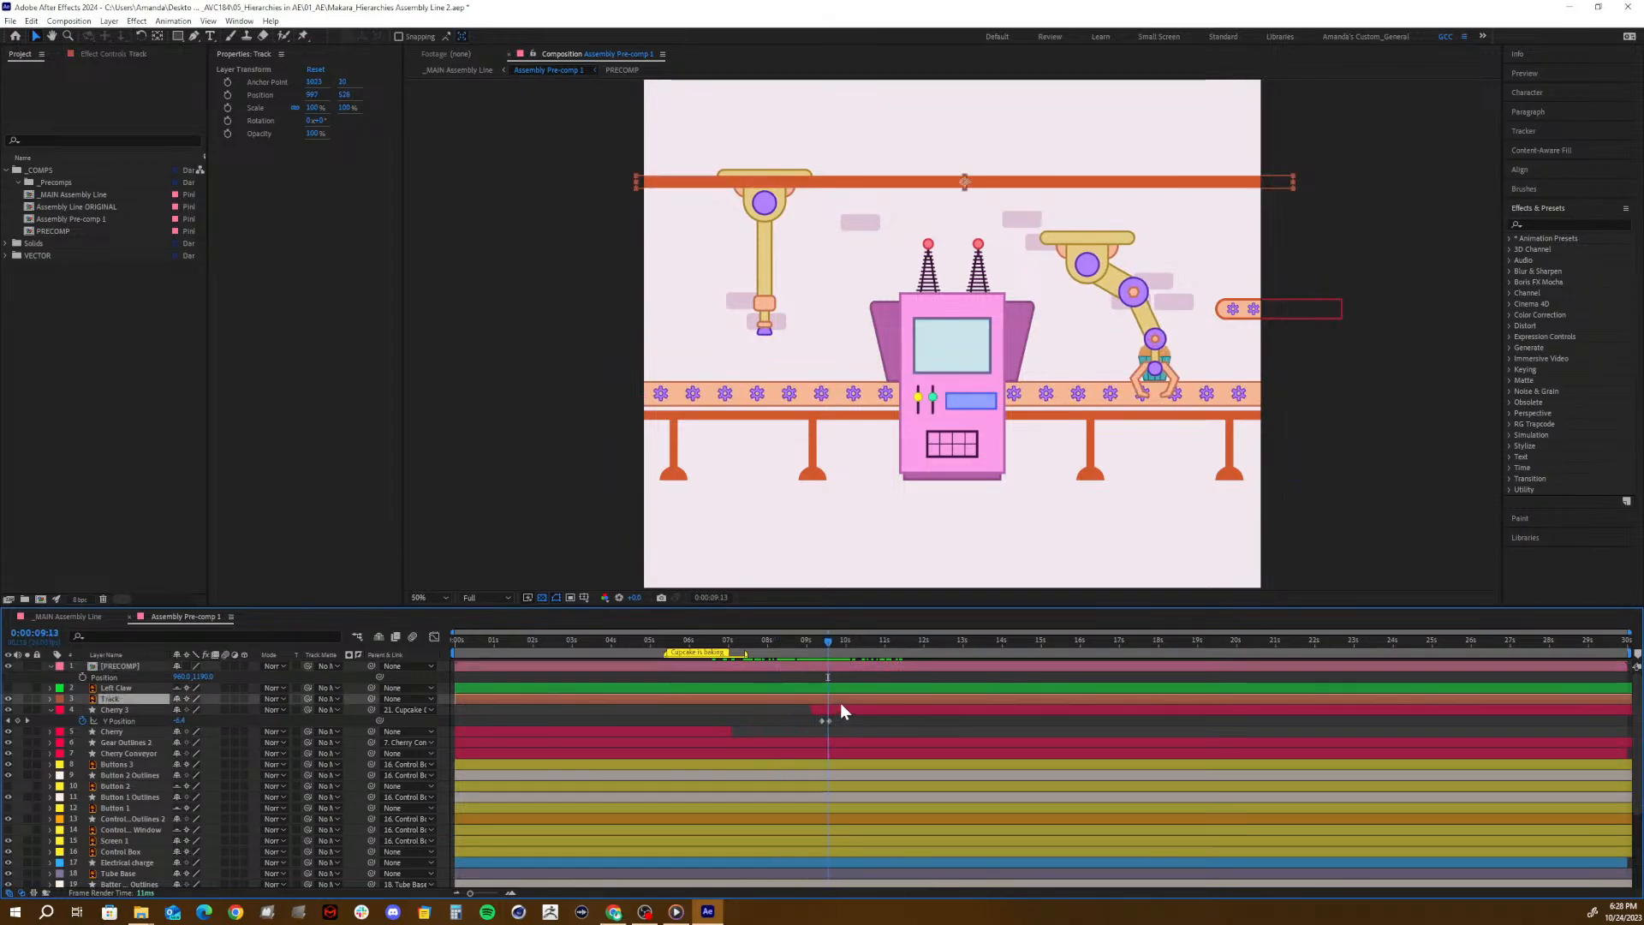
pyautogui.click(840, 709)
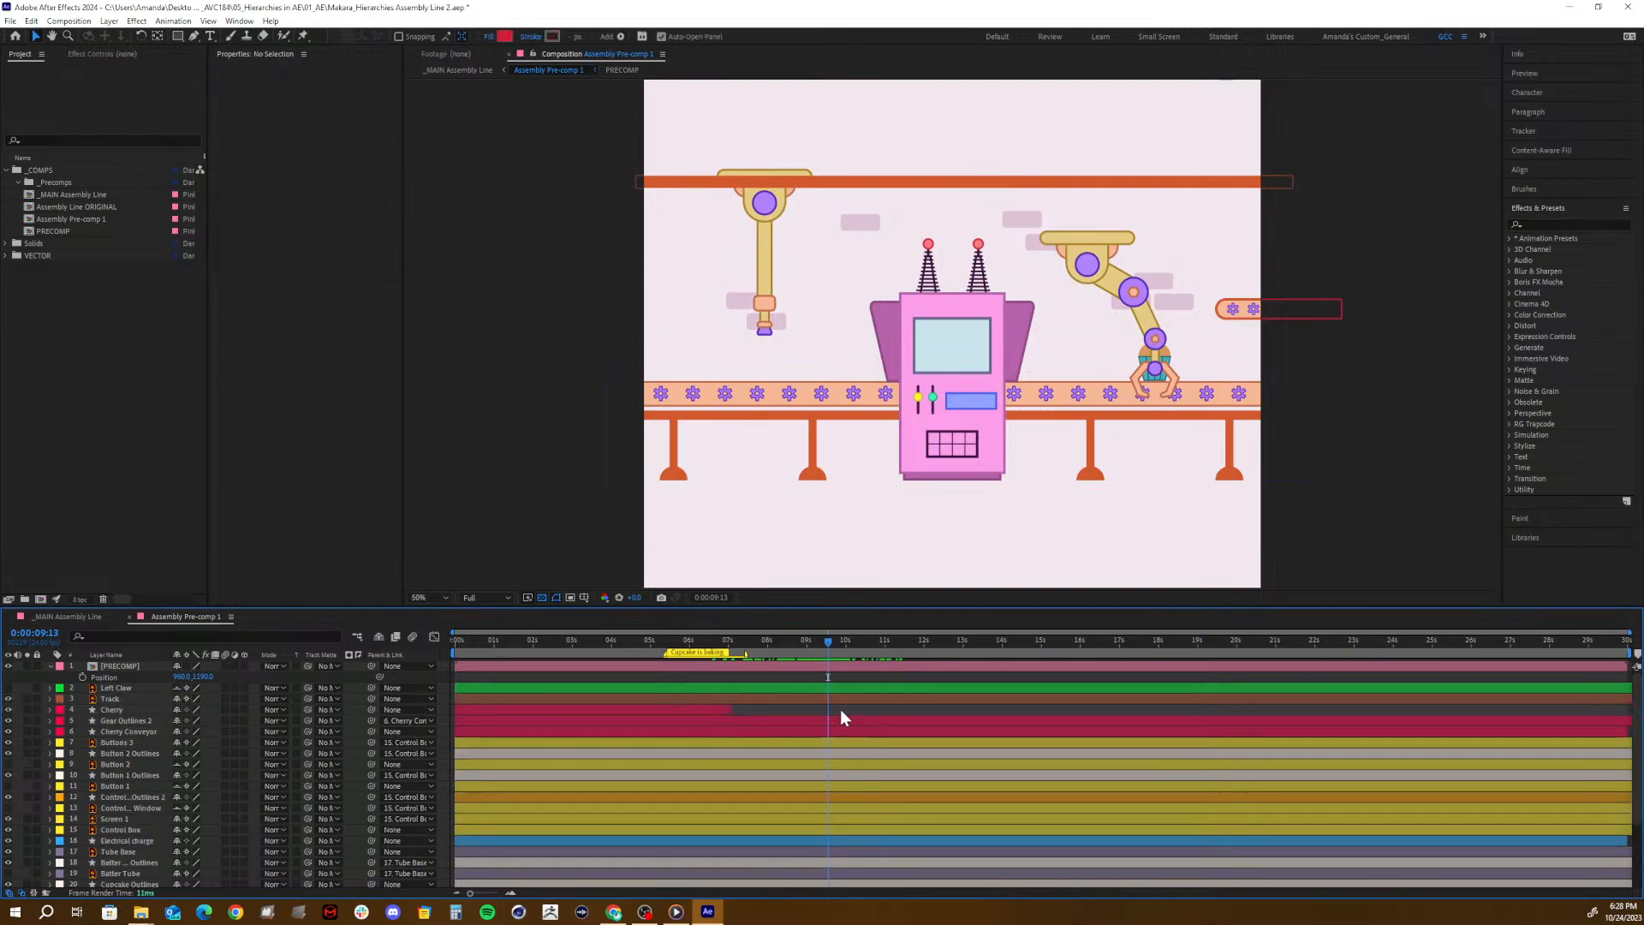
# - Inside PRECOMP, extend the Cherry 2 layer to the end of the composition and split it at 0:00:09:13
pyautogui.doubleClick(832, 667)
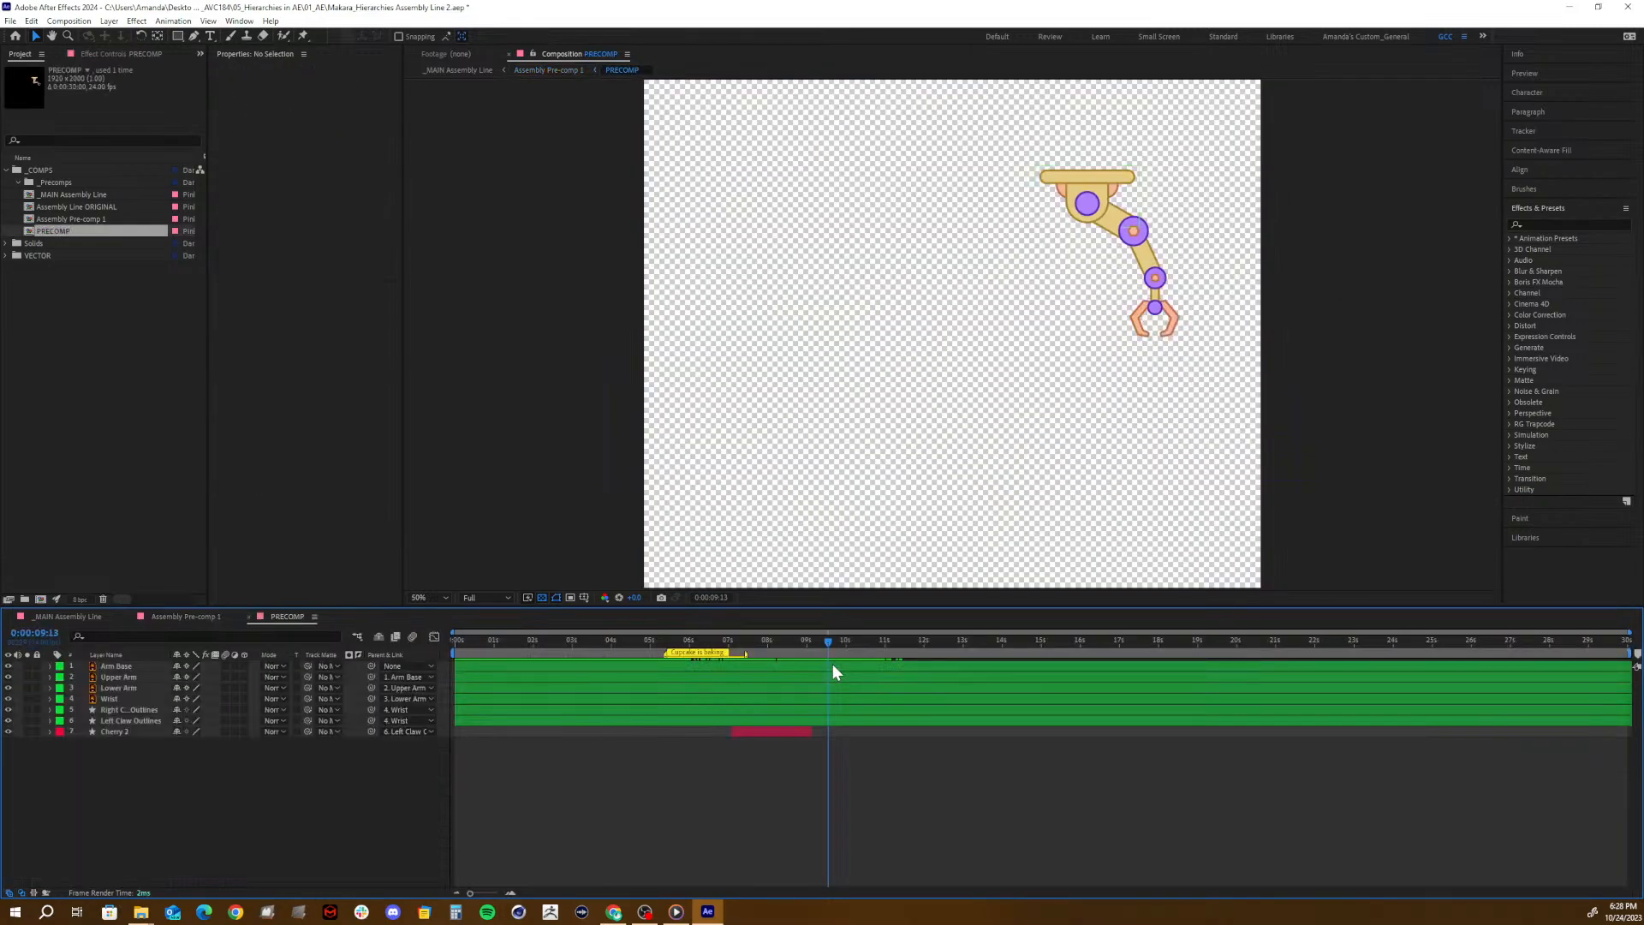
pyautogui.moveTo(809, 732); pyautogui.dragTo(1631, 732)
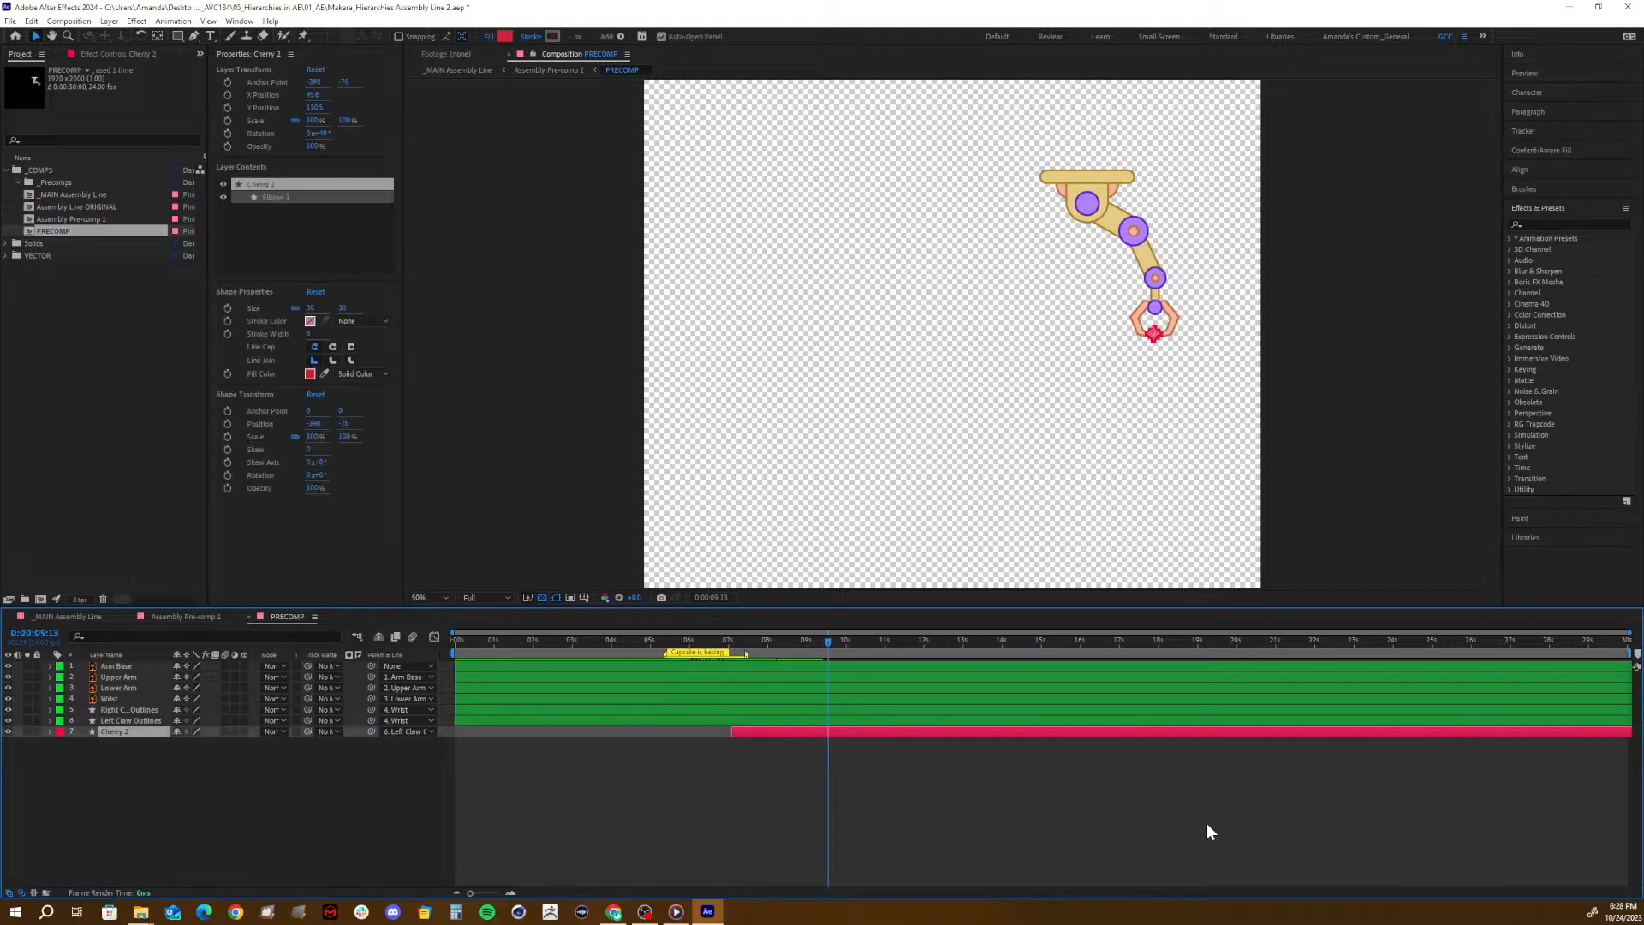
pyautogui.hotkey('ctrl', 'shift', 'd')
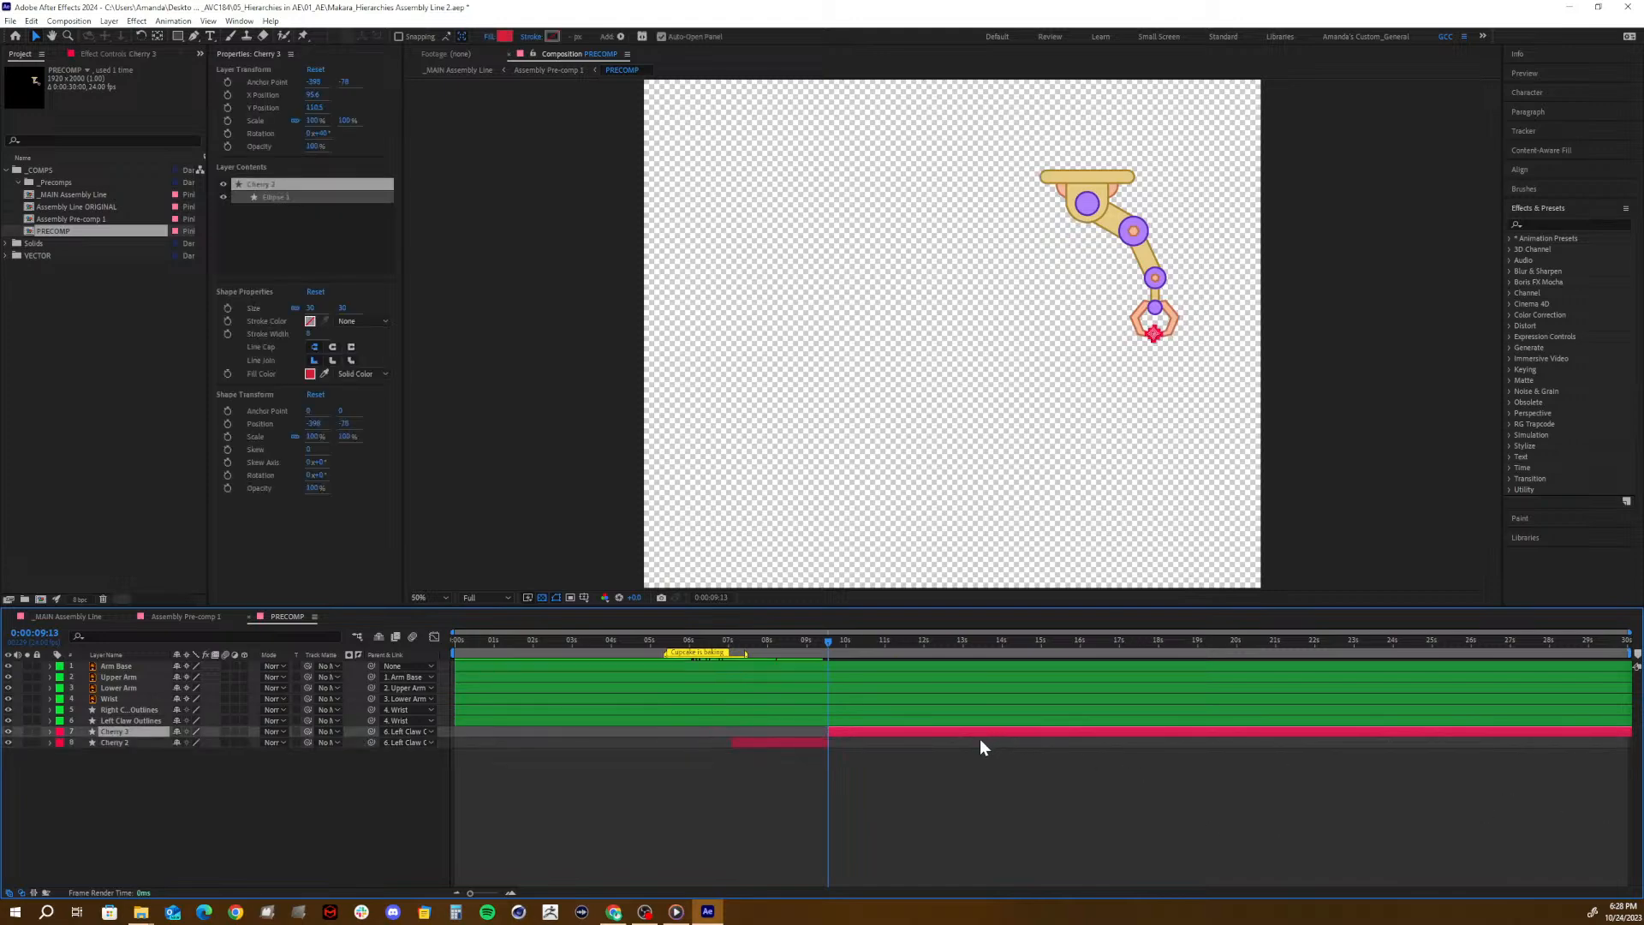
# - Scrub PRECOMP from about 8 to 14 seconds to check the cherry in the claw, and return to Assembly Pre-comp 1
pyautogui.click(834, 643)
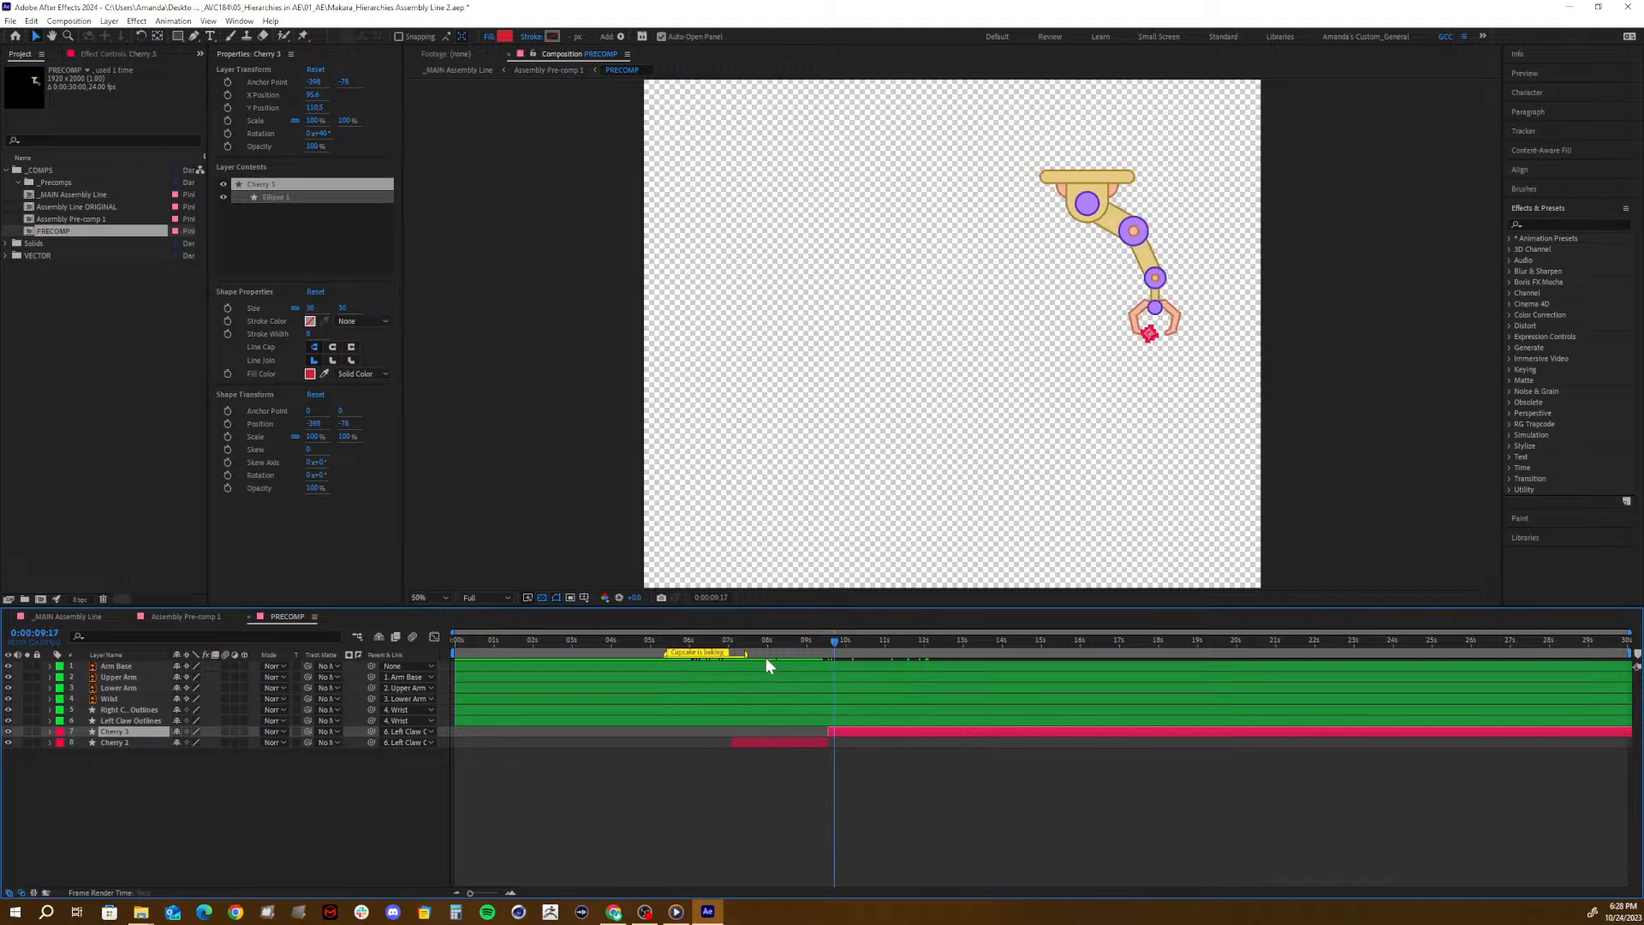
pyautogui.moveTo(765, 657); pyautogui.dragTo(768, 772)
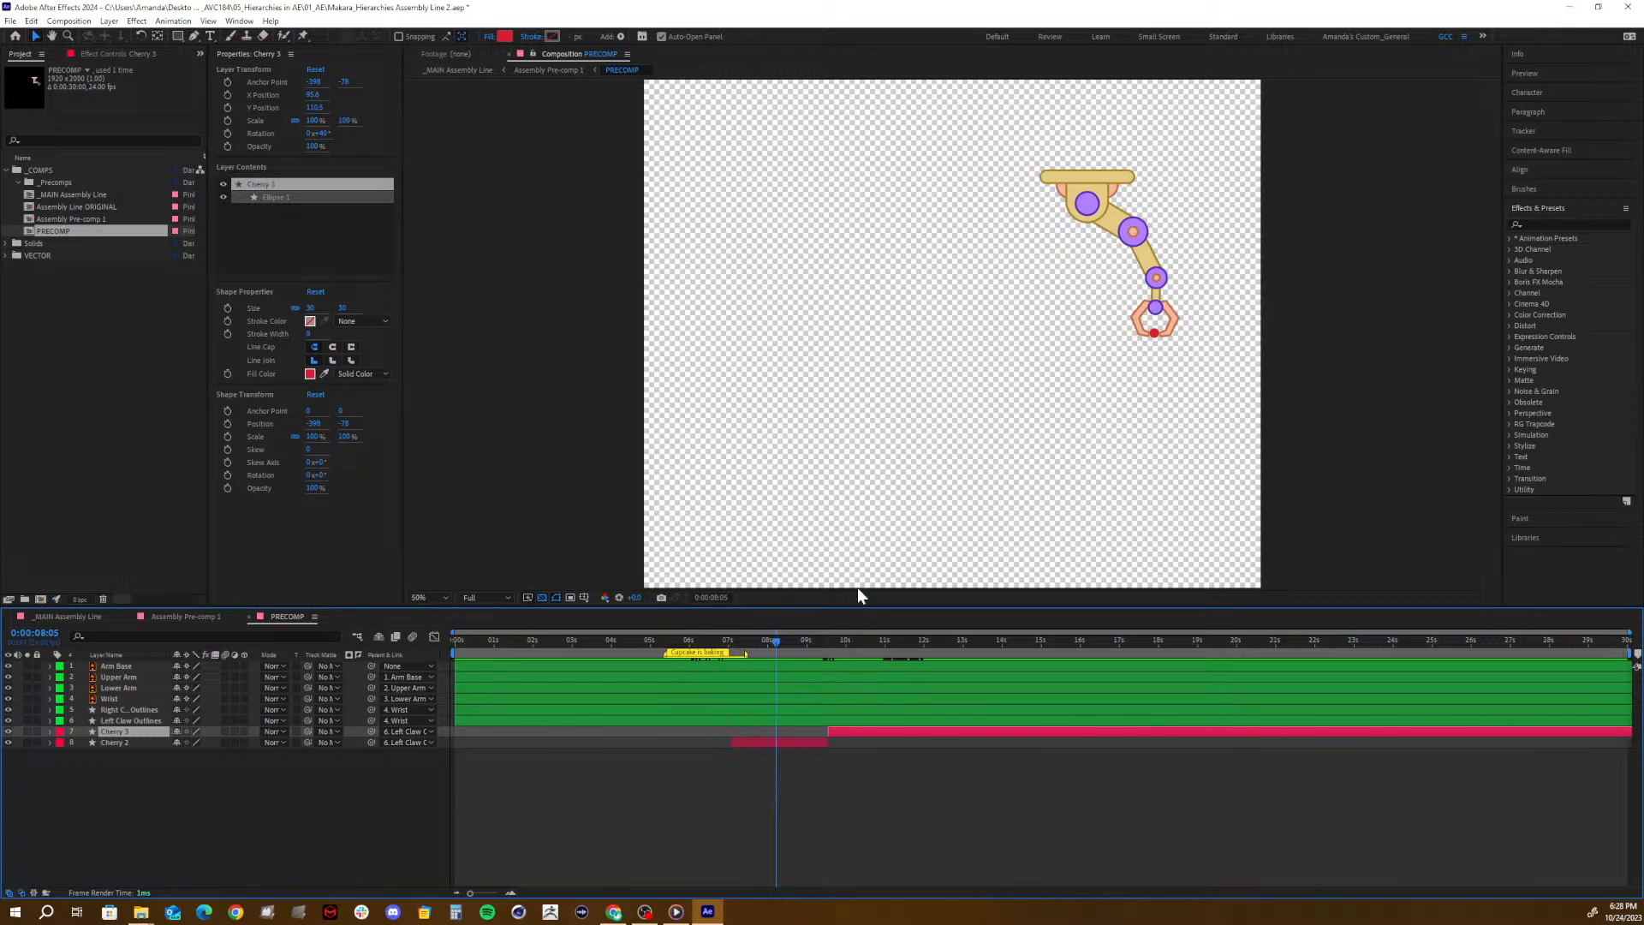
pyautogui.moveTo(778, 645); pyautogui.dragTo(995, 634)
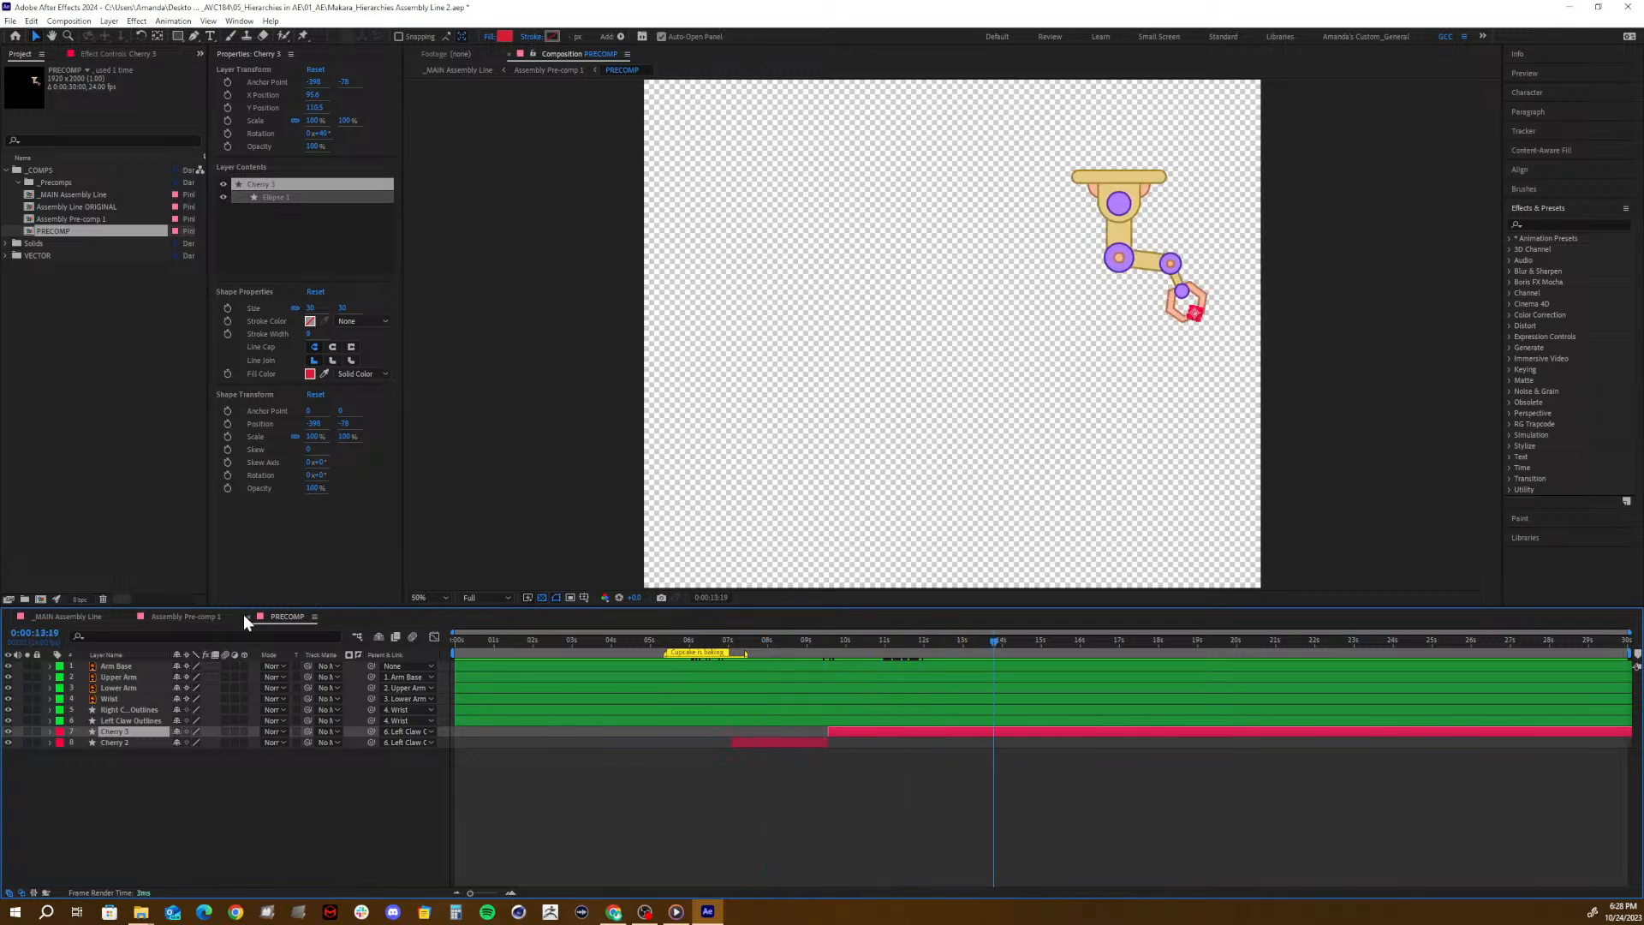
pyautogui.click(199, 615)
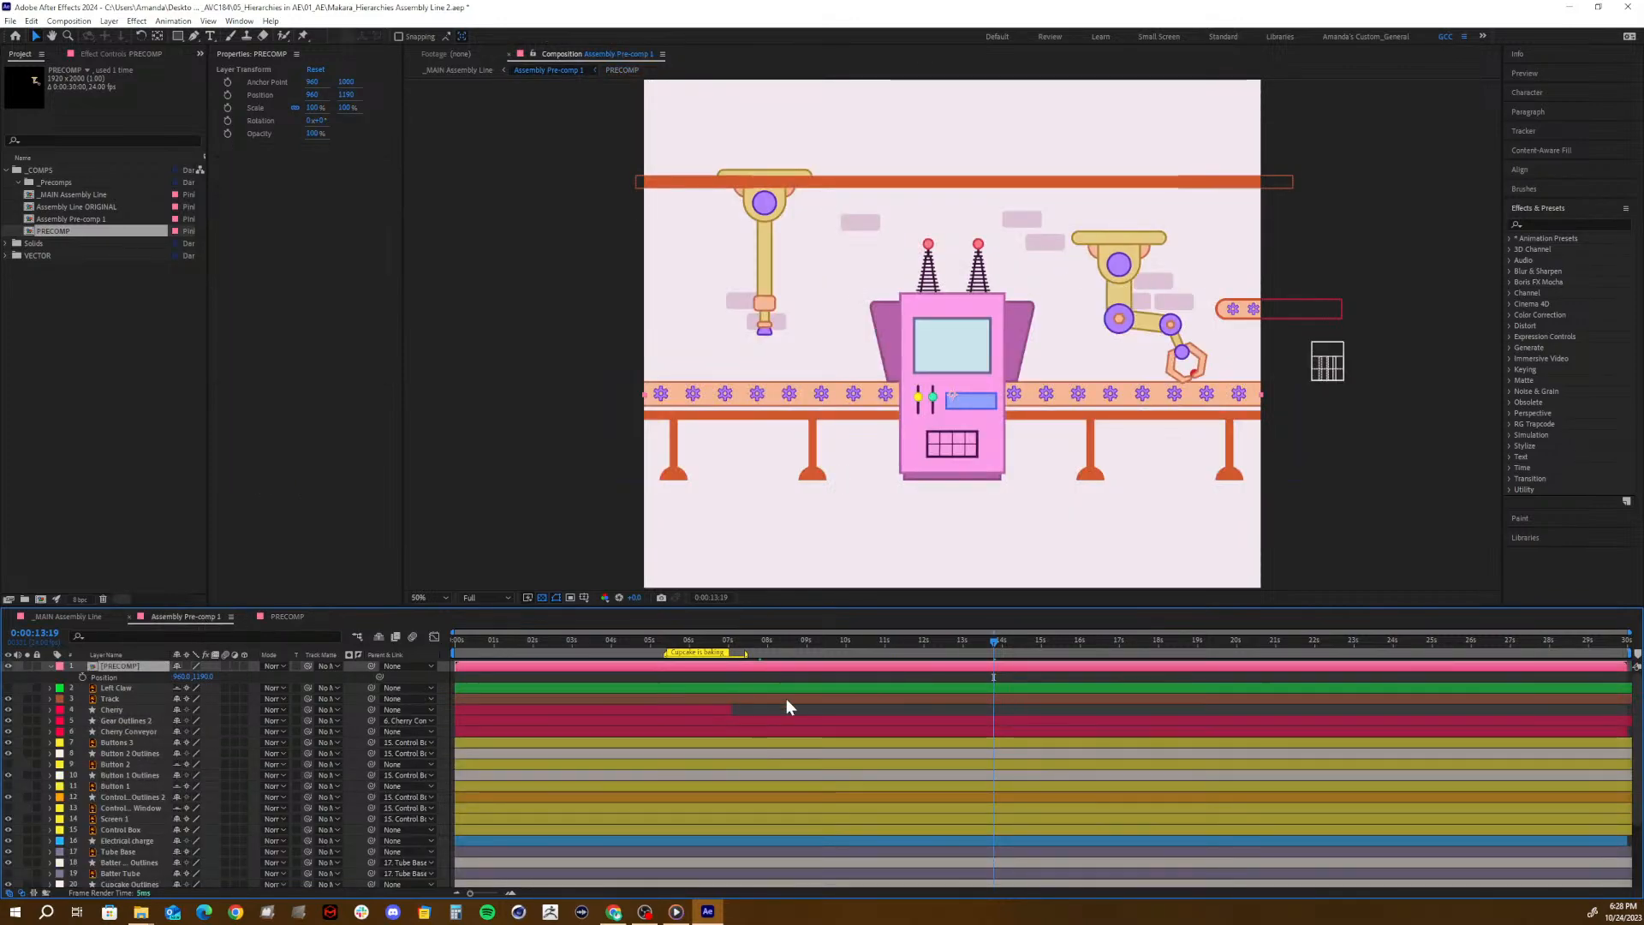
# - Check the cherry near 0:00:09:15 in Assembly Pre-comp 1, and undo the Cherry 2 split inside PRECOMP
pyautogui.moveTo(934, 639); pyautogui.dragTo(830, 704)
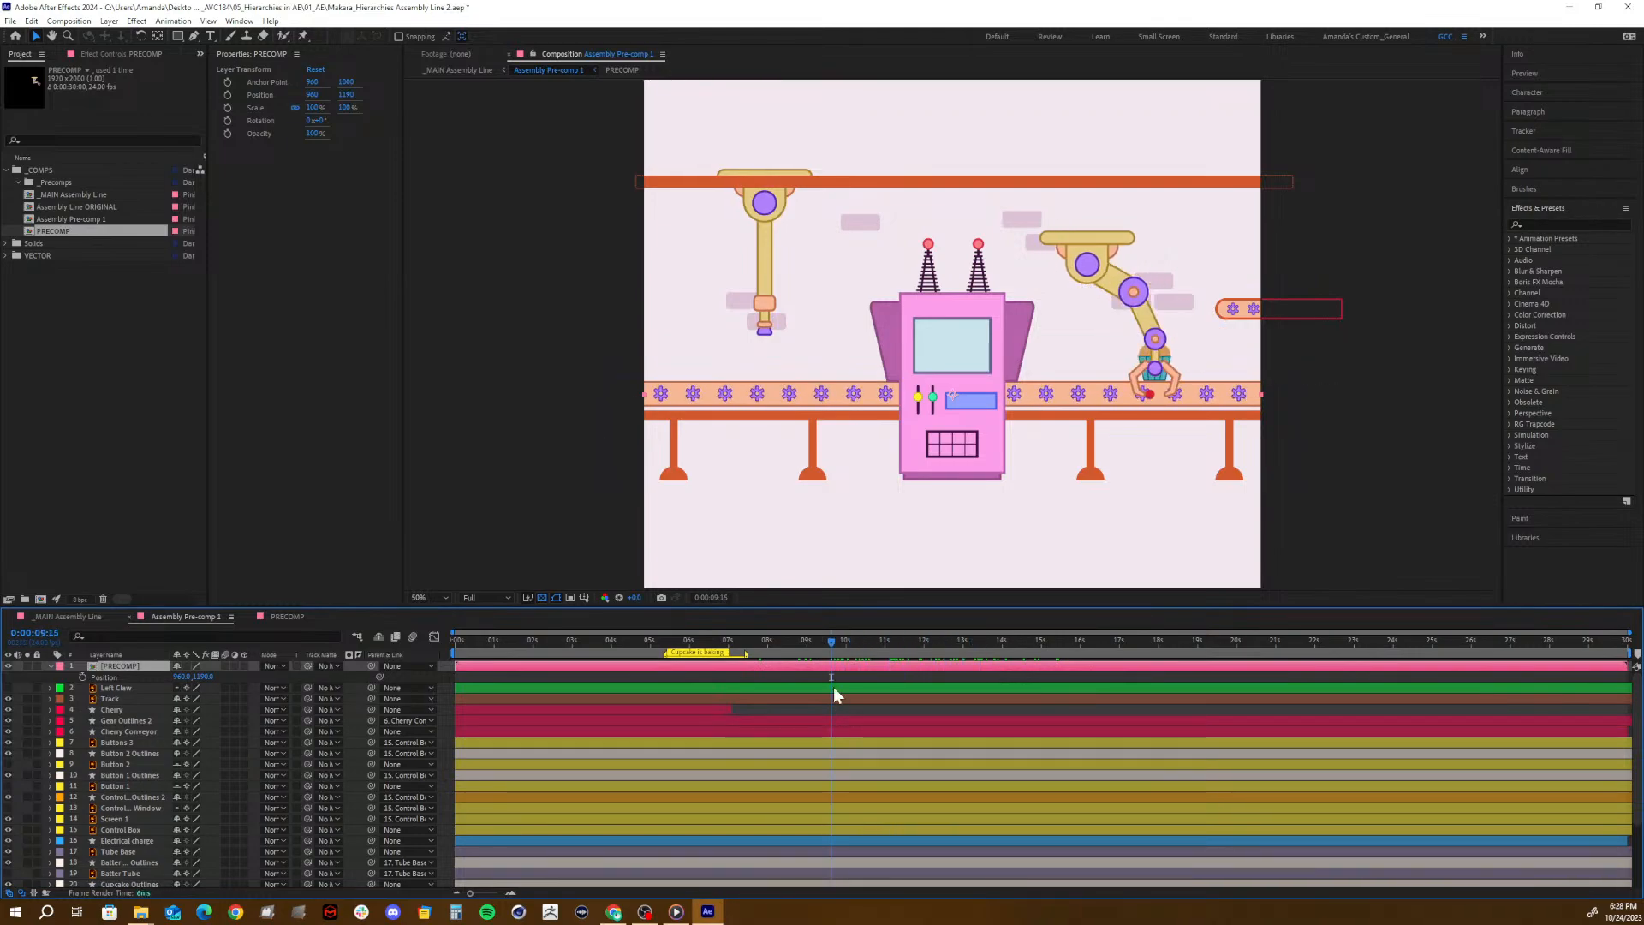
pyautogui.click(288, 616)
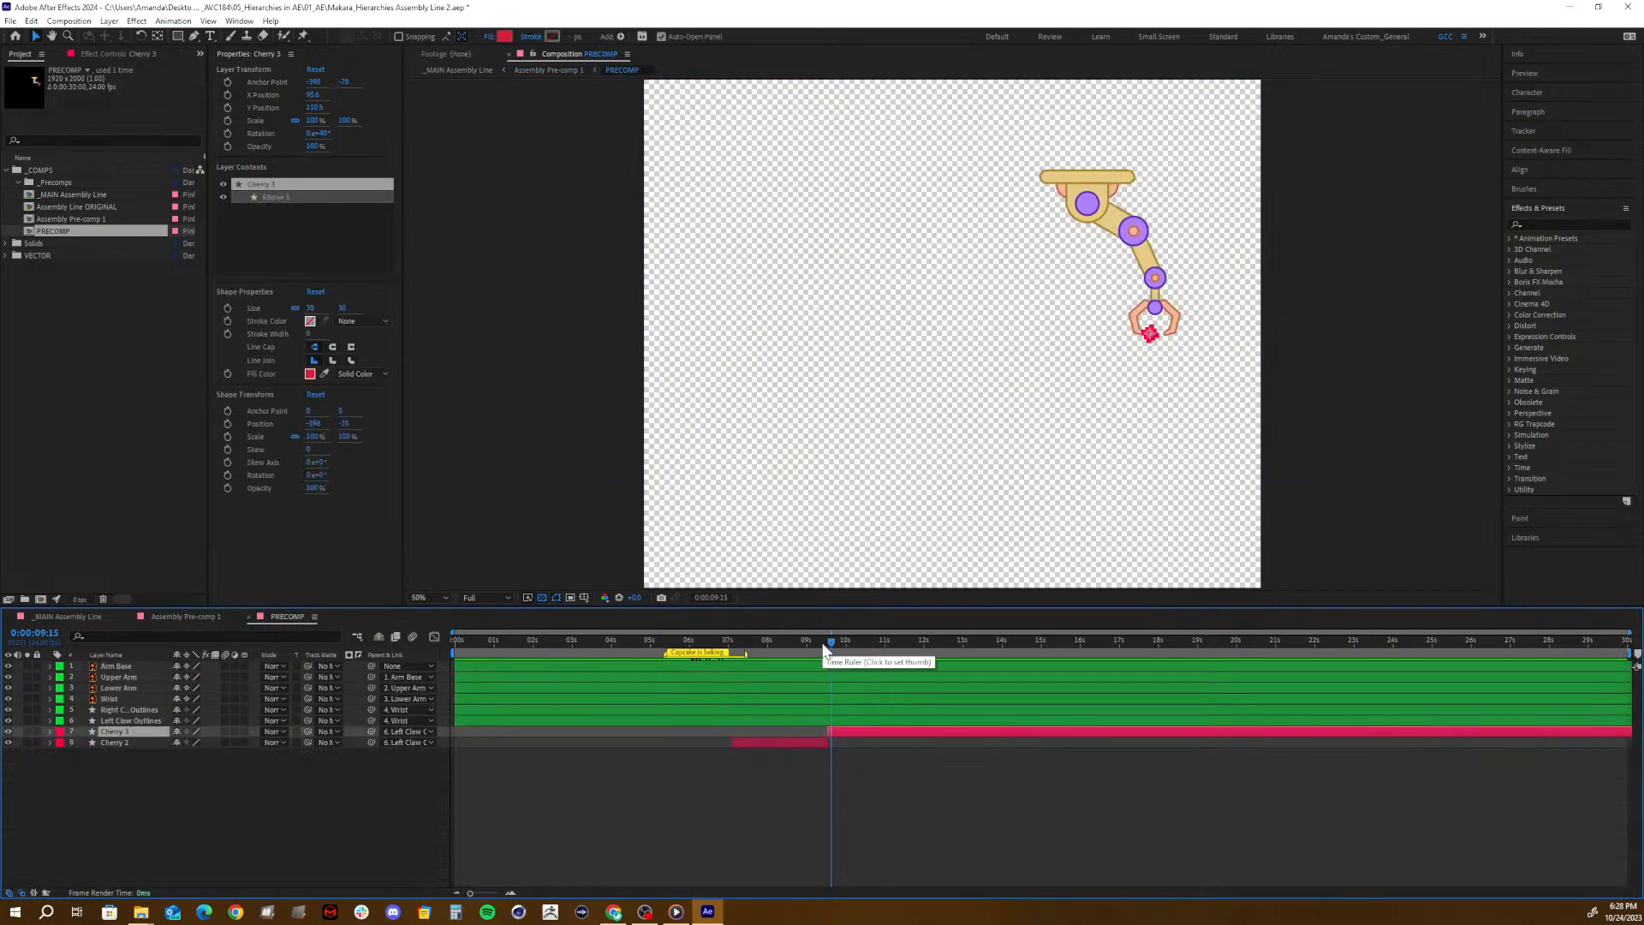
pyautogui.hotkey('ctrl', 'z')
pyautogui.moveTo(810, 640)
pyautogui.mouseDown()
pyautogui.moveTo(700, 656)
pyautogui.moveTo(865, 649)
pyautogui.moveTo(816, 660)
pyautogui.mouseUp()
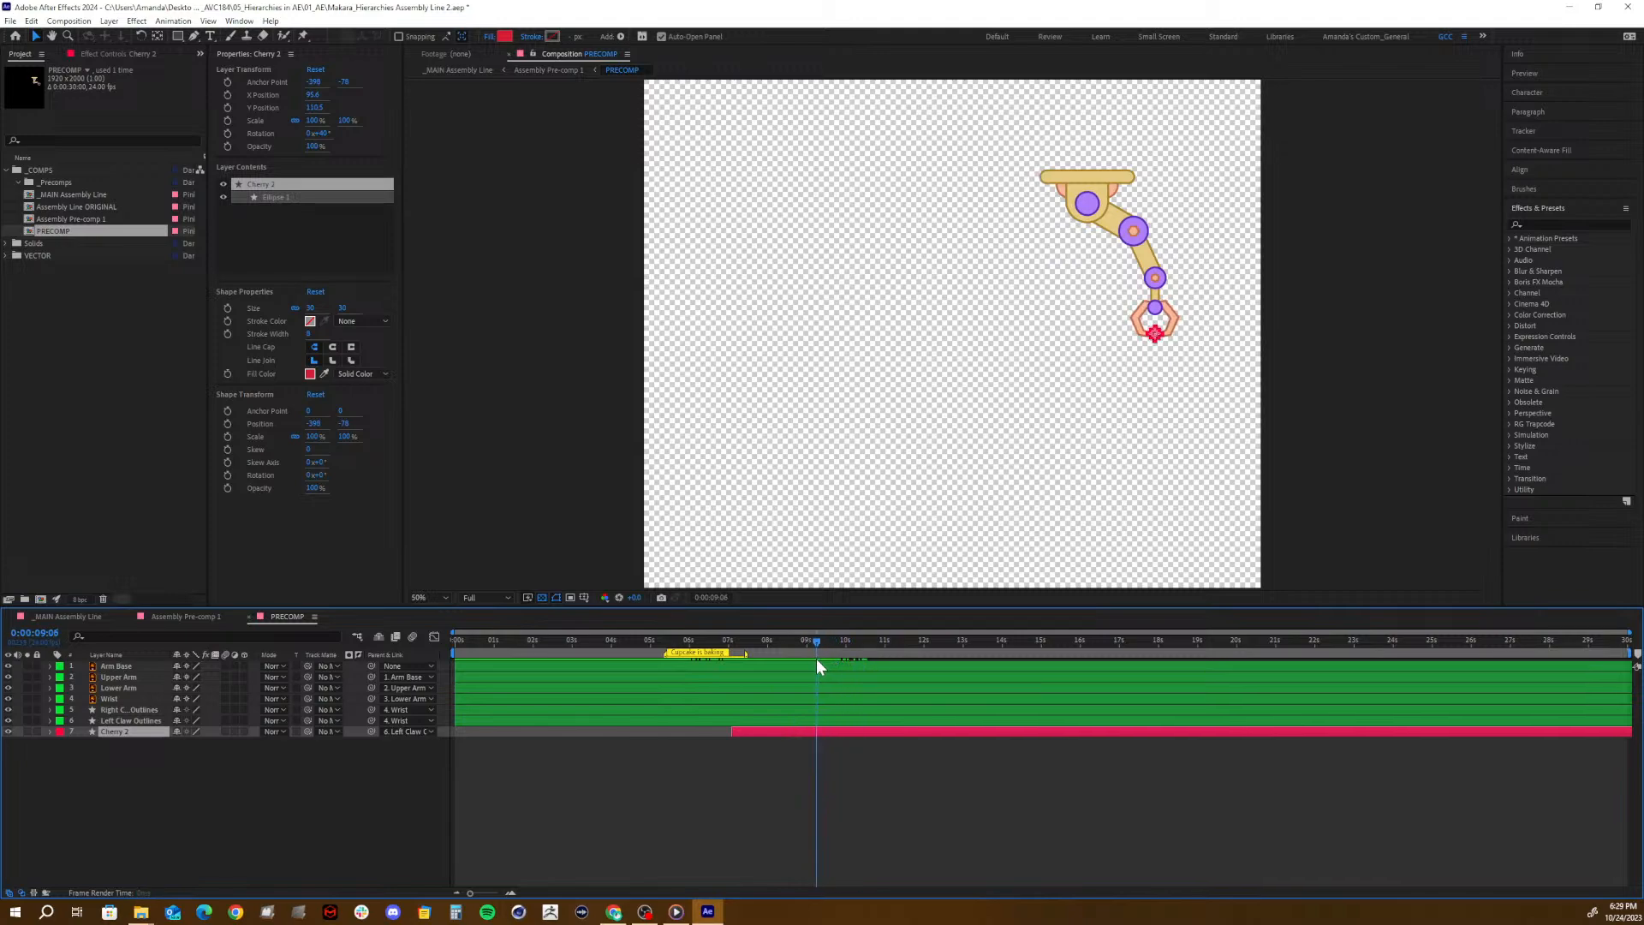
# - Reveal the Rotation keyframes of Left Claw Outlines and move the current time to the keyframe at 0:00:09:09
pyautogui.click(811, 721)
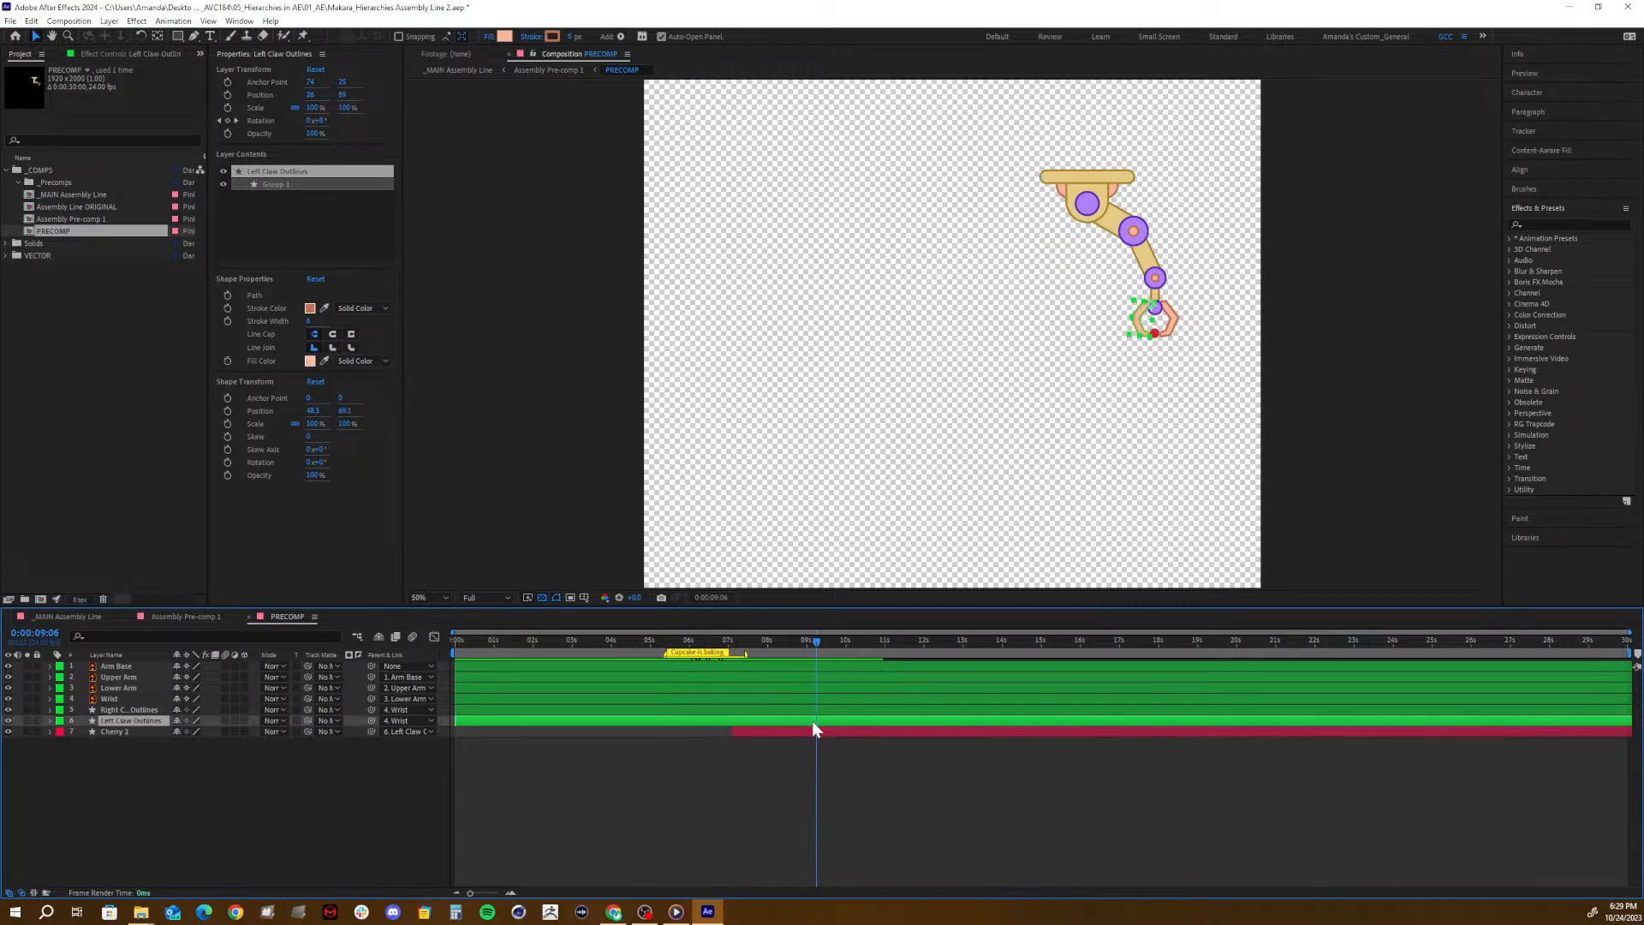
pyautogui.press('r')
pyautogui.moveTo(818, 637); pyautogui.dragTo(822, 656)
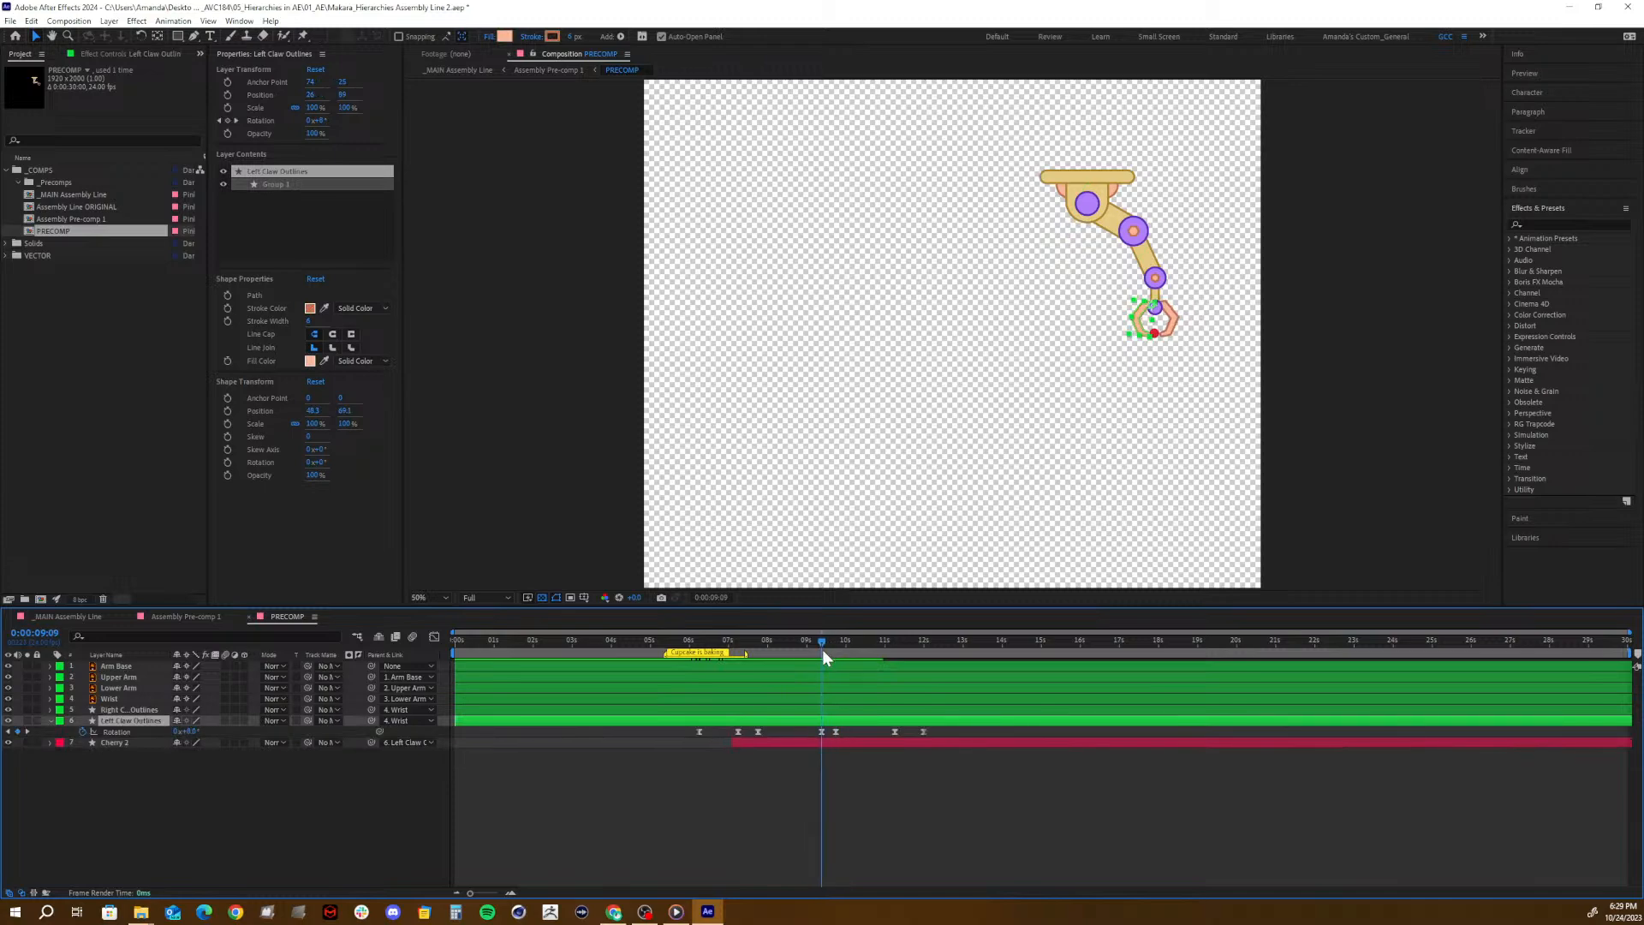
# - Split Cherry 2 at 0:00:09:09 and keyframe the new layer's Y Position so the cherry drops below the claw by 0:00:09:19
pyautogui.click(814, 740)
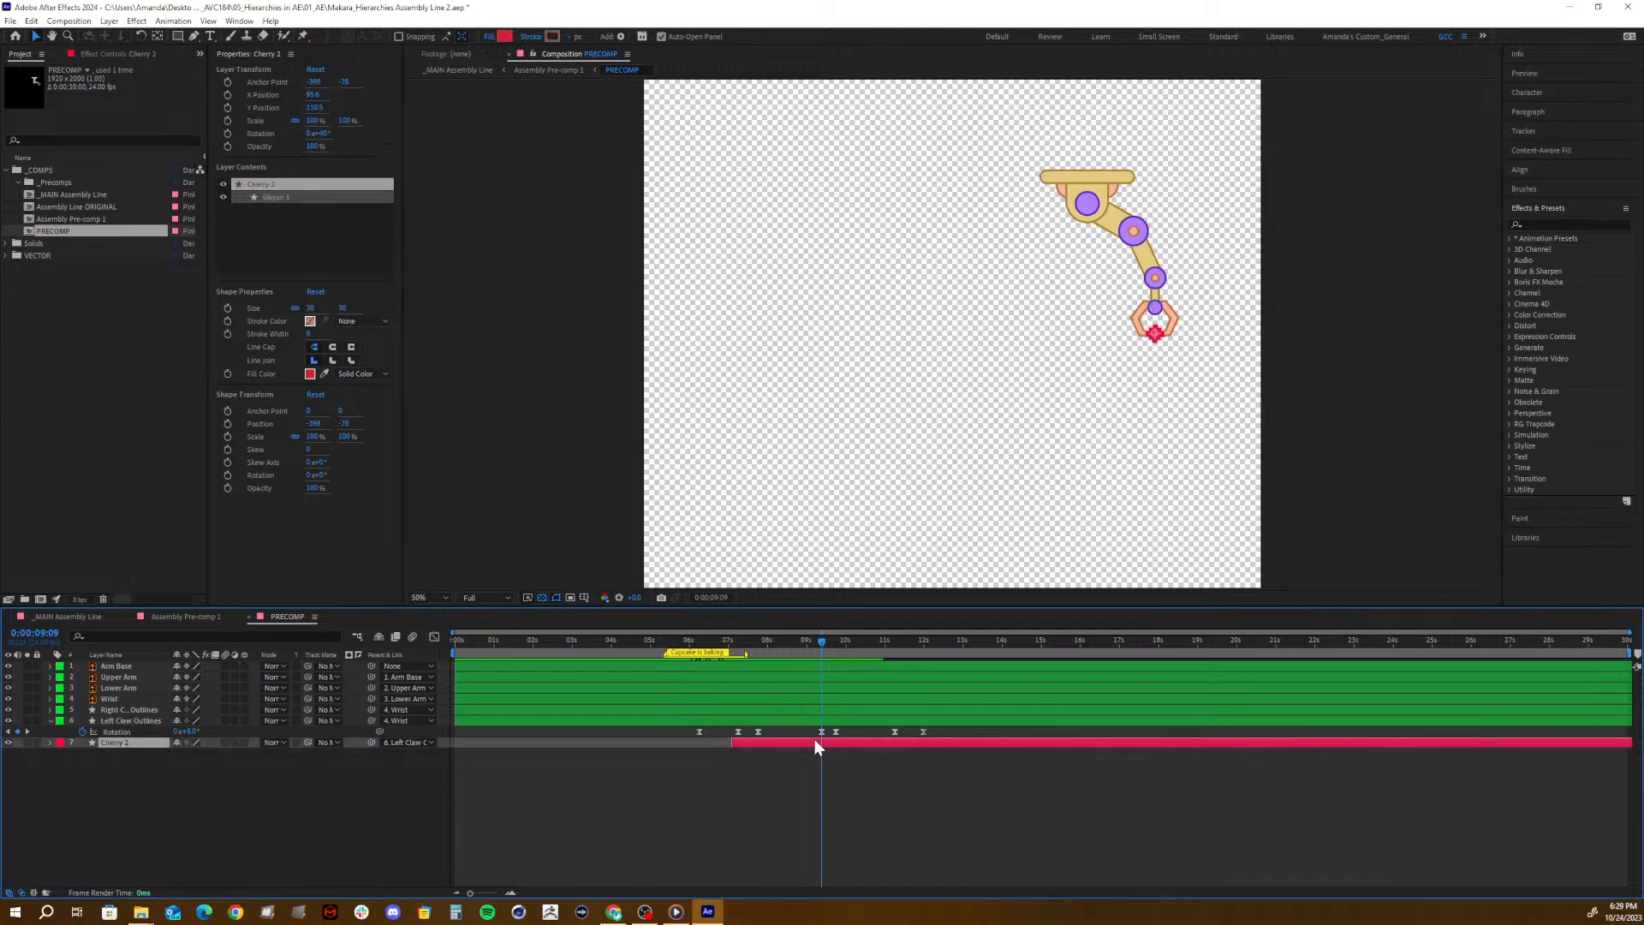
pyautogui.hotkey('ctrl', 'shift', 'd')
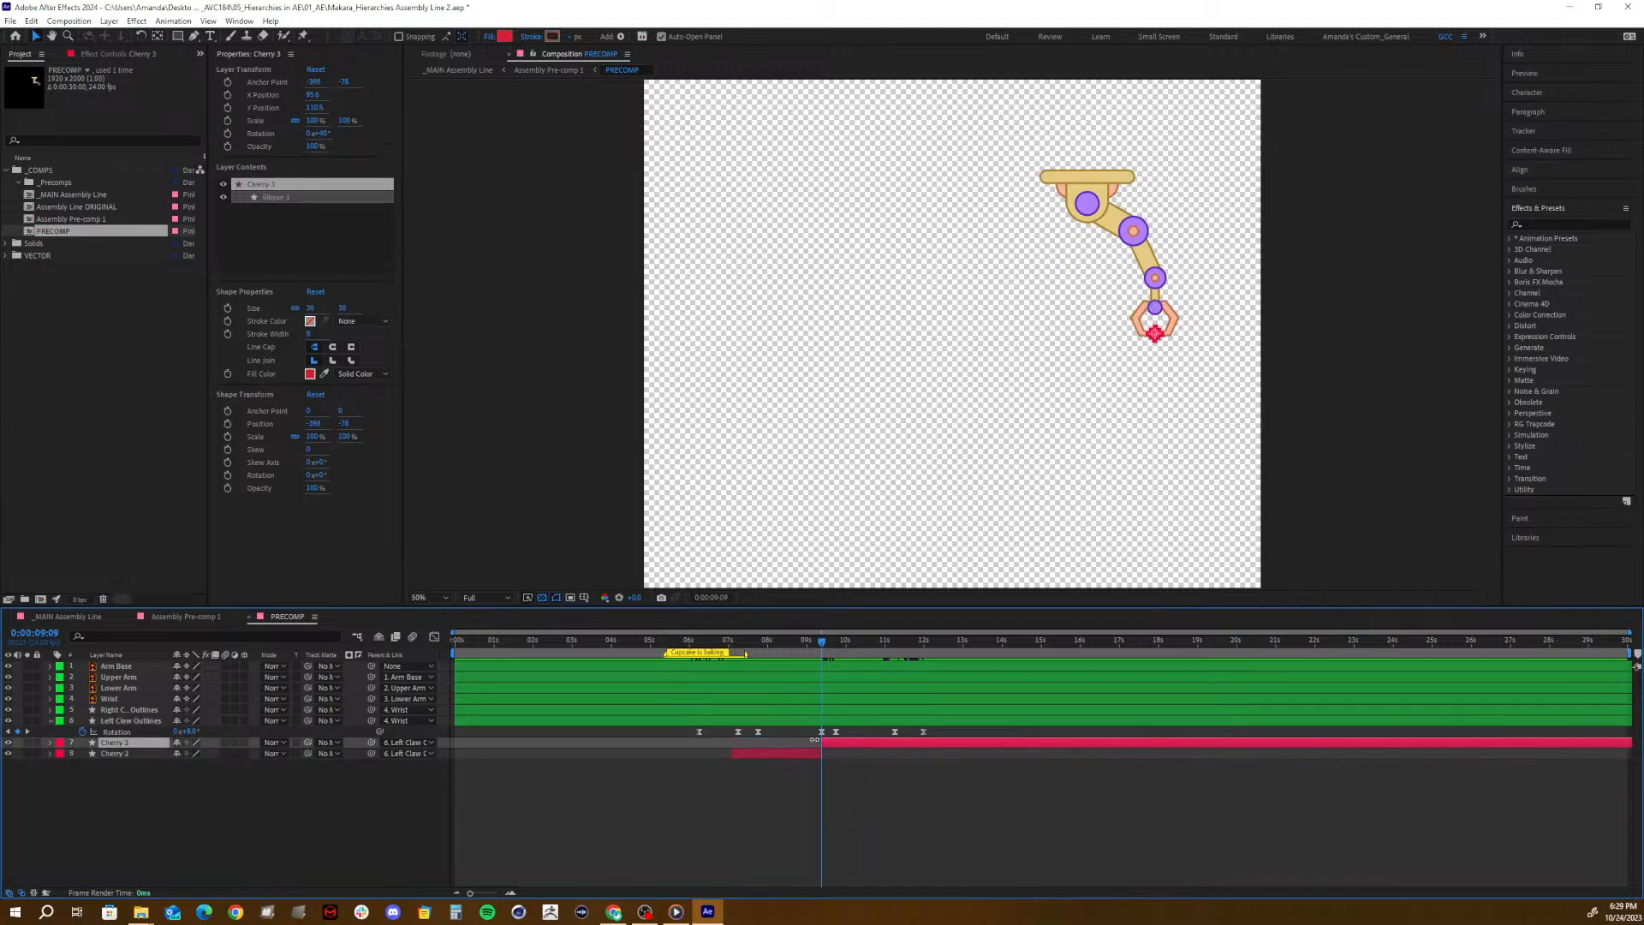
pyautogui.press('p')
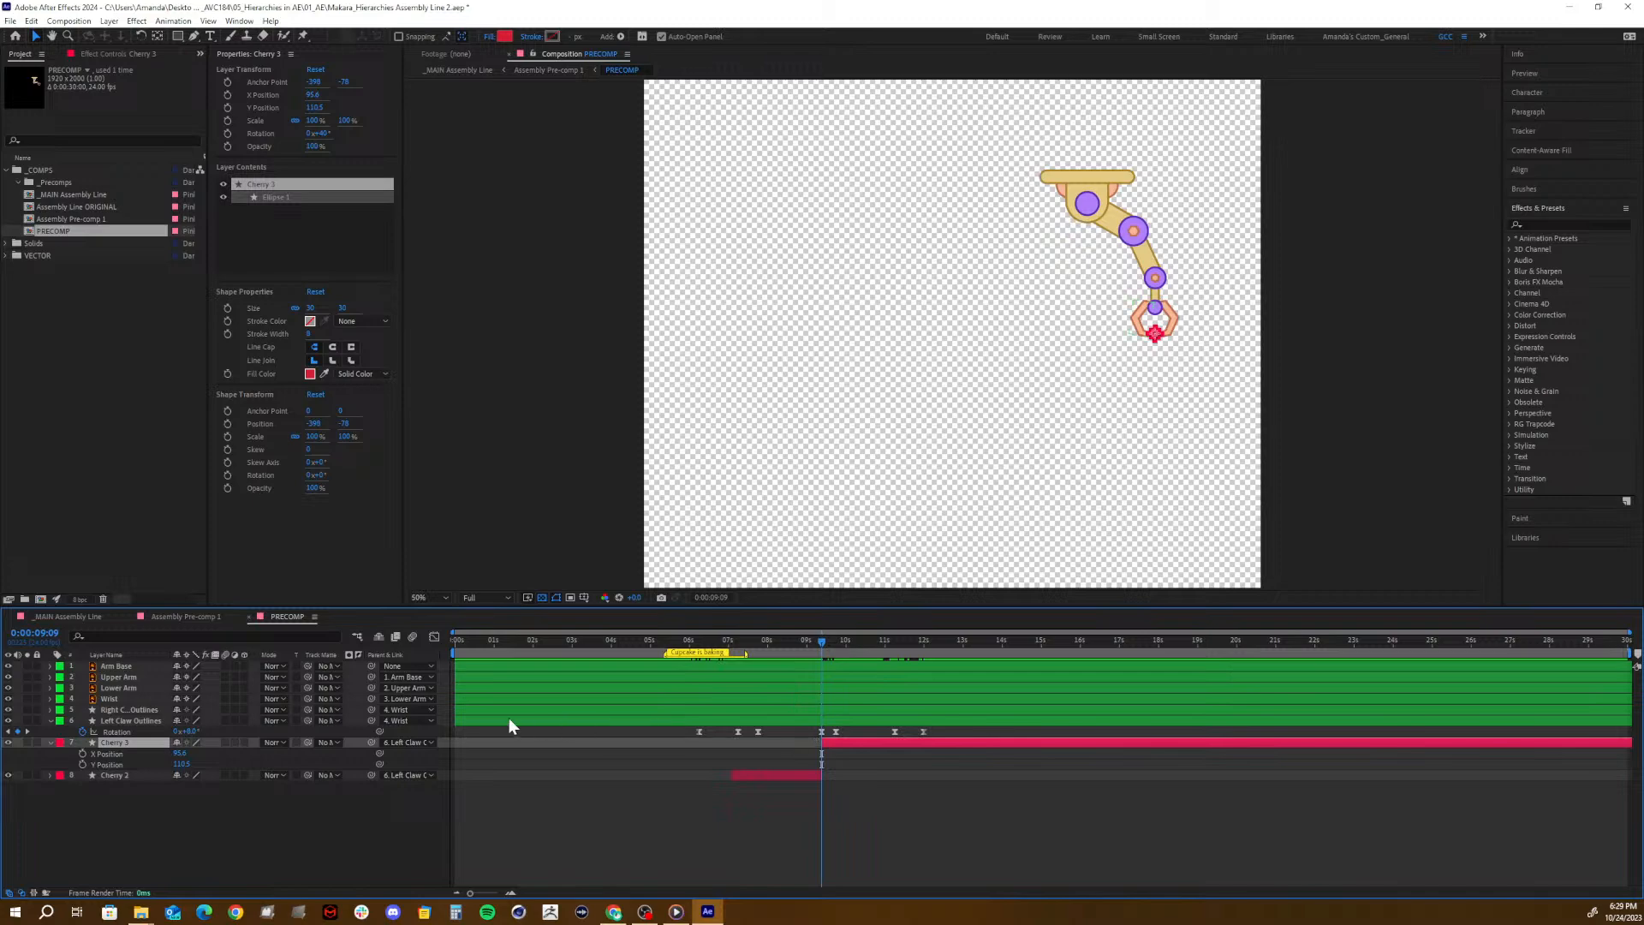
pyautogui.click(827, 640)
pyautogui.click(82, 765)
pyautogui.moveTo(842, 641); pyautogui.dragTo(840, 649)
pyautogui.moveTo(843, 656); pyautogui.dragTo(840, 659)
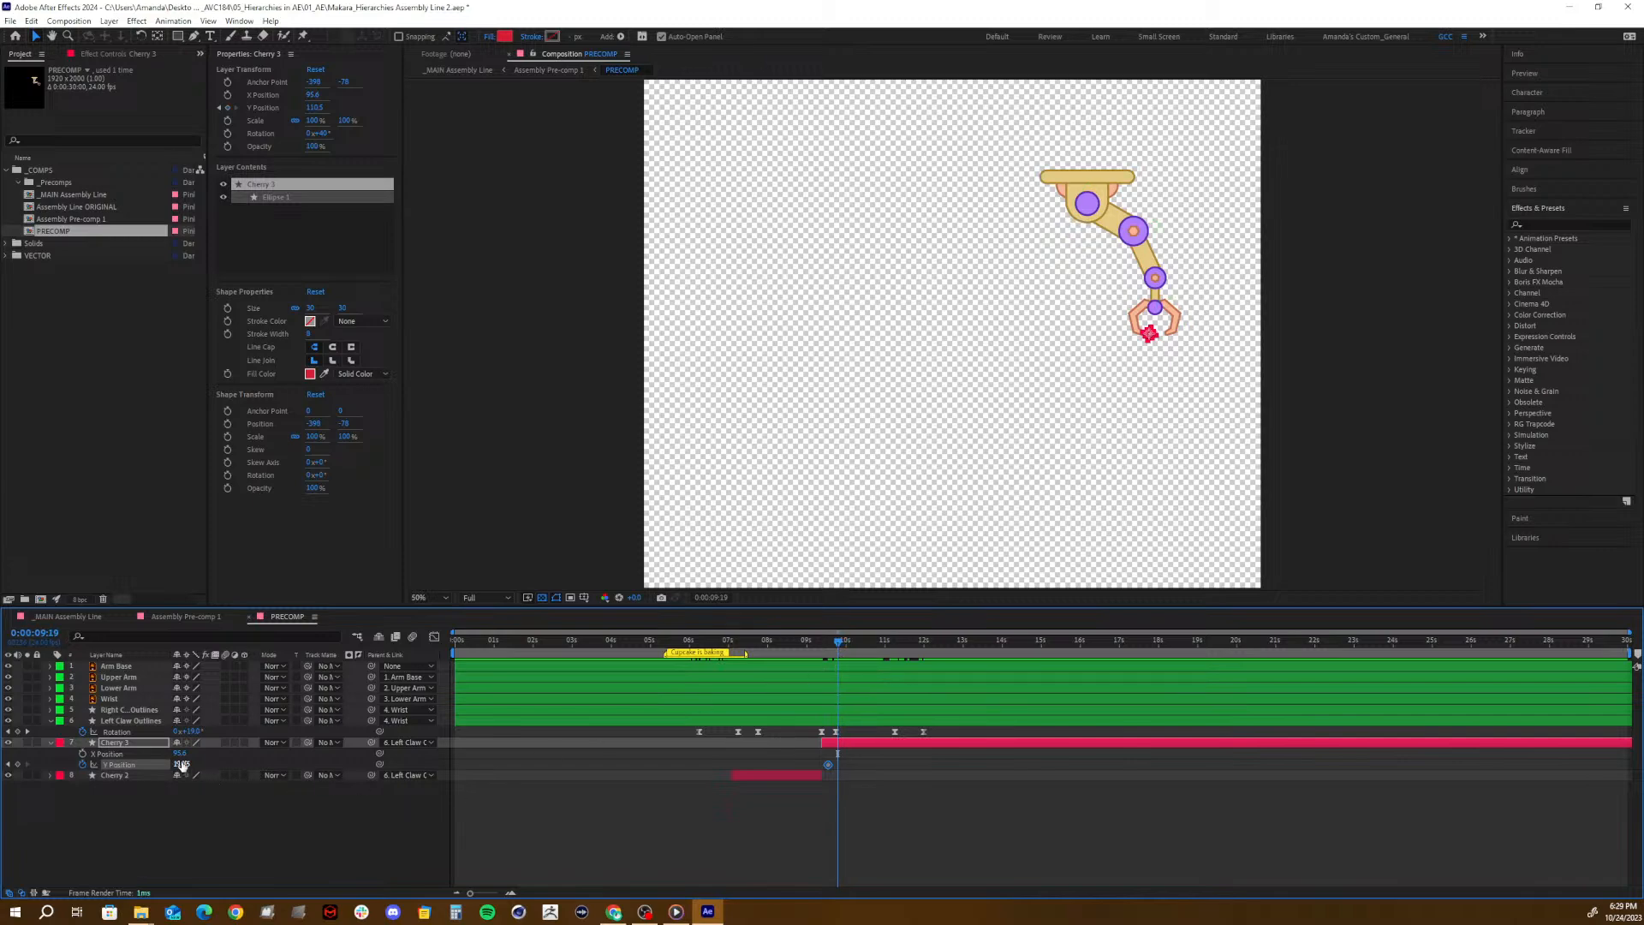
pyautogui.moveTo(182, 764); pyautogui.dragTo(230, 766)
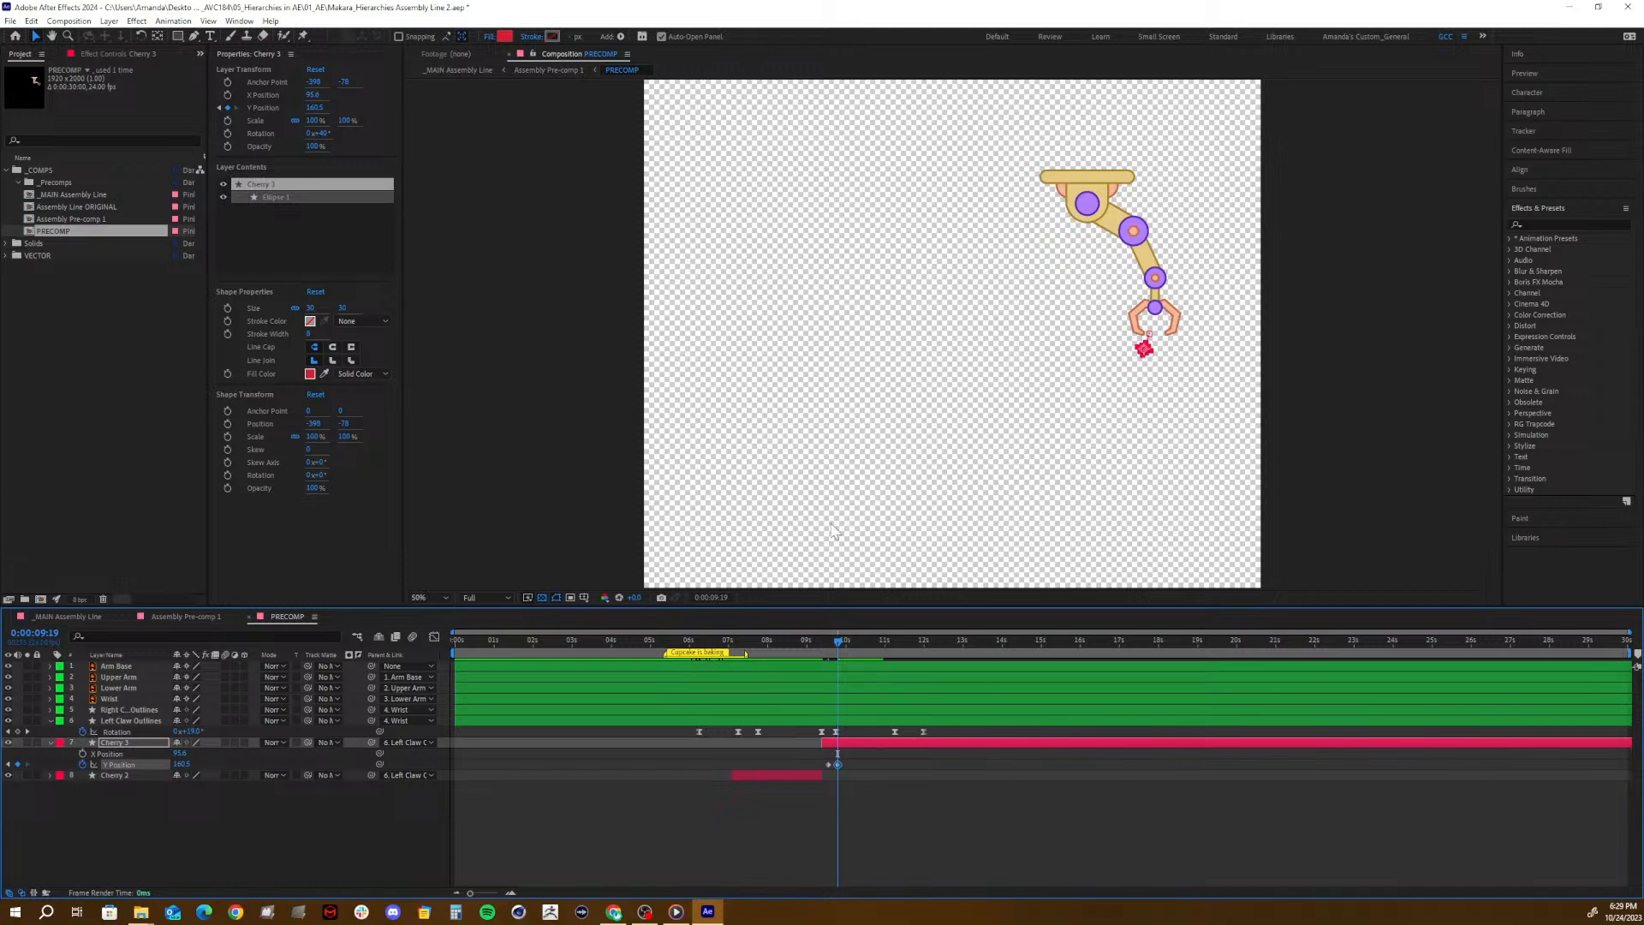
# - Try adjusting Cherry 3's position under the open claw at 0:00:09:19, undoing the attempted moves
pyautogui.moveTo(1144, 351); pyautogui.dragTo(1151, 351)
pyautogui.hotkey('ctrl', 'z')
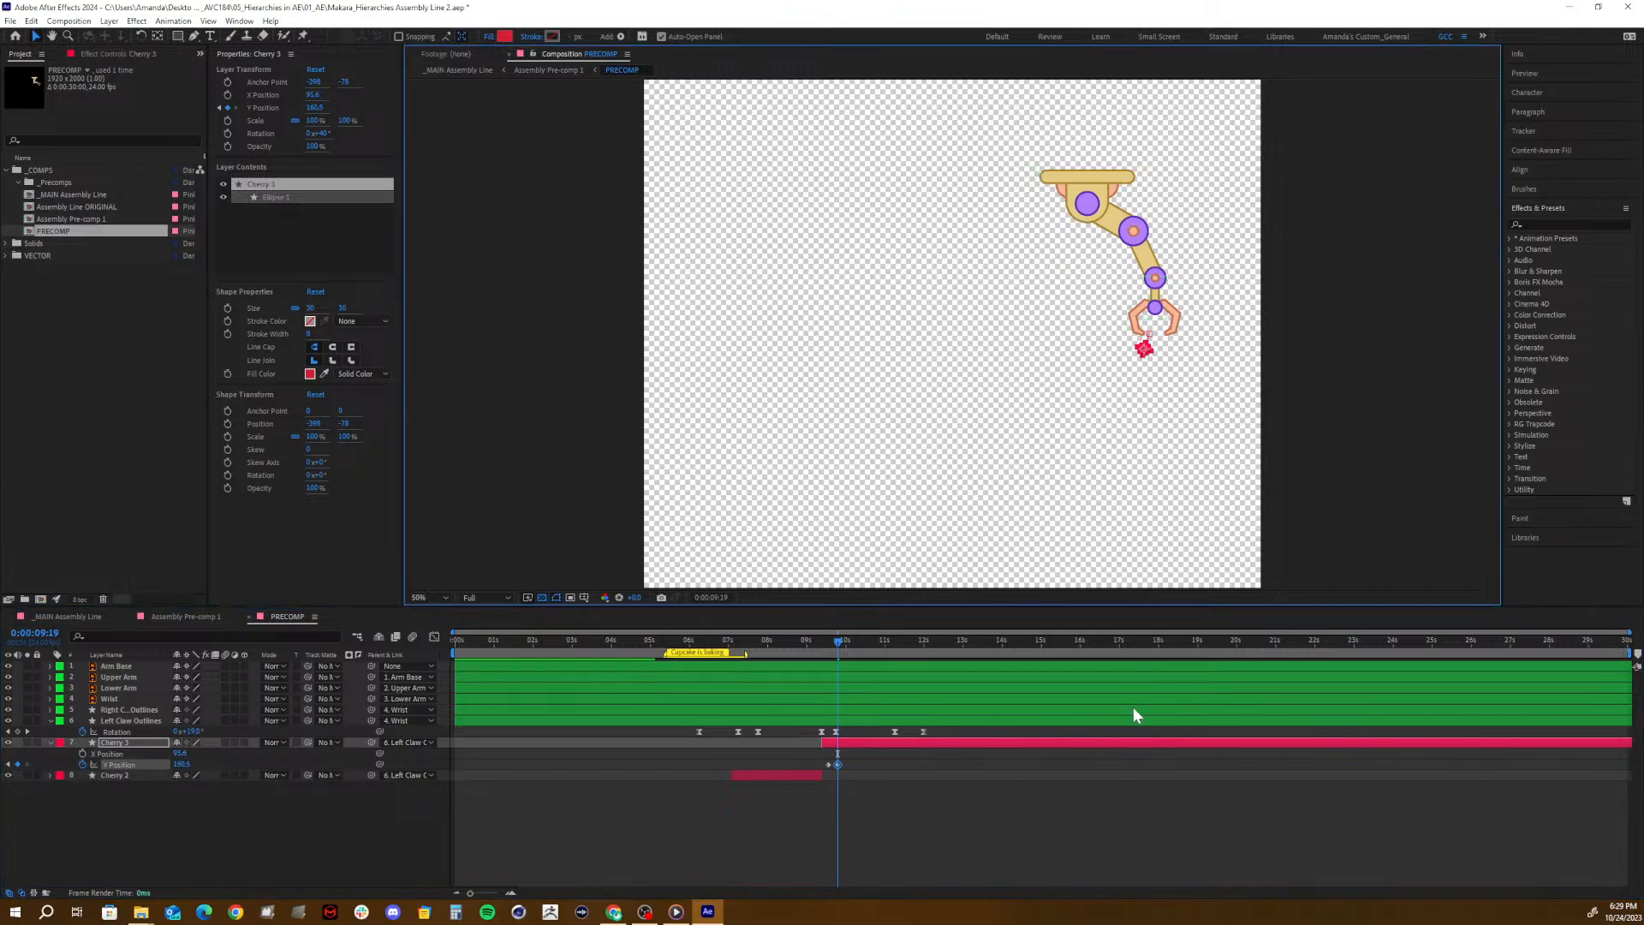
pyautogui.click(902, 804)
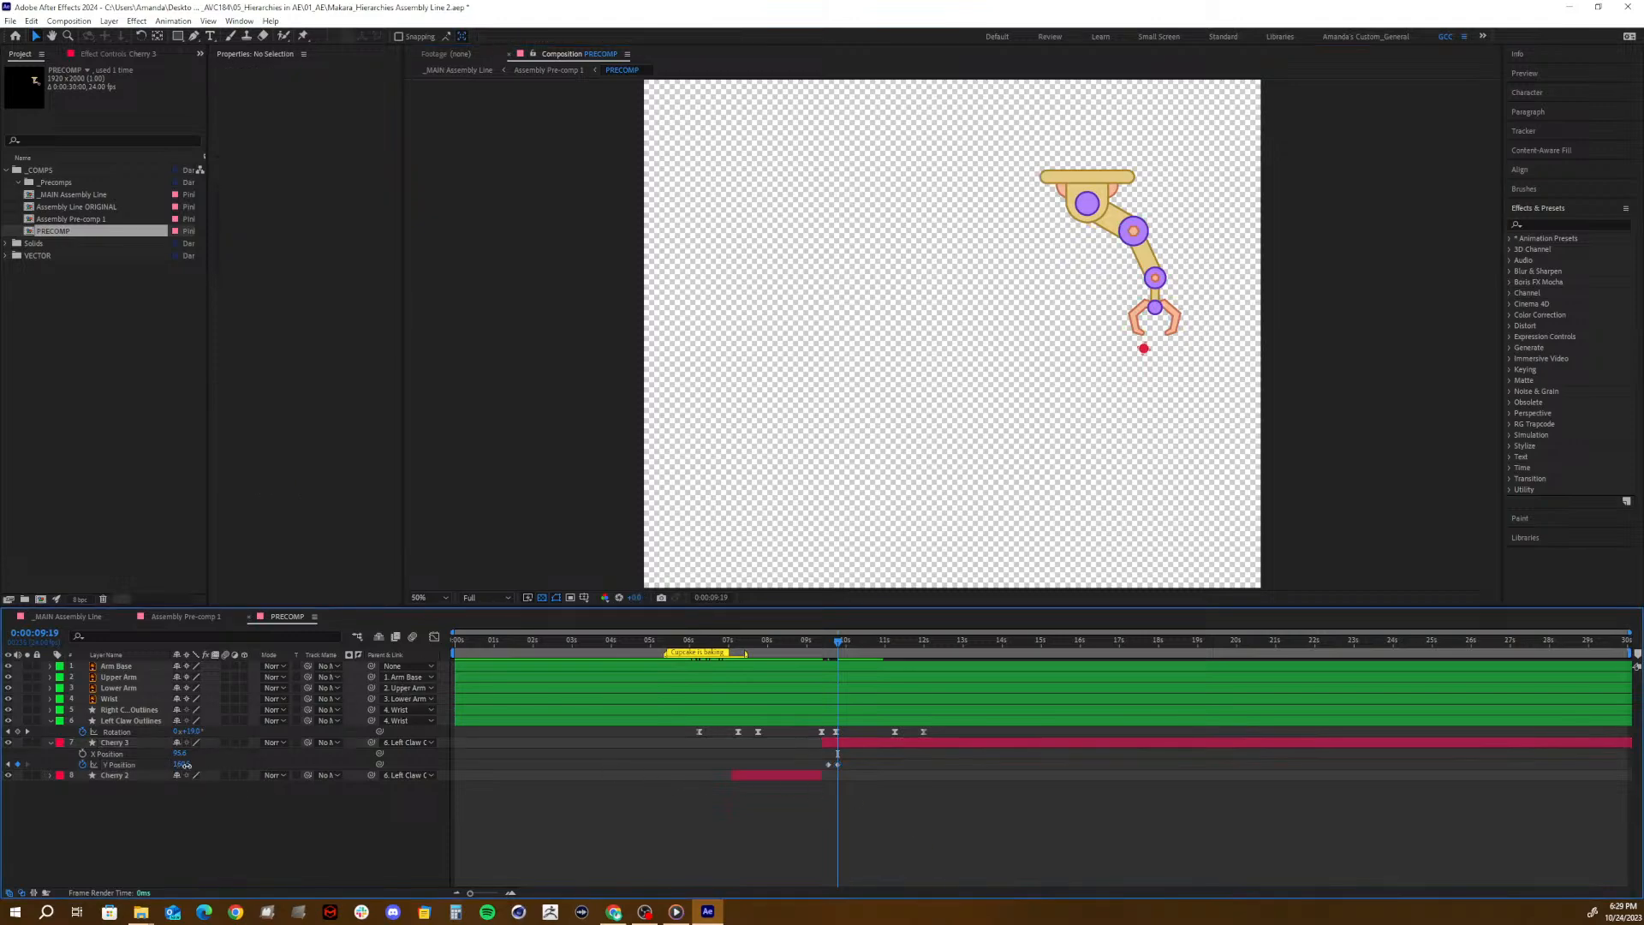
pyautogui.moveTo(182, 765)
pyautogui.mouseDown()
pyautogui.moveTo(196, 768)
pyautogui.moveTo(161, 769)
pyautogui.mouseUp()
pyautogui.hotkey('ctrl', 'z')
pyautogui.click(182, 753)
pyautogui.press('Return')
# - Scrub Cherry 3's drop up to 0:00:10:01, compare both cherries' Rotation and set Cherry 3's to 0°
pyautogui.moveTo(807, 641); pyautogui.dragTo(846, 640)
pyautogui.click(829, 742)
pyautogui.press('p')
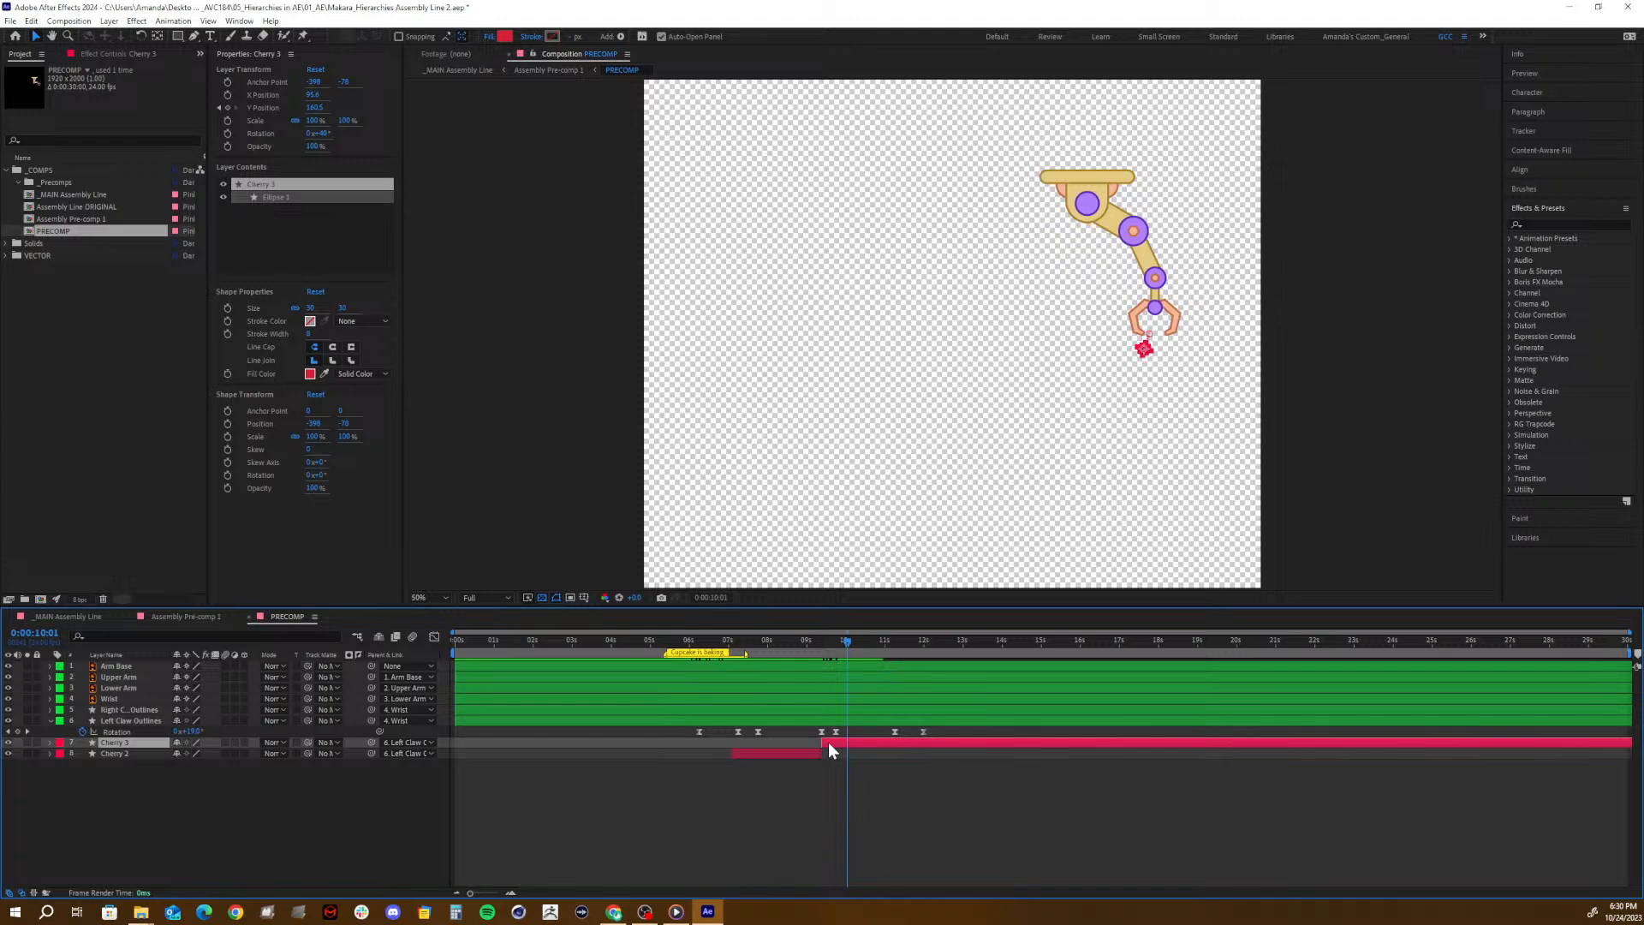
pyautogui.press('r')
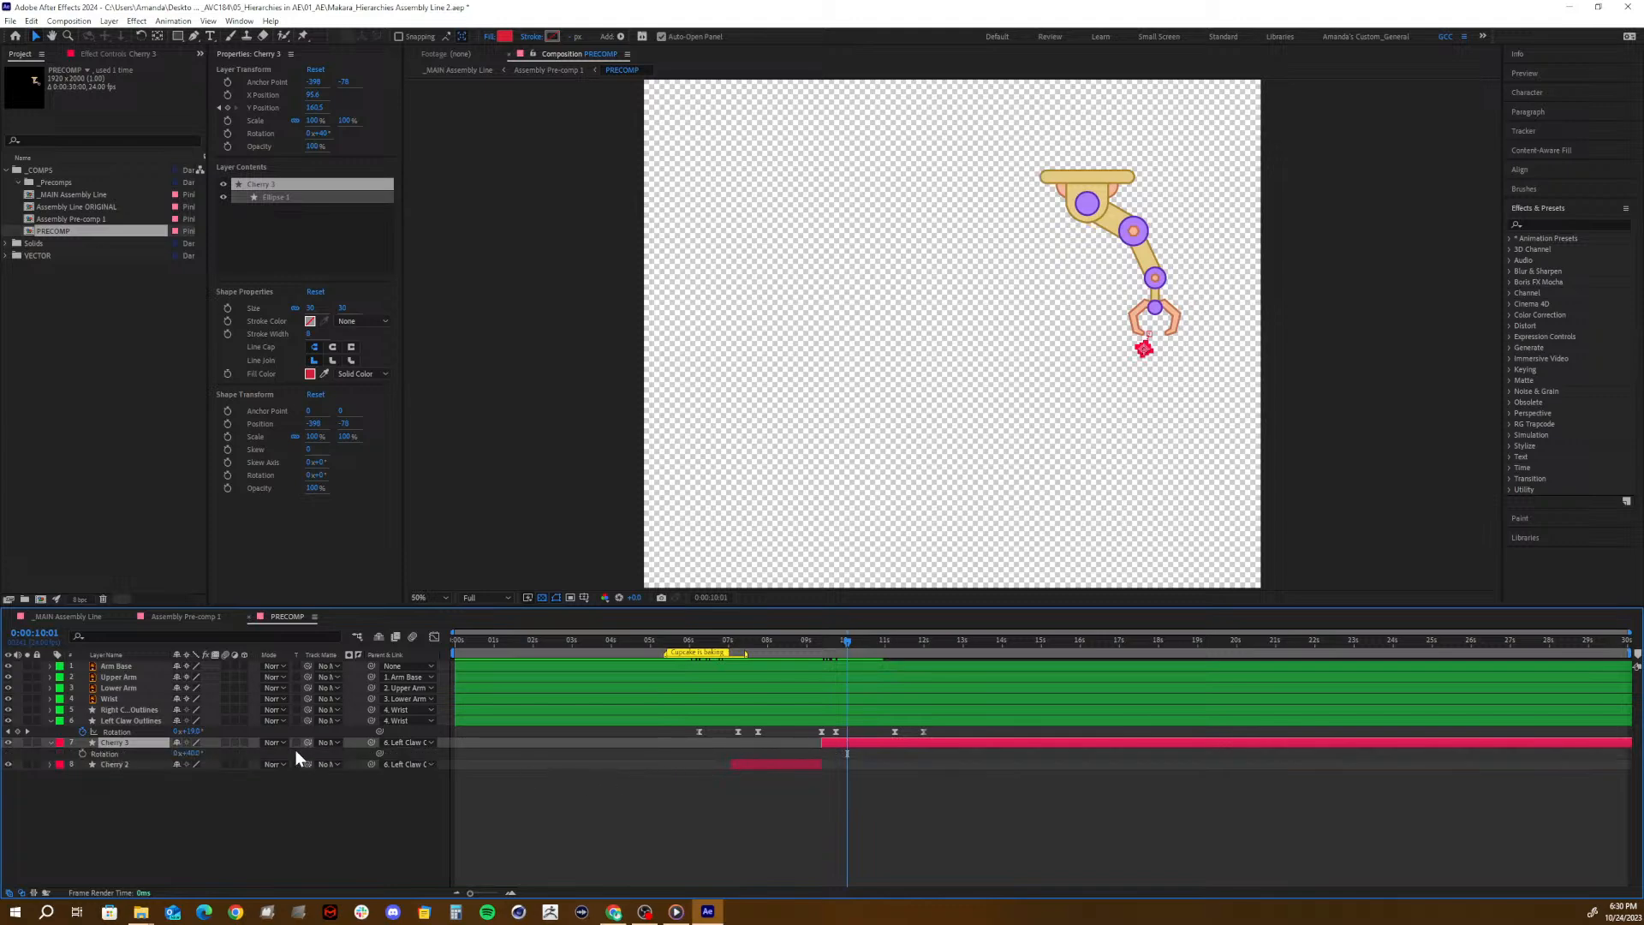
pyautogui.click(101, 762)
pyautogui.press('r')
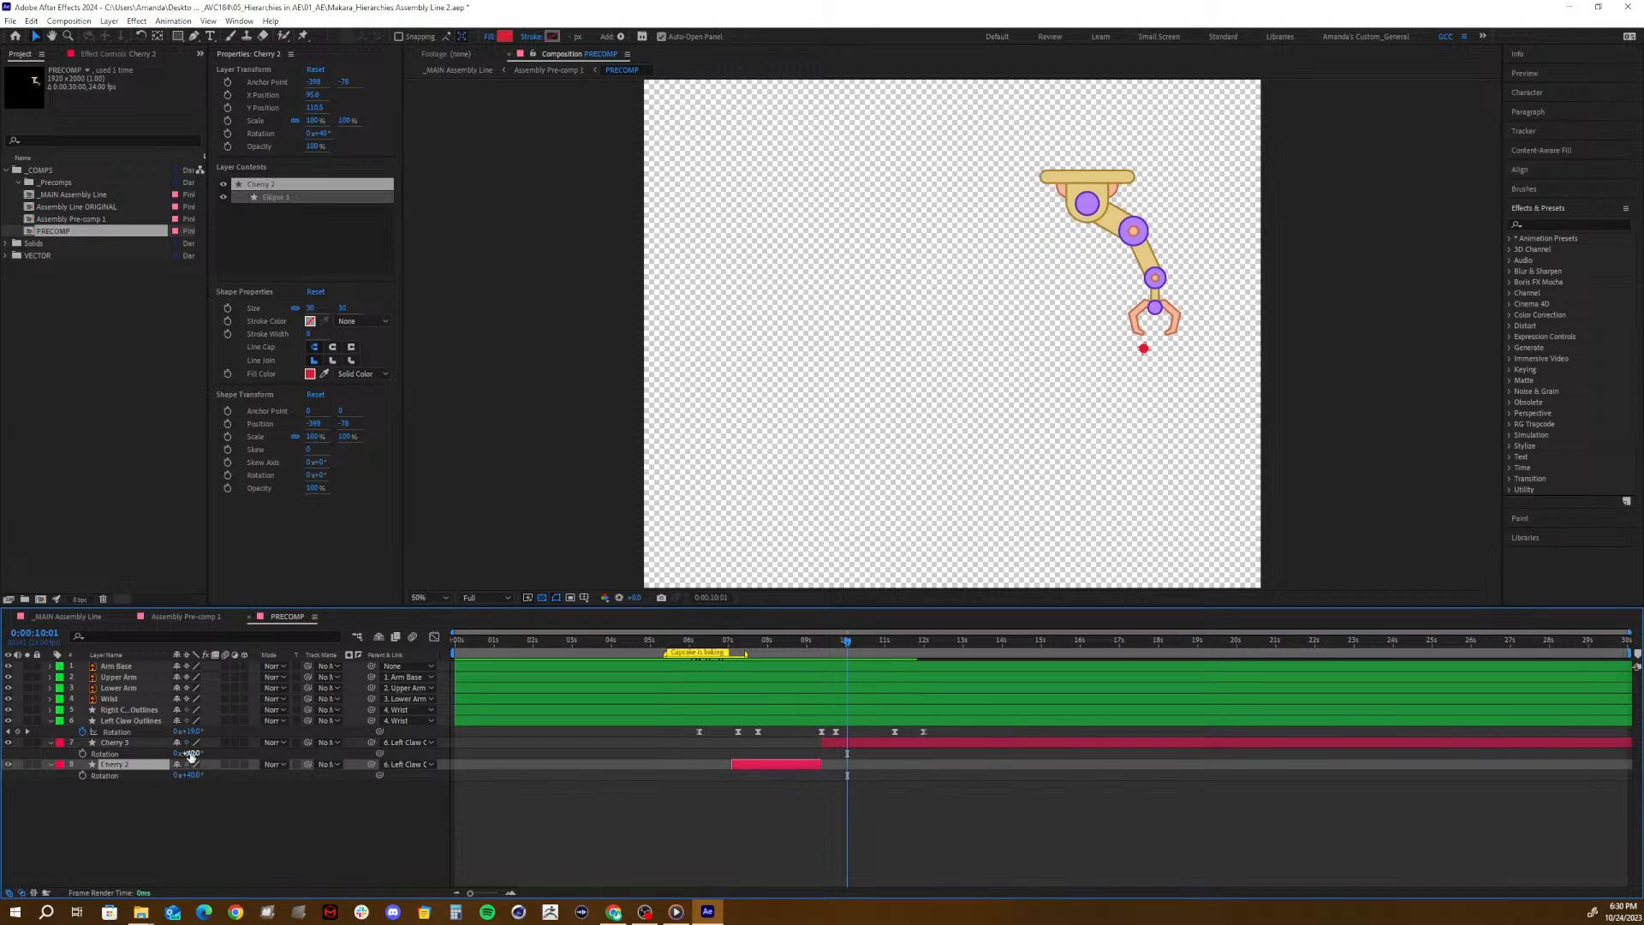
pyautogui.click(192, 754)
pyautogui.write('0')
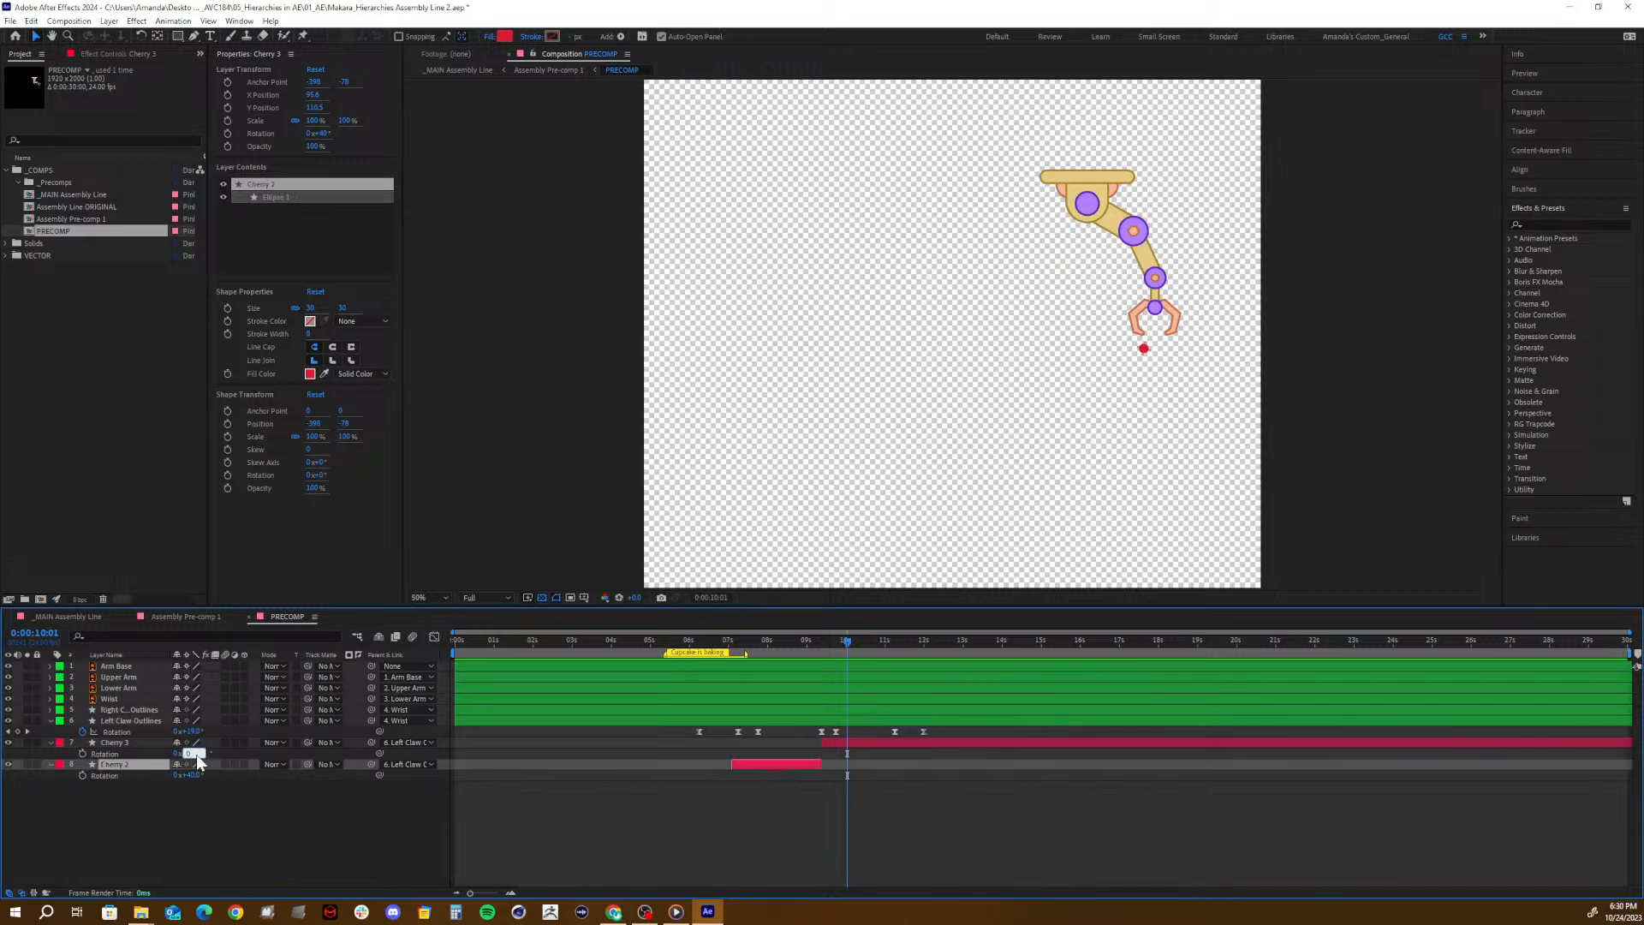
pyautogui.press('Return')
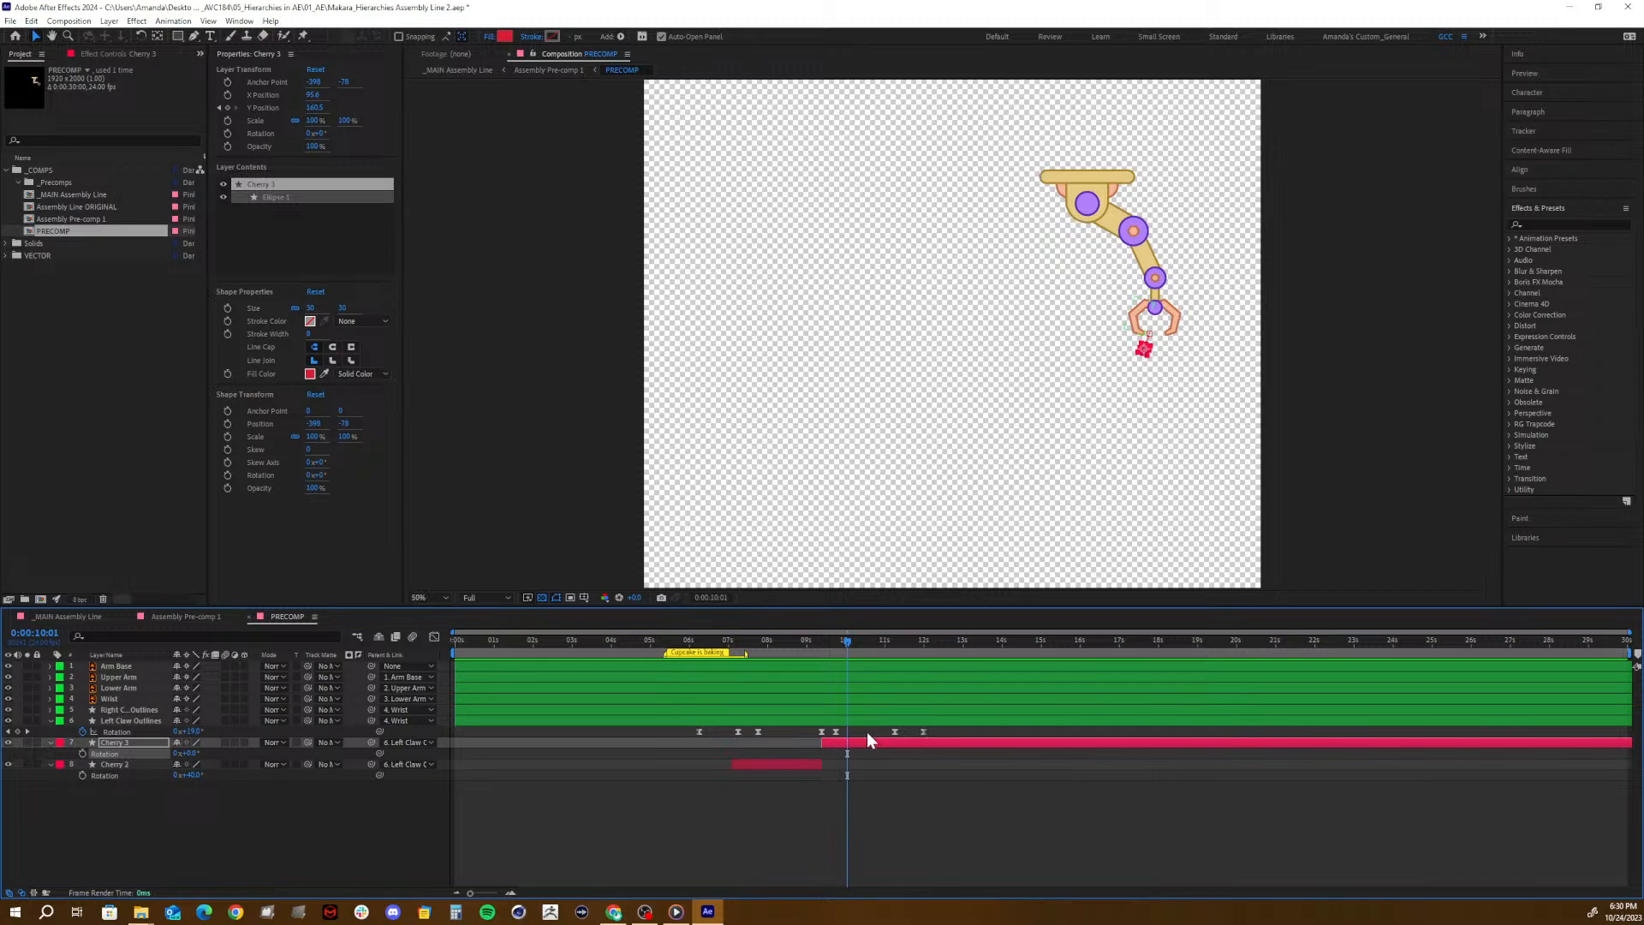
# - Delete the Cherry 3 layer from PRECOMP and scrub back to about 0:00:09:08 to check the remaining cherry
pyautogui.rightClick(151, 740)
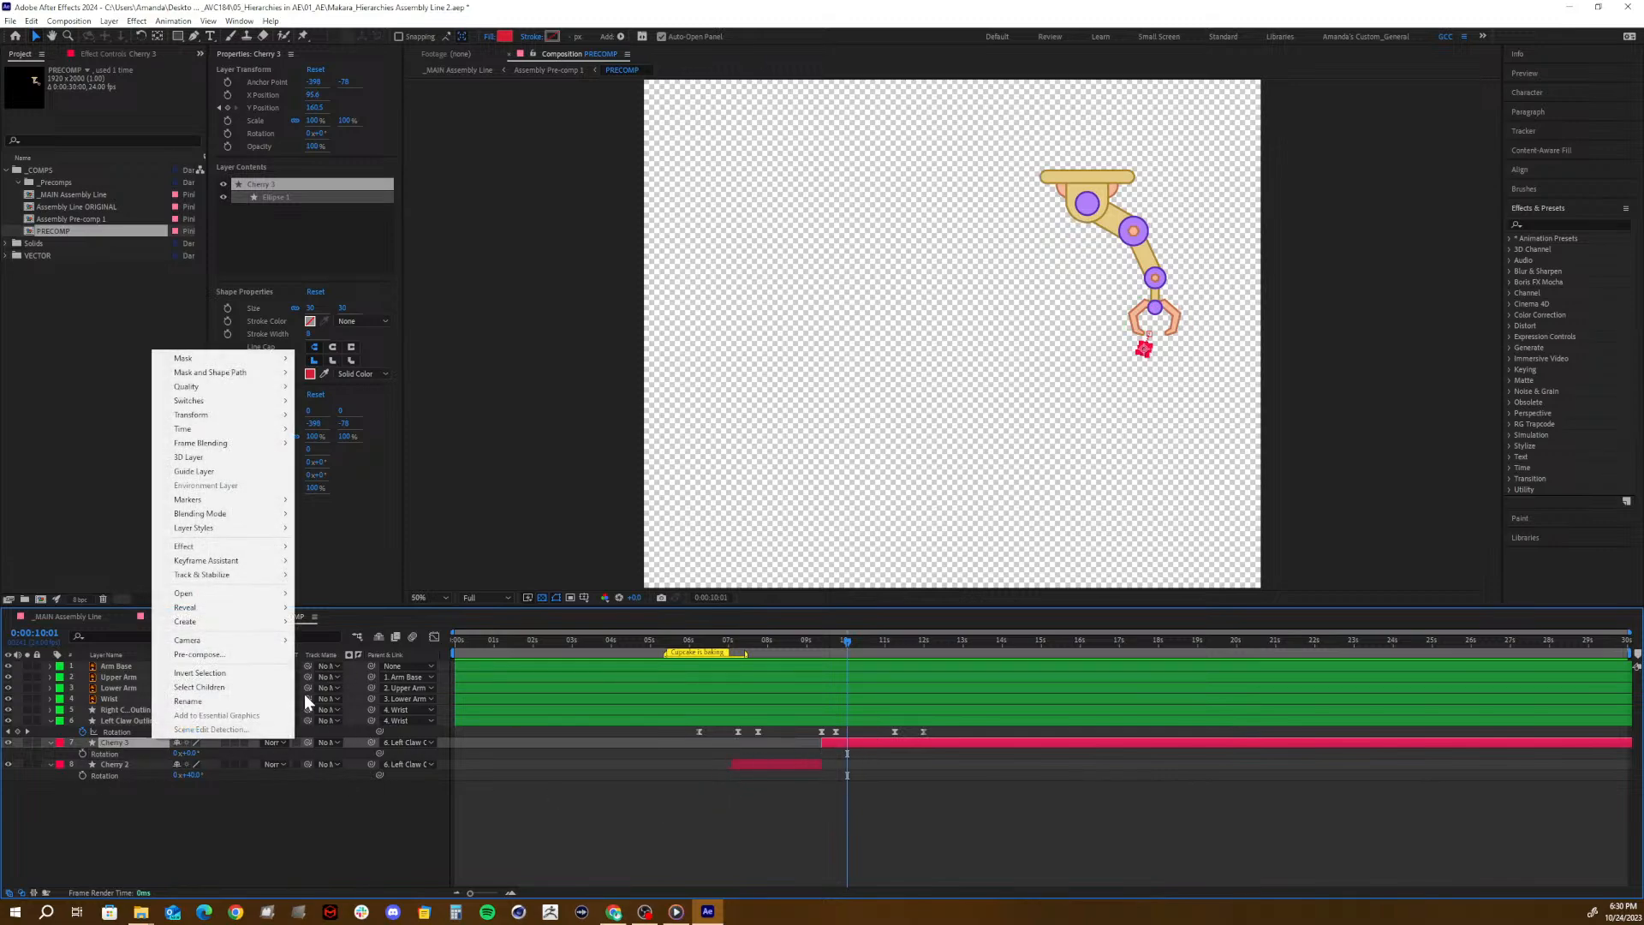
pyautogui.click(276, 796)
pyautogui.click(117, 740)
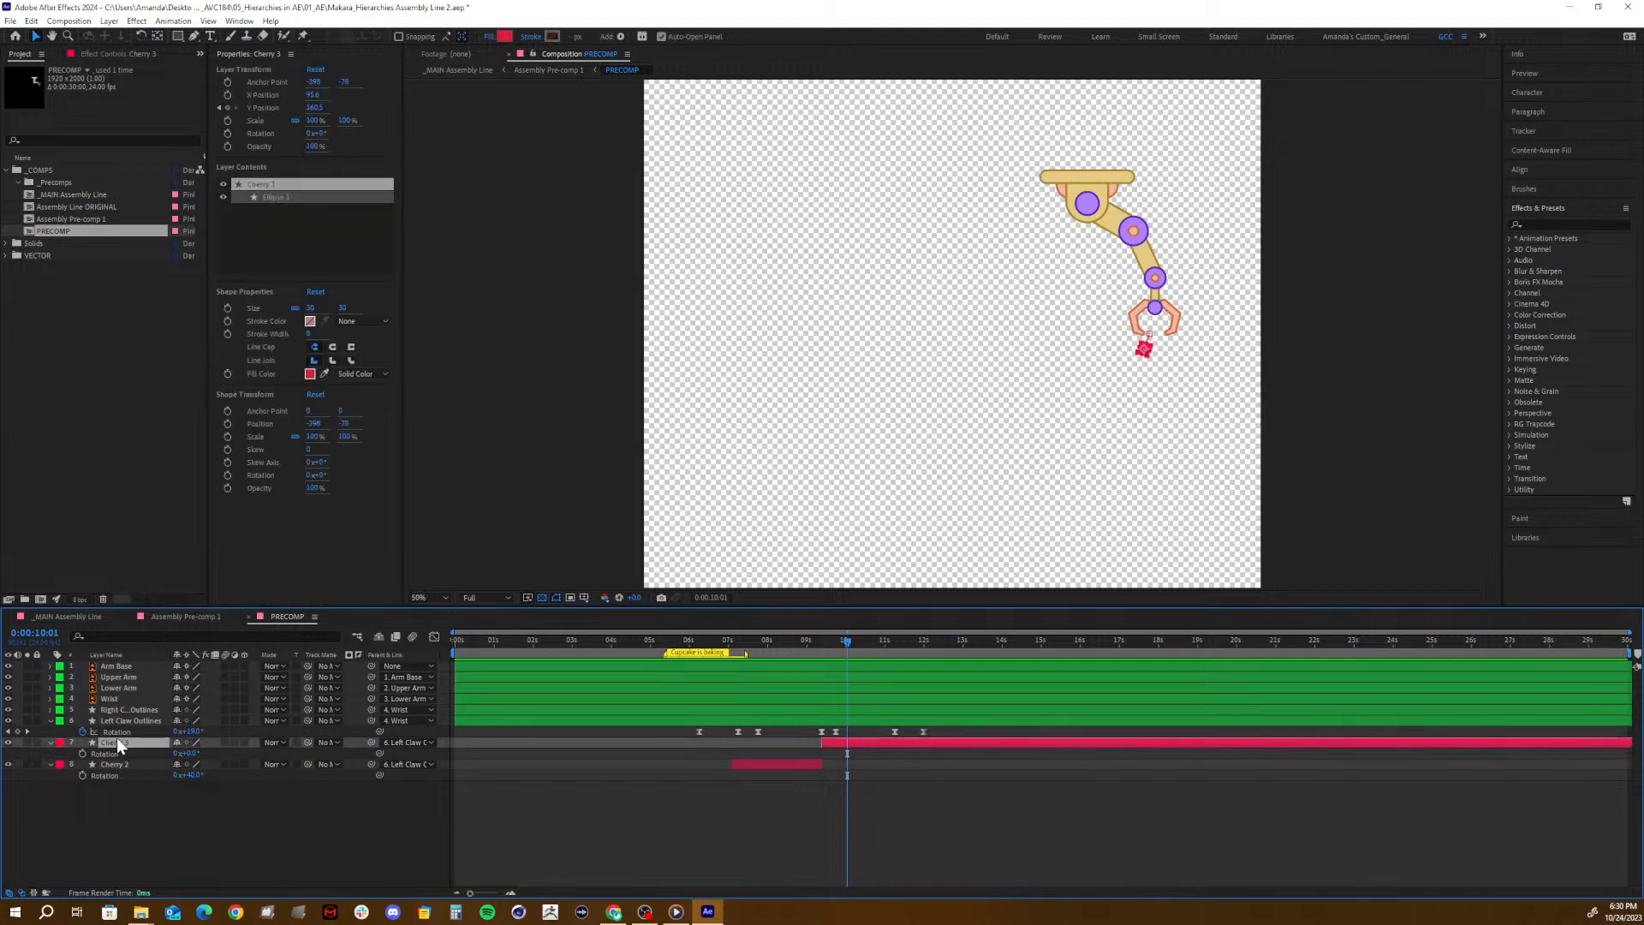
pyautogui.press('Delete')
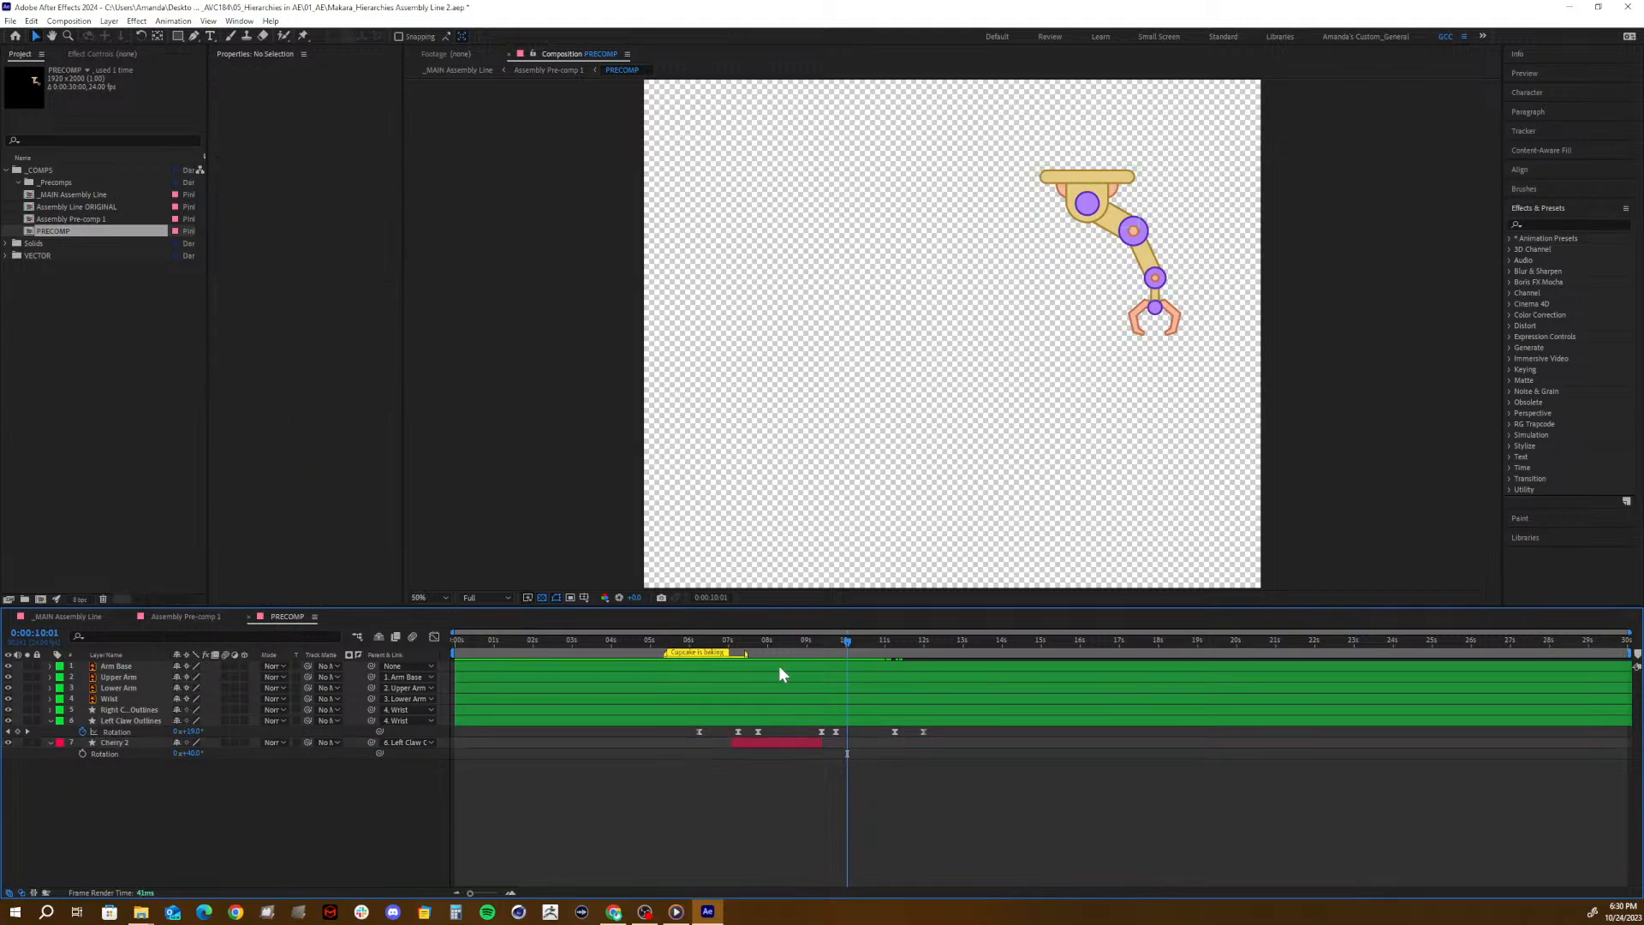
pyautogui.moveTo(785, 640); pyautogui.dragTo(816, 661)
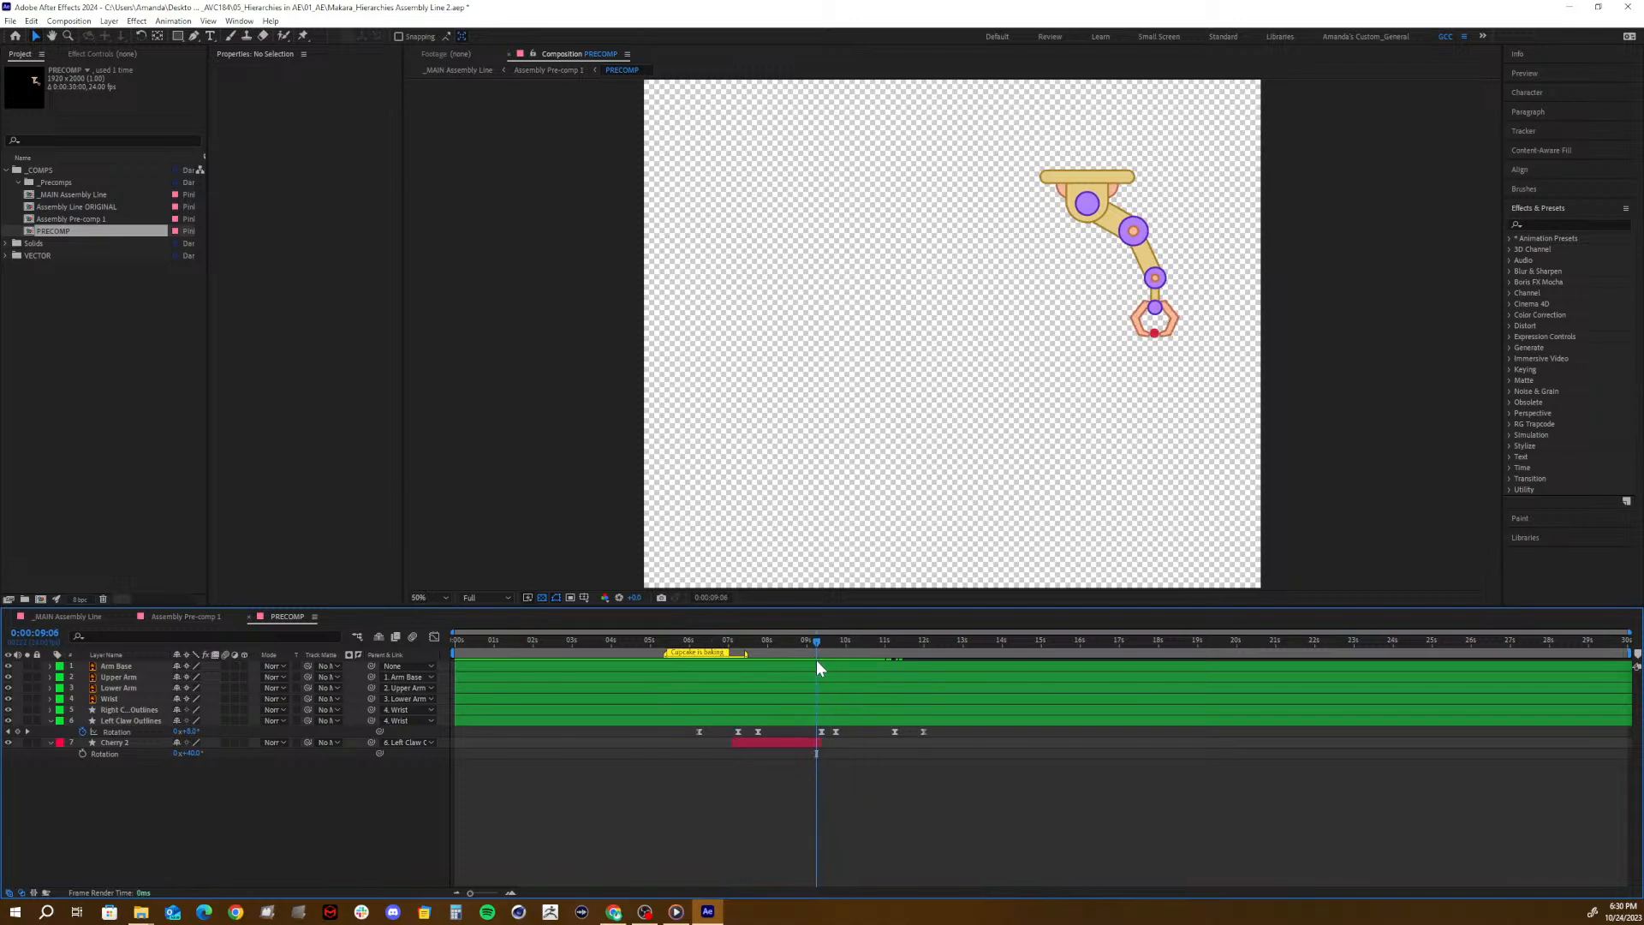
# - Undo the Cherry 3 deletion and its rotation and position edits, back to the unsplit Cherry 2 layer
pyautogui.hotkey('ctrl', 'z')
pyautogui.hotkey('ctrl', 'z')
pyautogui.hotkey('ctrl', 'z')
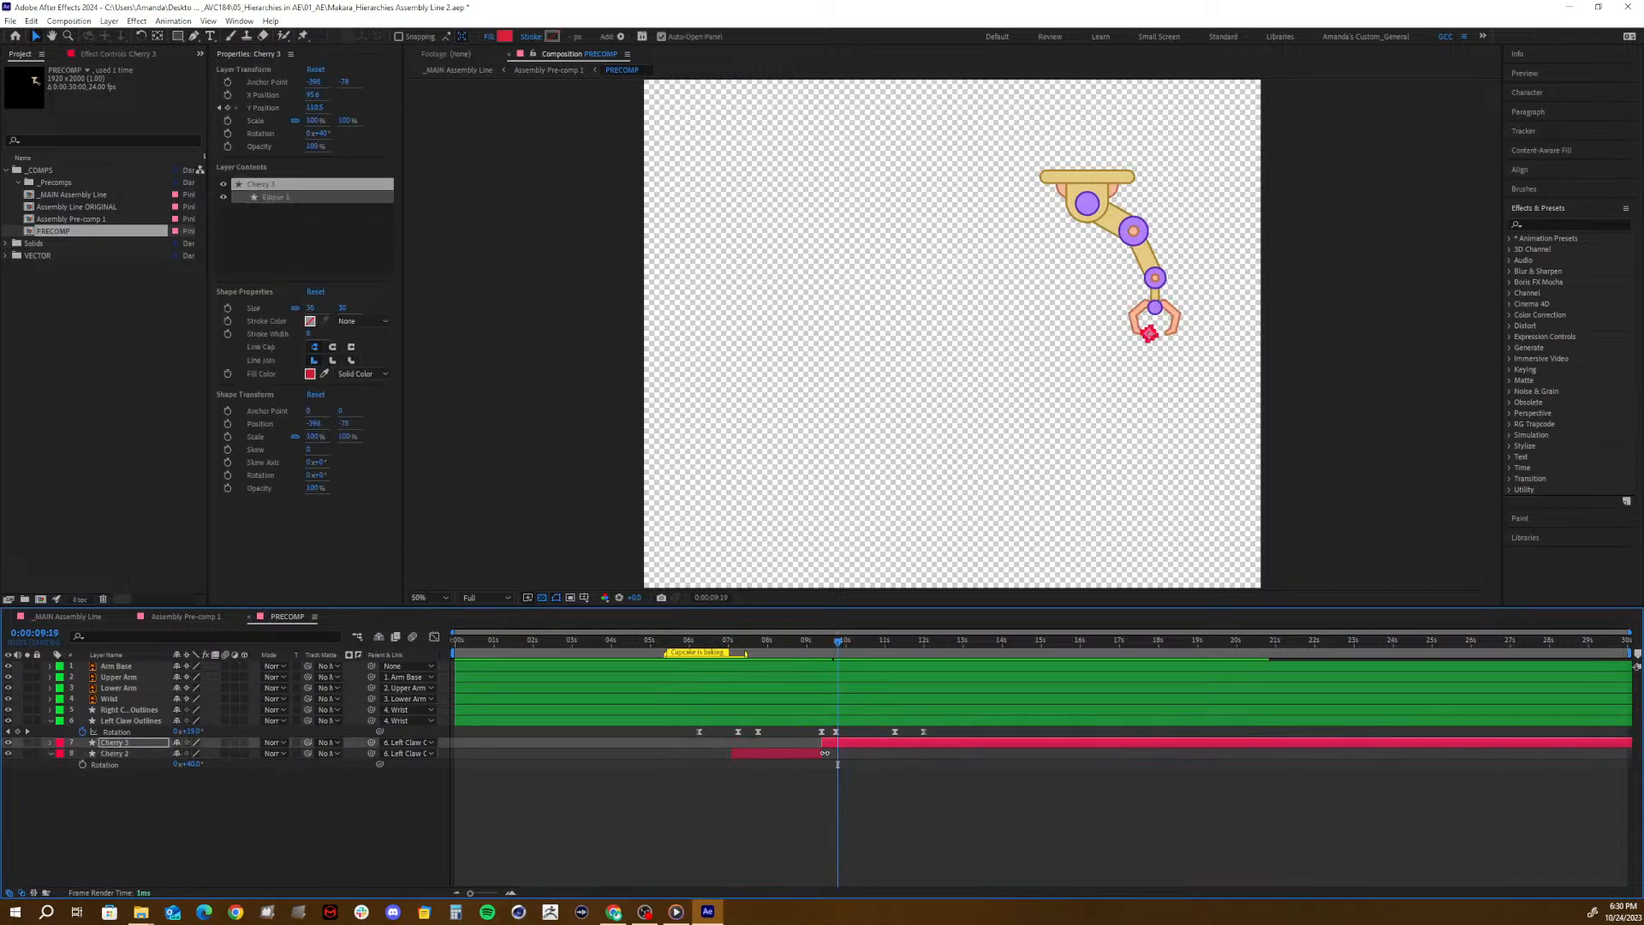
pyautogui.hotkey('ctrl', 'z')
pyautogui.hotkey('ctrl', 'z')
pyautogui.hotkey('ctrl', 'z')
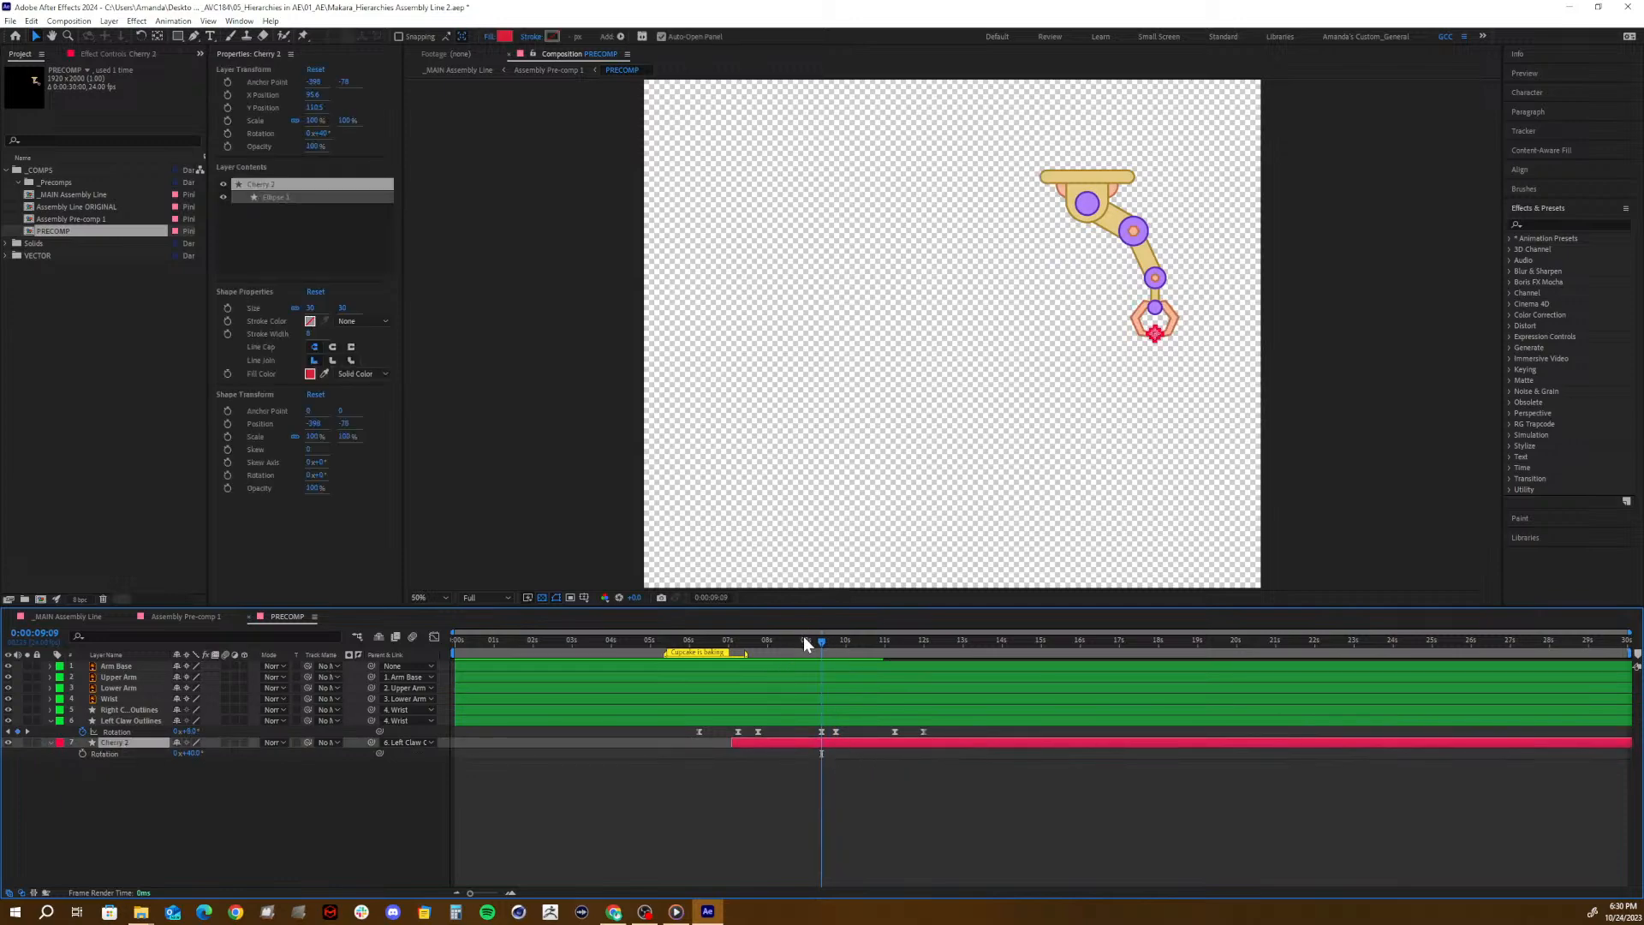
# - Split the Cherry 2 layer at 0:00:09:09, on the claw's opening keyframe
pyautogui.moveTo(805, 642); pyautogui.dragTo(826, 742)
pyautogui.moveTo(820, 640); pyautogui.dragTo(821, 657)
pyautogui.hotkey('ctrl', 'shift', 'd')
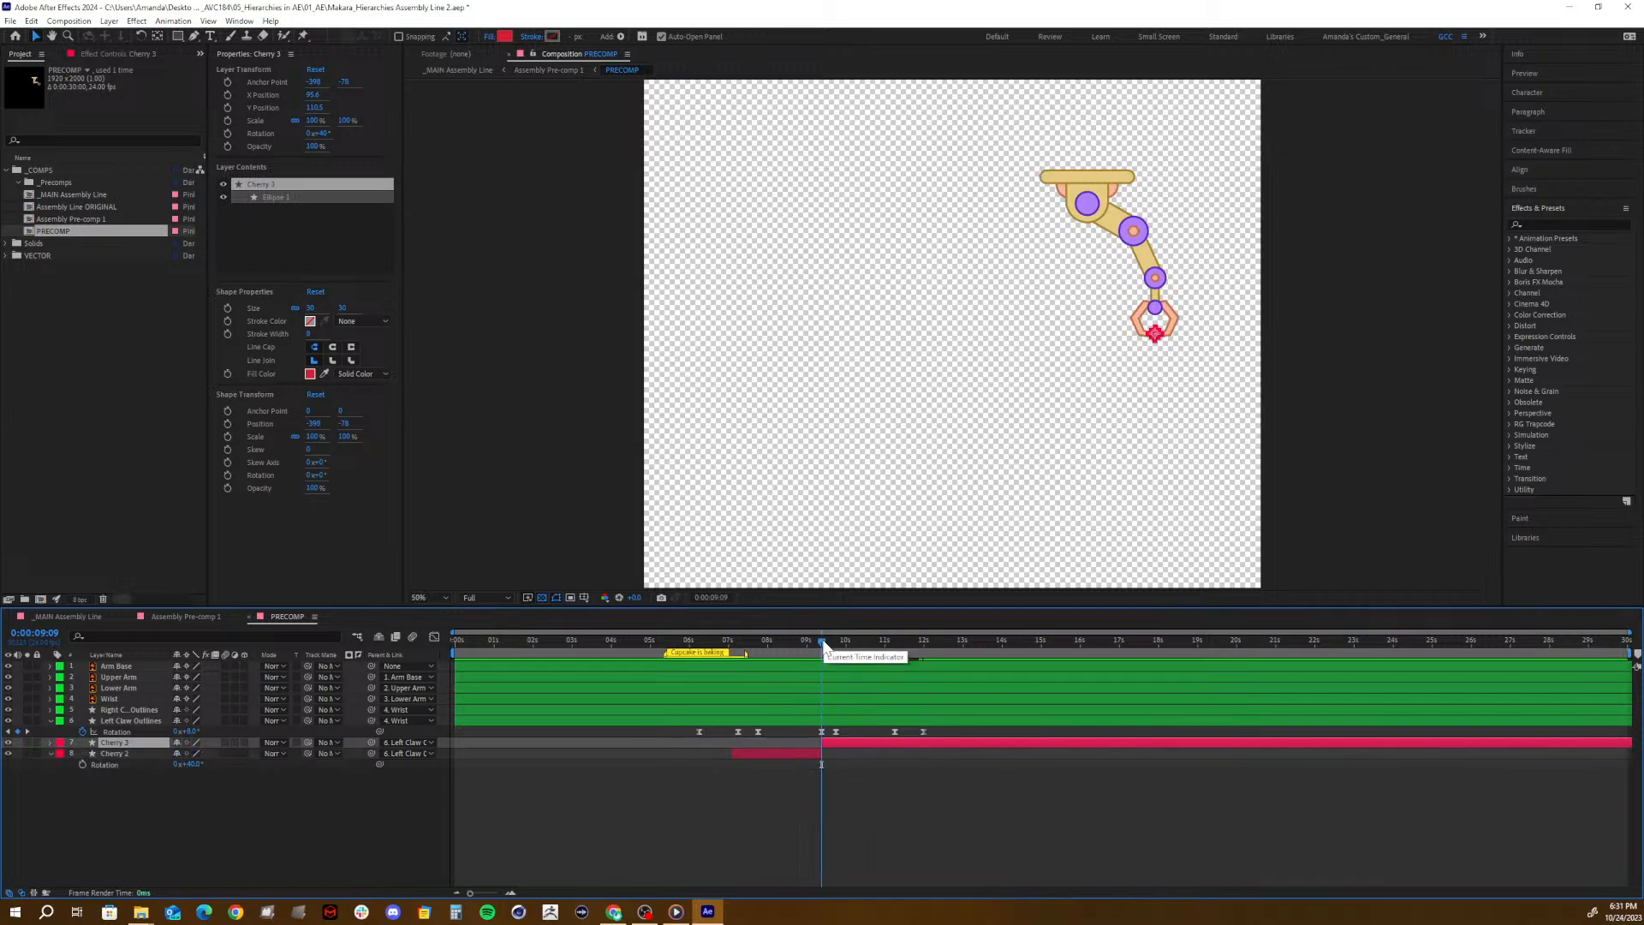
# - At 0:00:09:12, set Cherry 3's parent to None and add a Y Position keyframe
pyautogui.moveTo(823, 641); pyautogui.dragTo(828, 644)
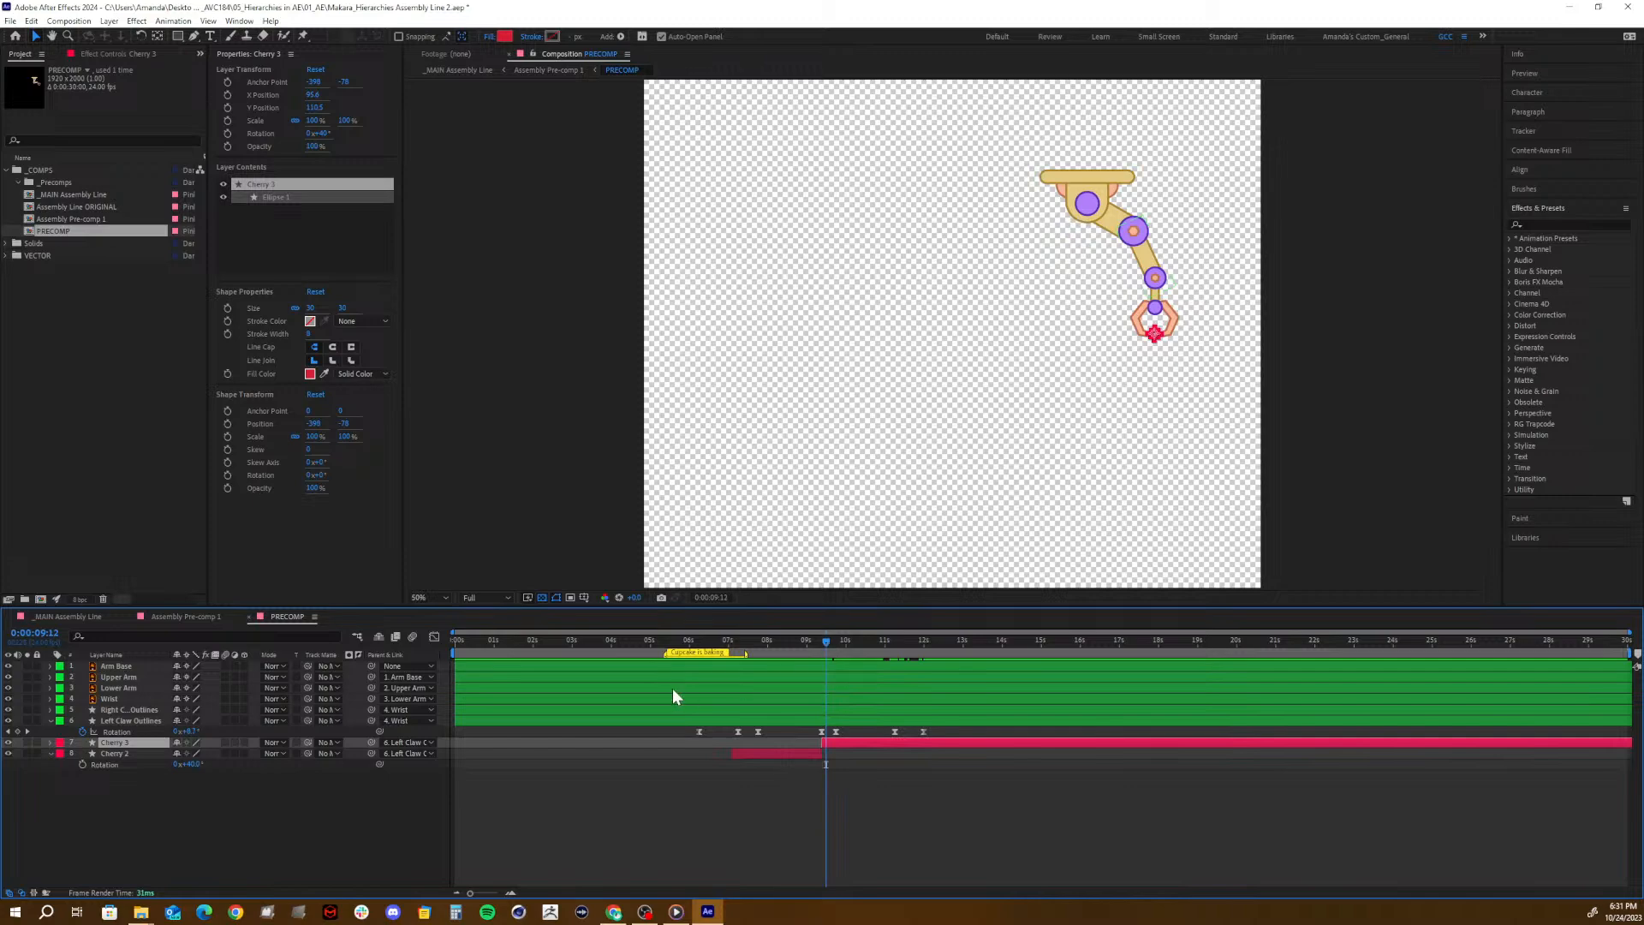
pyautogui.press('p')
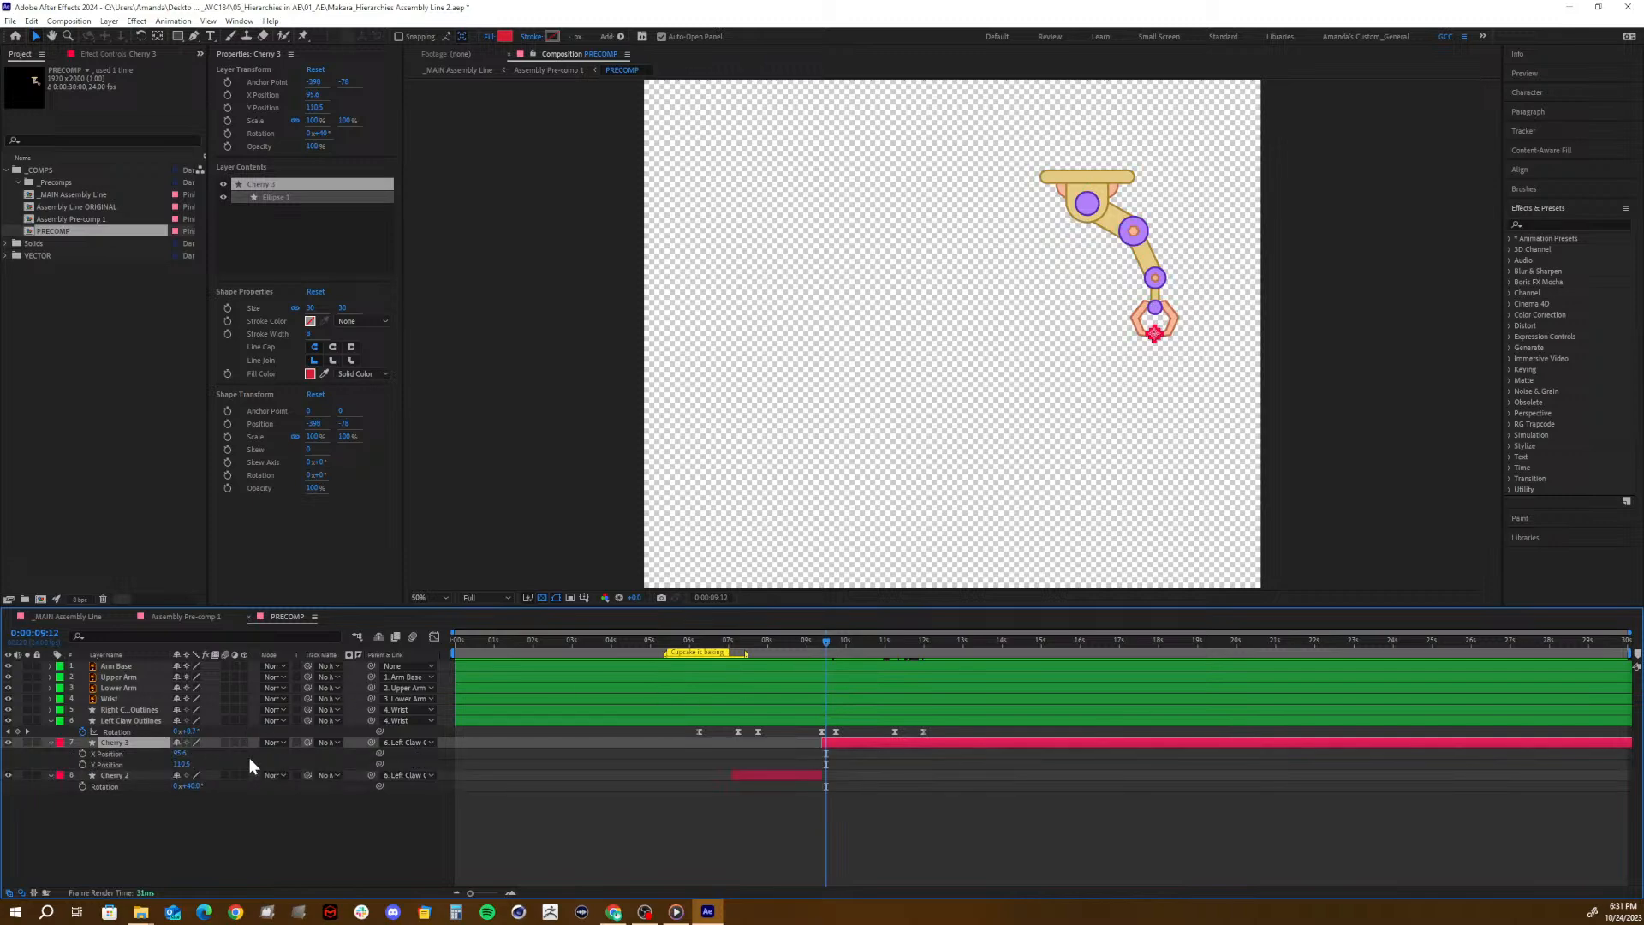
pyautogui.click(402, 743)
pyautogui.click(415, 751)
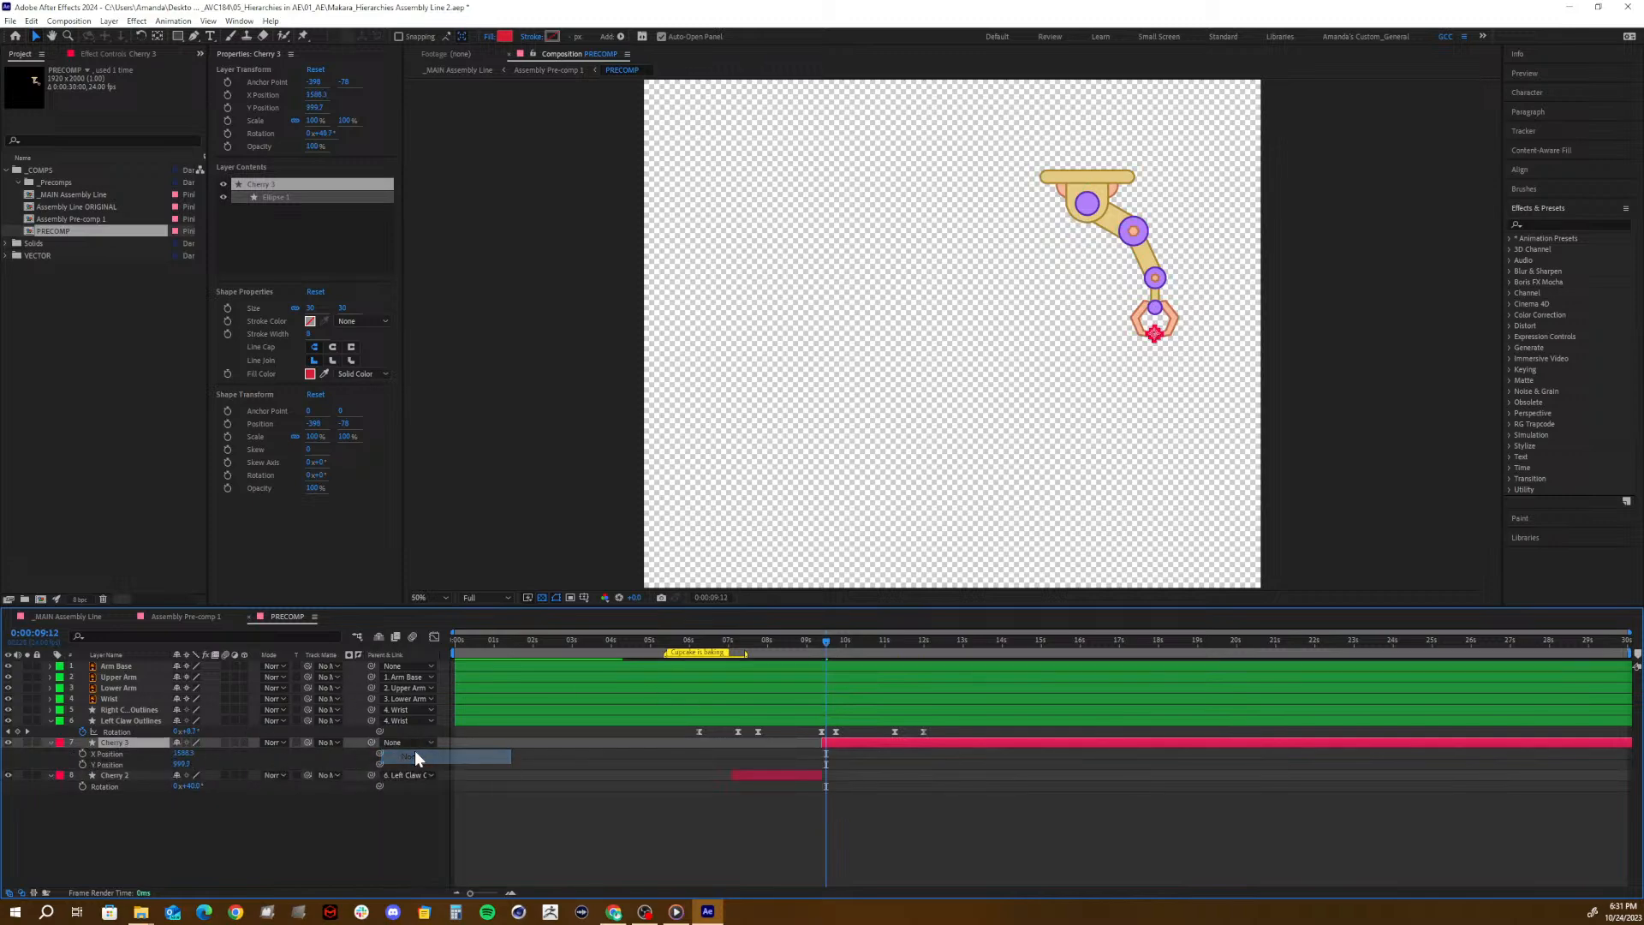
pyautogui.click(82, 765)
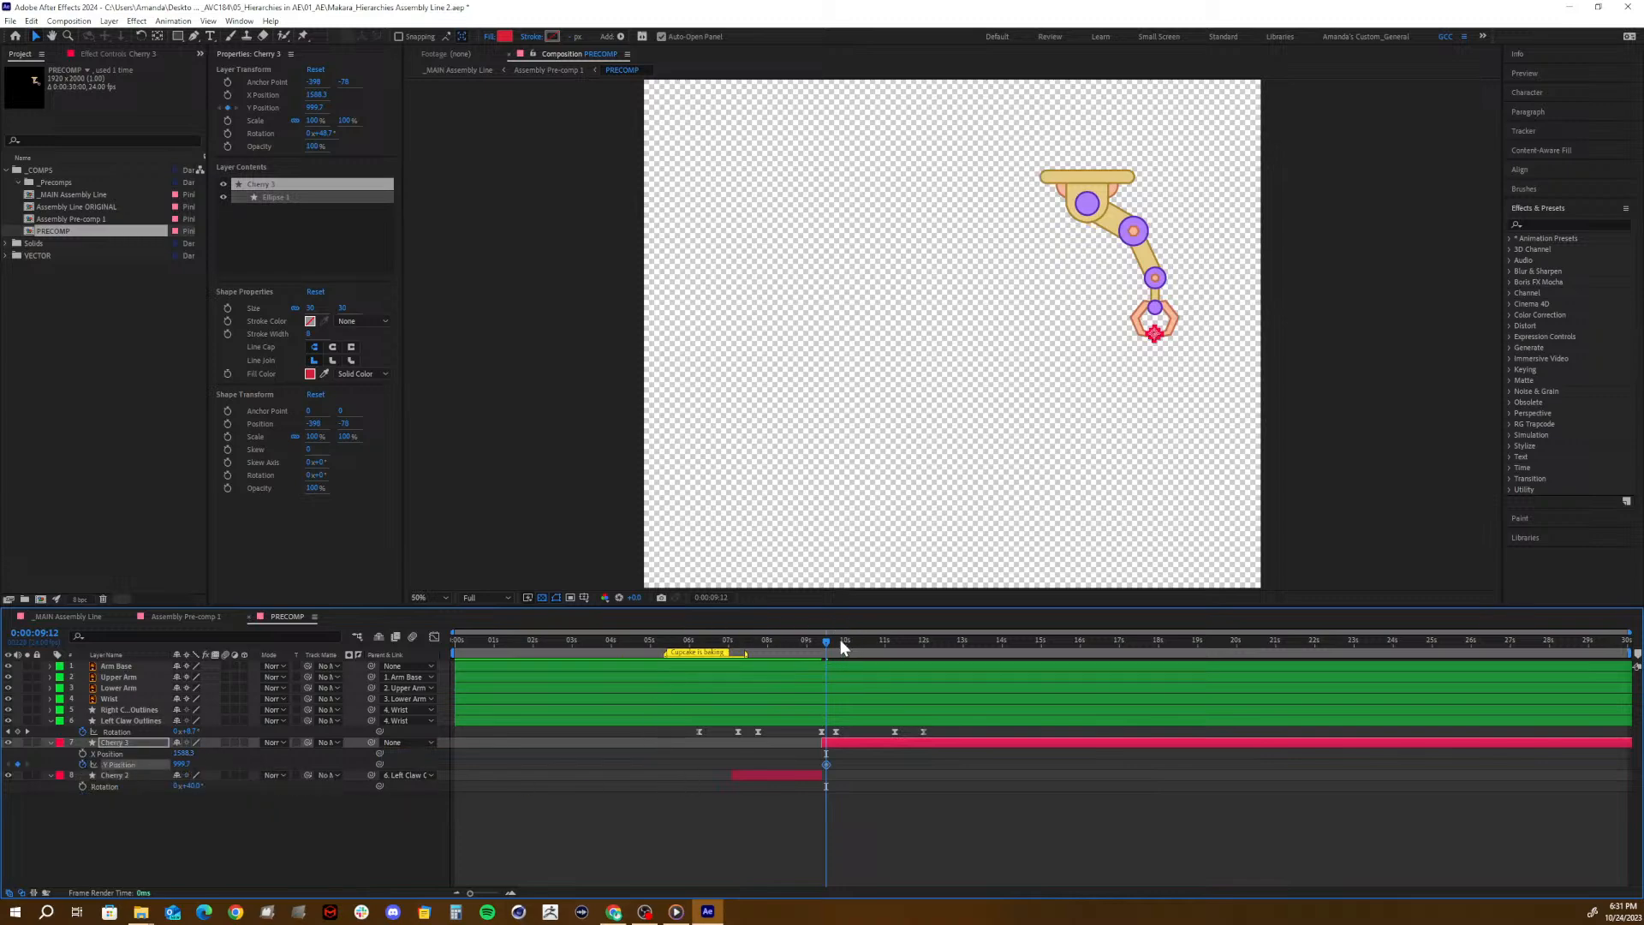
# - At 0:00:09:22, keyframe Cherry 3's Y Position below the claw and compare the drop in Assembly Pre-comp 1
pyautogui.moveTo(840, 640)
pyautogui.mouseDown()
pyautogui.moveTo(855, 642)
pyautogui.moveTo(844, 659)
pyautogui.mouseUp()
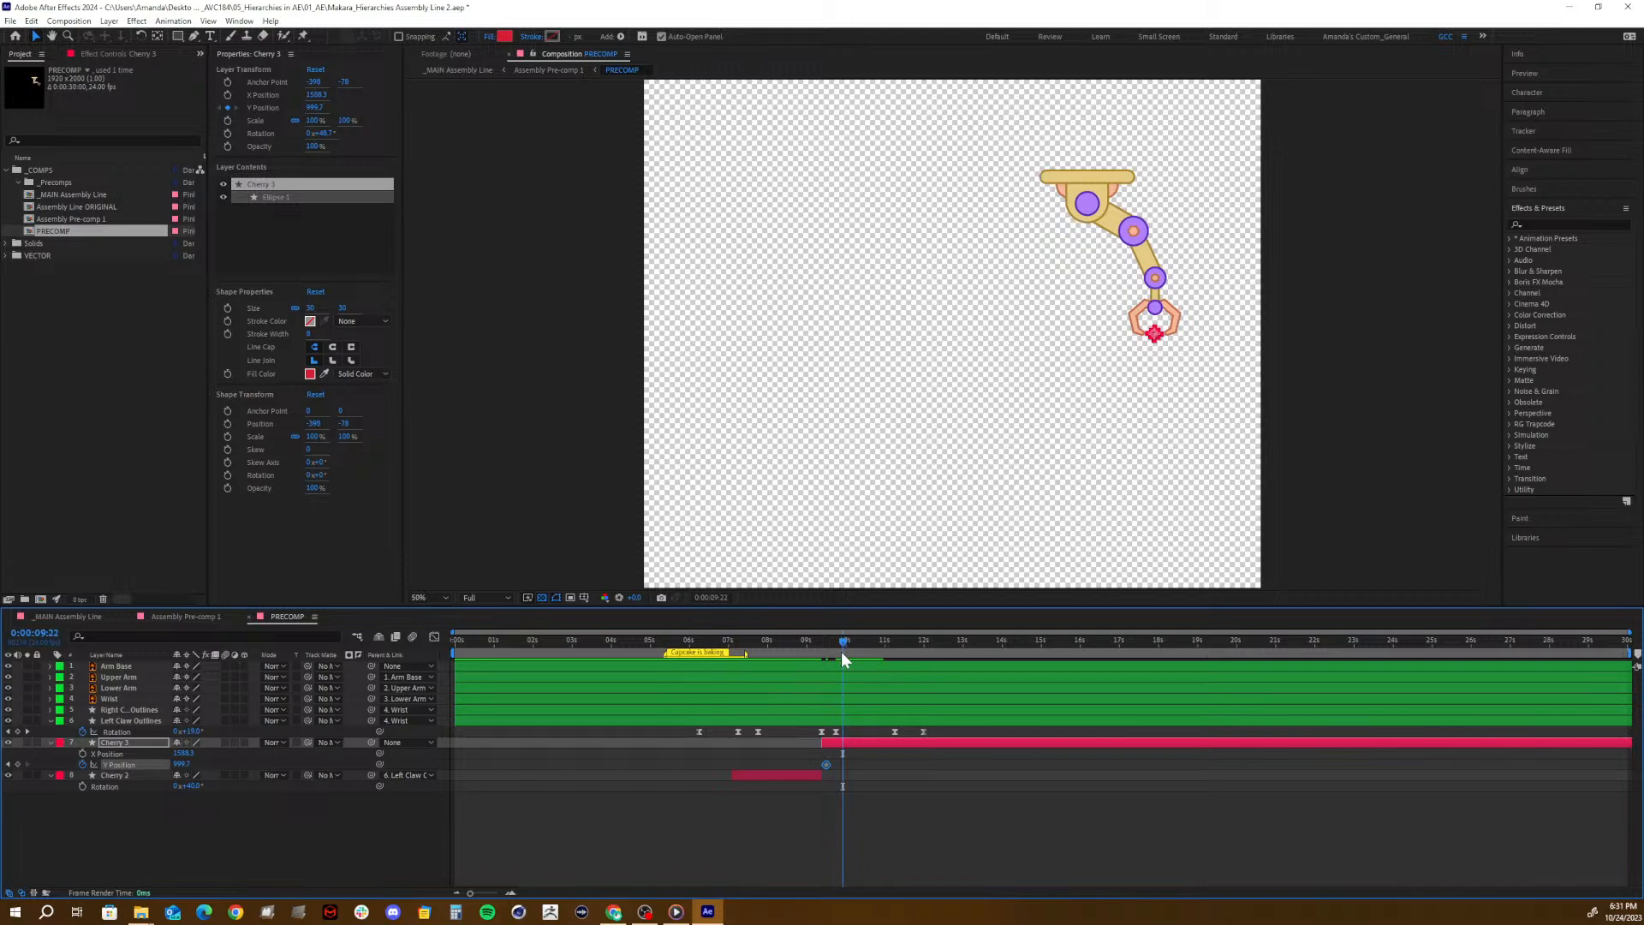
pyautogui.moveTo(182, 763); pyautogui.dragTo(230, 758)
pyautogui.click(177, 613)
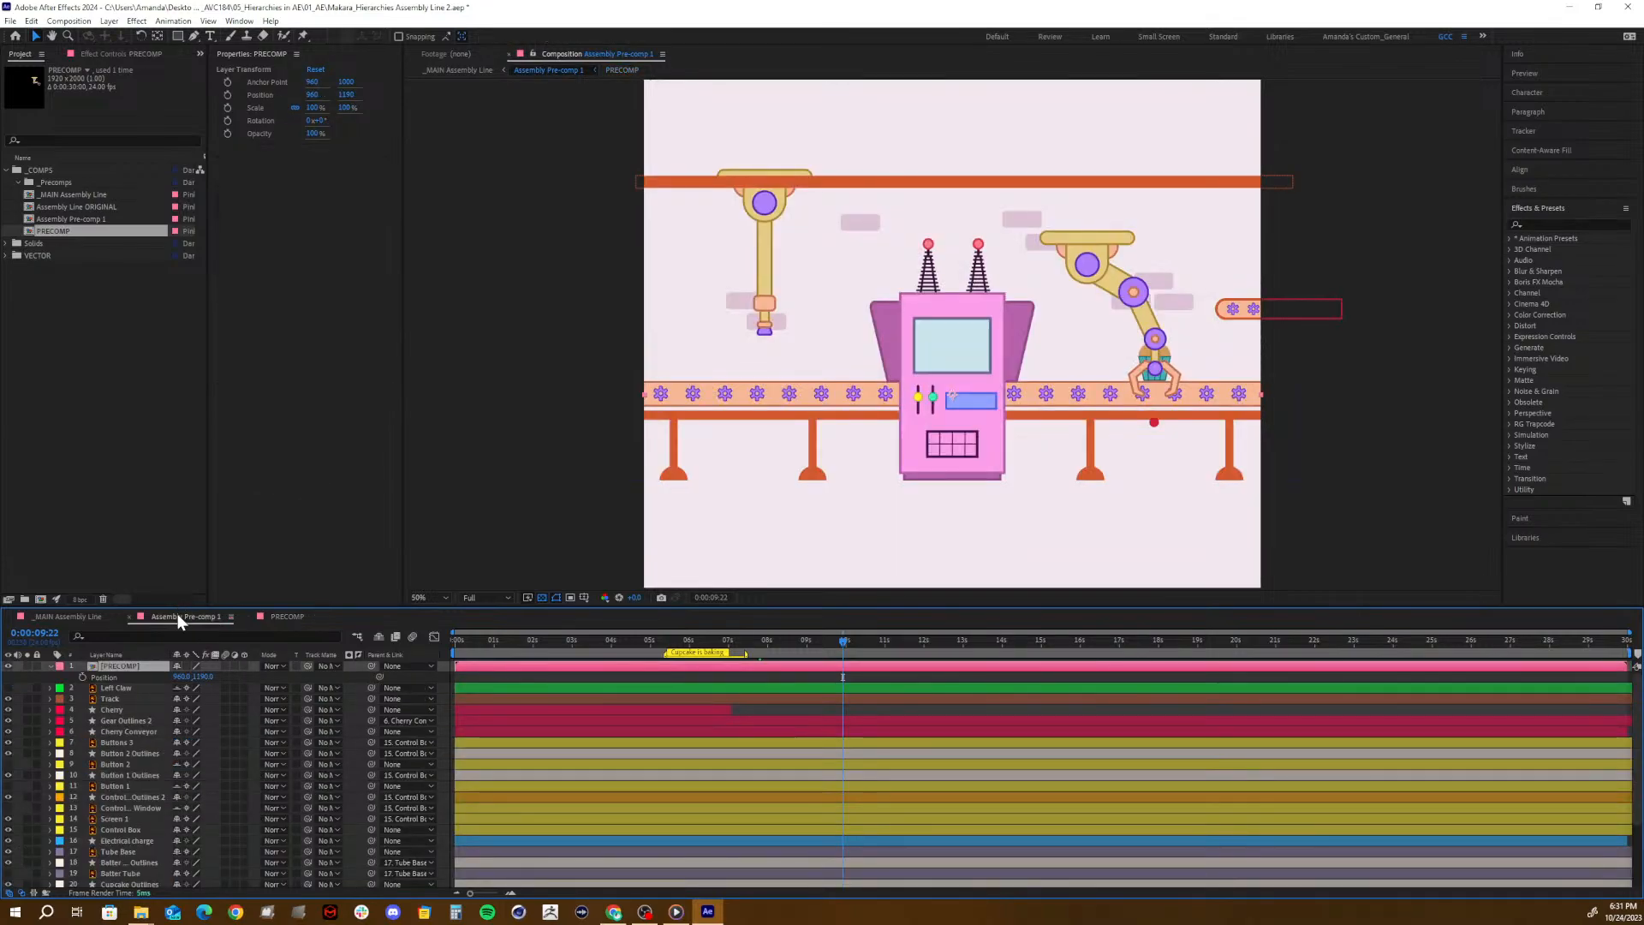
pyautogui.click(275, 614)
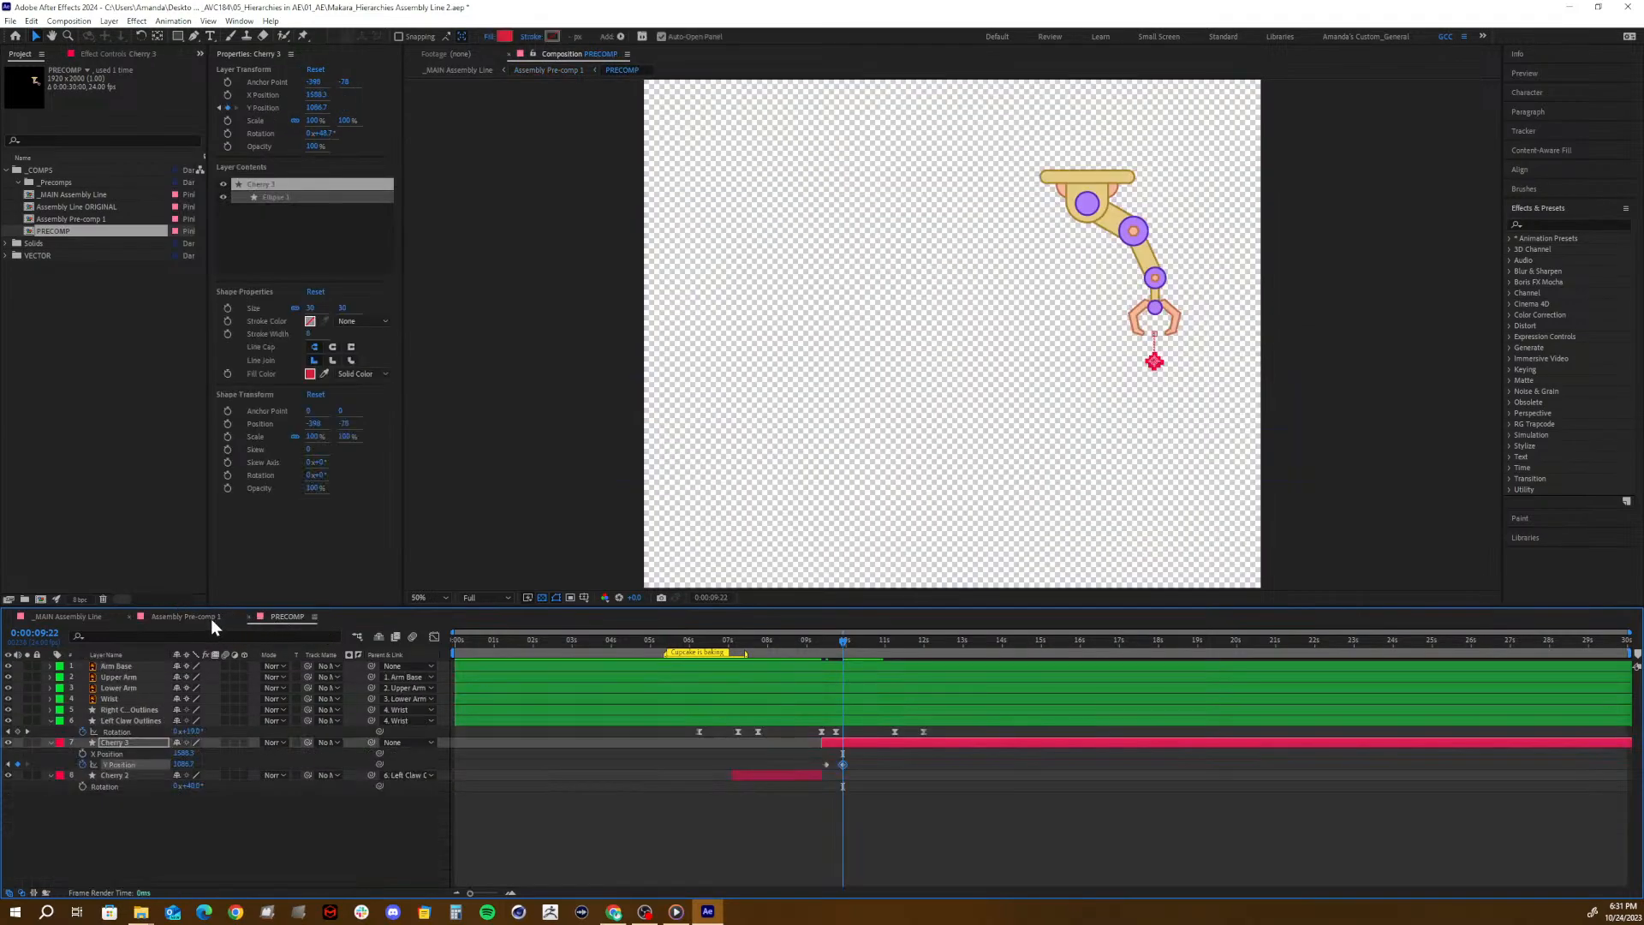
pyautogui.click(197, 615)
pyautogui.click(272, 615)
pyautogui.click(176, 615)
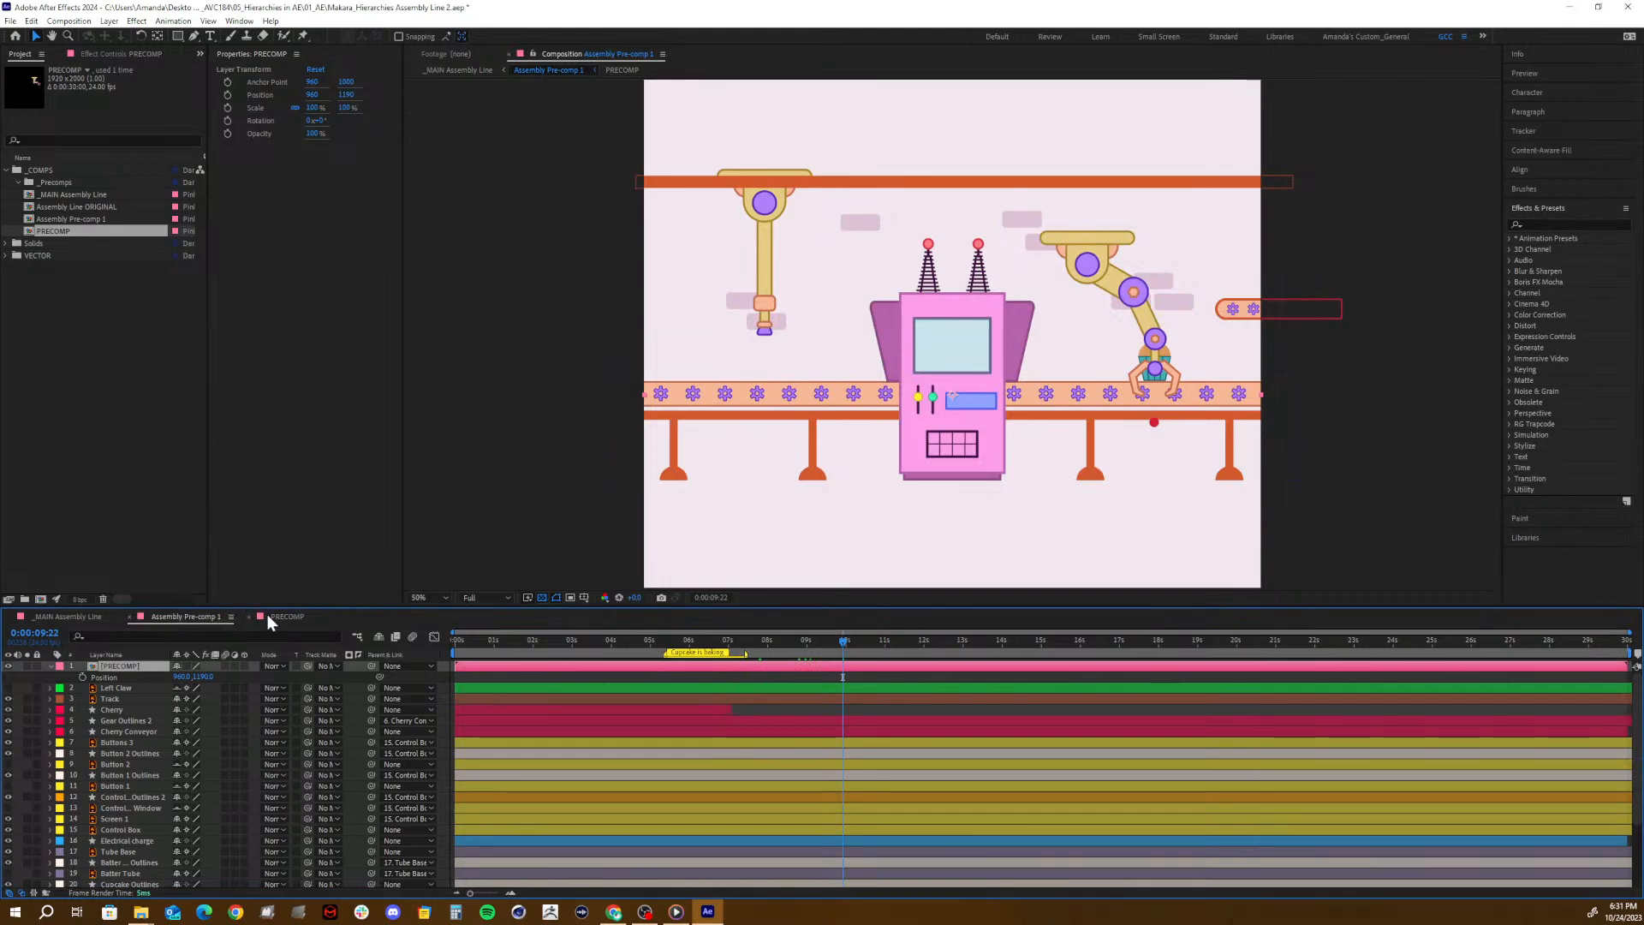
# - Lock the Assembly Pre-comp 1 viewer and reopen PRECOMP from its layer in a separate composition viewer
pyautogui.click(532, 53)
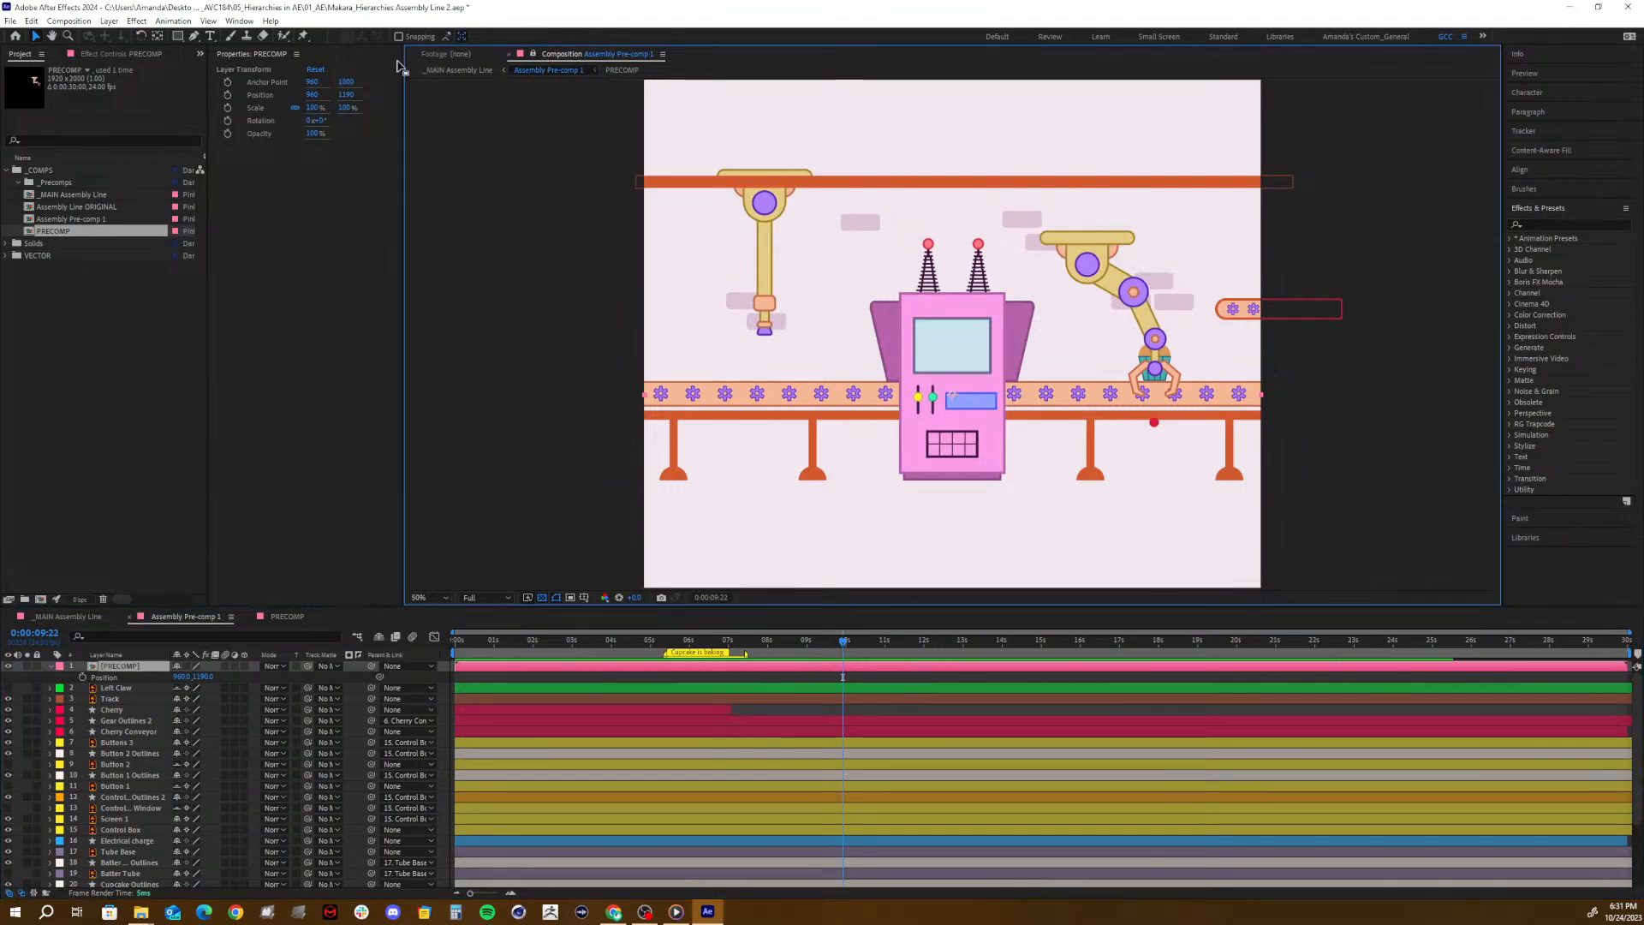
pyautogui.click(229, 22)
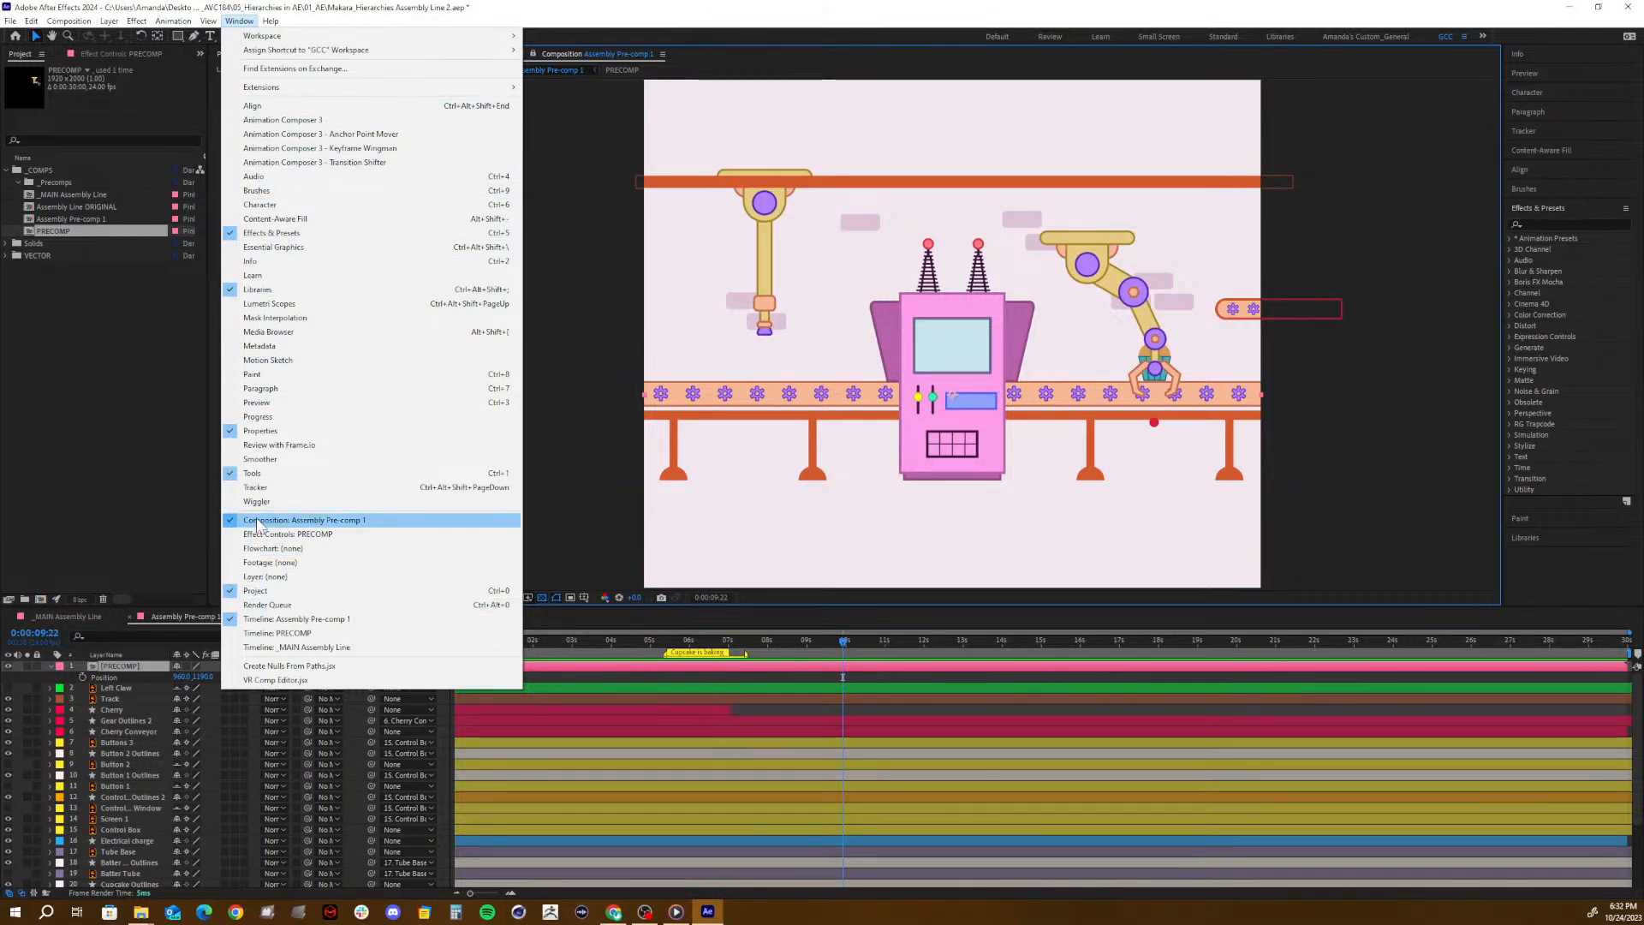
pyautogui.click(382, 633)
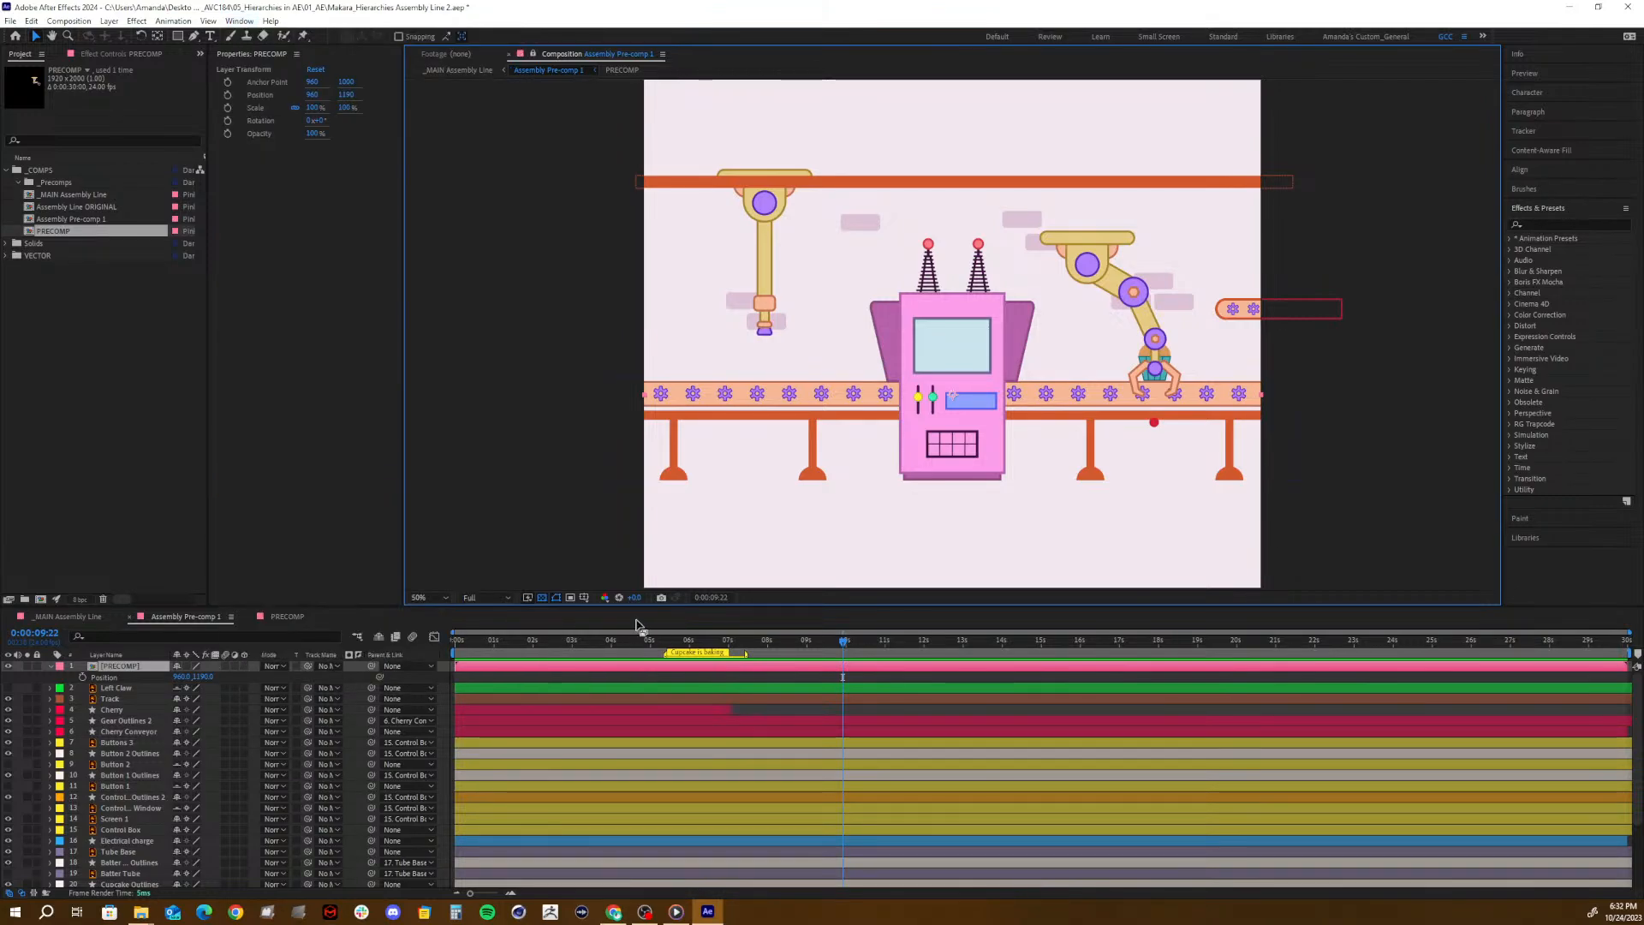
pyautogui.click(248, 617)
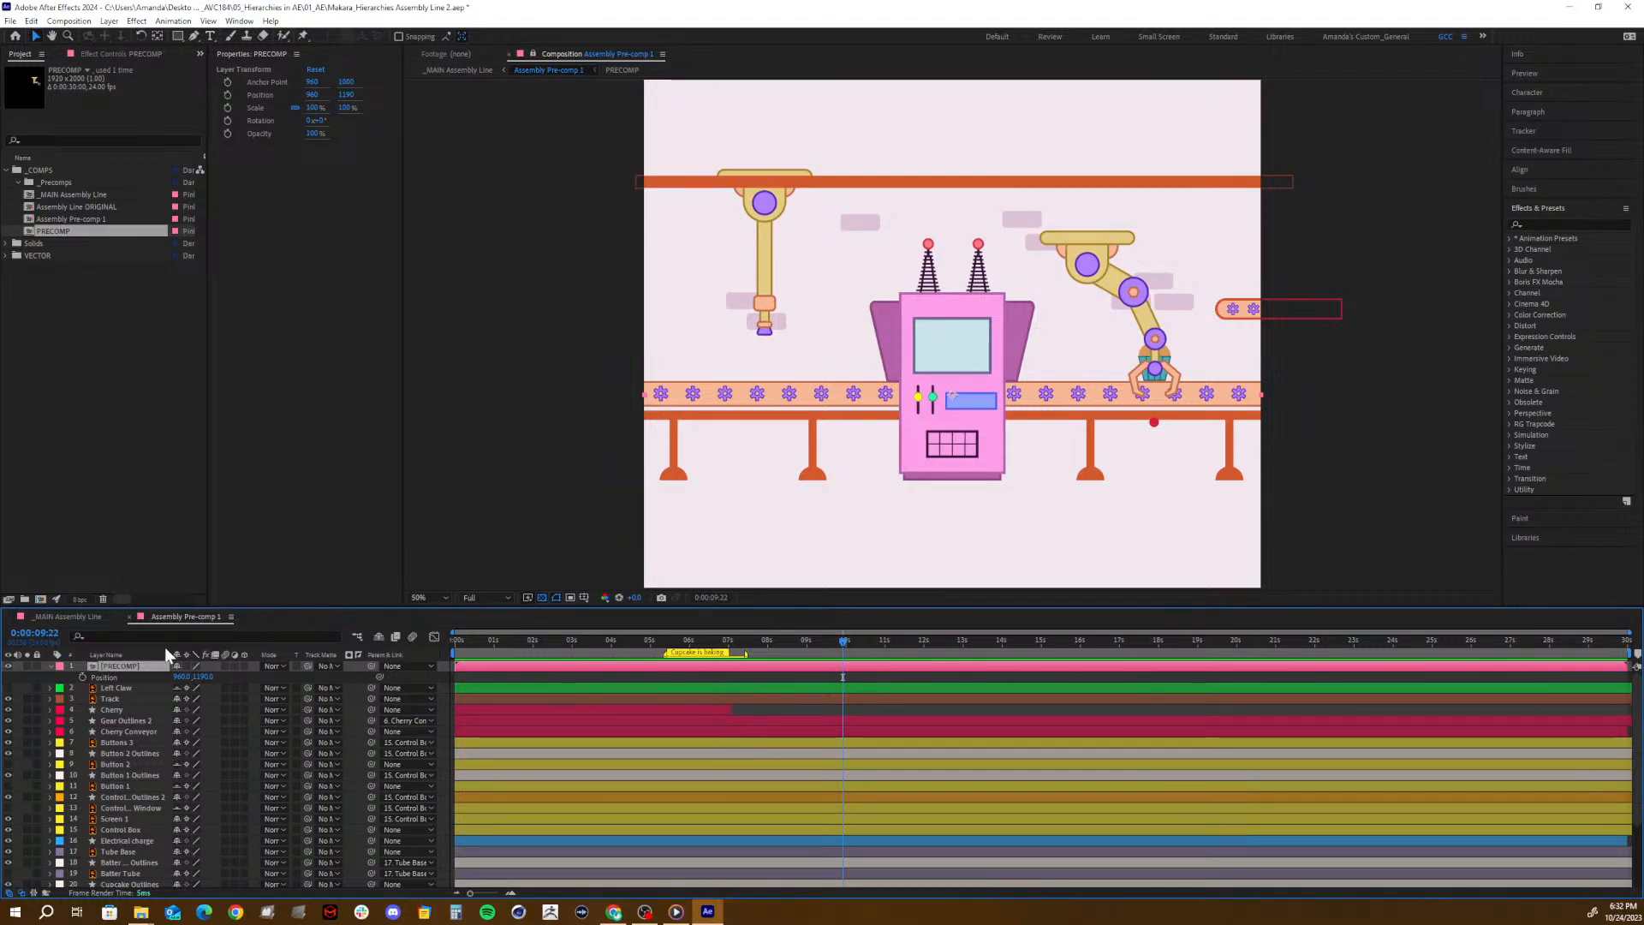
pyautogui.doubleClick(87, 665)
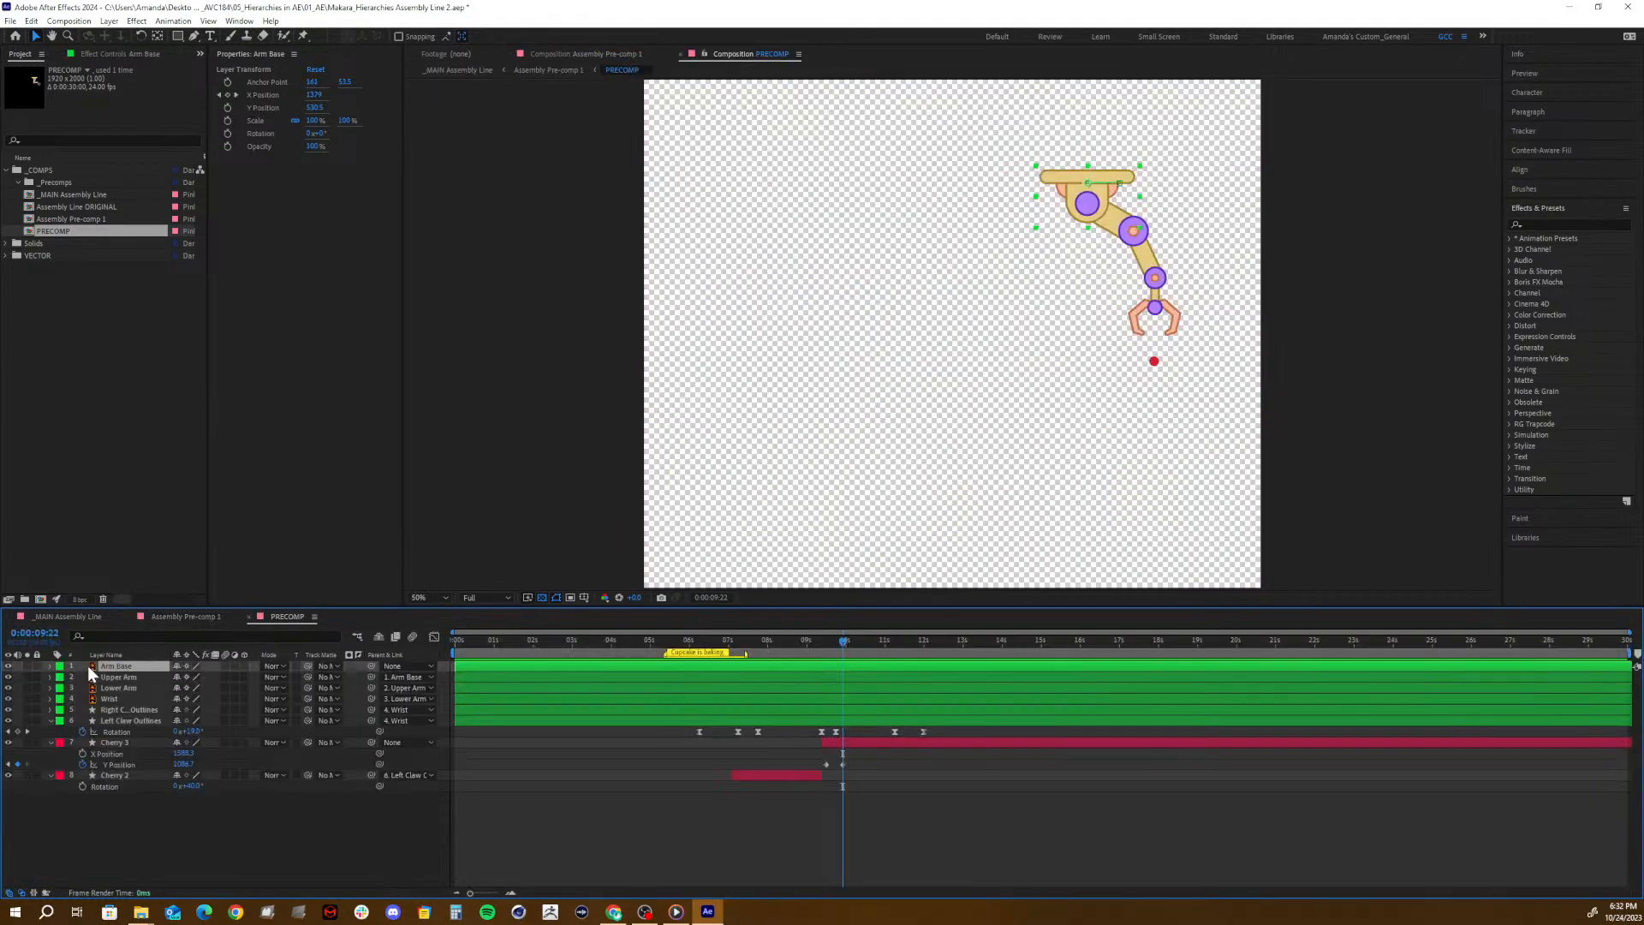
# - Dock the PRECOMP viewer beside the Assembly Pre-comp 1 viewer so both compositions show side by side
pyautogui.click(706, 53)
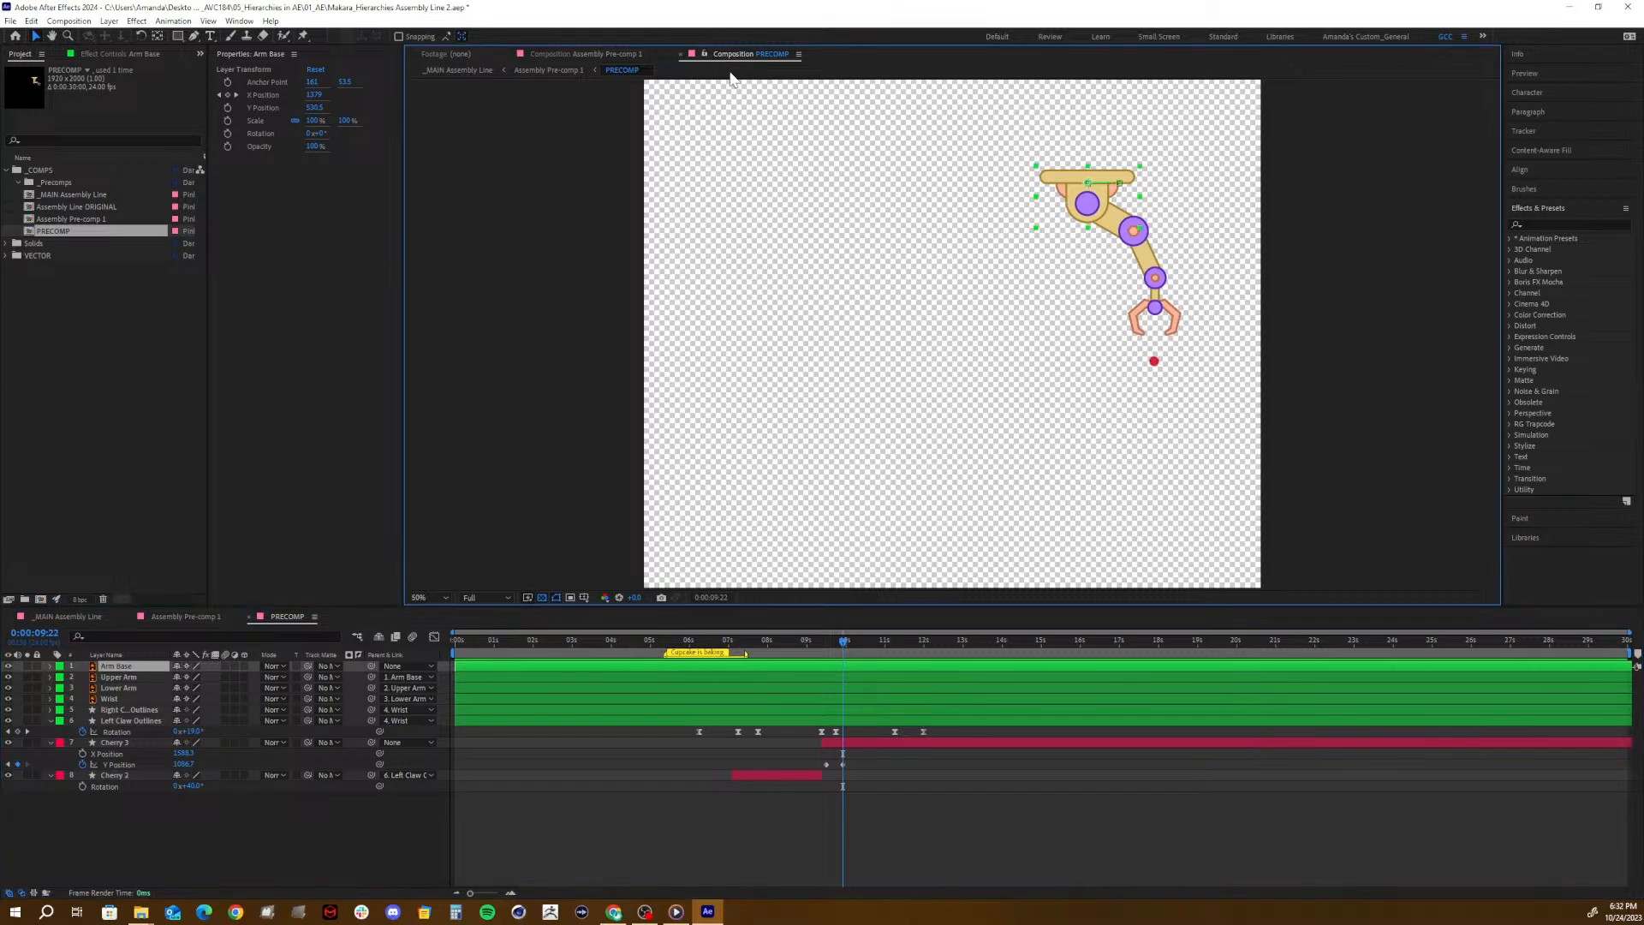
pyautogui.moveTo(726, 58); pyautogui.dragTo(1494, 231)
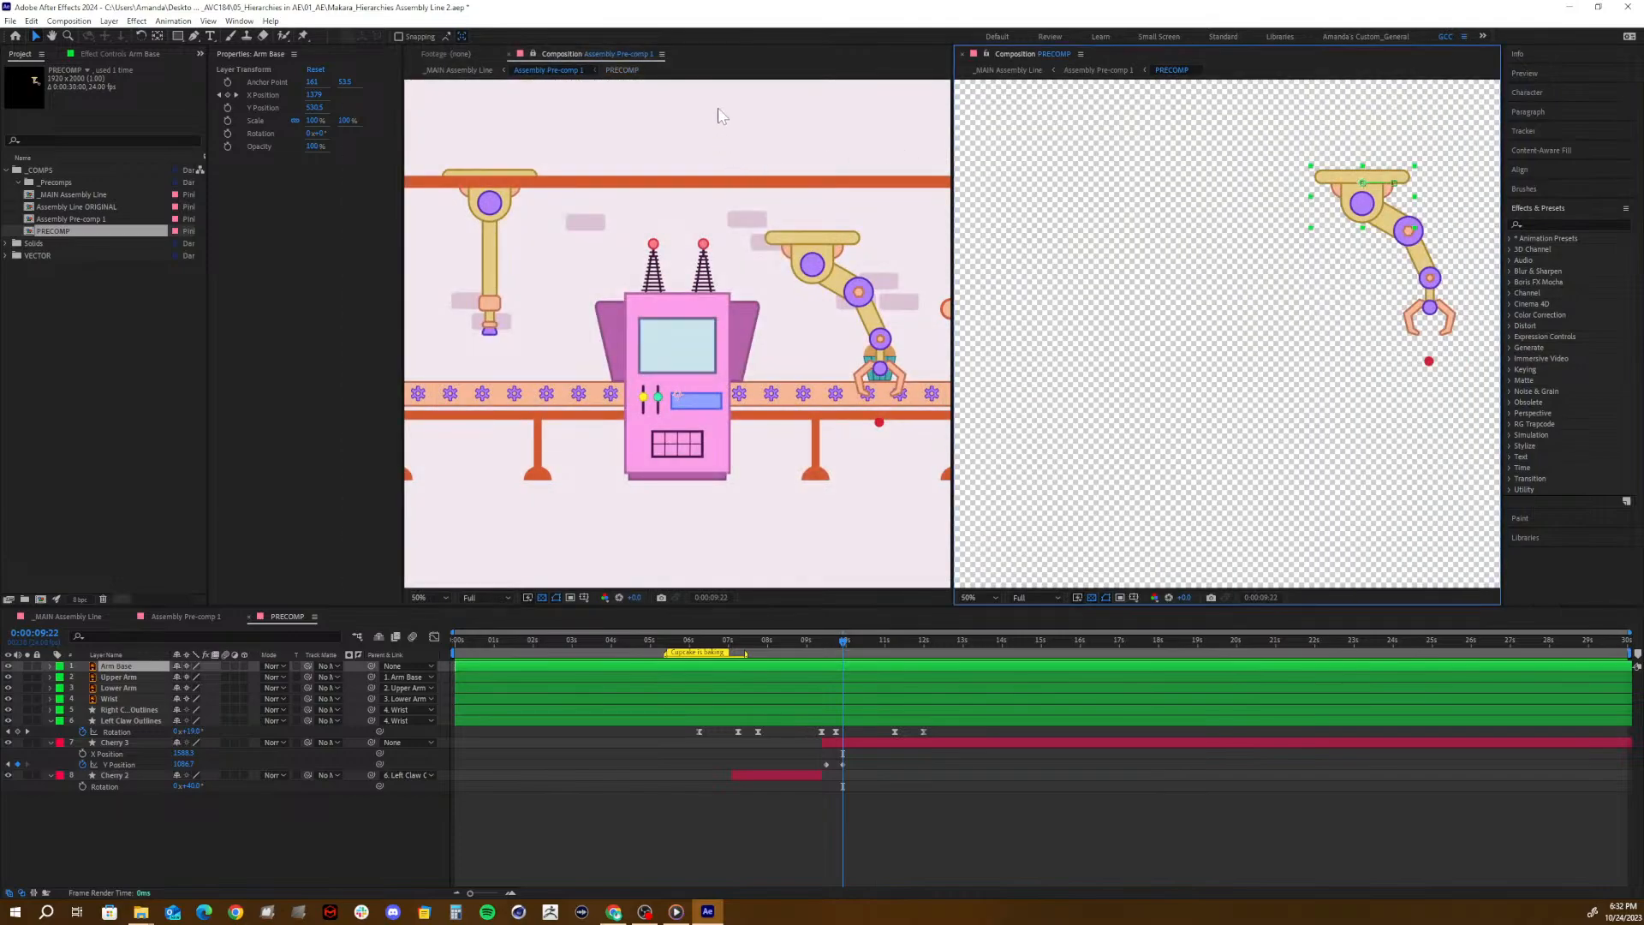
pyautogui.click(553, 58)
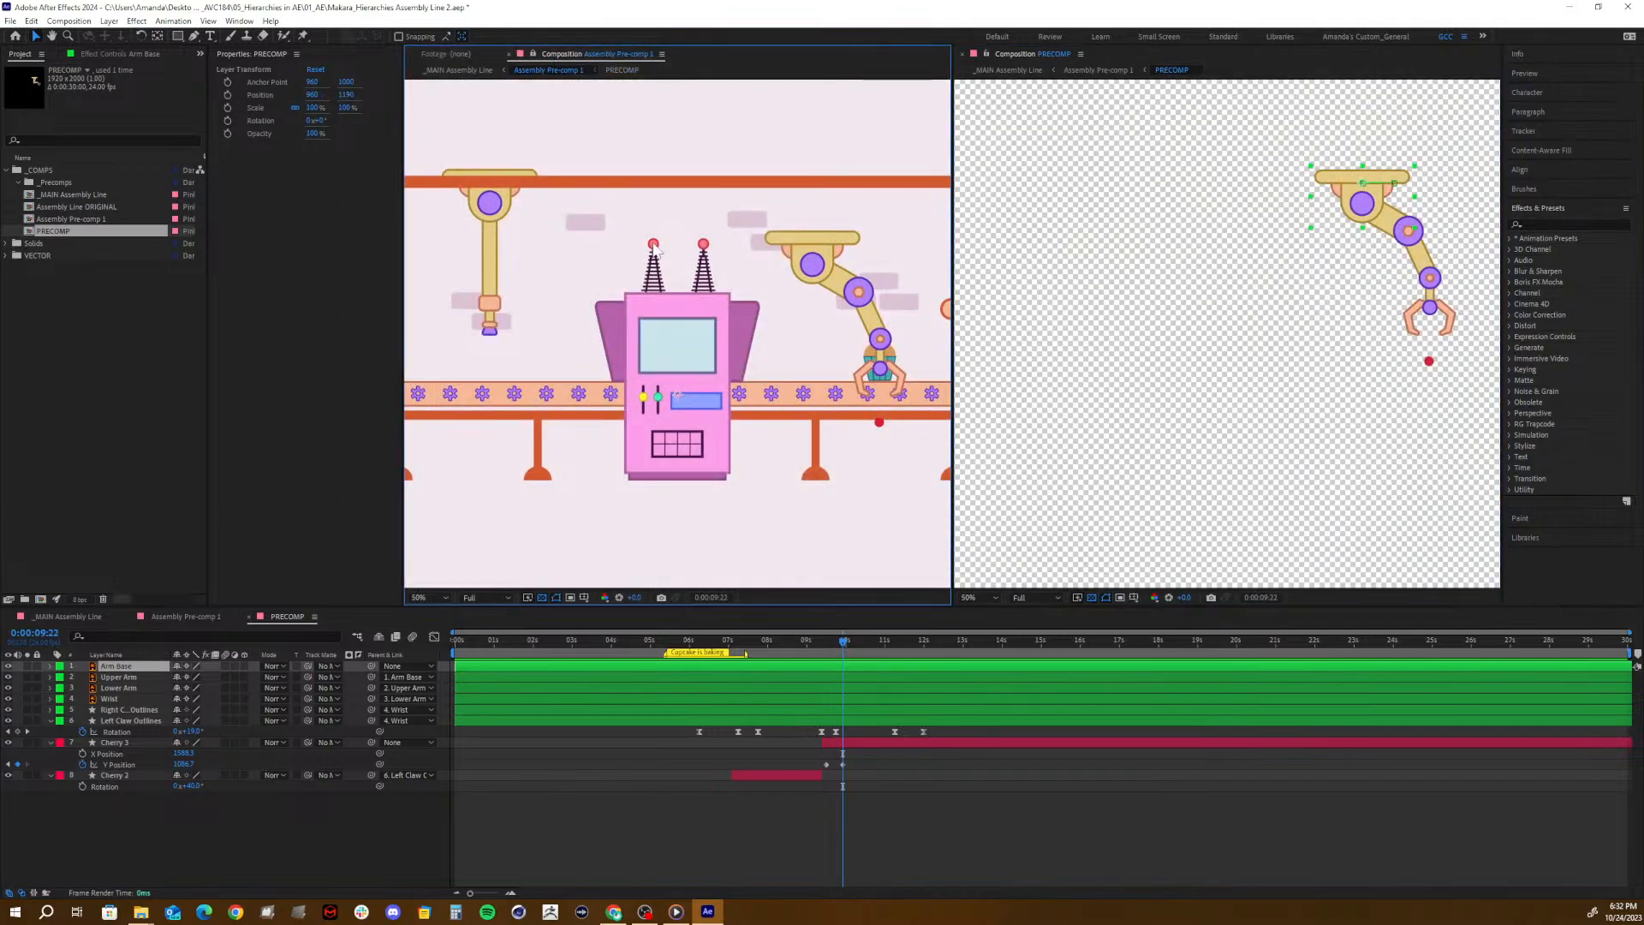
# - Scrub through the cherry's drop in the PRECOMP and Assembly Pre-comp 1 timelines, ending at 0:00:10:10, to compare it with the cupcake
pyautogui.moveTo(781, 639); pyautogui.dragTo(838, 635)
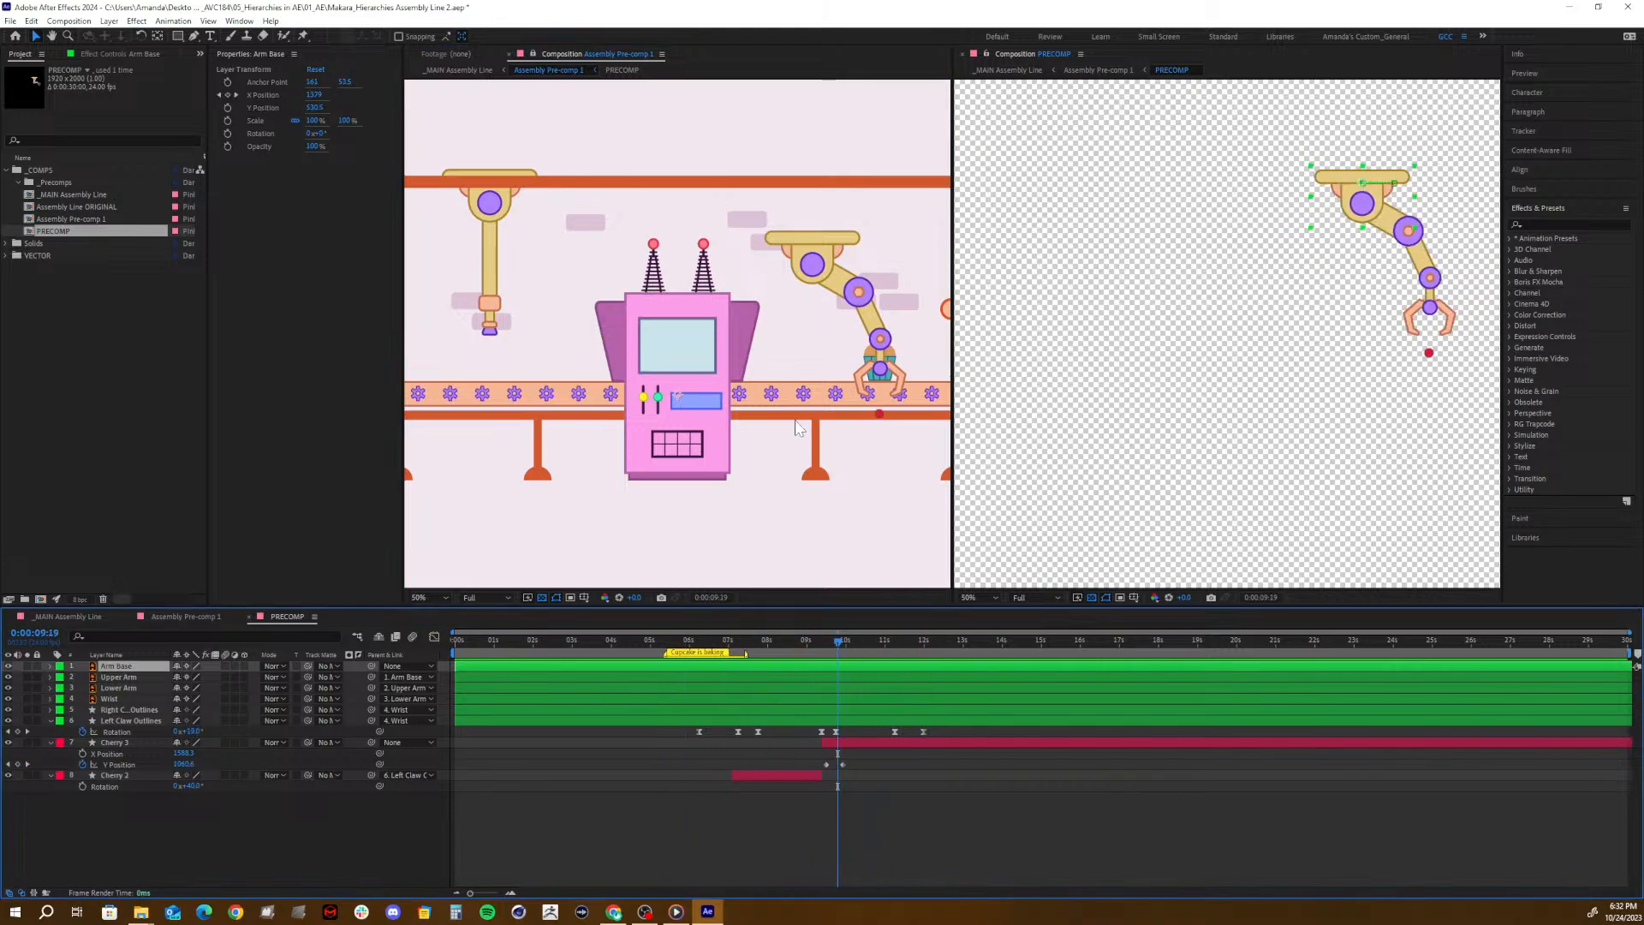
pyautogui.click(694, 485)
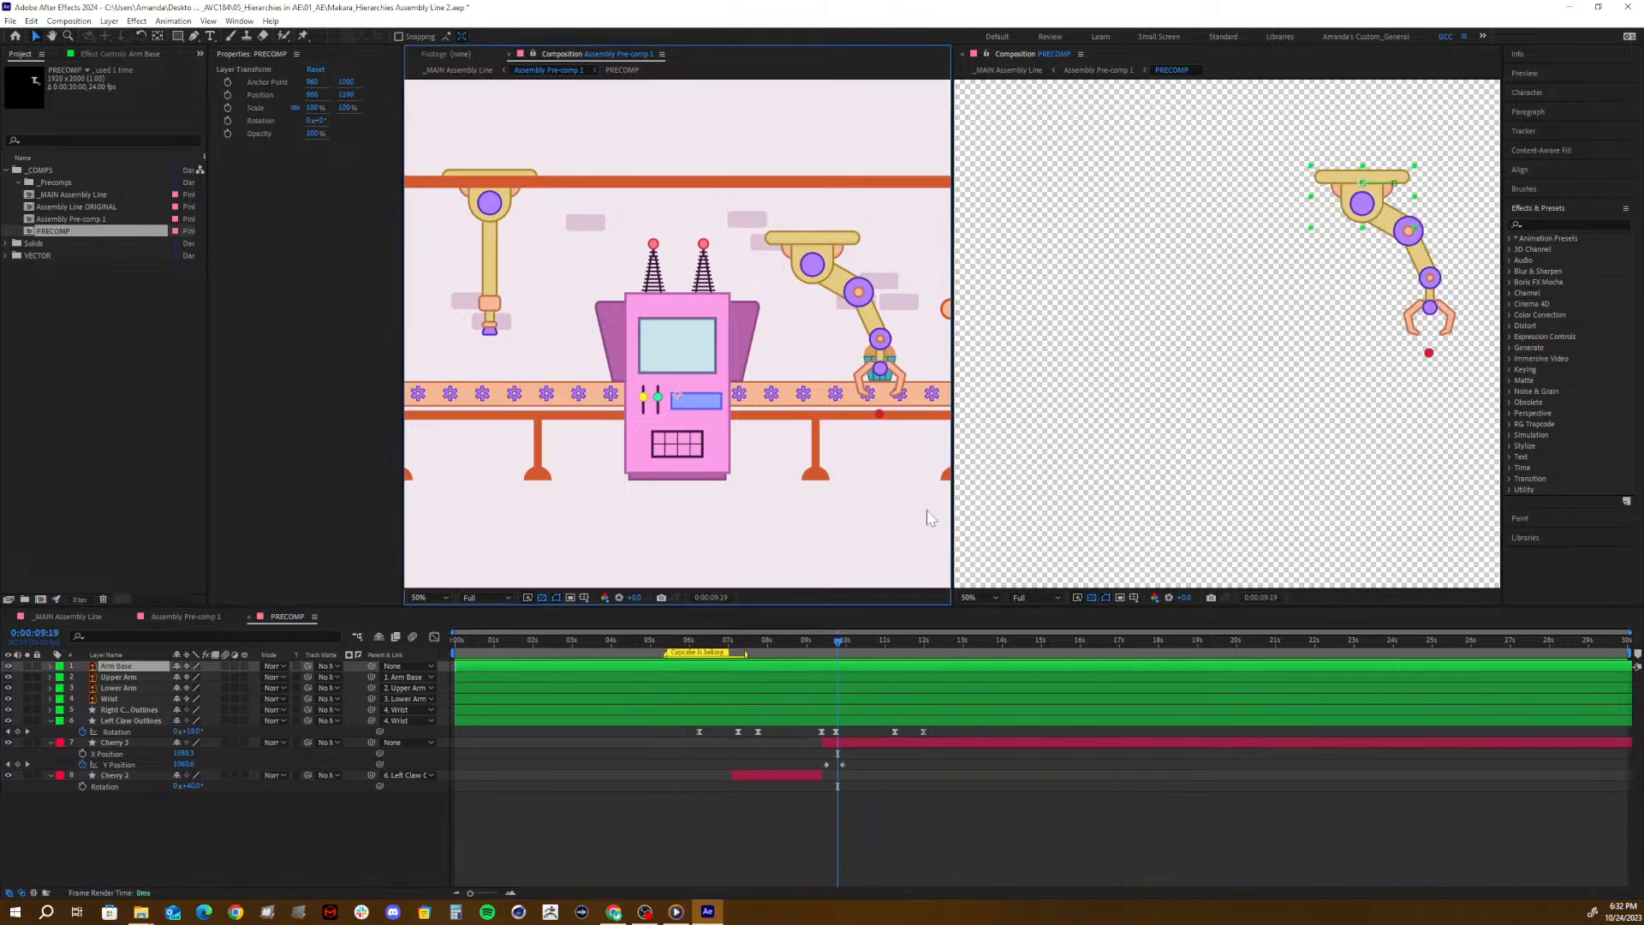
pyautogui.moveTo(848, 651); pyautogui.dragTo(723, 680)
pyautogui.click(179, 617)
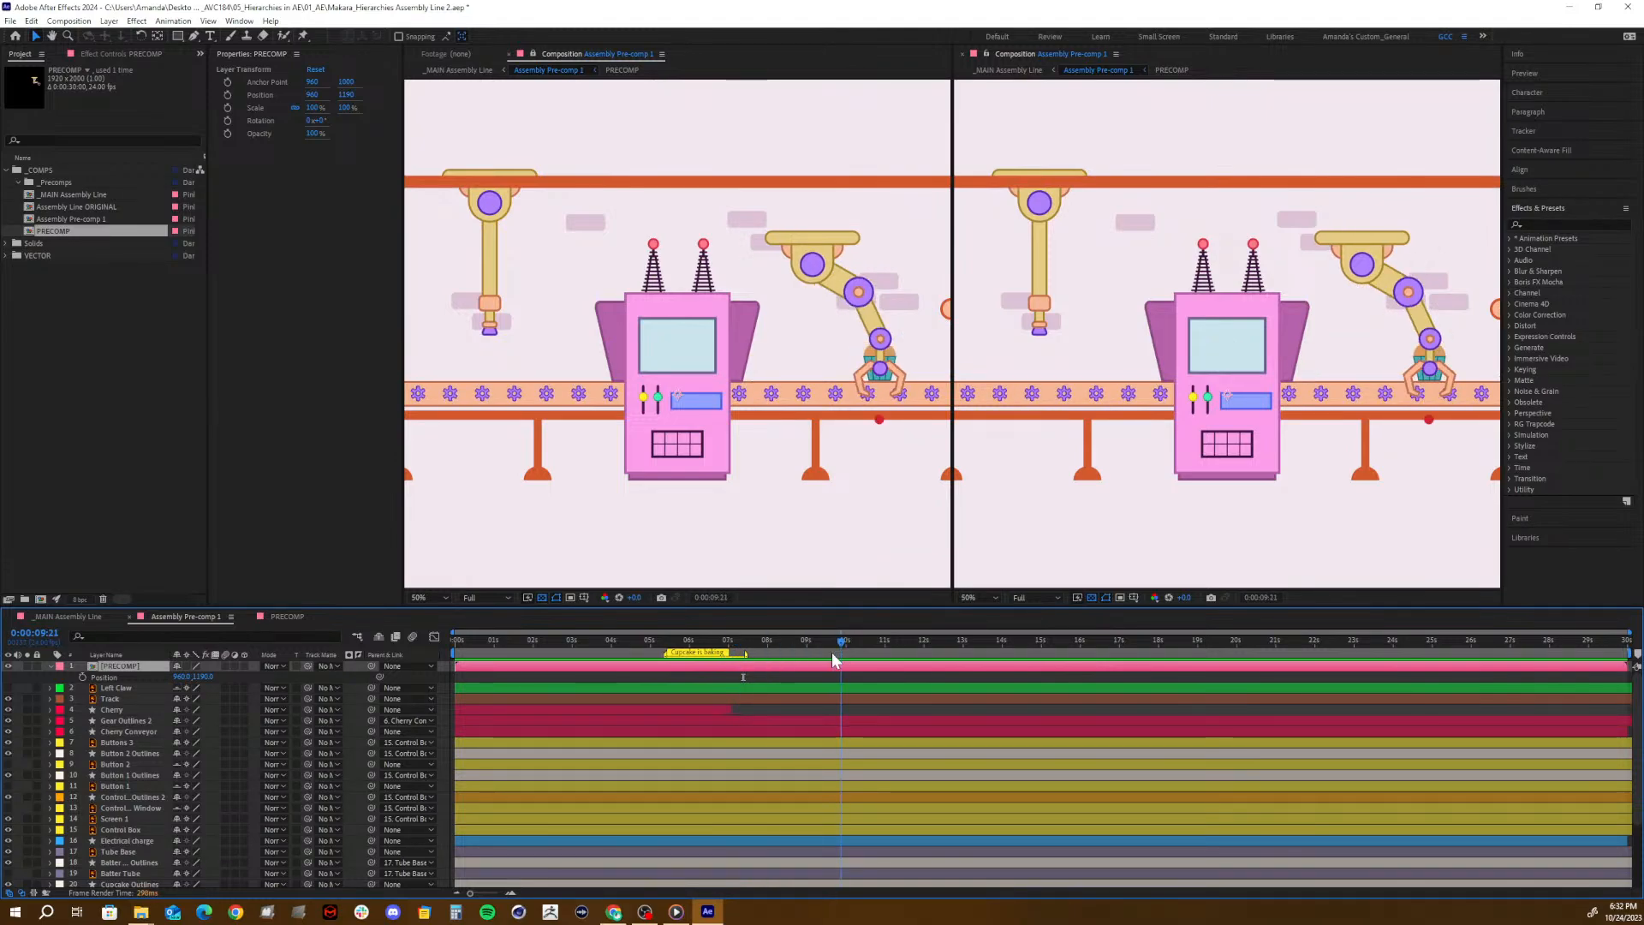
pyautogui.moveTo(801, 665); pyautogui.dragTo(862, 670)
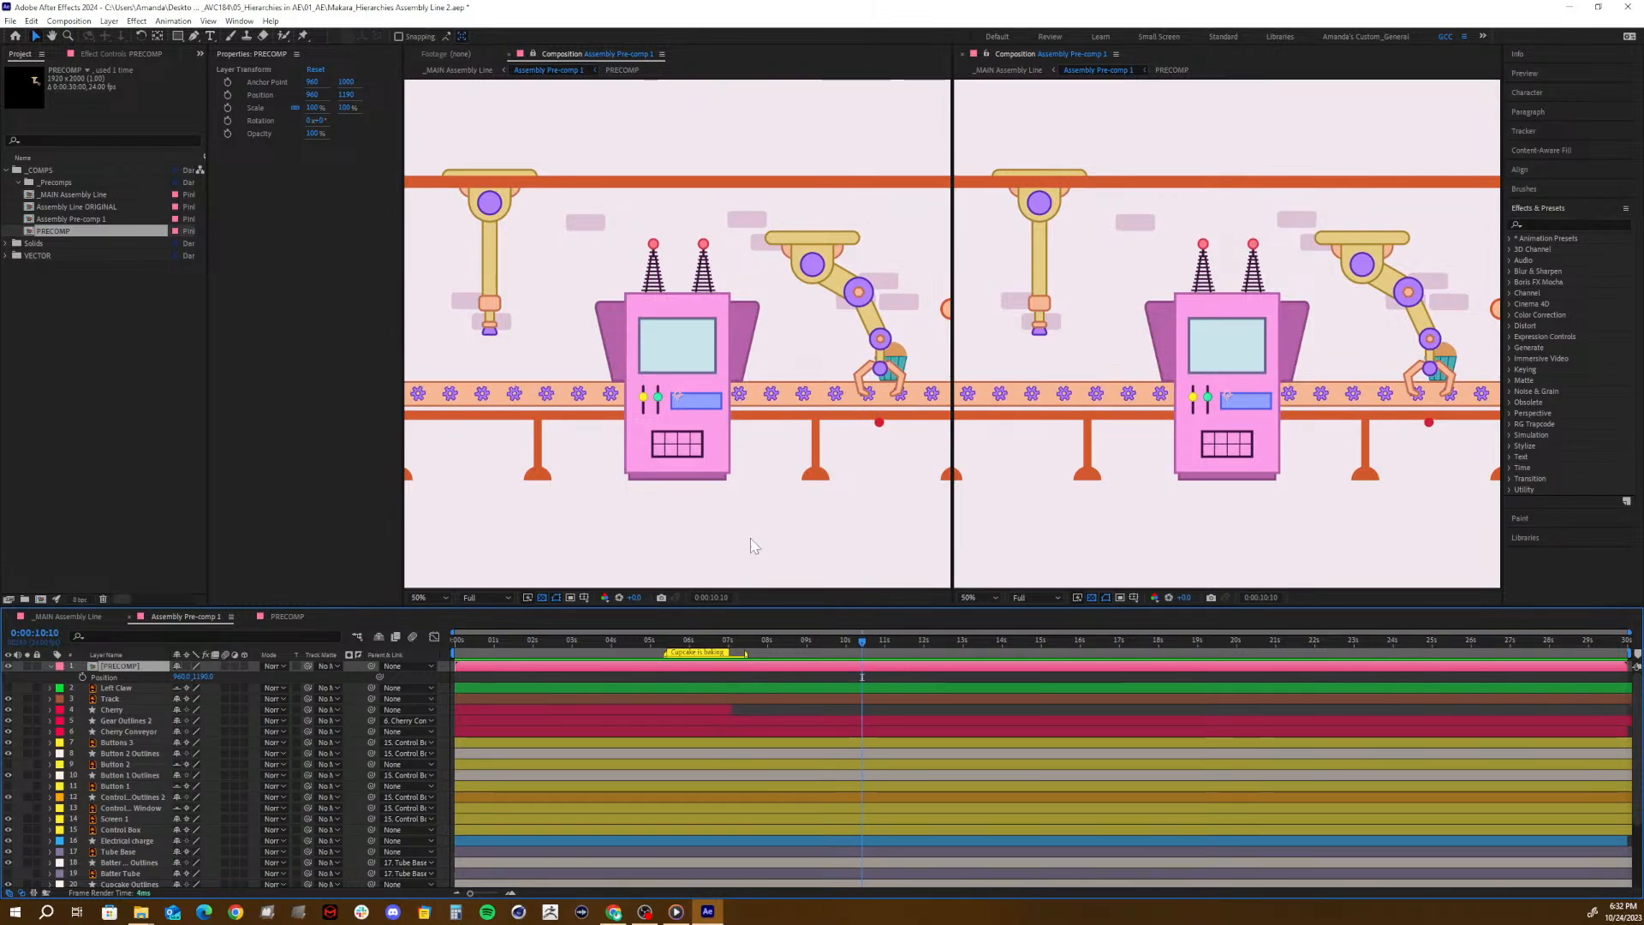
# - Return to the PRECOMP timeline and select the Cherry 3 layer
pyautogui.click(295, 615)
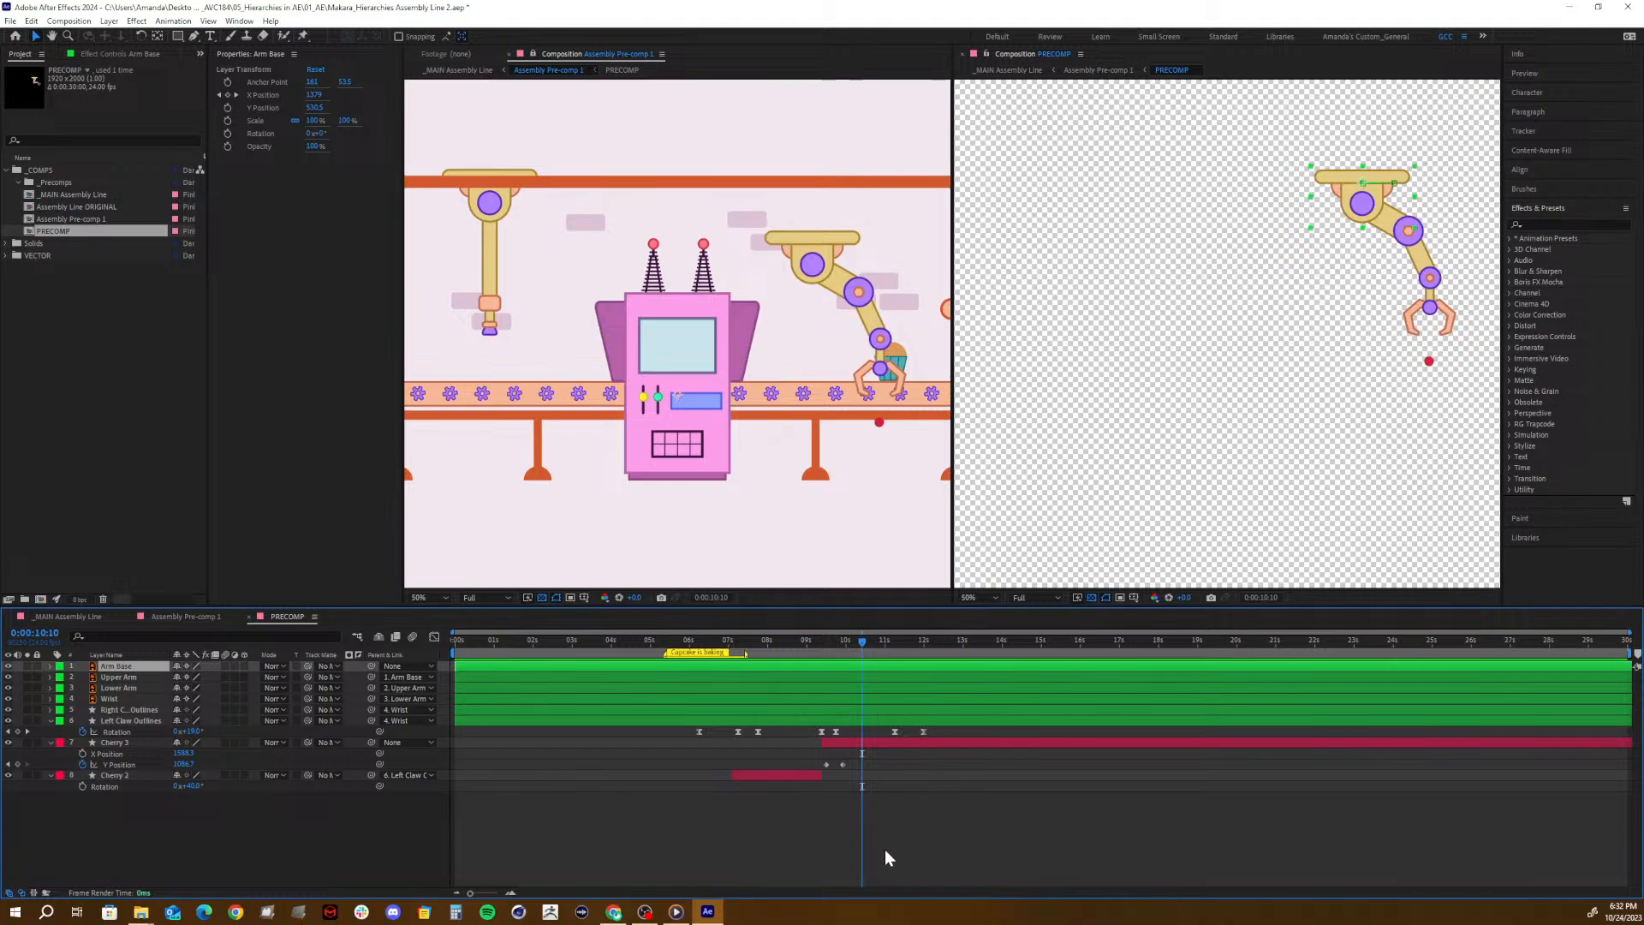
pyautogui.click(118, 743)
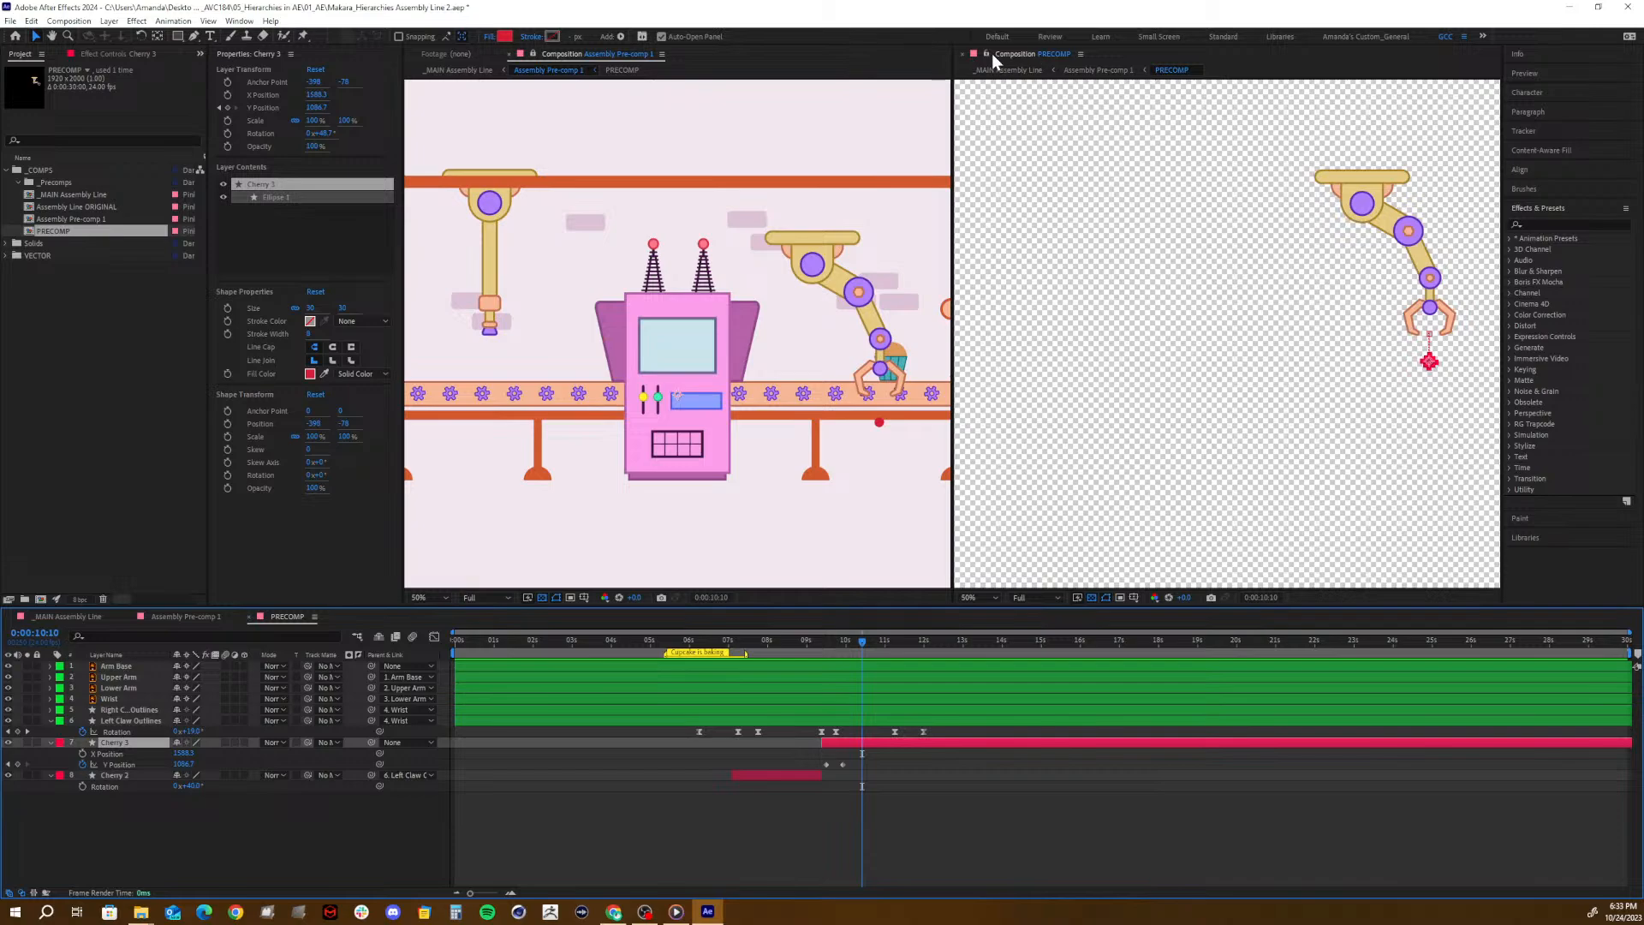
# - Return to a single unlocked viewer by closing the separate PRECOMP viewer, and scrub the PRECOMP timeline to 0:00:09:07
pyautogui.click(963, 53)
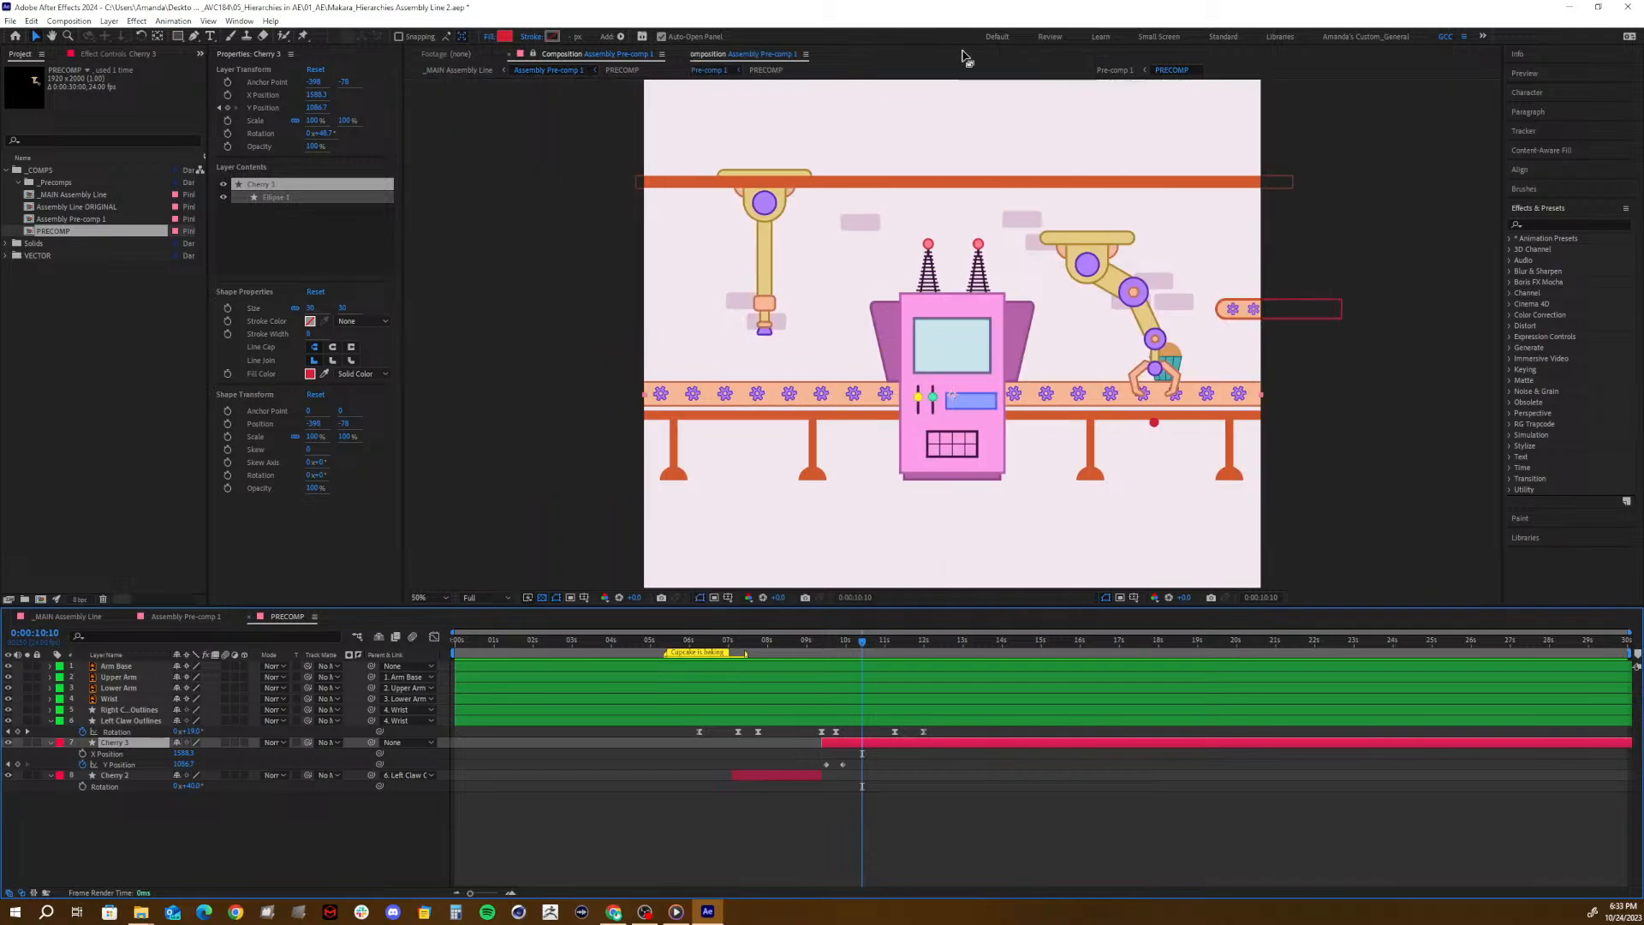
pyautogui.click(533, 54)
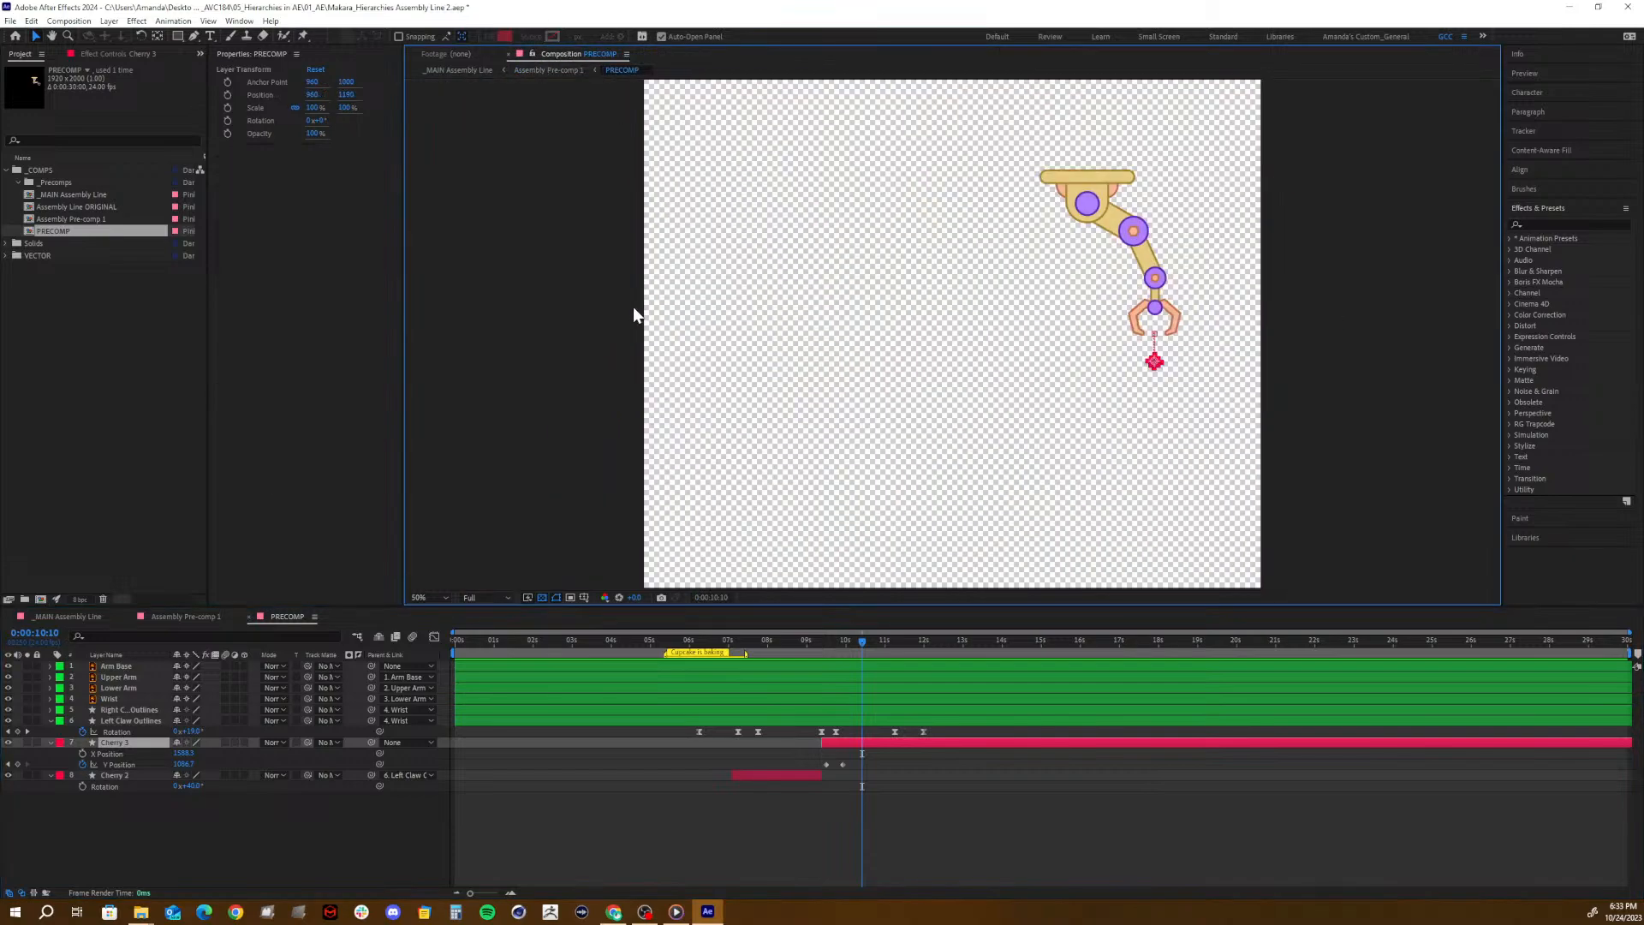
pyautogui.moveTo(541, 642); pyautogui.dragTo(820, 710)
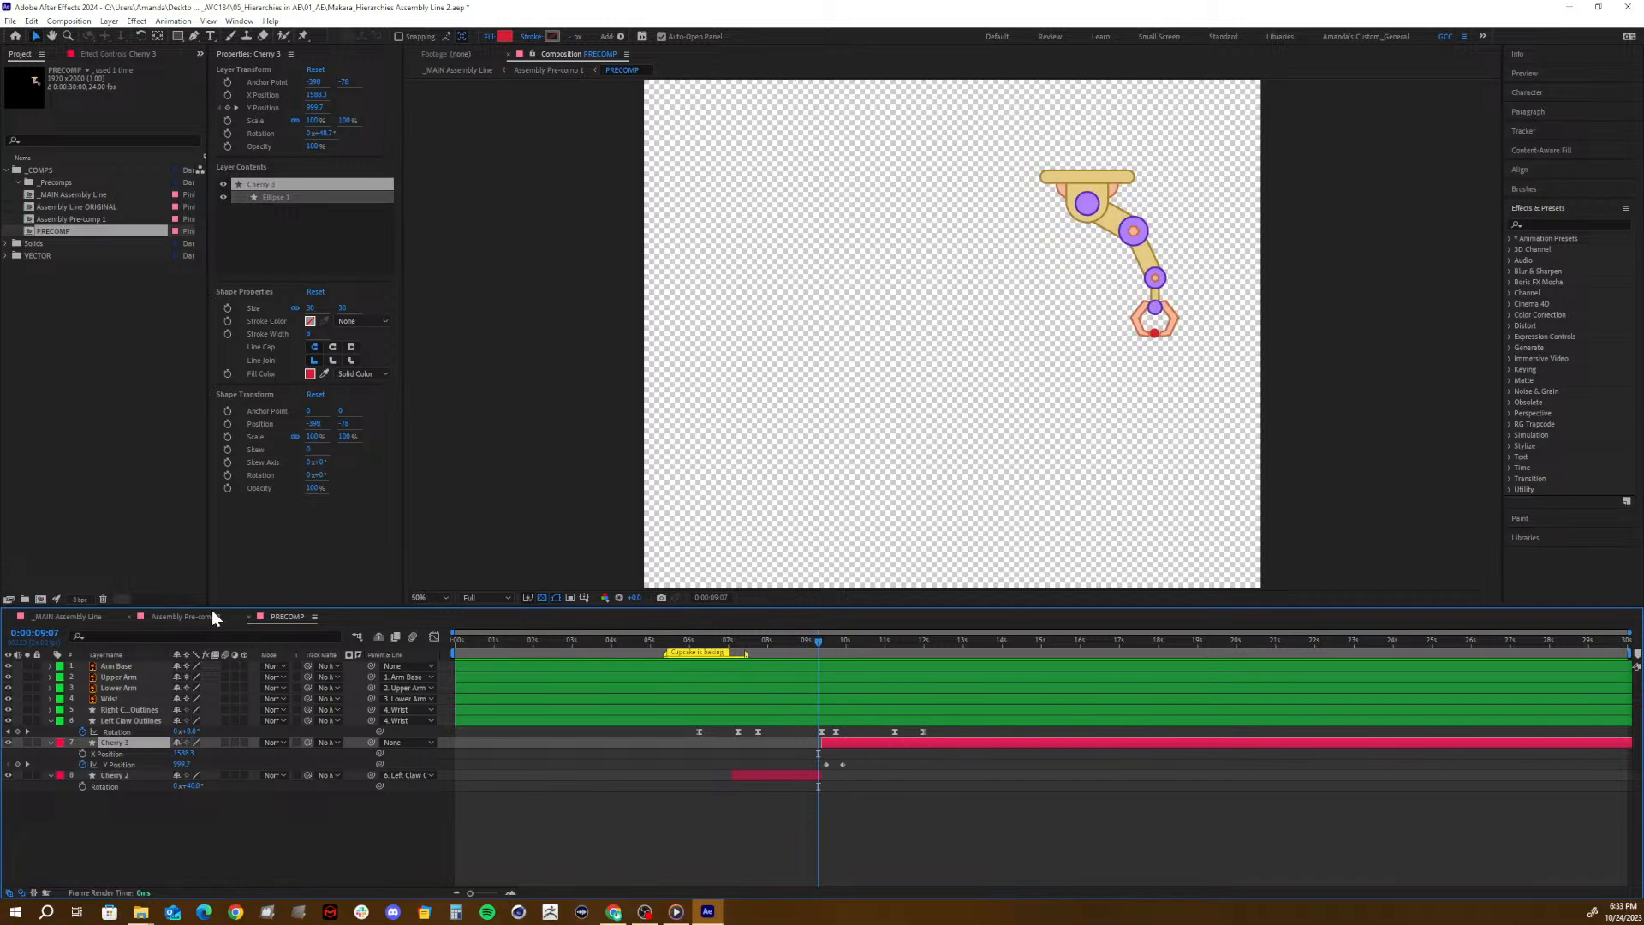
# - Lock the viewer on Assembly Pre-comp 1, close the PRECOMP timeline, and reopen PRECOMP from its layer in a separate viewer
pyautogui.click(182, 616)
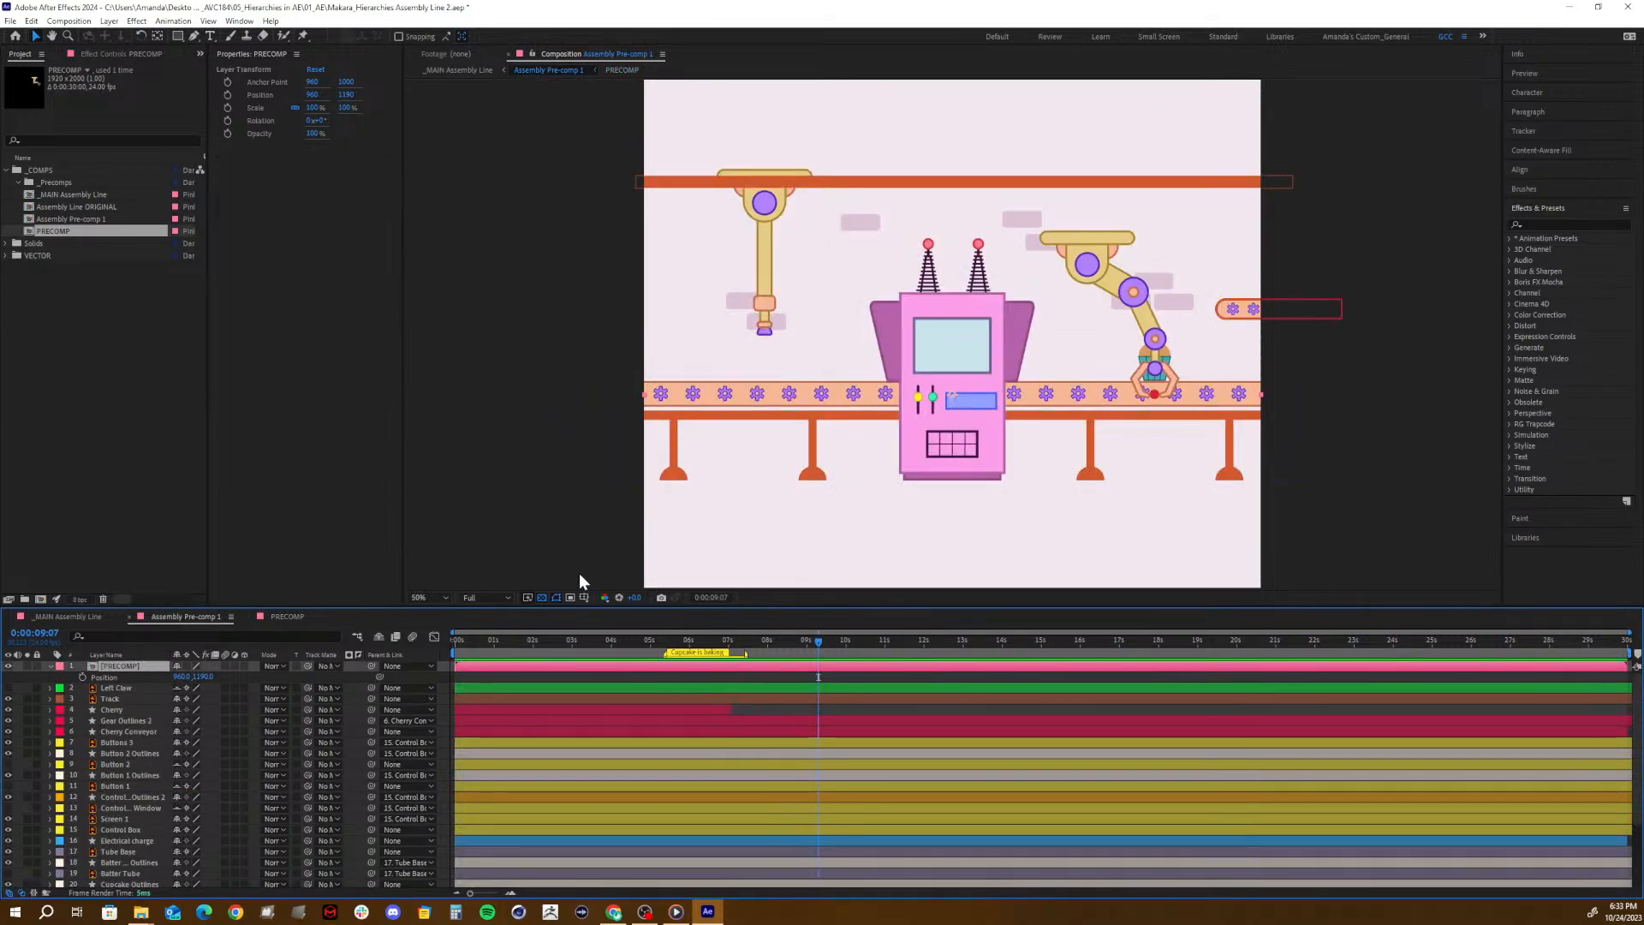
pyautogui.rightClick(534, 60)
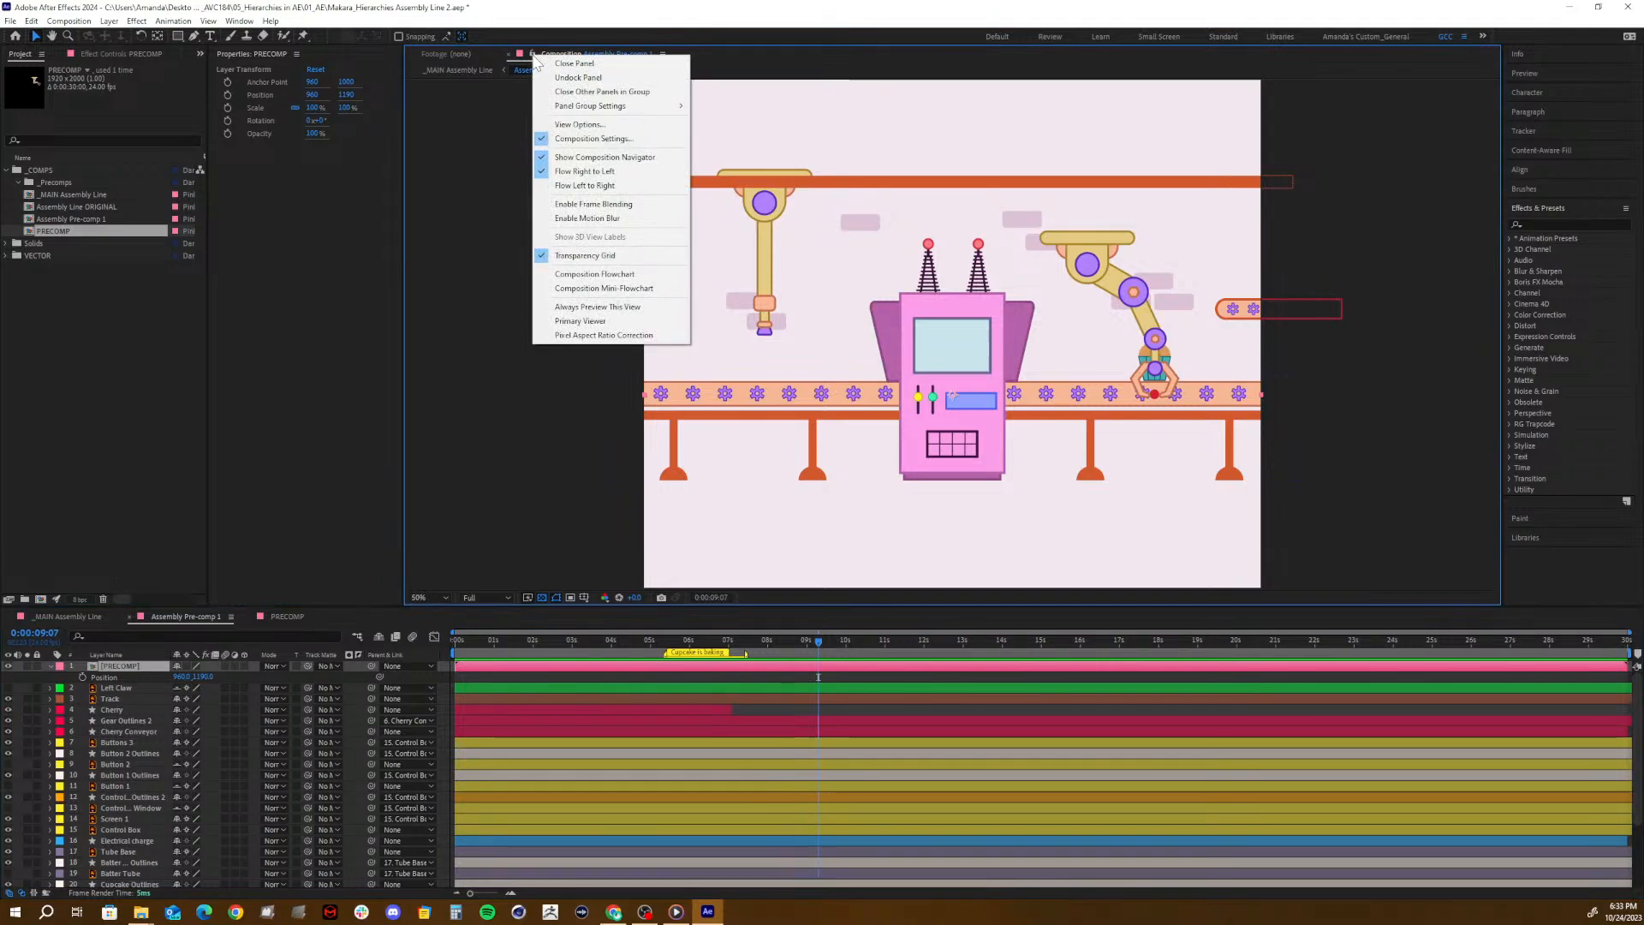
pyautogui.click(531, 54)
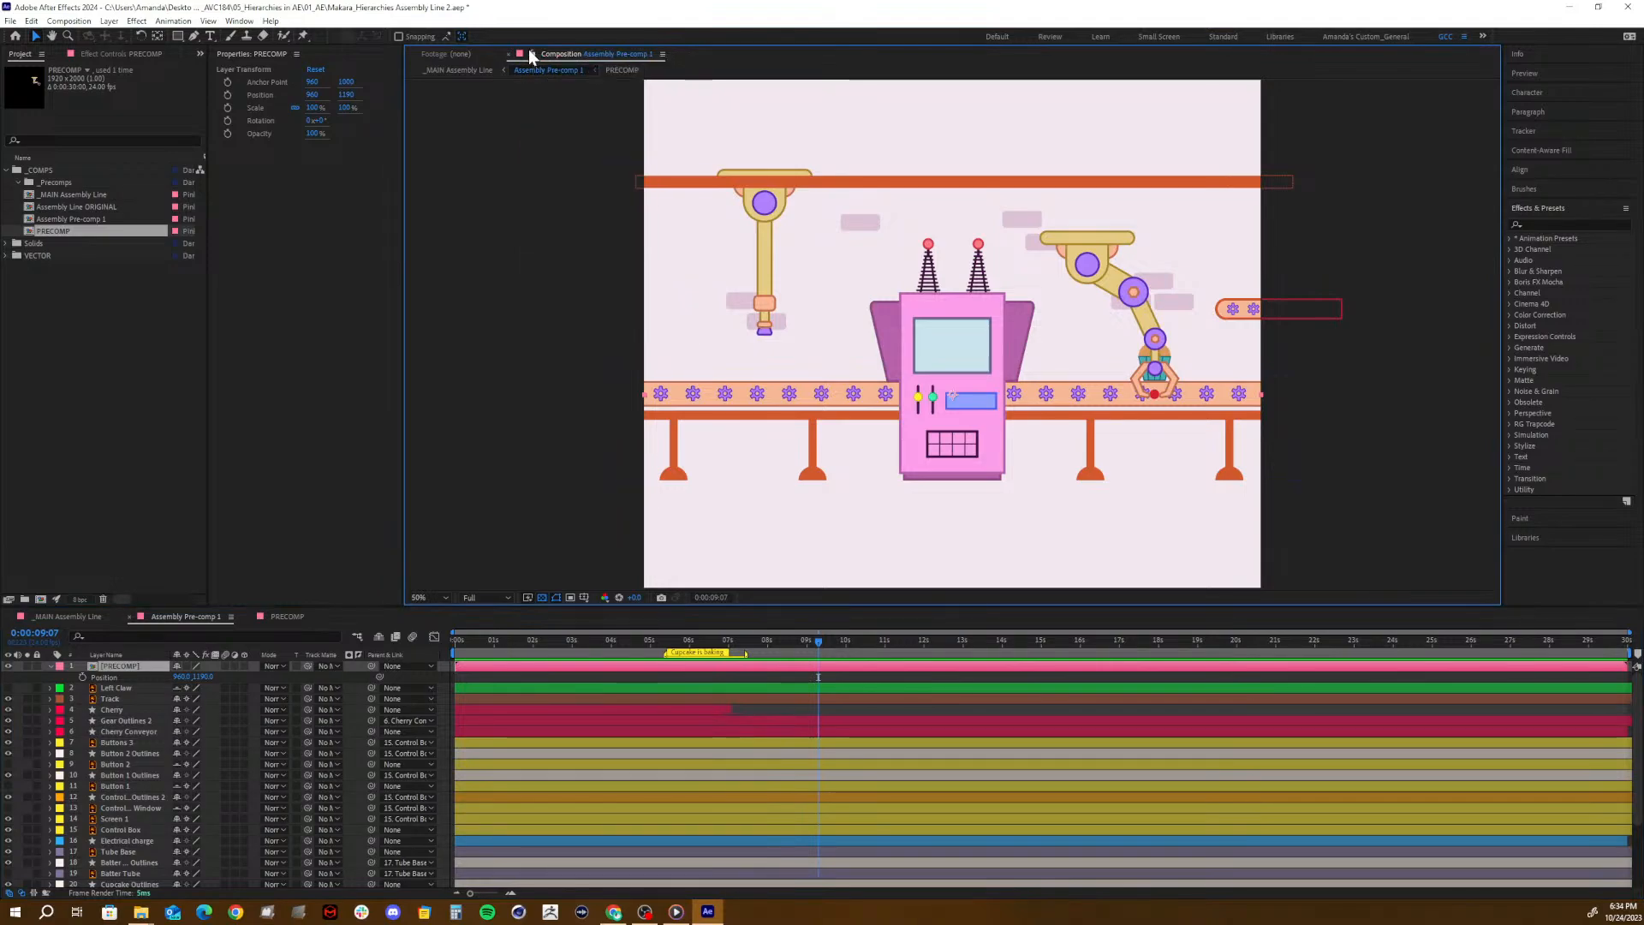
pyautogui.click(282, 617)
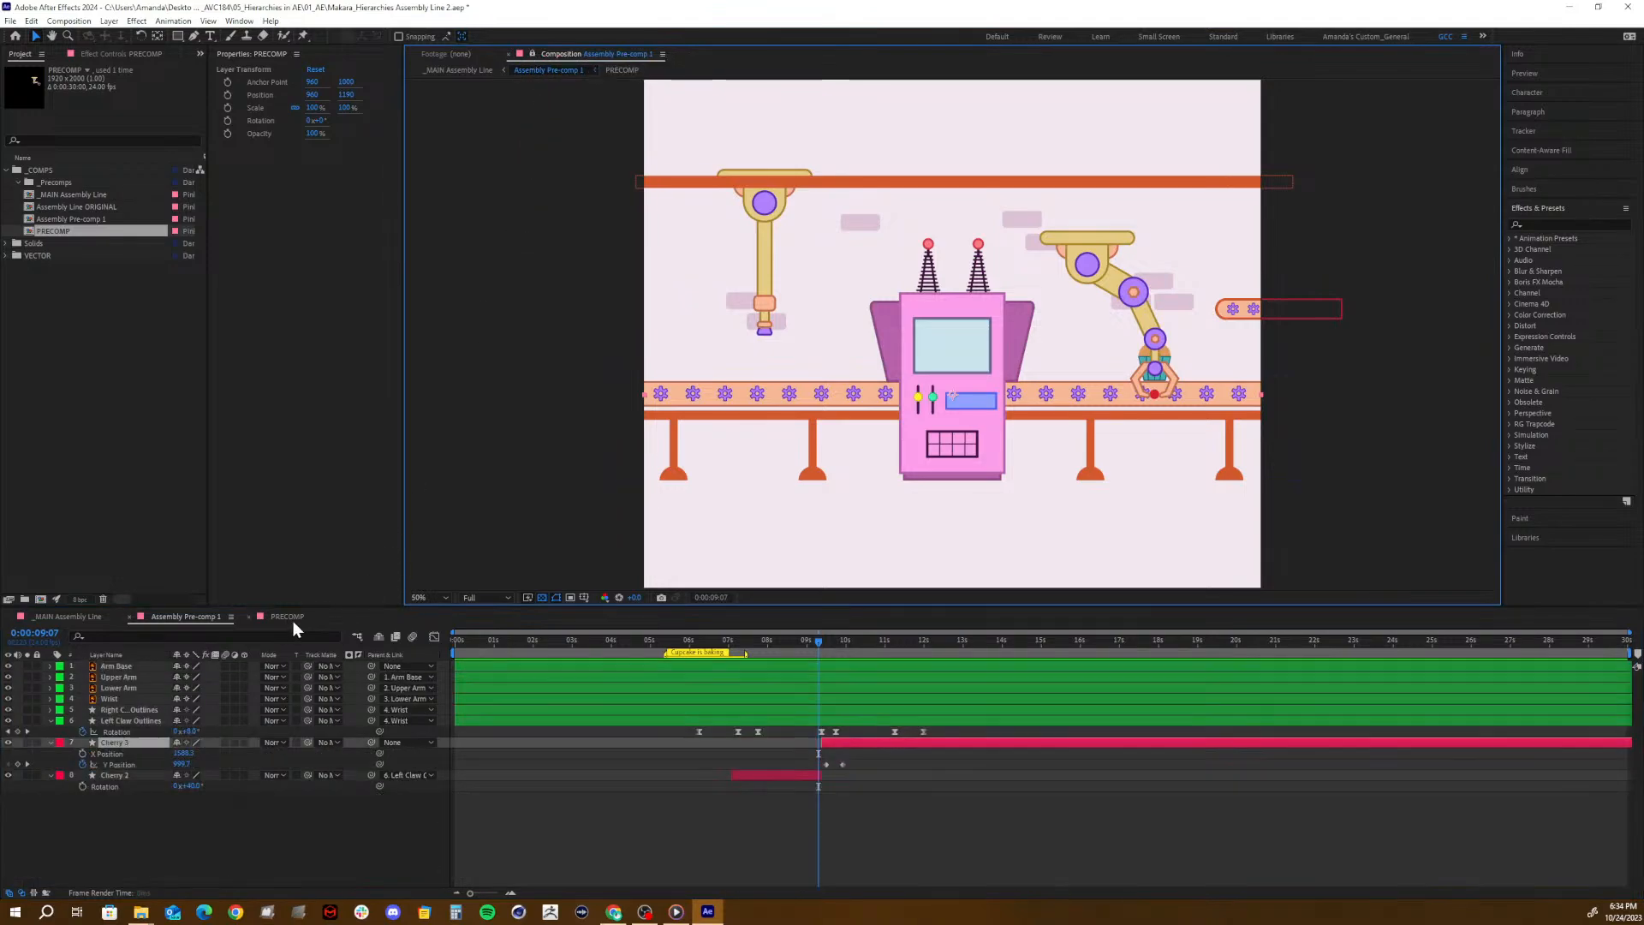
pyautogui.click(250, 616)
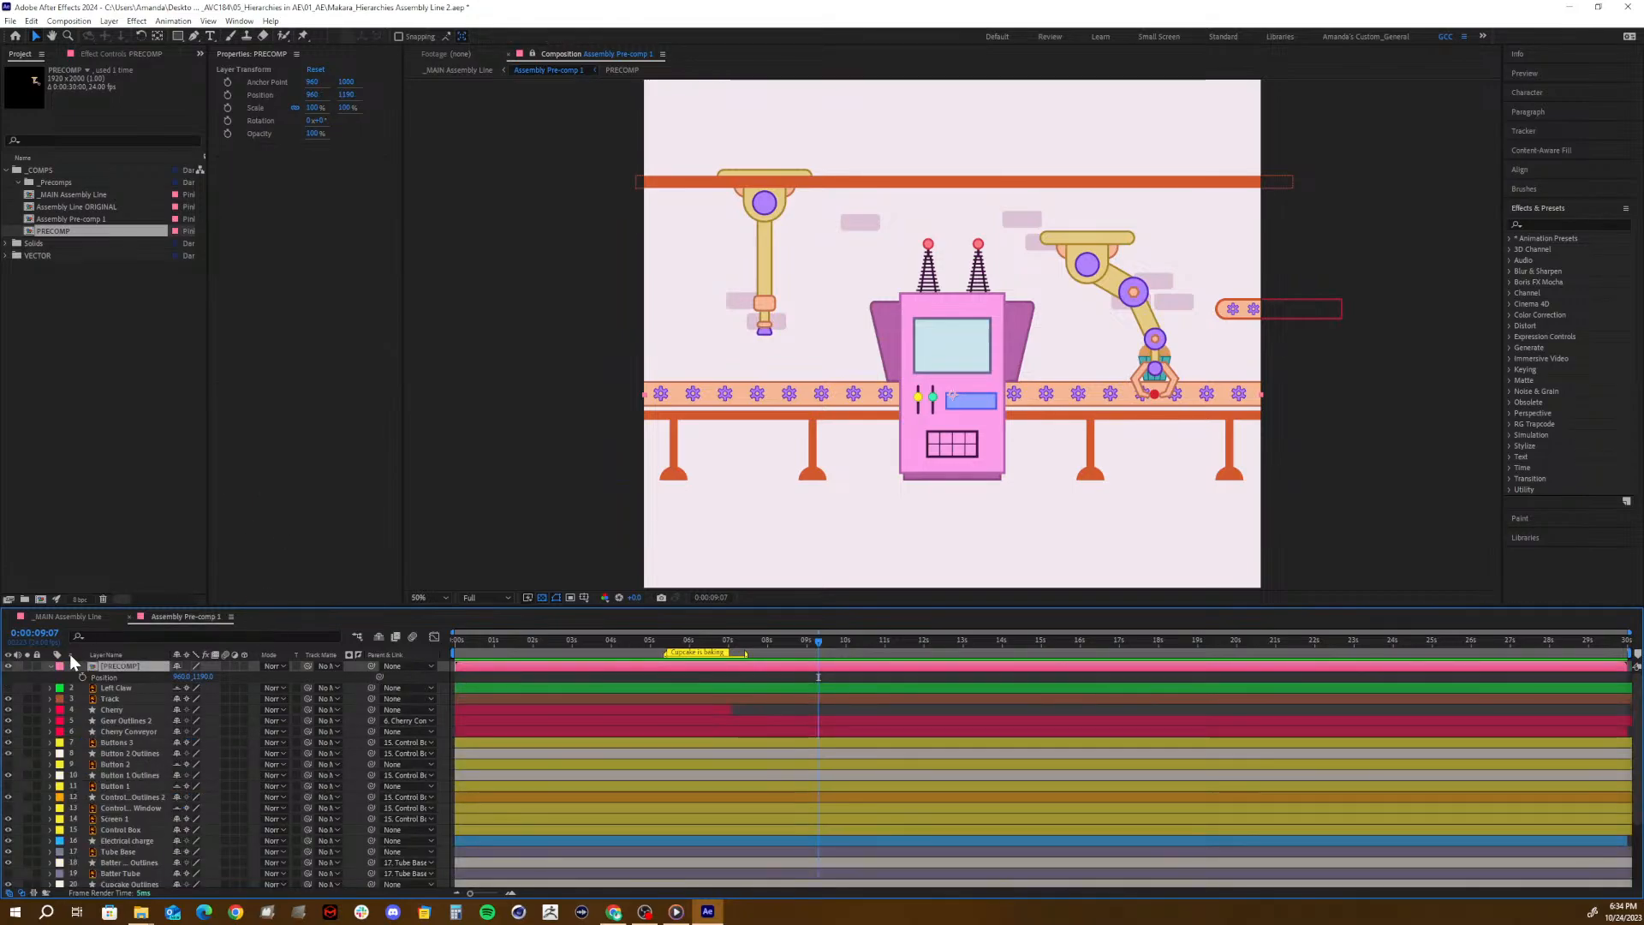
pyautogui.doubleClick(96, 664)
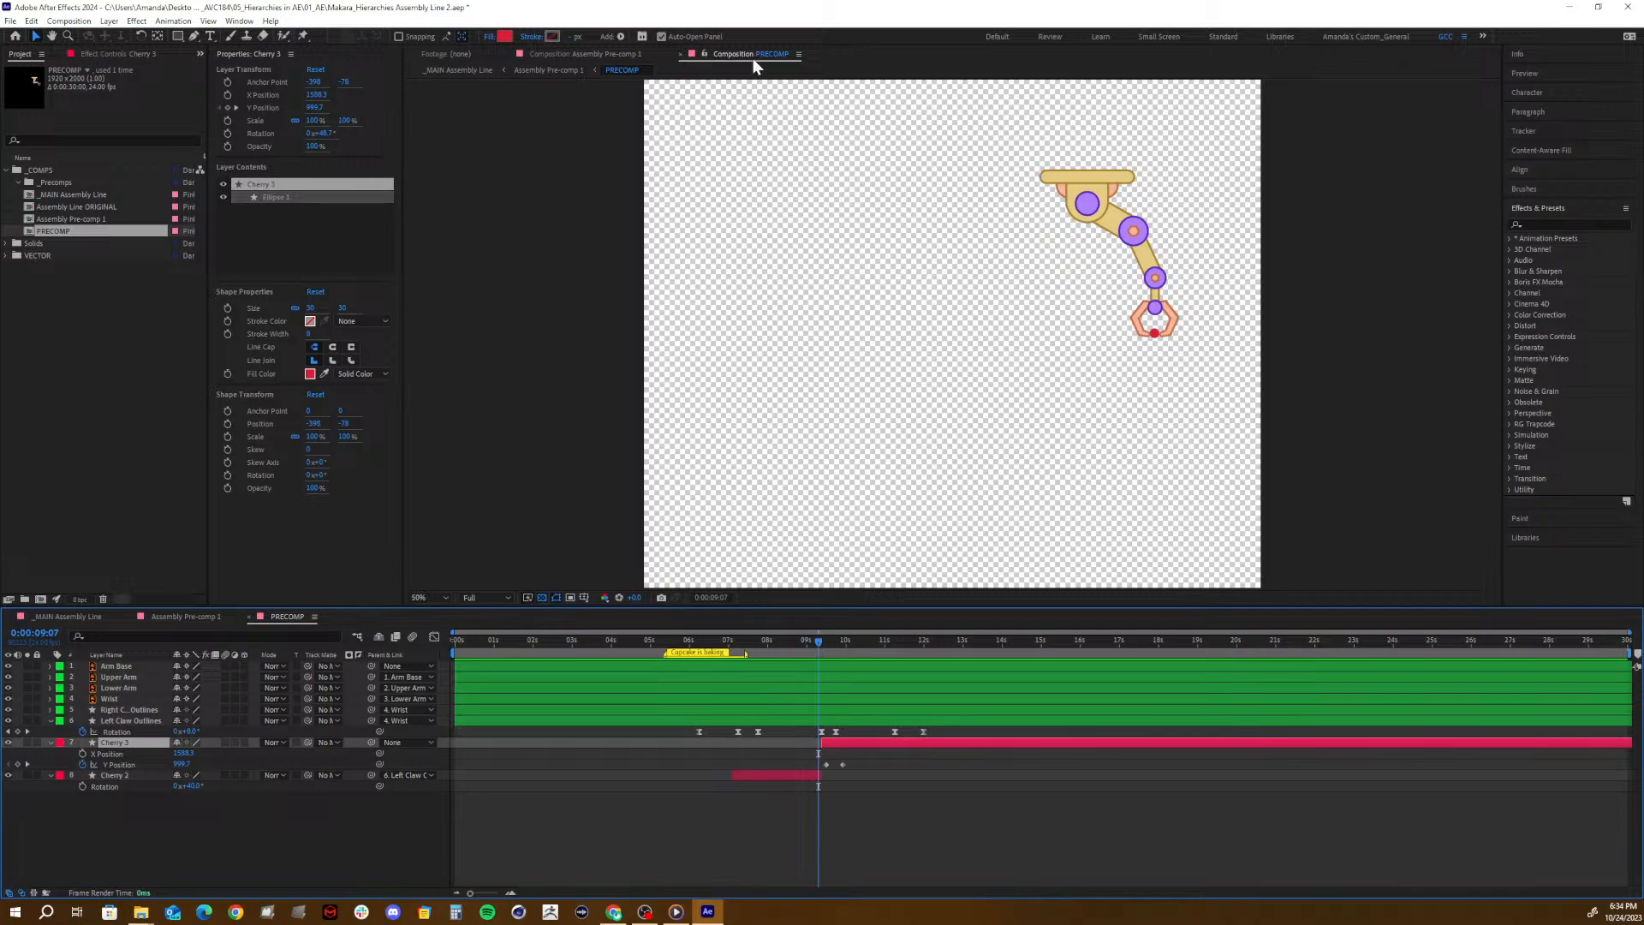
# - Dock the reopened PRECOMP viewer beside the locked Assembly Pre-comp 1 viewer so both show side by side
pyautogui.click(798, 54)
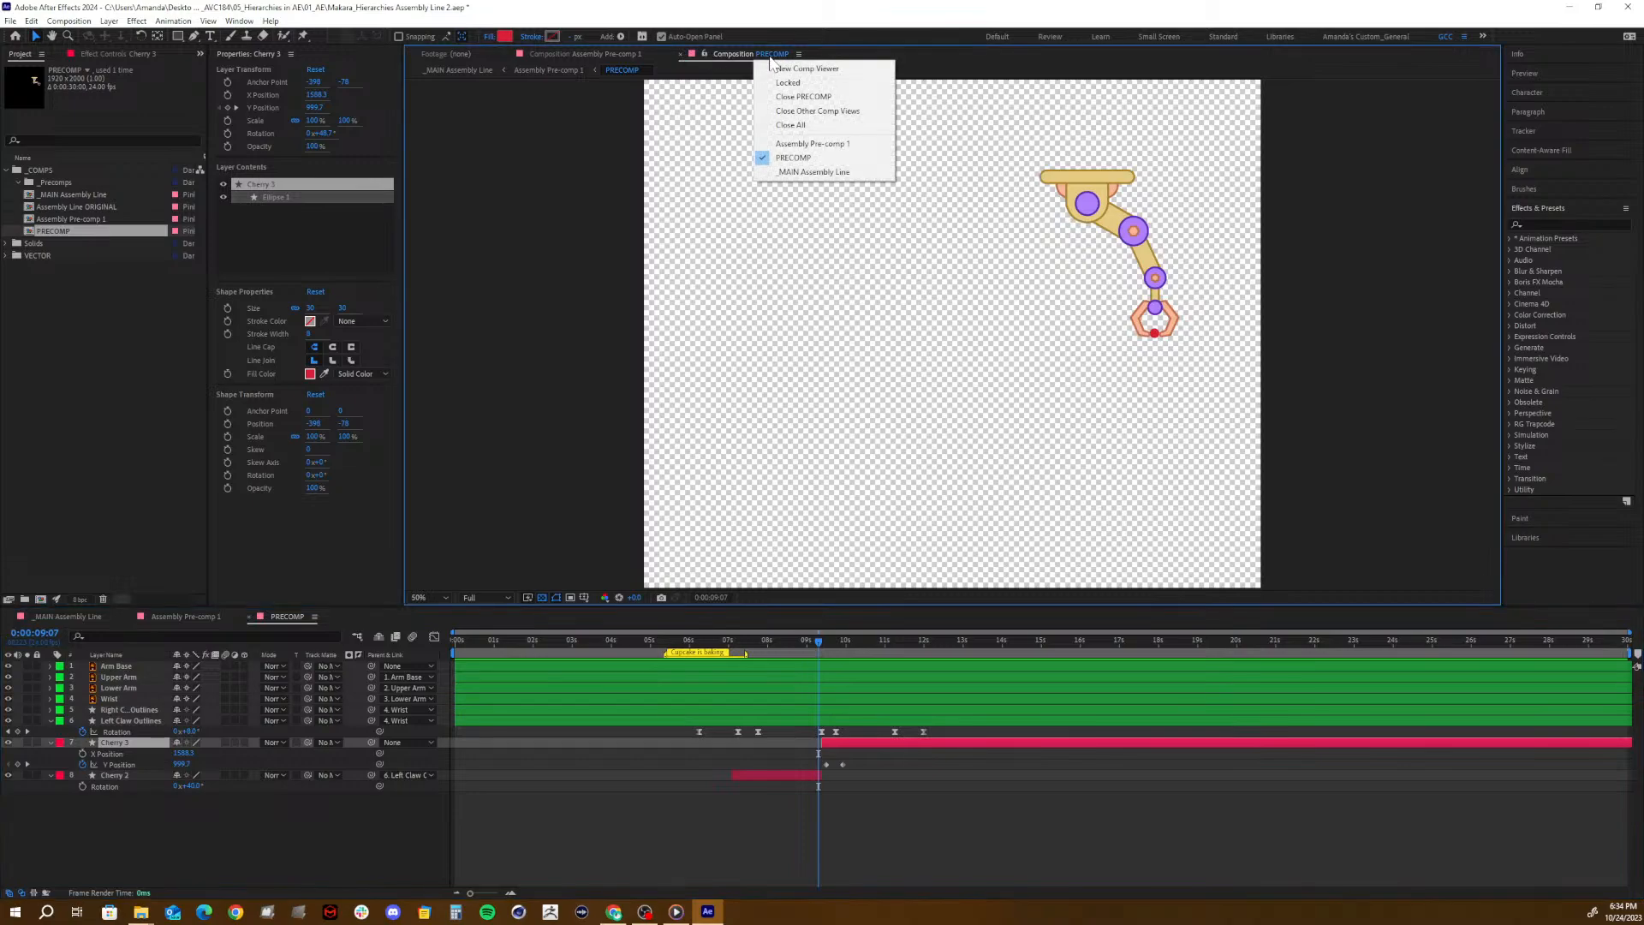
pyautogui.click(724, 54)
pyautogui.moveTo(723, 55); pyautogui.dragTo(1494, 207)
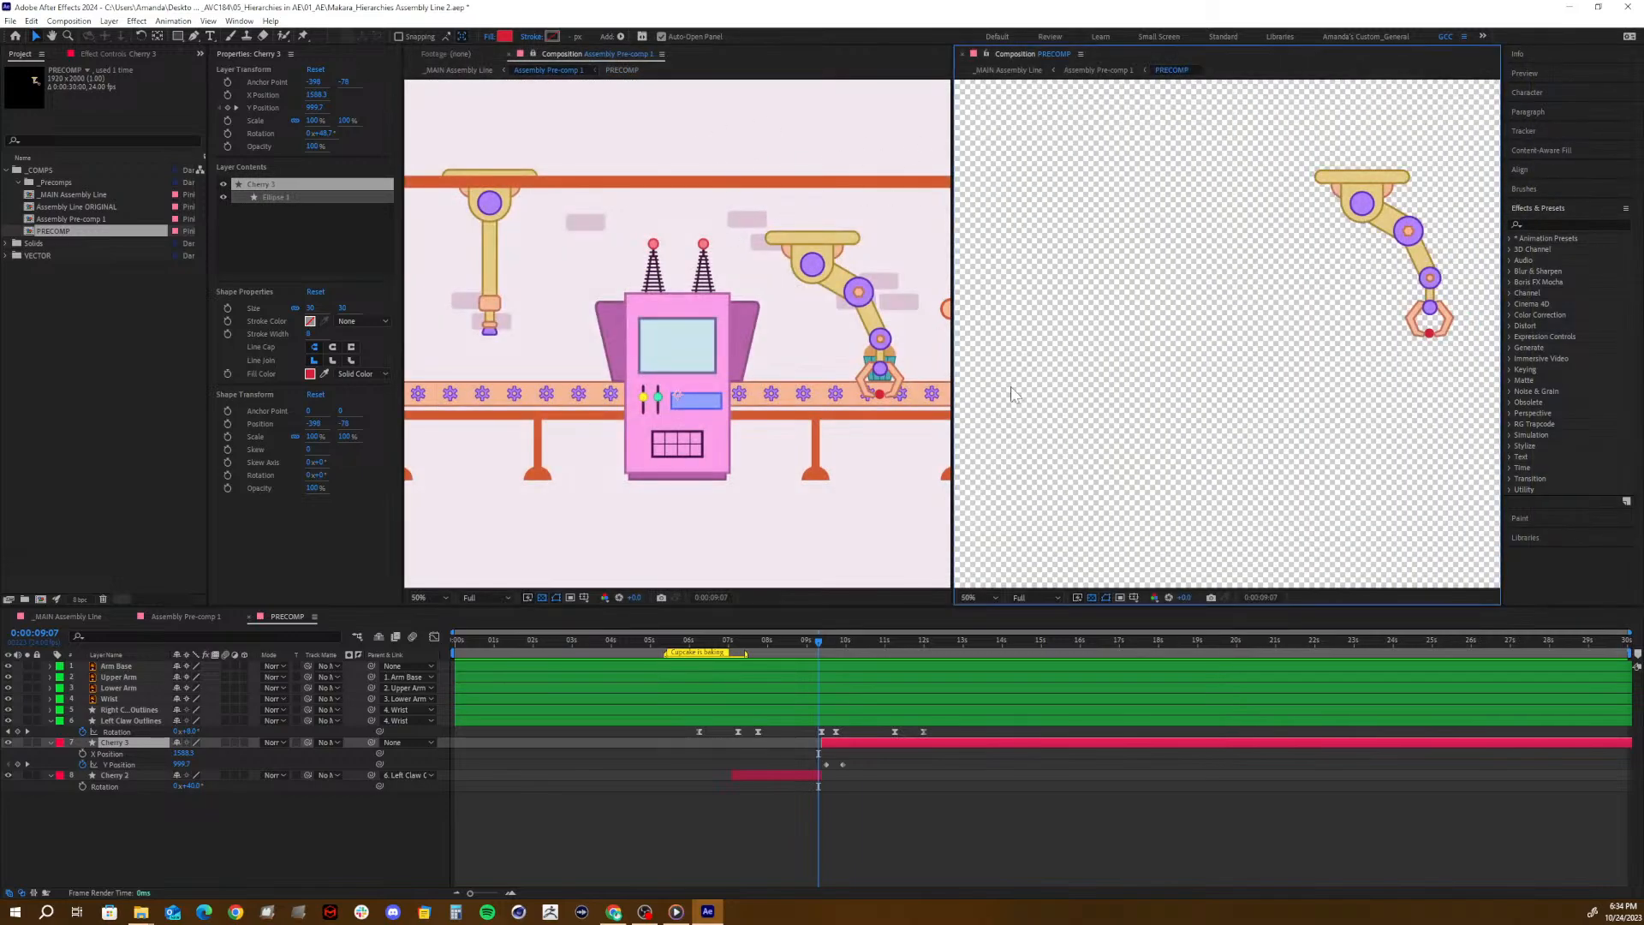
# - At 0:00:09:22, reduce Cherry 3's Y Position to shorten its drop, and undo a trial change to its X Position
pyautogui.moveTo(831, 656); pyautogui.dragTo(797, 782)
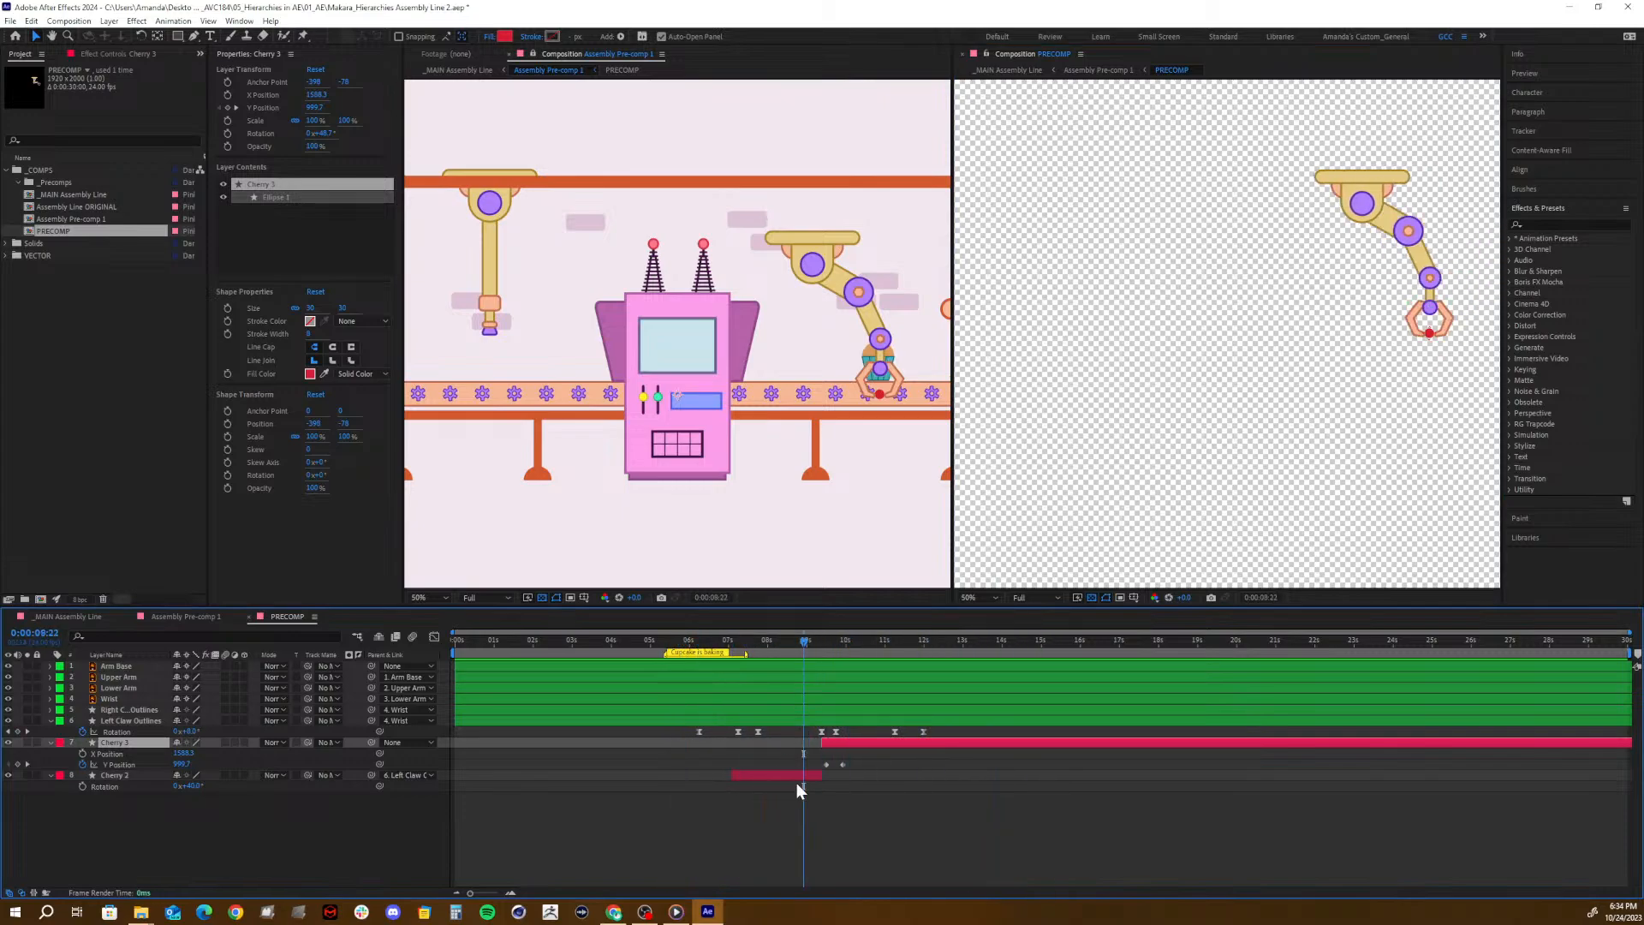
pyautogui.moveTo(829, 642); pyautogui.dragTo(843, 640)
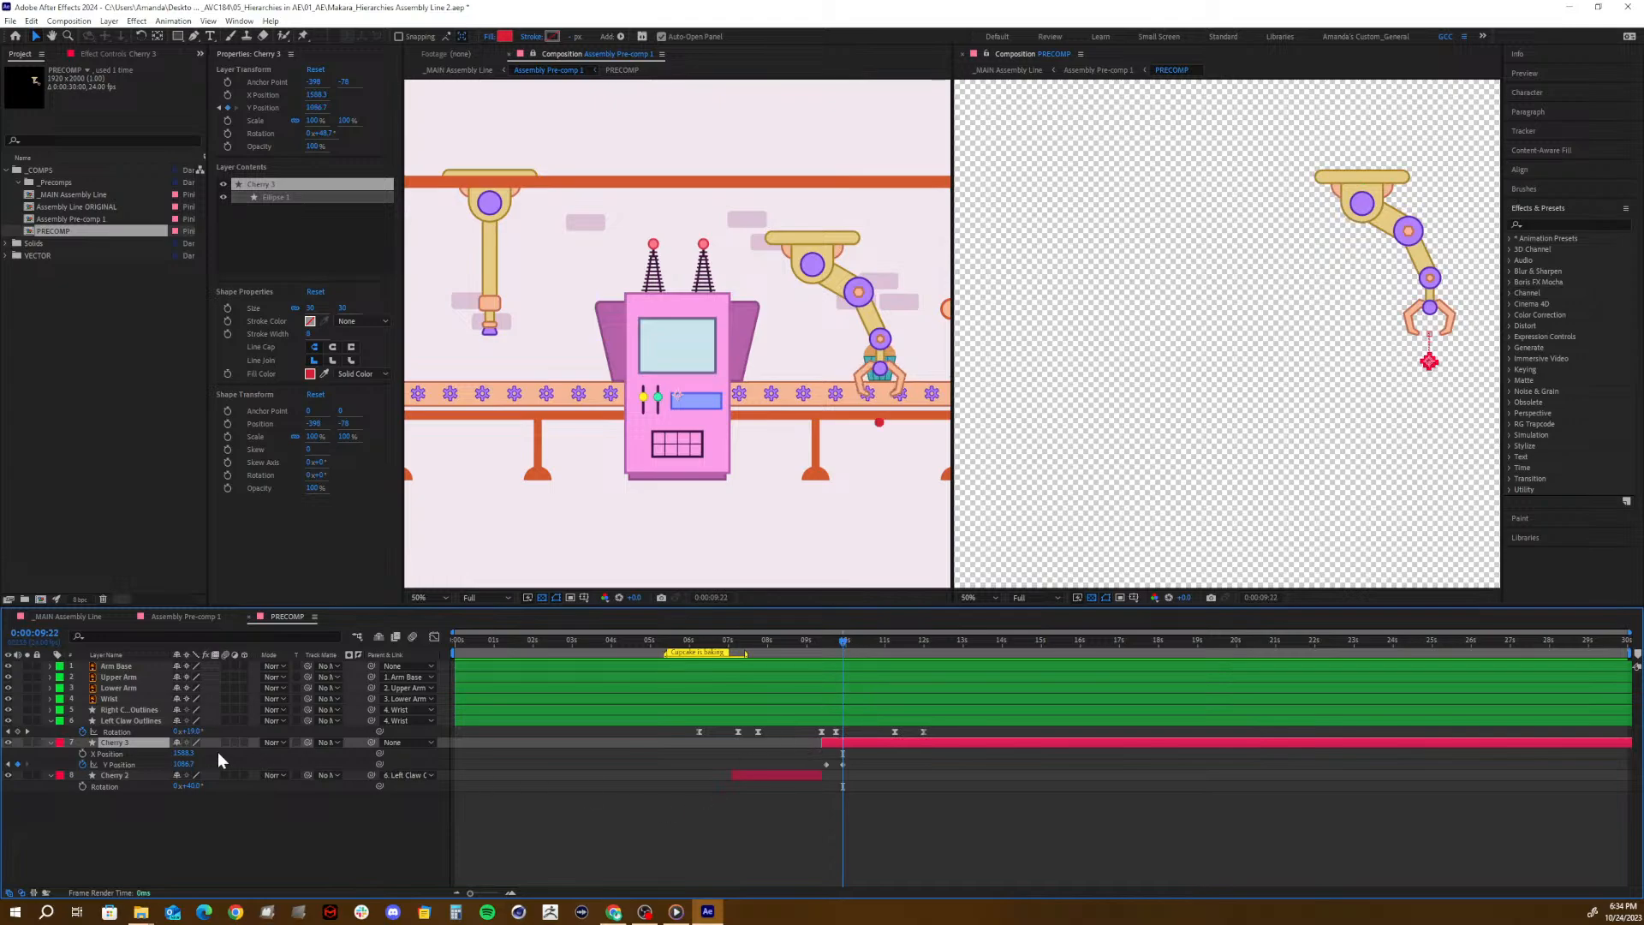
pyautogui.moveTo(183, 764); pyautogui.dragTo(148, 767)
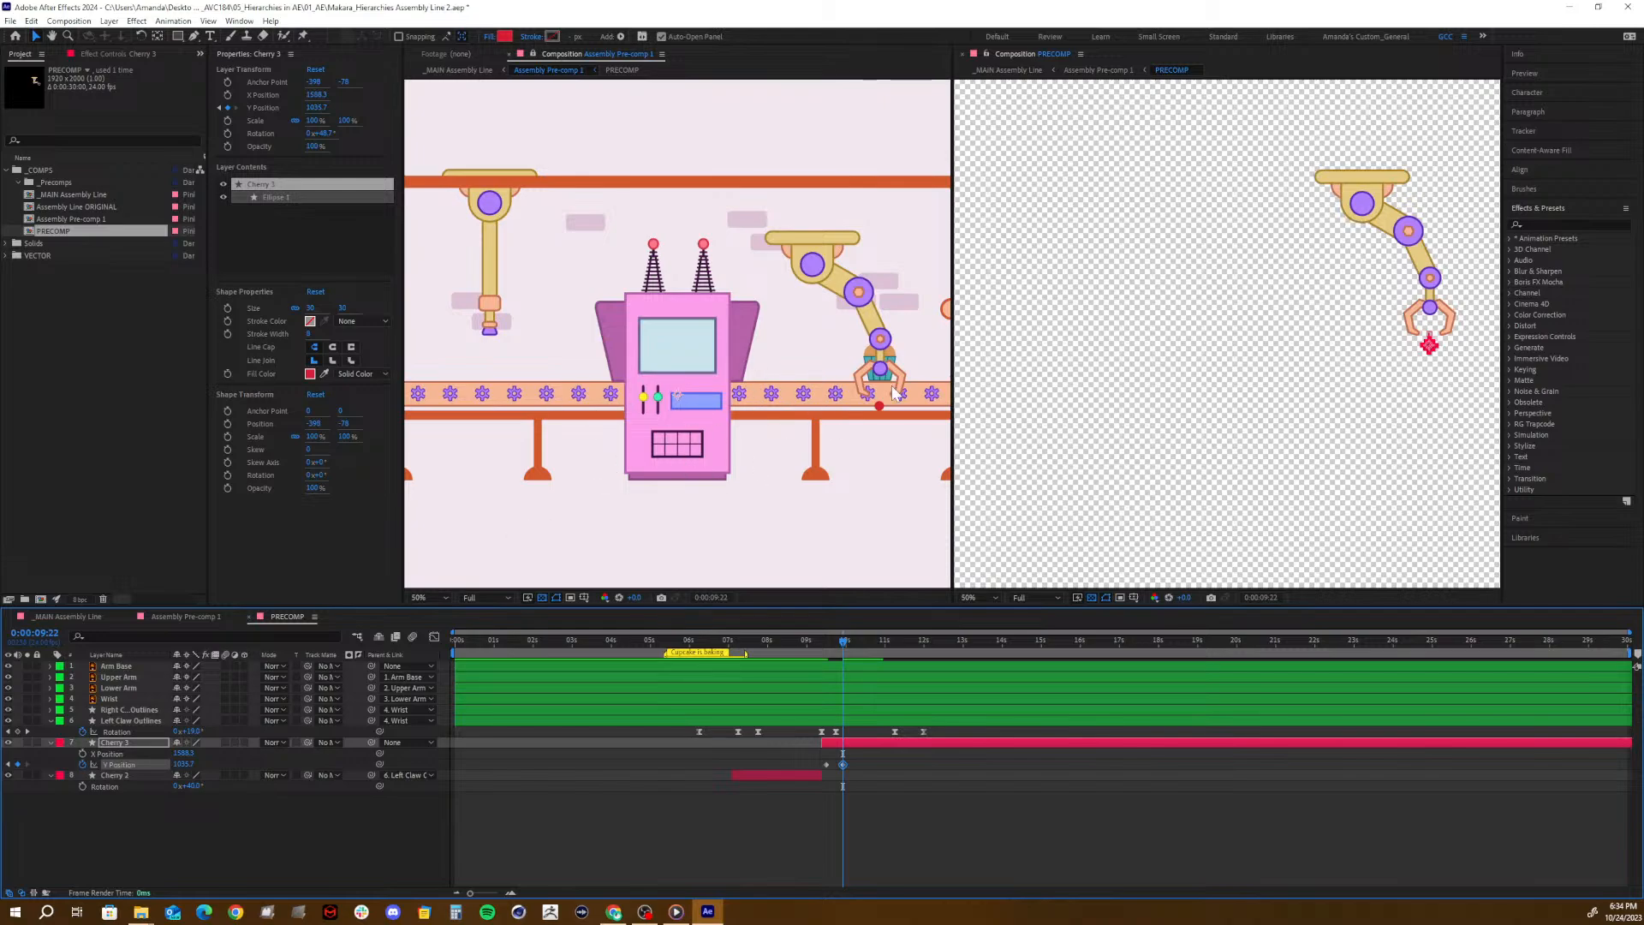
pyautogui.moveTo(183, 753); pyautogui.dragTo(109, 745)
pyautogui.hotkey('ctrl', 'z')
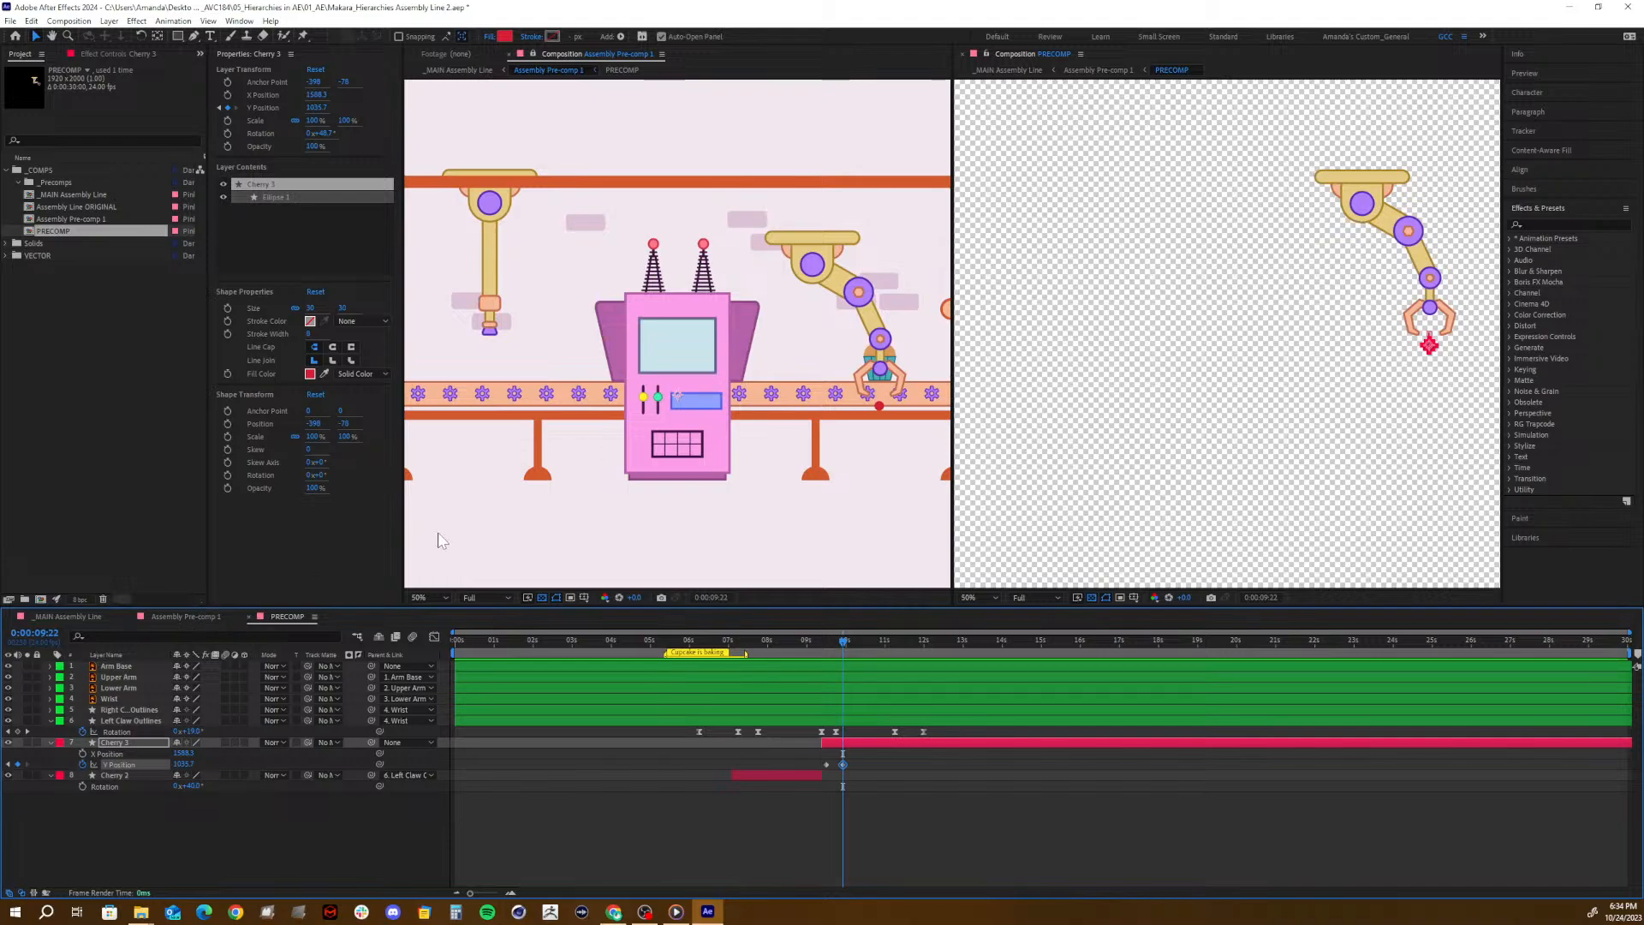
# - Preview the cherry's drop in the Assembly Pre-comp 1 timeline and scrub through it in PRECOMP up to 0:00:11:06
pyautogui.click(171, 622)
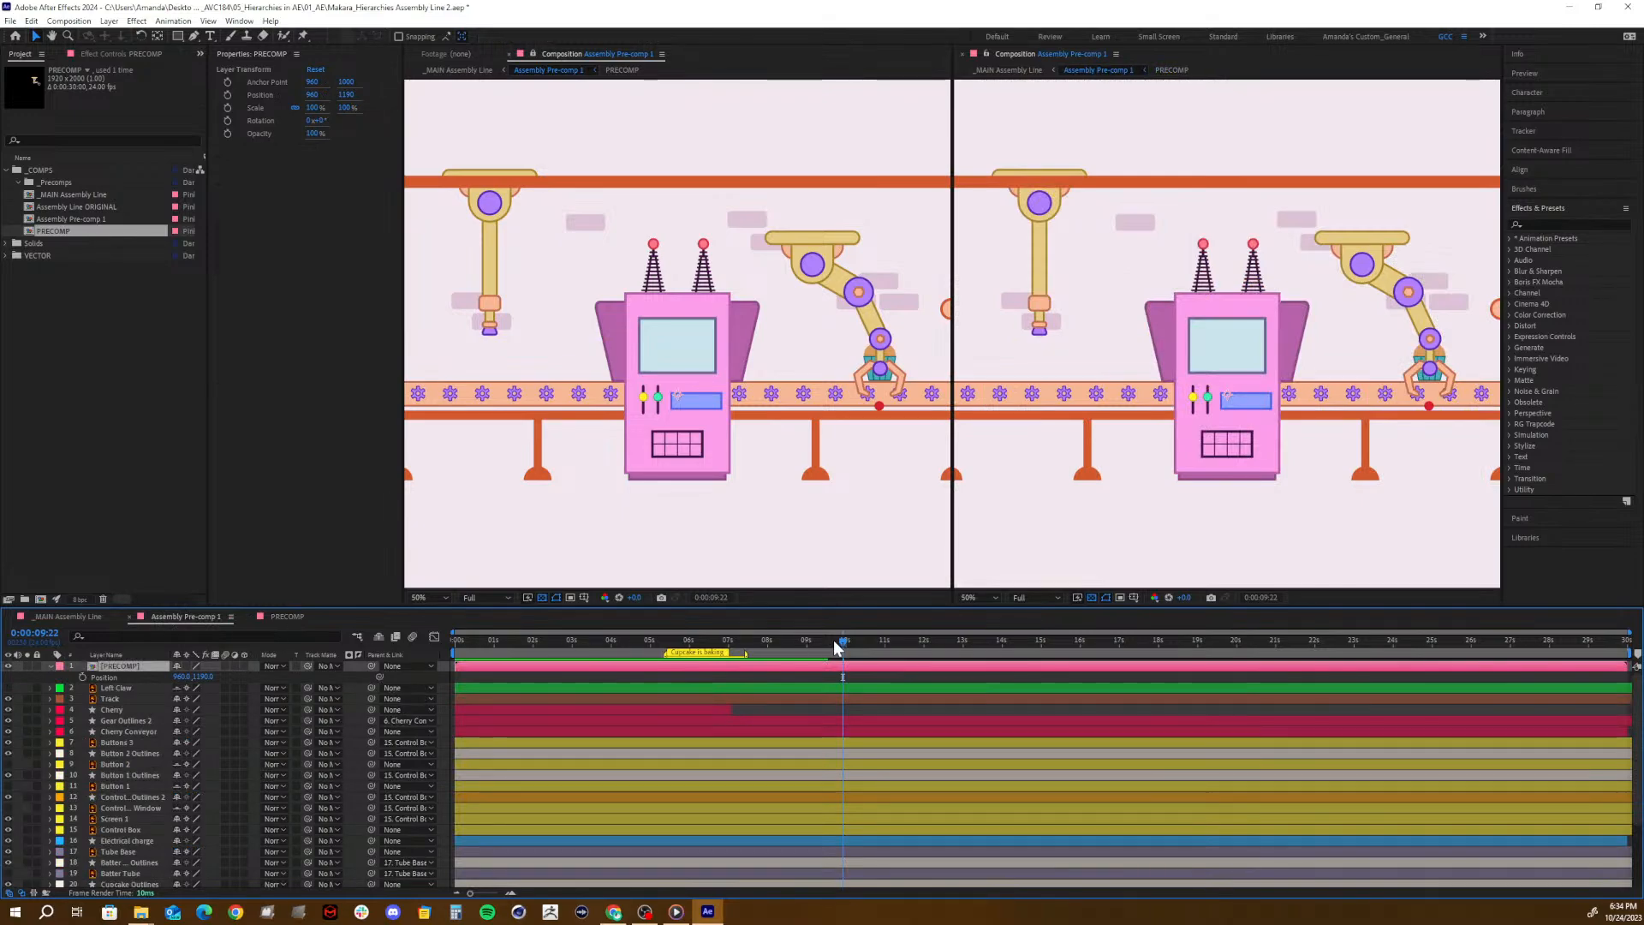
pyautogui.moveTo(834, 644); pyautogui.dragTo(888, 644)
pyautogui.press('space')
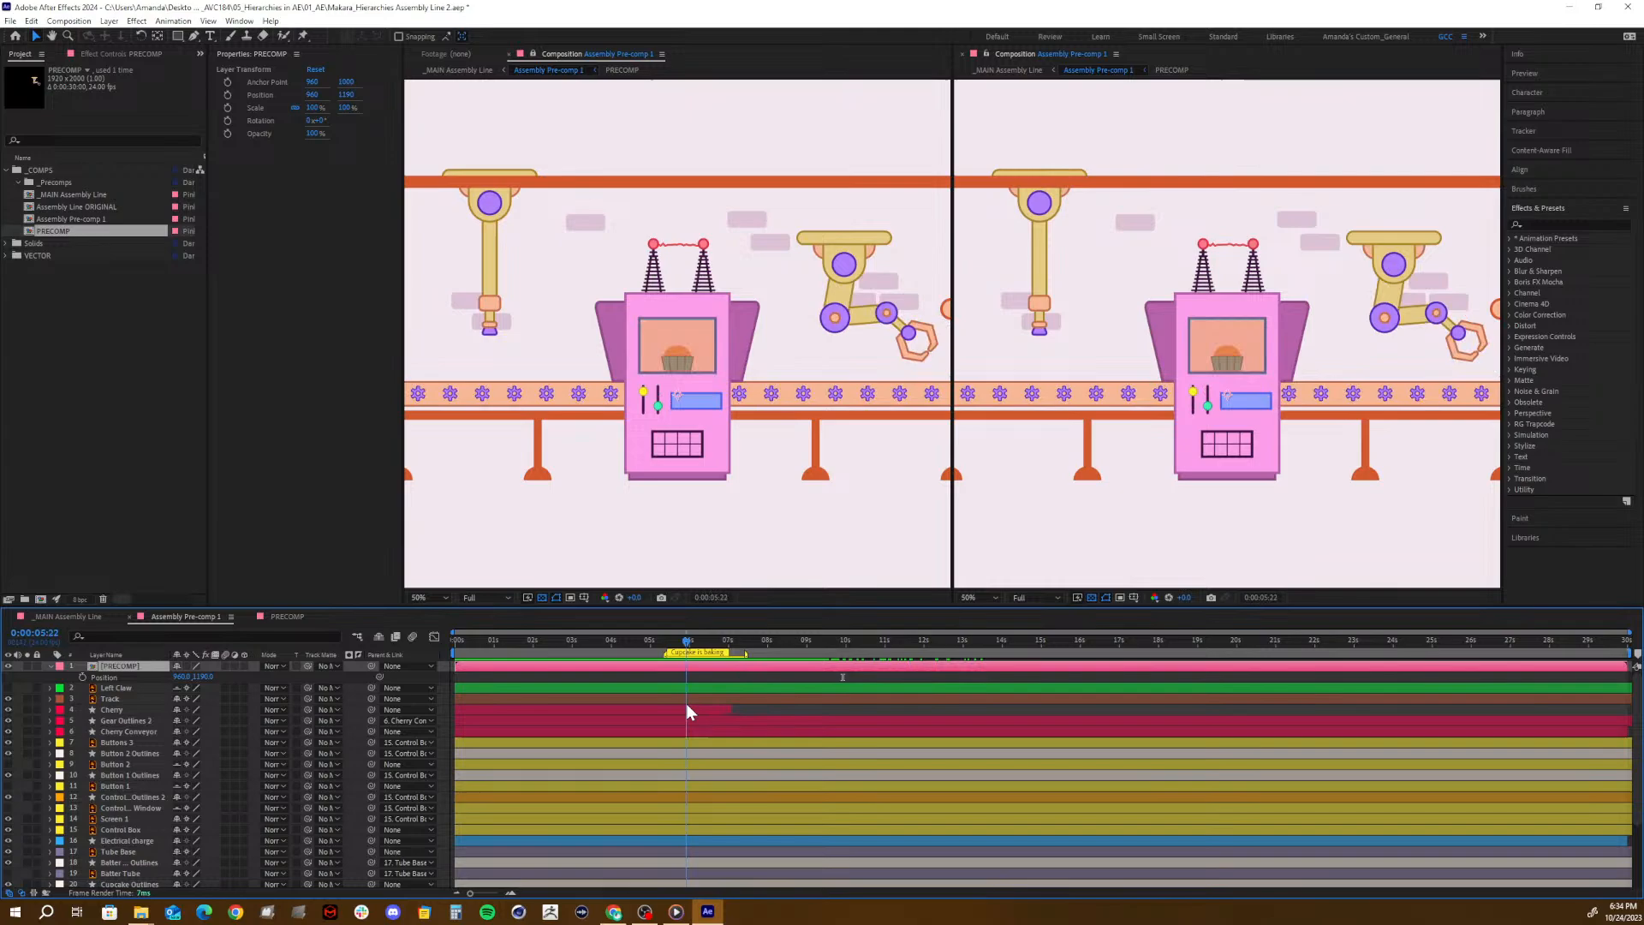
pyautogui.press('Home')
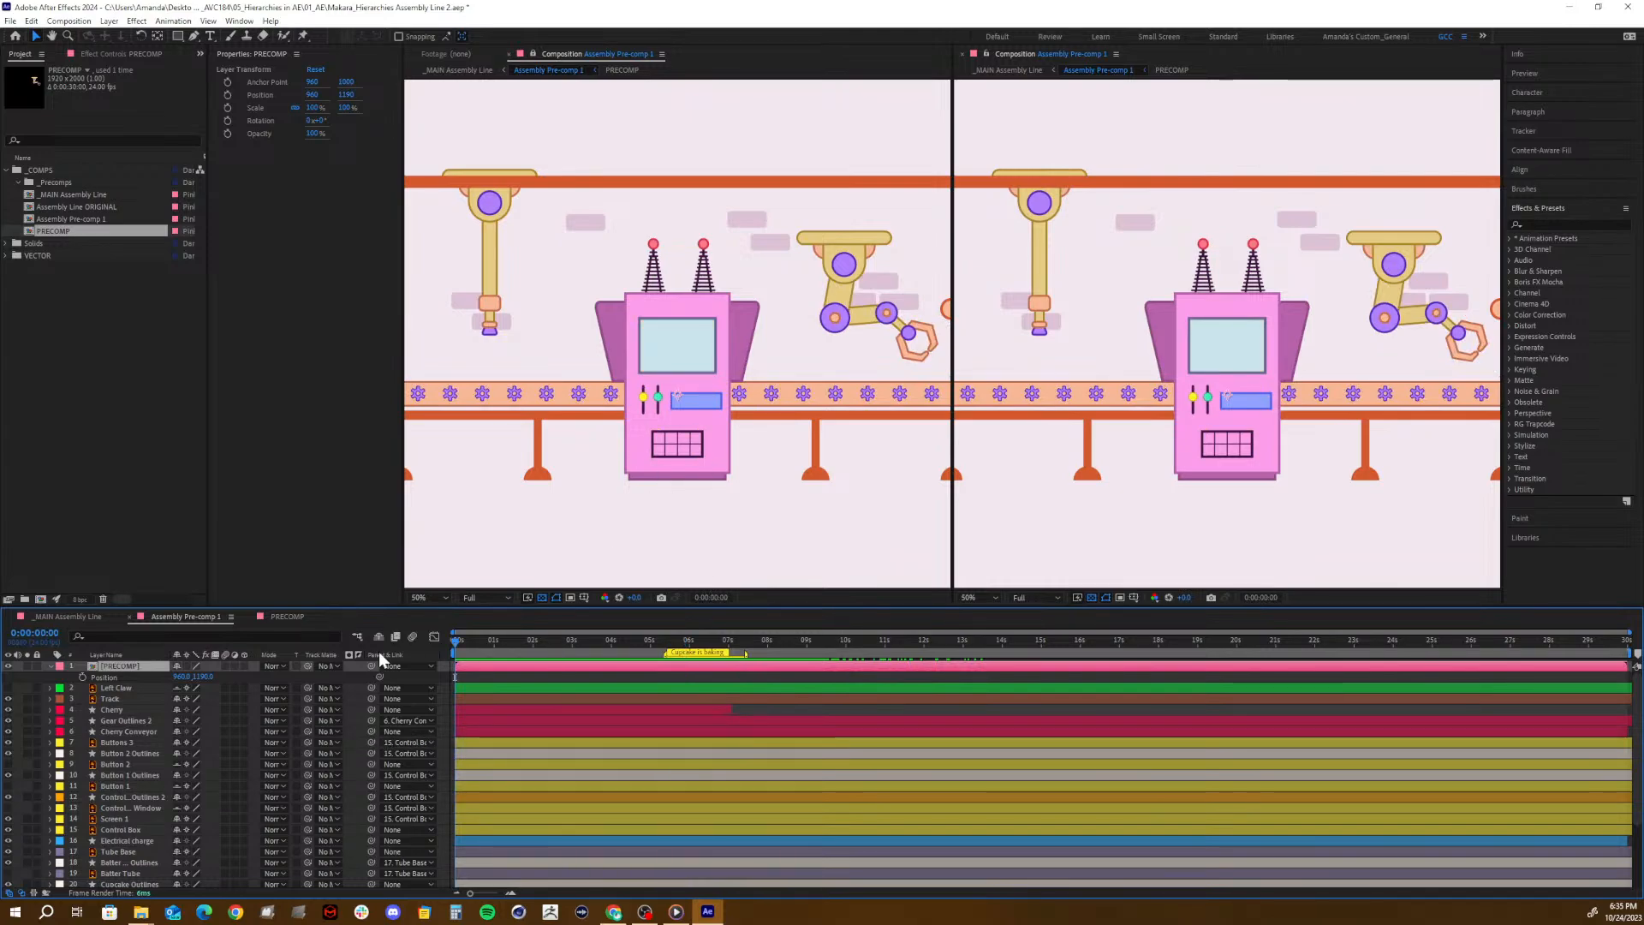
pyautogui.click(285, 617)
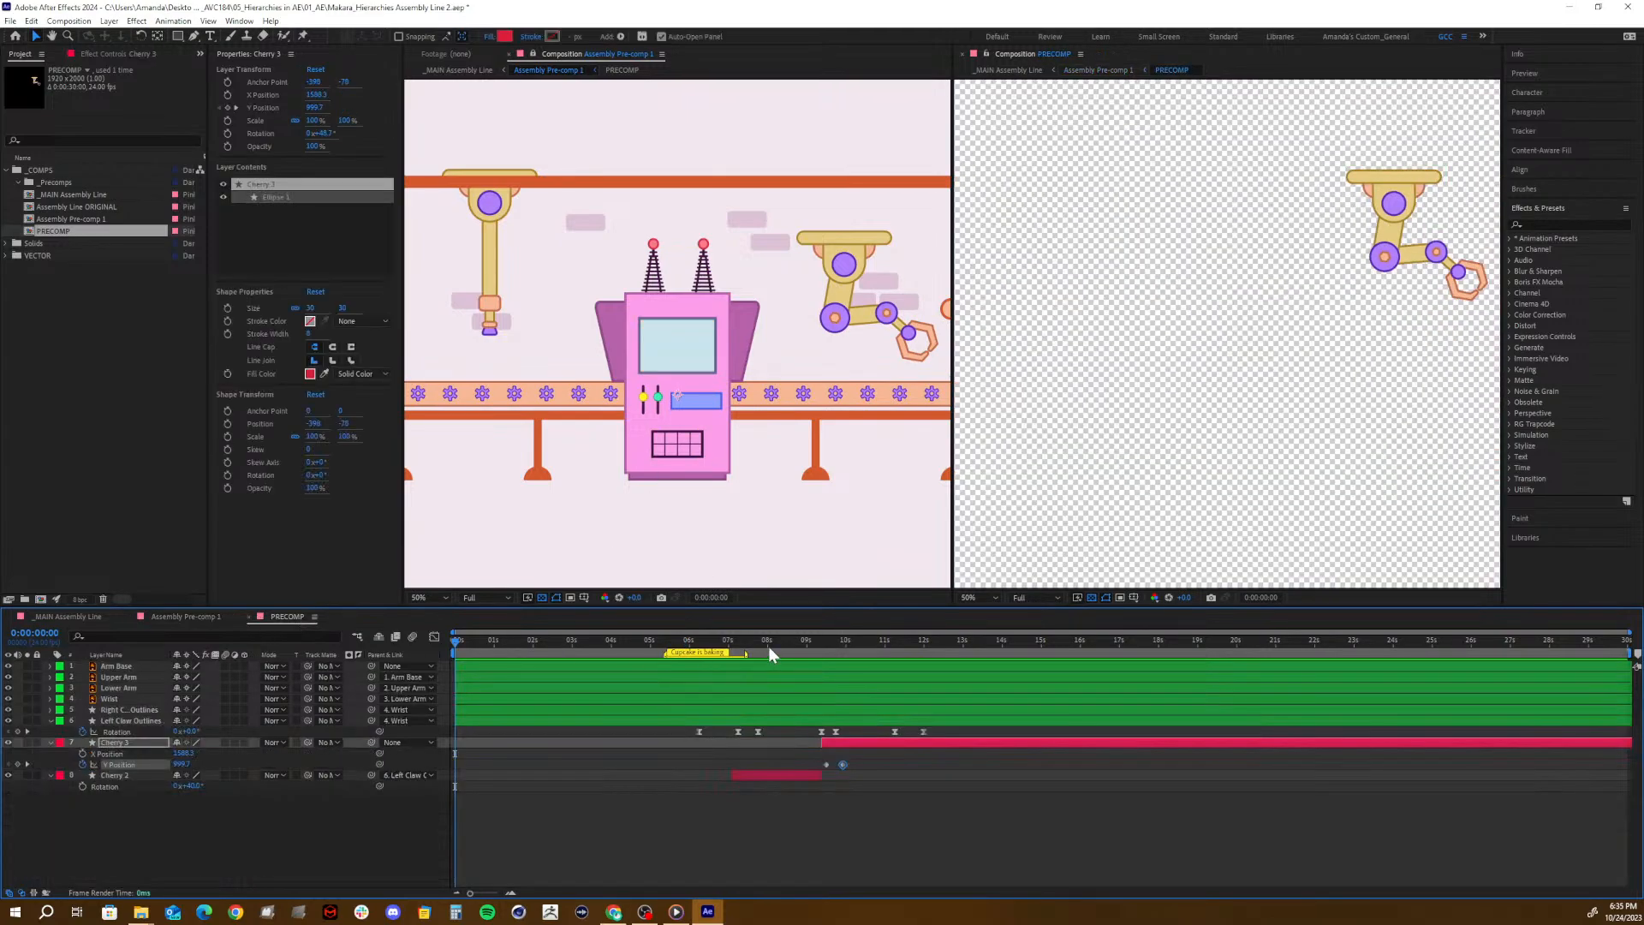
pyautogui.moveTo(768, 646); pyautogui.dragTo(730, 657)
pyautogui.click(896, 654)
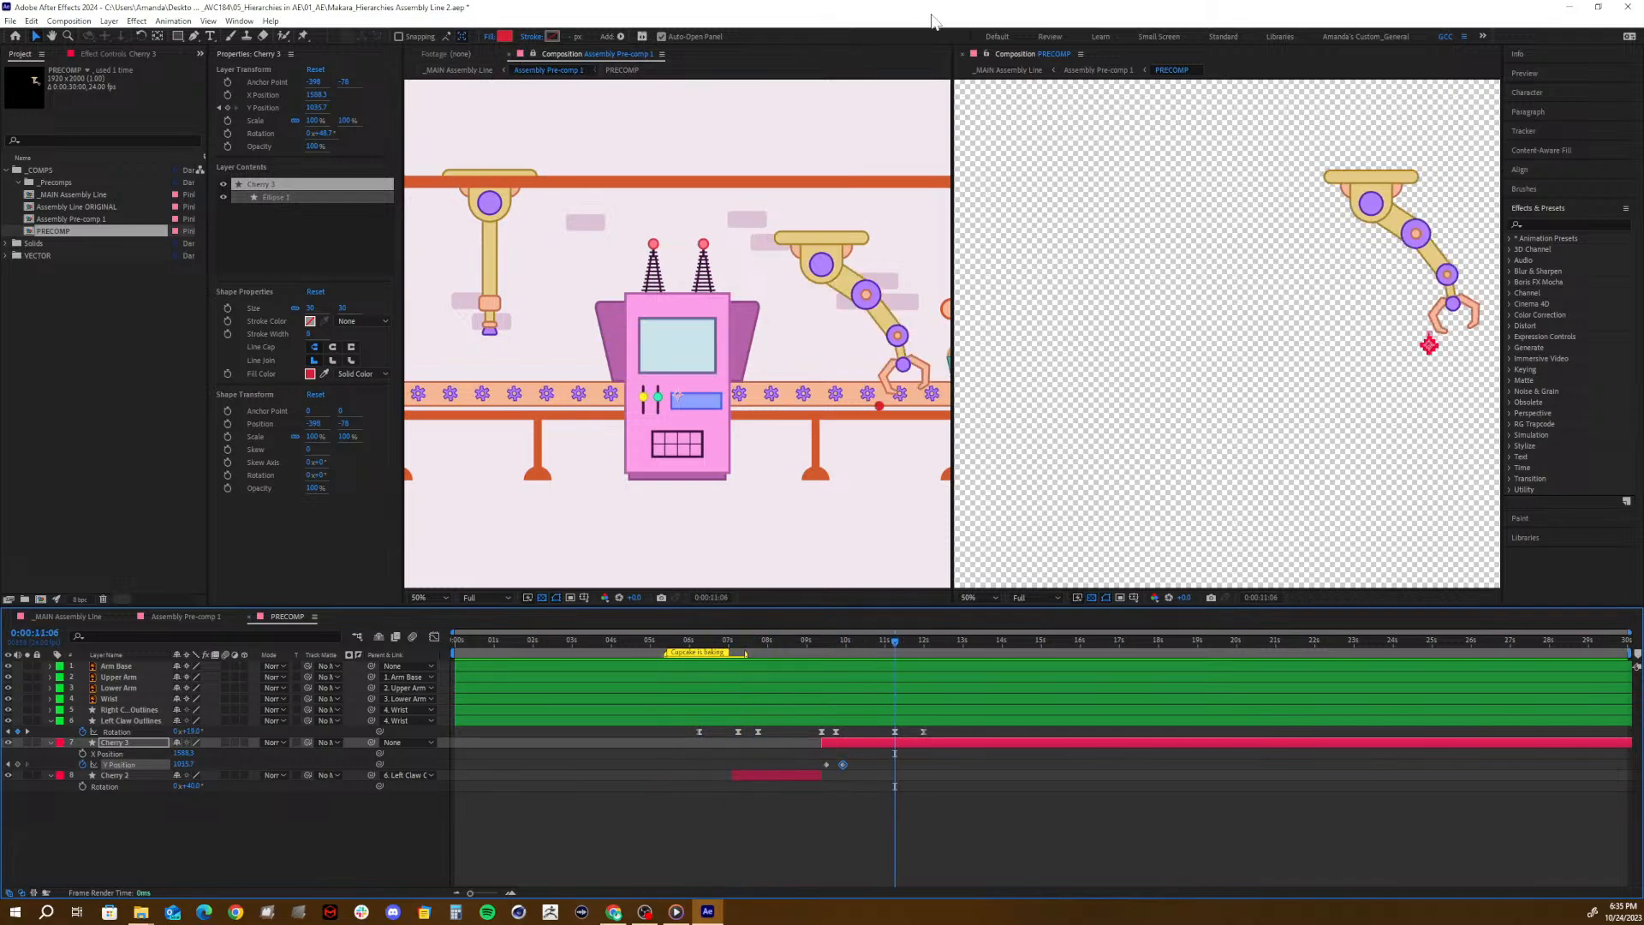
# - Close the side-by-side PRECOMP viewer and unlock the Assembly Pre-comp 1 viewer so it follows the active timeline
pyautogui.click(962, 54)
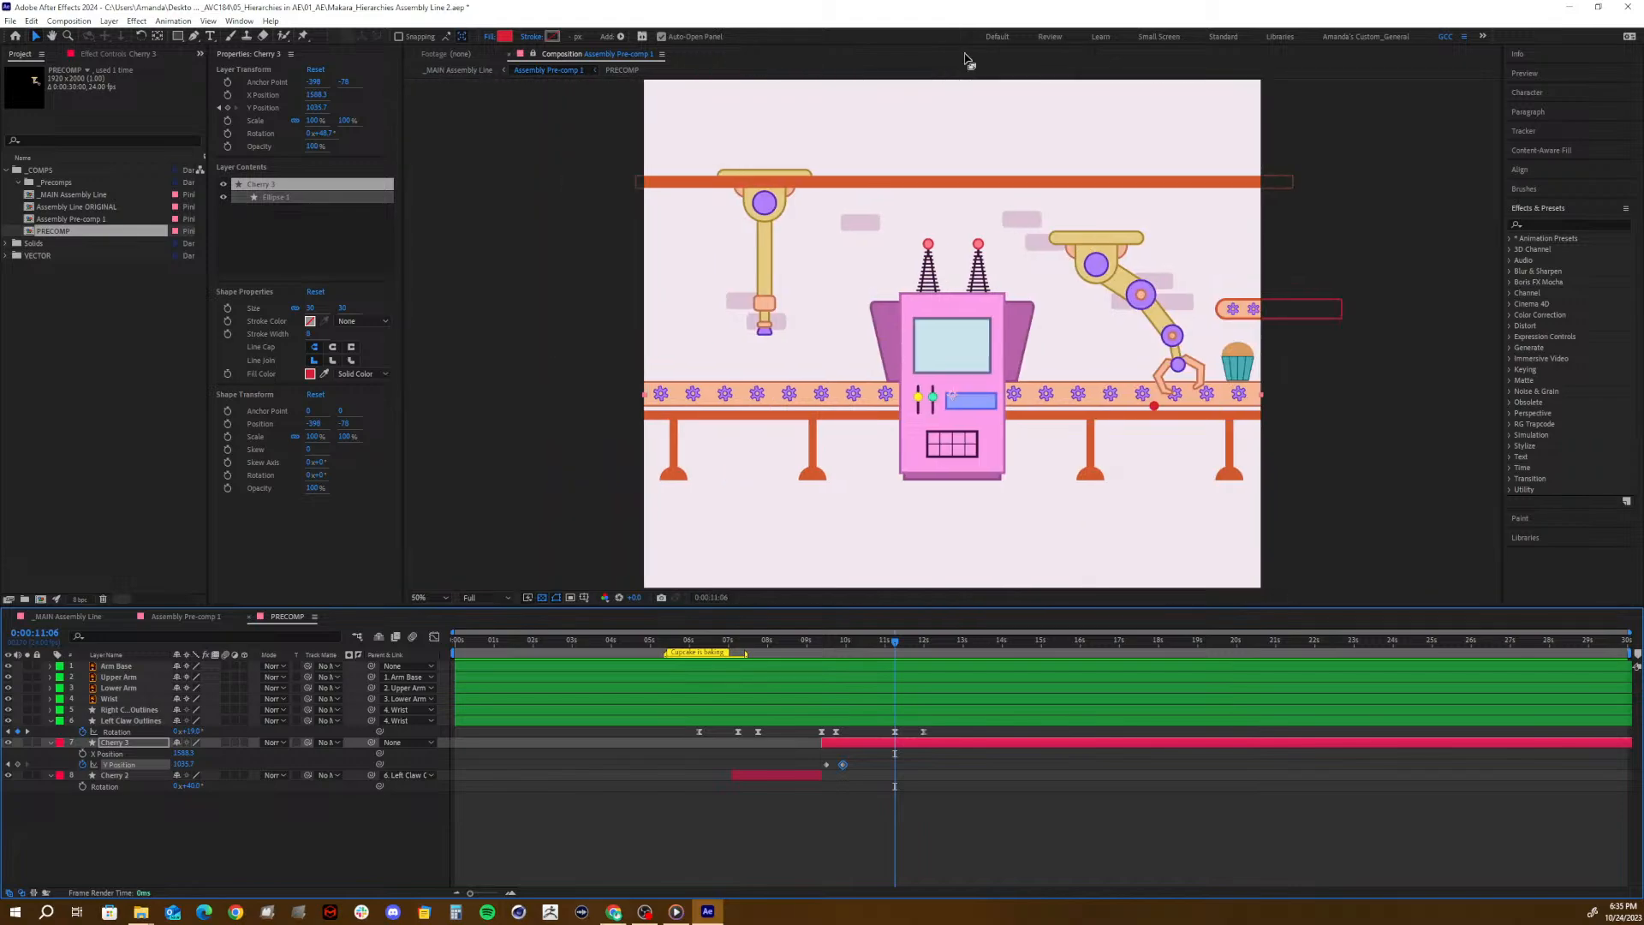
pyautogui.click(531, 53)
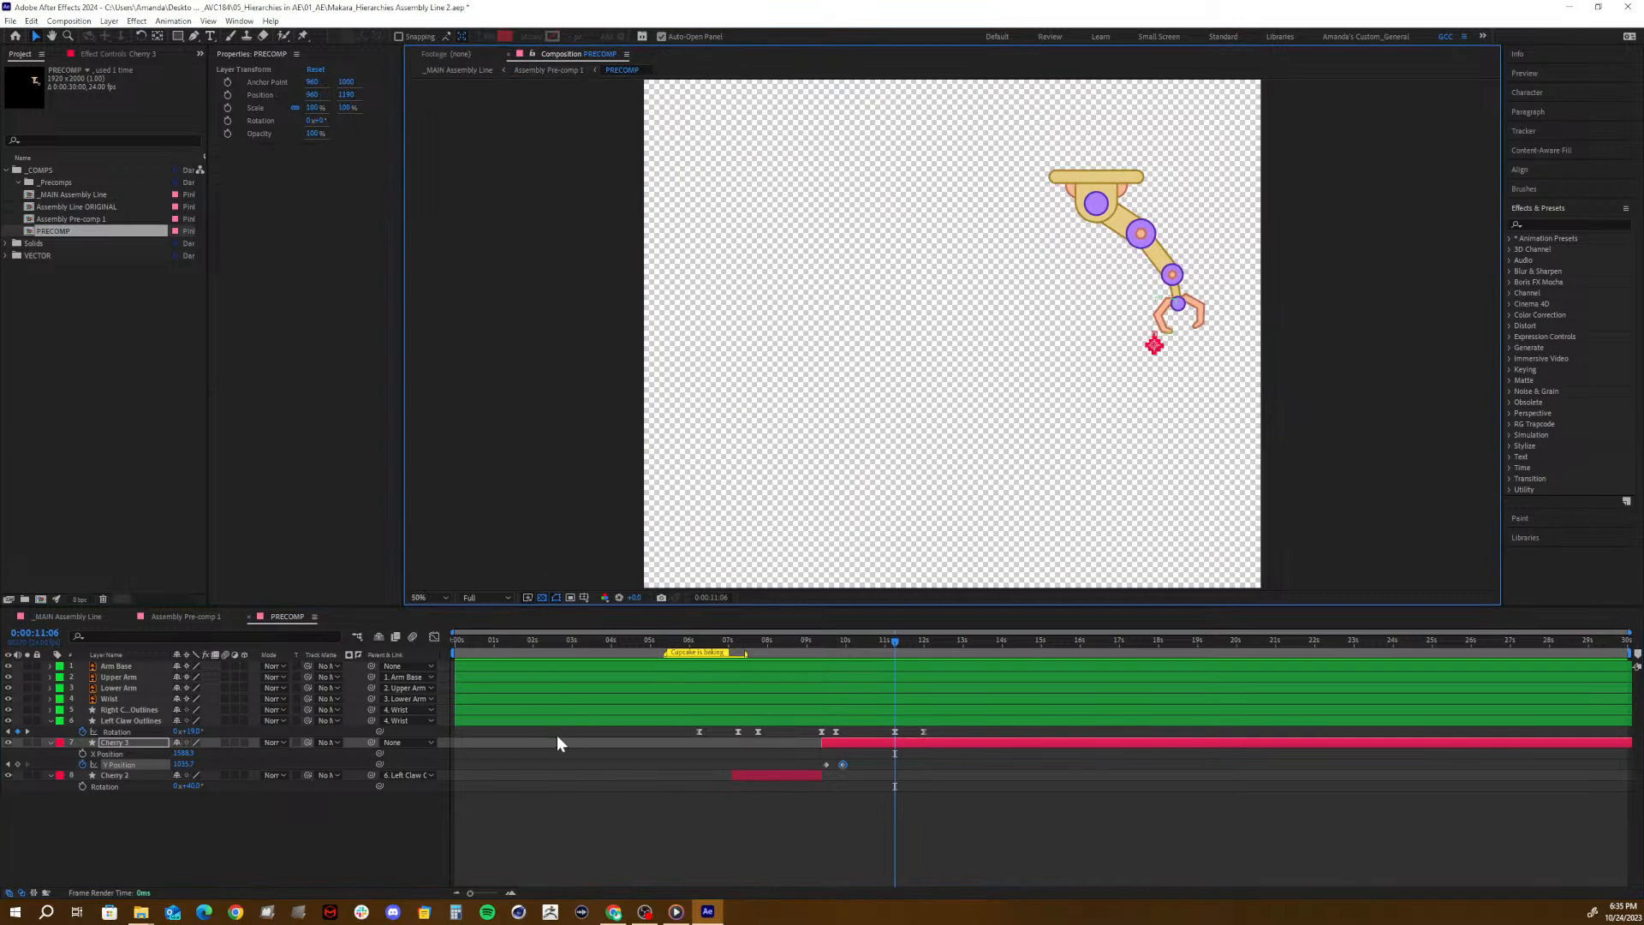
pyautogui.click(813, 642)
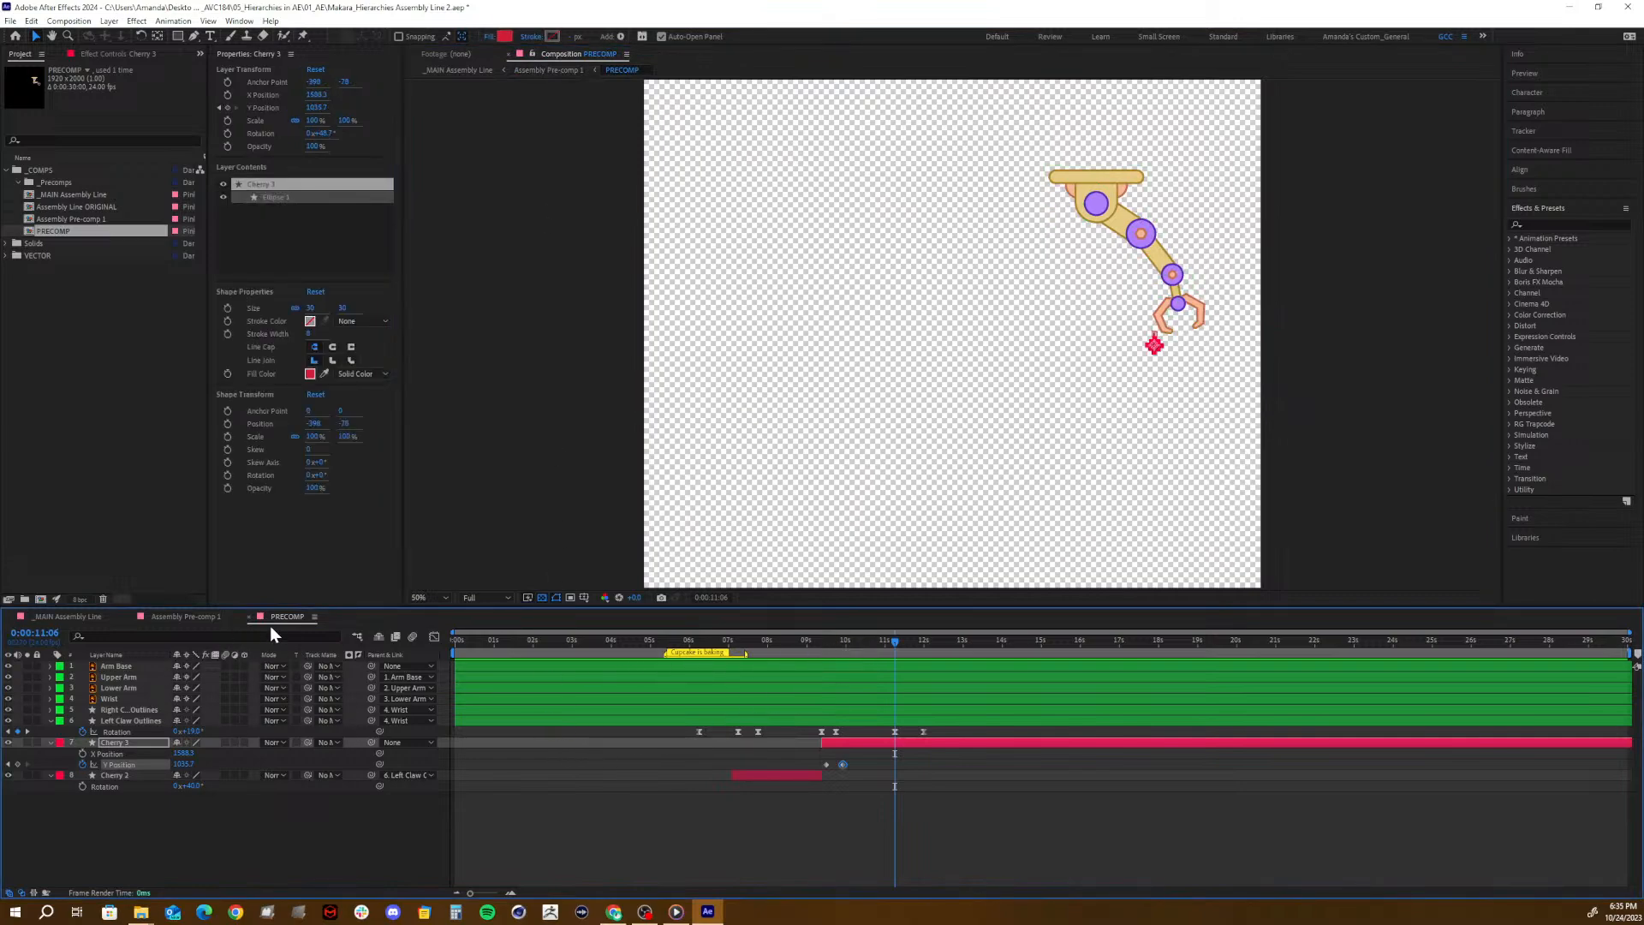
# - Switch between the Assembly Pre-comp 1, _MAIN Assembly Line and PRECOMP timelines to examine how the unlocked viewer responds, ending on _MAIN Assembly Line
pyautogui.click(212, 614)
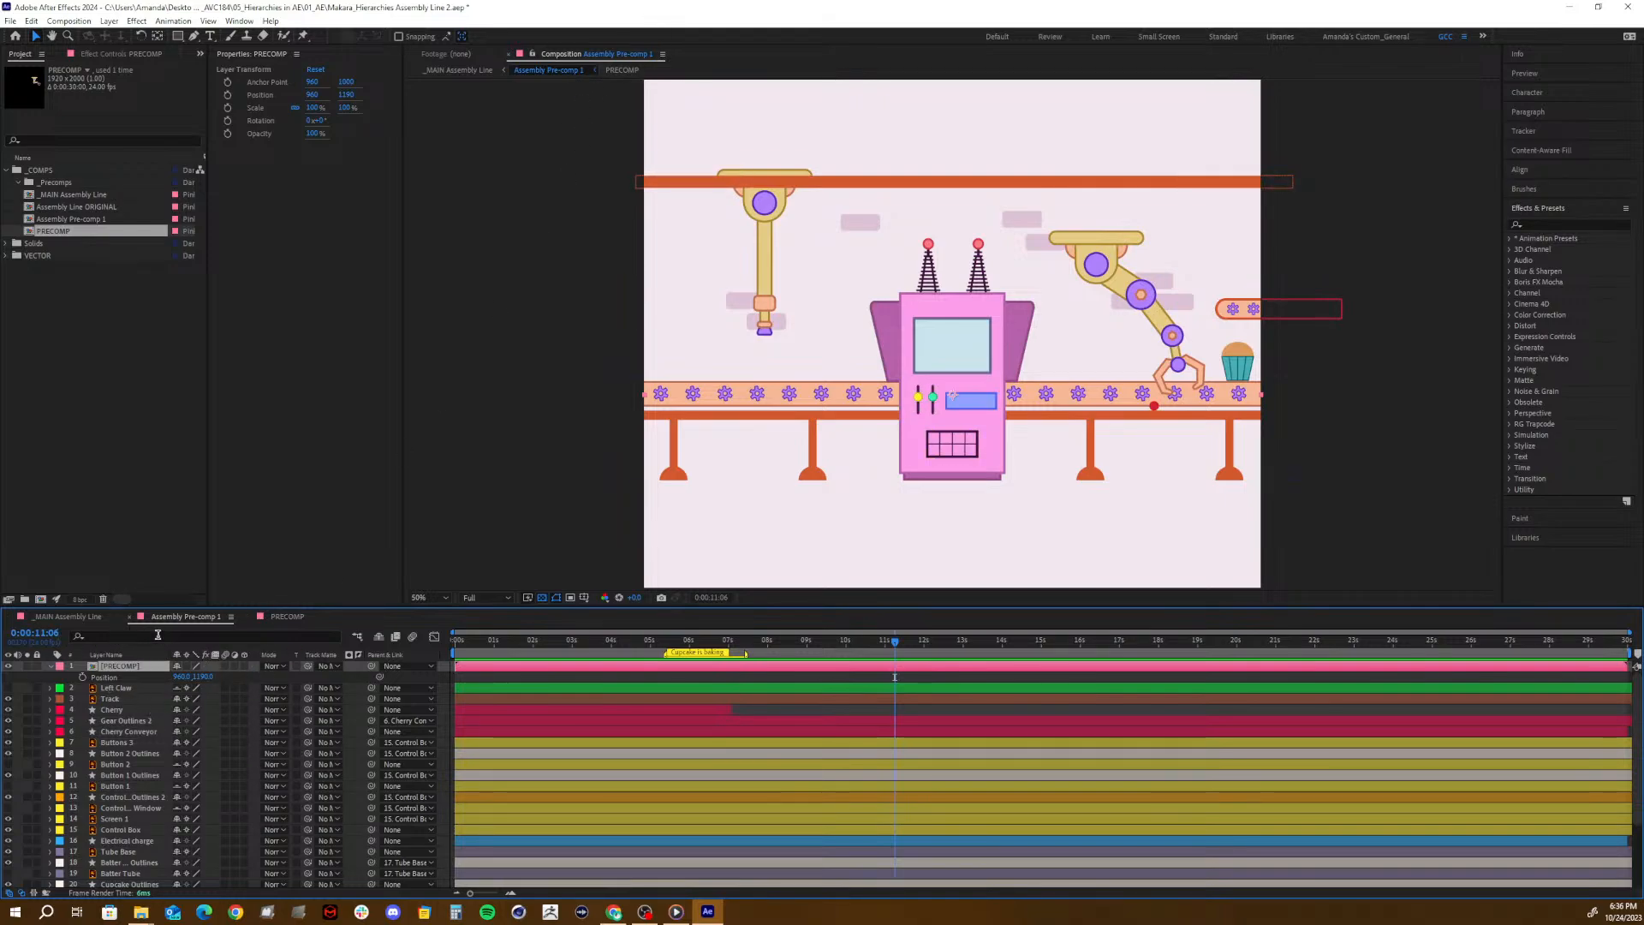
pyautogui.click(91, 616)
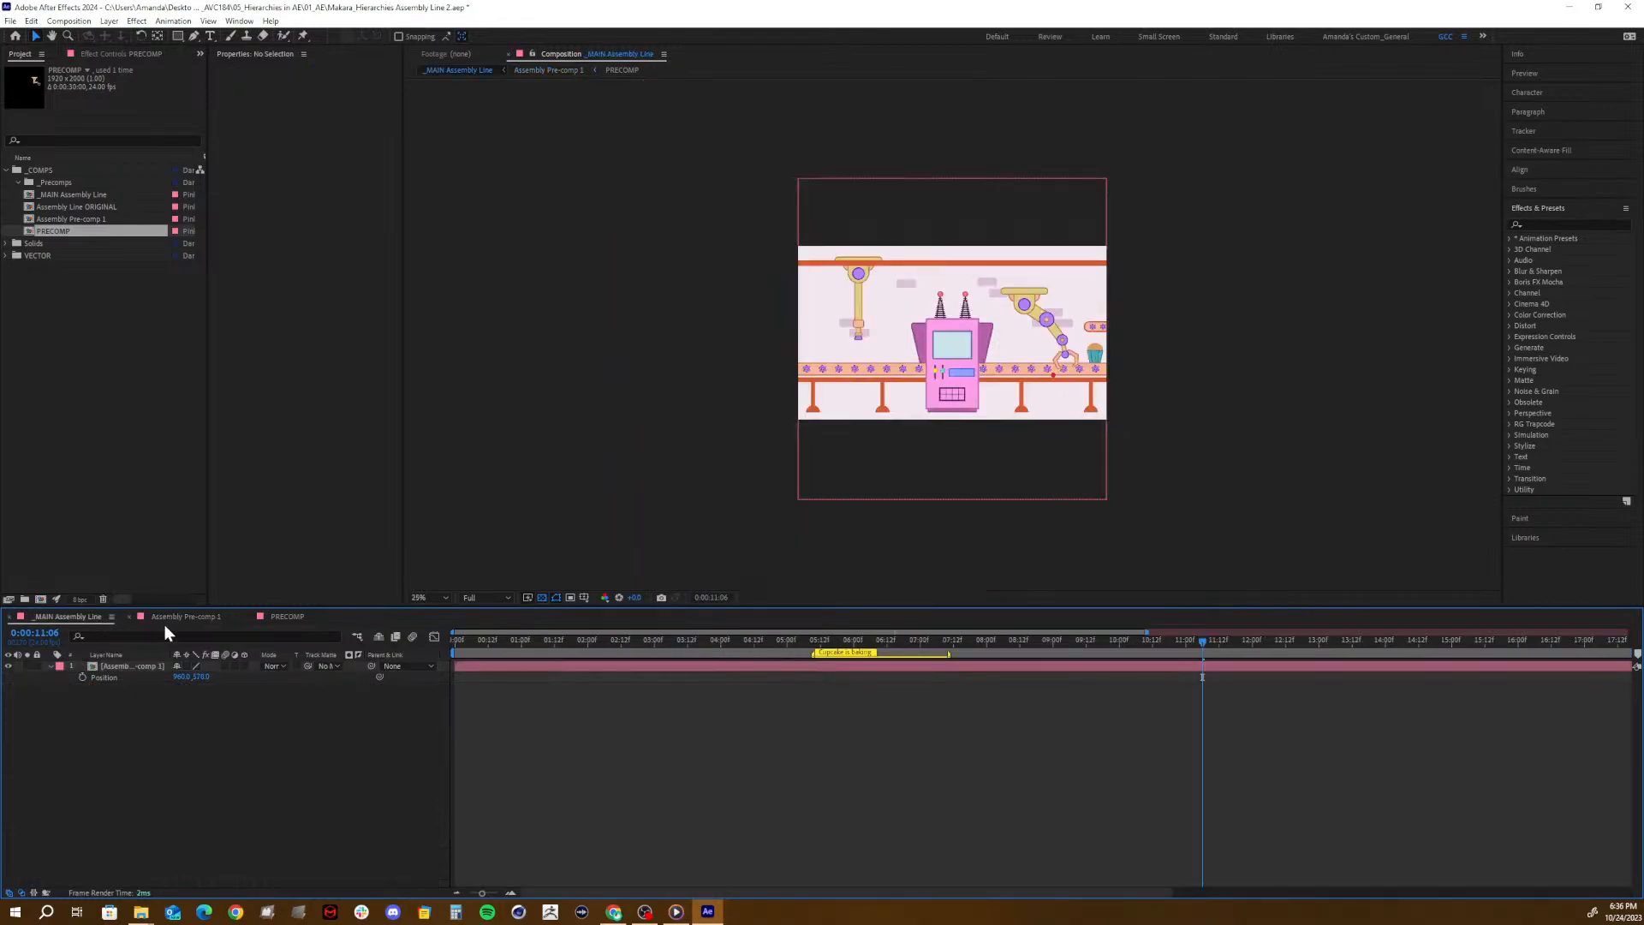
pyautogui.click(175, 618)
pyautogui.click(288, 617)
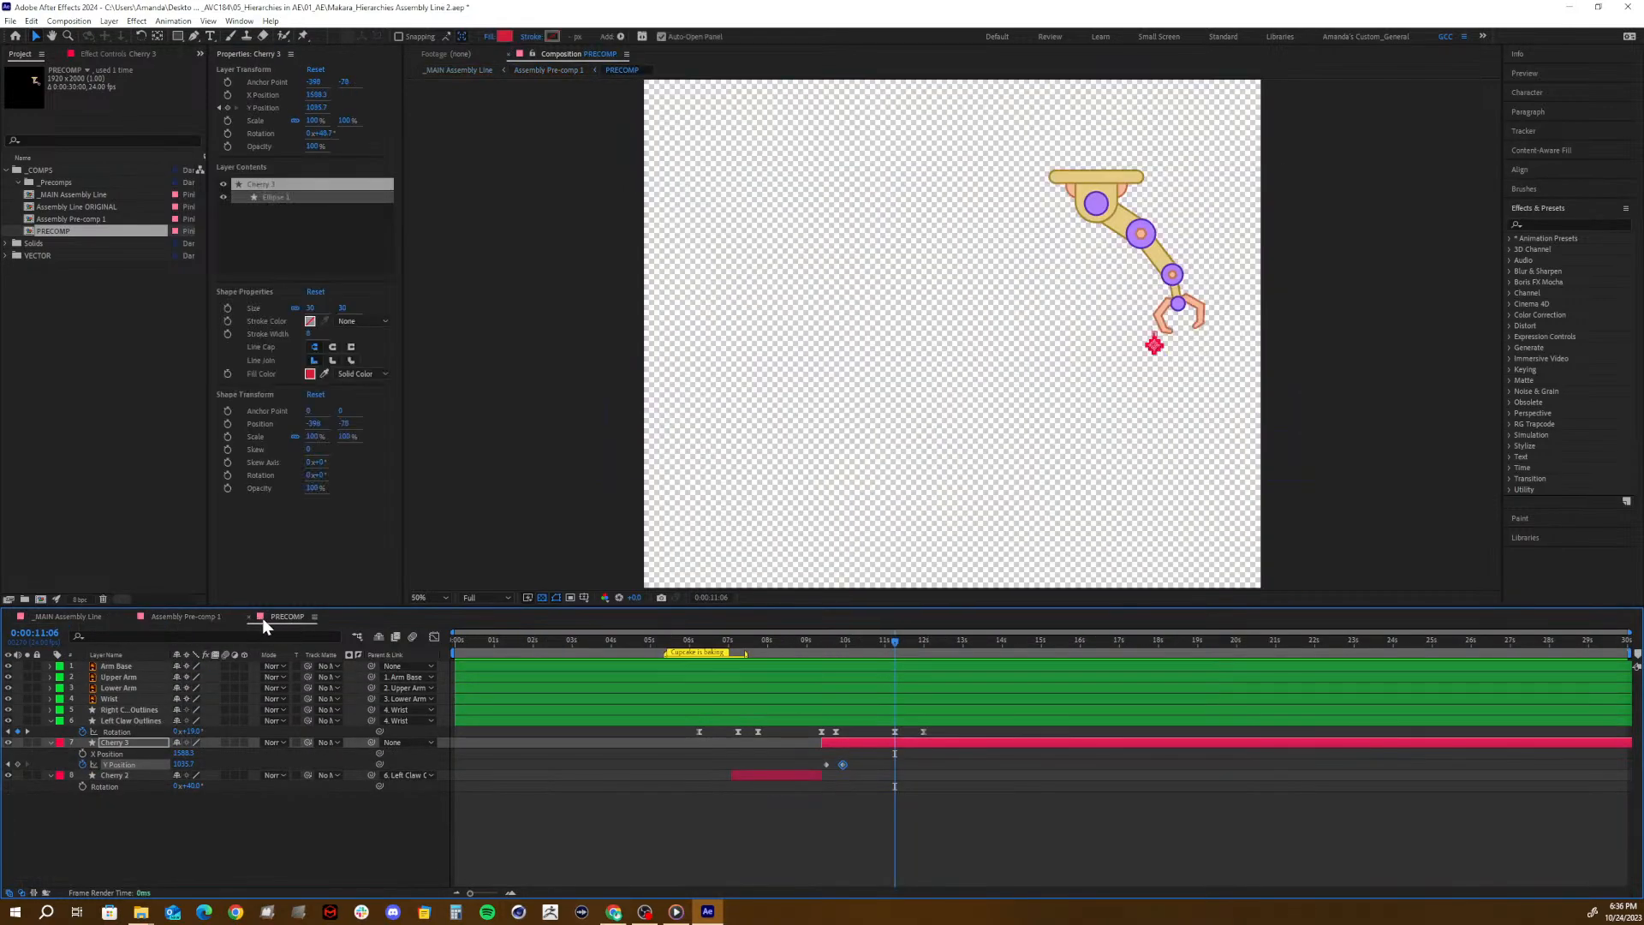
pyautogui.click(176, 617)
pyautogui.click(68, 616)
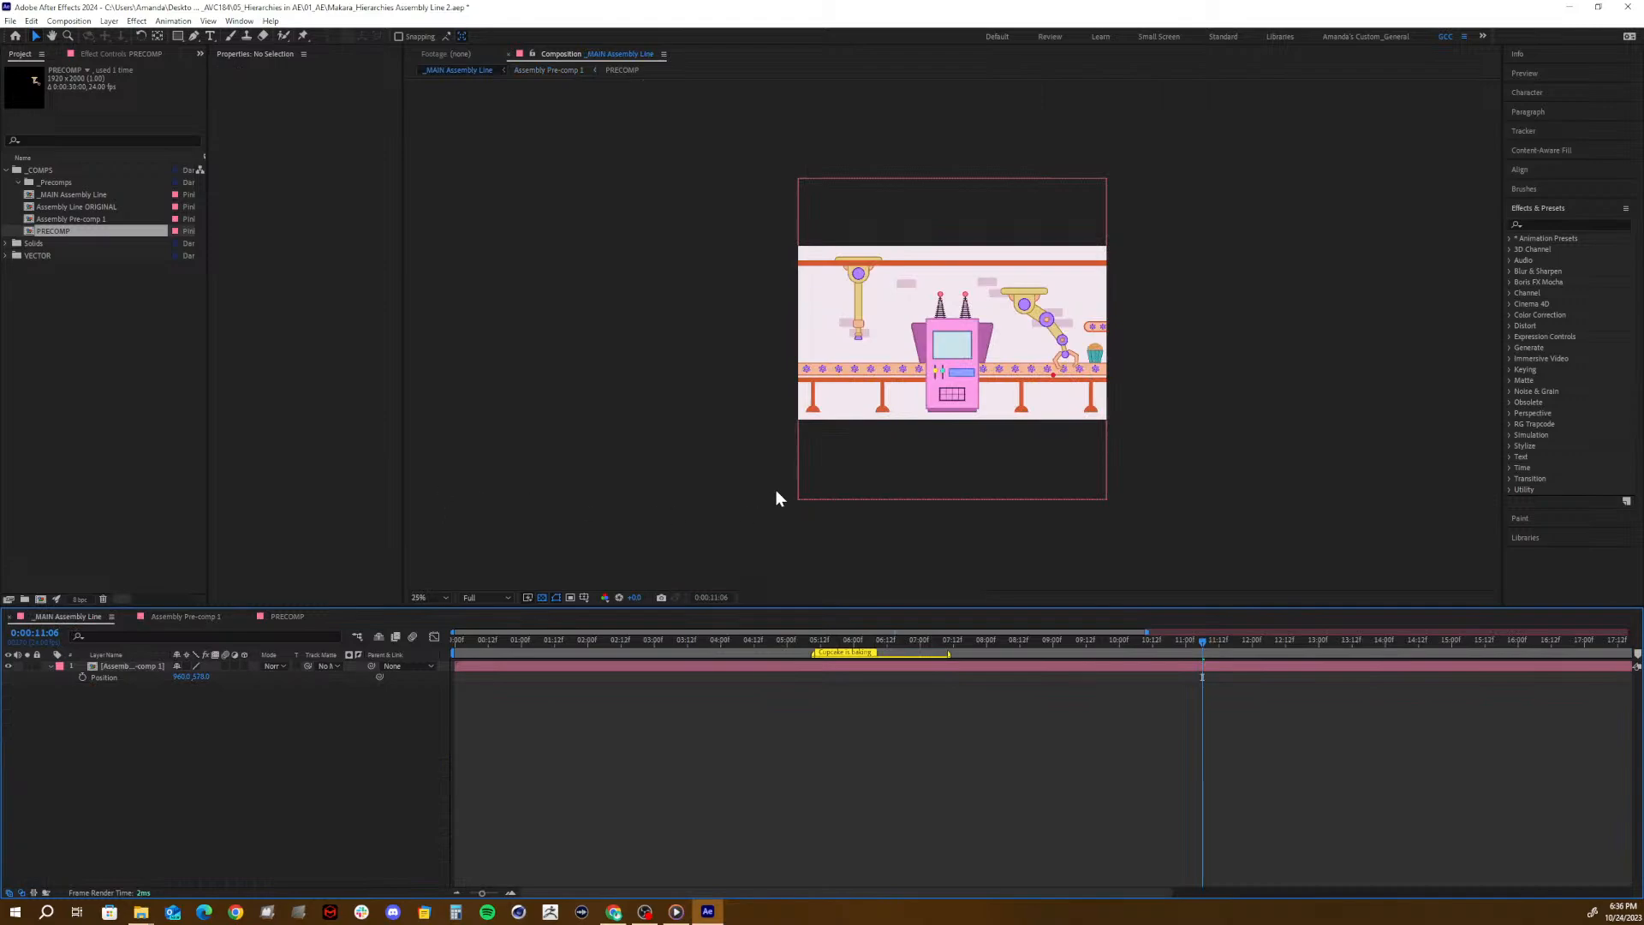
# - Lock the viewer on _MAIN Assembly Line, switch among the three timelines to test the lock, and unlock the viewer again
pyautogui.click(532, 53)
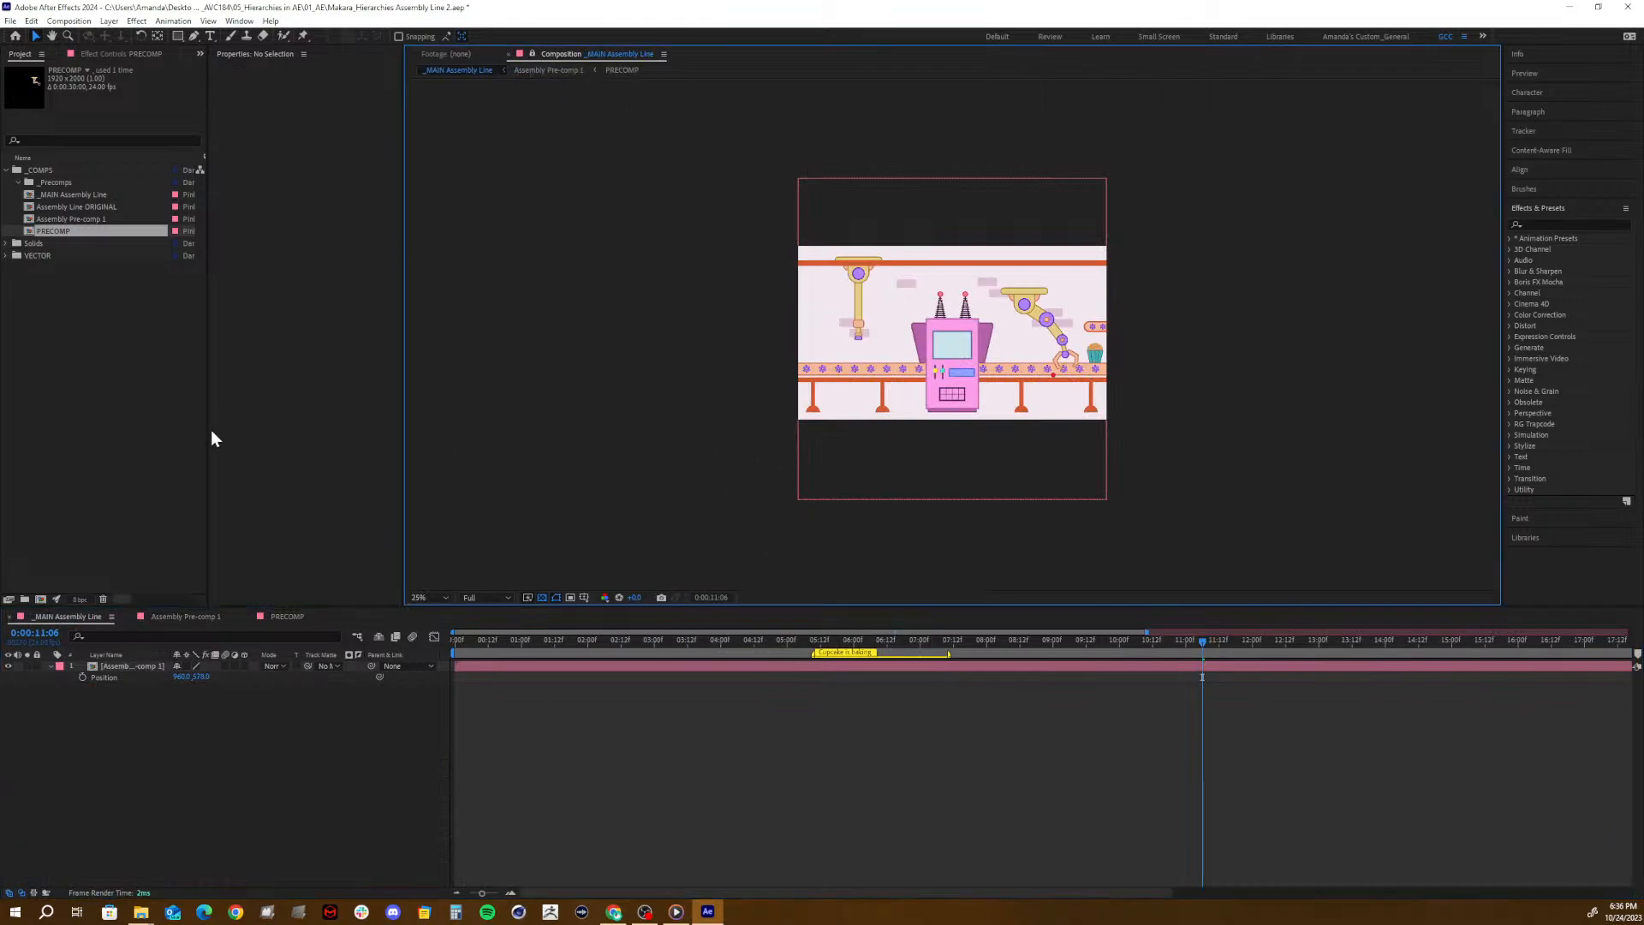
pyautogui.click(279, 619)
pyautogui.click(172, 615)
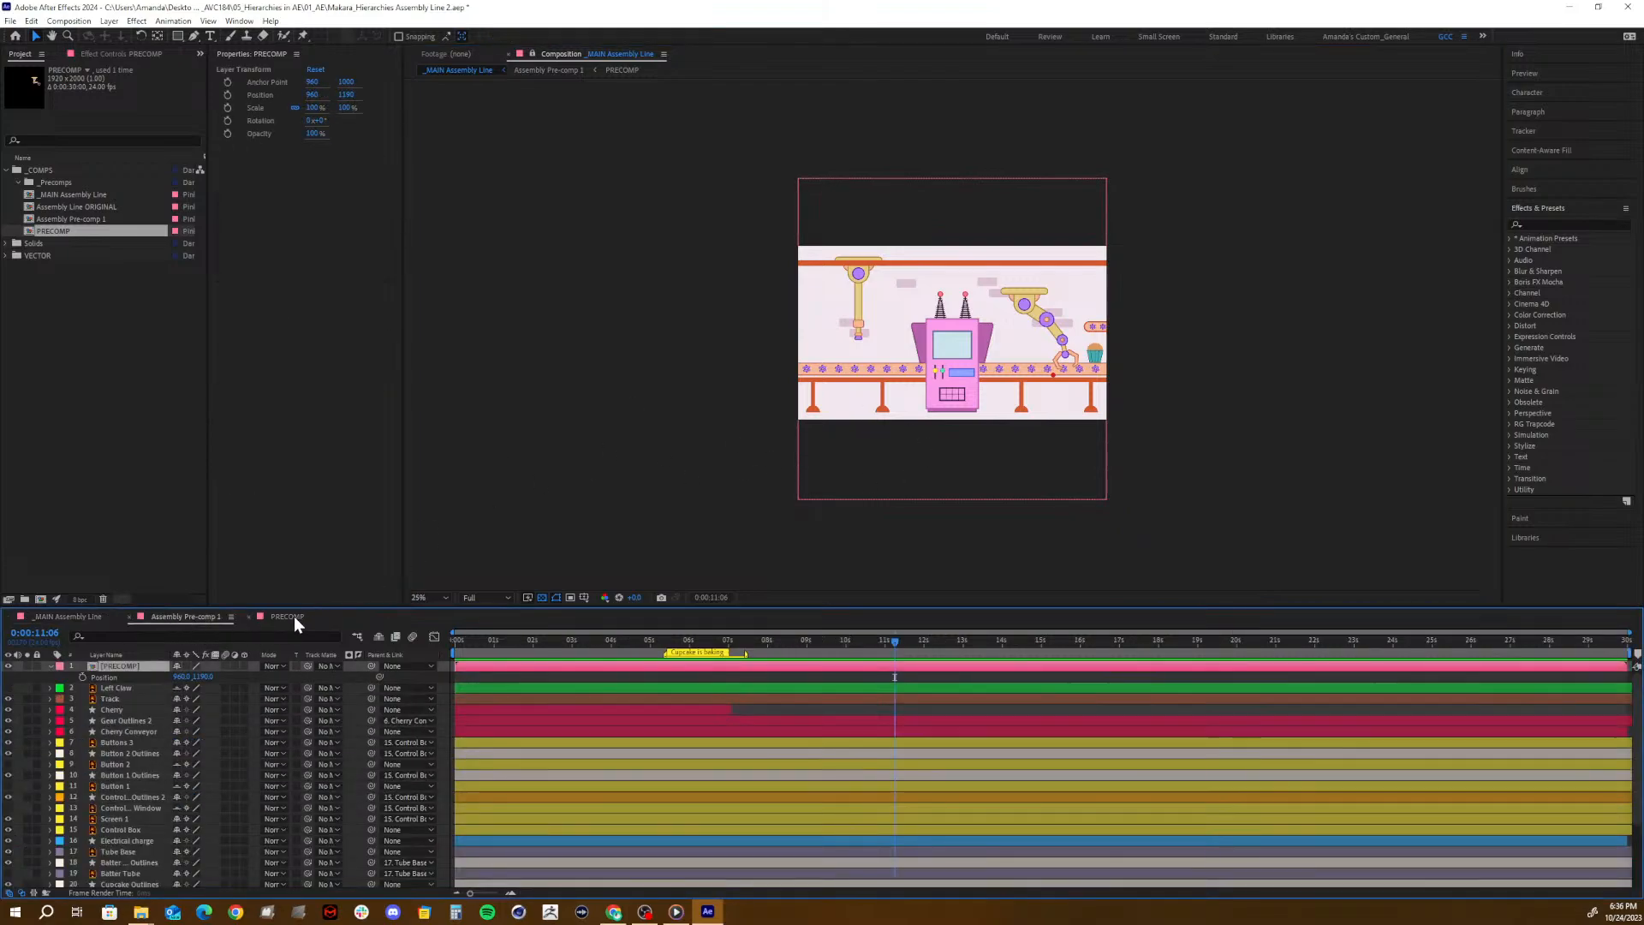
pyautogui.click(295, 614)
pyautogui.click(180, 612)
pyautogui.click(275, 620)
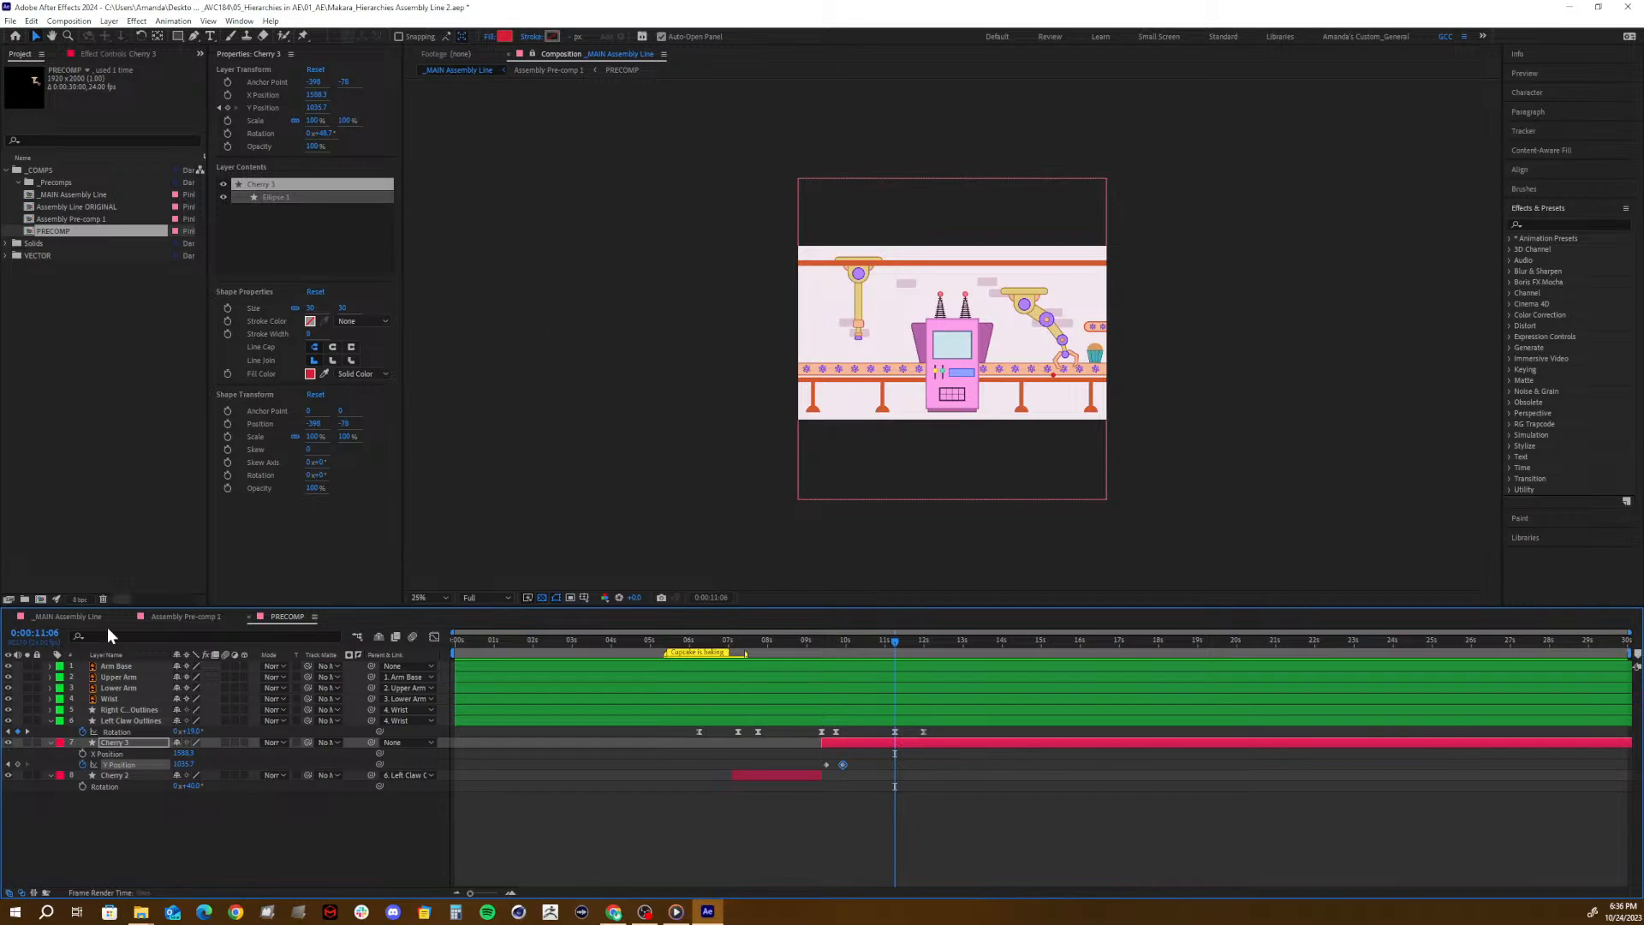
pyautogui.click(82, 612)
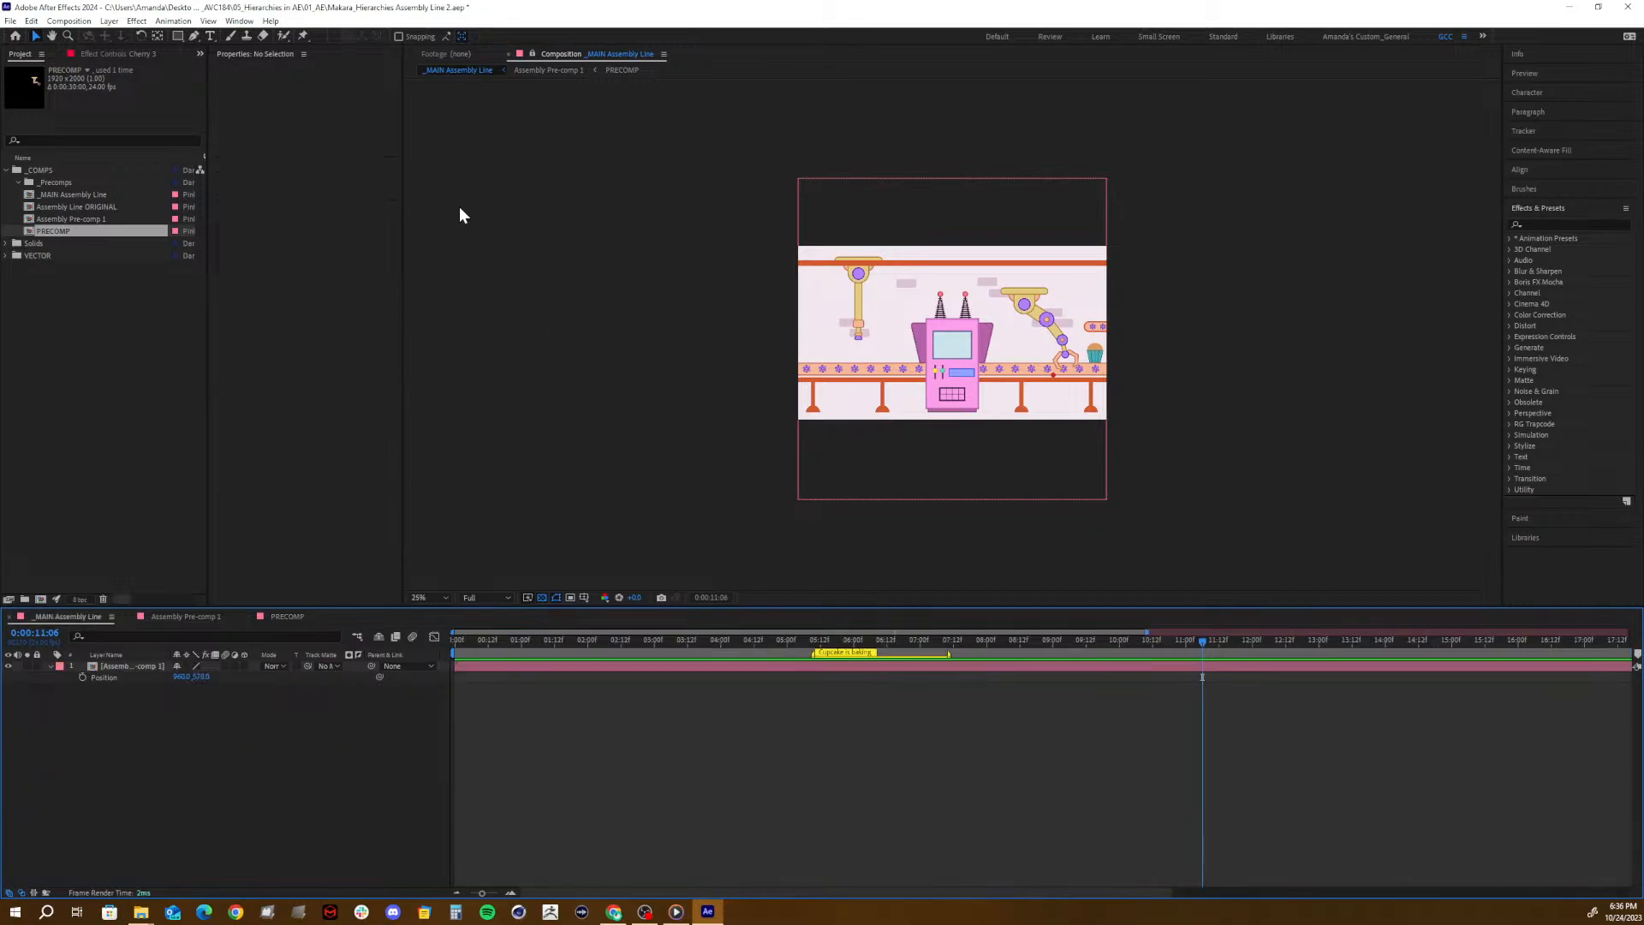
pyautogui.click(532, 53)
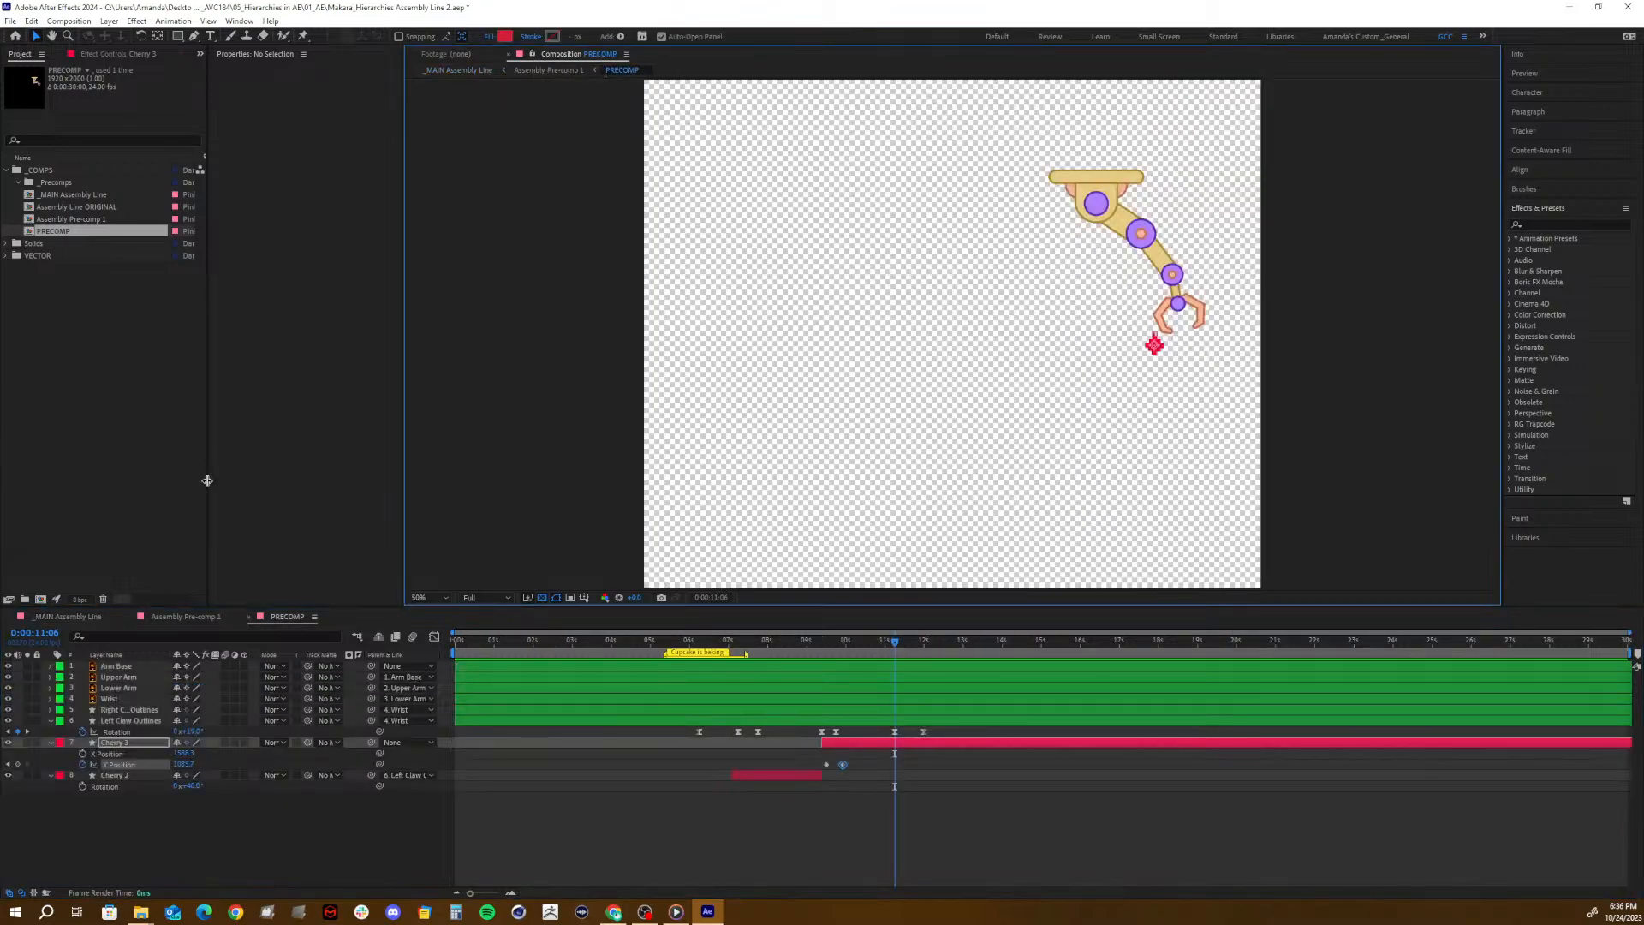
# - Lock the viewer while Assembly Pre-comp 1 is displayed, close the PRECOMP timeline, and open PRECOMP from its layer in a second viewer
pyautogui.click(187, 615)
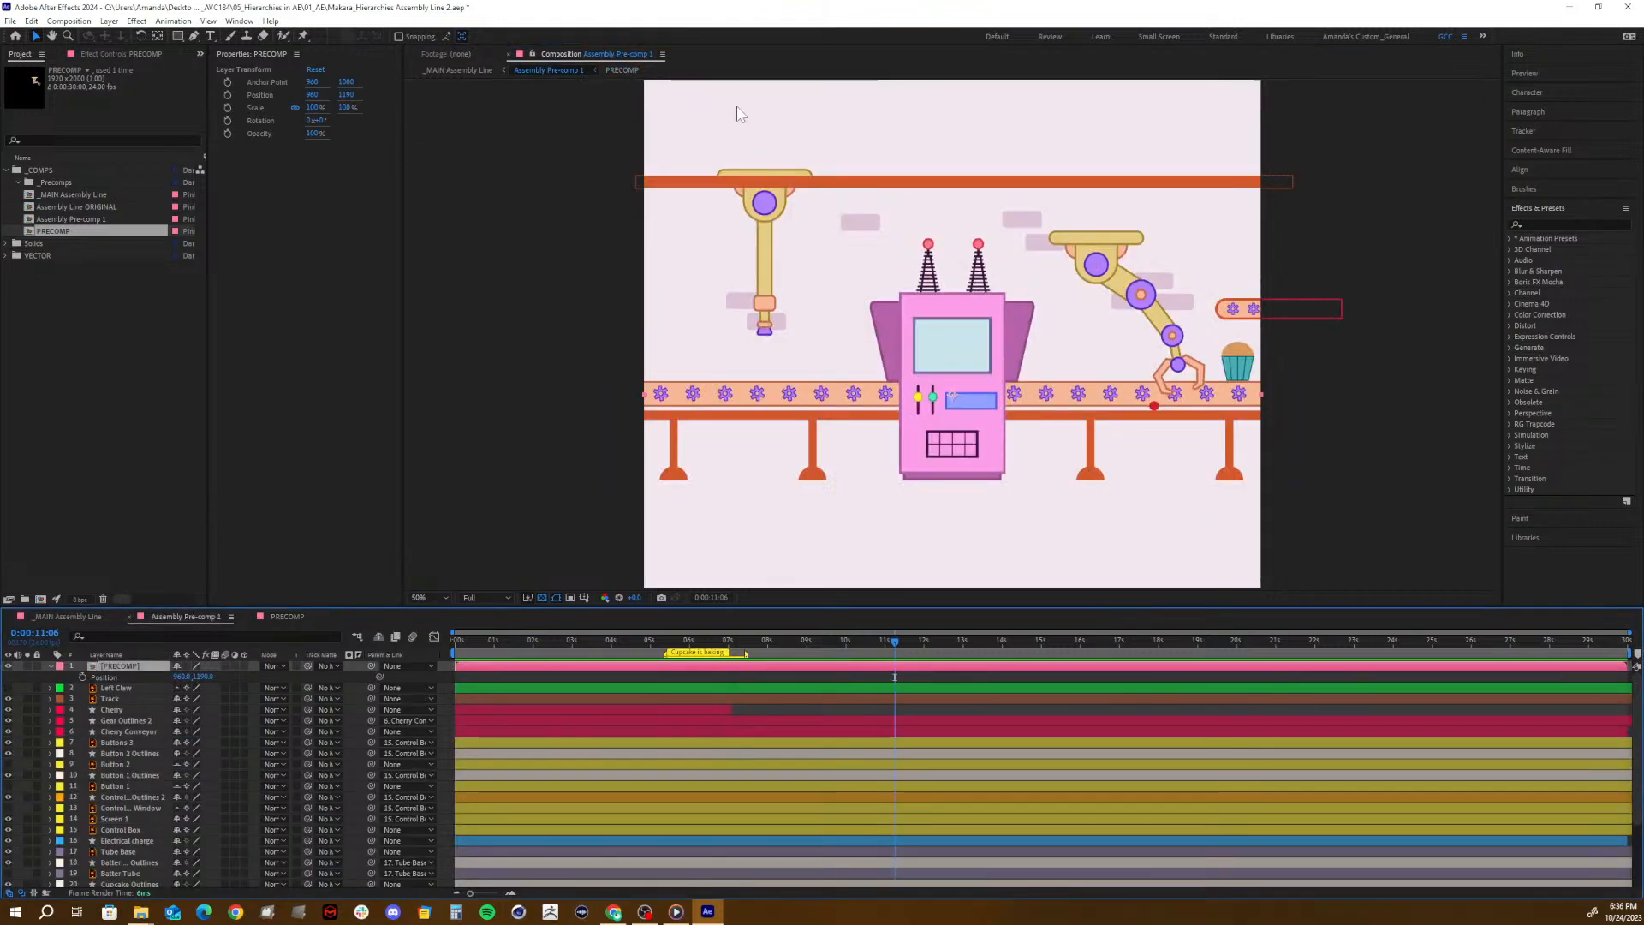
pyautogui.click(532, 51)
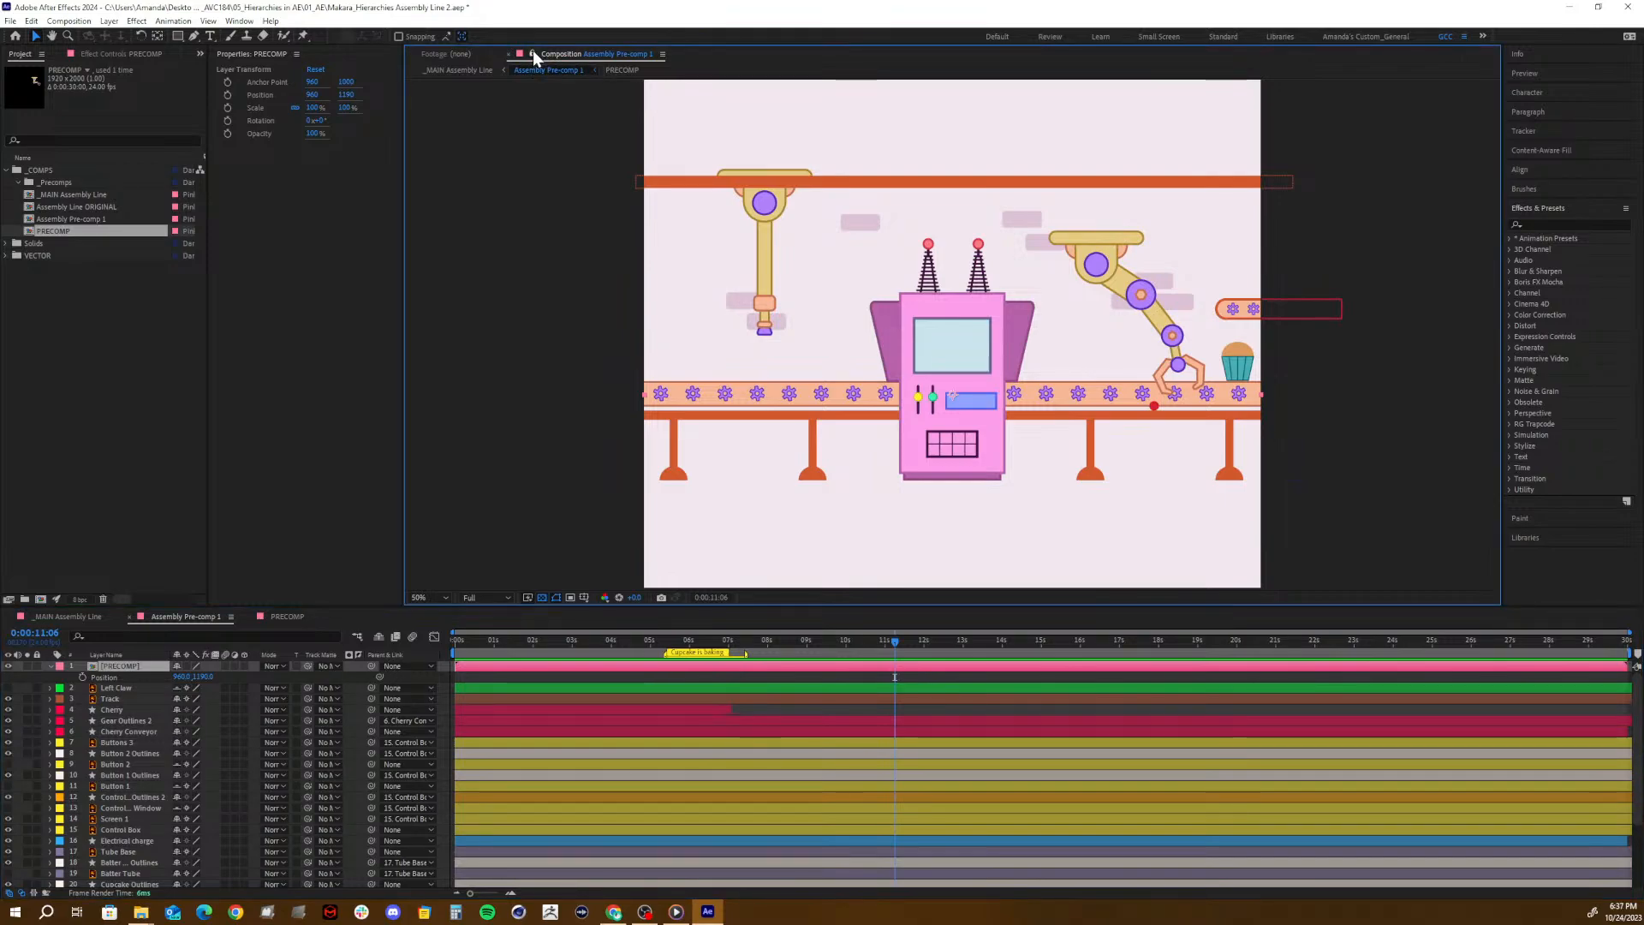
pyautogui.click(248, 617)
pyautogui.doubleClick(124, 666)
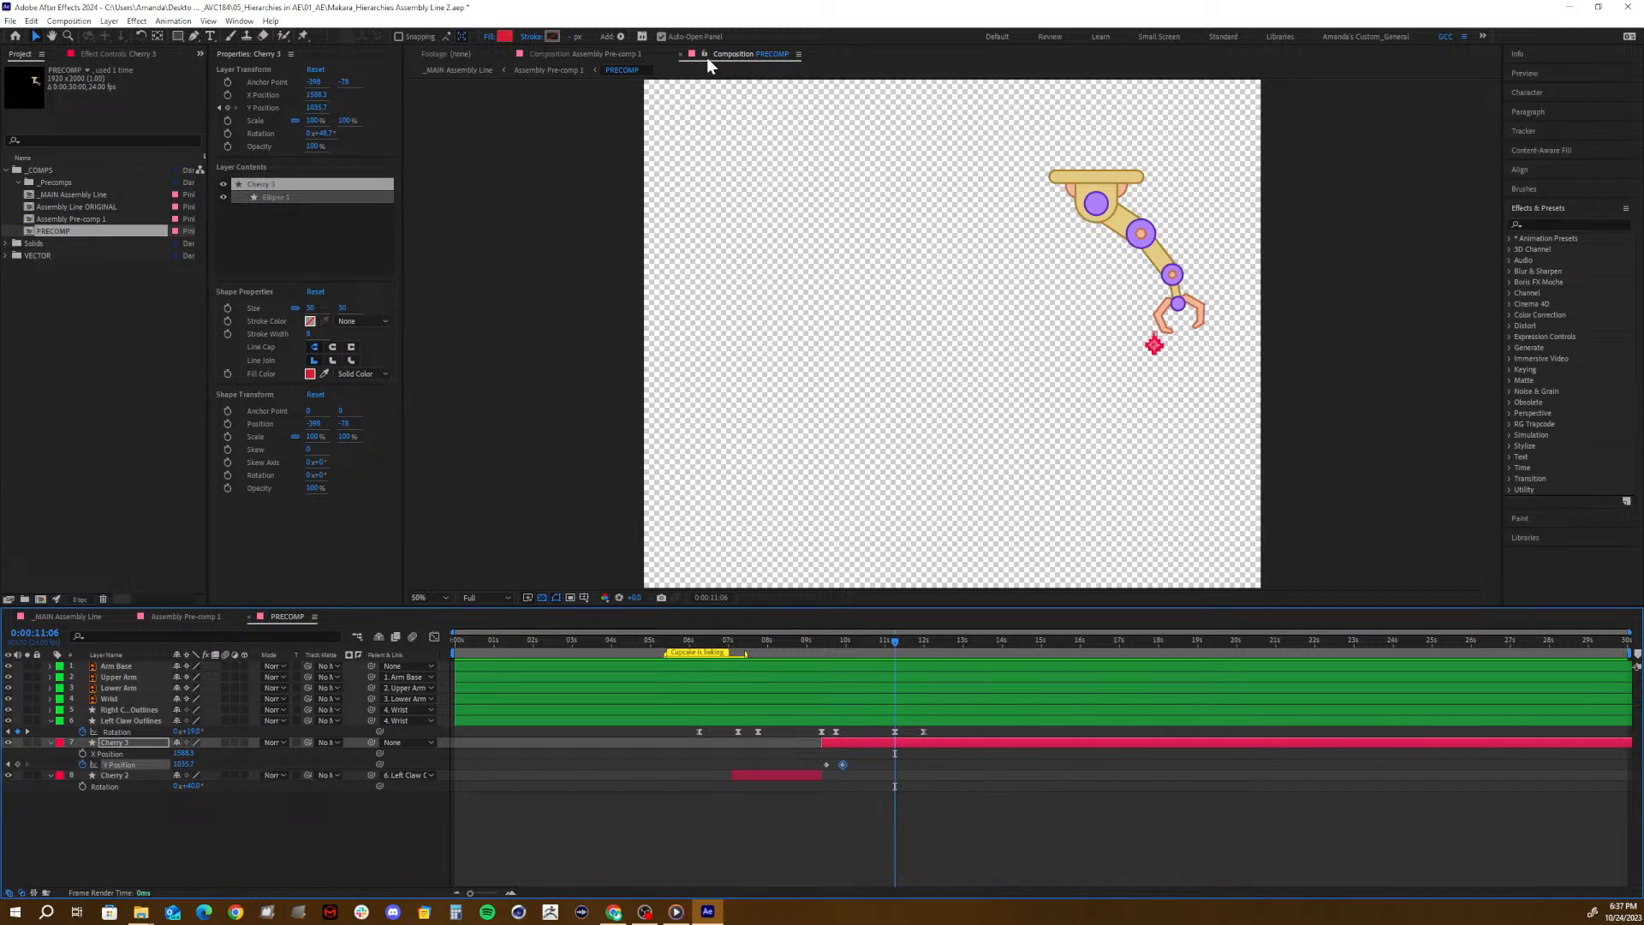
# - Close the PRECOMP timeline, reopen PRECOMP from its layer, and dock its viewer side by side with the locked Assembly Pre-comp 1 viewer
pyautogui.click(249, 617)
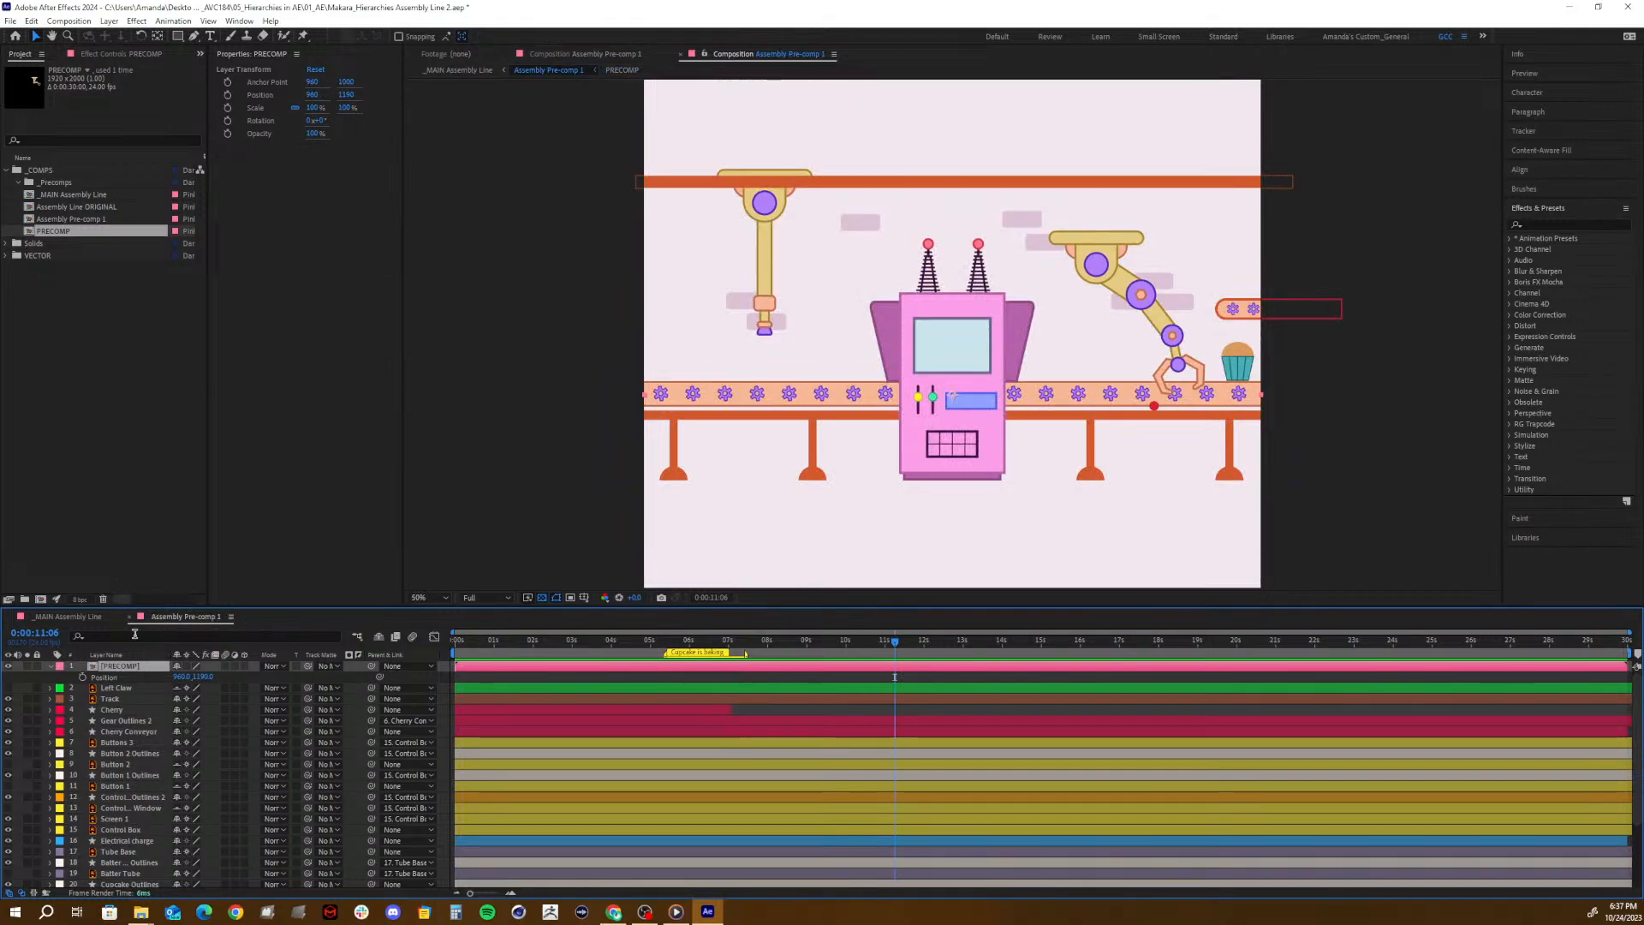
pyautogui.doubleClick(89, 665)
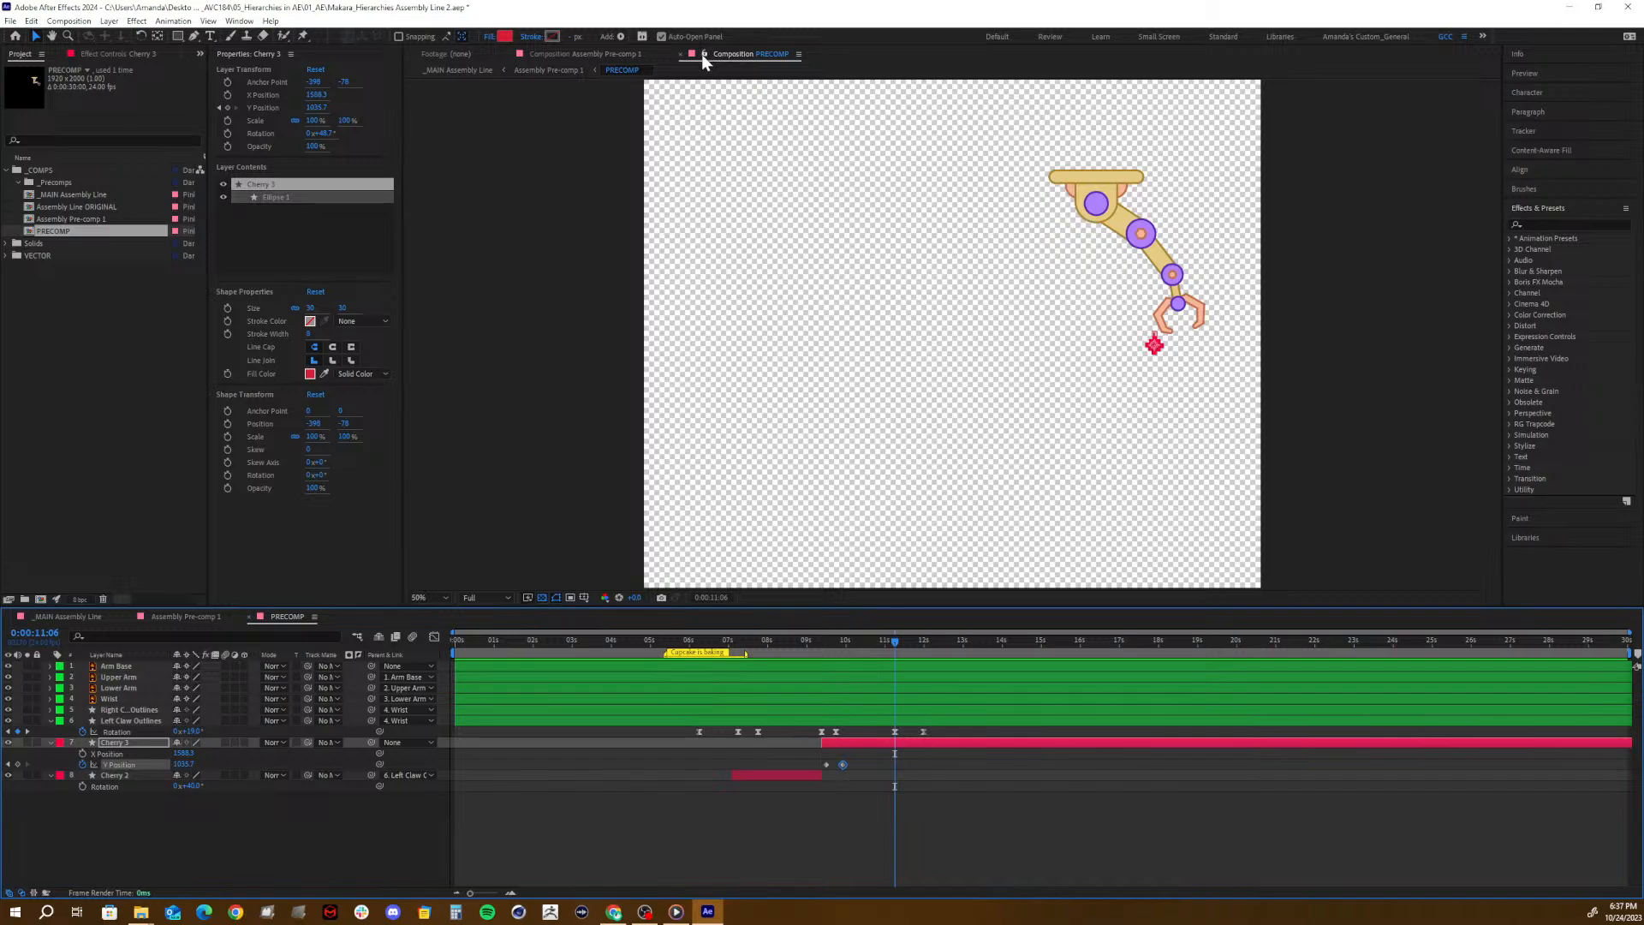
pyautogui.moveTo(728, 52); pyautogui.dragTo(1466, 276)
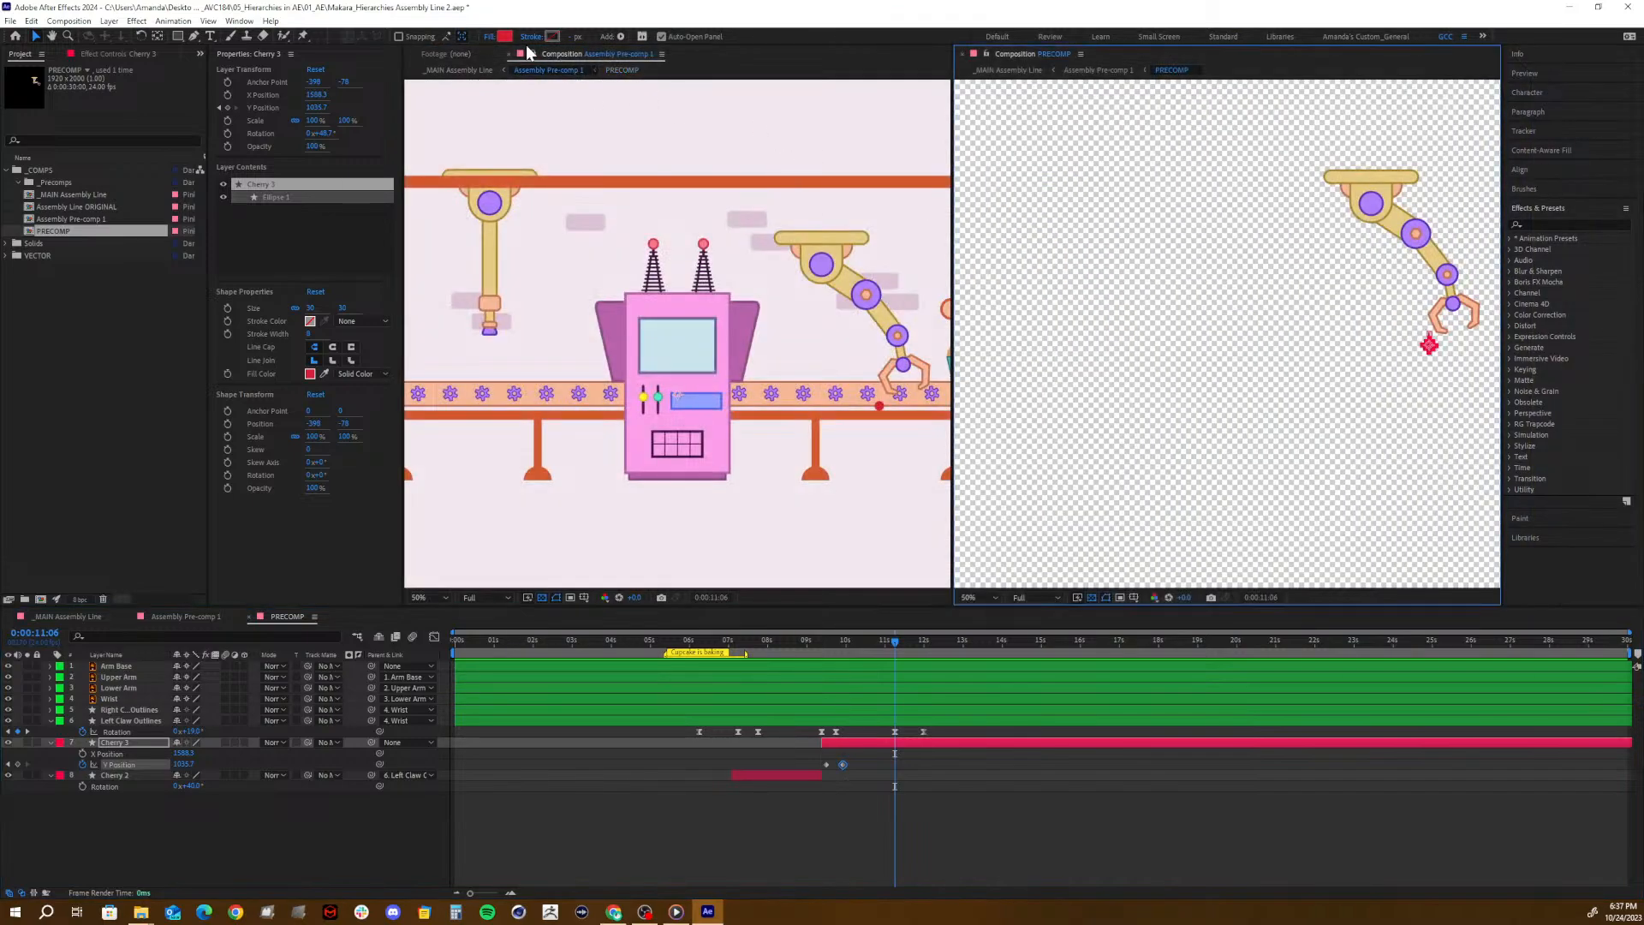
# - Switch repeatedly among the _MAIN Assembly Line, Assembly Pre-comp 1 and PRECOMP timelines to compare the locked and unlocked viewers, ending on PRECOMP
pyautogui.click(217, 633)
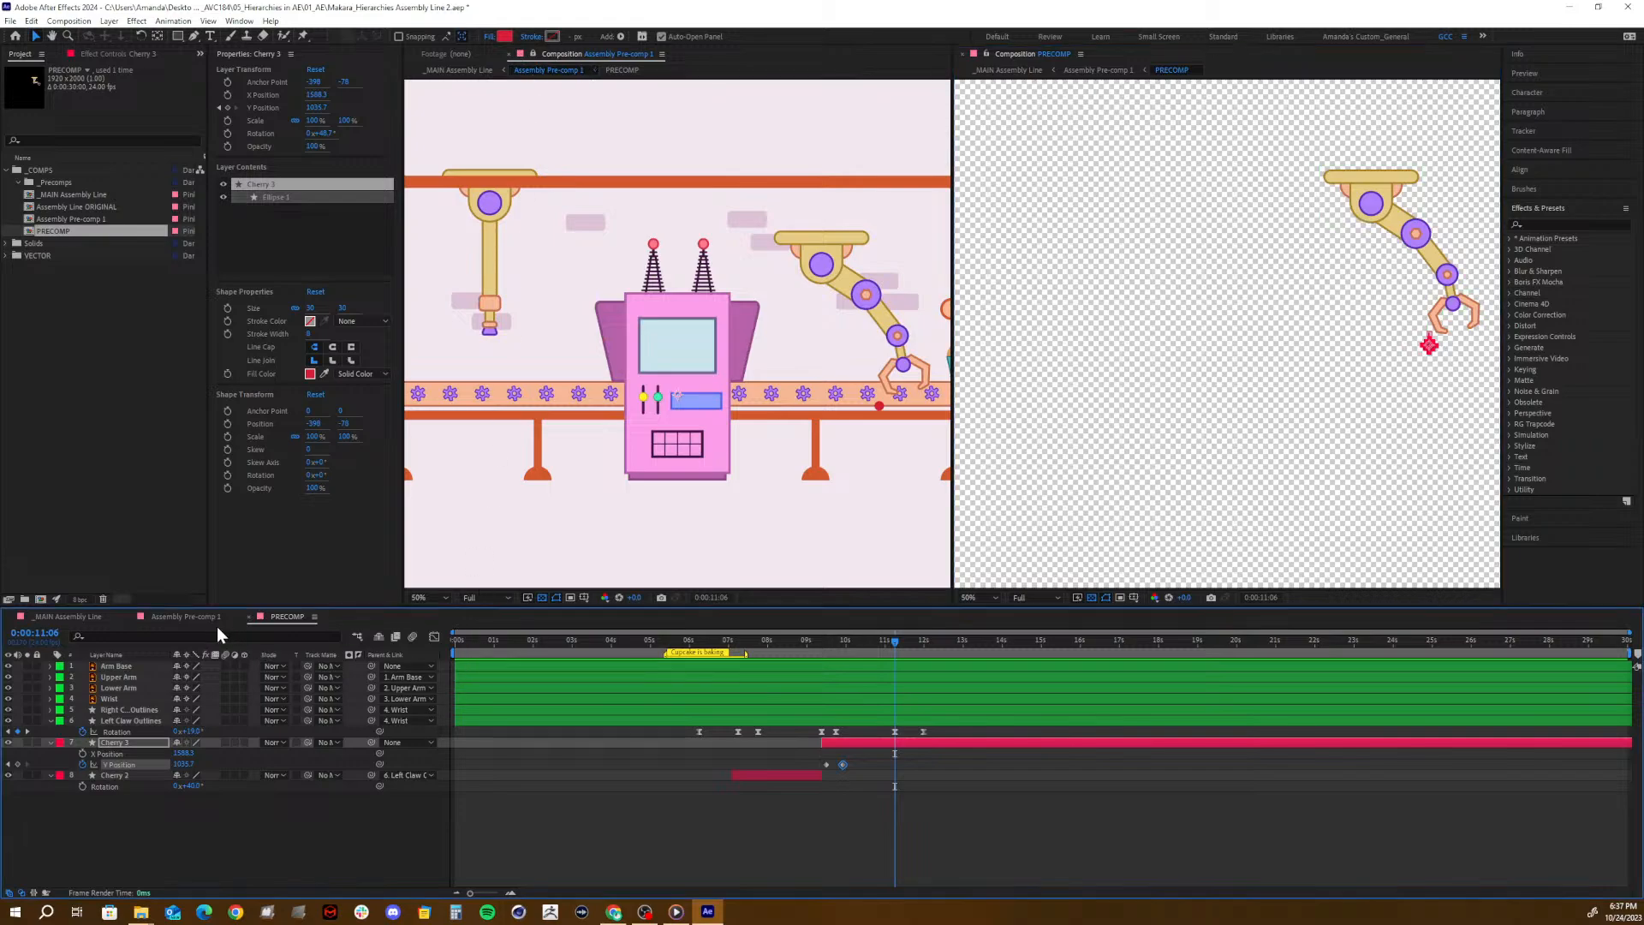
pyautogui.click(161, 617)
pyautogui.click(87, 616)
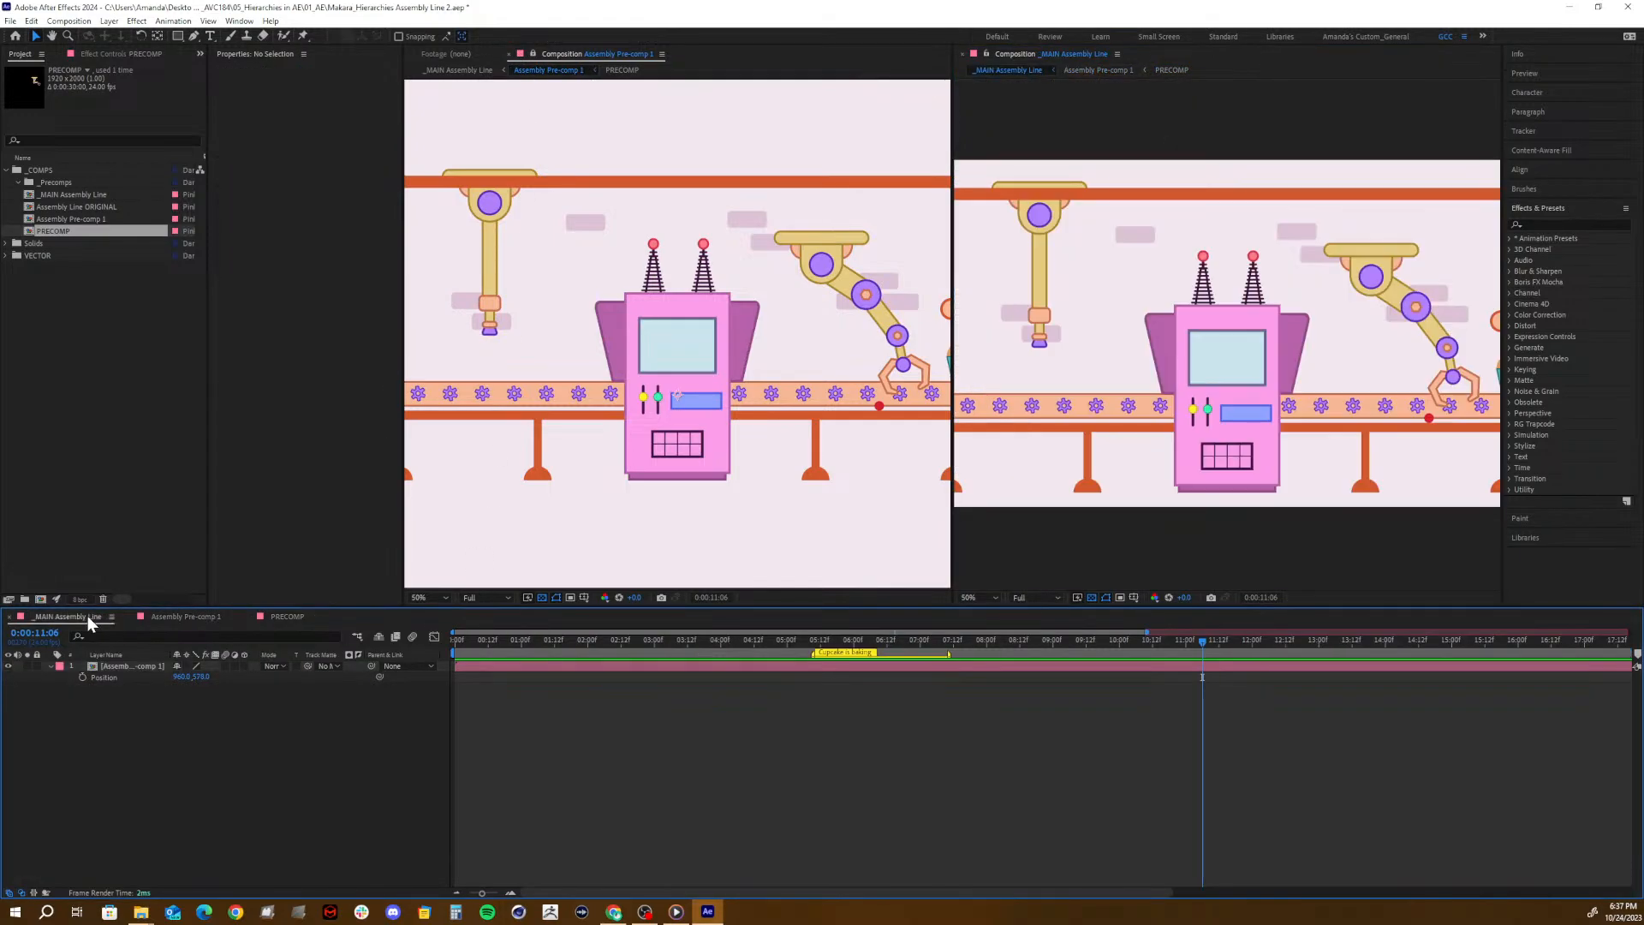
pyautogui.click(218, 618)
pyautogui.click(302, 617)
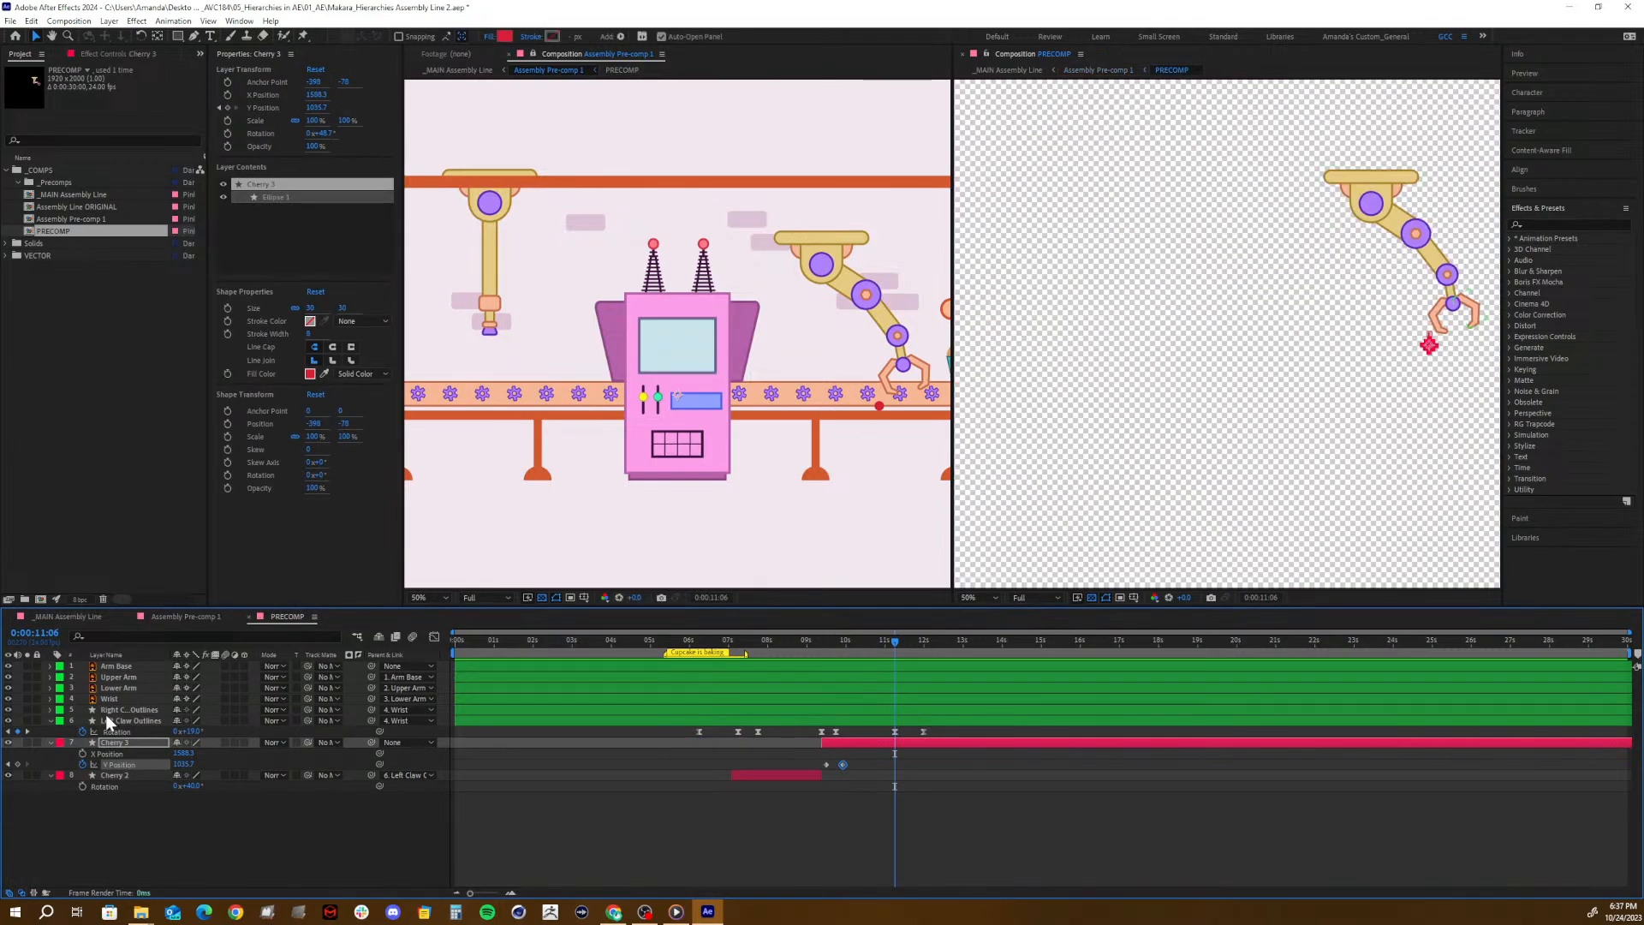
pyautogui.click(192, 616)
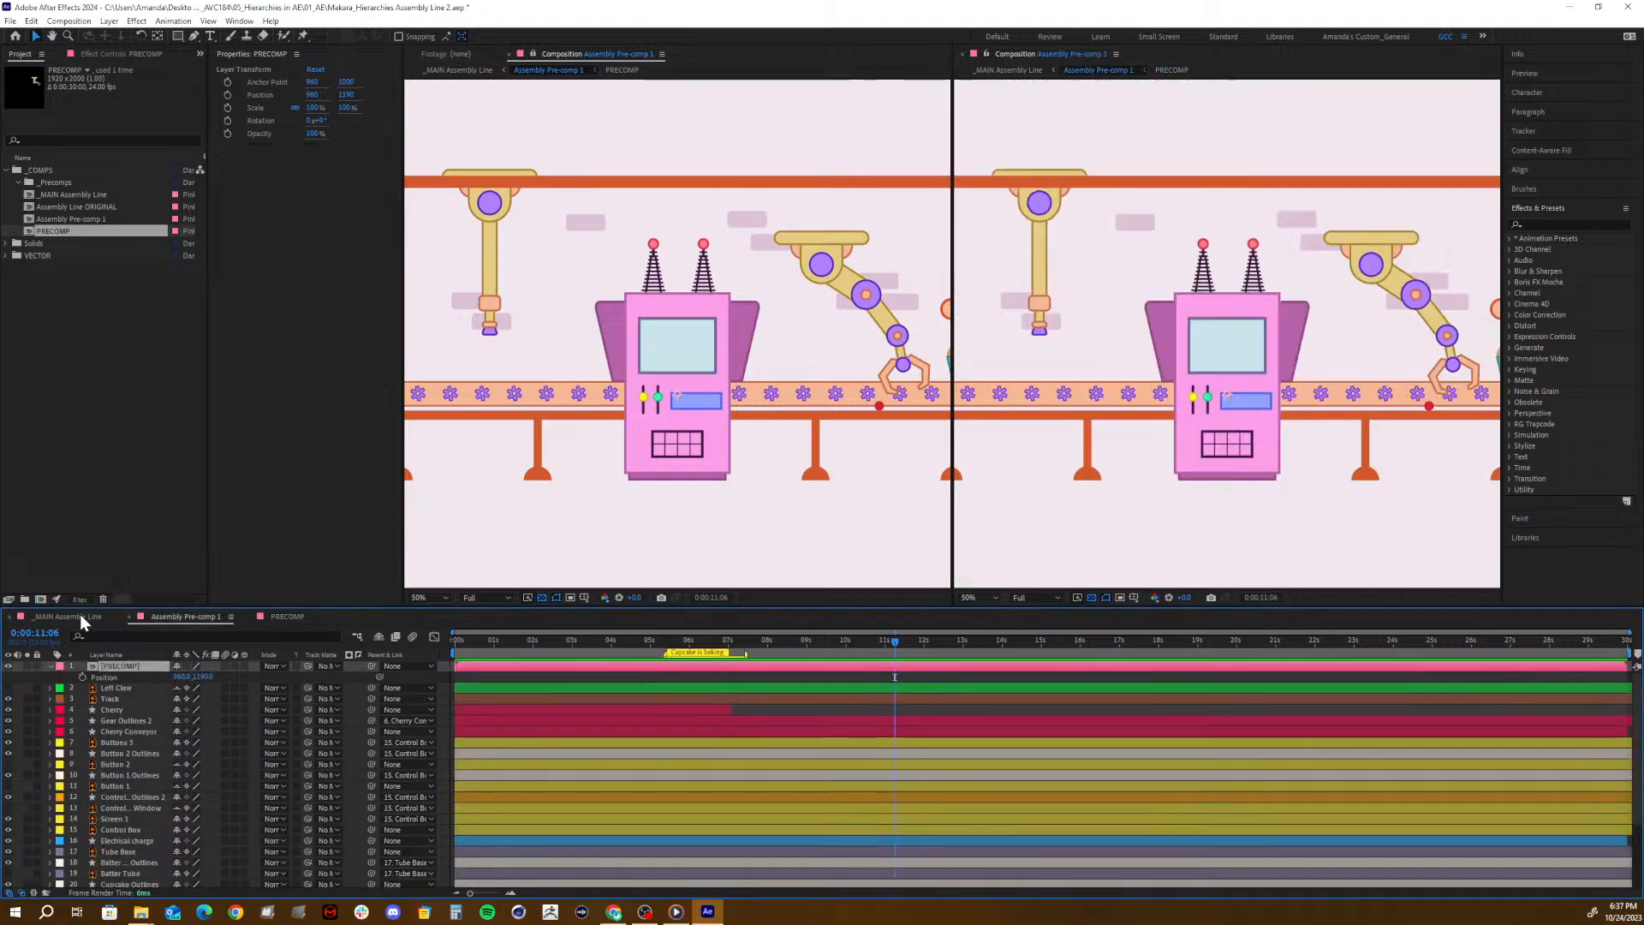
pyautogui.click(82, 616)
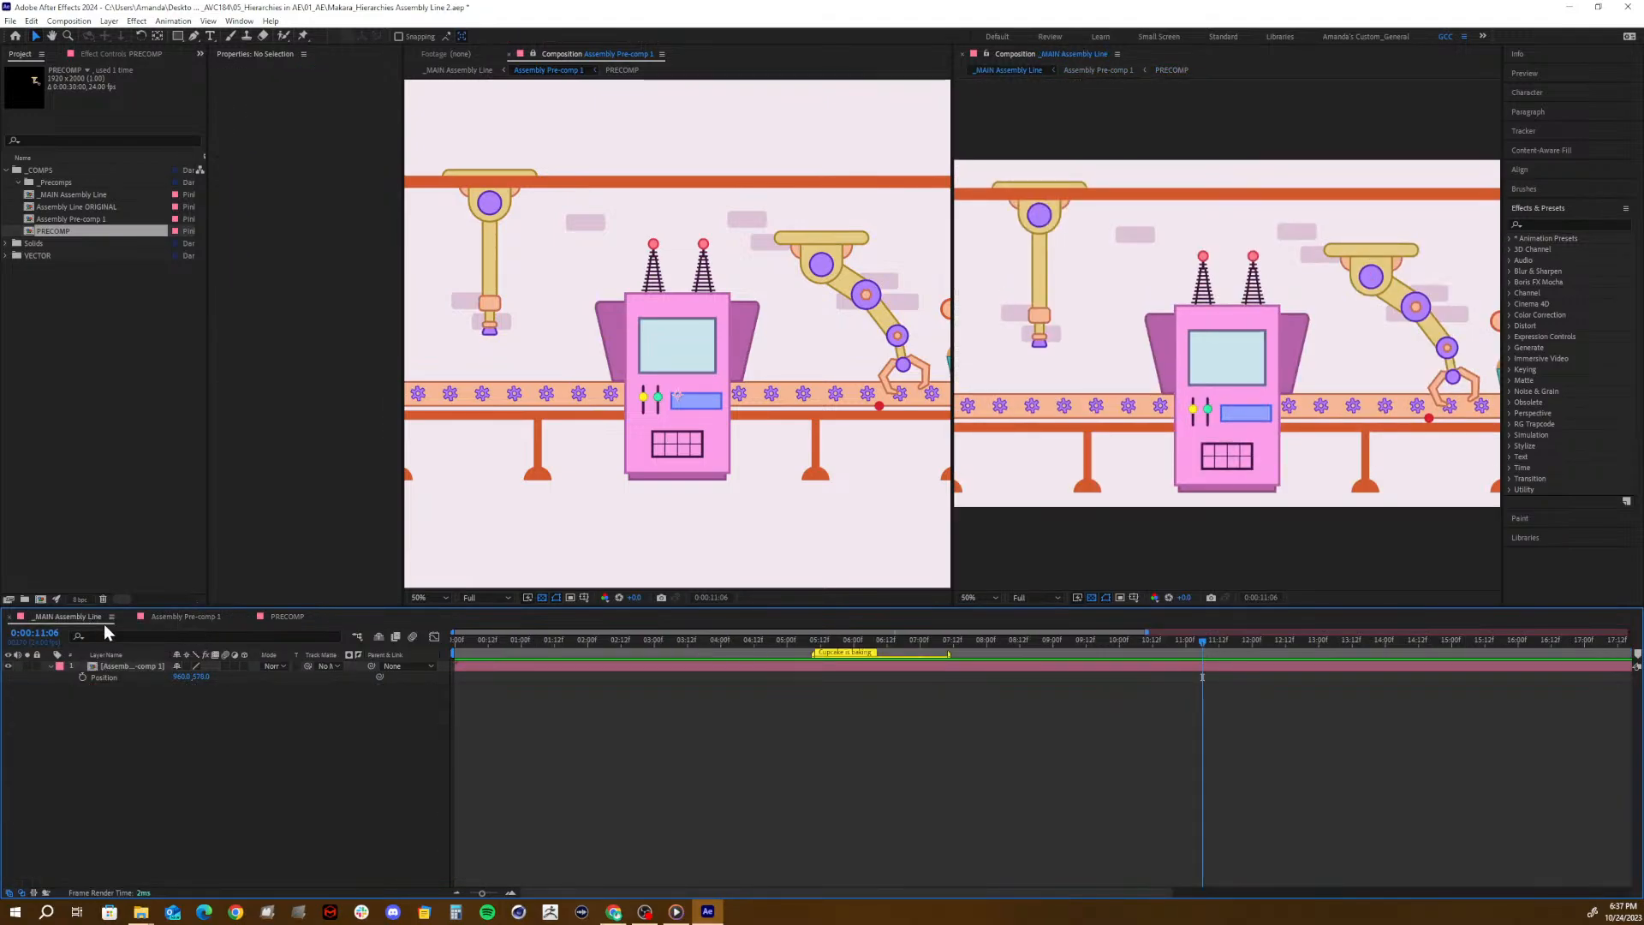
pyautogui.click(192, 618)
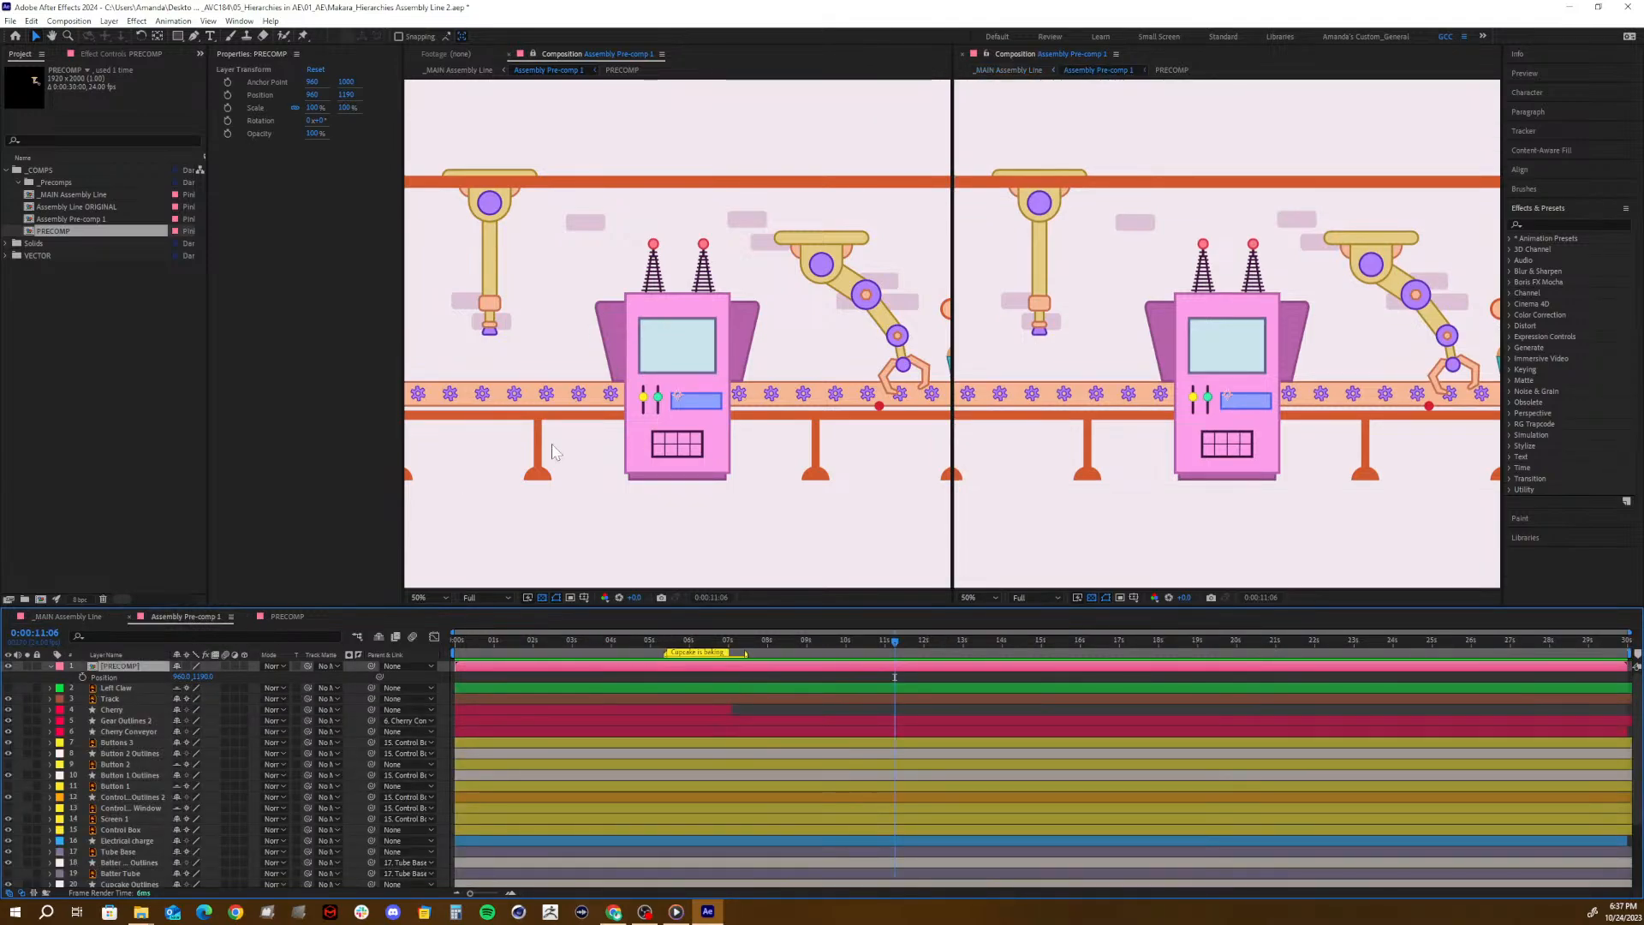
pyautogui.click(284, 618)
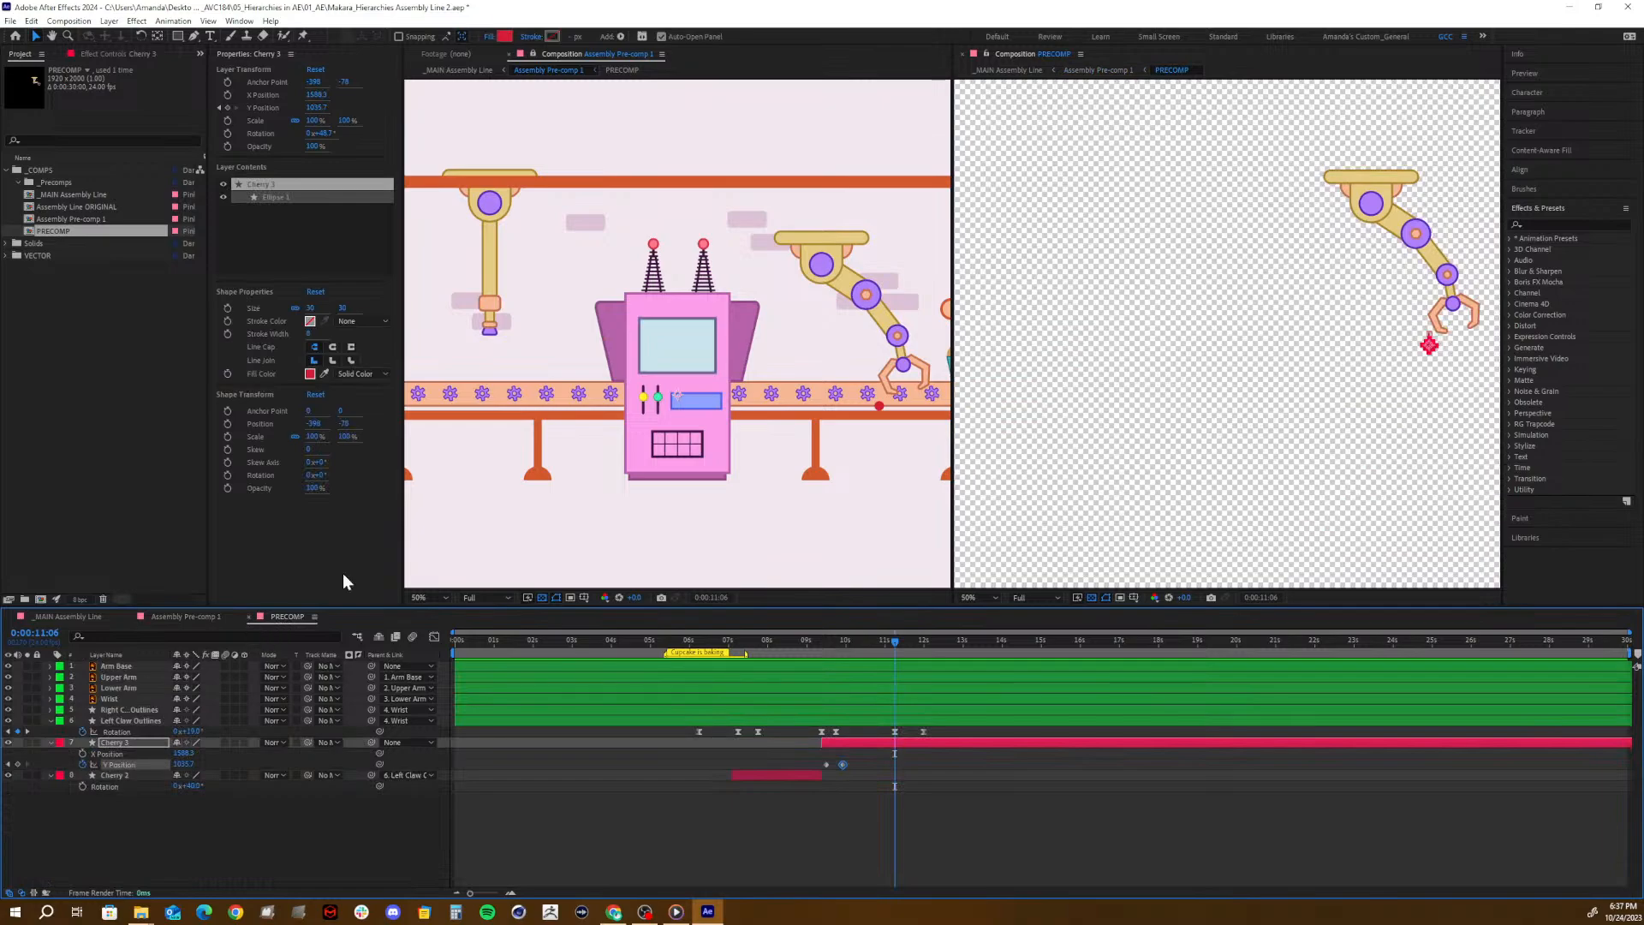
# - Unlock the Assembly Pre-comp 1 viewer, close the Assembly Pre-comp 1 timeline, and leave _MAIN Assembly Line active
pyautogui.click(534, 54)
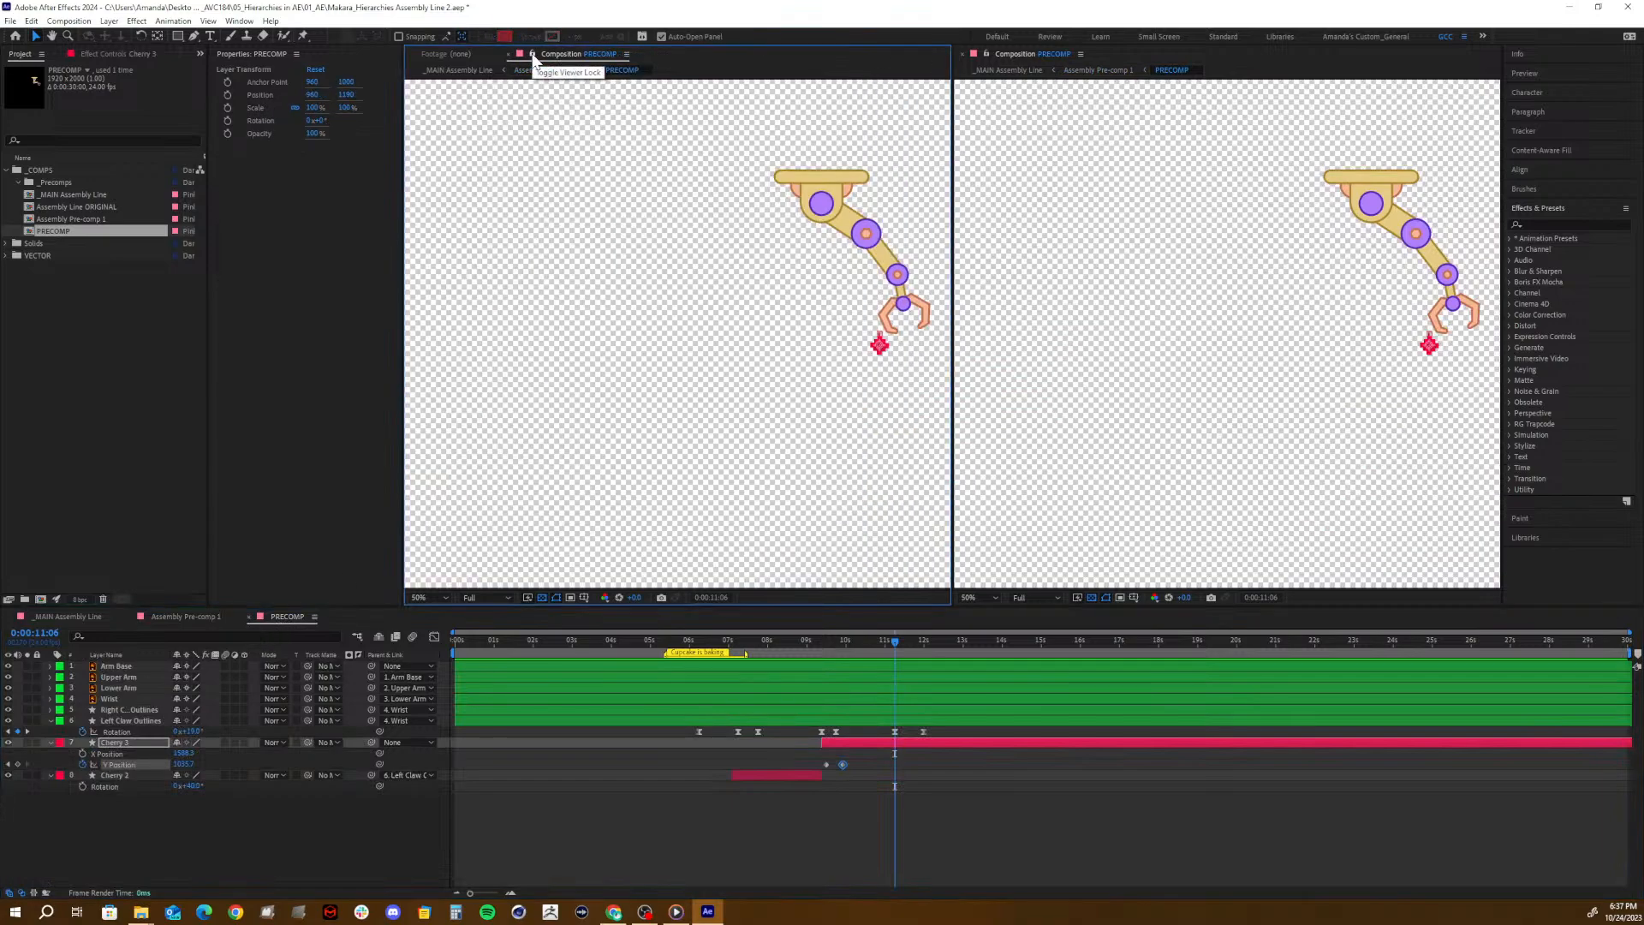
pyautogui.click(185, 616)
pyautogui.click(63, 615)
pyautogui.click(129, 617)
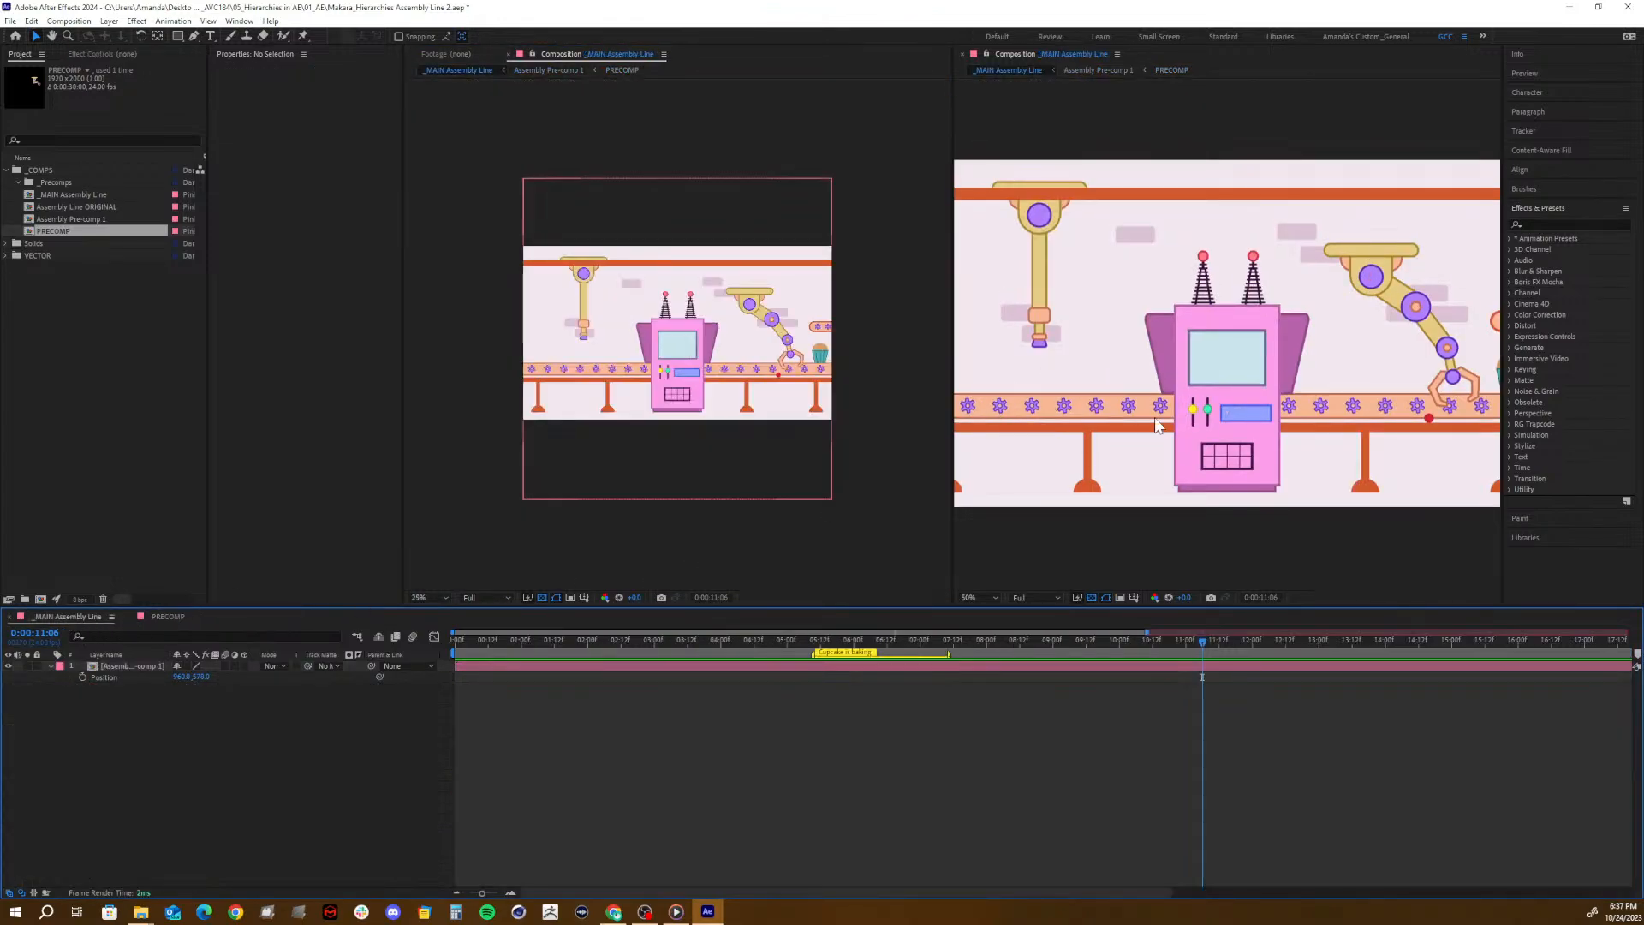
# - Close the second composition viewer and quit After Effects without saving the project
pyautogui.click(963, 55)
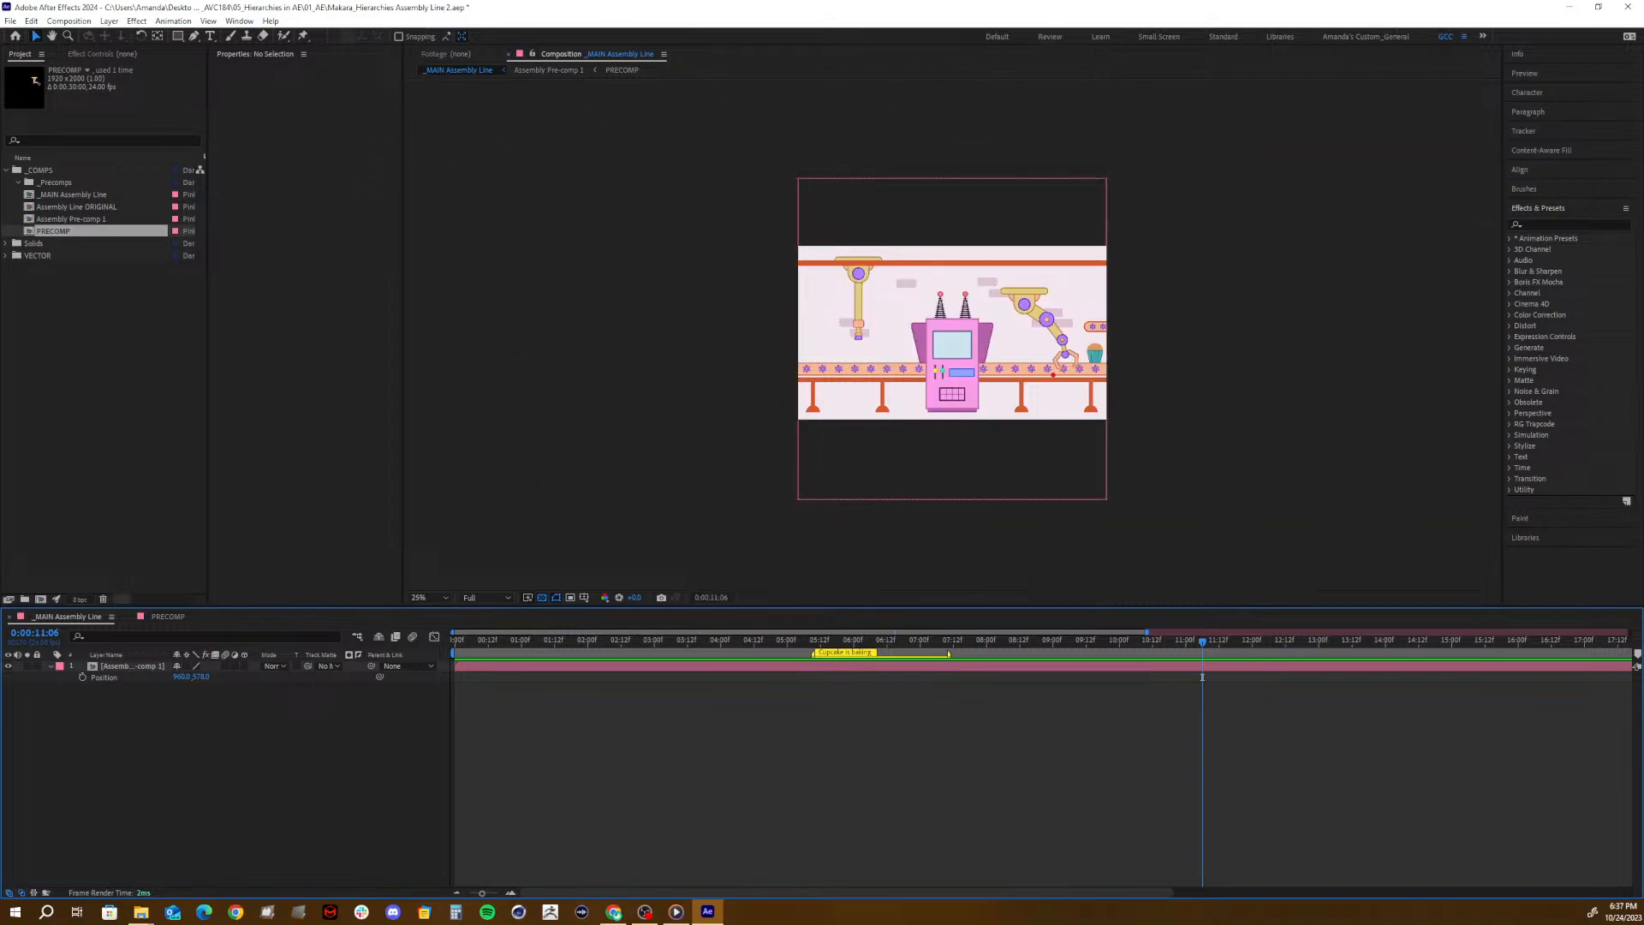
pyautogui.click(1635, 8)
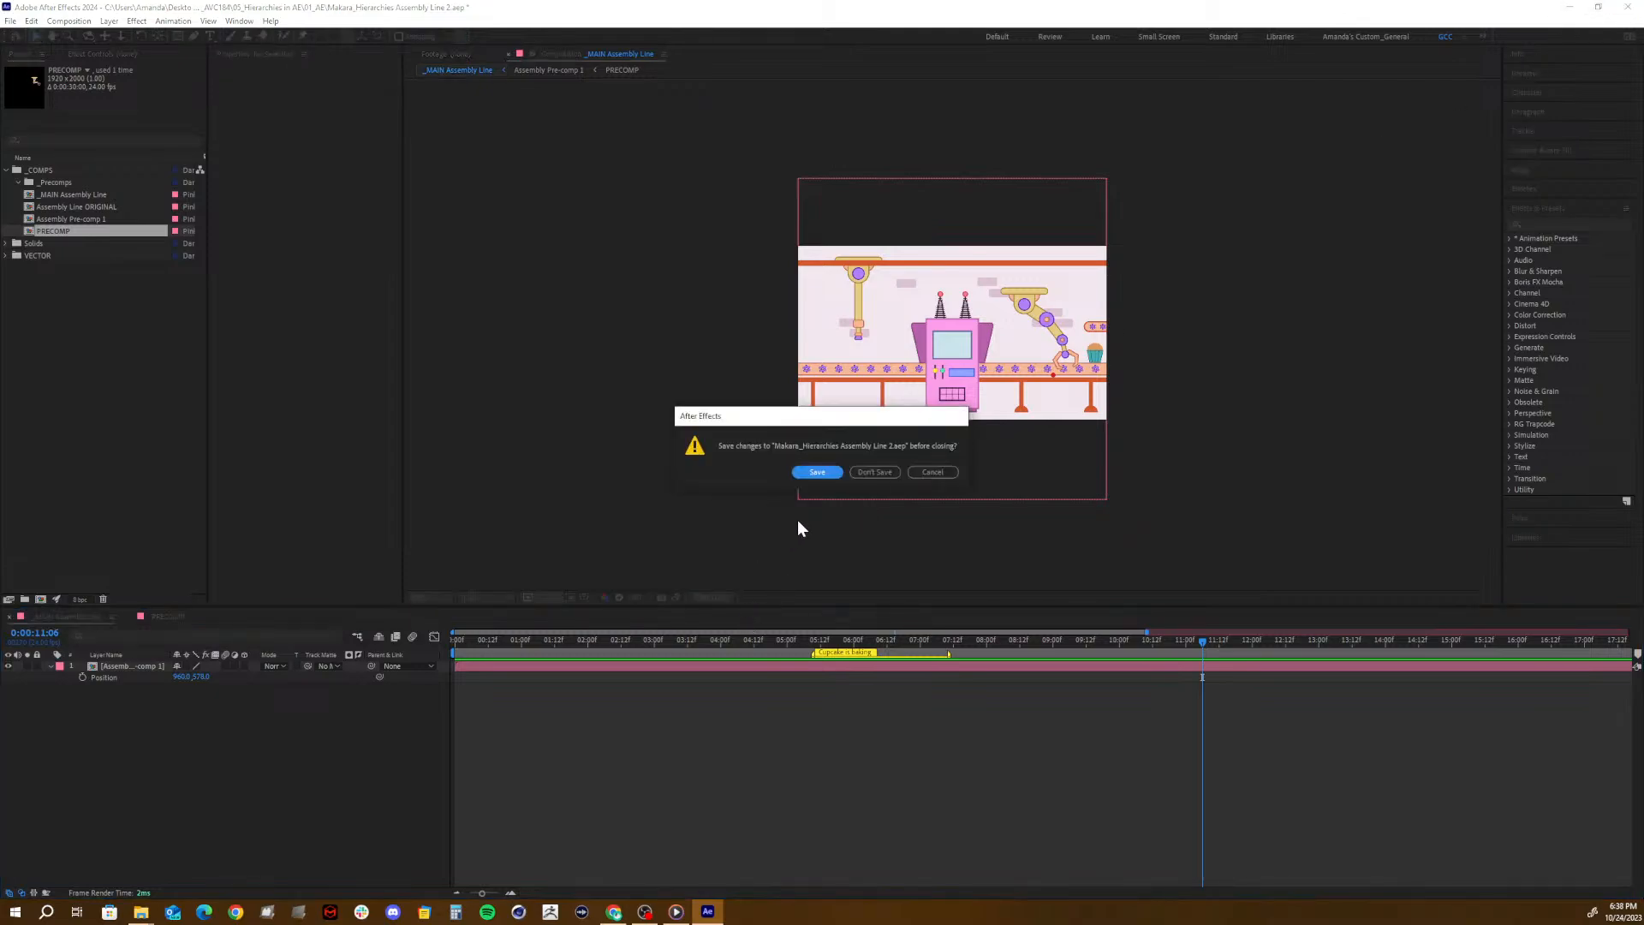
pyautogui.click(858, 477)
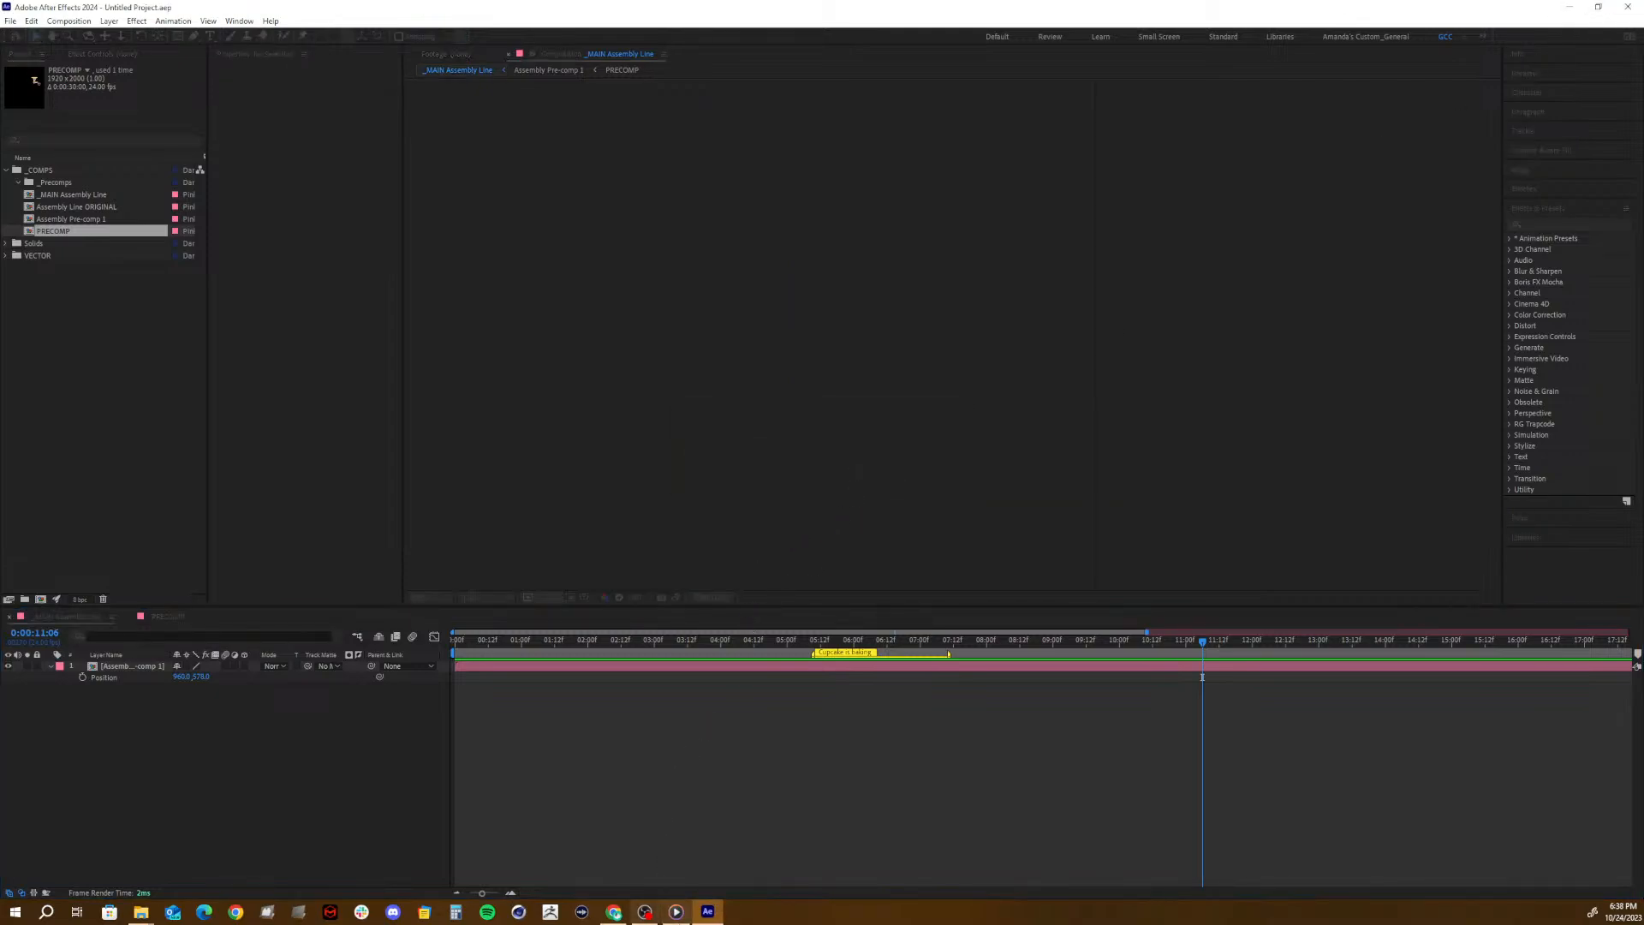
# - Switch to Media Player and play the Wk 9 question video from 1:08, pausing it at 1:24
pyautogui.moveTo(676, 911)
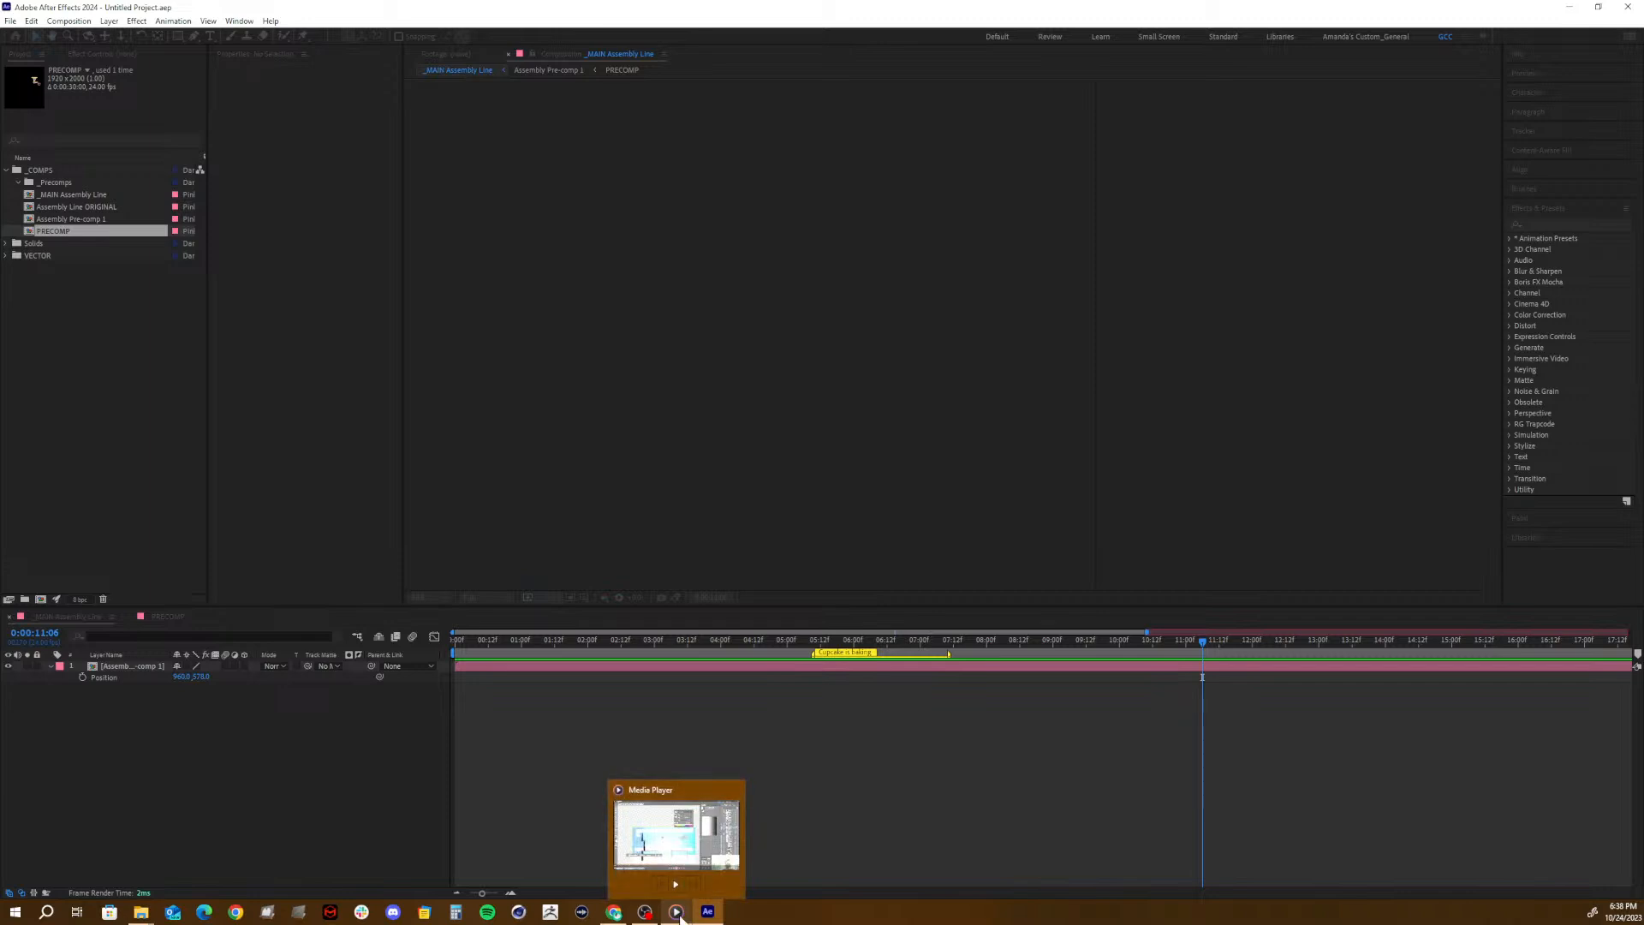
pyautogui.click(676, 913)
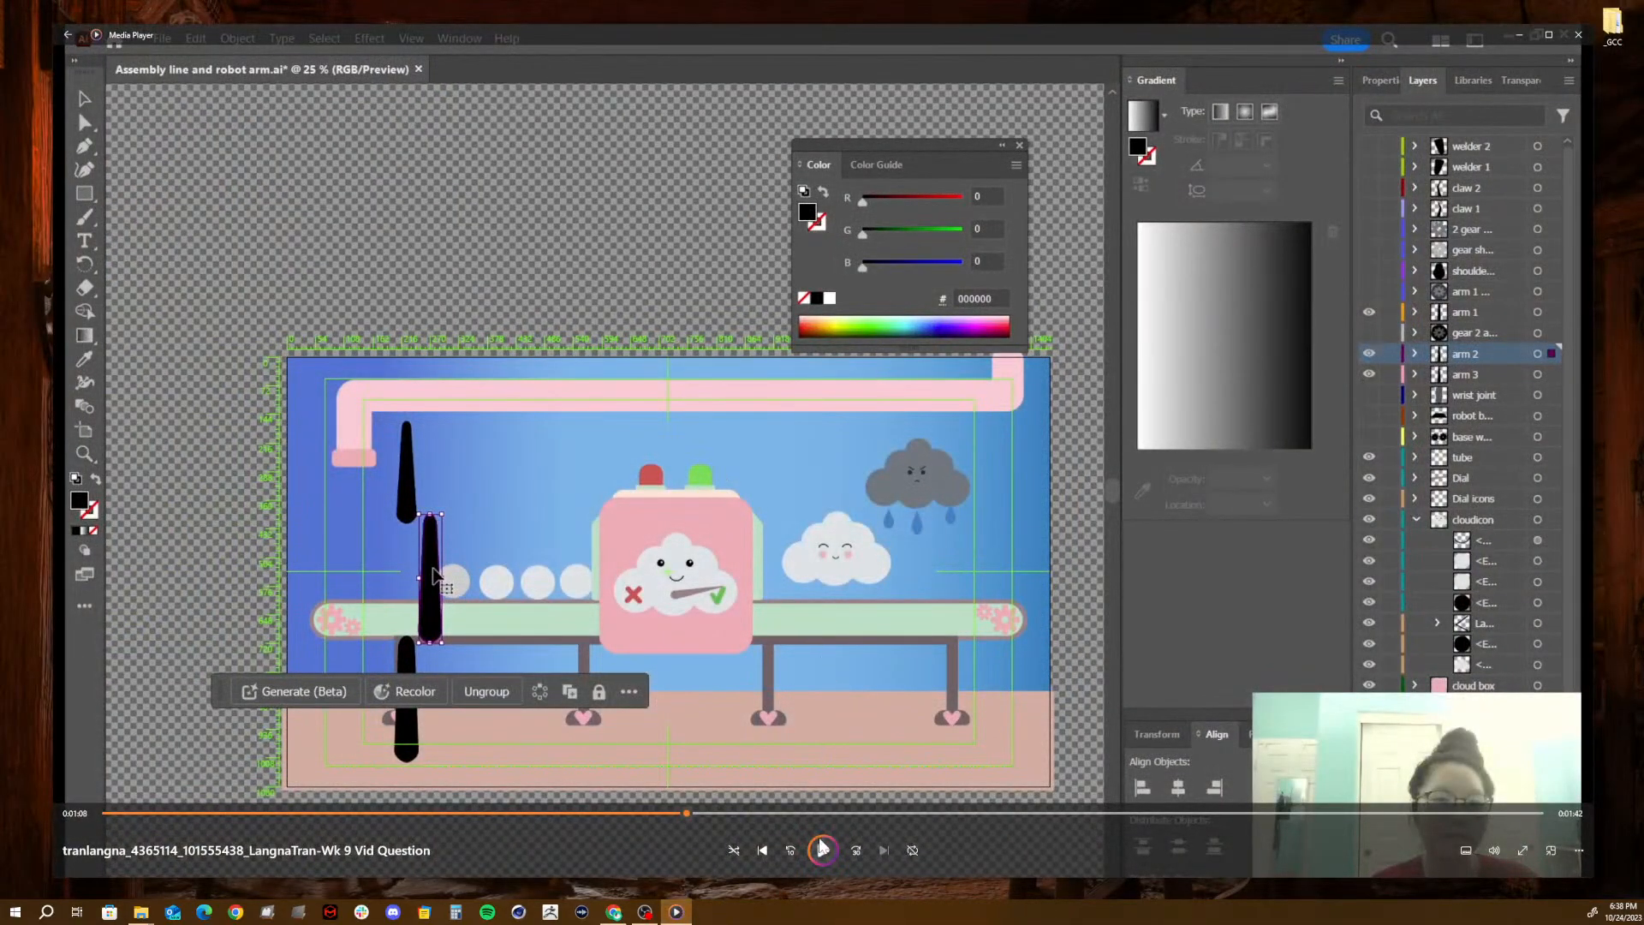
pyautogui.click(820, 847)
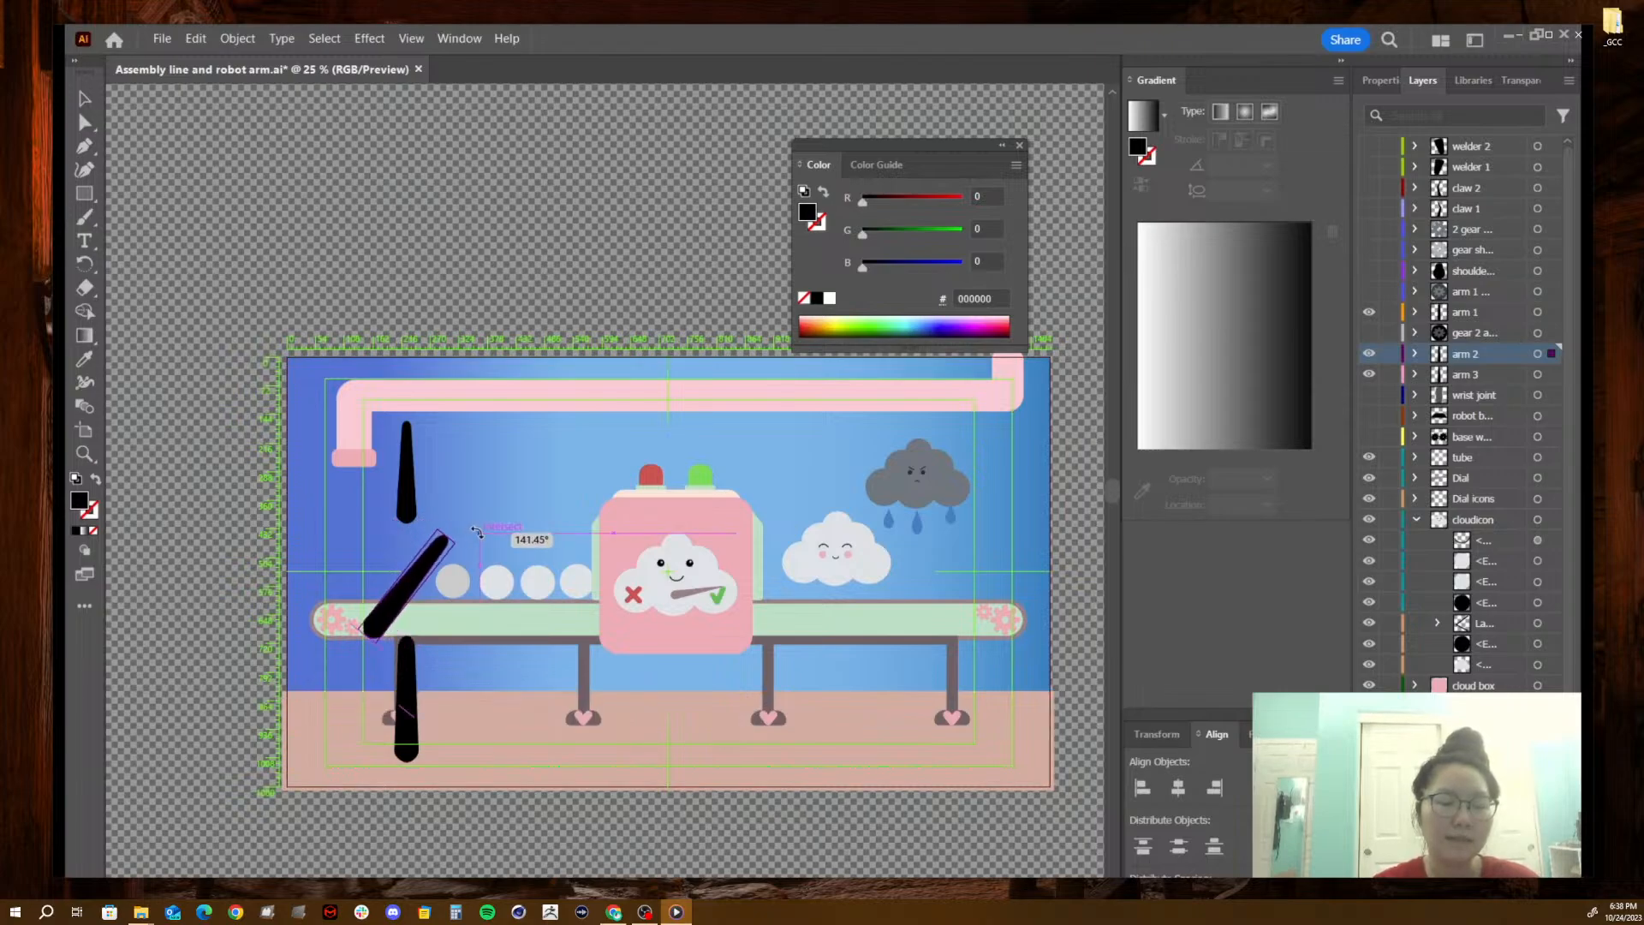
pyautogui.moveTo(821, 835)
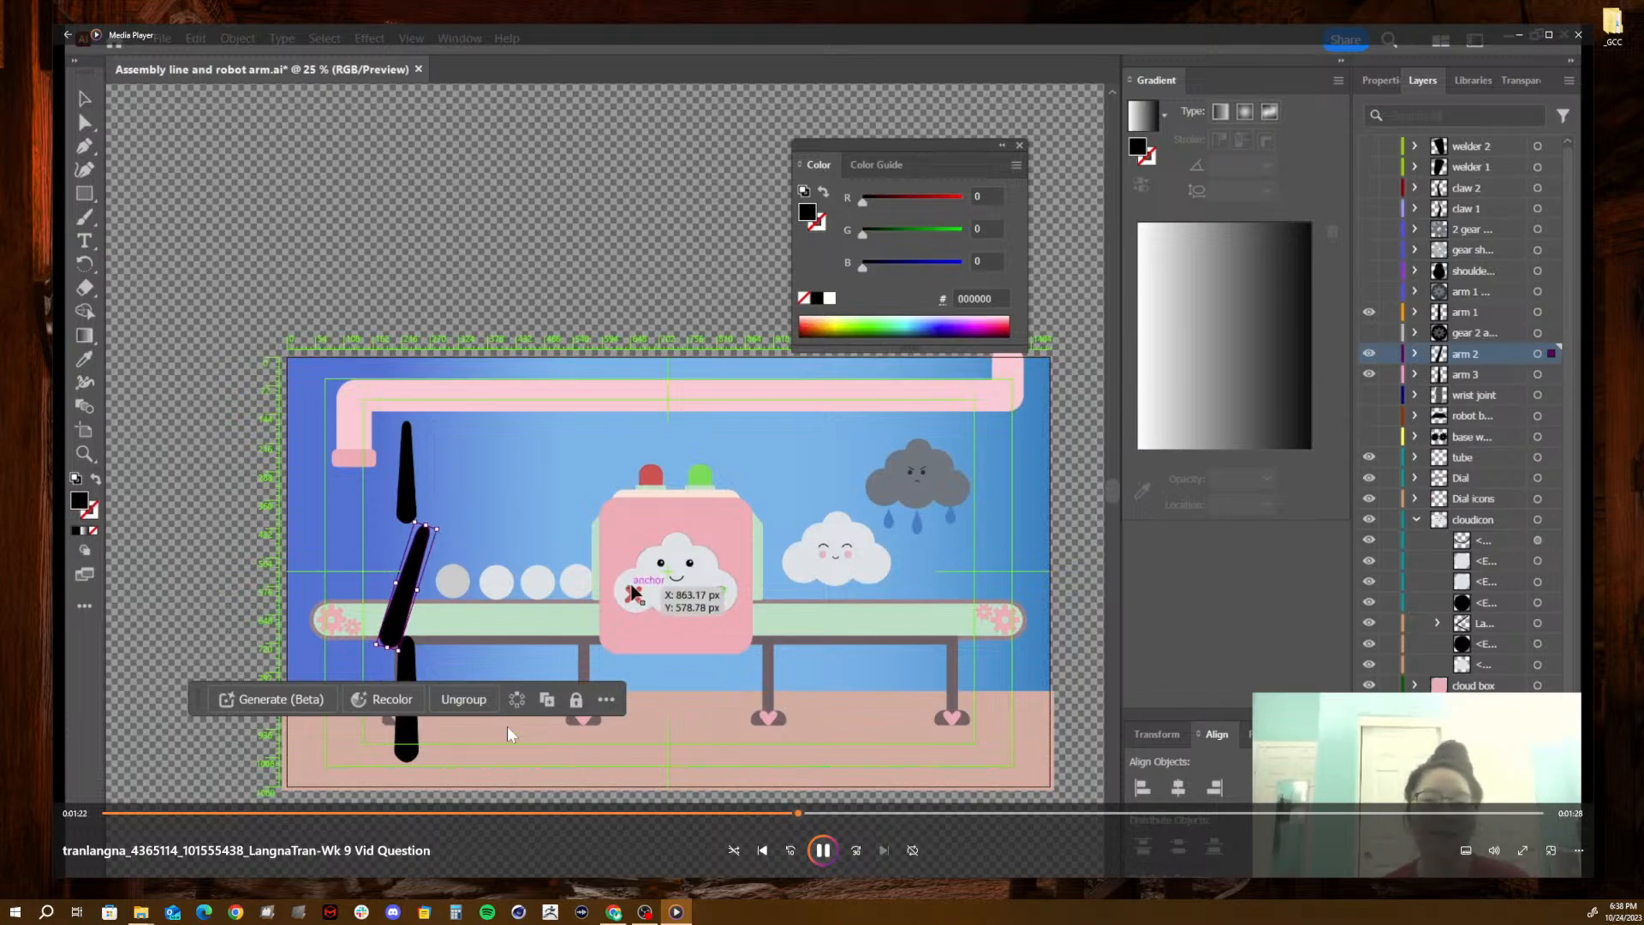
pyautogui.click(826, 854)
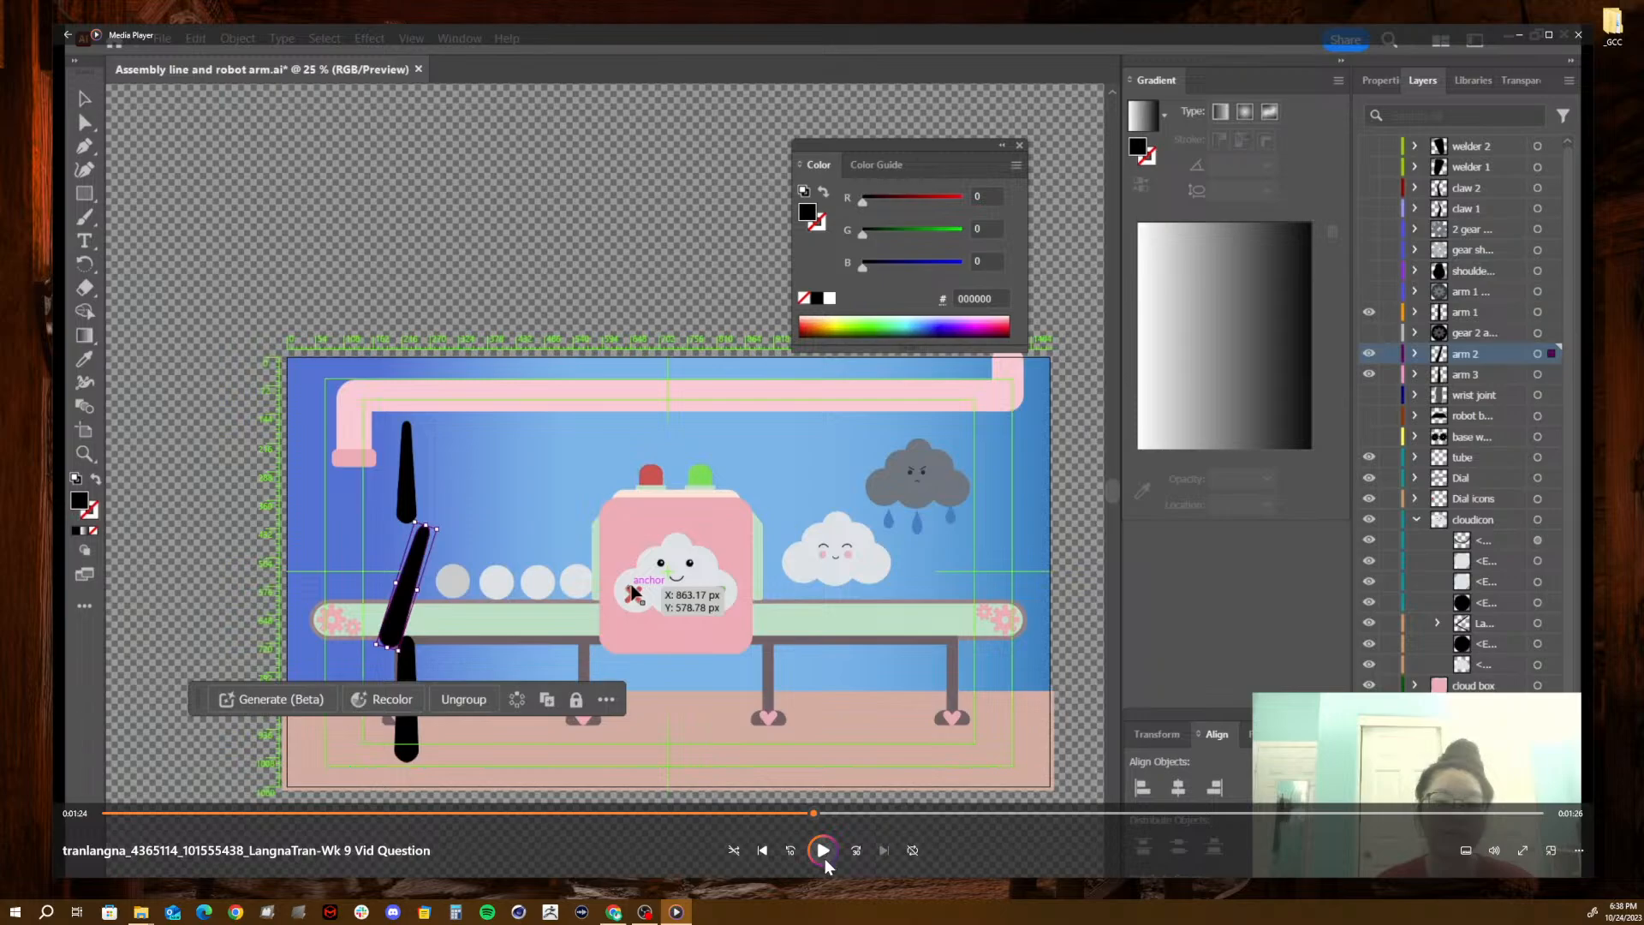
# - Resume the question video through its Cinema 4D part and pause at 2:18 to examine the Eve Bot hierarchy
pyautogui.click(825, 858)
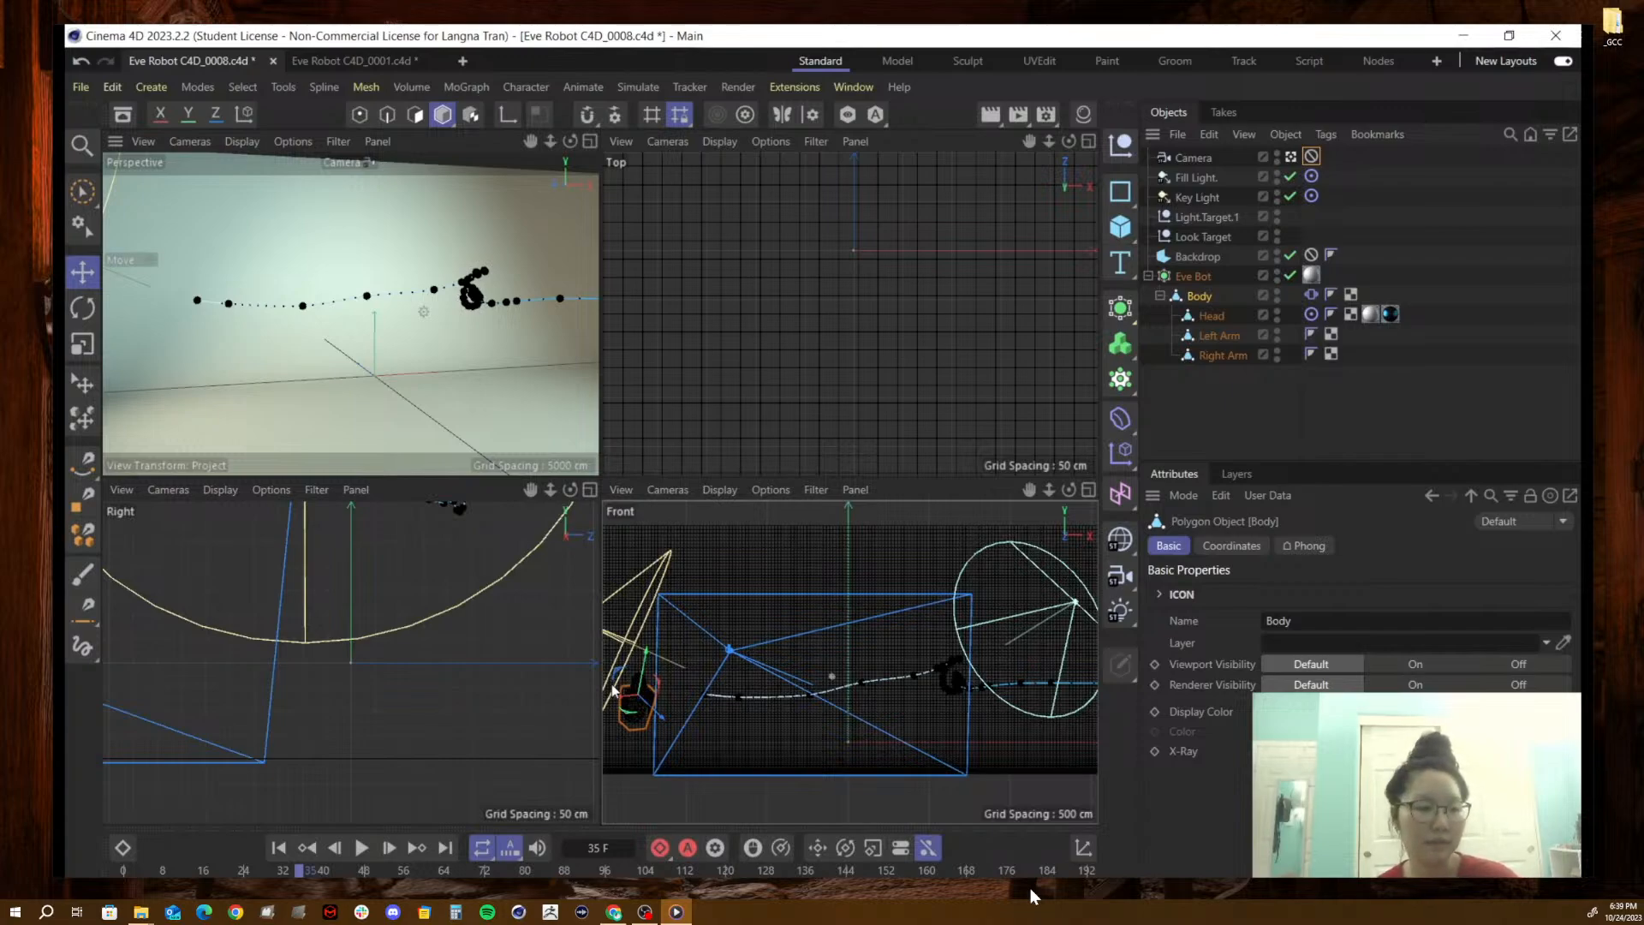
pyautogui.moveTo(1084, 871)
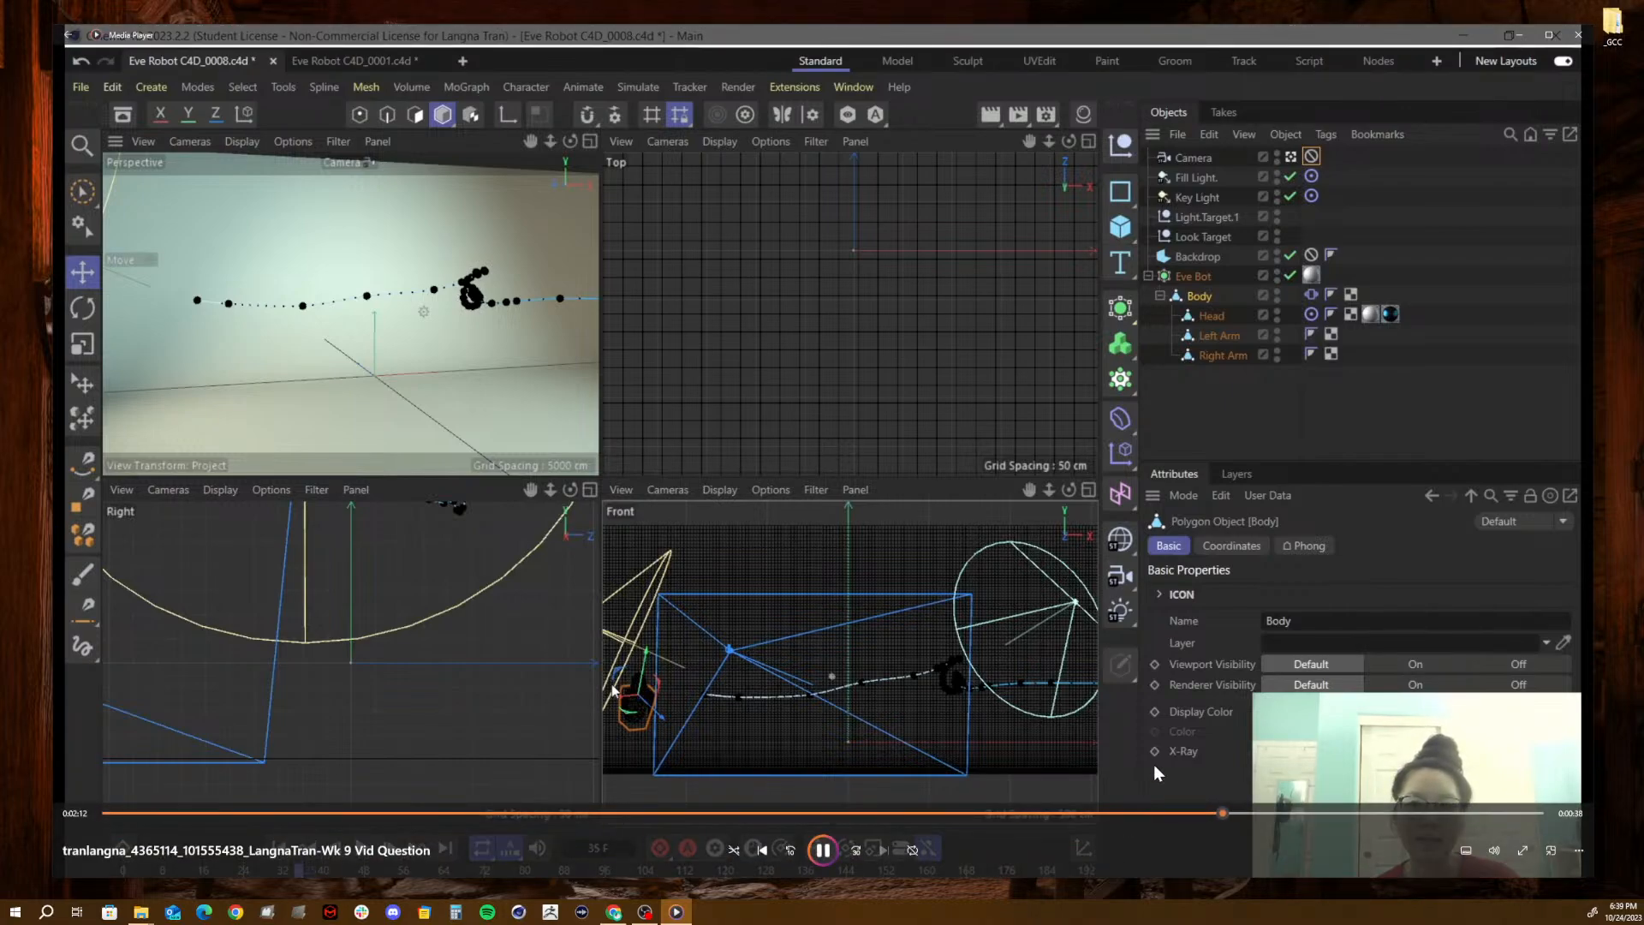
pyautogui.click(829, 861)
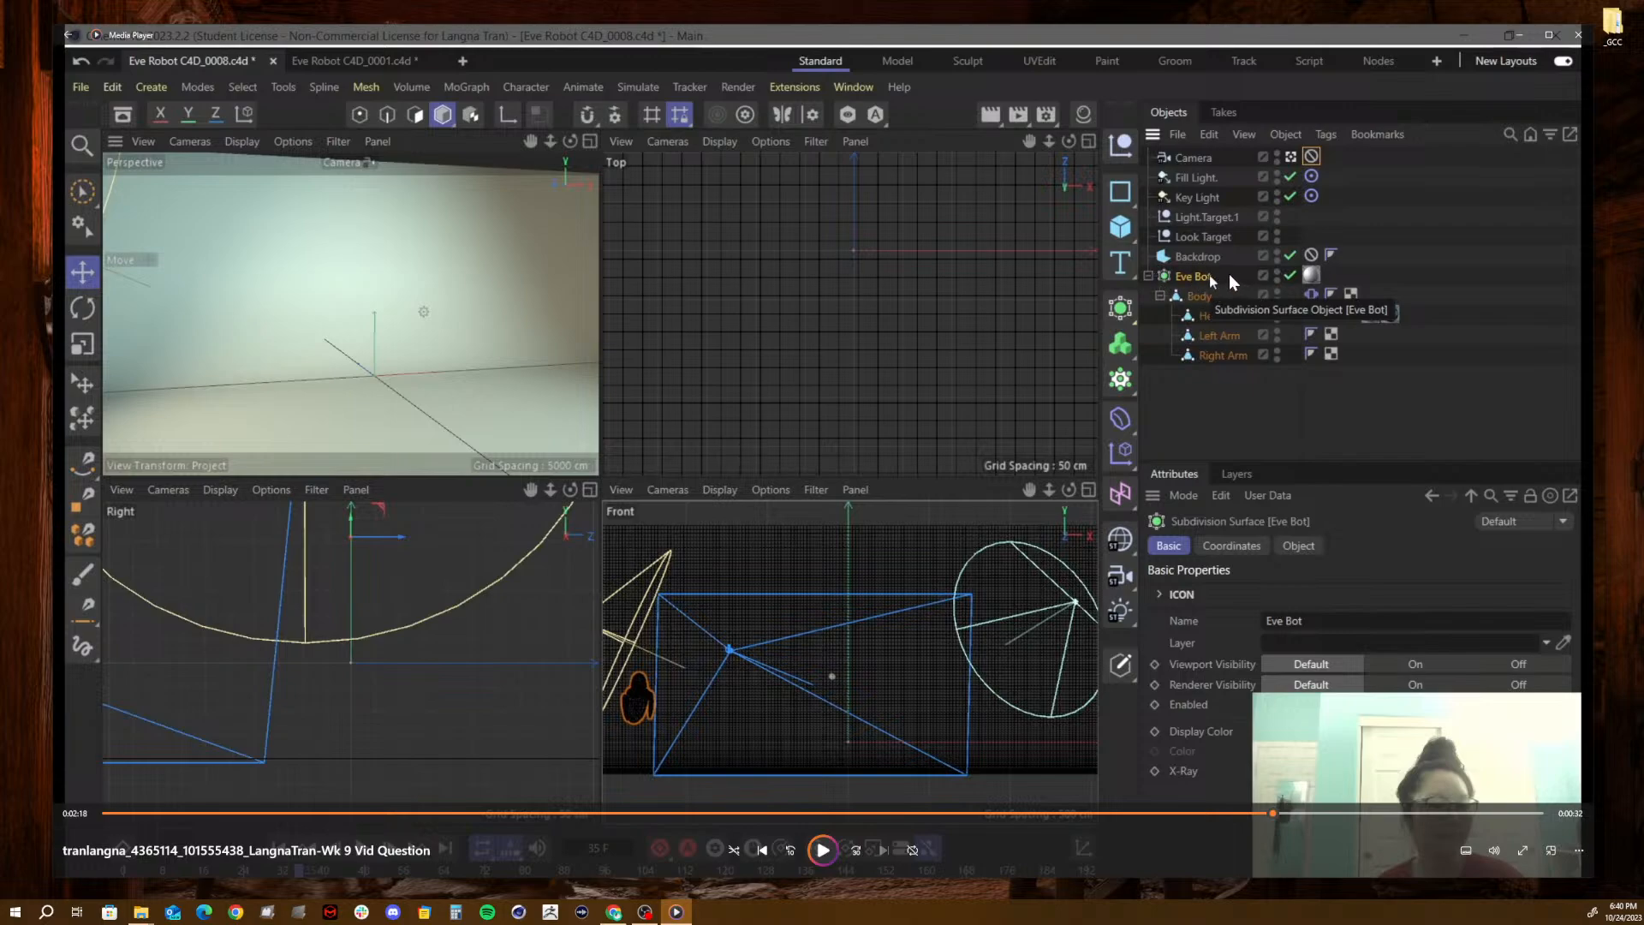
pyautogui.moveTo(1226, 278); pyautogui.dragTo(1405, 238)
# - Browse from the desktop _GCC folder through Fall 23_AVC184, 06_Eve Bot Hierarchies in C4D and 00_3D to the C4D Files folder
pyautogui.doubleClick(1613, 24)
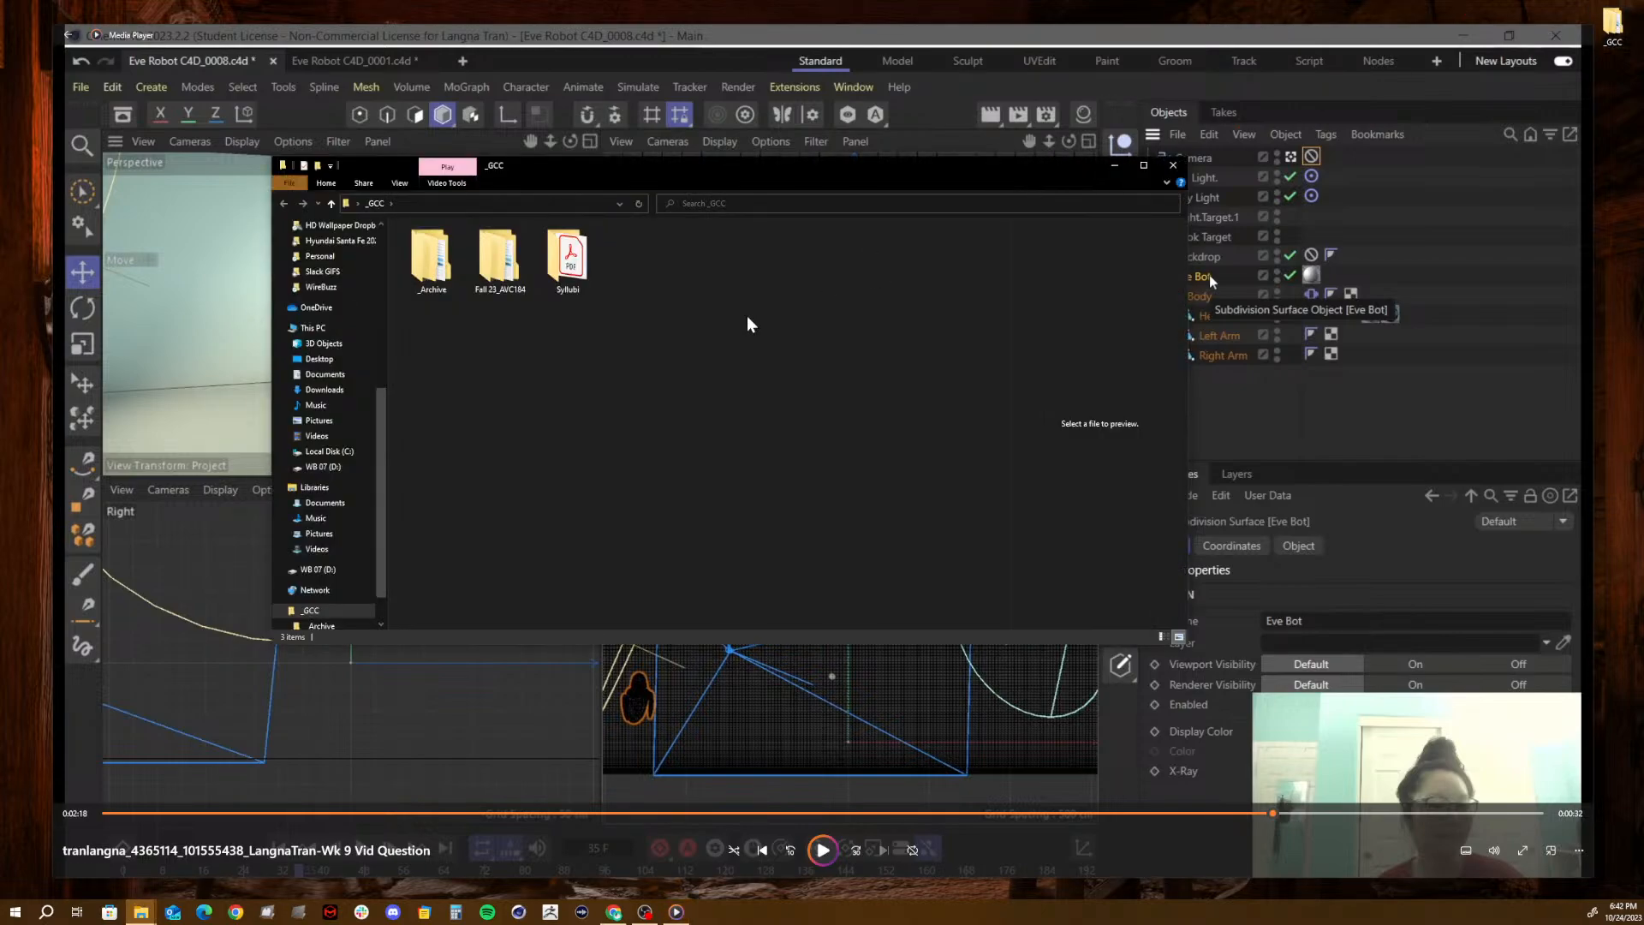
pyautogui.click(501, 274)
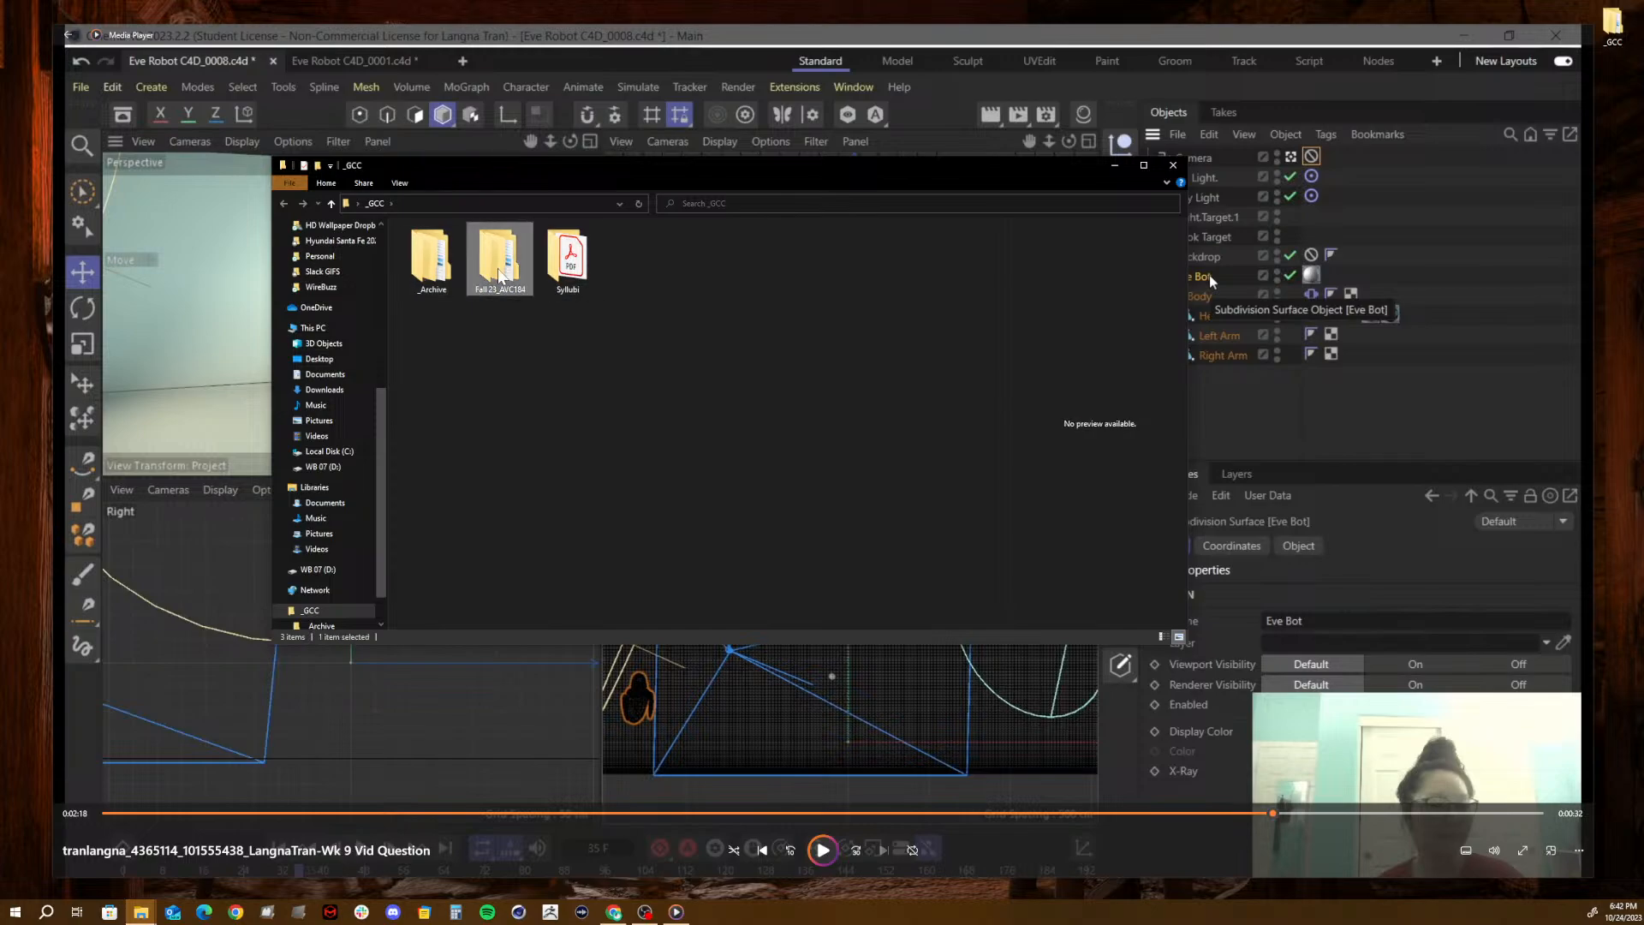
pyautogui.doubleClick(501, 274)
pyautogui.click(453, 341)
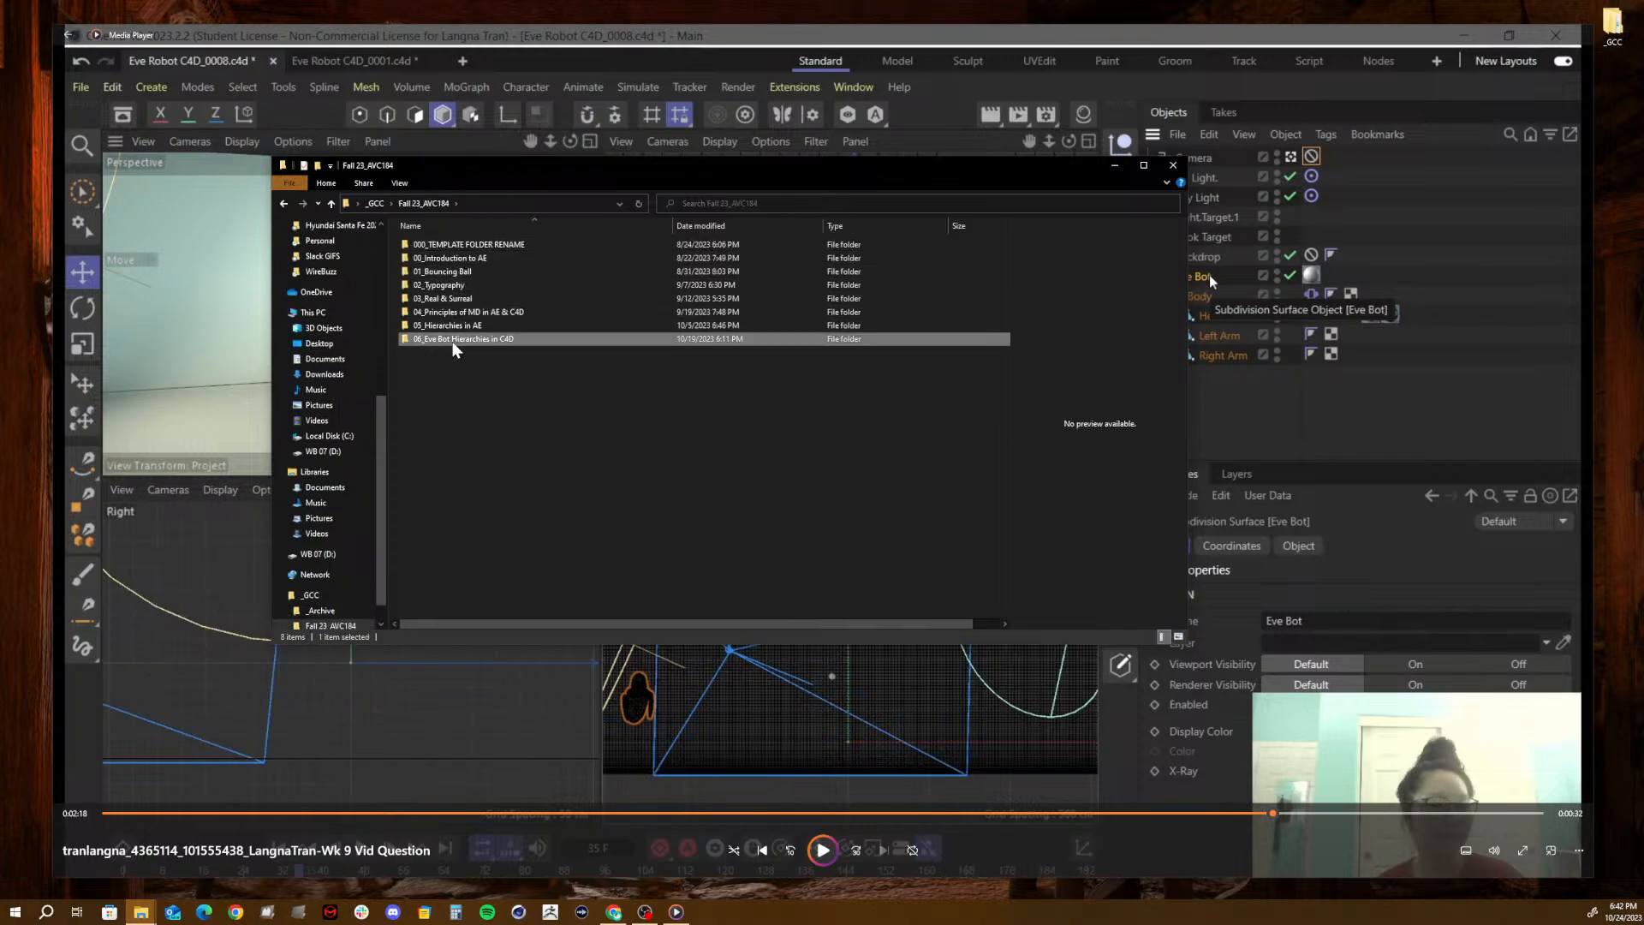
pyautogui.doubleClick(454, 341)
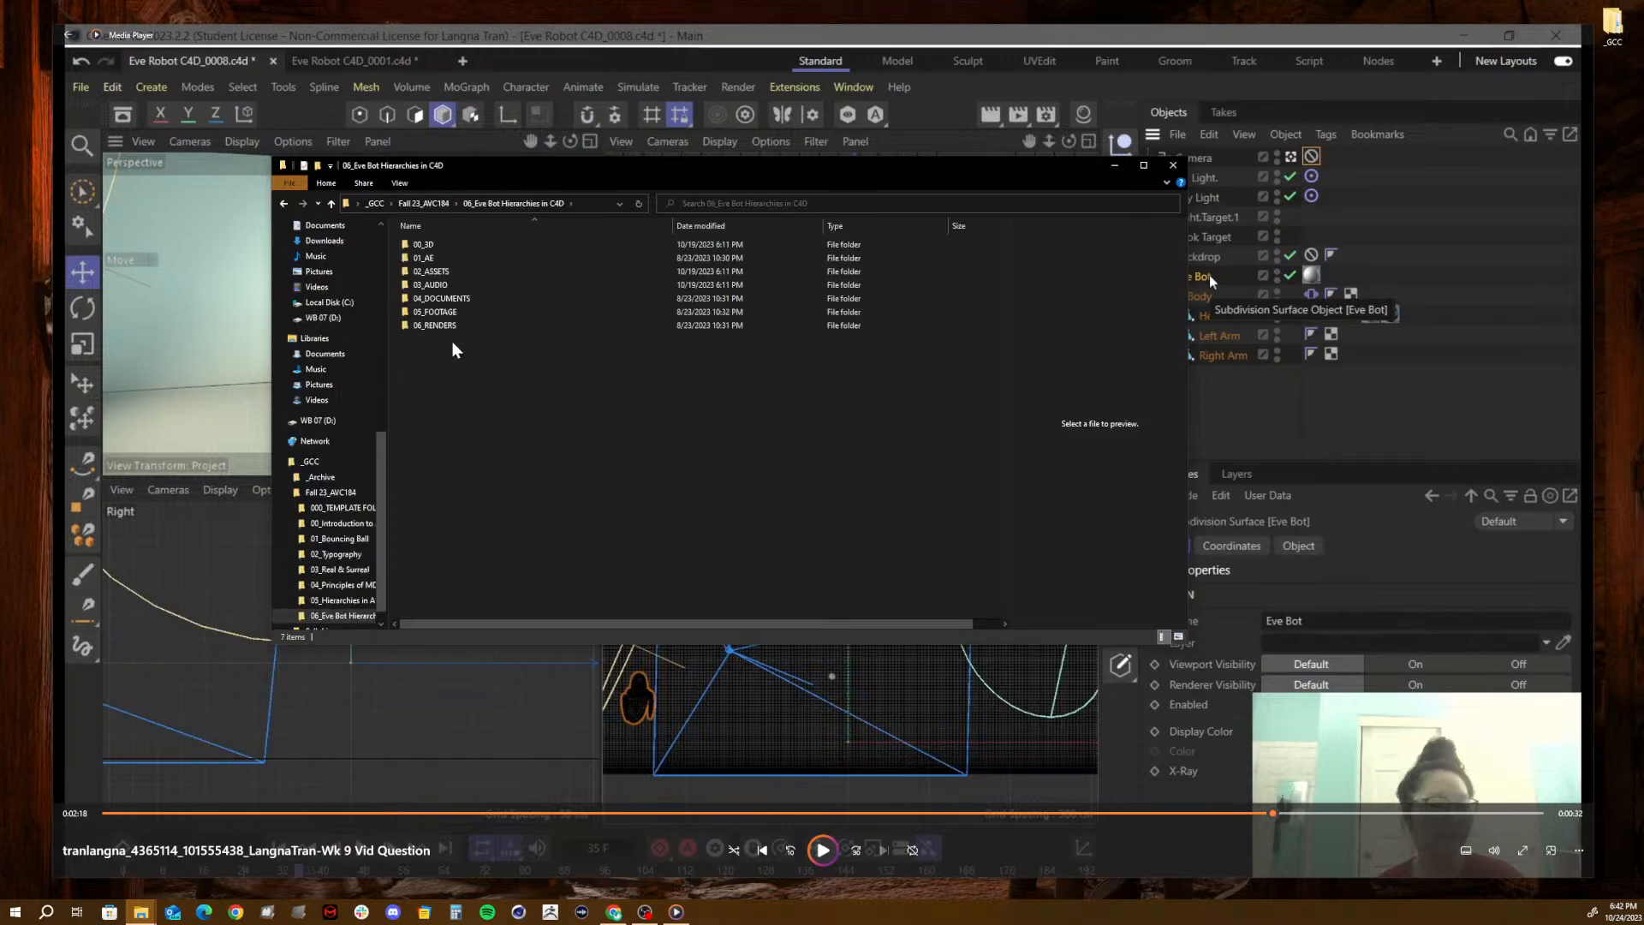
pyautogui.doubleClick(434, 244)
pyautogui.doubleClick(434, 245)
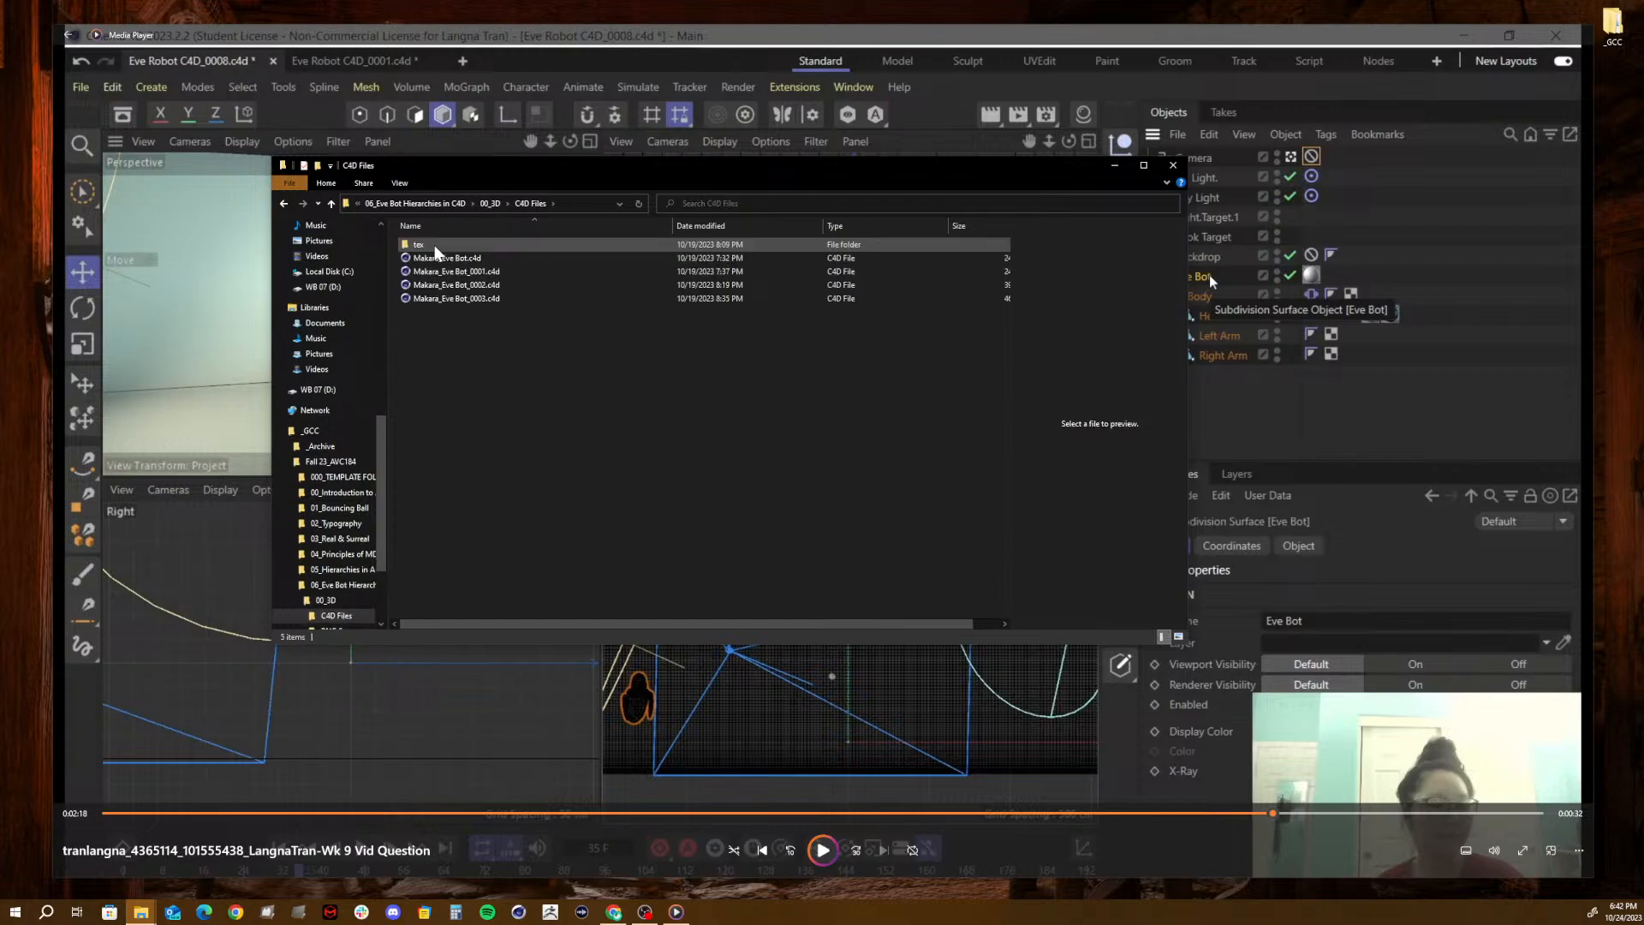
# - Open the Eve Bot_0003.c4d scene in Cinema 4D, minimize the file browser, and maximize the Cinema 4D window
pyautogui.click(429, 300)
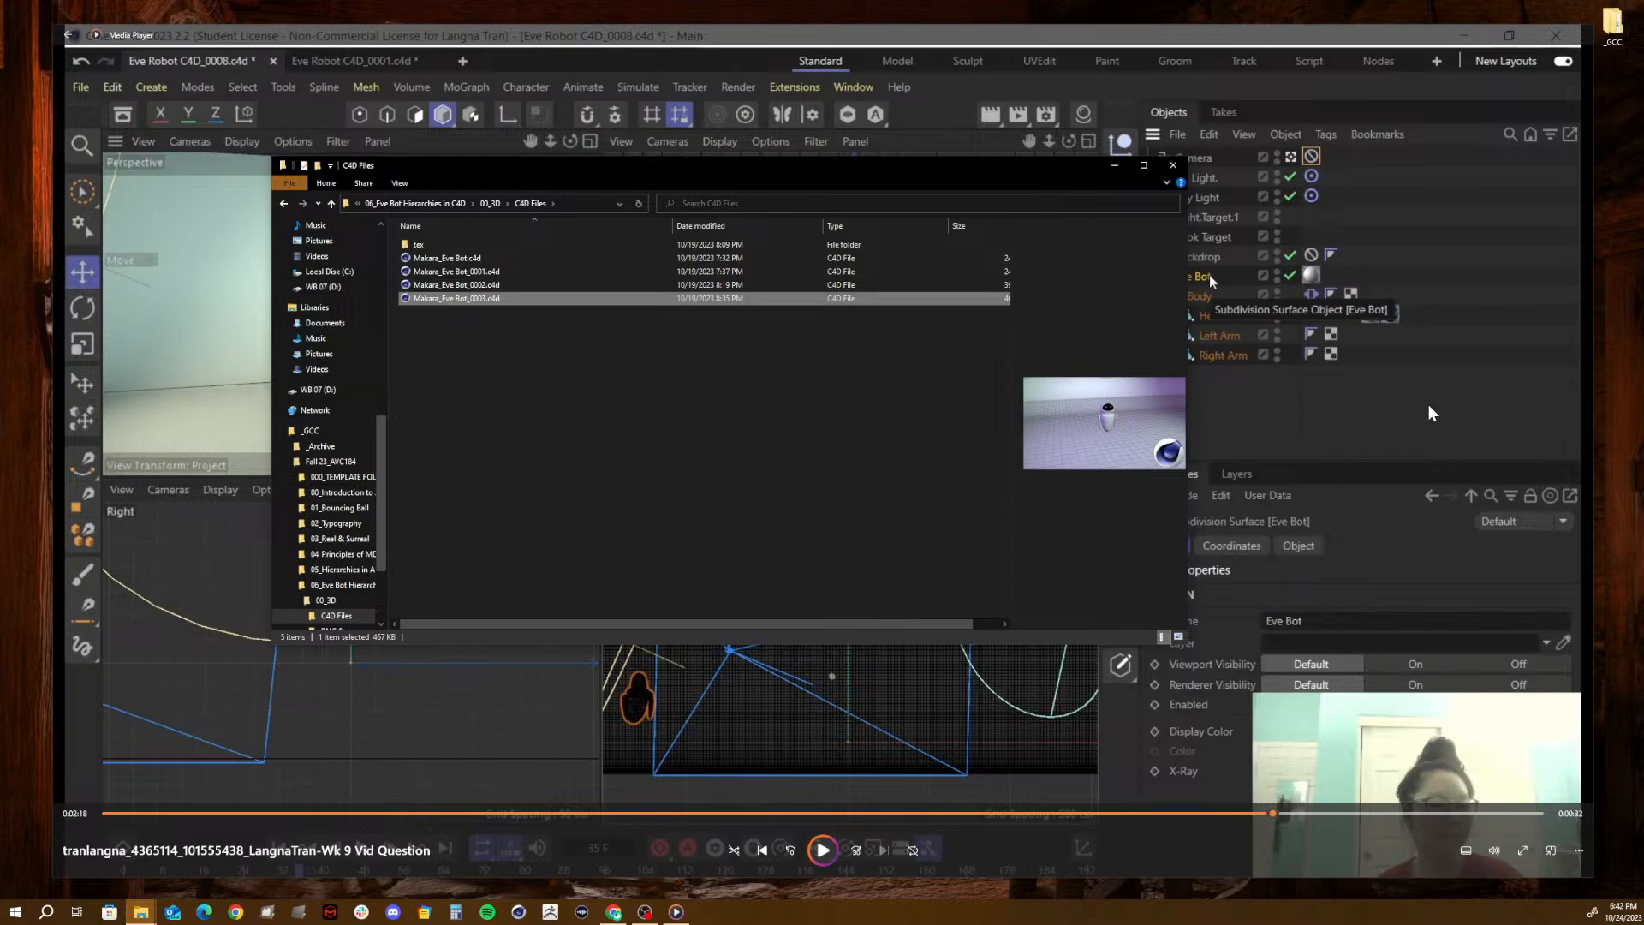
pyautogui.click(1112, 165)
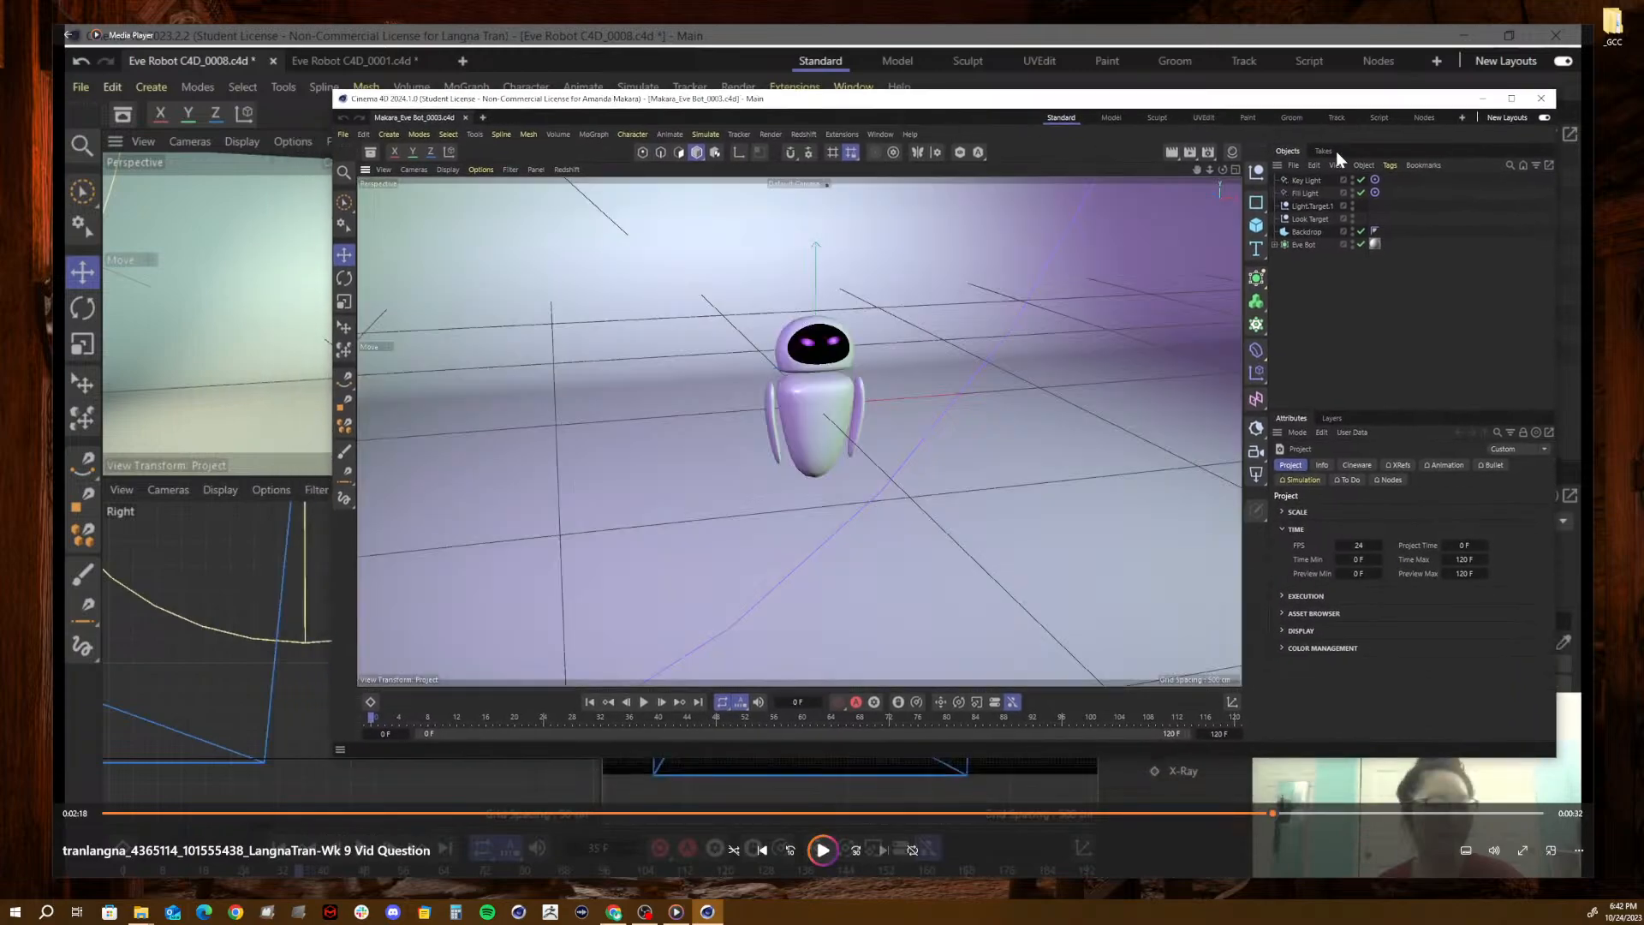
pyautogui.click(1513, 99)
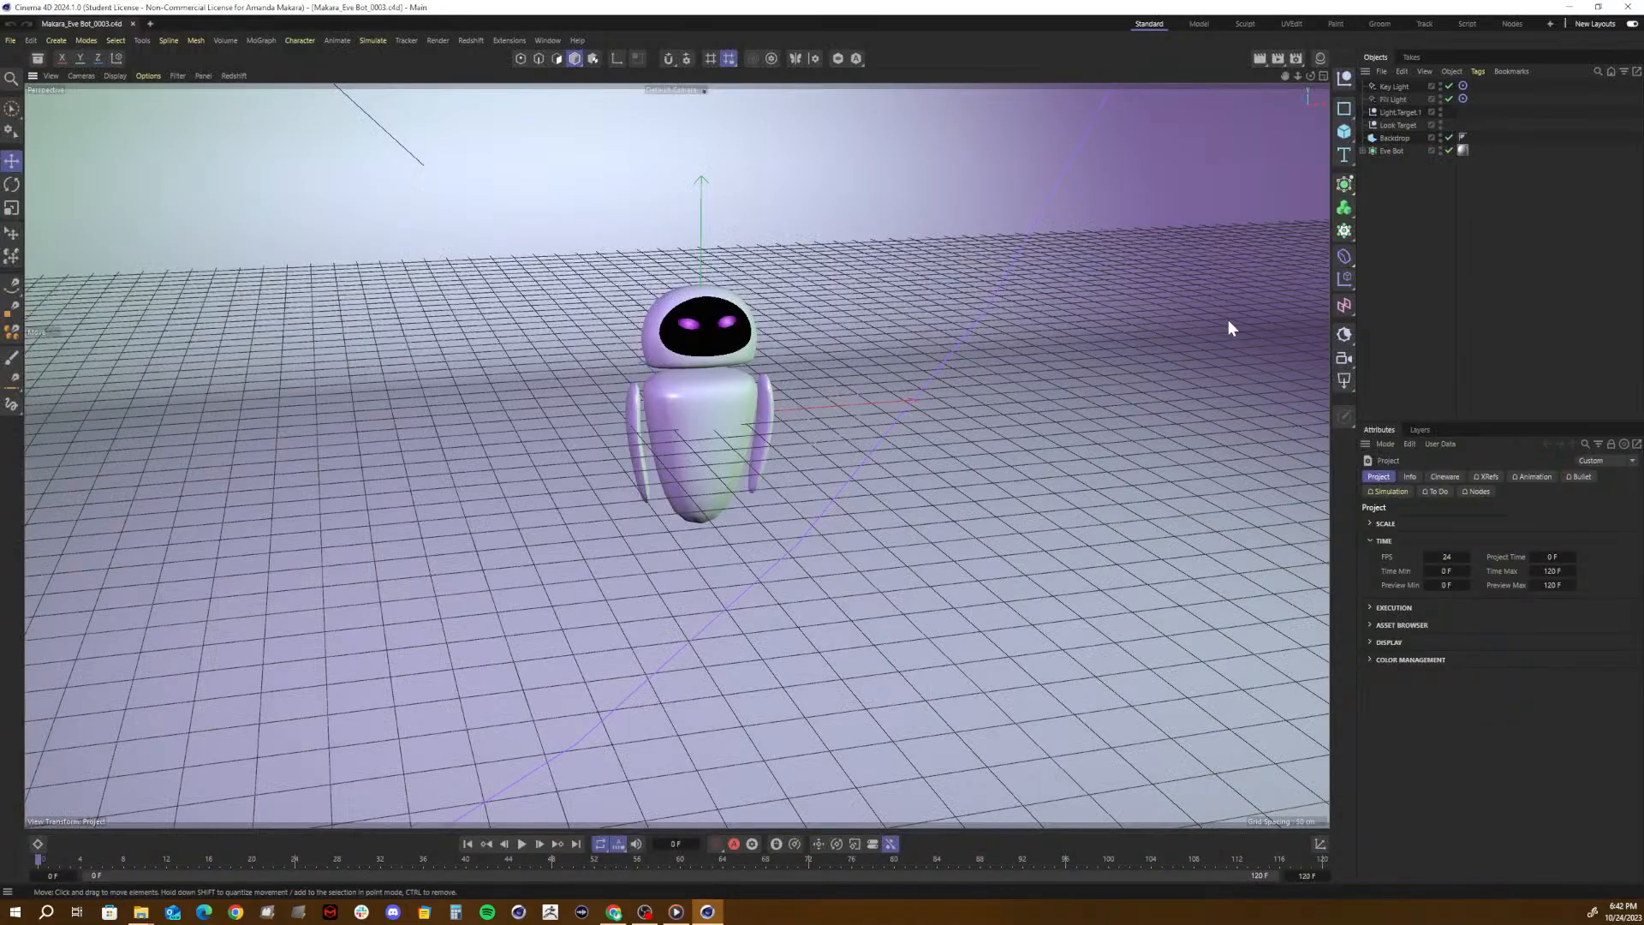
pyautogui.click(1351, 335)
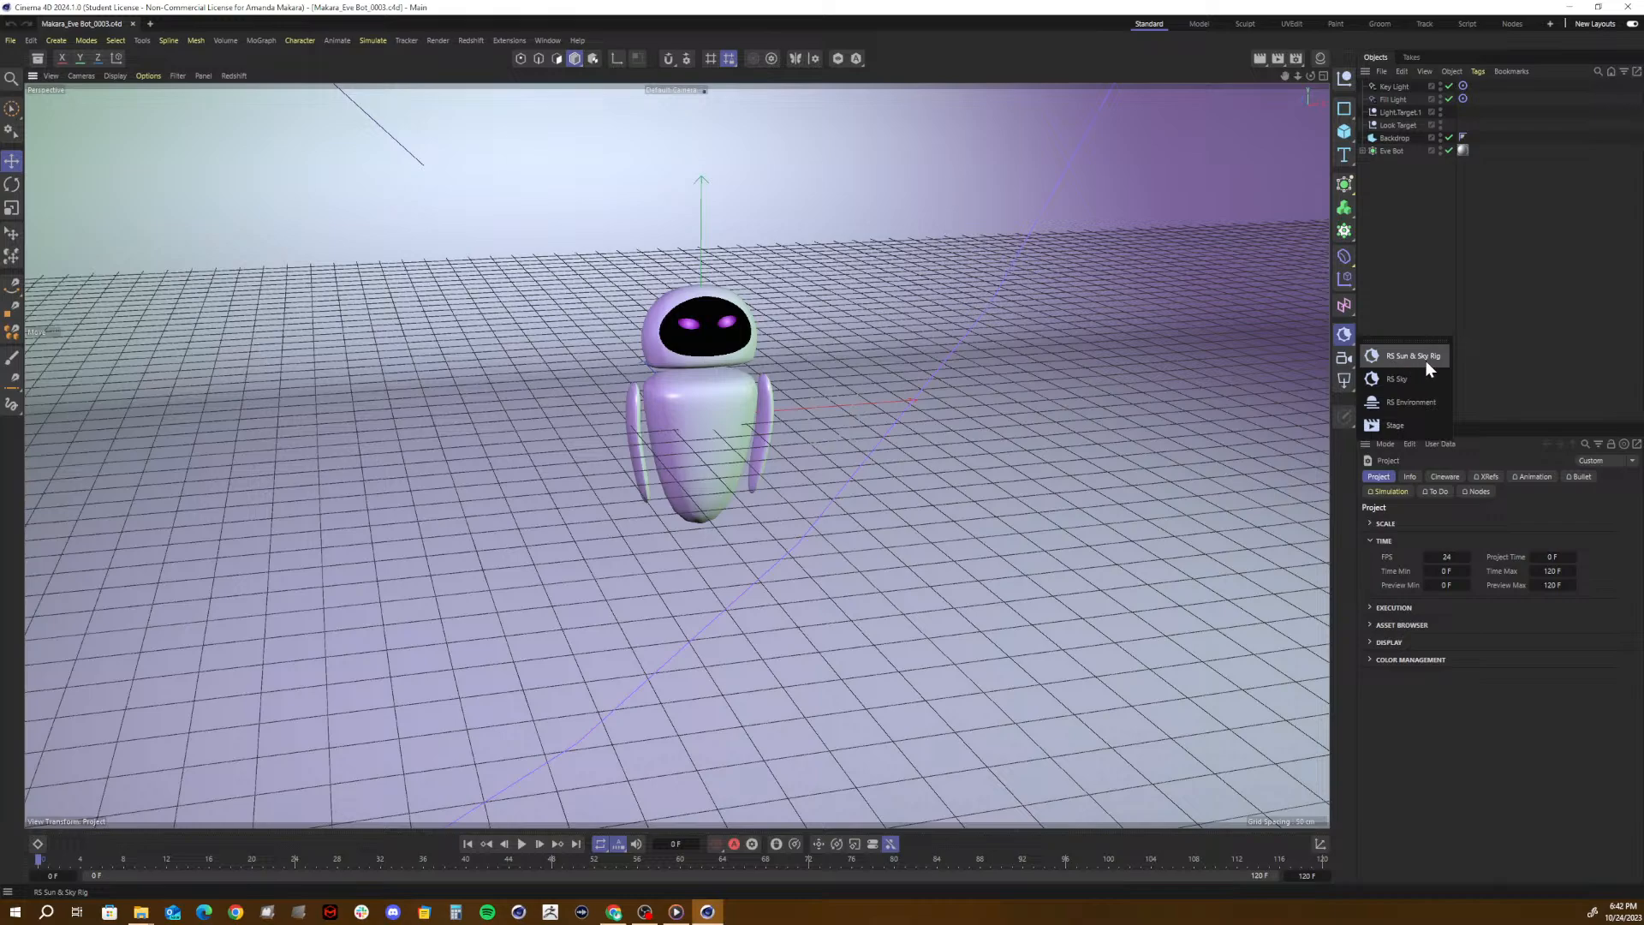
pyautogui.click(1393, 425)
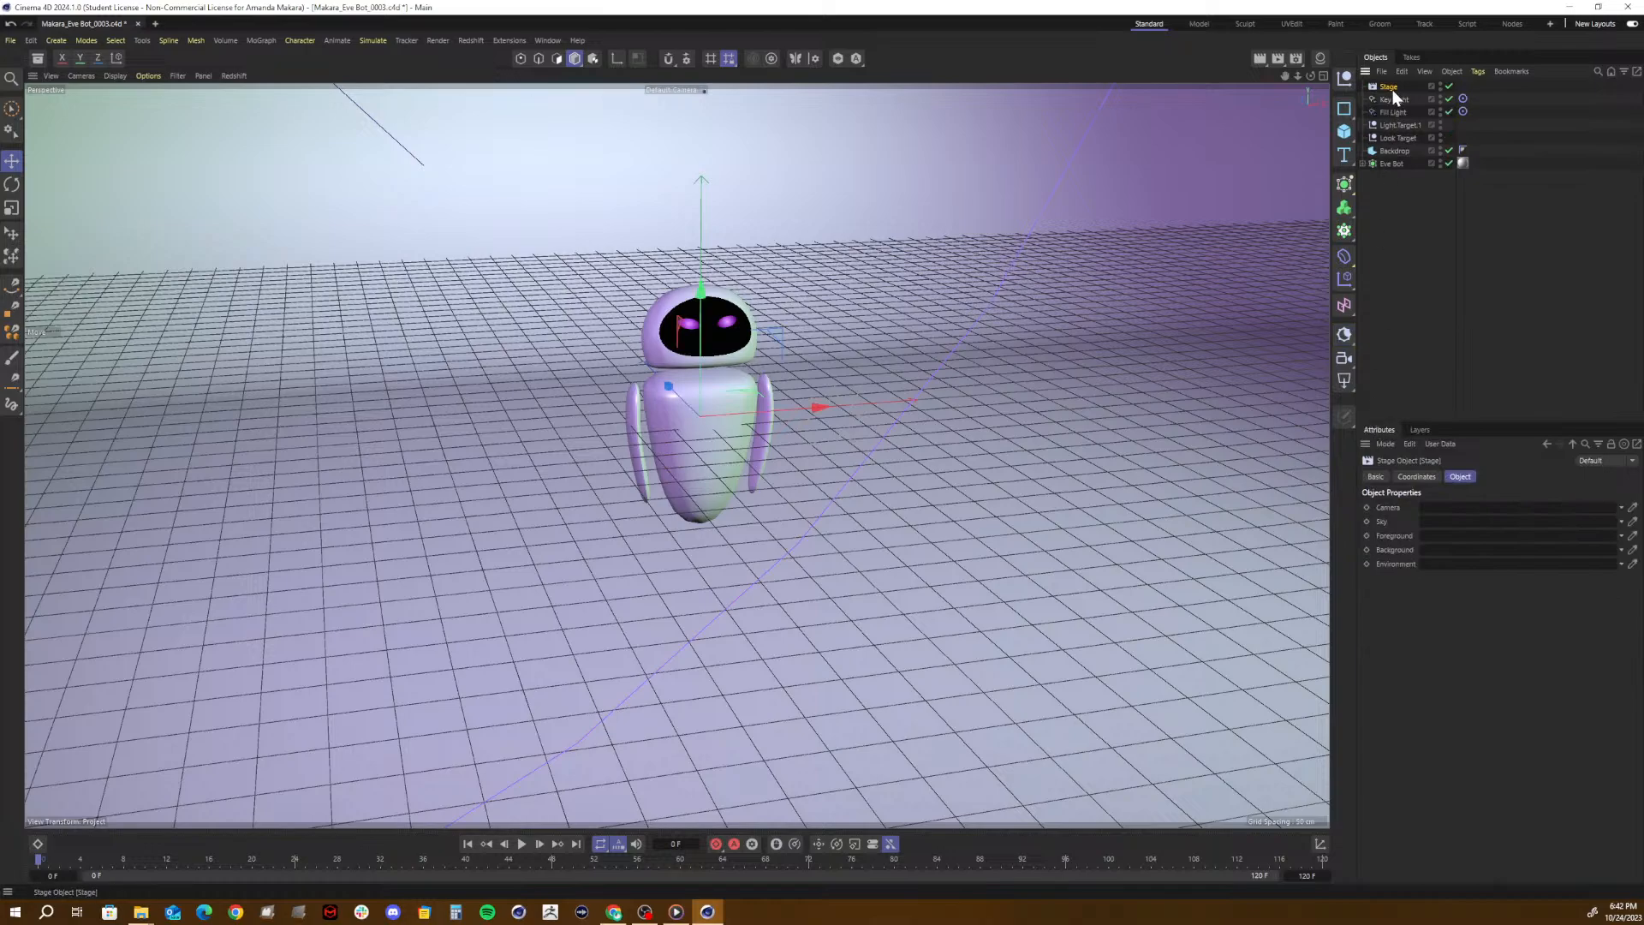
pyautogui.click(1391, 100)
pyautogui.click(1394, 89)
pyautogui.press('Delete')
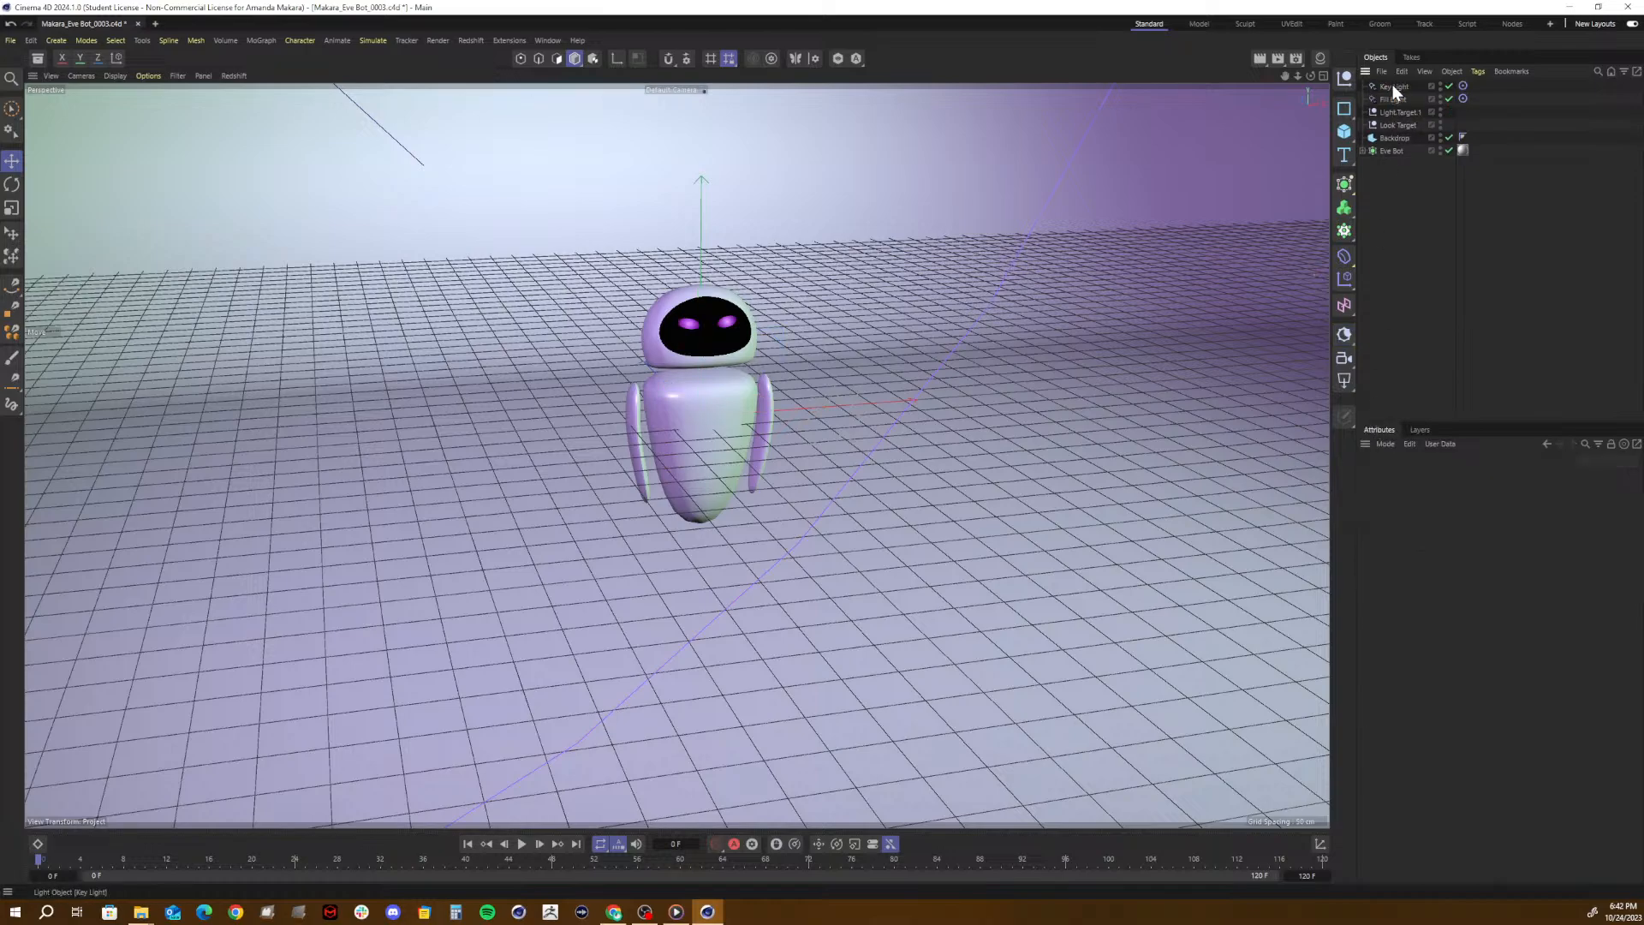
# - Add a Standard camera to the Eve Bot scene and delete the RS Camera again
pyautogui.click(1344, 358)
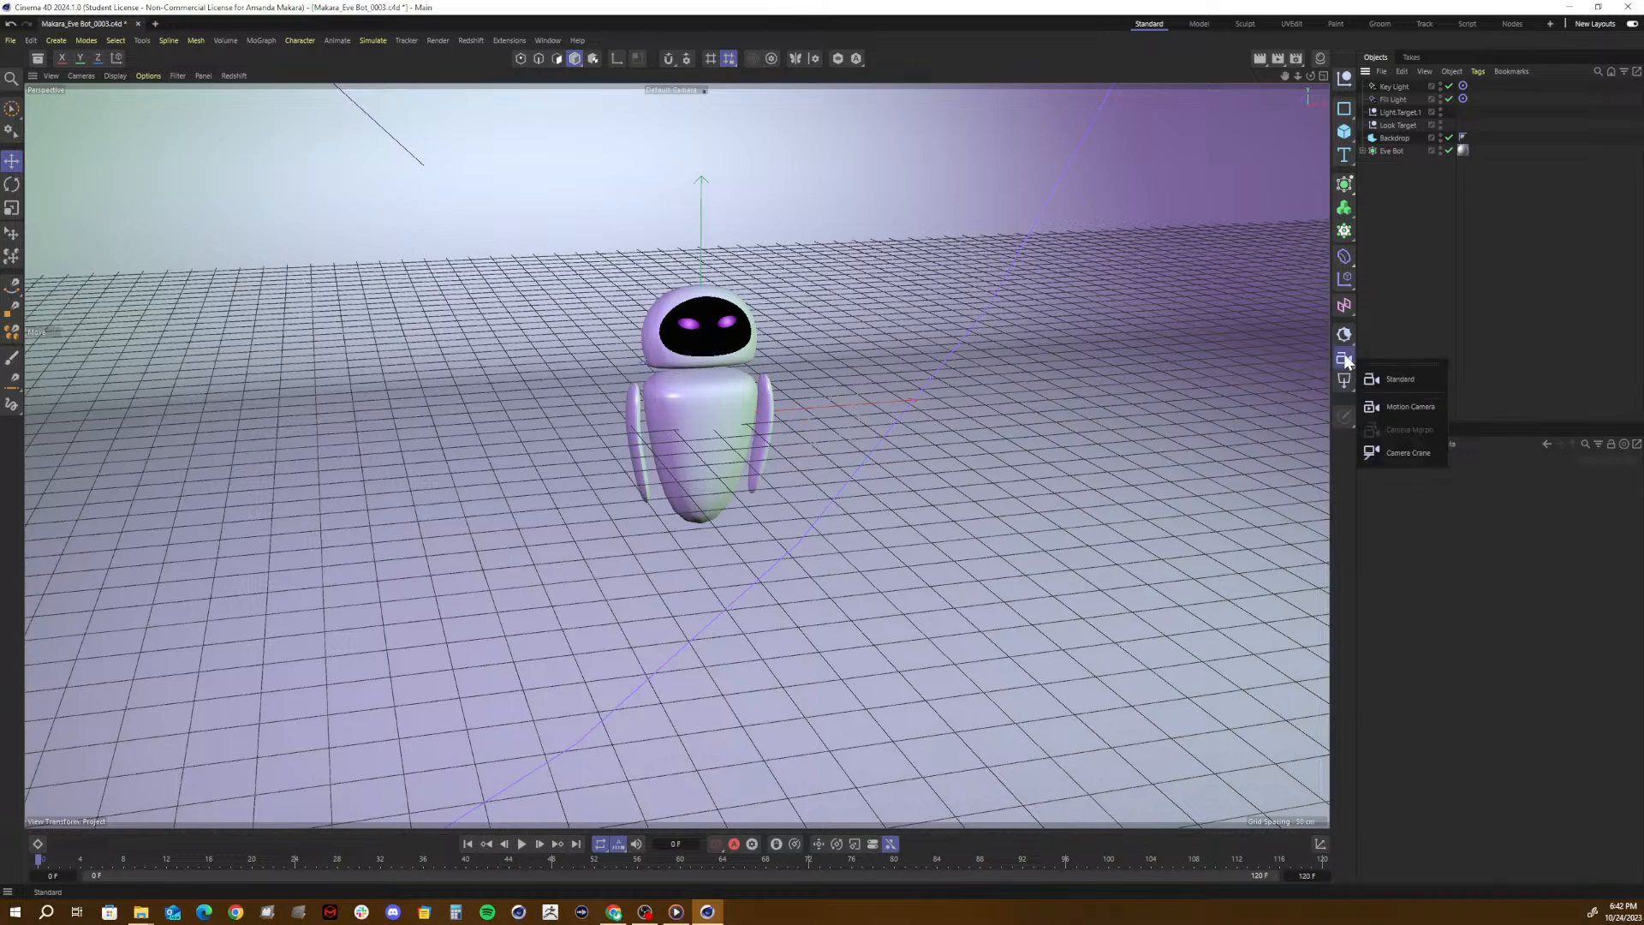
pyautogui.click(1389, 381)
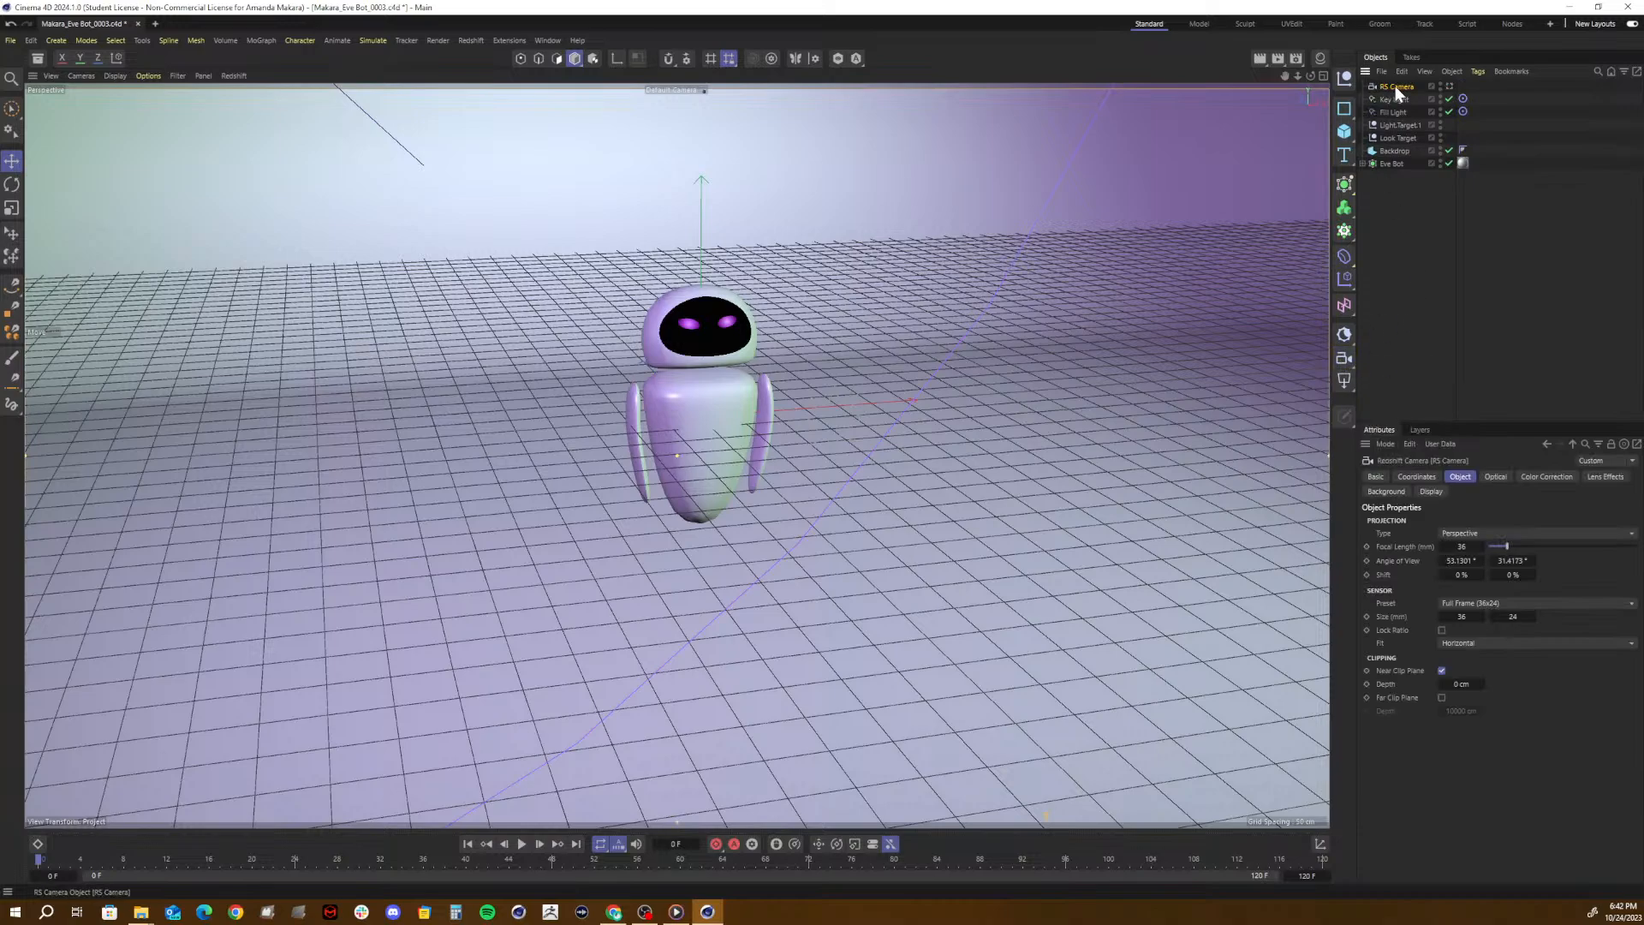
pyautogui.press('Delete')
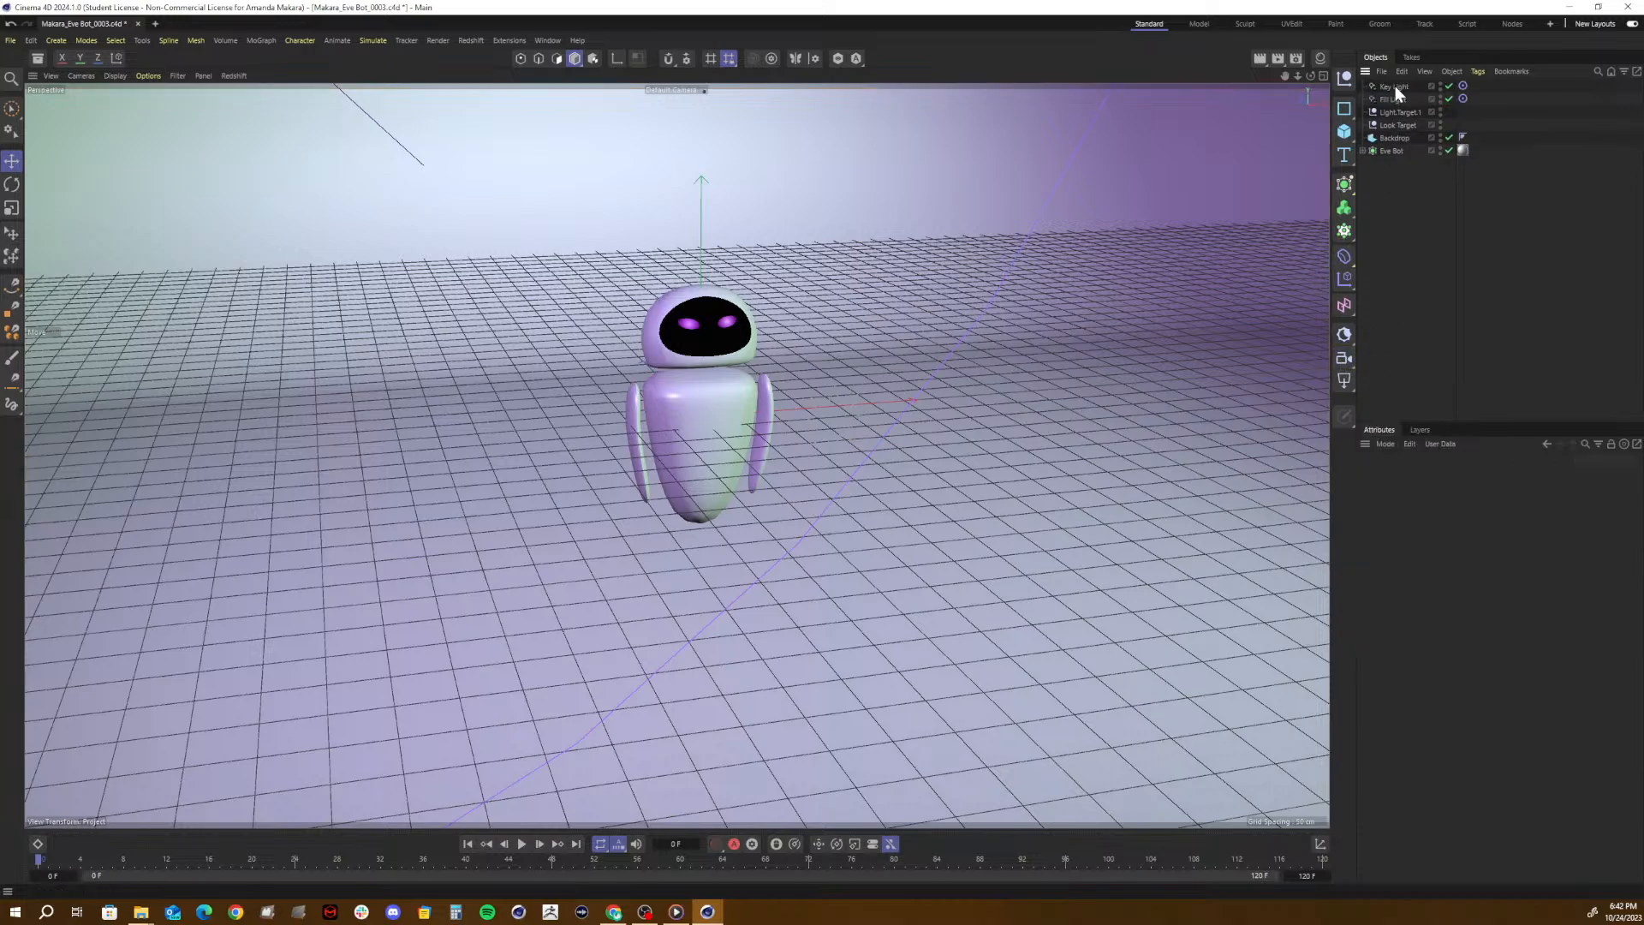
pyautogui.click(1344, 382)
# - Show the scene's materials, examine the White Glossy material in the Material Editor, and hide the materials again
pyautogui.click(1320, 59)
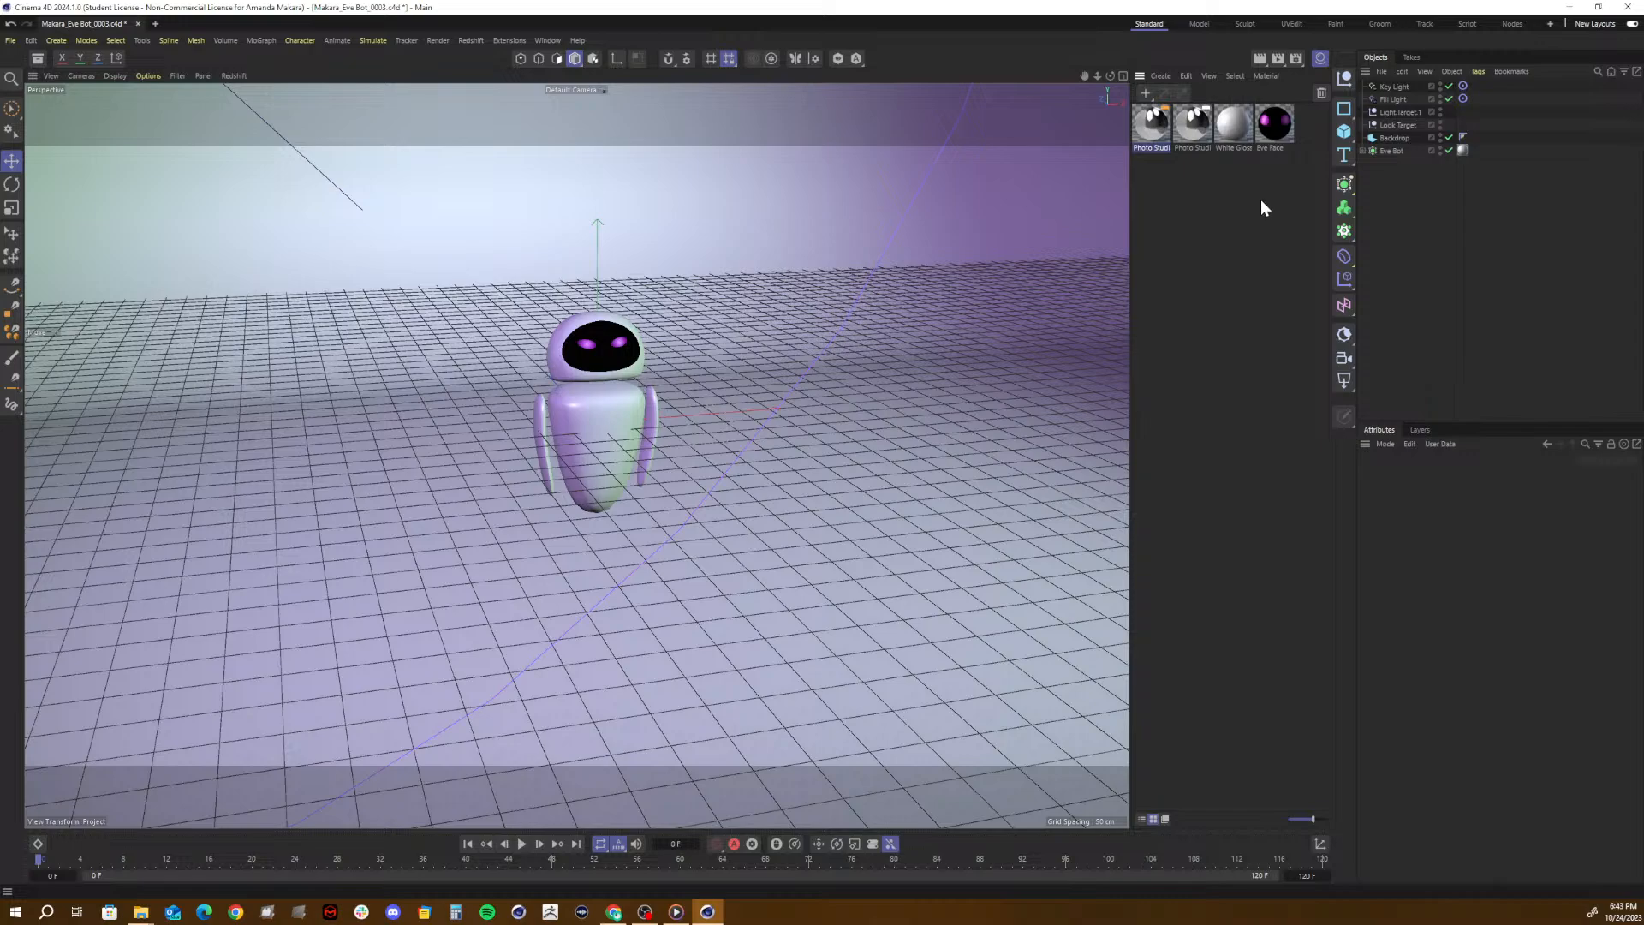
pyautogui.doubleClick(1222, 131)
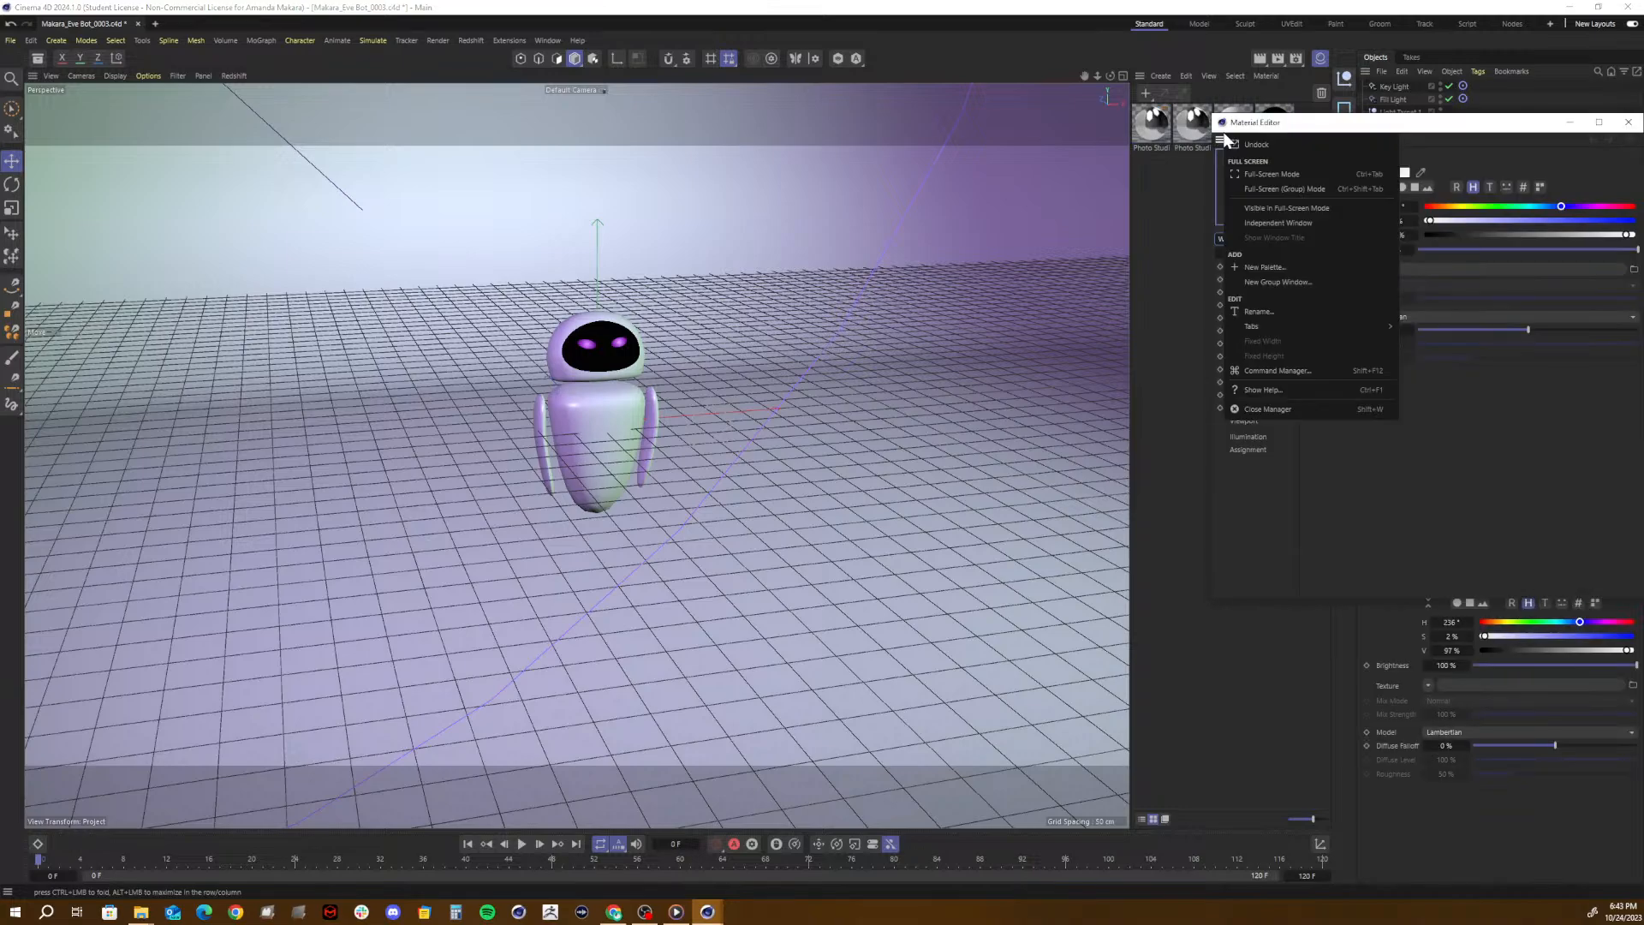
pyautogui.click(1289, 130)
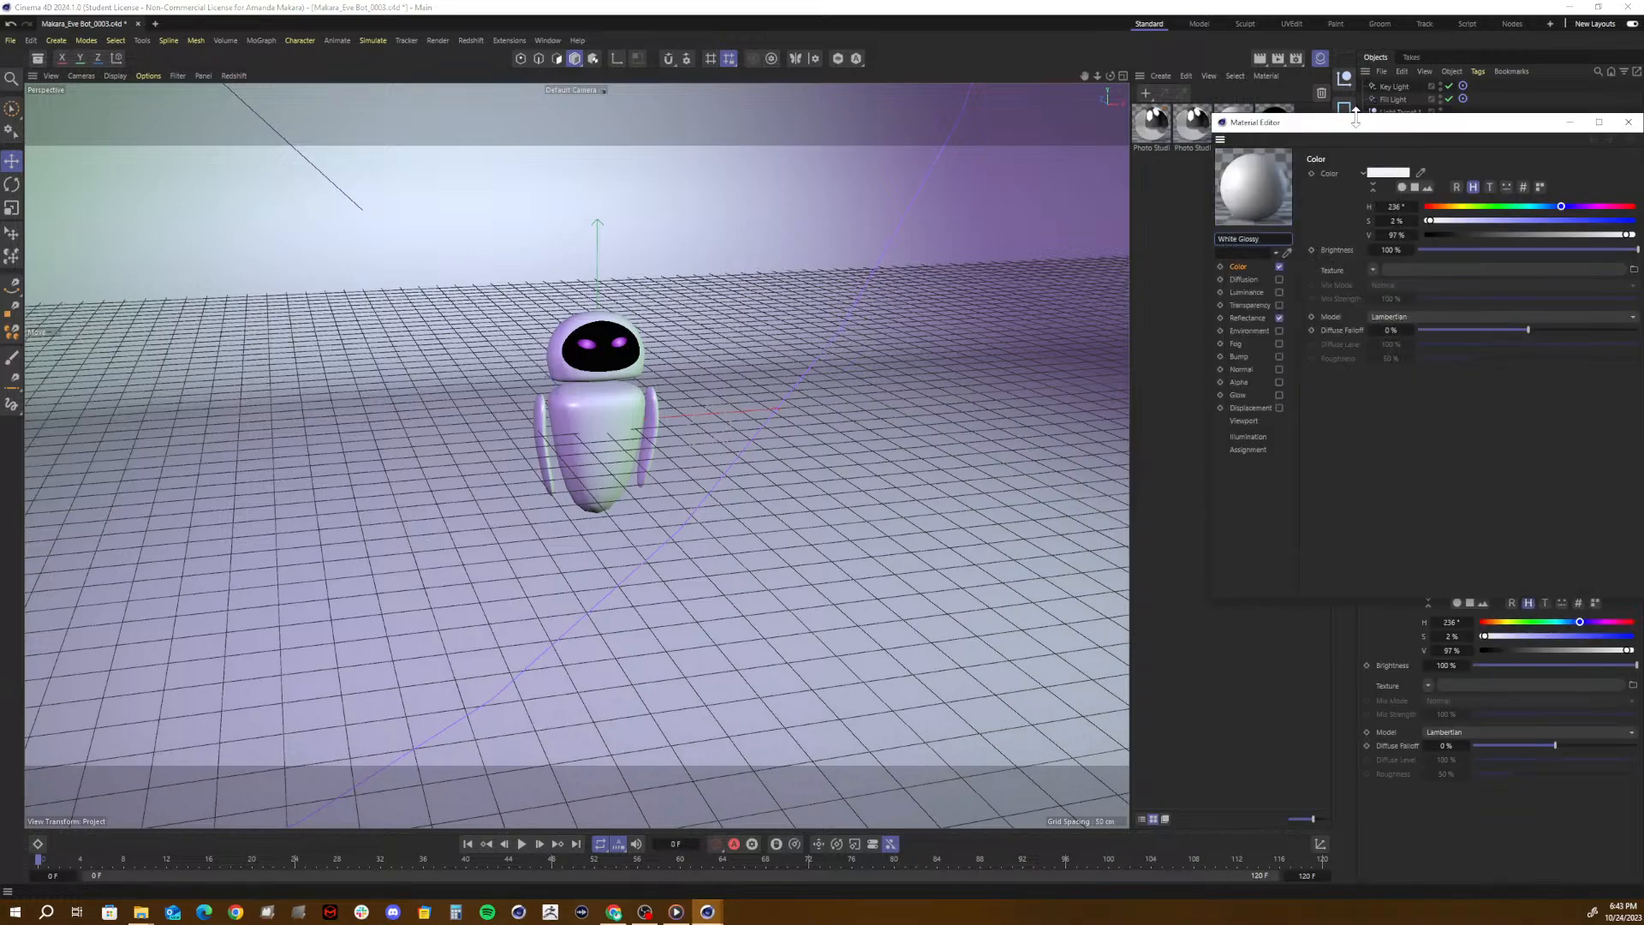
pyautogui.click(1627, 122)
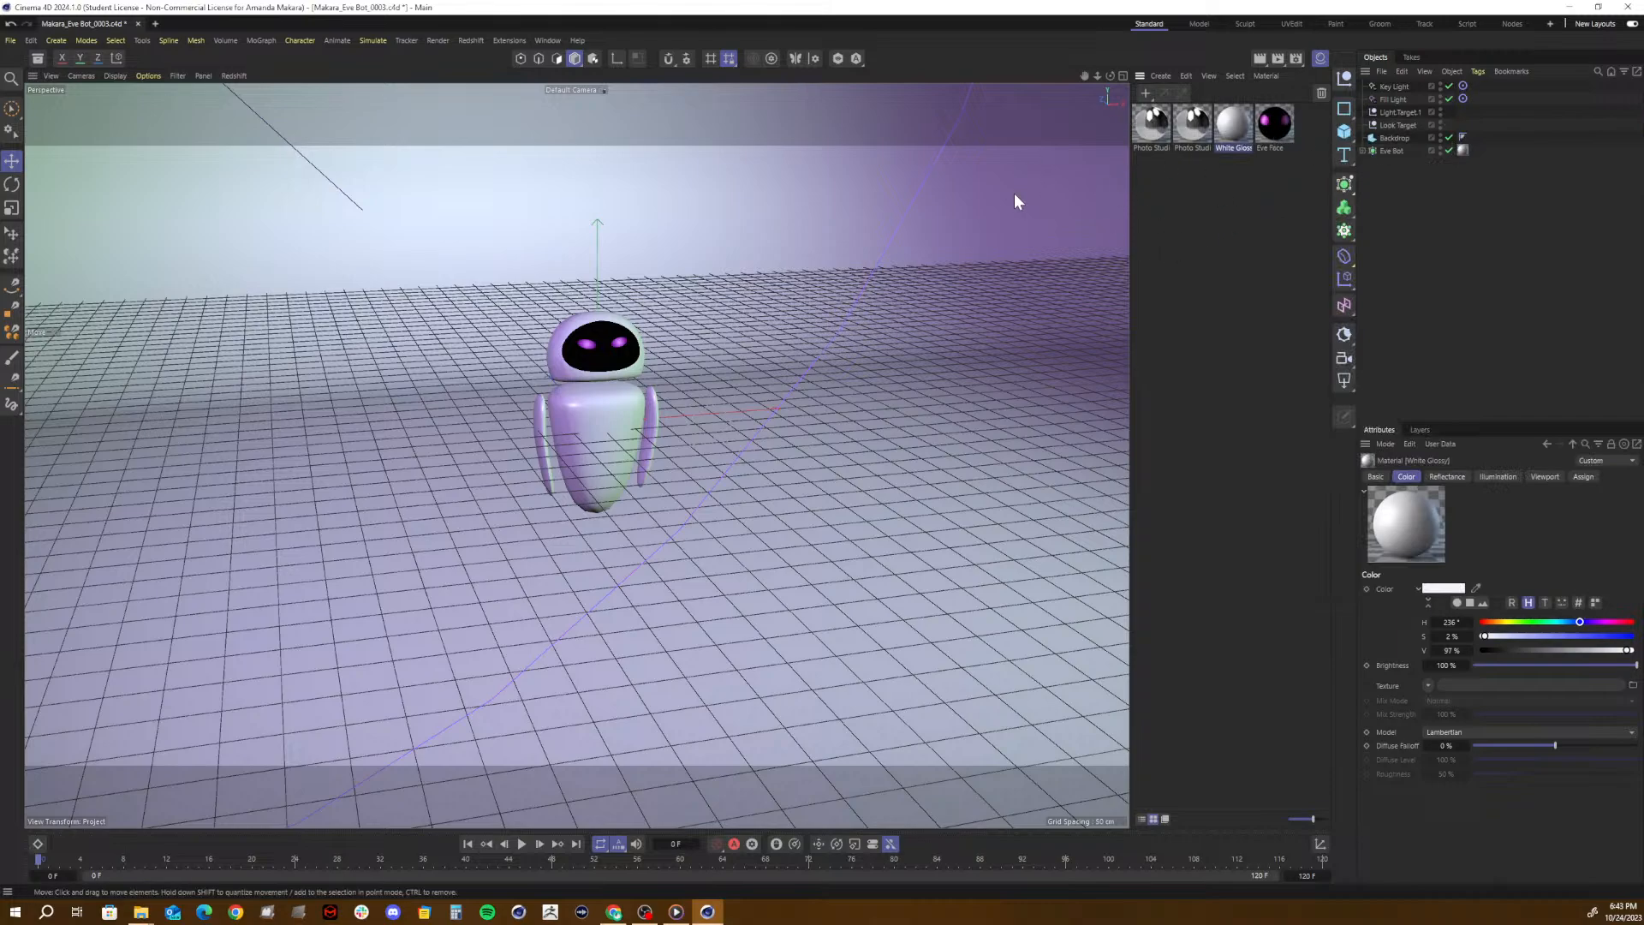
pyautogui.click(1319, 62)
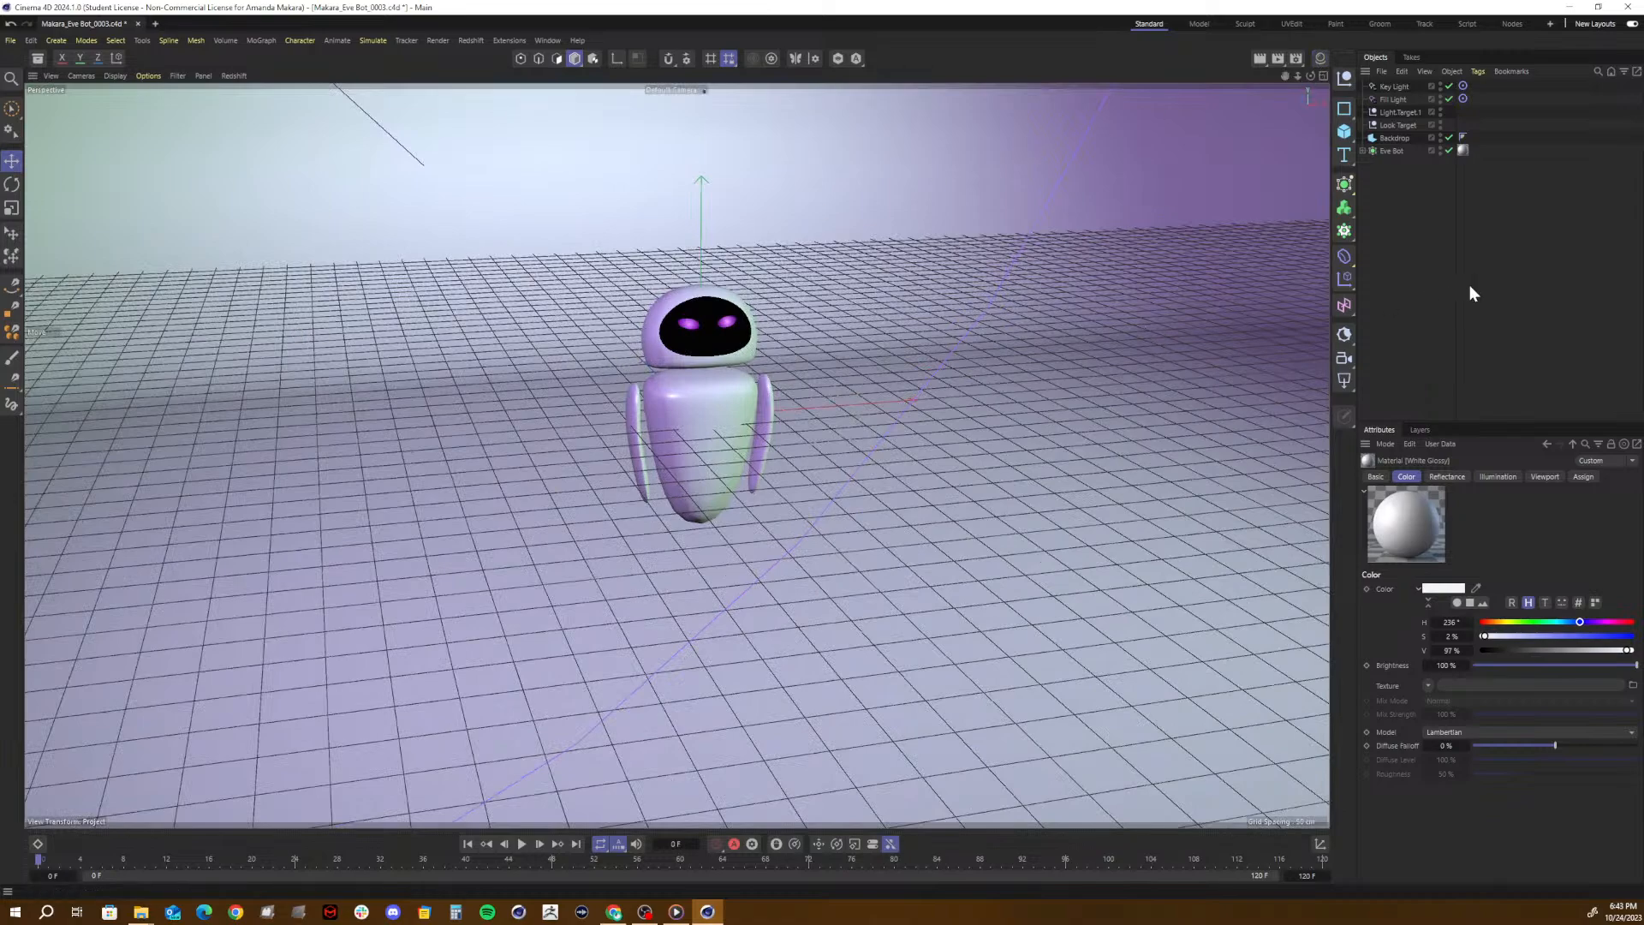
# - Select the Eve Bot object and launch Cappucino by searching the Commander for "cappu"
pyautogui.click(1396, 151)
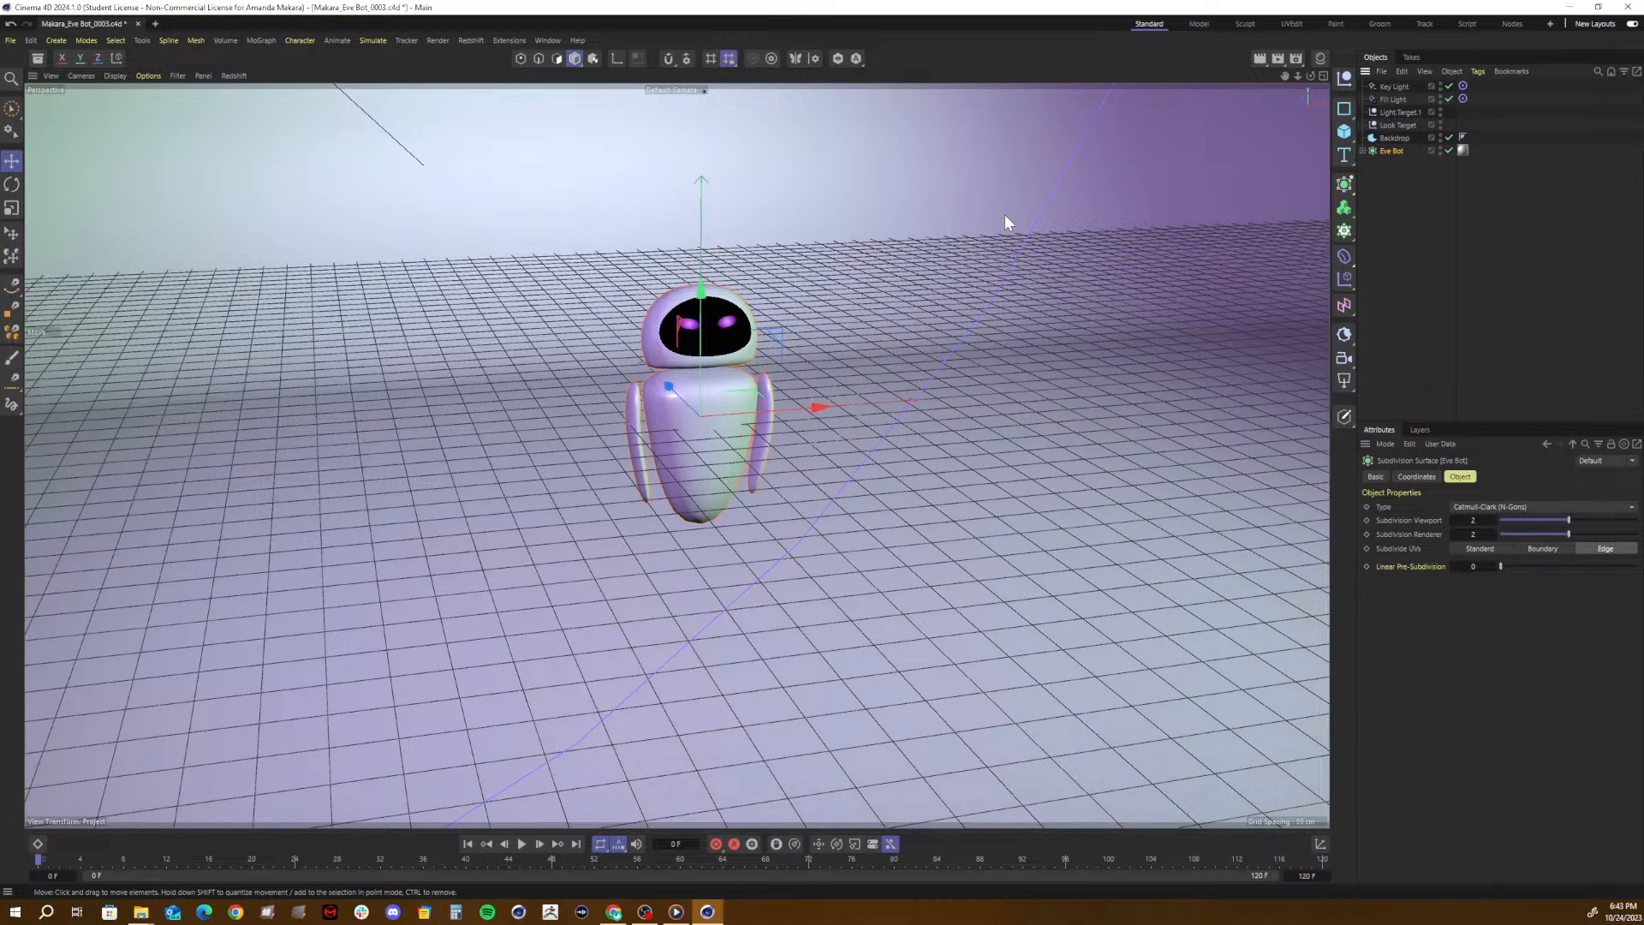
pyautogui.hotkey('shift', 'c')
pyautogui.write('cap')
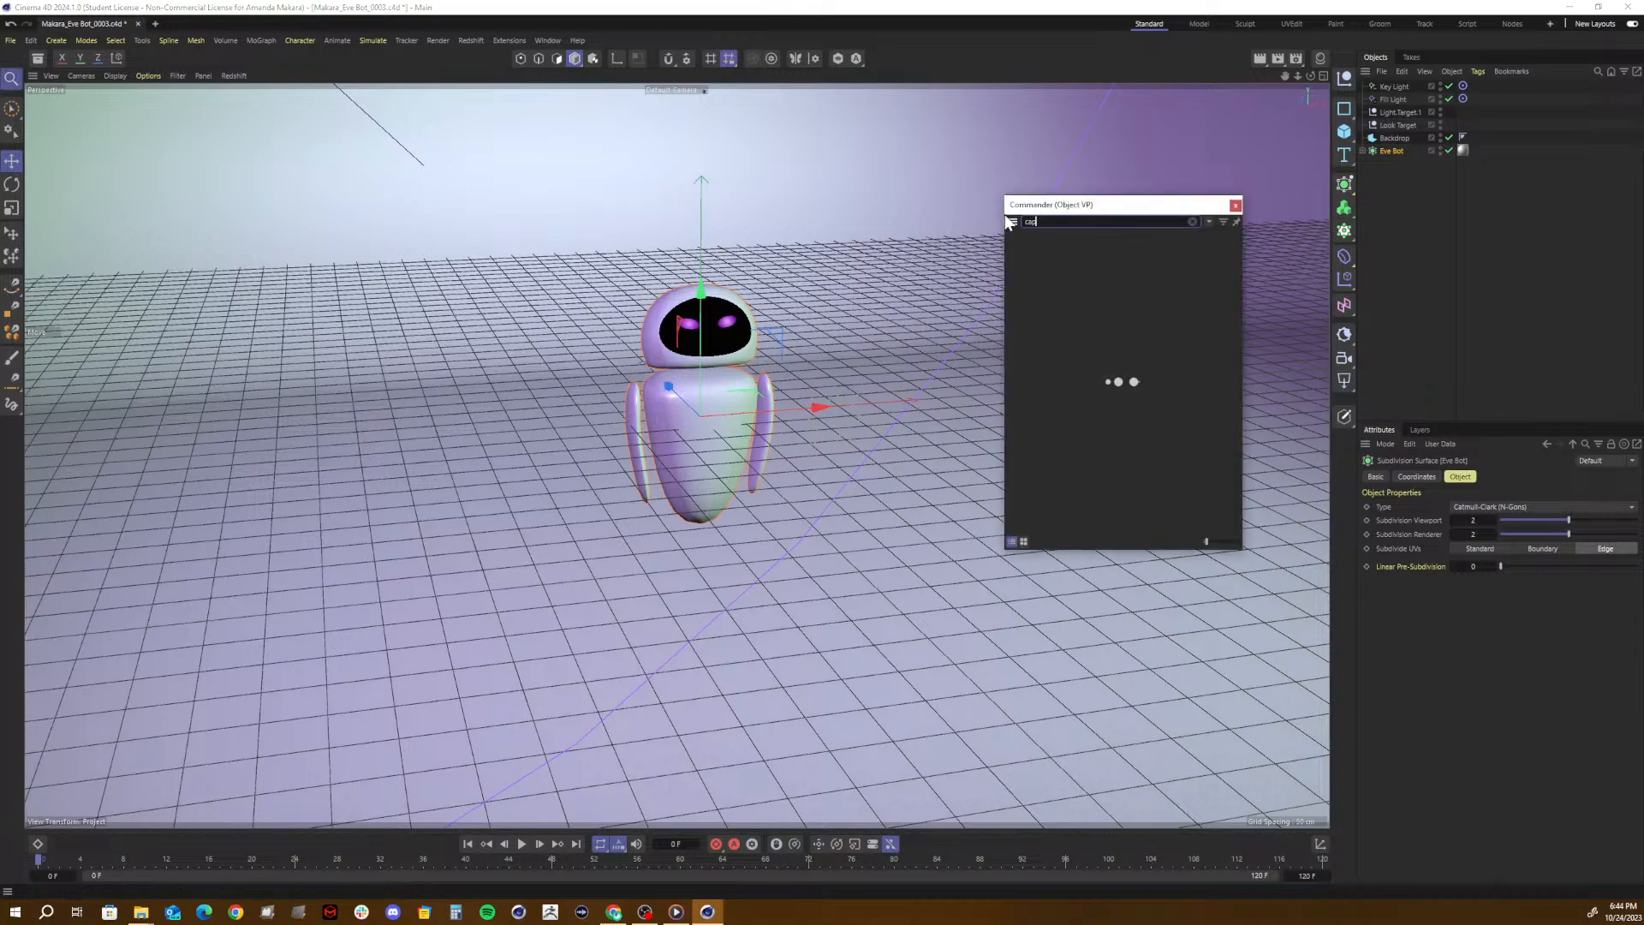
pyautogui.write('pu')
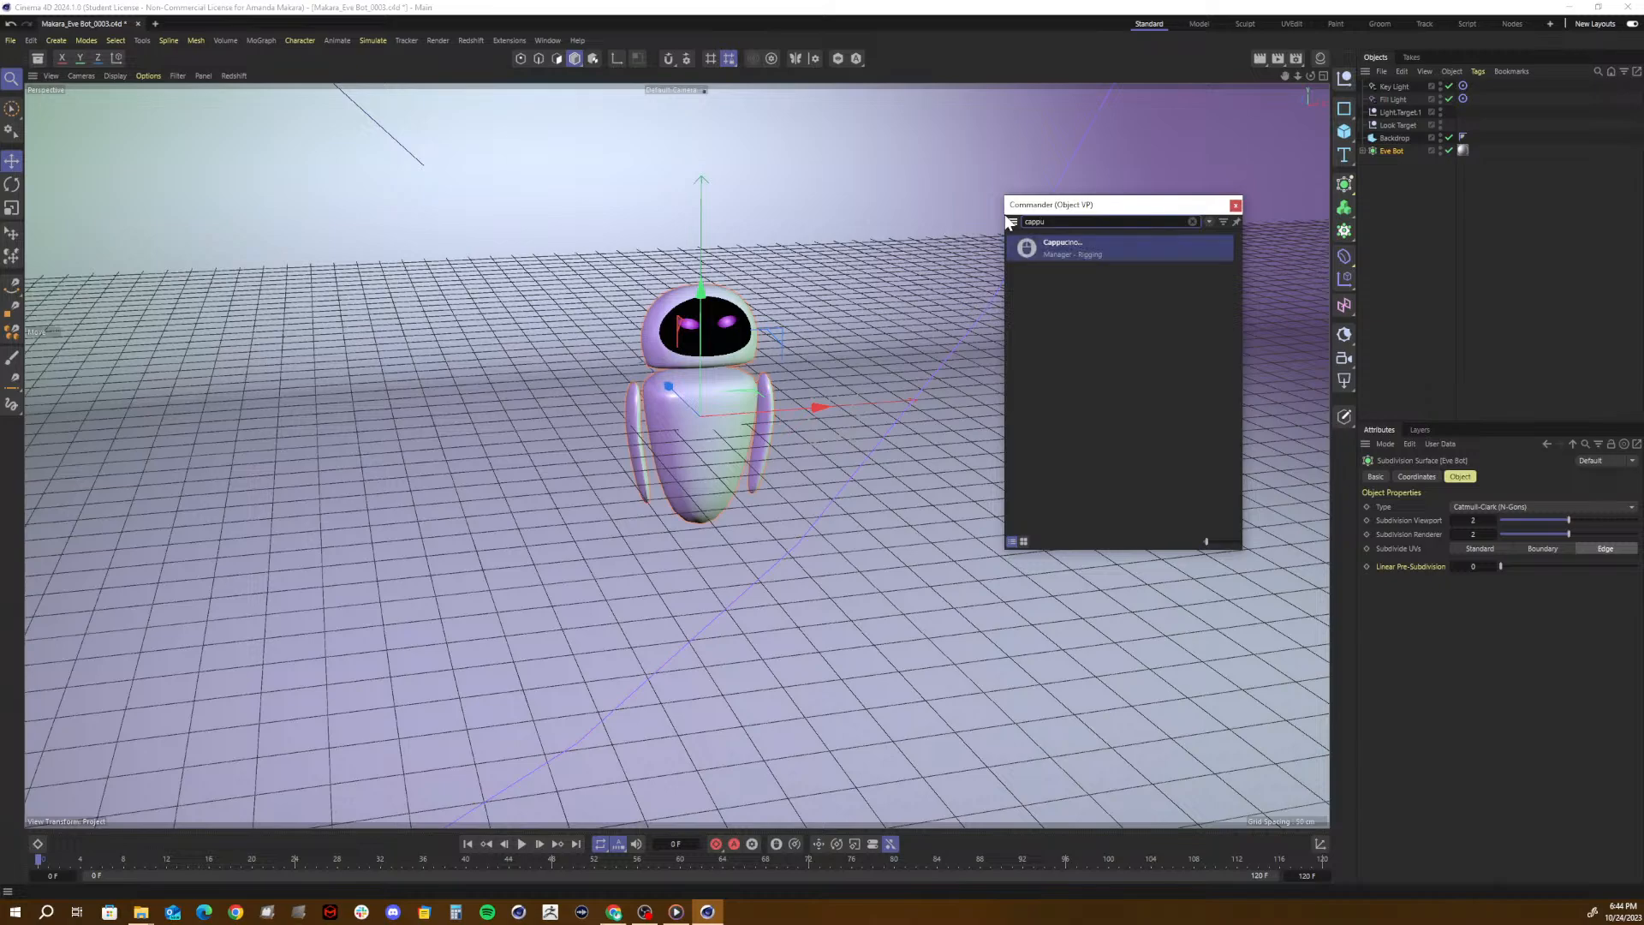
pyautogui.click(1071, 245)
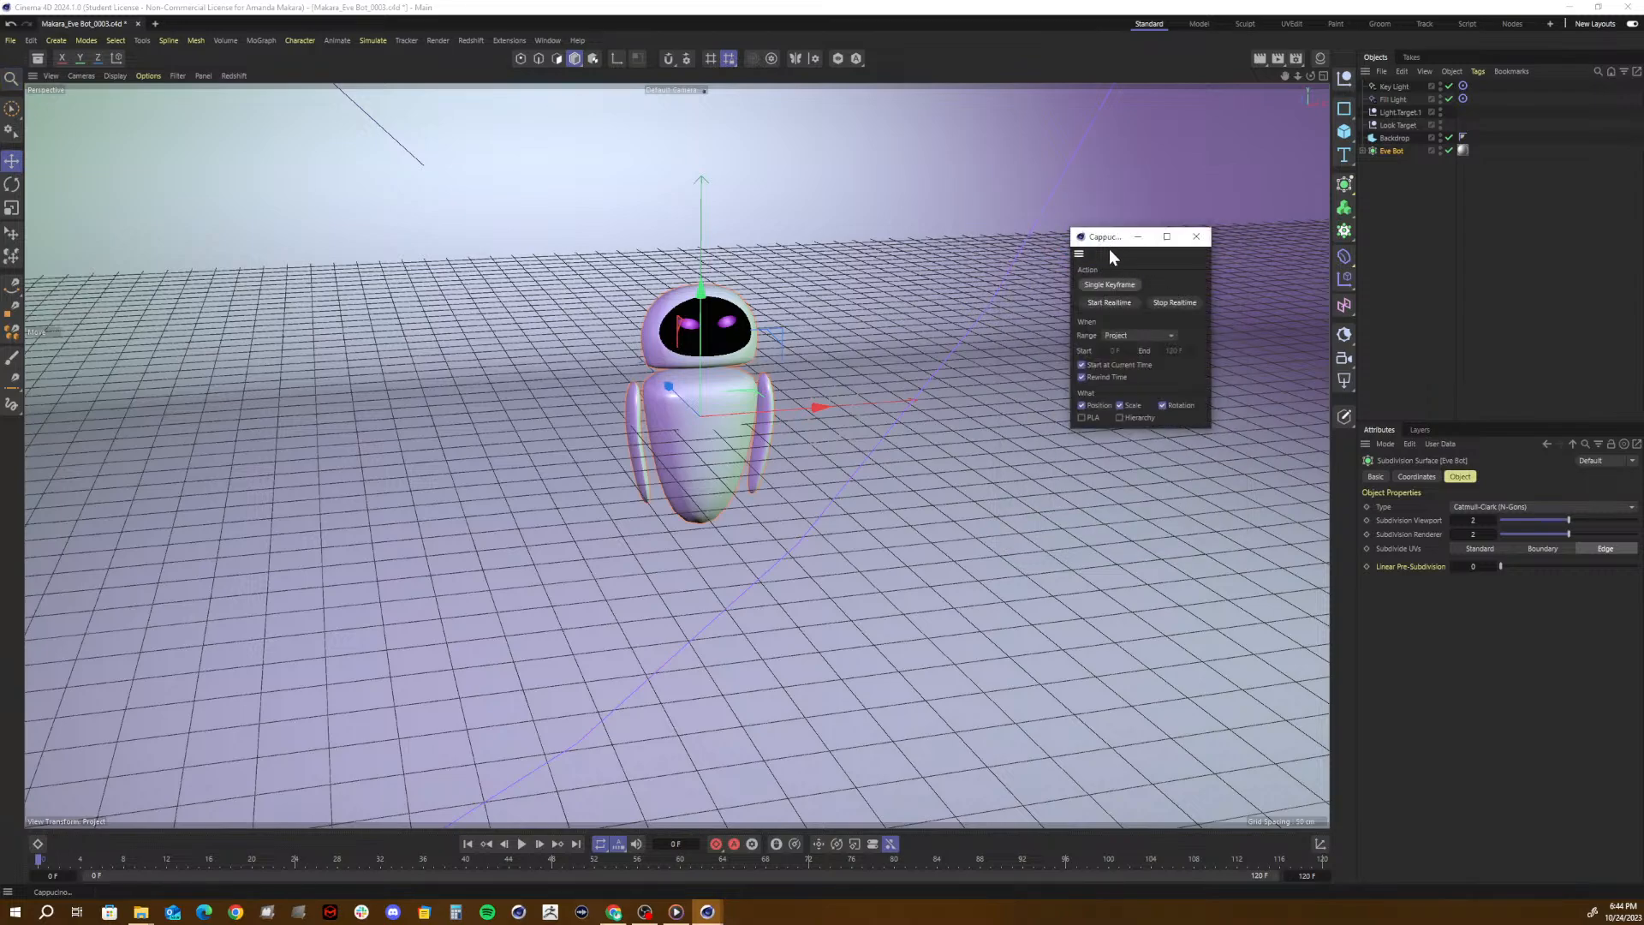
# - Enlarge the Cappucino window beside the viewport and record Eve Bot sliding along its X axis in real time
pyautogui.moveTo(1111, 245); pyautogui.dragTo(1323, 446)
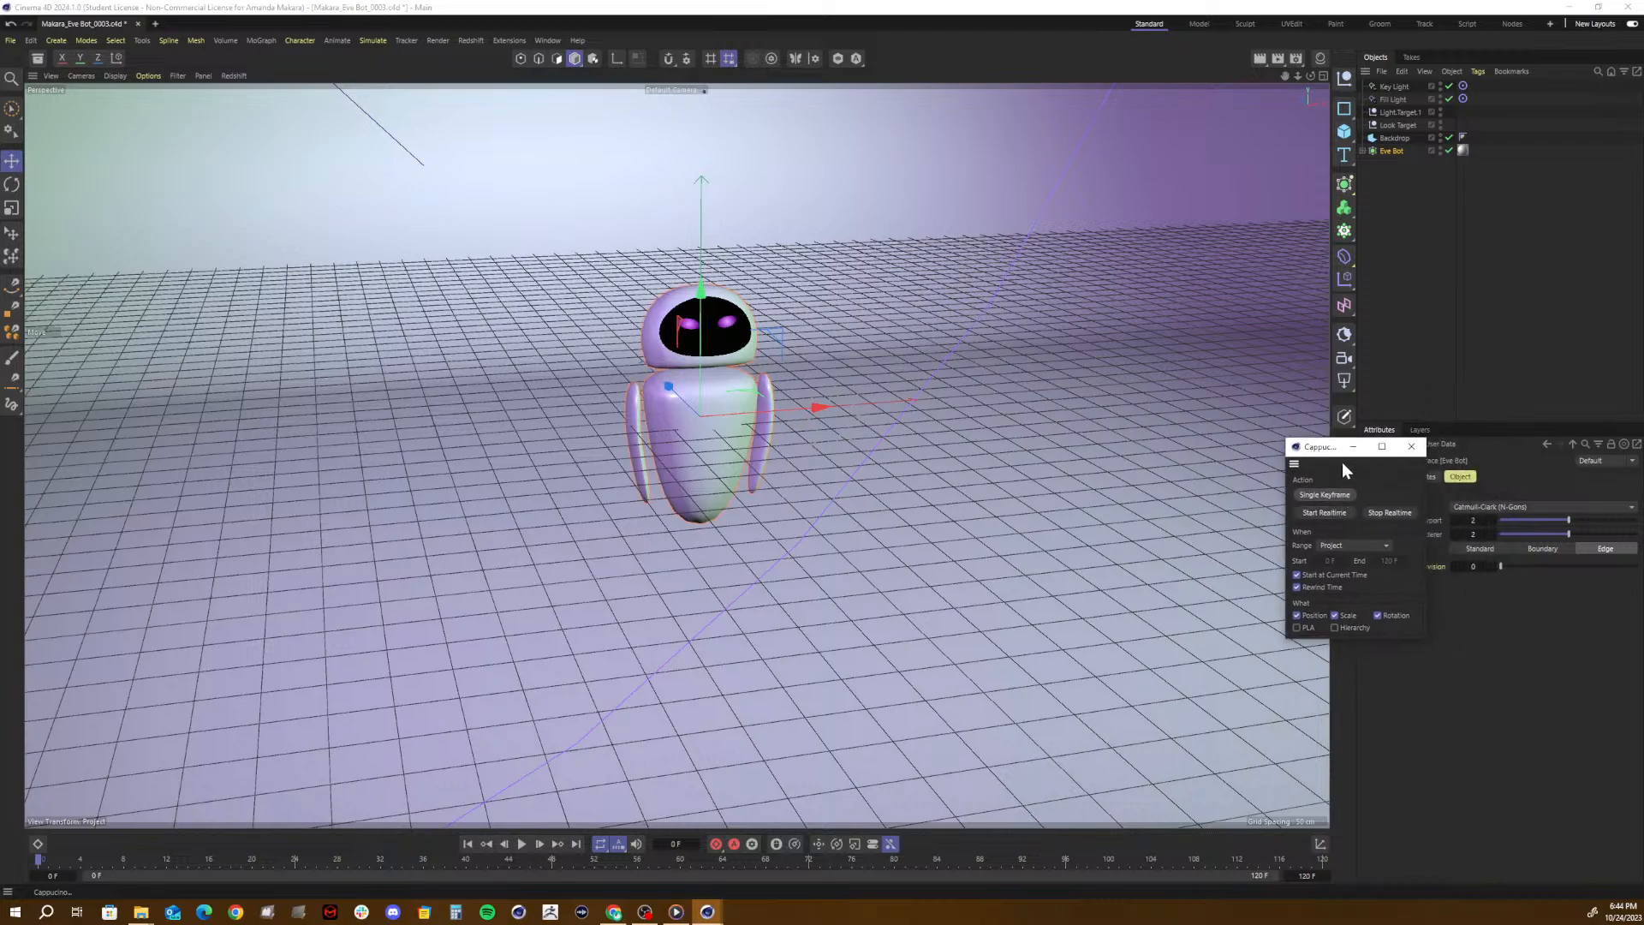
pyautogui.moveTo(1308, 453); pyautogui.dragTo(1408, 173)
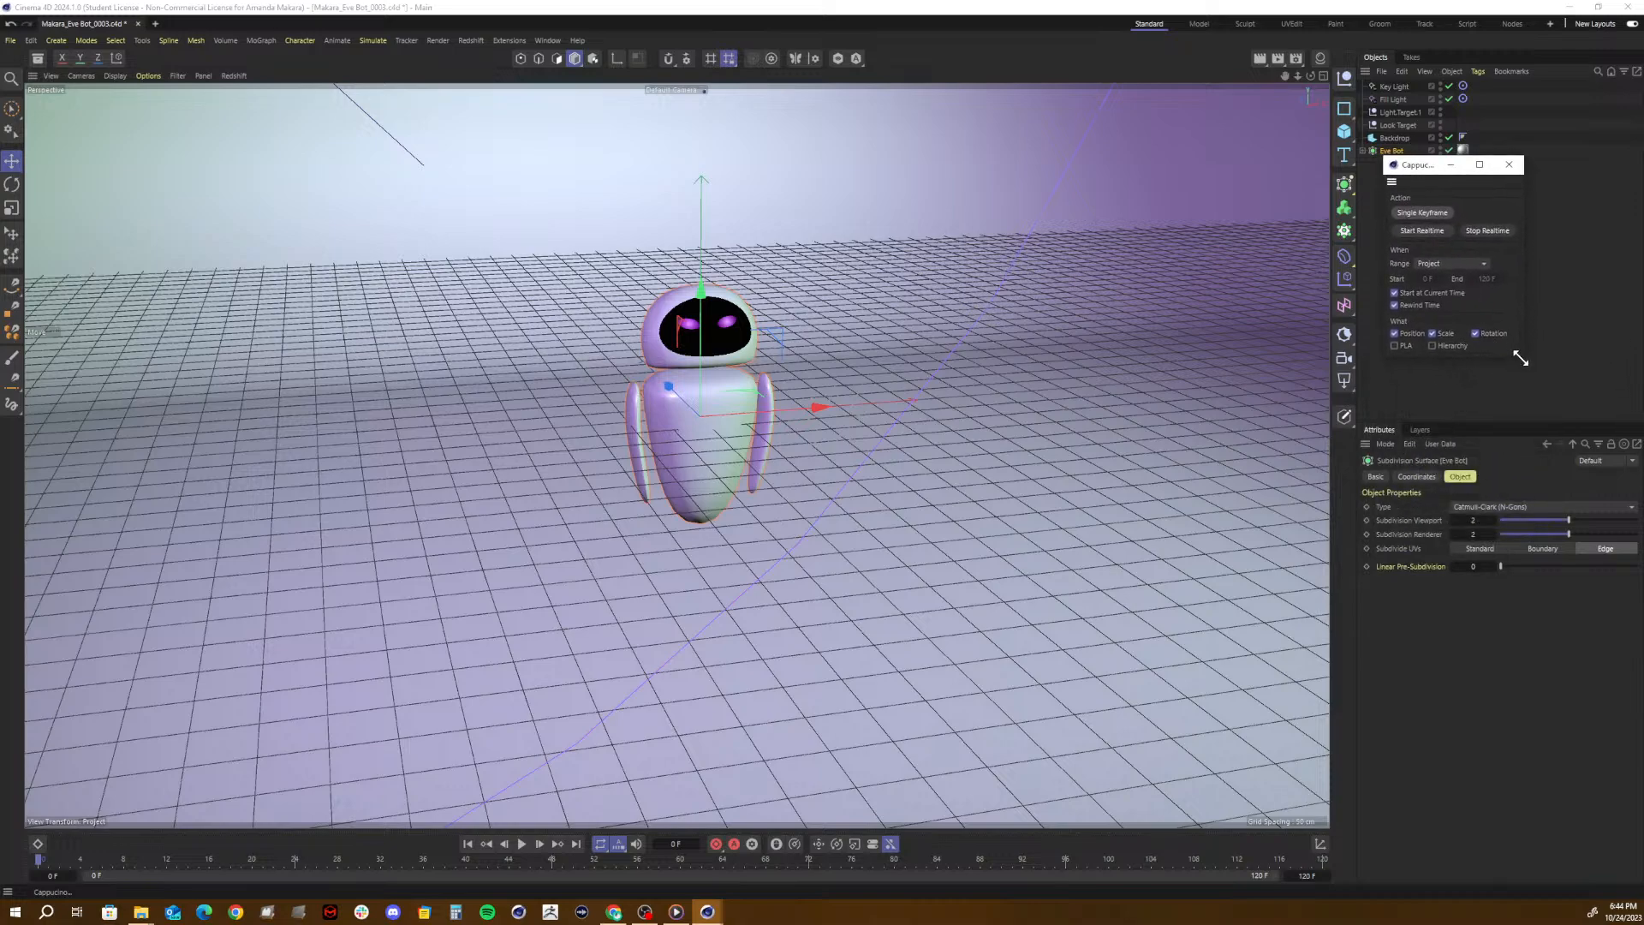
pyautogui.moveTo(1523, 363); pyautogui.dragTo(1615, 411)
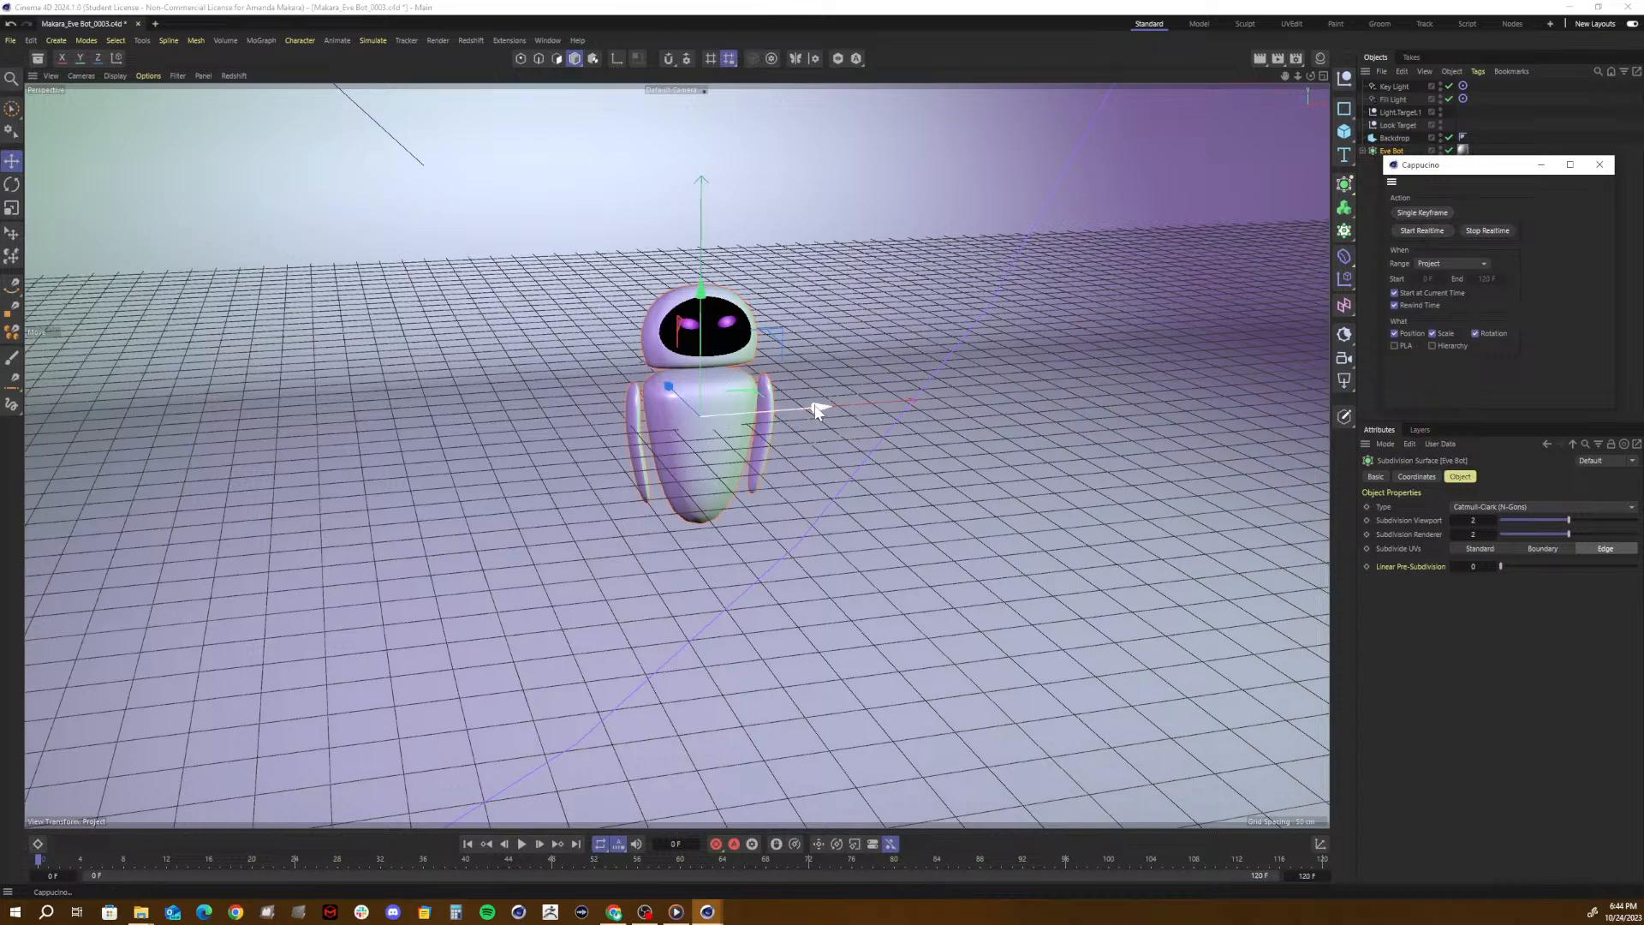
pyautogui.moveTo(819, 408)
pyautogui.mouseDown()
pyautogui.moveTo(1023, 398)
pyautogui.moveTo(930, 471)
pyautogui.moveTo(1182, 411)
pyautogui.mouseUp()
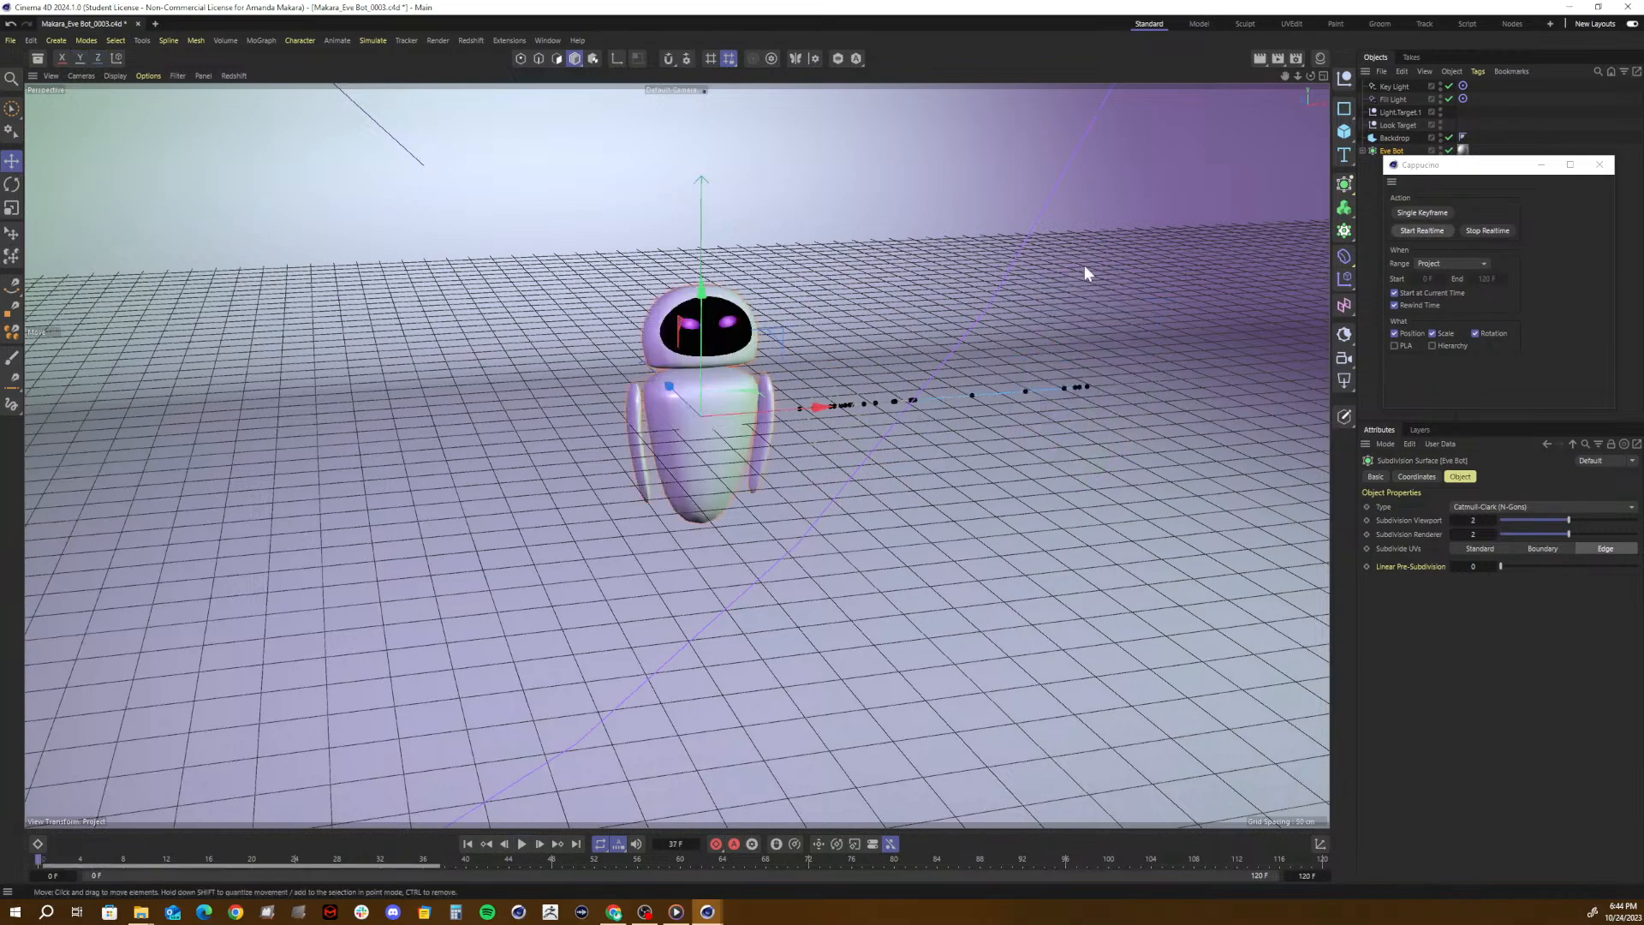
pyautogui.moveTo(698, 299); pyautogui.dragTo(749, 304)
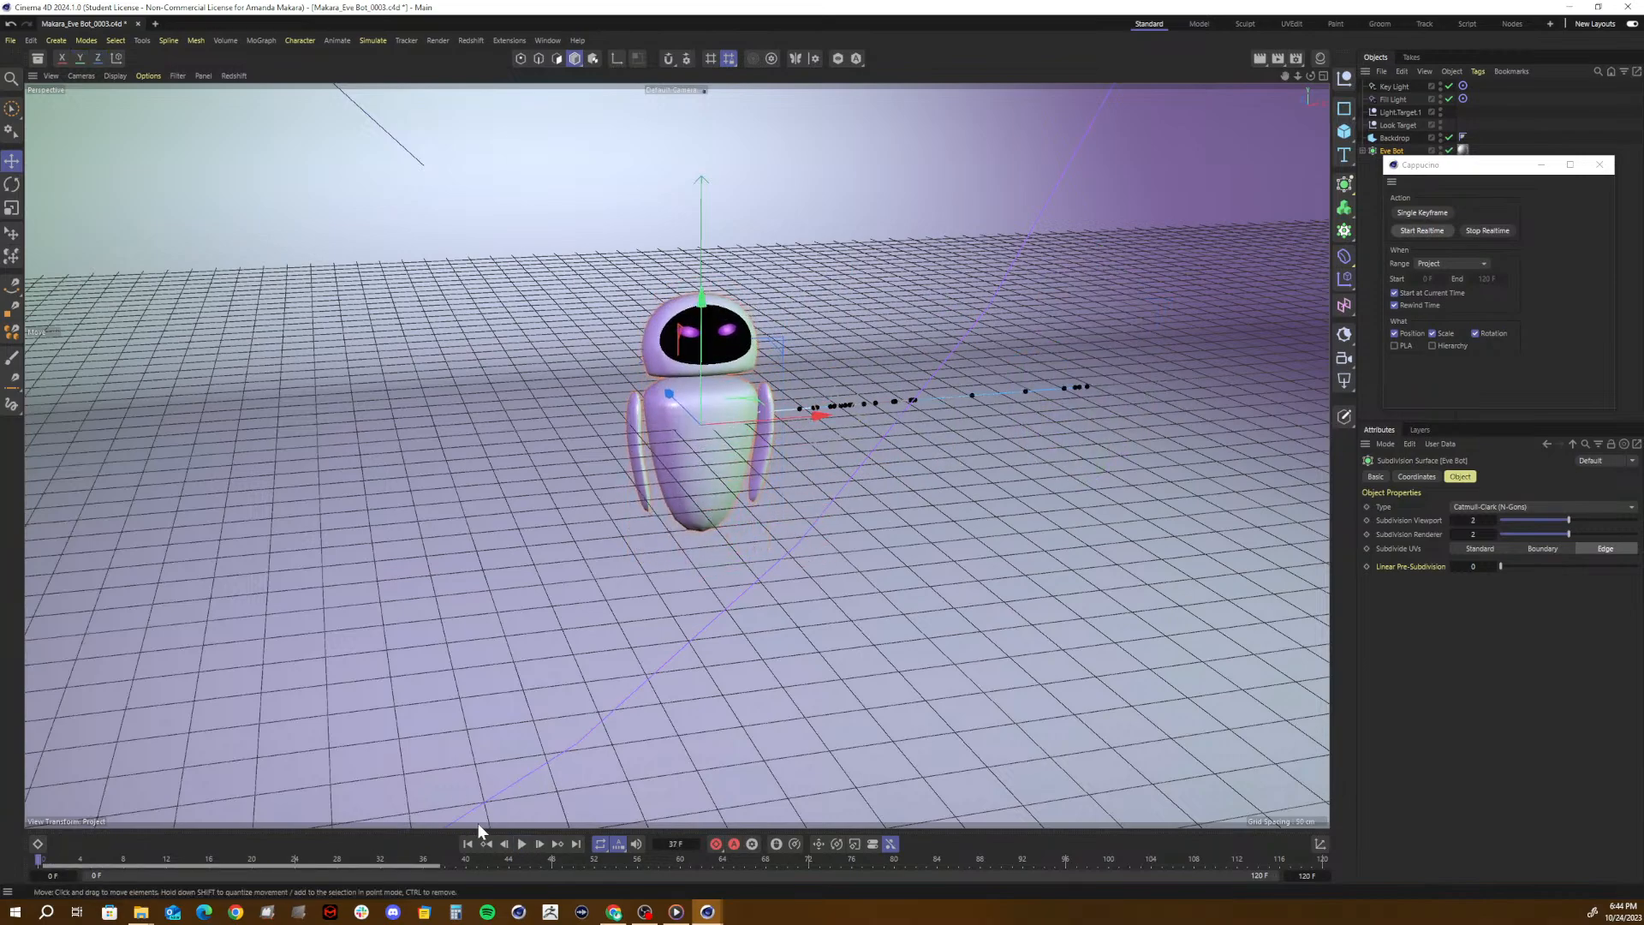
# - Play back Eve Bot's recorded slide and close the Cappucino window
pyautogui.click(522, 845)
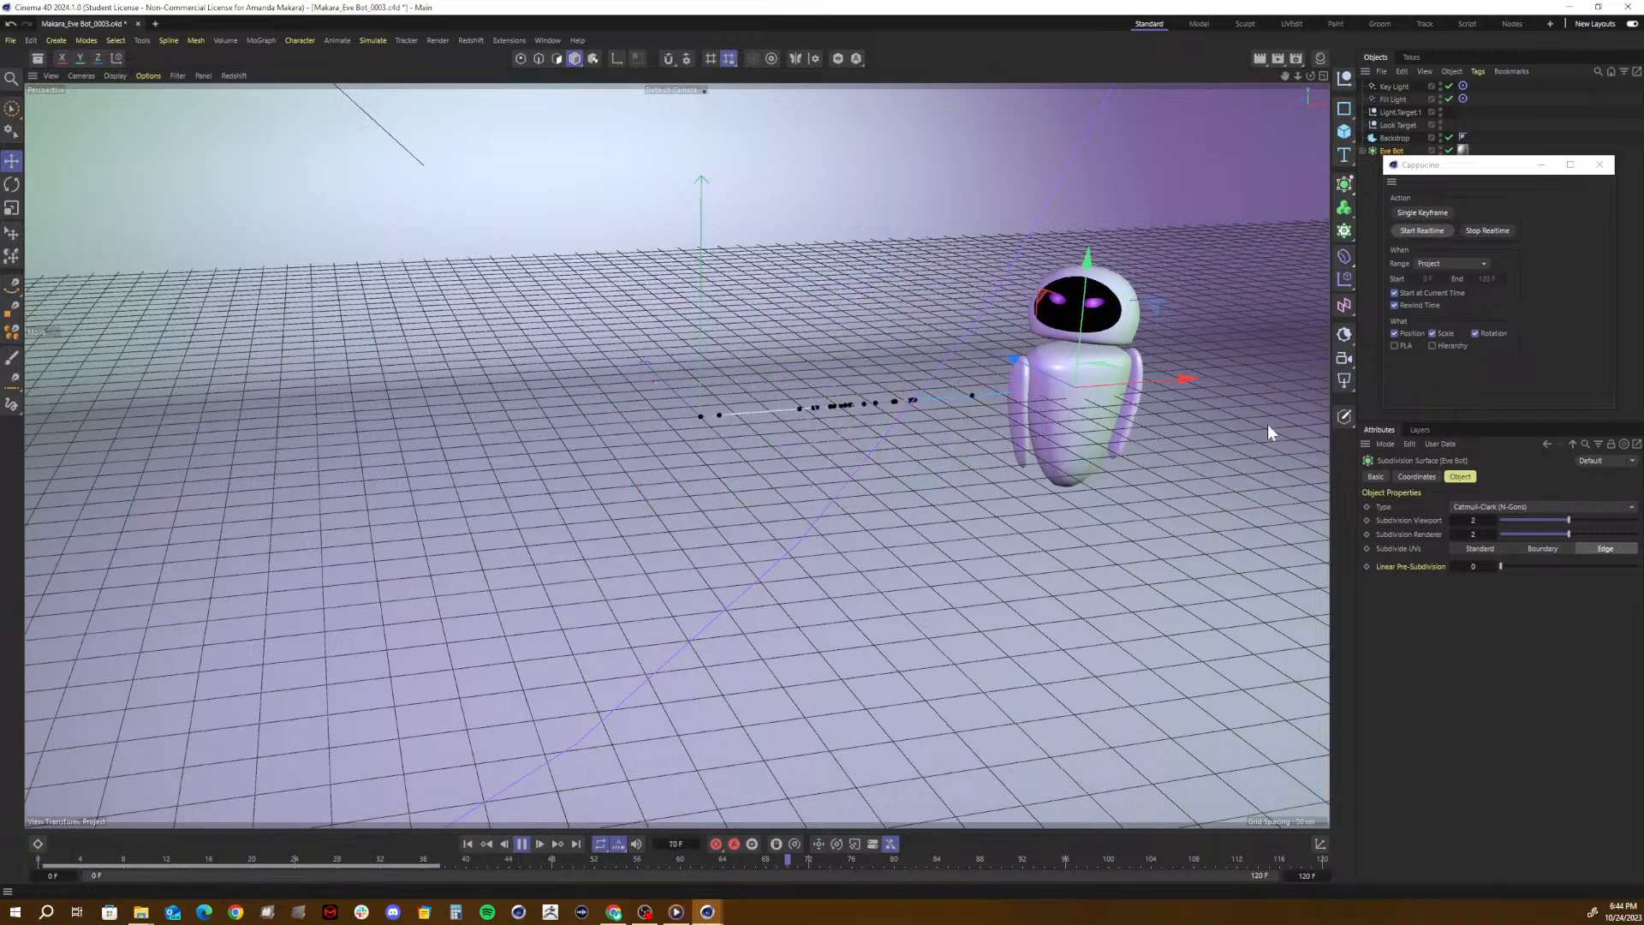
pyautogui.press('space')
pyautogui.click(1598, 149)
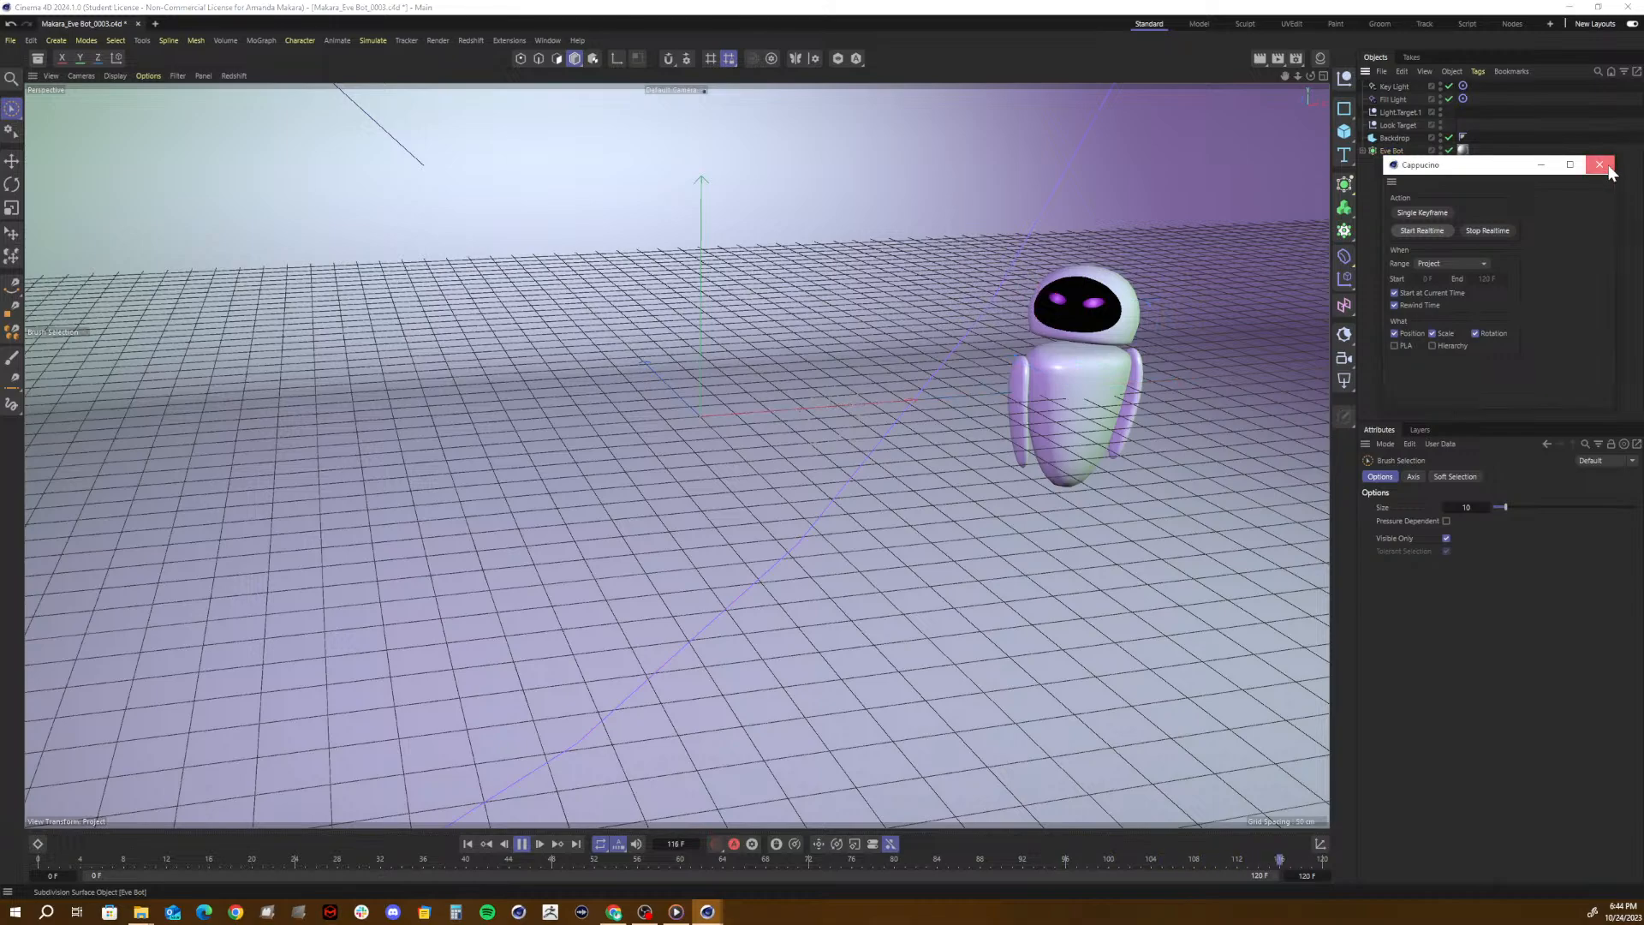
pyautogui.click(1599, 165)
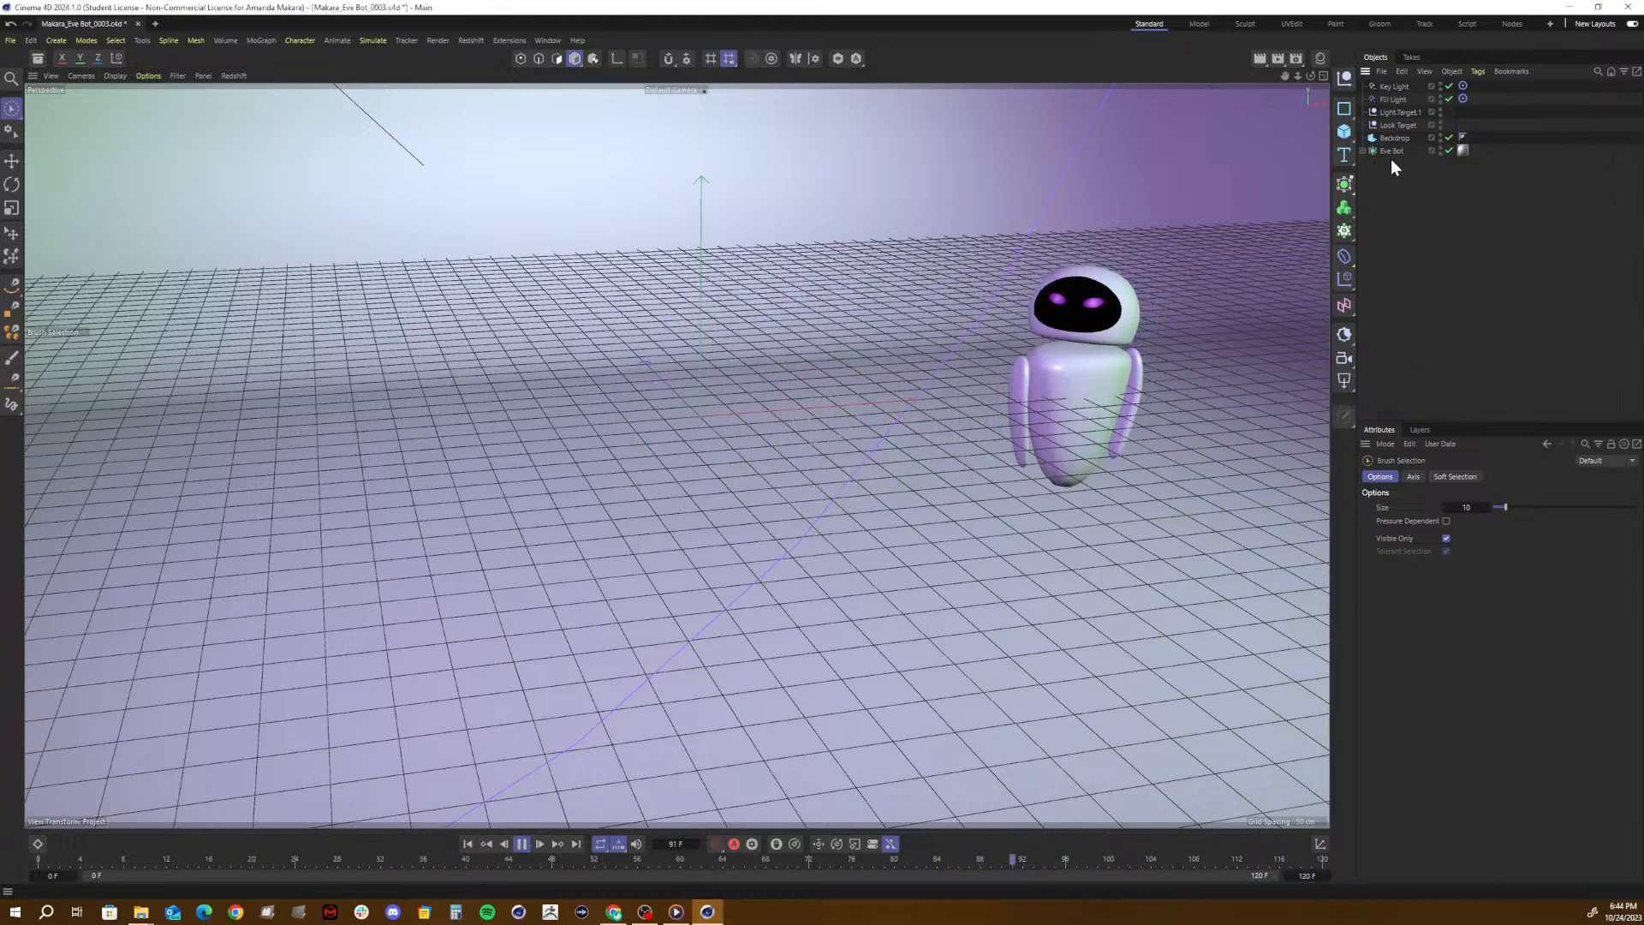
# - Select Eve Bot and expand its hierarchy to show the Body, arms and Head, stopping playback with the Move tool active
pyautogui.click(1394, 154)
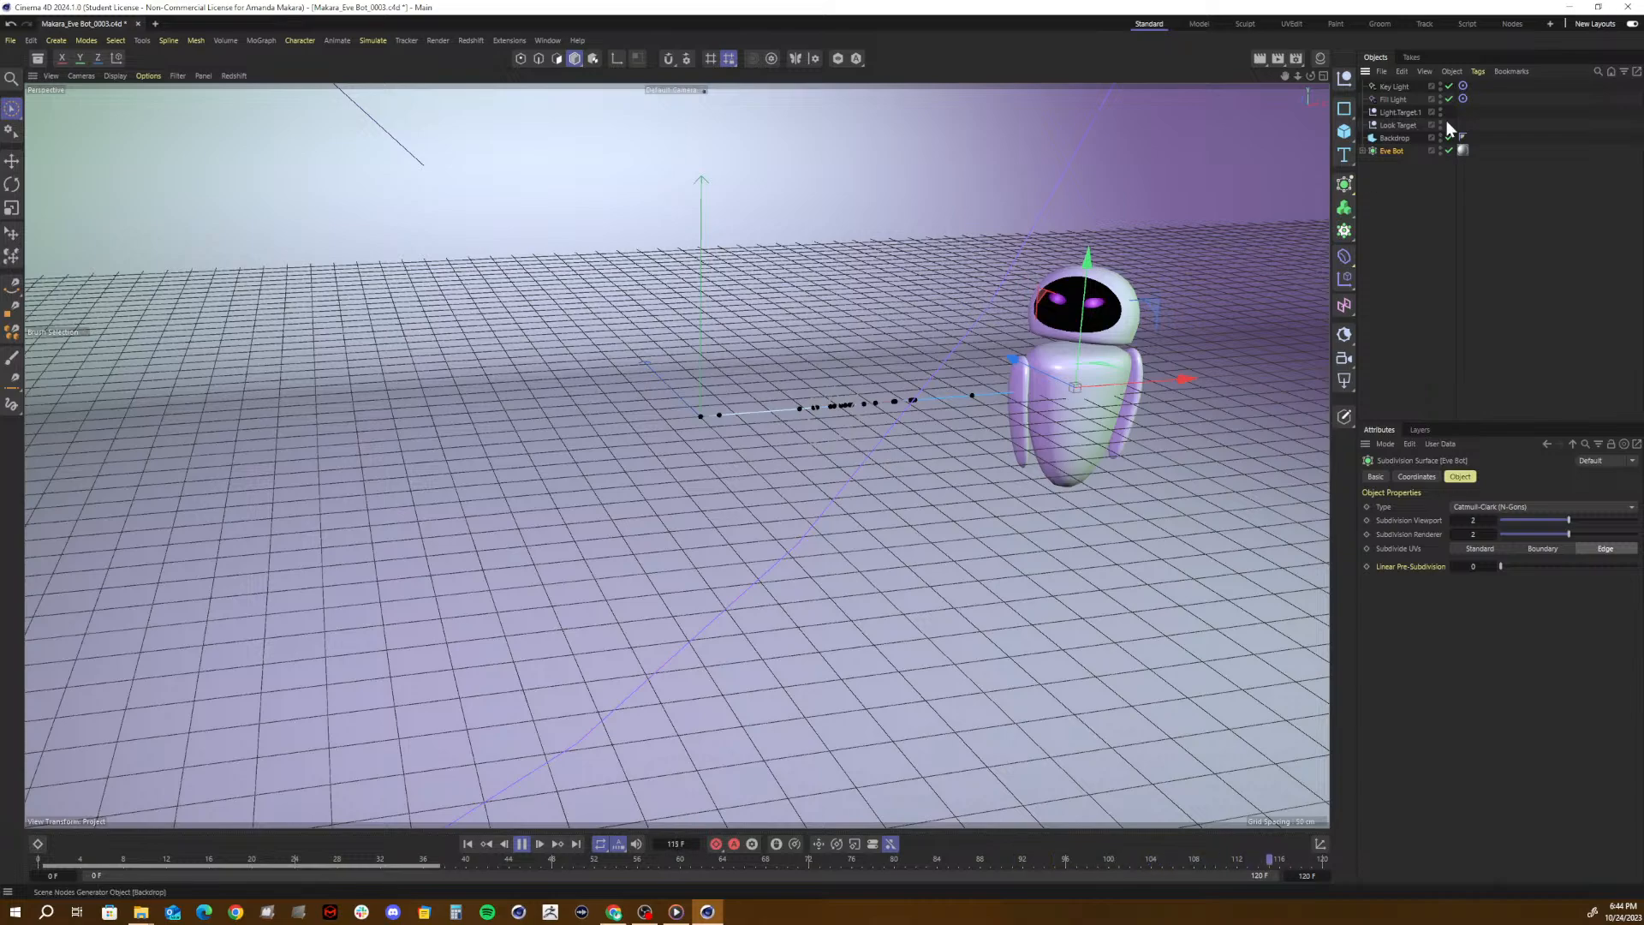
pyautogui.click(1363, 151)
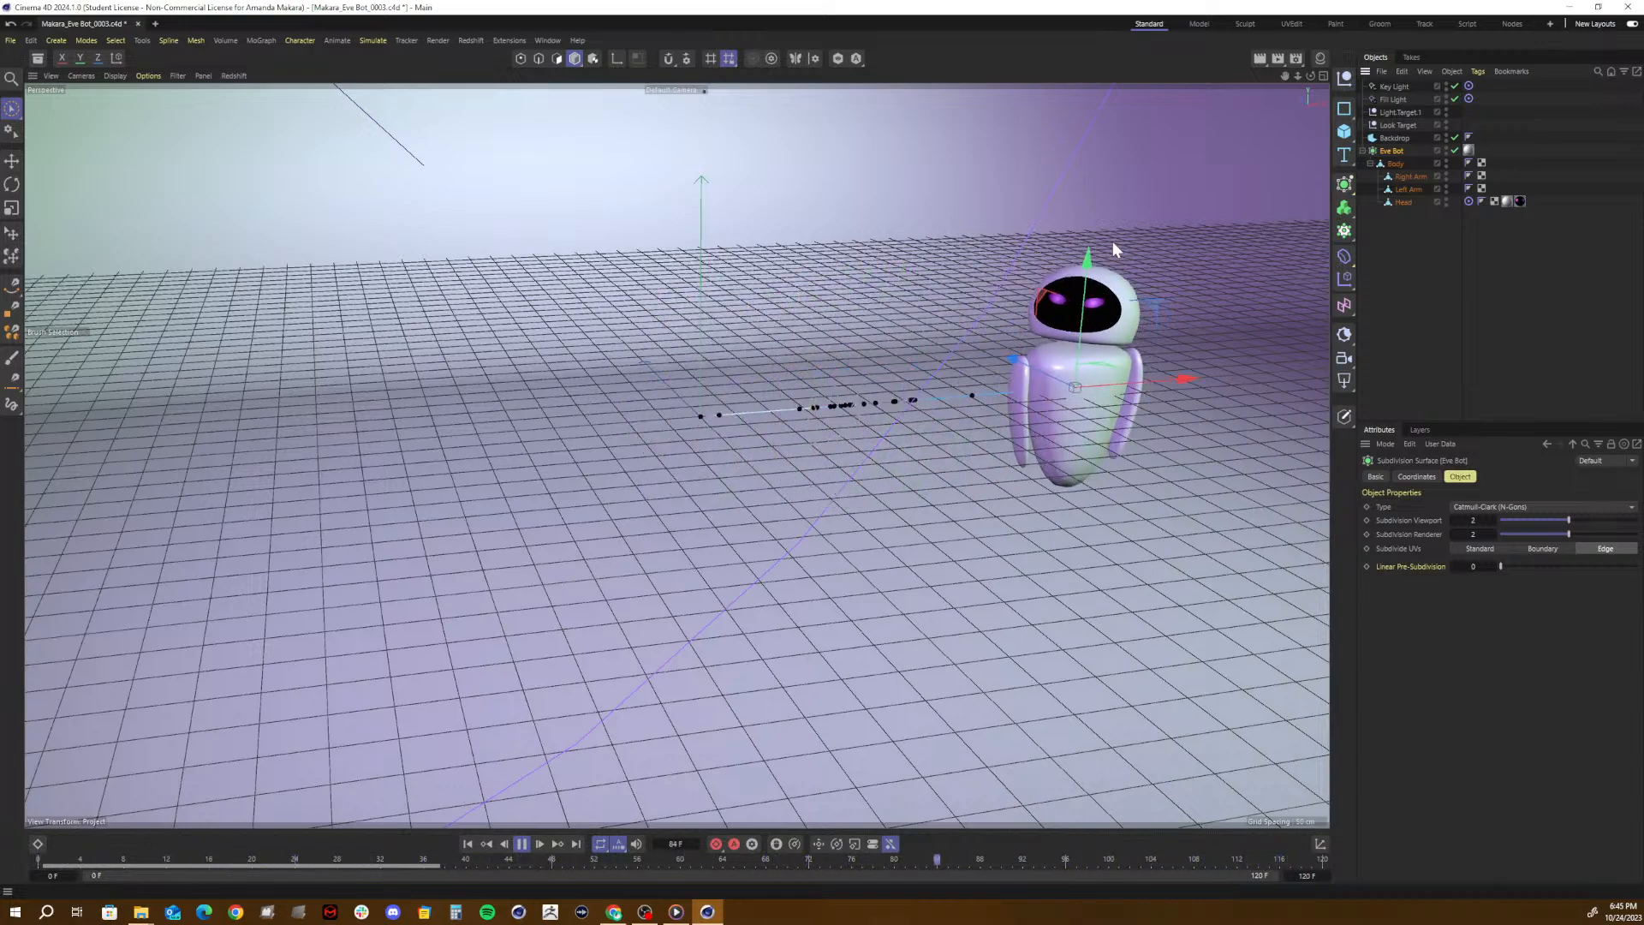
pyautogui.press('e')
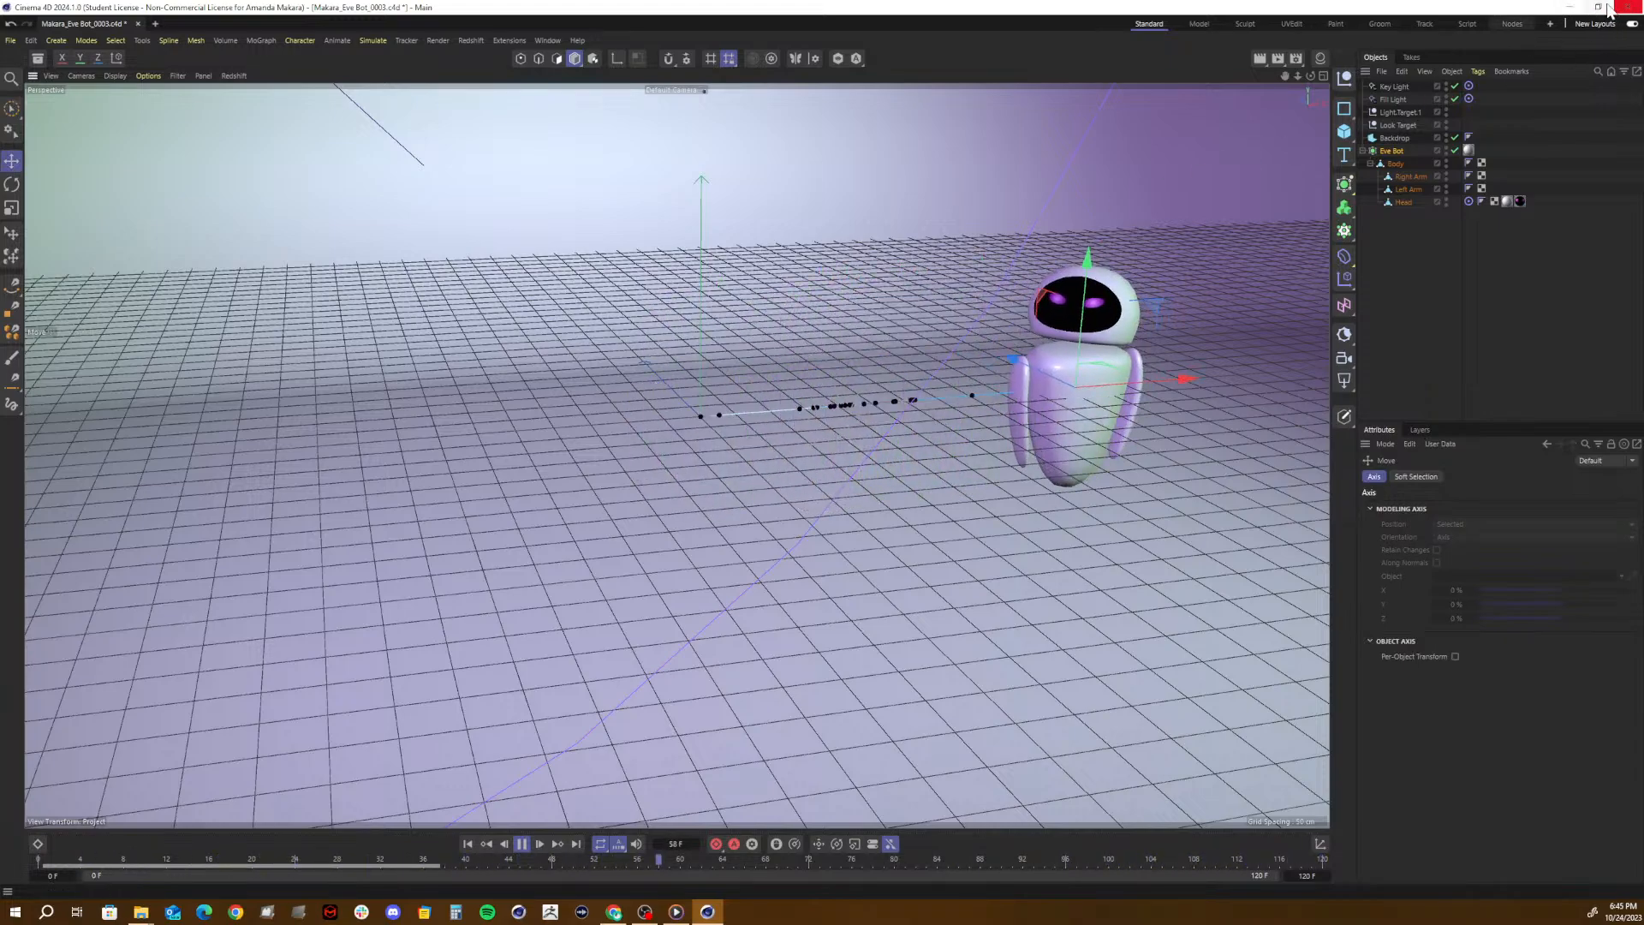
pyautogui.click(520, 846)
# - Switch to Media Player, play the rest of the Wk 9 question video from 2:18, and minimize the player
pyautogui.click(675, 911)
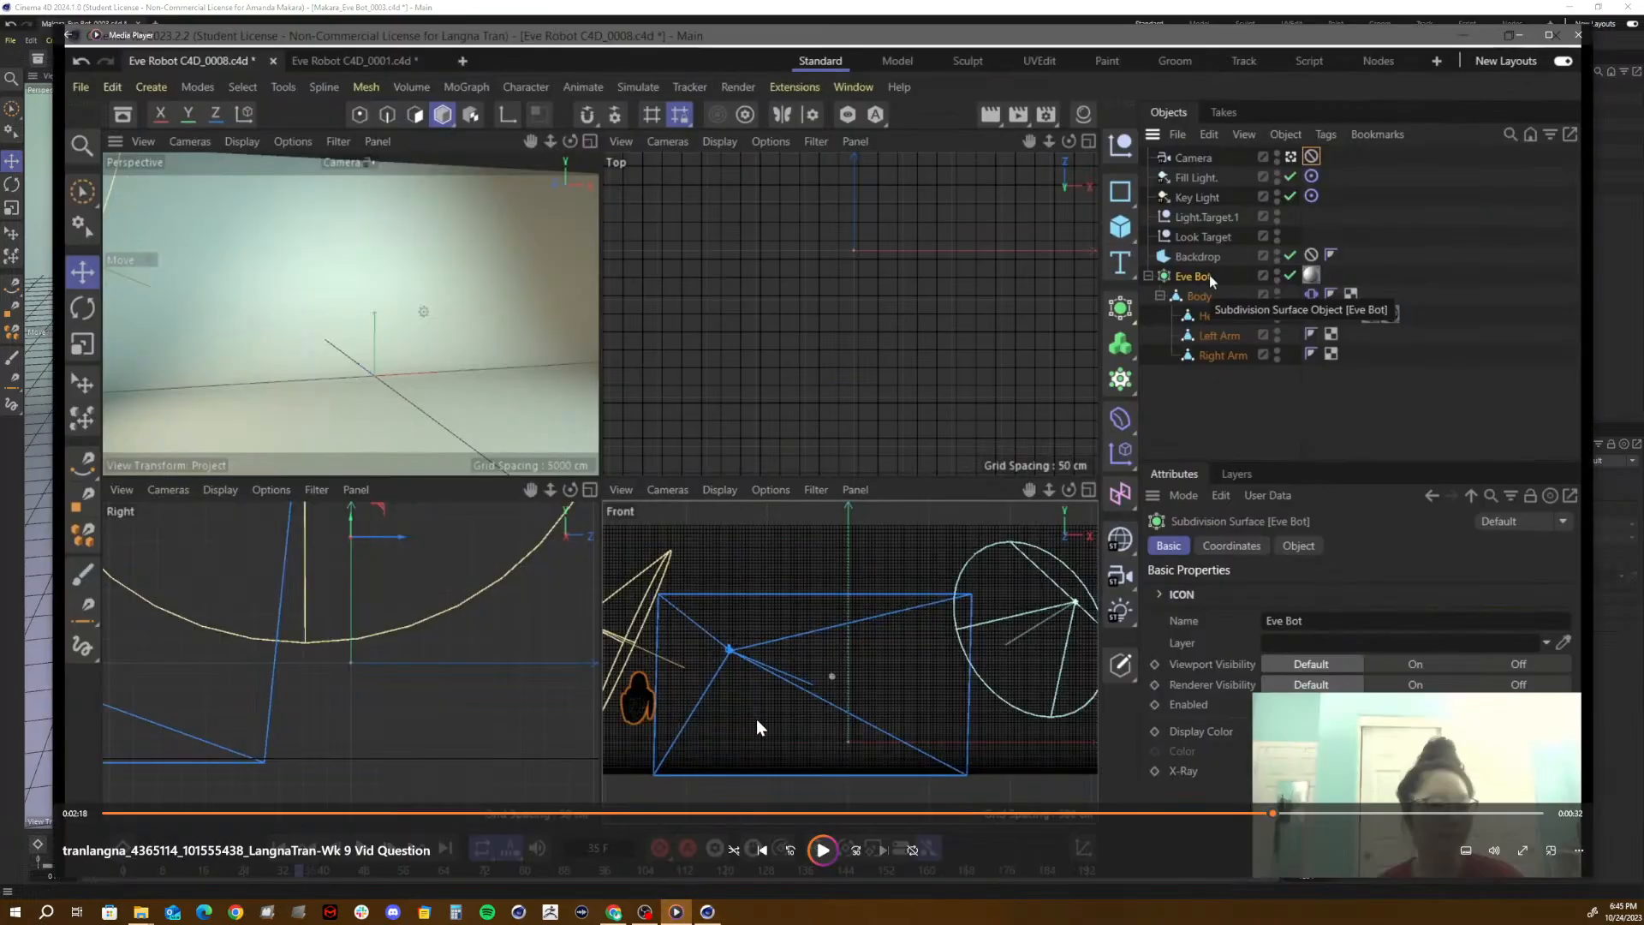
pyautogui.click(823, 849)
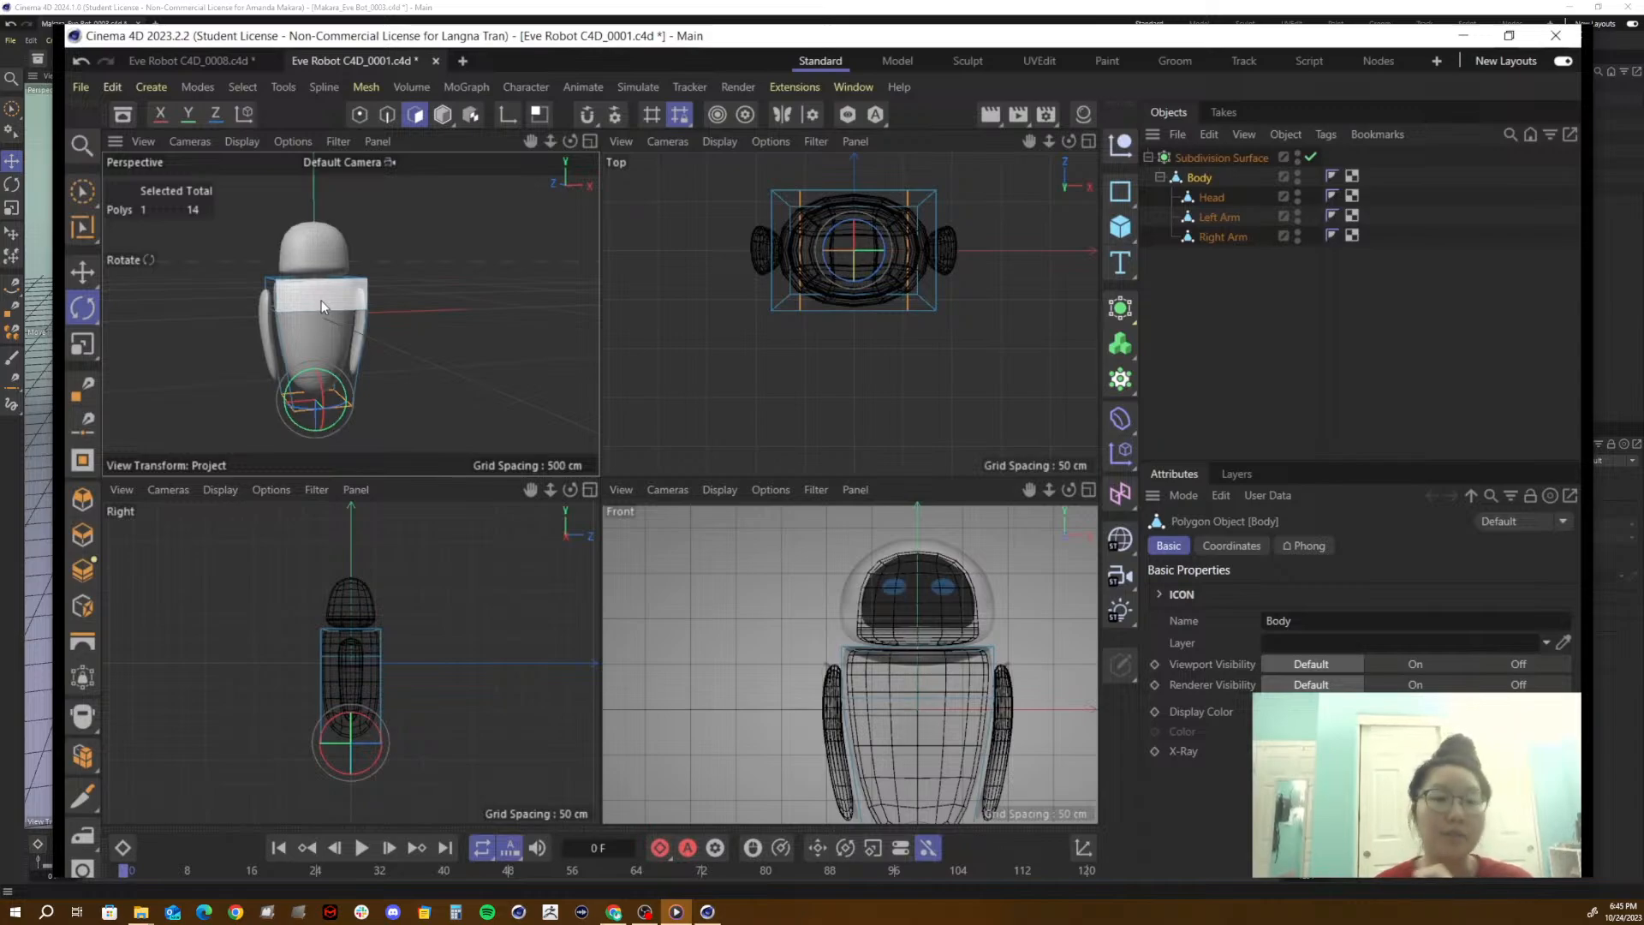
pyautogui.moveTo(321, 300); pyautogui.dragTo(329, 361)
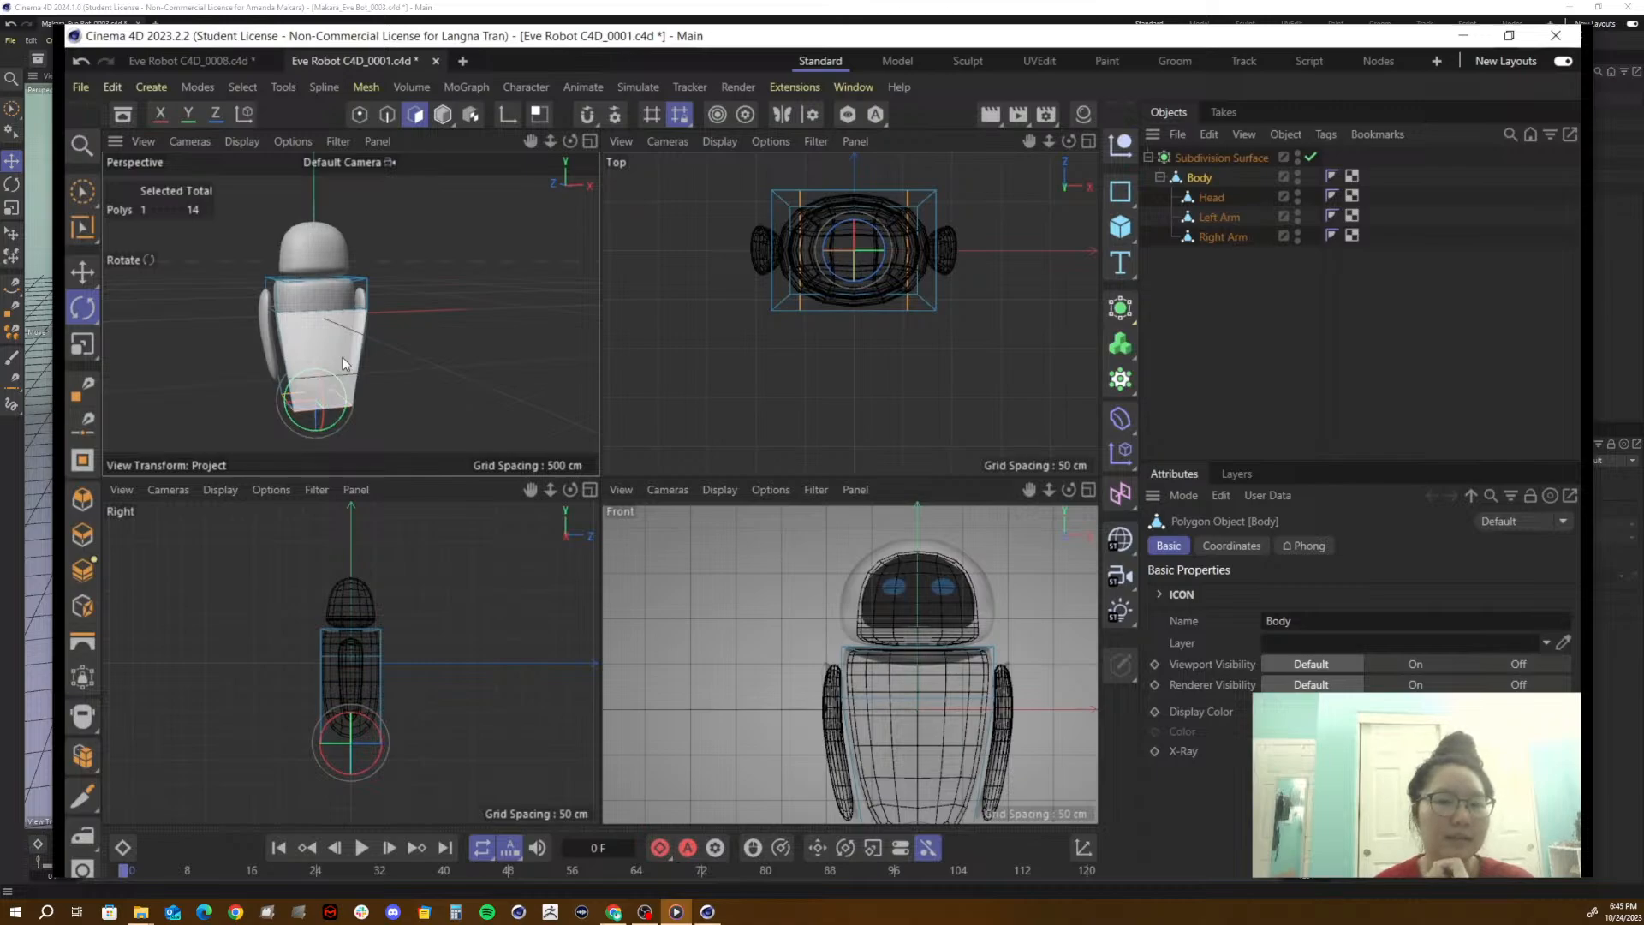
pyautogui.hotkey('ctrl', 'z')
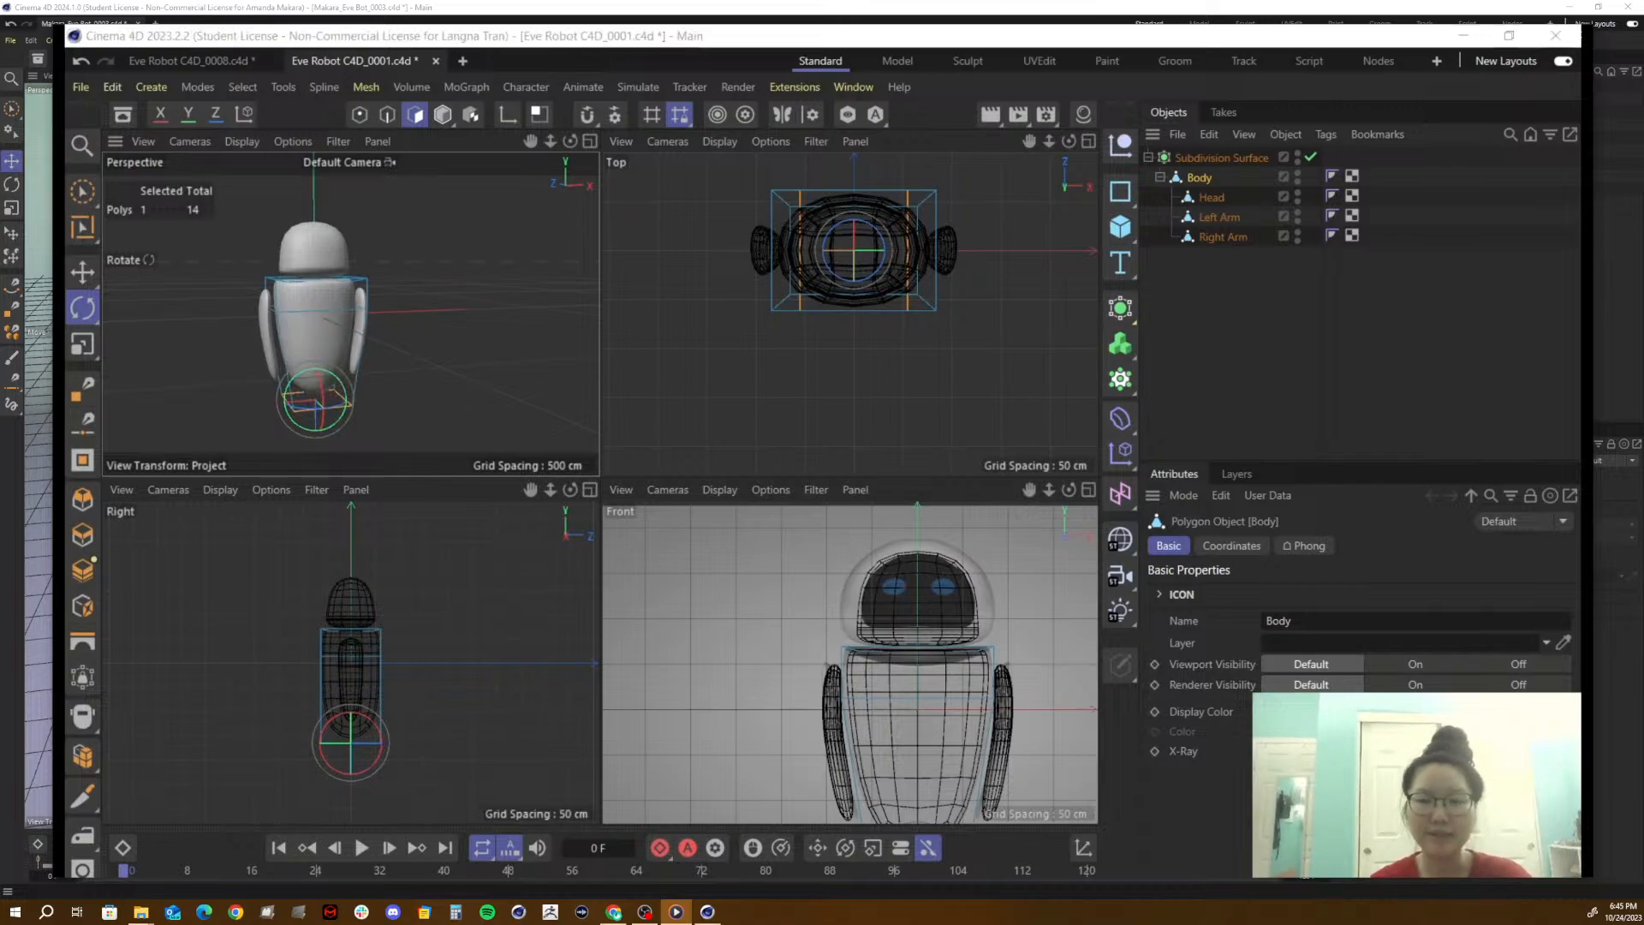
pyautogui.hotkey('alt', 'Tab')
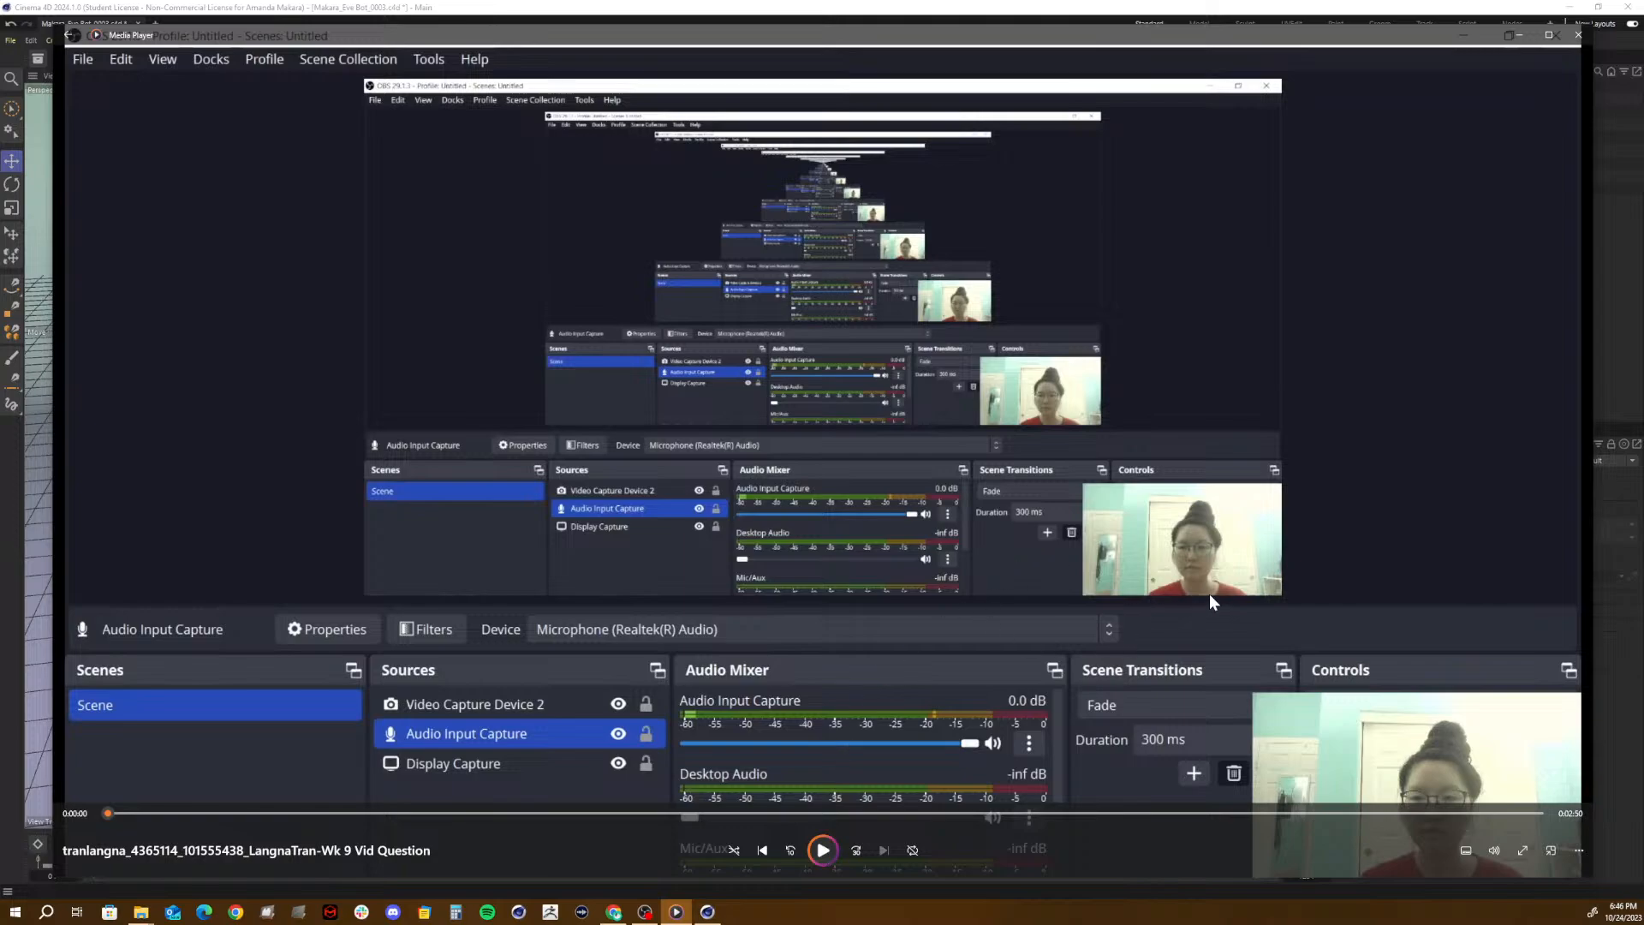
pyautogui.click(1518, 34)
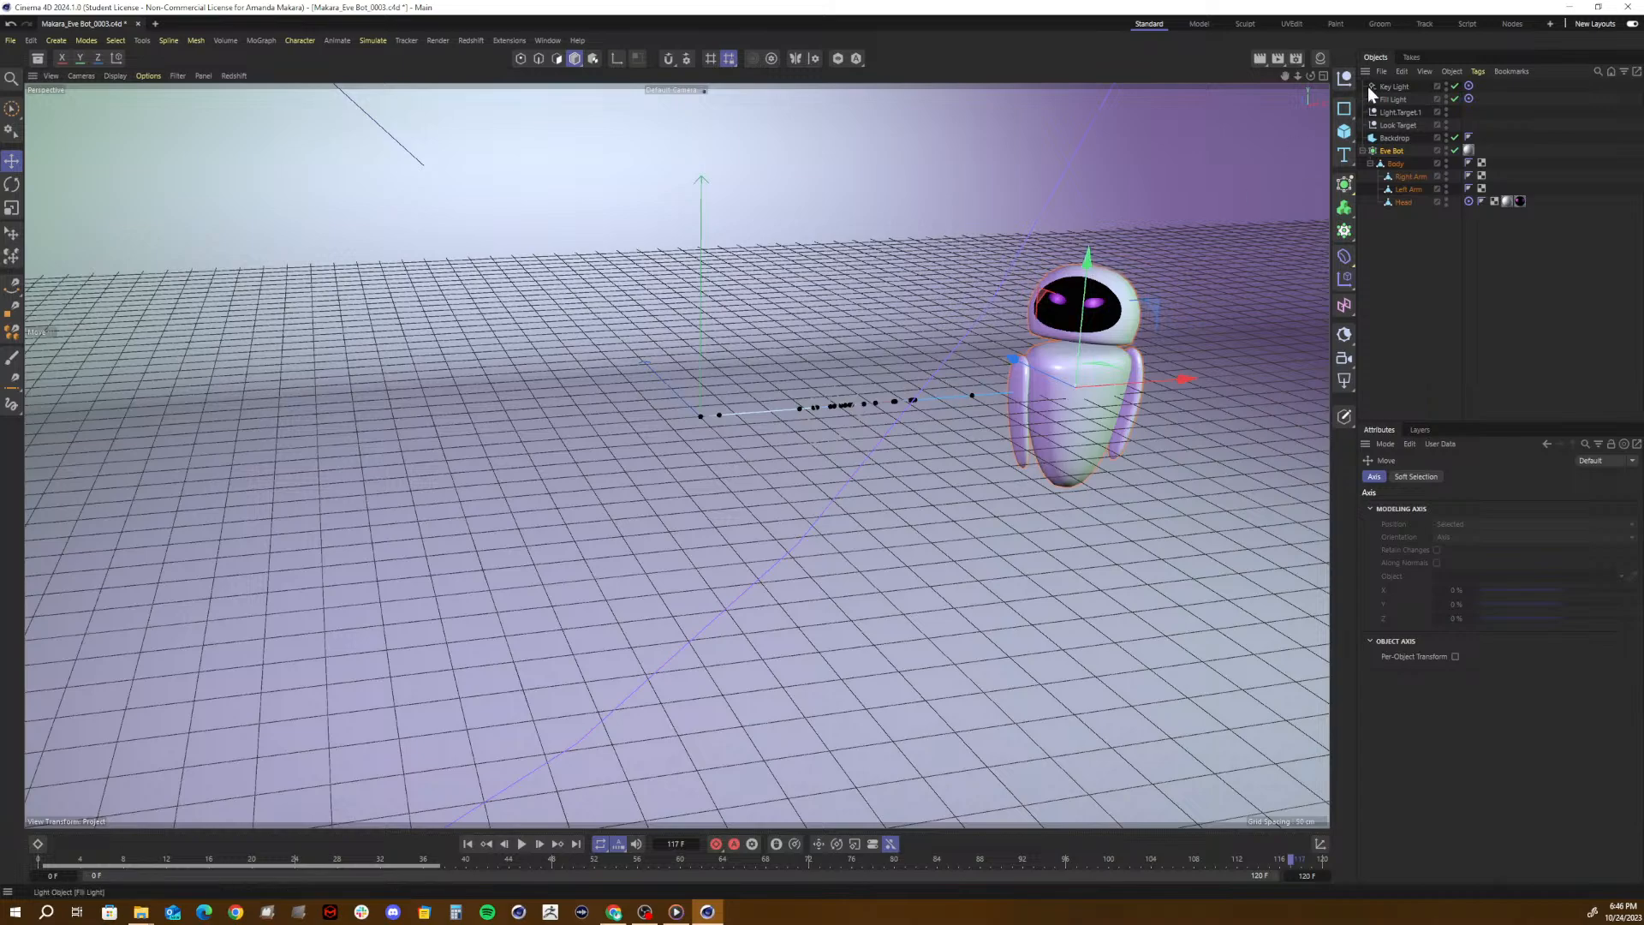
# - In the four-view layout, delete all of Eve Bot's recorded keyframes through the Dope Sheet and select the Body object
pyautogui.click(1324, 75)
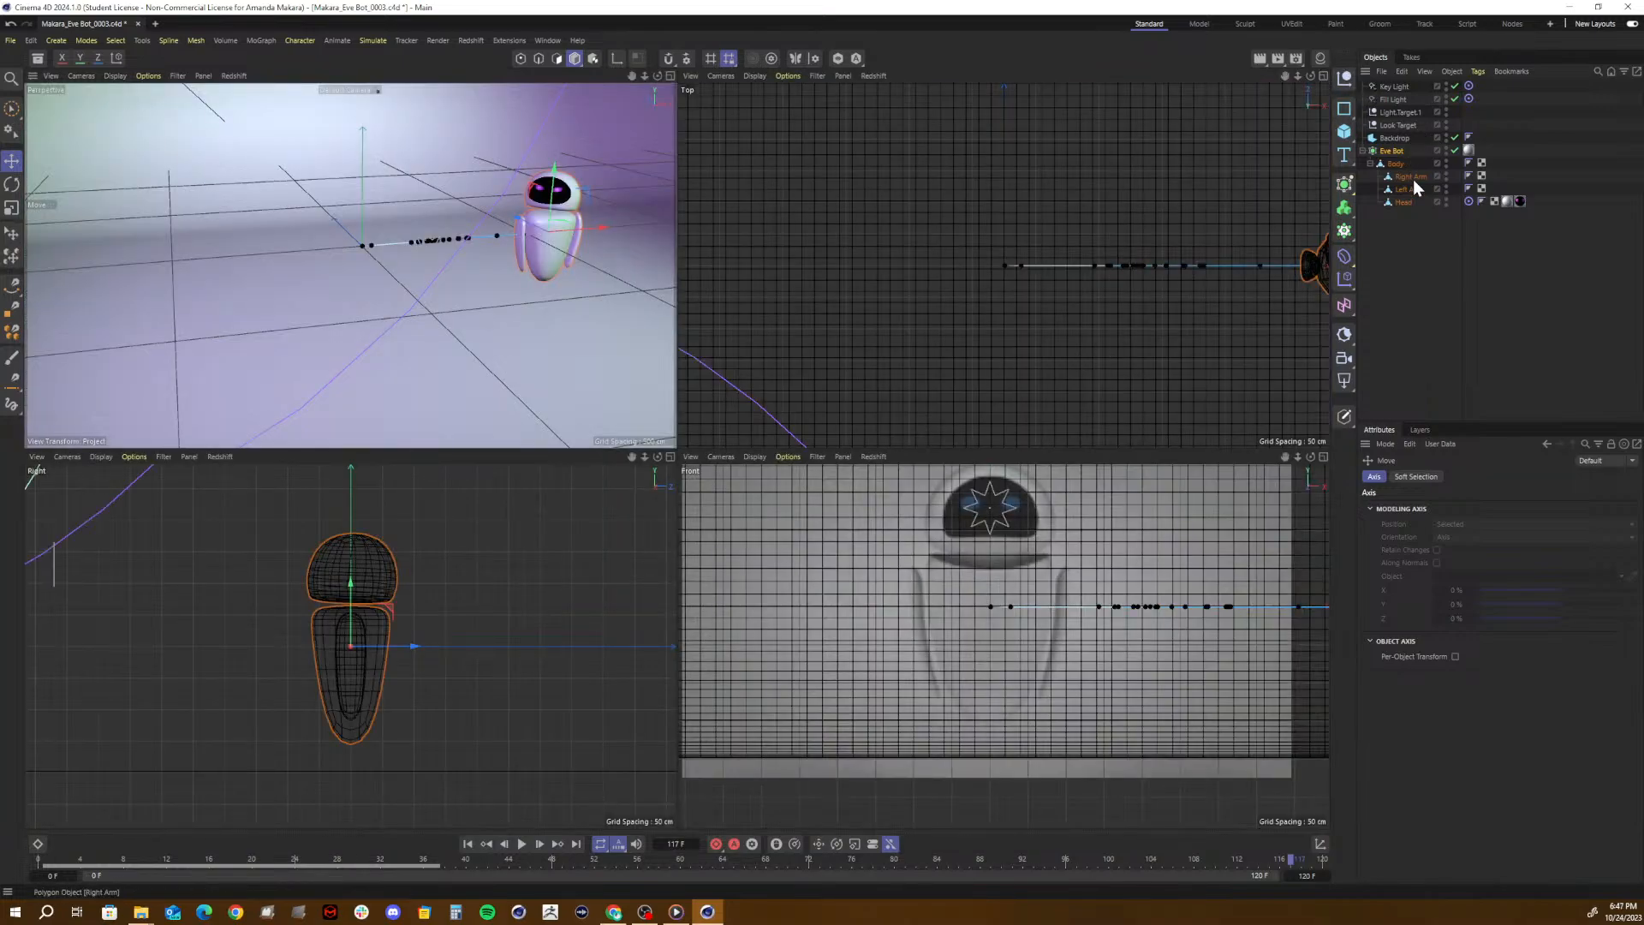
pyautogui.click(1393, 151)
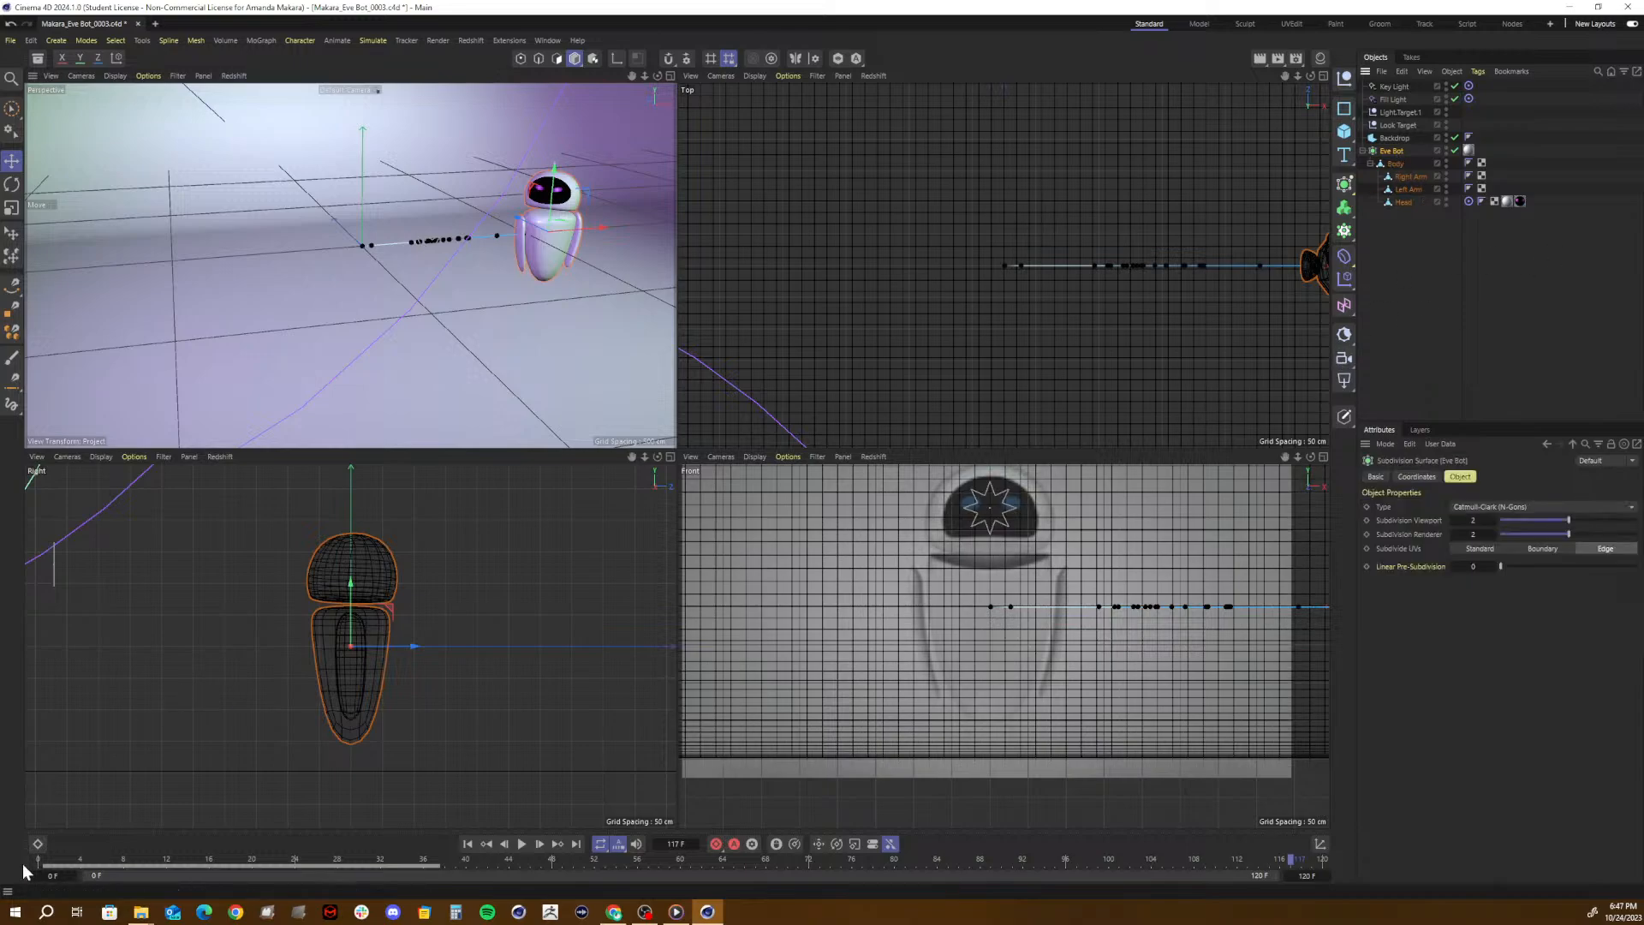
pyautogui.moveTo(70, 867); pyautogui.dragTo(23, 869)
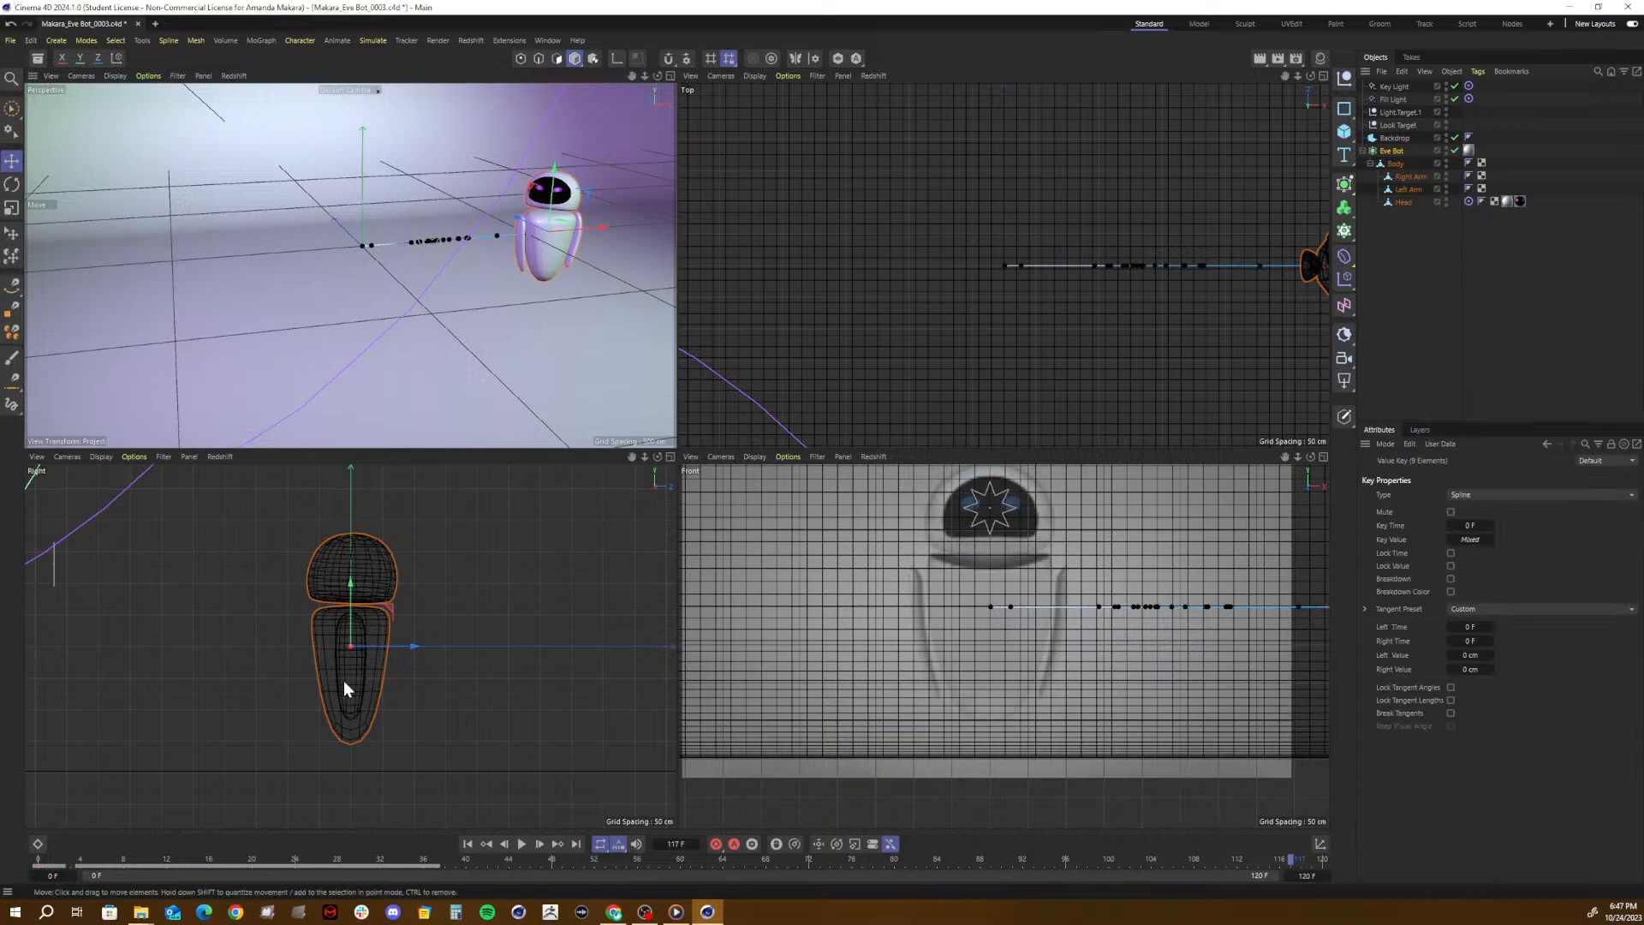
pyautogui.click(41, 843)
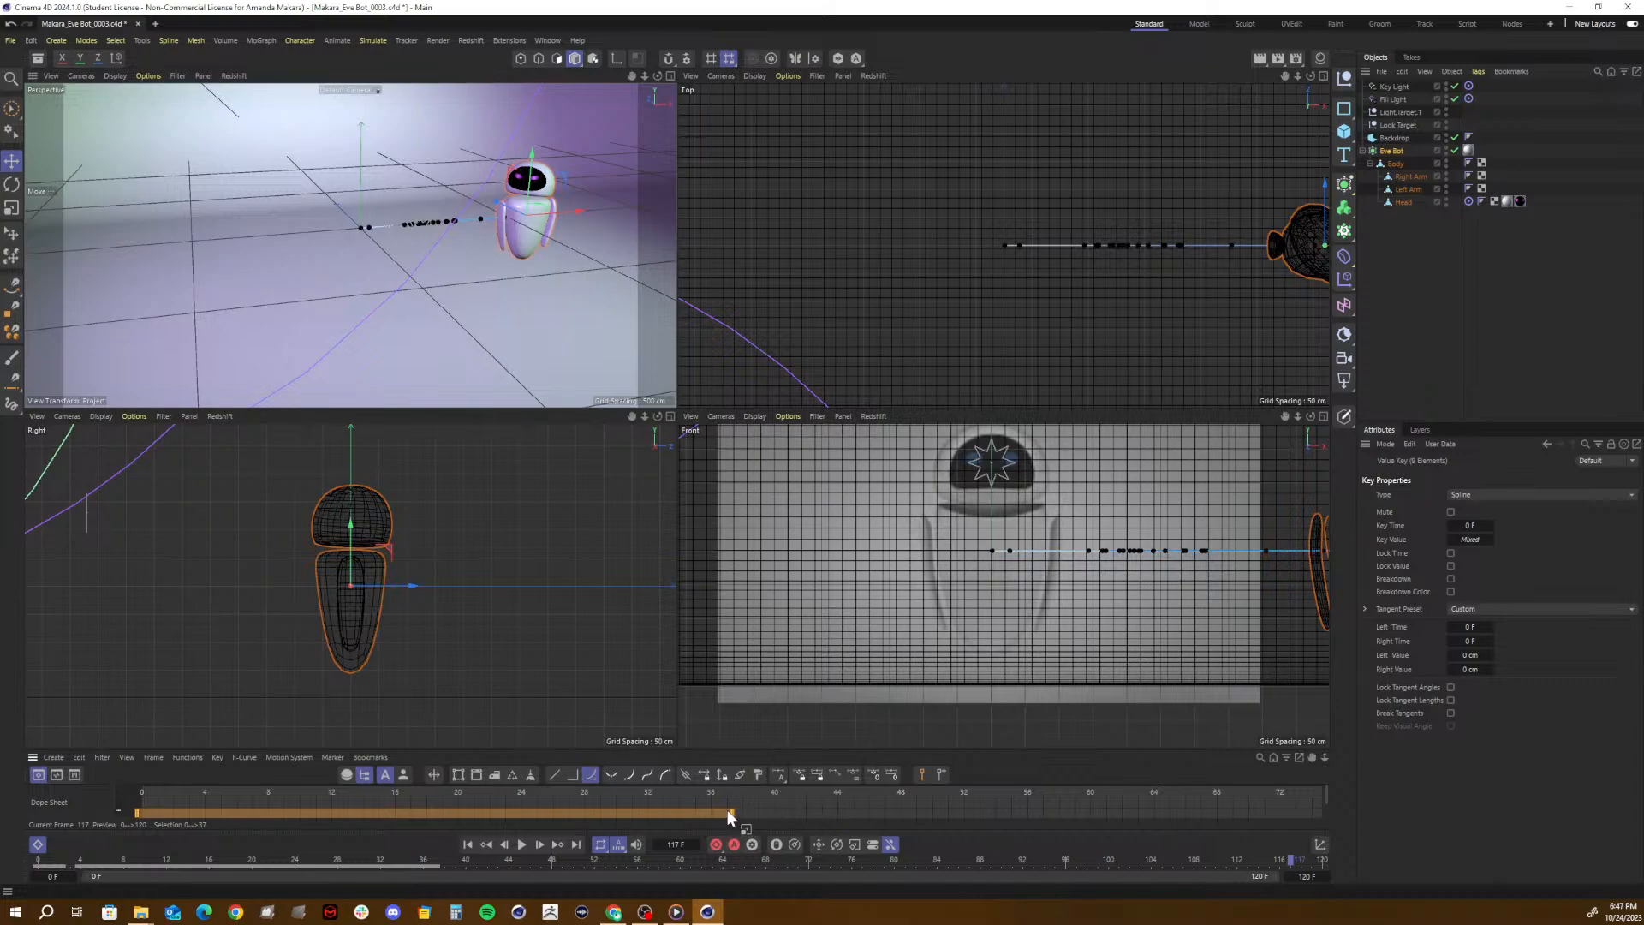
pyautogui.press('Delete')
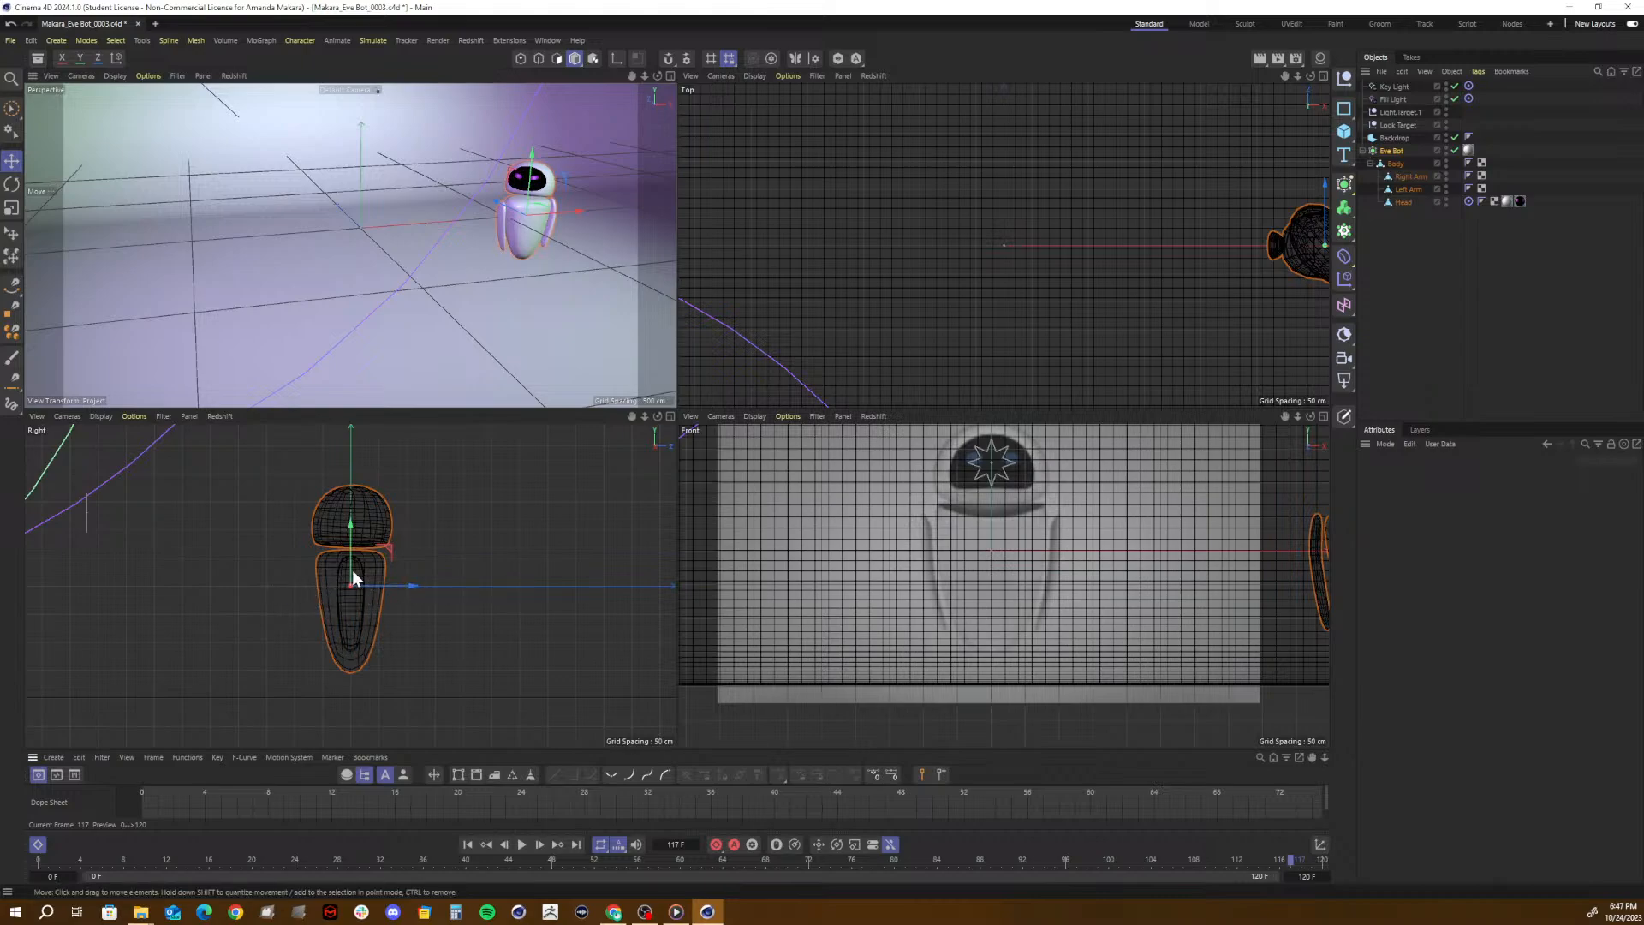
pyautogui.click(1395, 163)
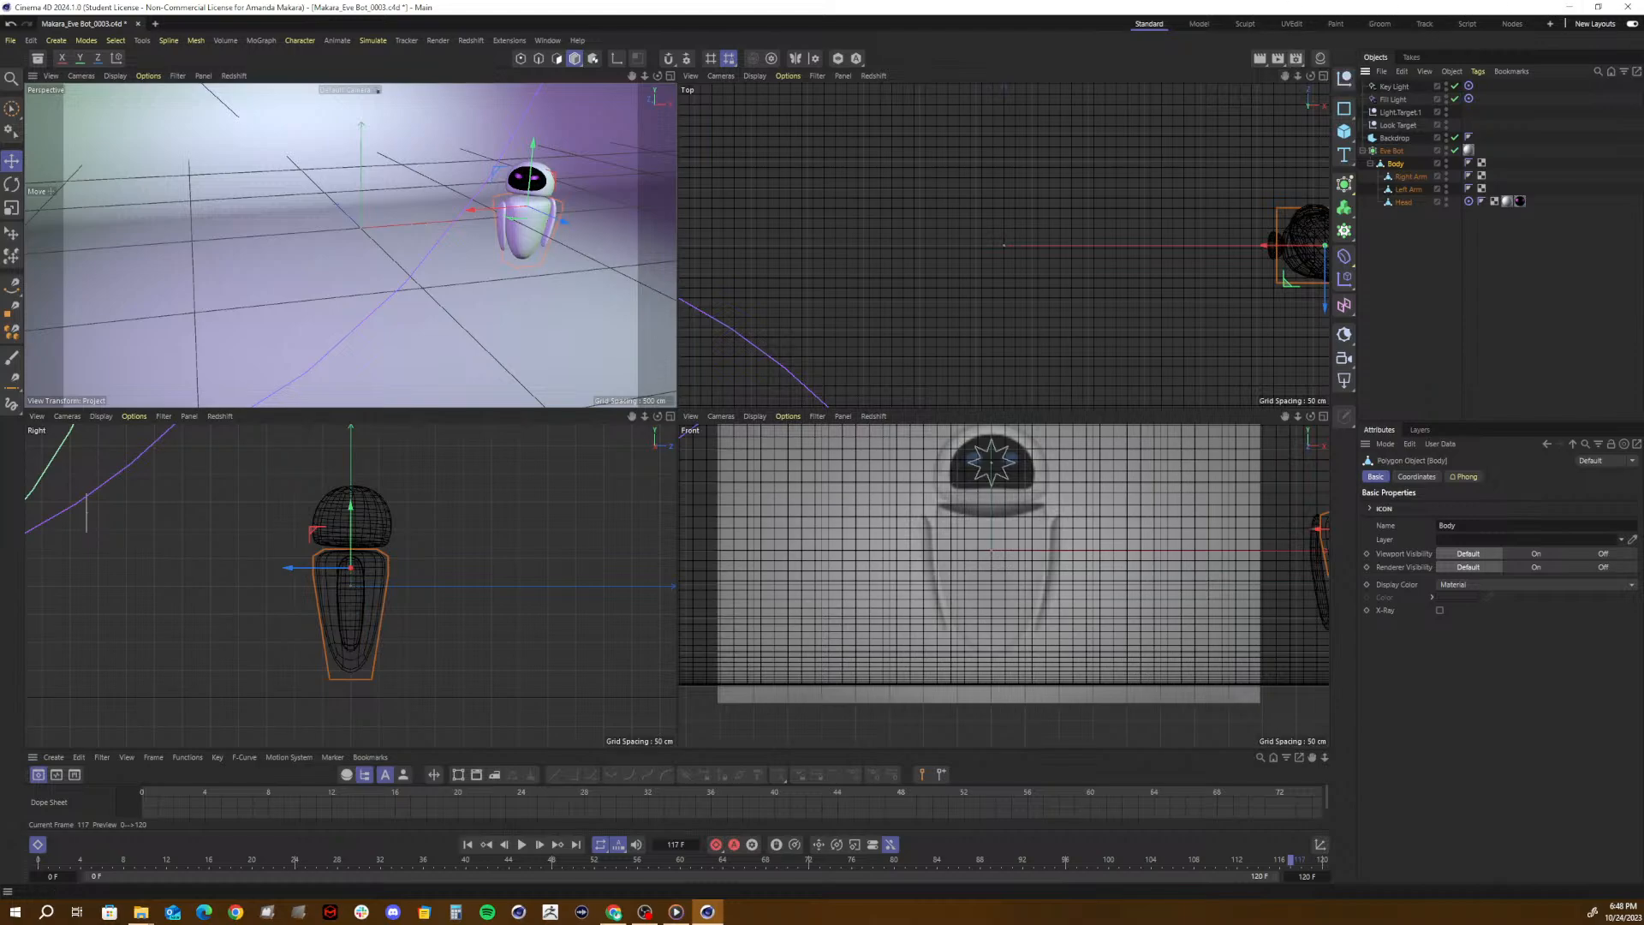
# - Close Cinema 4D and play the 15-second MP4 from the submissions folder in Media Player
pyautogui.click(1633, 7)
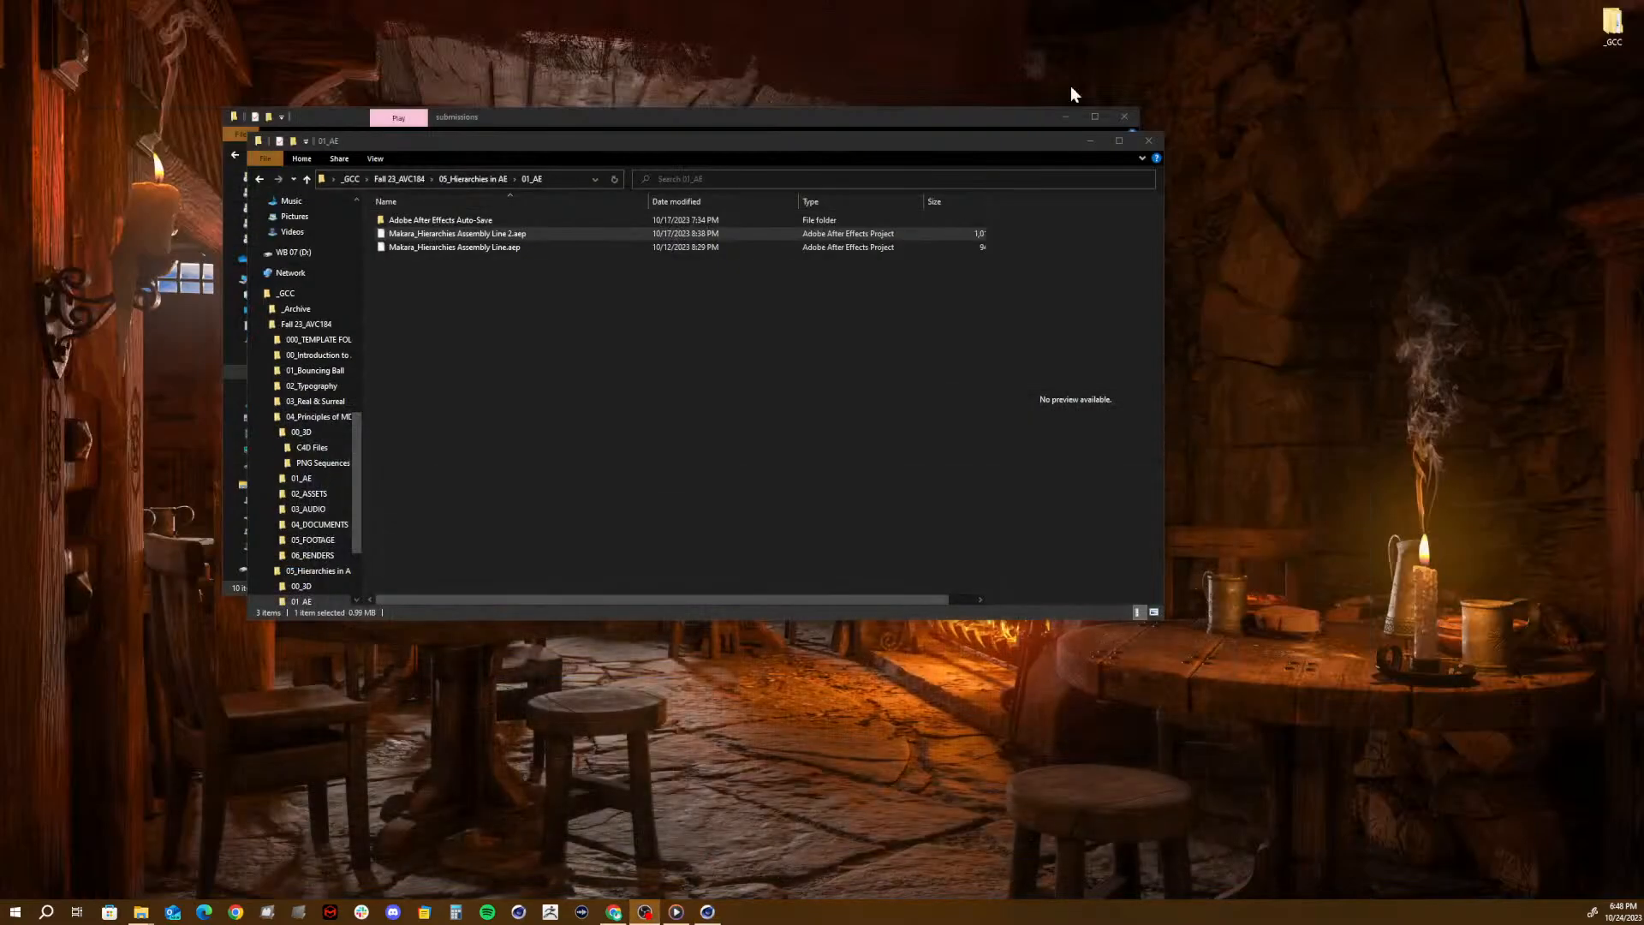
pyautogui.click(541, 242)
pyautogui.click(825, 115)
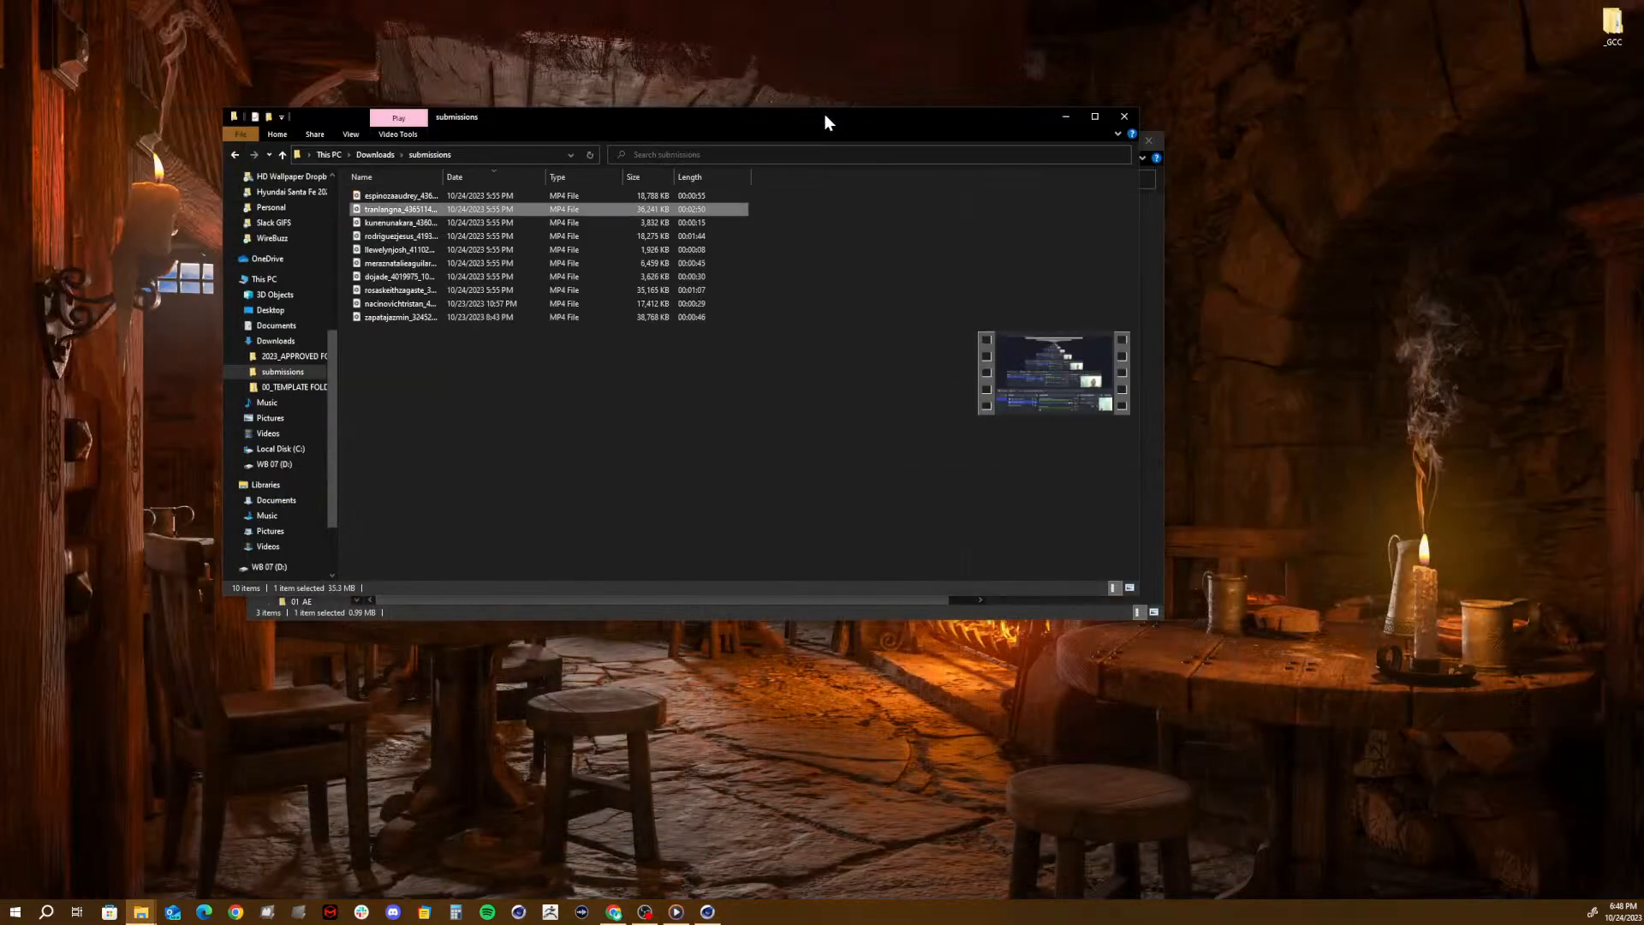
pyautogui.doubleClick(368, 223)
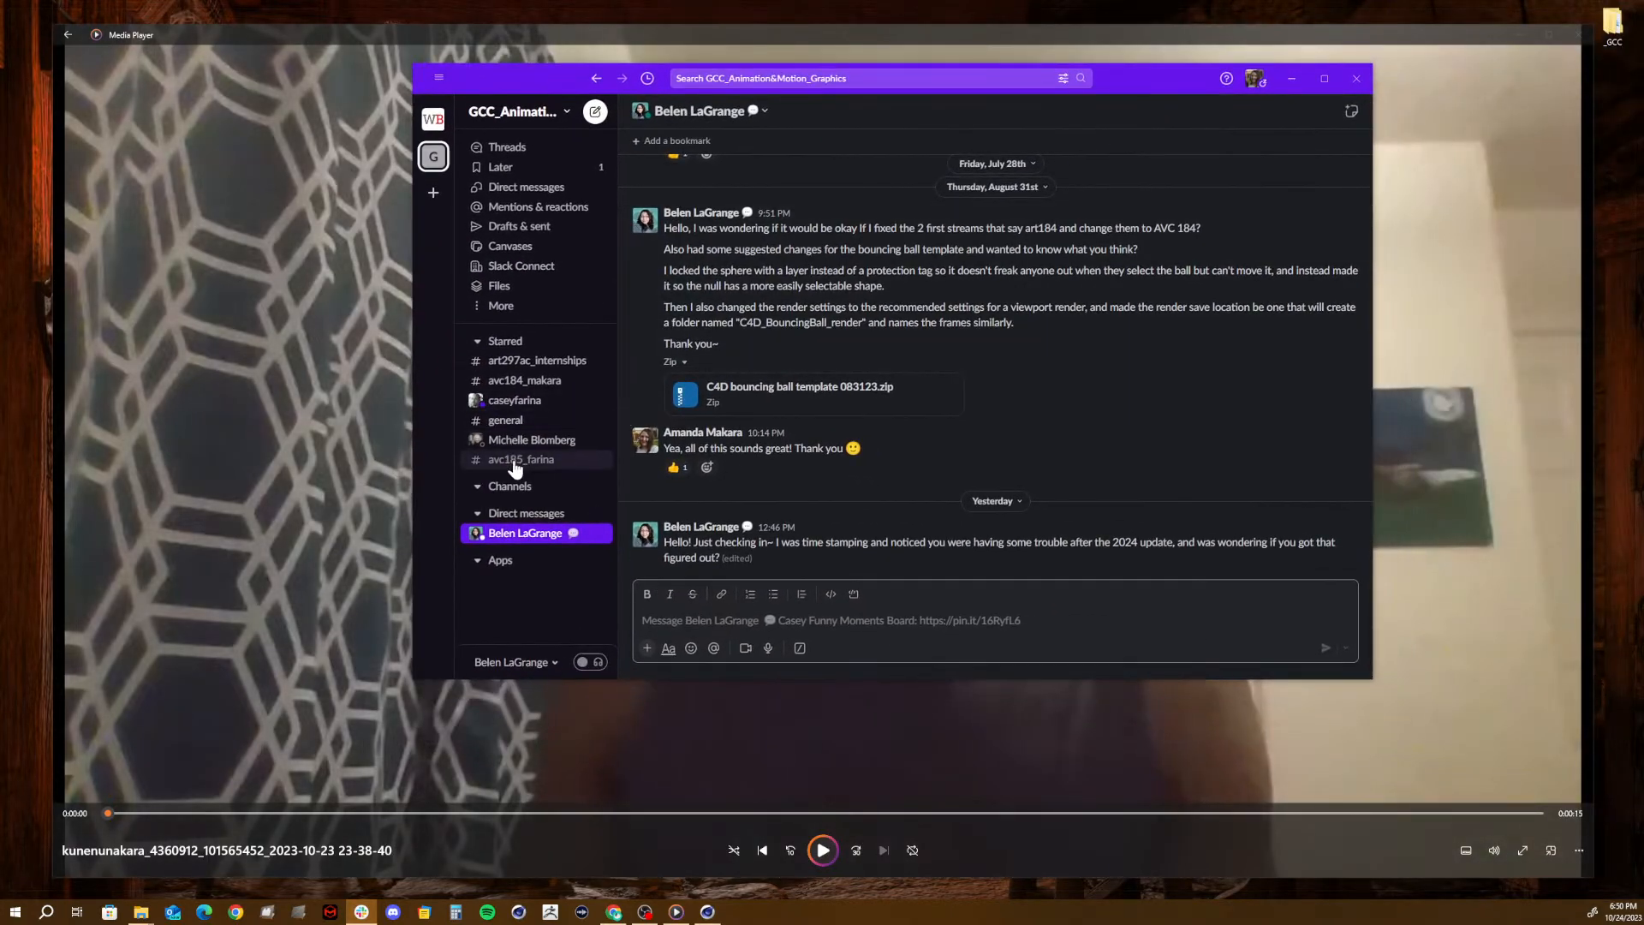
# - In Slack, open the avc185 channel and view the Mesh Map Snip-It image posted on October 19th, closing it when done
pyautogui.click(505, 459)
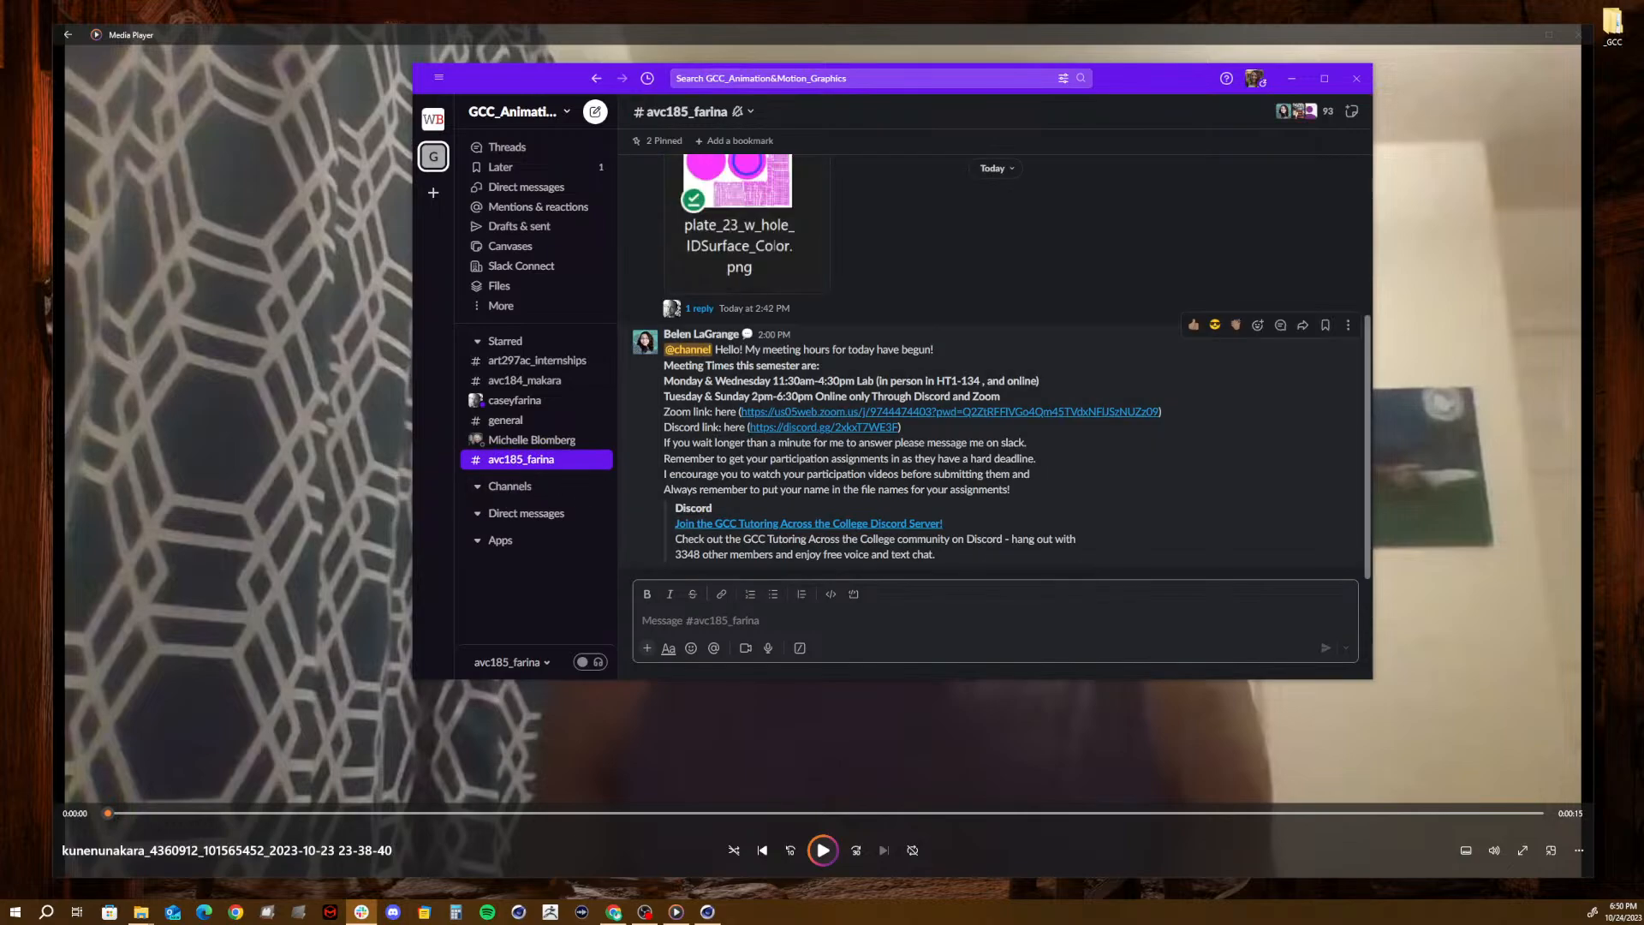
pyautogui.scroll(10, 796, 477)
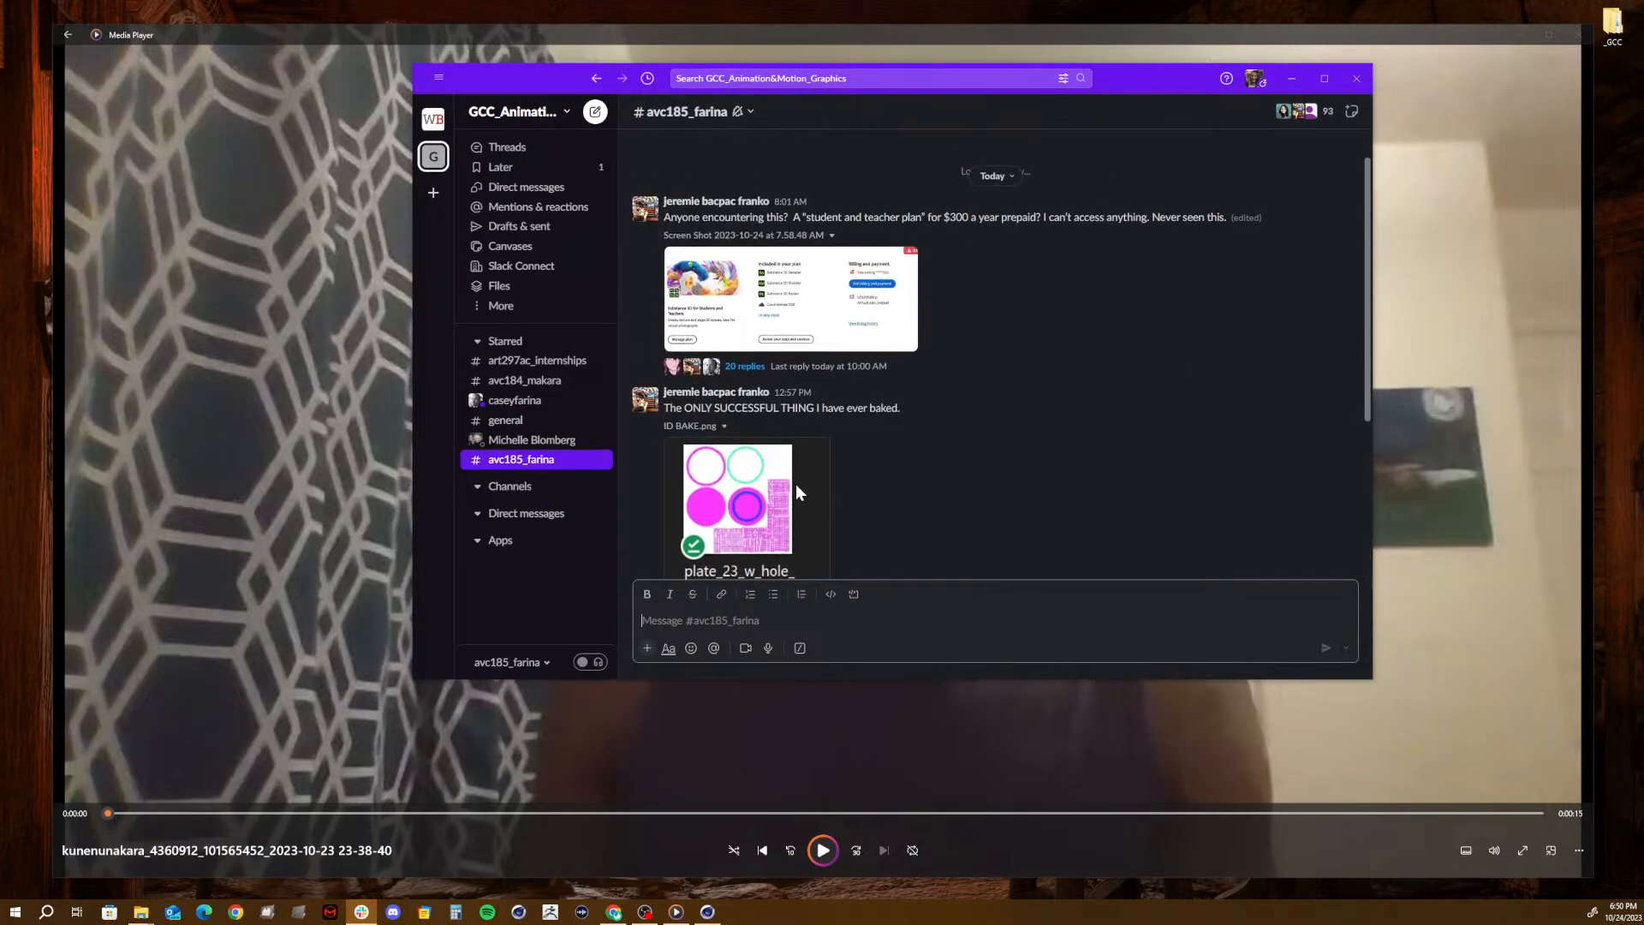
pyautogui.scroll(15, 922, 471)
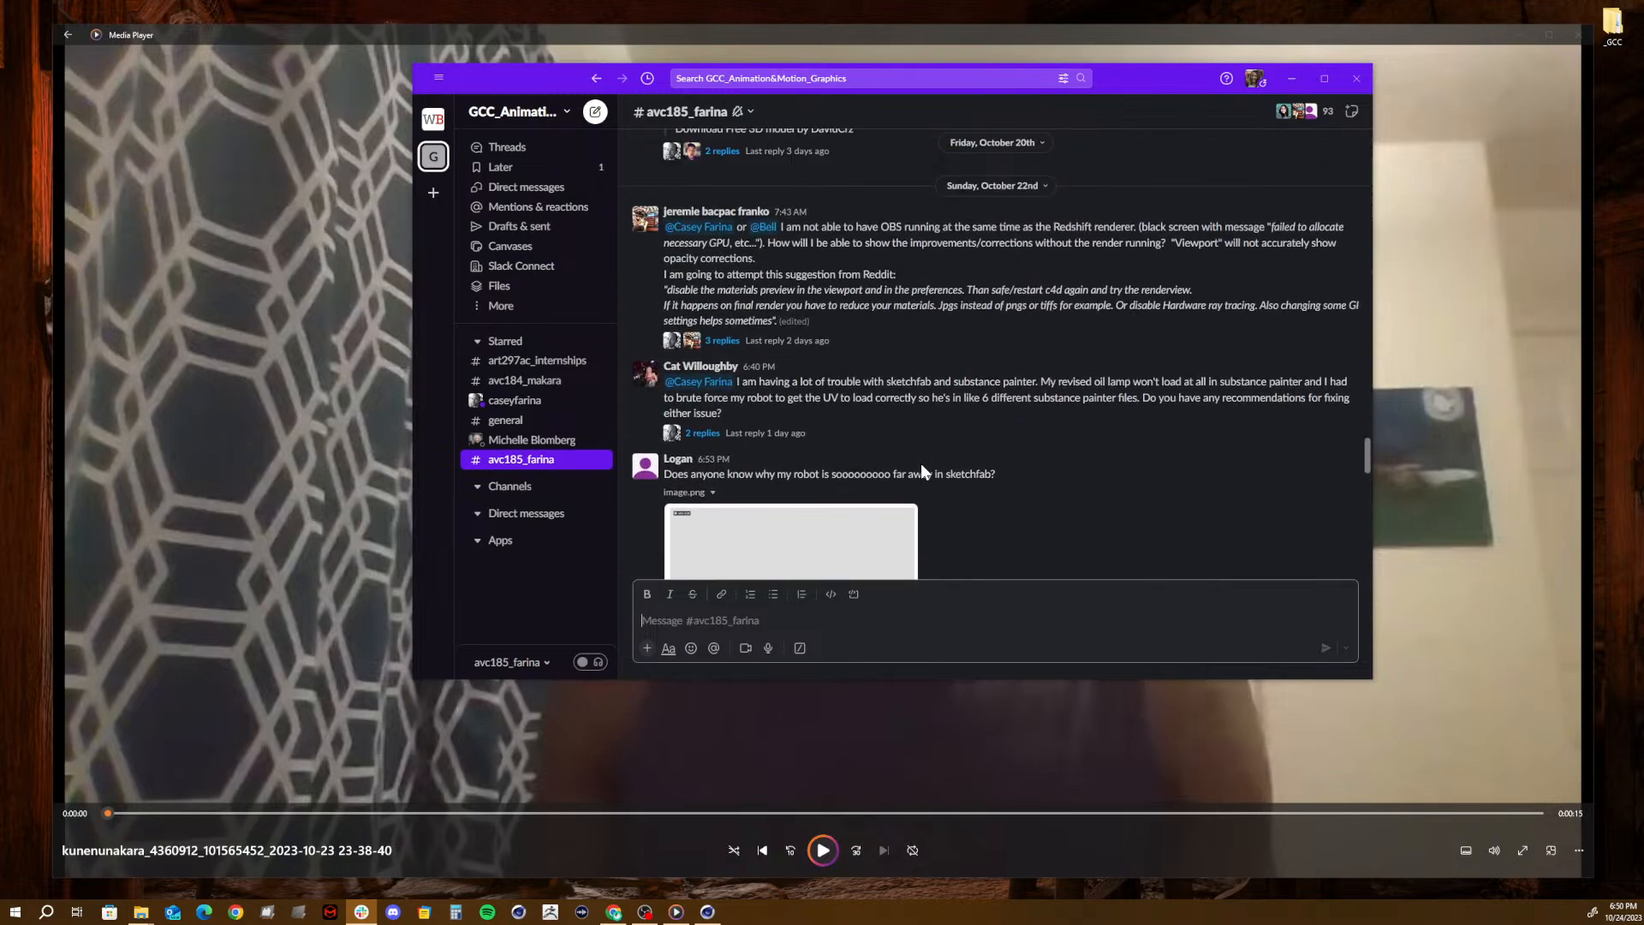
pyautogui.scroll(4, 922, 471)
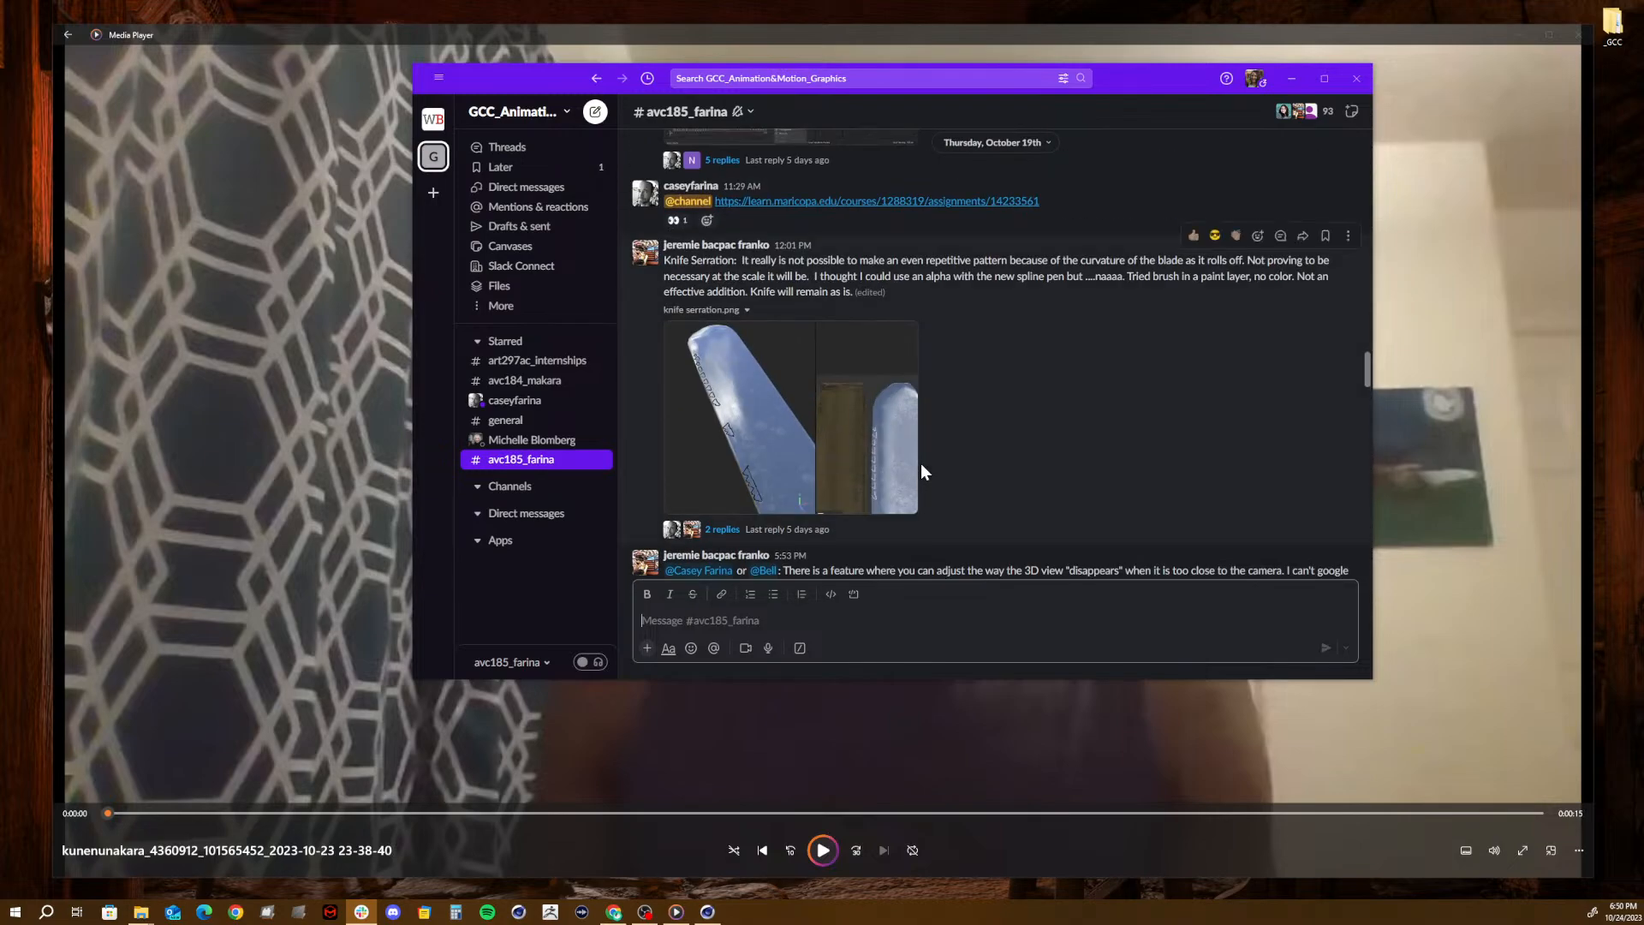
pyautogui.scroll(5, 922, 471)
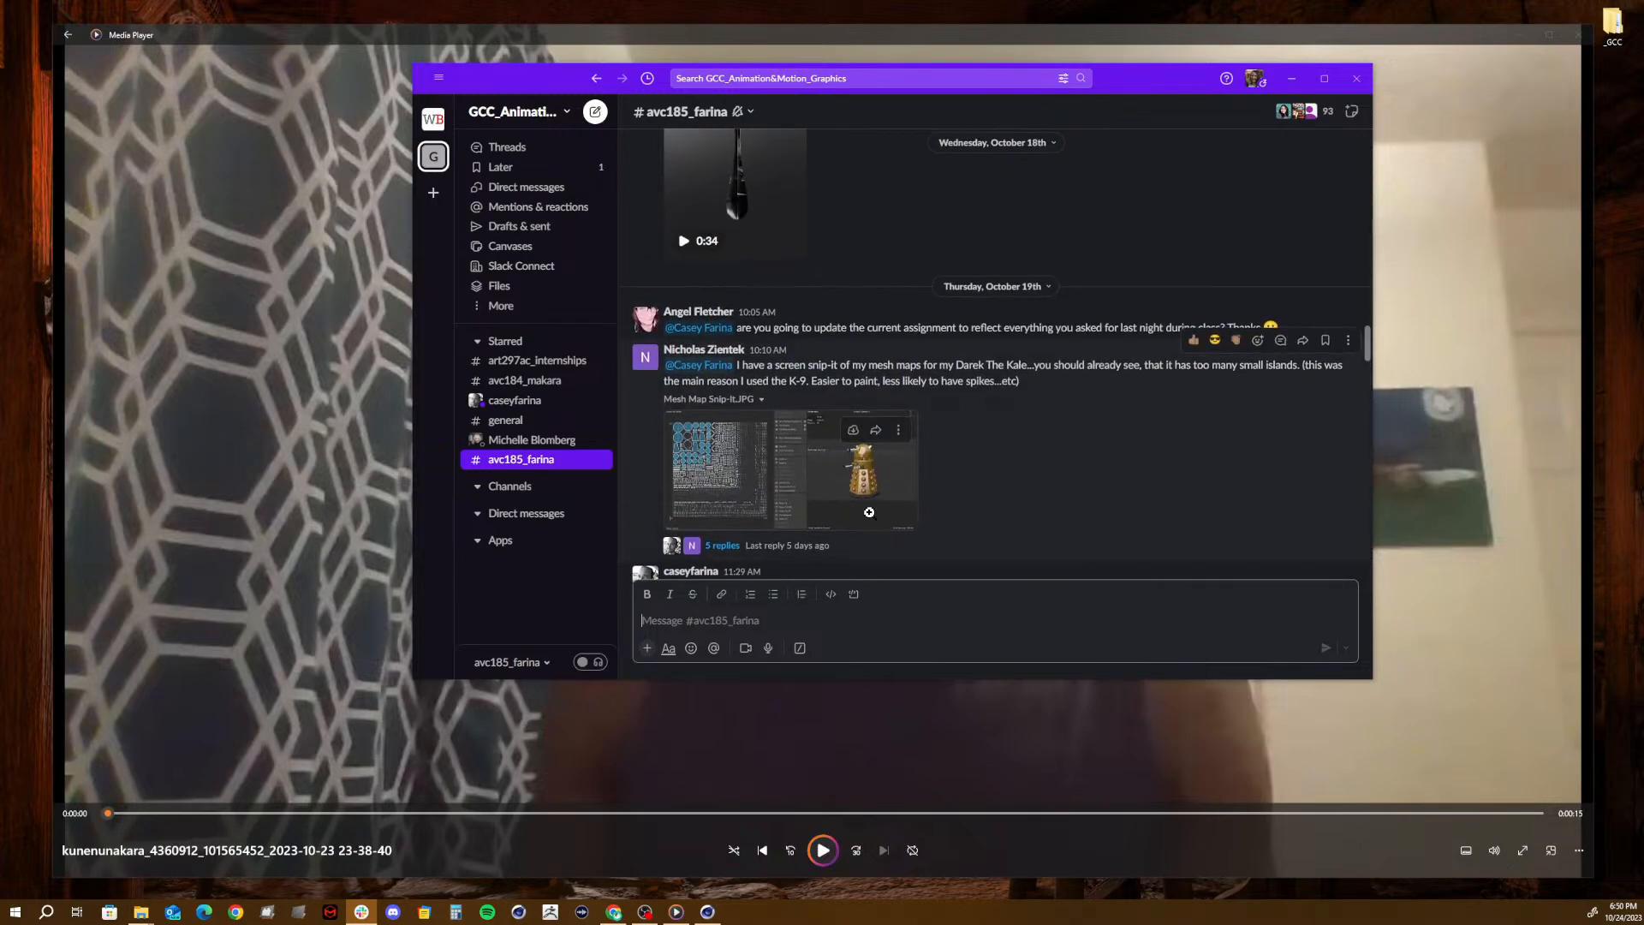
pyautogui.click(844, 481)
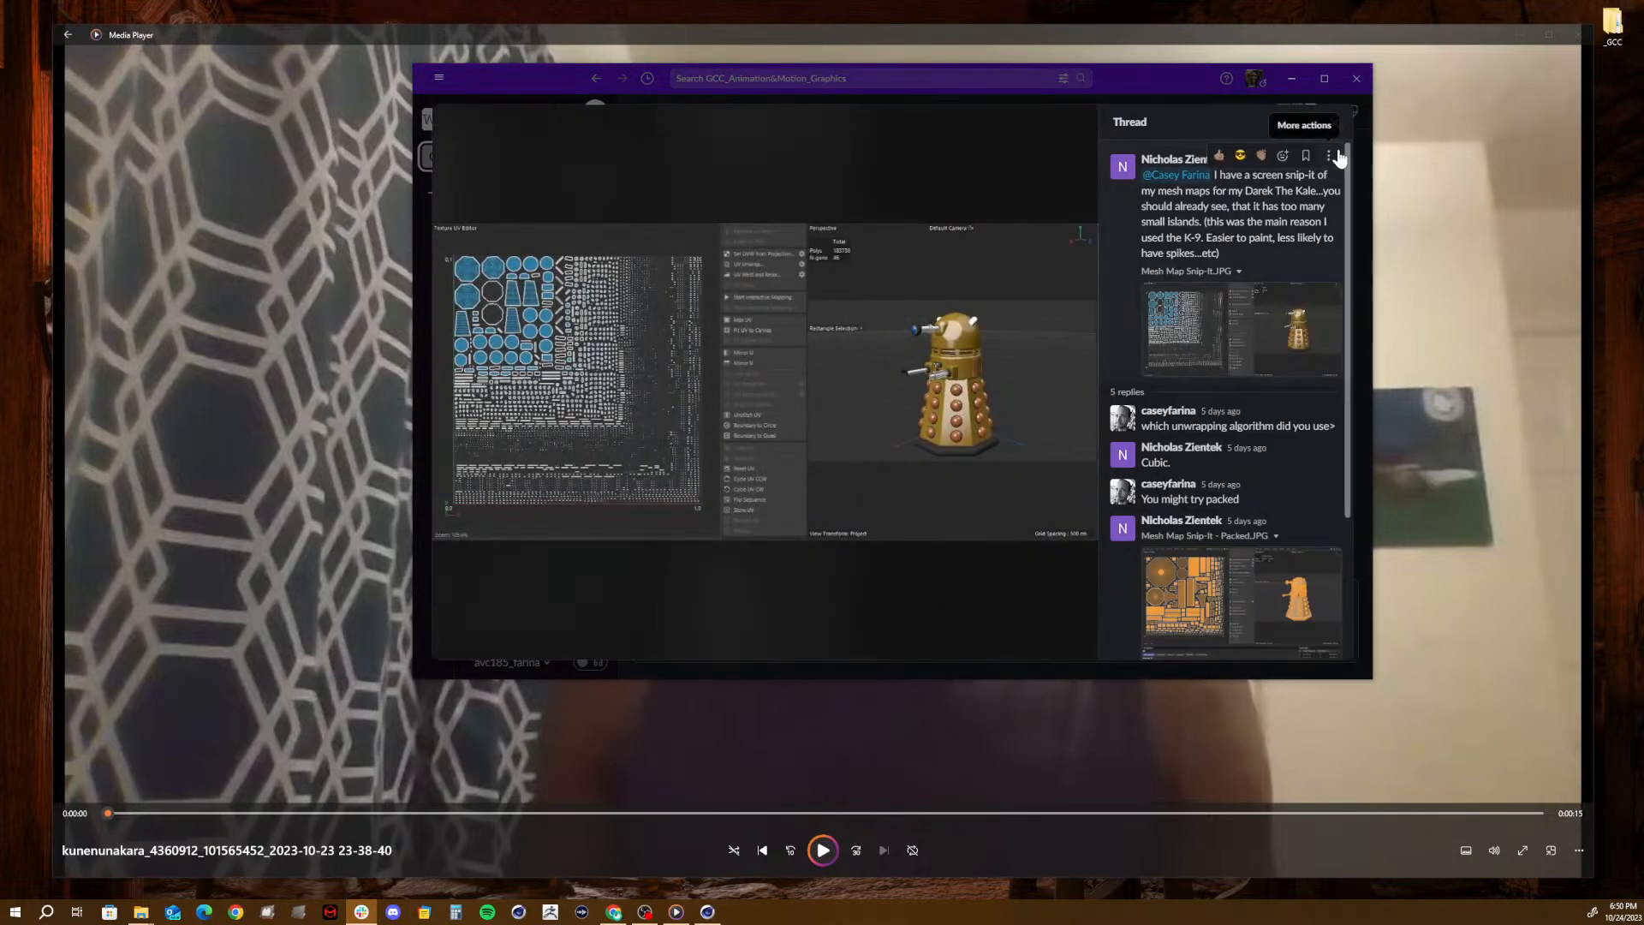
pyautogui.click(1335, 122)
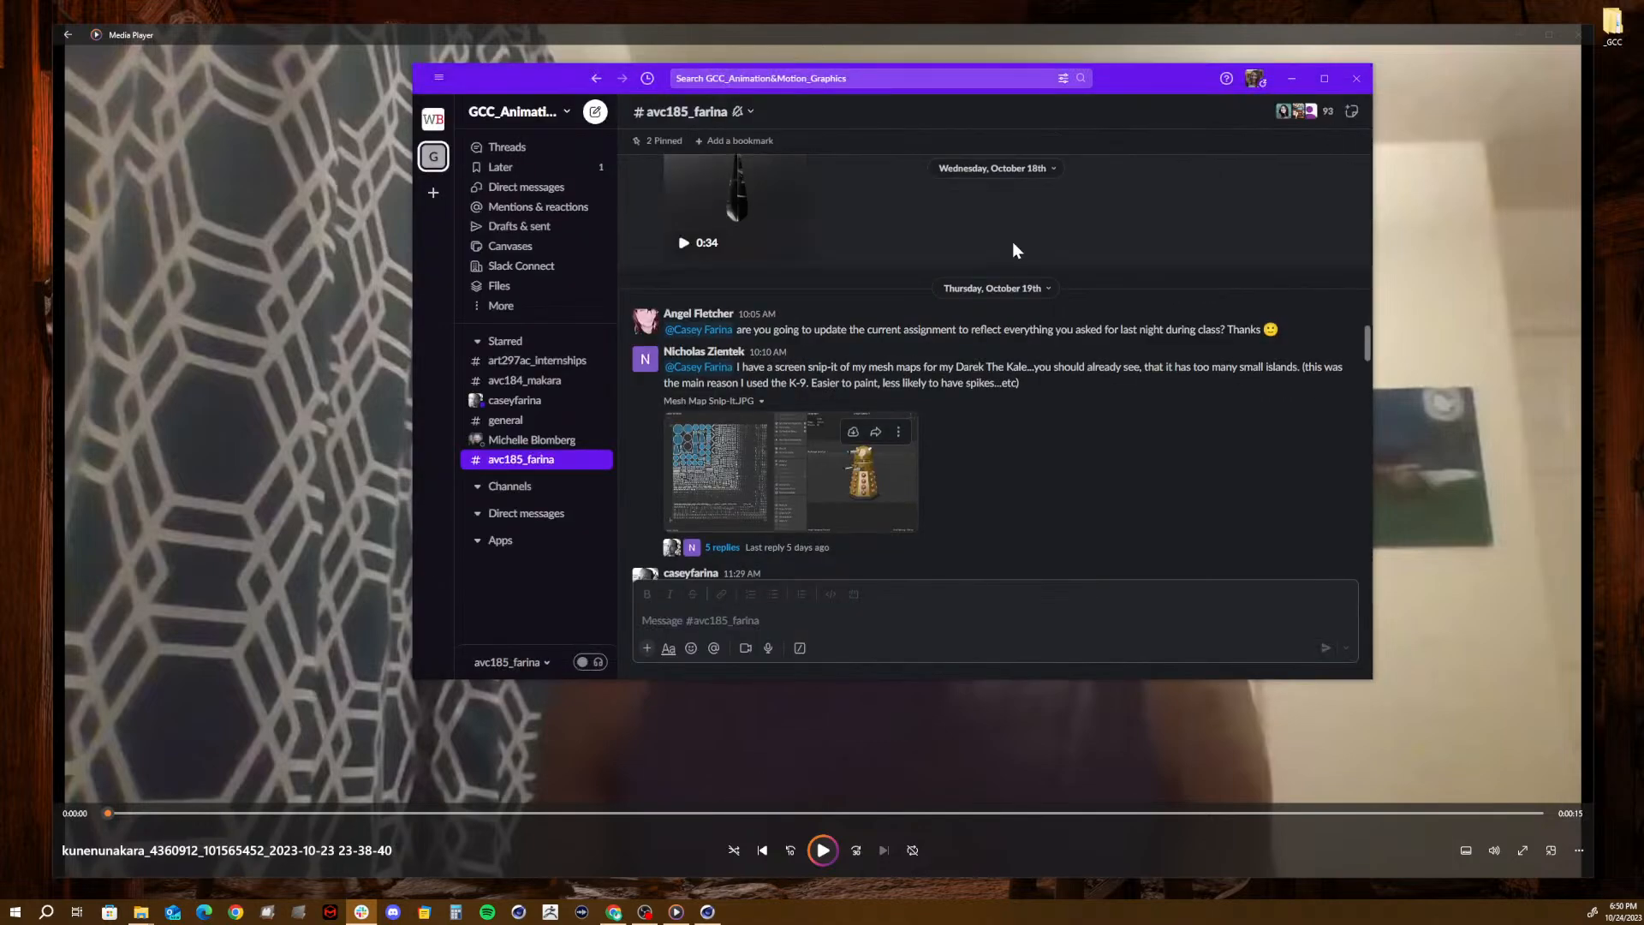
# - Browse the channel's older posts back to October 14th, examining the students' silverware showcases, lantern and spoon models
pyautogui.scroll(3, 942, 257)
pyautogui.scroll(5, 766, 360)
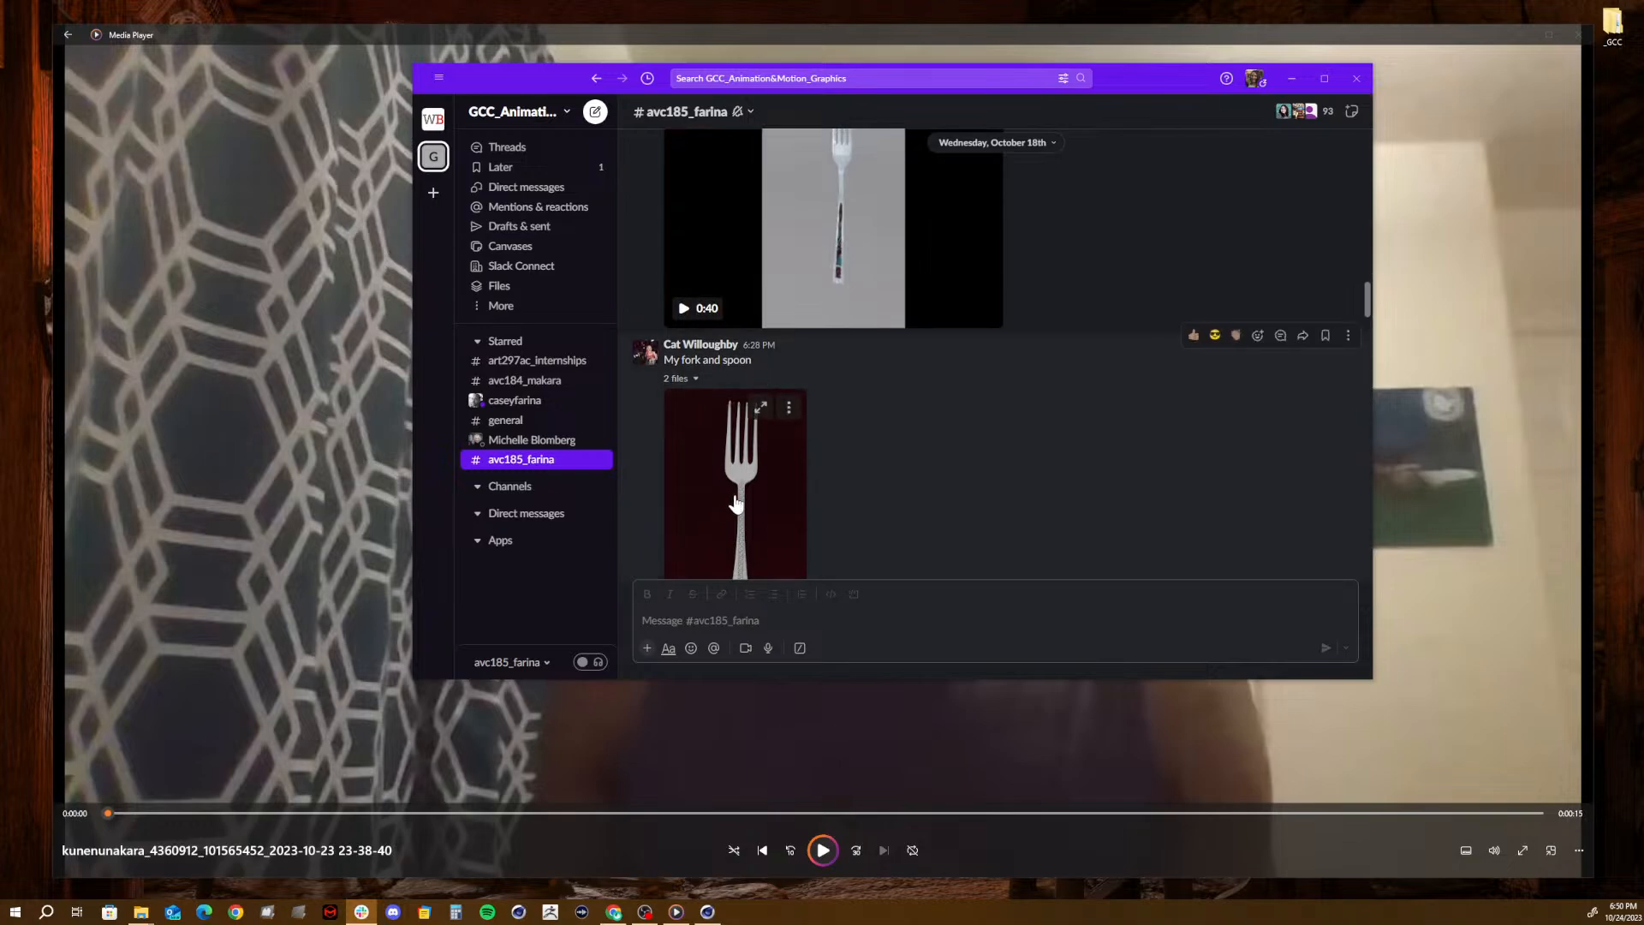
pyautogui.scroll(5, 822, 428)
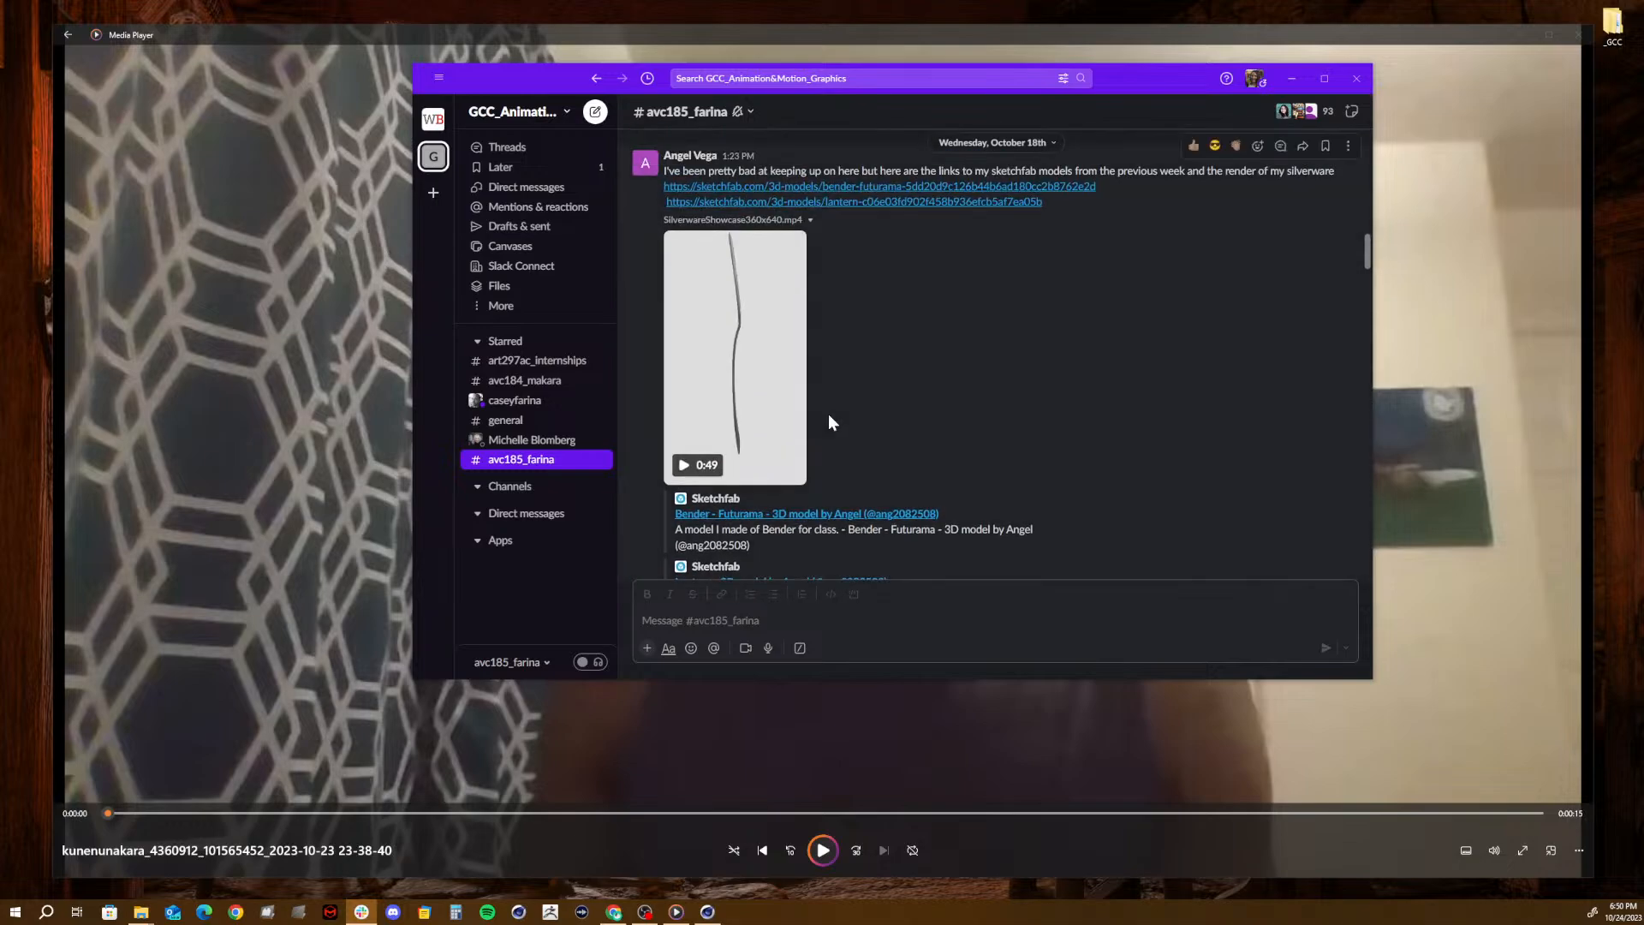
pyautogui.scroll(10, 829, 413)
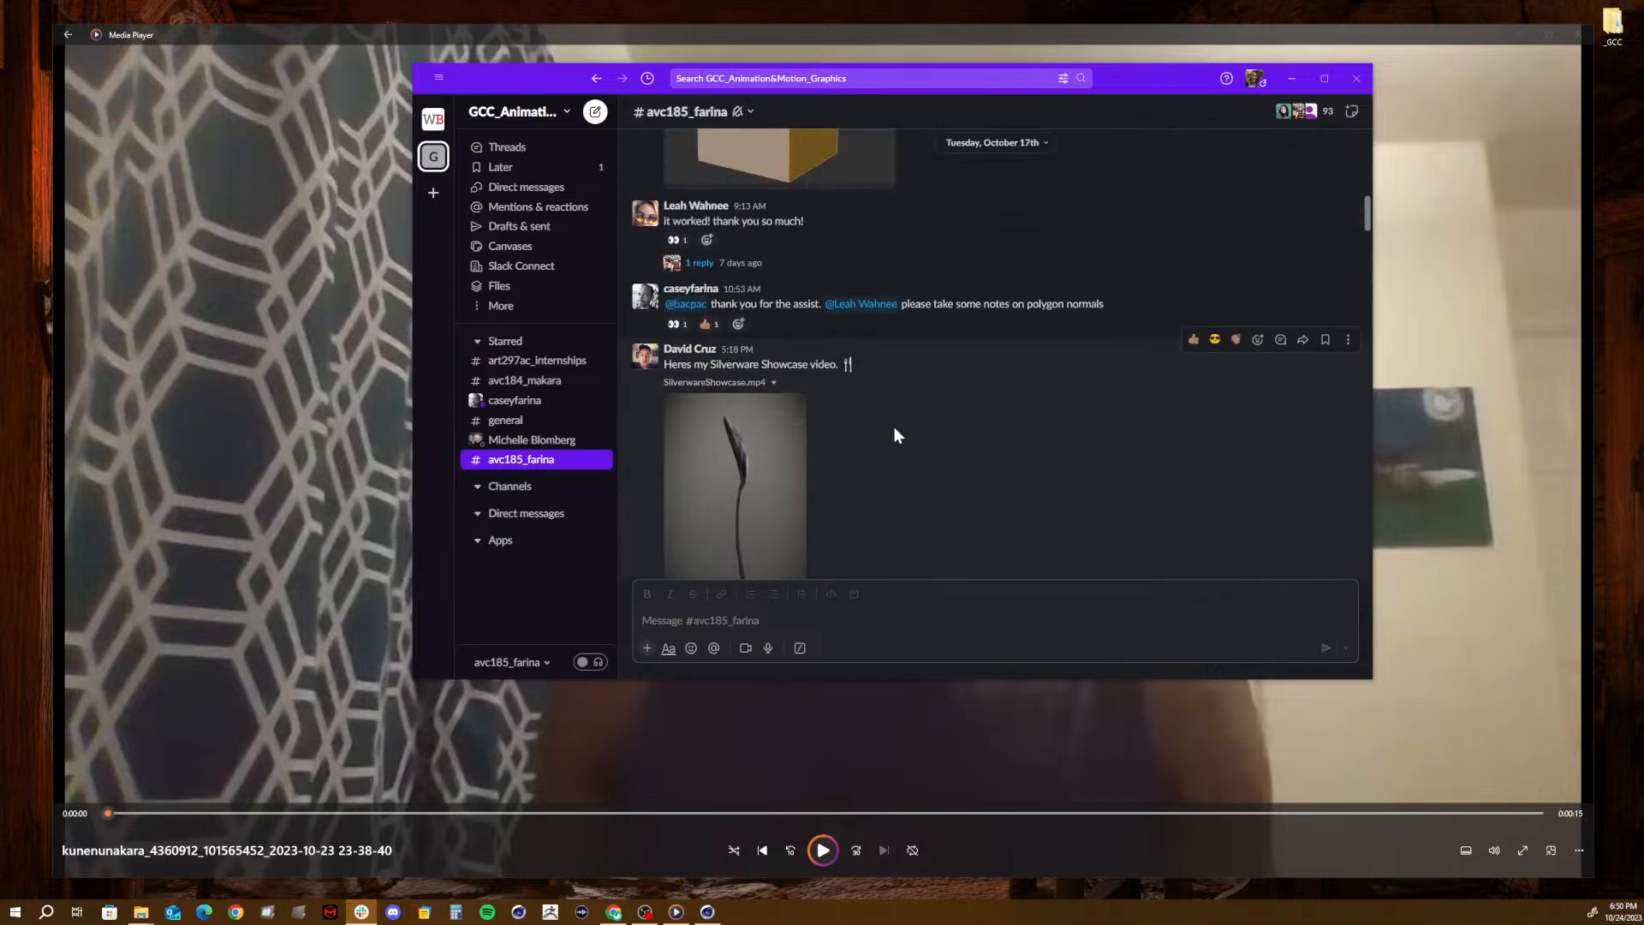
pyautogui.scroll(5, 894, 426)
pyautogui.scroll(-6, 894, 427)
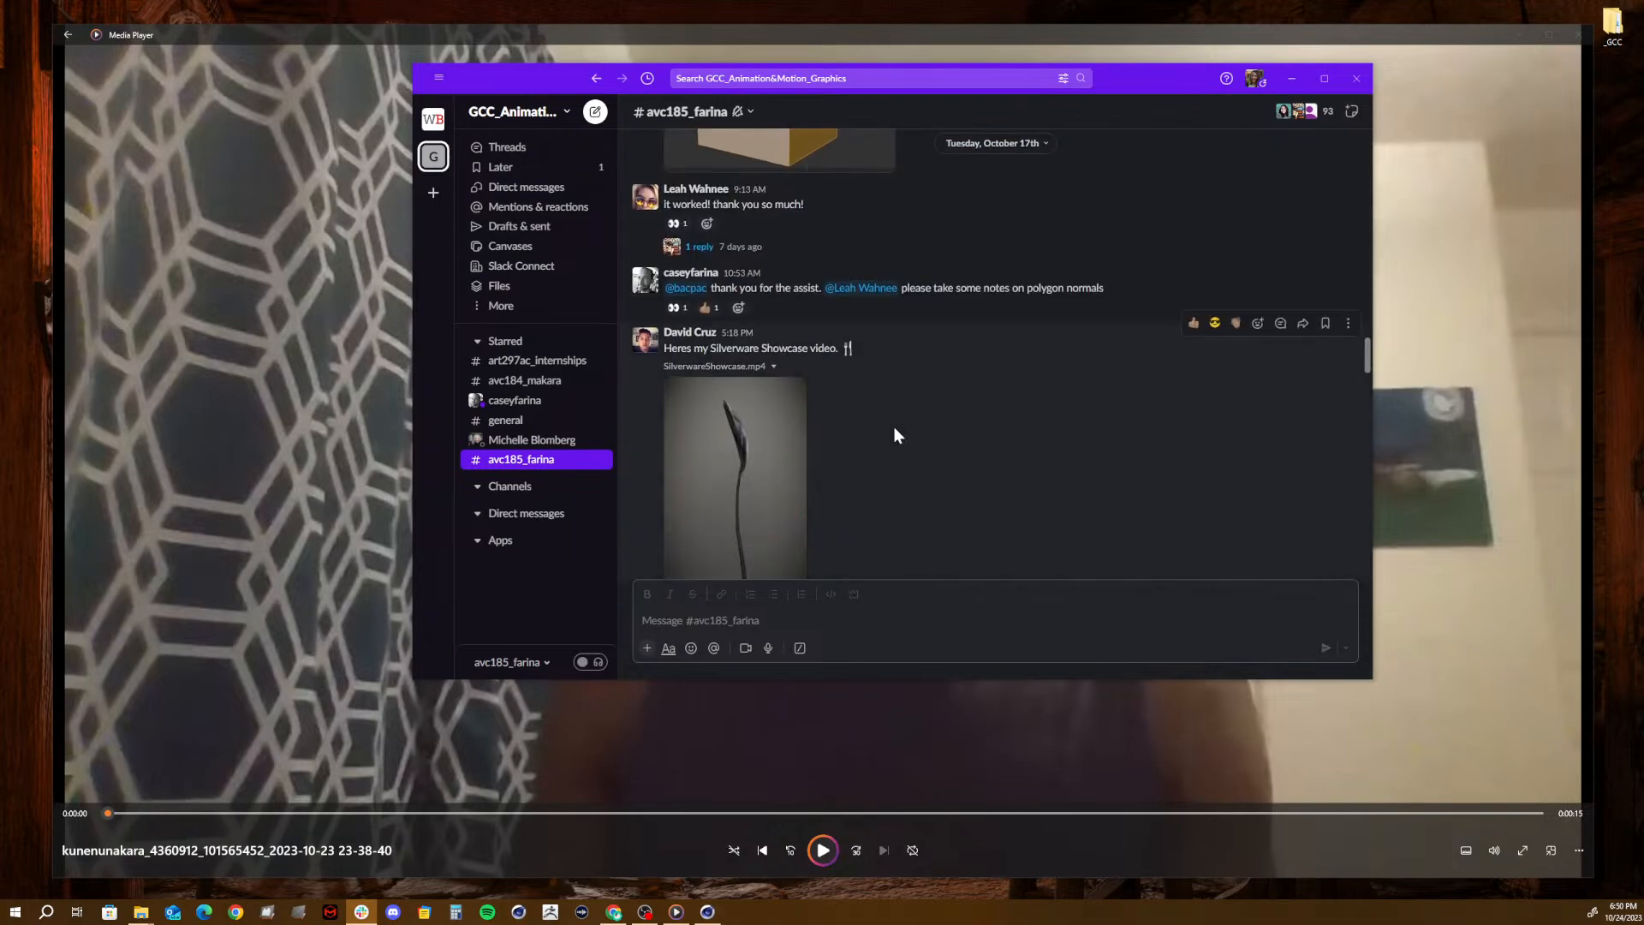
pyautogui.scroll(15, 894, 426)
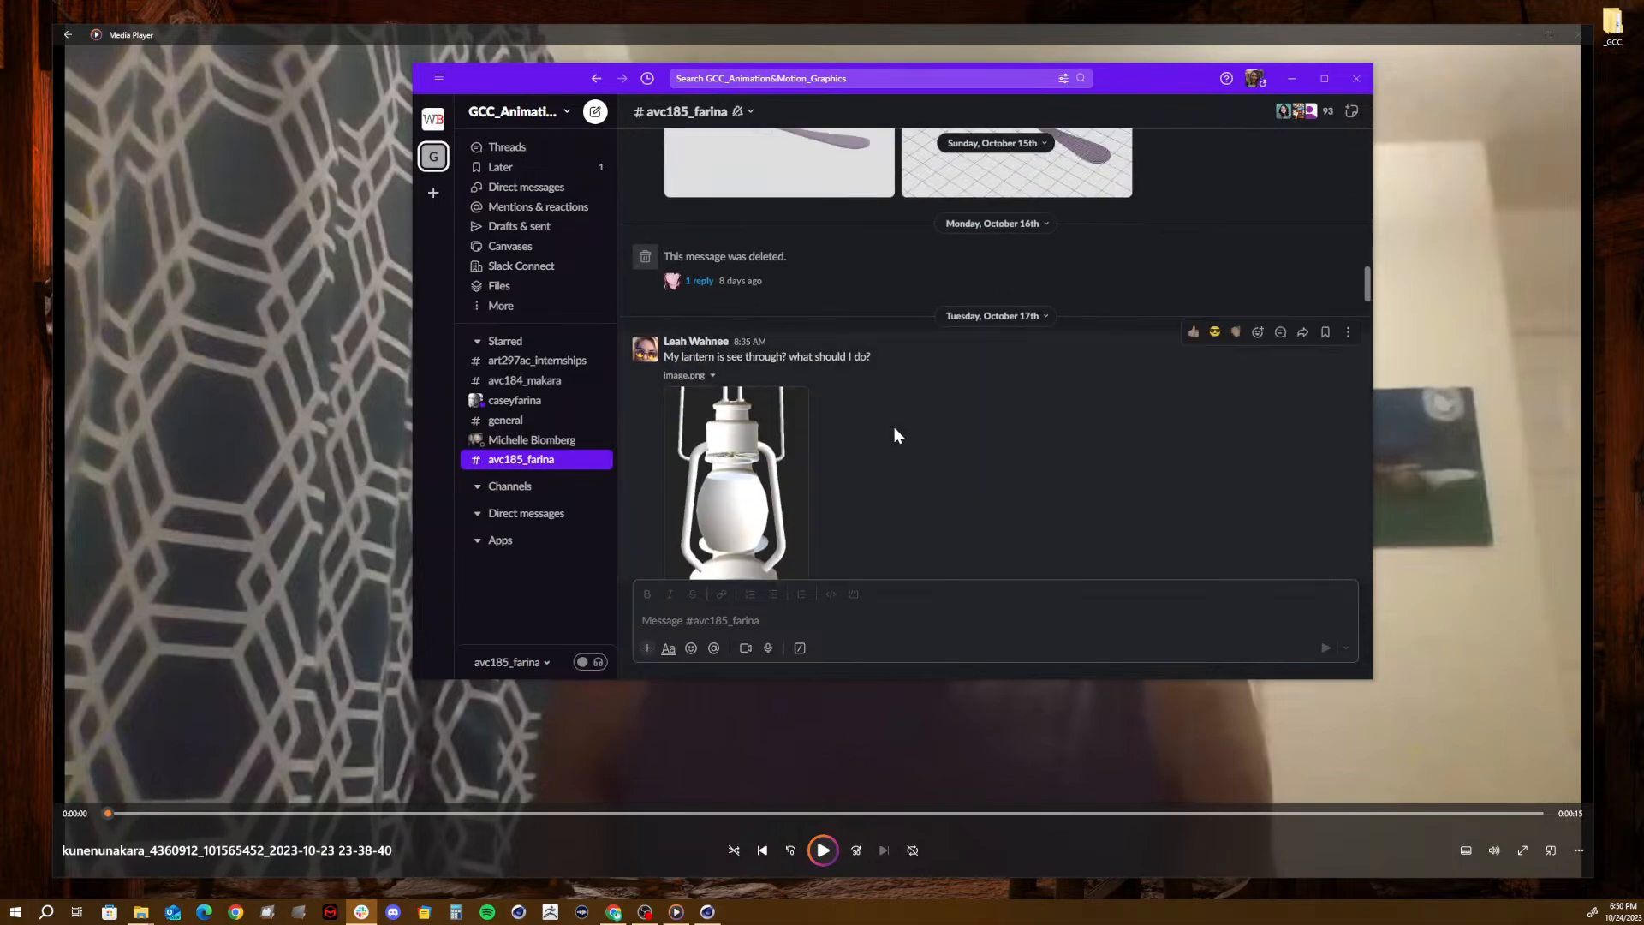
pyautogui.scroll(-4, 894, 427)
pyautogui.scroll(10, 913, 402)
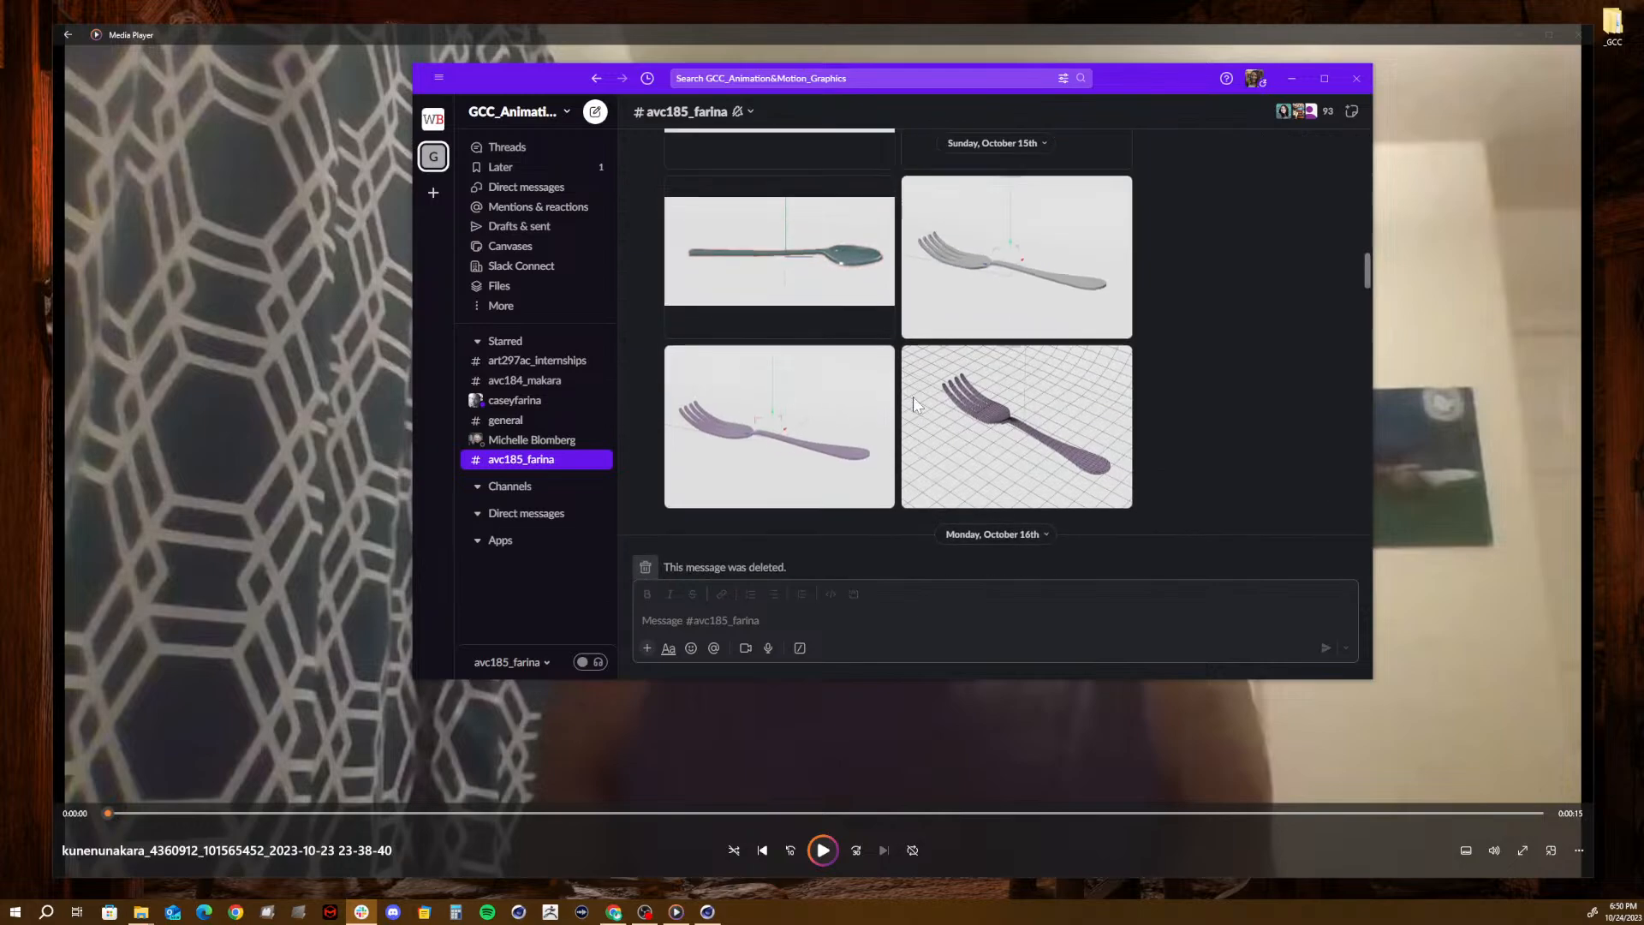
pyautogui.scroll(8, 912, 403)
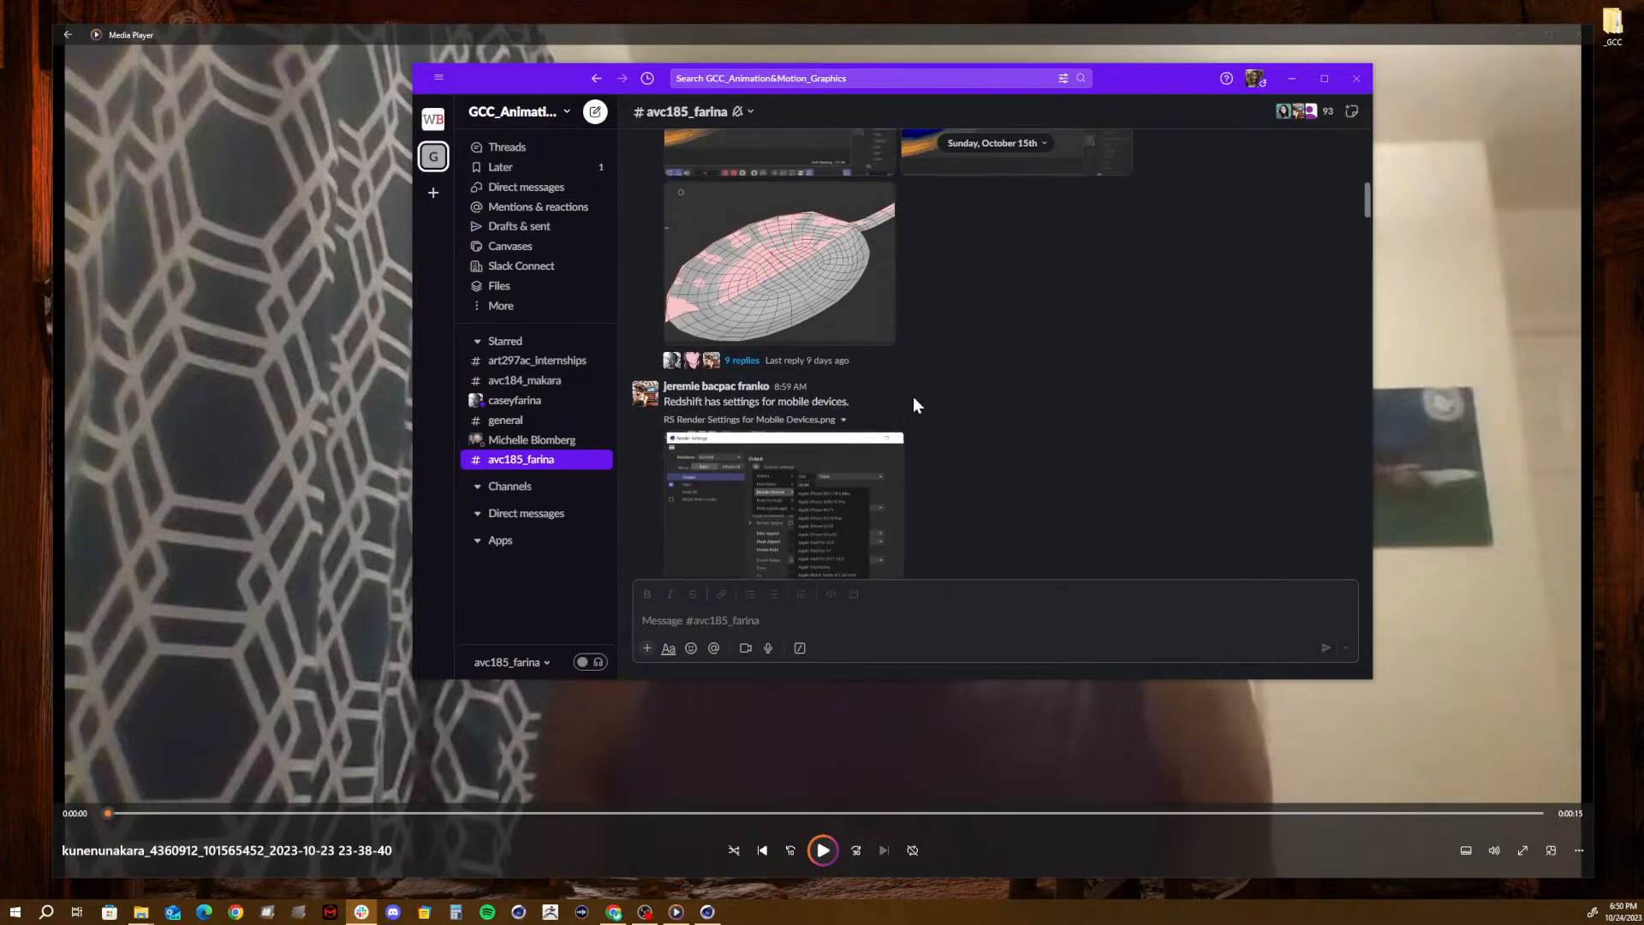
pyautogui.scroll(8, 913, 397)
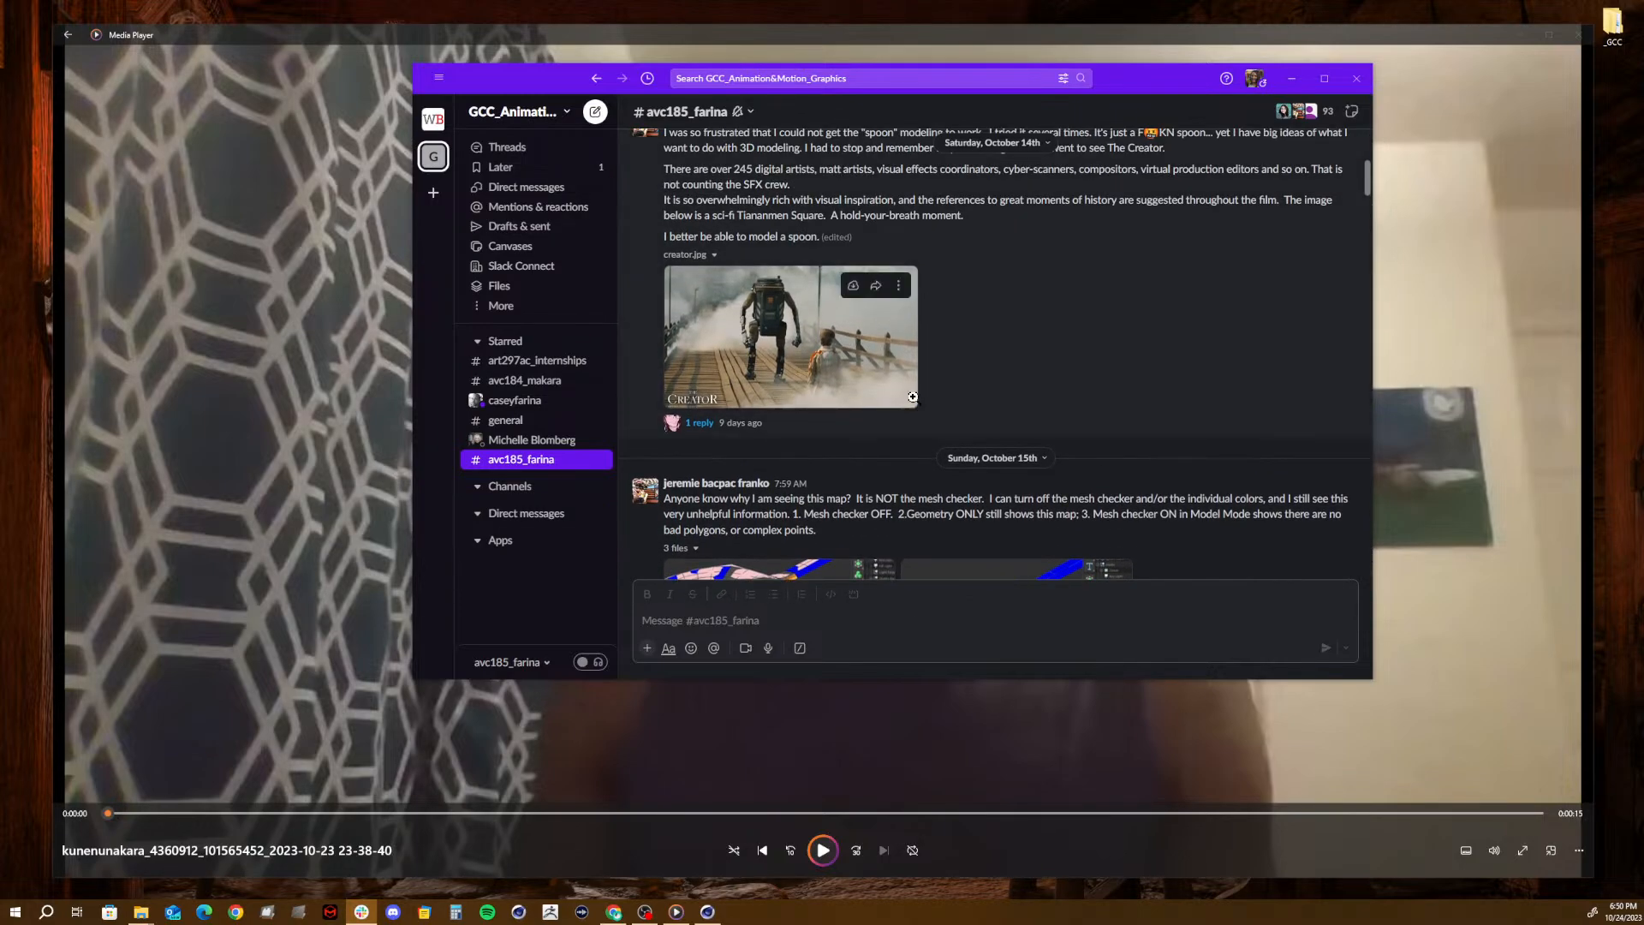
# - Examine the spoon mesh and seam questions and the utensil showcases, and return to the channel's newest message
pyautogui.scroll(-3, 913, 396)
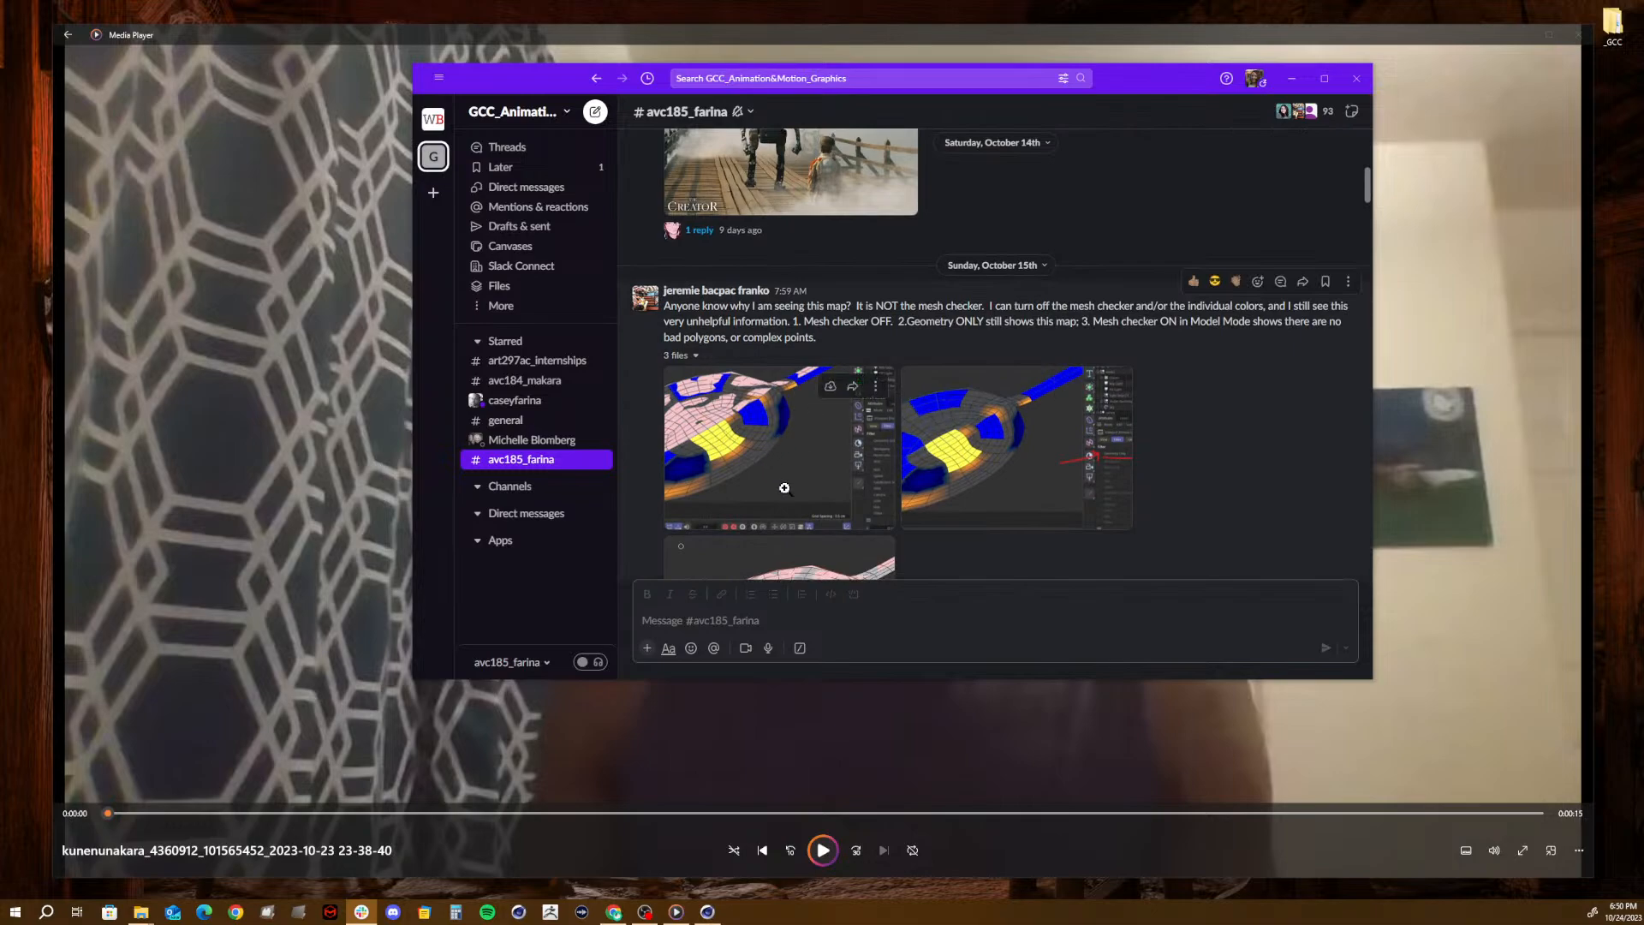
pyautogui.scroll(5, 771, 480)
pyautogui.scroll(-7, 734, 458)
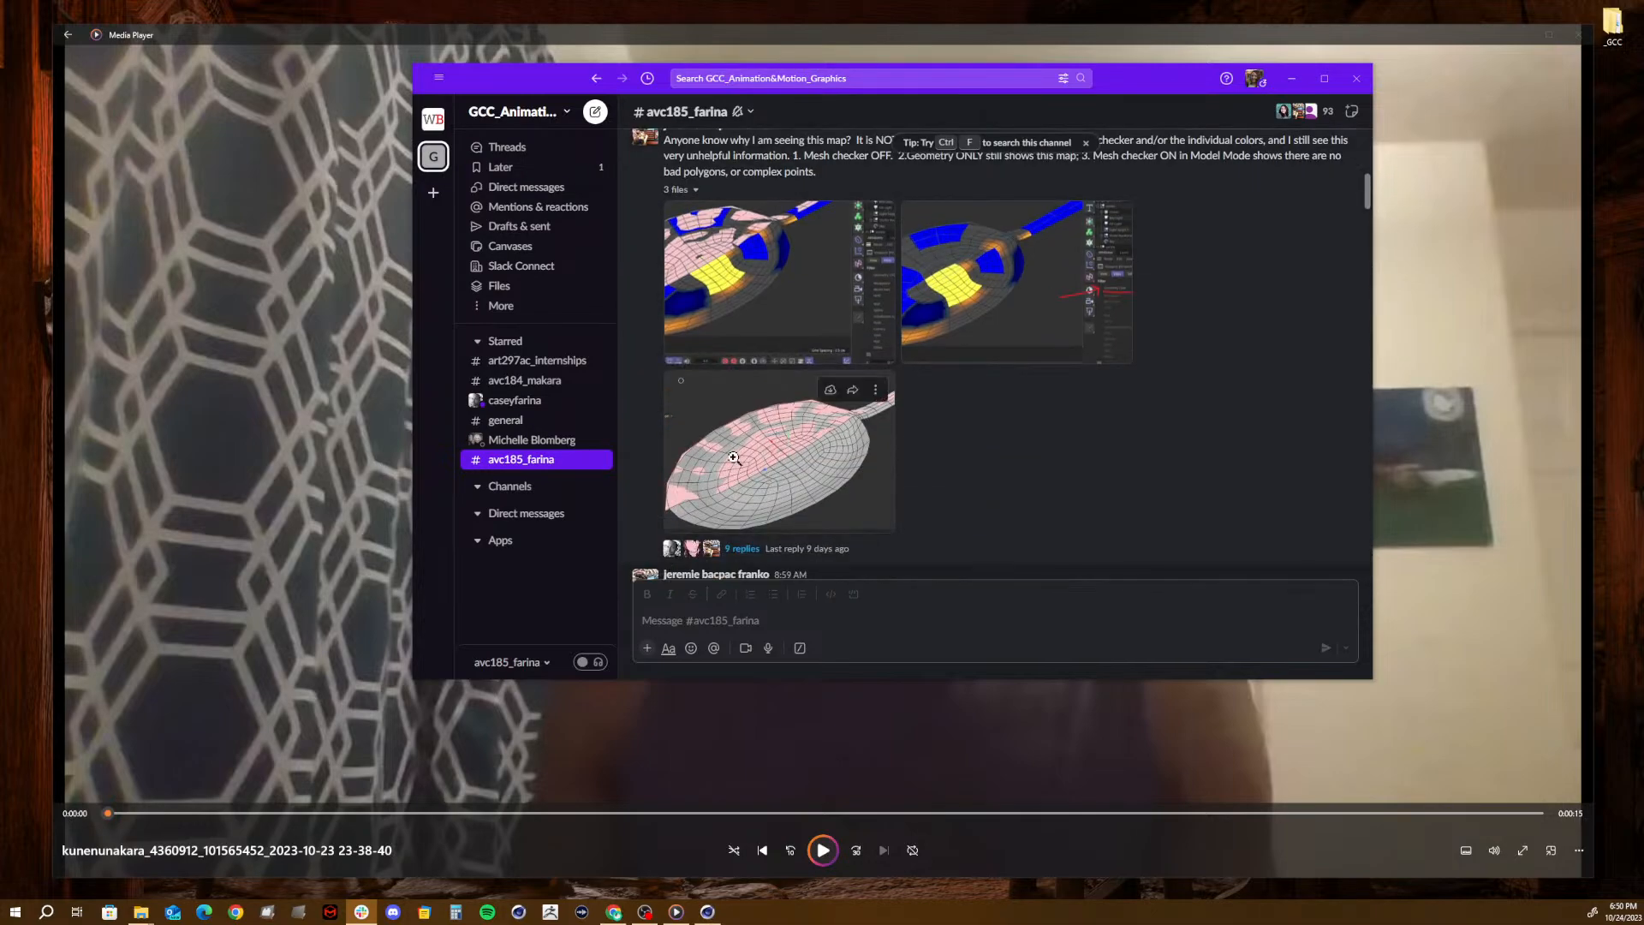
pyautogui.scroll(10, 734, 459)
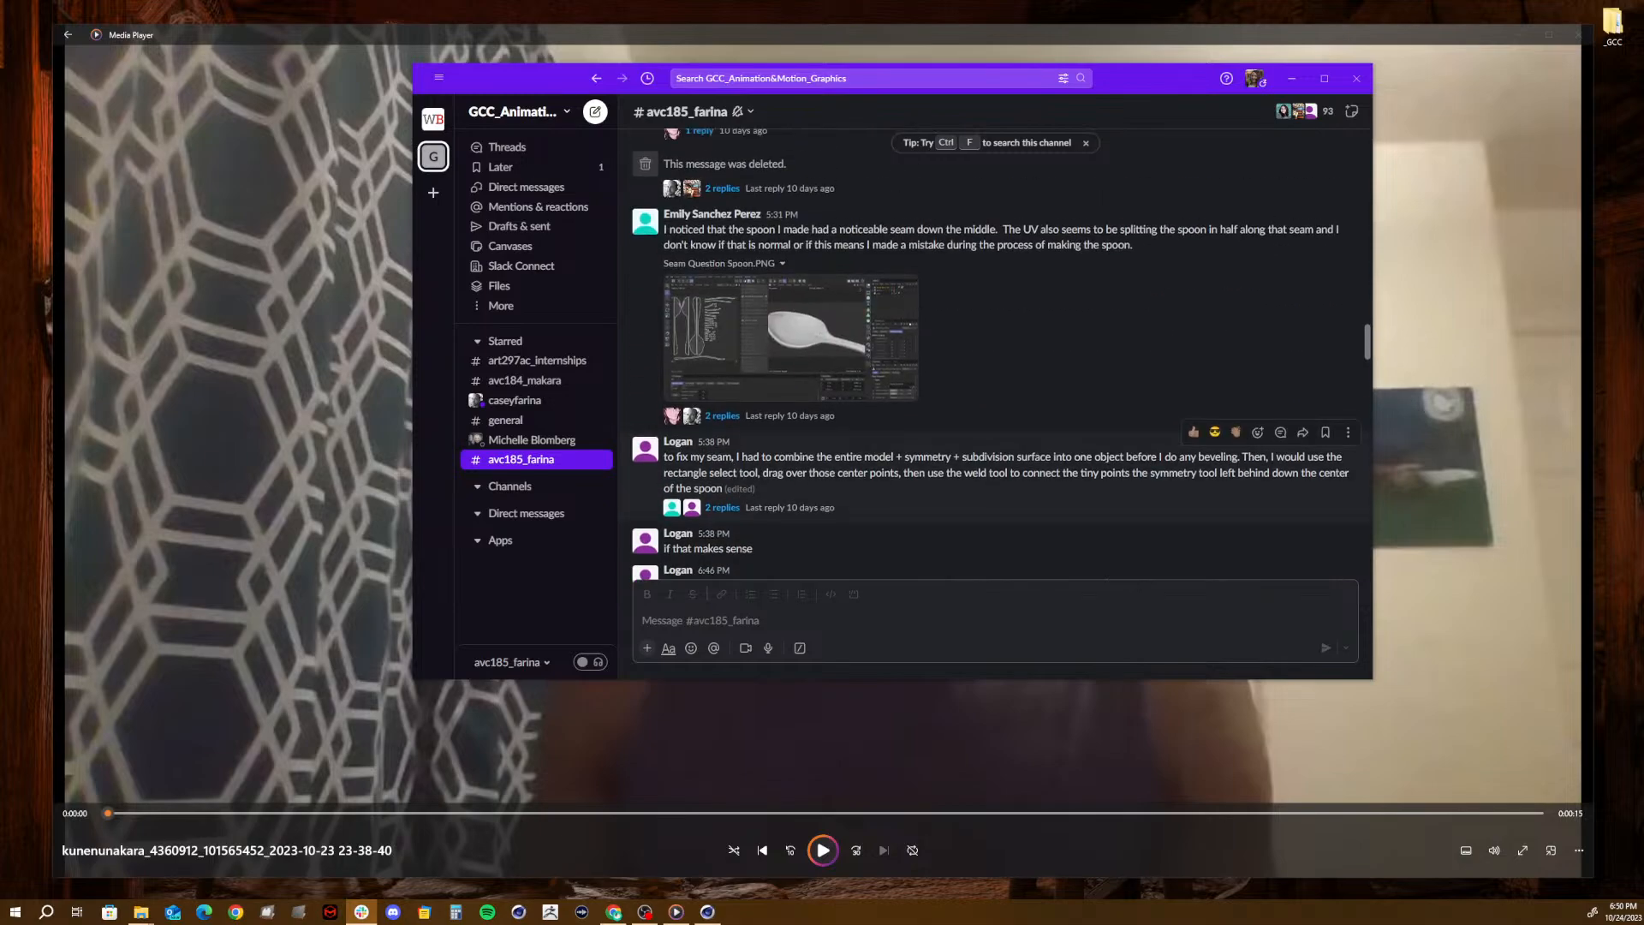
pyautogui.scroll(10, 733, 455)
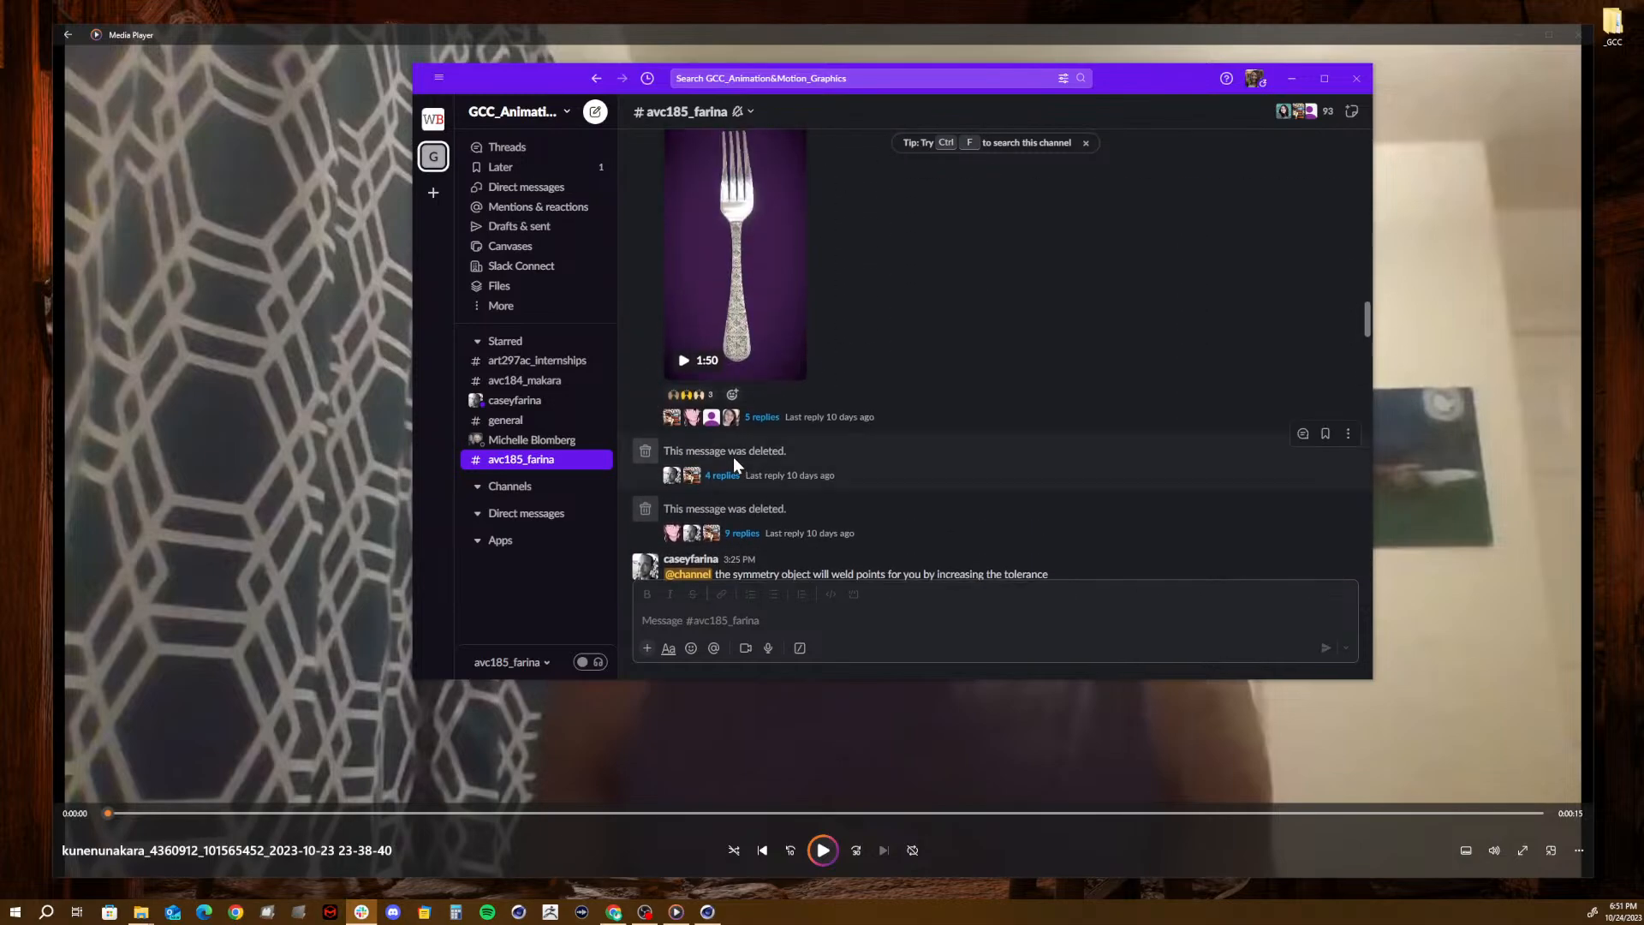
pyautogui.scroll(-8, 733, 456)
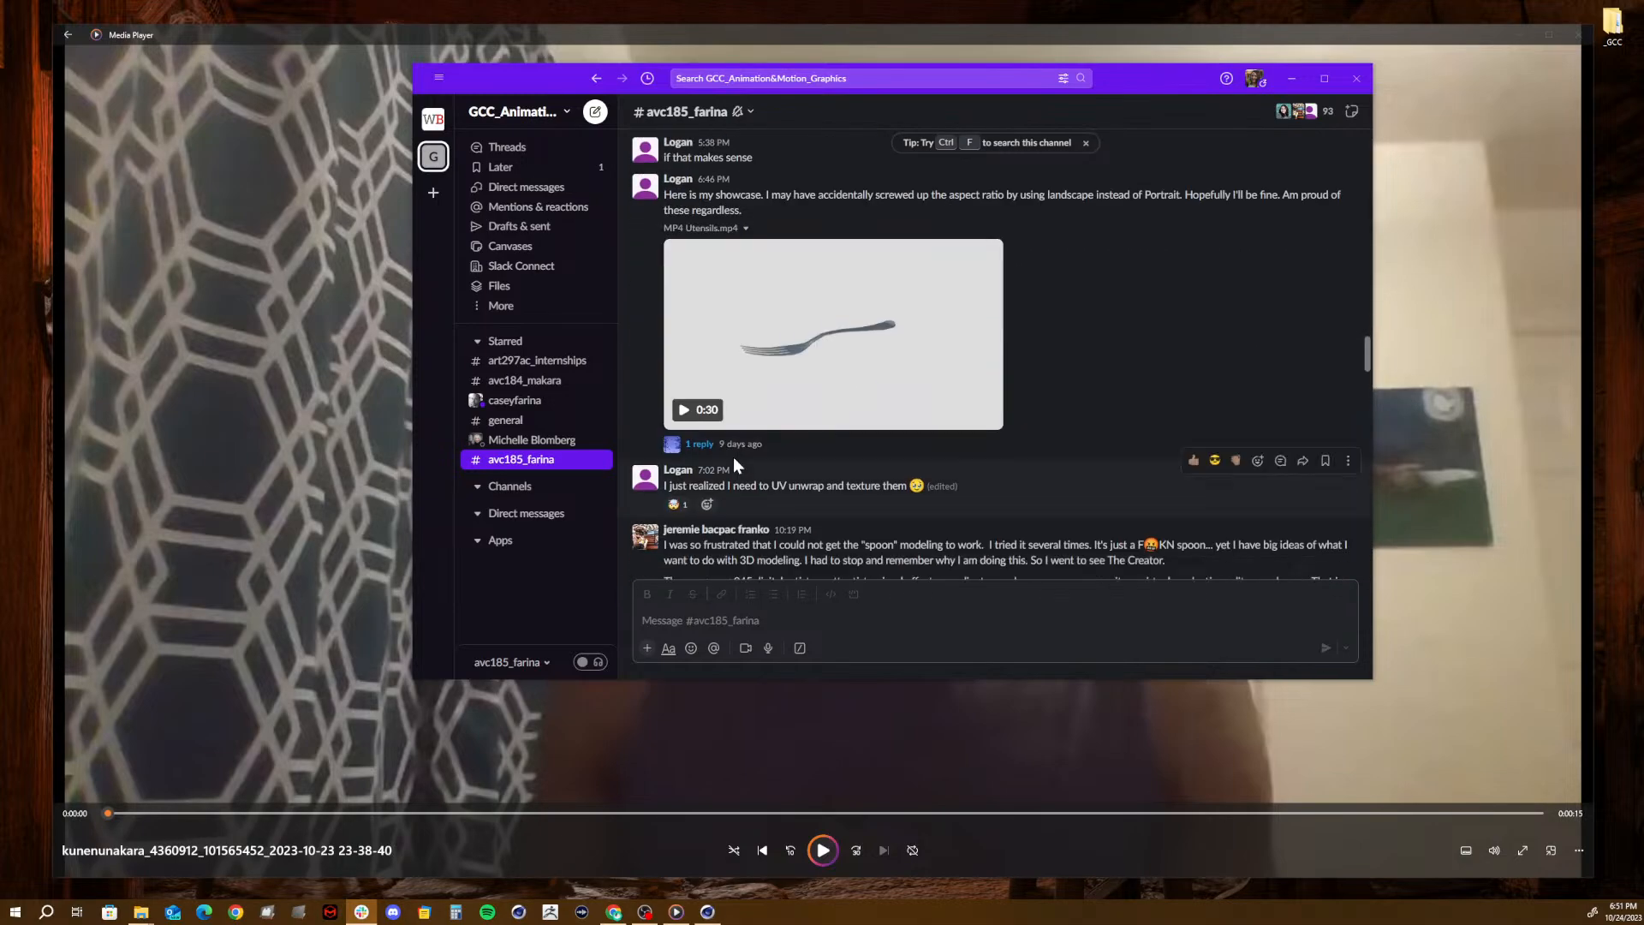
pyautogui.scroll(-10, 734, 465)
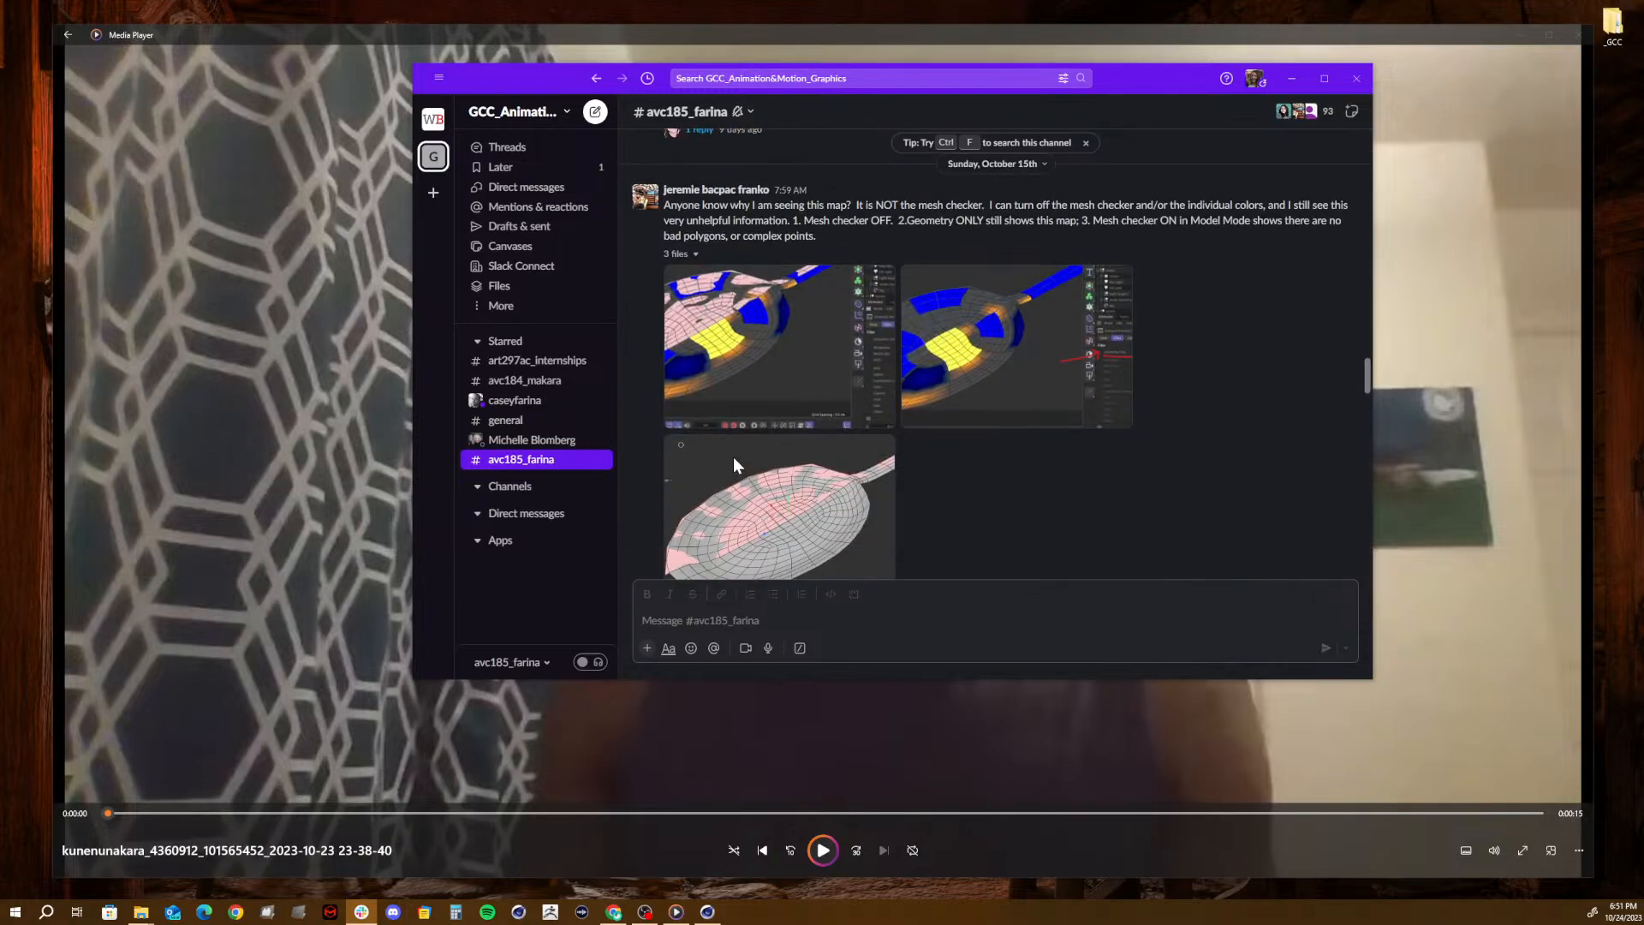
pyautogui.scroll(-15, 734, 465)
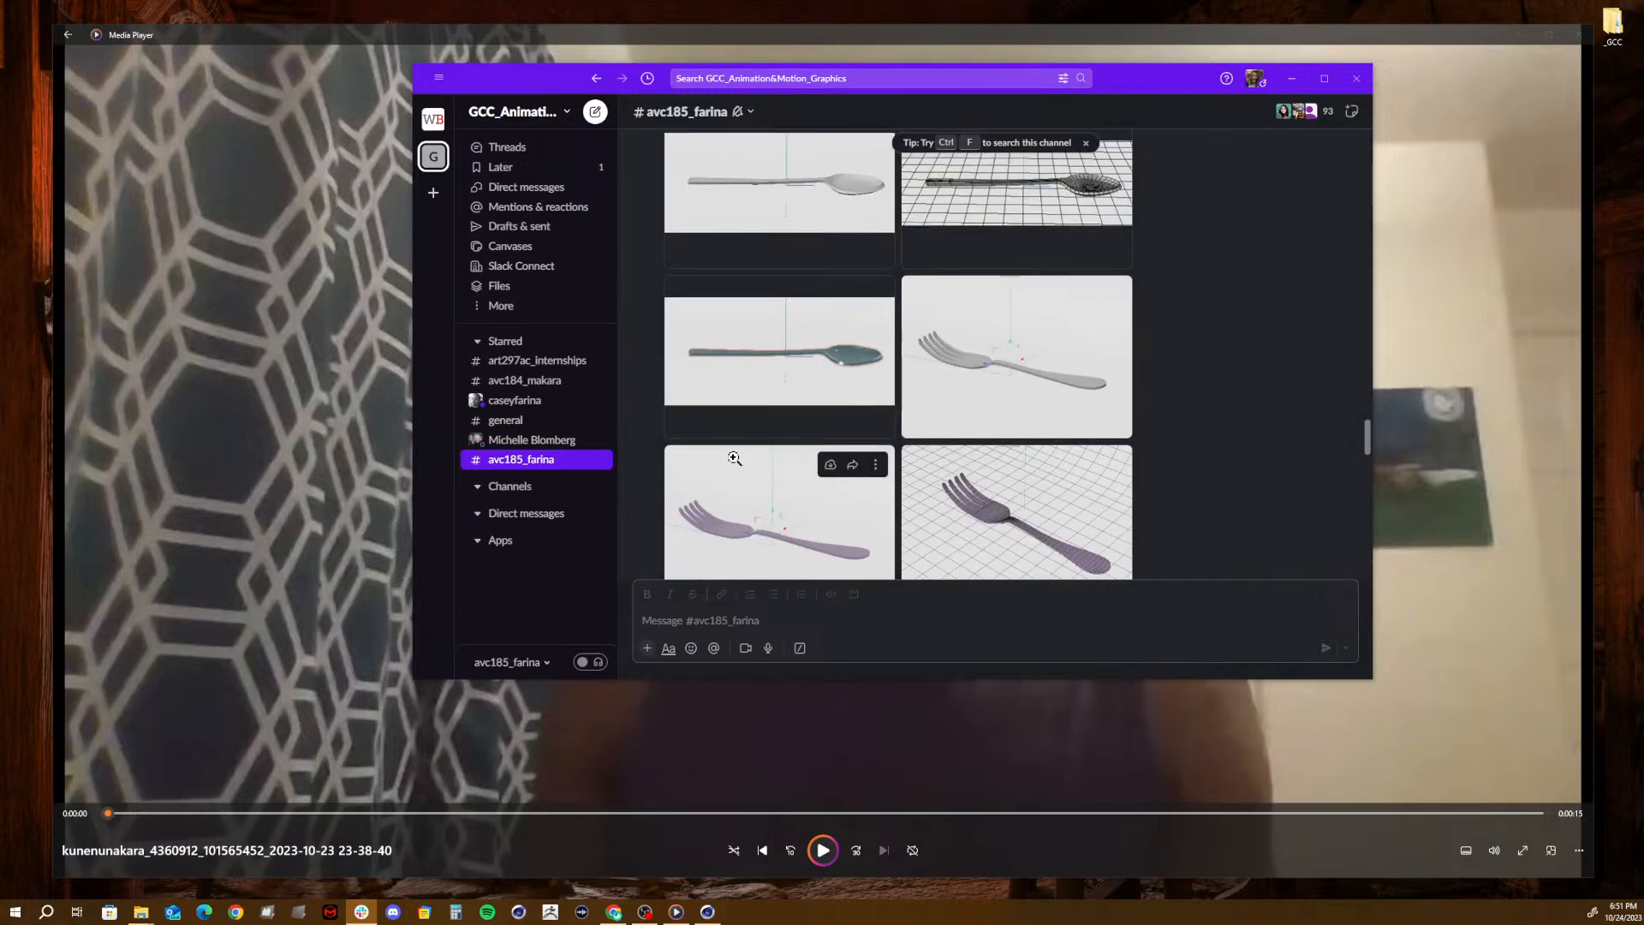
pyautogui.scroll(-15, 733, 464)
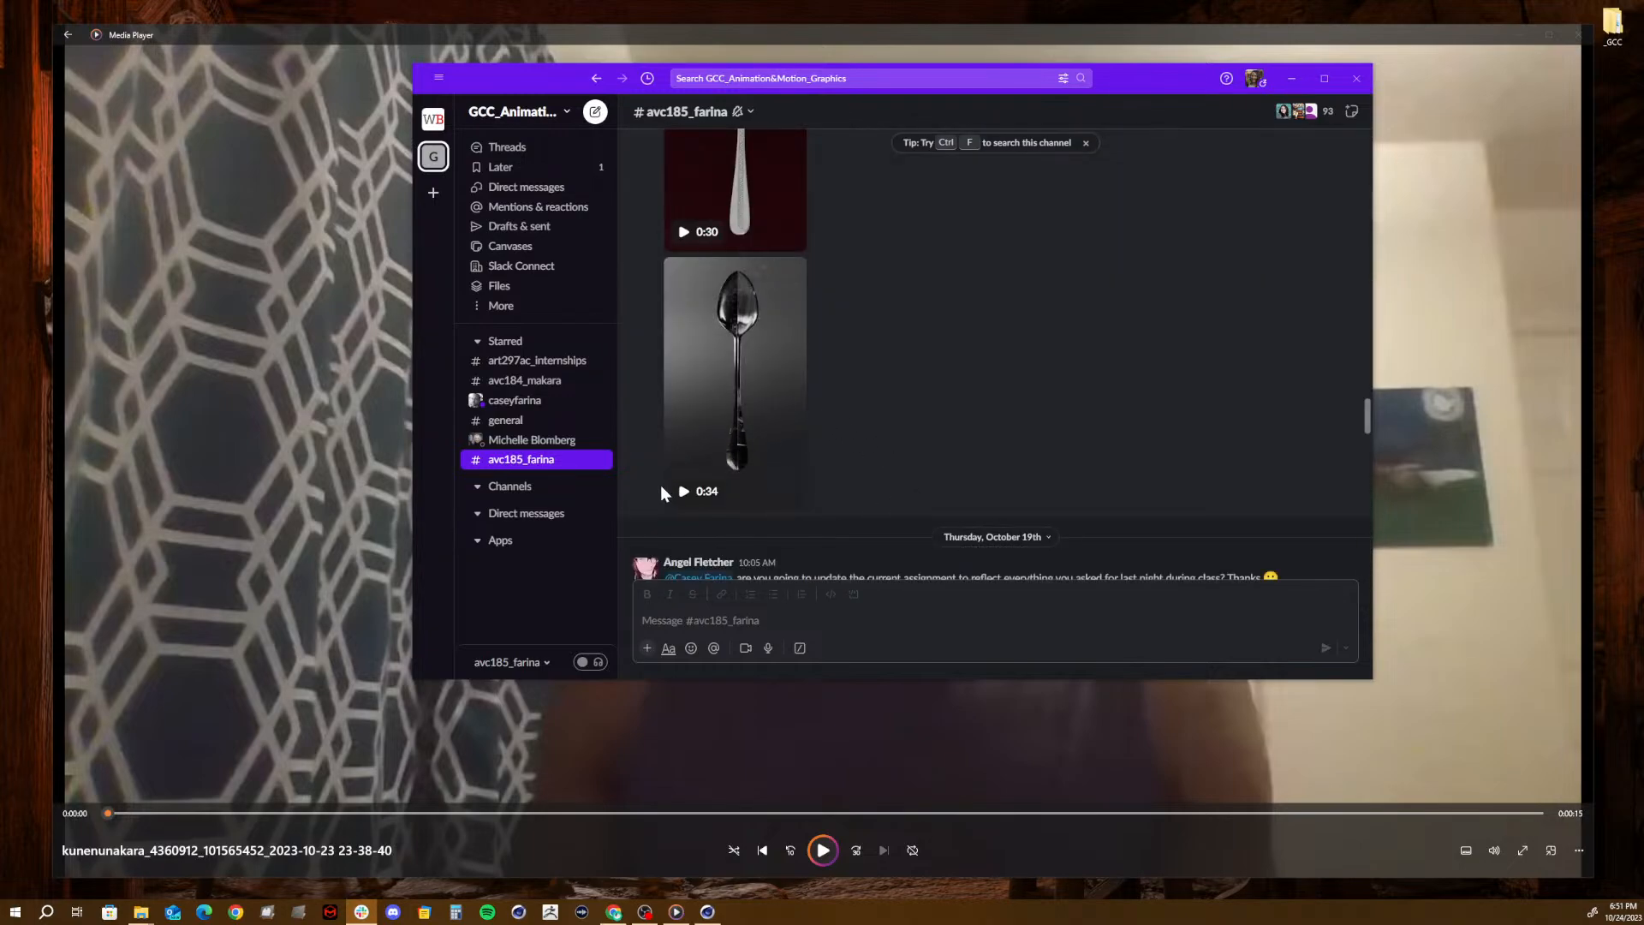
pyautogui.moveTo(683, 379)
pyautogui.scroll(-10, 726, 542)
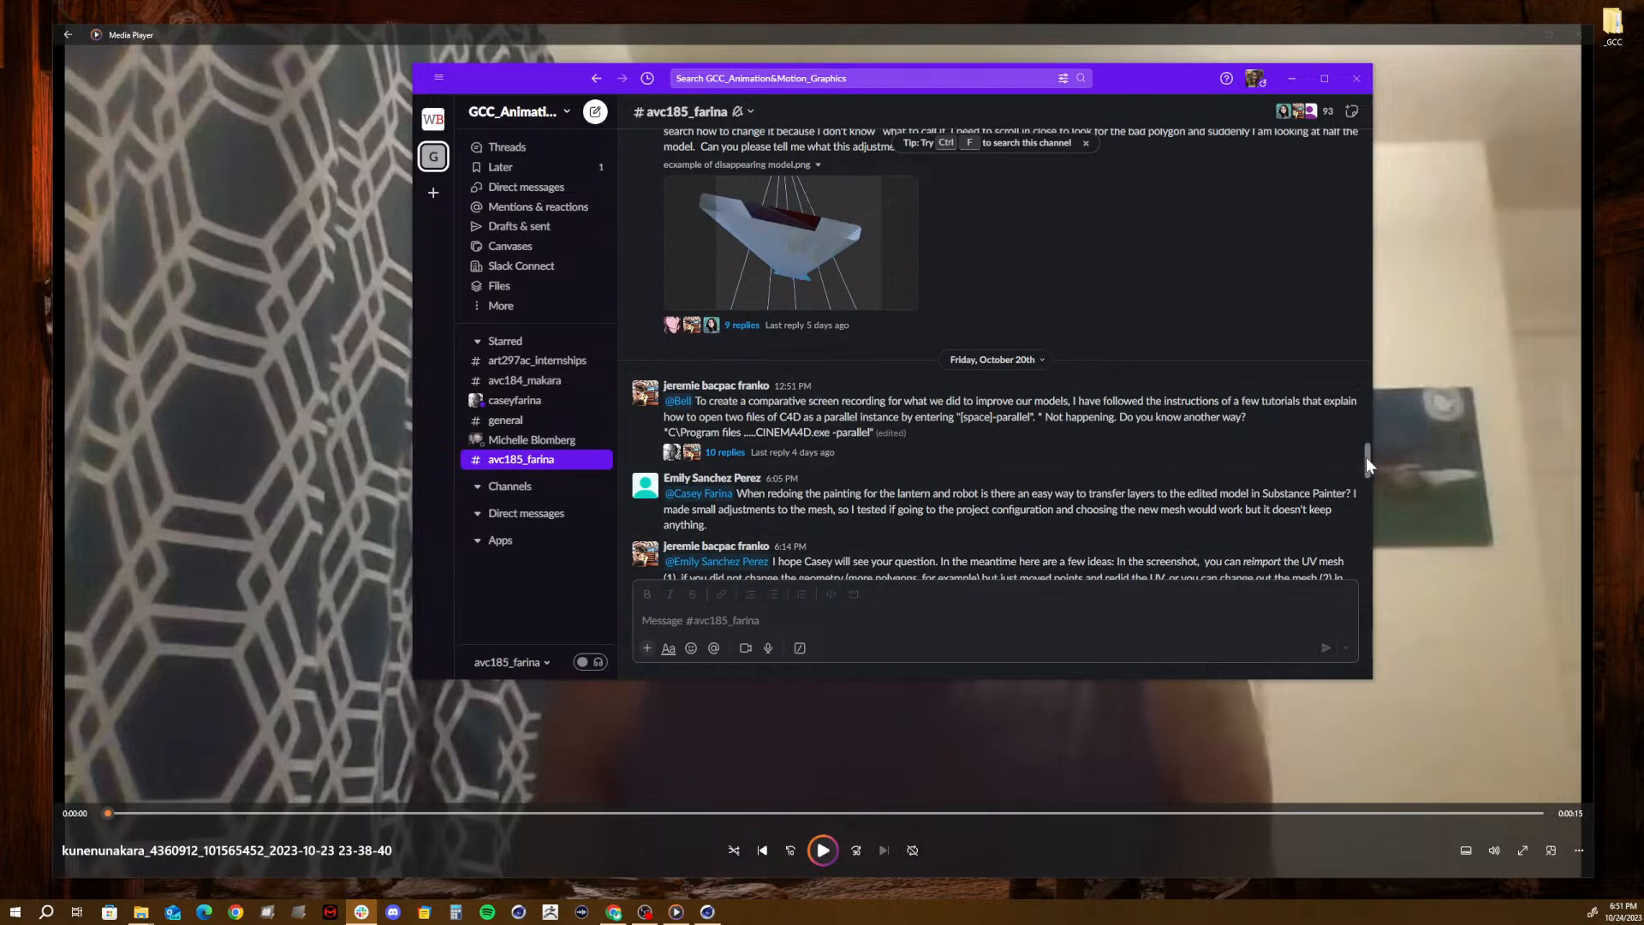
pyautogui.moveTo(1365, 455); pyautogui.dragTo(1395, 569)
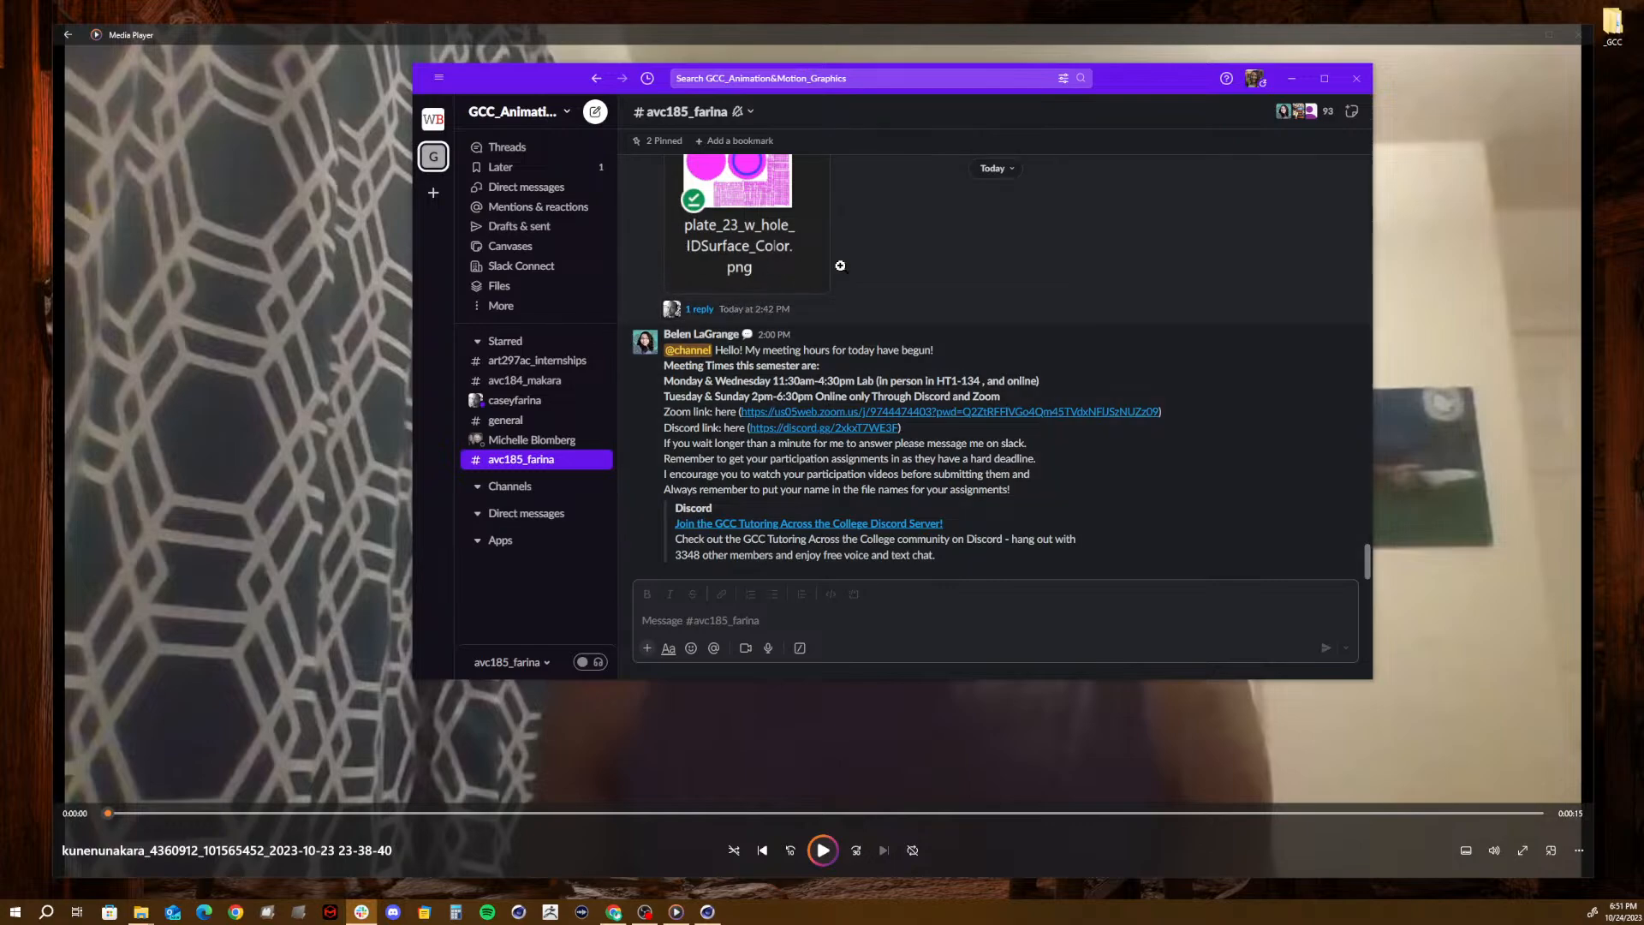
# - Clear Slack and the current video off the screen and play the 1:44 MP4 from the submissions folder
pyautogui.moveTo(1154, 84); pyautogui.dragTo(1643, 85)
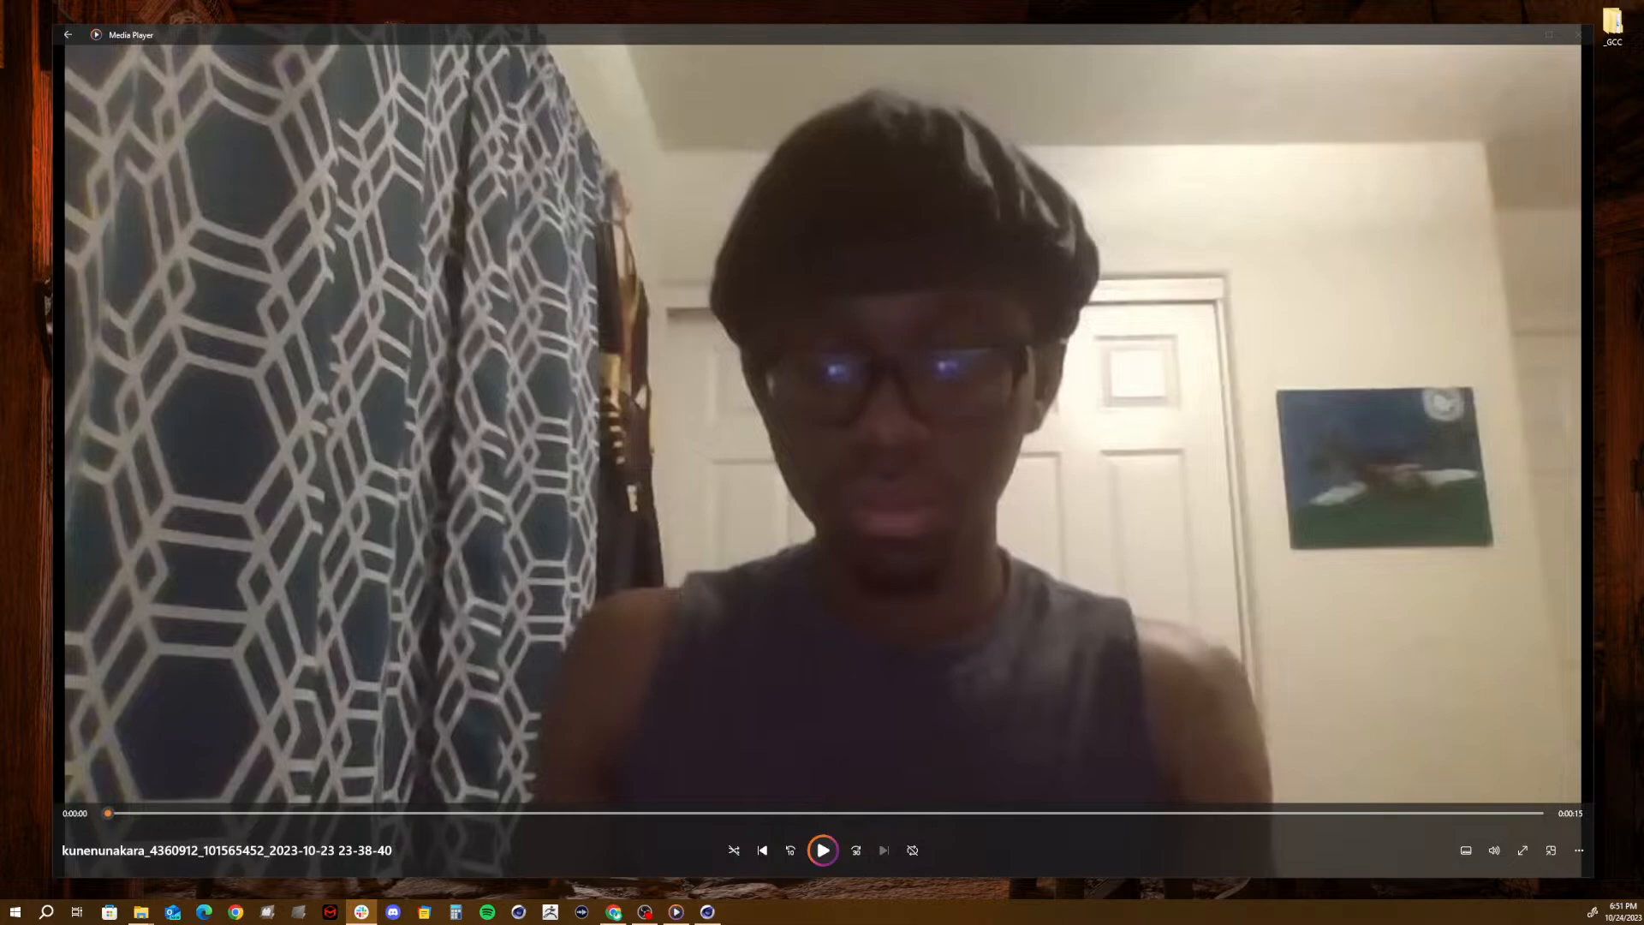
pyautogui.hotkey('alt', 'Tab')
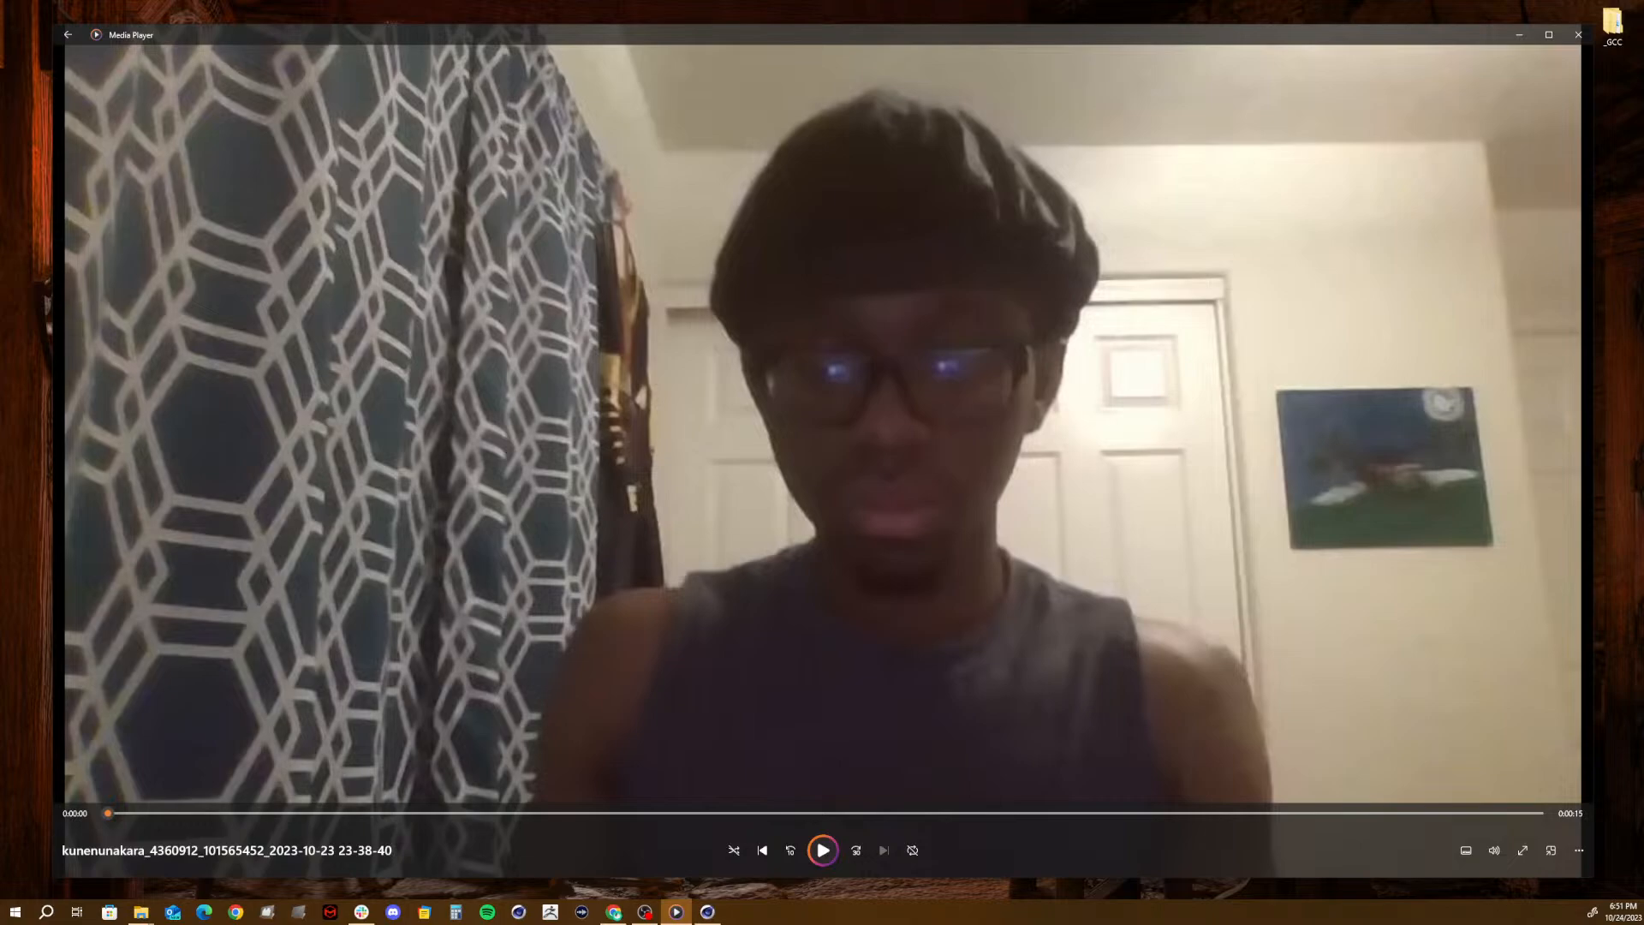
pyautogui.click(1574, 38)
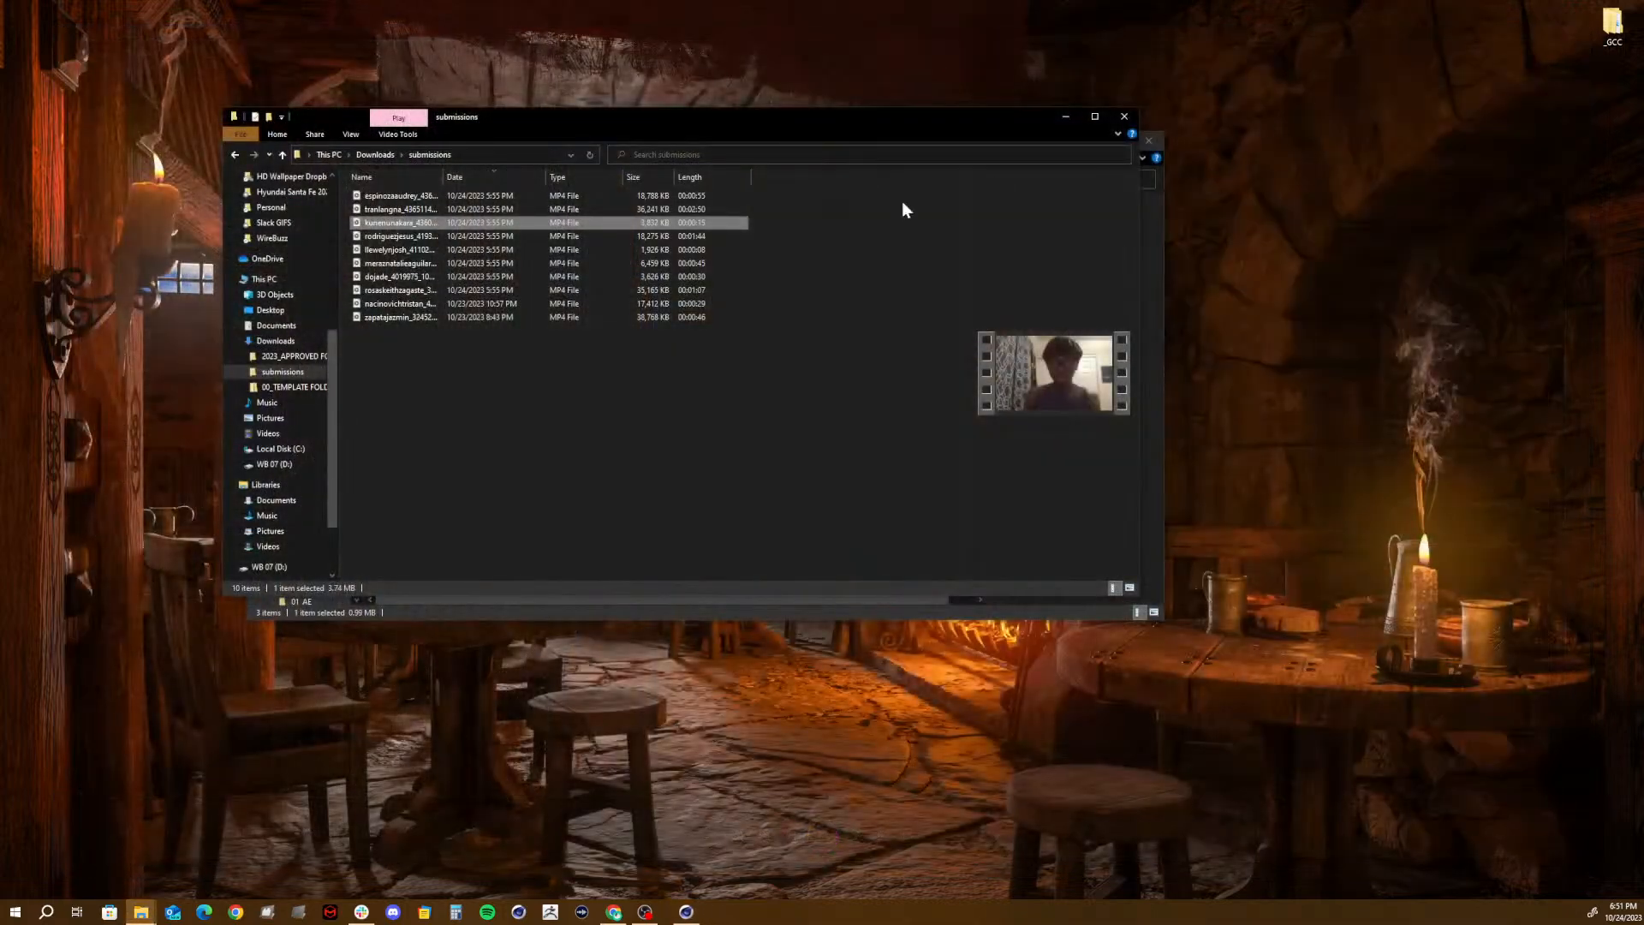
pyautogui.doubleClick(370, 236)
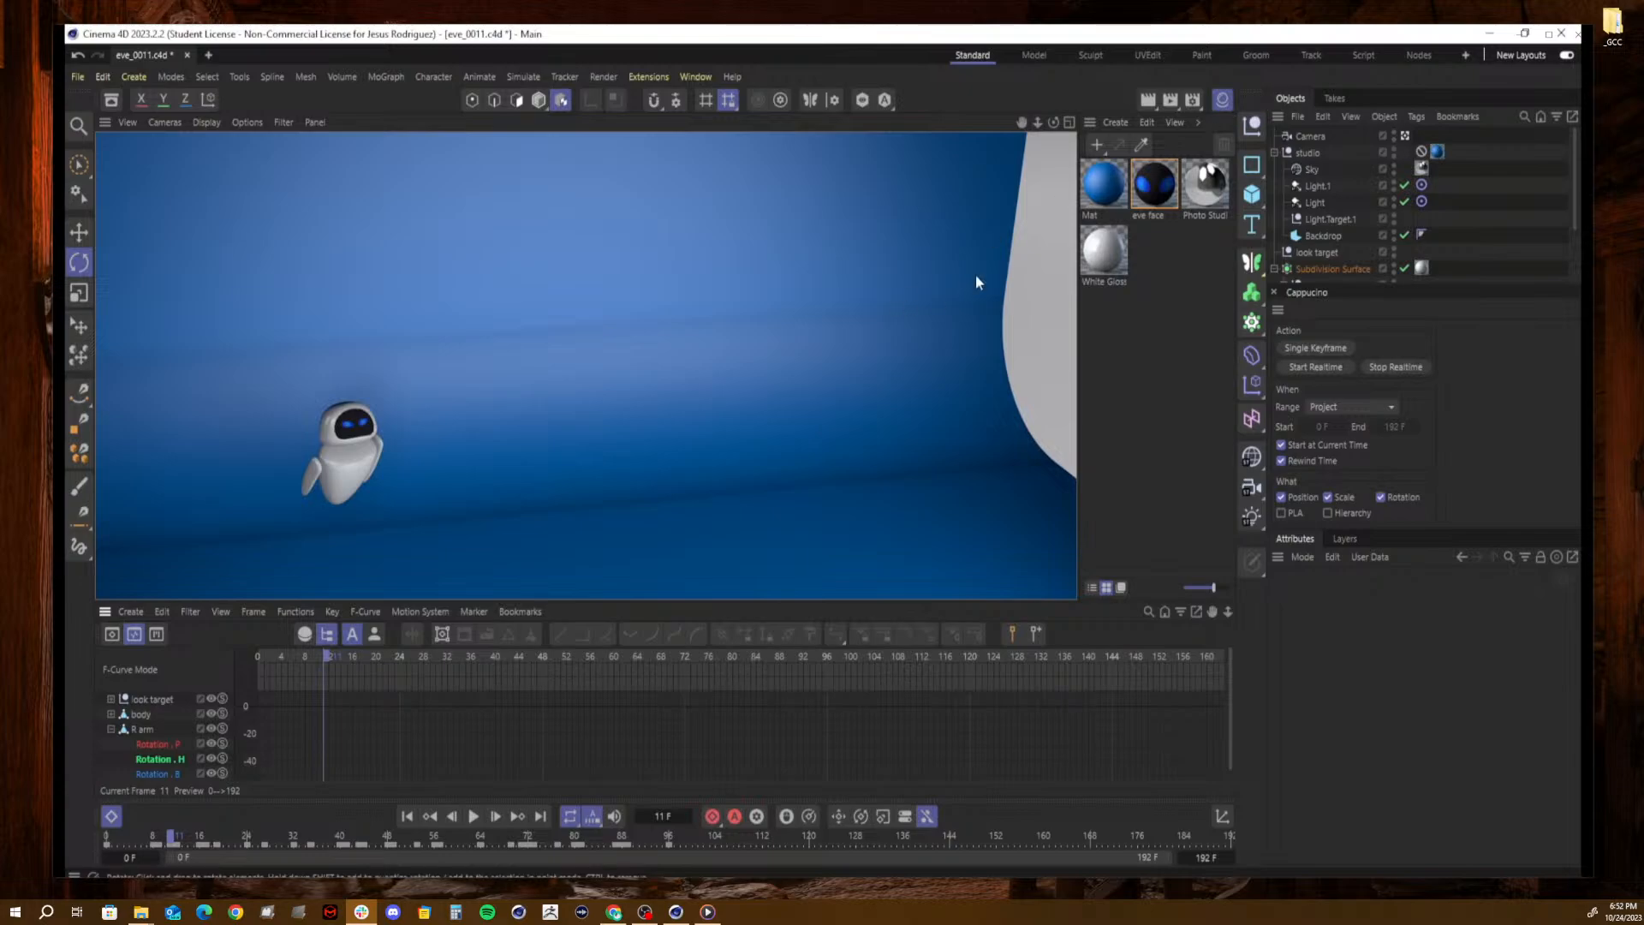
pyautogui.click(1150, 102)
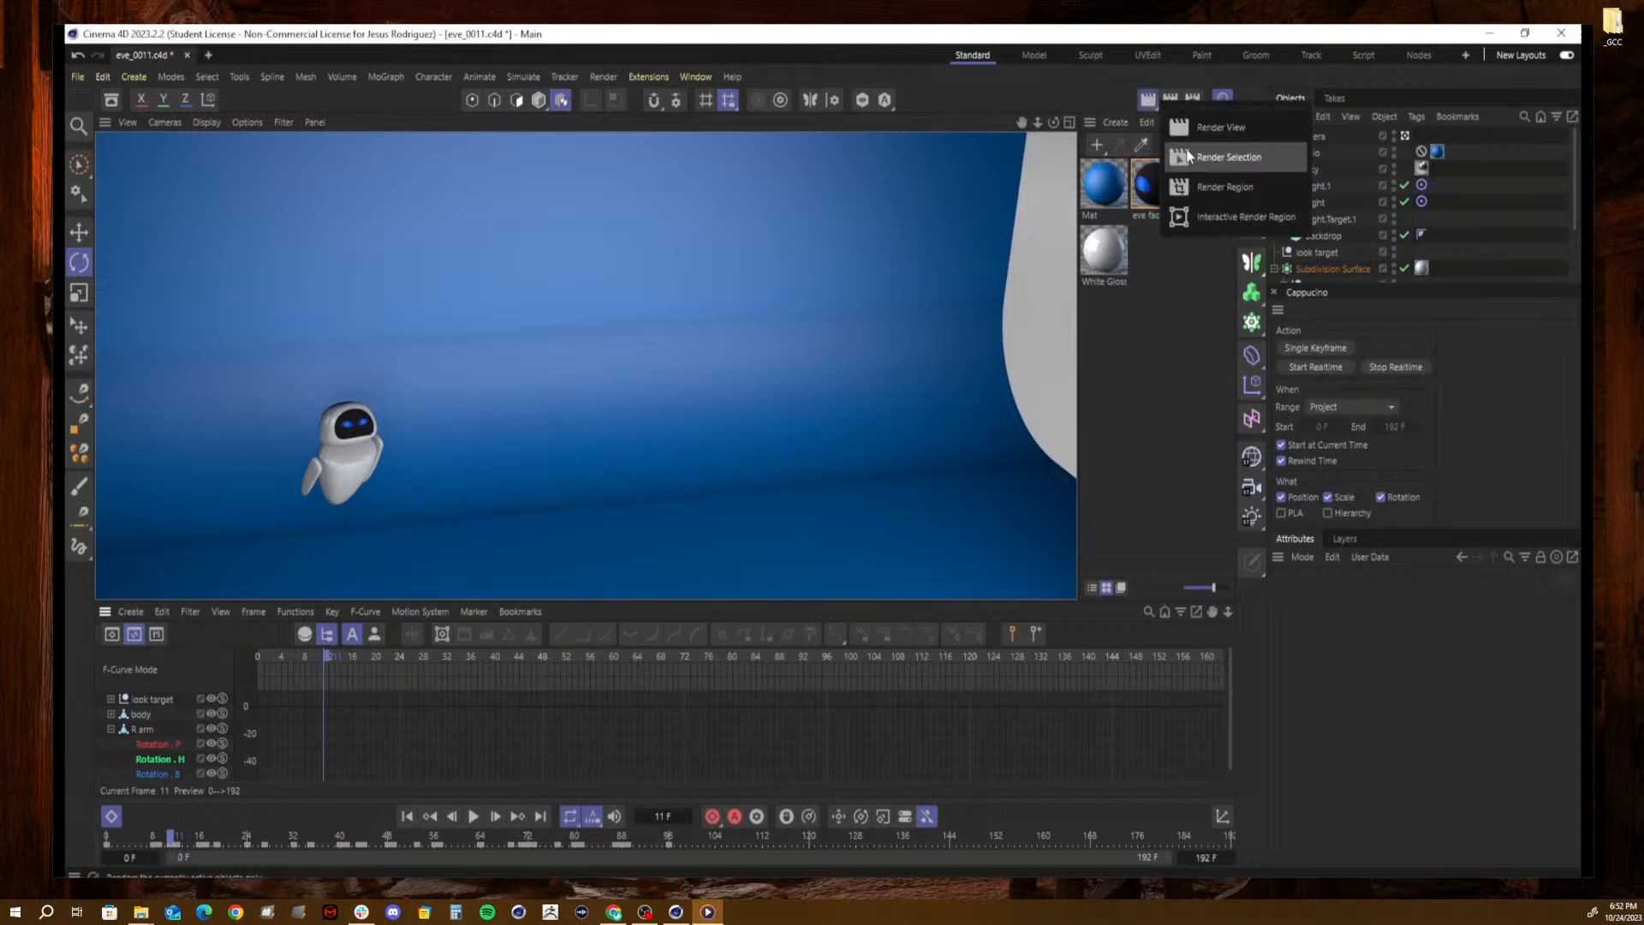
pyautogui.click(1200, 228)
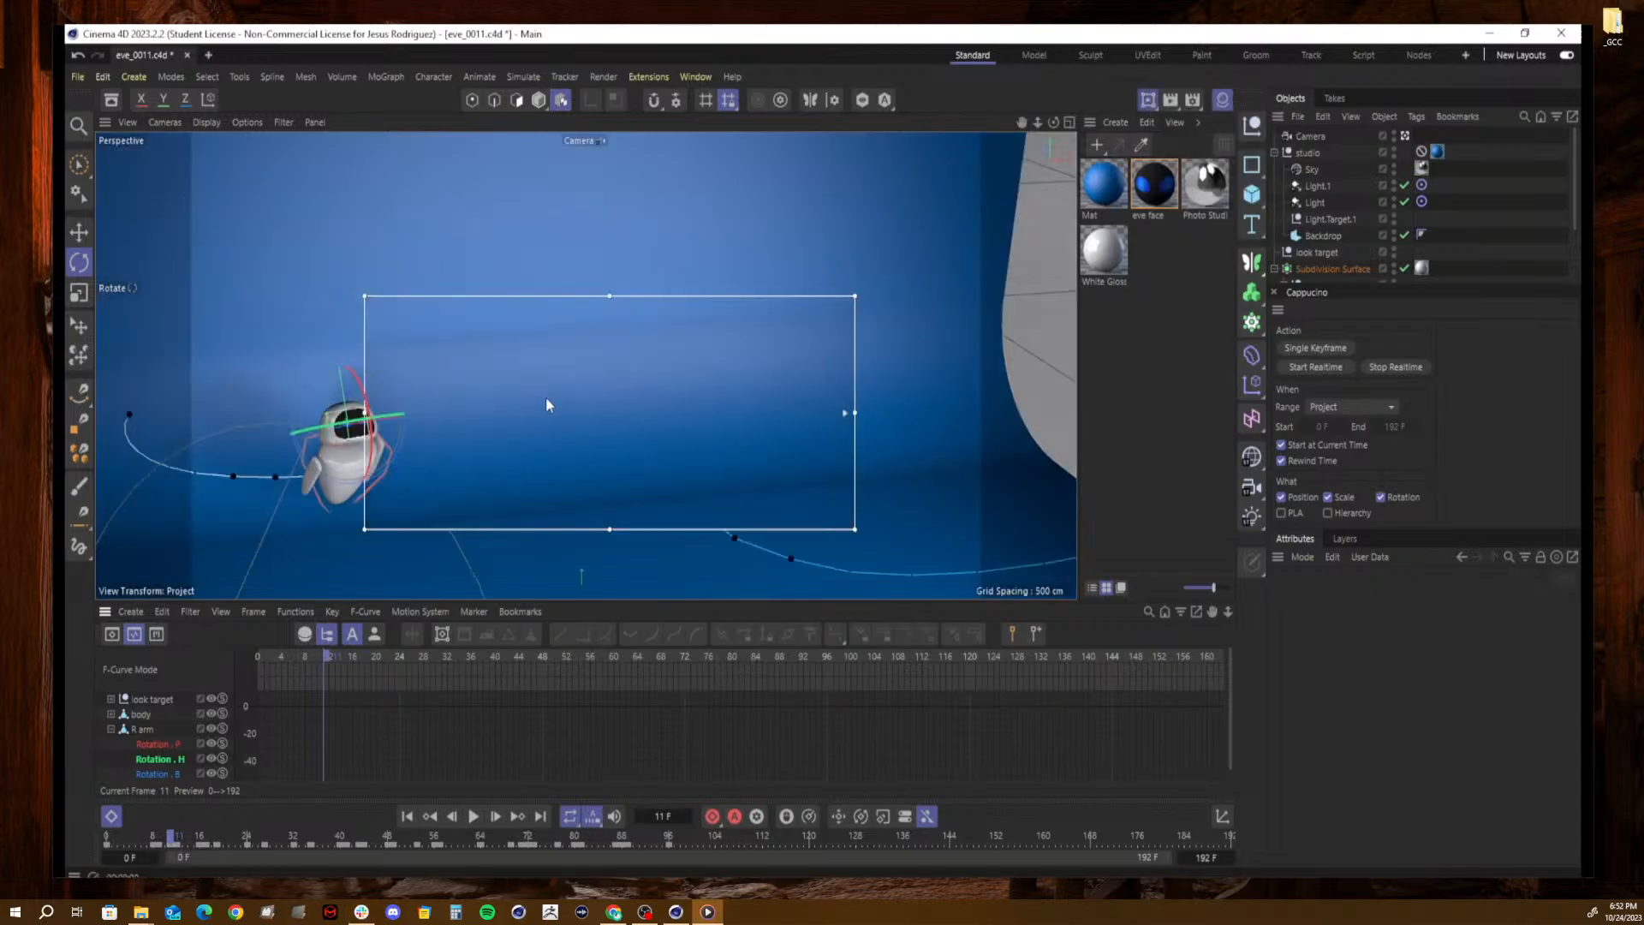
pyautogui.moveTo(650, 305); pyautogui.dragTo(549, 309)
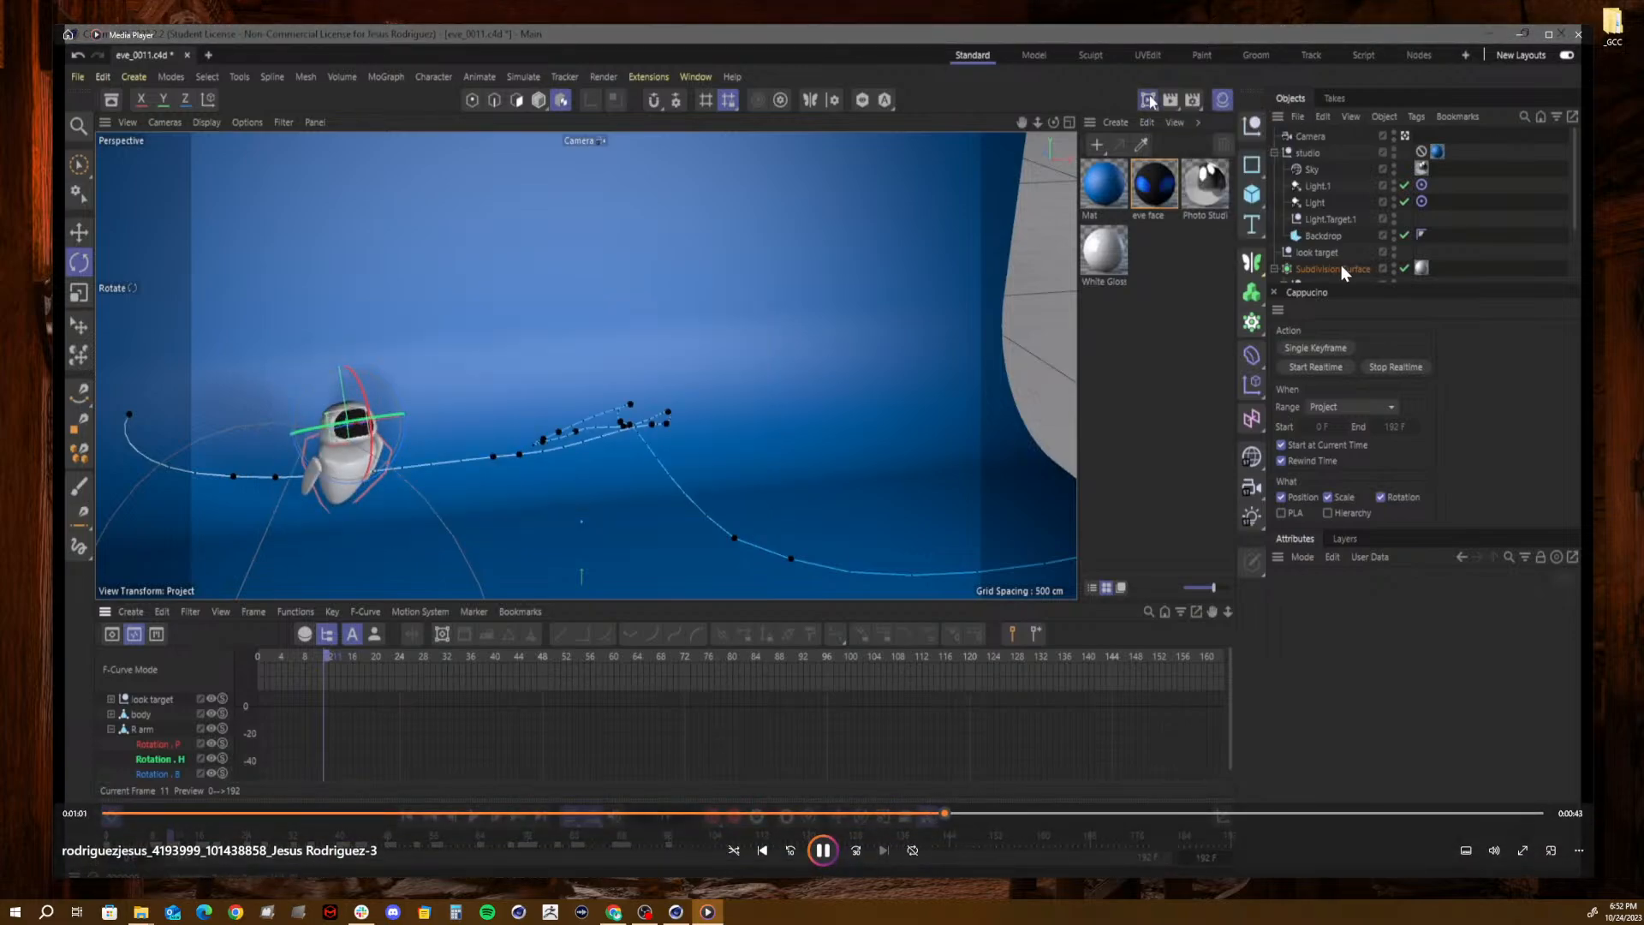
# - Pause the video, bring Slack on screen to play the eve.mp4 render posted October 19th in the avc184 channel, and clear Slack away
pyautogui.click(824, 860)
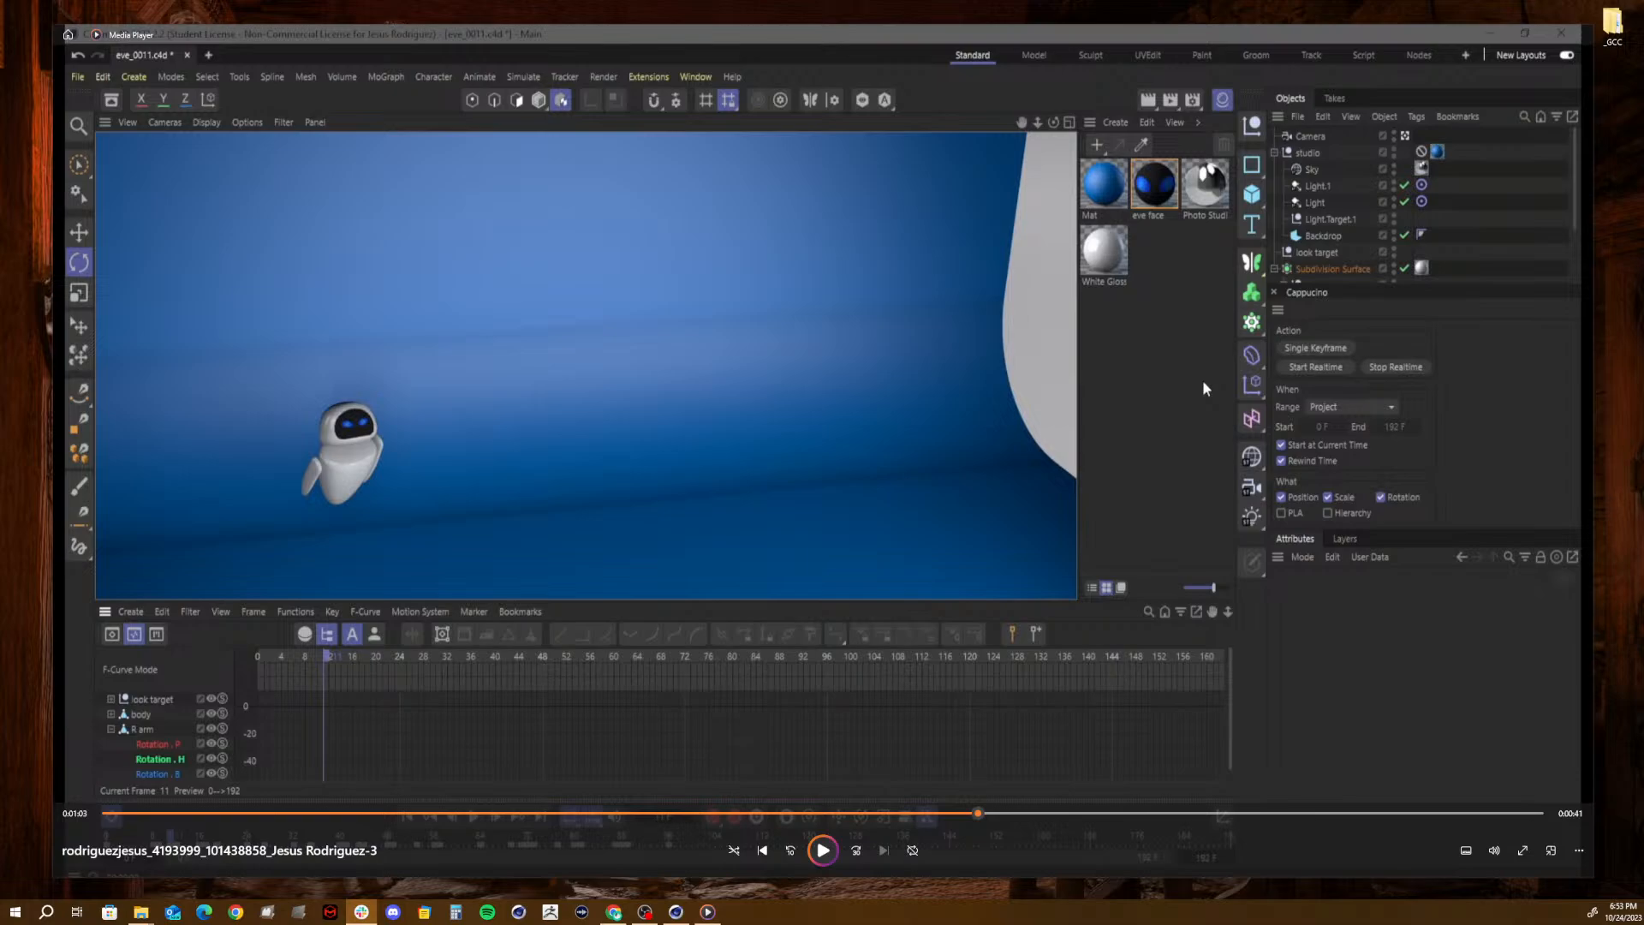
pyautogui.moveTo(1061, 0); pyautogui.dragTo(1159, 132)
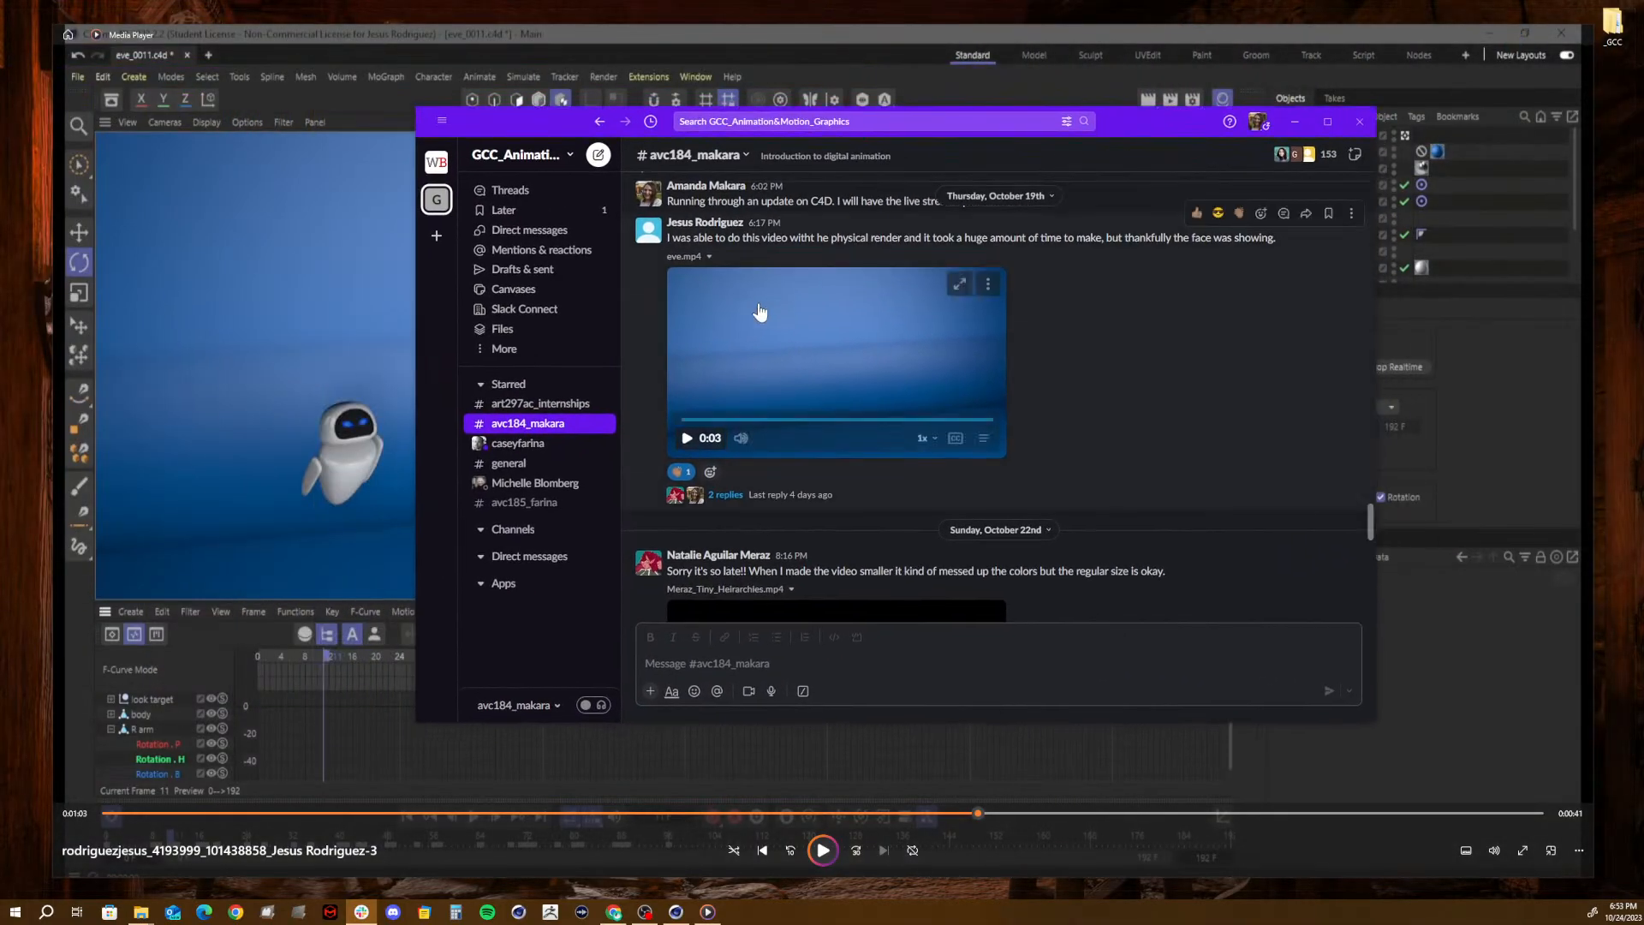
pyautogui.click(687, 439)
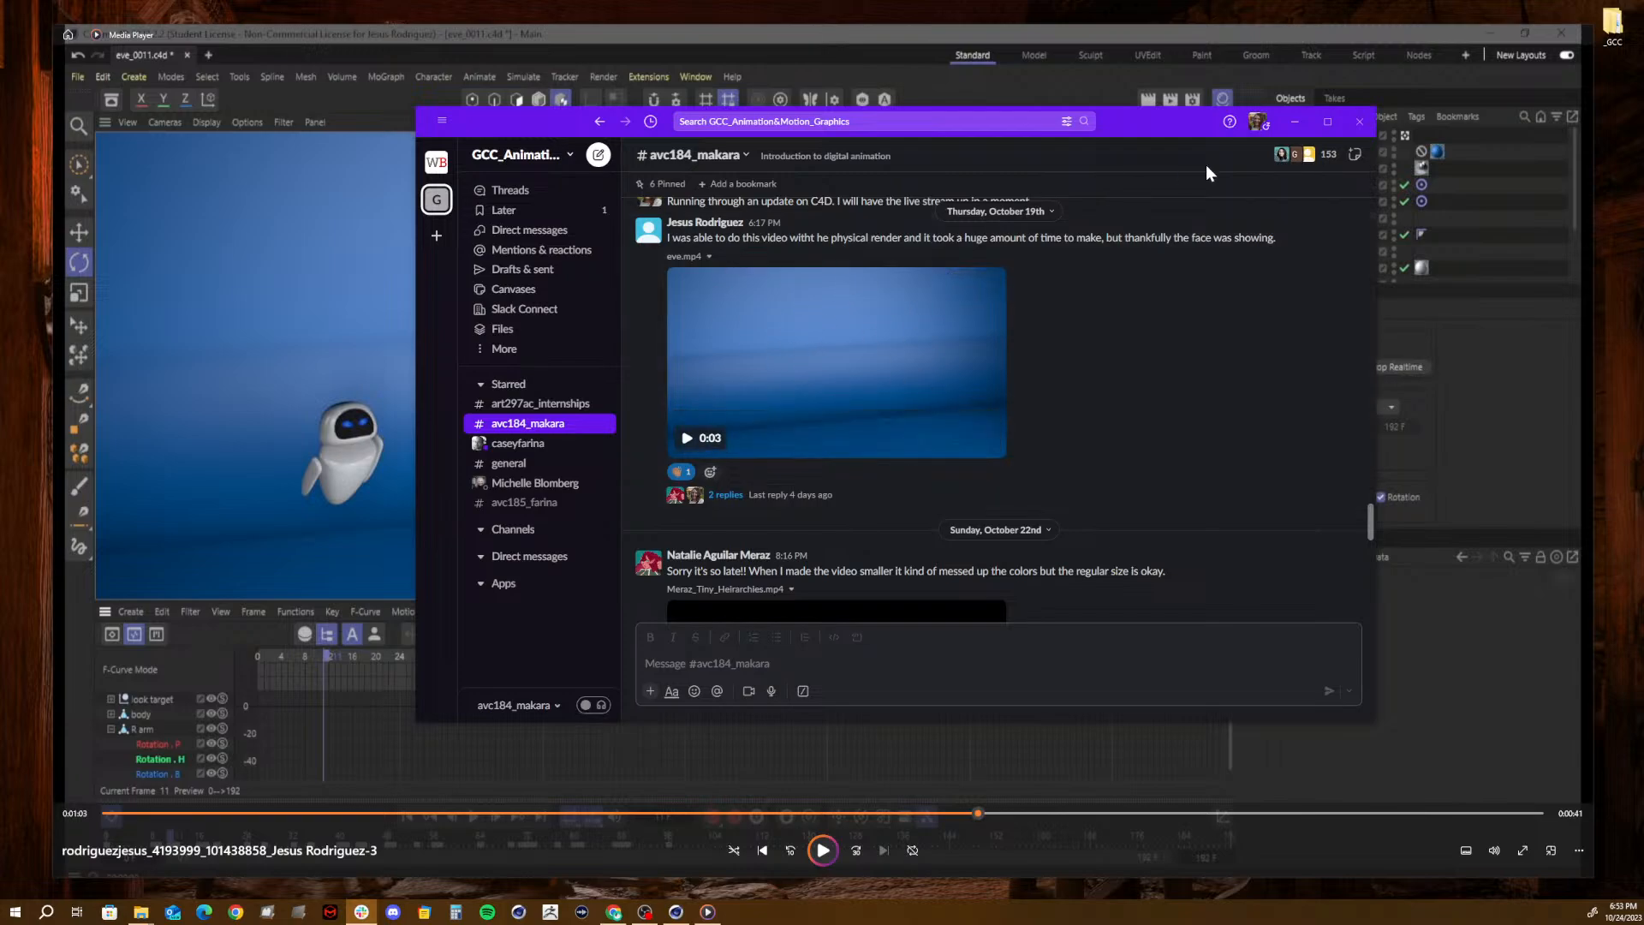
pyautogui.moveTo(1115, 120); pyautogui.dragTo(1643, 315)
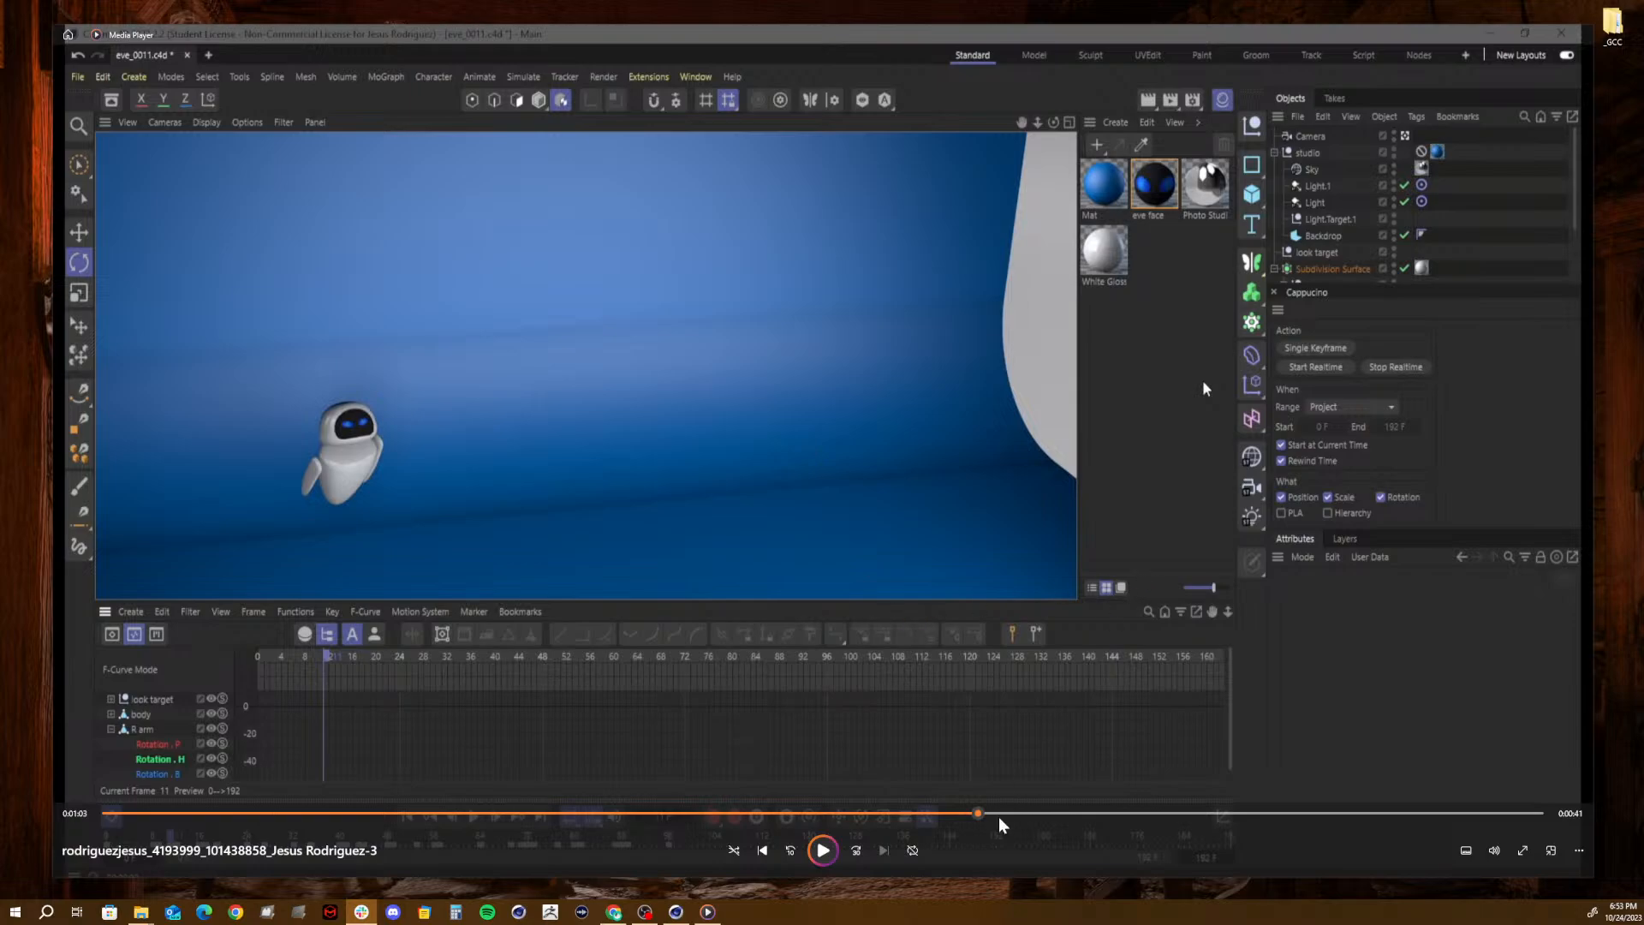
# - Scrub through the student's video to examine the Picture Viewer renders and pause it on the Viewport Renderer render settings
pyautogui.moveTo(981, 813)
pyautogui.mouseDown()
pyautogui.moveTo(885, 814)
pyautogui.moveTo(961, 805)
pyautogui.mouseUp()
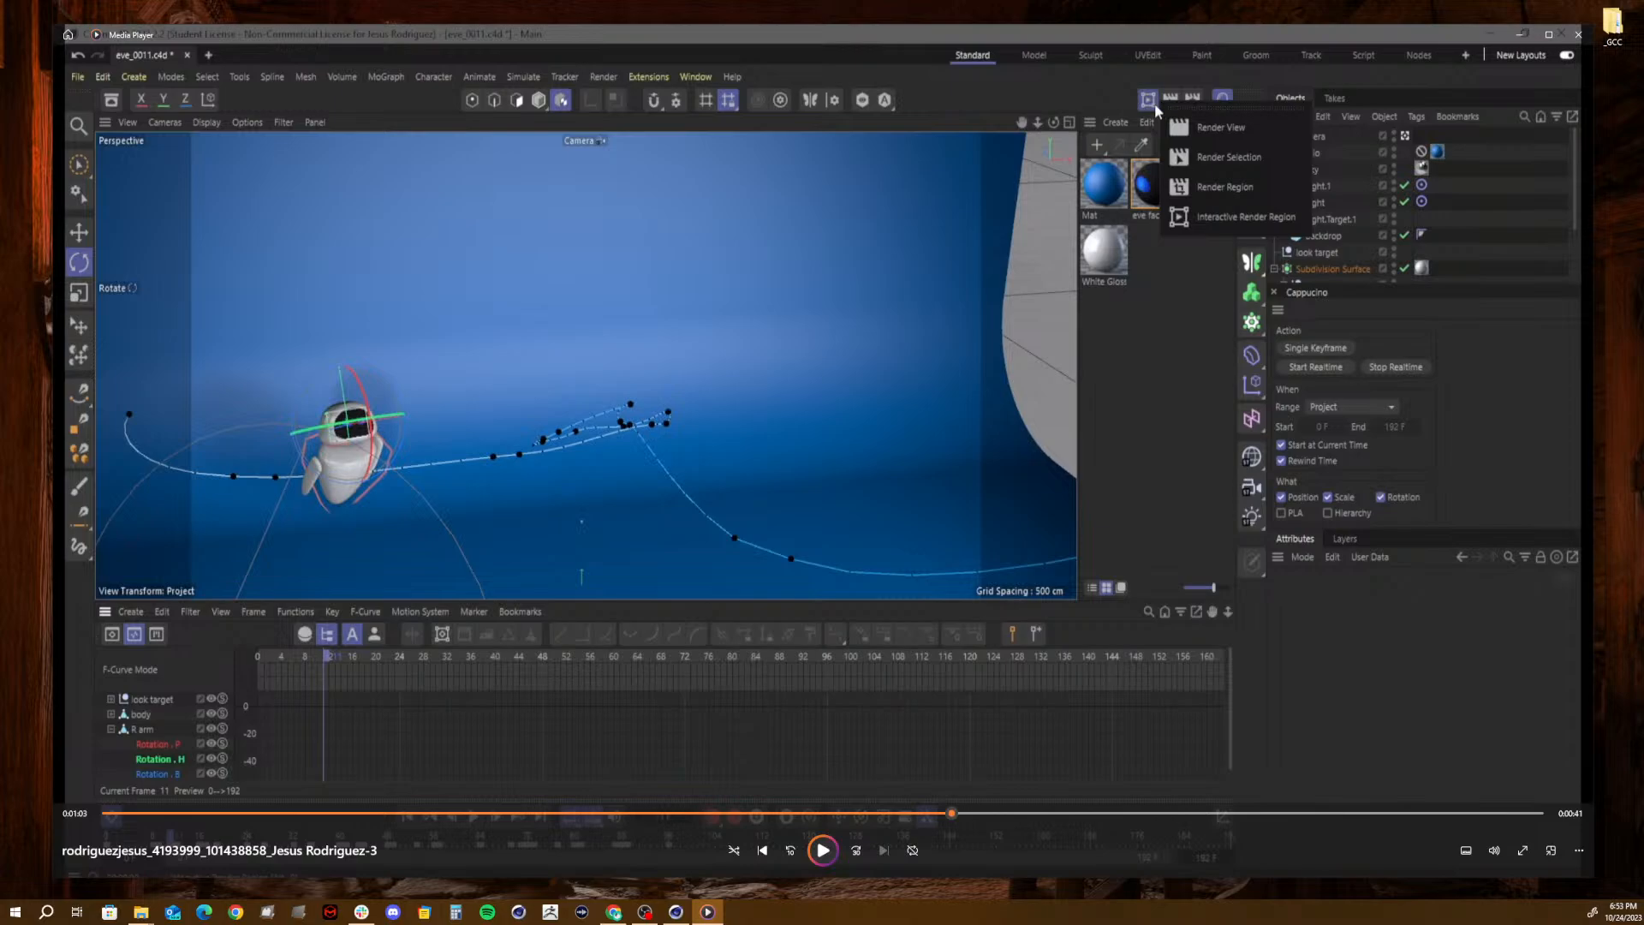
pyautogui.hotkey('alt', 'Tab')
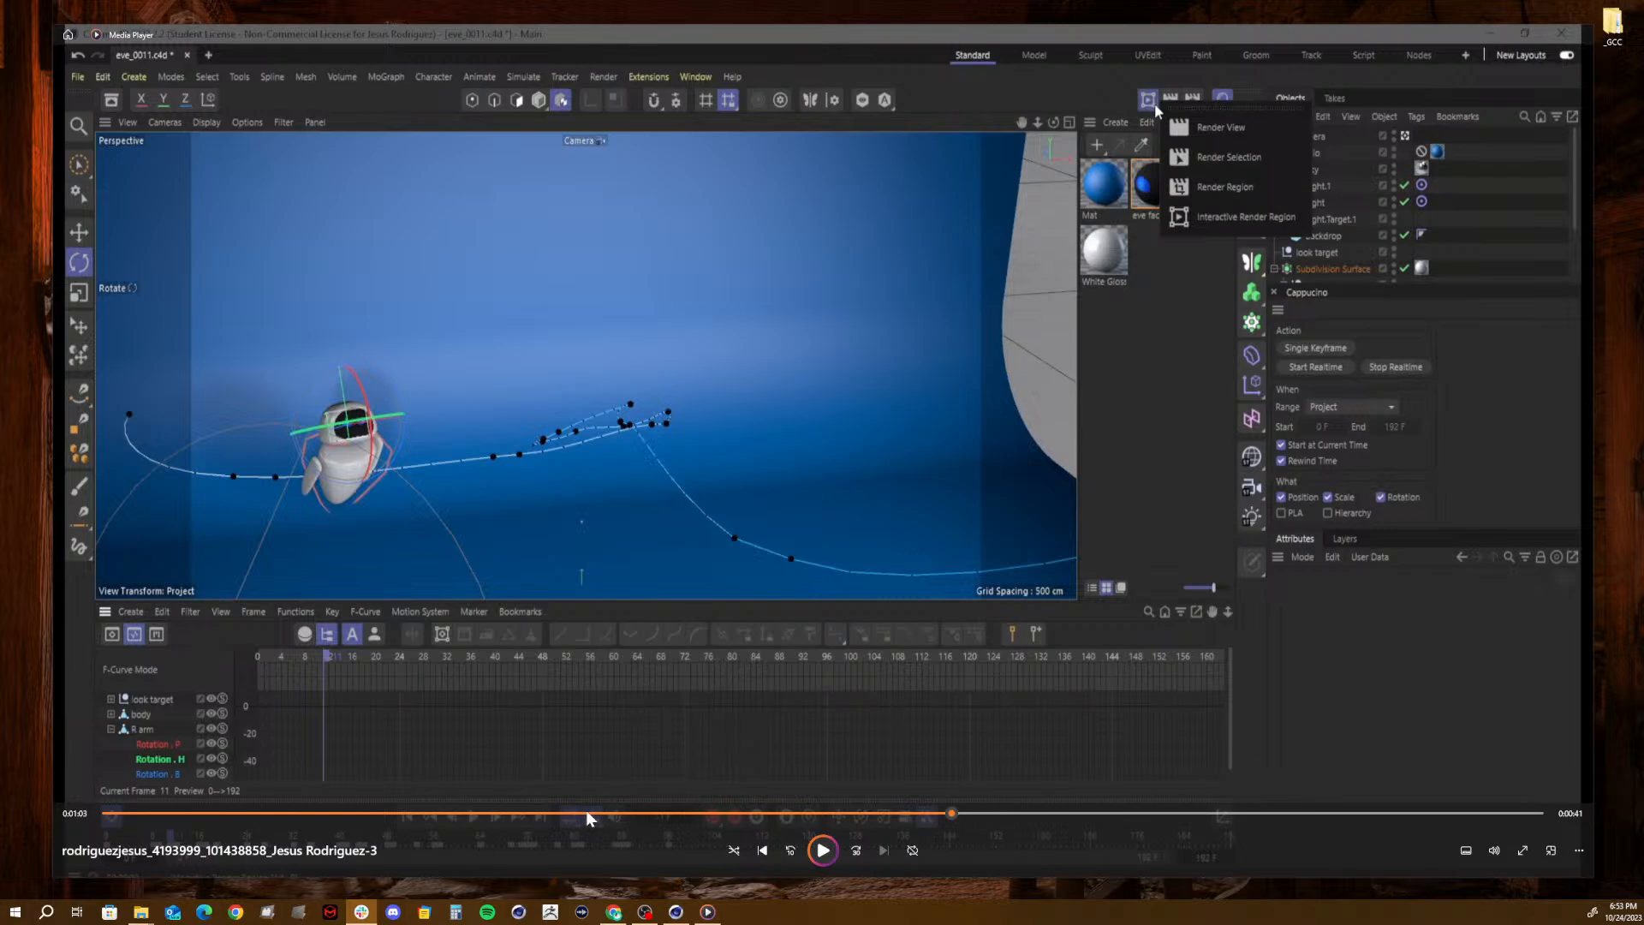
pyautogui.moveTo(536, 809); pyautogui.dragTo(129, 812)
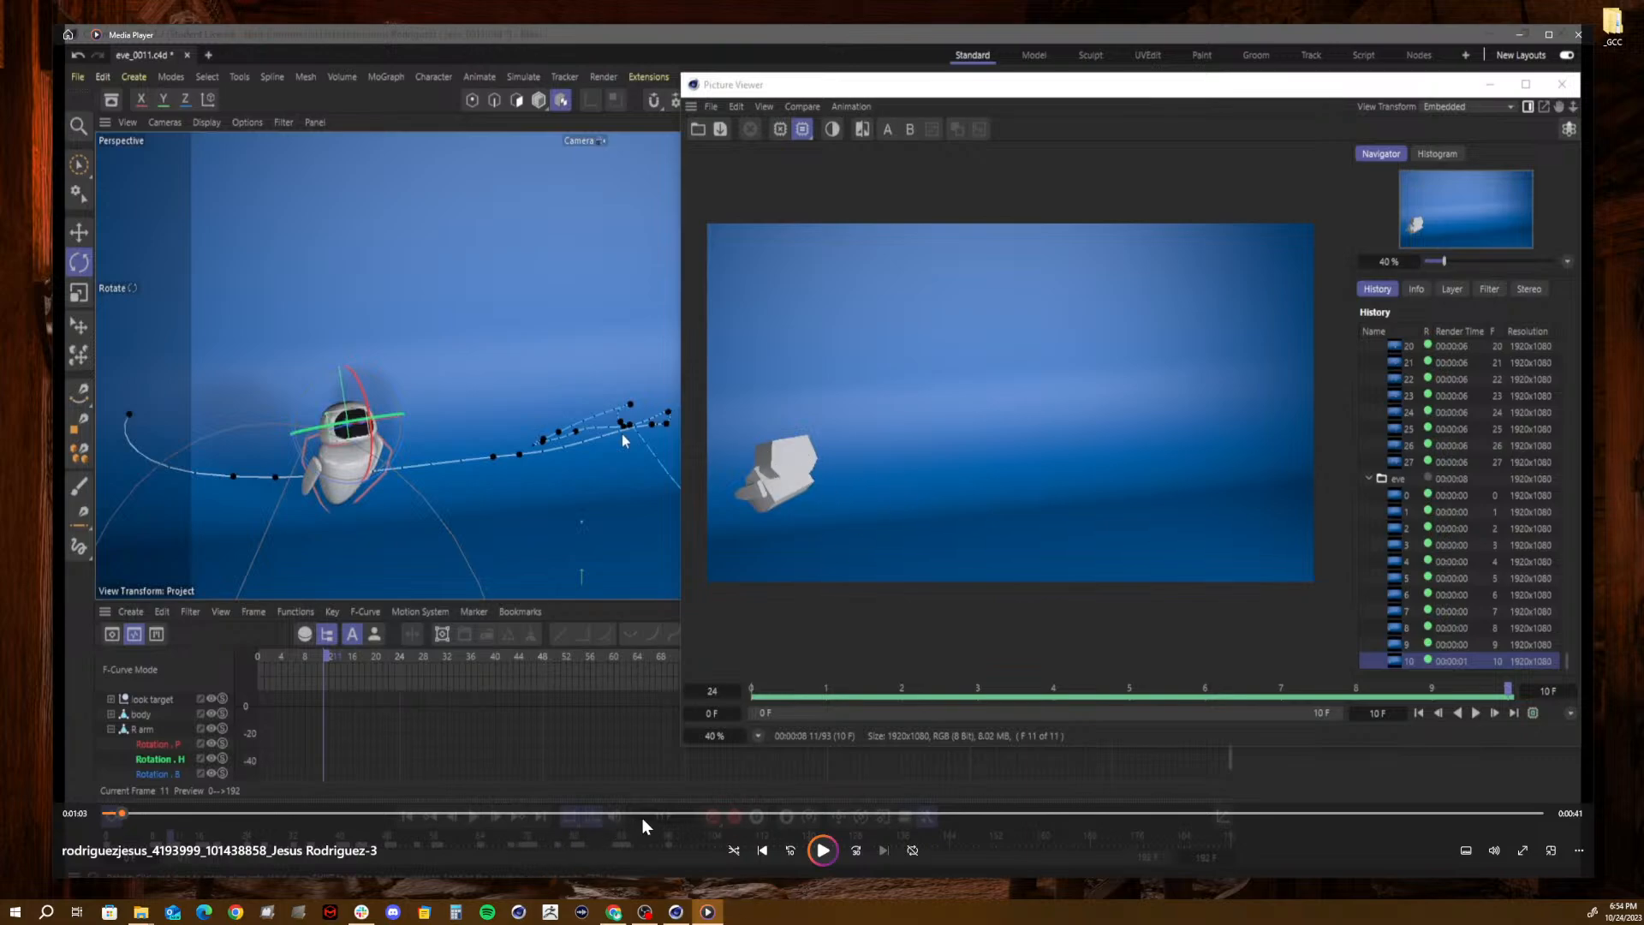
pyautogui.moveTo(737, 813); pyautogui.dragTo(1009, 813)
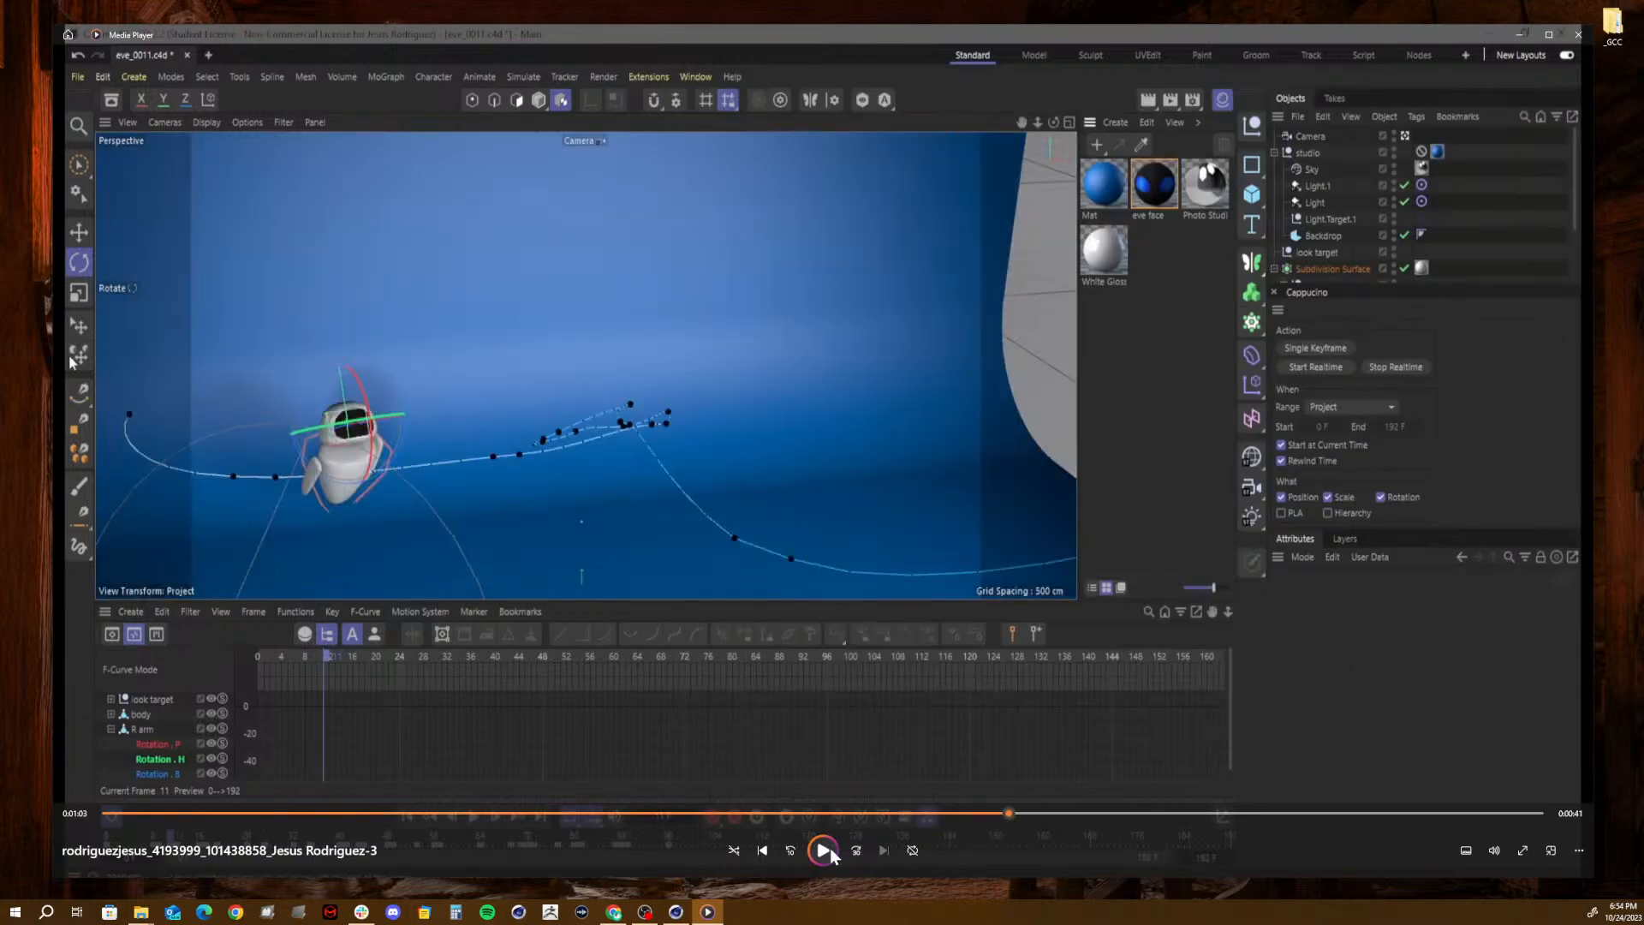
pyautogui.click(1093, 814)
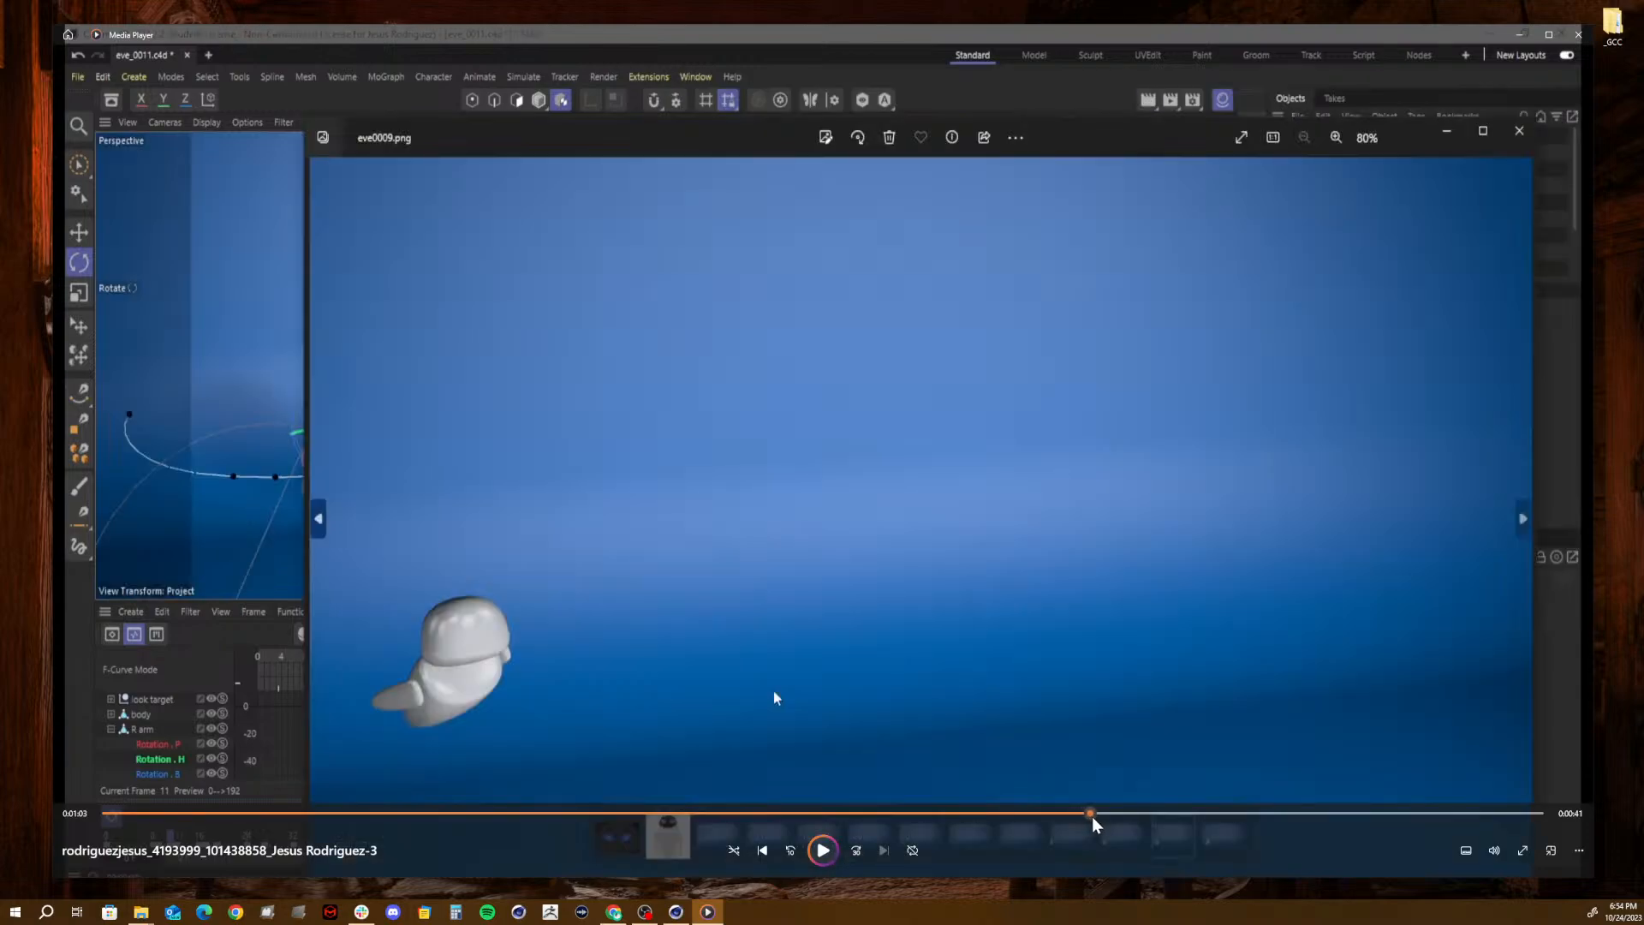
pyautogui.click(823, 851)
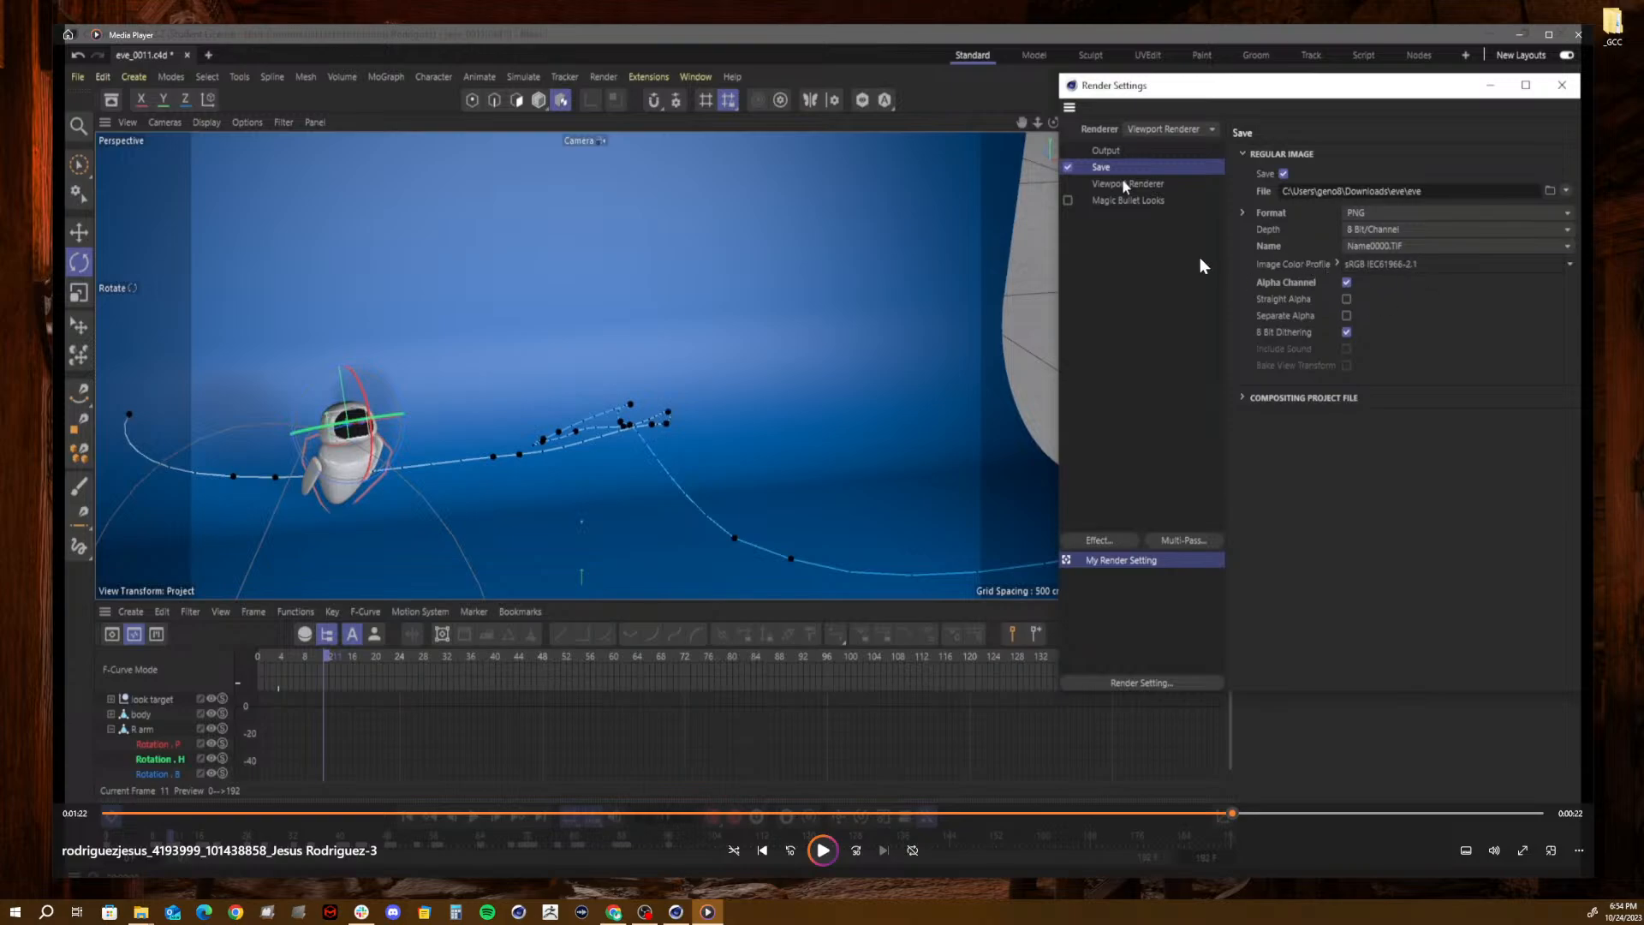
pyautogui.press('space')
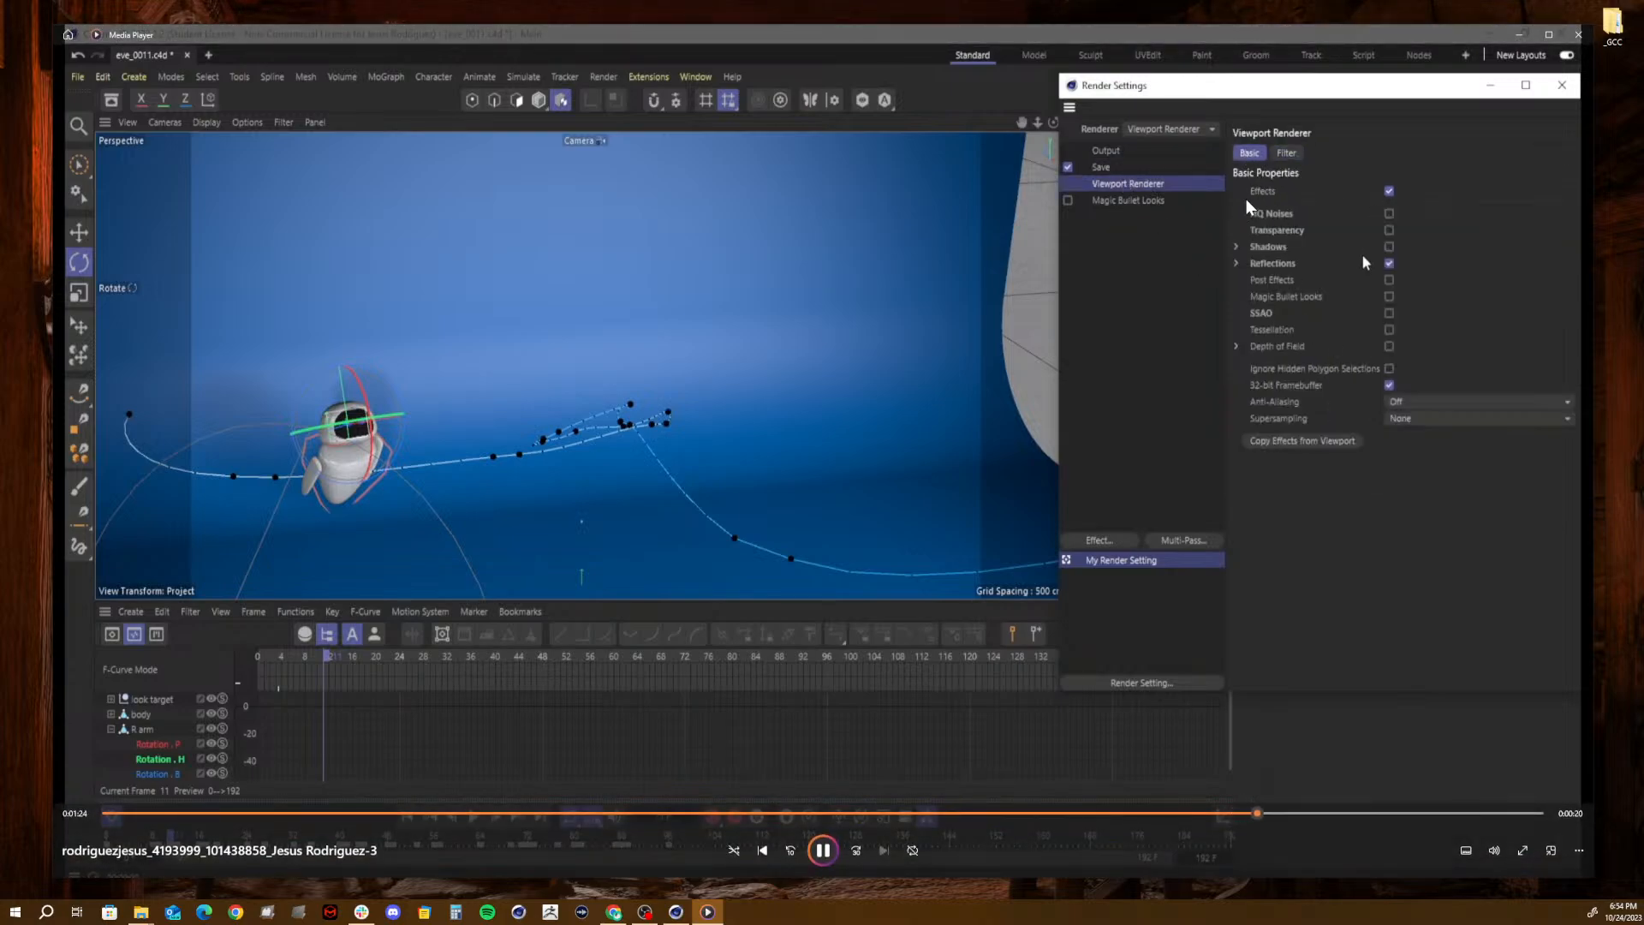
pyautogui.press('space')
# - In Cinema 4D, maximize the perspective view and enable Transparency, Shadows and SSAO in its viewport effects
pyautogui.click(681, 913)
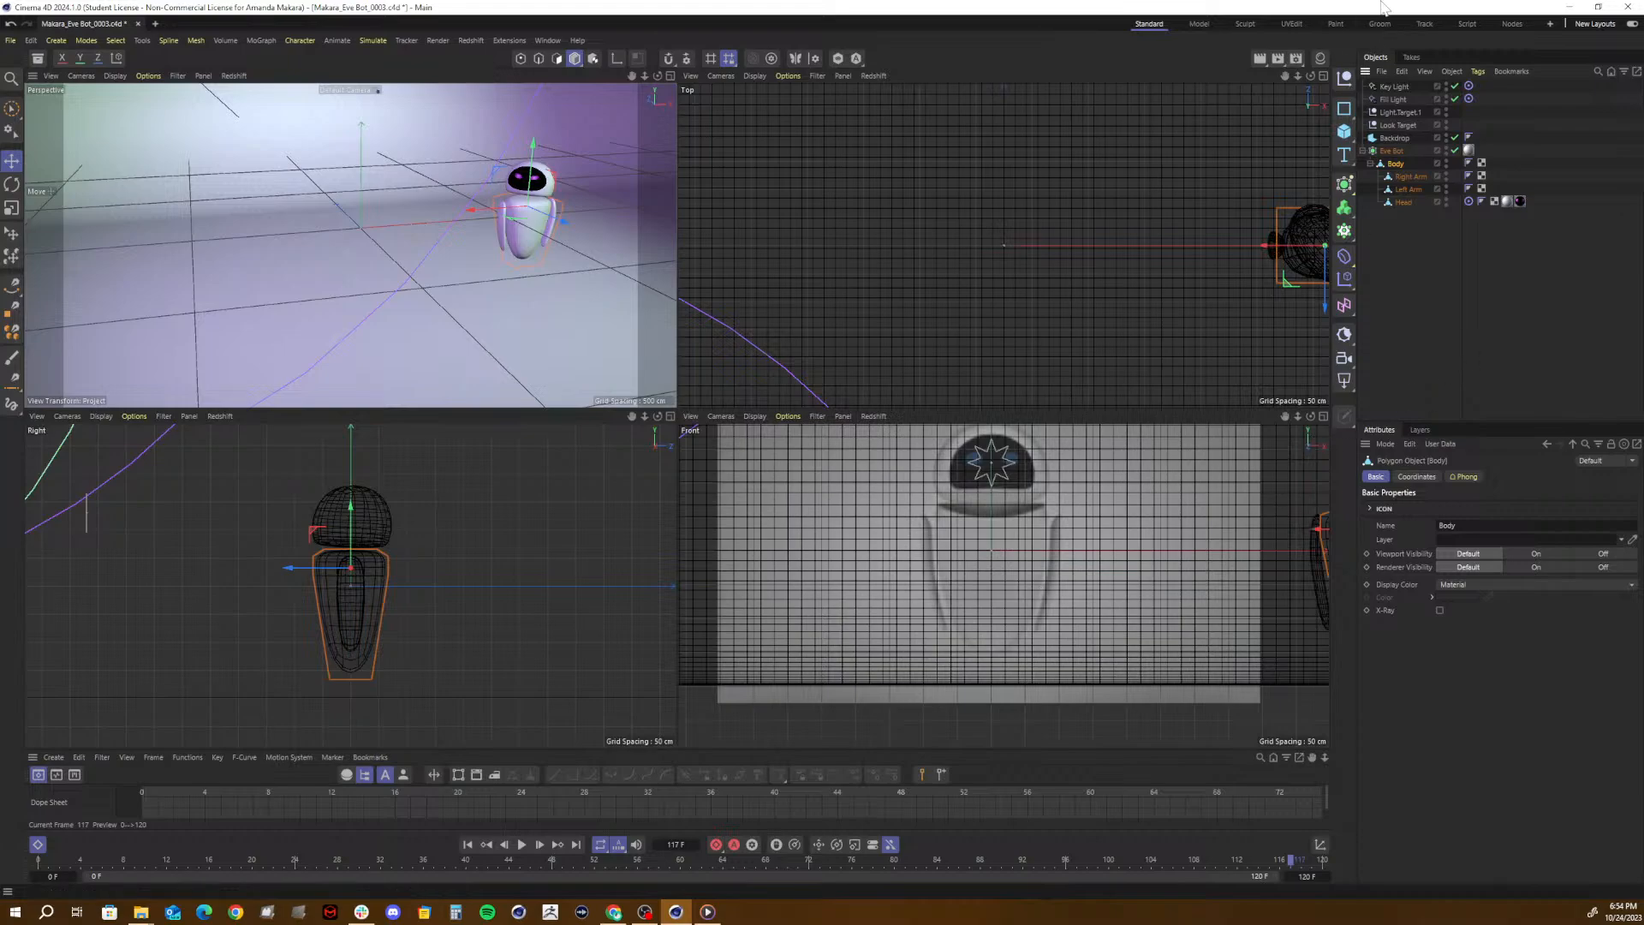
pyautogui.click(671, 74)
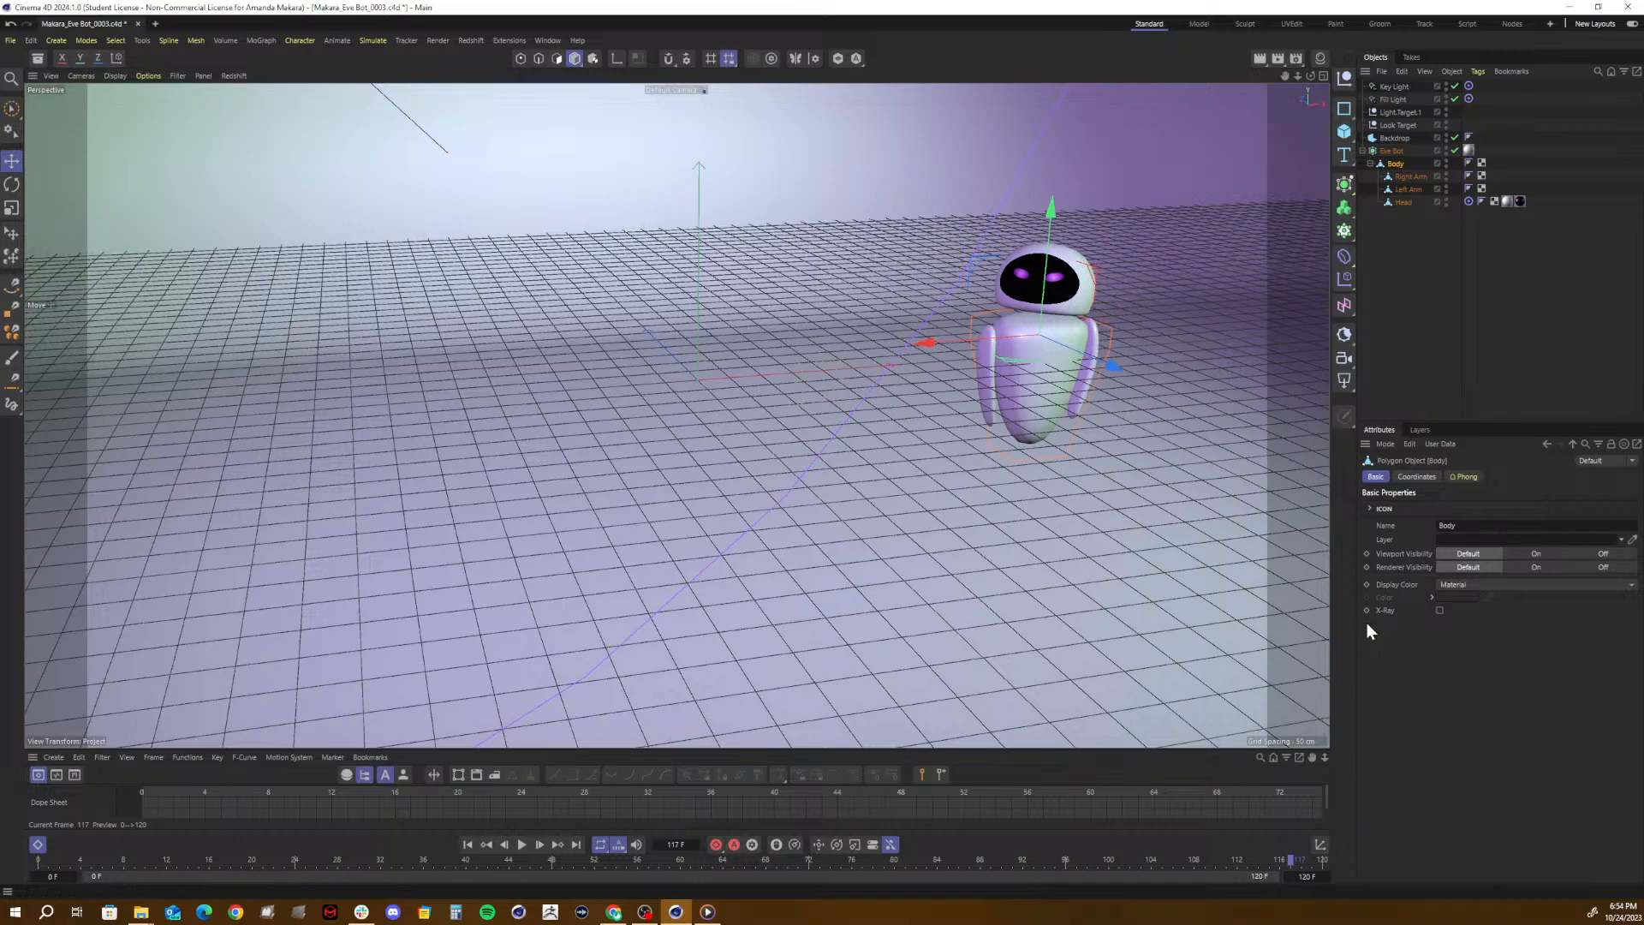
pyautogui.hotkey('shift', 'v')
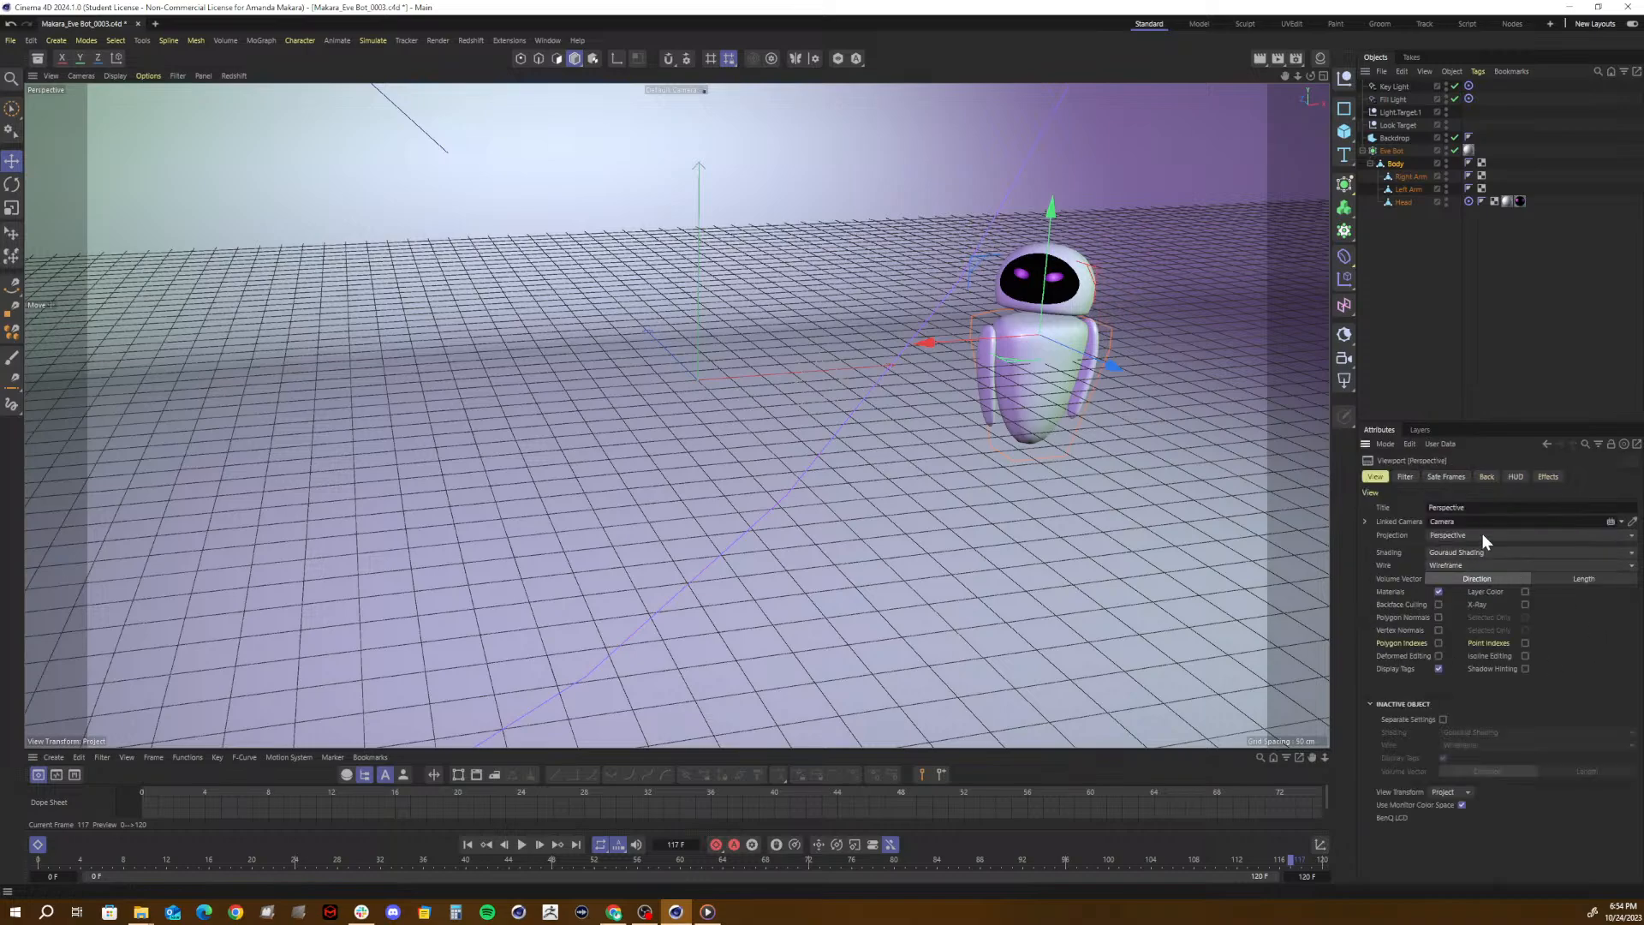
pyautogui.click(1539, 476)
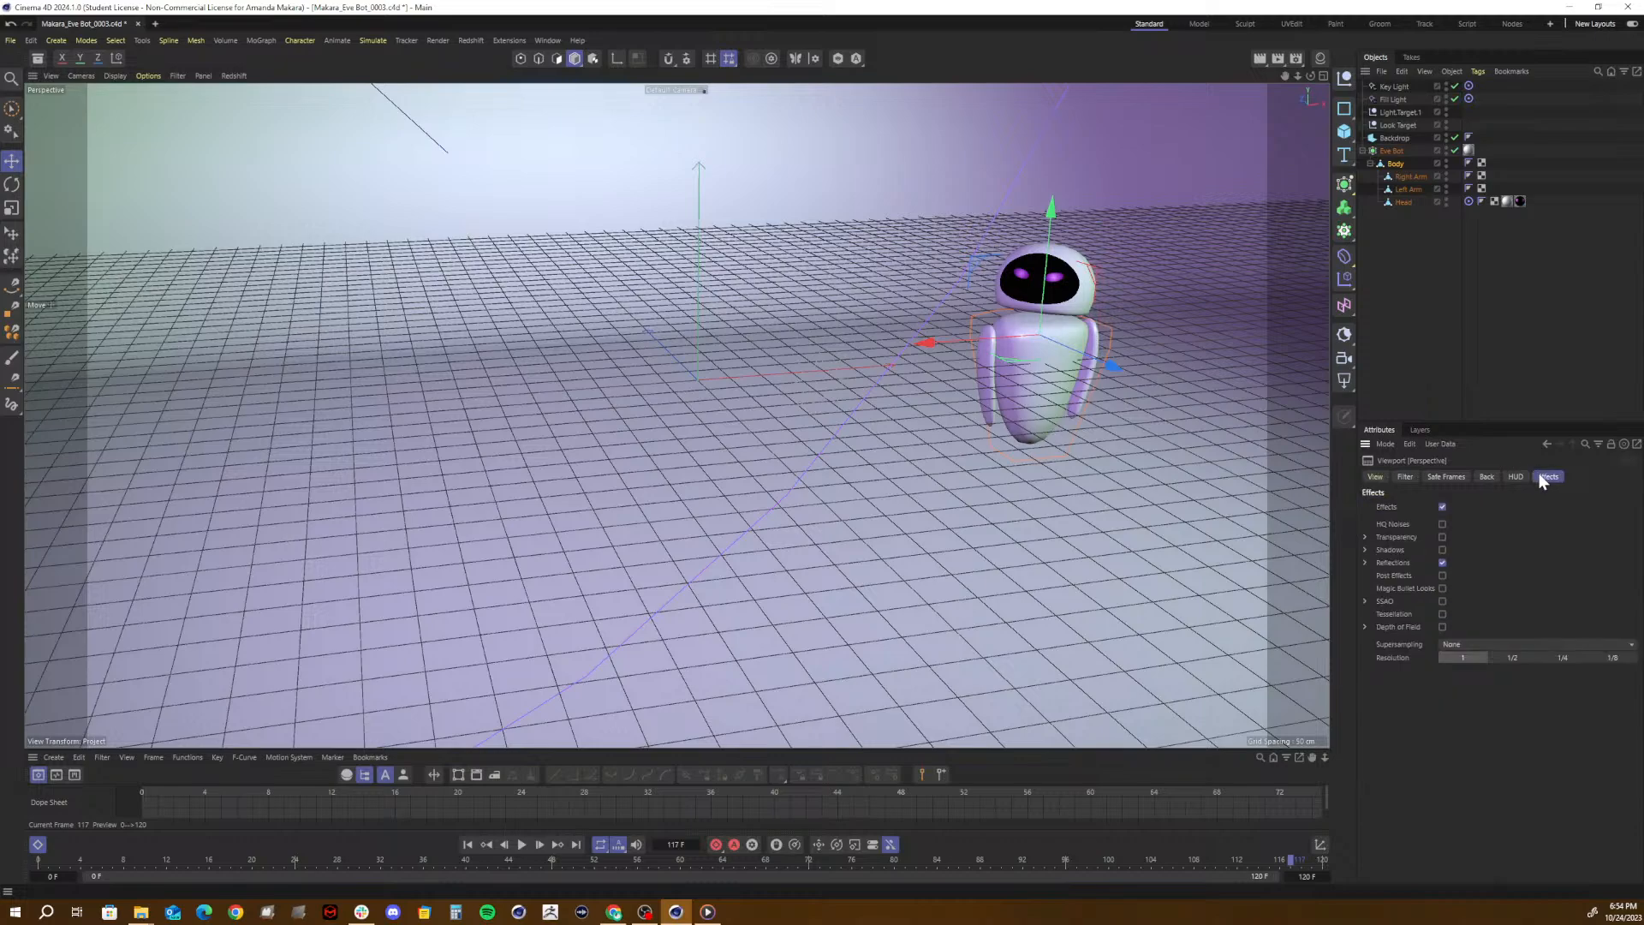
pyautogui.click(1487, 478)
pyautogui.click(1549, 476)
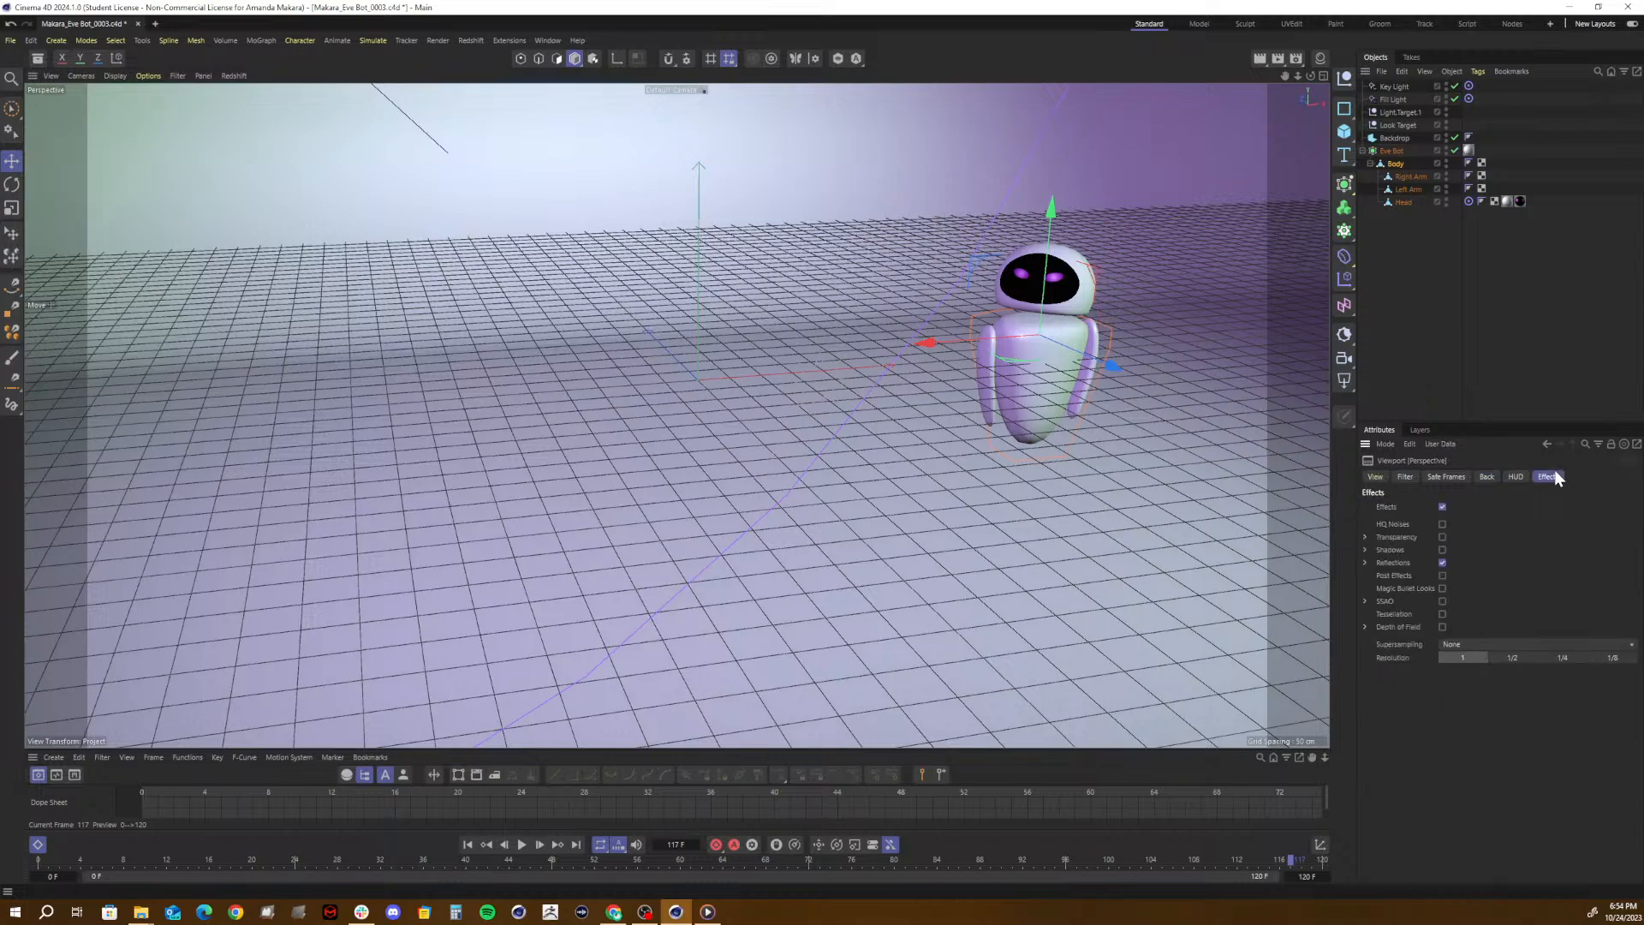
pyautogui.click(1444, 550)
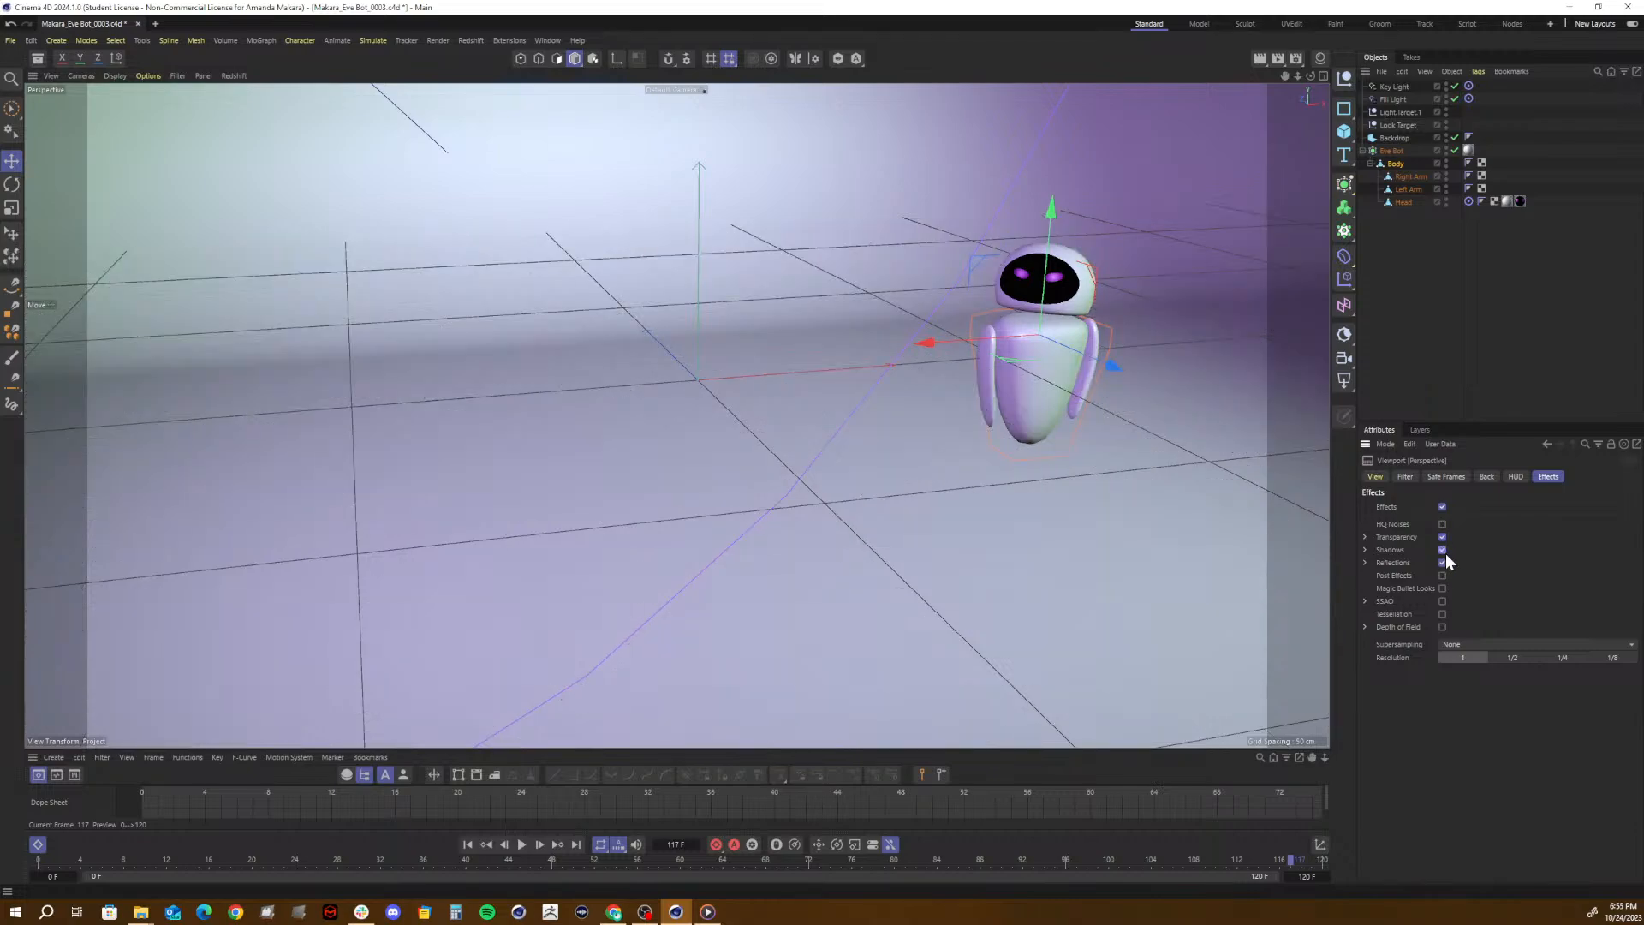
pyautogui.click(1443, 601)
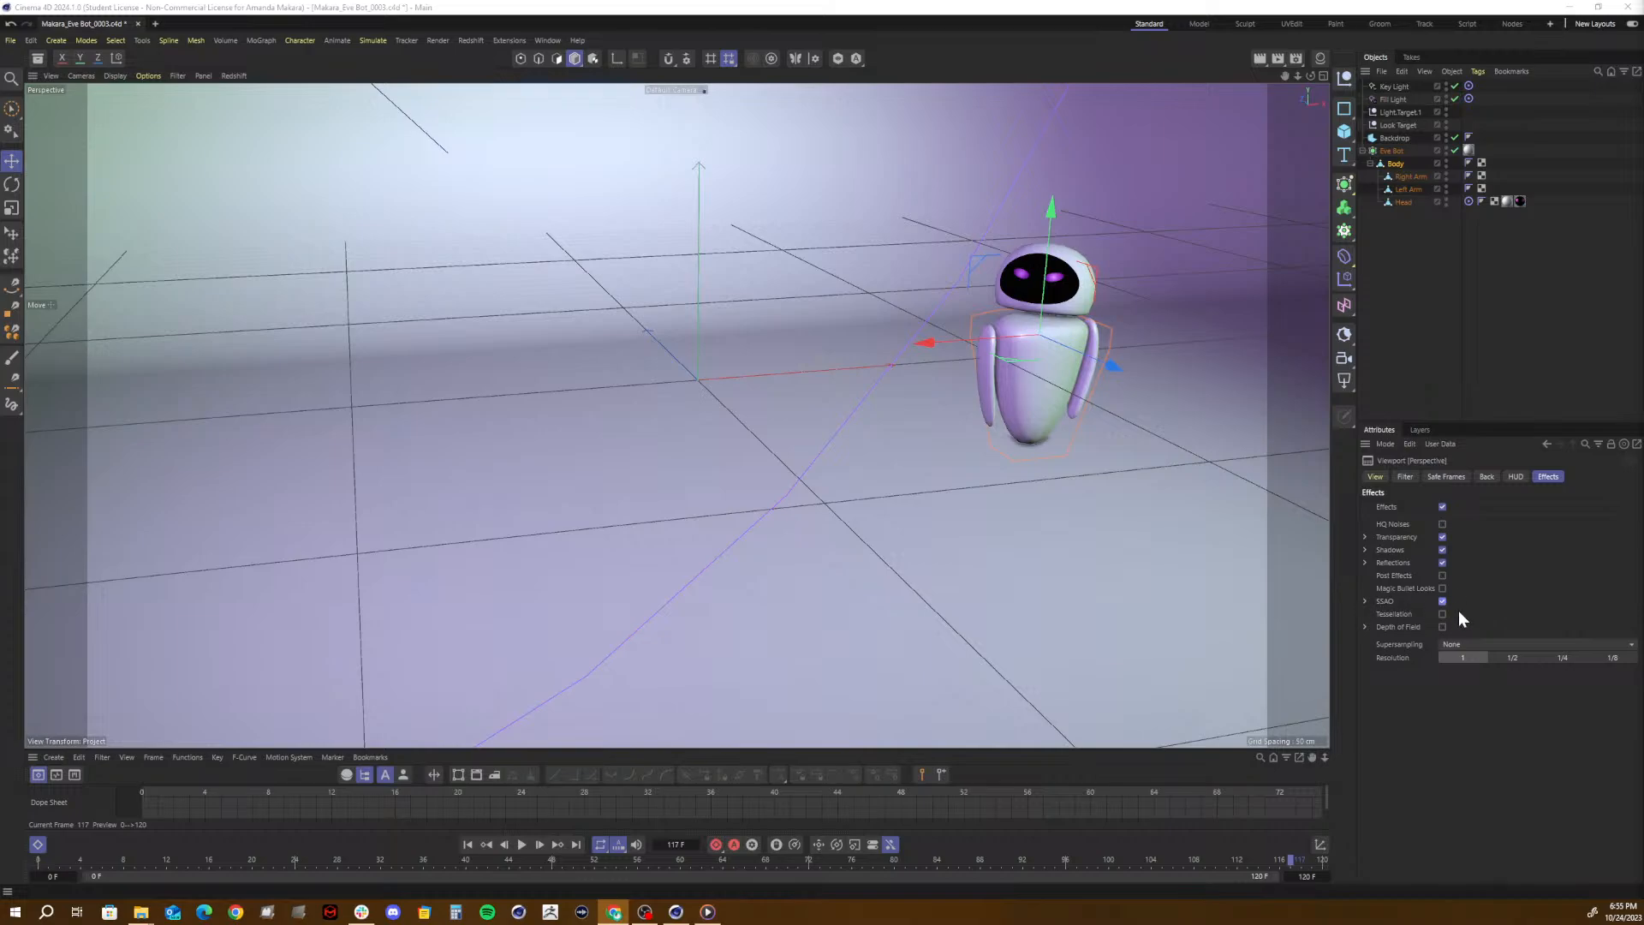
# - Examine the viewport's HUD, Filter, Safe Frames, Back and View settings, and minimize Cinema 4D
pyautogui.click(1516, 477)
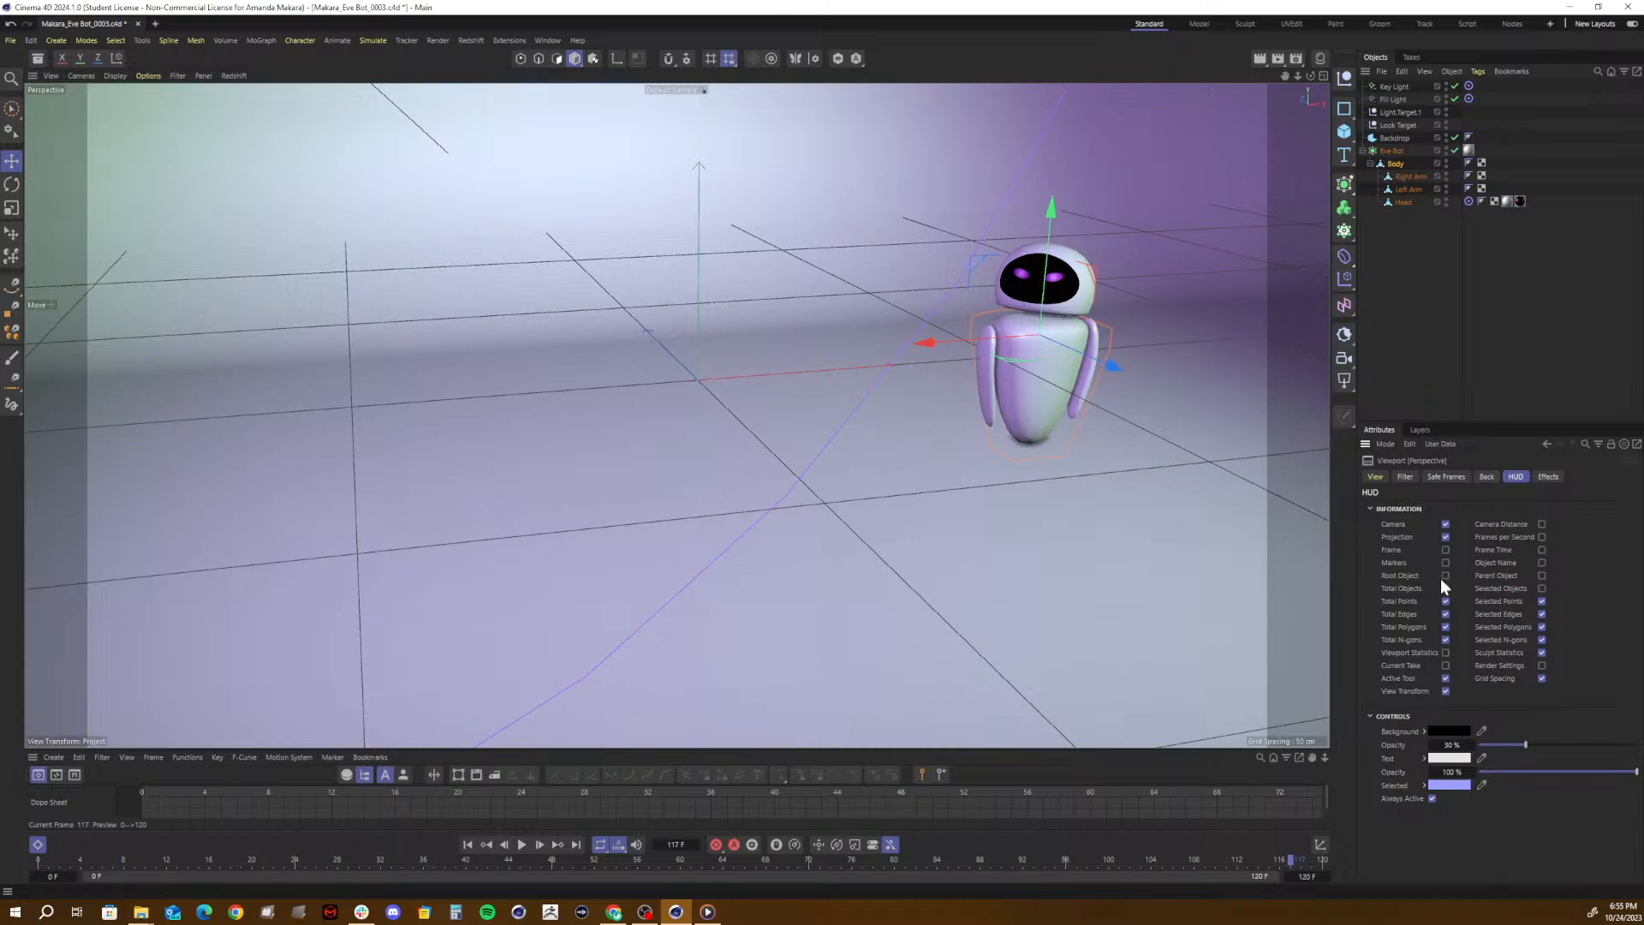
pyautogui.click(1407, 477)
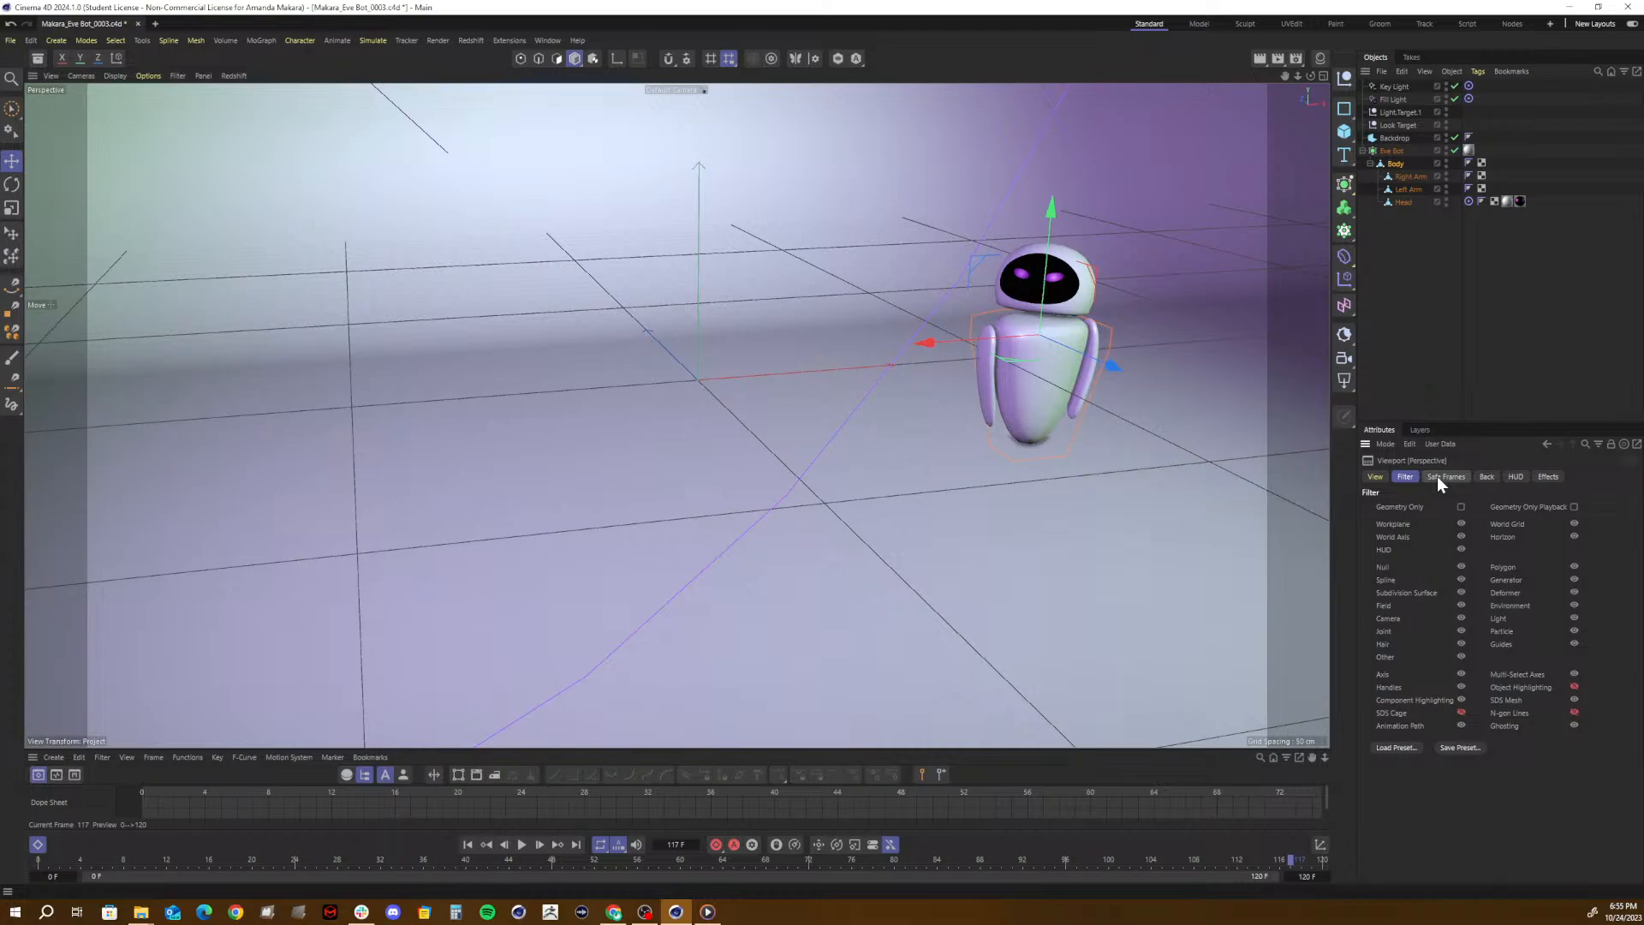
pyautogui.click(1437, 476)
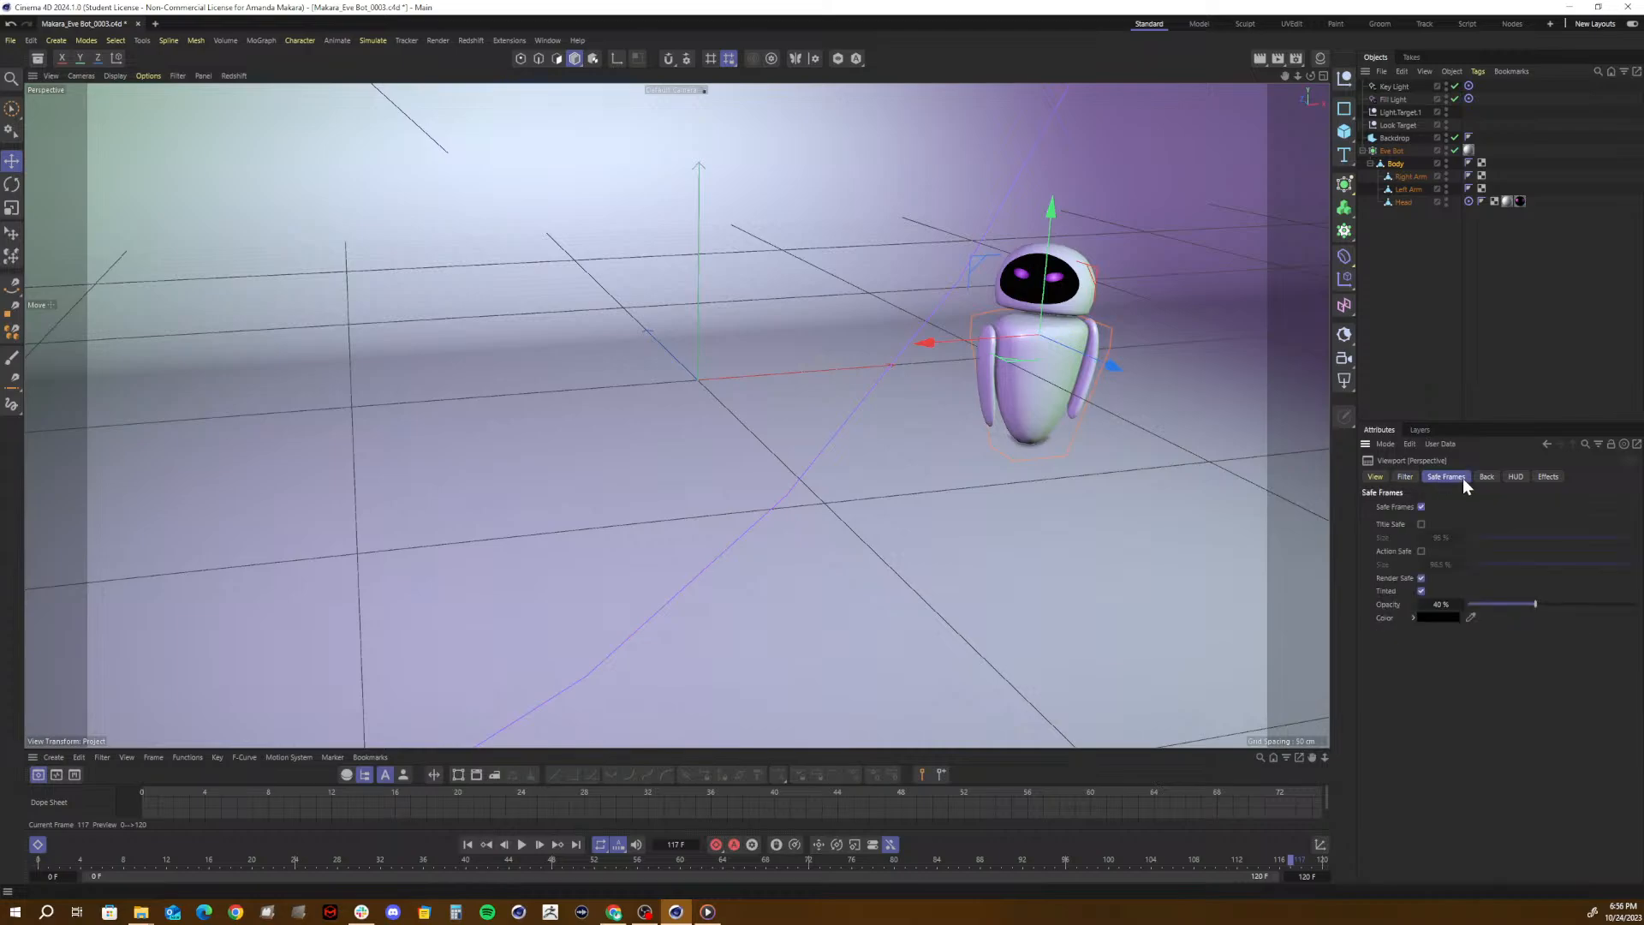
pyautogui.click(1477, 477)
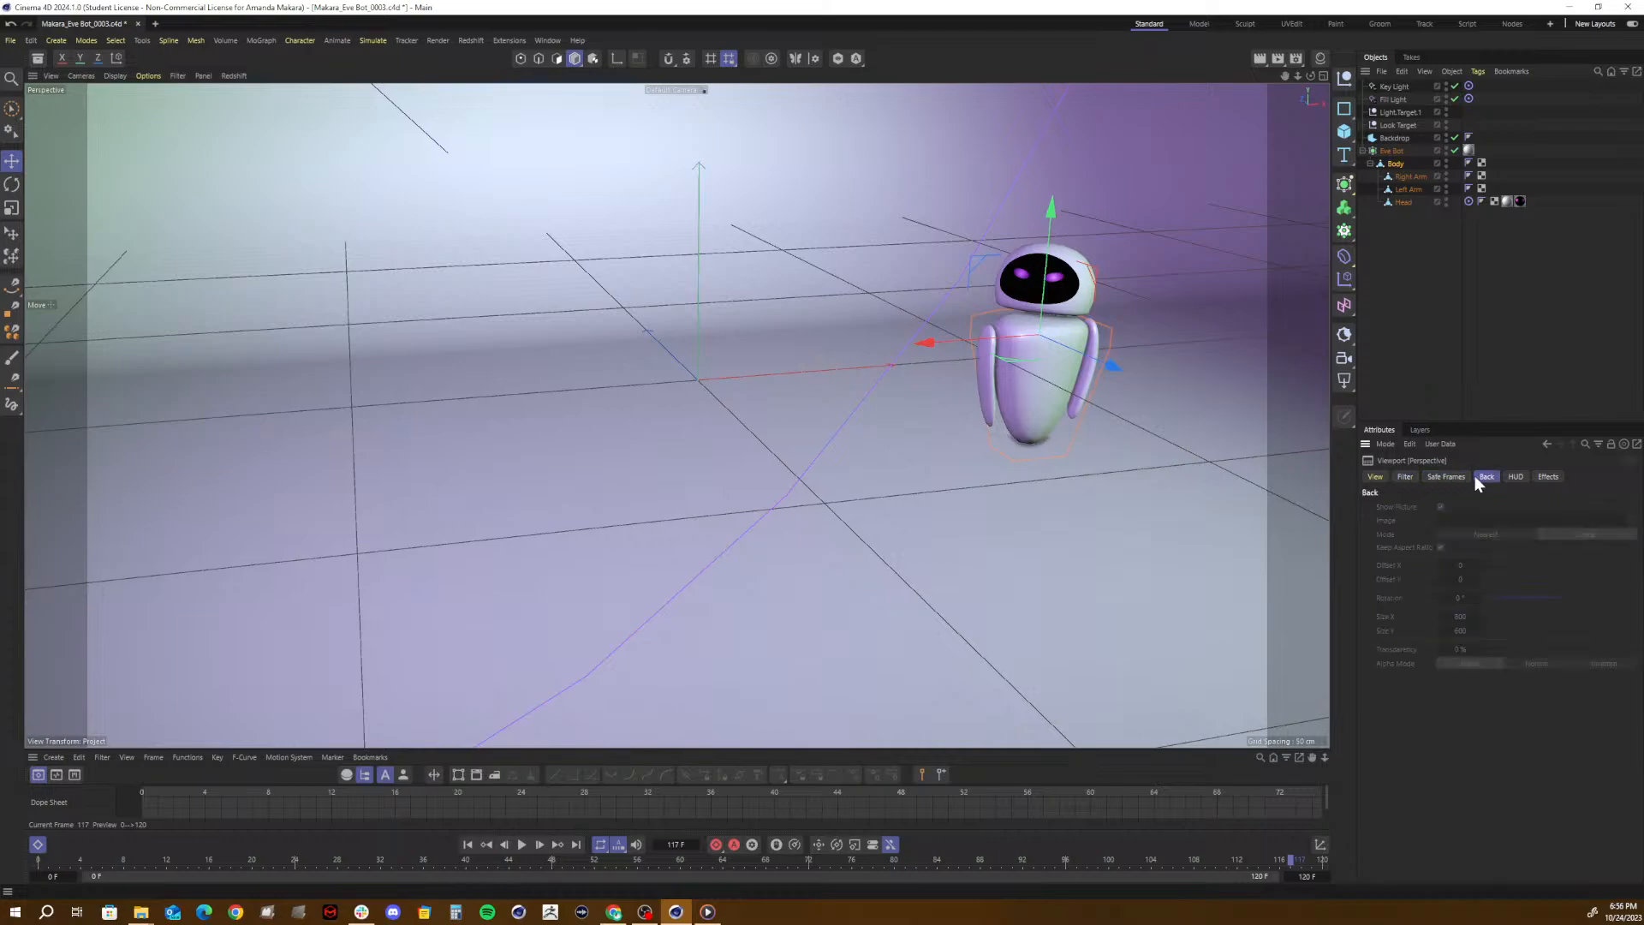
pyautogui.click(1367, 477)
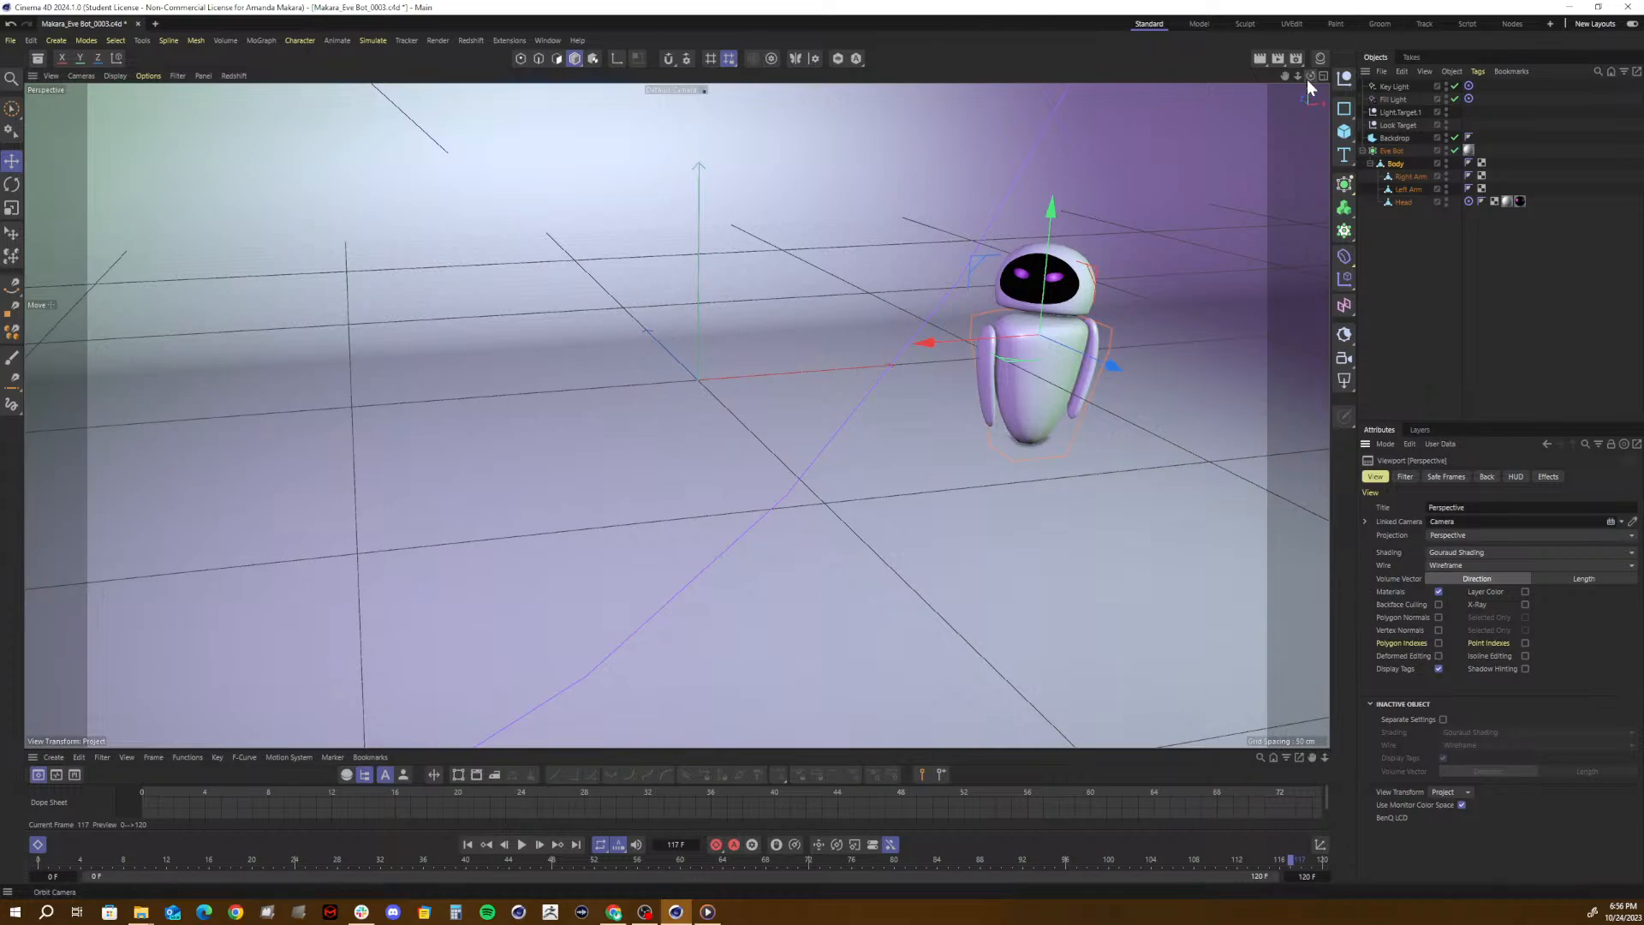
pyautogui.click(1570, 7)
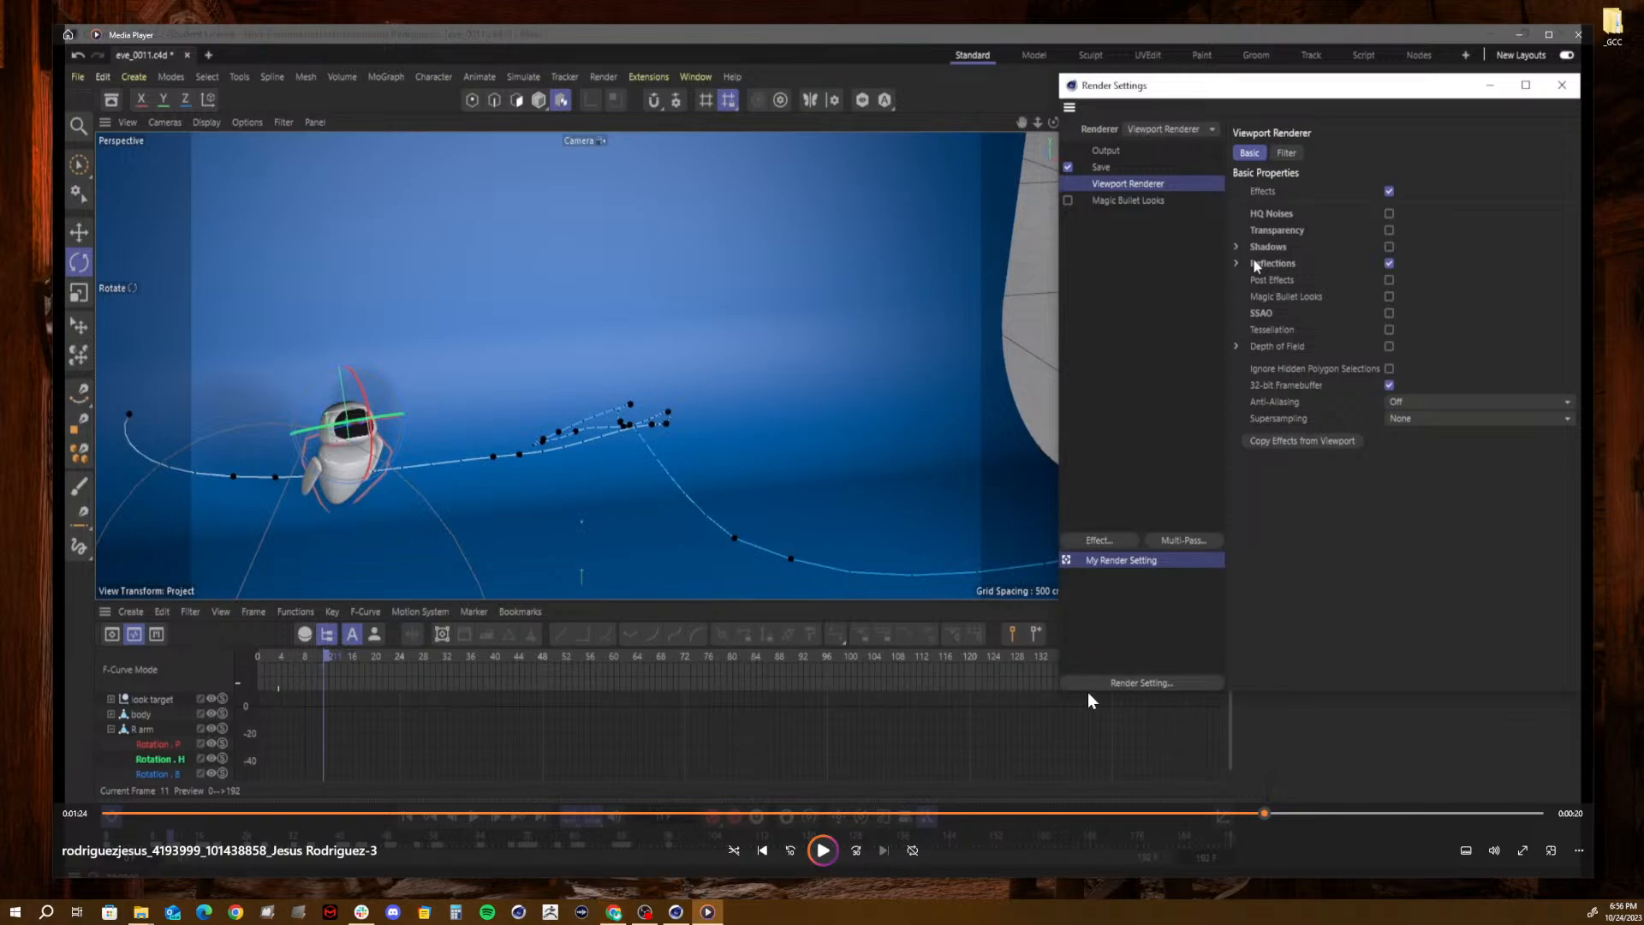
# - Play the rest of the paused video and close it, and play and close the 8-second MP4 from the submissions folder
pyautogui.press('space')
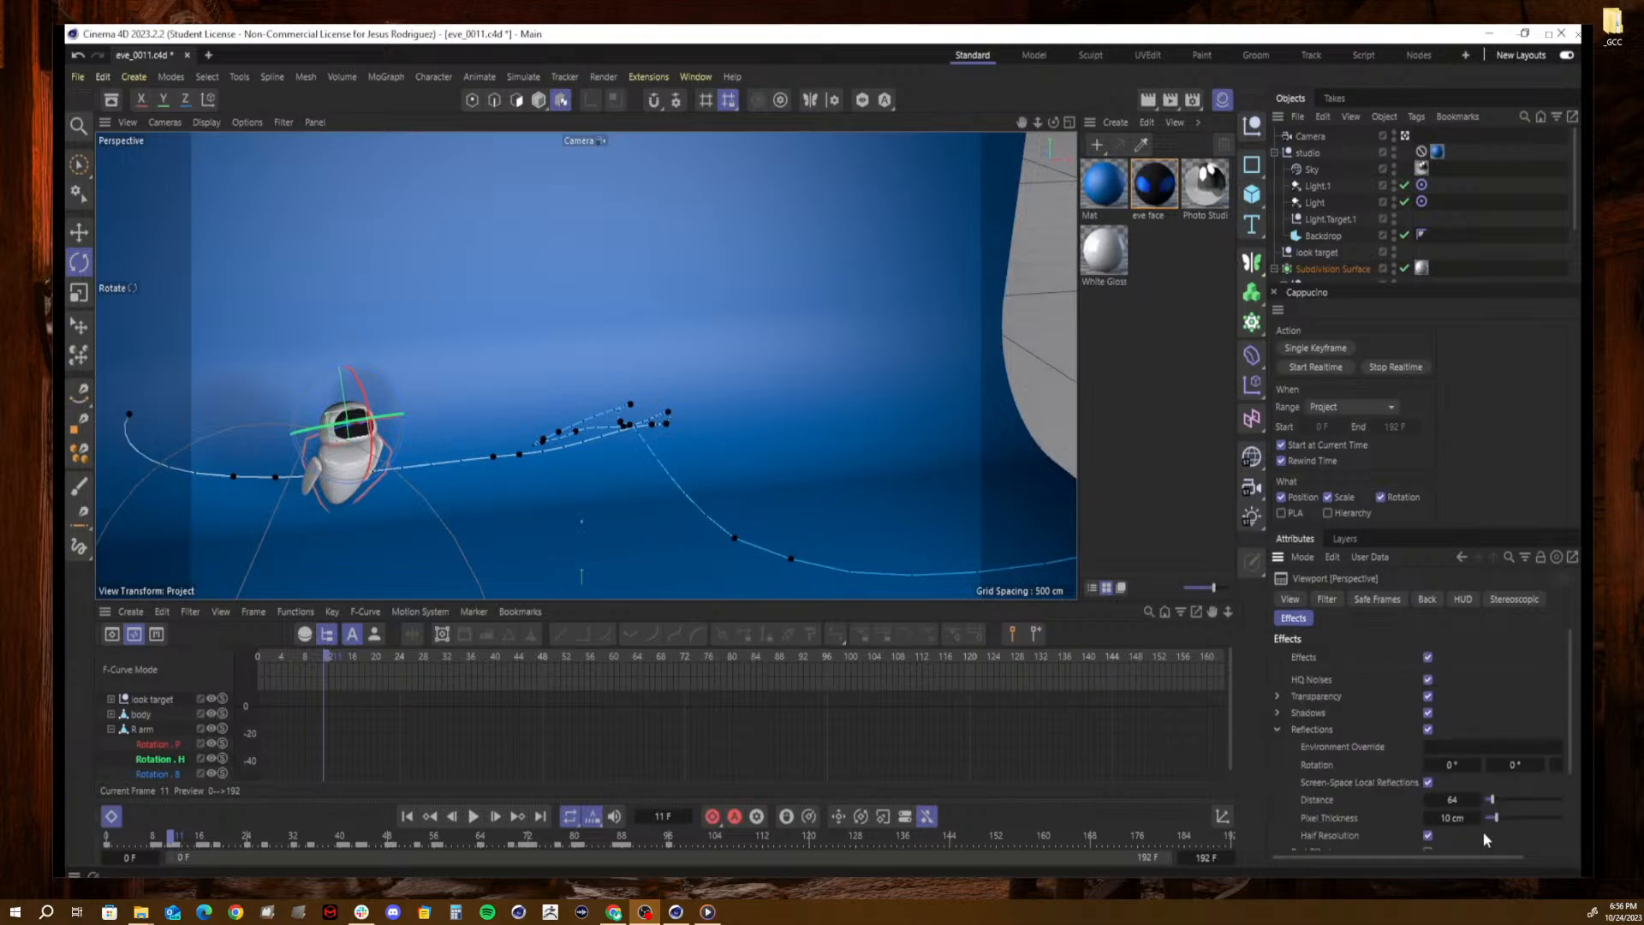
pyautogui.moveTo(1437, 645)
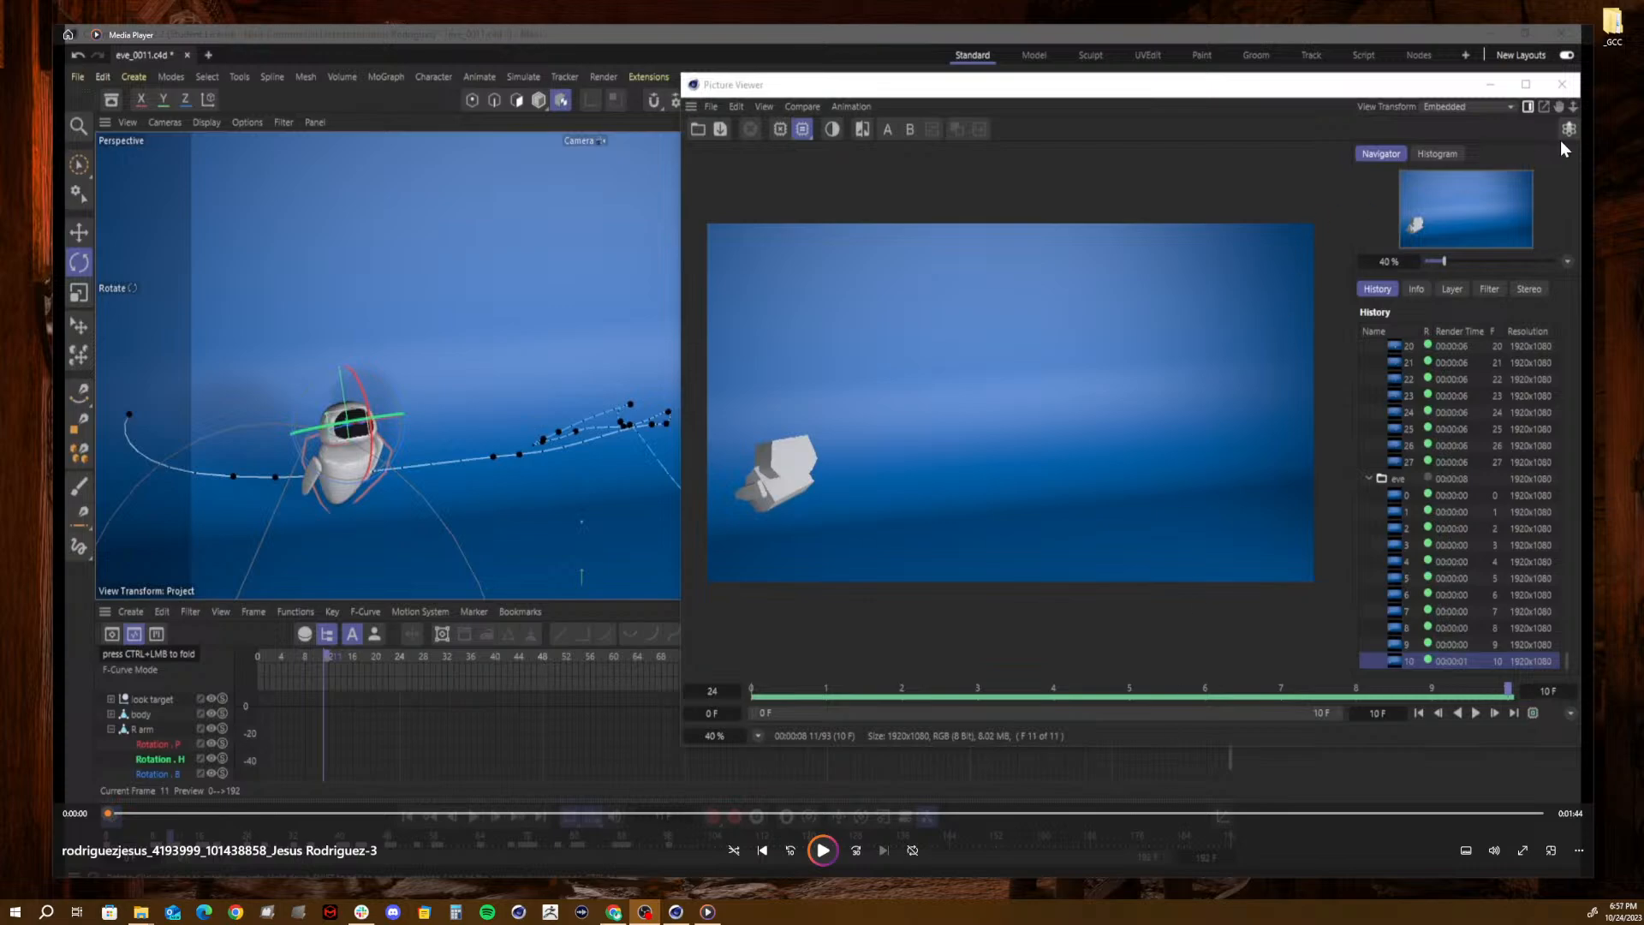
pyautogui.click(1589, 36)
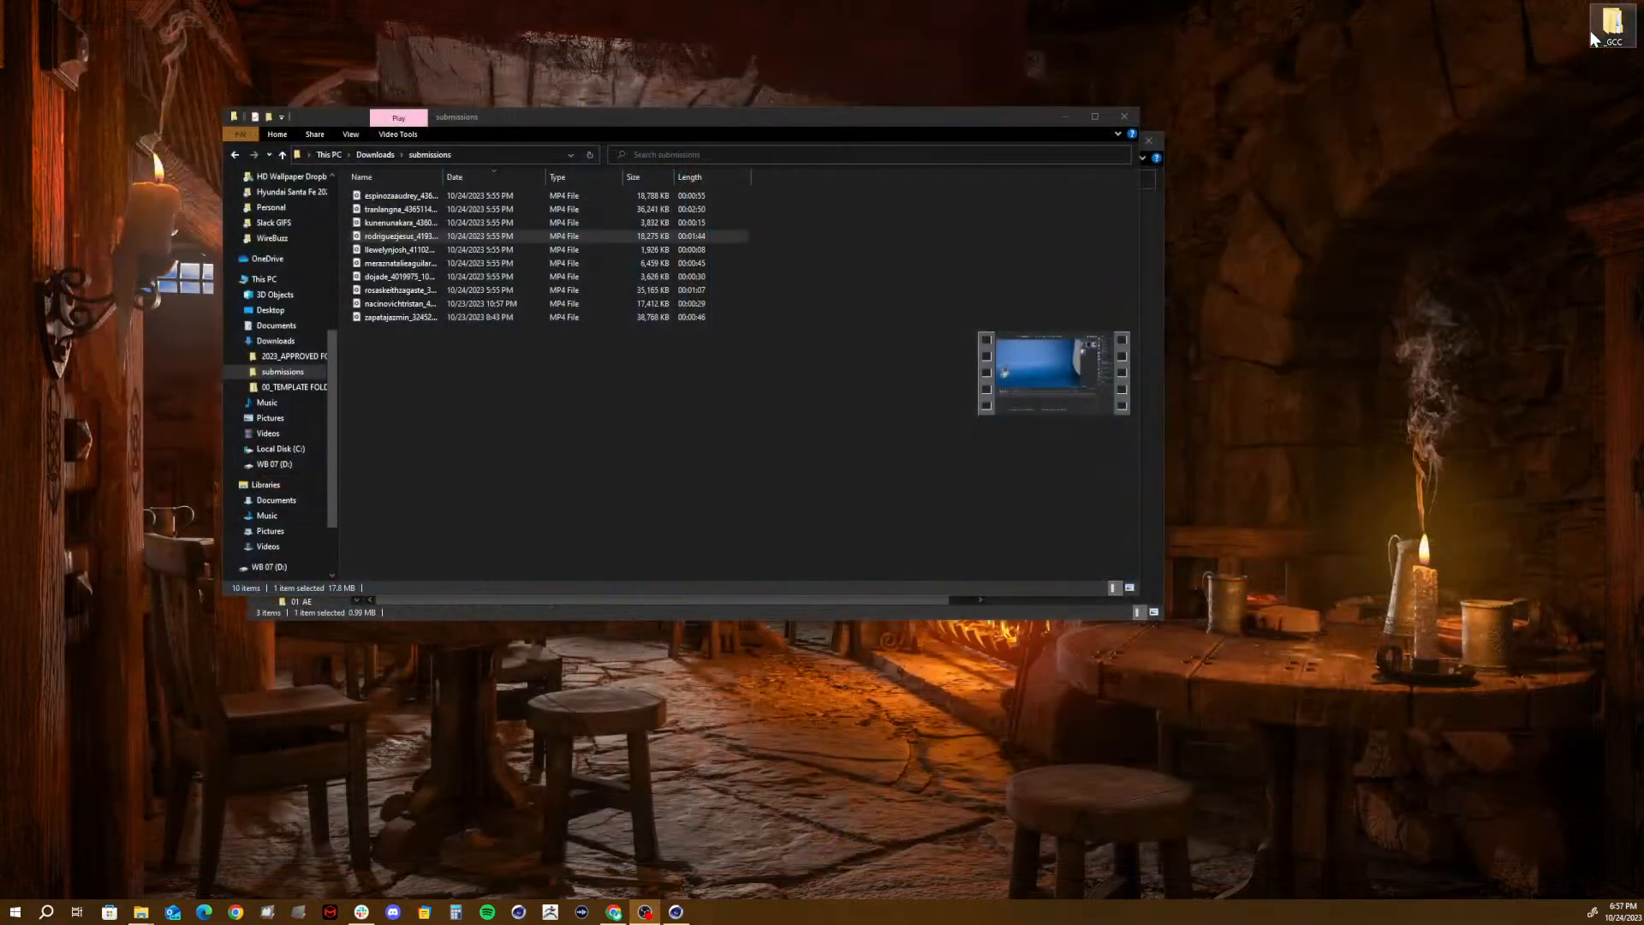
pyautogui.doubleClick(399, 248)
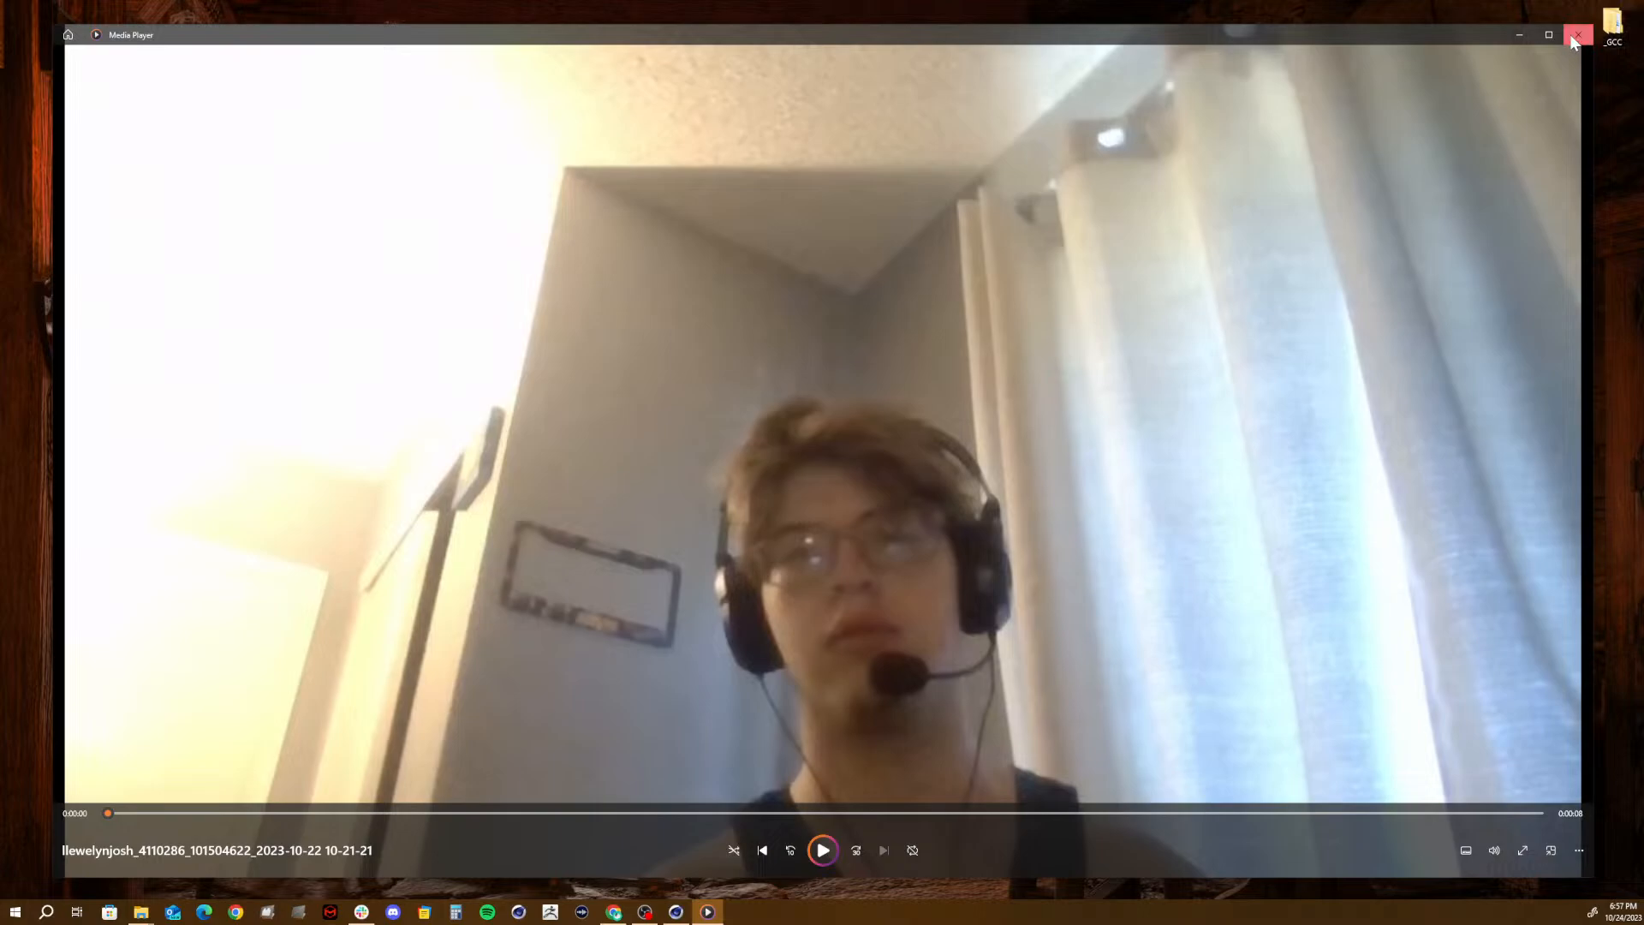
pyautogui.click(1577, 35)
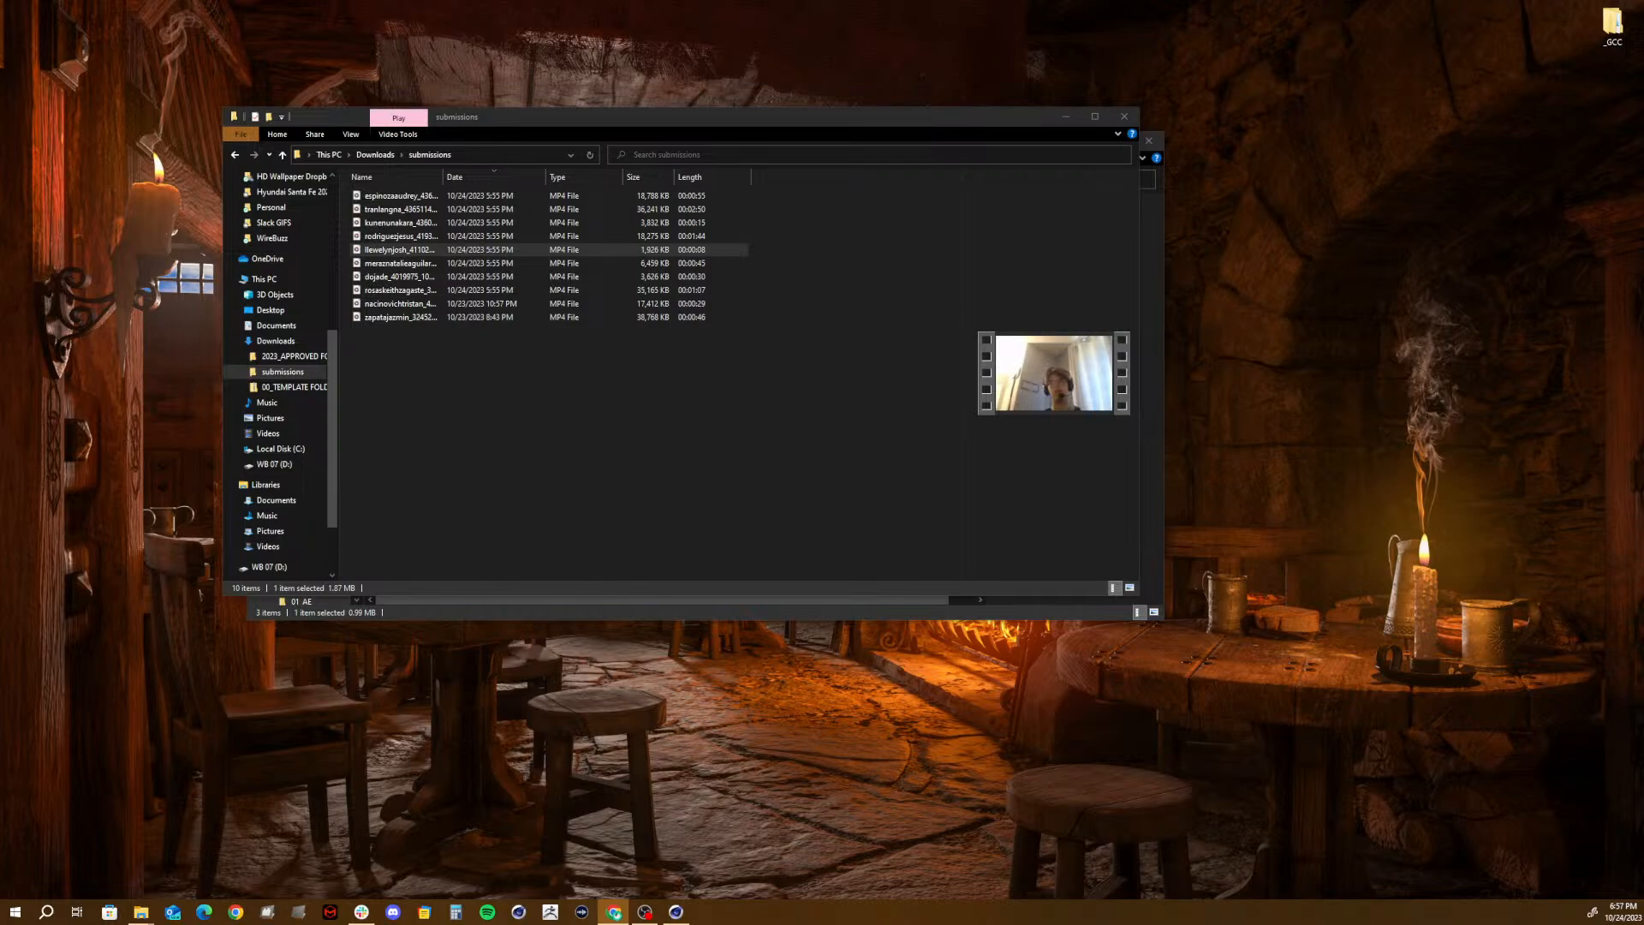
# - Bring the Canvas Eve Bot Assignment announcement on screen and highlight its lines about the modeling and animation videos in the module
pyautogui.moveTo(1643, 168); pyautogui.dragTo(515, 43)
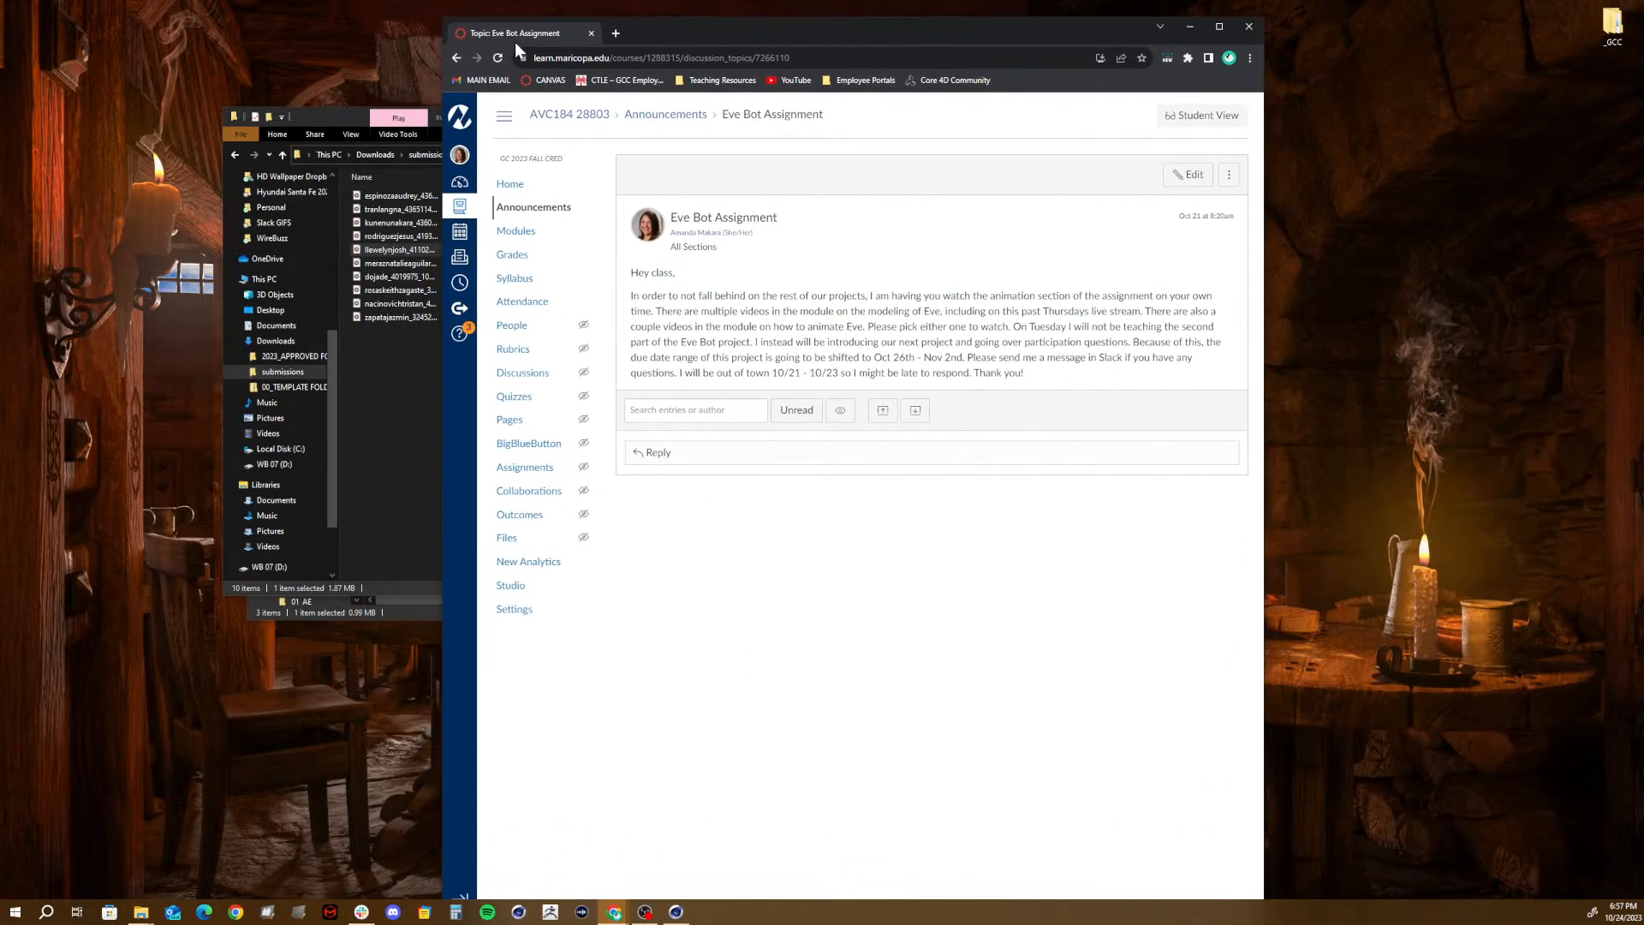
pyautogui.moveTo(650, 312); pyautogui.dragTo(892, 327)
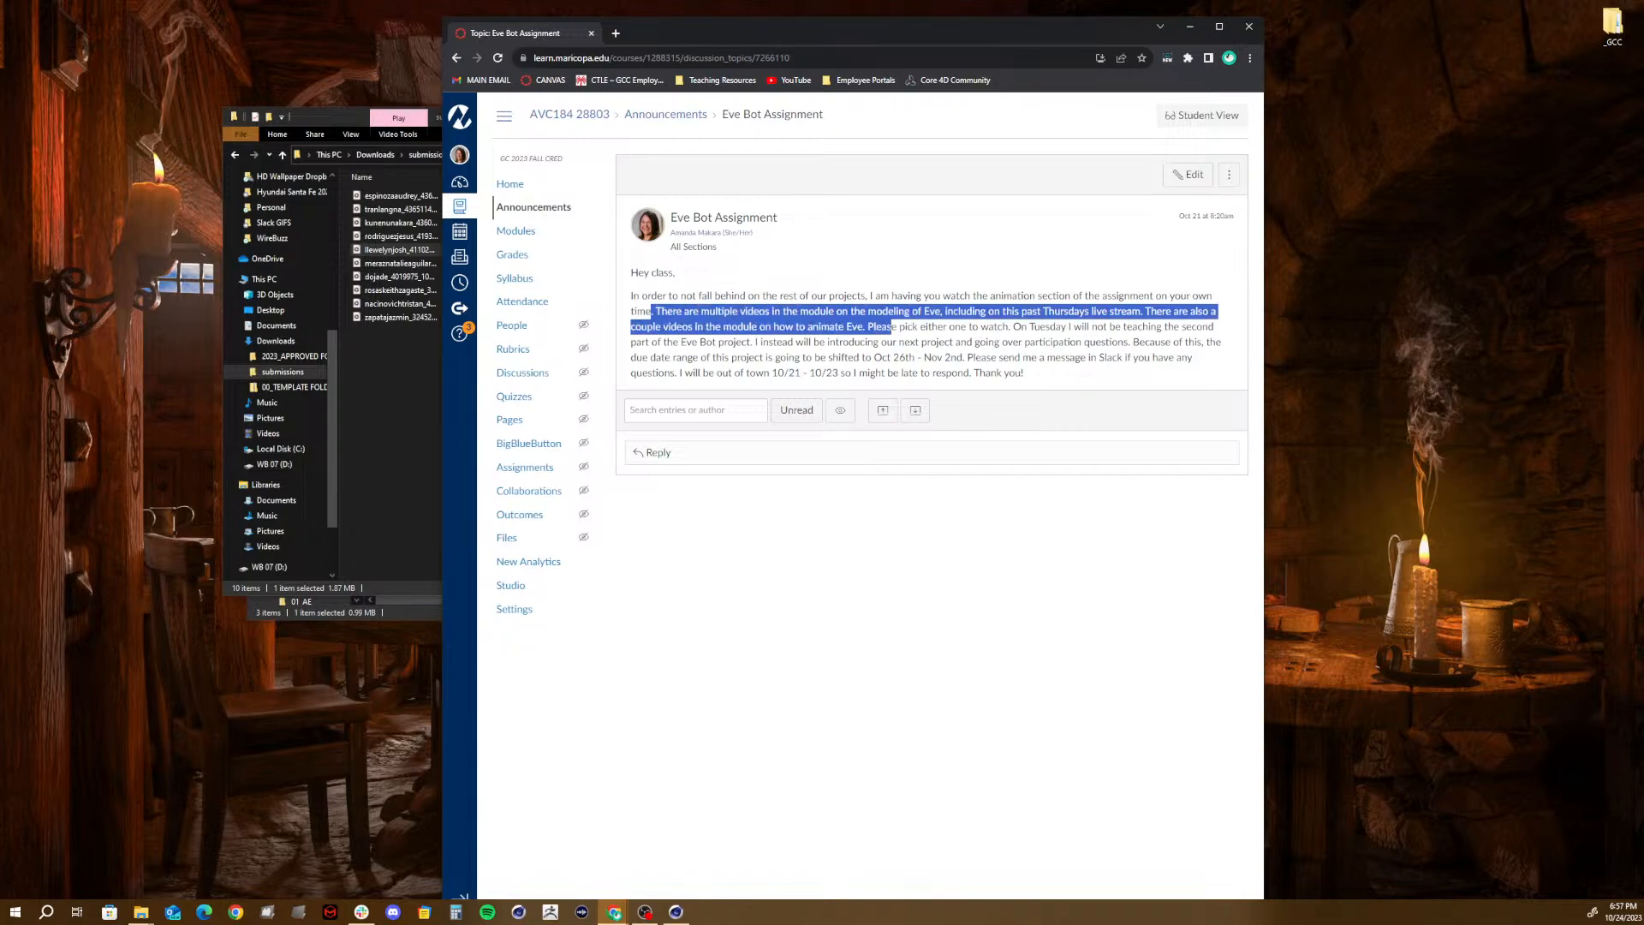
pyautogui.click(871, 313)
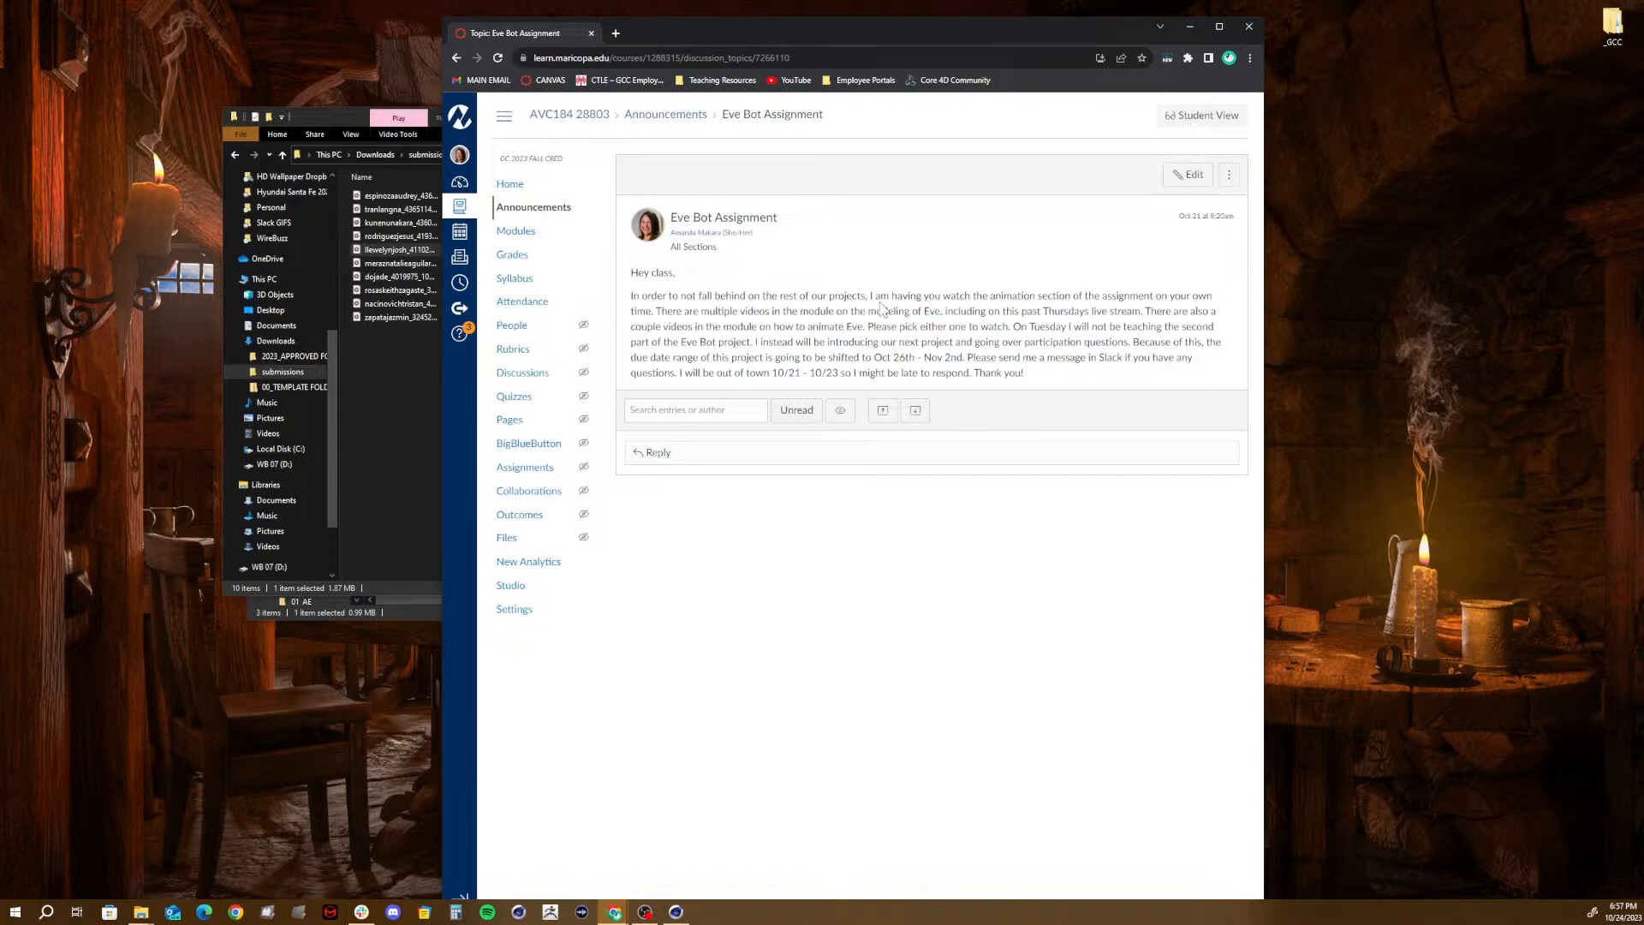
pyautogui.moveTo(972, 295); pyautogui.dragTo(1135, 336)
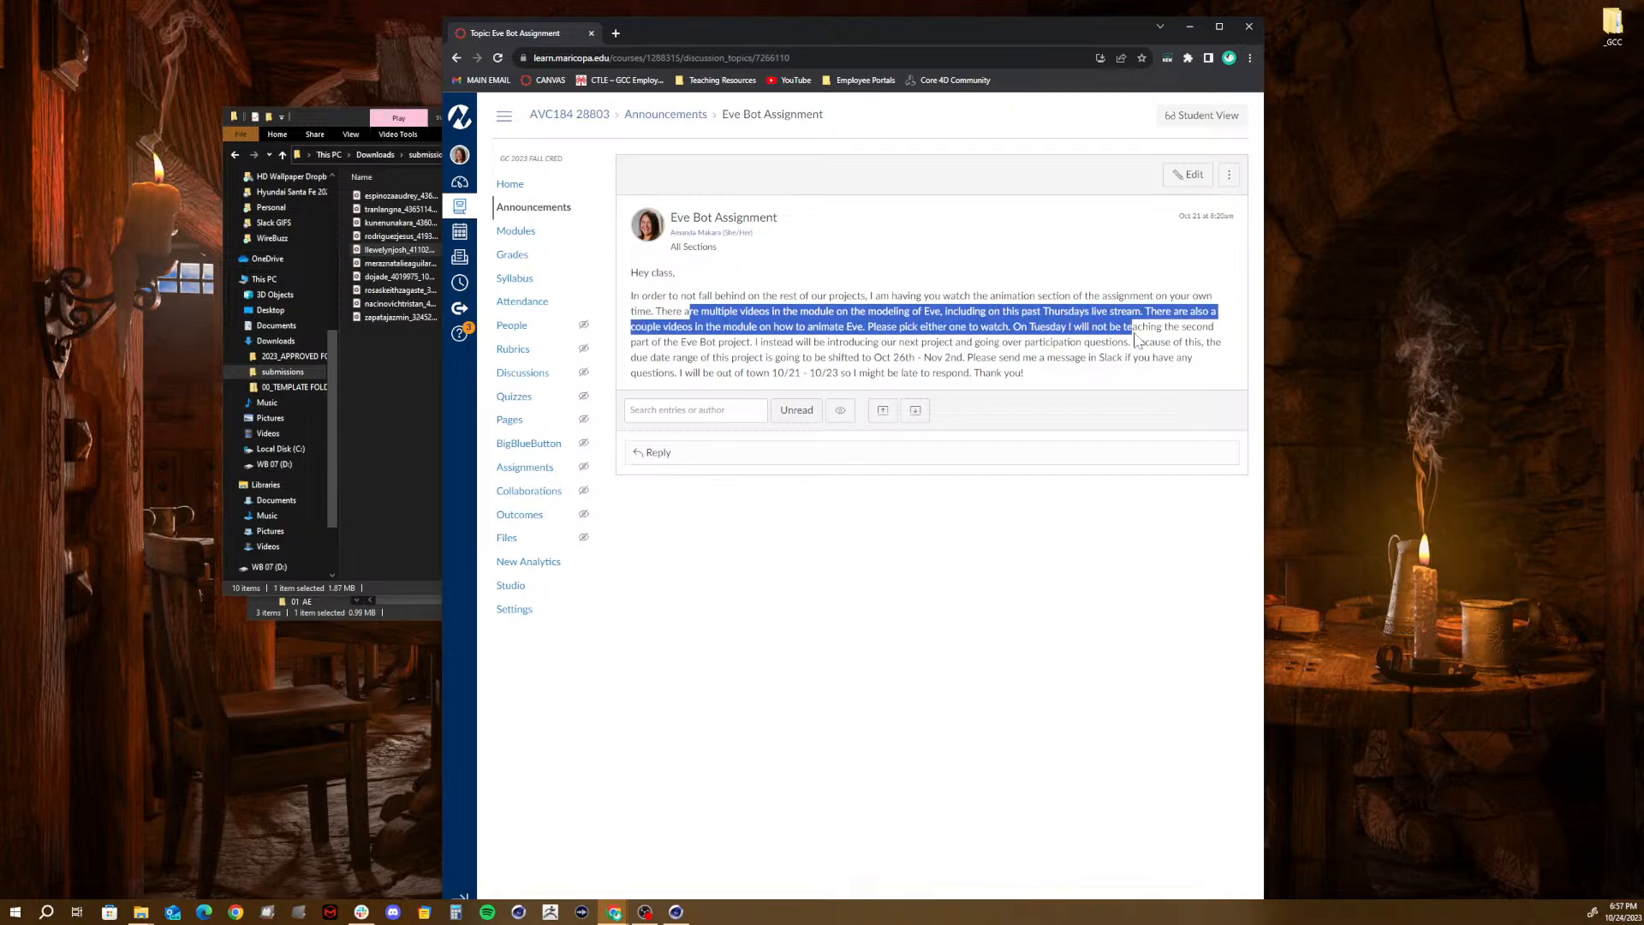
pyautogui.click(940, 355)
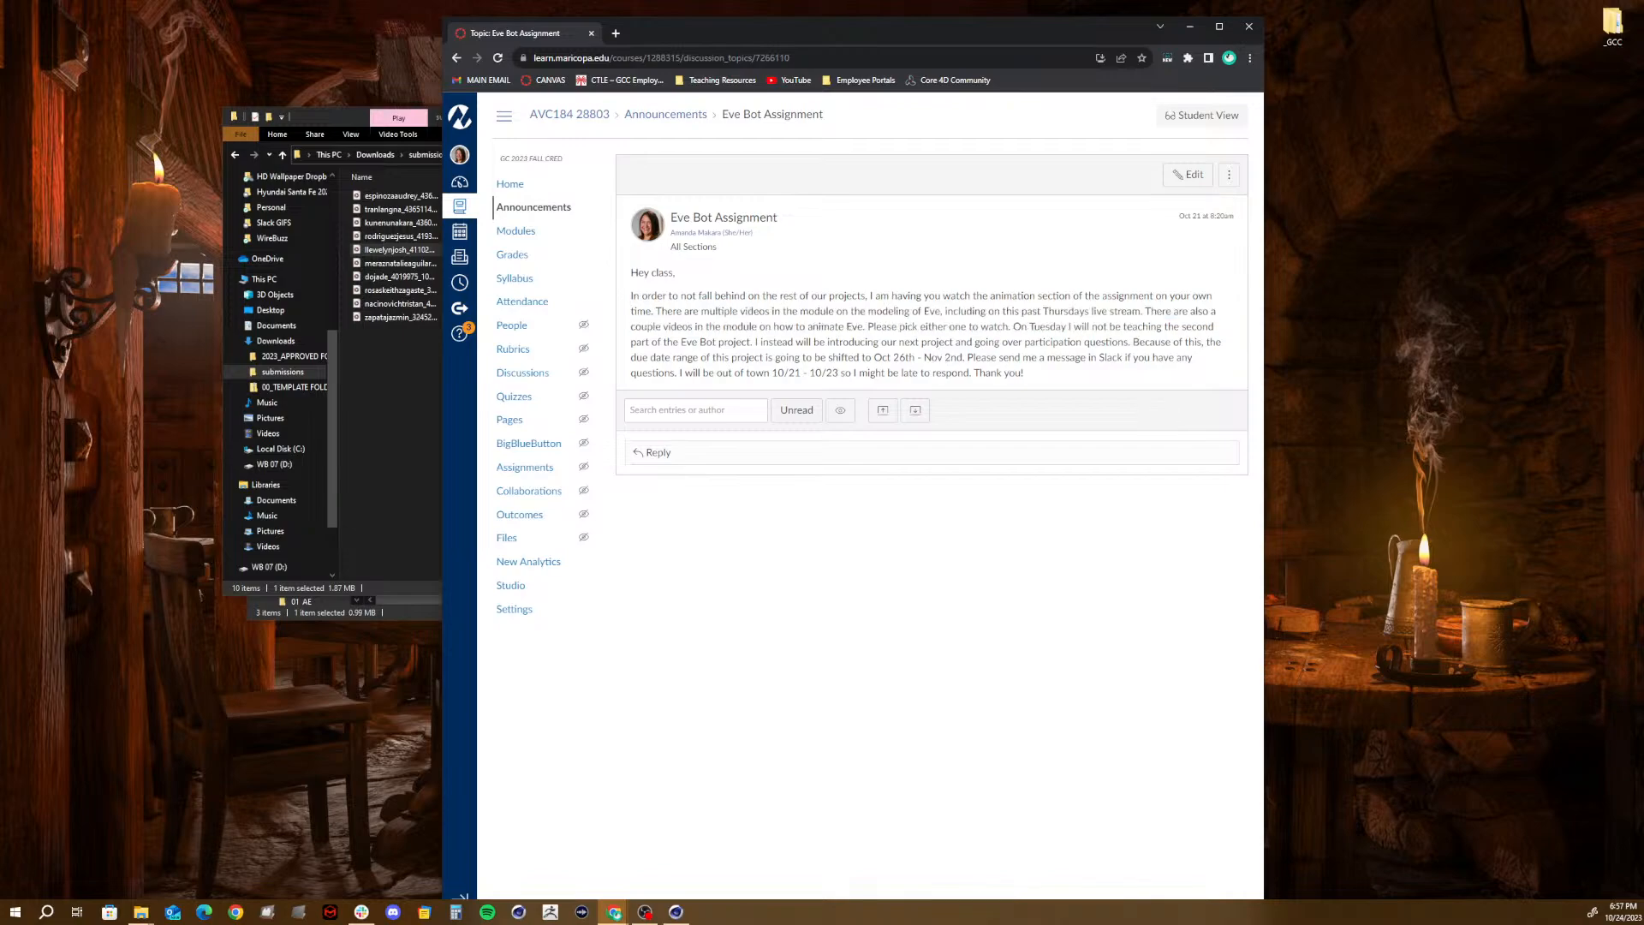
# - Highlight the announcement's sentences about Tuesday's class, the next project and the due date shift to Oct 26th - Nov 2nd
pyautogui.moveTo(1012, 334); pyautogui.dragTo(755, 346)
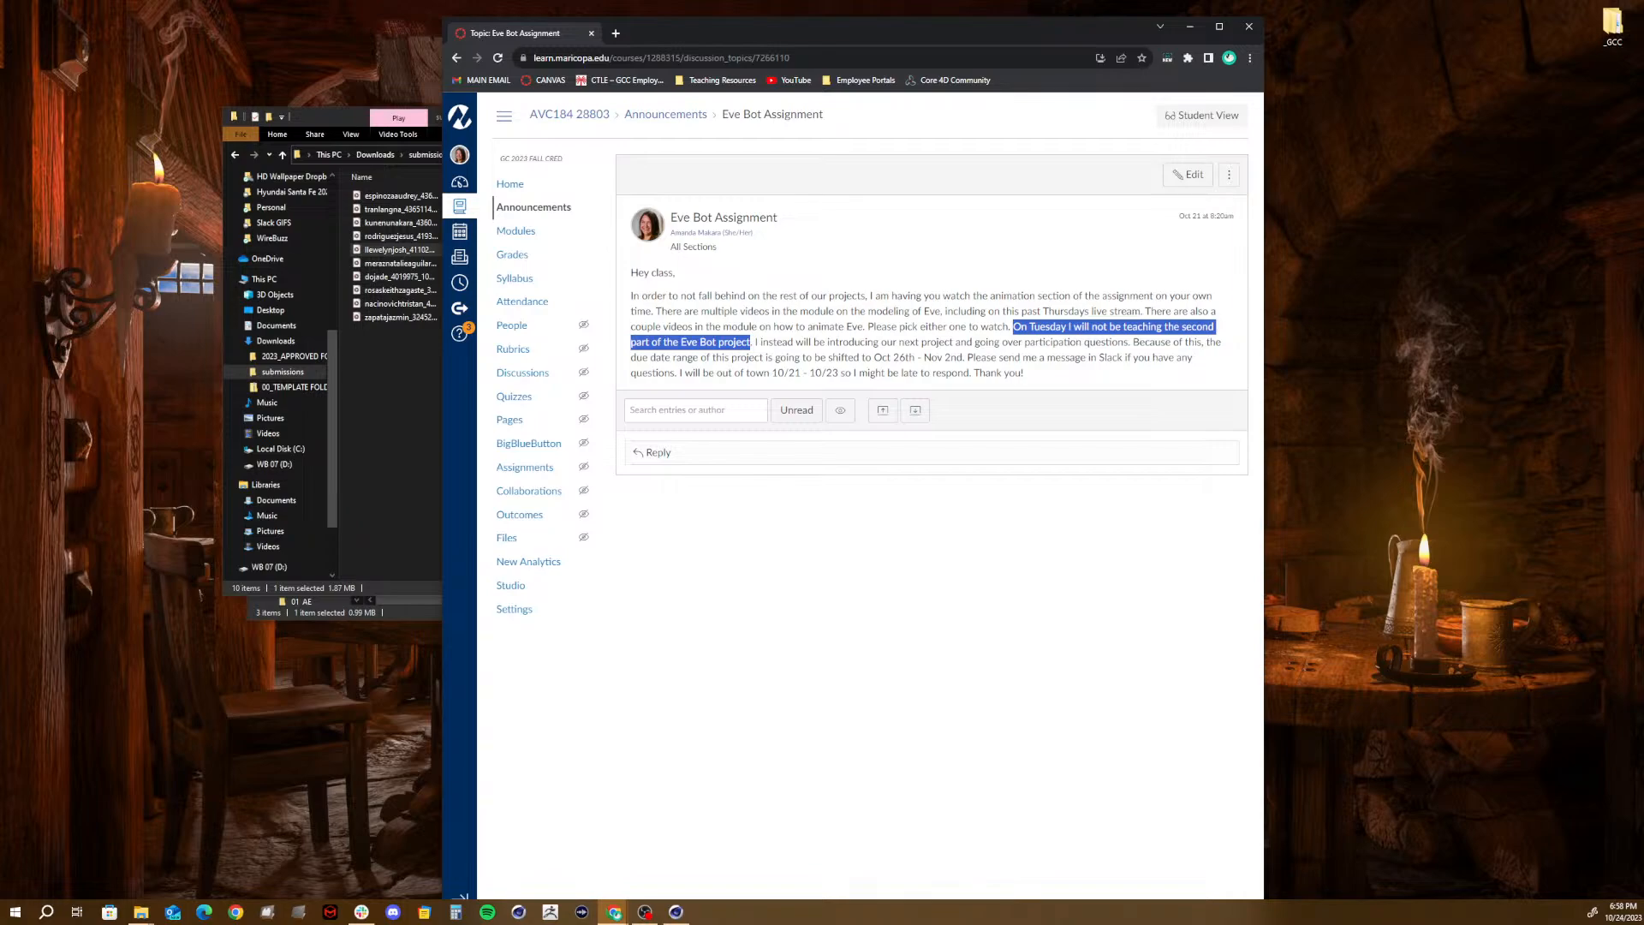
pyautogui.moveTo(755, 343); pyautogui.dragTo(788, 358)
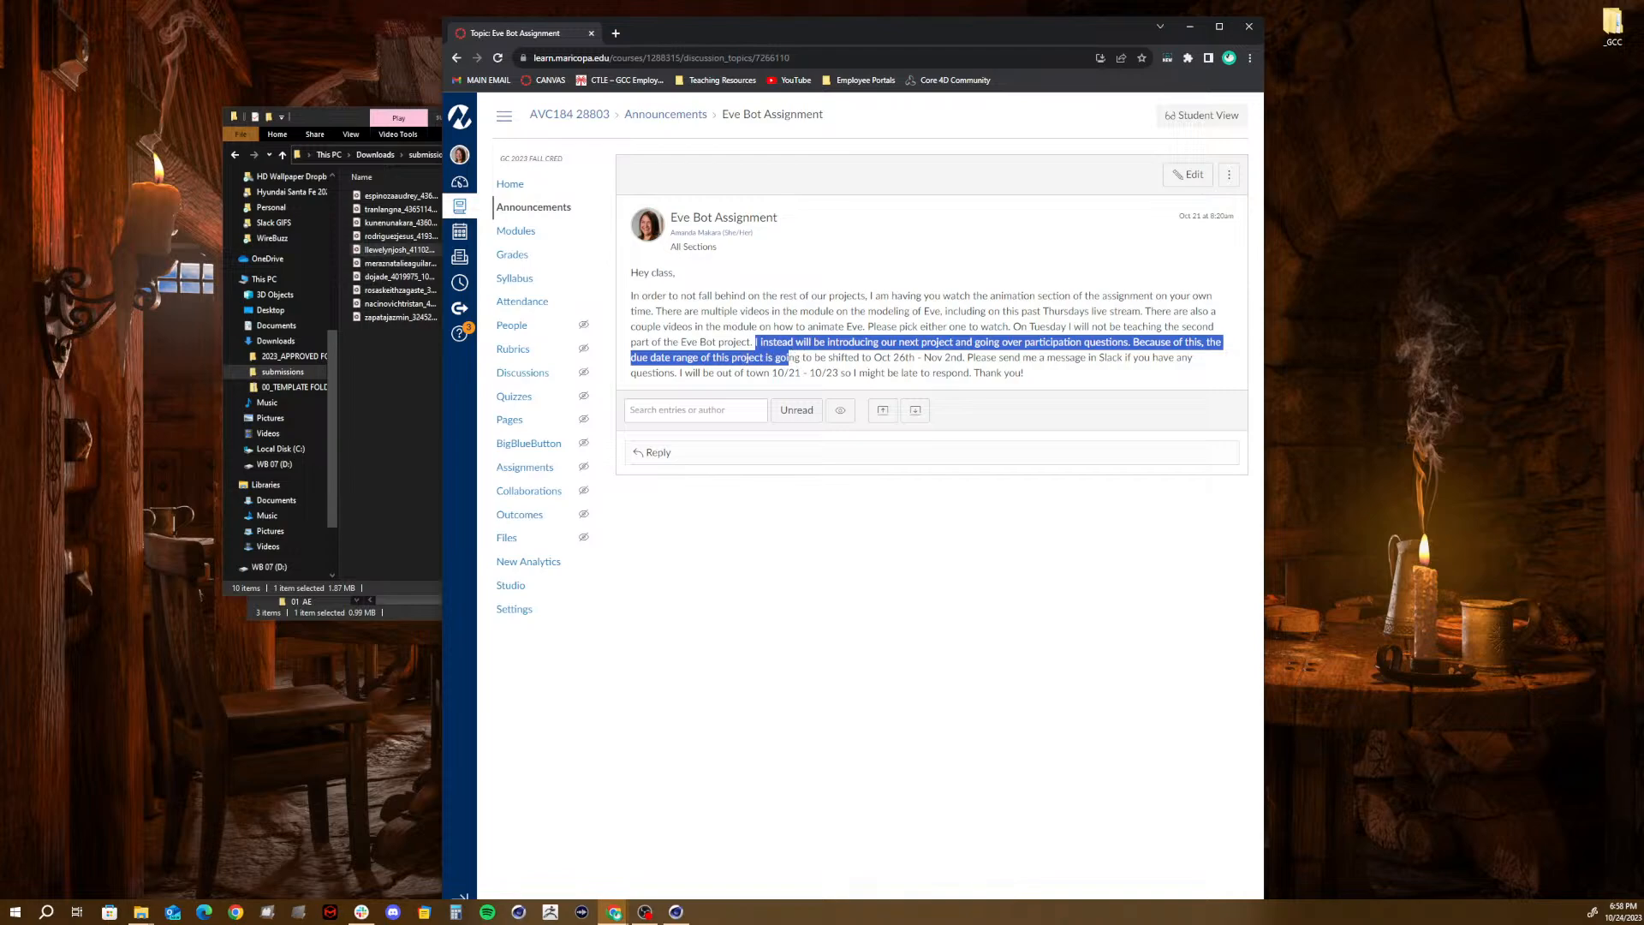
pyautogui.click(748, 342)
pyautogui.moveTo(756, 341); pyautogui.dragTo(968, 358)
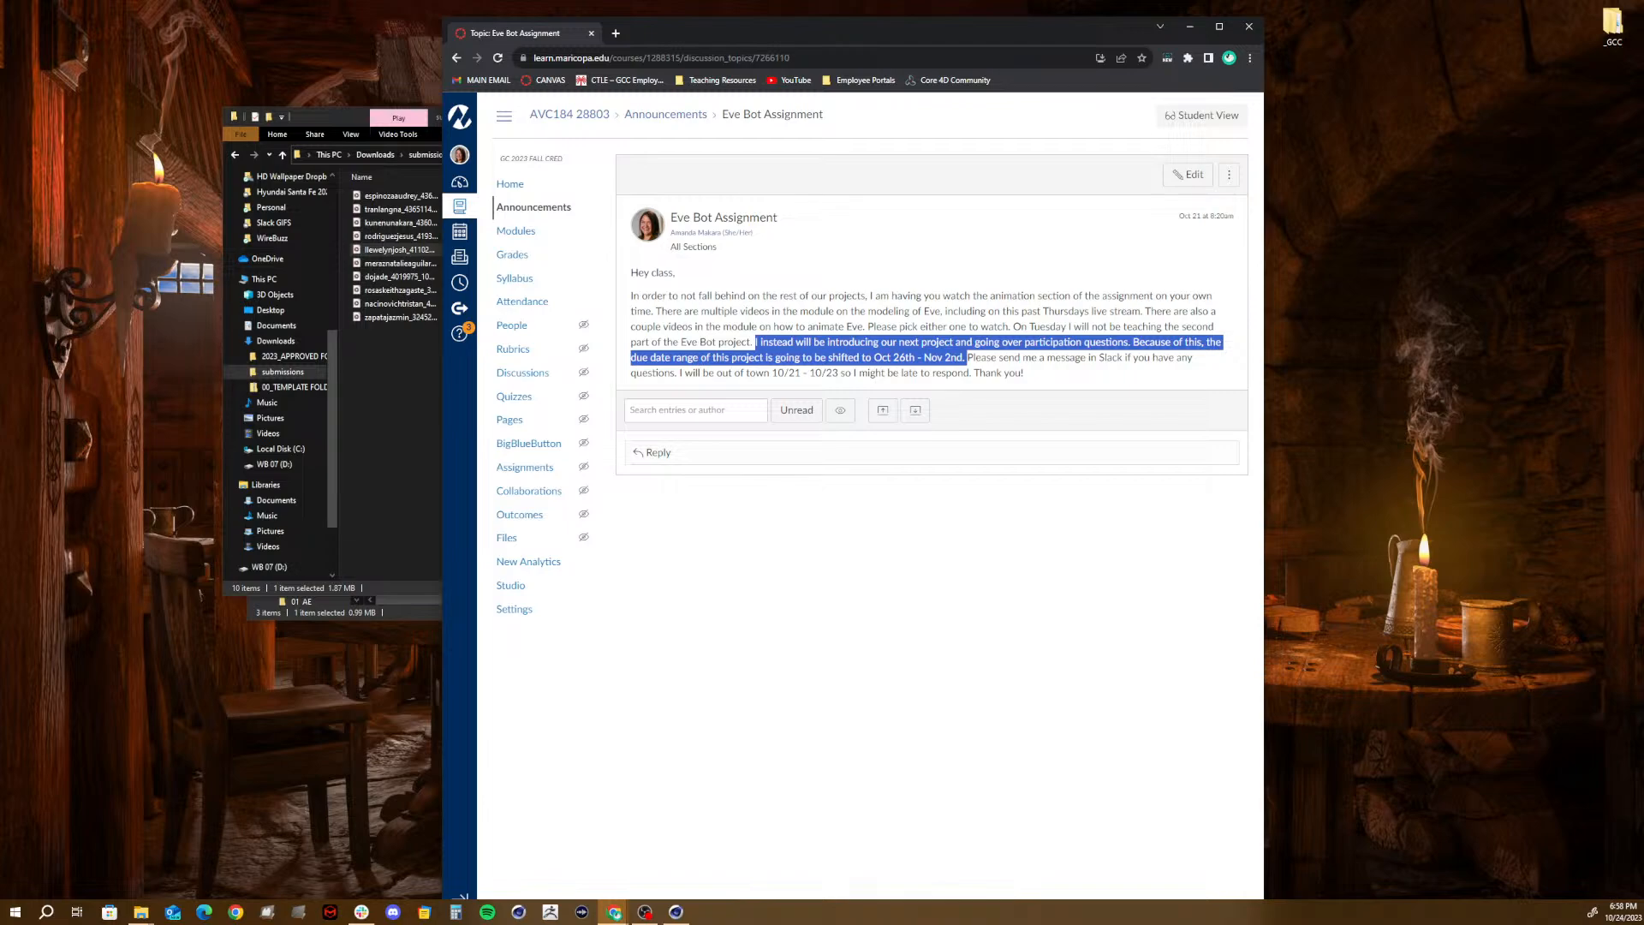
pyautogui.click(968, 358)
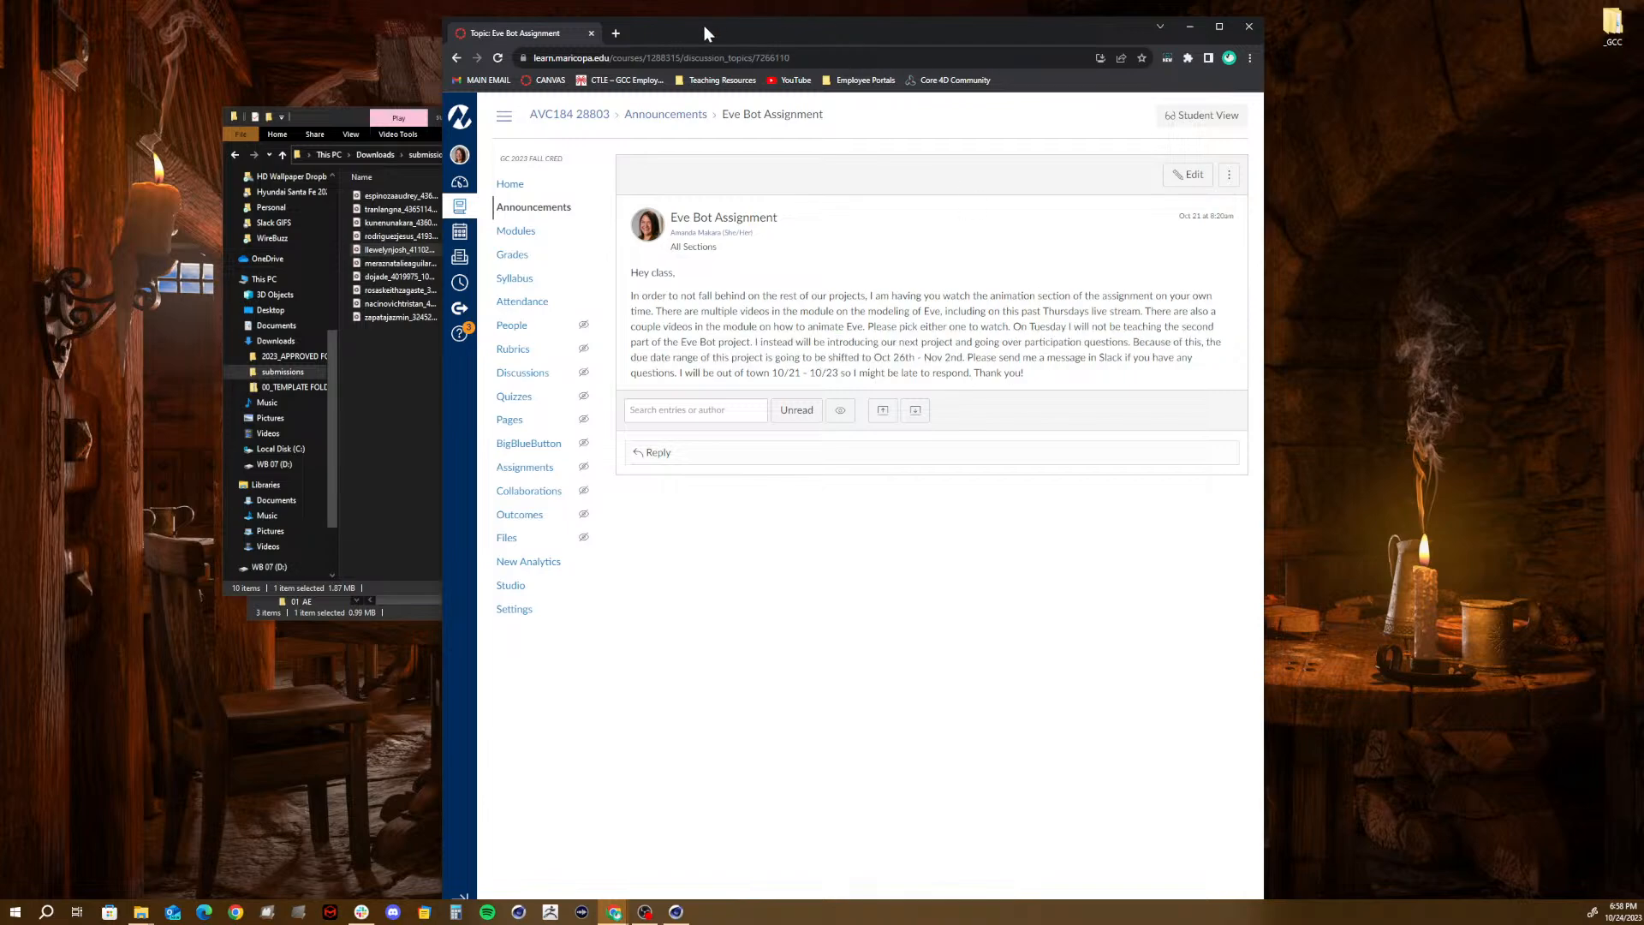
# - Move the browser off the screen and play the 0:45 MP4 from the submissions folder
pyautogui.moveTo(567, 37); pyautogui.dragTo(1643, 43)
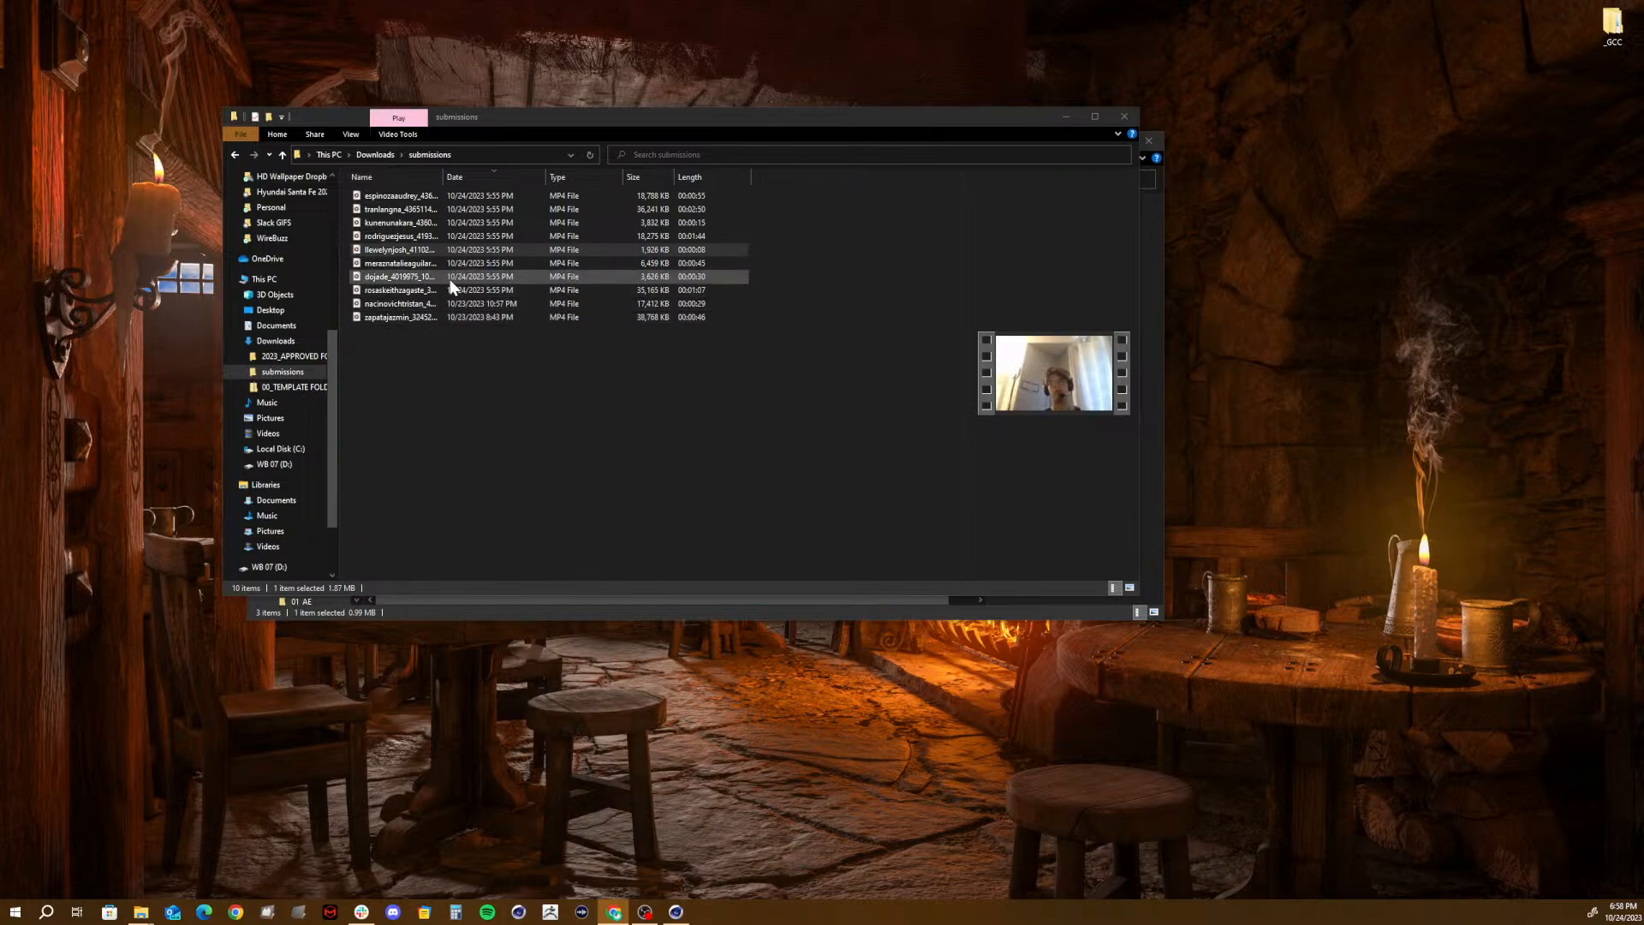
pyautogui.doubleClick(407, 269)
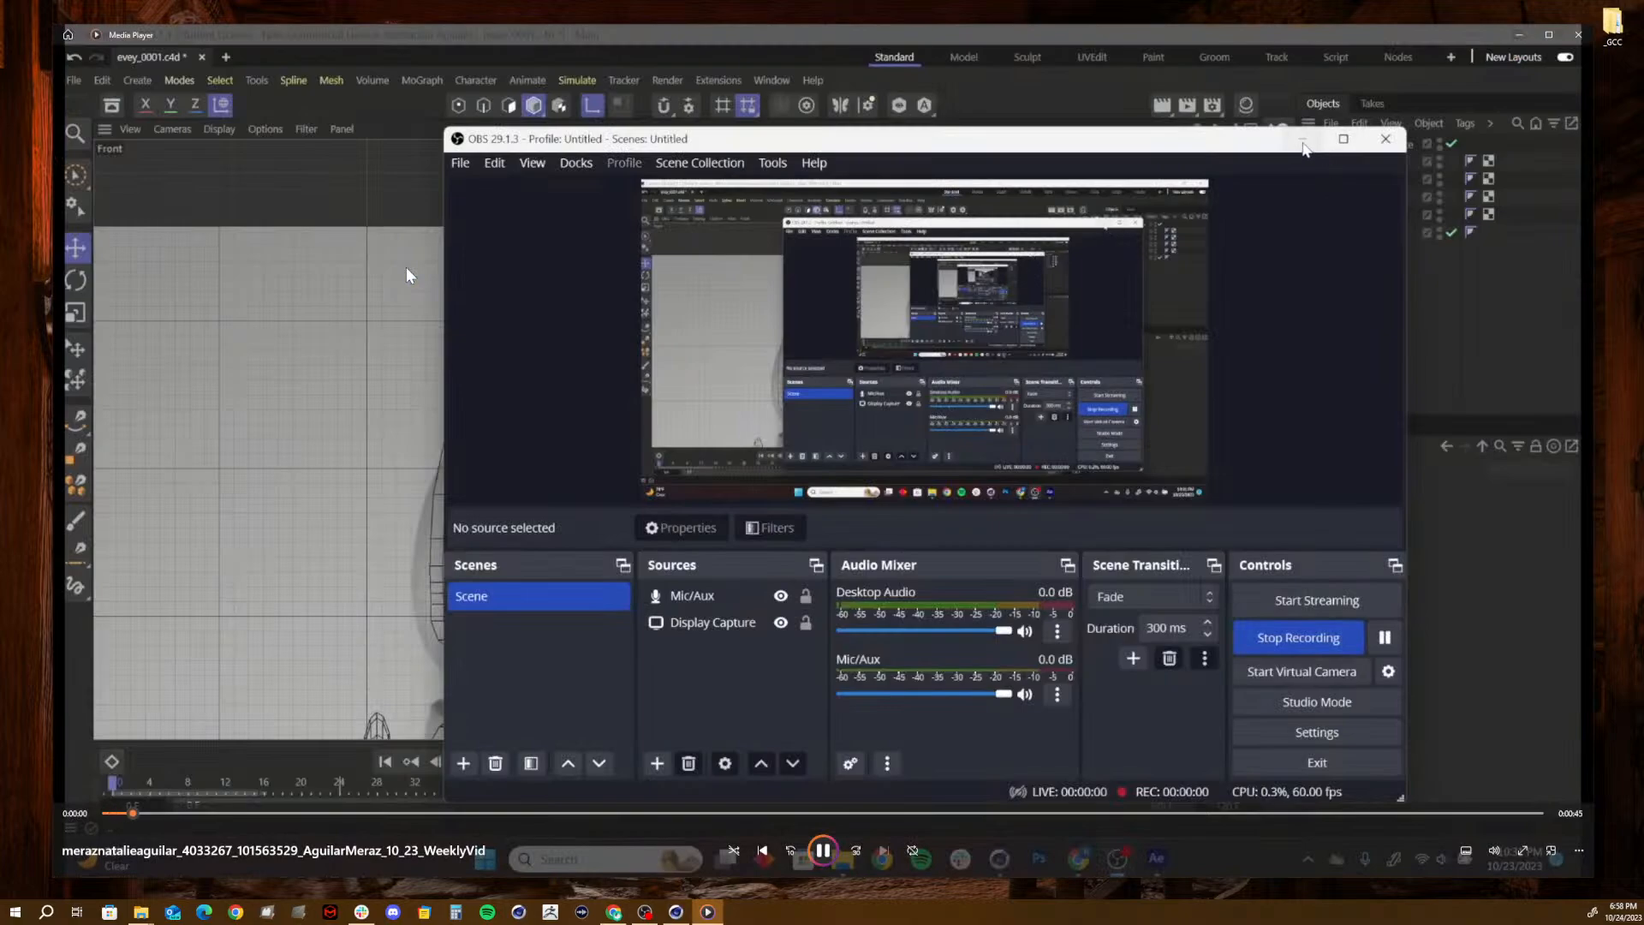
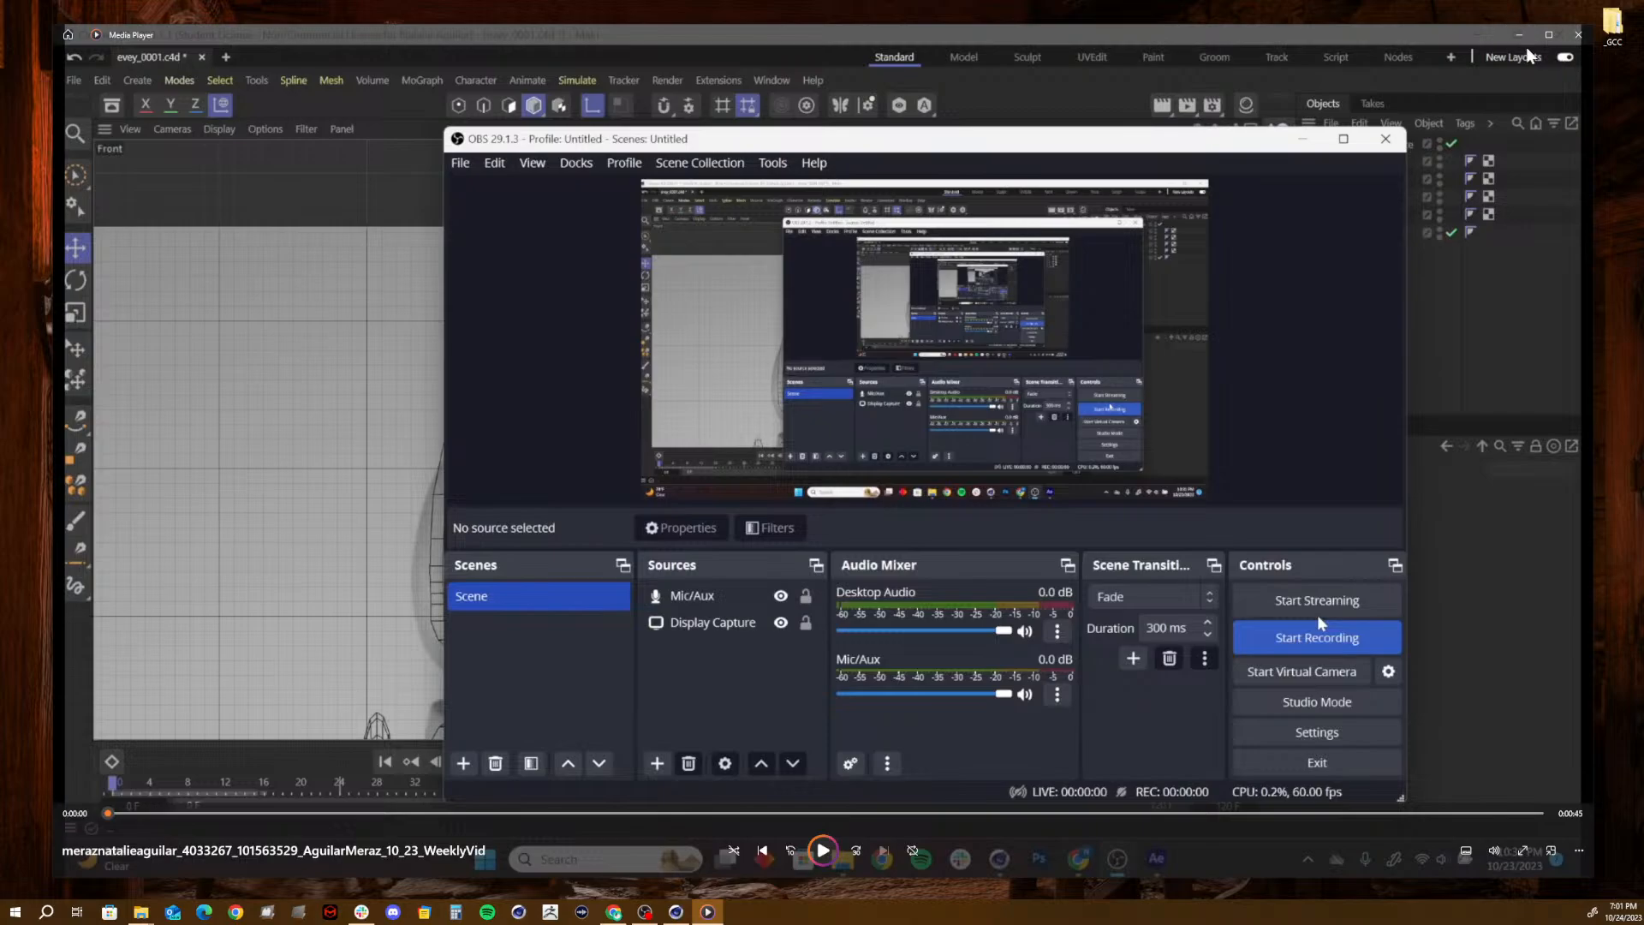
# - Close the finished video, play the 0:30 MP4 from the submissions folder with a pause at about 0:20, and close it
pyautogui.click(1578, 34)
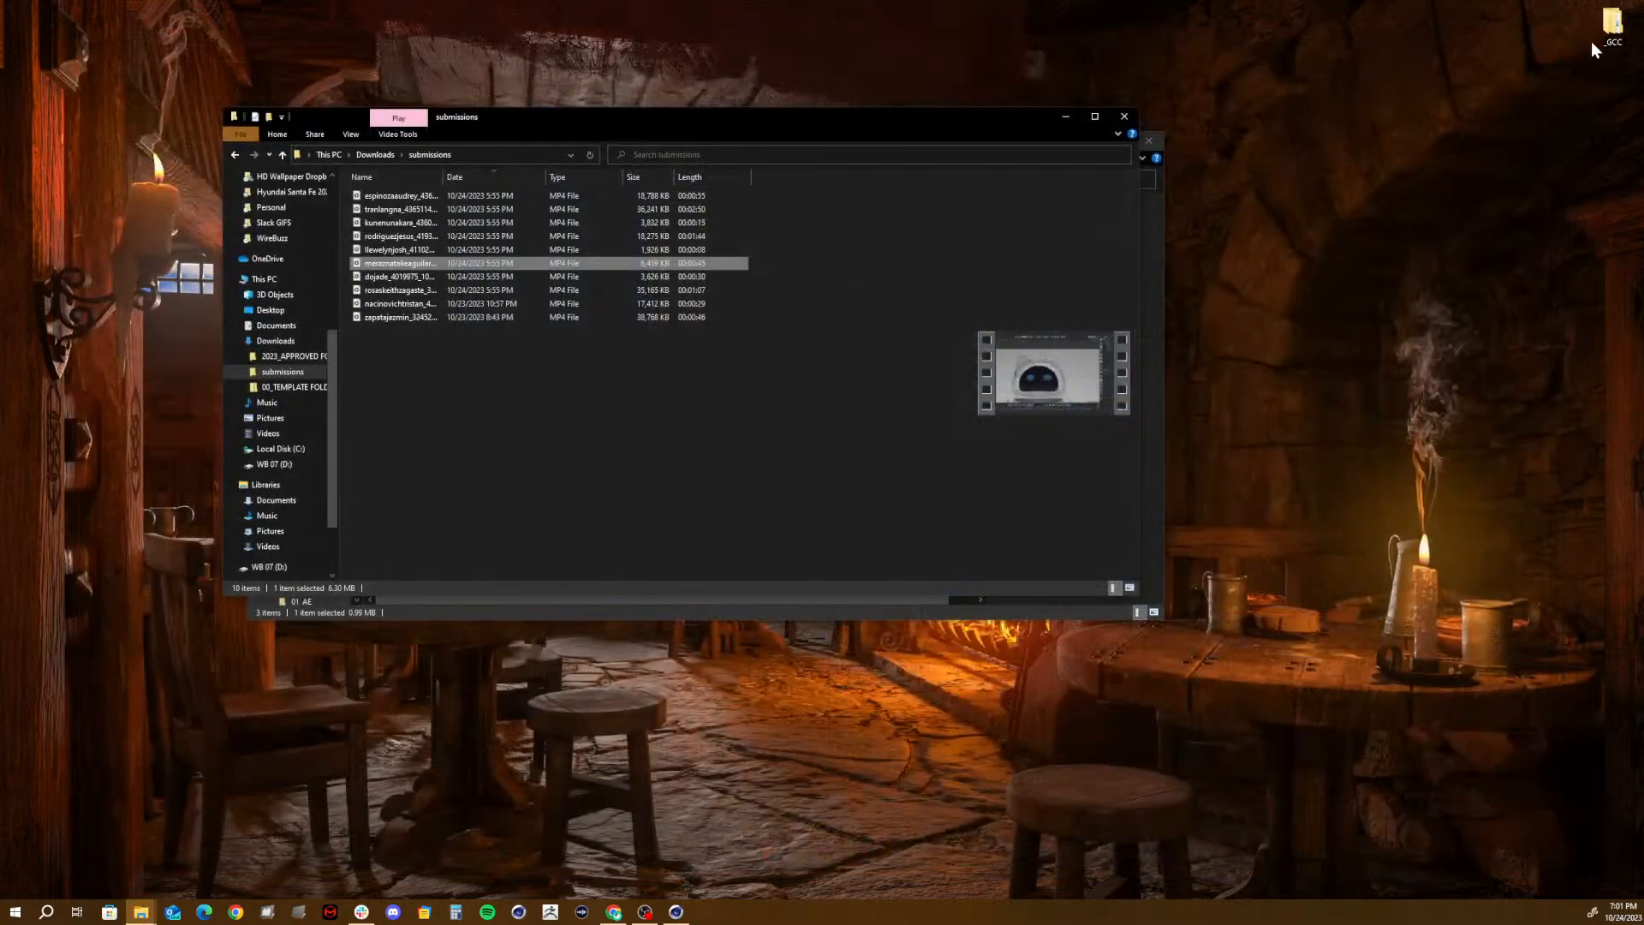
pyautogui.doubleClick(421, 274)
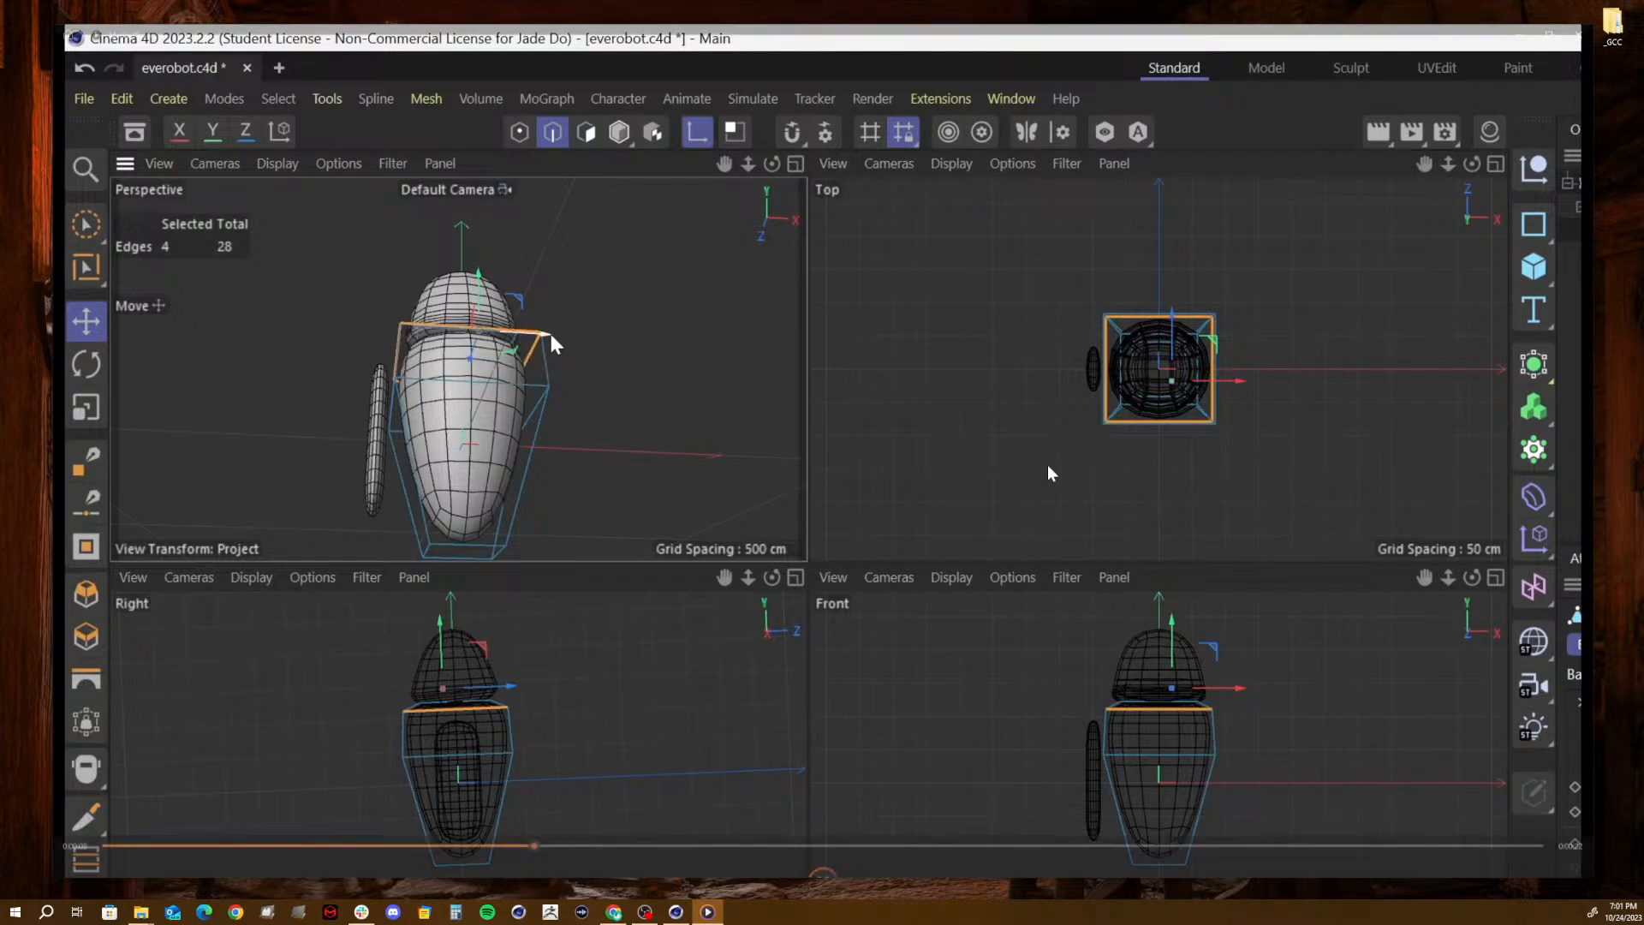
pyautogui.moveTo(940, 477)
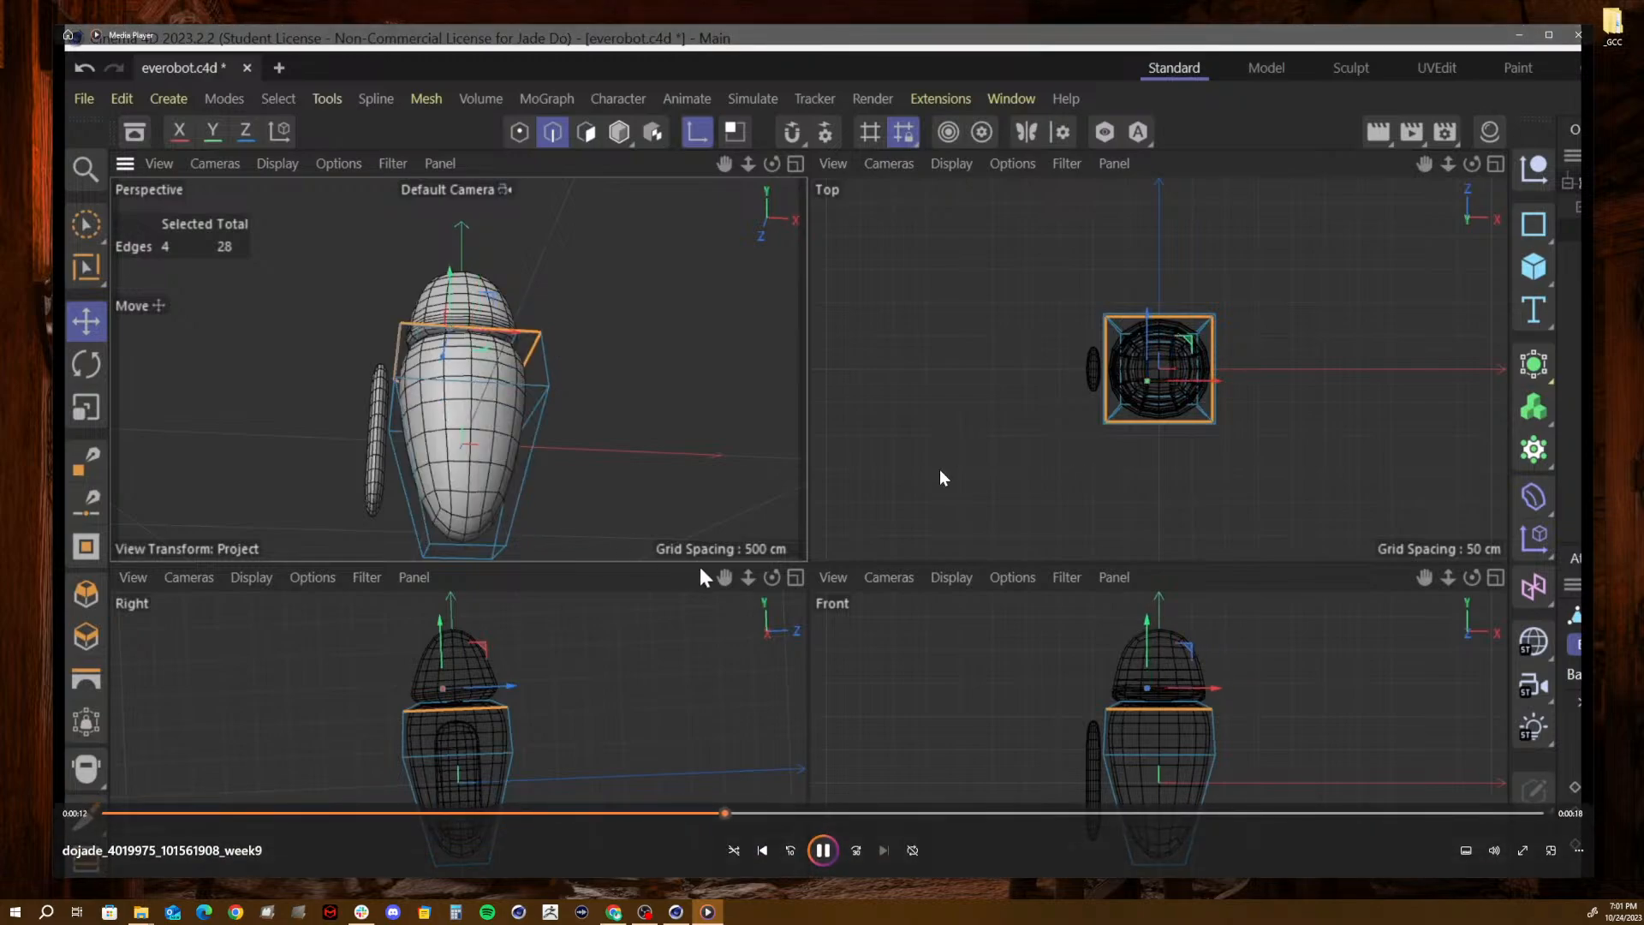
pyautogui.click(824, 850)
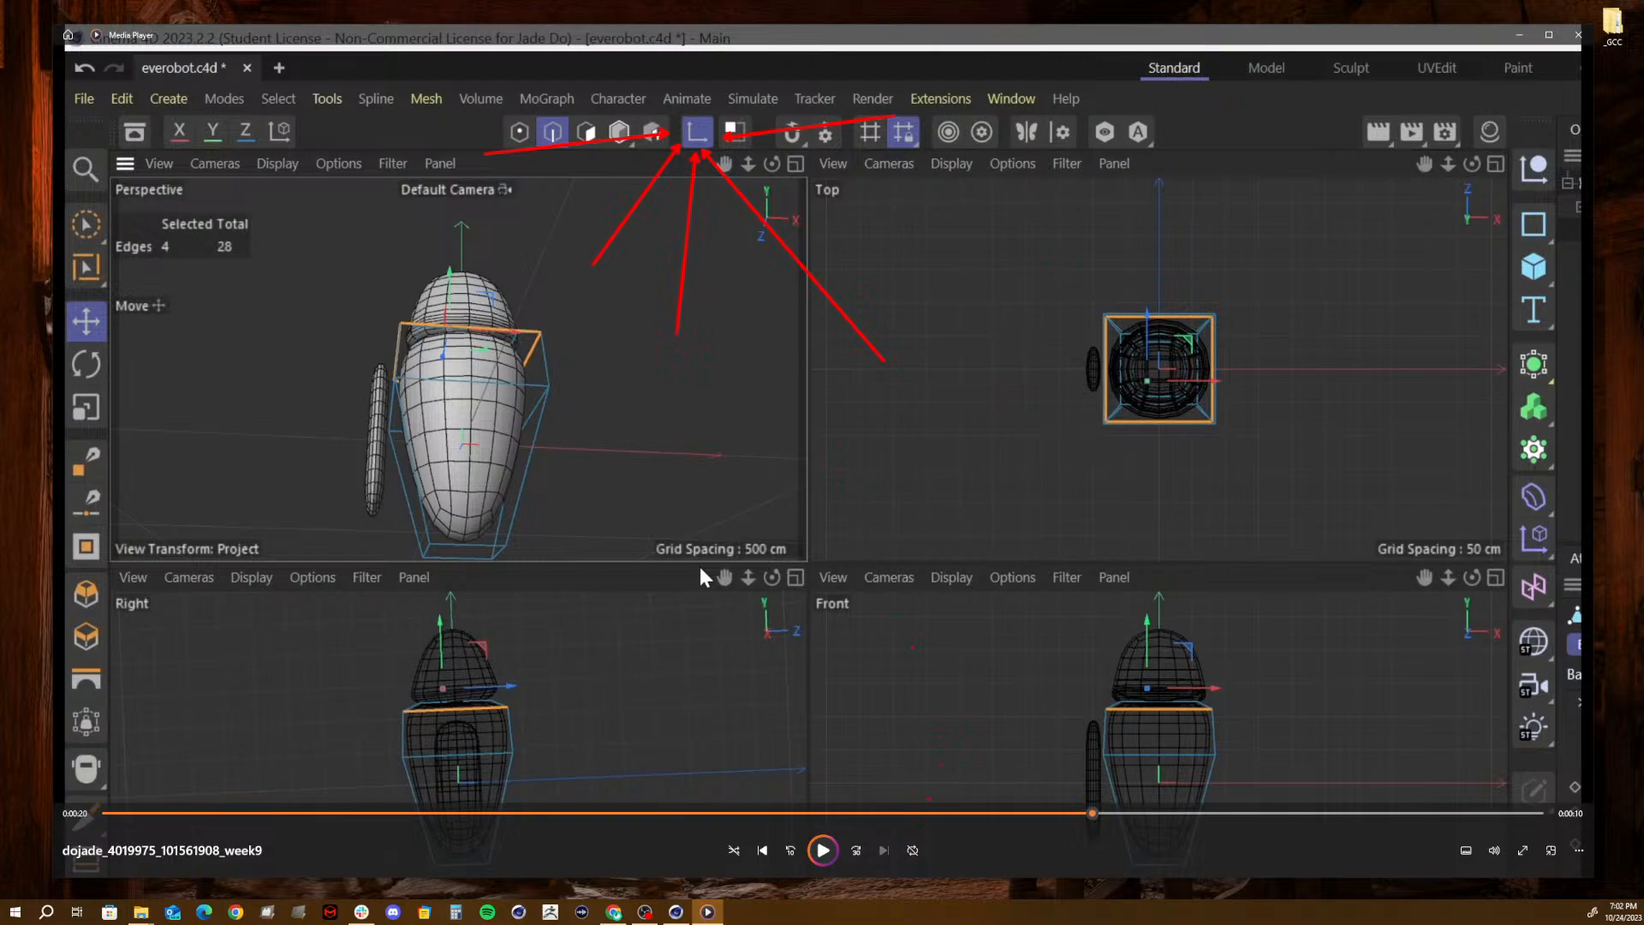
pyautogui.click(823, 851)
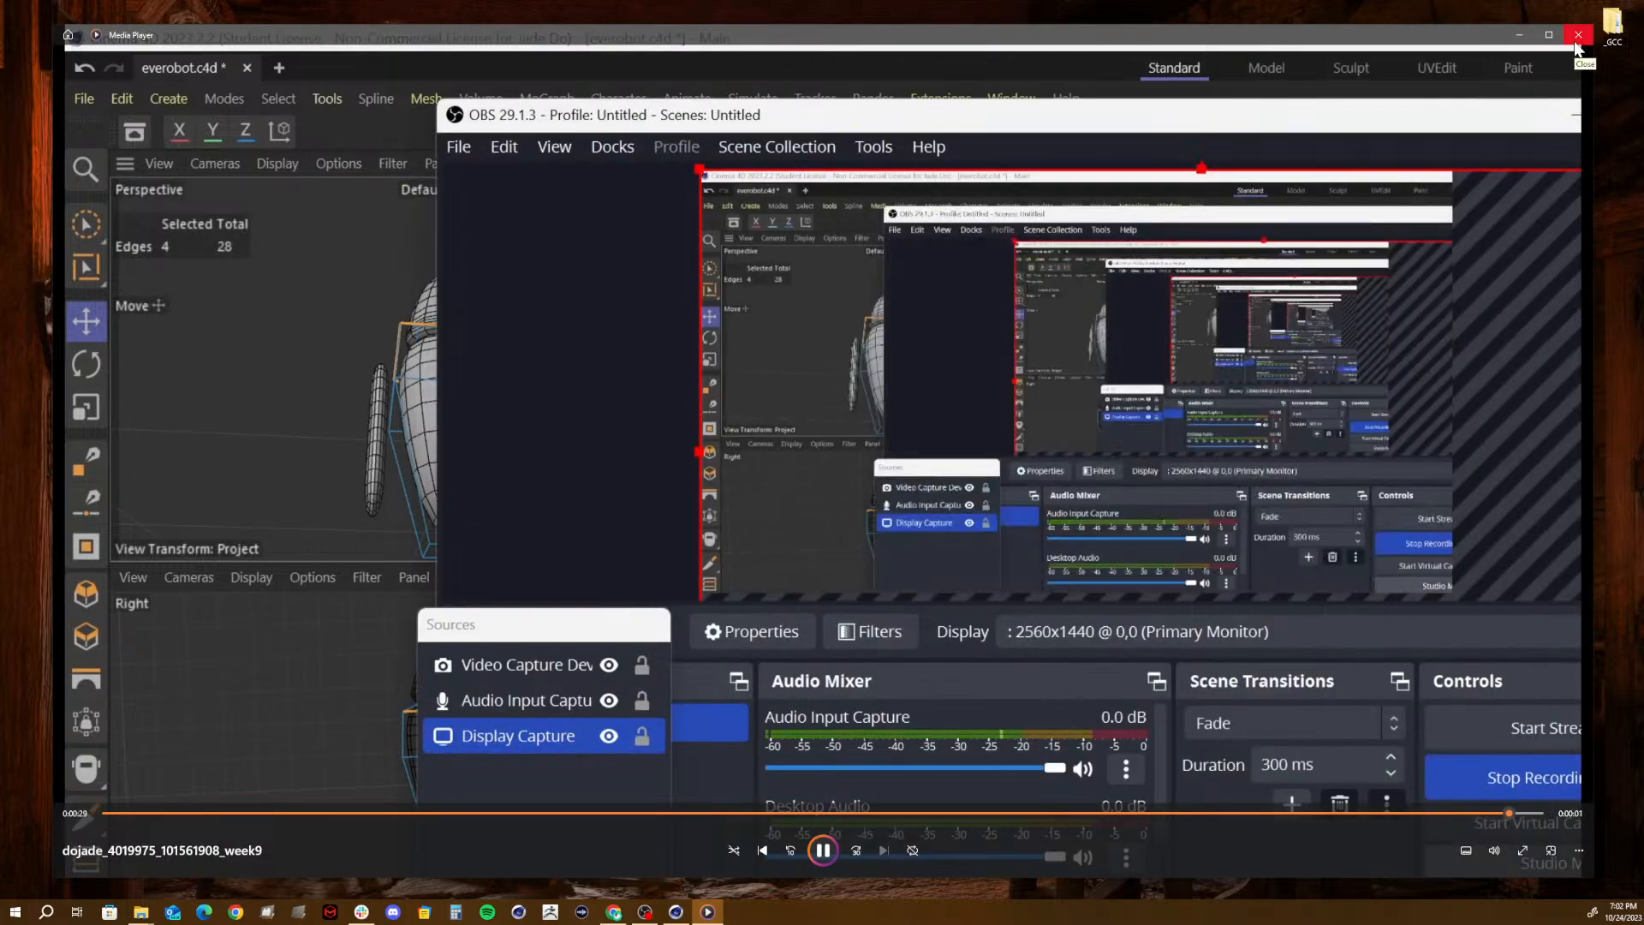
pyautogui.click(1576, 42)
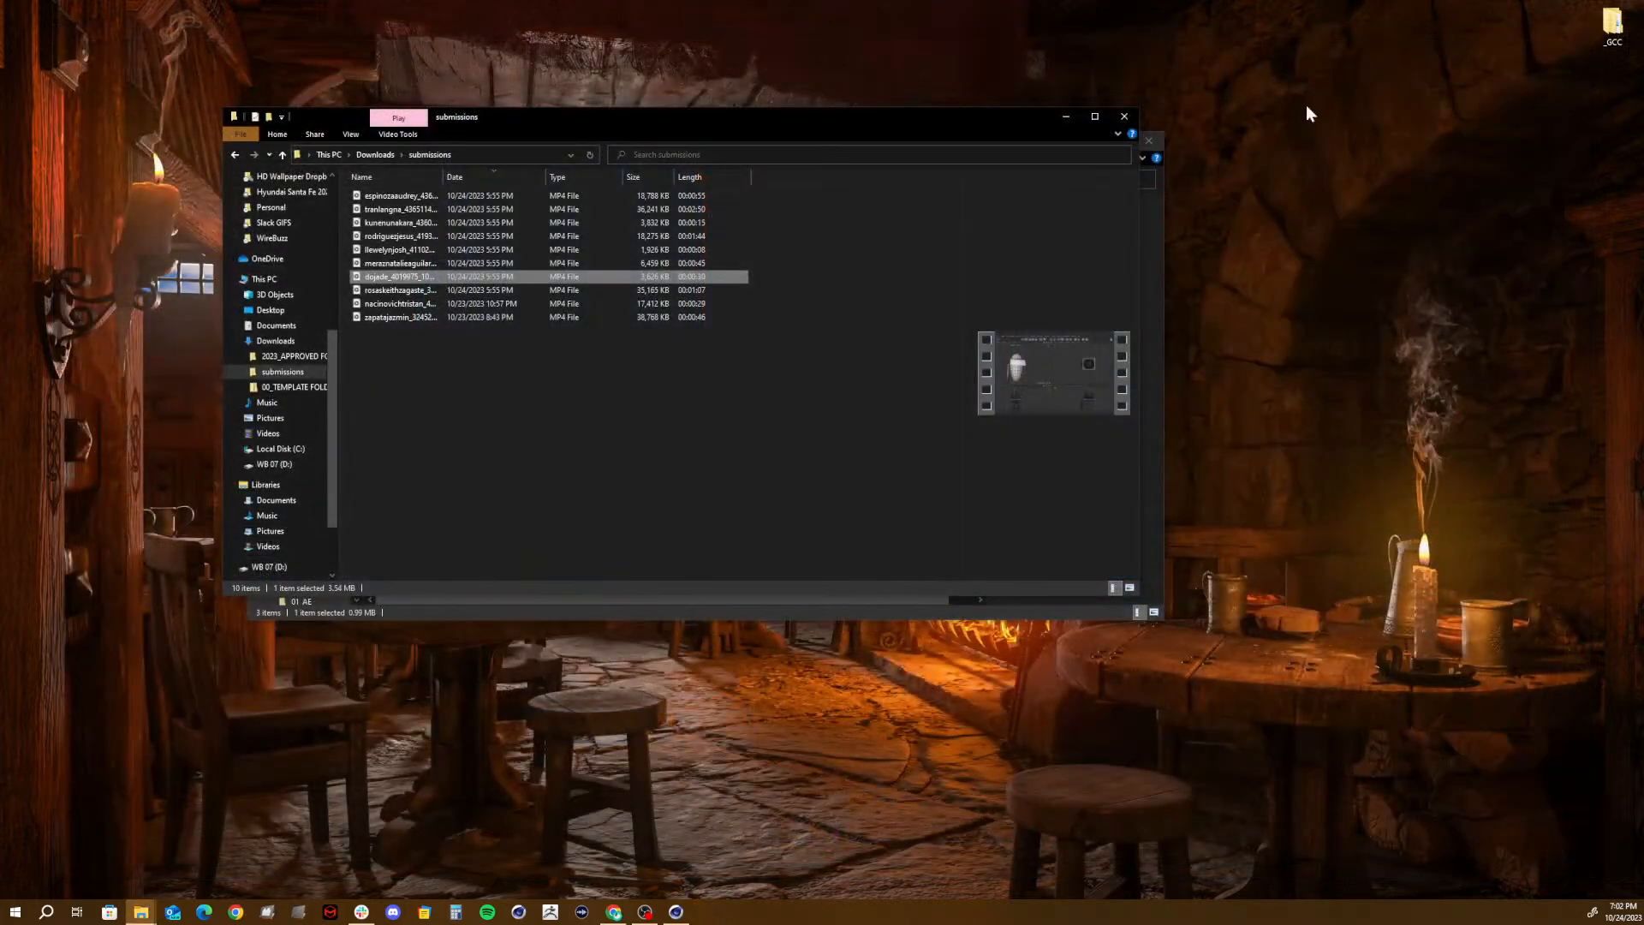
# - Play the 1:07 MP4 from the submissions folder, pause it at about 0:53, and close it
pyautogui.click(358, 292)
pyautogui.doubleClick(358, 292)
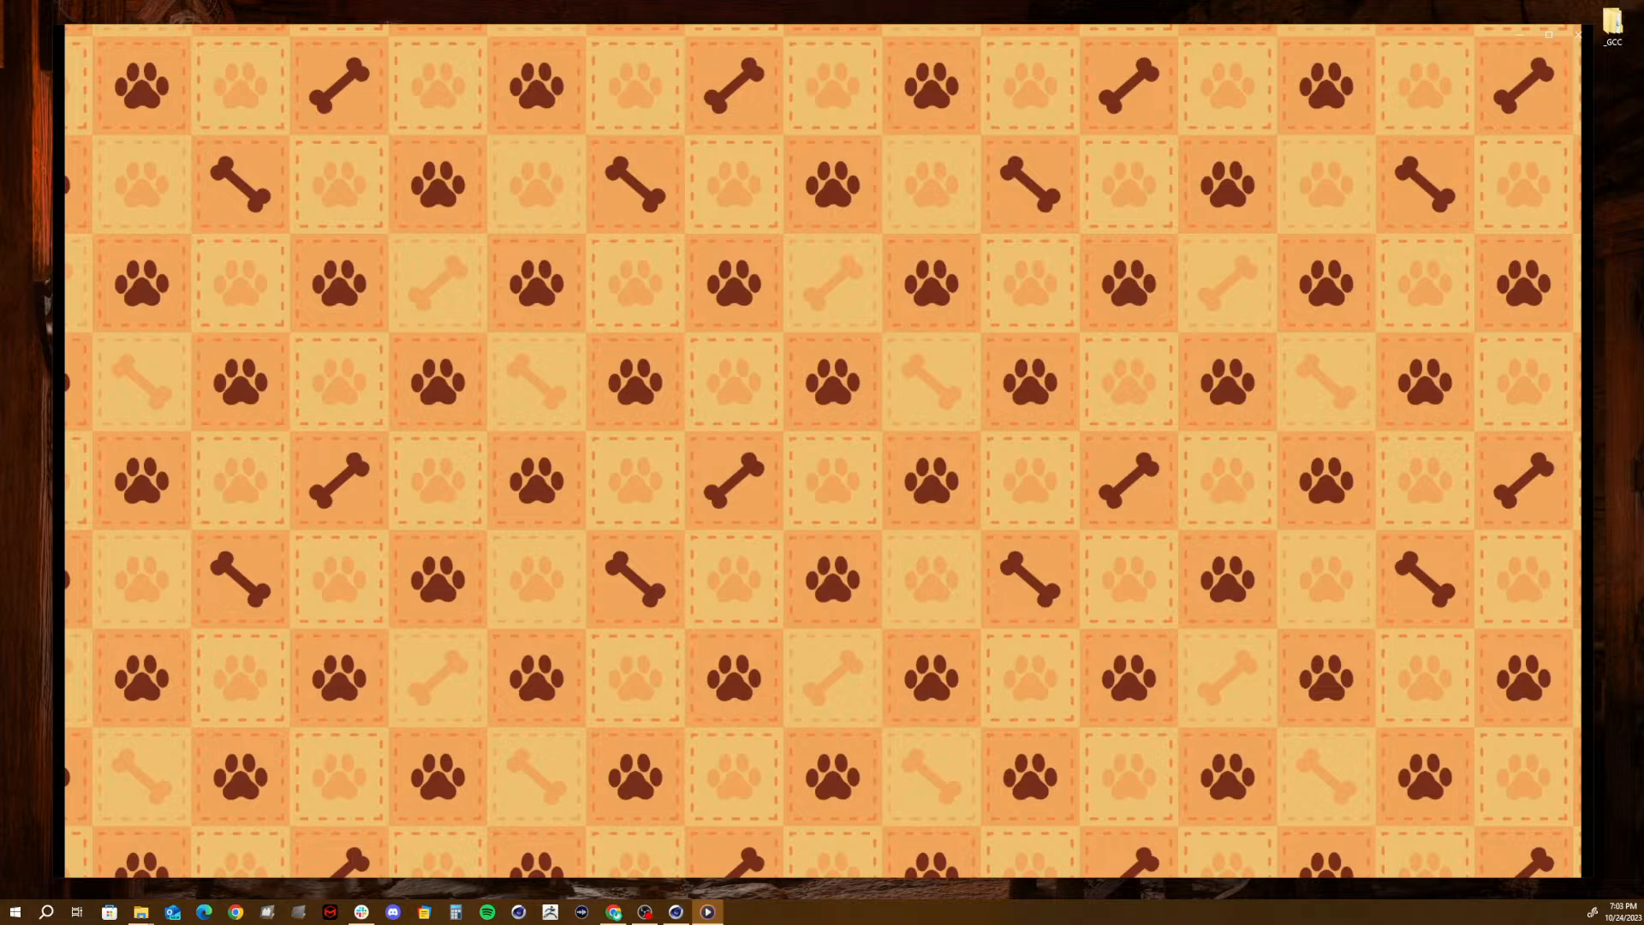
pyautogui.moveTo(394, 522)
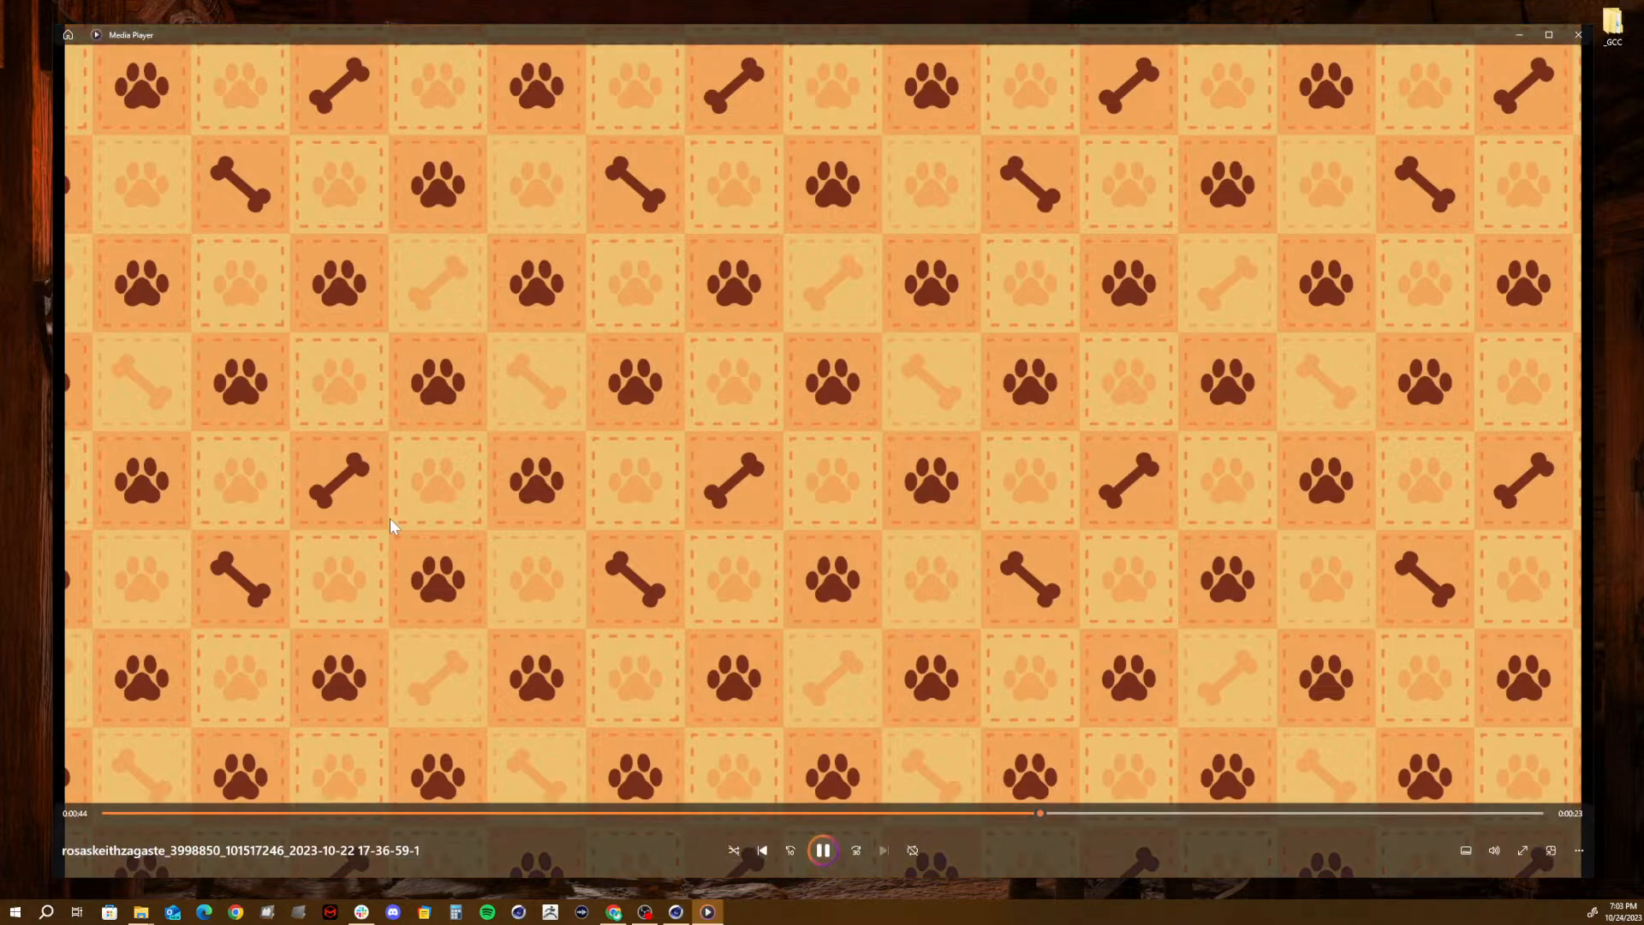
pyautogui.click(823, 852)
pyautogui.click(1578, 34)
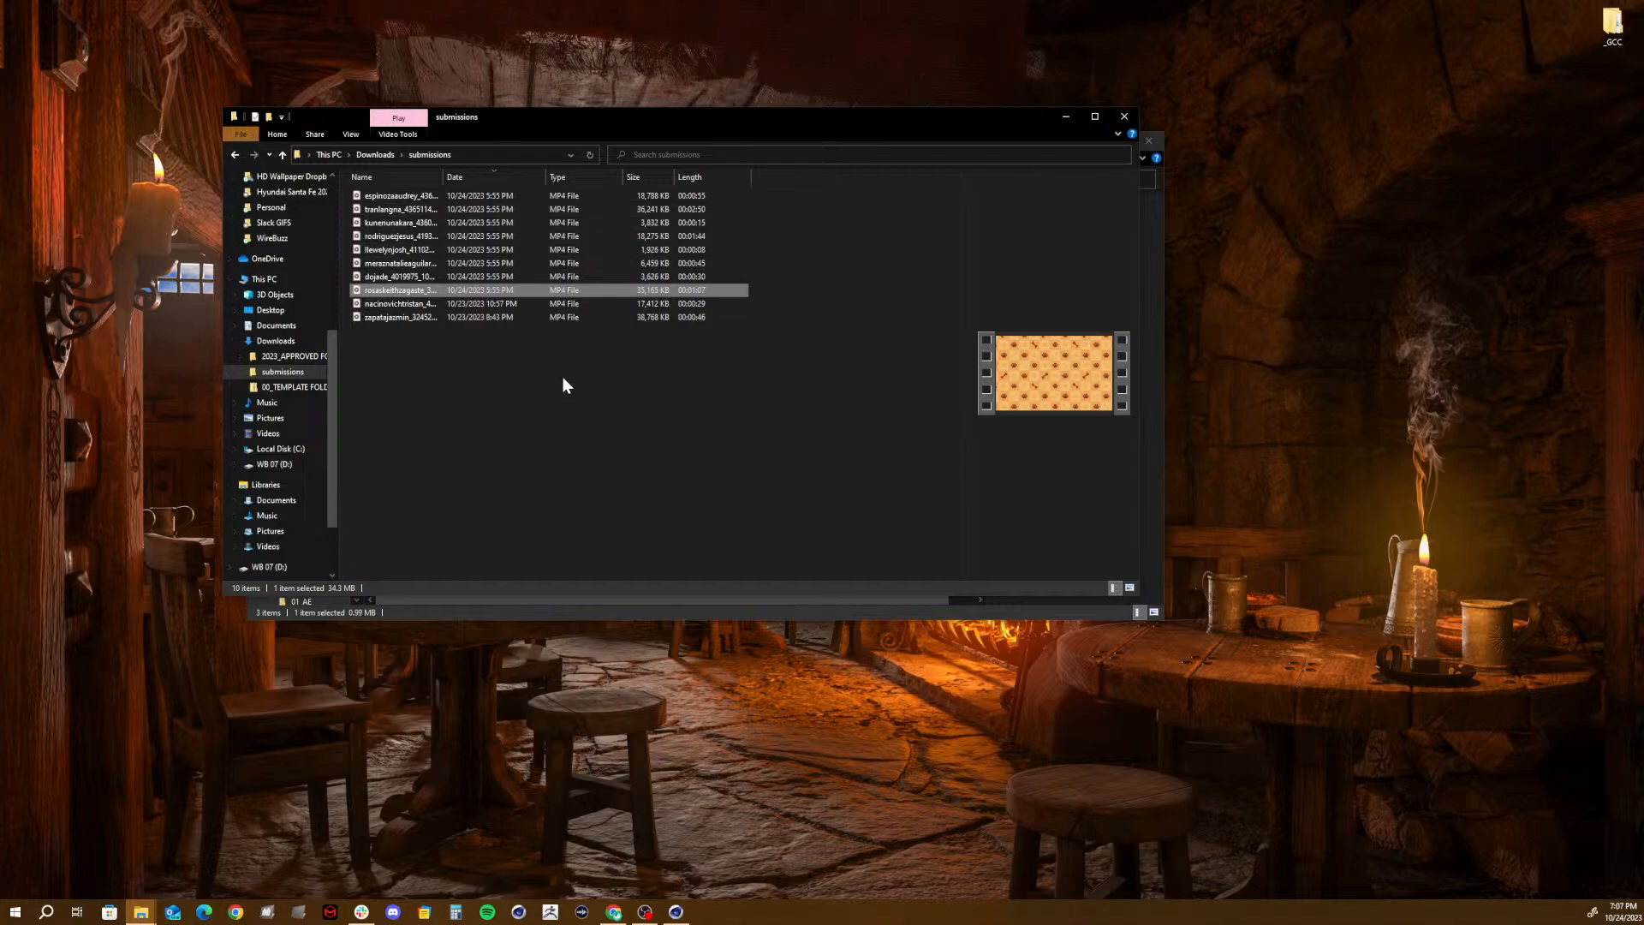
# - Play and close the 0:29 MP4 and the 0:46 MP4 from the submissions folder
pyautogui.doubleClick(363, 303)
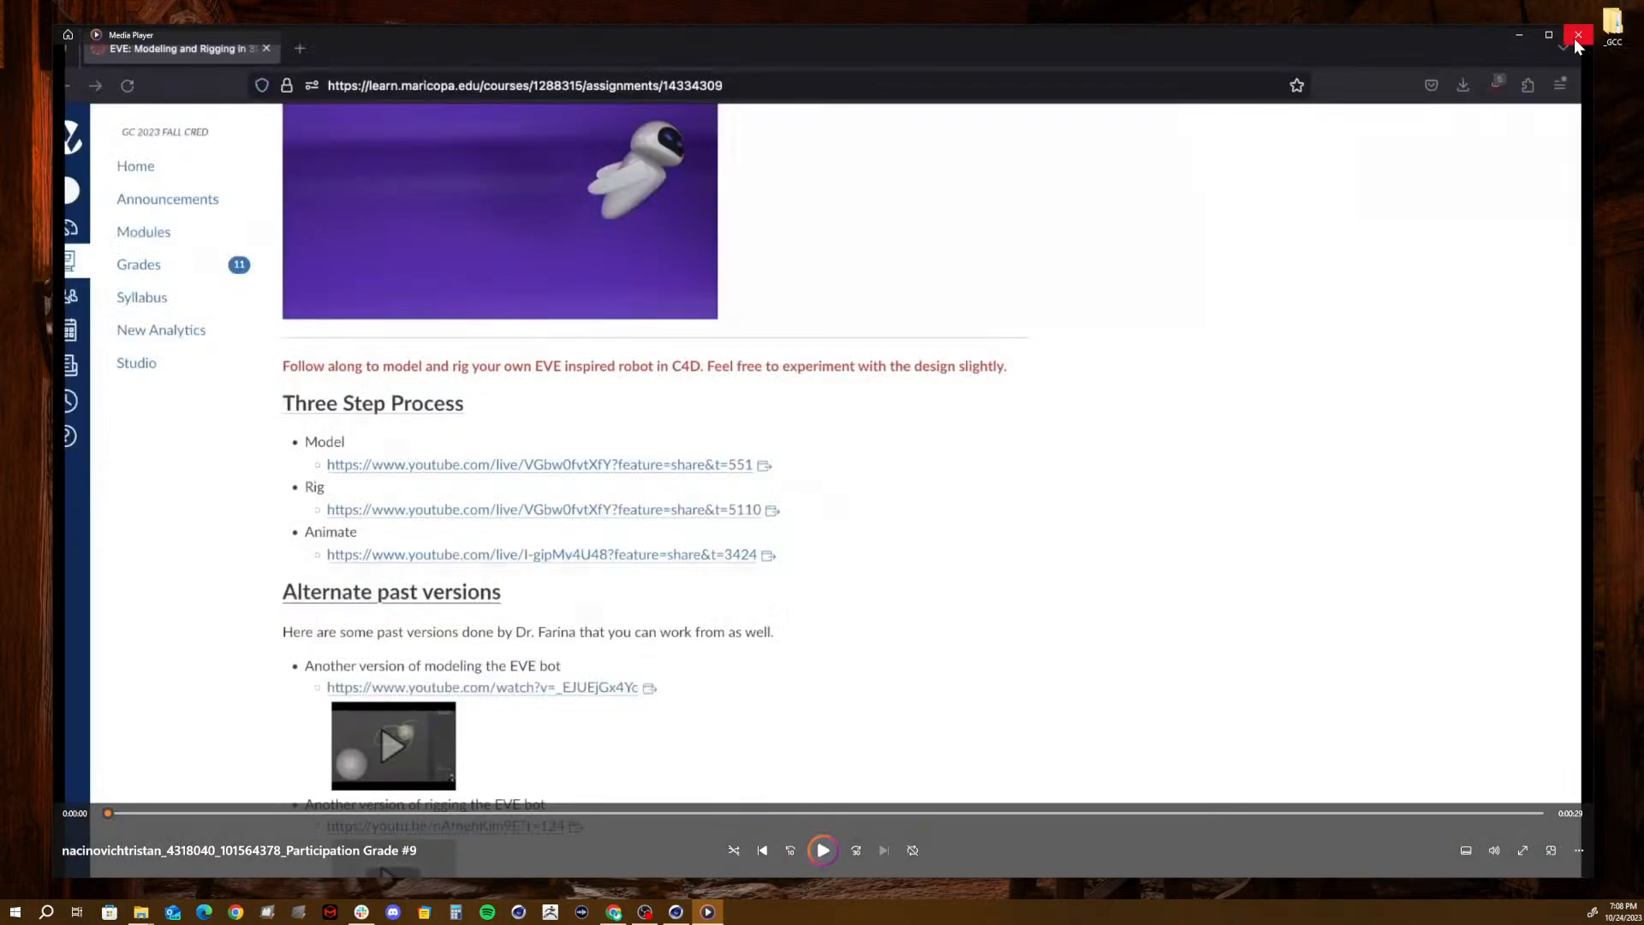
pyautogui.click(1574, 39)
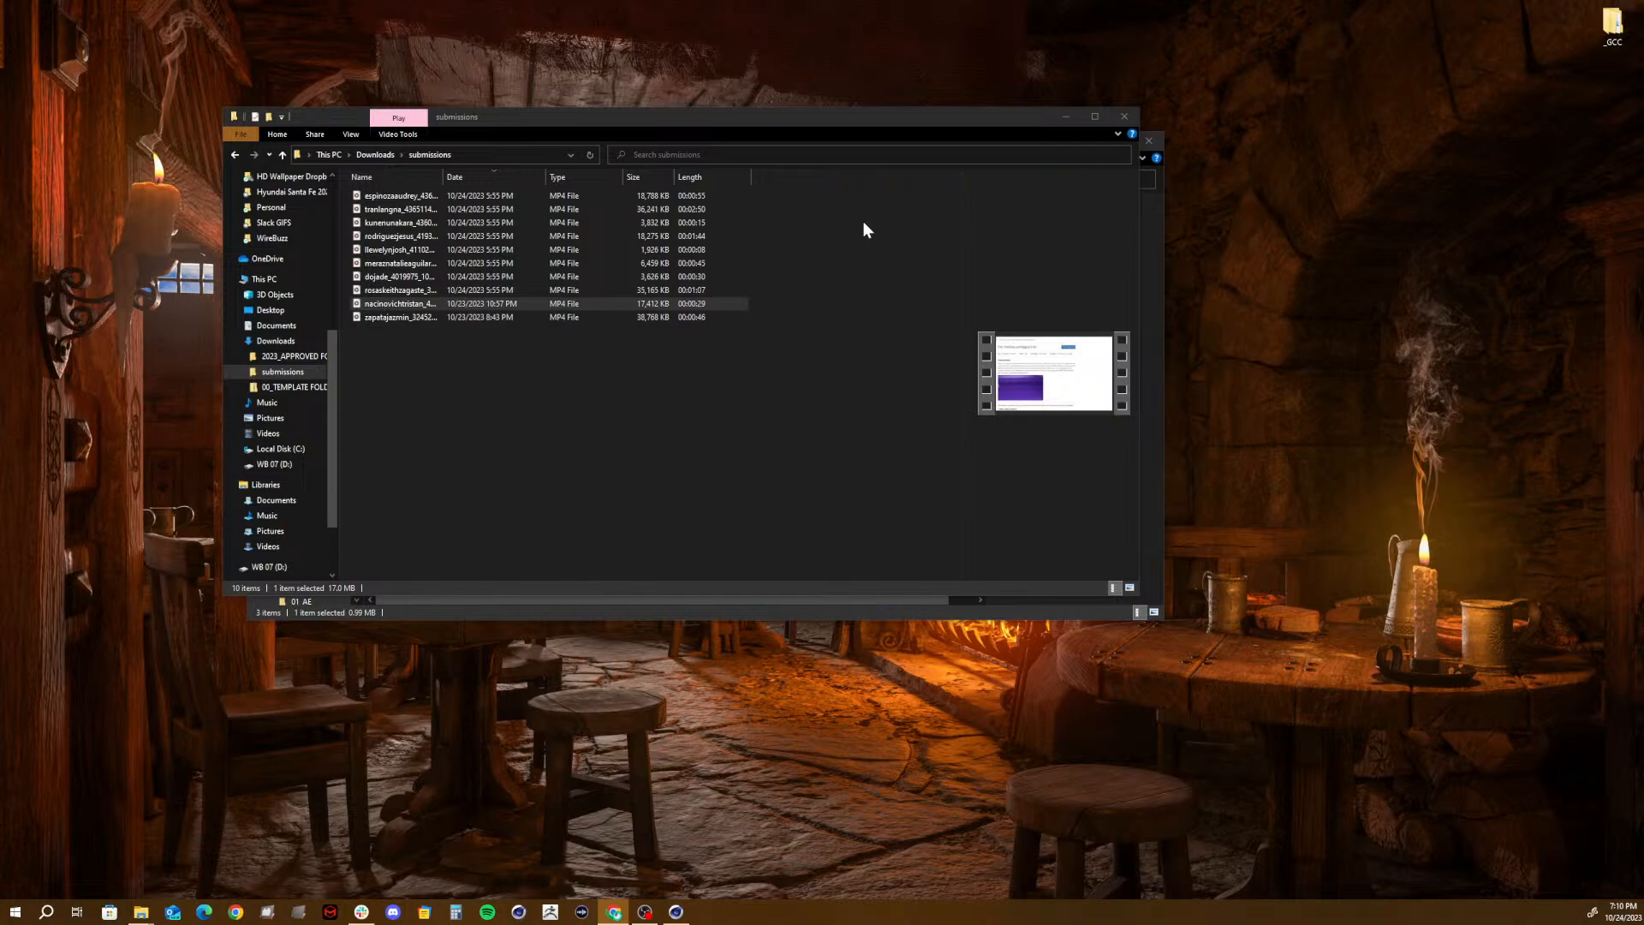
pyautogui.doubleClick(393, 319)
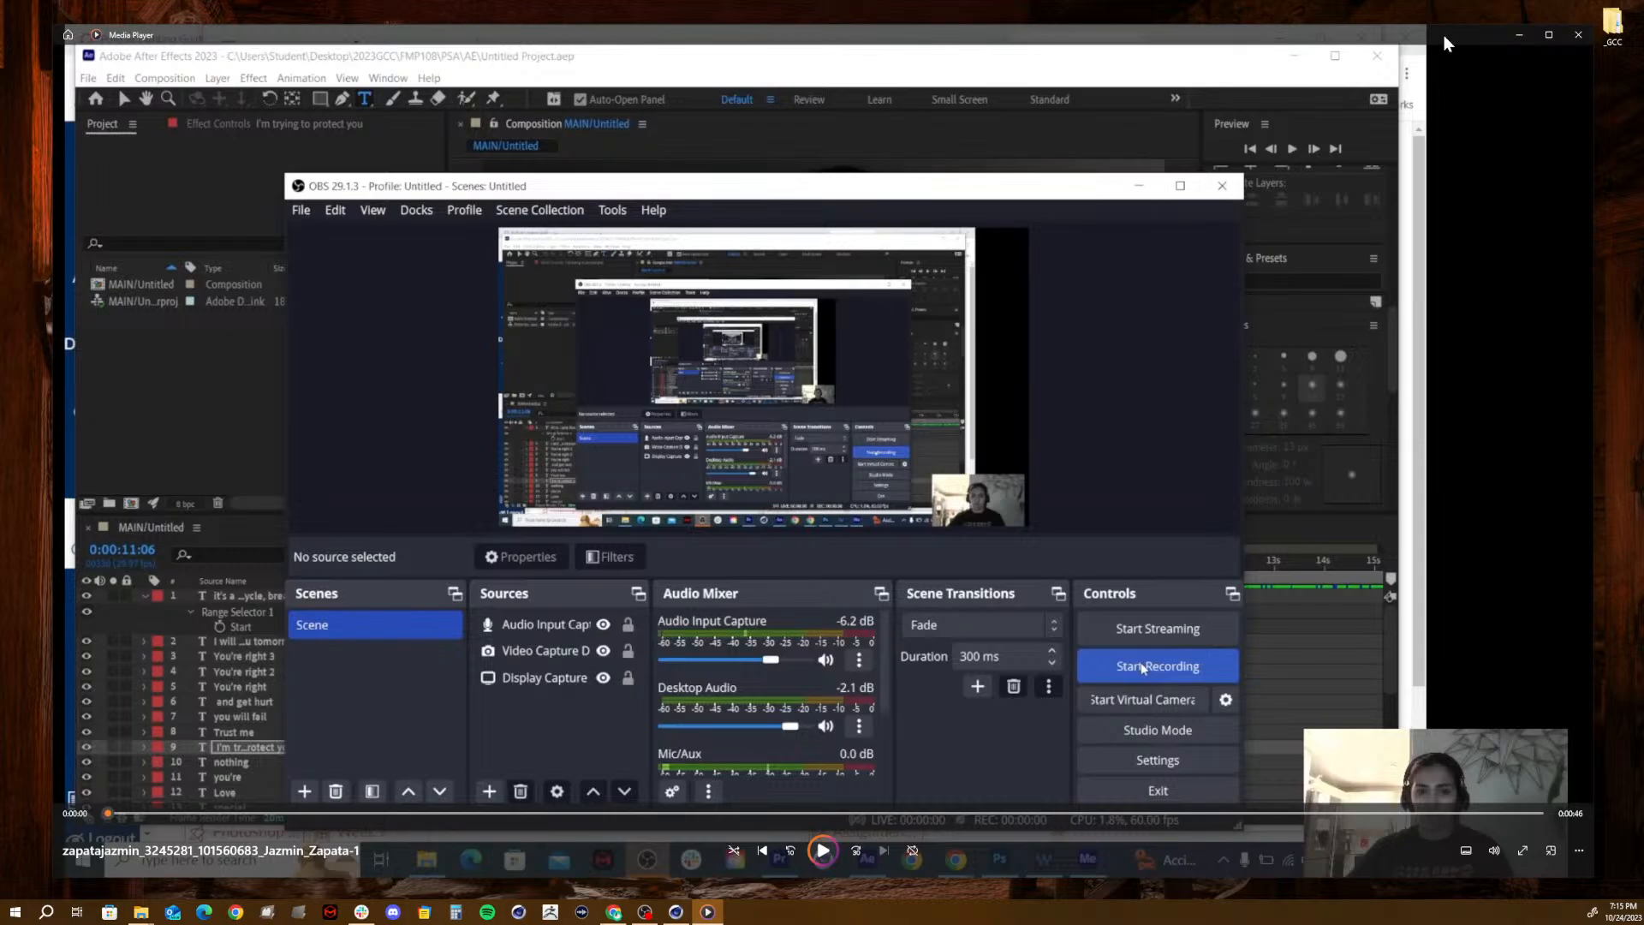
pyautogui.click(1578, 35)
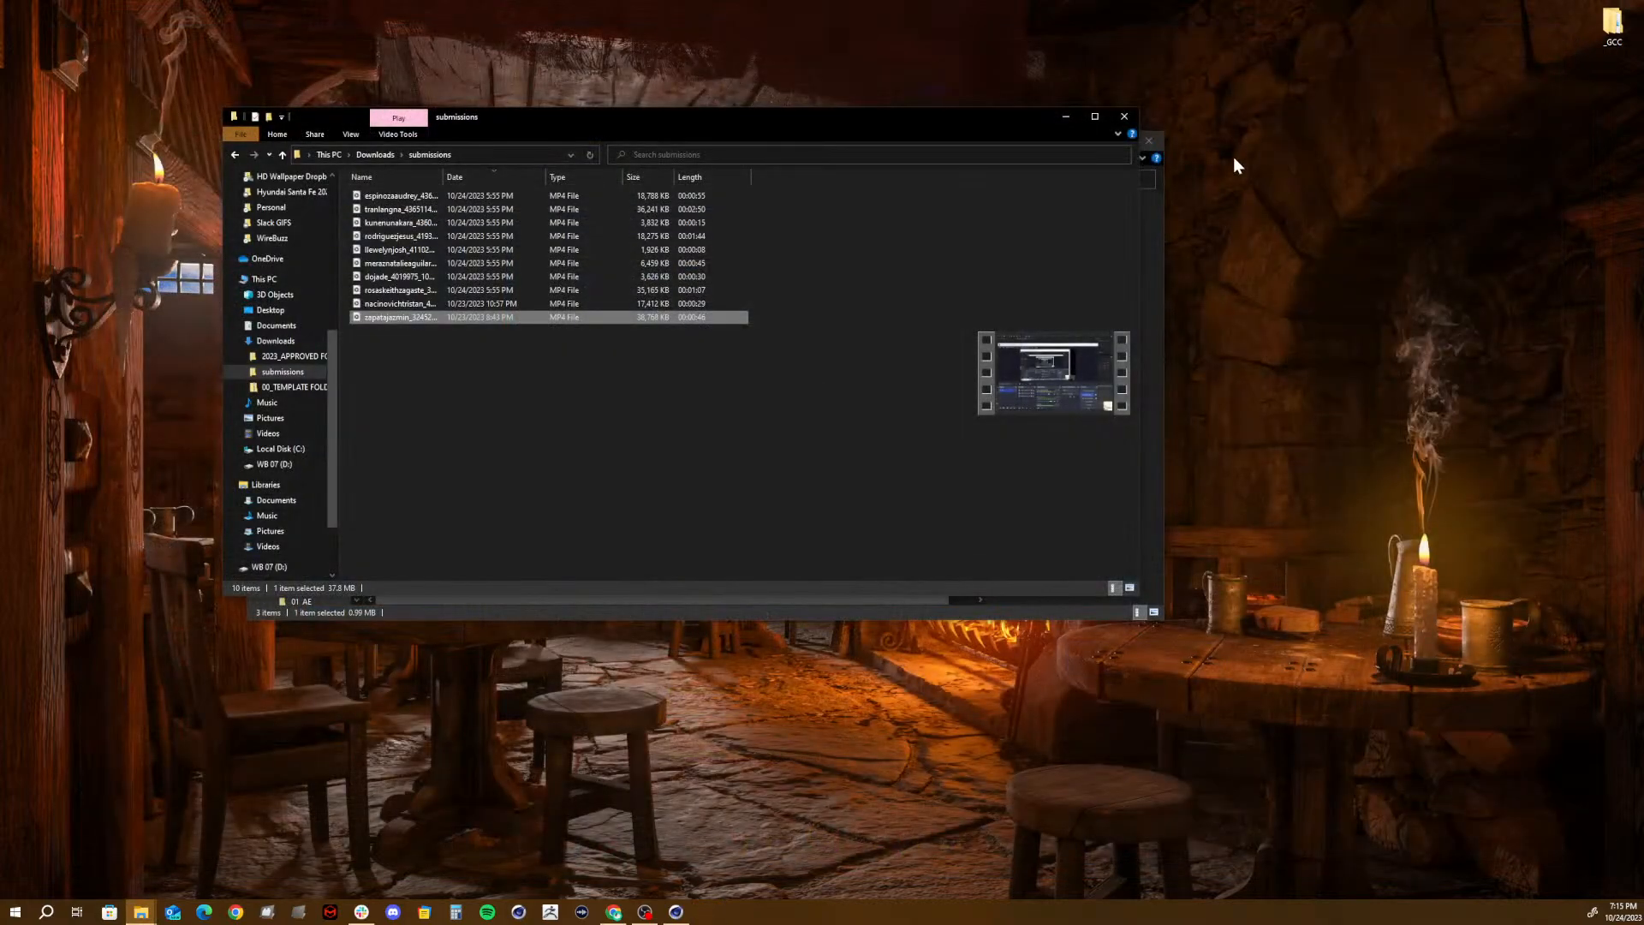
# - Delete the submissions folder from Downloads and close the Downloads window
pyautogui.click(781, 308)
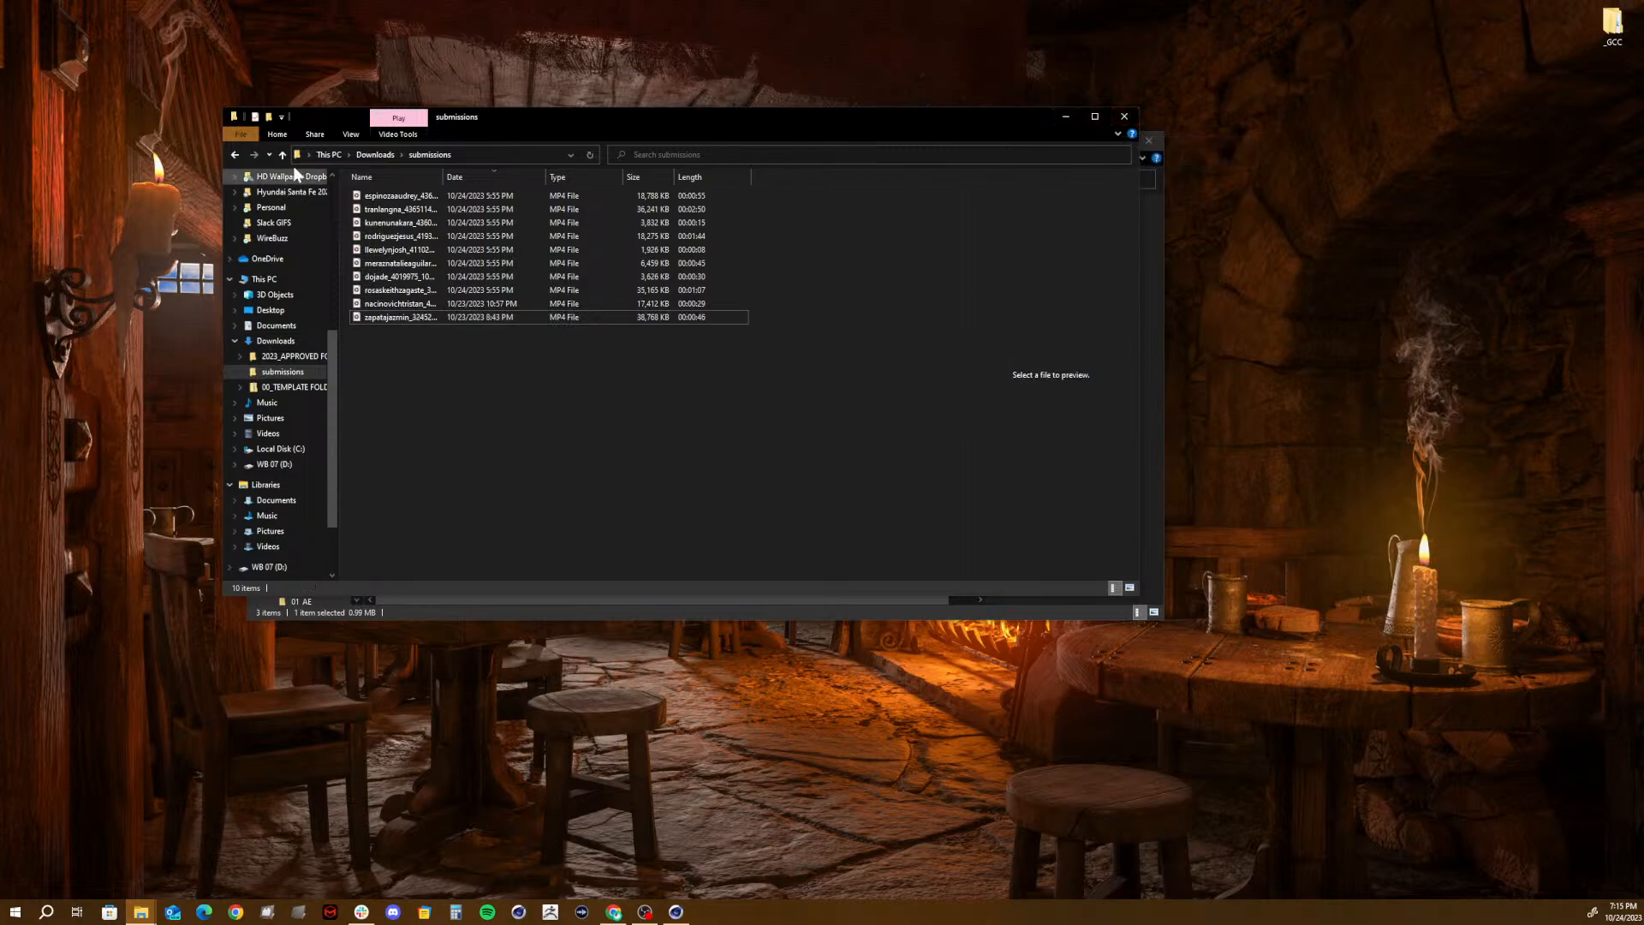
pyautogui.click(387, 156)
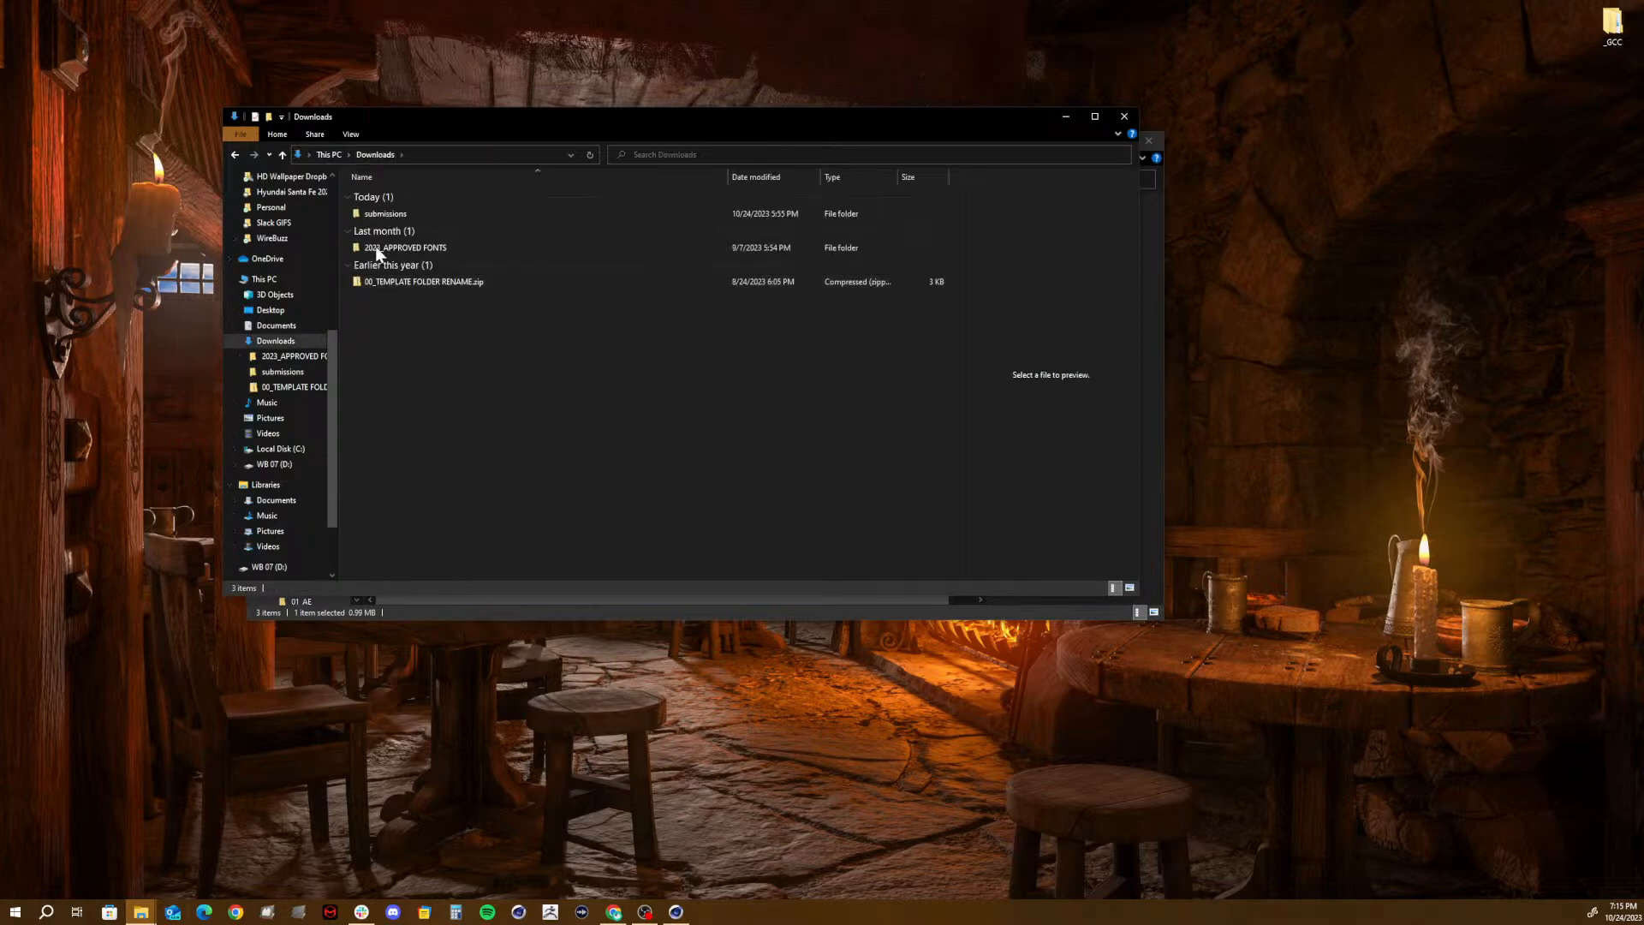
pyautogui.press('Delete')
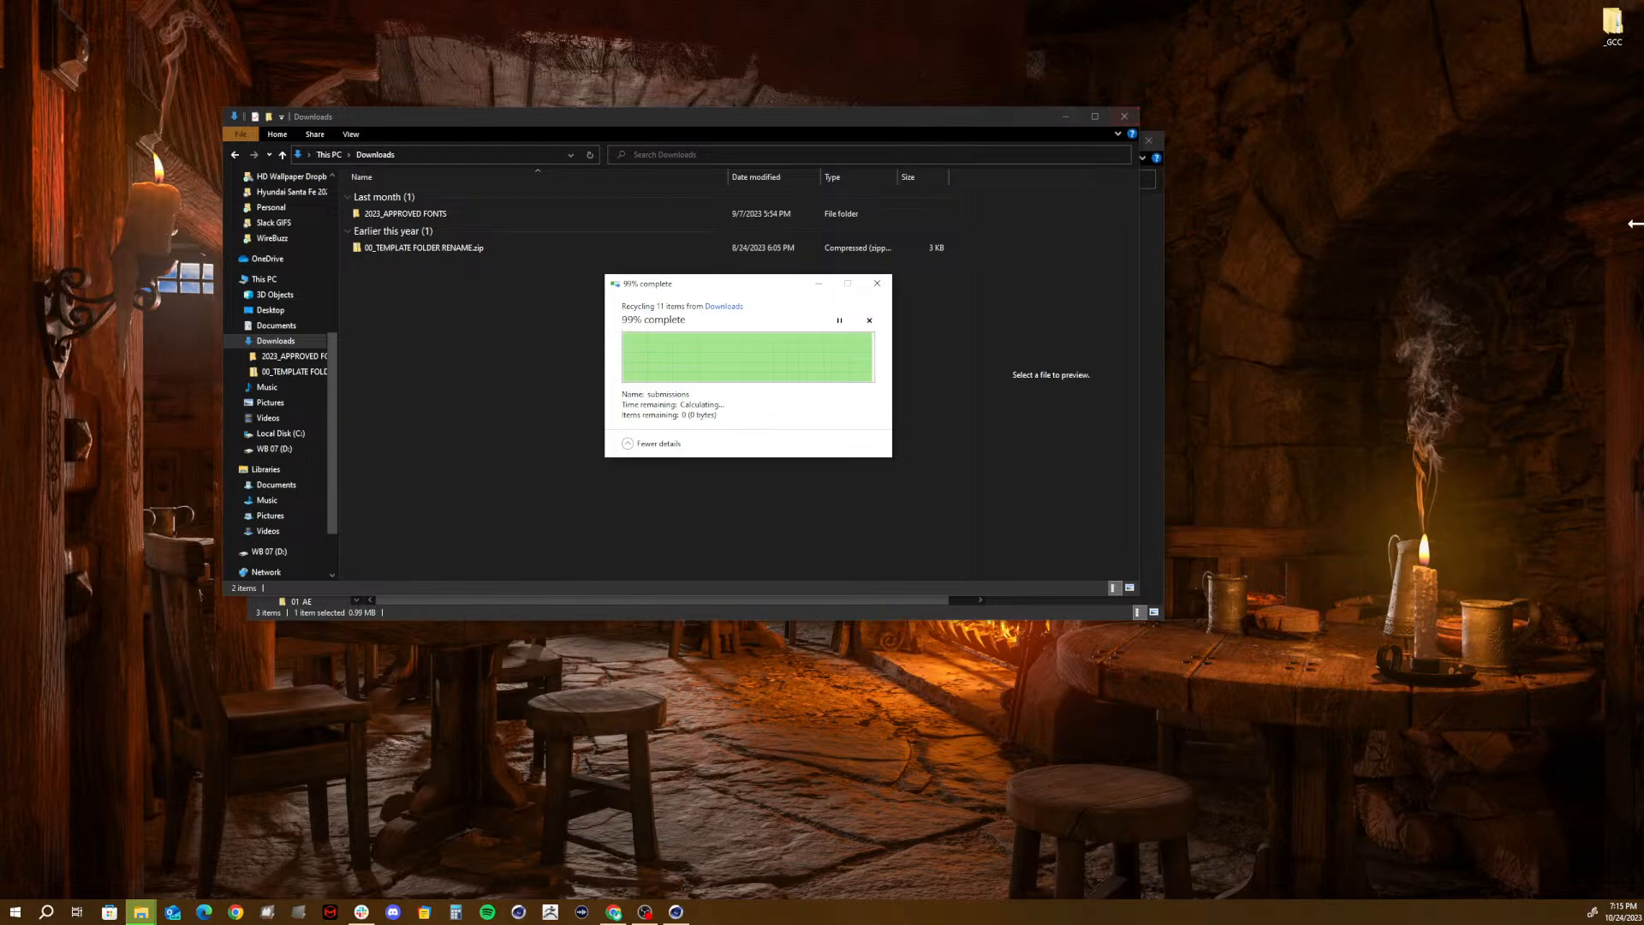
pyautogui.hotkey('alt', 'Tab')
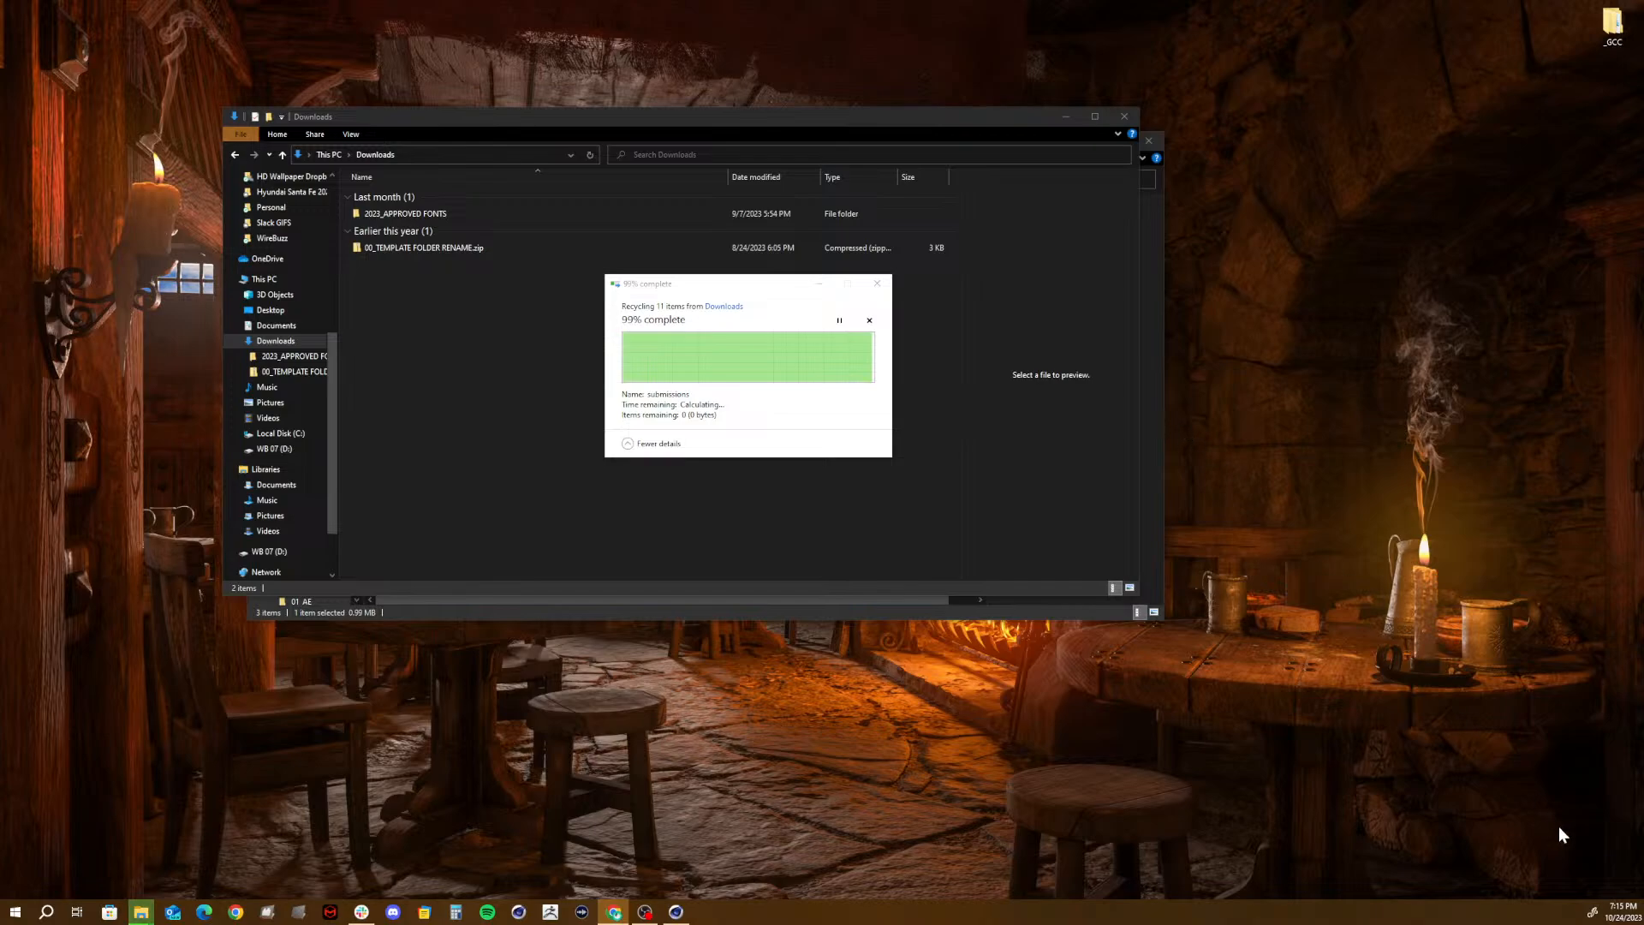
pyautogui.moveTo(1610, 909)
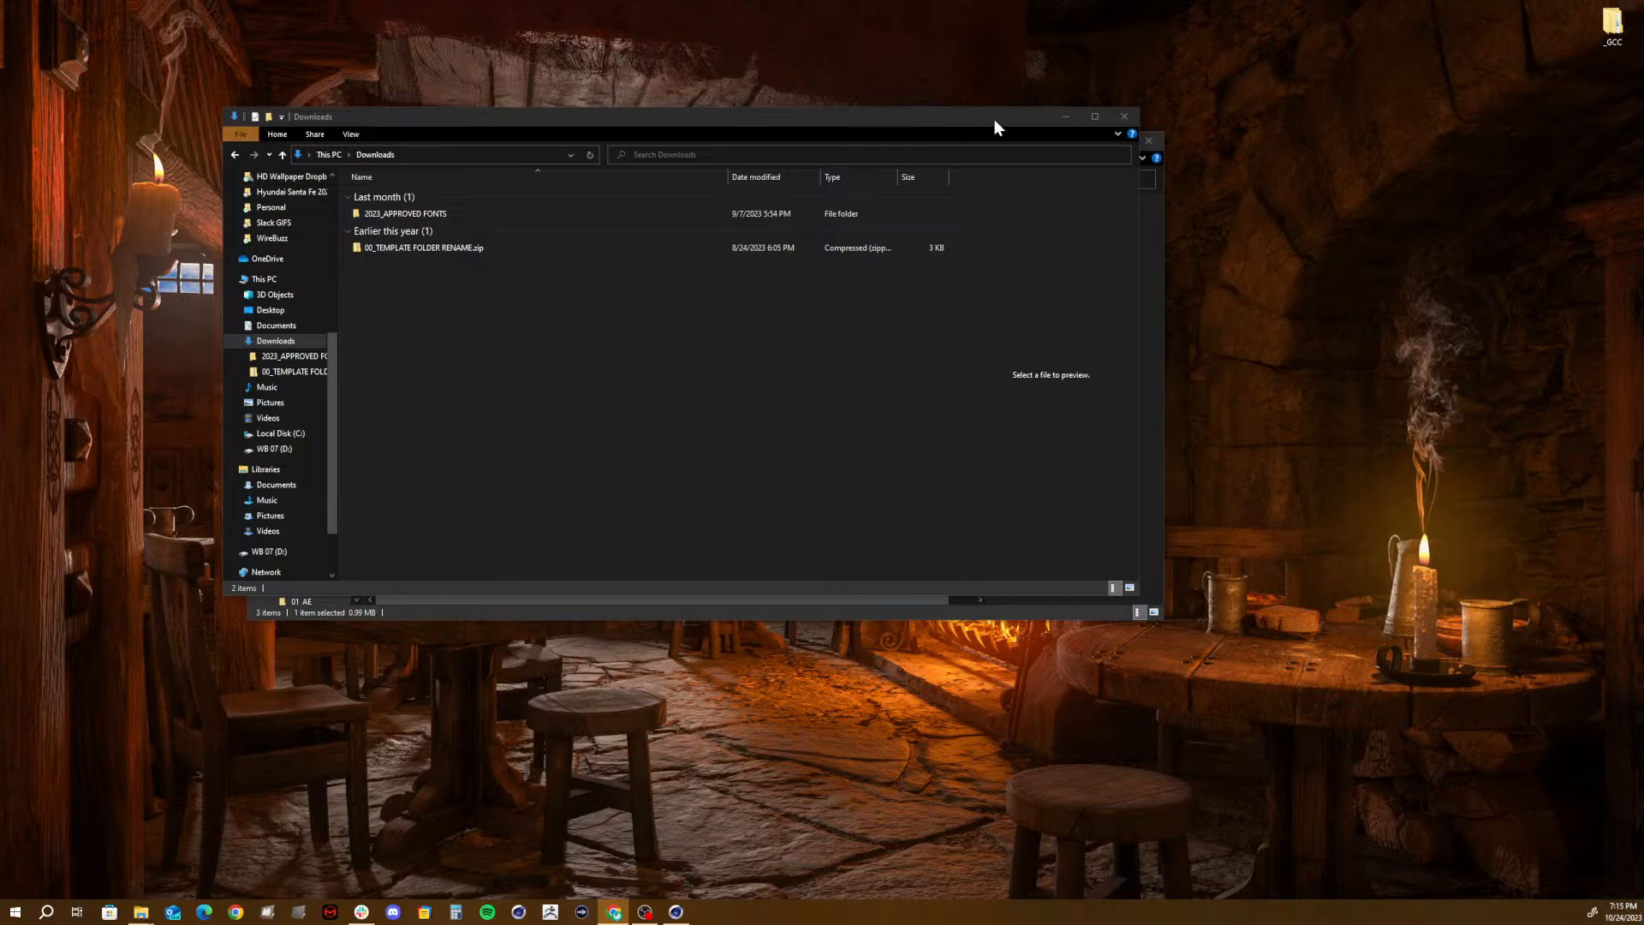
pyautogui.click(1123, 123)
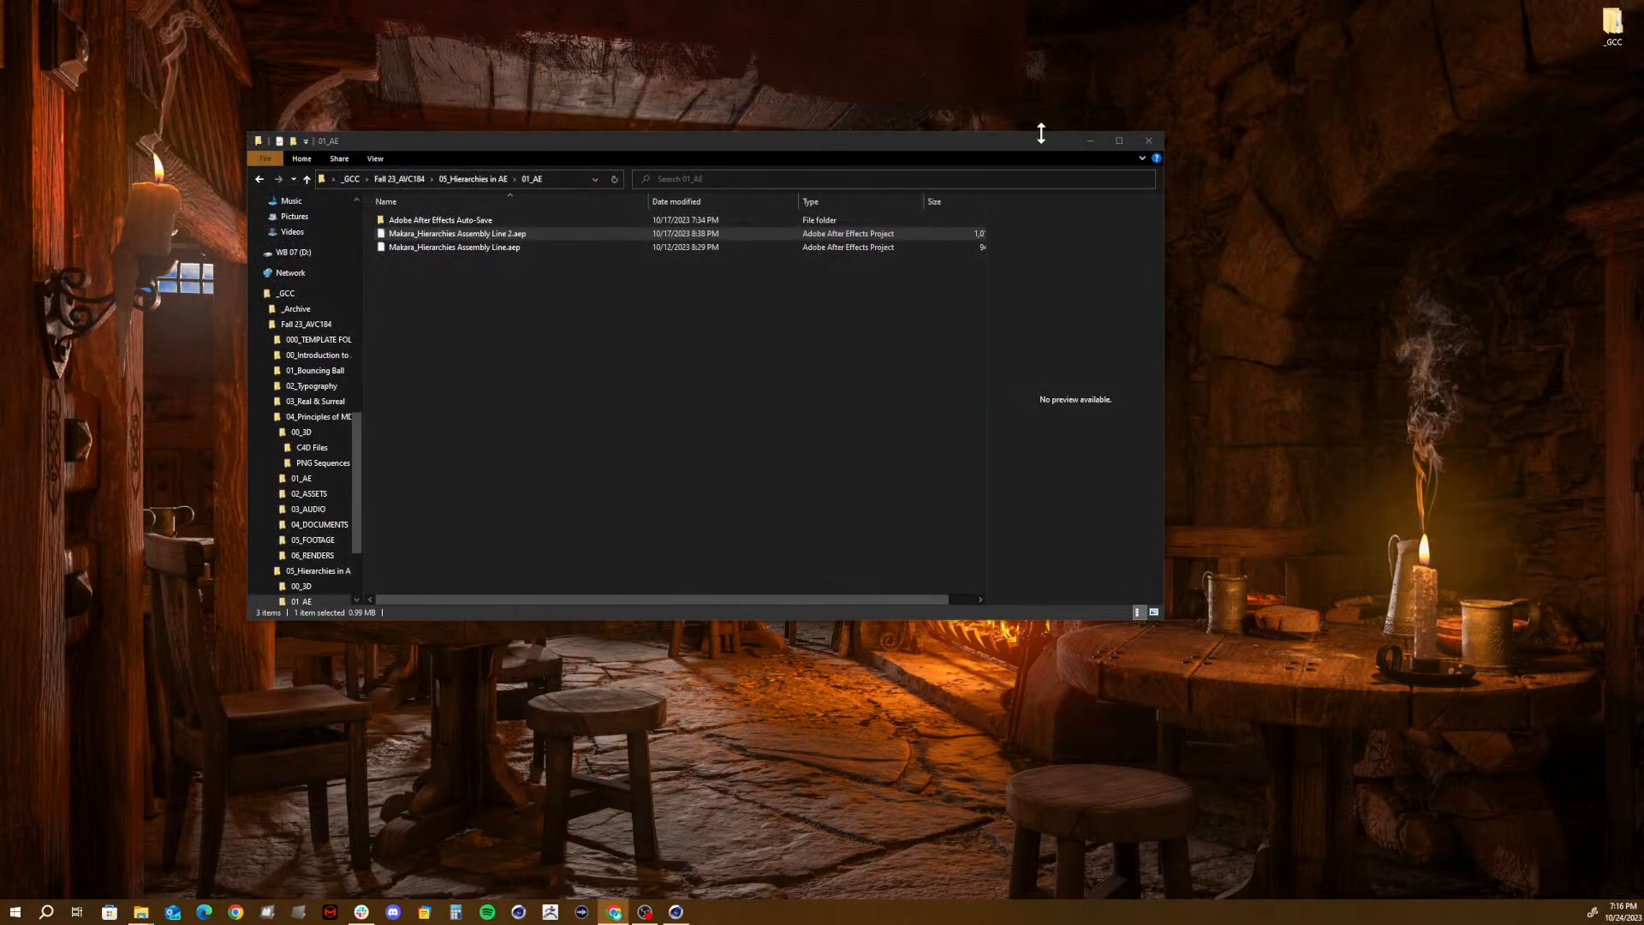
# - Copy Monarch Butterfly [Converted].ai from the ASSETS folder of 8_Three Scene Animation in the archived Spring 23_ART184 class files
pyautogui.click(545, 334)
pyautogui.moveTo(639, 140); pyautogui.dragTo(739, 185)
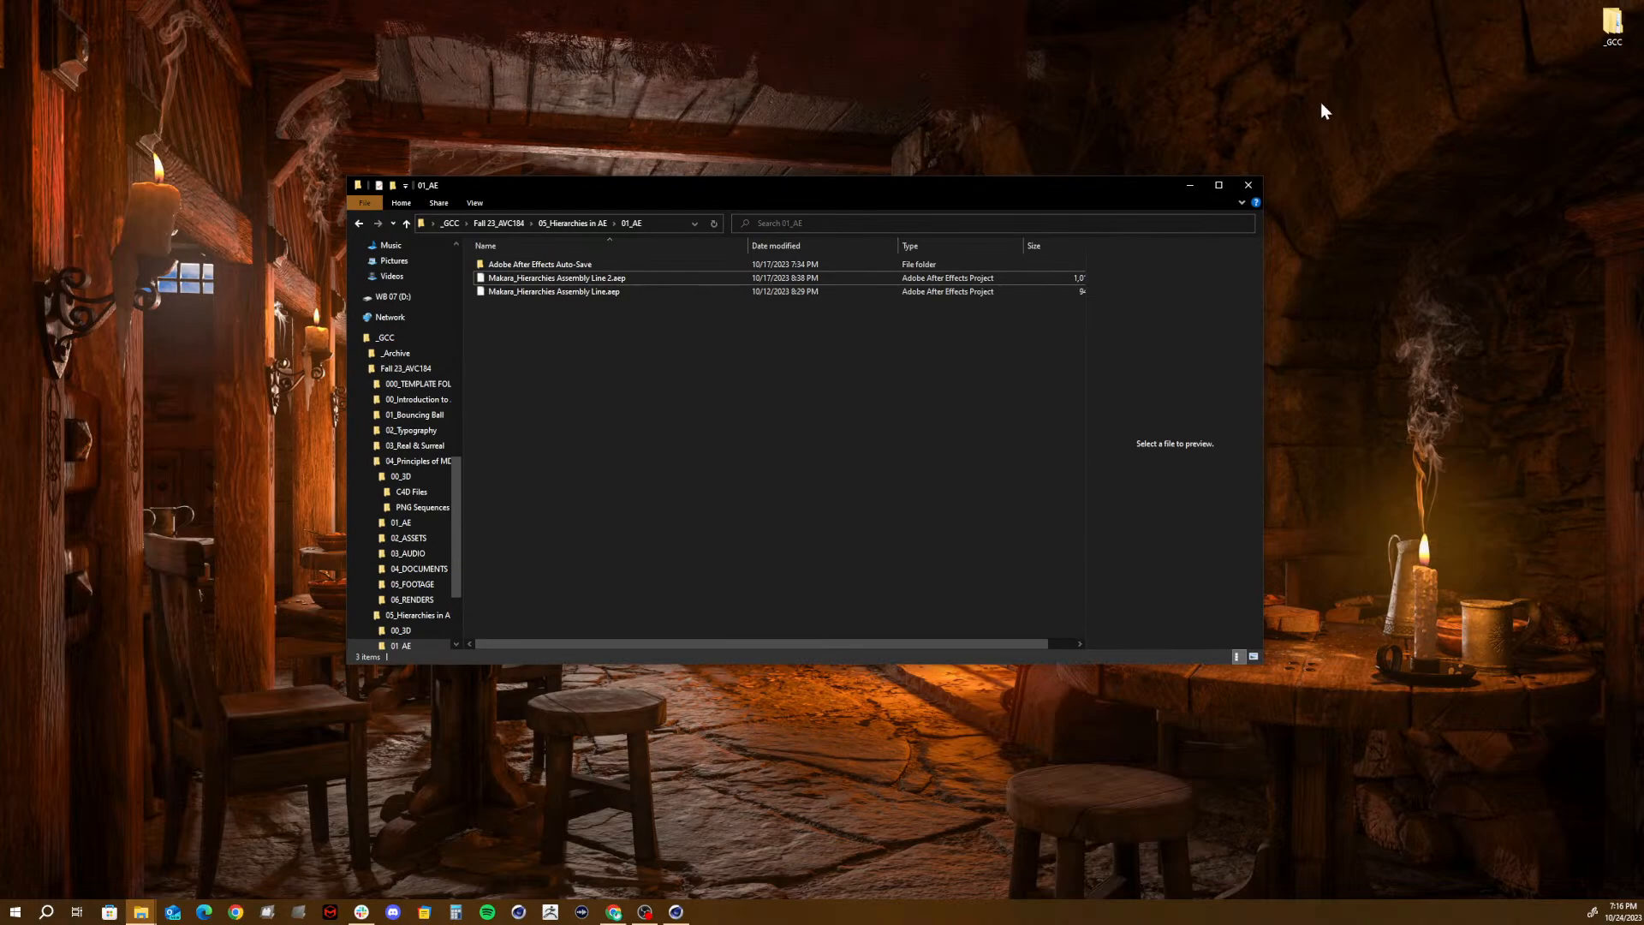
pyautogui.doubleClick(1598, 38)
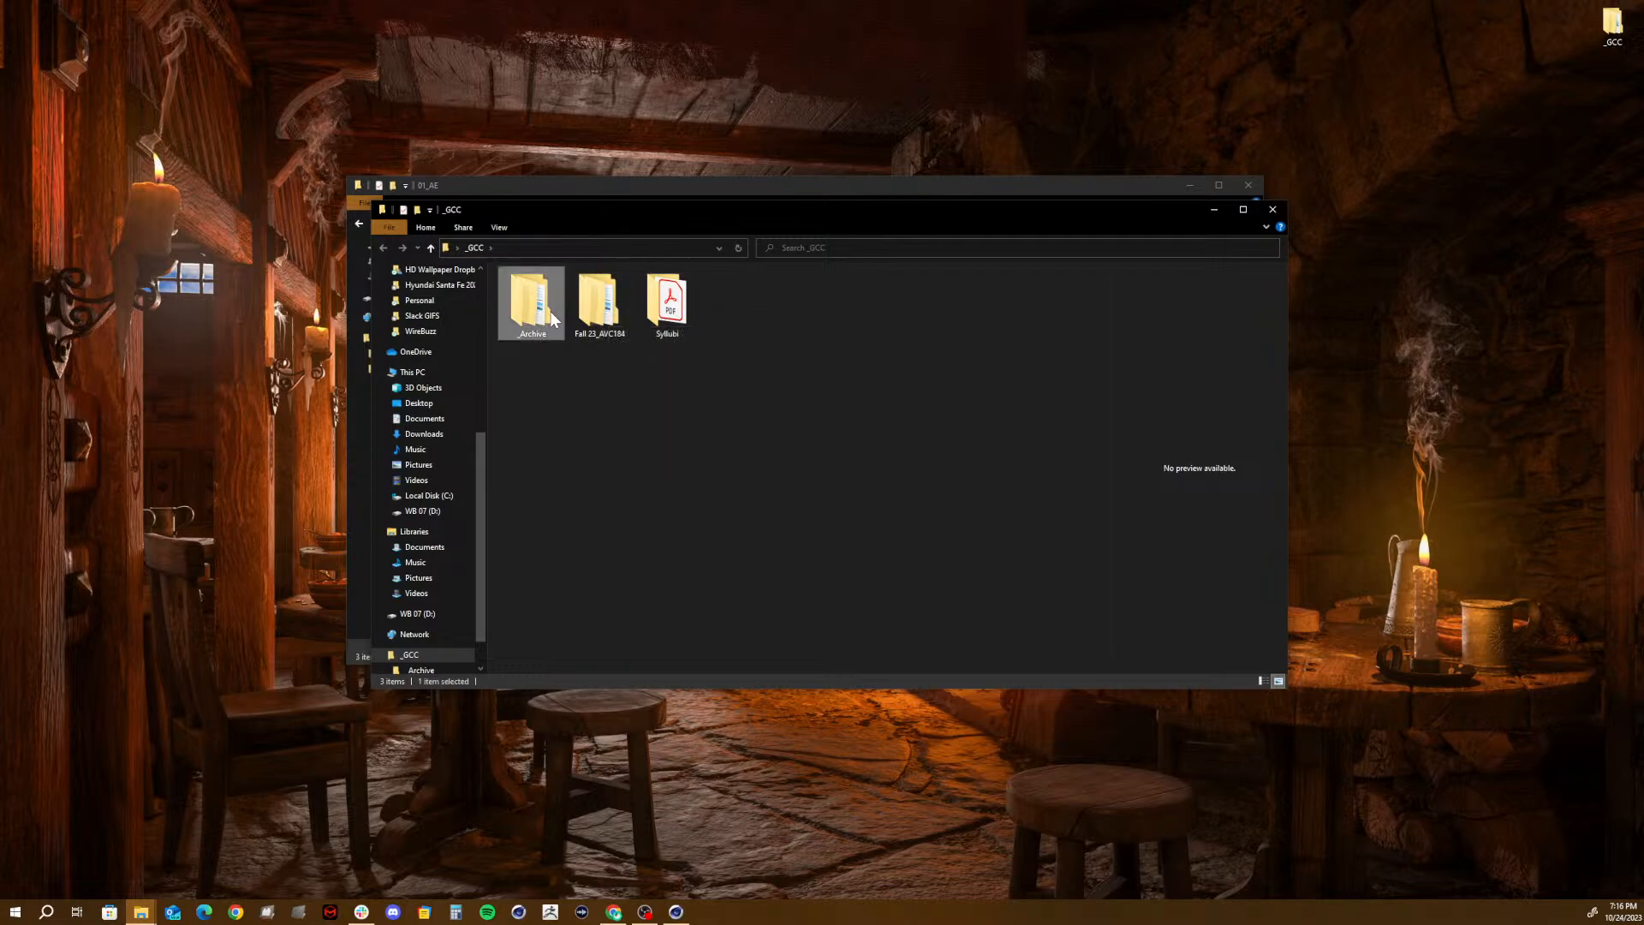
pyautogui.doubleClick(549, 311)
pyautogui.doubleClick(545, 291)
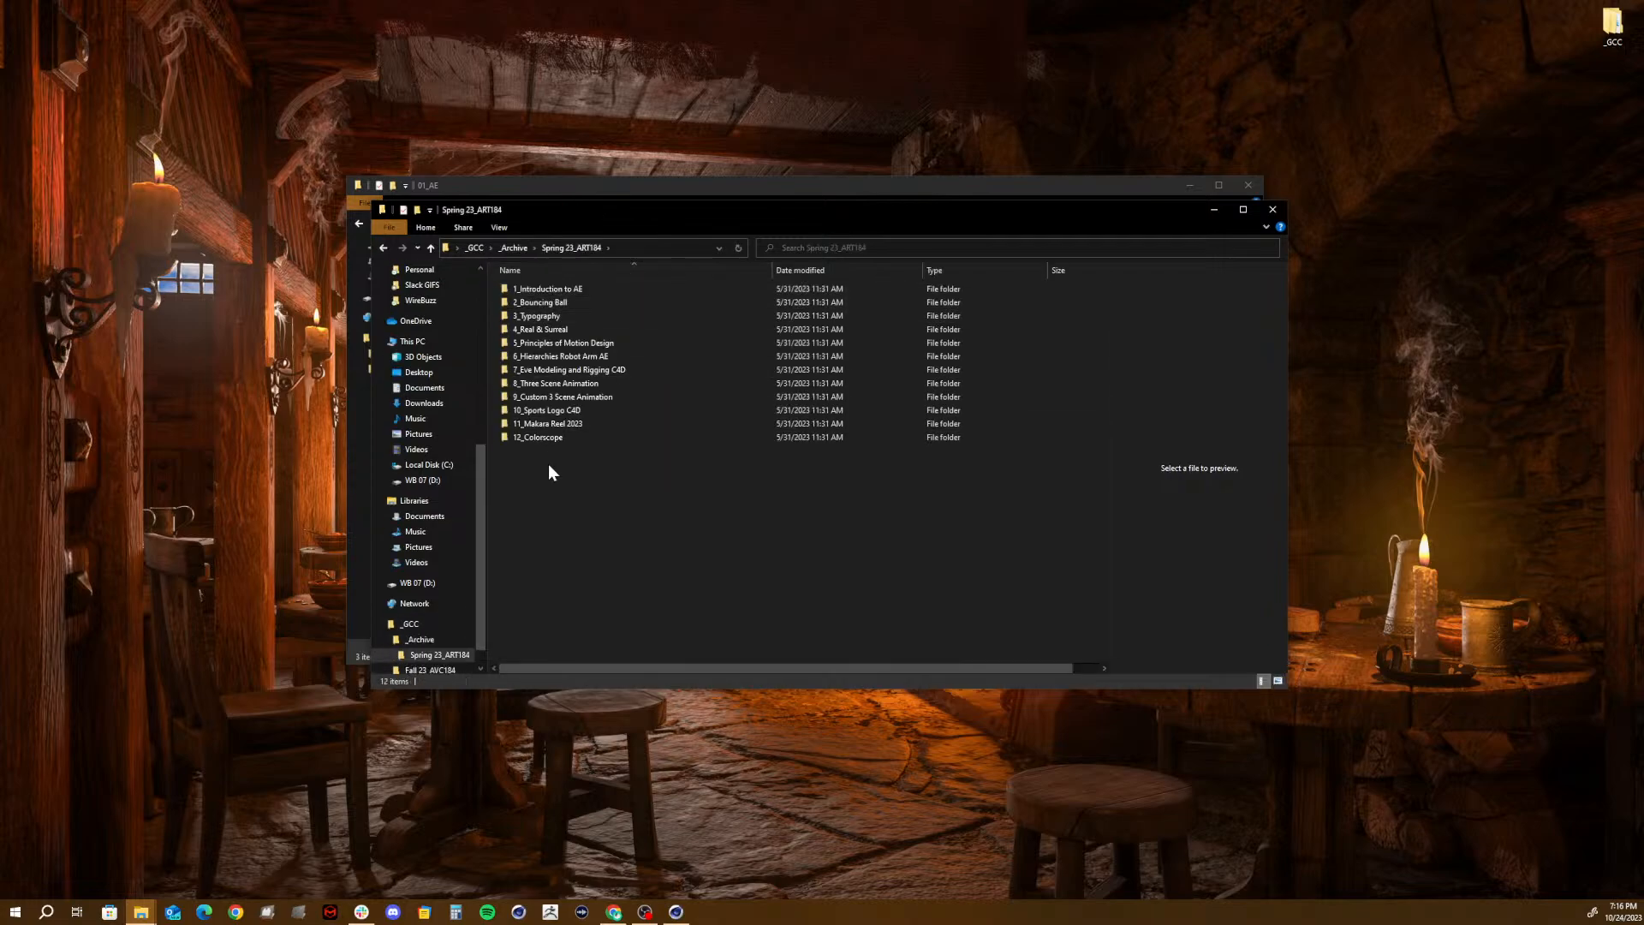
pyautogui.doubleClick(552, 384)
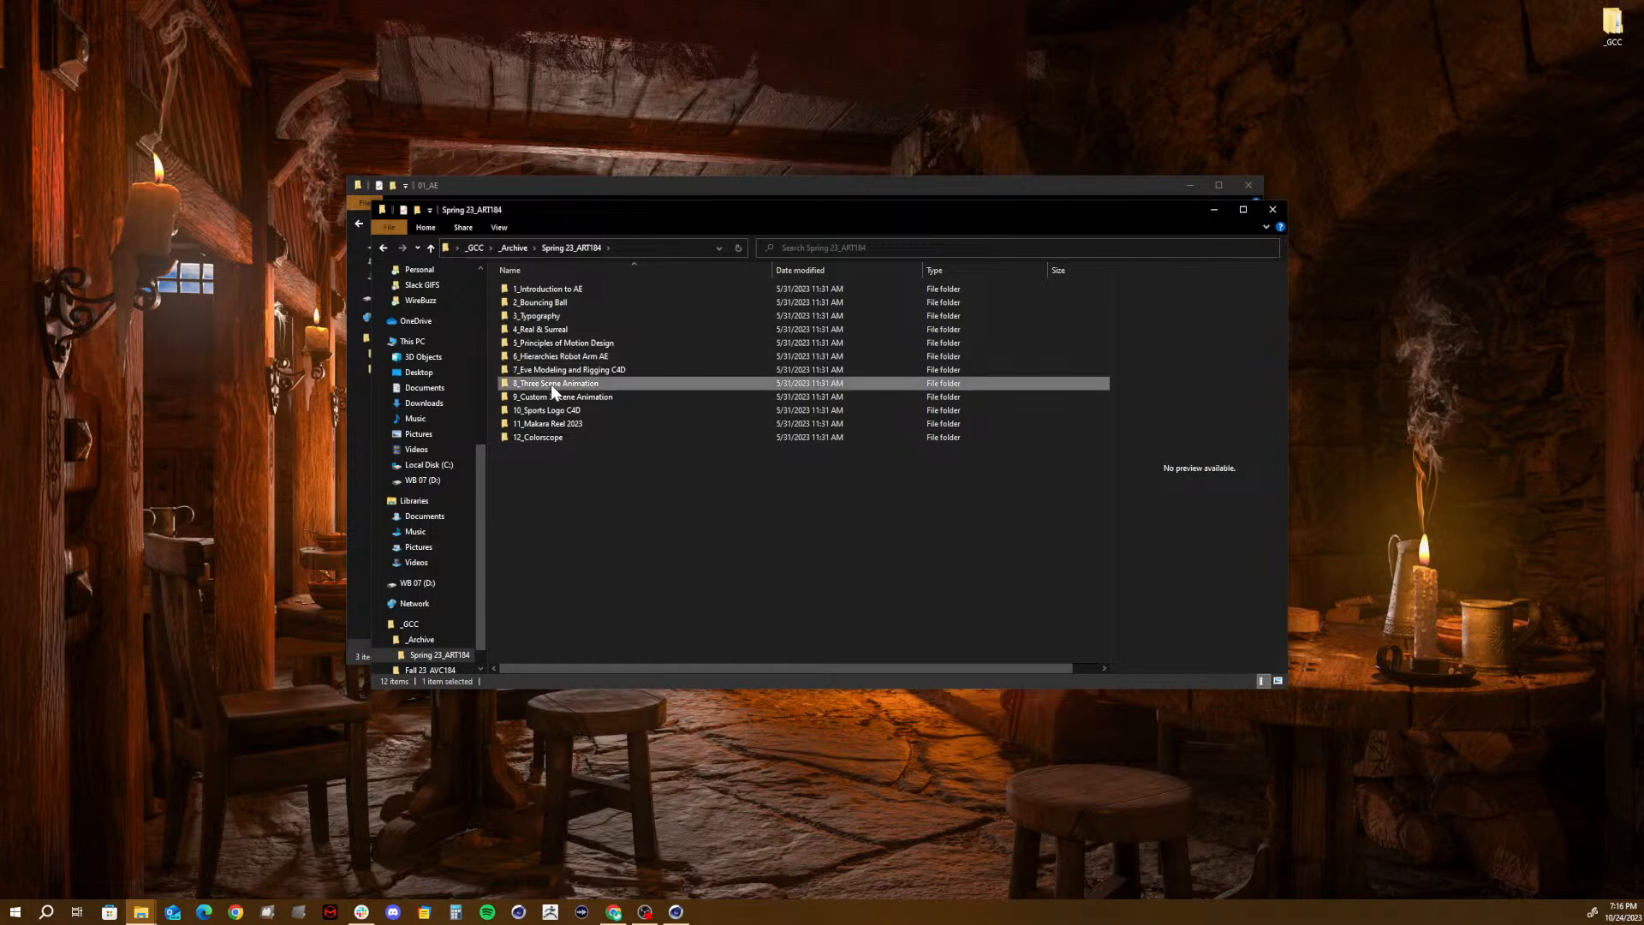
pyautogui.click(531, 304)
pyautogui.doubleClick(533, 304)
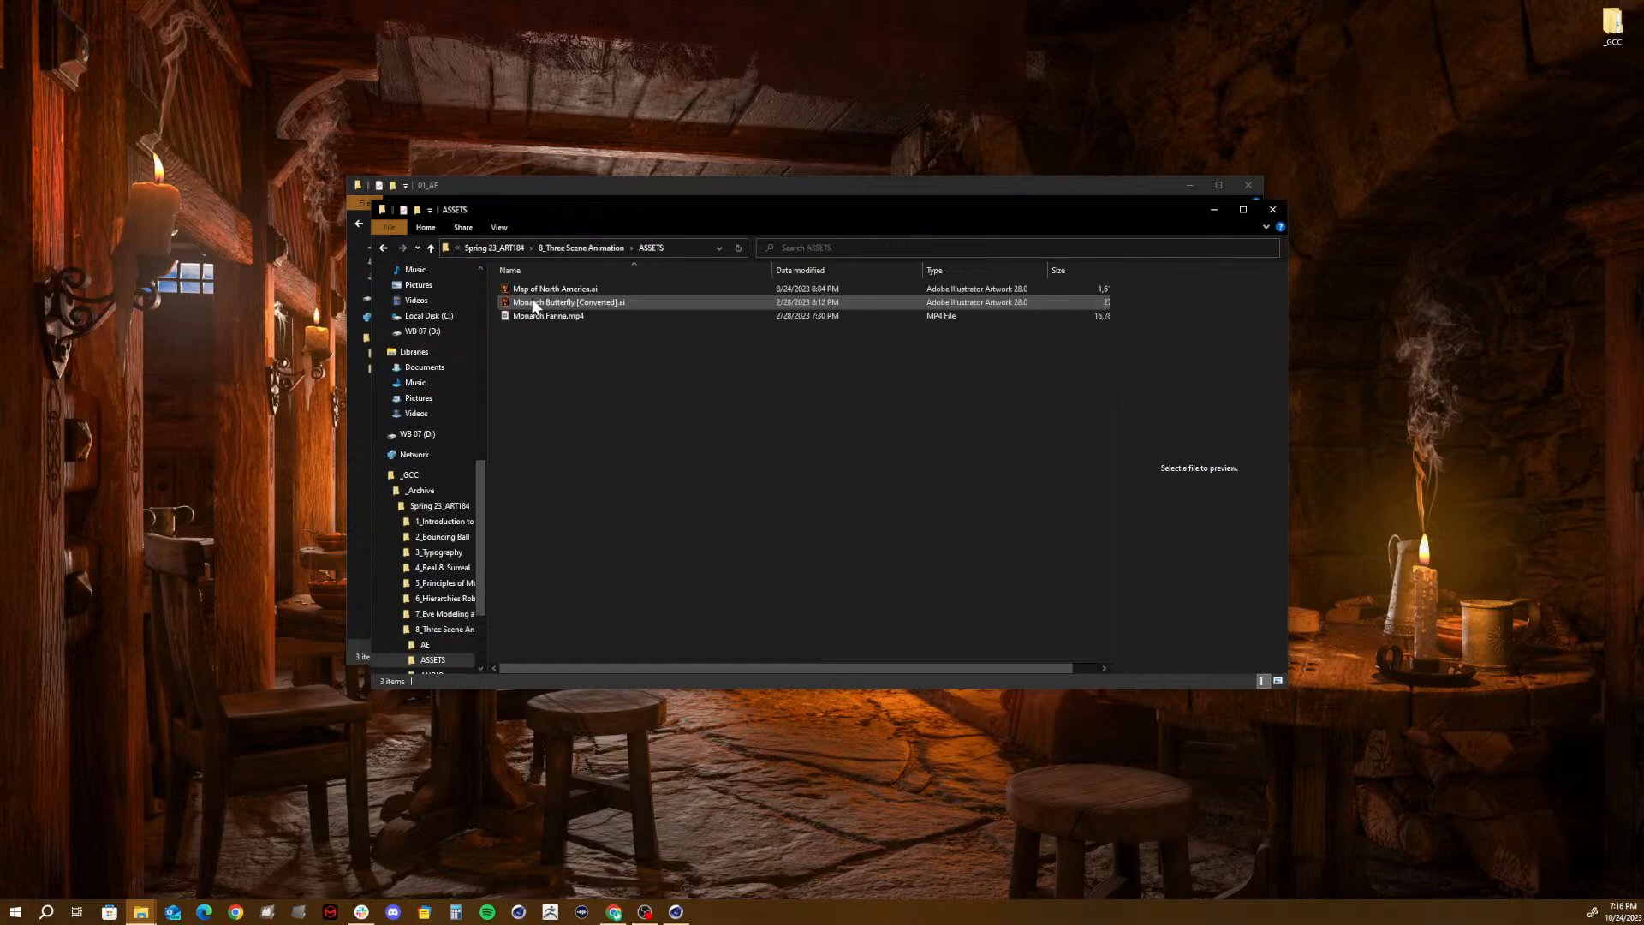
pyautogui.click(539, 303)
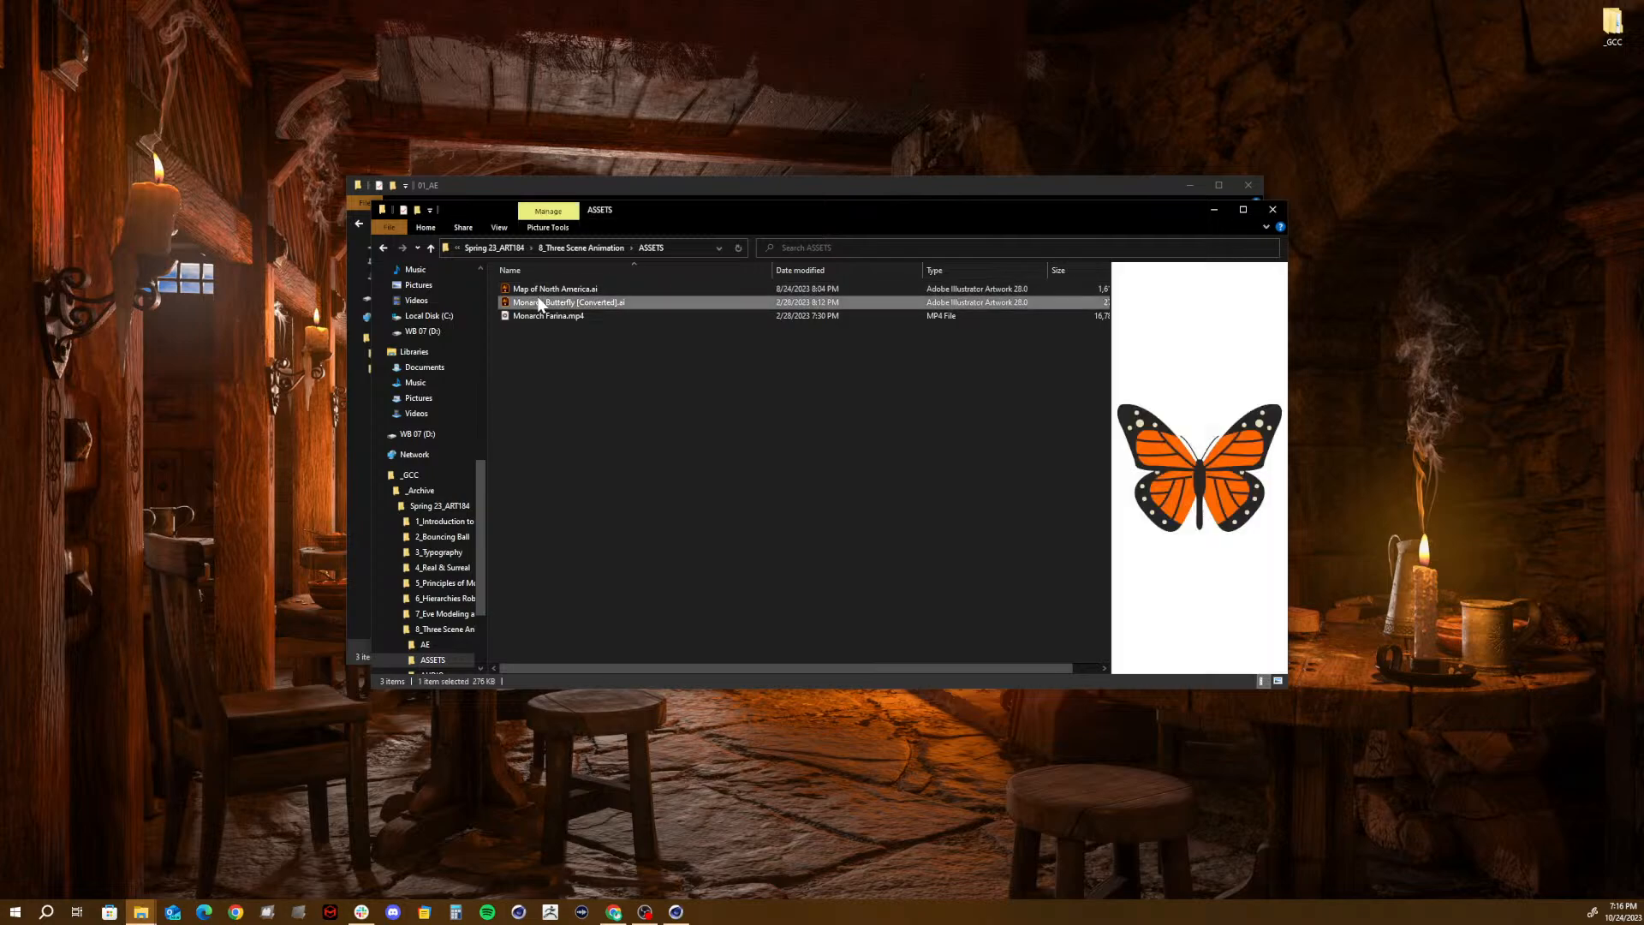
pyautogui.click(1266, 210)
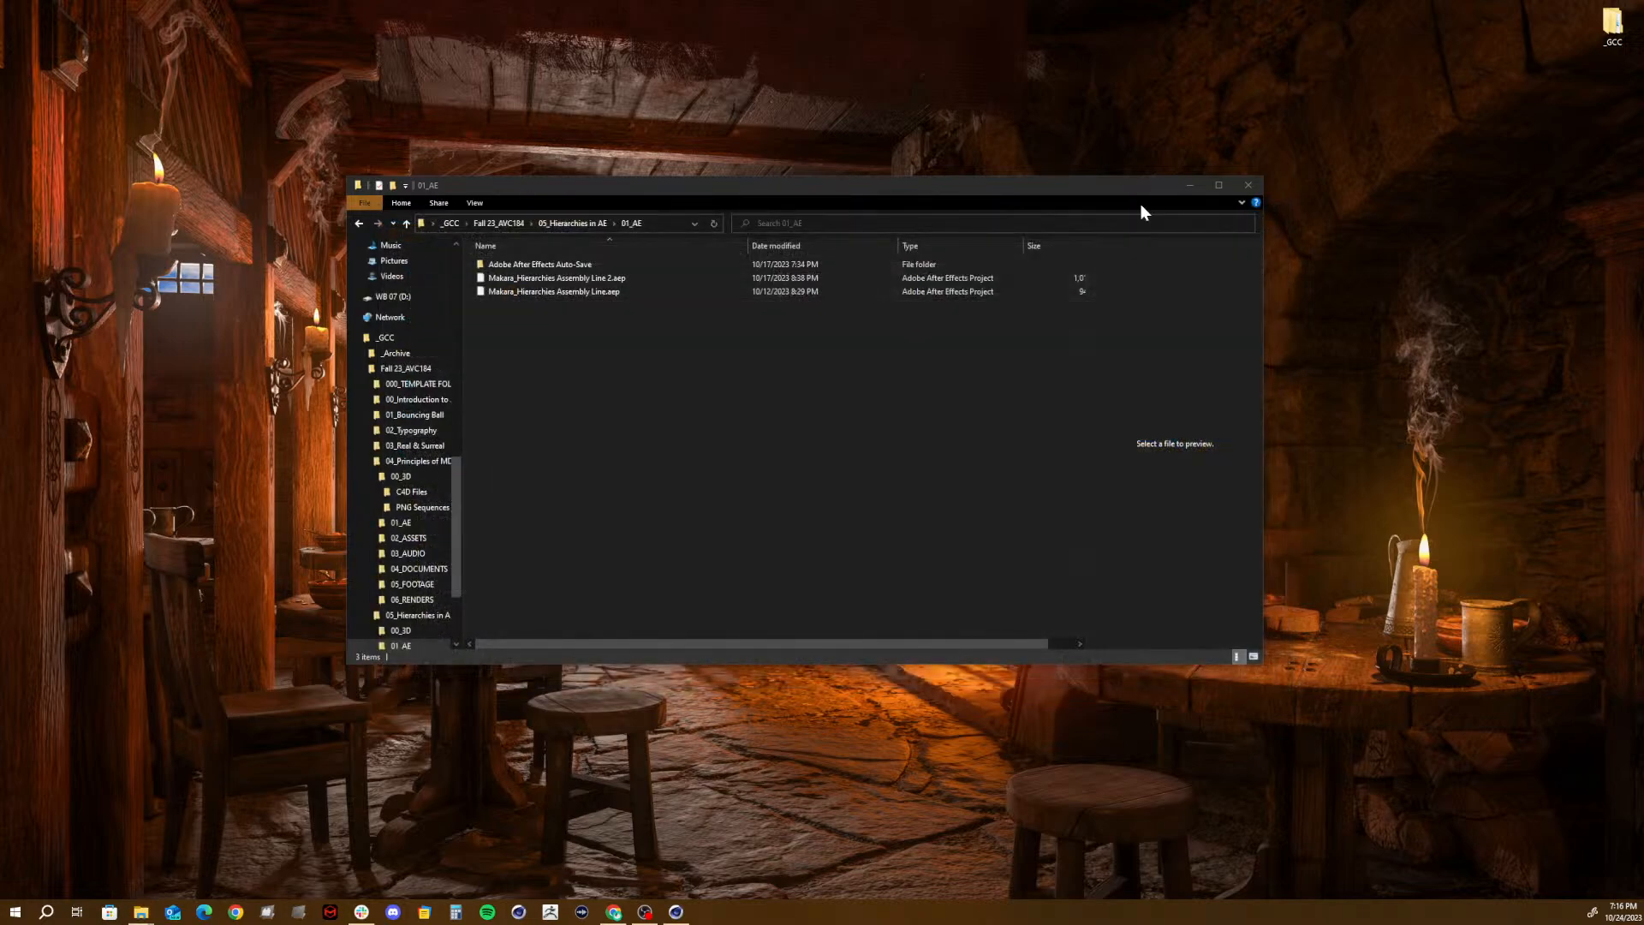
# - Paste the copied butterfly Illustrator file into the _GCC folder and minimize the folder window
pyautogui.click(485, 226)
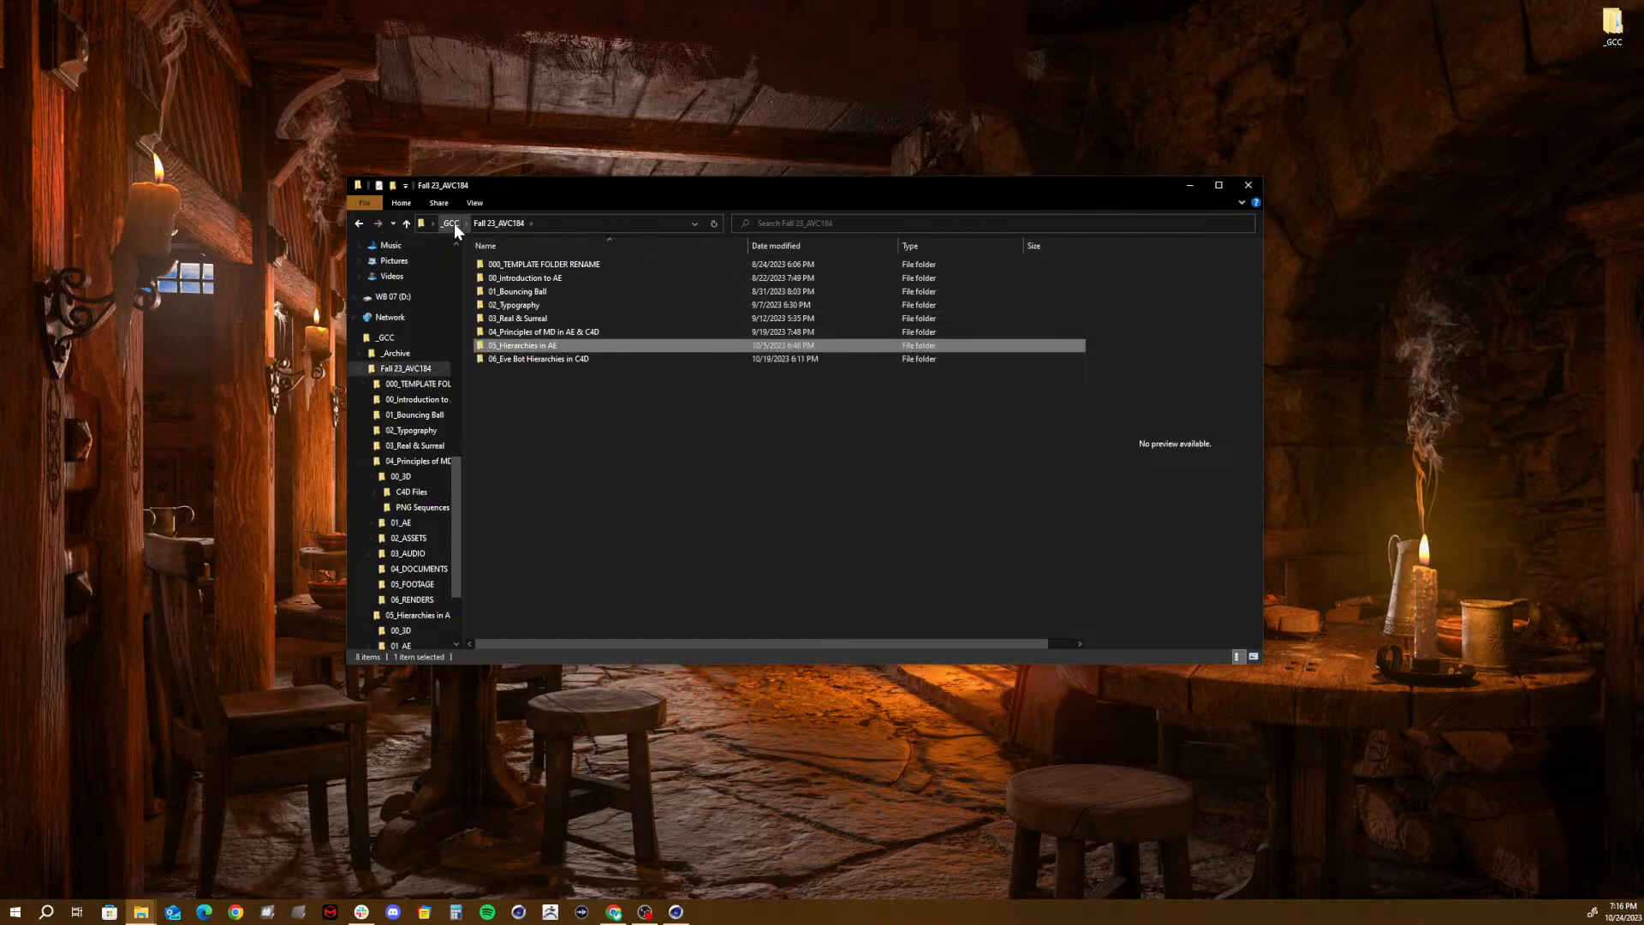
pyautogui.click(452, 222)
pyautogui.click(608, 389)
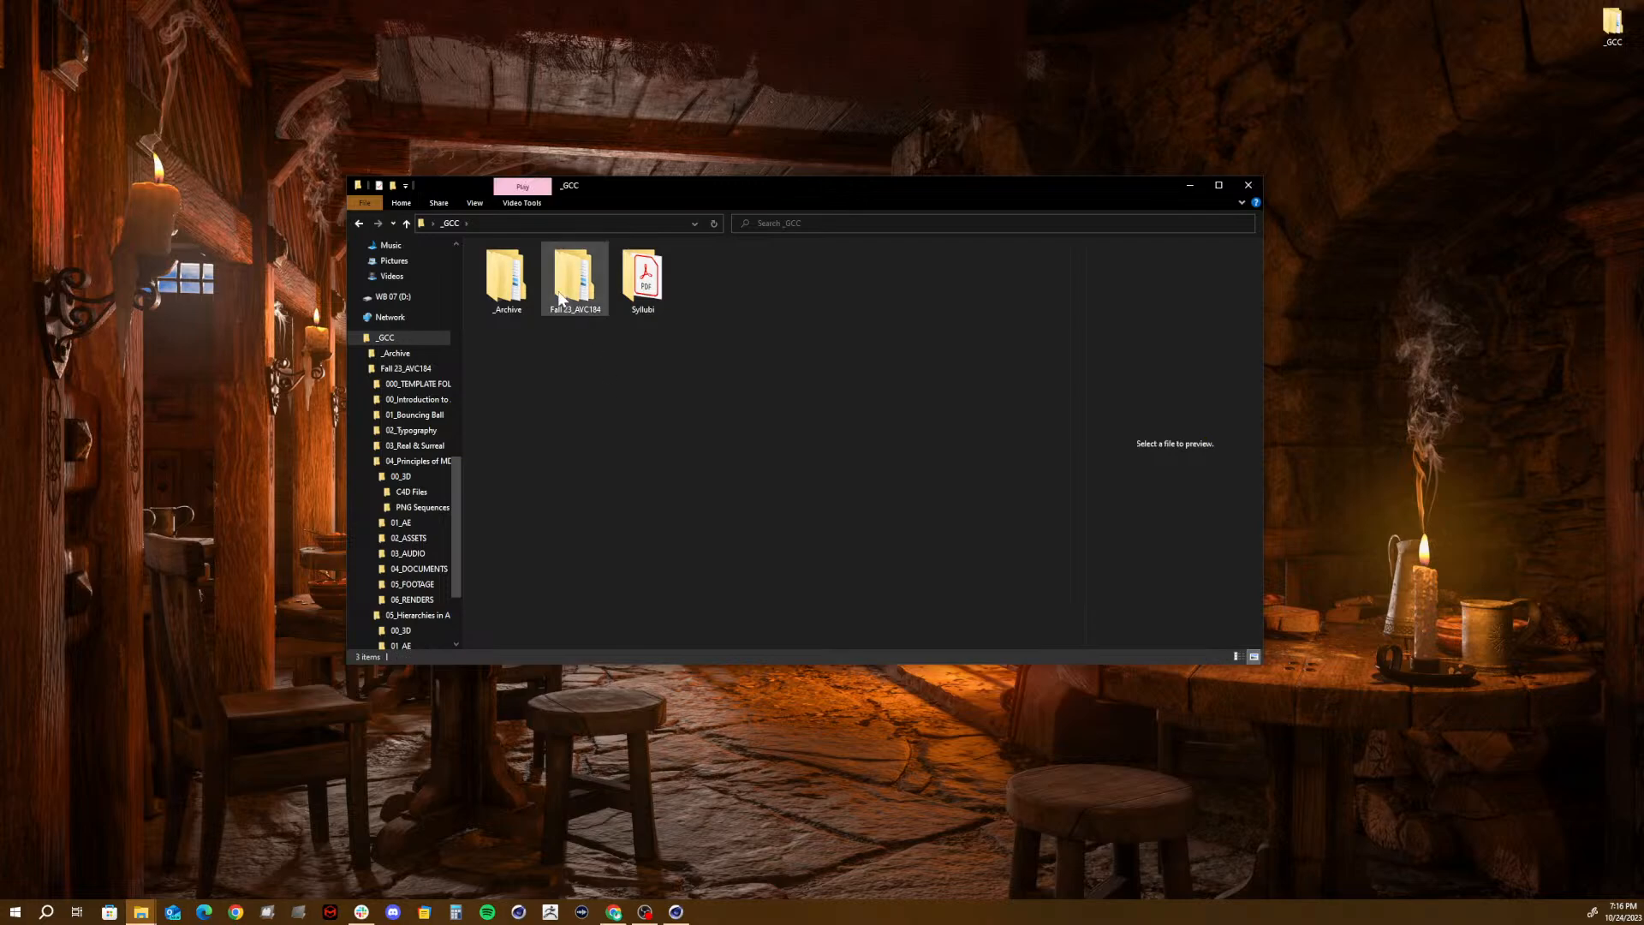
pyautogui.hotkey('ctrl', 'v')
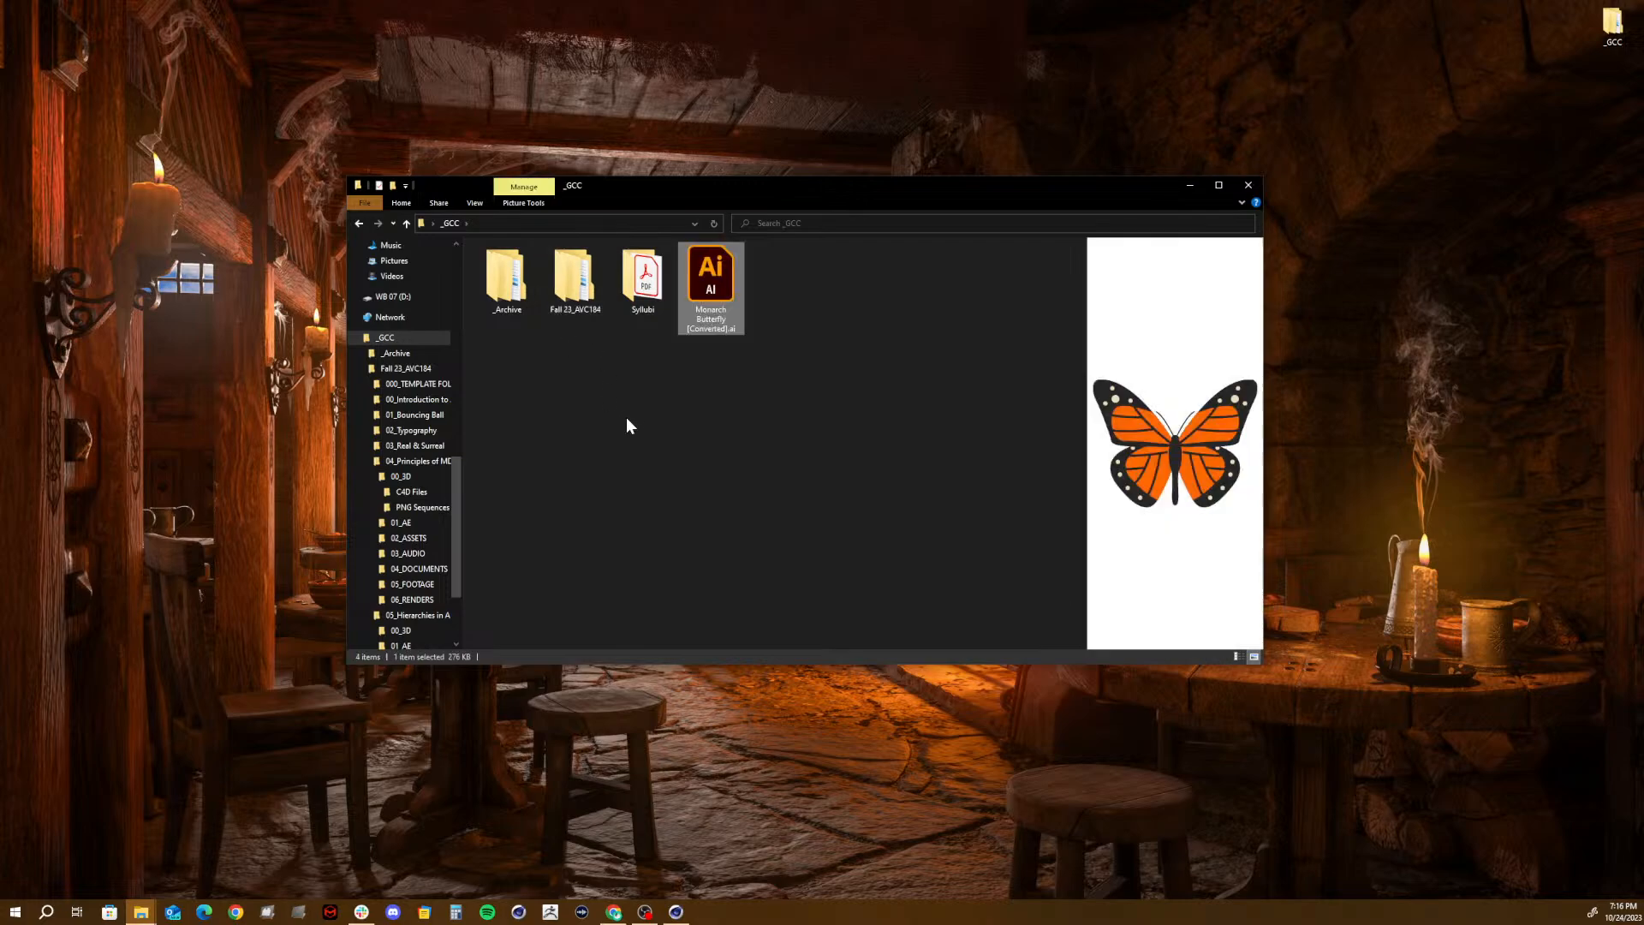
pyautogui.click(768, 392)
pyautogui.click(719, 307)
pyautogui.click(1192, 185)
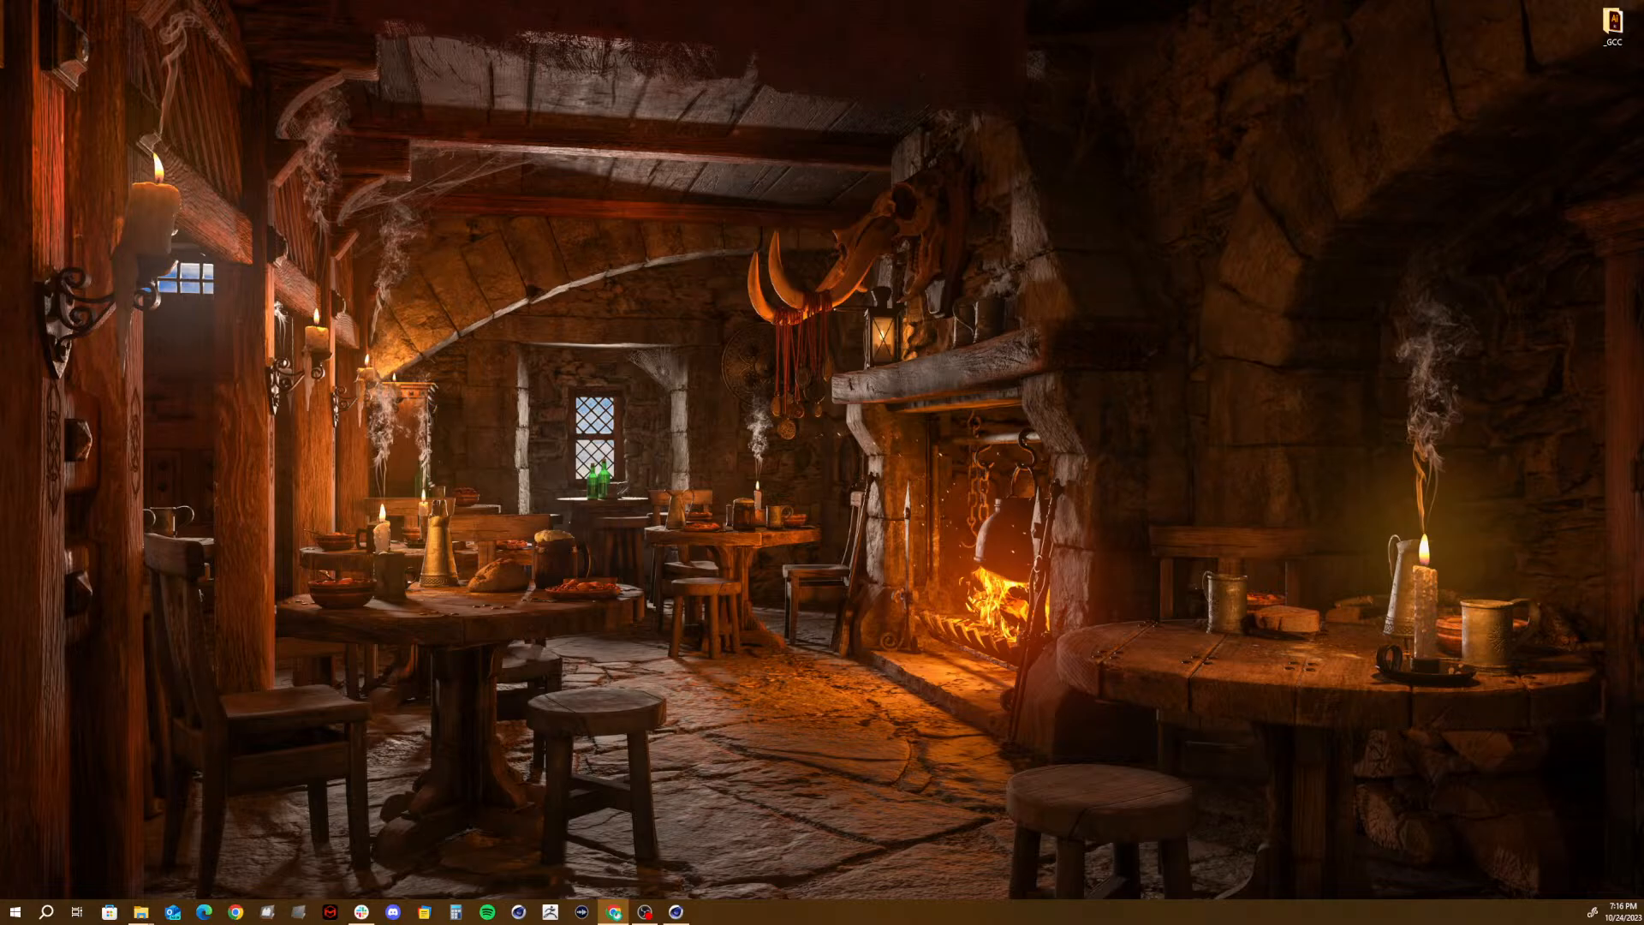
# - Bring the Canvas Monarch Butterfly 3 Scene Animation assignment on screen, maximize it, and open the embedded example video under Information
pyautogui.moveTo(1643, 235); pyautogui.dragTo(572, 15)
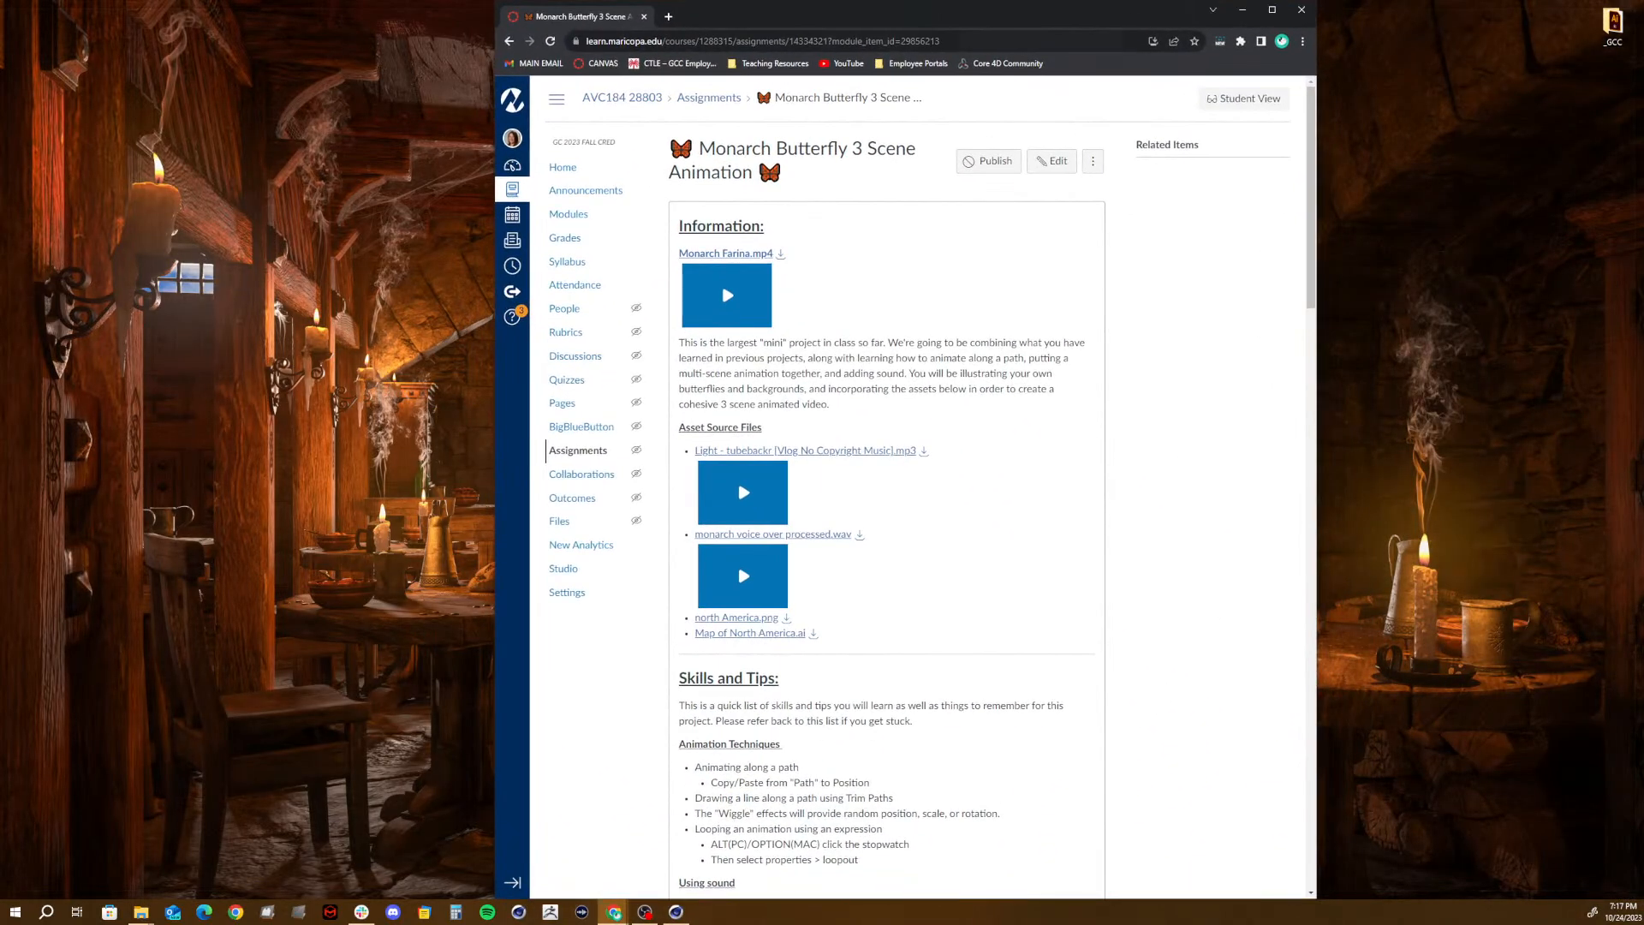
pyautogui.click(1271, 10)
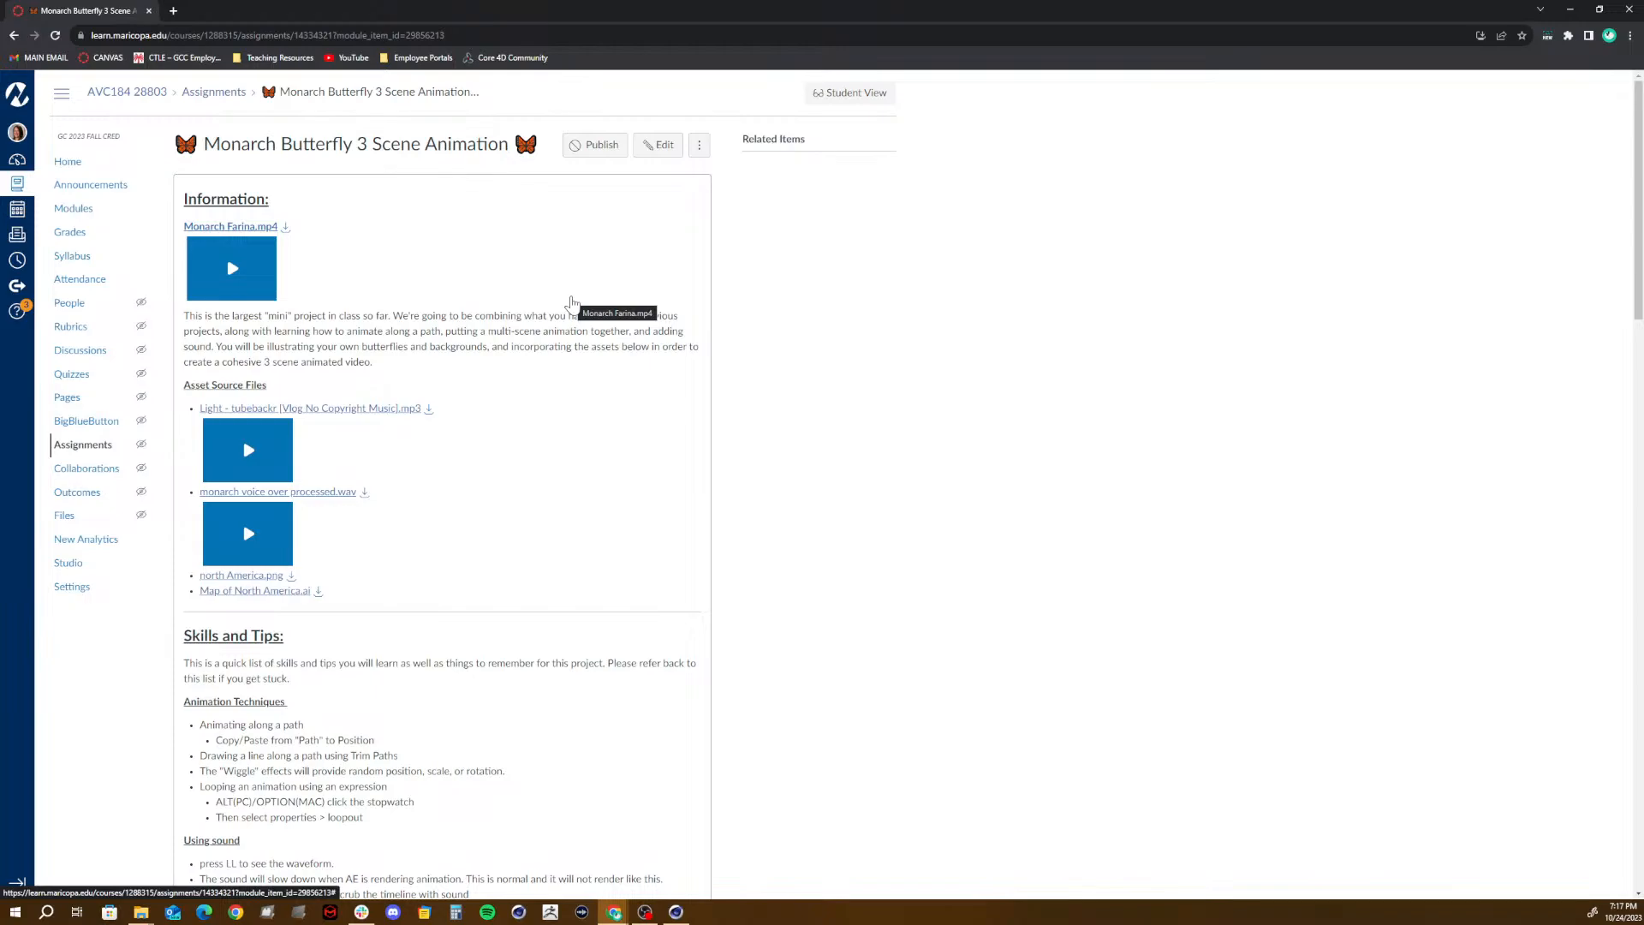
pyautogui.scroll(-1, 571, 302)
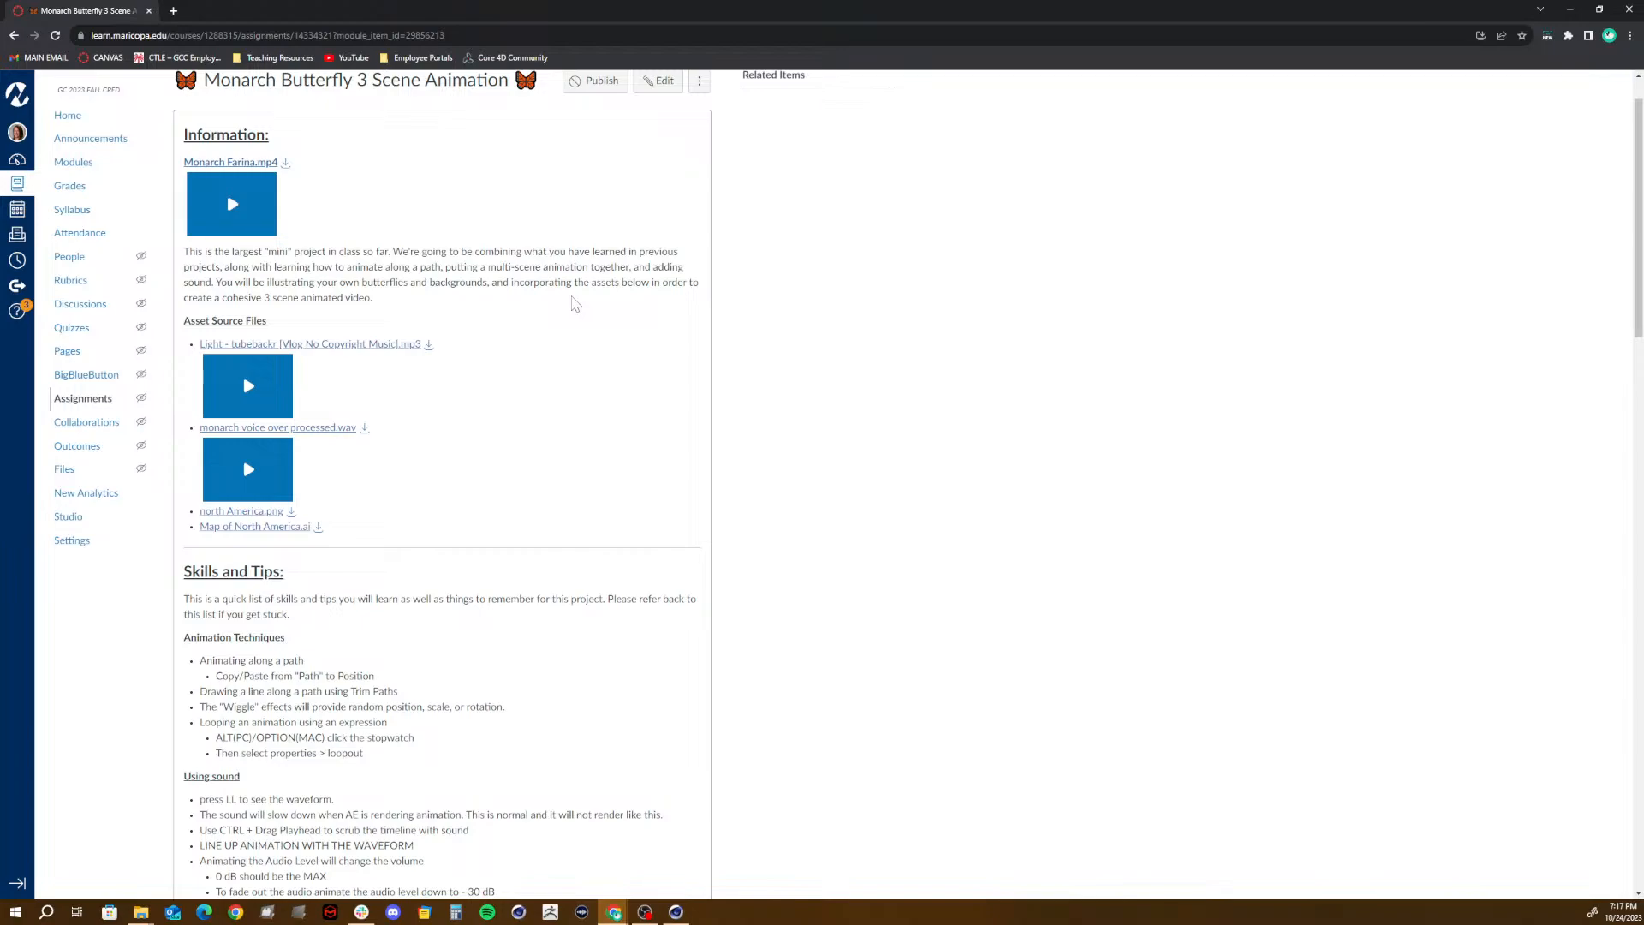
pyautogui.click(235, 171)
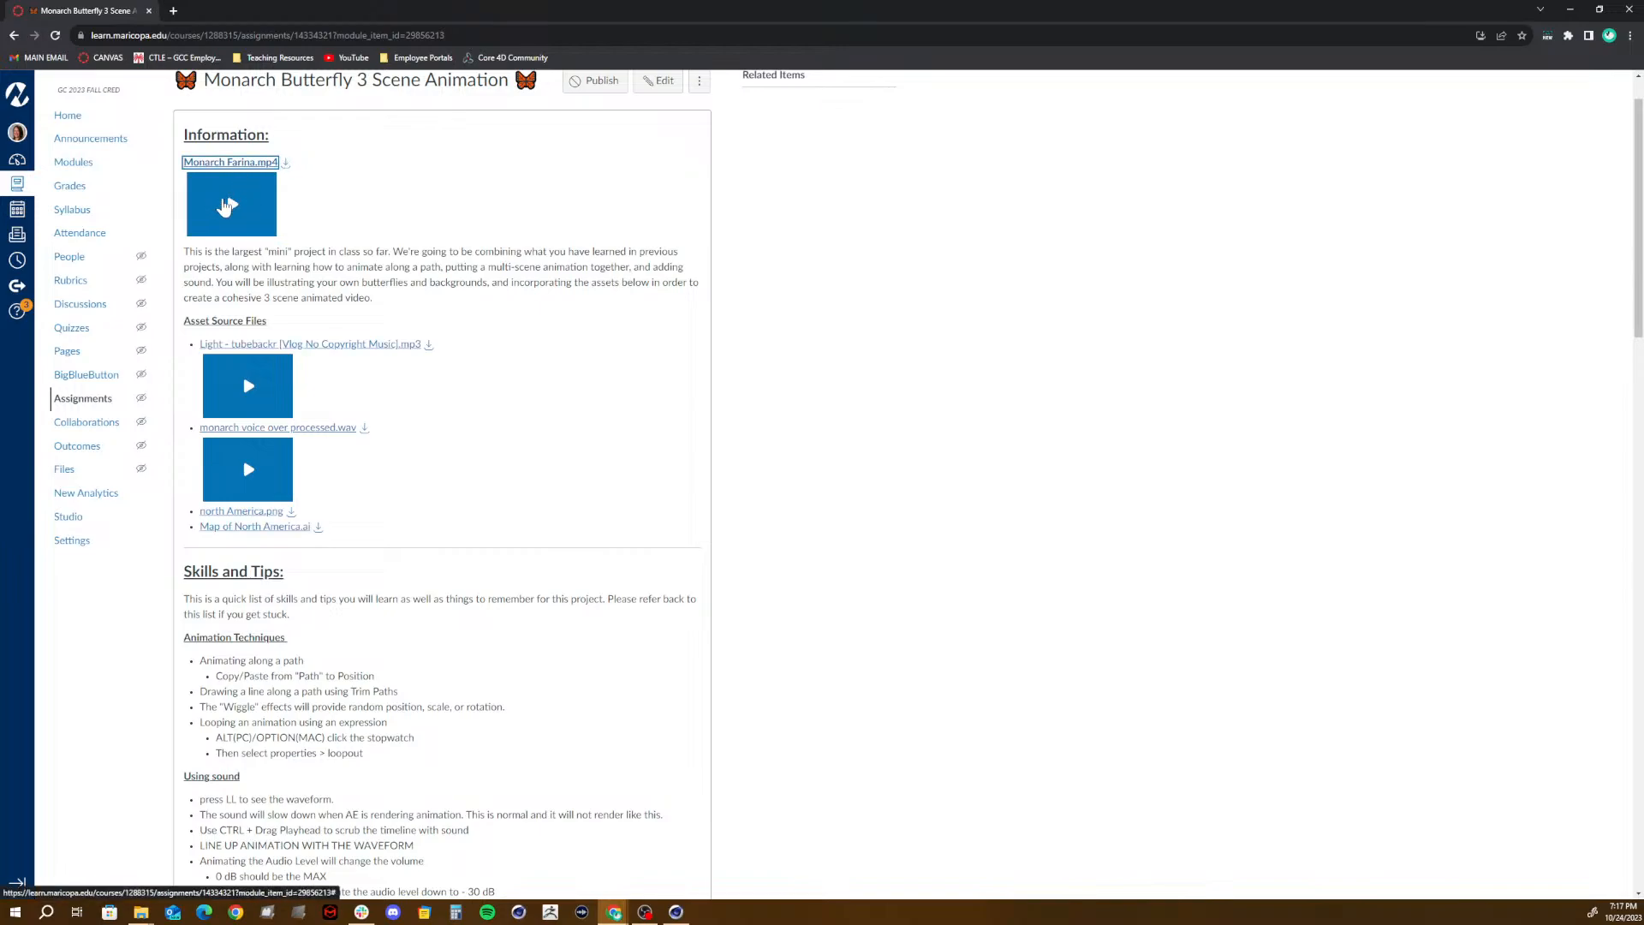
pyautogui.click(225, 205)
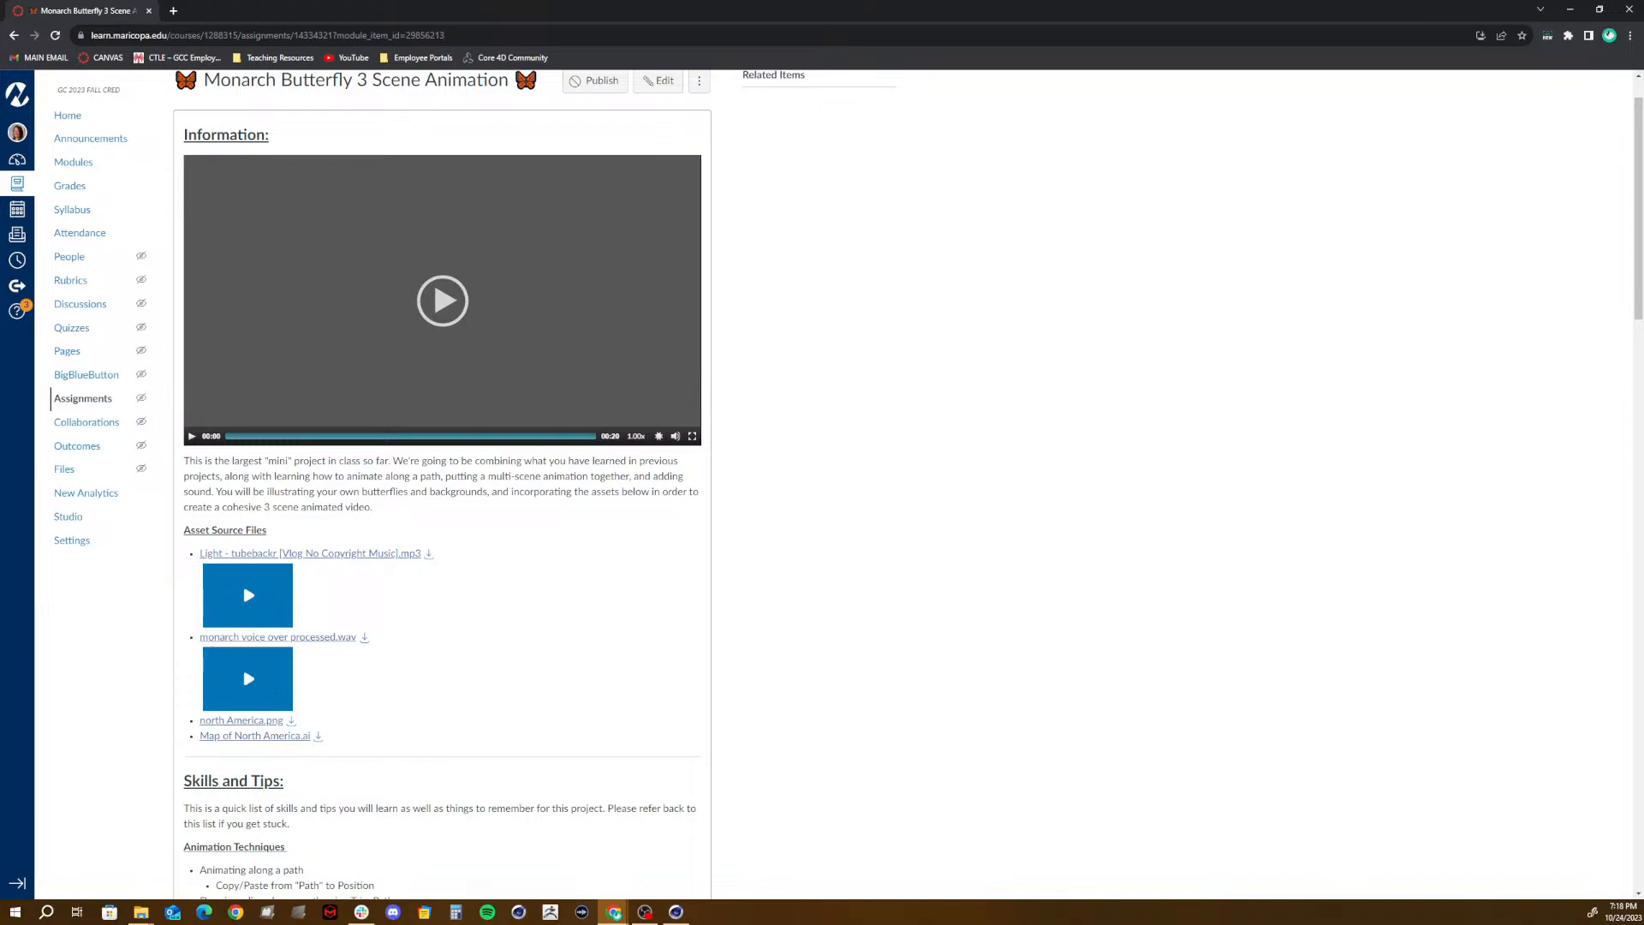
# - Rewind the example video to its start and look over the assignment's asset files, skills, tips and lessons
pyautogui.moveTo(262, 438); pyautogui.dragTo(227, 436)
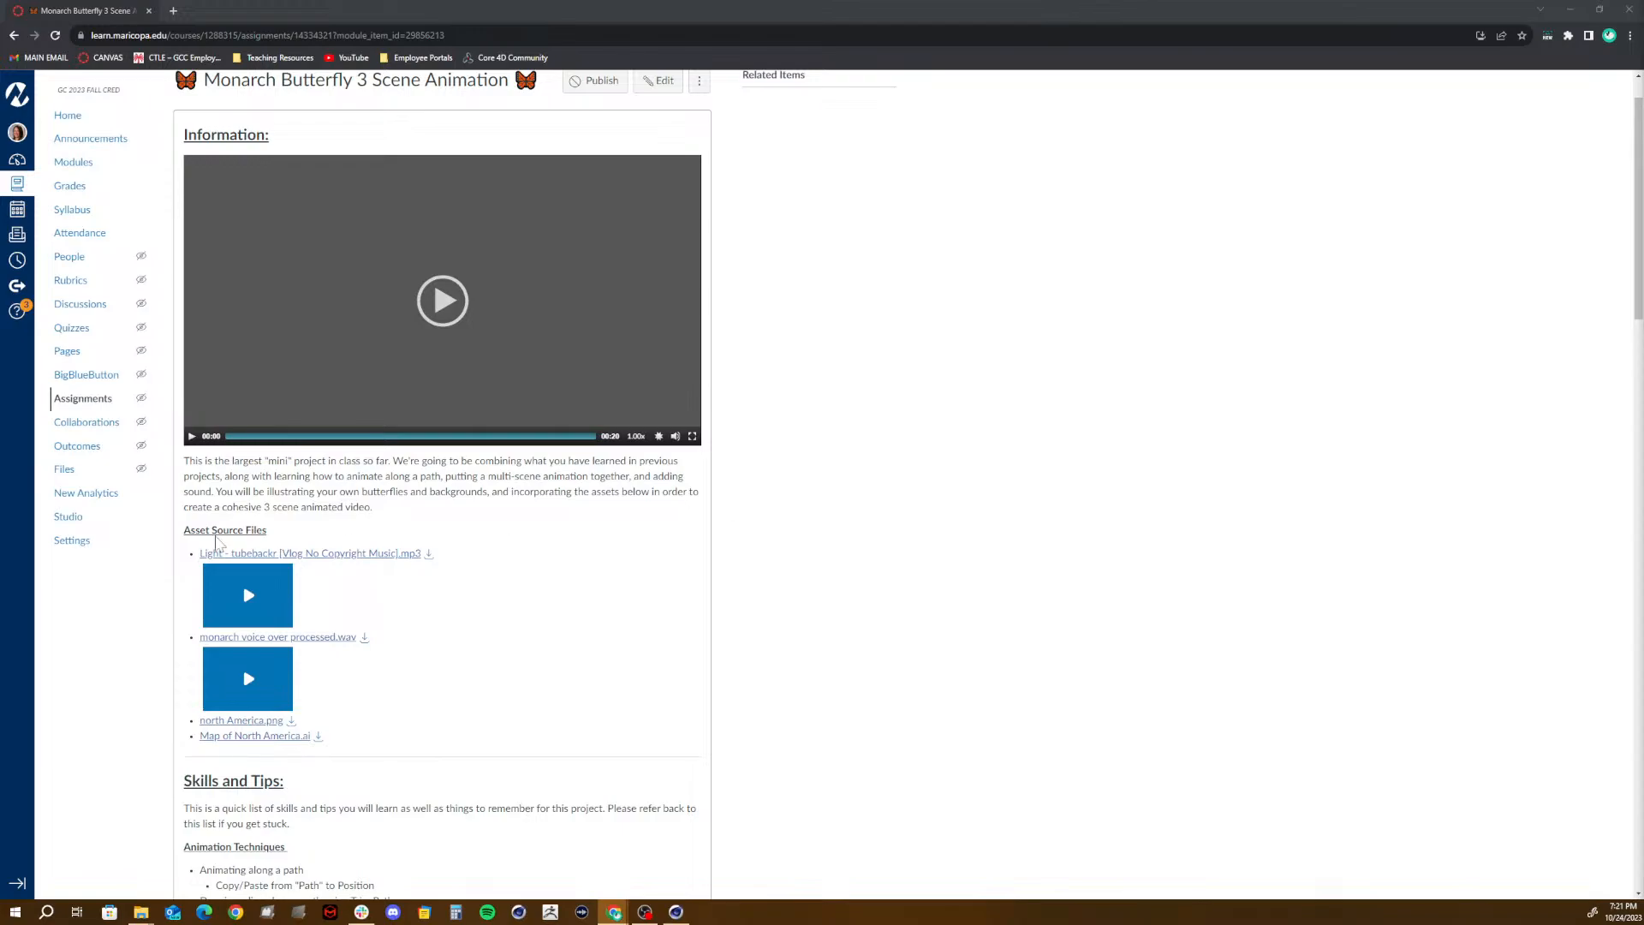
pyautogui.scroll(-4, 218, 541)
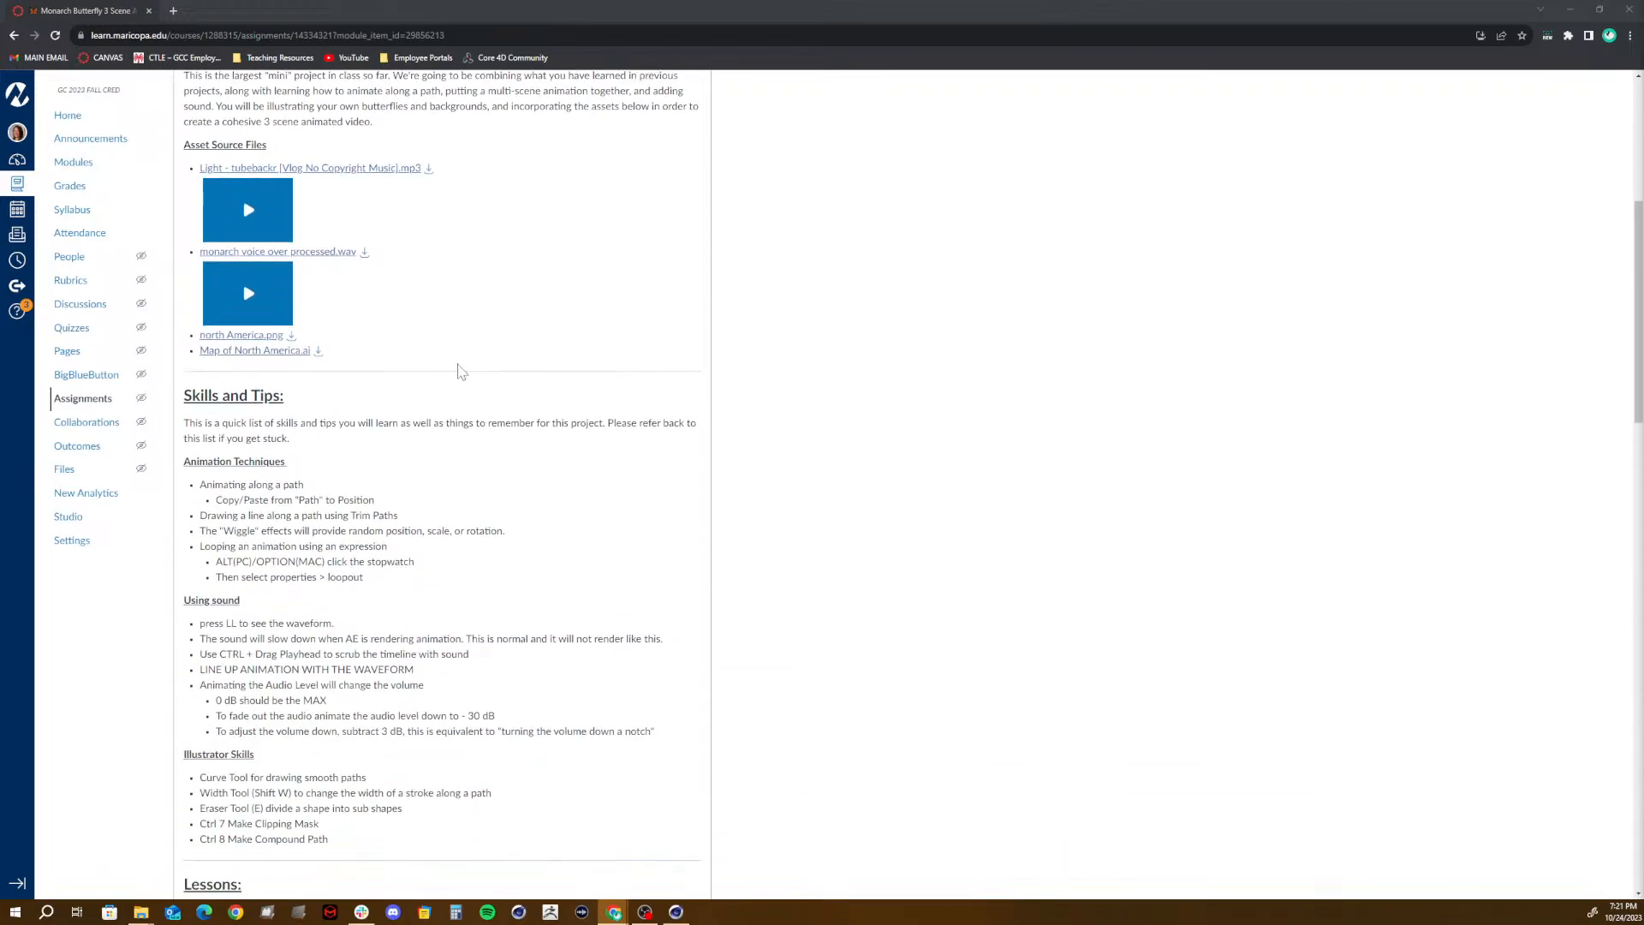
pyautogui.scroll(-6, 442, 479)
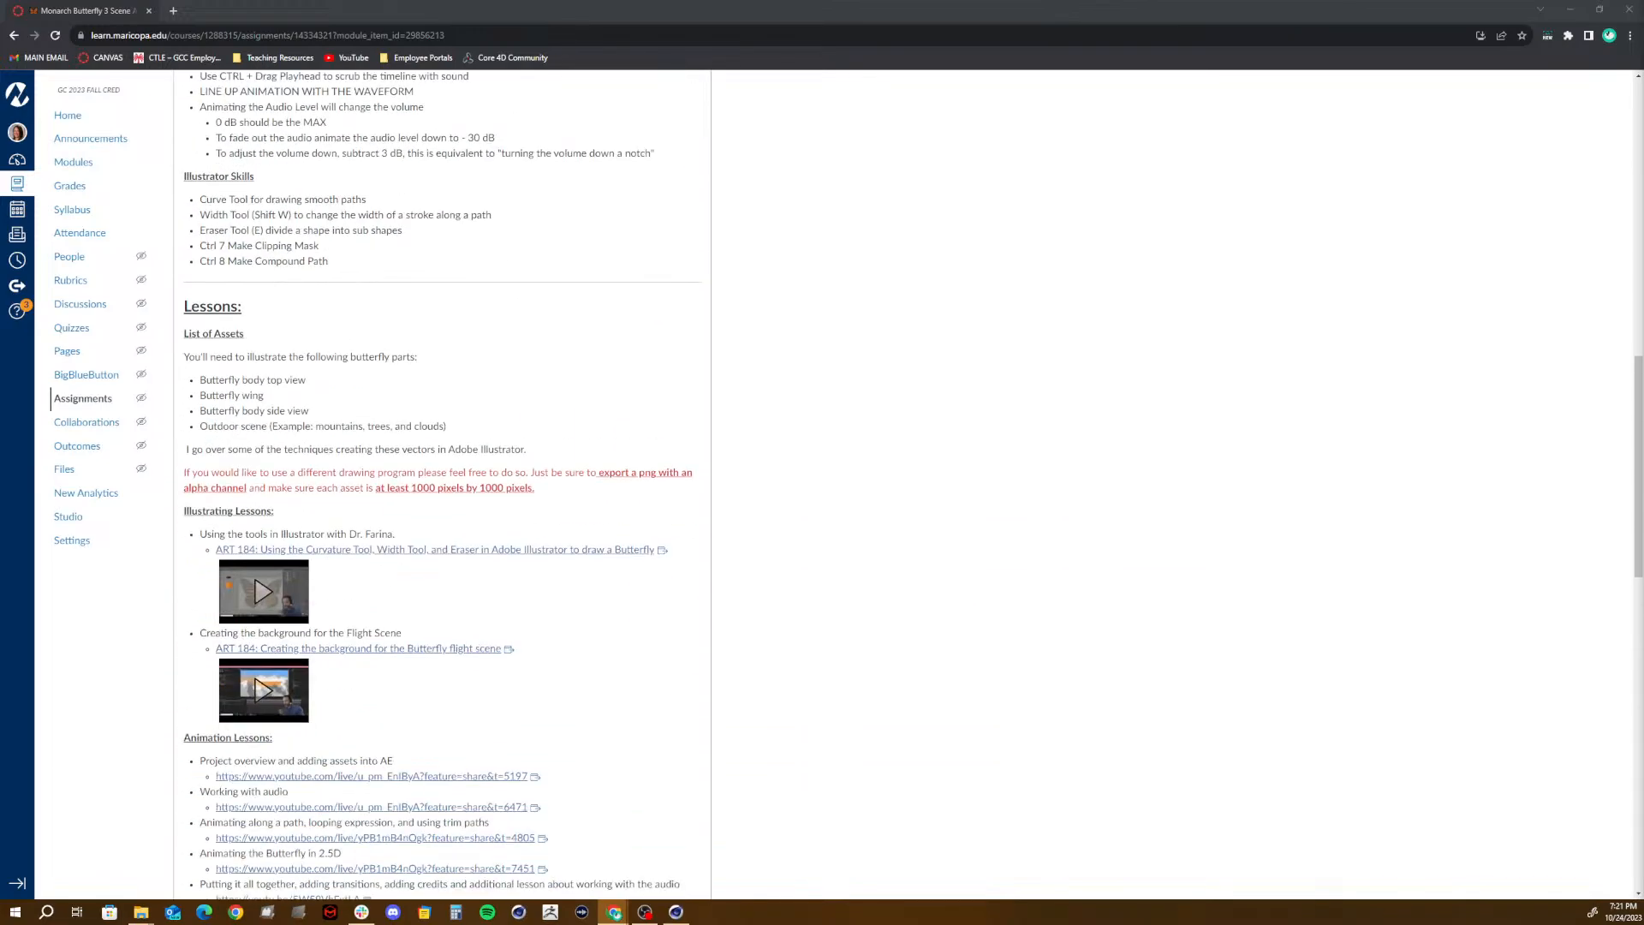
pyautogui.scroll(10, 442, 480)
pyautogui.scroll(1, 454, 462)
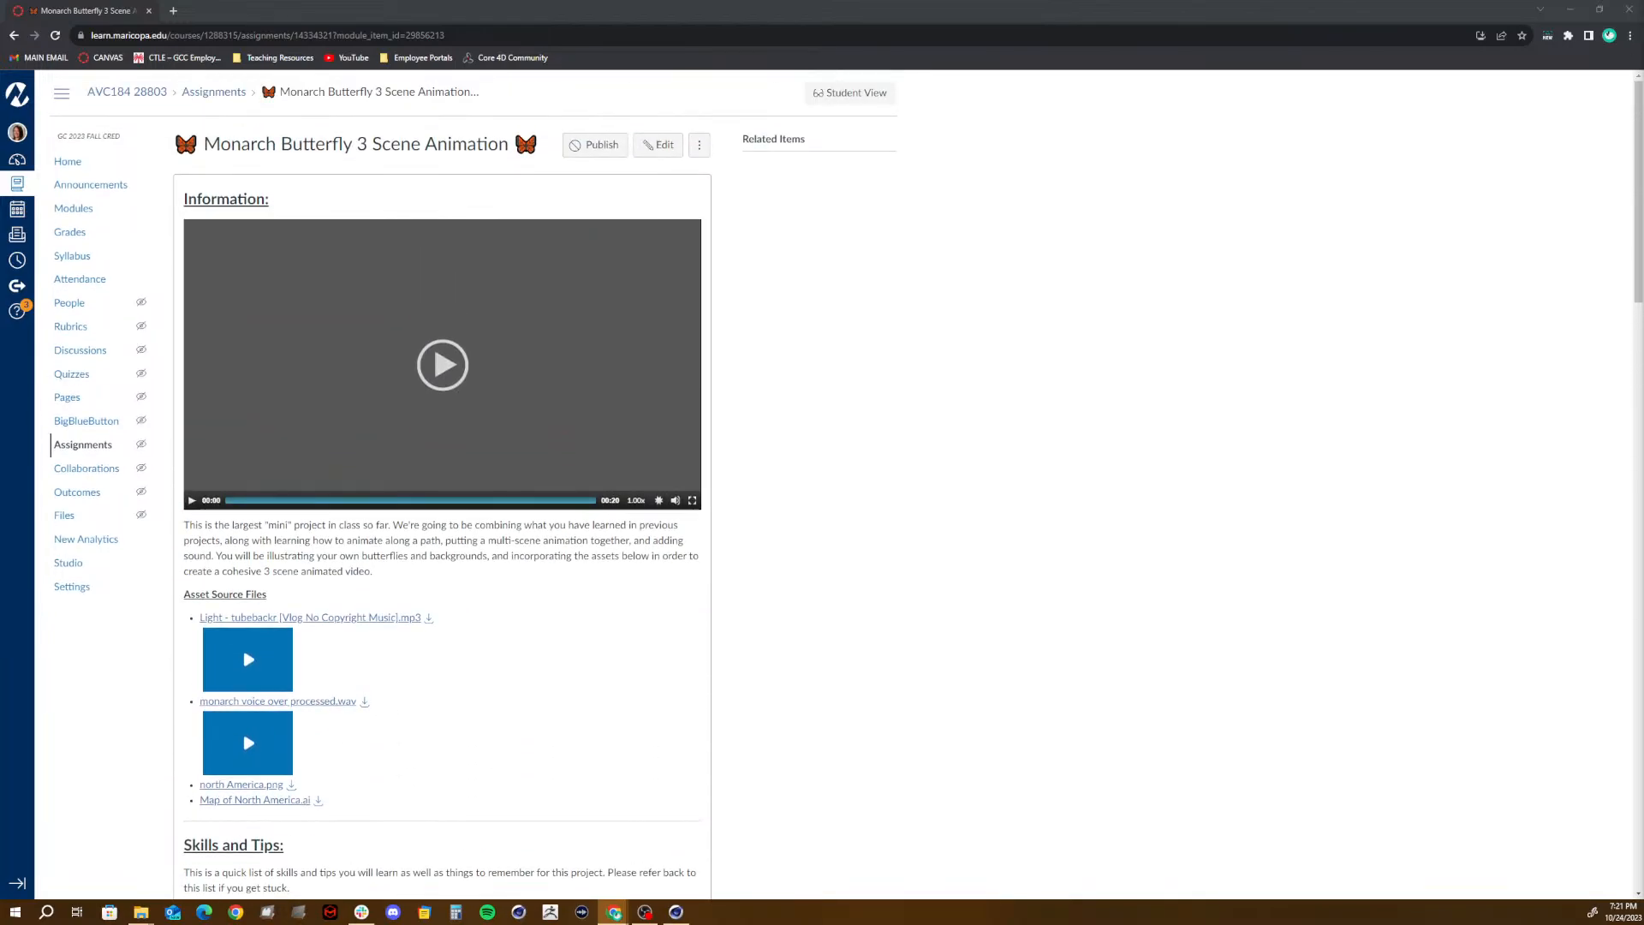
pyautogui.scroll(-1, 231, 432)
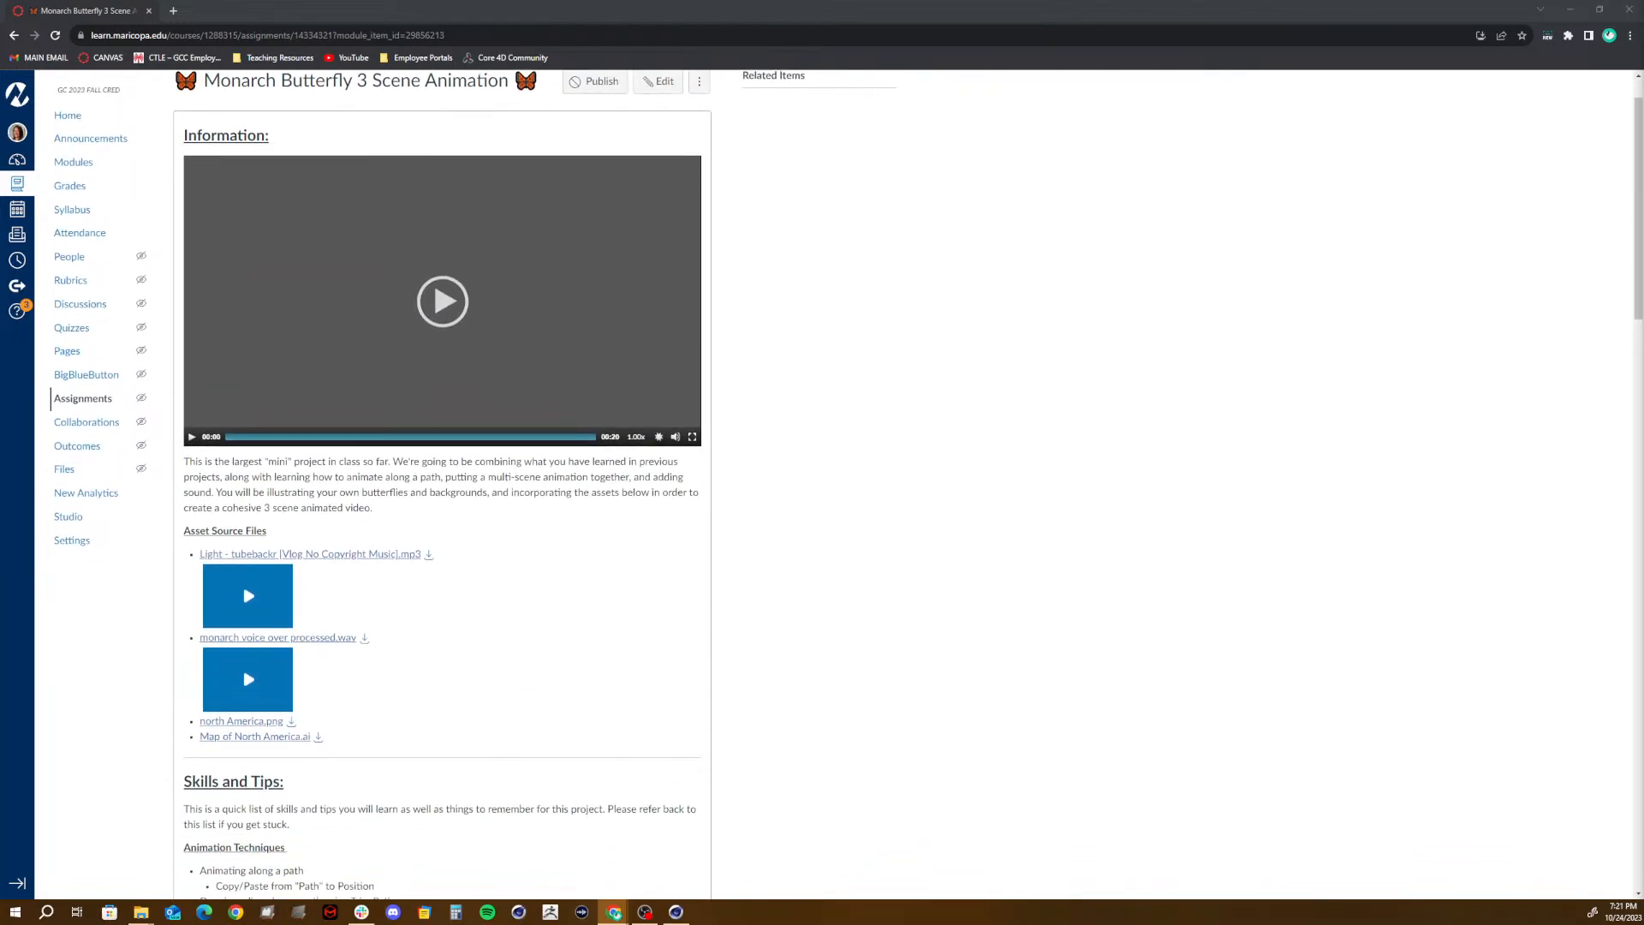
# - Scrub the example video from the butterfly opening through the migration map and mountain flight scenes to the credits at 00:14
pyautogui.click(232, 434)
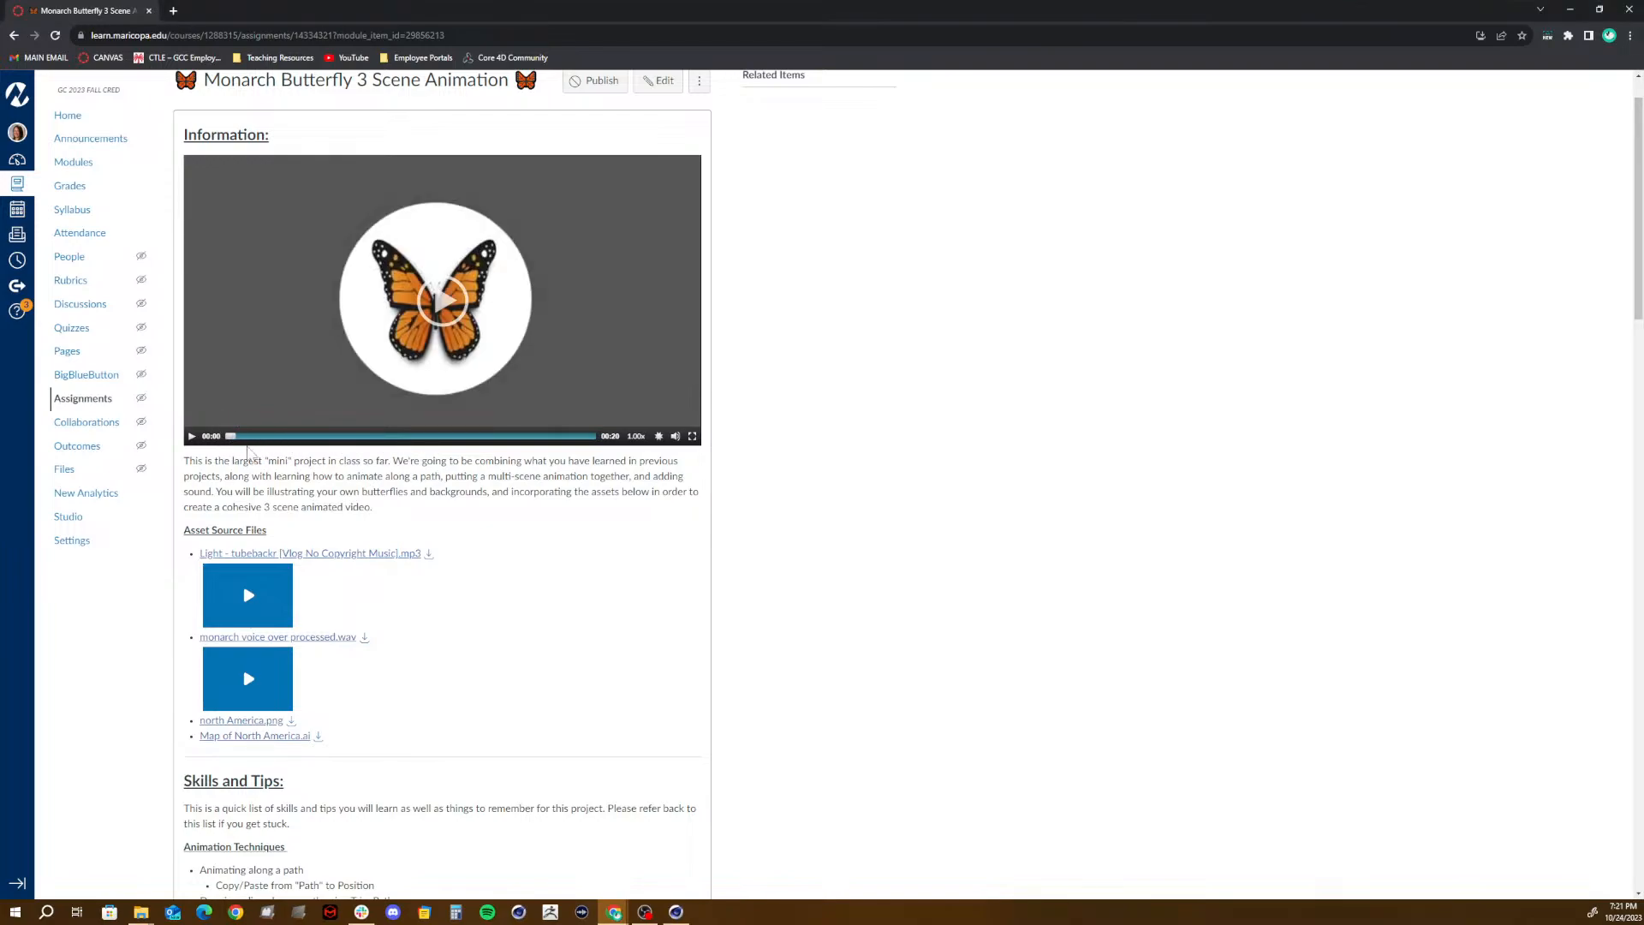
pyautogui.moveTo(232, 439); pyautogui.dragTo(282, 446)
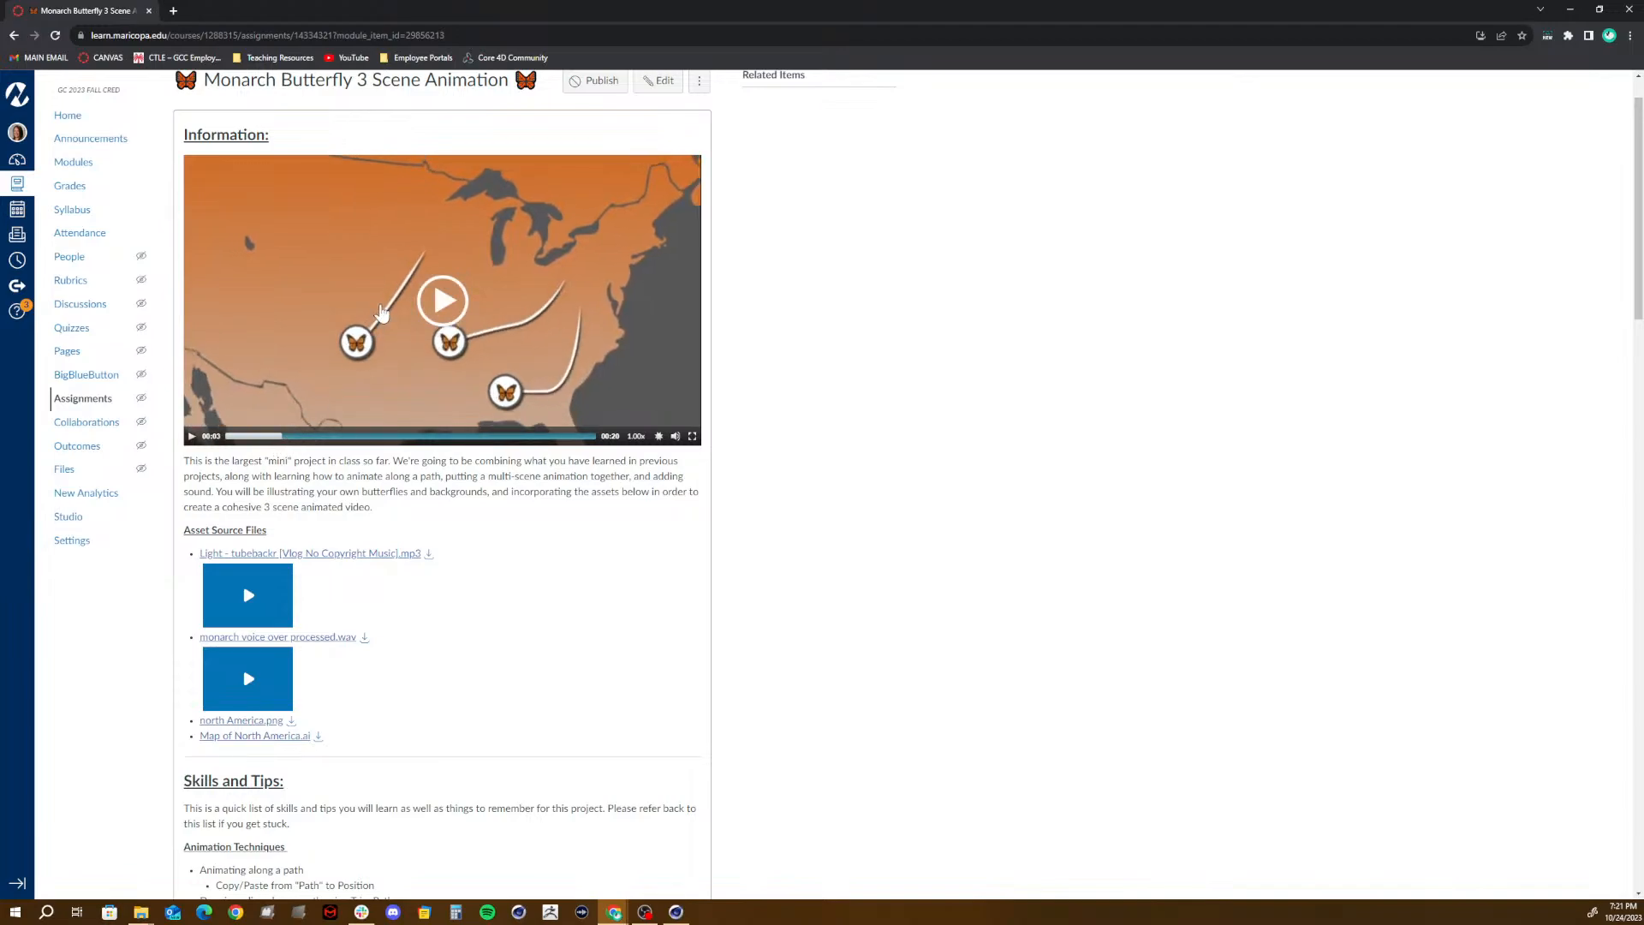
pyautogui.moveTo(290, 436)
pyautogui.mouseDown()
pyautogui.moveTo(422, 440)
pyautogui.moveTo(295, 441)
pyautogui.moveTo(317, 437)
pyautogui.mouseUp()
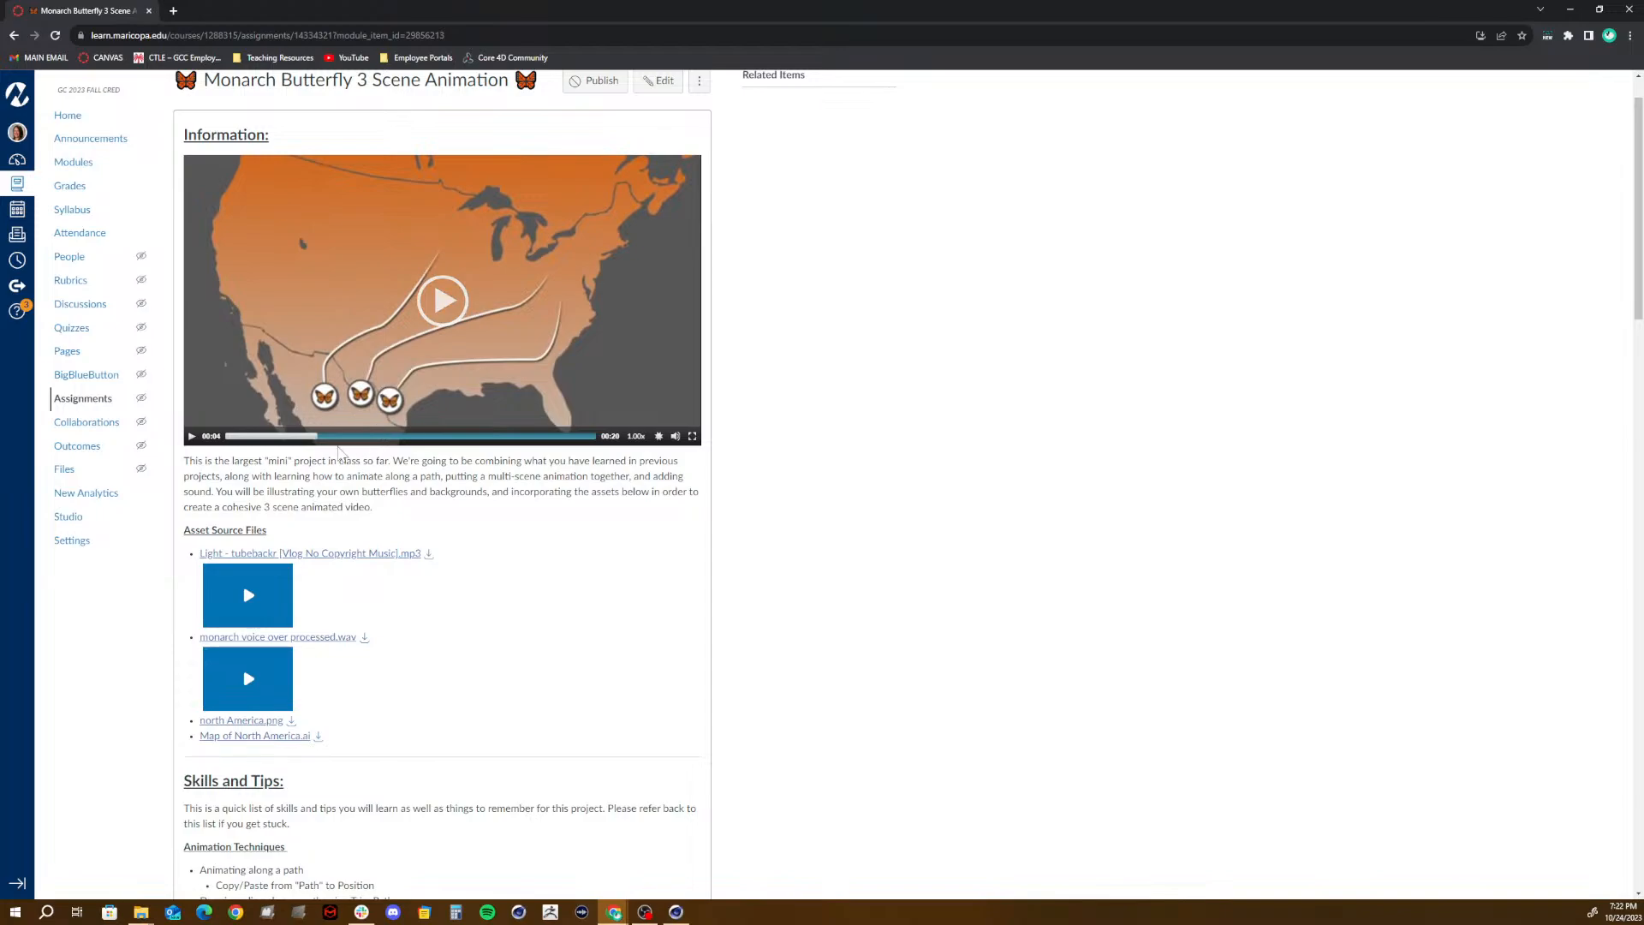
pyautogui.moveTo(329, 438); pyautogui.dragTo(418, 458)
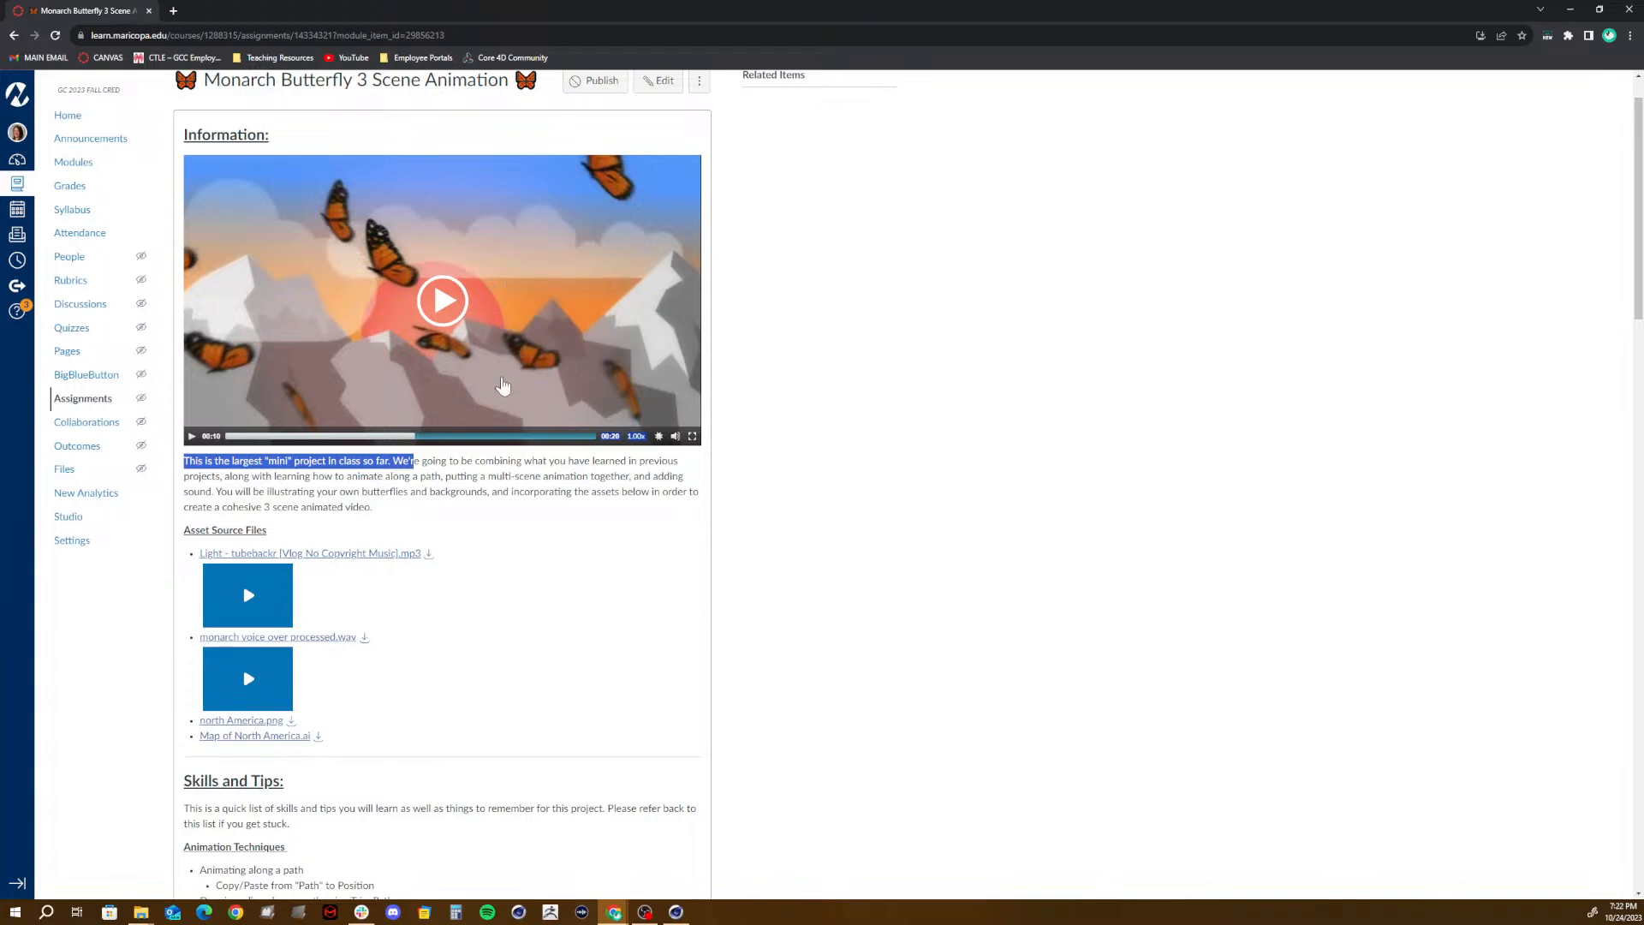
pyautogui.click(432, 436)
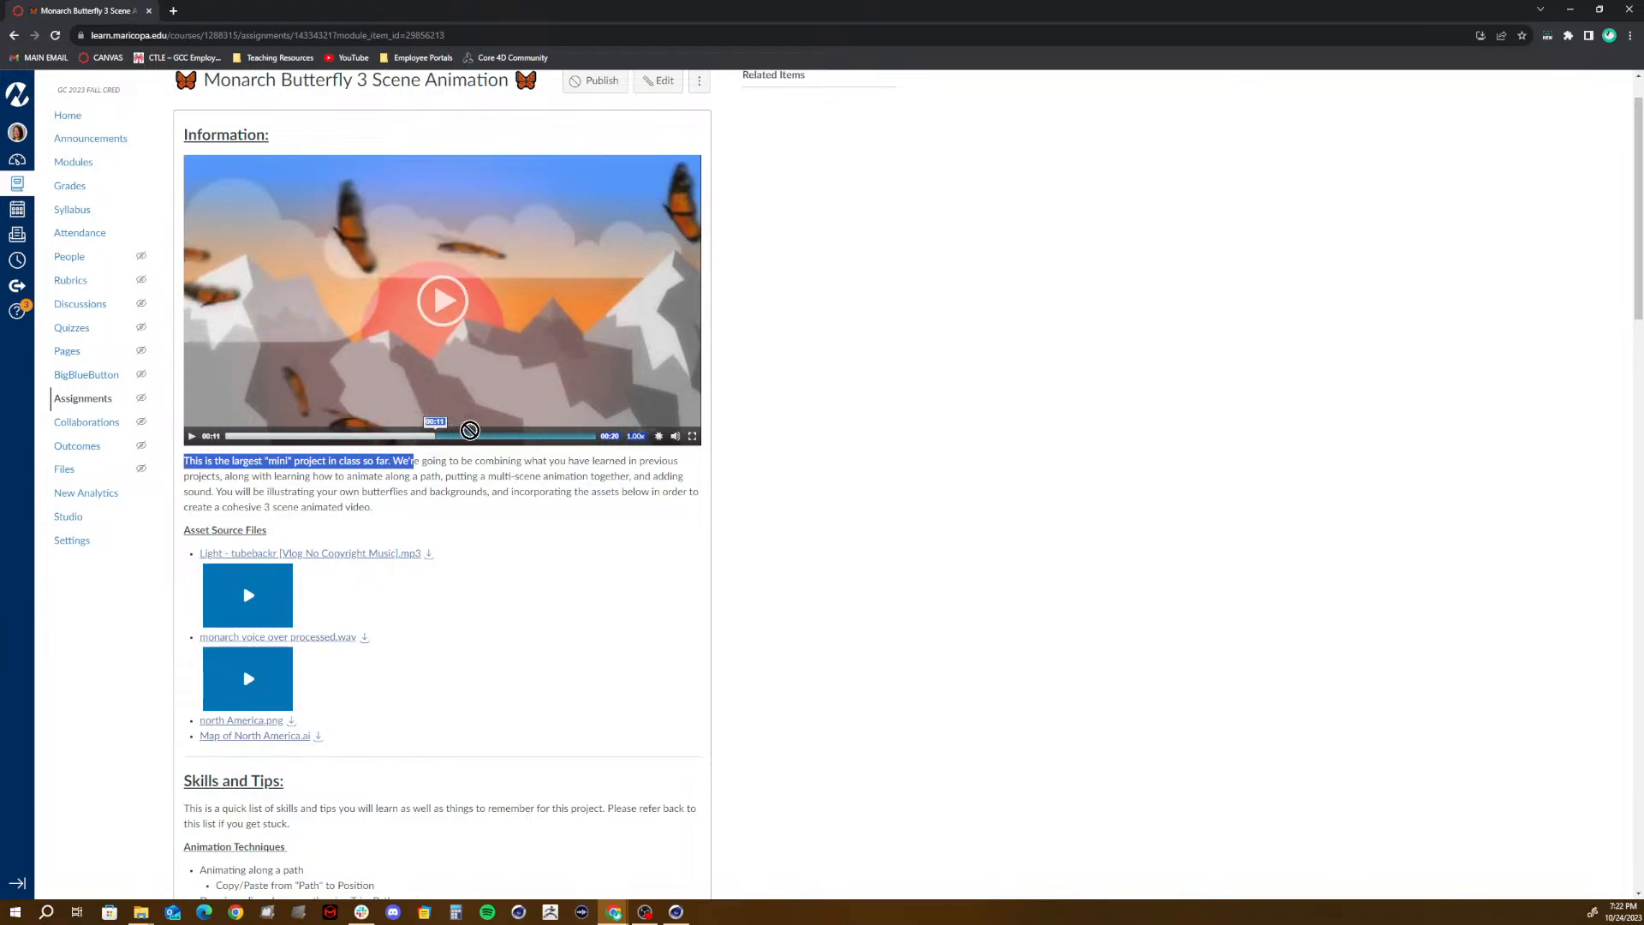
pyautogui.click(426, 436)
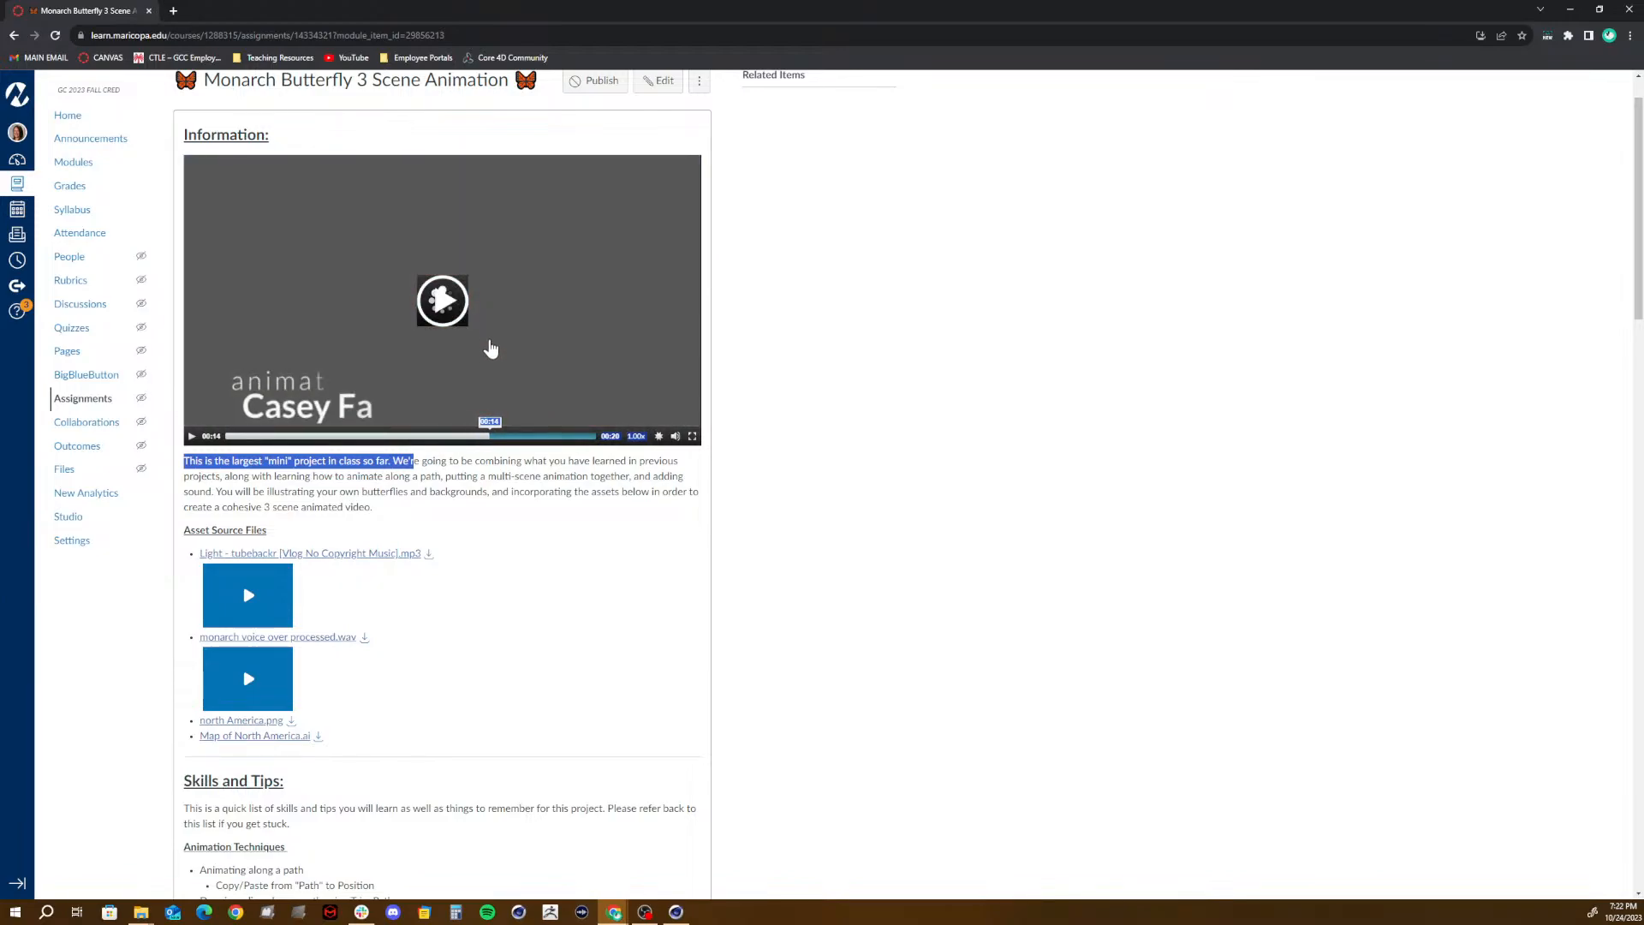
pyautogui.moveTo(426, 436); pyautogui.dragTo(485, 437)
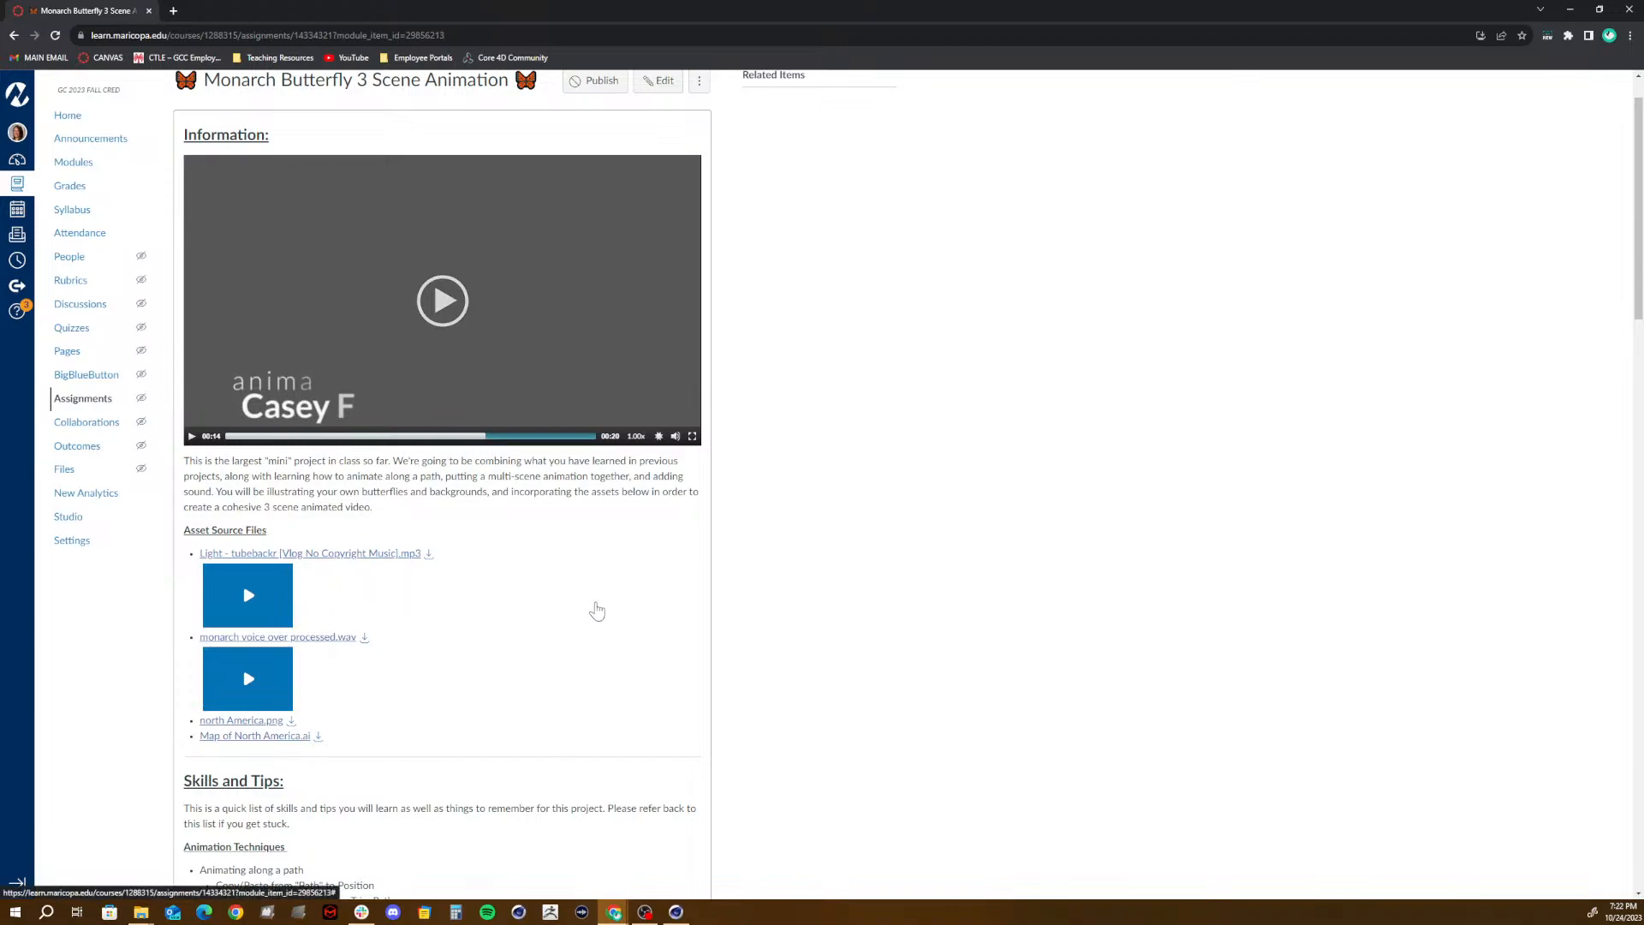
# - Annotate the Asset Source Files section with red arrows pointing at the music and voice-over audio previews
pyautogui.scroll(-3, 352, 632)
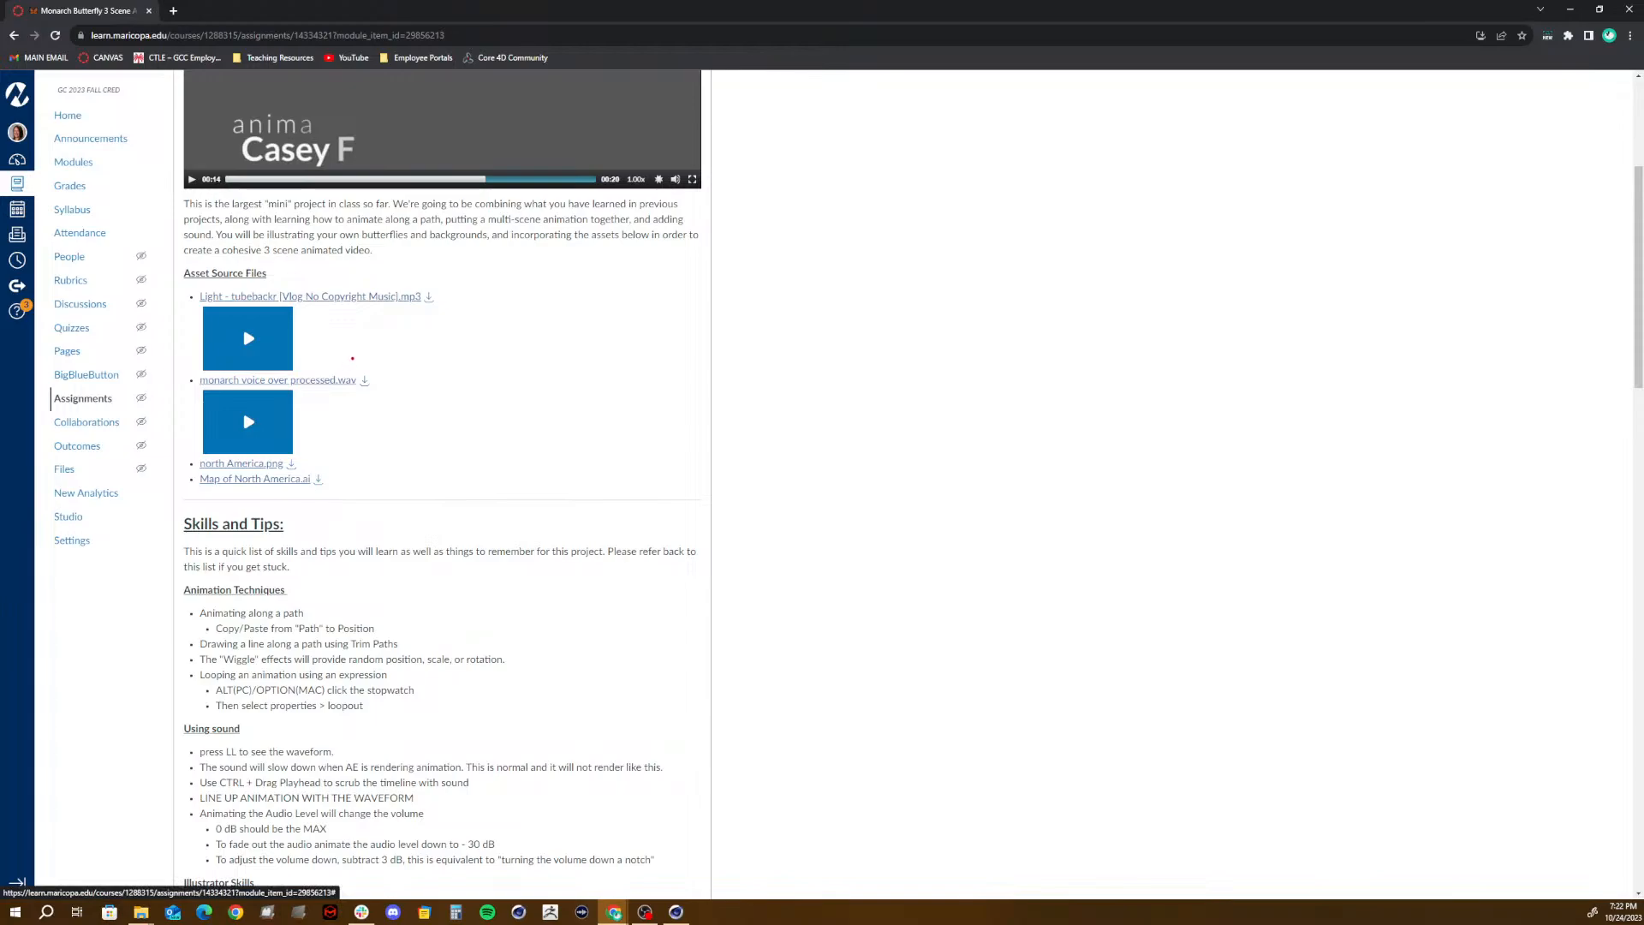
pyautogui.moveTo(360, 332); pyautogui.dragTo(630, 301)
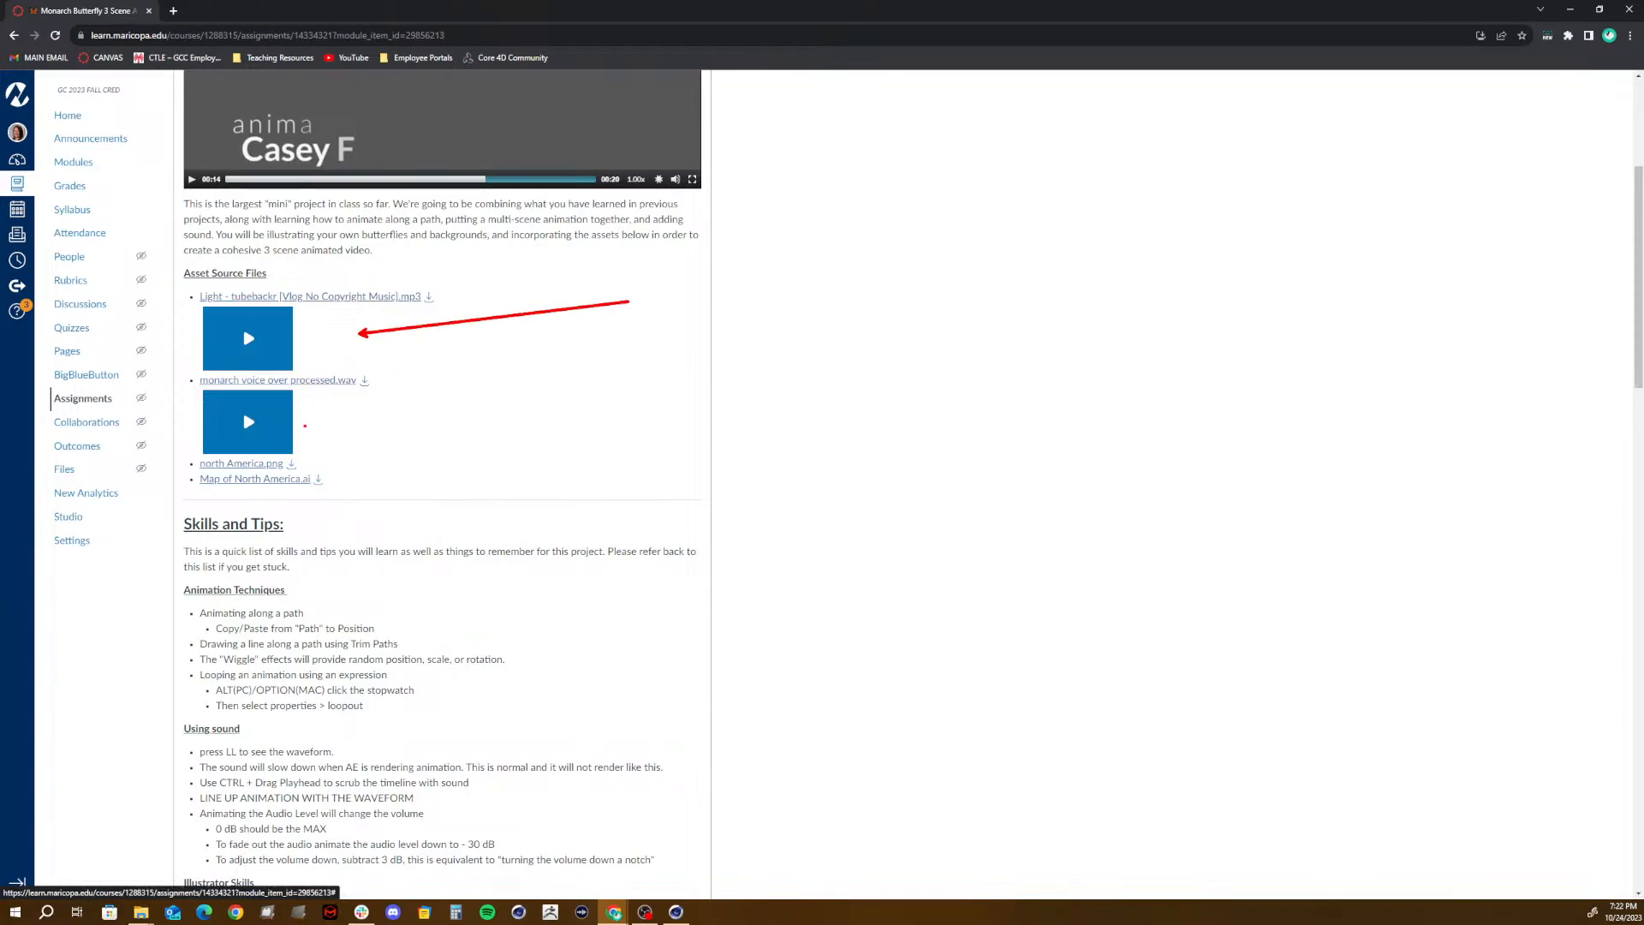
pyautogui.moveTo(321, 421); pyautogui.dragTo(595, 429)
pyautogui.moveTo(651, 429); pyautogui.dragTo(650, 420)
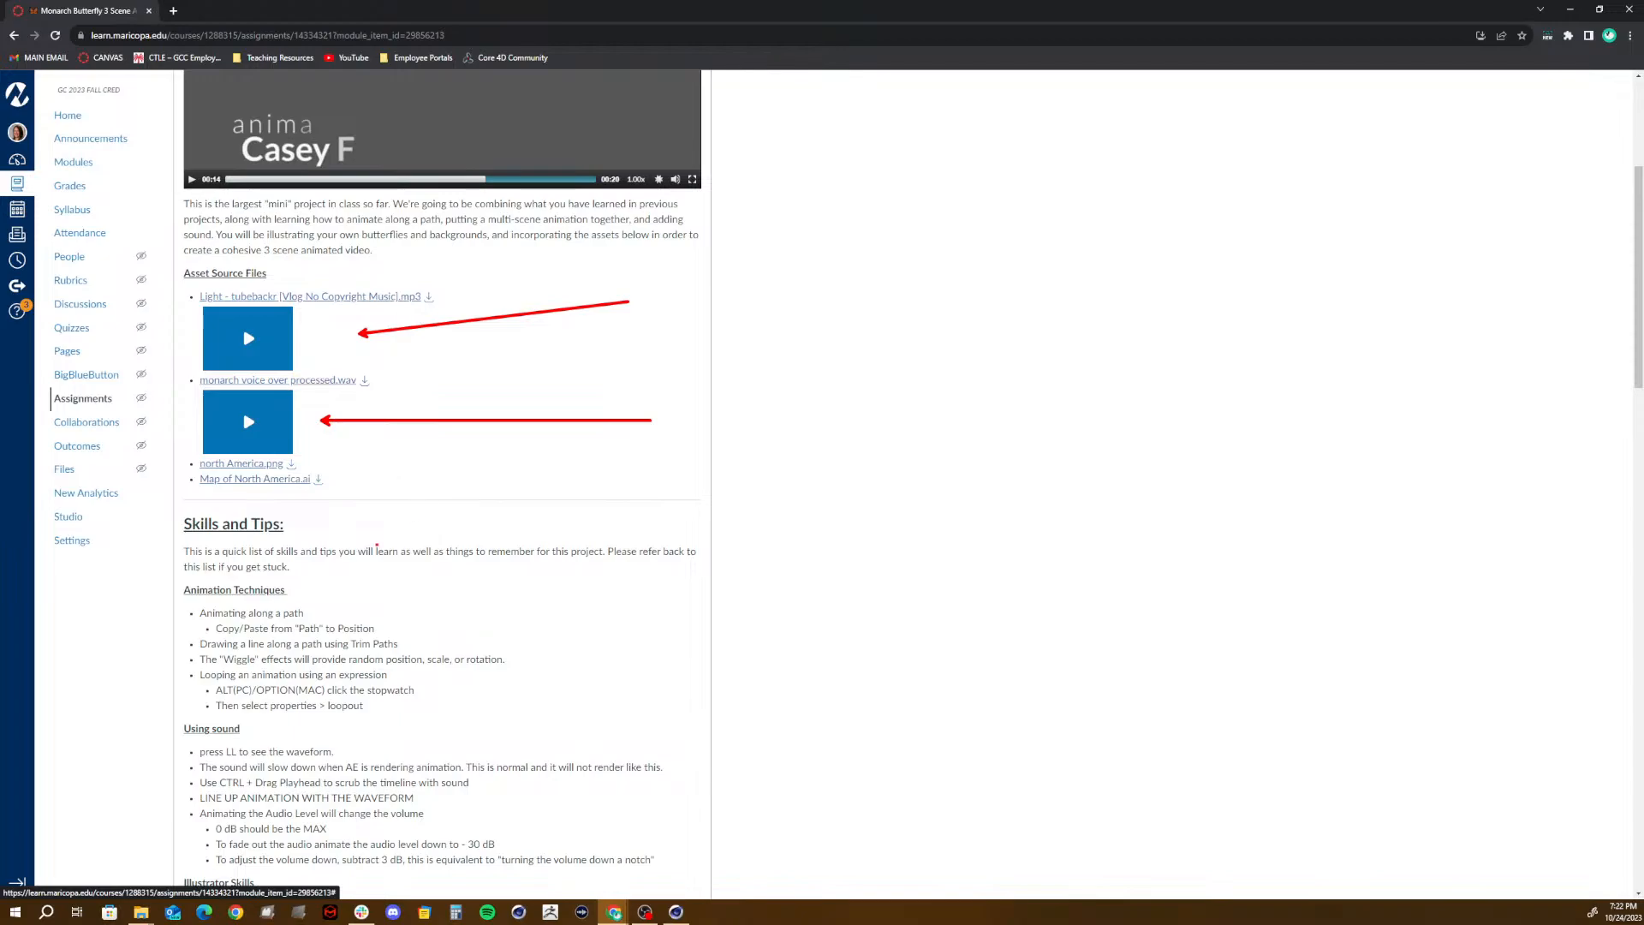
# - Open the Monarch Butterfly assignment for editing and set its due date to Oct 30, 2023, 11:59 PM
pyautogui.scroll(4, 696, 398)
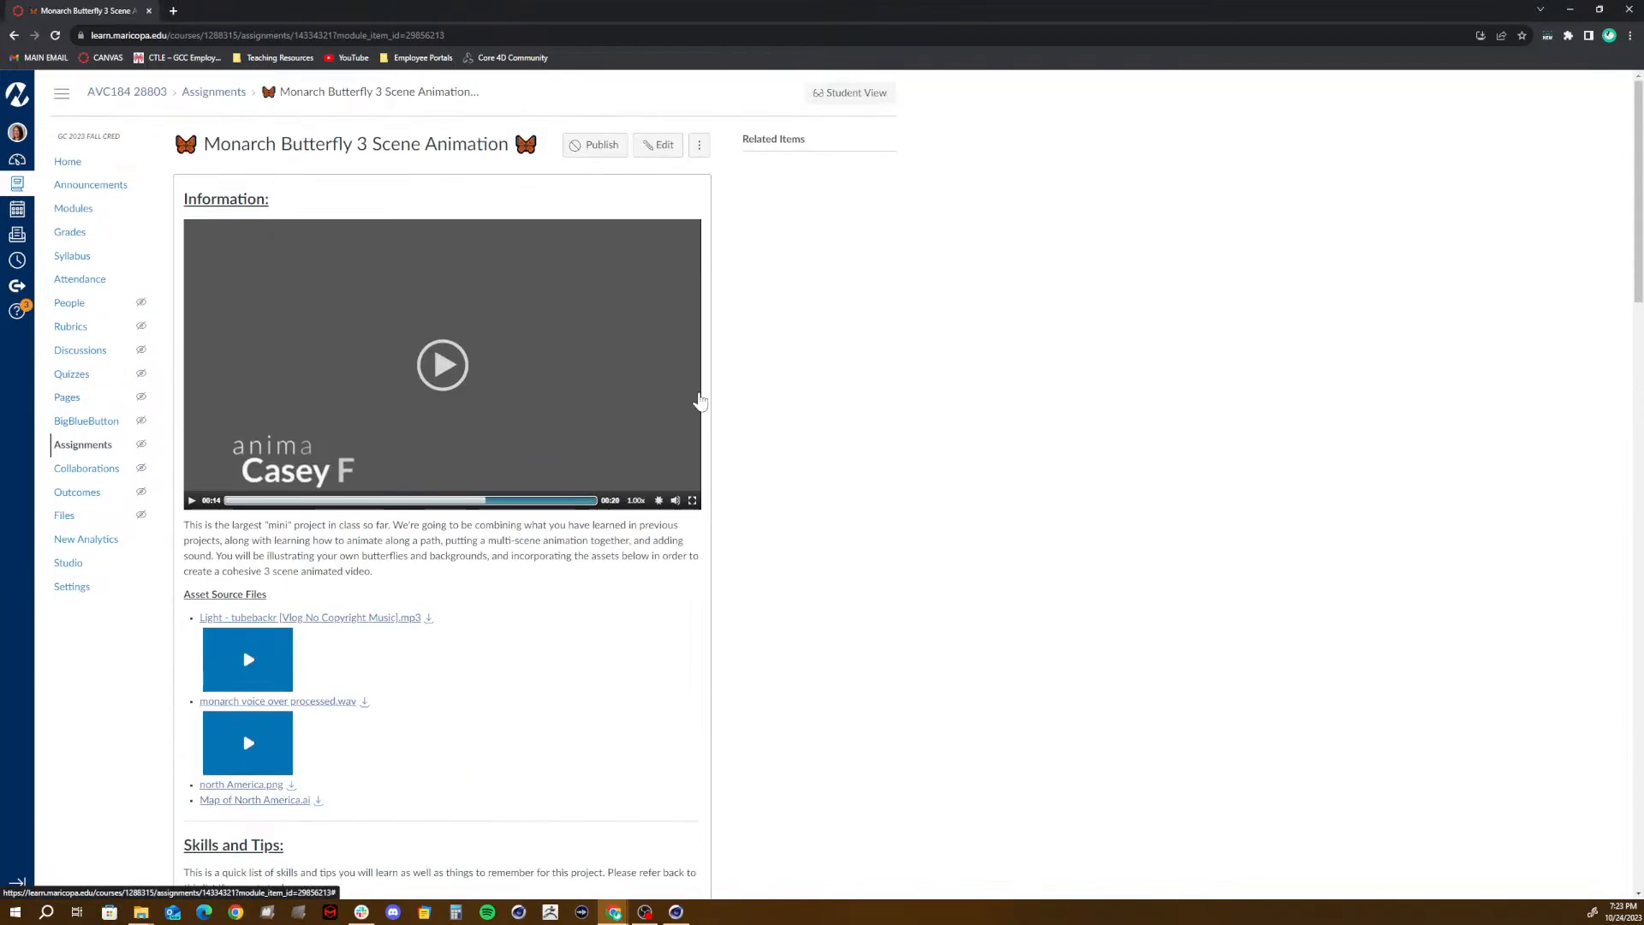
pyautogui.click(667, 145)
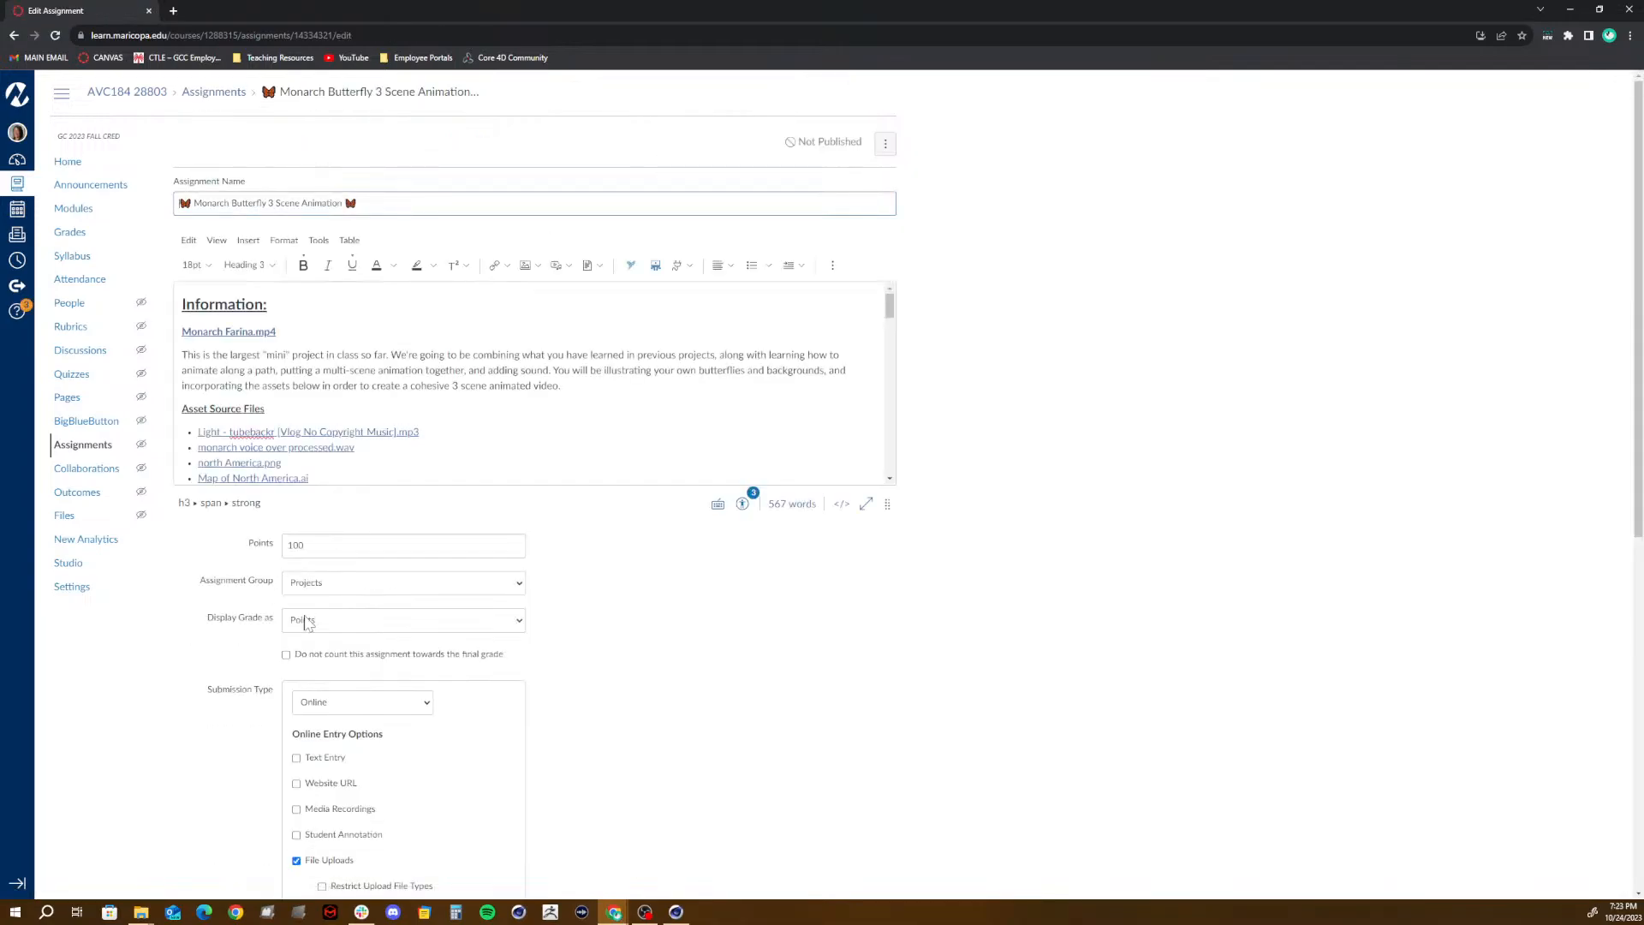
pyautogui.scroll(-7, 467, 609)
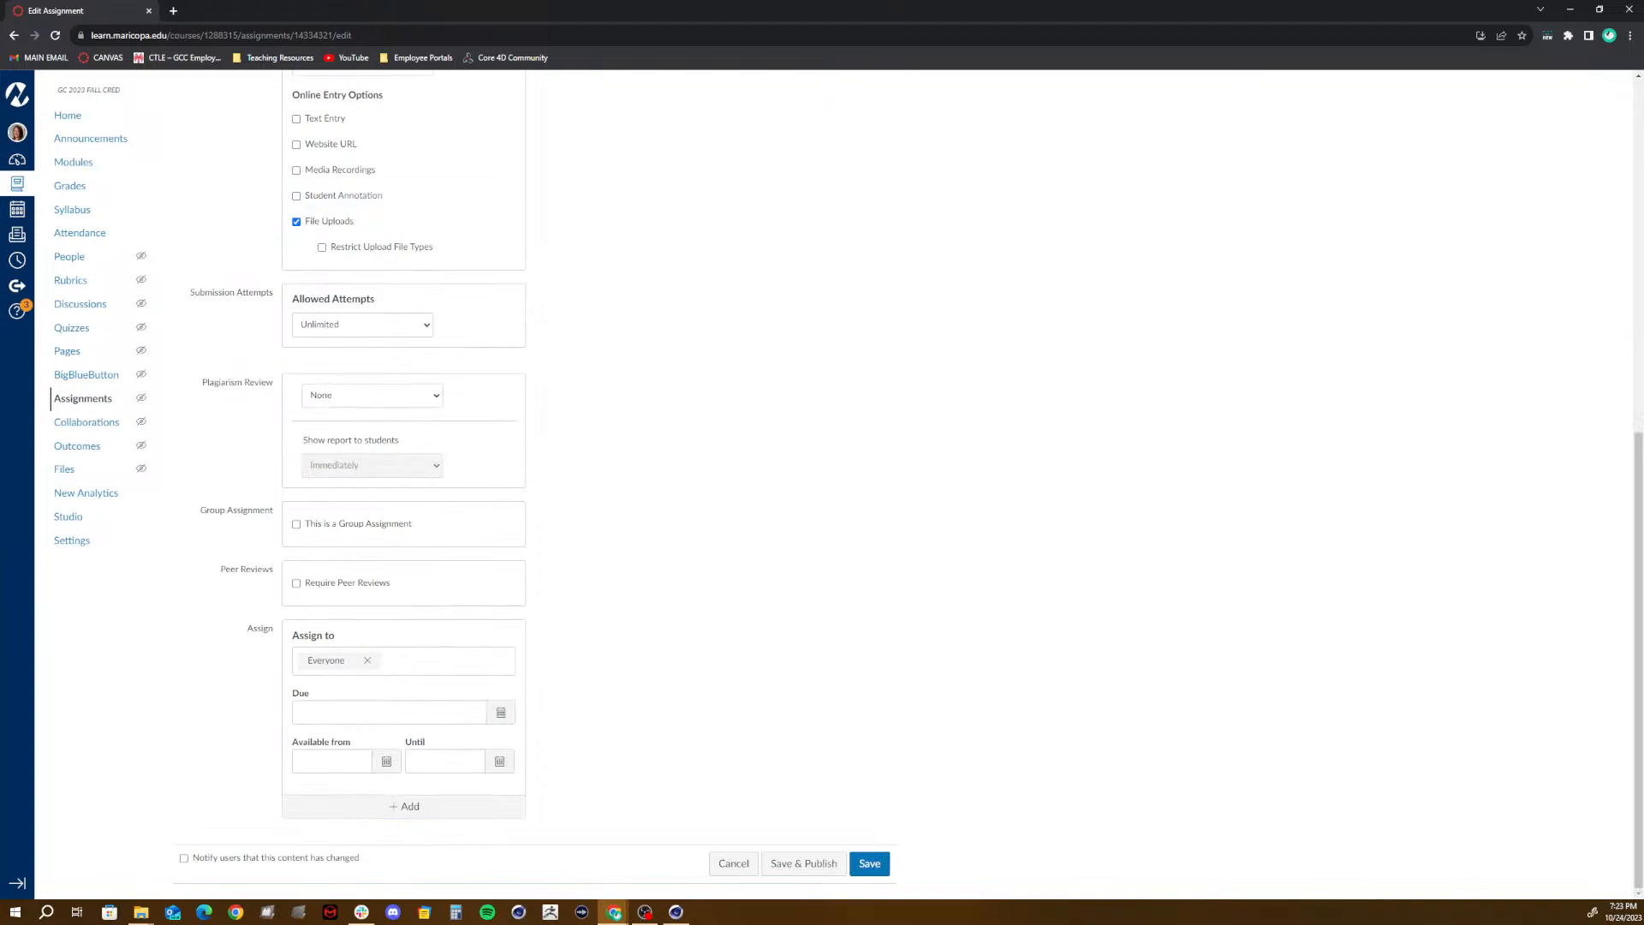
pyautogui.click(501, 713)
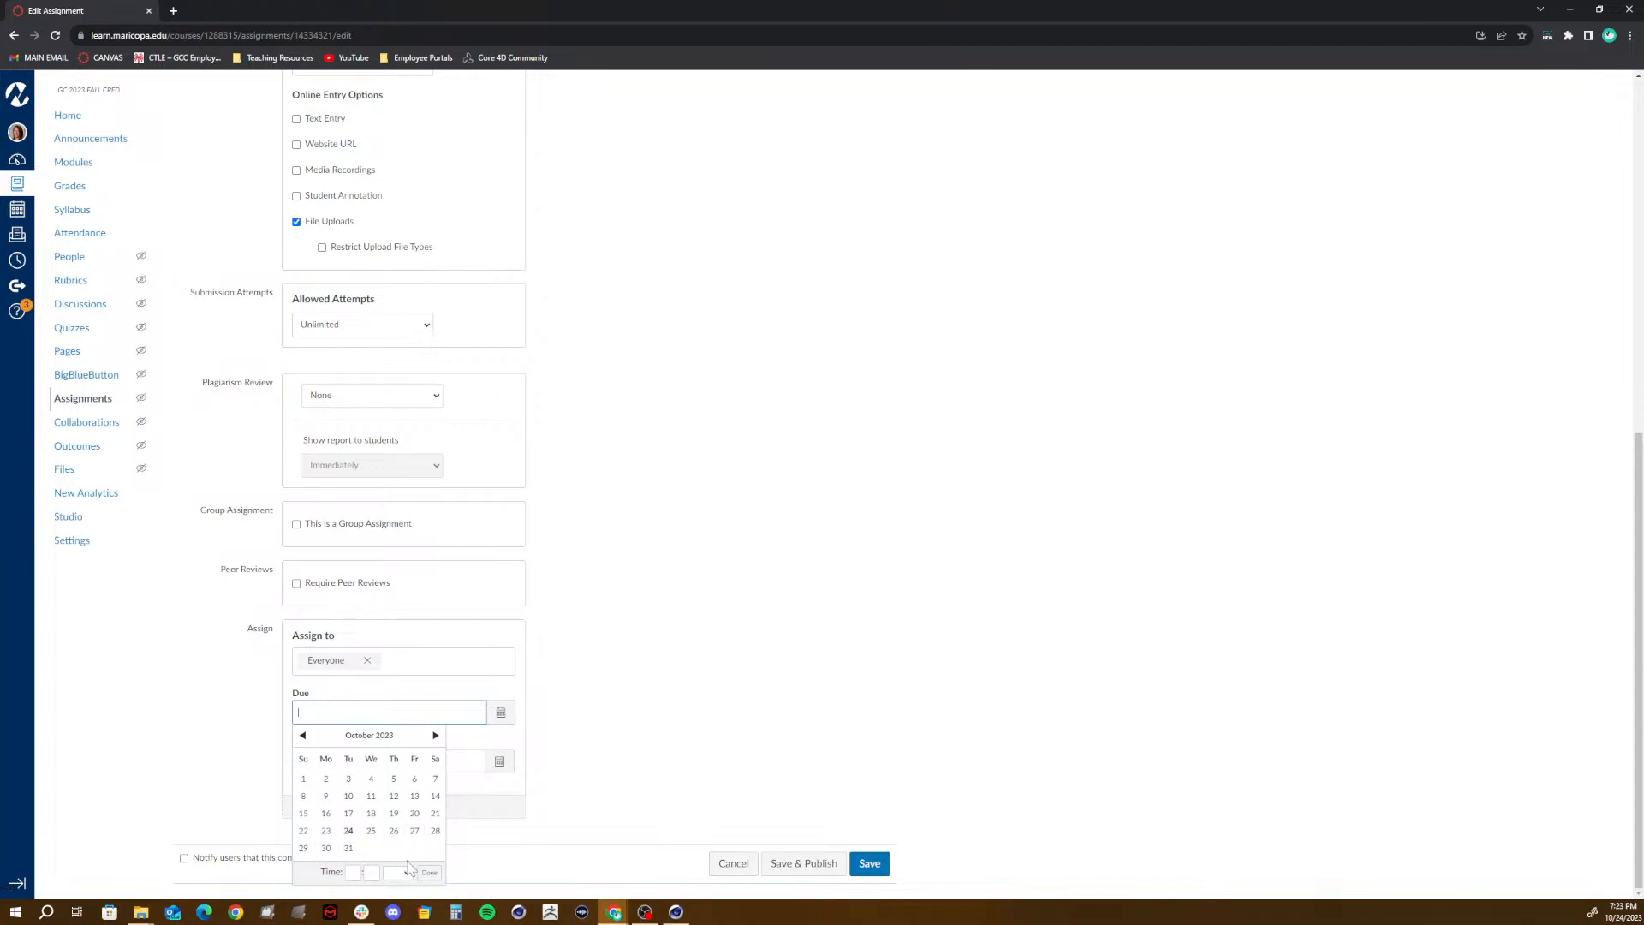
pyautogui.click(325, 849)
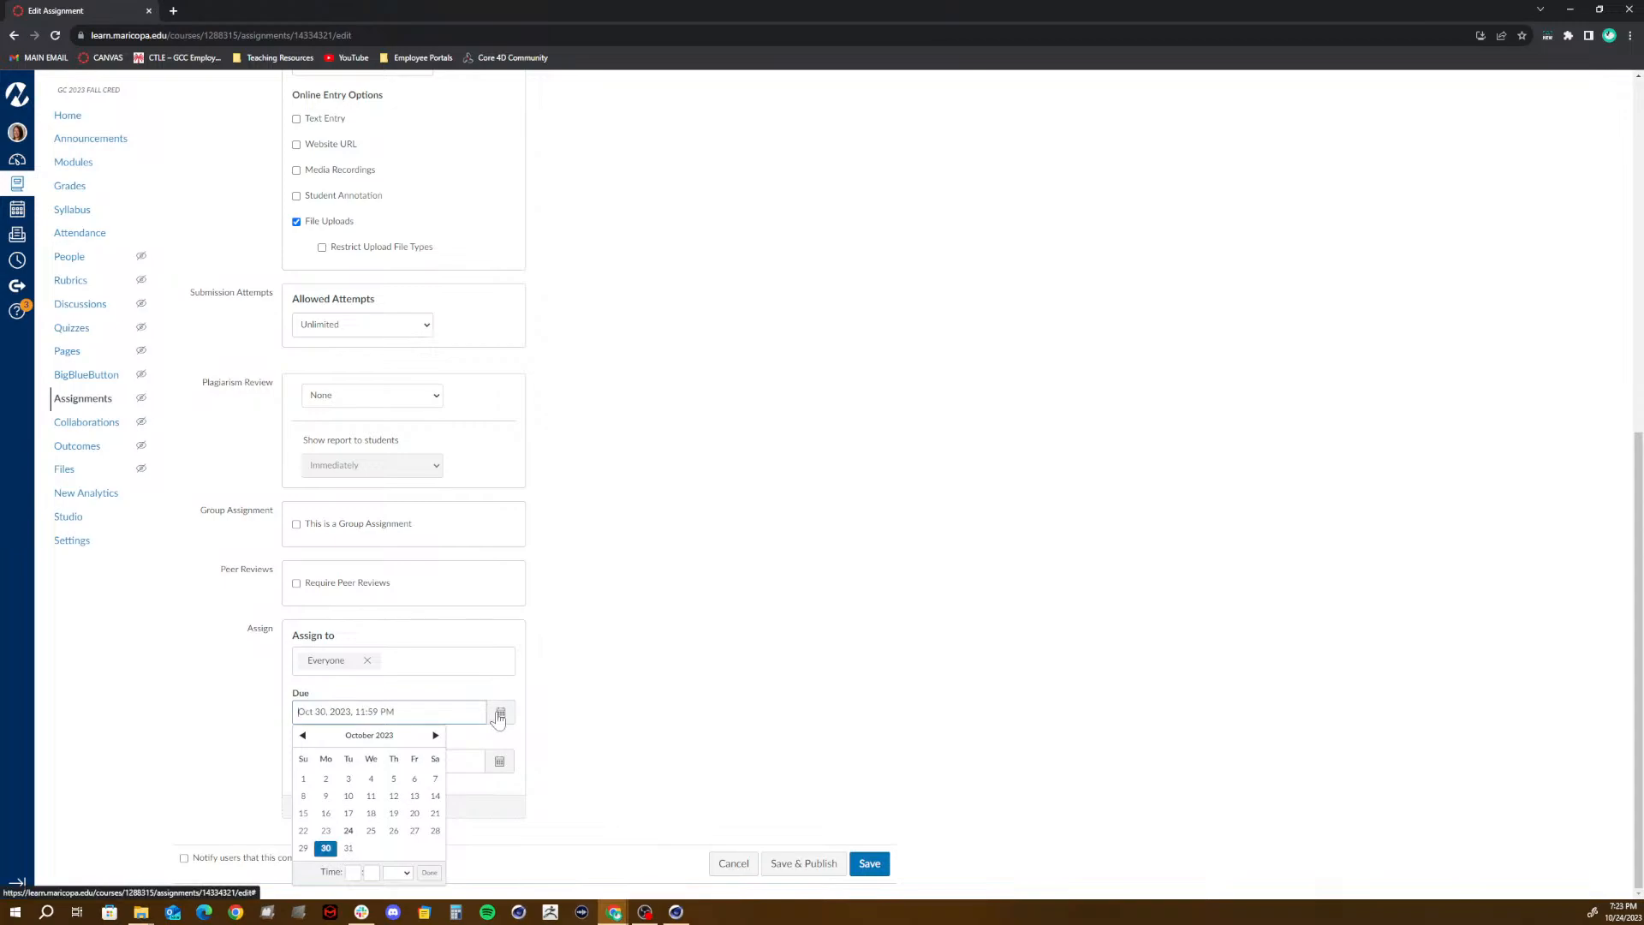
pyautogui.click(429, 874)
# - Set the assignment's Until date to Nov 6, 2023
pyautogui.click(499, 761)
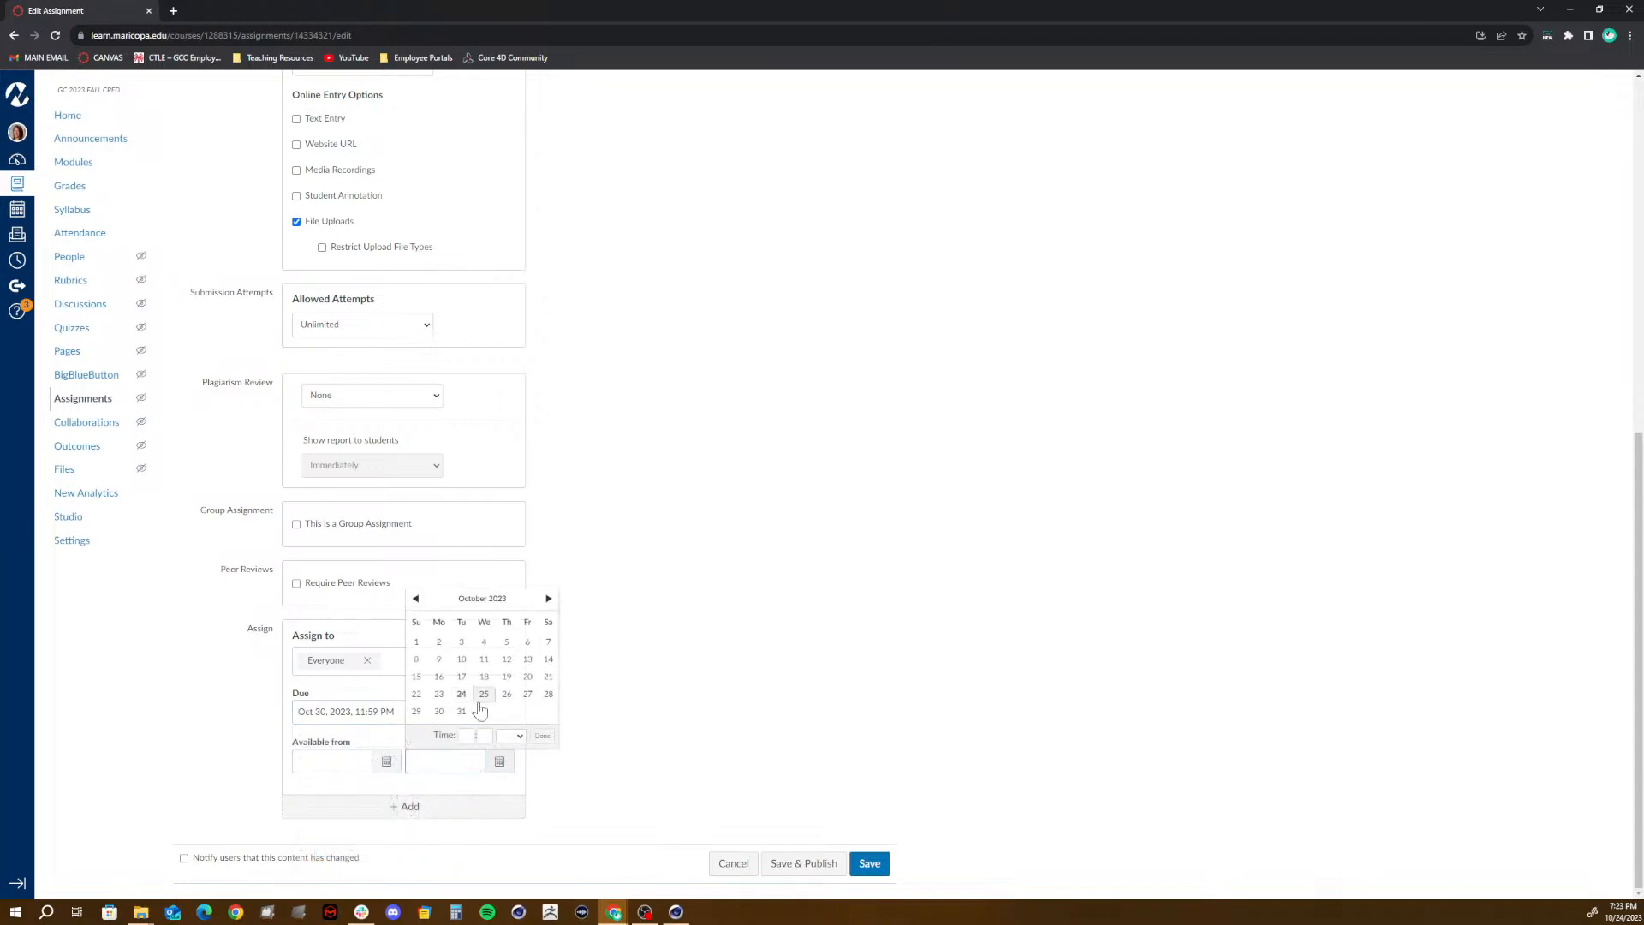
pyautogui.click(548, 598)
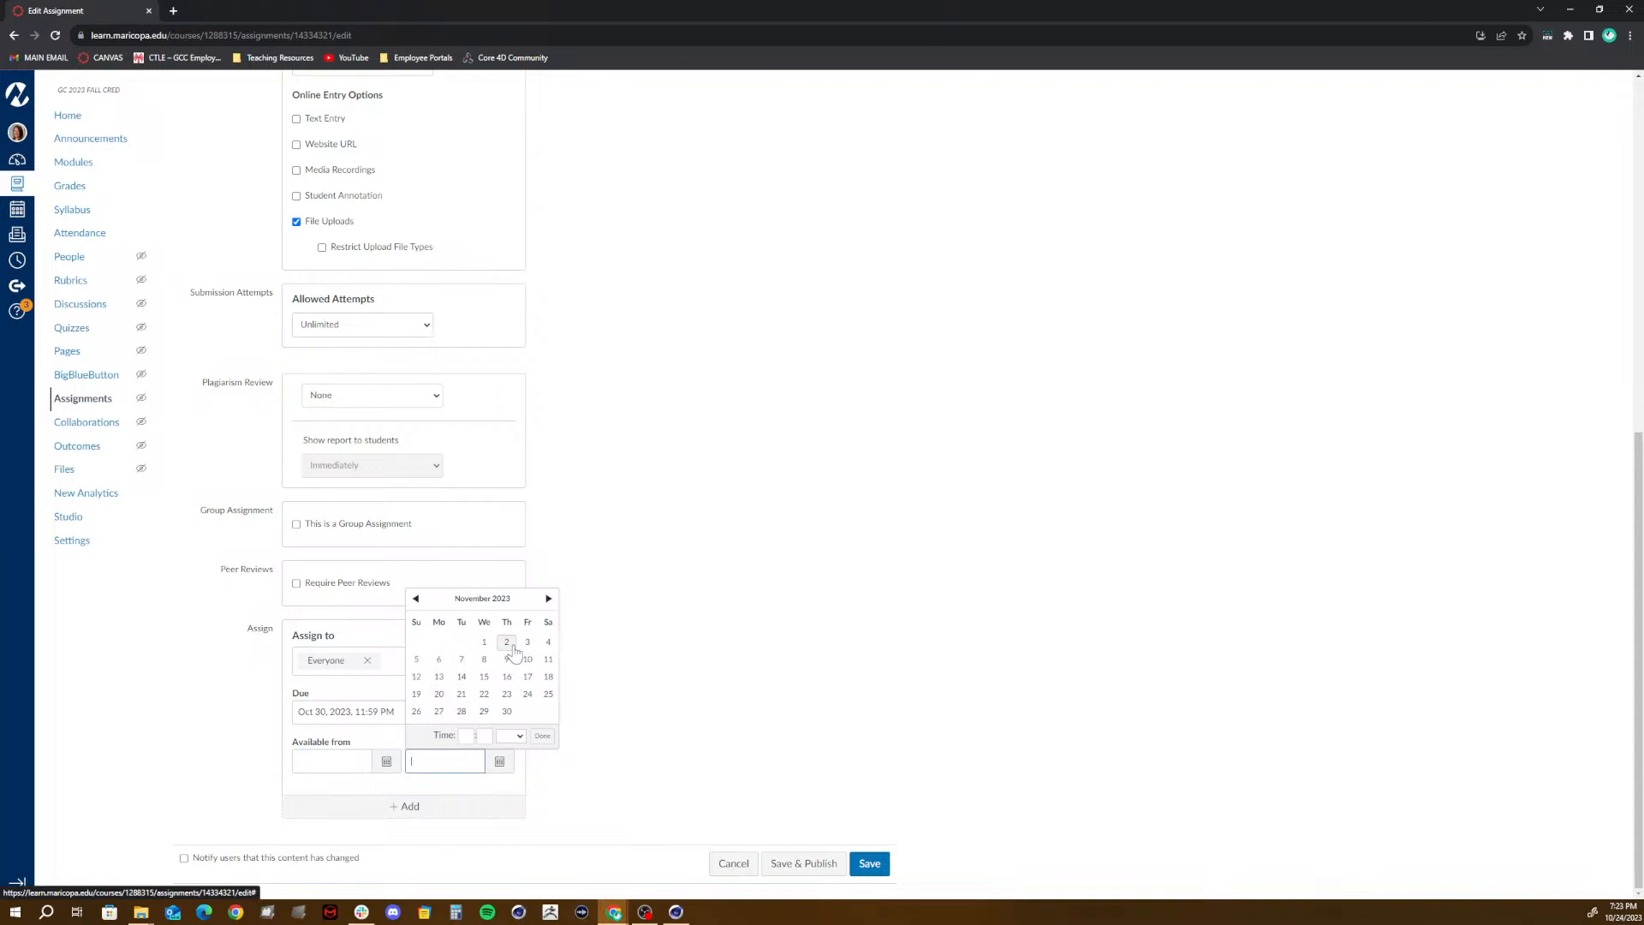
pyautogui.click(438, 663)
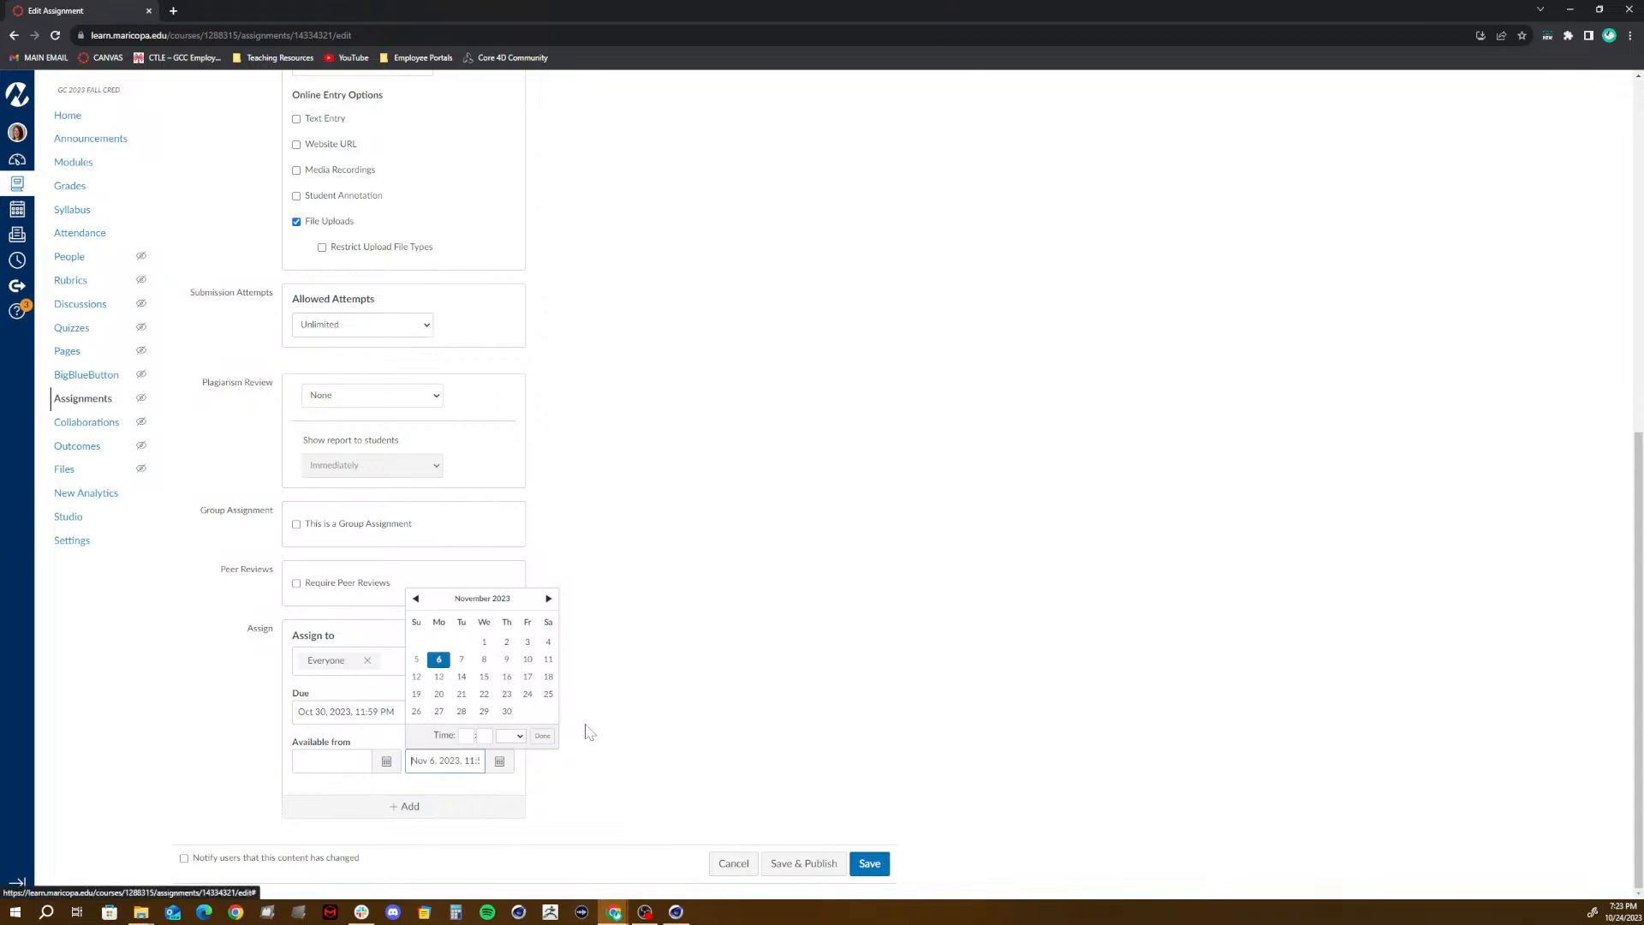
pyautogui.click(543, 738)
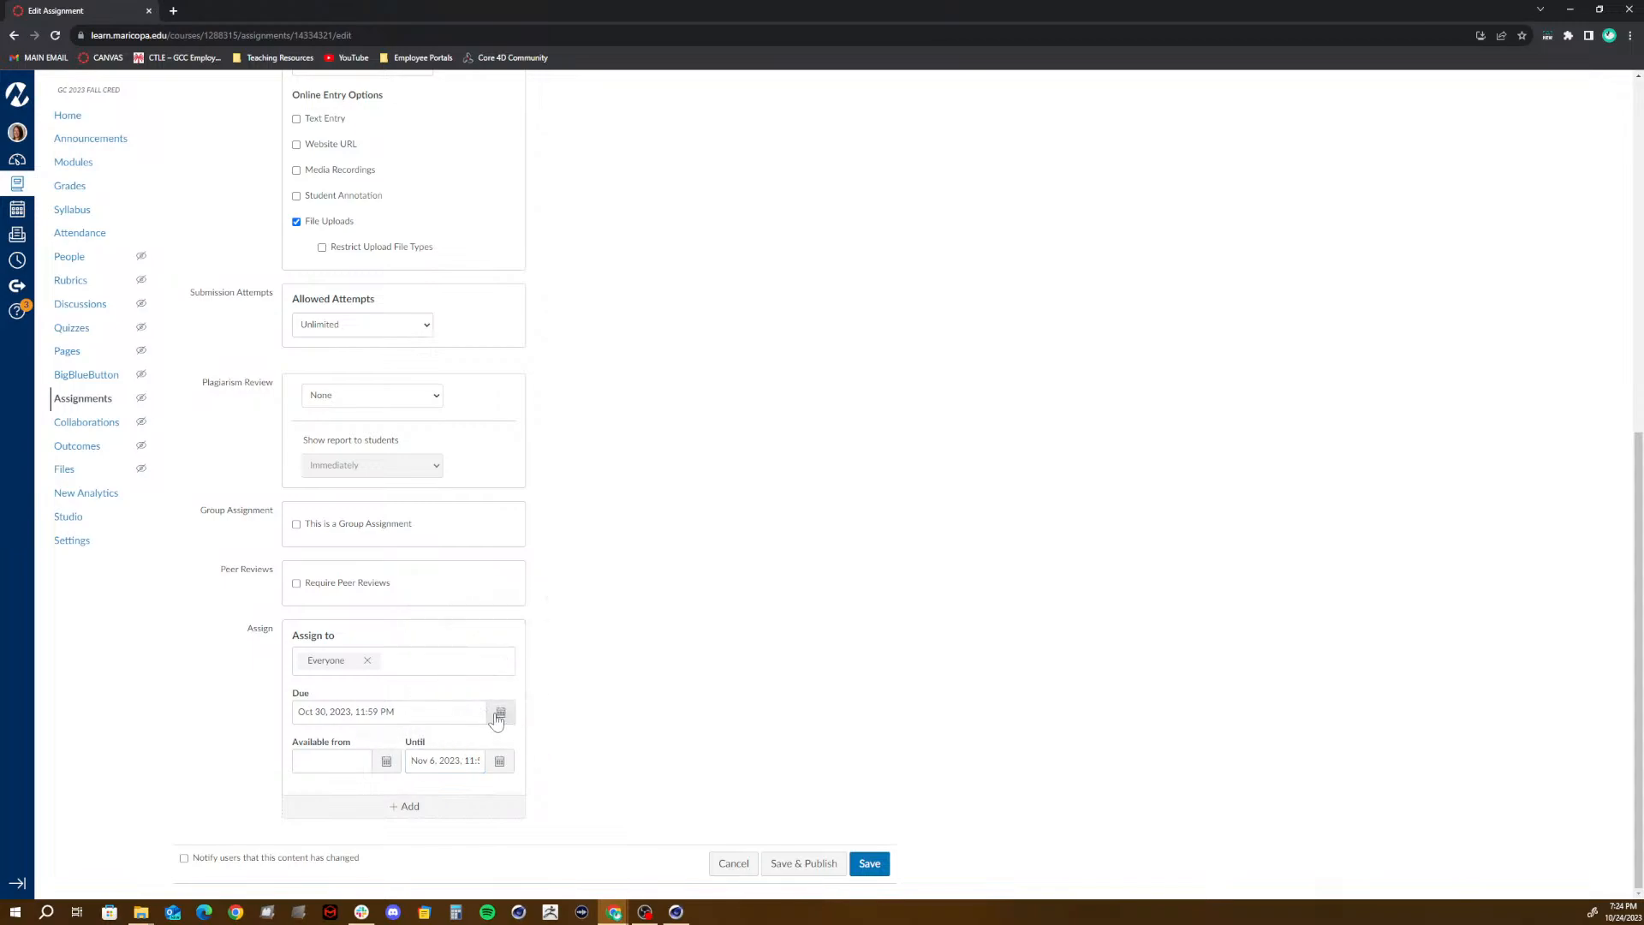
pyautogui.click(501, 711)
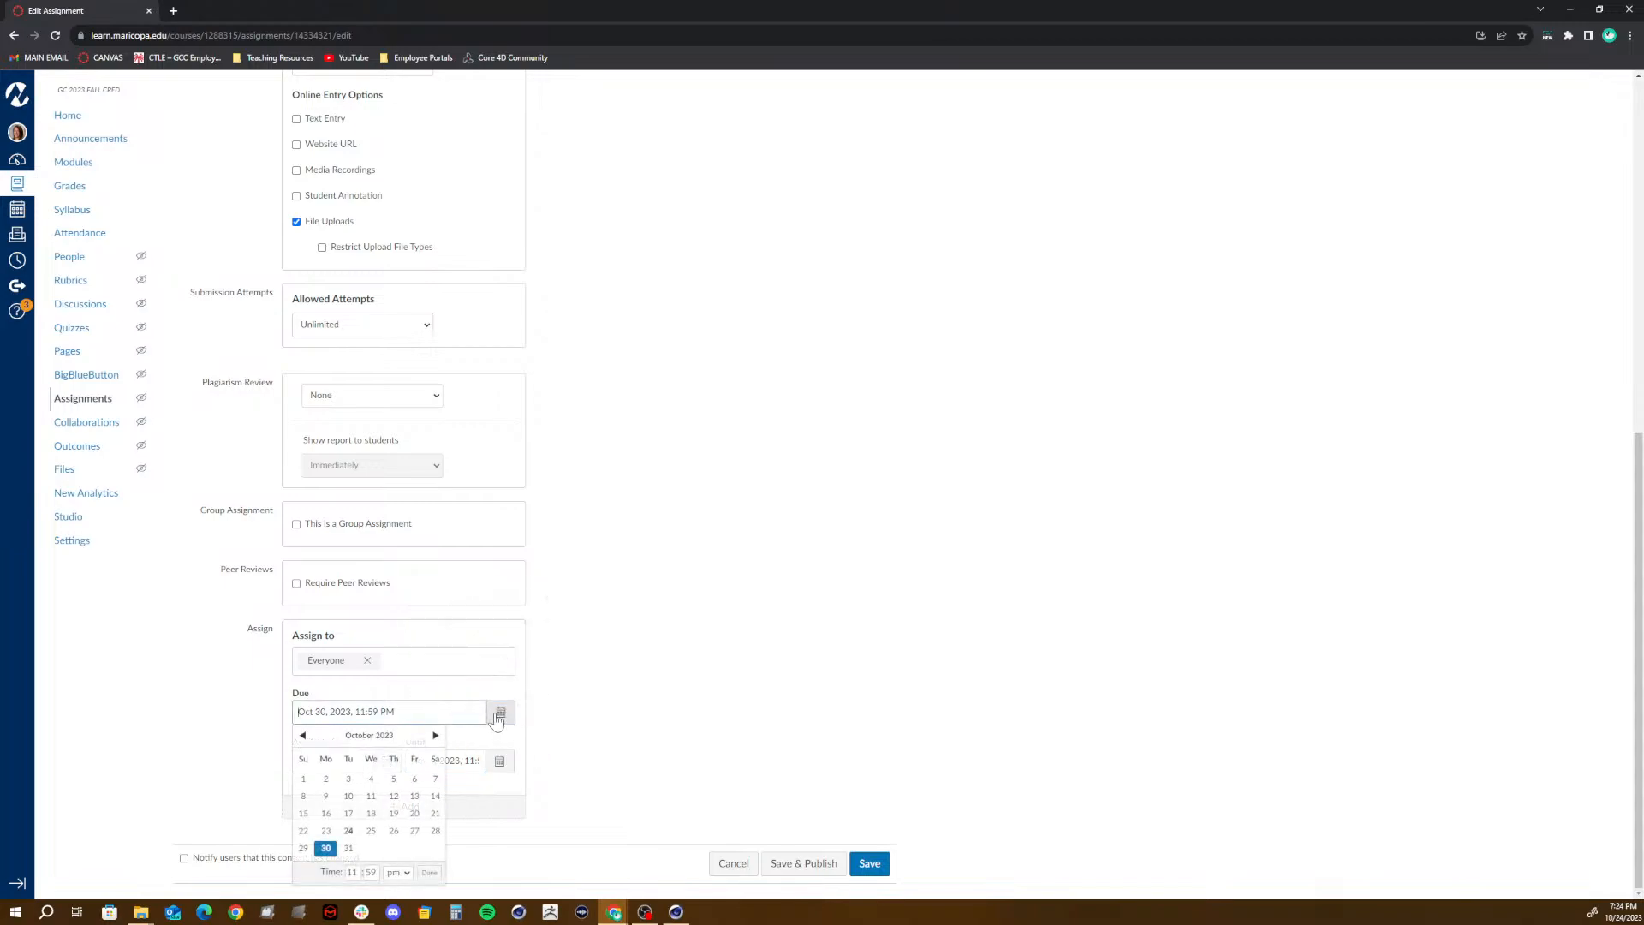
pyautogui.click(436, 736)
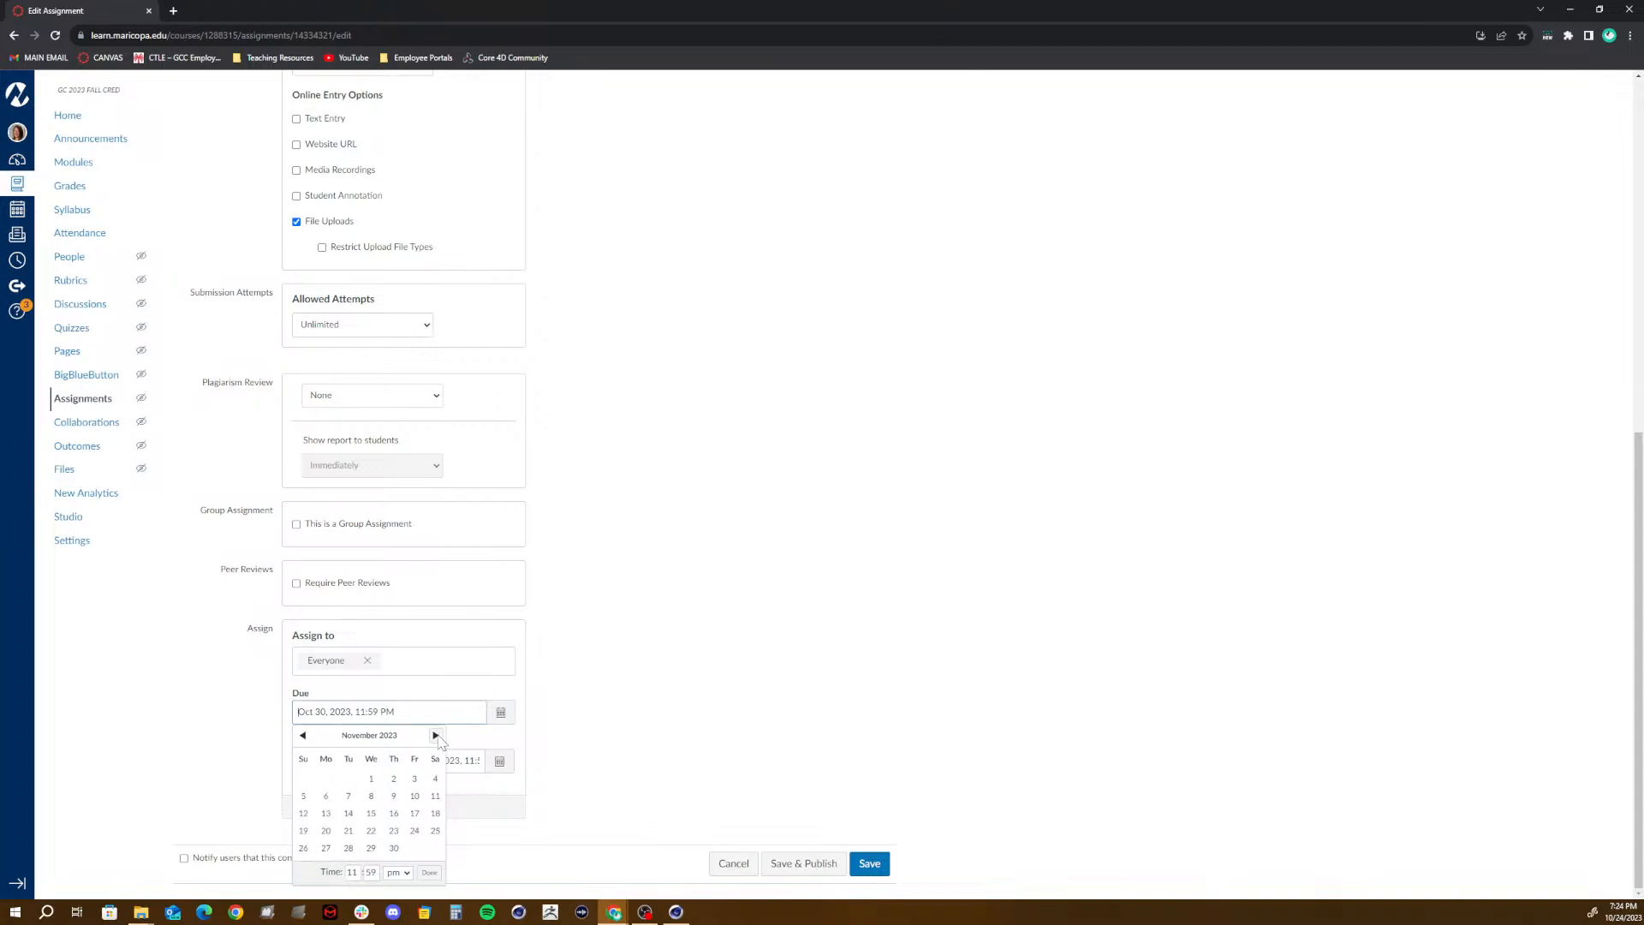
pyautogui.click(603, 749)
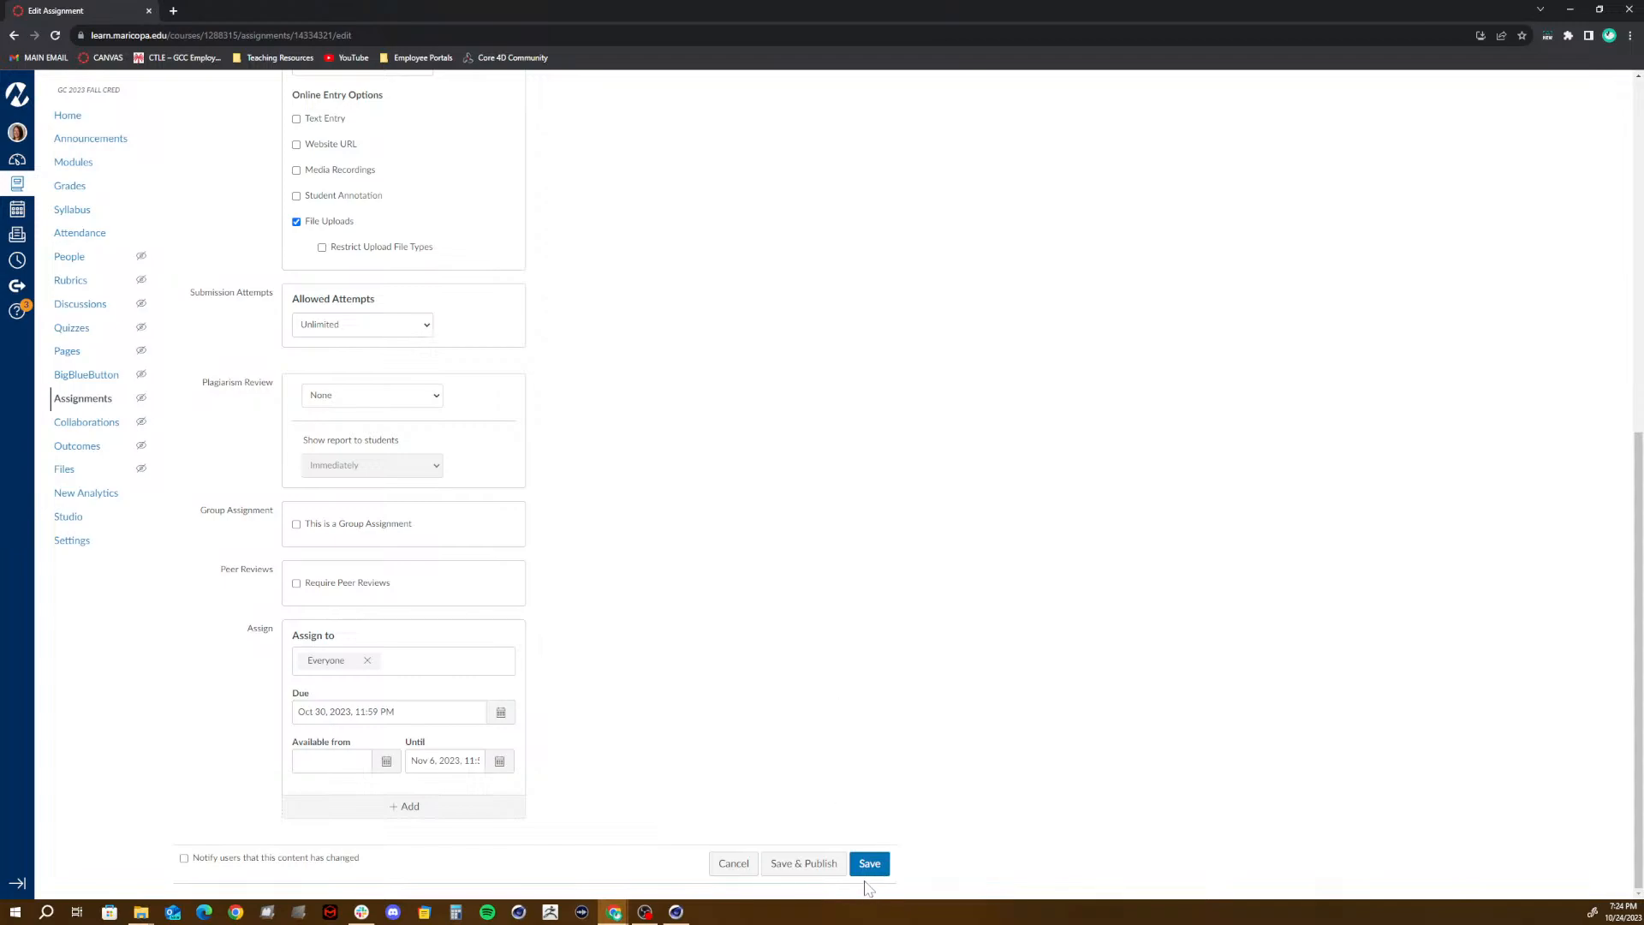
# - Save and publish the assignment, and check its place among the projects in the Course Work Module list
pyautogui.click(818, 860)
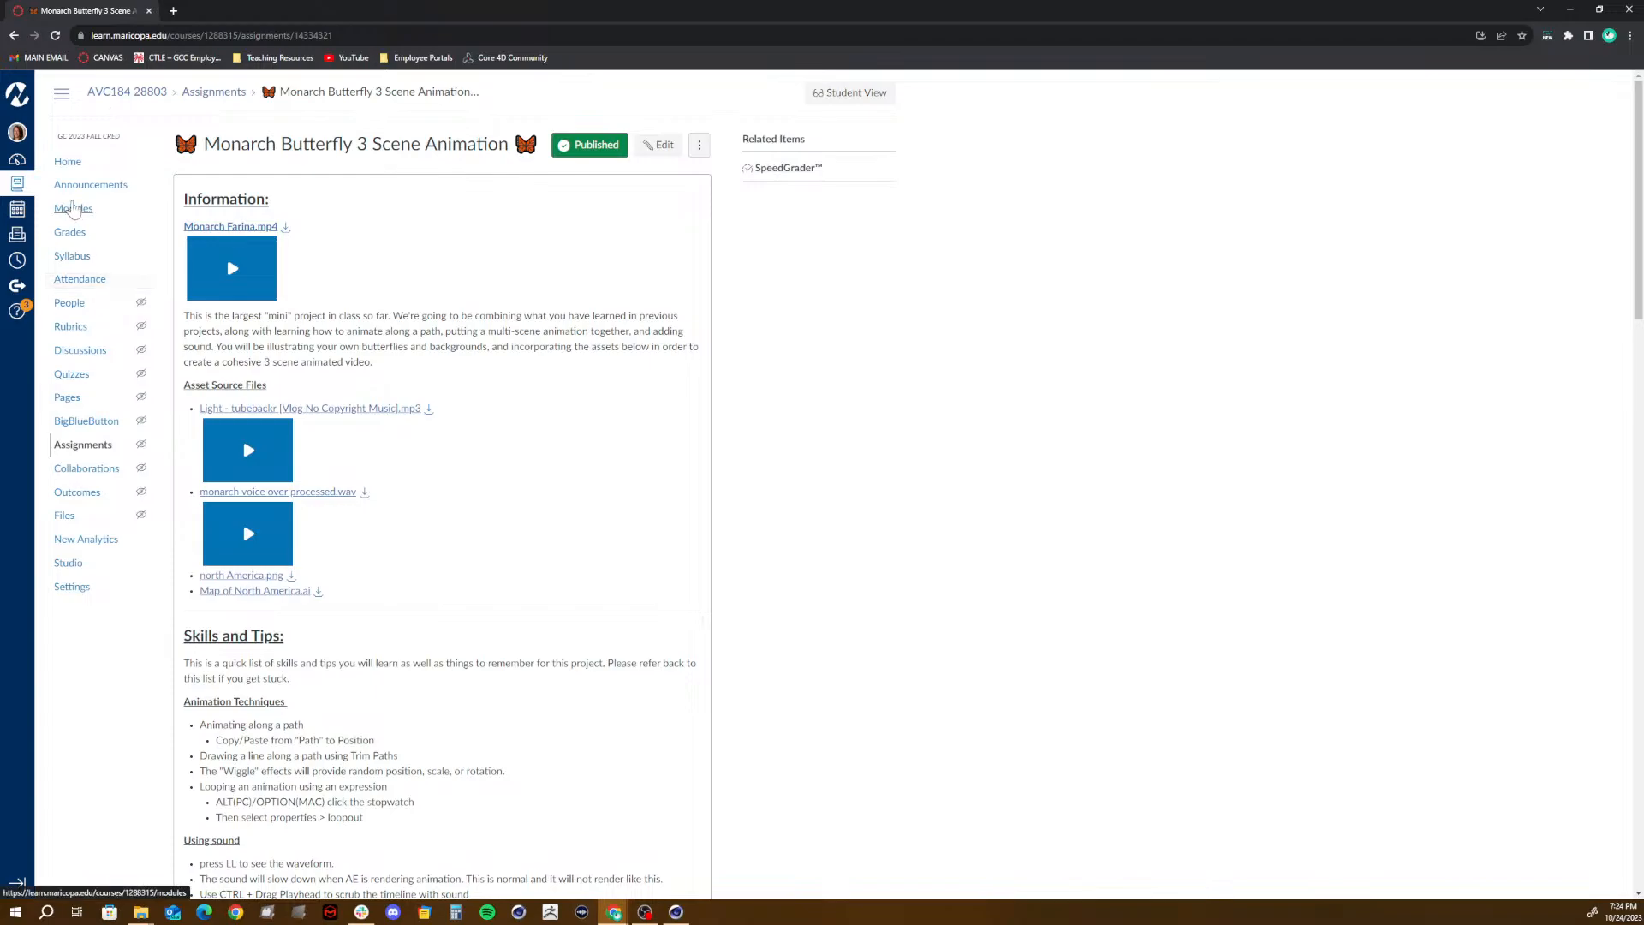
pyautogui.click(73, 208)
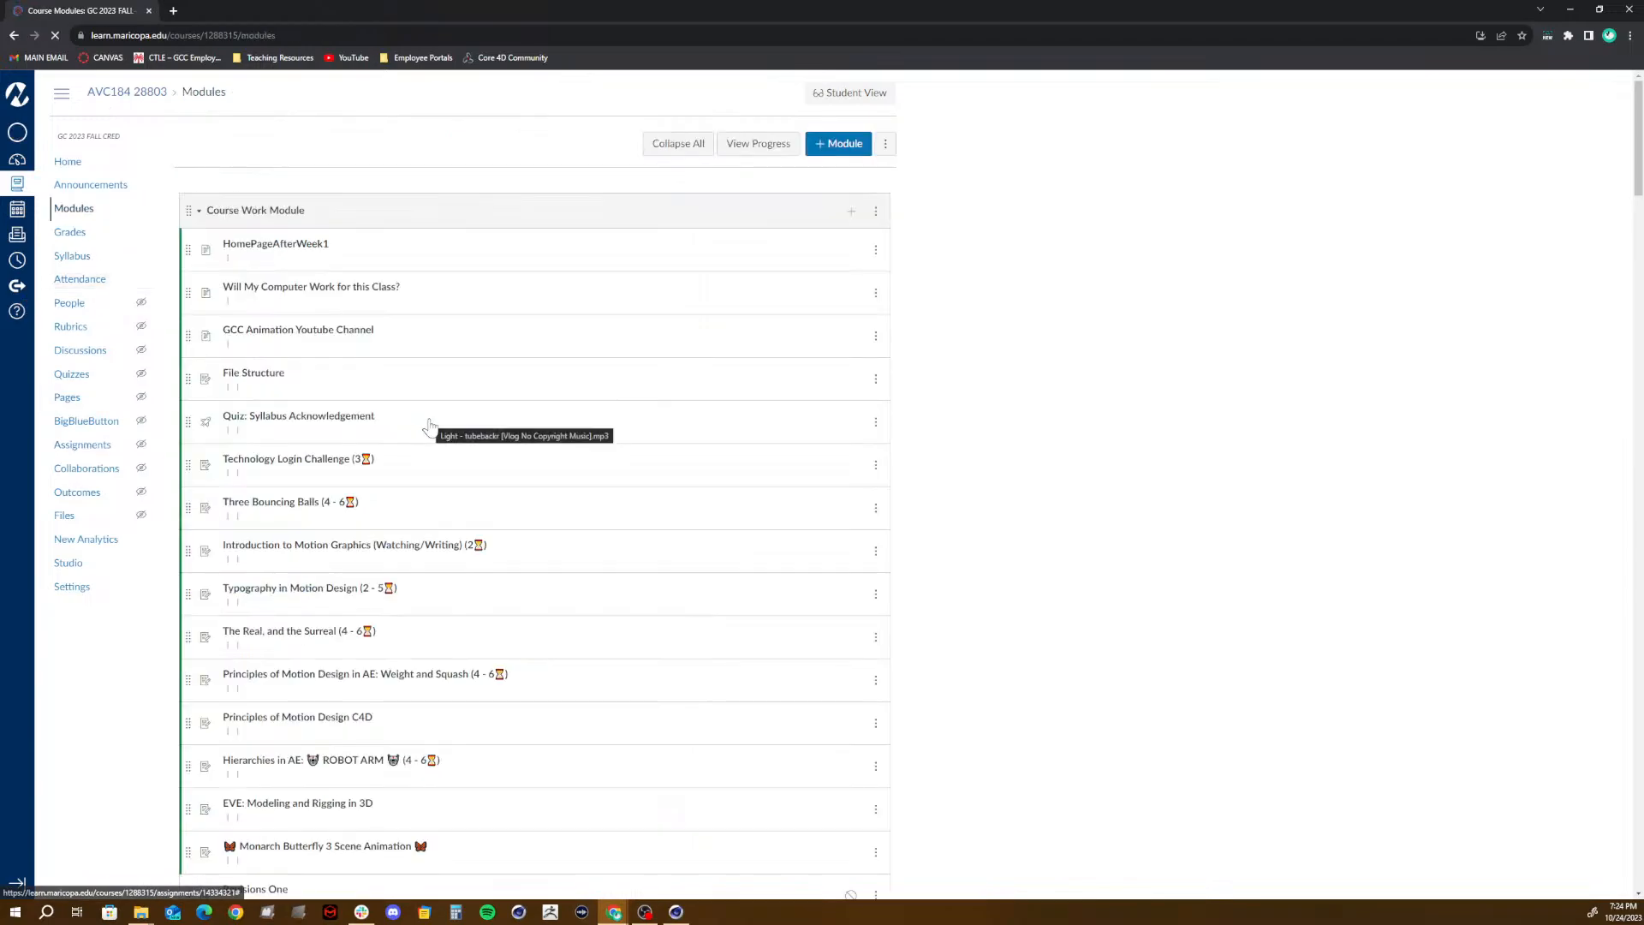
pyautogui.scroll(-3, 430, 427)
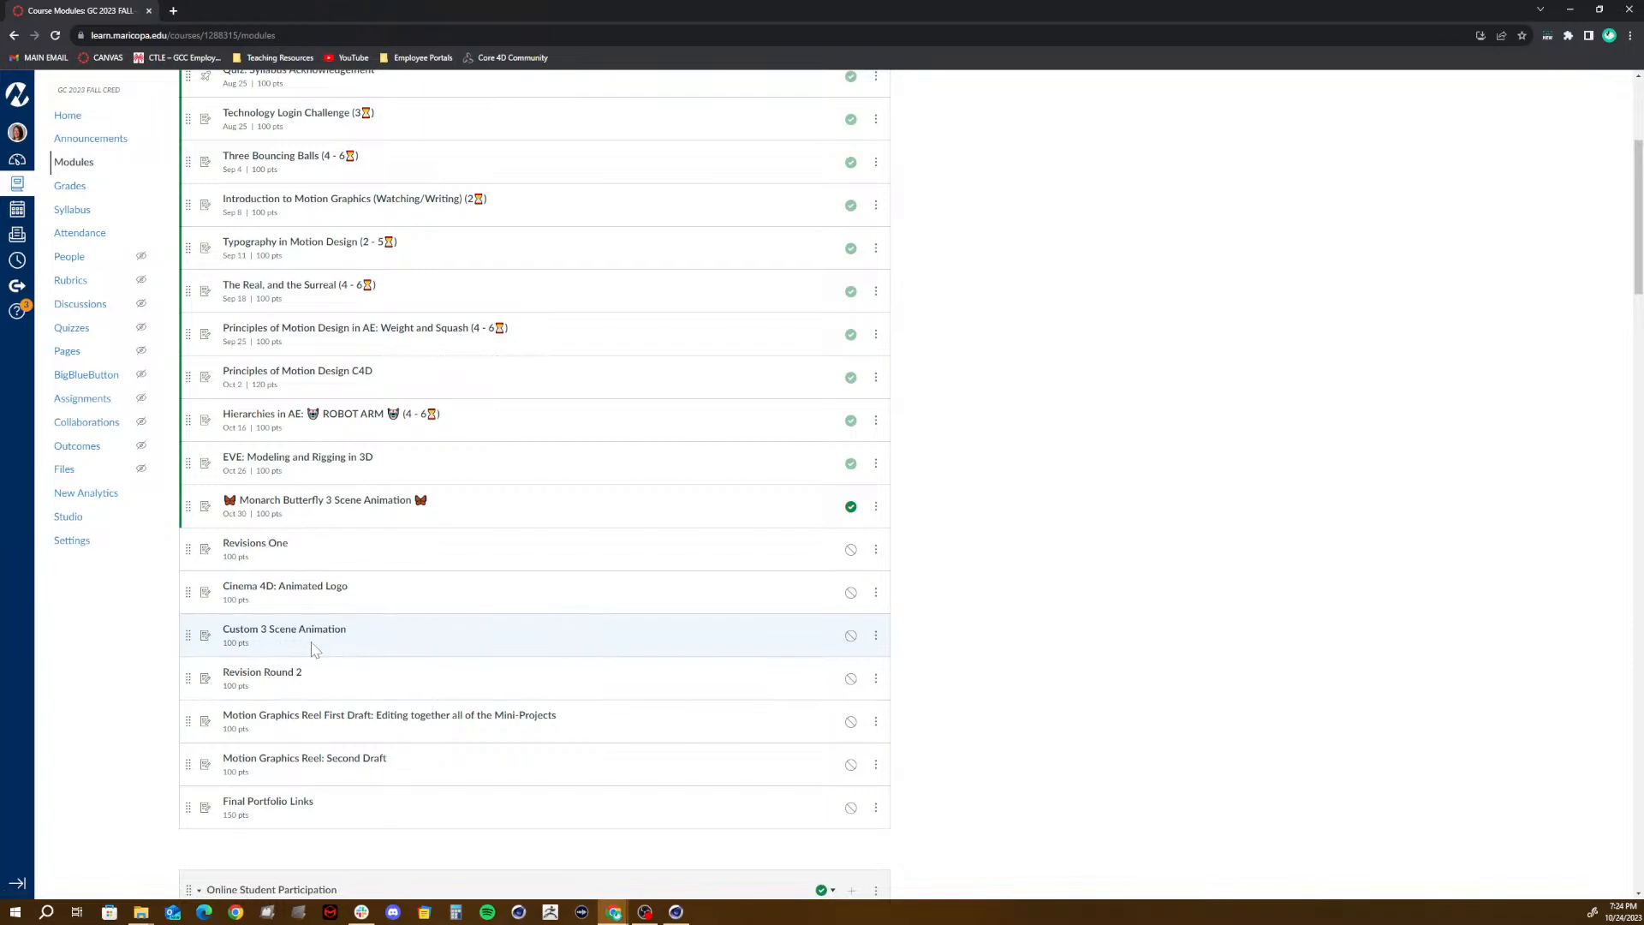
pyautogui.scroll(4, 296, 629)
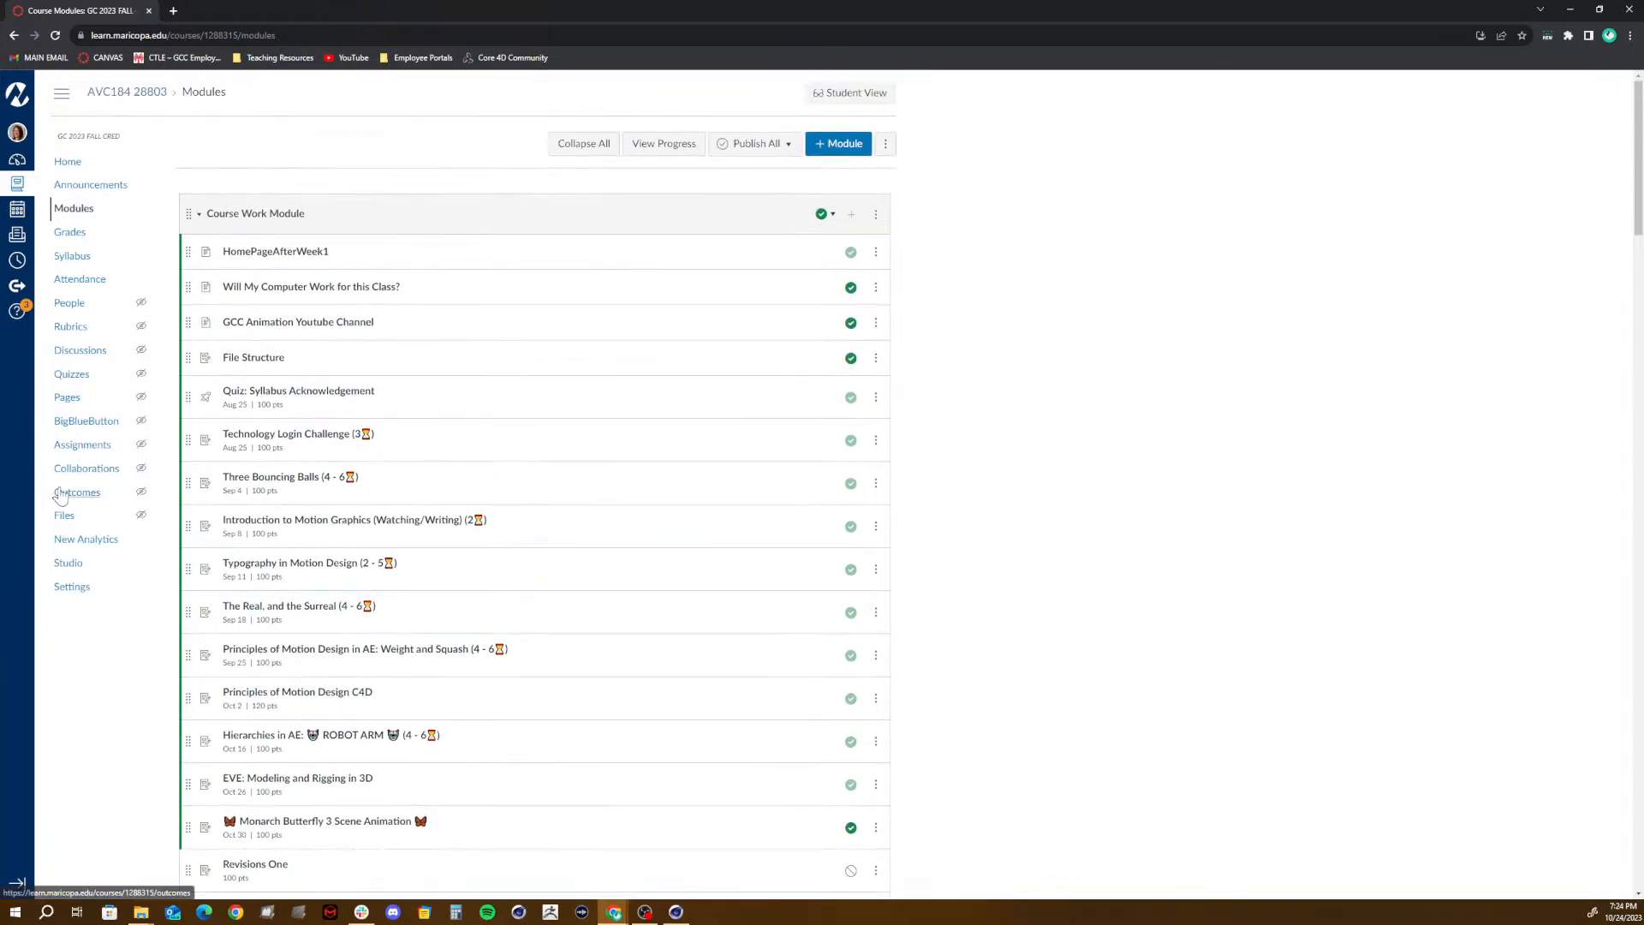
# - Return to the Monarch Butterfly assignment page and review its source files, skills, required butterfly parts and illustrating and animation lessons
pyautogui.click(13, 39)
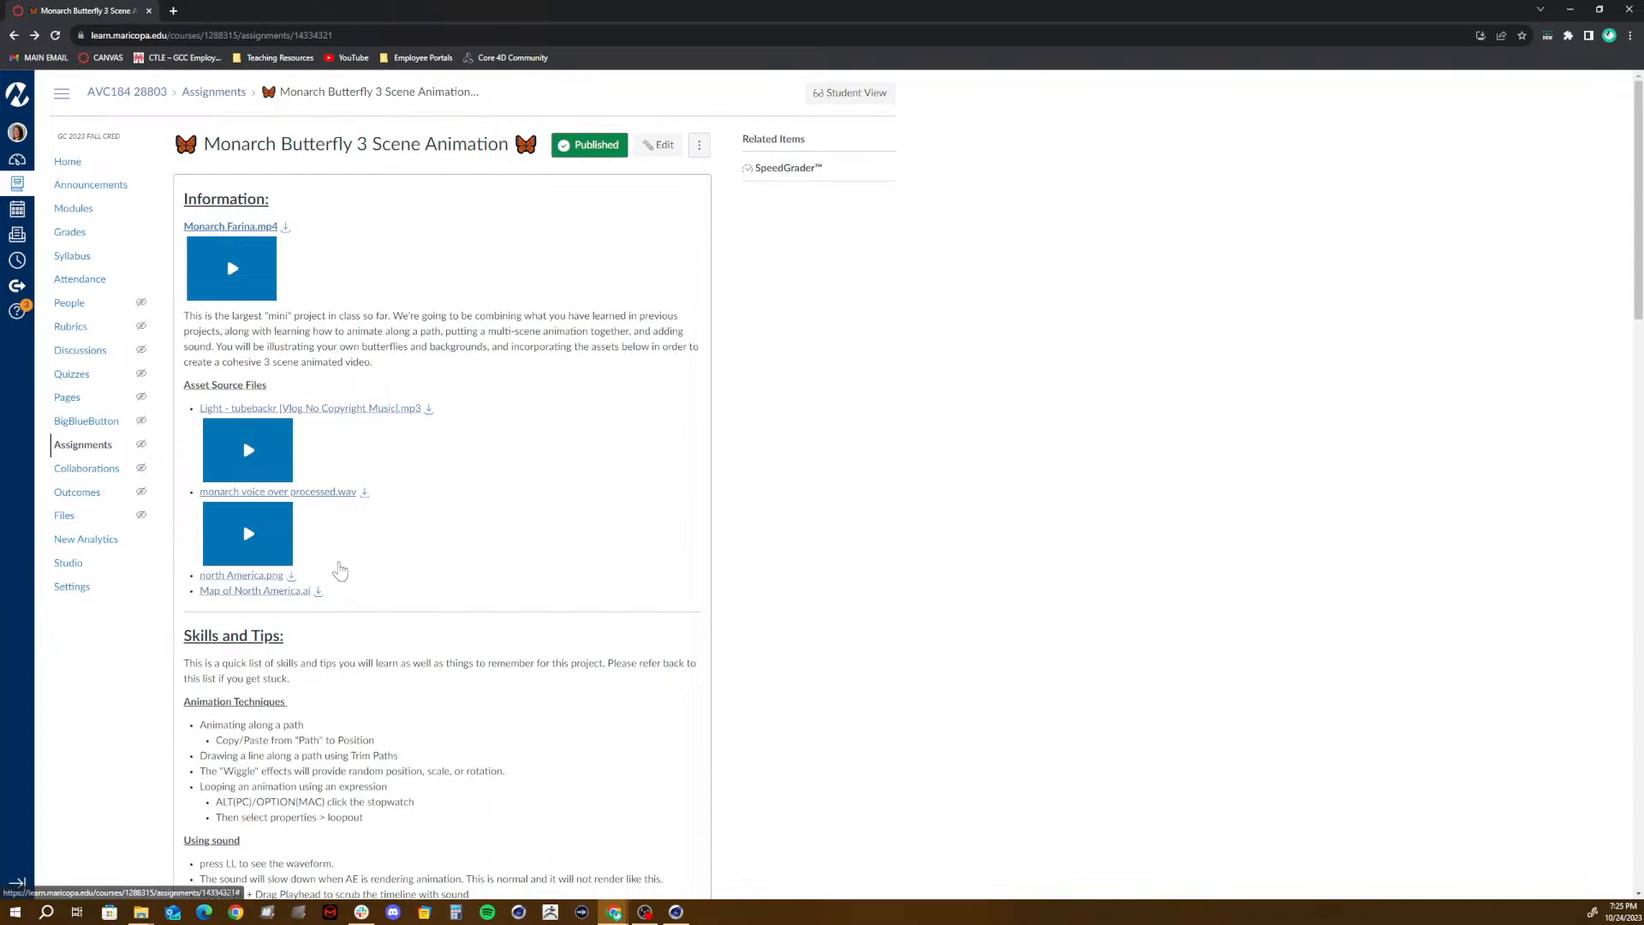
pyautogui.scroll(-5, 340, 570)
pyautogui.scroll(-2, 340, 569)
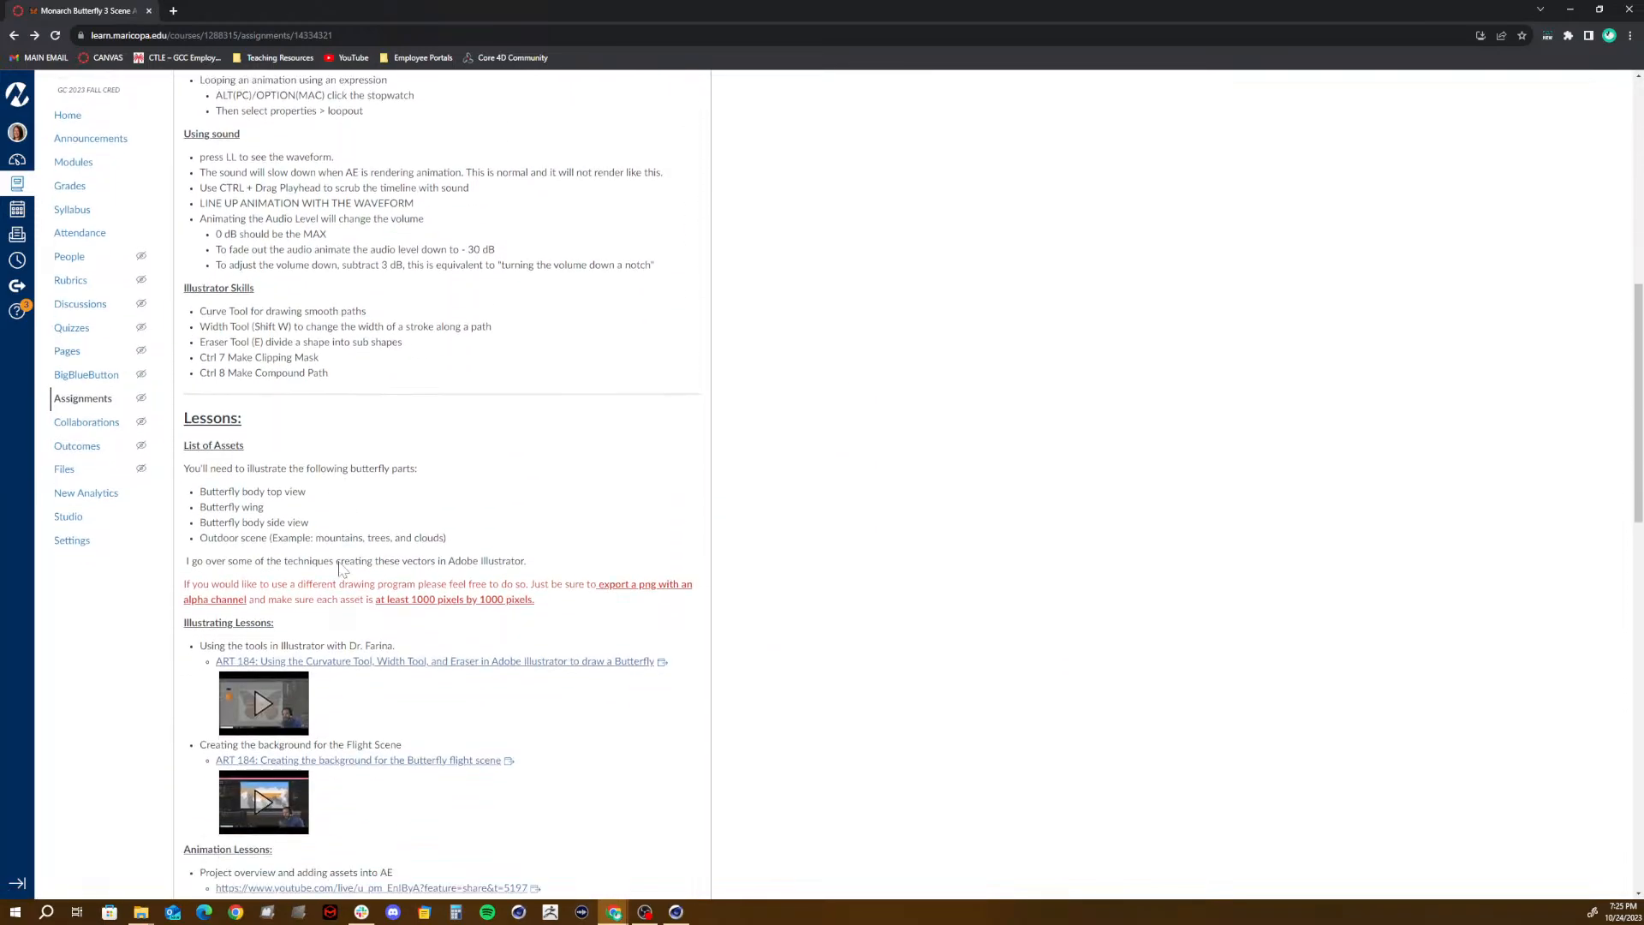
pyautogui.scroll(6, 340, 570)
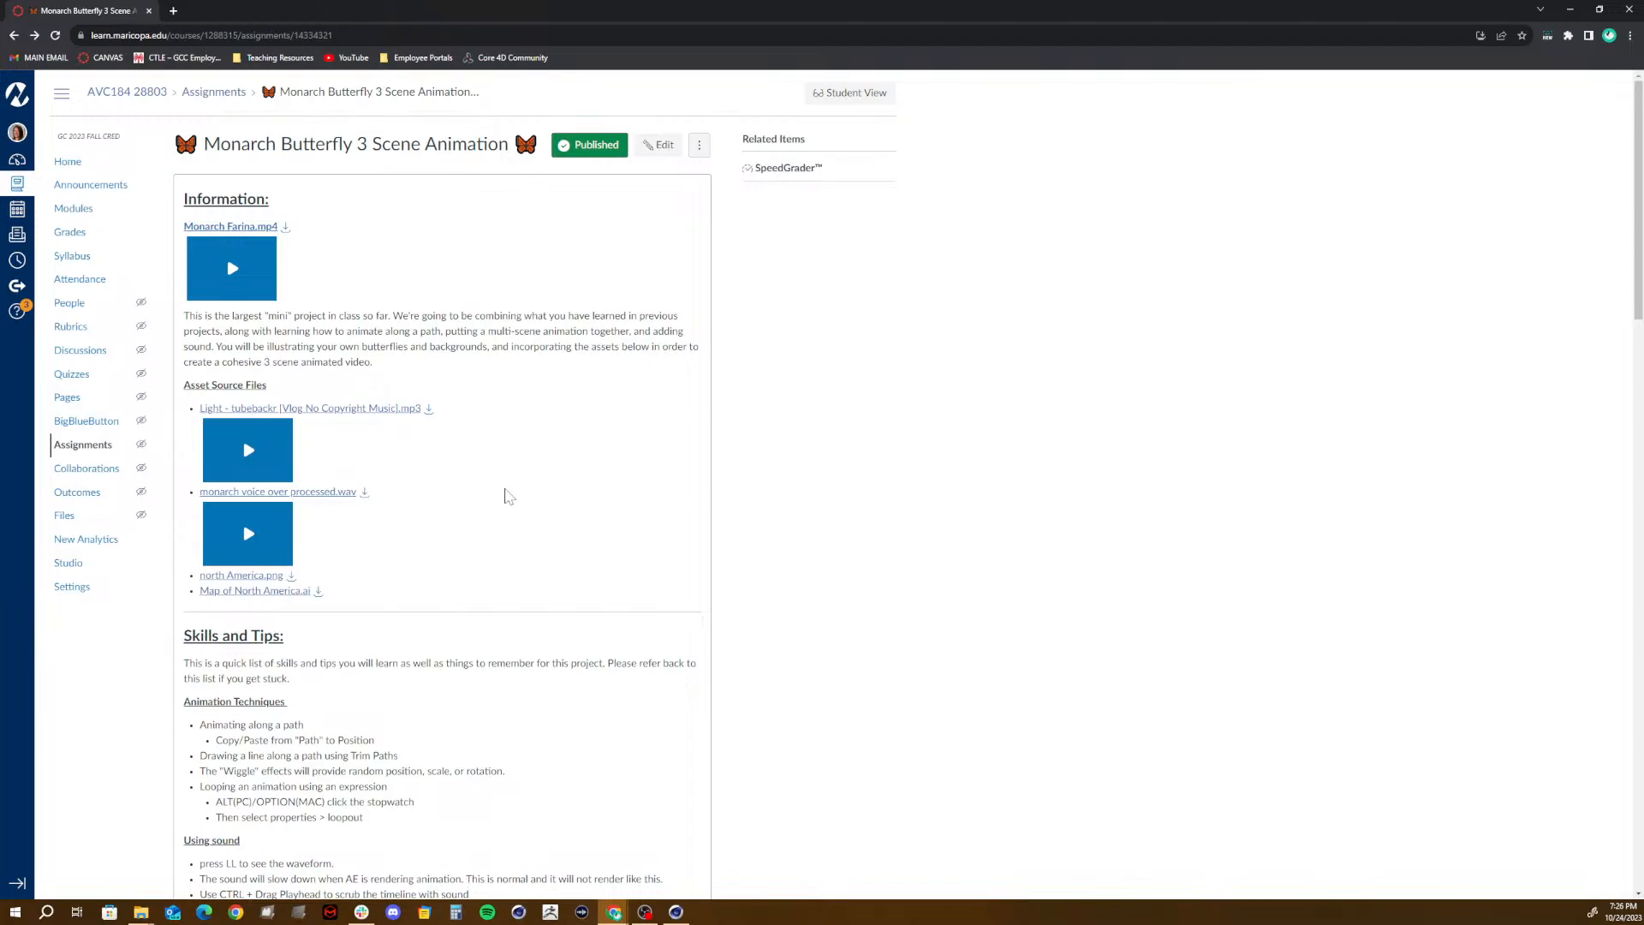
pyautogui.scroll(-1, 279, 540)
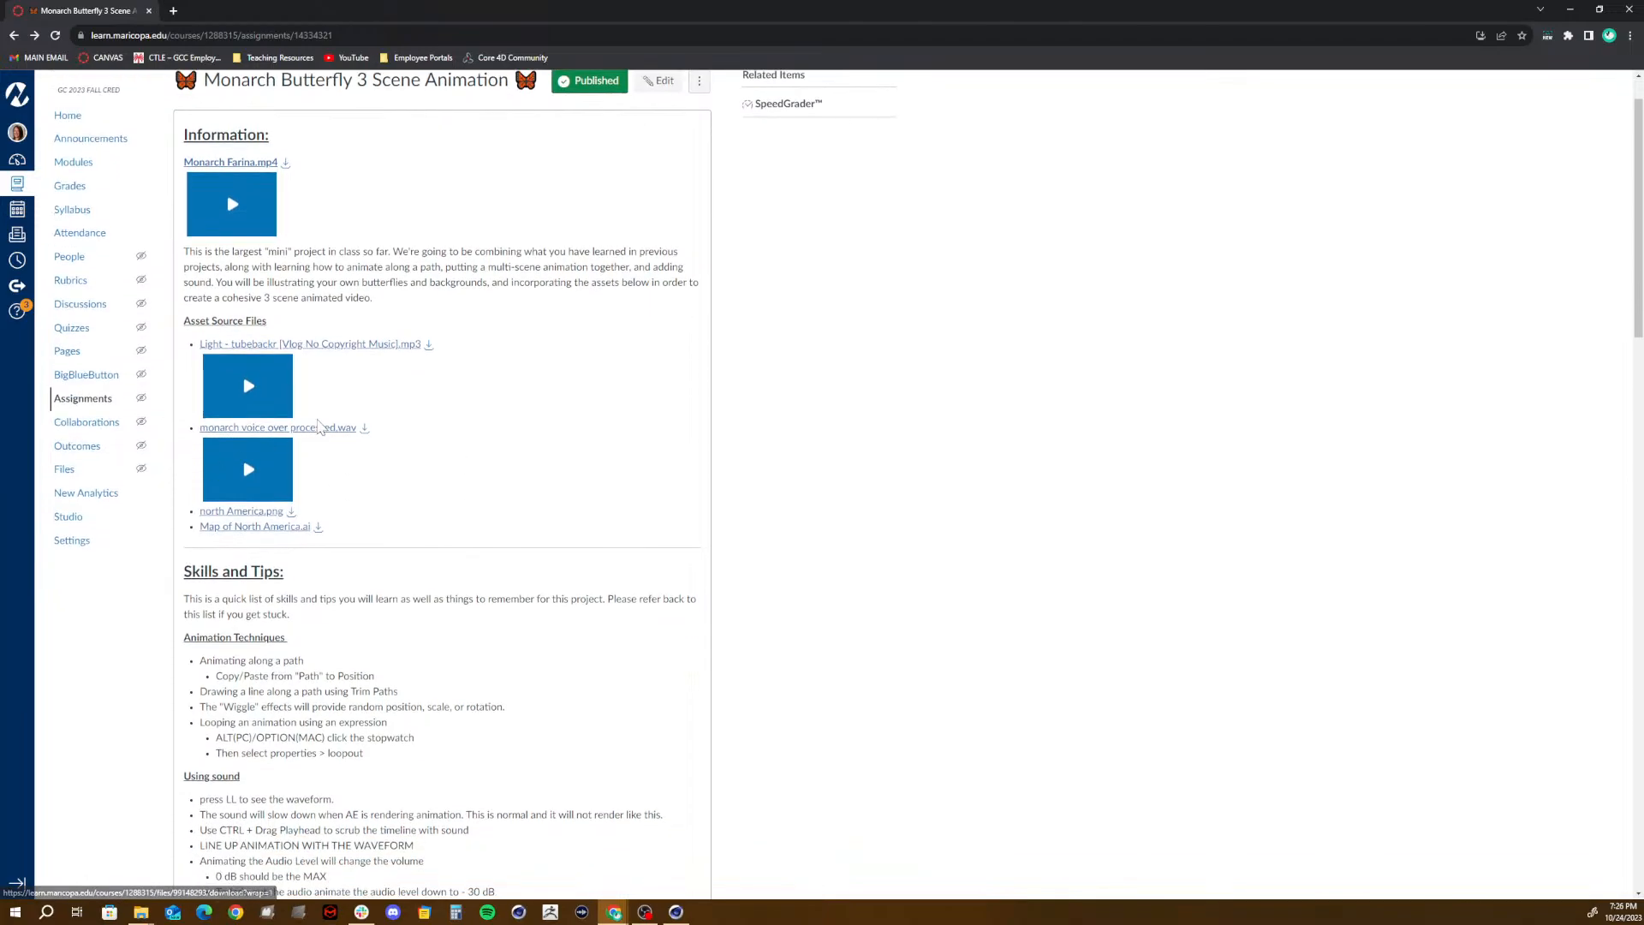
pyautogui.scroll(-5, 319, 426)
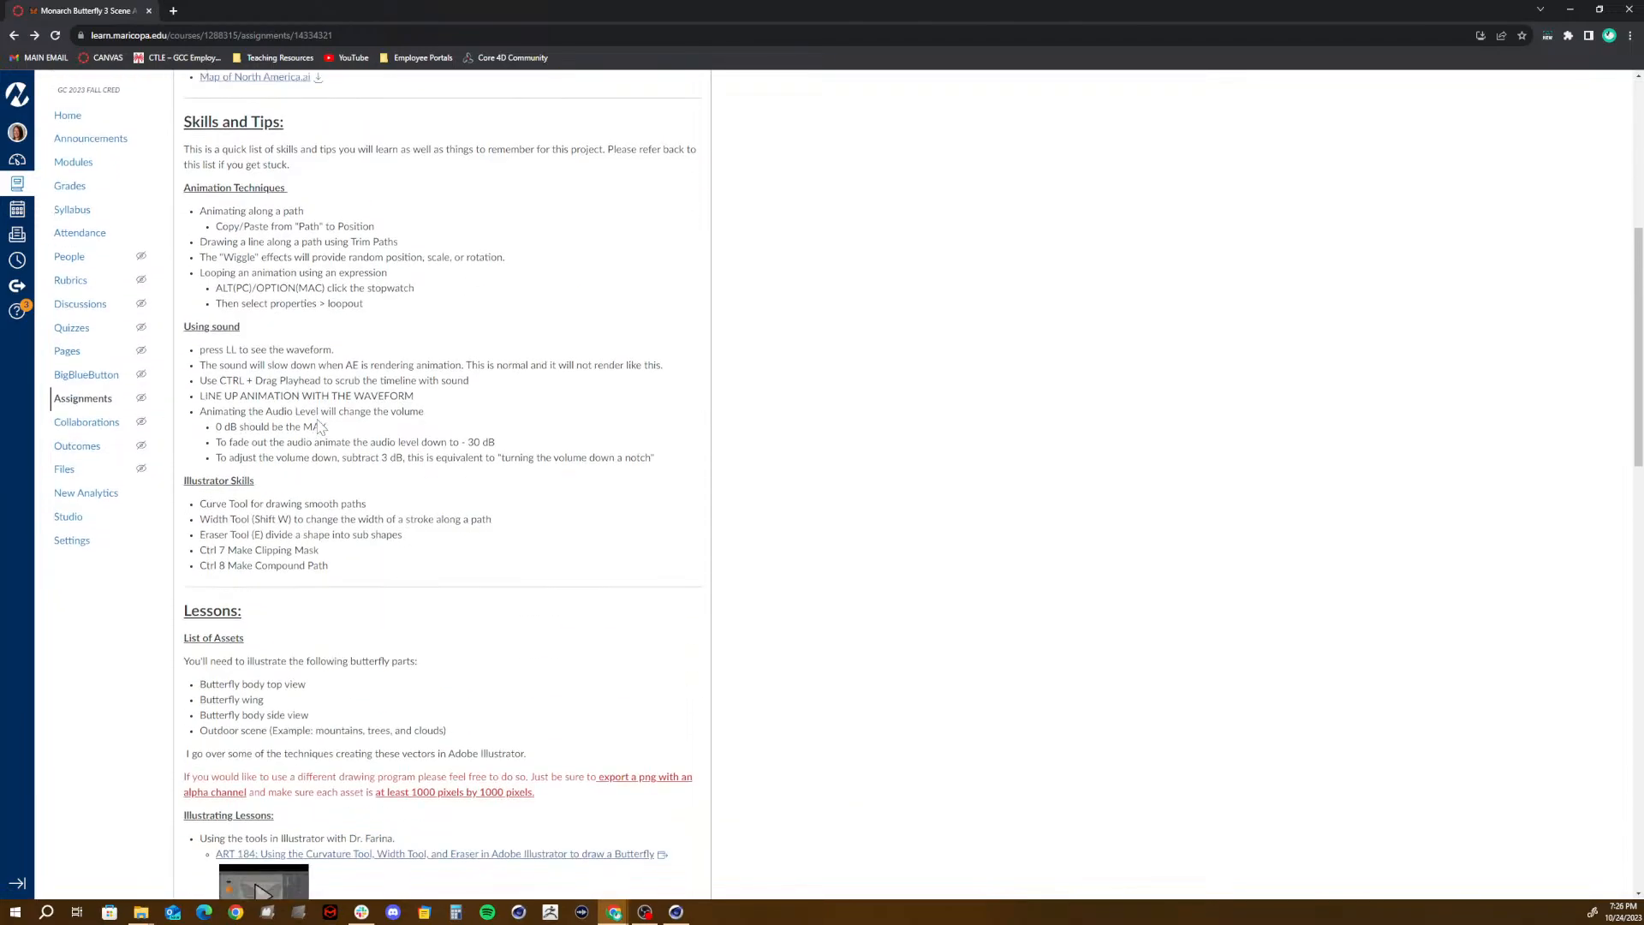
pyautogui.scroll(-5, 319, 426)
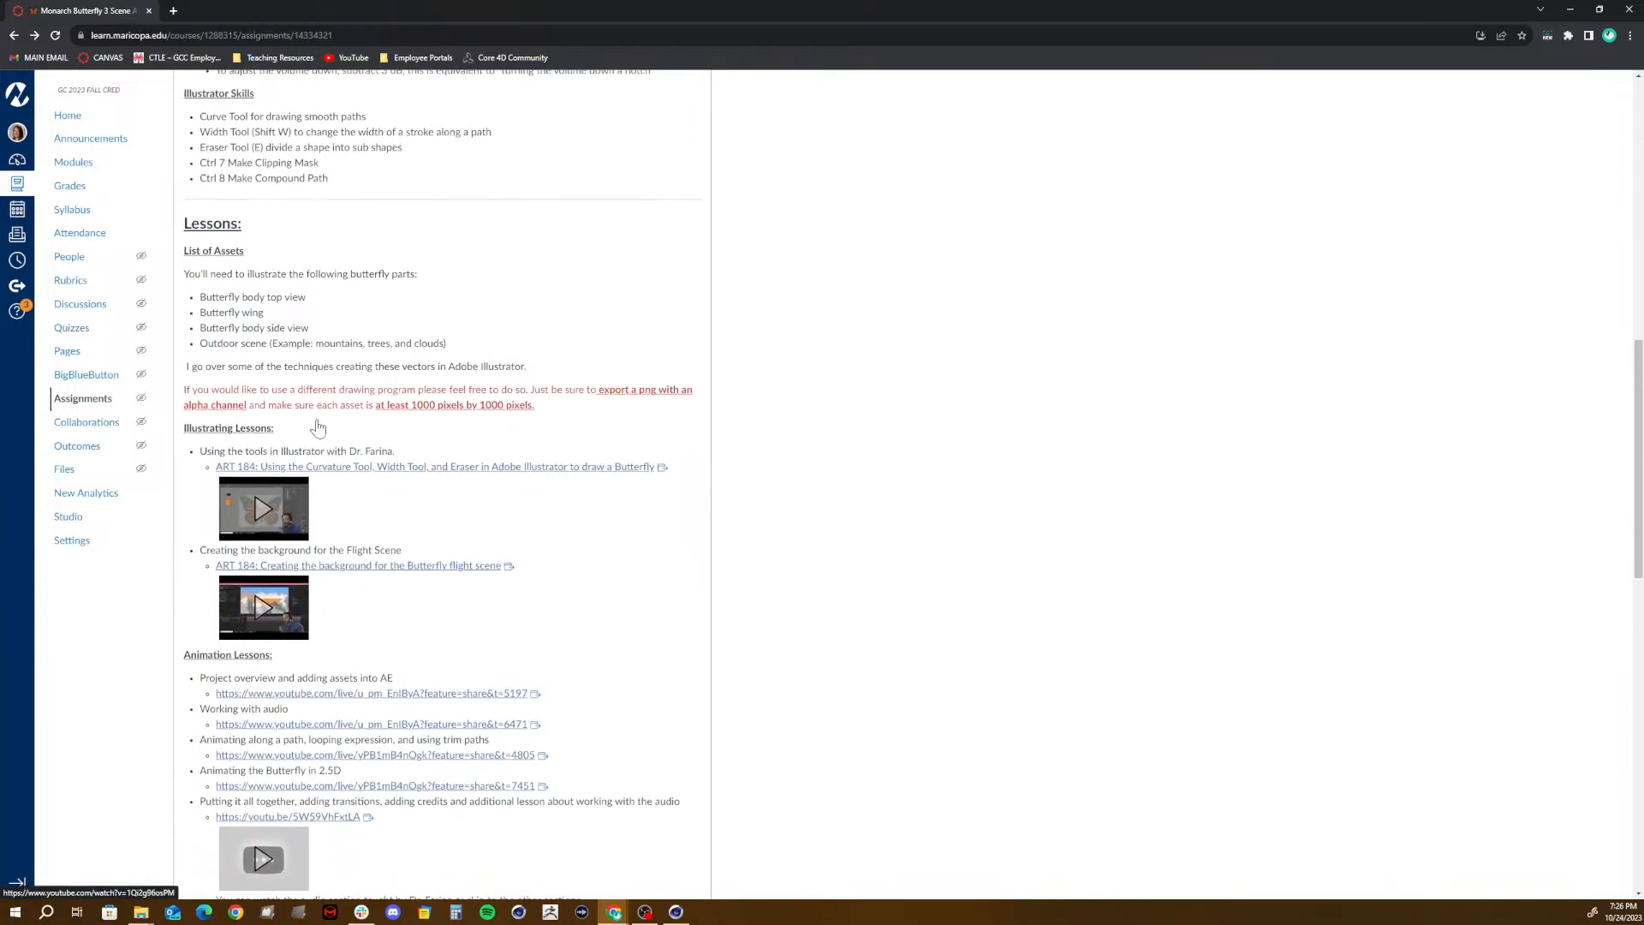
pyautogui.scroll(1, 319, 426)
pyautogui.scroll(-2, 318, 426)
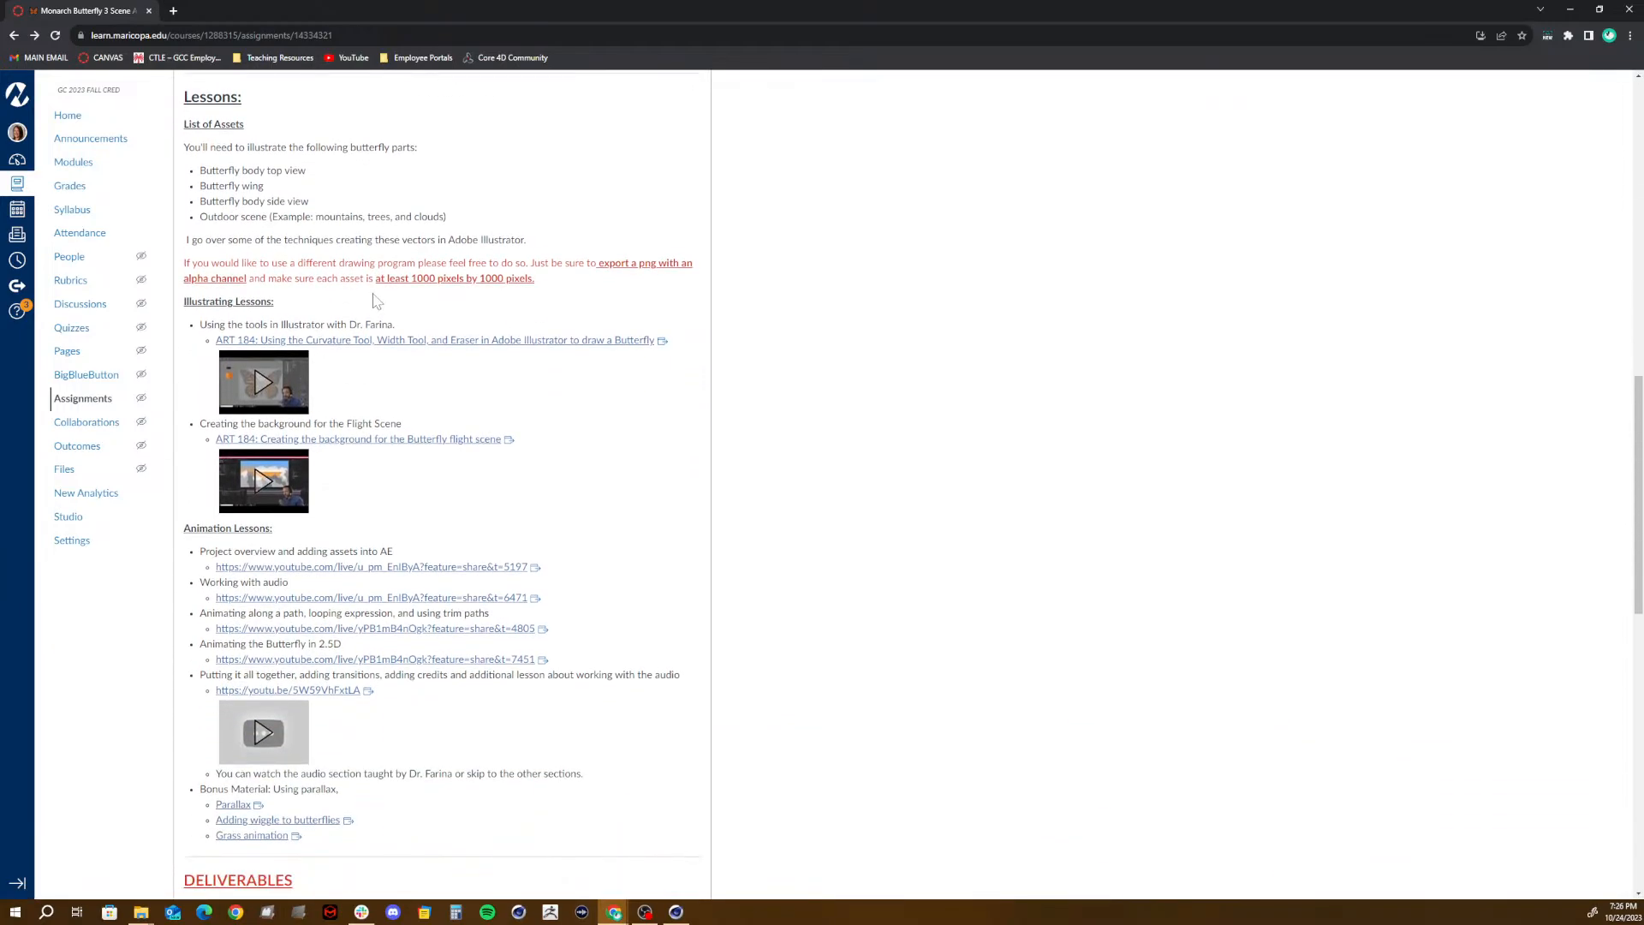
# - Box the Animation Techniques list in red, point arrows at its path, wiggle and looping-expression items, and clear the markings
pyautogui.scroll(5, 374, 300)
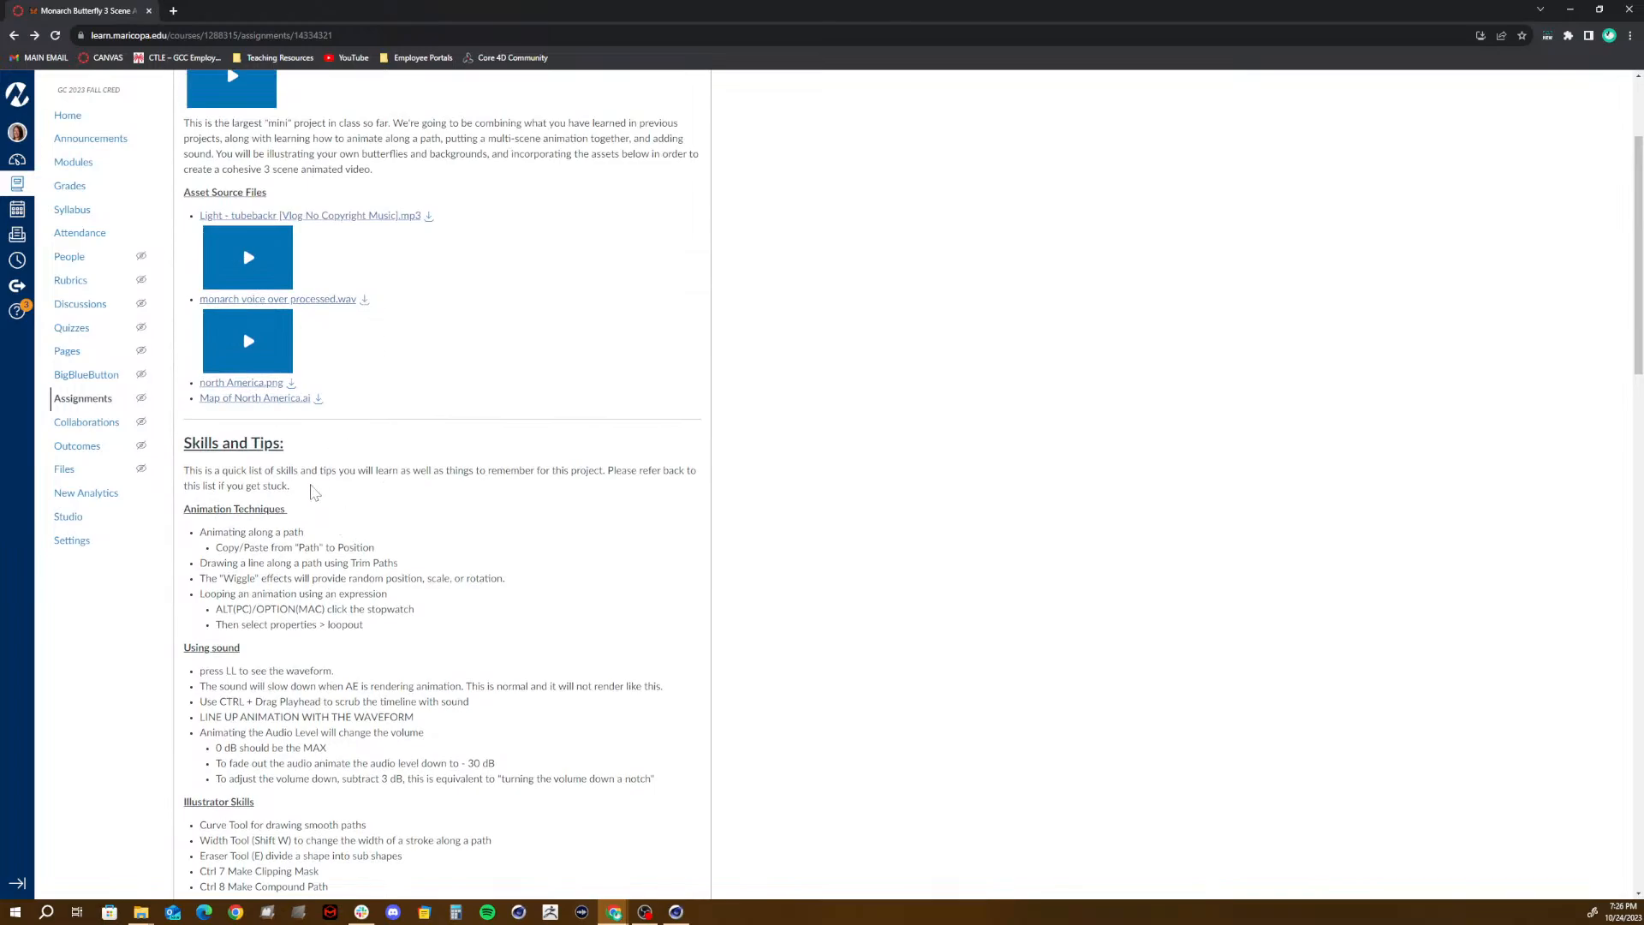
pyautogui.scroll(-2, 310, 488)
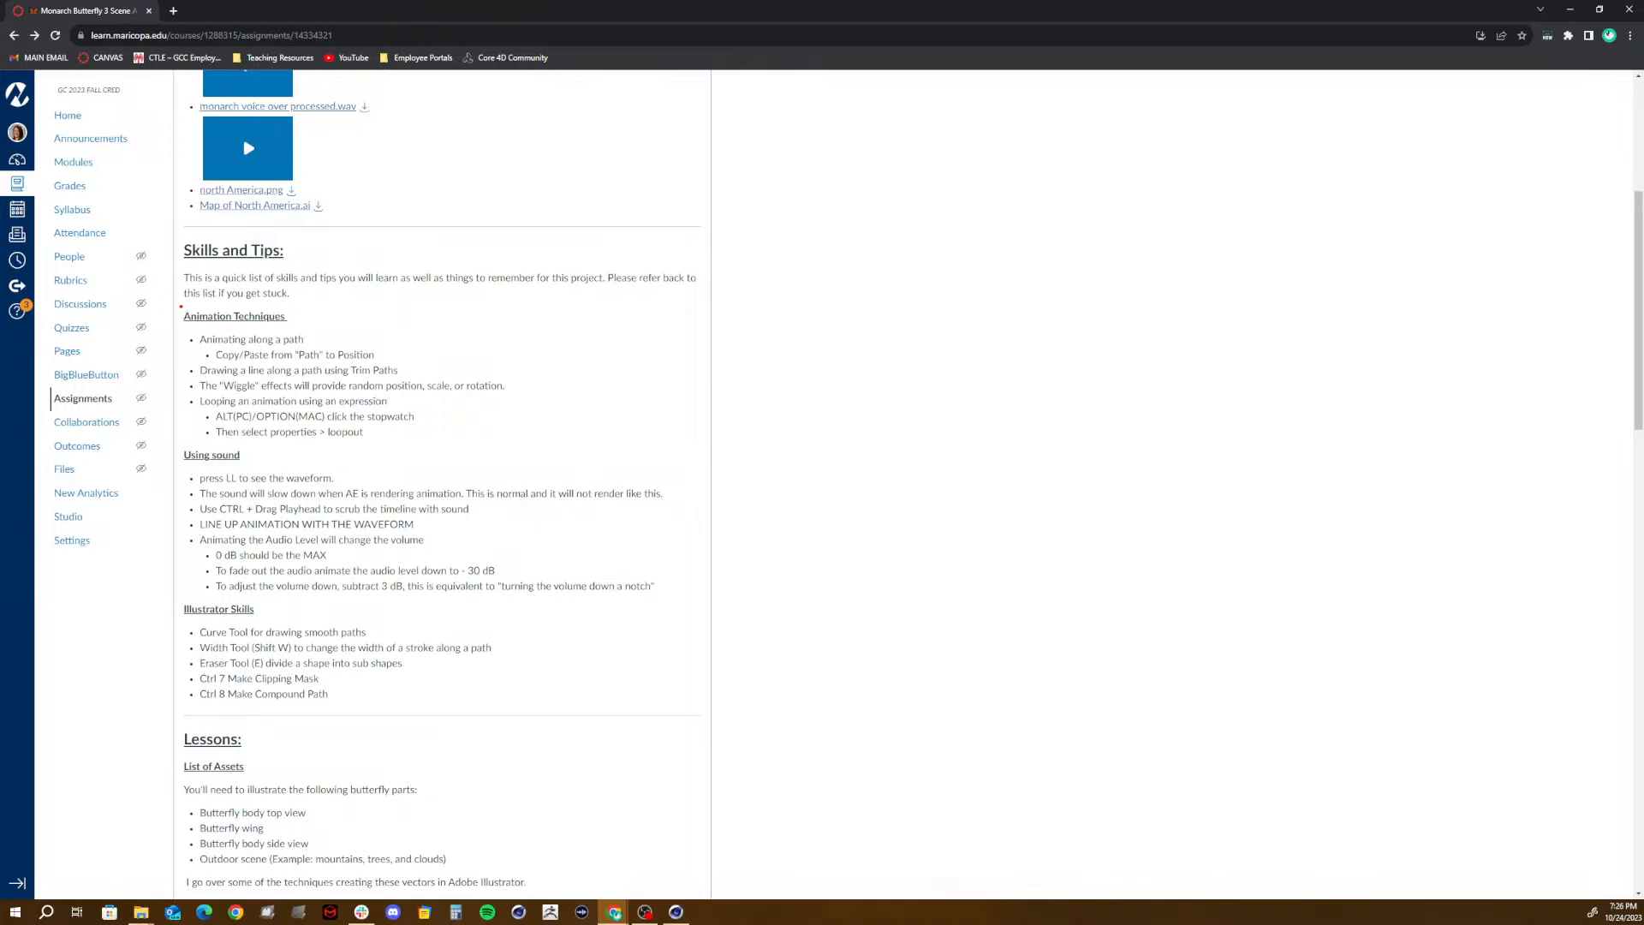
pyautogui.moveTo(179, 300)
pyautogui.mouseDown()
pyautogui.moveTo(390, 437)
pyautogui.moveTo(568, 465)
pyautogui.moveTo(636, 443)
pyautogui.mouseUp()
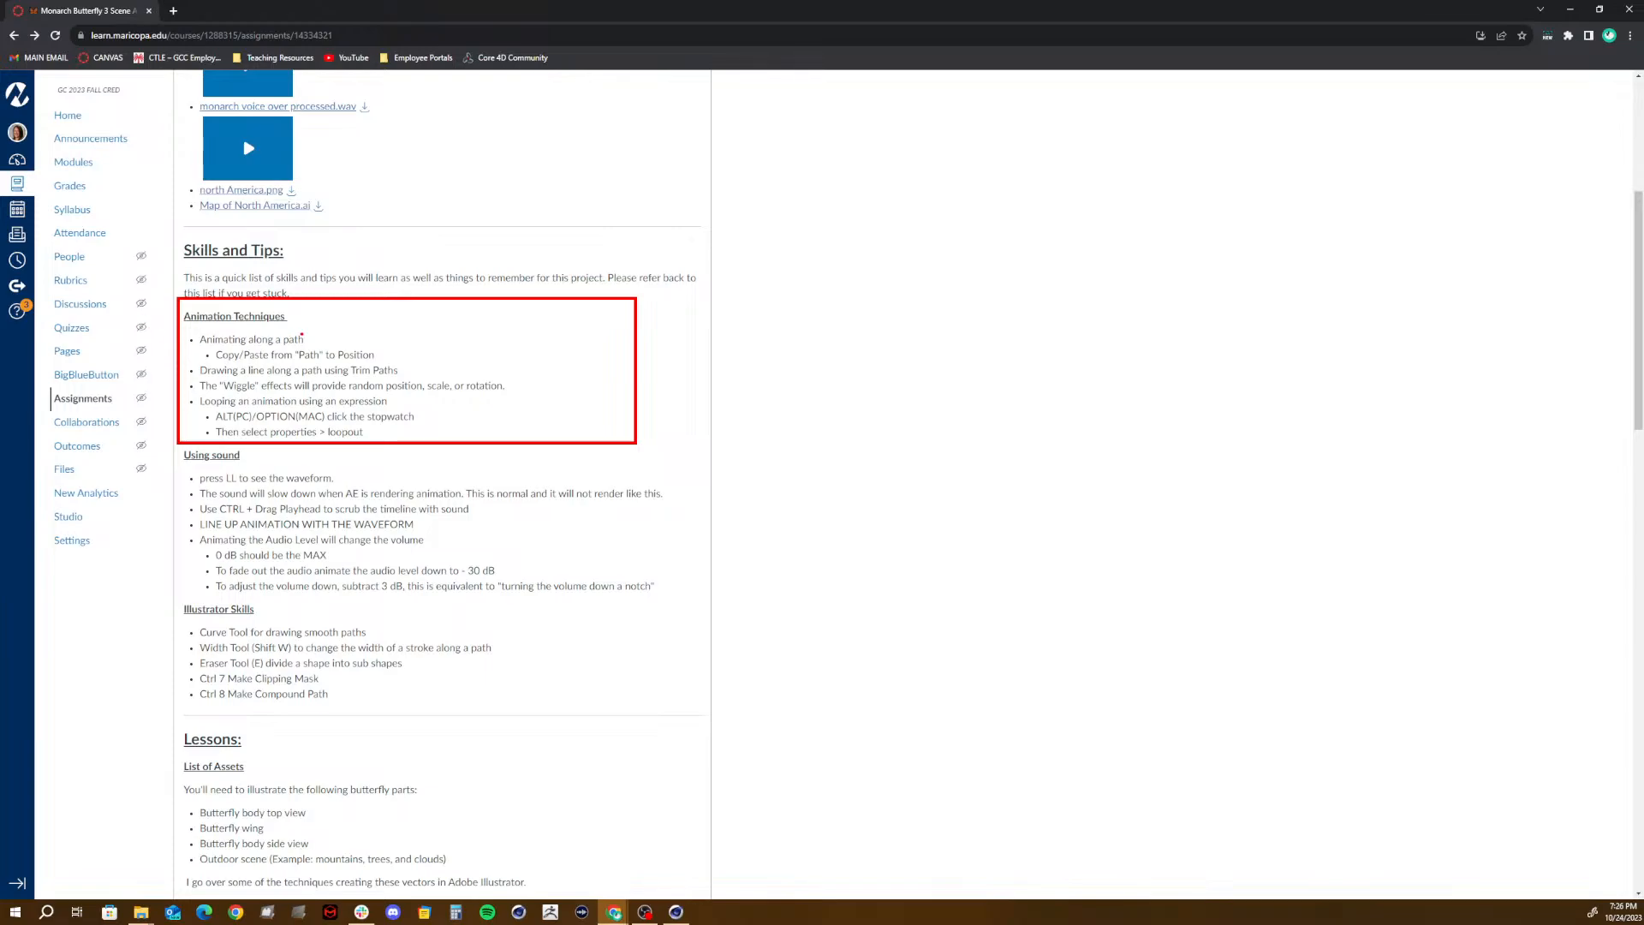
pyautogui.moveTo(424, 304); pyautogui.dragTo(308, 337)
pyautogui.moveTo(516, 386); pyautogui.dragTo(661, 355)
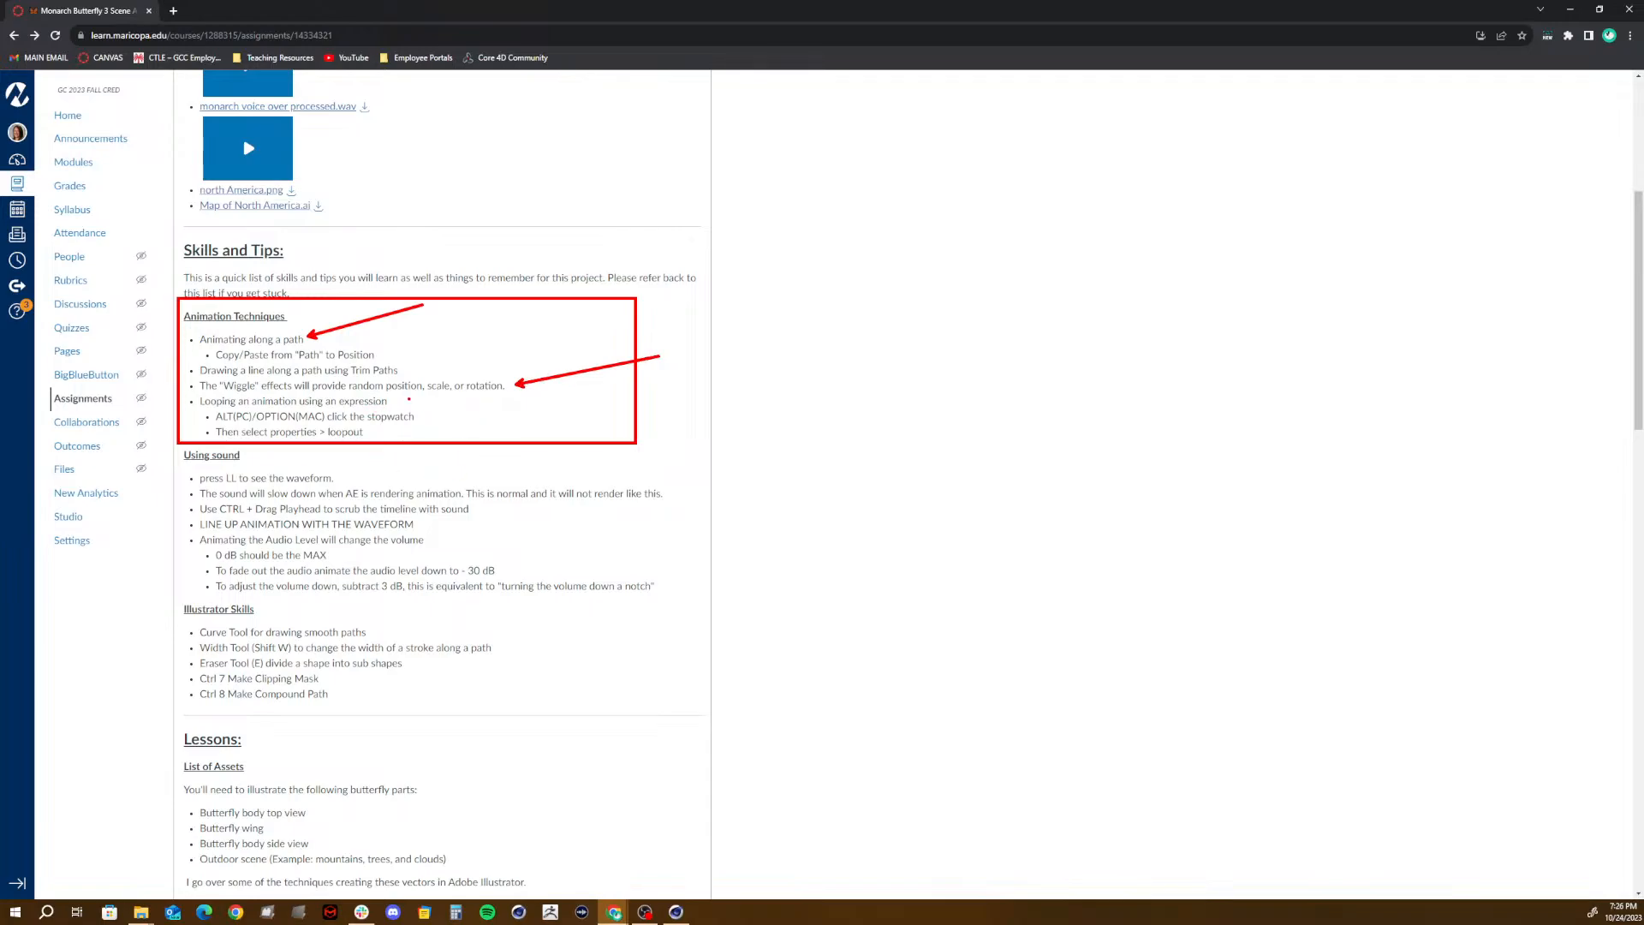
pyautogui.moveTo(410, 399); pyautogui.dragTo(617, 398)
pyautogui.hotkey('ctrl', 'z')
pyautogui.hotkey('ctrl', 'z')
pyautogui.hotkey('ctrl', 'z')
pyautogui.hotkey('ctrl', 'z')
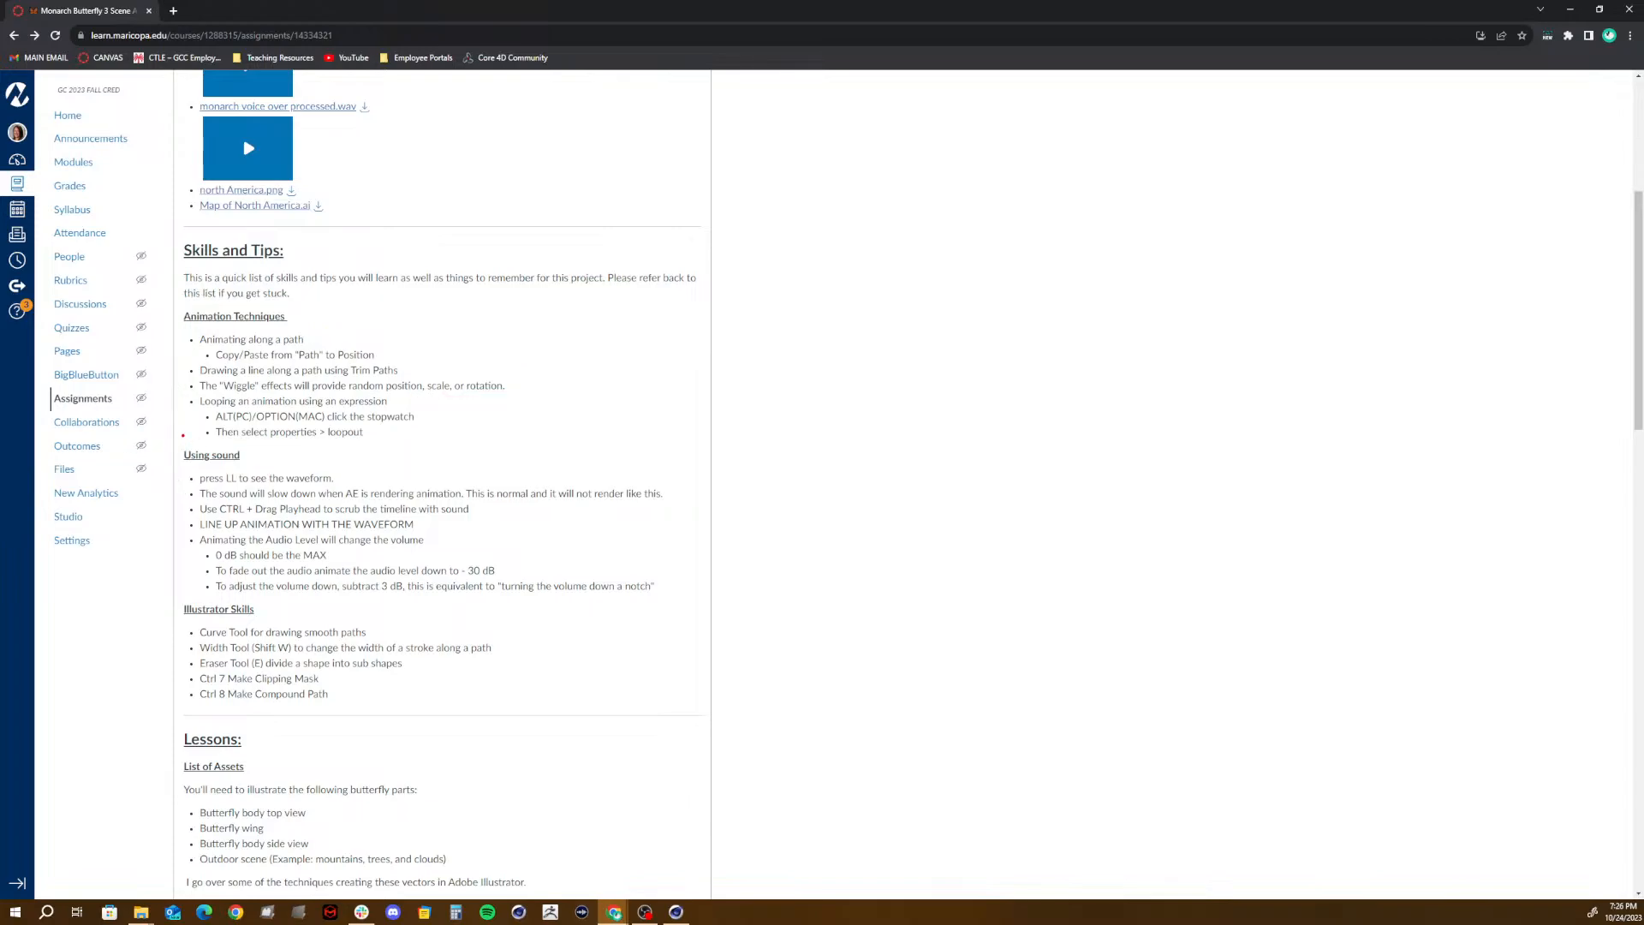
# - Frame the Using sound tips with a red rectangle for review and clear the annotation
pyautogui.moveTo(177, 443)
pyautogui.mouseDown()
pyautogui.moveTo(232, 491)
pyautogui.moveTo(456, 593)
pyautogui.mouseUp()
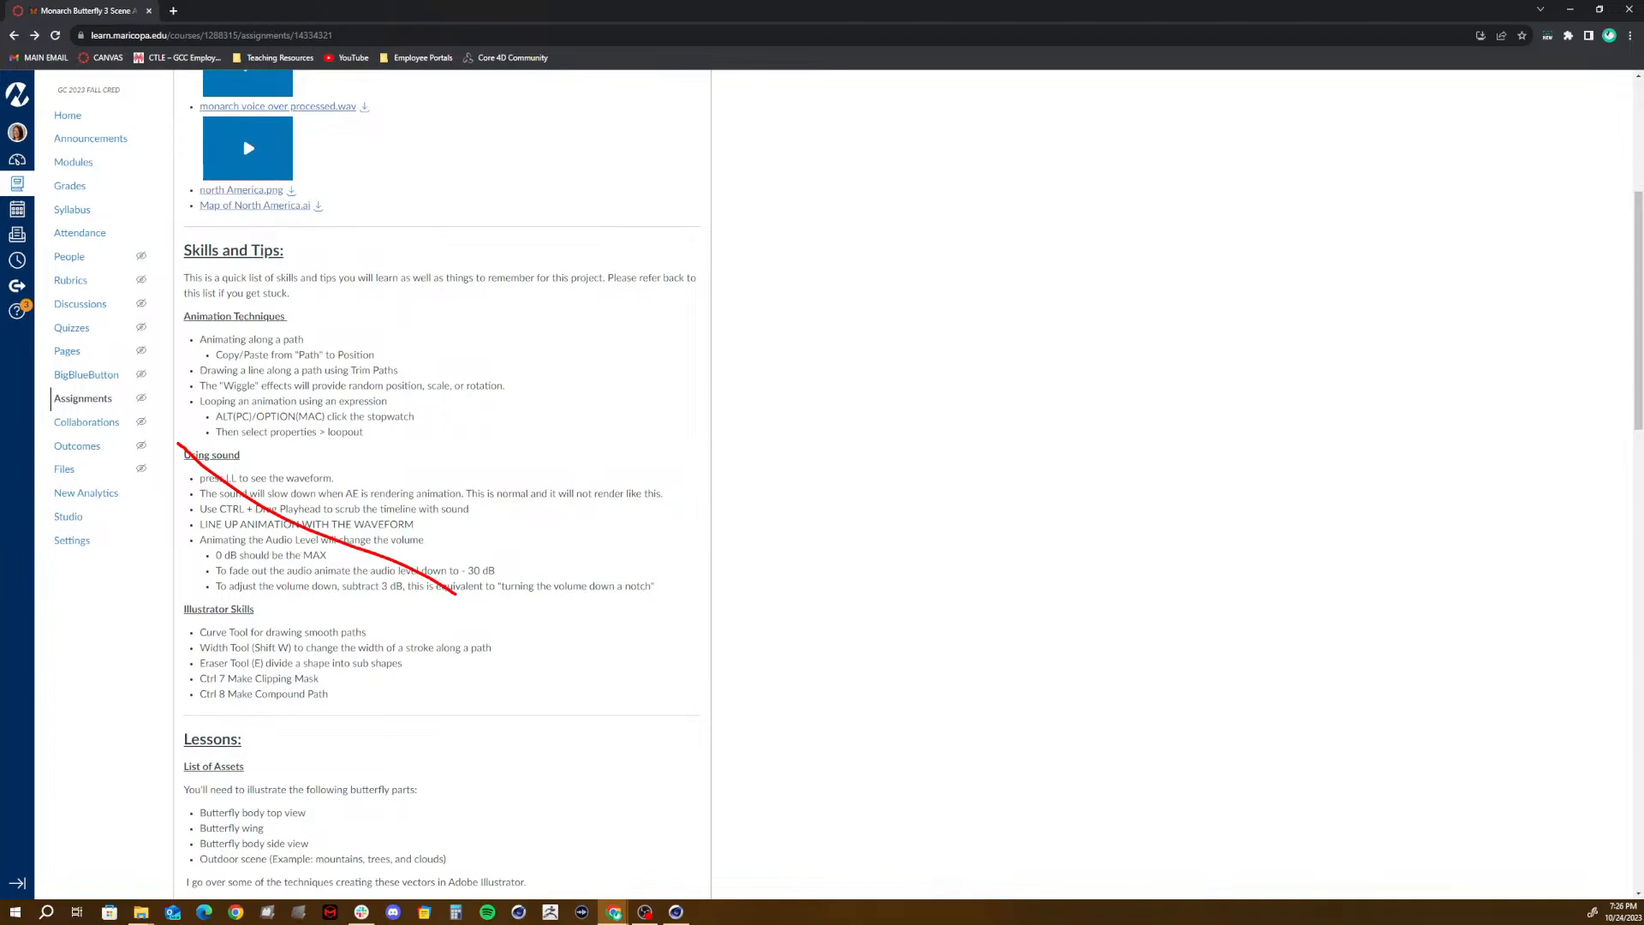
pyautogui.hotkey('ctrl', 'z')
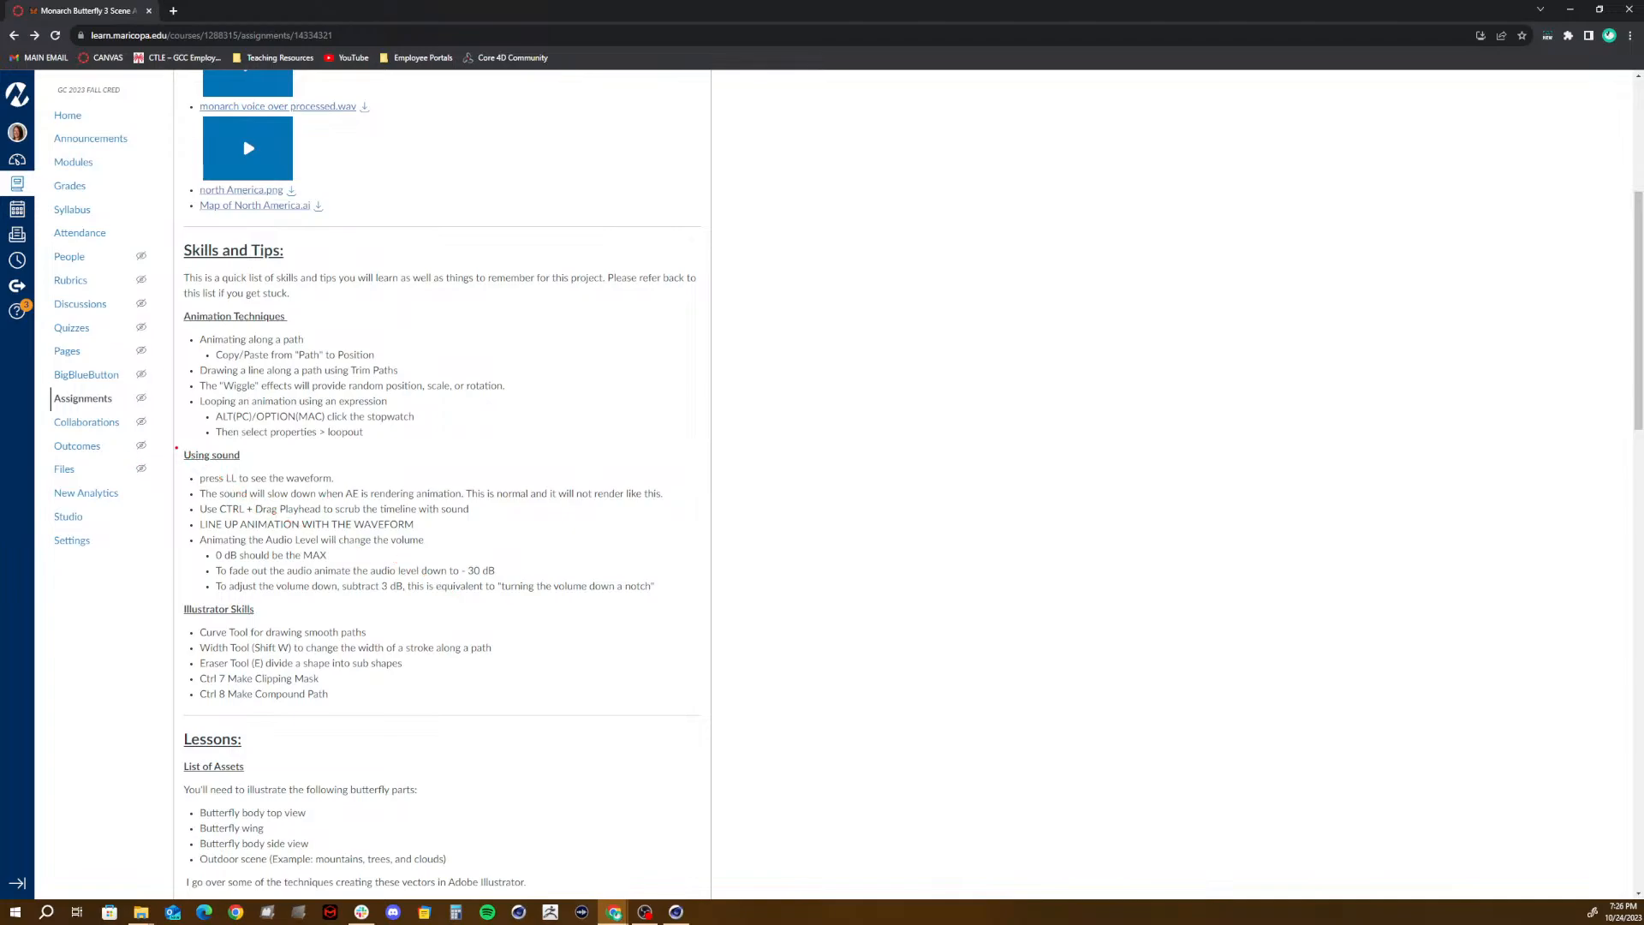
pyautogui.moveTo(183, 443)
pyautogui.mouseDown()
pyautogui.moveTo(396, 552)
pyautogui.moveTo(690, 598)
pyautogui.mouseUp()
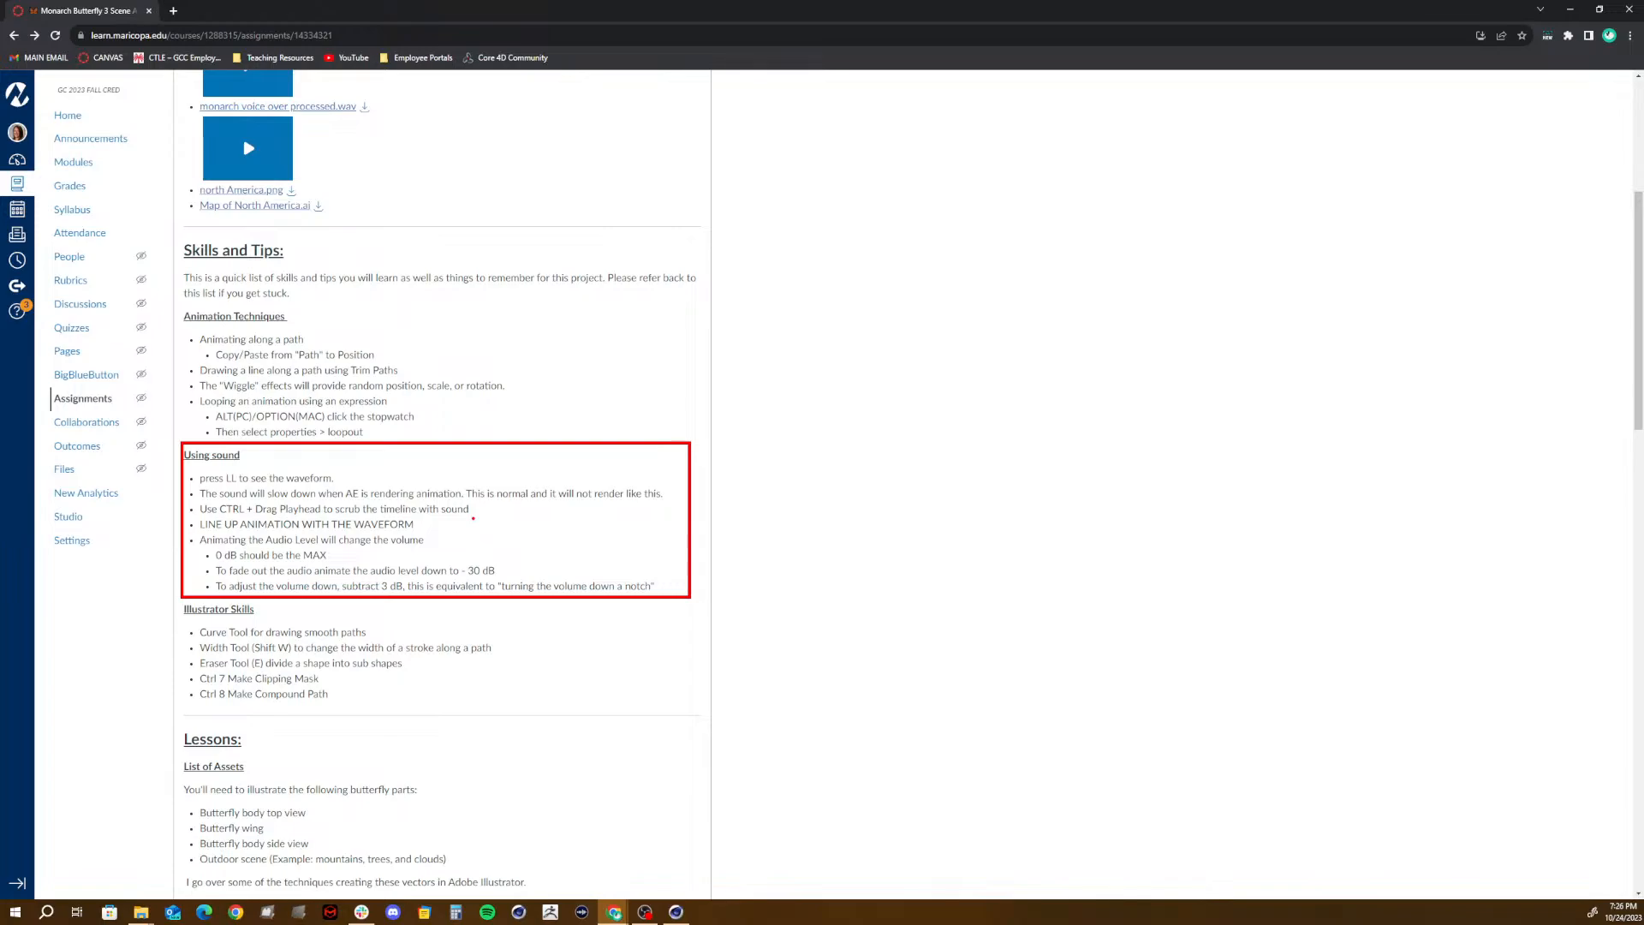
pyautogui.press('Escape')
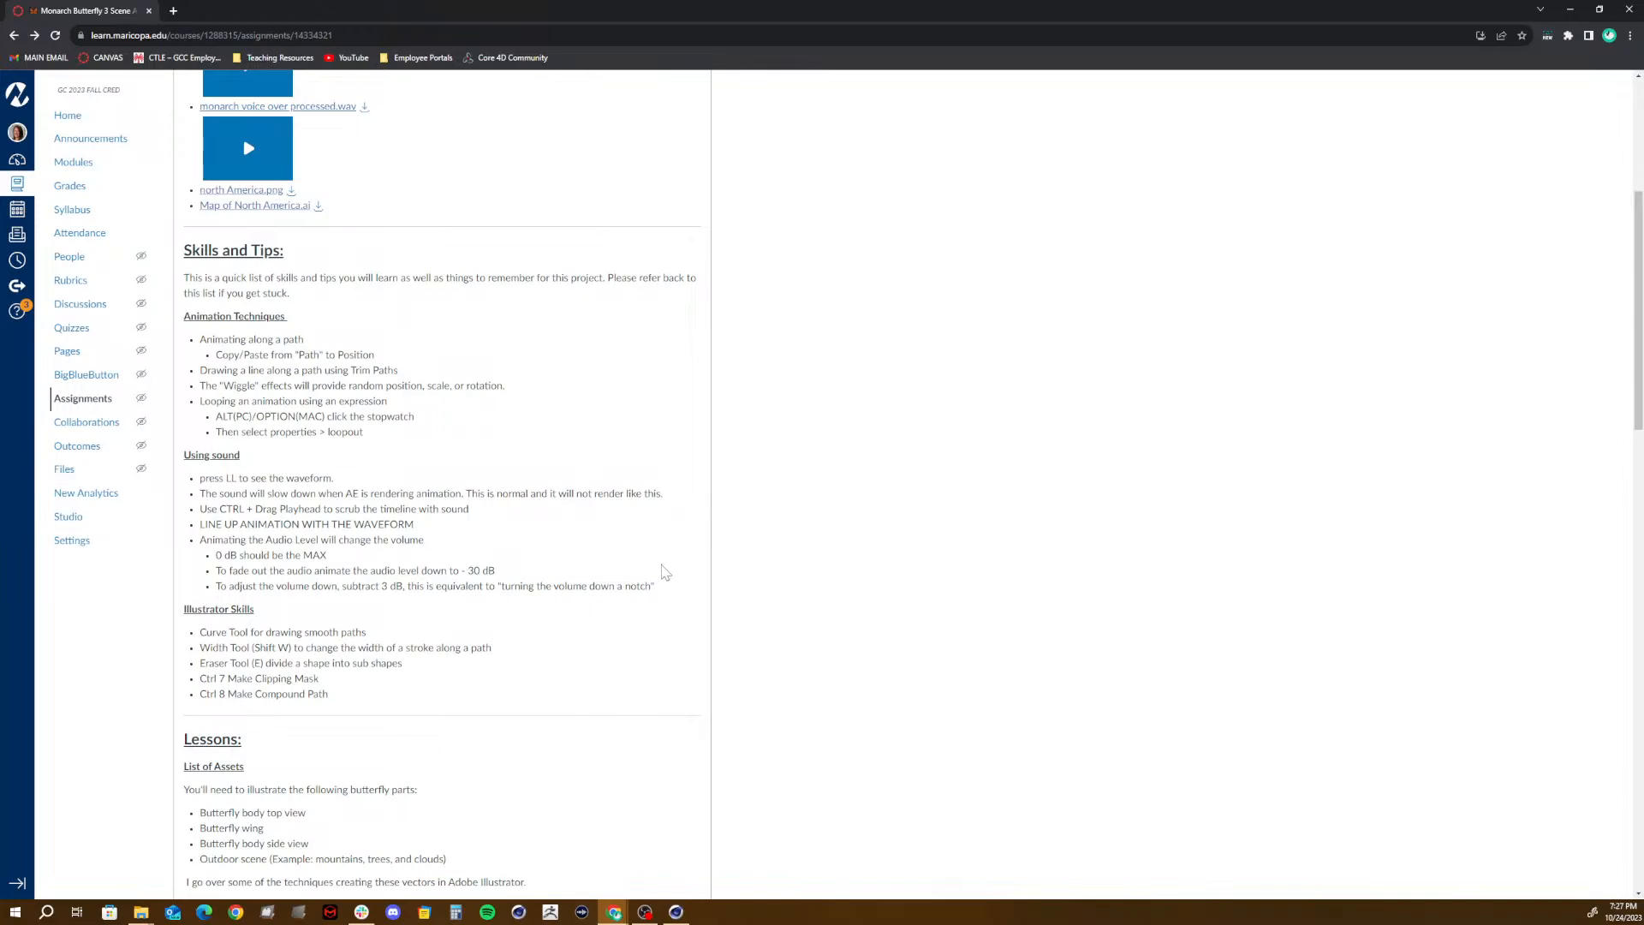
# - Highlight the butterfly body top view, butterfly wing and butterfly body side view entries one by one in the List of Assets
pyautogui.scroll(-7, 665, 572)
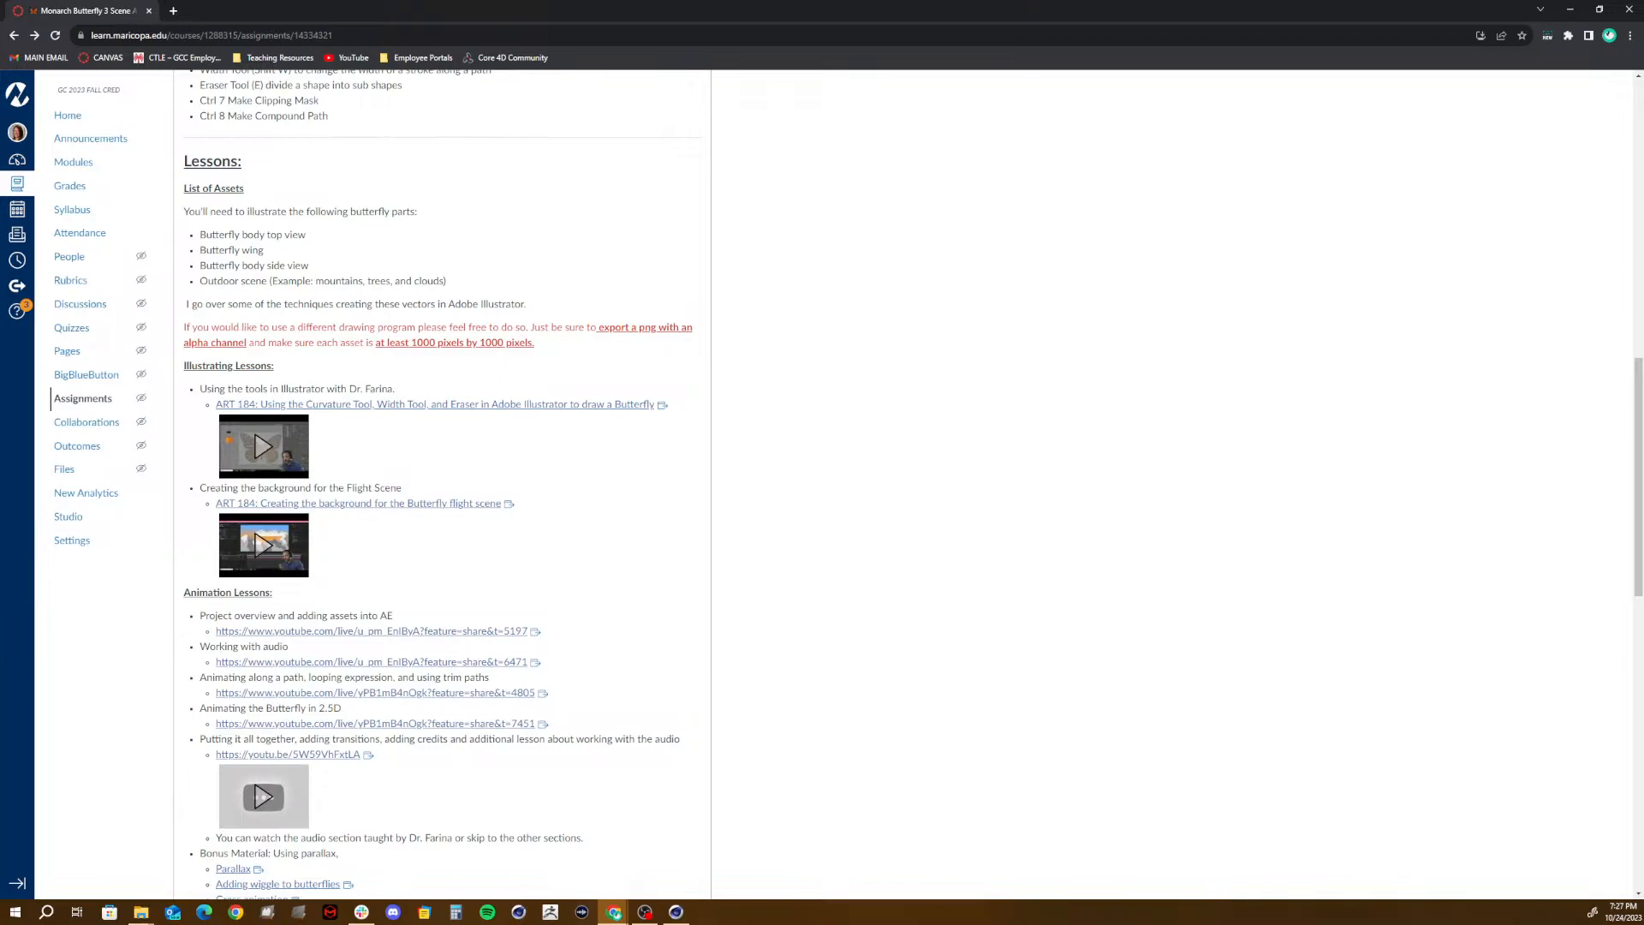
pyautogui.scroll(1, 441, 480)
pyautogui.scroll(2, 206, 225)
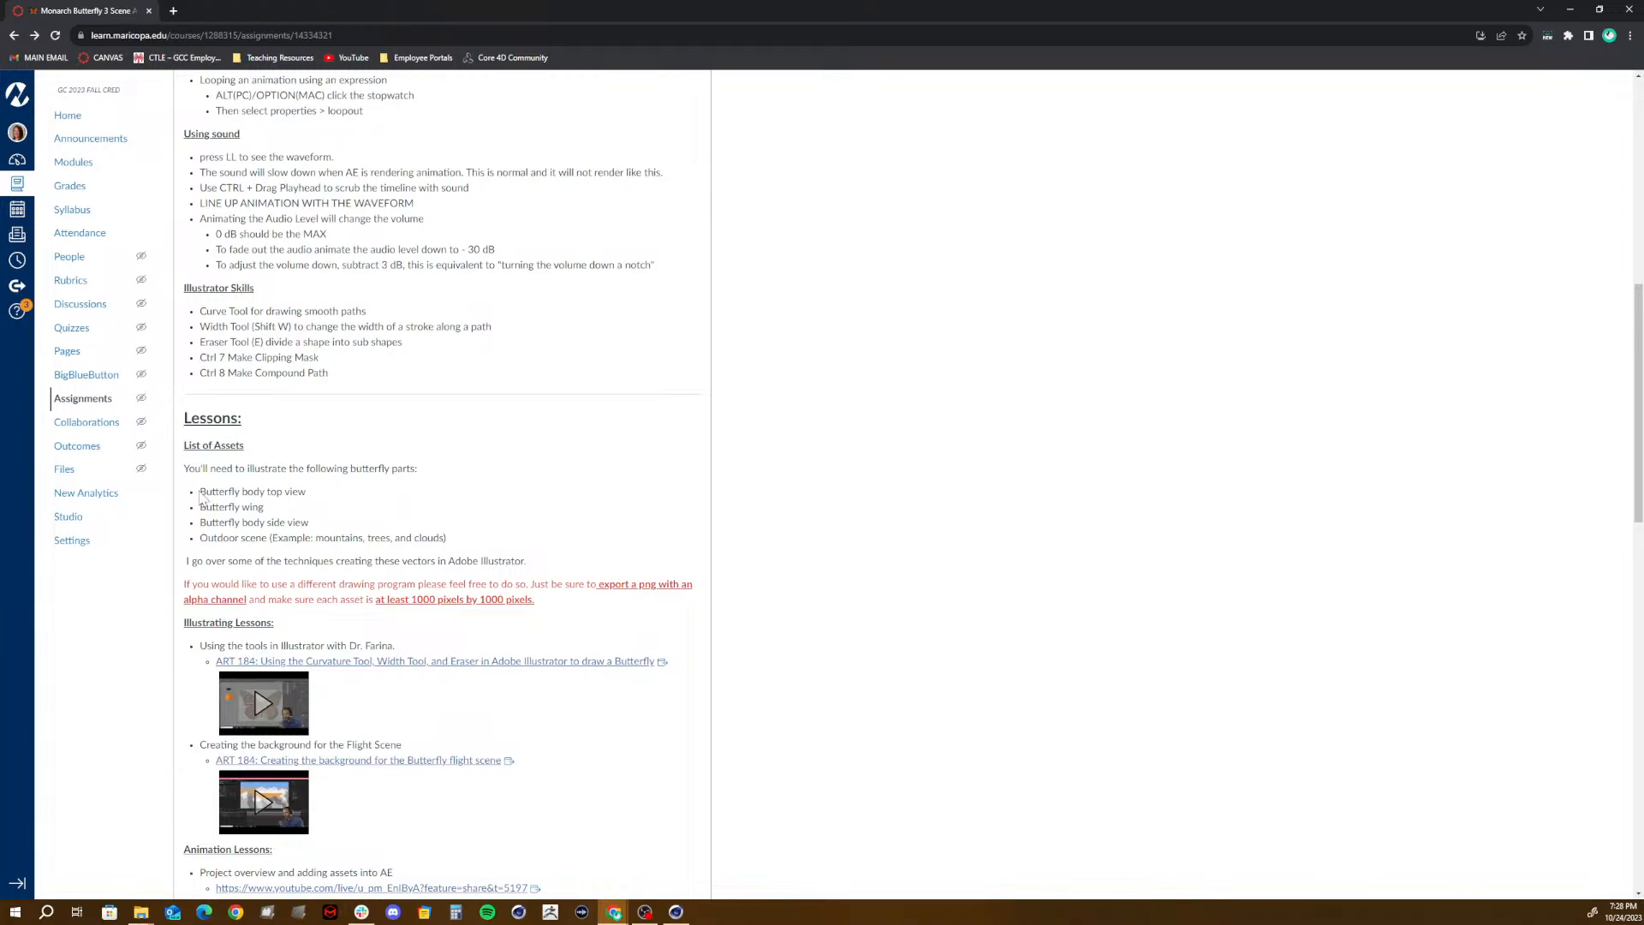
pyautogui.moveTo(198, 493); pyautogui.dragTo(312, 502)
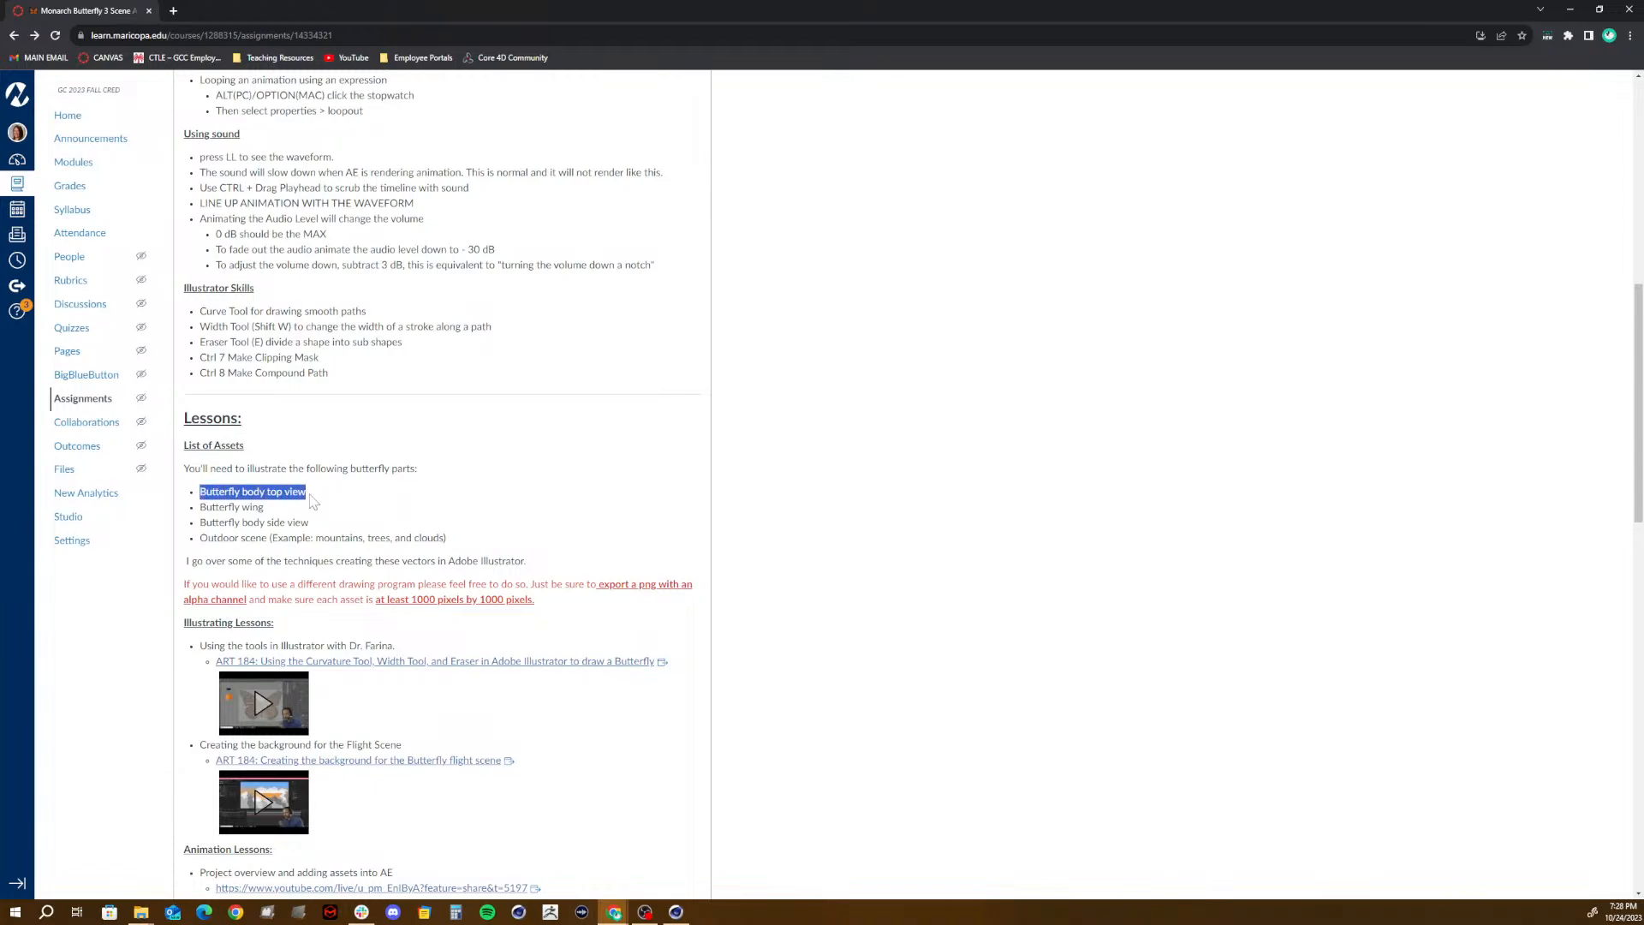
pyautogui.moveTo(198, 508); pyautogui.dragTo(295, 514)
pyautogui.click(187, 516)
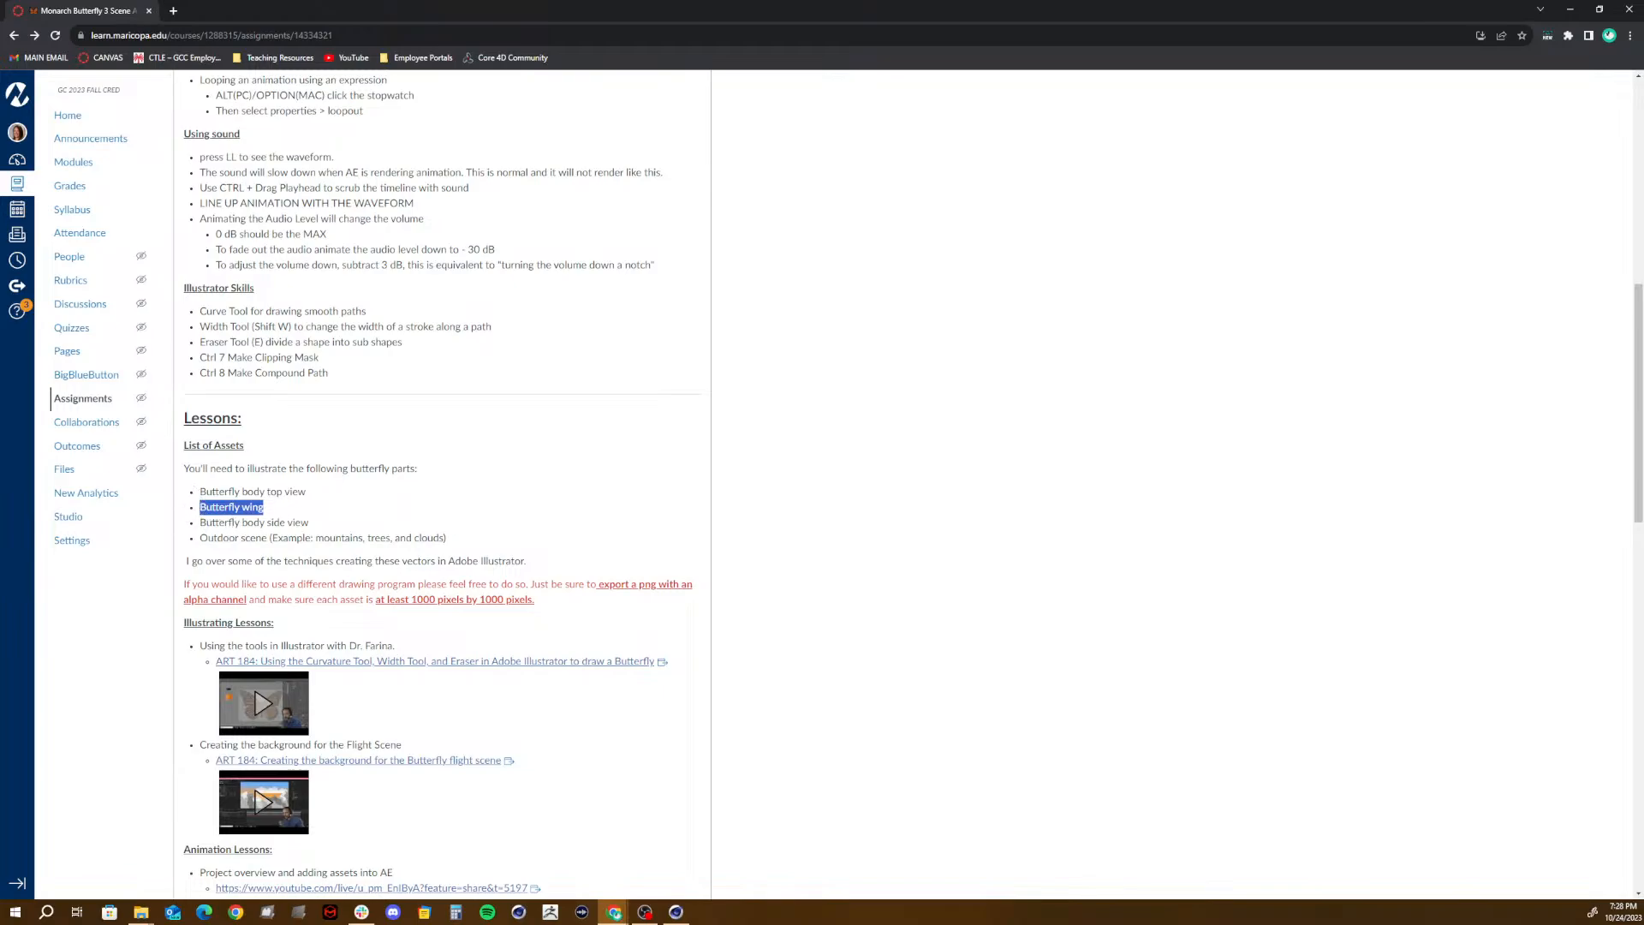
pyautogui.click(263, 515)
pyautogui.moveTo(200, 522); pyautogui.dragTo(317, 524)
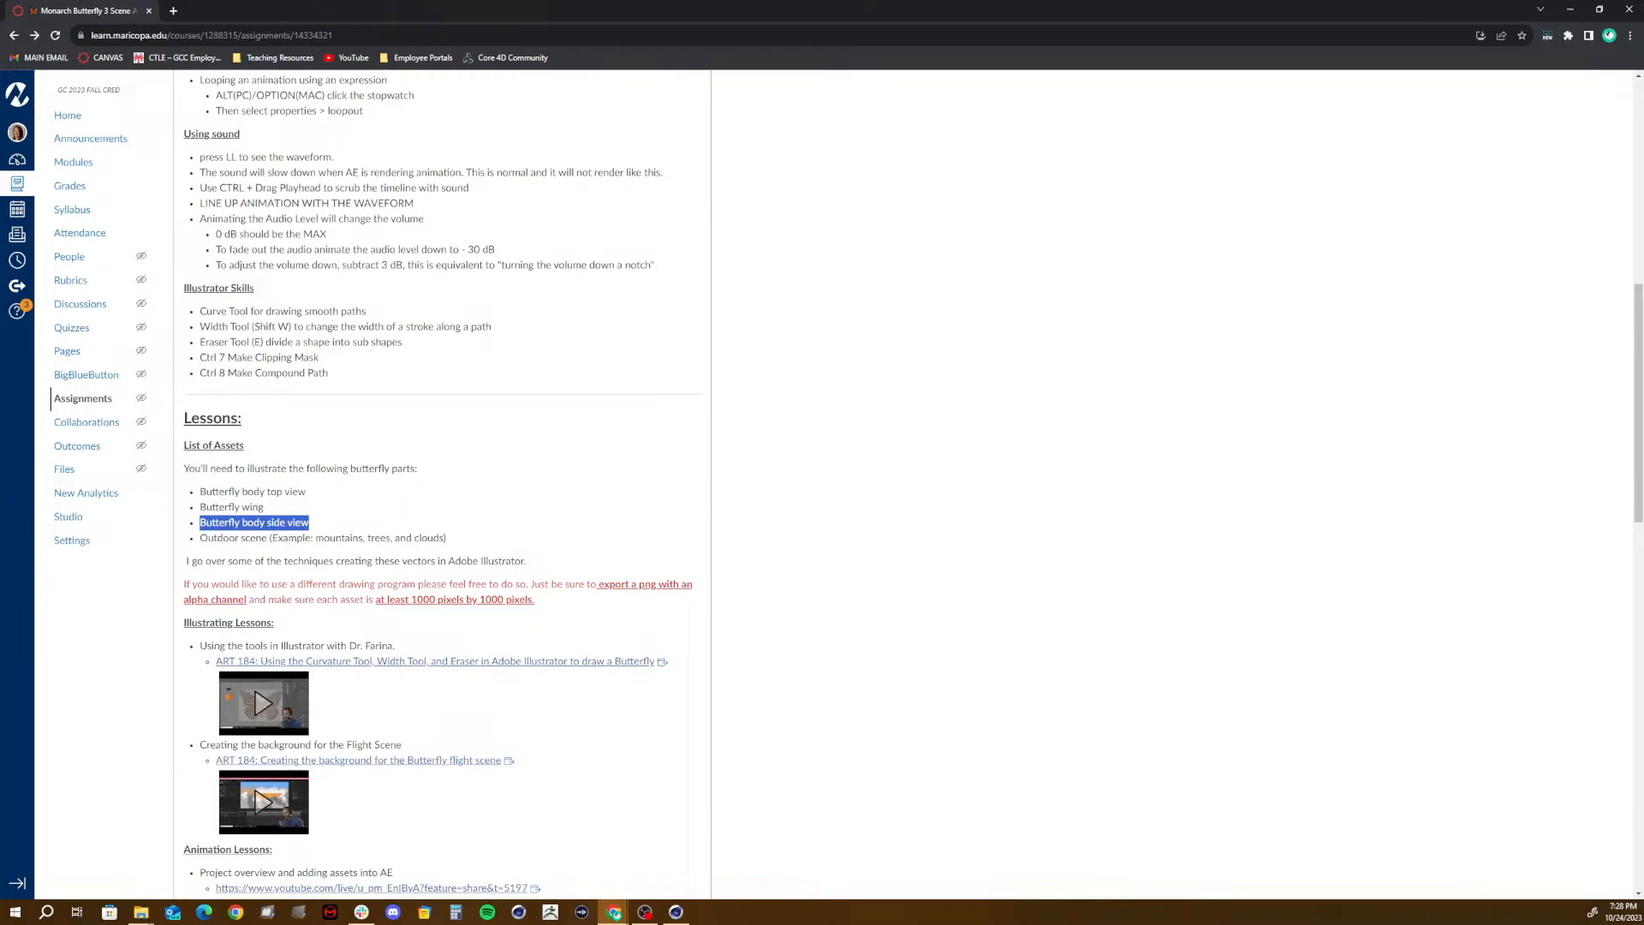
# - Play the example video in the Information section, skip back to the butterflies flying past the mountains, and pause it
pyautogui.scroll(8, 557, 389)
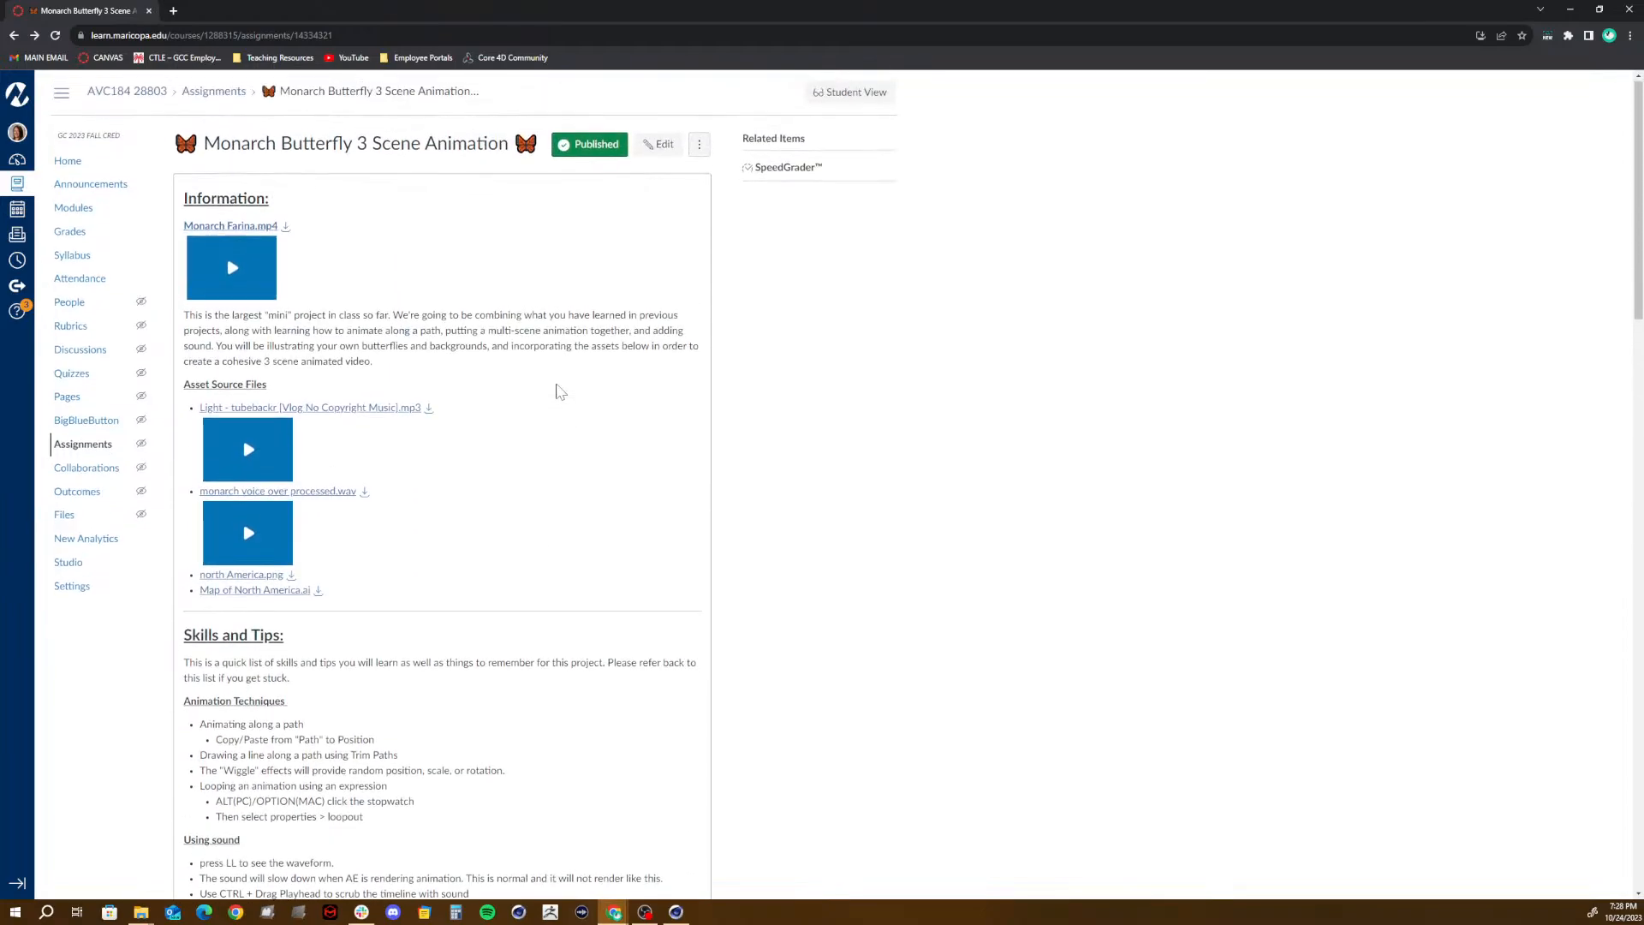
pyautogui.click(233, 268)
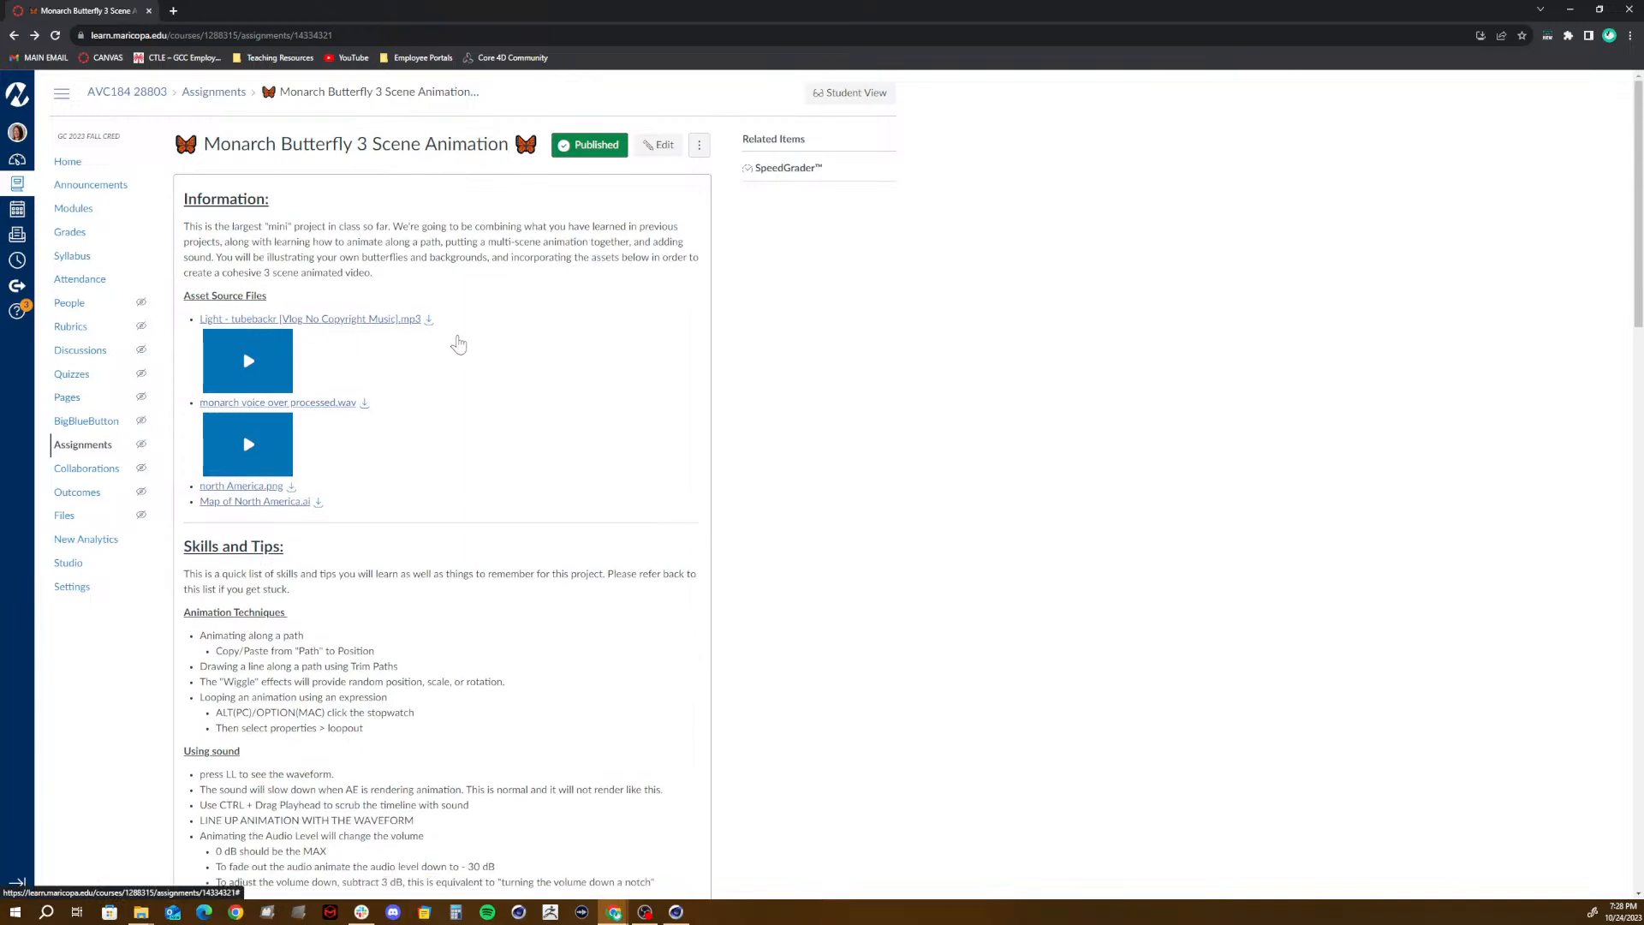
pyautogui.click(512, 501)
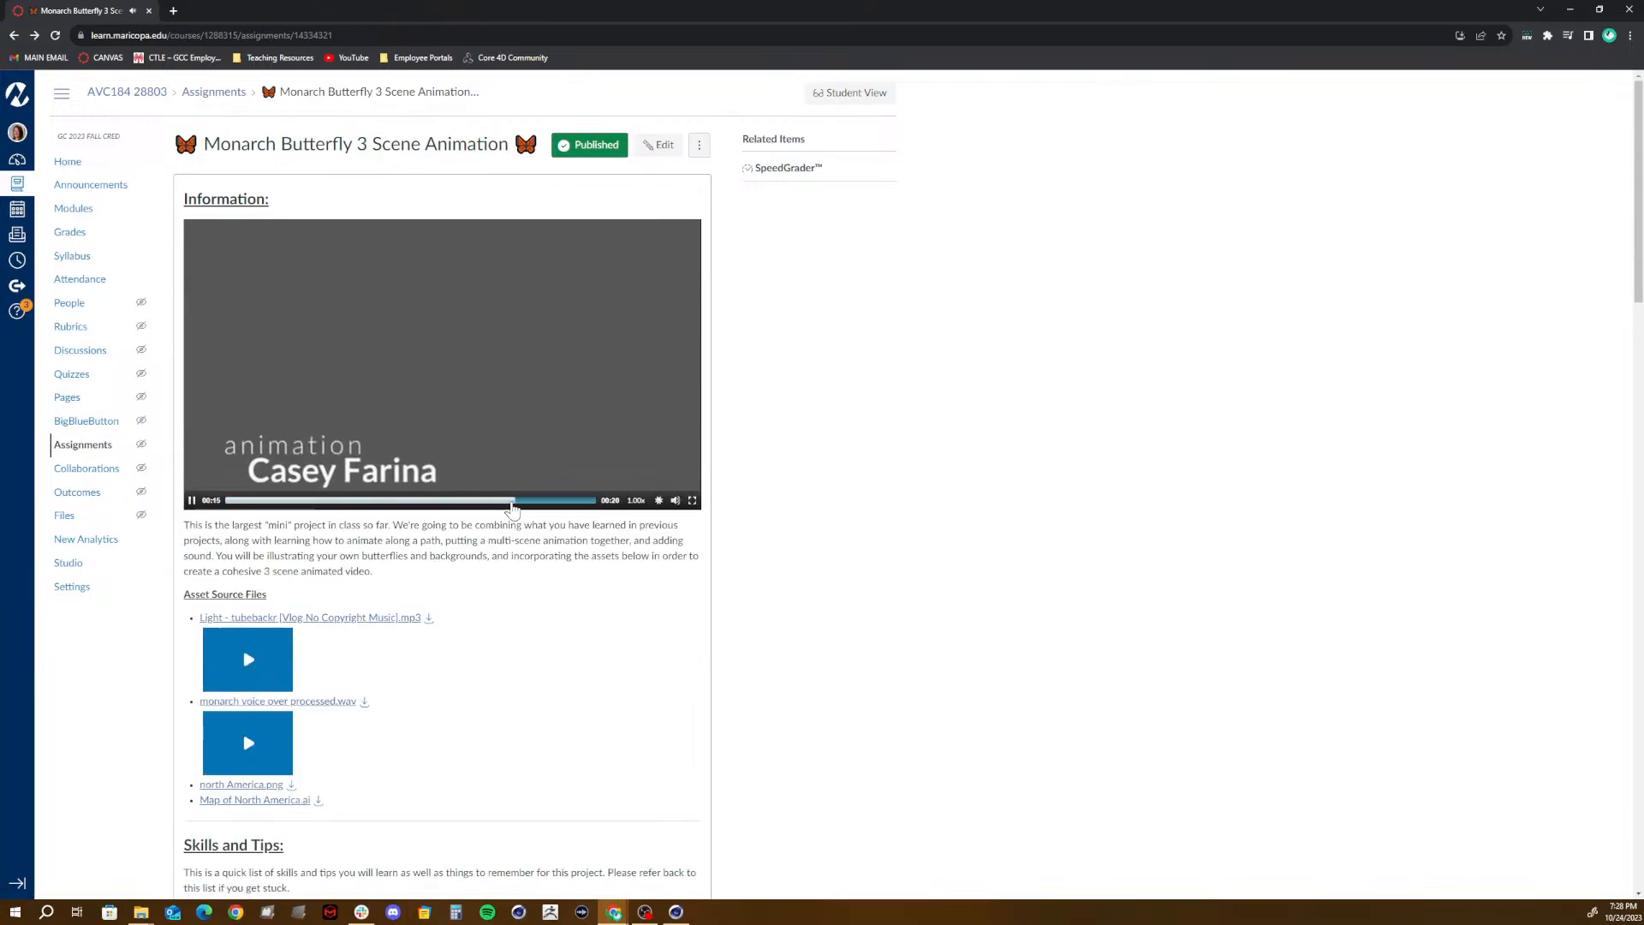
pyautogui.click(455, 502)
pyautogui.click(407, 502)
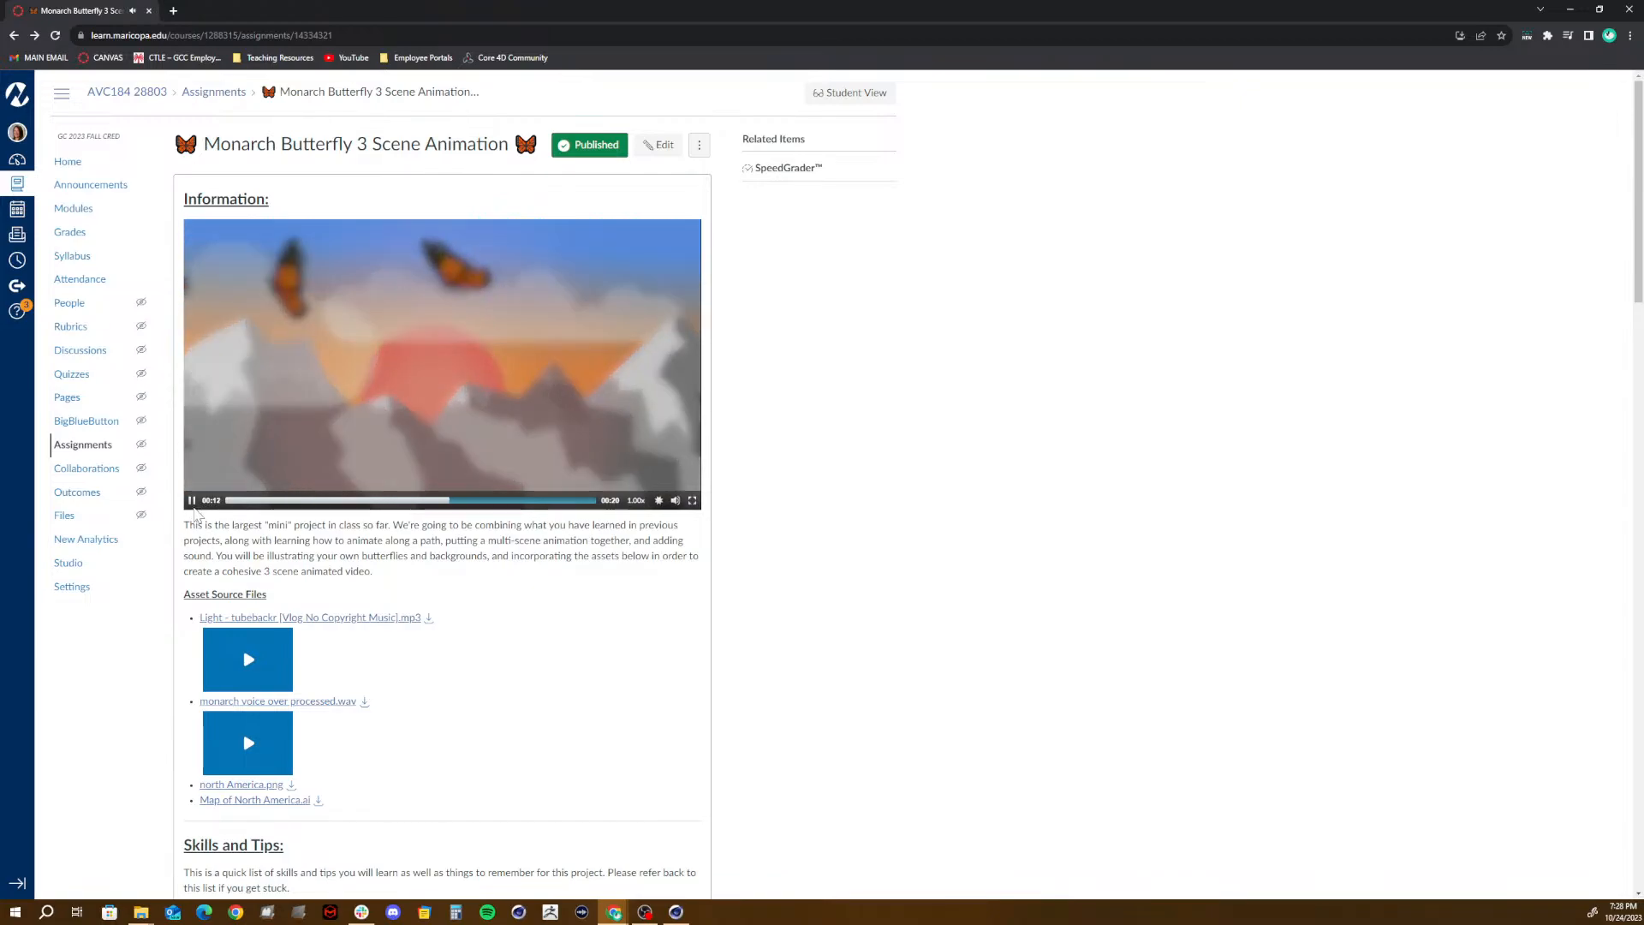
pyautogui.click(193, 502)
# - Highlight the outdoor scene entry in the List of Assets and its mountains, trees and clouds examples
pyautogui.scroll(-15, 393, 628)
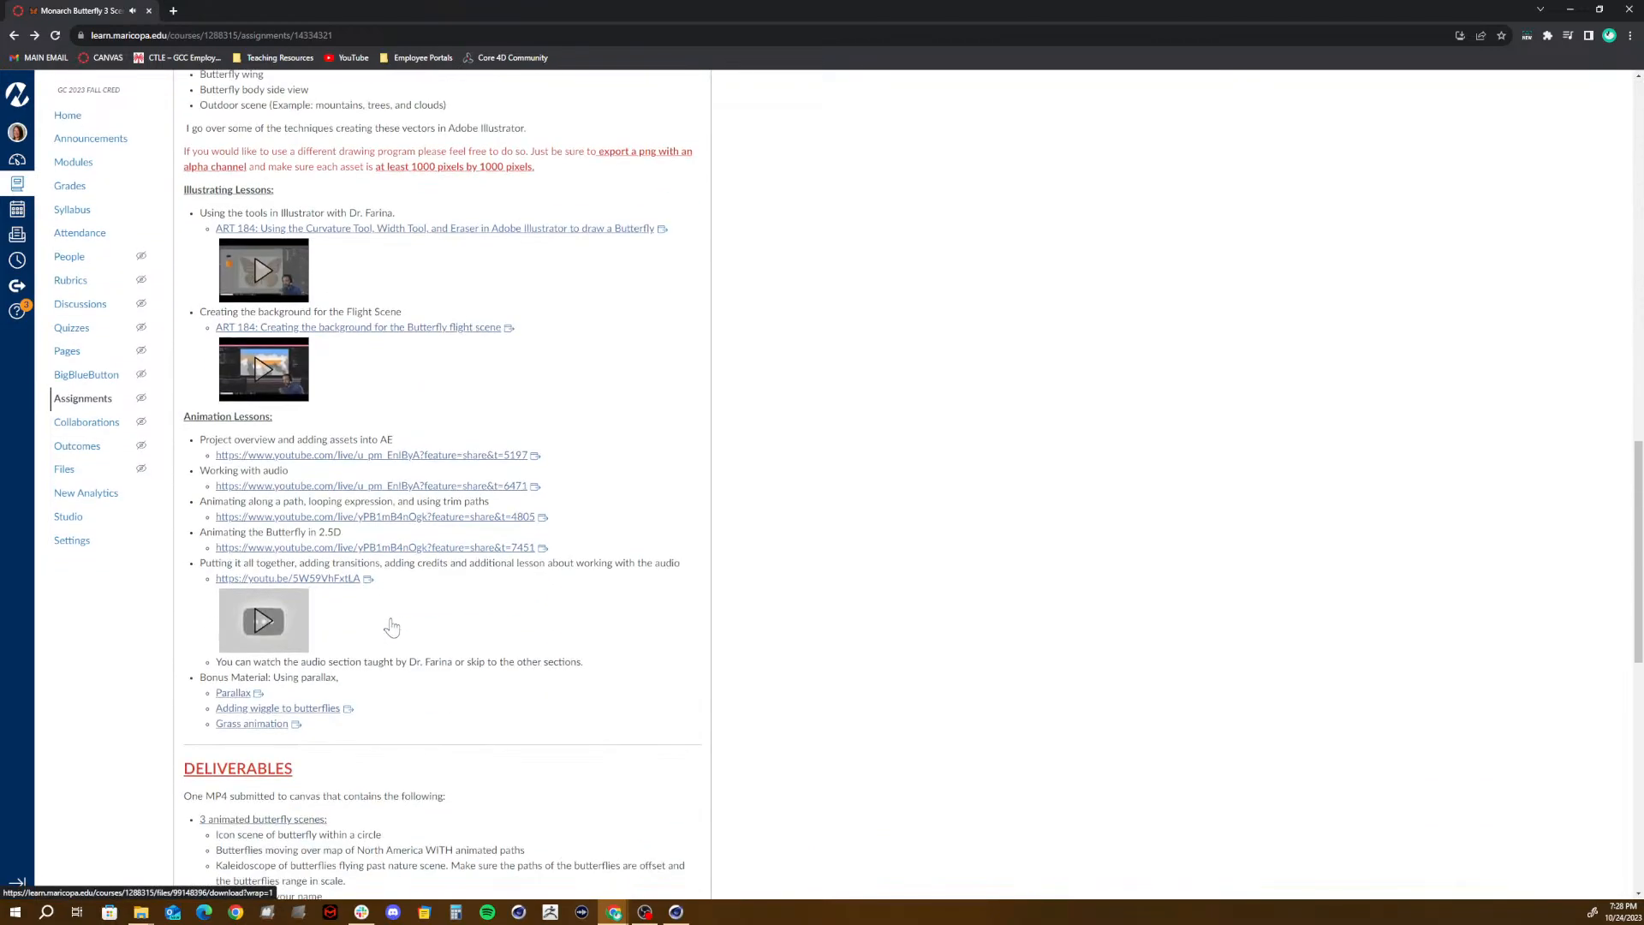
pyautogui.scroll(-6, 392, 627)
pyautogui.scroll(9, 393, 628)
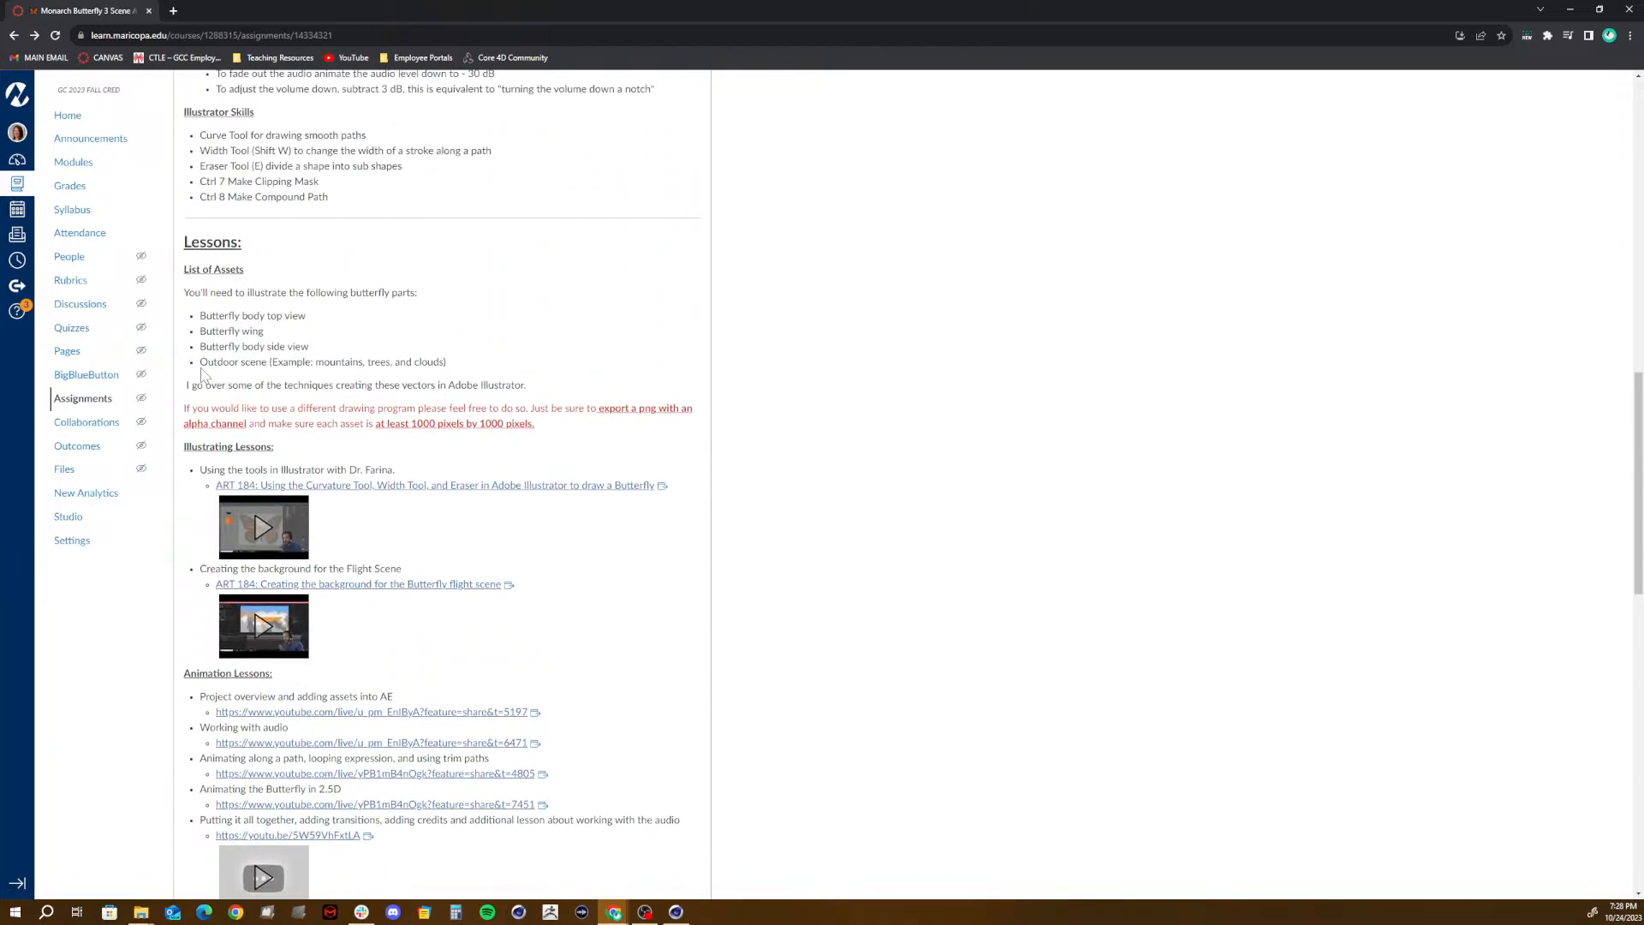
pyautogui.moveTo(199, 362); pyautogui.dragTo(298, 362)
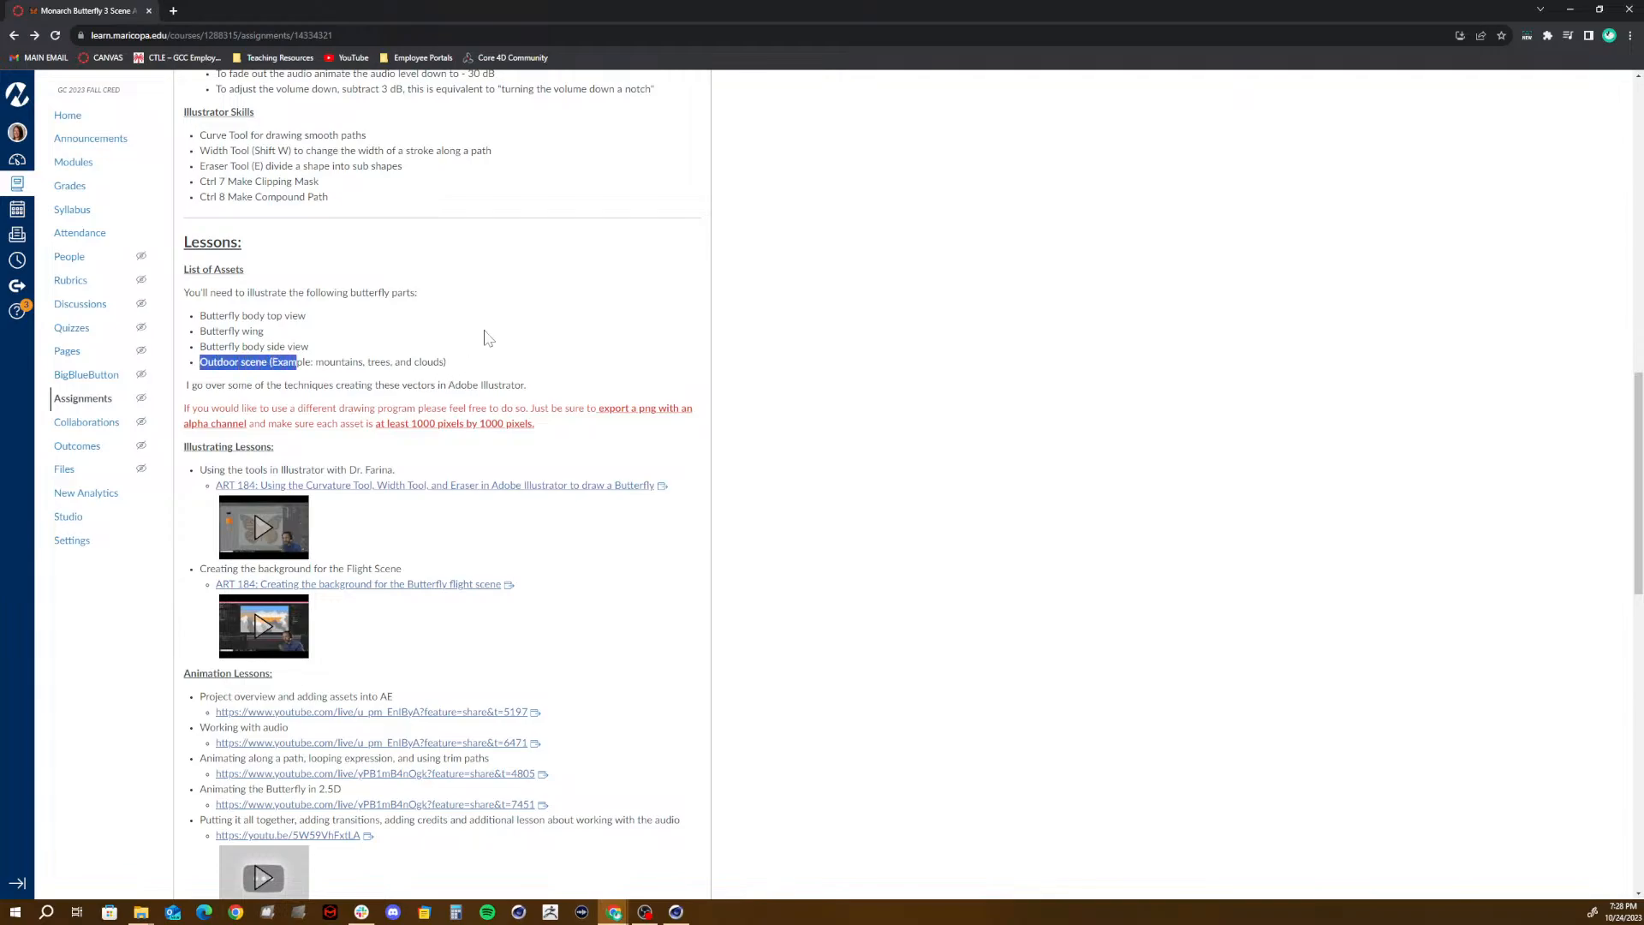
pyautogui.click(361, 332)
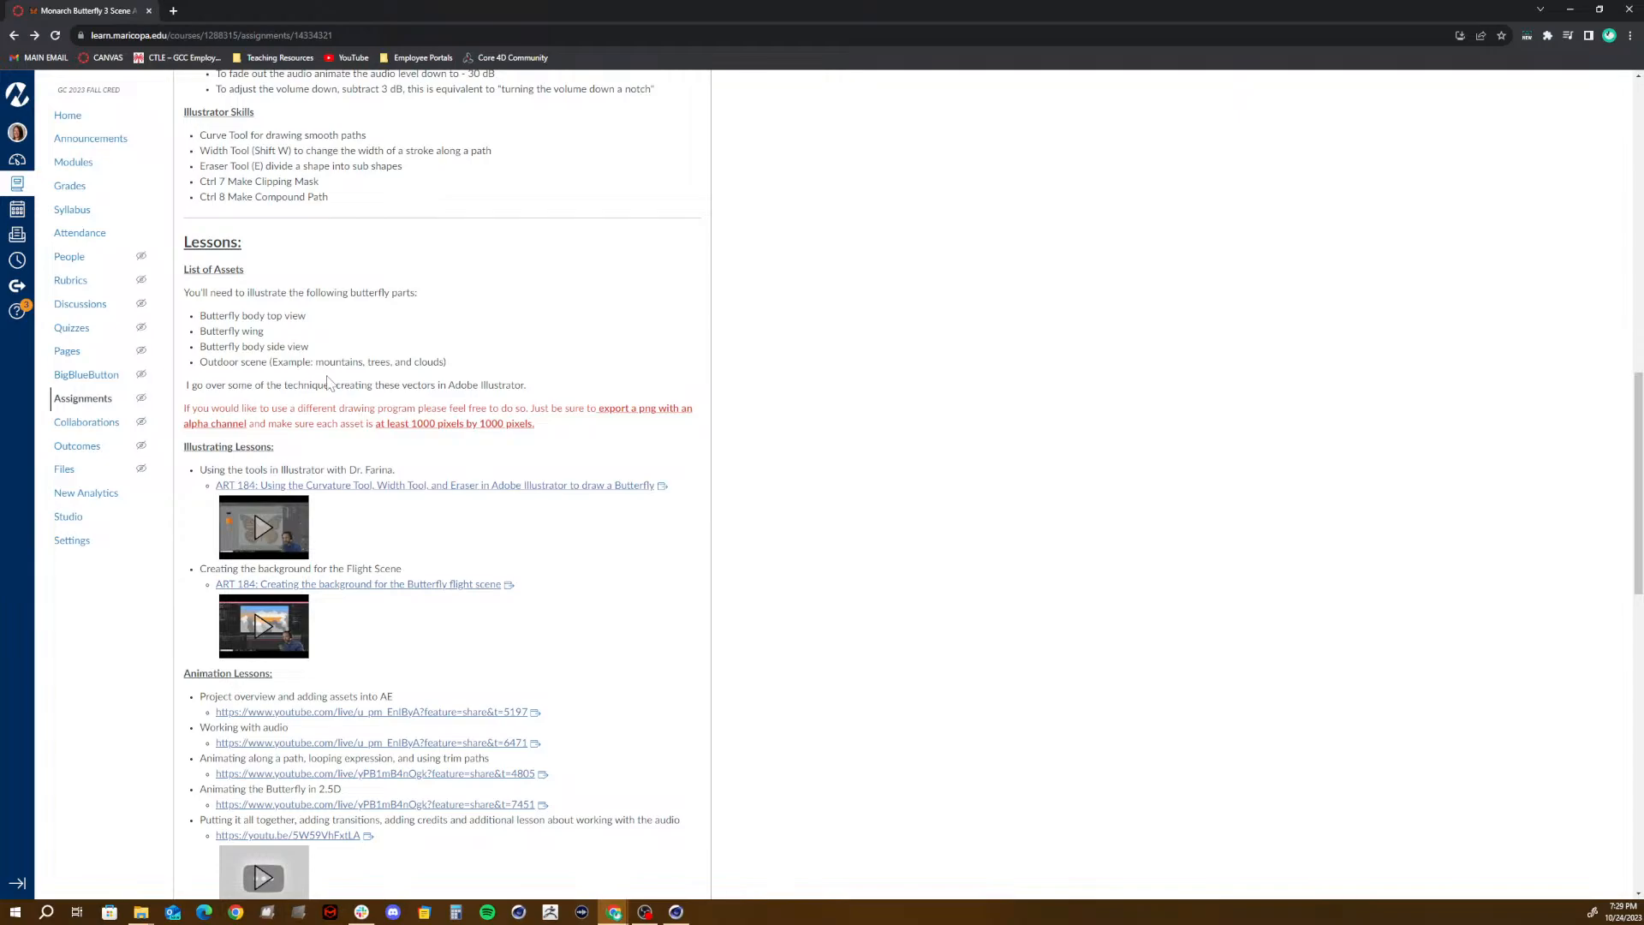
pyautogui.moveTo(273, 363); pyautogui.dragTo(443, 363)
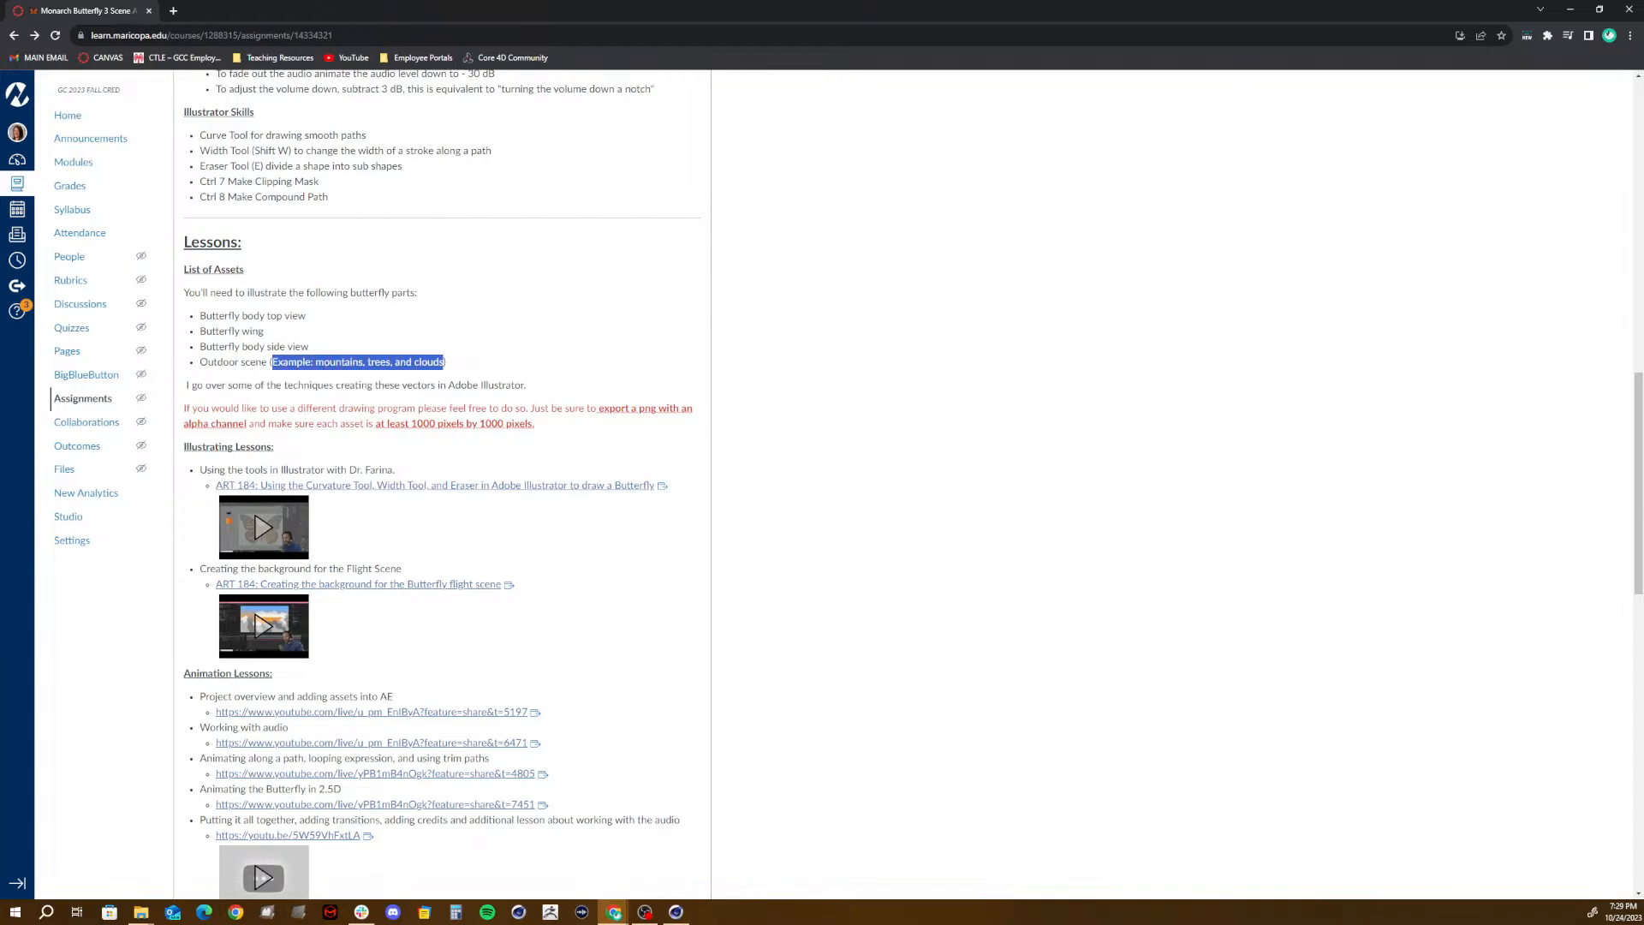
pyautogui.click(476, 364)
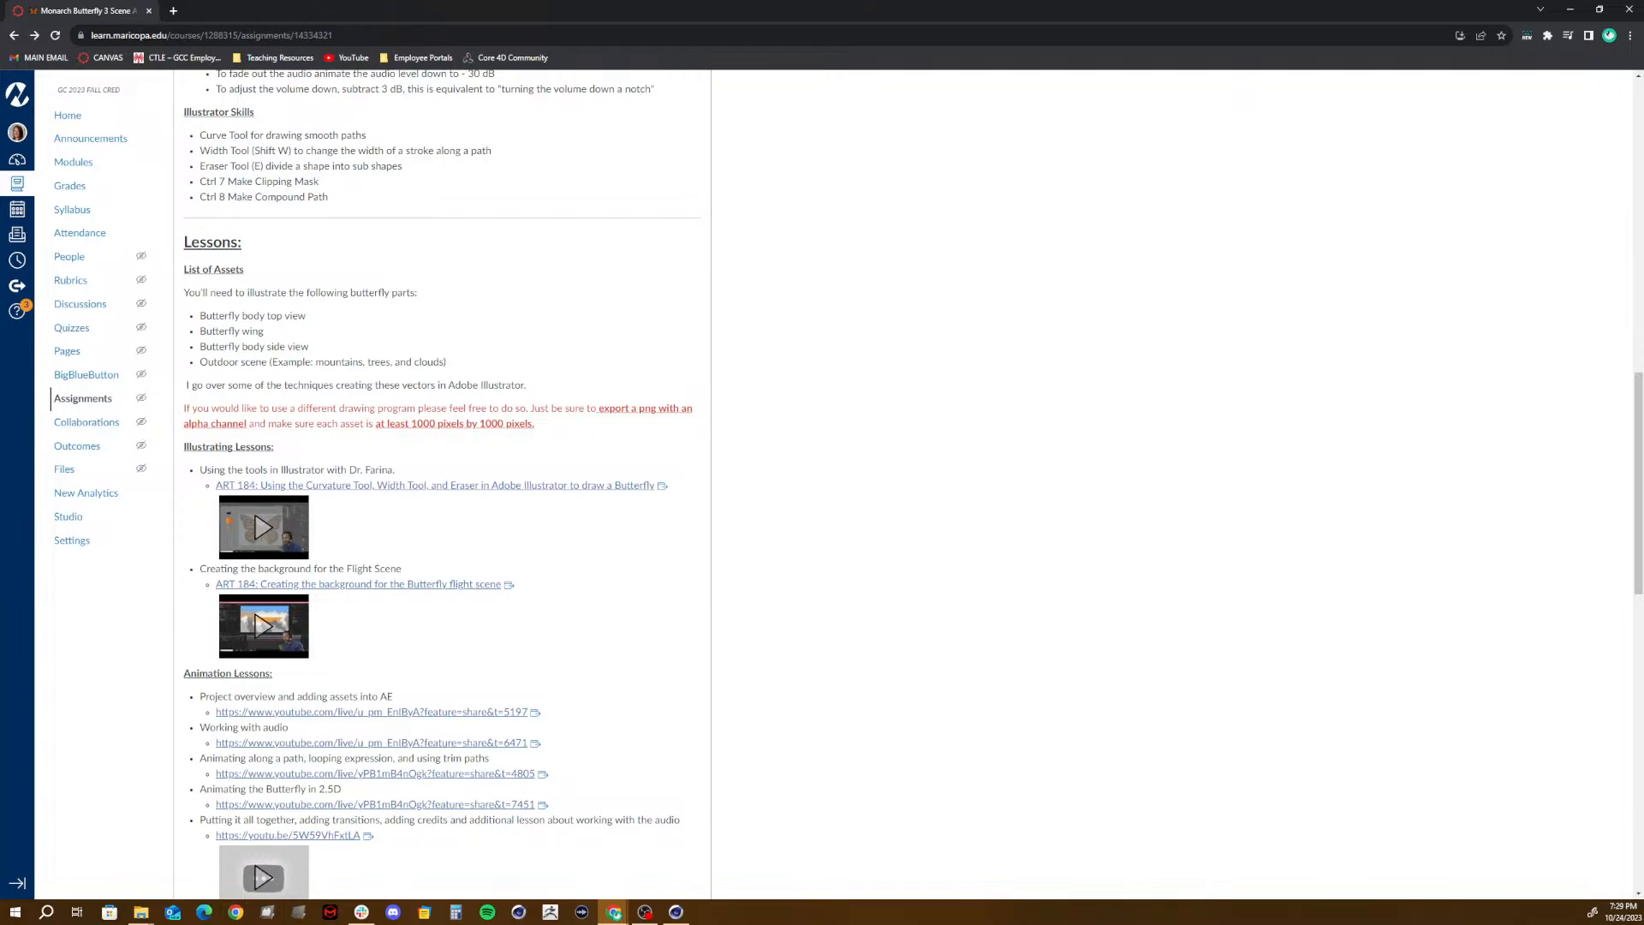
# - Highlight the Adobe Illustrator note and the rule on exporting a png with an alpha channel, at least 1000 by 1000 pixels
pyautogui.moveTo(190, 387); pyautogui.dragTo(540, 396)
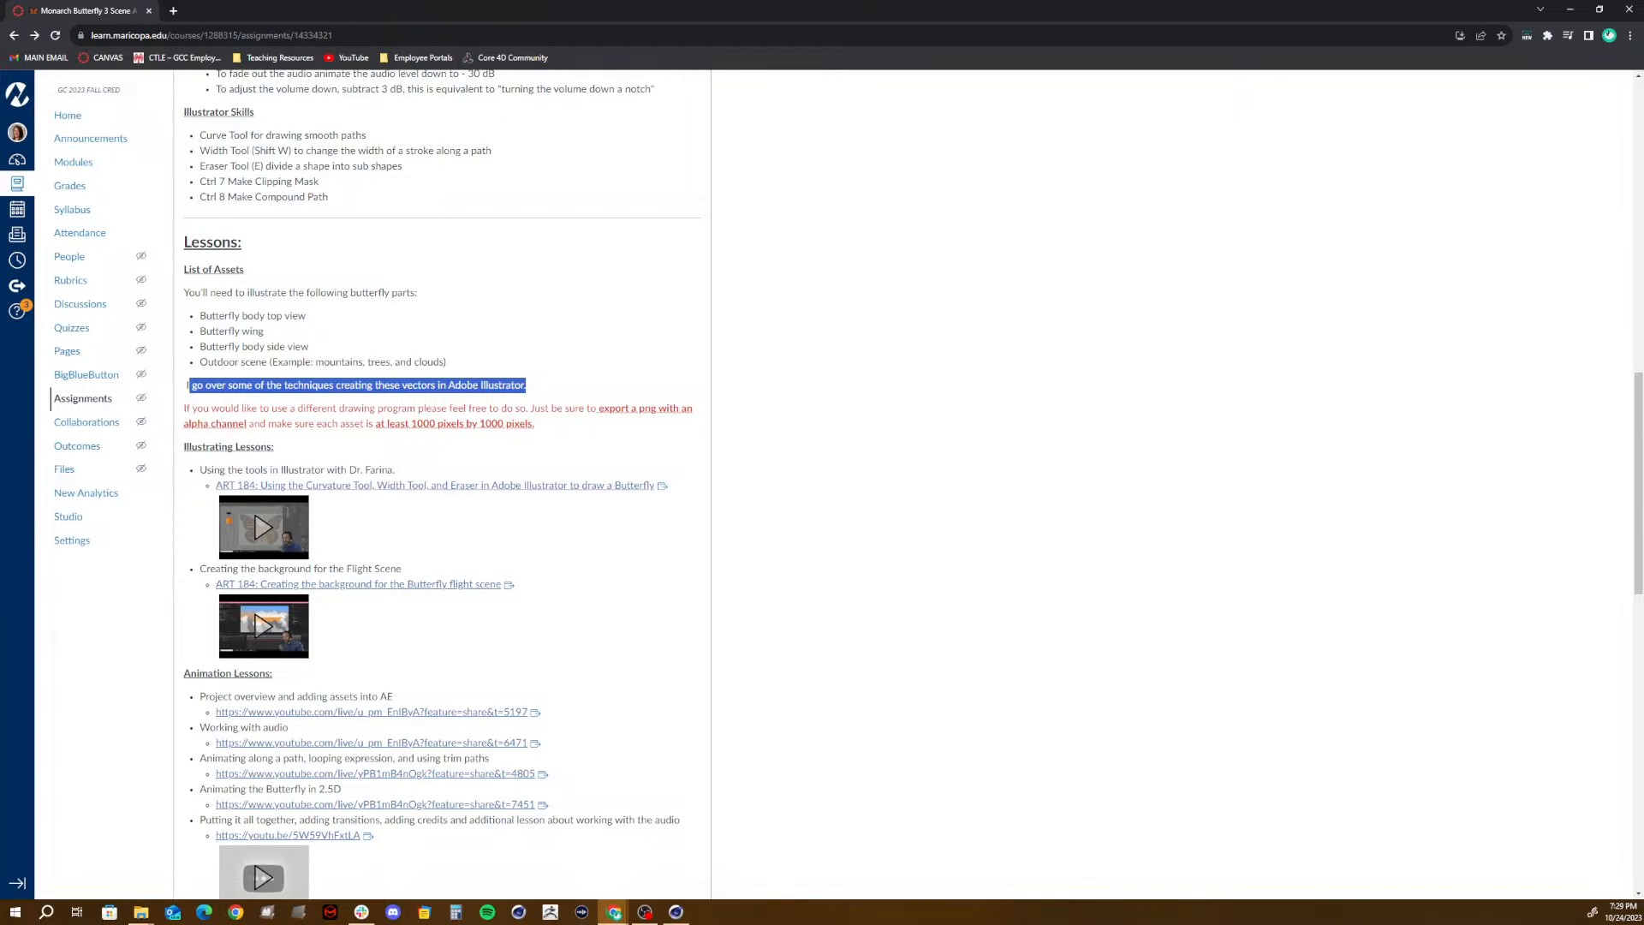
pyautogui.click(184, 409)
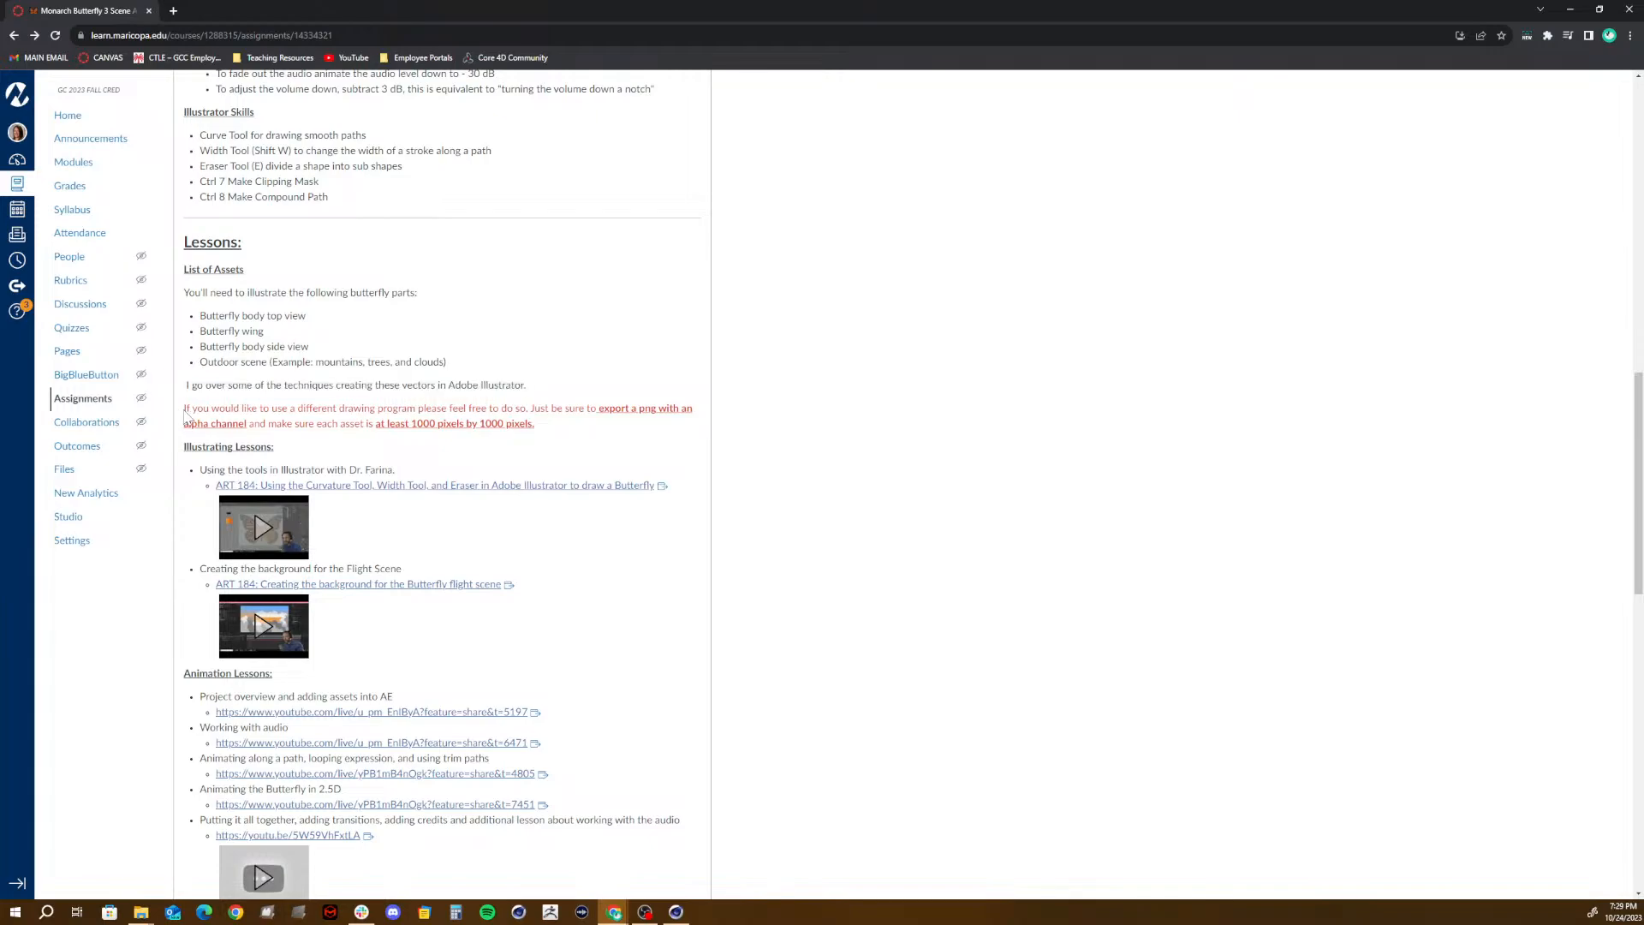
pyautogui.moveTo(184, 410); pyautogui.dragTo(572, 438)
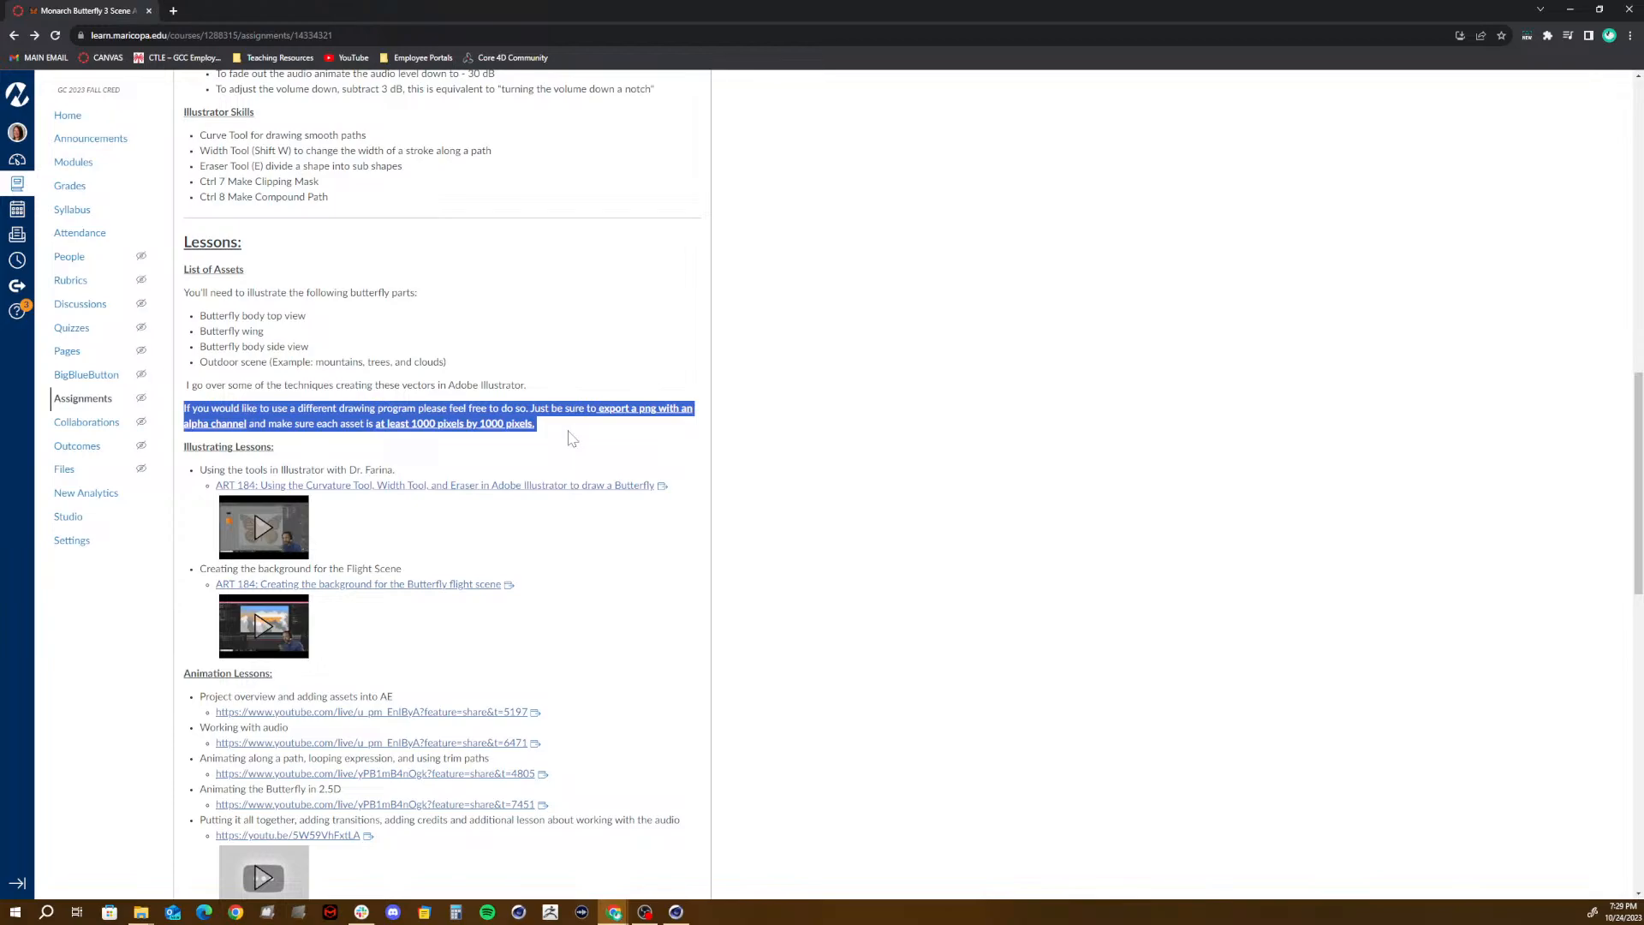
pyautogui.click(572, 438)
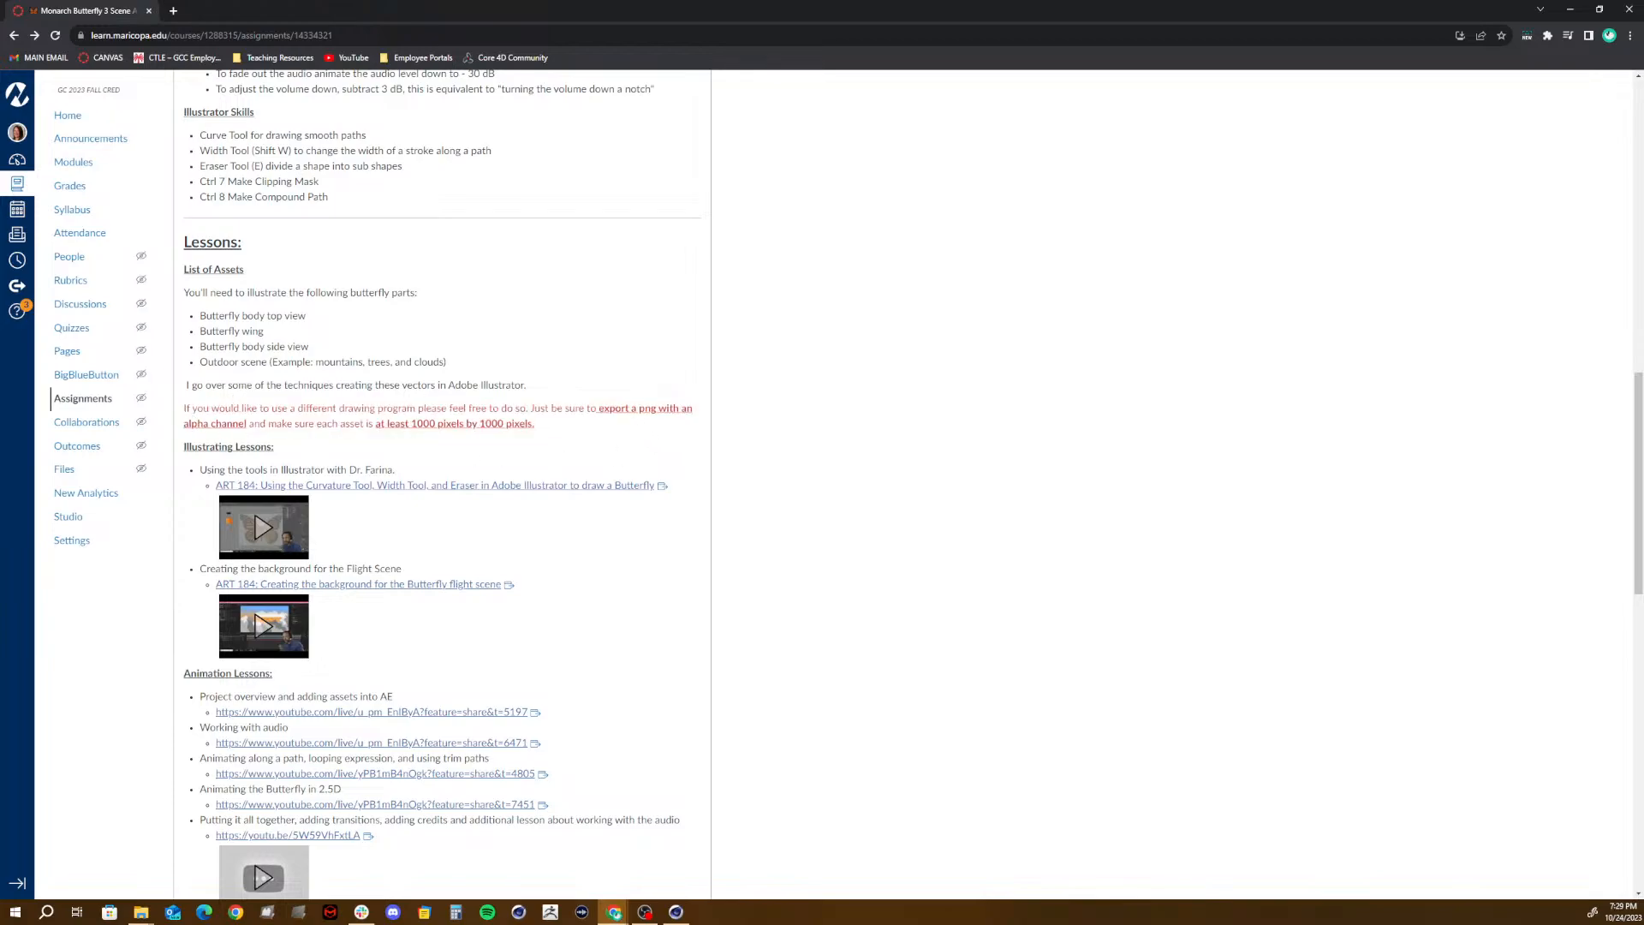
pyautogui.moveTo(605, 409); pyautogui.dragTo(695, 413)
pyautogui.moveTo(376, 424); pyautogui.dragTo(591, 434)
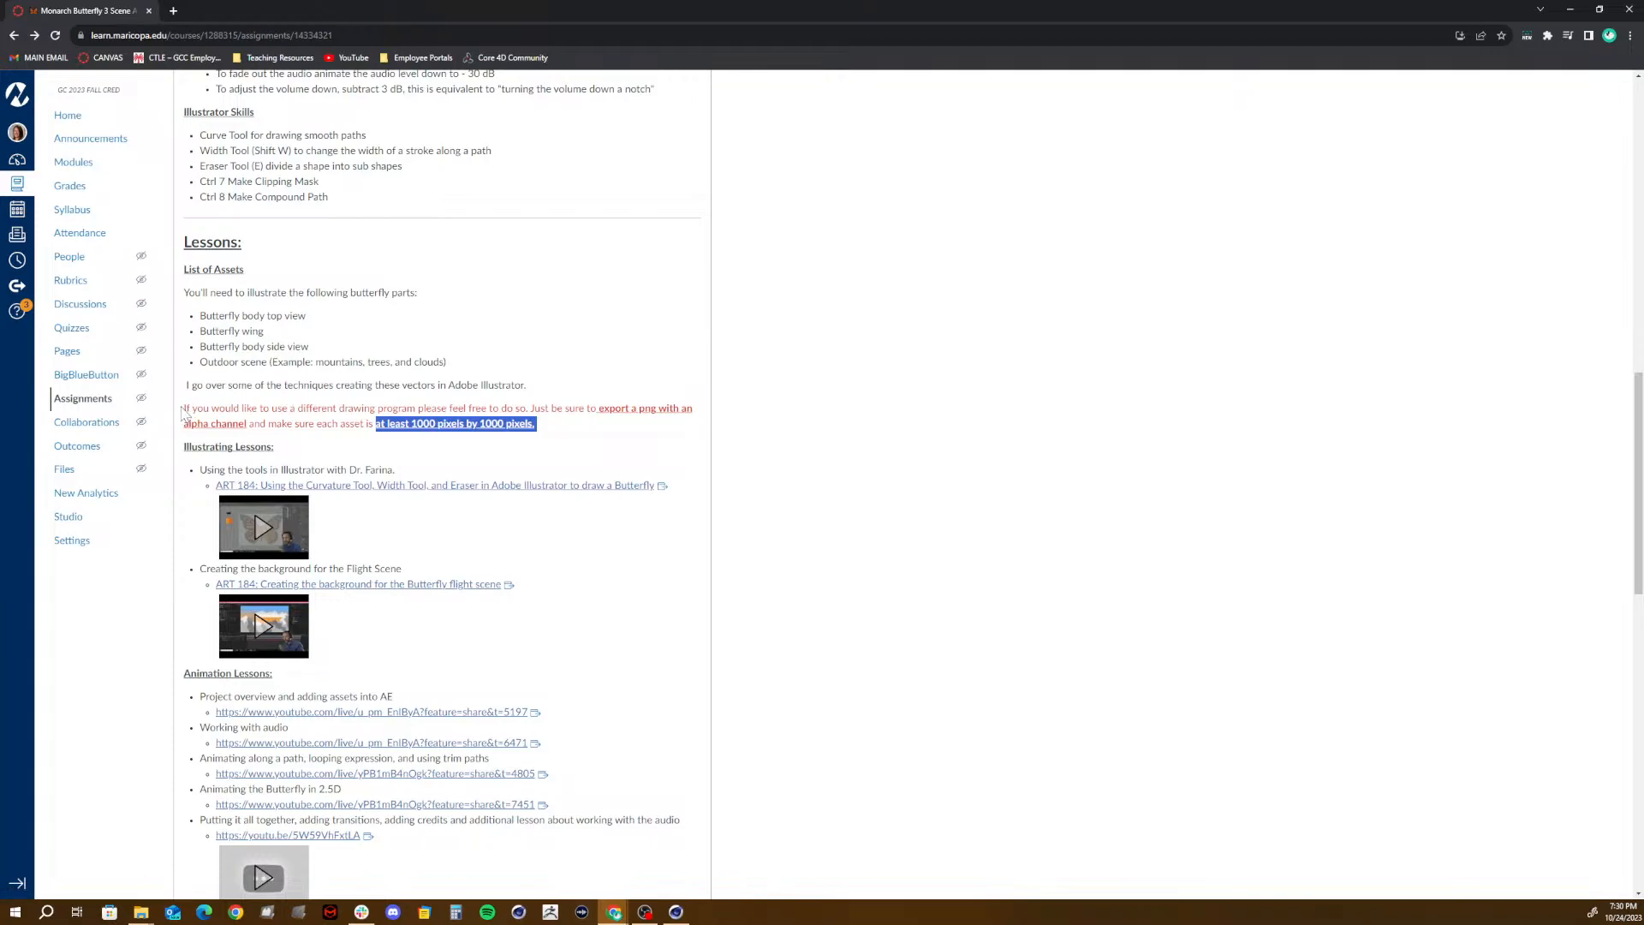
pyautogui.moveTo(182, 414); pyautogui.dragTo(546, 431)
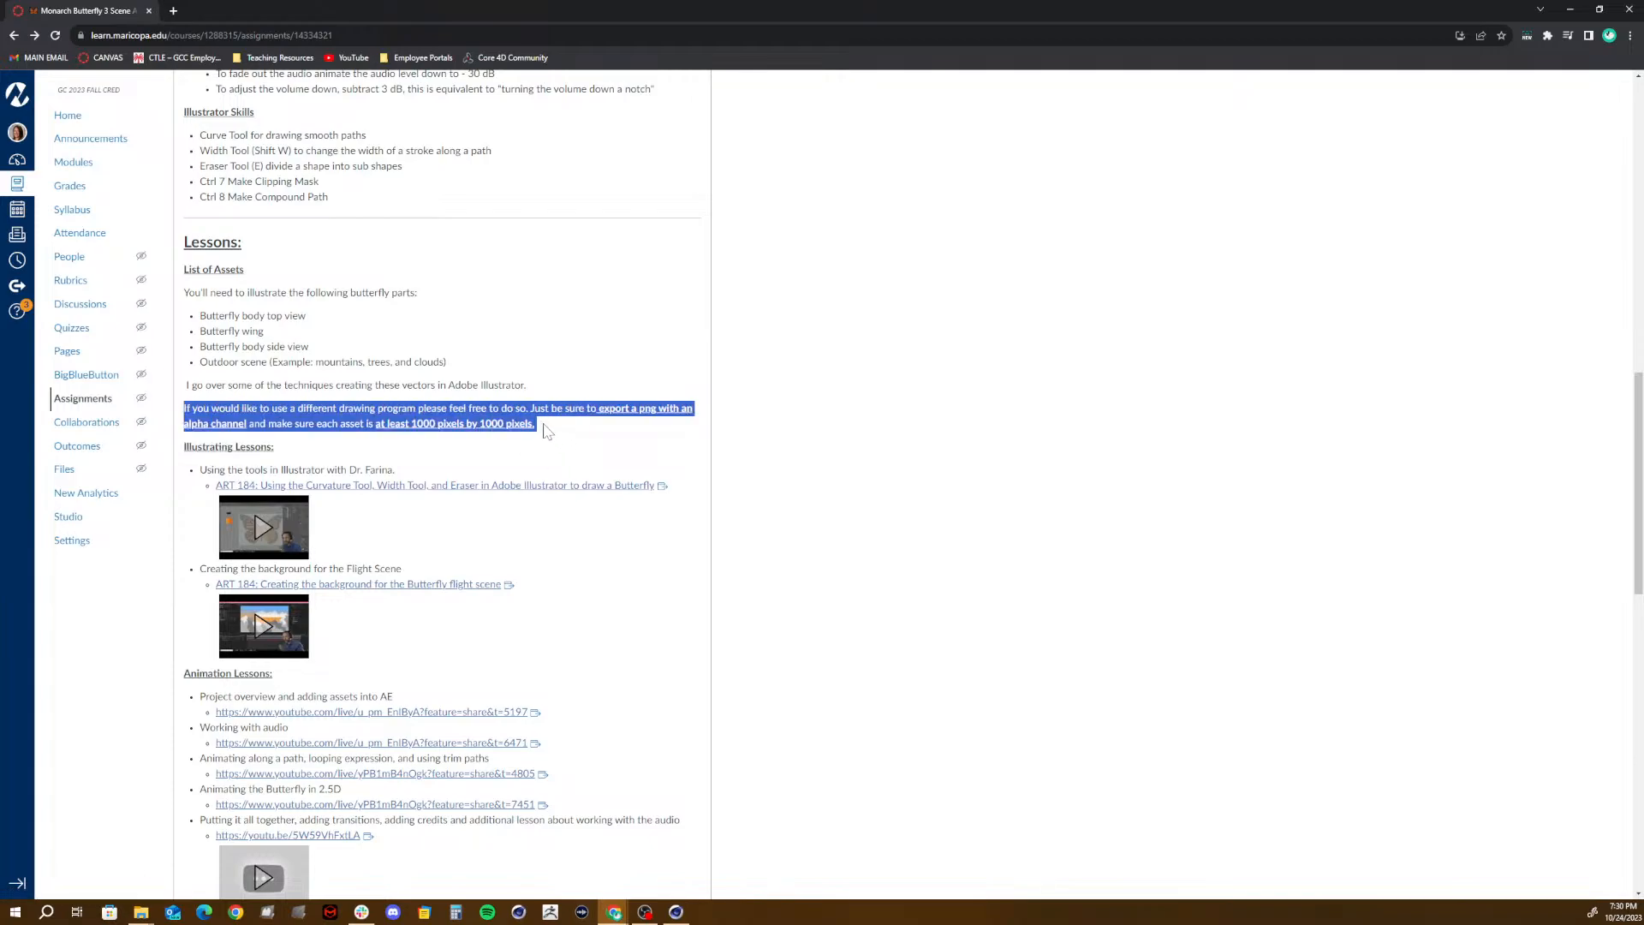
pyautogui.click(546, 431)
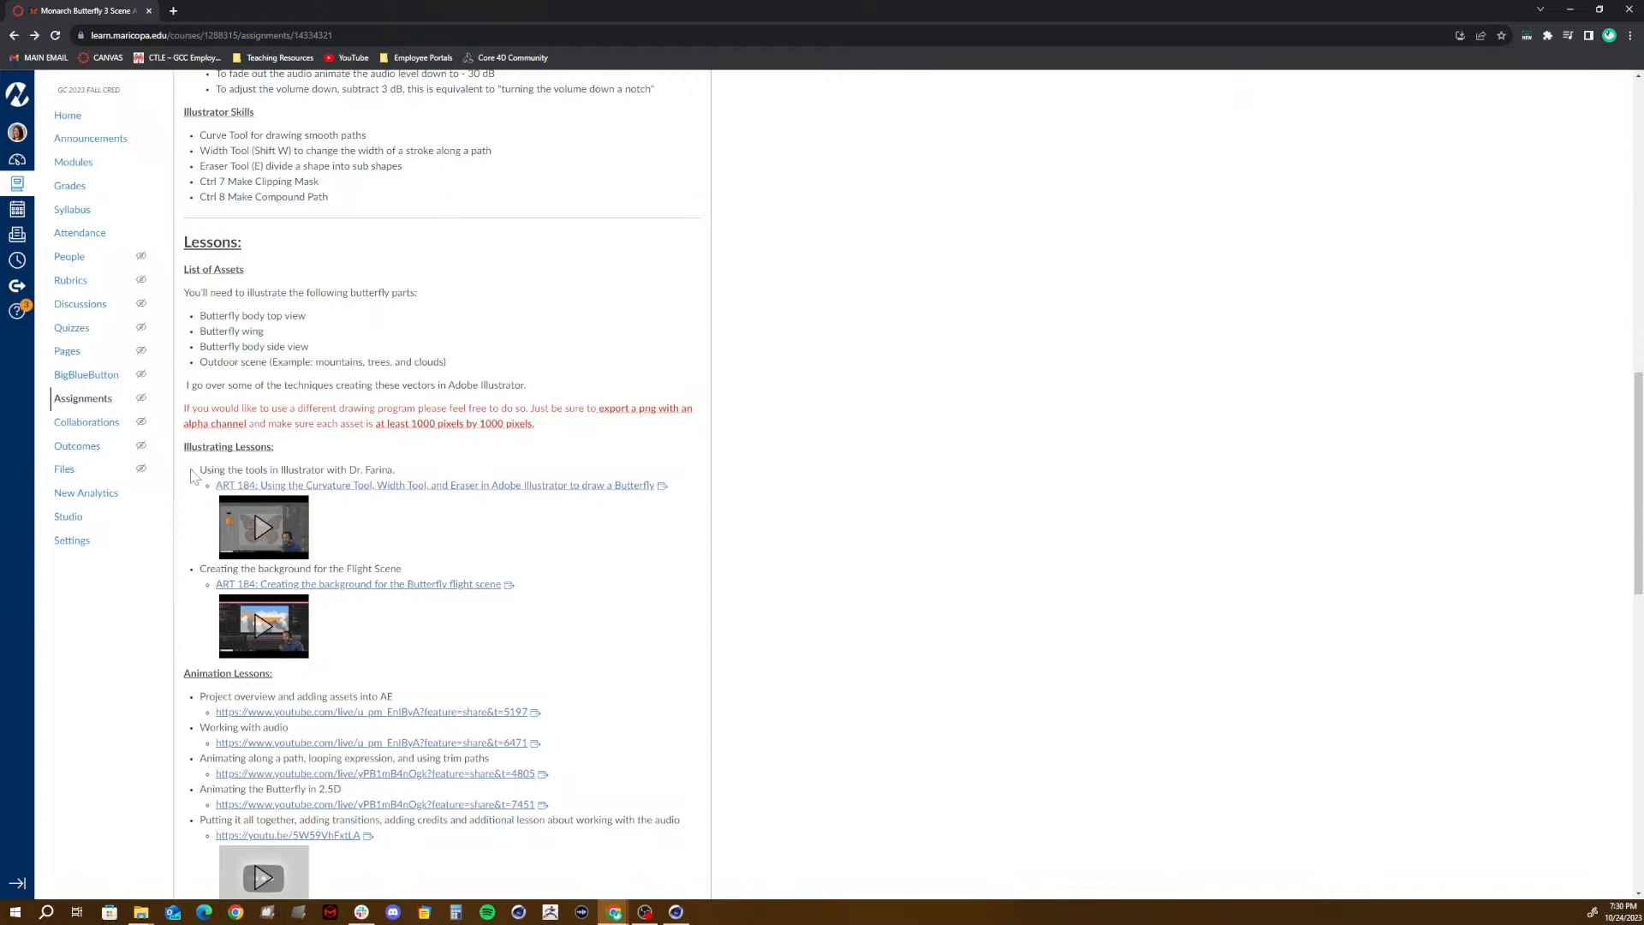
# - Draw a red arrow pointing at the first Illustrating Lessons video, on the Curvature Tool, Width Tool and Eraser
pyautogui.scroll(-2, 195, 477)
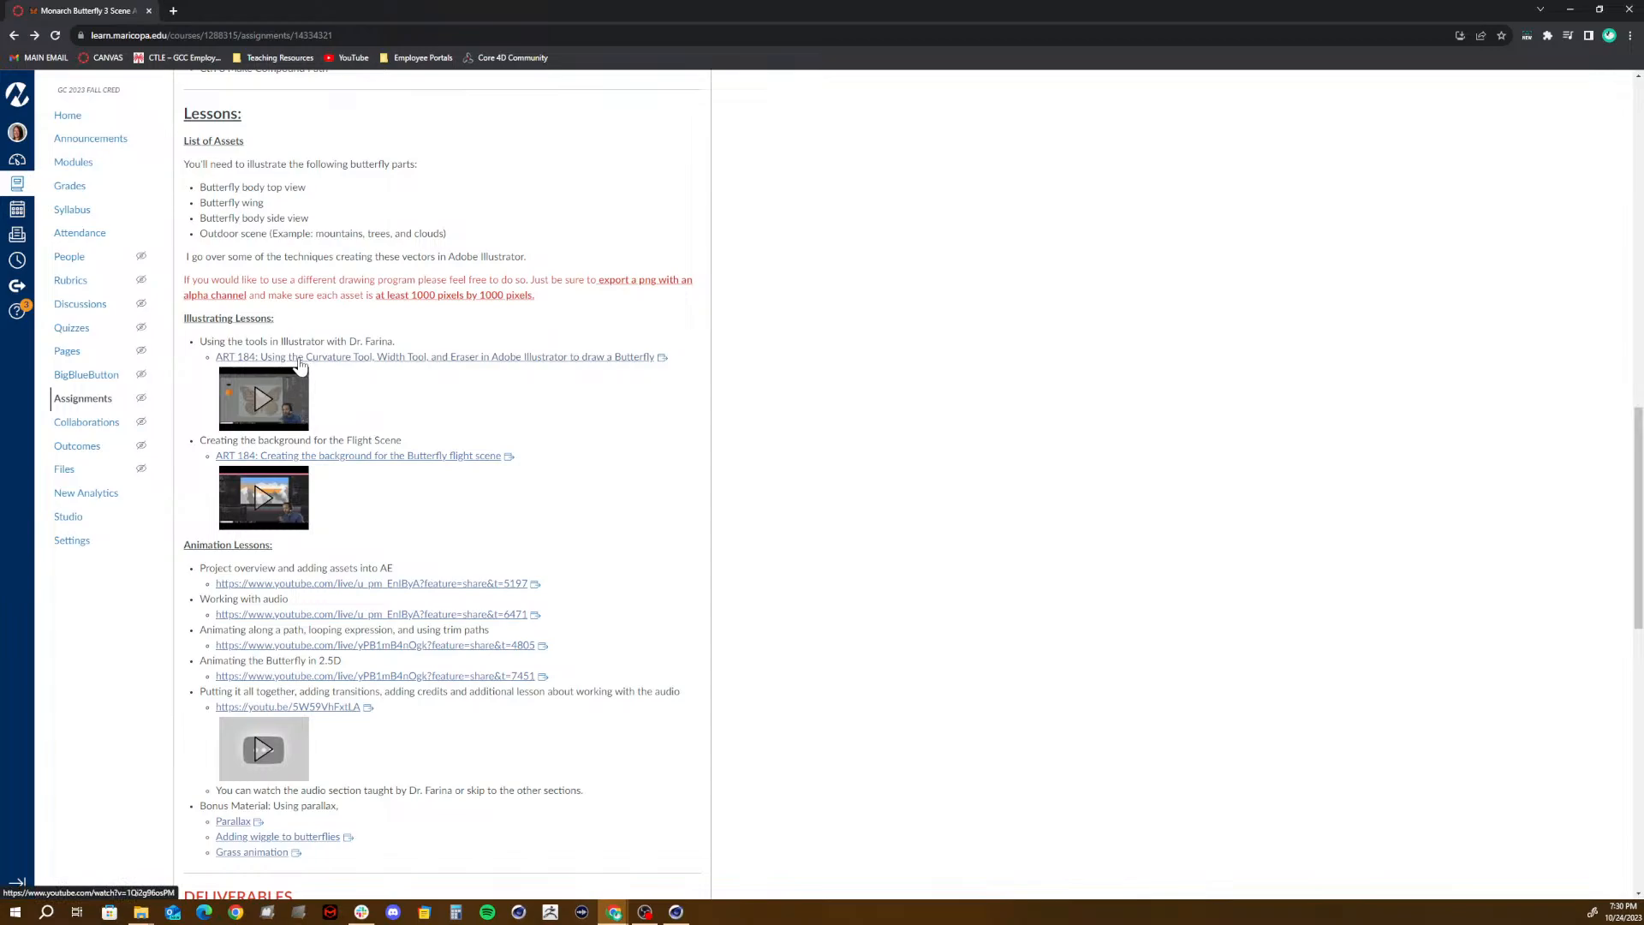
pyautogui.moveTo(357, 399); pyautogui.dragTo(607, 398)
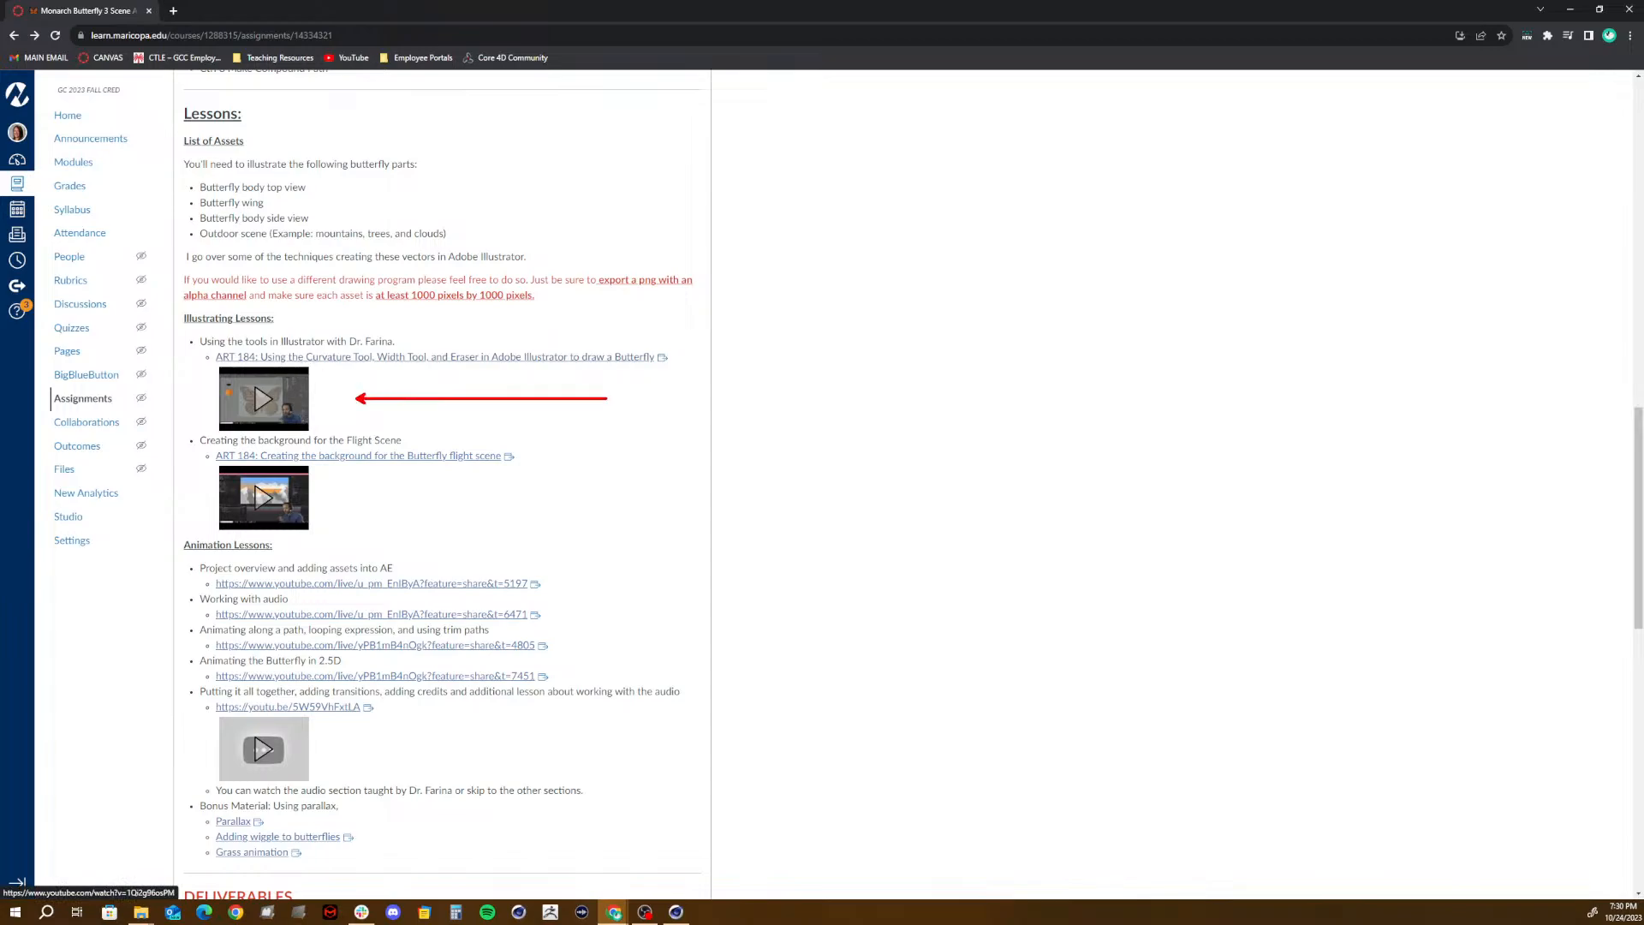
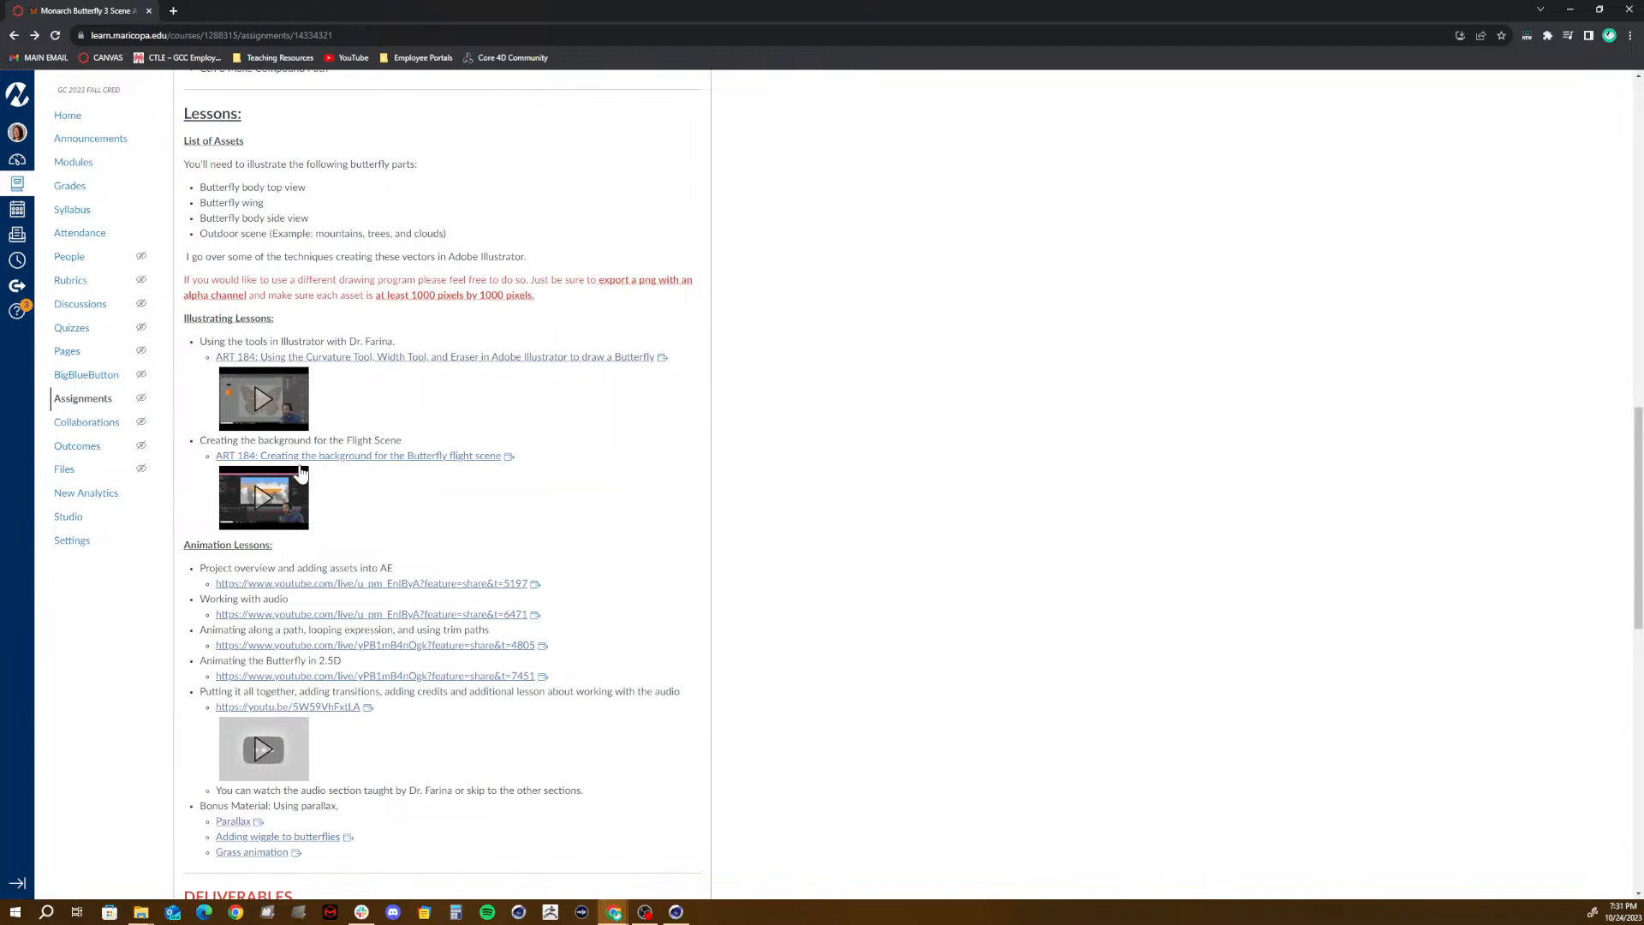
# - Open the lesson video on creating the Butterfly flight scene background, skip ahead to the sky gradient, pause it and close it
pyautogui.click(315, 460)
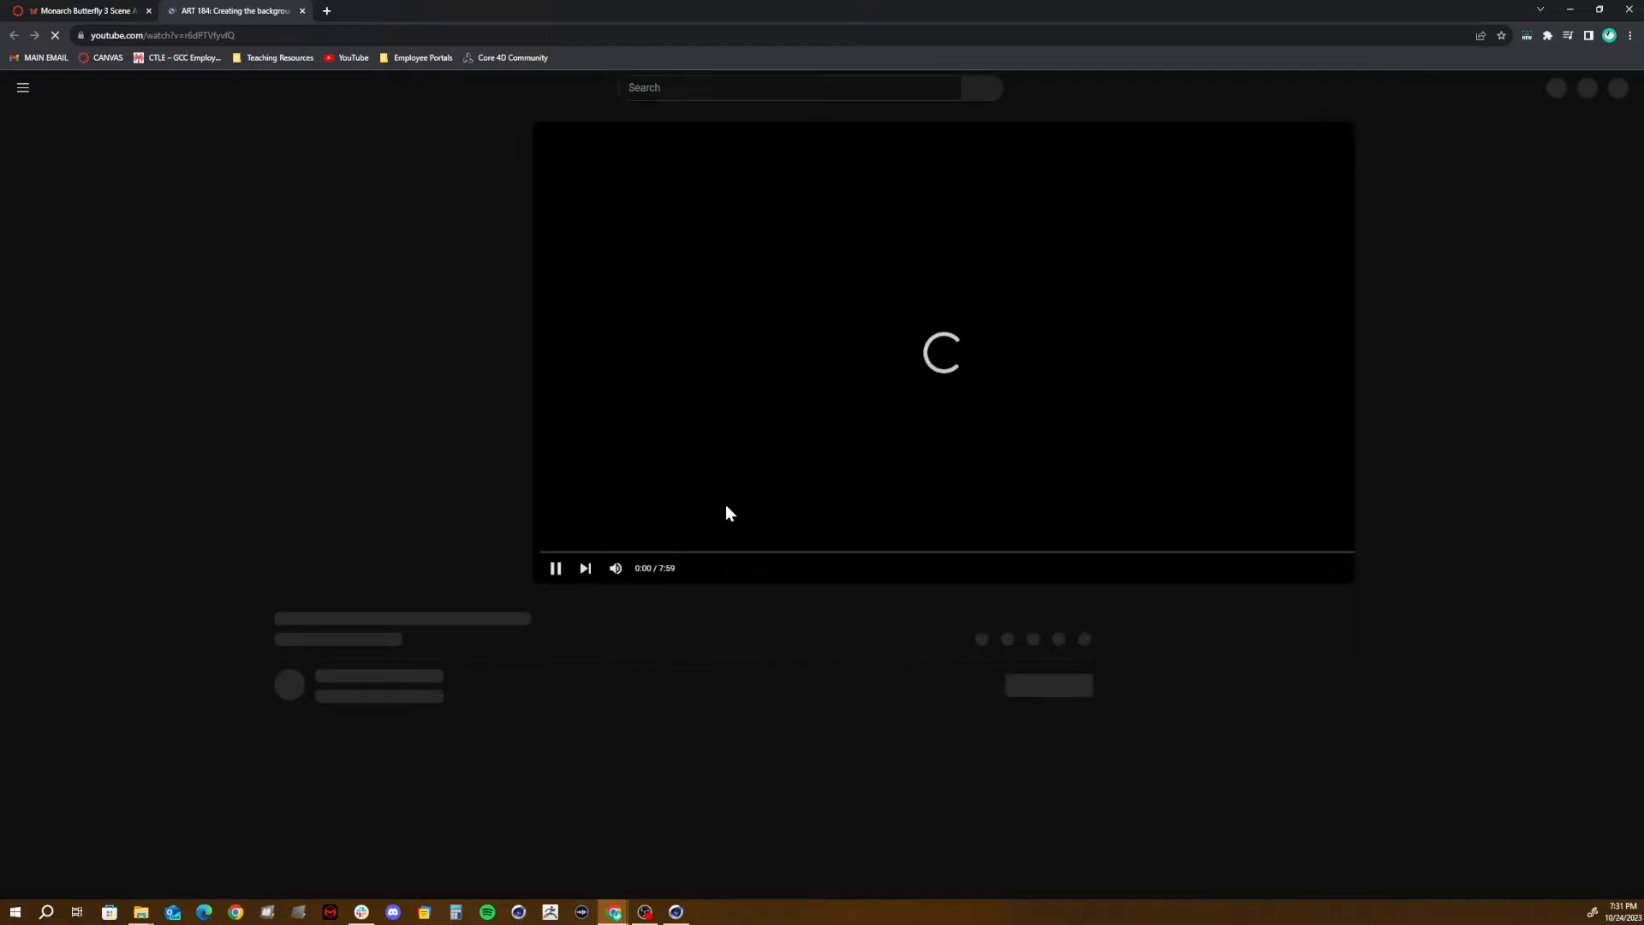
pyautogui.click(320, 552)
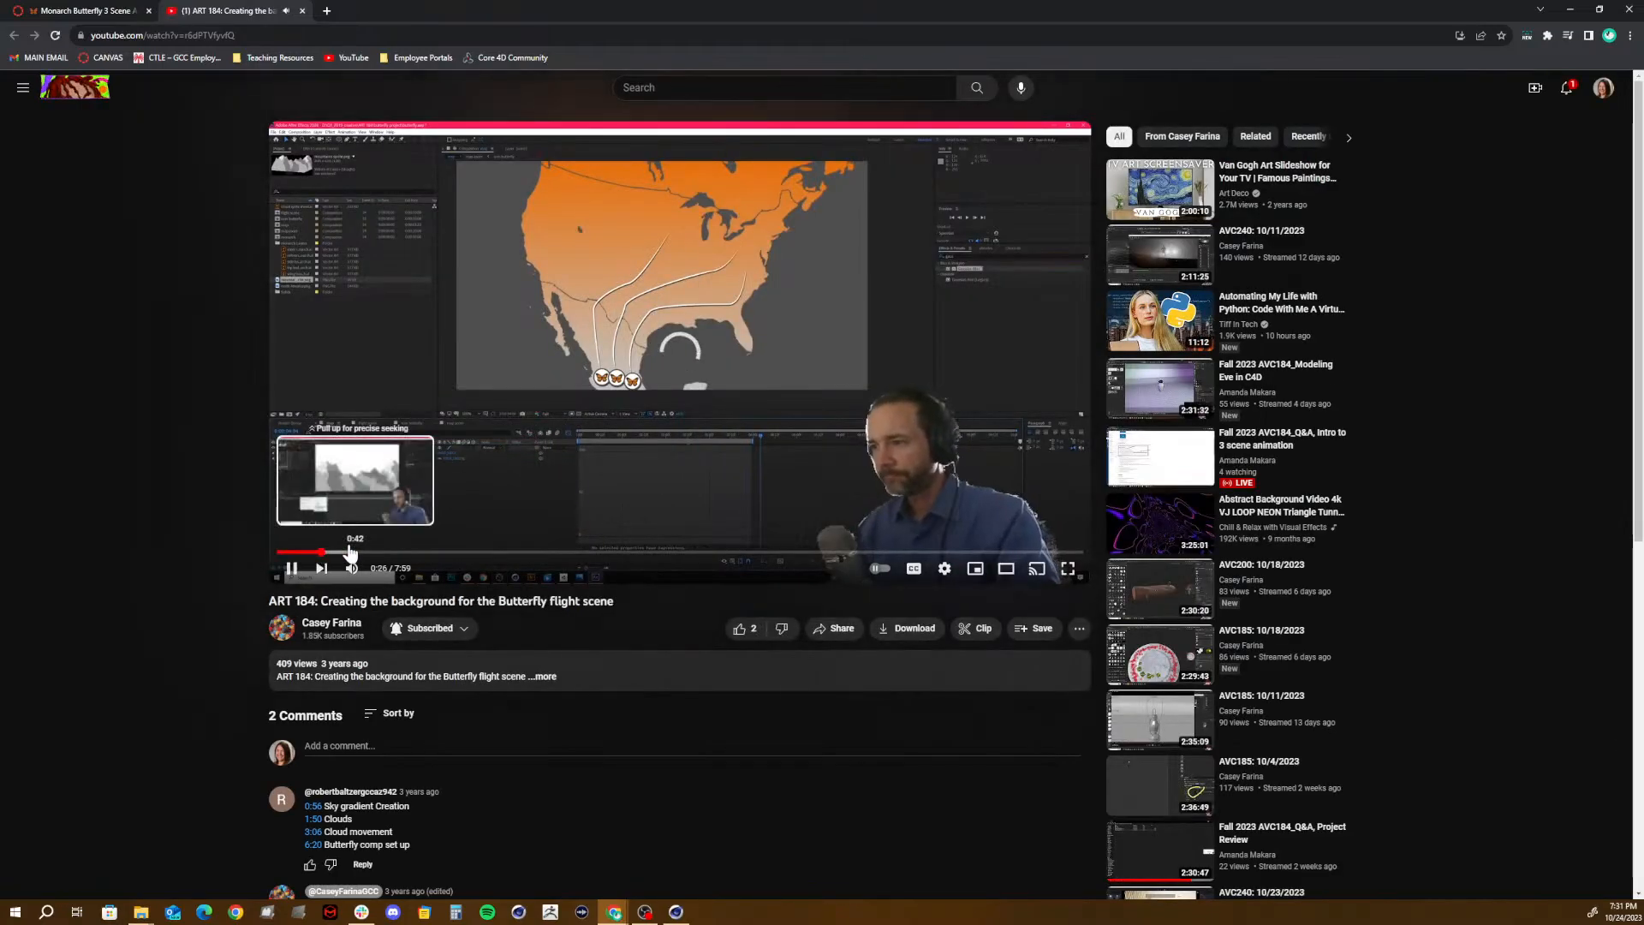
pyautogui.click(350, 552)
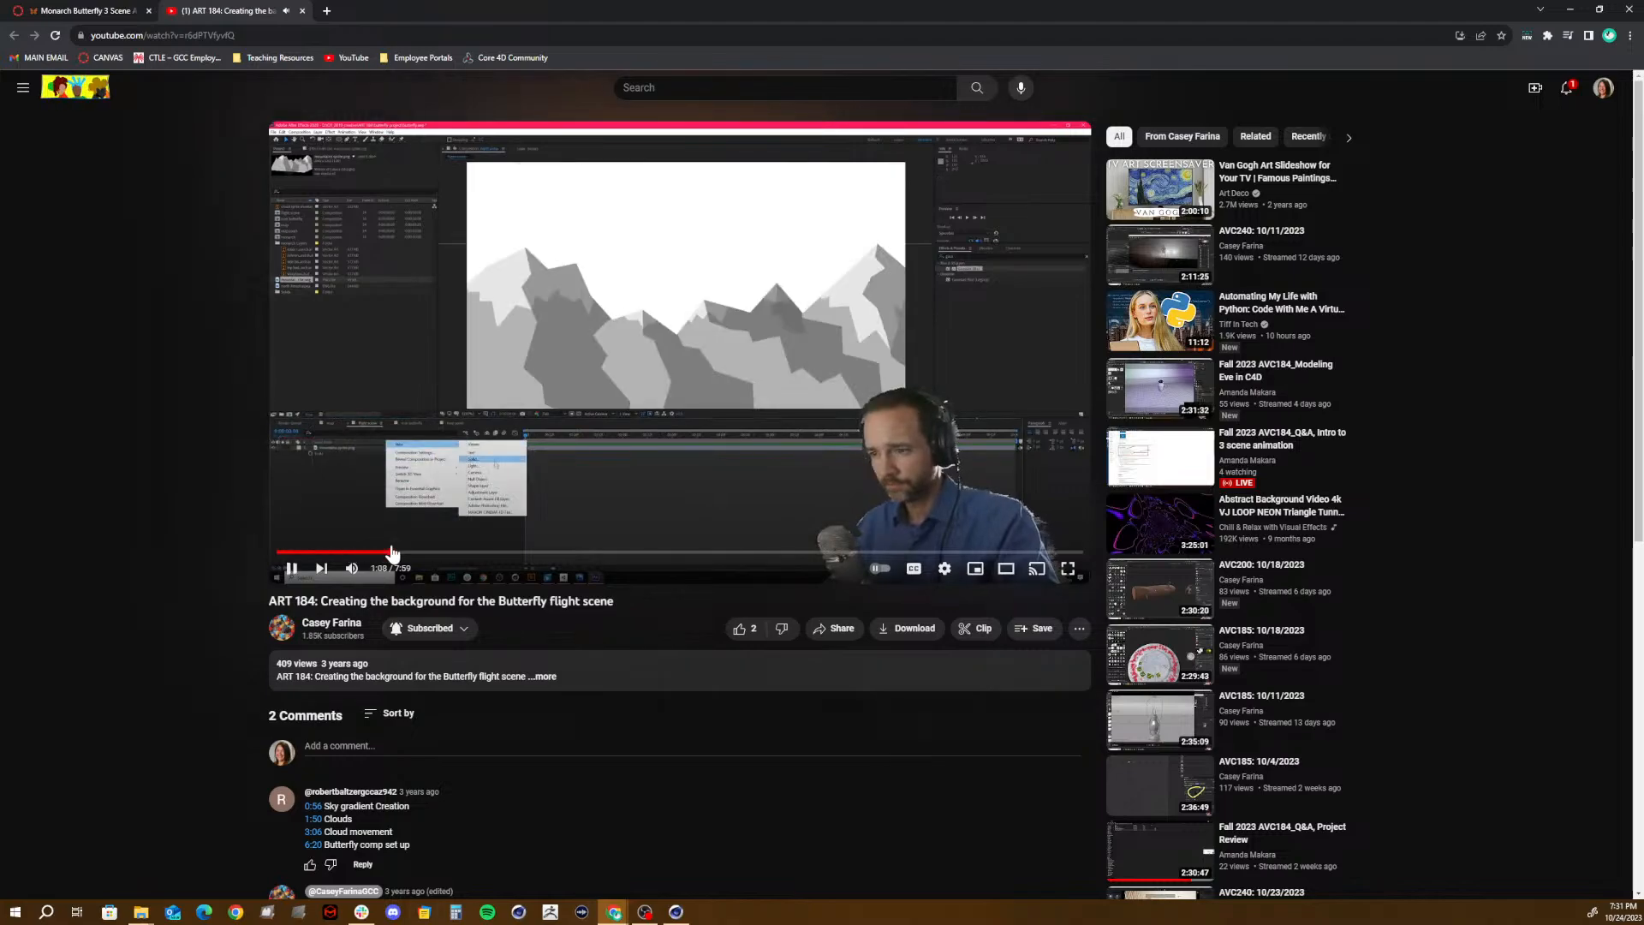
pyautogui.click(391, 552)
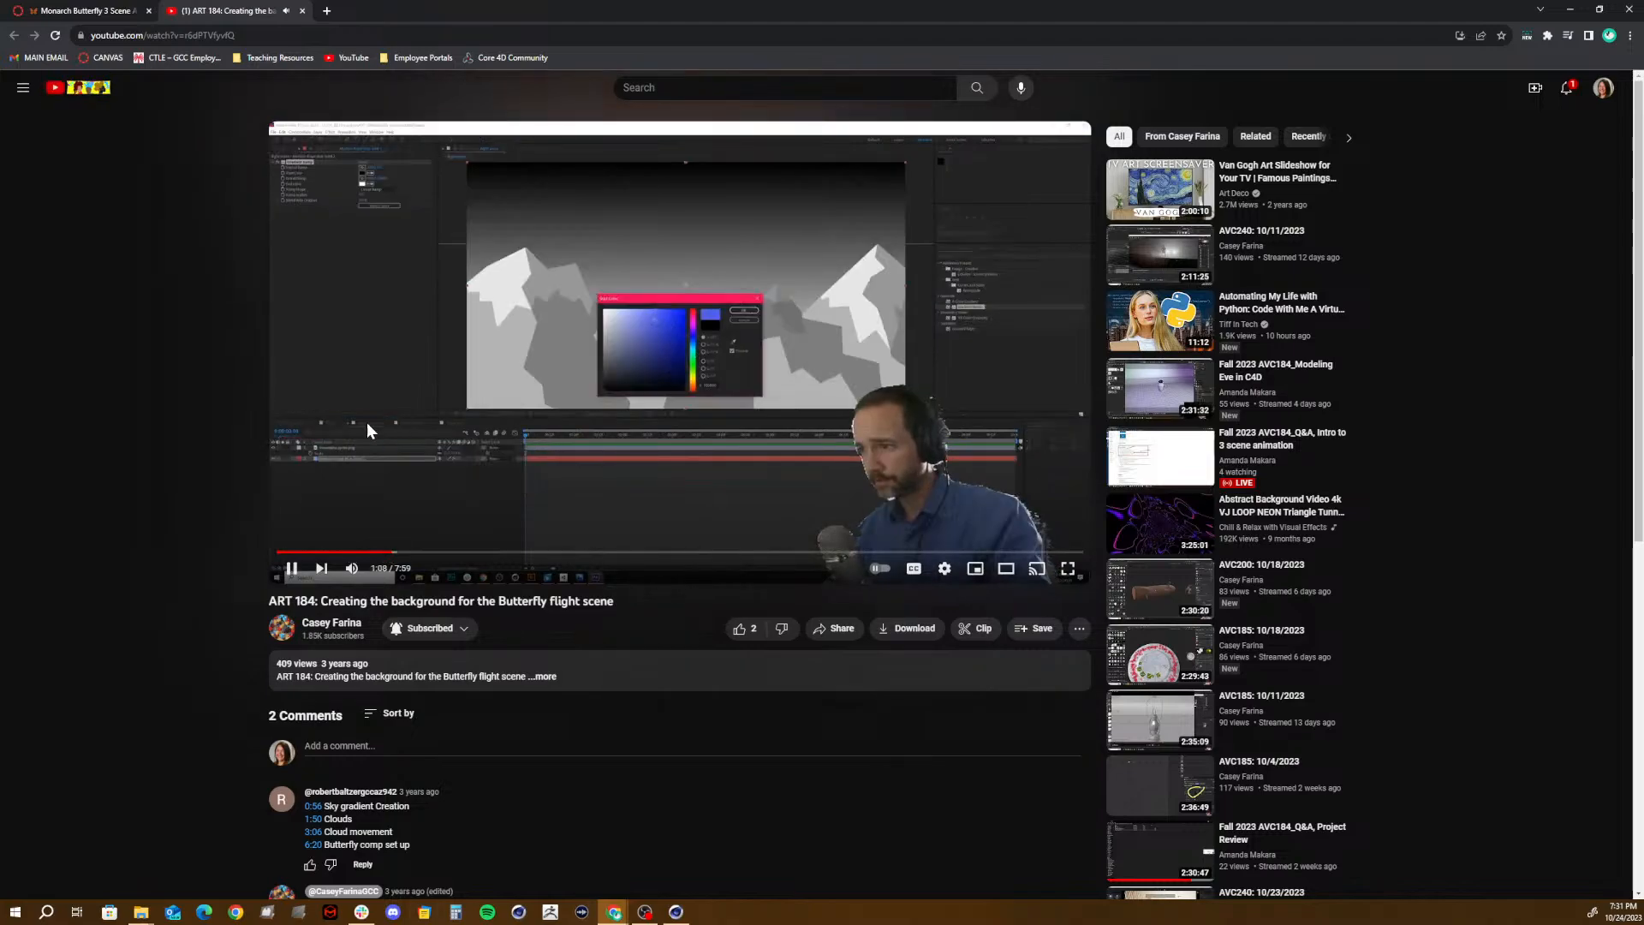
pyautogui.click(353, 482)
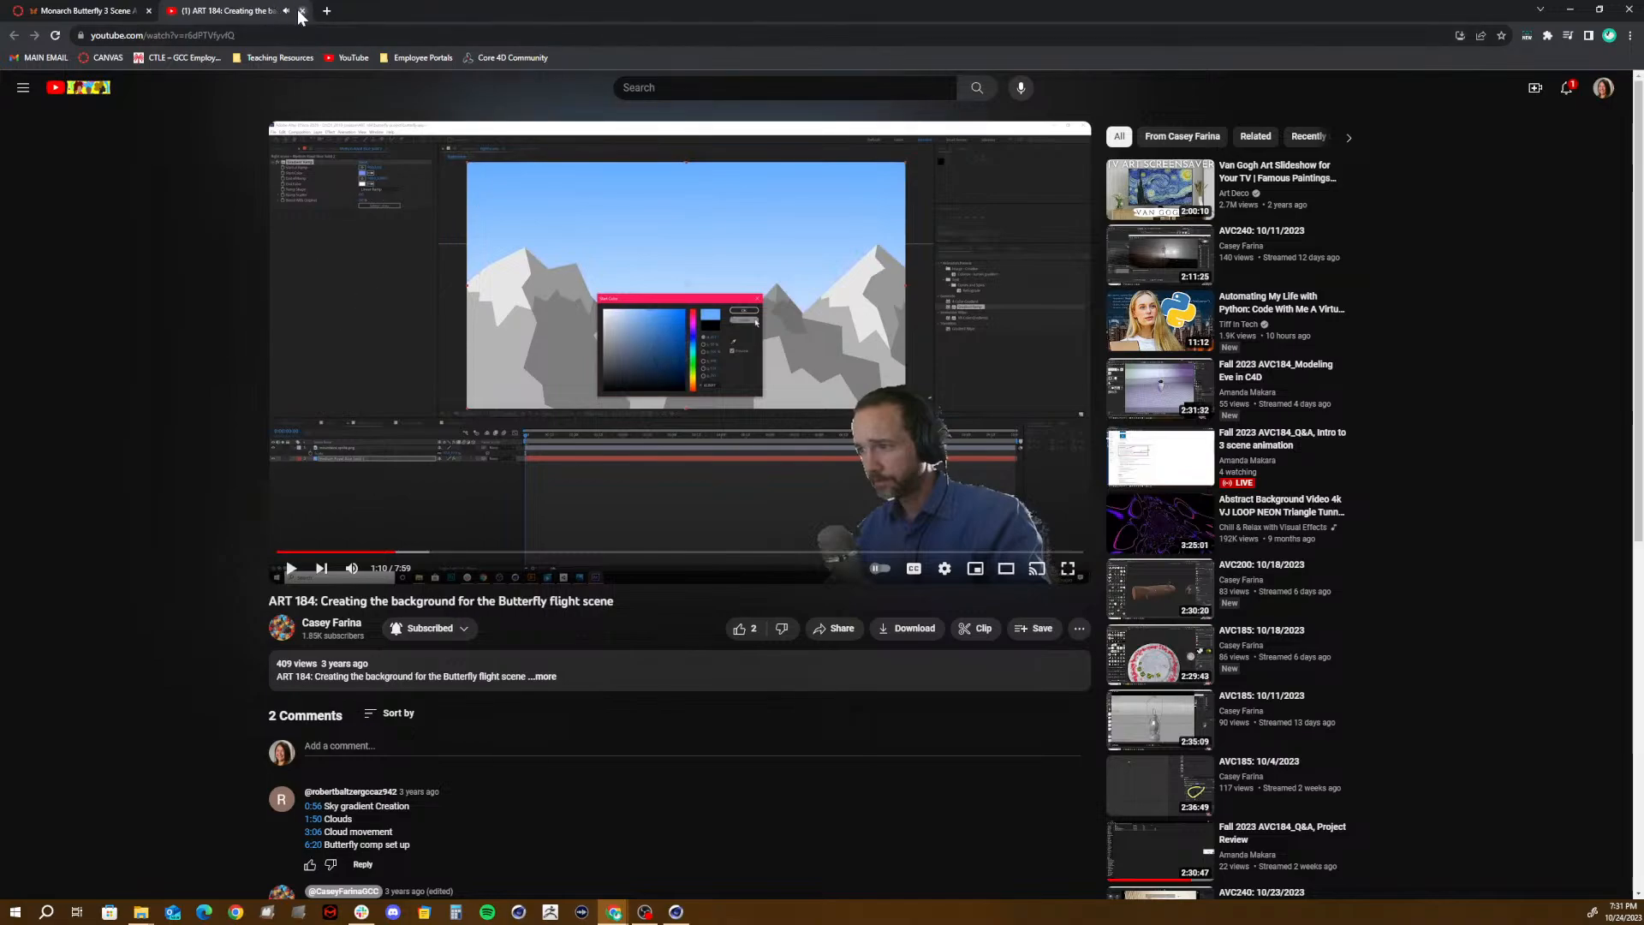
pyautogui.click(302, 11)
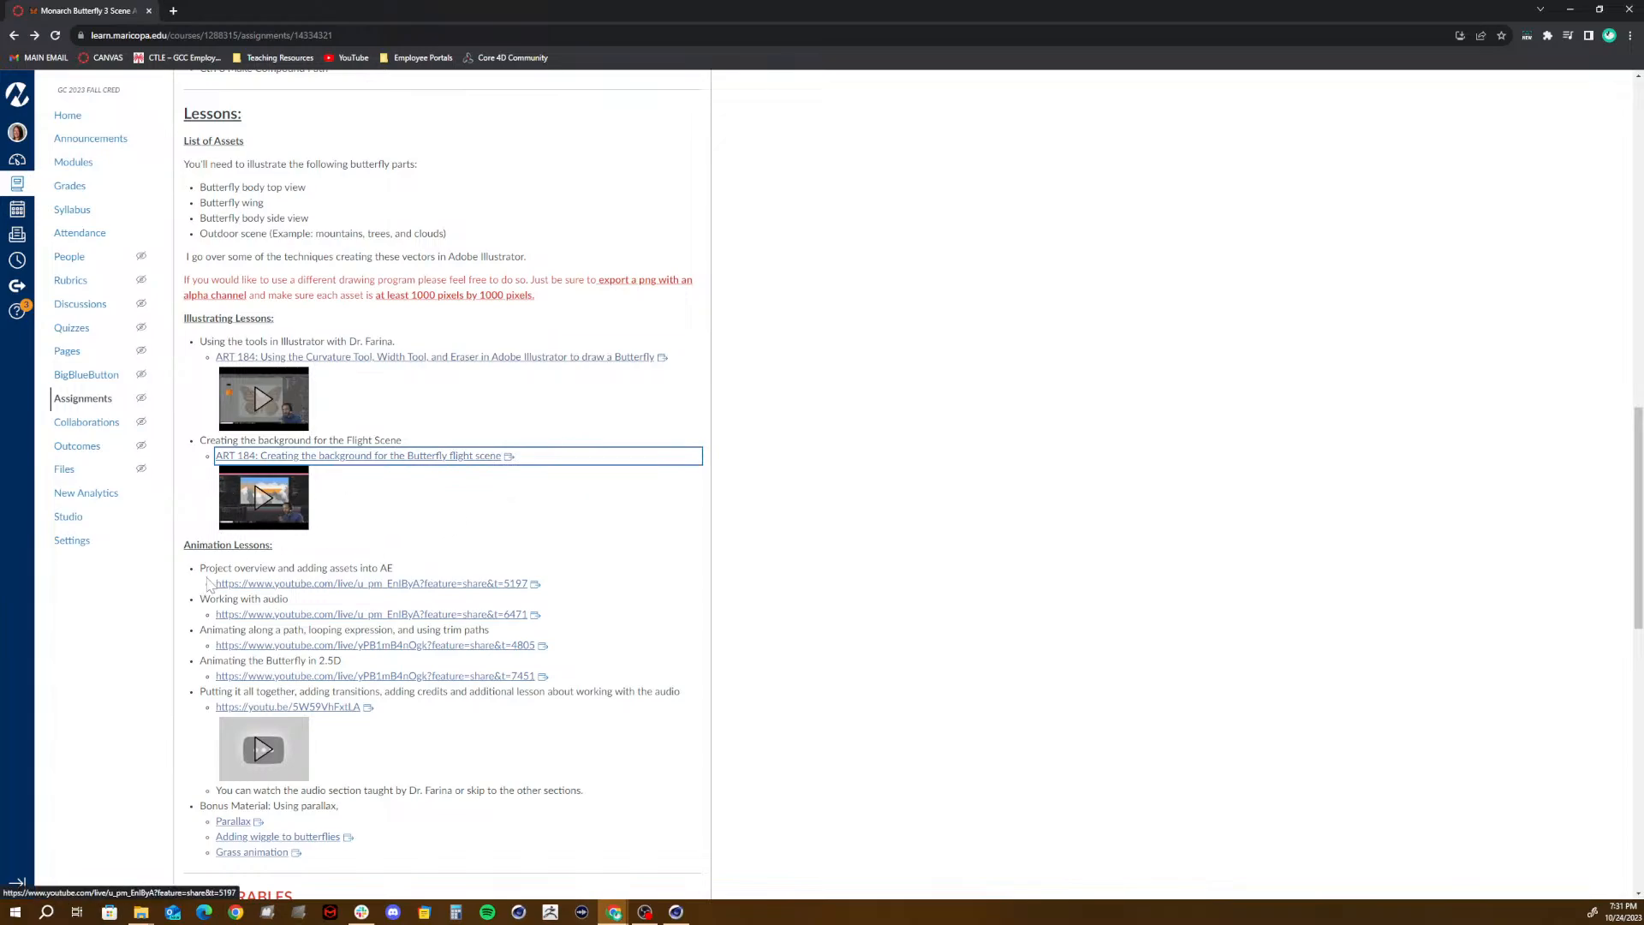
# - Draw red arrows pointing at the Bonus Material lessons on parallax, adding wiggle to butterflies and grass animation
pyautogui.scroll(-1, 209, 582)
pyautogui.scroll(-5, 286, 213)
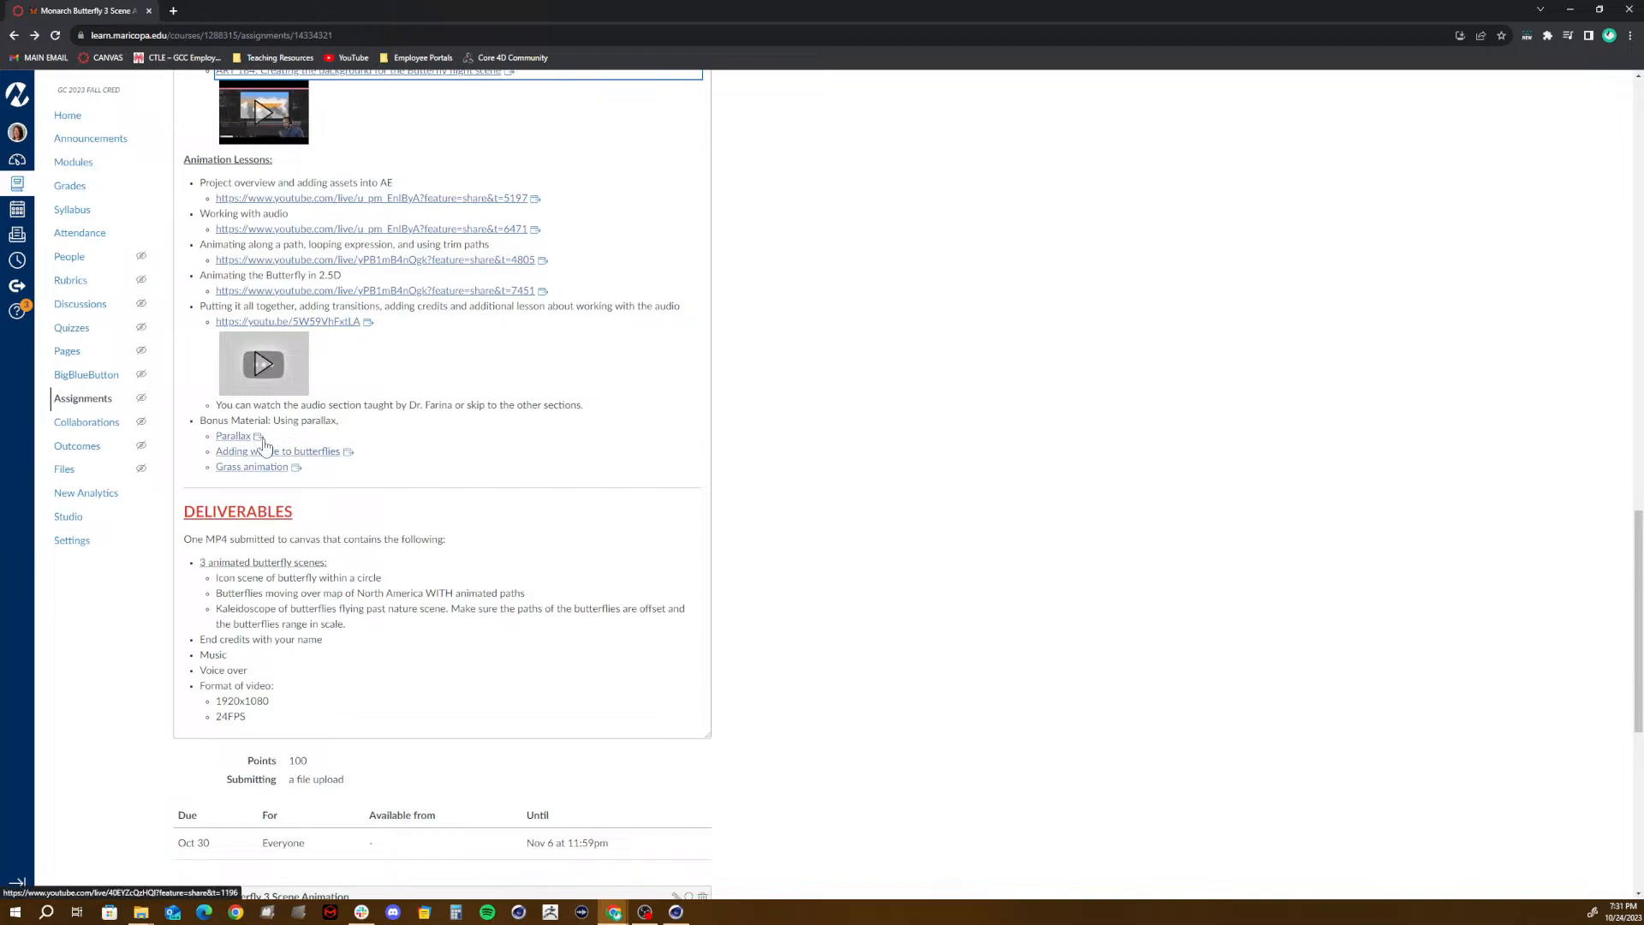
pyautogui.moveTo(293, 425); pyautogui.dragTo(466, 424)
pyautogui.moveTo(360, 454); pyautogui.dragTo(512, 454)
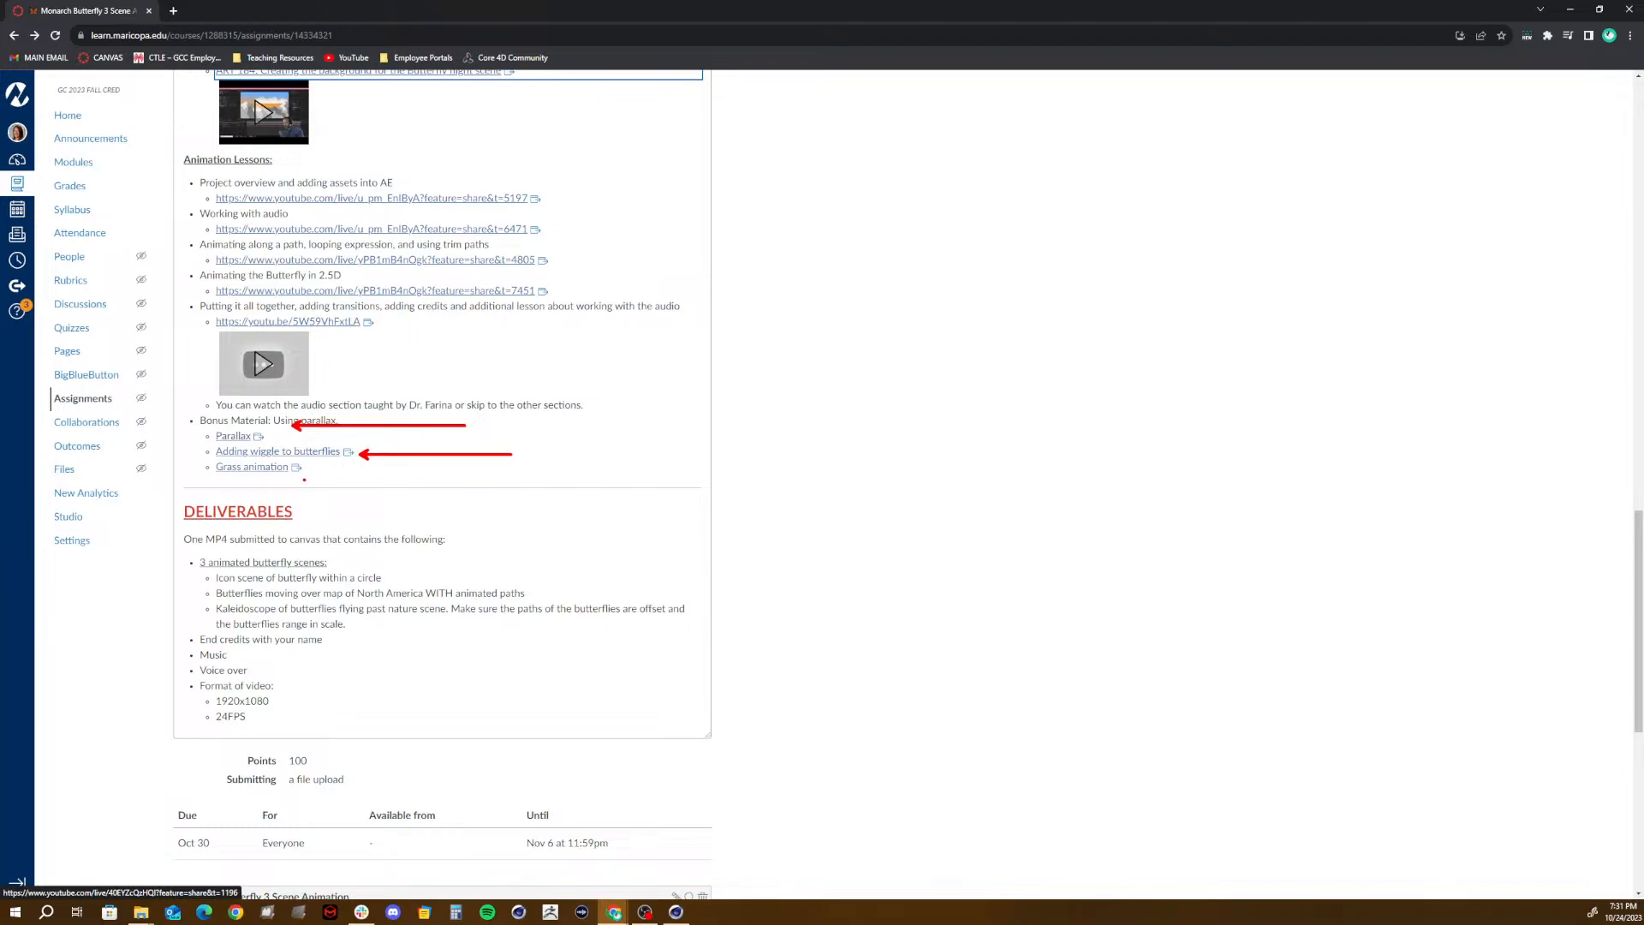
pyautogui.moveTo(304, 479); pyautogui.dragTo(507, 509)
# - Draw red arrows at the Deliverables' MP4 requirement and the icon, North America map and kaleidoscope butterfly scenes
pyautogui.moveTo(470, 538); pyautogui.dragTo(580, 520)
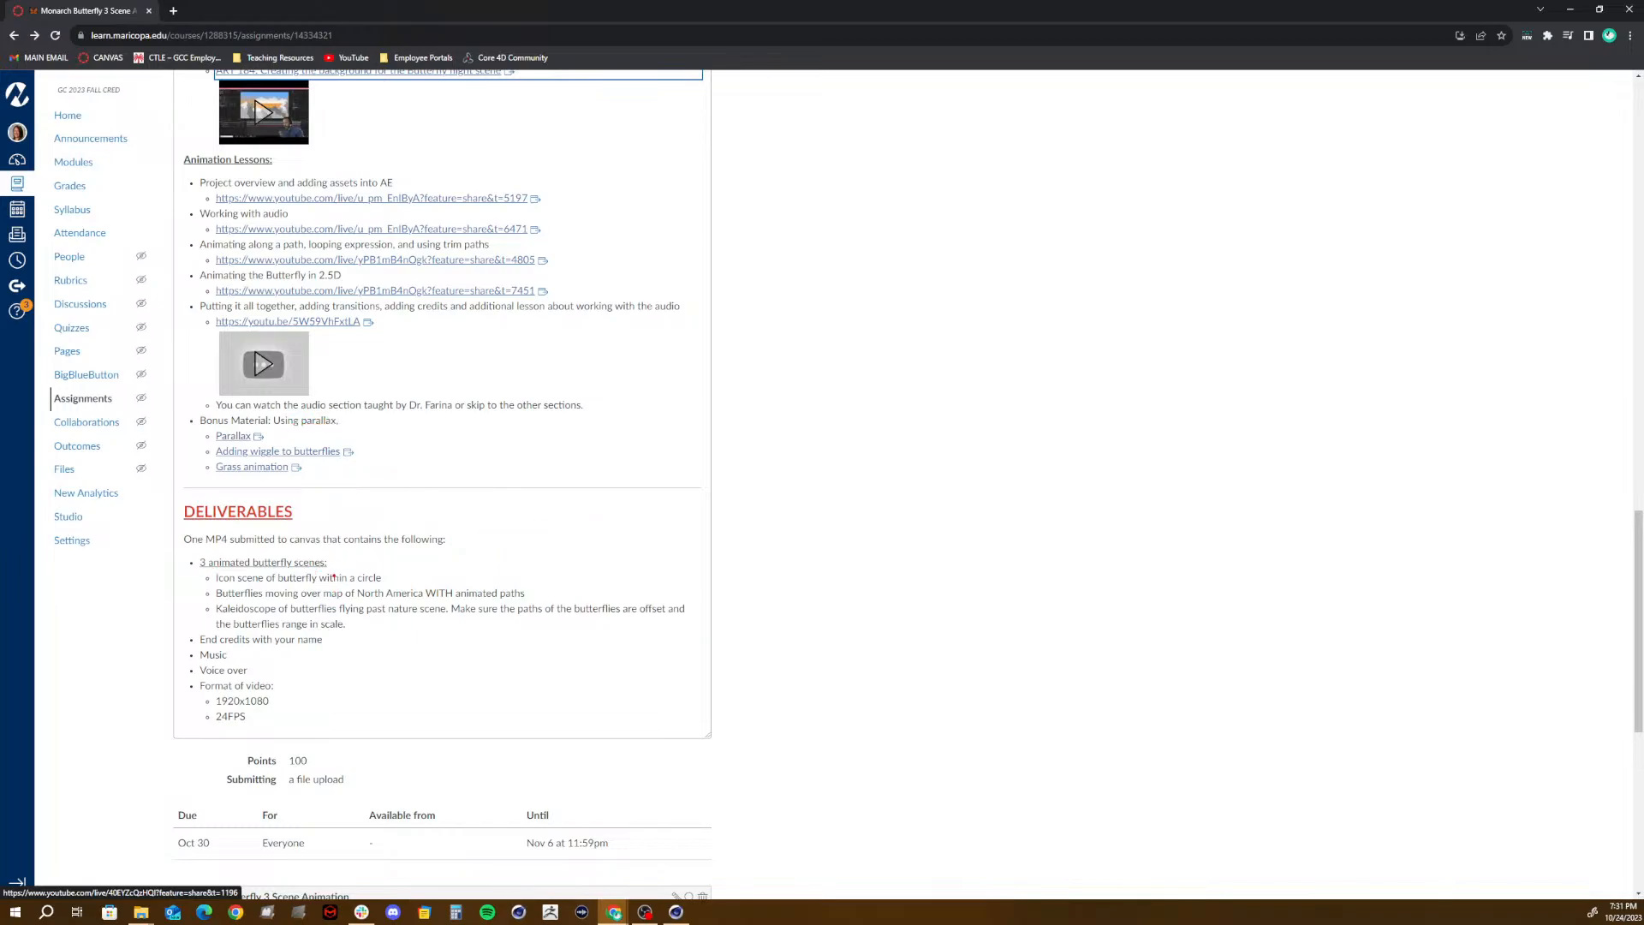
pyautogui.moveTo(338, 563)
pyautogui.mouseDown()
pyautogui.moveTo(463, 541)
pyautogui.moveTo(580, 560)
pyautogui.mouseUp()
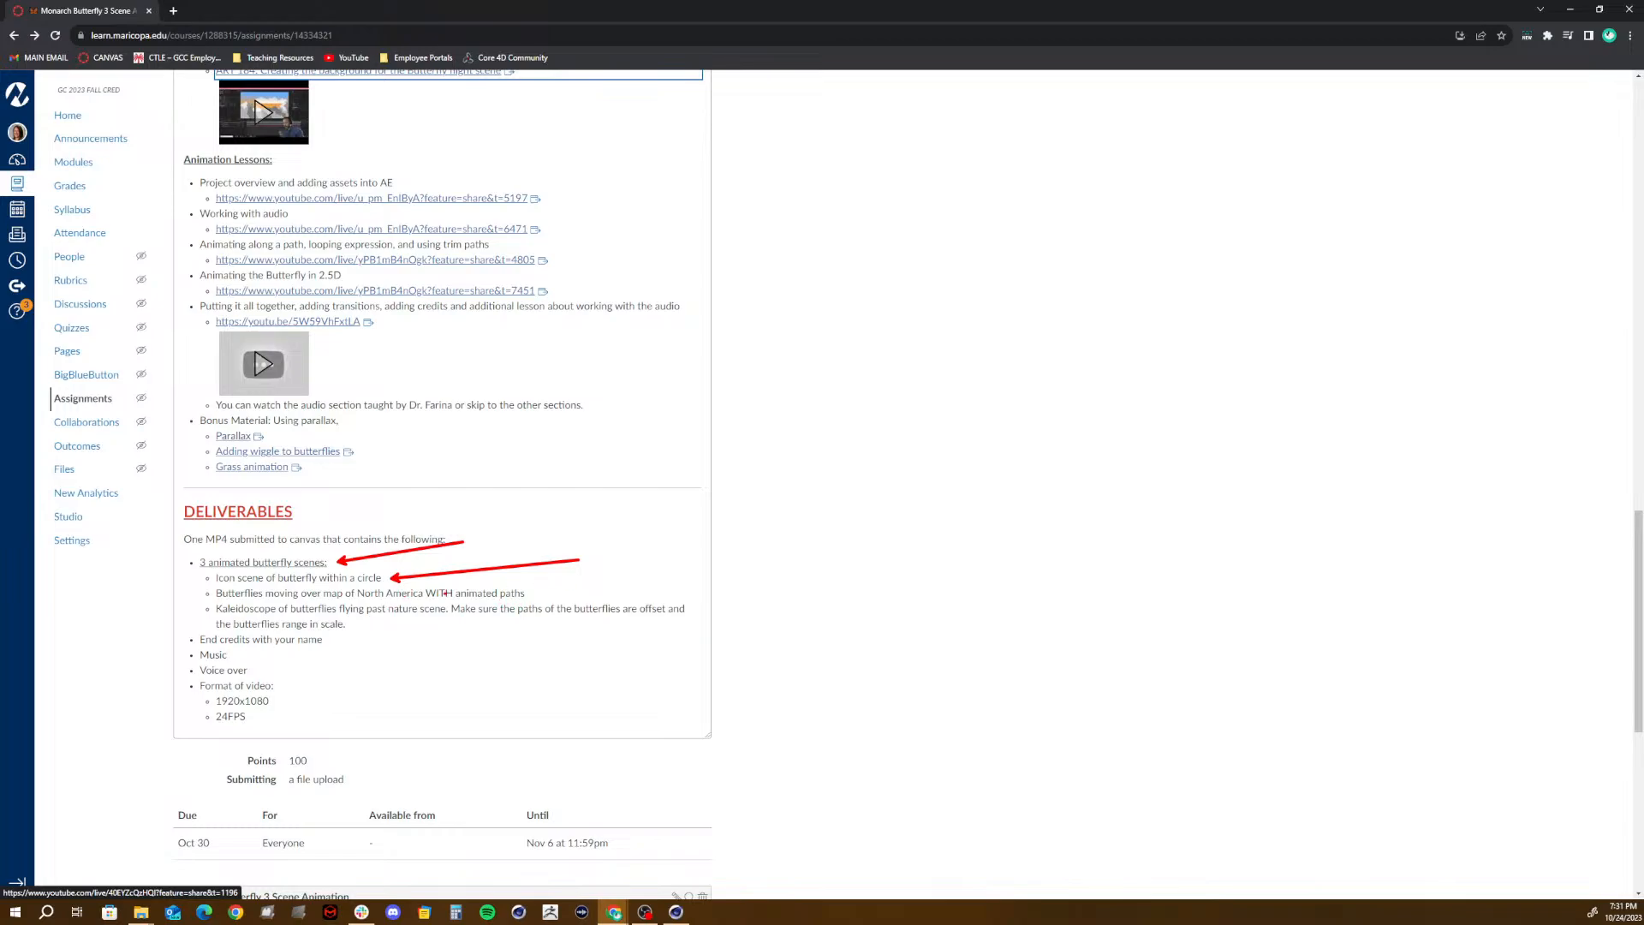
pyautogui.moveTo(533, 593); pyautogui.dragTo(637, 576)
pyautogui.moveTo(358, 626); pyautogui.dragTo(494, 666)
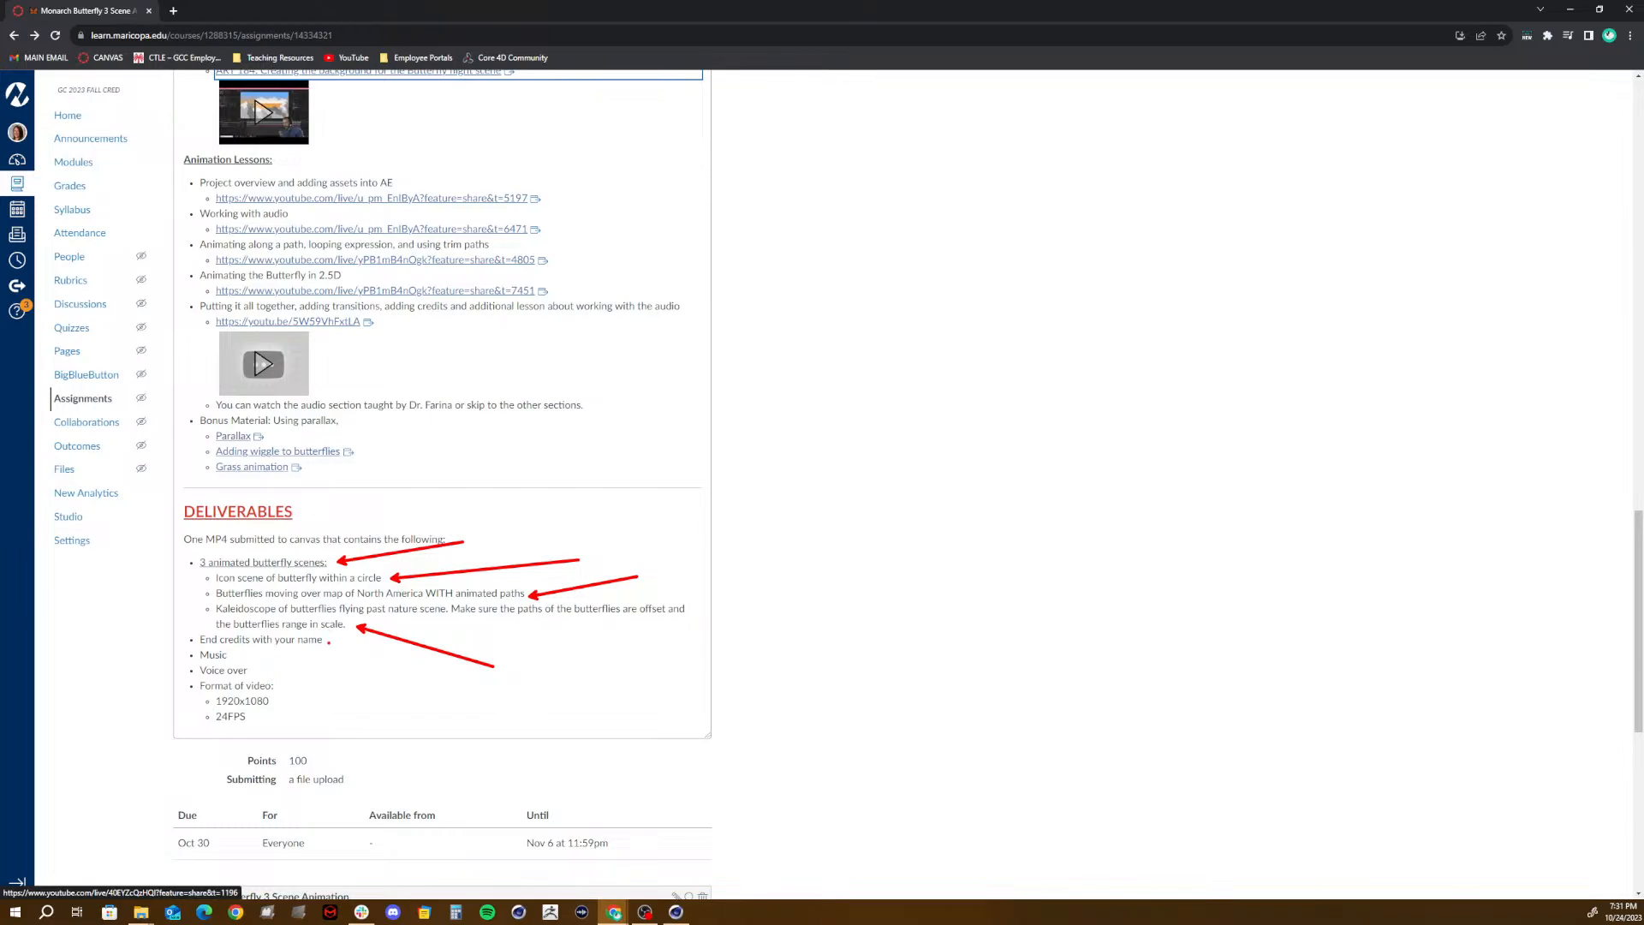
# - Draw red arrows at the end credits, music and voice over deliverables, and clear all the arrows from the page
pyautogui.moveTo(329, 642); pyautogui.dragTo(493, 641)
pyautogui.moveTo(231, 655)
pyautogui.mouseDown()
pyautogui.moveTo(343, 655)
pyautogui.moveTo(387, 674)
pyautogui.mouseUp()
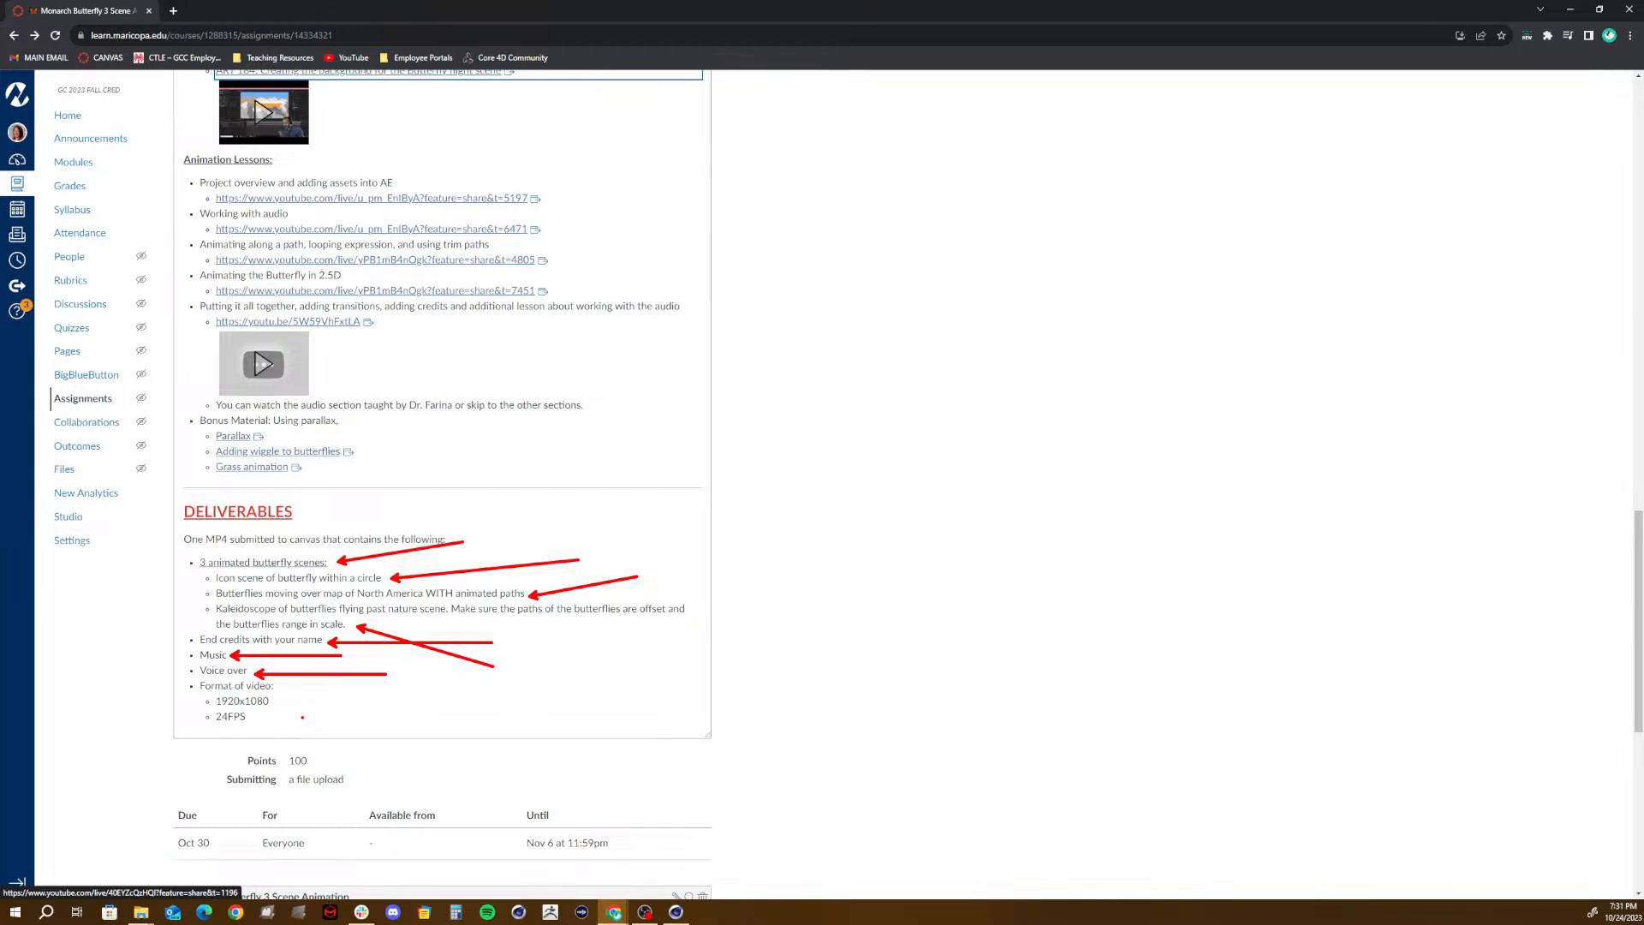
pyautogui.hotkey('ctrl', 'z')
pyautogui.hotkey('ctrl', 'z')
pyautogui.hotkey('ctrl', 'z')
pyautogui.hotkey('ctrl', 'z')
pyautogui.hotkey('ctrl', 'z')
pyautogui.hotkey('ctrl', 'z')
pyautogui.hotkey('ctrl', 'z')
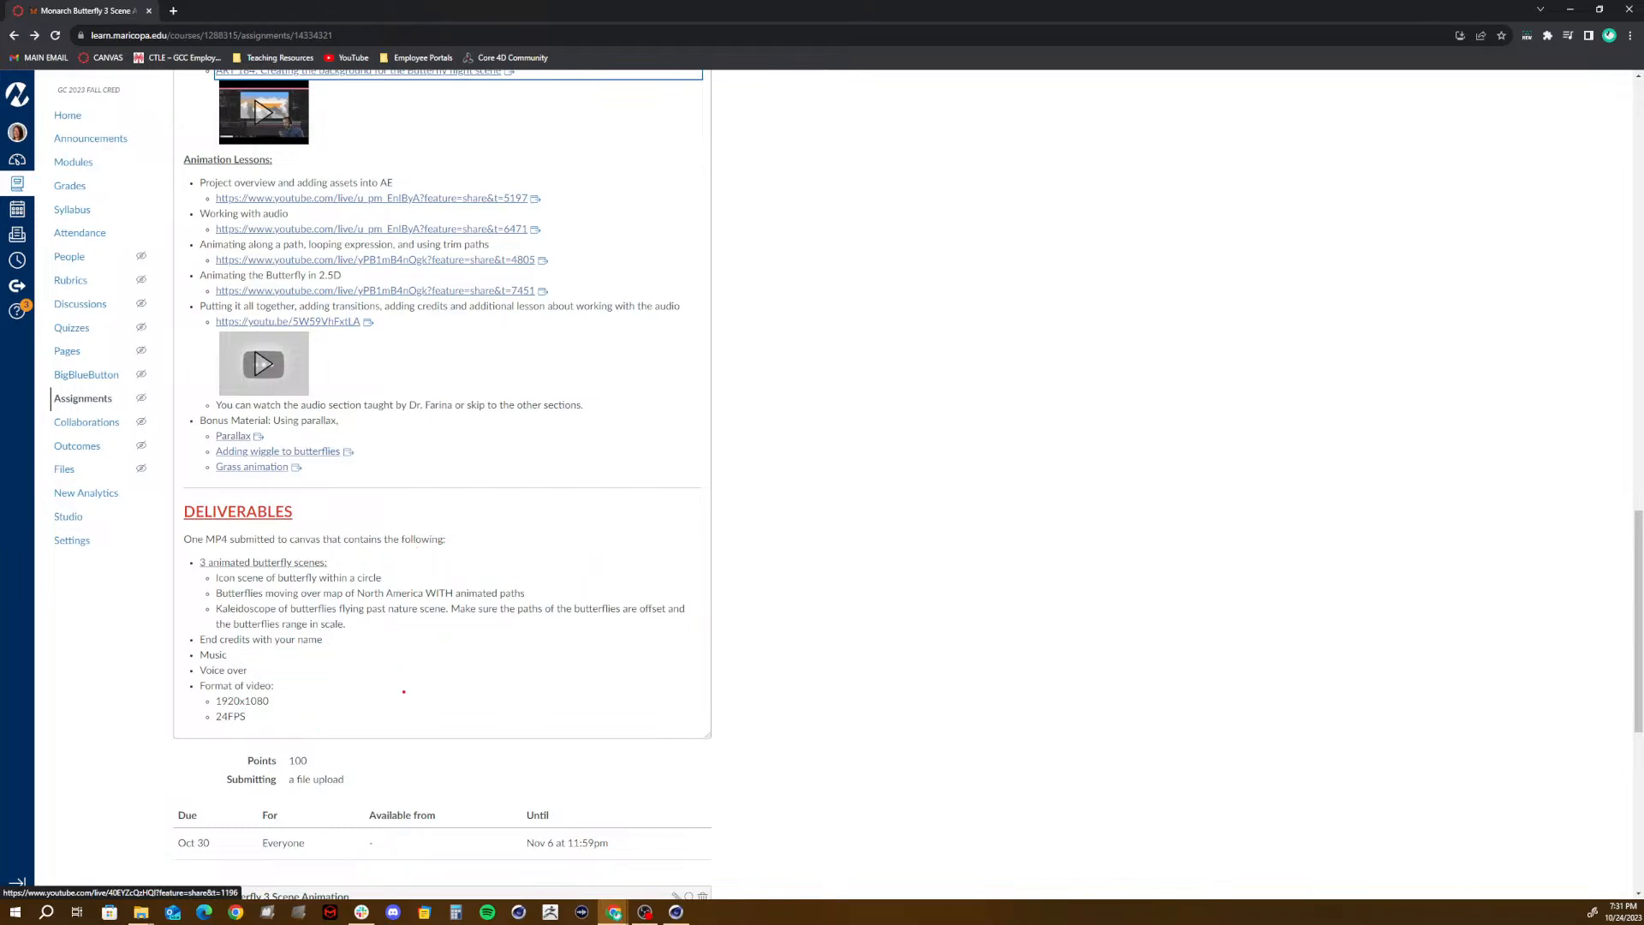
# - Examine the assignment's dates and grading rubric, and return to the project title and example video with the browser window maximized
pyautogui.scroll(-7, 376, 676)
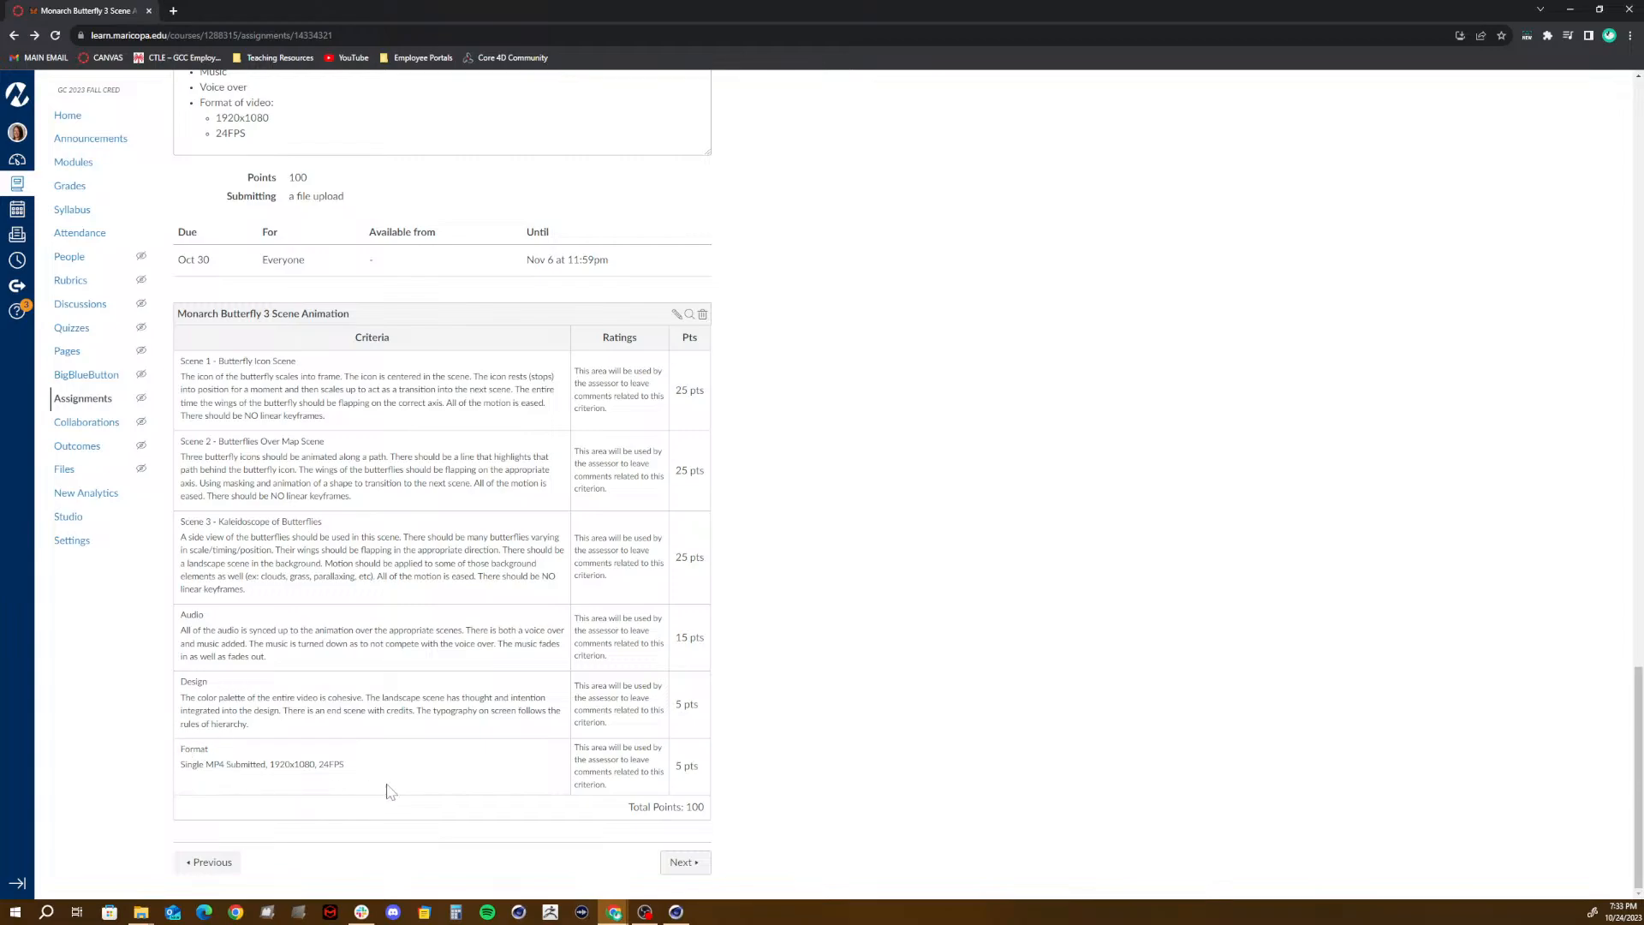
pyautogui.scroll(5, 315, 784)
pyautogui.scroll(-5, 317, 787)
pyautogui.scroll(15, 442, 483)
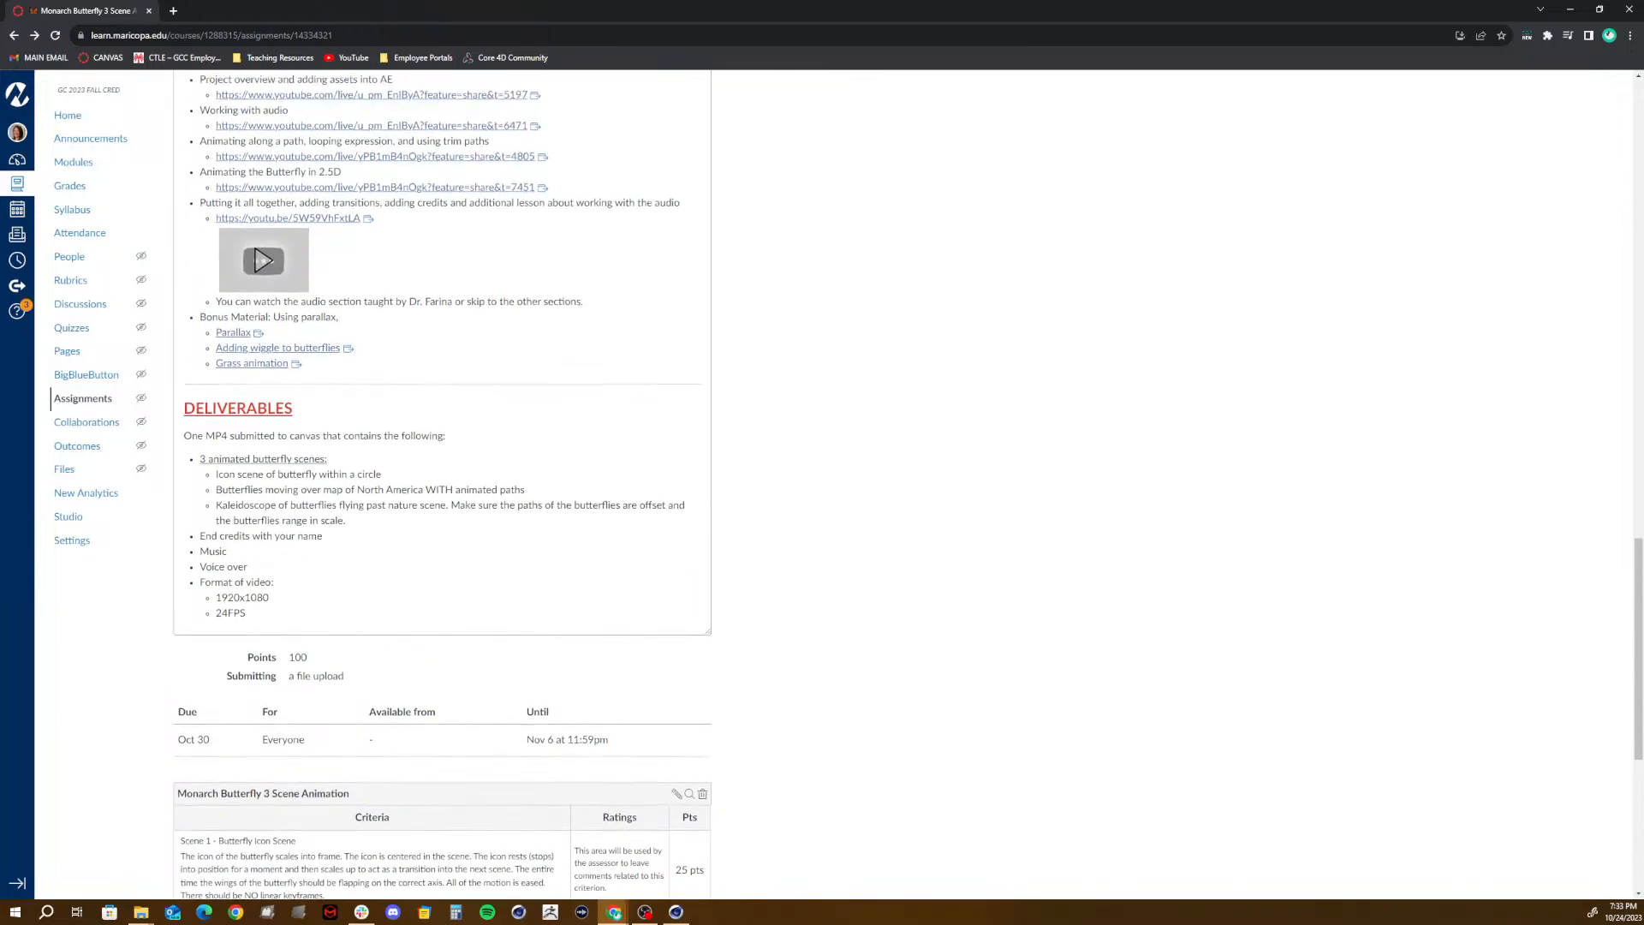
pyautogui.scroll(5, 442, 483)
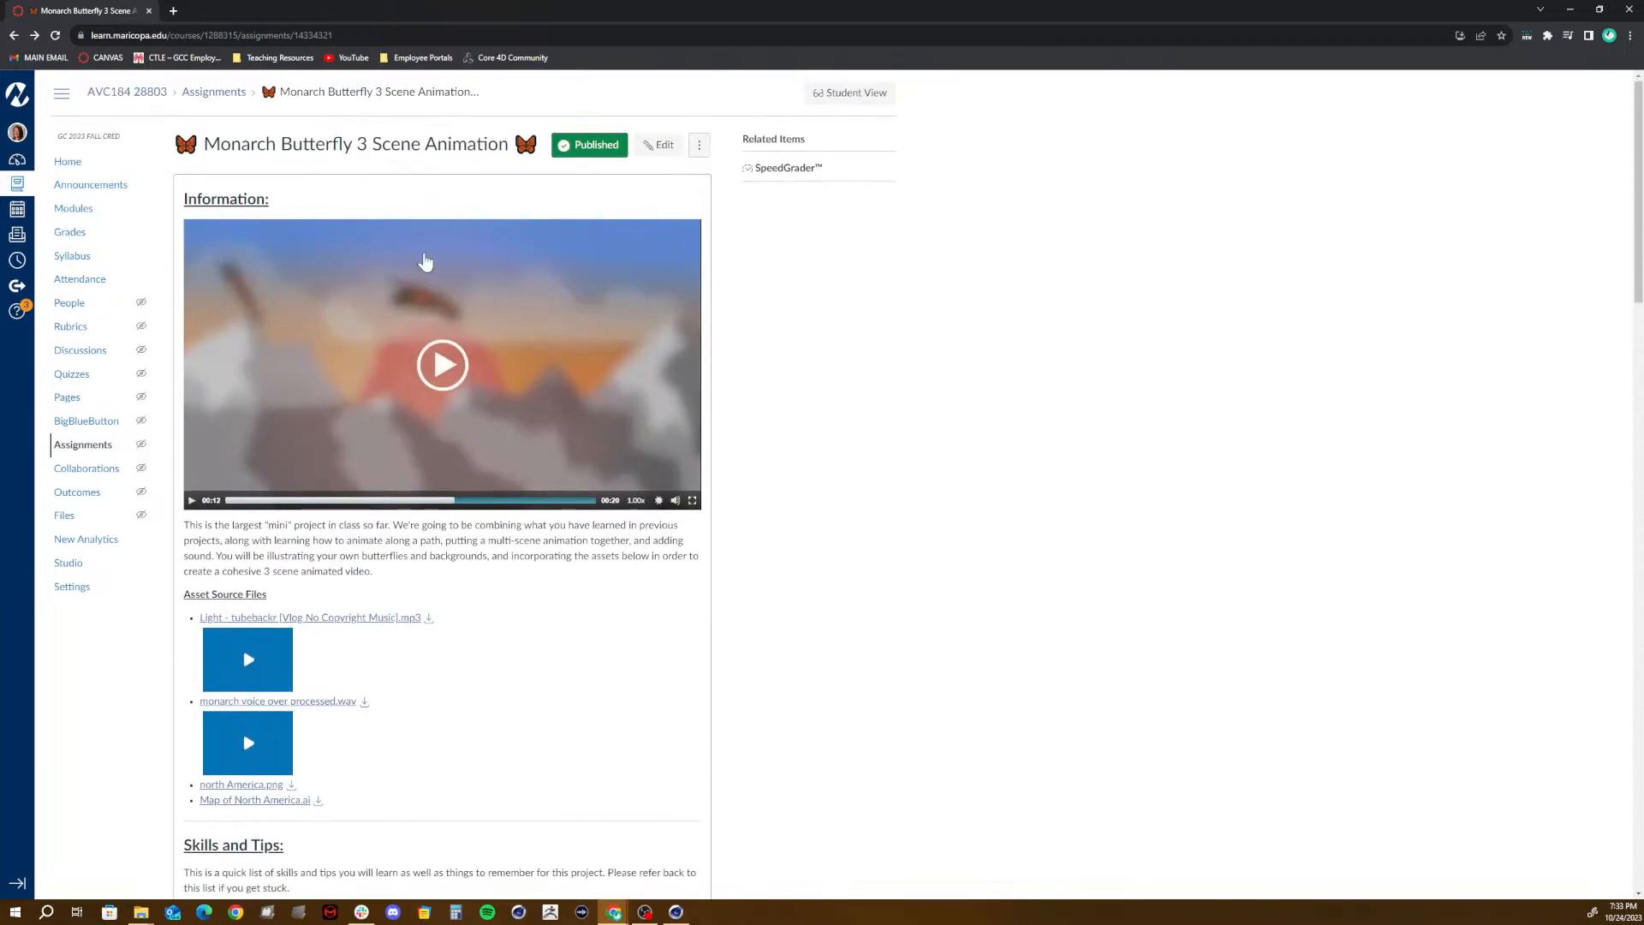
pyautogui.moveTo(1126, 5); pyautogui.dragTo(824, 39)
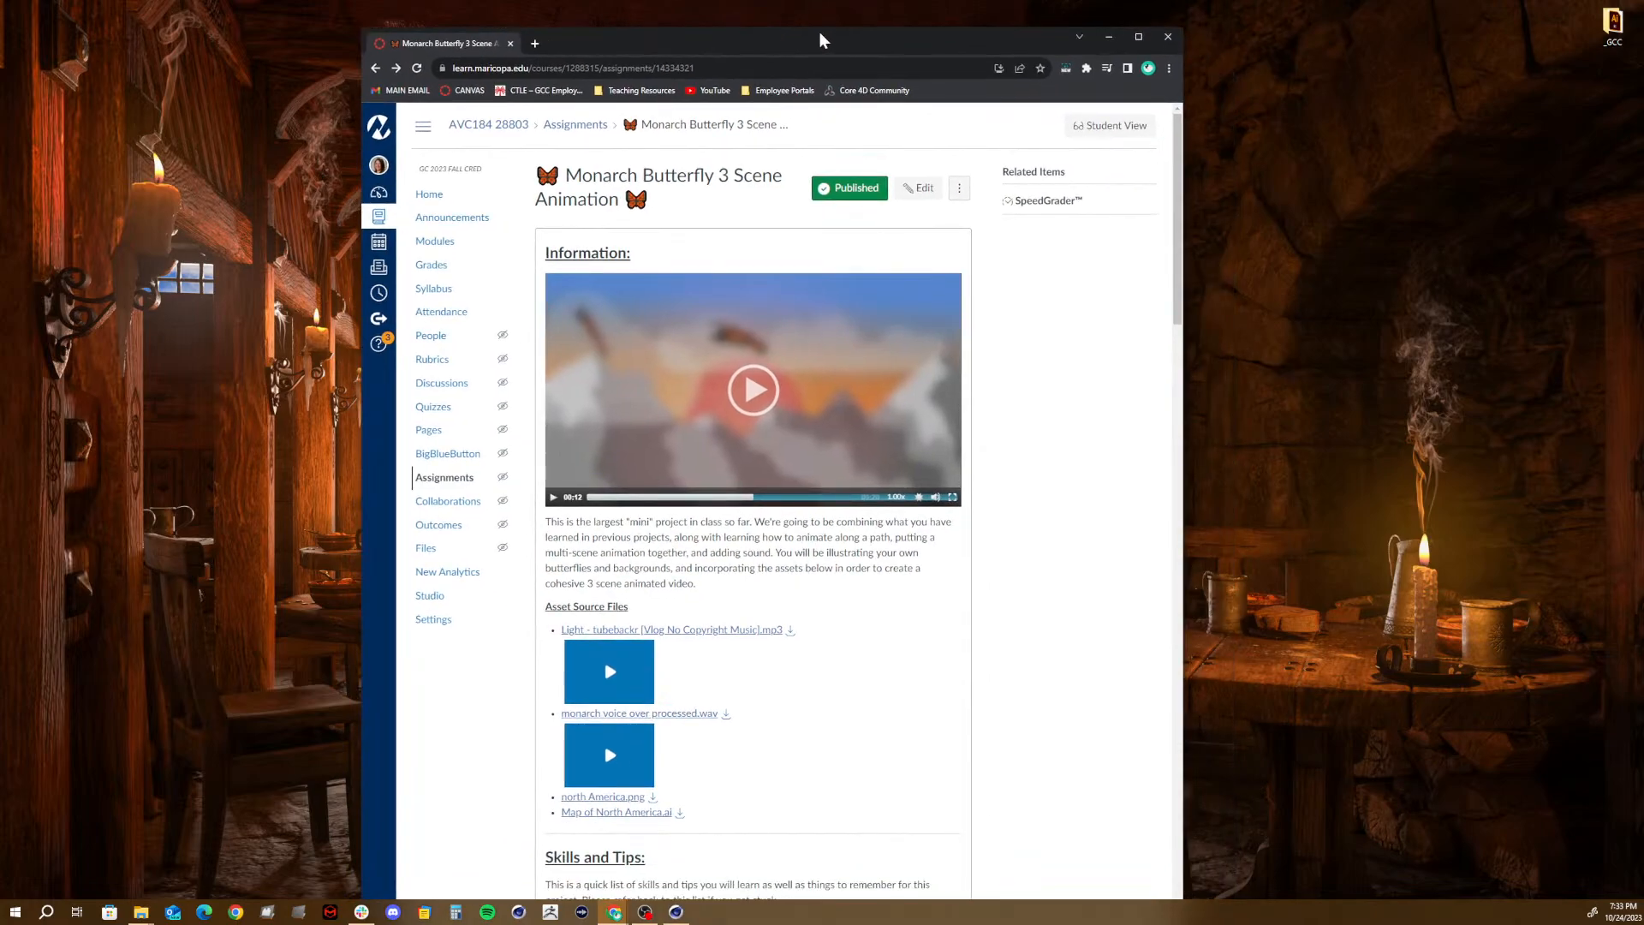
pyautogui.click(1140, 38)
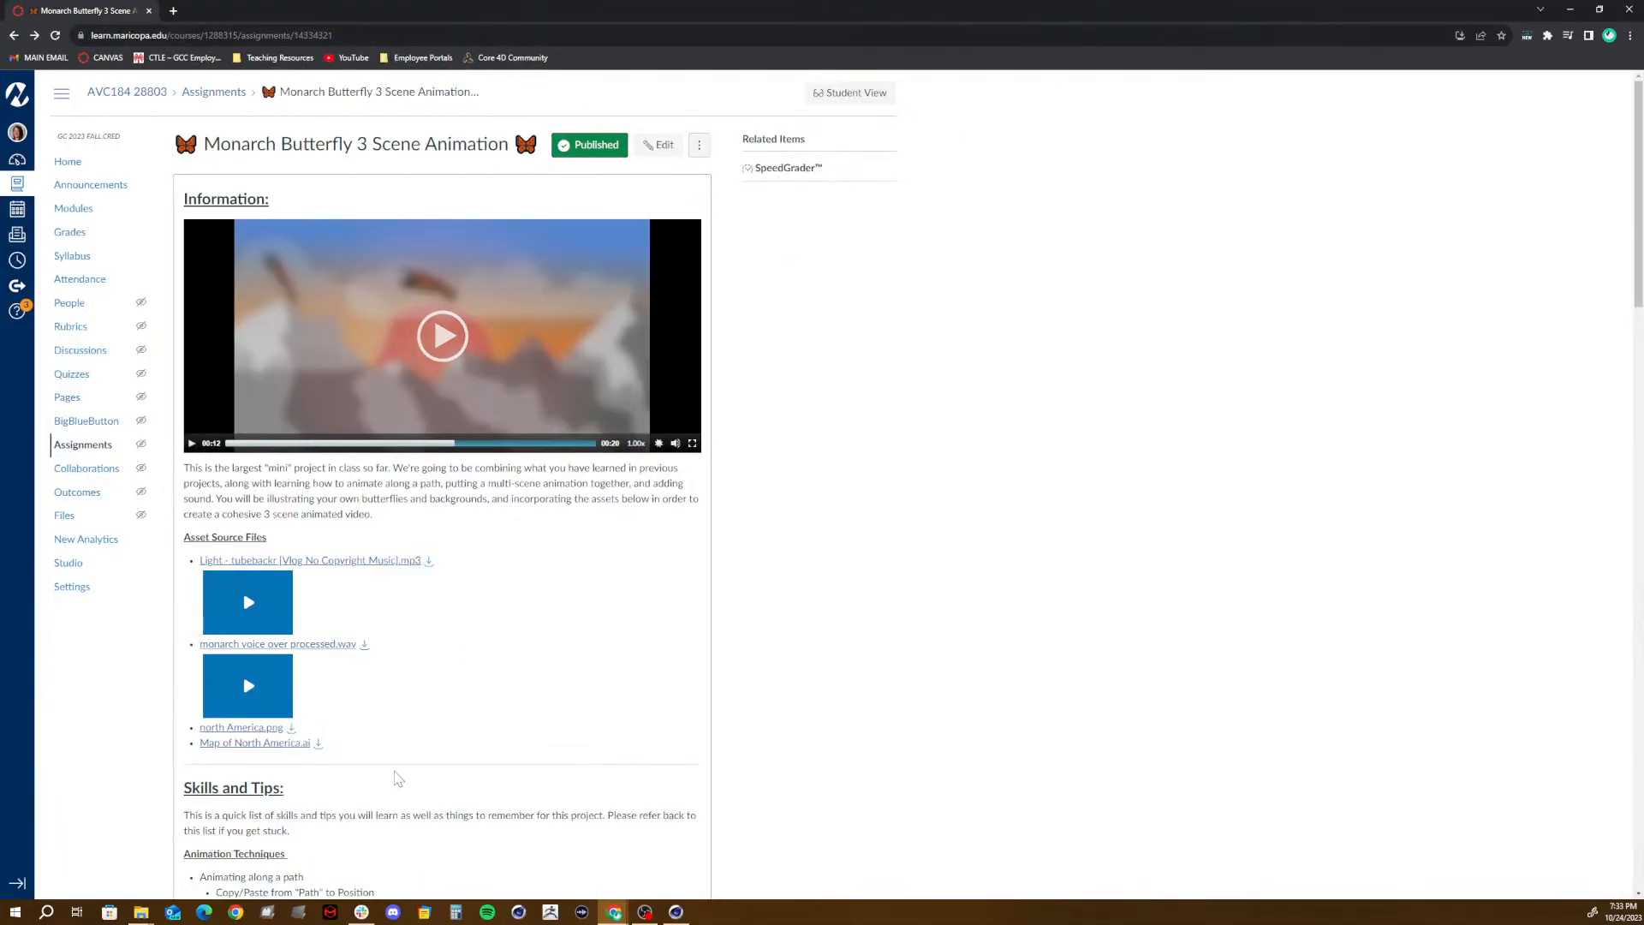
# - Switch to the C4D Files window in File Explorer and go up to the Fall 23_AVC184 folder
pyautogui.moveTo(152, 918)
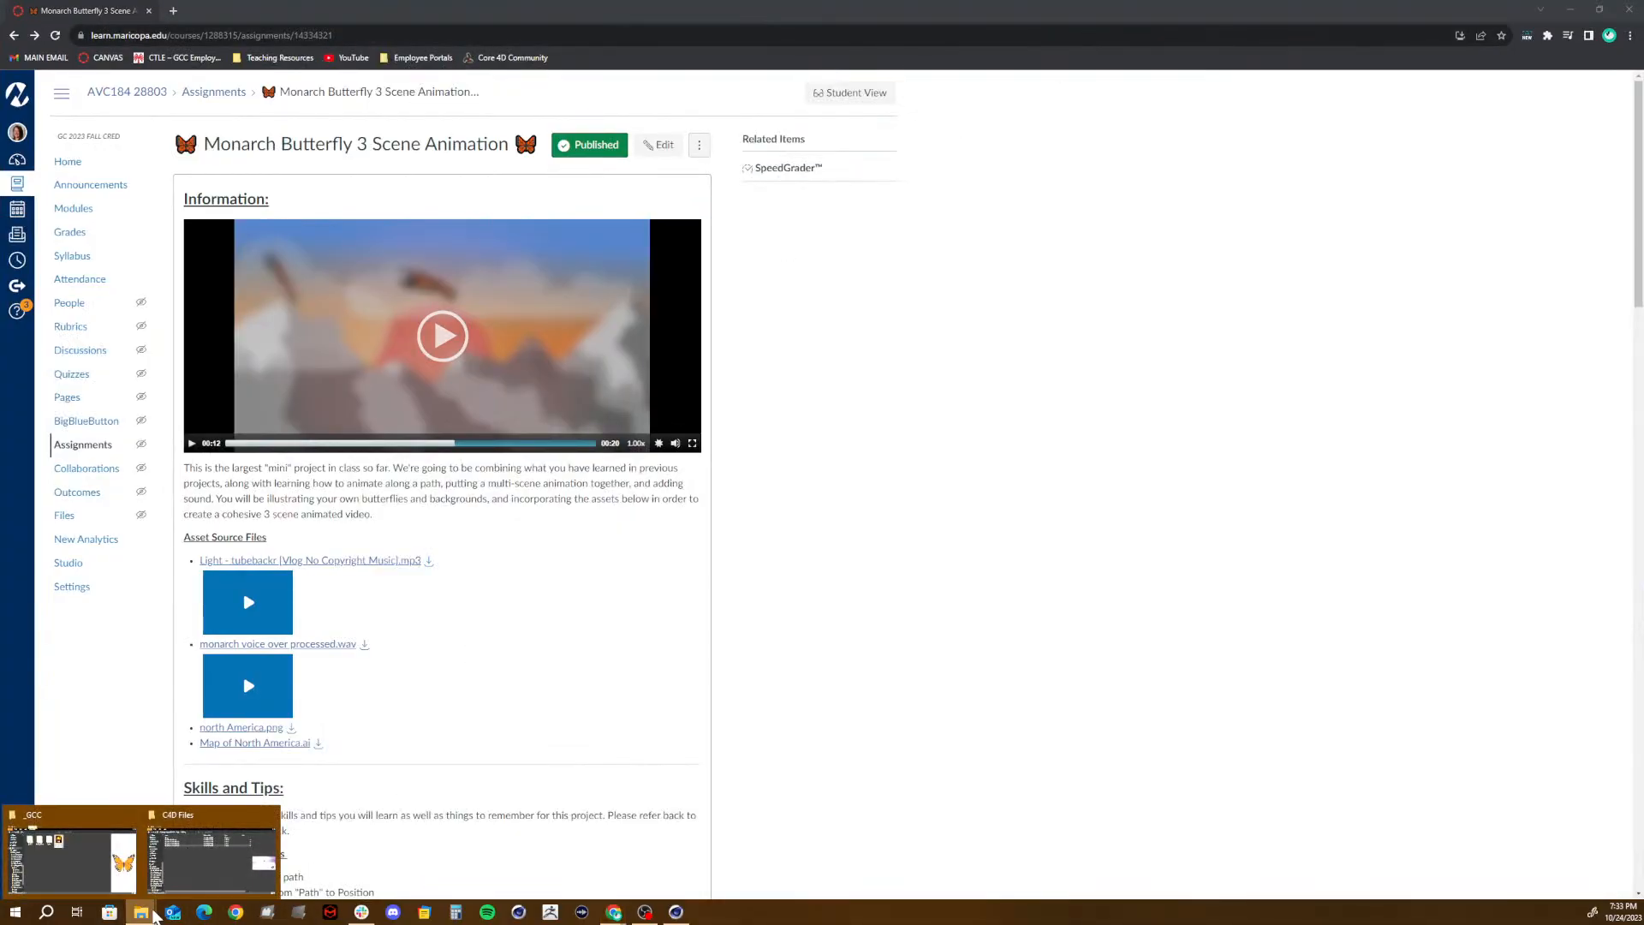
pyautogui.click(197, 860)
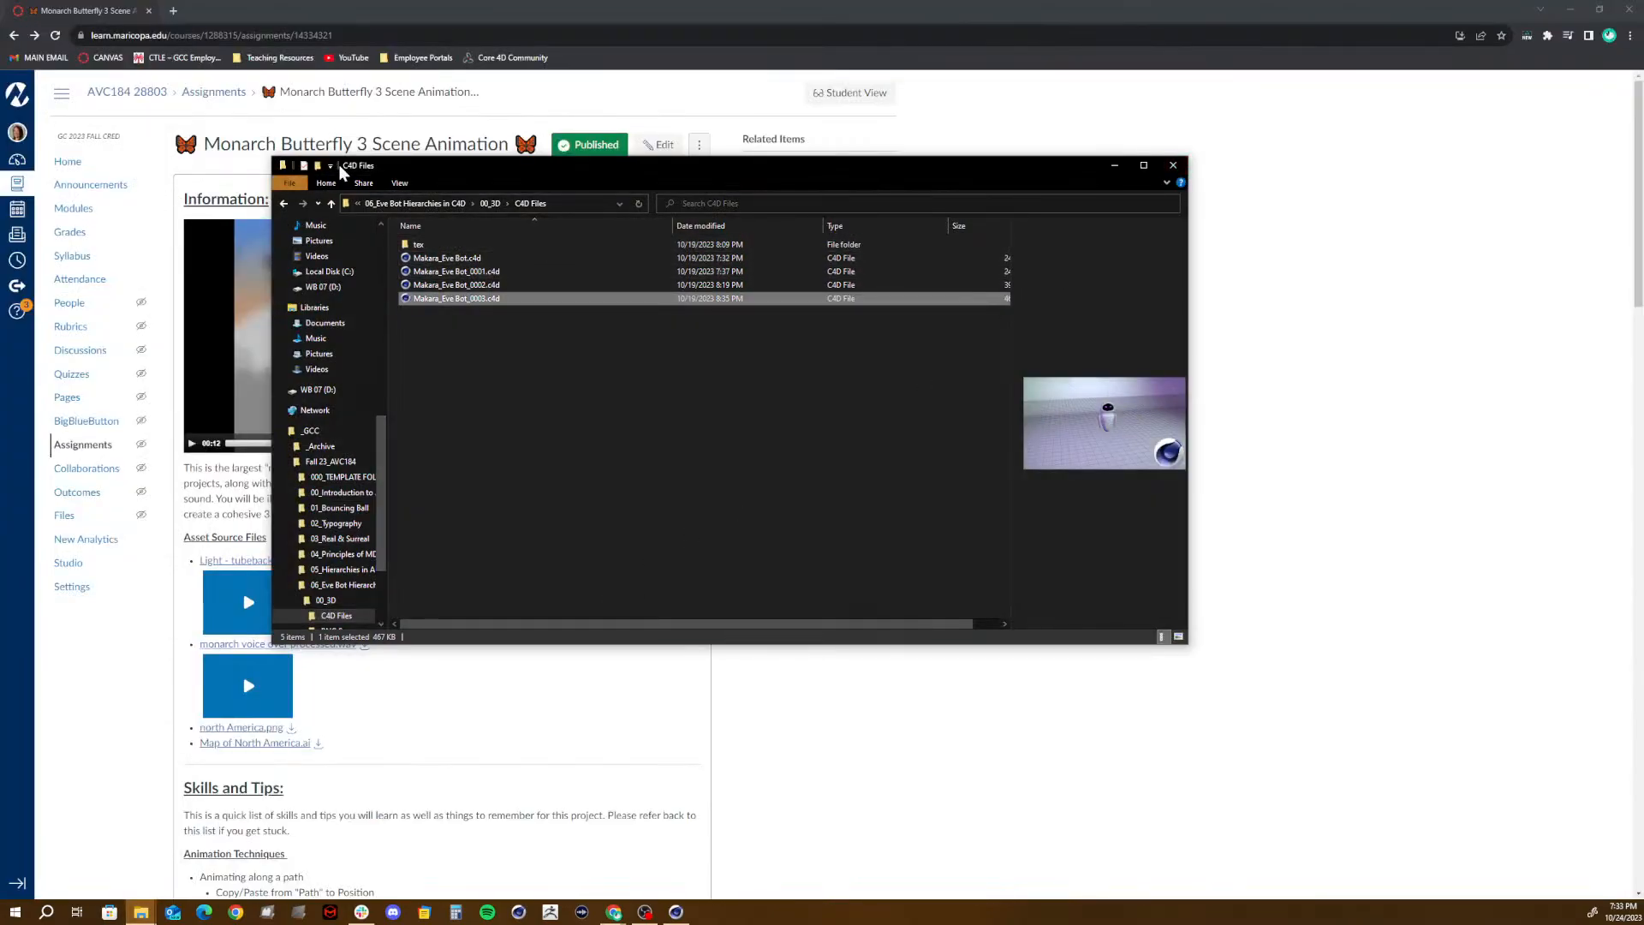
pyautogui.click(417, 203)
pyautogui.click(425, 204)
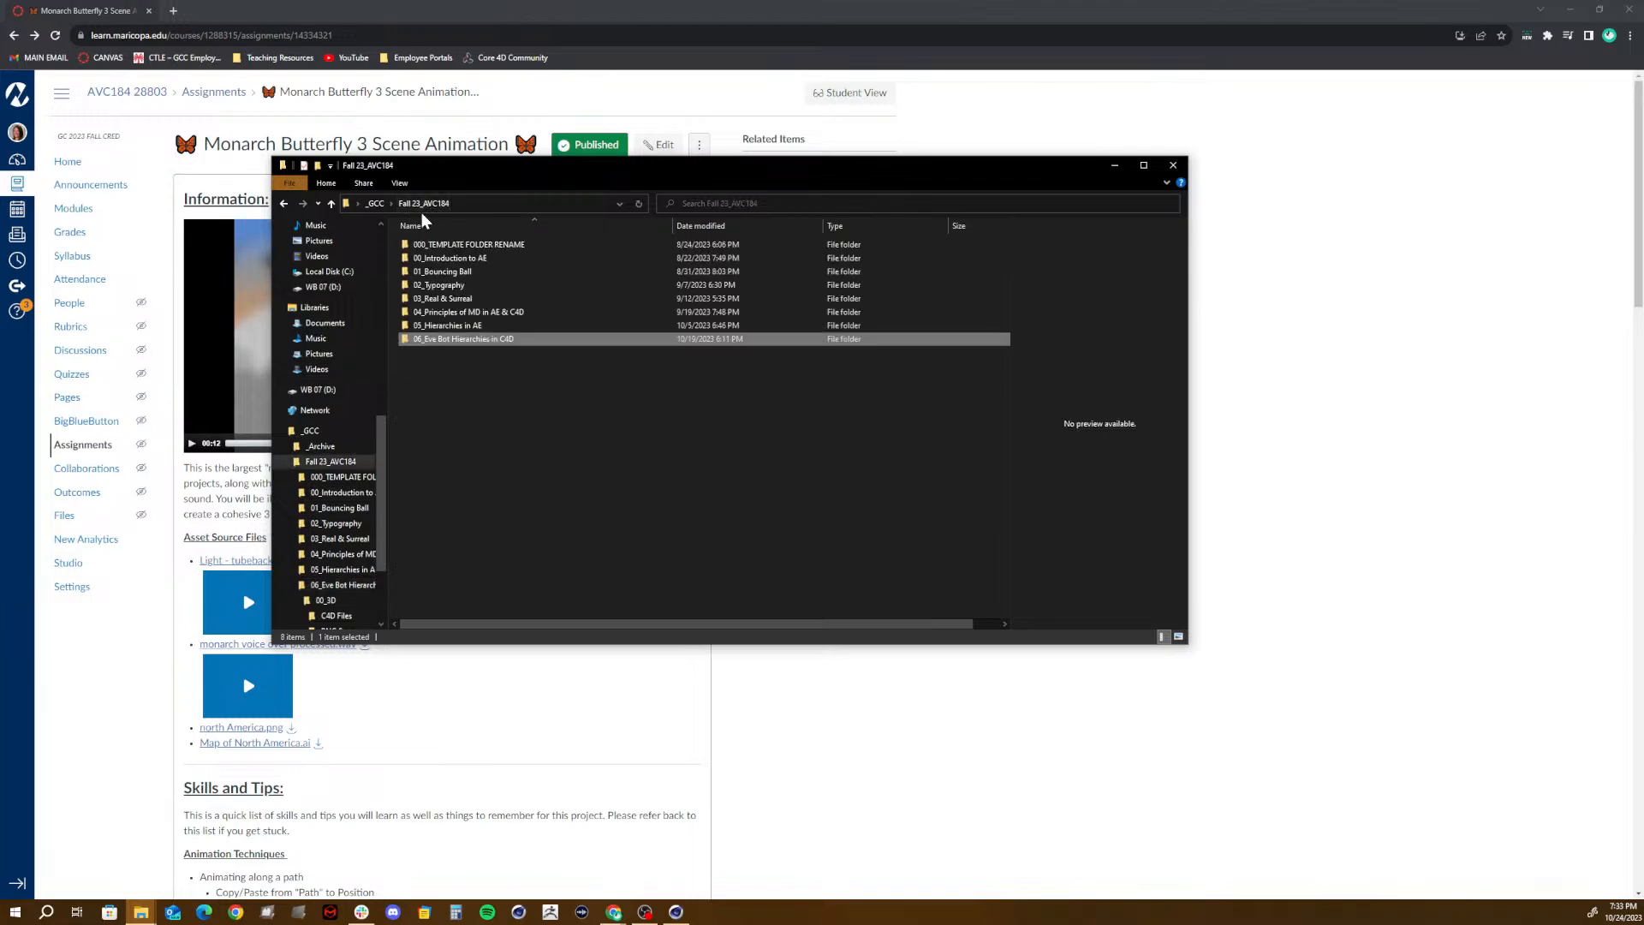
pyautogui.click(475, 375)
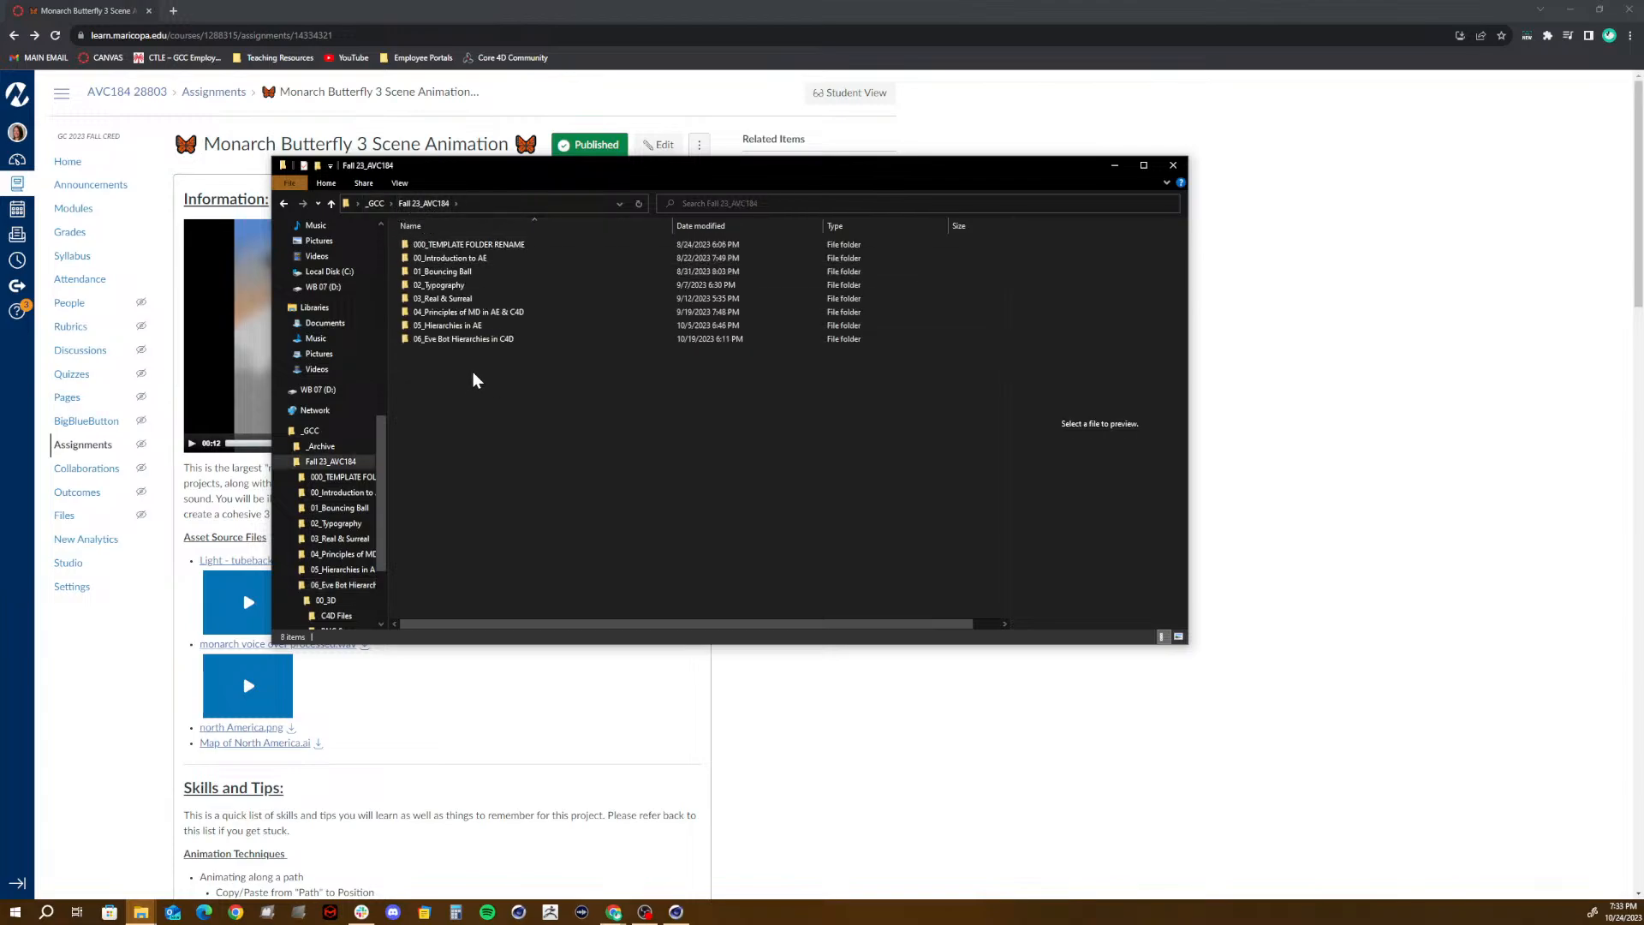
# - Duplicate the 000_TEMPLATE FOLDER RENAME folder inside Fall 23_AVC184
pyautogui.rightClick(475, 375)
pyautogui.click(423, 390)
pyautogui.click(471, 245)
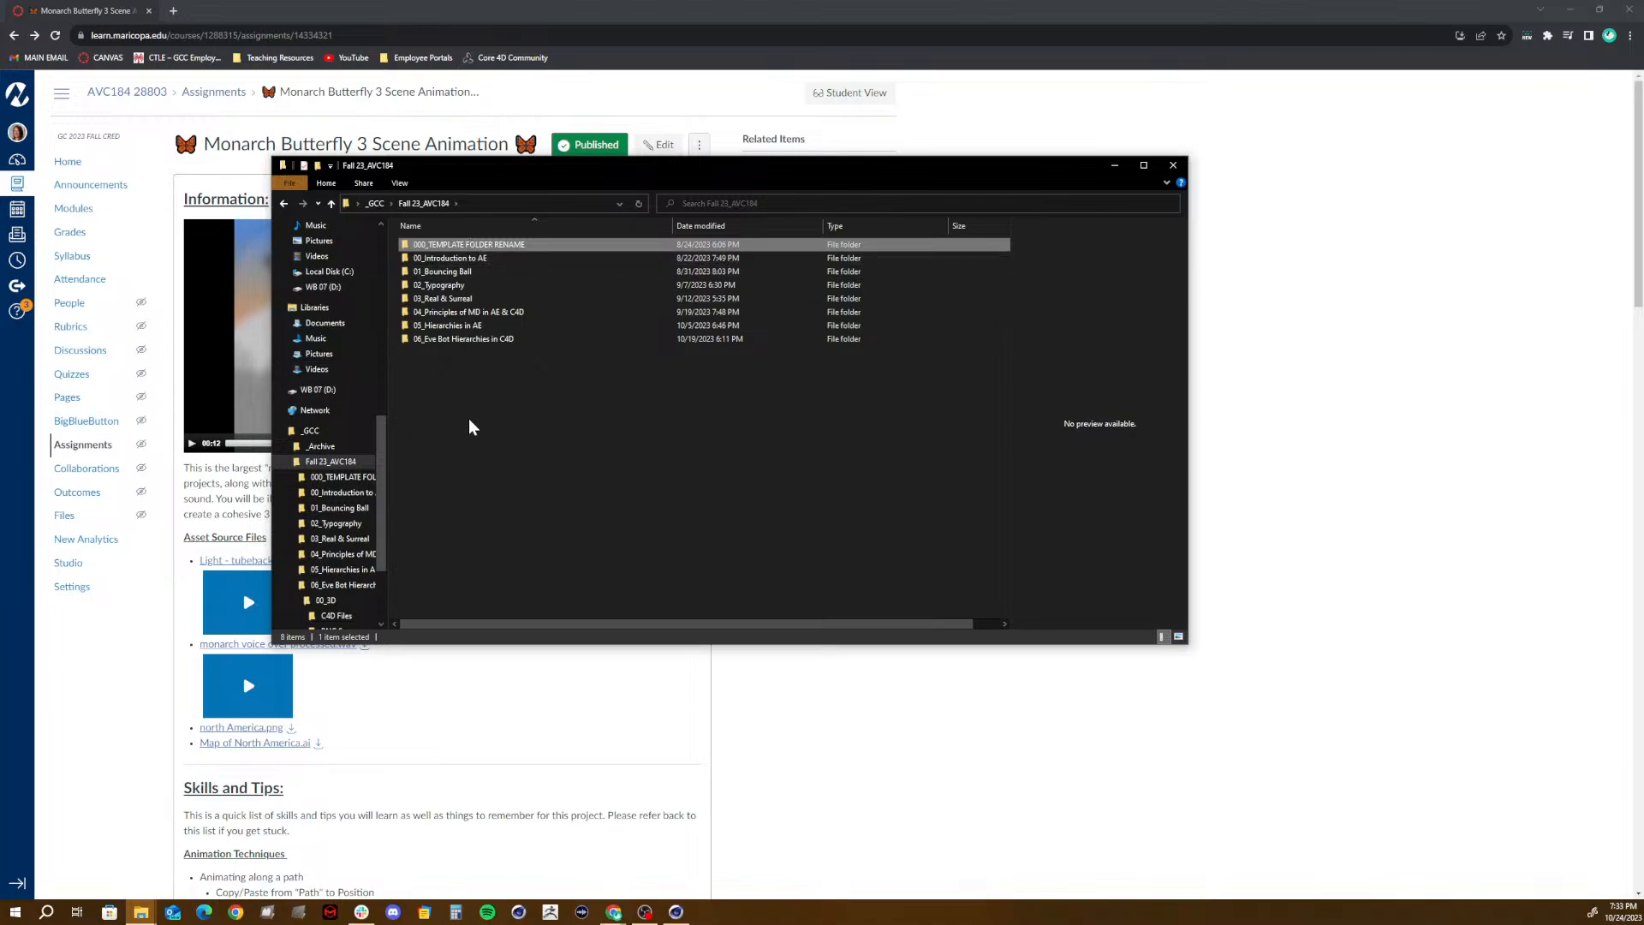
pyautogui.hotkey('ctrl', 'c')
pyautogui.hotkey('ctrl', 'v')
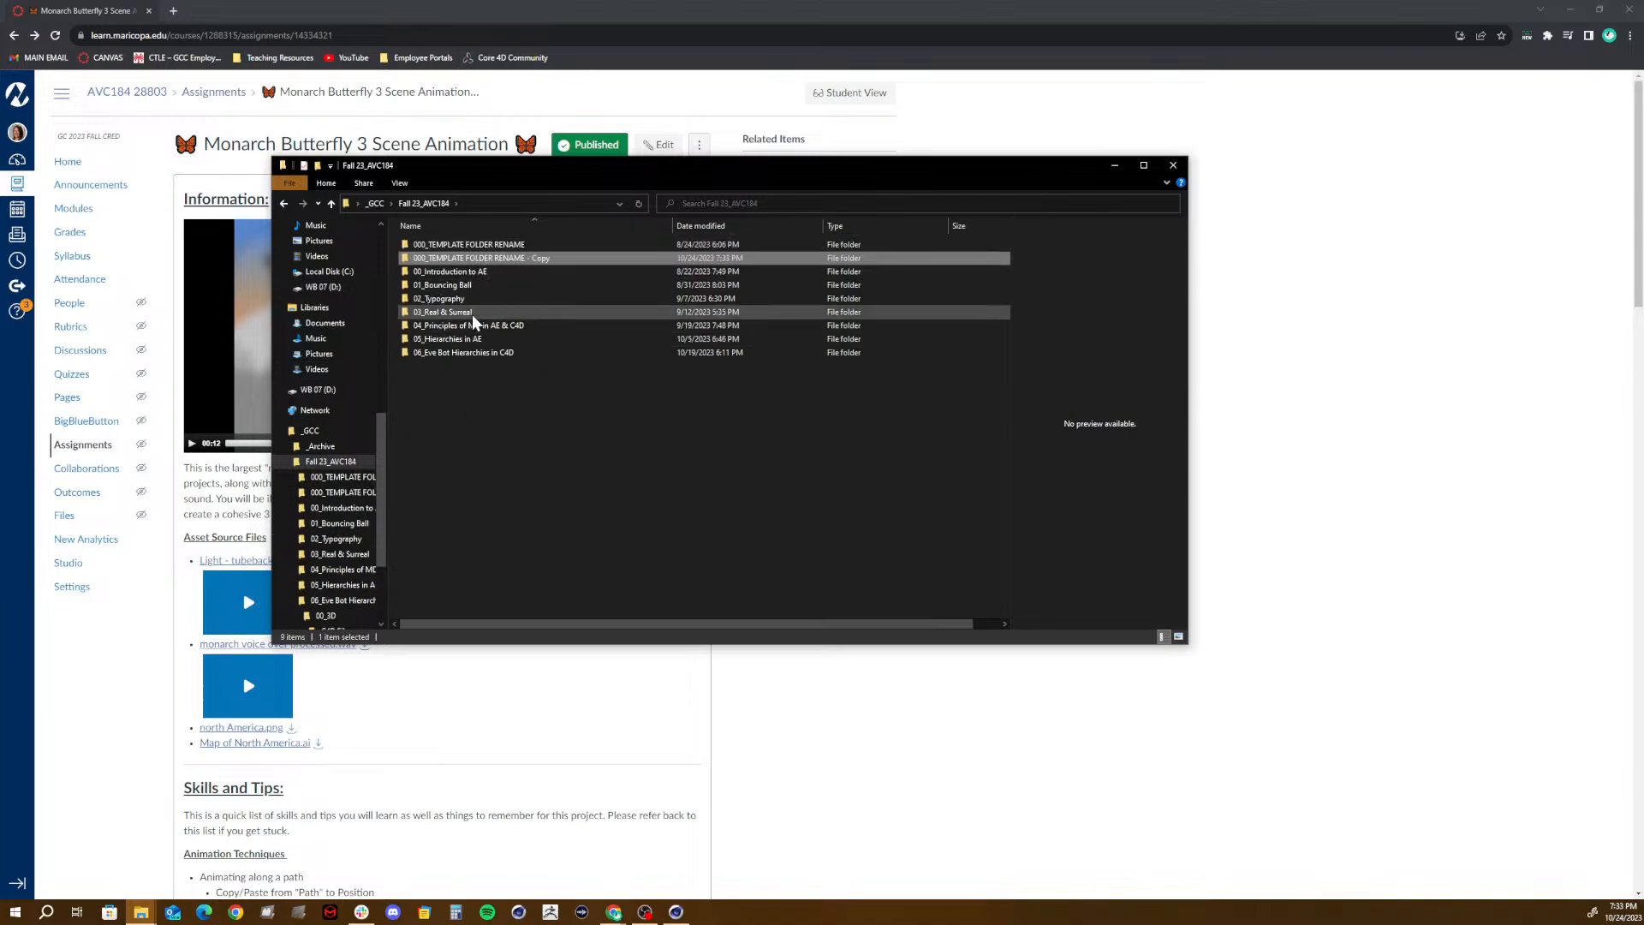
# - Rename the copied template folder "07_3 Scene Animation (Monarch Butterflies)"
pyautogui.press('F2')
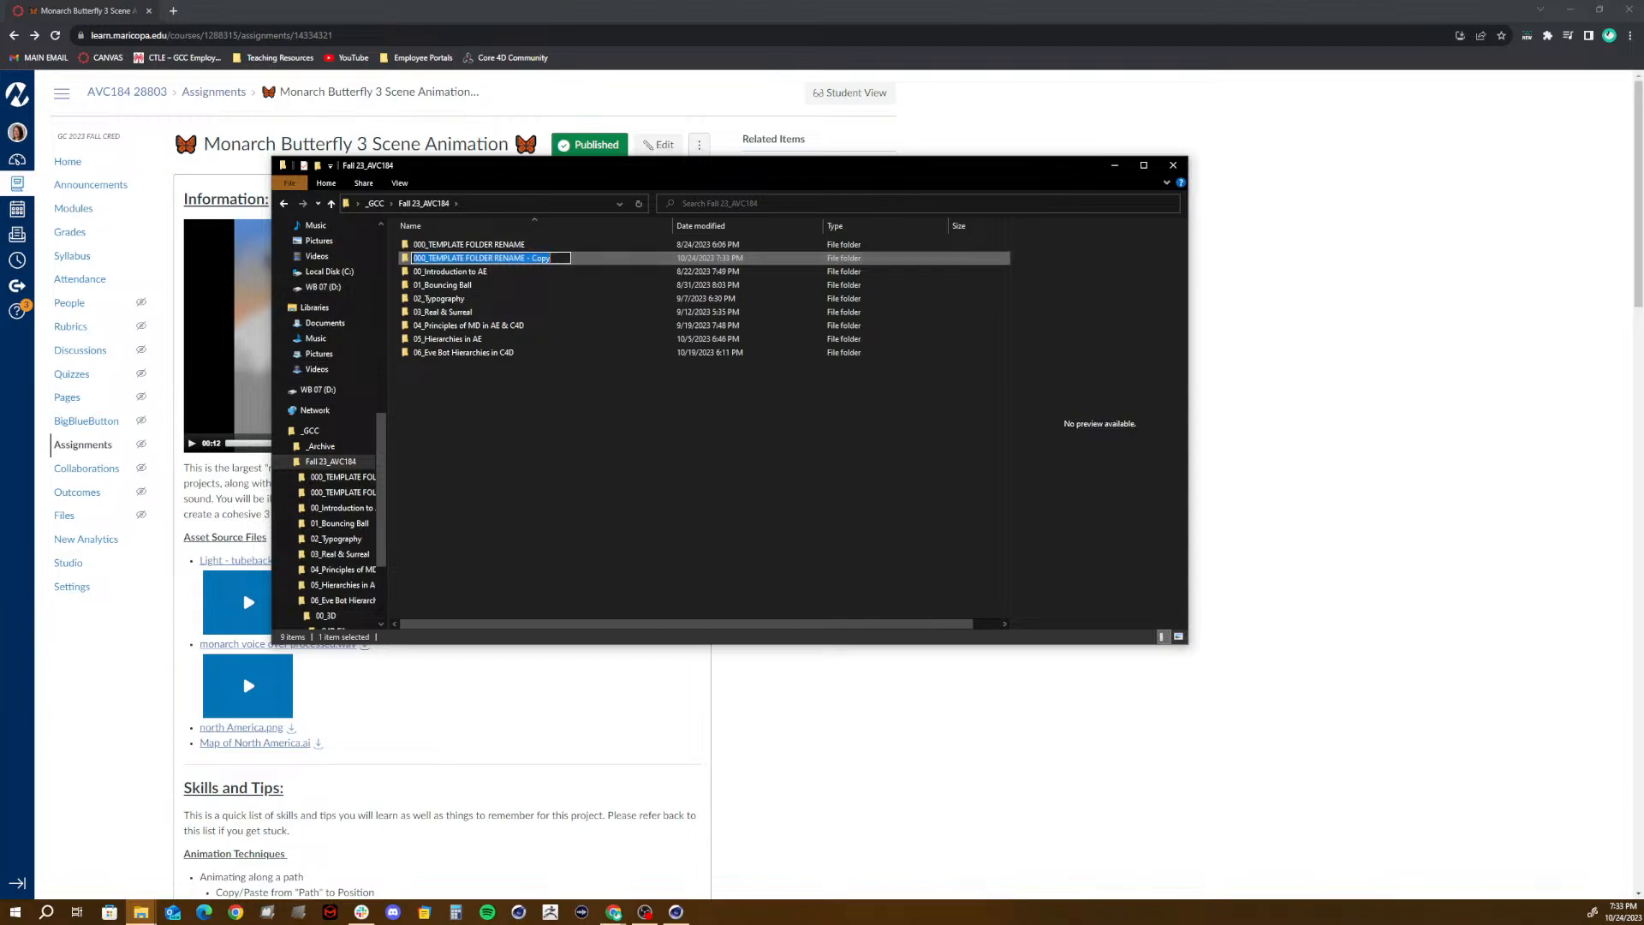
pyautogui.press('End')
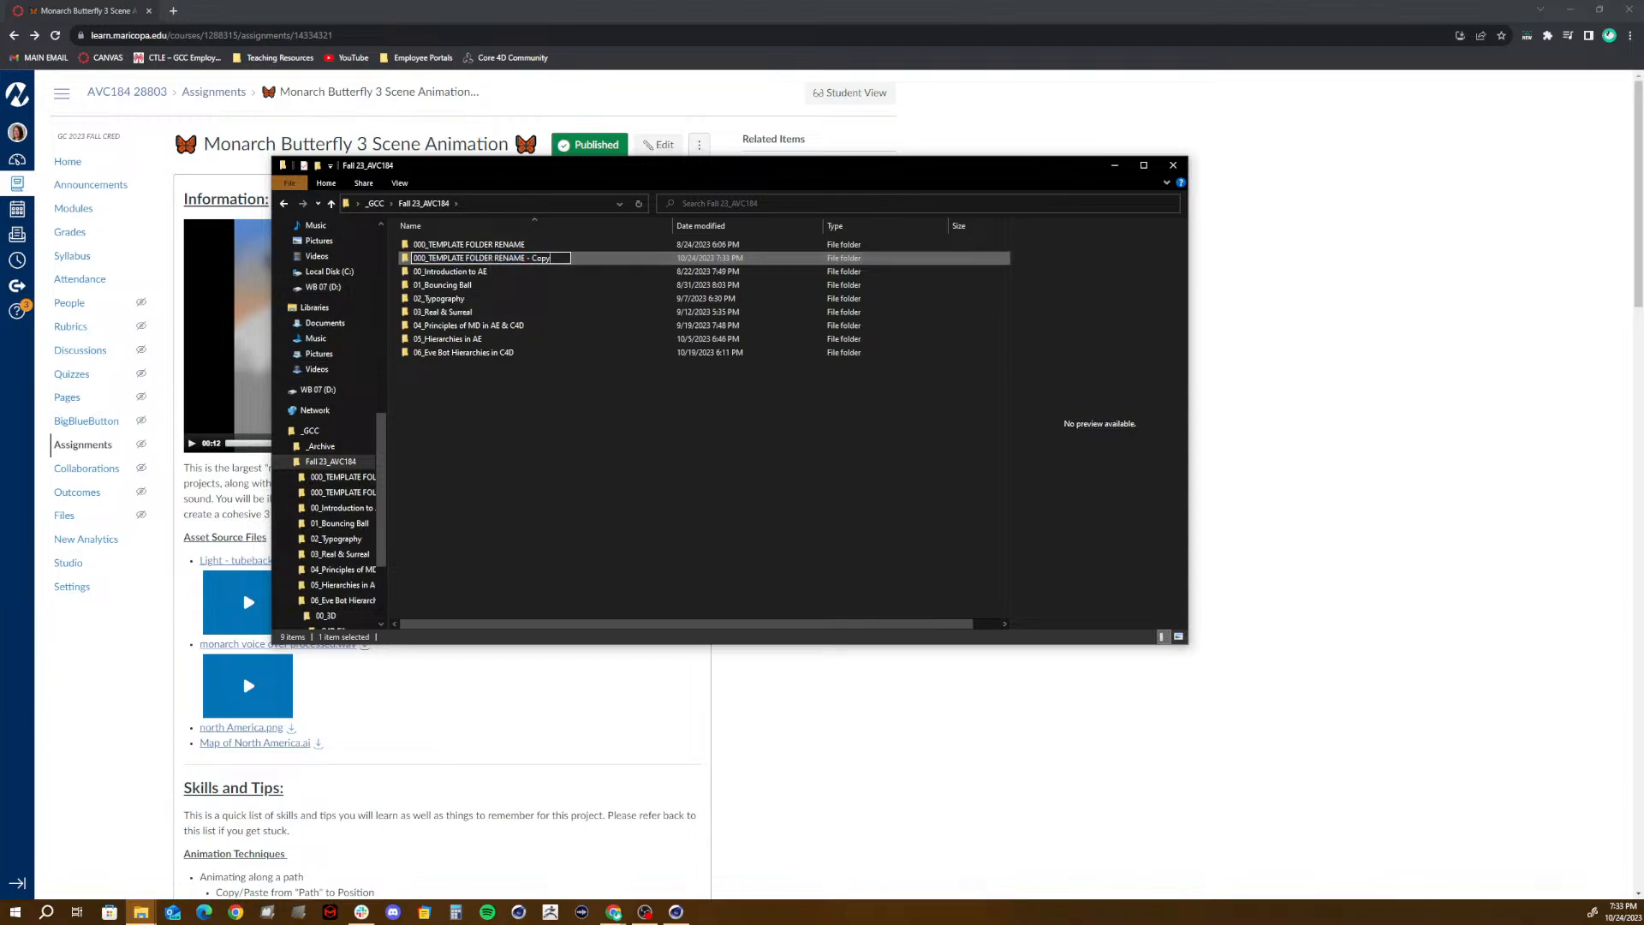
pyautogui.press('BackSpace')
pyautogui.press('BackSpace')
pyautogui.press('BackSpace')
pyautogui.press('BackSpace')
pyautogui.press('BackSpace')
pyautogui.press('BackSpace')
pyautogui.press('BackSpace')
pyautogui.press('BackSpace')
pyautogui.press('BackSpace')
pyautogui.press('BackSpace')
pyautogui.press('BackSpace')
pyautogui.press('BackSpace')
pyautogui.press('BackSpace')
pyautogui.press('BackSpace')
pyautogui.press('BackSpace')
pyautogui.press('BackSpace')
pyautogui.press('BackSpace')
pyautogui.press('BackSpace')
pyautogui.press('BackSpace')
pyautogui.press('BackSpace')
pyautogui.press('BackSpace')
pyautogui.press('BackSpace')
pyautogui.press('BackSpace')
pyautogui.press('BackSpace')
pyautogui.press('BackSpace')
pyautogui.press('BackSpace')
pyautogui.press('Num_Lock')
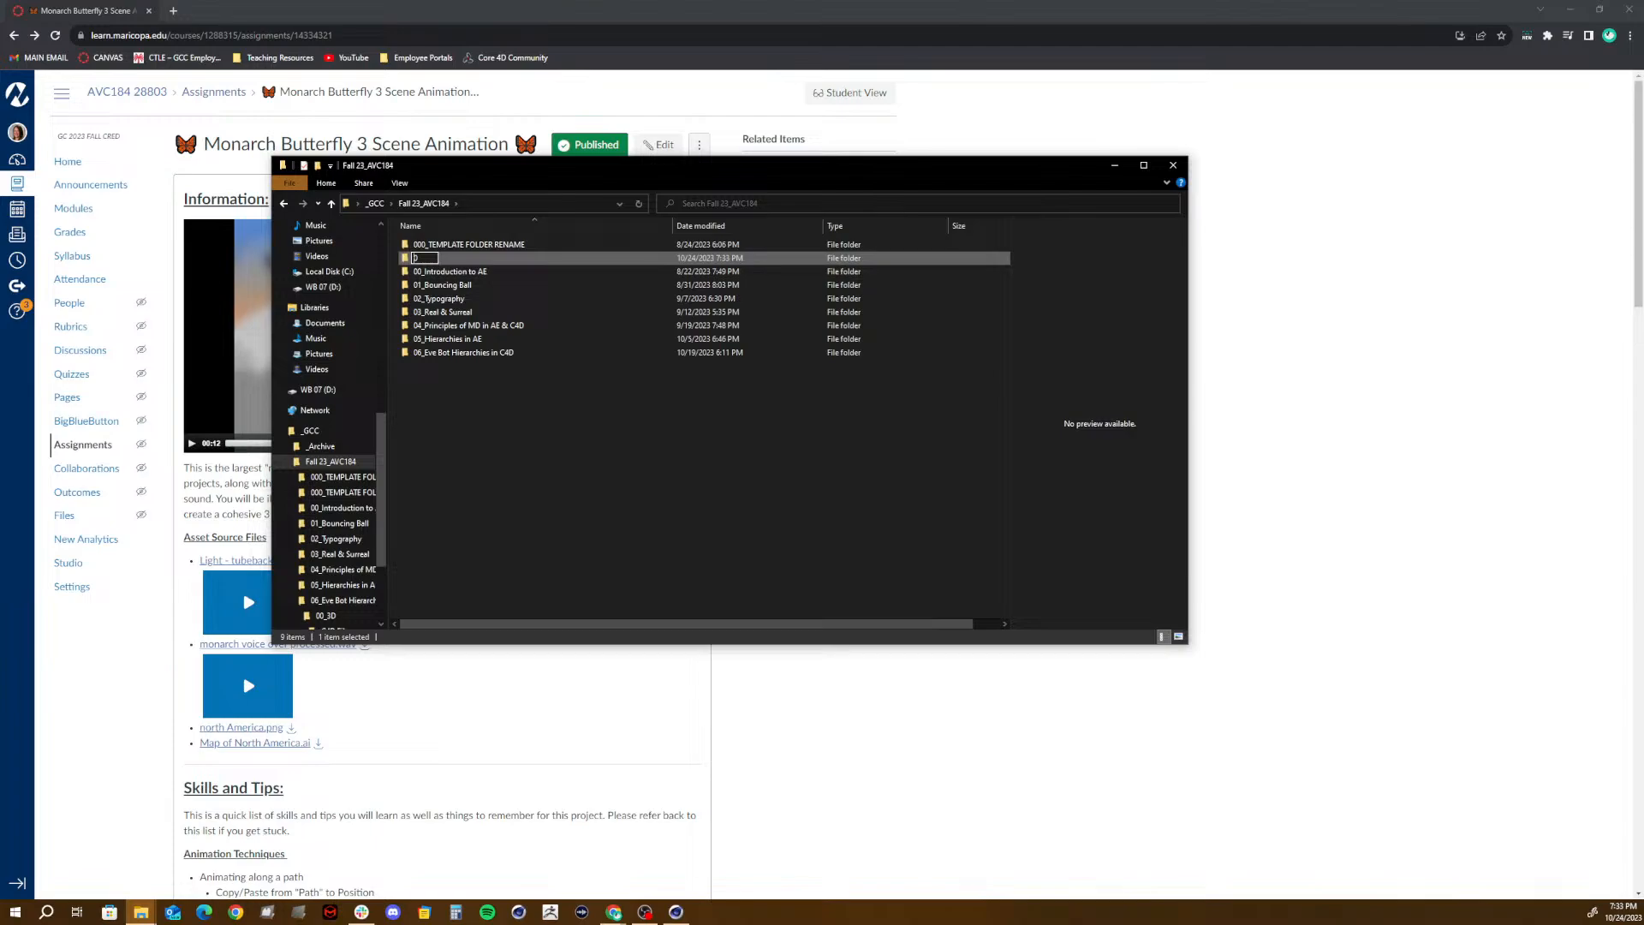
pyautogui.press('Num_Lock')
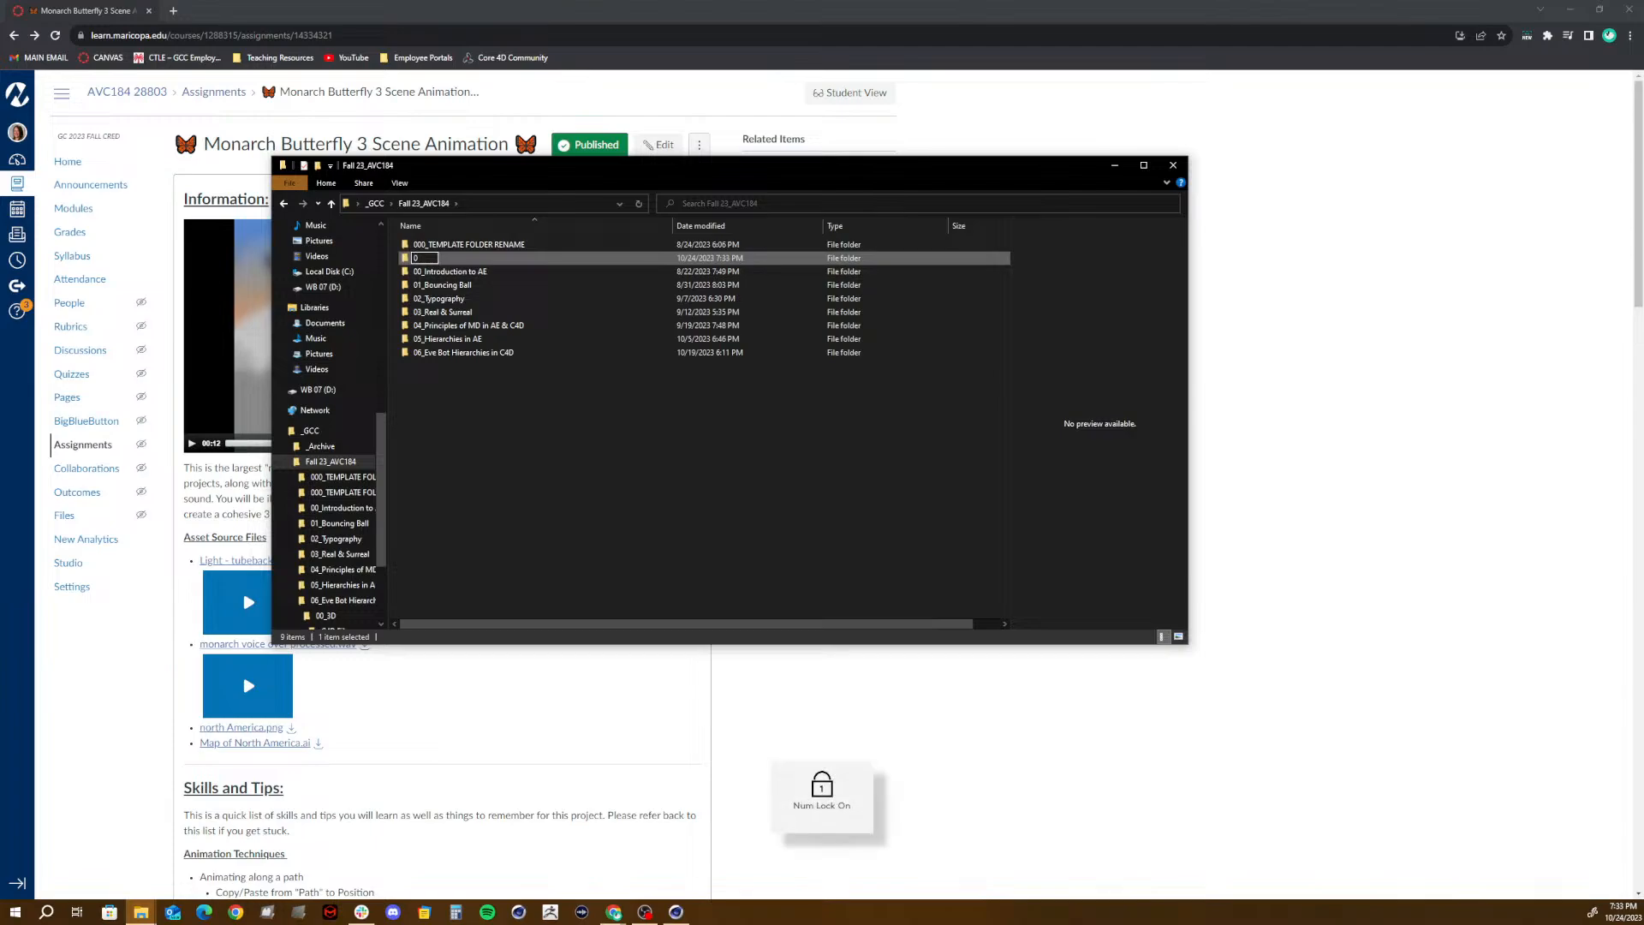
pyautogui.write('7')
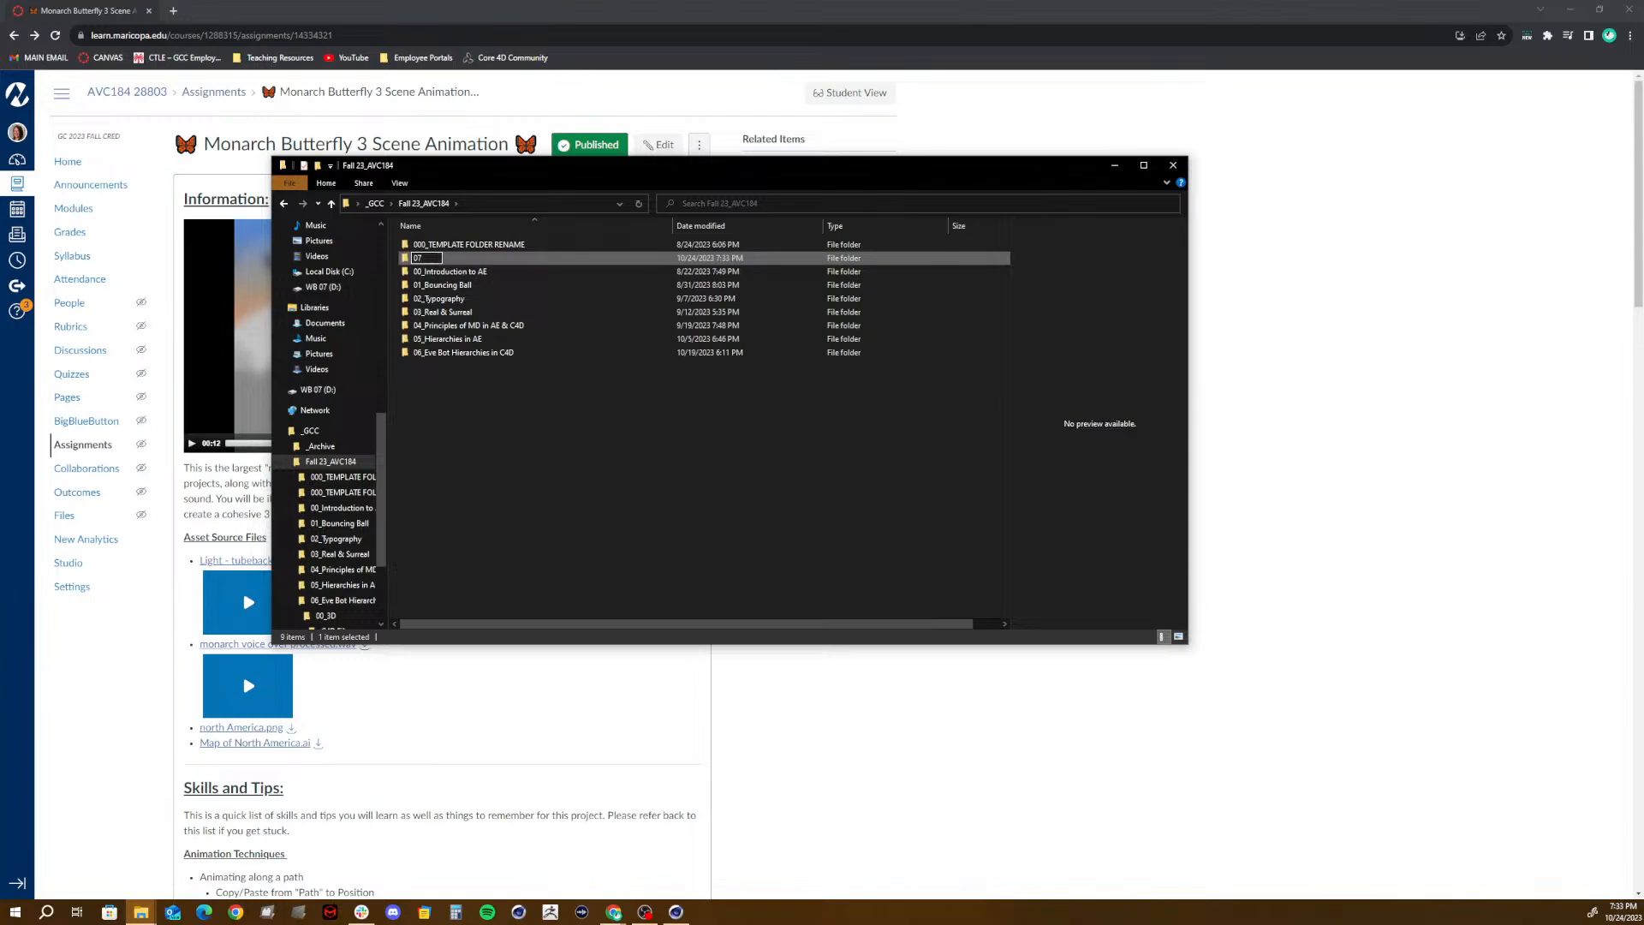
pyautogui.write('_')
pyautogui.write('3 Scen')
pyautogui.write('e a')
pyautogui.write('Animation')
pyautogui.write(' (Mon')
pyautogui.write('arch Bu')
pyautogui.write('tter')
pyautogui.write('flies')
pyautogui.click(489, 300)
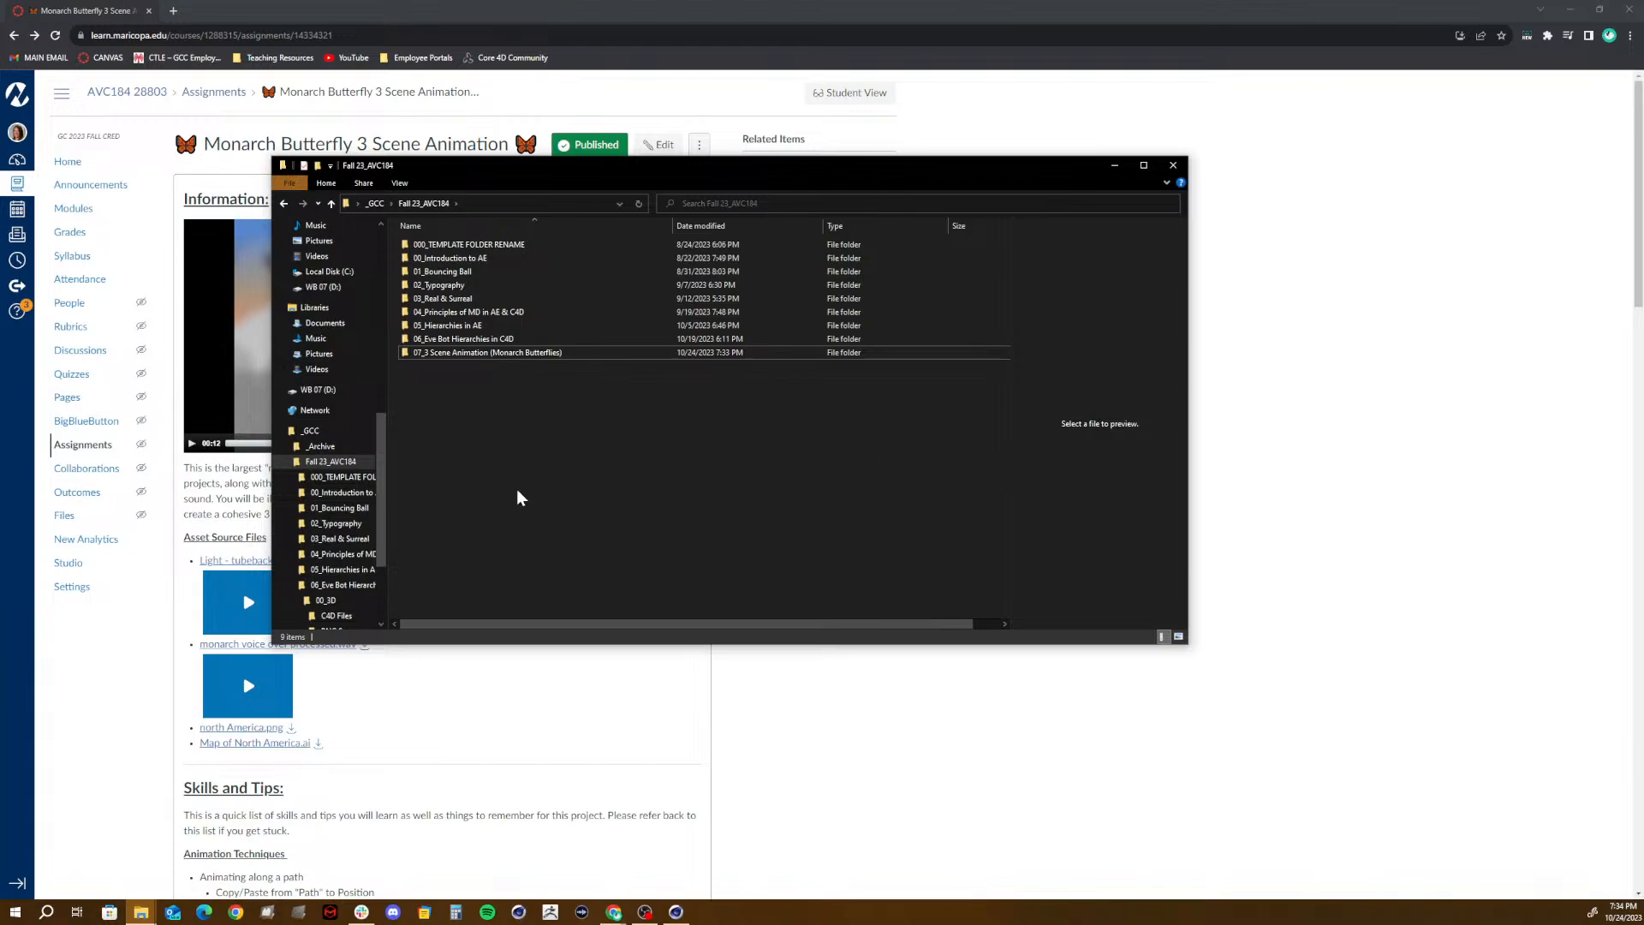
# - Switch back to the Canvas assignment page in the browser, review its dates and rubric against the system calendar, and return to the example video
pyautogui.click(655, 6)
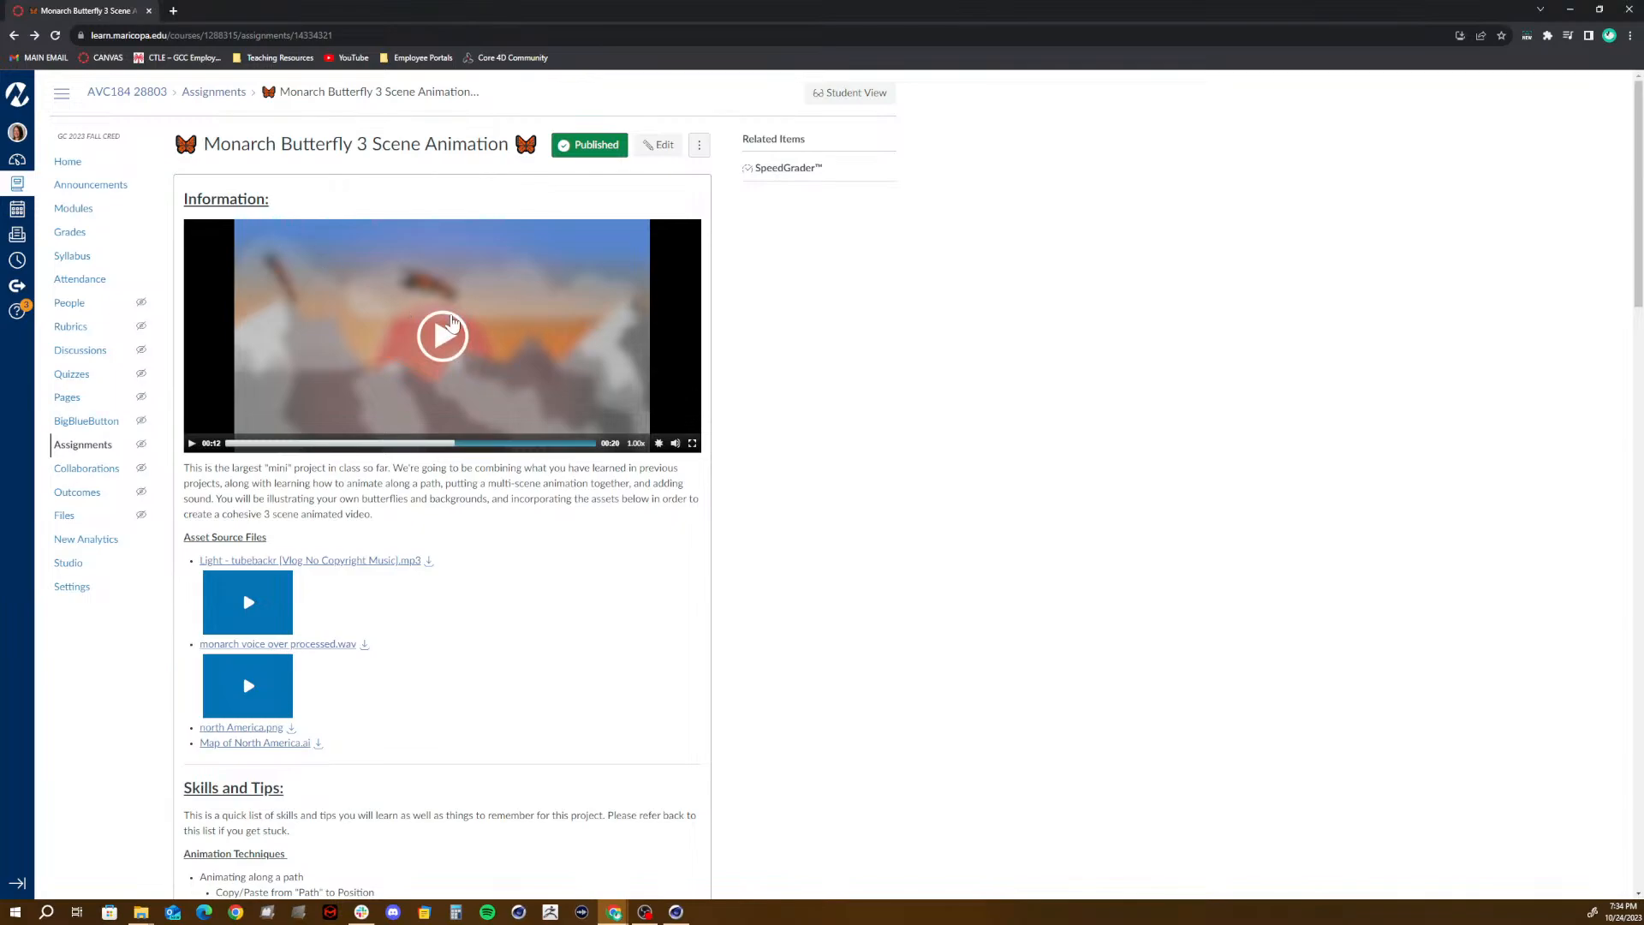
pyautogui.scroll(-20, 453, 321)
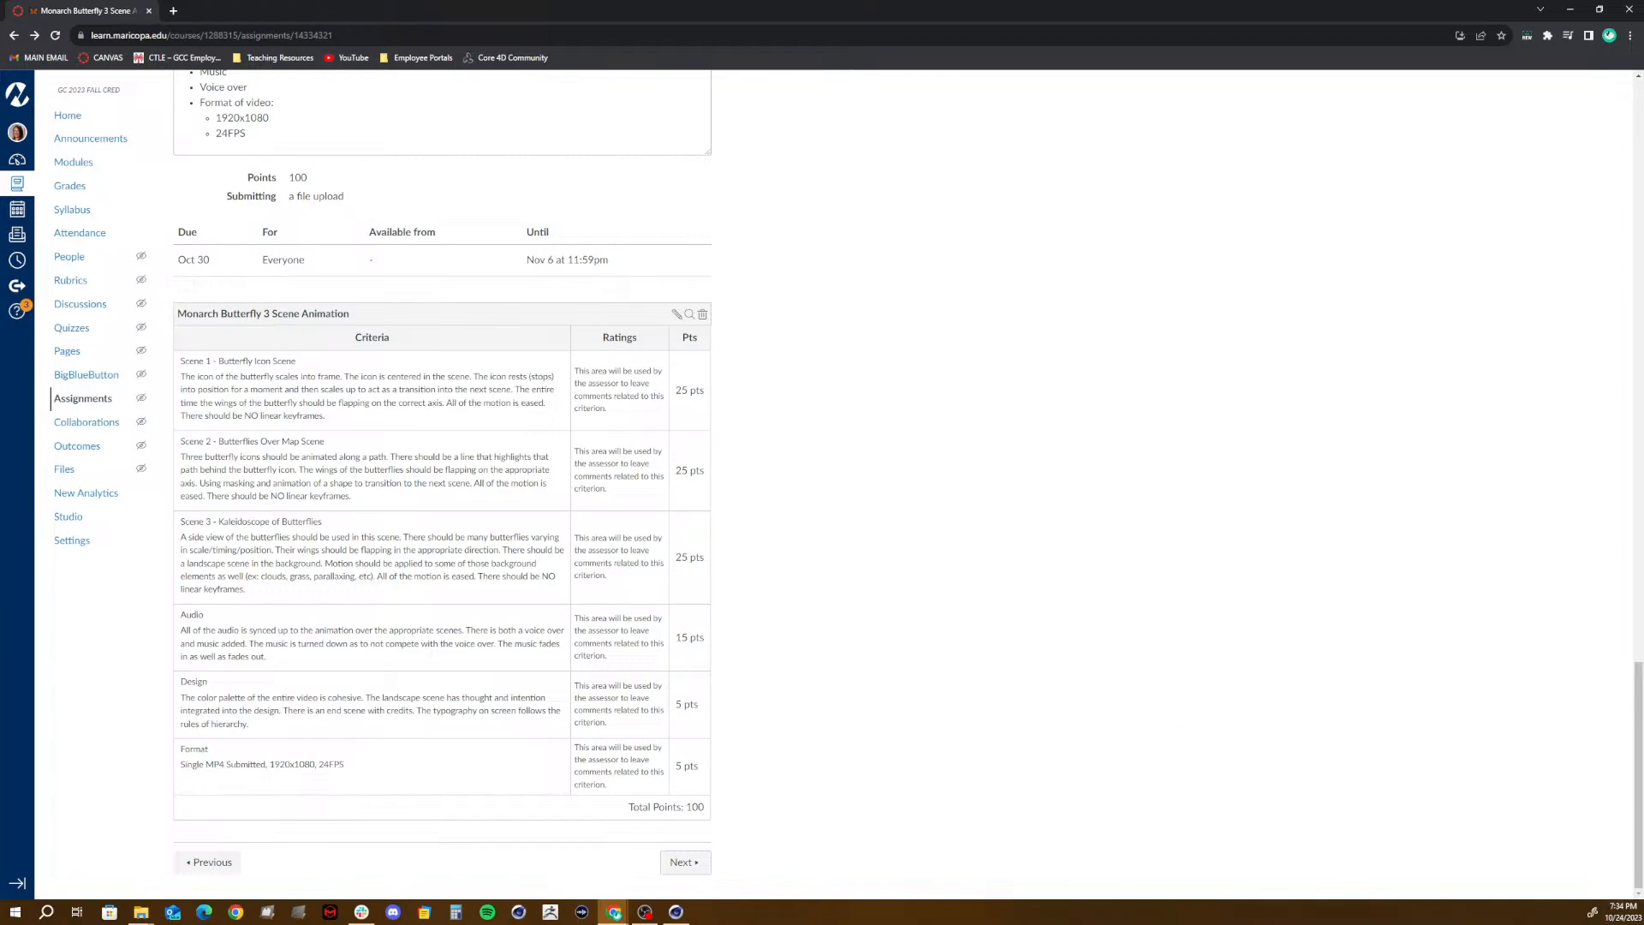
pyautogui.click(1616, 914)
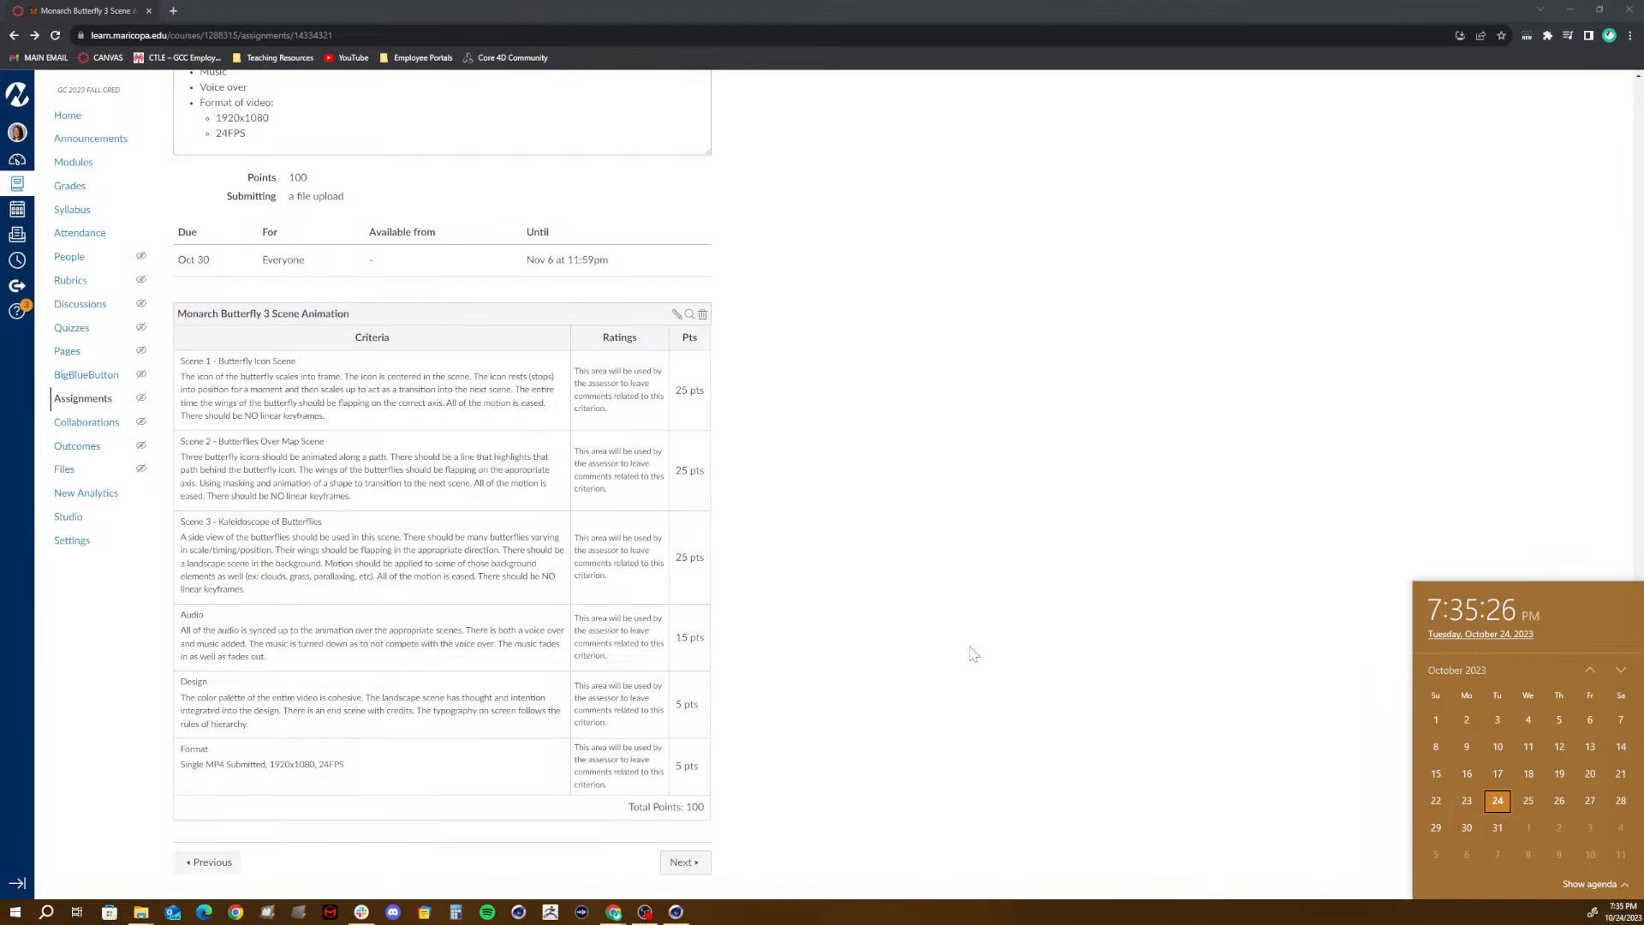
pyautogui.click(796, 628)
pyautogui.scroll(20, 795, 627)
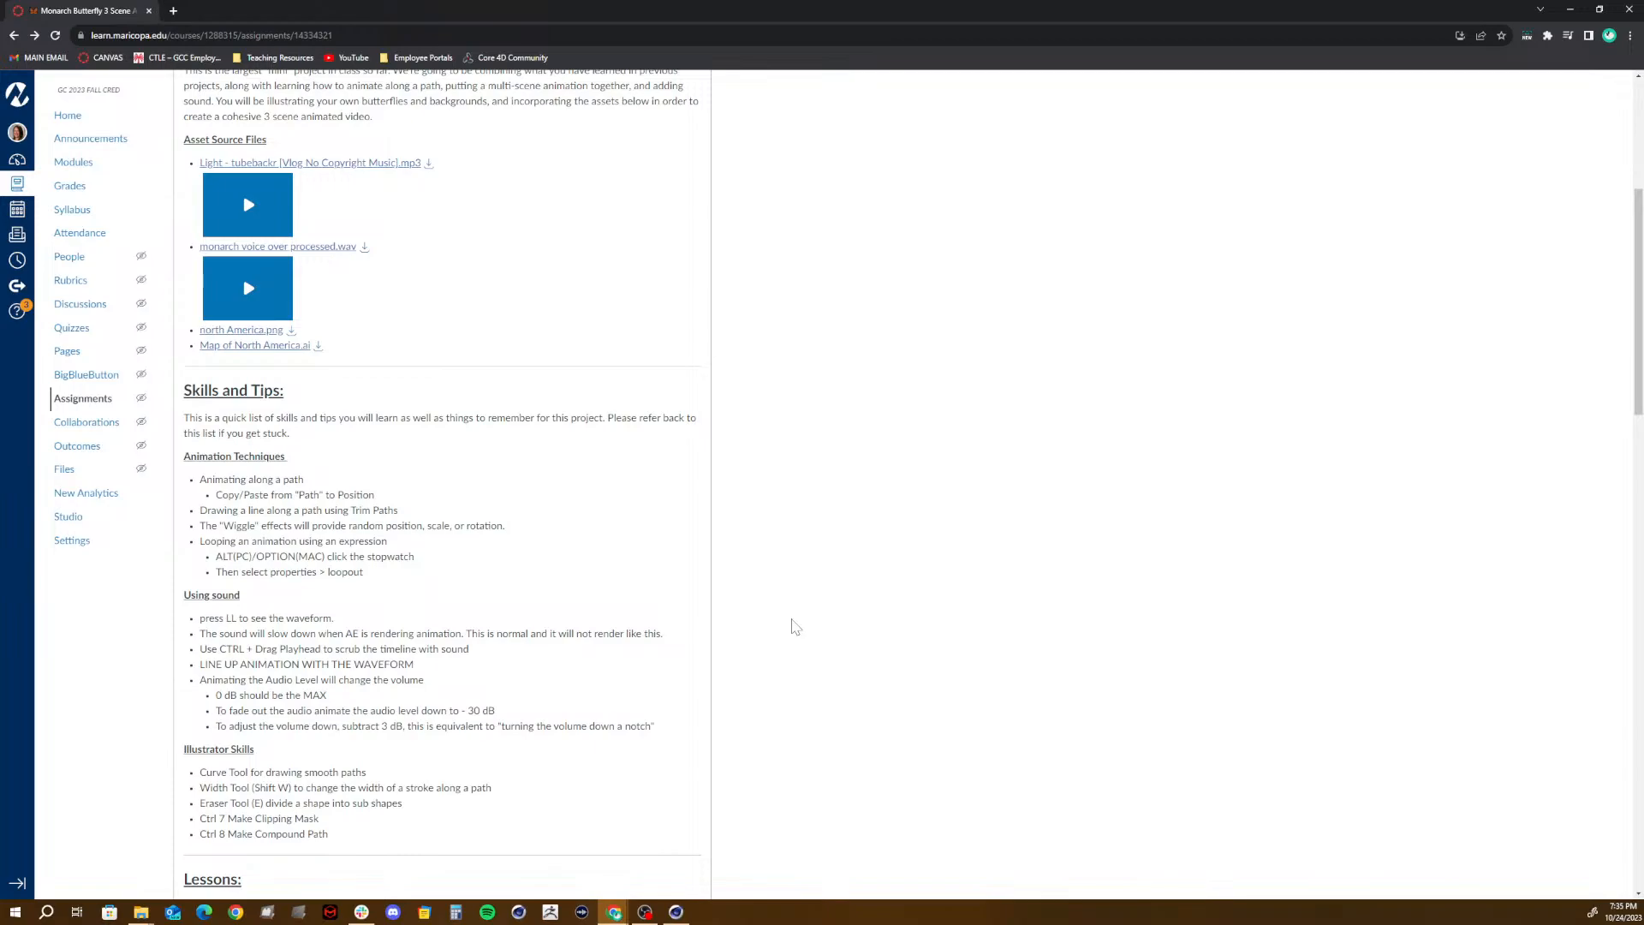
pyautogui.scroll(5, 793, 626)
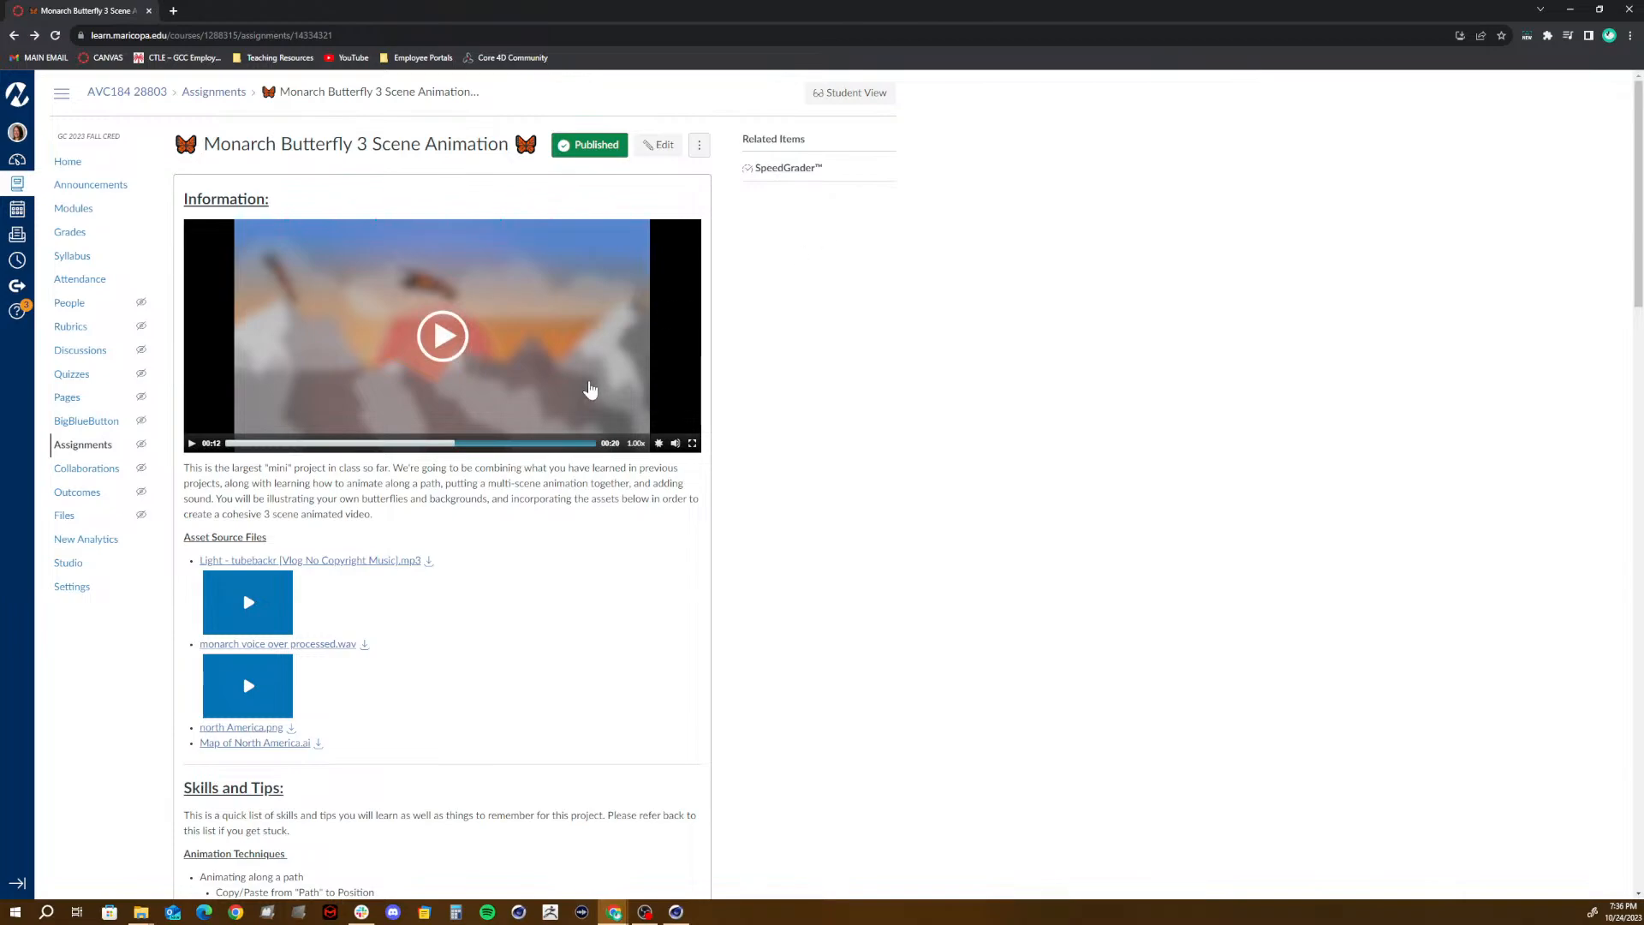
# - Review the Skills and Tips and Lessons sections of the Monarch Butterfly 3 Scene Animation assignment page
pyautogui.scroll(-3, 339, 538)
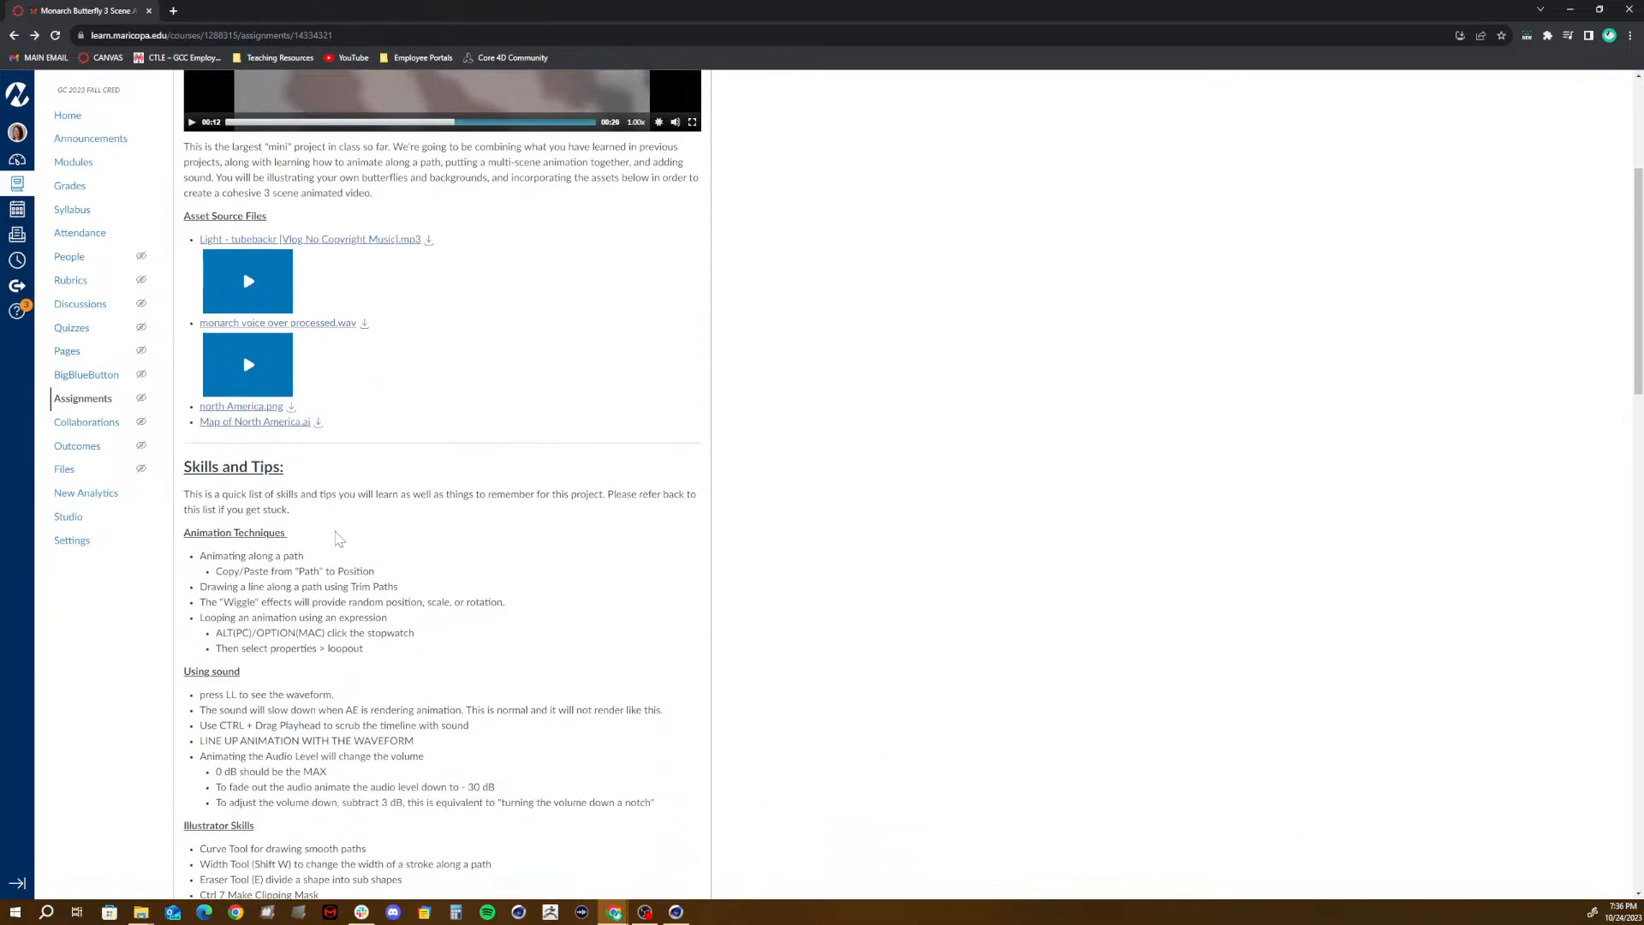
pyautogui.scroll(-3, 339, 537)
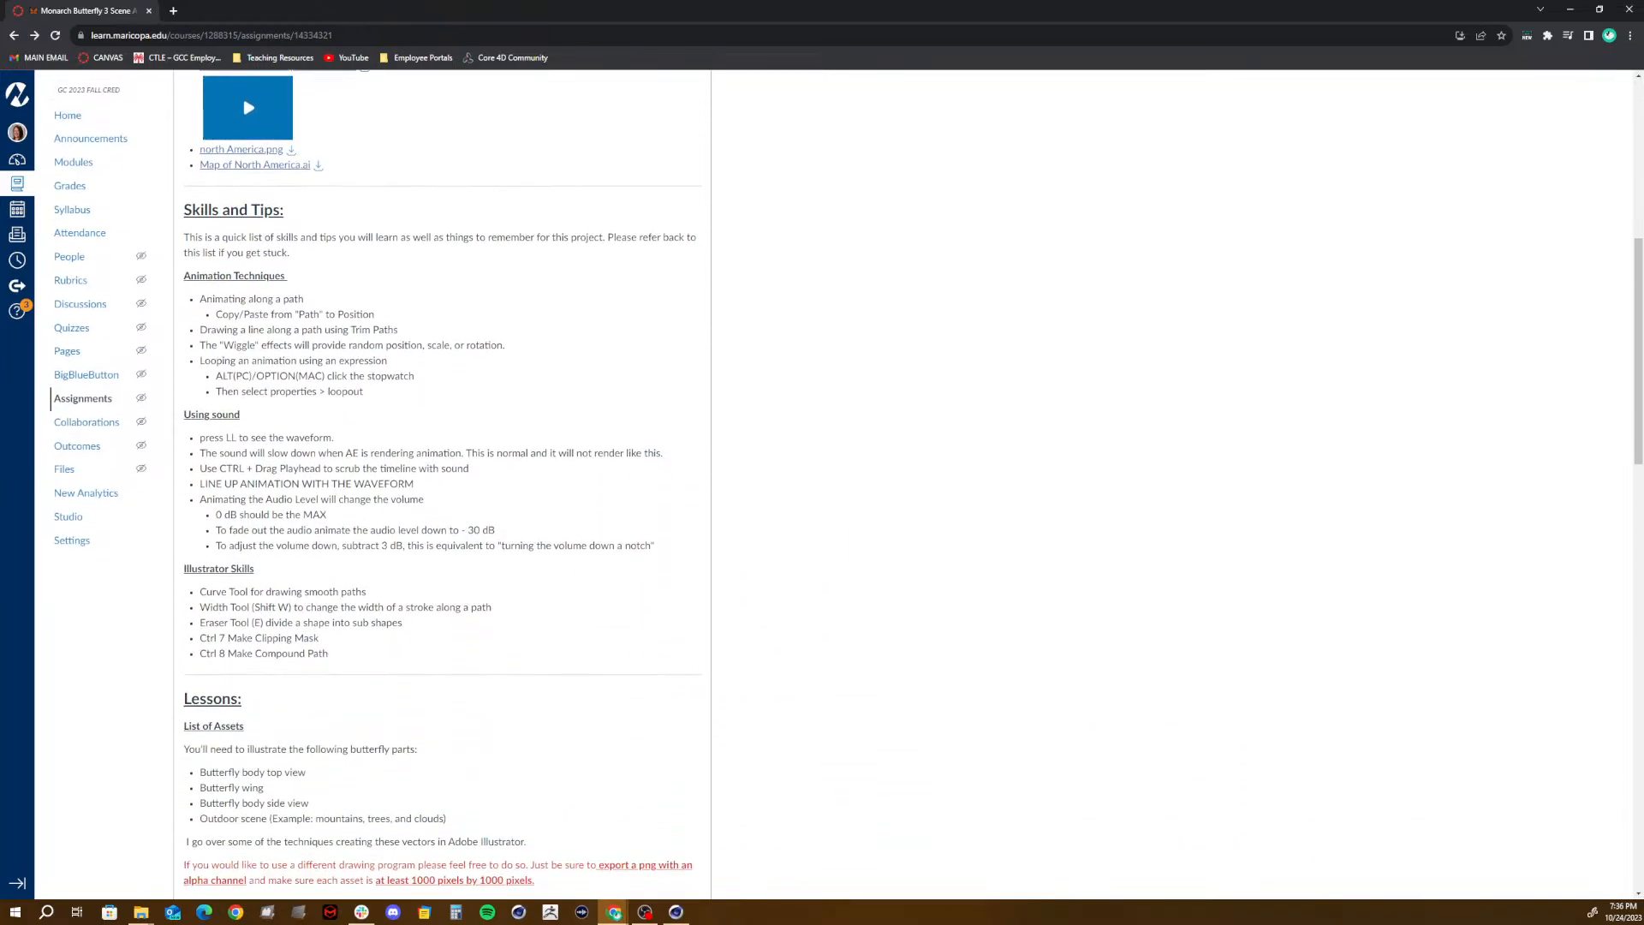
pyautogui.scroll(-4, 339, 538)
pyautogui.scroll(10, 340, 538)
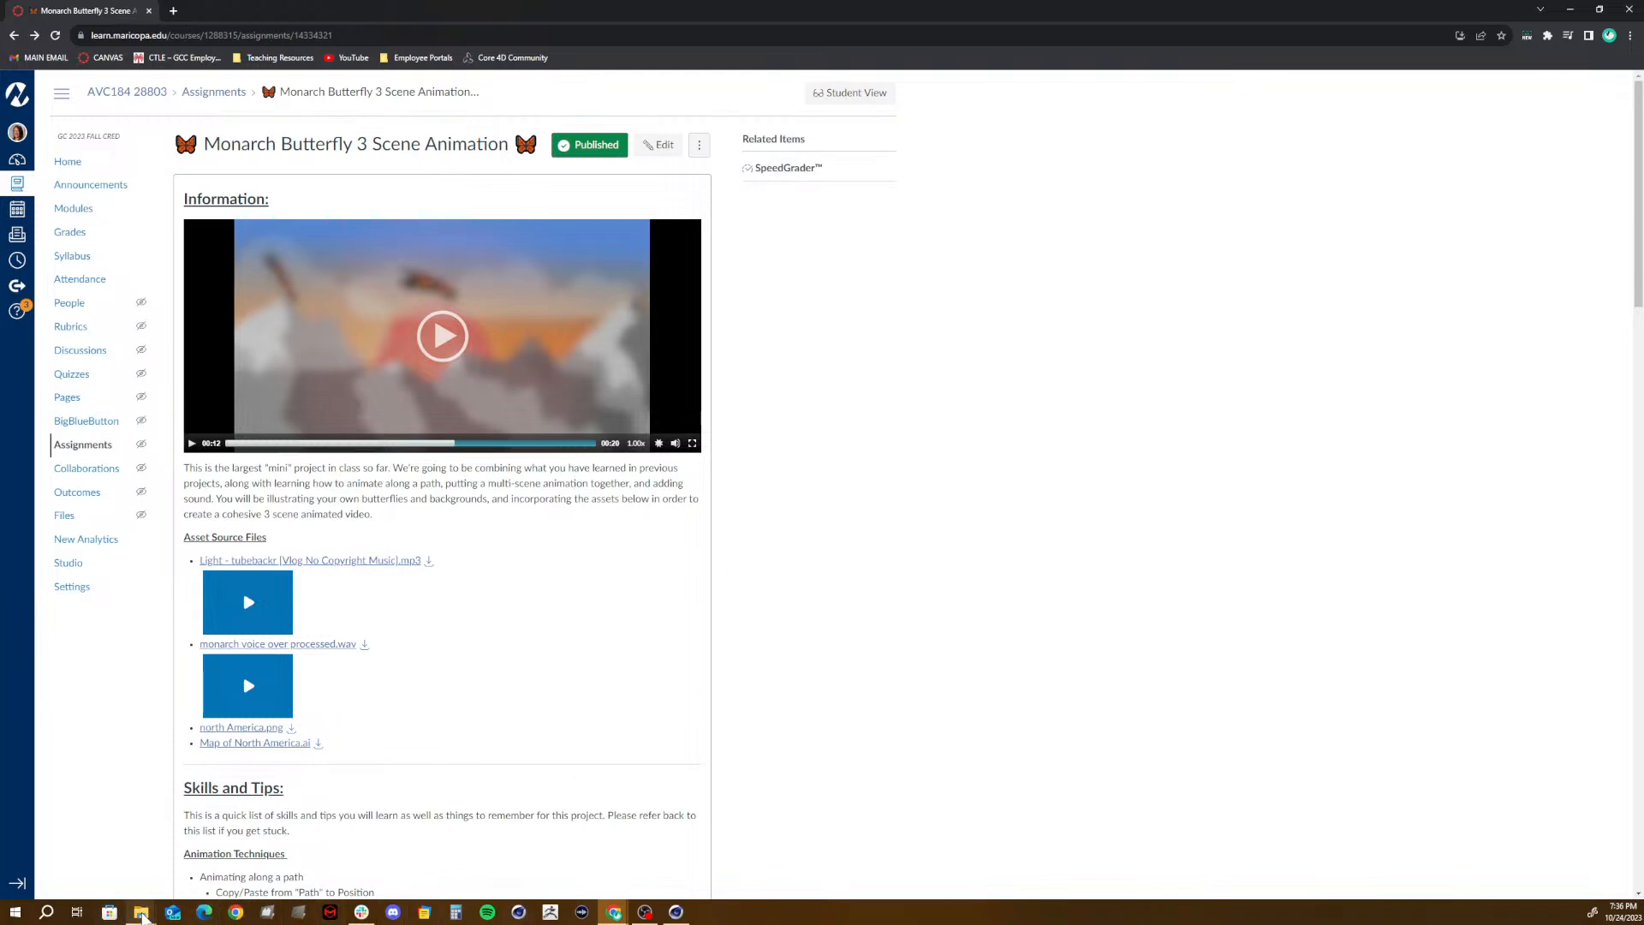
# - Close the extra _GCC File Explorer window and go up from Fall 23_AVC184 to the _GCC folder in the remaining one
pyautogui.moveTo(143, 914)
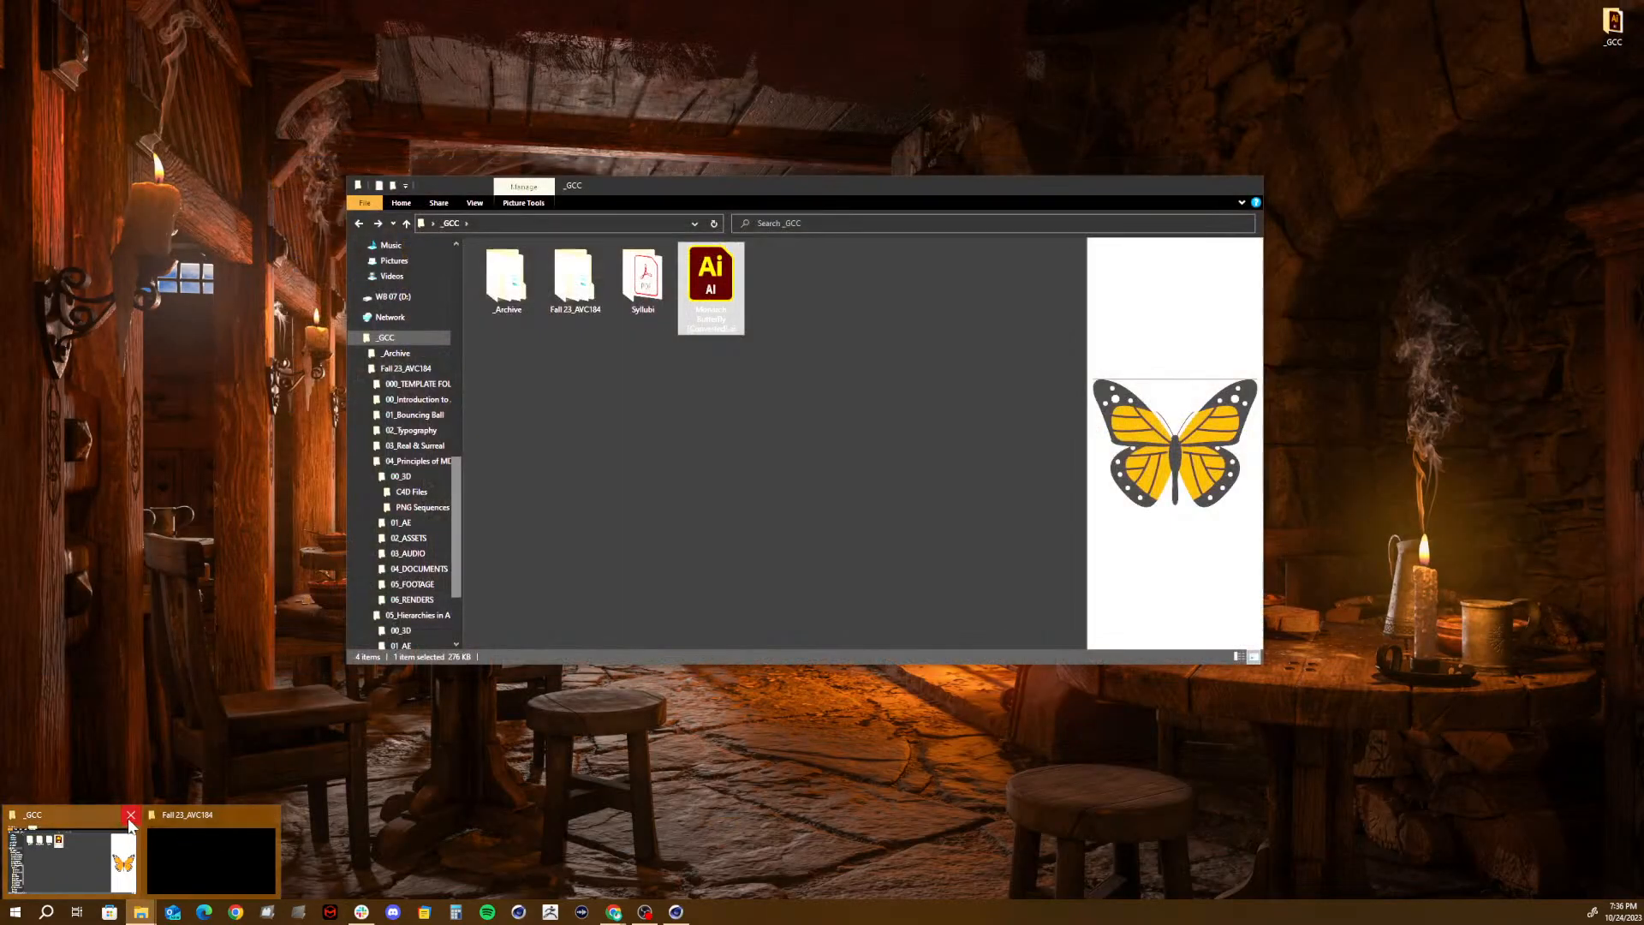
pyautogui.click(130, 816)
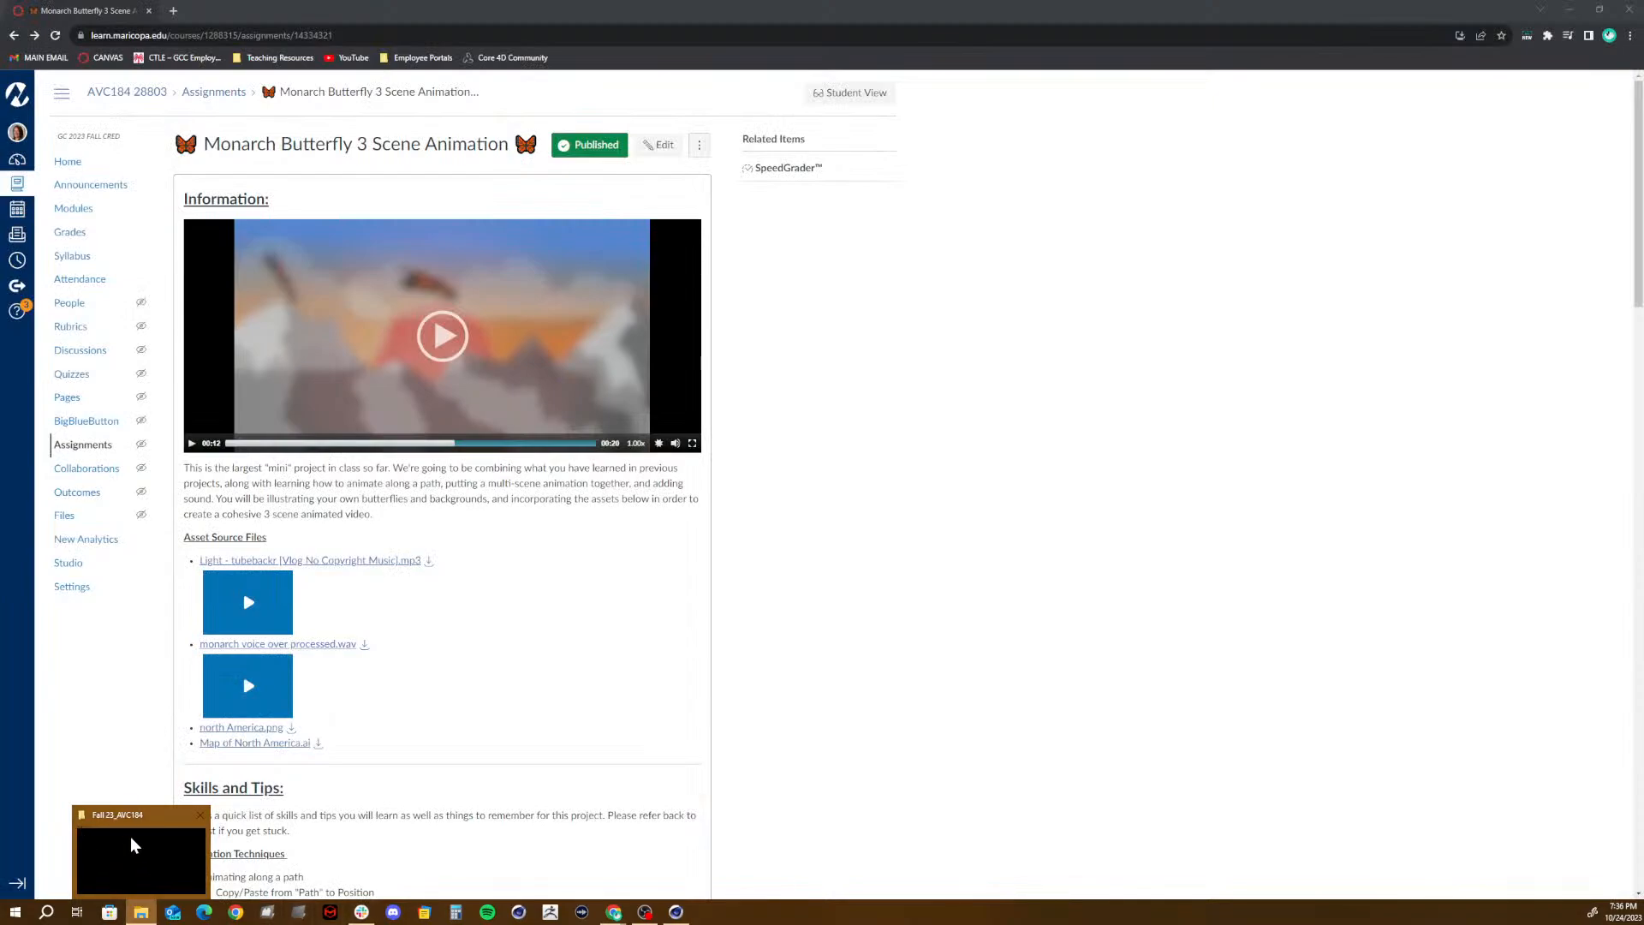
pyautogui.click(132, 852)
pyautogui.doubleClick(485, 354)
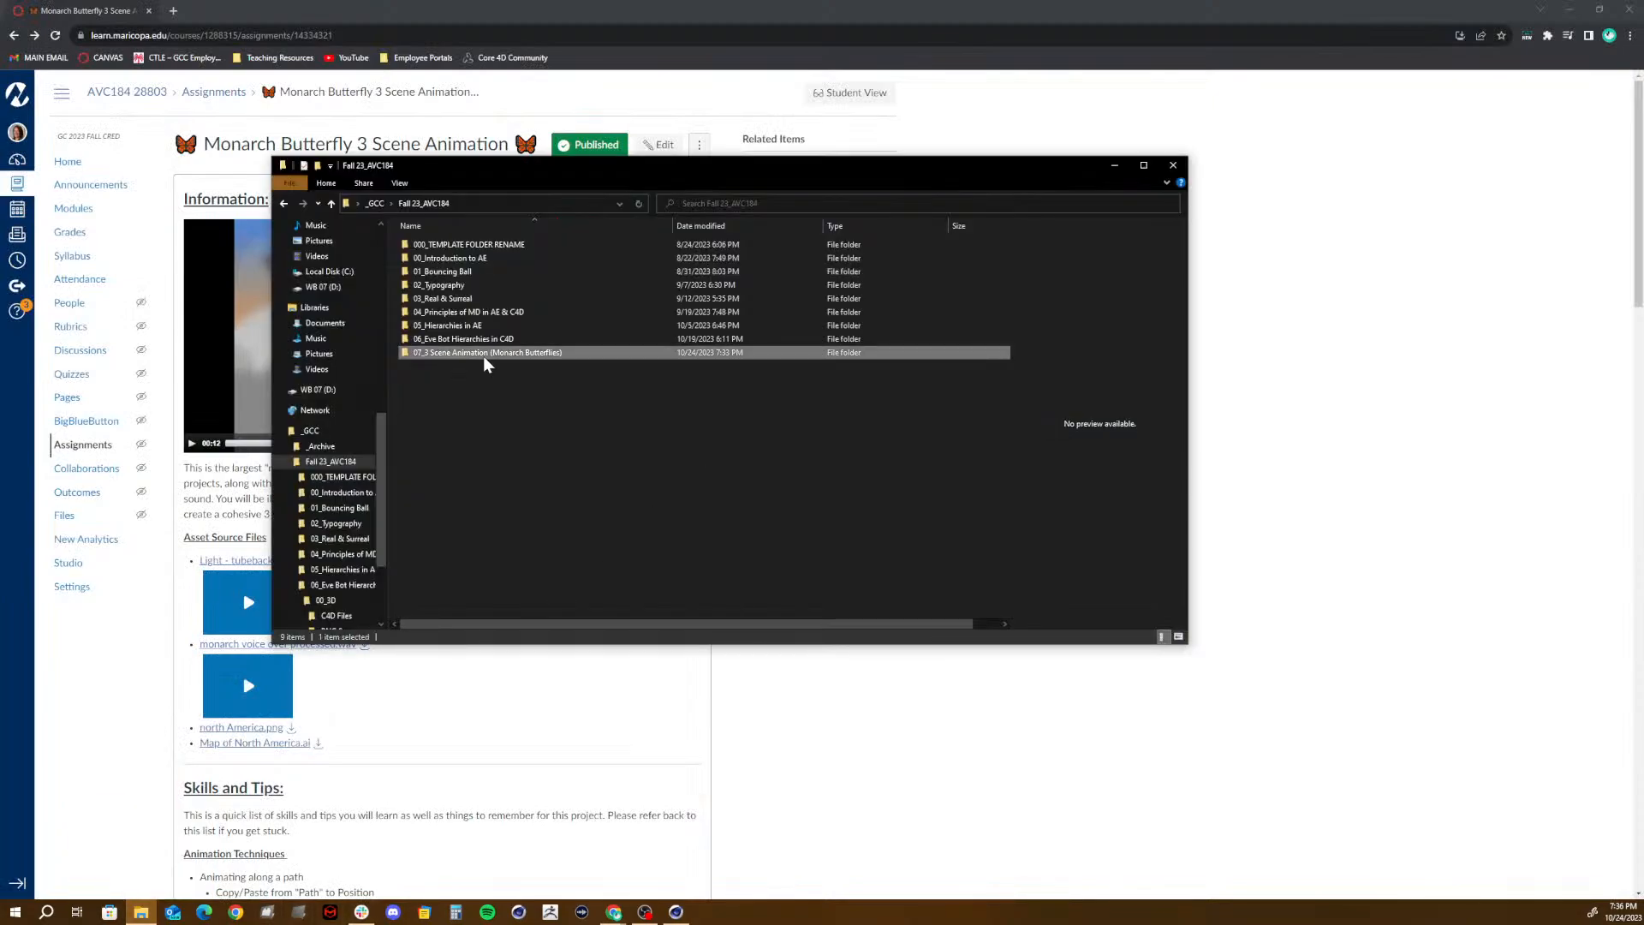
pyautogui.click(392, 205)
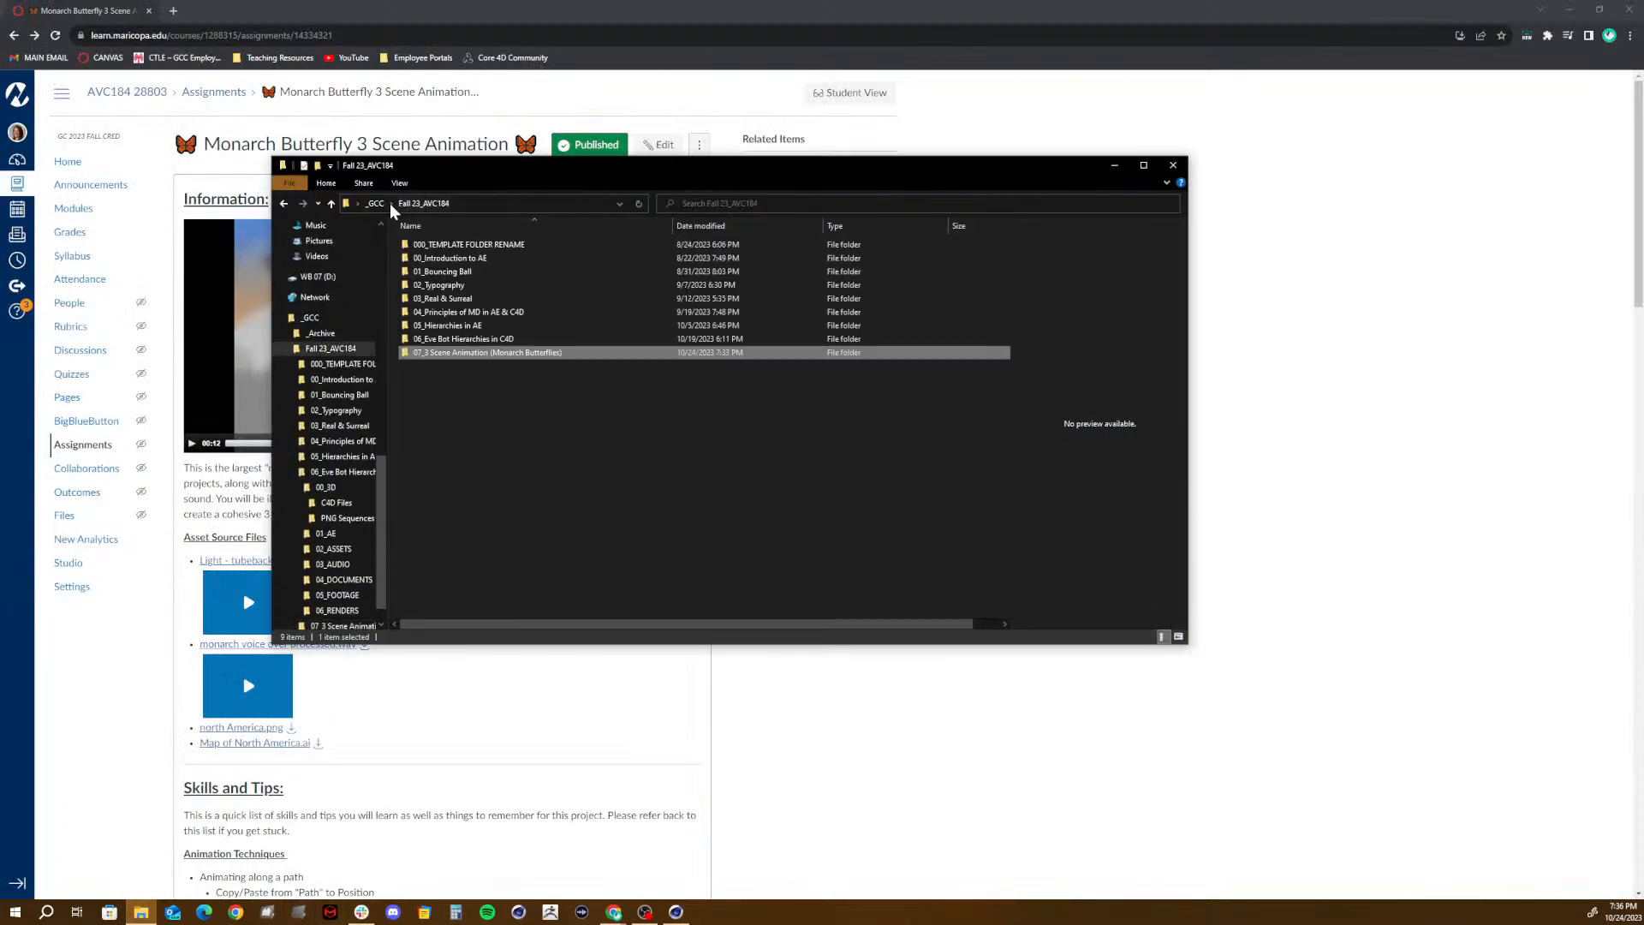
pyautogui.click(375, 204)
# - Move Monarch Butterfly [Converted].ai from _GCC through Fall 23_AVC184 into the 07_3 Scene Animation (Monarch Butterflies) folder
pyautogui.click(629, 274)
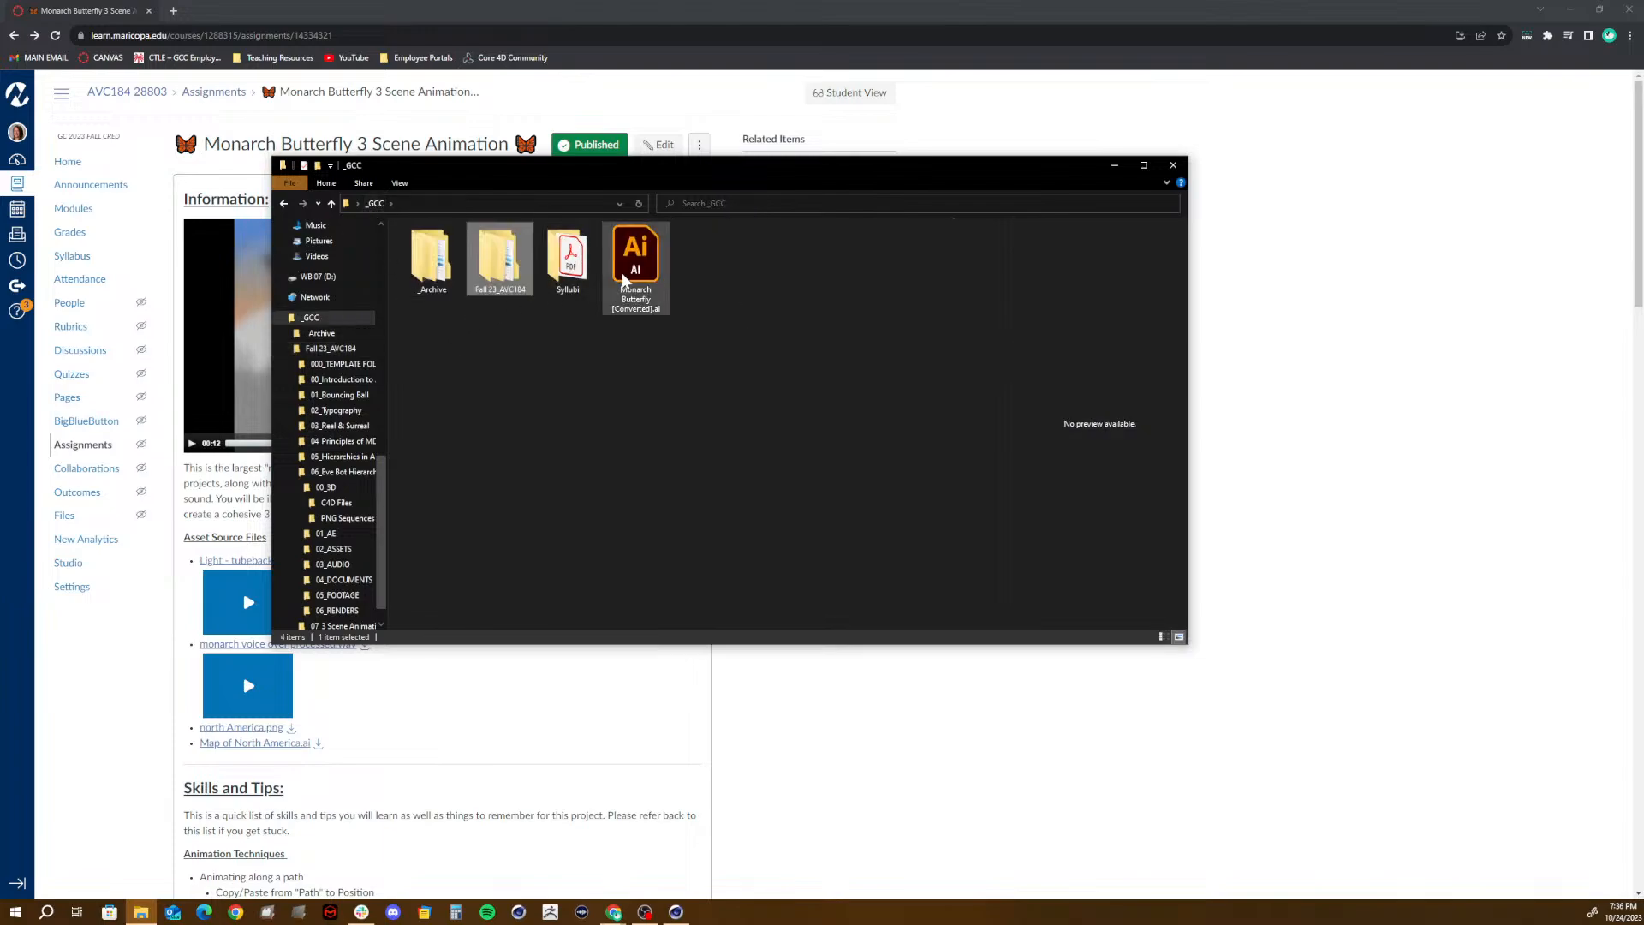
pyautogui.moveTo(623, 279); pyautogui.dragTo(481, 281)
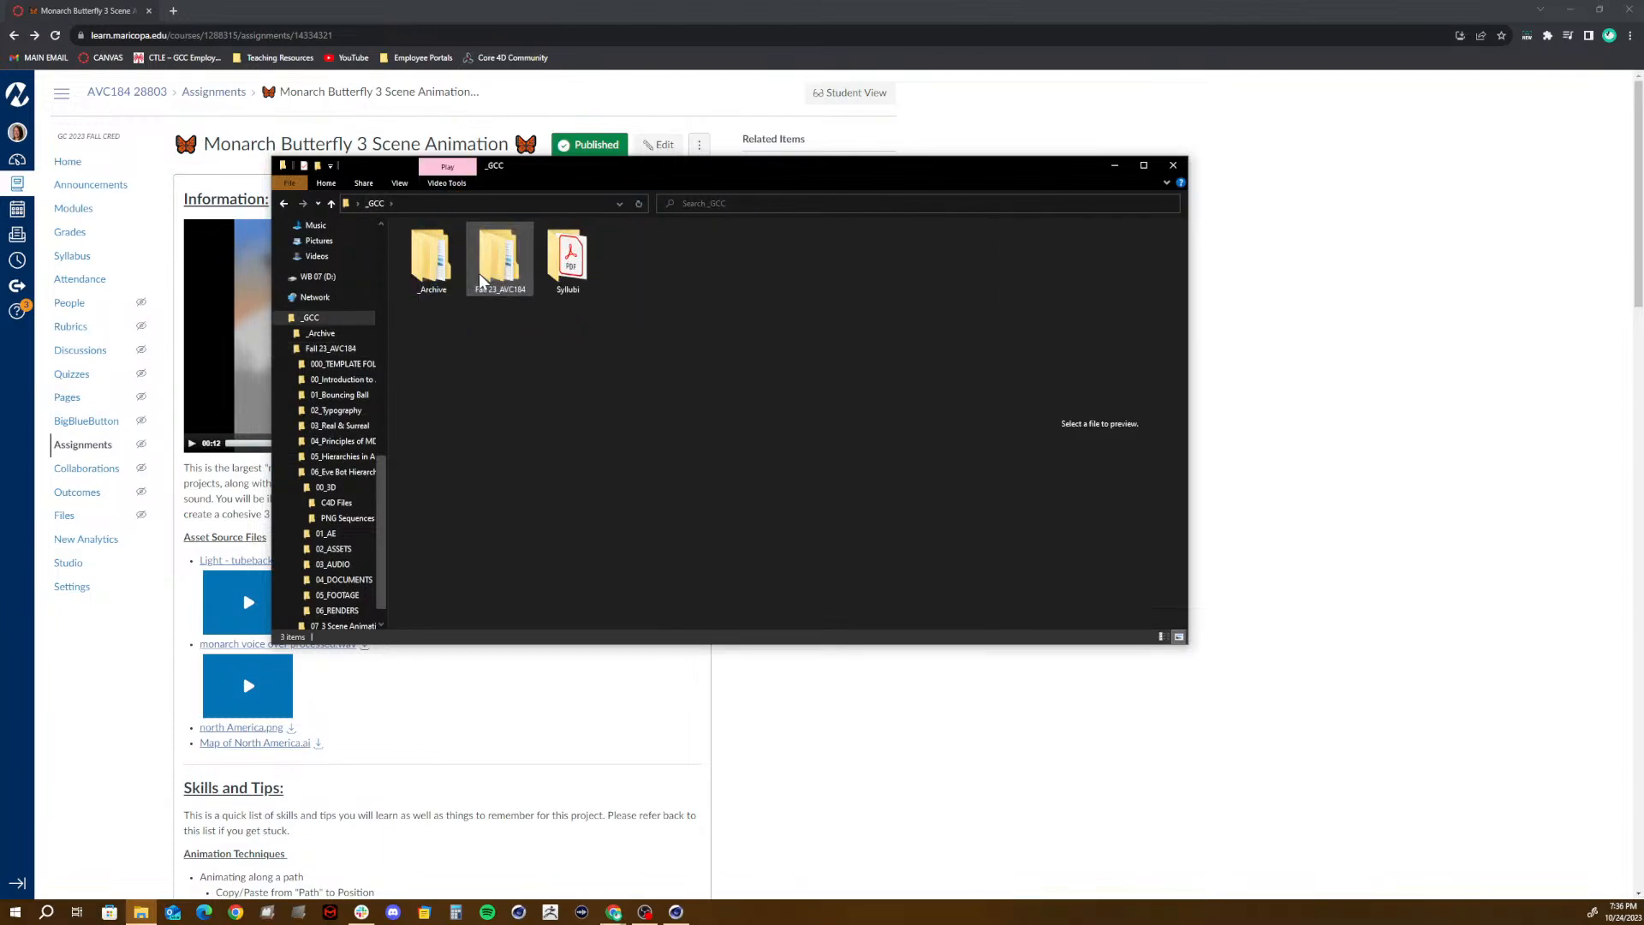
pyautogui.doubleClick(481, 280)
pyautogui.click(457, 366)
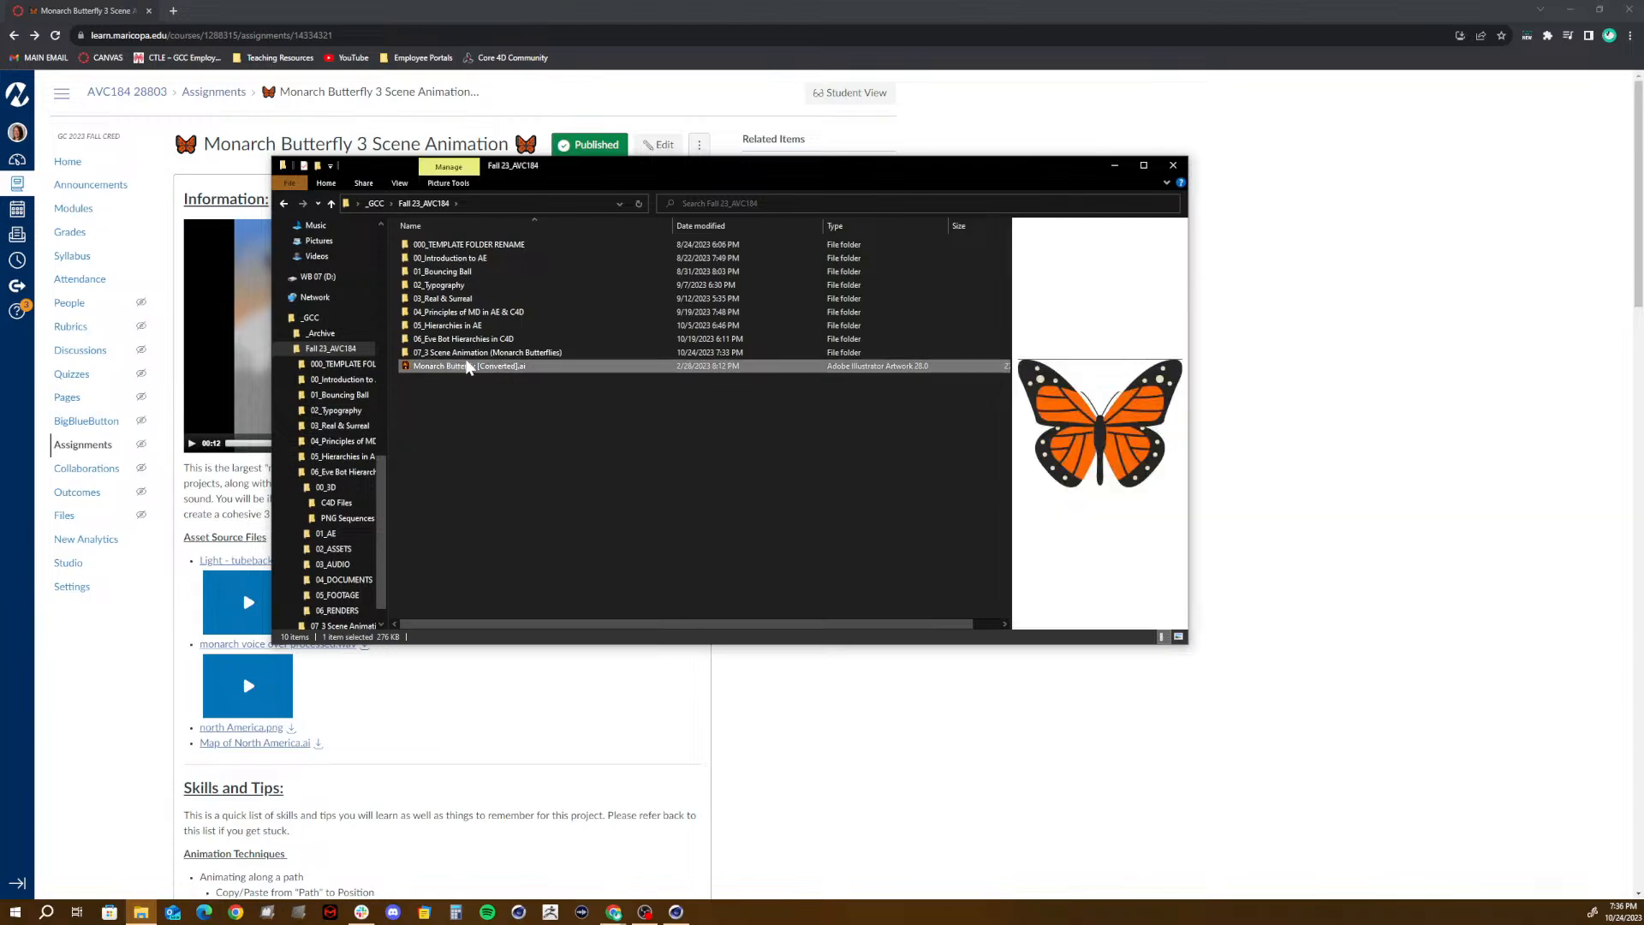
pyautogui.moveTo(454, 366)
pyautogui.mouseDown()
pyautogui.moveTo(429, 374)
pyautogui.moveTo(446, 358)
pyautogui.mouseUp()
pyautogui.doubleClick(445, 355)
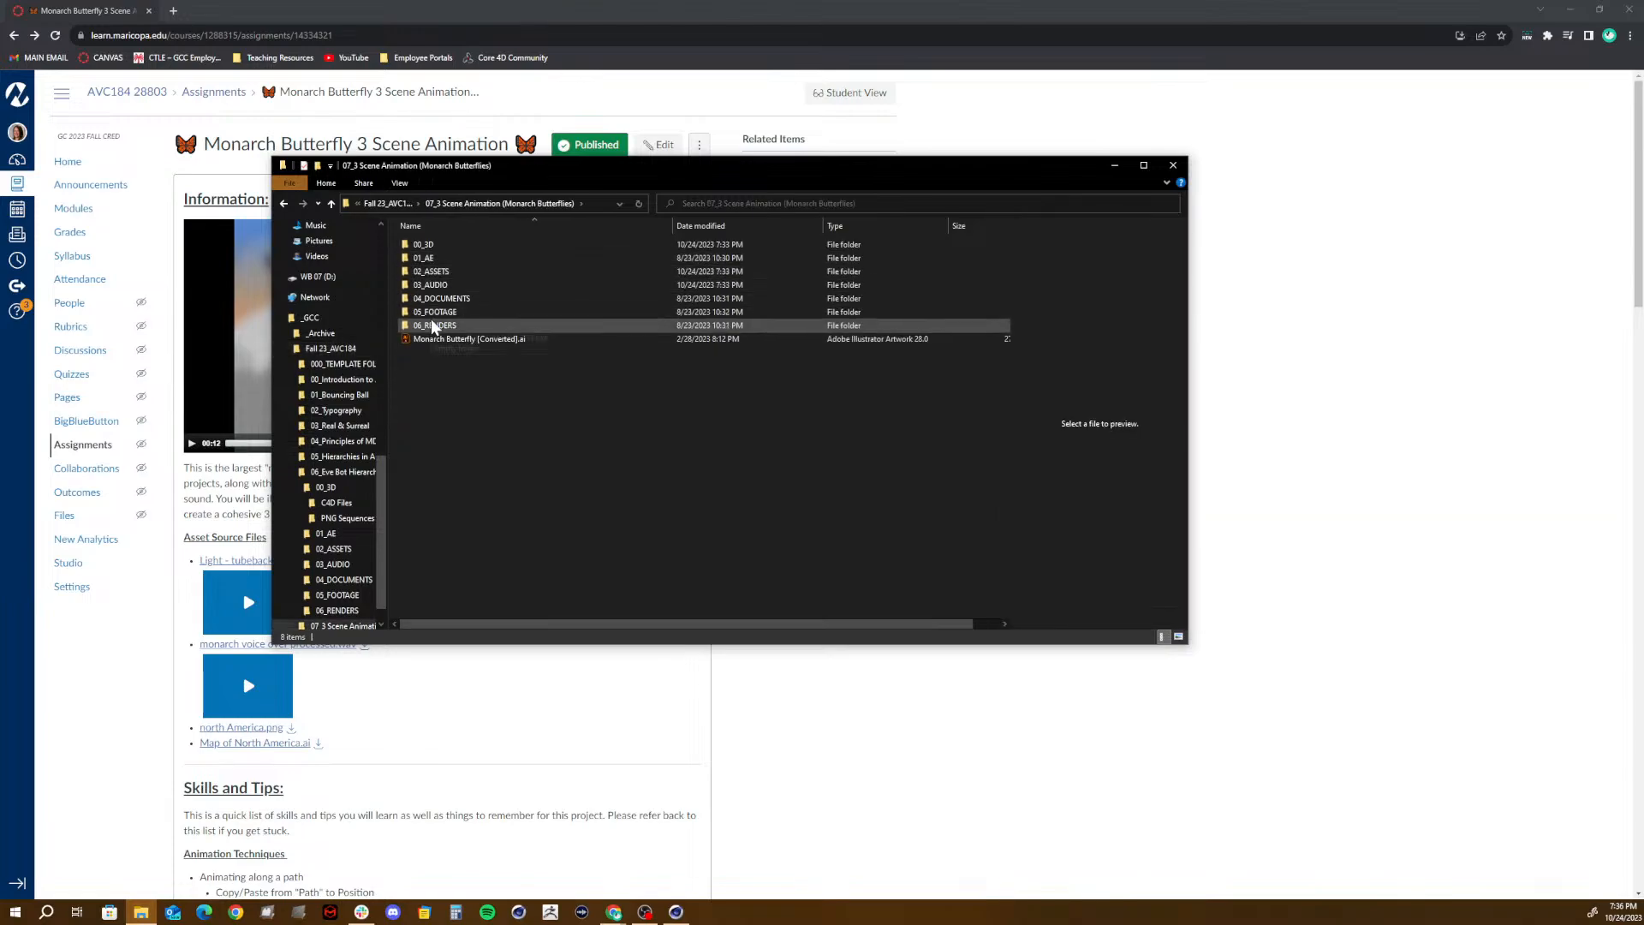
# - File Monarch Butterfly [Converted].ai in the project's 02_ASSETS\VECTOR subfolder
pyautogui.click(436, 340)
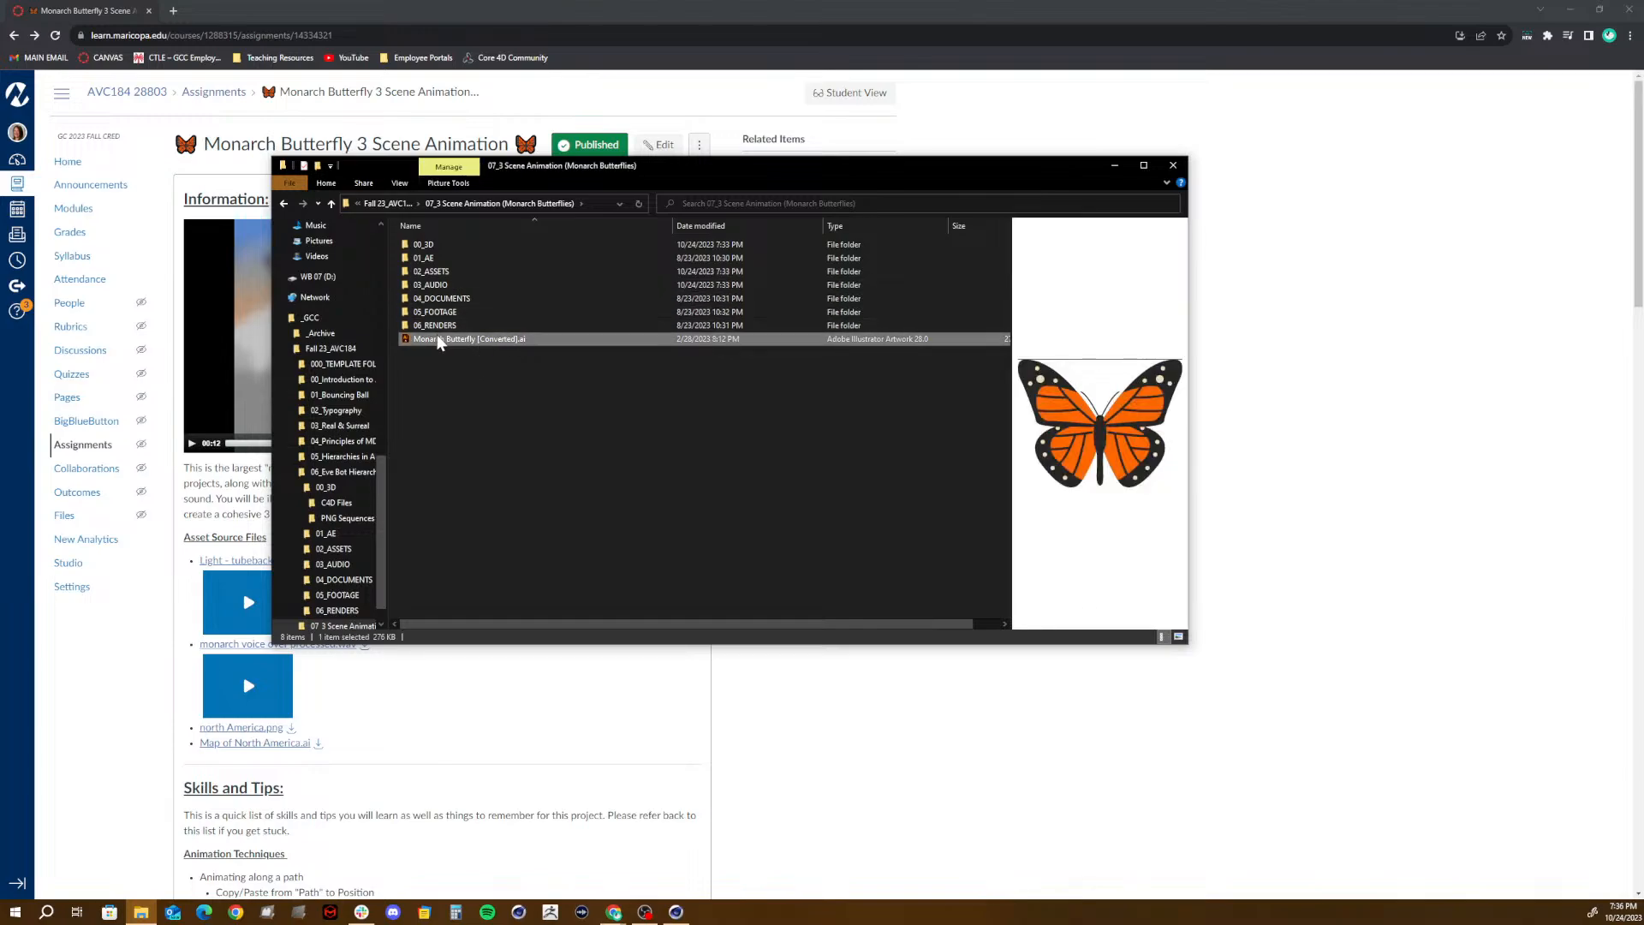
pyautogui.moveTo(438, 340); pyautogui.dragTo(447, 271)
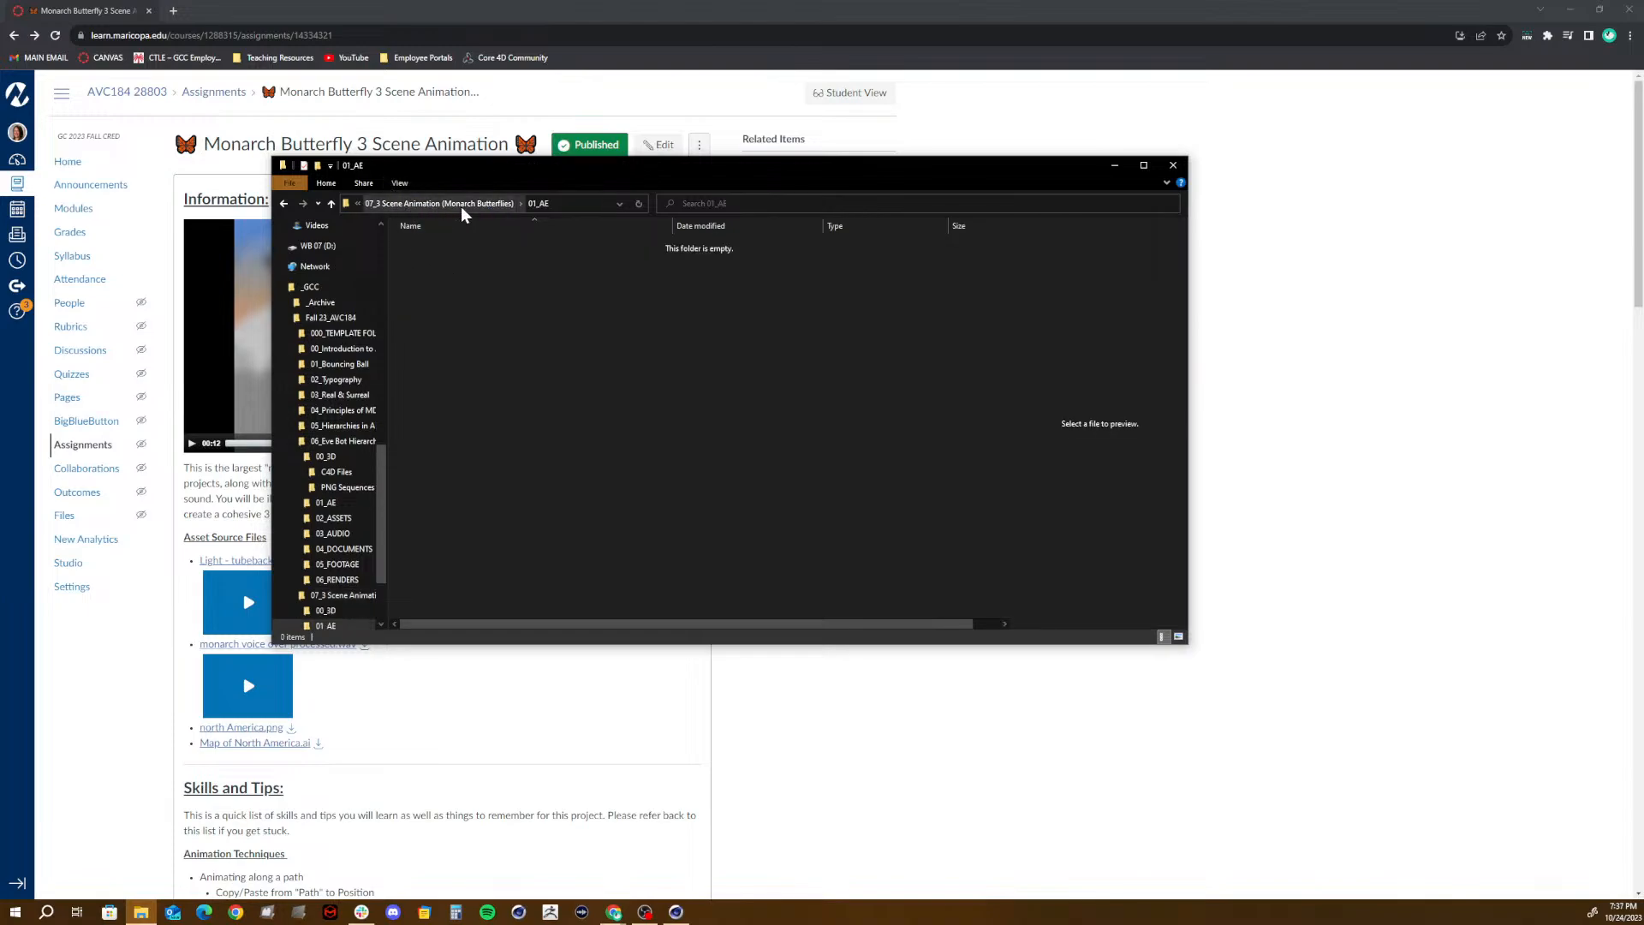
pyautogui.click(447, 246)
pyautogui.doubleClick(431, 272)
pyautogui.click(443, 286)
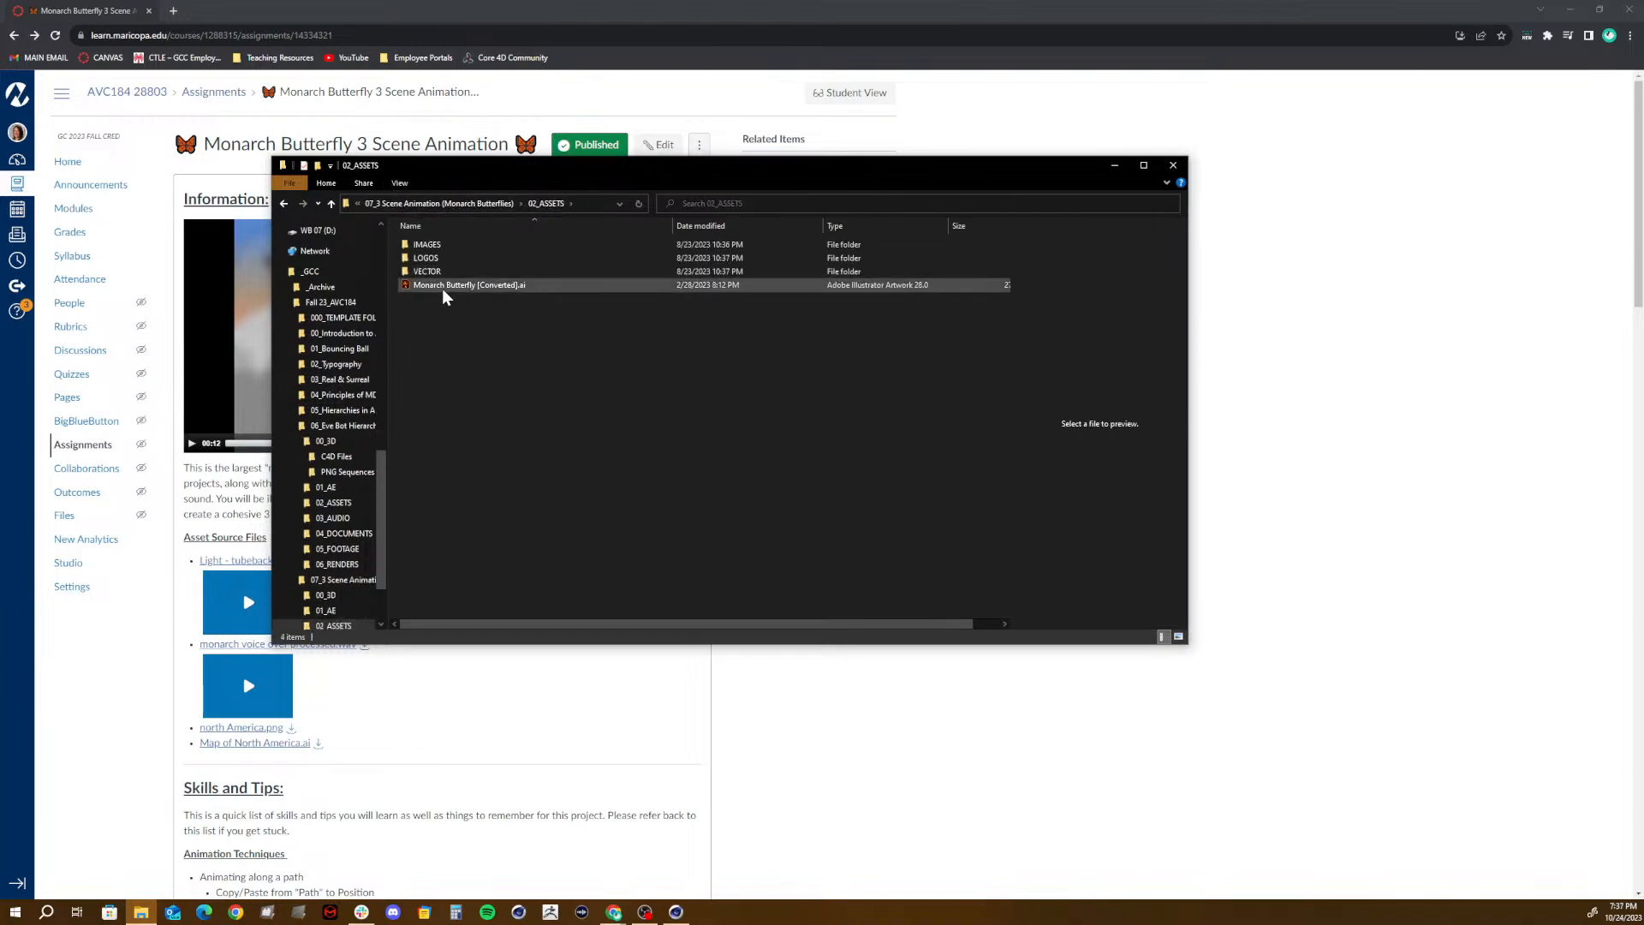
pyautogui.moveTo(429, 283); pyautogui.dragTo(429, 271)
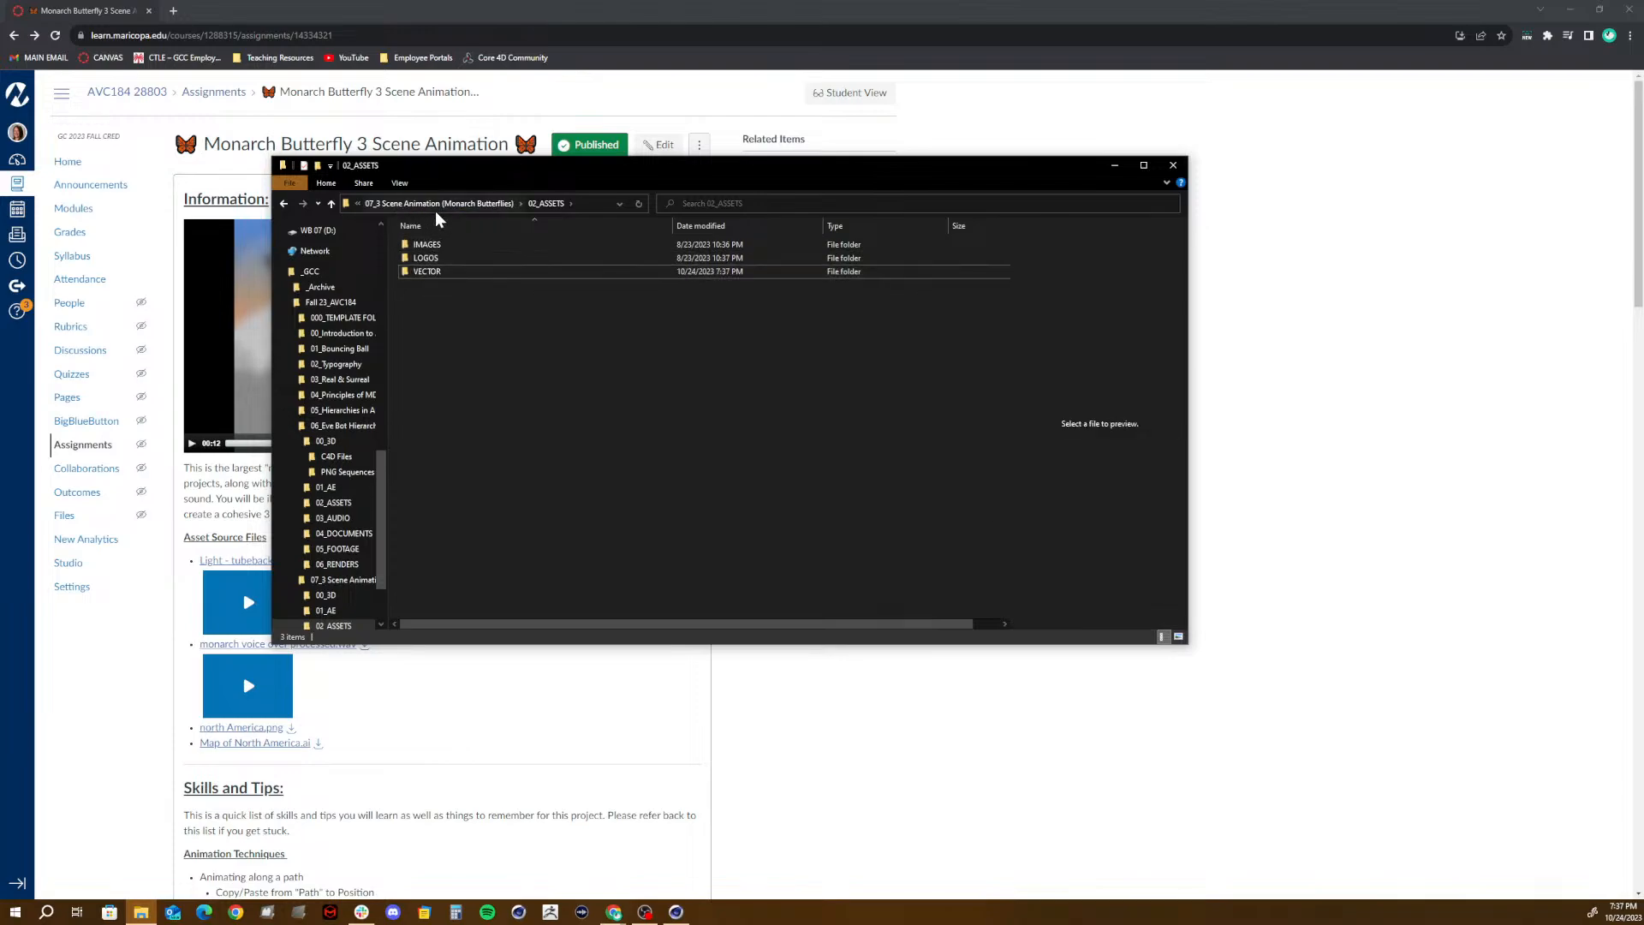
pyautogui.doubleClick(418, 271)
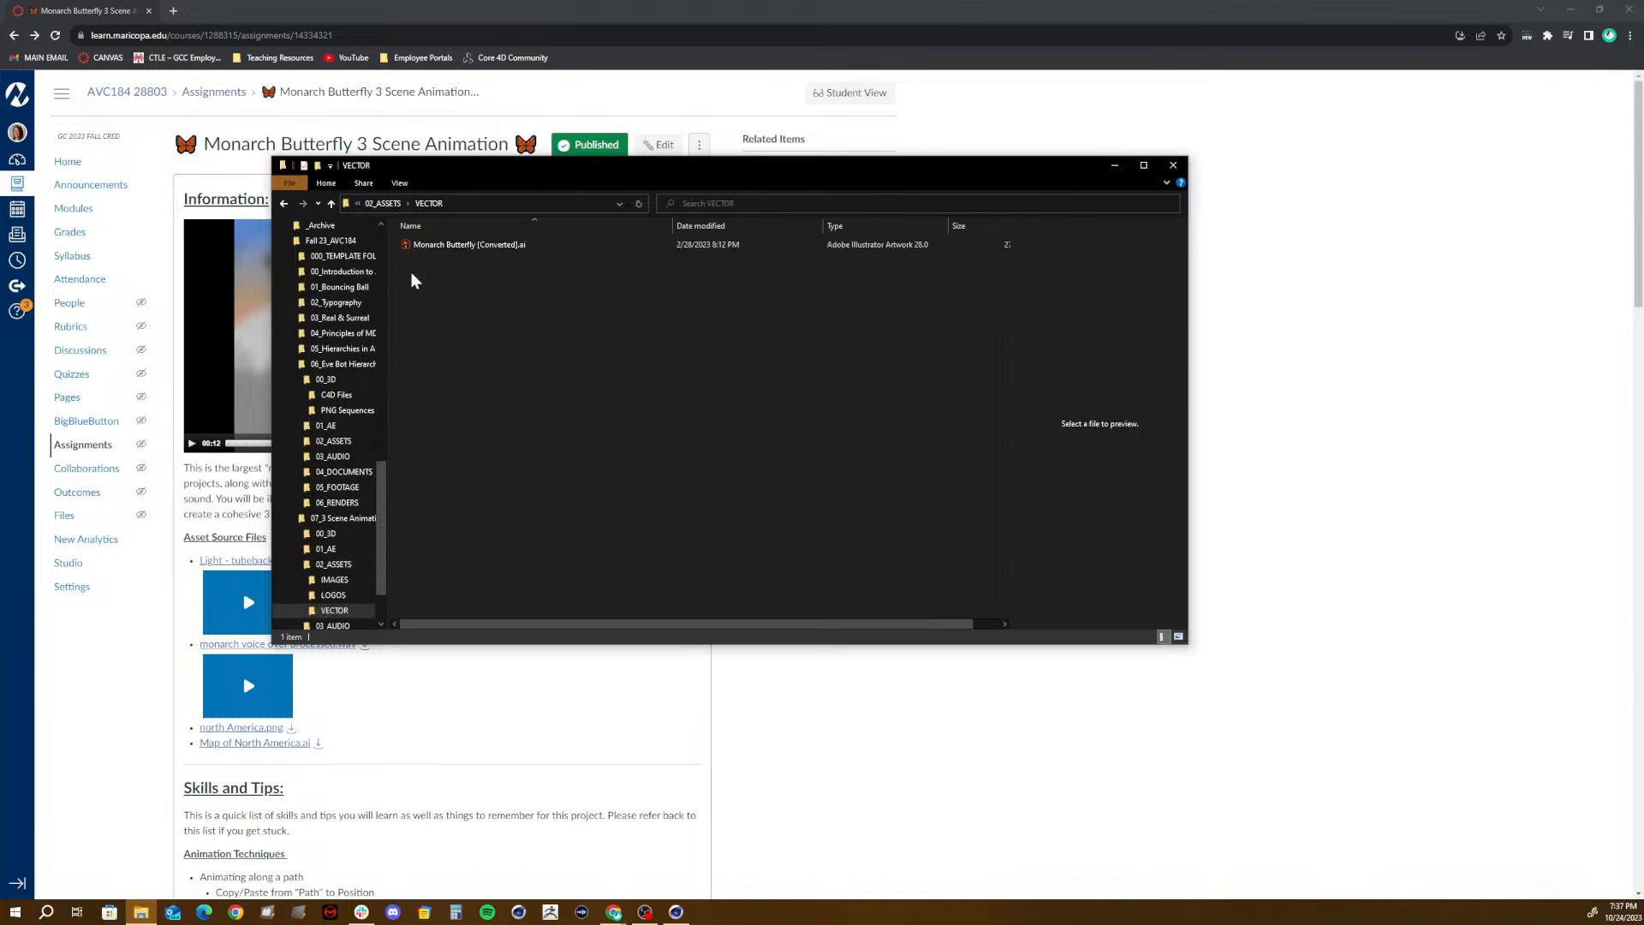
# - Open Monarch Butterfly [Converted].ai in Illustrator, and quit Cinema 4D without saving the Eve Bot project
pyautogui.click(418, 246)
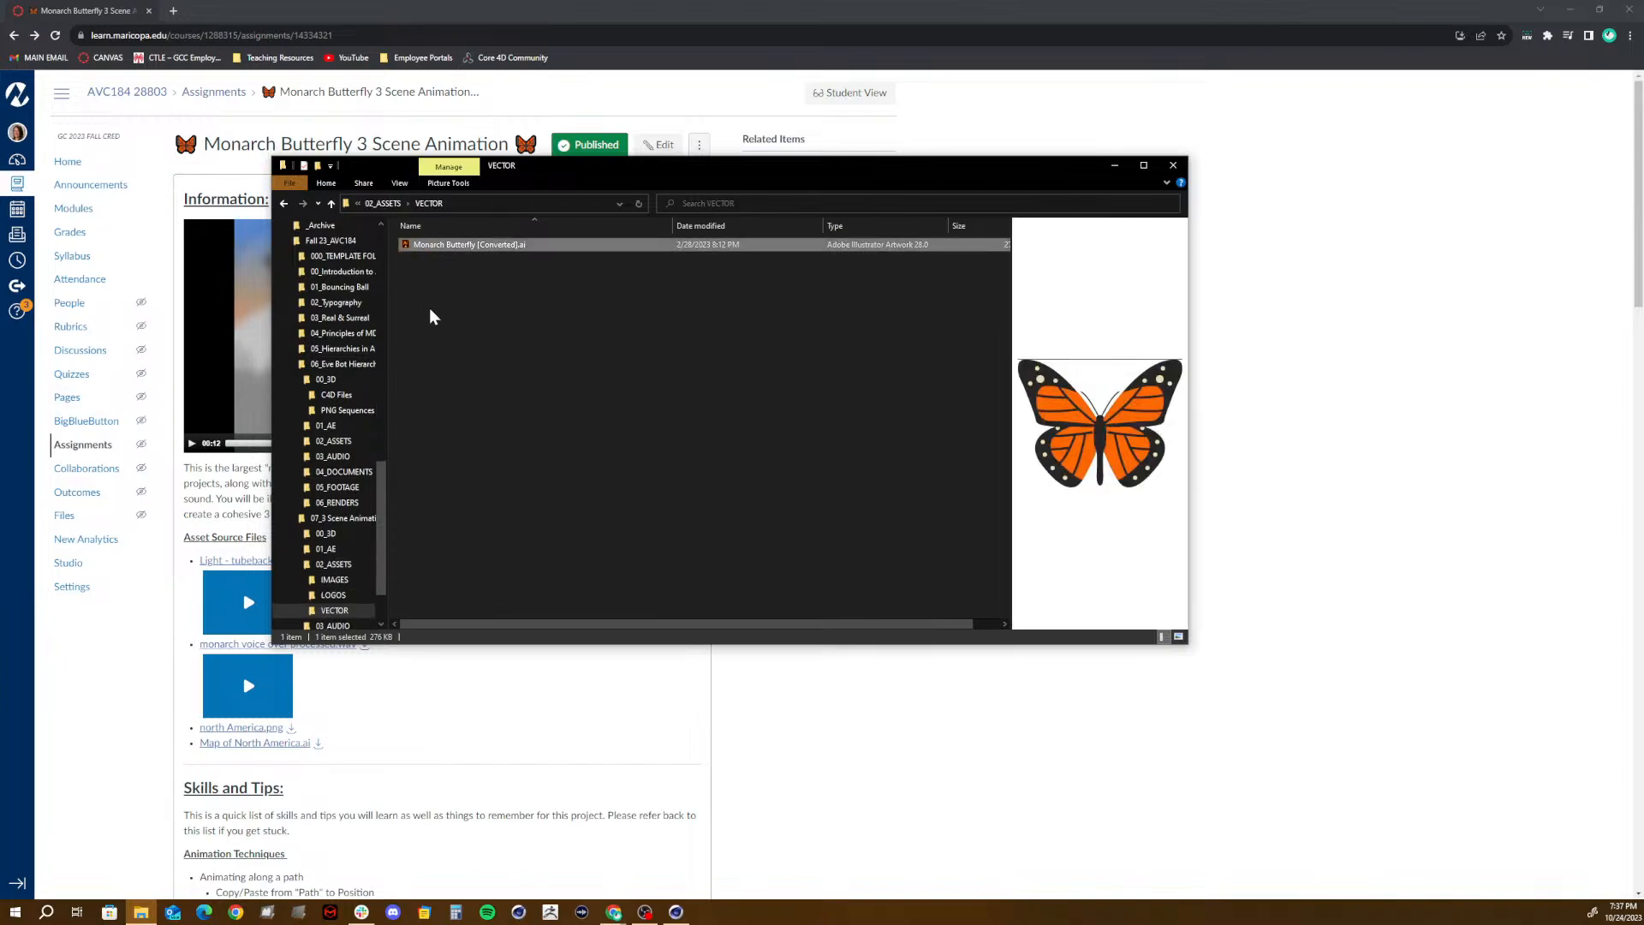
pyautogui.click(676, 912)
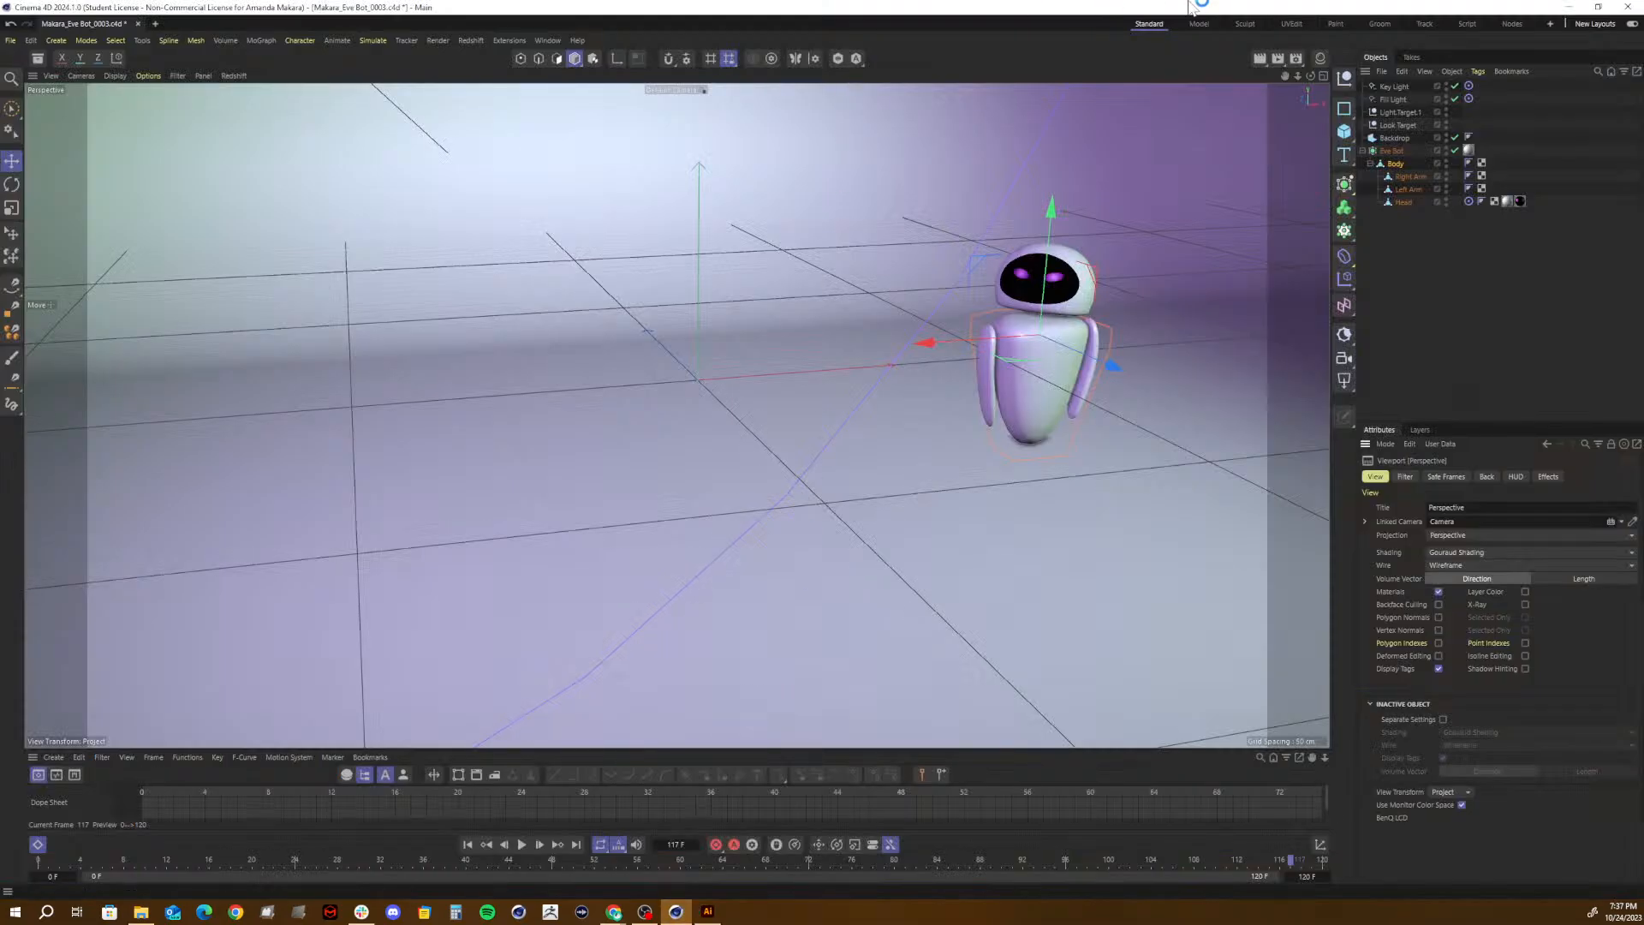
pyautogui.click(1628, 7)
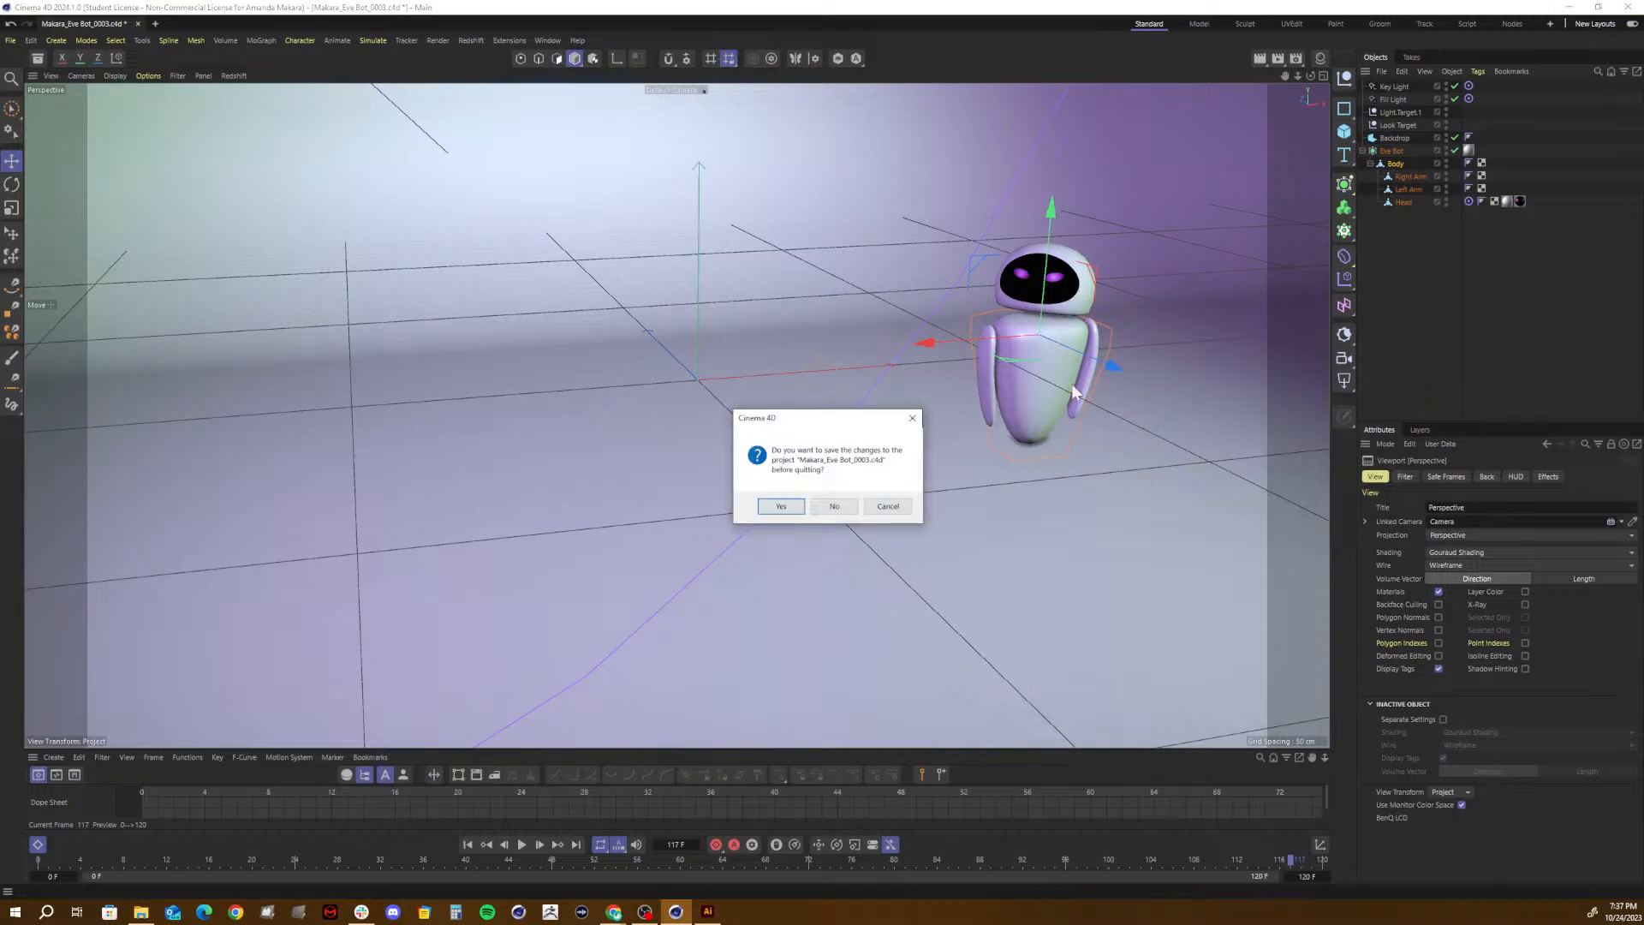
pyautogui.click(847, 508)
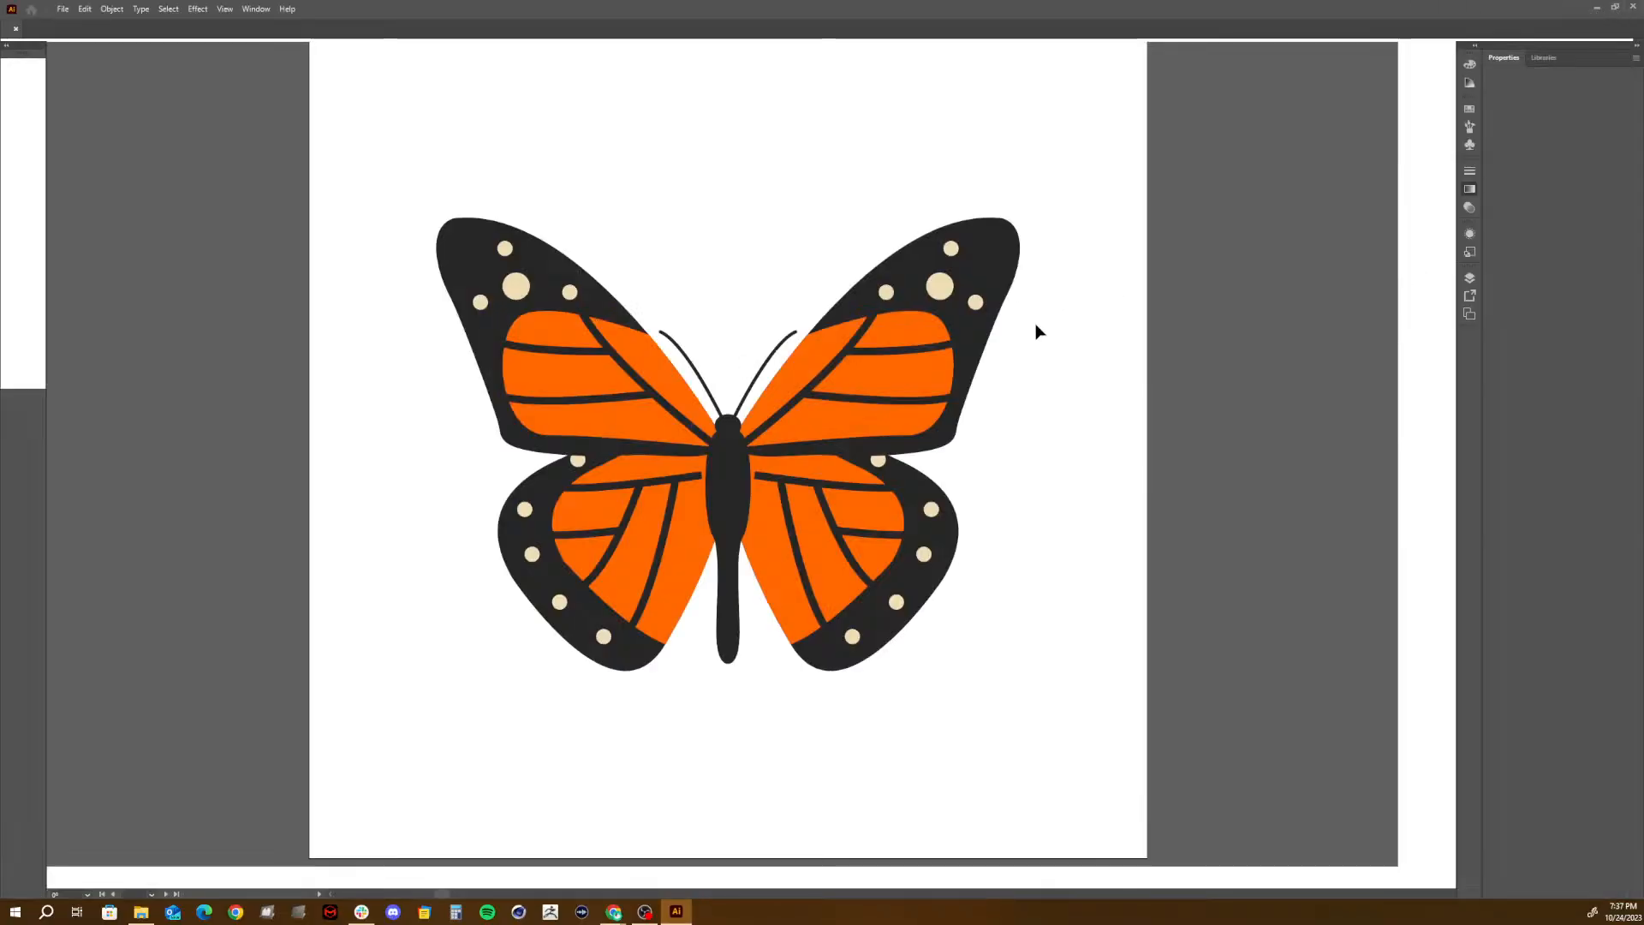
pyautogui.click(1597, 9)
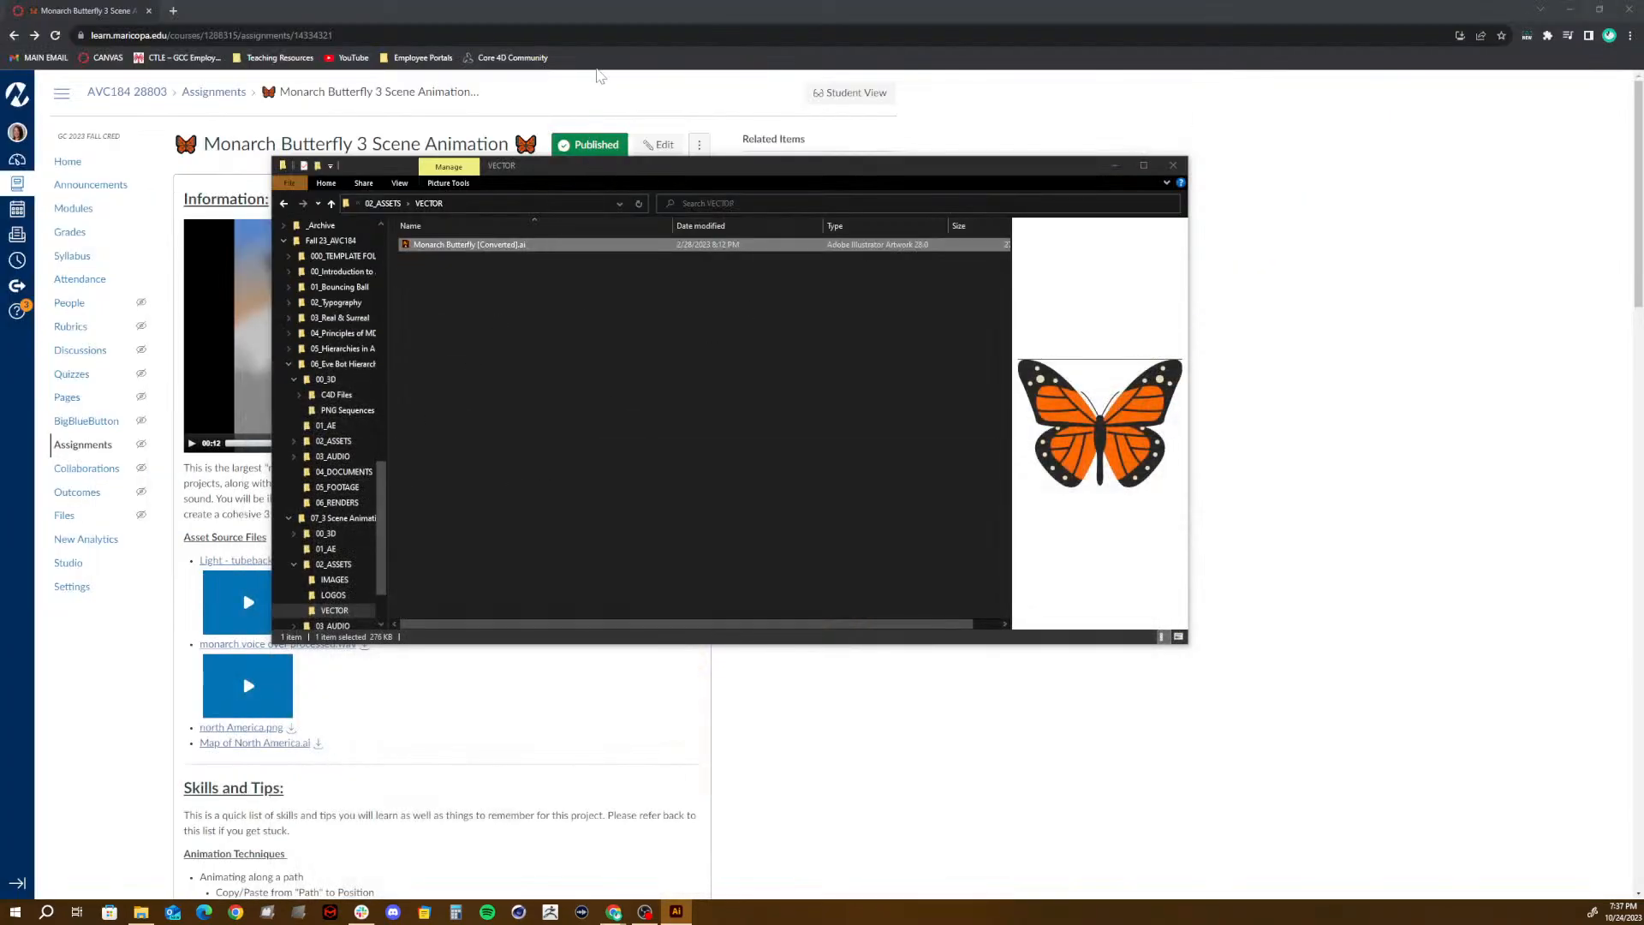
# - Download Light - tubebackr [Vlog No Copyright Music].mp3 from the Canvas assignment page and show it in the Downloads folder
pyautogui.click(600, 4)
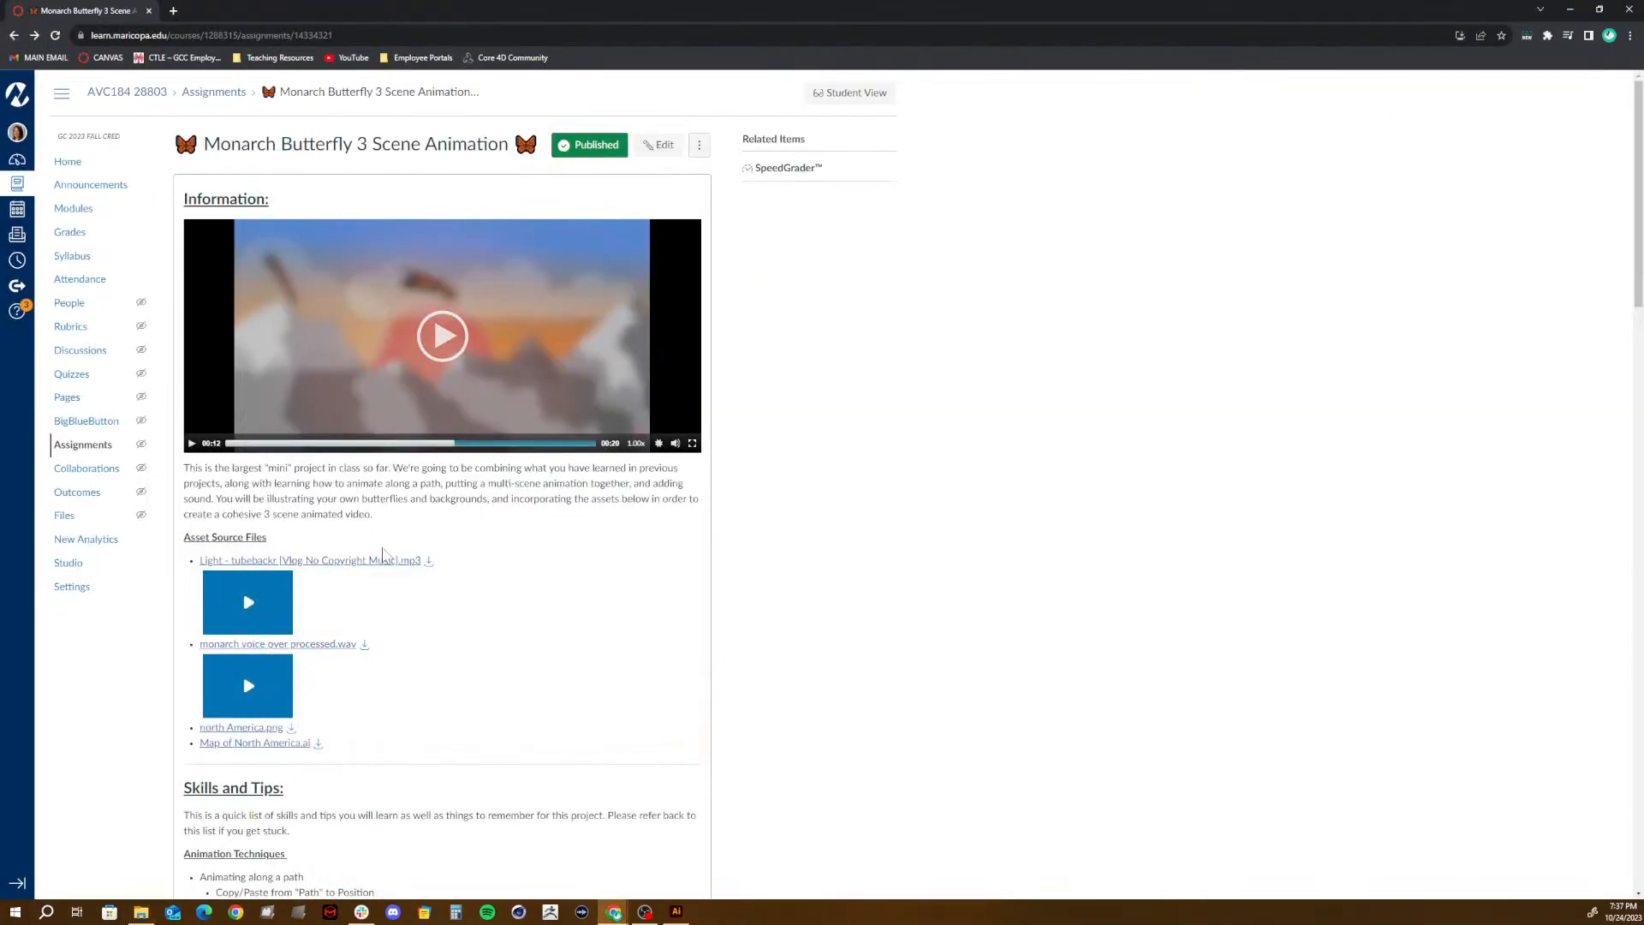
pyautogui.click(429, 564)
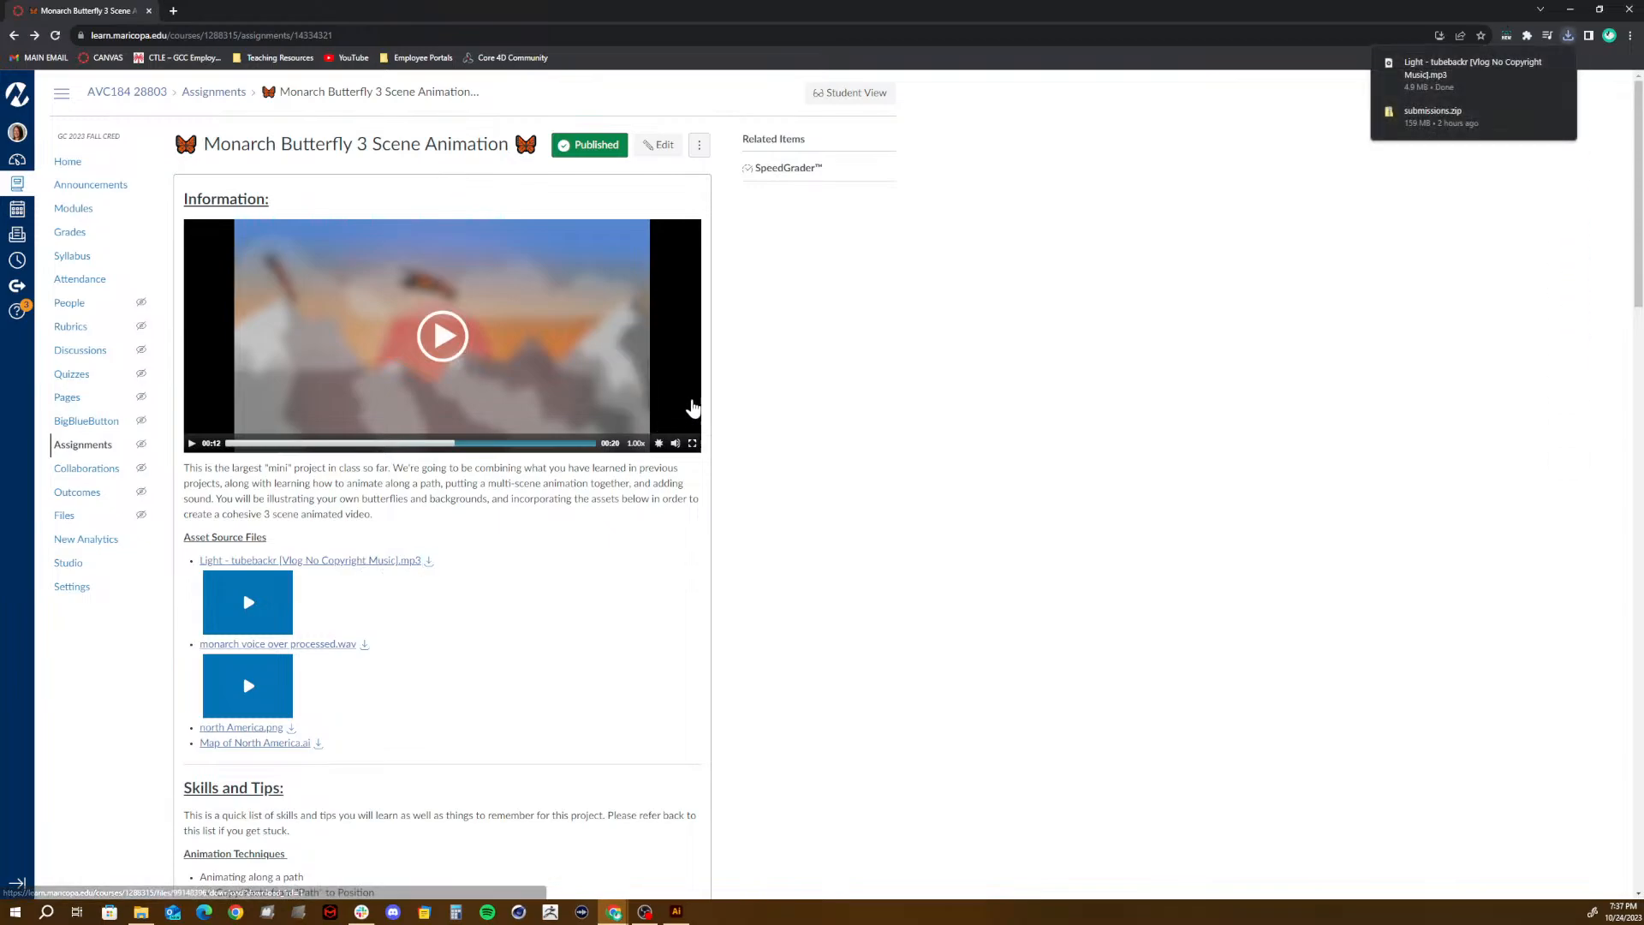
pyautogui.click(1538, 62)
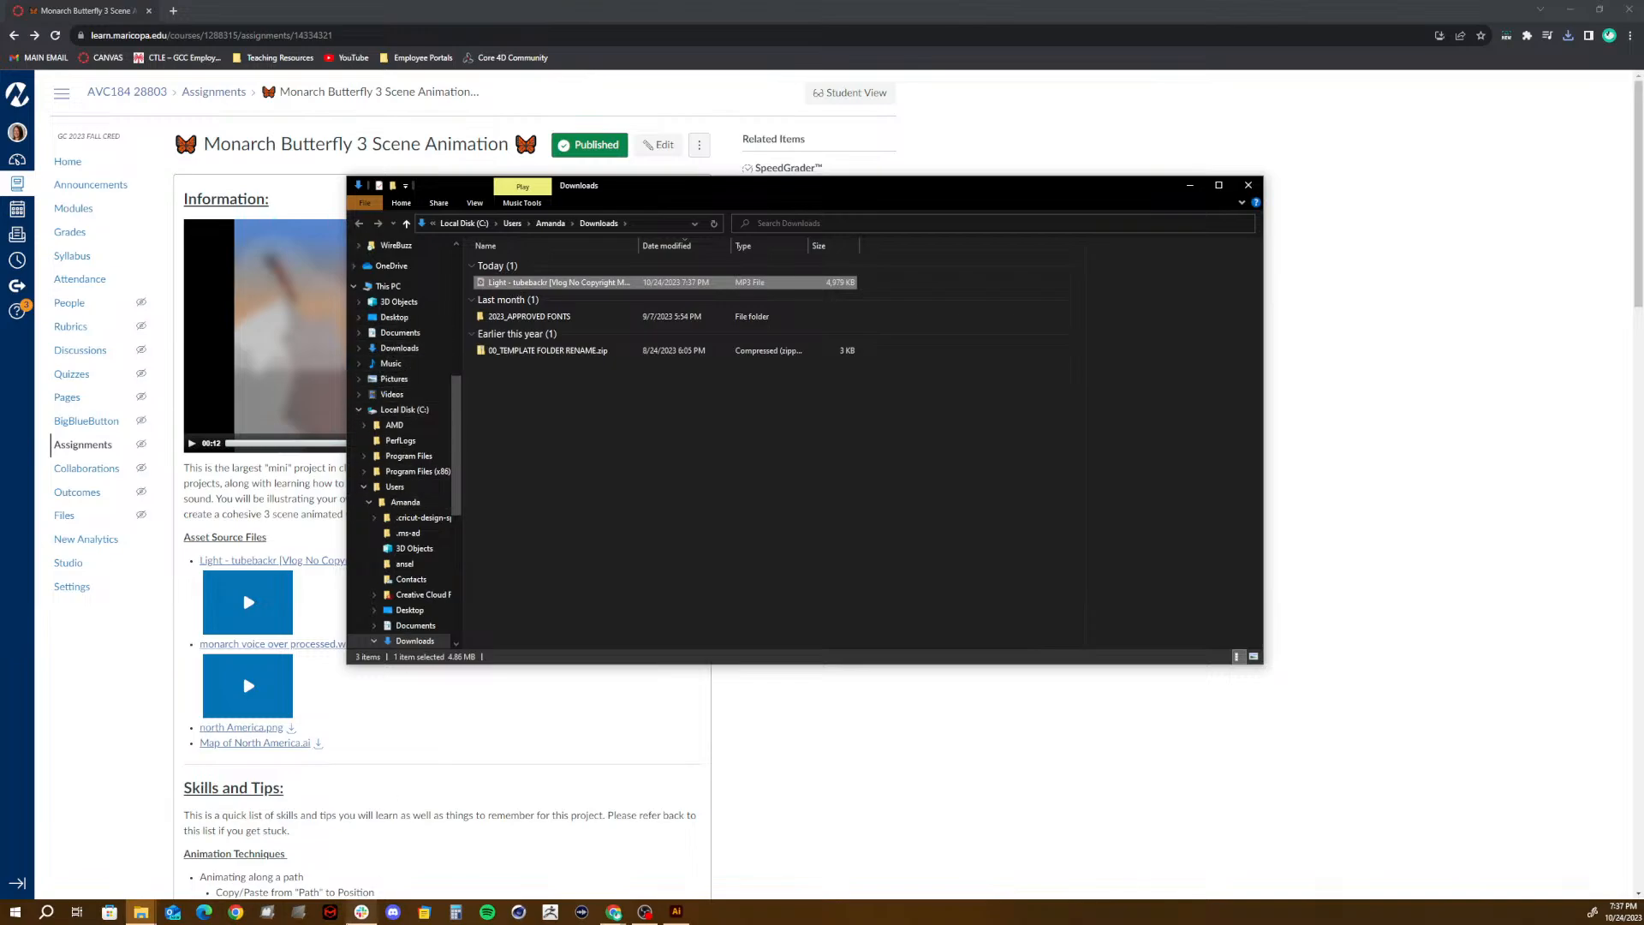
# - Move the downloaded Light - tubebackr music file into the project's 03_AUDIO\MUSIC folder
pyautogui.moveTo(131, 917)
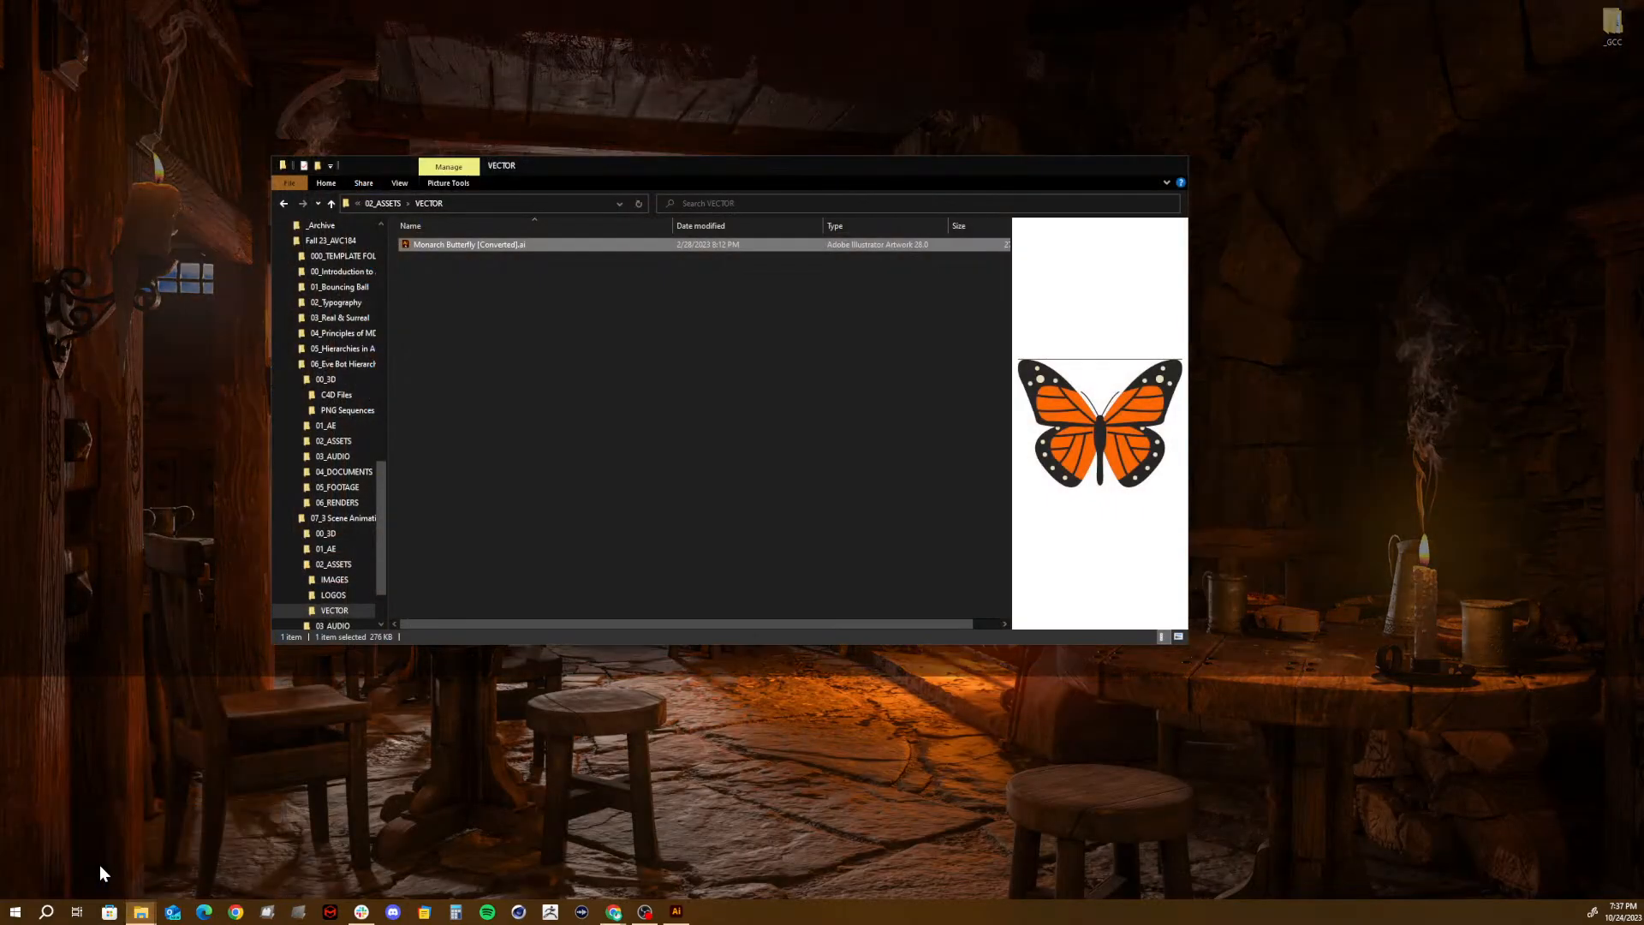
pyautogui.click(99, 865)
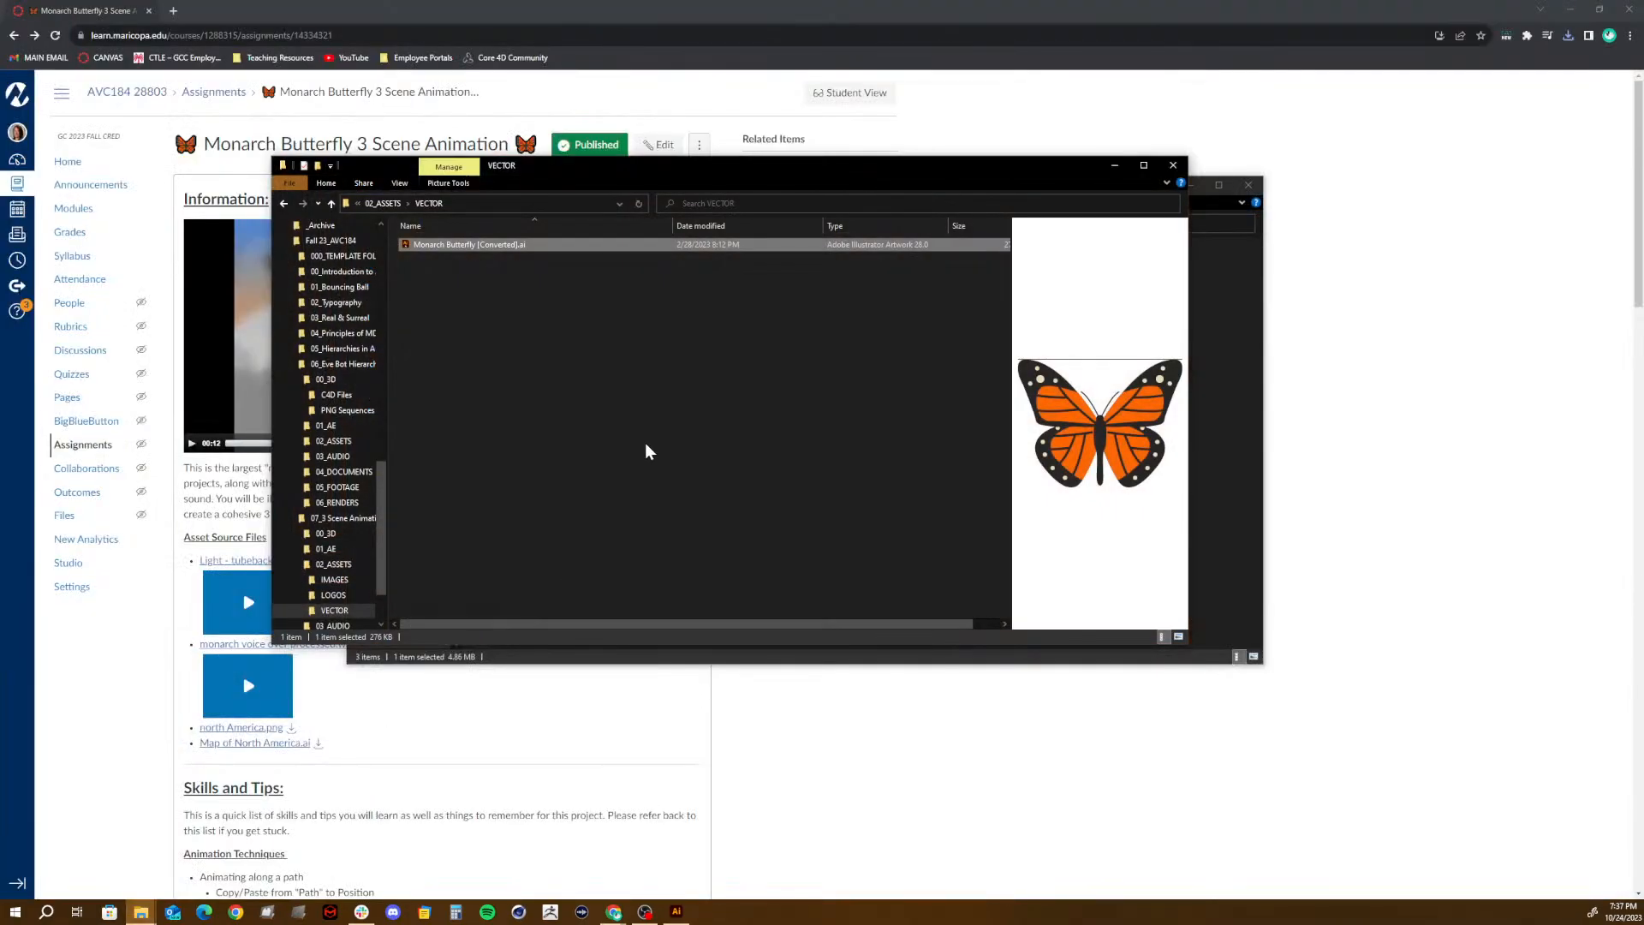
pyautogui.click(384, 204)
pyautogui.click(400, 205)
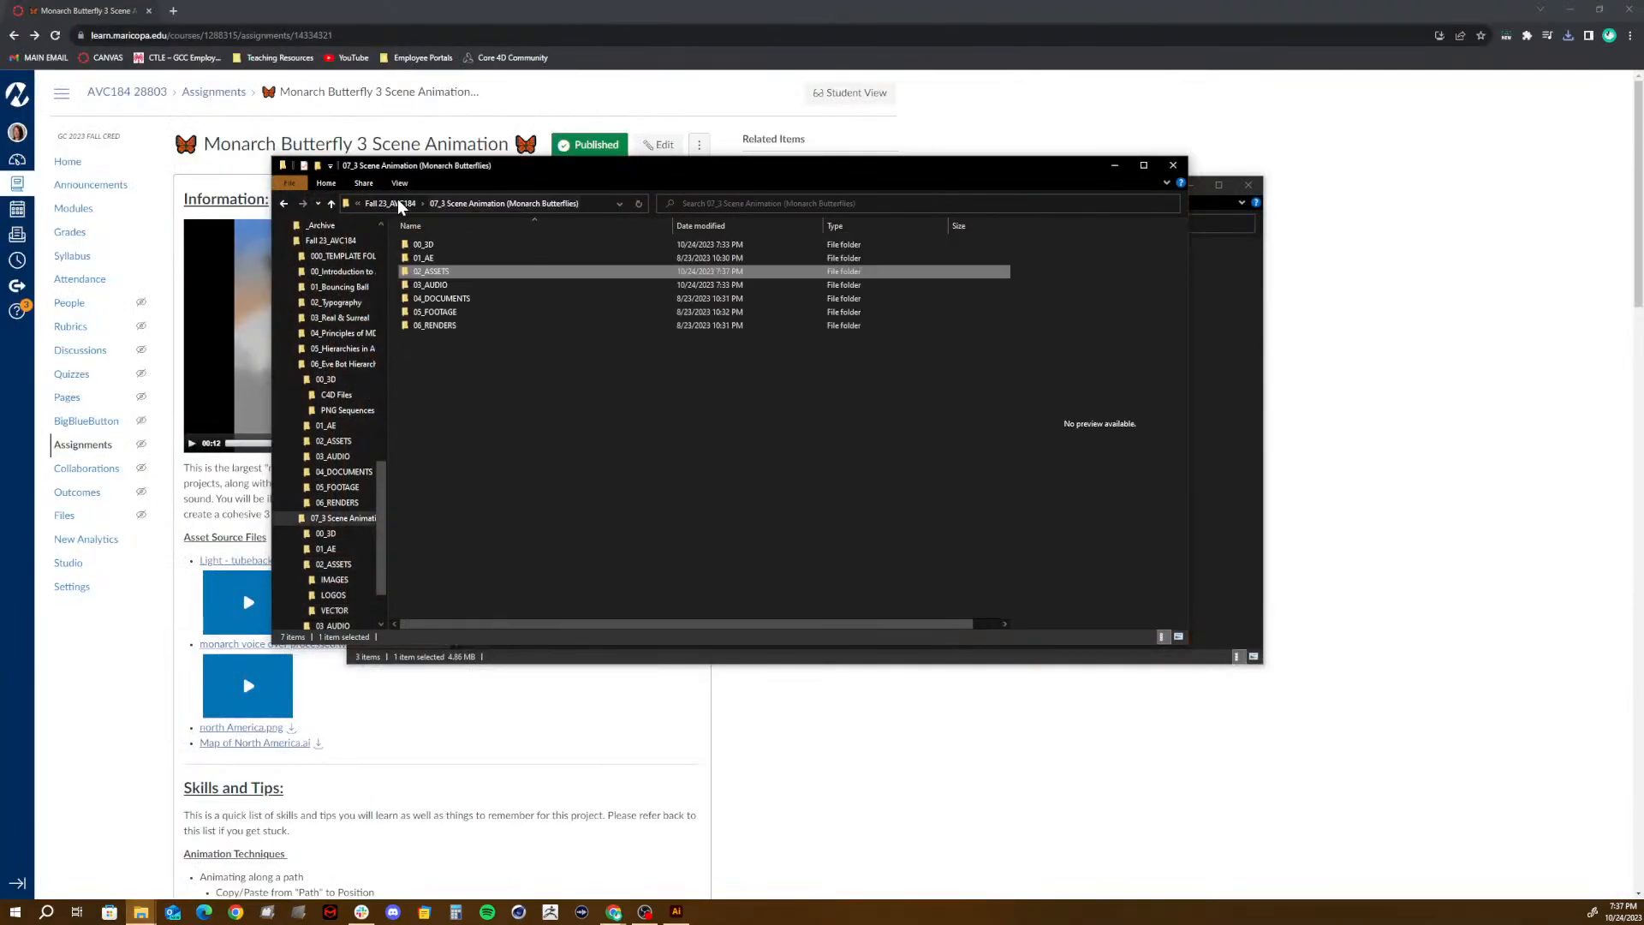
pyautogui.doubleClick(434, 285)
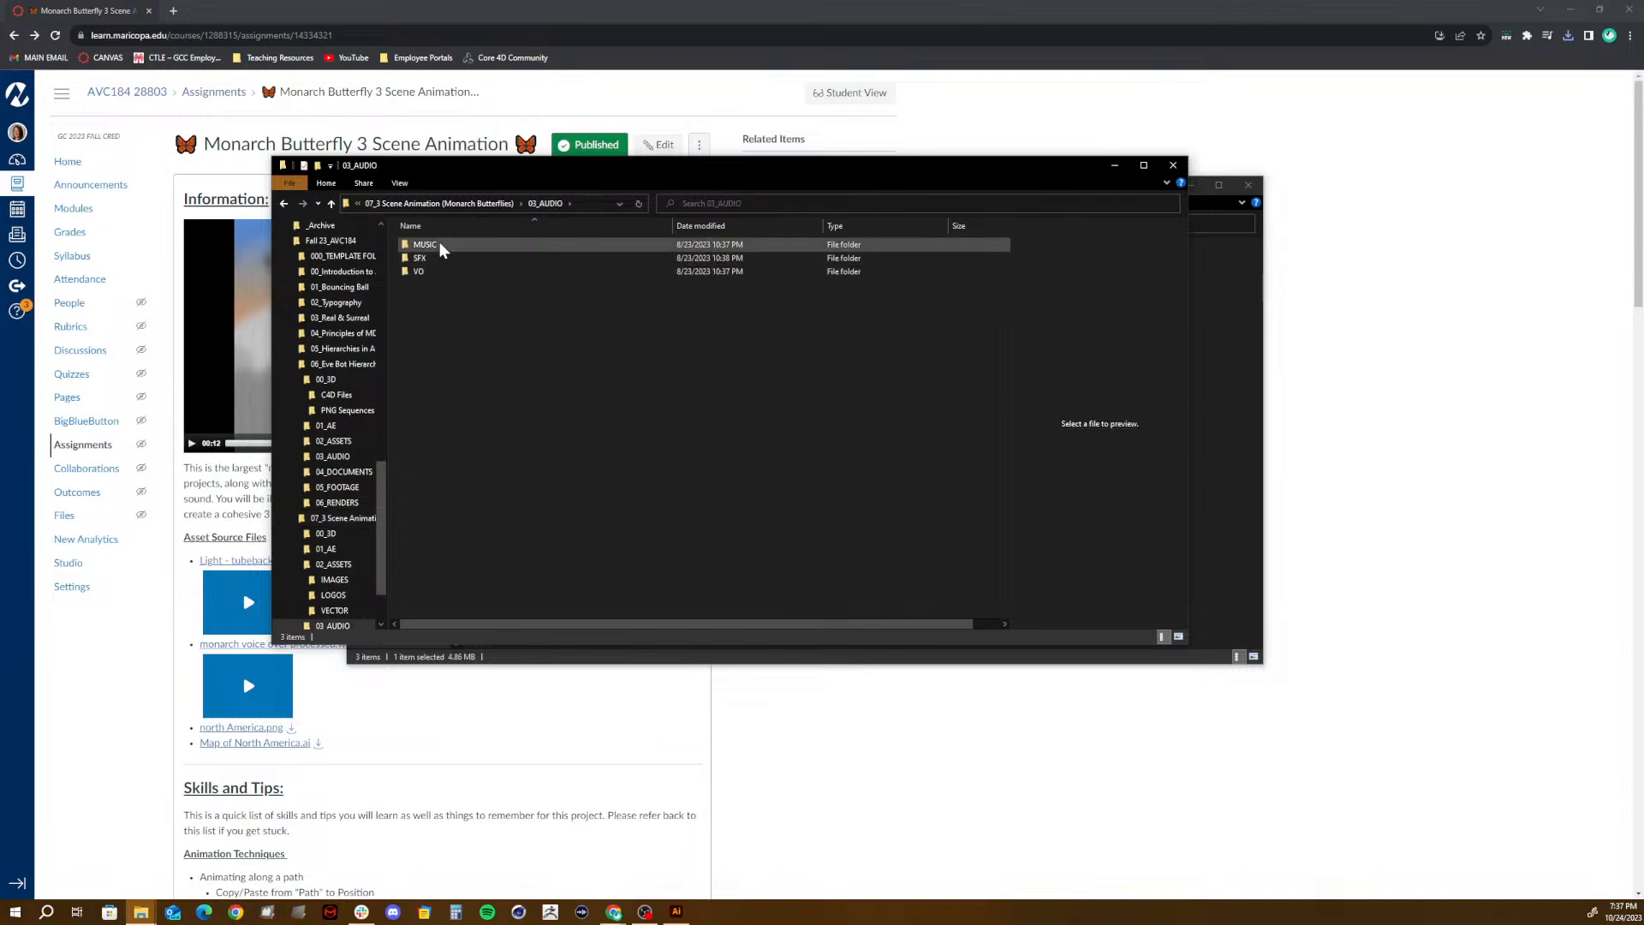
pyautogui.moveTo(488, 166); pyautogui.dragTo(691, 185)
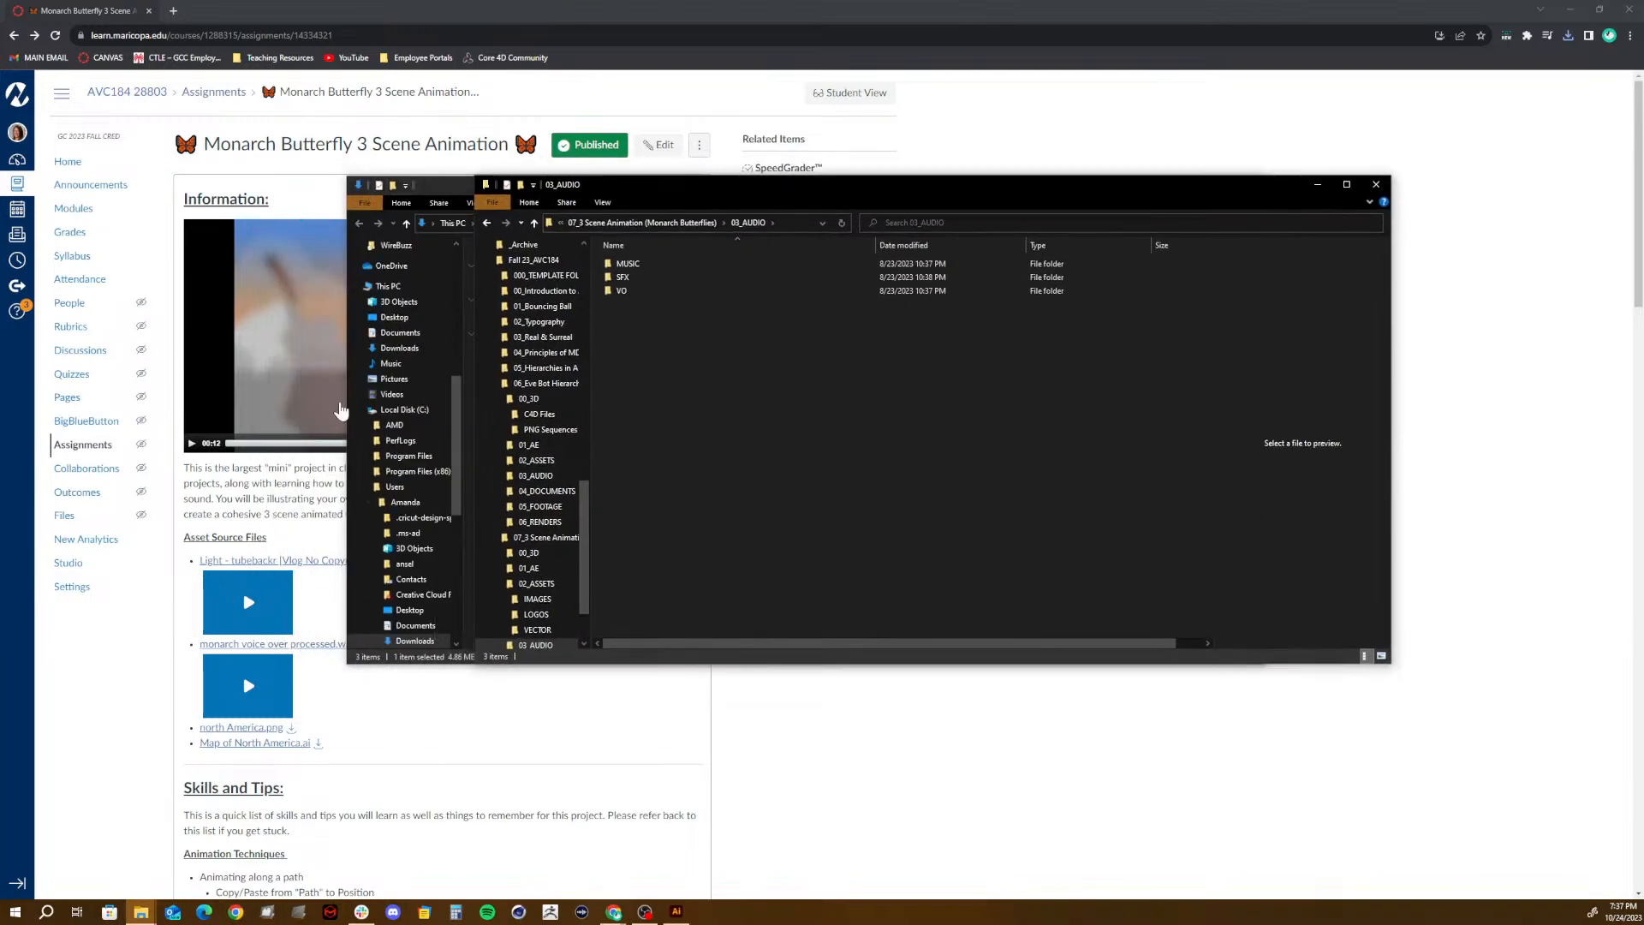
pyautogui.doubleClick(623, 264)
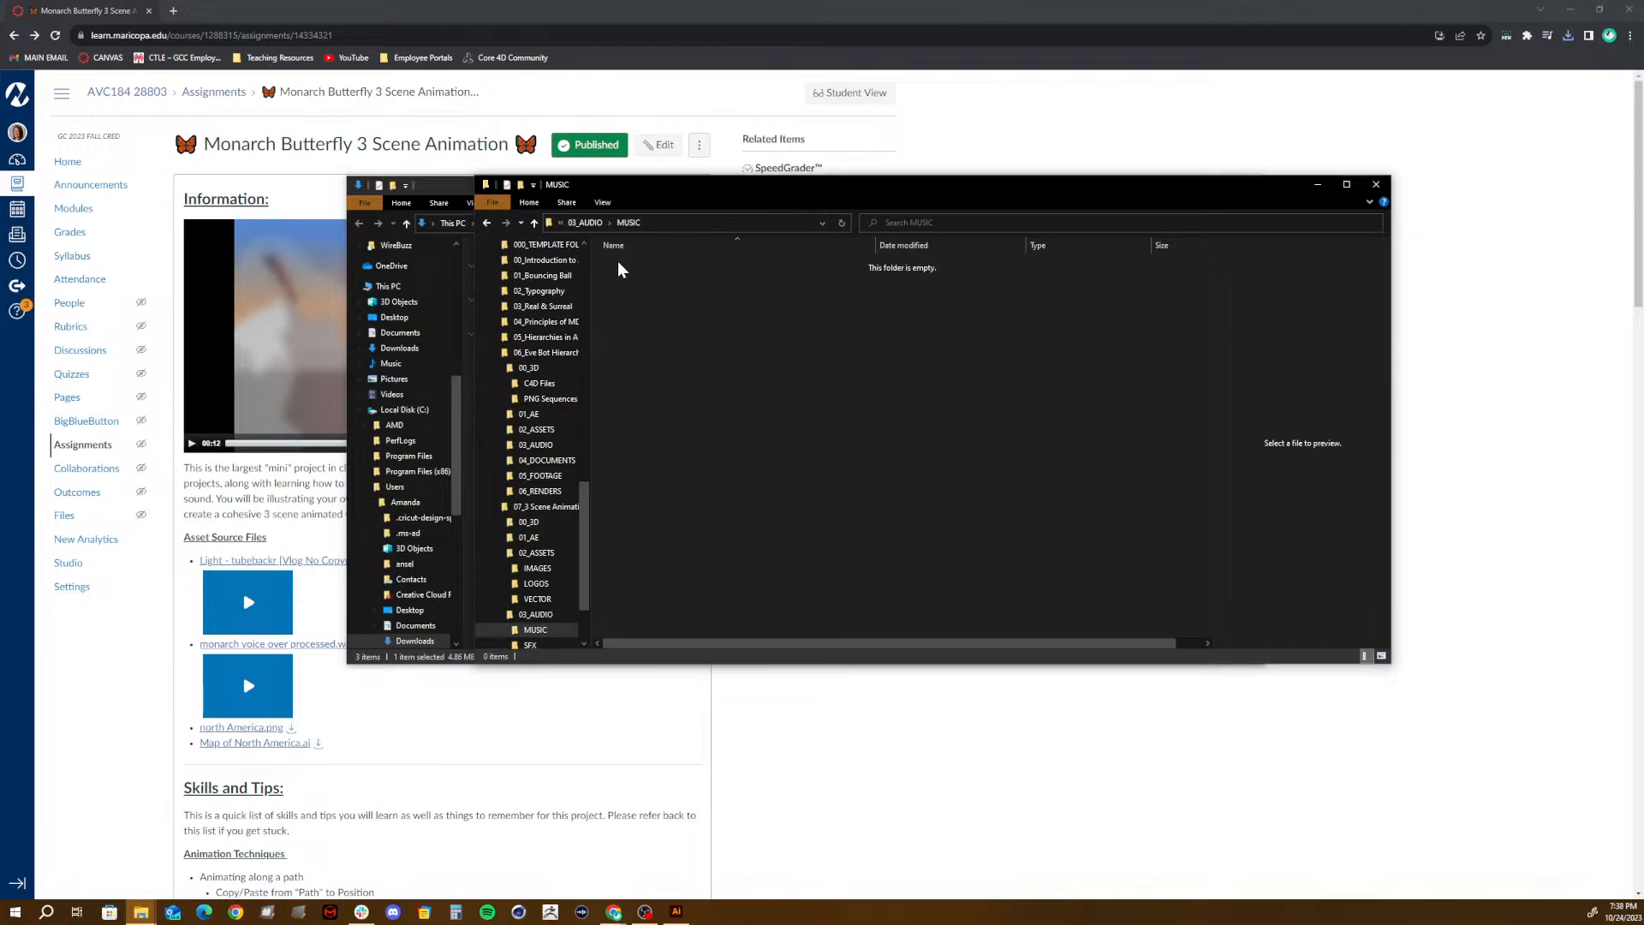
pyautogui.hotkey('ctrl', 'v')
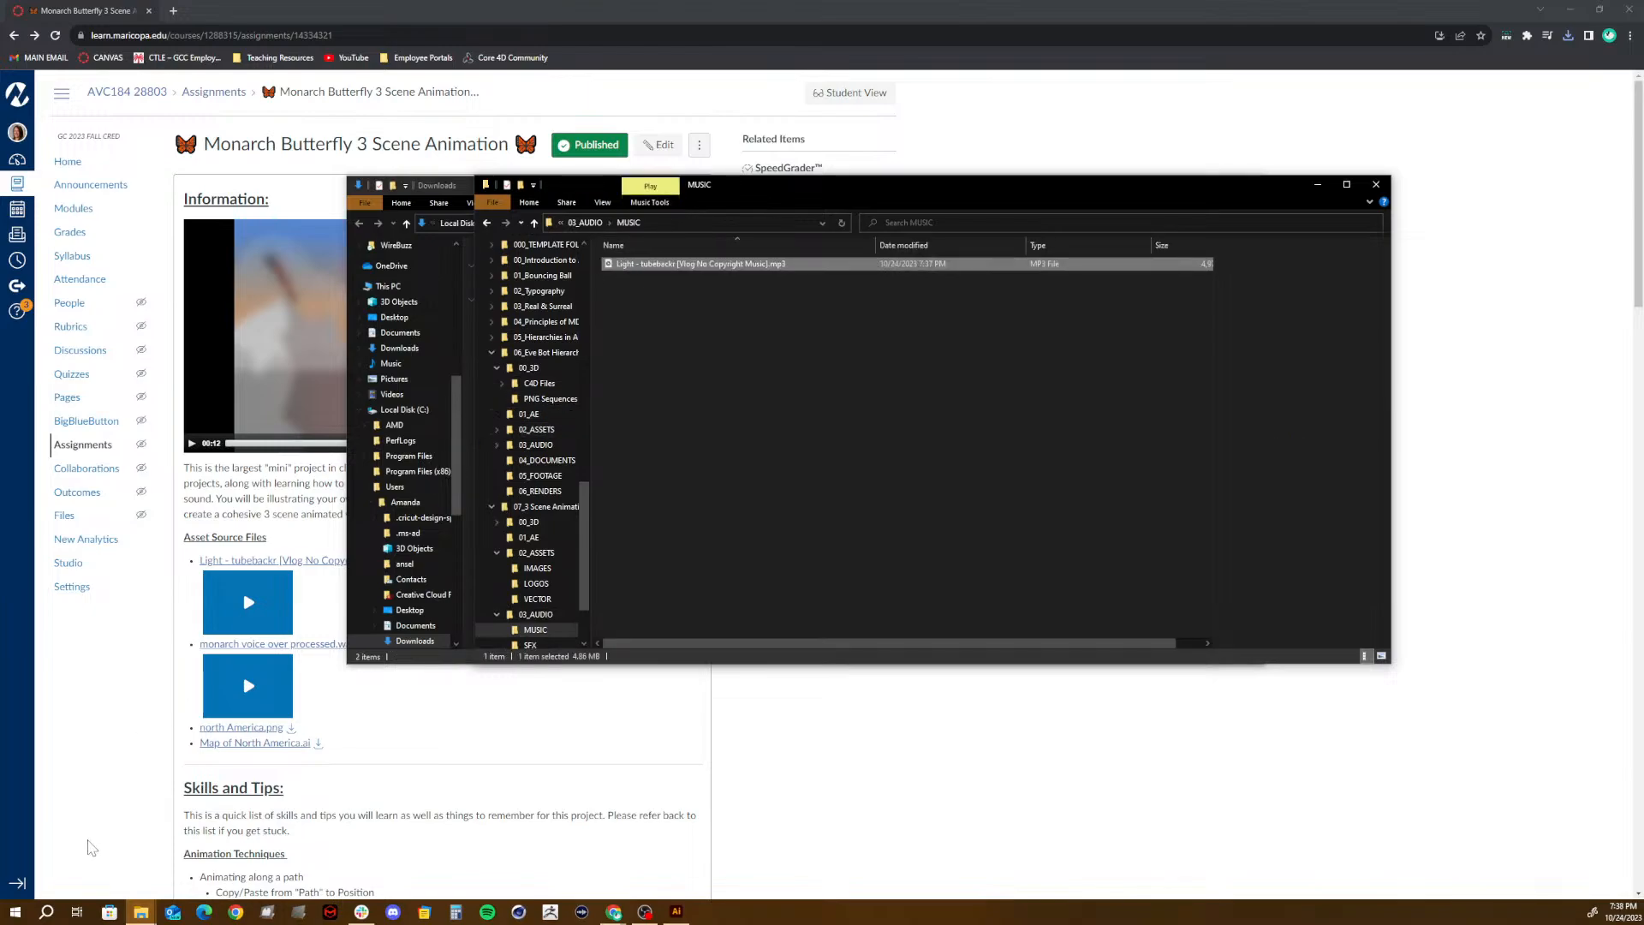
# - Reload the Canvas assignment page, download monarch voice over processed.wav, and bring up the Downloads folder in File Explorer
pyautogui.click(374, 685)
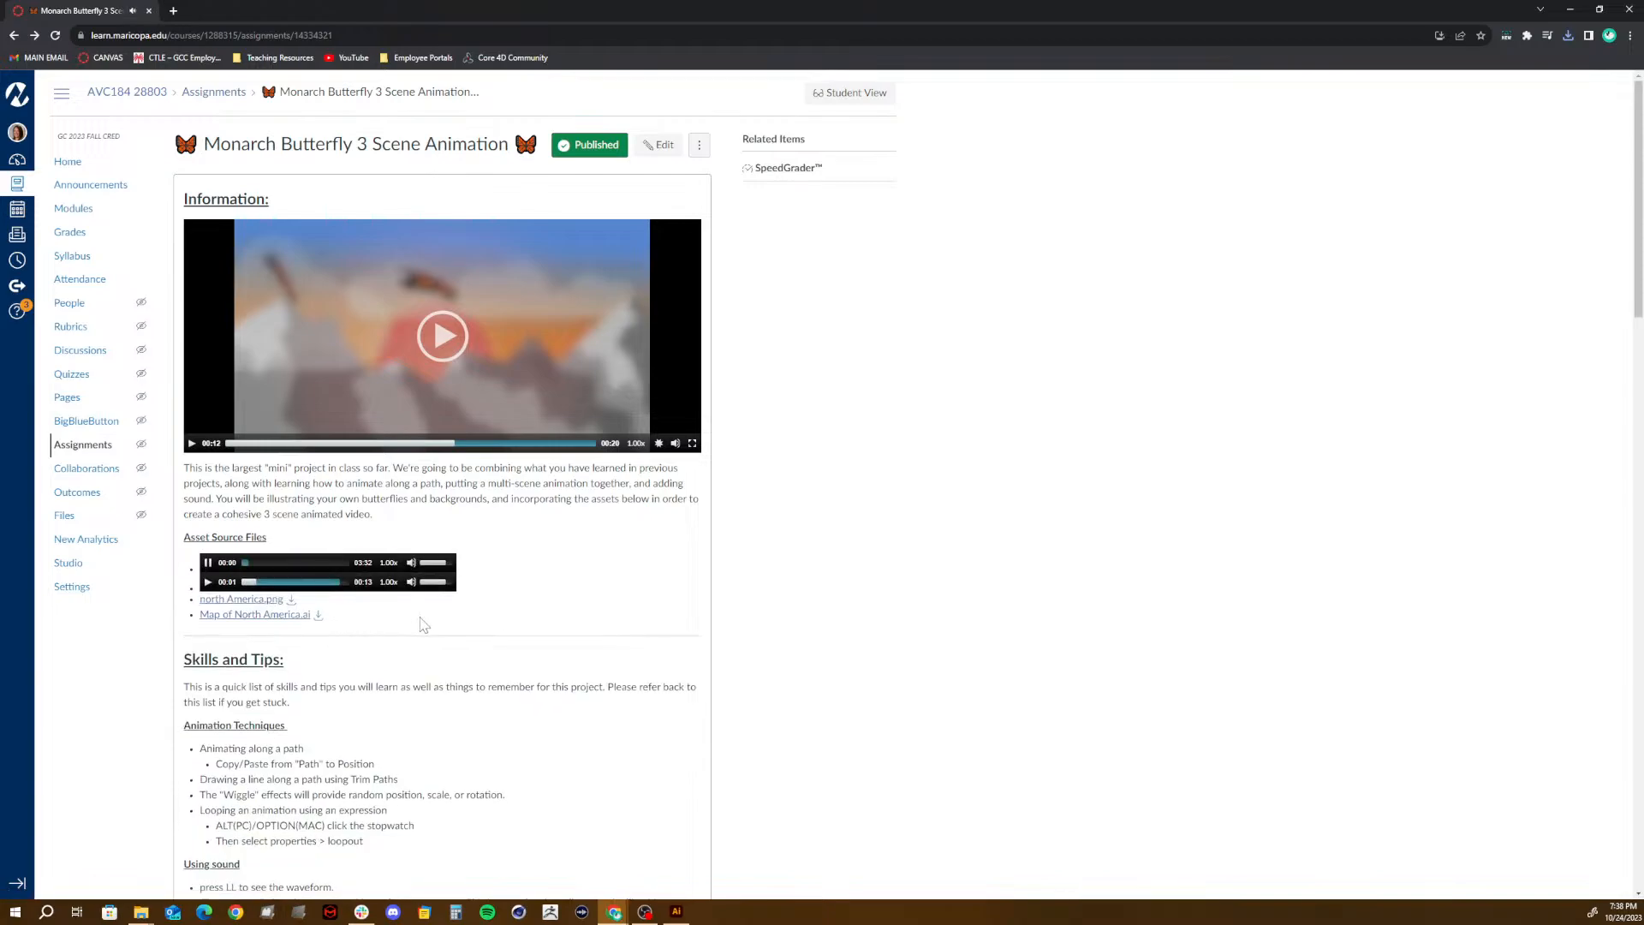
pyautogui.click(207, 563)
pyautogui.click(57, 32)
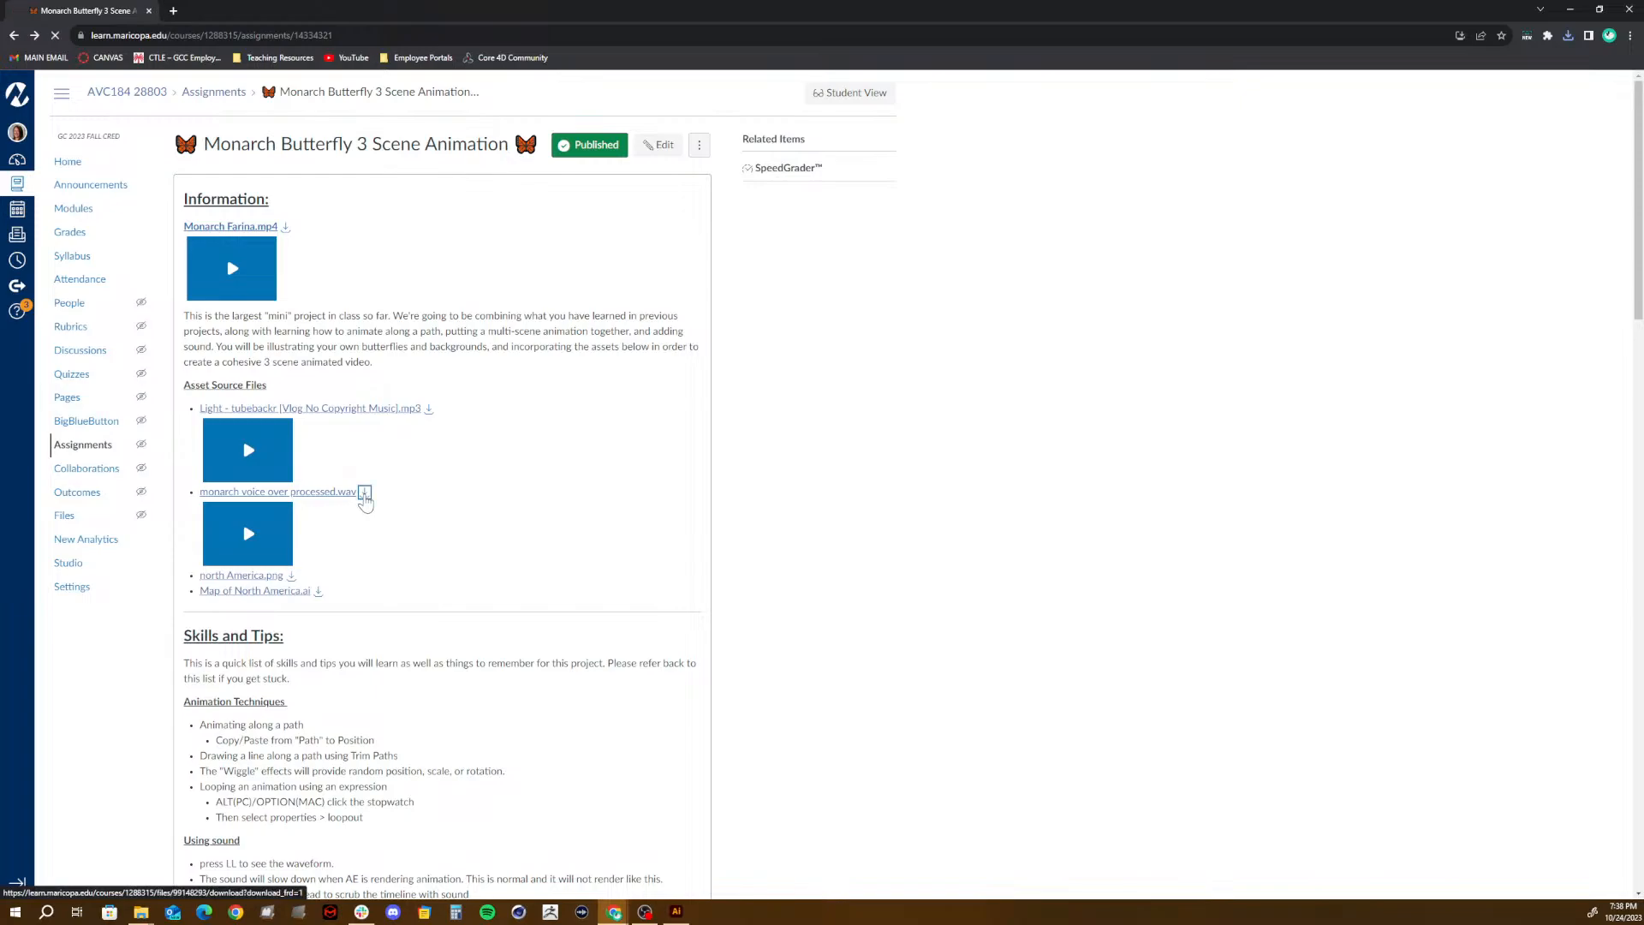
pyautogui.click(363, 495)
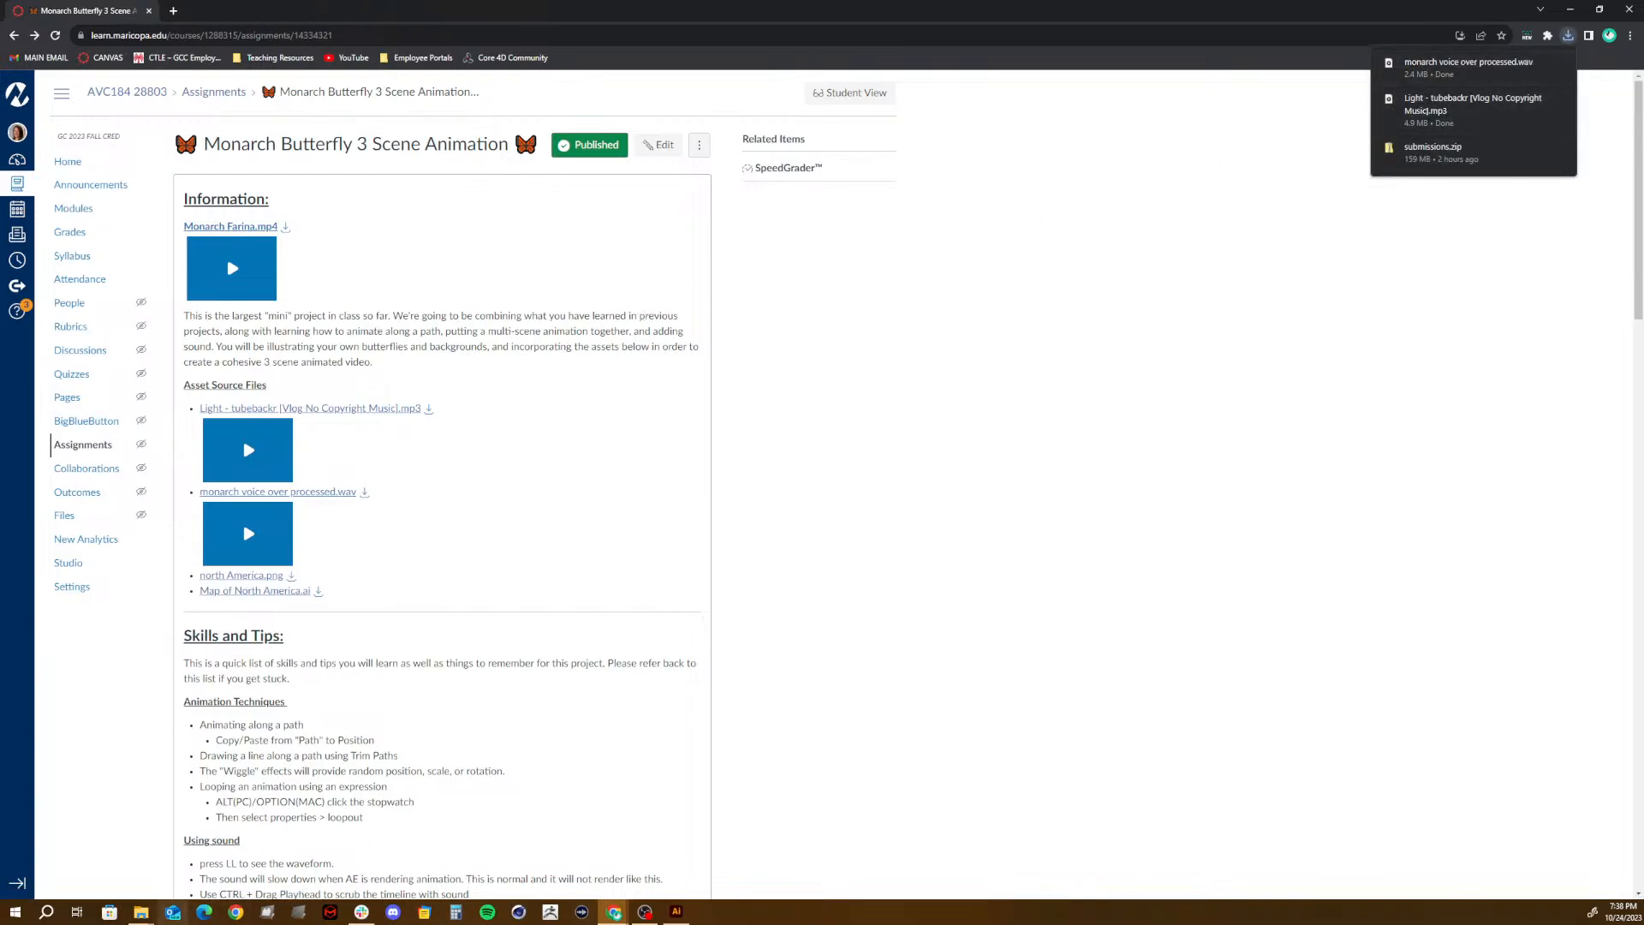
pyautogui.click(143, 913)
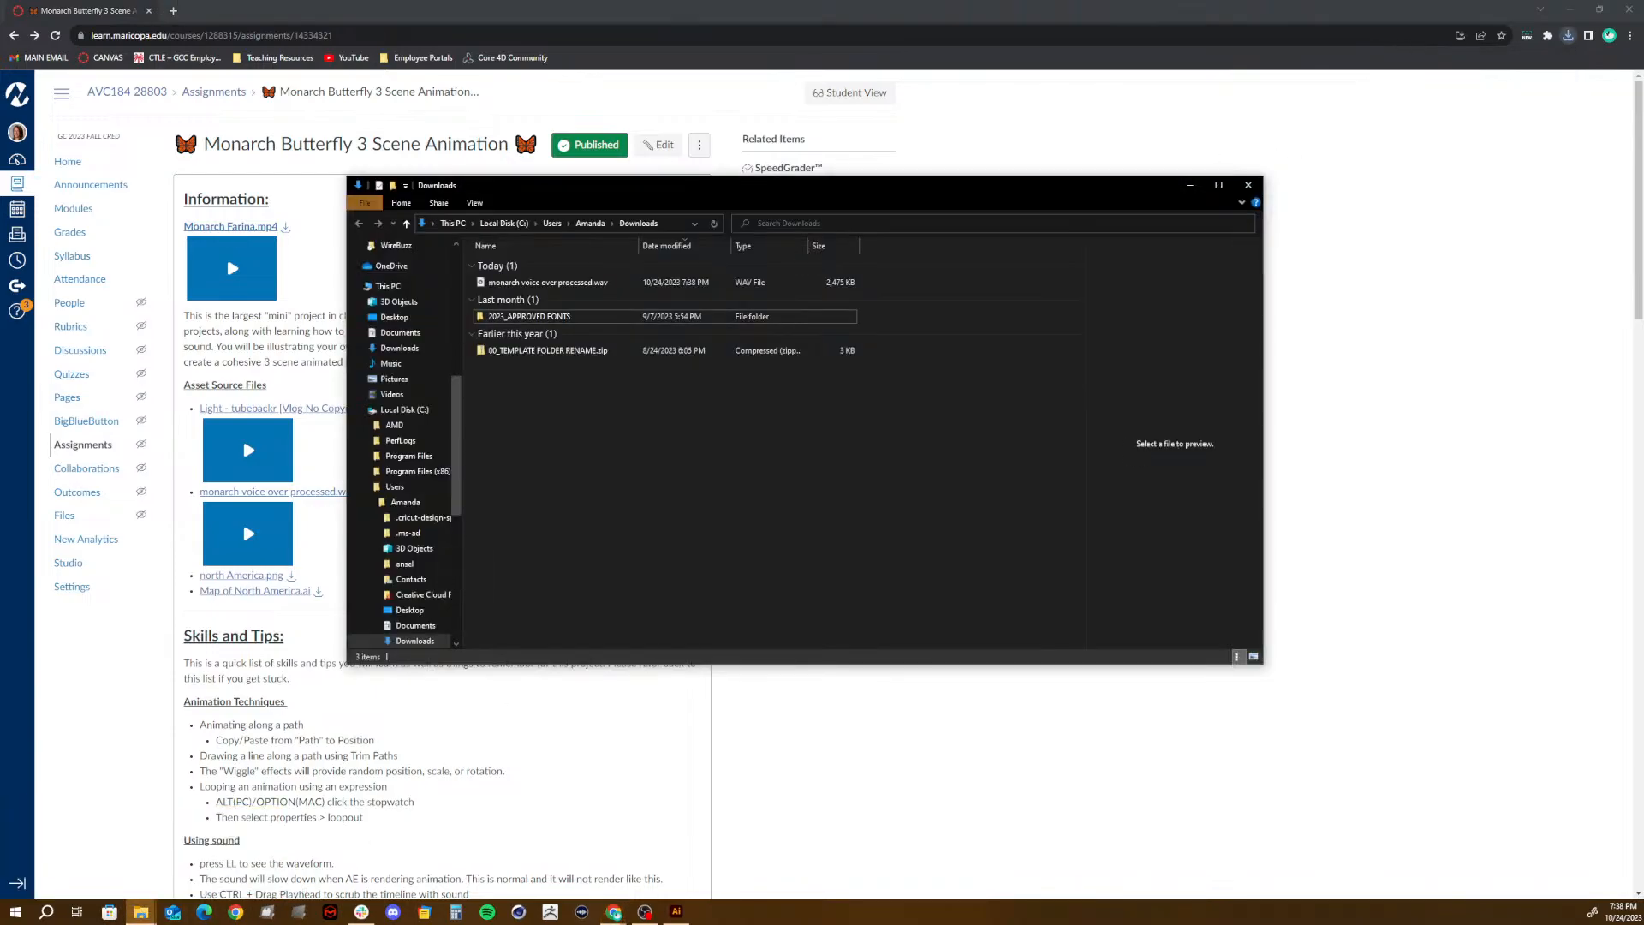
# - Move monarch voice over processed.wav from Downloads into the project's 03_AUDIO\VO folder and reopen that folder to check it
pyautogui.click(574, 286)
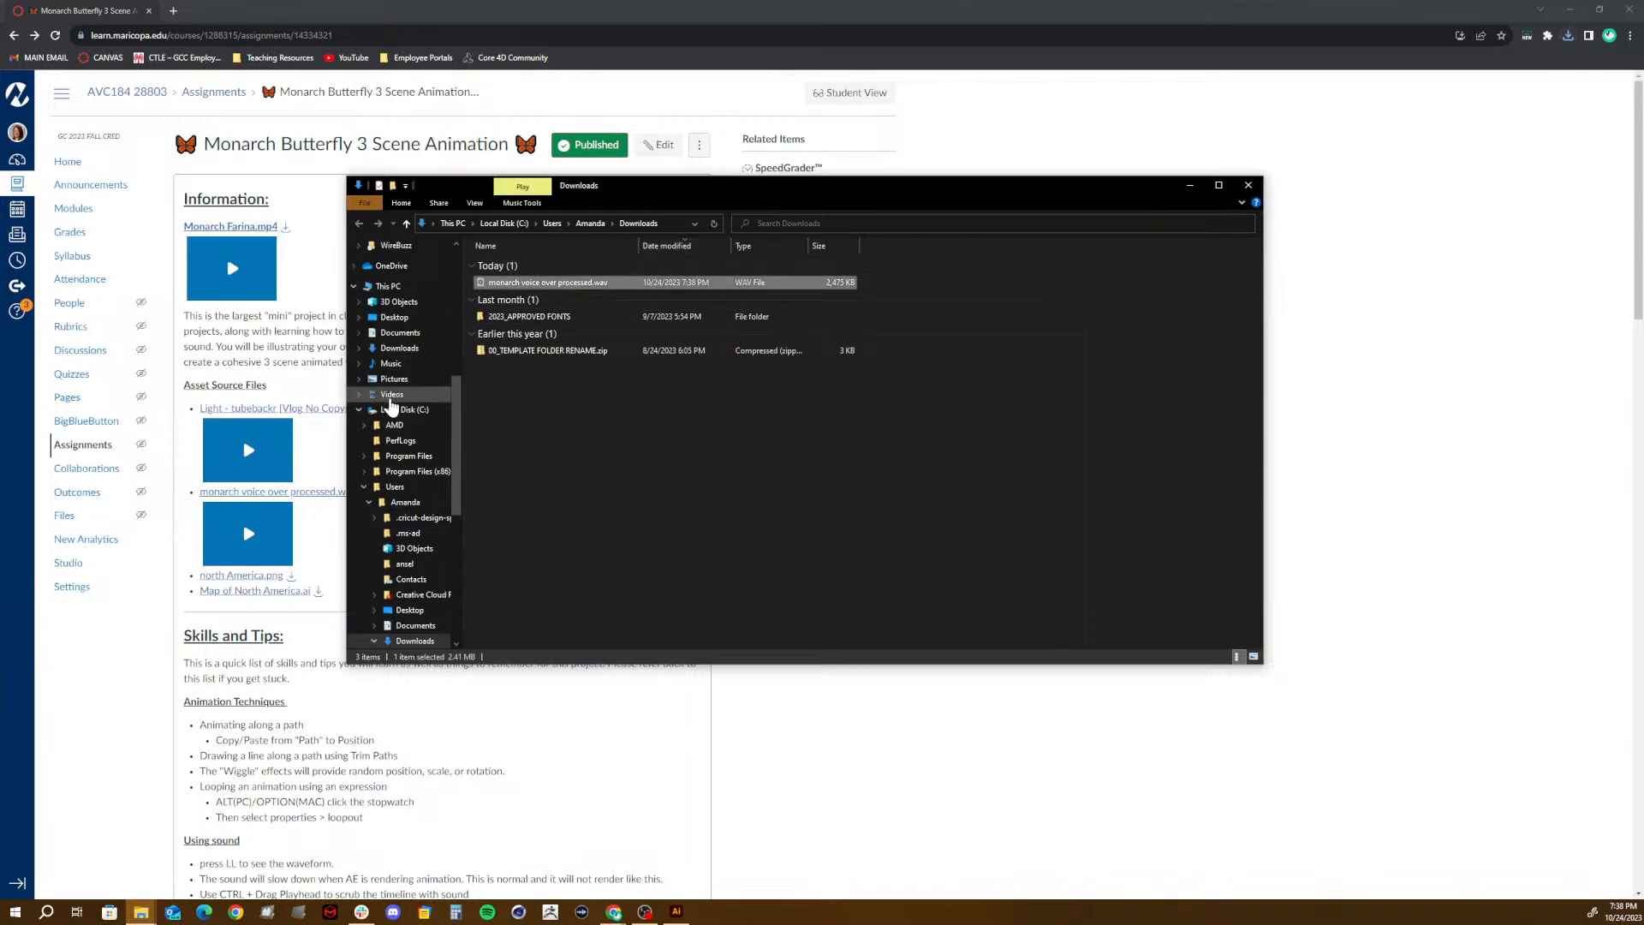
pyautogui.moveTo(141, 913)
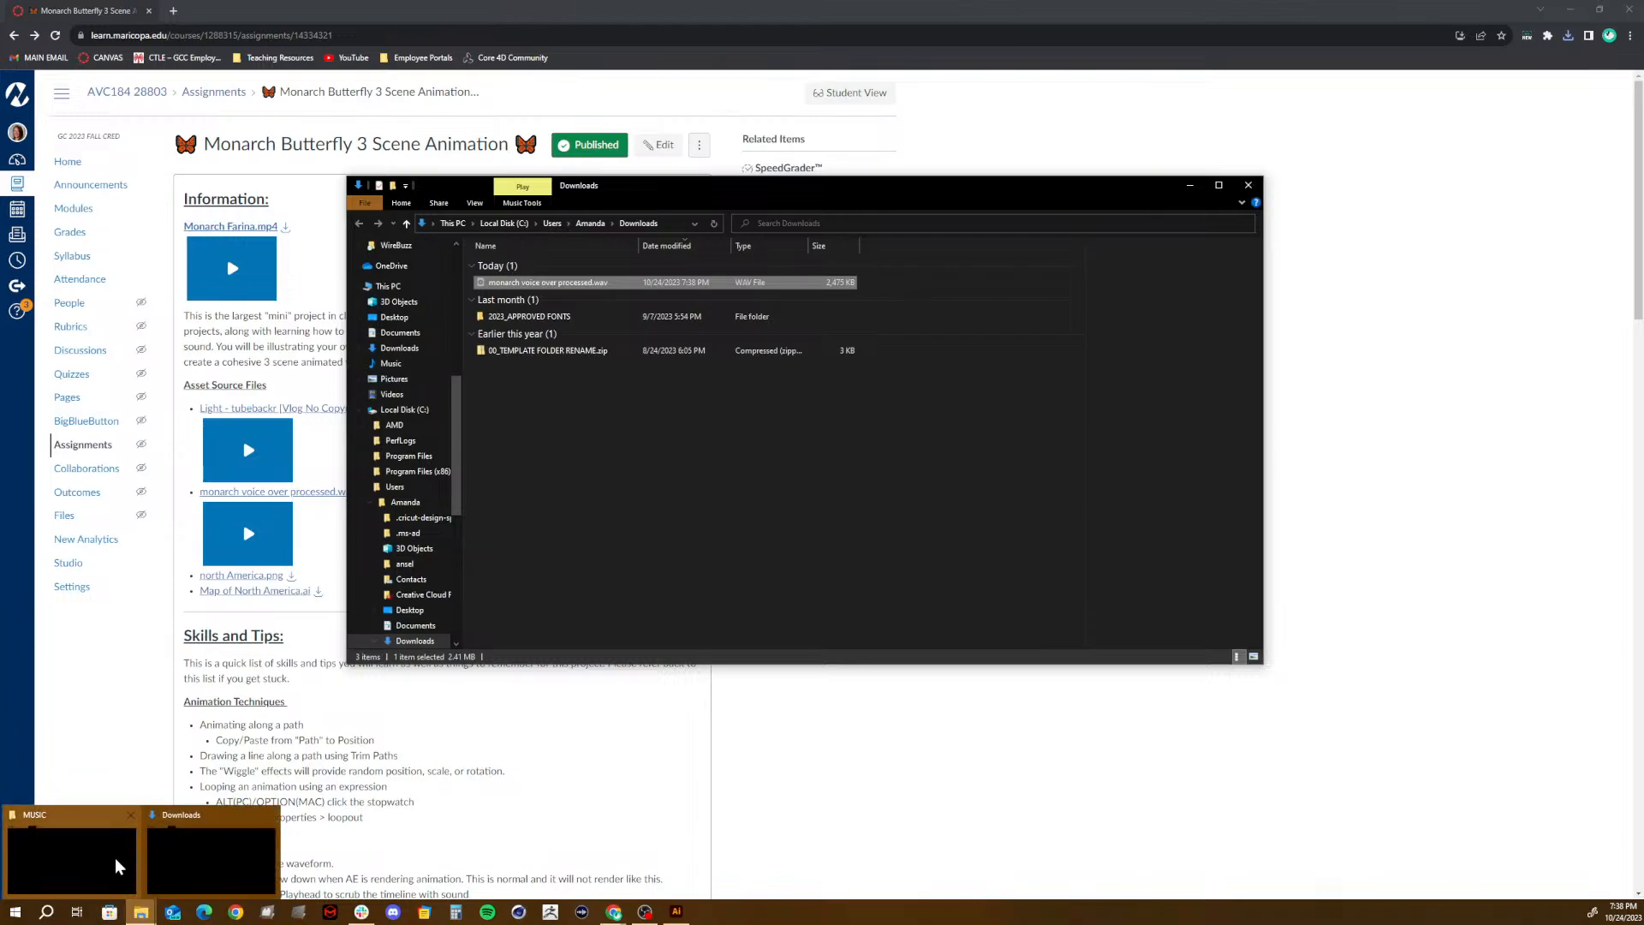
pyautogui.click(177, 813)
pyautogui.click(586, 223)
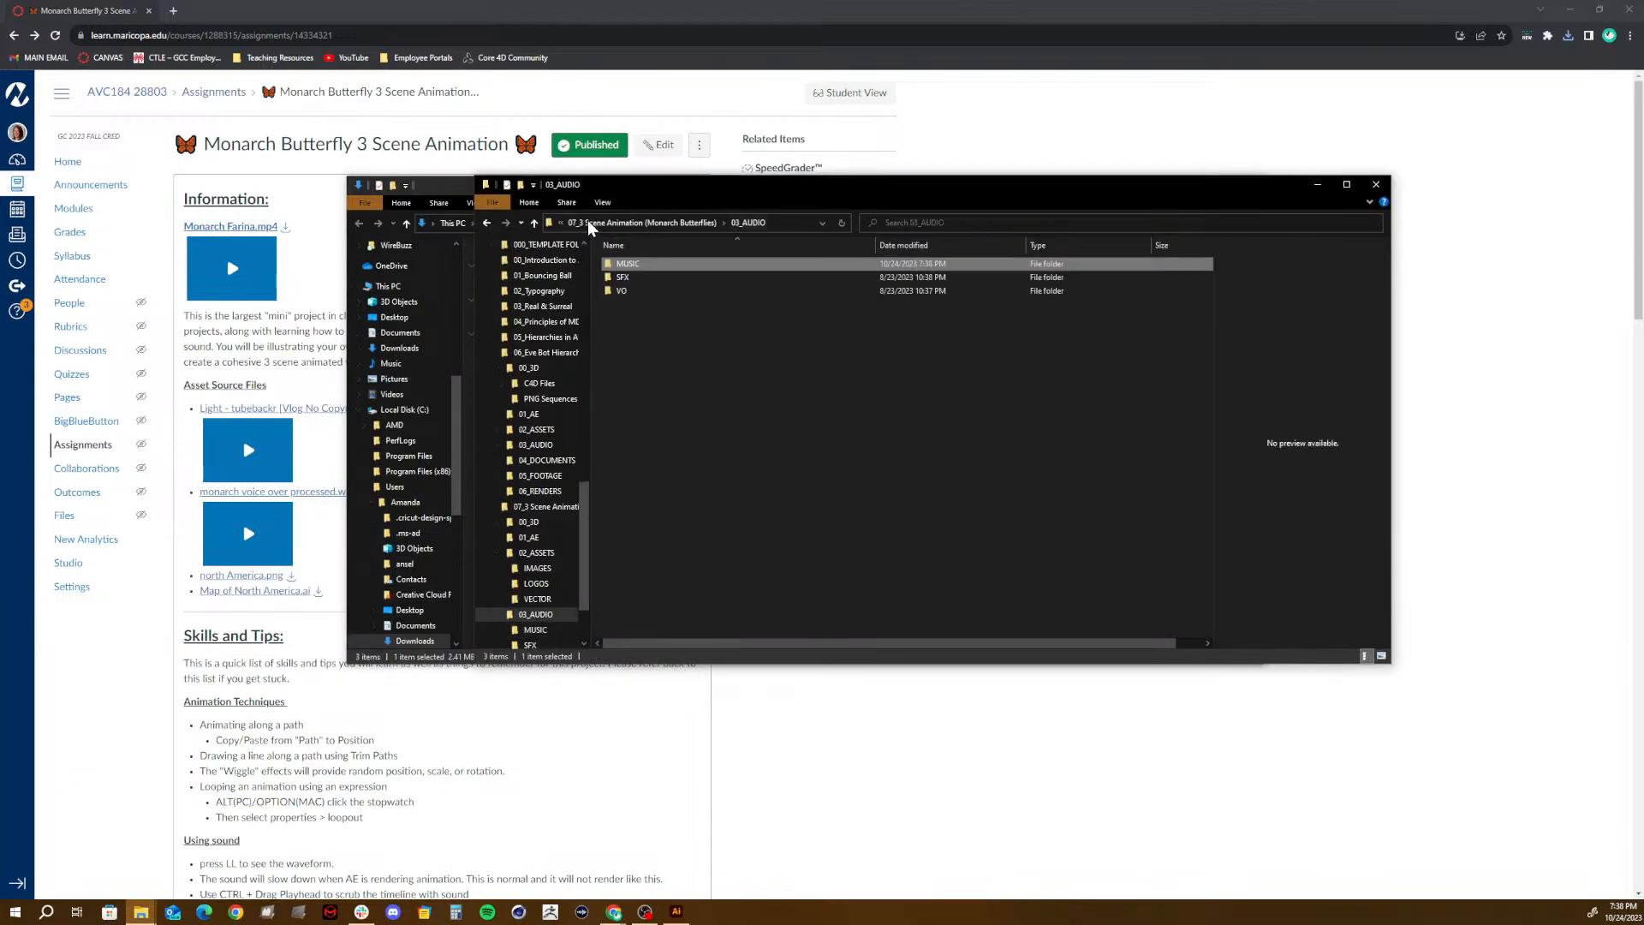
pyautogui.doubleClick(627, 293)
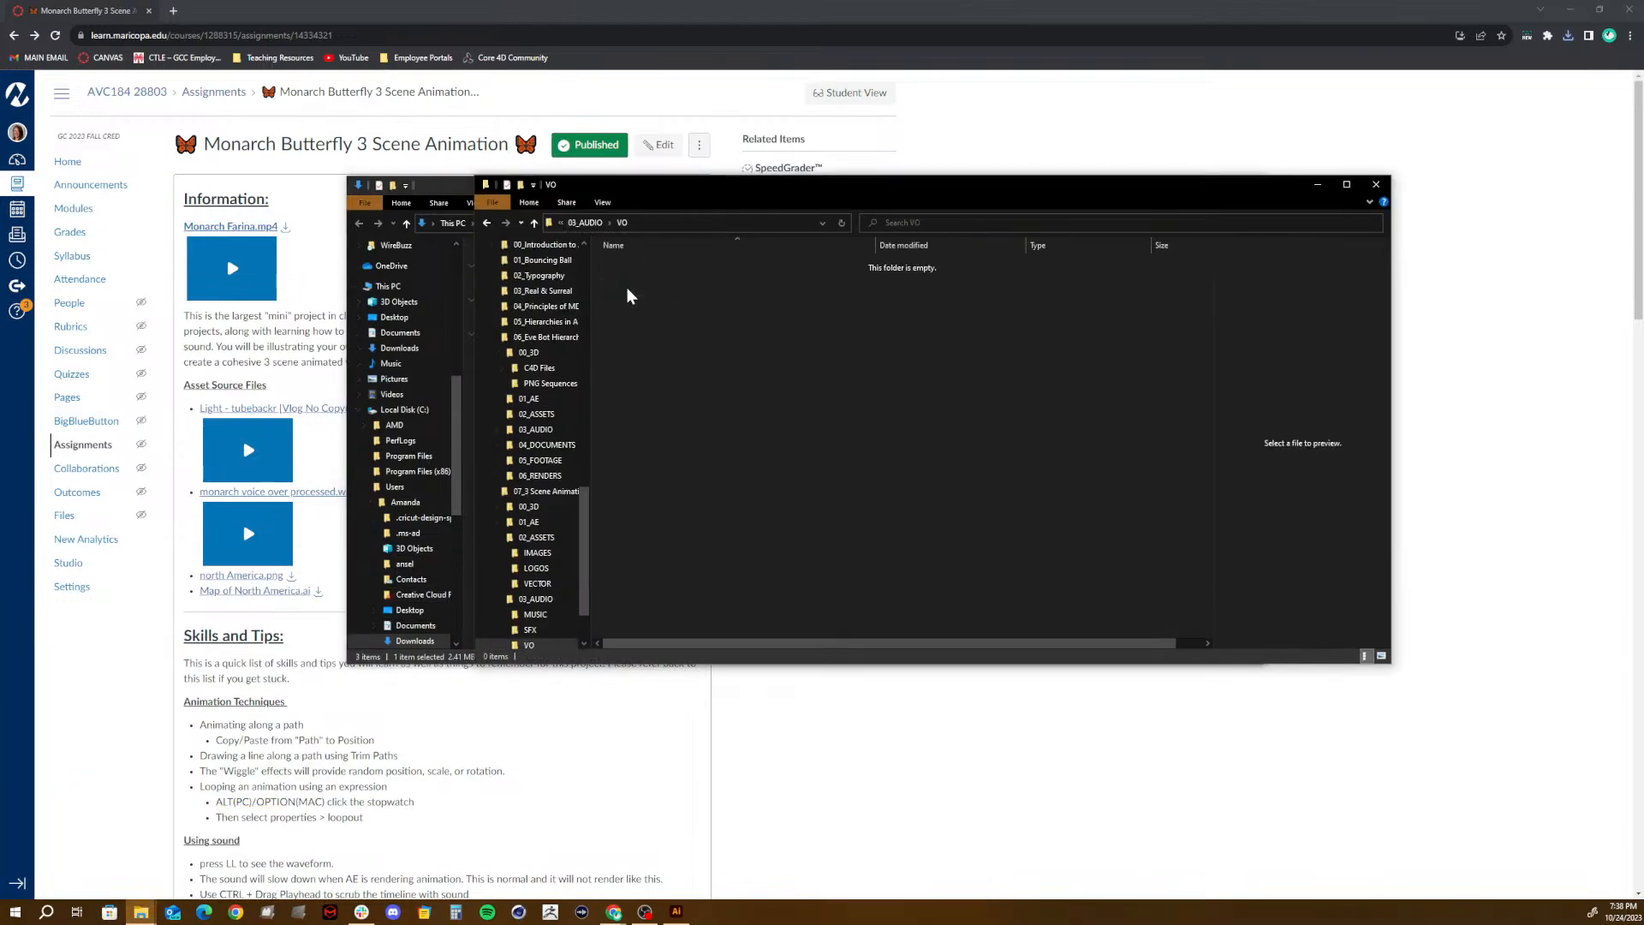
pyautogui.hotkey('ctrl', 'v')
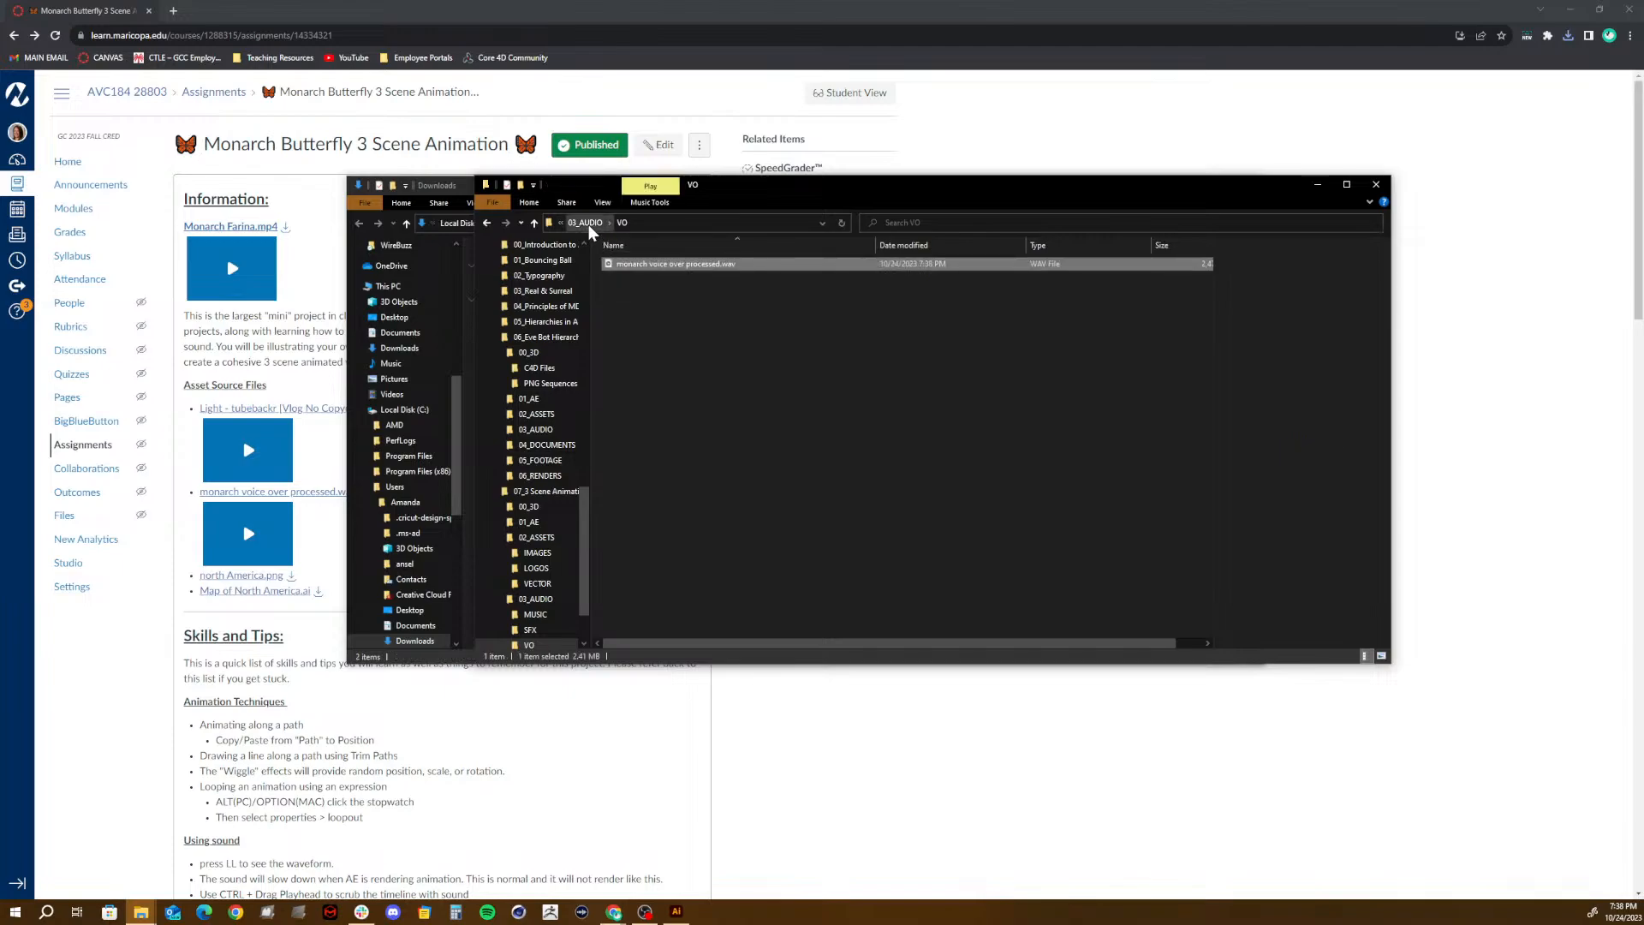
pyautogui.click(586, 223)
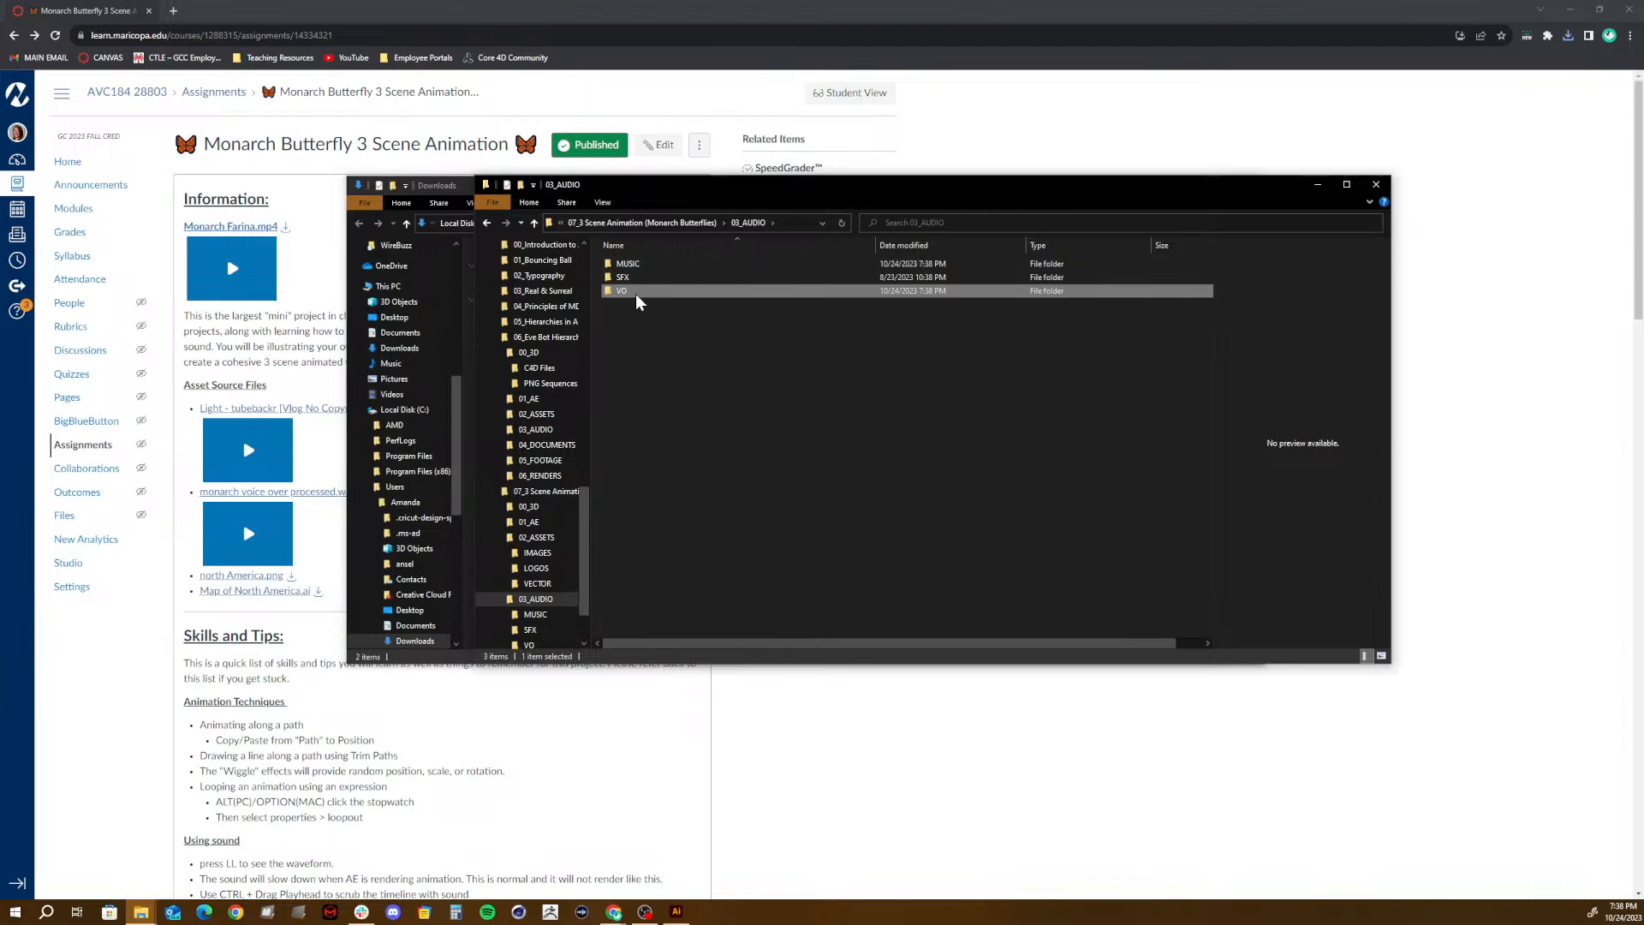
pyautogui.moveTo(632, 291)
pyautogui.doubleClick(620, 292)
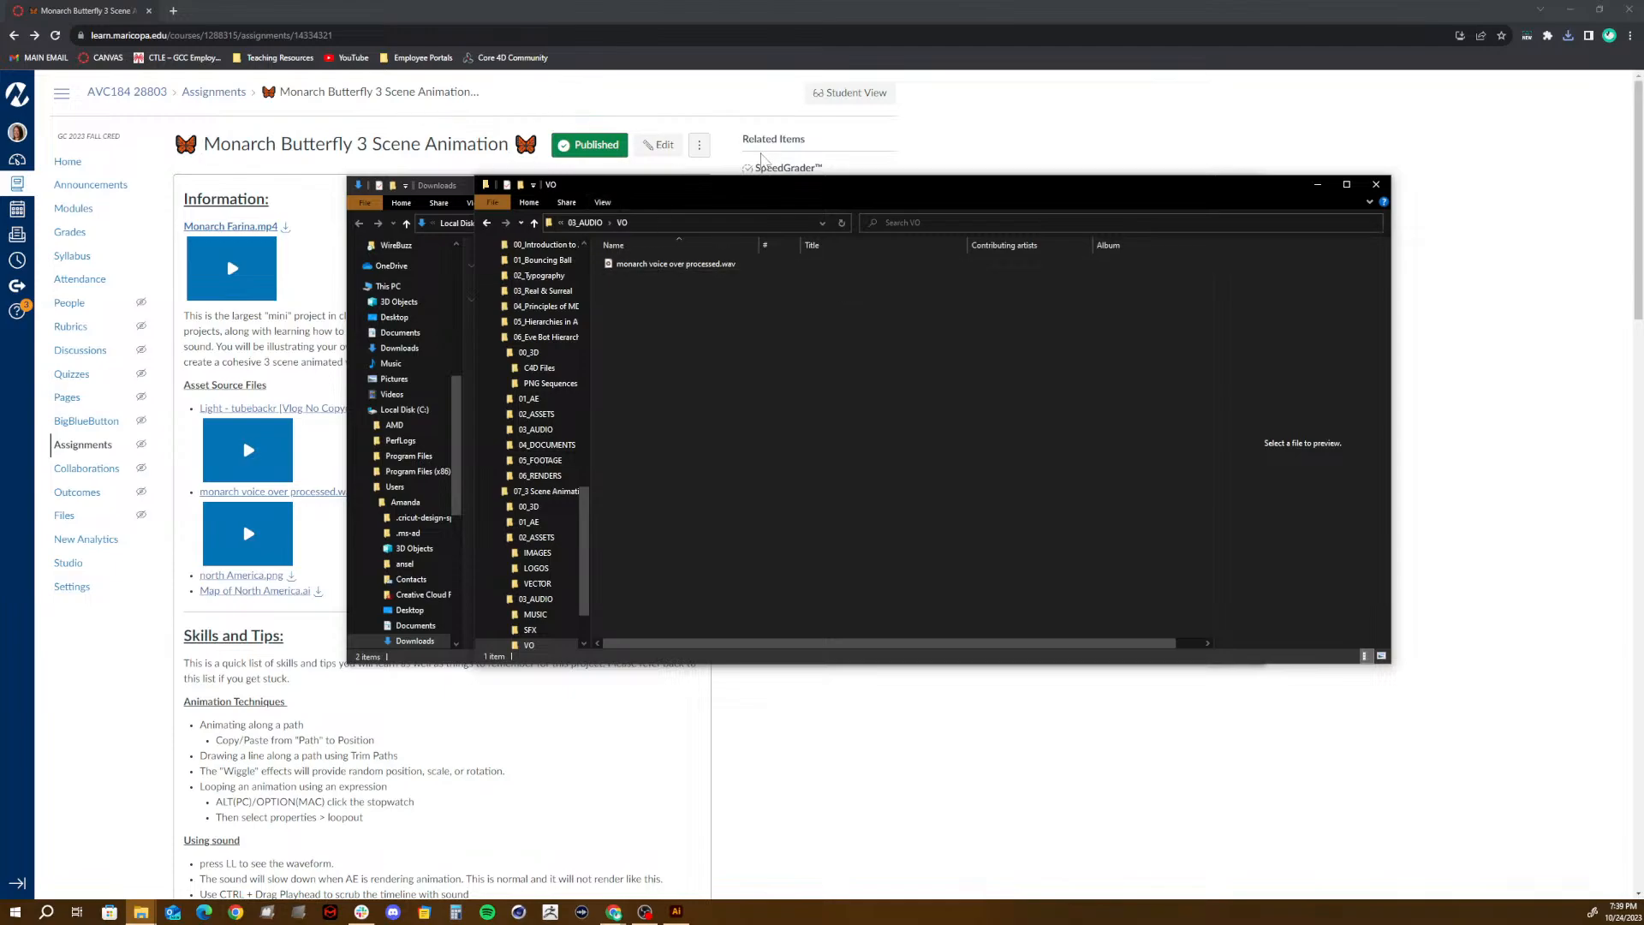
# - Download Map of North America.ai from the Canvas assignment page and bring up the Downloads folder in File Explorer
pyautogui.click(286, 623)
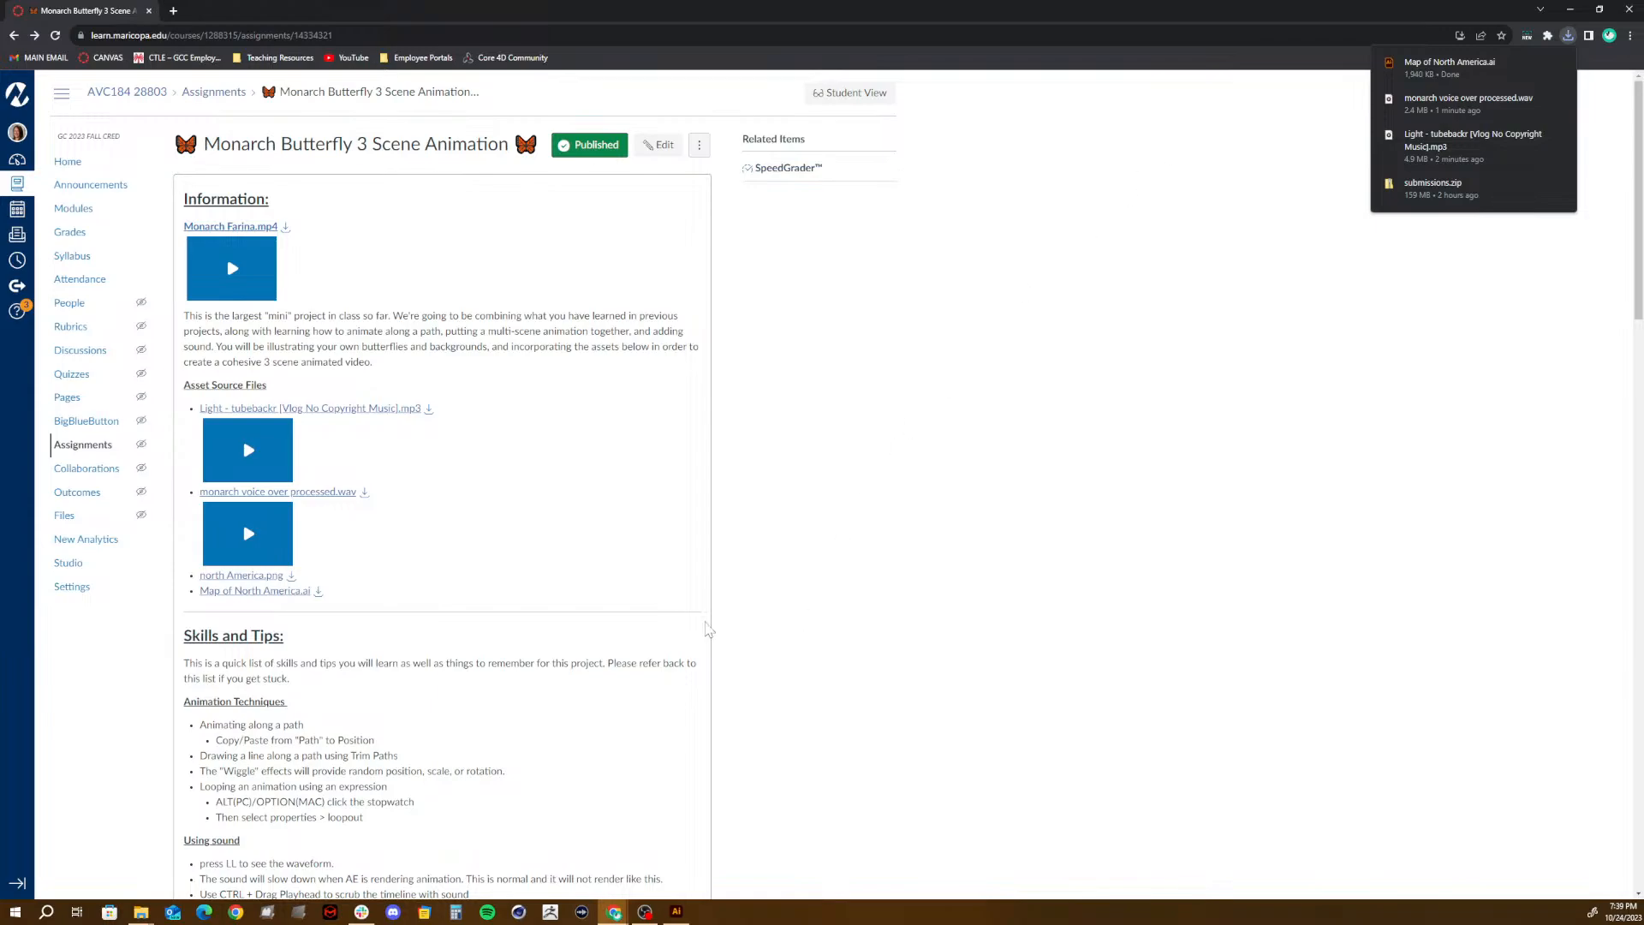
pyautogui.moveTo(146, 913)
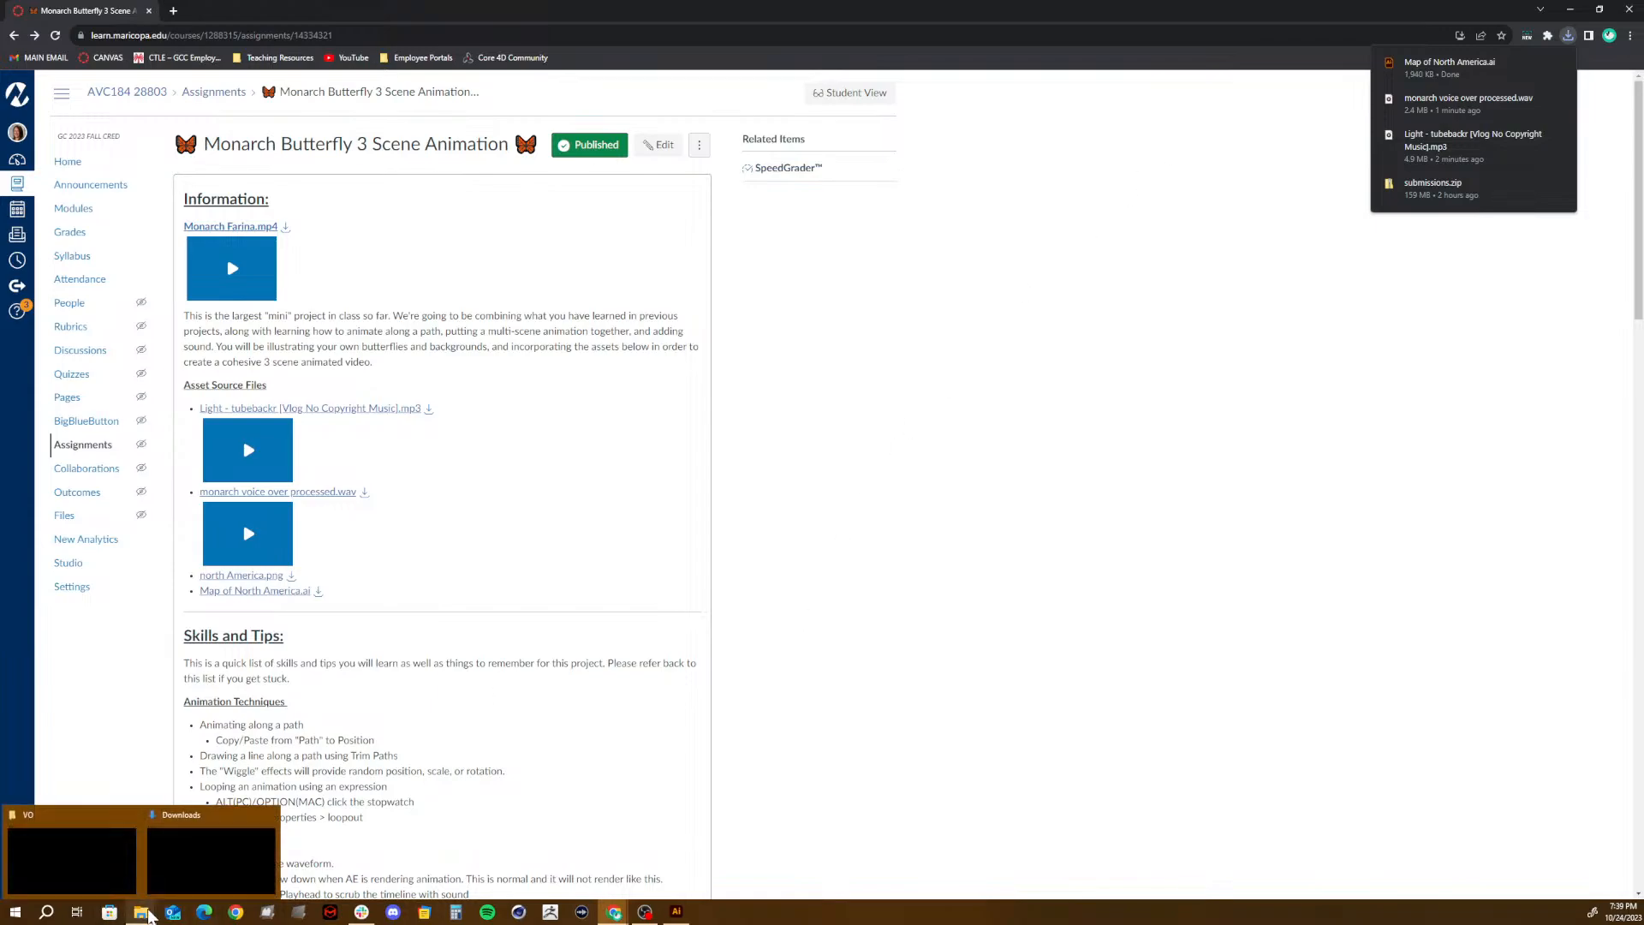
pyautogui.click(205, 857)
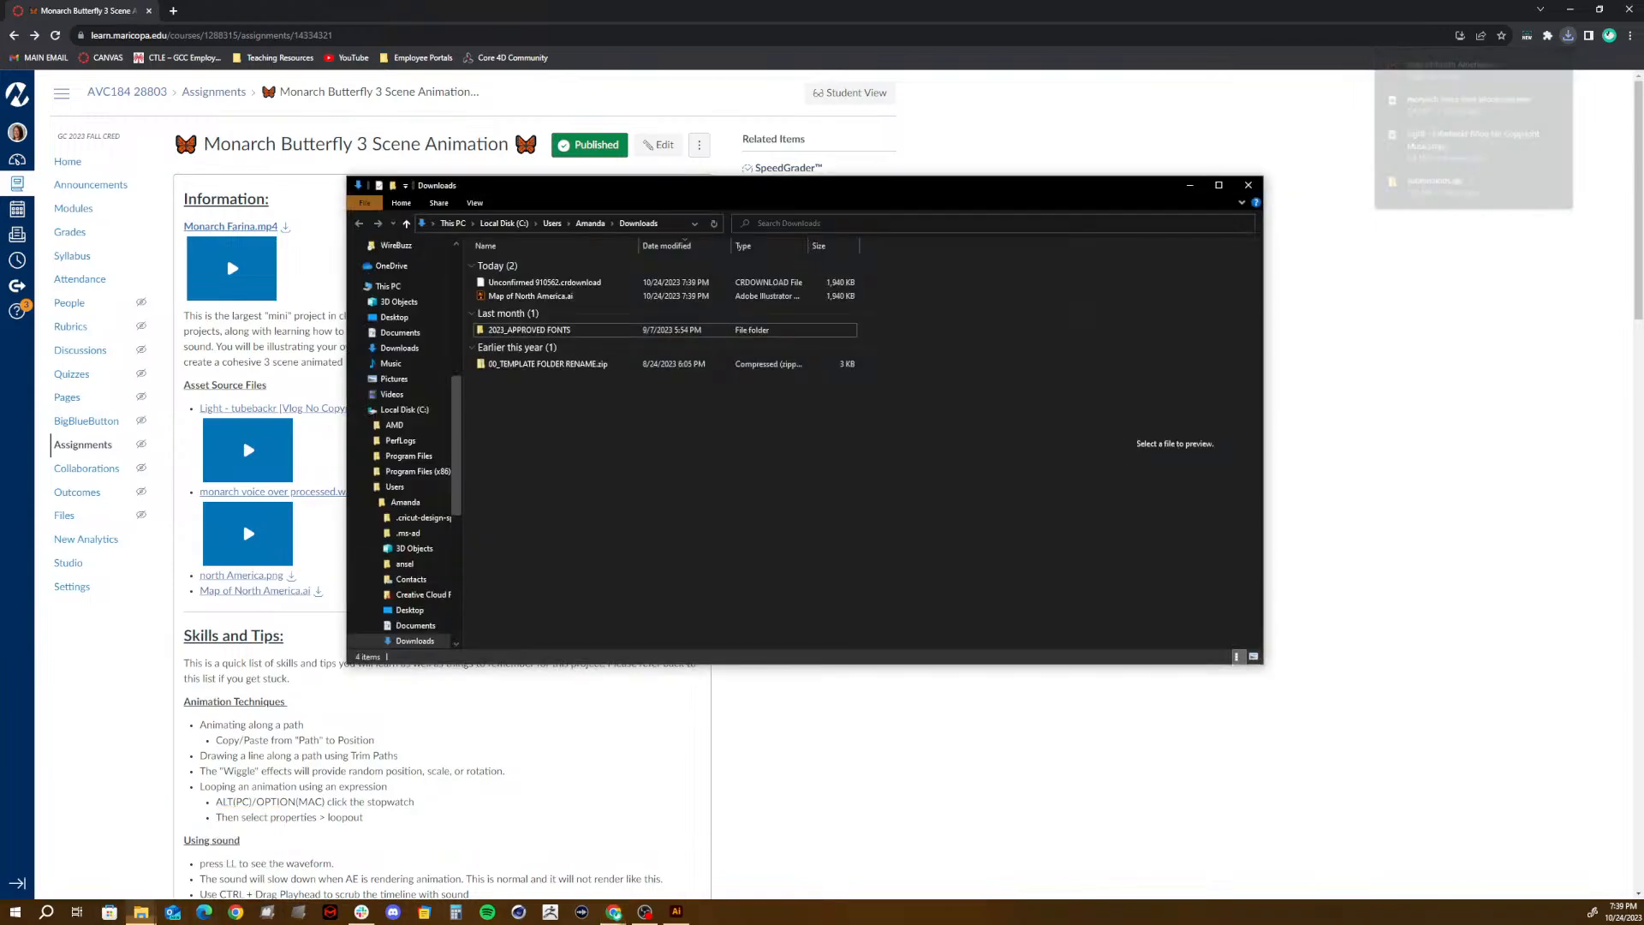
# - Move Map of North America.ai from Downloads into the project's 02_ASSETS\VECTOR folder
pyautogui.click(540, 298)
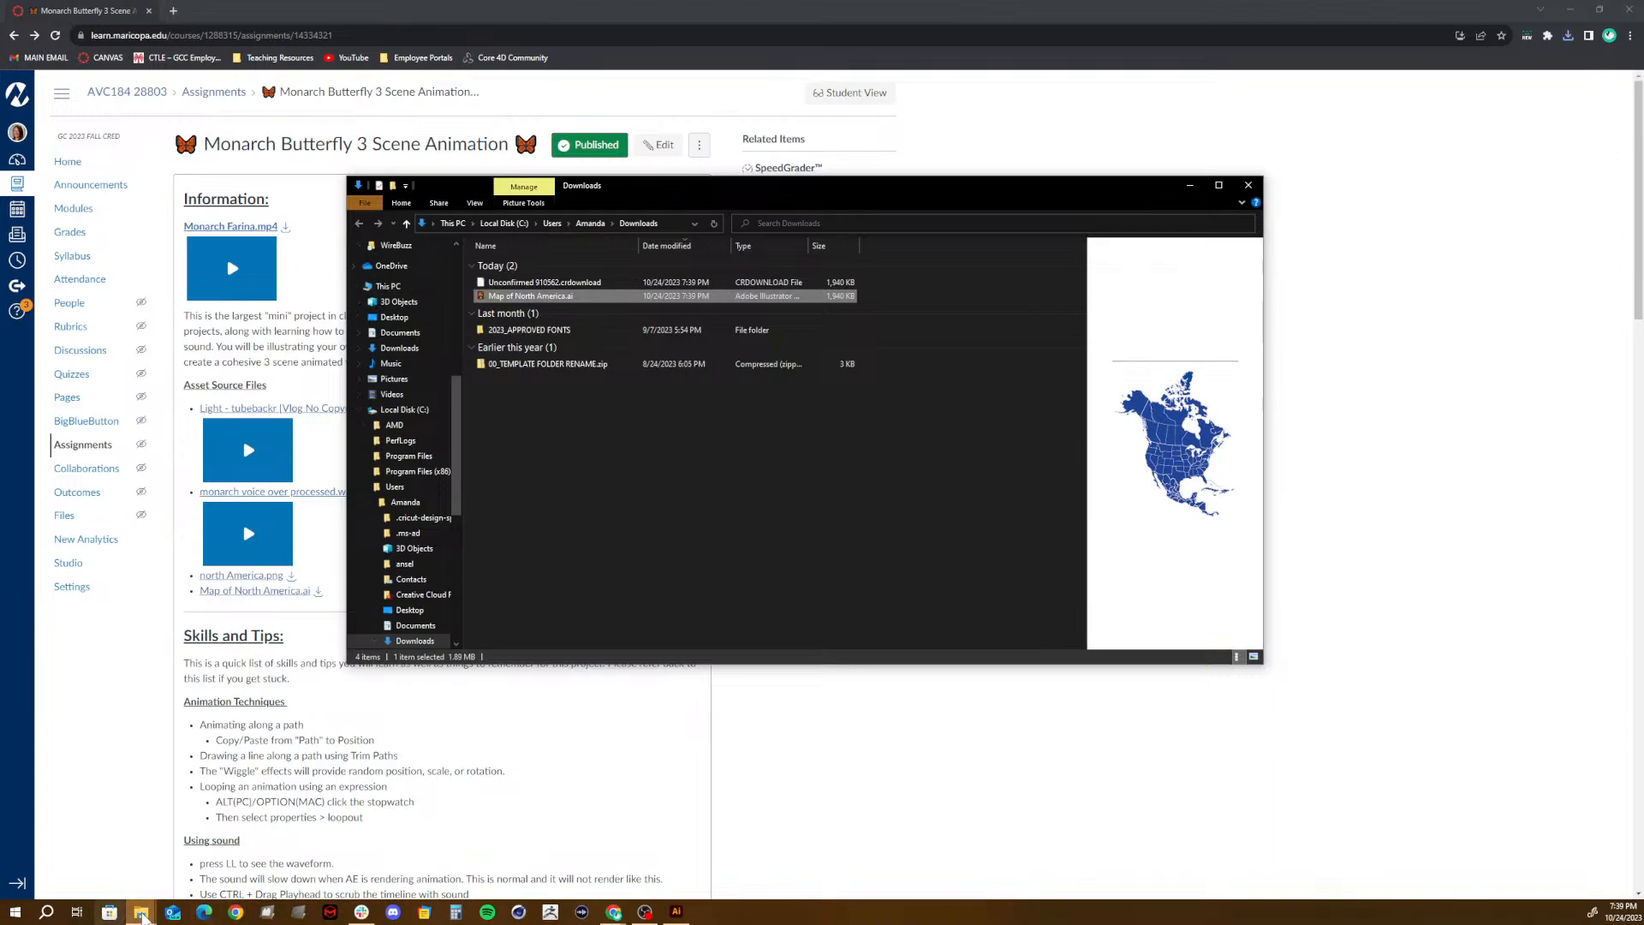
pyautogui.moveTo(144, 916)
pyautogui.click(108, 861)
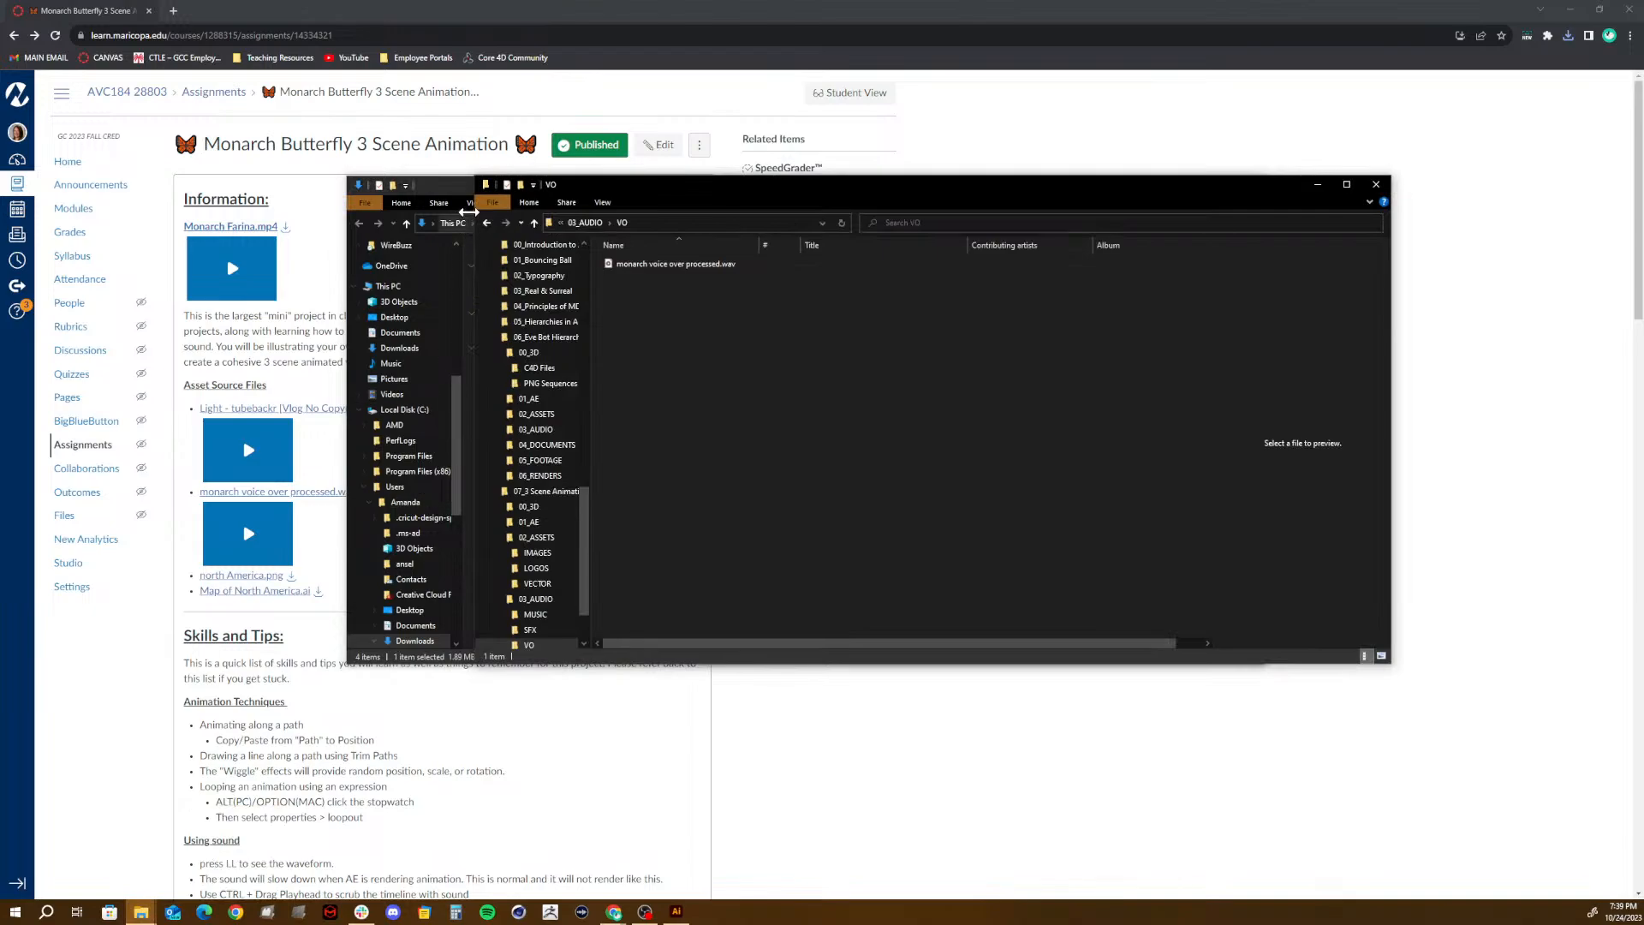
pyautogui.click(583, 223)
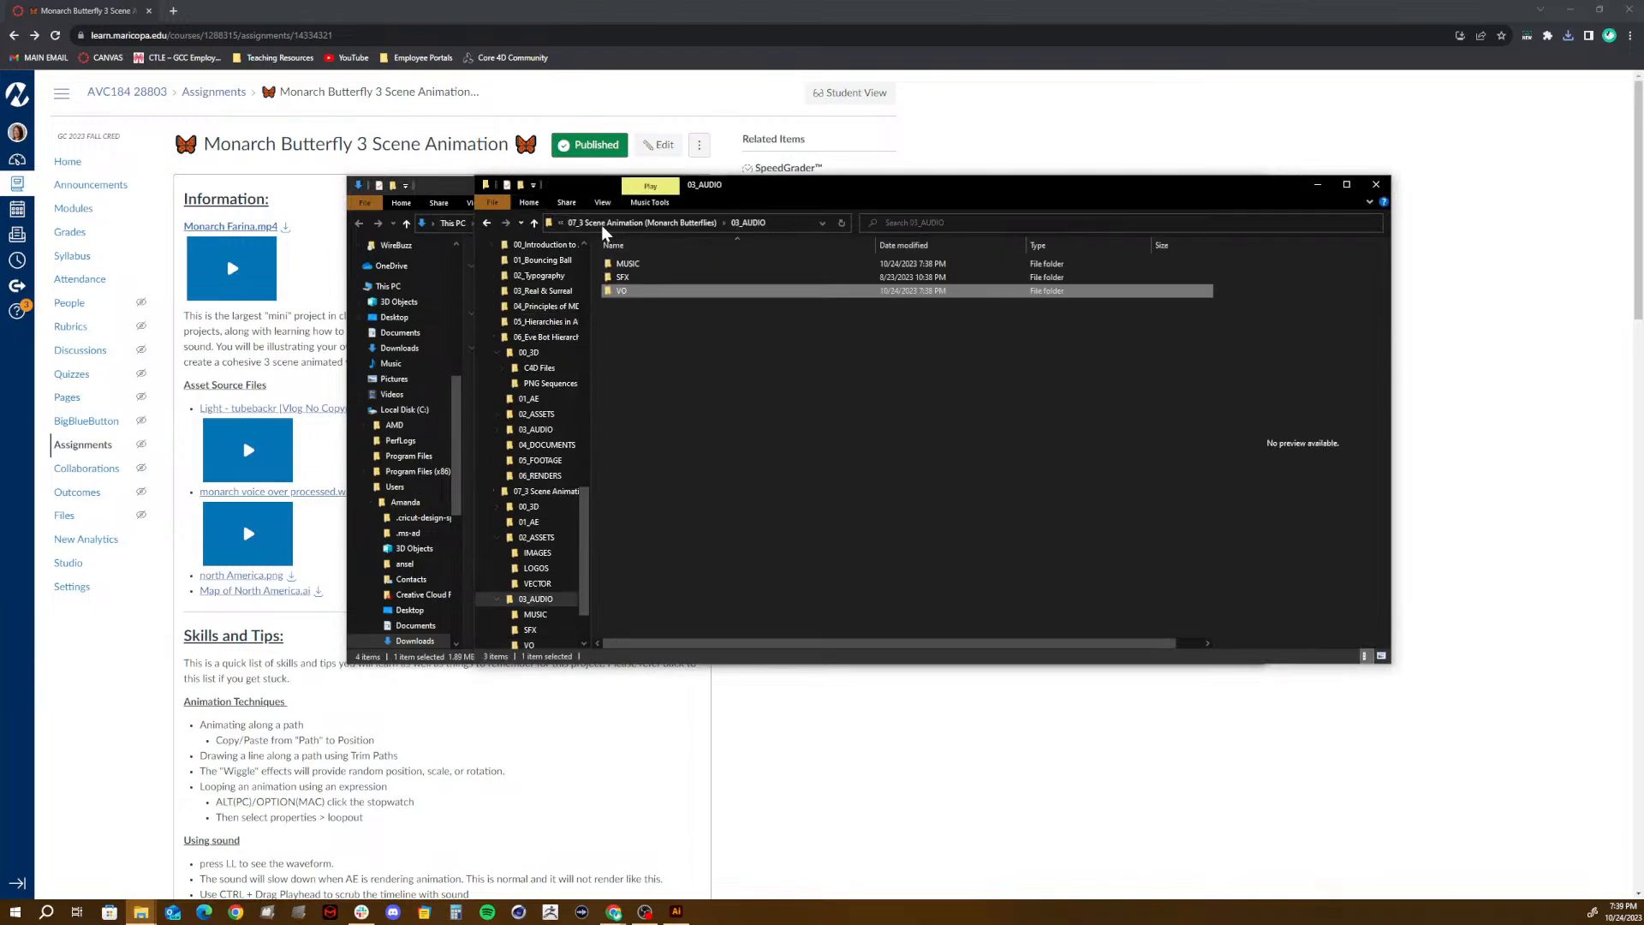
pyautogui.click(611, 225)
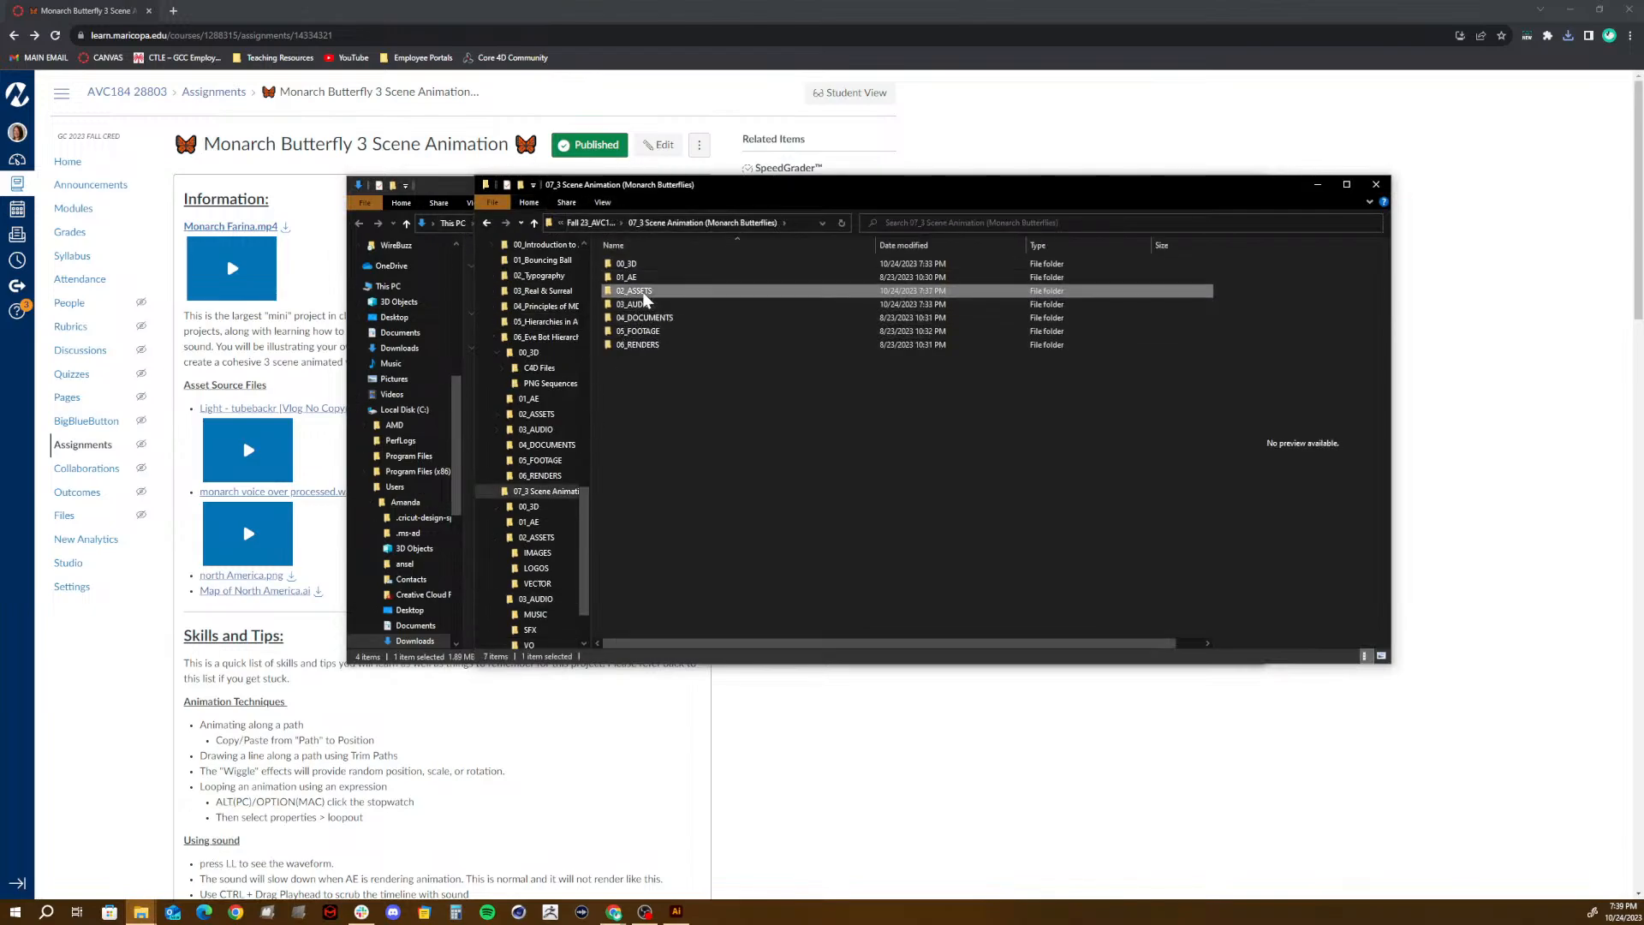
pyautogui.doubleClick(632, 292)
pyautogui.doubleClick(630, 291)
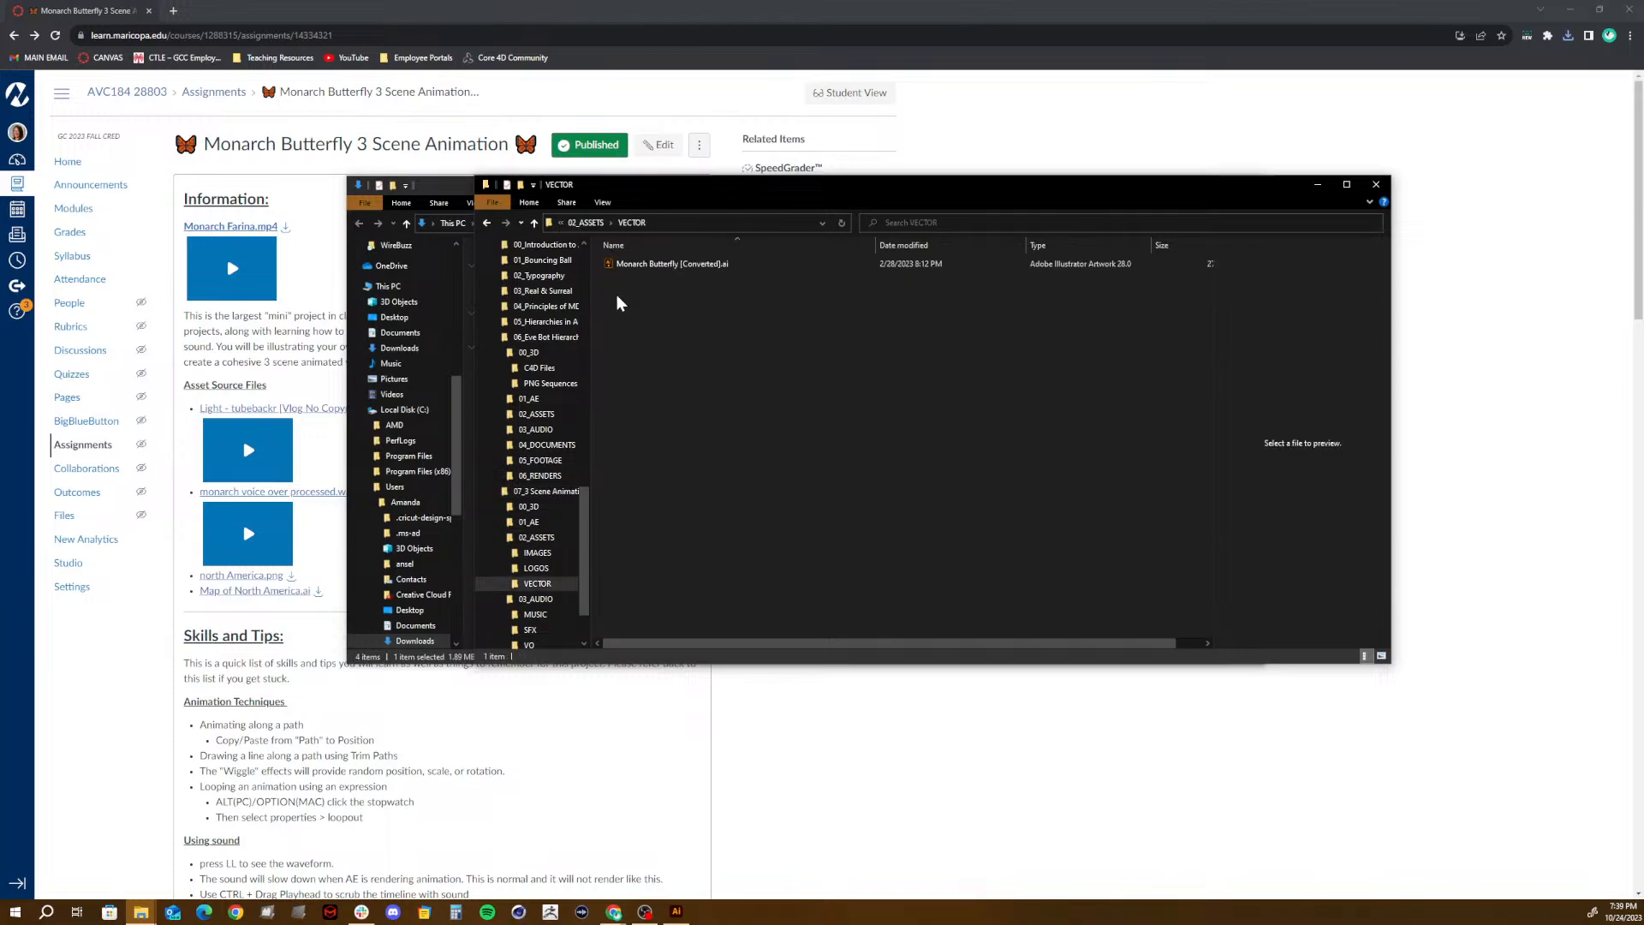
pyautogui.hotkey('ctrl', 'v')
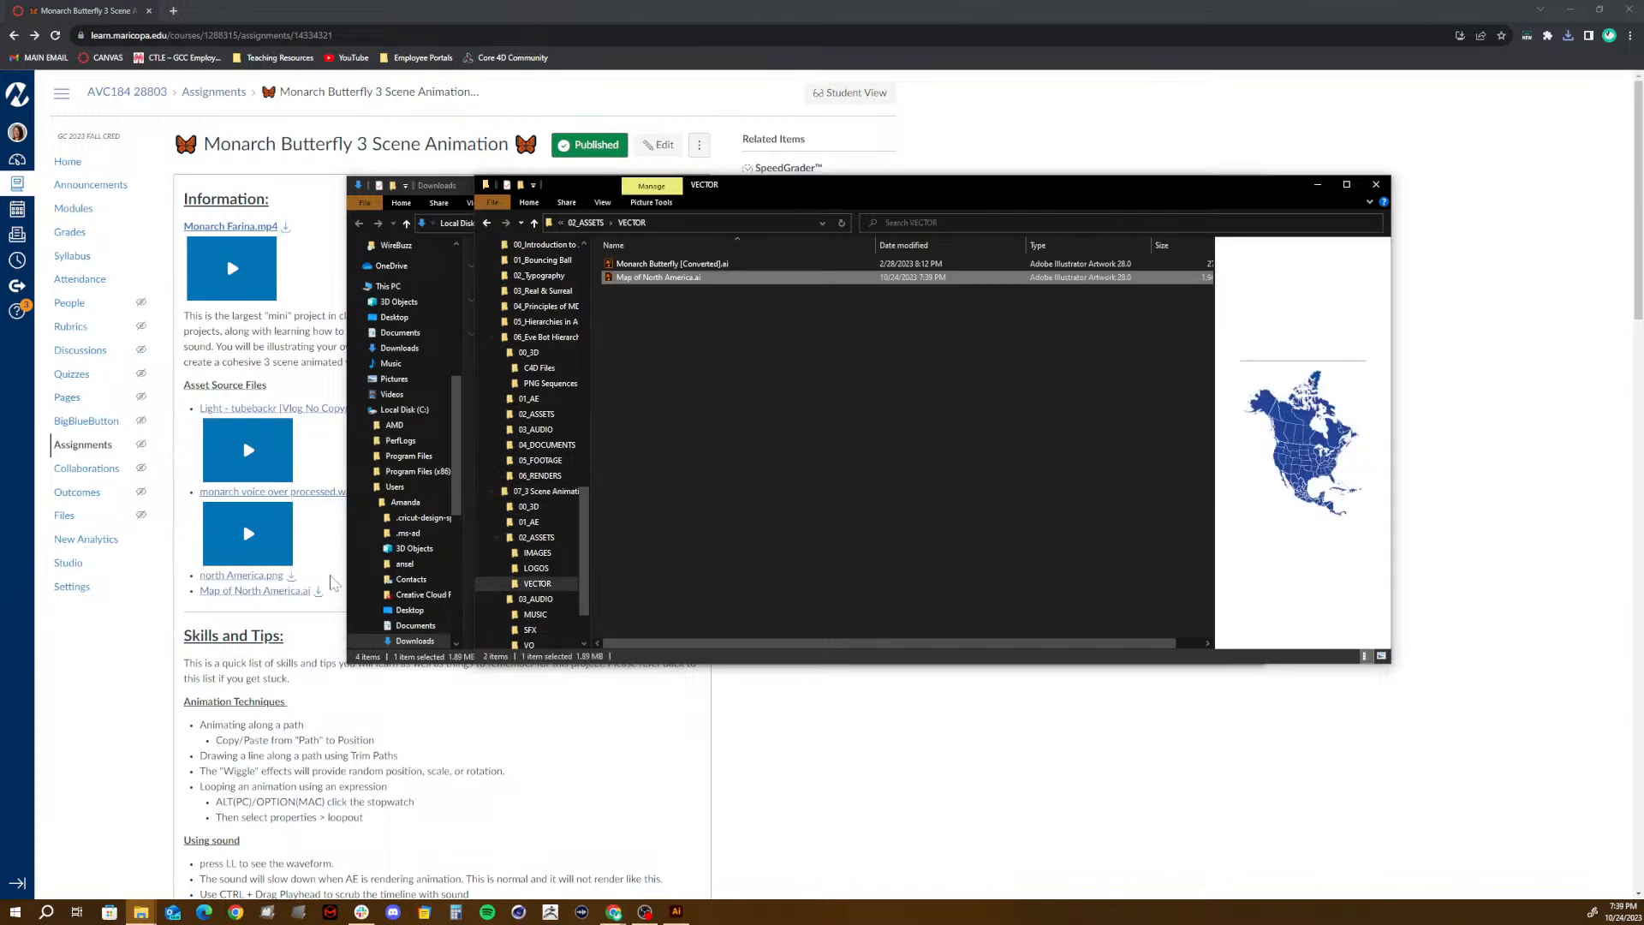
# - Download north America.png from the Canvas assignment page and show it in the Downloads folder
pyautogui.click(305, 582)
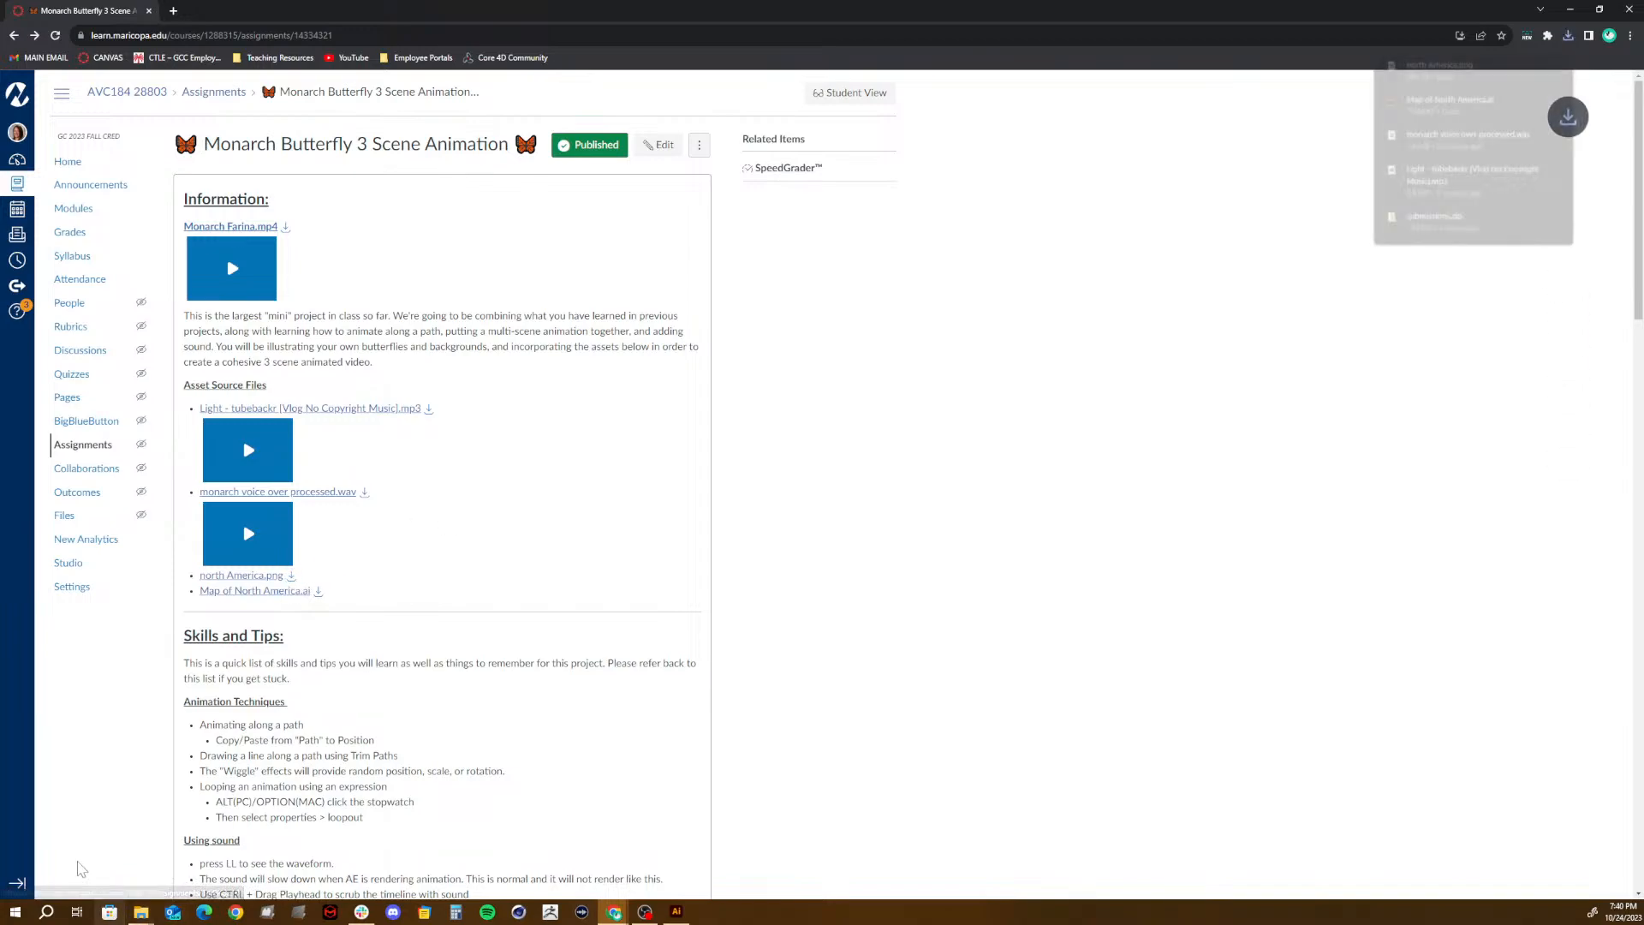
pyautogui.moveTo(160, 916)
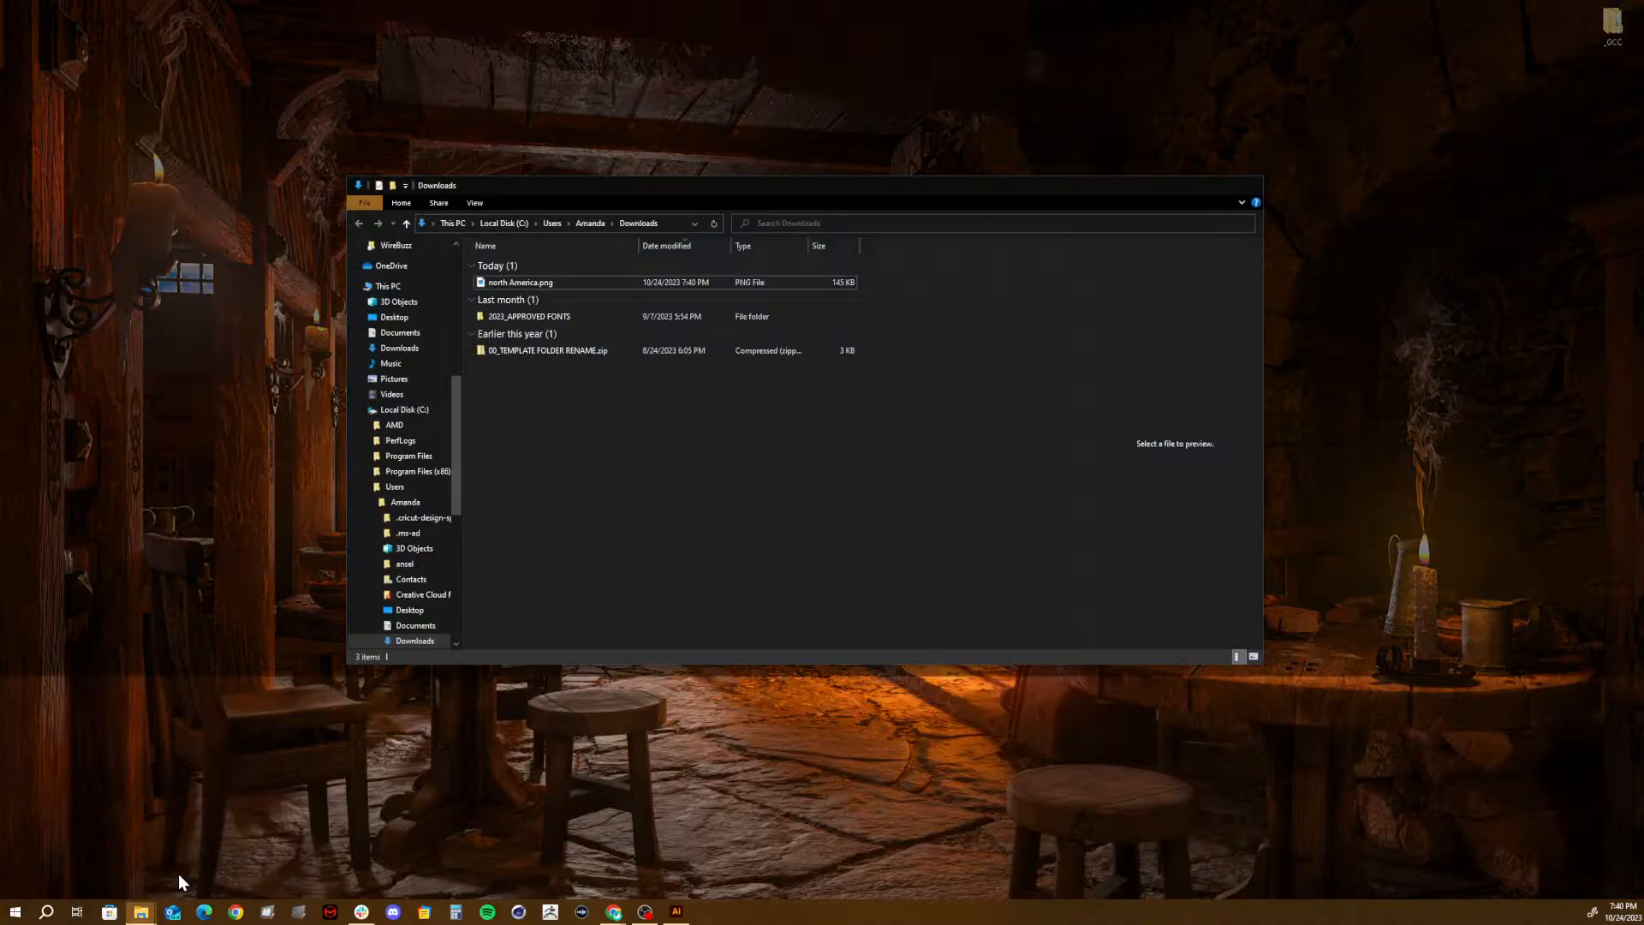
pyautogui.click(210, 852)
# - Move north America.png from Downloads into the project's 02_ASSETS\IMAGES folder
pyautogui.click(520, 284)
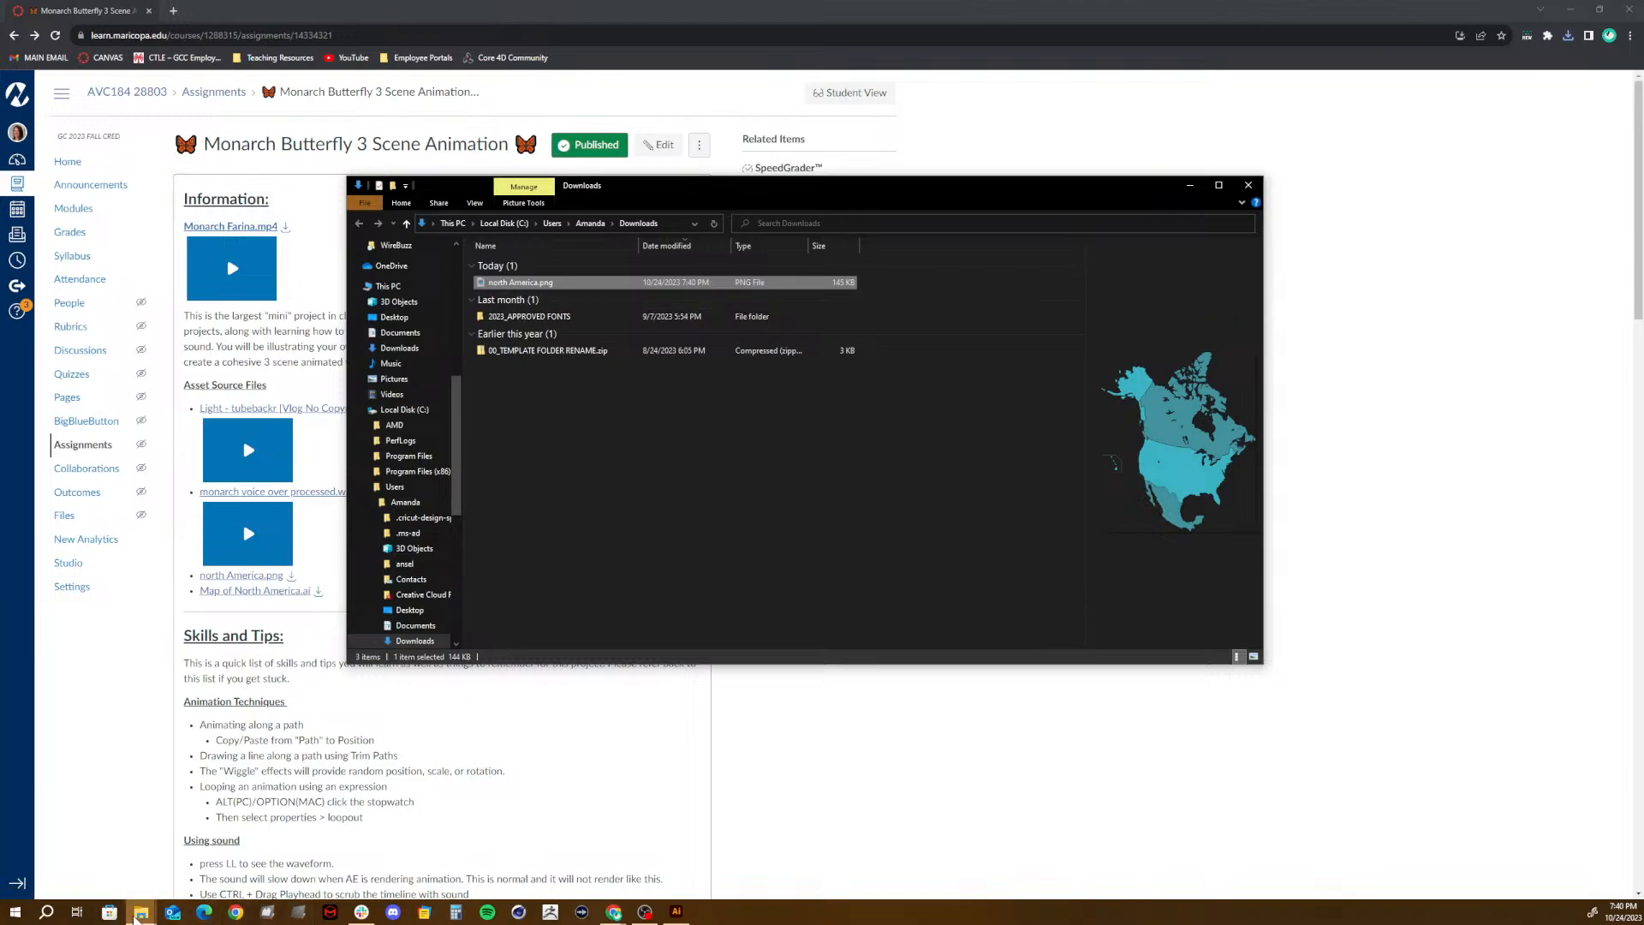
pyautogui.moveTo(141, 914)
pyautogui.click(132, 848)
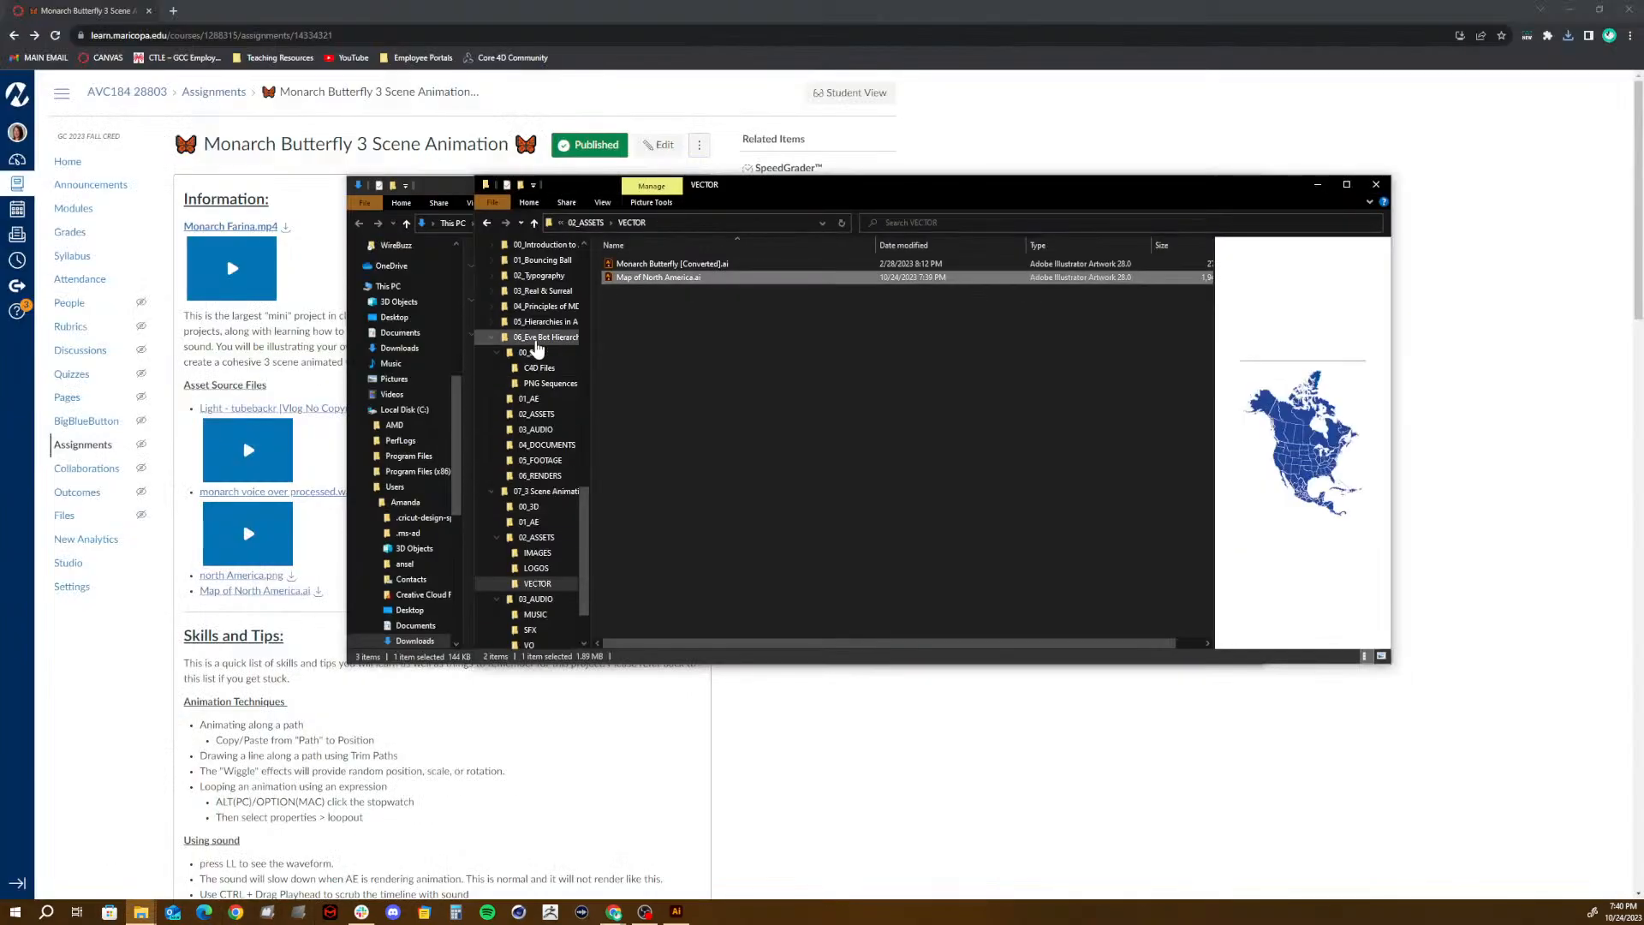
pyautogui.click(586, 223)
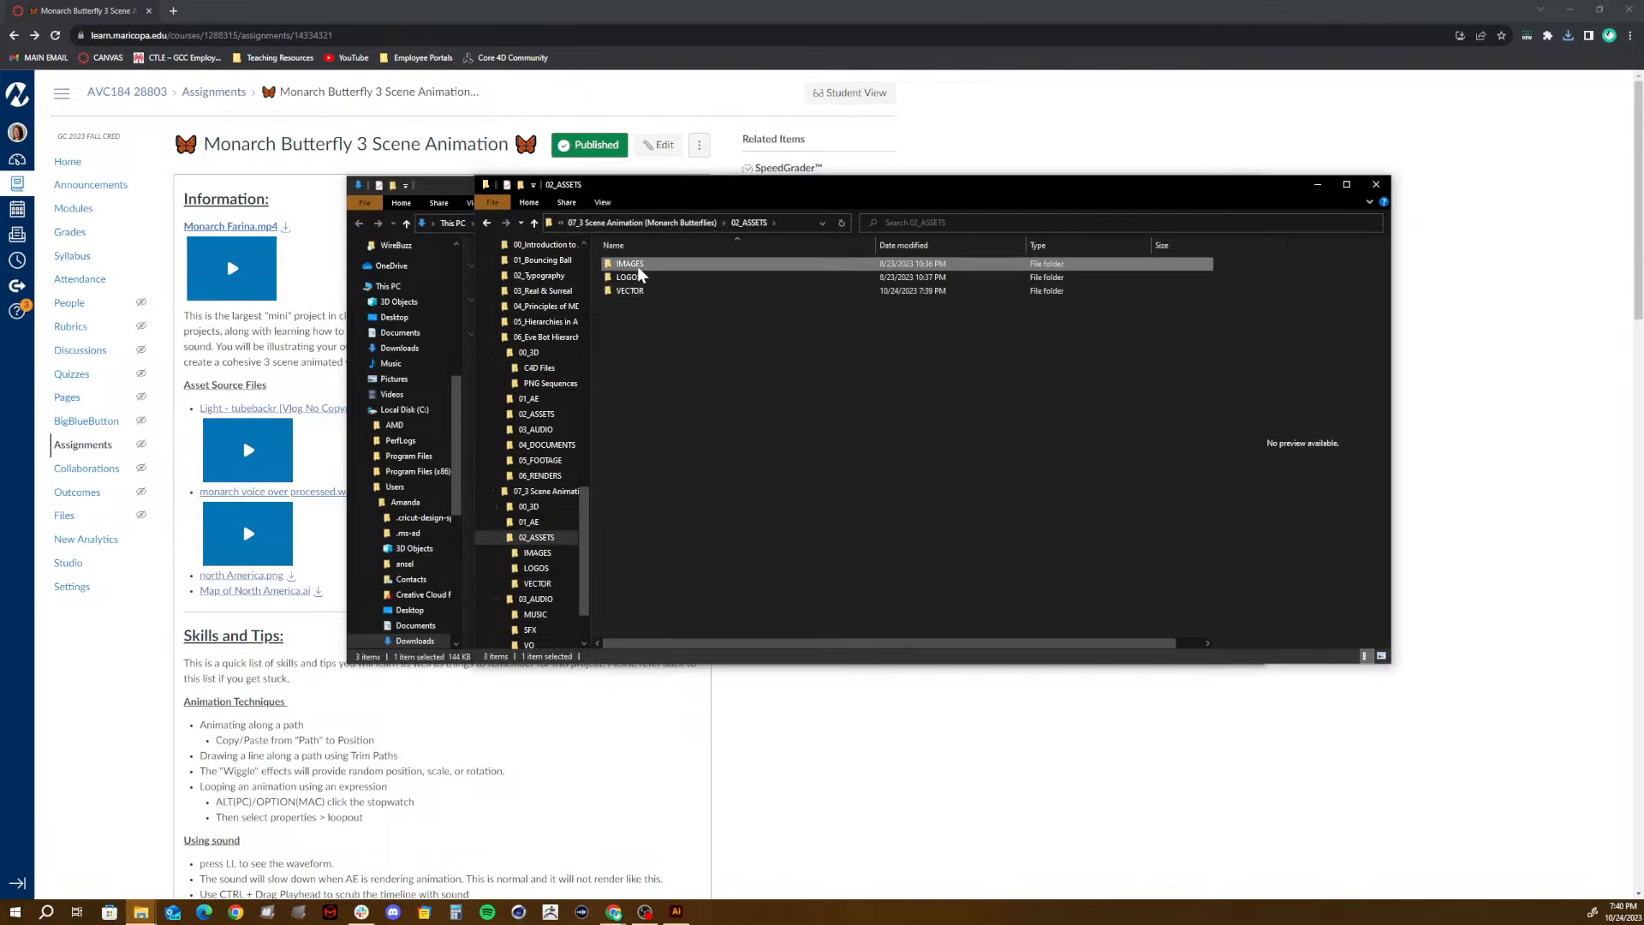
pyautogui.doubleClick(638, 266)
pyautogui.hotkey('ctrl', 'v')
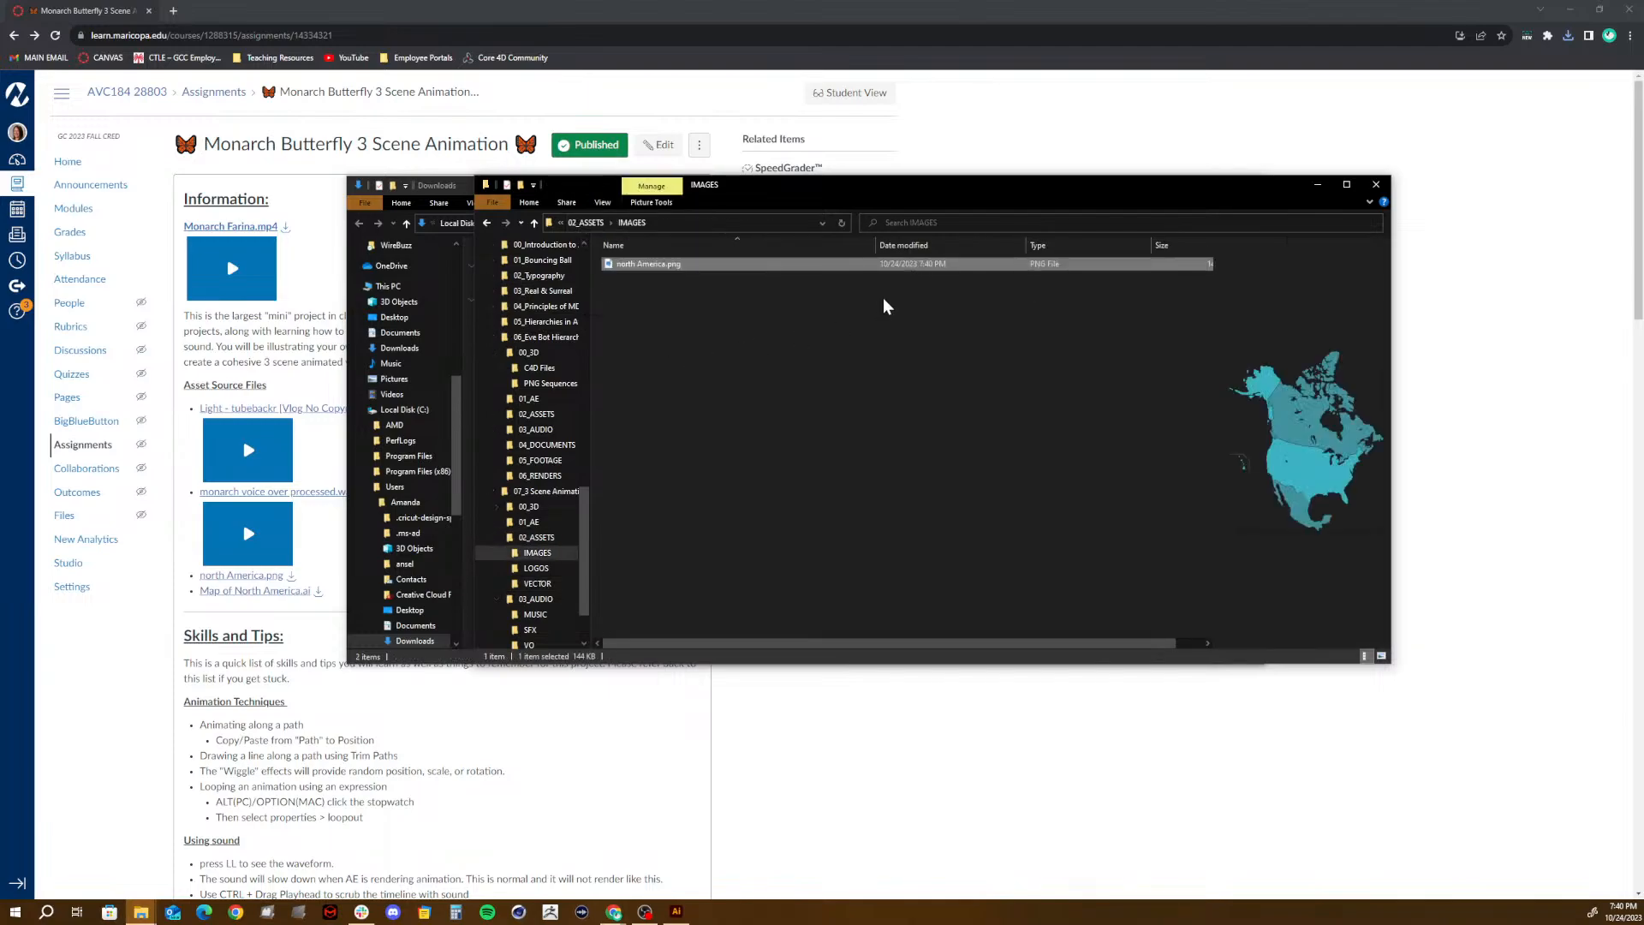
# - Close both File Explorer windows and switch from the browser to the monarch butterfly artwork in Illustrator
pyautogui.click(1375, 184)
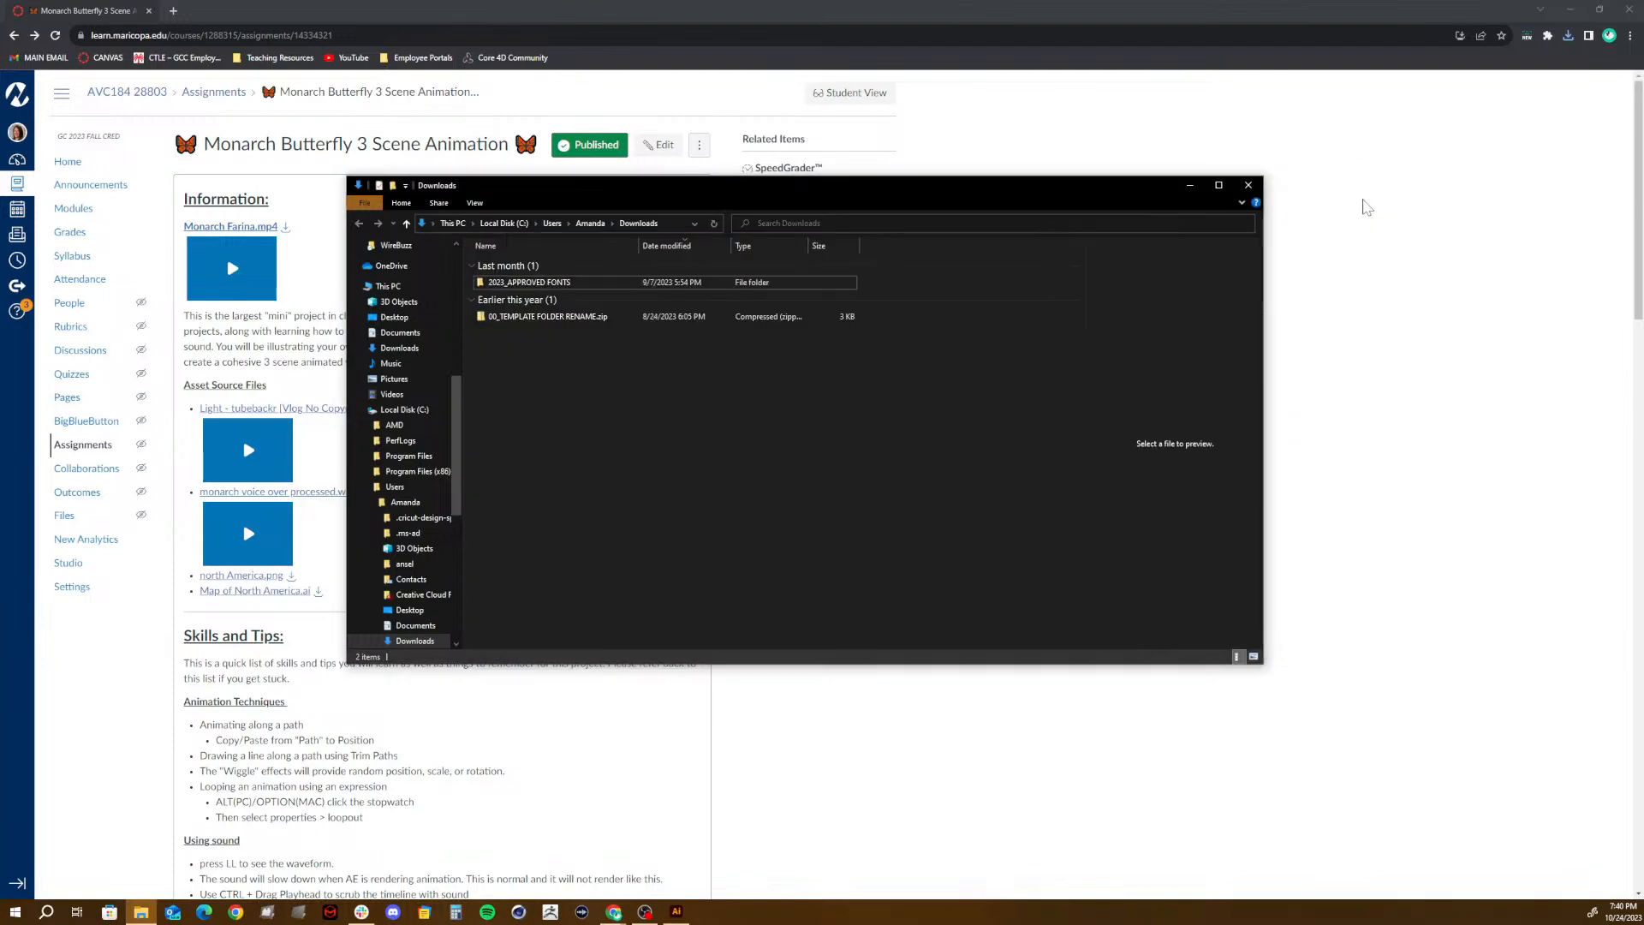
pyautogui.click(1248, 185)
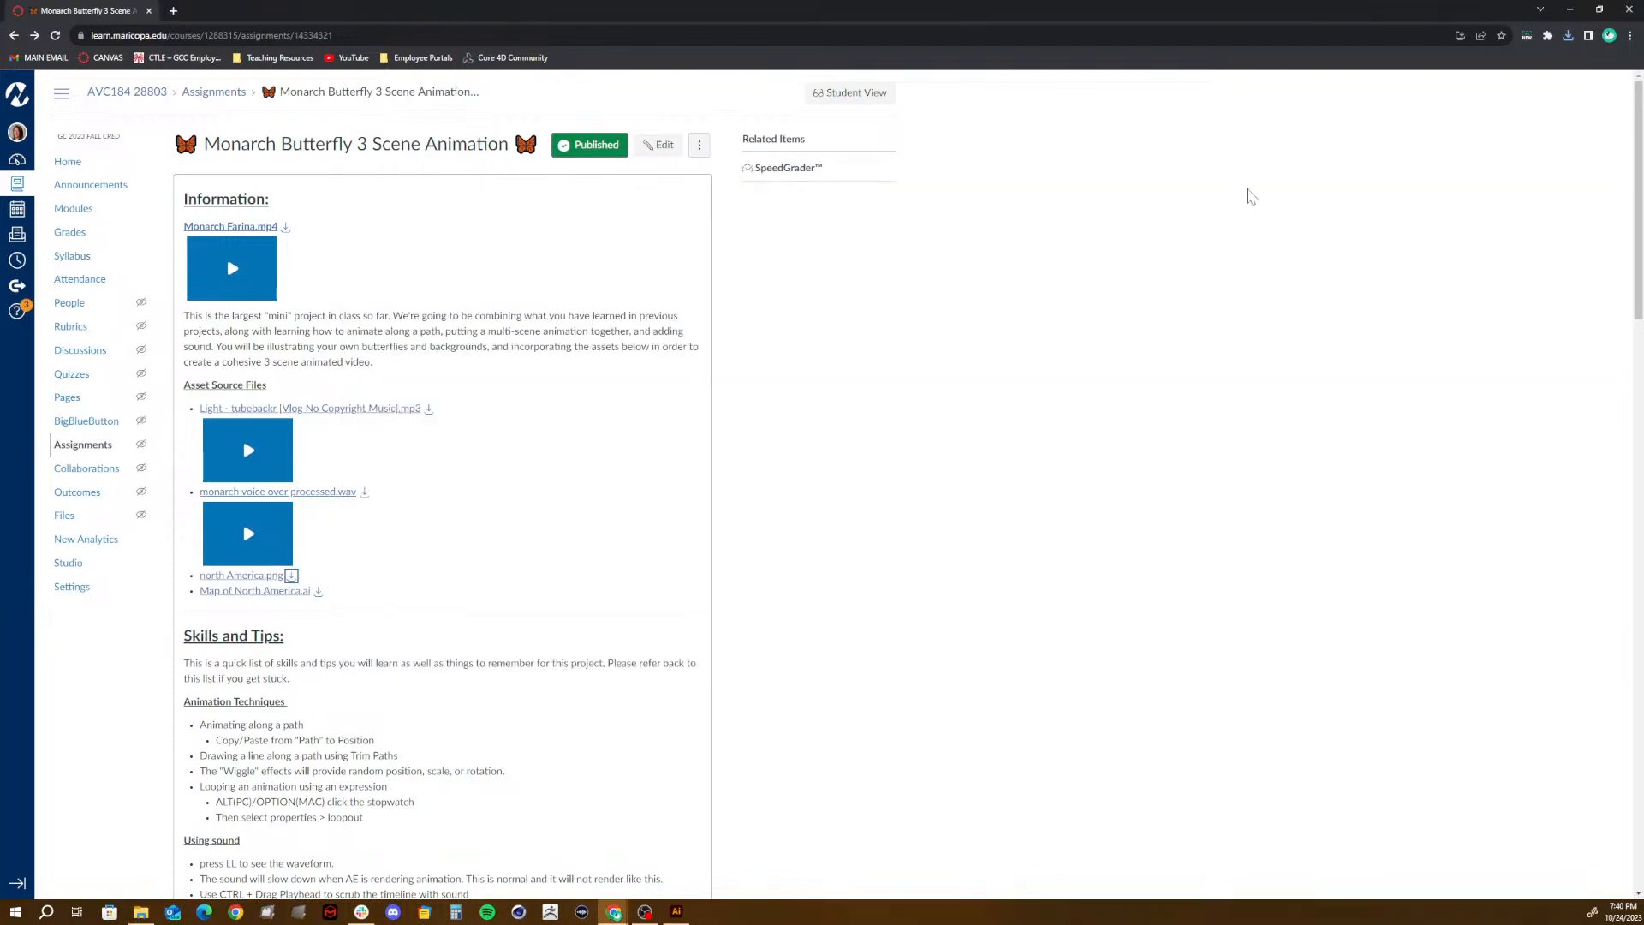
pyautogui.click(1573, 10)
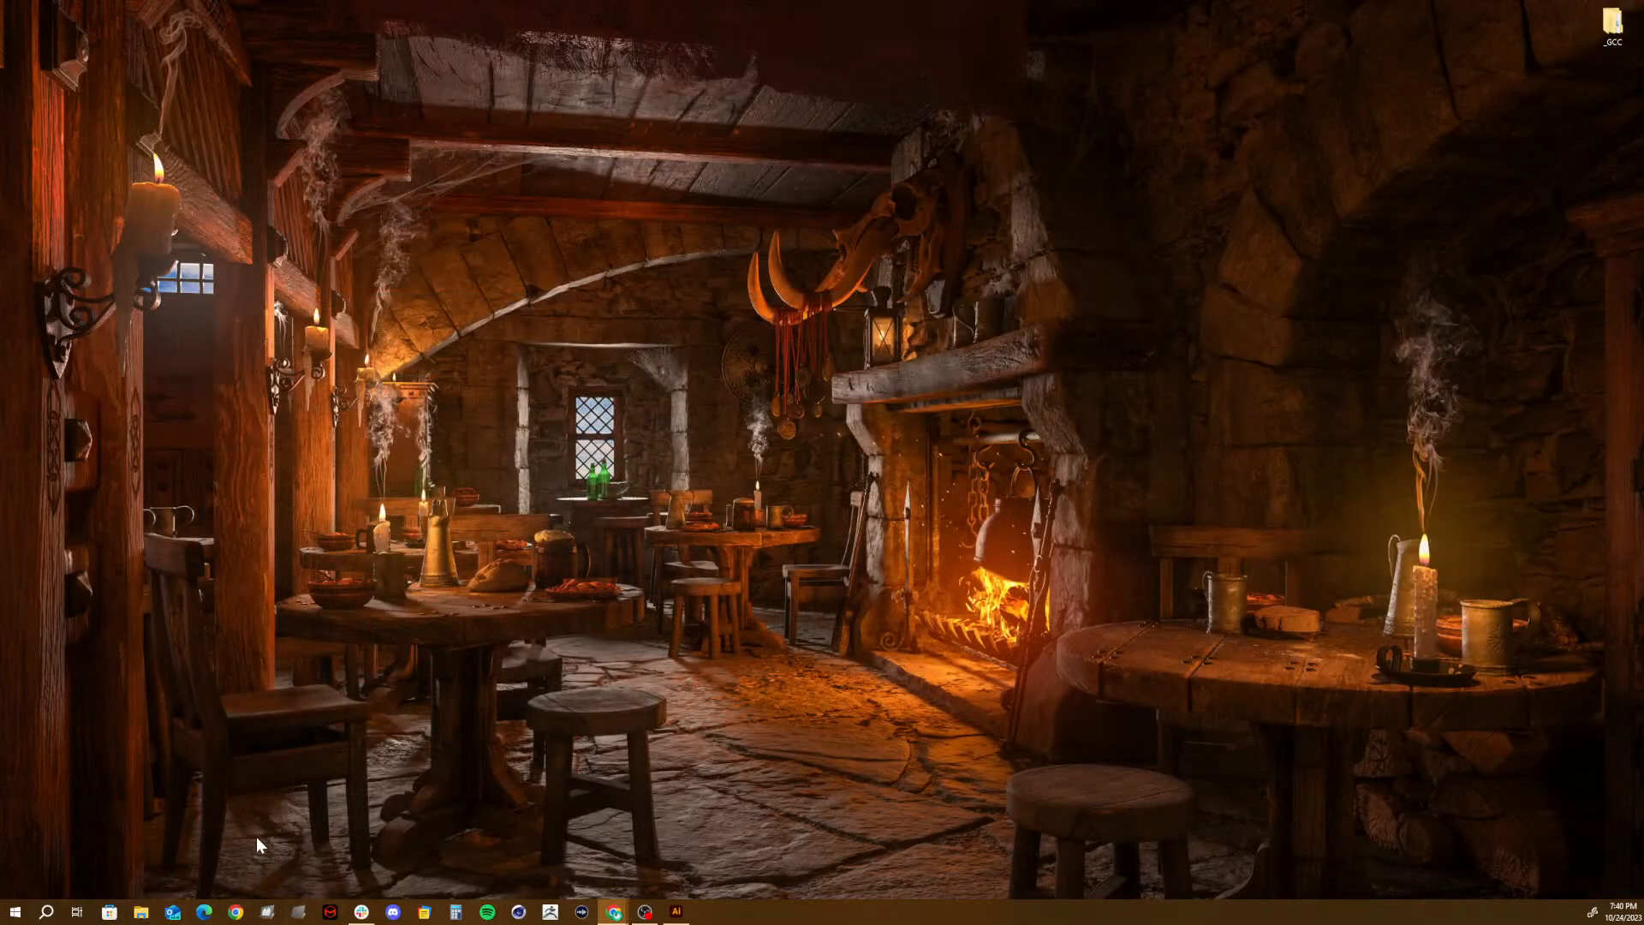
pyautogui.click(676, 910)
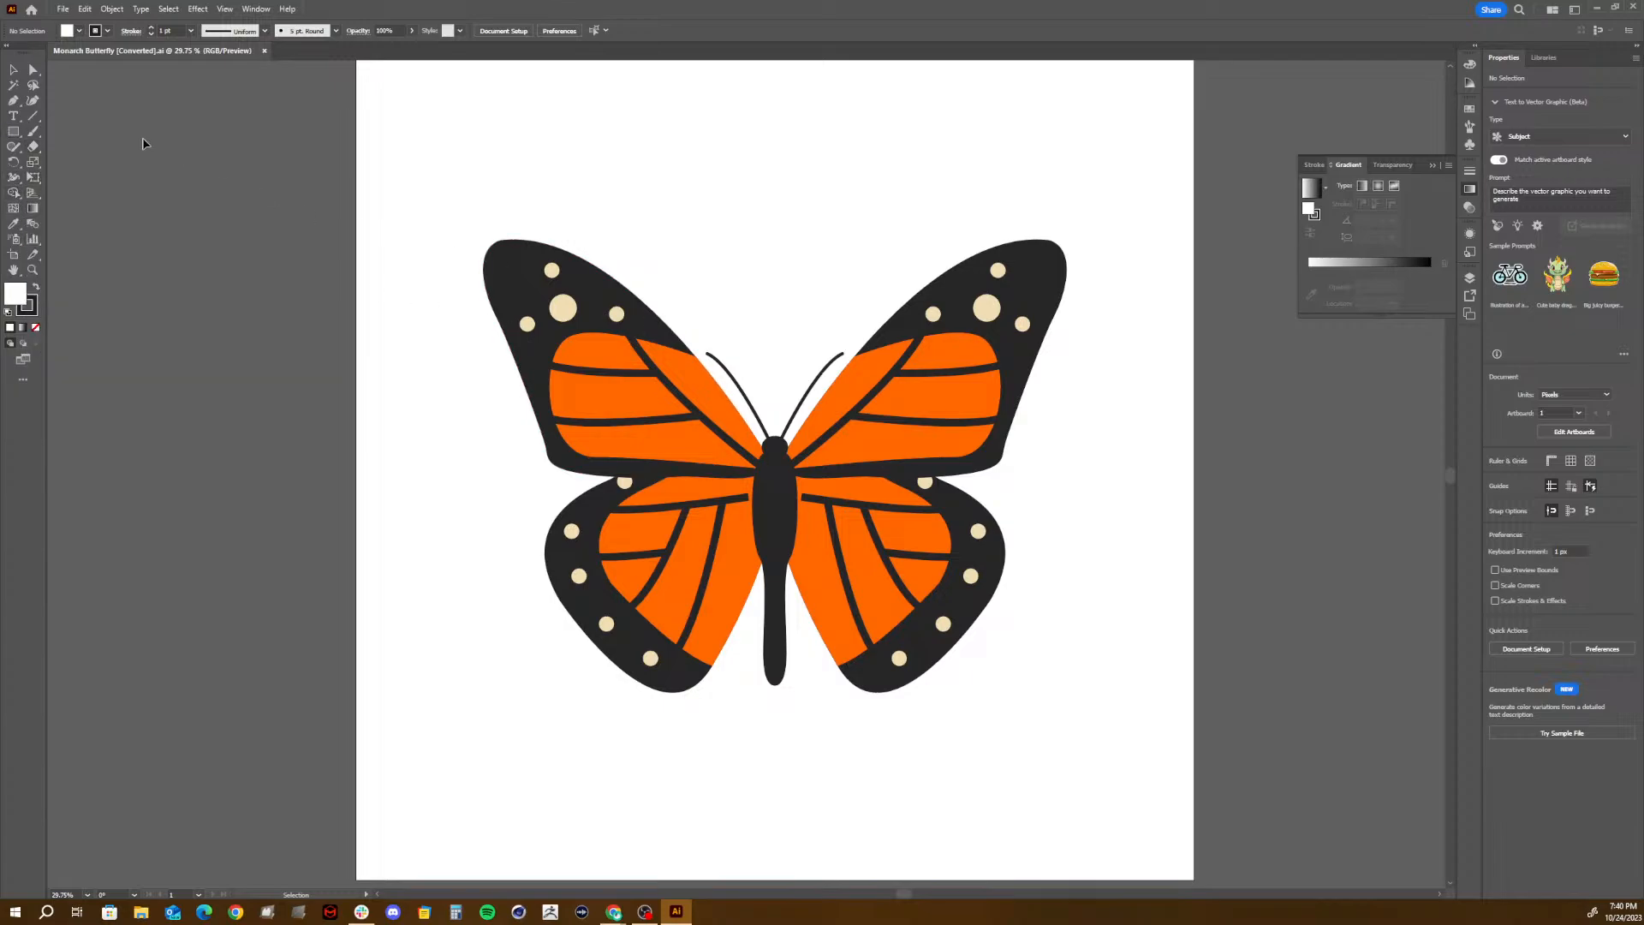
# - Create a new Film & Video document of 1920 x 1080 px in RGB Color with one artboard
pyautogui.click(15, 132)
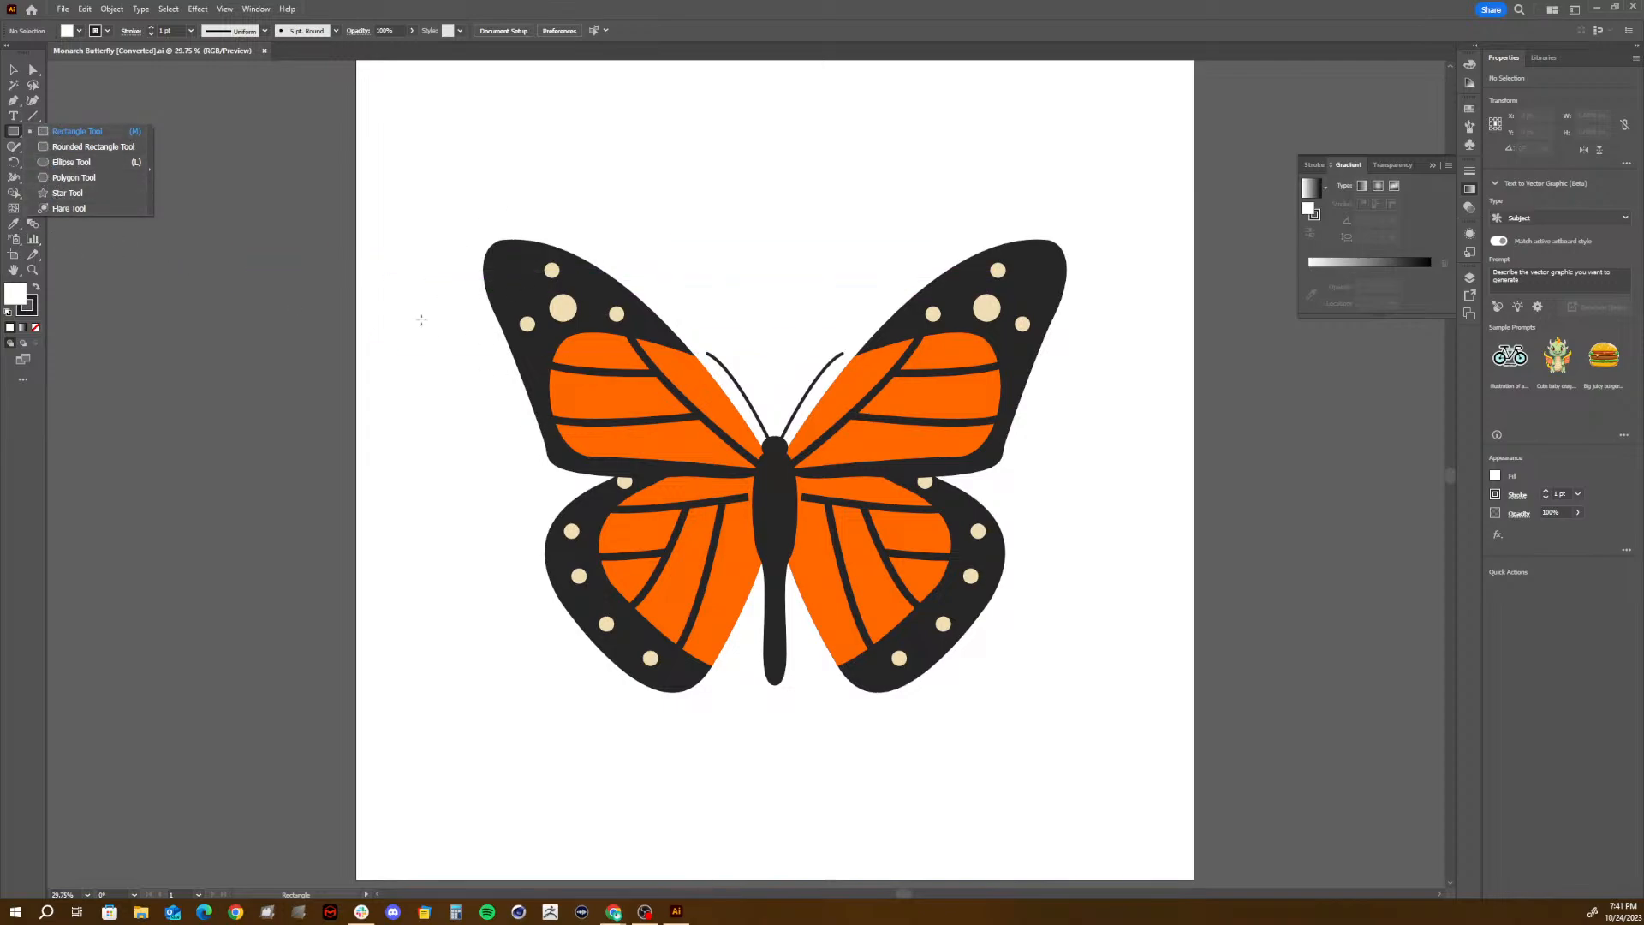
pyautogui.click(63, 9)
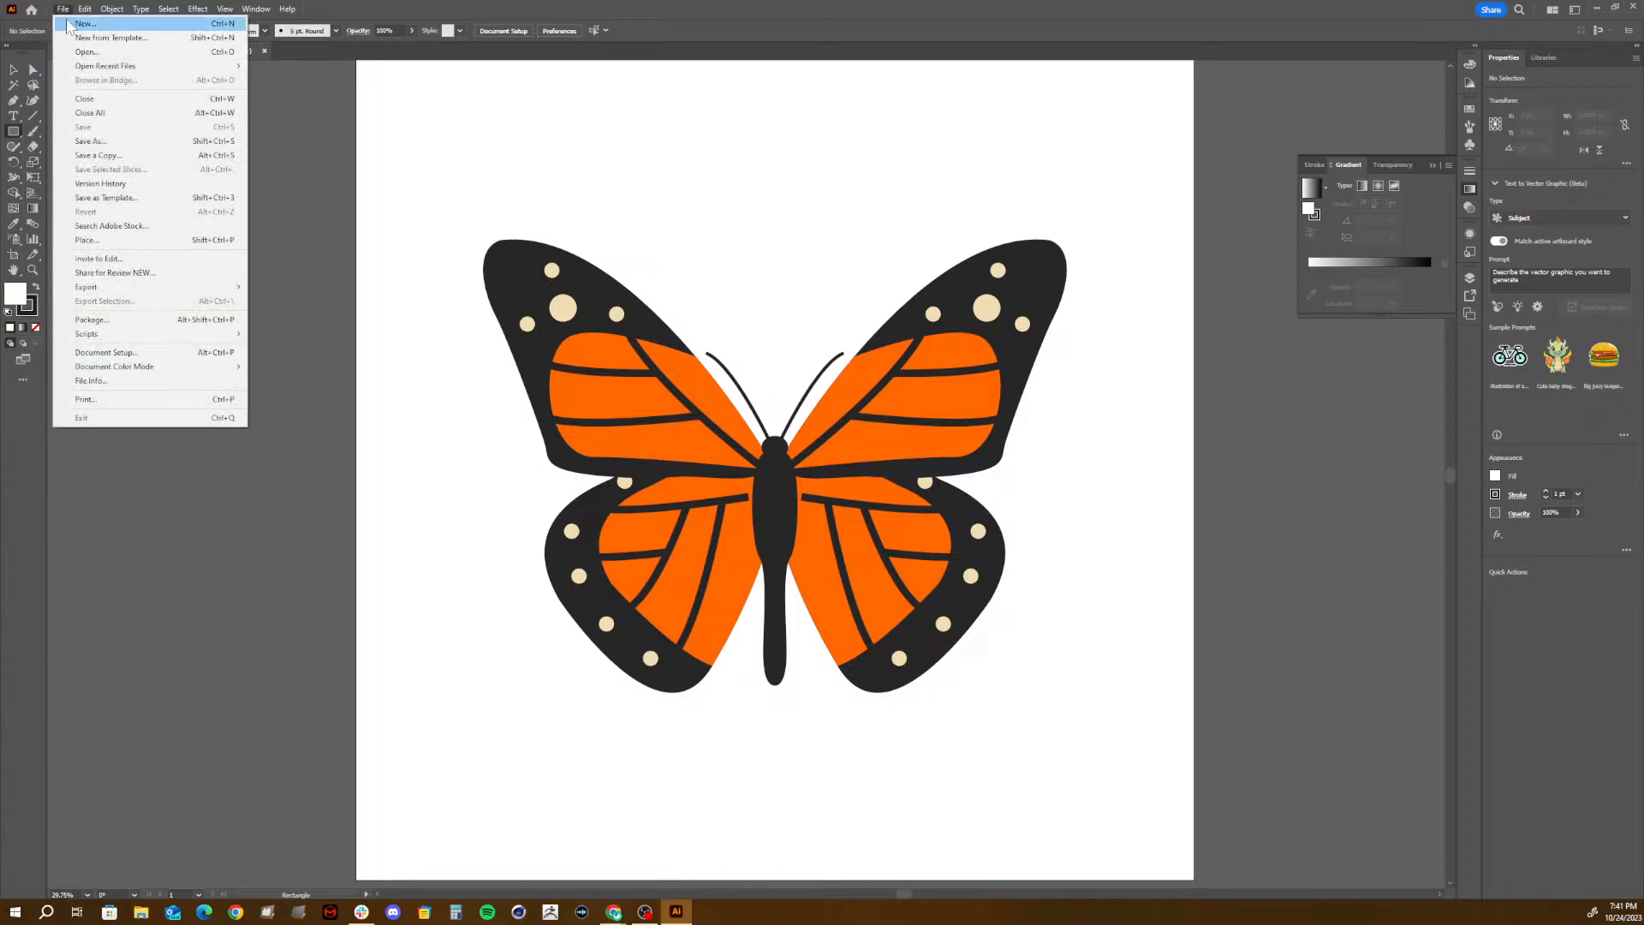
pyautogui.click(82, 24)
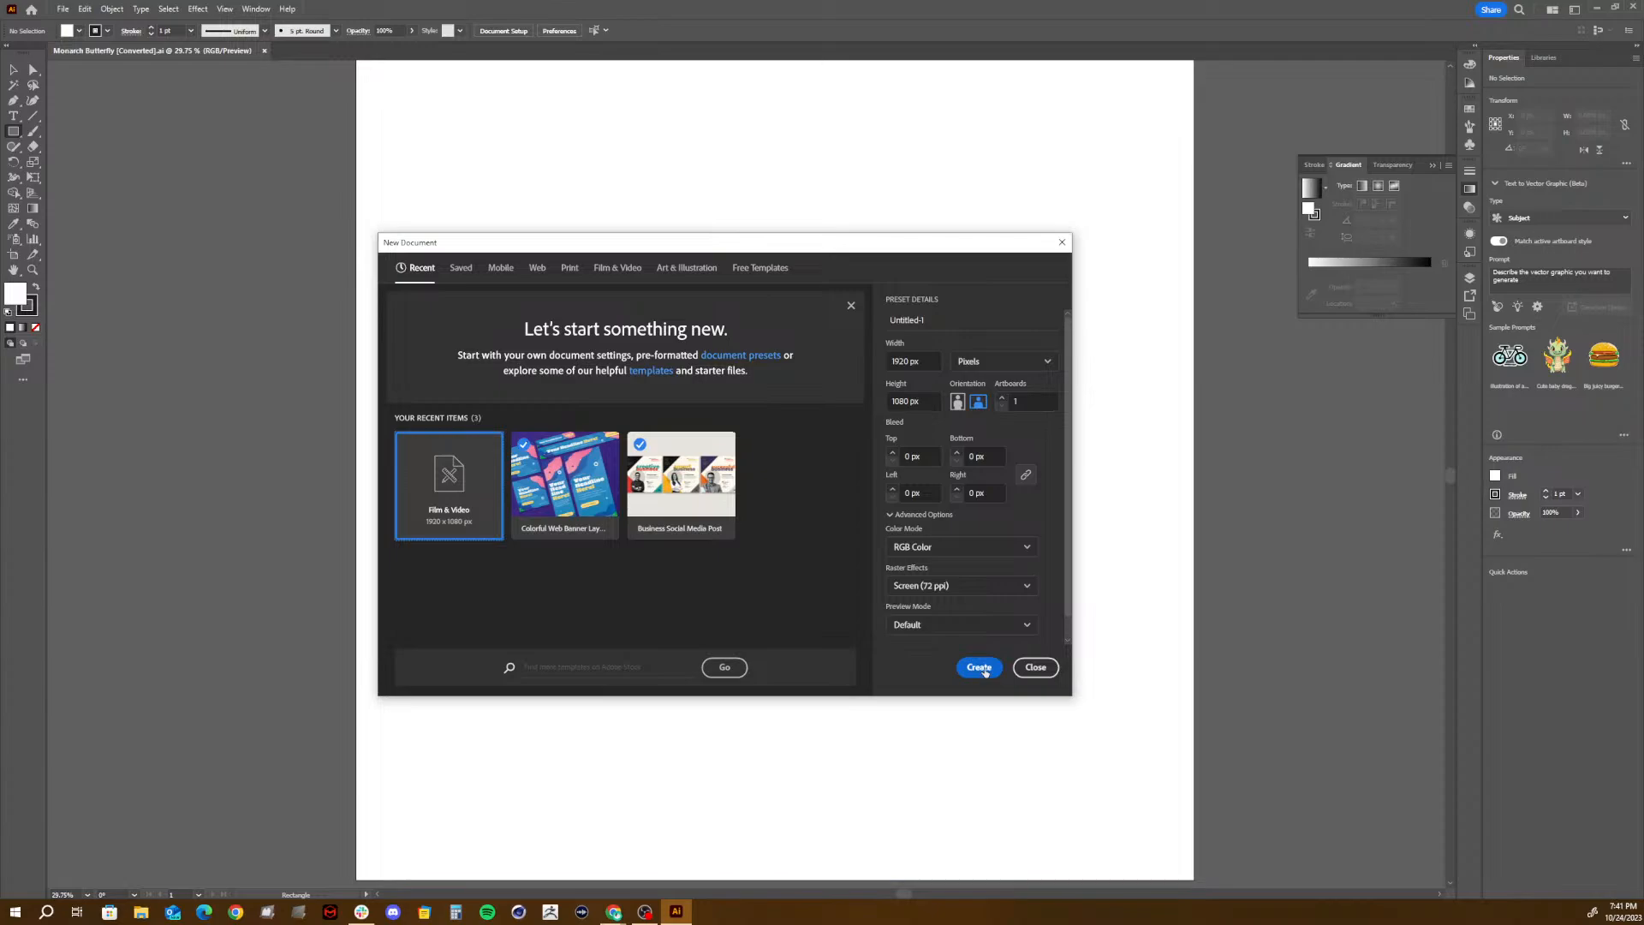
pyautogui.click(981, 668)
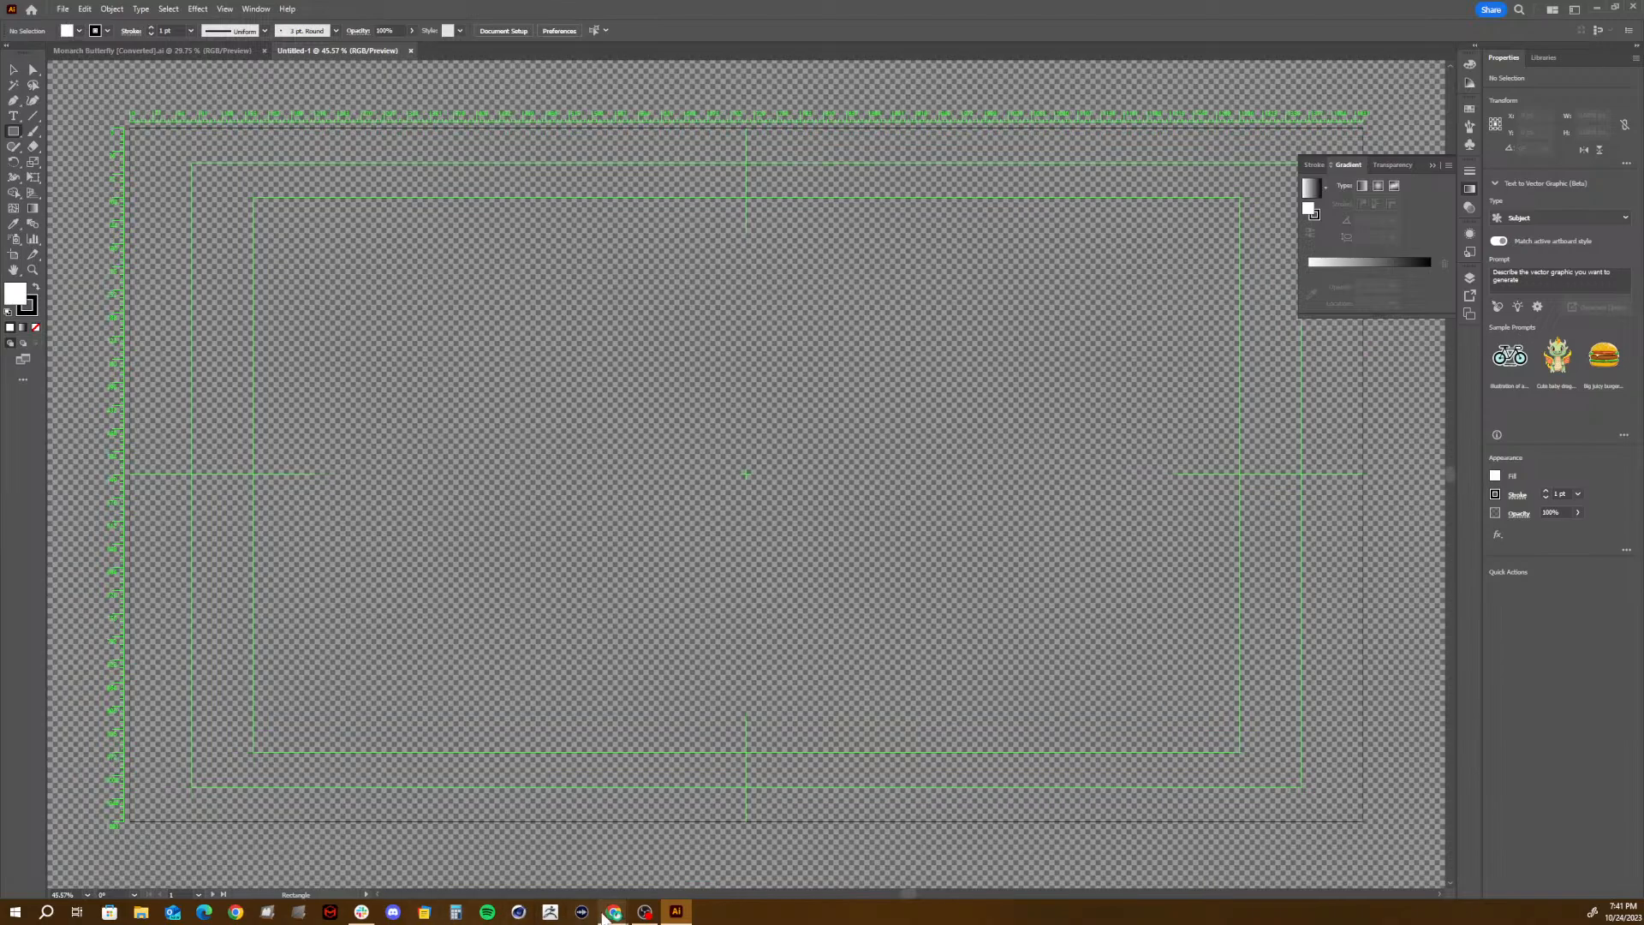
# - Switch to Chrome and search Google in a new tab for images of "monarch butterfly"
pyautogui.moveTo(606, 913)
pyautogui.click(651, 852)
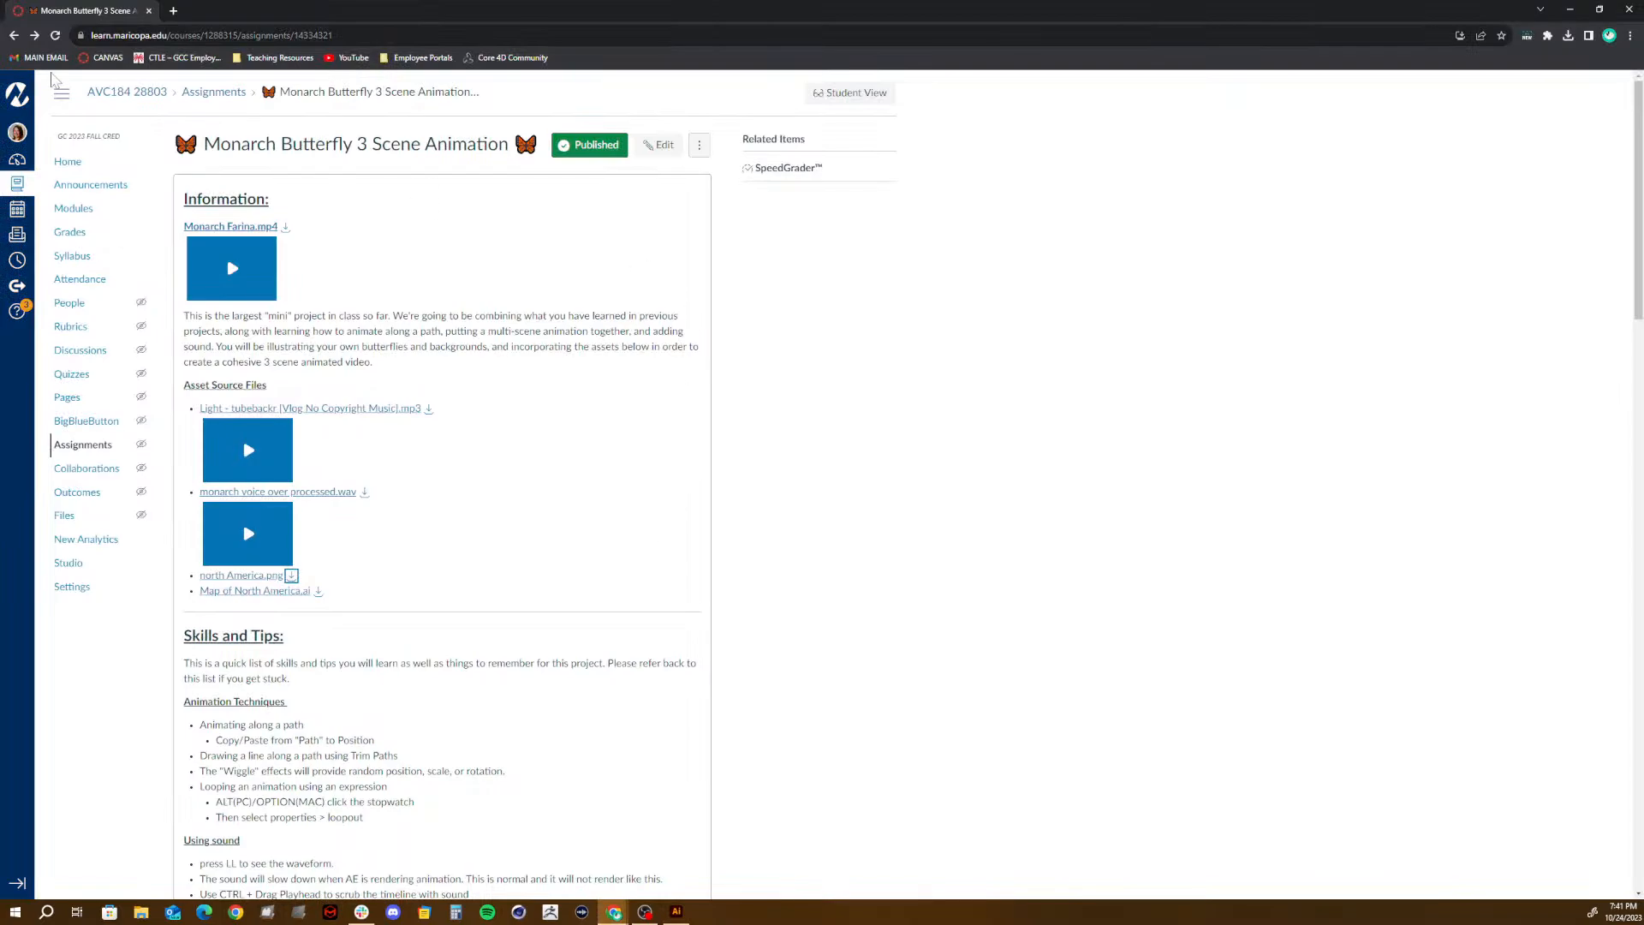
pyautogui.click(172, 11)
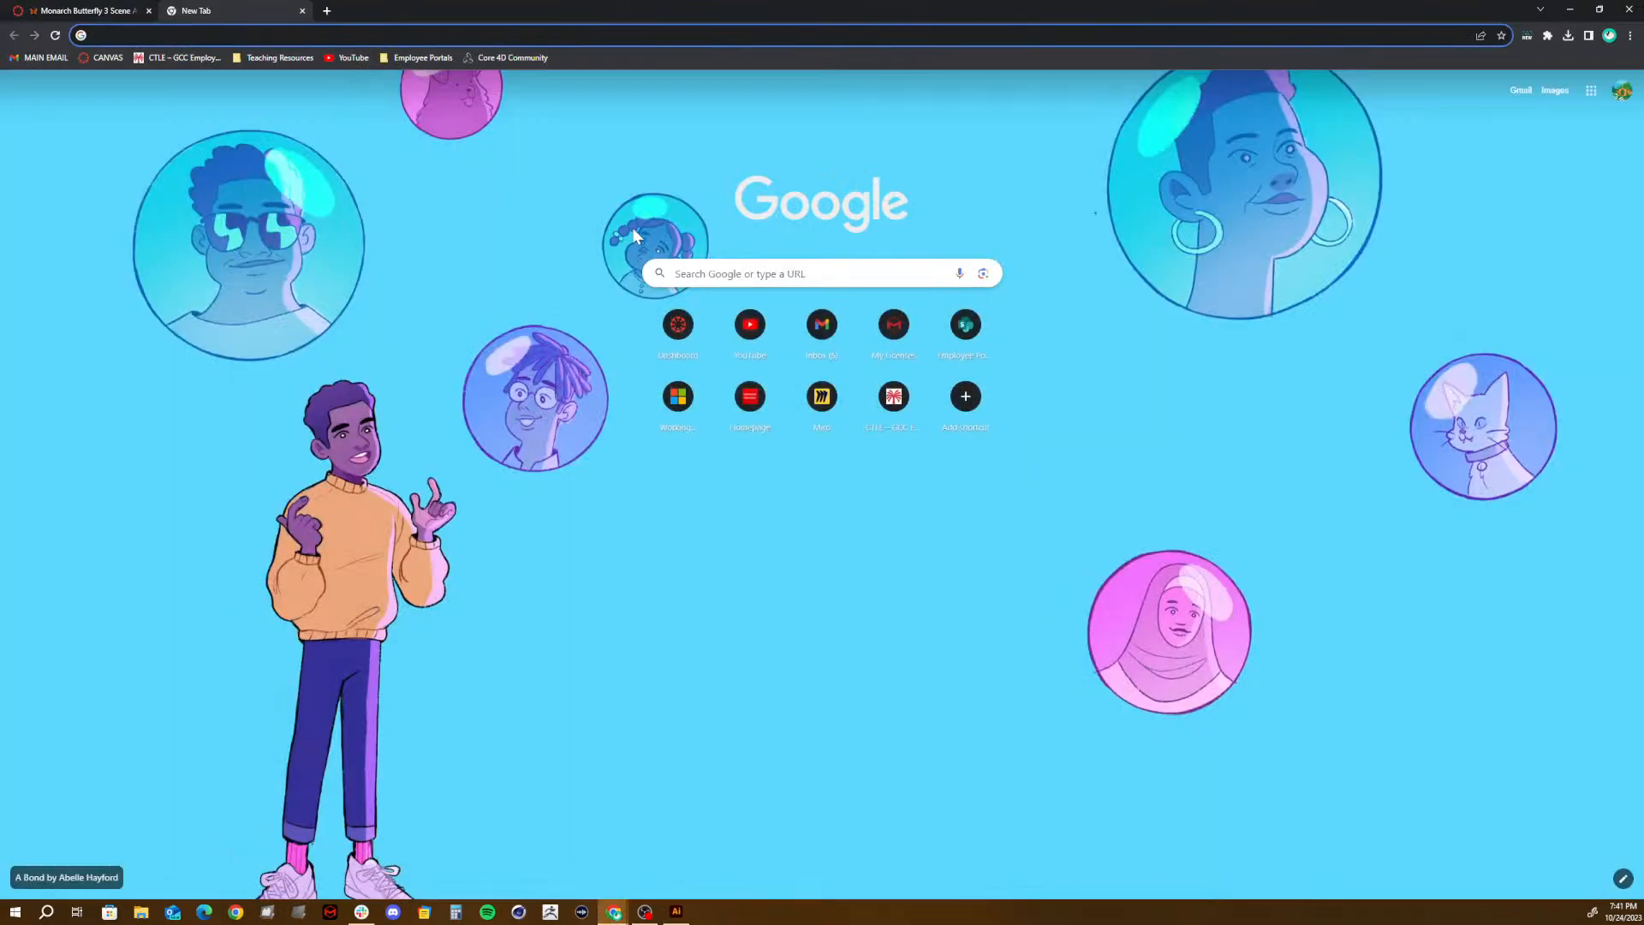
pyautogui.write('mo')
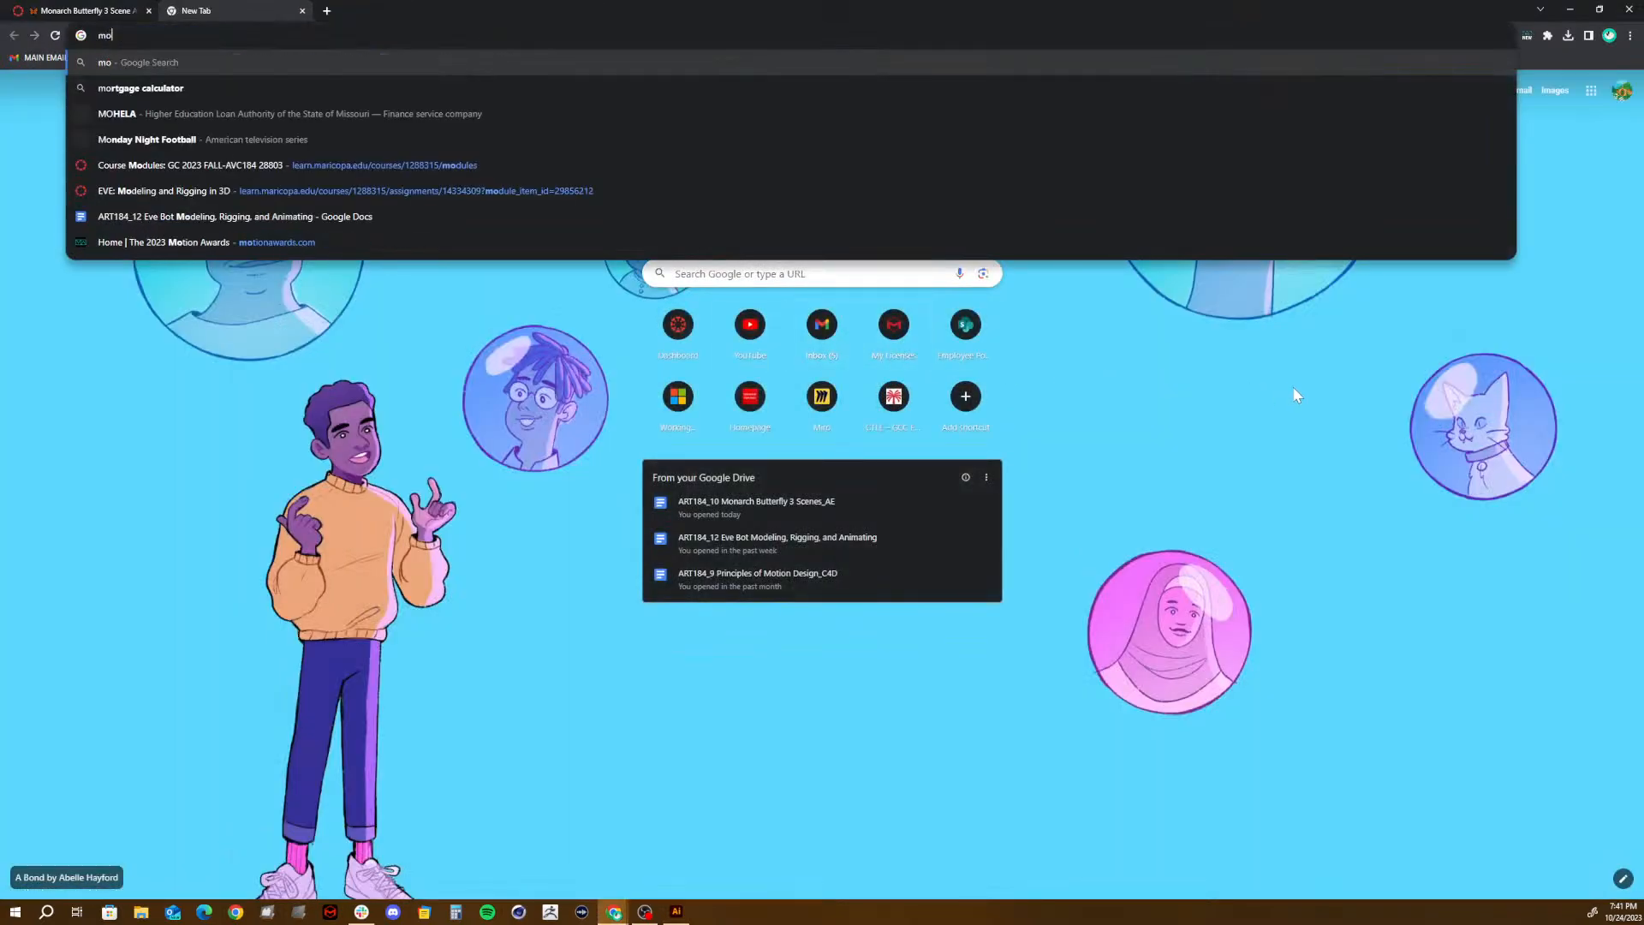
pyautogui.write('narch ')
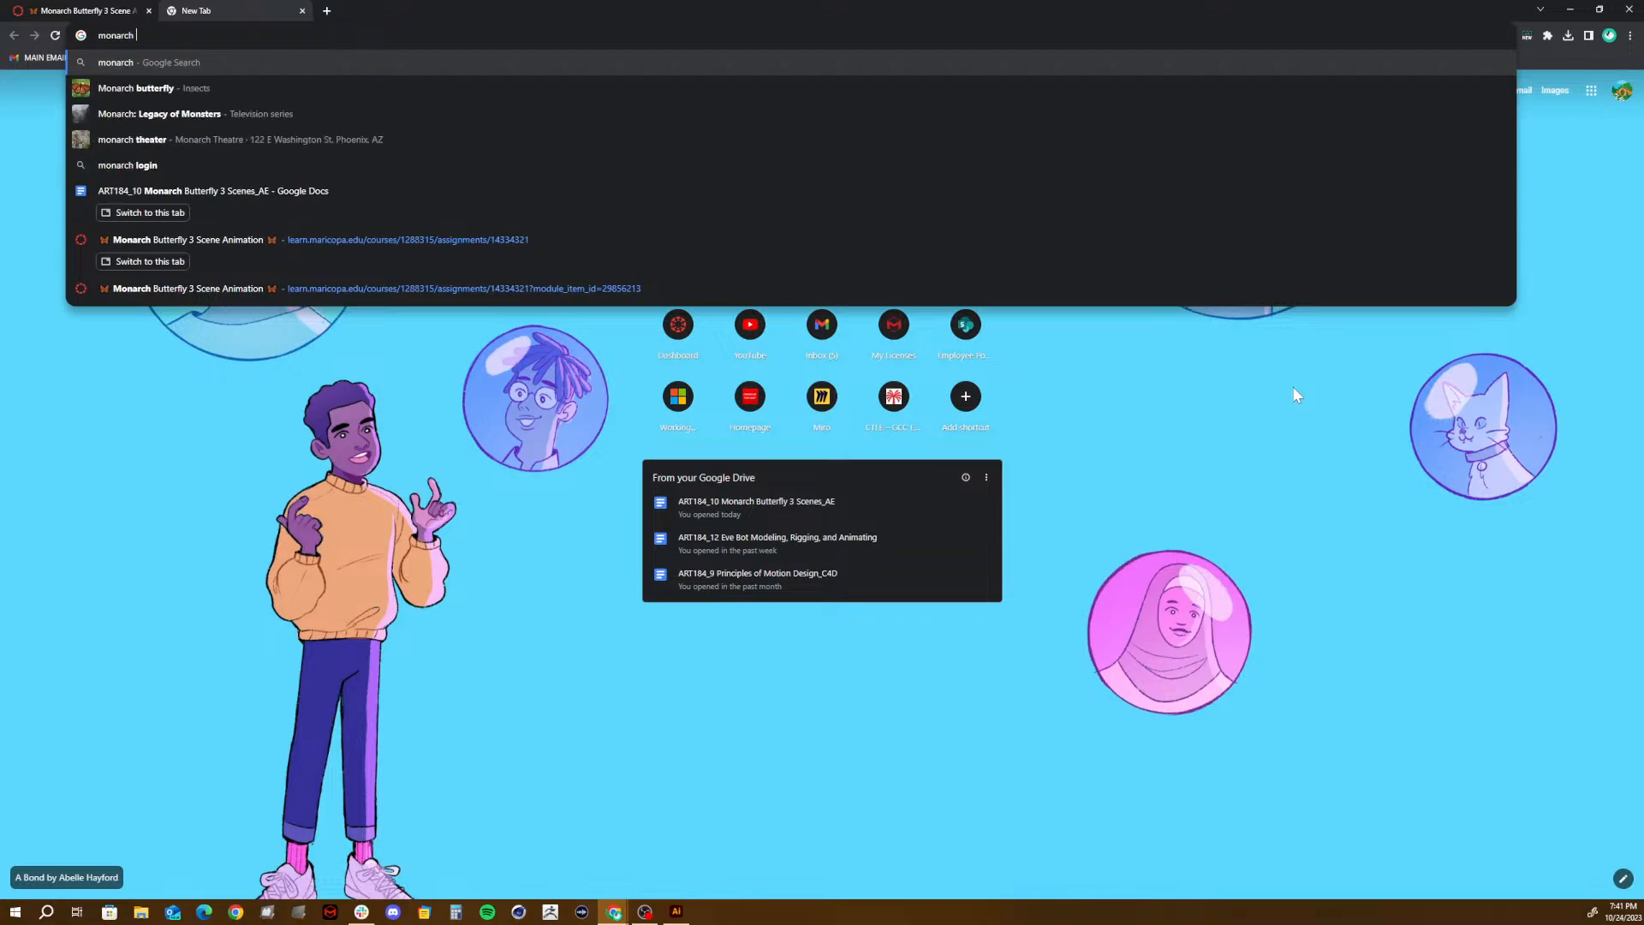
pyautogui.write('butt')
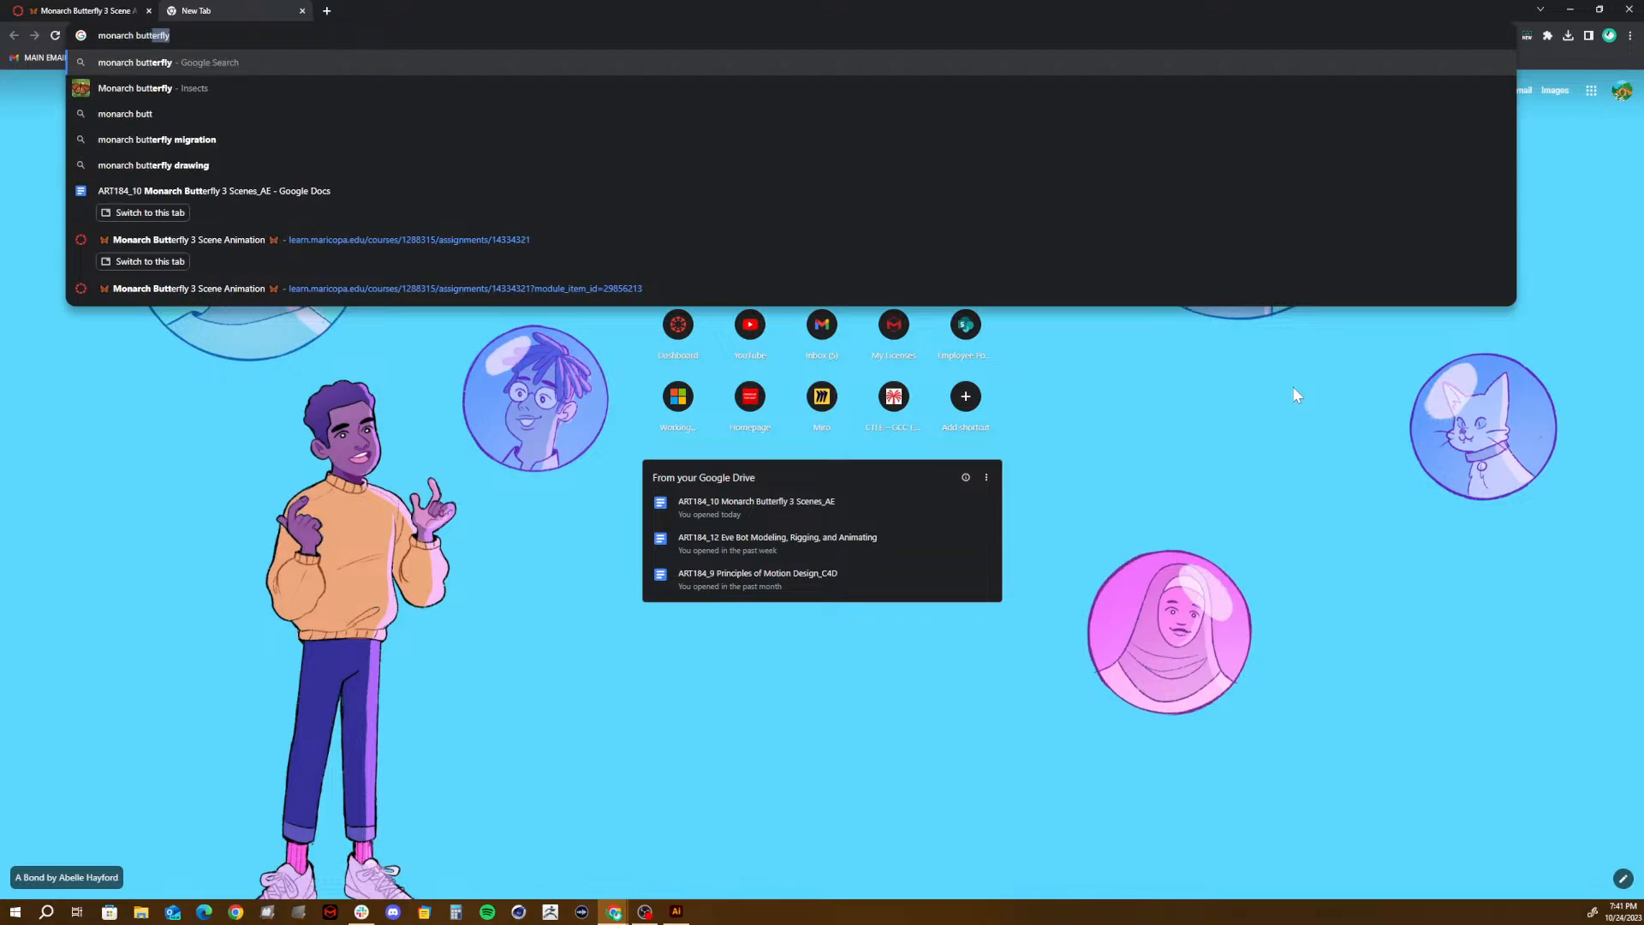
pyautogui.write('erflu')
pyautogui.press('Return')
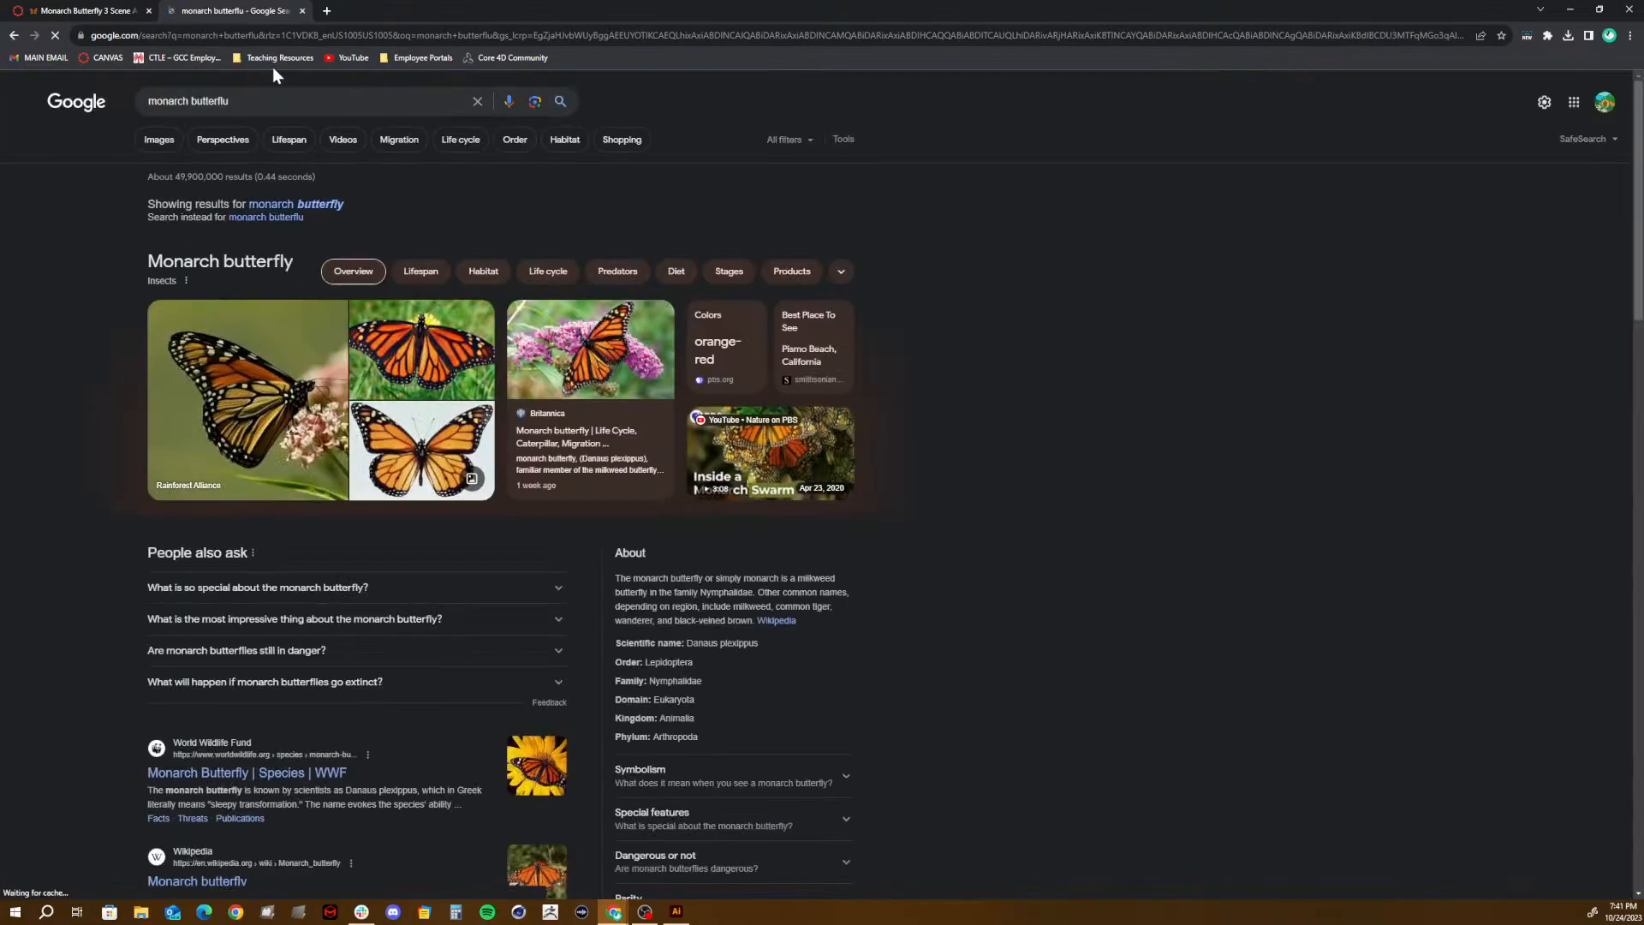
pyautogui.click(326, 103)
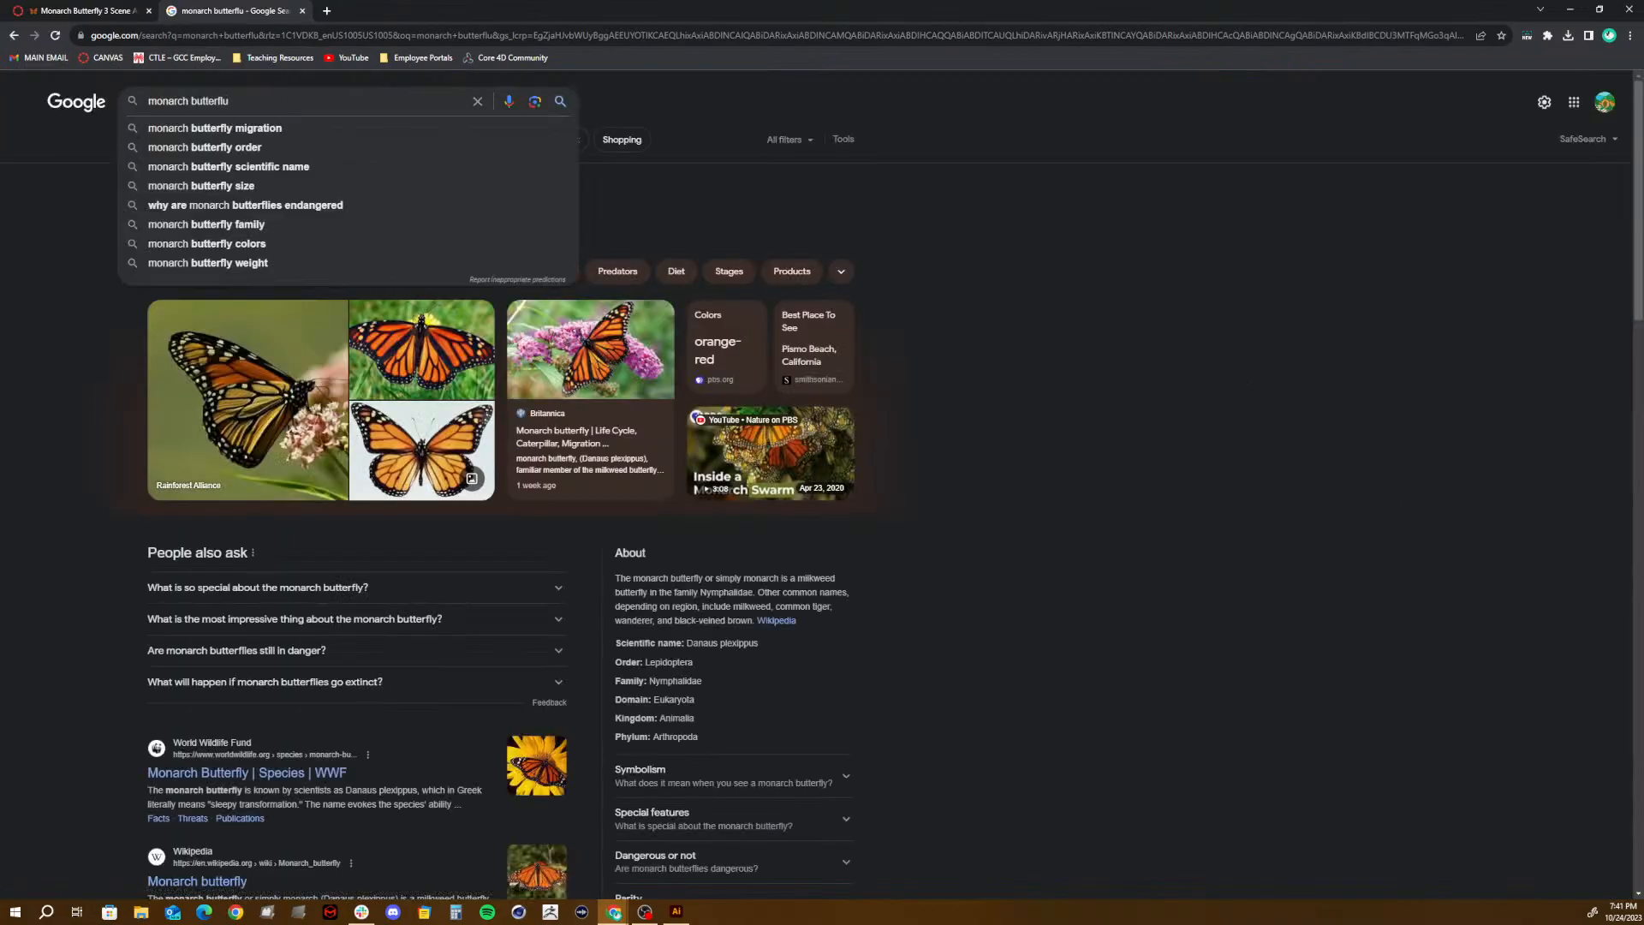
pyautogui.press('BackSpace')
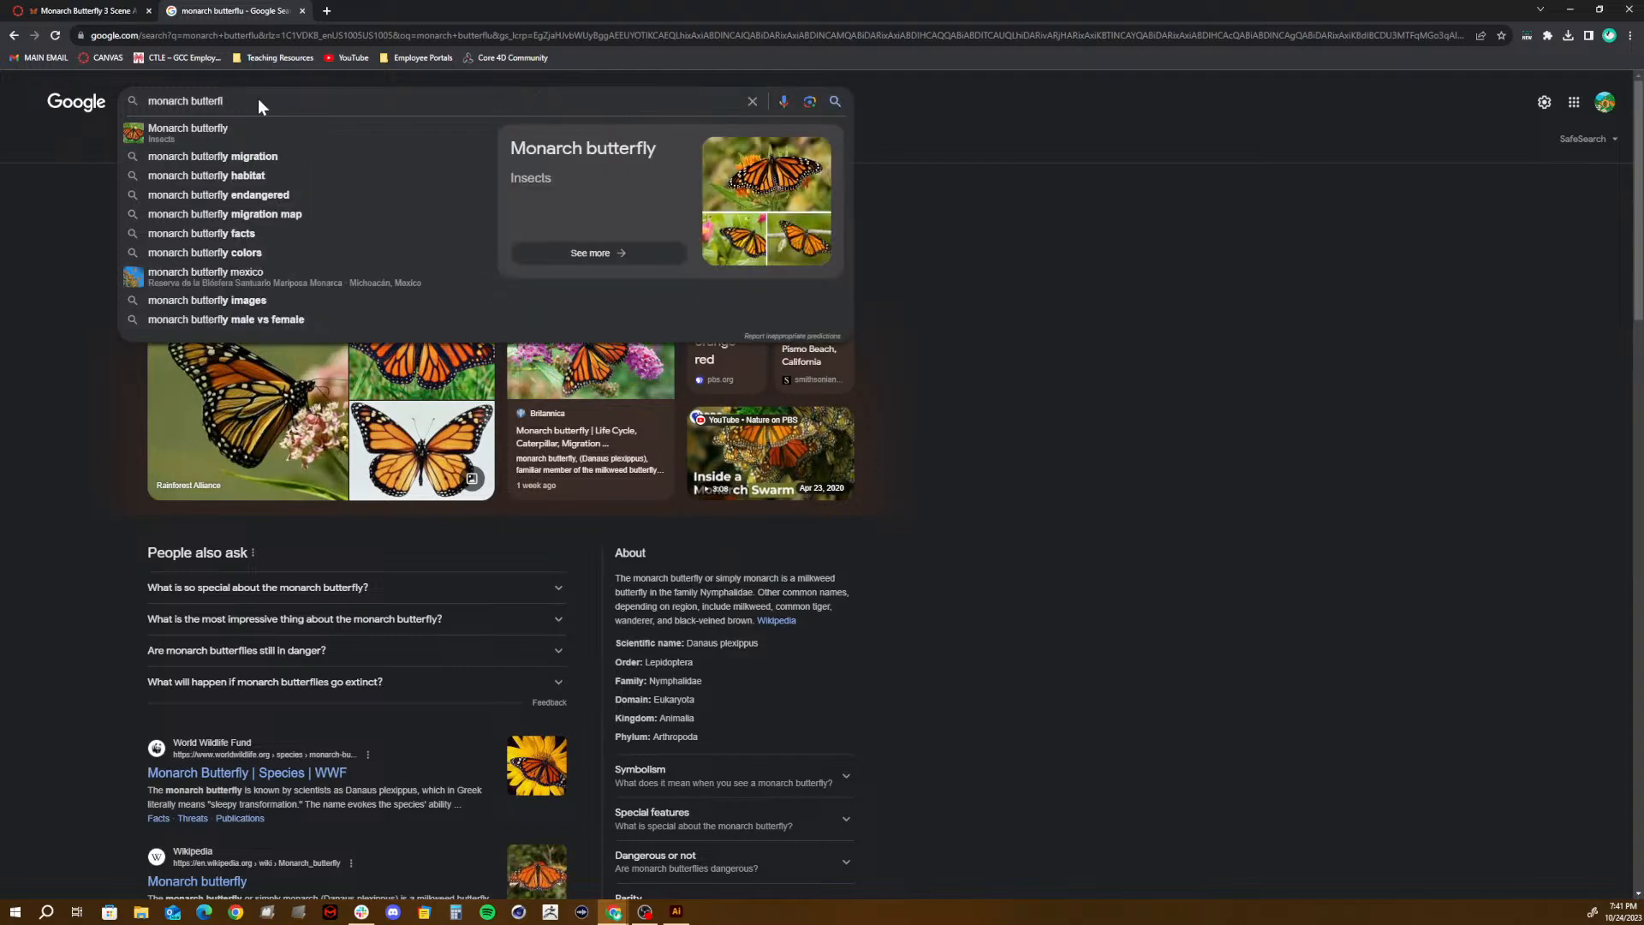
pyautogui.write('y')
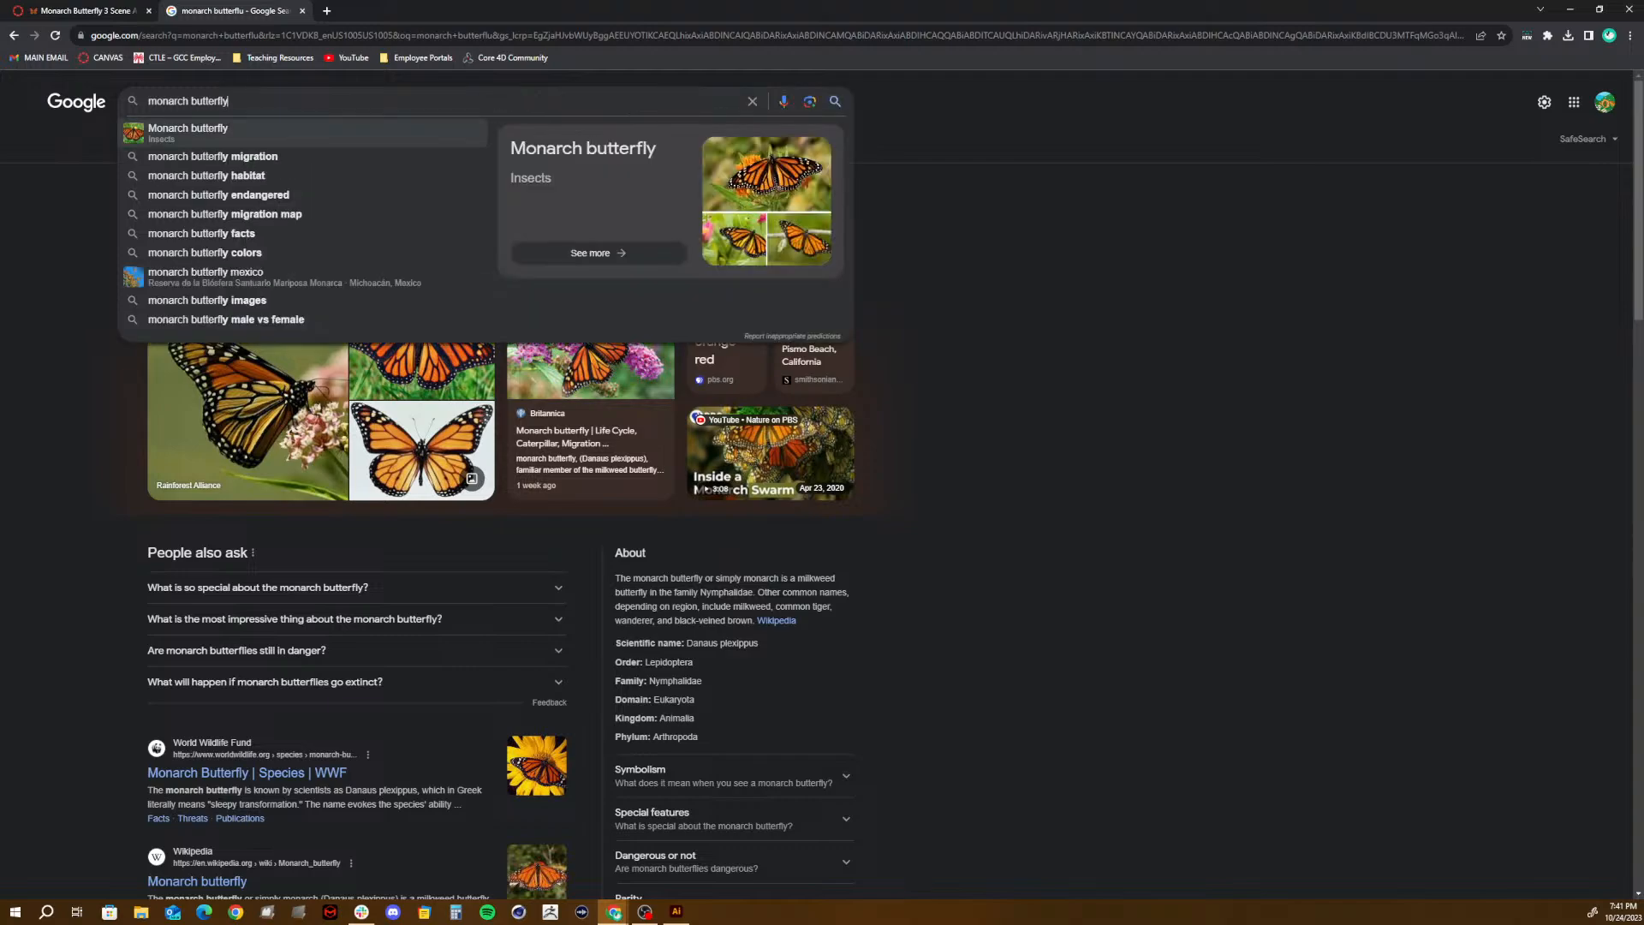
pyautogui.press('Return')
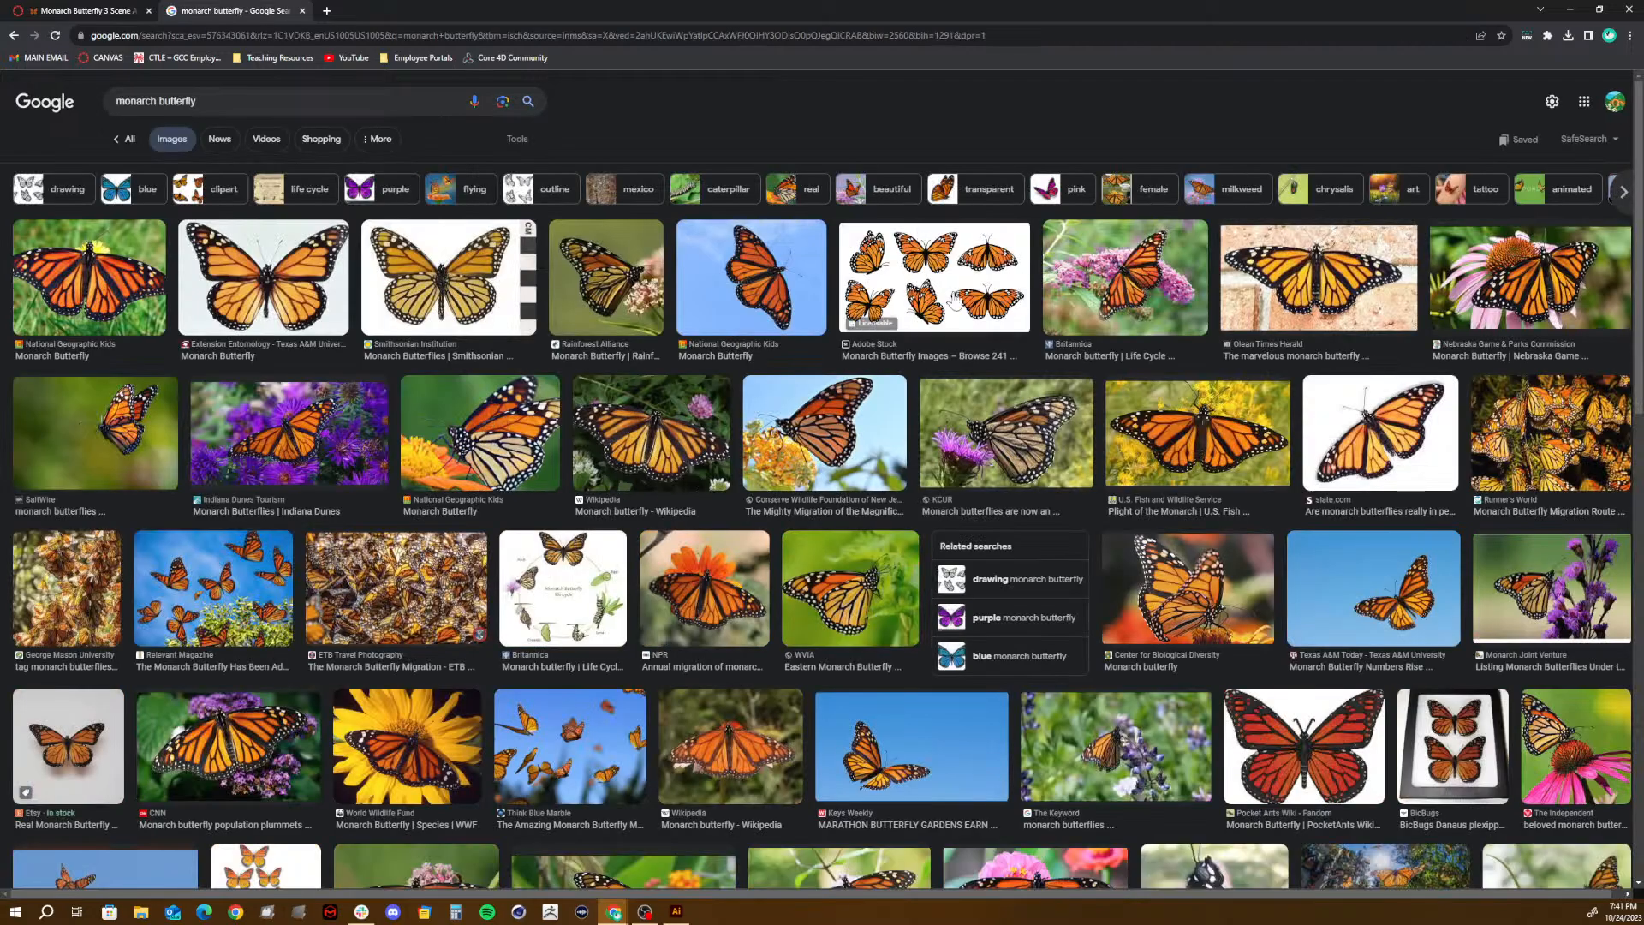
# - Save the Smithsonian Institution monarch butterfly image into 02_ASSETS\IMAGES of the 07_3 Scene Animation (Monarch Butterflies) project folder
pyautogui.click(950, 304)
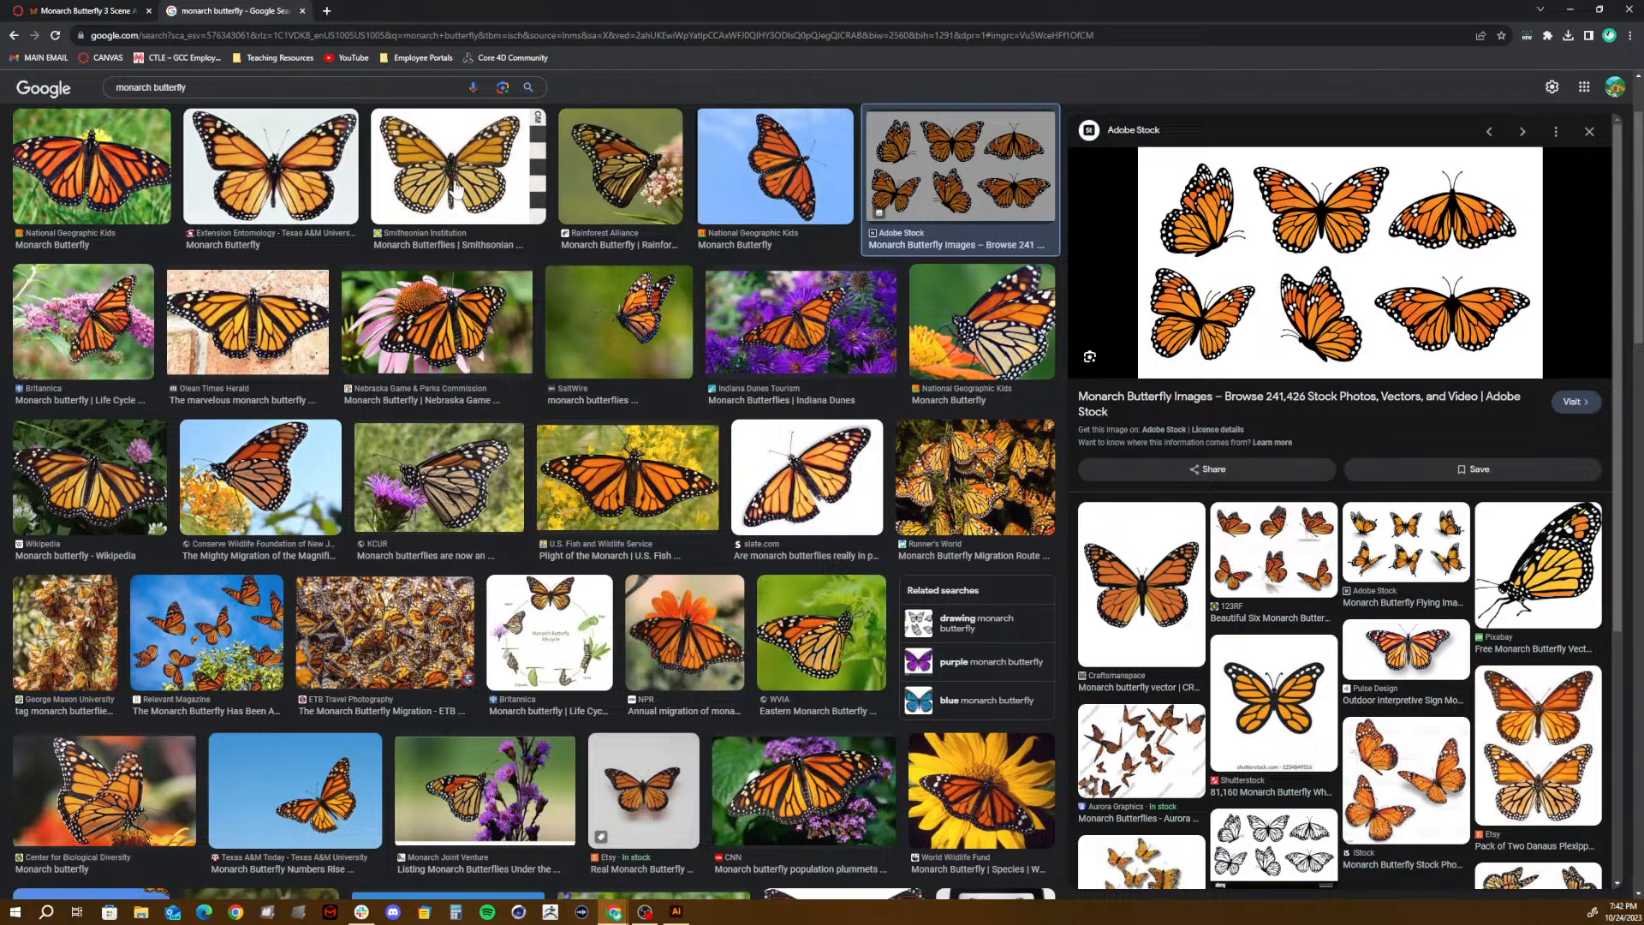
pyautogui.click(252, 187)
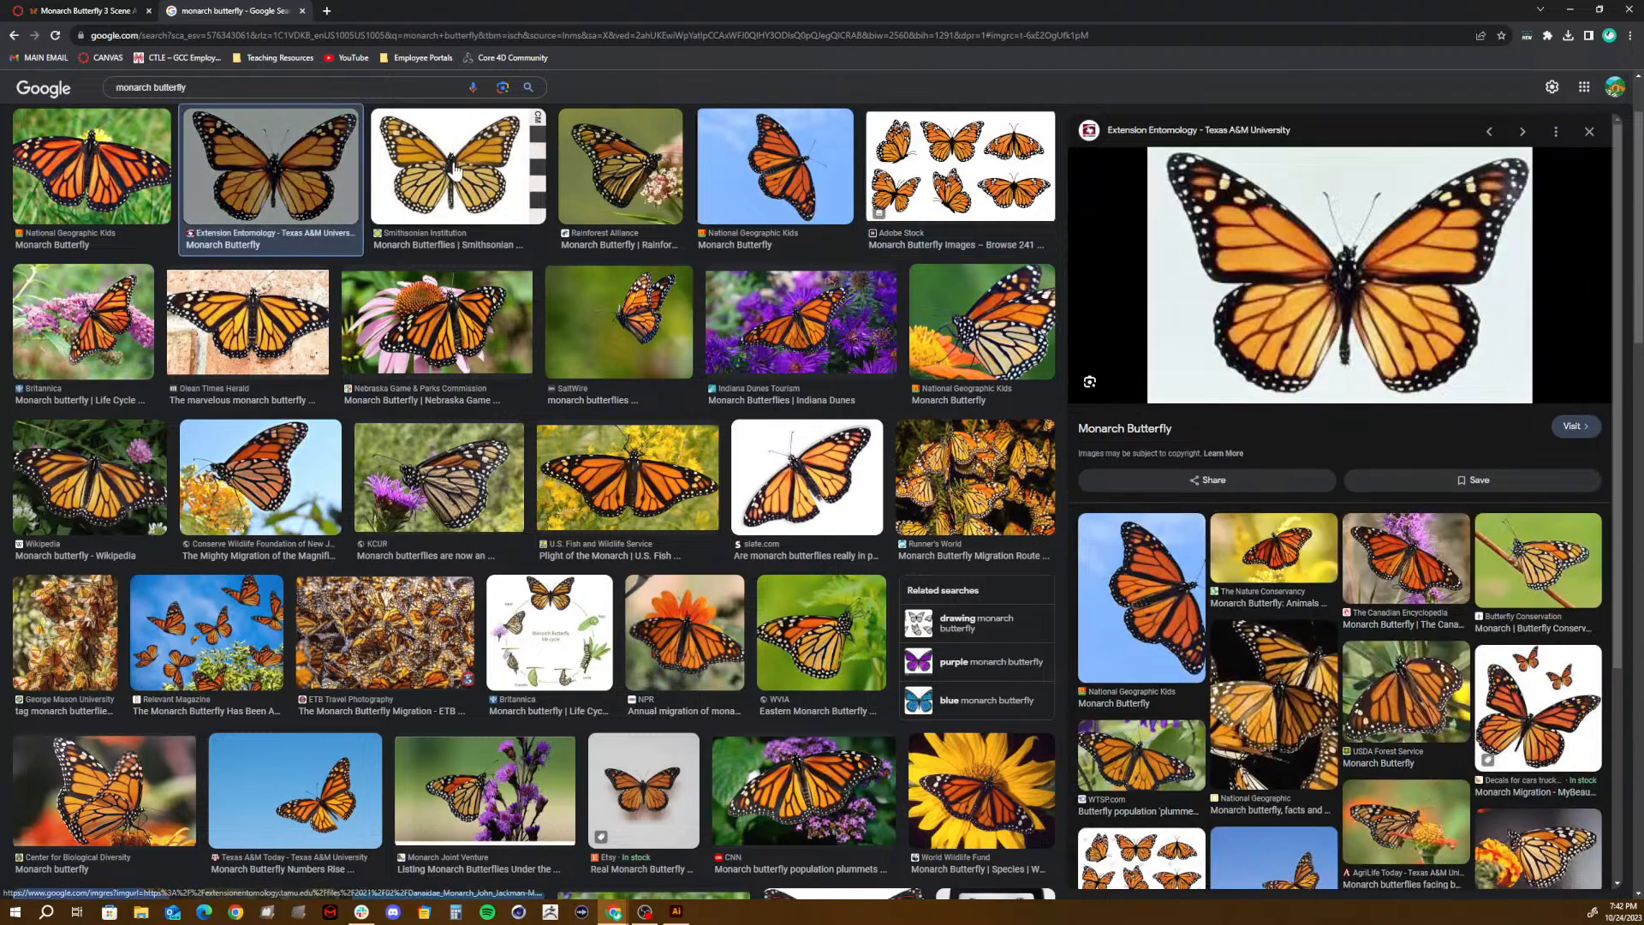
pyautogui.click(454, 172)
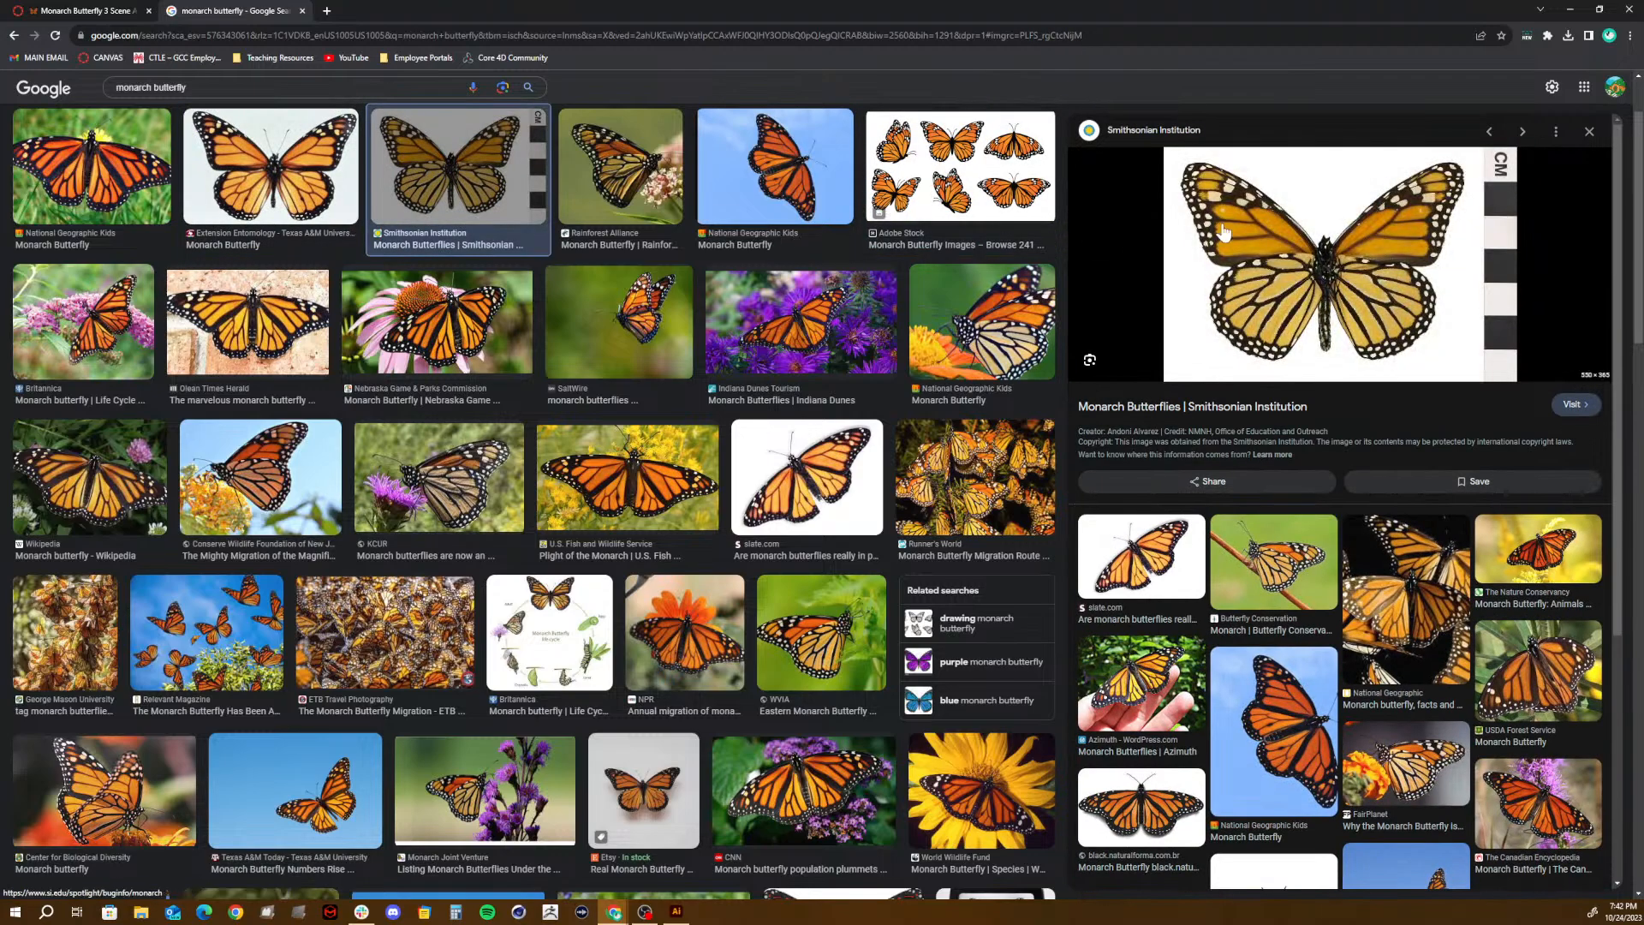
pyautogui.rightClick(1456, 277)
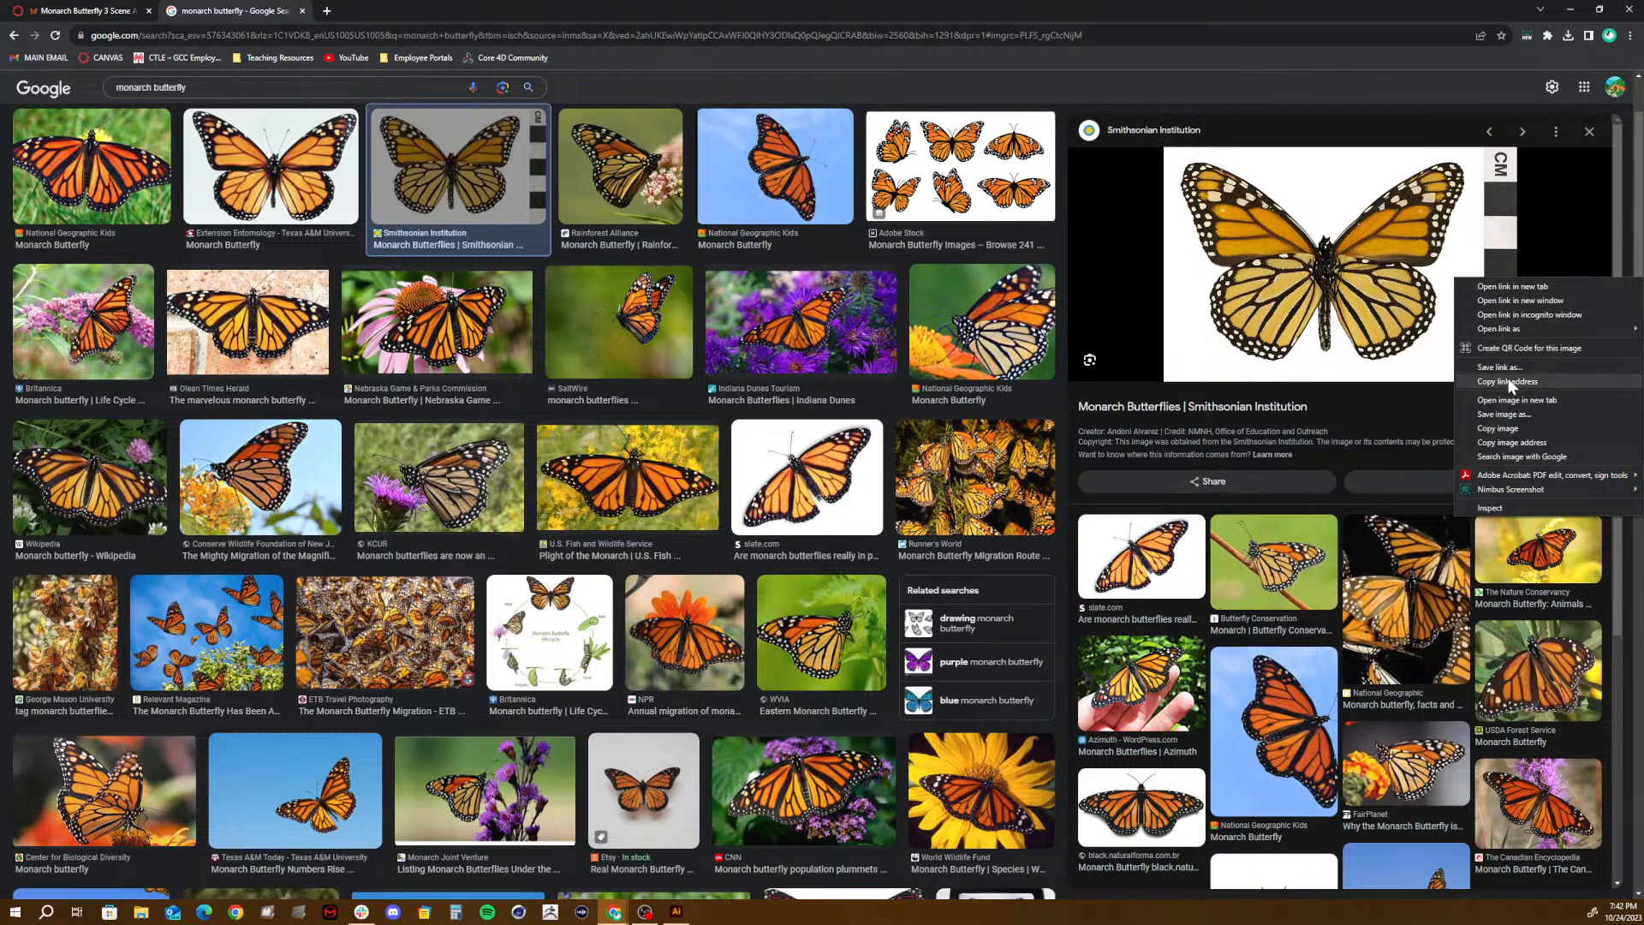
pyautogui.click(1505, 415)
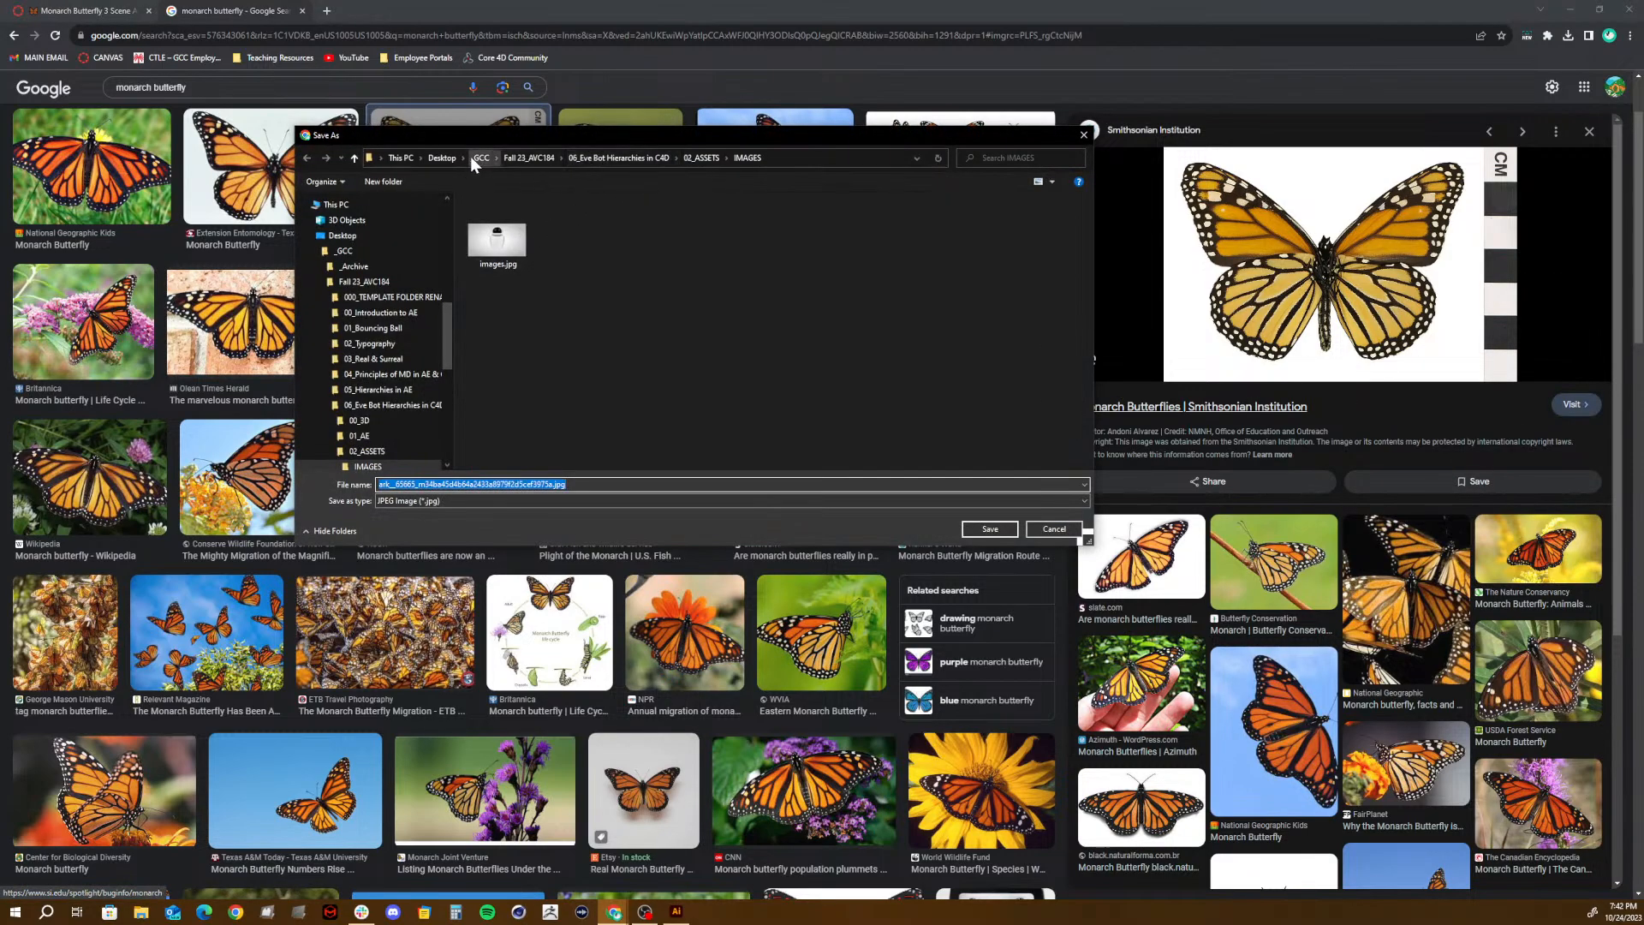
pyautogui.click(527, 157)
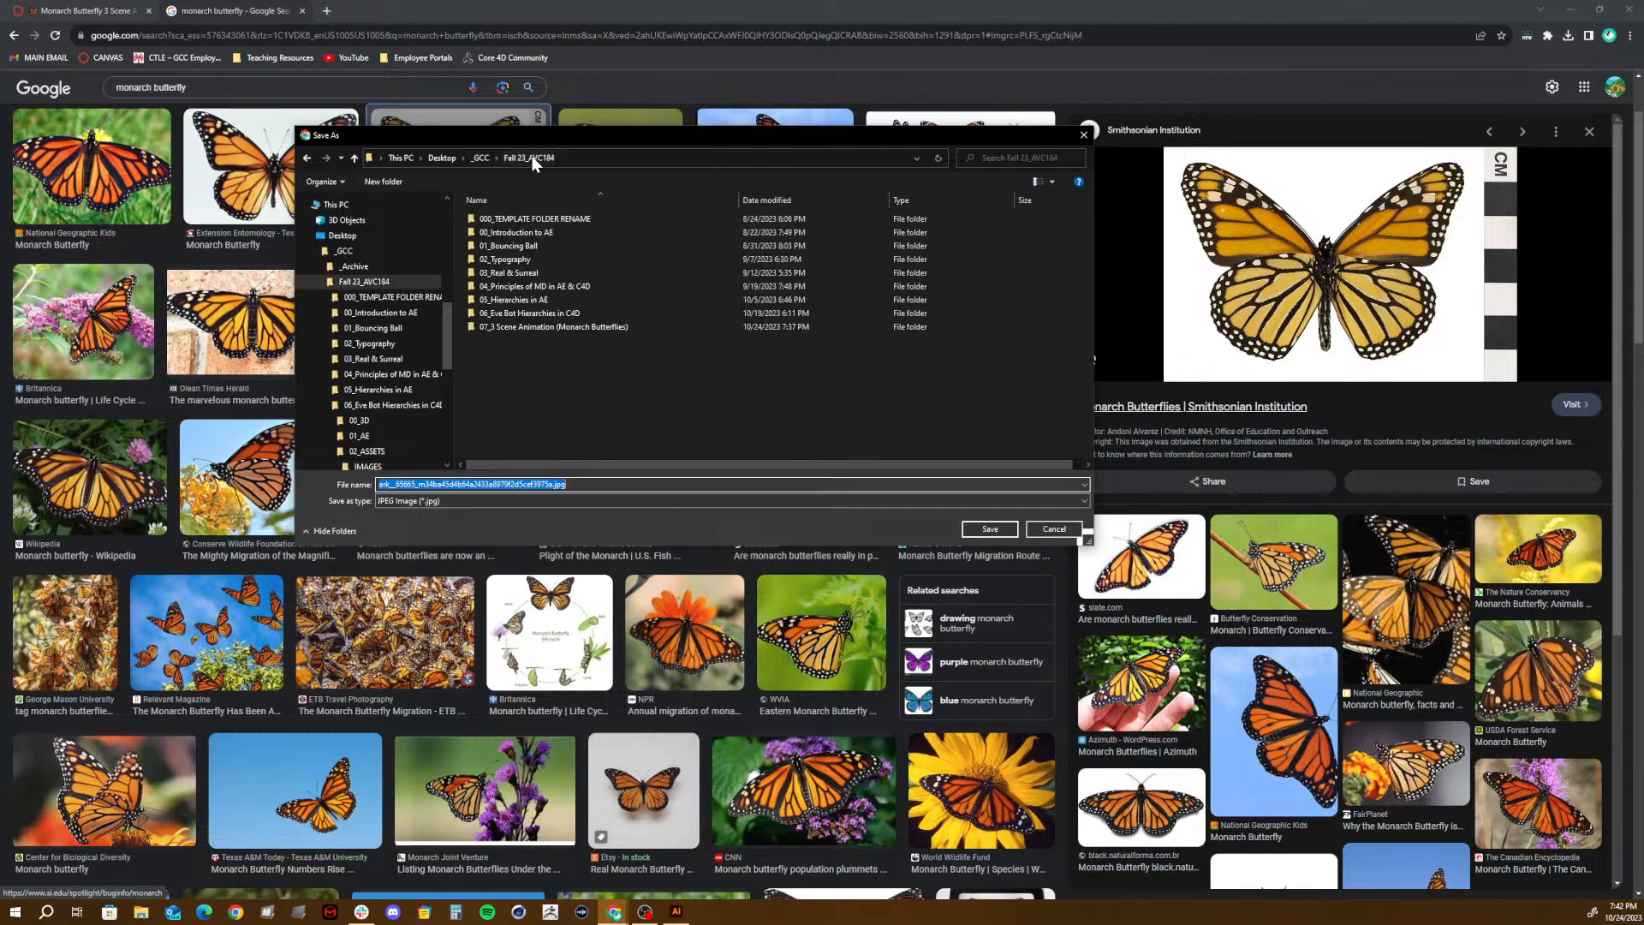
pyautogui.doubleClick(518, 329)
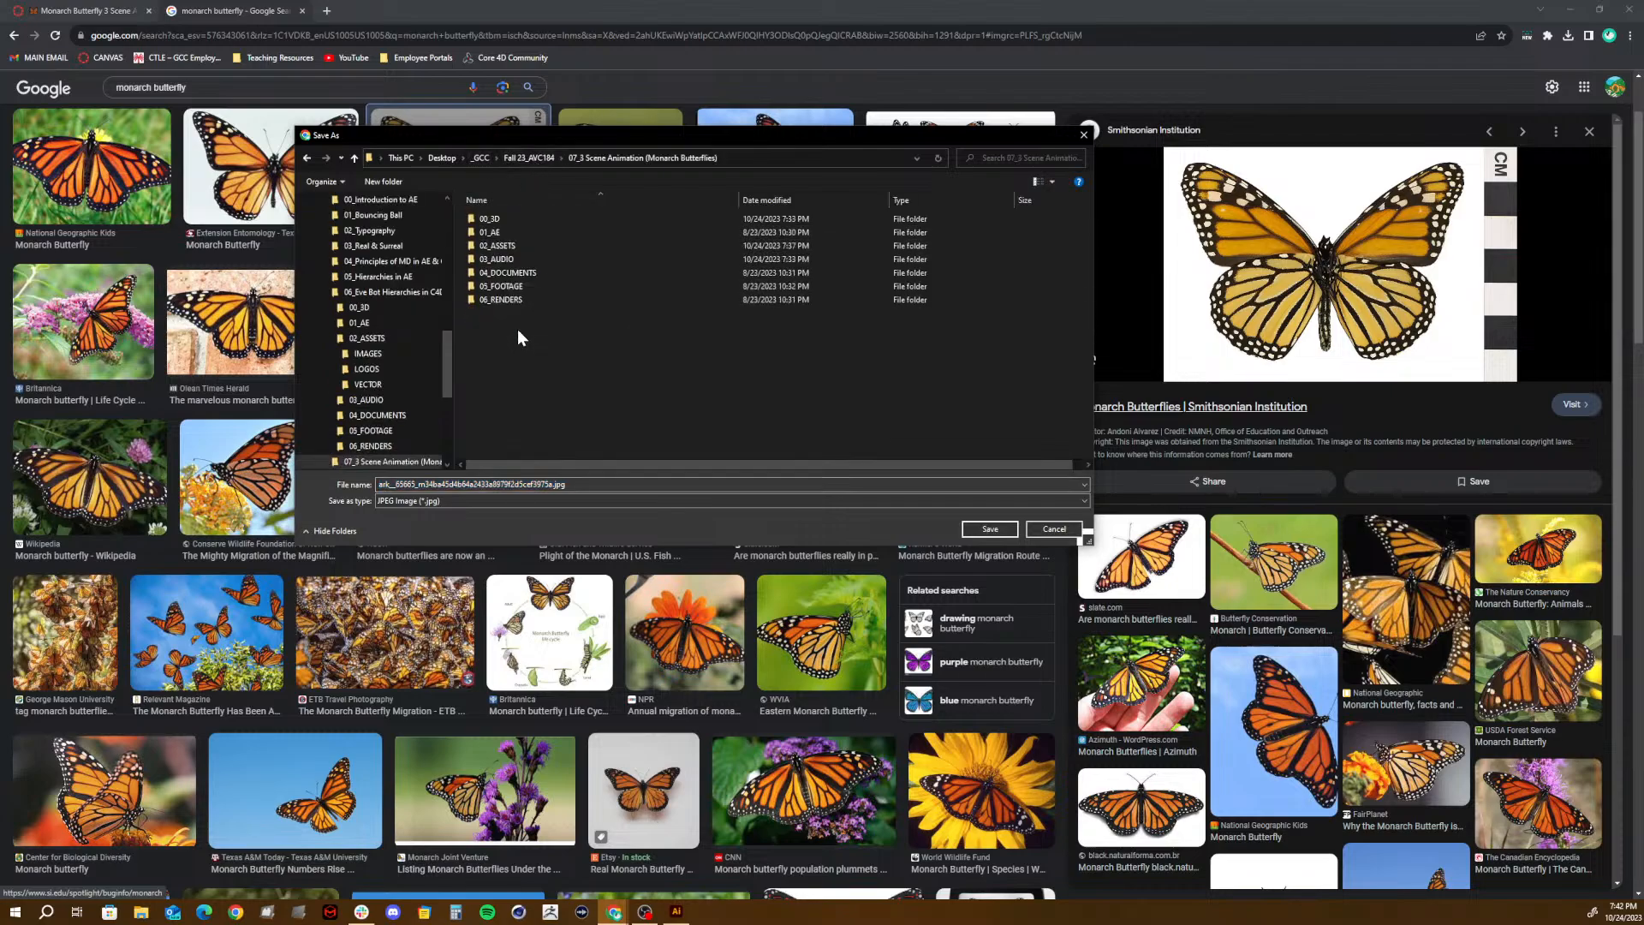
pyautogui.doubleClick(501, 243)
pyautogui.doubleClick(498, 219)
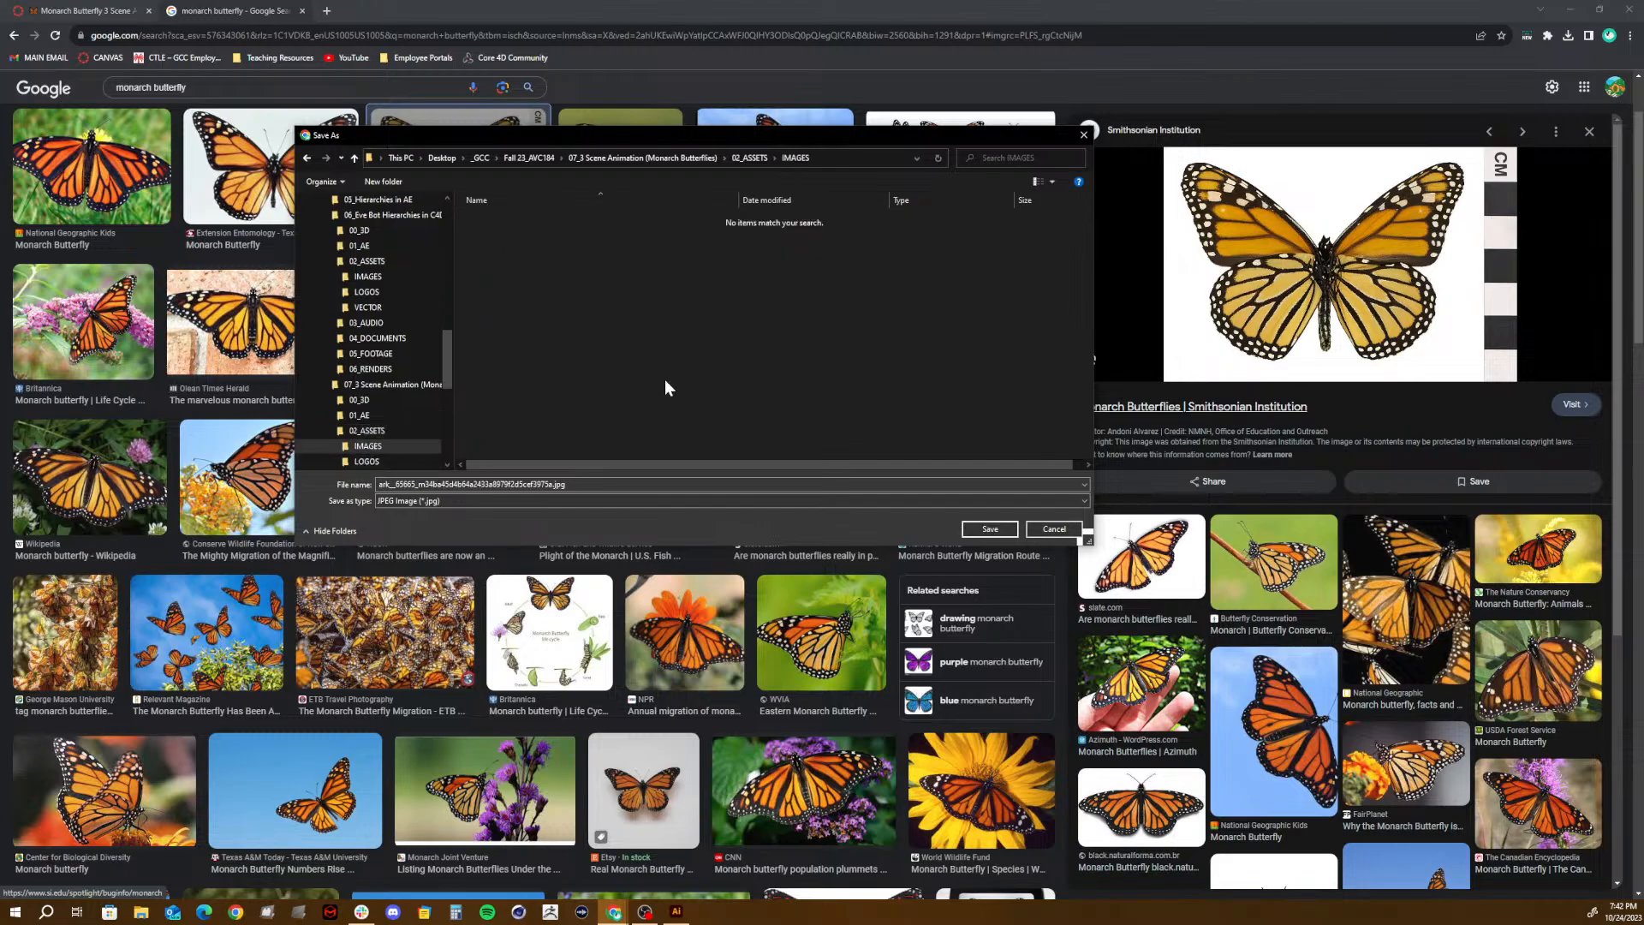
pyautogui.click(988, 529)
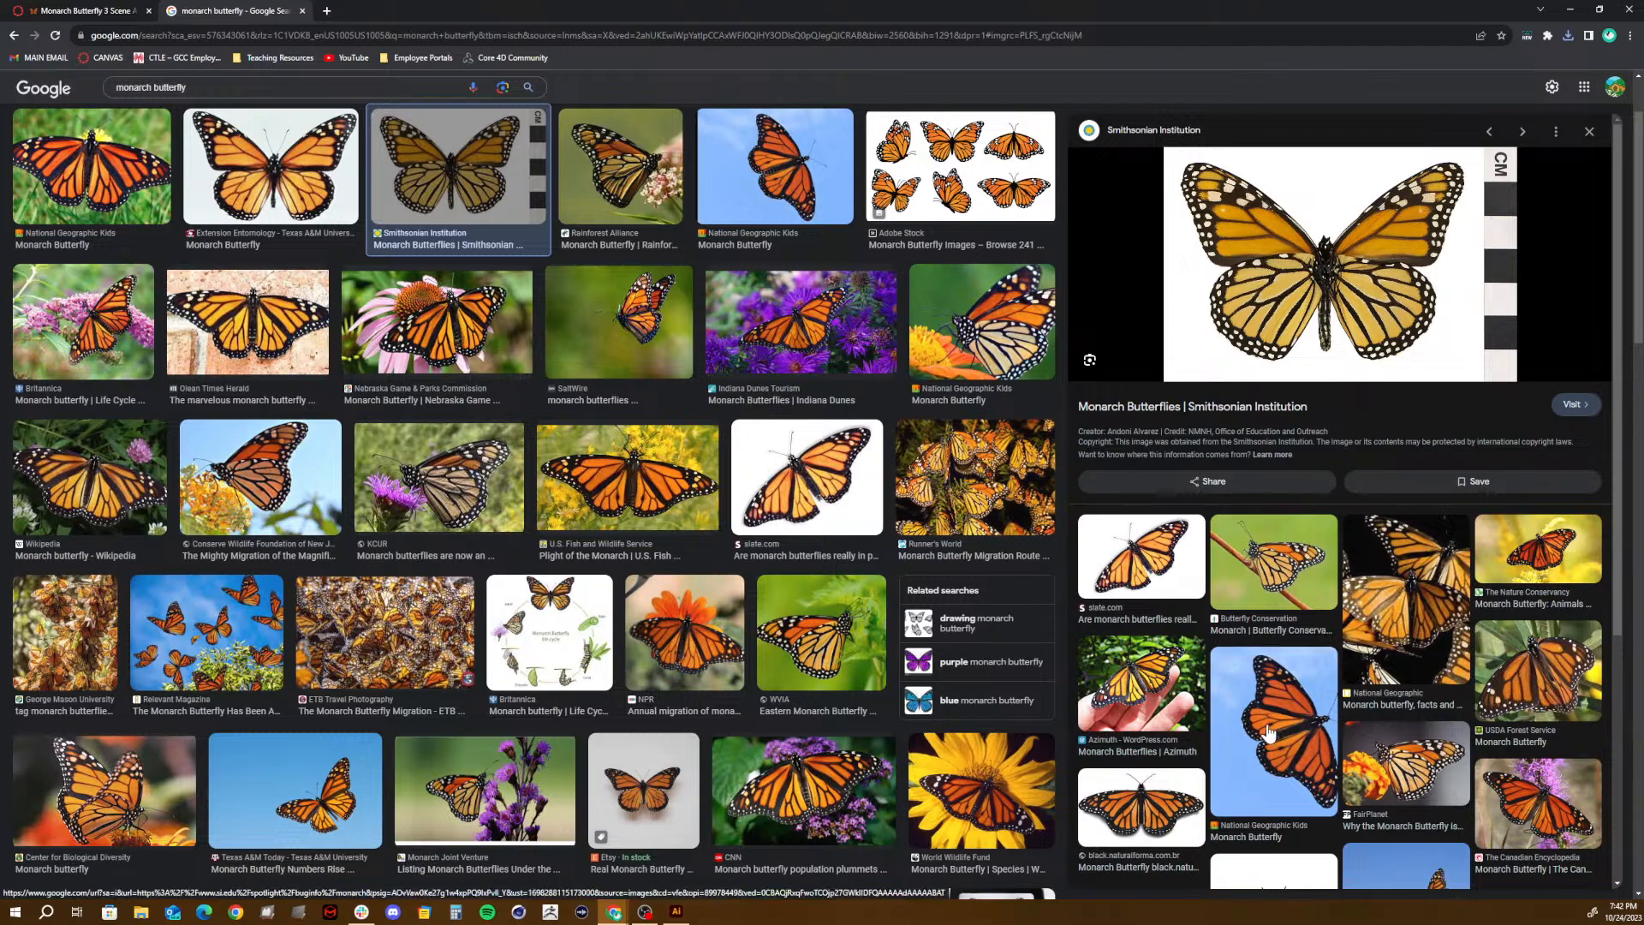
# - Save the NPR photo of a monarch butterfly on an orange flower into the same IMAGES folder
pyautogui.click(671, 608)
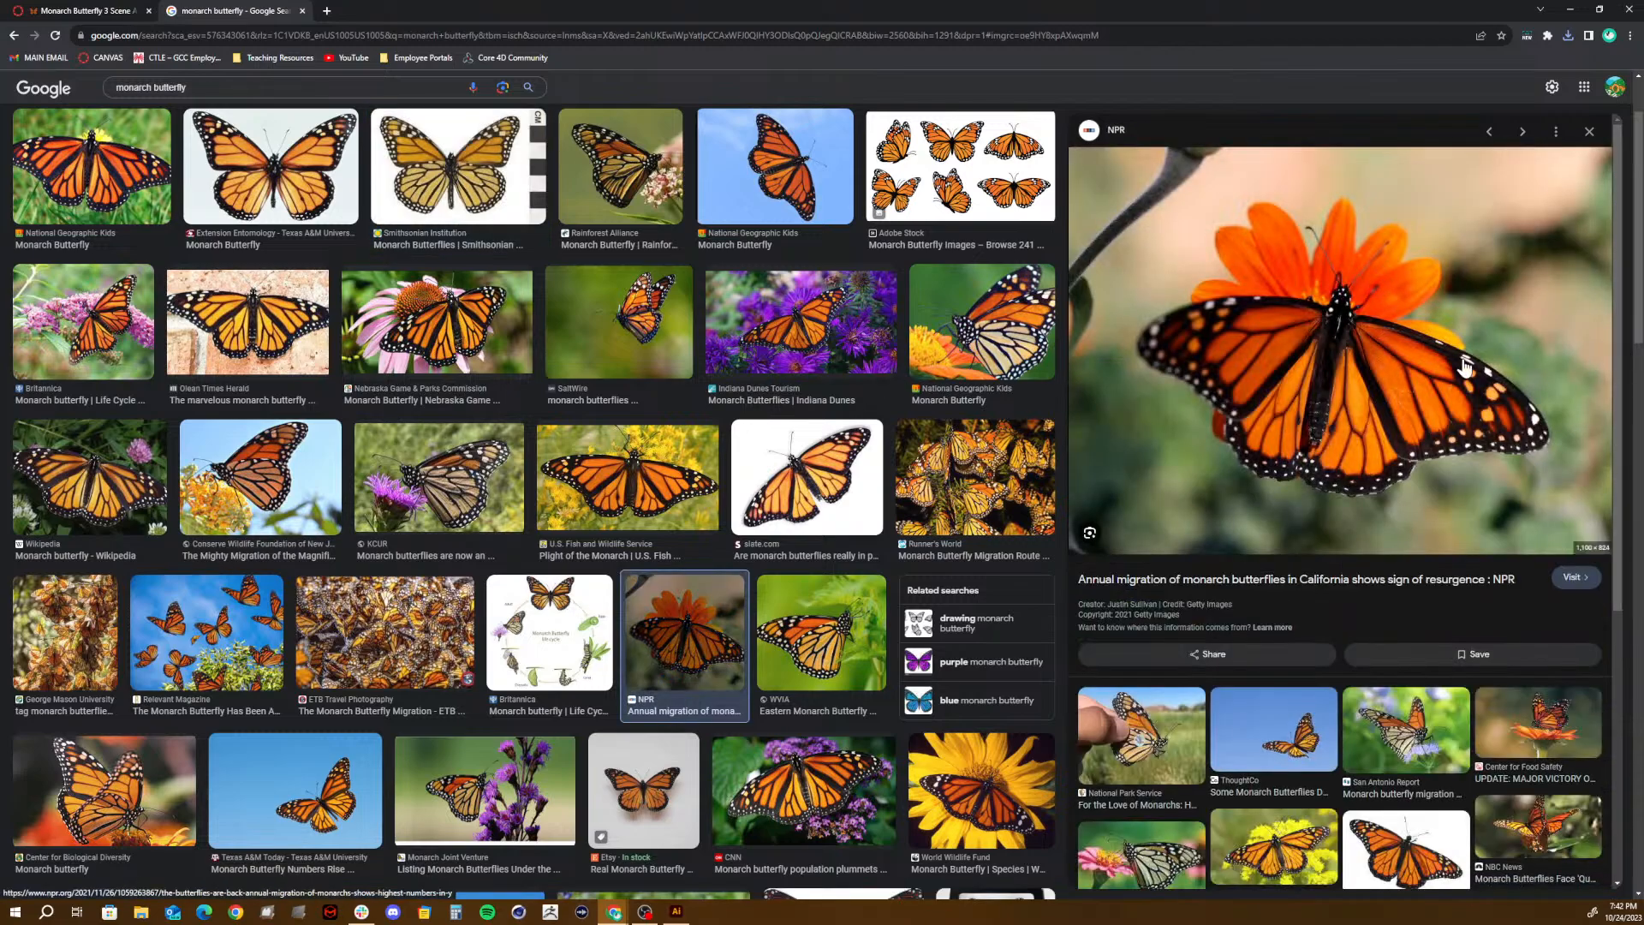
pyautogui.rightClick(1461, 358)
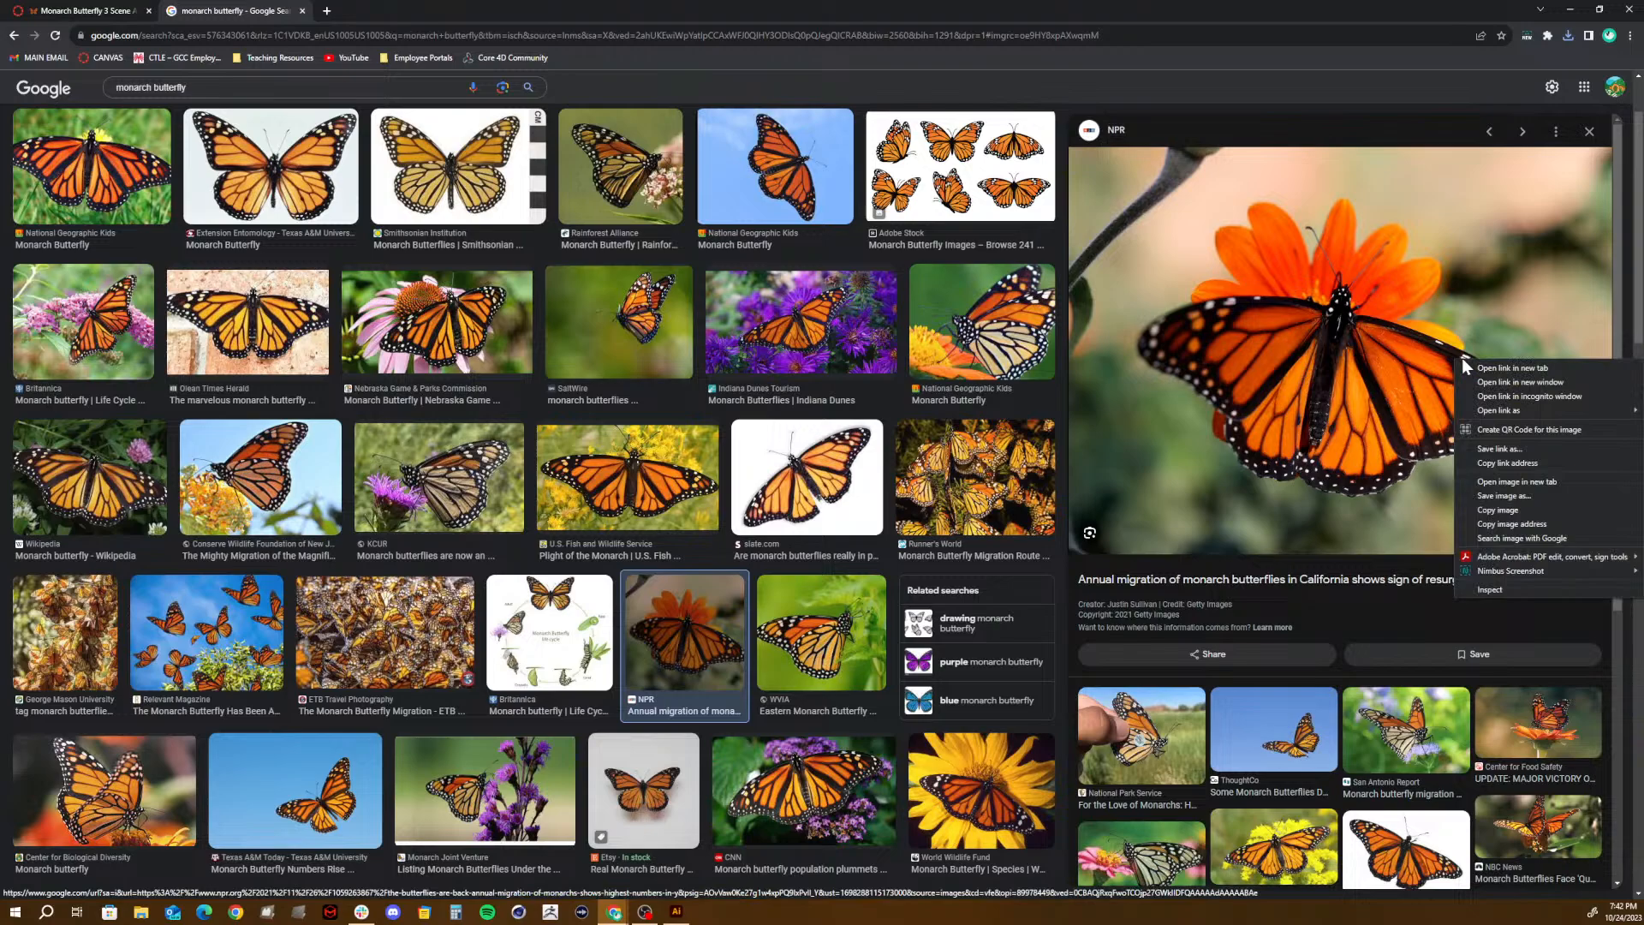
pyautogui.click(1510, 500)
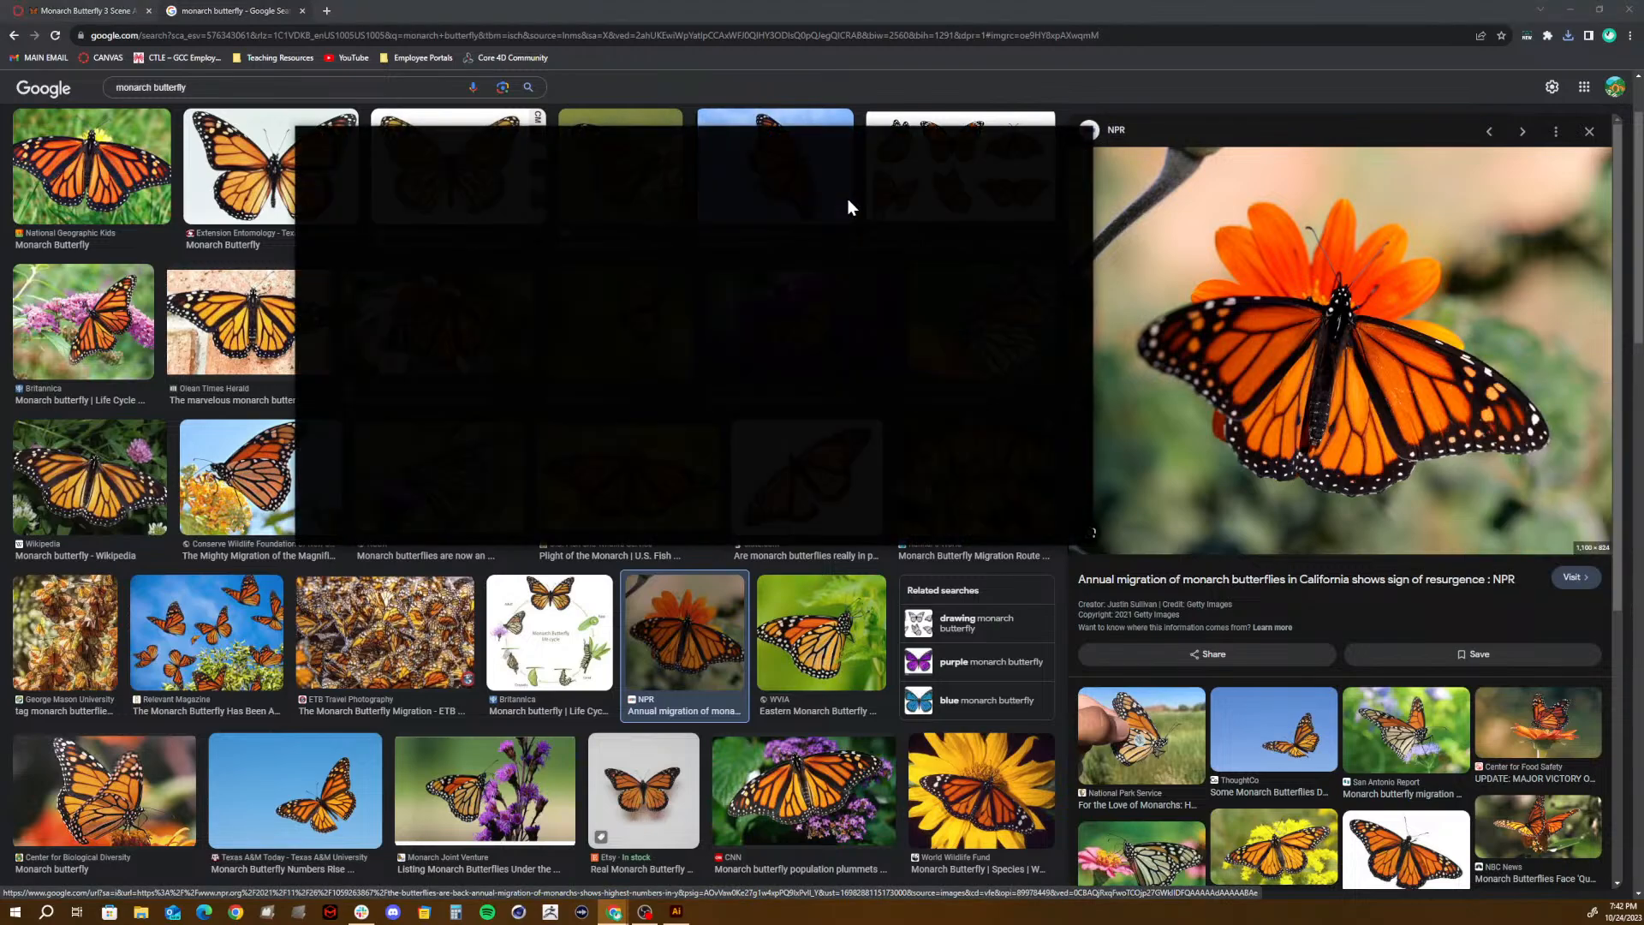
pyautogui.click(987, 530)
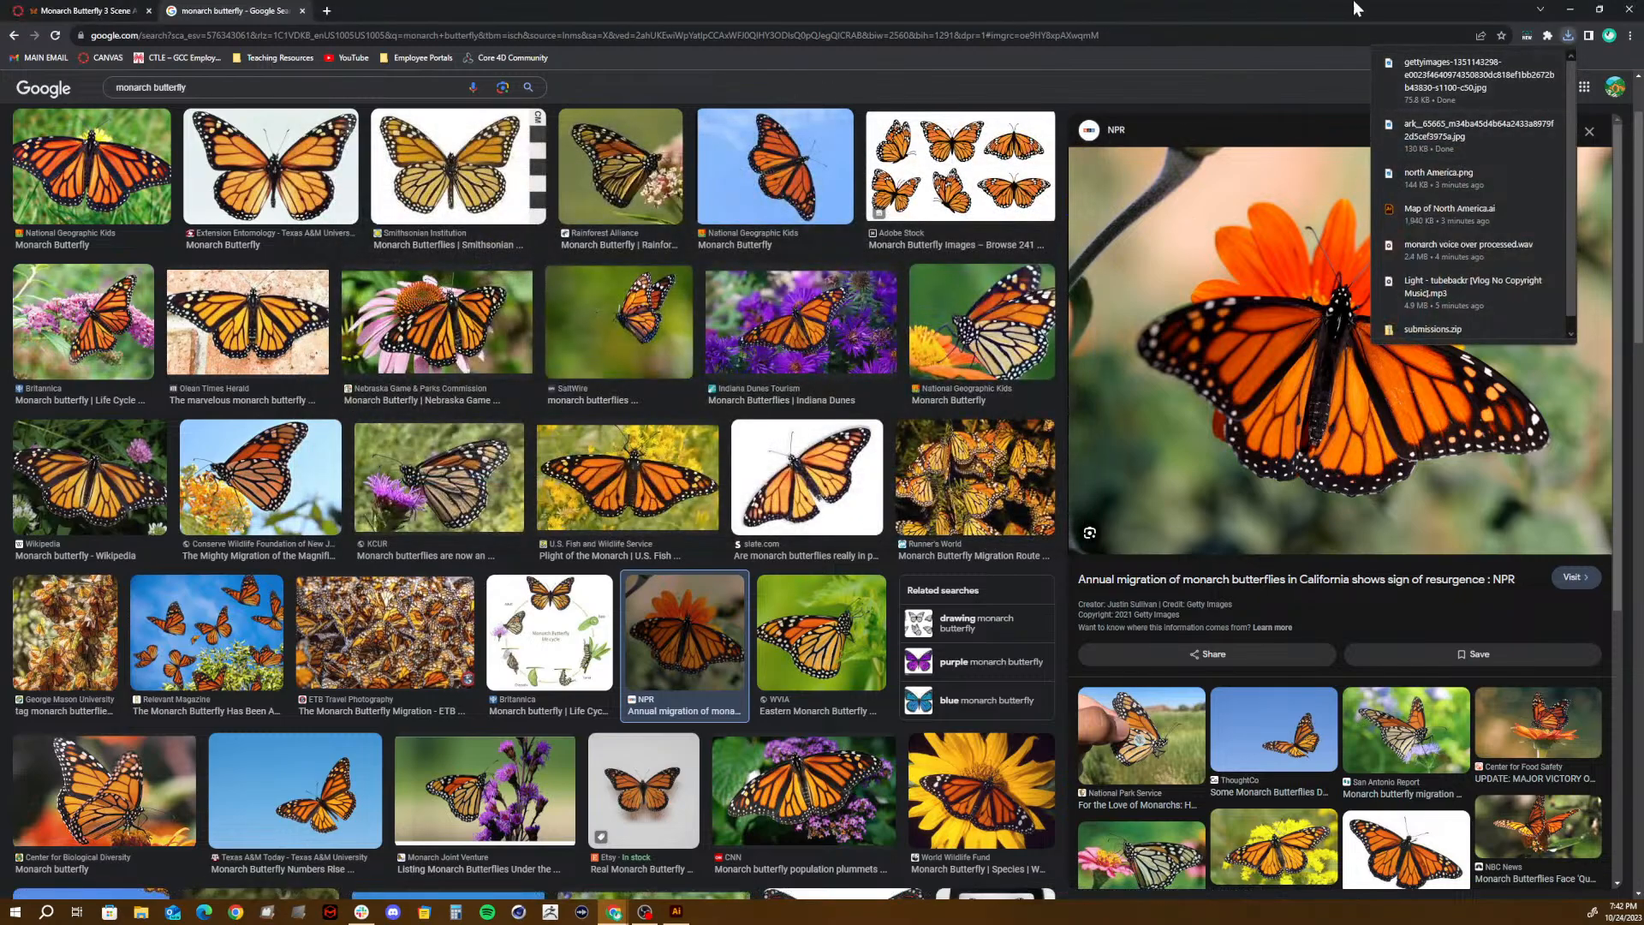
pyautogui.click(1569, 15)
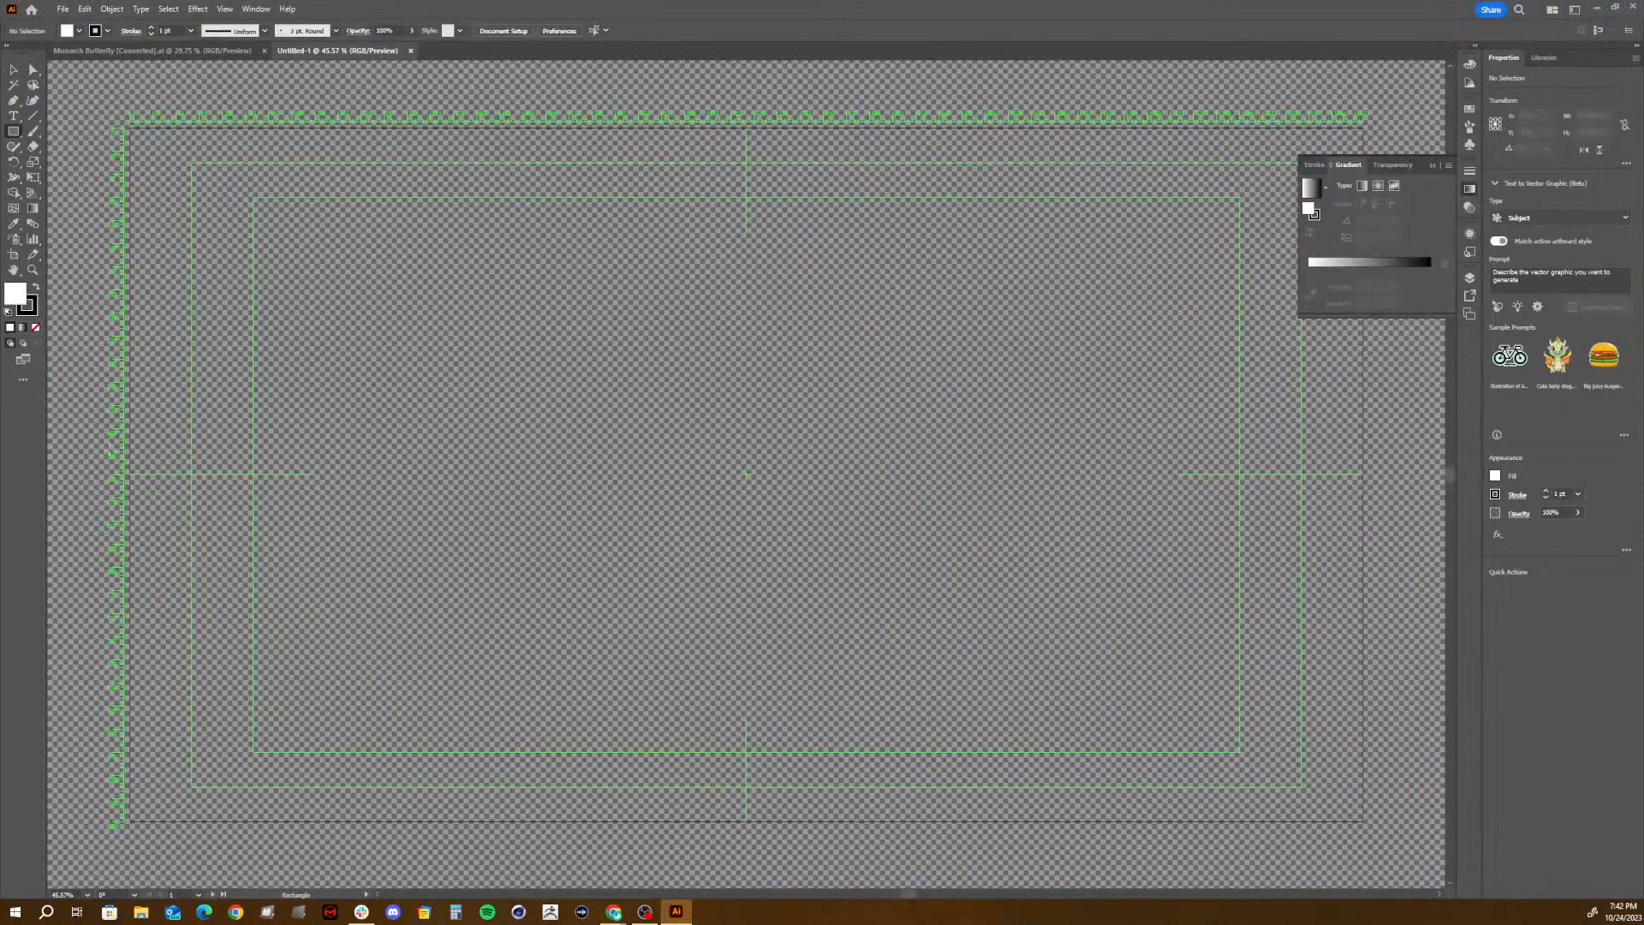
pyautogui.click(140, 911)
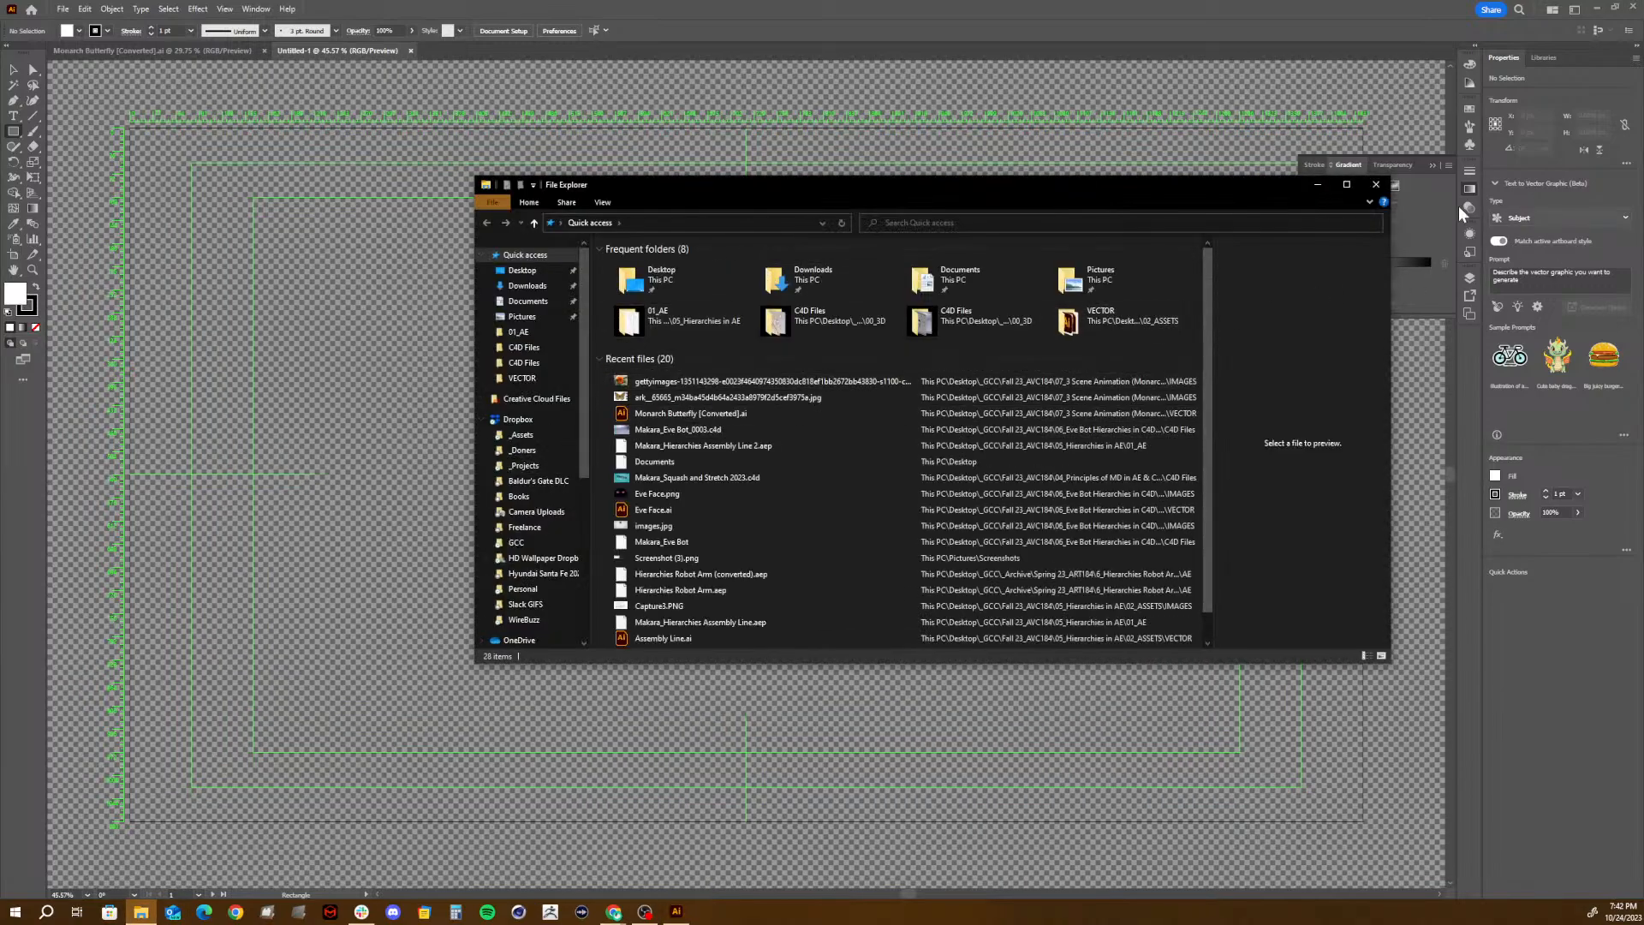
pyautogui.click(1377, 185)
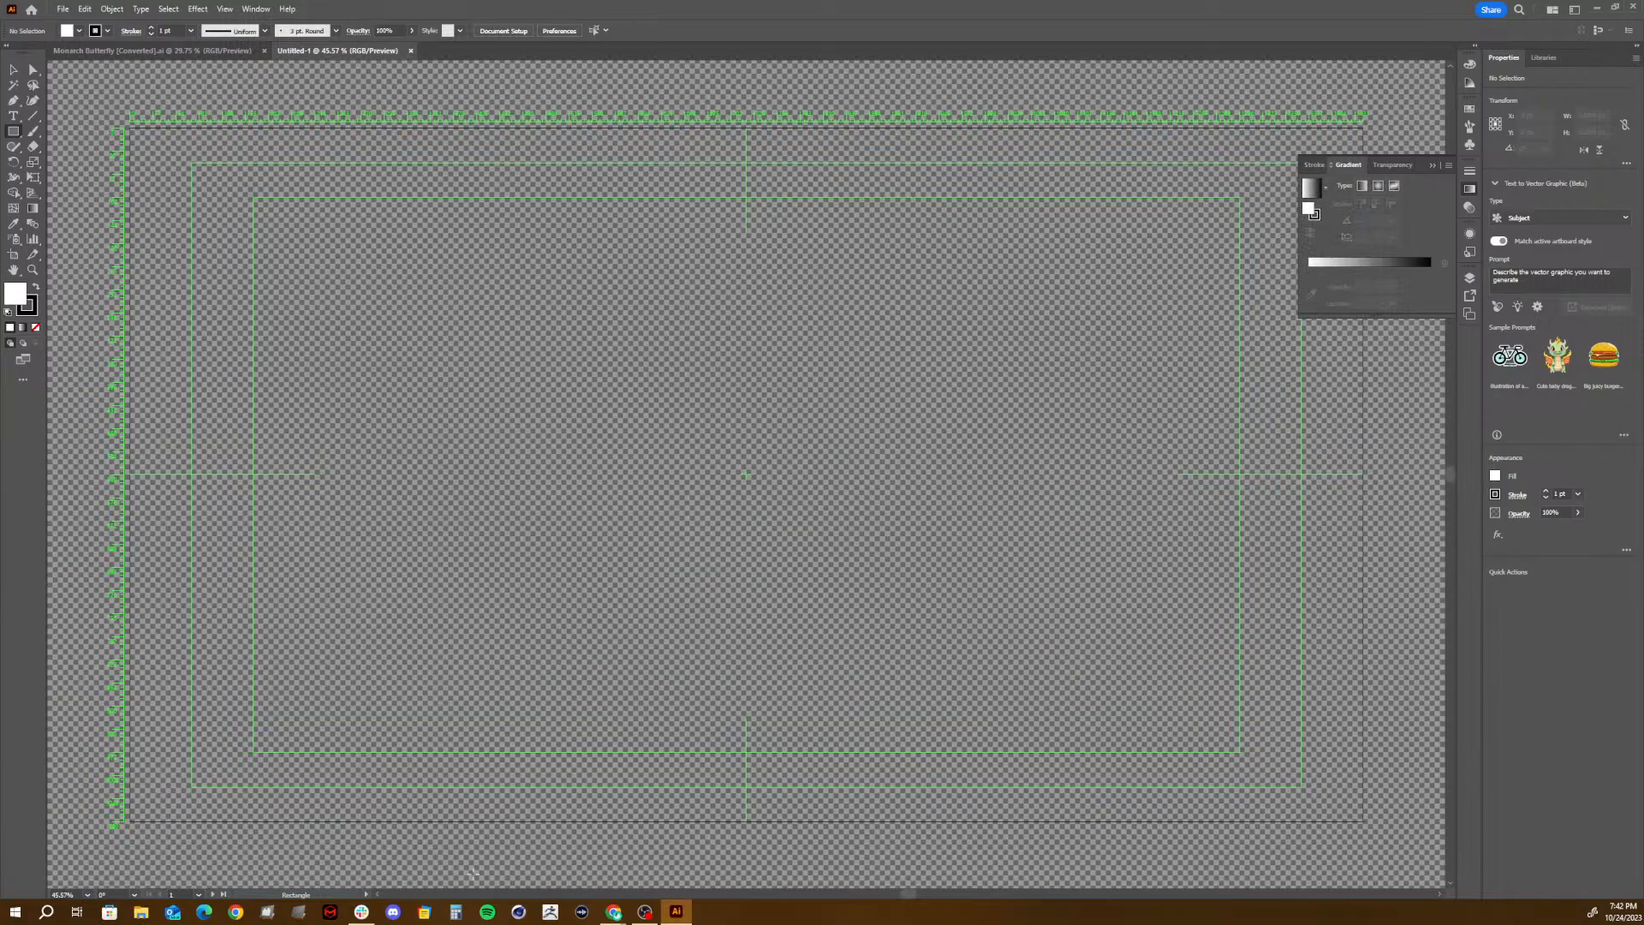
pyautogui.moveTo(614, 911)
pyautogui.click(651, 857)
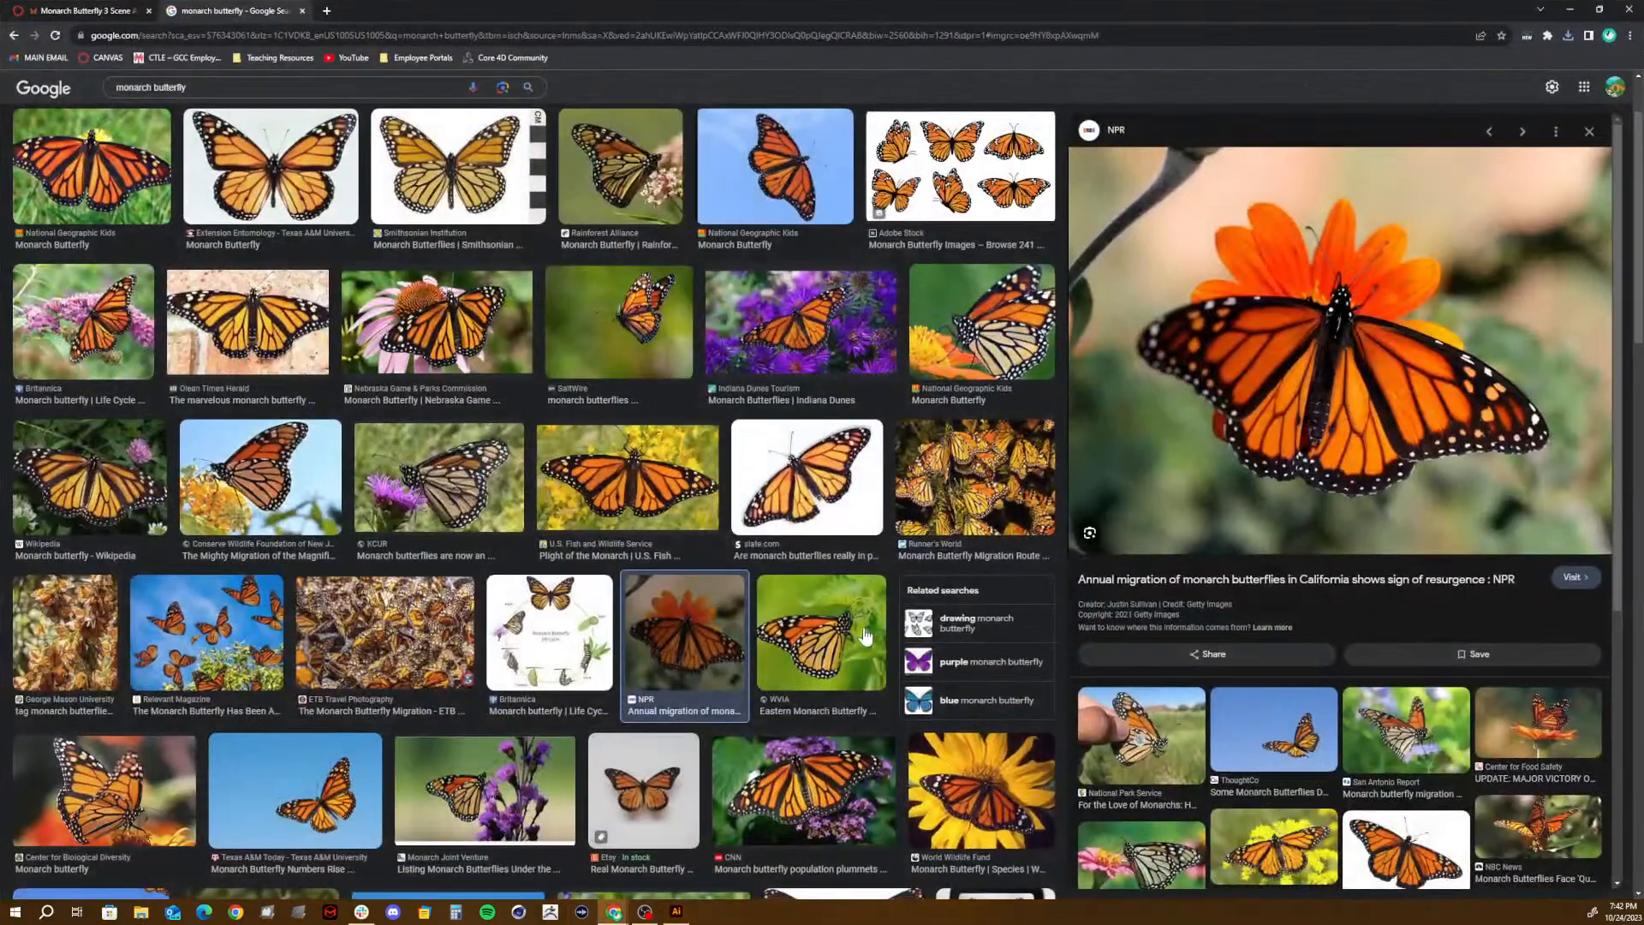
# - Check the saved NPR butterfly image in its download folder, close that folder, and return to Illustrator
pyautogui.click(1567, 38)
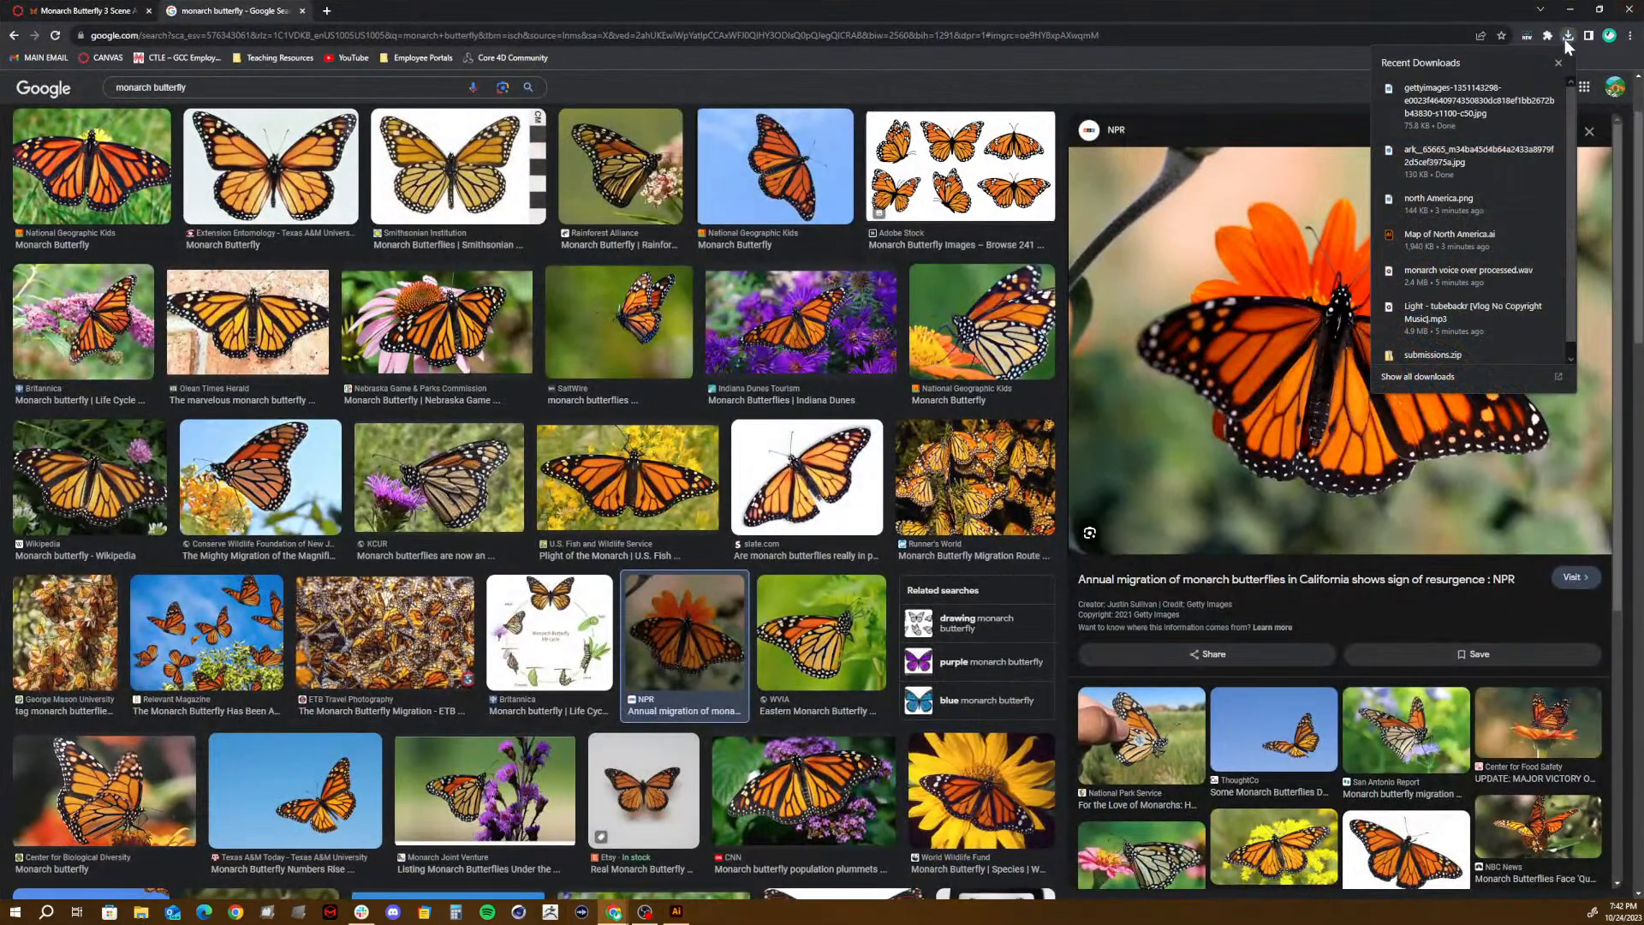
pyautogui.click(1525, 89)
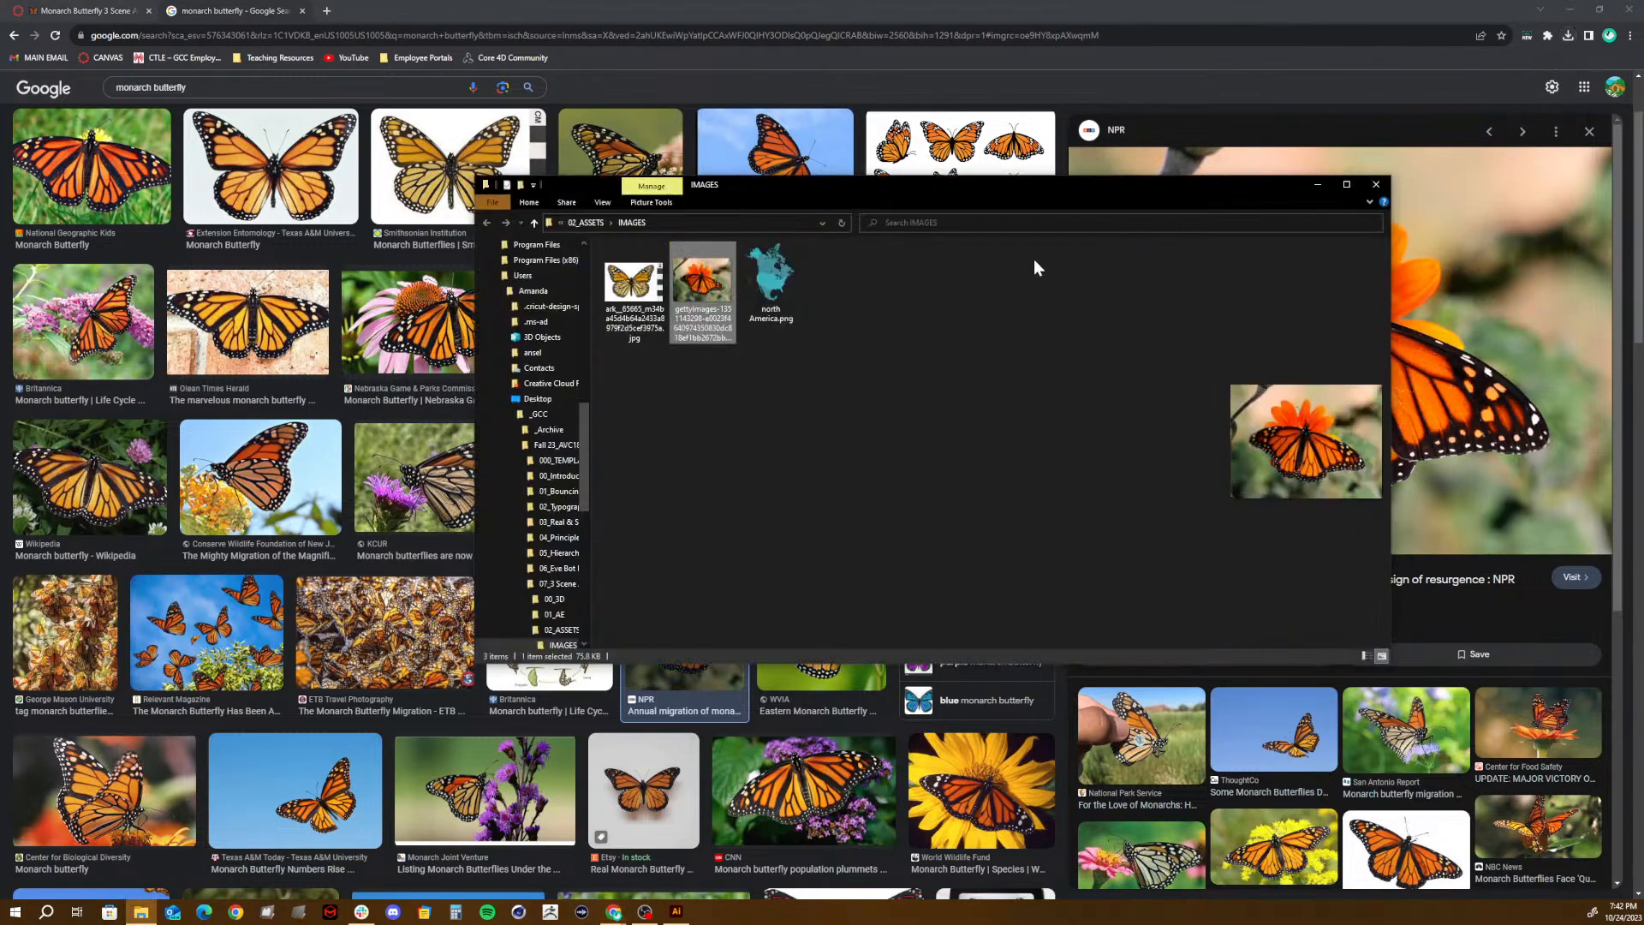
pyautogui.click(1376, 184)
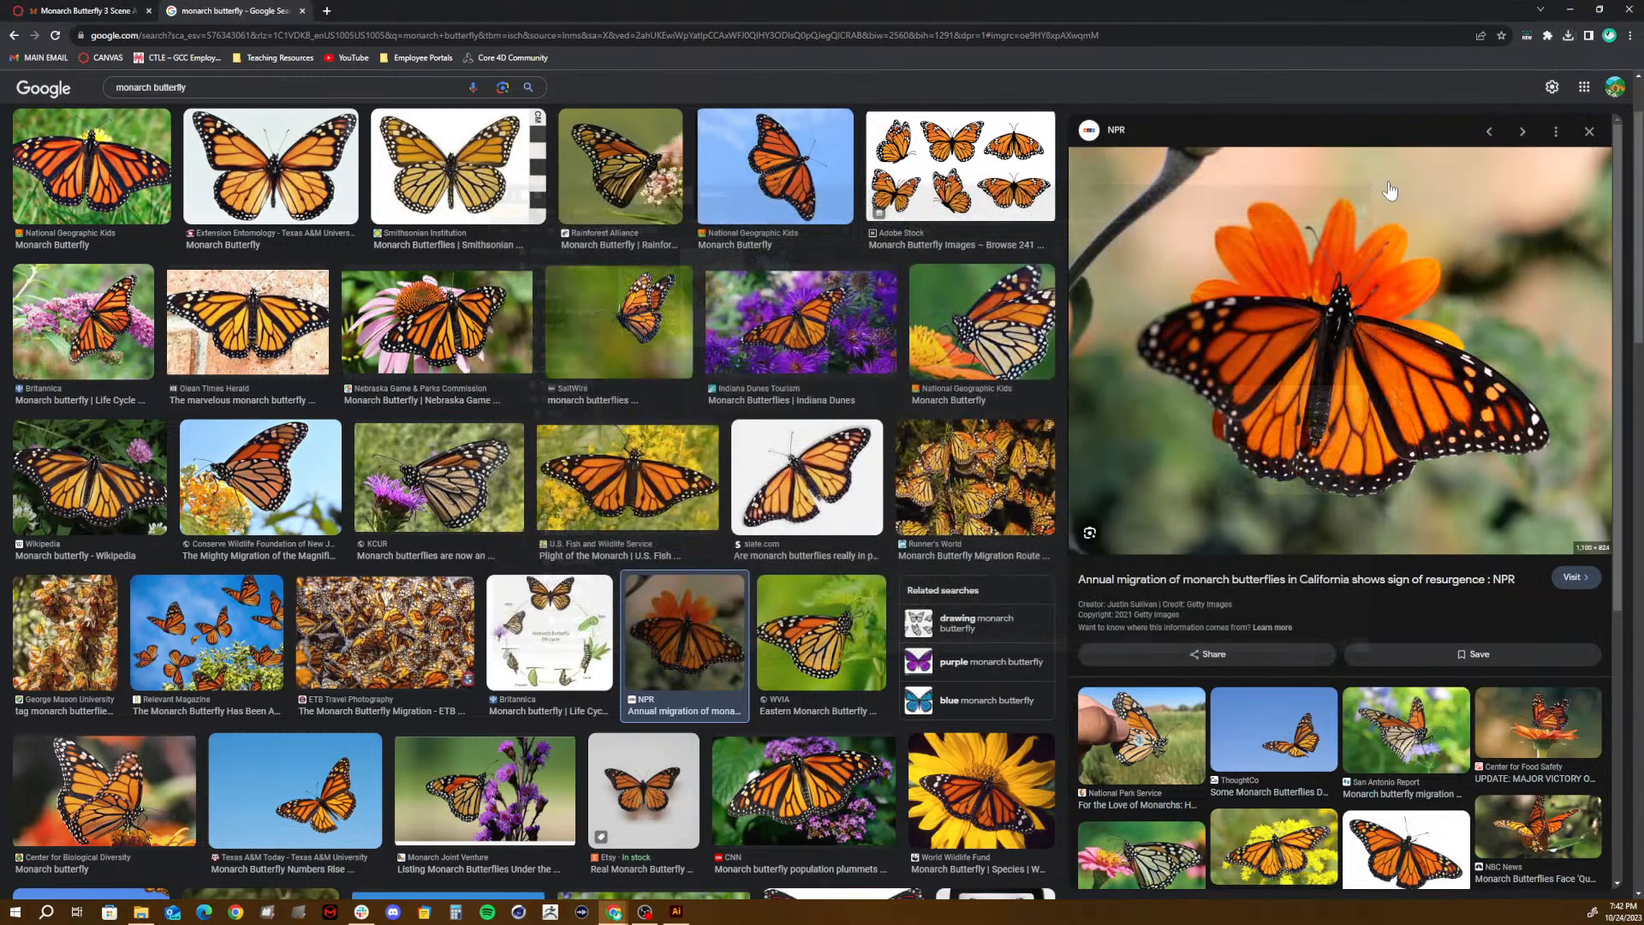
pyautogui.click(1570, 10)
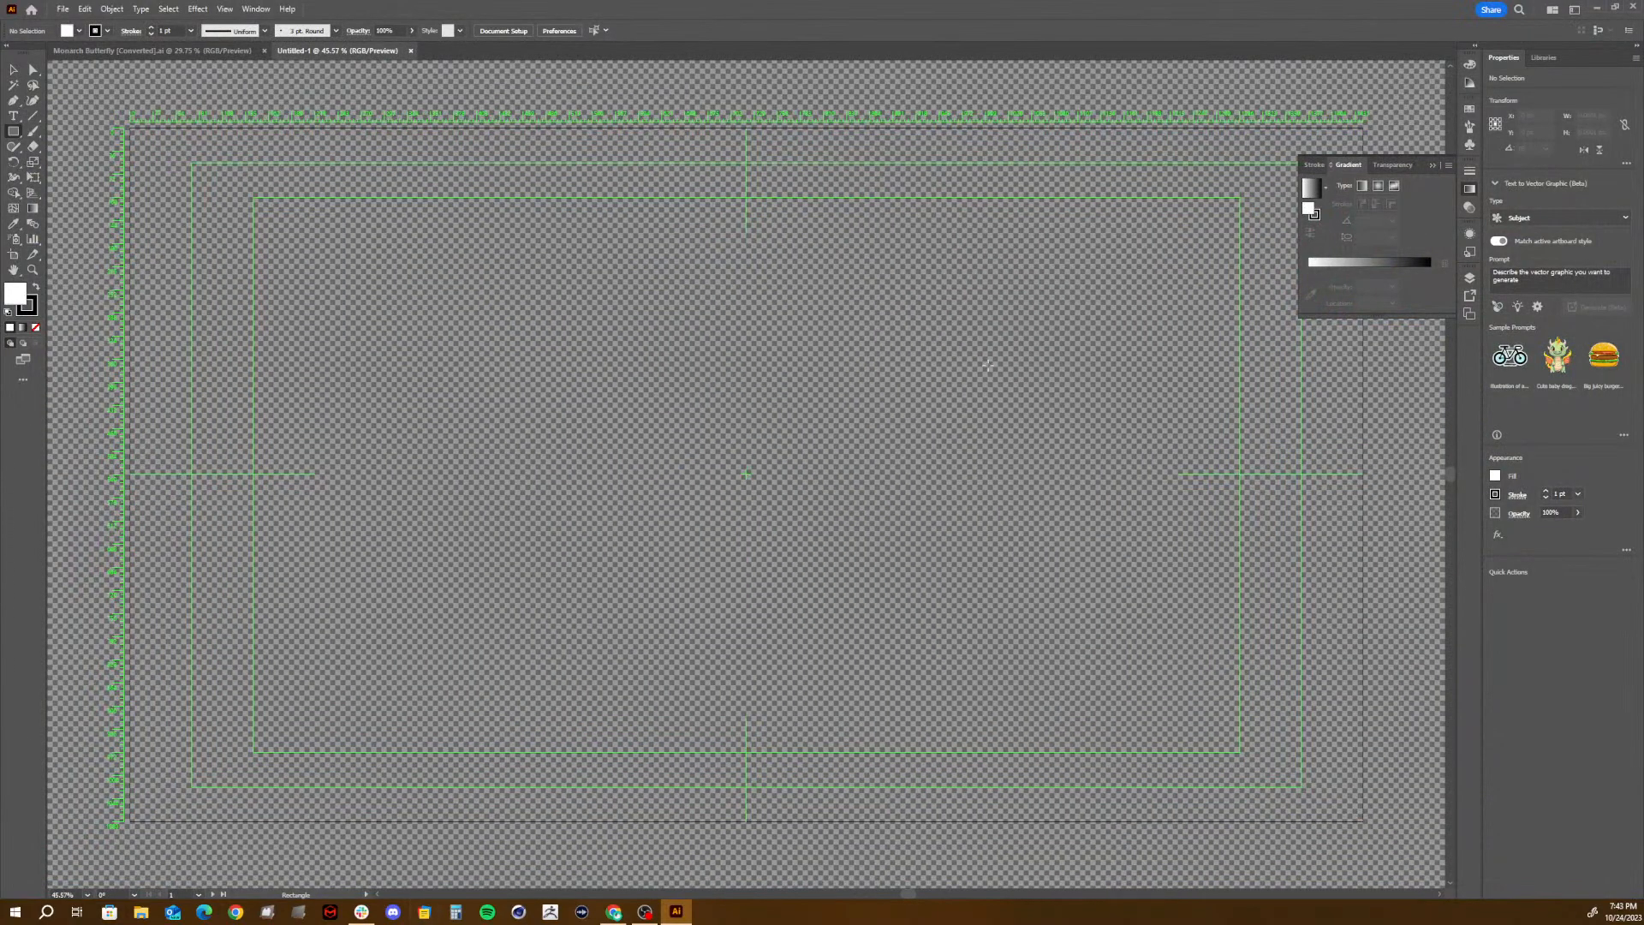
# - Start placing a file and browse to 02_ASSETS\IMAGES in the 07_3 Scene Animation (Monarch Butterflies) folder
pyautogui.click(1470, 280)
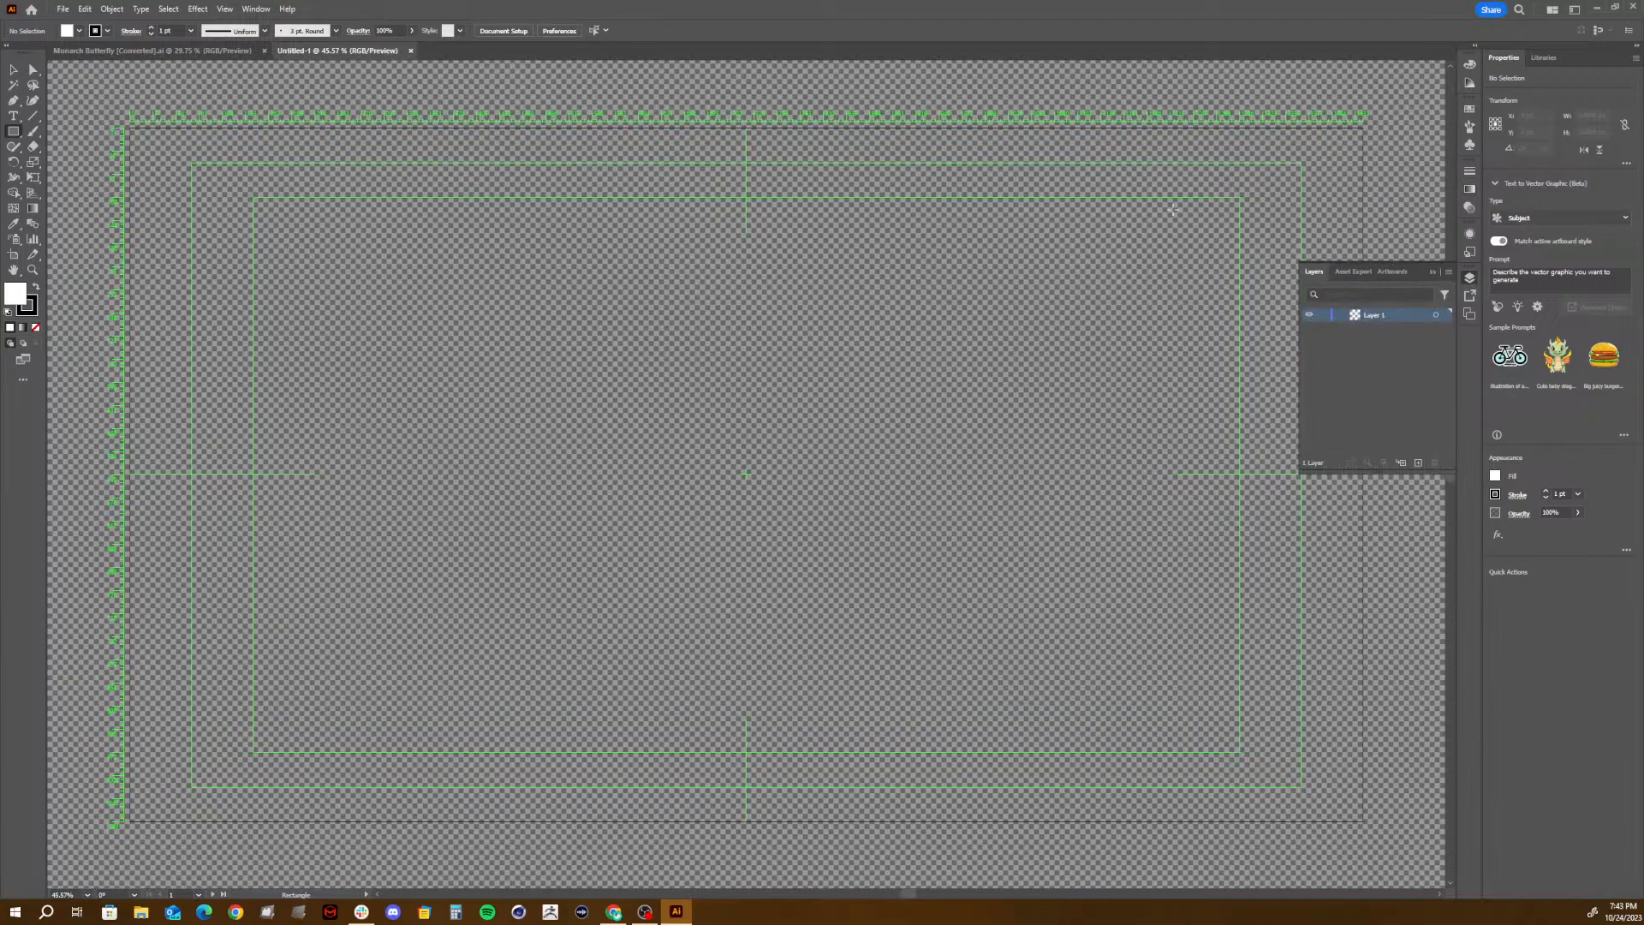
pyautogui.click(63, 9)
pyautogui.moveTo(89, 285)
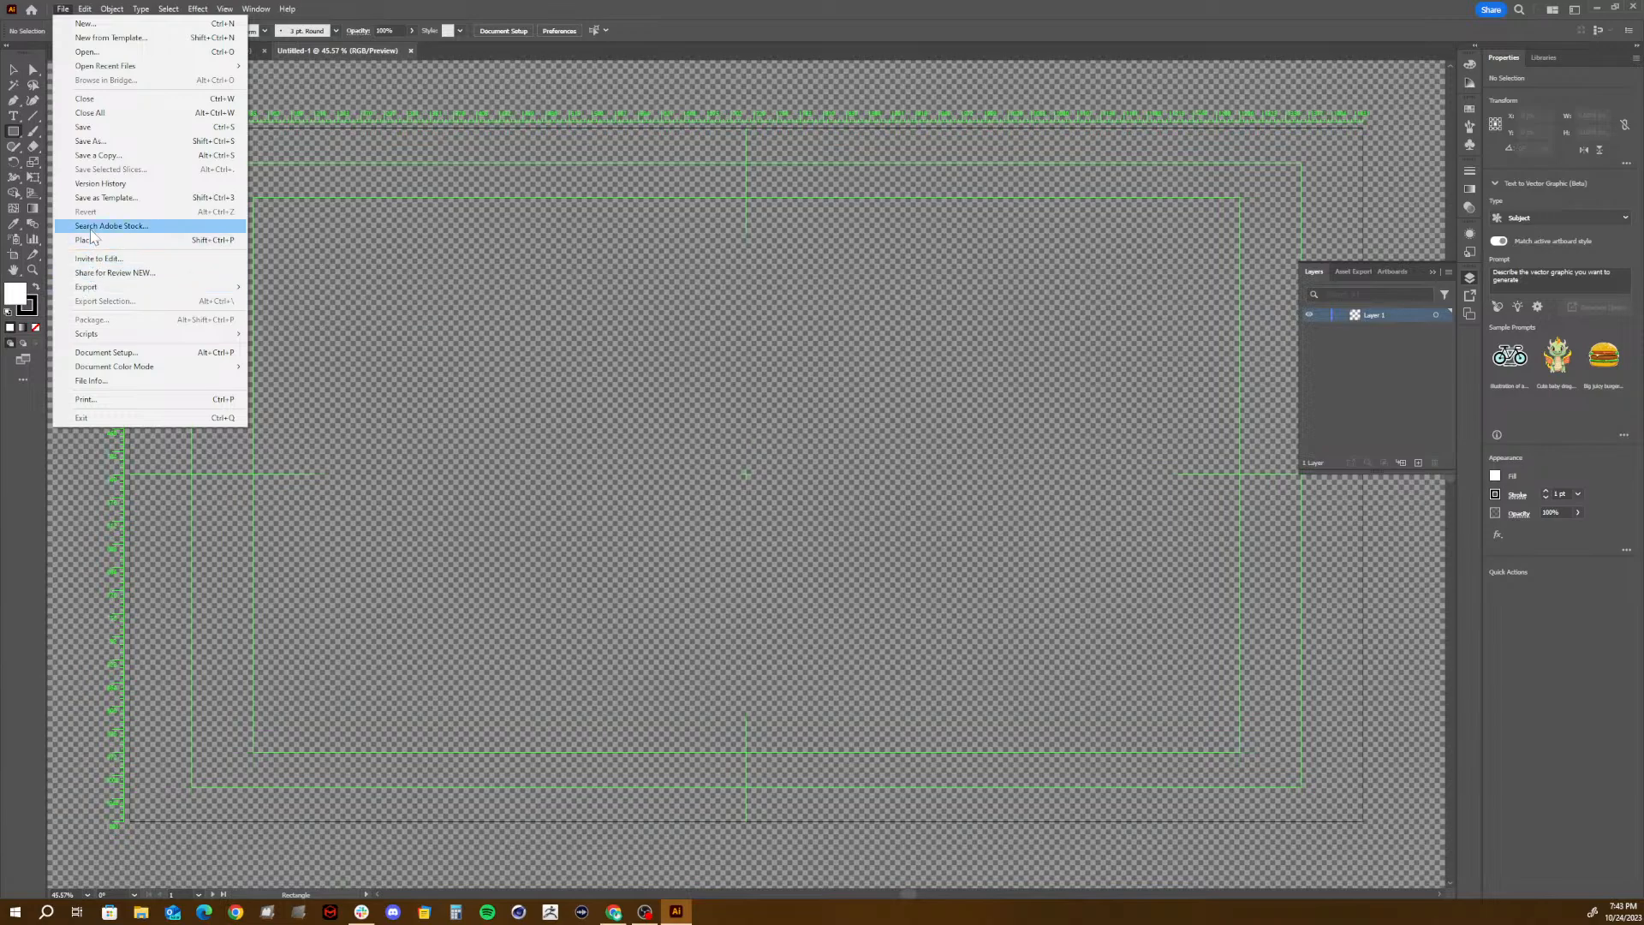
pyautogui.click(91, 240)
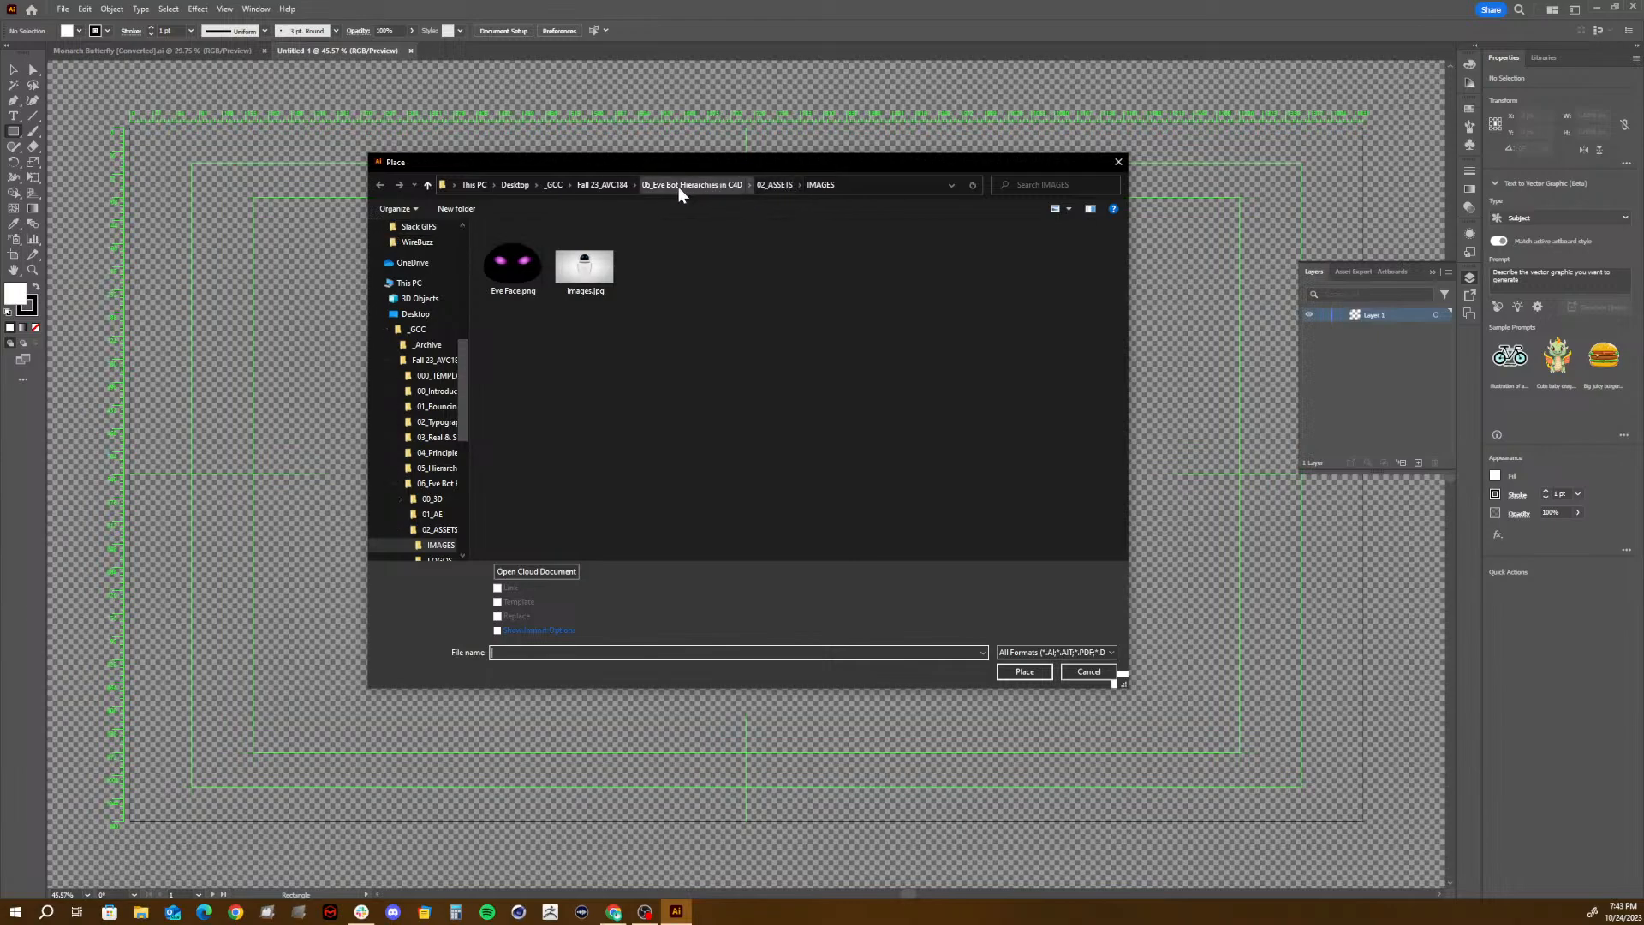
pyautogui.click(613, 183)
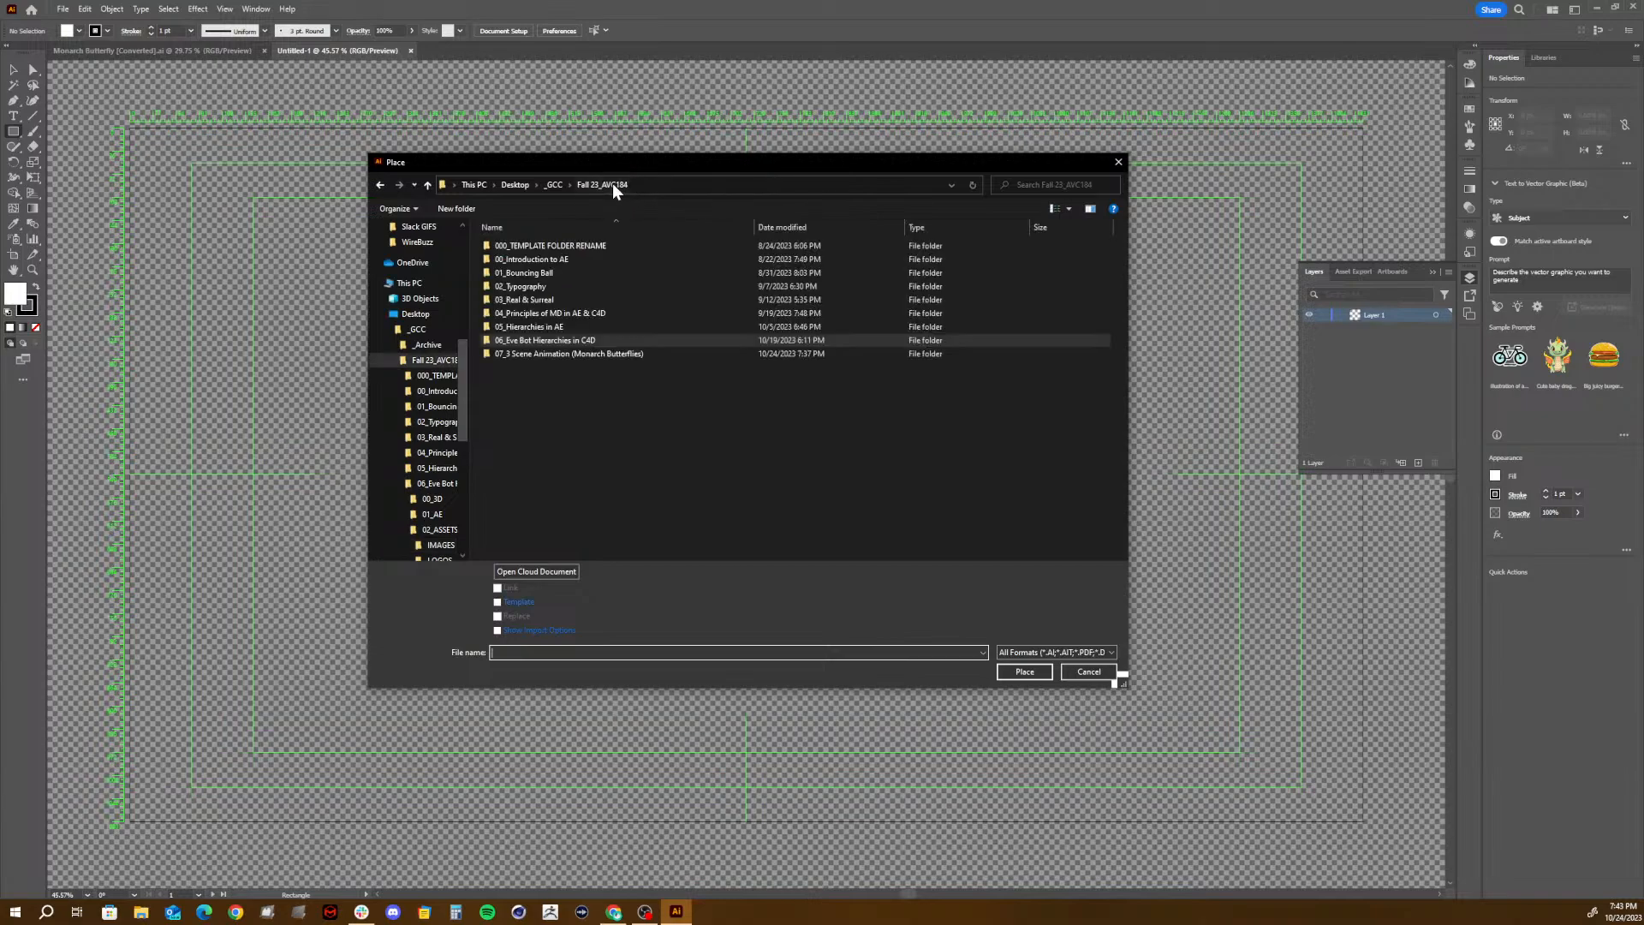
pyautogui.doubleClick(521, 355)
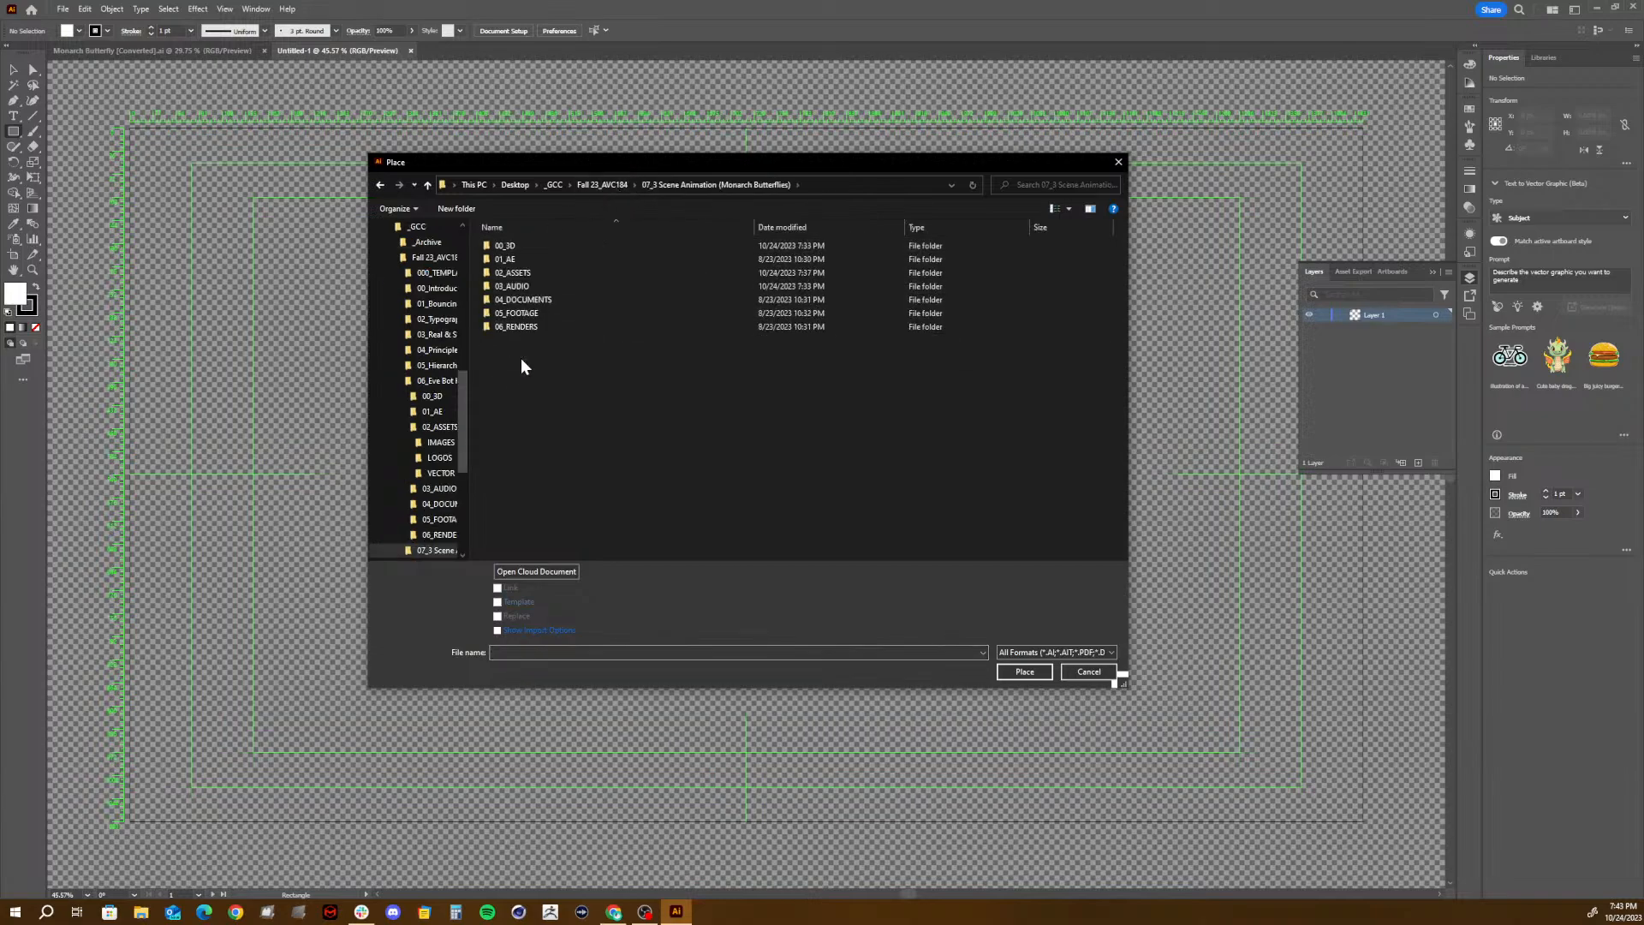
pyautogui.doubleClick(509, 274)
pyautogui.doubleClick(512, 247)
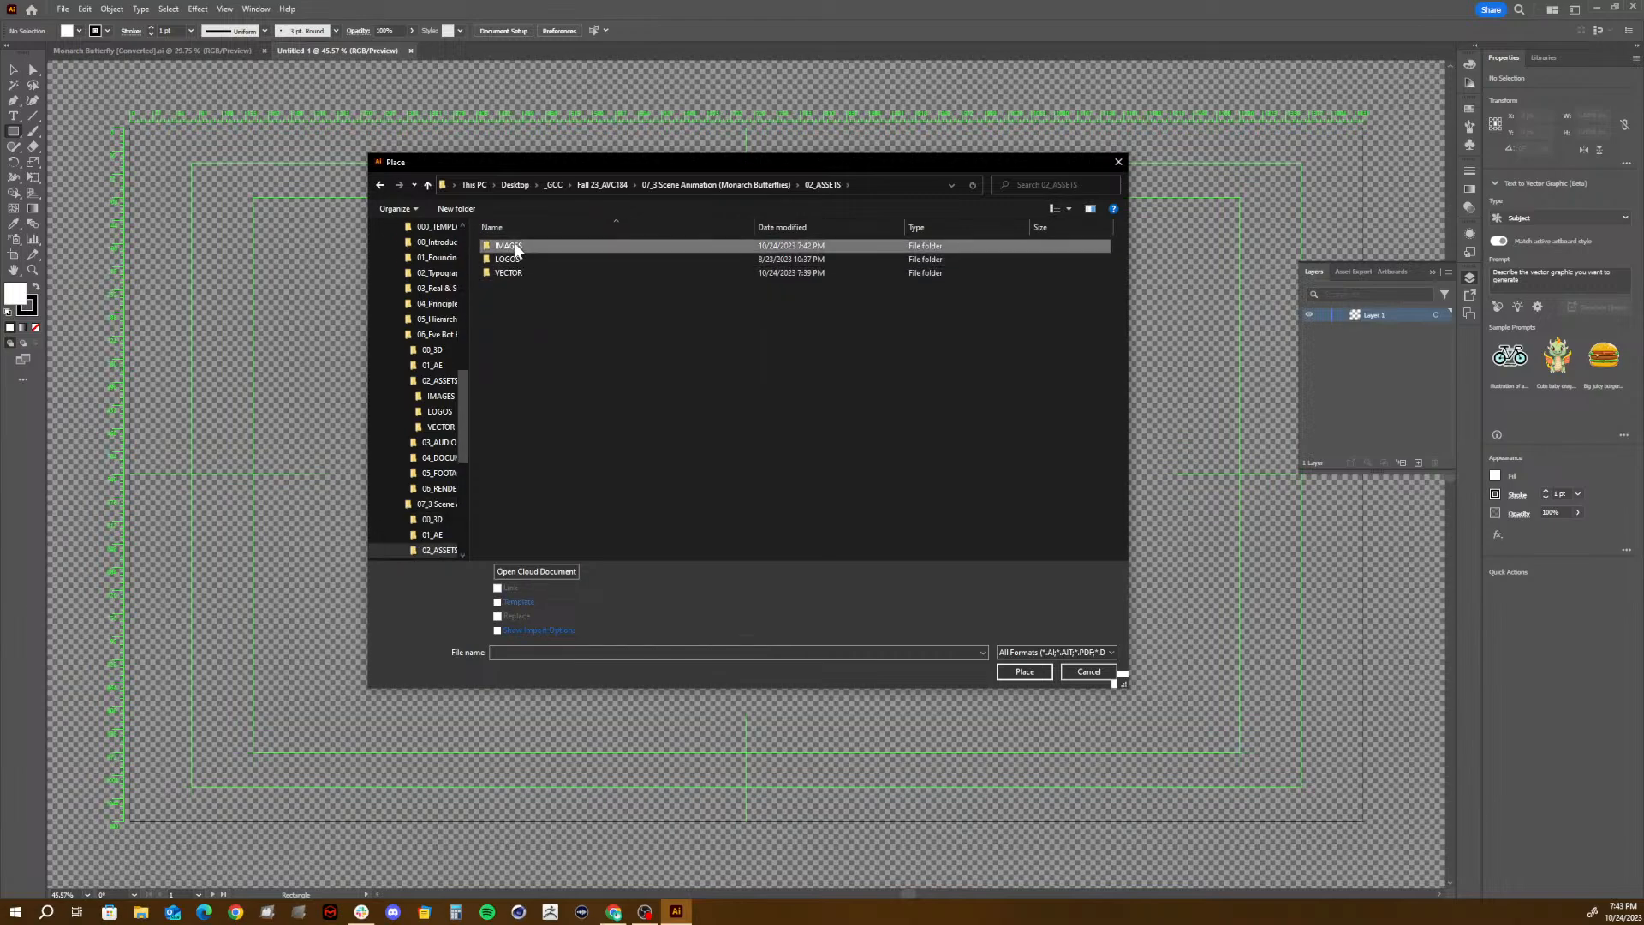
# - Place the white-background monarch specimen image and the orange-flower butterfly photo in the document as linked files
pyautogui.click(594, 305)
pyautogui.keyDown('ctrl'); pyautogui.click(511, 300); pyautogui.keyUp('ctrl')
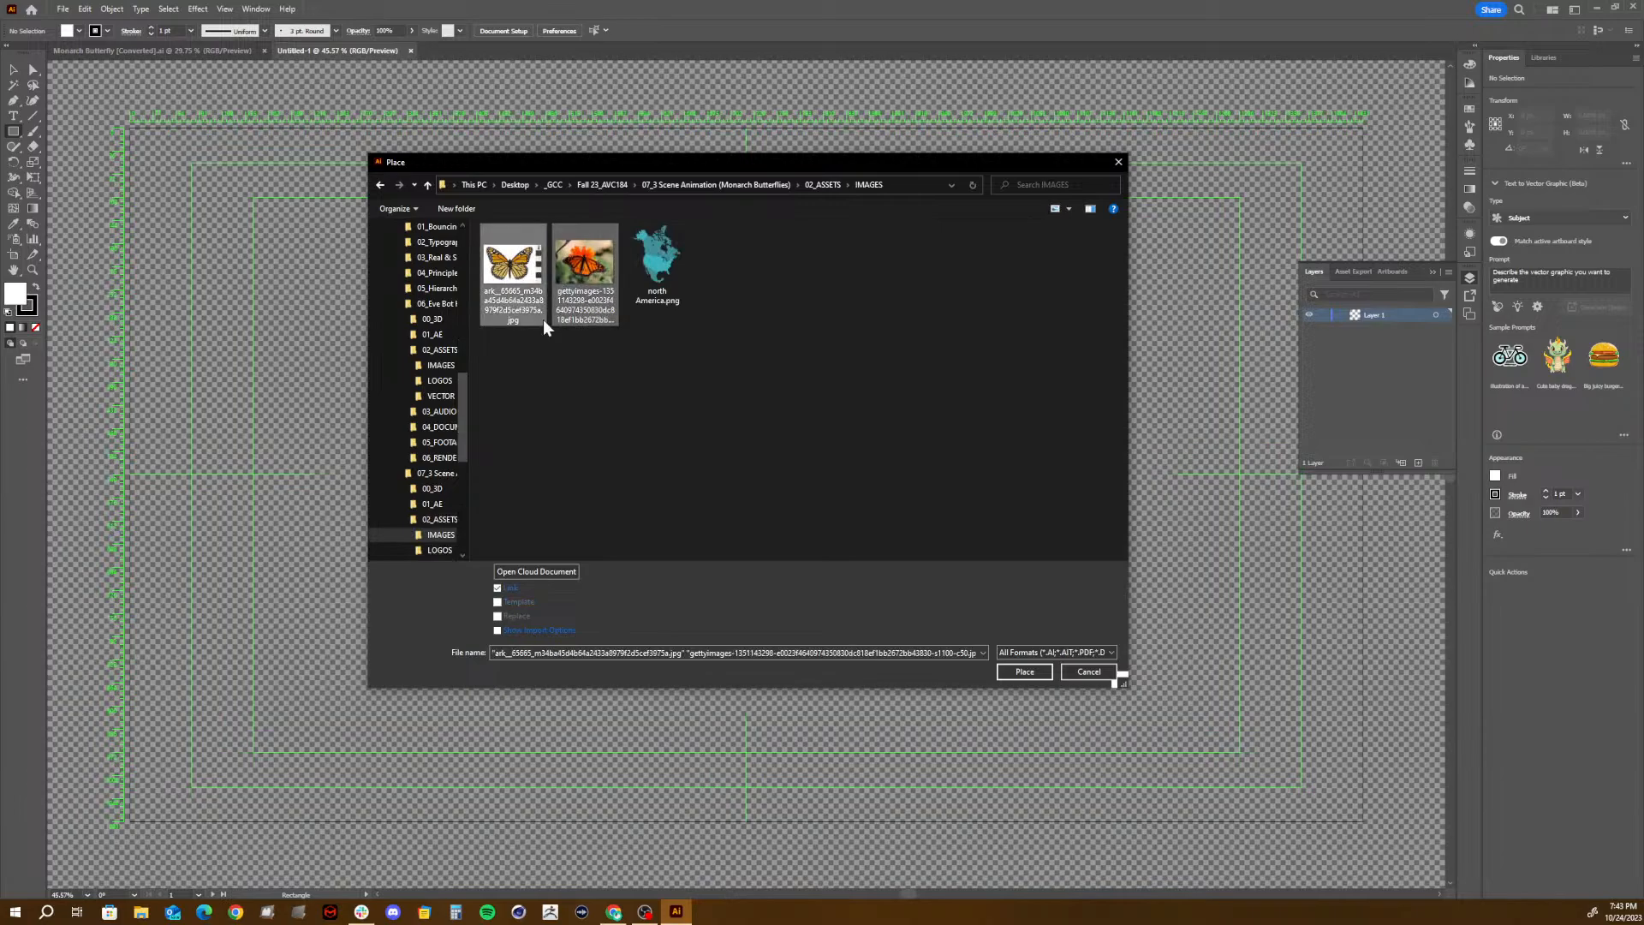
pyautogui.click(1025, 673)
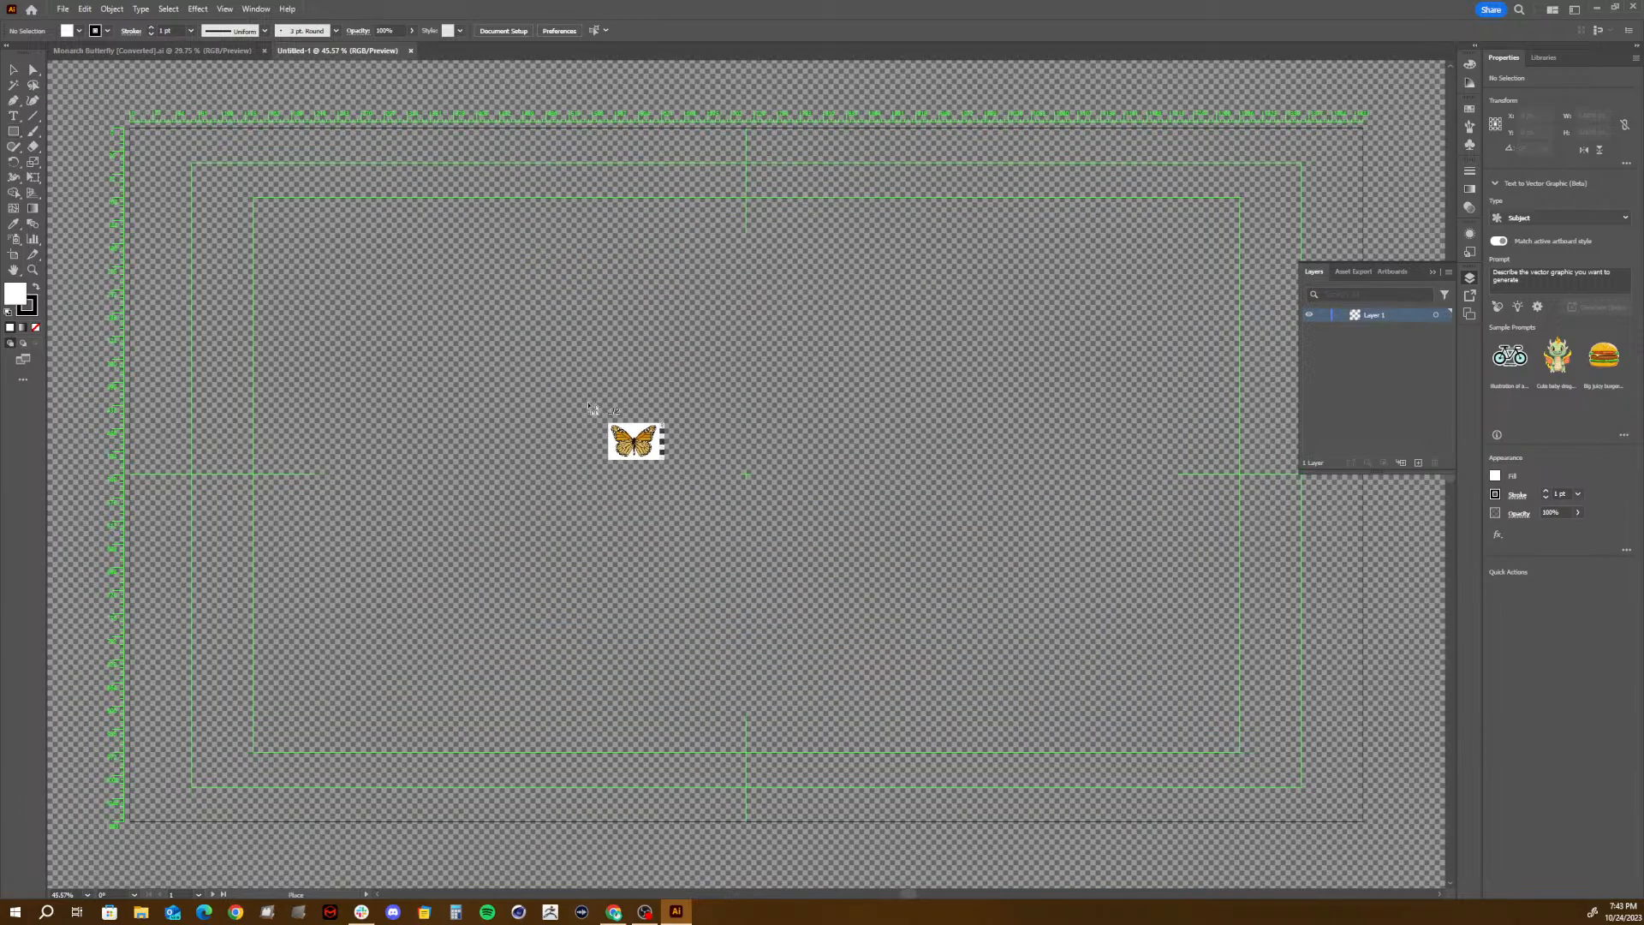
pyautogui.click(590, 316)
pyautogui.click(121, 106)
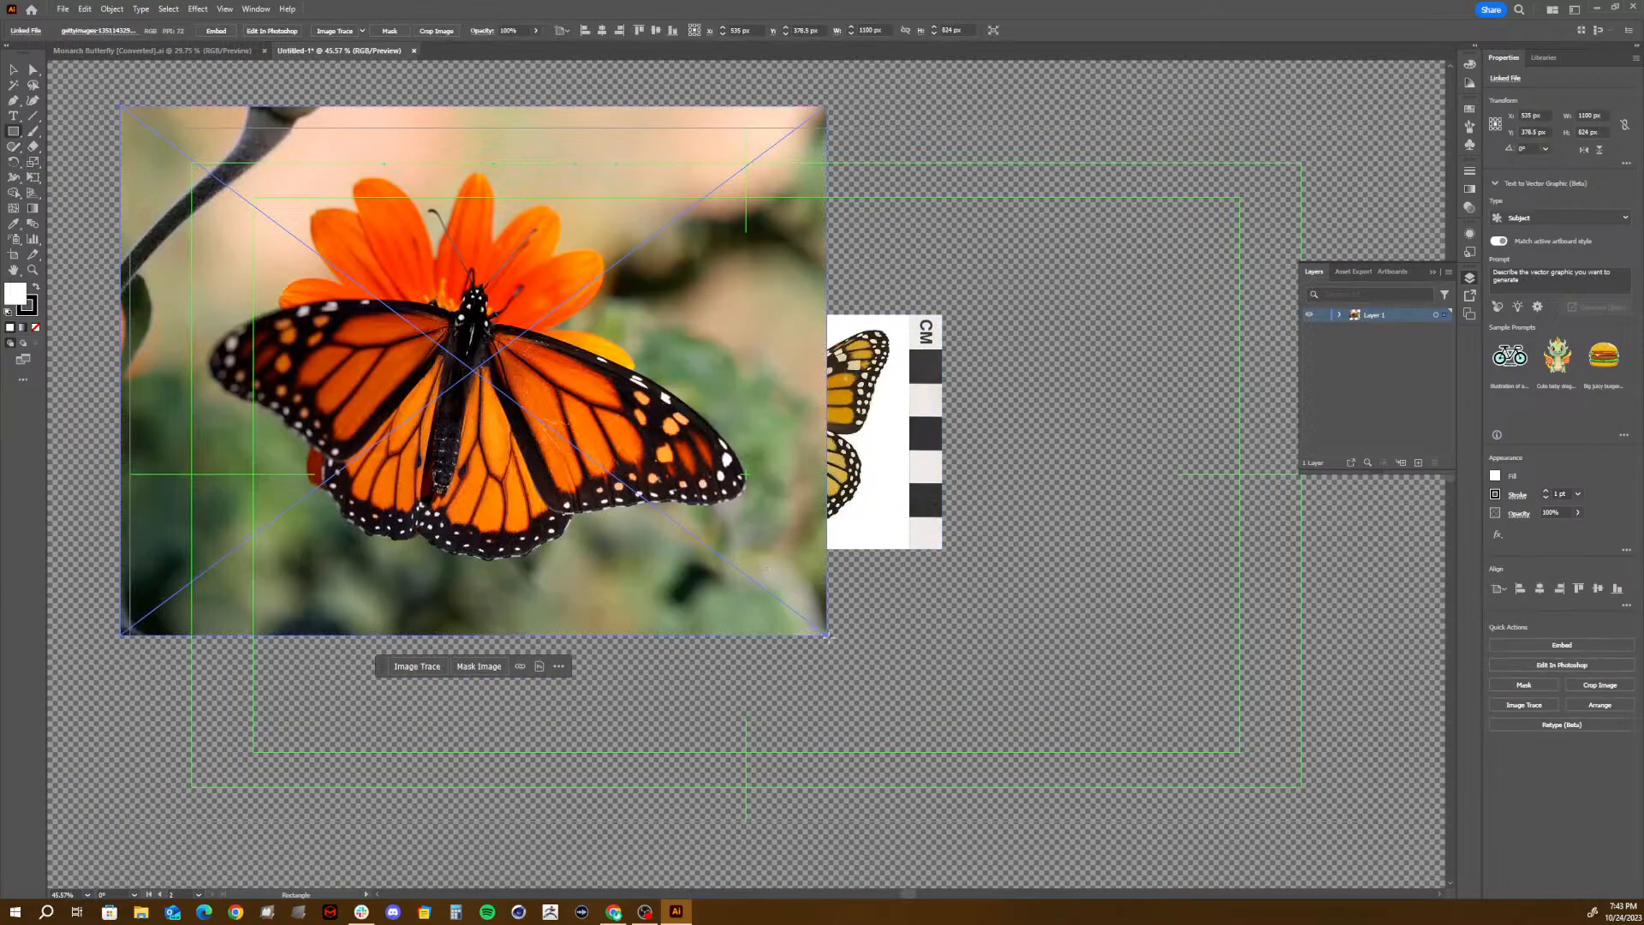
# - Scale the flower photo to about 467 px wide and the specimen image to about 479 px wide
pyautogui.press('v')
pyautogui.moveTo(829, 635)
pyautogui.mouseDown()
pyautogui.moveTo(732, 509)
pyautogui.moveTo(586, 467)
pyautogui.moveTo(423, 380)
pyautogui.mouseUp()
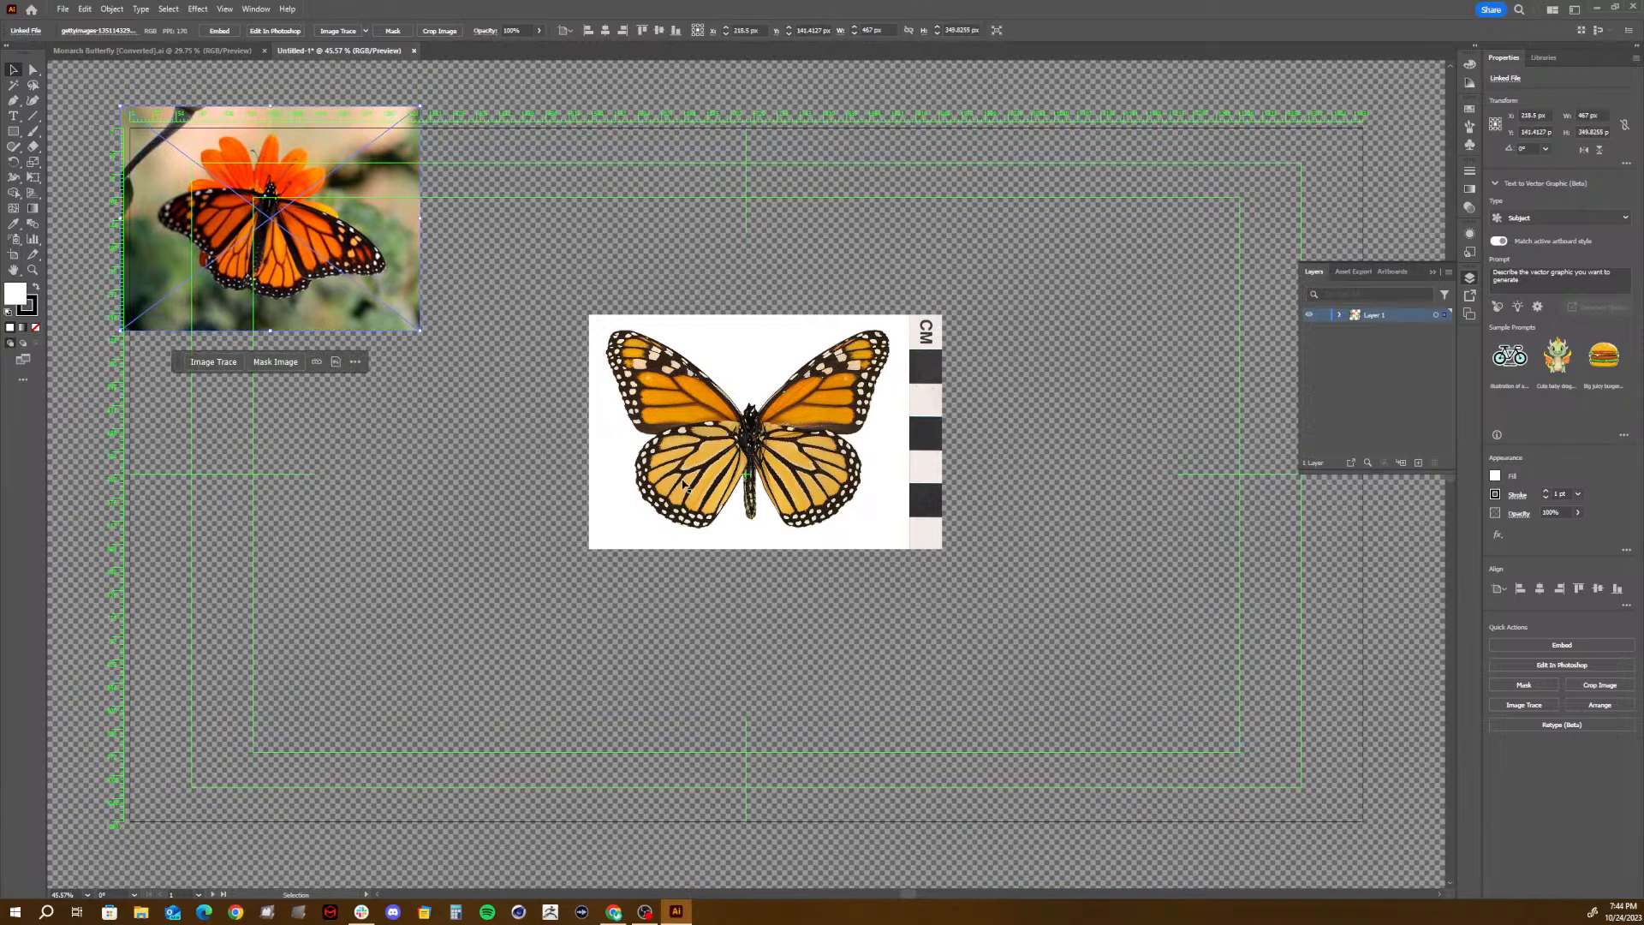
pyautogui.click(753, 437)
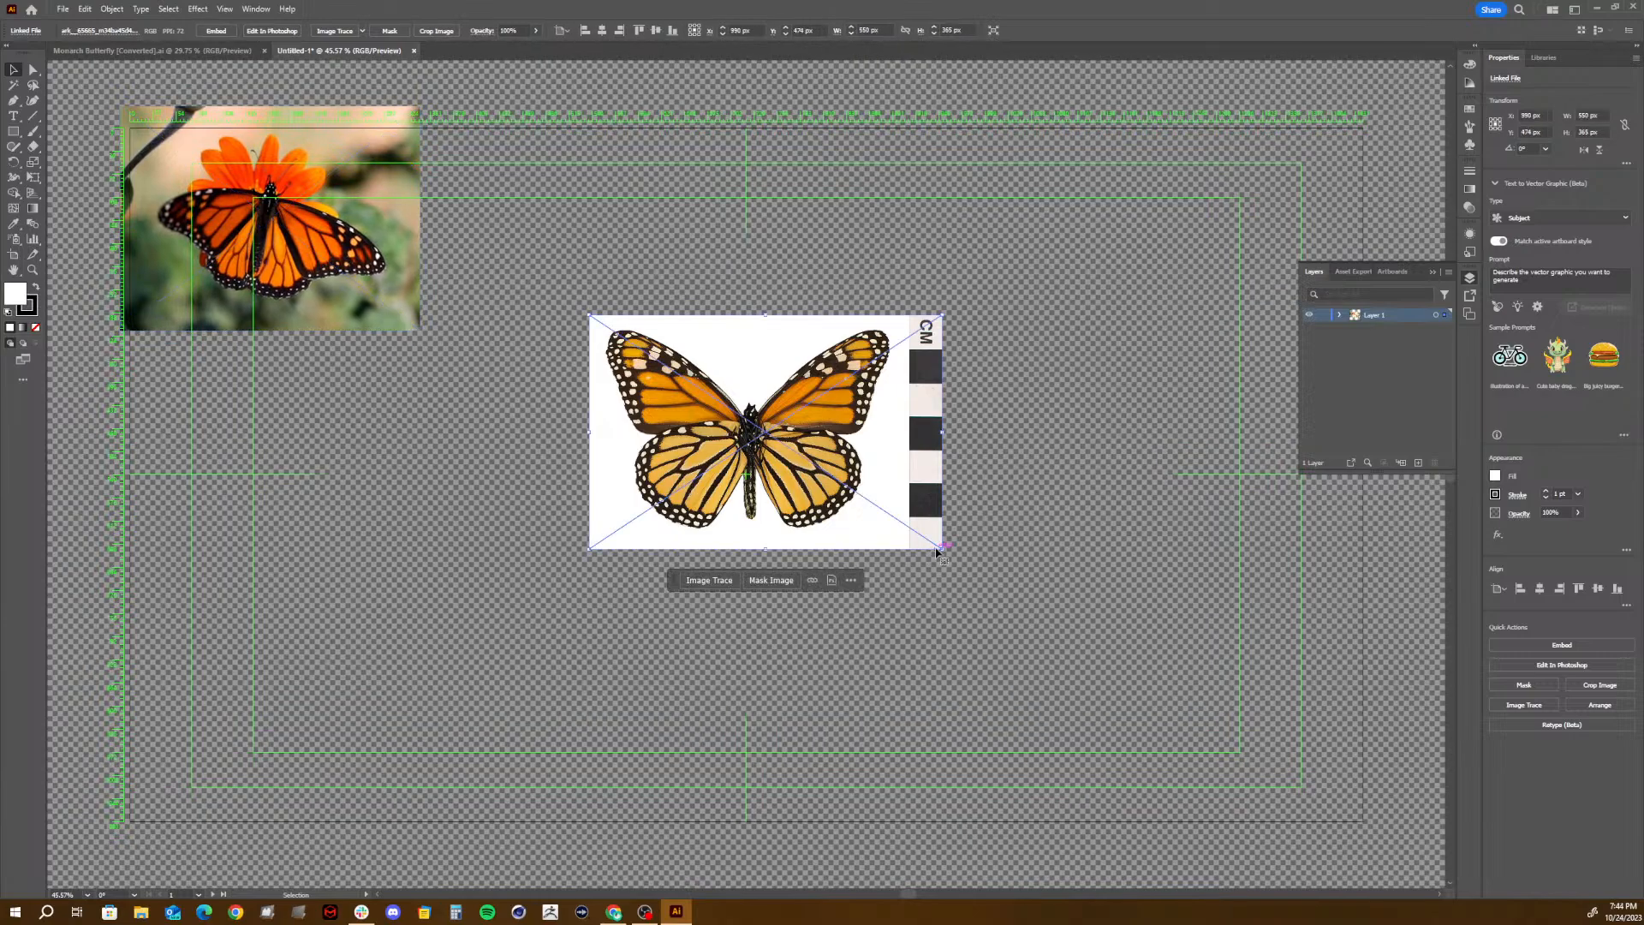
pyautogui.moveTo(934, 552); pyautogui.dragTo(1244, 740)
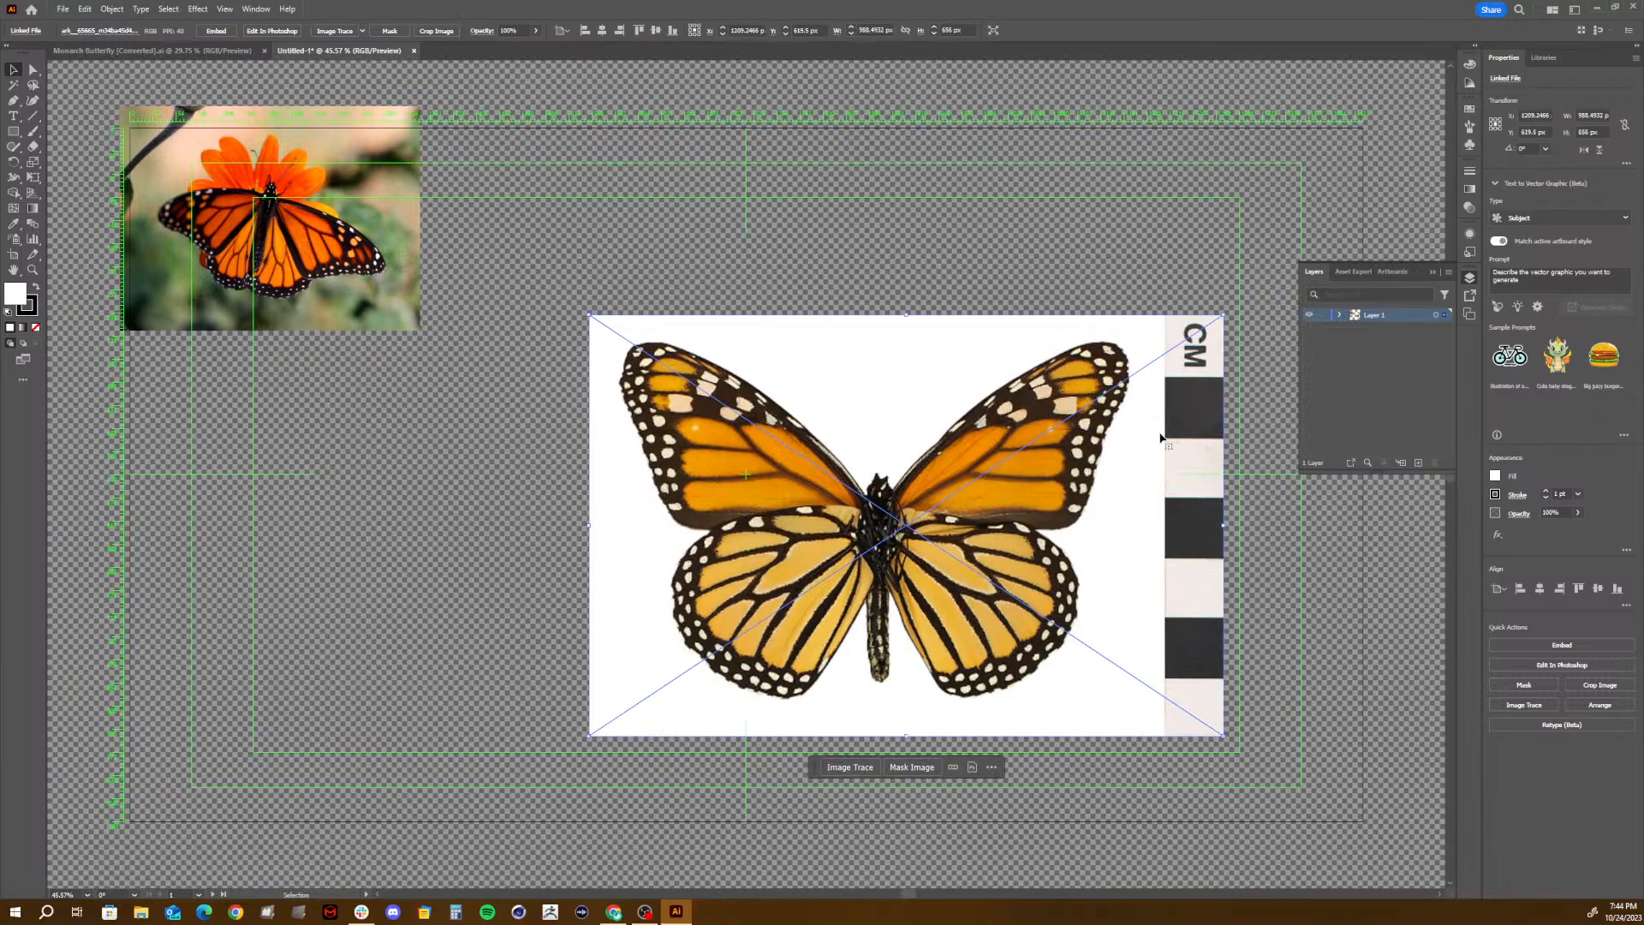
pyautogui.moveTo(974, 557)
pyautogui.mouseDown()
pyautogui.moveTo(828, 500)
pyautogui.moveTo(778, 541)
pyautogui.moveTo(451, 610)
pyautogui.mouseUp()
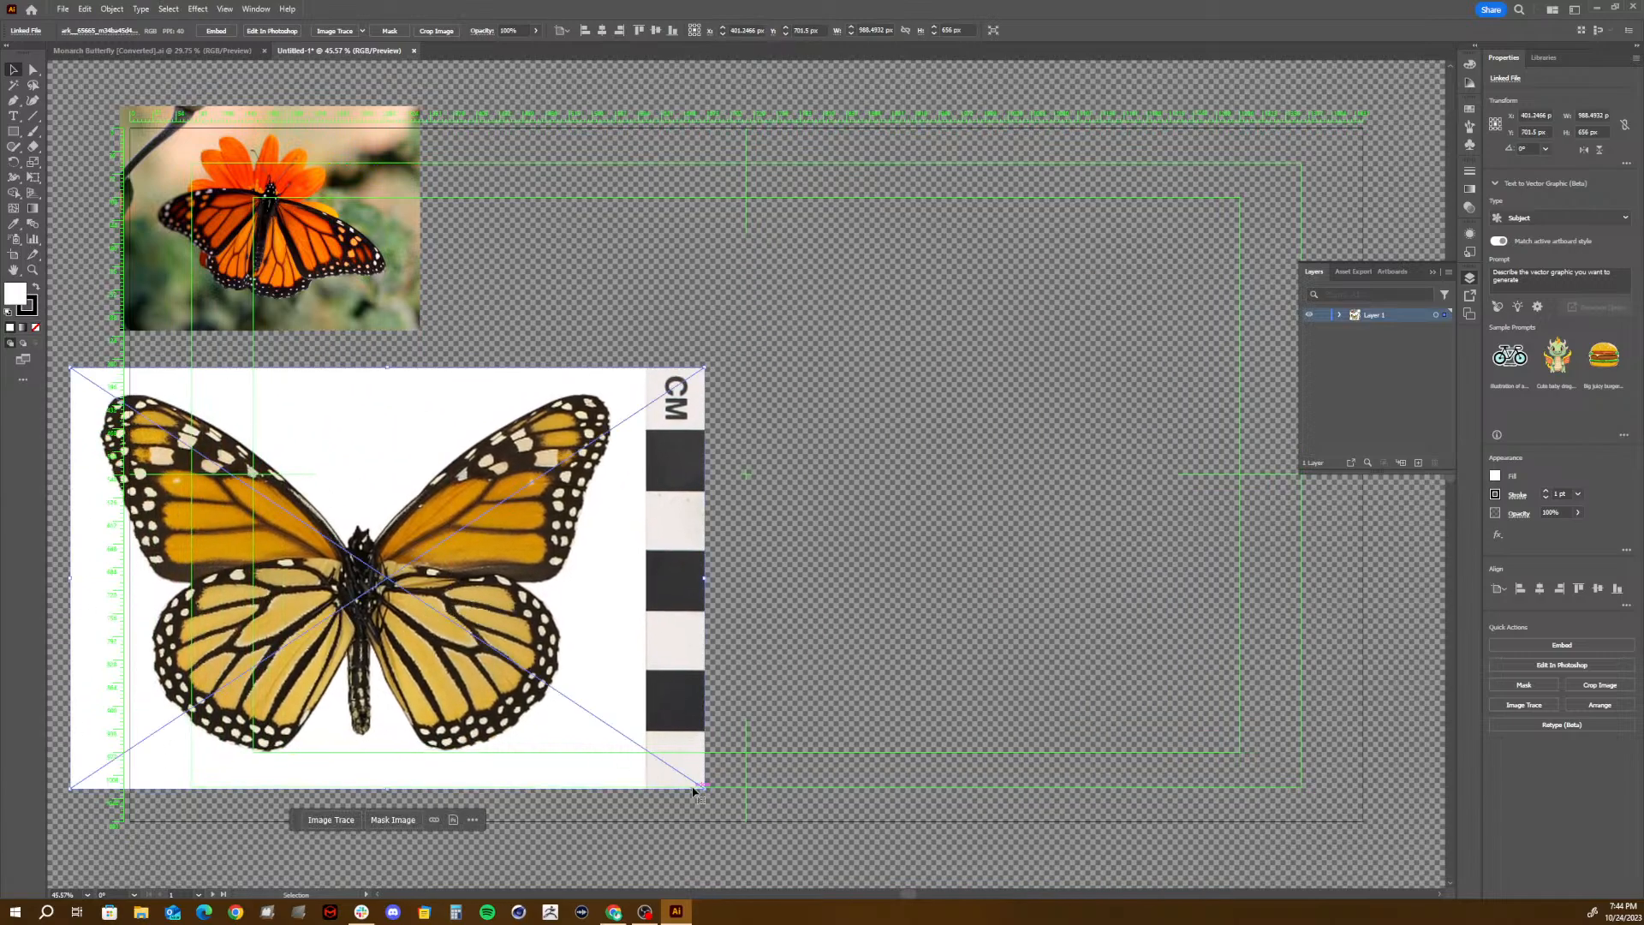
pyautogui.moveTo(704, 788)
pyautogui.mouseDown()
pyautogui.moveTo(517, 696)
pyautogui.moveTo(376, 652)
pyautogui.mouseUp()
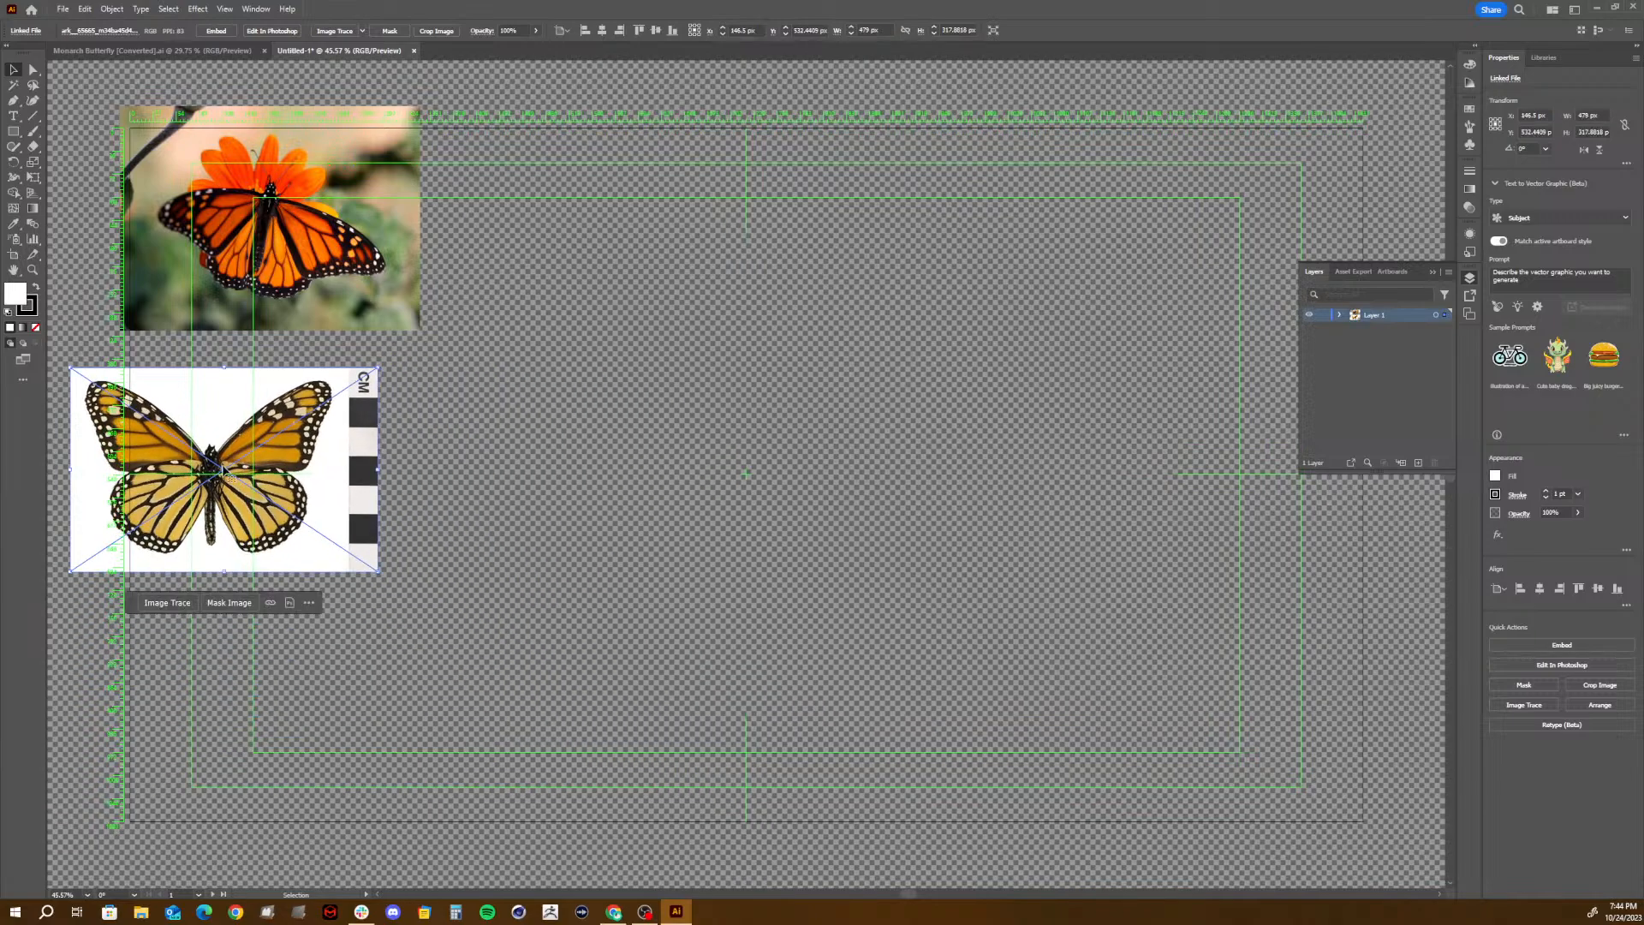
# - Move both butterfly images off the artboard to its right side, with the flower photo below the specimen image
pyautogui.moveTo(209, 460); pyautogui.dragTo(1215, 698)
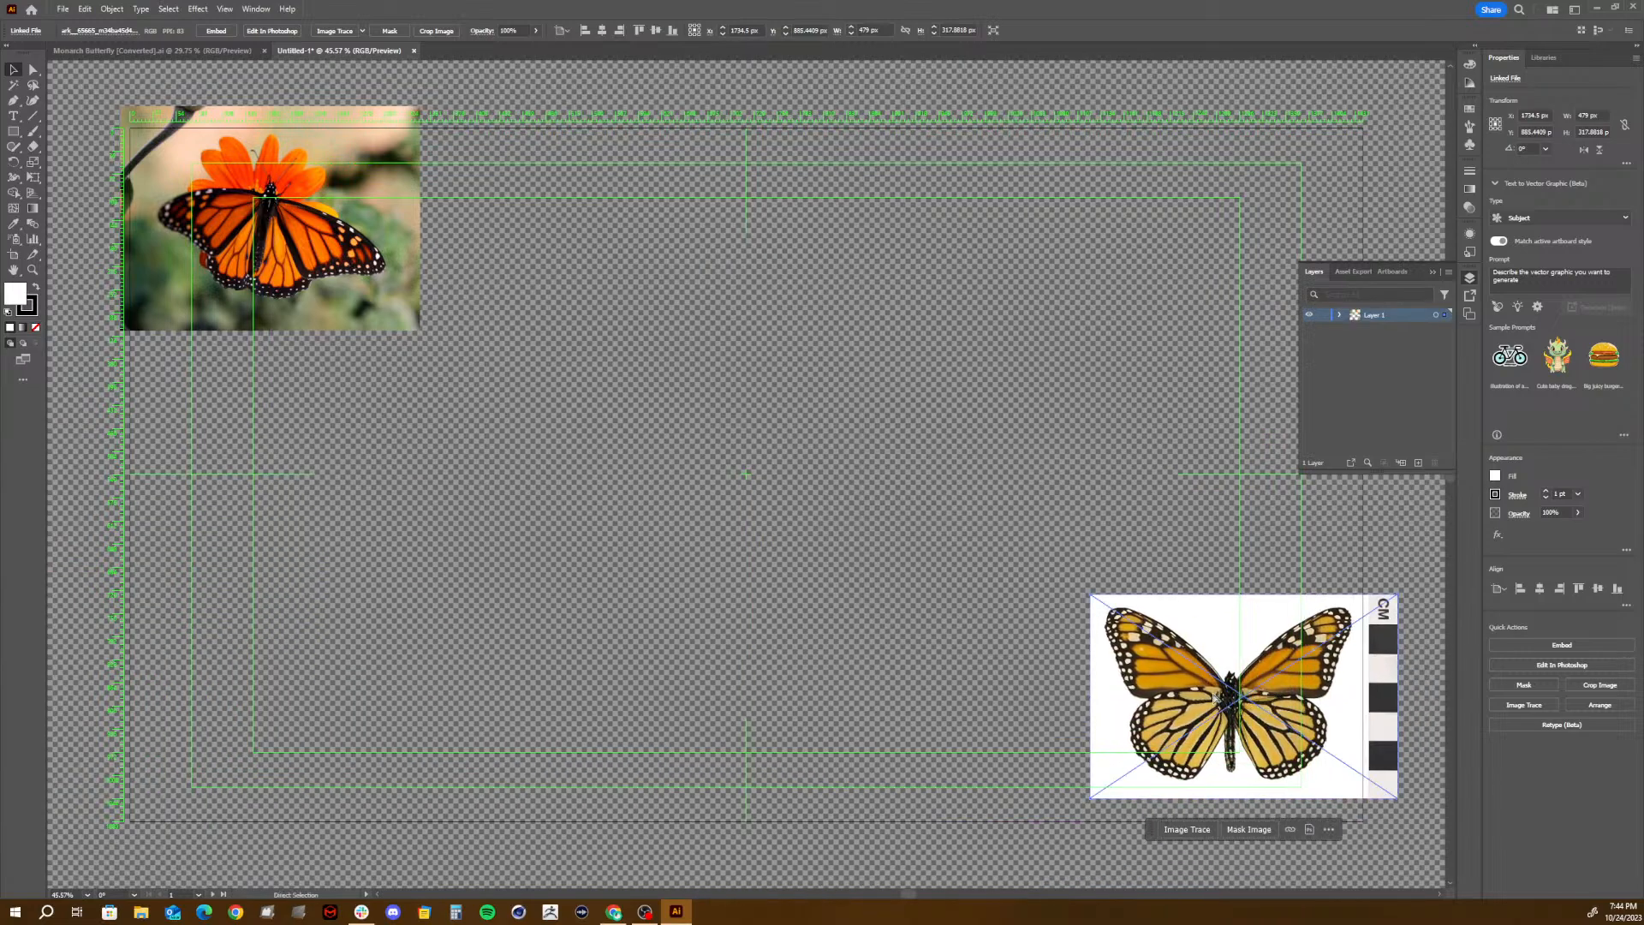
pyautogui.hotkey('ctrl', '-')
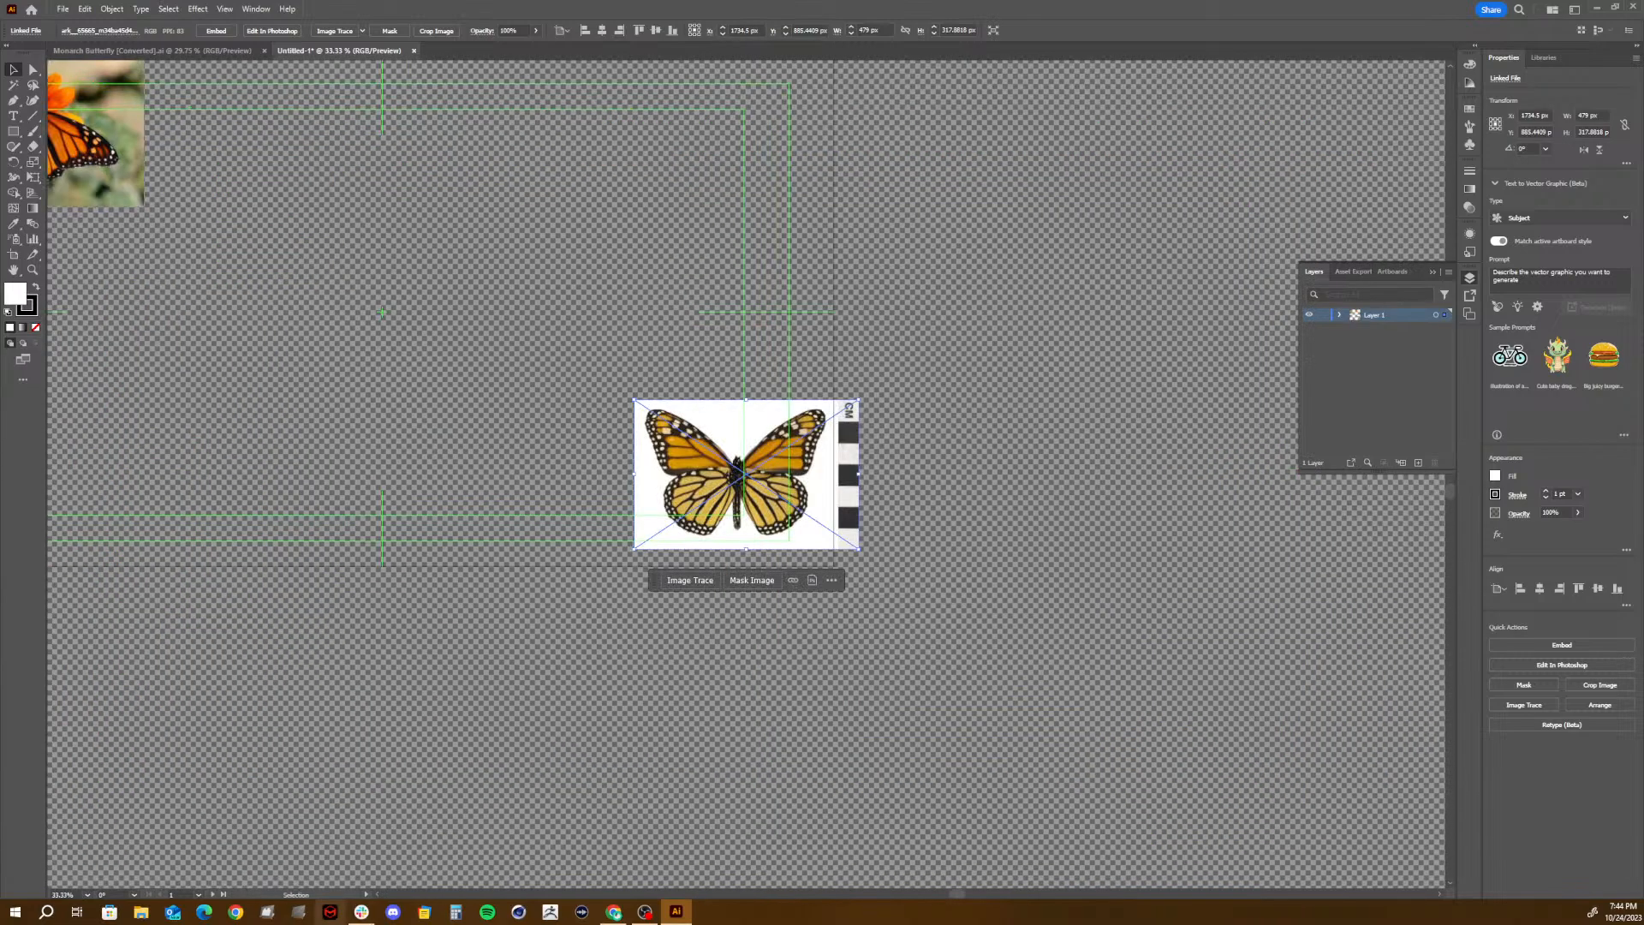
pyautogui.moveTo(321, 286); pyautogui.dragTo(515, 470)
pyautogui.moveTo(891, 640)
pyautogui.mouseDown()
pyautogui.moveTo(910, 333)
pyautogui.moveTo(1034, 288)
pyautogui.moveTo(1122, 313)
pyautogui.moveTo(1103, 317)
pyautogui.mouseUp()
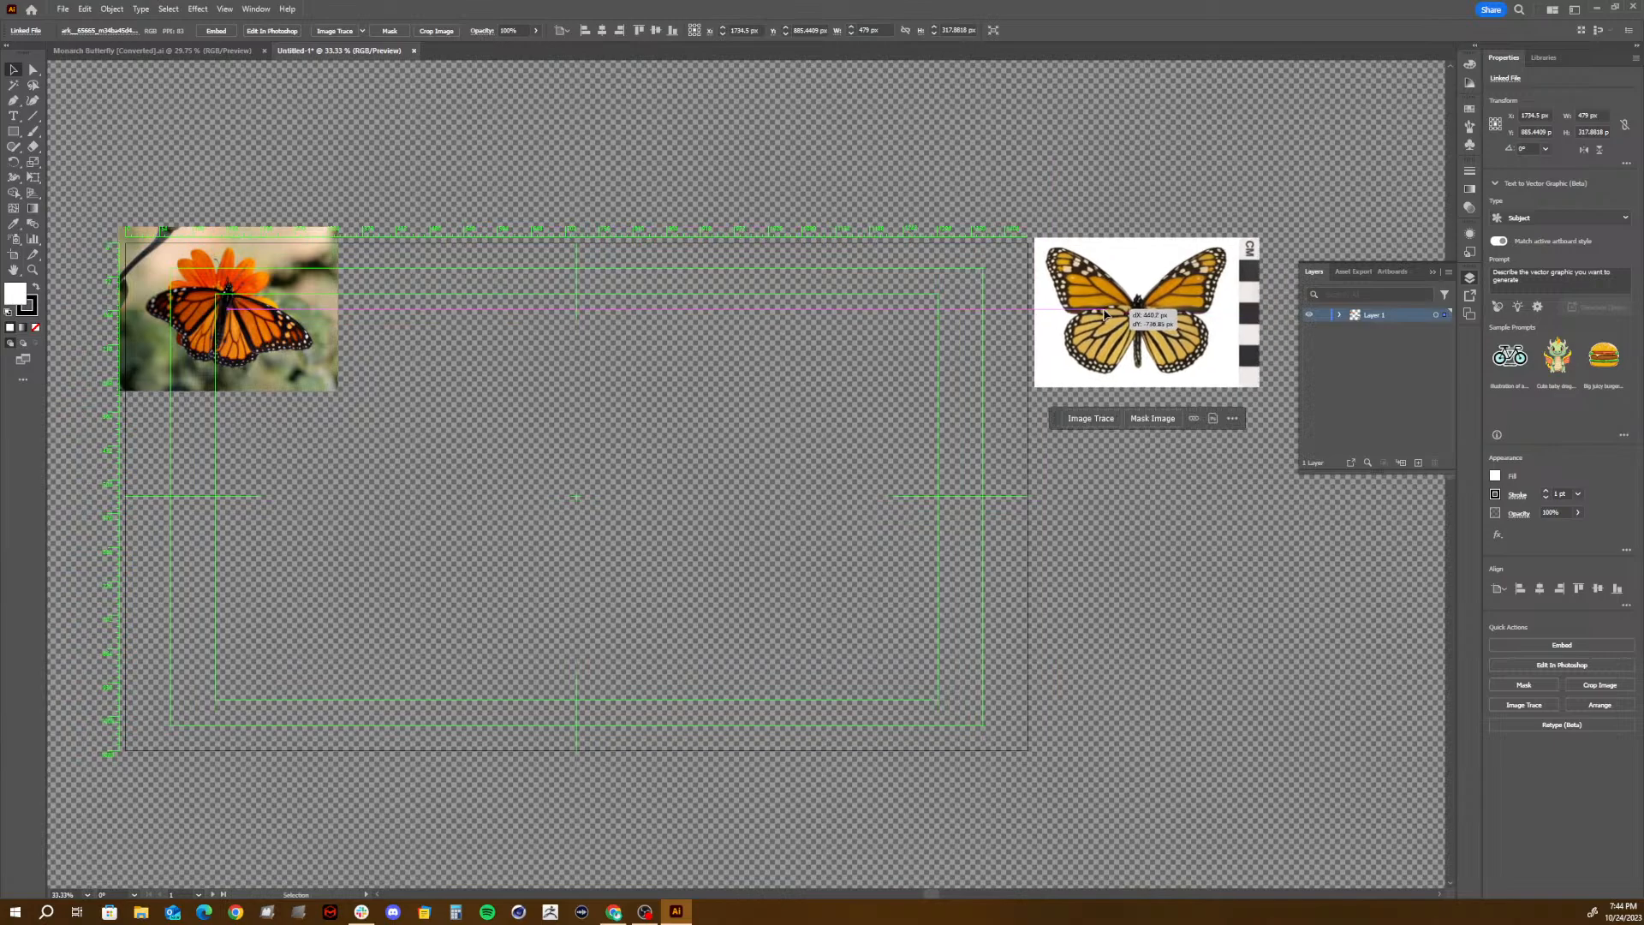
pyautogui.moveTo(231, 371); pyautogui.dragTo(1163, 551)
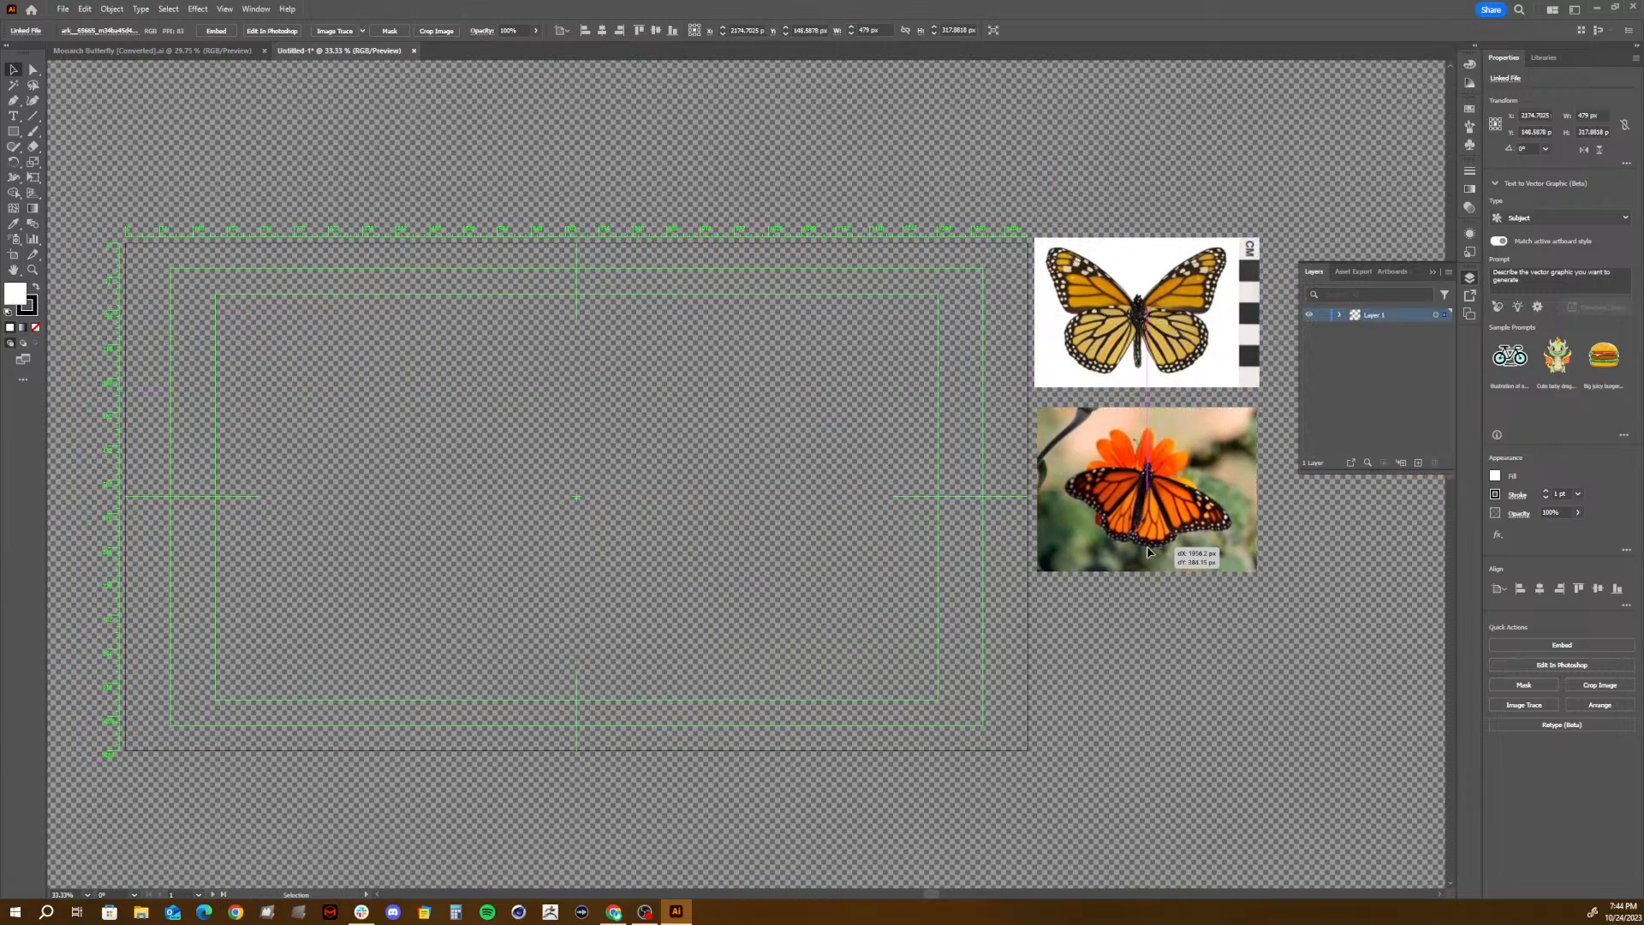
# - Center the specimen image on the artboard, then shift it so the butterfly's body lies on the center guide
pyautogui.moveTo(1086, 377)
pyautogui.mouseDown()
pyautogui.moveTo(306, 385)
pyautogui.moveTo(540, 576)
pyautogui.moveTo(520, 554)
pyautogui.mouseUp()
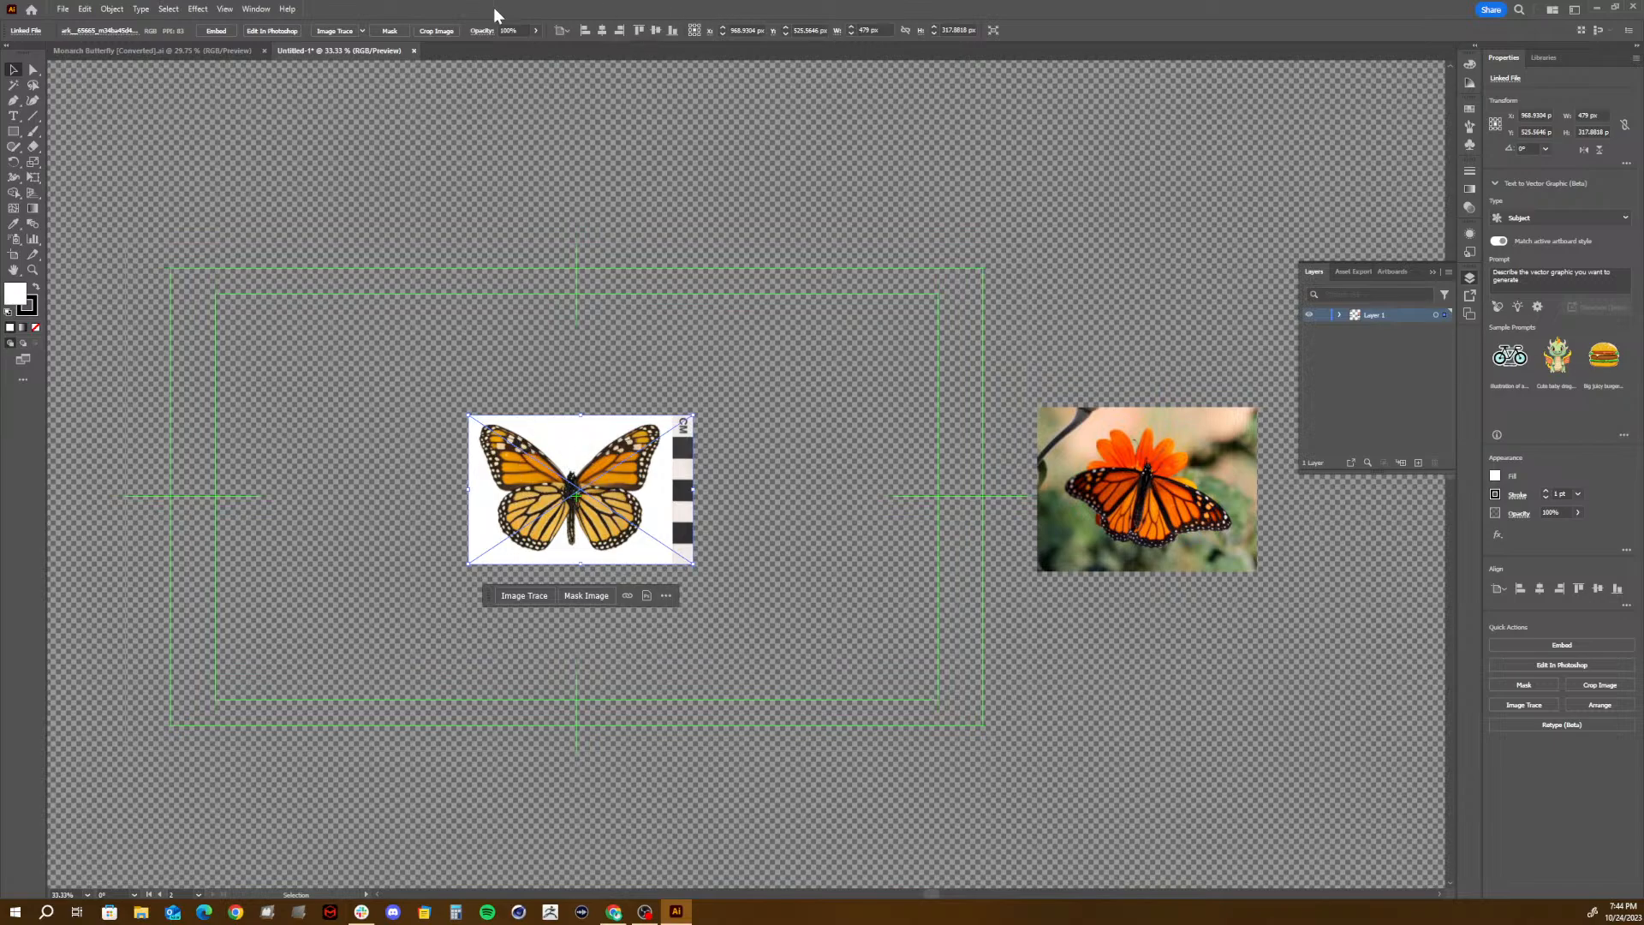
pyautogui.click(603, 30)
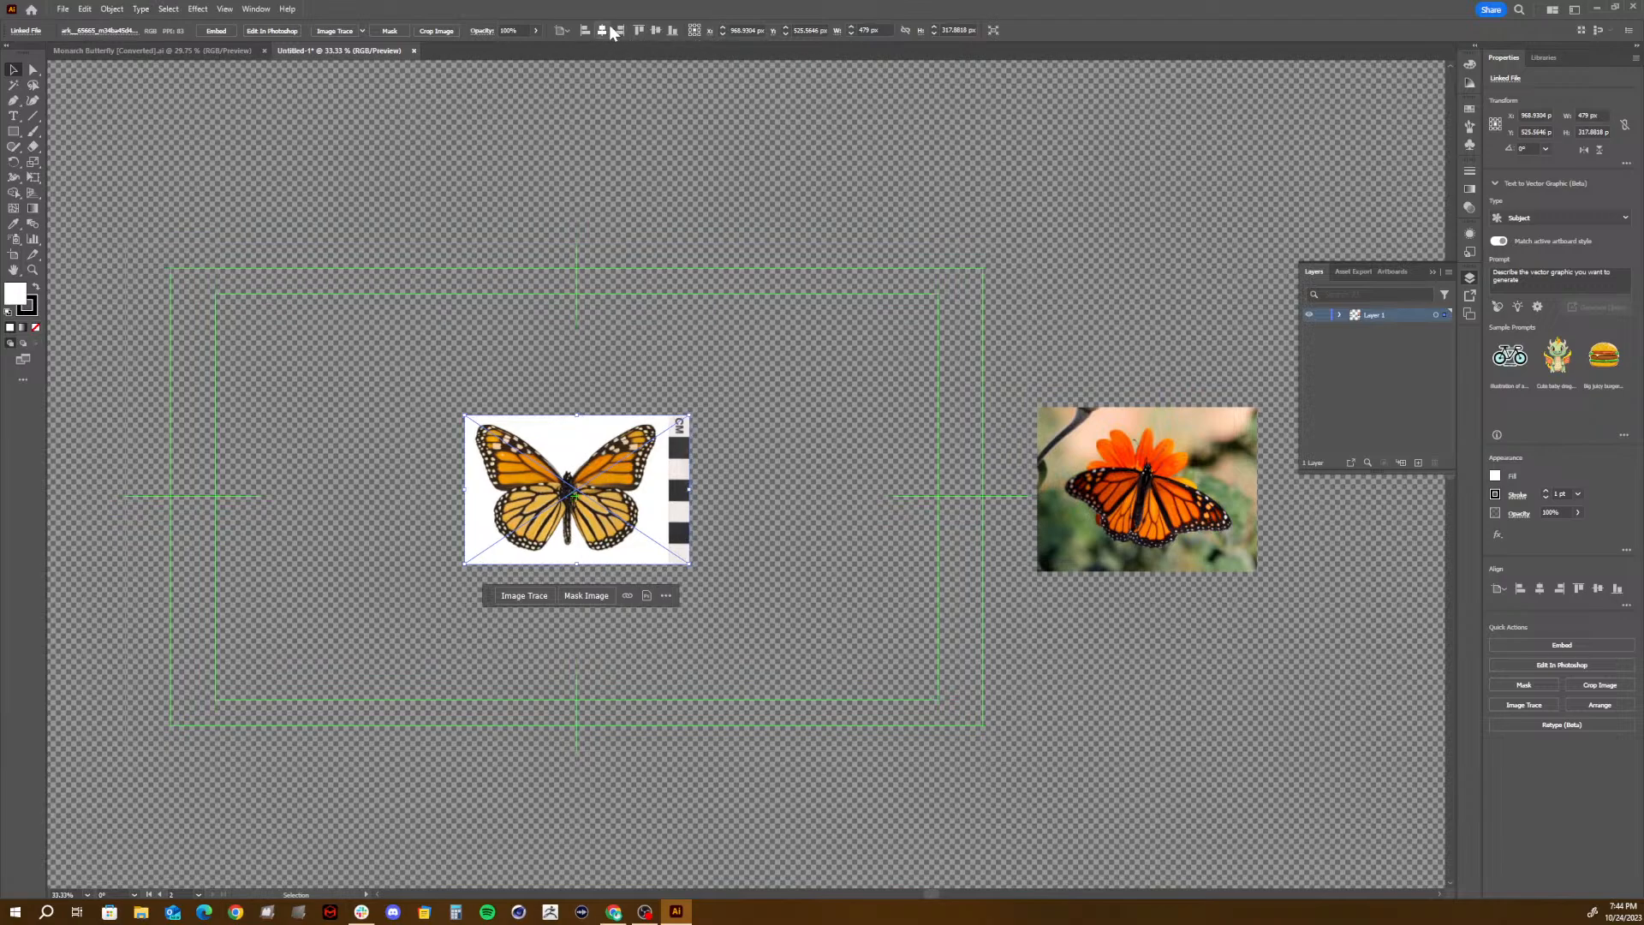
pyautogui.click(655, 30)
pyautogui.rightClick(607, 520)
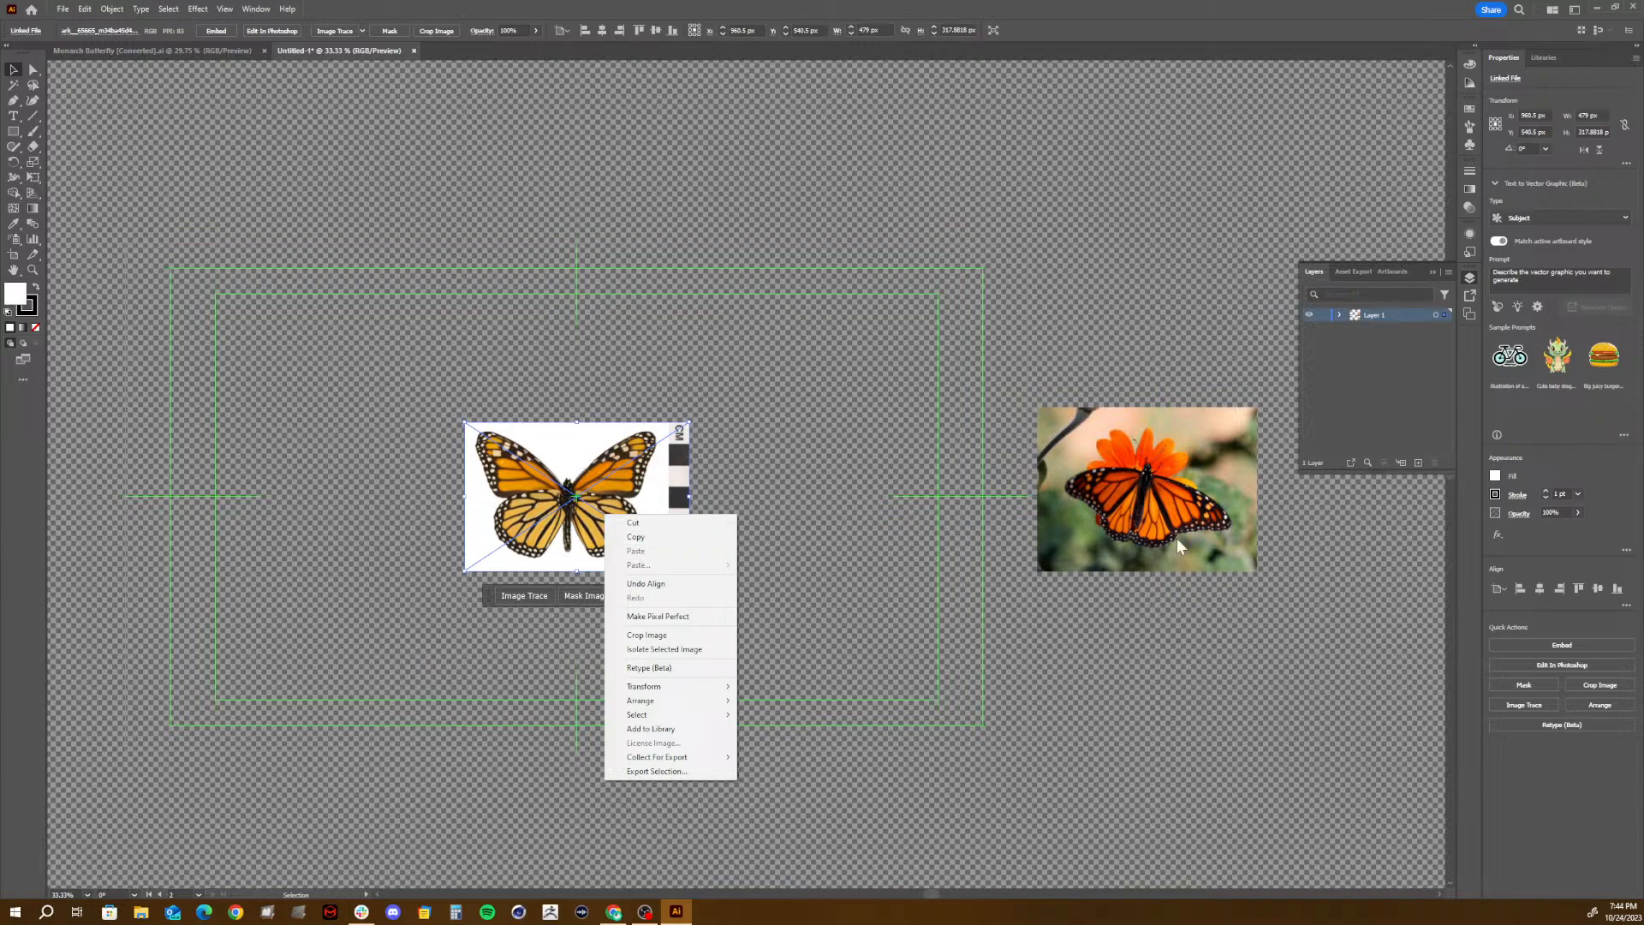
pyautogui.click(992, 248)
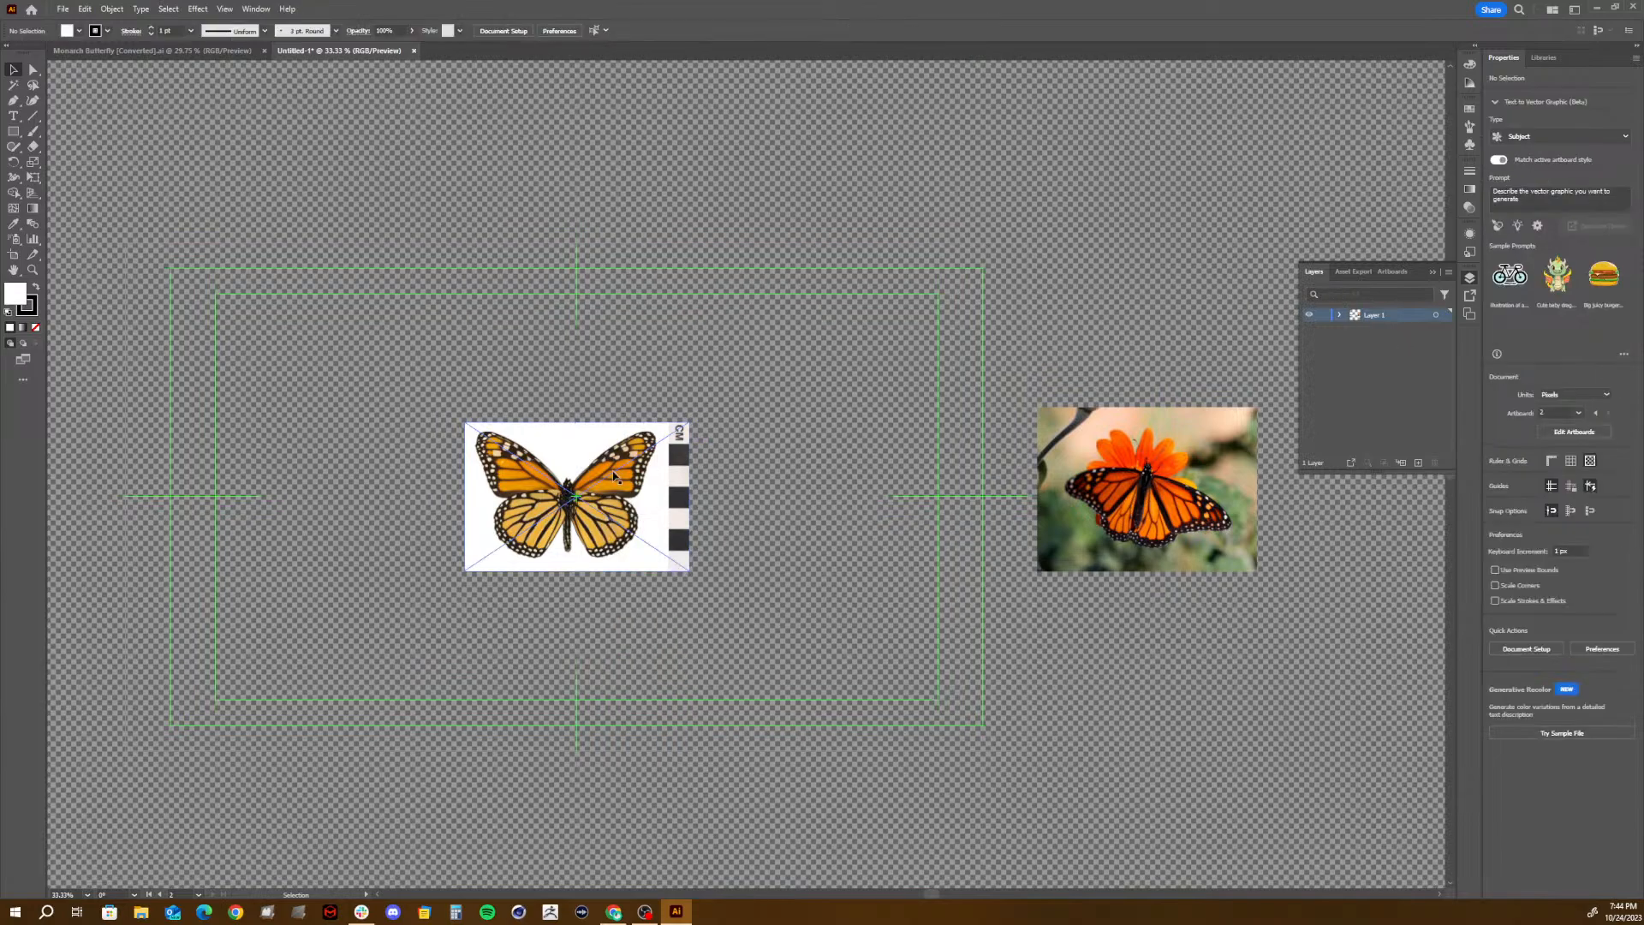
pyautogui.moveTo(618, 475); pyautogui.dragTo(625, 472)
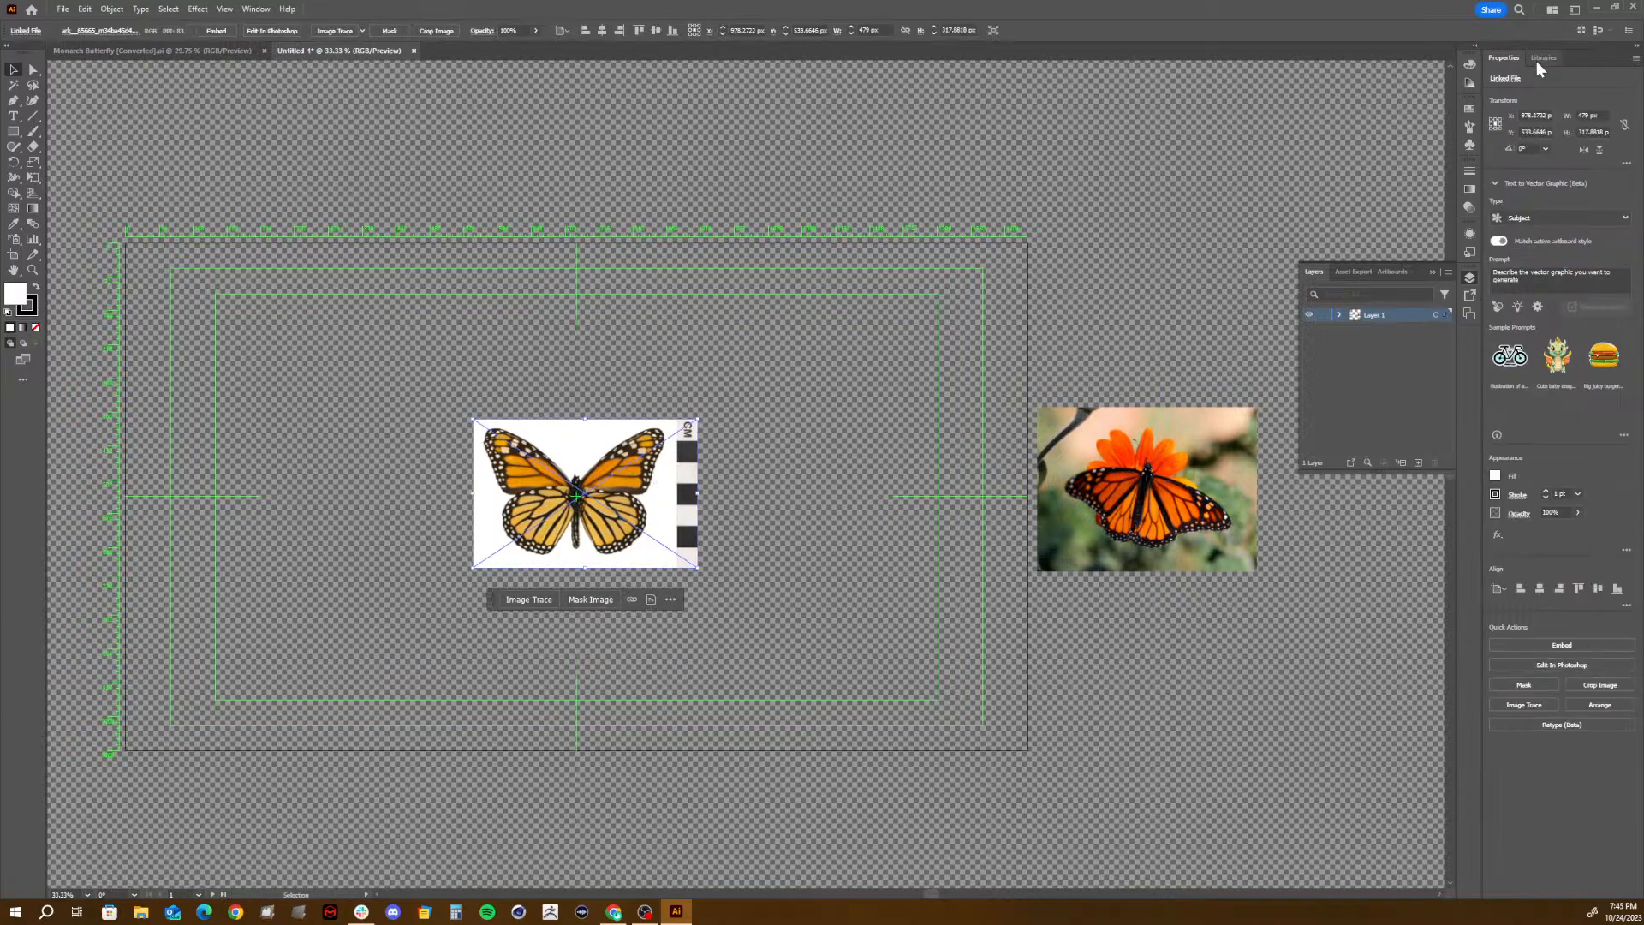
# - Lower the opacity of the specimen image so it becomes a faint tracing reference
pyautogui.click(1470, 210)
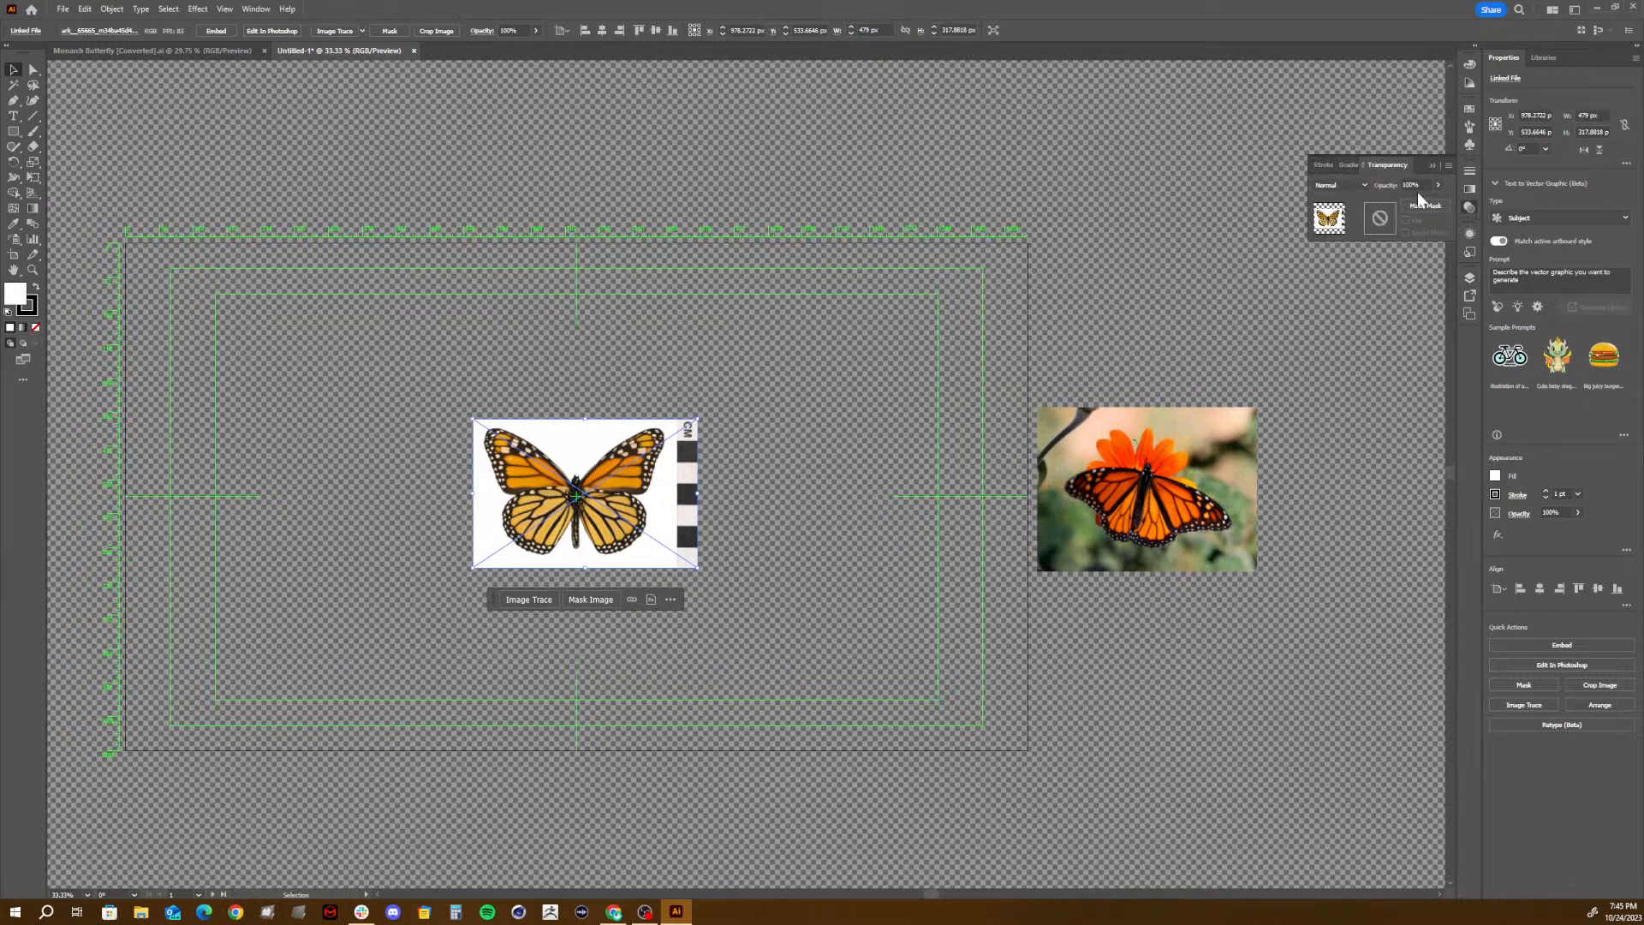
pyautogui.click(1439, 186)
pyautogui.moveTo(1425, 201); pyautogui.dragTo(1403, 204)
pyautogui.click(1399, 274)
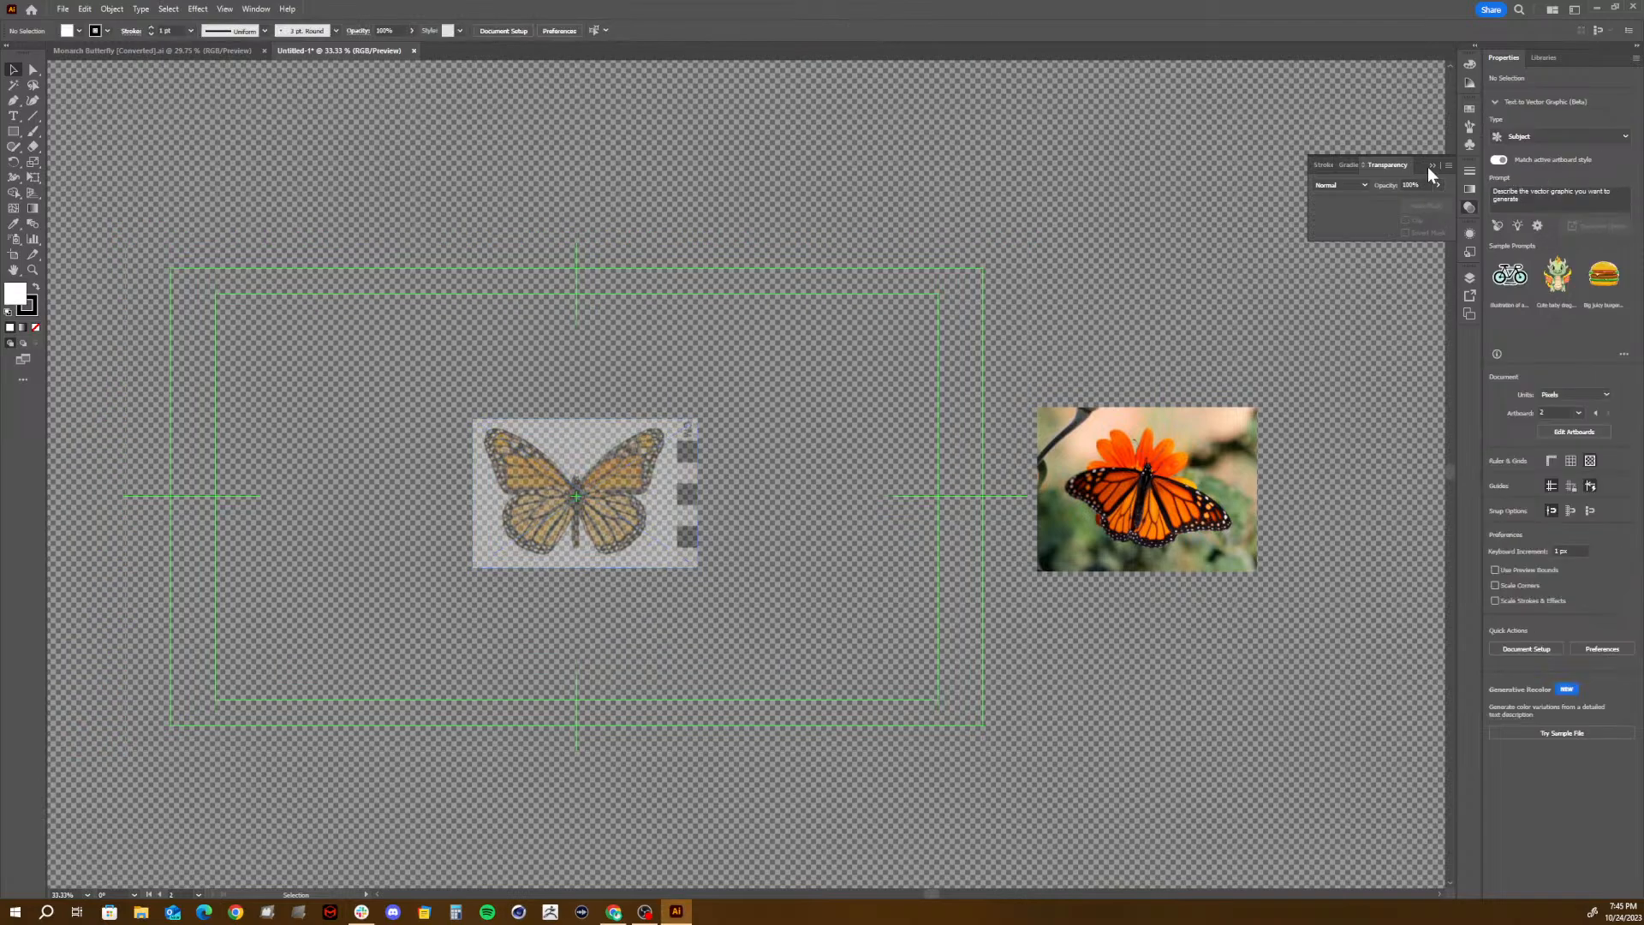
pyautogui.click(1430, 166)
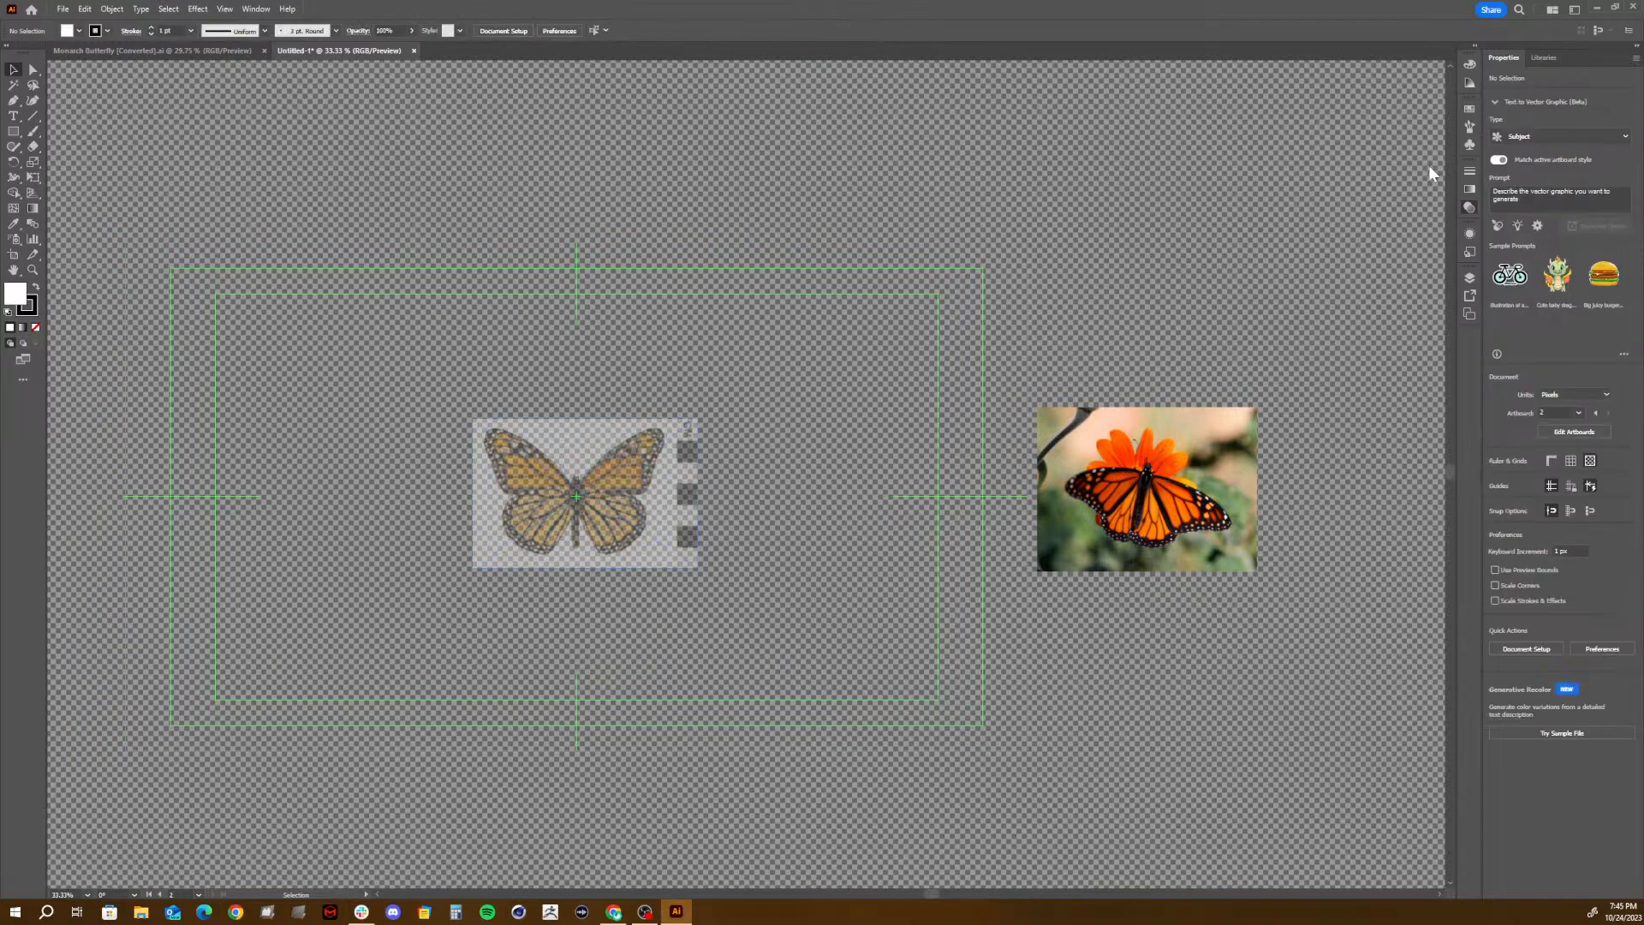
# - Rename Layer 1, which holds the butterfly images, with a name beginning with "Reference"
pyautogui.click(1469, 278)
pyautogui.doubleClick(1364, 315)
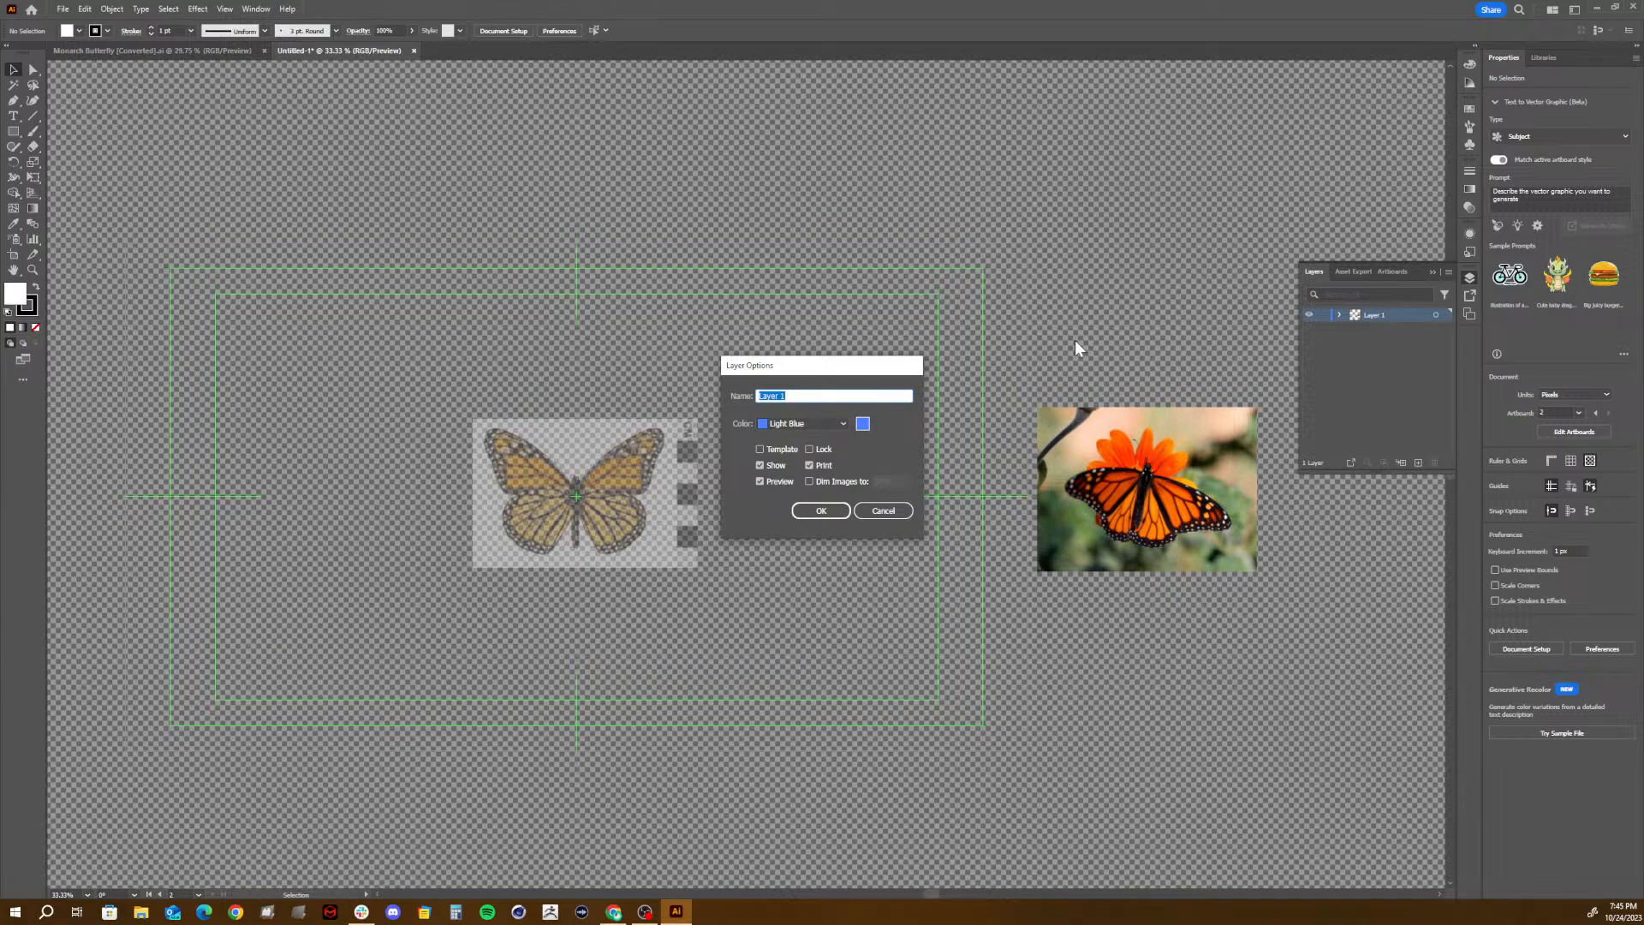
pyautogui.write('Reference Images')
pyautogui.click(820, 511)
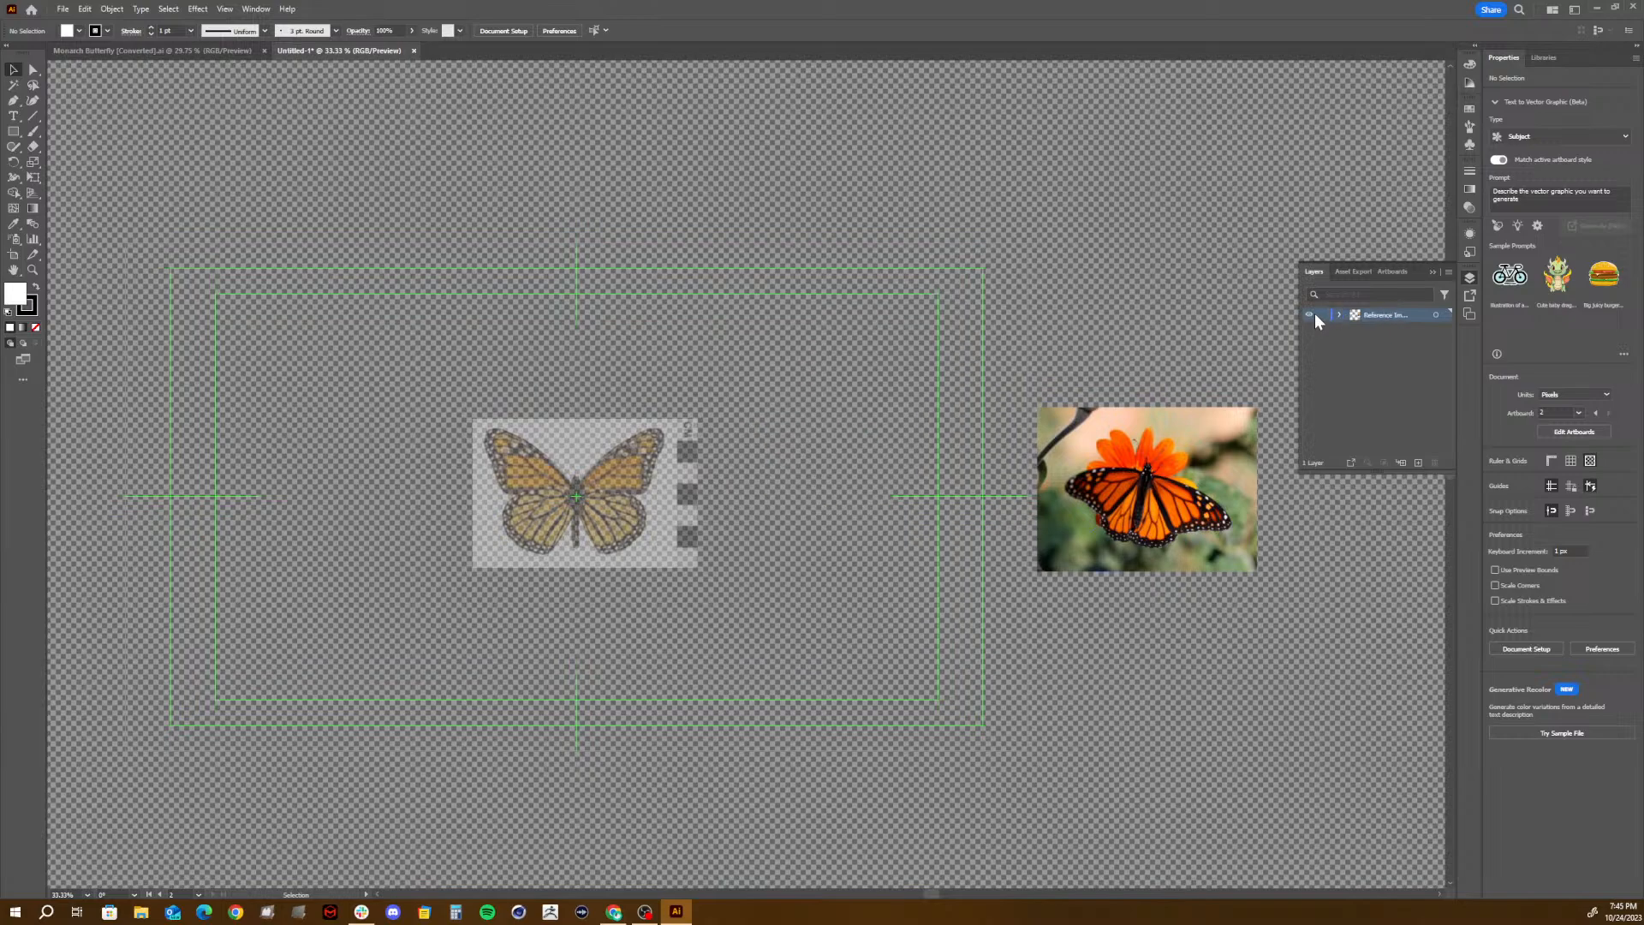
# - Lock the reference layer and add a new layer named Abdomen above it
pyautogui.click(1419, 463)
pyautogui.doubleClick(1380, 319)
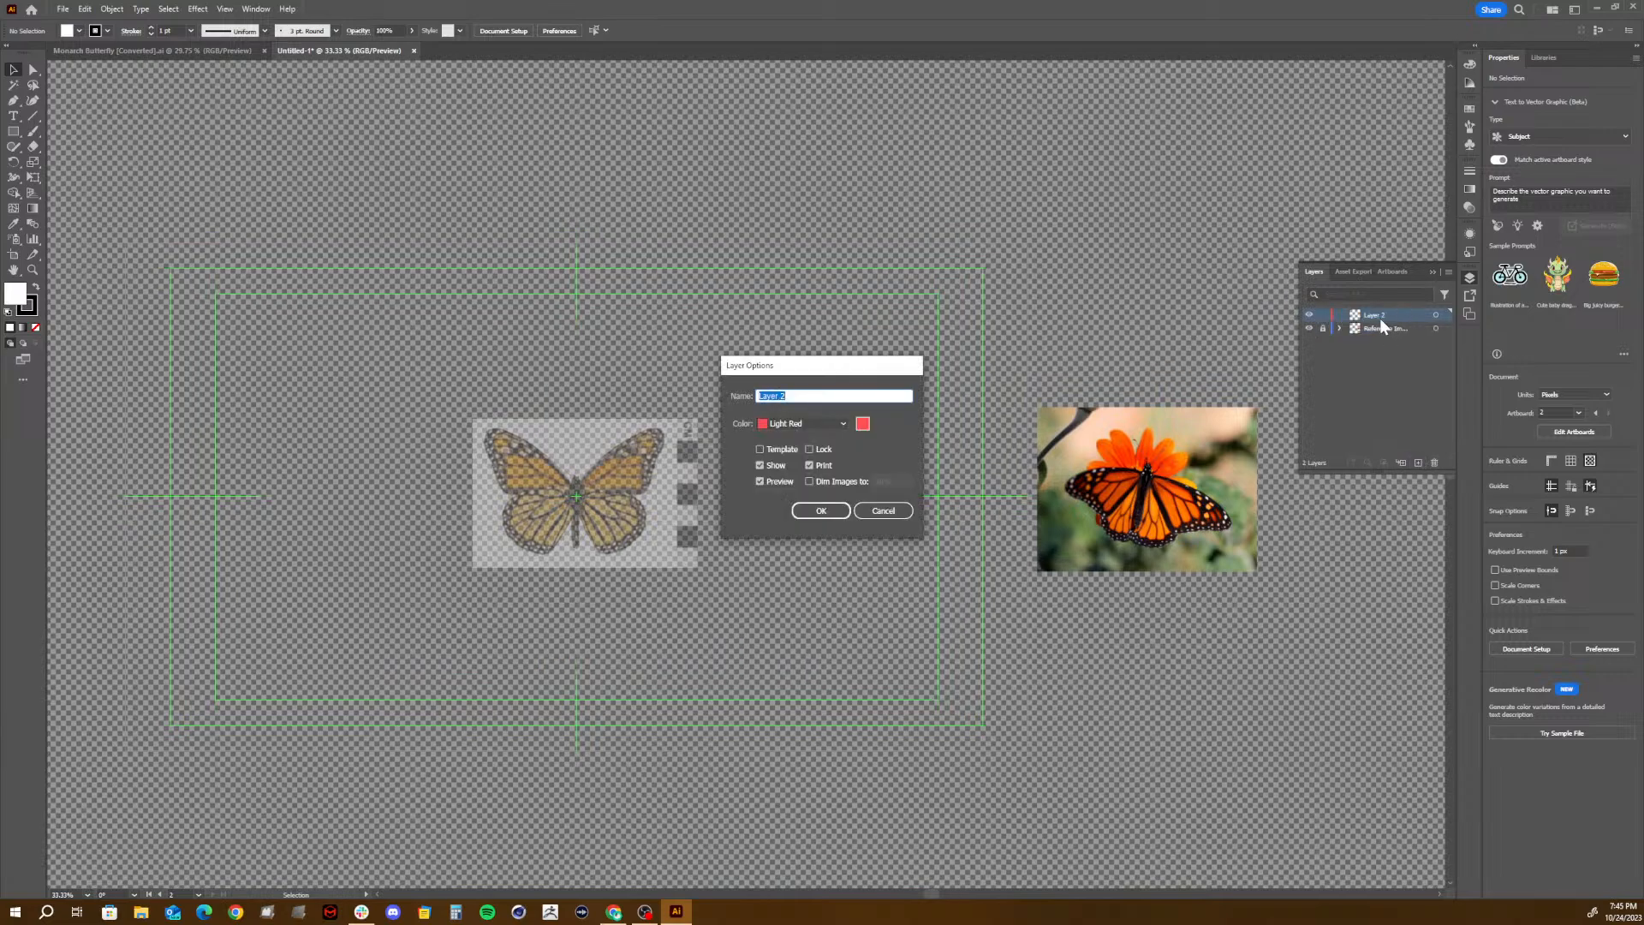
pyautogui.write('Abdomen')
pyautogui.click(820, 512)
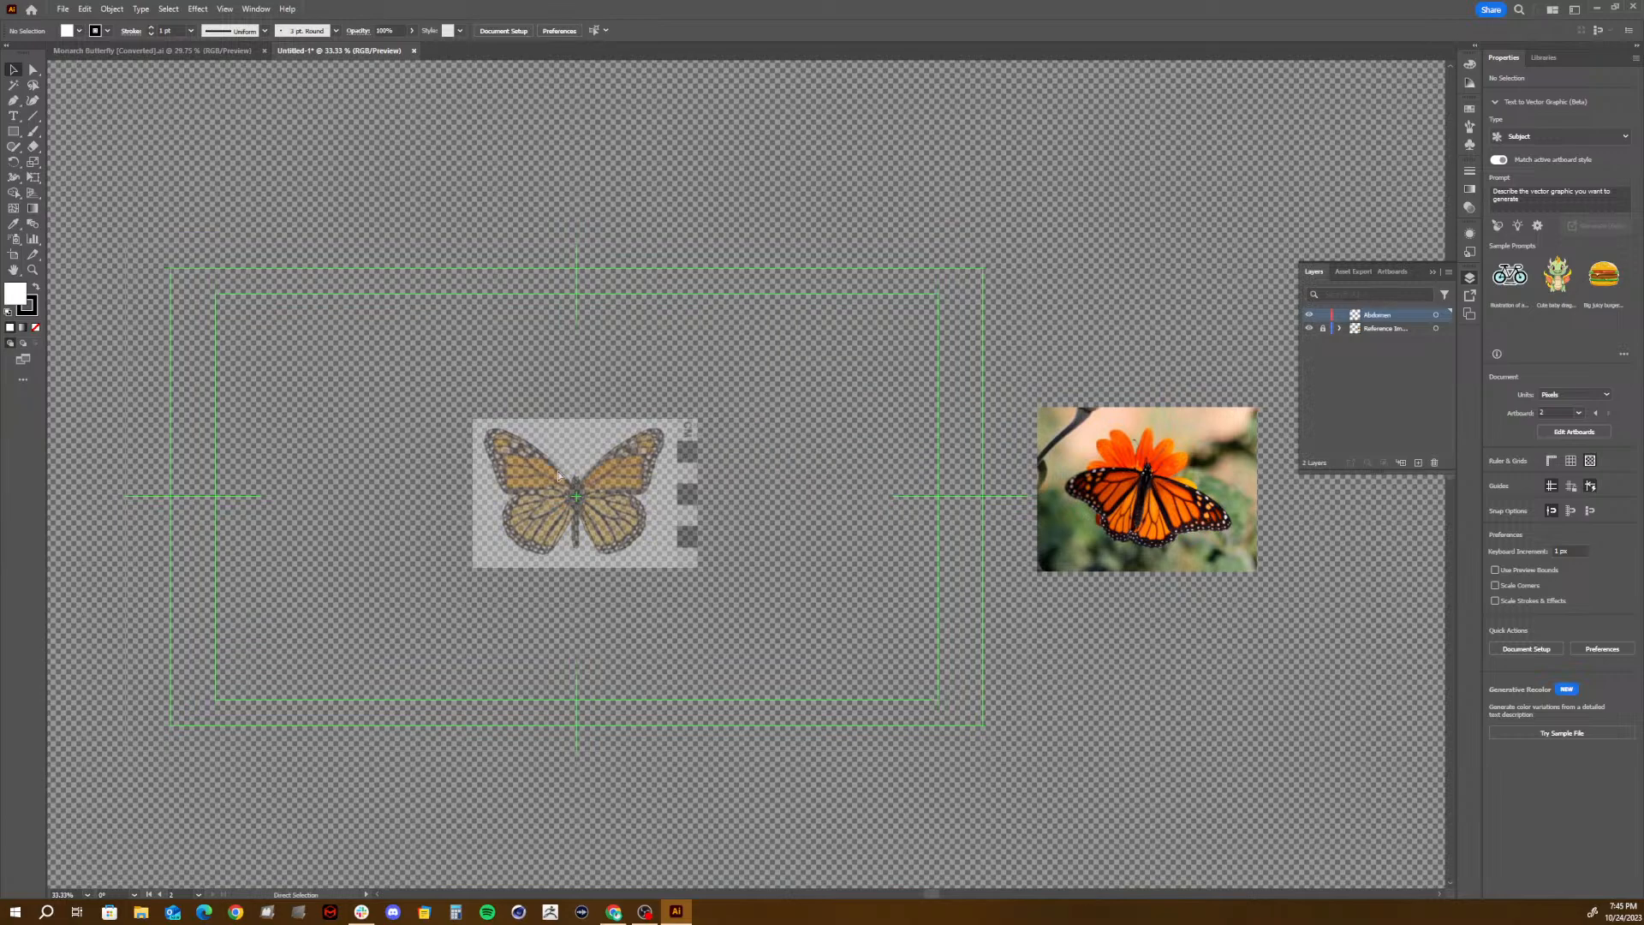
pyautogui.hotkey('ctrl', '=')
pyautogui.hotkey('ctrl', '=')
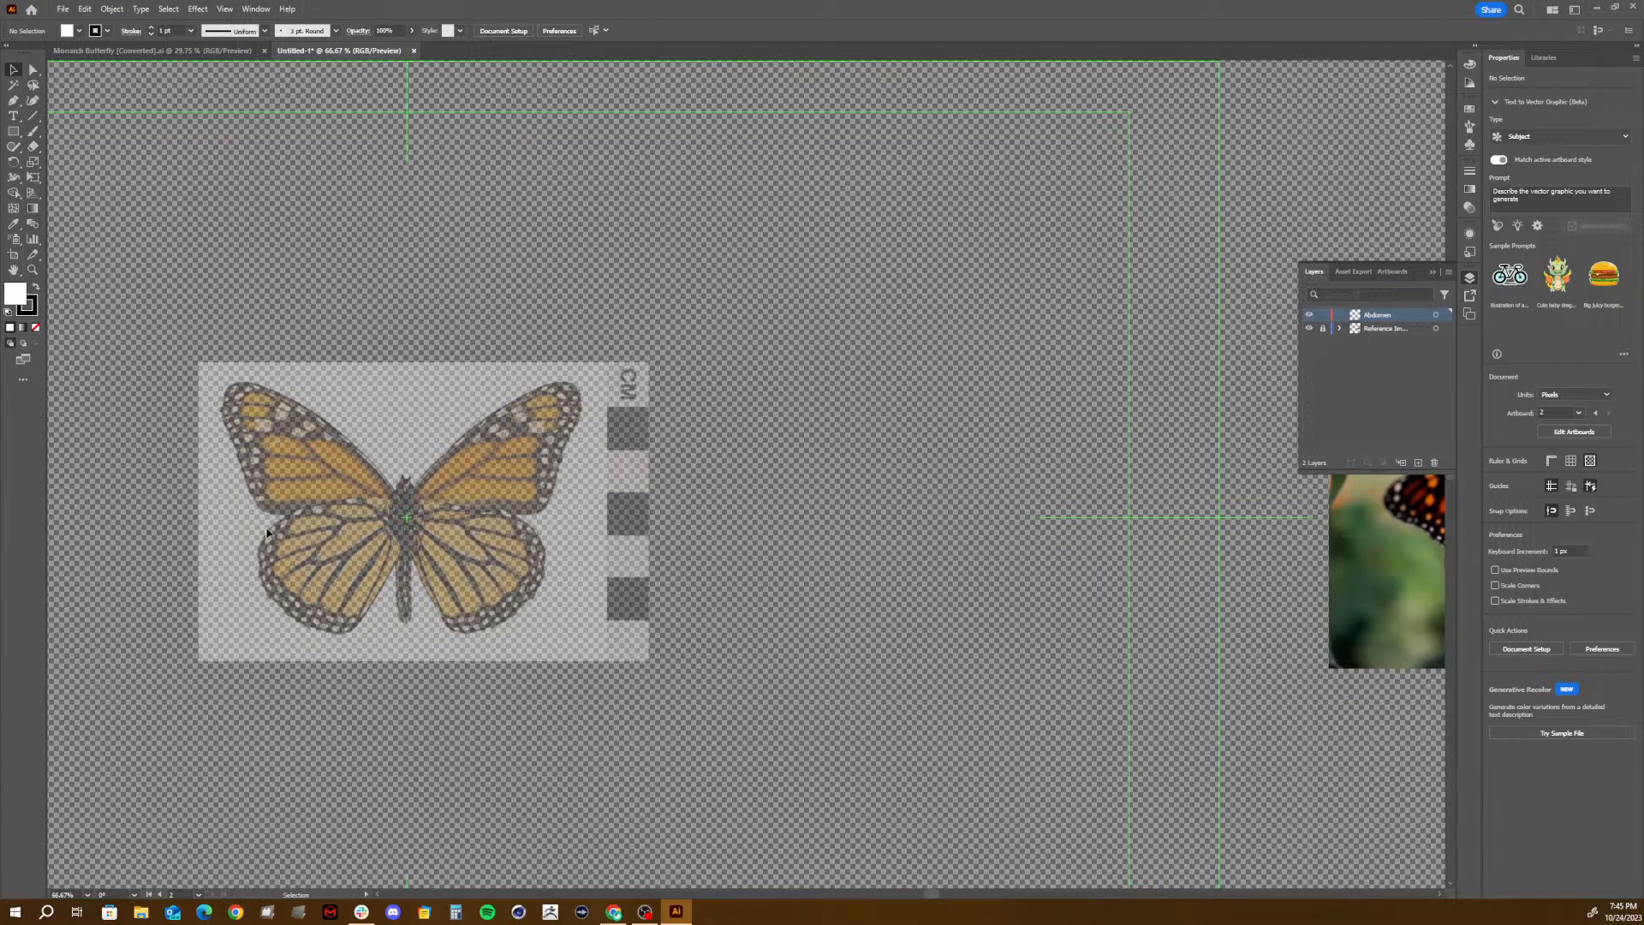
pyautogui.press('a')
pyautogui.hotkey('ctrl', '-')
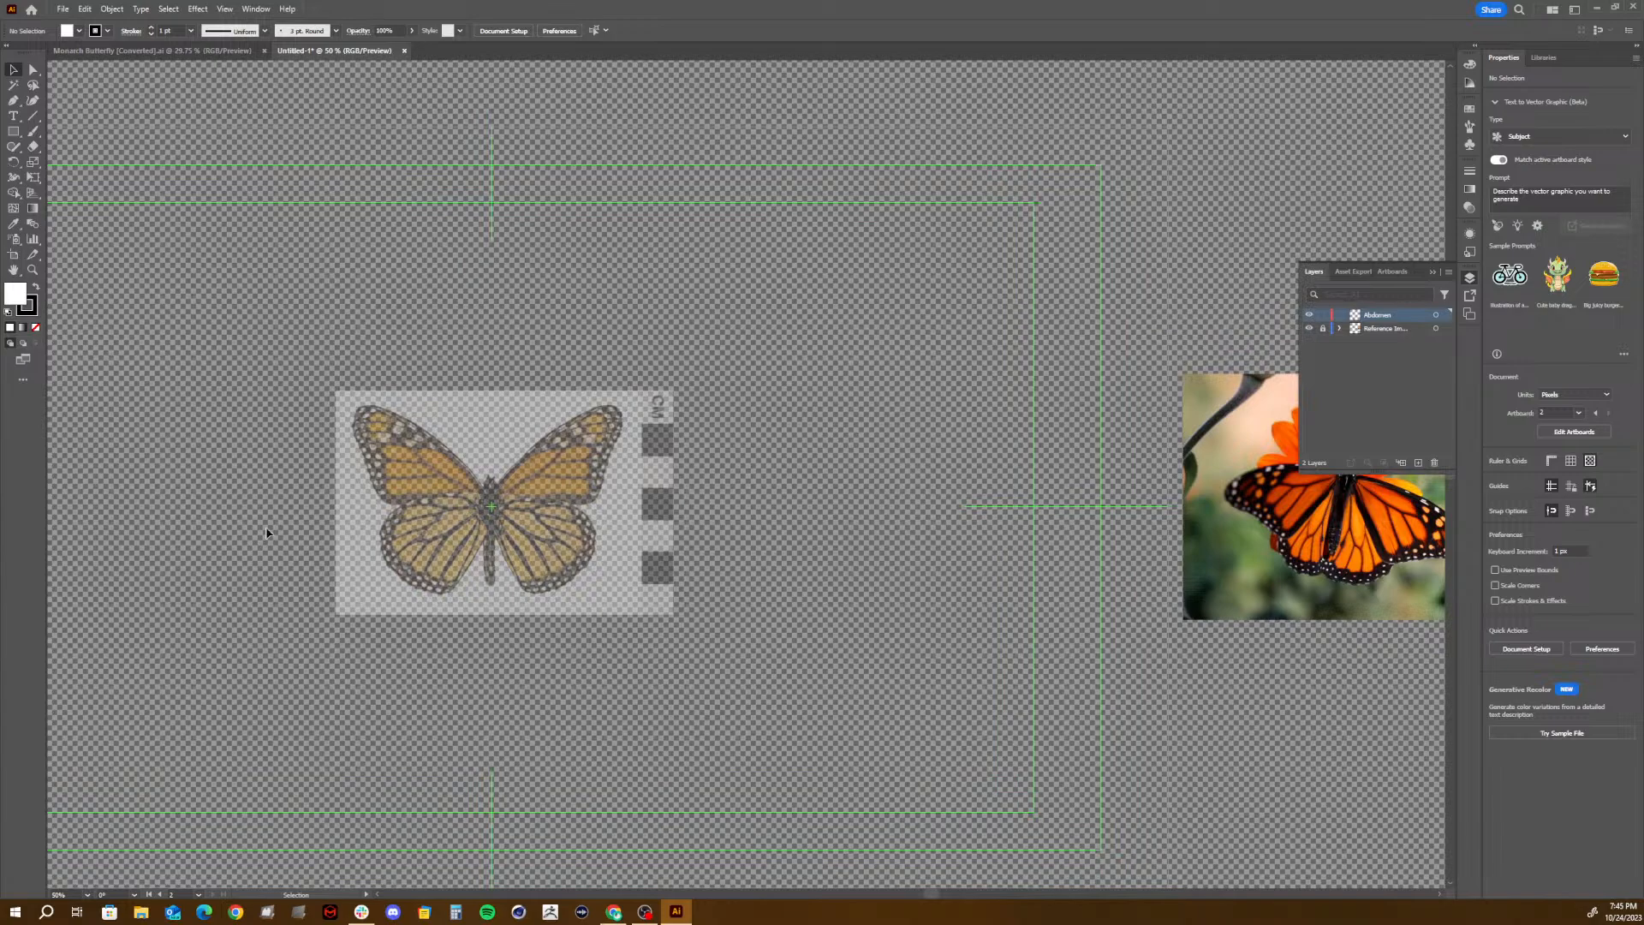
pyautogui.hotkey('ctrl', '-')
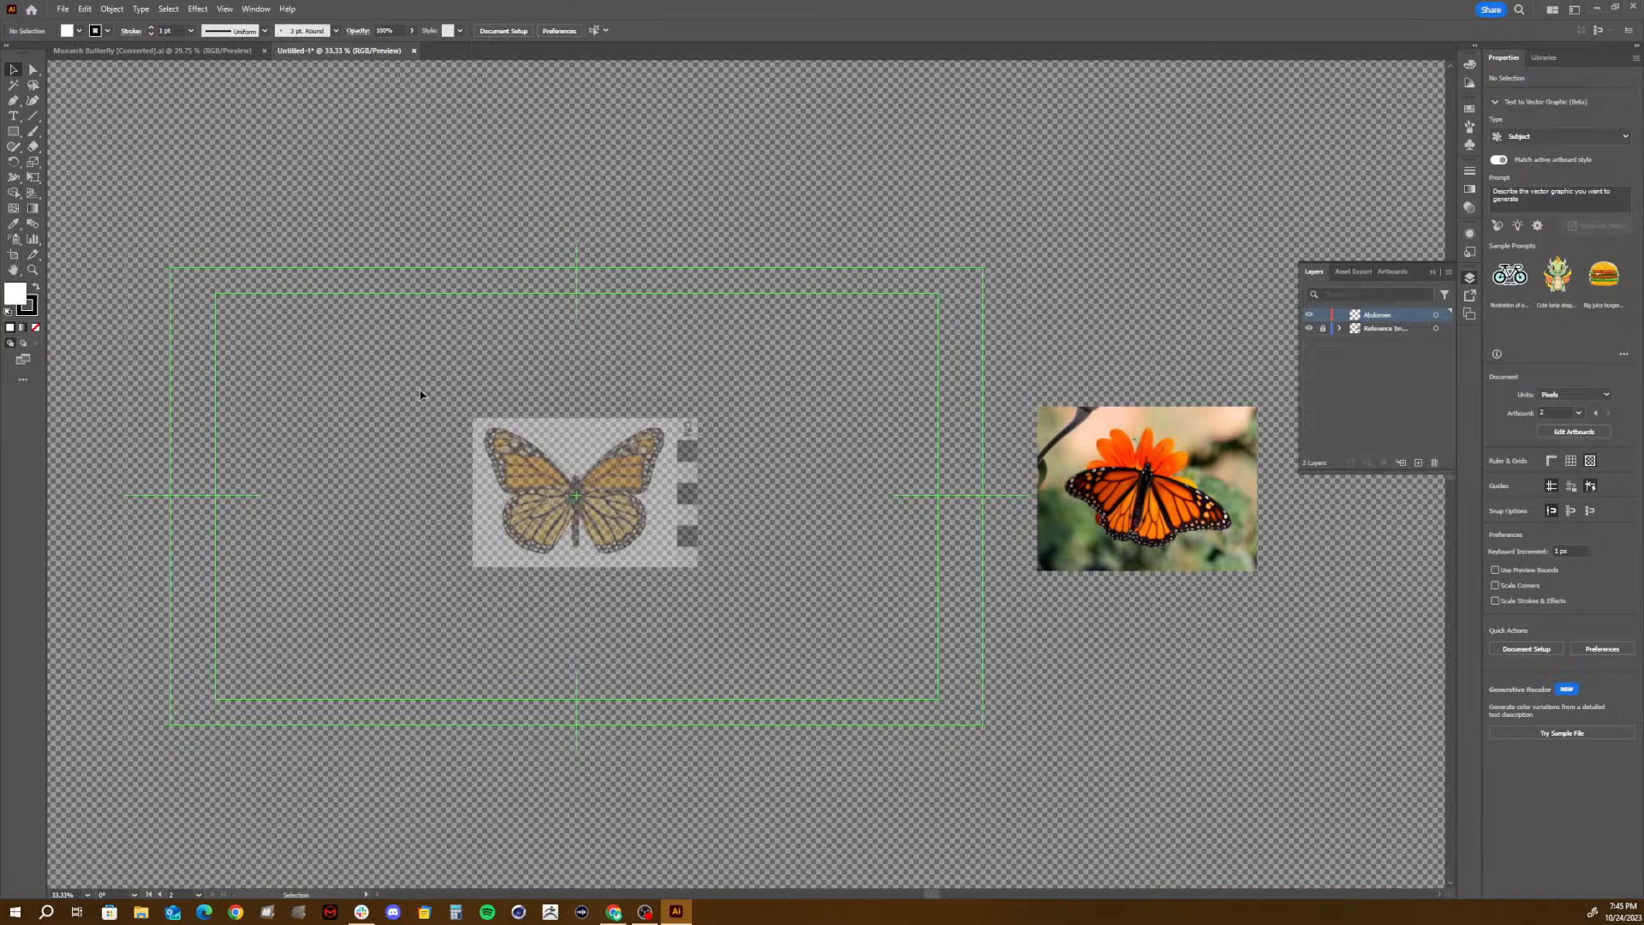
# - Draw a rectangle about 85 by 159 px with black fill and no stroke above the butterfly's body on the Abdomen layer
pyautogui.click(19, 133)
pyautogui.moveTo(18, 133); pyautogui.dragTo(78, 133)
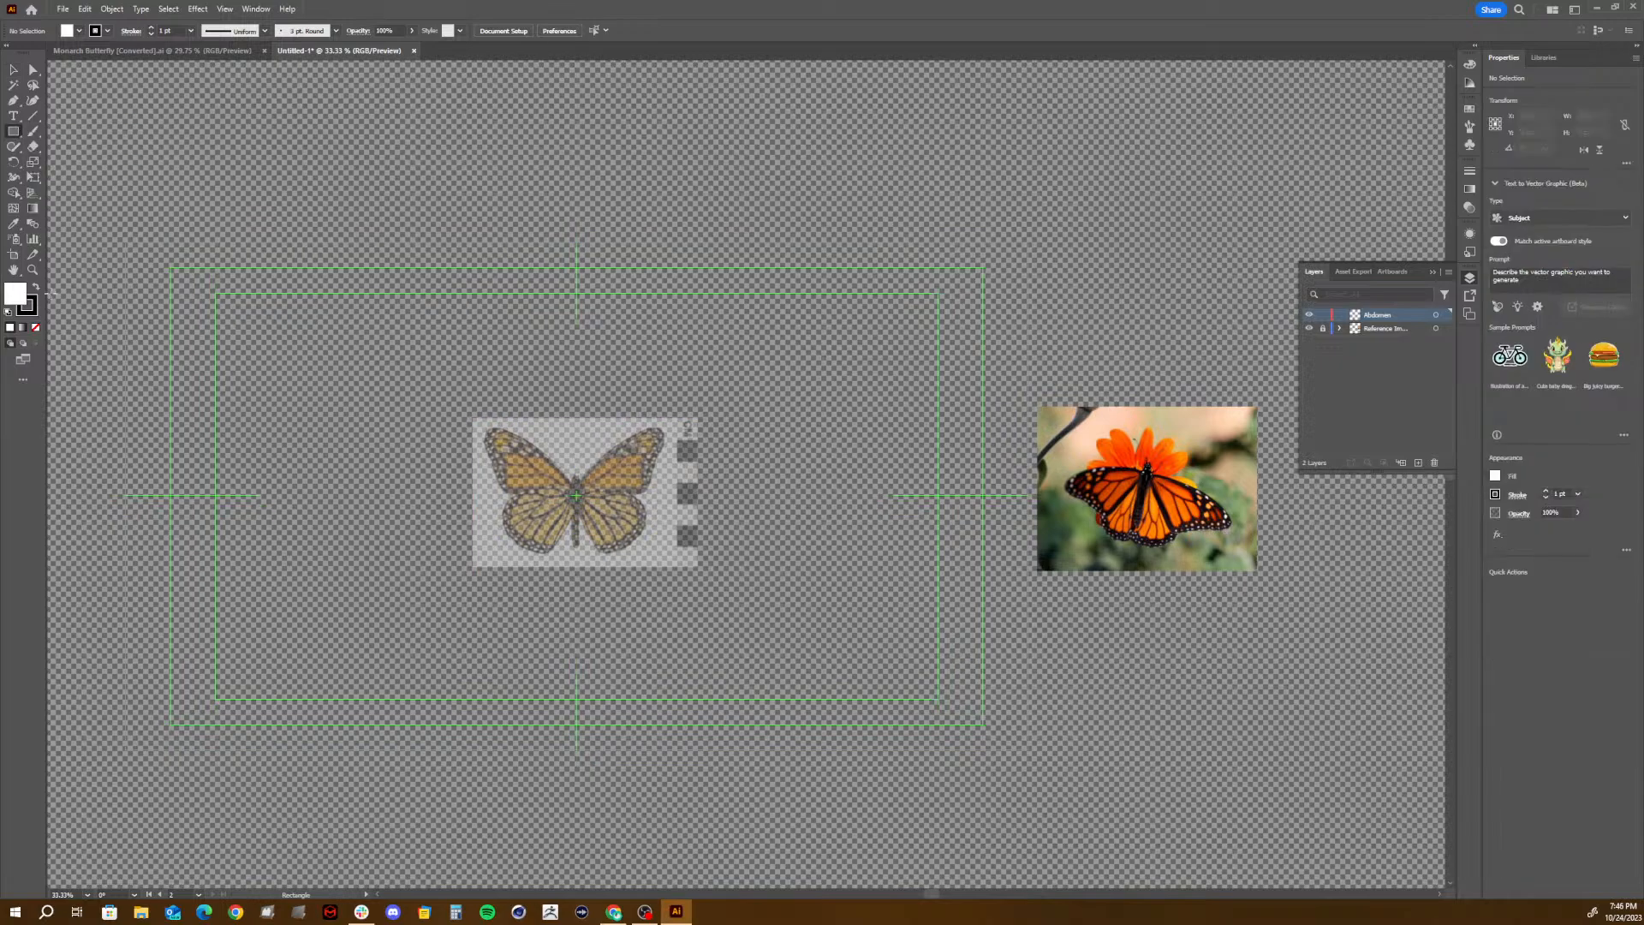
pyautogui.click(36, 288)
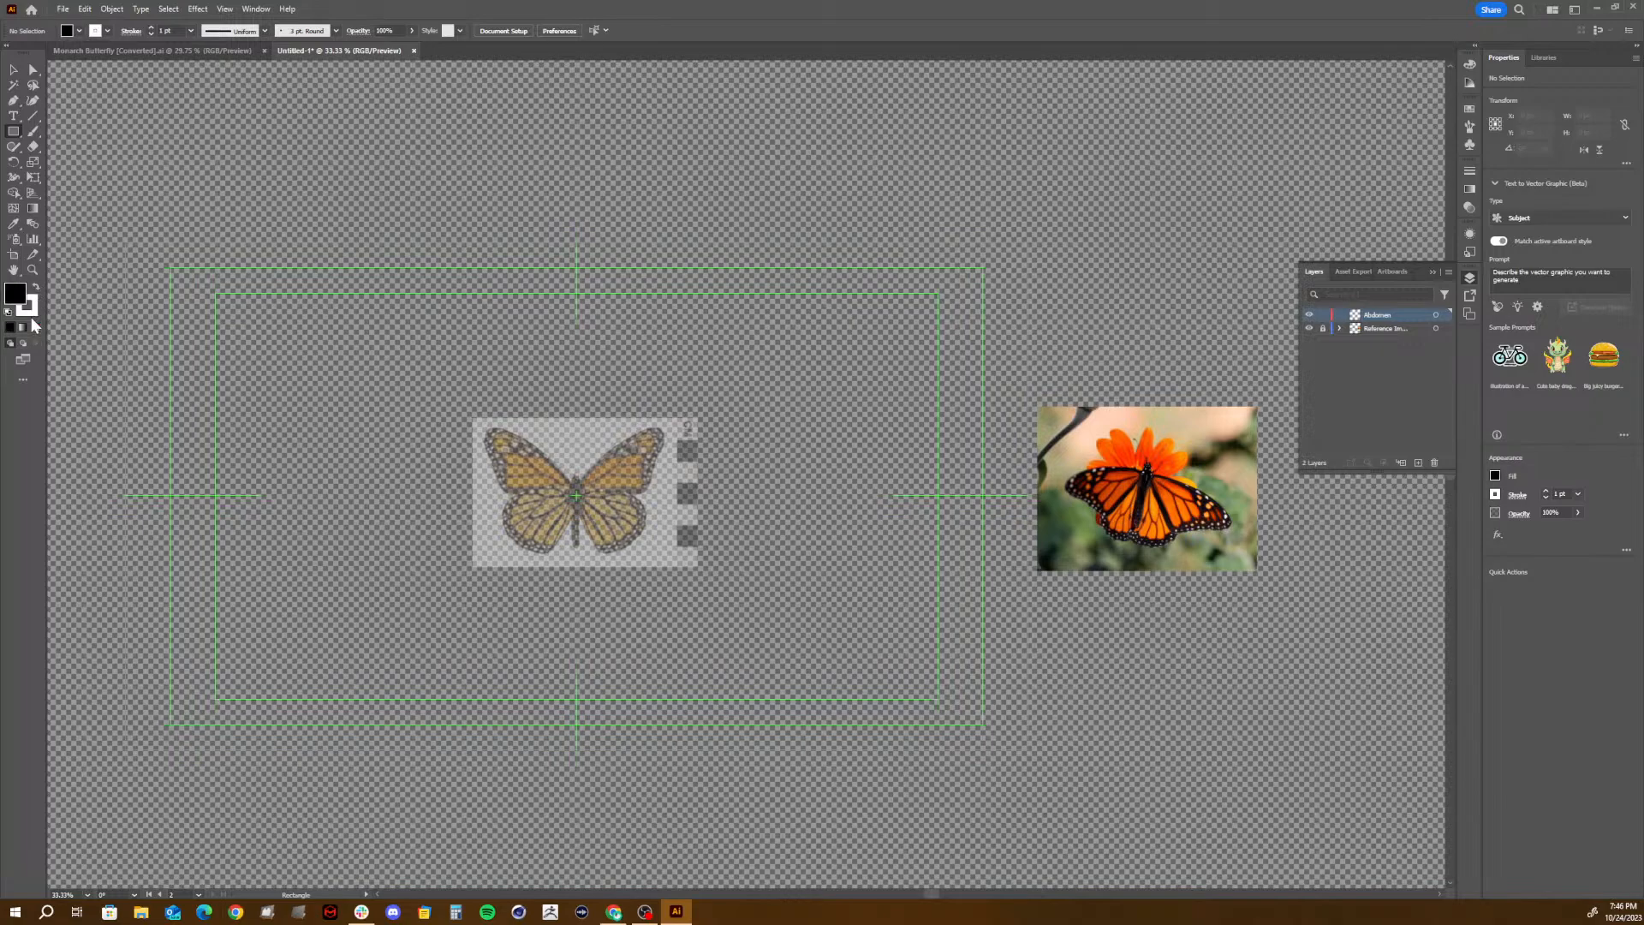
pyautogui.click(36, 314)
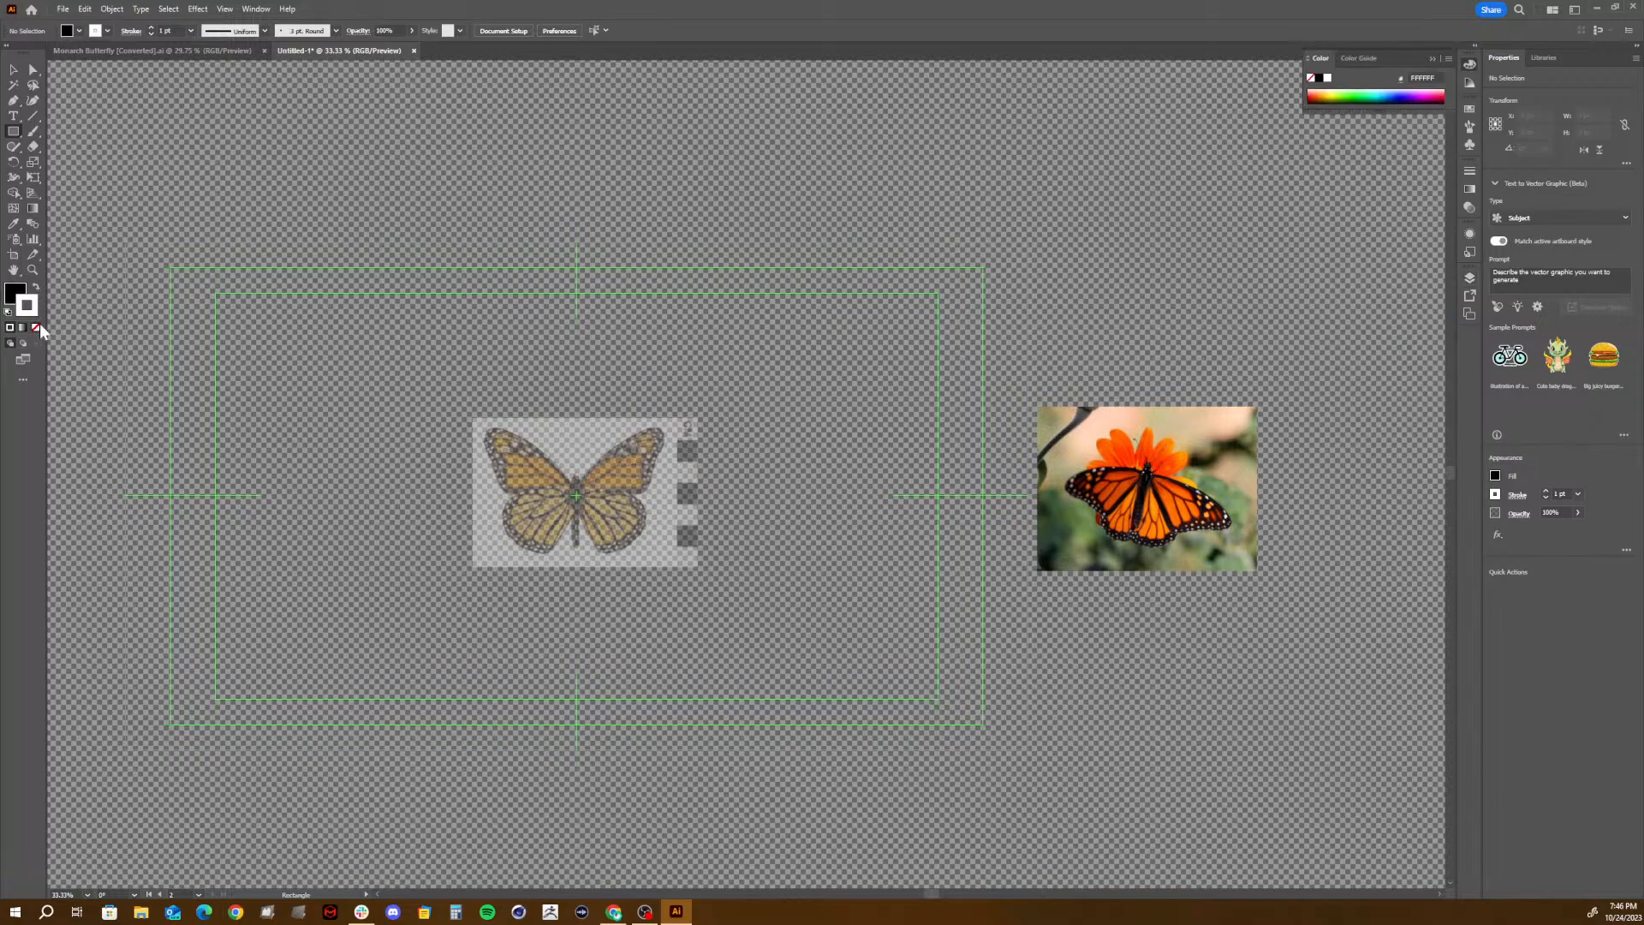
pyautogui.click(36, 327)
pyautogui.moveTo(550, 355); pyautogui.dragTo(590, 430)
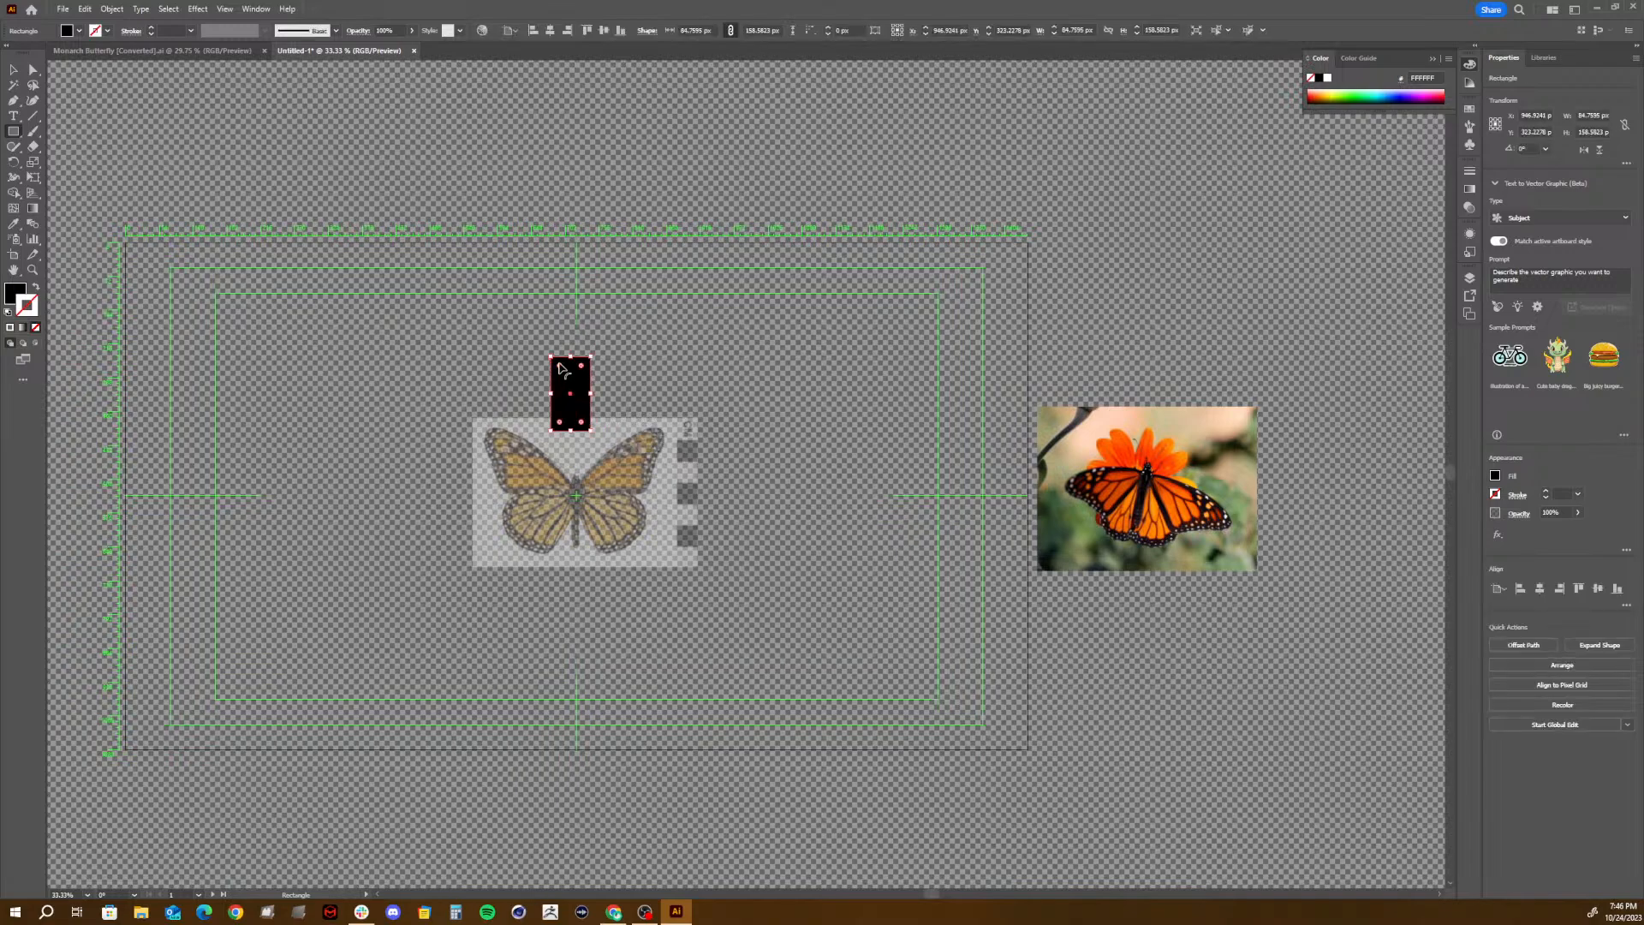
# - Fully round the rectangle's corners into a capsule and move it onto the vertical center guide over the butterfly's upper body
pyautogui.moveTo(559, 365); pyautogui.dragTo(583, 440)
pyautogui.press('v')
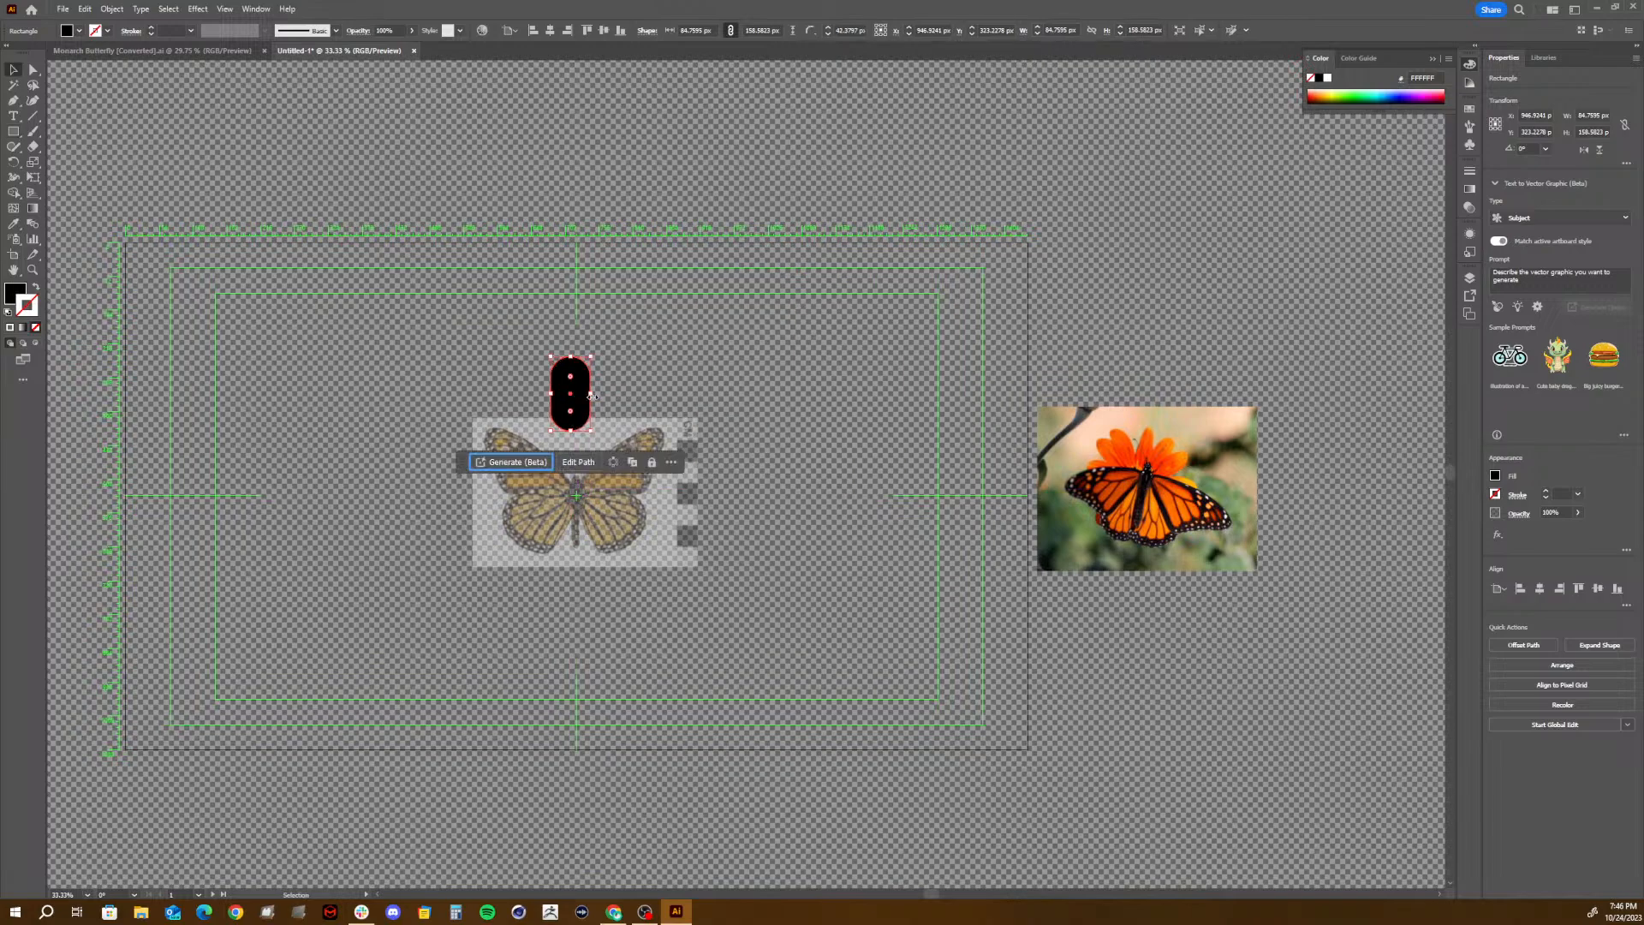
pyautogui.moveTo(572, 397); pyautogui.dragTo(578, 446)
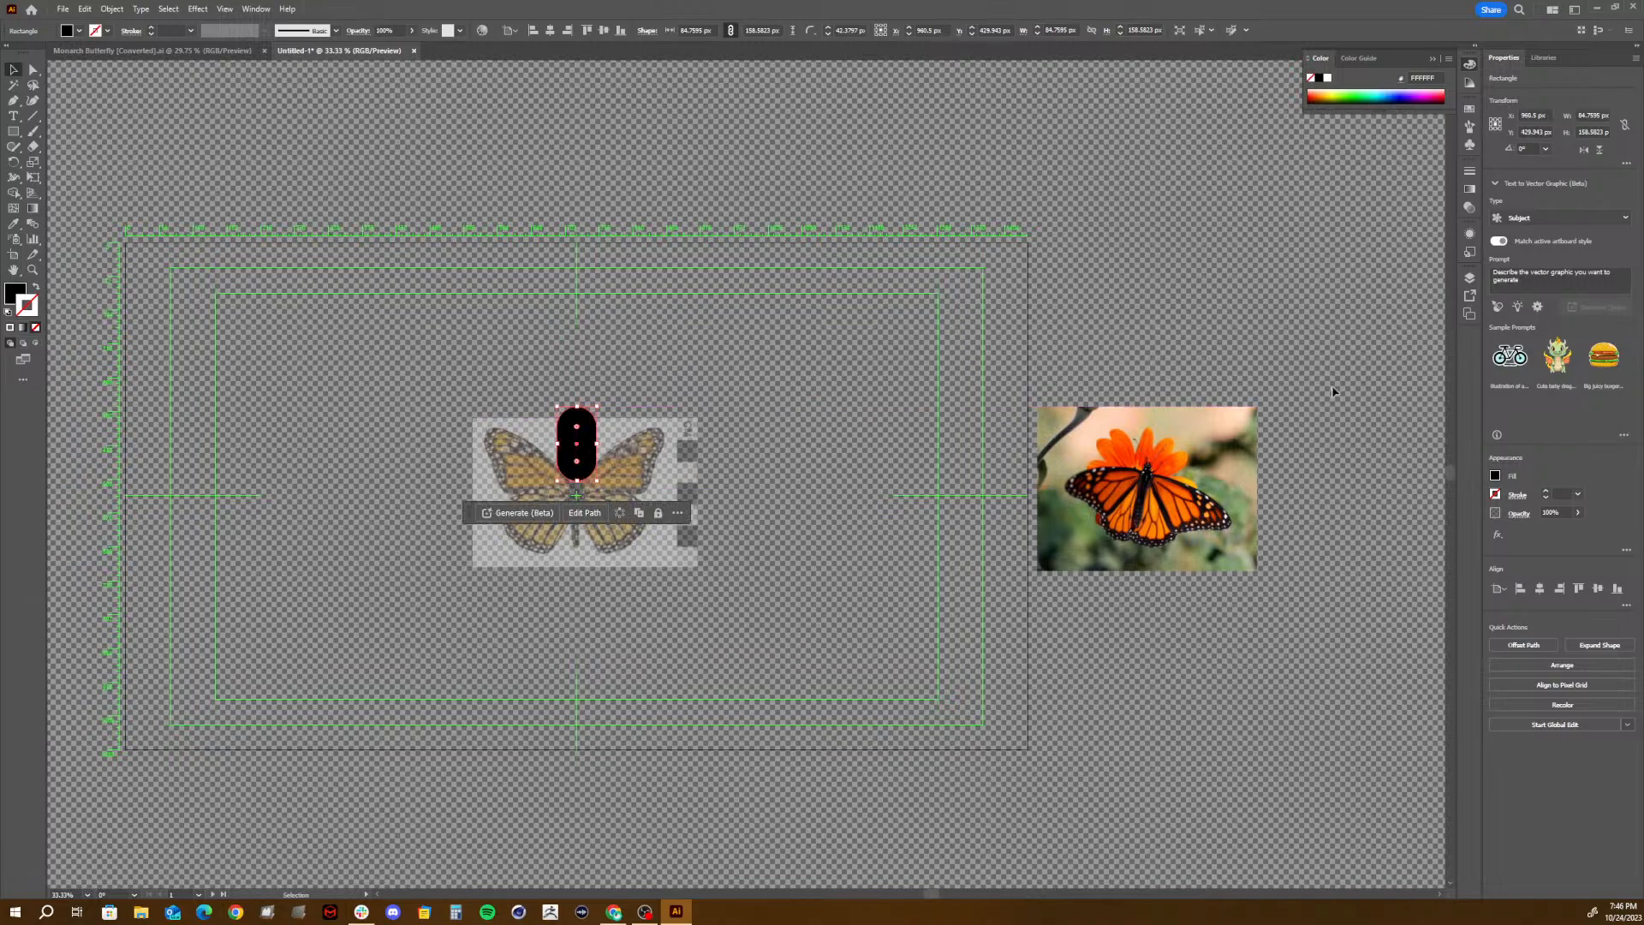
# - Unlock the reference layer, move the specimen image off the artboard above the flower photo, and enlarge it to about 781 by 518 px
pyautogui.click(1470, 277)
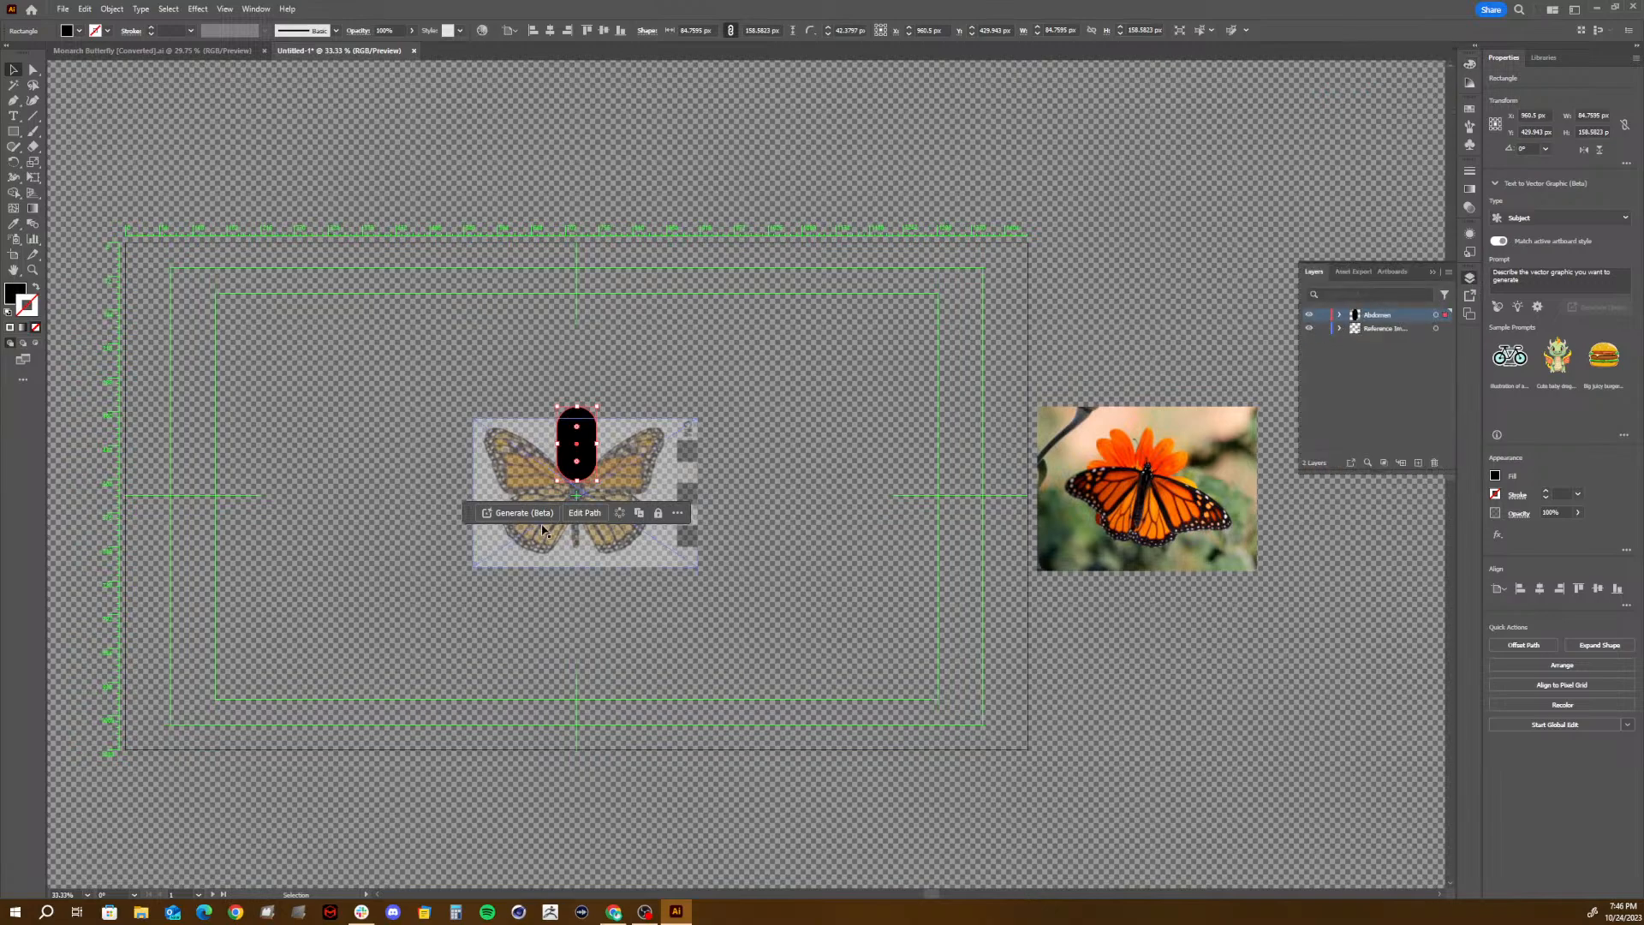
pyautogui.moveTo(630, 535)
pyautogui.mouseDown()
pyautogui.moveTo(1102, 366)
pyautogui.moveTo(1097, 334)
pyautogui.mouseUp()
pyautogui.moveTo(1177, 218); pyautogui.dragTo(1309, 124)
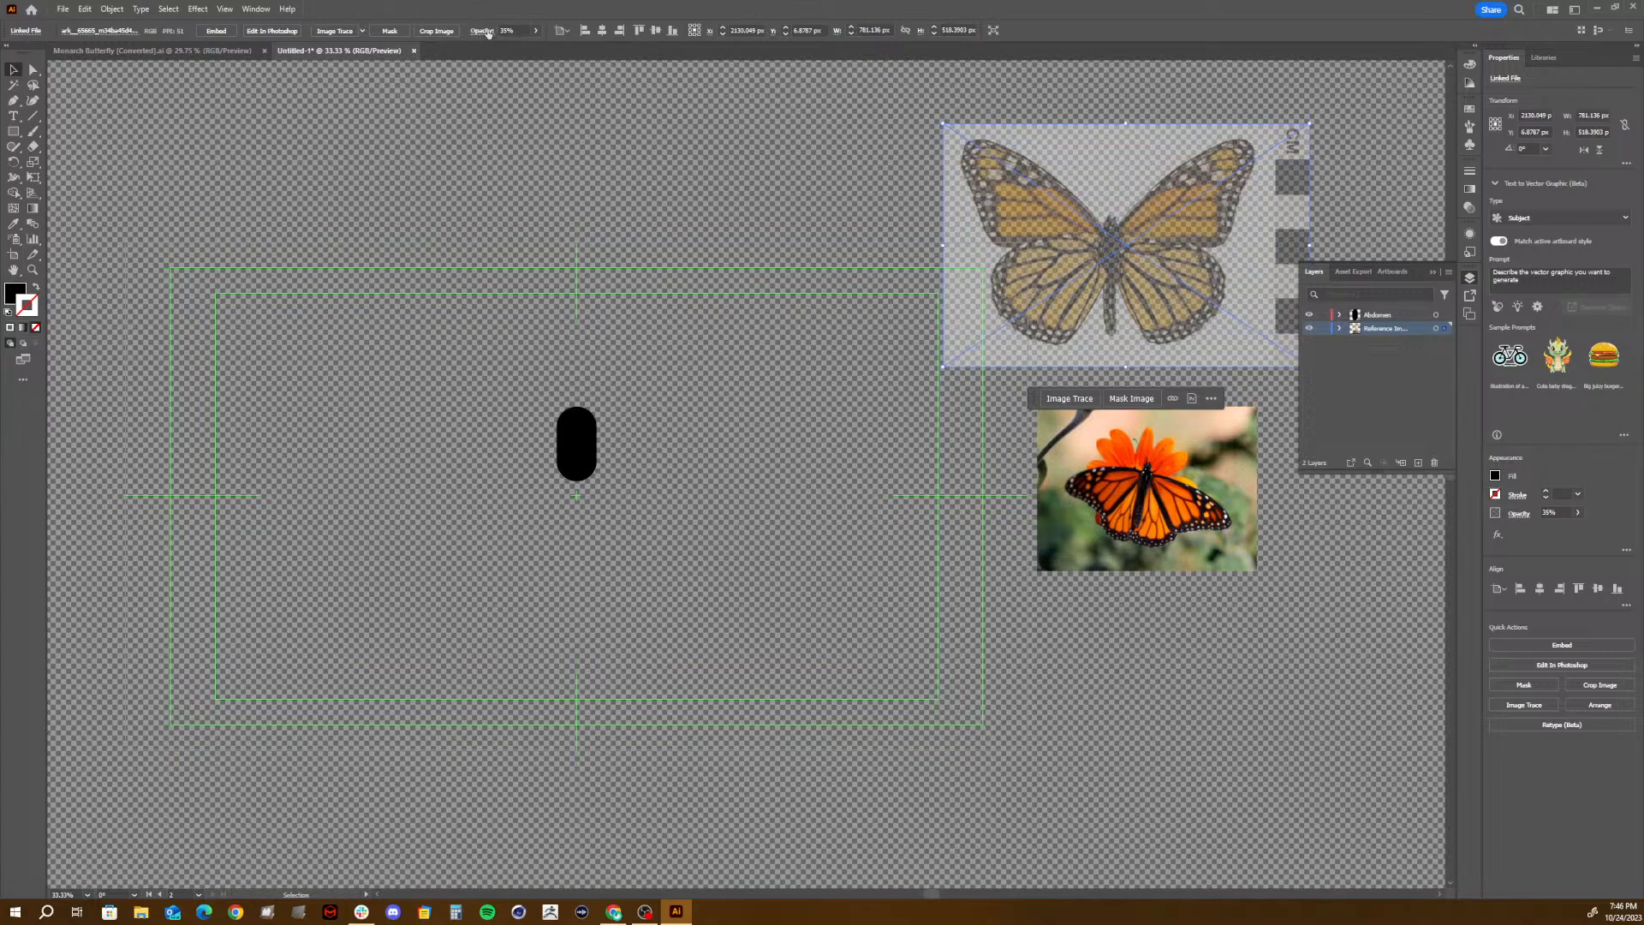
# - Set the specimen image's opacity to 100% and lock the reference layer
pyautogui.click(536, 31)
pyautogui.moveTo(512, 45); pyautogui.dragTo(578, 48)
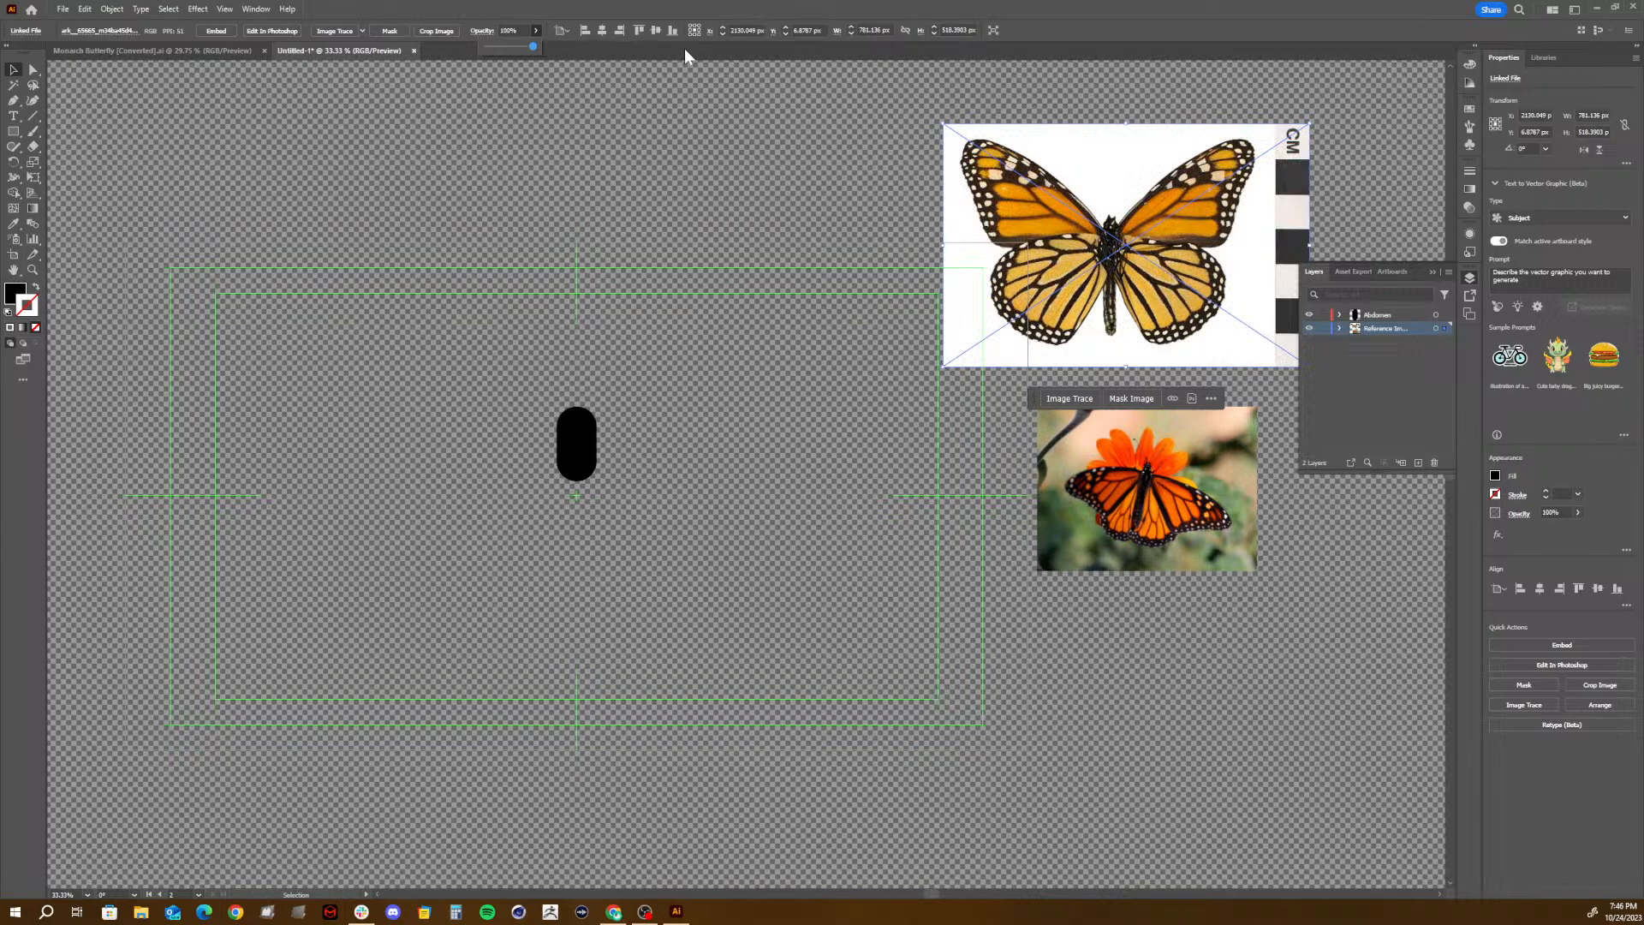
pyautogui.click(1325, 329)
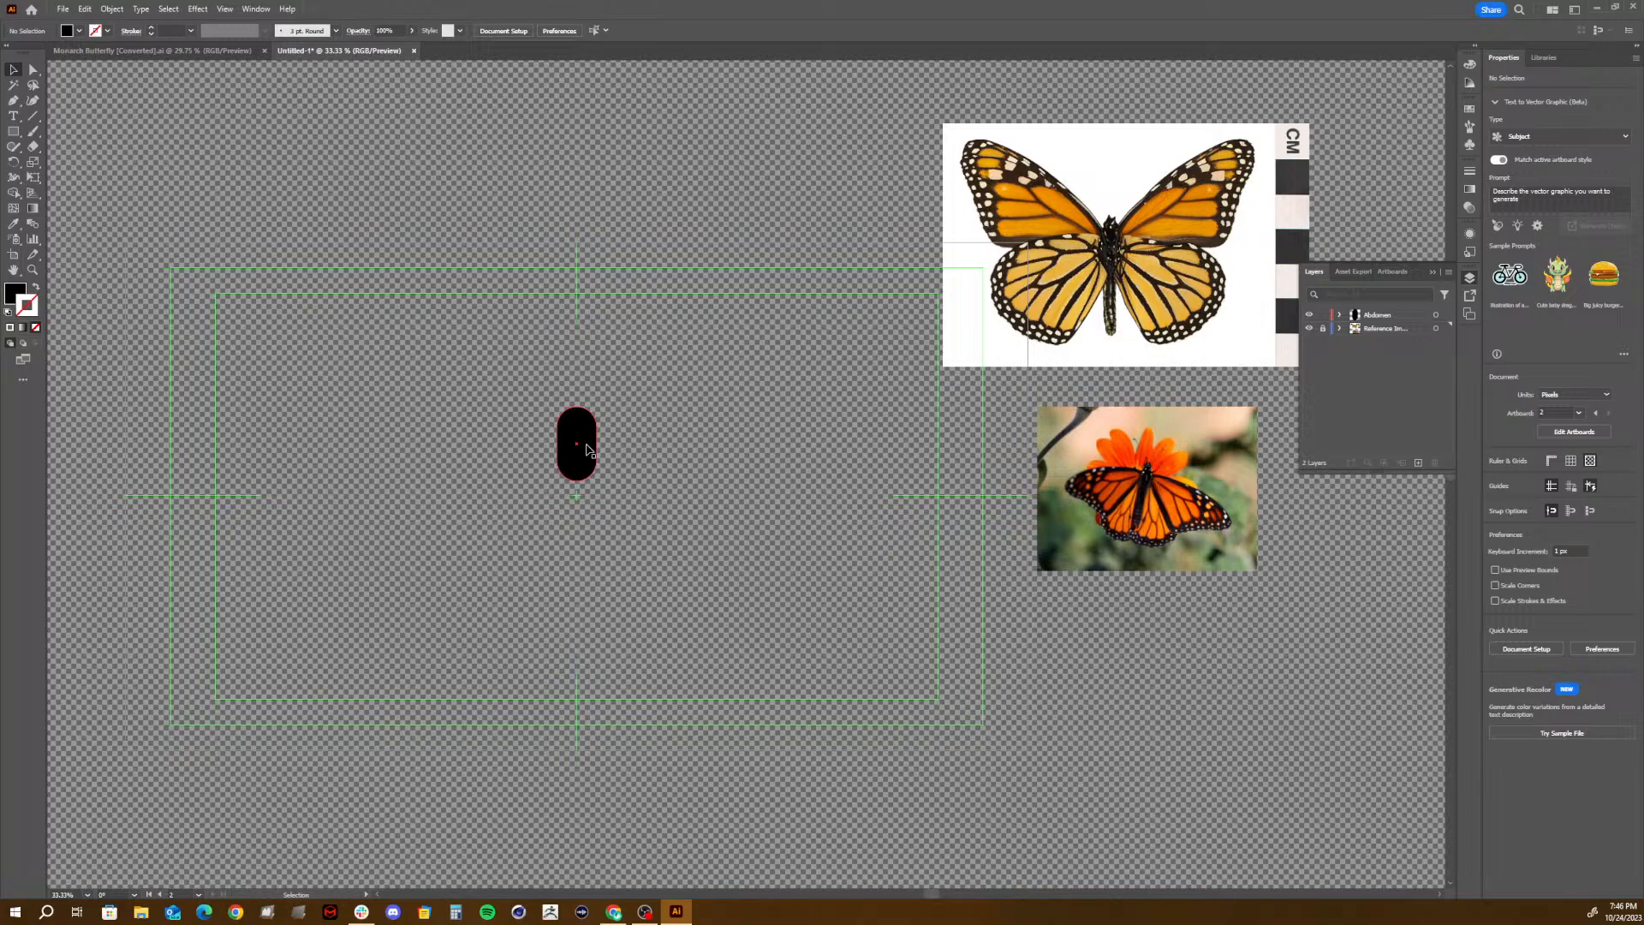
# - Draw a narrow rectangle about 41 by 257 px extending down from inside the capsule and fully round its corners
pyautogui.click(588, 449)
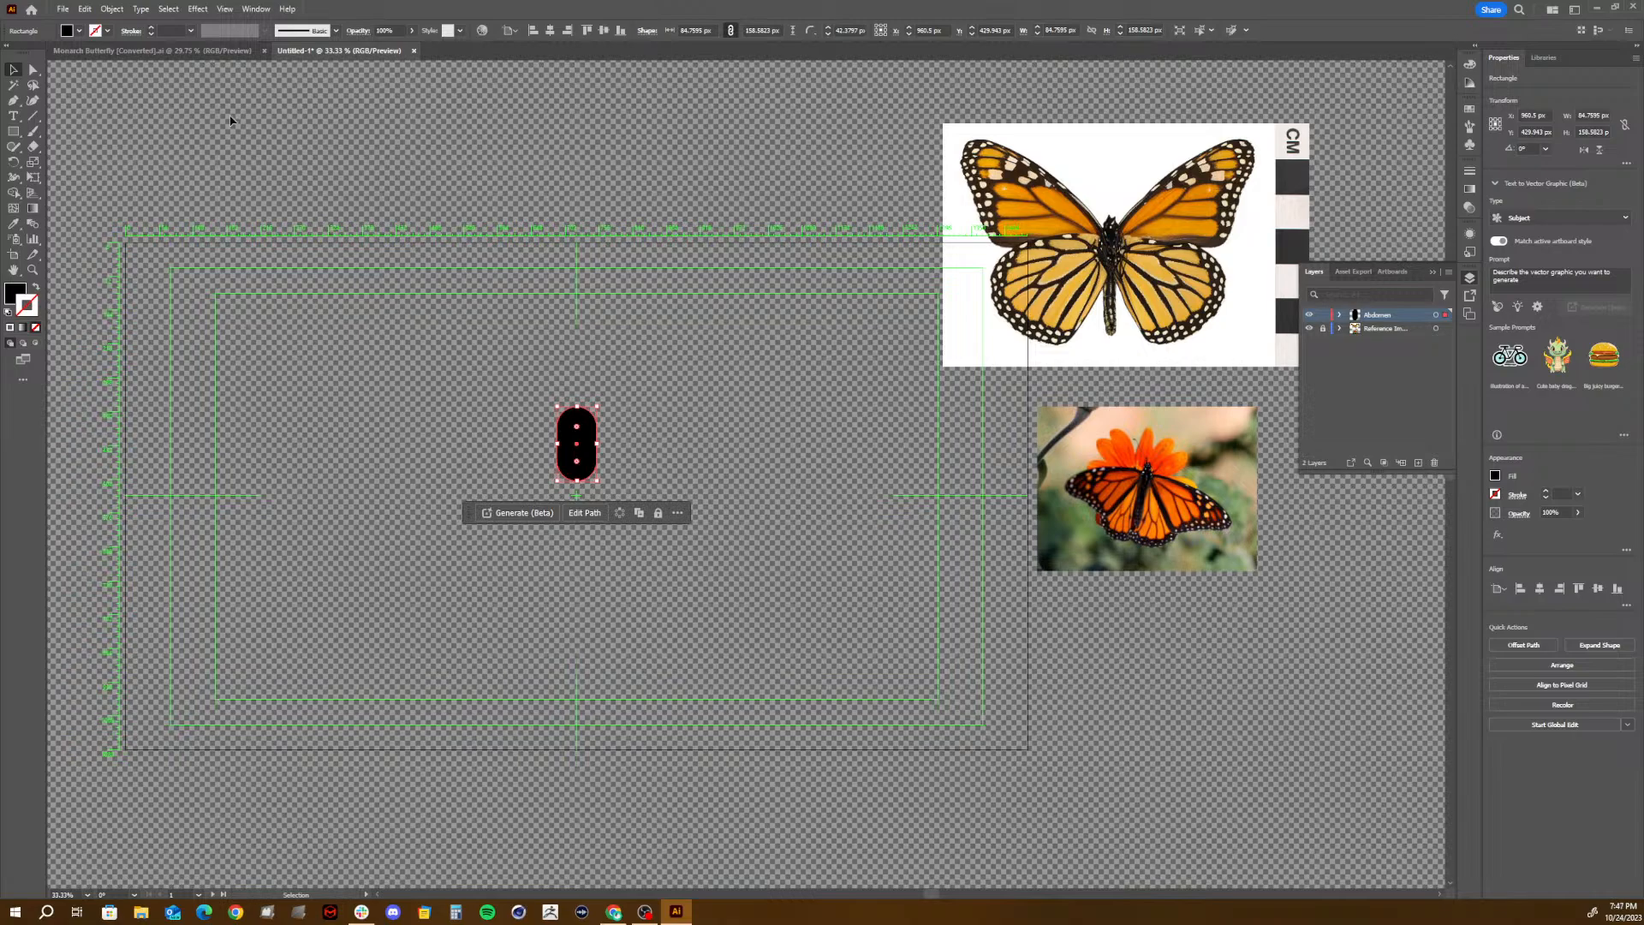
pyautogui.click(15, 133)
pyautogui.click(85, 131)
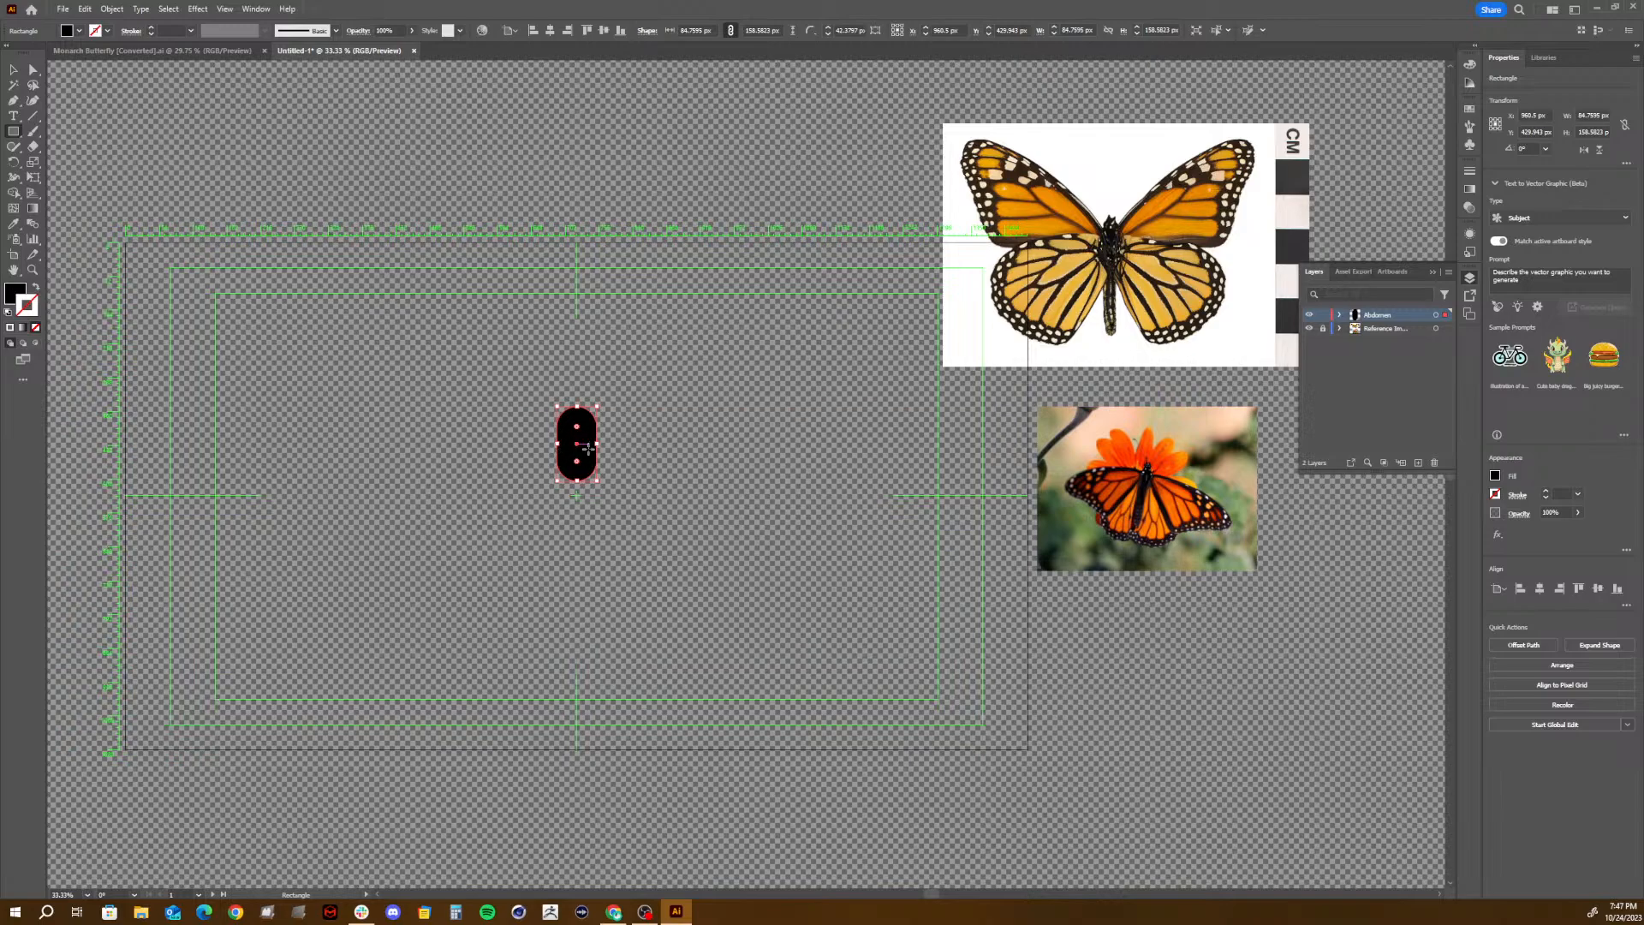
pyautogui.moveTo(565, 450); pyautogui.dragTo(590, 550)
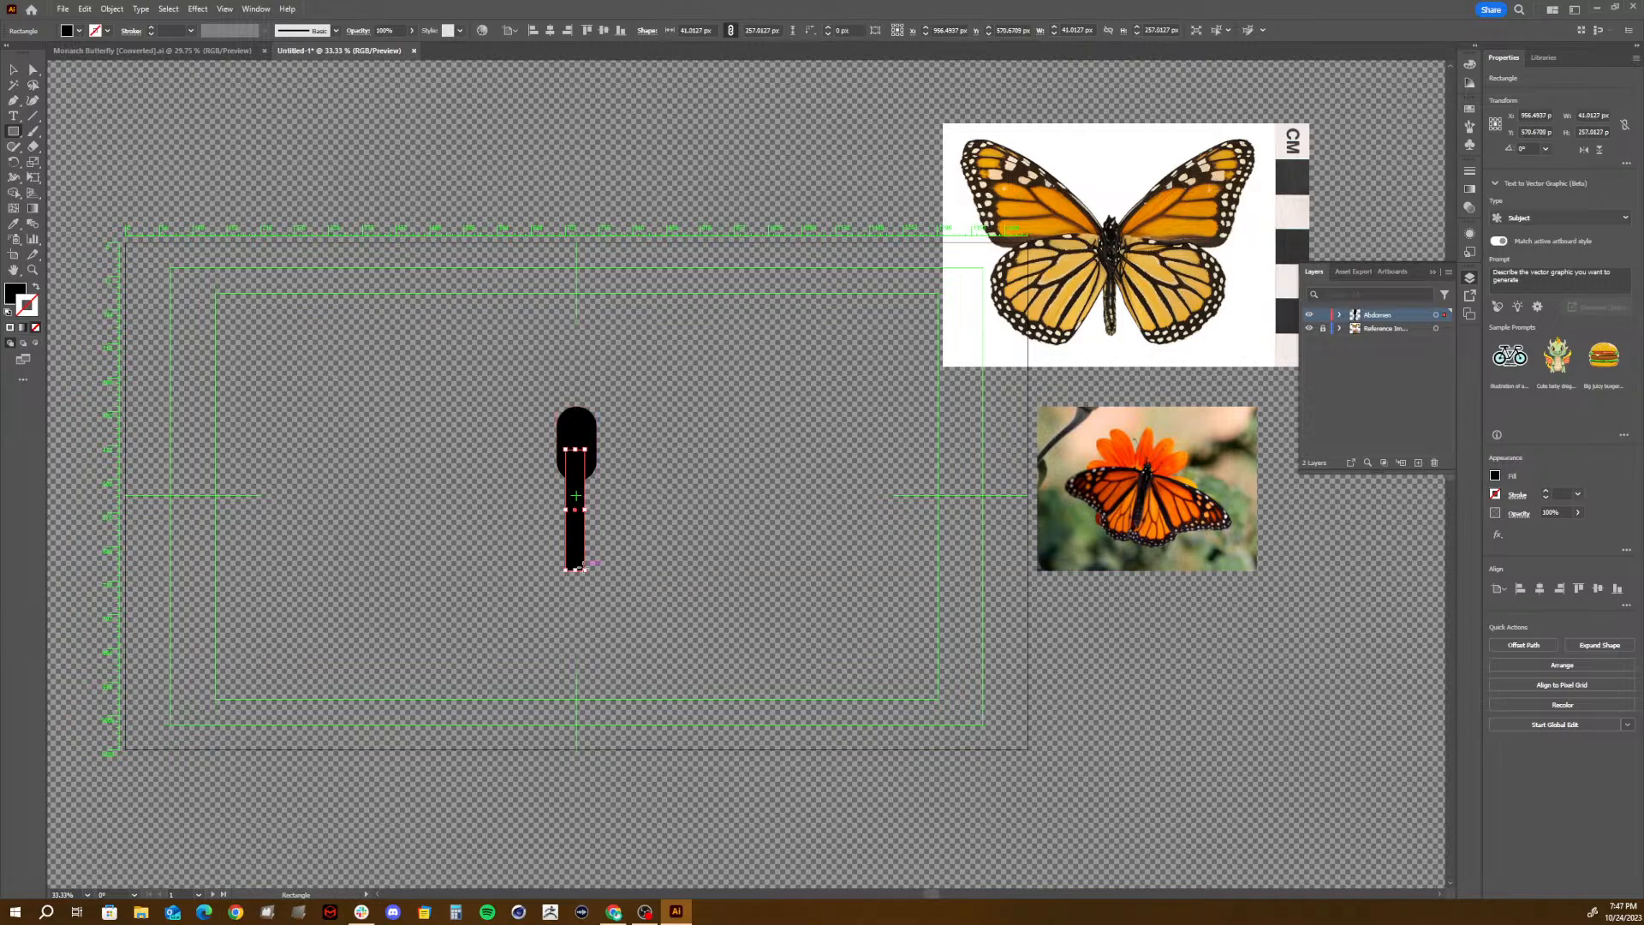
pyautogui.press('c')
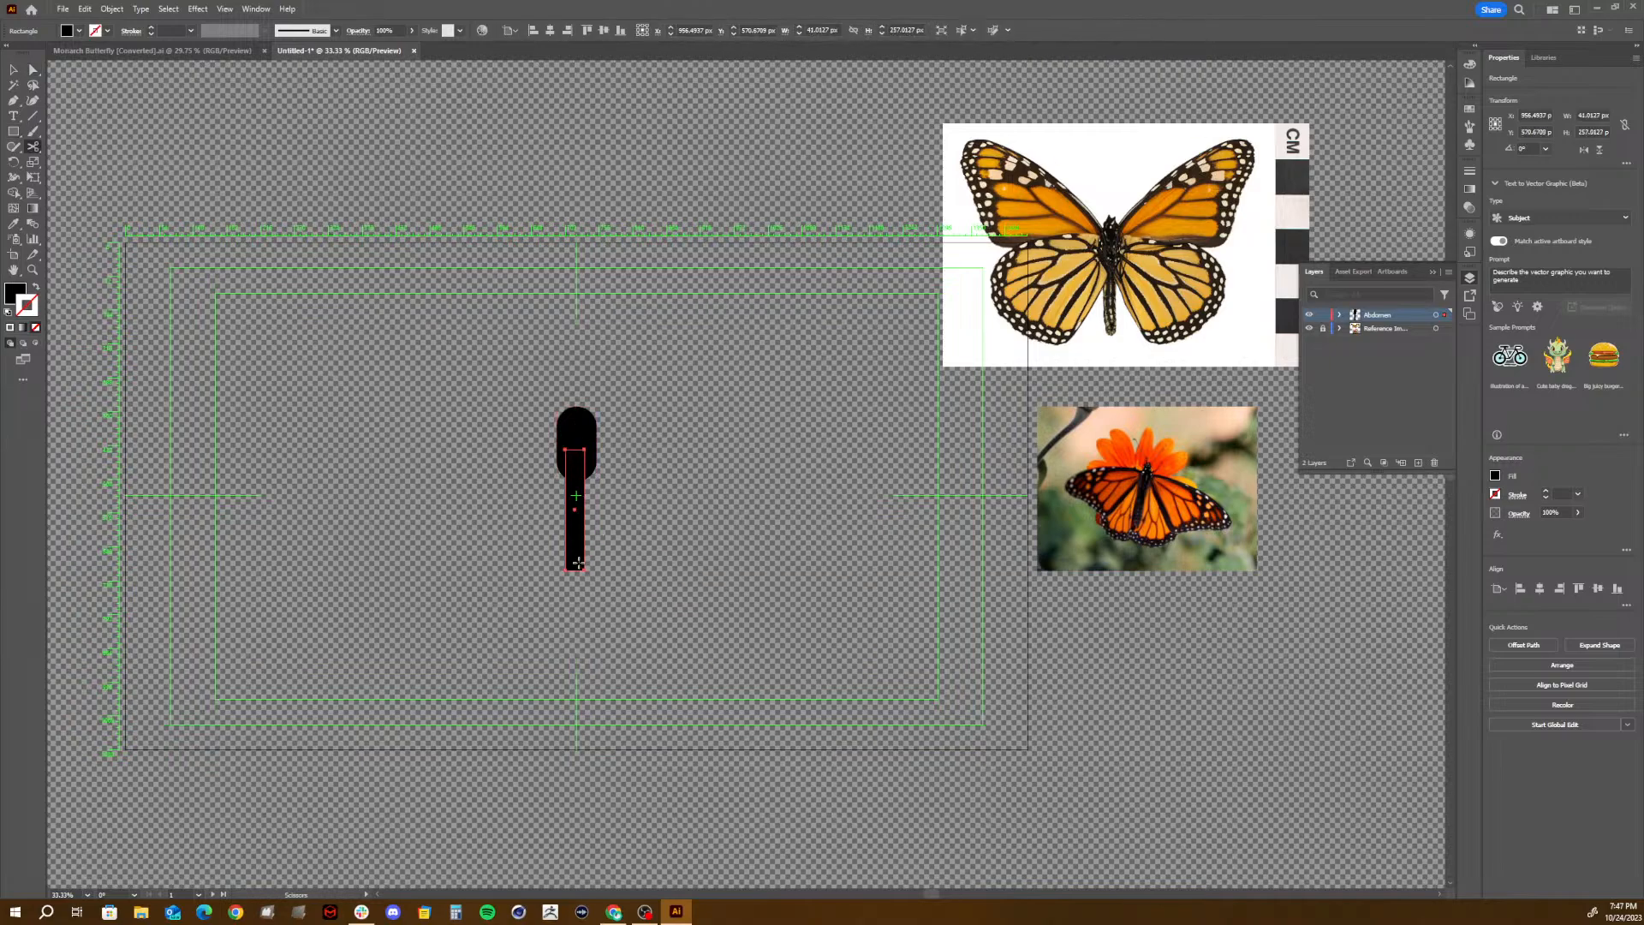
pyautogui.press('a')
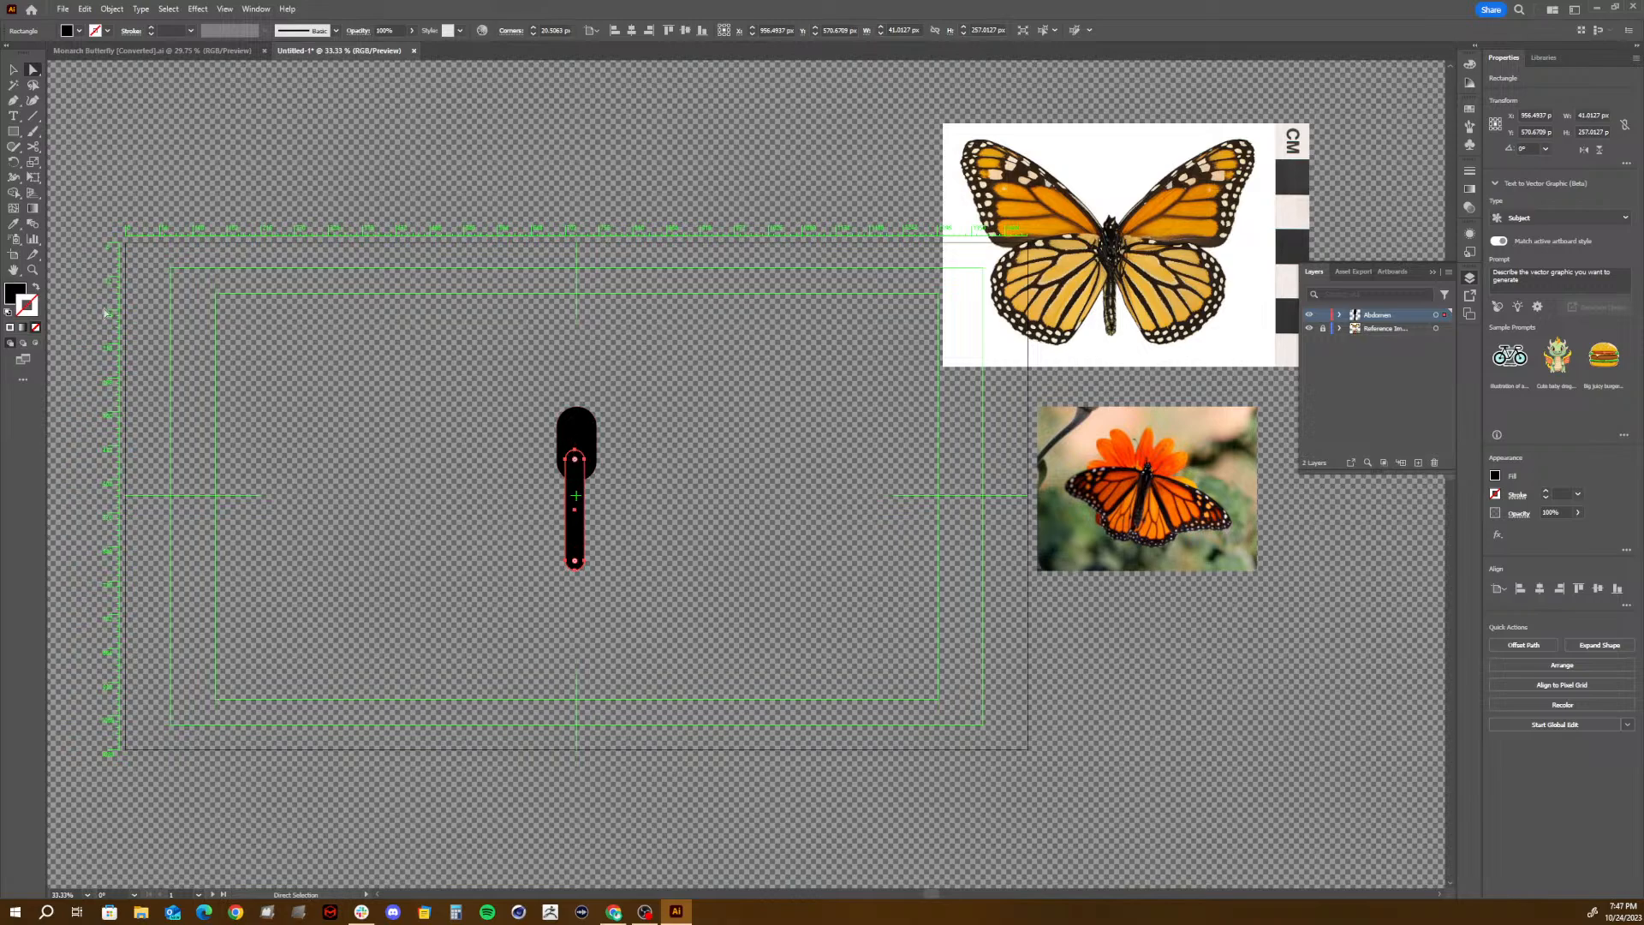
# - Align the capsule and the narrow tail shape to a common horizontal center and merge them with the Shape Builder
pyautogui.click(14, 70)
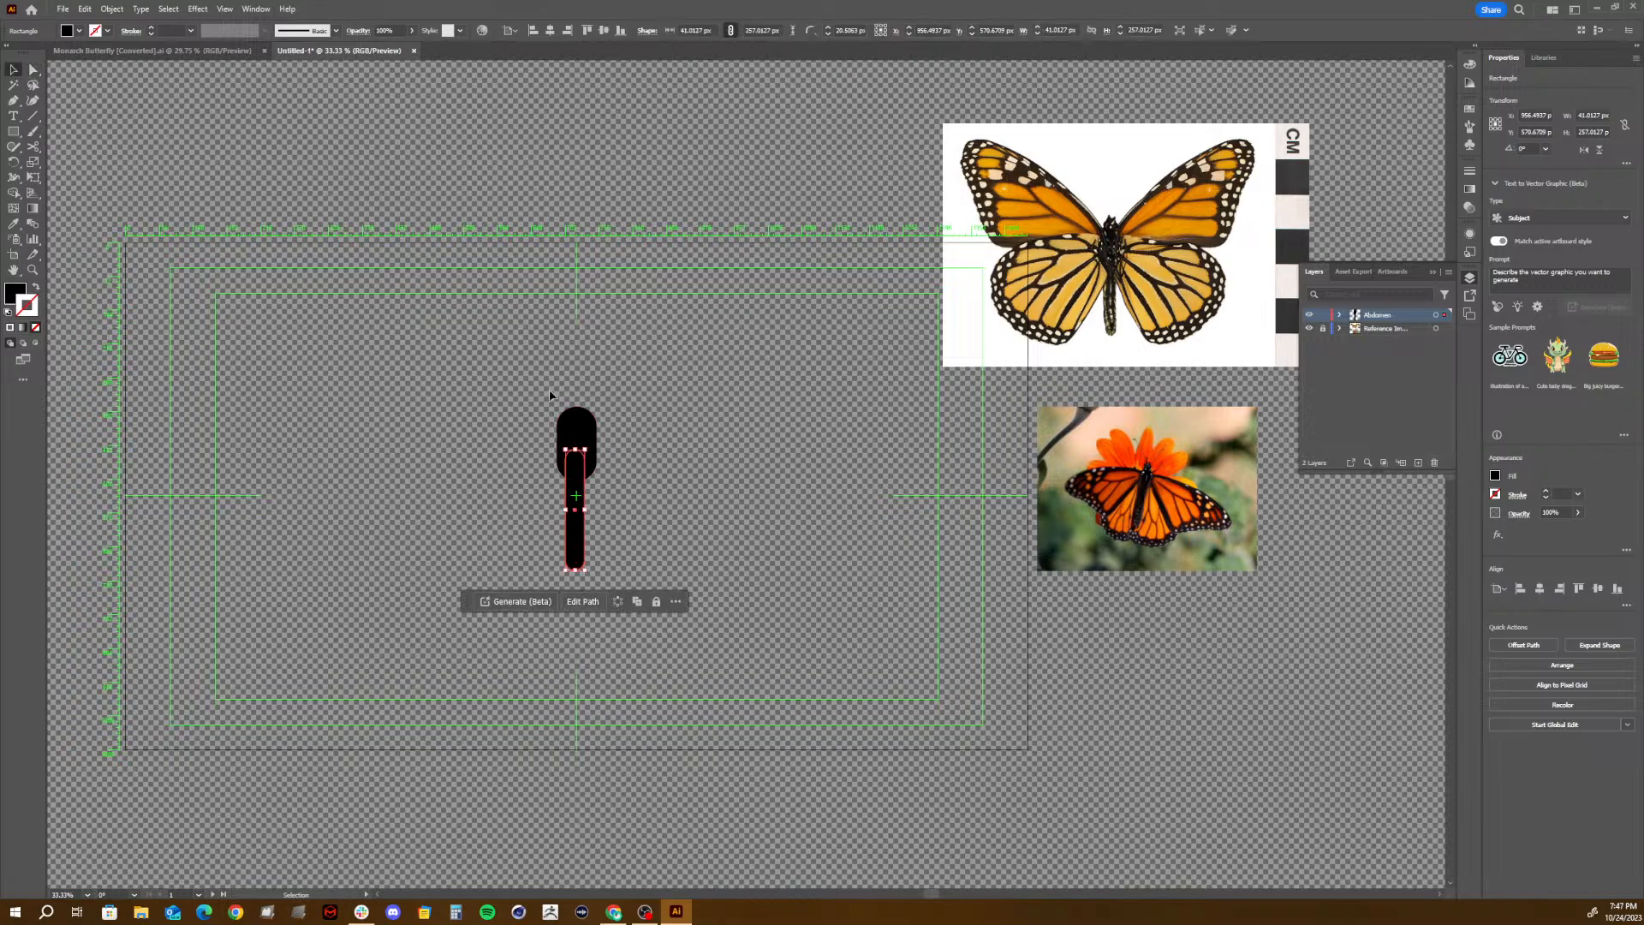
pyautogui.hotkey('ctrl', 'a')
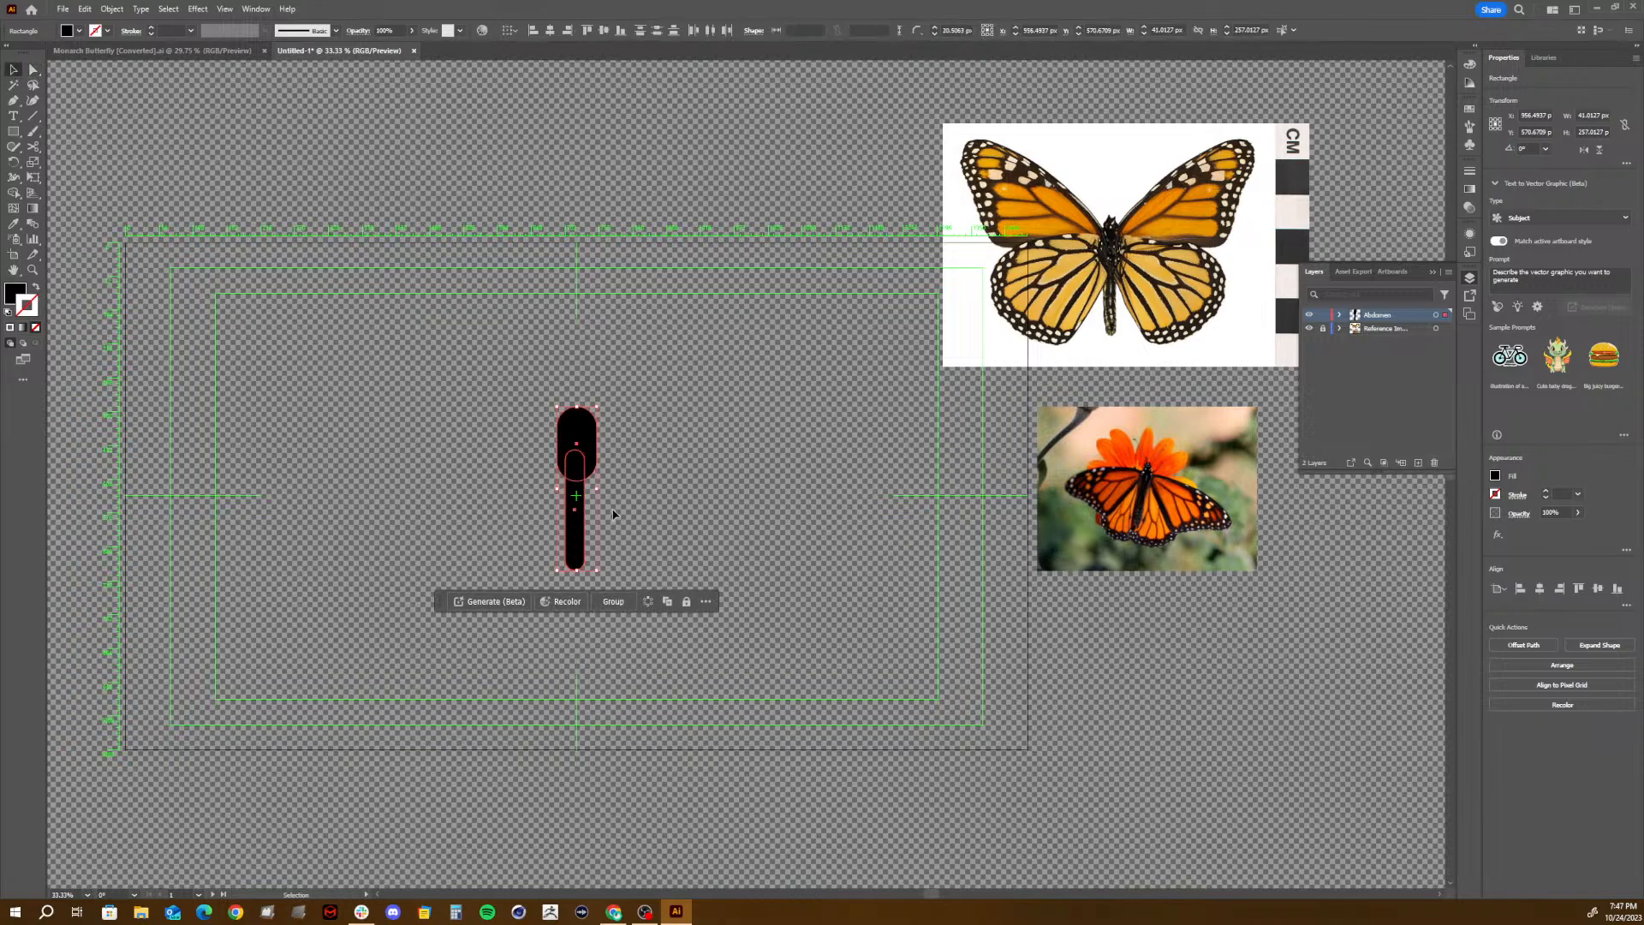
pyautogui.click(549, 30)
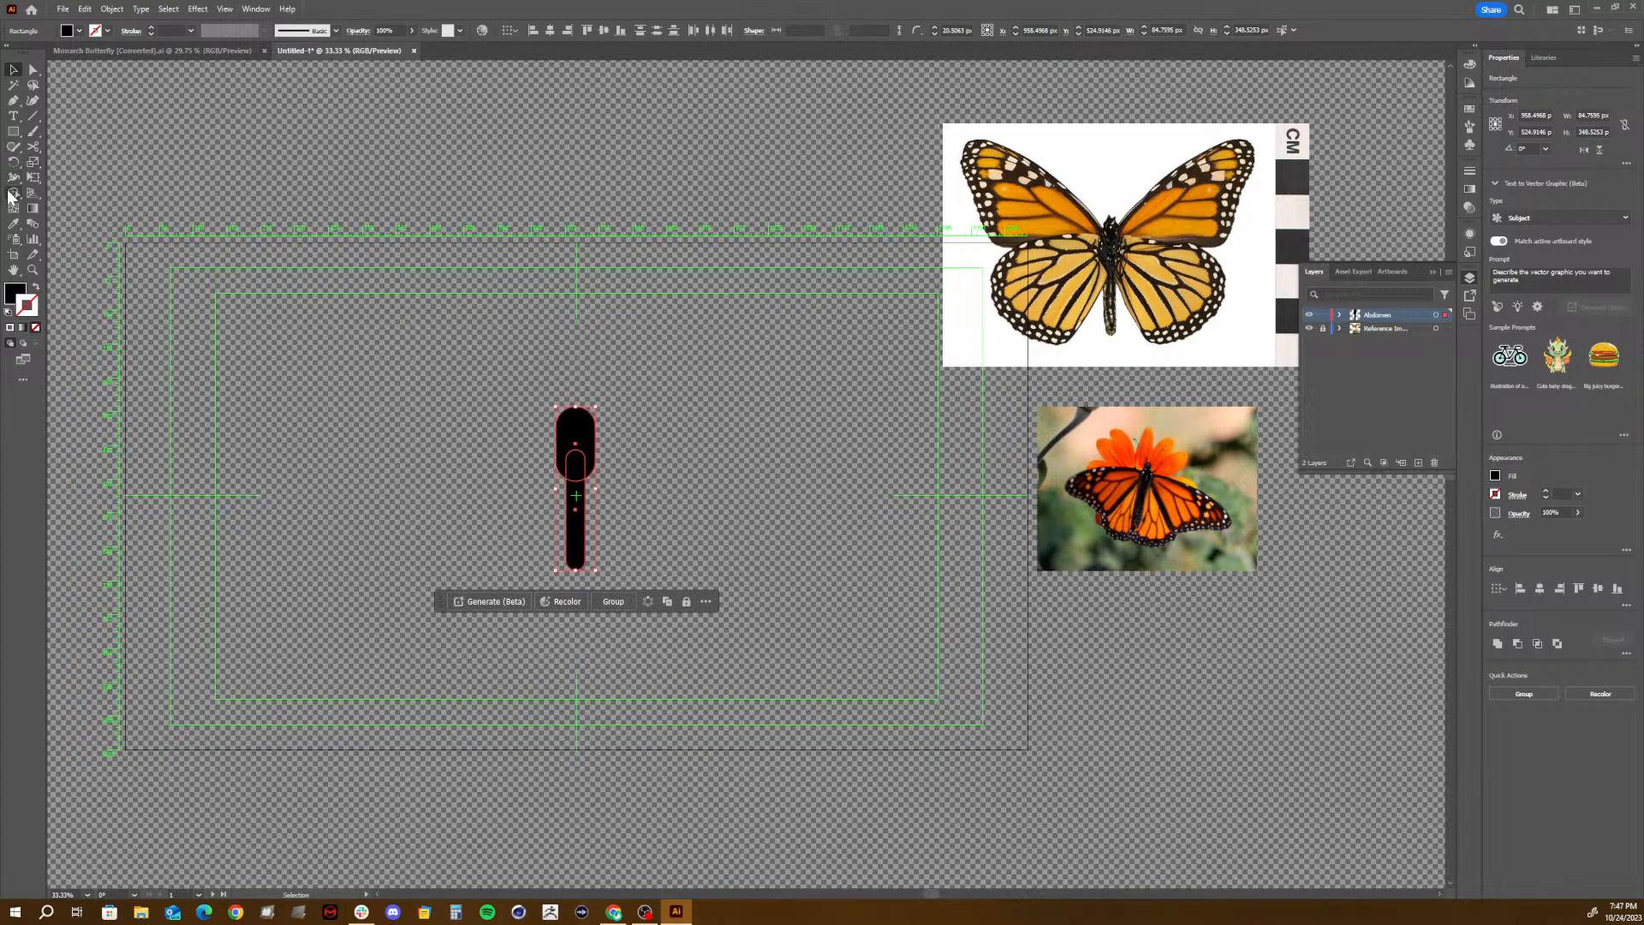
pyautogui.click(13, 192)
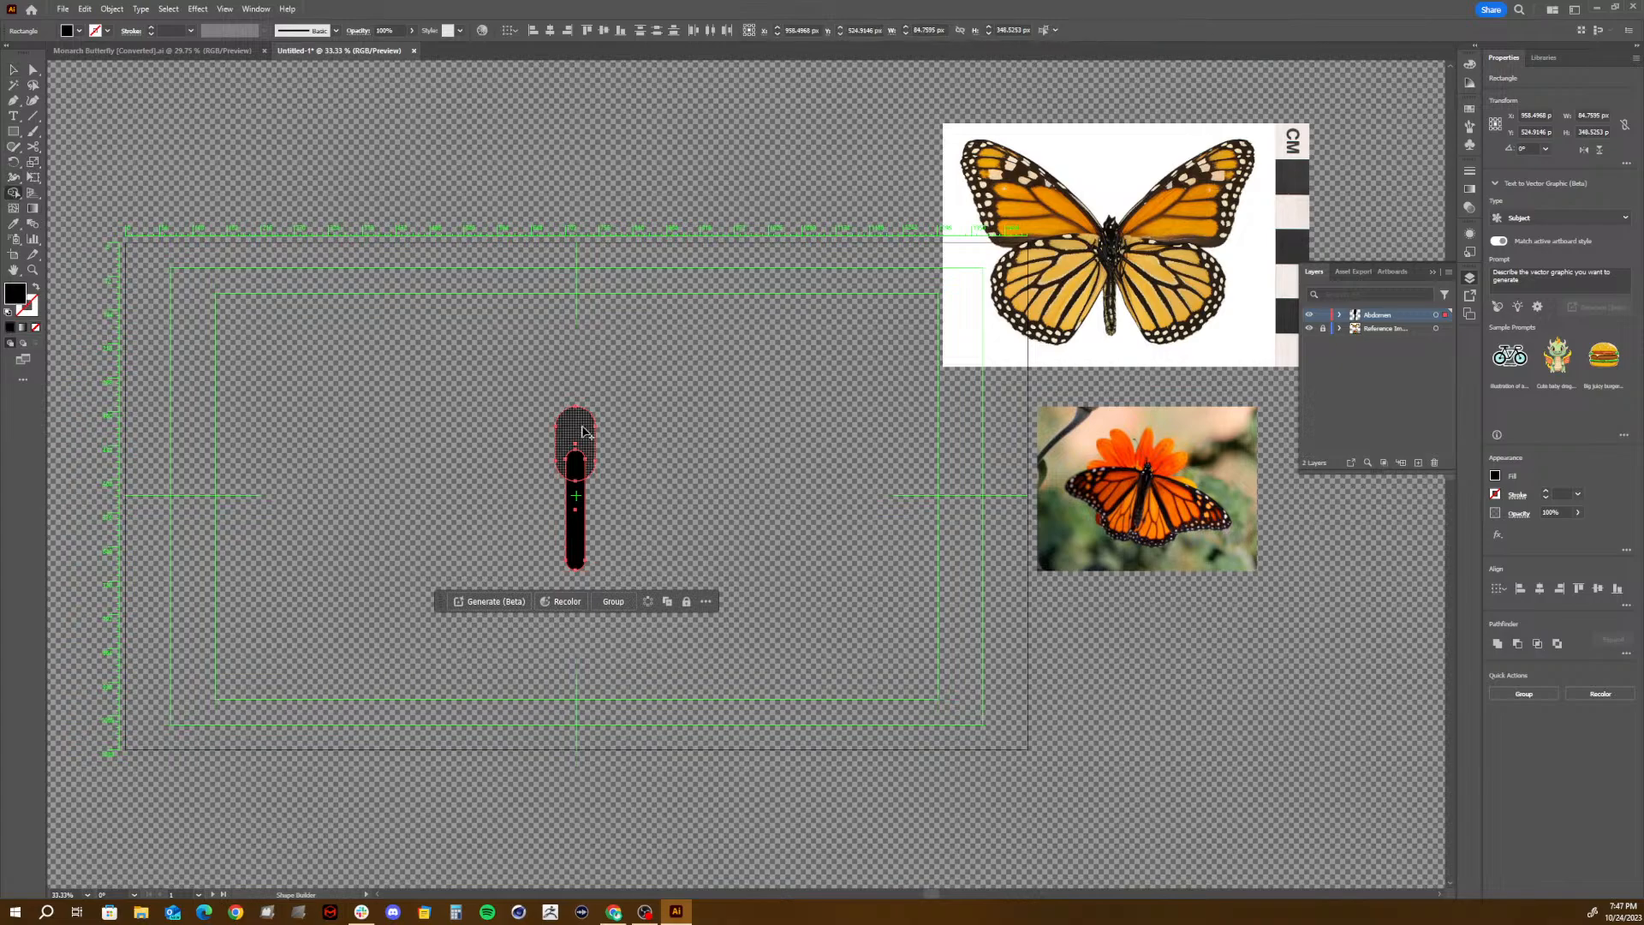
pyautogui.moveTo(586, 433); pyautogui.dragTo(581, 514)
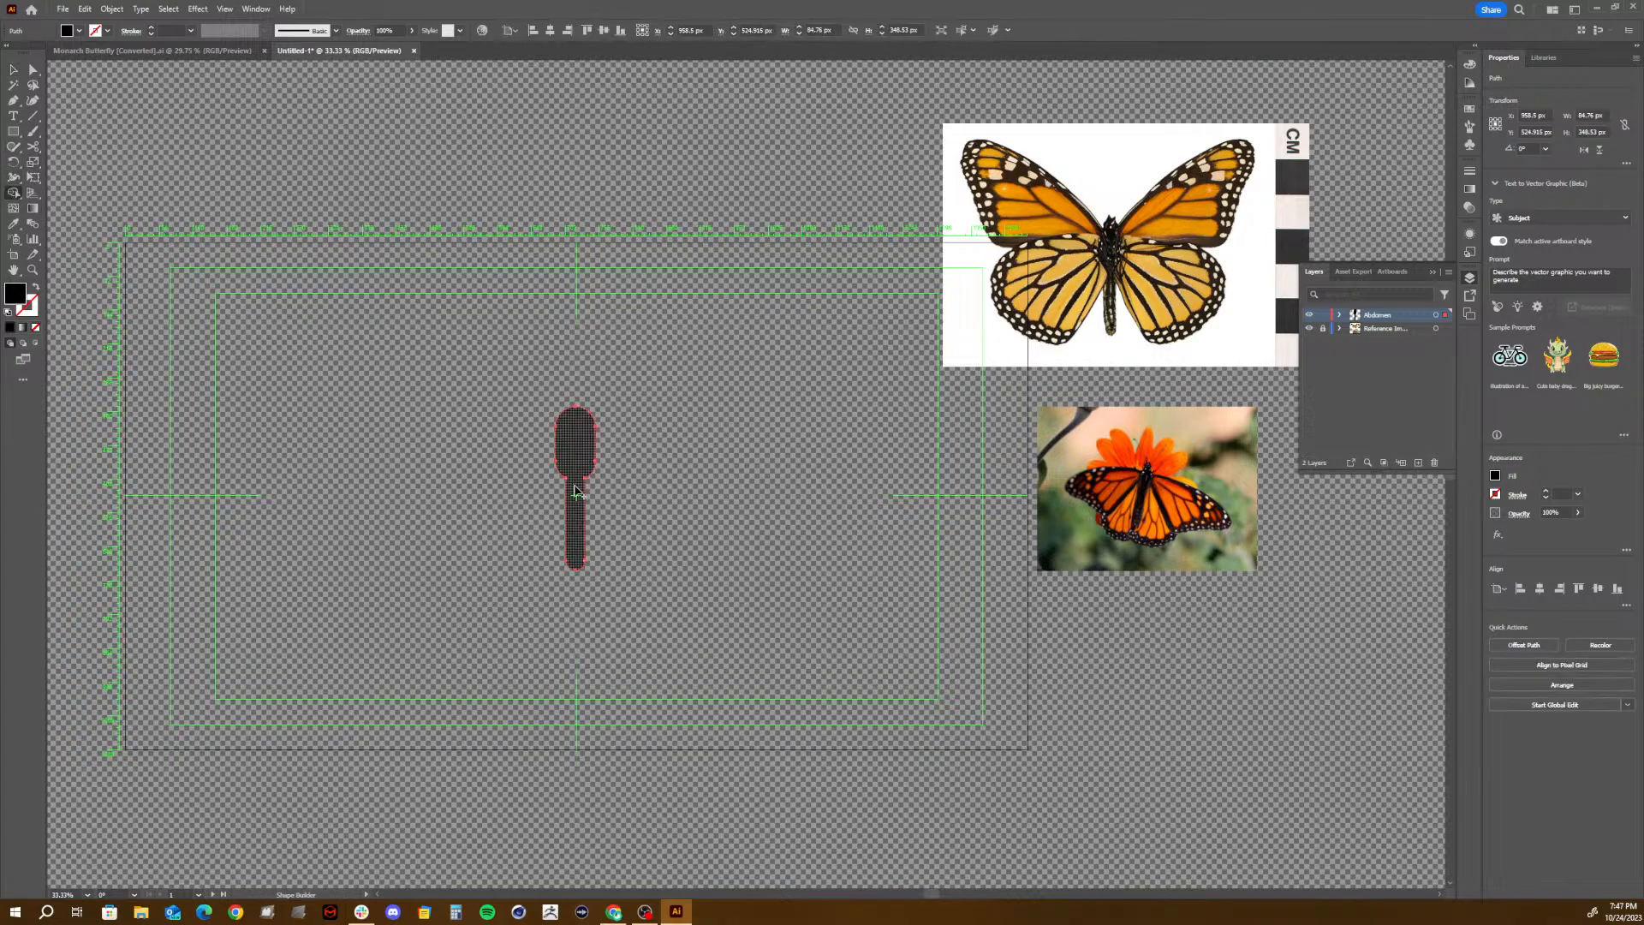
# - Move the merged body down along the vertical center guide and smooth its two inner neck corners with a radius of about 72 px
pyautogui.click(32, 70)
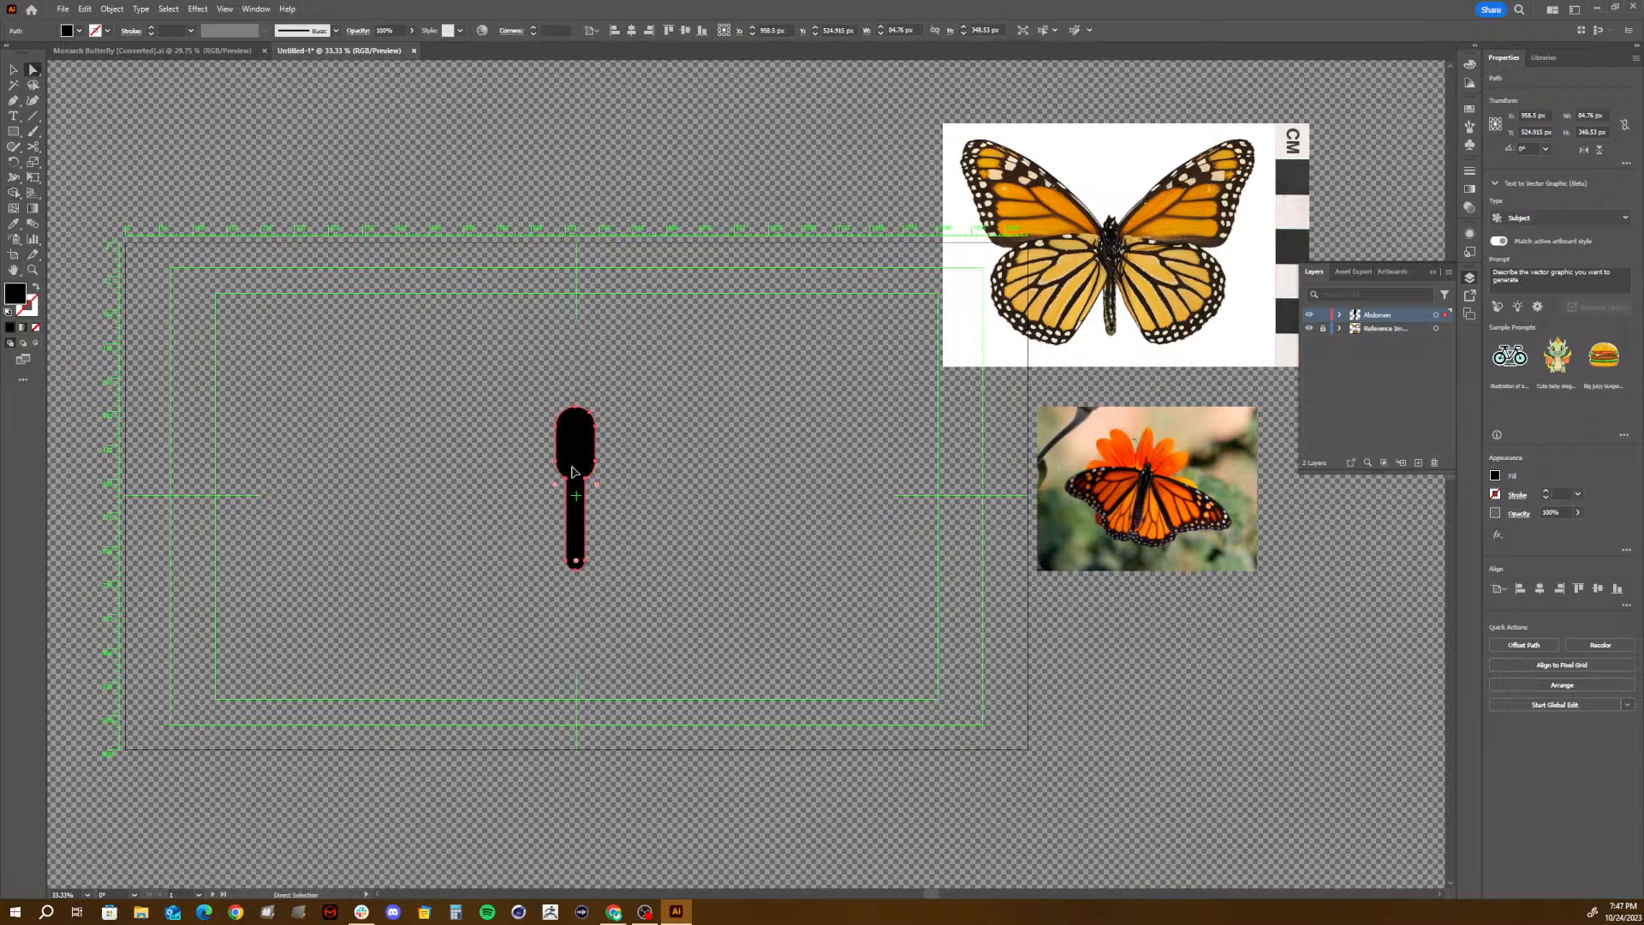
pyautogui.moveTo(572, 471); pyautogui.dragTo(576, 506)
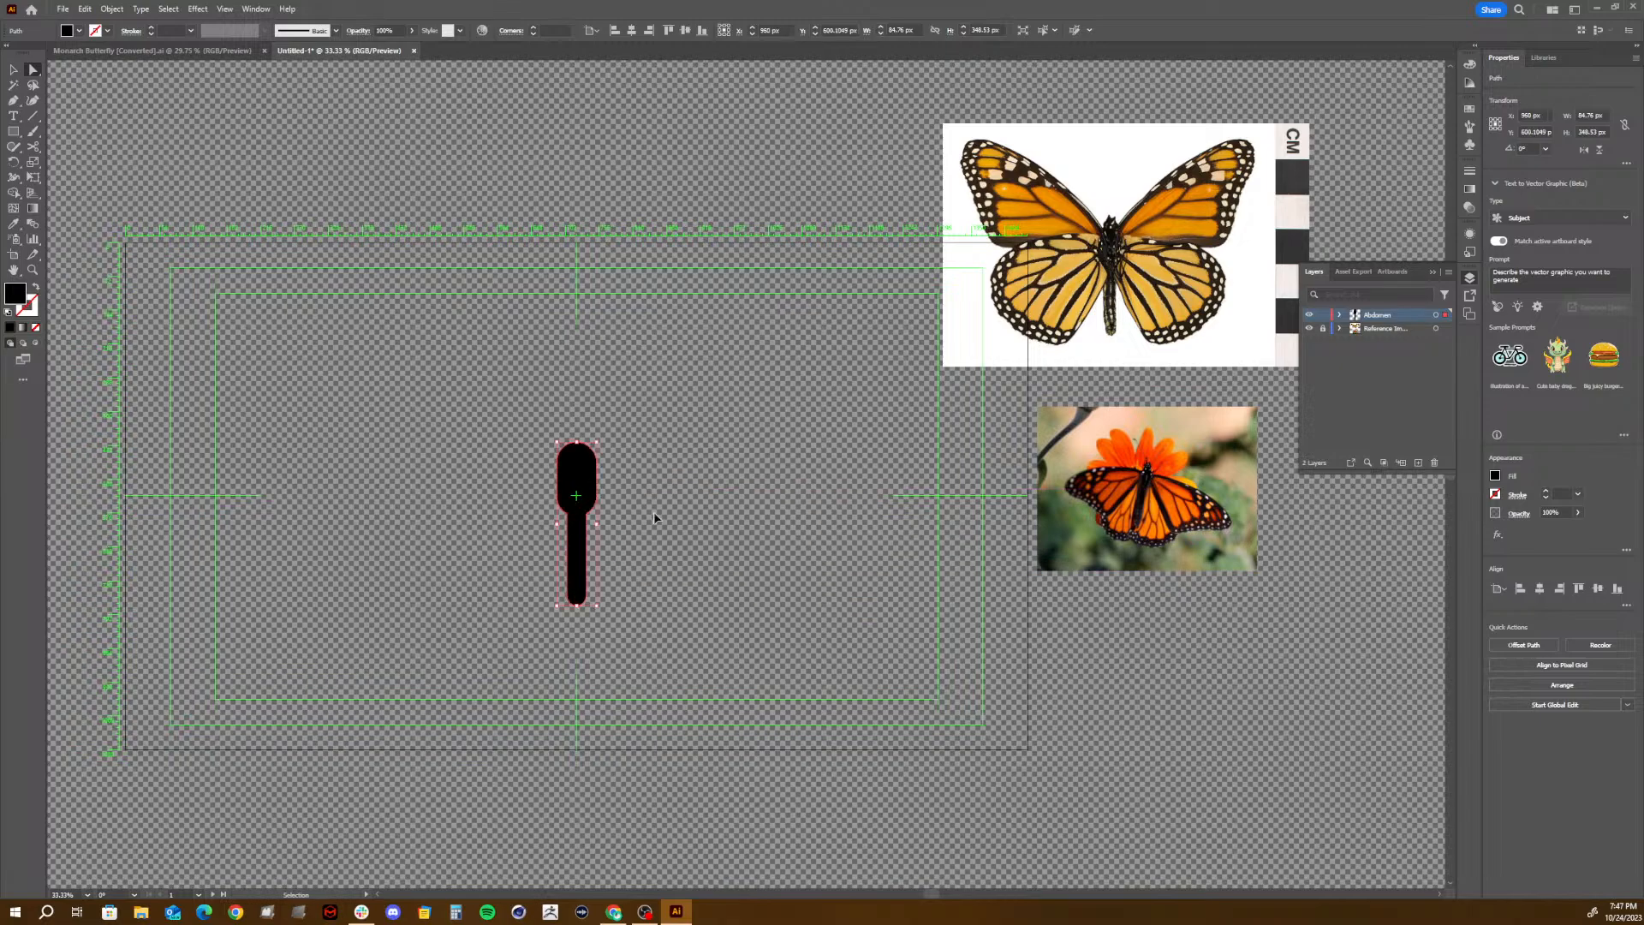
pyautogui.hotkey('ctrl', '+')
pyautogui.hotkey('ctrl', '+')
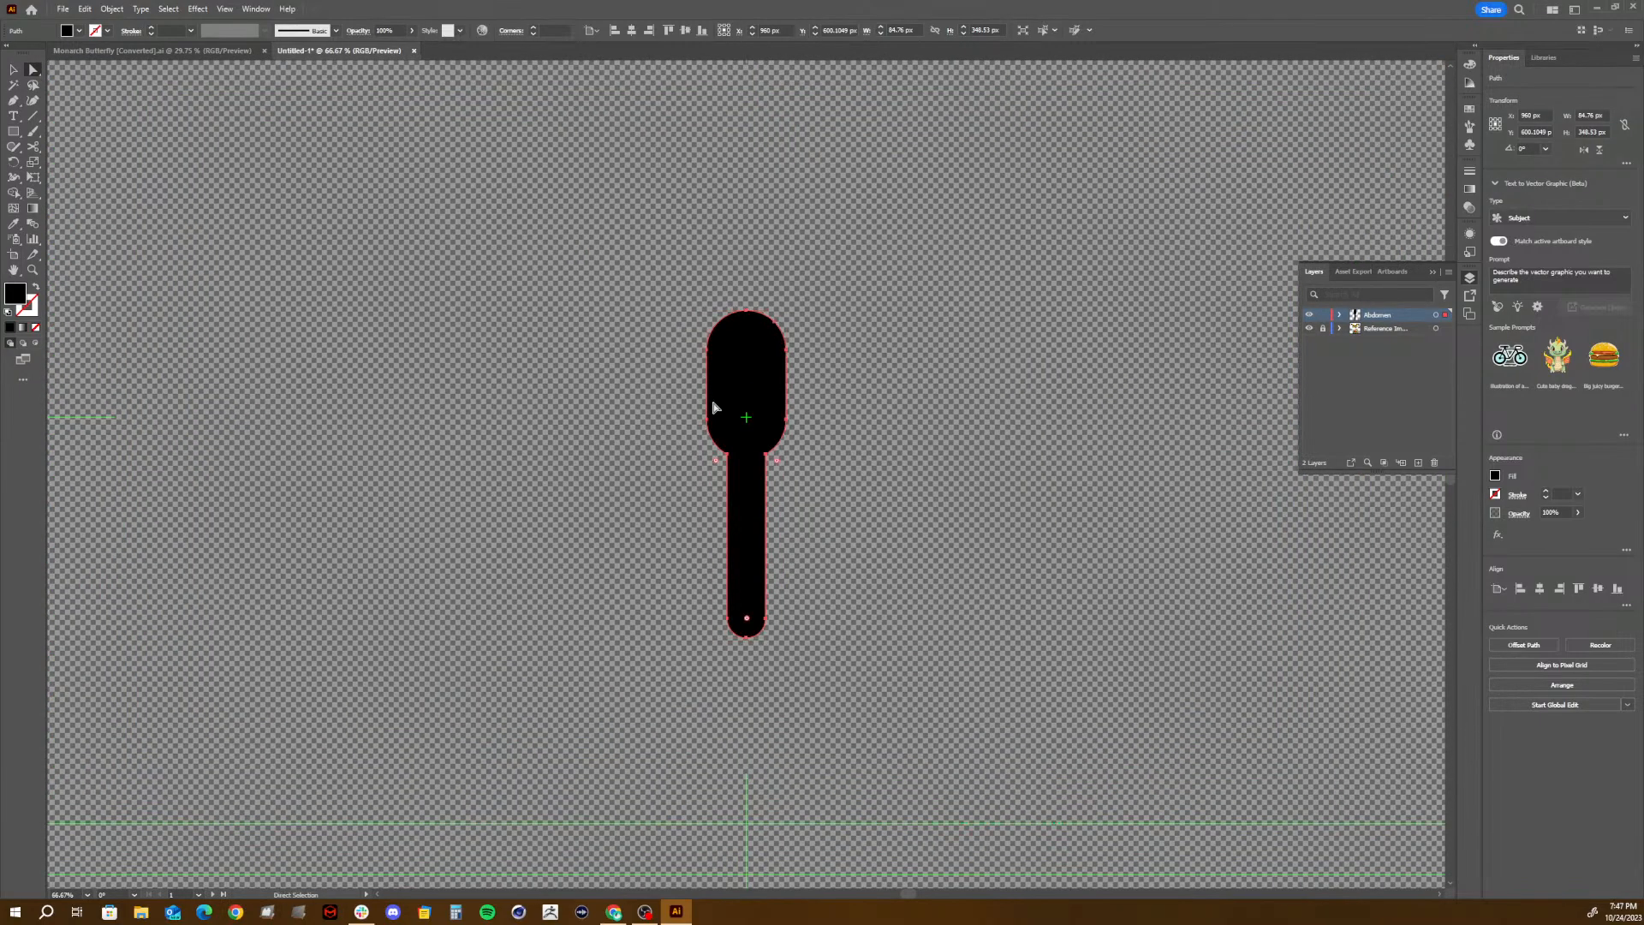
pyautogui.moveTo(724, 448); pyautogui.dragTo(672, 548)
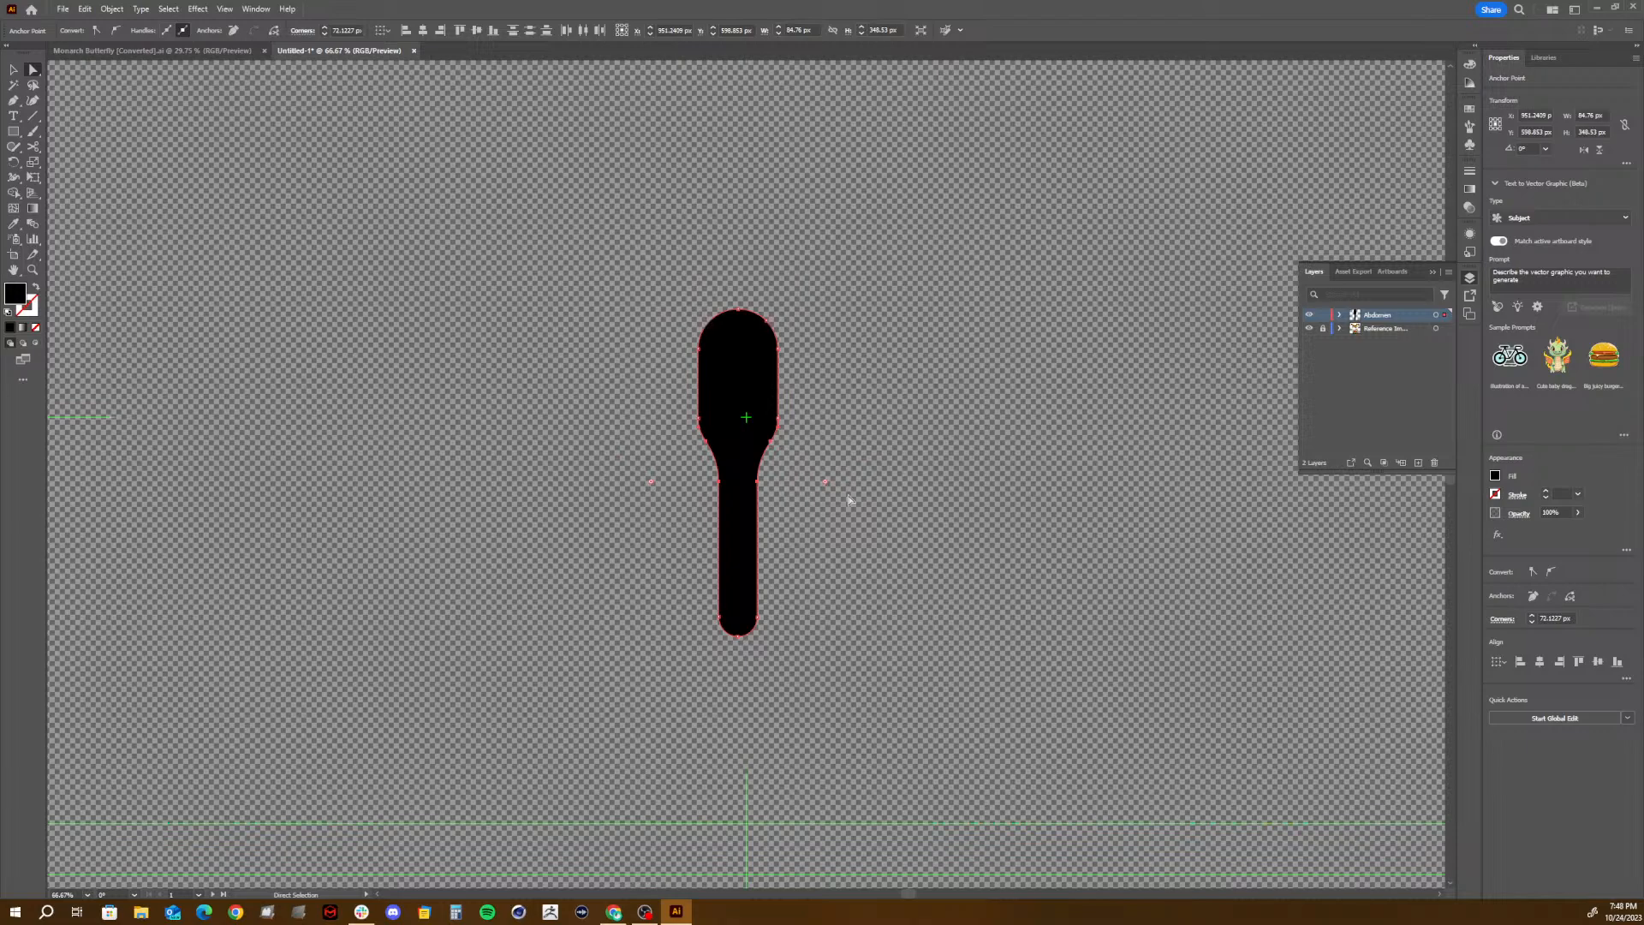
pyautogui.press('v')
pyautogui.click(885, 492)
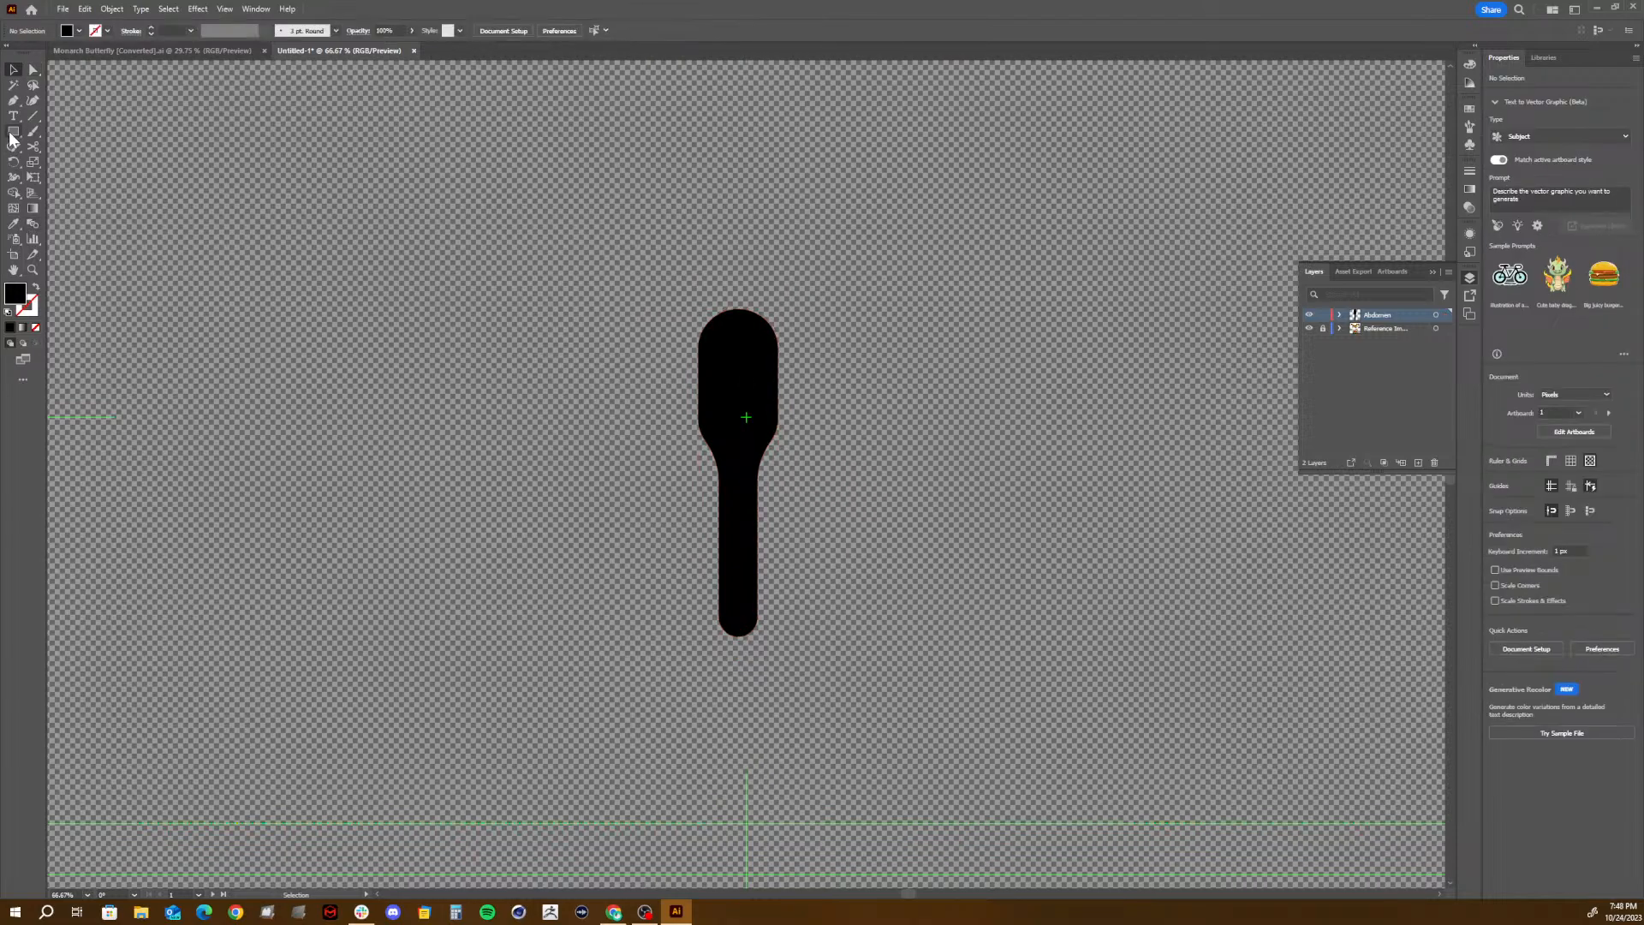
# - Draw a circle about 59 px in diameter as the head and center it over the body's upper end, slightly overlapping it
pyautogui.moveTo(12, 139); pyautogui.dragTo(68, 162)
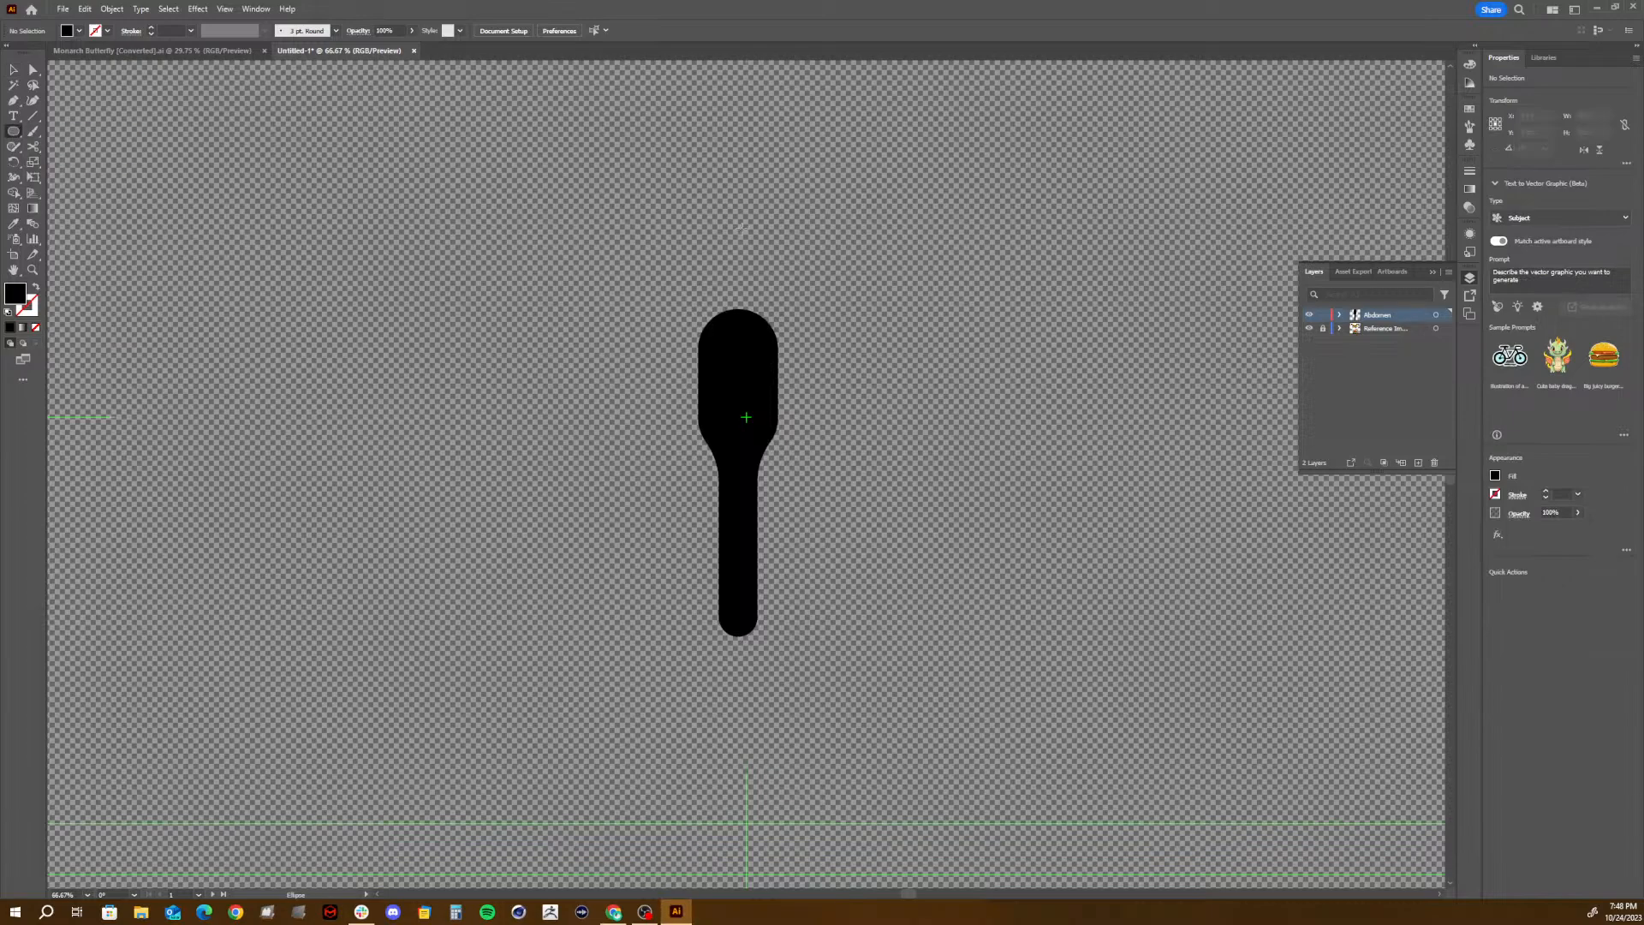
pyautogui.moveTo(713, 262); pyautogui.dragTo(772, 319)
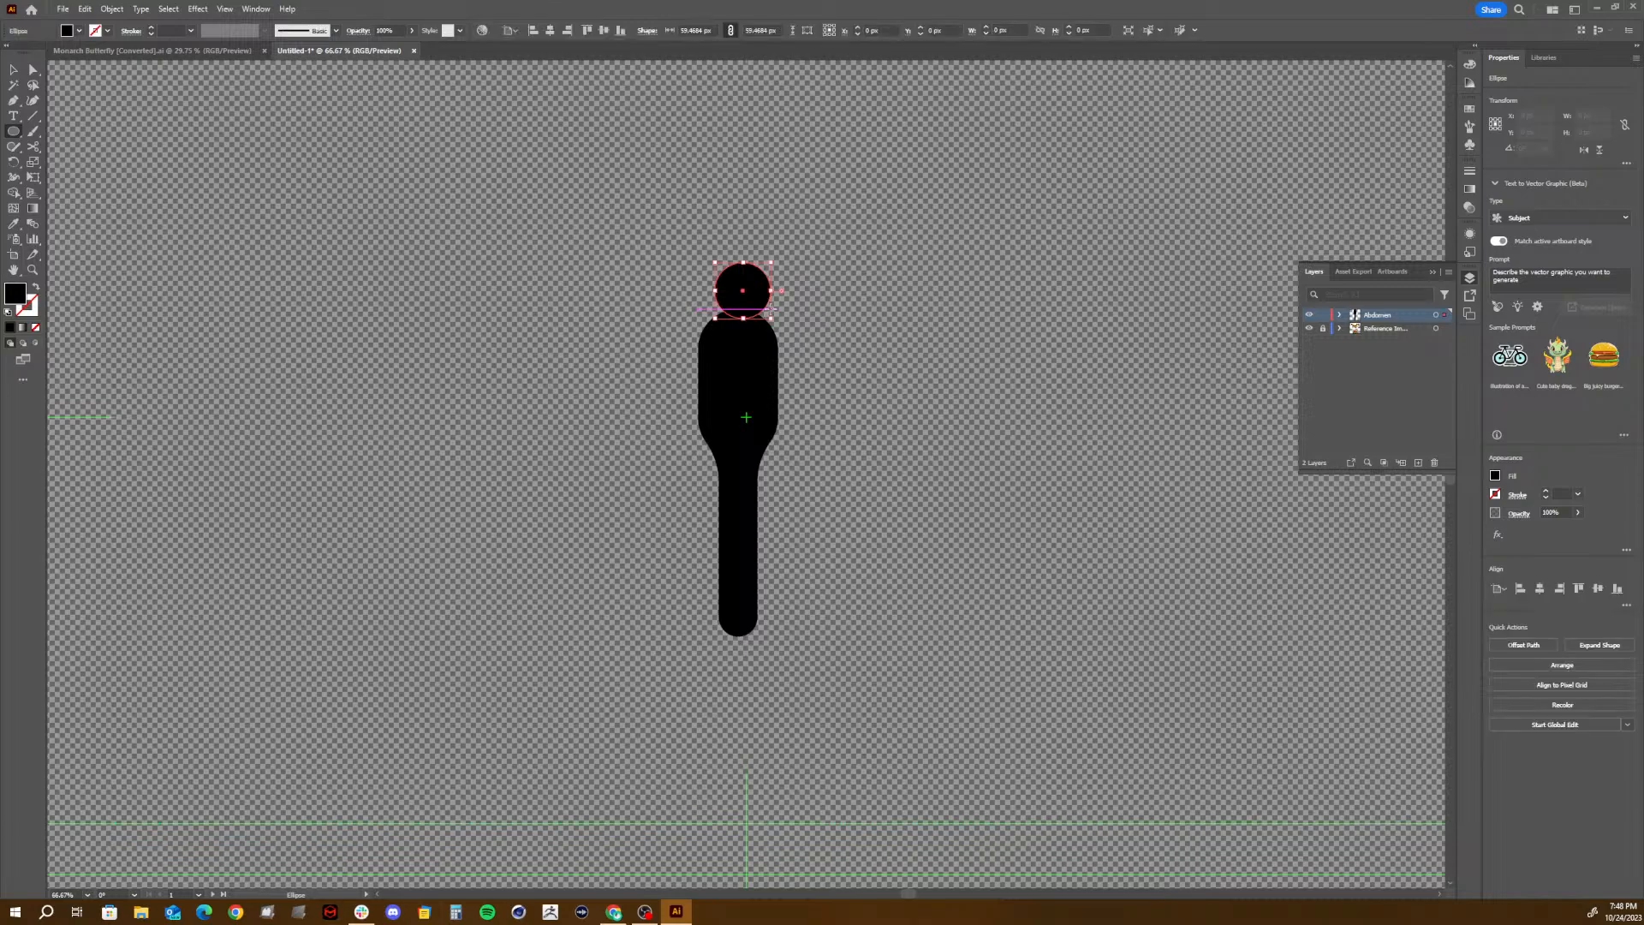
pyautogui.press('v')
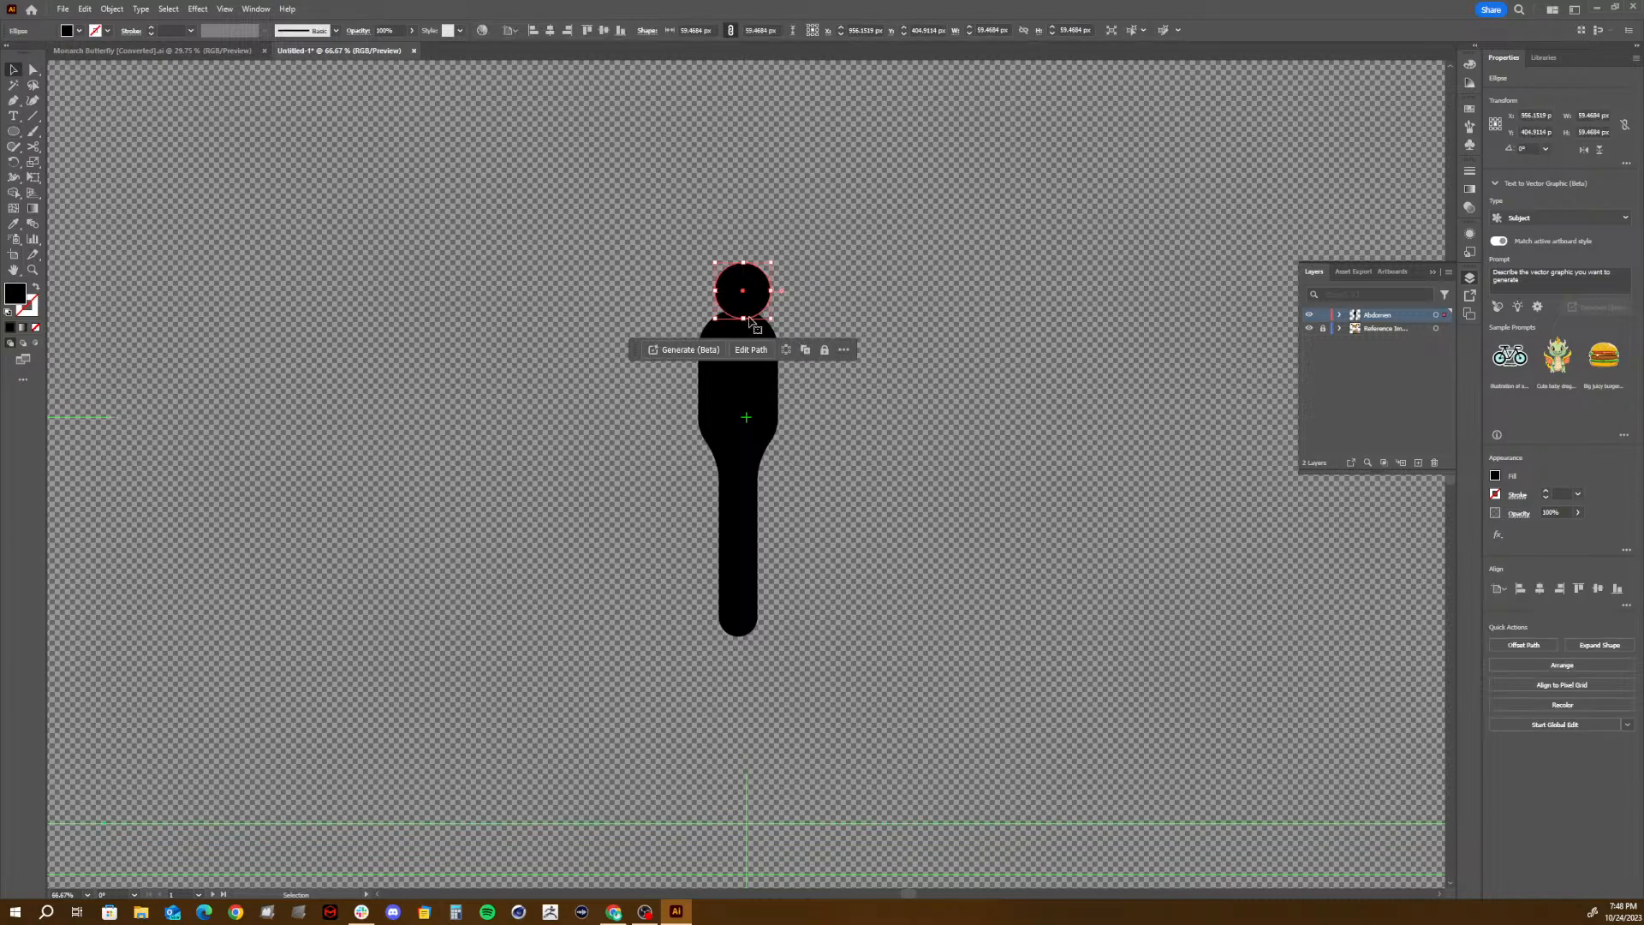
pyautogui.moveTo(745, 301); pyautogui.dragTo(740, 305)
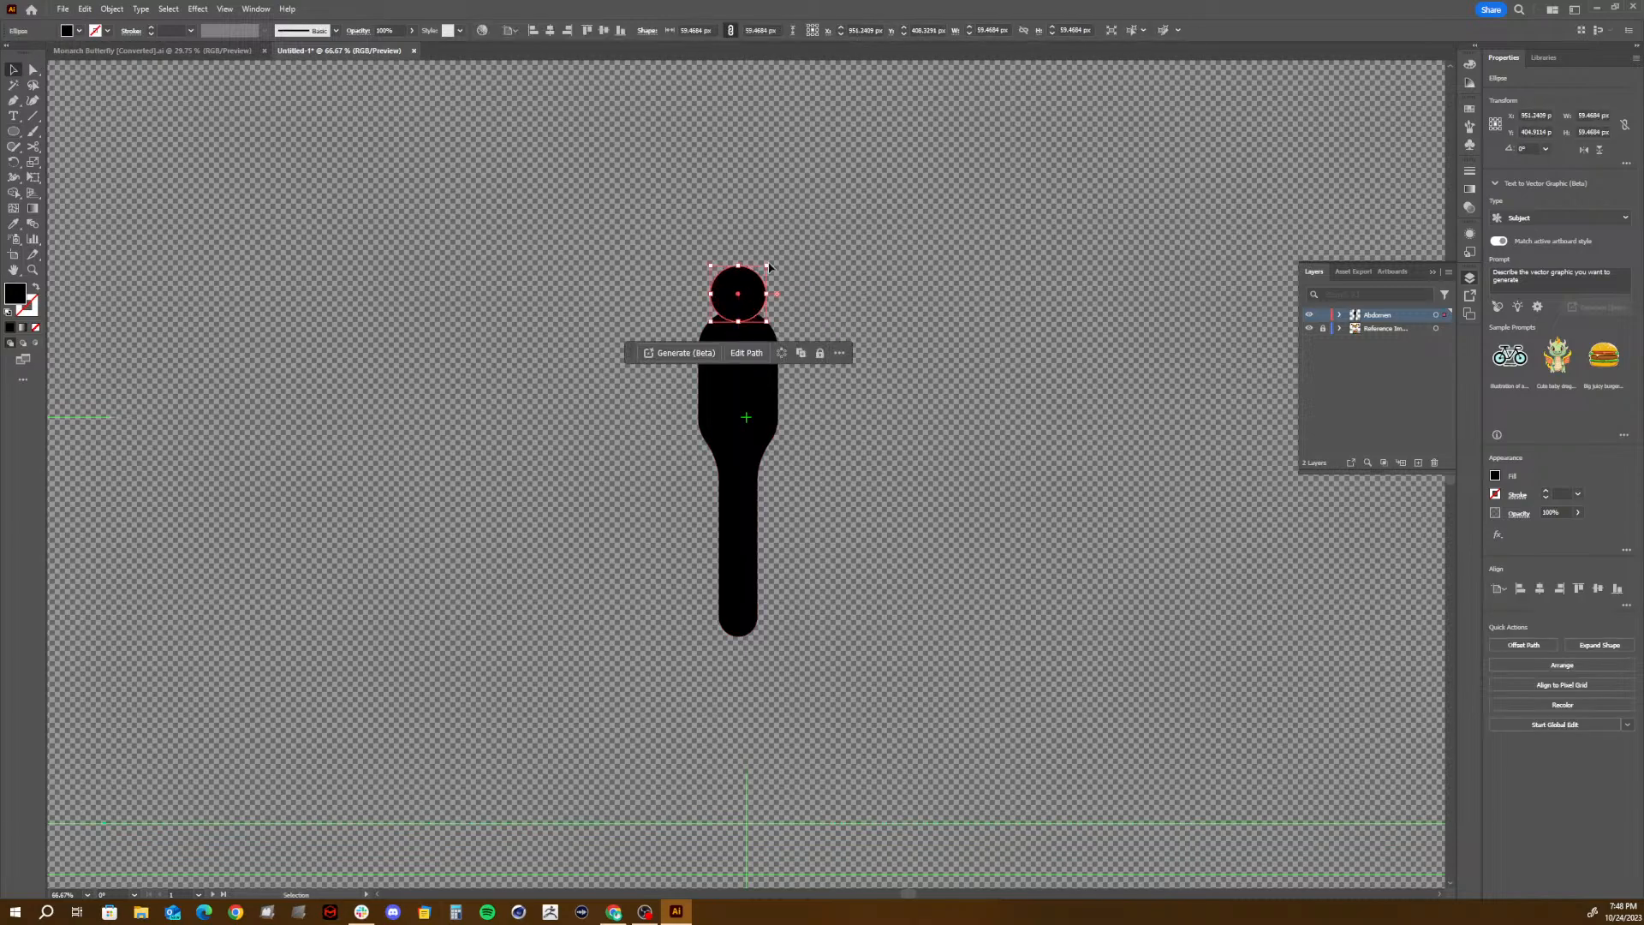
pyautogui.click(892, 254)
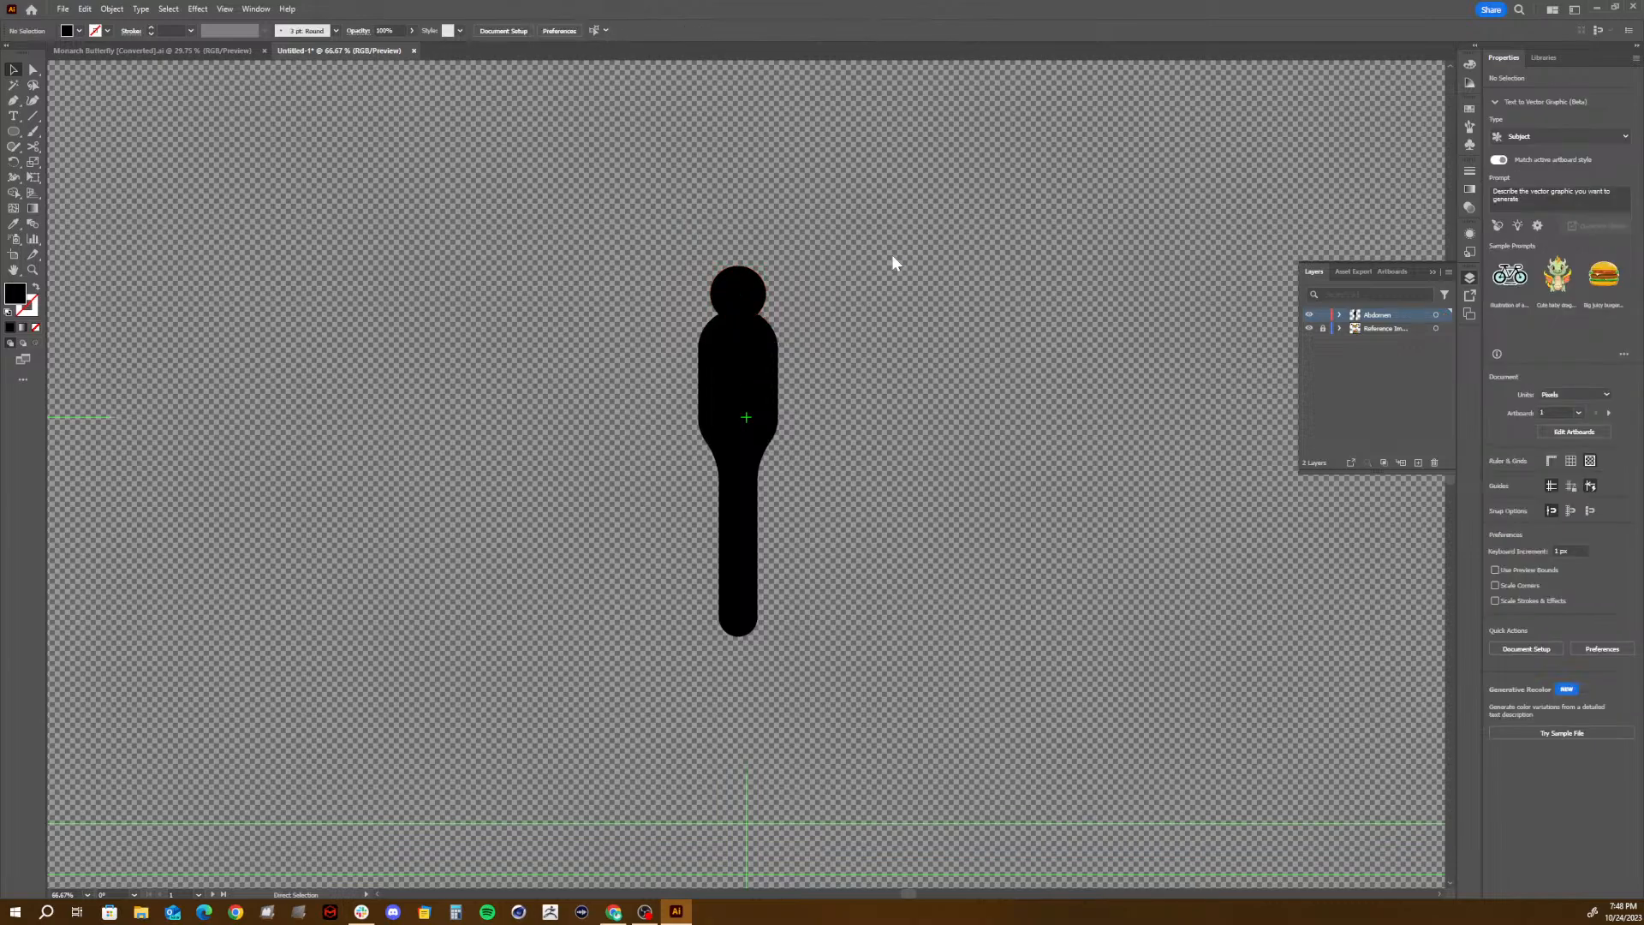
# - Save the document as Monarch Butterfly 2.ai in the project's 02_ASSETS/VECTOR folder, accepting the default Illustrator options
pyautogui.hotkey('ctrl', 's')
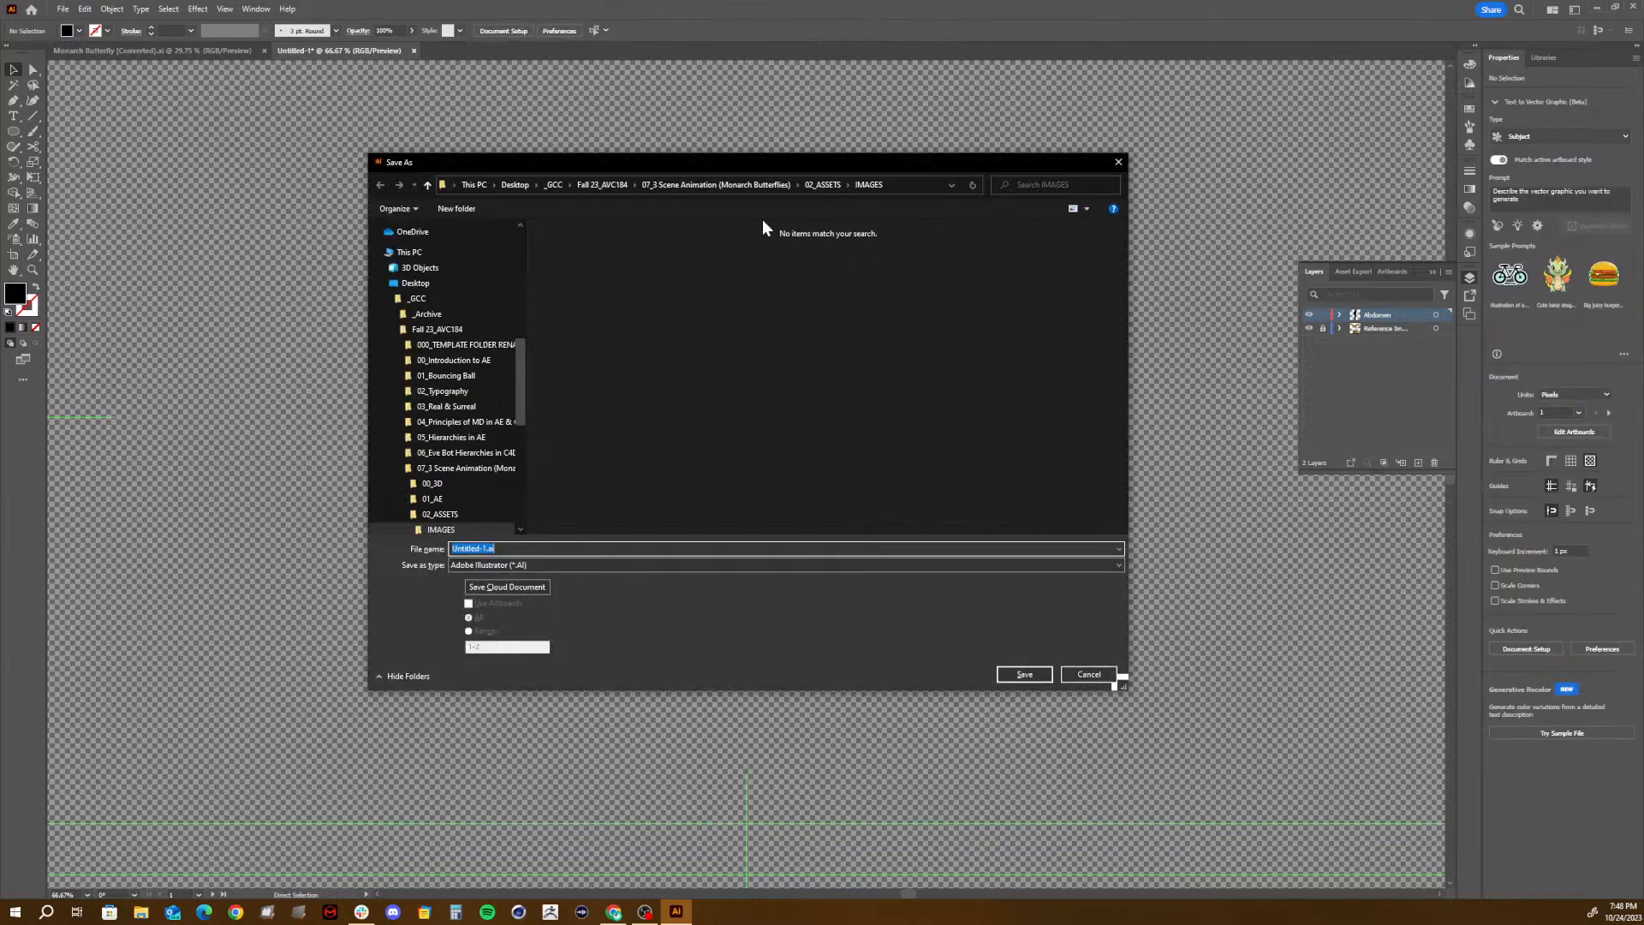
pyautogui.click(809, 184)
pyautogui.click(743, 185)
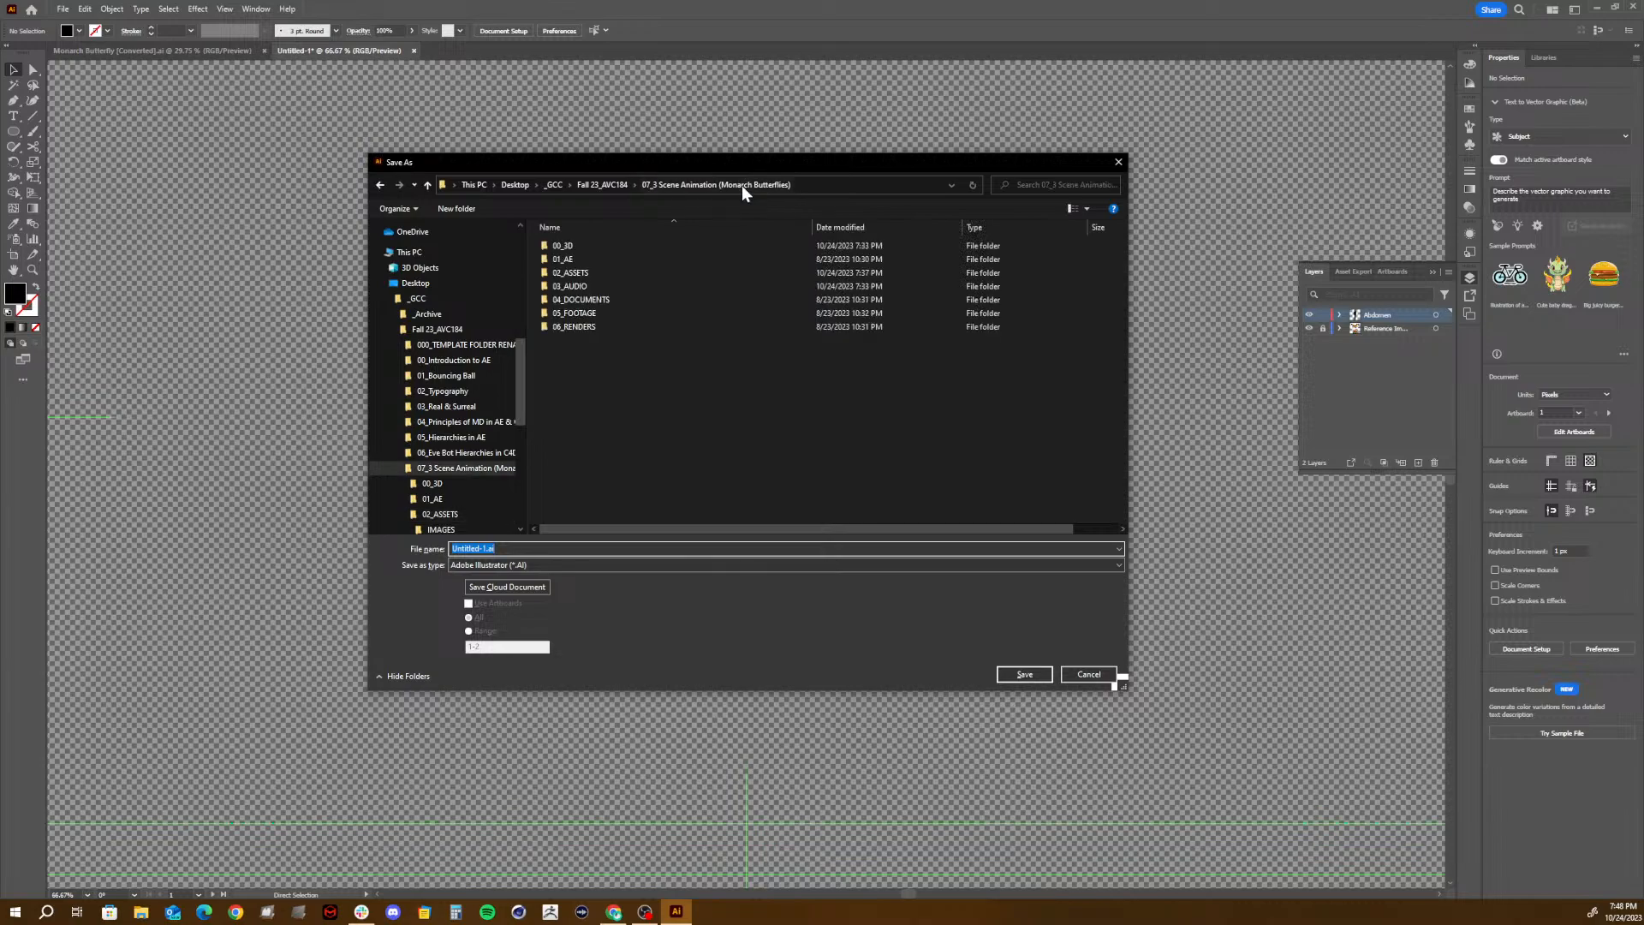
pyautogui.doubleClick(567, 272)
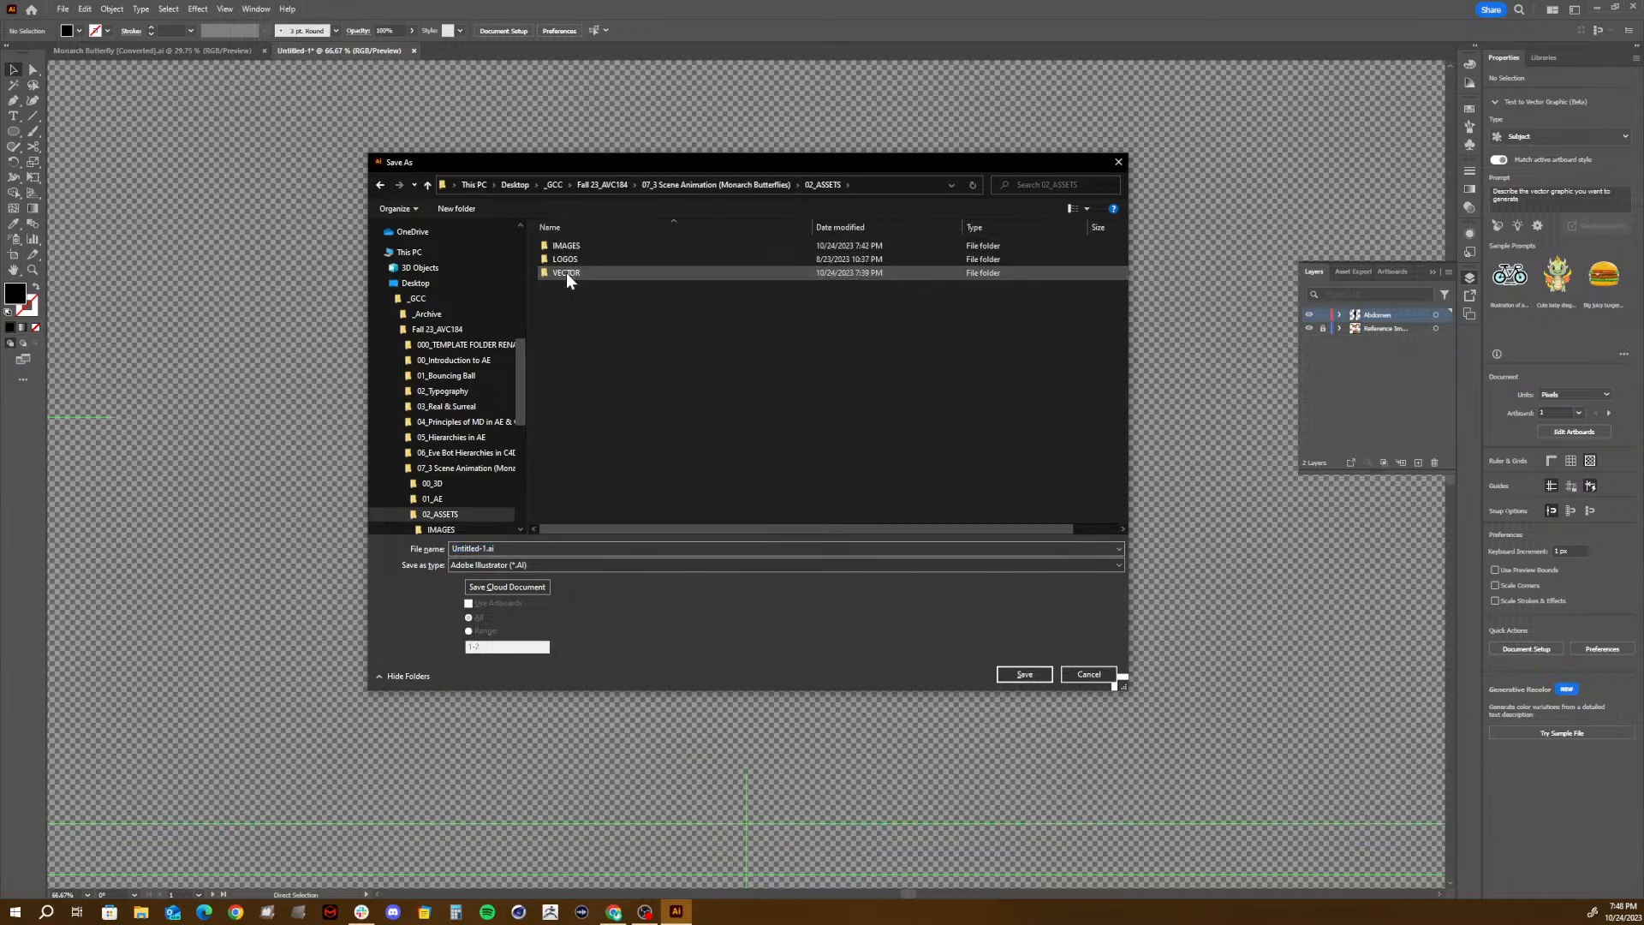
pyautogui.doubleClick(567, 272)
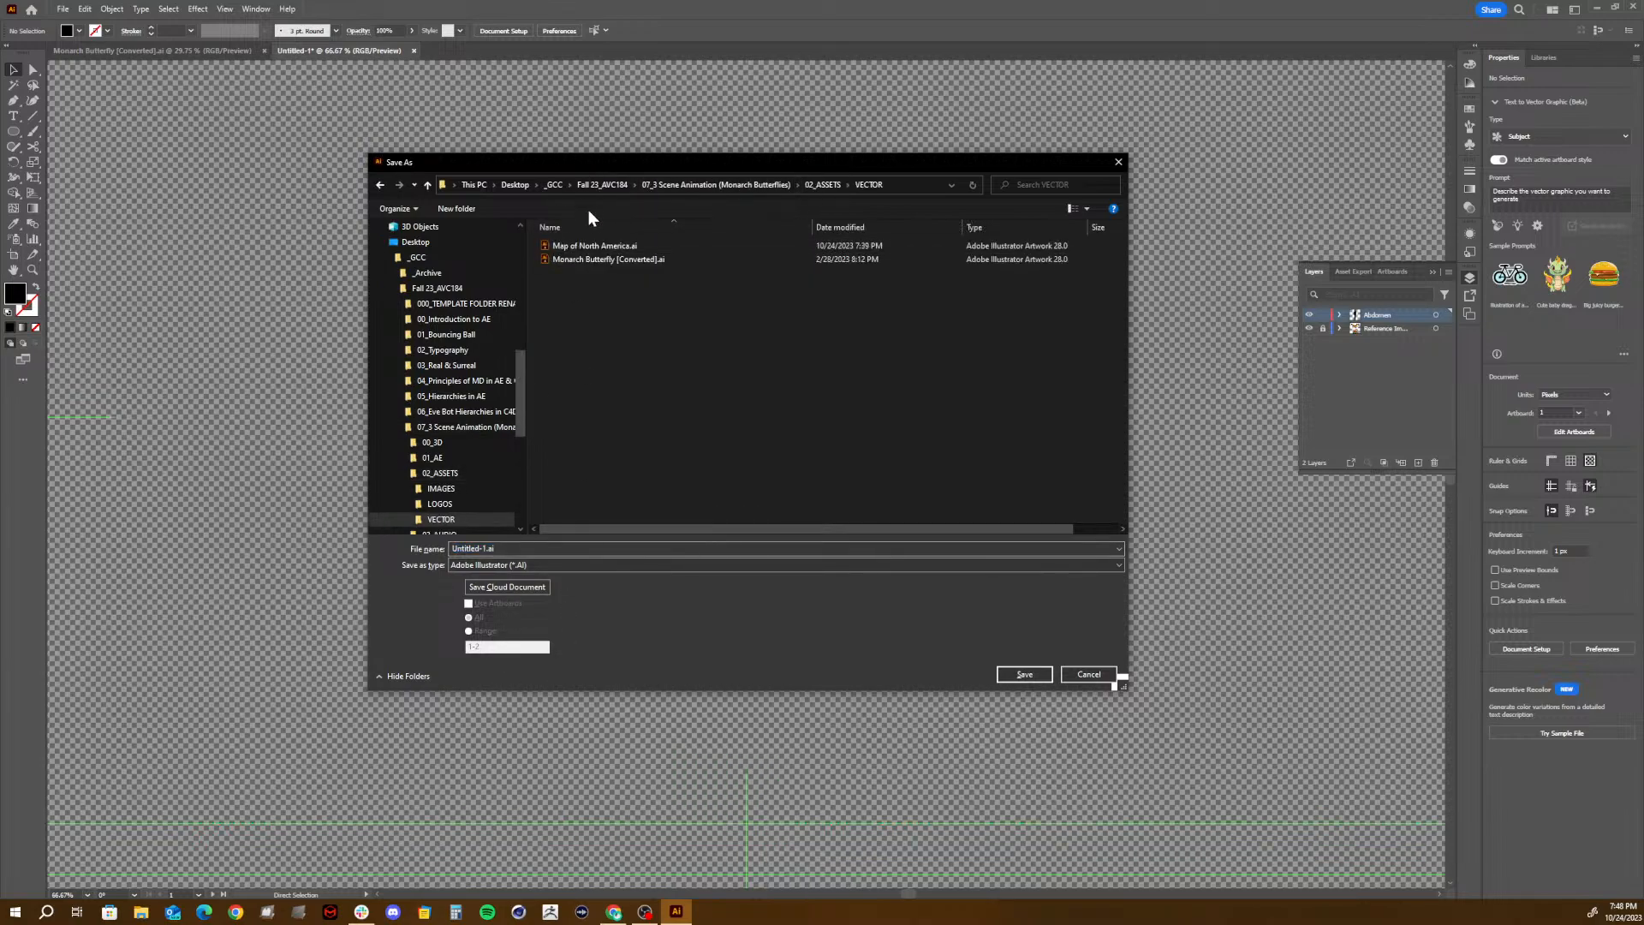
pyautogui.click(593, 258)
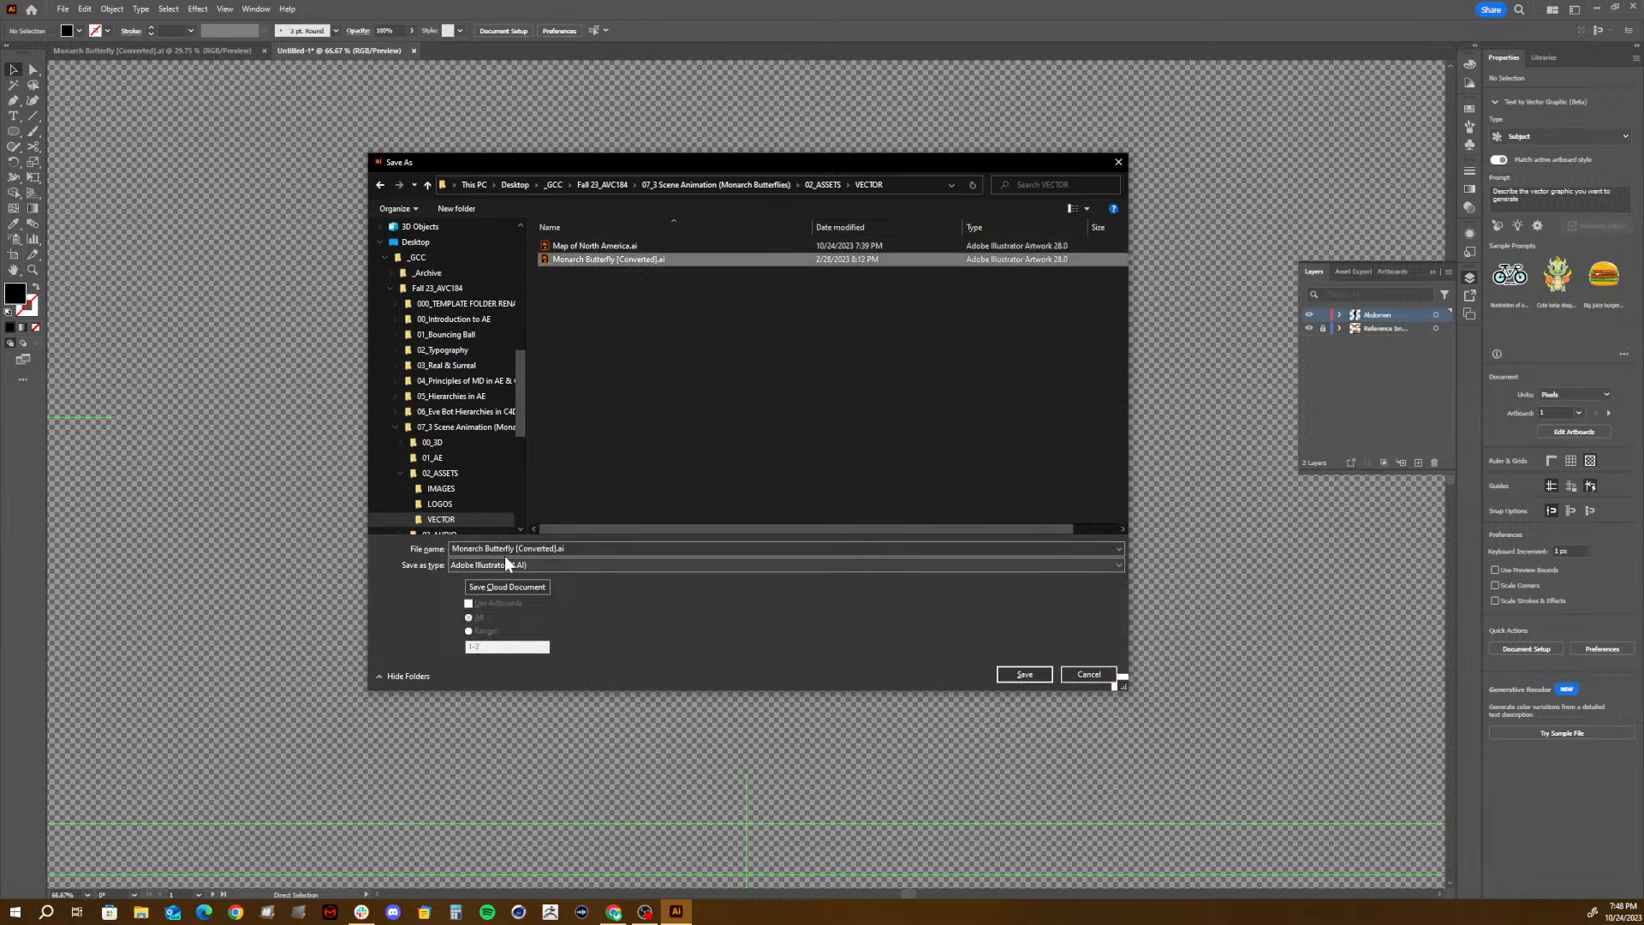
pyautogui.click(594, 549)
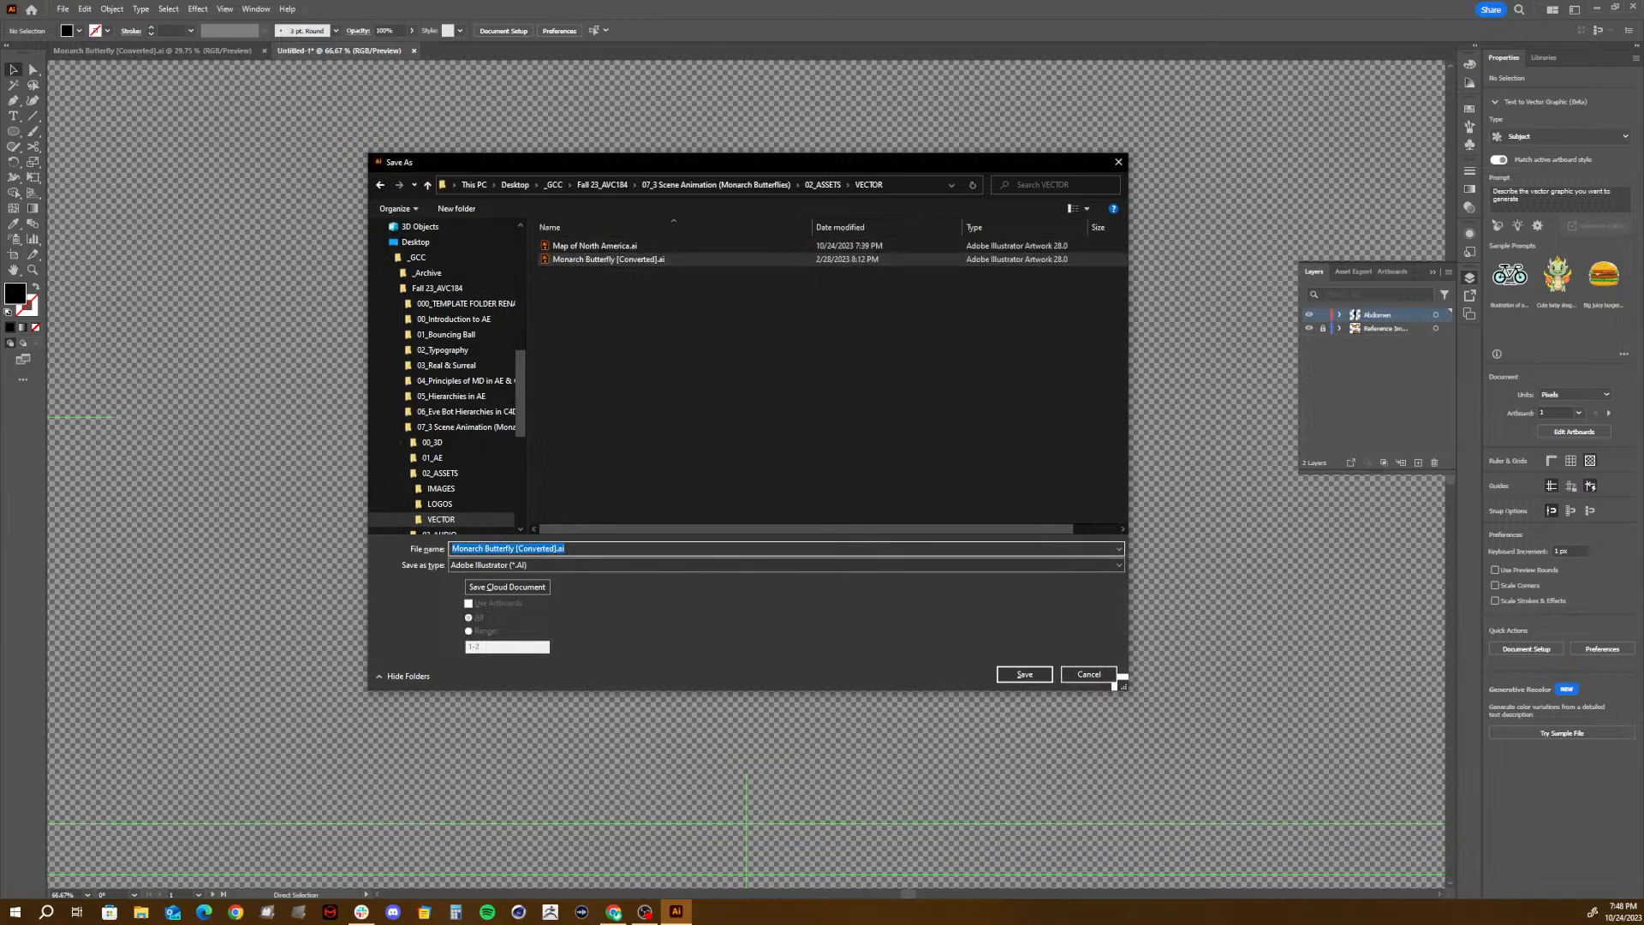
pyautogui.moveTo(516, 549); pyautogui.dragTo(556, 549)
pyautogui.press('BackSpace')
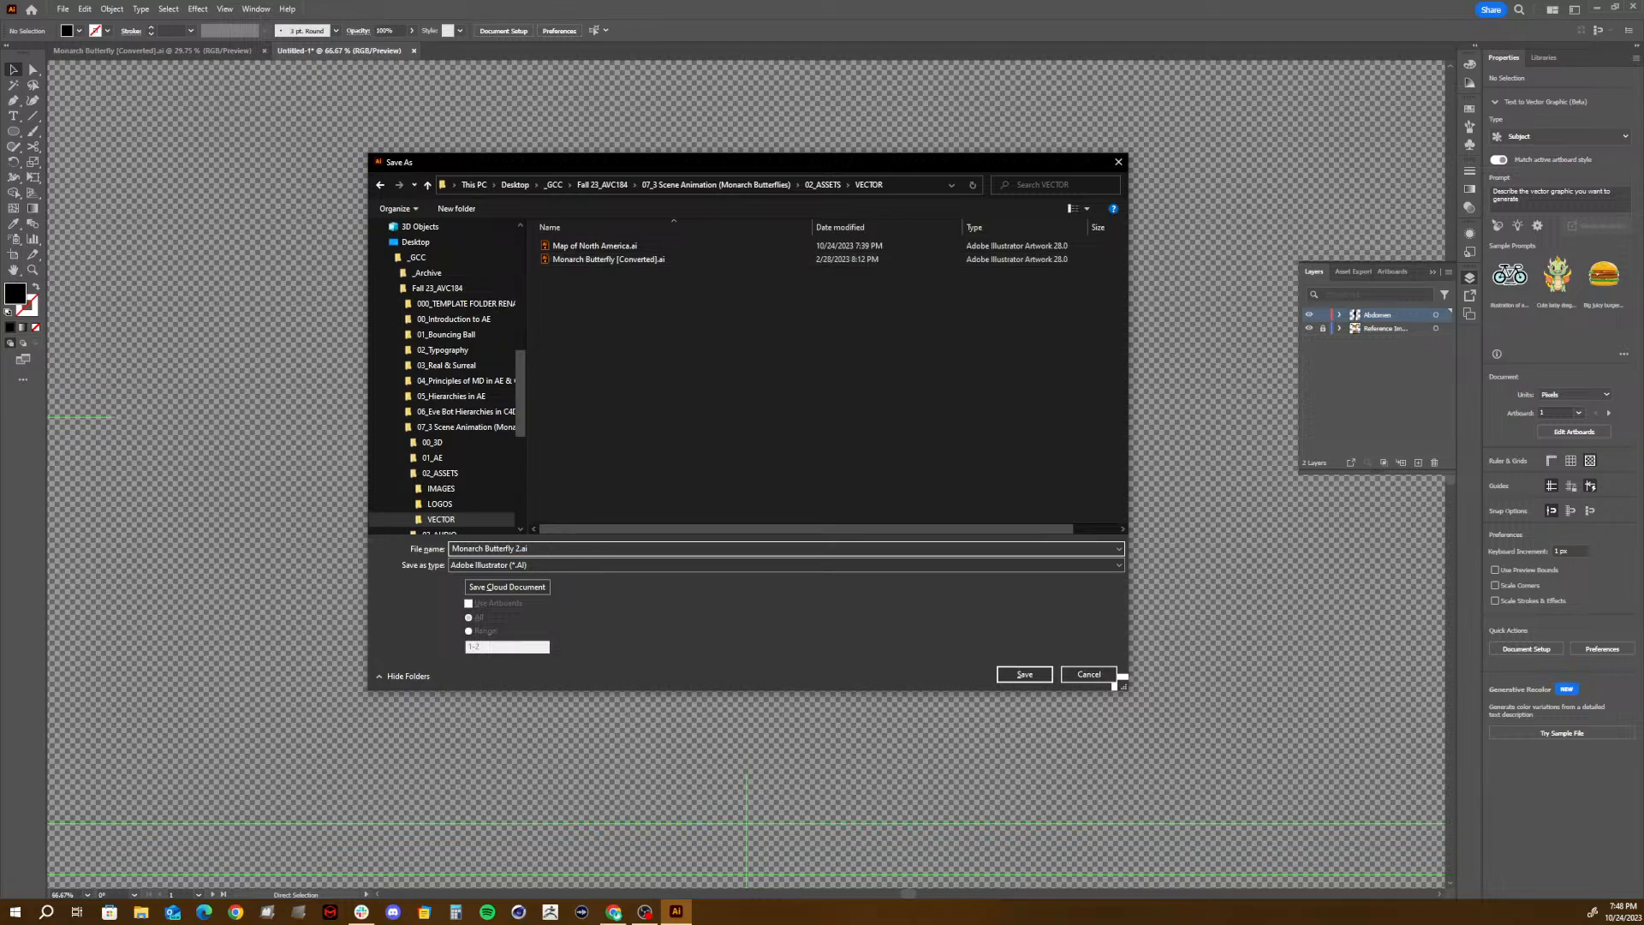
pyautogui.press('Return')
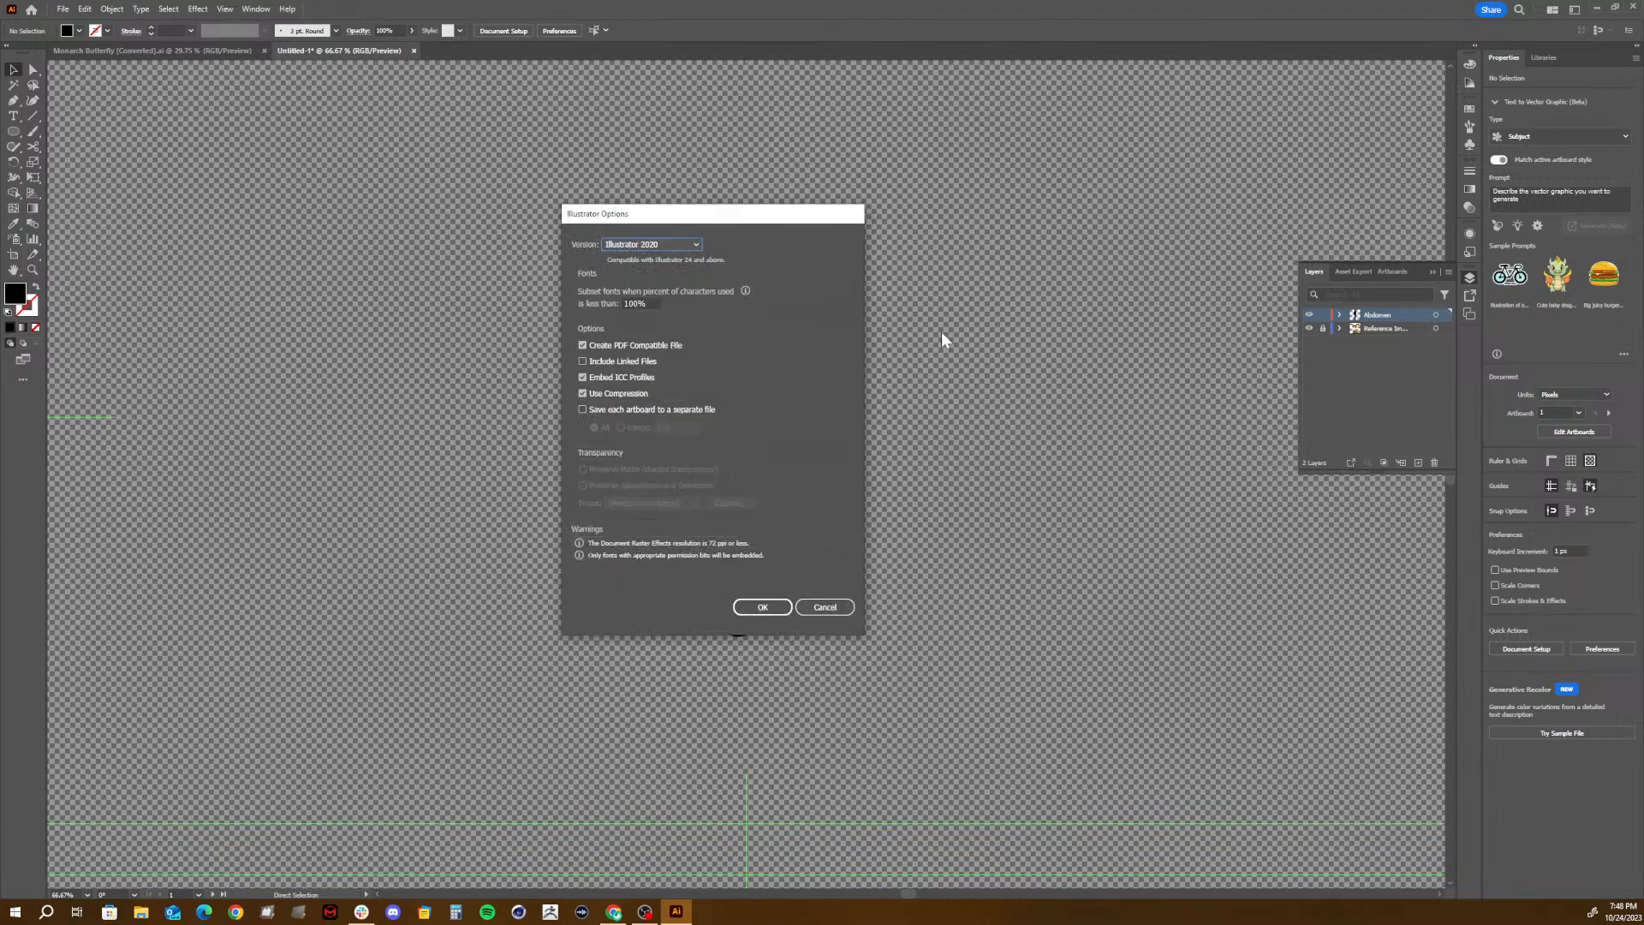
pyautogui.click(757, 607)
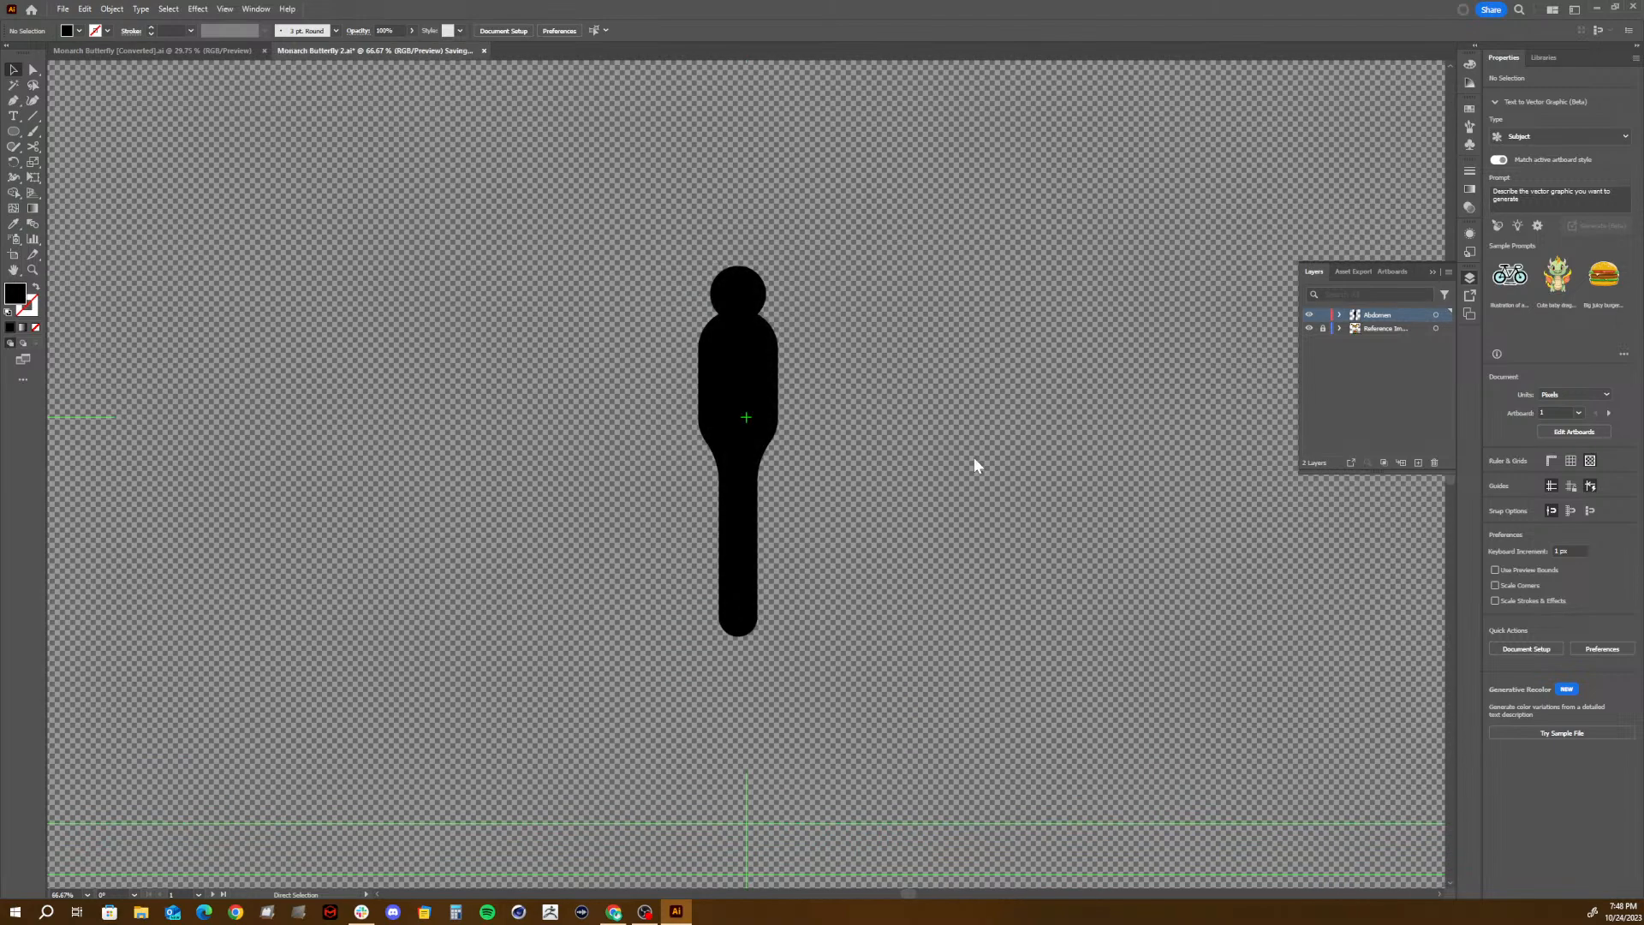
# - Create a new layer above the Abdomen layer and name it Left Antenna
pyautogui.click(1419, 461)
pyautogui.doubleClick(1381, 315)
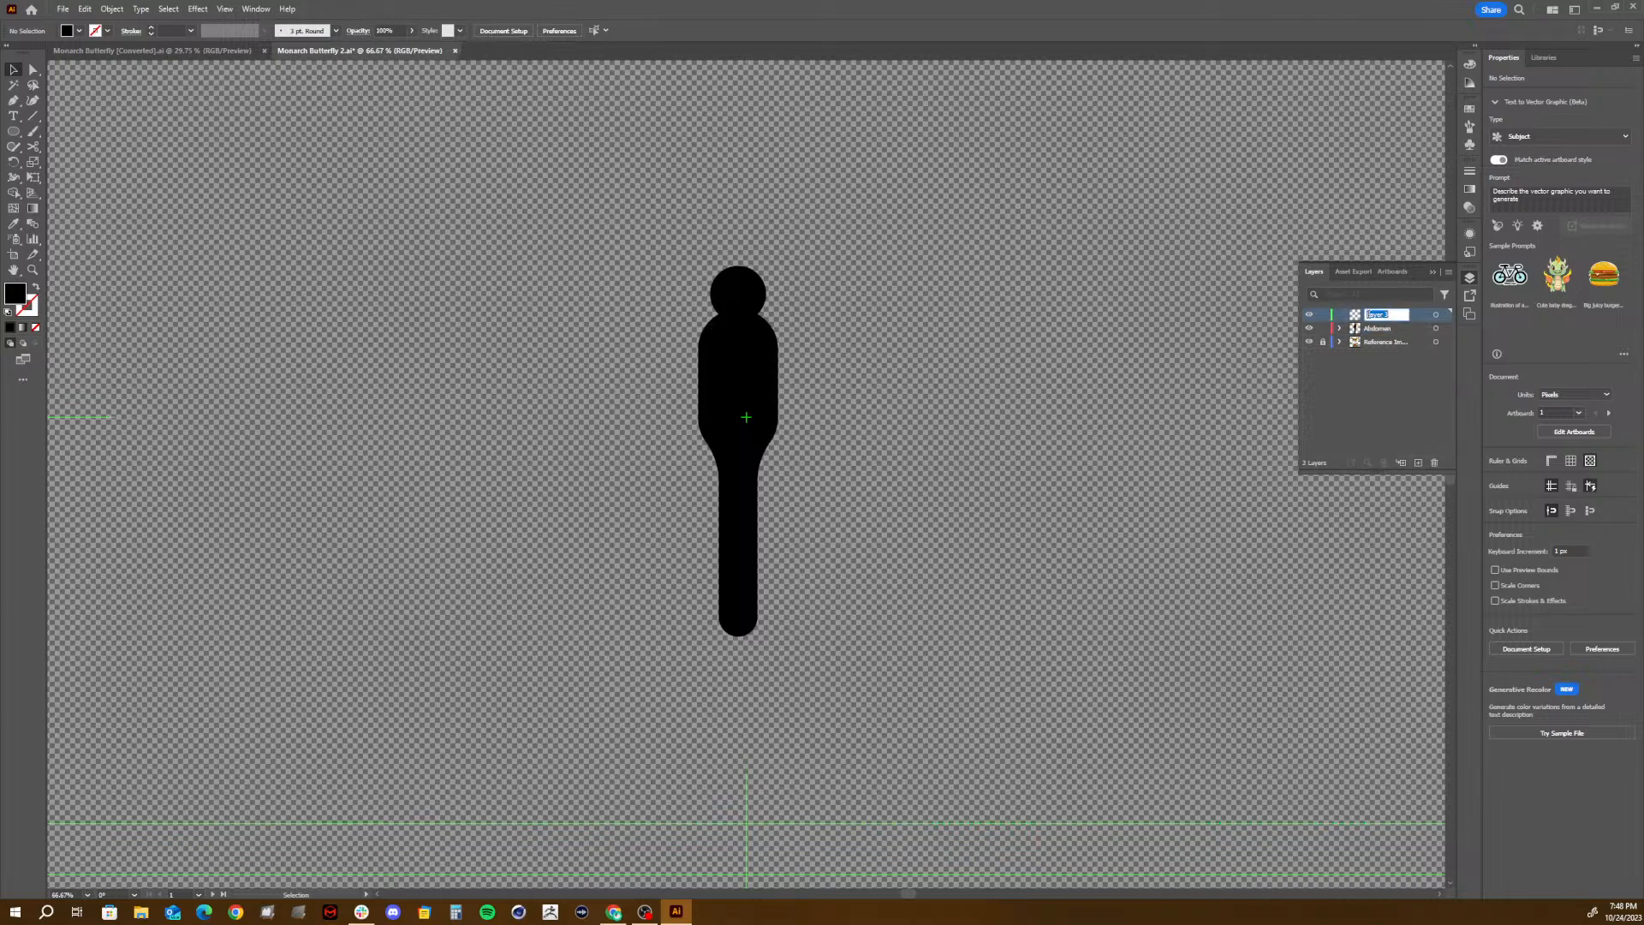
pyautogui.write('Left Antenna')
pyautogui.press('Return')
# - Draw a closed five-point test blob about 187 by 156 px with the Curvature tool, up and to the left of the body
pyautogui.click(13, 102)
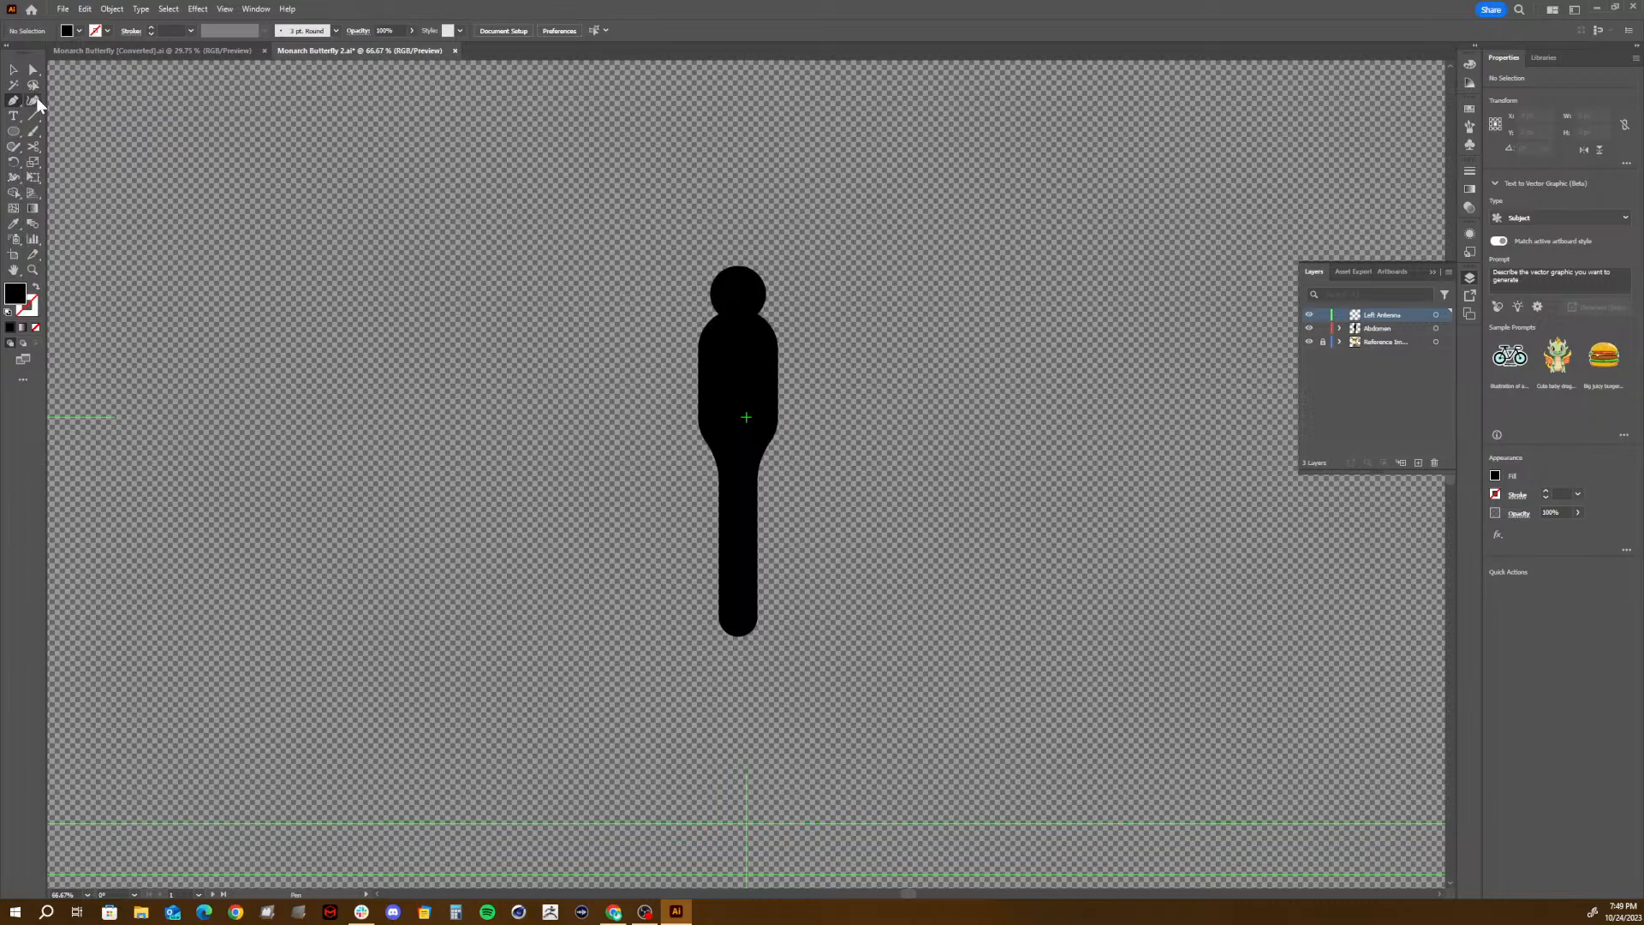
pyautogui.click(35, 99)
pyautogui.click(288, 161)
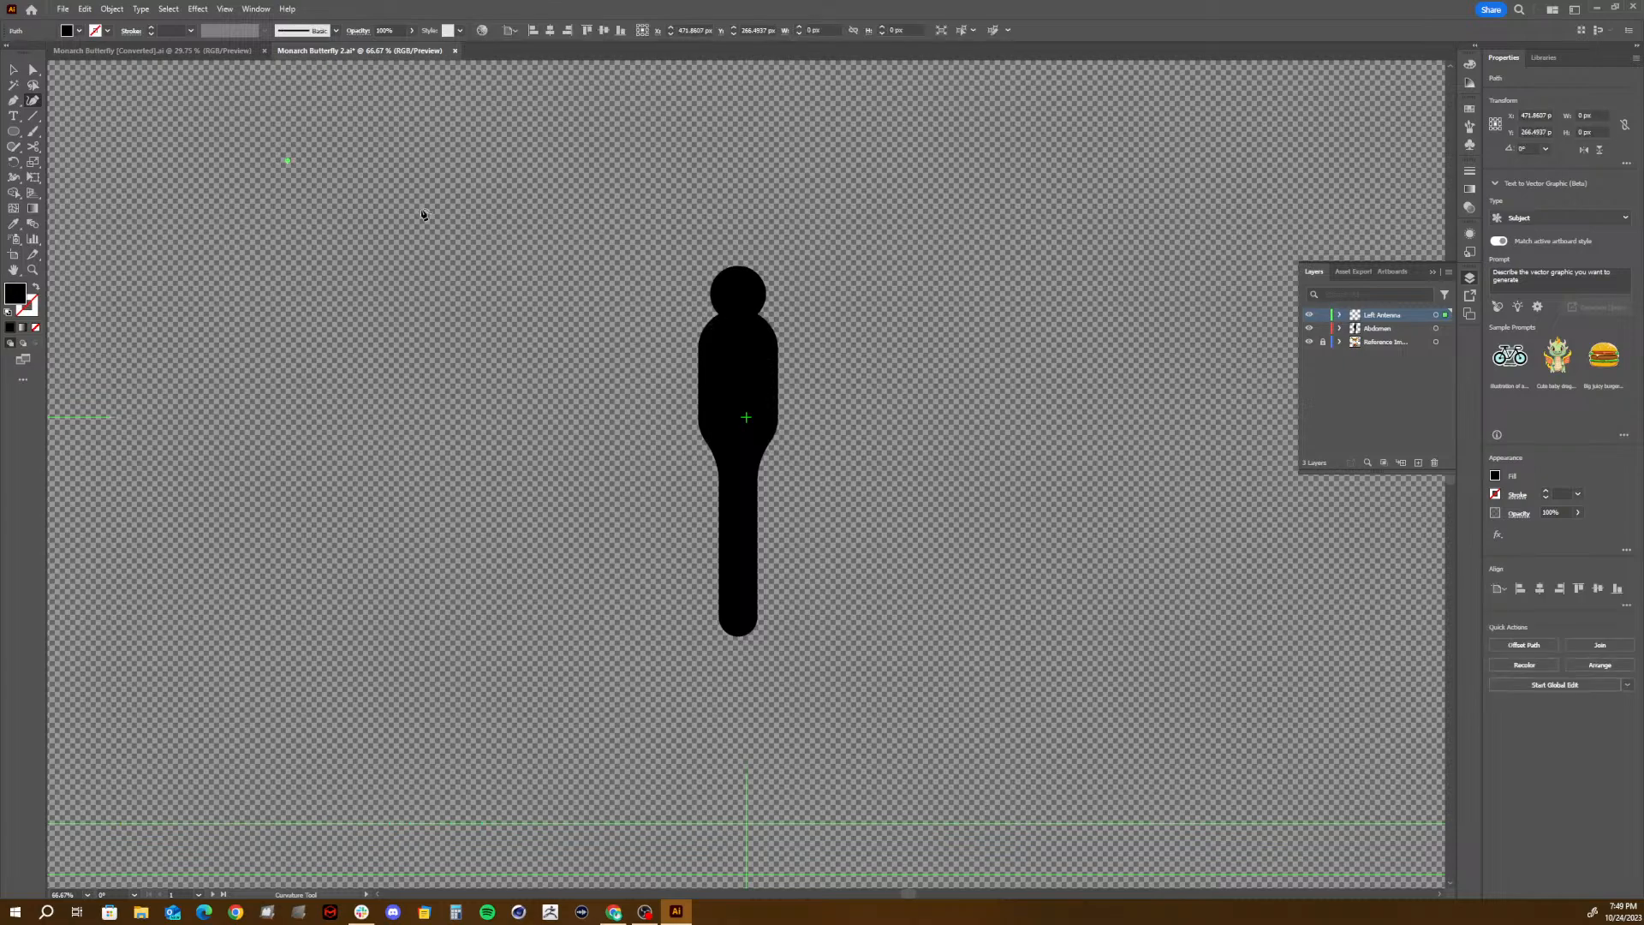
pyautogui.click(433, 270)
pyautogui.click(446, 149)
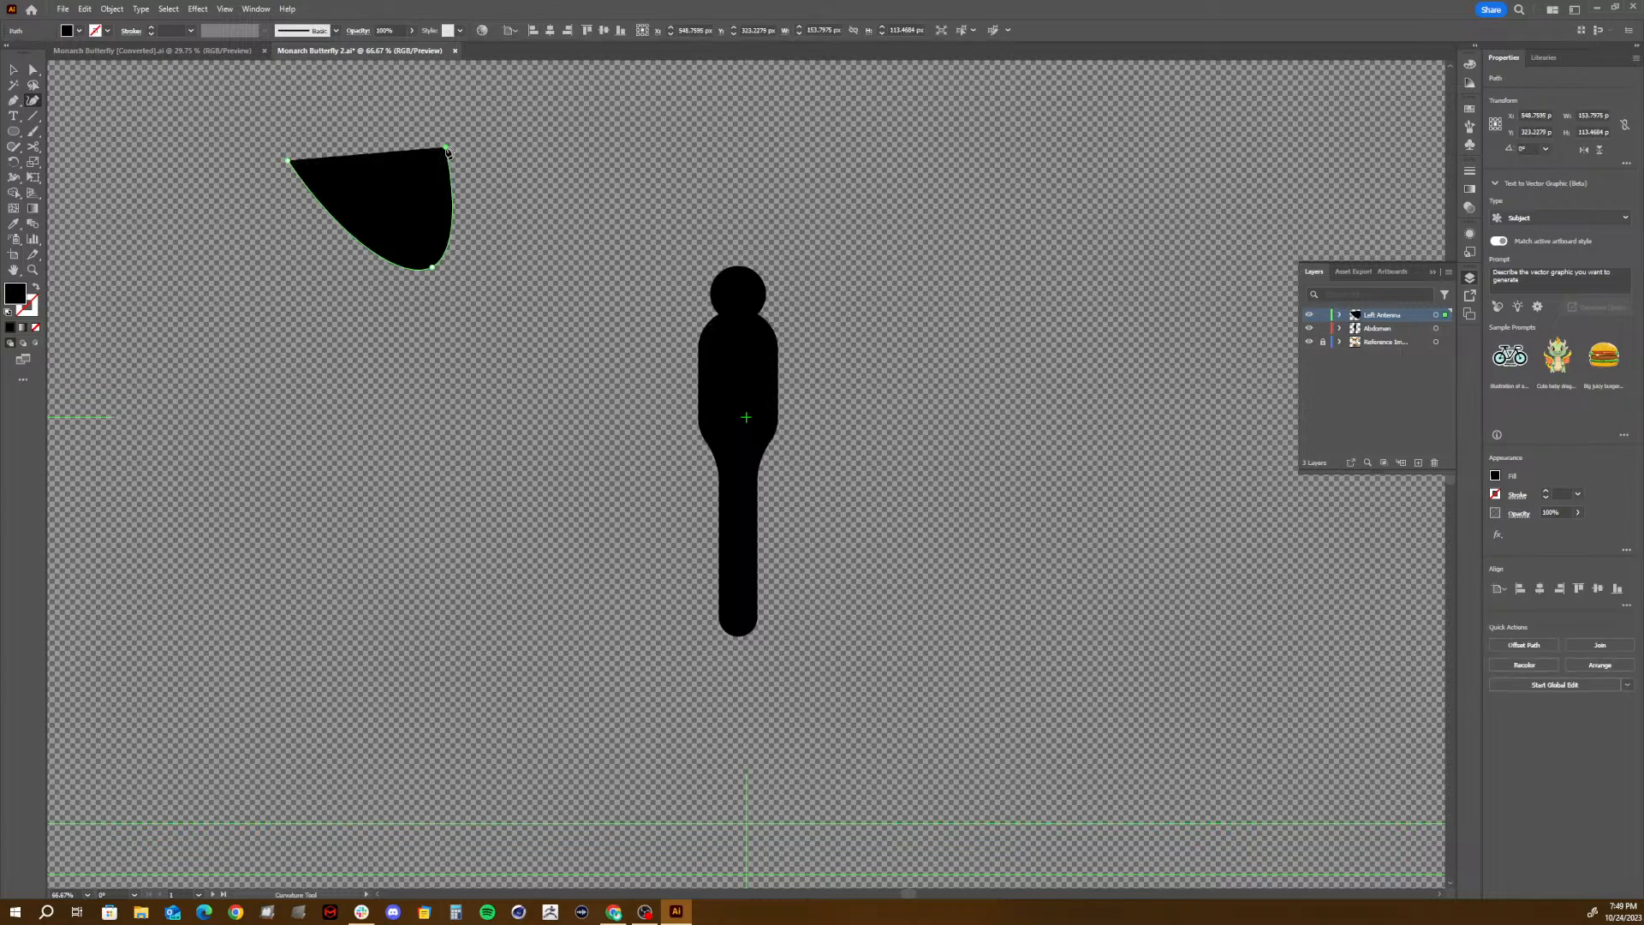
pyautogui.click(387, 149)
pyautogui.click(333, 127)
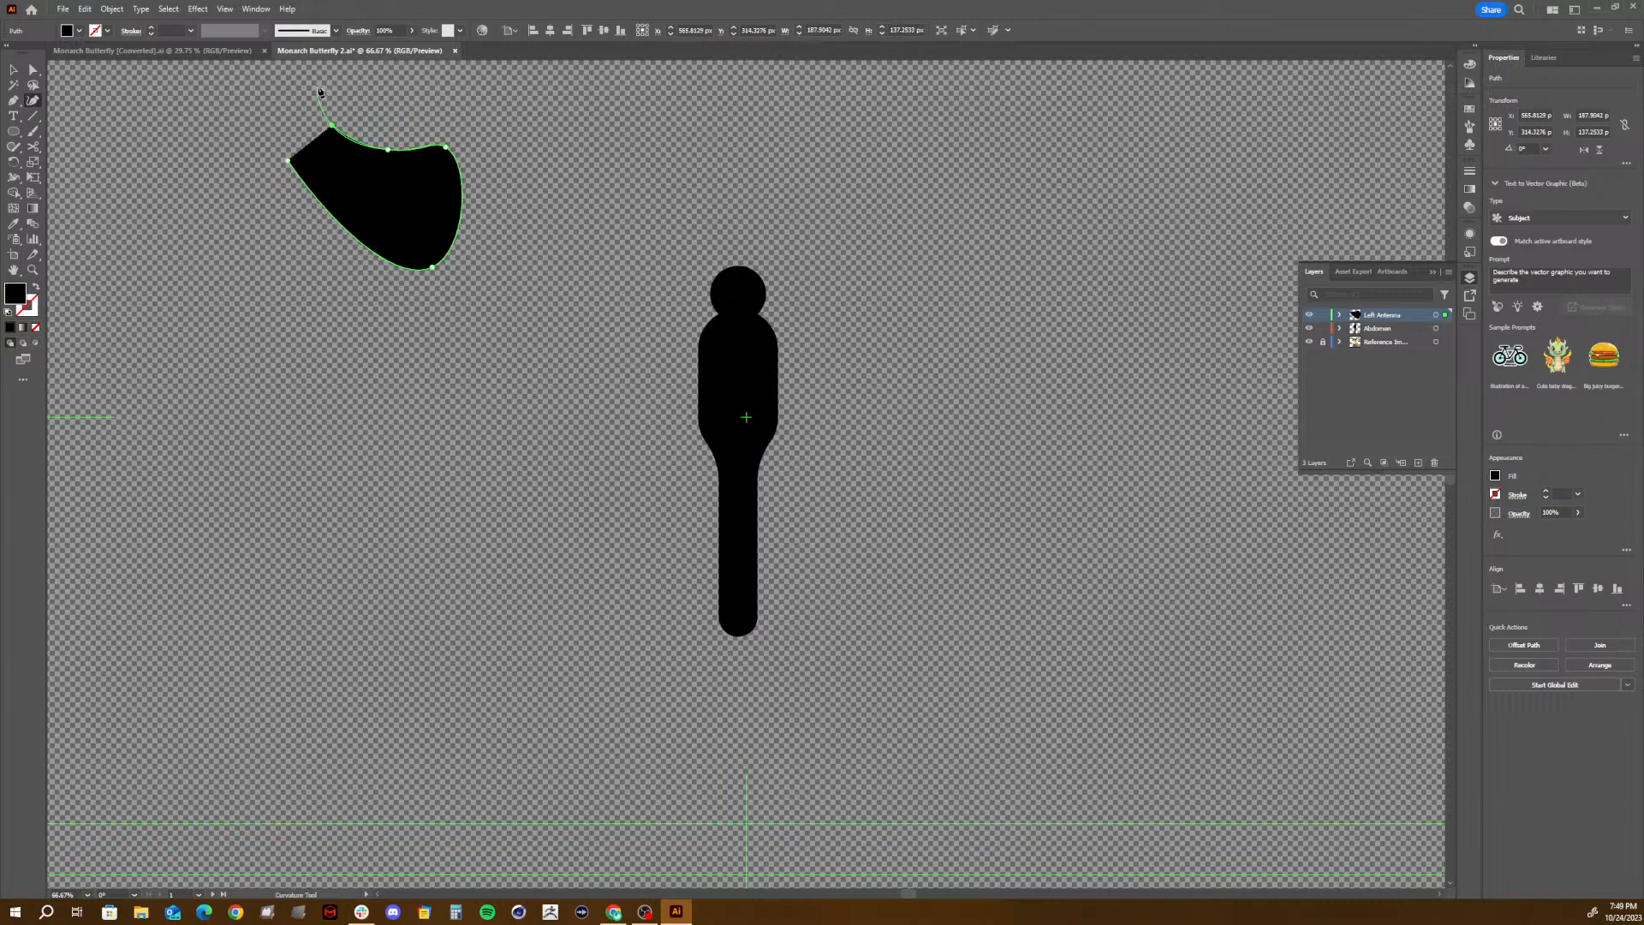
pyautogui.click(287, 160)
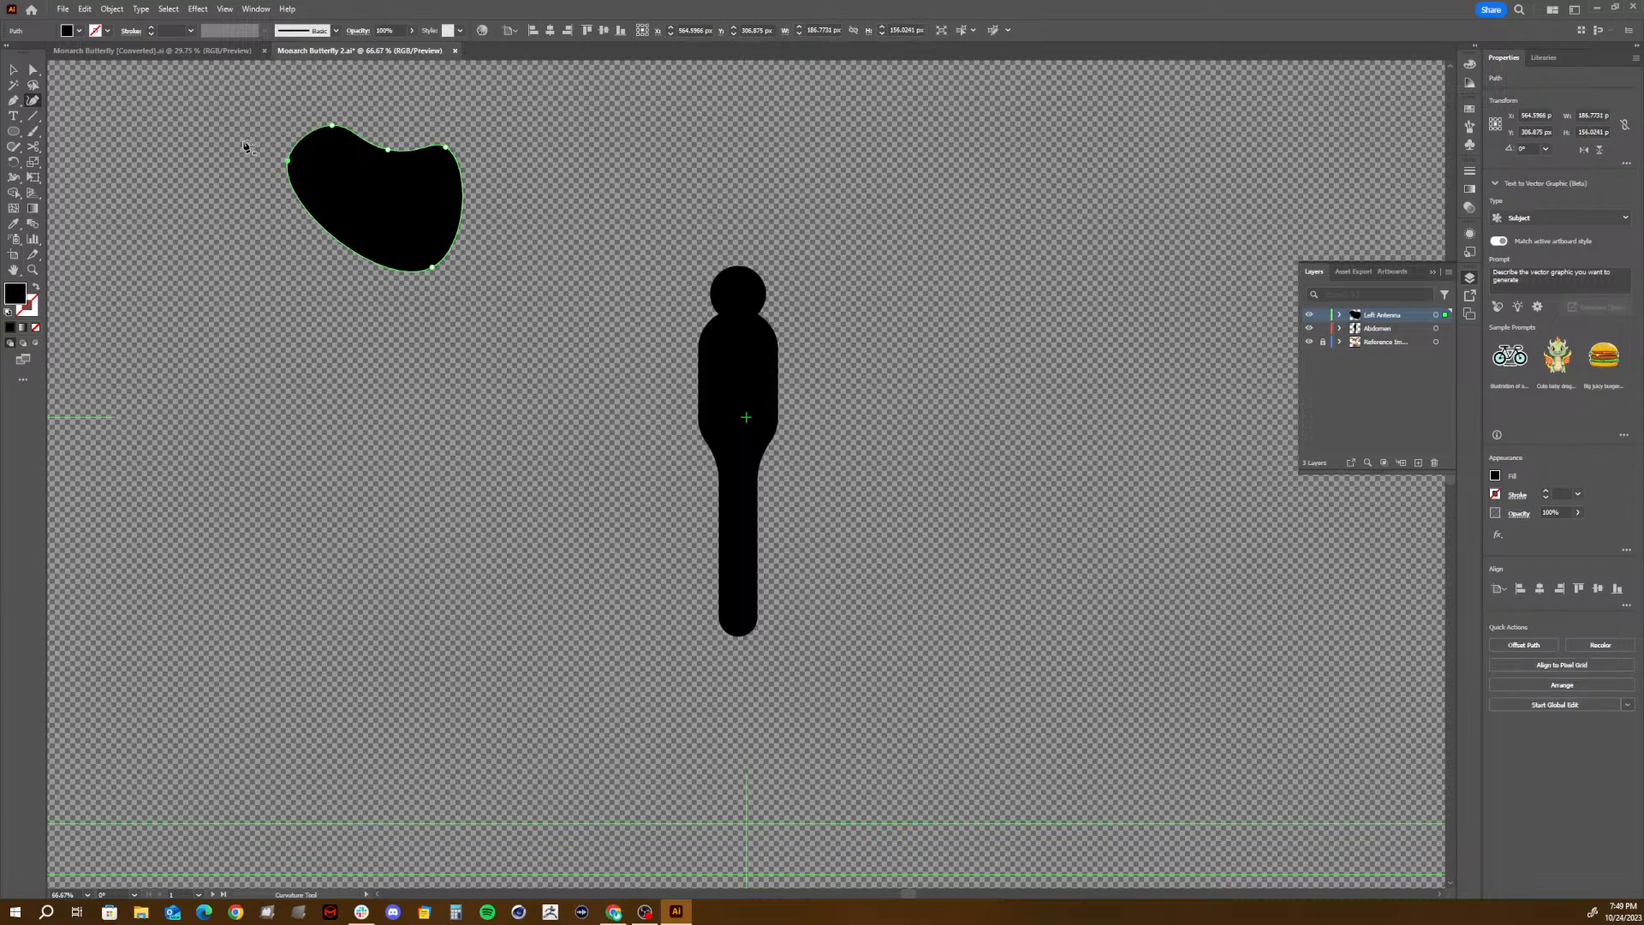
# - Move the curved test blob slightly and delete it
pyautogui.click(10, 70)
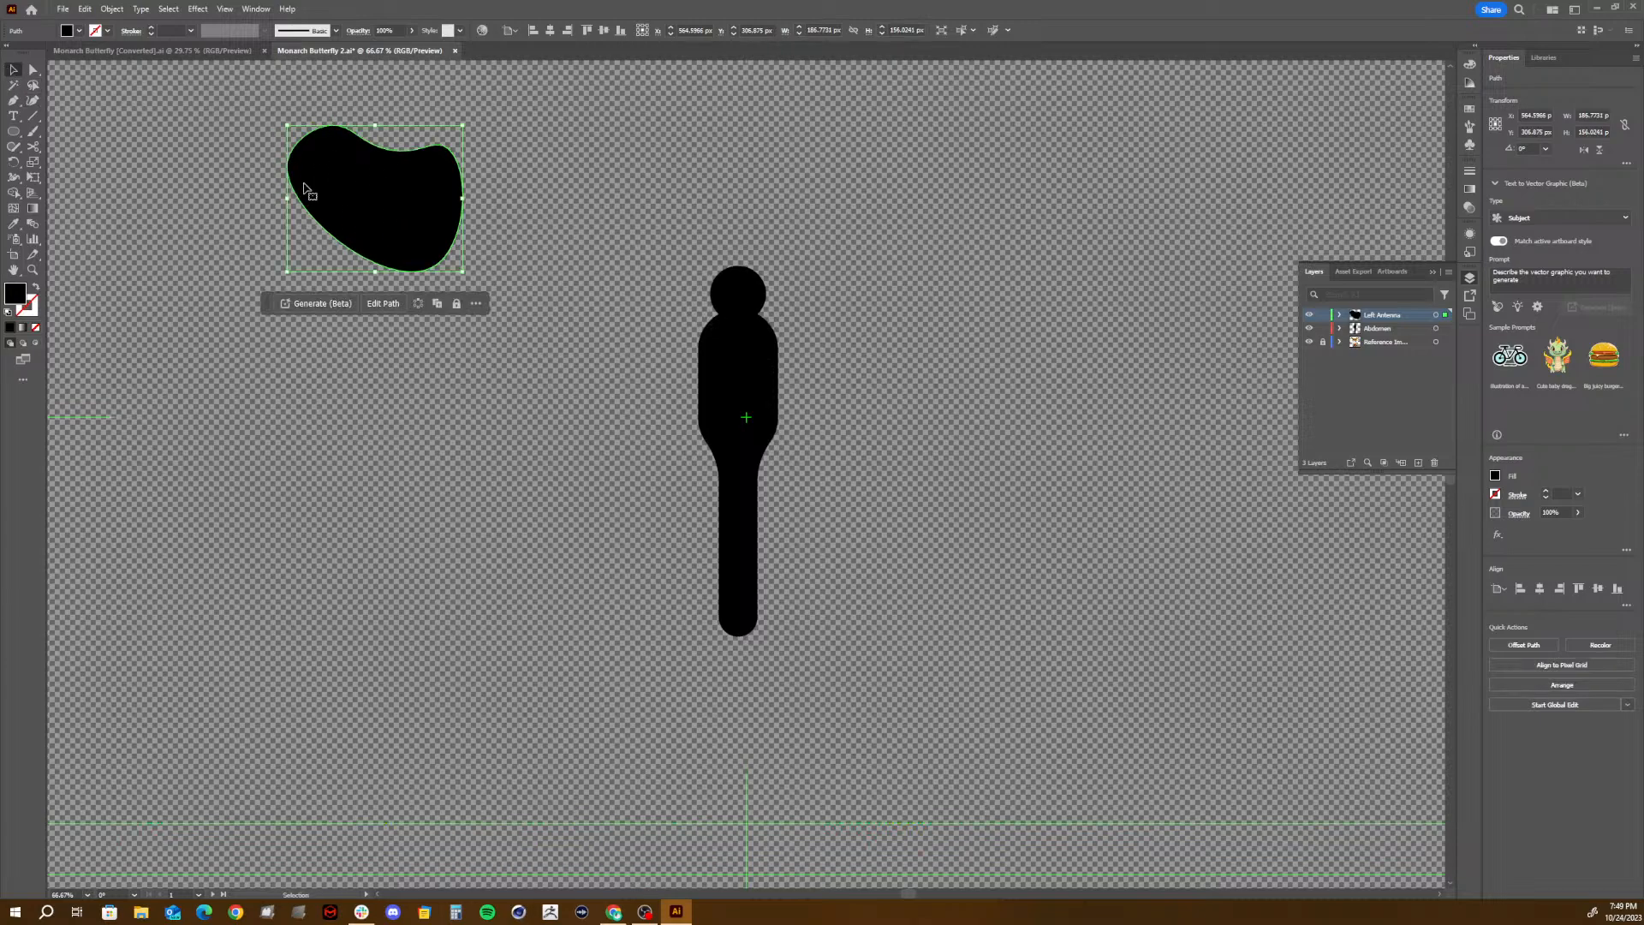
pyautogui.moveTo(442, 207); pyautogui.dragTo(461, 247)
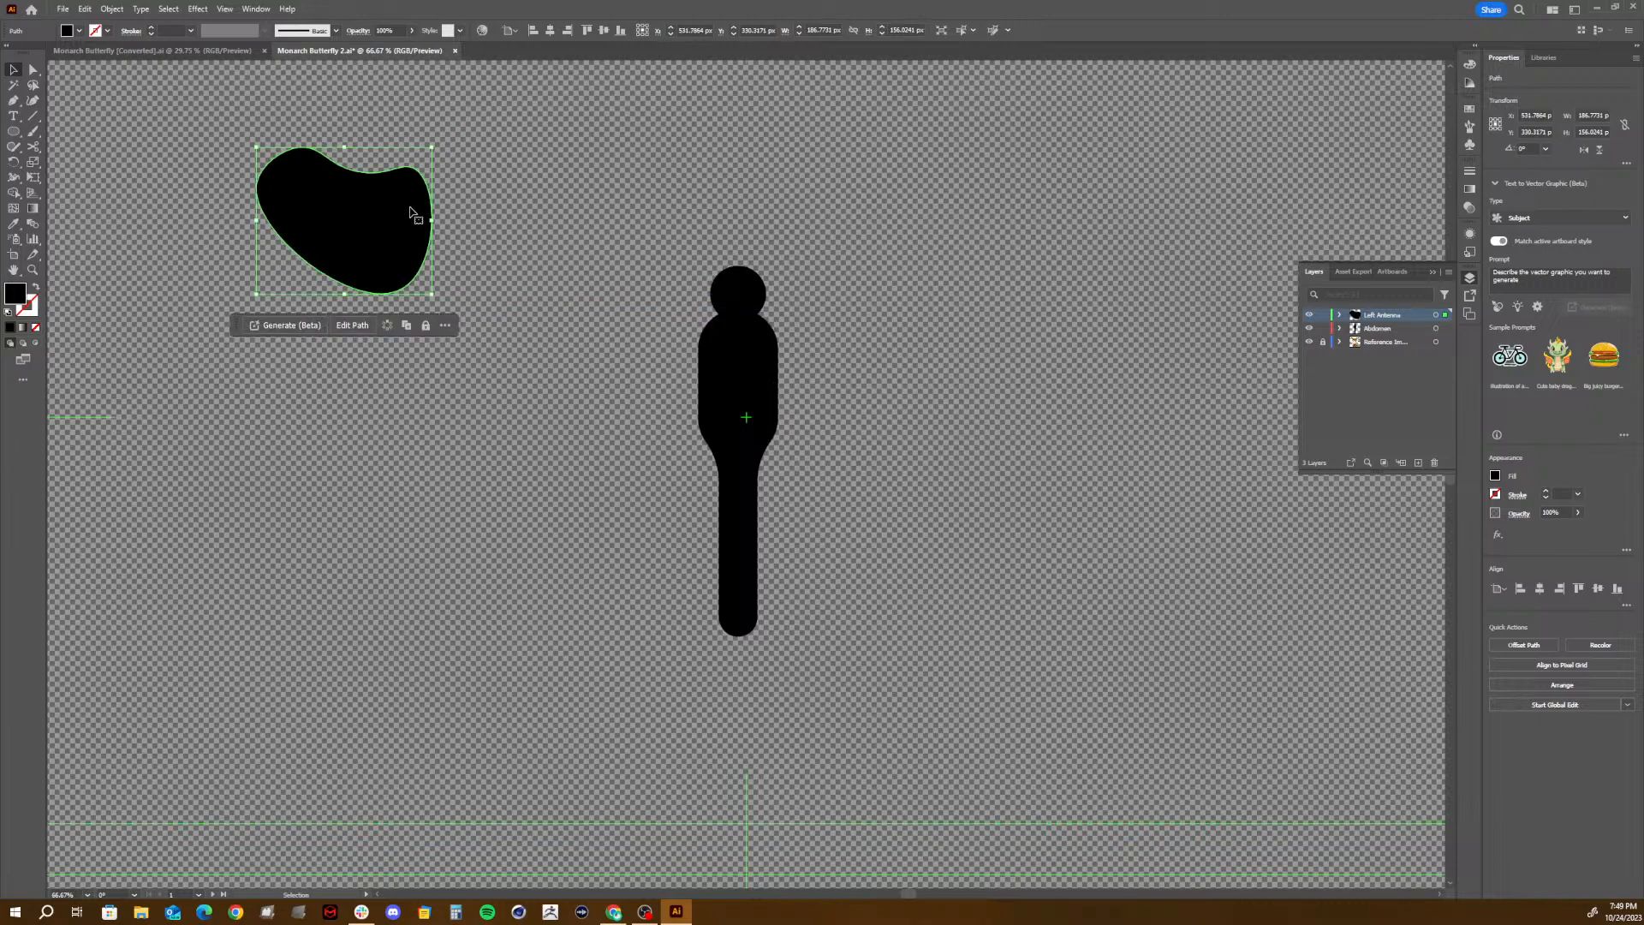
pyautogui.press('Delete')
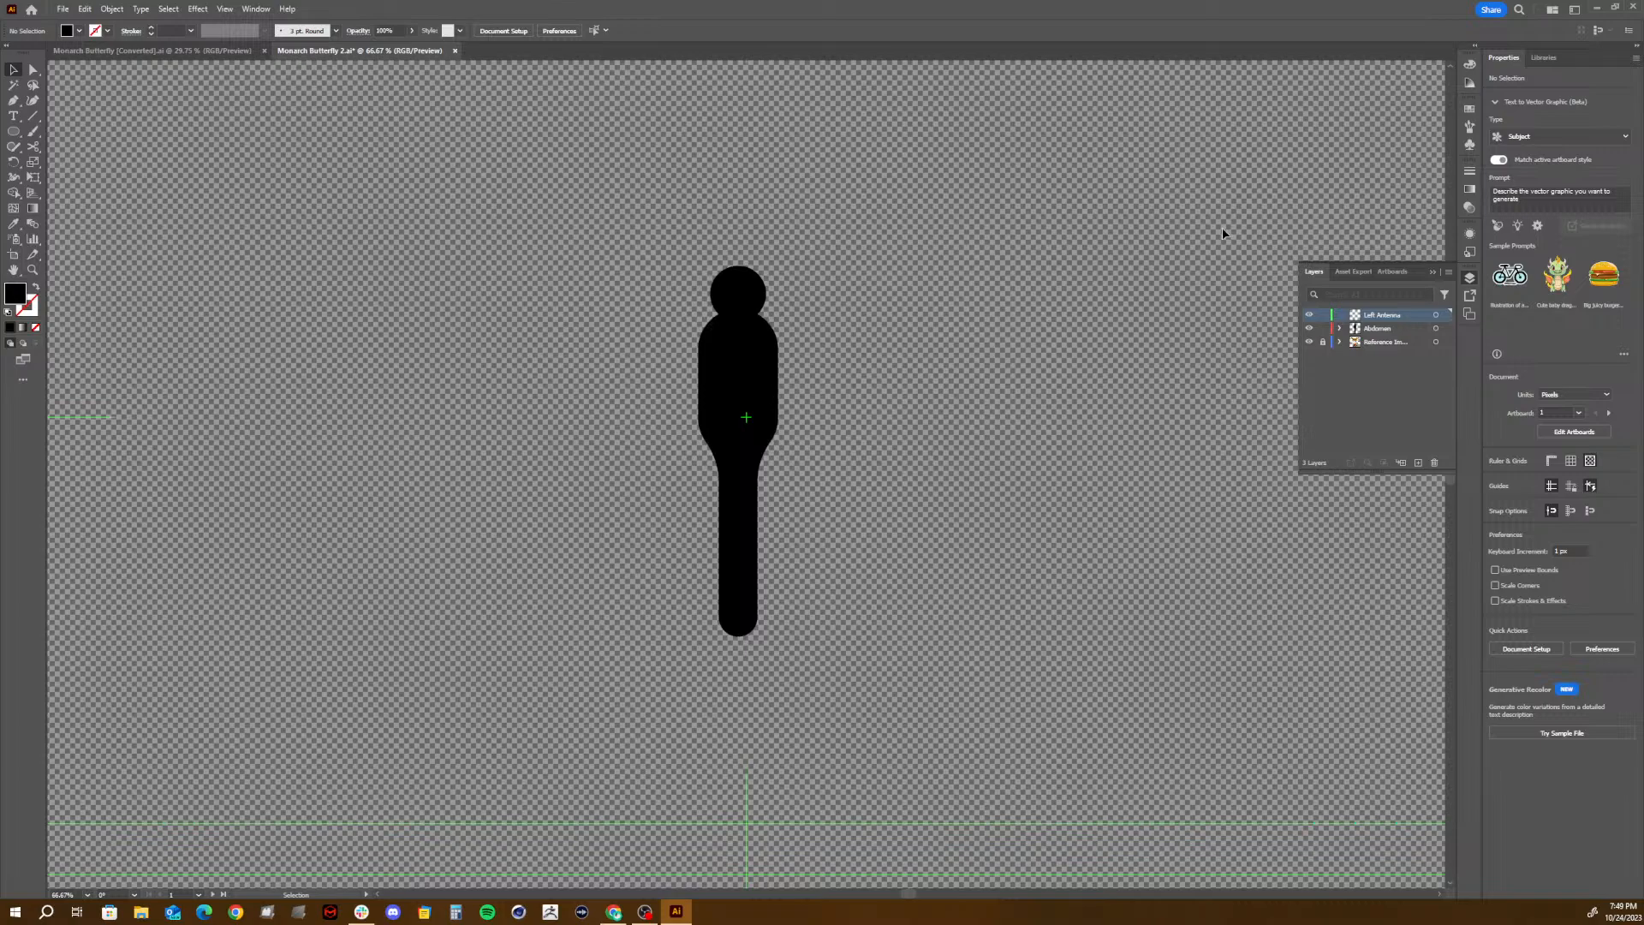
# - Look over the monarch reference photos beside the artboard and switch to Chrome
pyautogui.moveTo(1089, 270); pyautogui.dragTo(377, 330)
pyautogui.moveTo(743, 250); pyautogui.dragTo(617, 495)
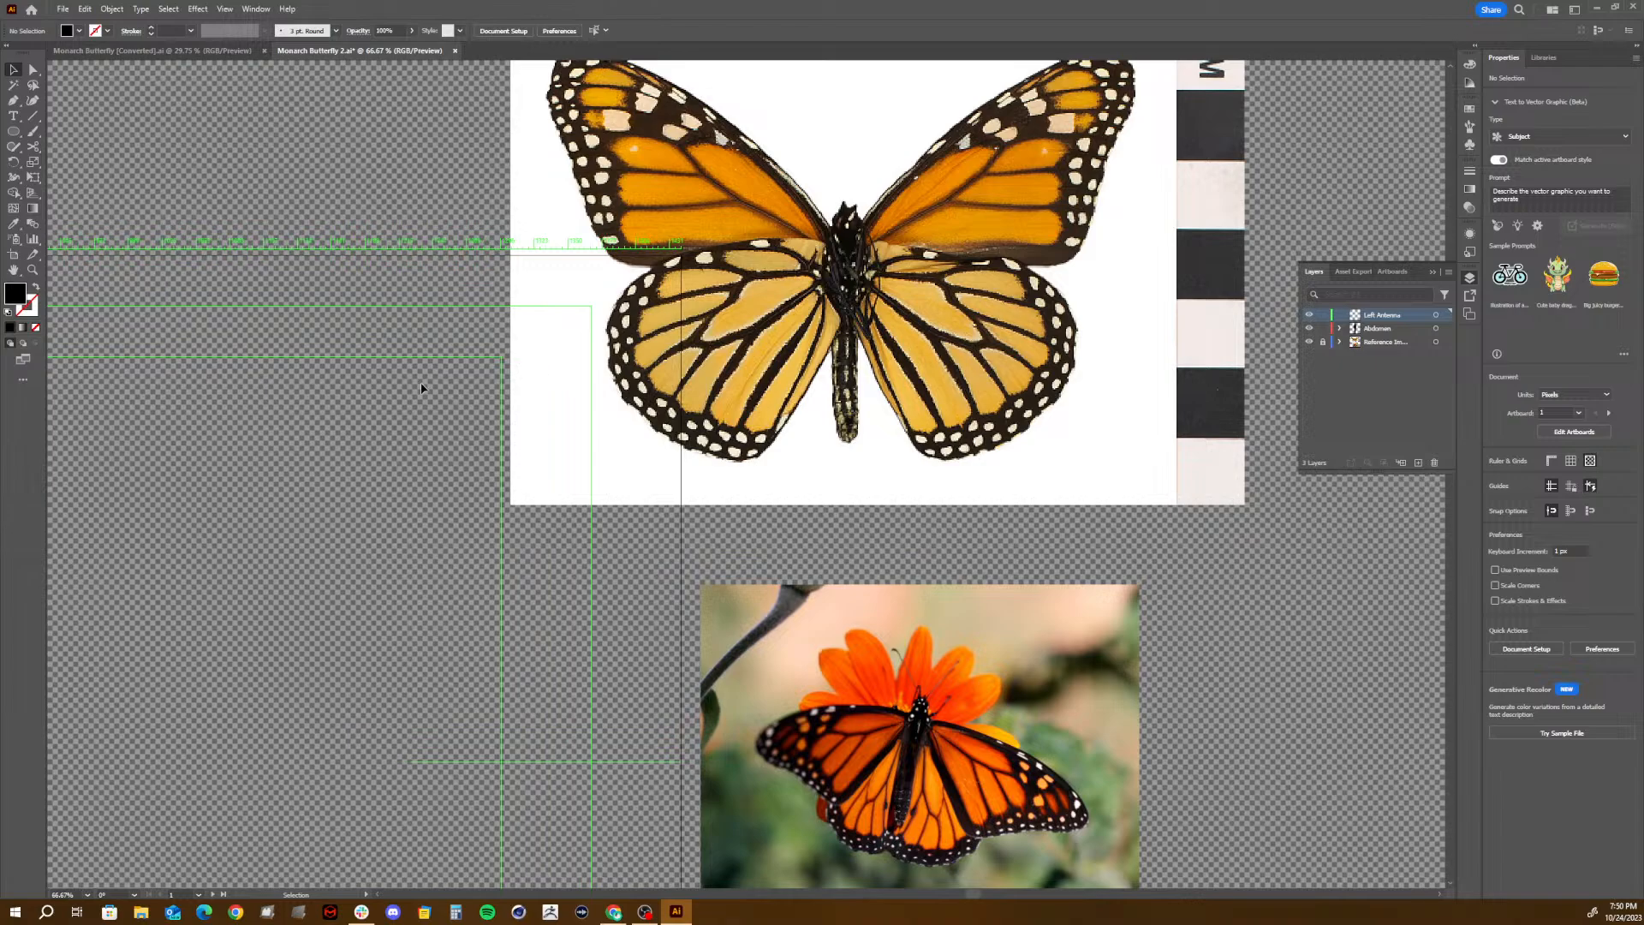
pyautogui.moveTo(246, 422); pyautogui.dragTo(1082, 70)
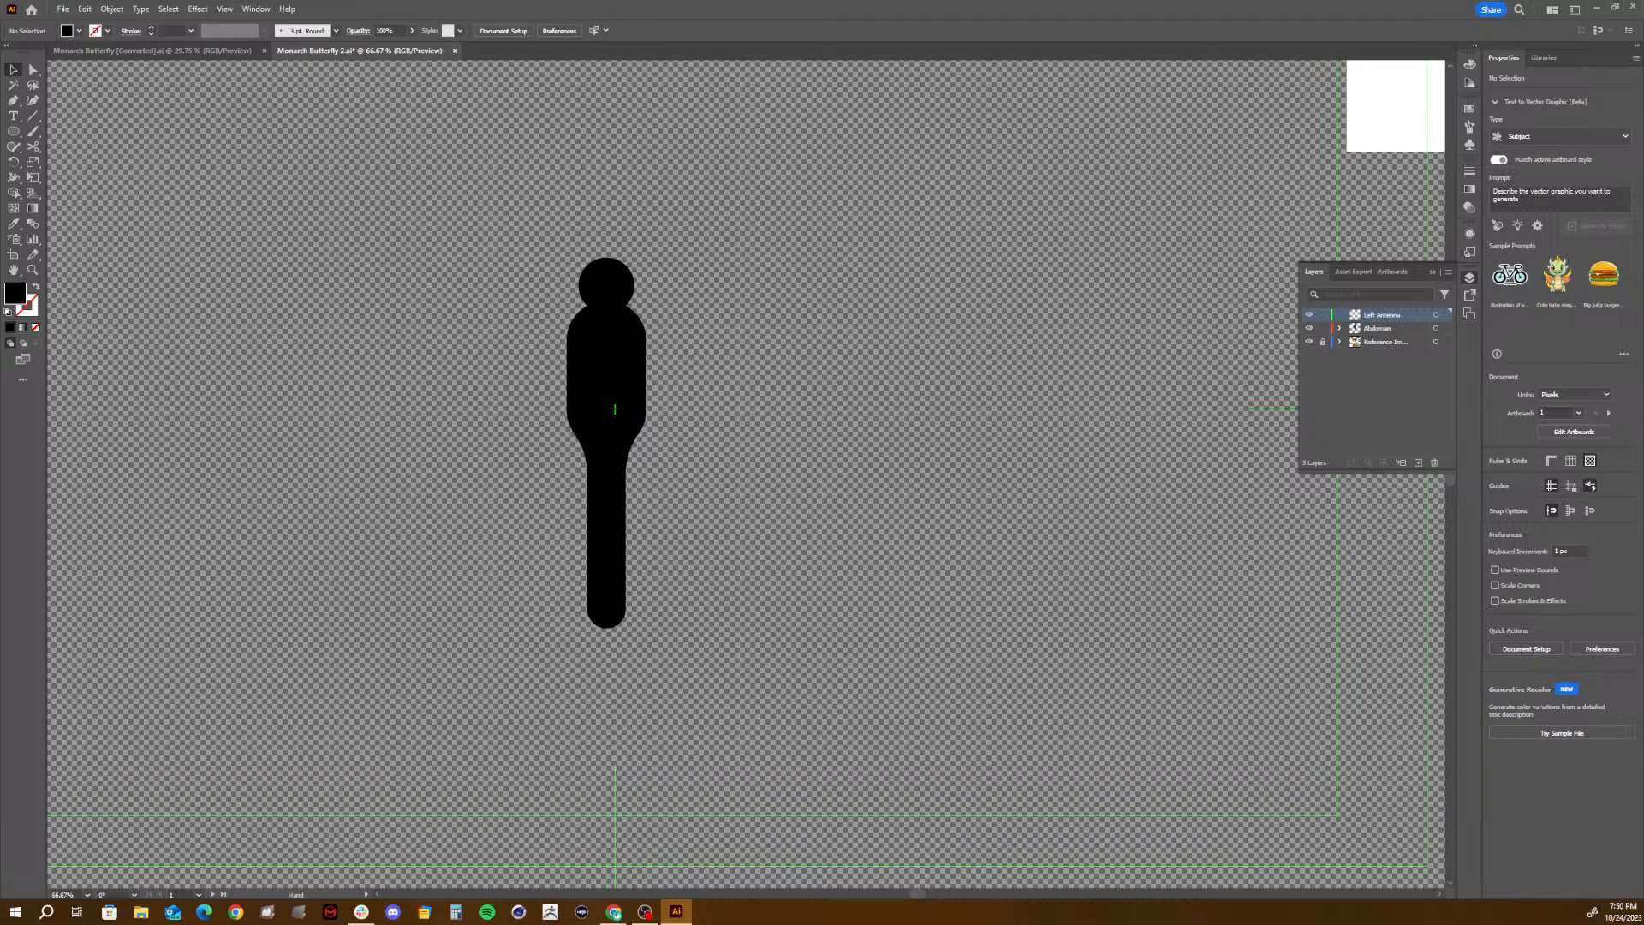
pyautogui.click(614, 911)
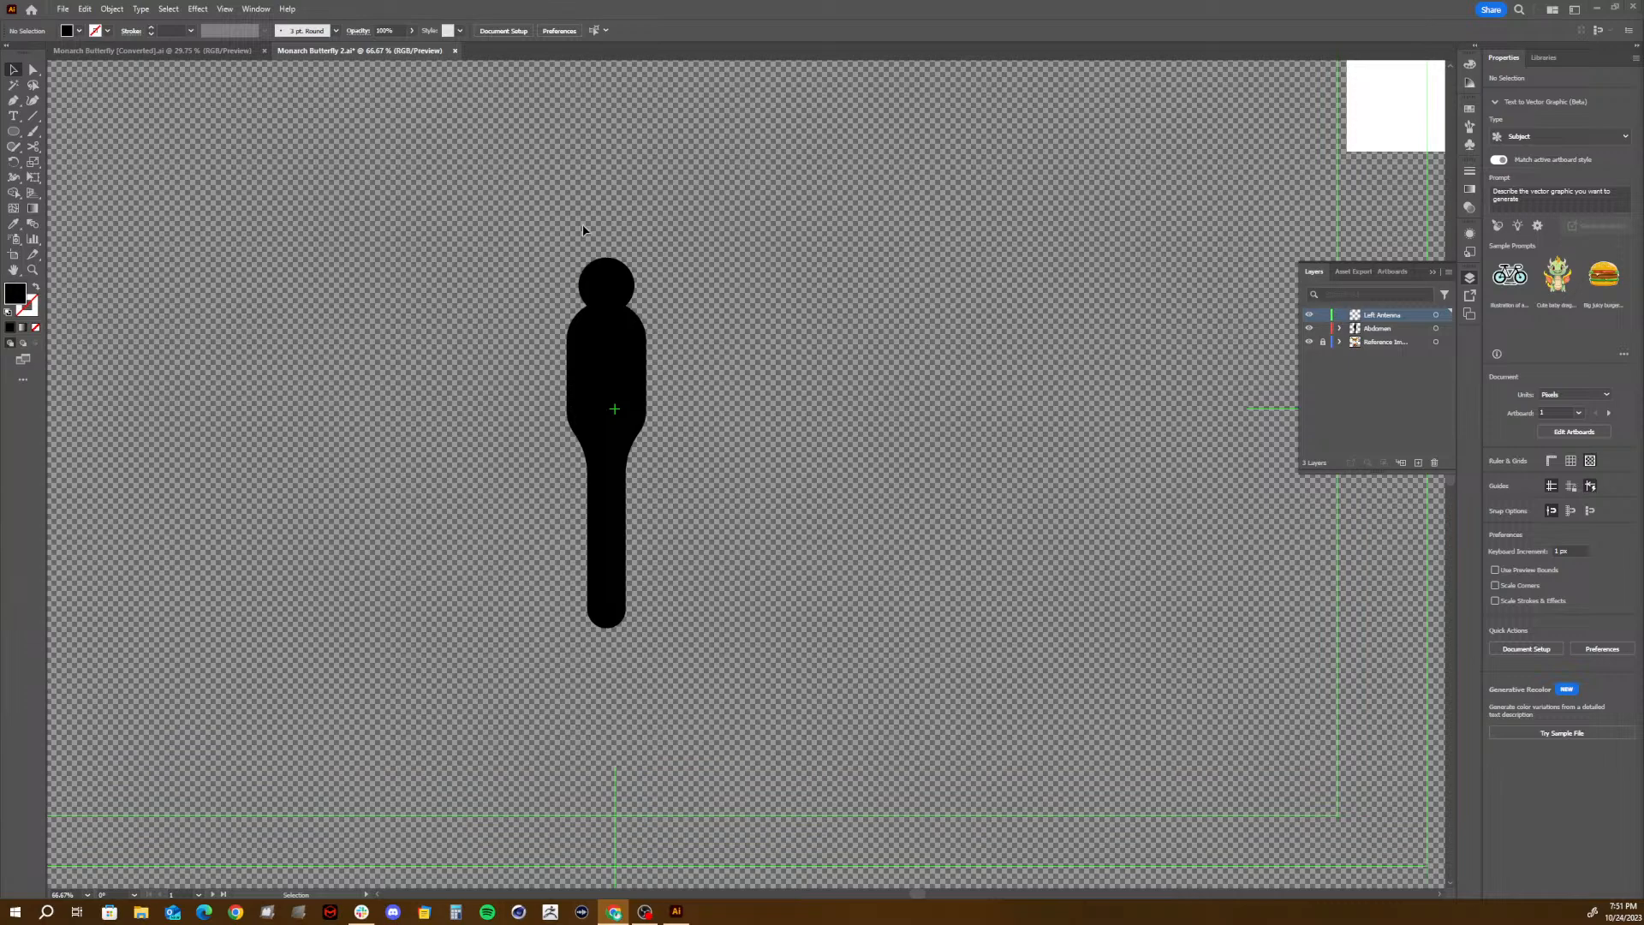
# - Move the head and body shapes together down onto the artboard's vertical centre line at X 960 px and make Left Antenna the active layer
pyautogui.moveTo(572, 229); pyautogui.dragTo(667, 424)
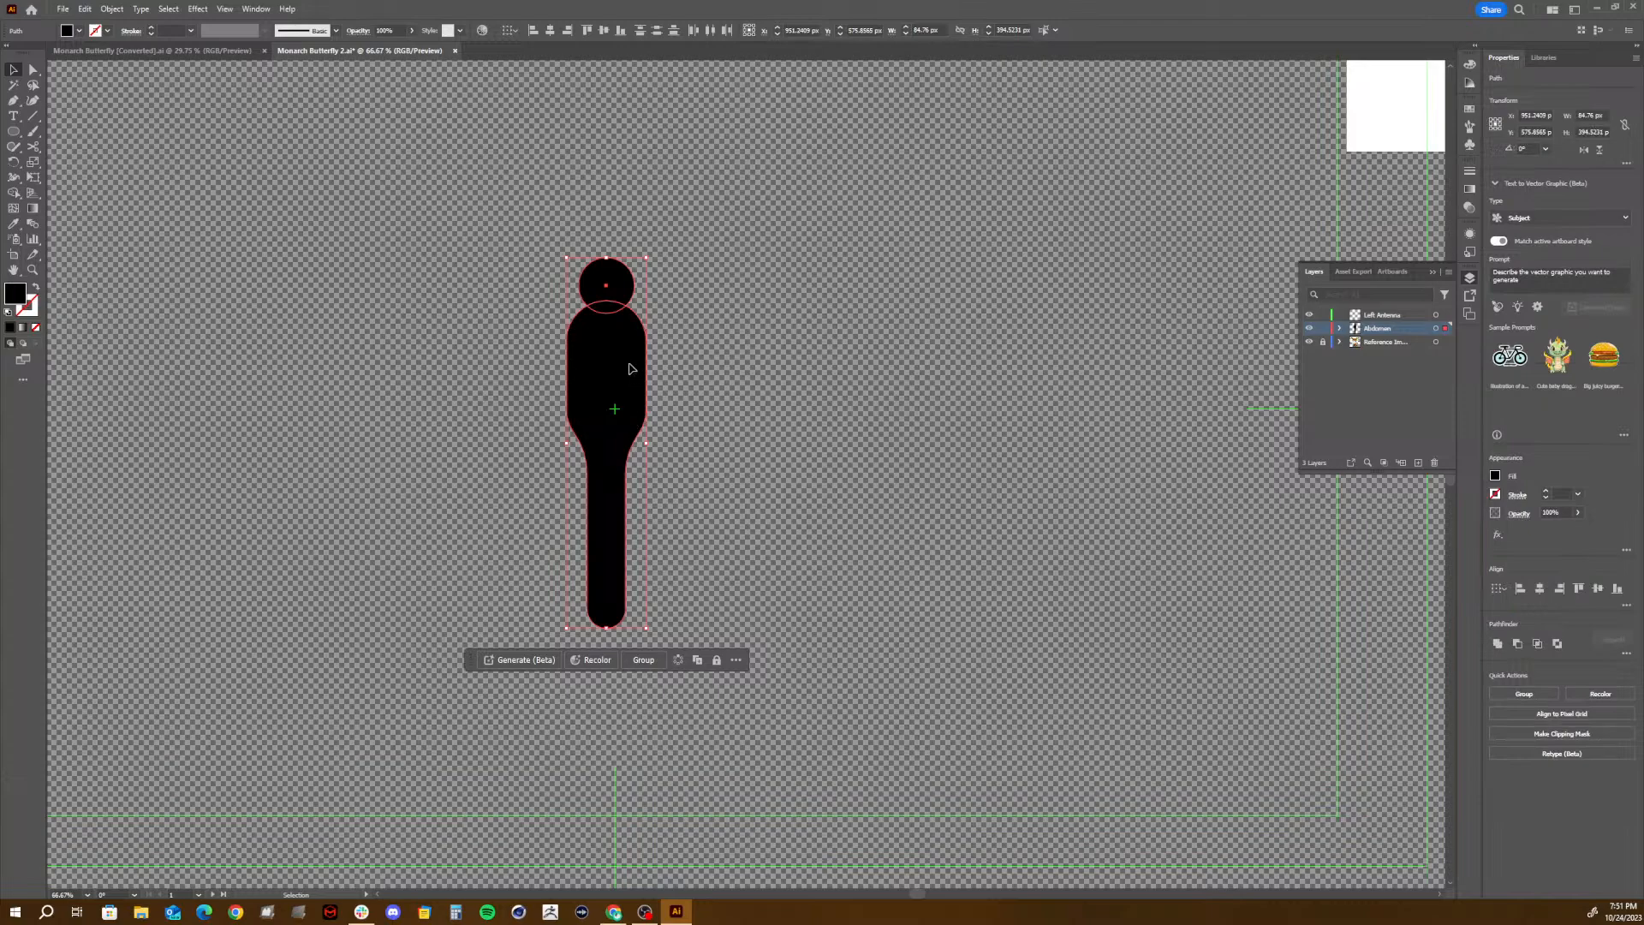
pyautogui.moveTo(631, 368); pyautogui.dragTo(640, 411)
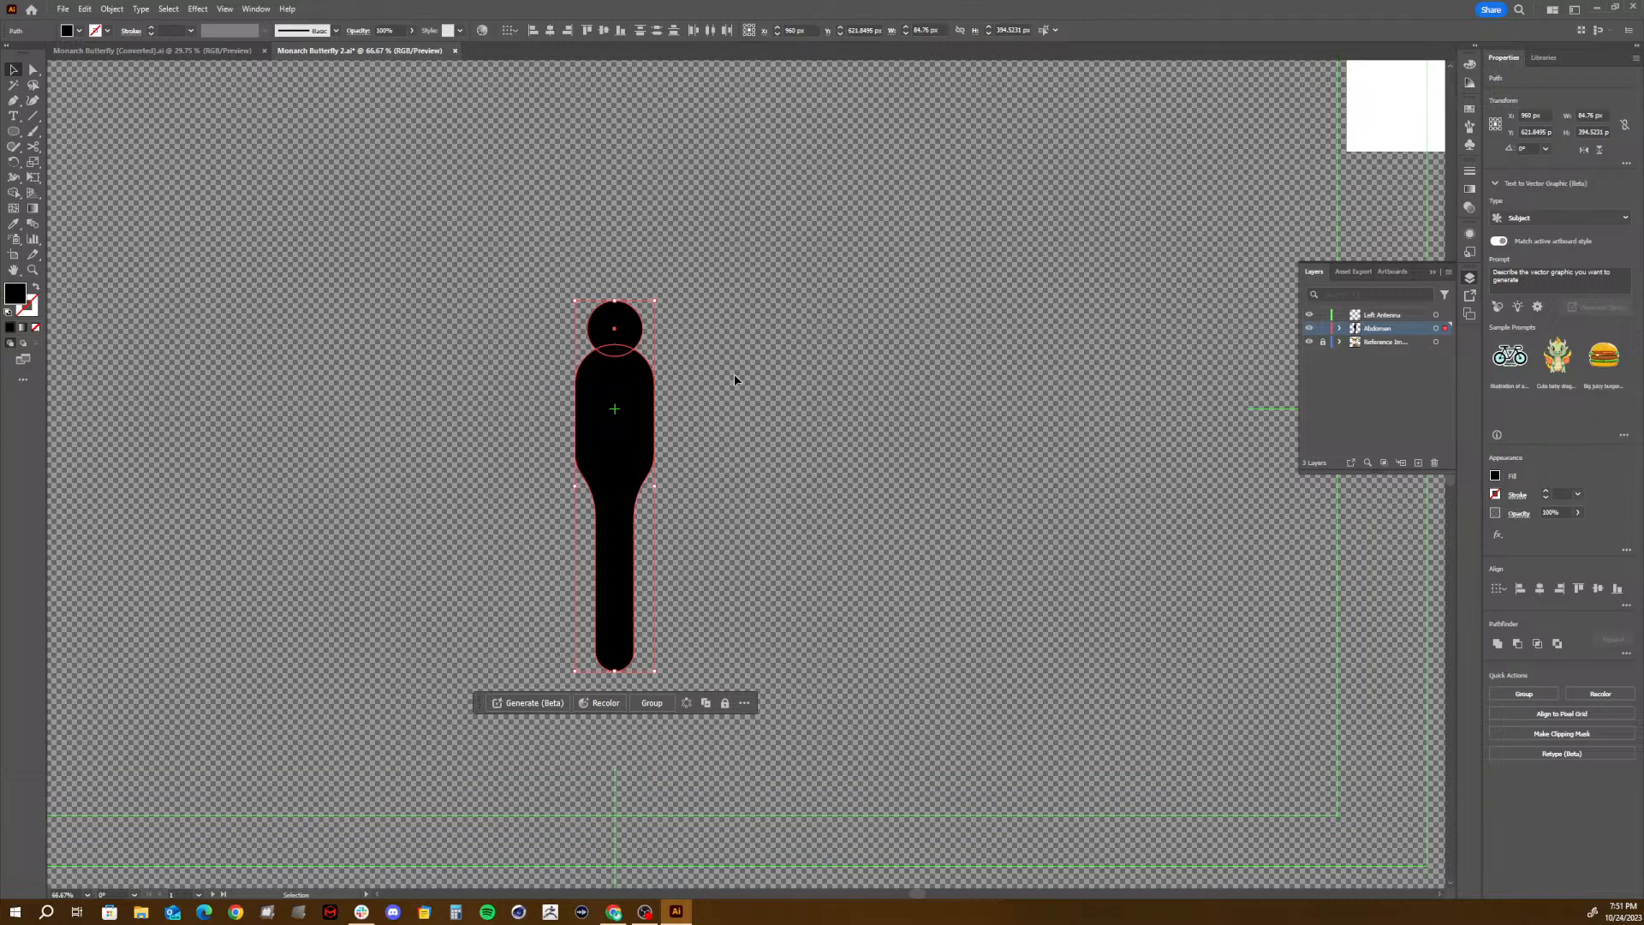
pyautogui.click(705, 279)
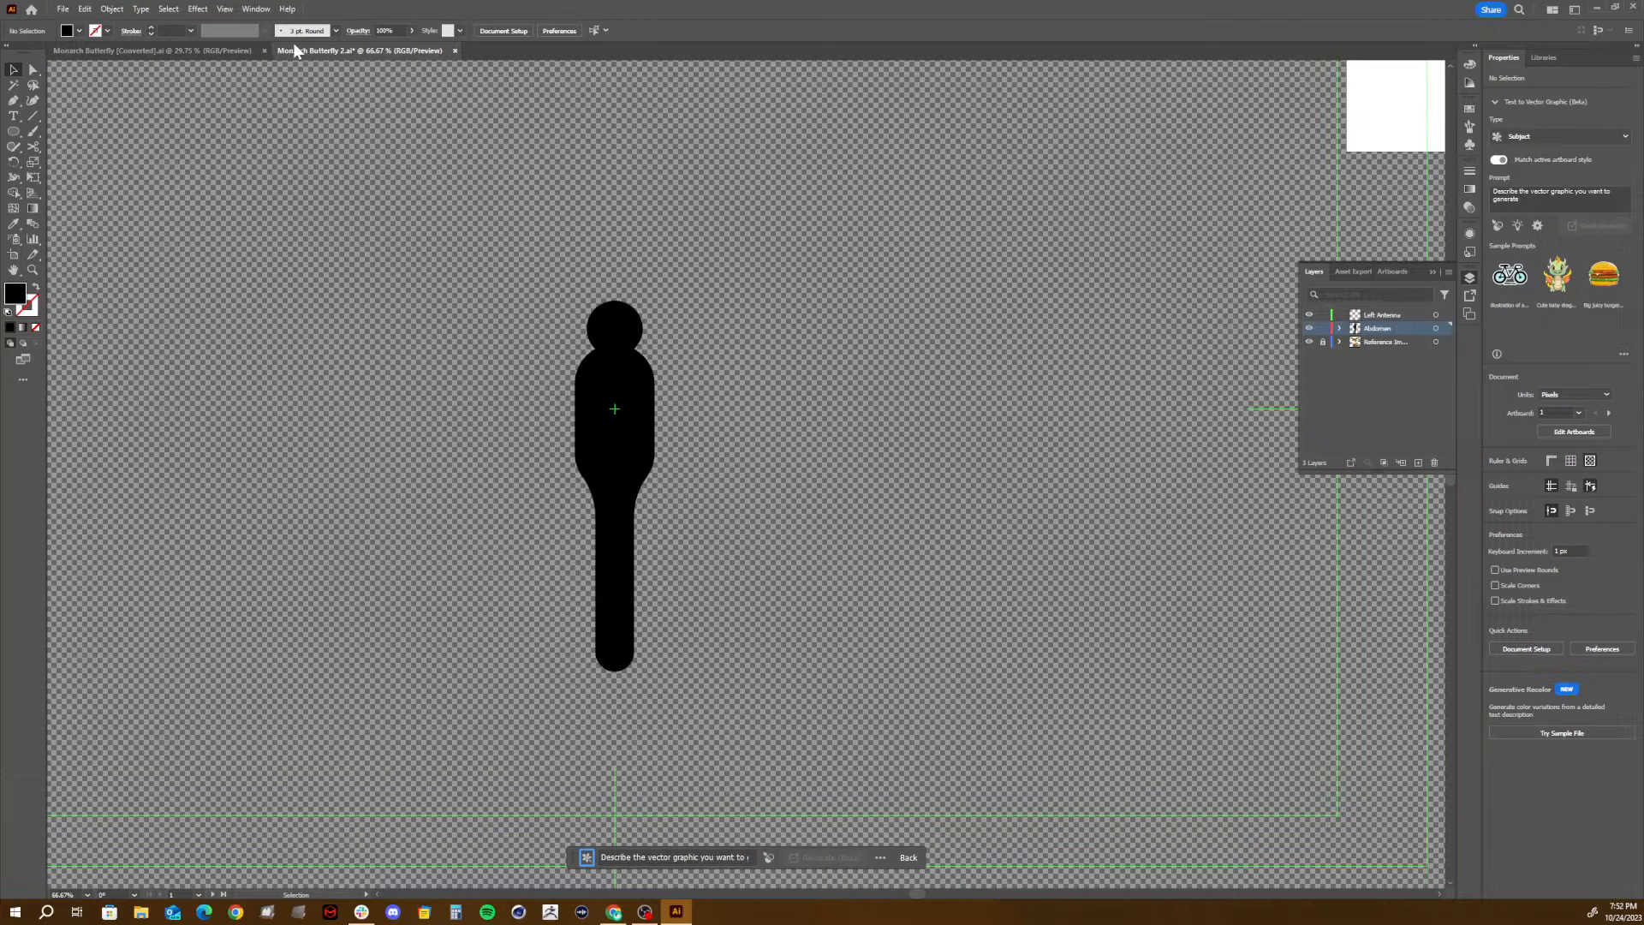
pyautogui.click(1388, 316)
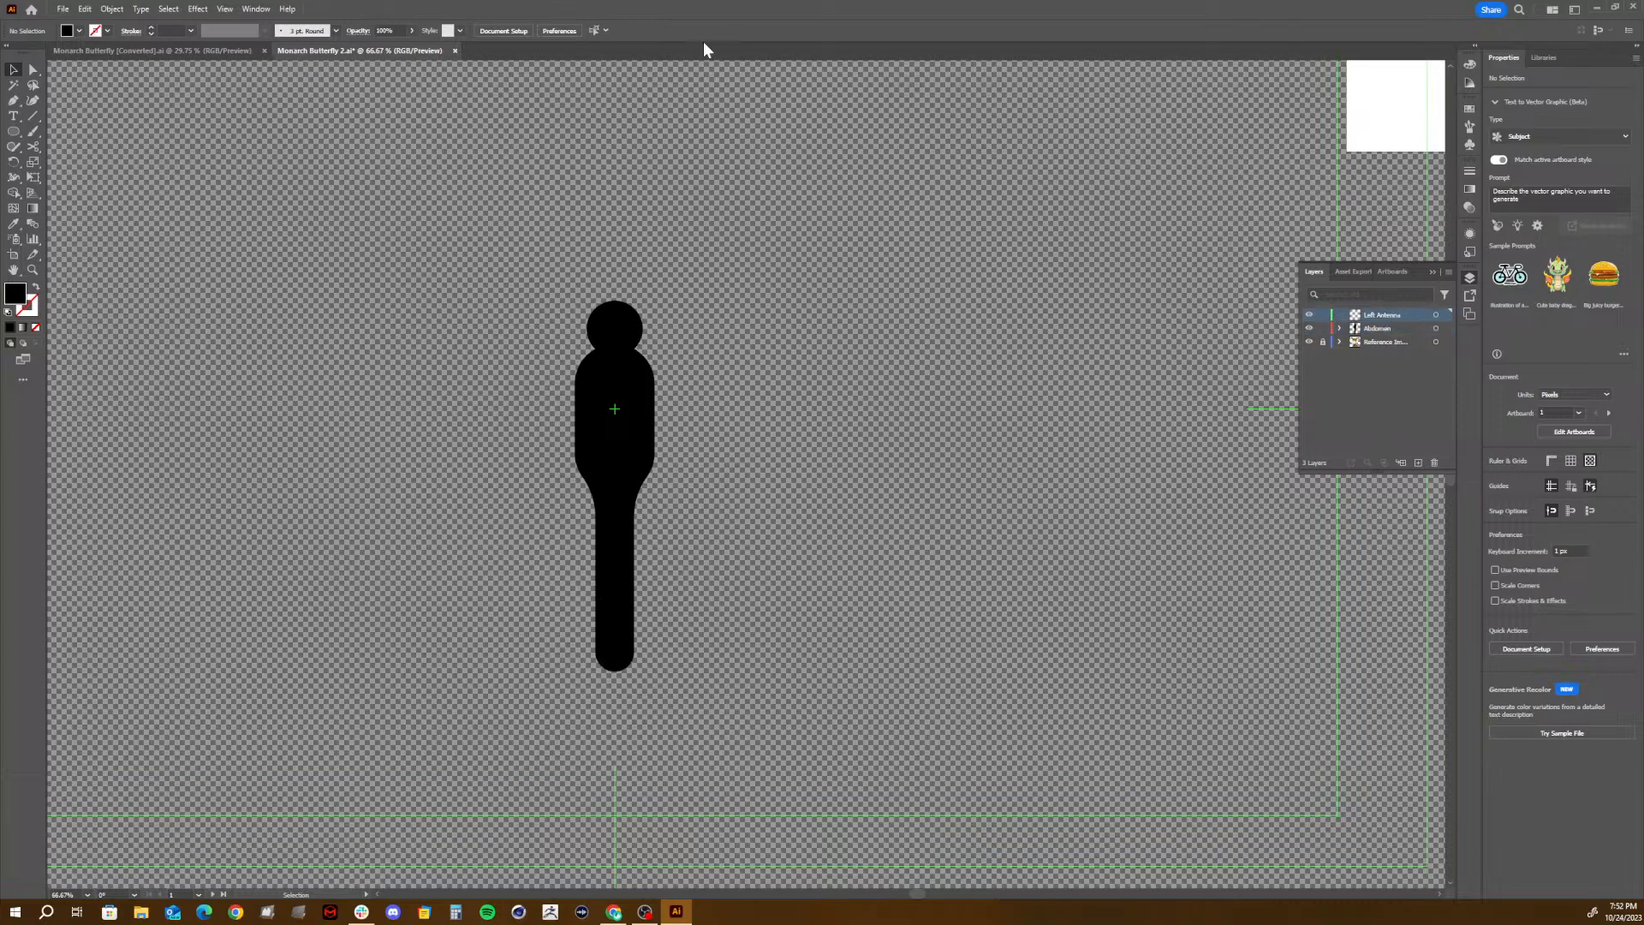
# - Draw a filled test shape about 279 by 221 px with the Pen tool above the head, mixing one curved anchor with straight corners
pyautogui.click(13, 102)
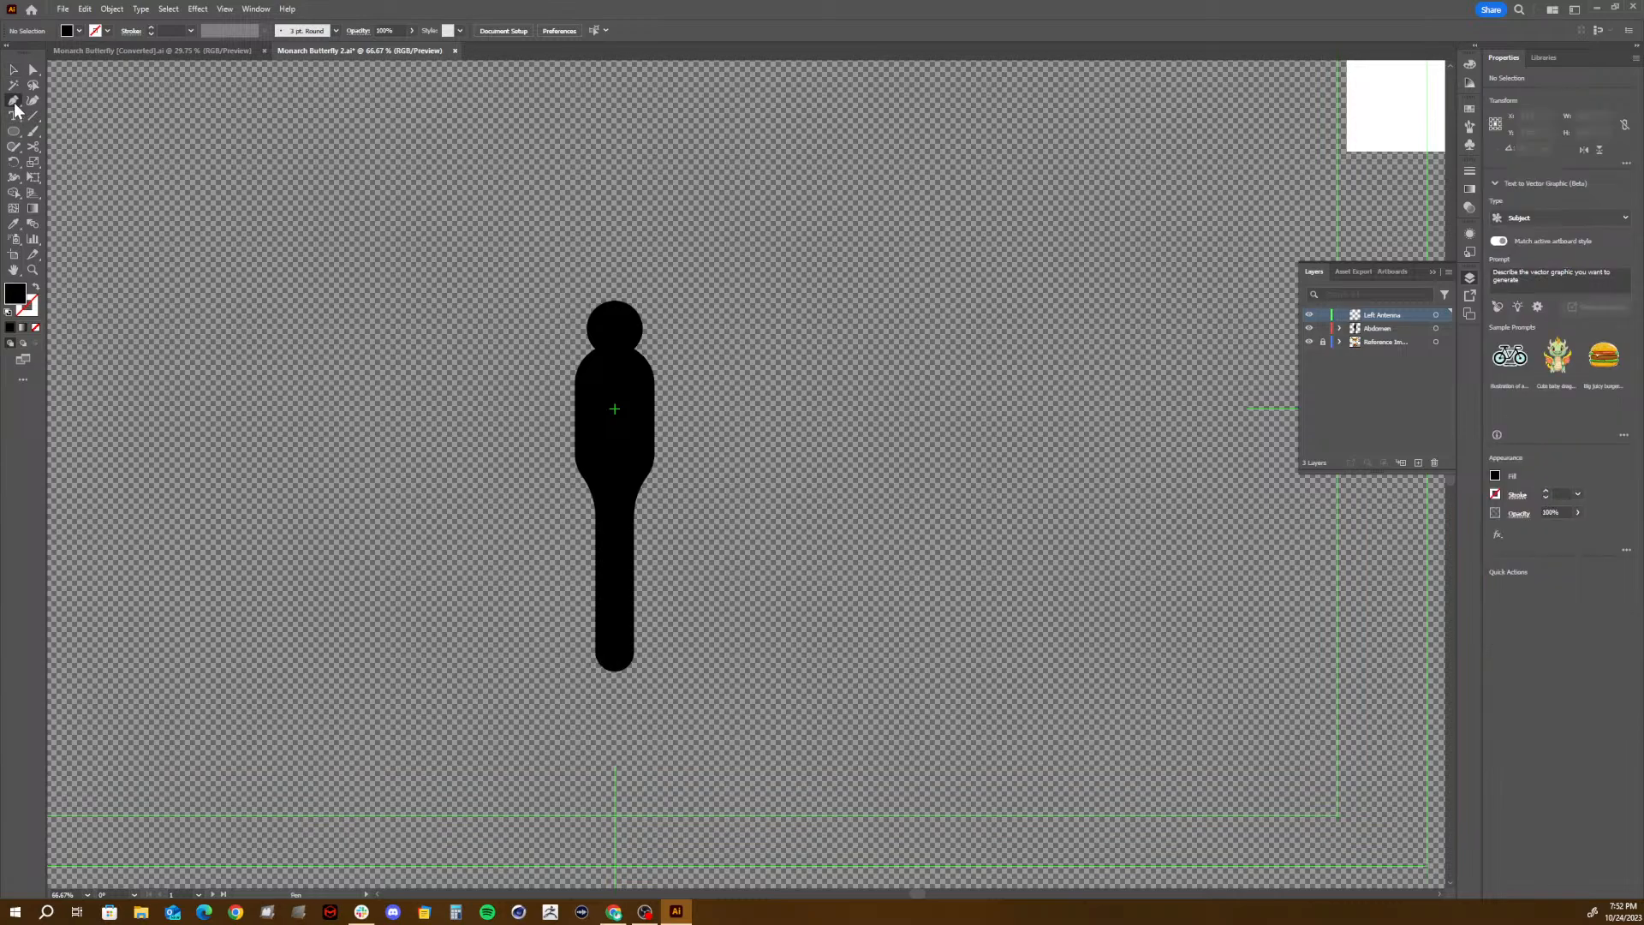
pyautogui.click(546, 199)
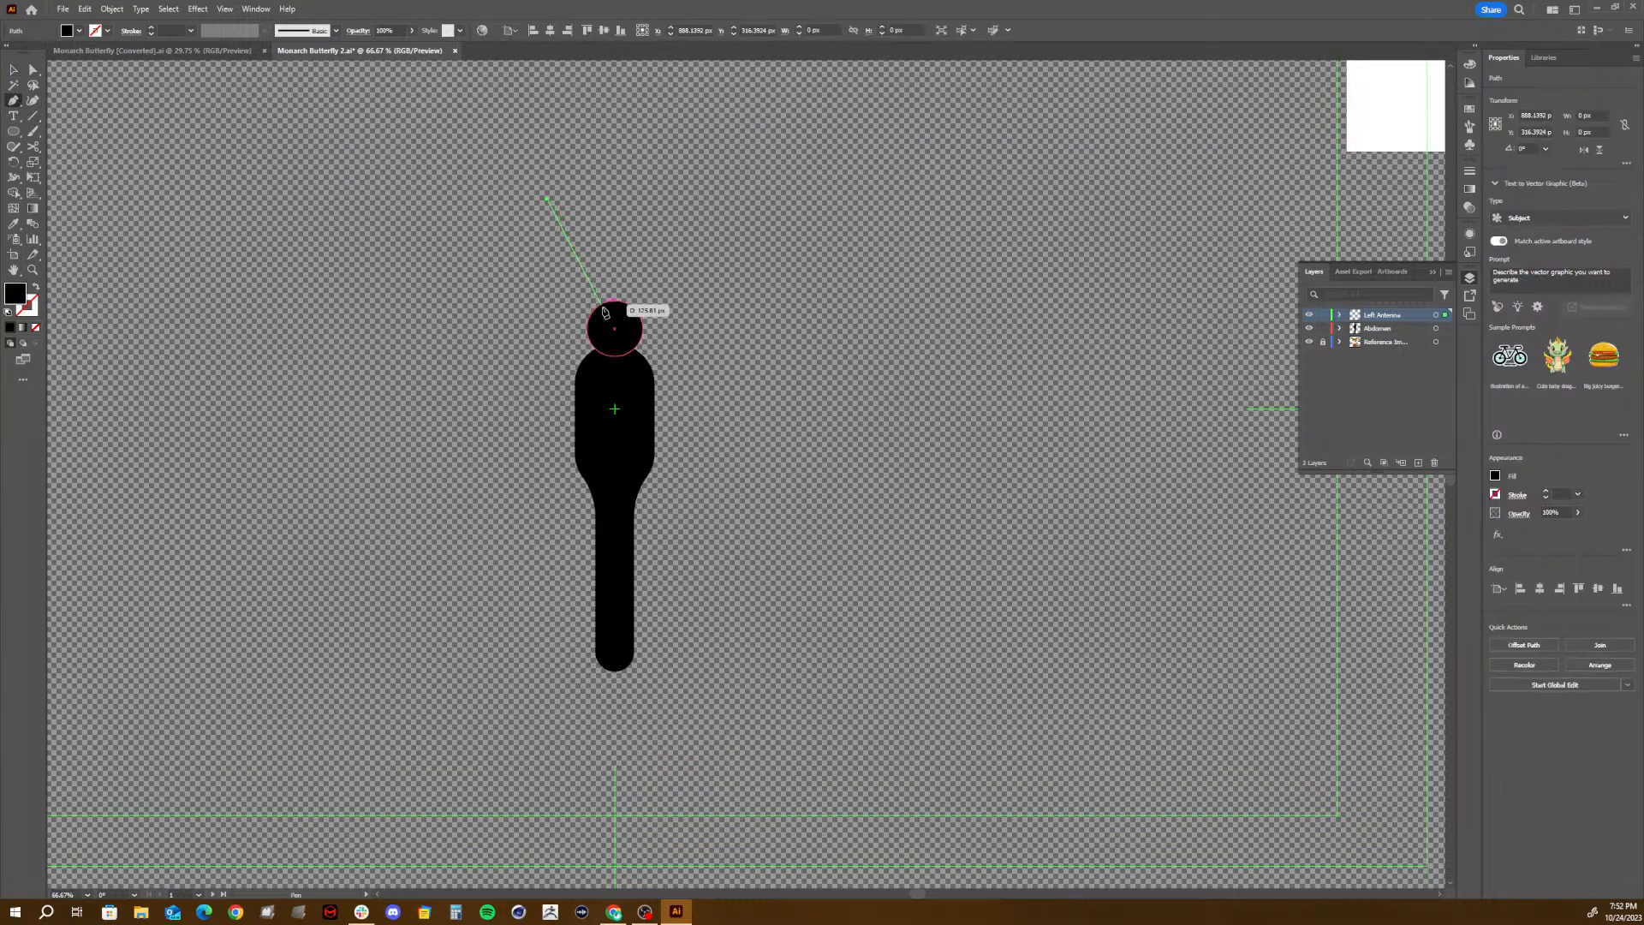
pyautogui.click(603, 306)
pyautogui.moveTo(603, 310); pyautogui.dragTo(601, 375)
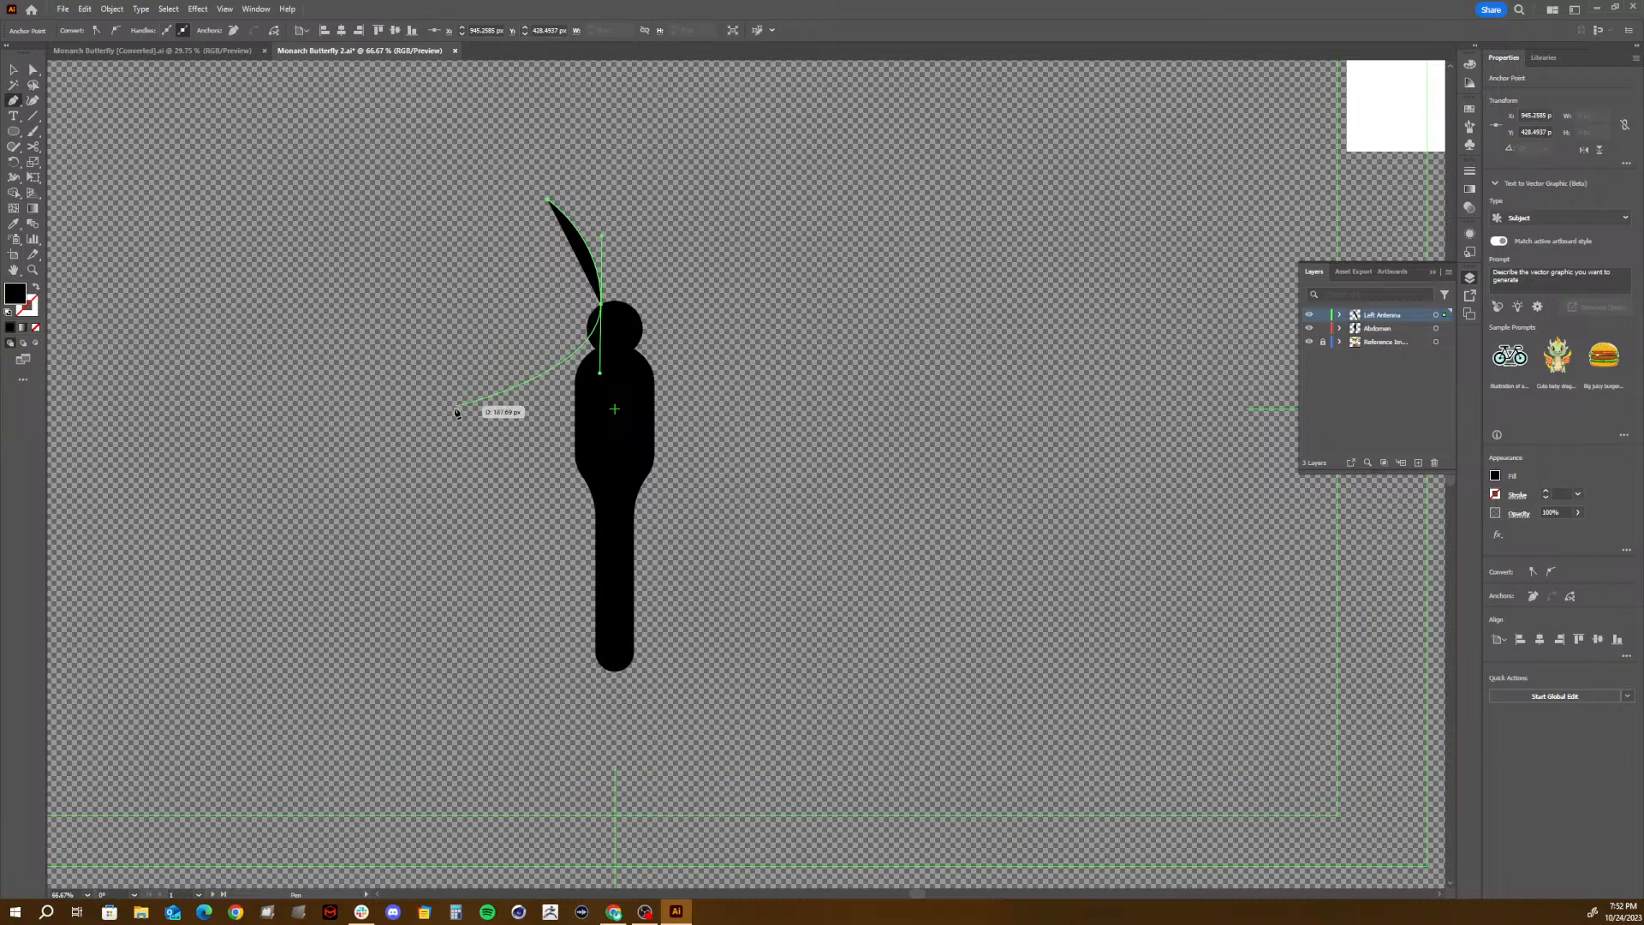
pyautogui.click(393, 355)
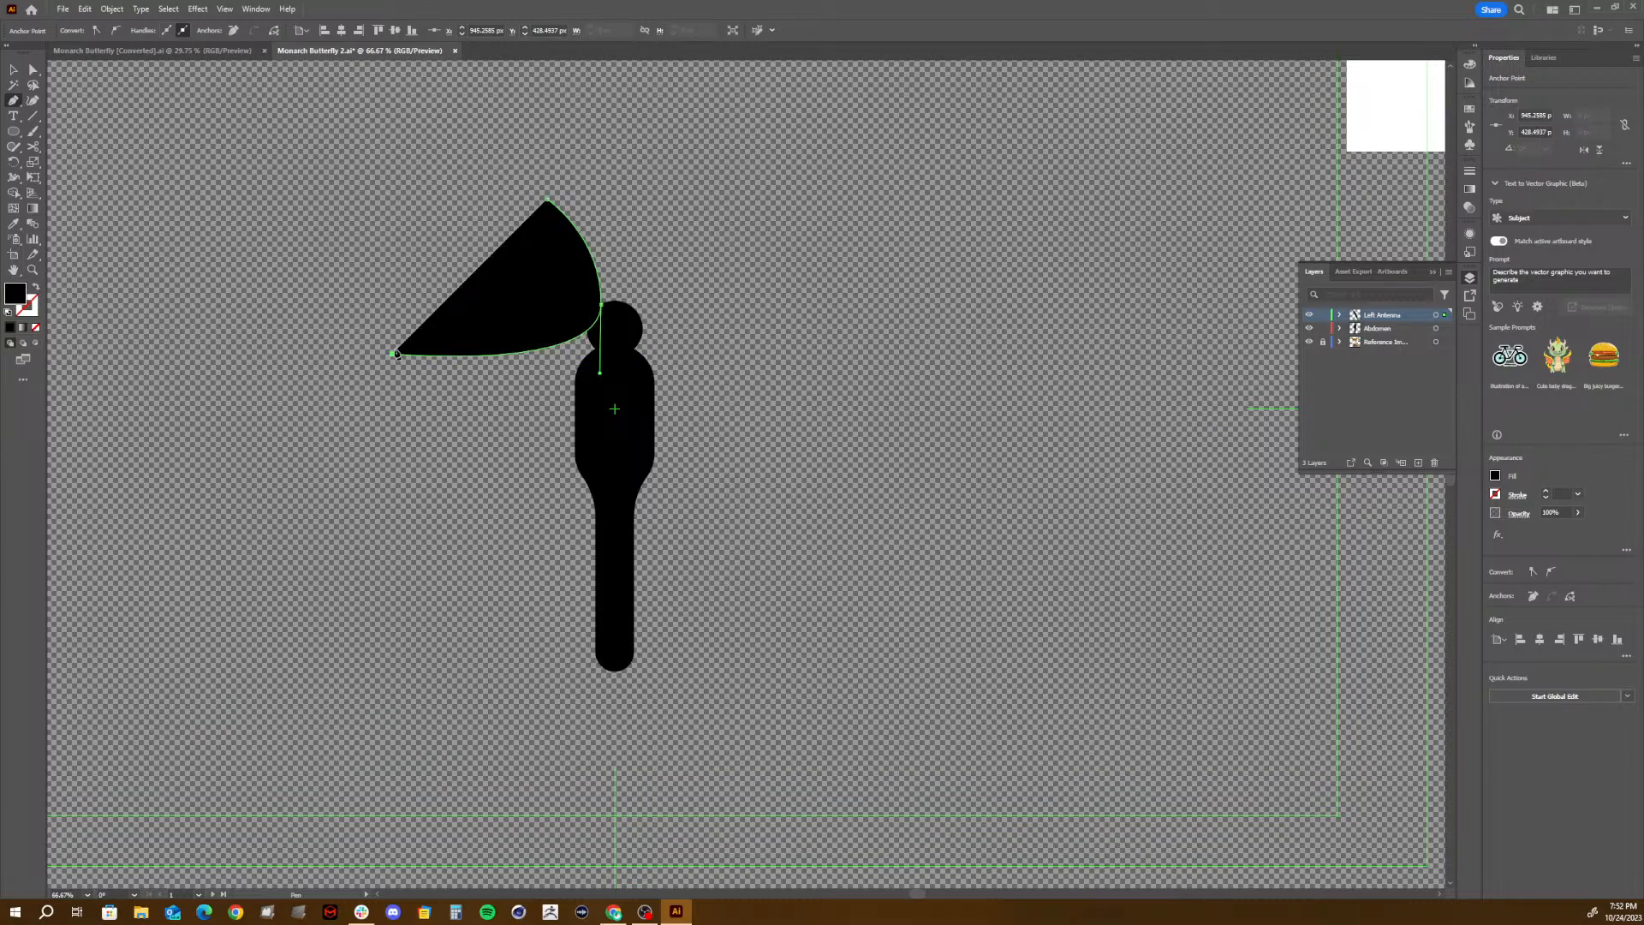
pyautogui.click(455, 199)
pyautogui.click(620, 151)
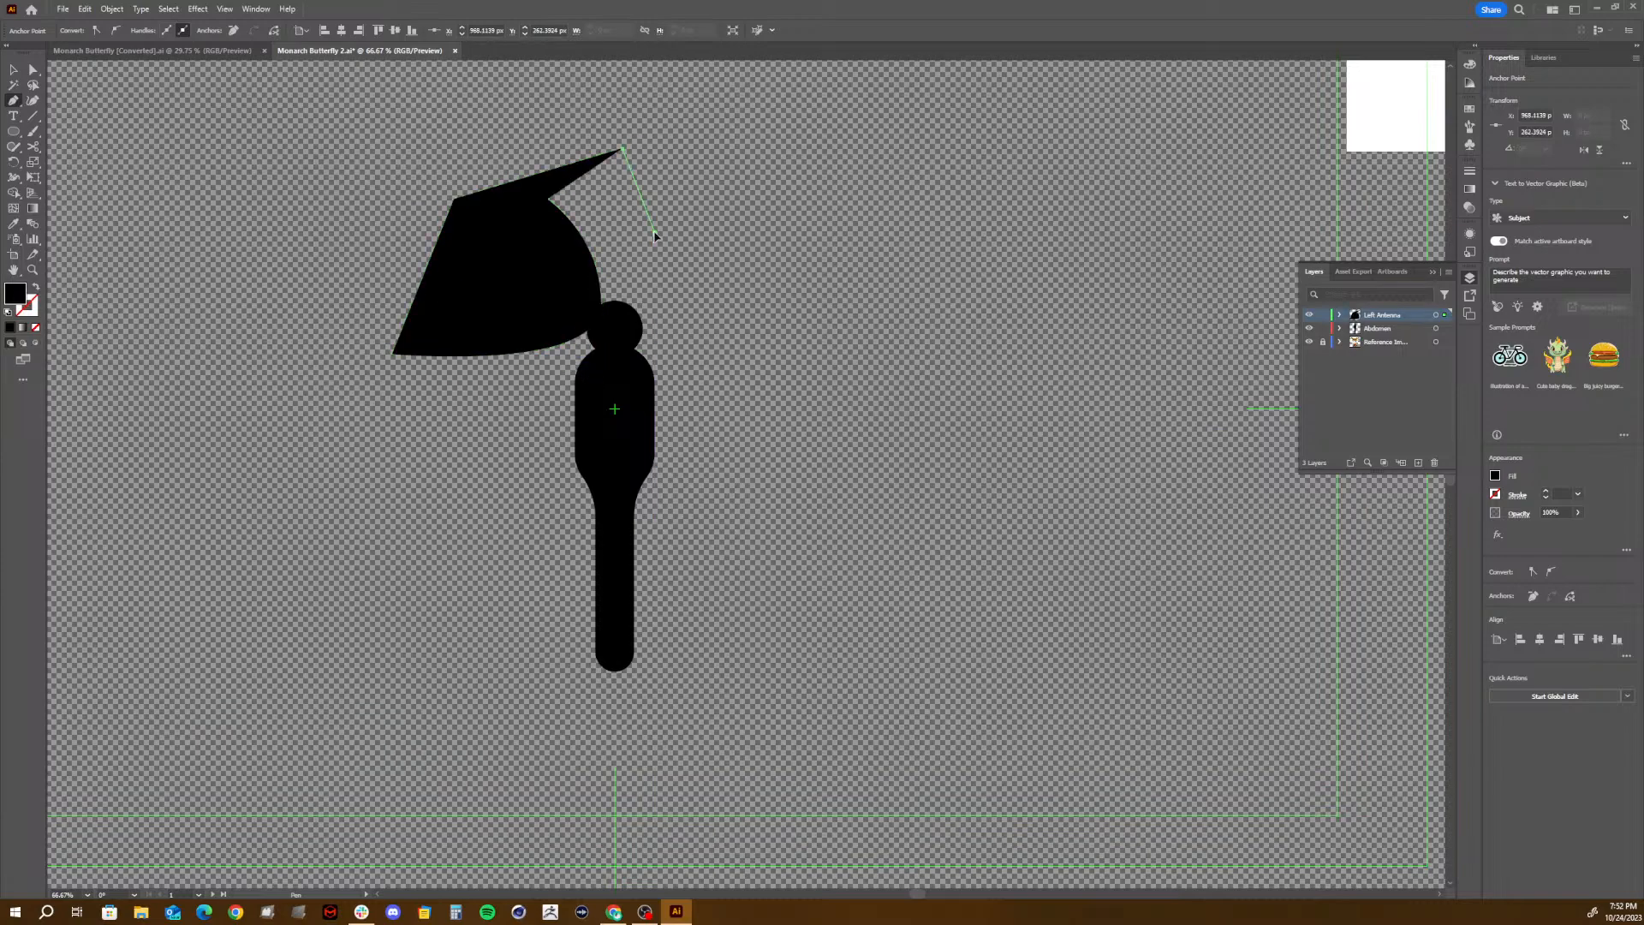
pyautogui.click(654, 229)
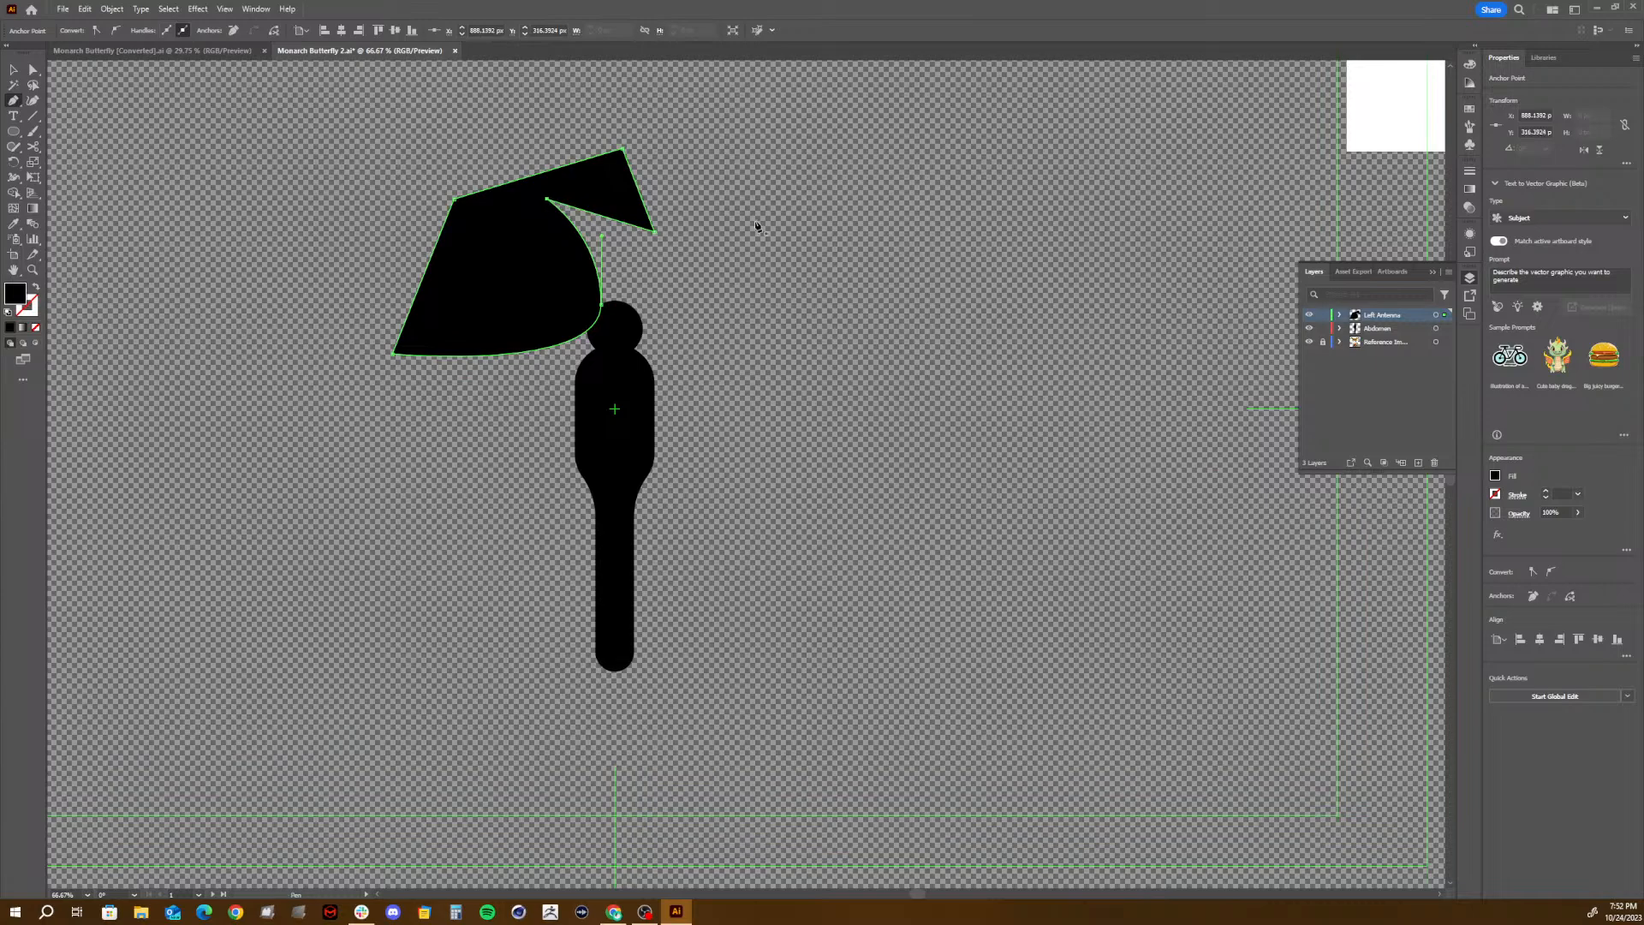
# - Move the filled test shape away from the body and delete it
pyautogui.click(19, 75)
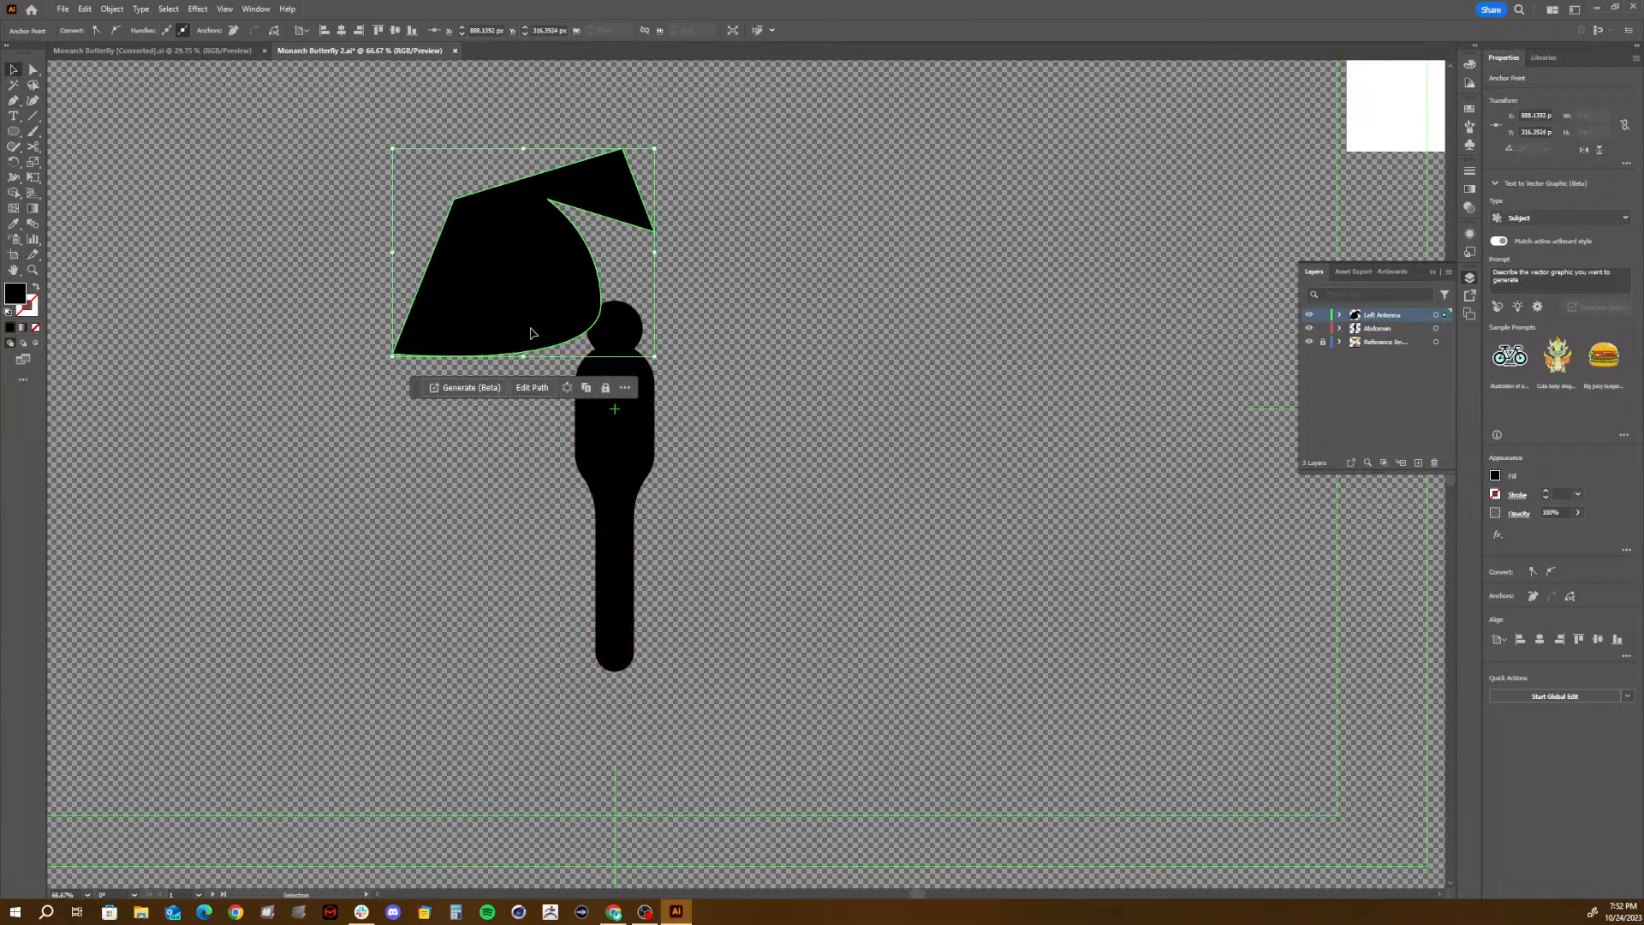
pyautogui.moveTo(531, 333); pyautogui.dragTo(341, 325)
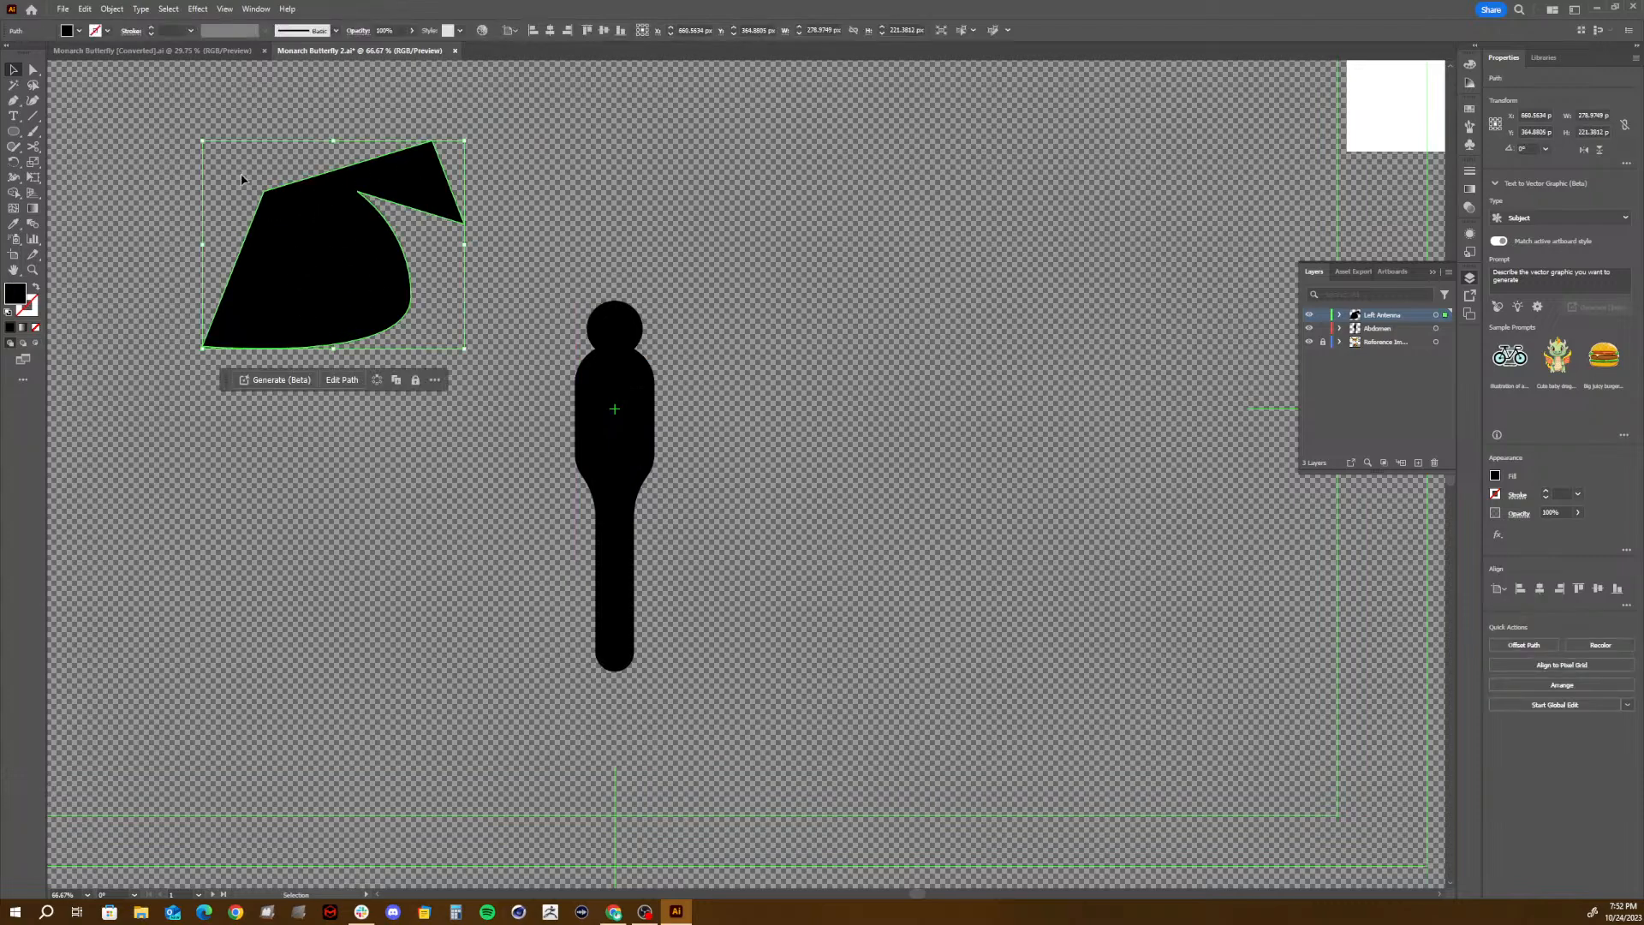
pyautogui.press('Delete')
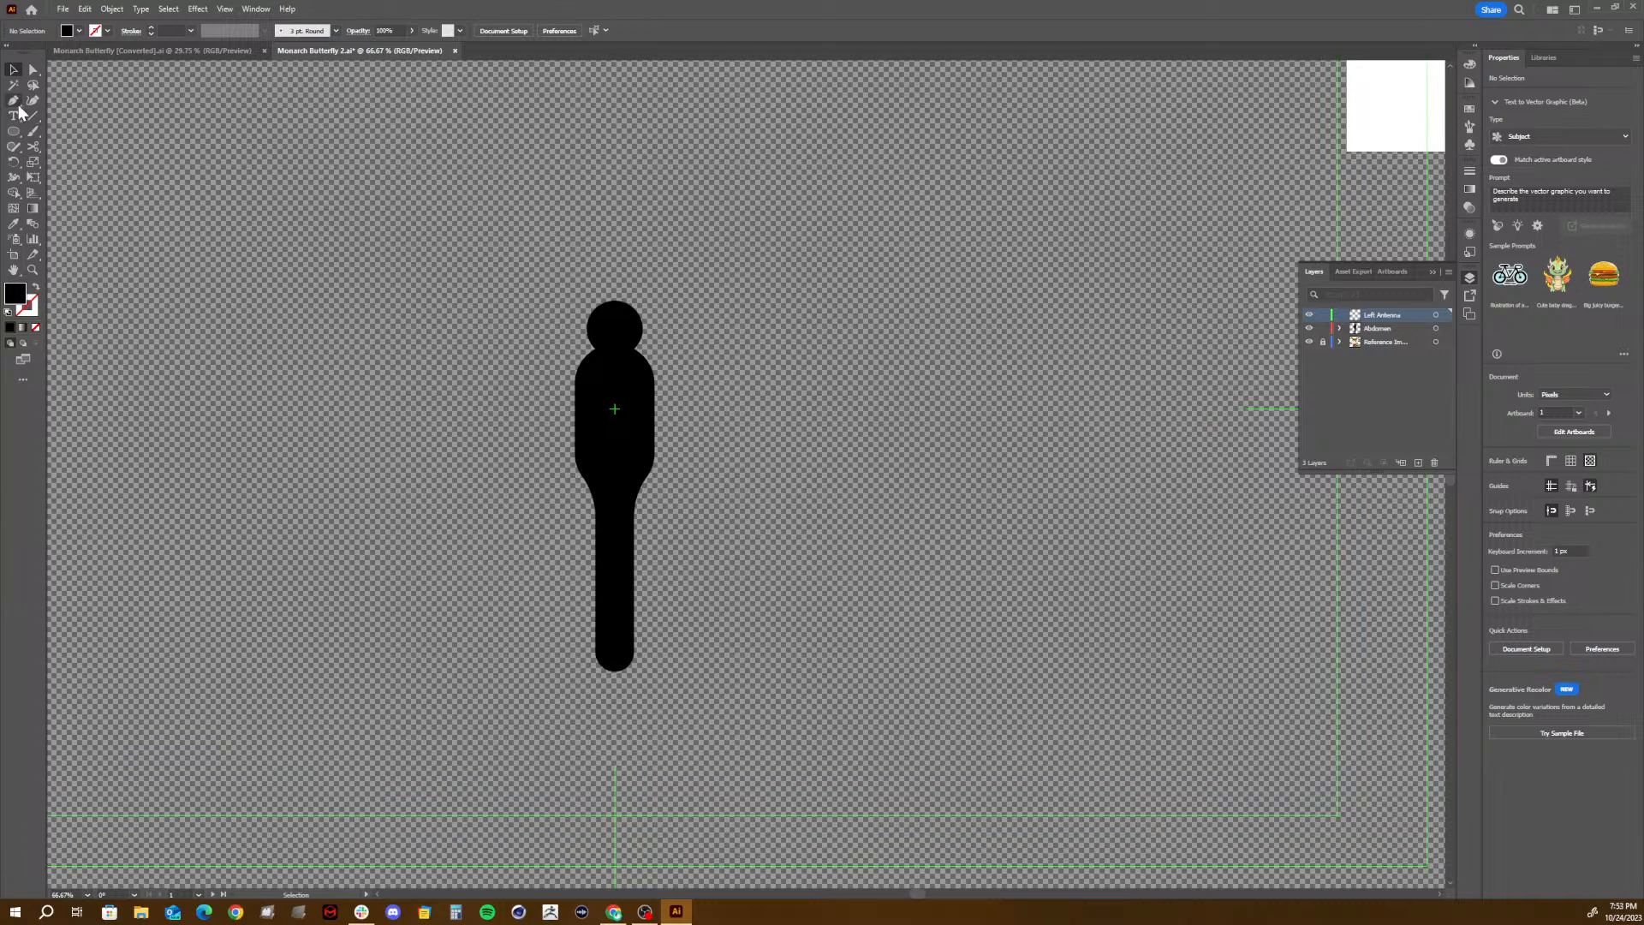
# - Swap the fill and stroke colours and draw an open curved antenna about 78 by 116 px with the Pen tool, ending at the head
pyautogui.click(14, 102)
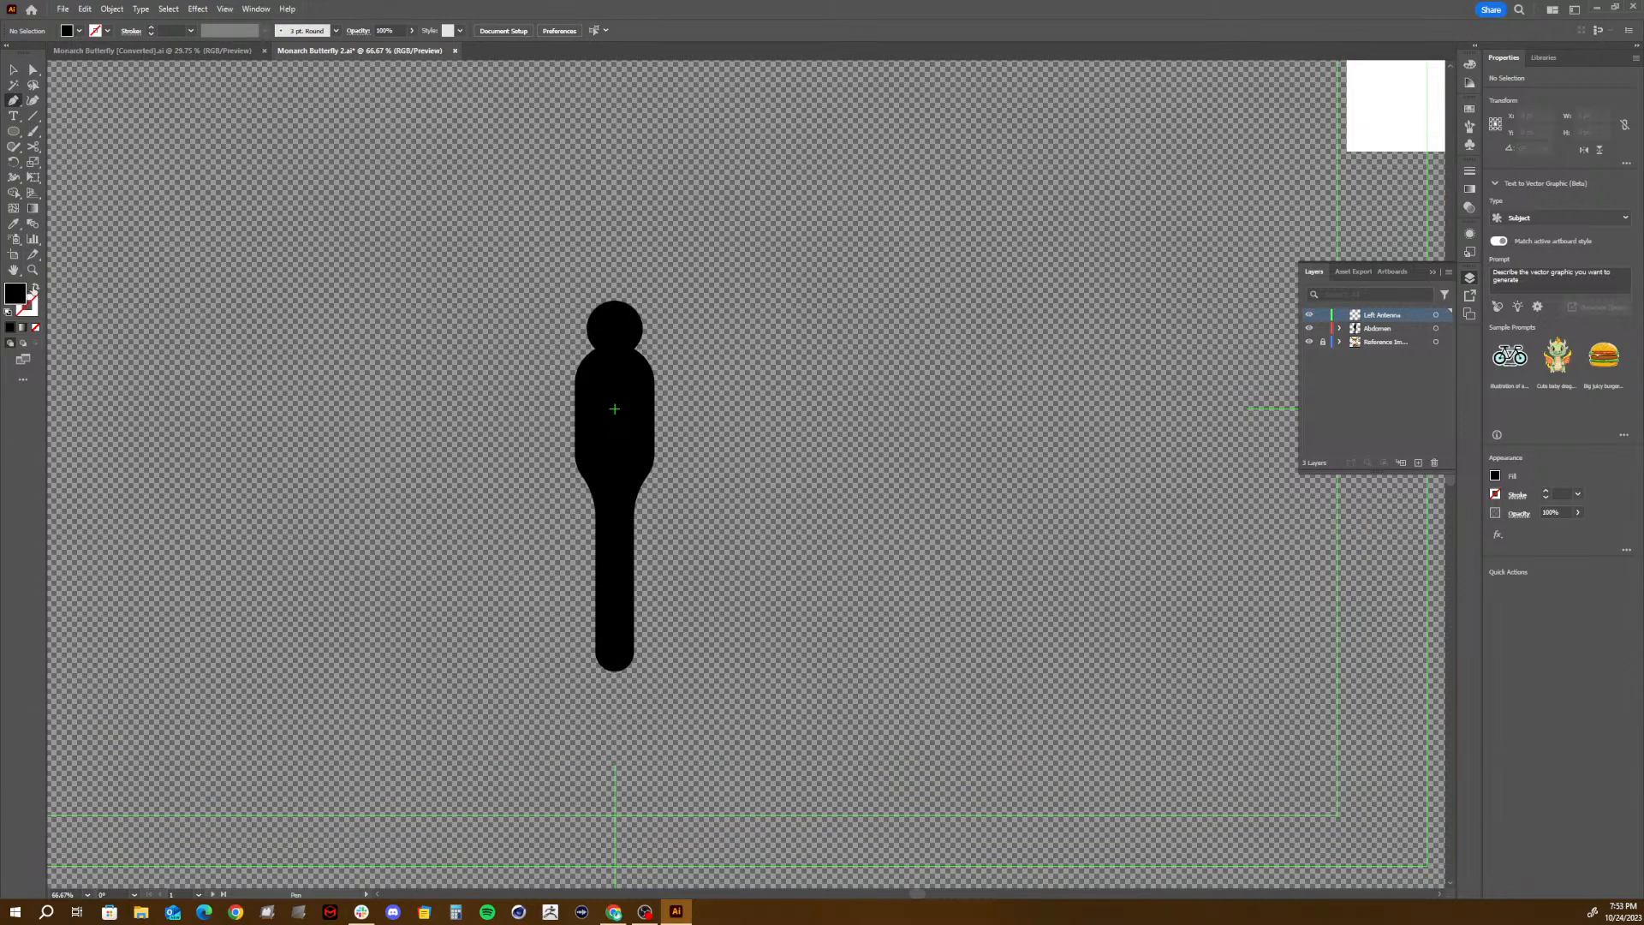
pyautogui.click(34, 287)
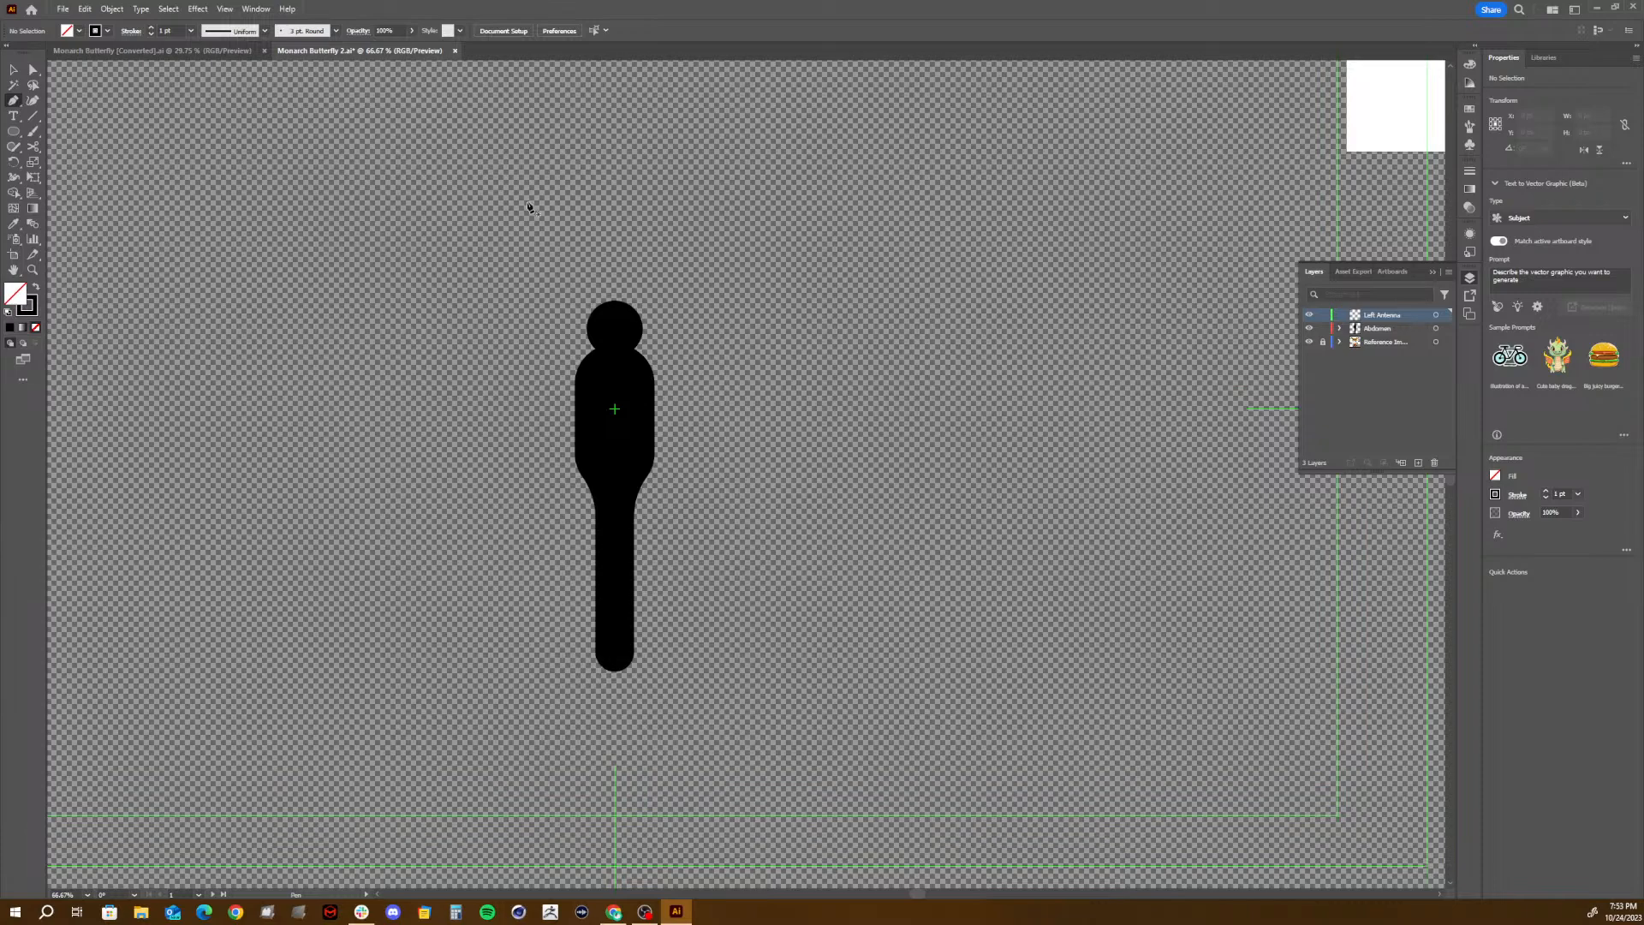
pyautogui.click(530, 201)
pyautogui.click(605, 293)
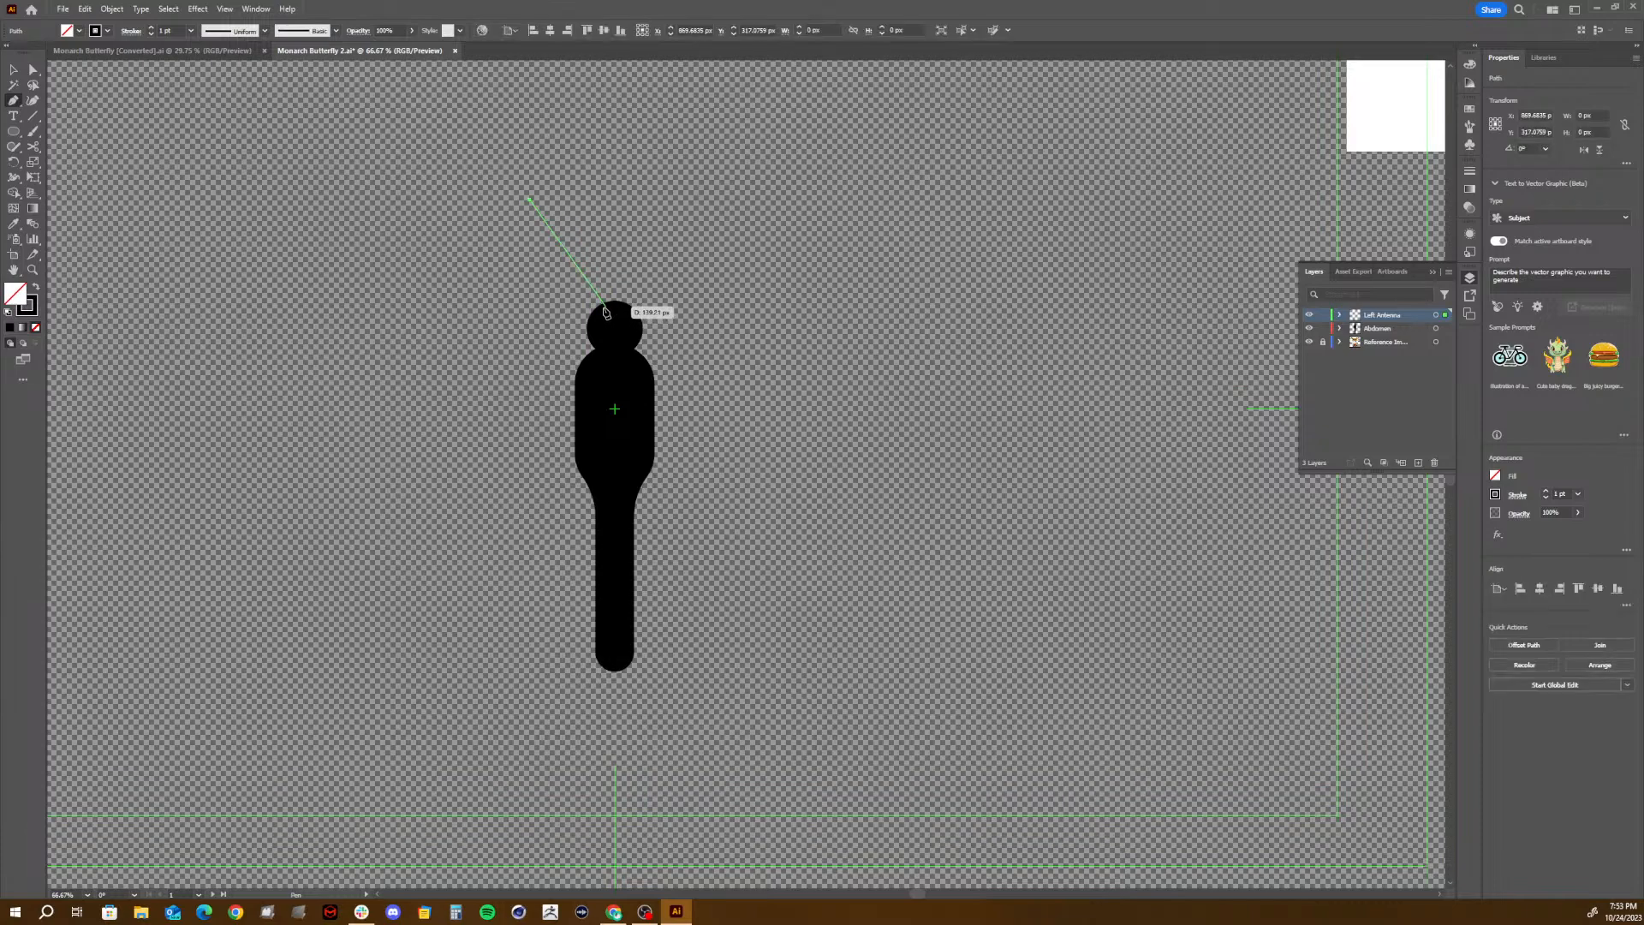
pyautogui.moveTo(600, 327); pyautogui.dragTo(610, 399)
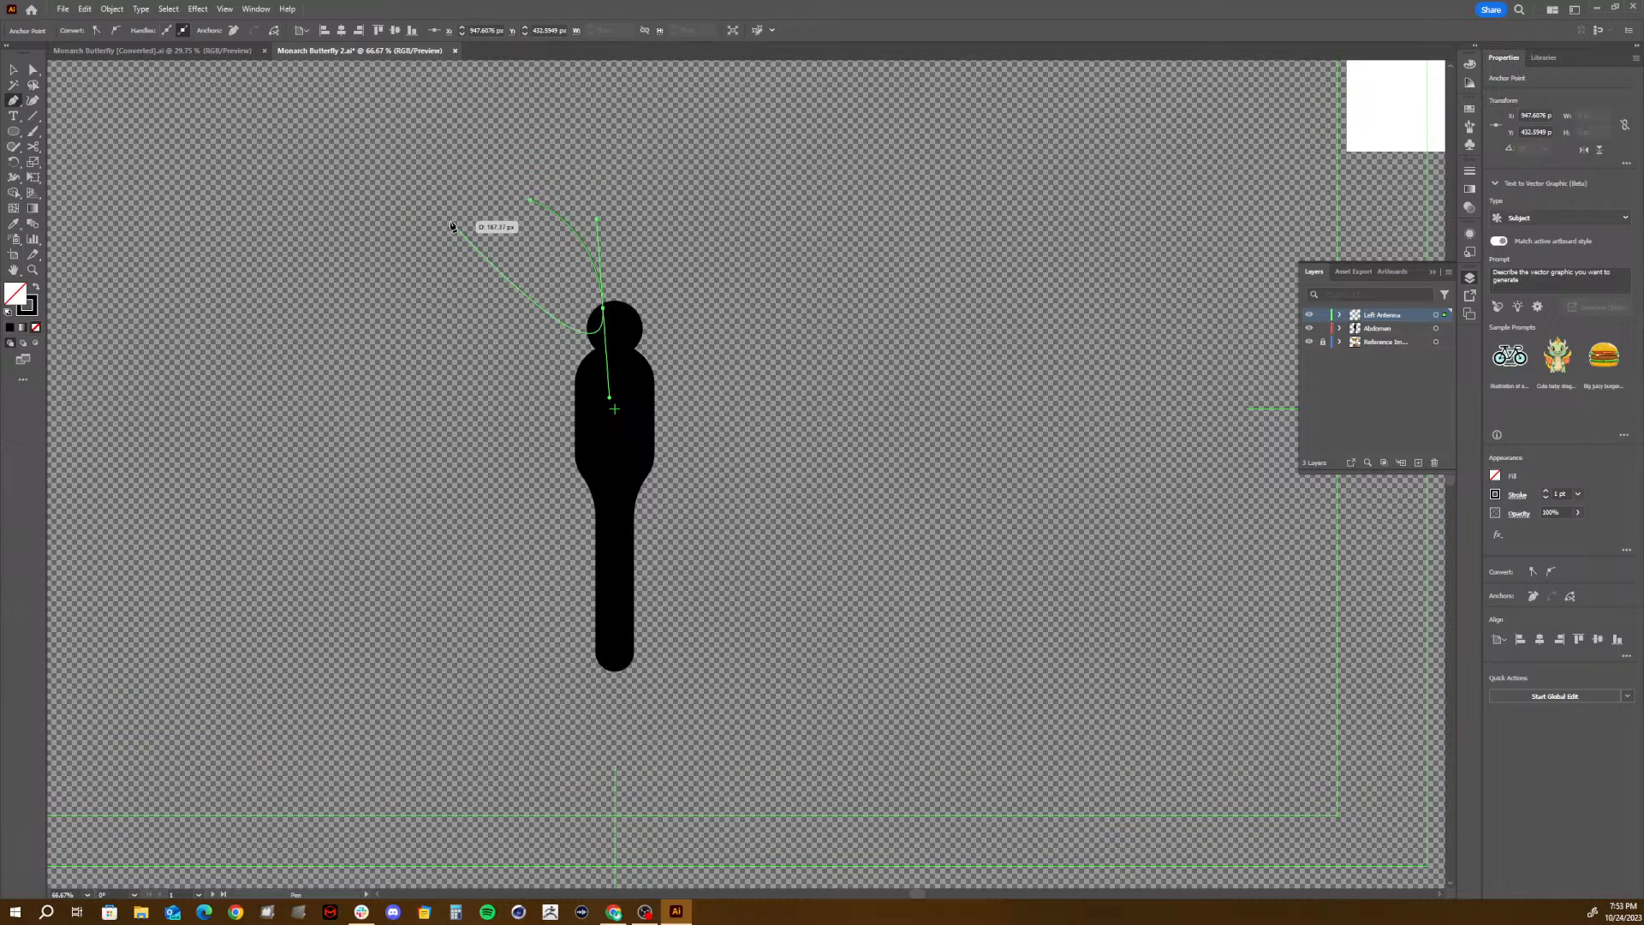
pyautogui.press('v')
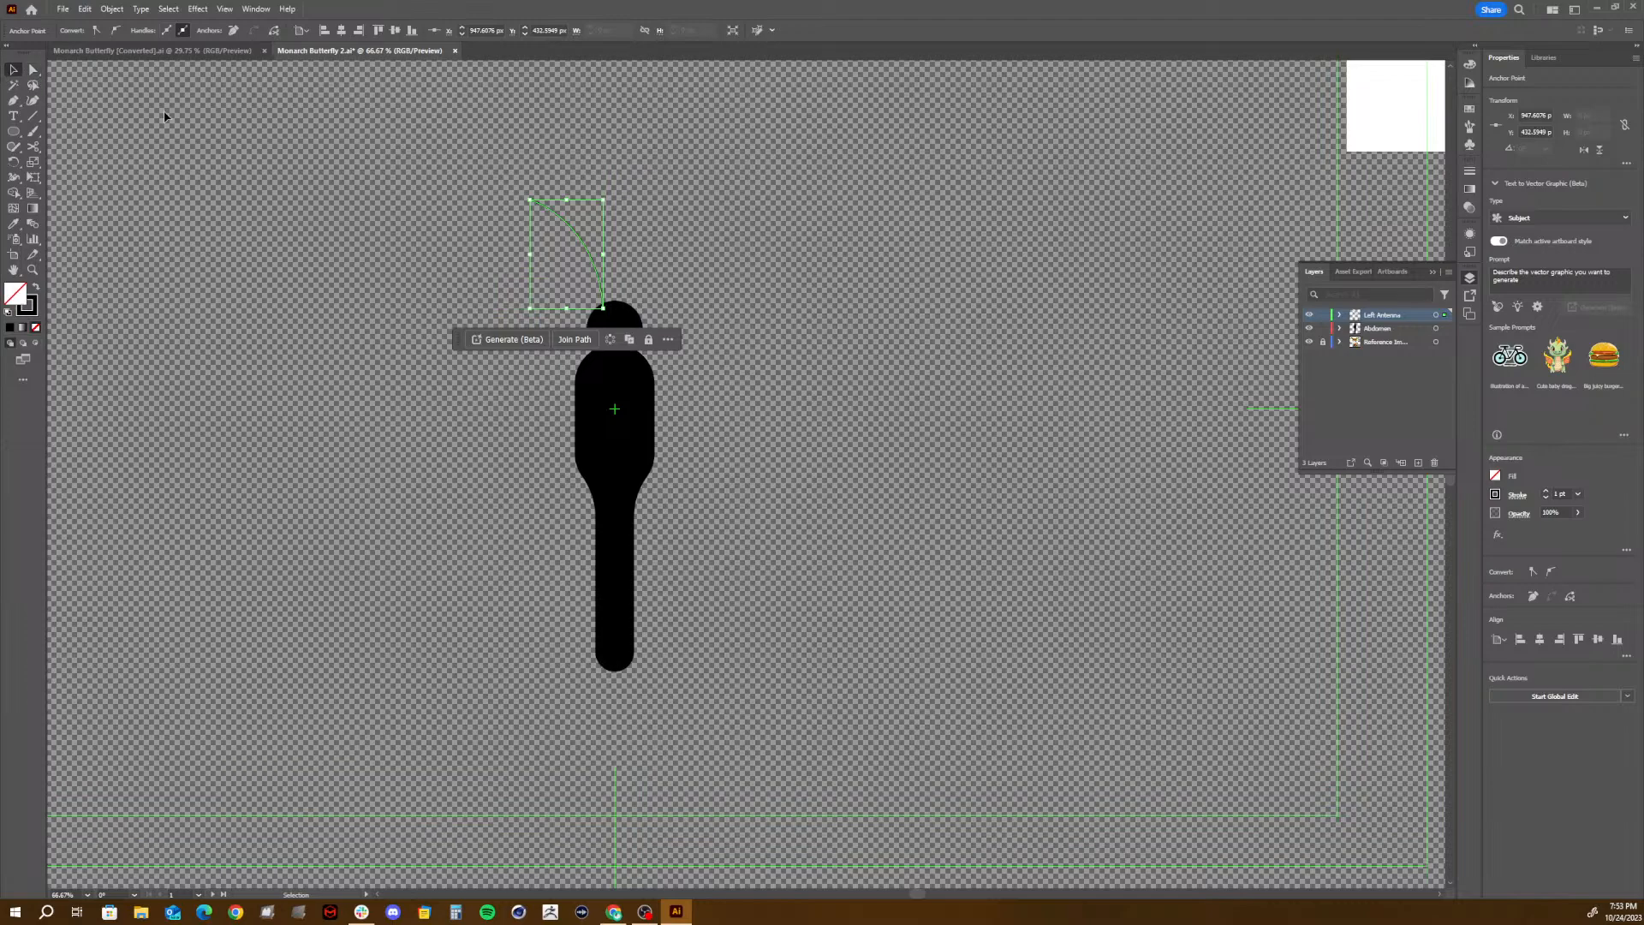
pyautogui.click(624, 189)
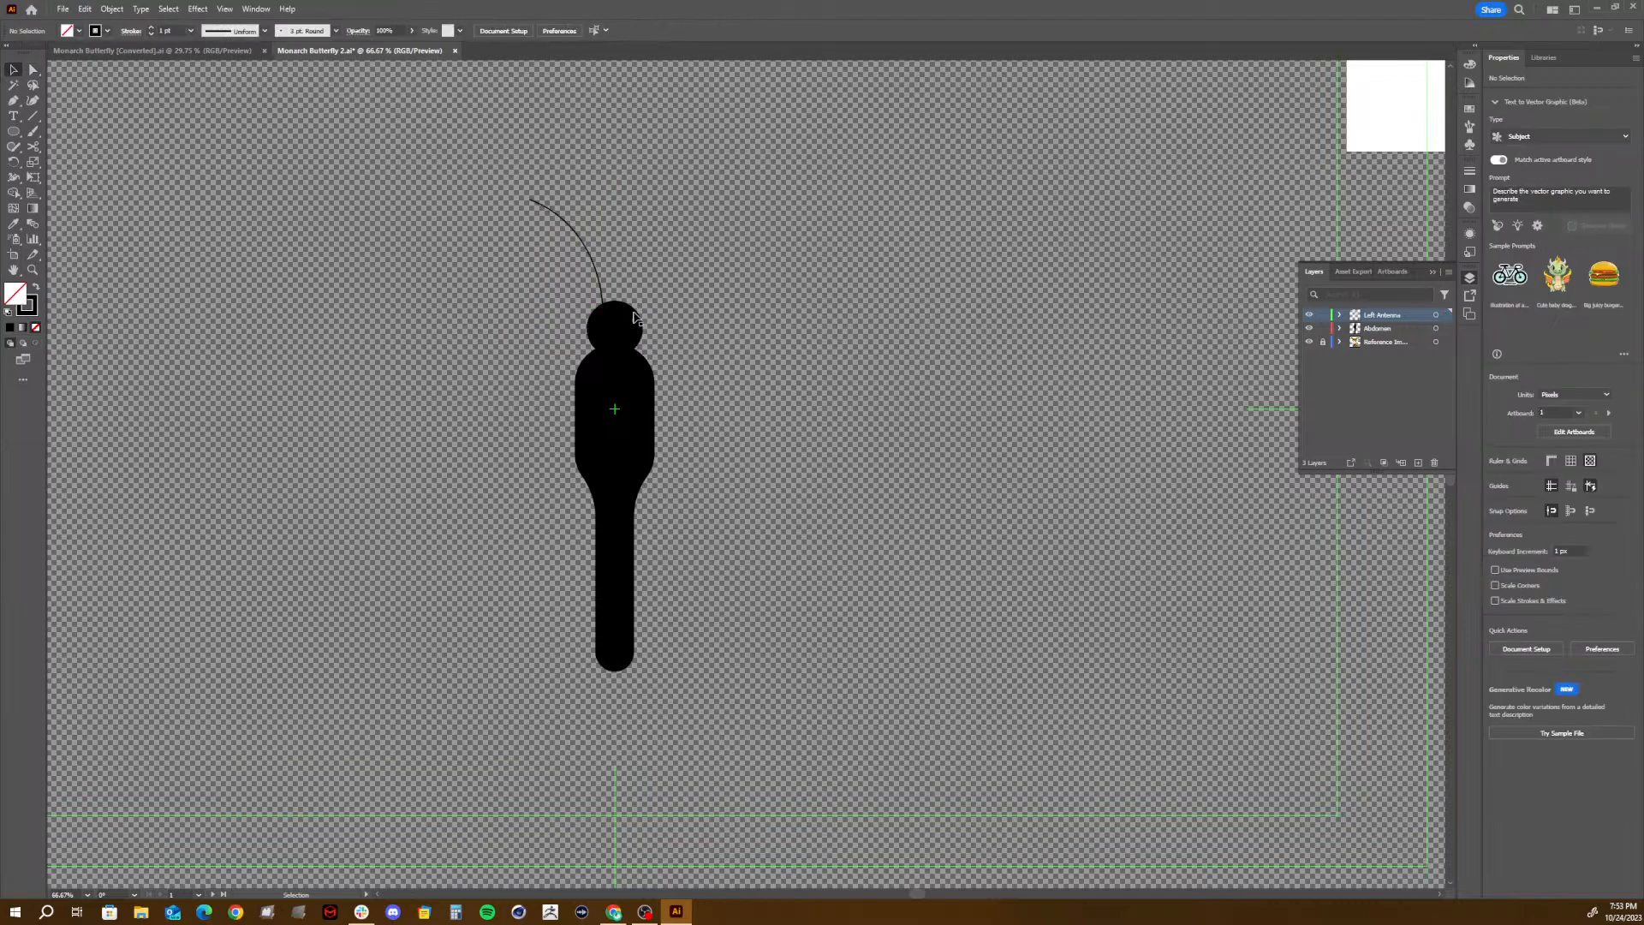
# - Nudge the antenna curve down so its base overlaps the head and set its stroke weight to 6 pt
pyautogui.click(590, 260)
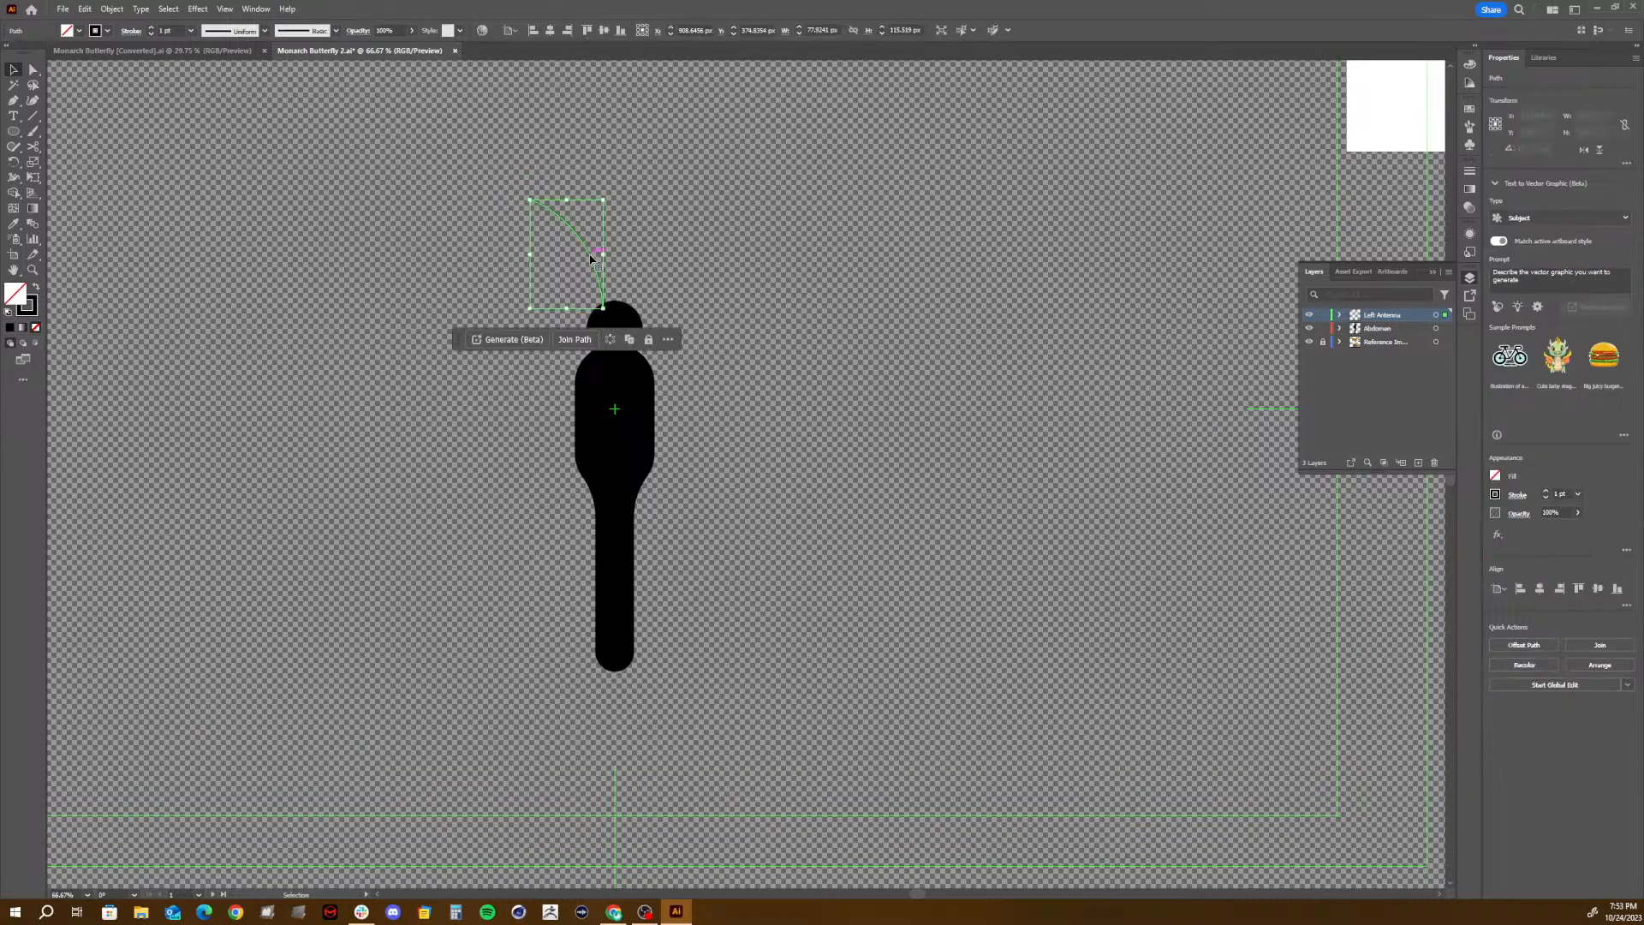
pyautogui.moveTo(590, 260); pyautogui.dragTo(590, 267)
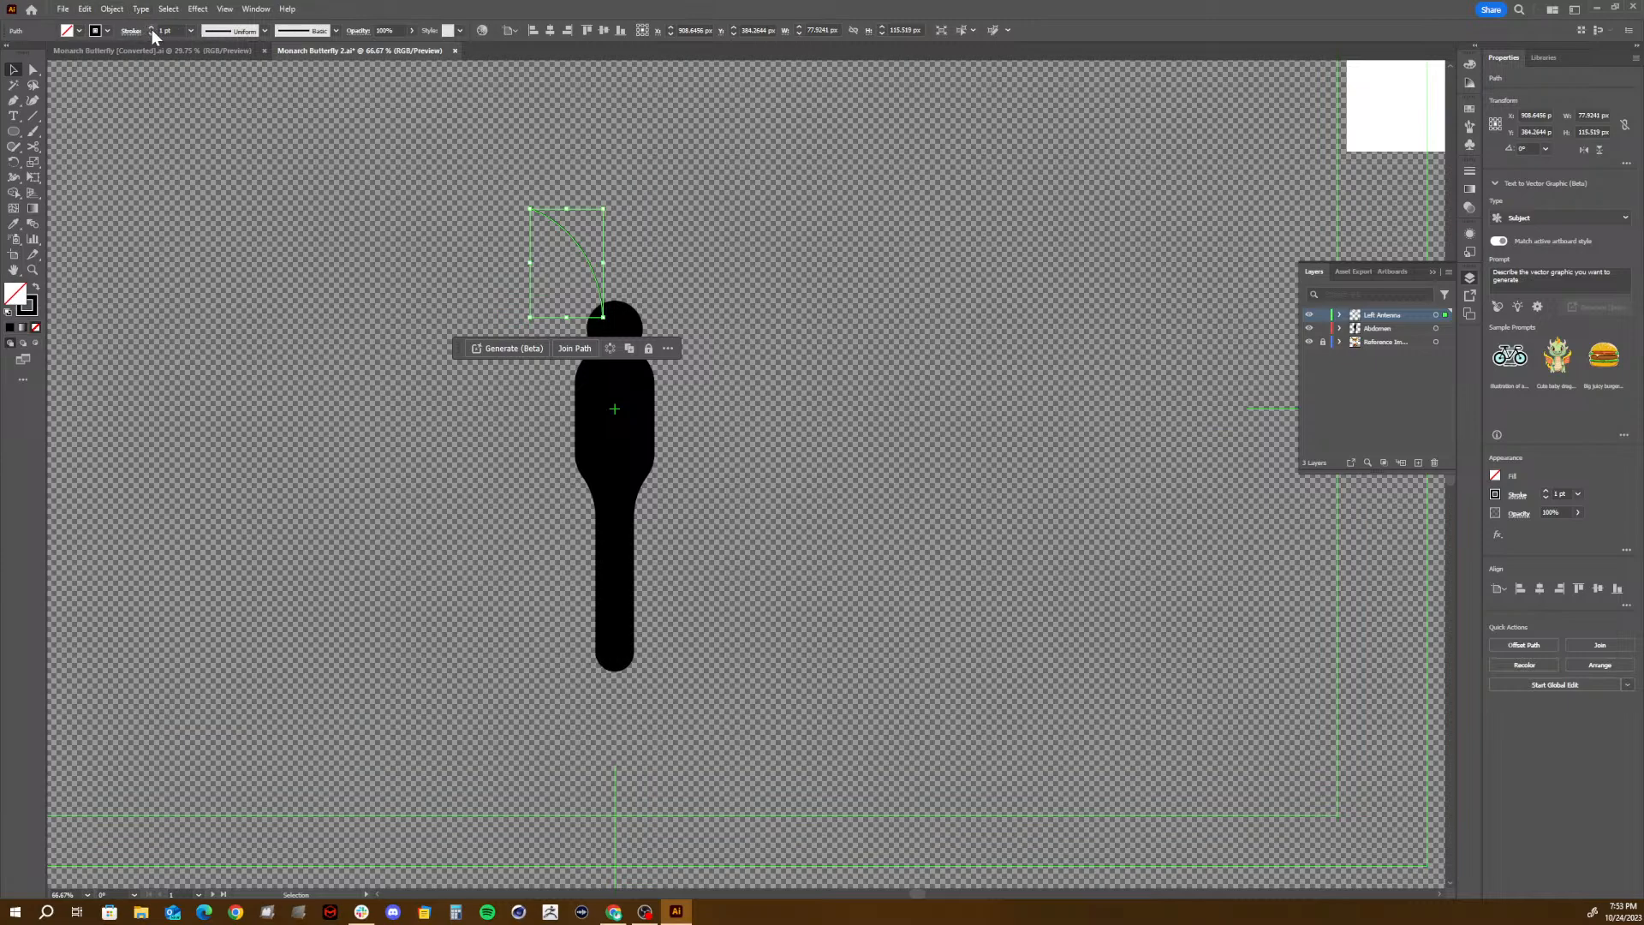
pyautogui.scroll(5, 157, 27)
pyautogui.click(486, 184)
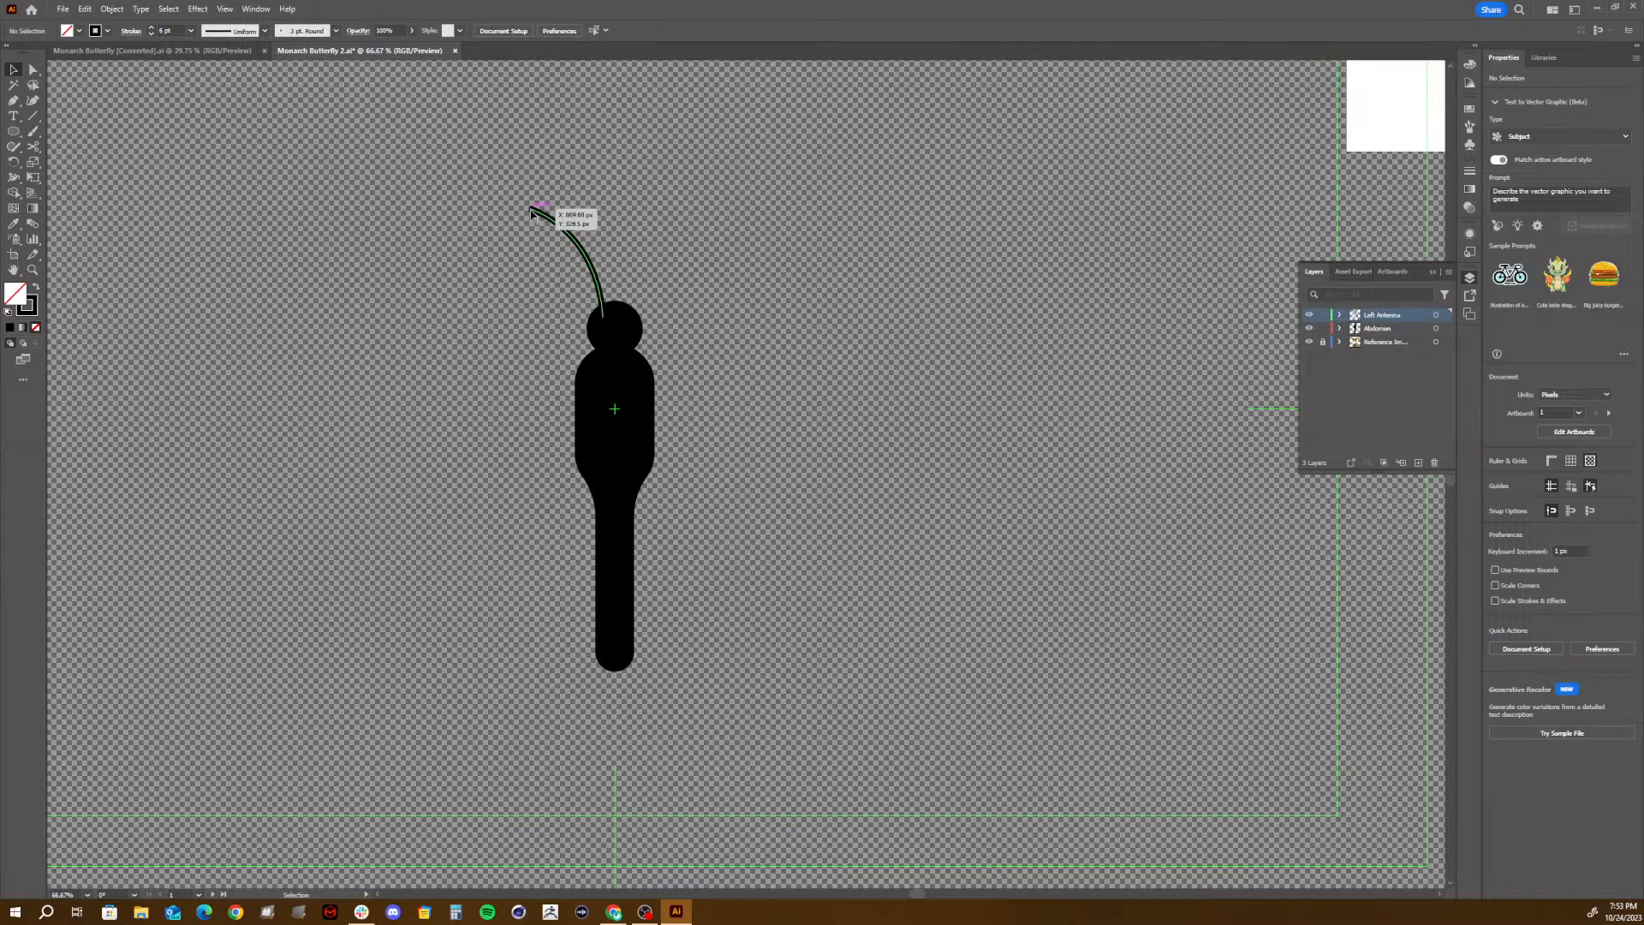
# - Move the antenna clear of the body into the empty space above the head and give its stroke a round cap
pyautogui.hotkey('ctrl', '+')
pyautogui.press('space')
pyautogui.moveTo(465, 163); pyautogui.dragTo(604, 374)
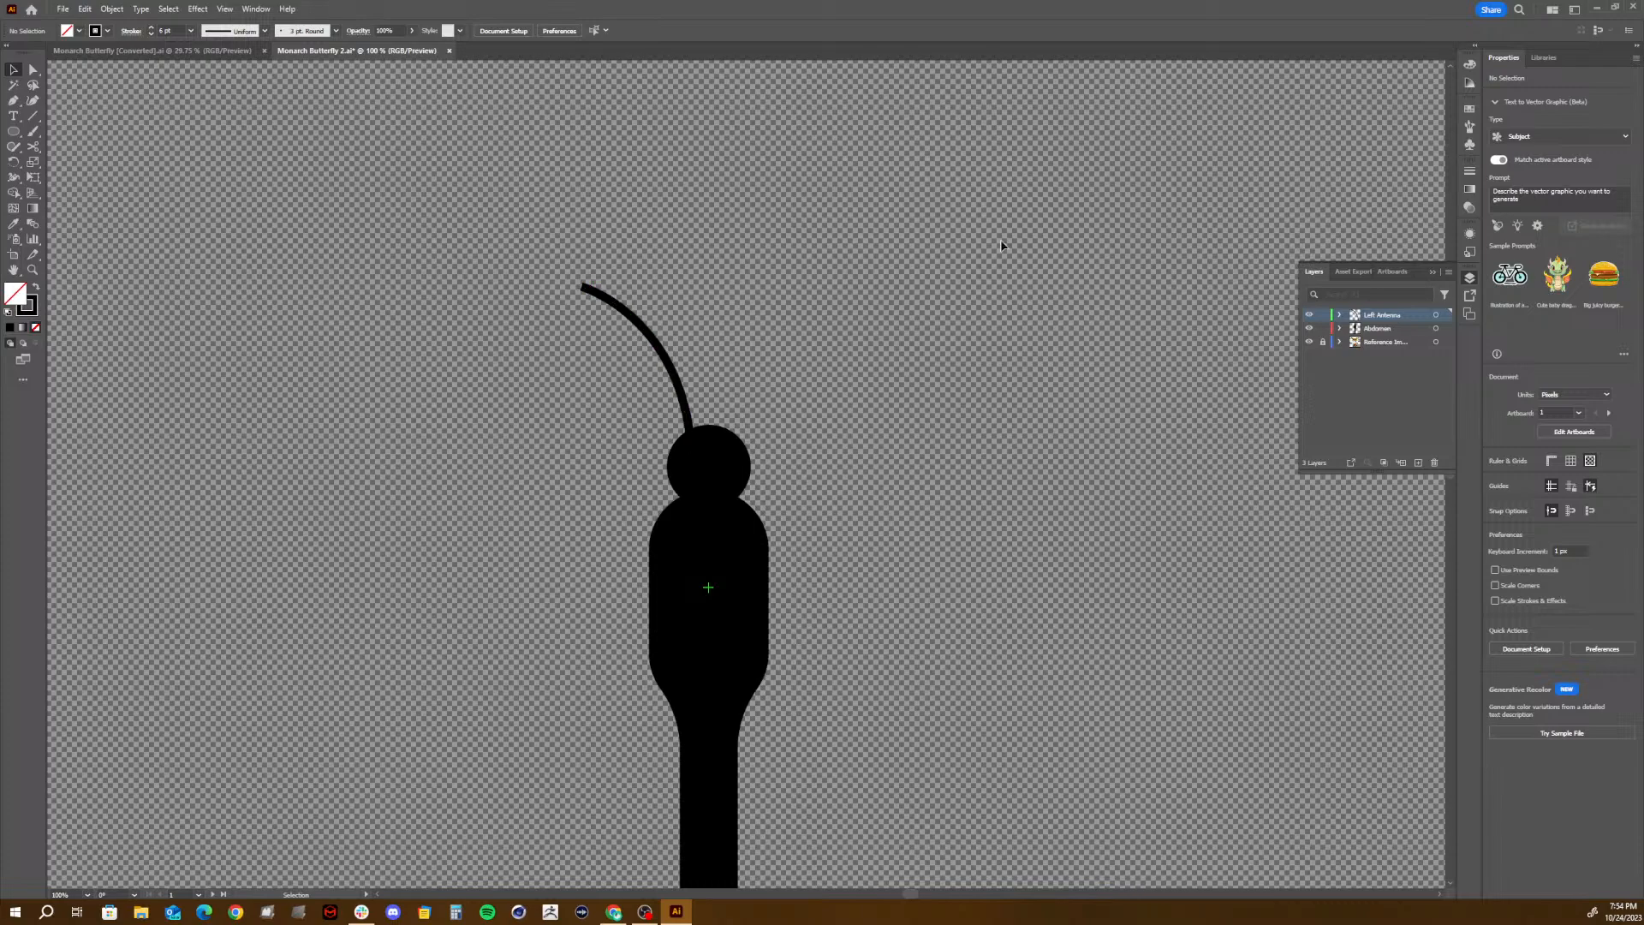
pyautogui.moveTo(673, 372); pyautogui.dragTo(730, 253)
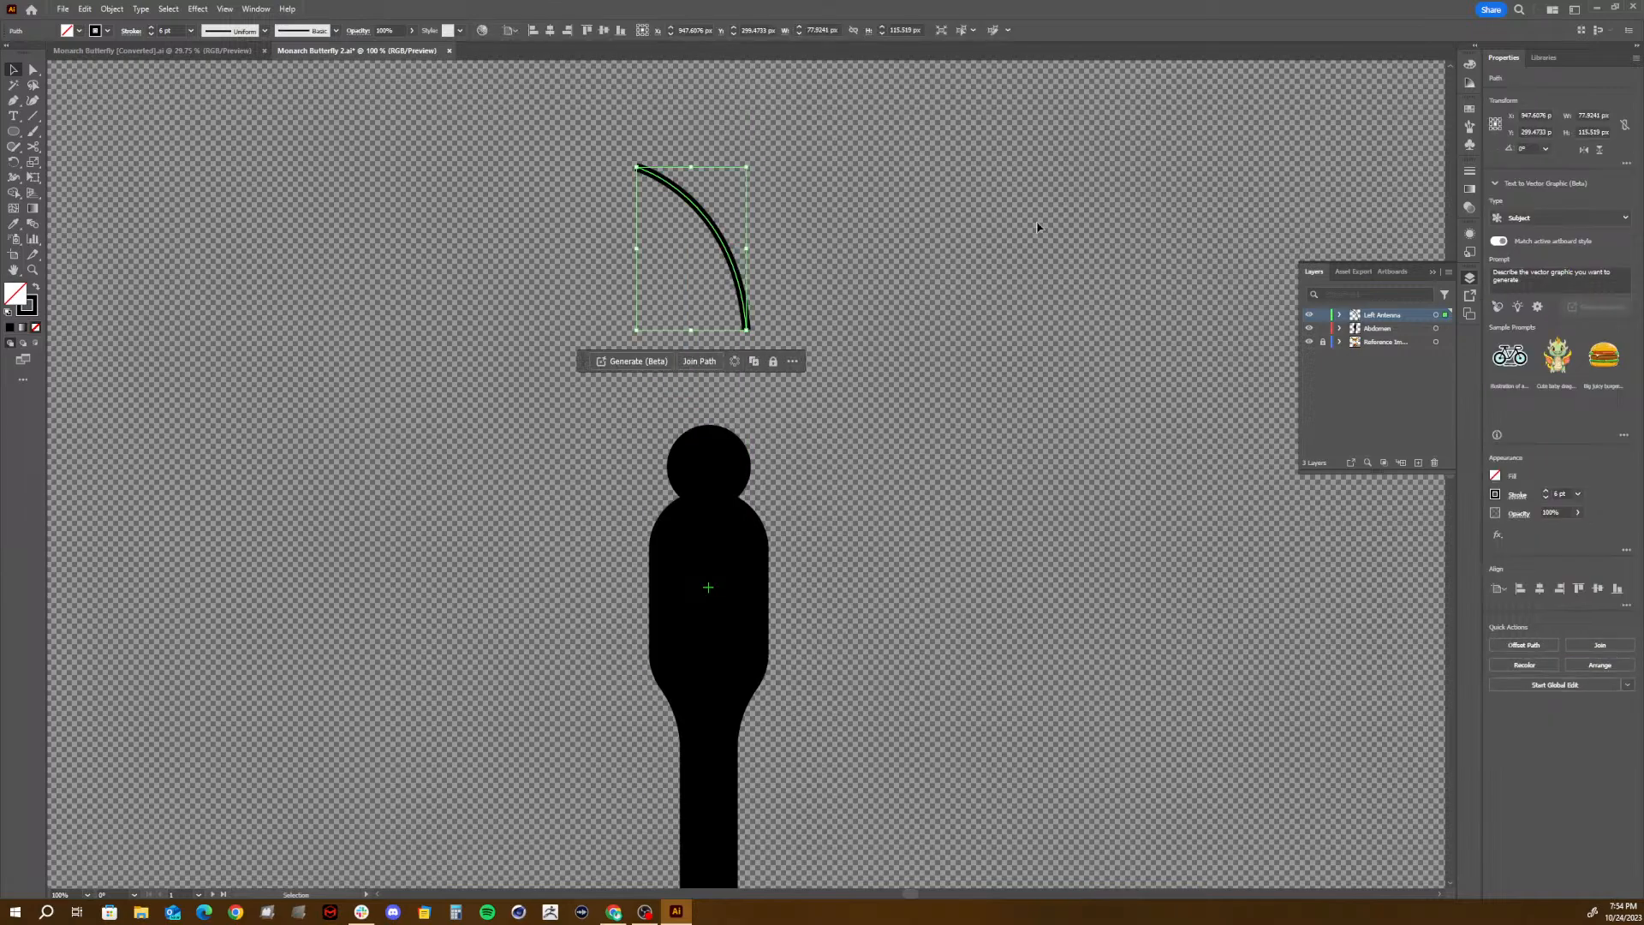
pyautogui.click(1472, 174)
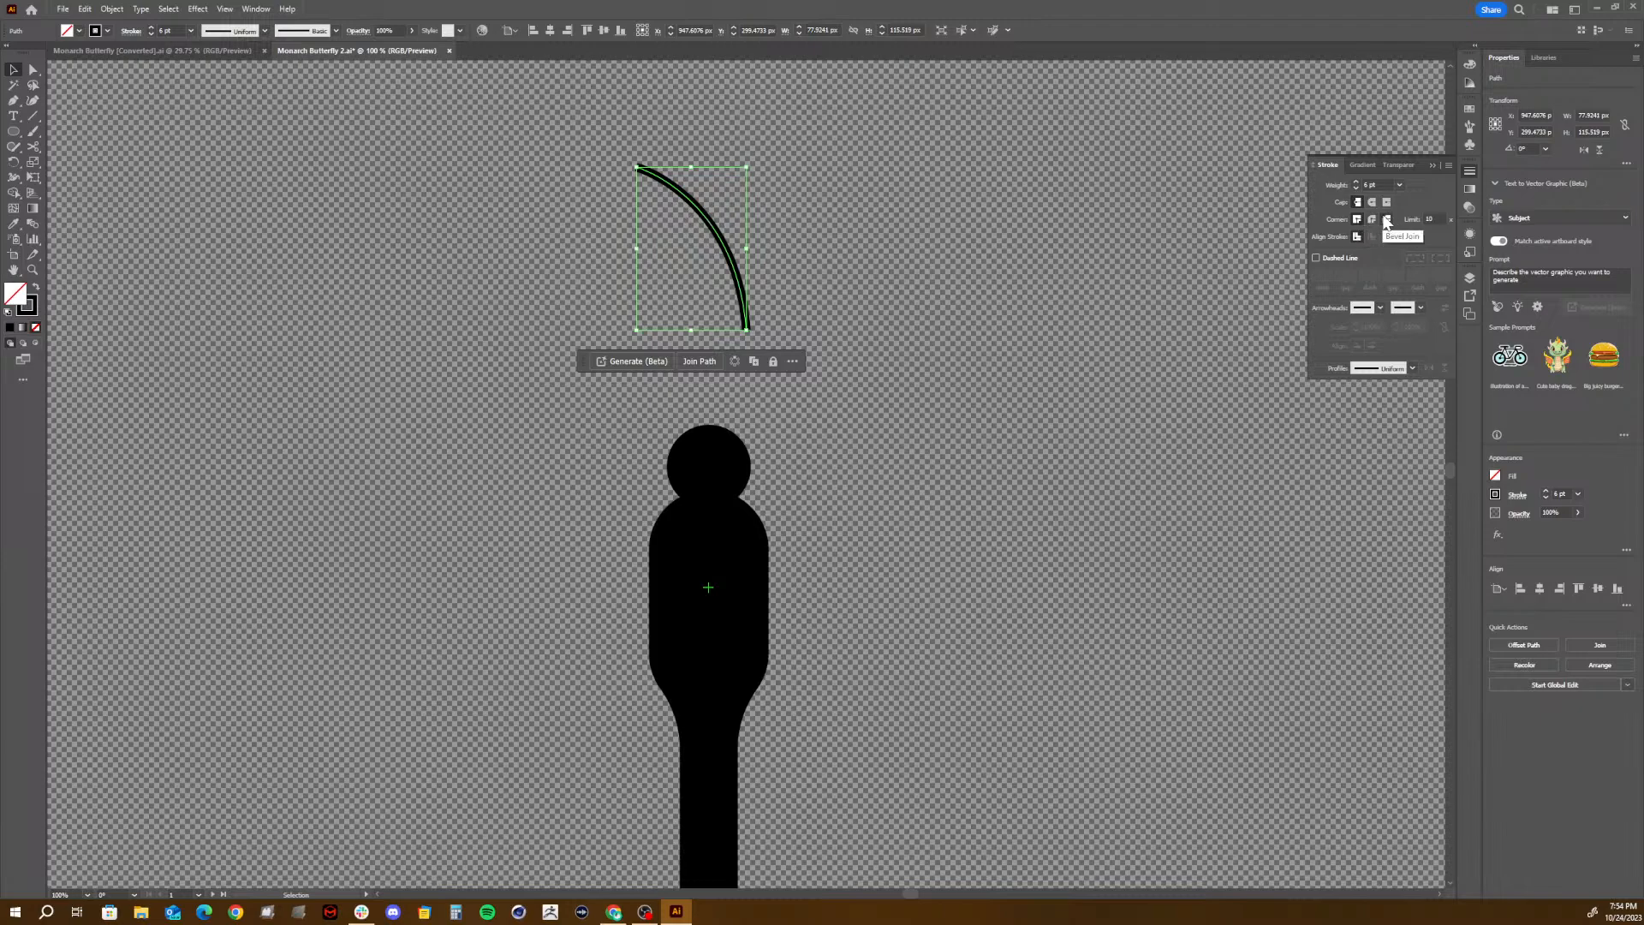
pyautogui.click(1373, 203)
pyautogui.click(973, 242)
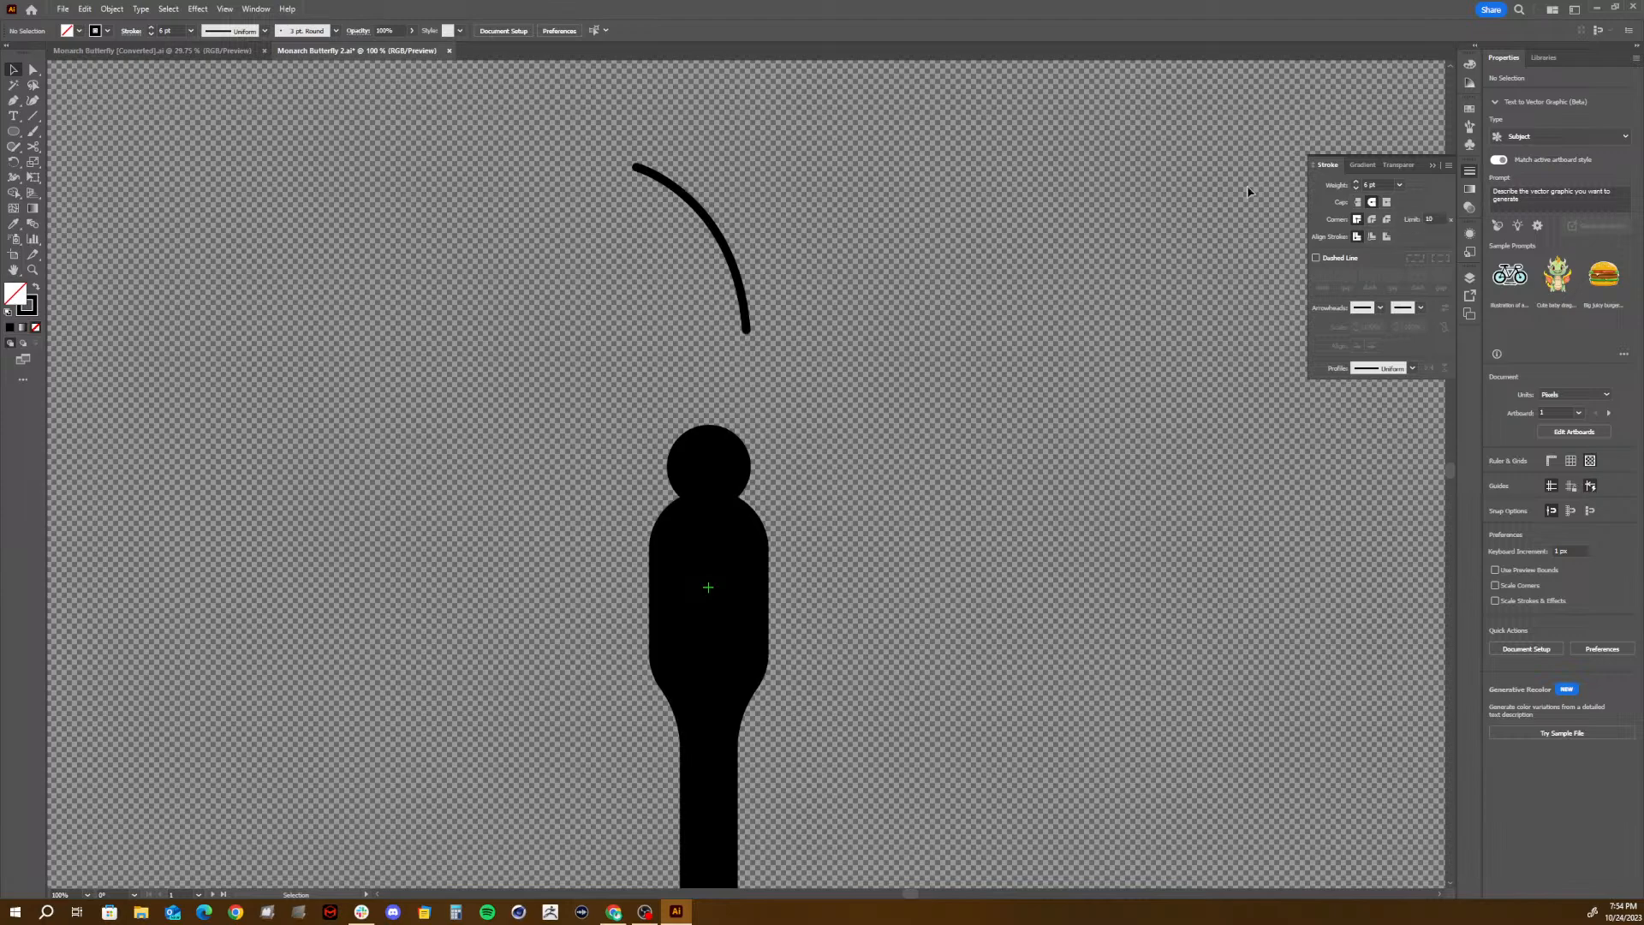
# - Switch the antenna stroke back to a butt cap
pyautogui.click(1357, 202)
pyautogui.click(734, 276)
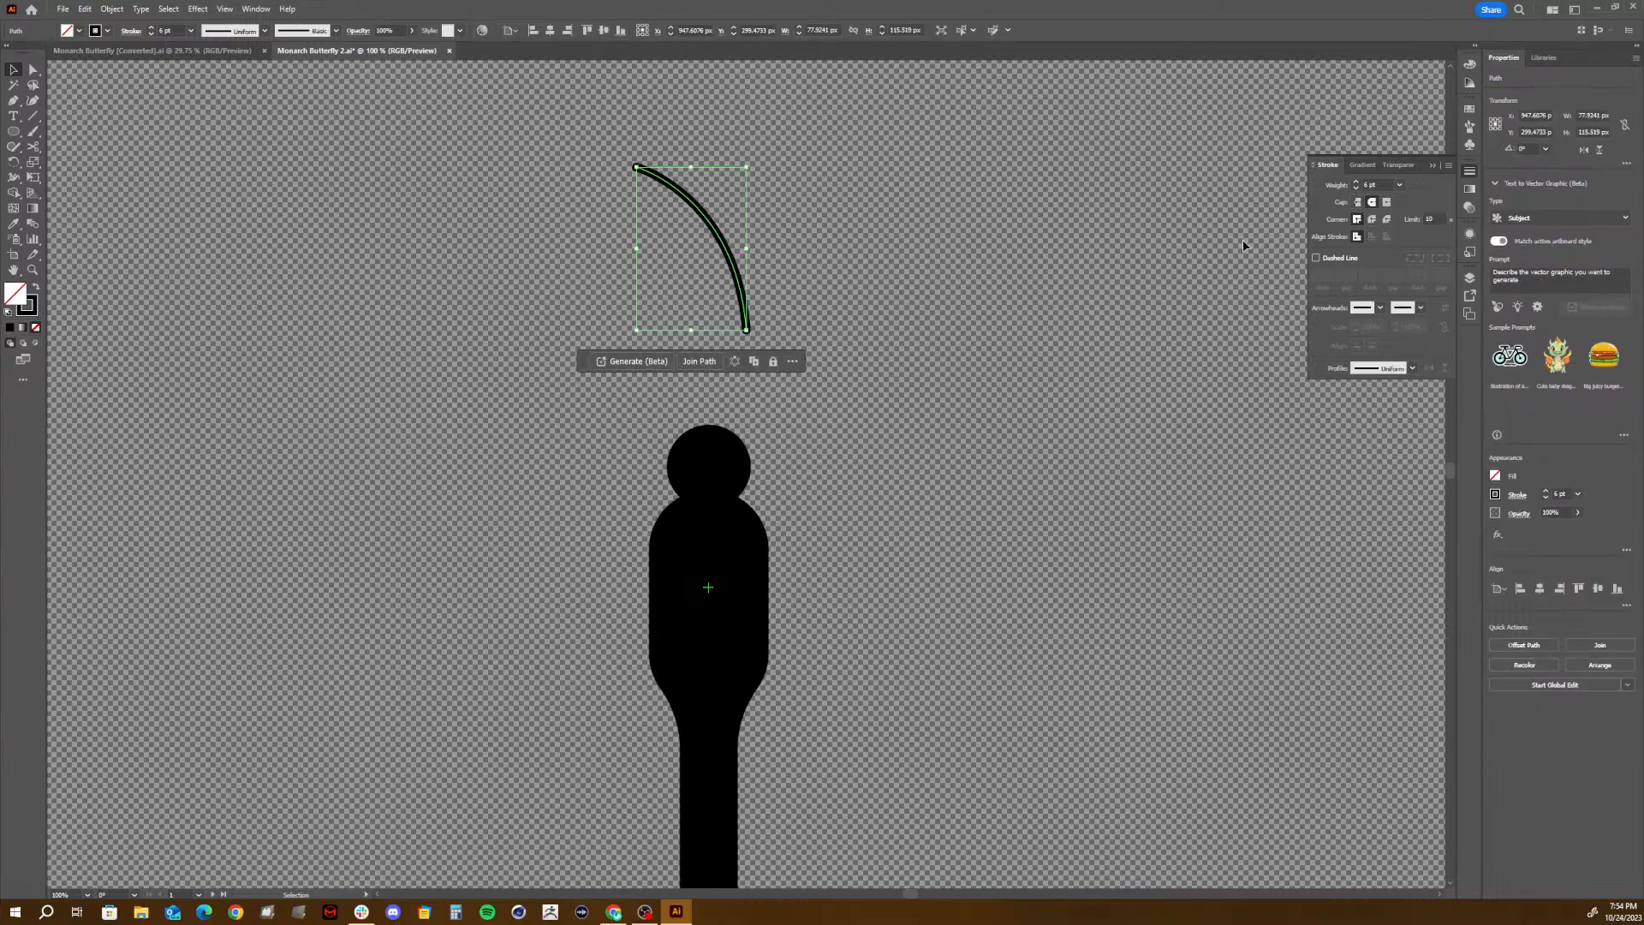
pyautogui.click(1357, 202)
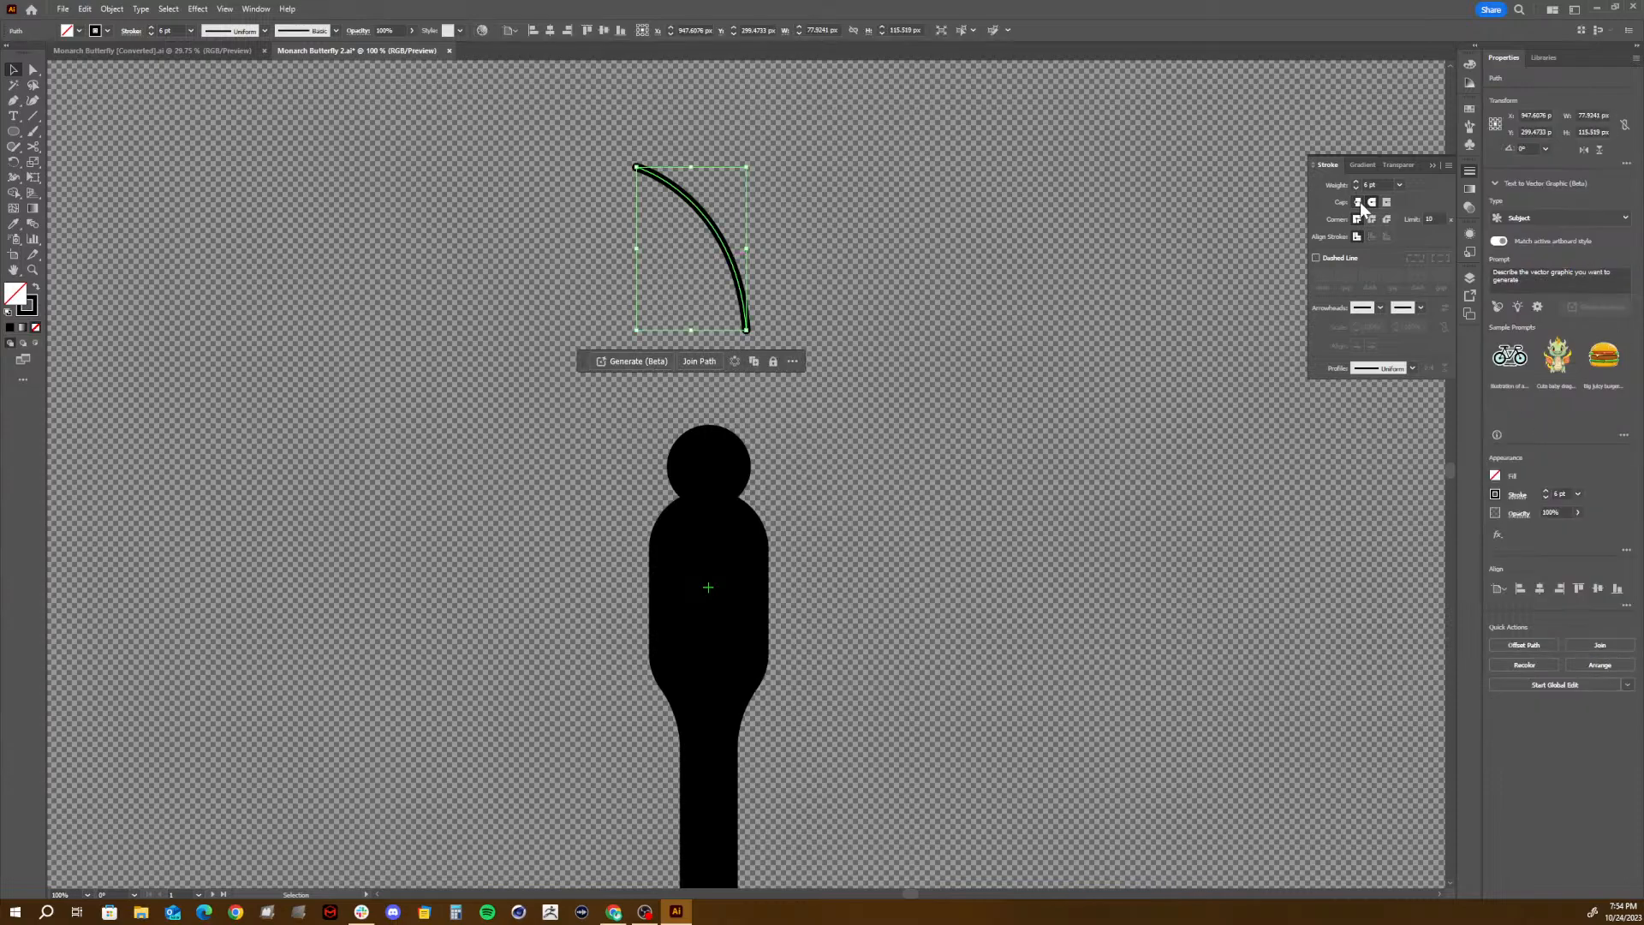
pyautogui.click(696, 131)
# - Select the antenna's tip anchor with Direct Selection, try the projecting and butt caps, and apply the round cap
pyautogui.click(642, 168)
pyautogui.press('a')
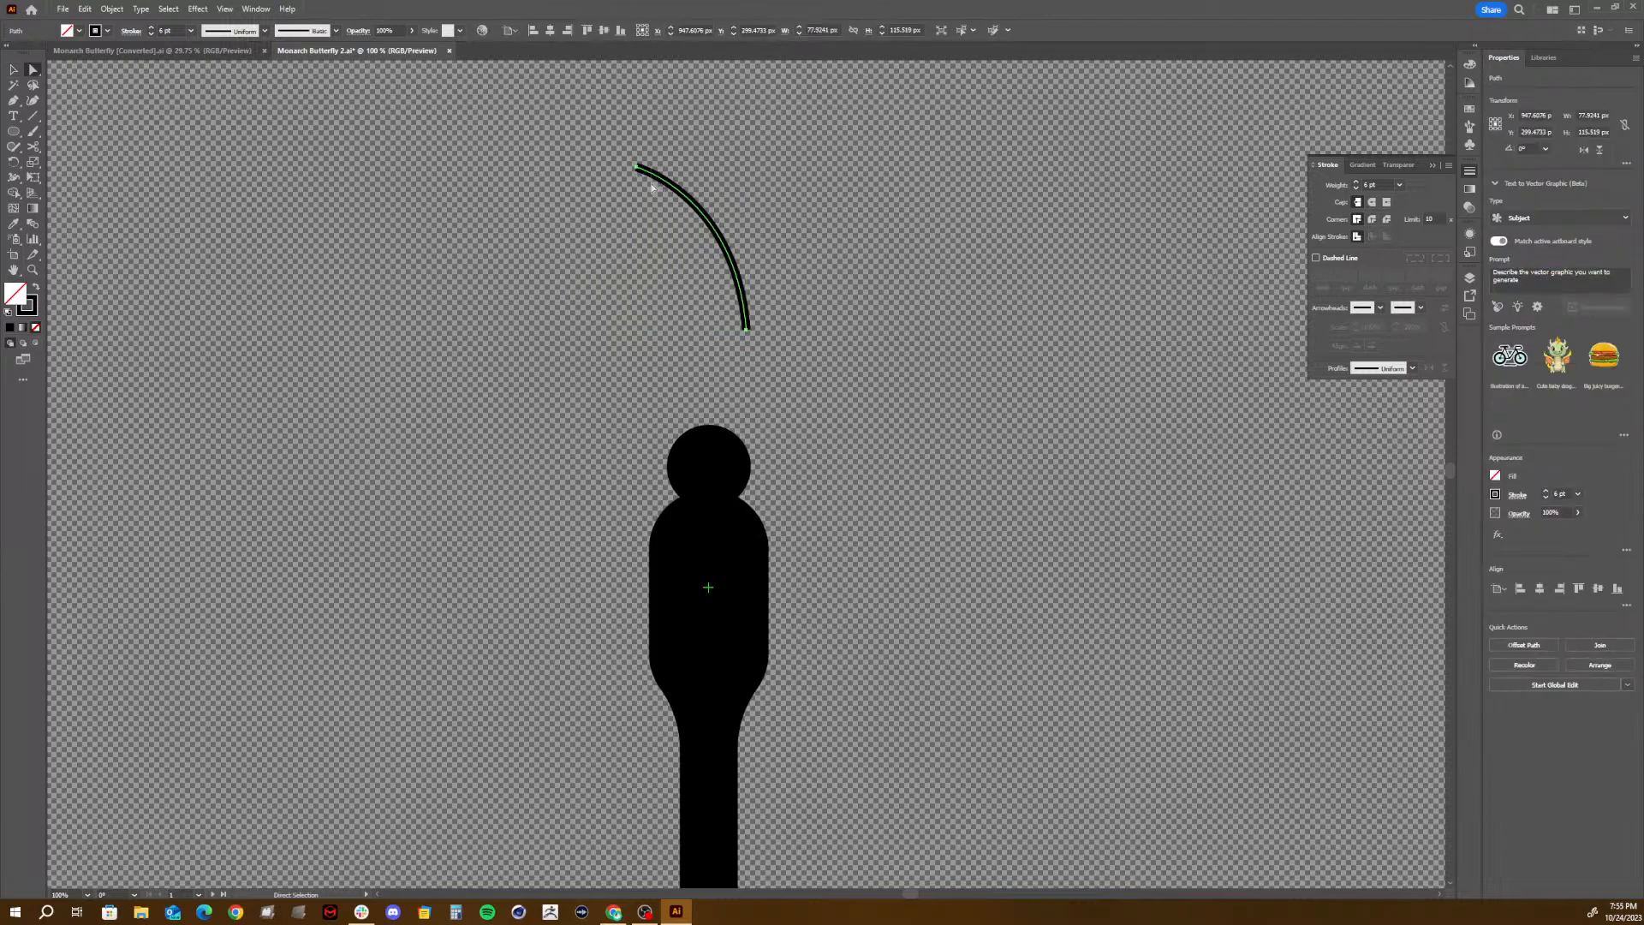
pyautogui.click(635, 169)
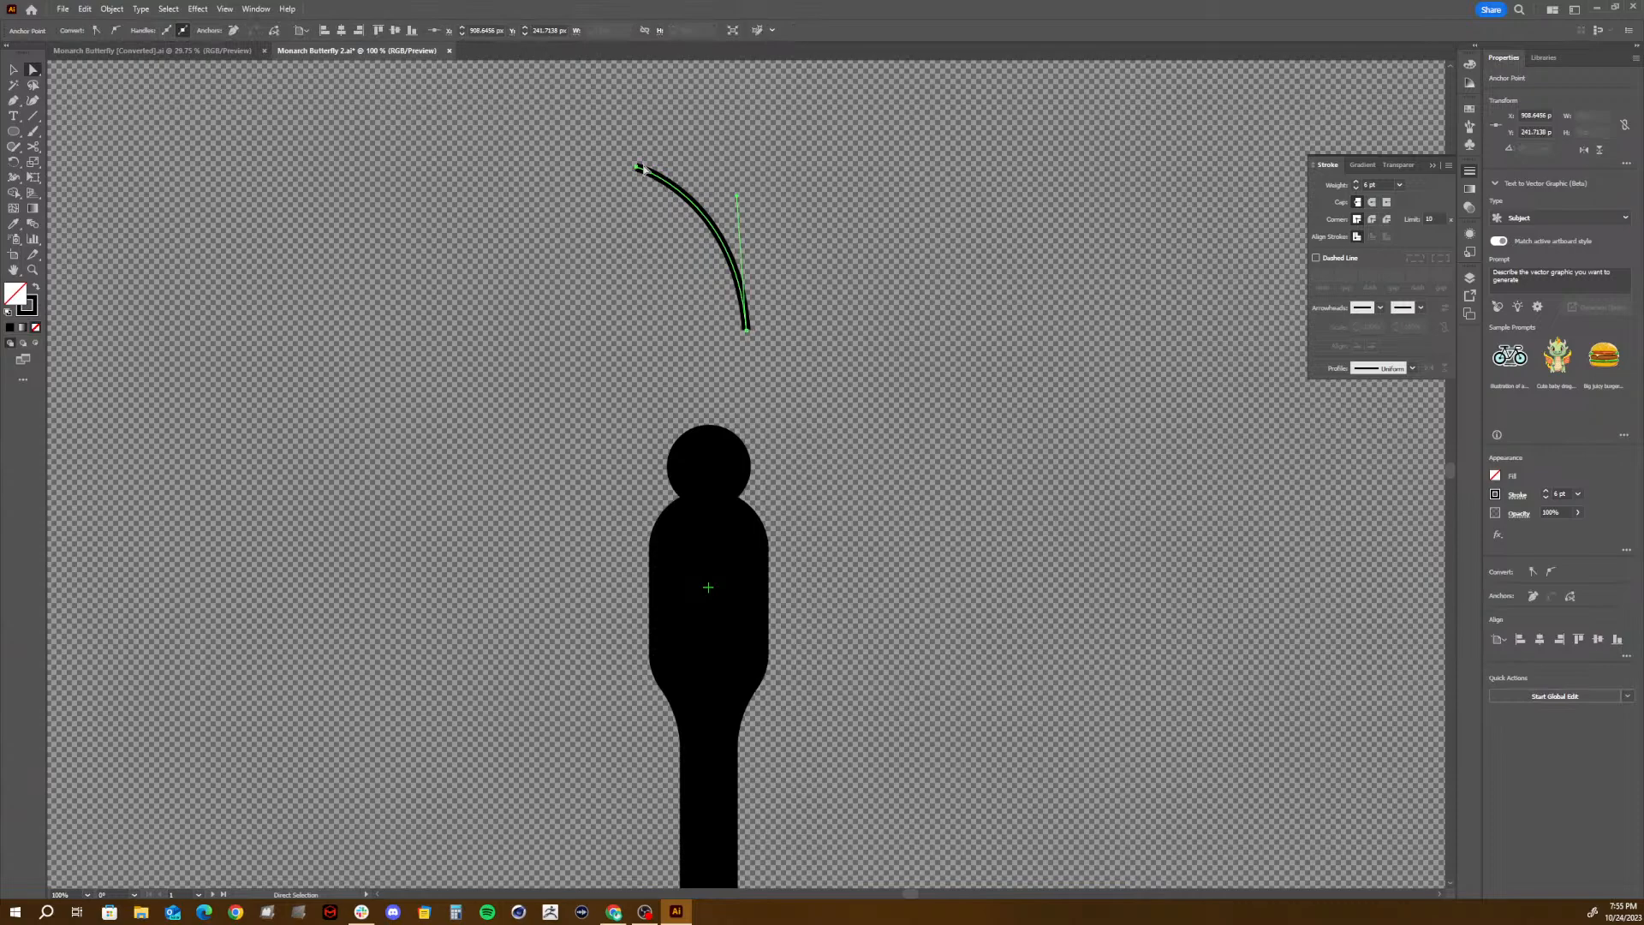
pyautogui.click(1387, 203)
pyautogui.click(1360, 203)
pyautogui.click(1373, 204)
# - Move the rounded antenna back down so its base sits inside the upper part of the head
pyautogui.click(14, 69)
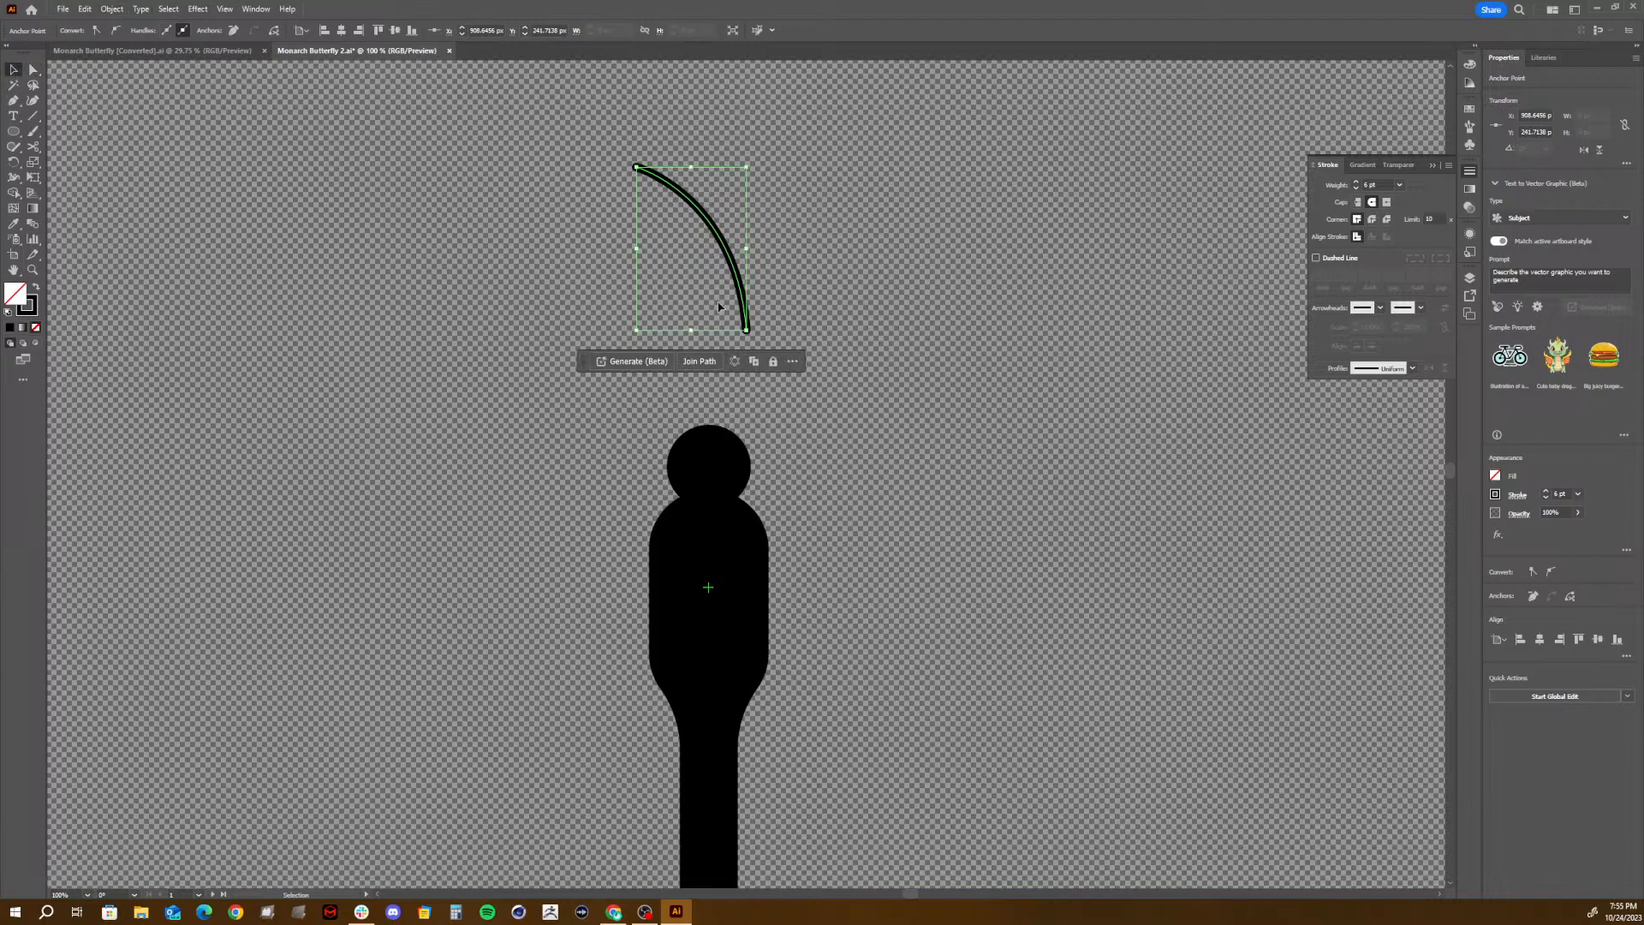
pyautogui.moveTo(738, 280); pyautogui.dragTo(688, 400)
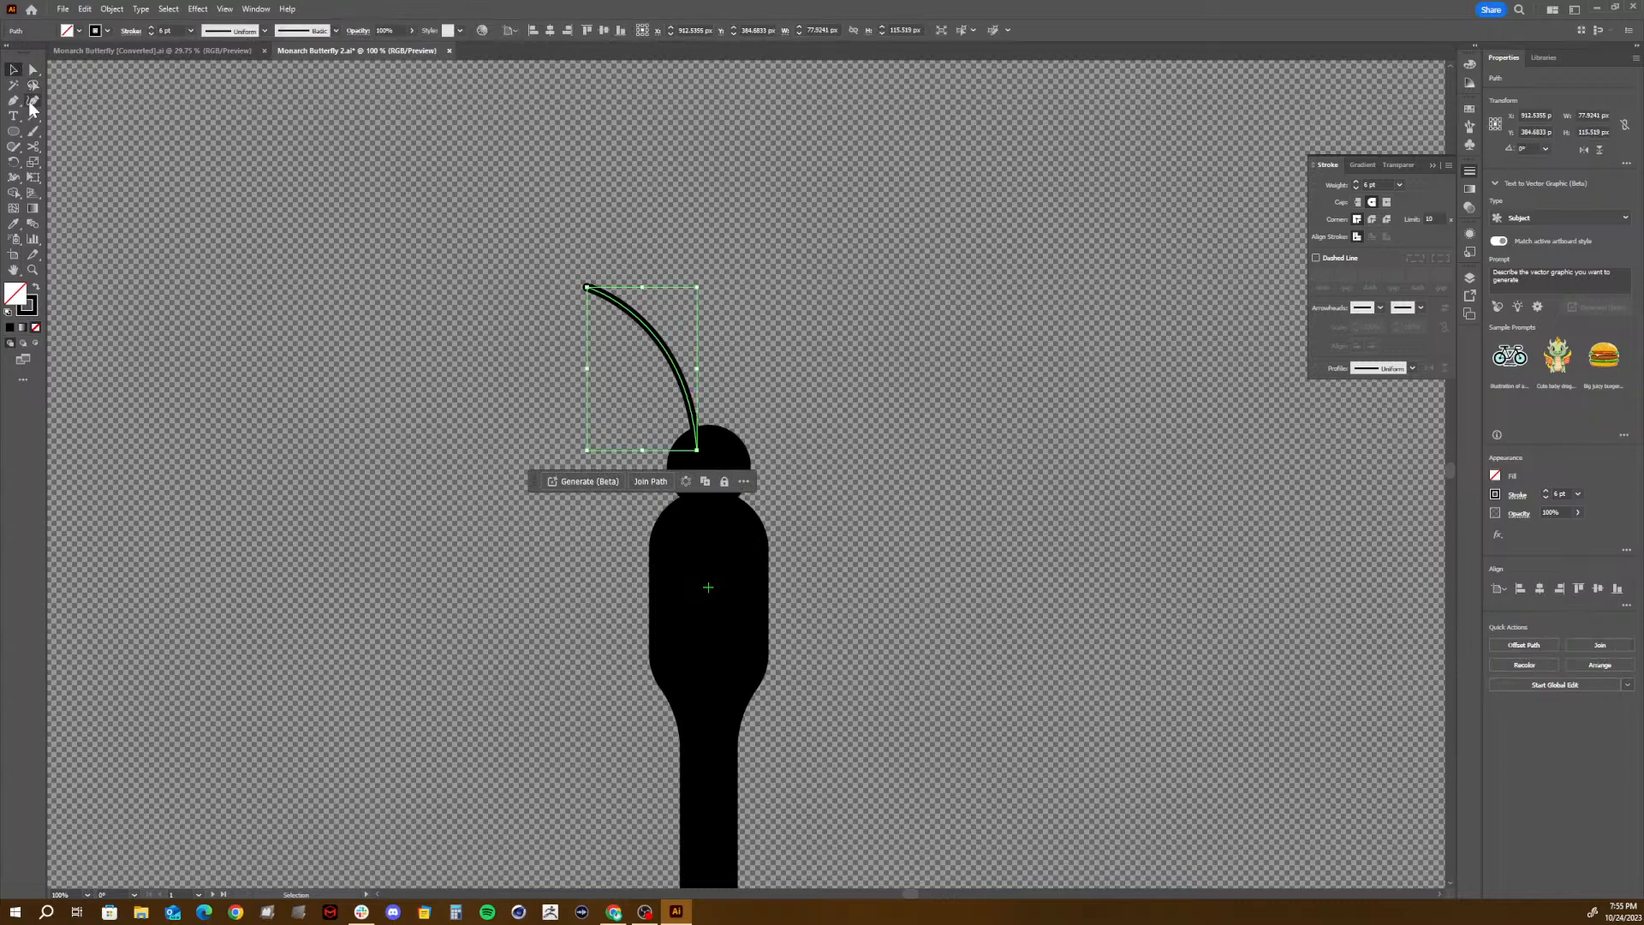
# - Move the antenna's tip anchor slightly down and inward to about X 876 px, Y 331 px with Direct Selection, and deselect the path
pyautogui.click(33, 70)
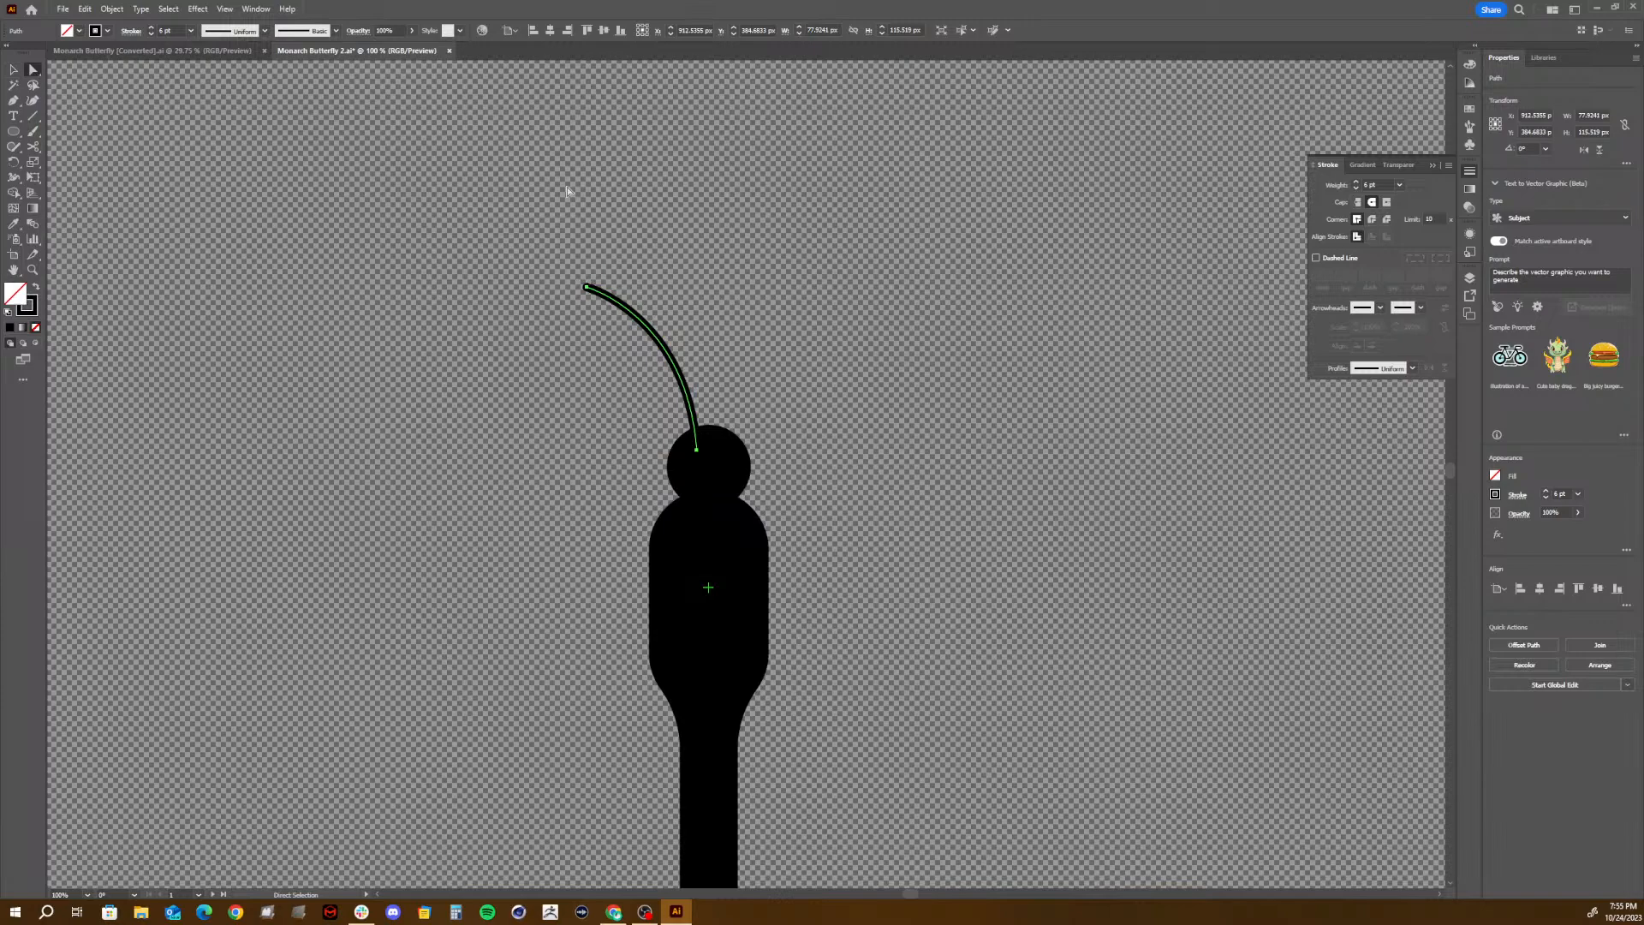
pyautogui.click(575, 283)
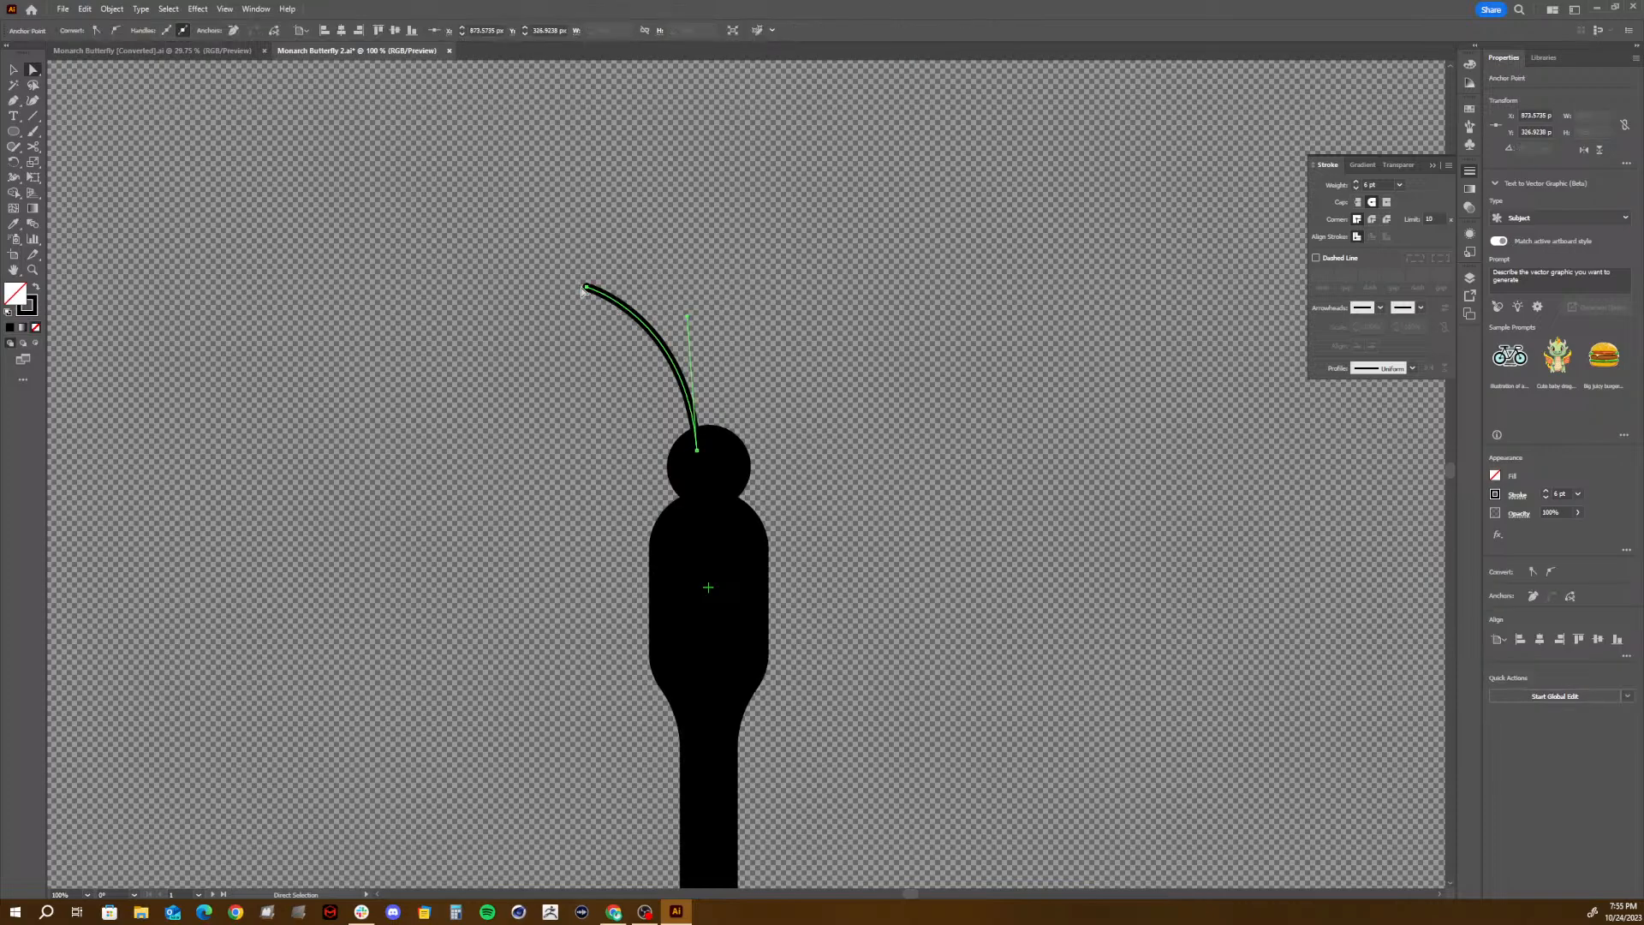
pyautogui.click(572, 268)
pyautogui.moveTo(521, 226); pyautogui.dragTo(591, 298)
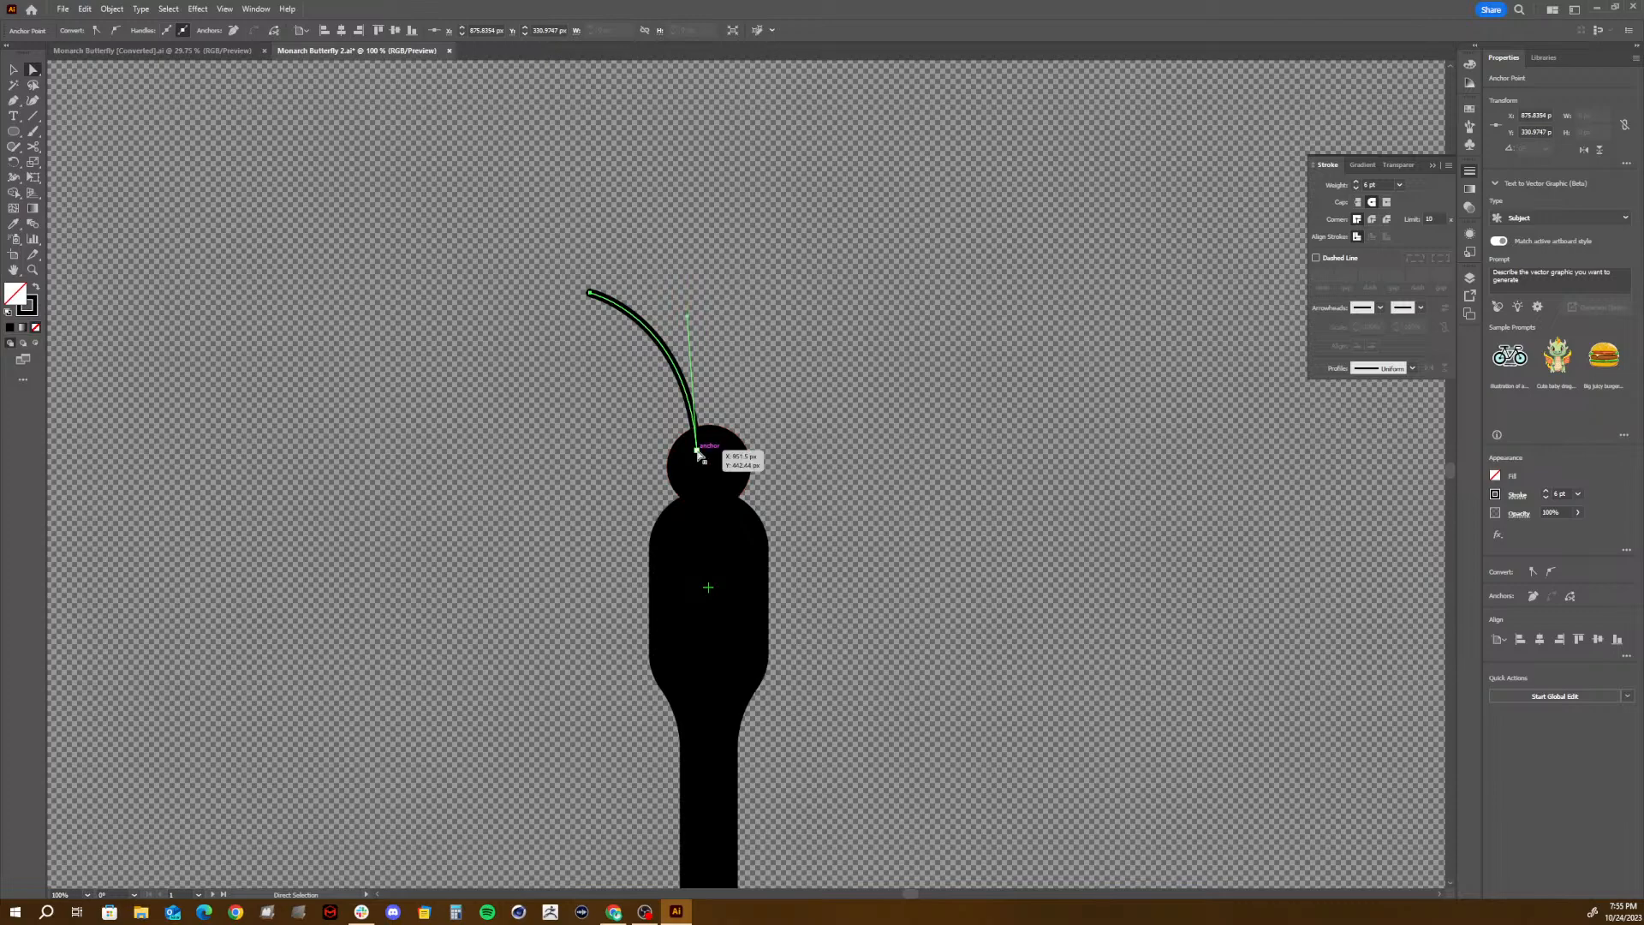
pyautogui.click(697, 450)
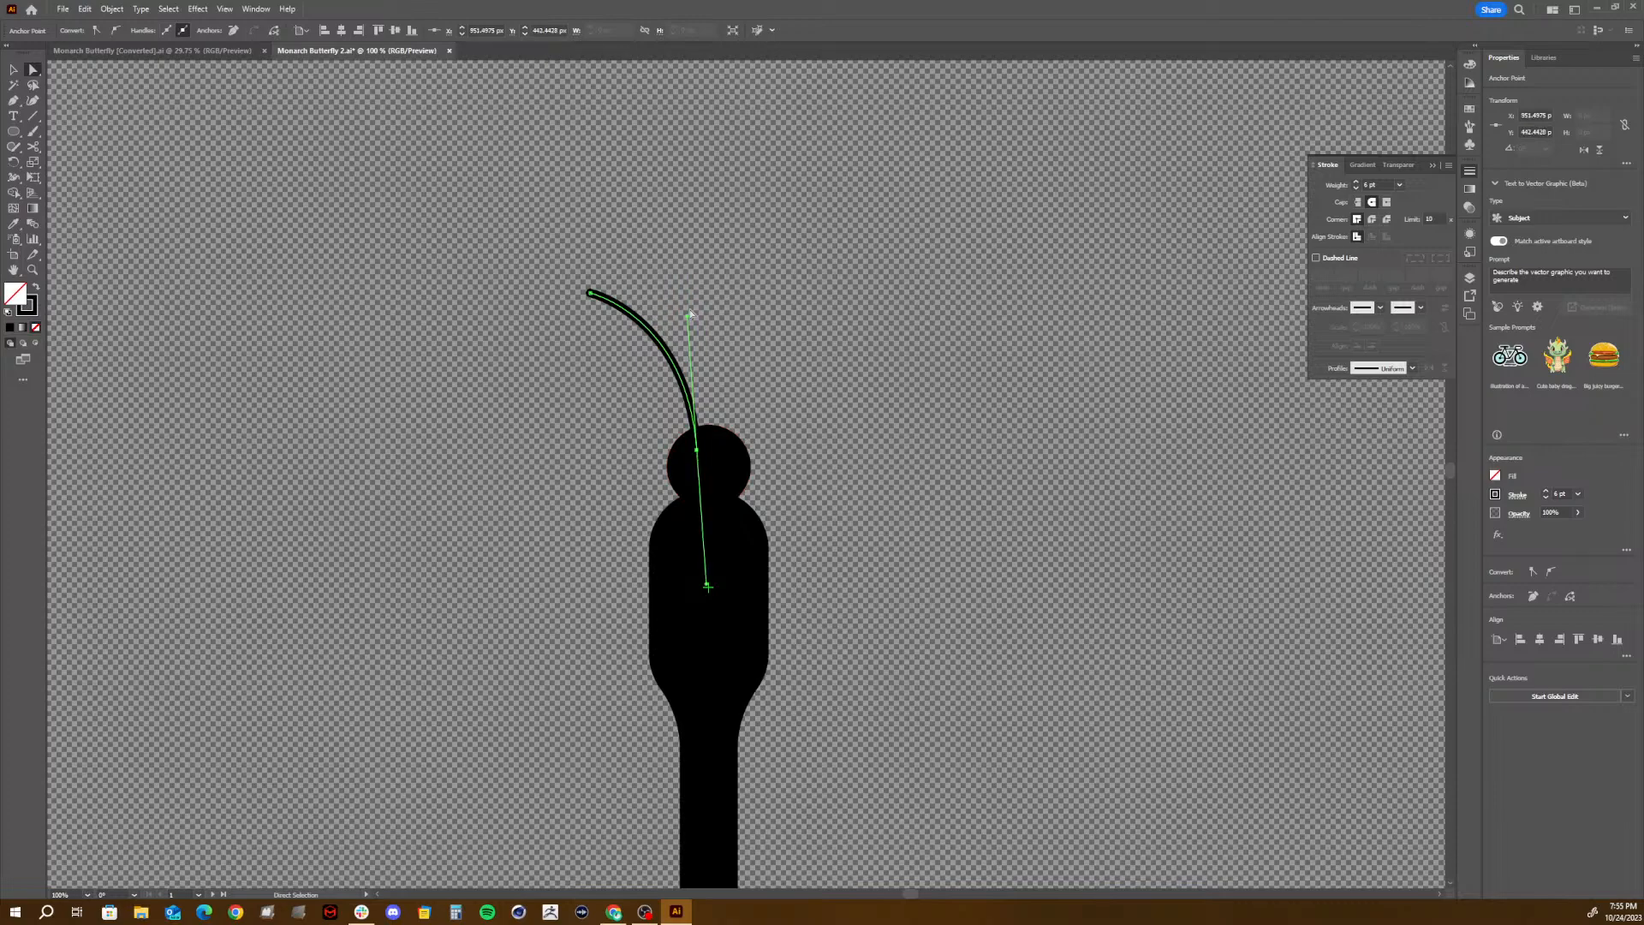
pyautogui.moveTo(686, 319)
pyautogui.mouseDown()
pyautogui.moveTo(716, 322)
pyautogui.moveTo(727, 365)
pyautogui.moveTo(655, 370)
pyautogui.moveTo(704, 310)
pyautogui.moveTo(757, 347)
pyautogui.moveTo(690, 373)
pyautogui.moveTo(697, 286)
pyautogui.moveTo(741, 364)
pyautogui.moveTo(719, 411)
pyautogui.moveTo(712, 328)
pyautogui.moveTo(688, 317)
pyautogui.mouseUp()
pyautogui.click(12, 70)
pyautogui.click(392, 183)
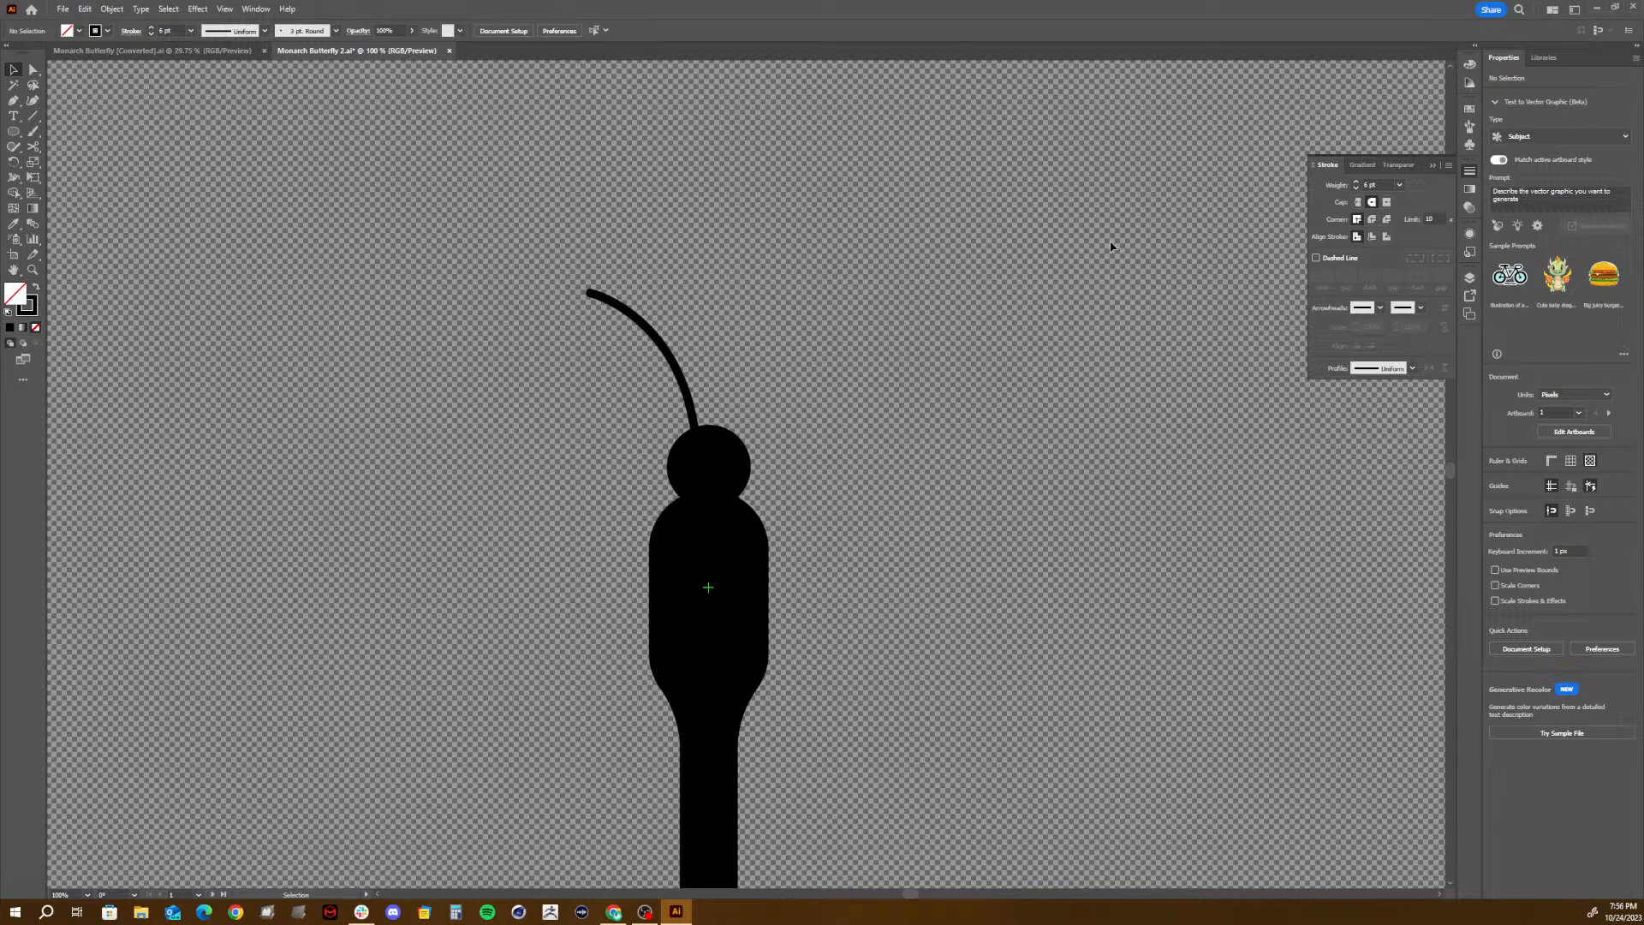
# - Close the stroke settings and move the Left Antenna layer below the Abdomen layer
pyautogui.click(1434, 166)
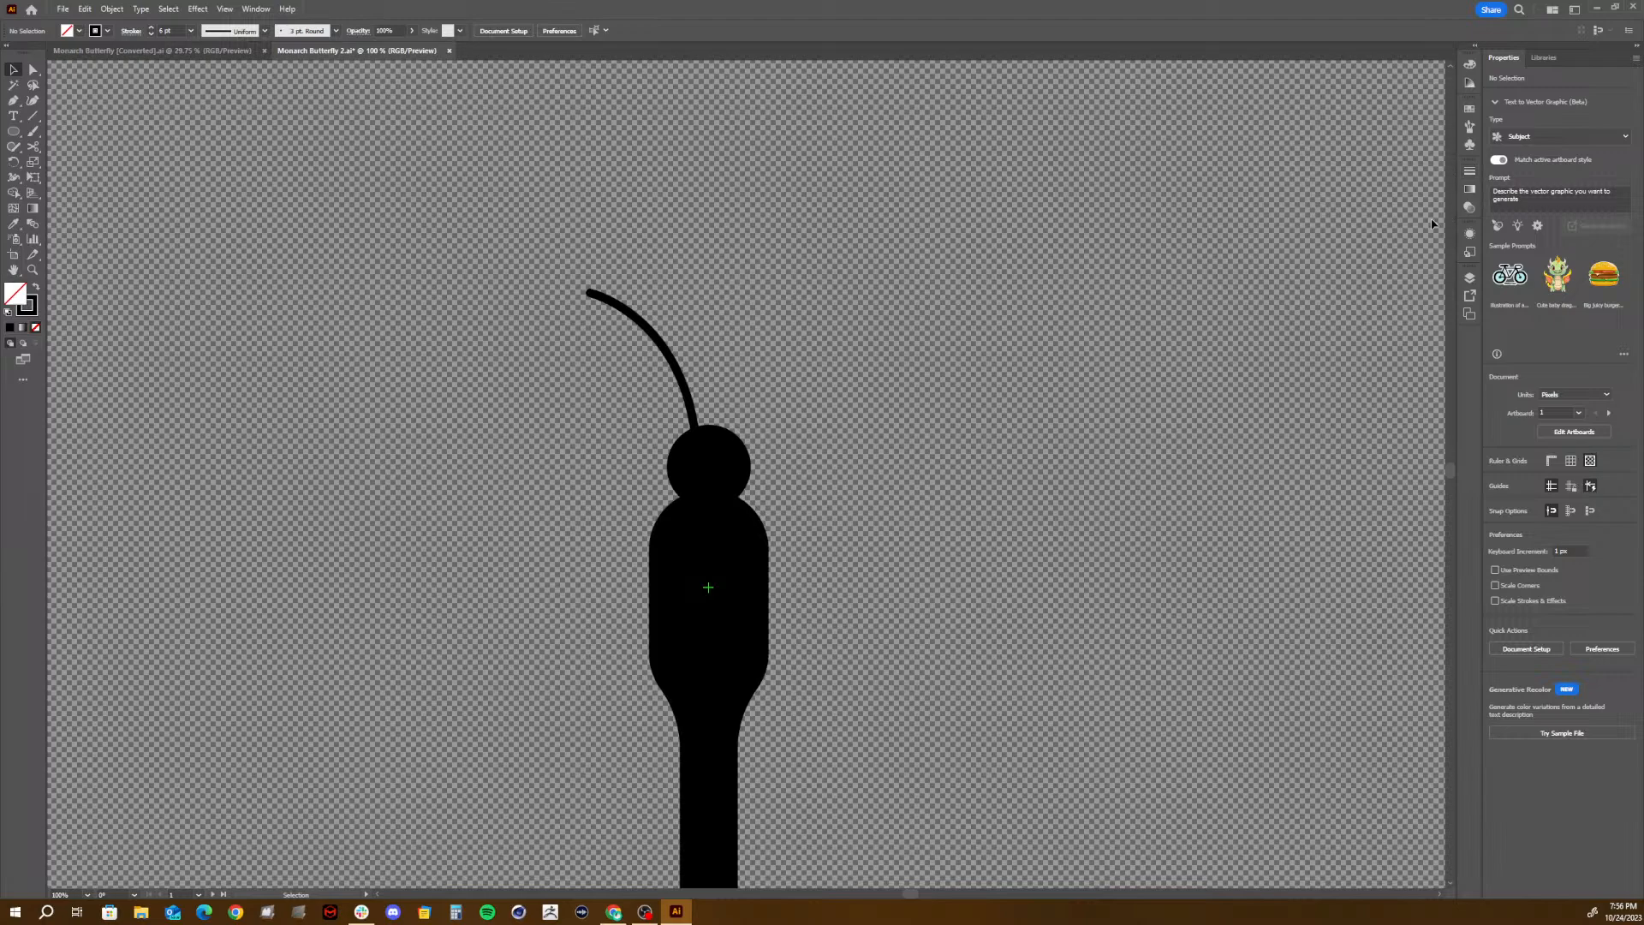
pyautogui.click(1467, 282)
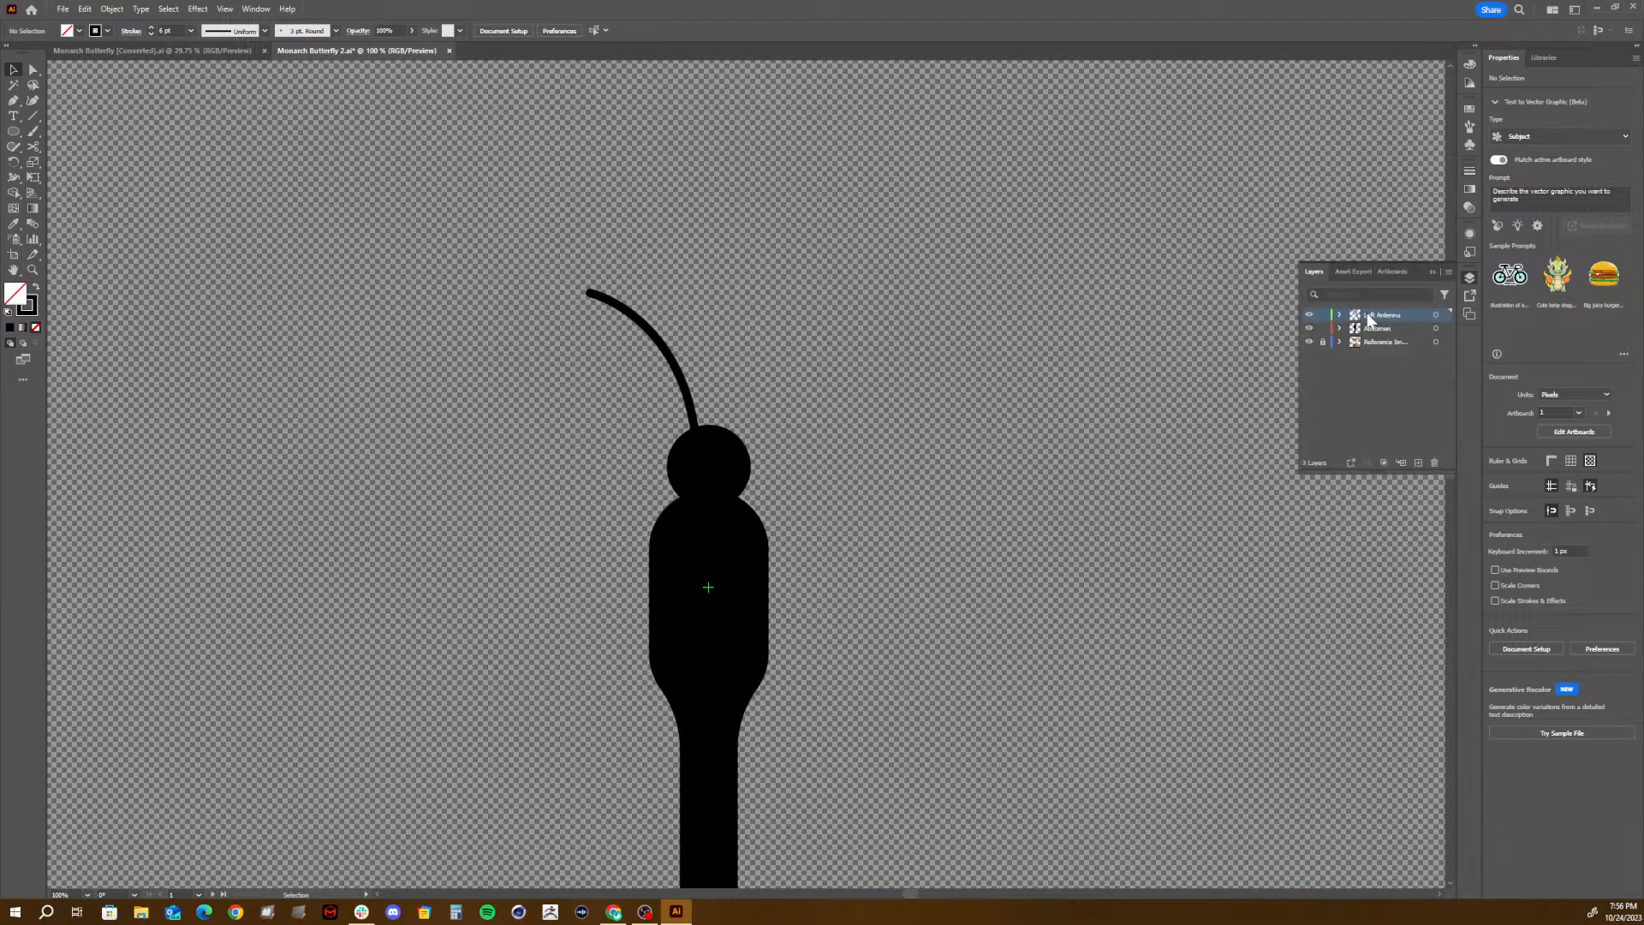
pyautogui.moveTo(1368, 319); pyautogui.dragTo(1367, 327)
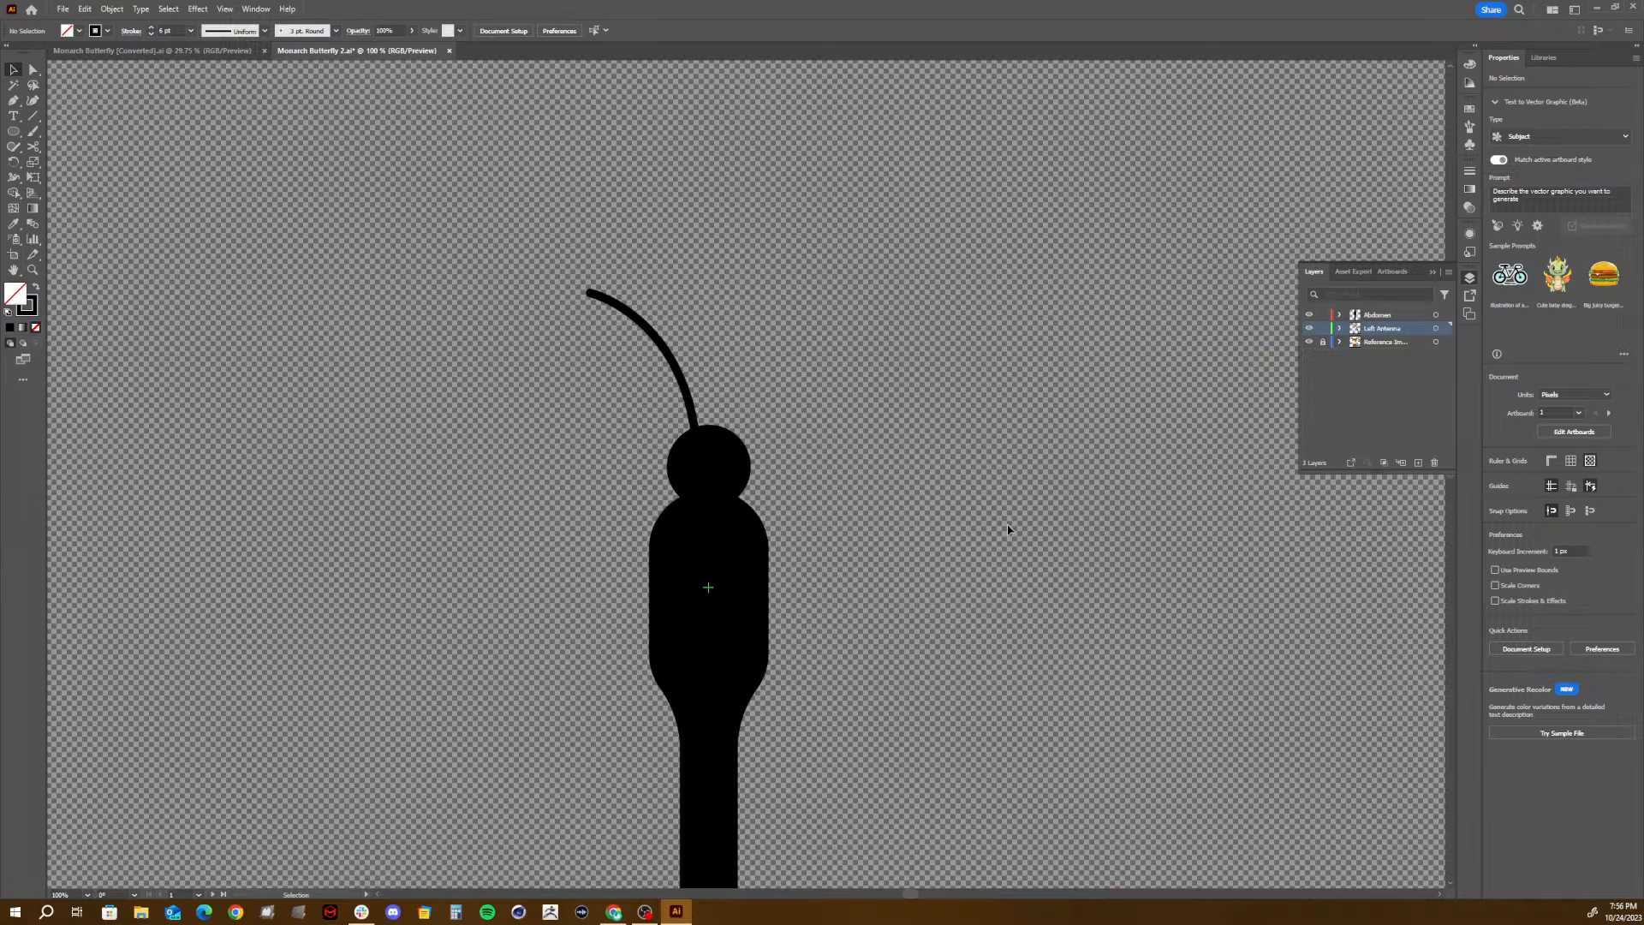
# - Examine the body shape in the monarch reference photos beside the artboard and return to the drawn body
pyautogui.scroll(1, 1010, 530)
pyautogui.press('space')
pyautogui.moveTo(1146, 309); pyautogui.dragTo(600, 411)
pyautogui.moveTo(1139, 323); pyautogui.dragTo(363, 484)
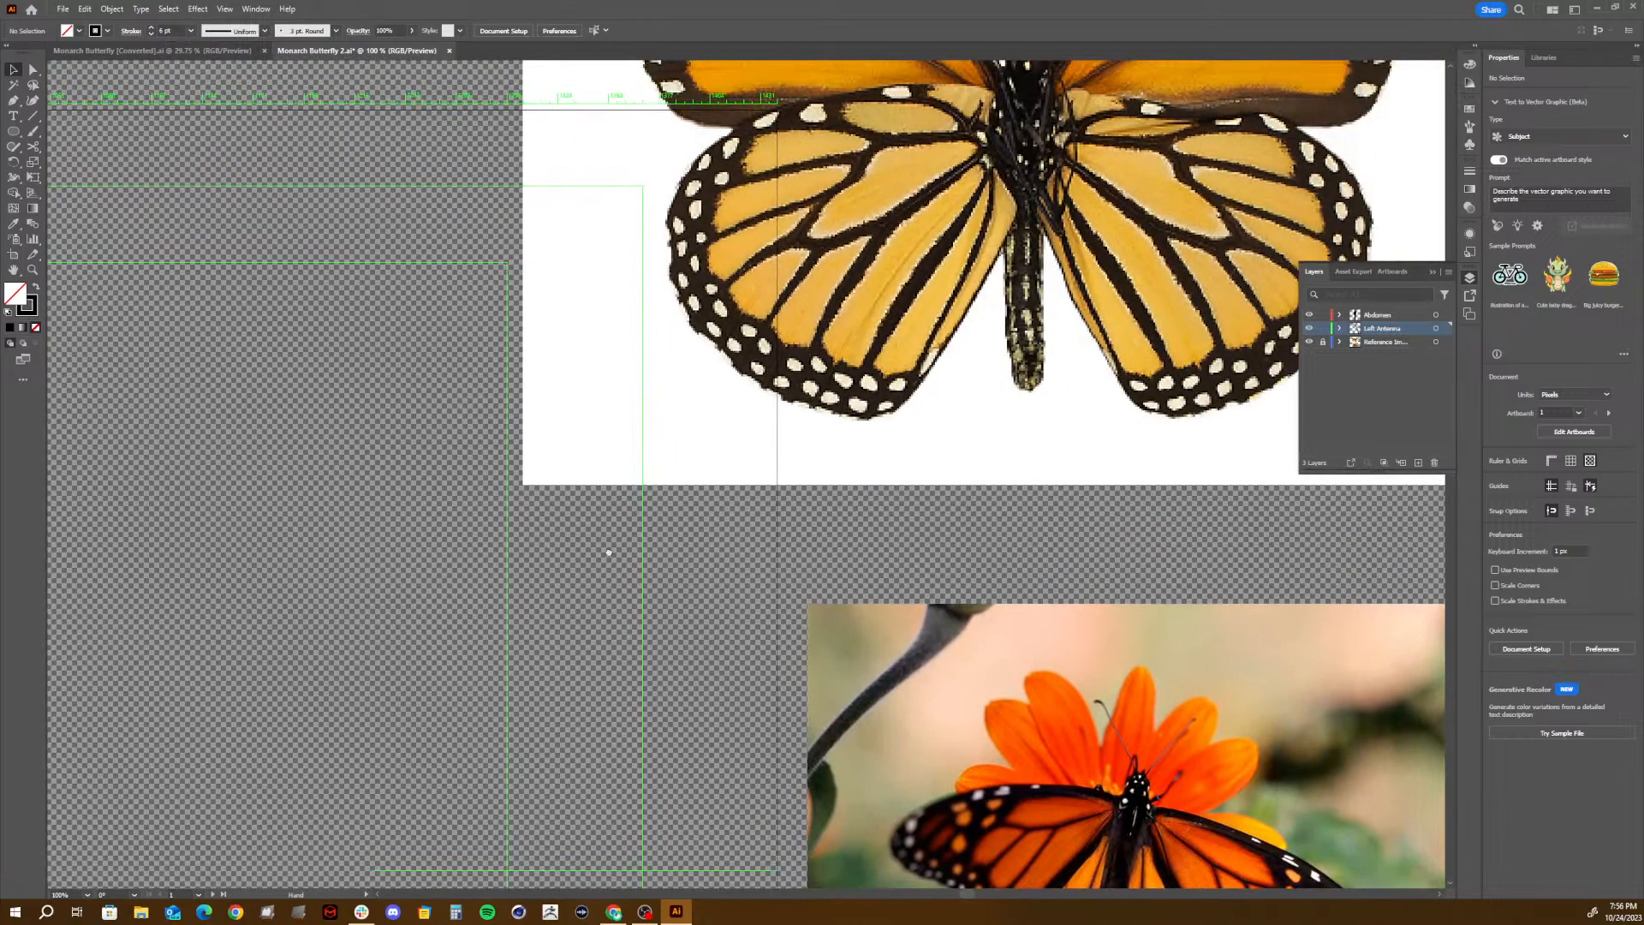
pyautogui.press('space')
pyautogui.moveTo(608, 555); pyautogui.dragTo(600, 71)
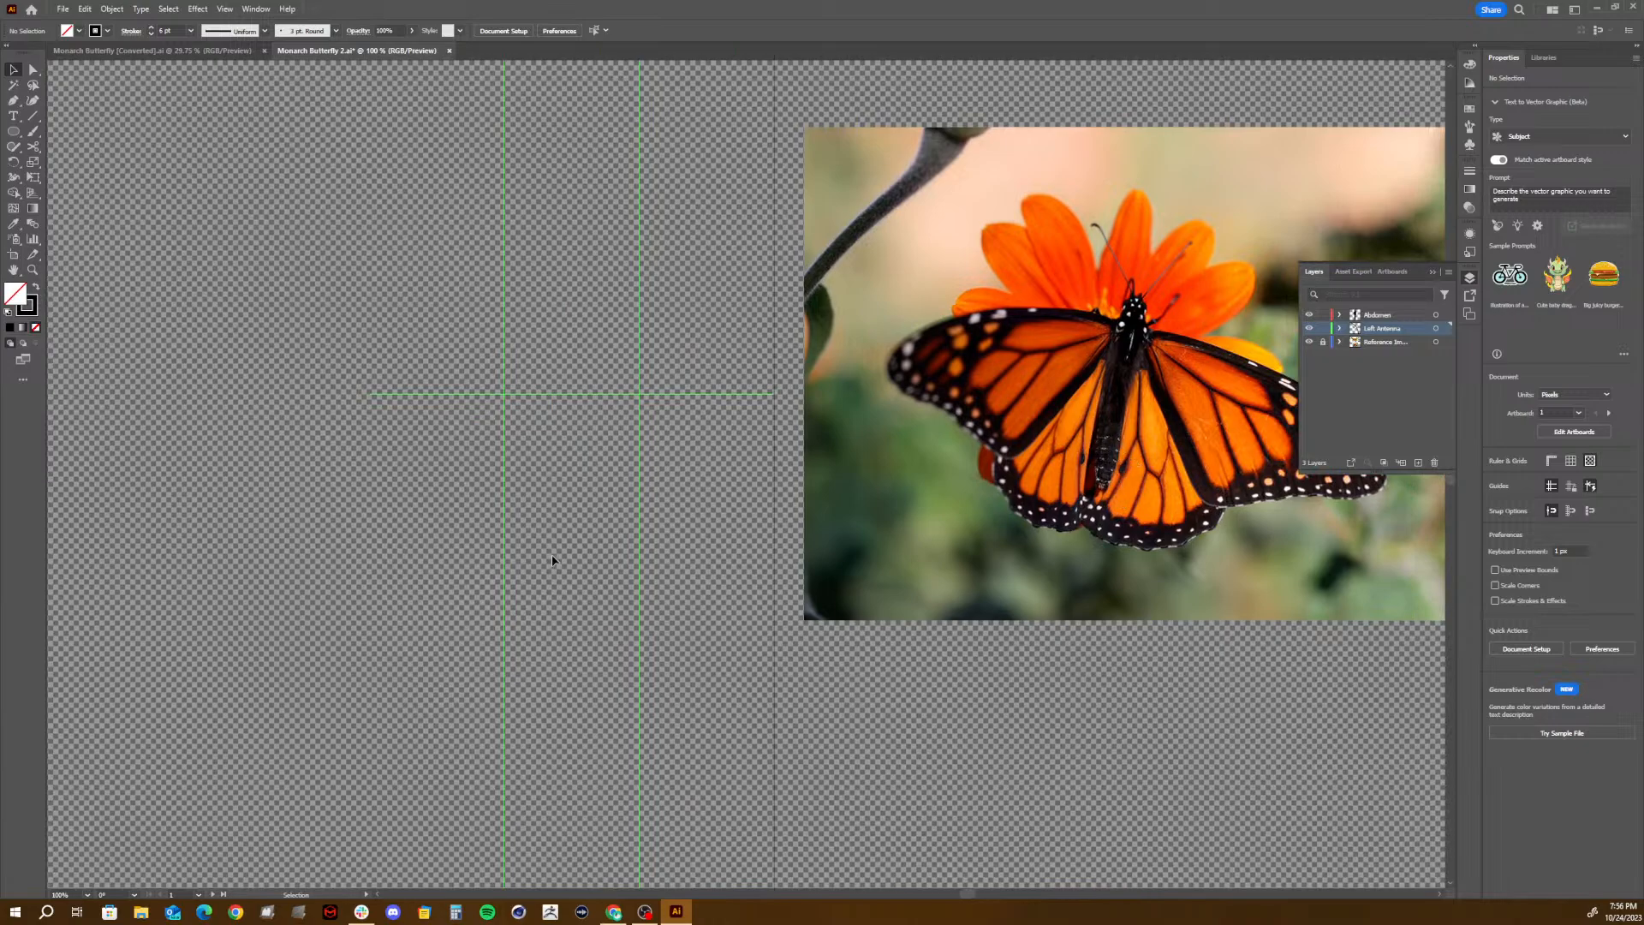
pyautogui.press('space')
pyautogui.moveTo(386, 551); pyautogui.dragTo(1643, 482)
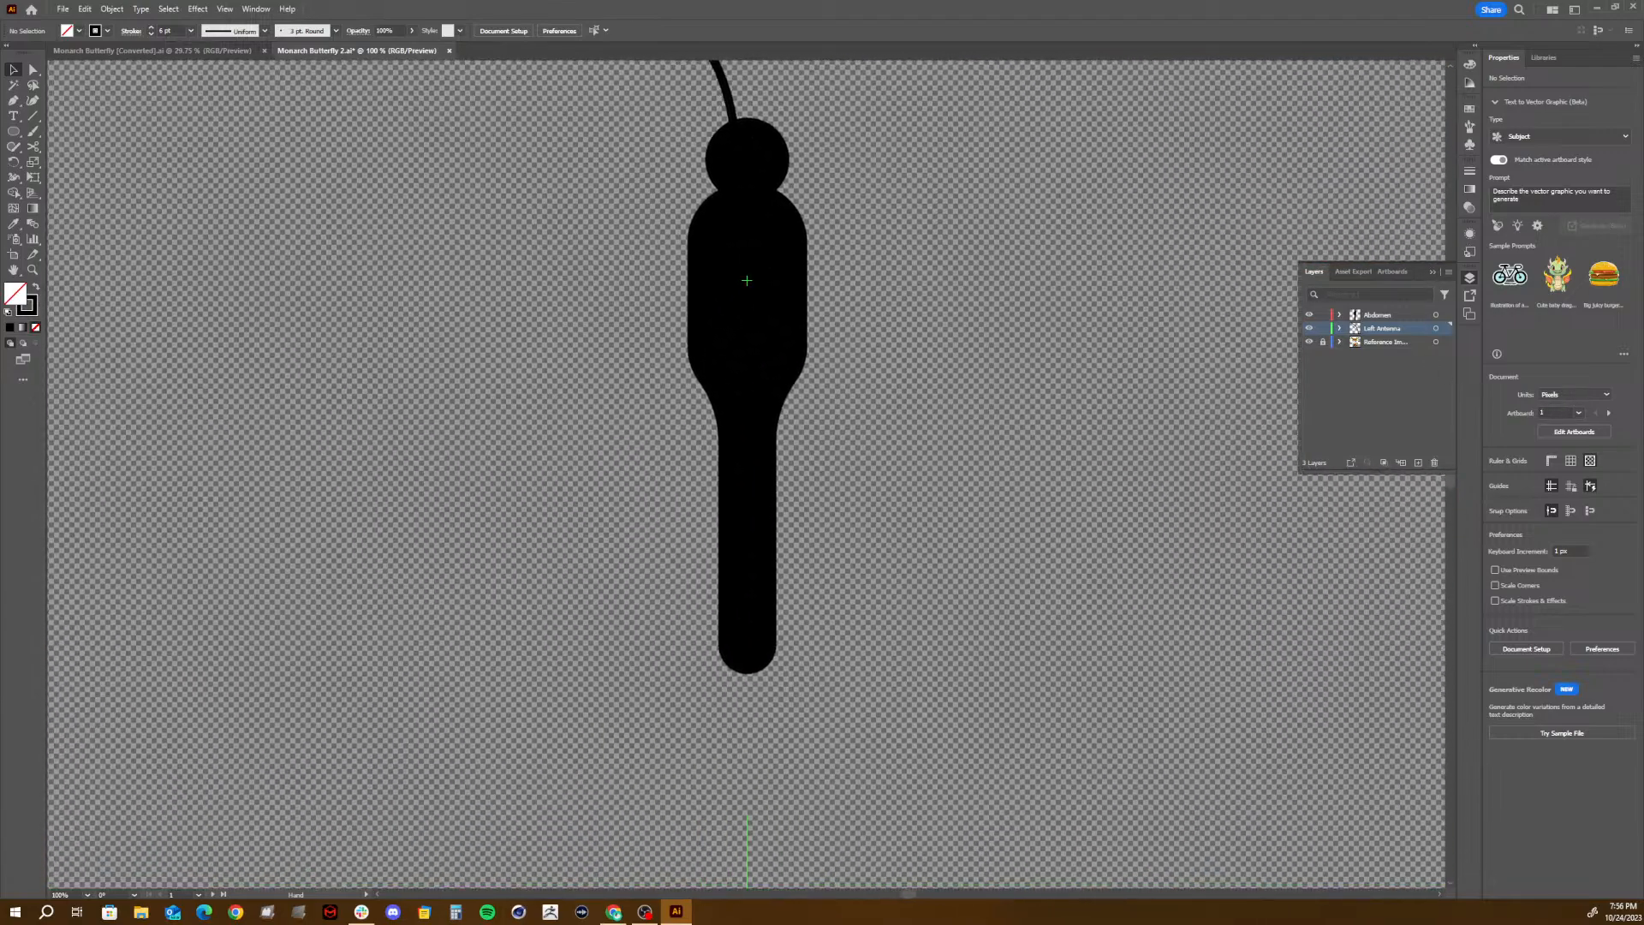
# - Try replacing the body with two overlapping rectangles, a wide one about 70 × 118 px and a narrow one about 35 × 181 px
pyautogui.click(764, 589)
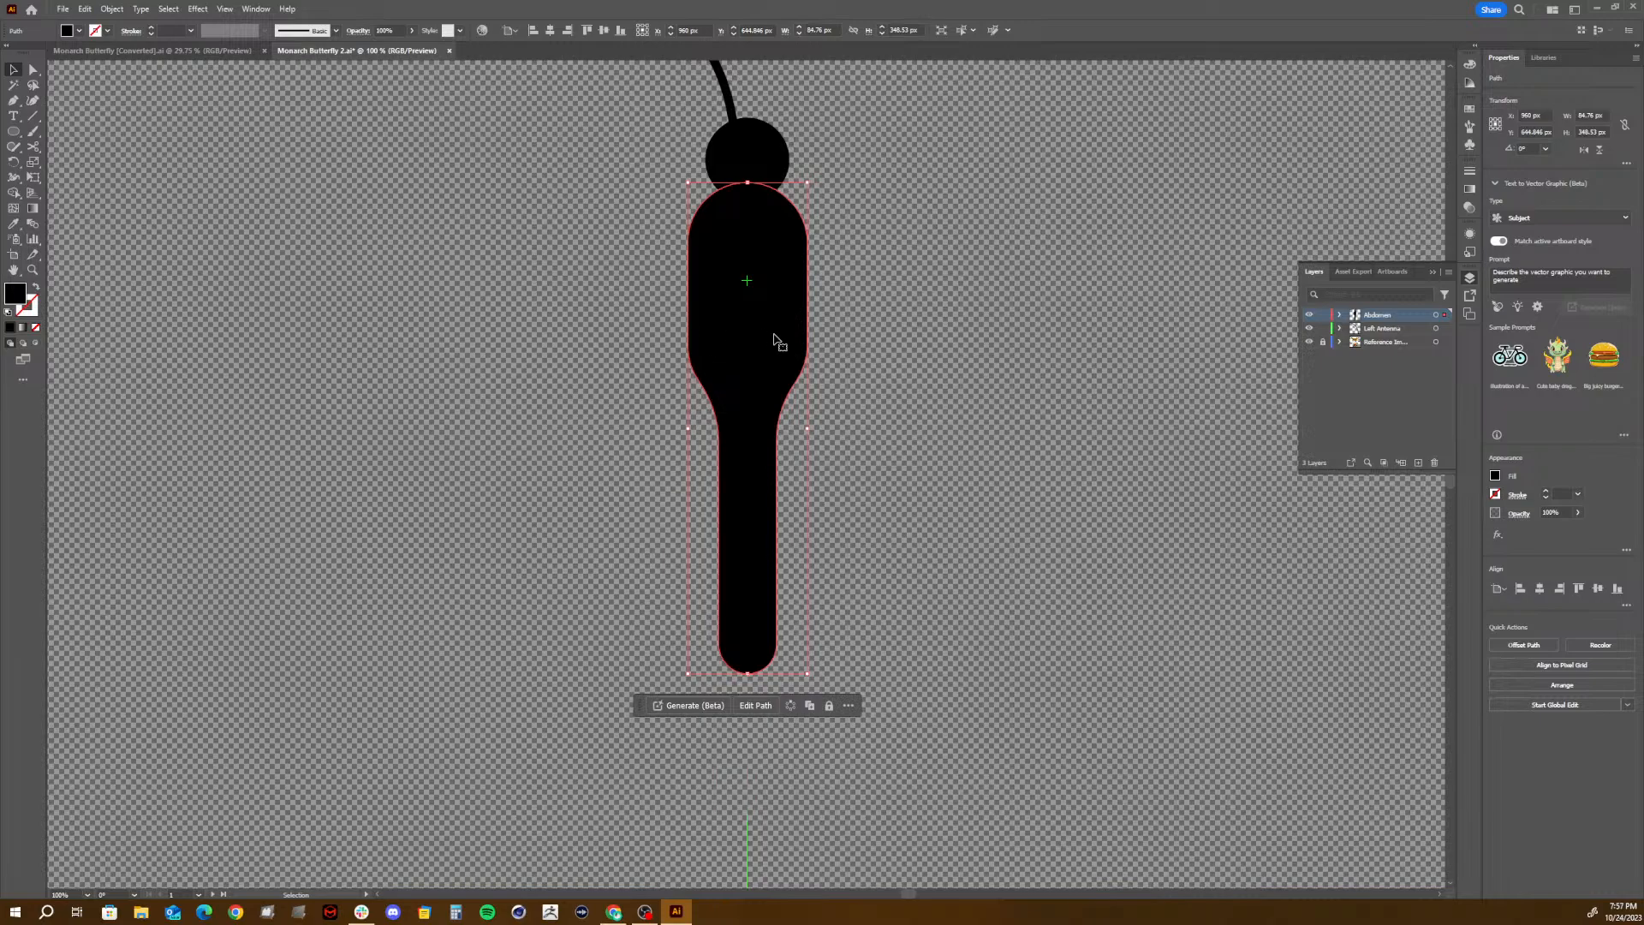
pyautogui.press('Delete')
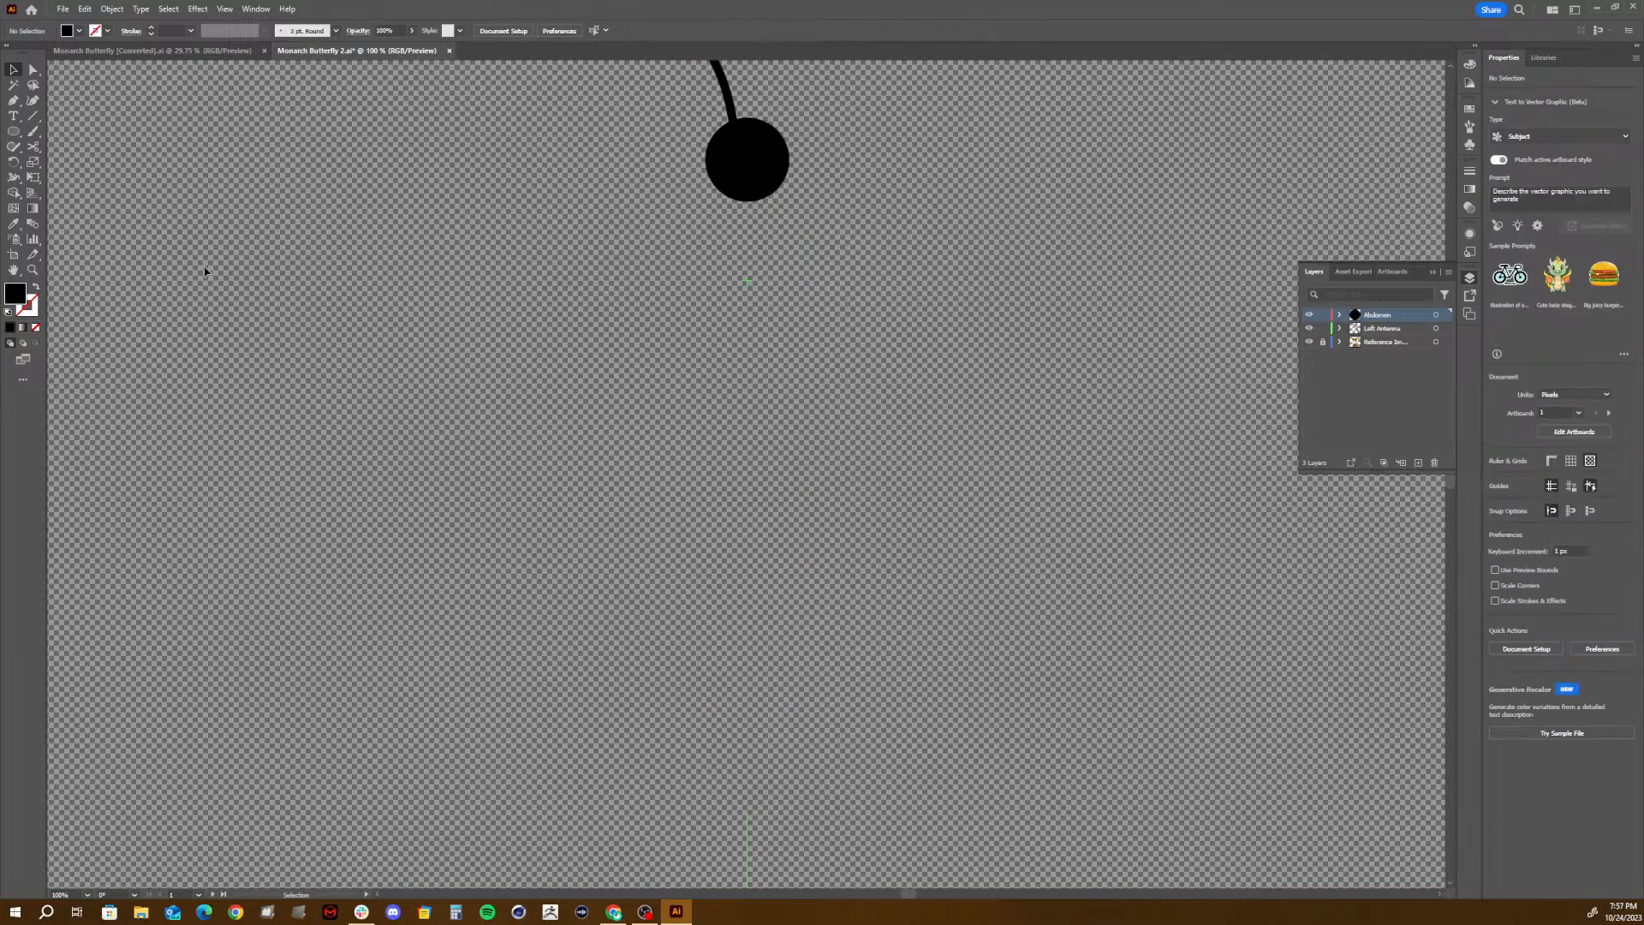
pyautogui.click(14, 132)
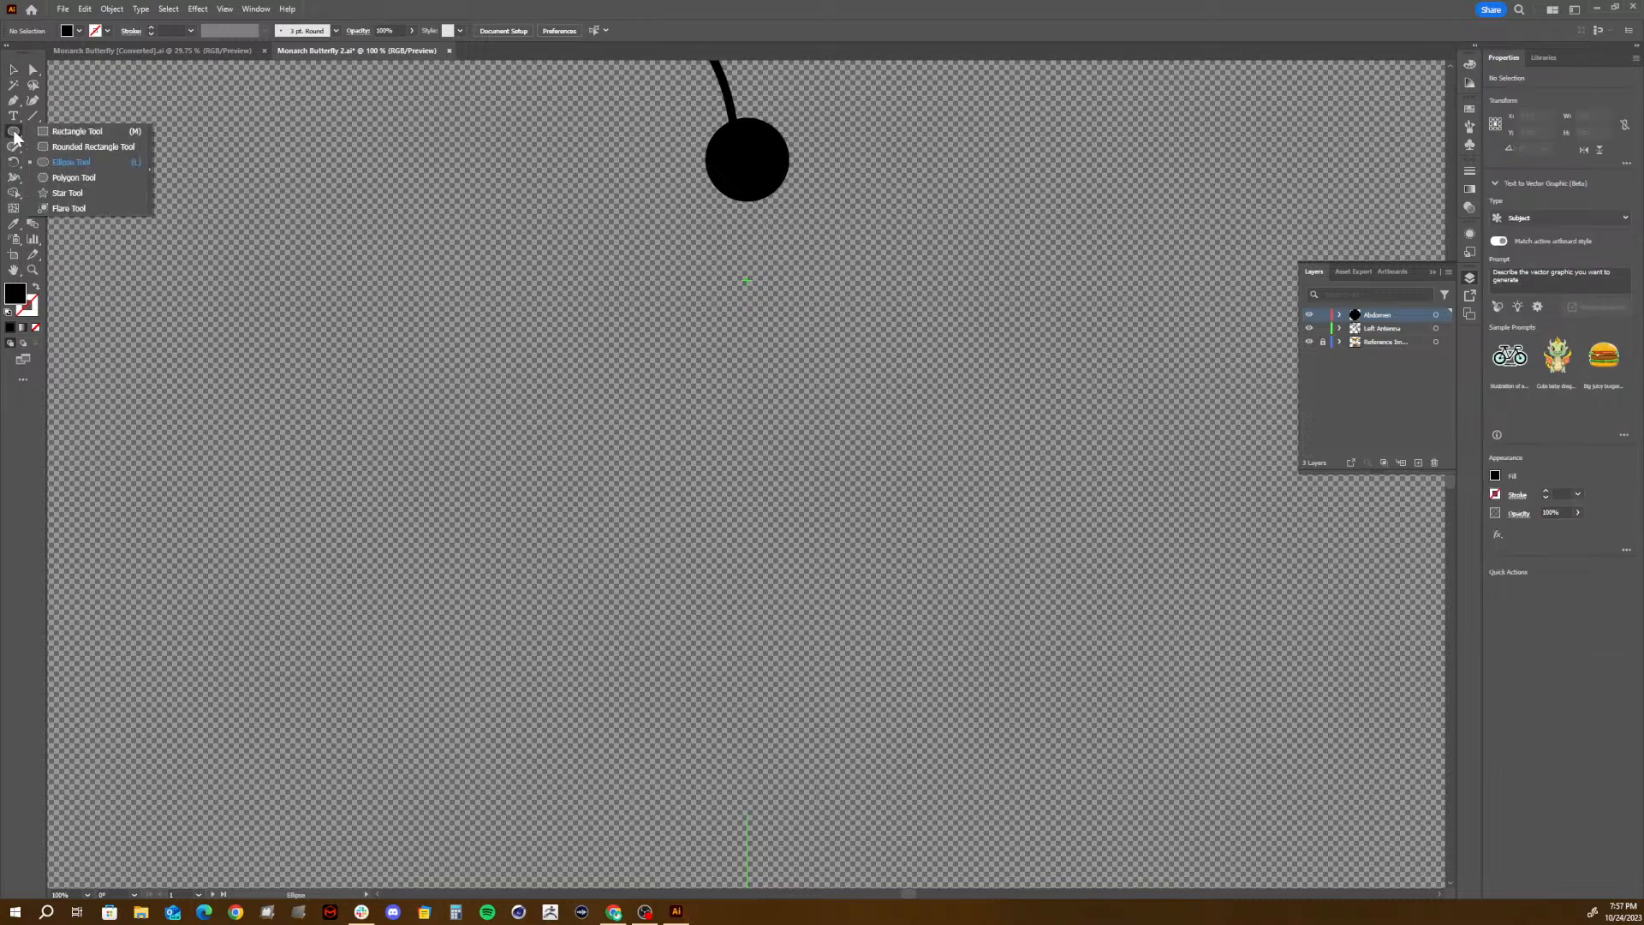
pyautogui.click(77, 131)
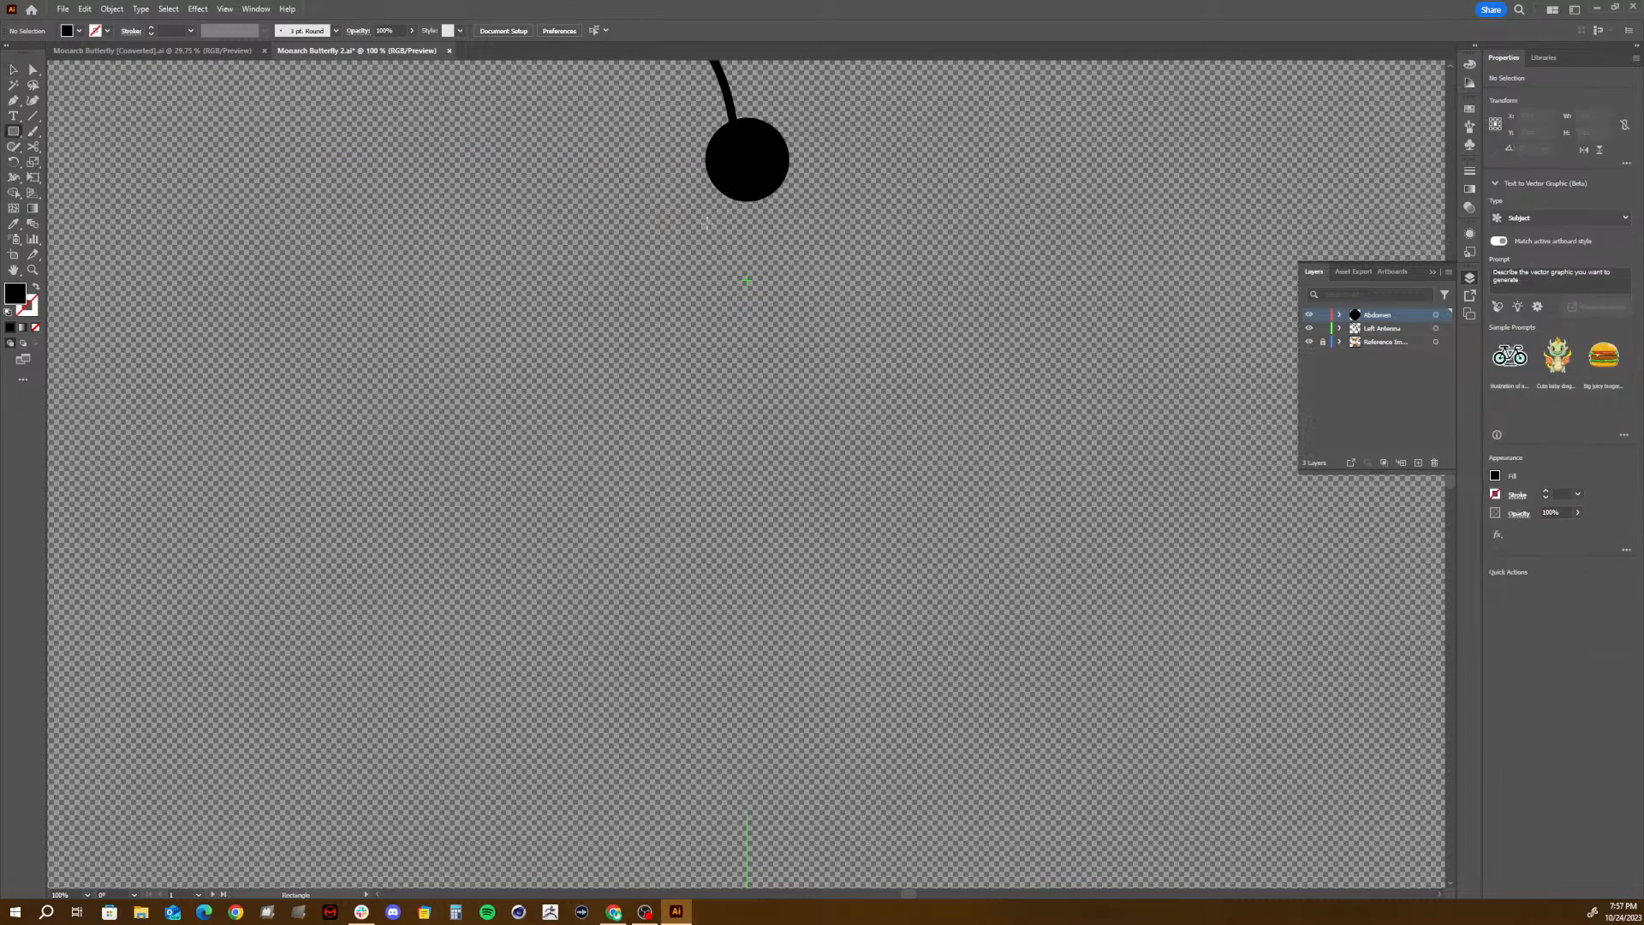
pyautogui.moveTo(707, 223); pyautogui.dragTo(804, 388)
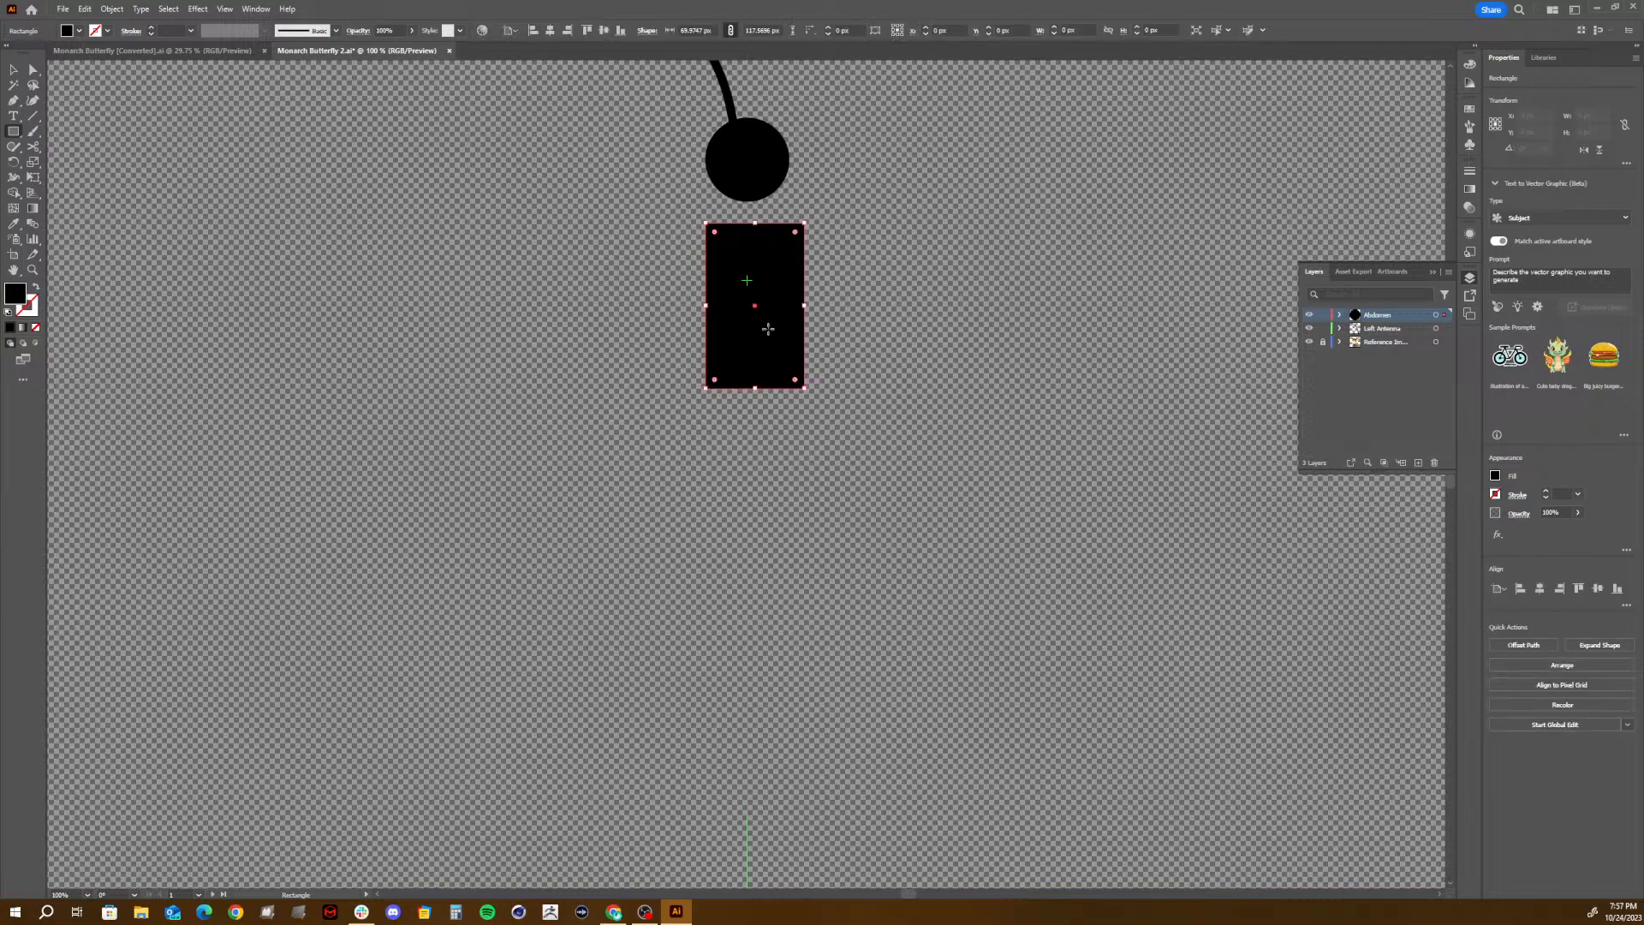
pyautogui.moveTo(730, 306); pyautogui.dragTo(777, 558)
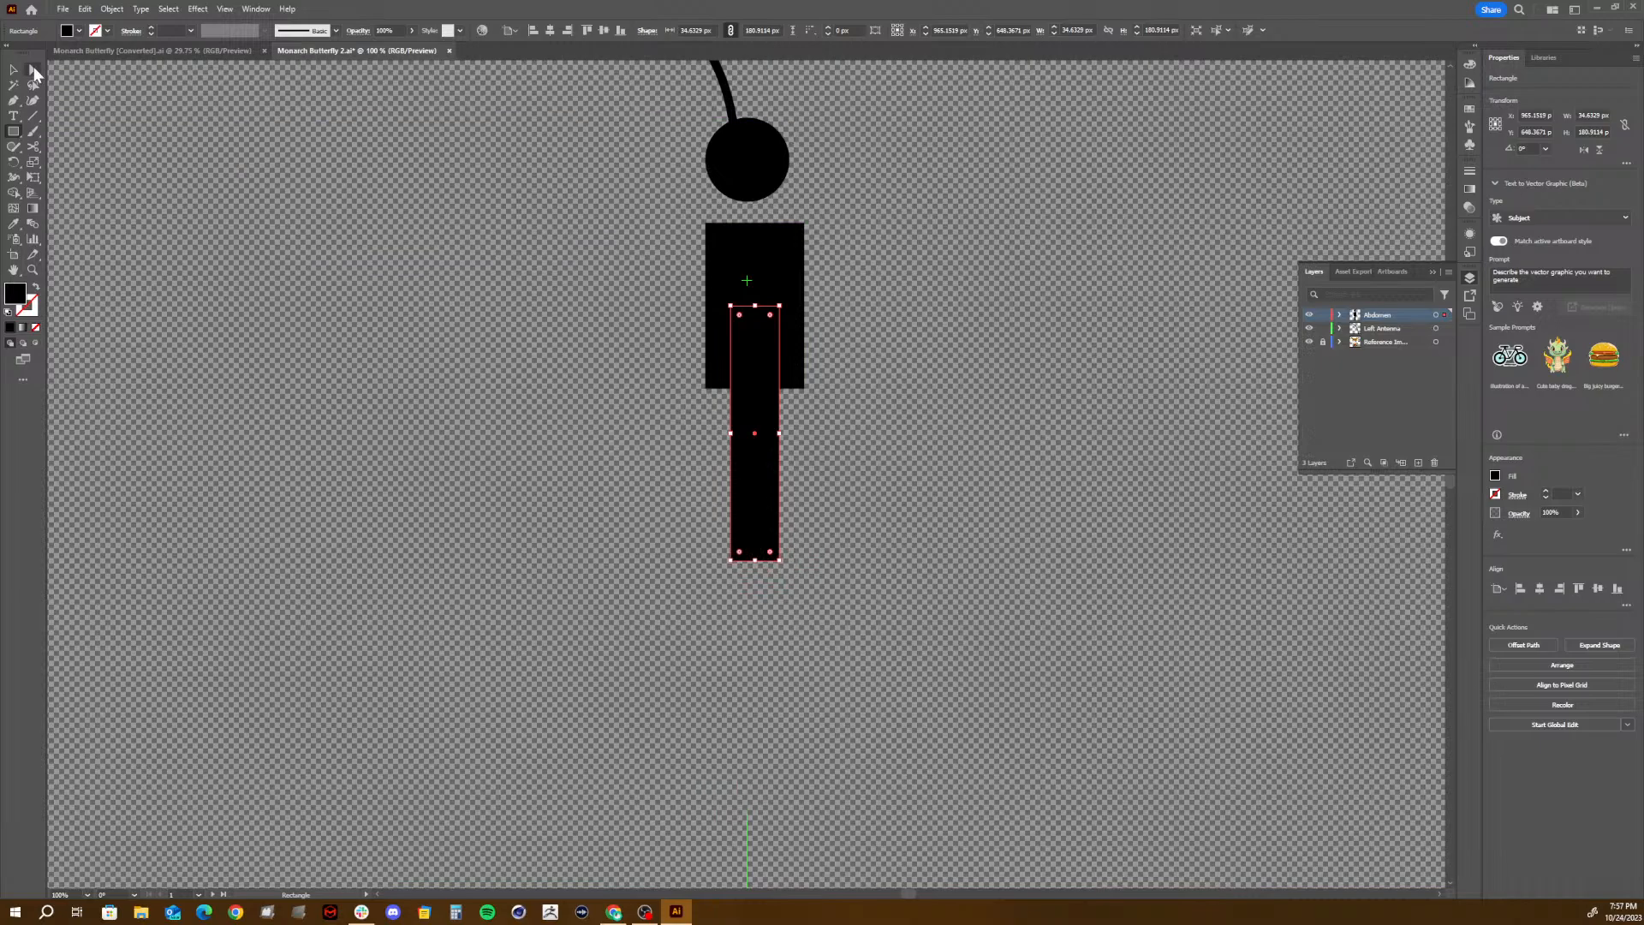
pyautogui.click(12, 69)
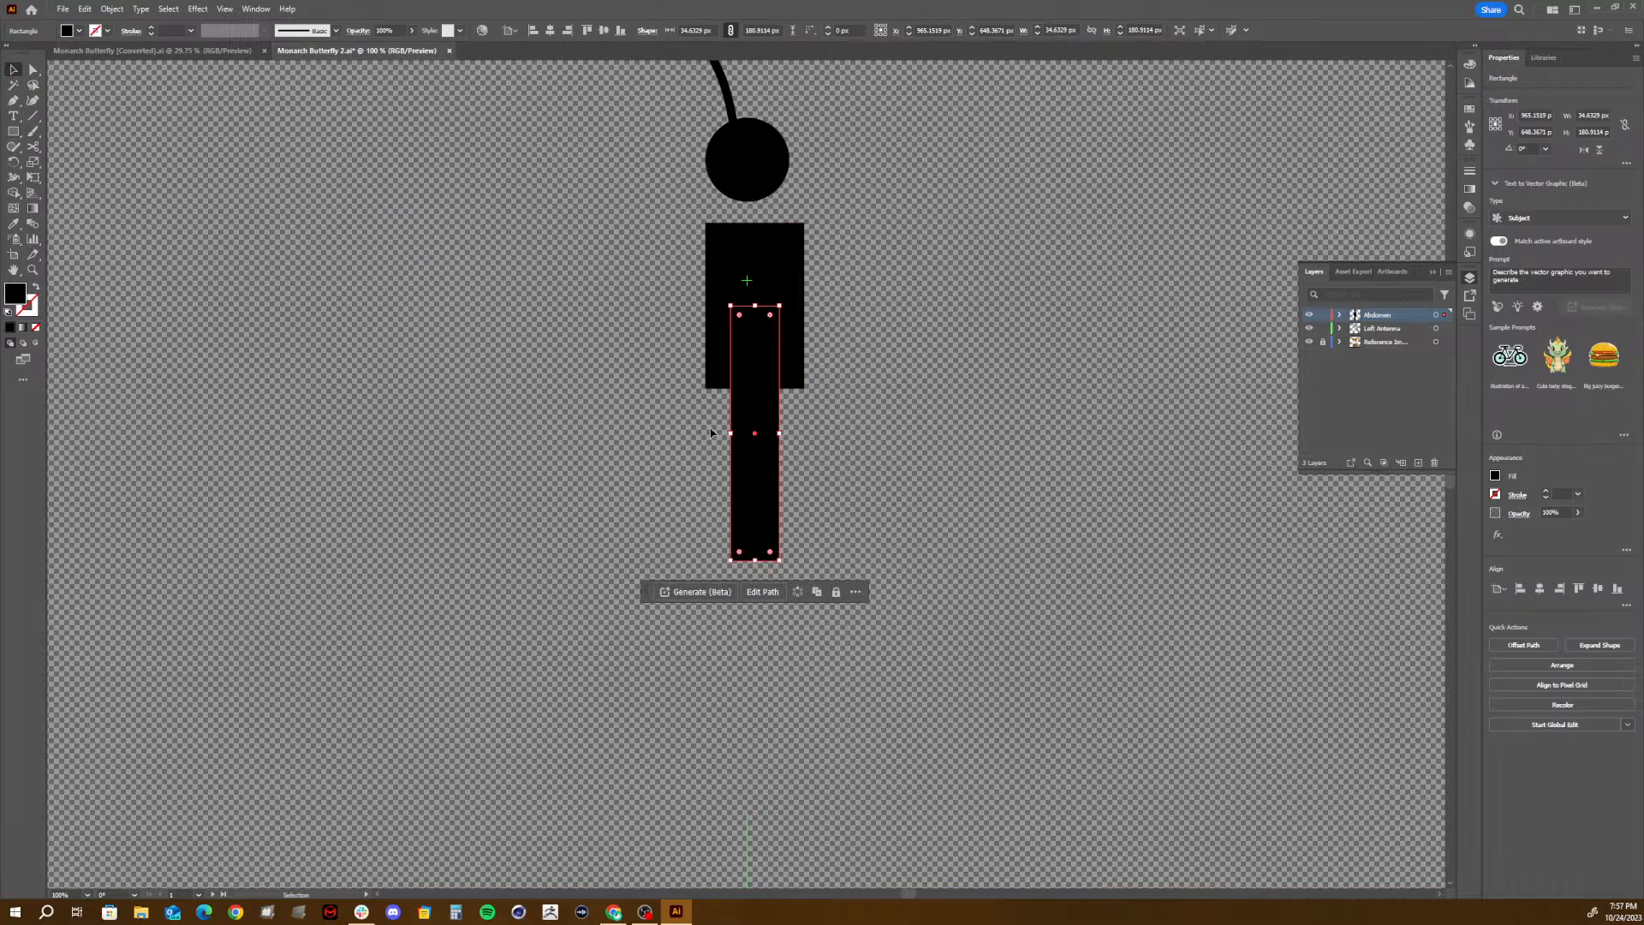
# - Undo both rectangles and the deletion of the original body shape, and deselect it
pyautogui.hotkey('ctrl', 'z')
pyautogui.hotkey('ctrl', 'z')
pyautogui.hotkey('ctrl', 'z')
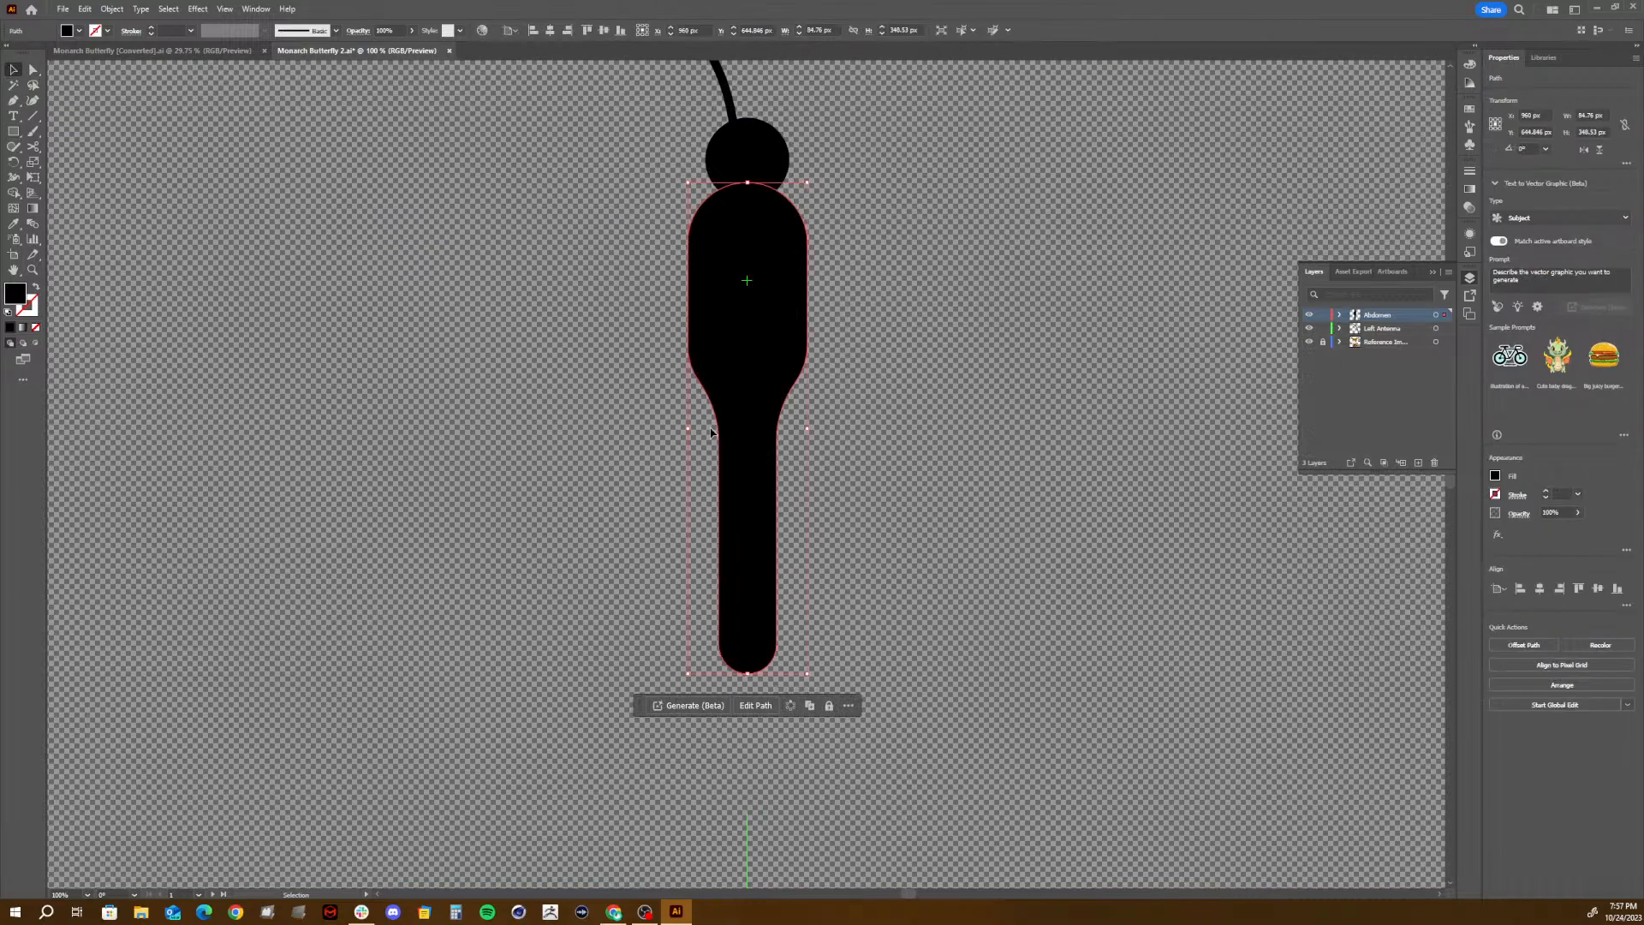
pyautogui.click(1030, 345)
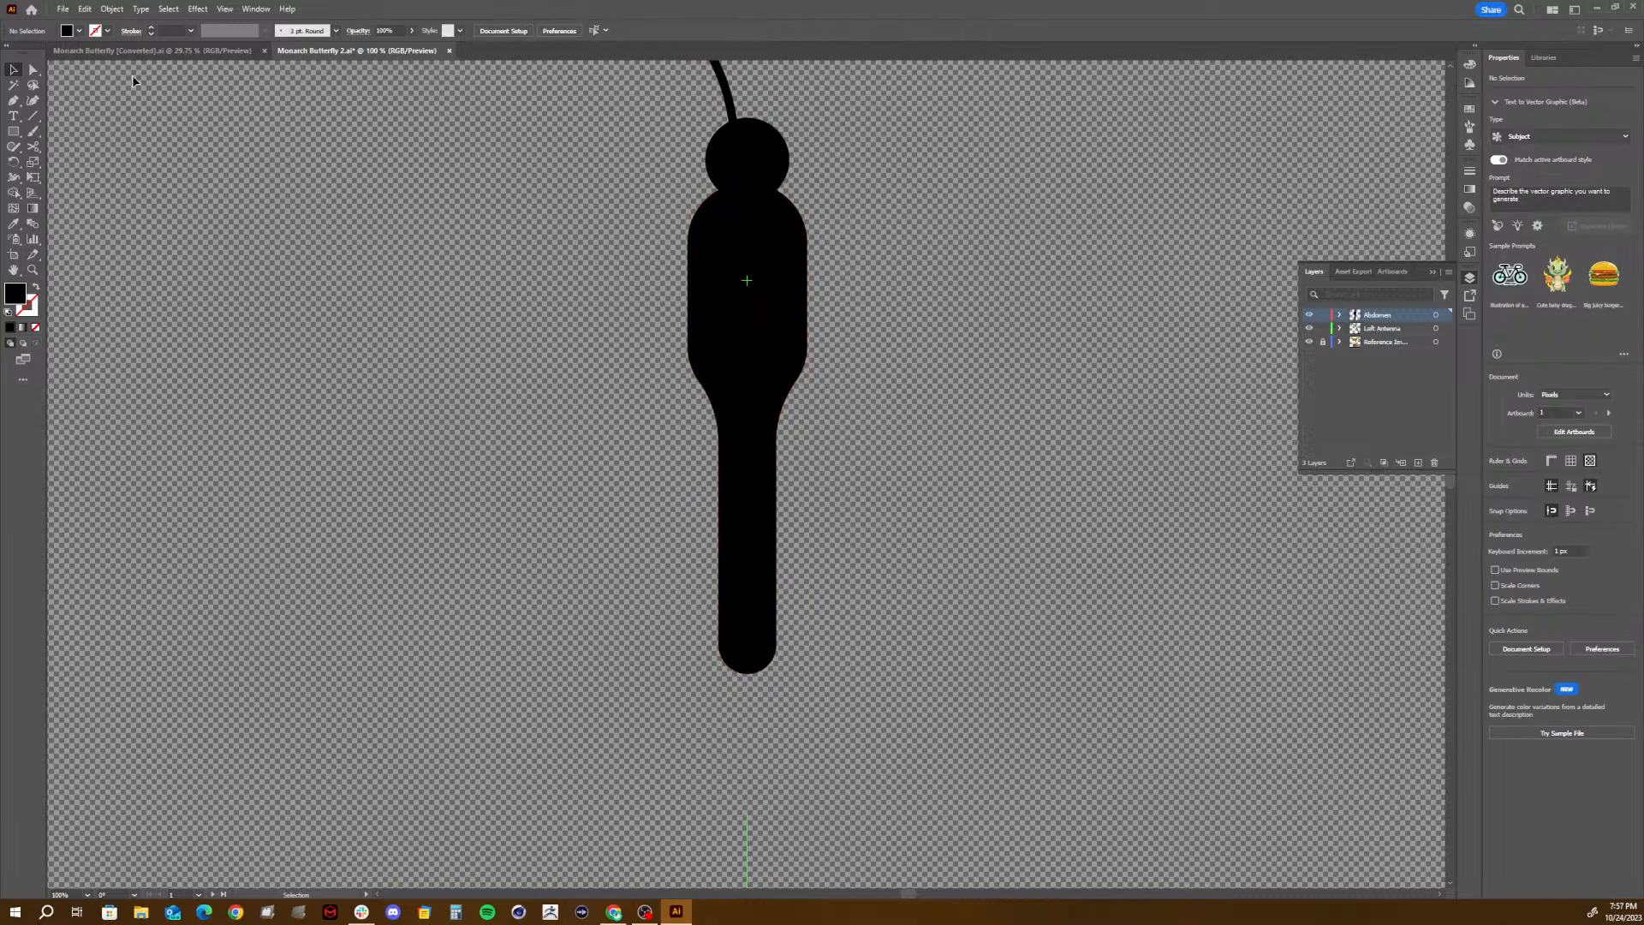
# - Try adding anchor points along the left edge of the narrow abdomen with the Pen tool, and undo them
pyautogui.click(13, 100)
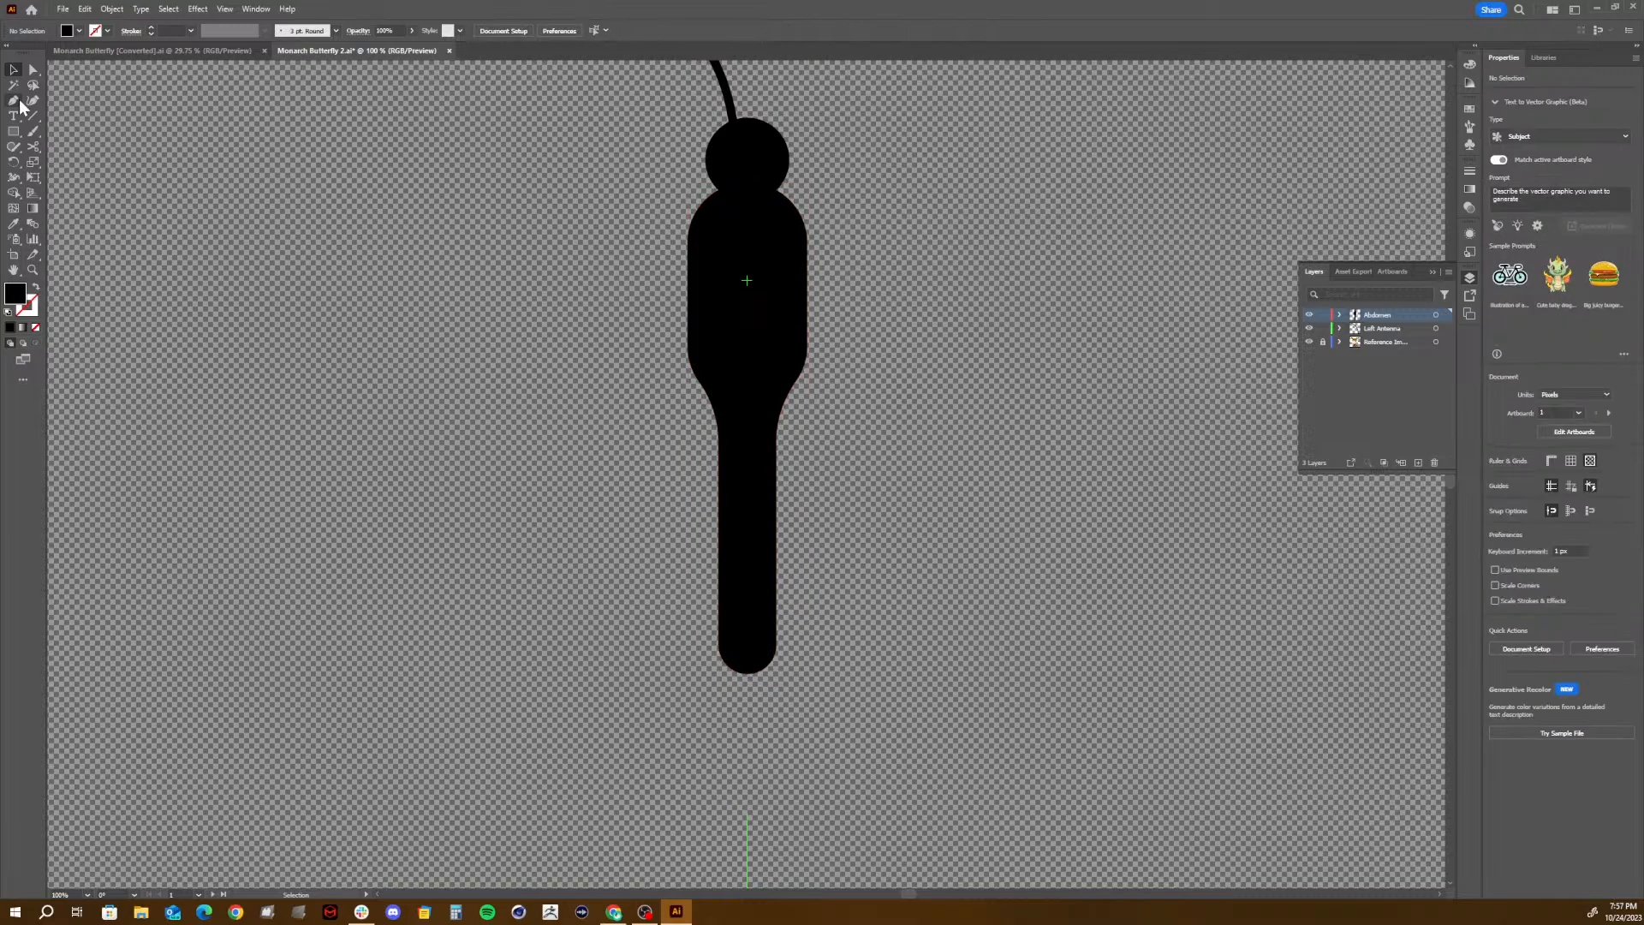
pyautogui.press('v')
pyautogui.click(766, 515)
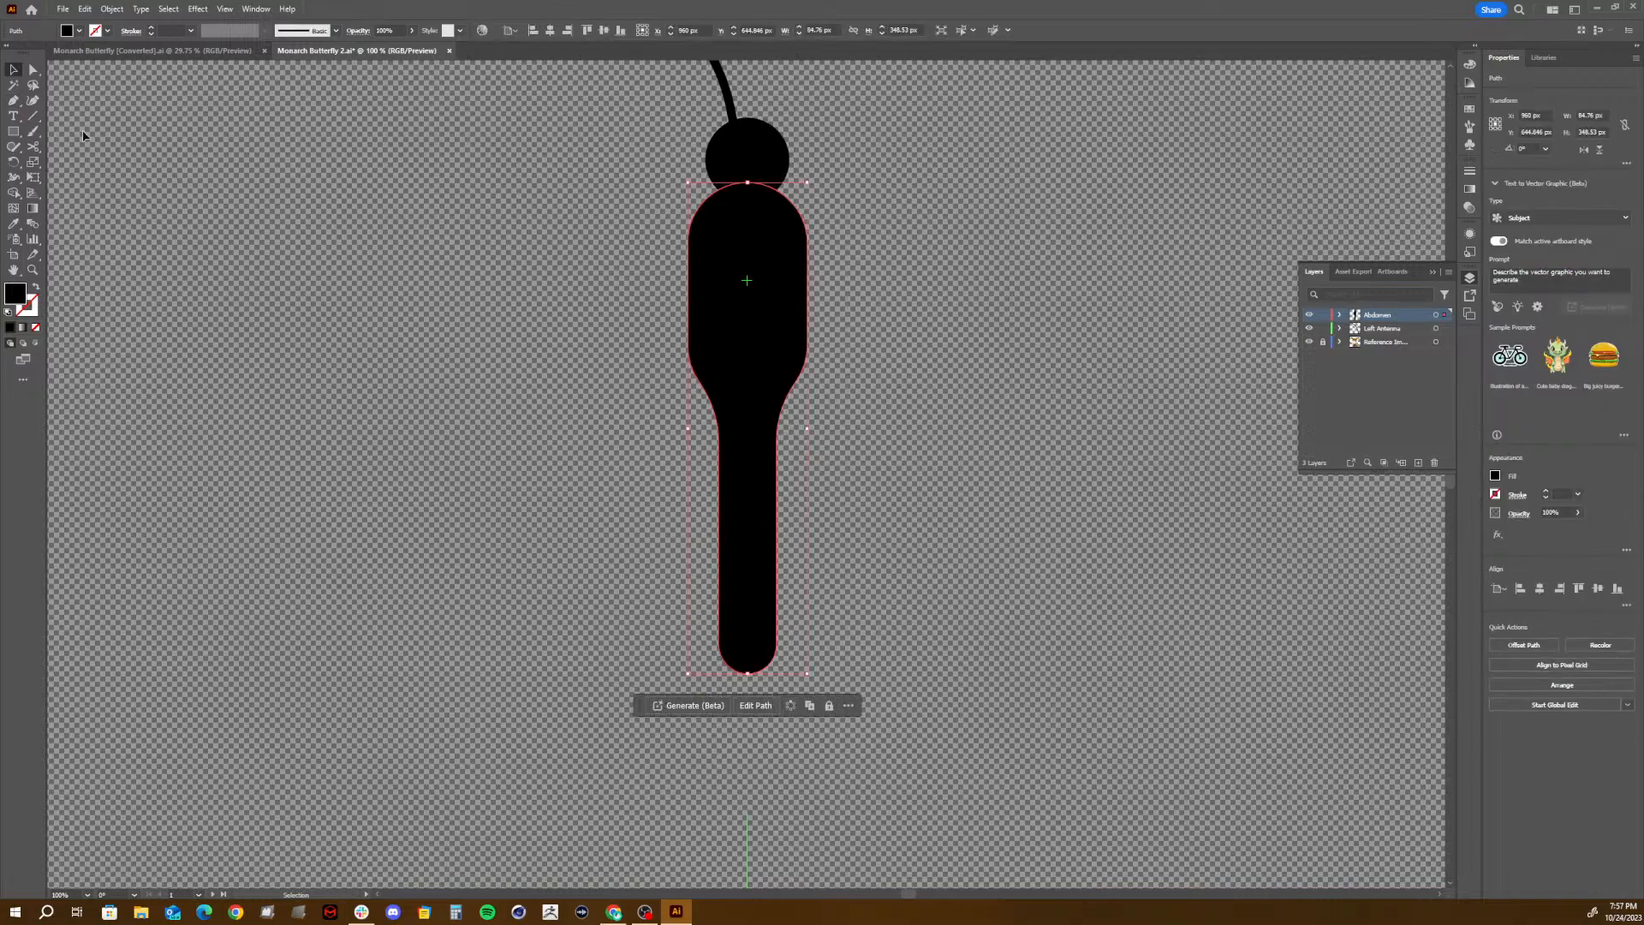
pyautogui.click(13, 100)
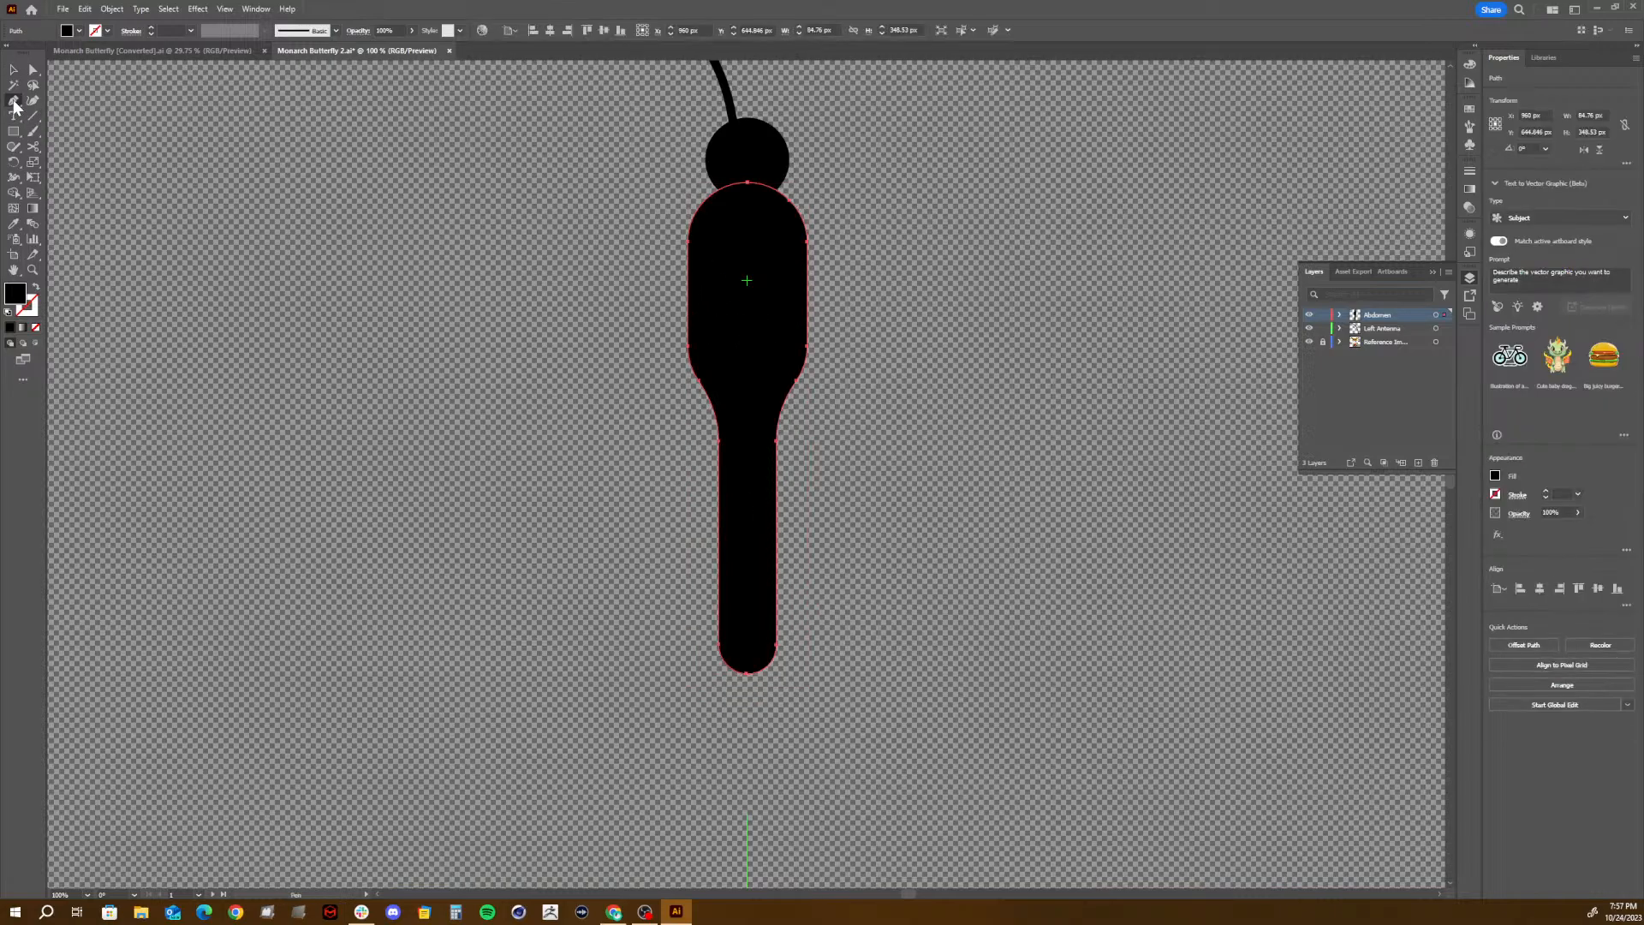
pyautogui.click(719, 518)
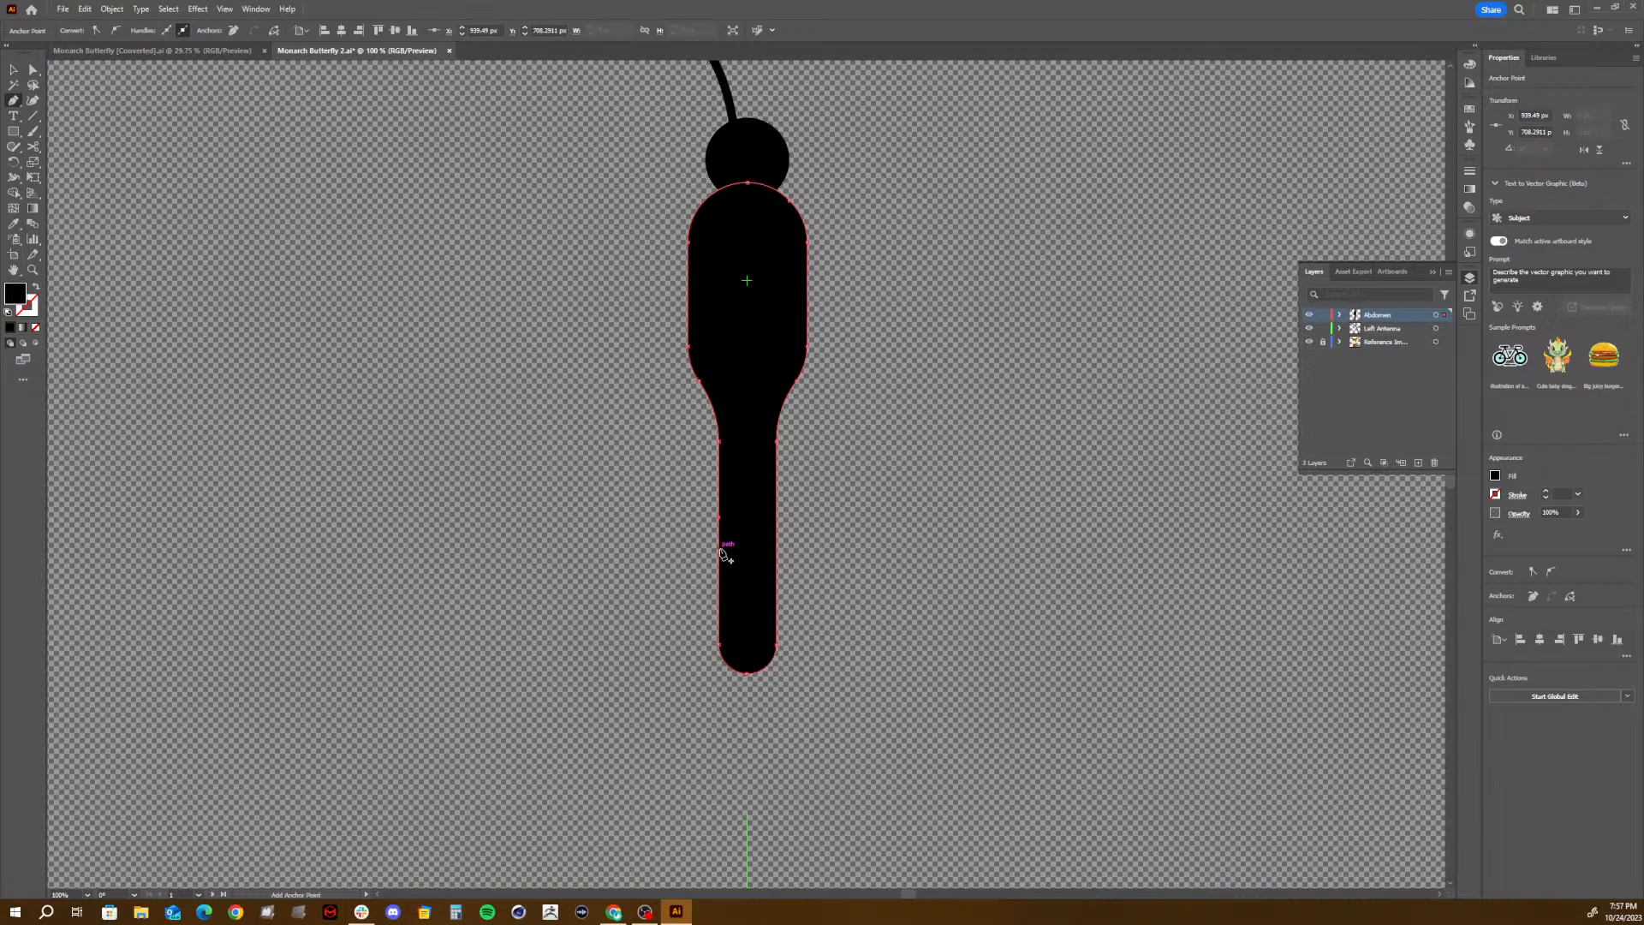
pyautogui.click(719, 545)
pyautogui.click(720, 577)
pyautogui.hotkey('ctrl', 'z')
pyautogui.hotkey('ctrl', 'z')
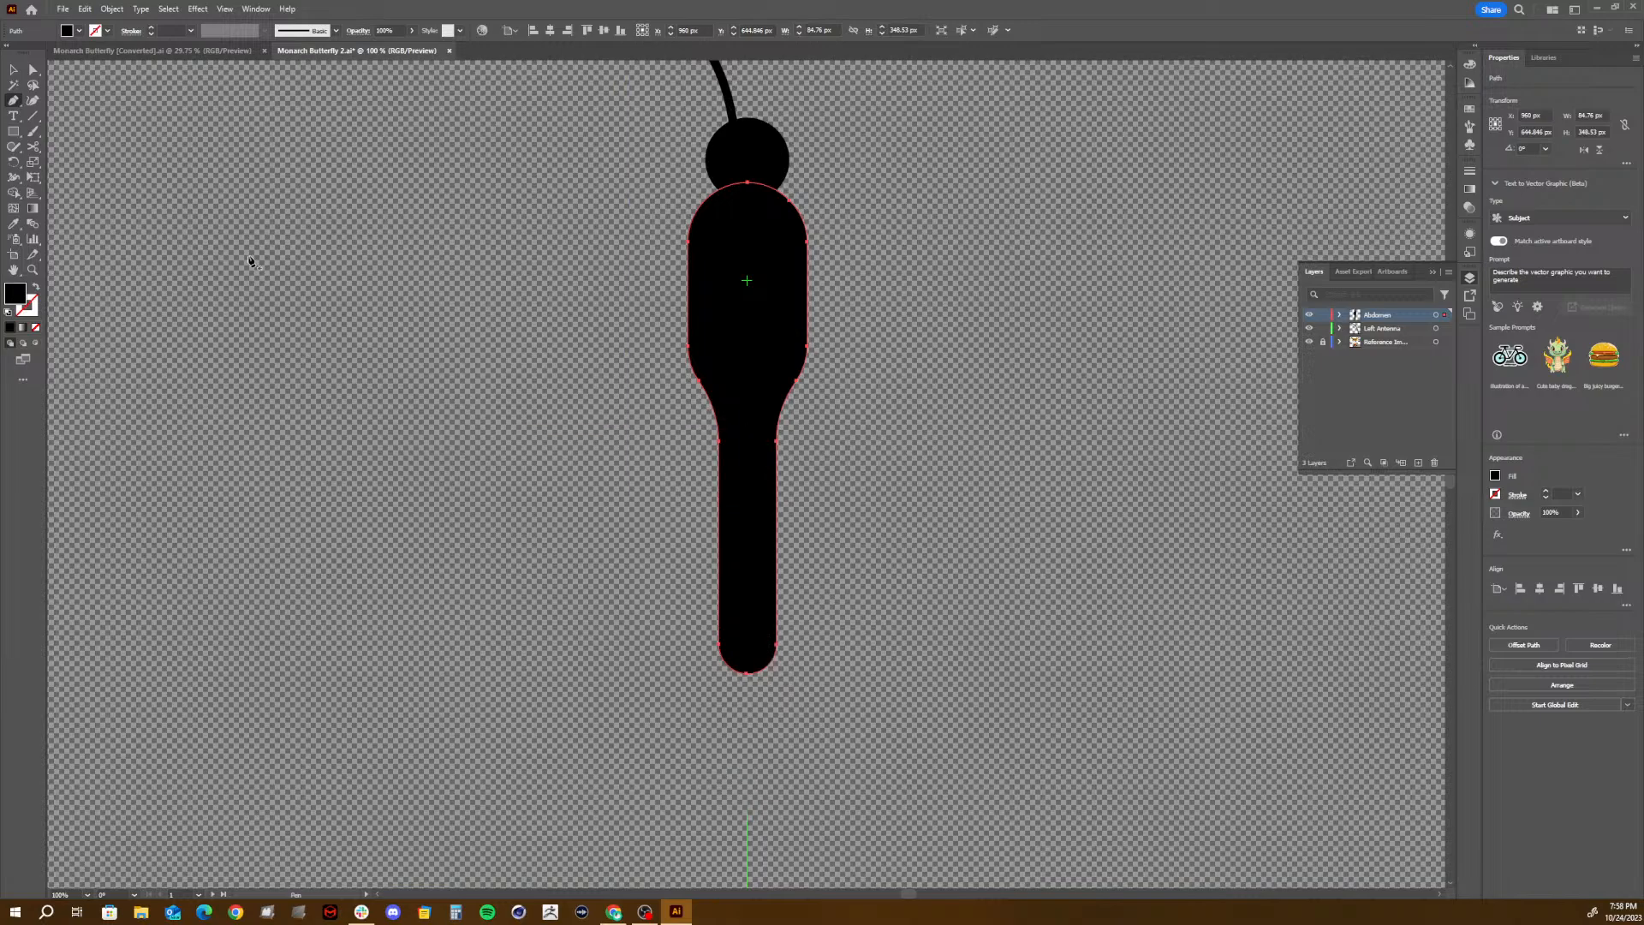
pyautogui.click(35, 117)
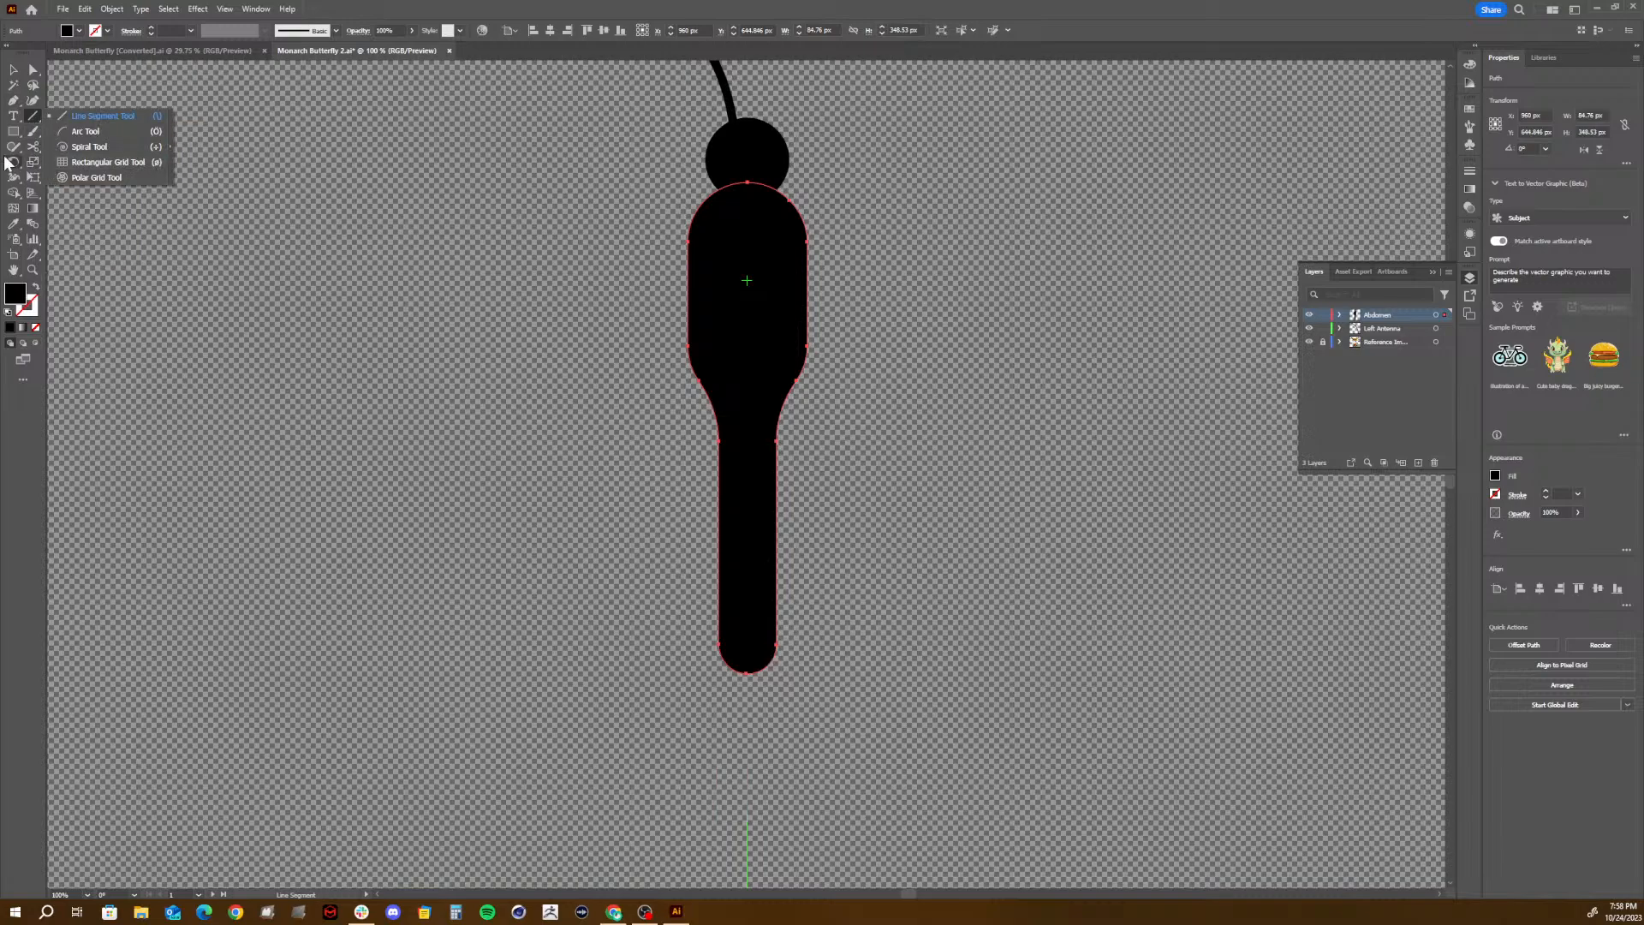
pyautogui.click(31, 214)
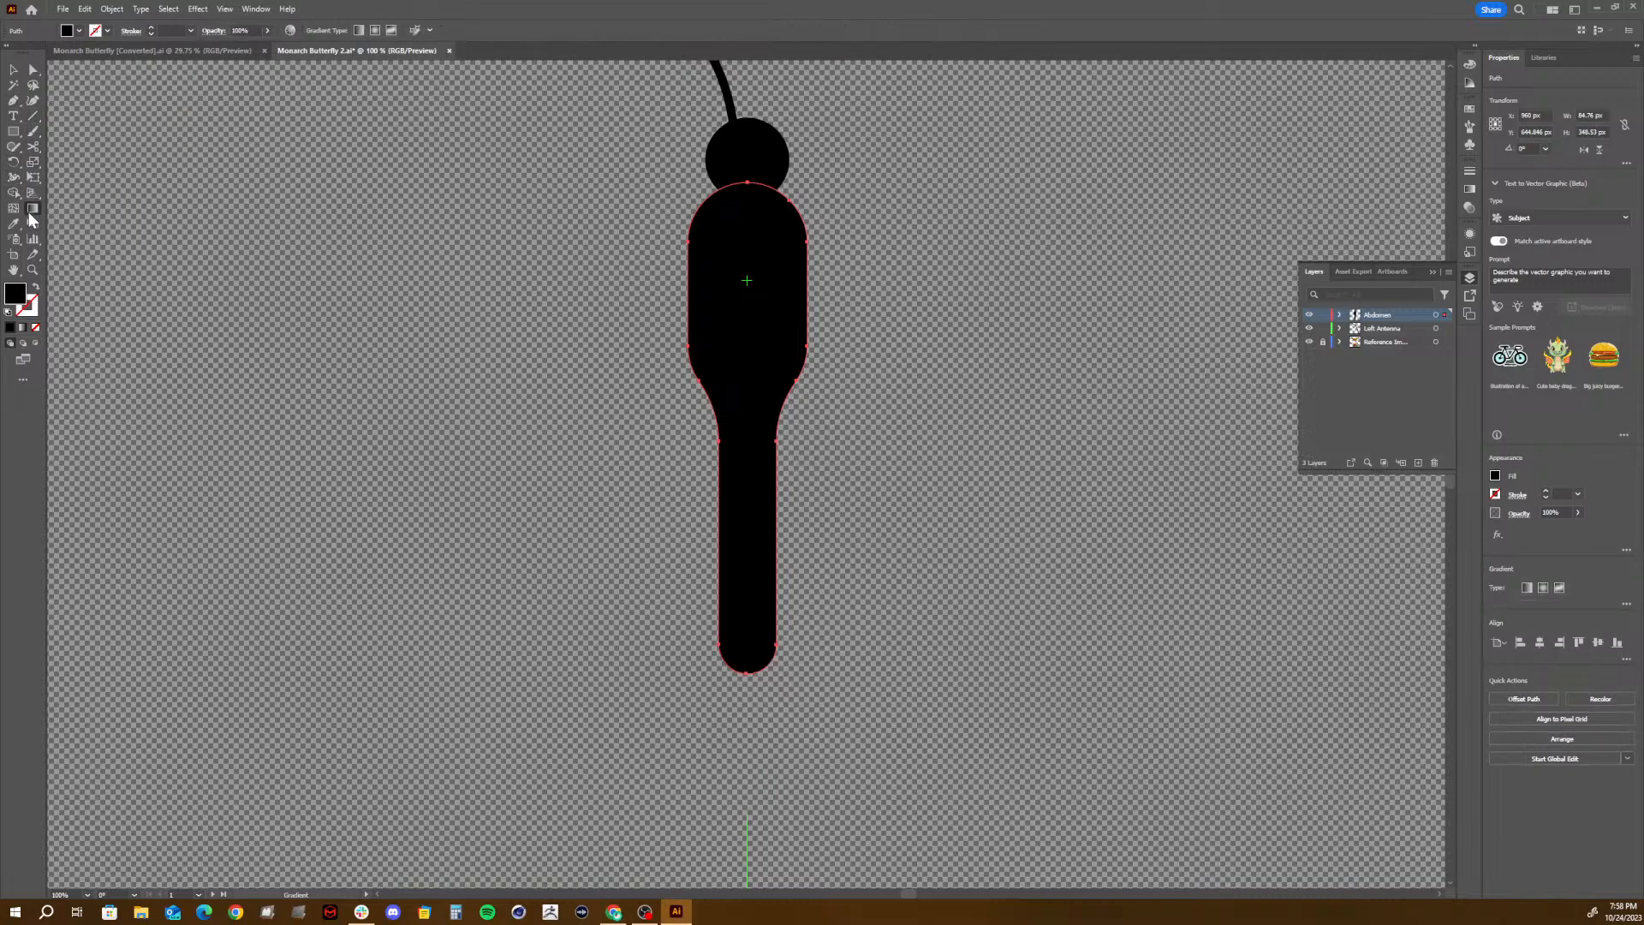
pyautogui.click(34, 257)
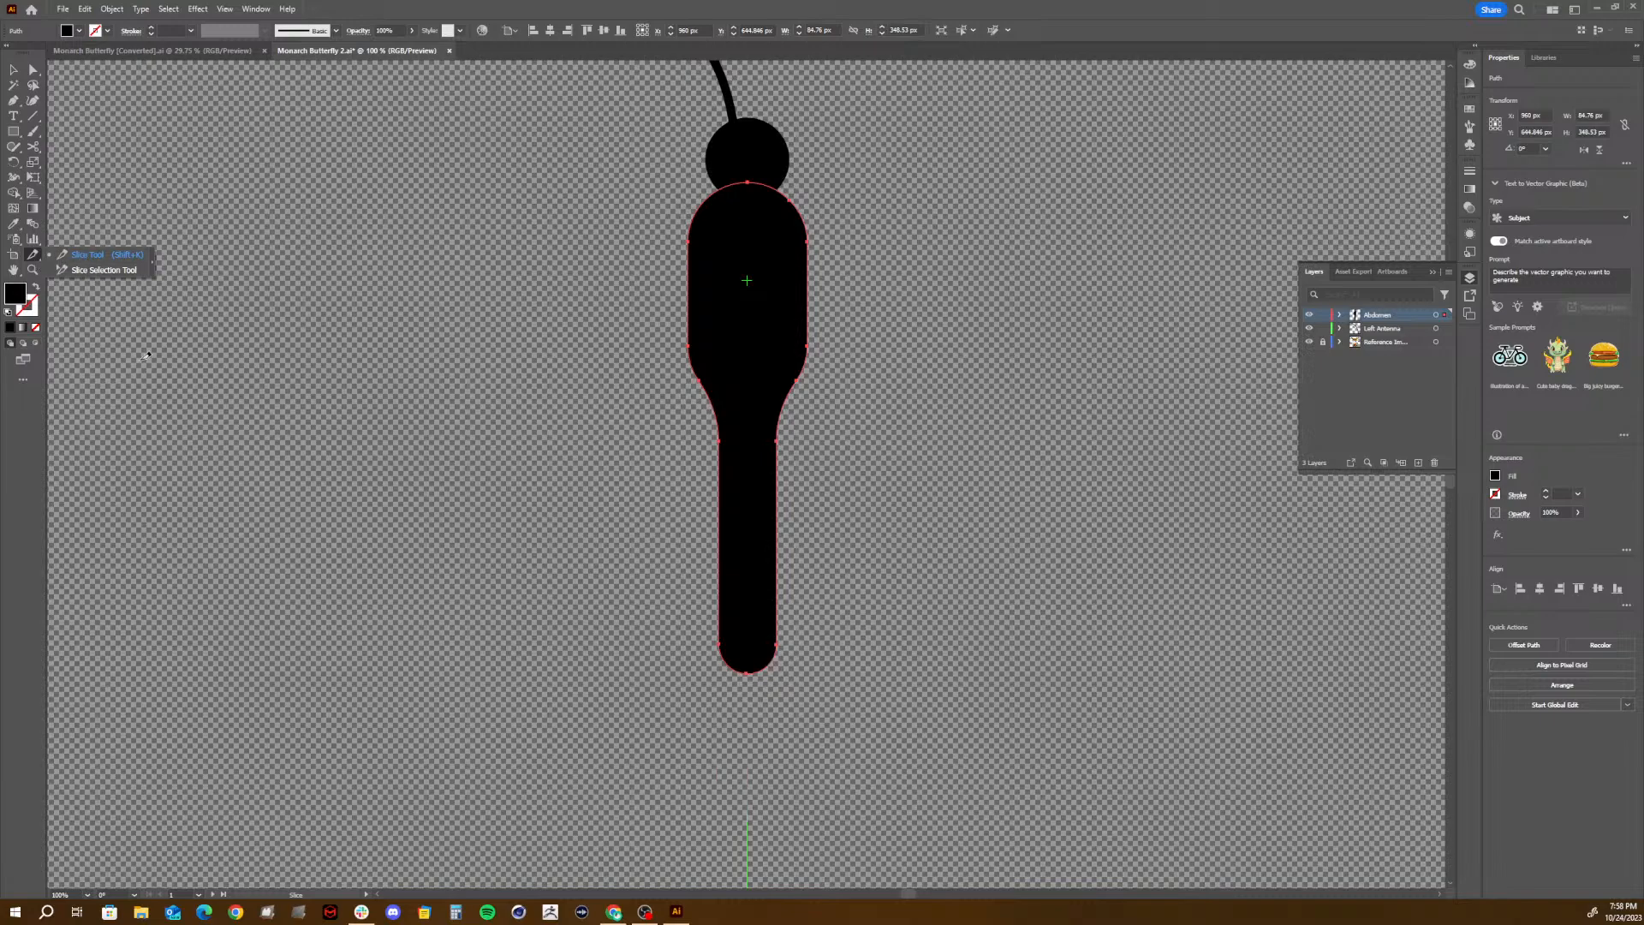
pyautogui.click(86, 255)
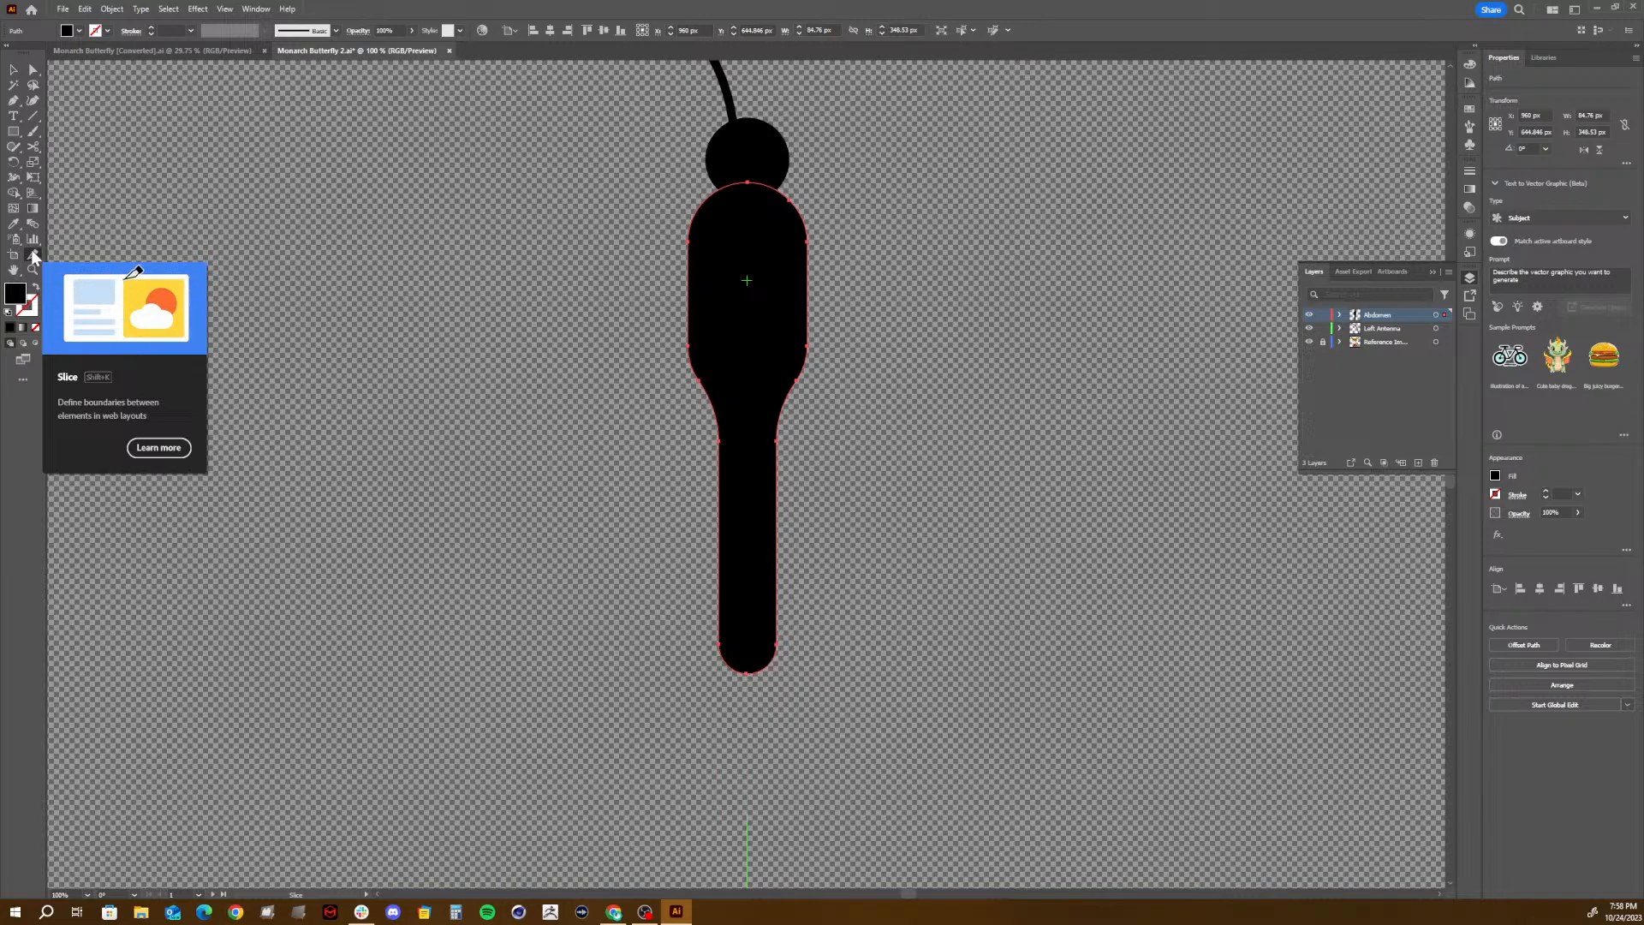
pyautogui.click(34, 257)
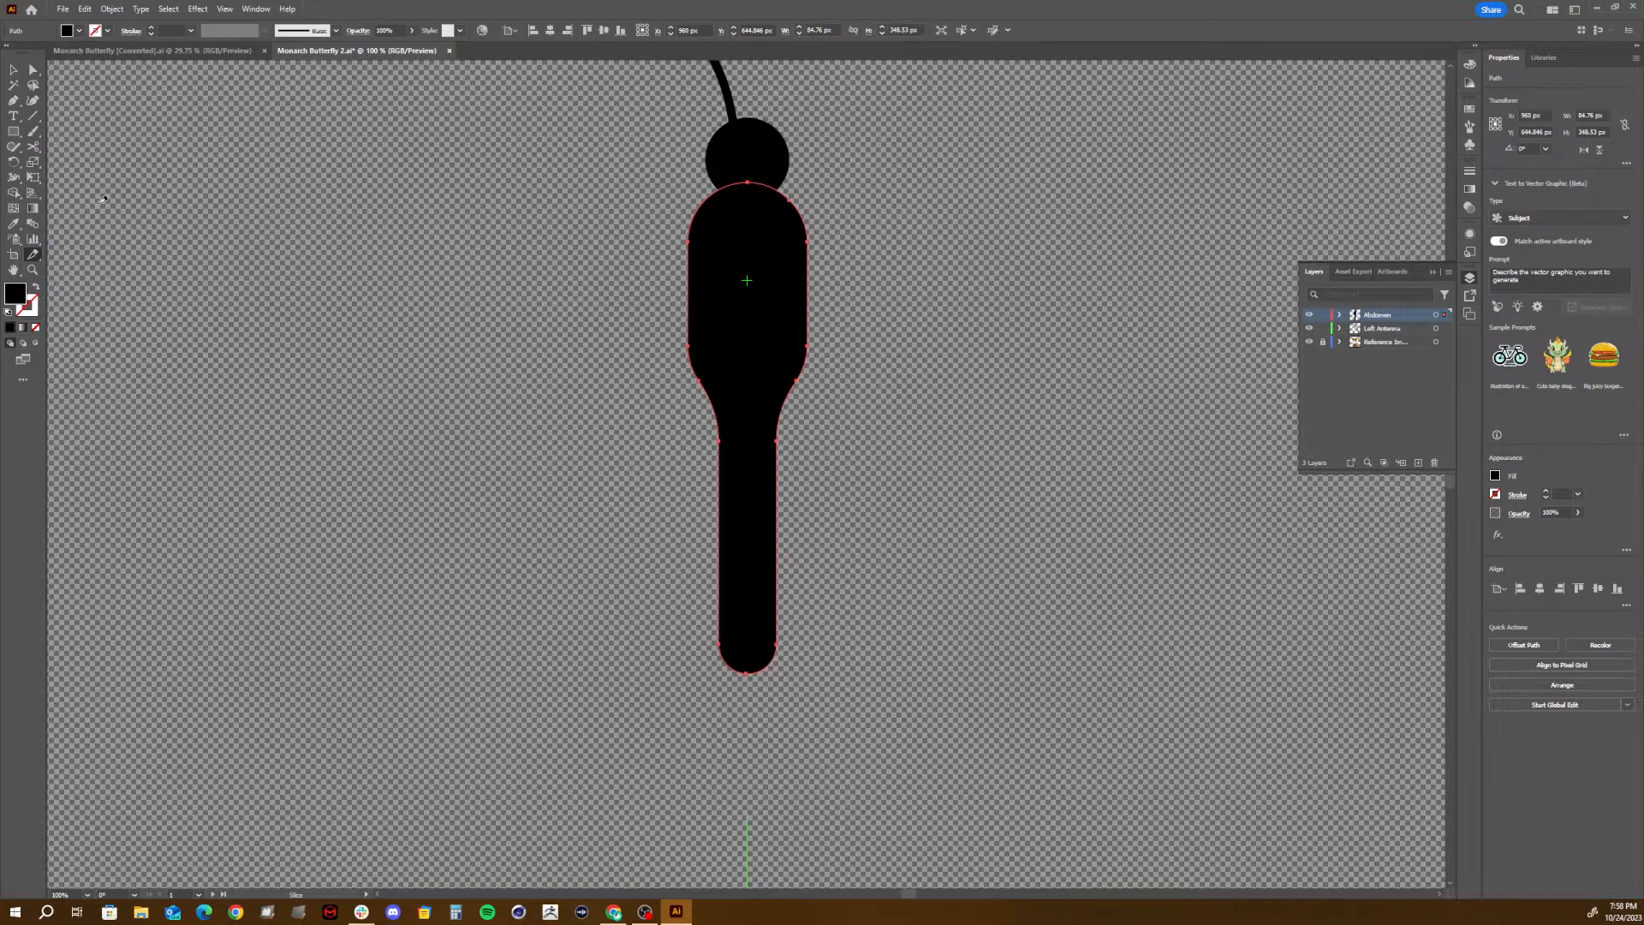
pyautogui.click(31, 164)
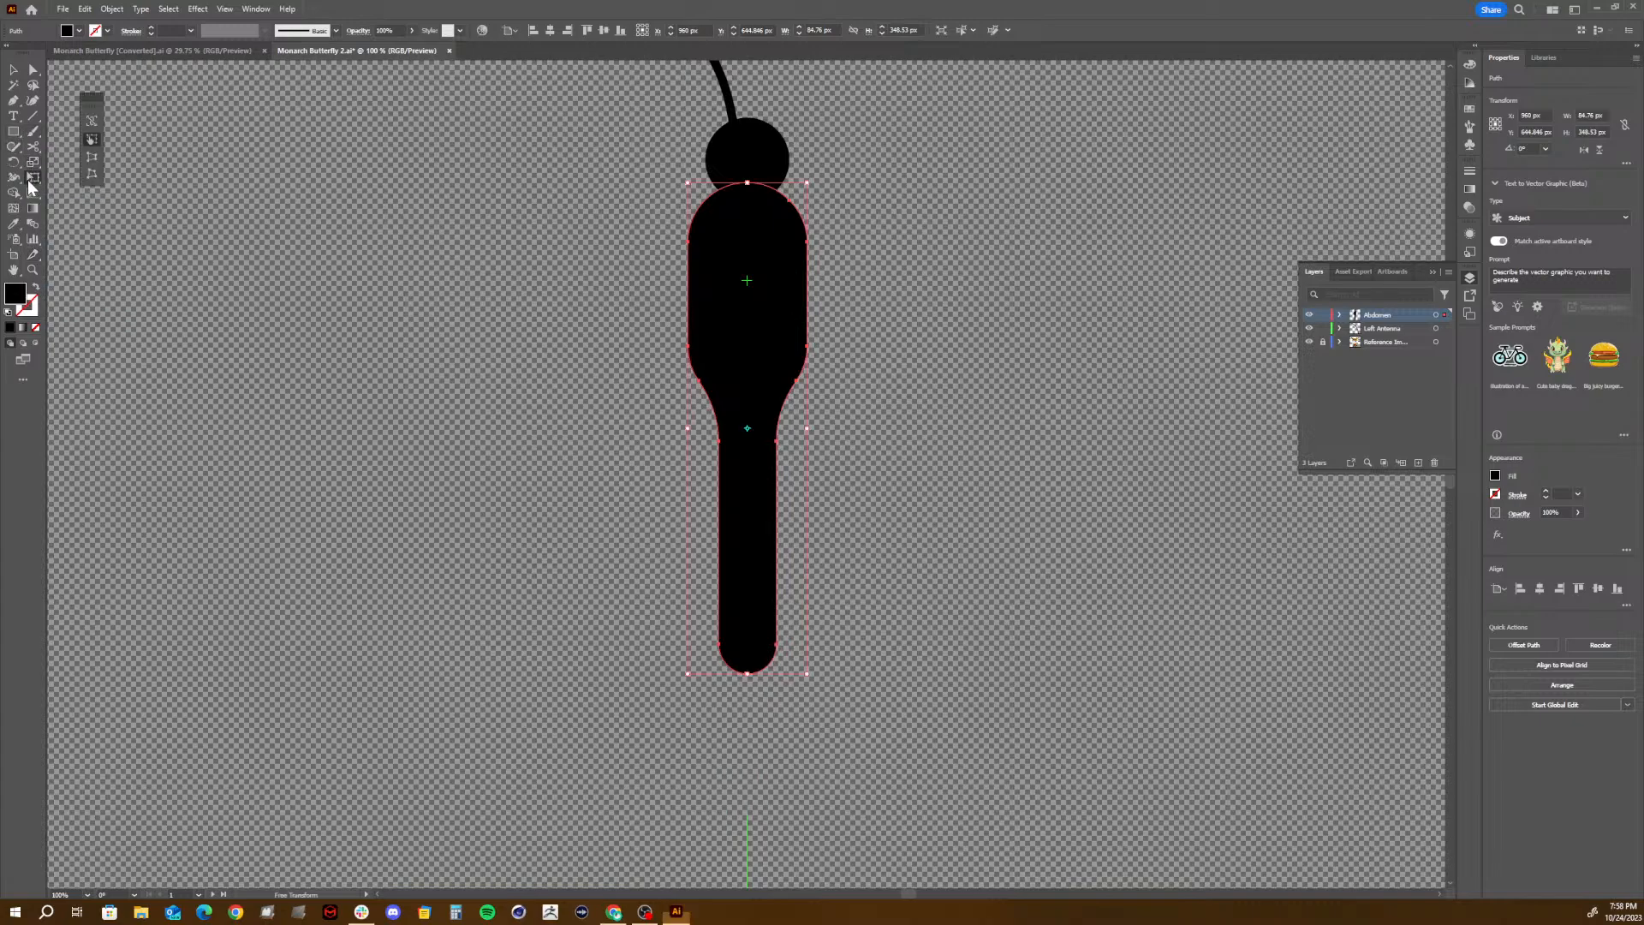
# - Turn on the perspective grid over the body and hide it again
pyautogui.click(30, 193)
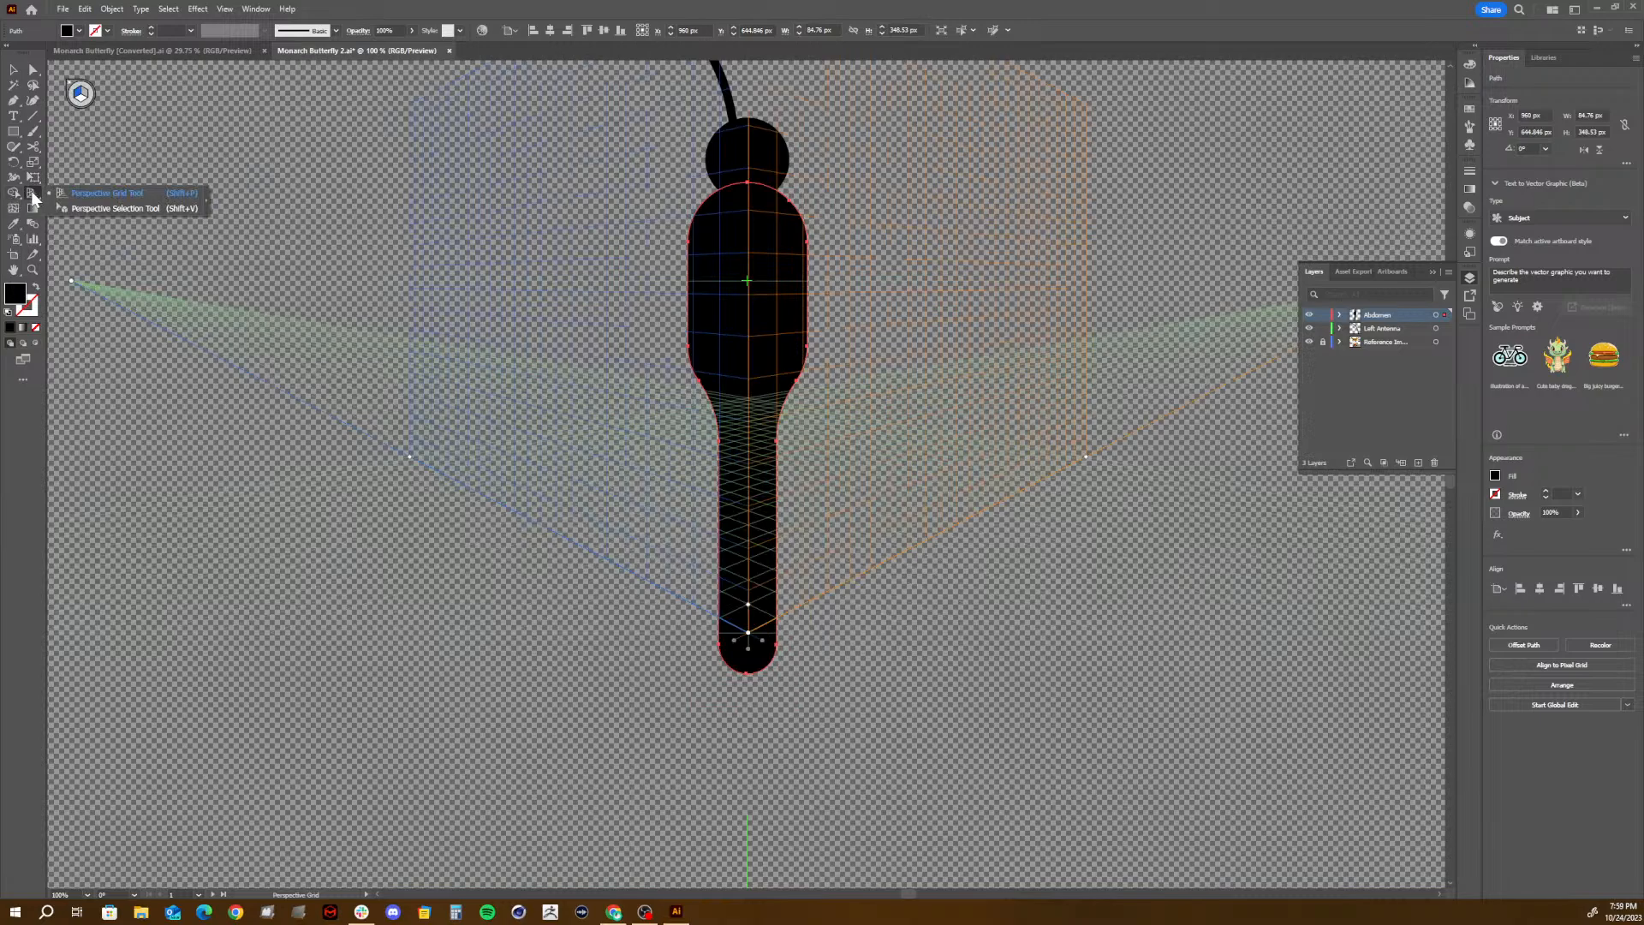
pyautogui.click(115, 208)
pyautogui.click(77, 87)
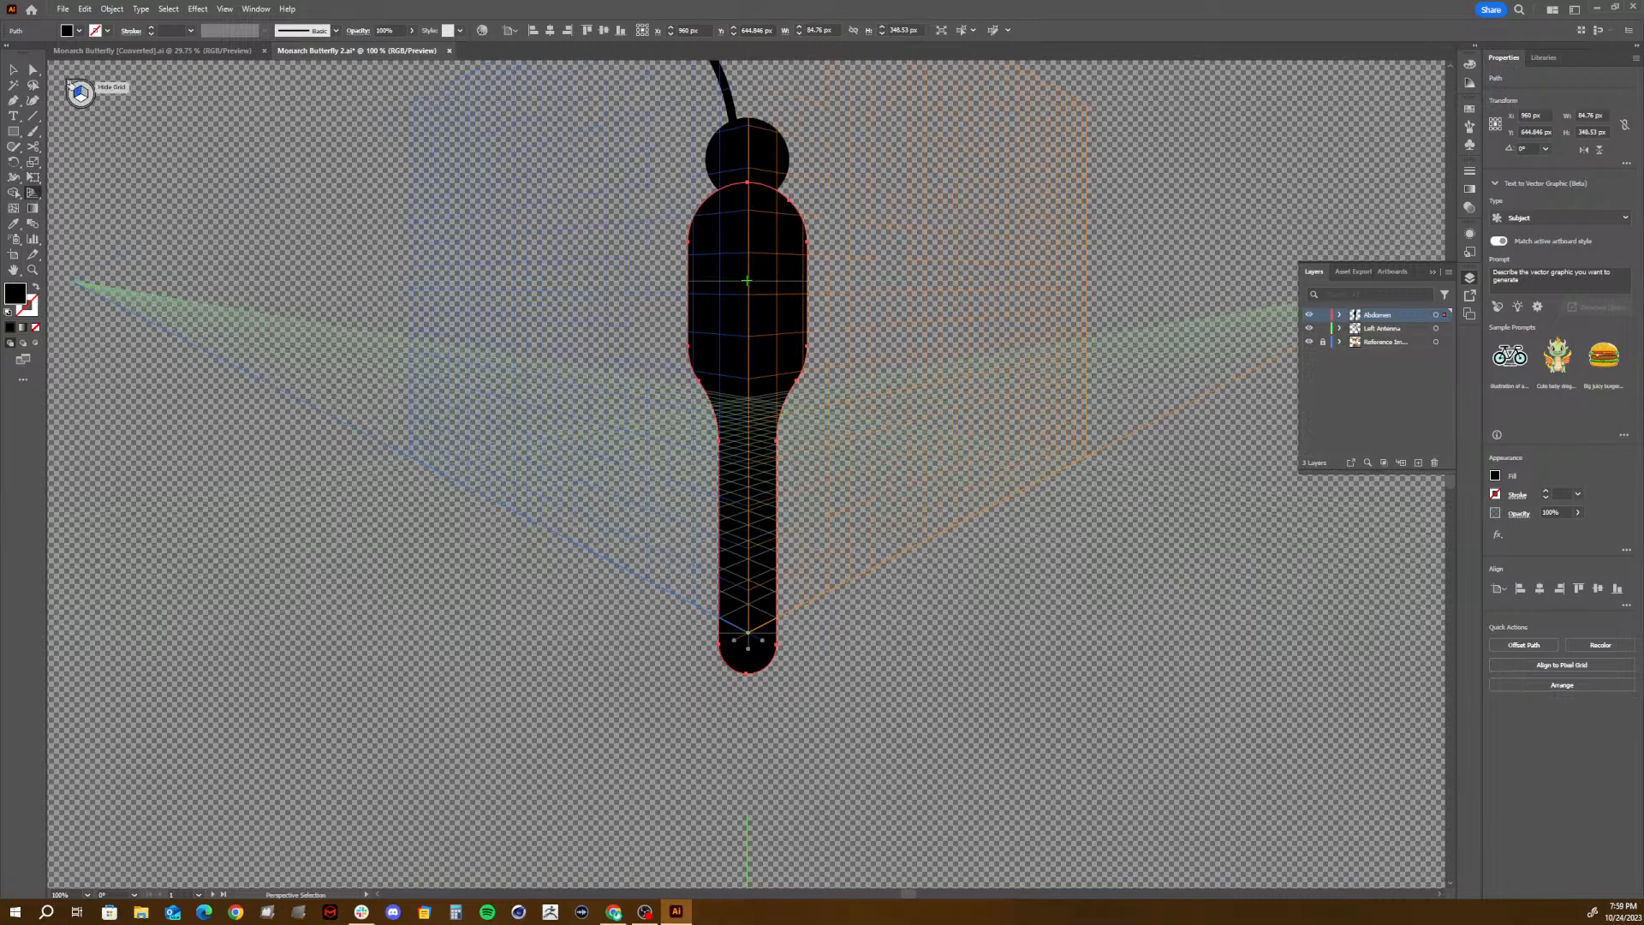
pyautogui.click(70, 83)
pyautogui.click(71, 85)
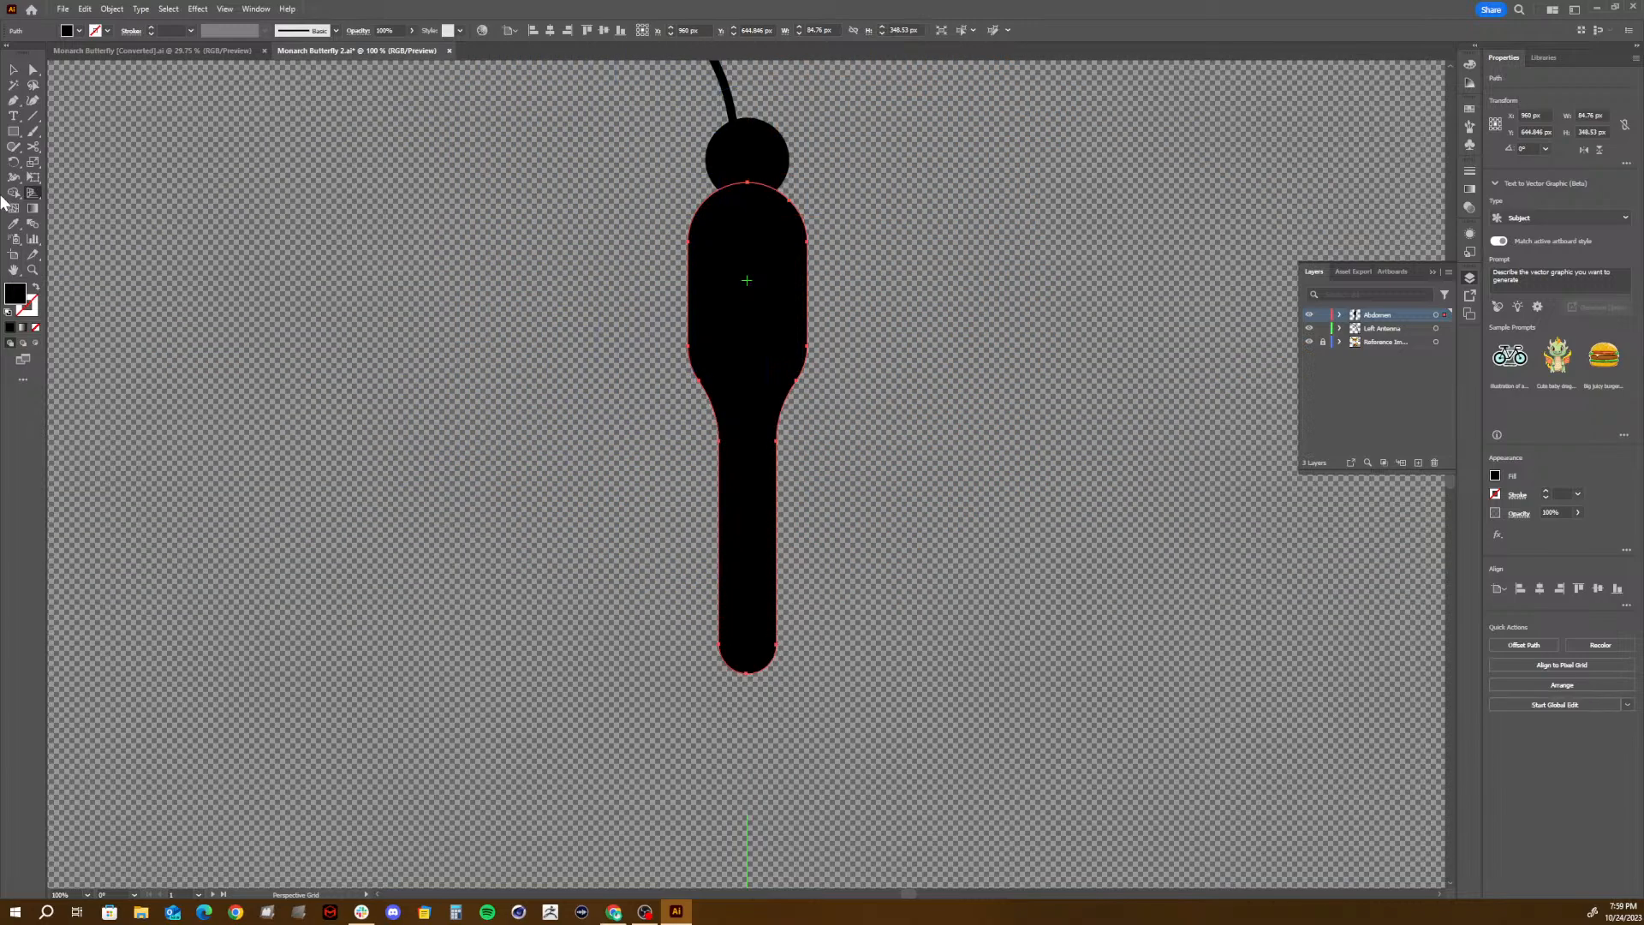
# - Try cutting the narrow abdomen crosswise at two heights with the Knife tool, and undo the cuts
pyautogui.click(40, 142)
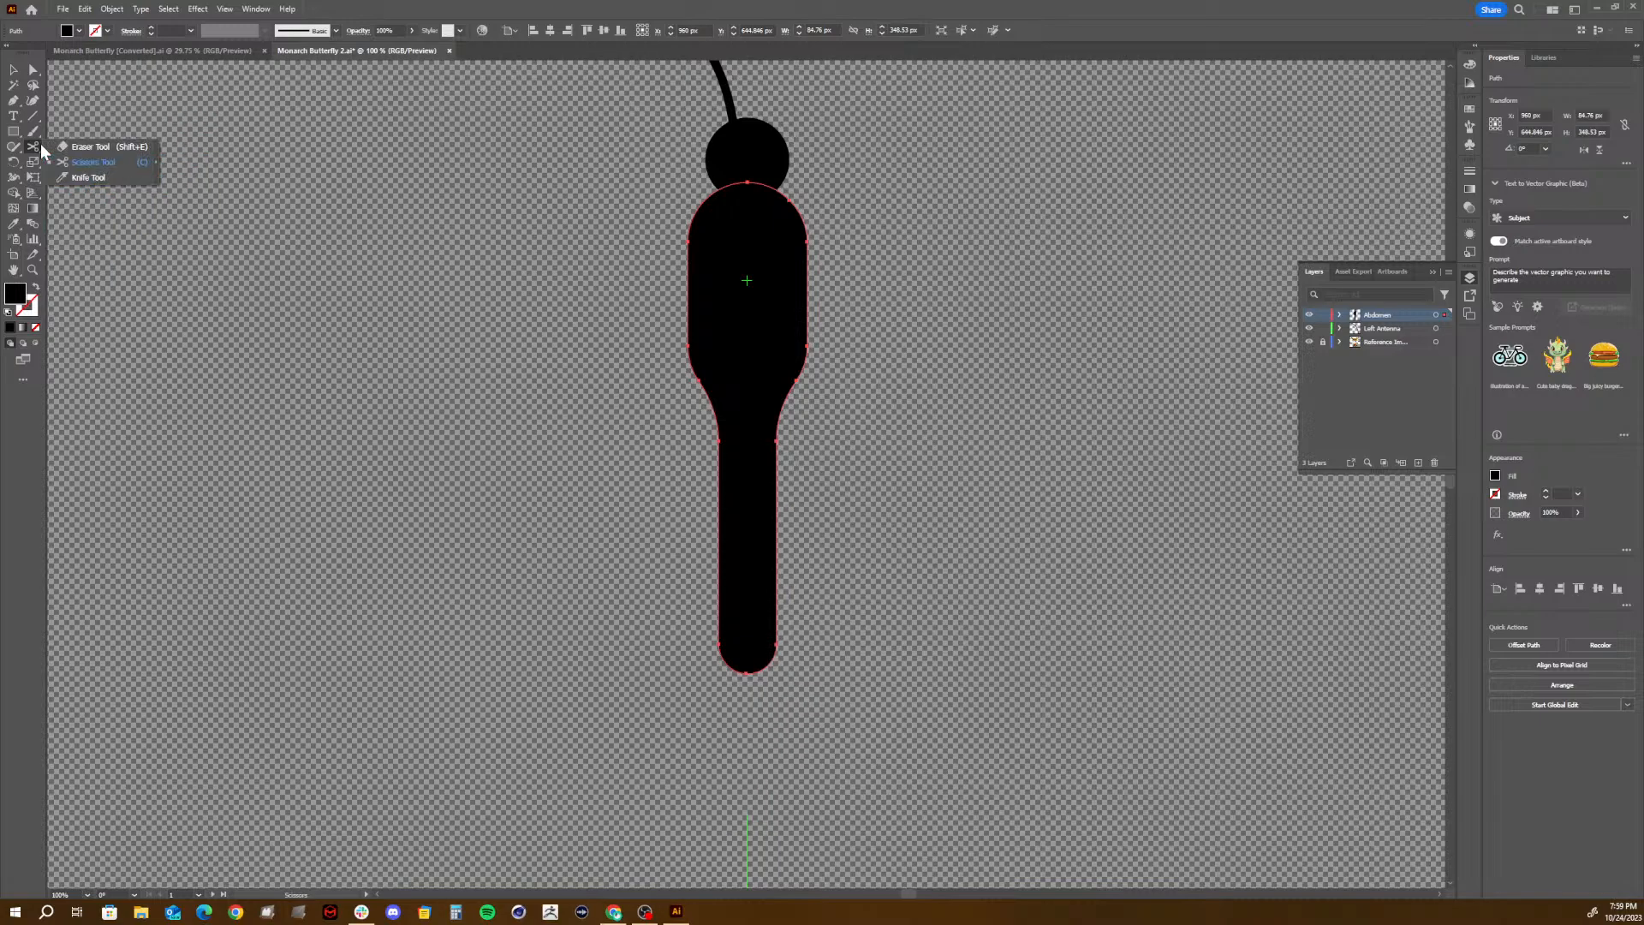
pyautogui.click(86, 177)
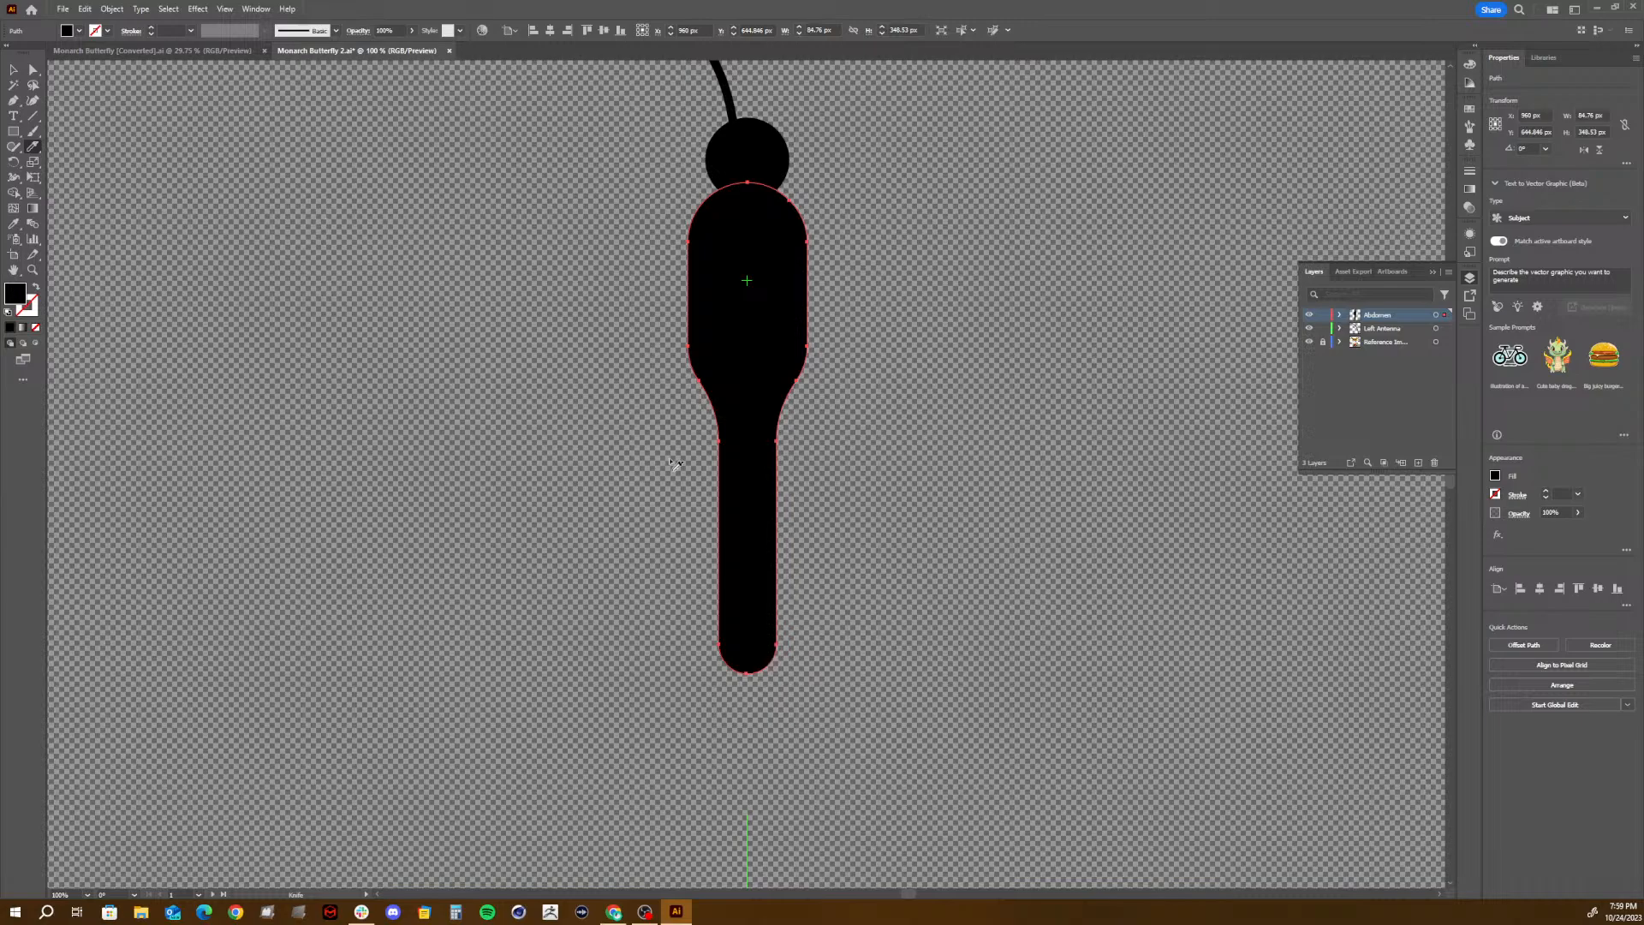
pyautogui.moveTo(719, 533); pyautogui.dragTo(807, 529)
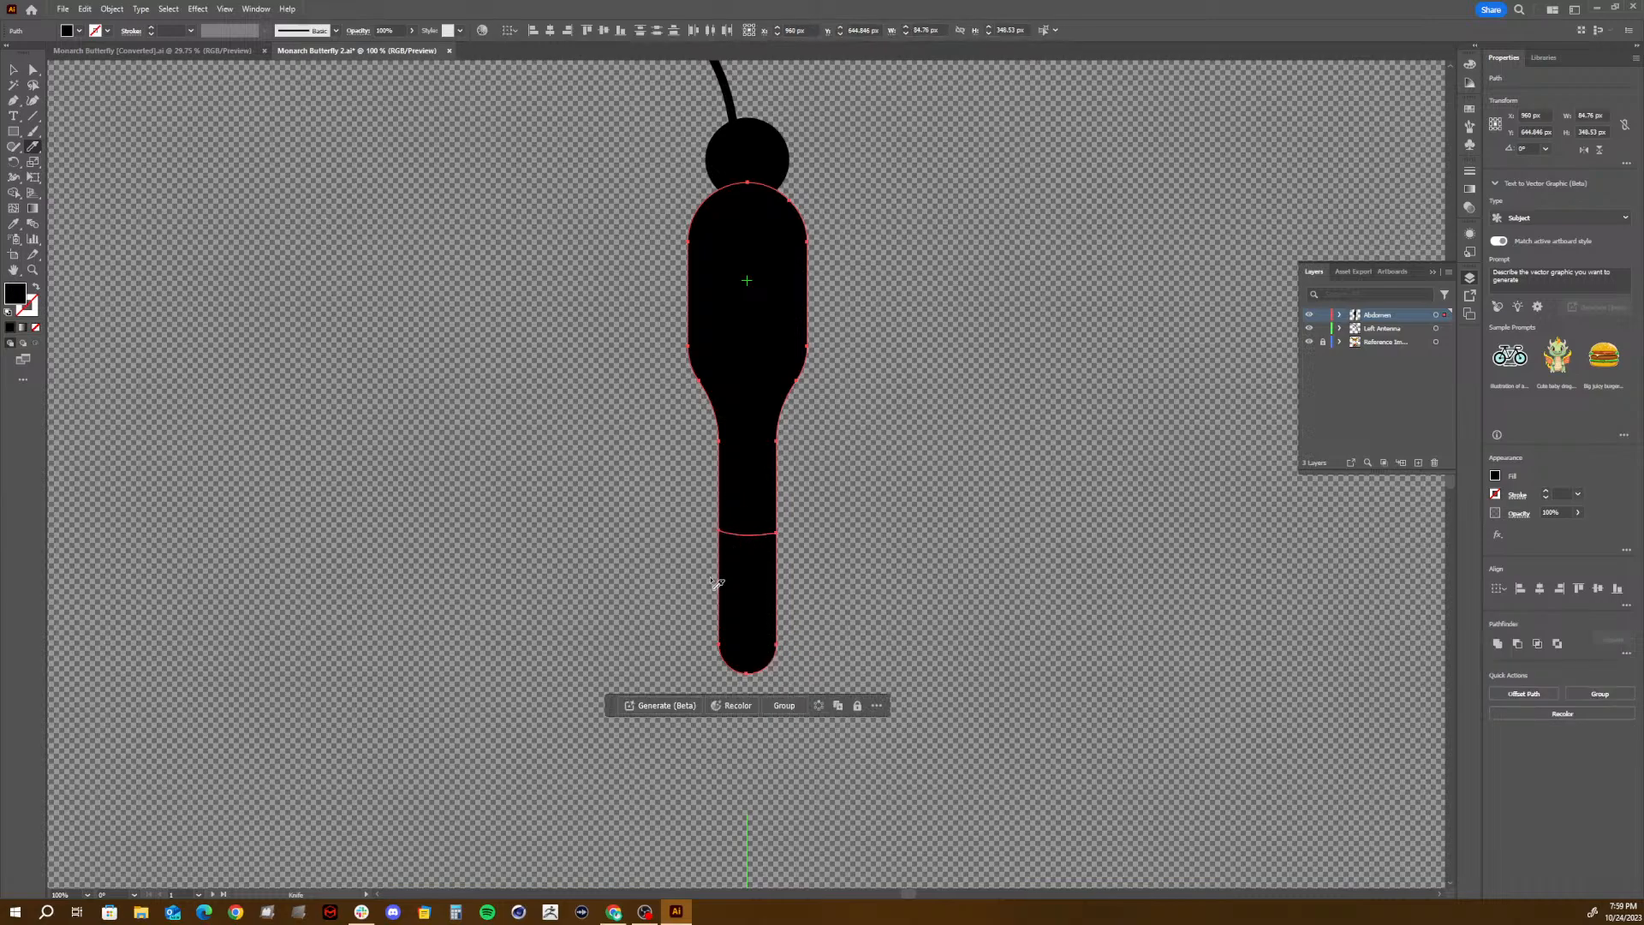
pyautogui.moveTo(716, 577)
pyautogui.mouseDown()
pyautogui.moveTo(800, 576)
pyautogui.moveTo(755, 580)
pyautogui.moveTo(786, 578)
pyautogui.mouseUp()
pyautogui.hotkey('ctrl', 'z')
pyautogui.hotkey('ctrl', 'z')
pyautogui.hotkey('ctrl', 'z')
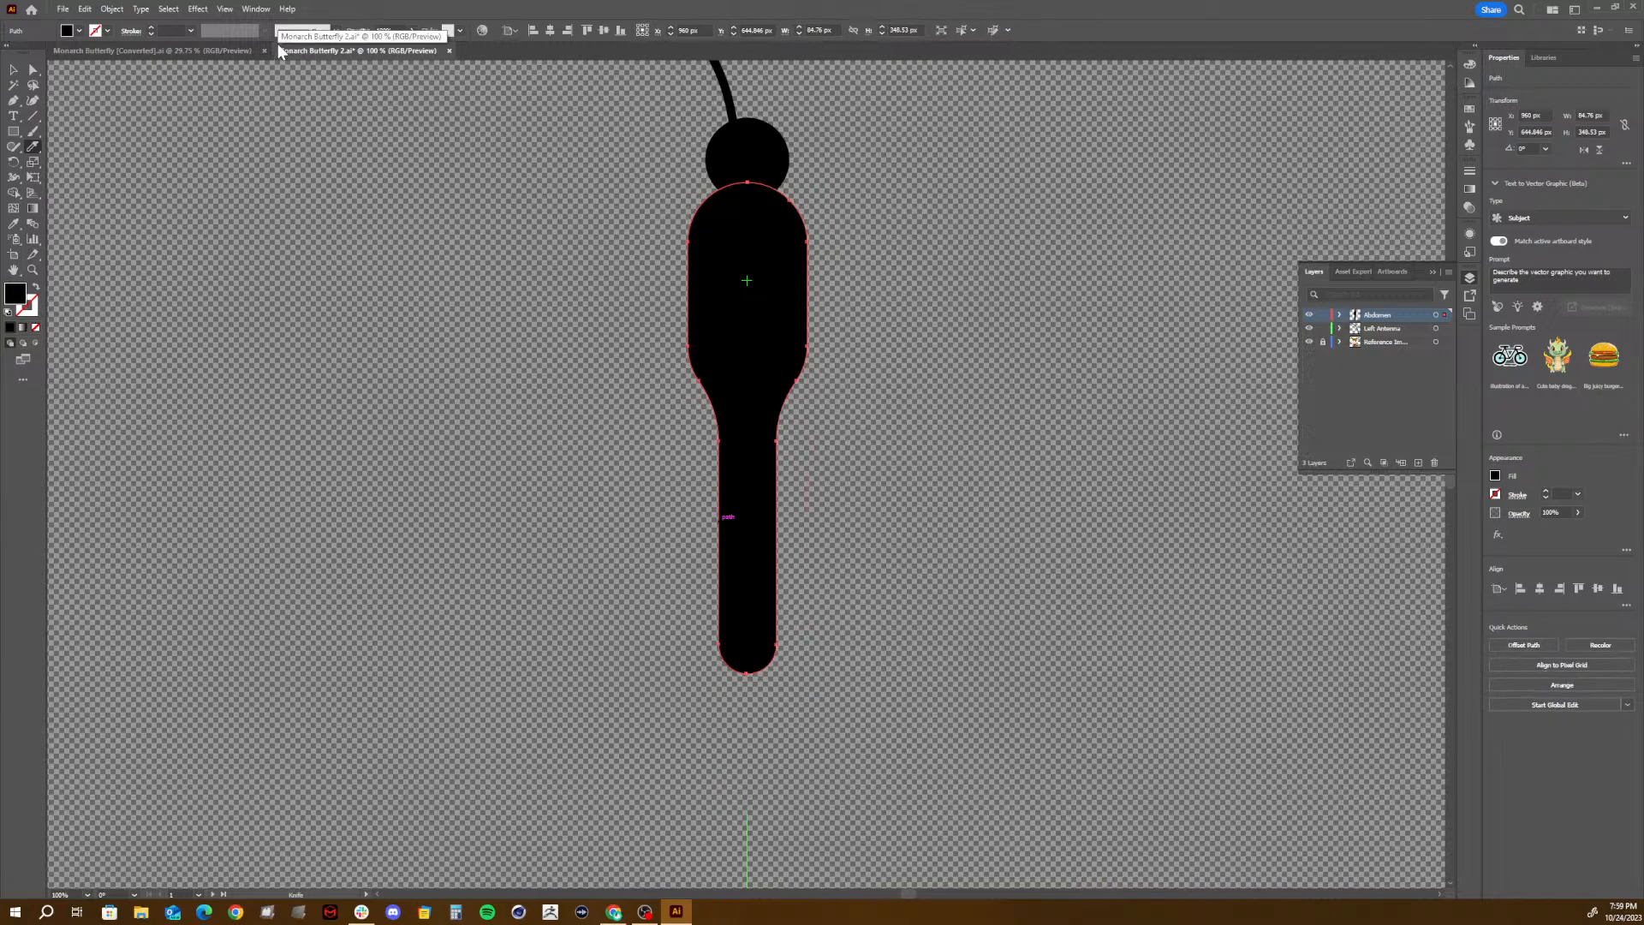
# - Show the rulers and place a horizontal guide across the upper part of the narrow abdomen, at about Y 690 px
pyautogui.hotkey('ctrl', 'r')
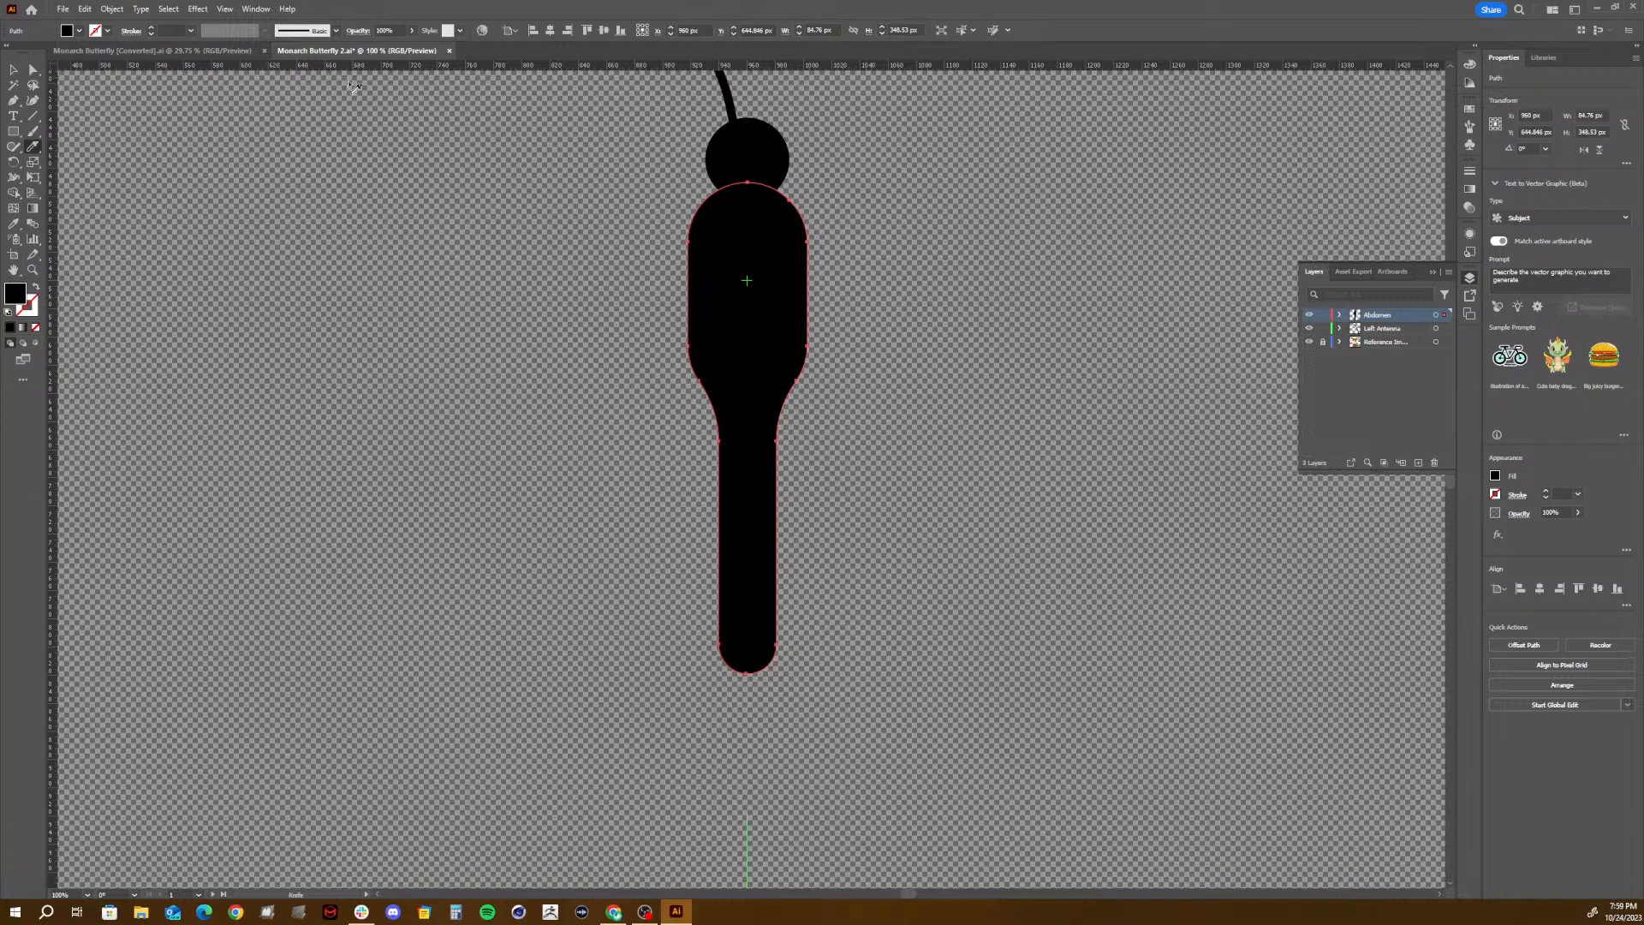
pyautogui.click(13, 100)
pyautogui.moveTo(593, 102)
pyautogui.mouseDown()
pyautogui.moveTo(595, 322)
pyautogui.moveTo(591, 76)
pyautogui.mouseUp()
pyautogui.scroll(5, 601, 83)
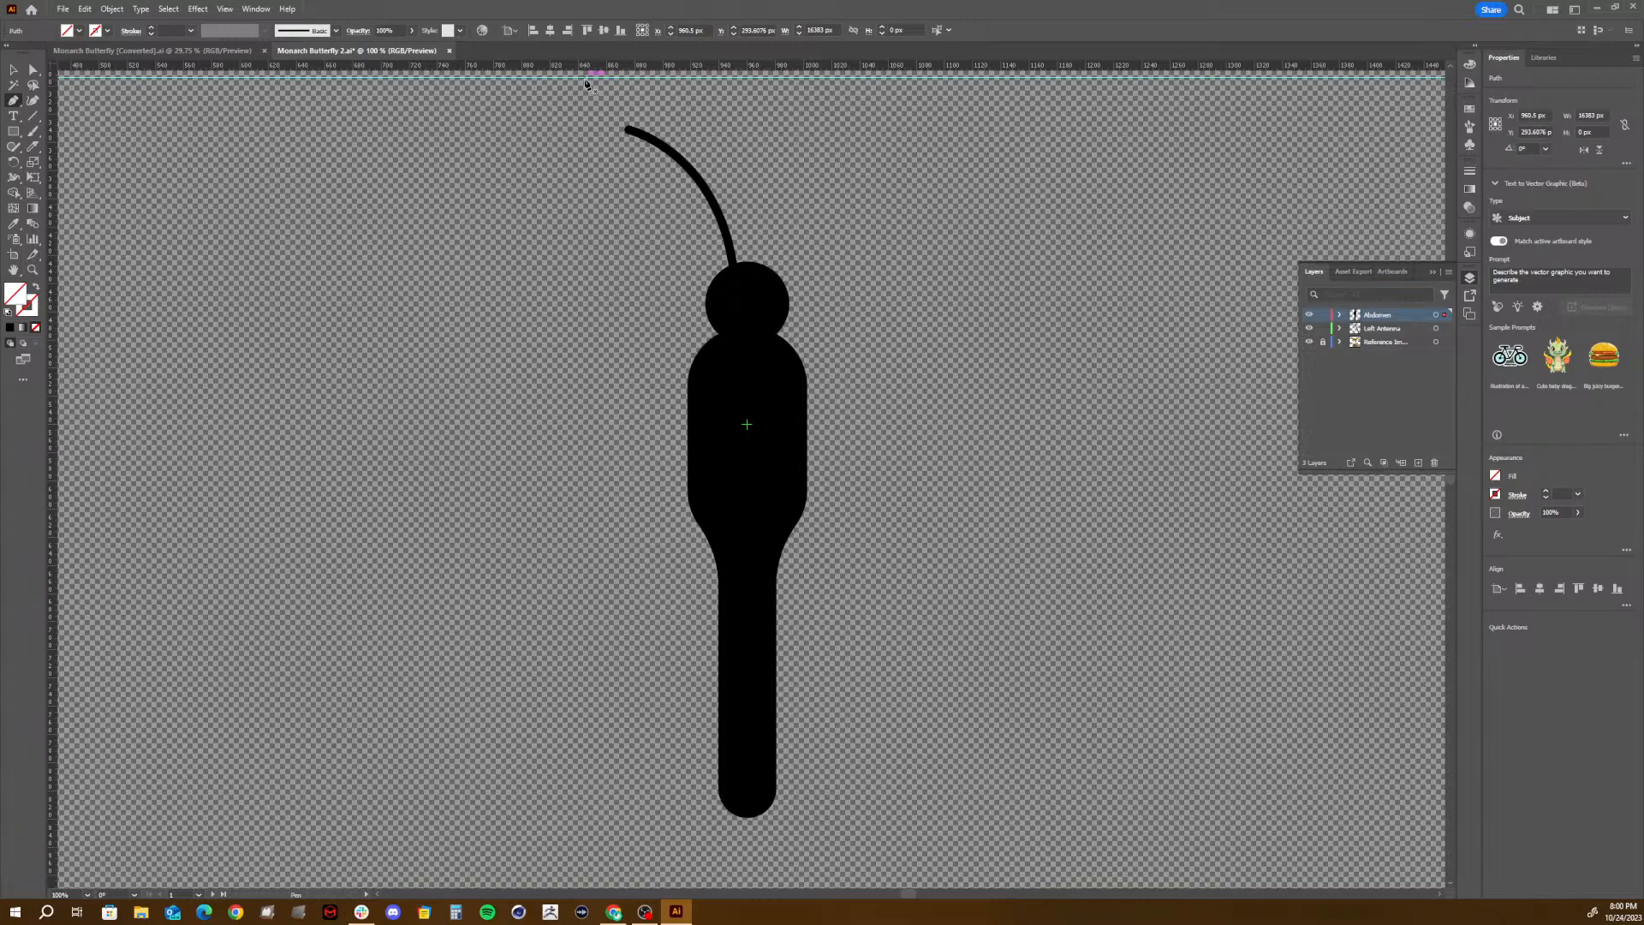
pyautogui.press('v')
pyautogui.moveTo(585, 80); pyautogui.dragTo(573, 639)
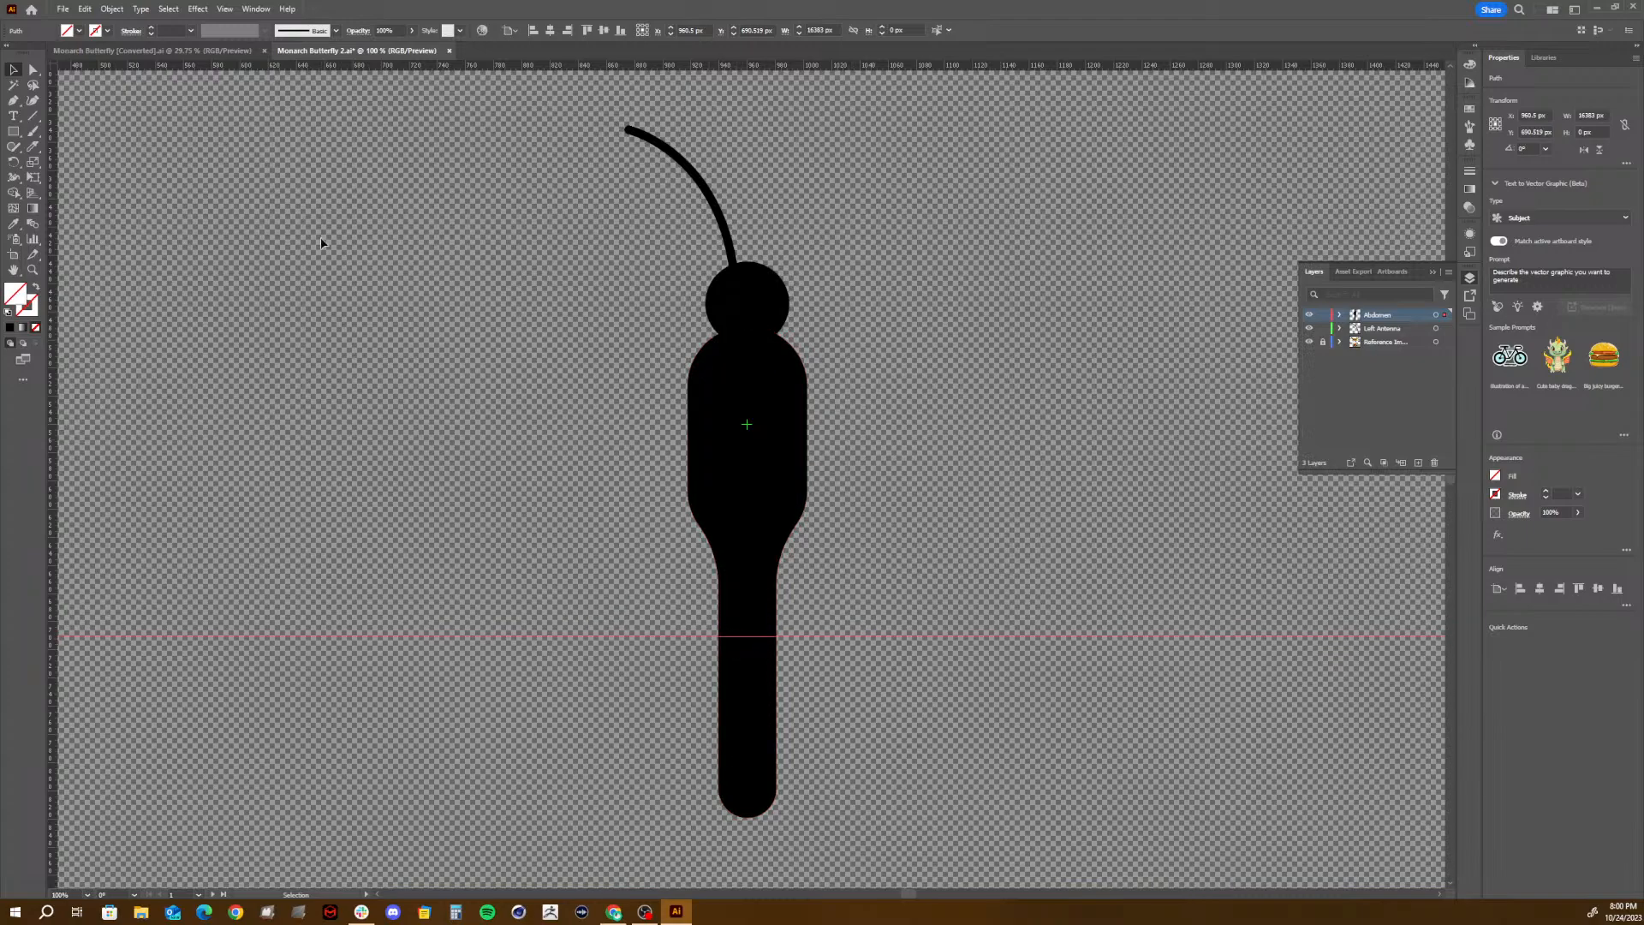
# - Add an anchor point on each side edge of the narrow abdomen where the guide crosses it, at about Y 690 px
pyautogui.click(13, 100)
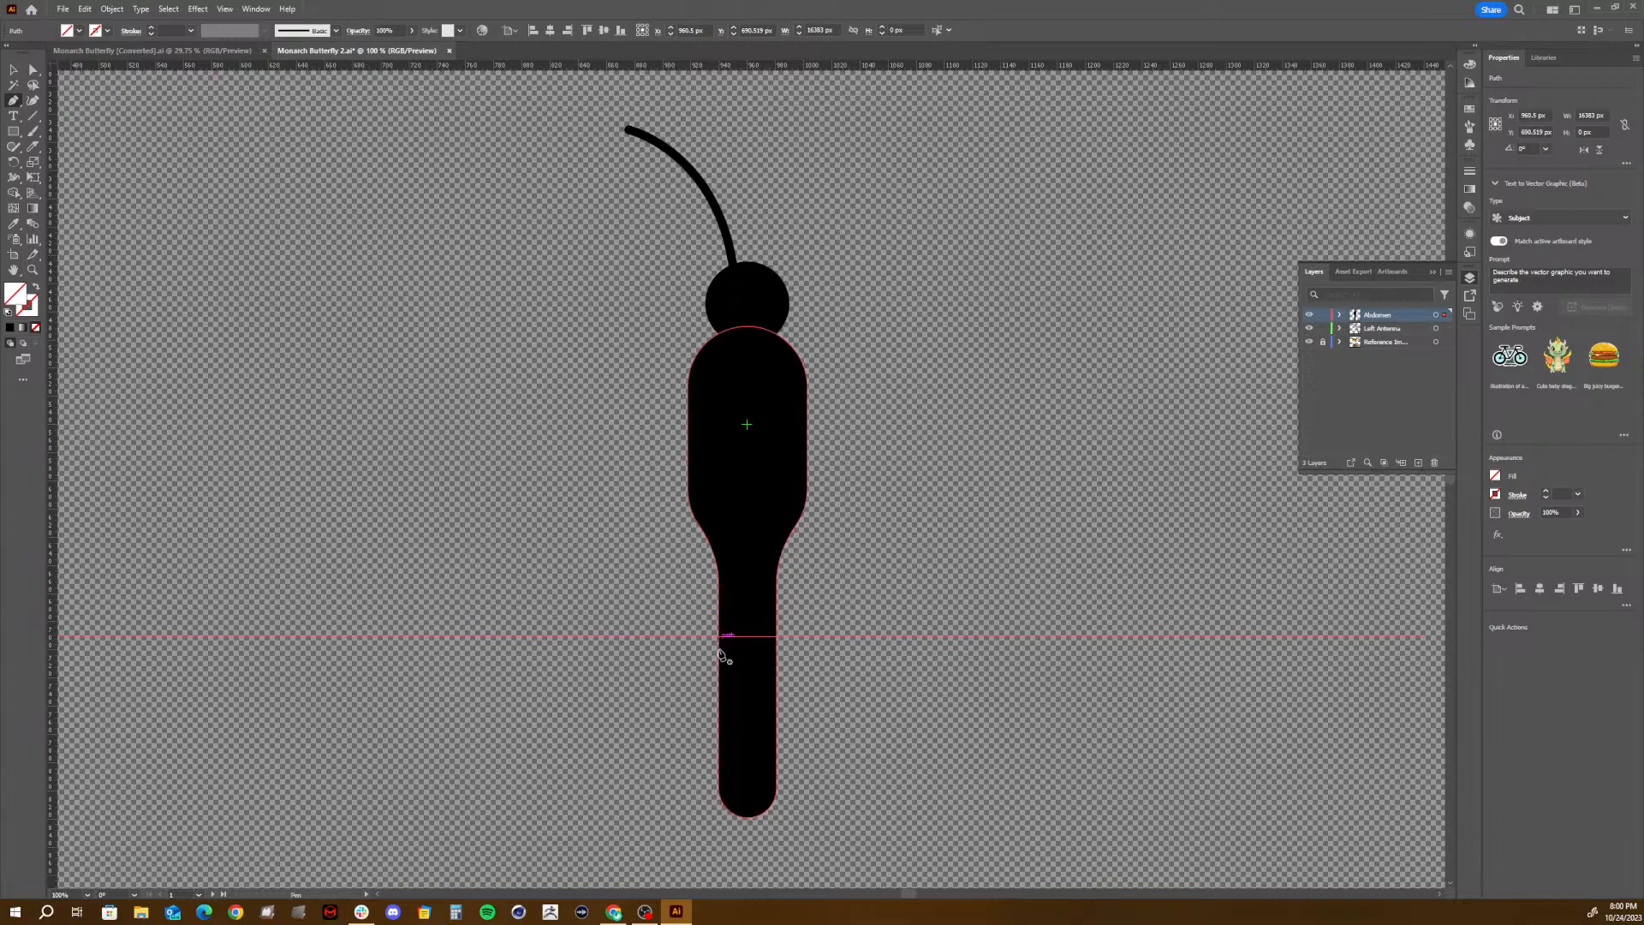
pyautogui.press('v')
pyautogui.click(749, 527)
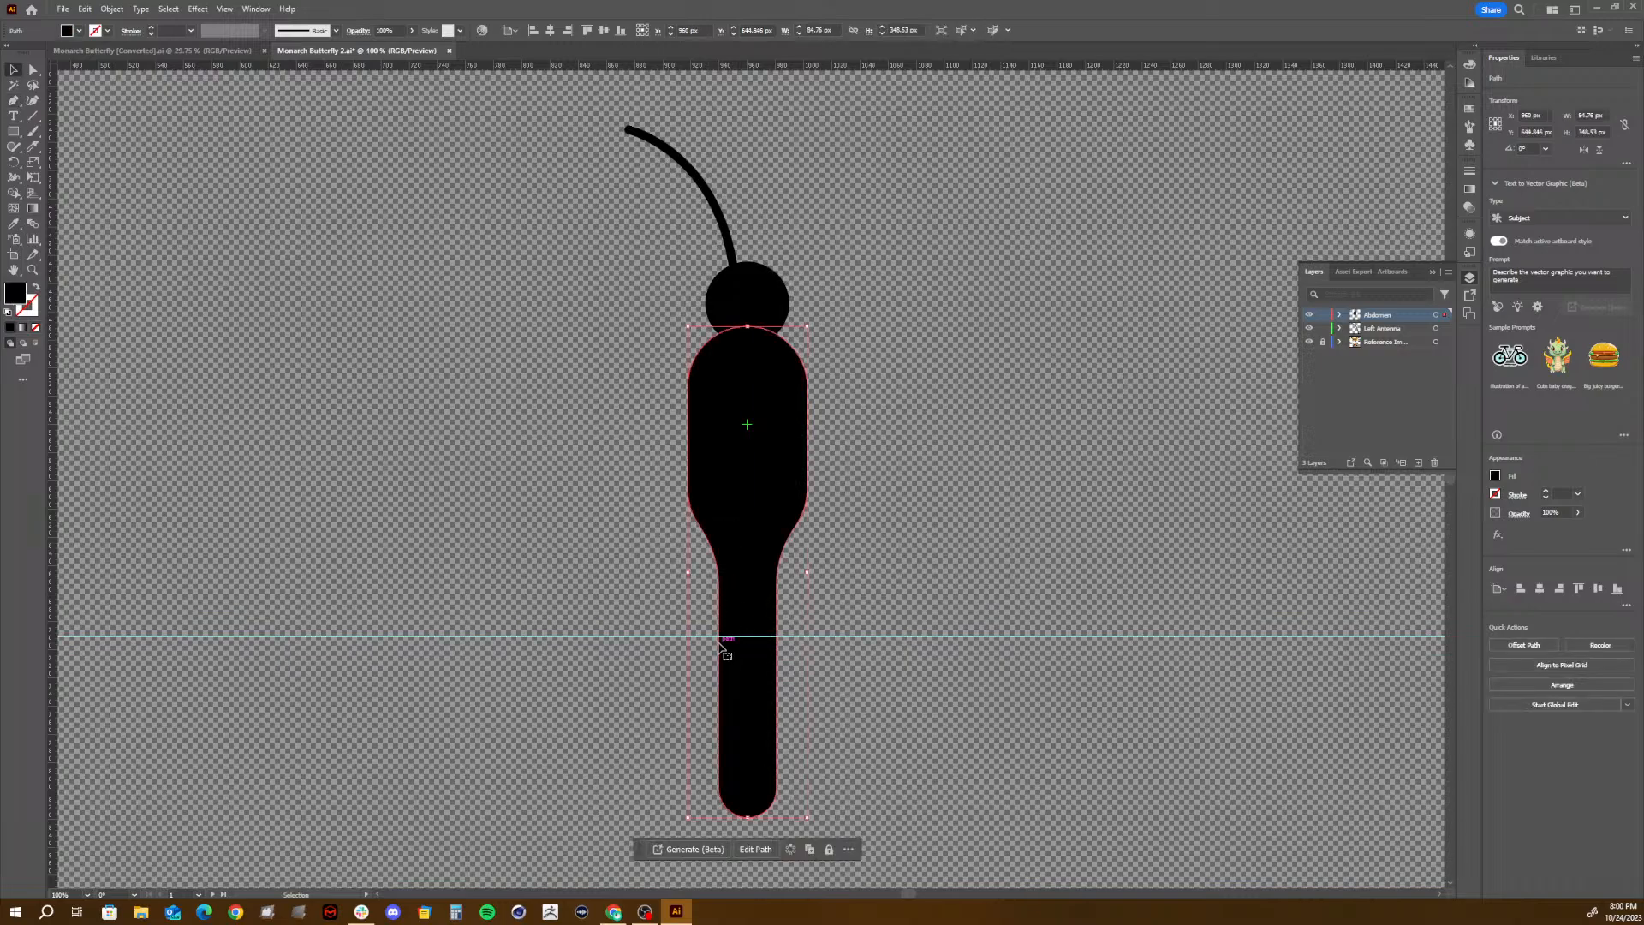
pyautogui.press('p')
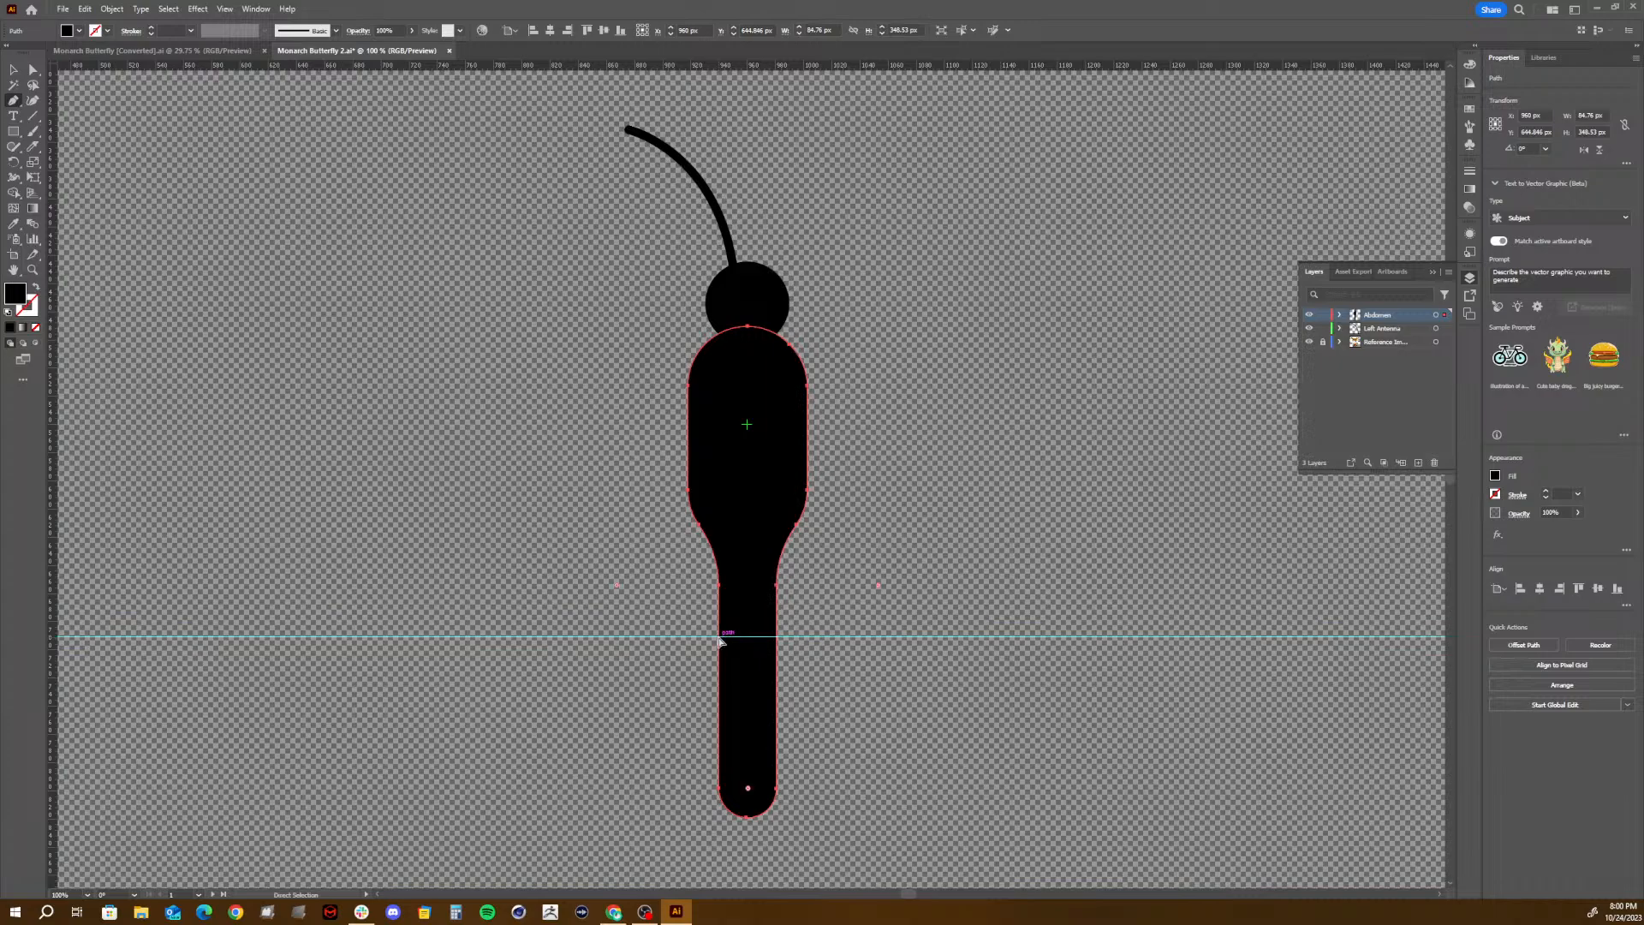
pyautogui.hotkey('ctrl', '=')
pyautogui.hotkey('ctrl', '=')
pyautogui.hotkey('ctrl', '=')
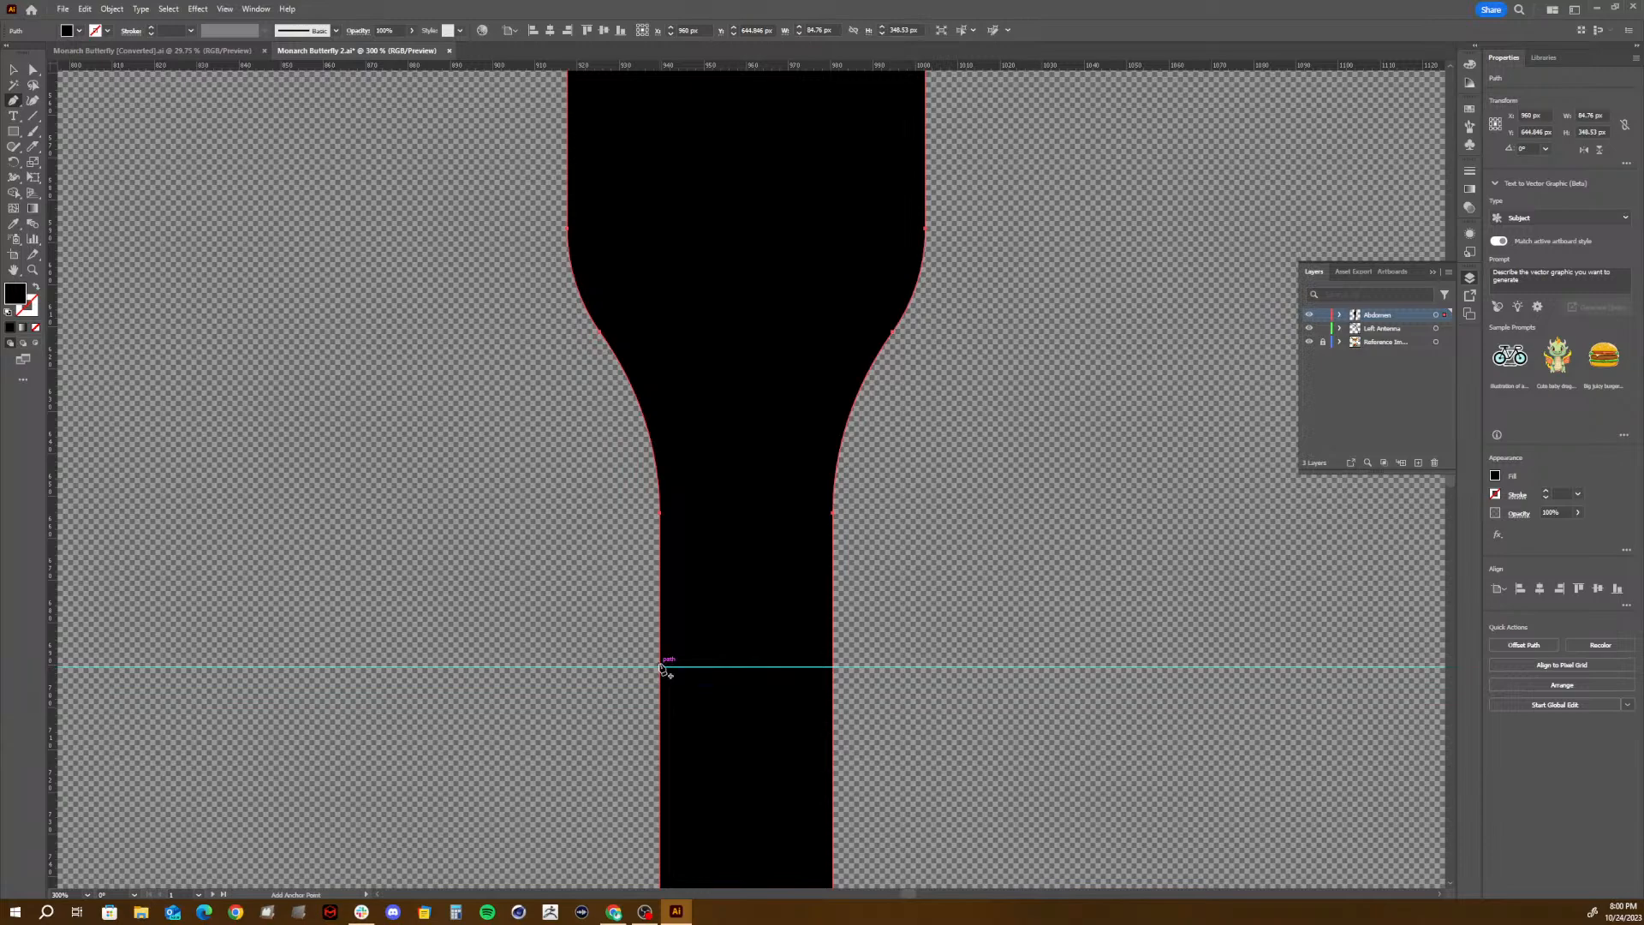
pyautogui.click(660, 667)
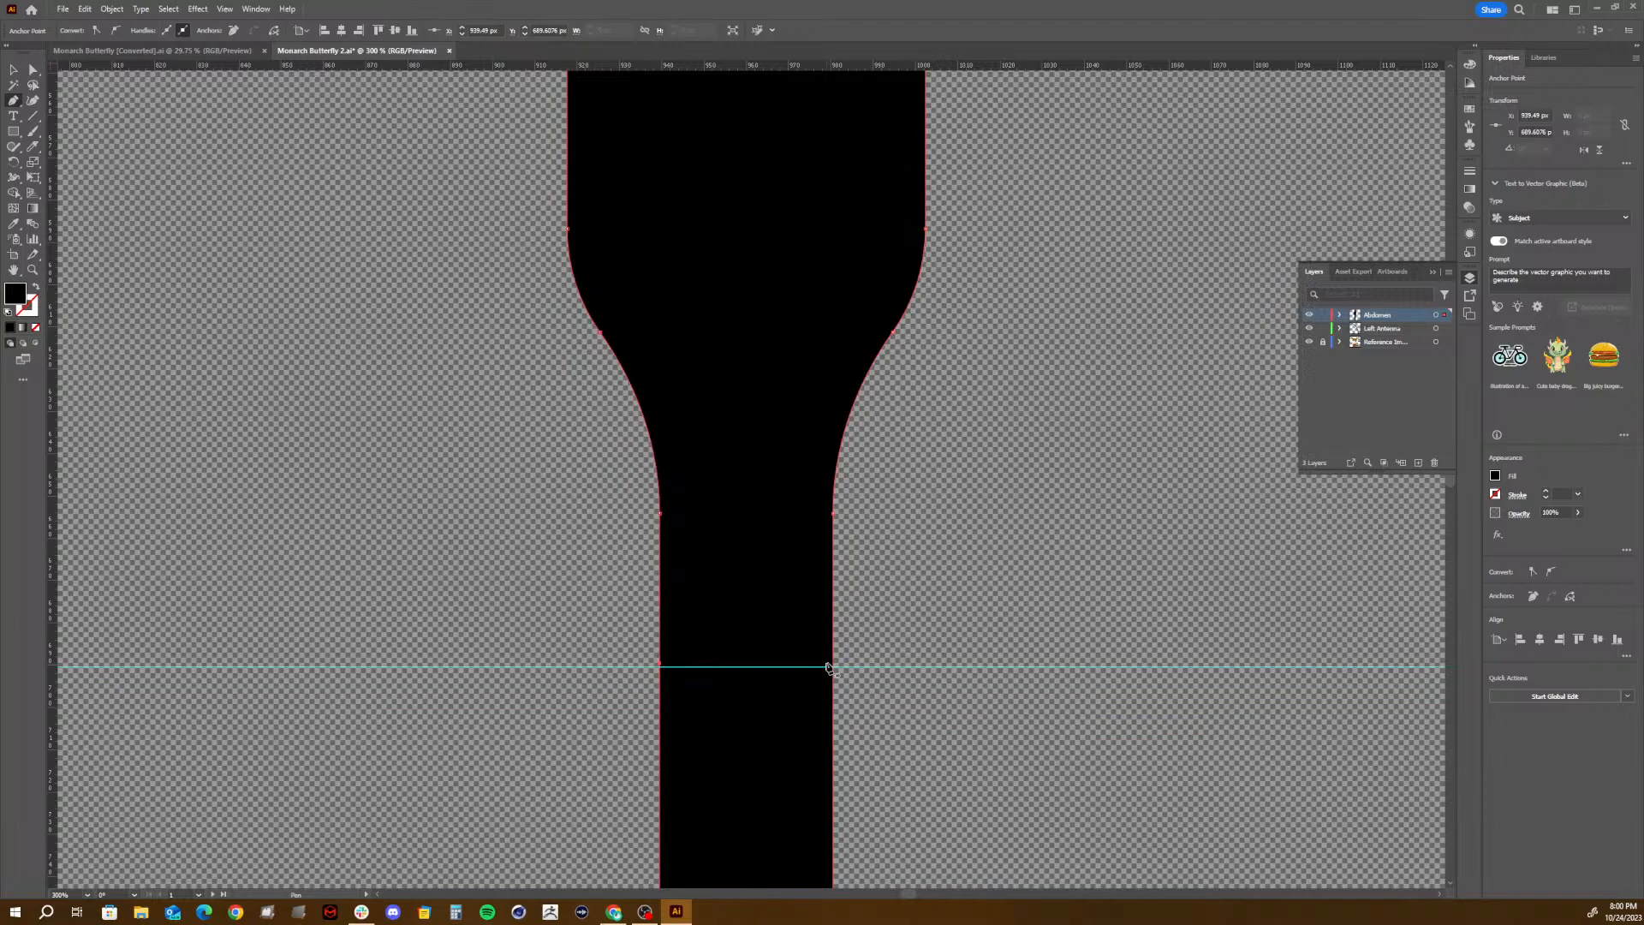
pyautogui.click(834, 666)
# - Move the guide down to about Y 717 px and add an anchor point on each side edge of the abdomen there
pyautogui.press('v')
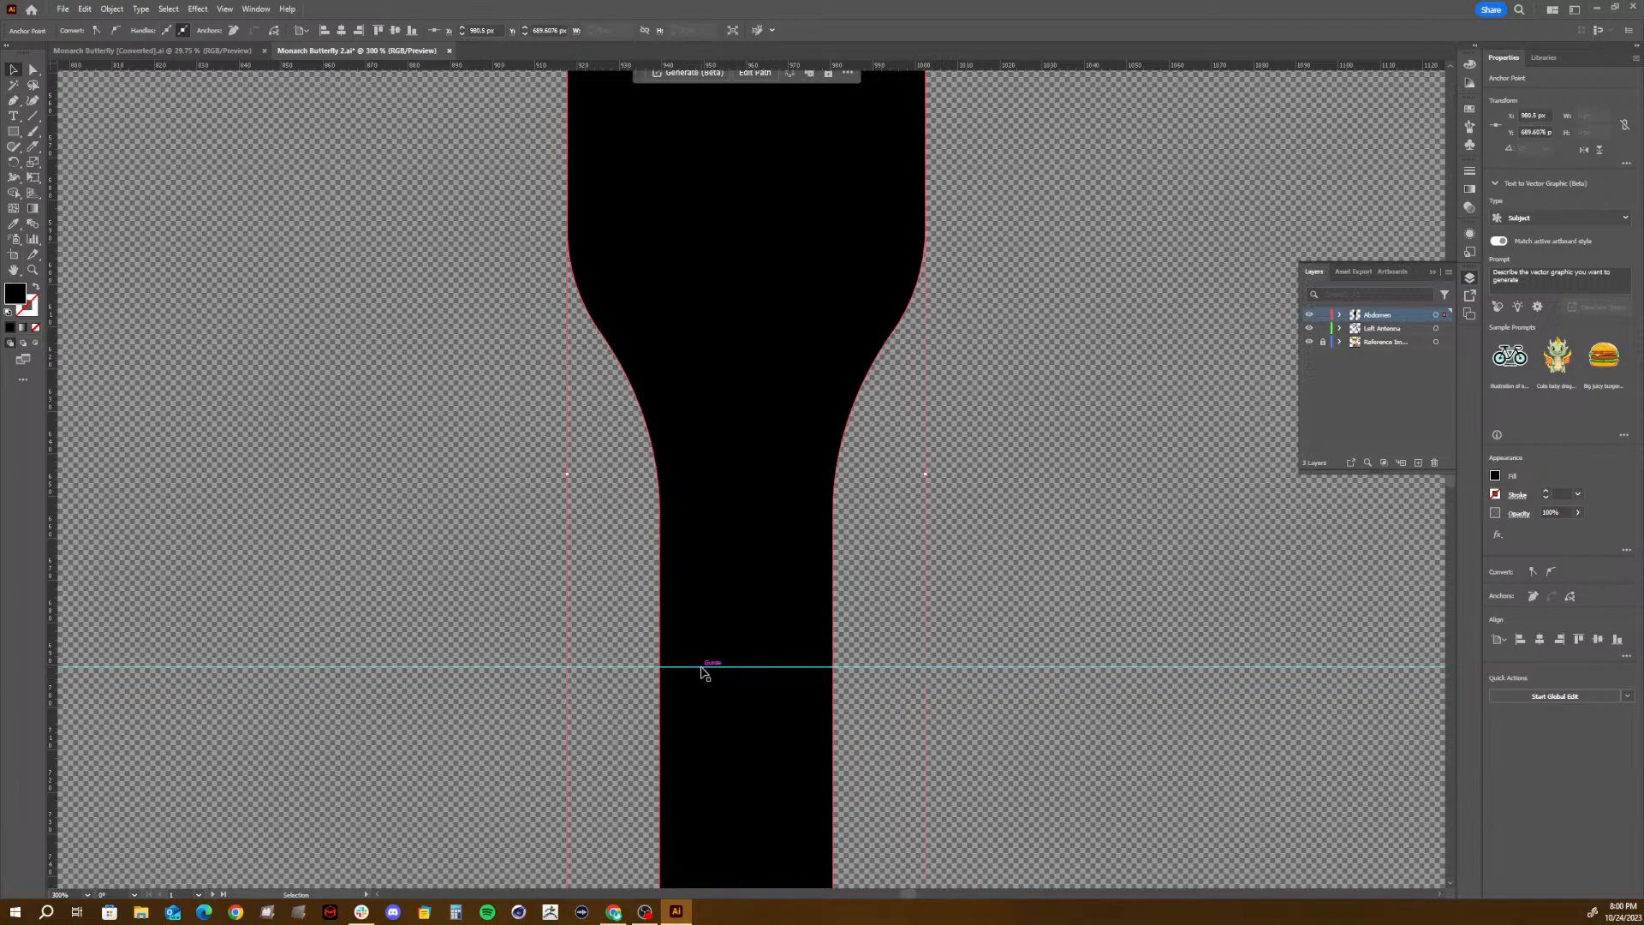
pyautogui.moveTo(708, 669); pyautogui.dragTo(691, 786)
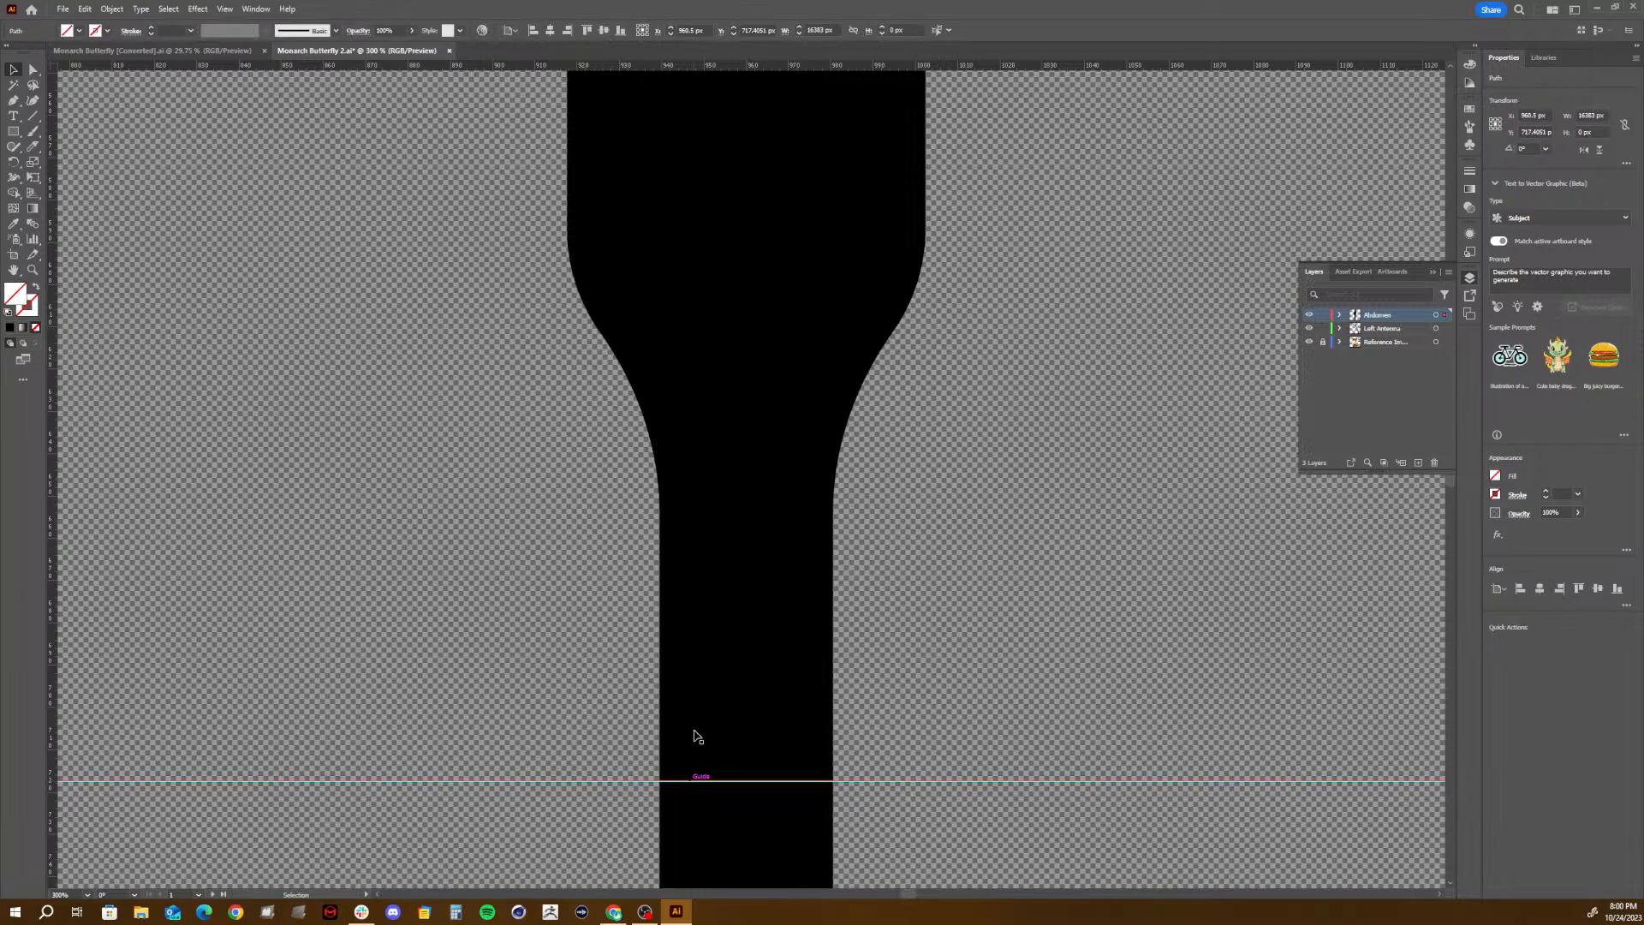
pyautogui.click(706, 644)
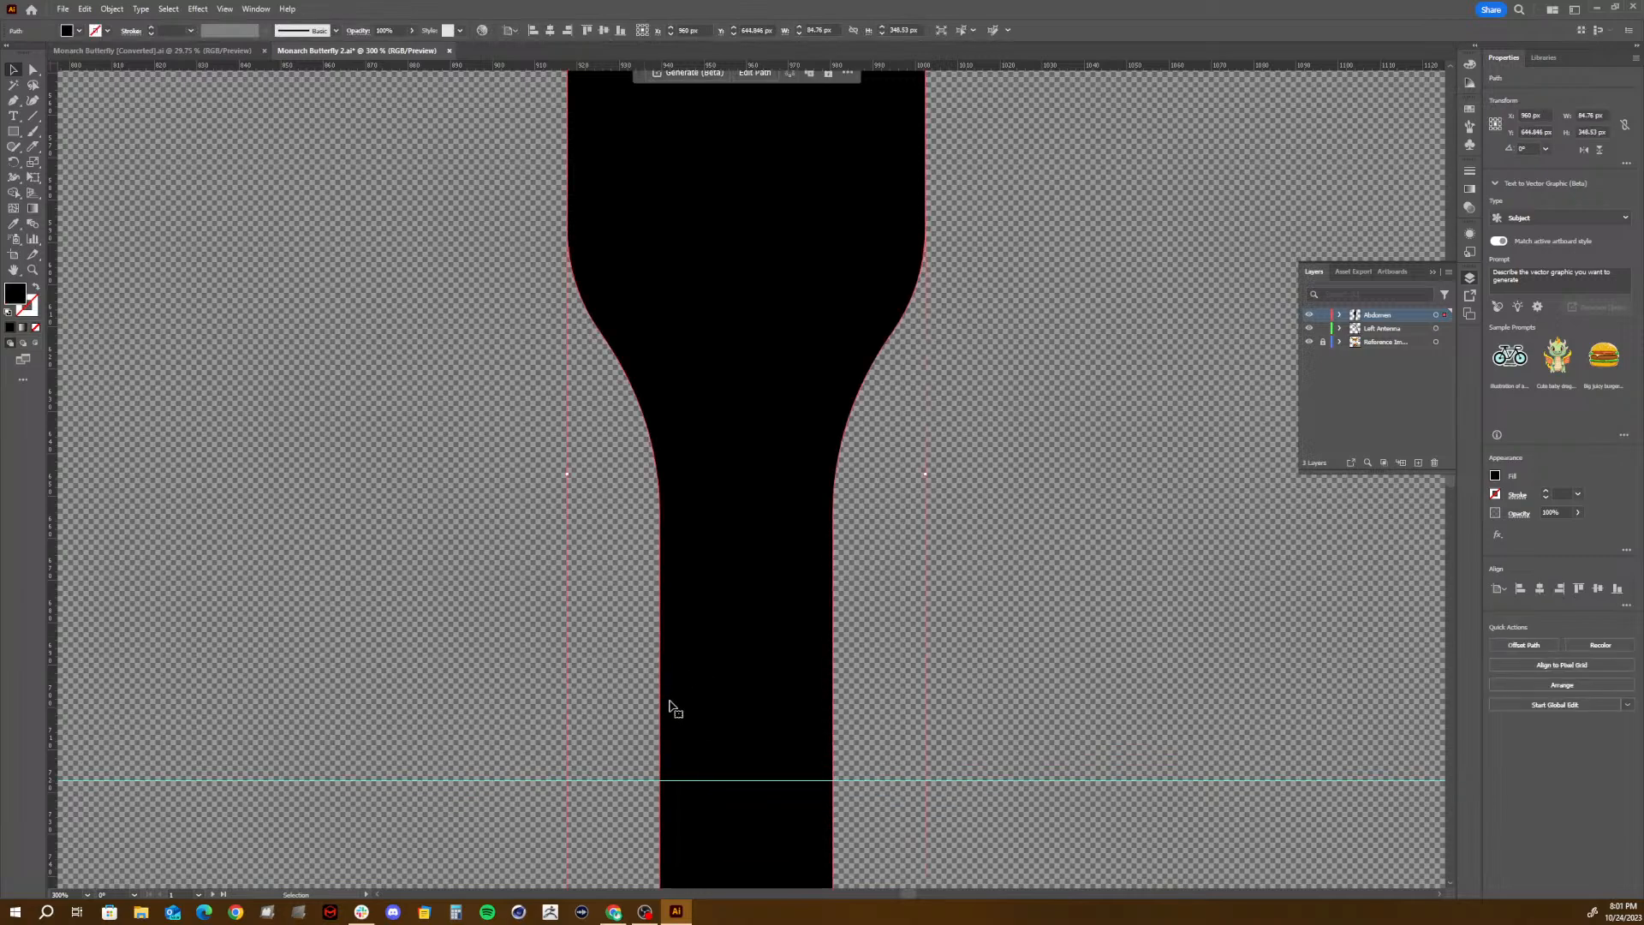
pyautogui.press('p')
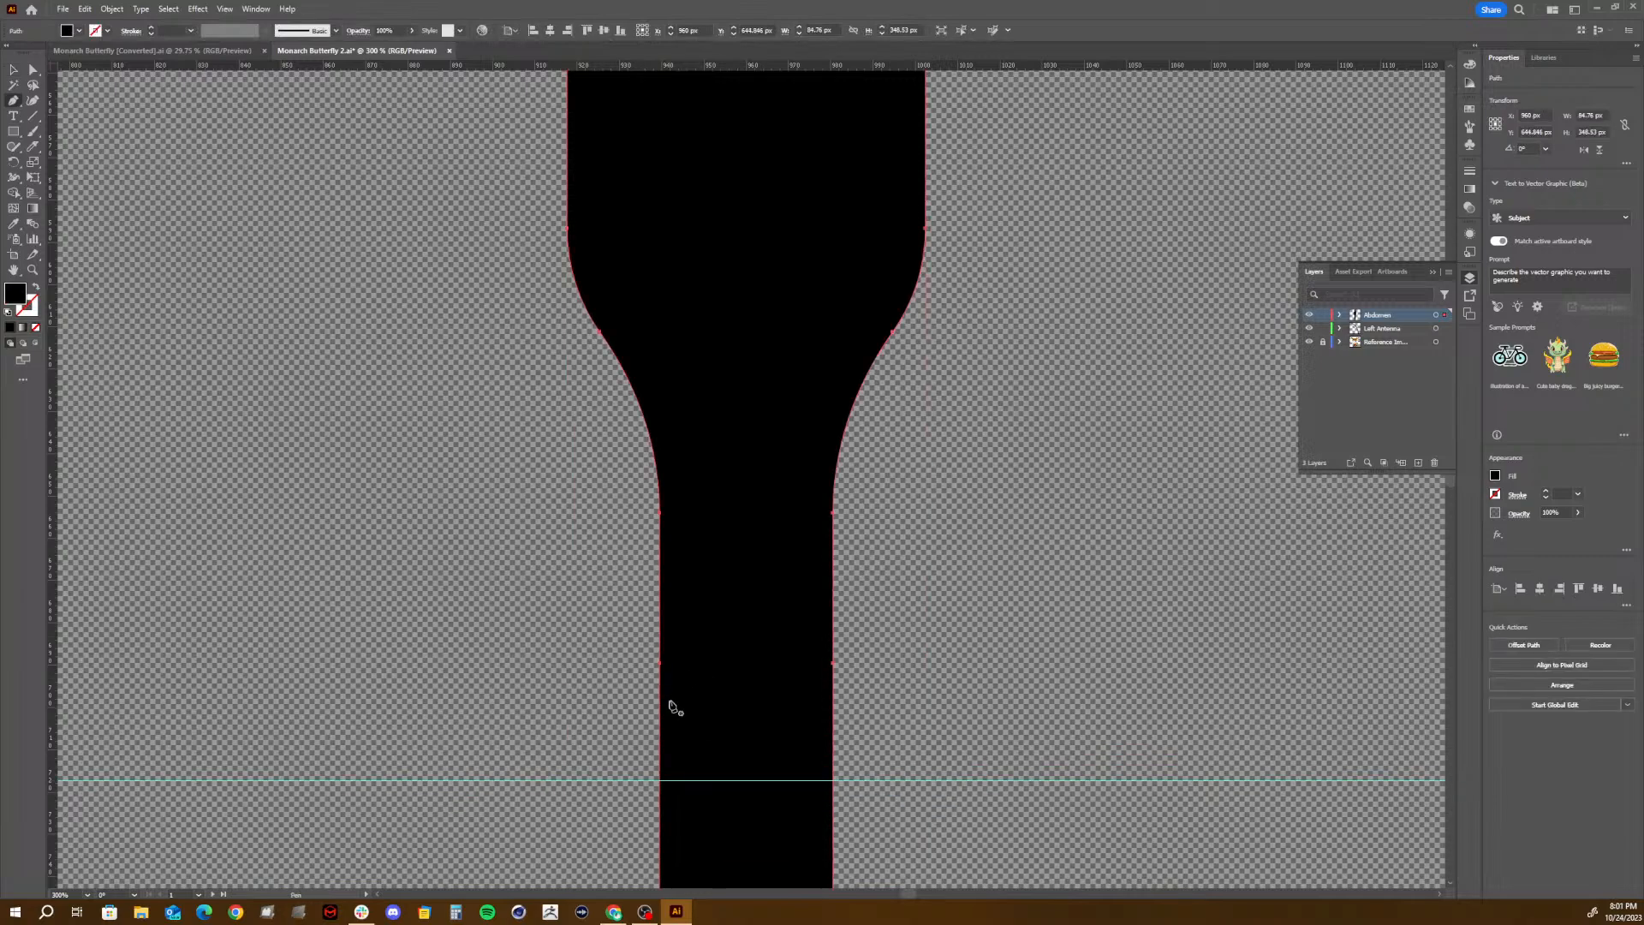
pyautogui.click(661, 779)
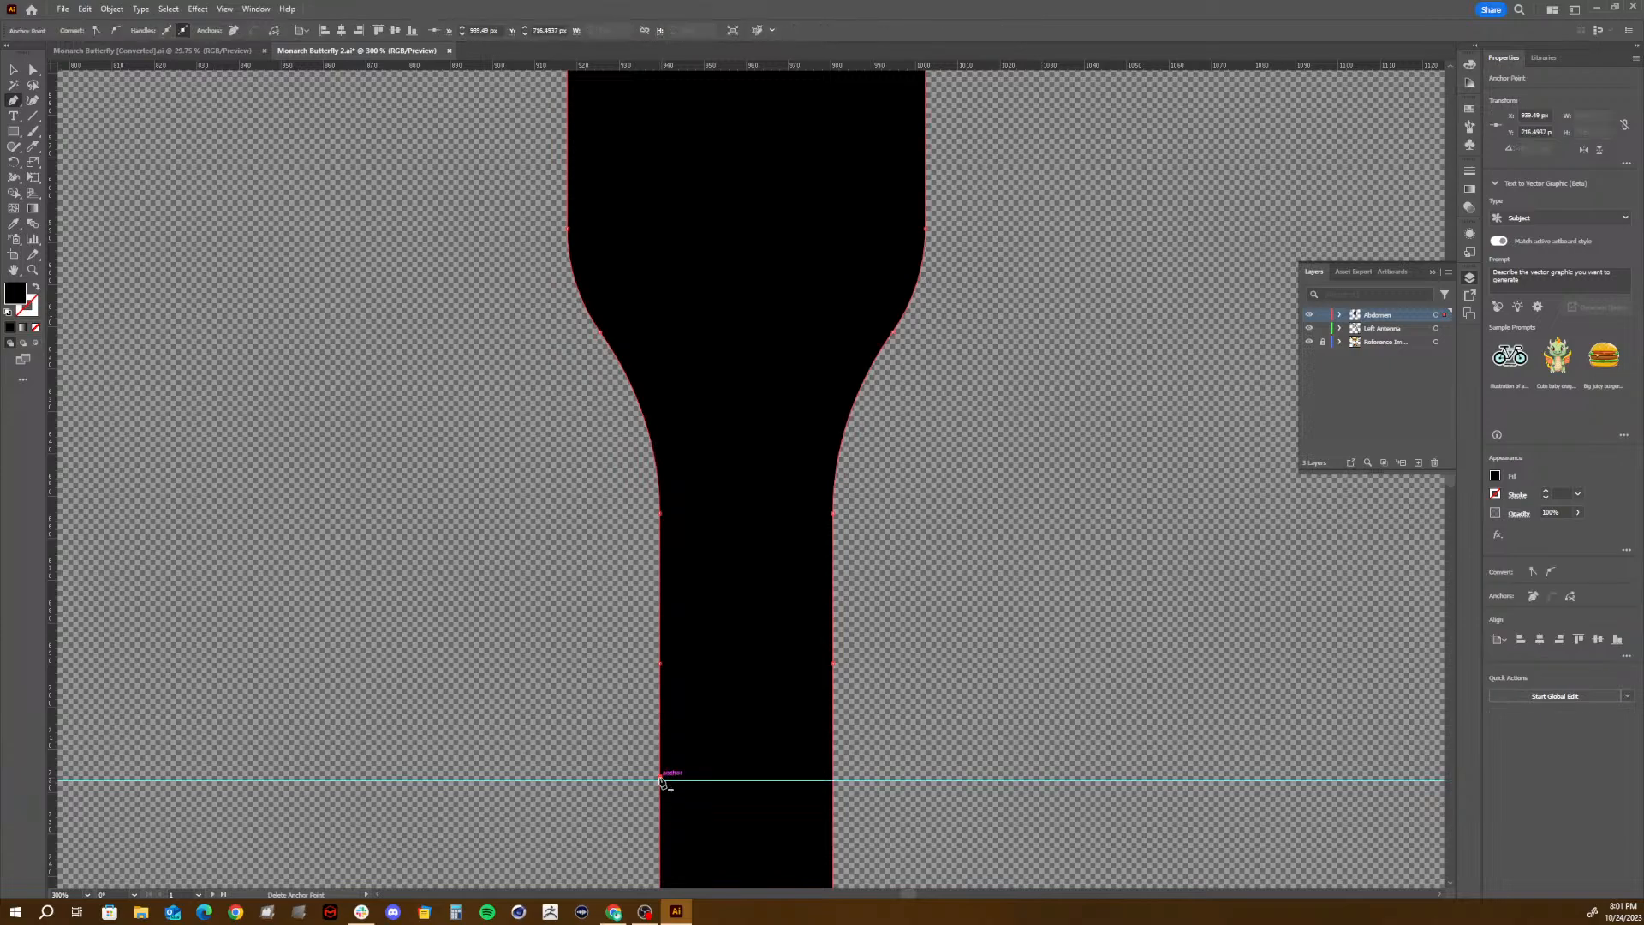
pyautogui.click(835, 780)
# - Move the guide further down the abdomen and add a third pair of edge anchor points at about Y 746 px
pyautogui.press('v')
pyautogui.scroll(-5, 787, 808)
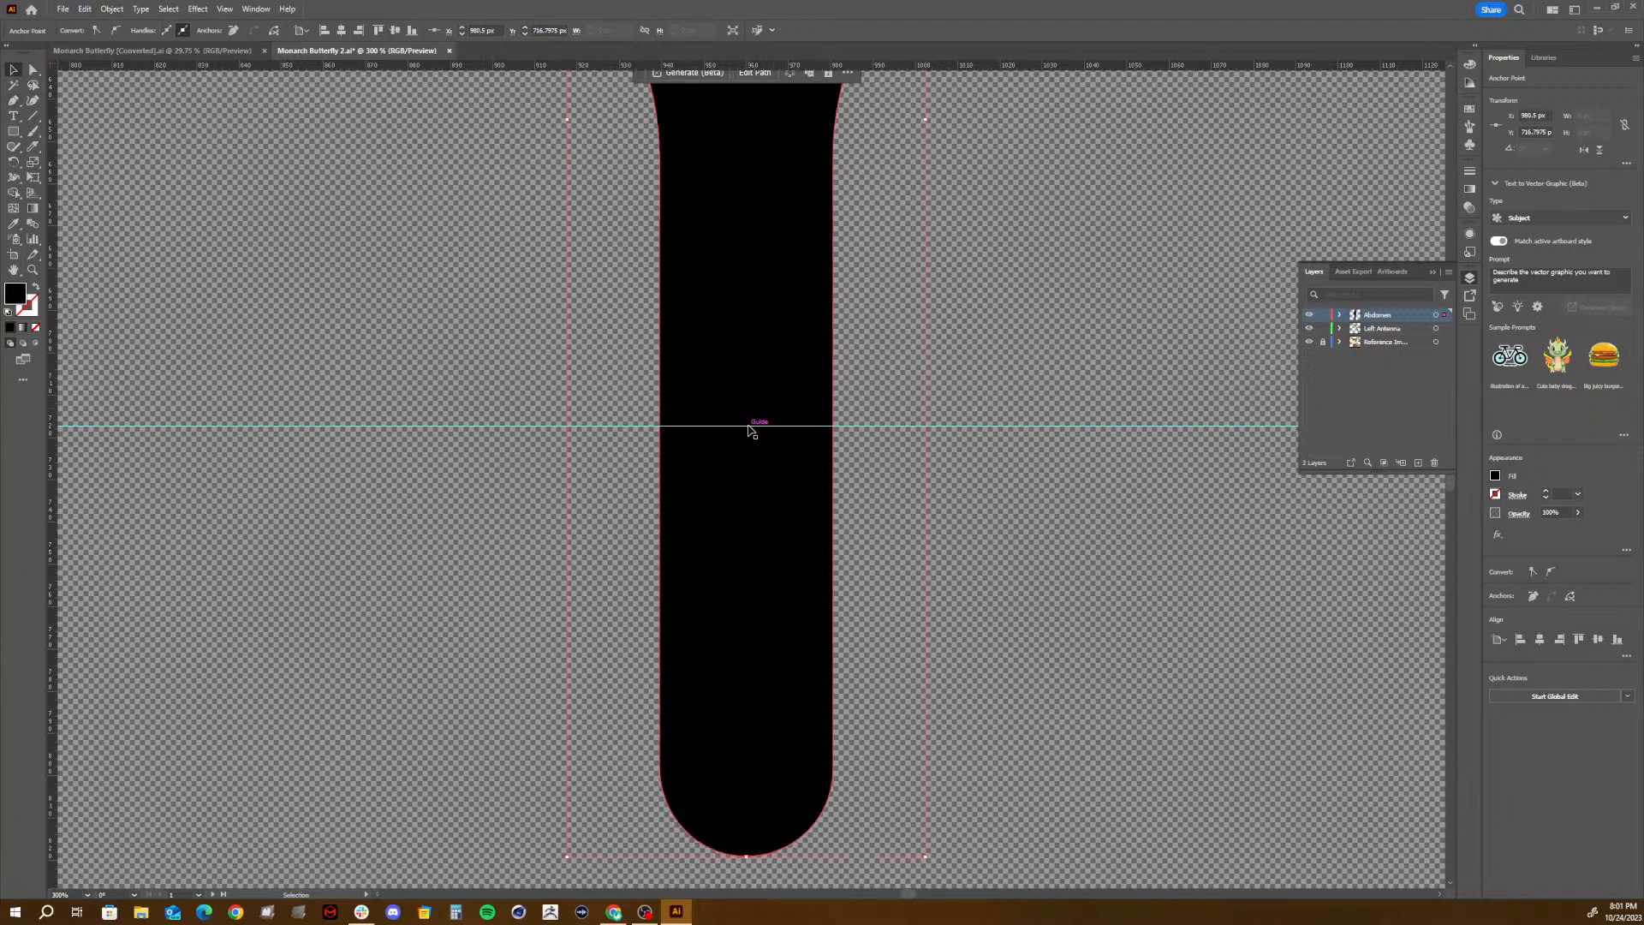
pyautogui.moveTo(751, 430); pyautogui.dragTo(745, 557)
pyautogui.click(763, 433)
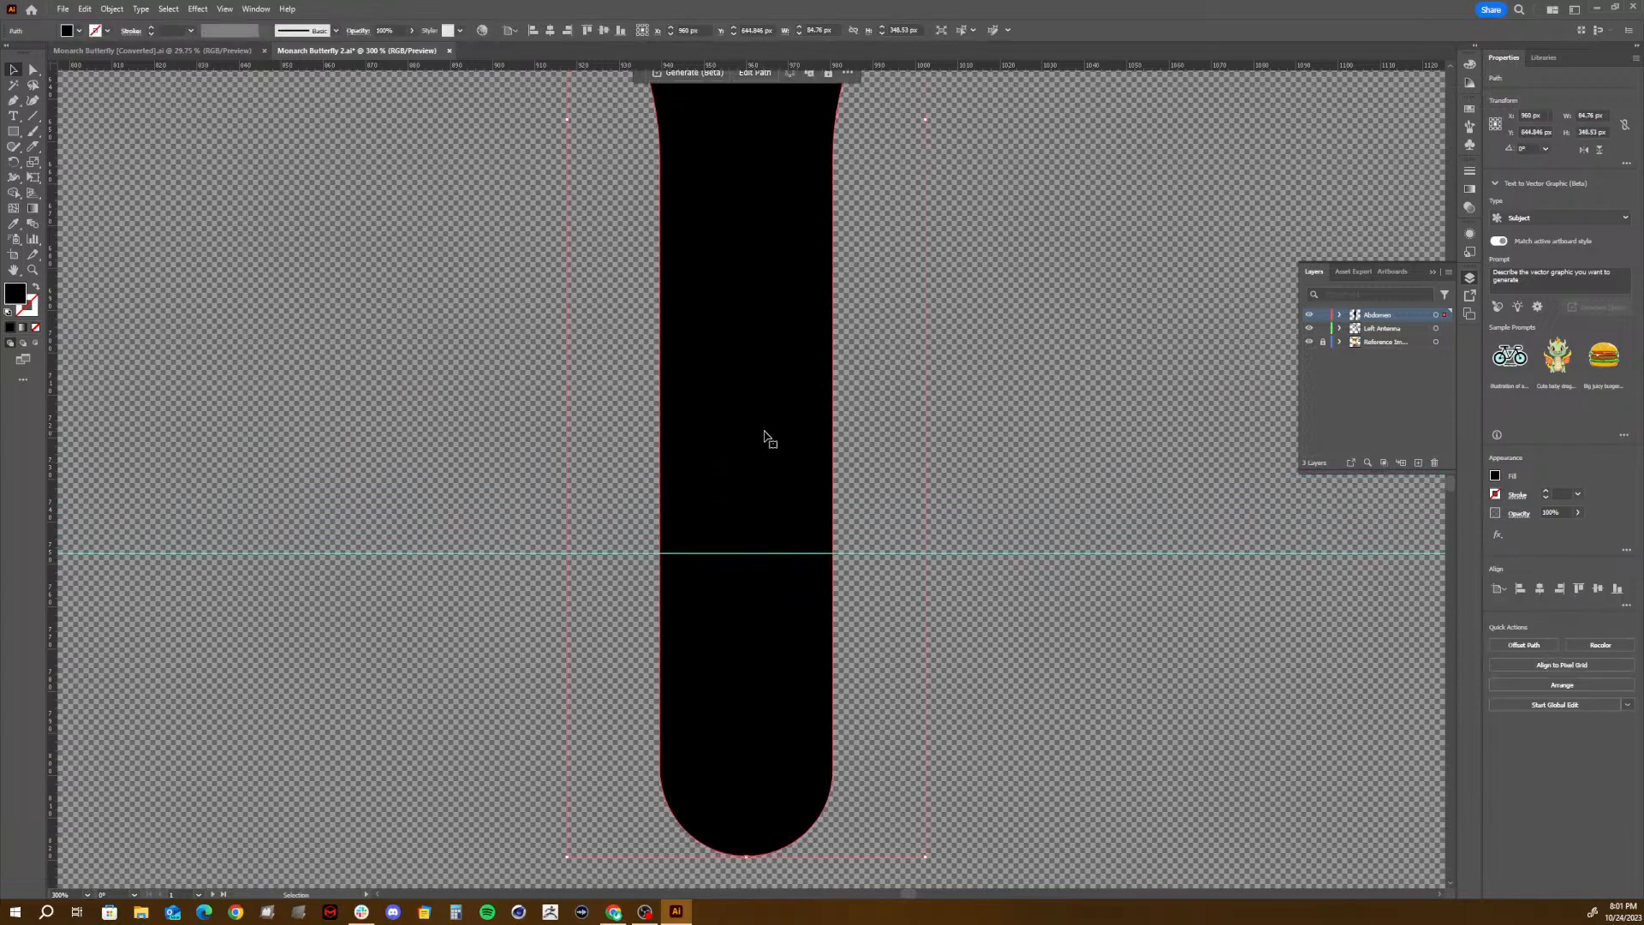
pyautogui.press('p')
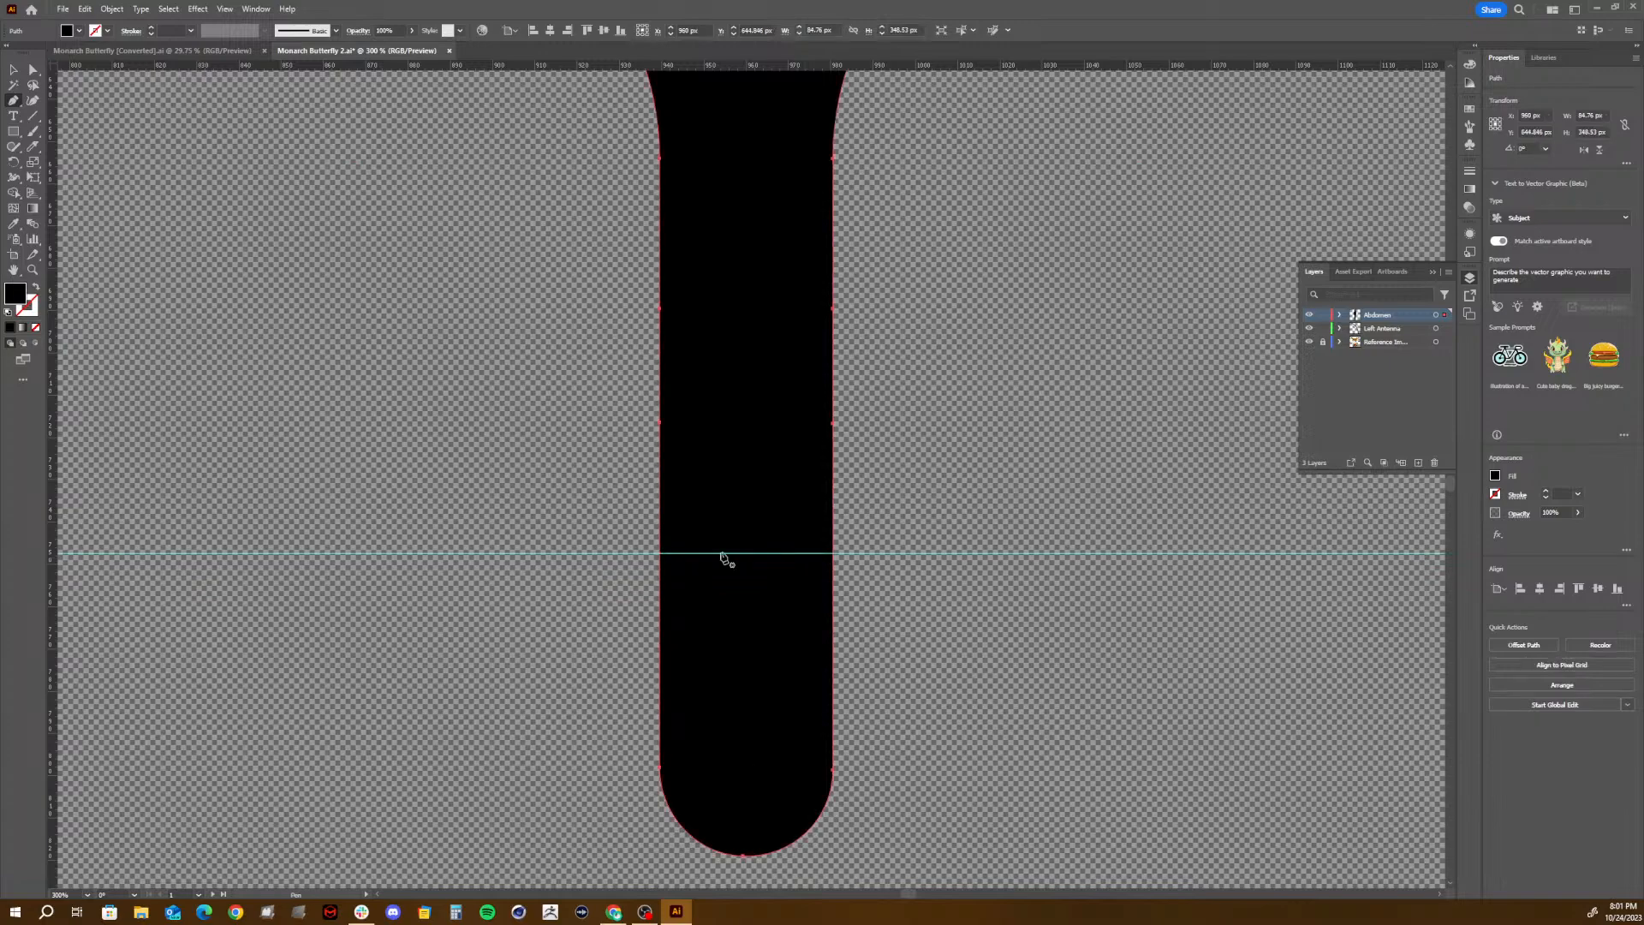
pyautogui.click(661, 551)
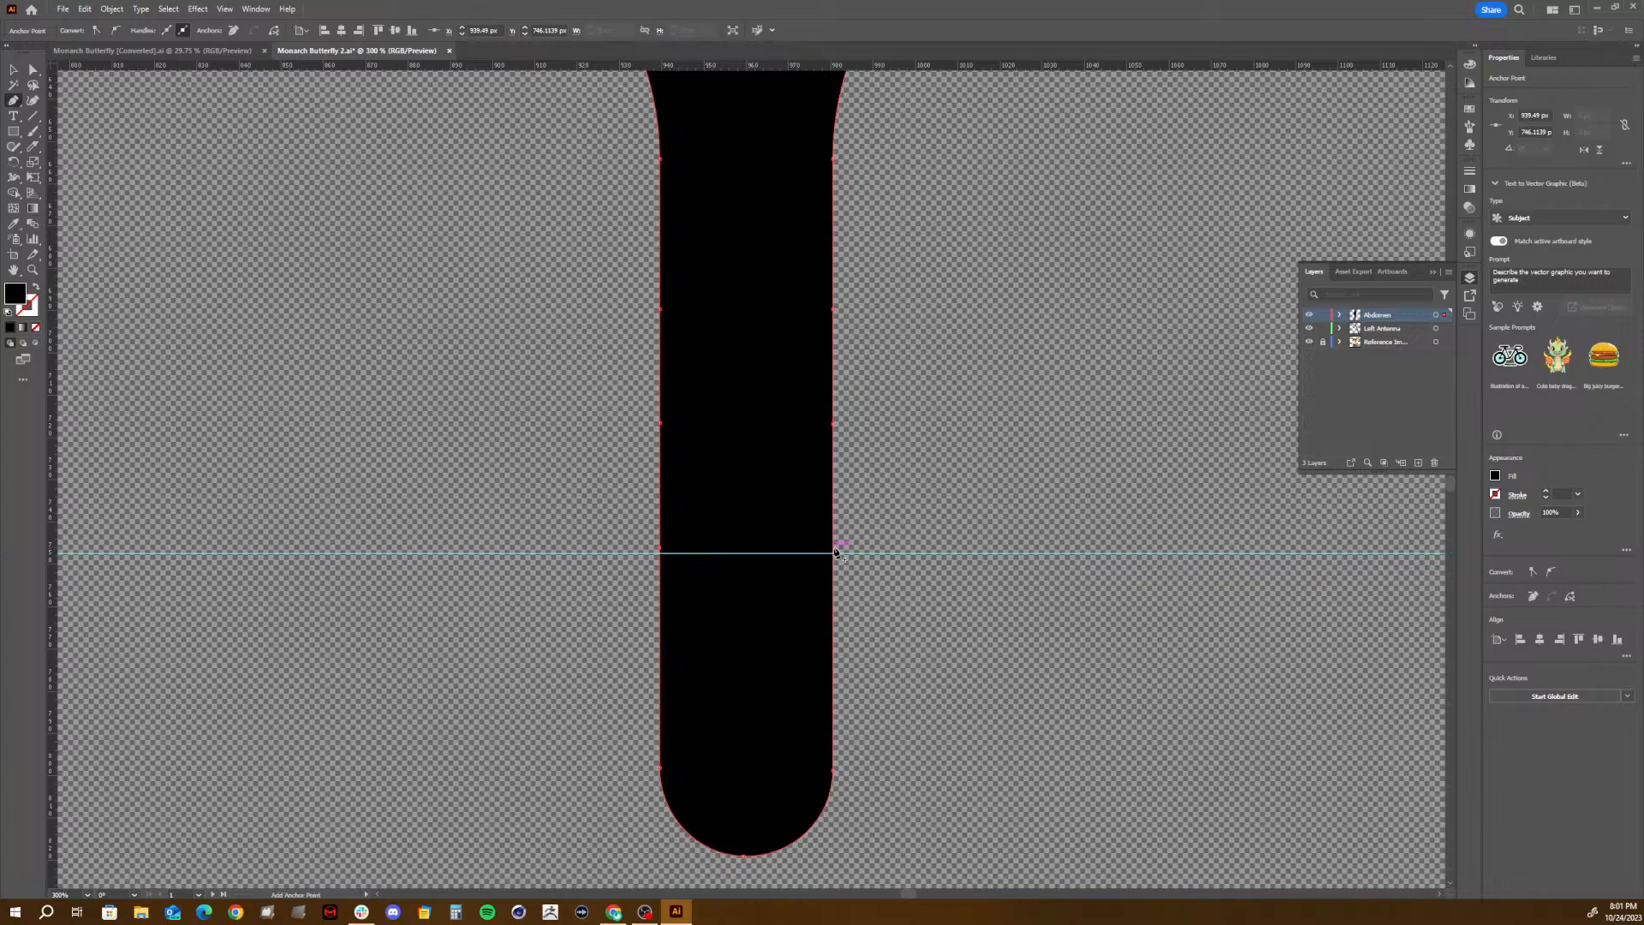
pyautogui.click(835, 551)
# - Delete the horizontal guide crossing the abdomen
pyautogui.press('v')
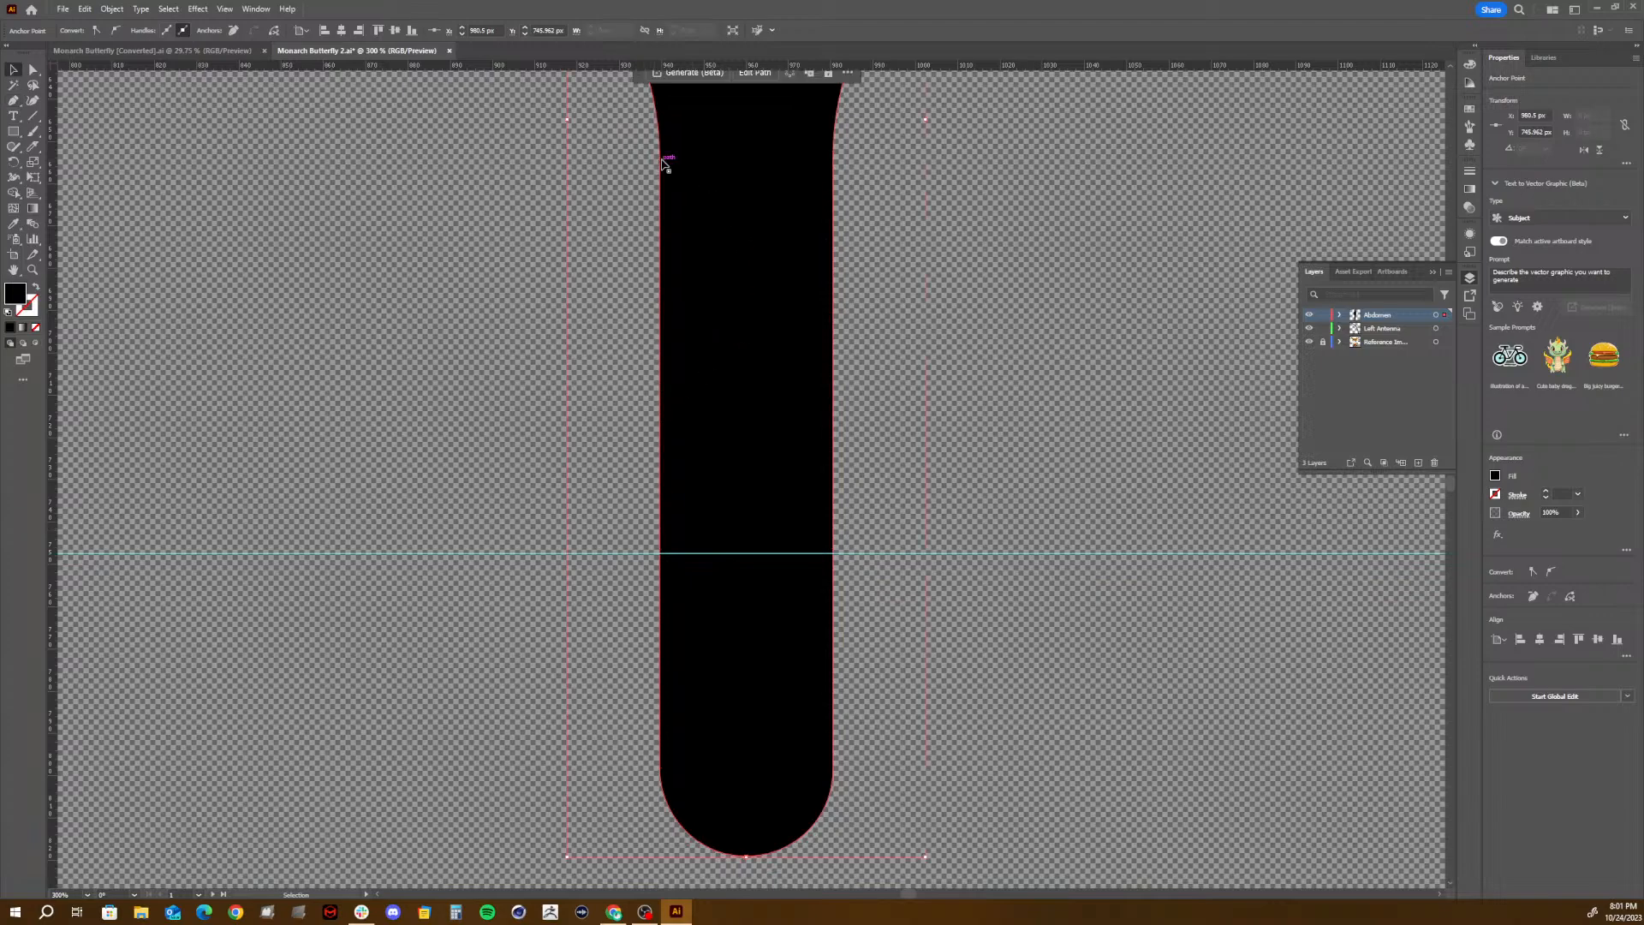
pyautogui.click(778, 336)
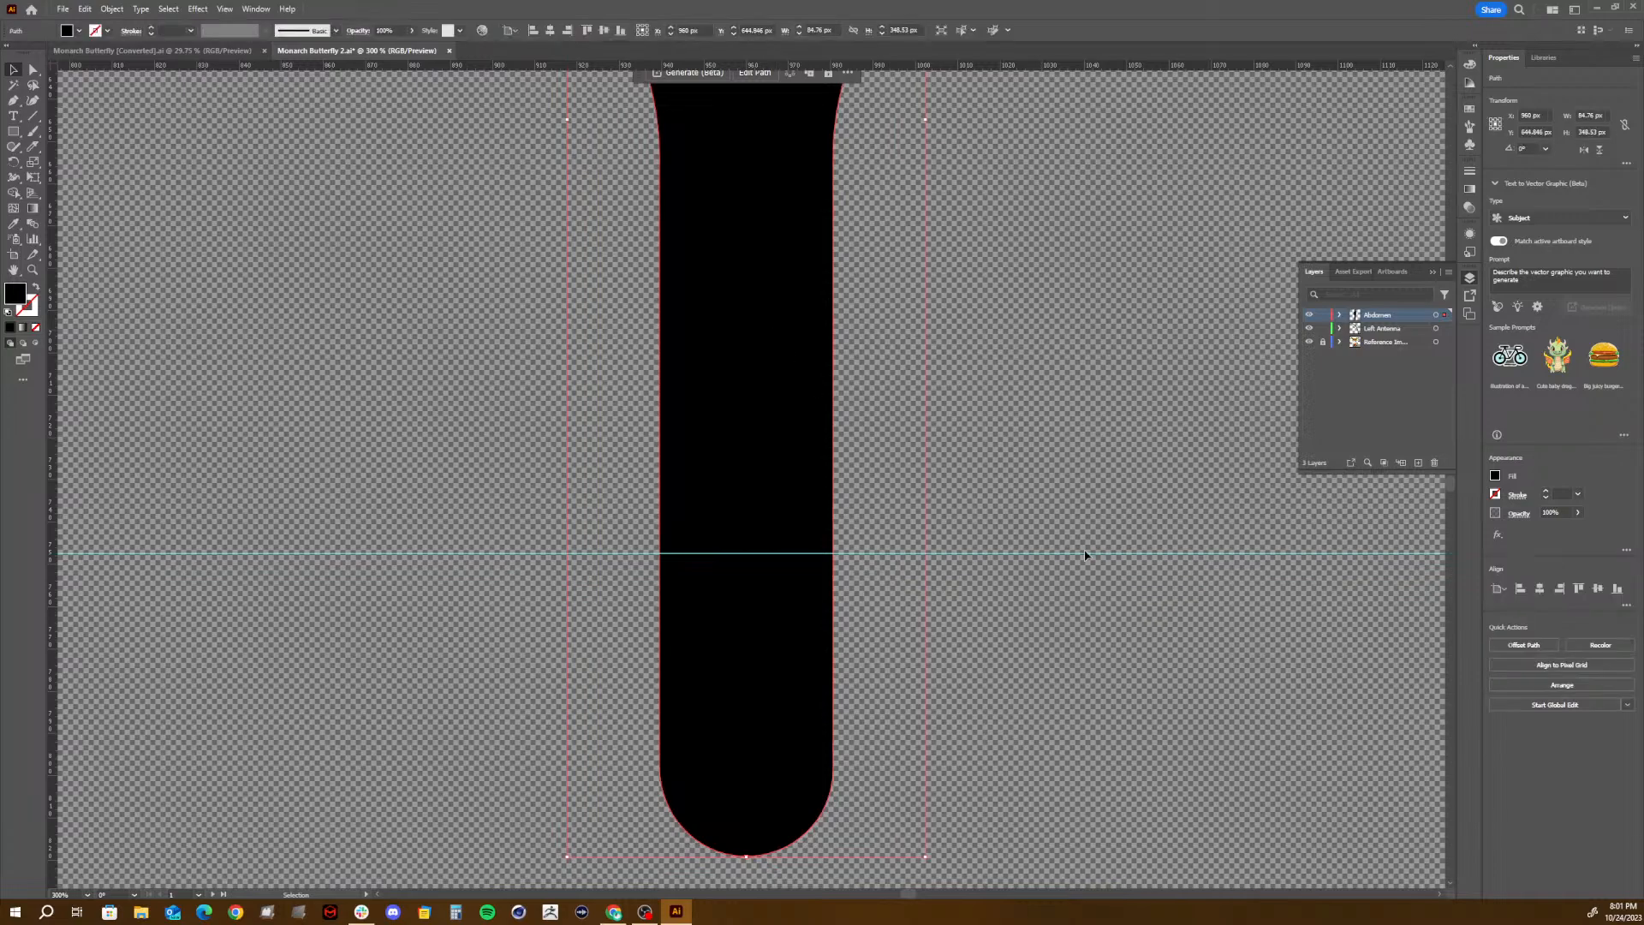
pyautogui.moveTo(1082, 558); pyautogui.dragTo(1067, 532)
pyautogui.press('Delete')
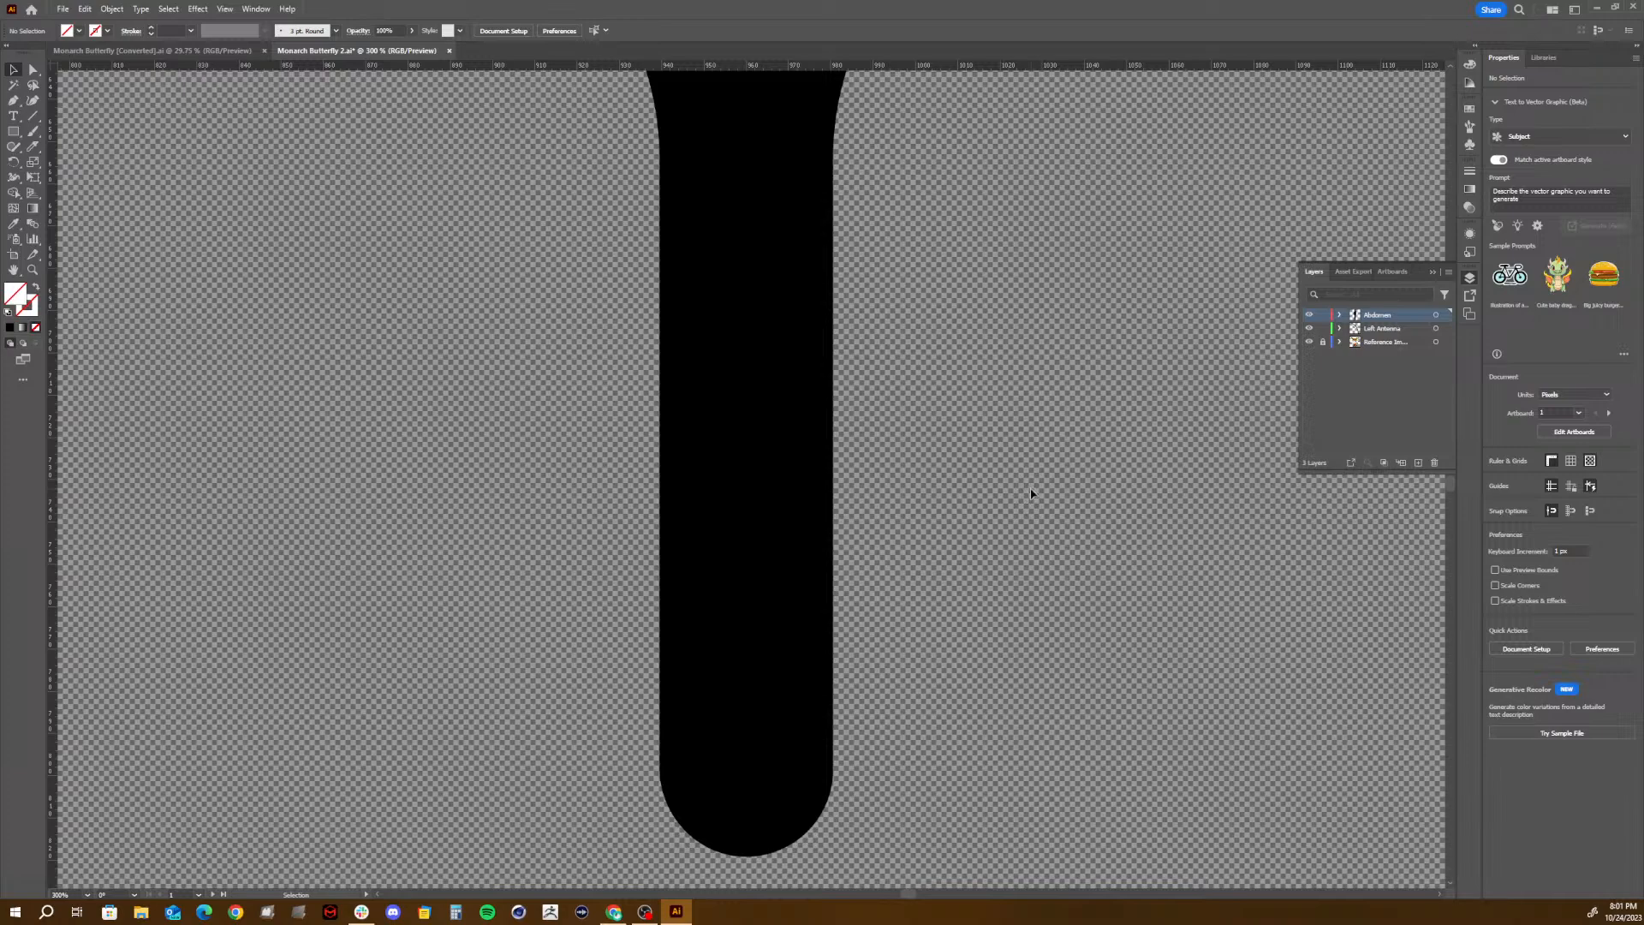
# - Pinch the abdomen at the uppermost added anchor pair, moving the left point 3 px and the right point 2 px inward
pyautogui.press('a')
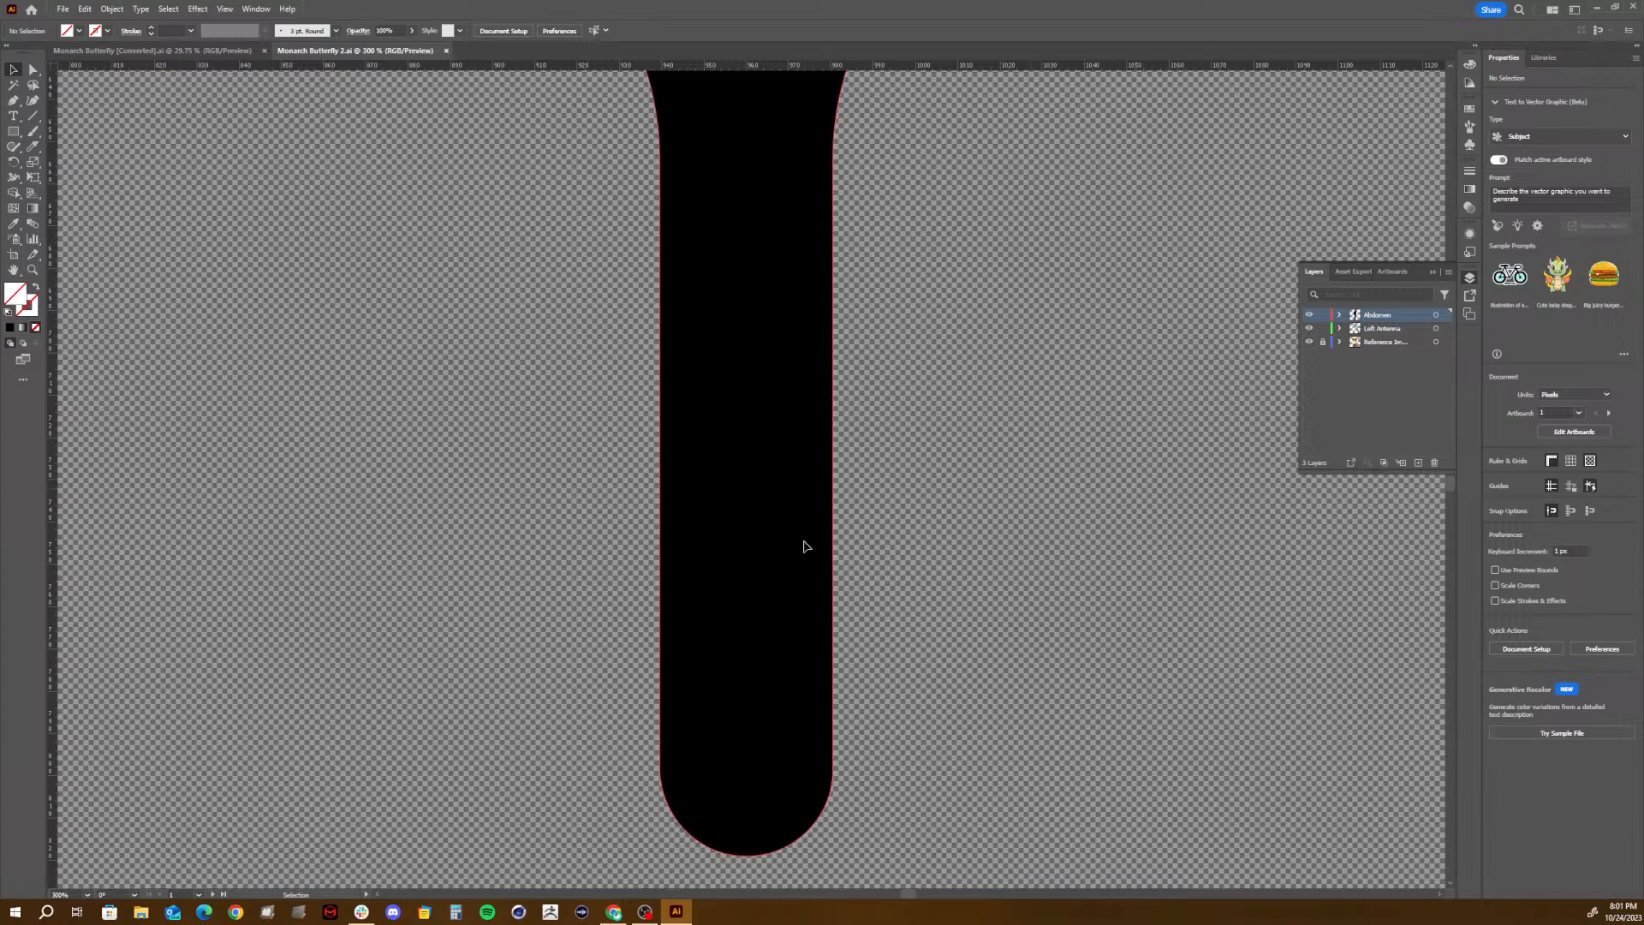
pyautogui.press('v')
pyautogui.click(800, 541)
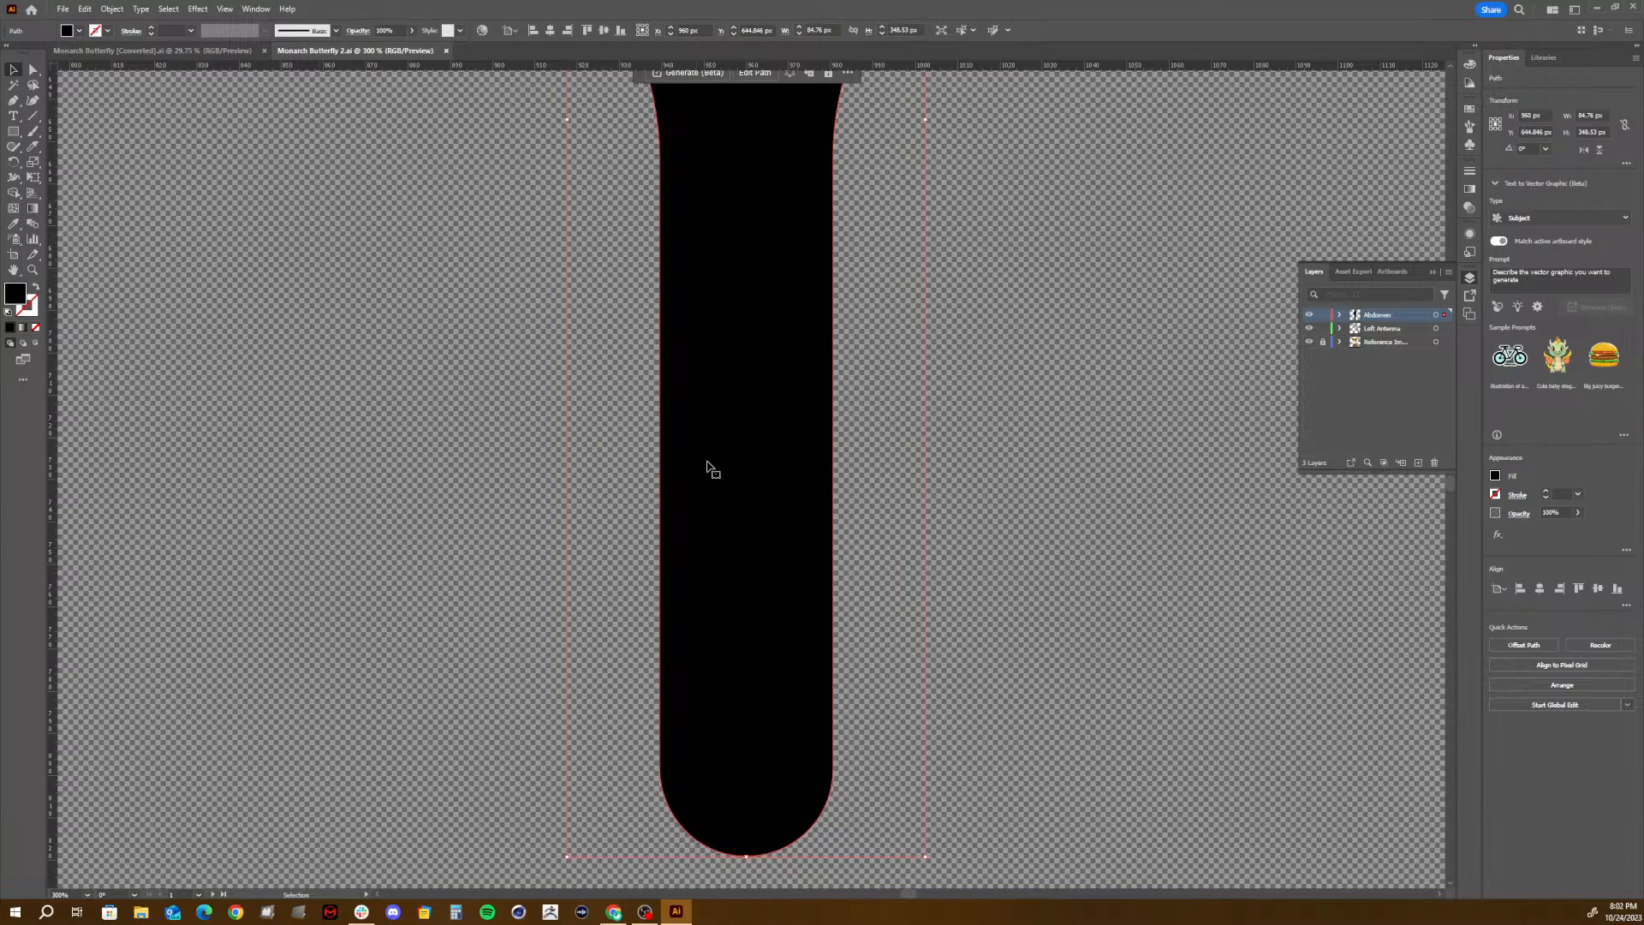
pyautogui.press('a')
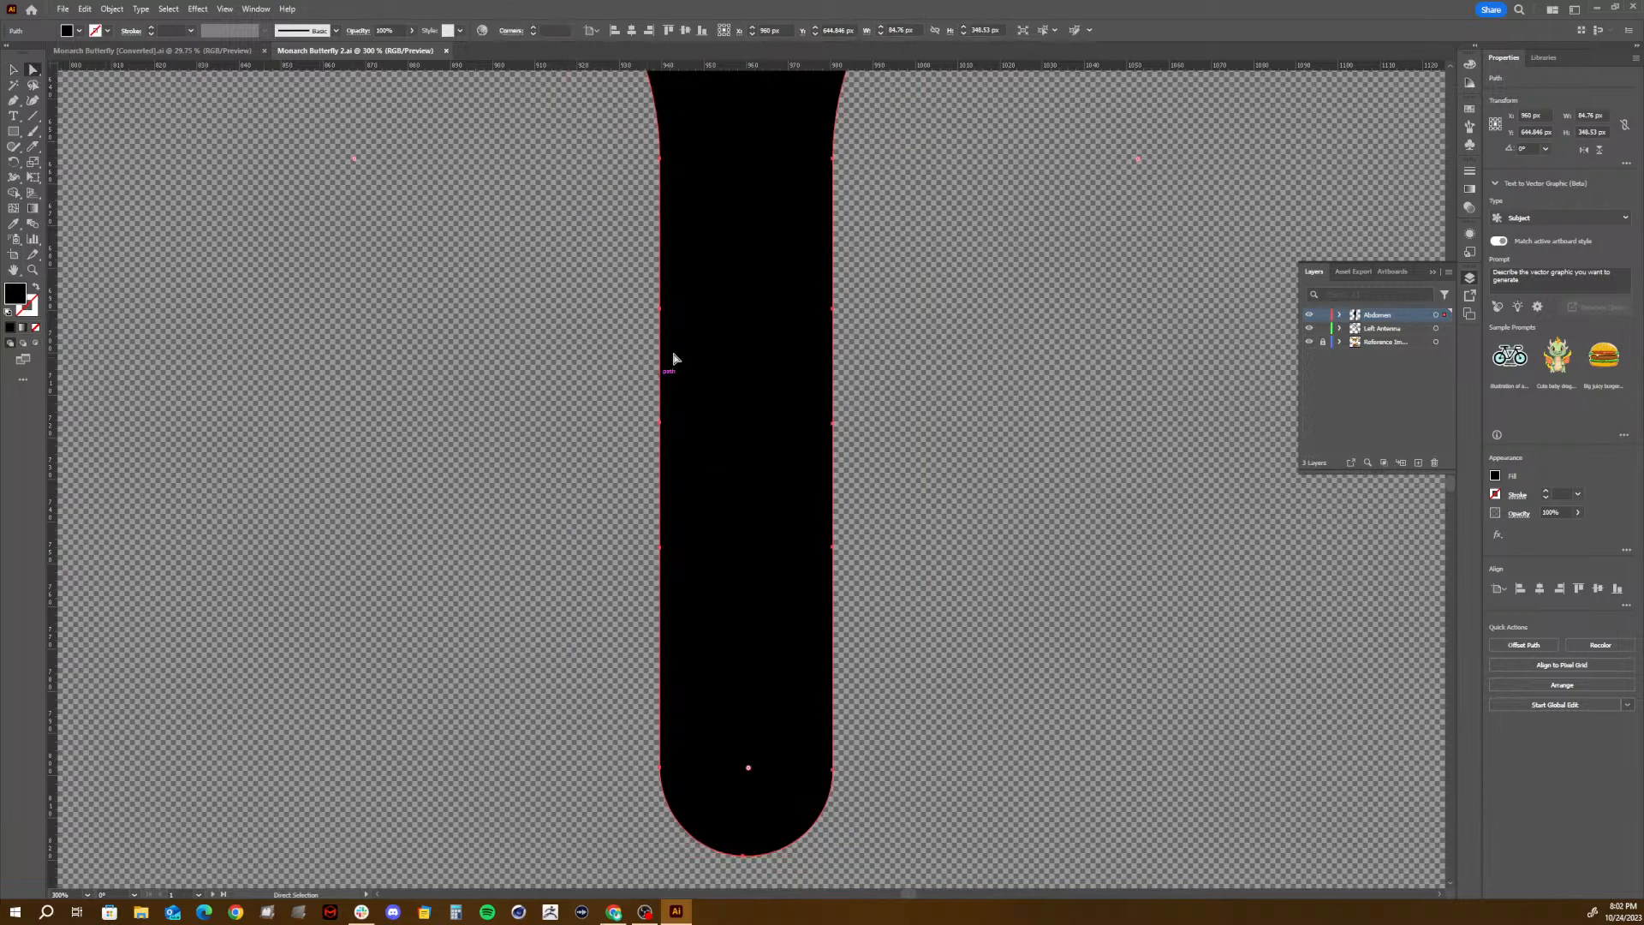
pyautogui.click(662, 309)
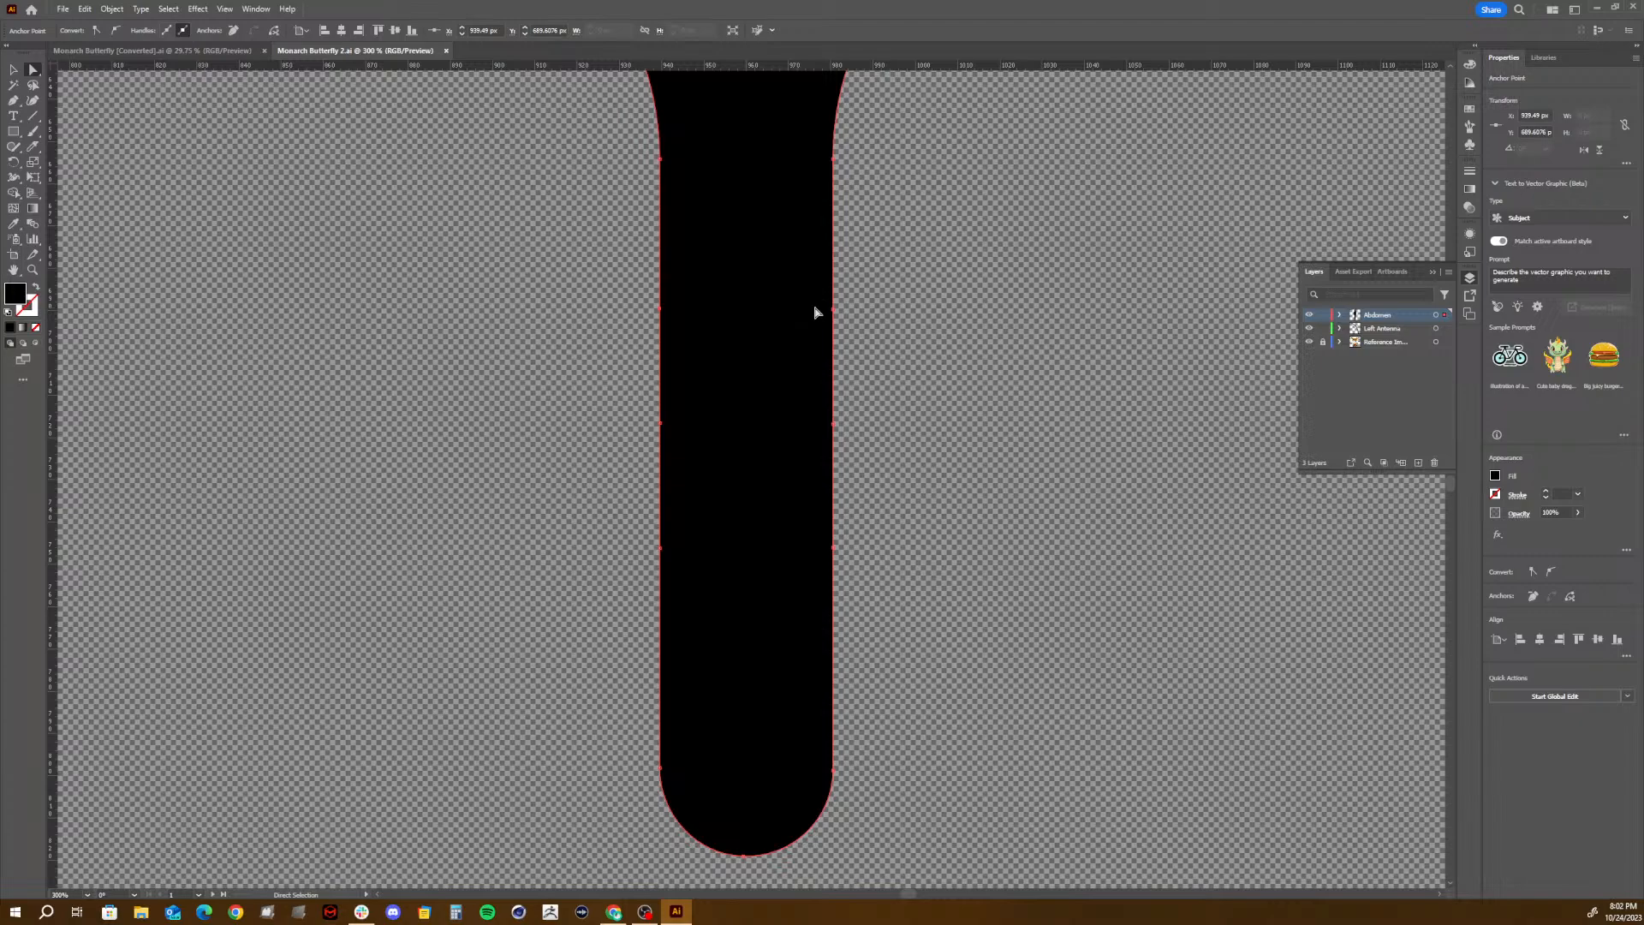
pyautogui.press('Right')
pyautogui.press('Right')
pyautogui.press('Right')
pyautogui.press('Right')
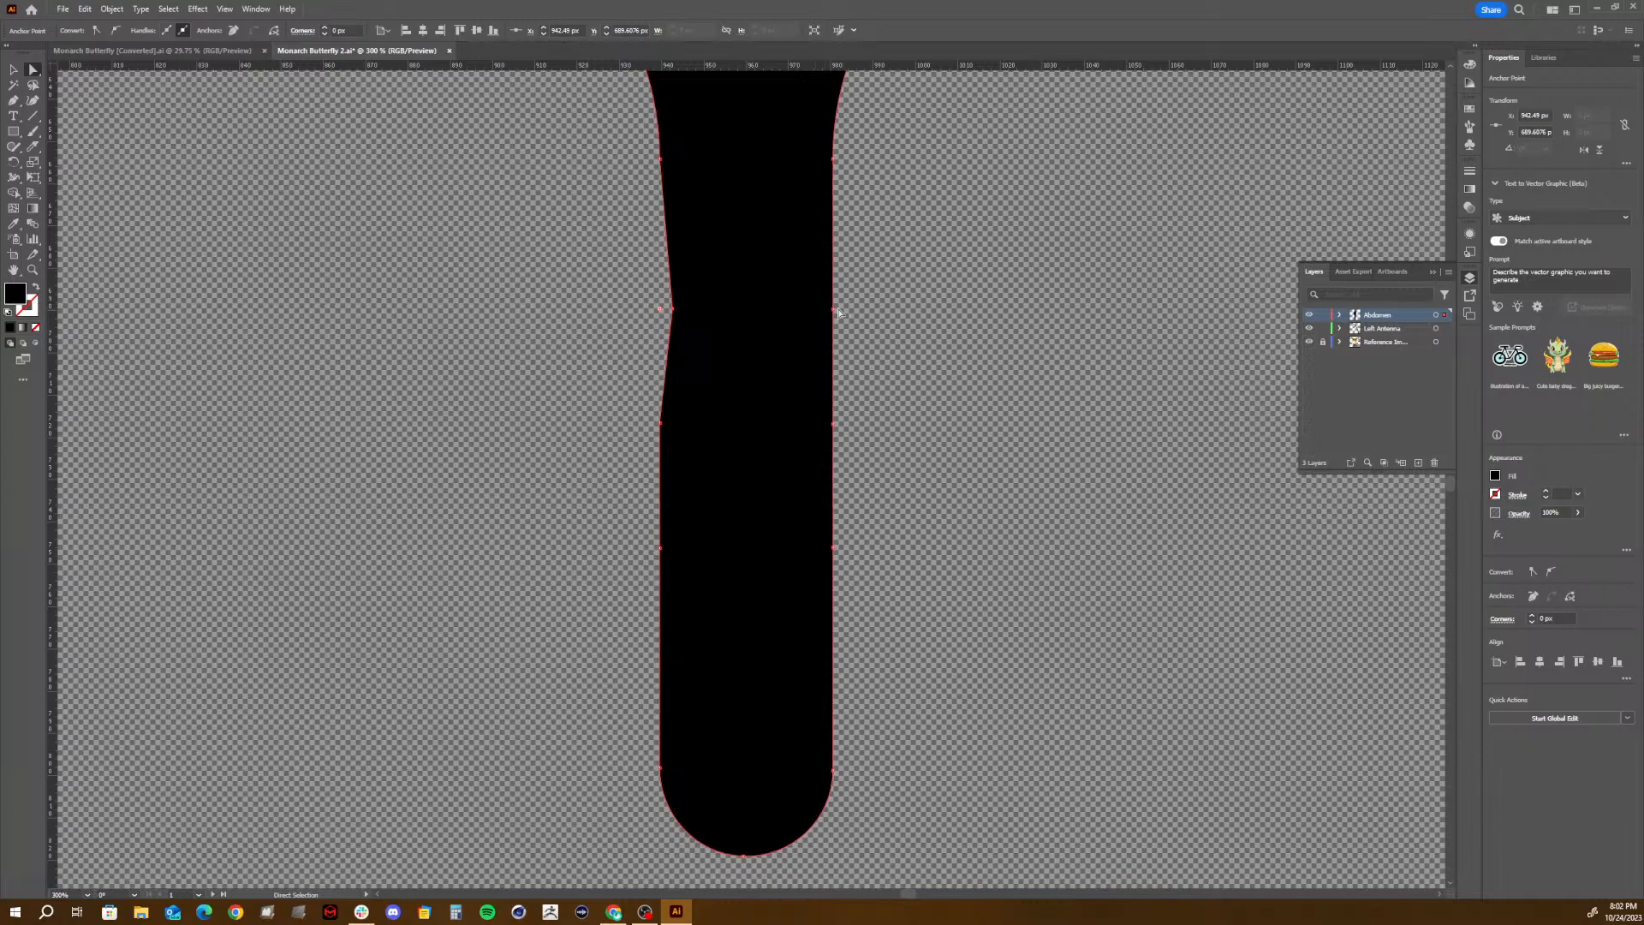
pyautogui.click(833, 309)
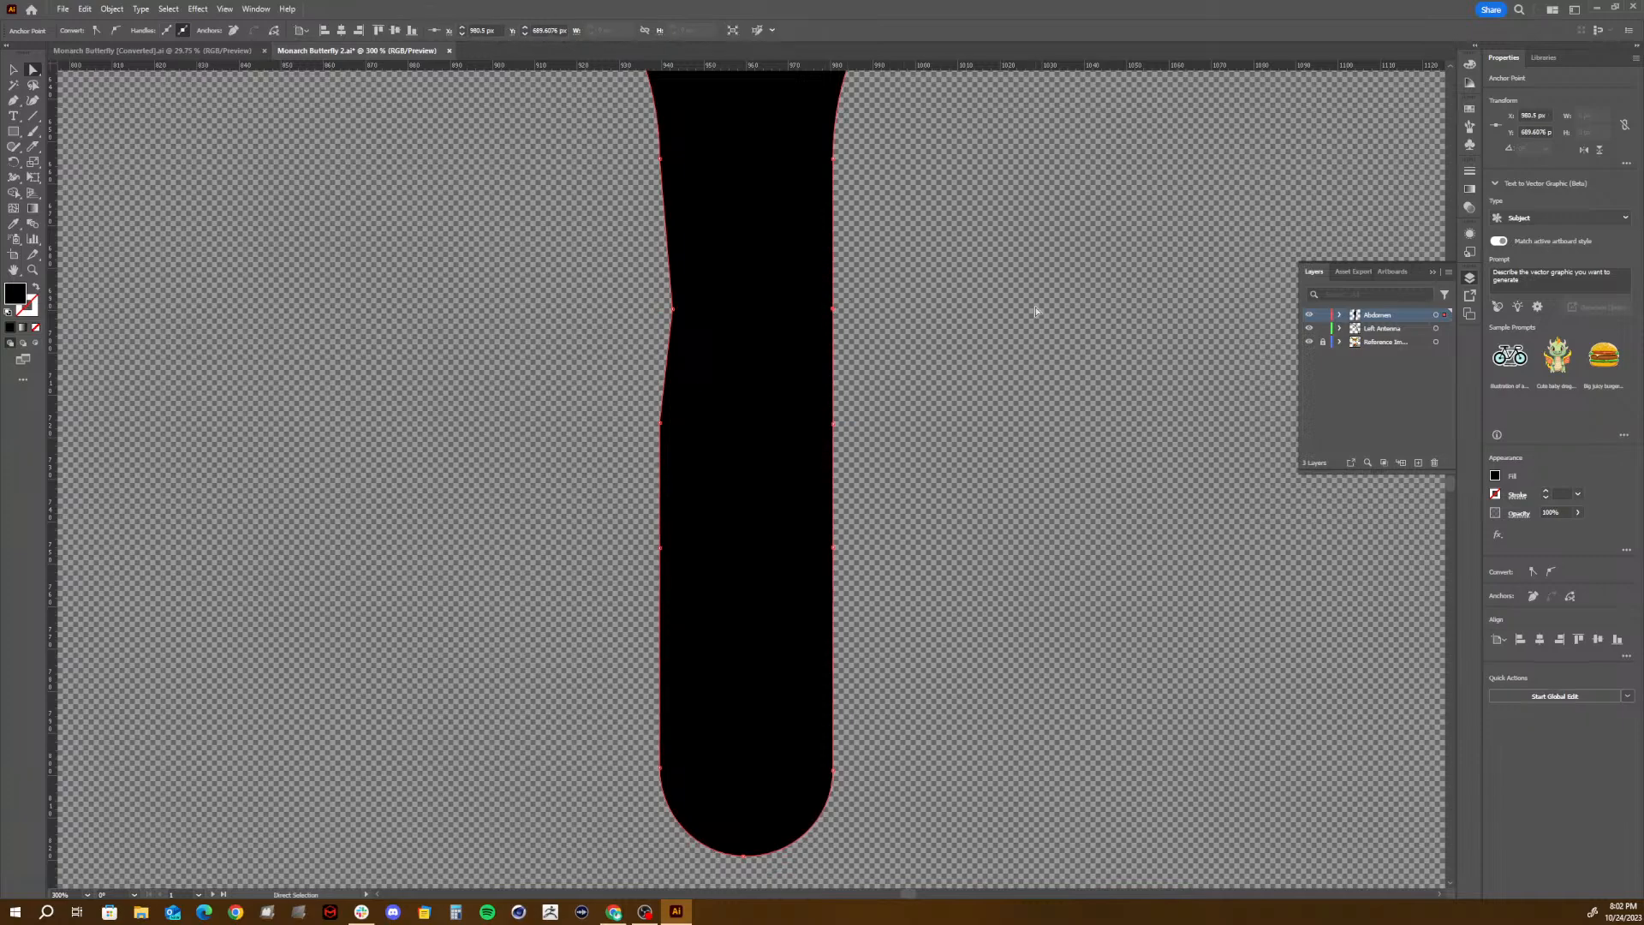
pyautogui.press('Left')
pyautogui.press('Left')
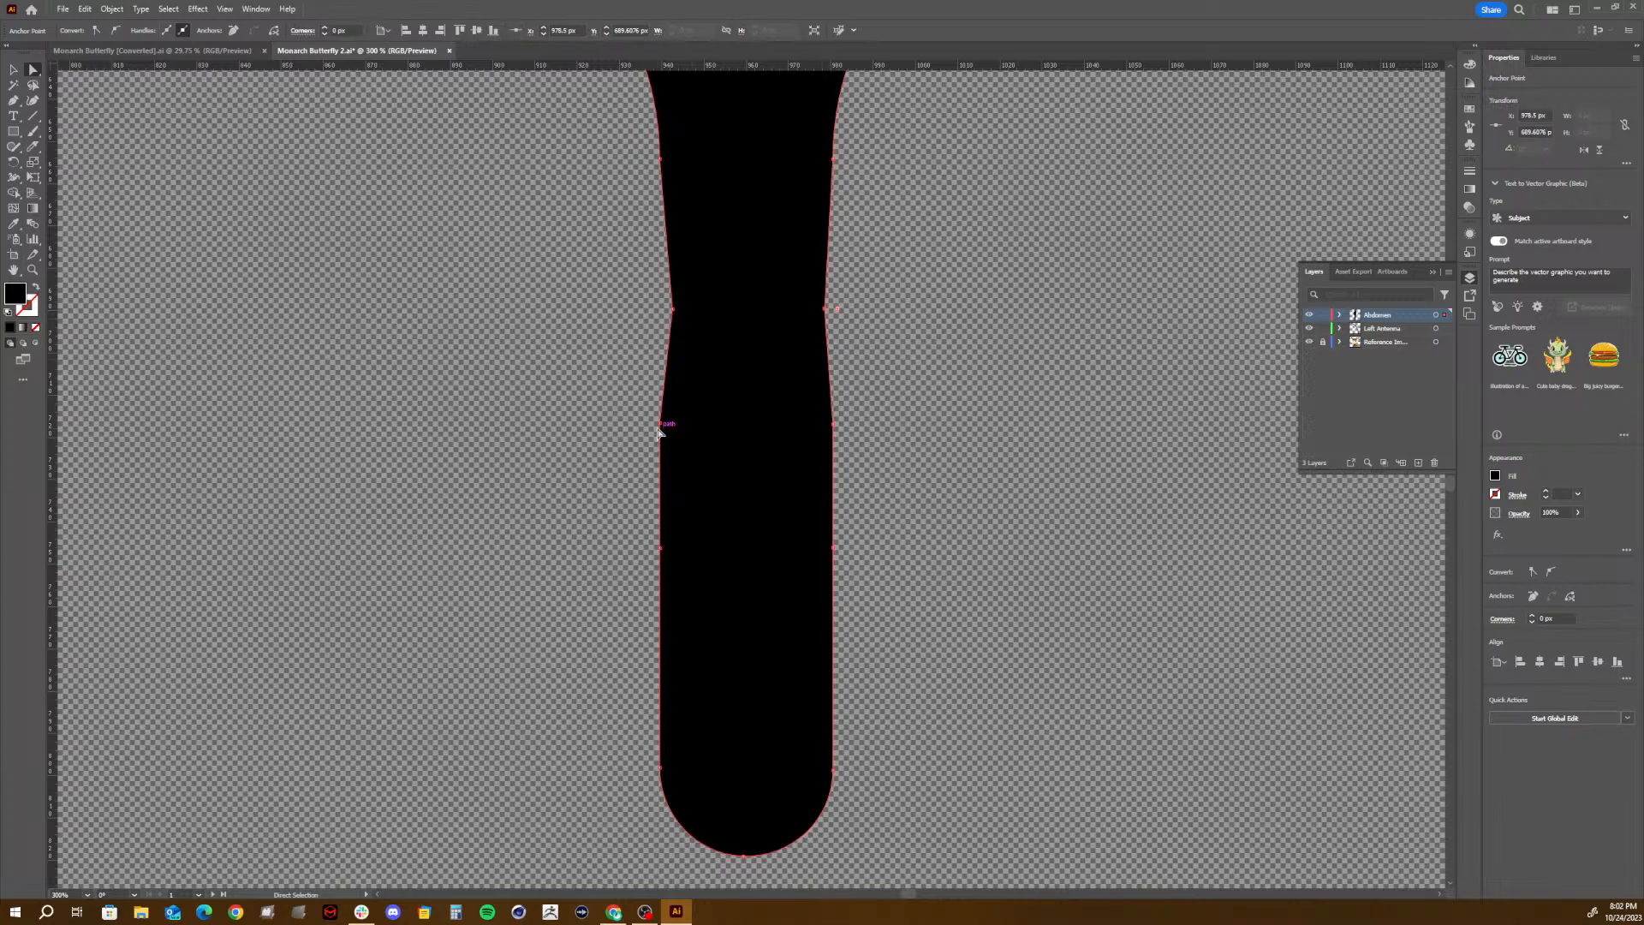
# - Pinch the abdomen at the lowest added anchor pair by moving both points 2 px inward
pyautogui.click(660, 549)
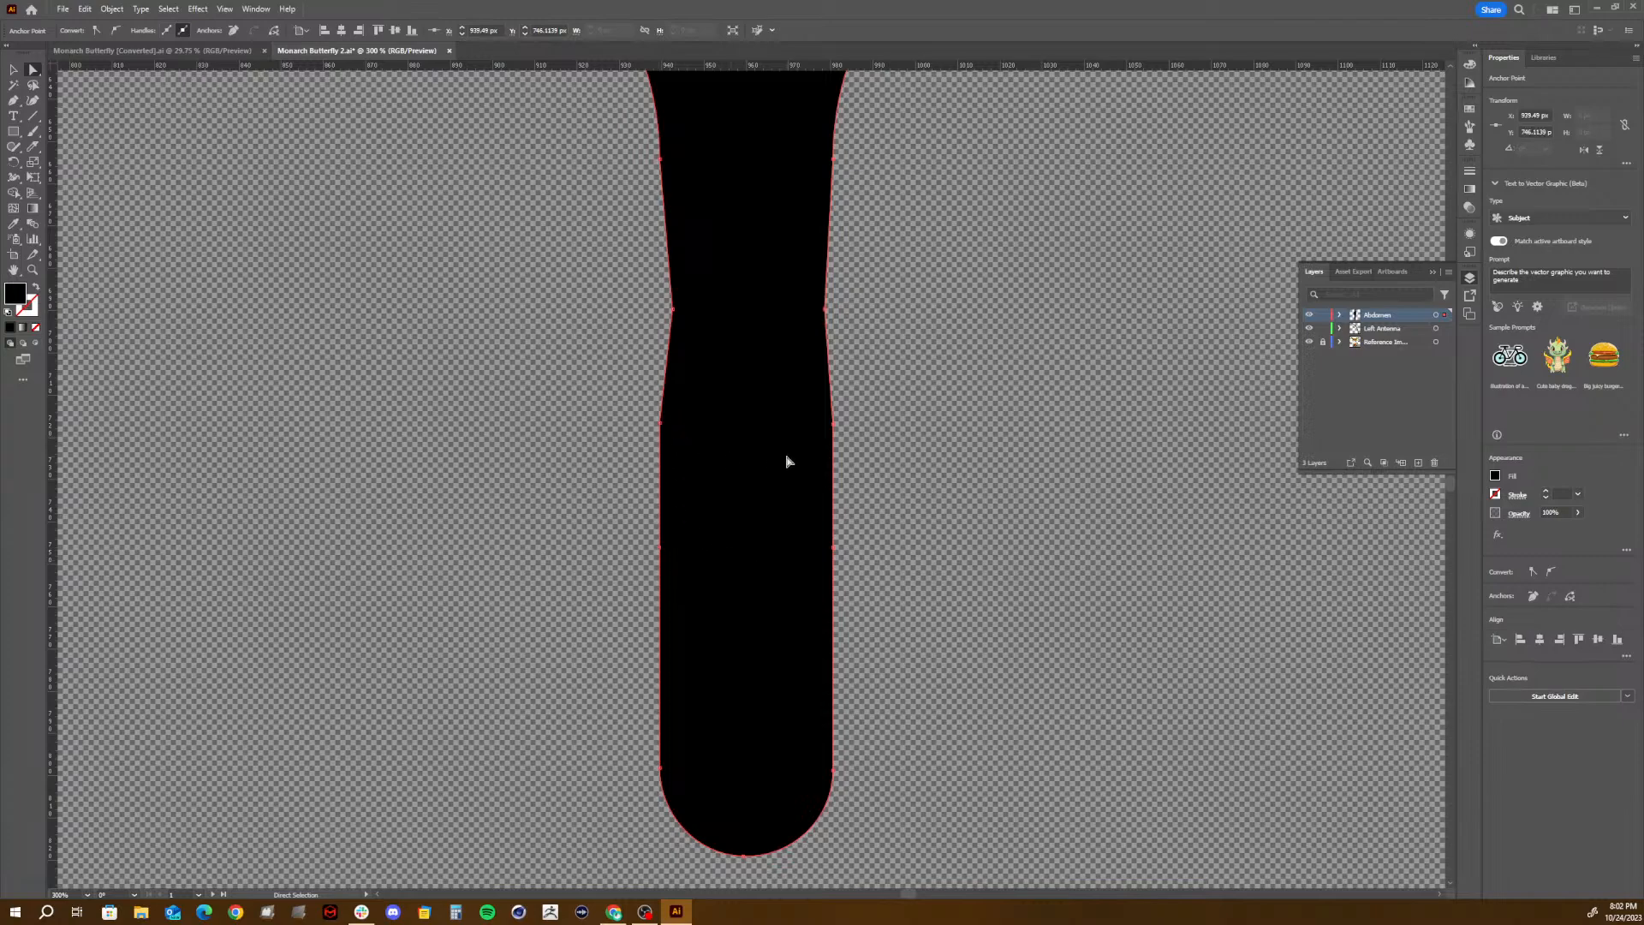
pyautogui.press('Right')
pyautogui.press('Right')
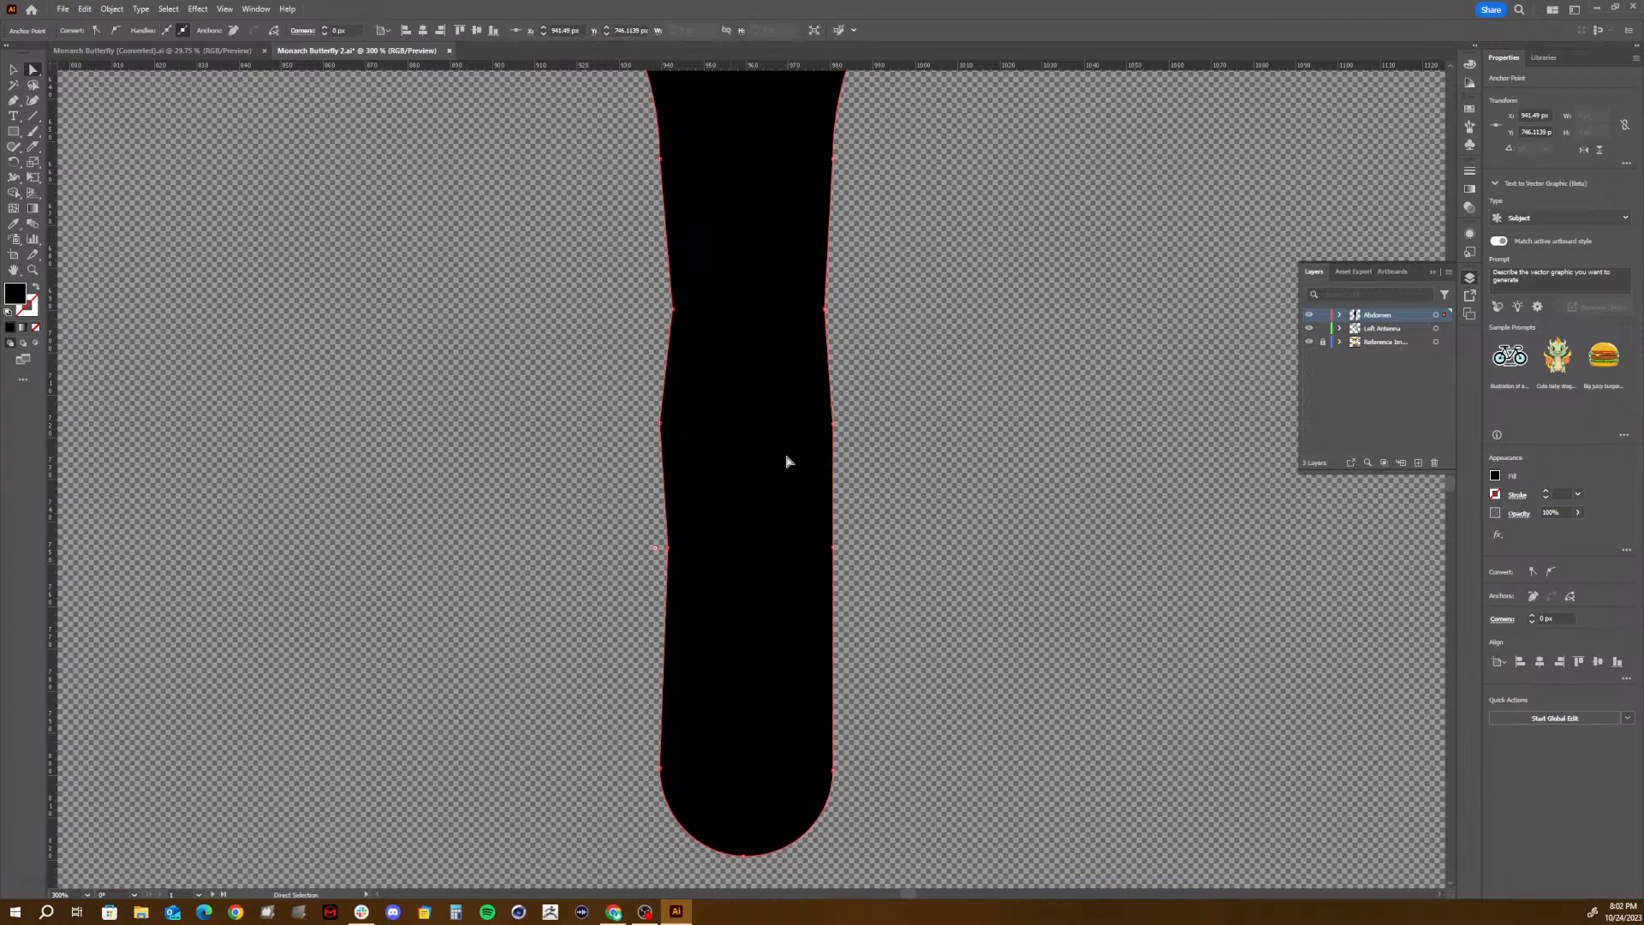
pyautogui.click(833, 548)
pyautogui.scroll(-1, 1041, 498)
pyautogui.press('Left')
pyautogui.press('Left')
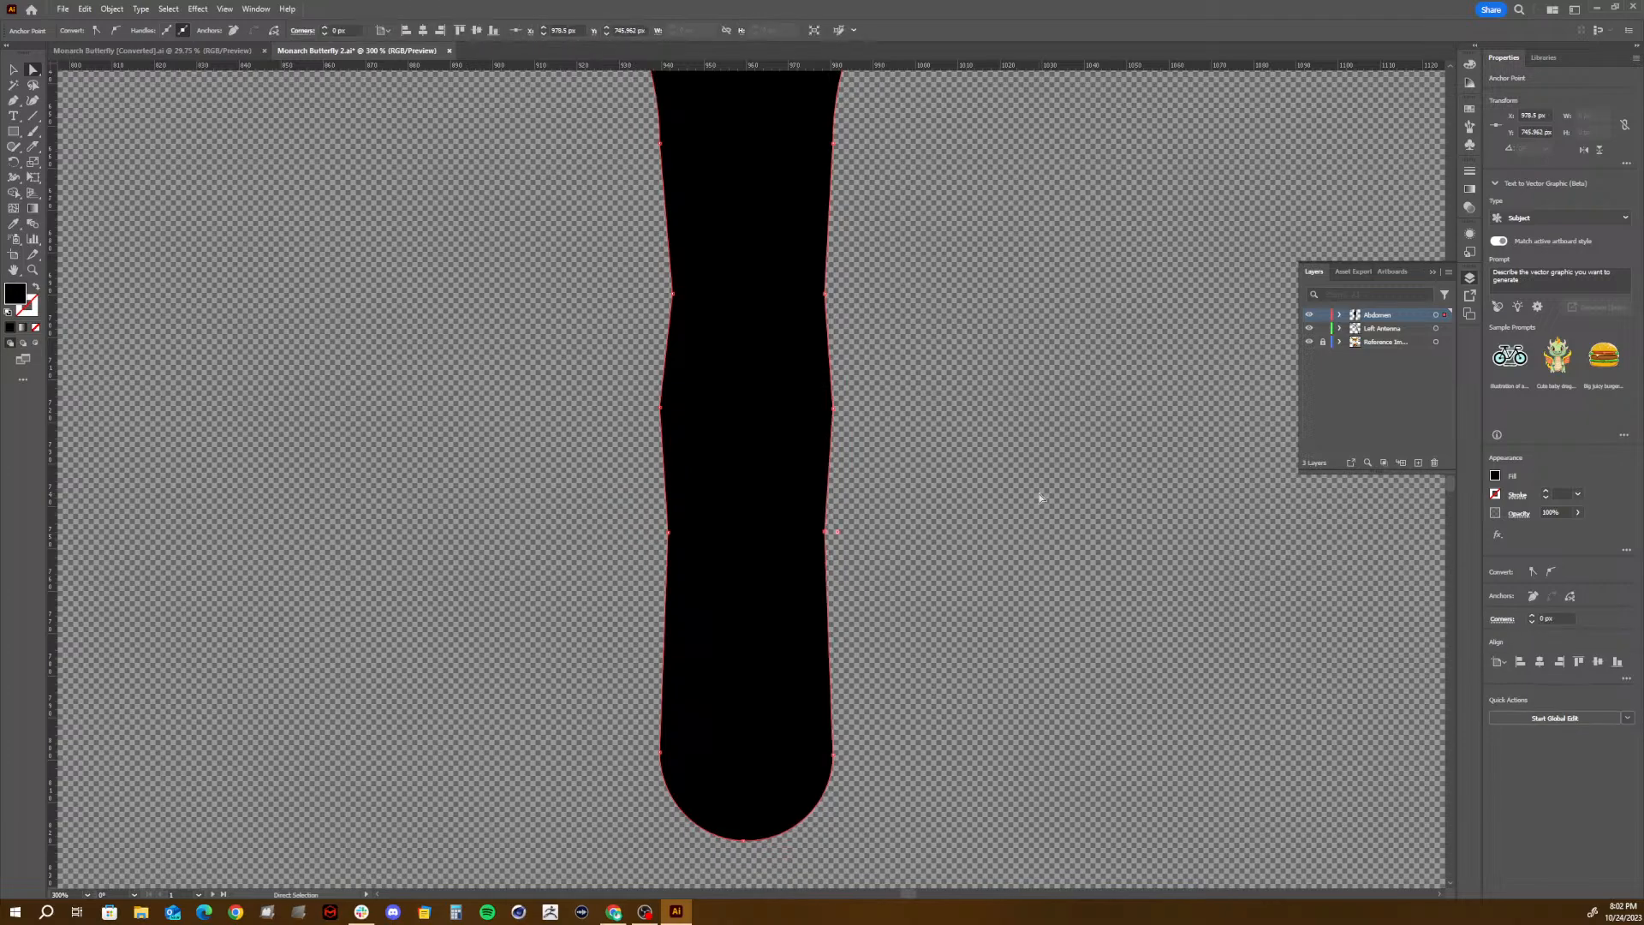
# - Bulge the abdomen at the middle added anchor pair, moving the left point 1 px and the right point 2 px outward
pyautogui.click(661, 407)
pyautogui.press('Left')
pyautogui.press('Right')
pyautogui.press('Right')
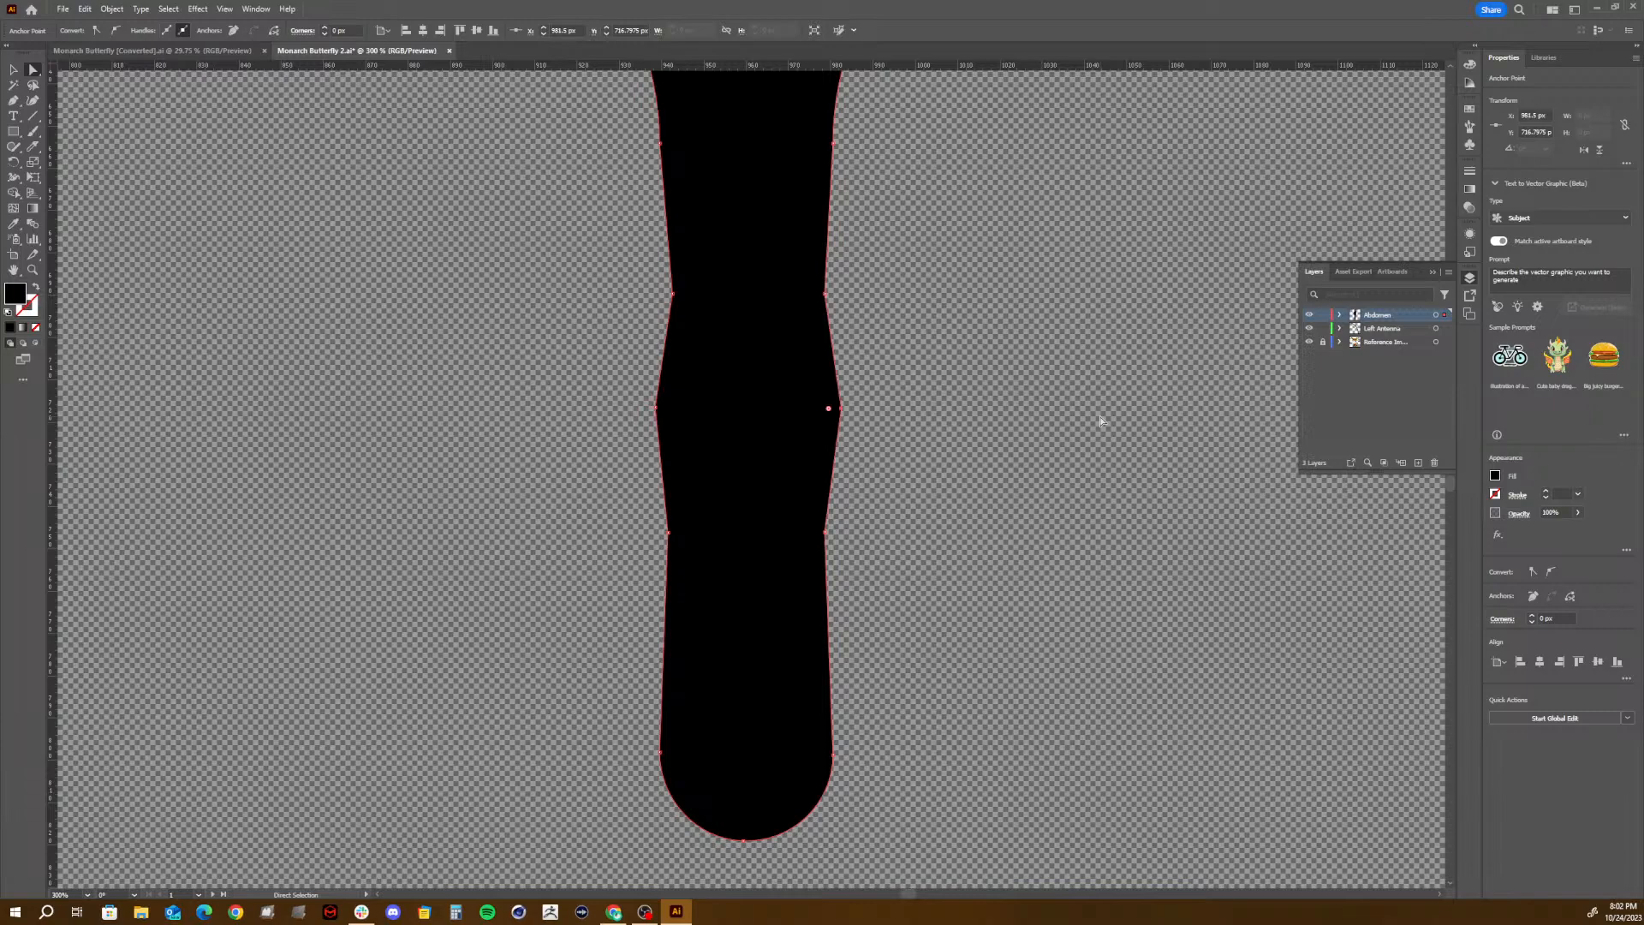
# - Move the abdomen's middle and lowest added anchor points on the left side 1 px outward
pyautogui.click(659, 409)
pyautogui.scroll(-1, 917, 371)
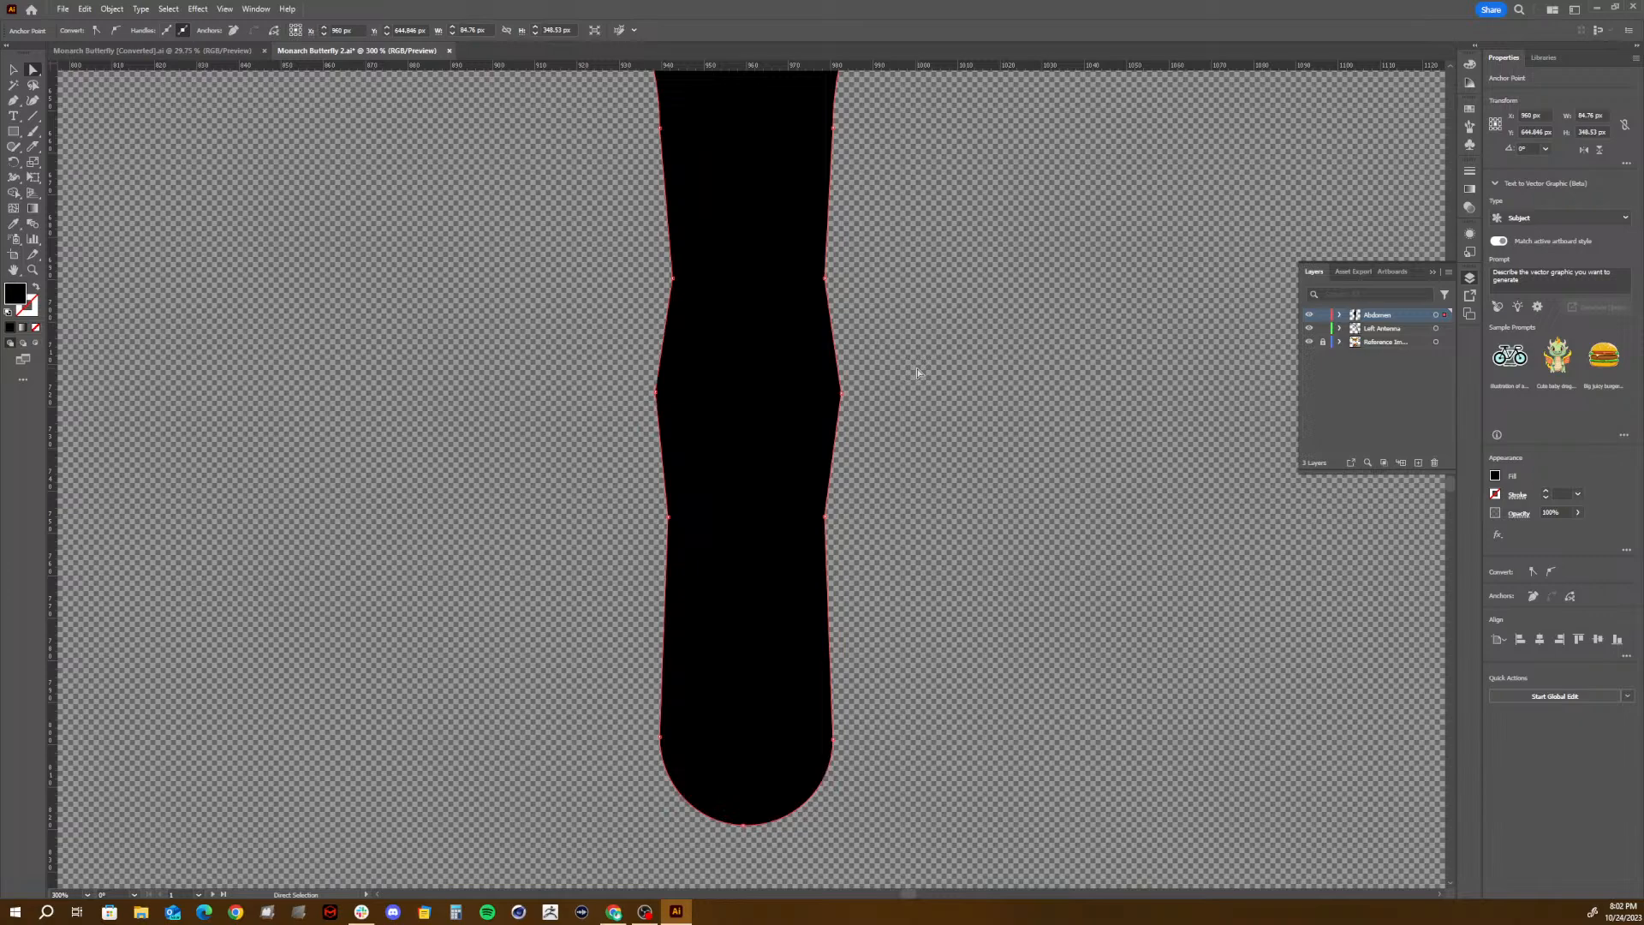
pyautogui.press('Left')
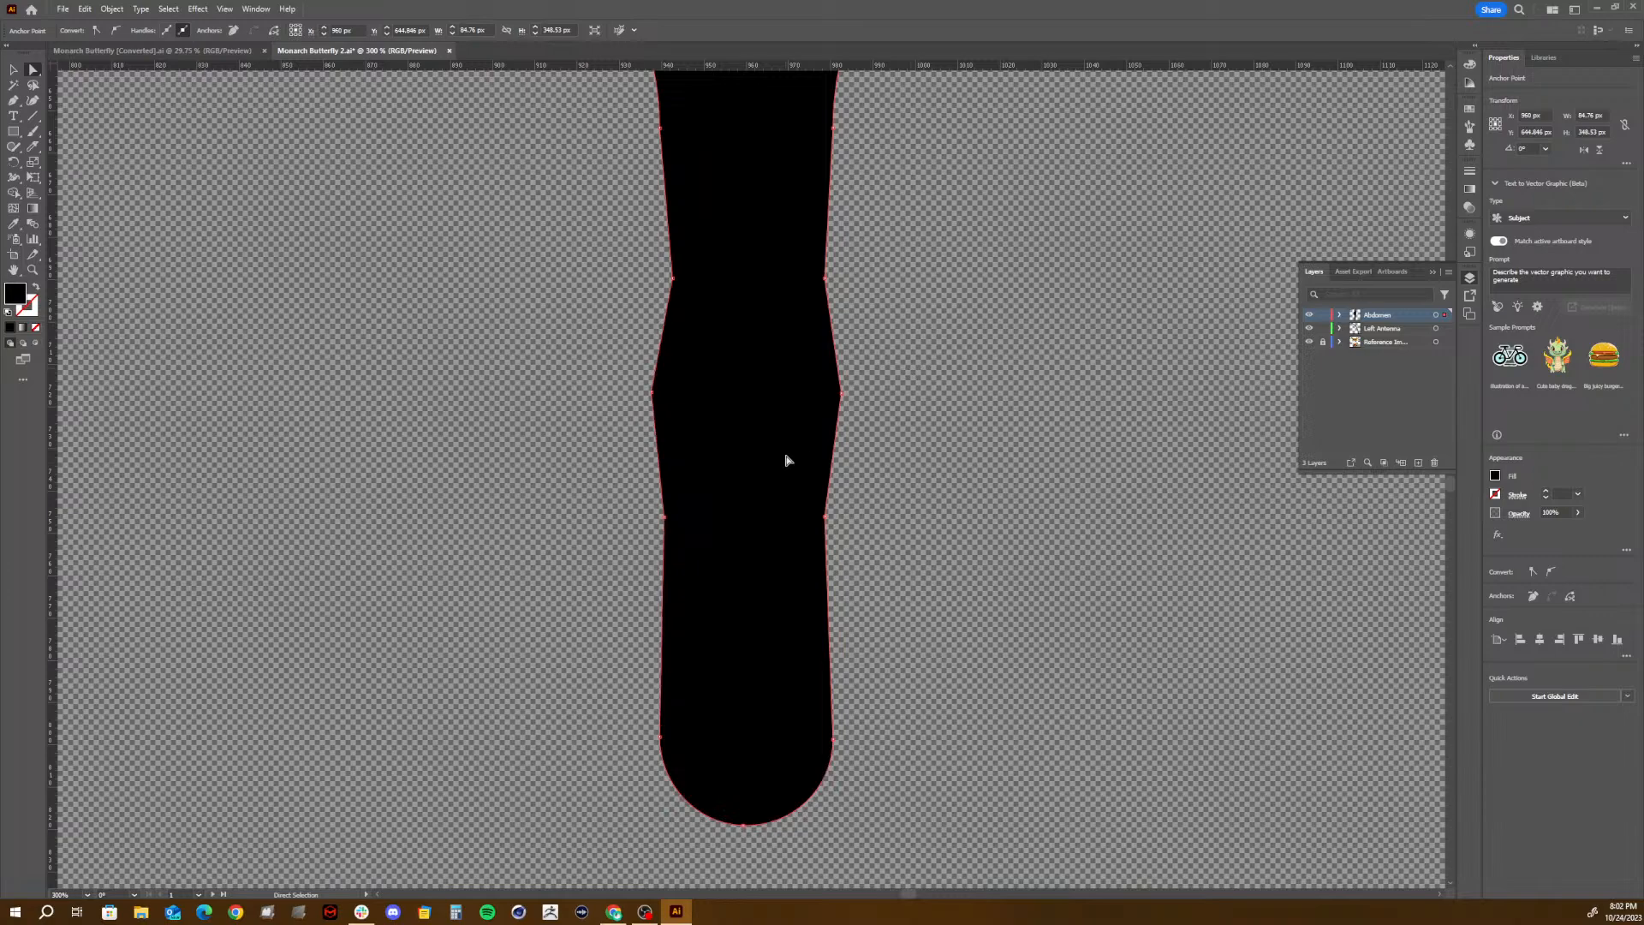
pyautogui.hotkey('ctrl', '-')
pyautogui.hotkey('ctrl', '-')
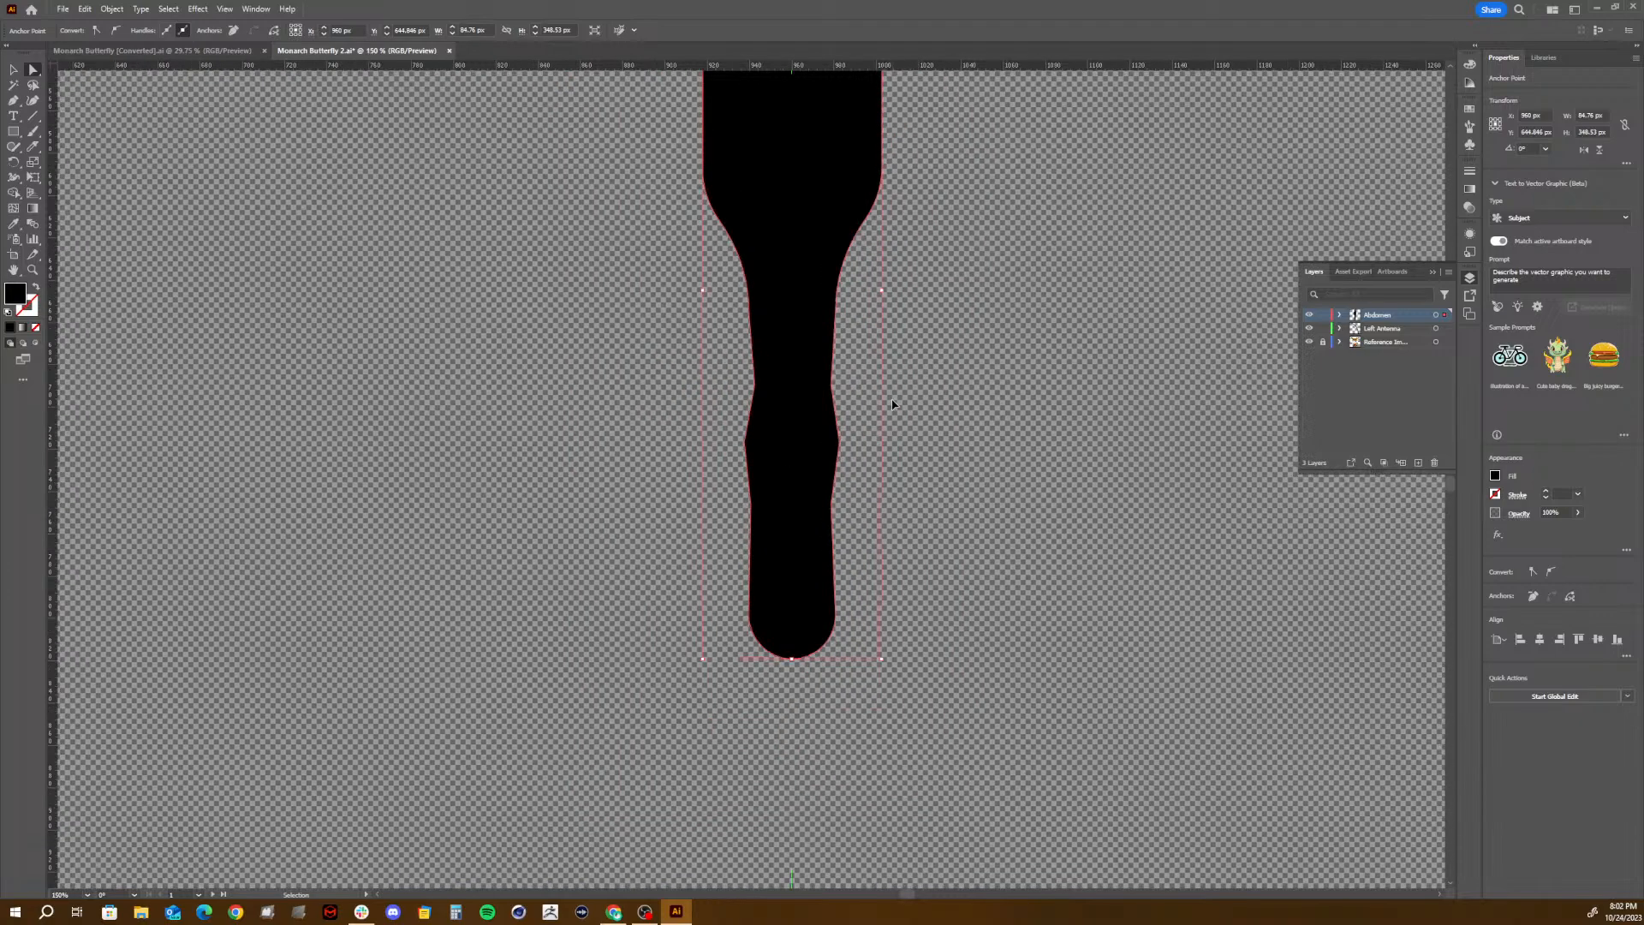
# - Round the corners at the abdomen's three pairs of added side anchor points to smooth the segmented outline
pyautogui.click(881, 404)
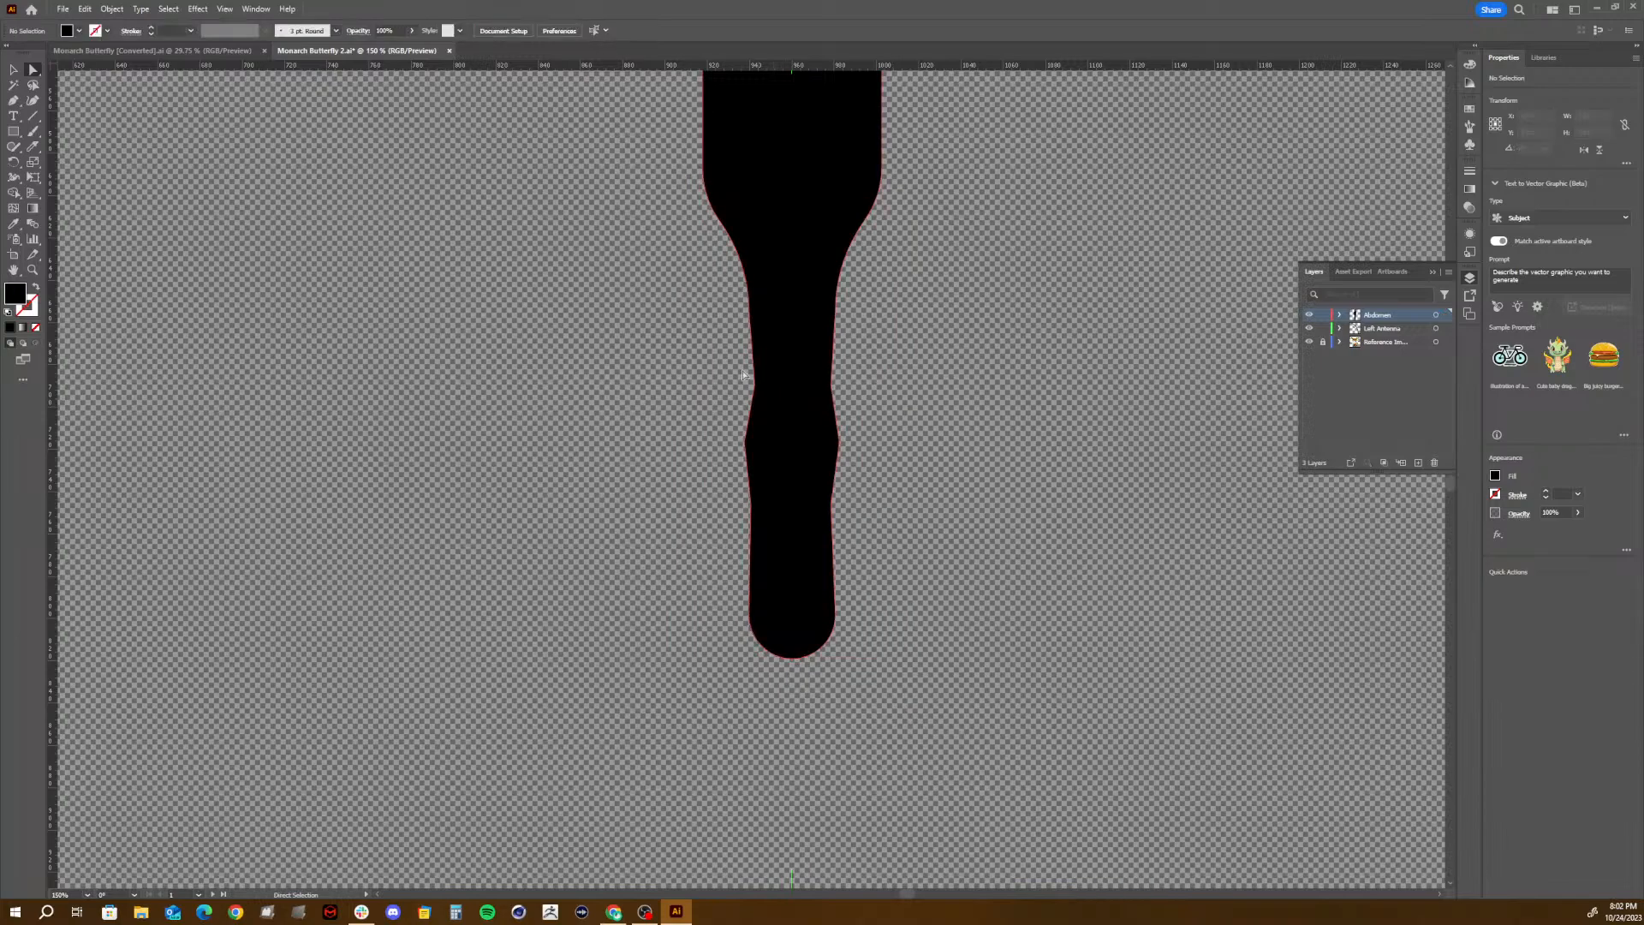
pyautogui.moveTo(913, 458); pyautogui.dragTo(888, 531)
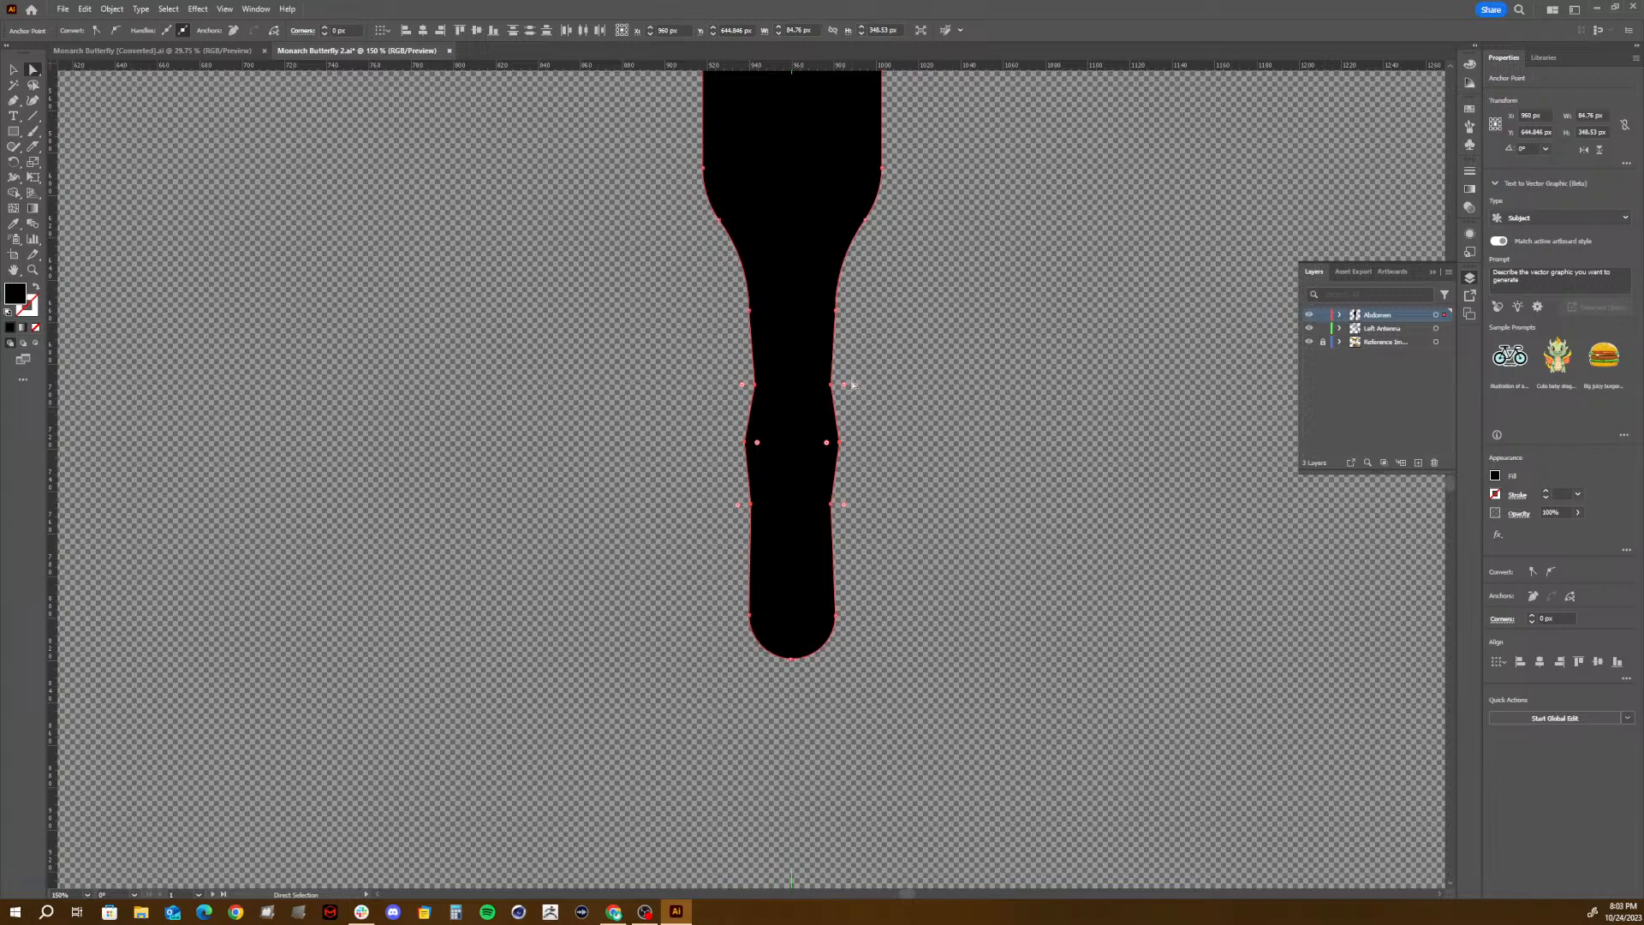
pyautogui.moveTo(844, 388); pyautogui.dragTo(1182, 338)
pyautogui.click(1097, 470)
pyautogui.press('v')
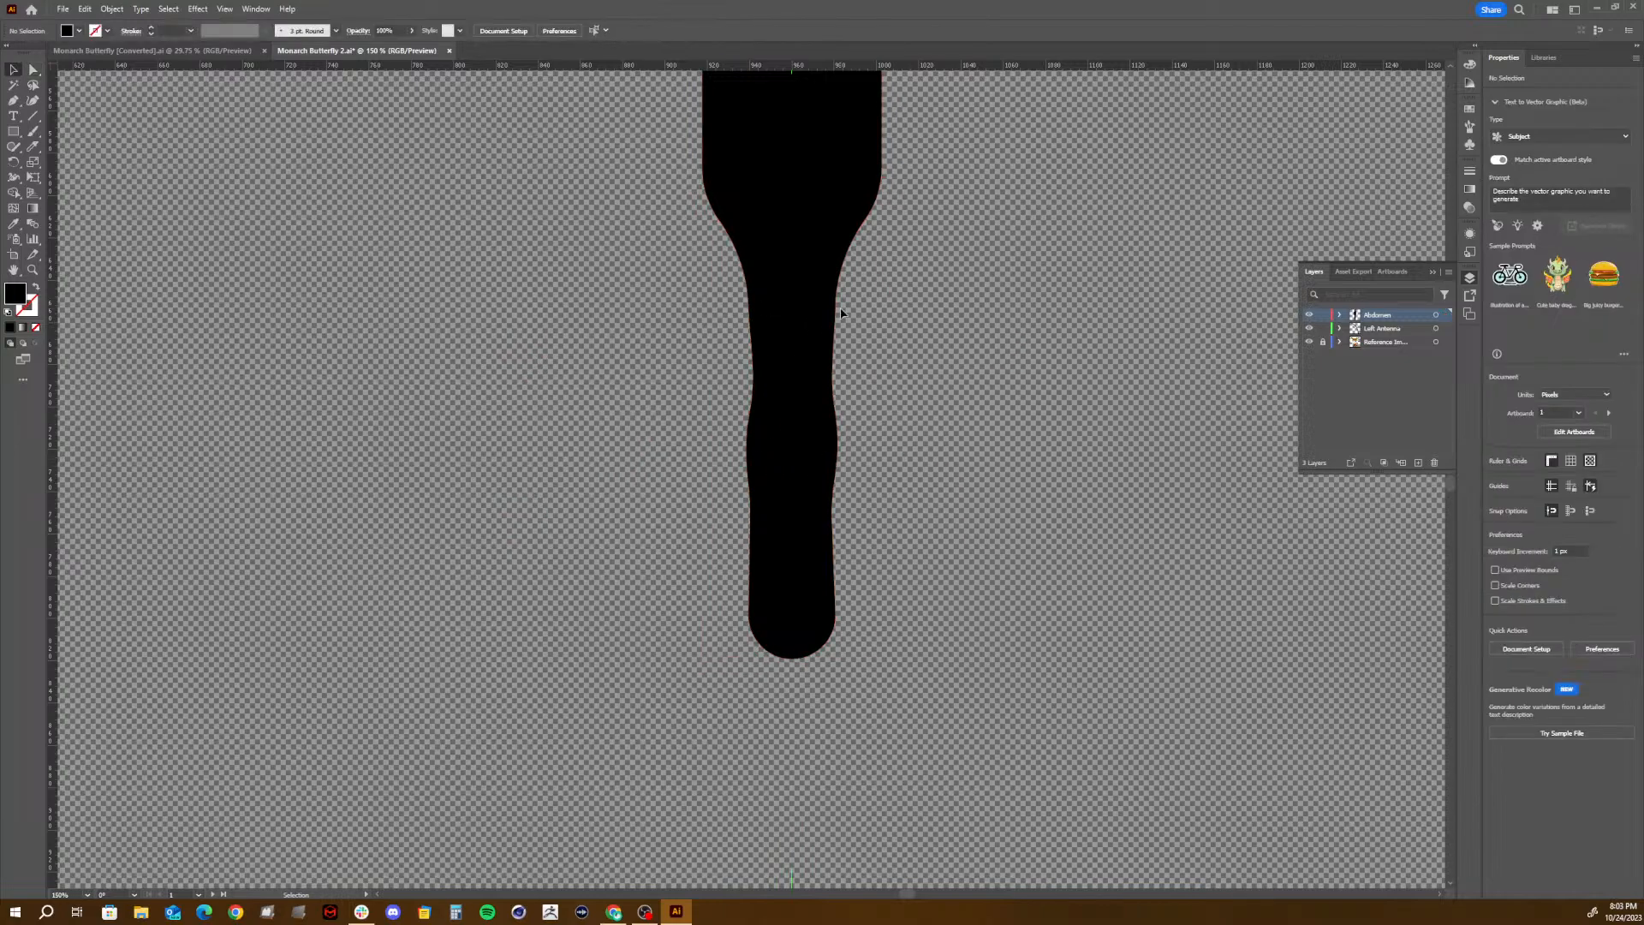
# - Add a new layer named Left Wing
pyautogui.hotkey('ctrl', '-')
pyautogui.hotkey('ctrl', '-')
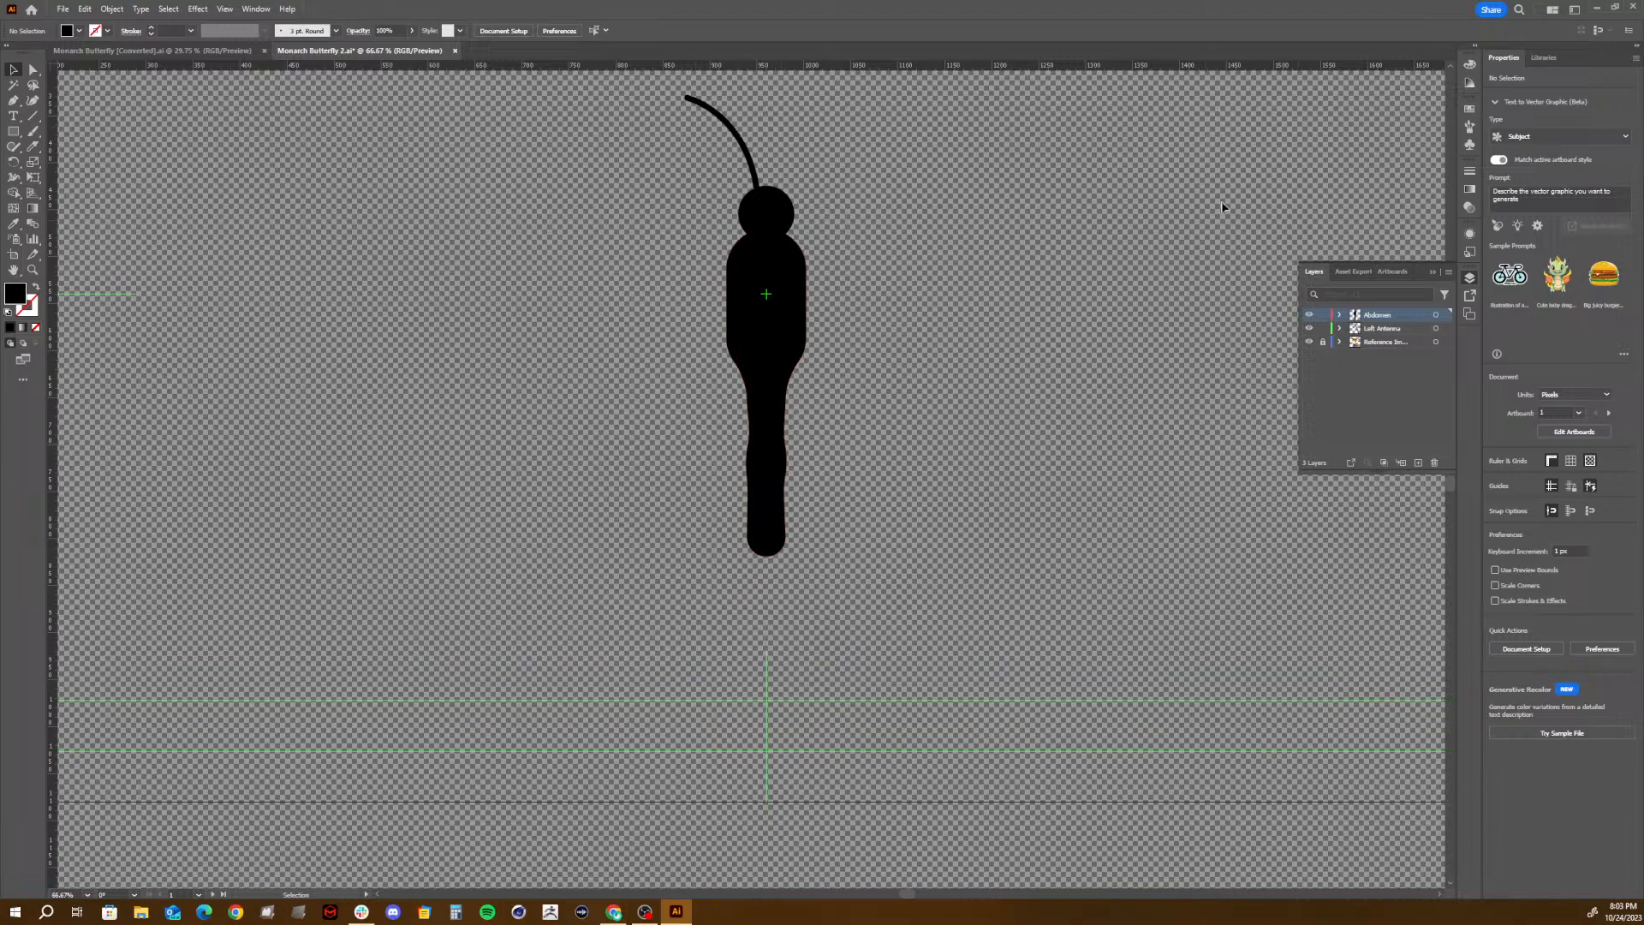
pyautogui.moveTo(1245, 166); pyautogui.dragTo(395, 454)
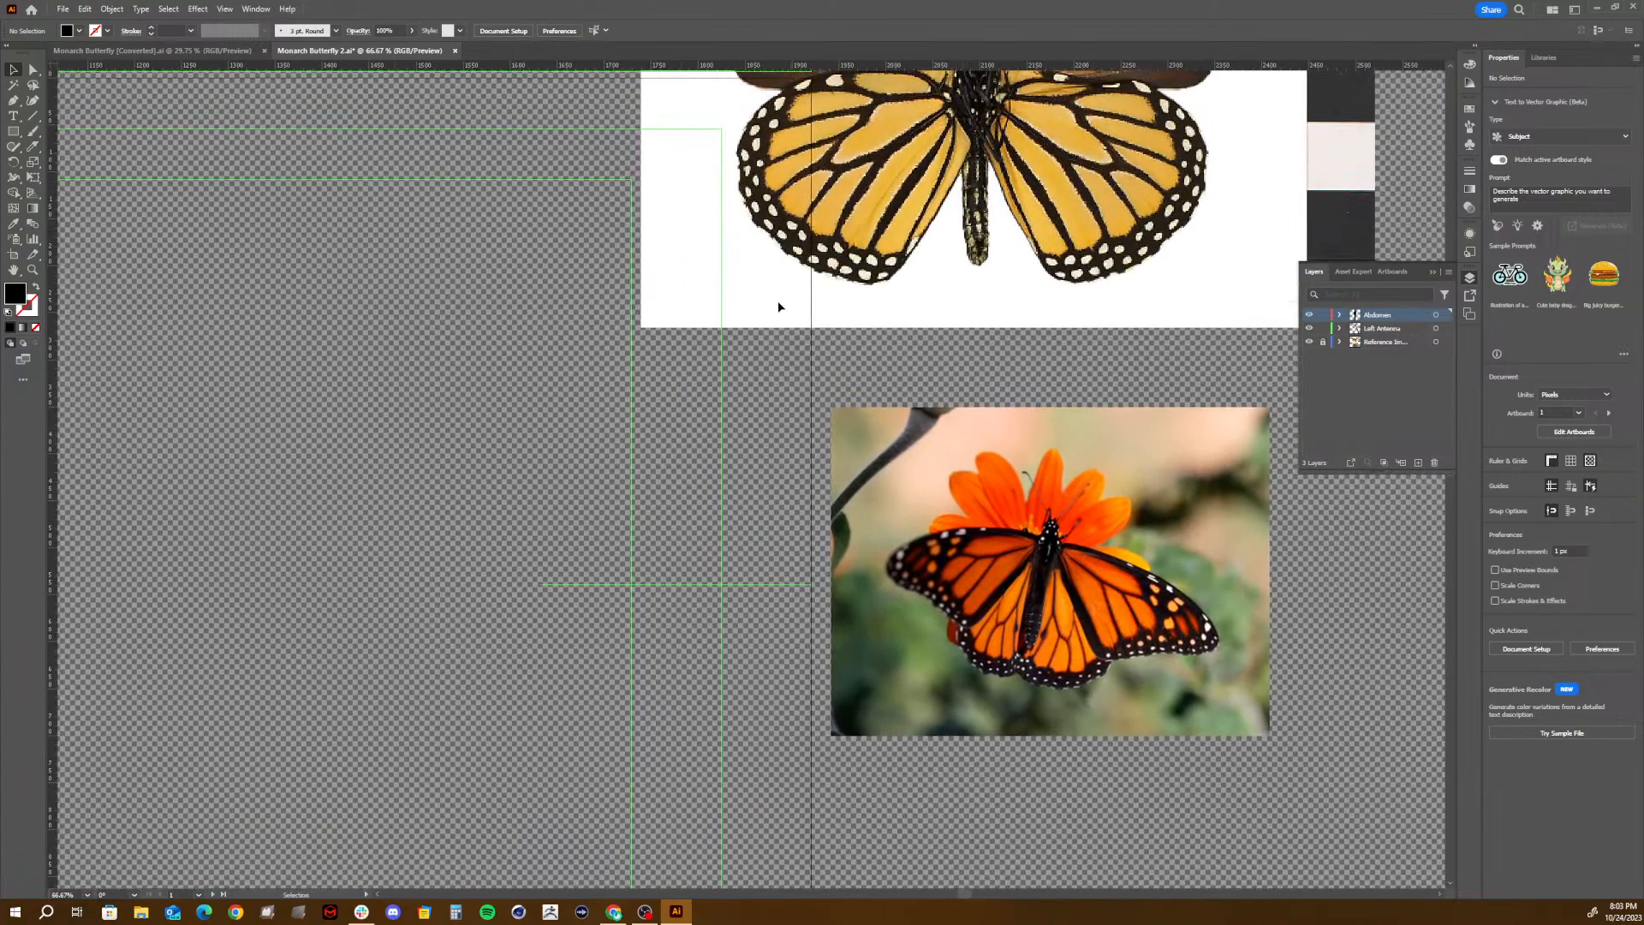
pyautogui.moveTo(363, 336); pyautogui.dragTo(1204, 222)
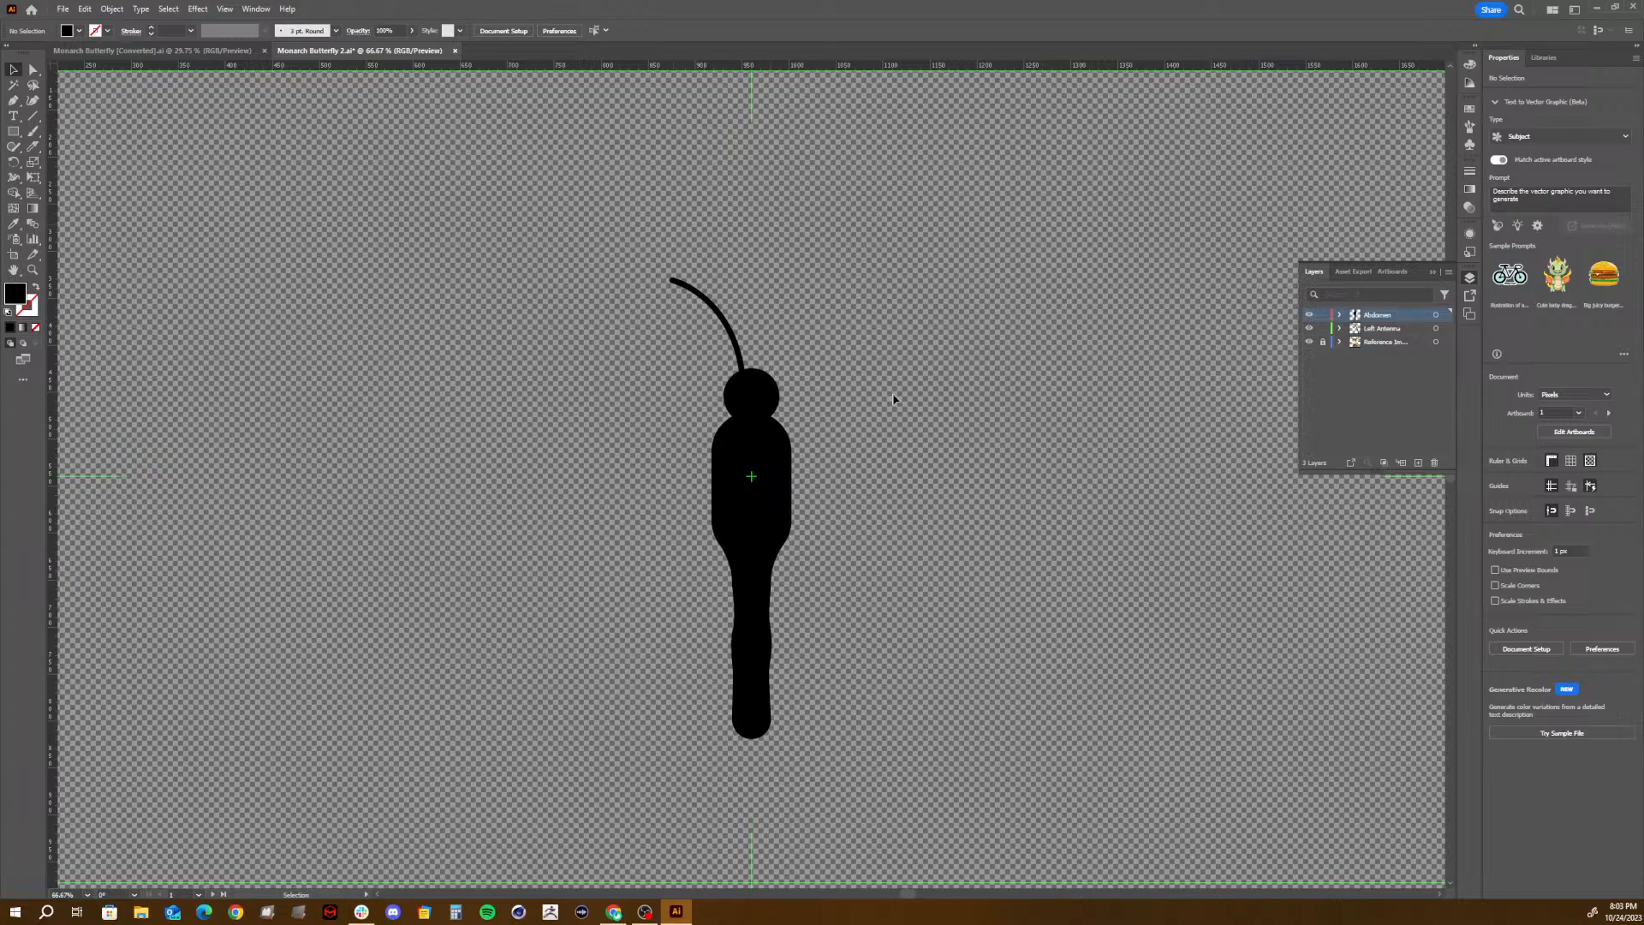
pyautogui.click(1418, 463)
pyautogui.doubleClick(1375, 316)
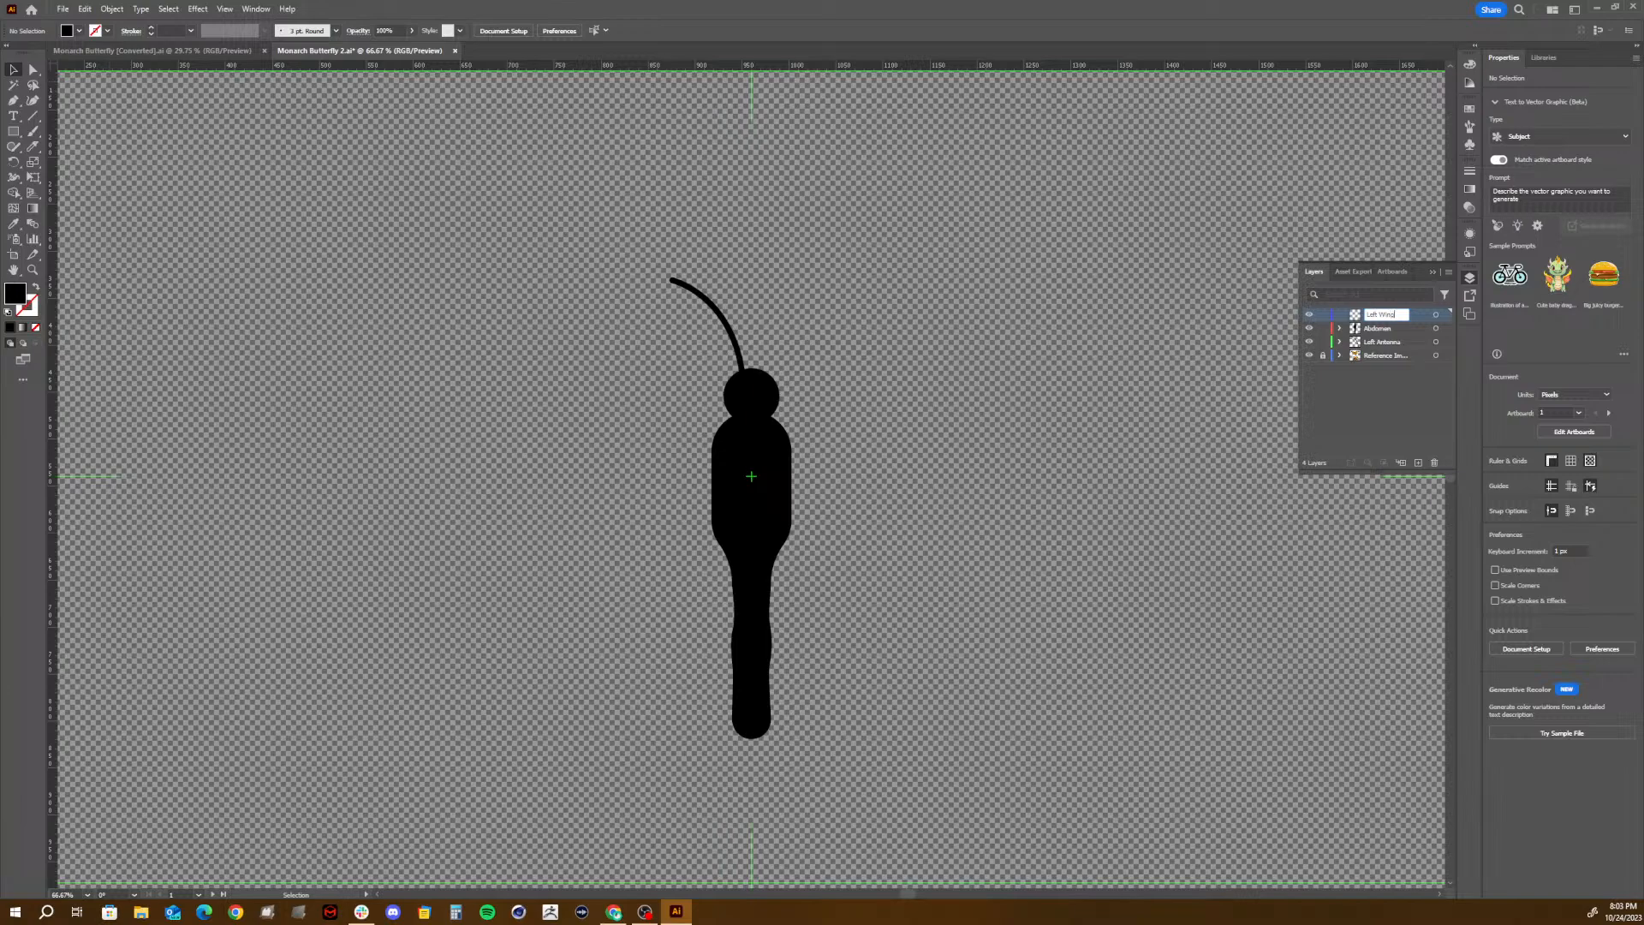
pyautogui.click(1356, 417)
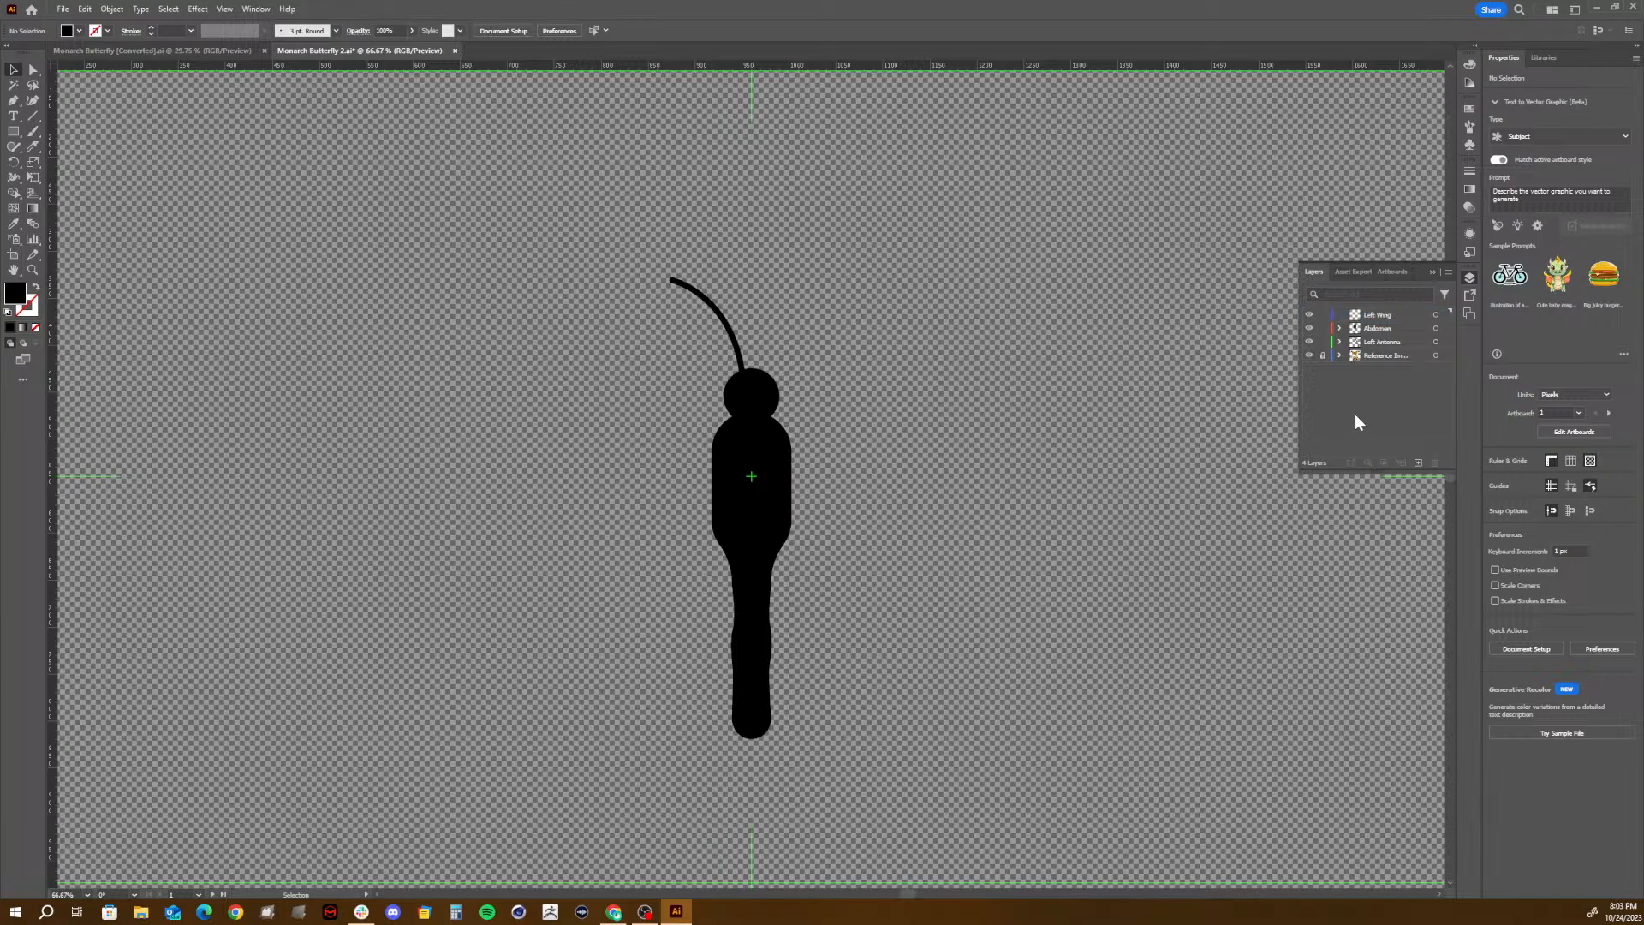
# - Prepare the Pen tool with a warm near-black fill of RGB 33, 29, 27 for the wing
pyautogui.click(13, 102)
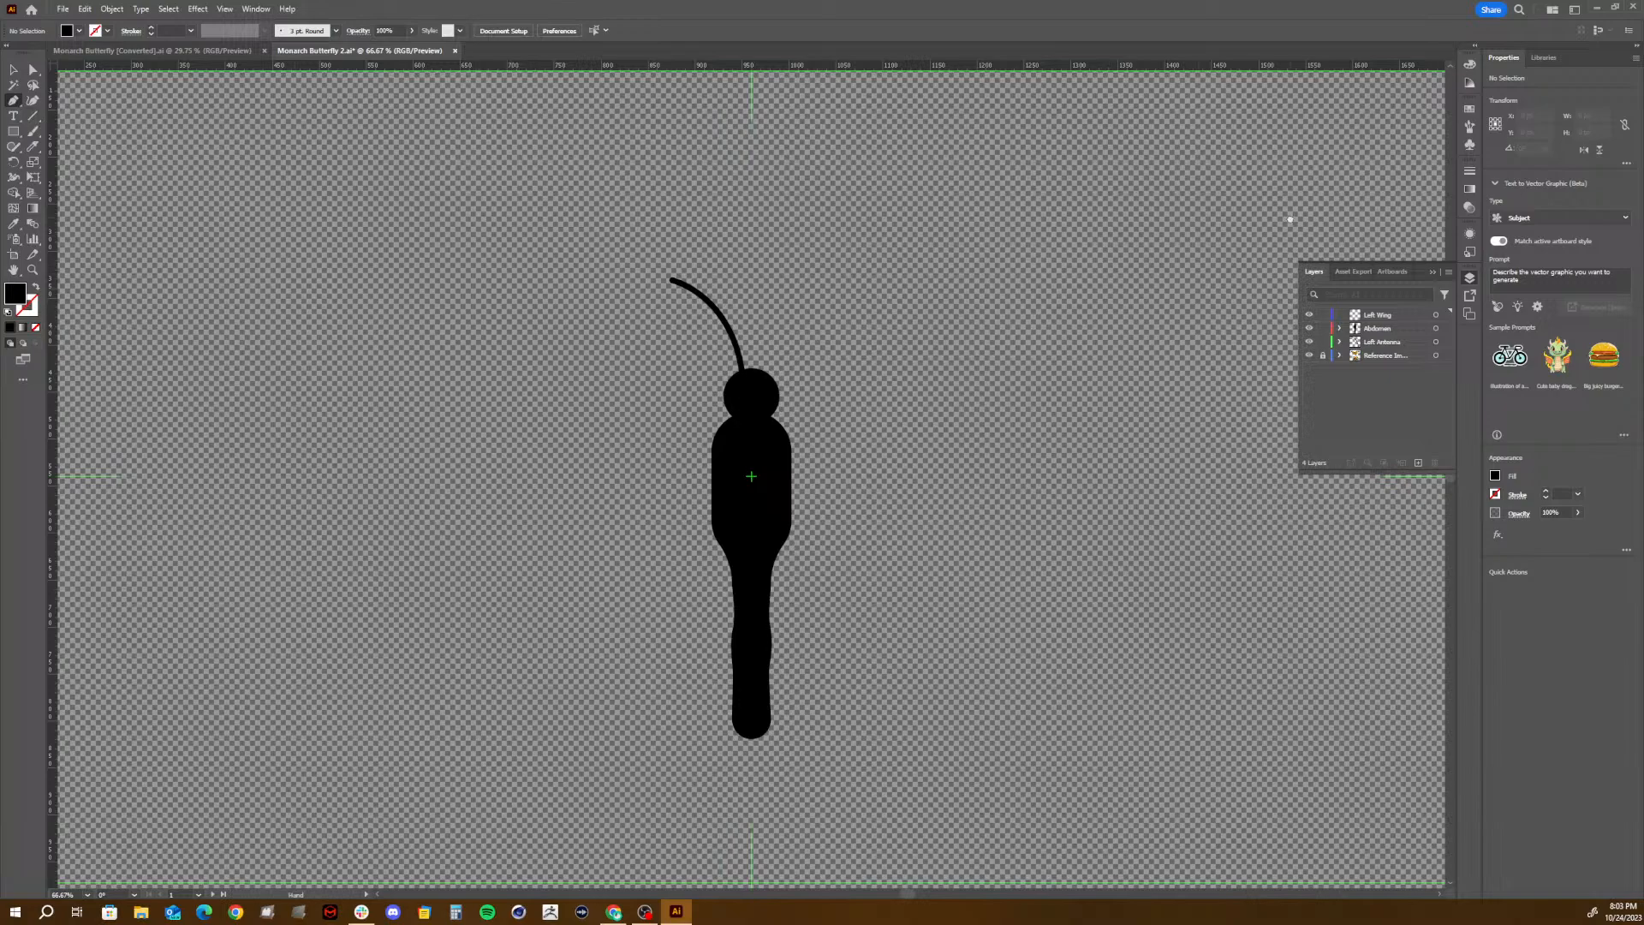
pyautogui.moveTo(1290, 219); pyautogui.dragTo(544, 582)
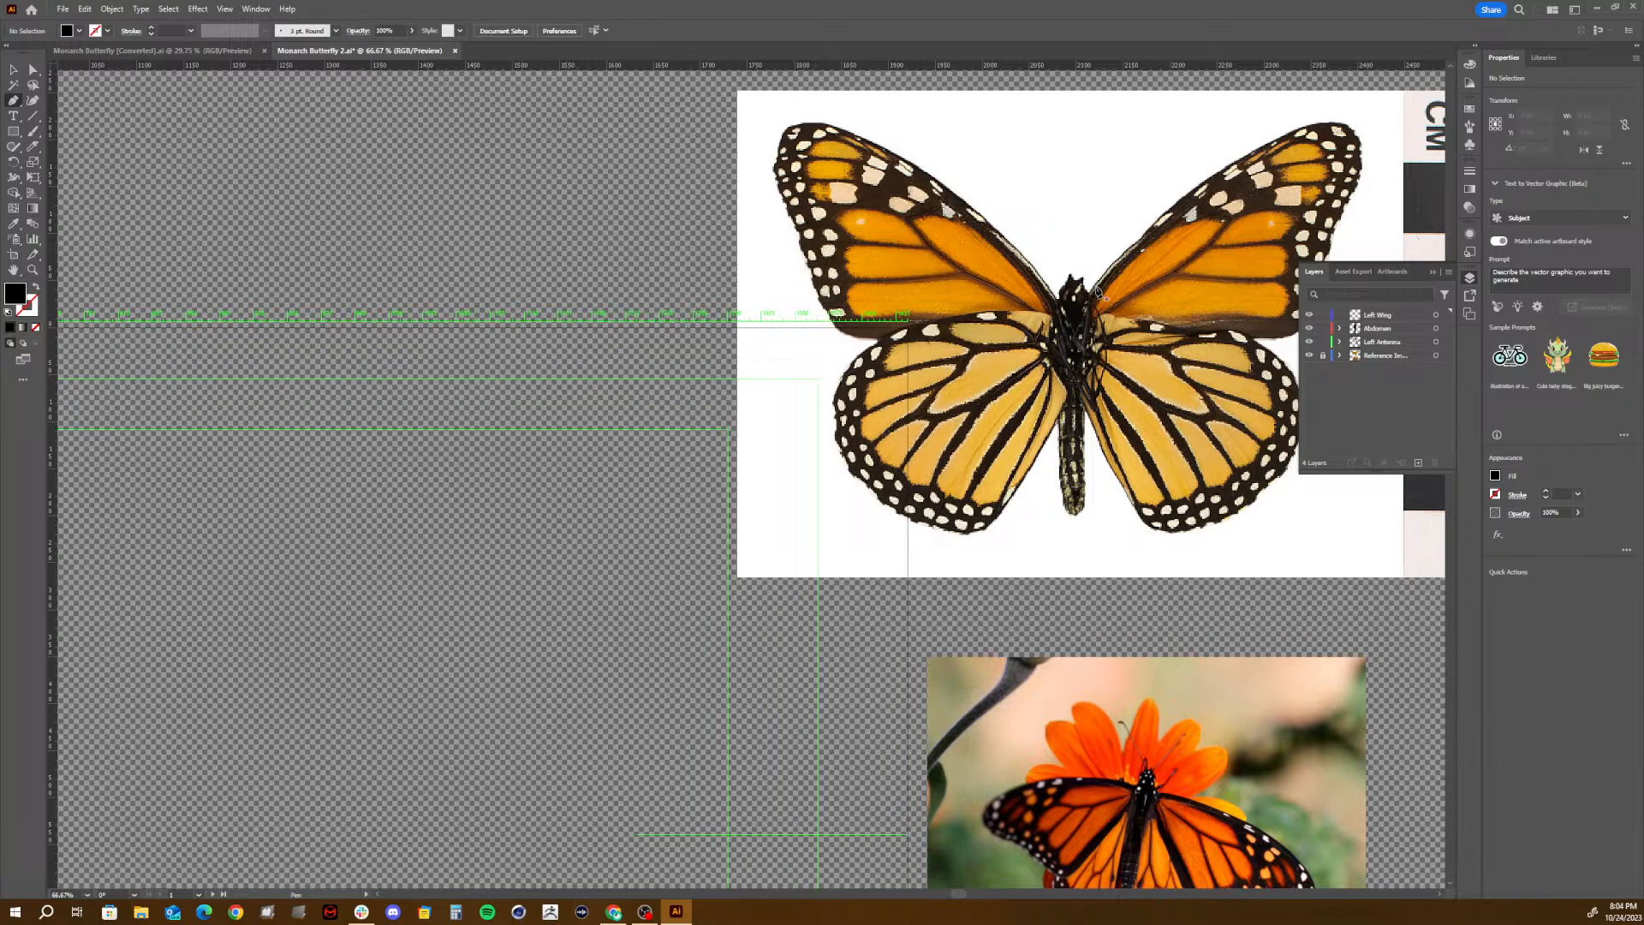
pyautogui.doubleClick(16, 294)
pyautogui.moveTo(640, 492); pyautogui.dragTo(622, 489)
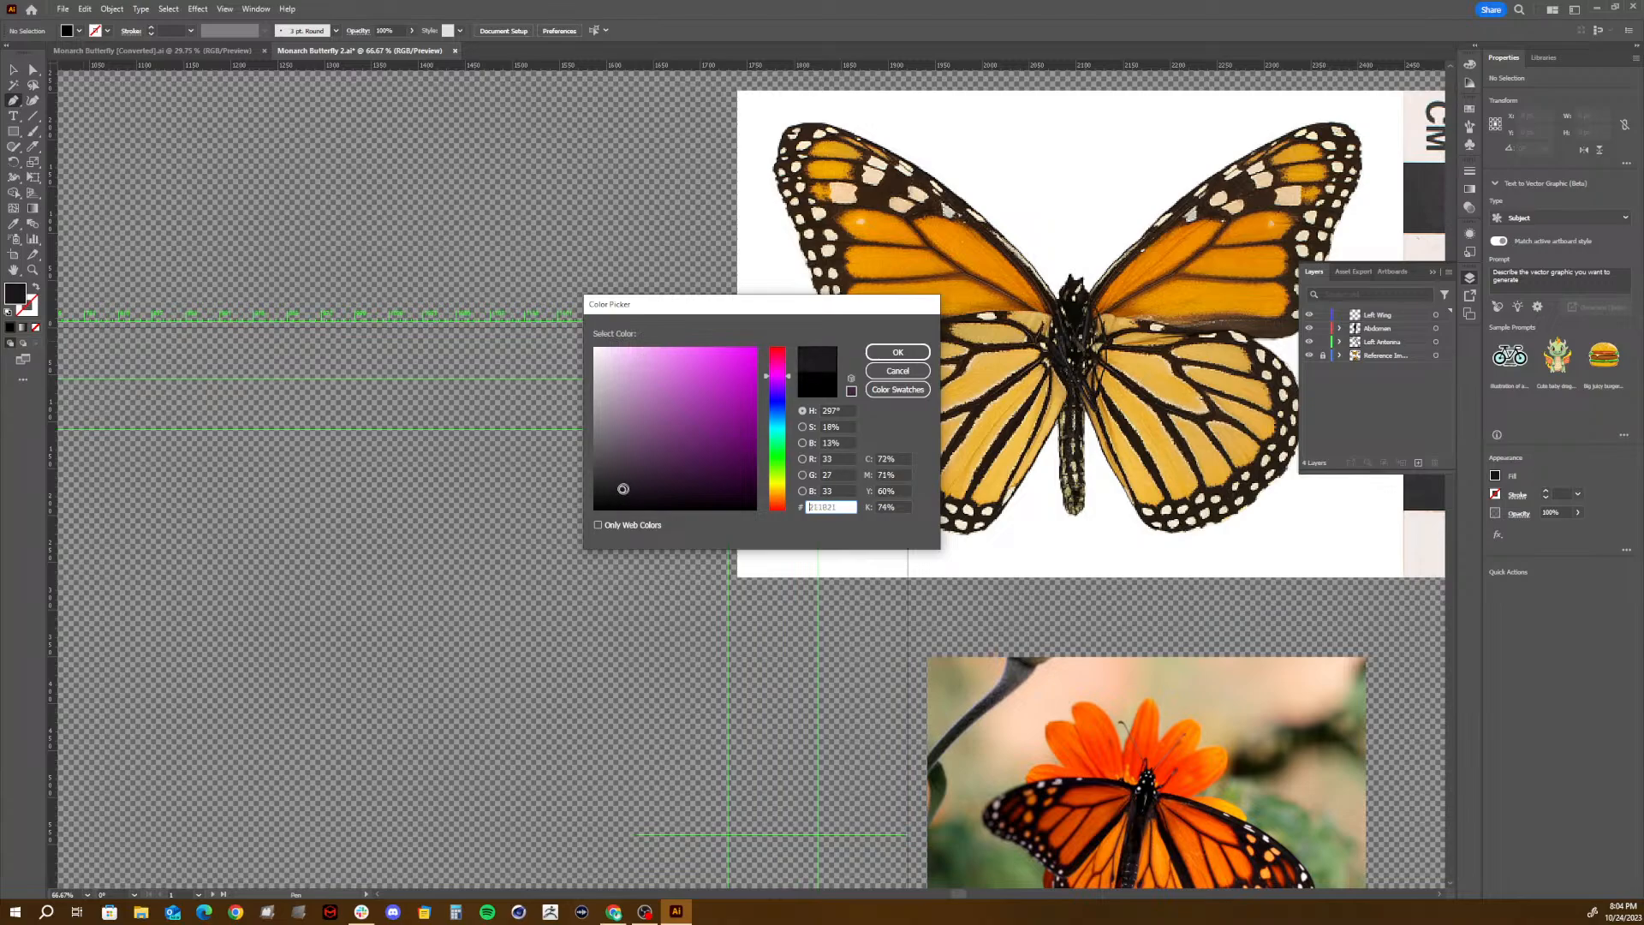
pyautogui.moveTo(790, 374); pyautogui.dragTo(795, 498)
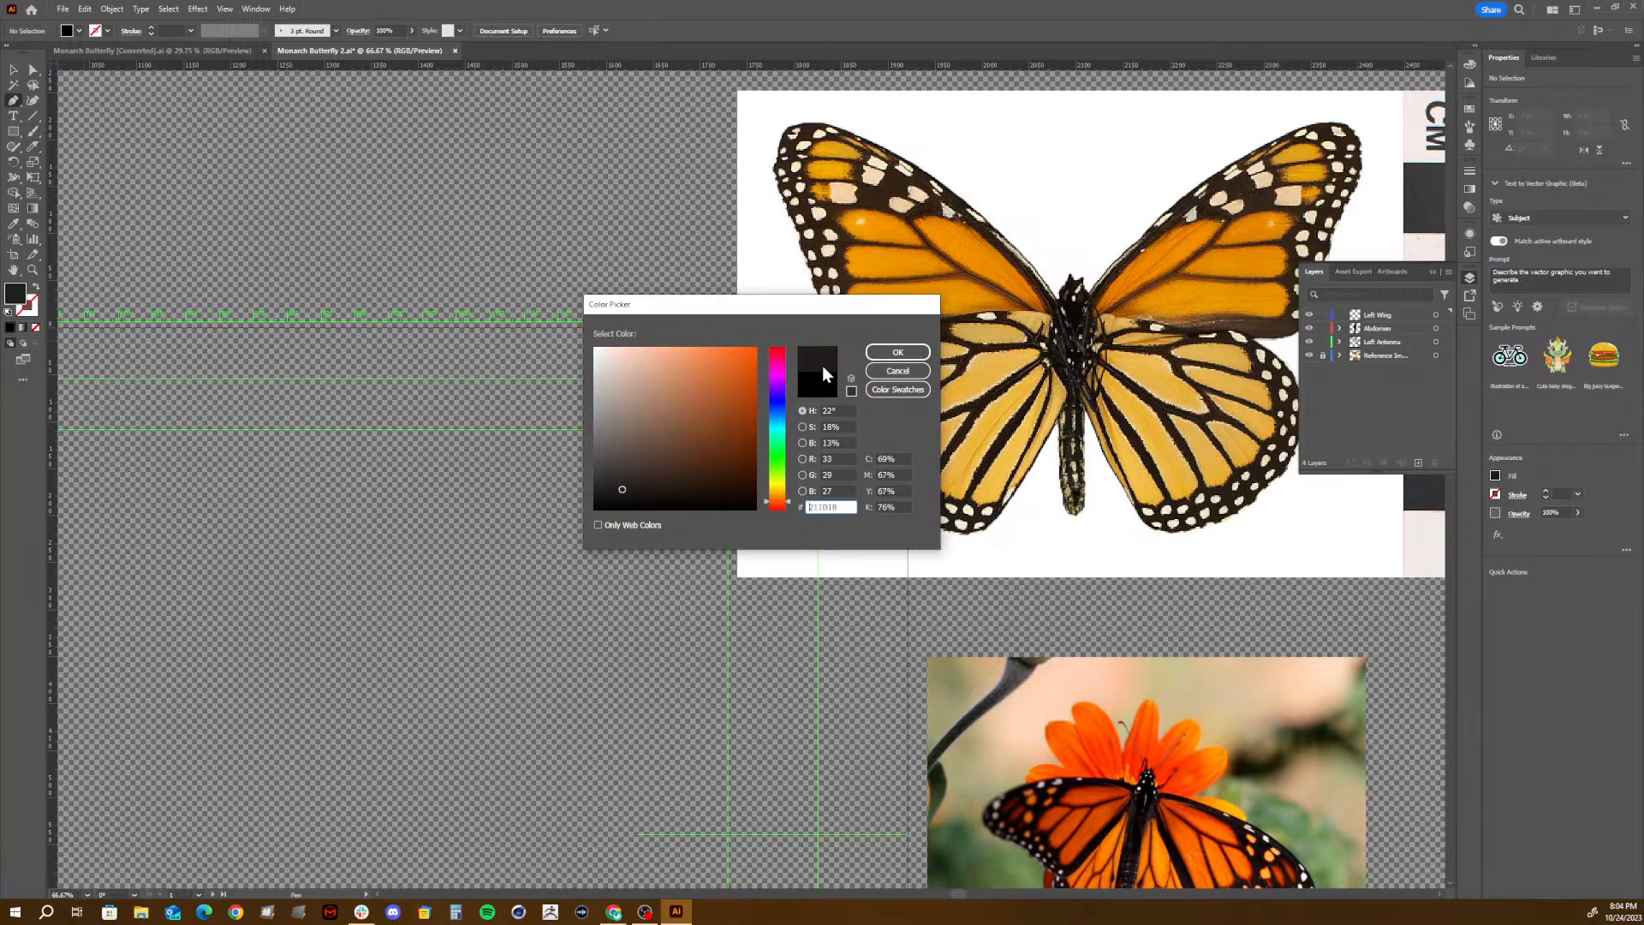
pyautogui.click(897, 352)
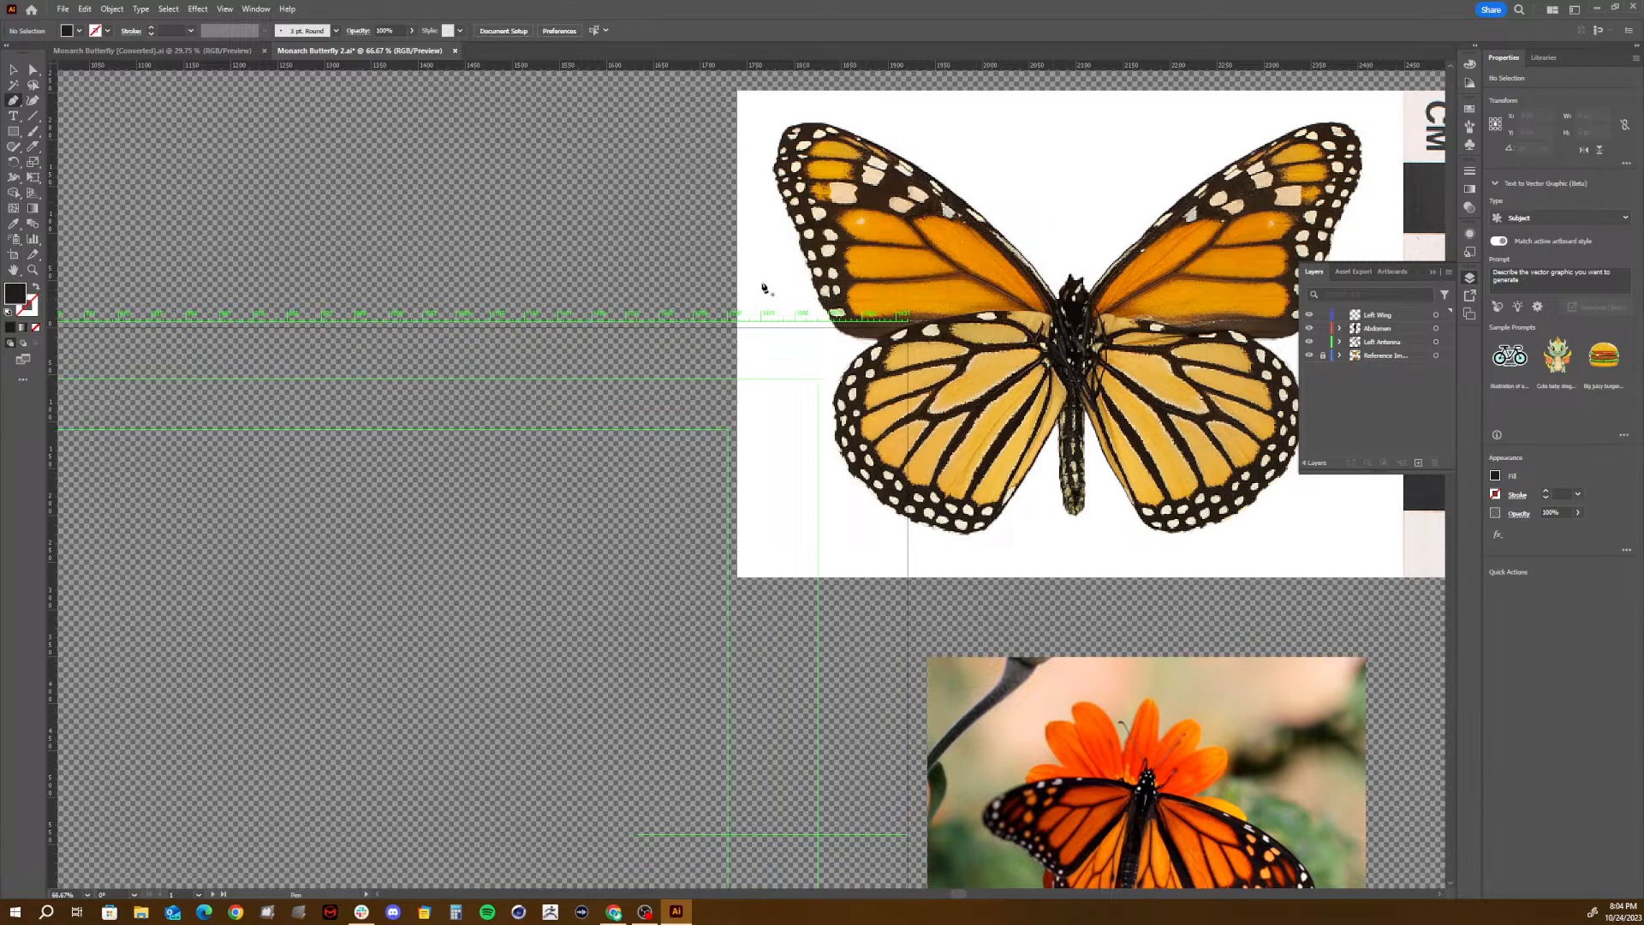
# - Reorder the Left Wing layer to sit below Left Antenna and make the Left Antenna layer active
pyautogui.press('space')
pyautogui.moveTo(381, 700); pyautogui.dragTo(1247, 375)
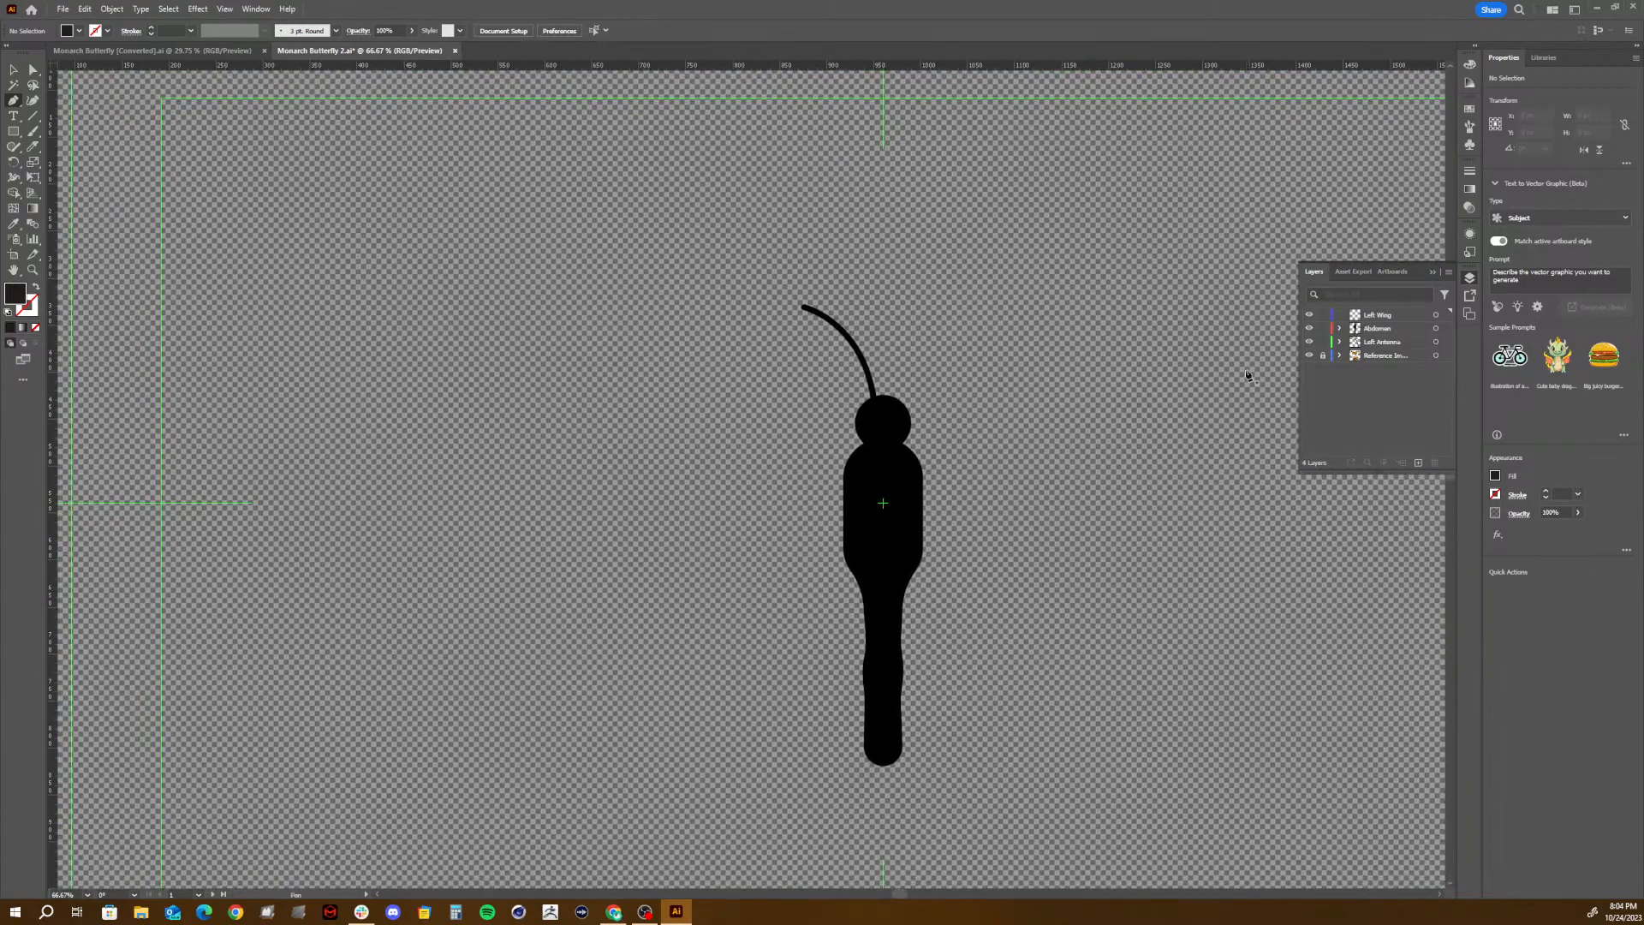
pyautogui.click(1378, 329)
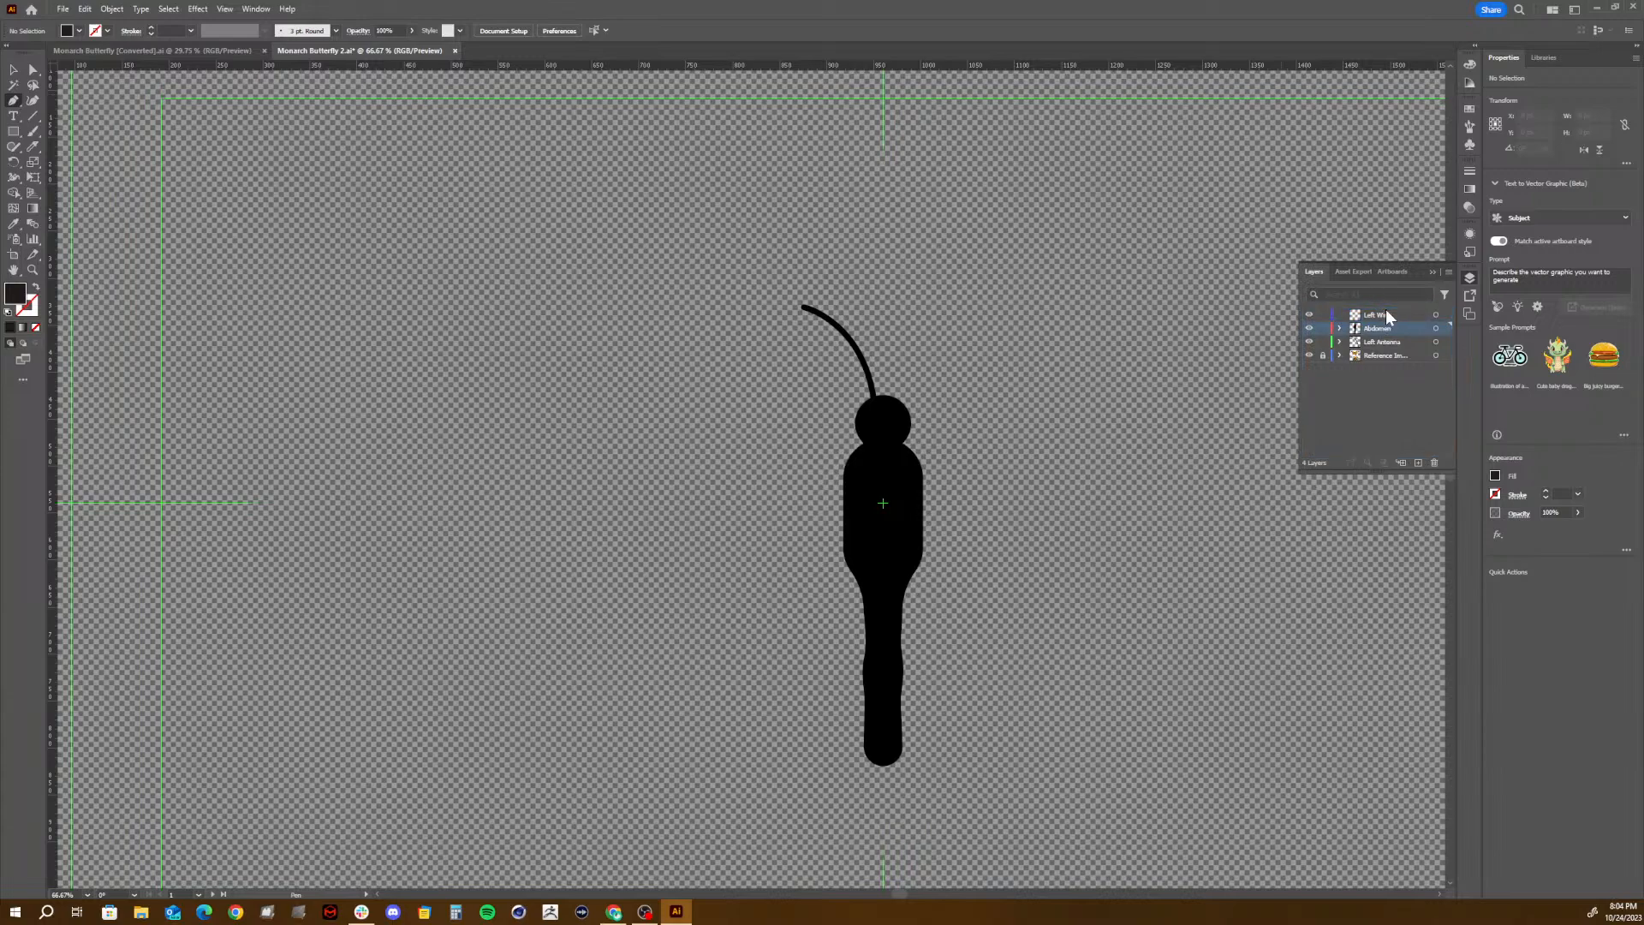
pyautogui.moveTo(1387, 317); pyautogui.dragTo(1388, 352)
pyautogui.click(1383, 330)
pyautogui.press('a')
# - Try drawing a closed left wing with the Pen tool, checking the earlier butterfly illustration and starting and ending on the thorax
pyautogui.click(130, 52)
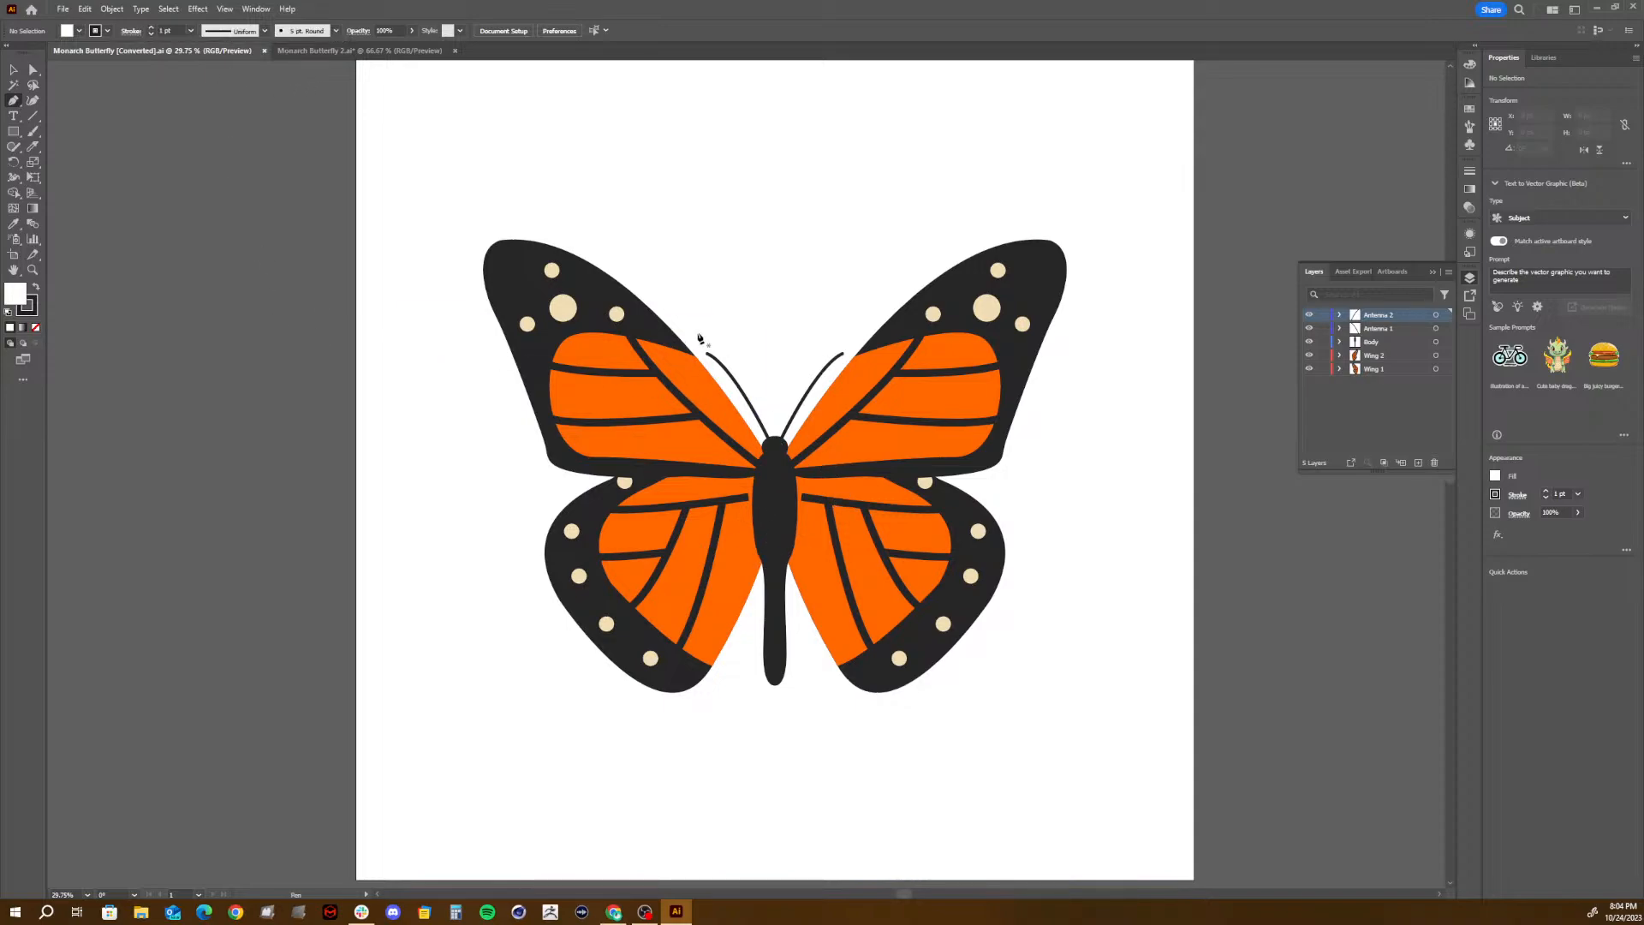
pyautogui.click(390, 53)
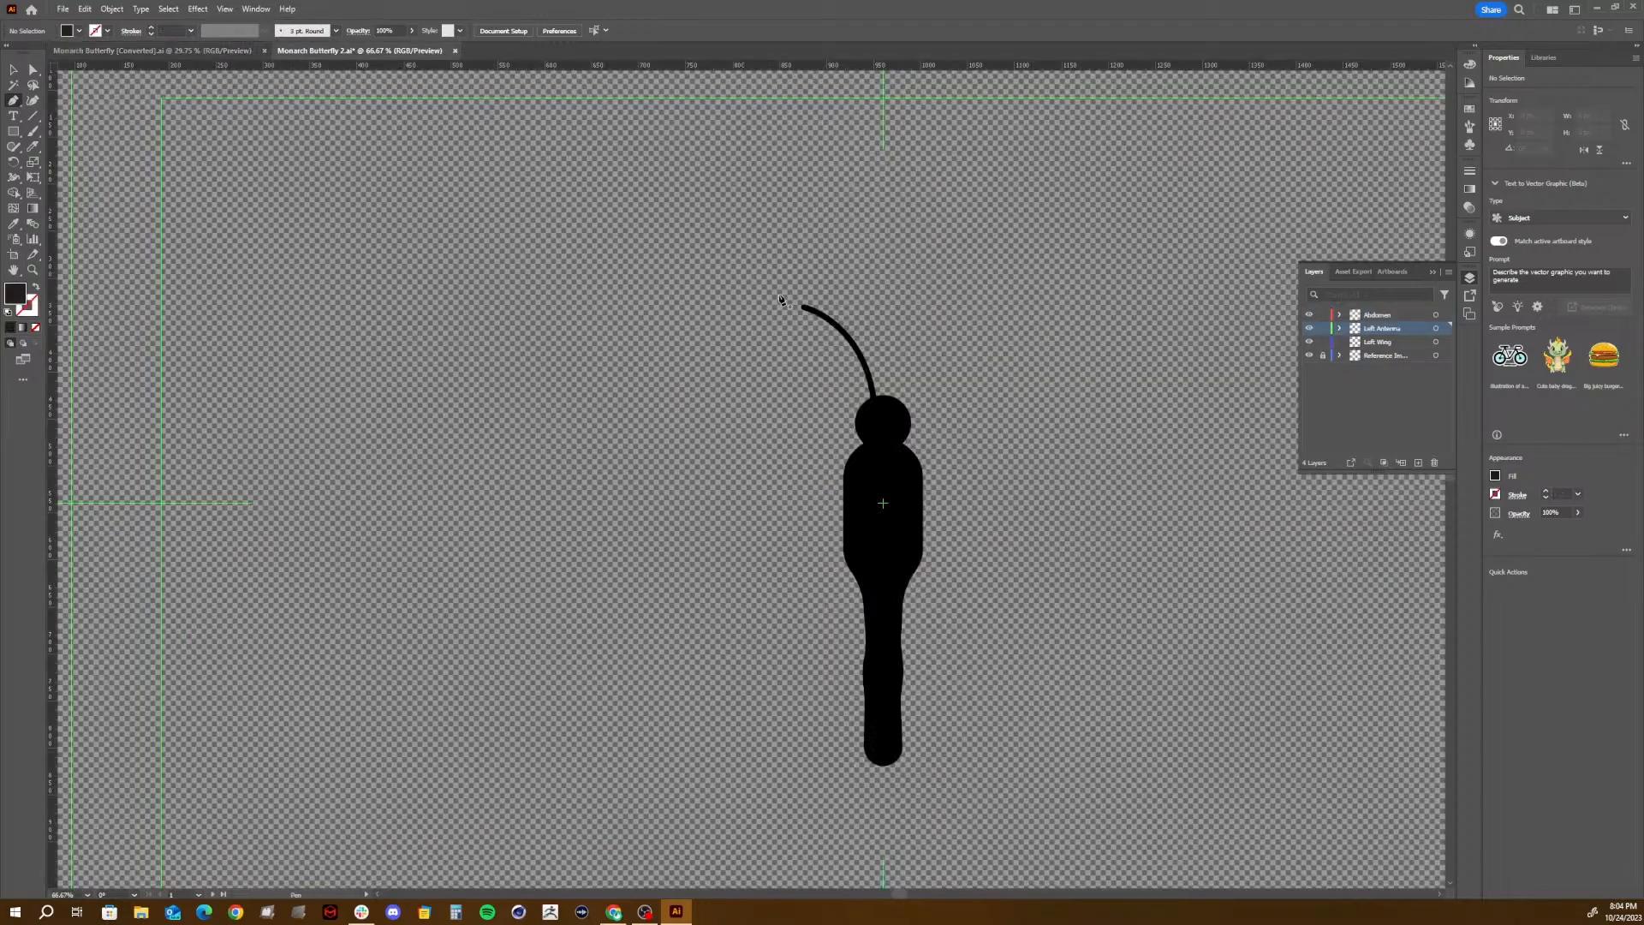
pyautogui.click(858, 457)
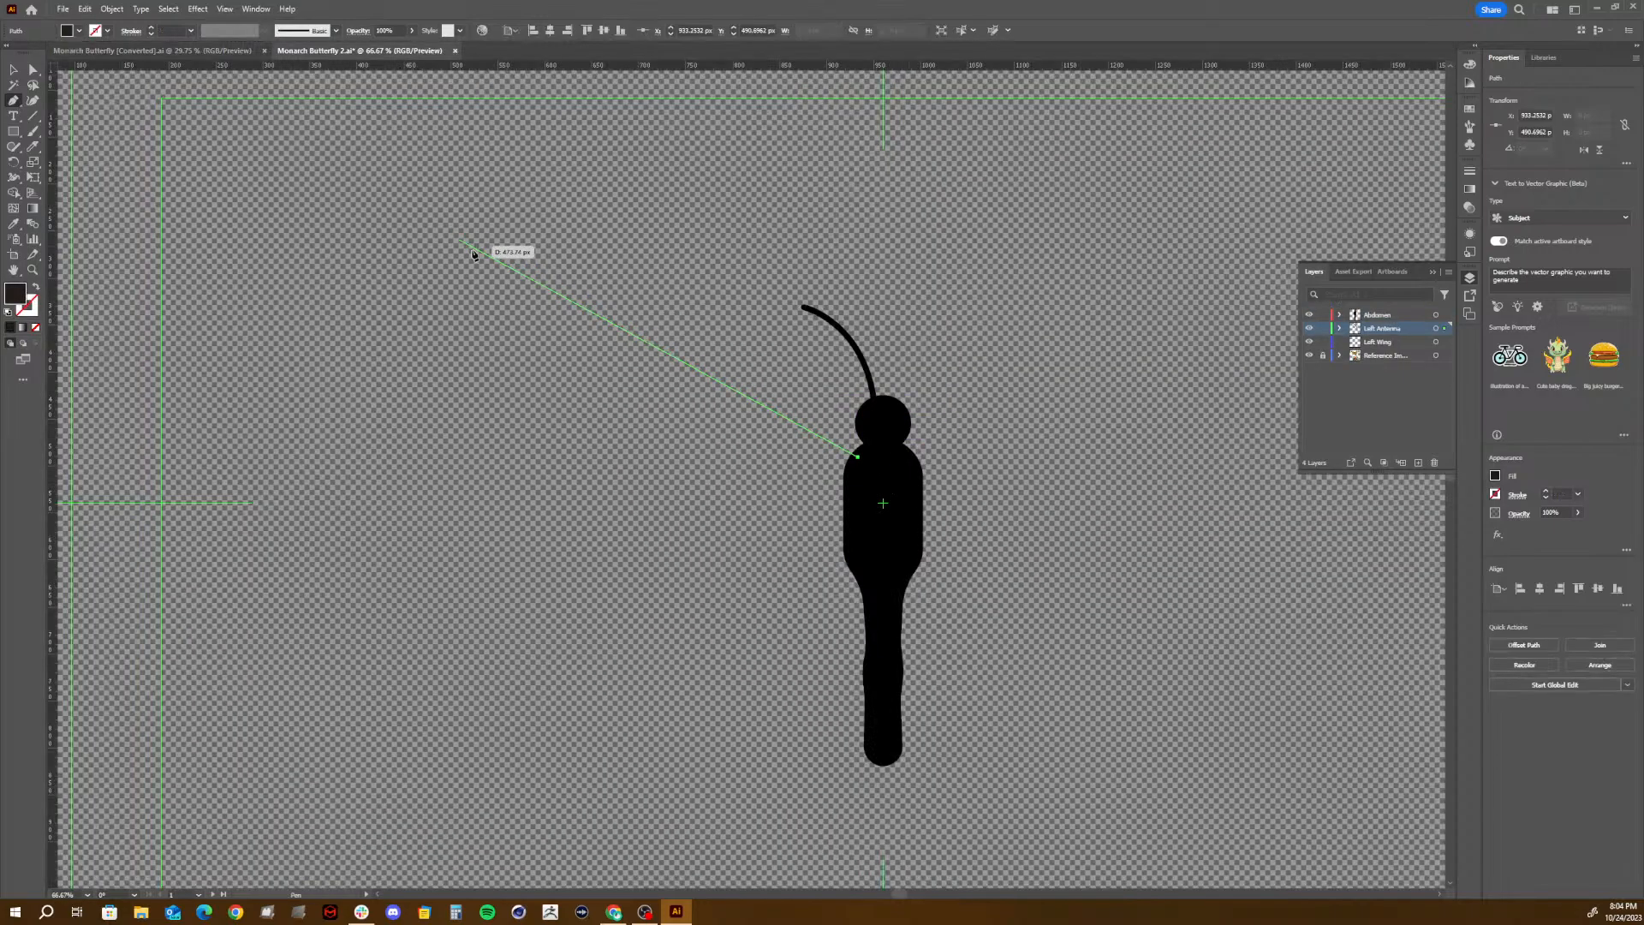
pyautogui.moveTo(471, 239); pyautogui.dragTo(323, 266)
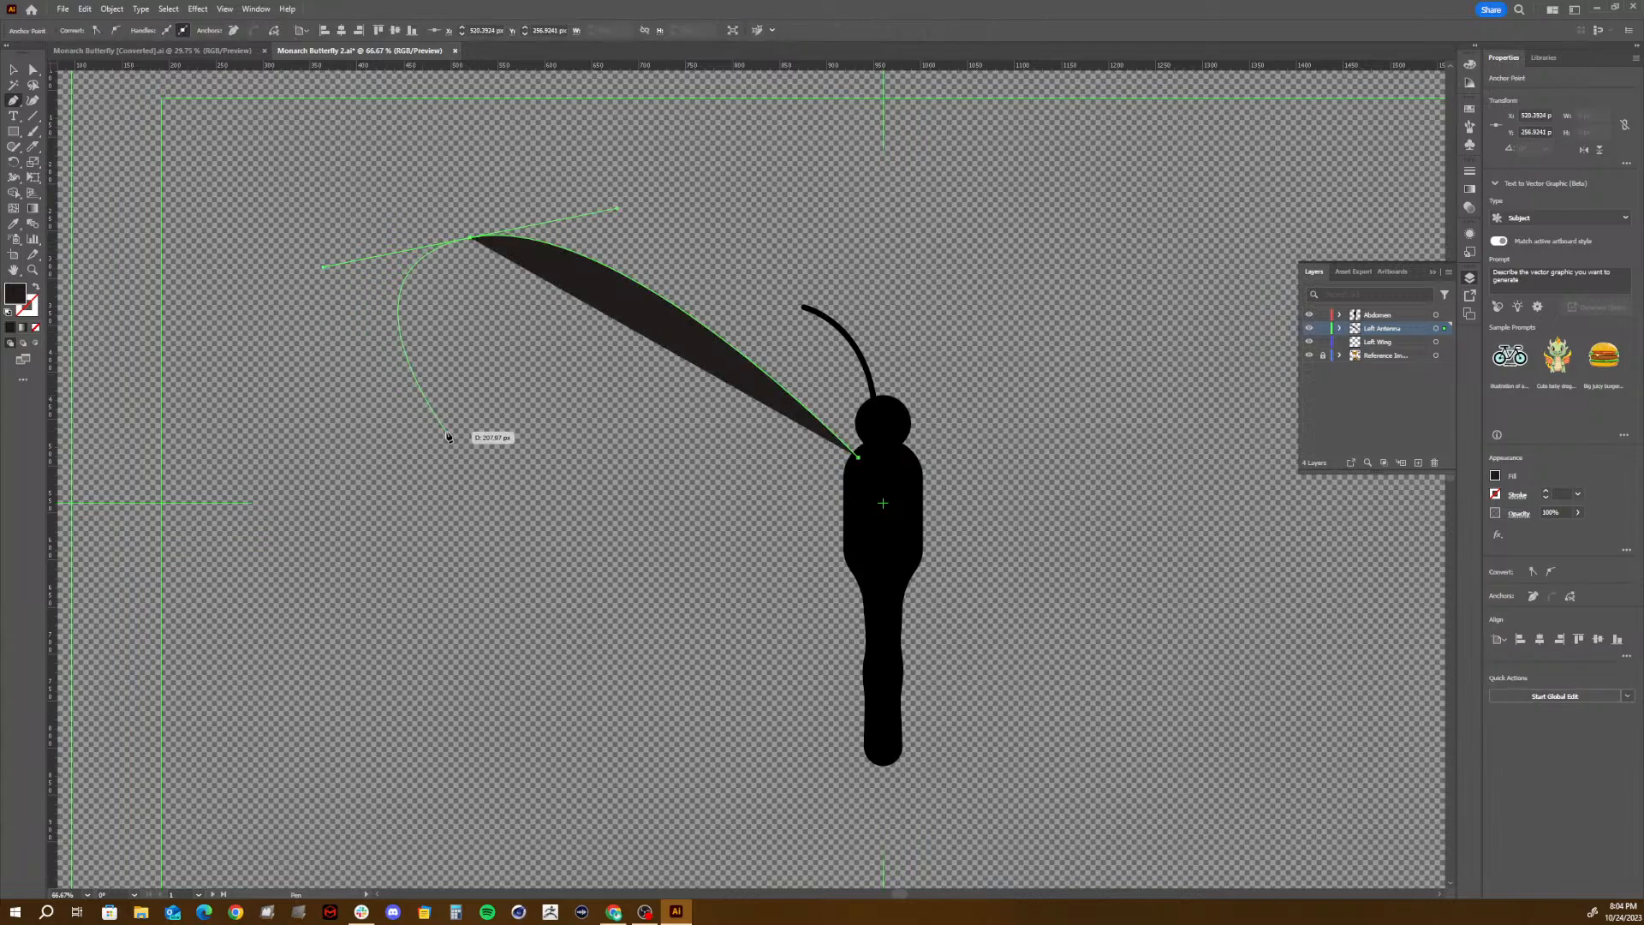
pyautogui.click(490, 463)
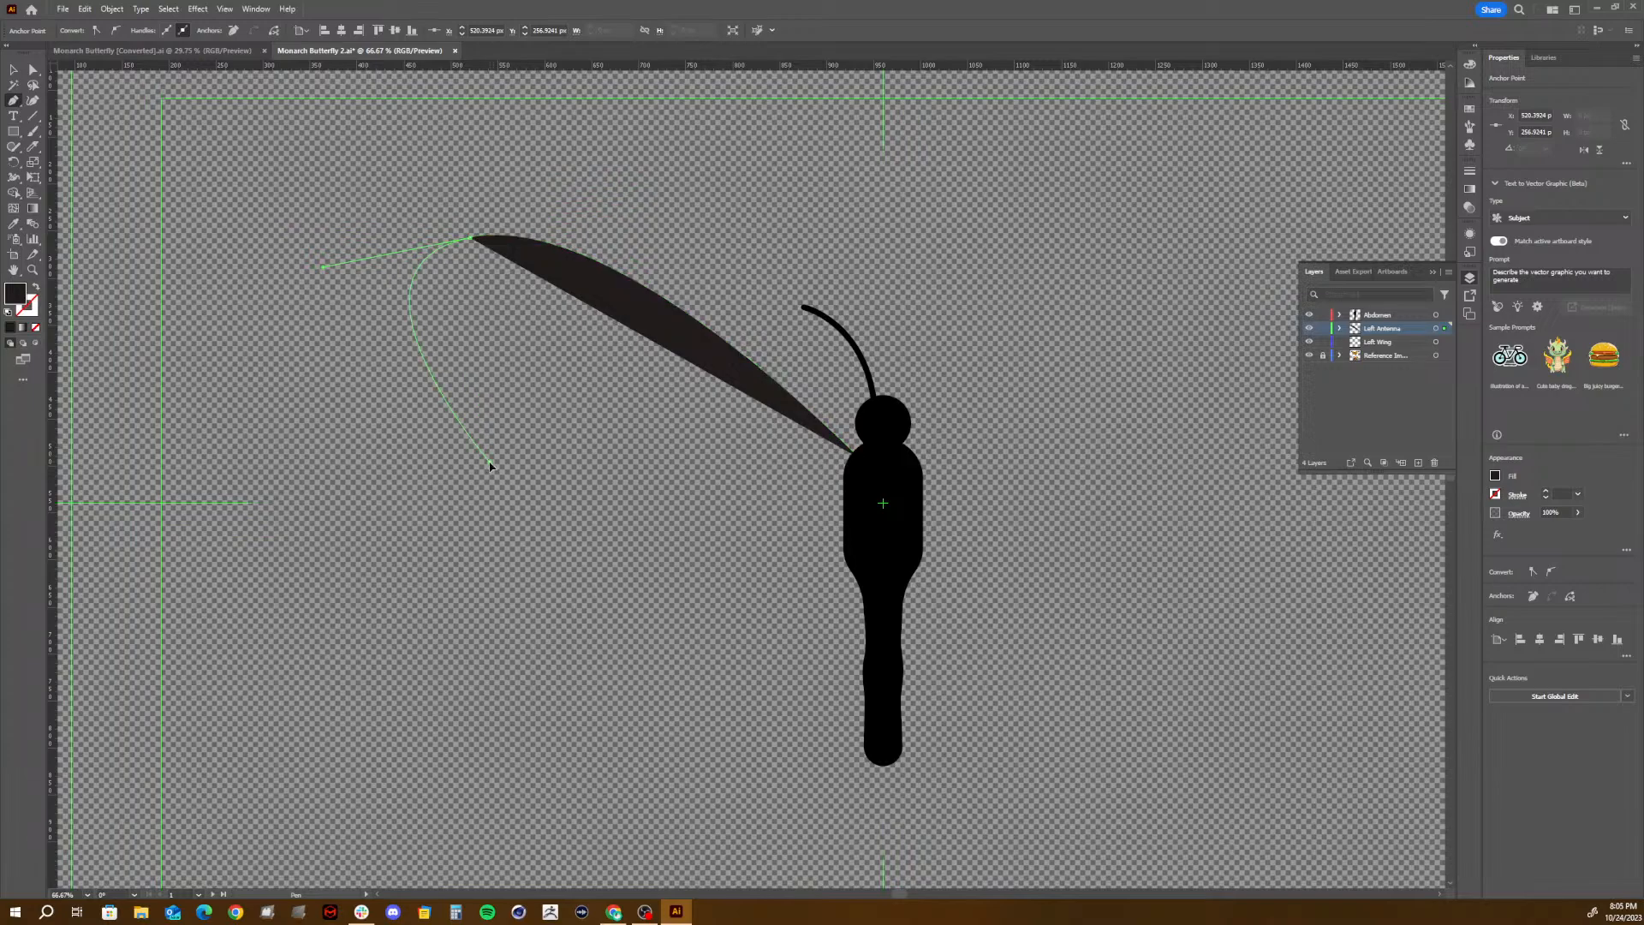
pyautogui.moveTo(490, 465); pyautogui.dragTo(616, 603)
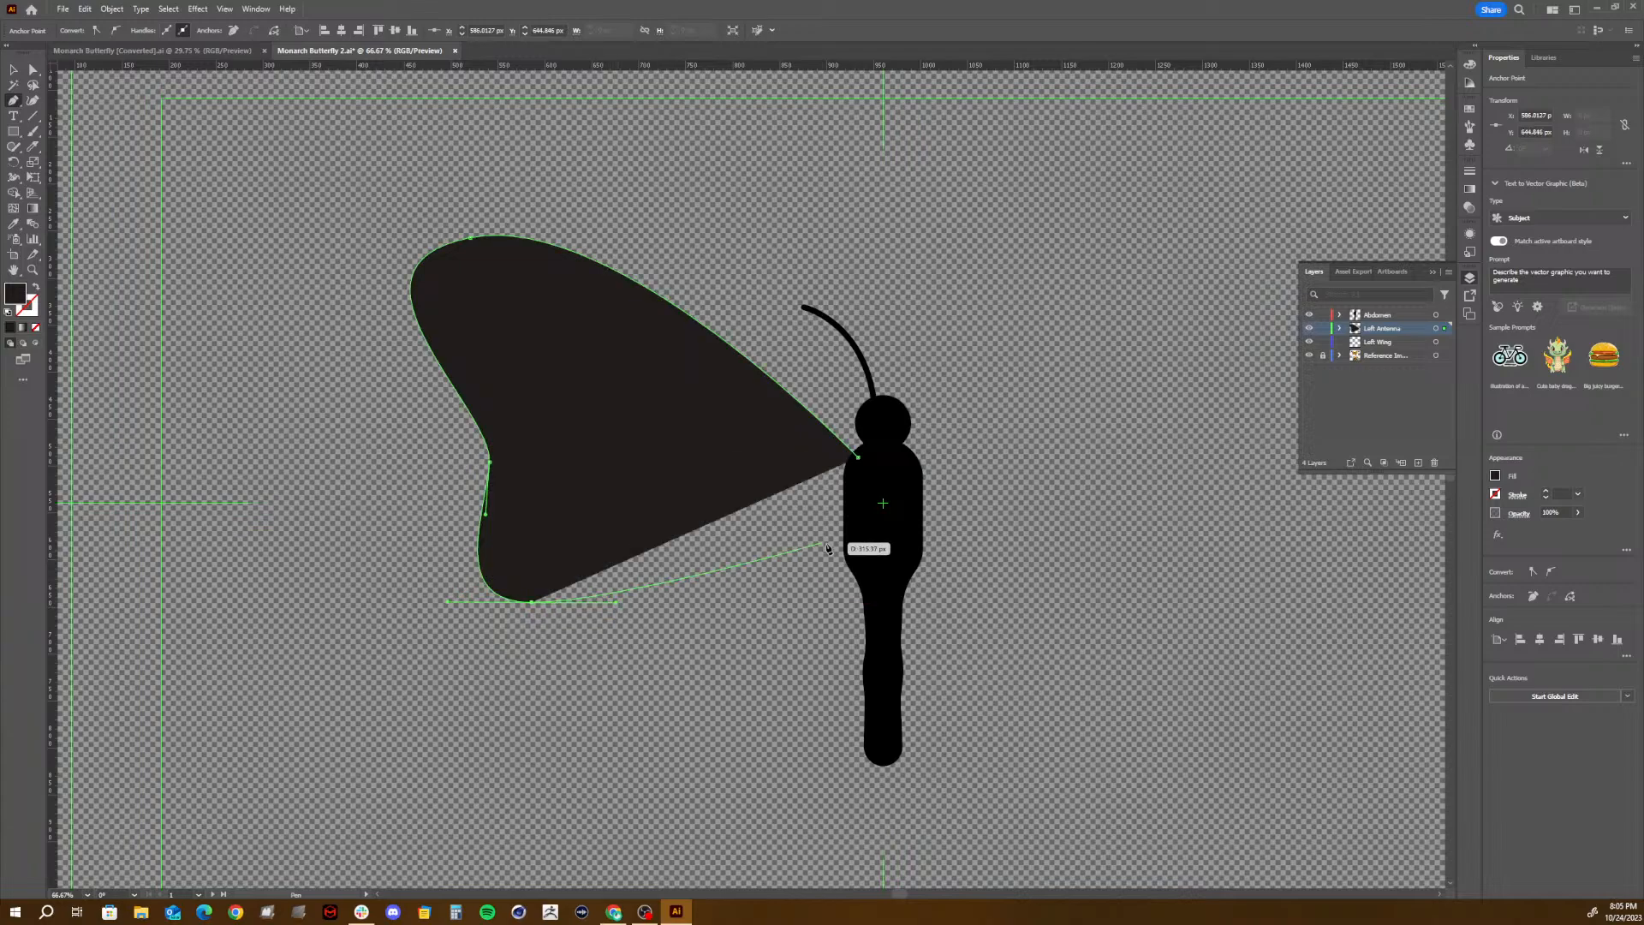
pyautogui.click(859, 532)
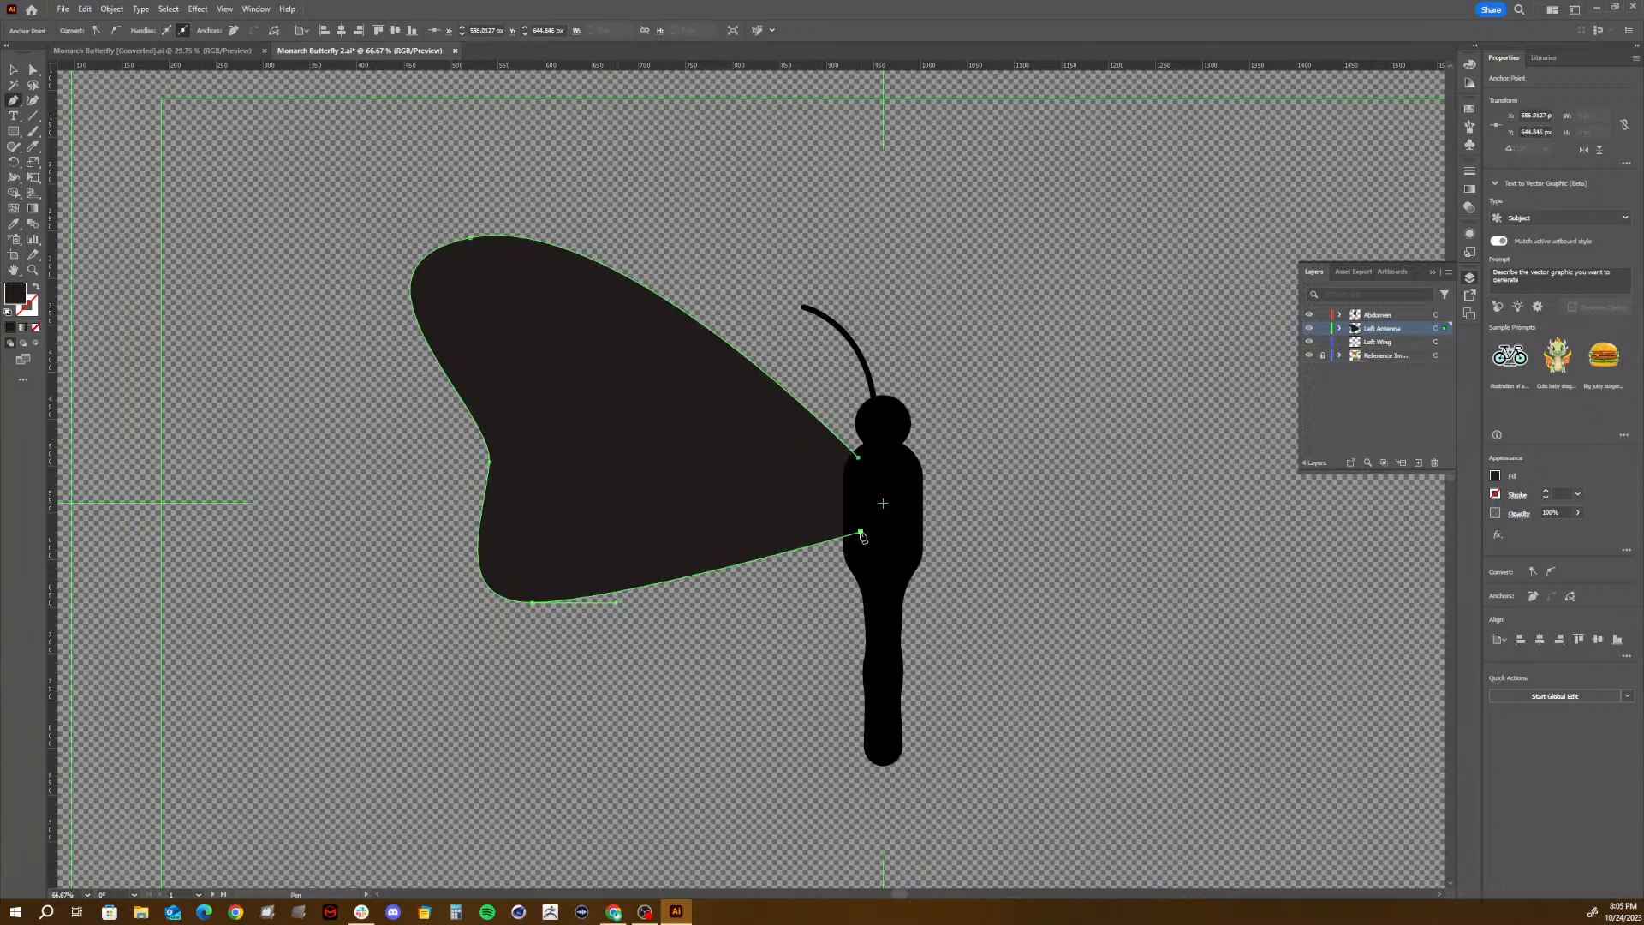
pyautogui.click(859, 458)
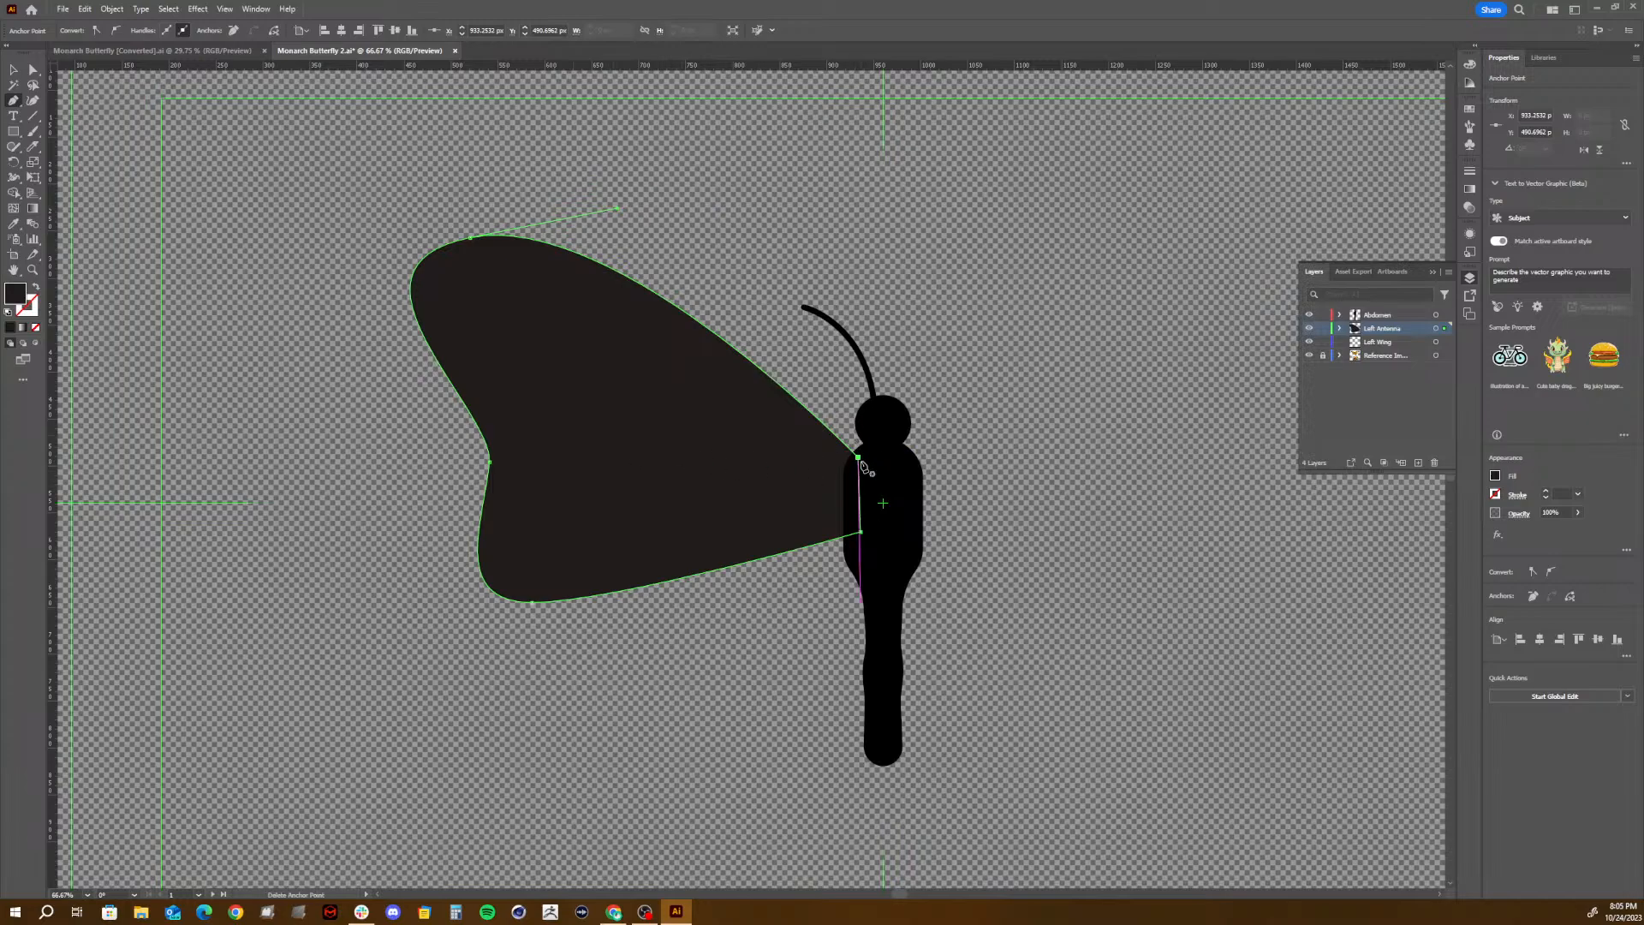
# - Move the wing's two inner anchors further into the body and reshape its lower and upper outer curves
pyautogui.moveTo(859, 459)
pyautogui.mouseDown()
pyautogui.moveTo(893, 461)
pyautogui.moveTo(875, 466)
pyautogui.mouseUp()
pyautogui.moveTo(857, 534); pyautogui.dragTo(878, 560)
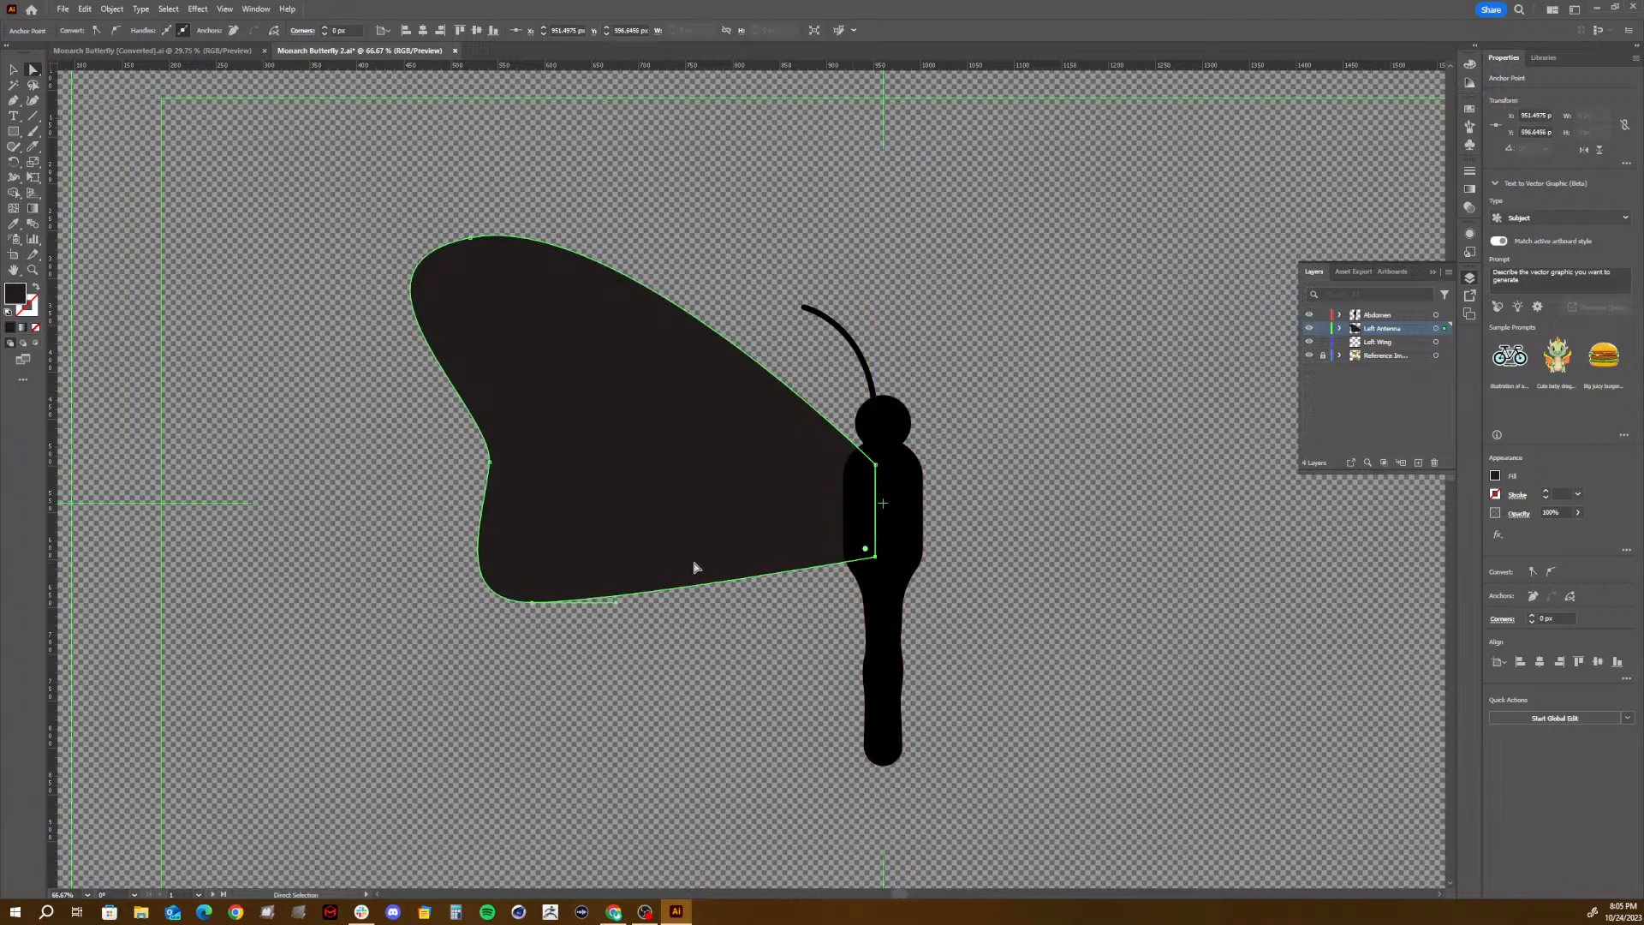
pyautogui.moveTo(616, 604); pyautogui.dragTo(613, 633)
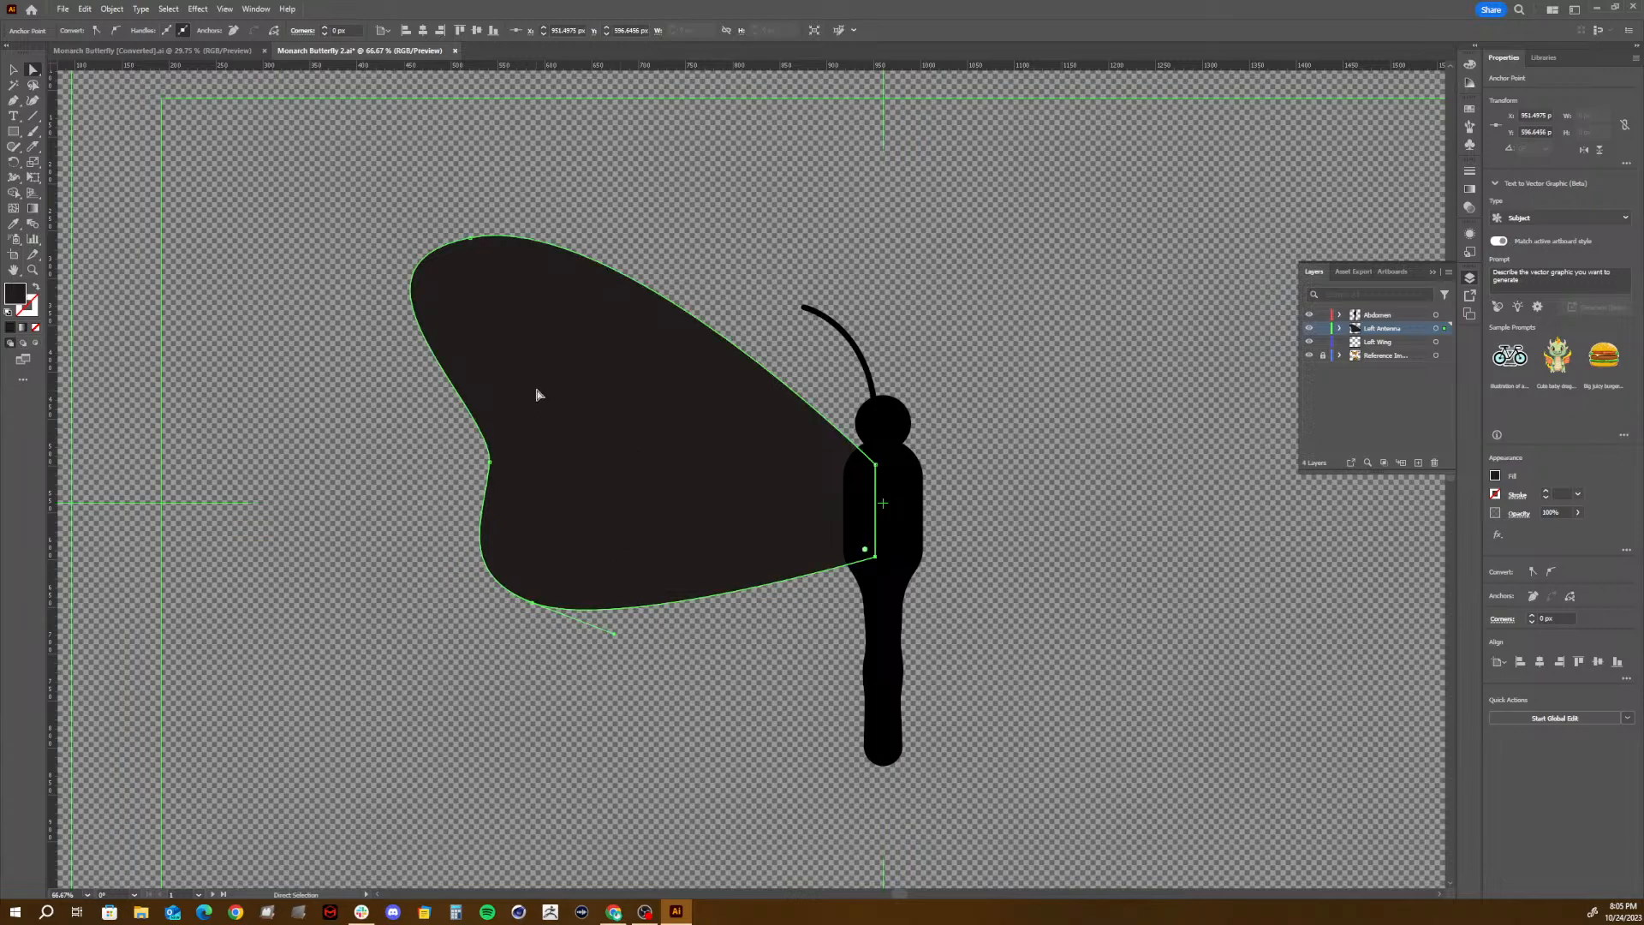
pyautogui.moveTo(470, 237); pyautogui.dragTo(473, 223)
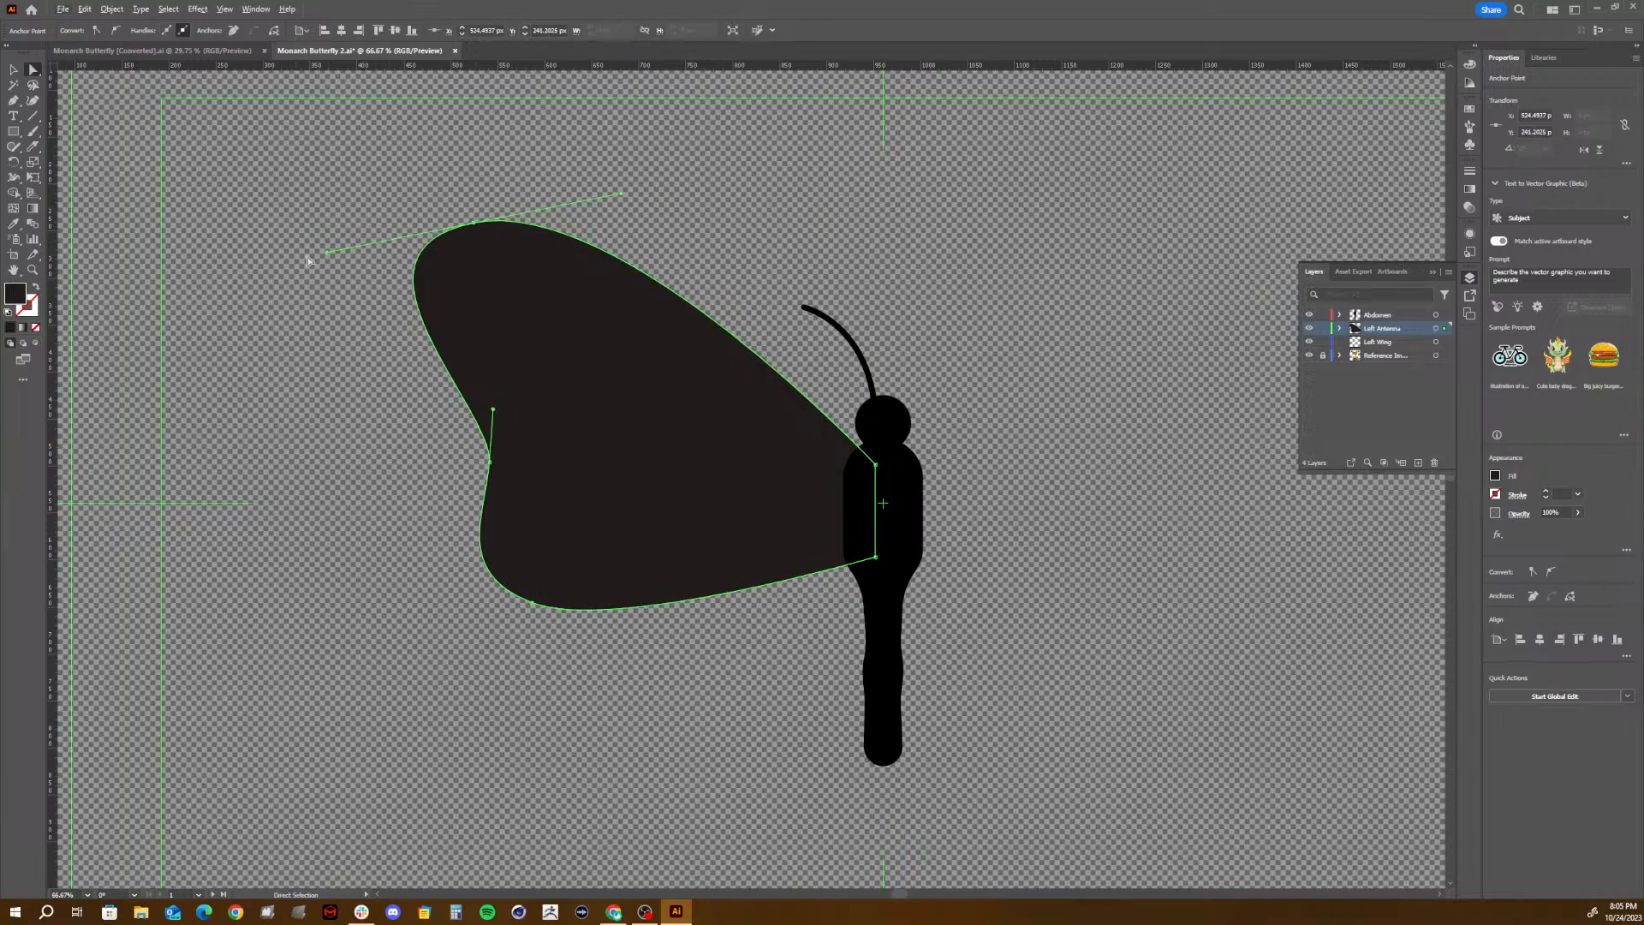
pyautogui.moveTo(328, 254)
pyautogui.mouseDown()
pyautogui.moveTo(528, 302)
pyautogui.moveTo(497, 316)
pyautogui.moveTo(625, 329)
pyautogui.moveTo(474, 365)
pyautogui.moveTo(326, 321)
pyautogui.moveTo(345, 323)
pyautogui.moveTo(346, 260)
pyautogui.moveTo(327, 231)
pyautogui.moveTo(333, 254)
pyautogui.mouseUp()
# - Undo the wing adjustments and the entire left wing drawing
pyautogui.hotkey('ctrl', 'z')
pyautogui.hotkey('ctrl', 'z')
pyautogui.hotkey('ctrl', 'z')
pyautogui.hotkey('ctrl', 'z')
pyautogui.hotkey('ctrl', 'z')
pyautogui.hotkey('ctrl', 'z')
pyautogui.hotkey('ctrl', 'z')
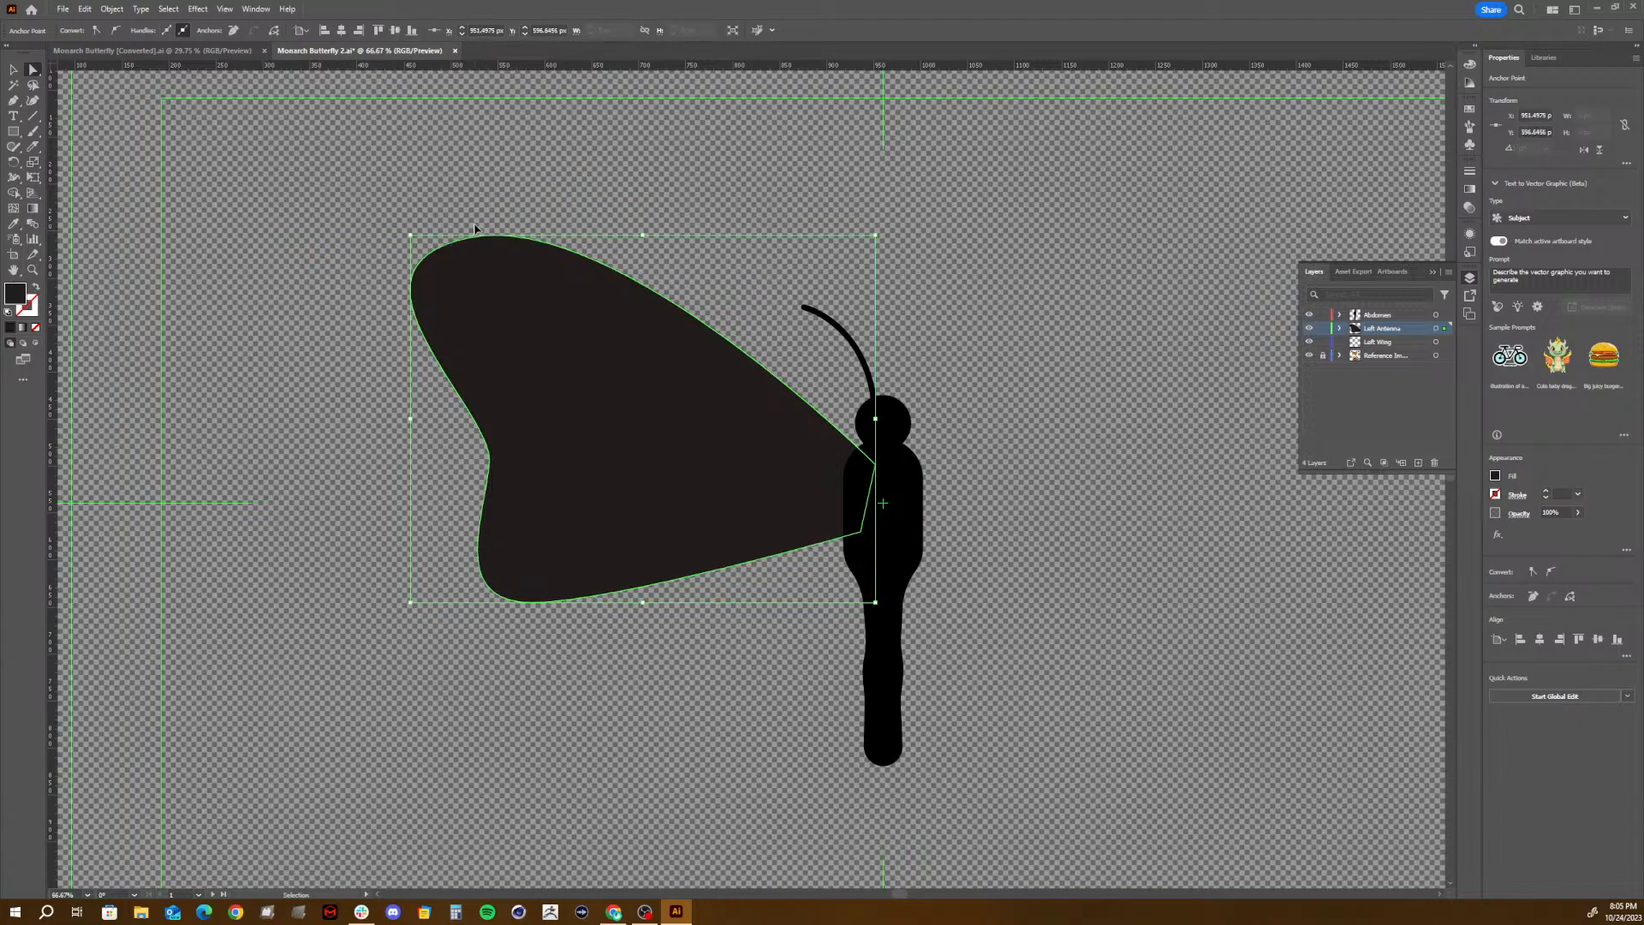
pyautogui.hotkey('ctrl', 'z')
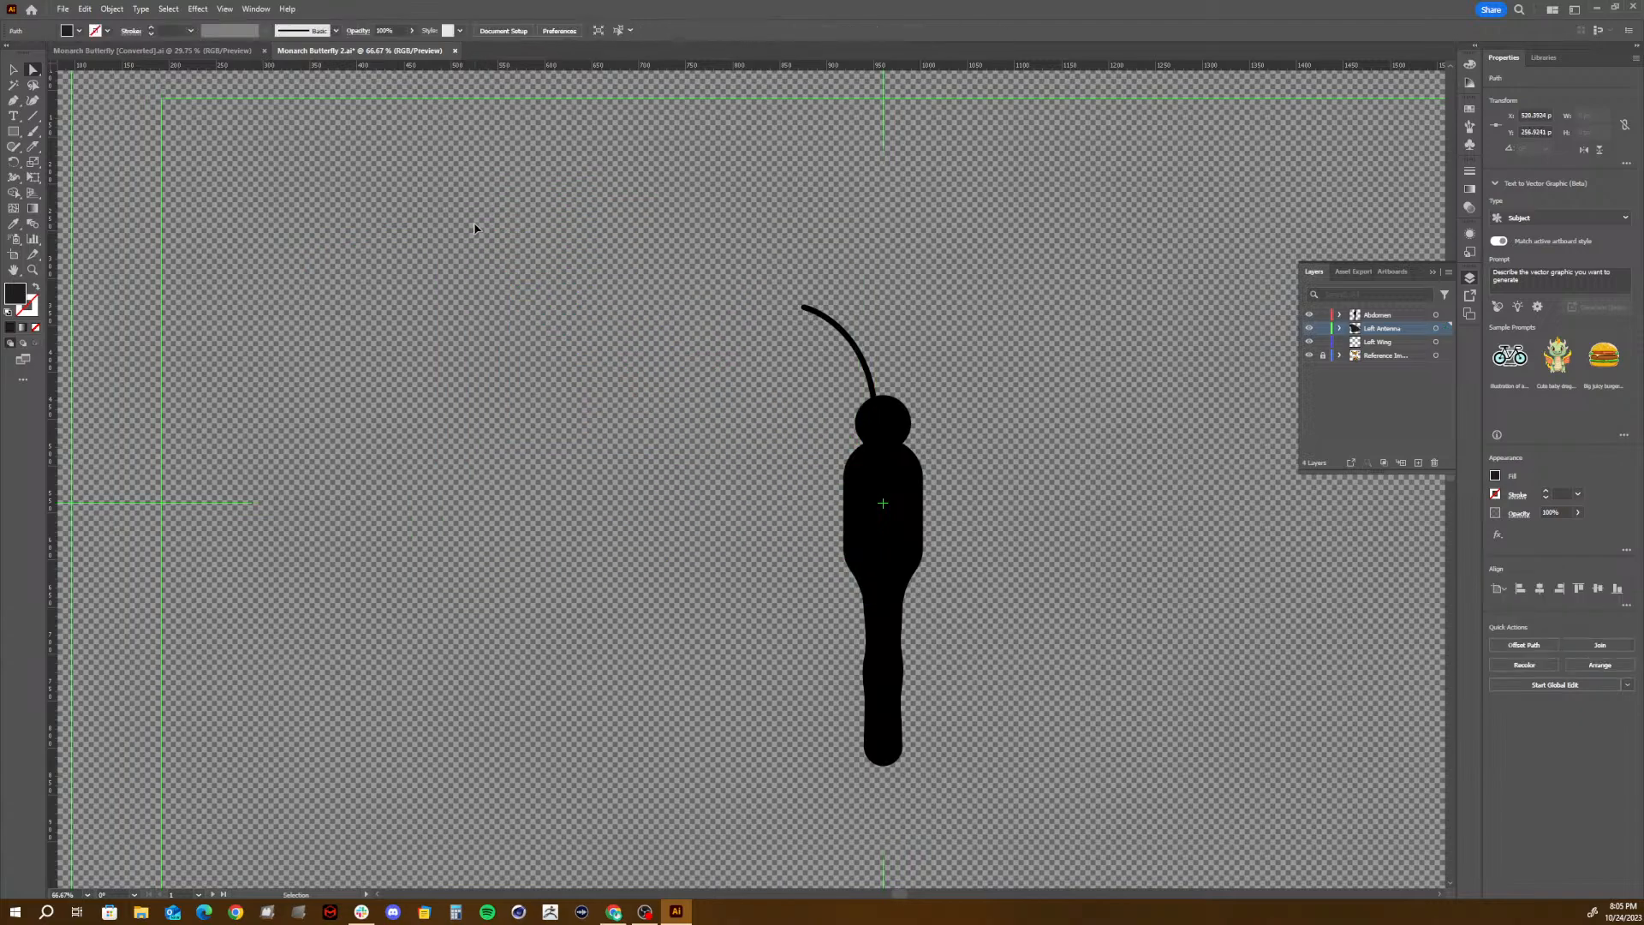
# - Try drawing the upper left wing with the Pen tool, from the upper thorax along an arched top edge and down the outer side
pyautogui.click(14, 101)
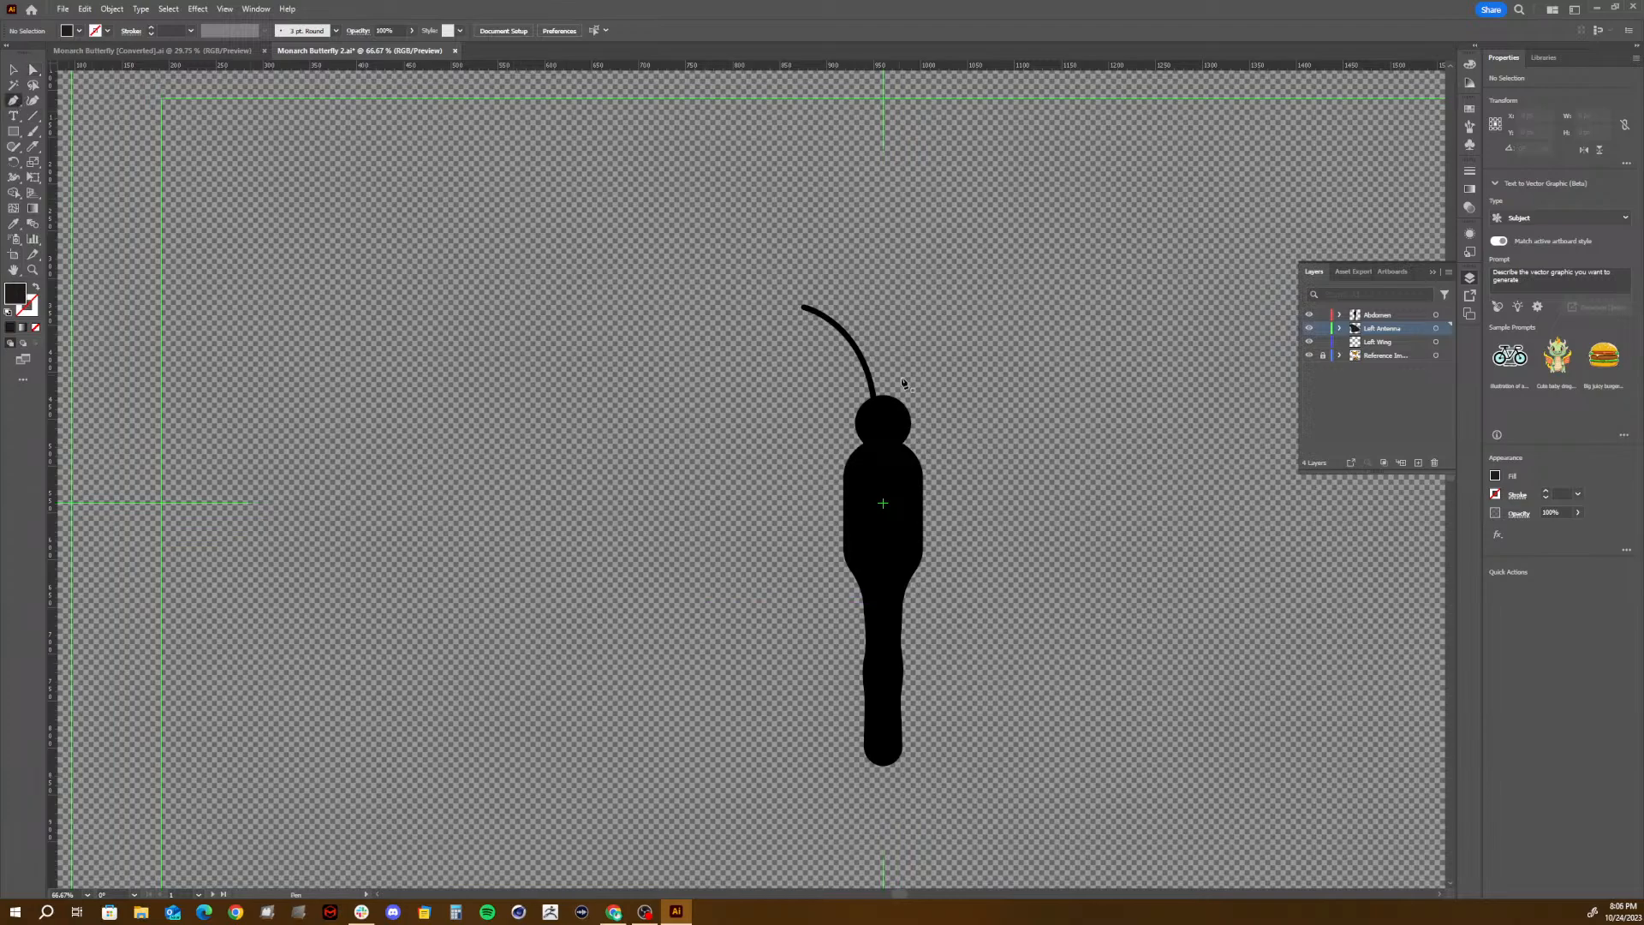
pyautogui.click(870, 464)
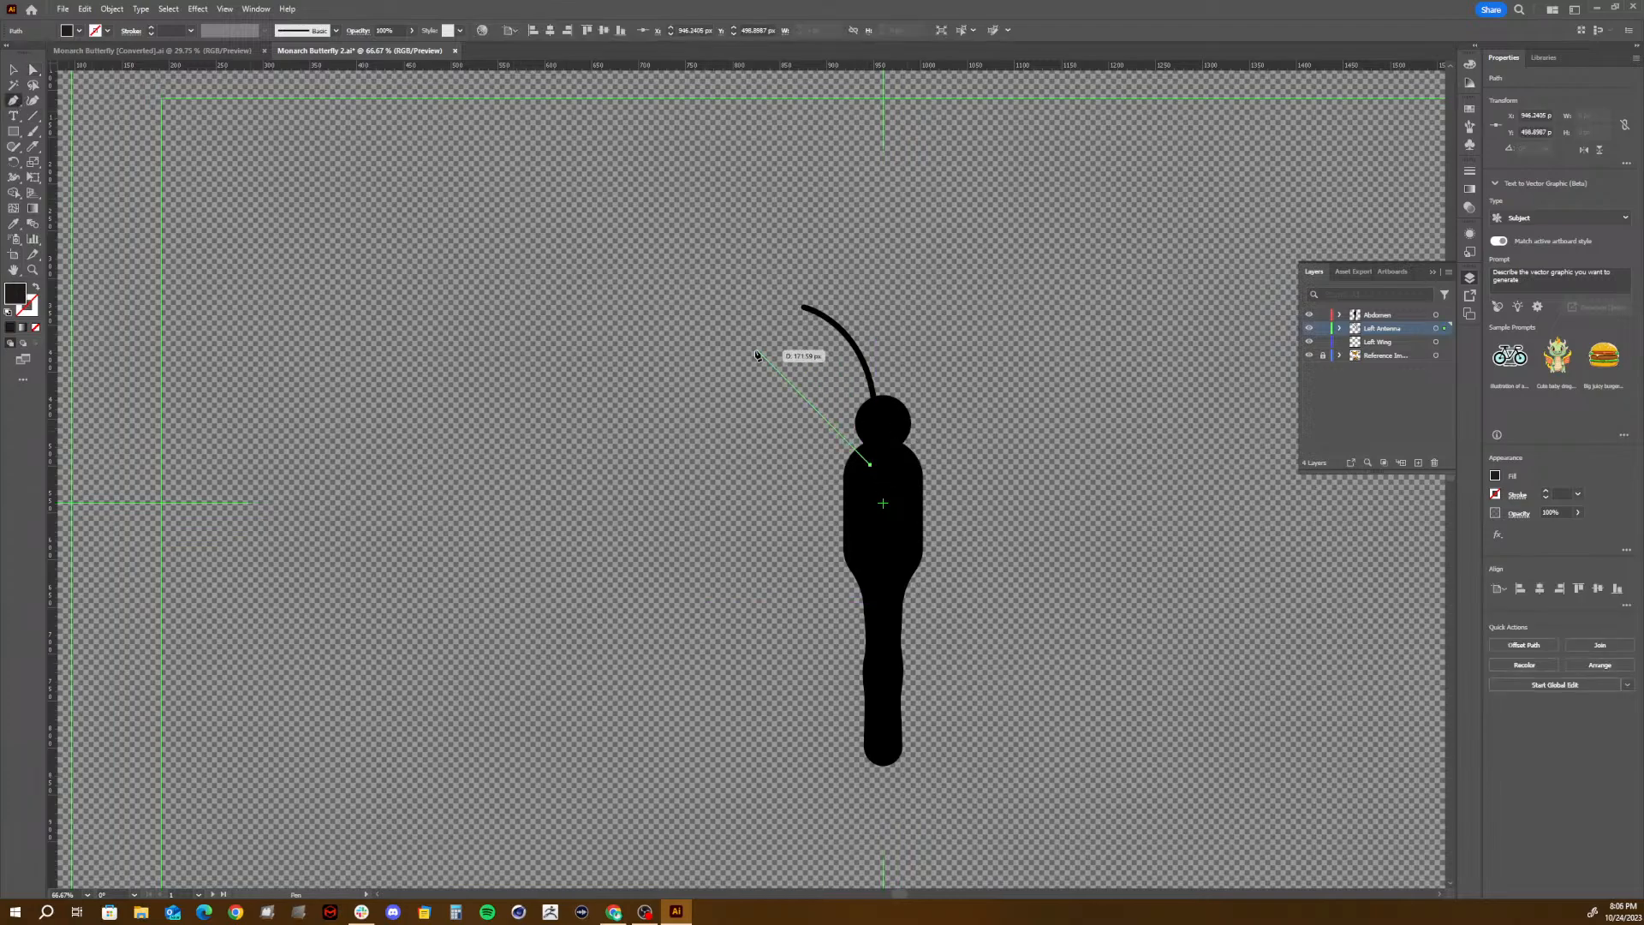
pyautogui.moveTo(747, 344); pyautogui.dragTo(707, 330)
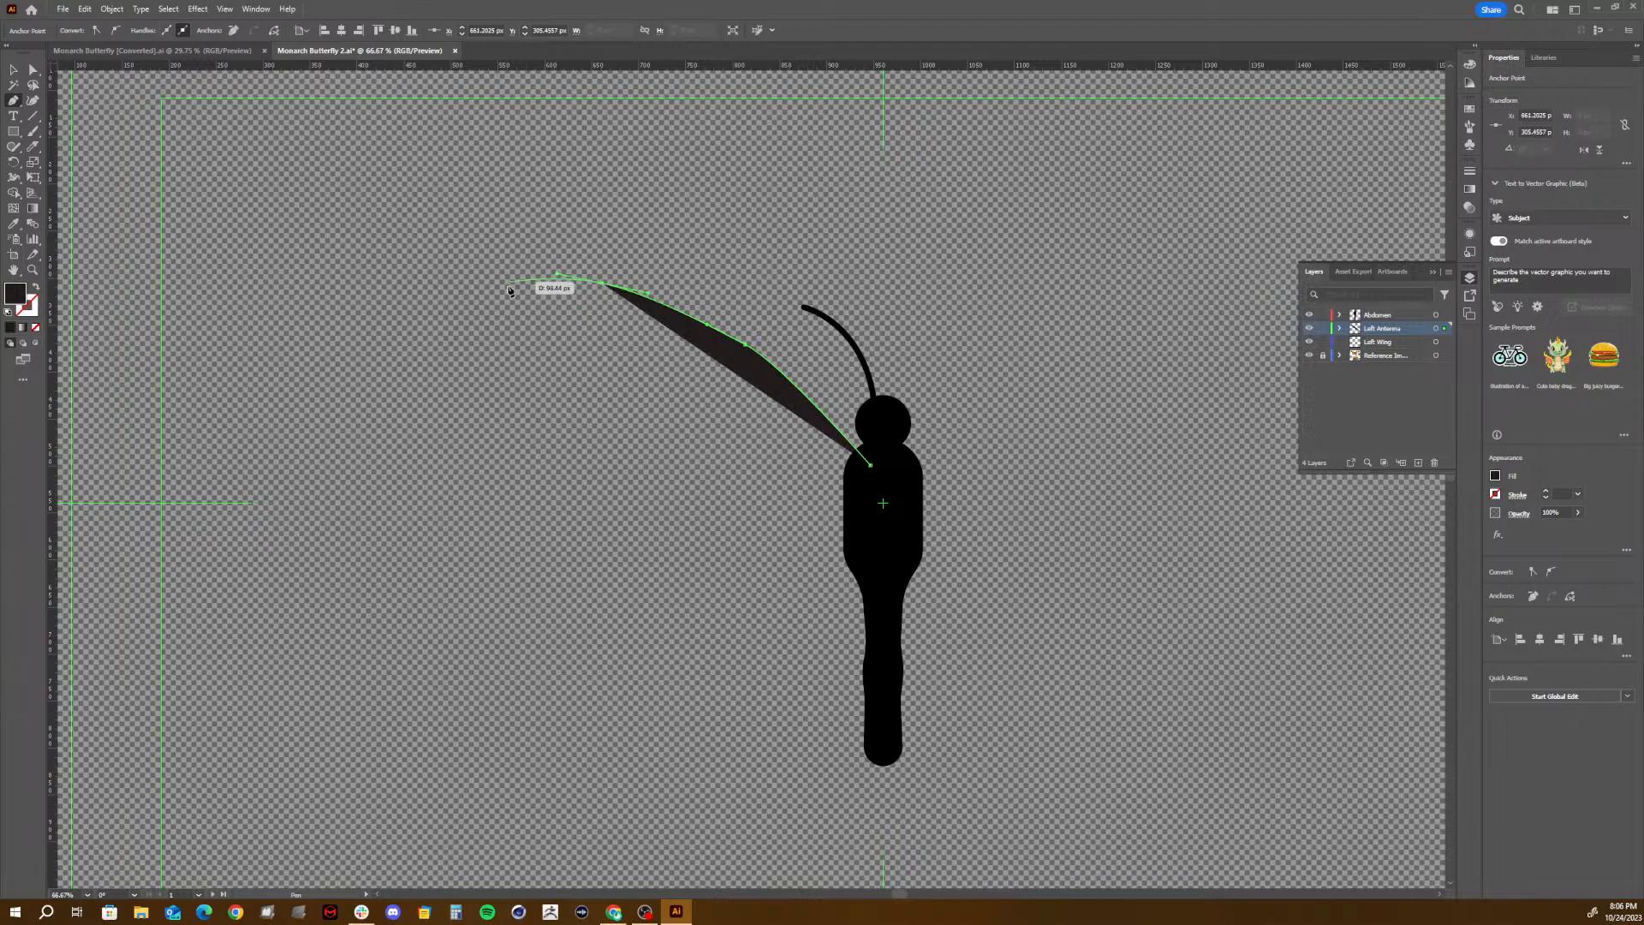
pyautogui.moveTo(505, 291); pyautogui.dragTo(482, 313)
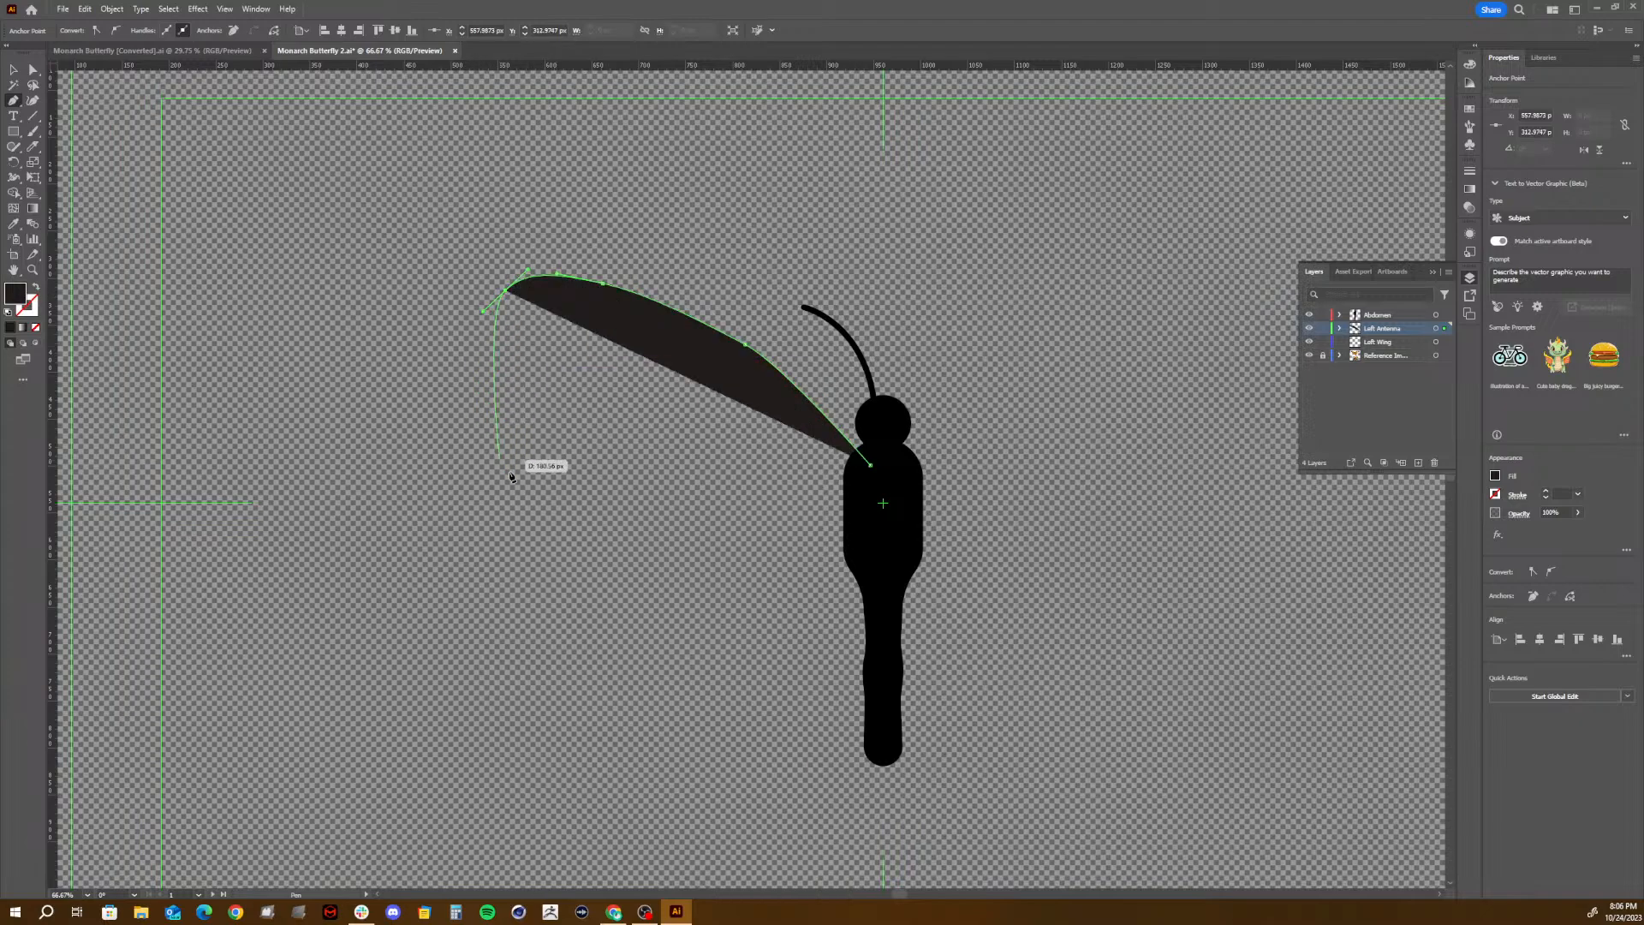
pyautogui.moveTo(520, 469); pyautogui.dragTo(865, 527)
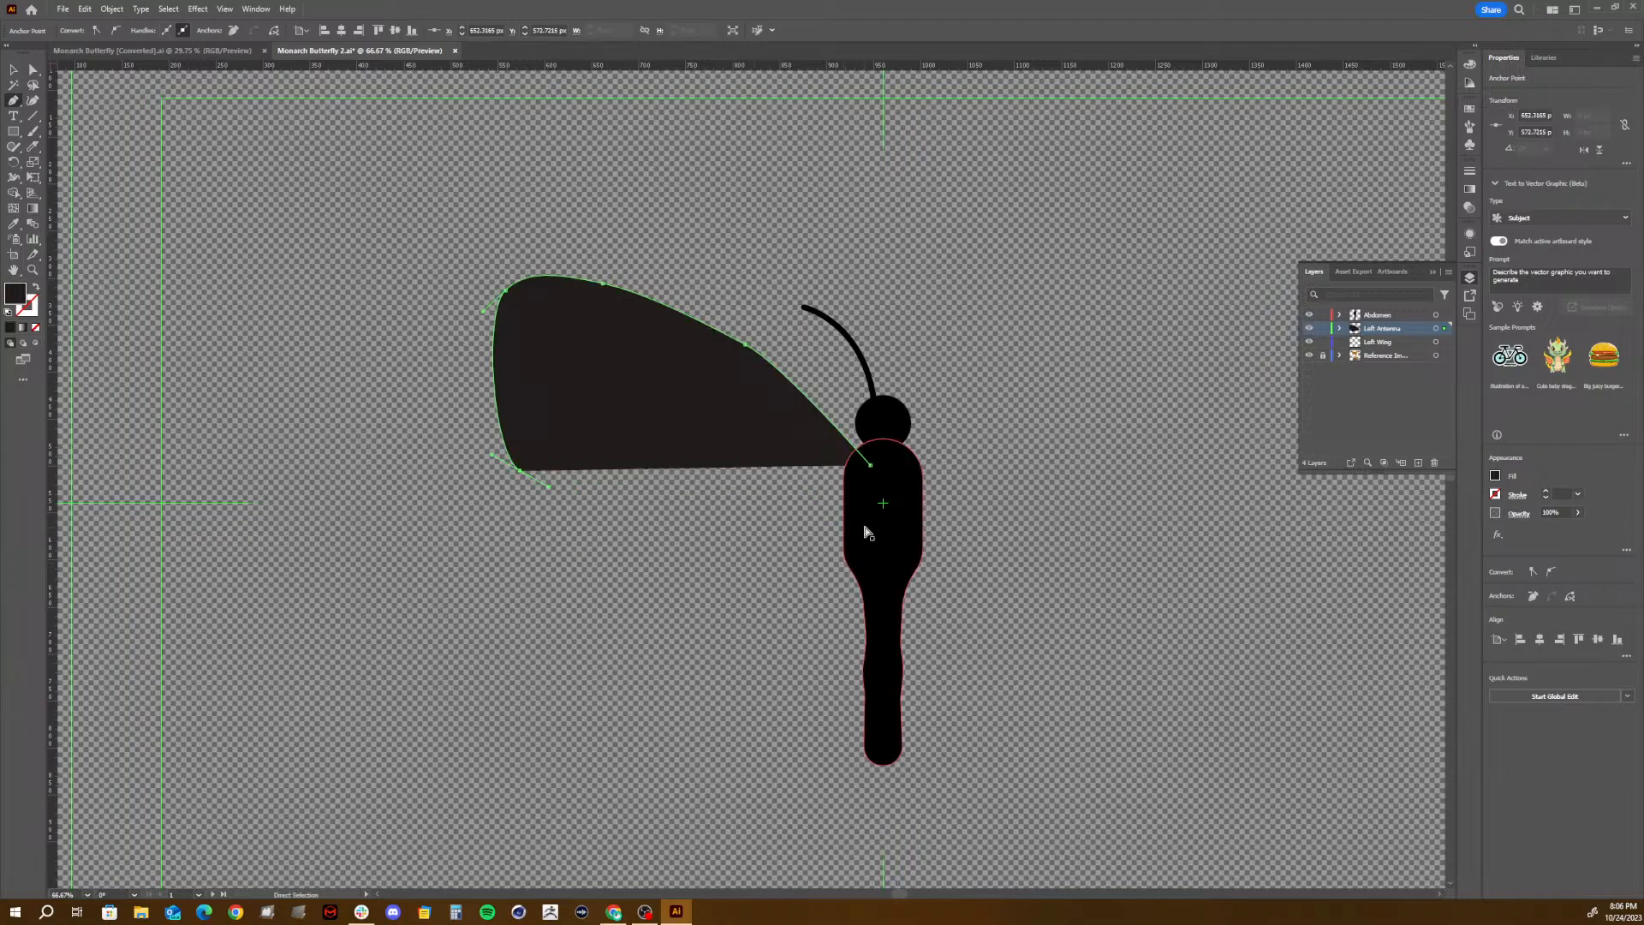
# - Undo the unfinished wing outline, keeping the Left Wing layer below Left Antenna
pyautogui.hotkey('ctrl', 'z')
pyautogui.hotkey('ctrl', 'z')
pyautogui.hotkey('ctrl', 'z')
pyautogui.hotkey('ctrl', 'z')
pyautogui.hotkey('ctrl', 'z')
pyautogui.hotkey('ctrl', 'z')
pyautogui.hotkey('ctrl', 'z')
pyautogui.hotkey('ctrl', 'z')
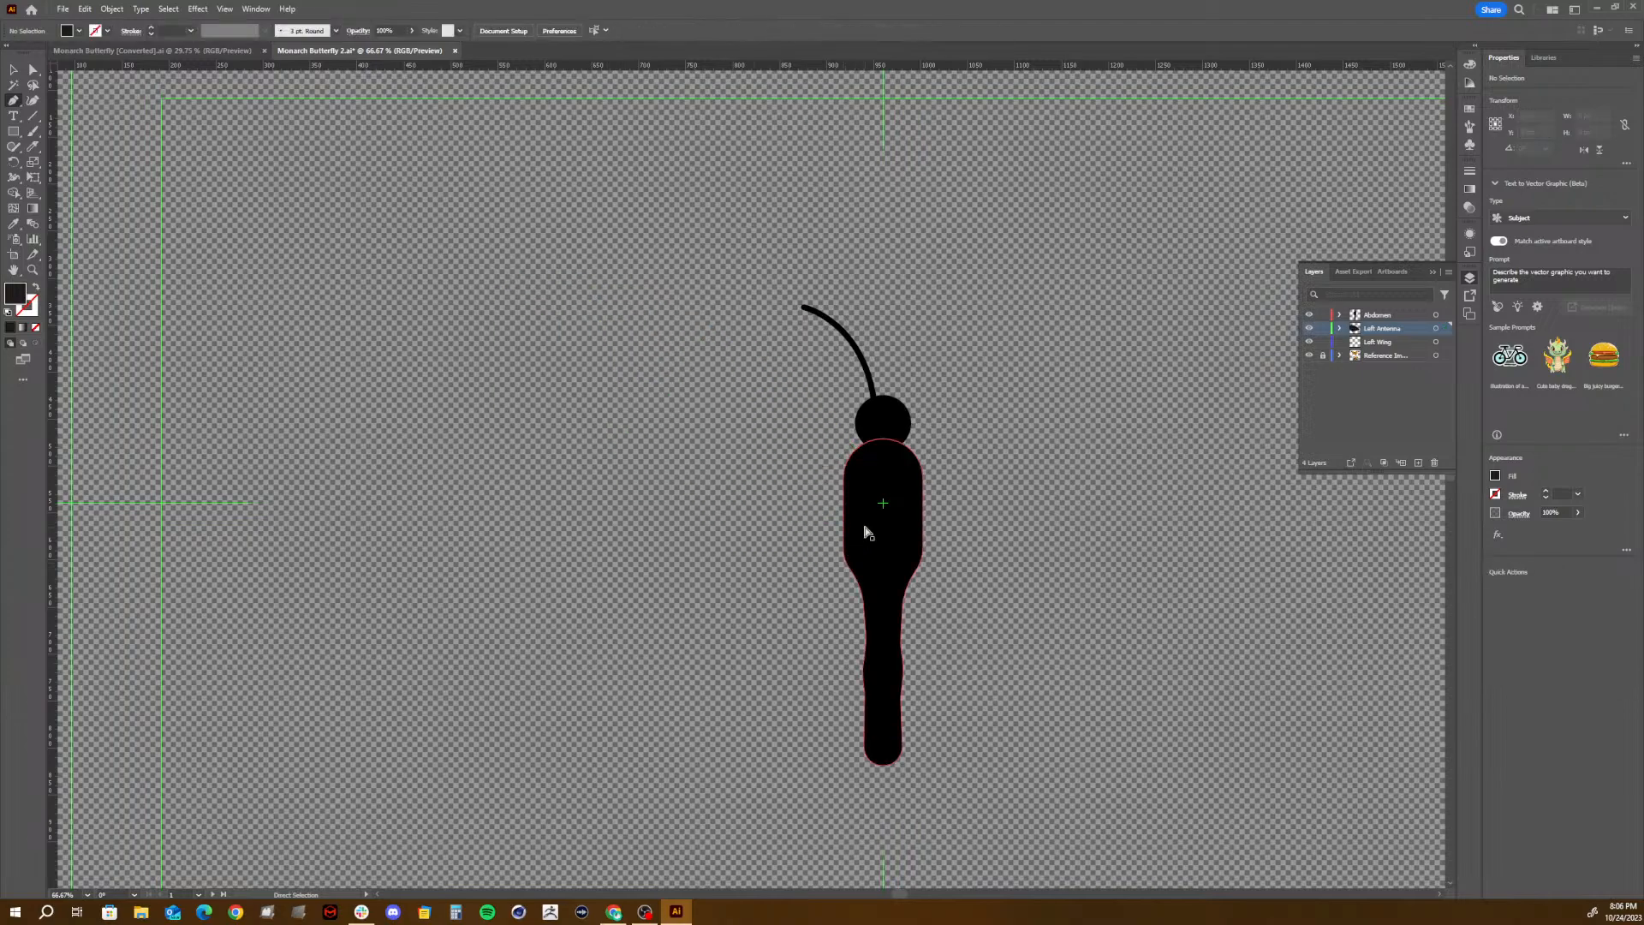
pyautogui.hotkey('ctrl', 'z')
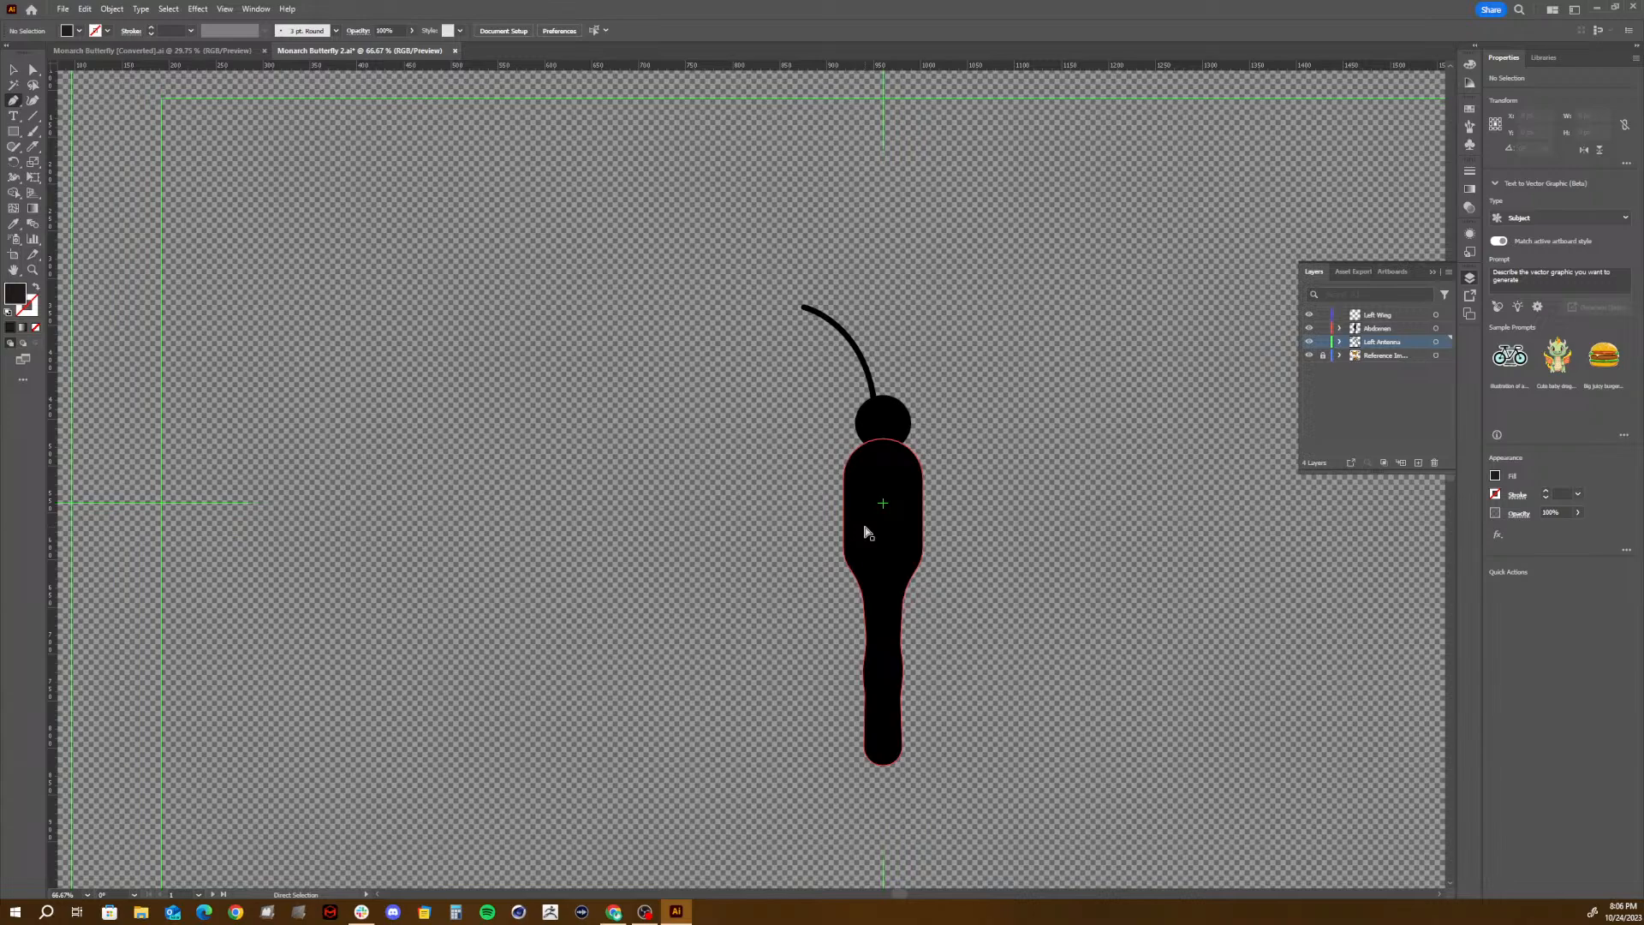
pyautogui.hotkey('ctrl', 'z')
pyautogui.hotkey('ctrl', 'z')
pyautogui.hotkey('ctrl', 'z')
pyautogui.hotkey('ctrl', 'shift', 'z')
pyautogui.hotkey('ctrl', 'shift', 'z')
pyautogui.hotkey('ctrl', 'shift', 'z')
pyautogui.hotkey('ctrl', 'shift', 'z')
pyautogui.hotkey('ctrl', 'shift', 'z')
pyautogui.hotkey('ctrl', 'shift', 'z')
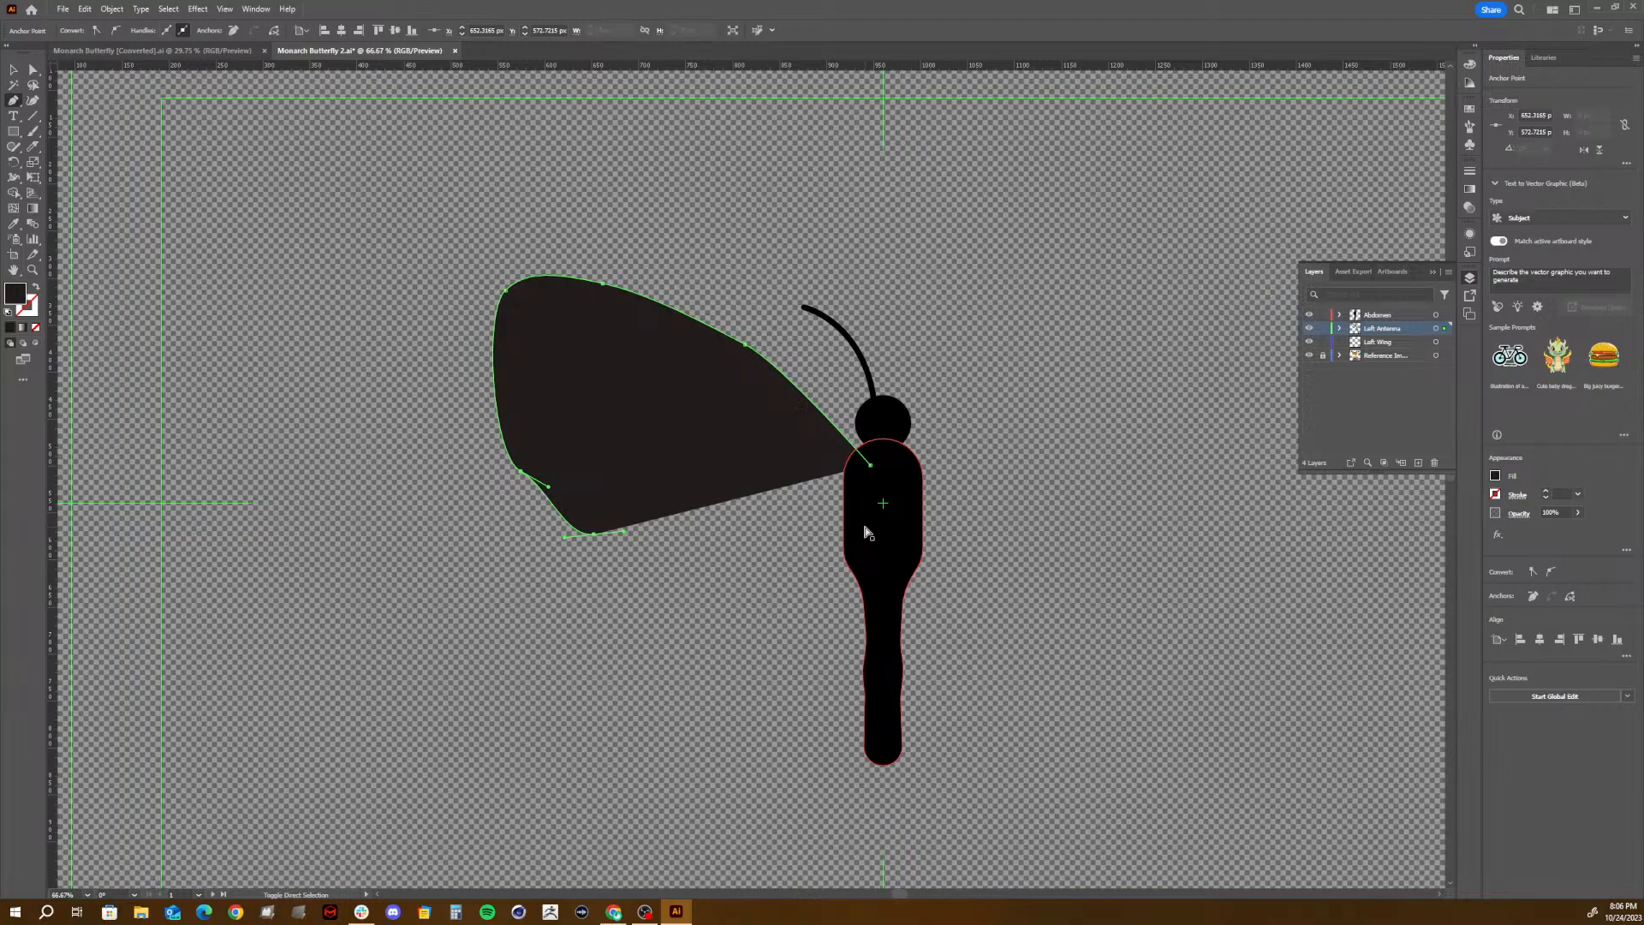
pyautogui.hotkey('ctrl', 'z')
pyautogui.hotkey('ctrl', 'z')
pyautogui.hotkey('ctrl', 'z')
pyautogui.hotkey('ctrl', 'z')
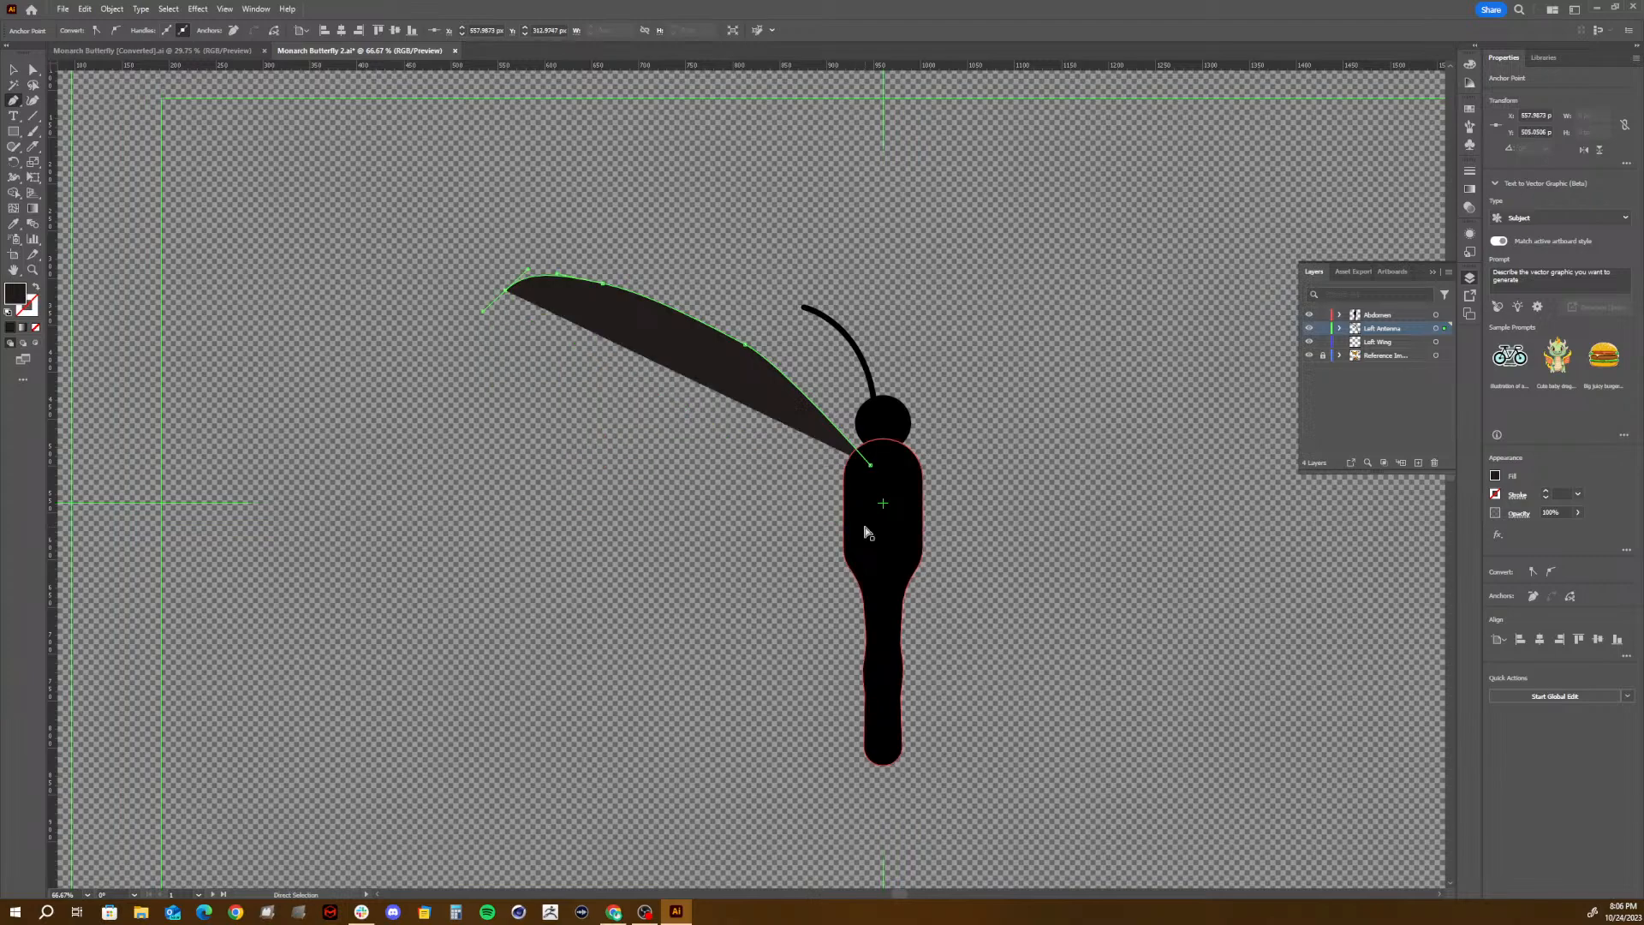
# - Draw the closed upper left wing with the Pen tool, from the upper thorax around a rounded tip, inward-curving outer edge and rounded lower corner
pyautogui.click(860, 465)
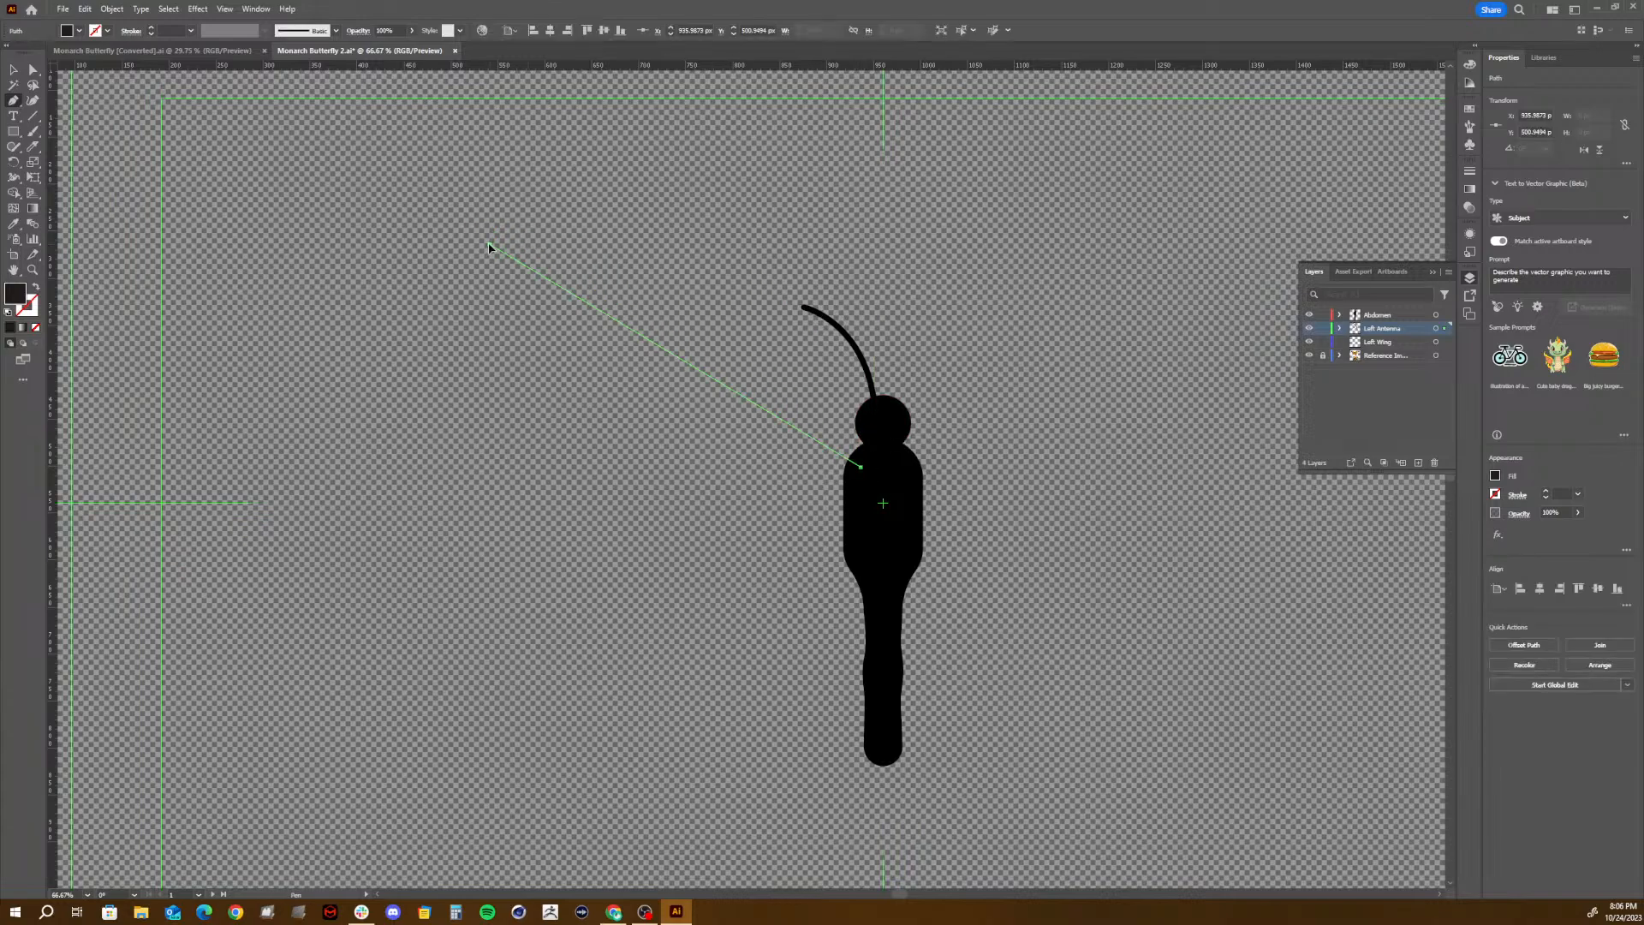
pyautogui.moveTo(490, 244)
pyautogui.mouseDown()
pyautogui.moveTo(360, 233)
pyautogui.moveTo(291, 249)
pyautogui.mouseUp()
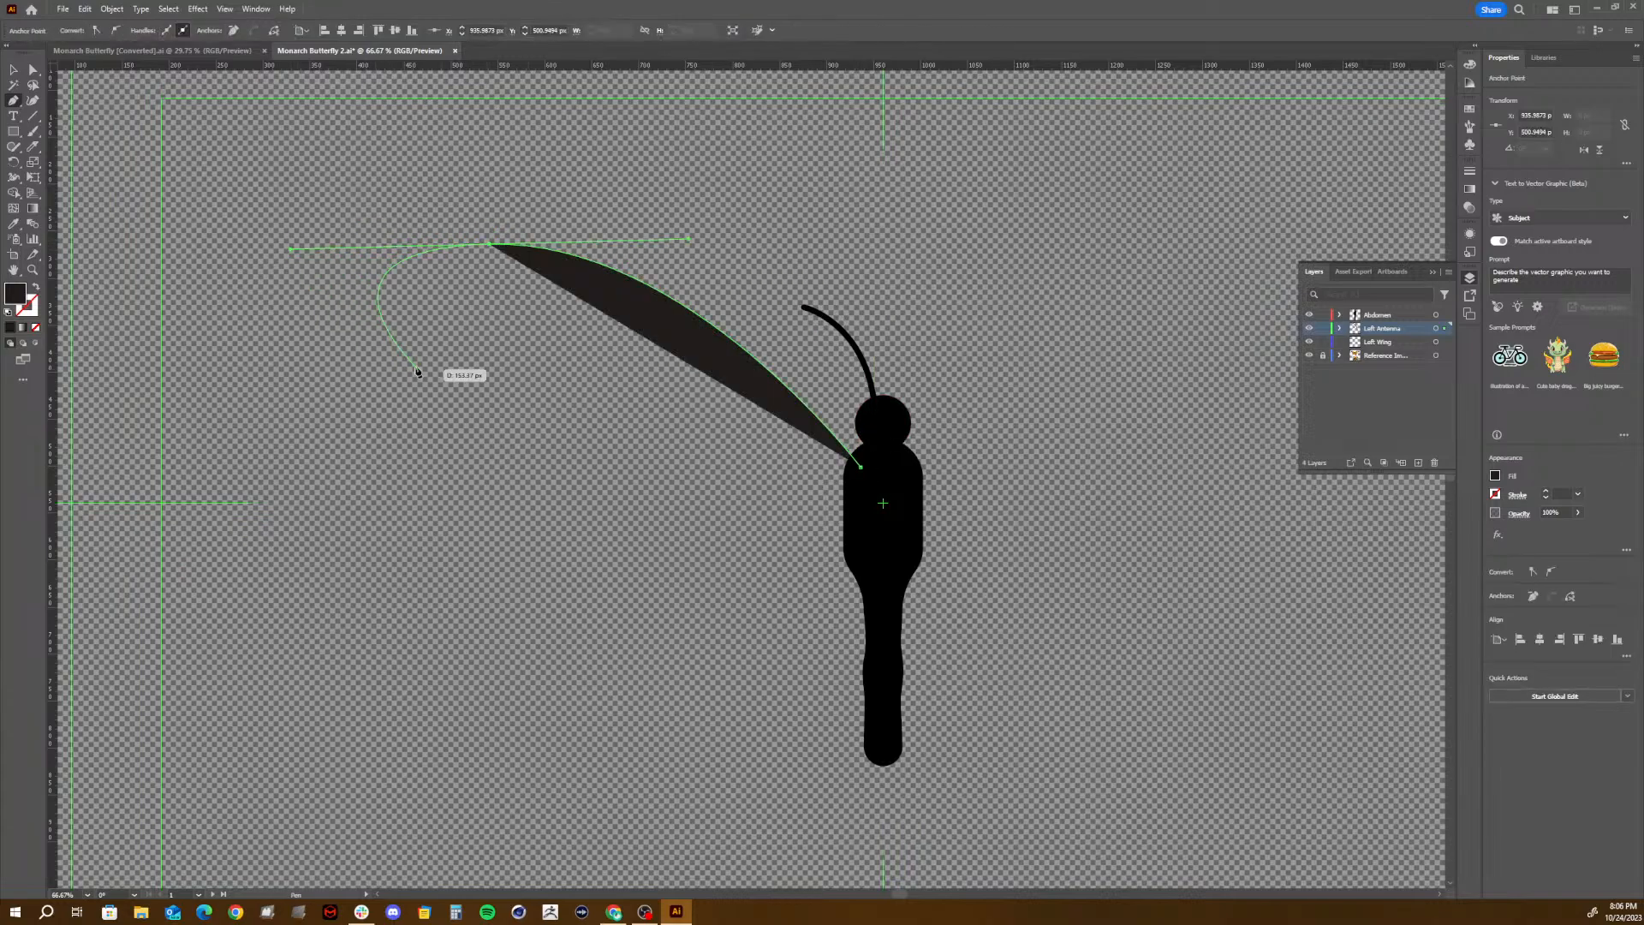
pyautogui.moveTo(469, 466); pyautogui.dragTo(405, 611)
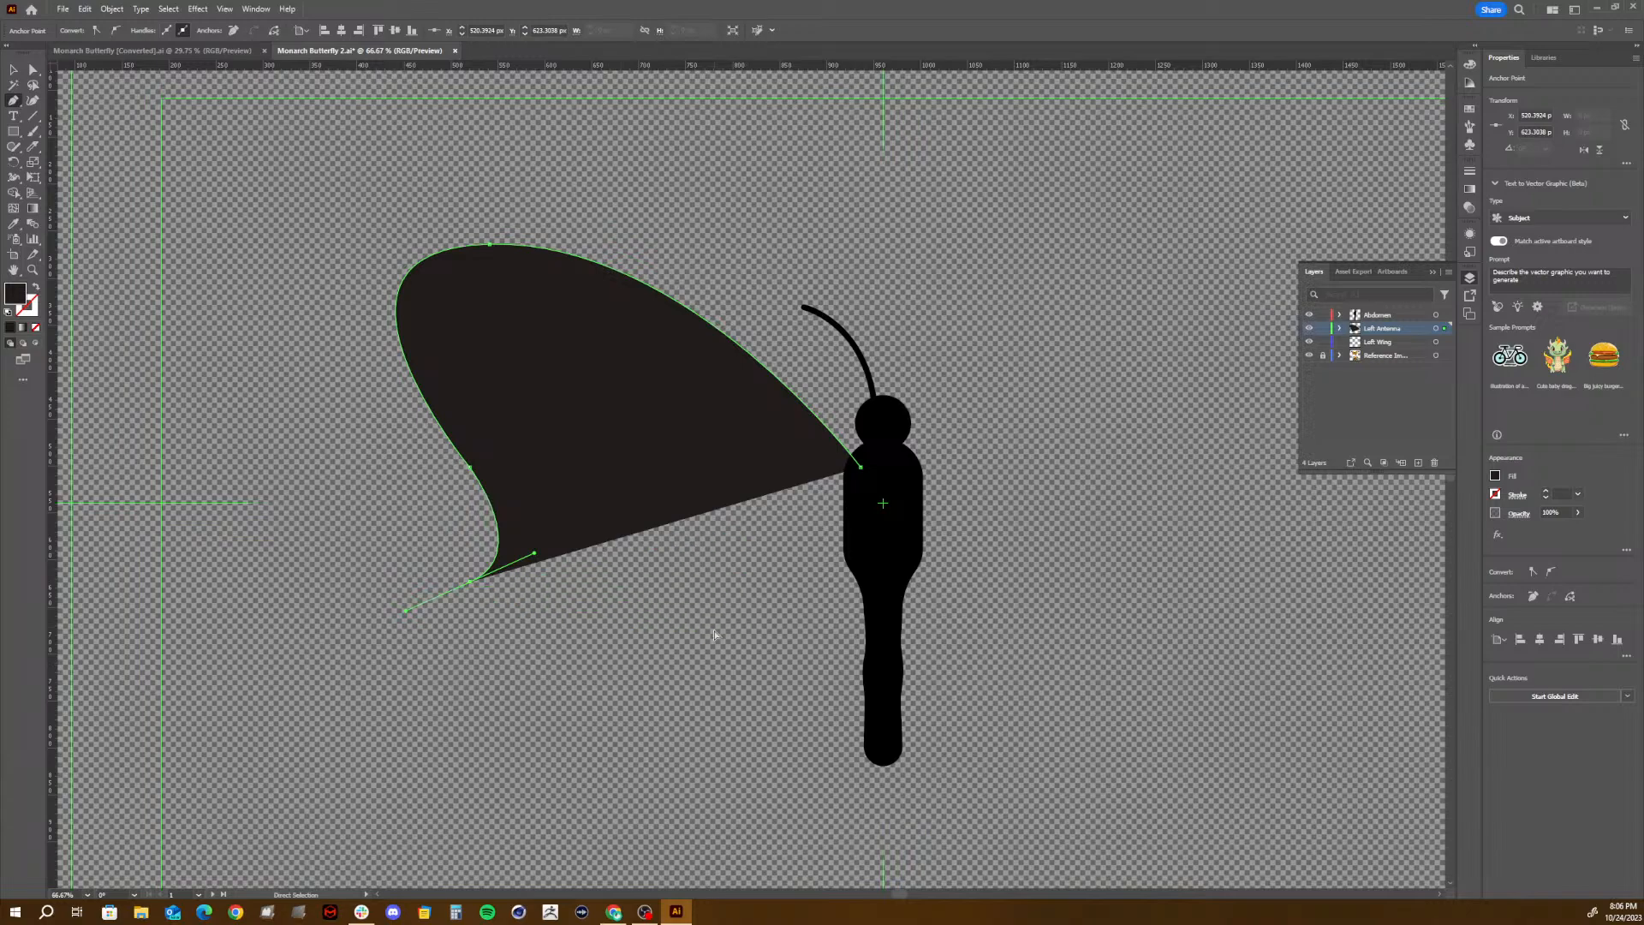
pyautogui.hotkey('ctrl', 'z')
pyautogui.hotkey('ctrl', 'z')
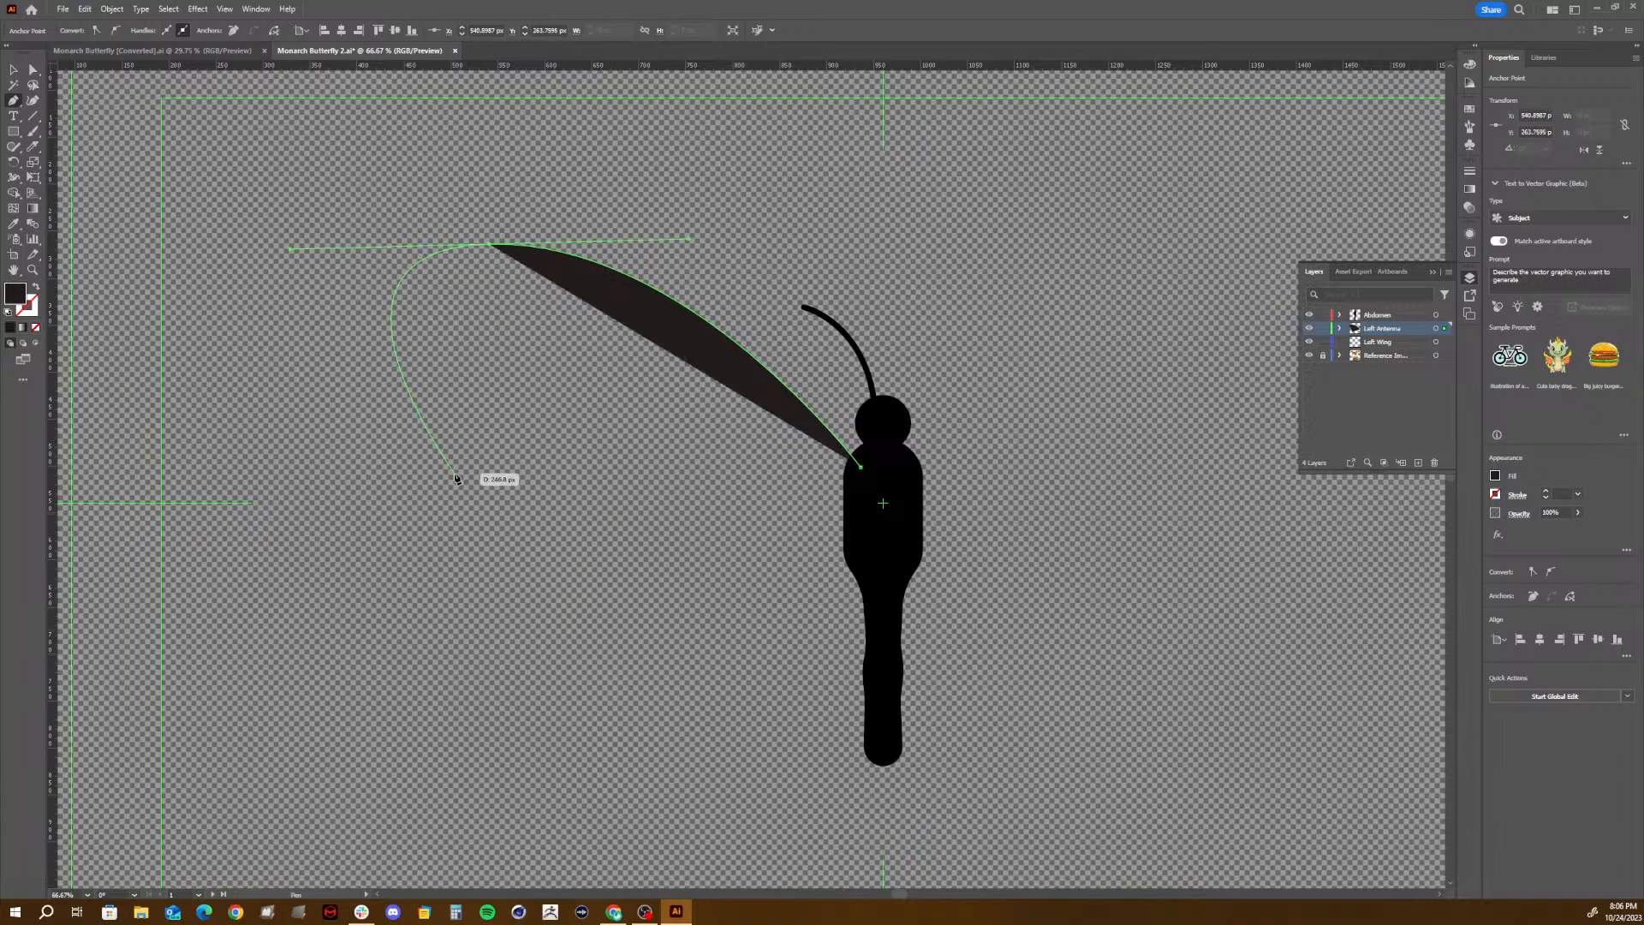
pyautogui.moveTo(471, 464); pyautogui.dragTo(640, 581)
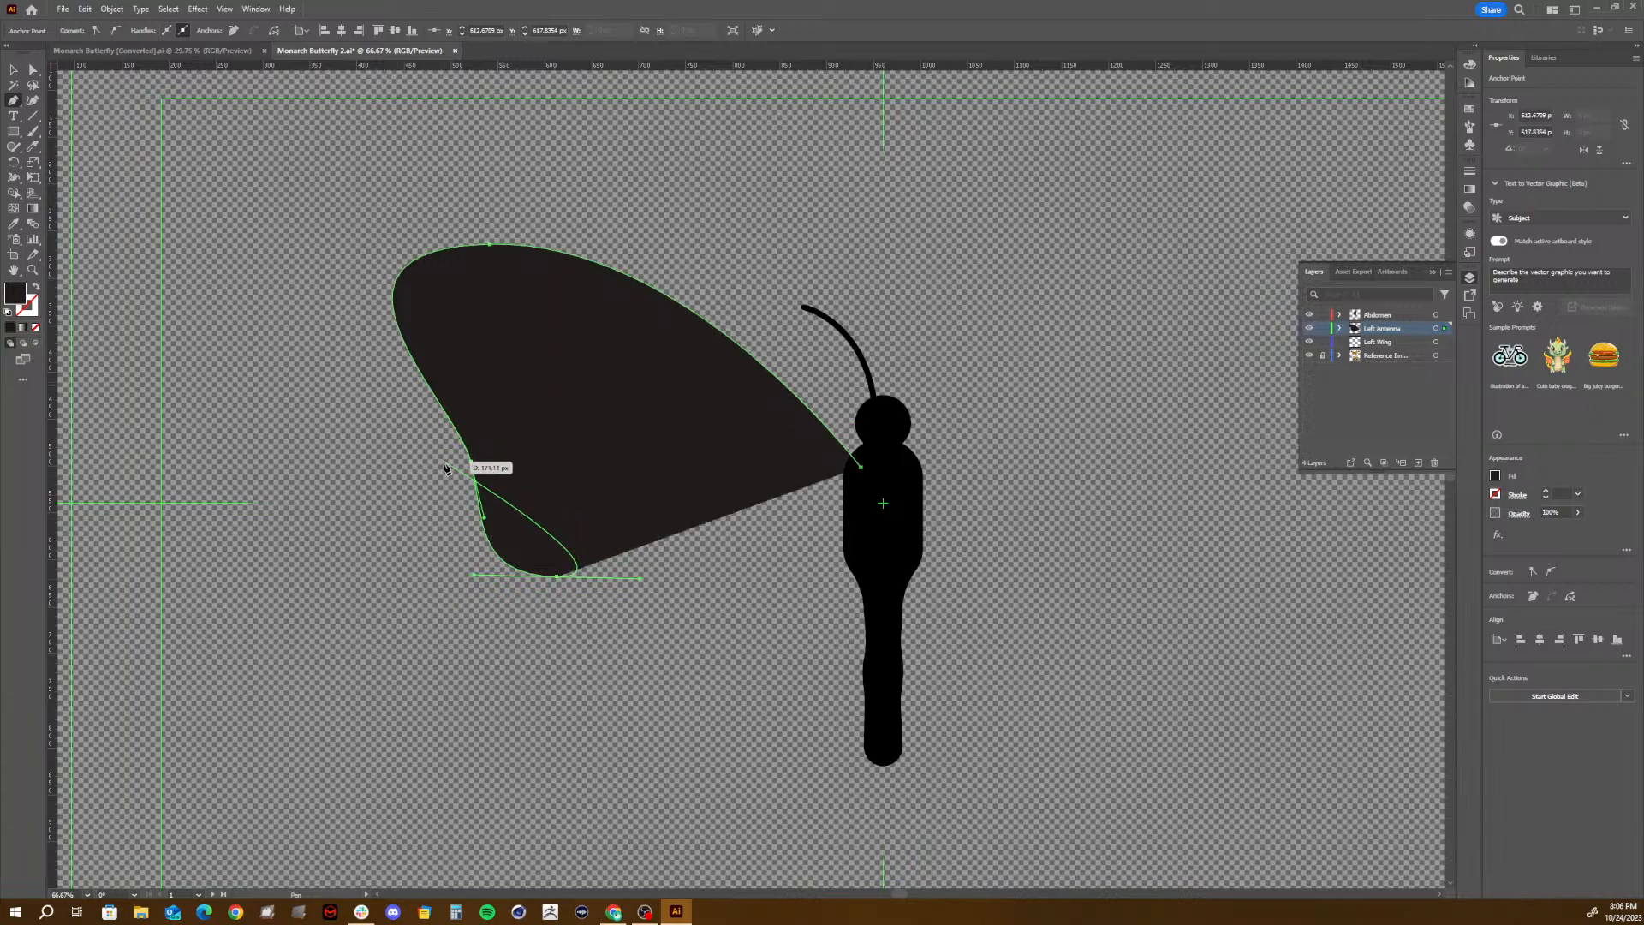
pyautogui.click(863, 536)
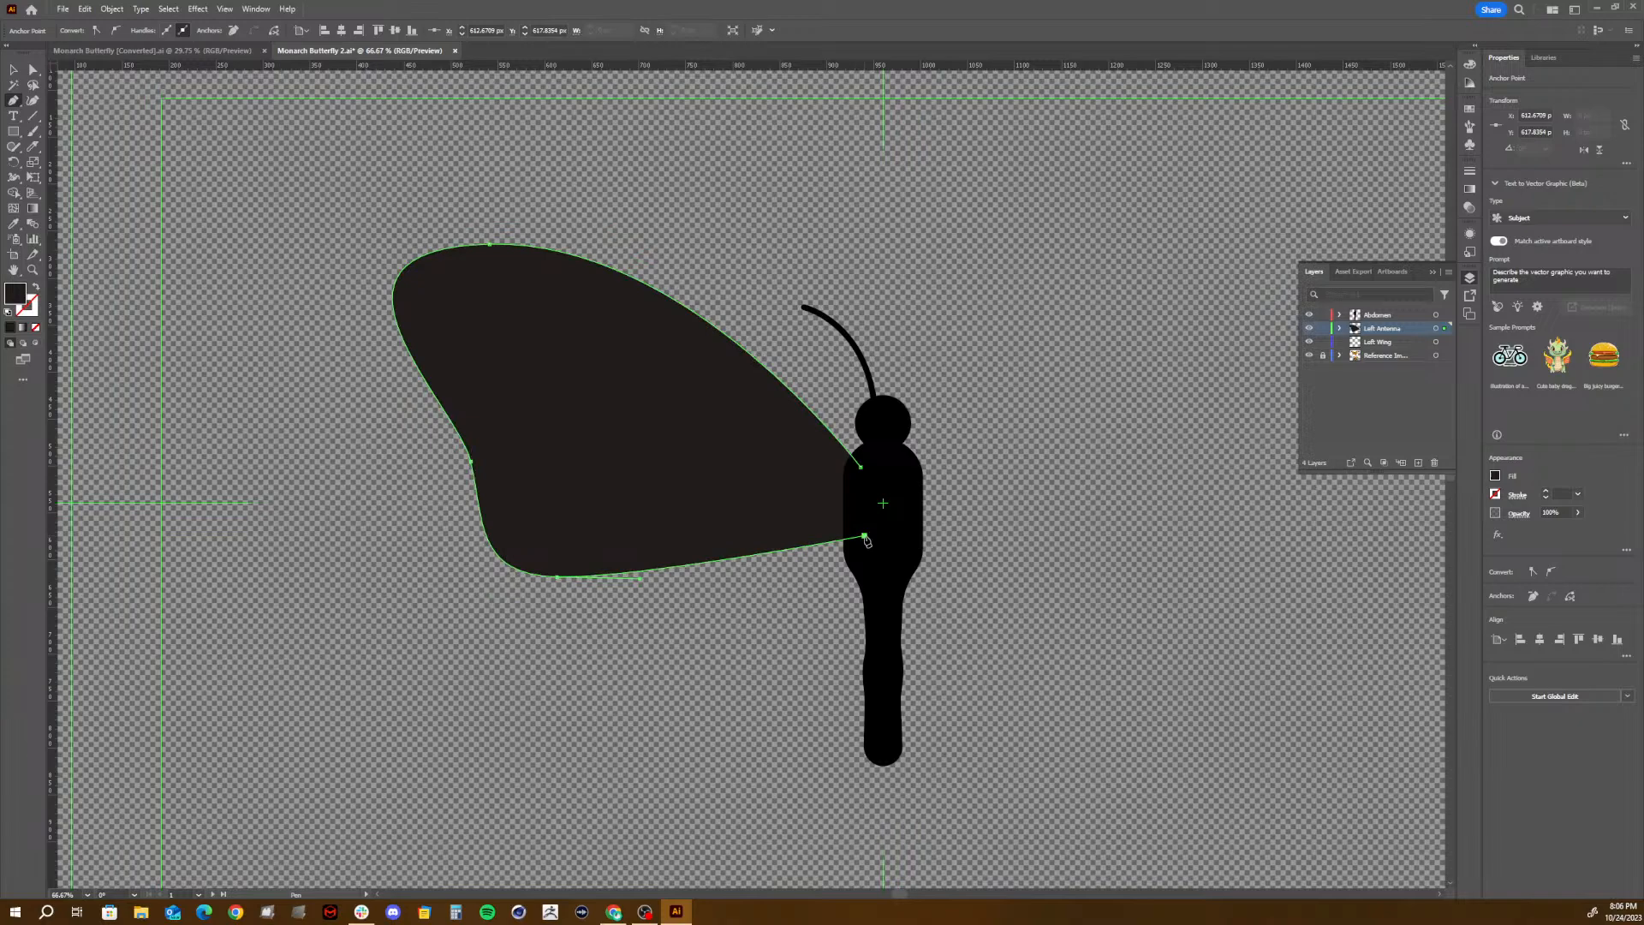
pyautogui.click(862, 468)
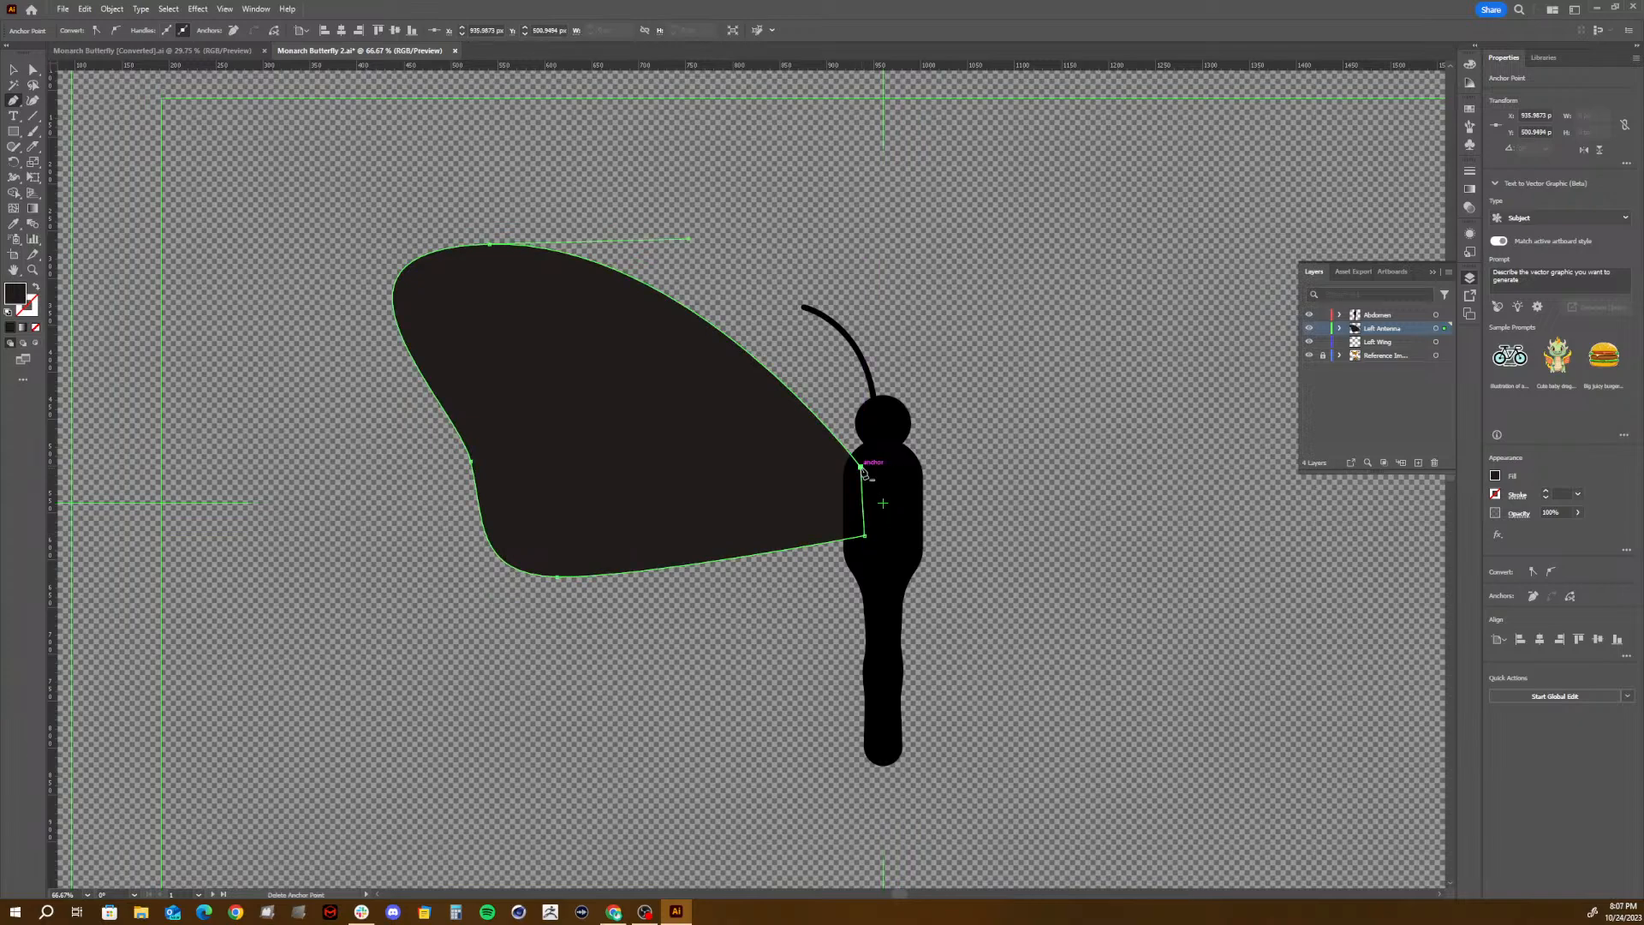
# - Move the upper wing's two inner anchors further into the thorax and deselect the wing
pyautogui.press('a')
pyautogui.moveTo(861, 469); pyautogui.dragTo(874, 467)
pyautogui.moveTo(864, 537); pyautogui.dragTo(874, 543)
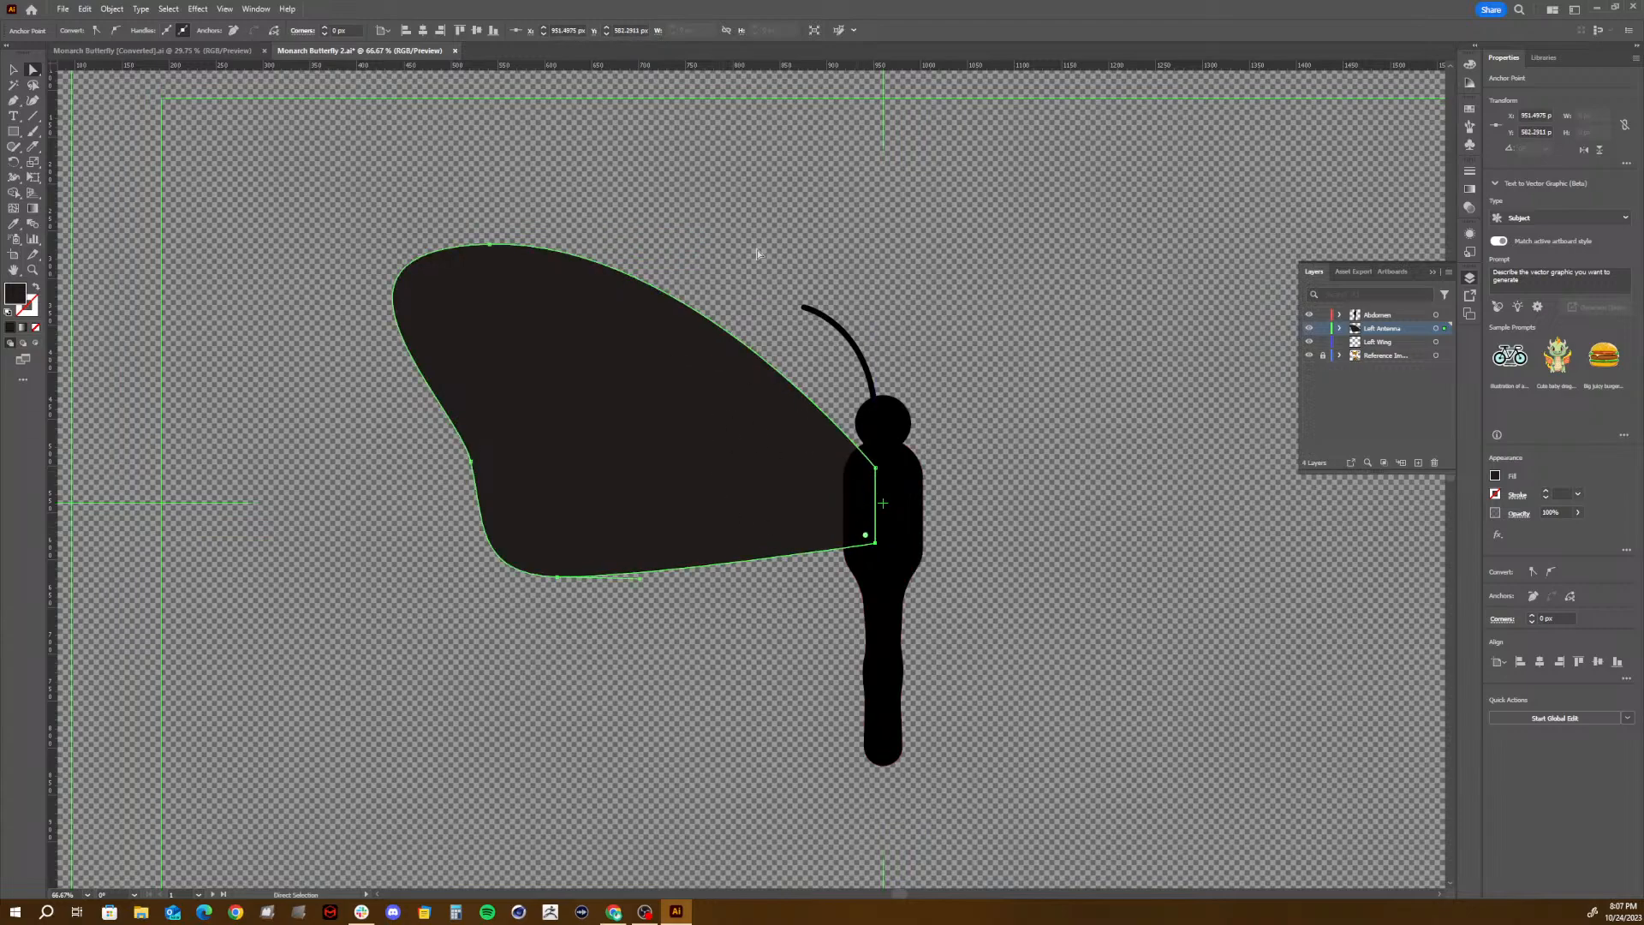
pyautogui.click(774, 180)
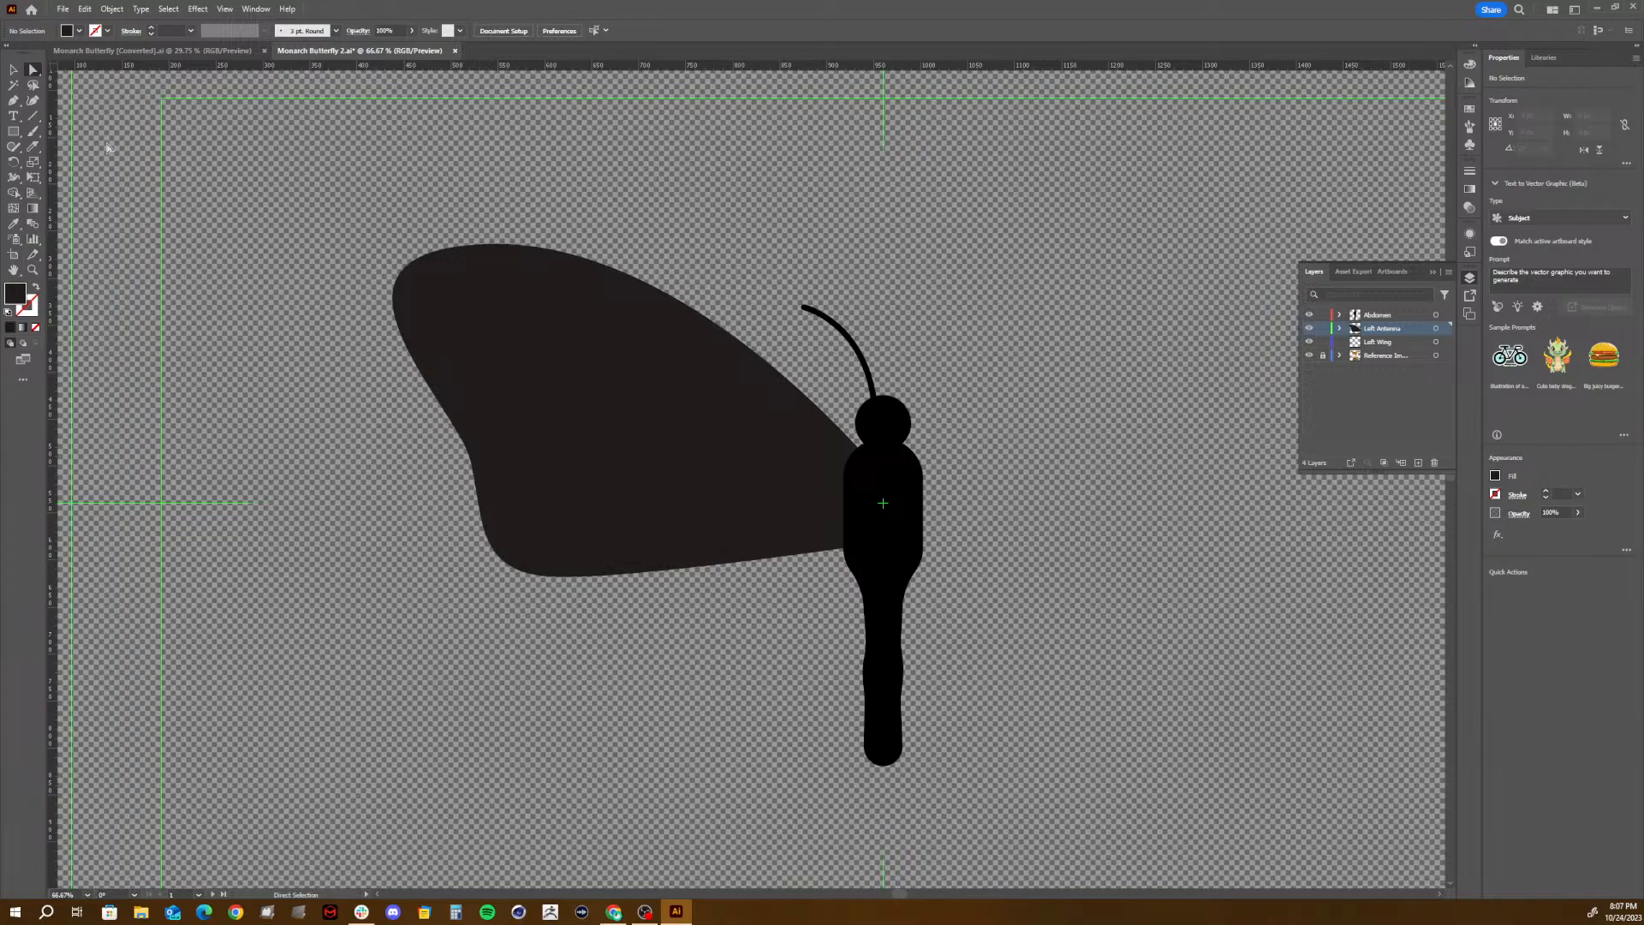
# - Try starting the lower wing on the thorax, compare with the earlier butterfly illustration, and undo the starting anchor
pyautogui.click(13, 100)
pyautogui.click(864, 525)
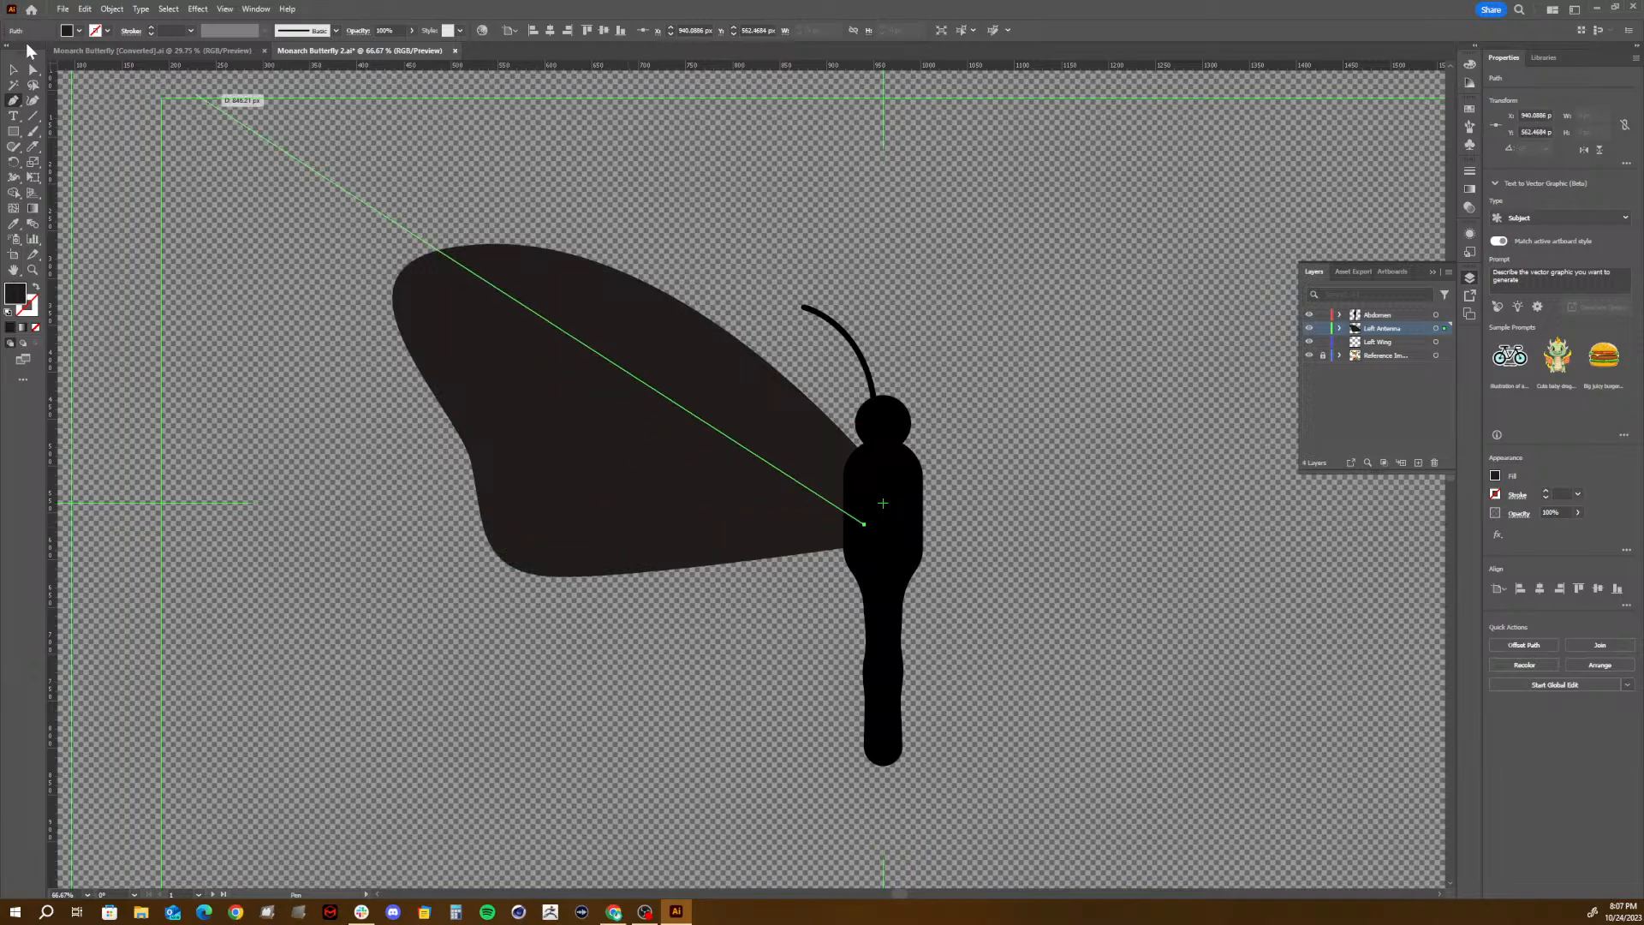
pyautogui.click(77, 55)
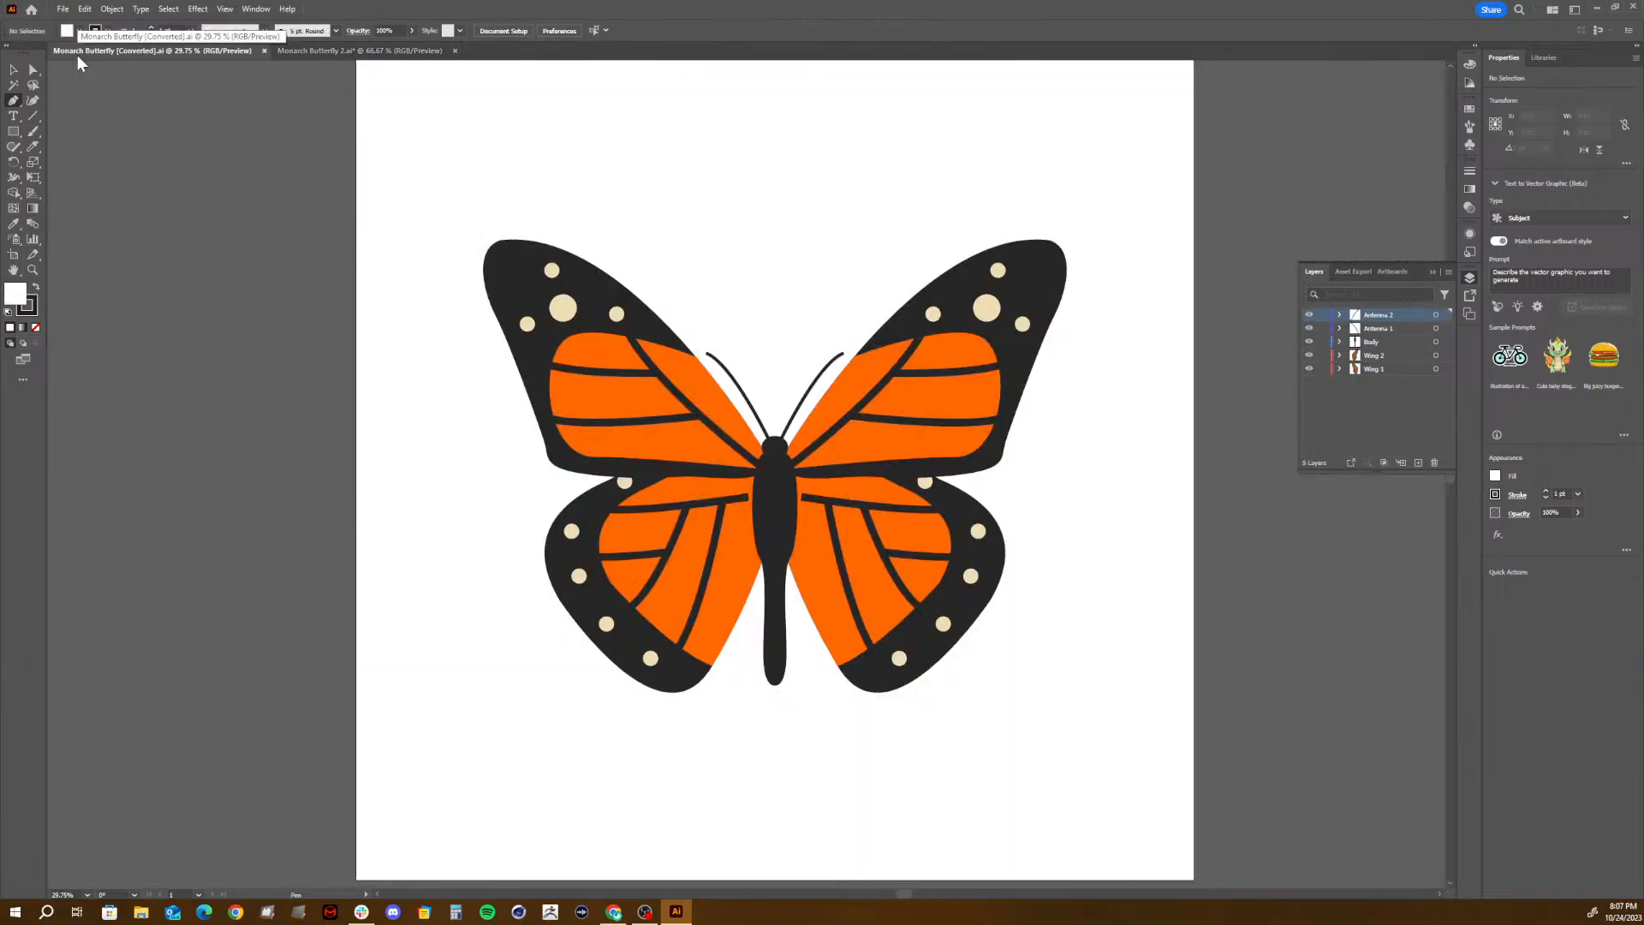
pyautogui.click(311, 52)
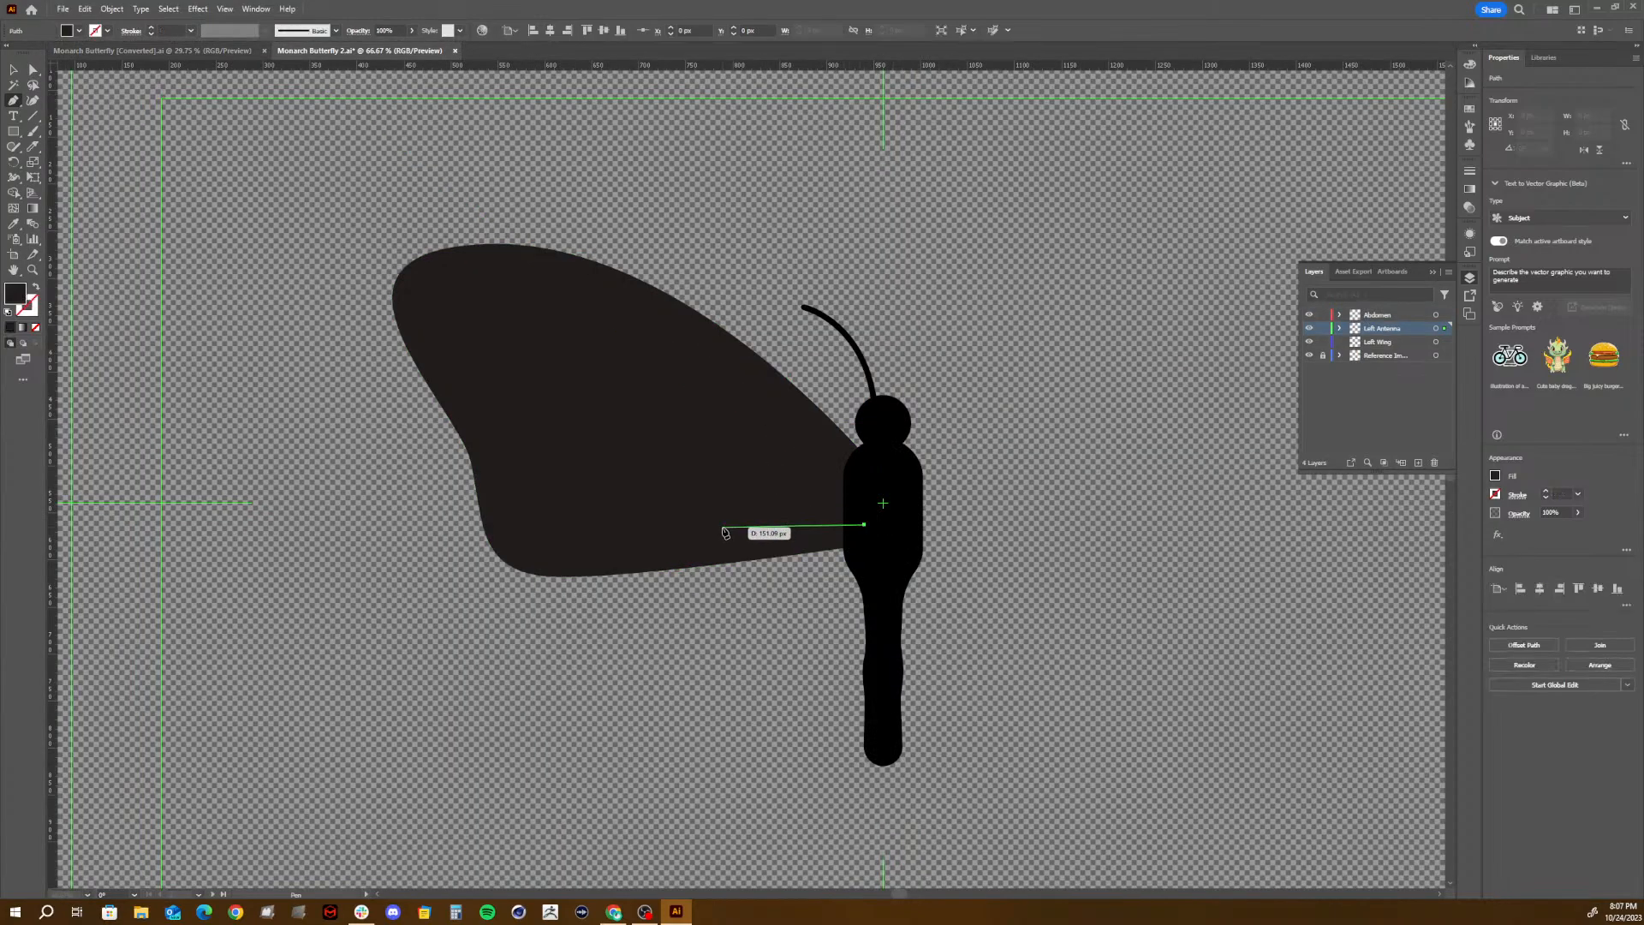
pyautogui.hotkey('ctrl', 'z')
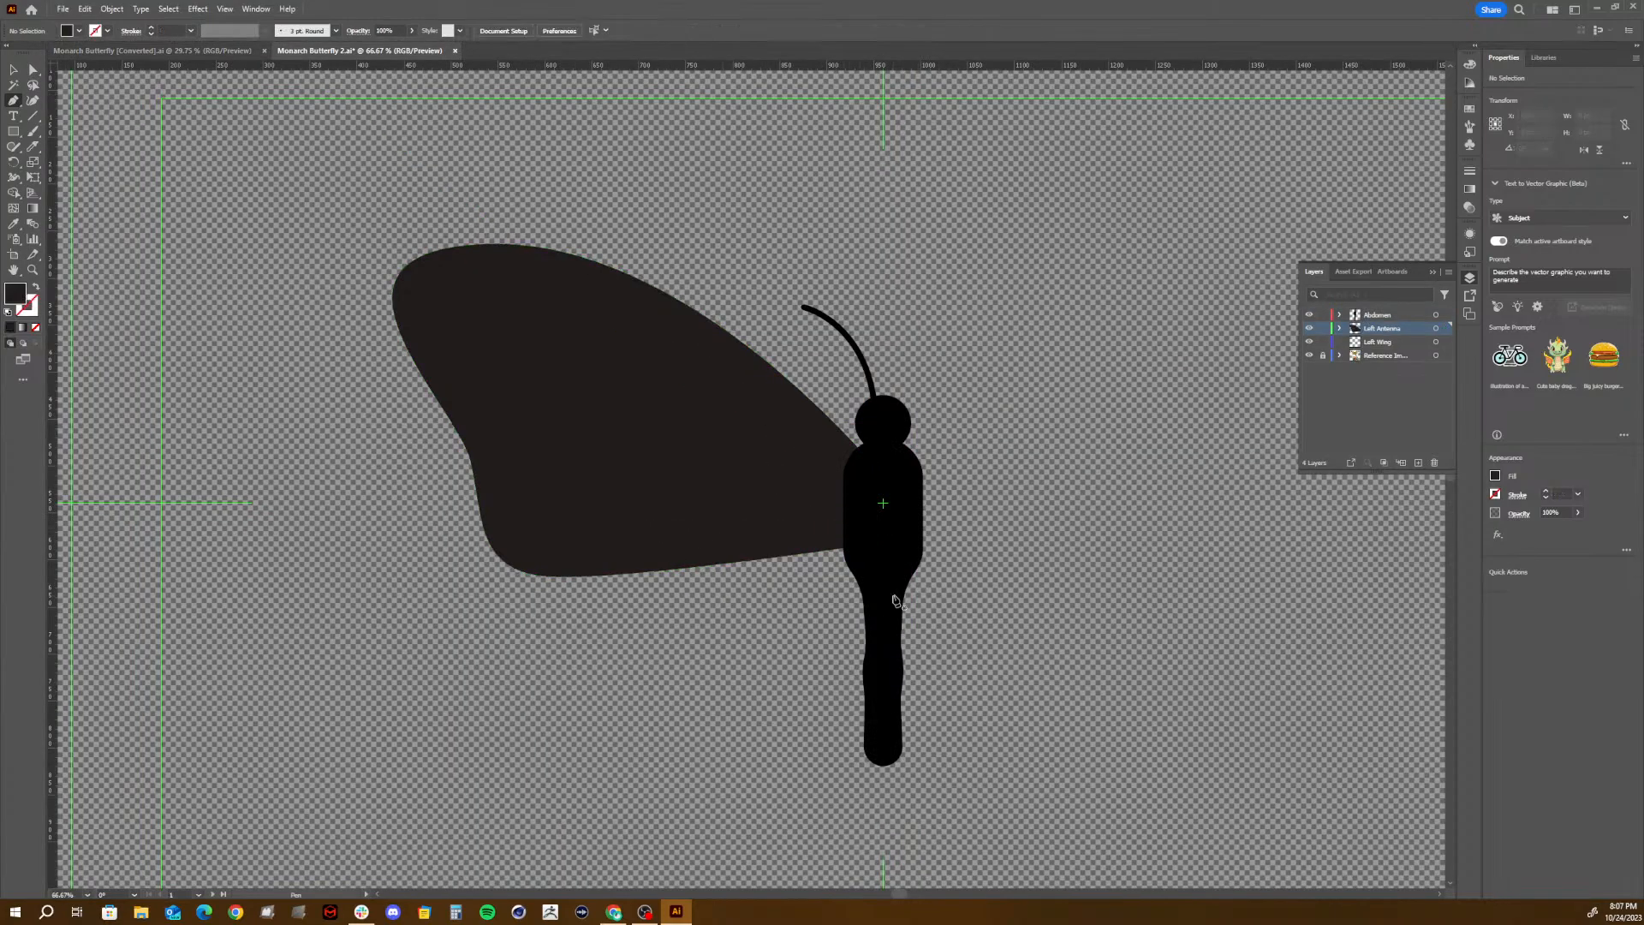
# - Draw a closed, rounded lower left wing with the Pen tool, starting at the base of the thorax and overlapping the upper wing
pyautogui.click(874, 585)
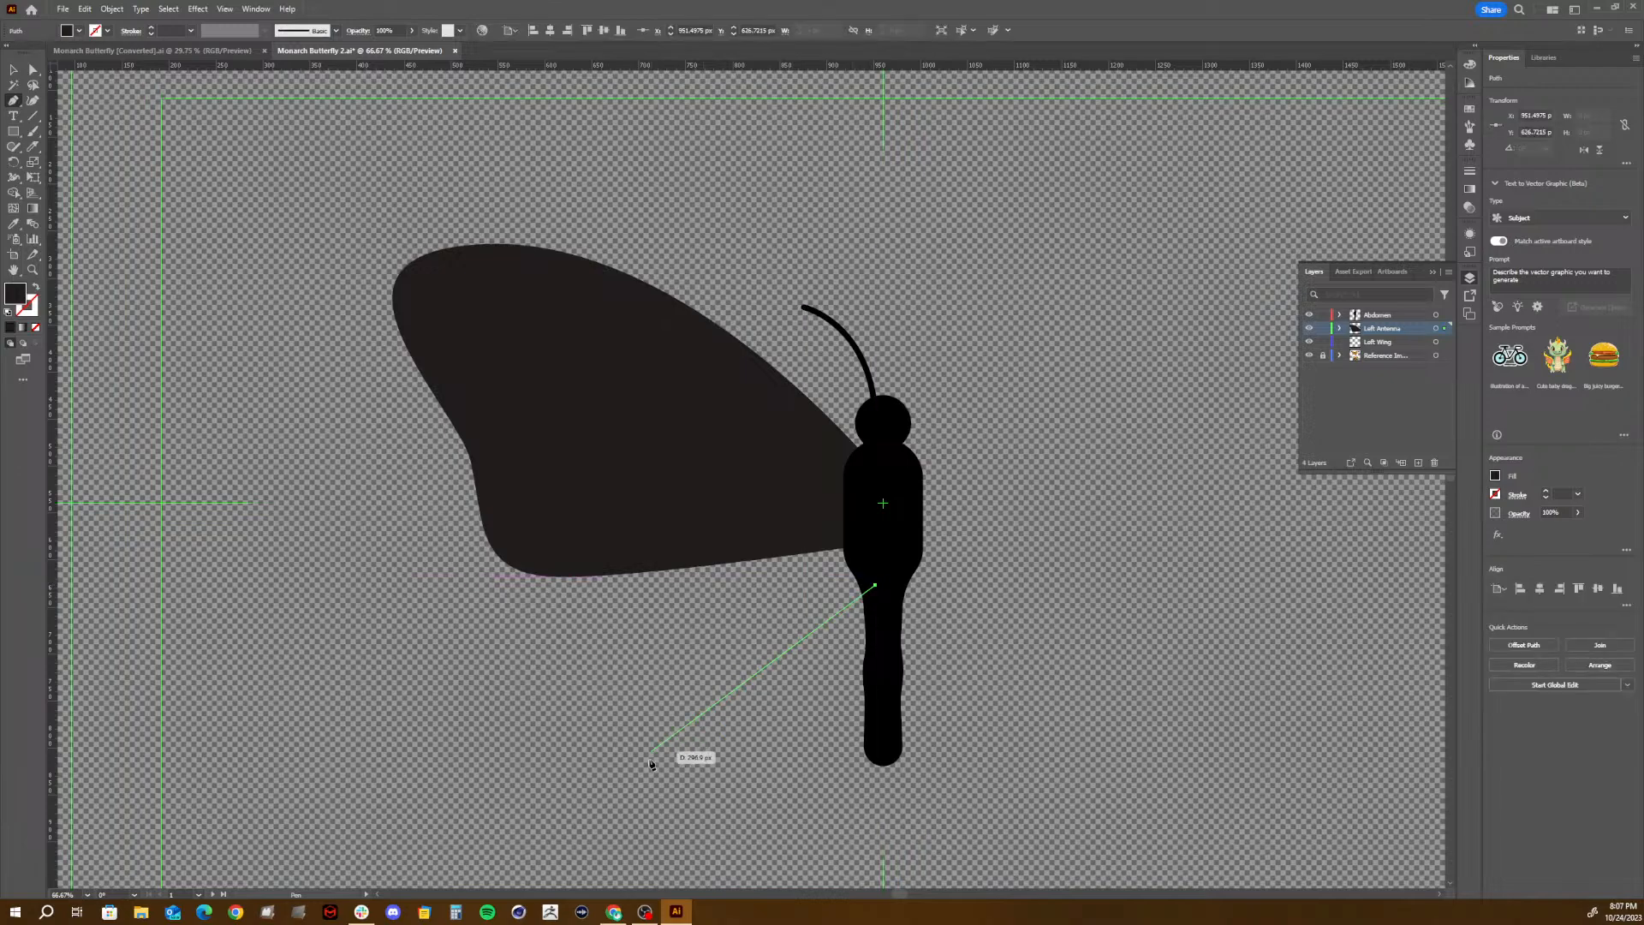
pyautogui.moveTo(668, 763); pyautogui.dragTo(543, 728)
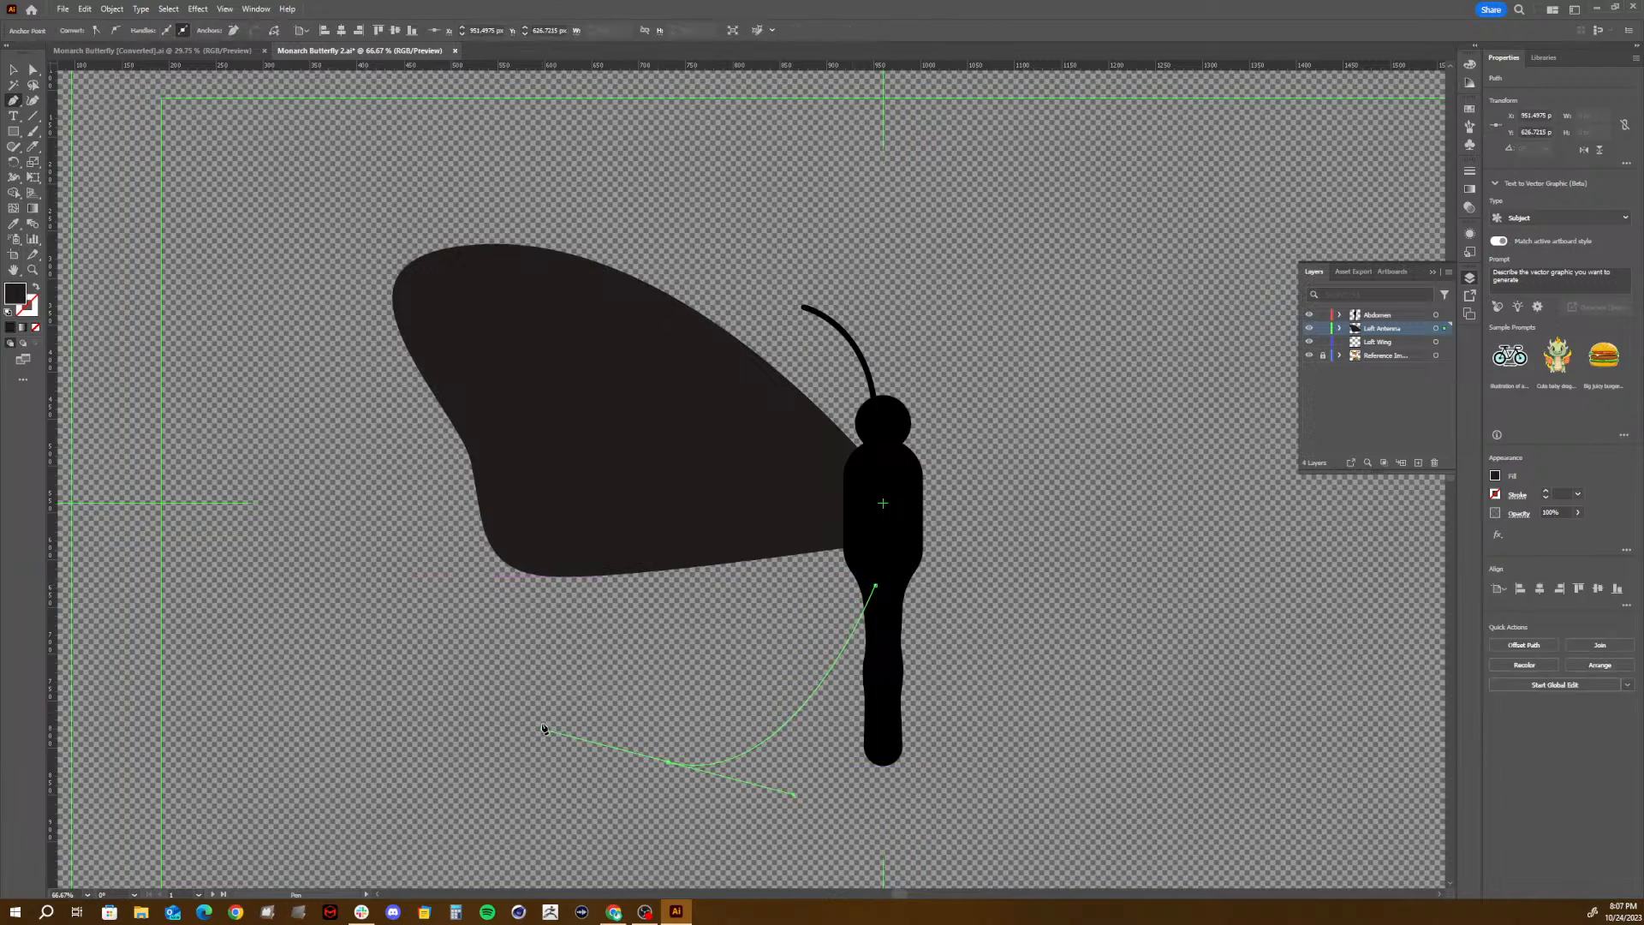
pyautogui.click(545, 569)
pyautogui.moveTo(544, 572); pyautogui.dragTo(563, 537)
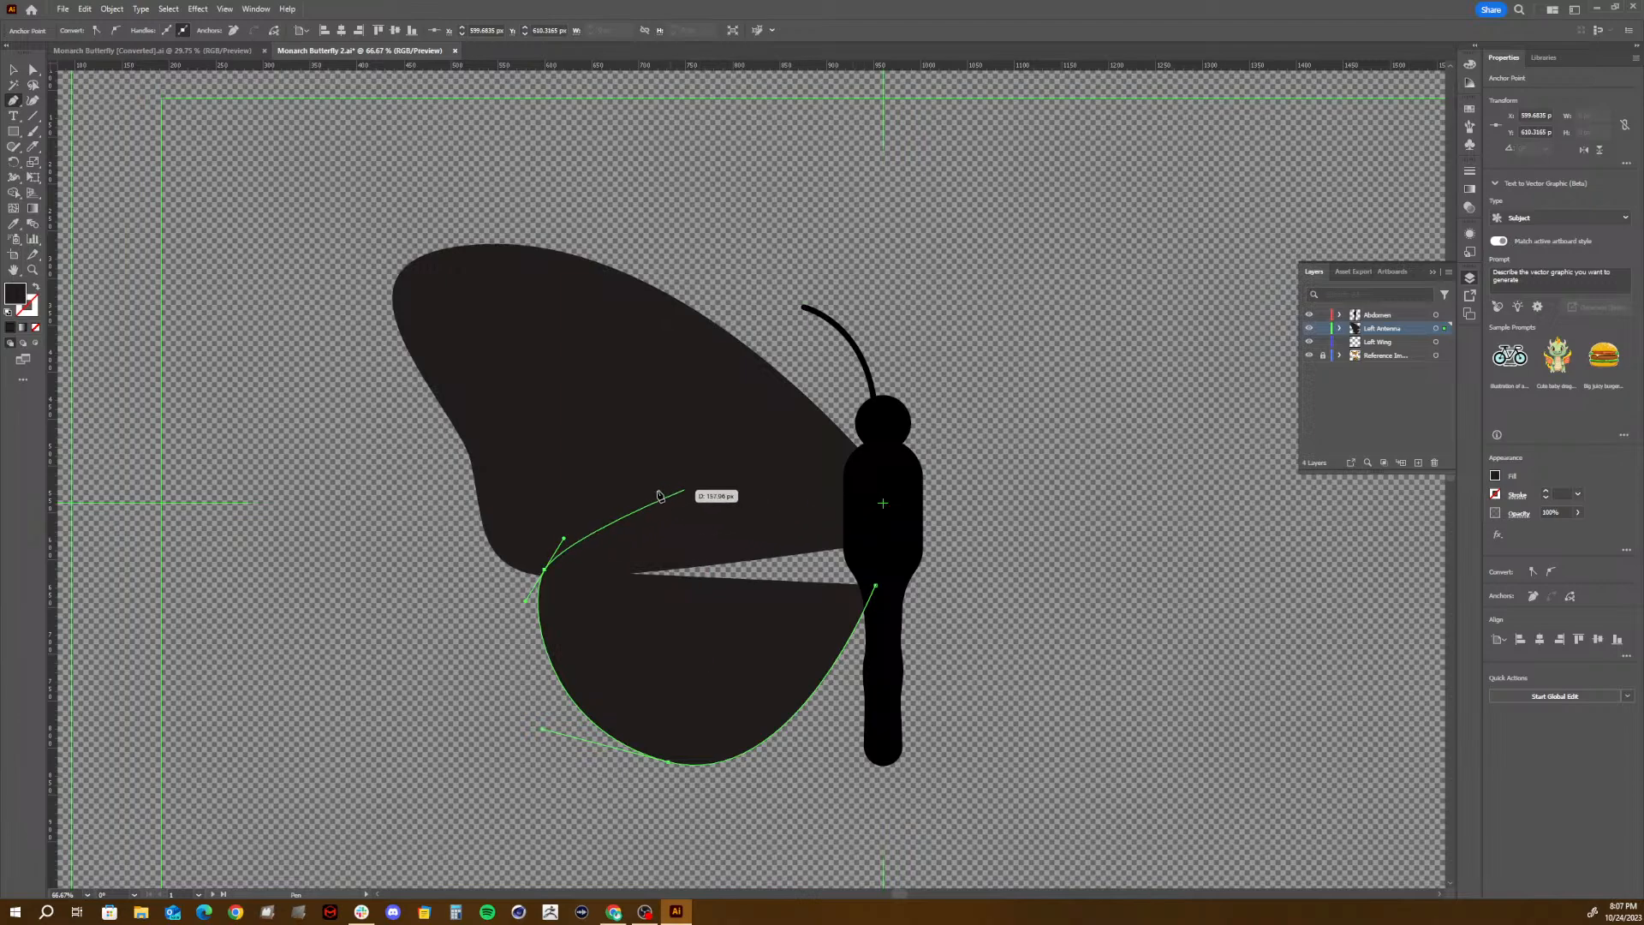
pyautogui.moveTo(680, 512); pyautogui.dragTo(798, 508)
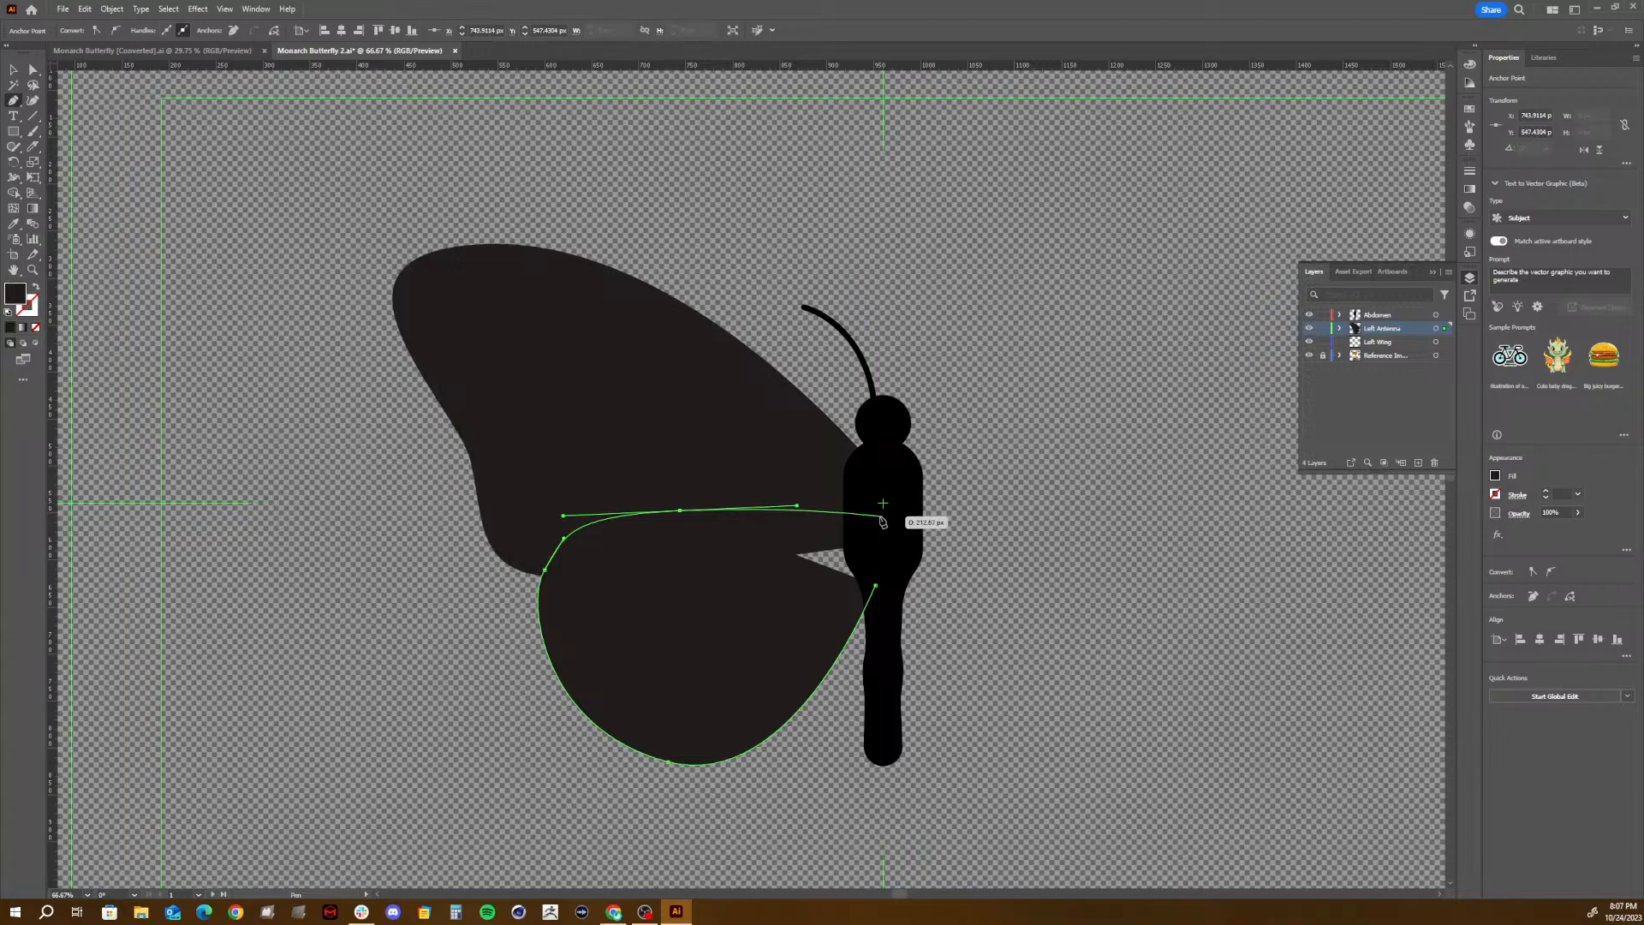
pyautogui.click(876, 512)
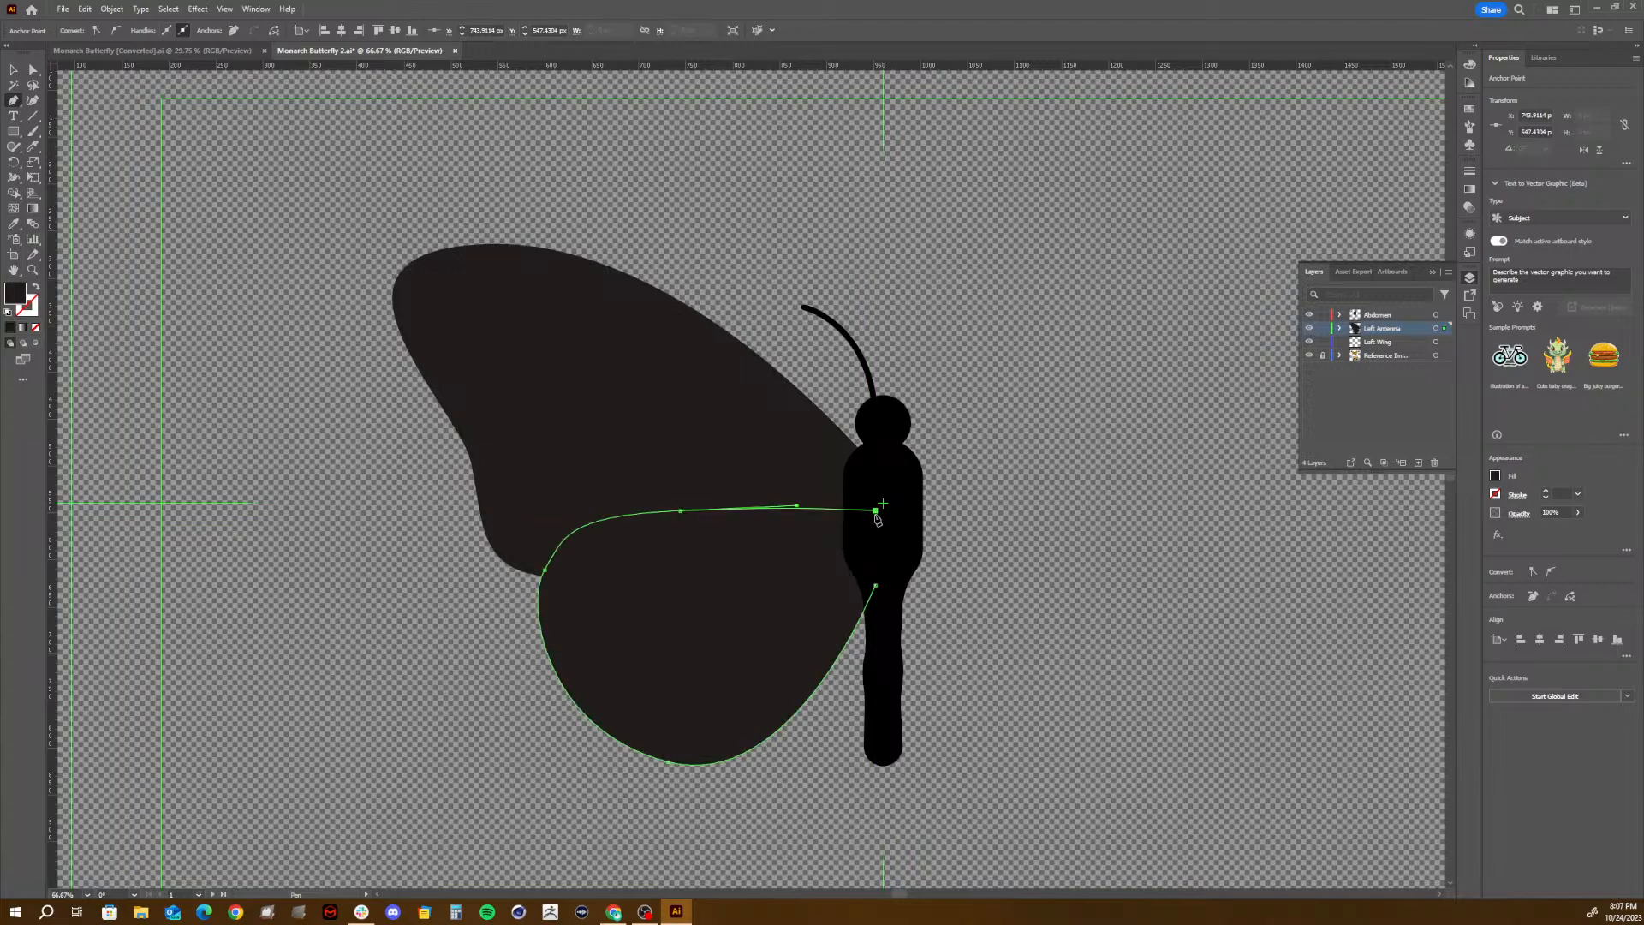
pyautogui.click(877, 587)
pyautogui.press('v')
pyautogui.click(584, 349)
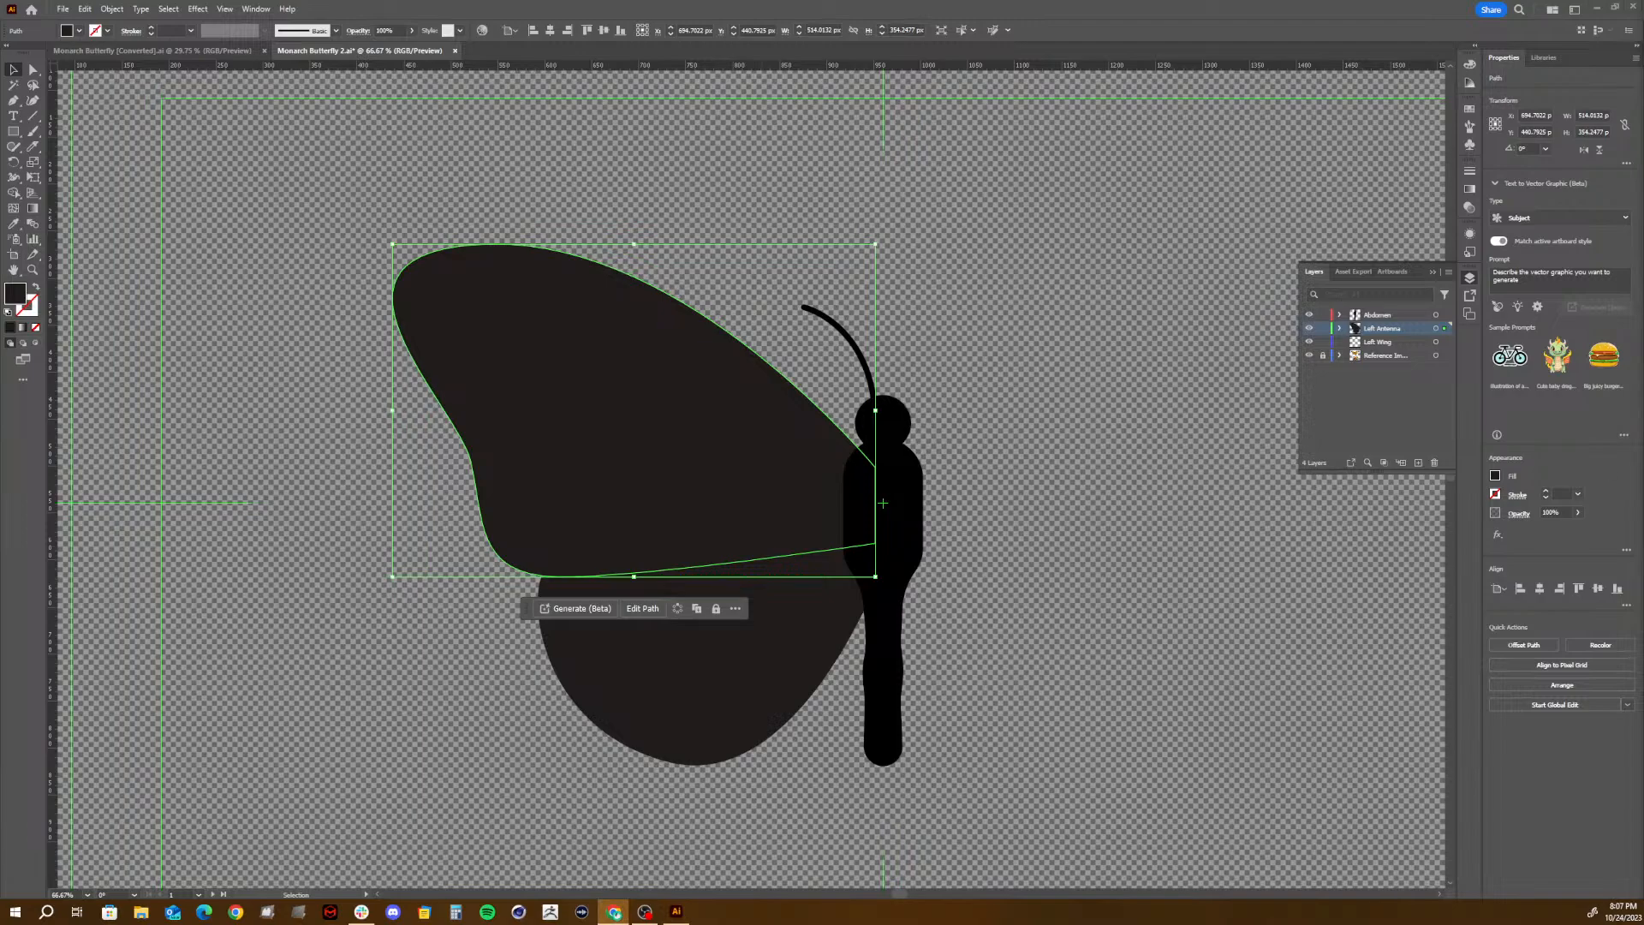
# - Review the Curve Tool and Width Tool notes under Illustrator Skills on the assignment page in Chrome, and return to Illustrator with nothing selected
pyautogui.moveTo(1643, 2); pyautogui.dragTo(676, 130)
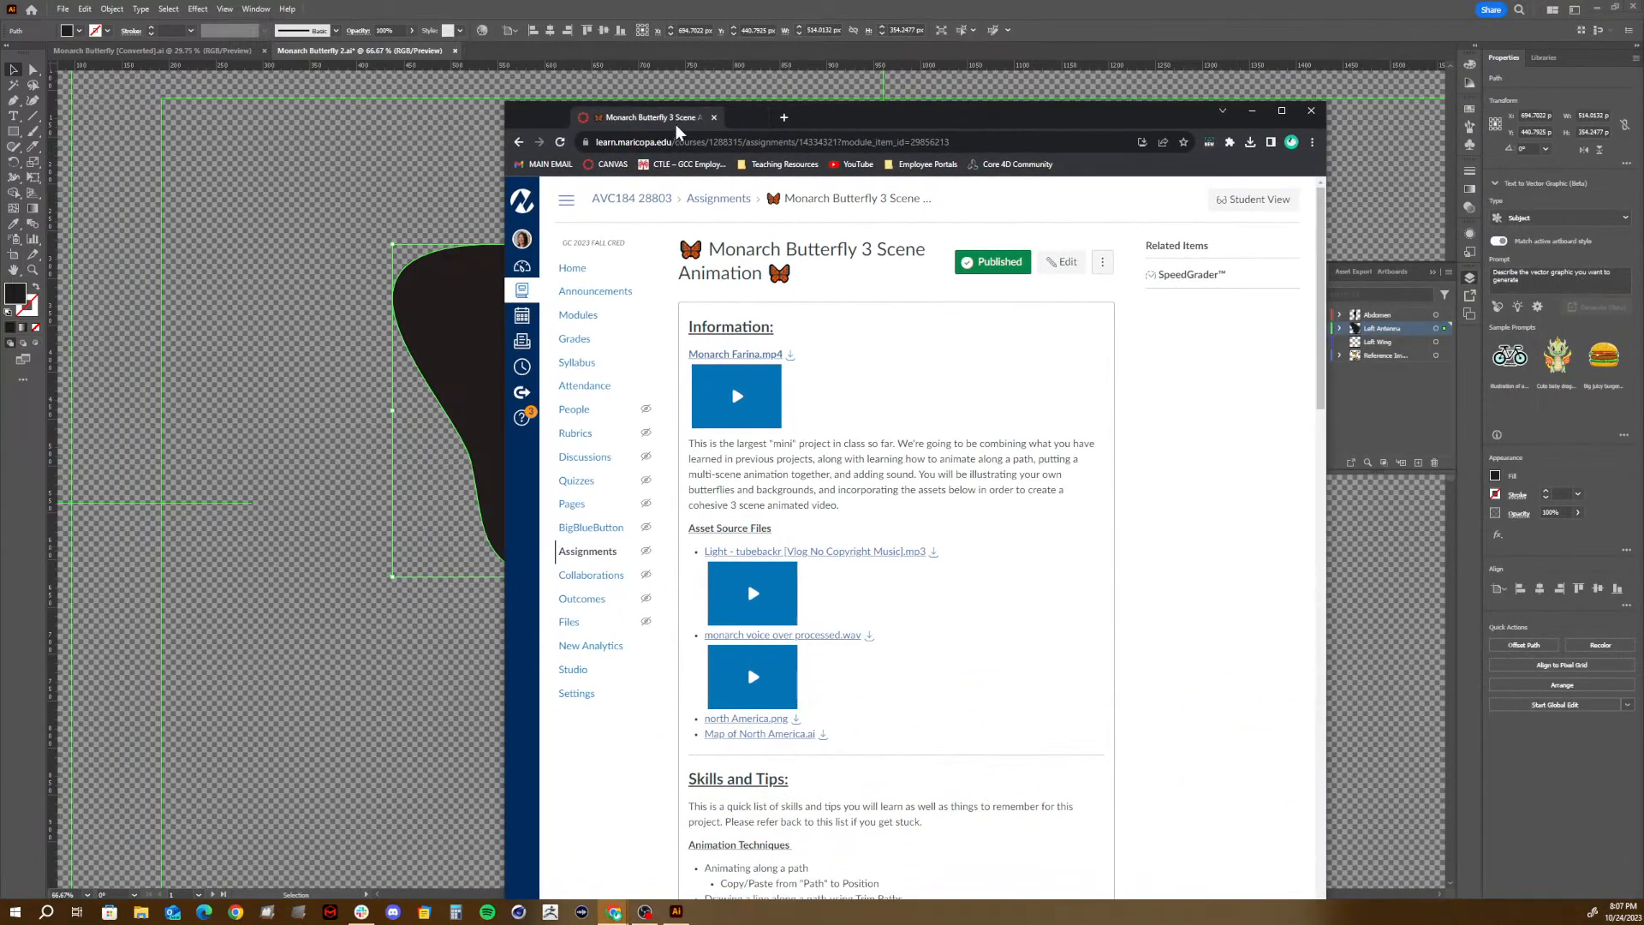
pyautogui.click(1282, 113)
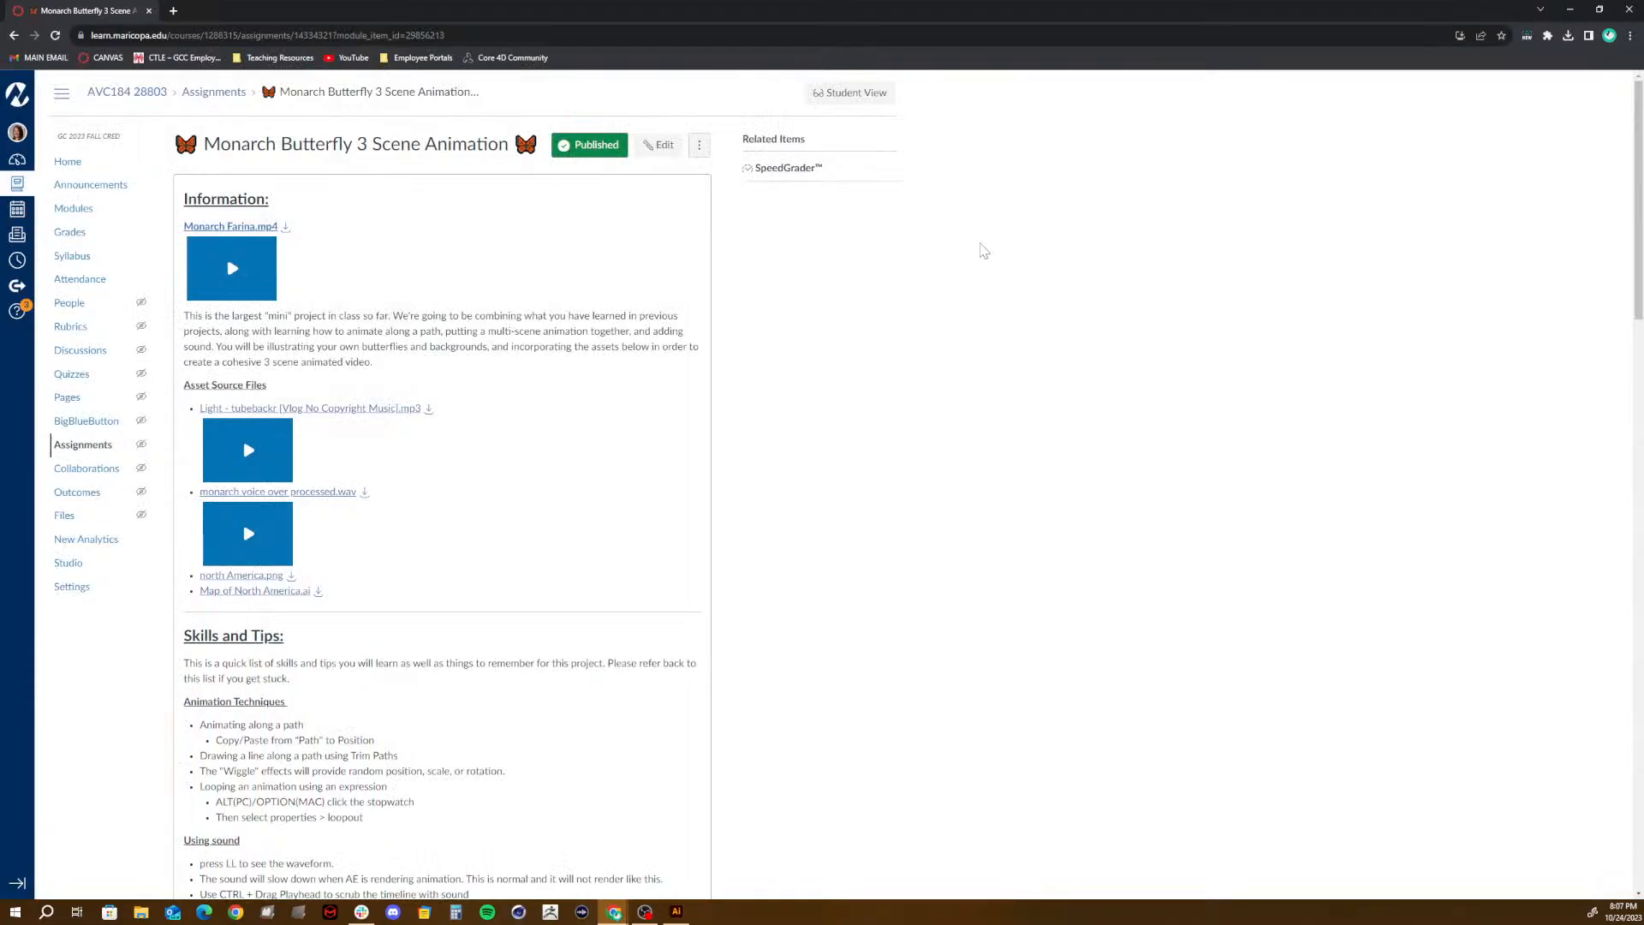
pyautogui.scroll(-6, 368, 644)
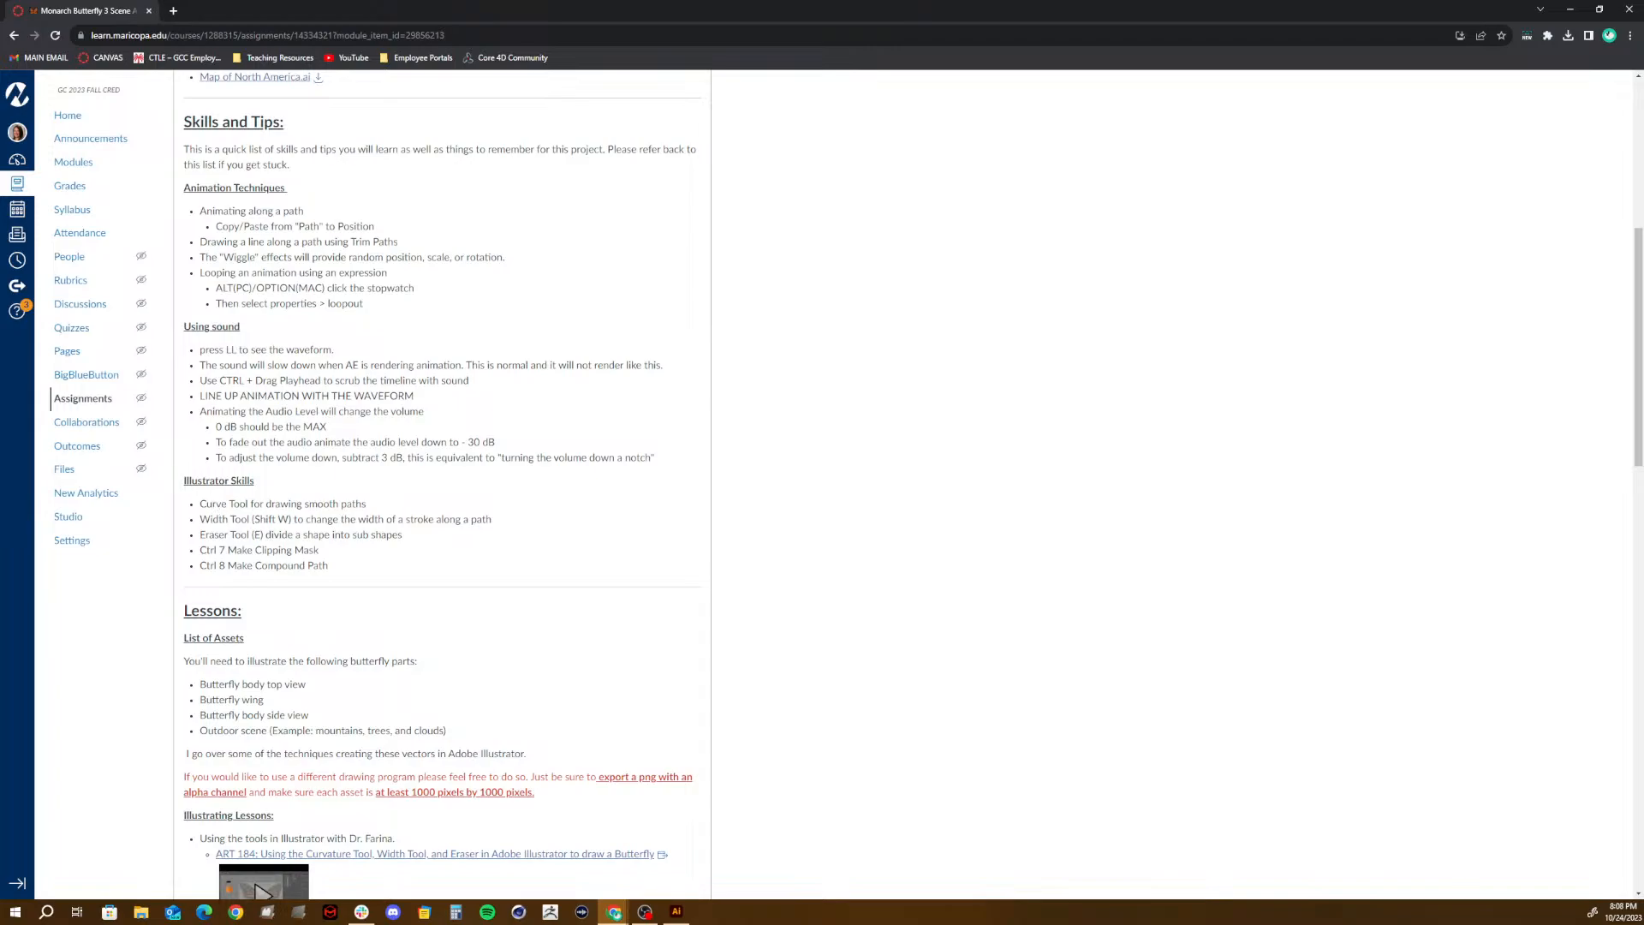
pyautogui.moveTo(197, 512); pyautogui.dragTo(373, 510)
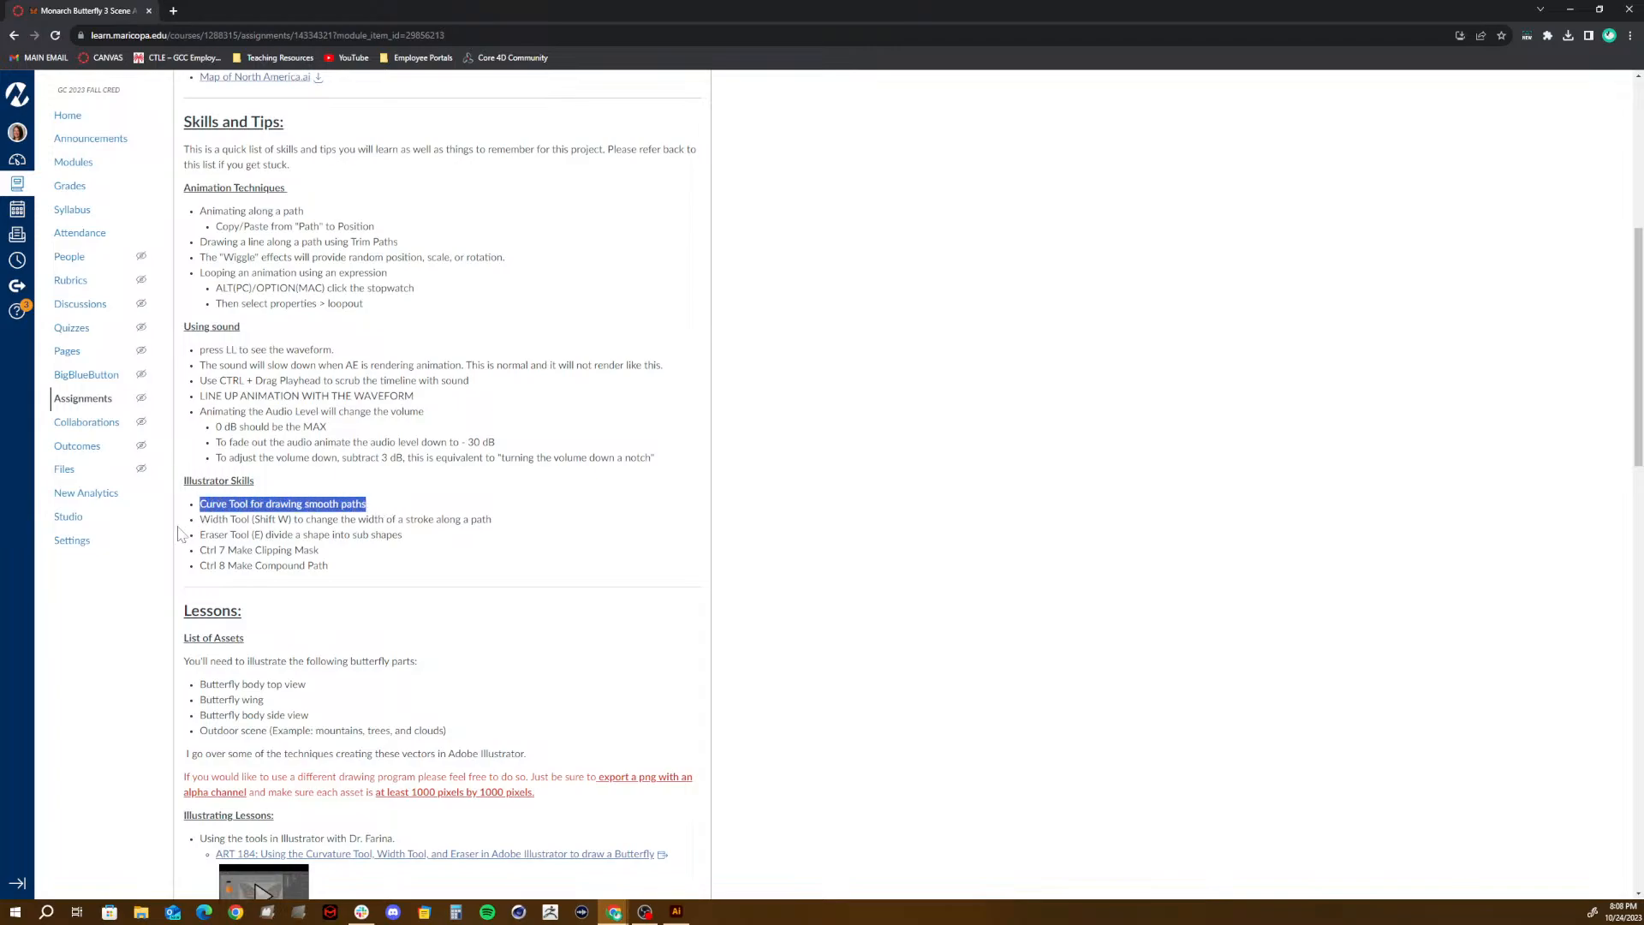
pyautogui.moveTo(198, 519); pyautogui.dragTo(514, 533)
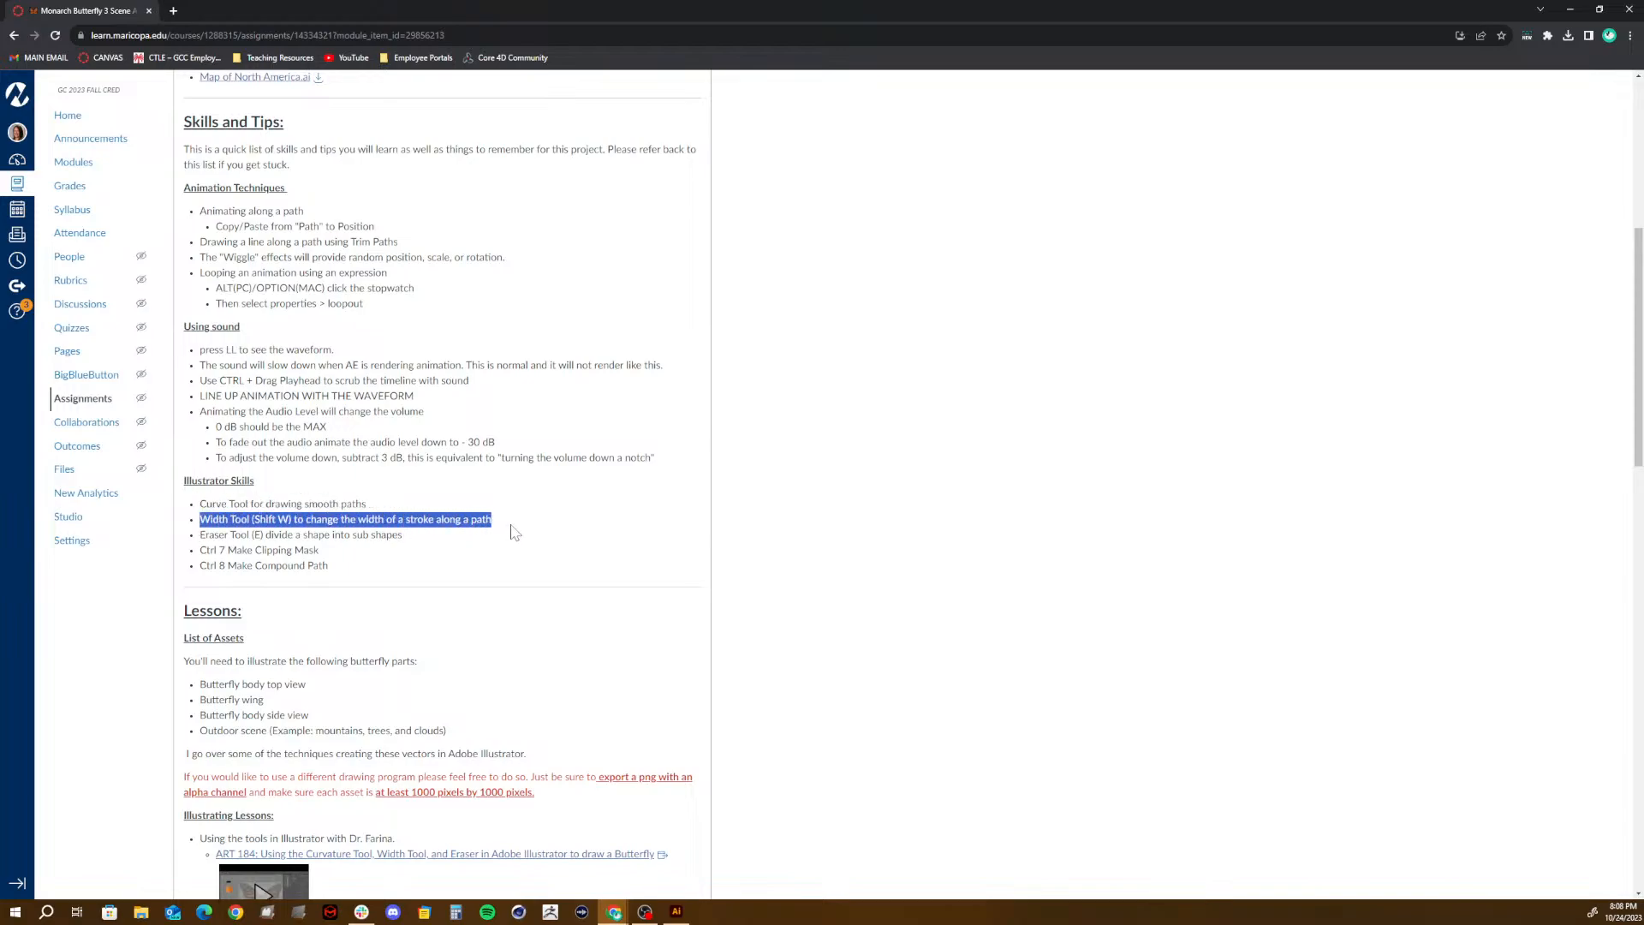
pyautogui.click(676, 911)
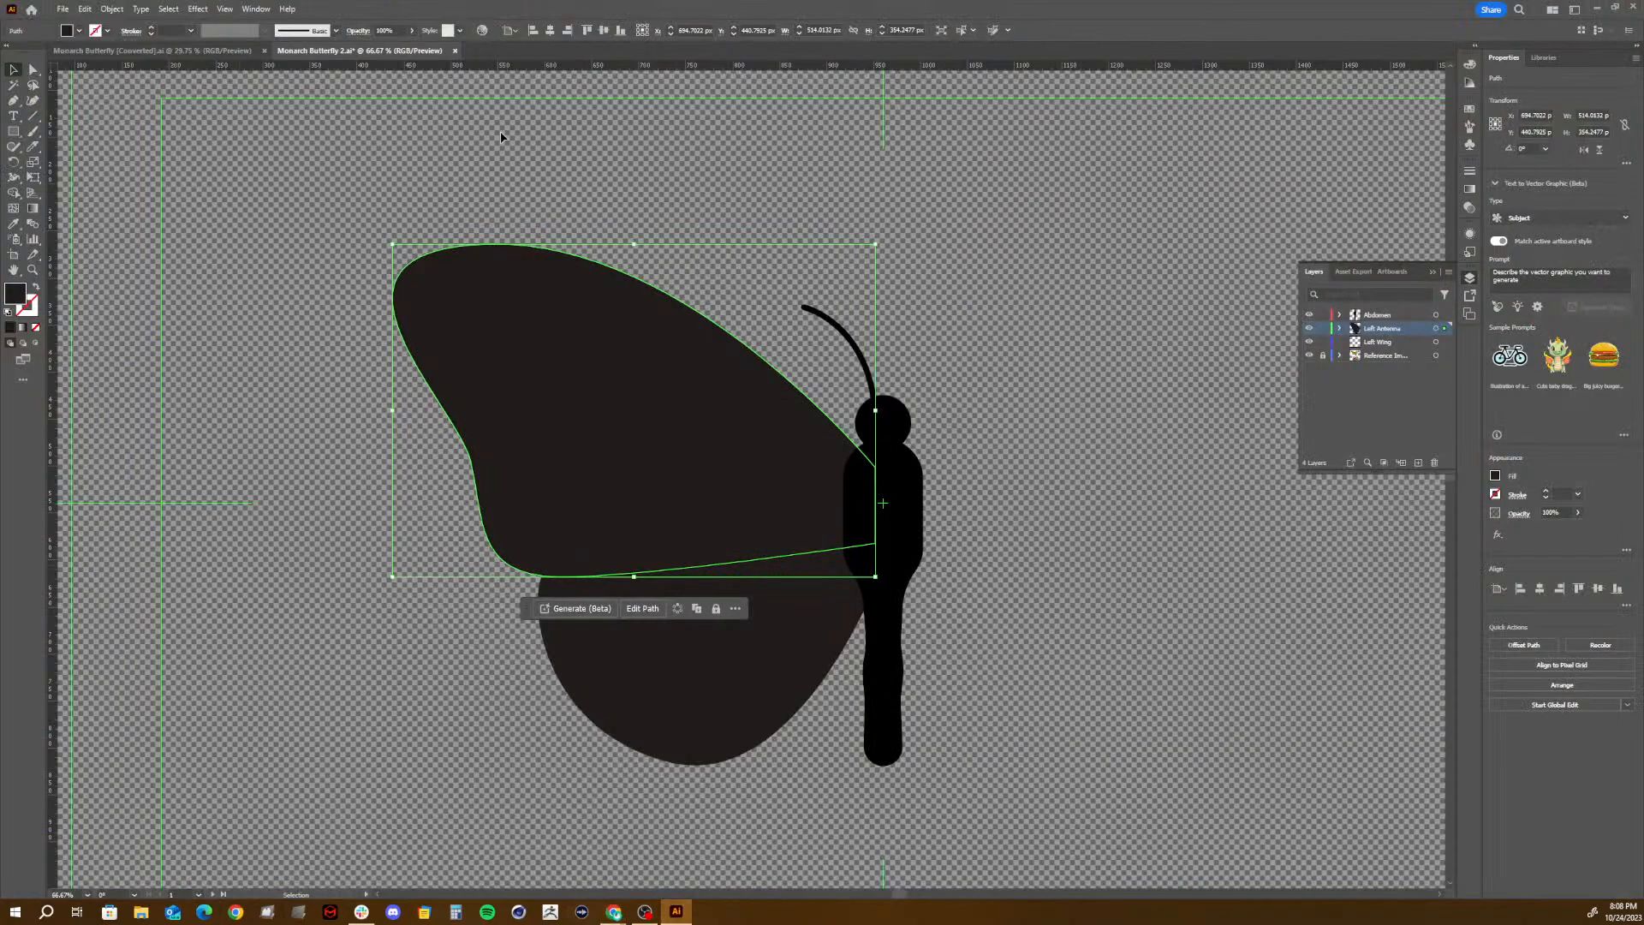
pyautogui.click(501, 137)
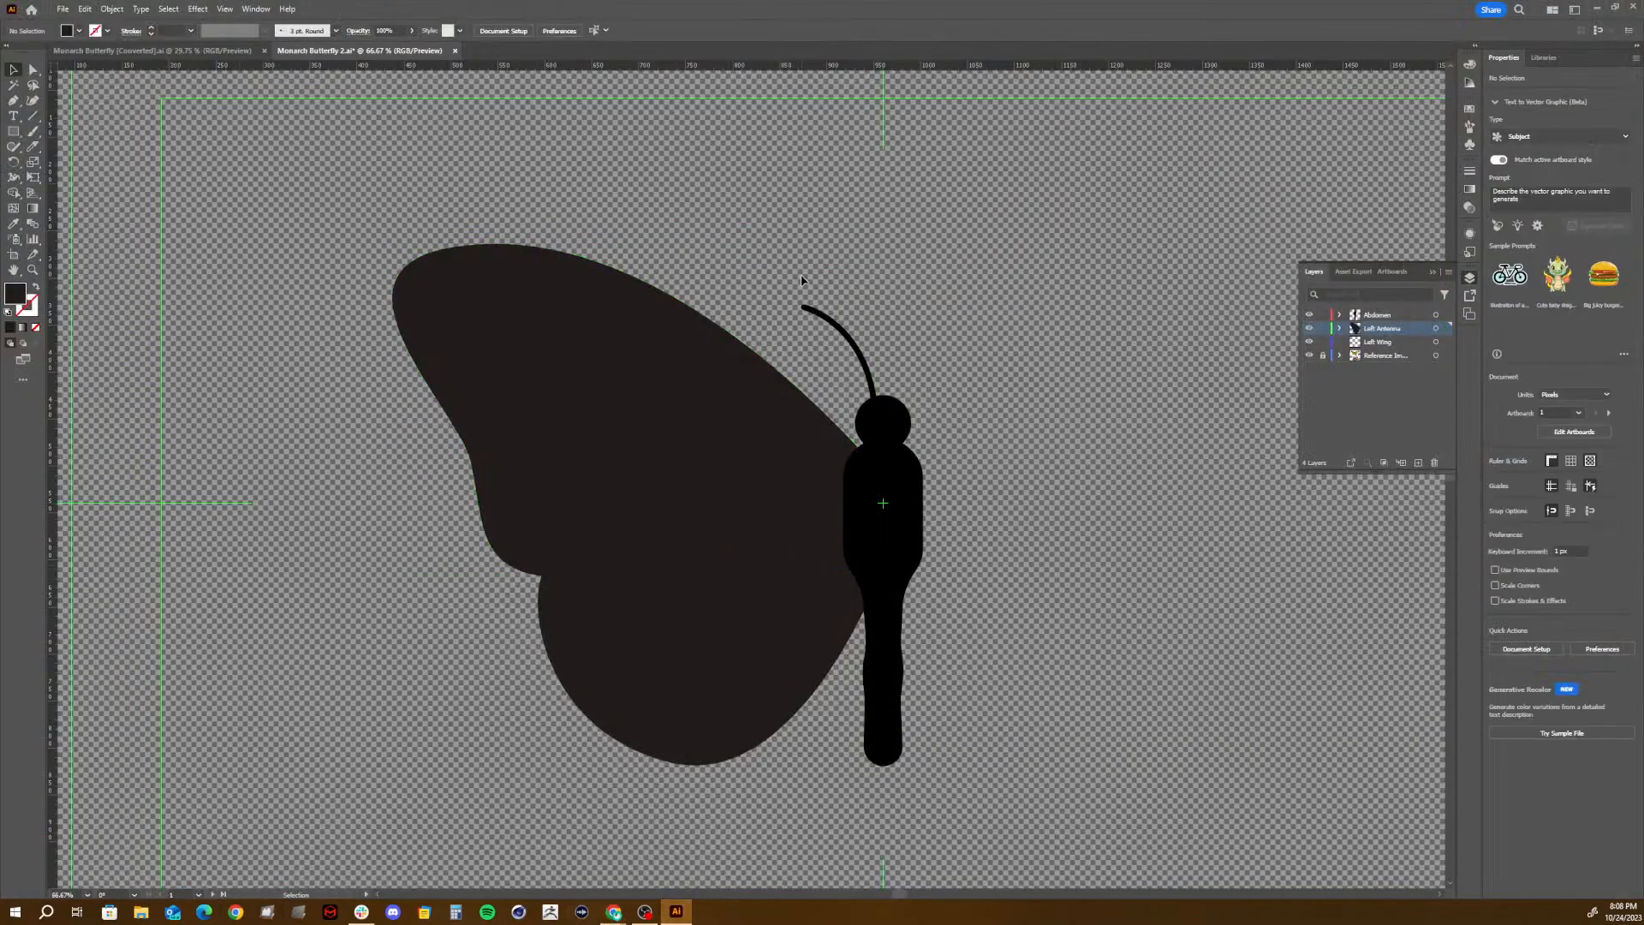
# - Try widening the middle of the left antenna's stroke with the Width tool, undo the change, and deselect the antenna
pyautogui.click(859, 355)
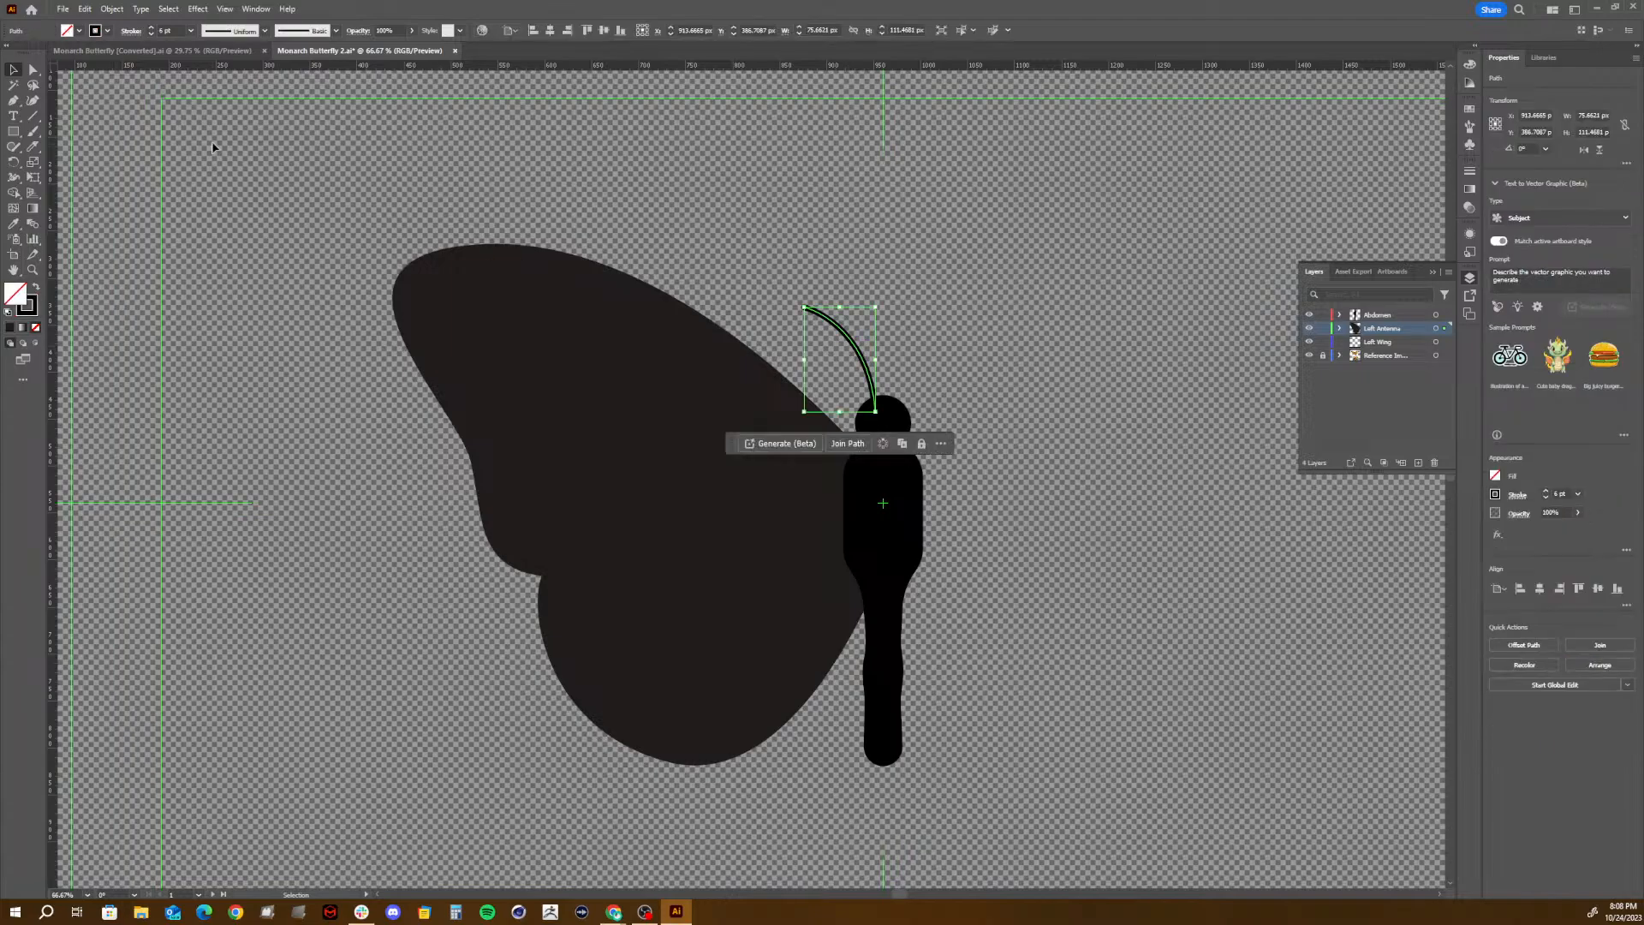
pyautogui.hotkey('shift', 'w')
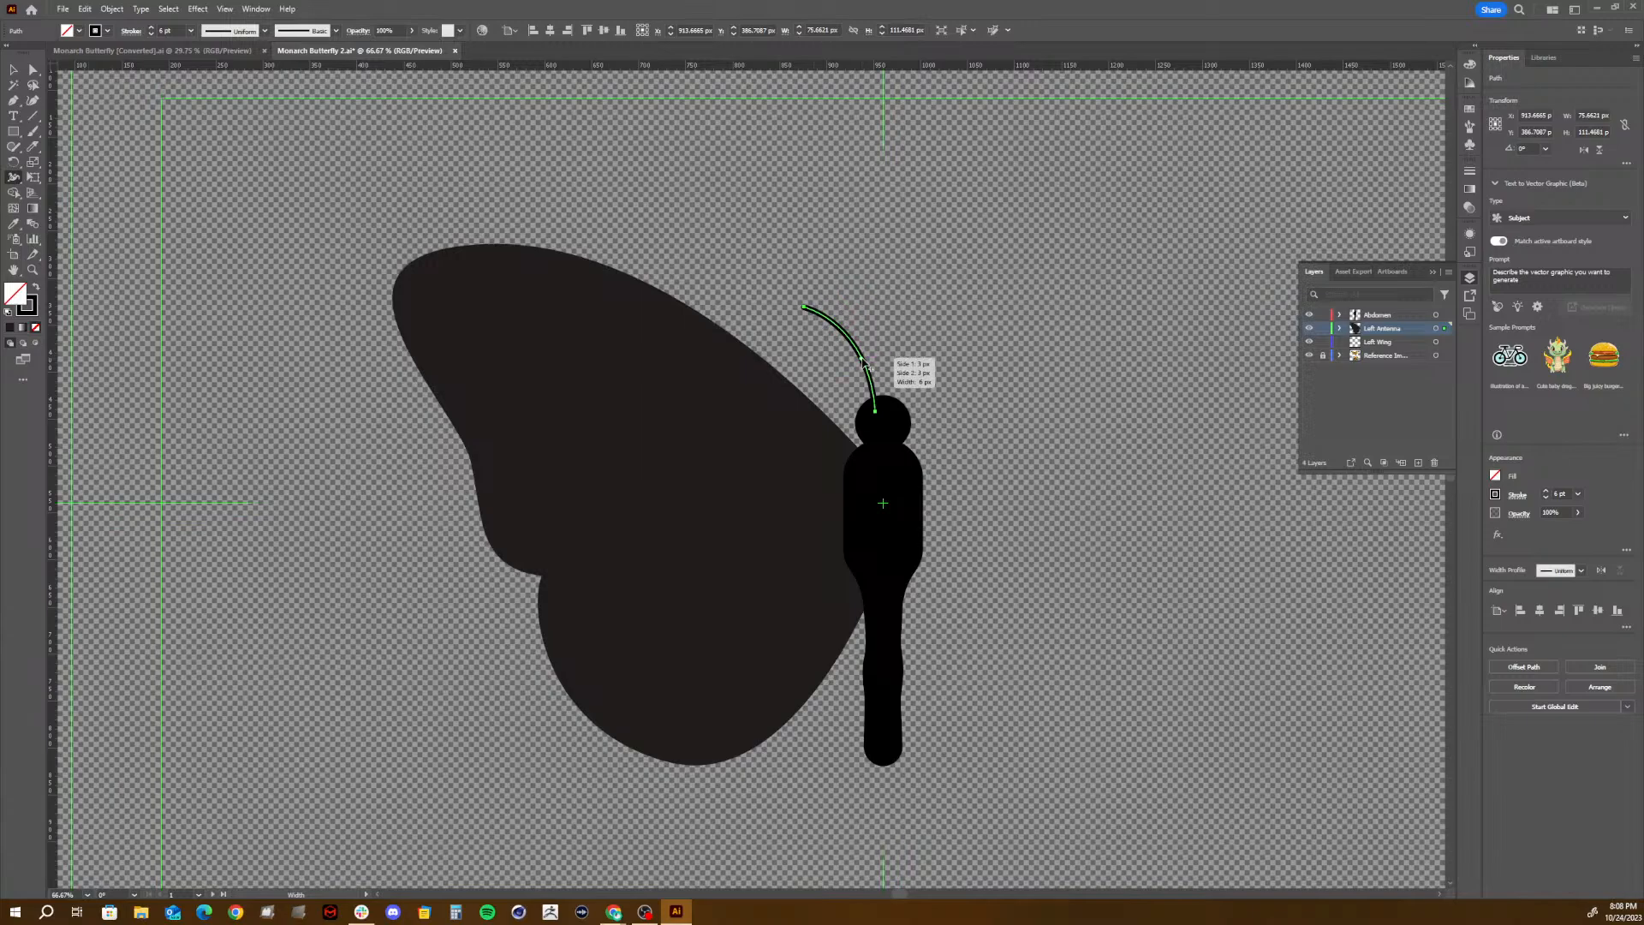
pyautogui.moveTo(863, 361); pyautogui.dragTo(889, 345)
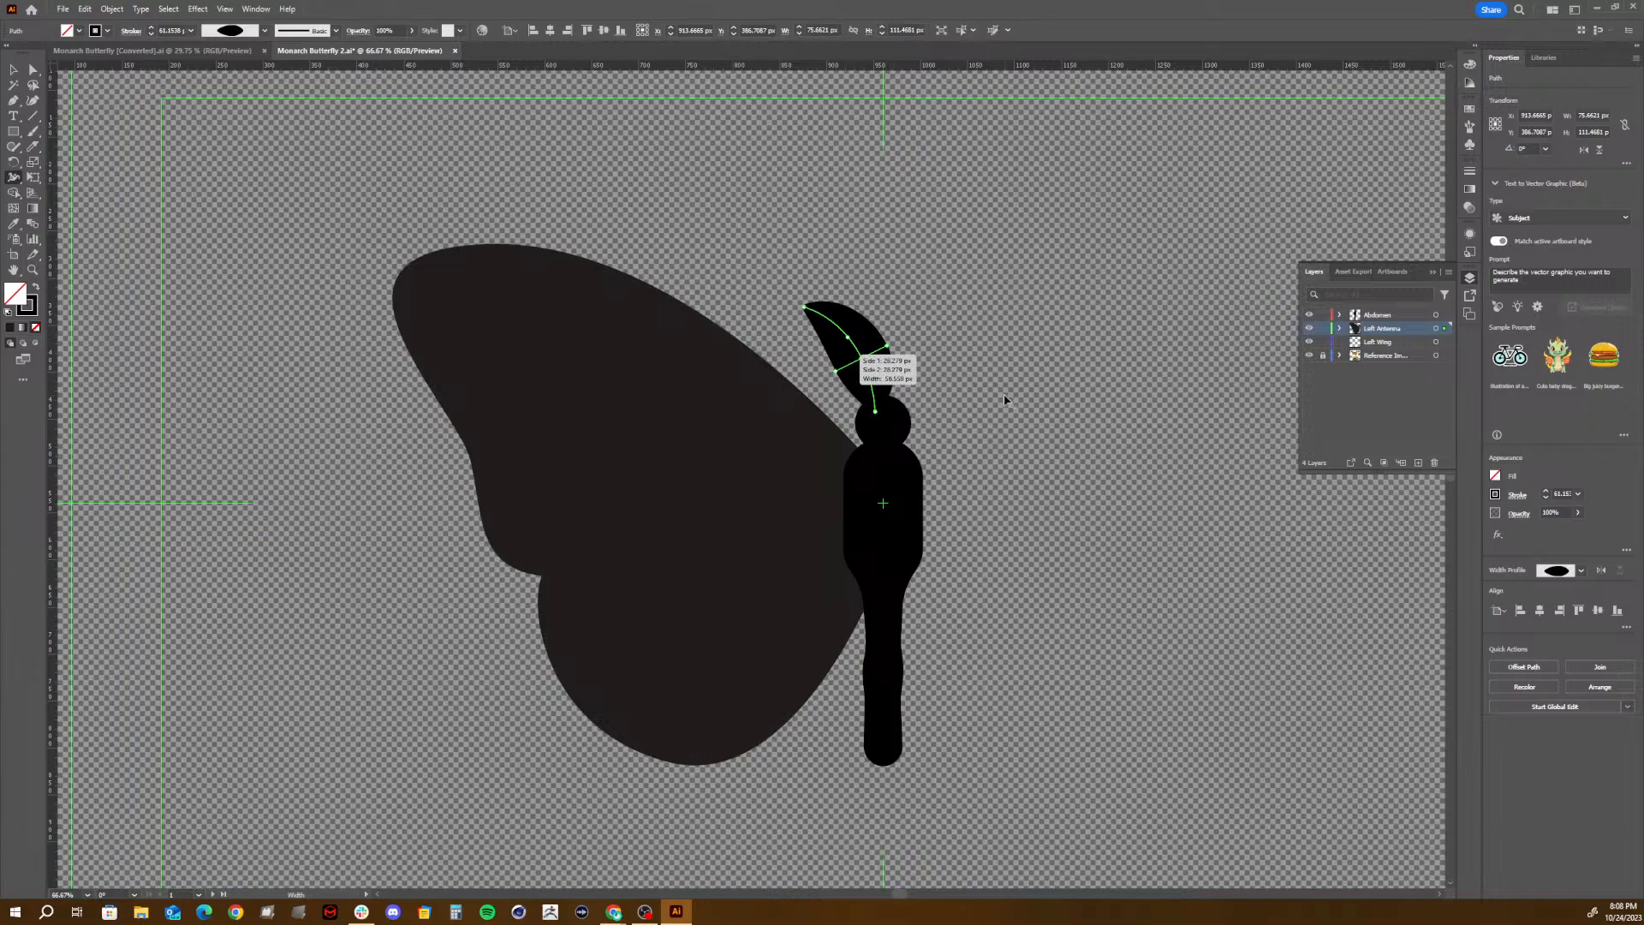
pyautogui.hotkey('ctrl', 'z')
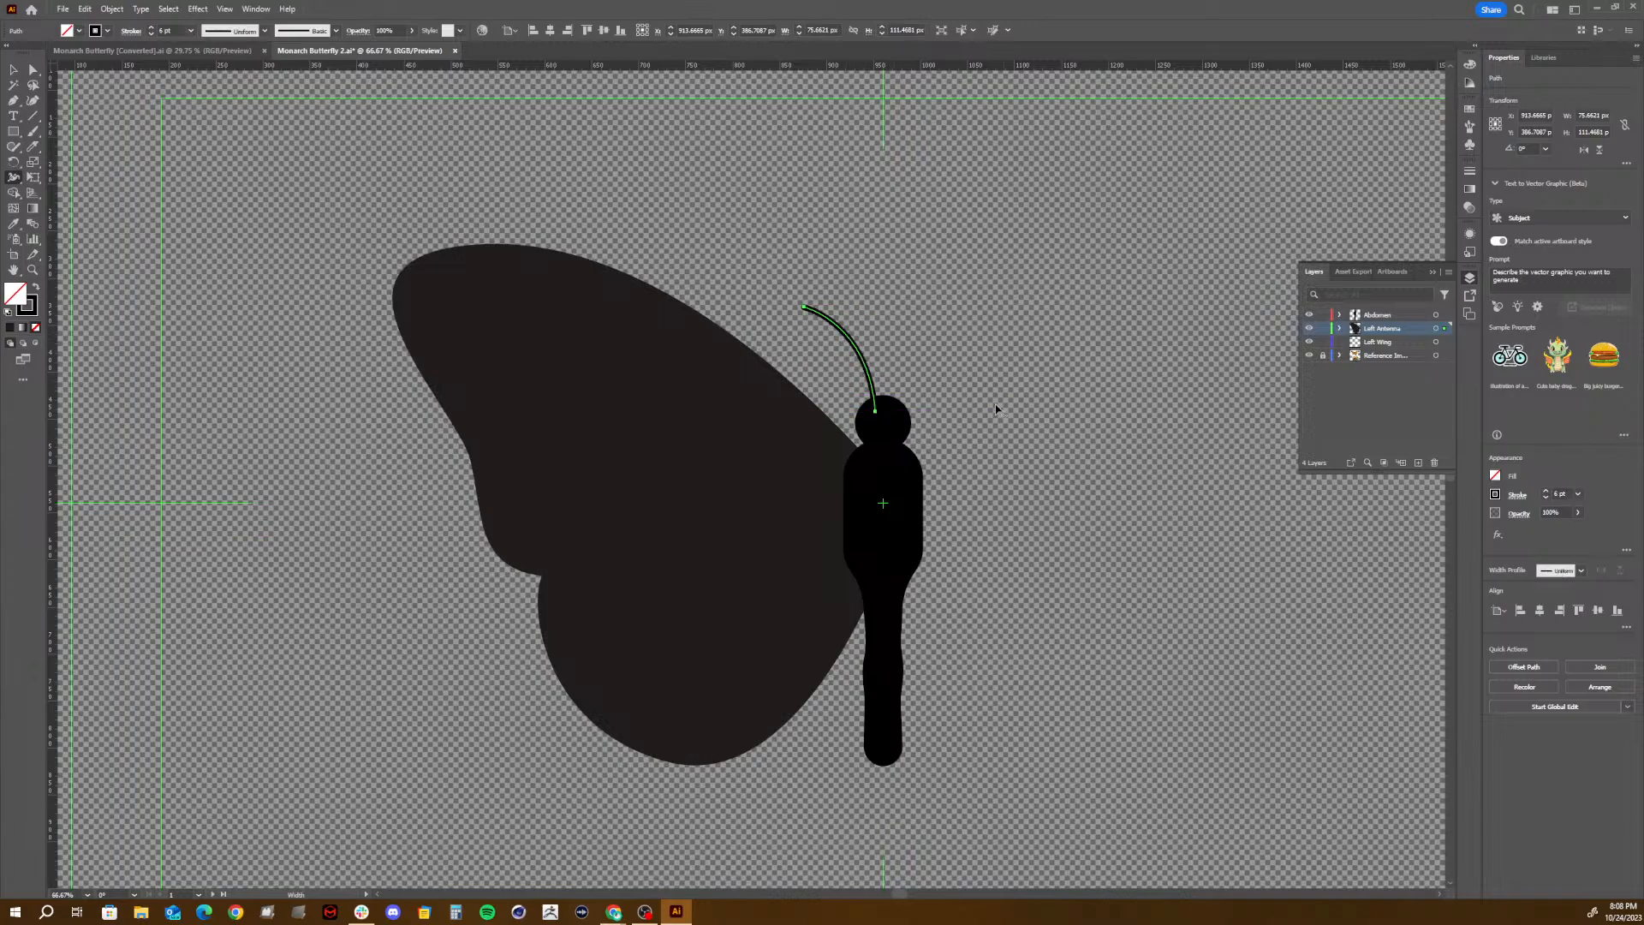
pyautogui.press('v')
pyautogui.click(1028, 403)
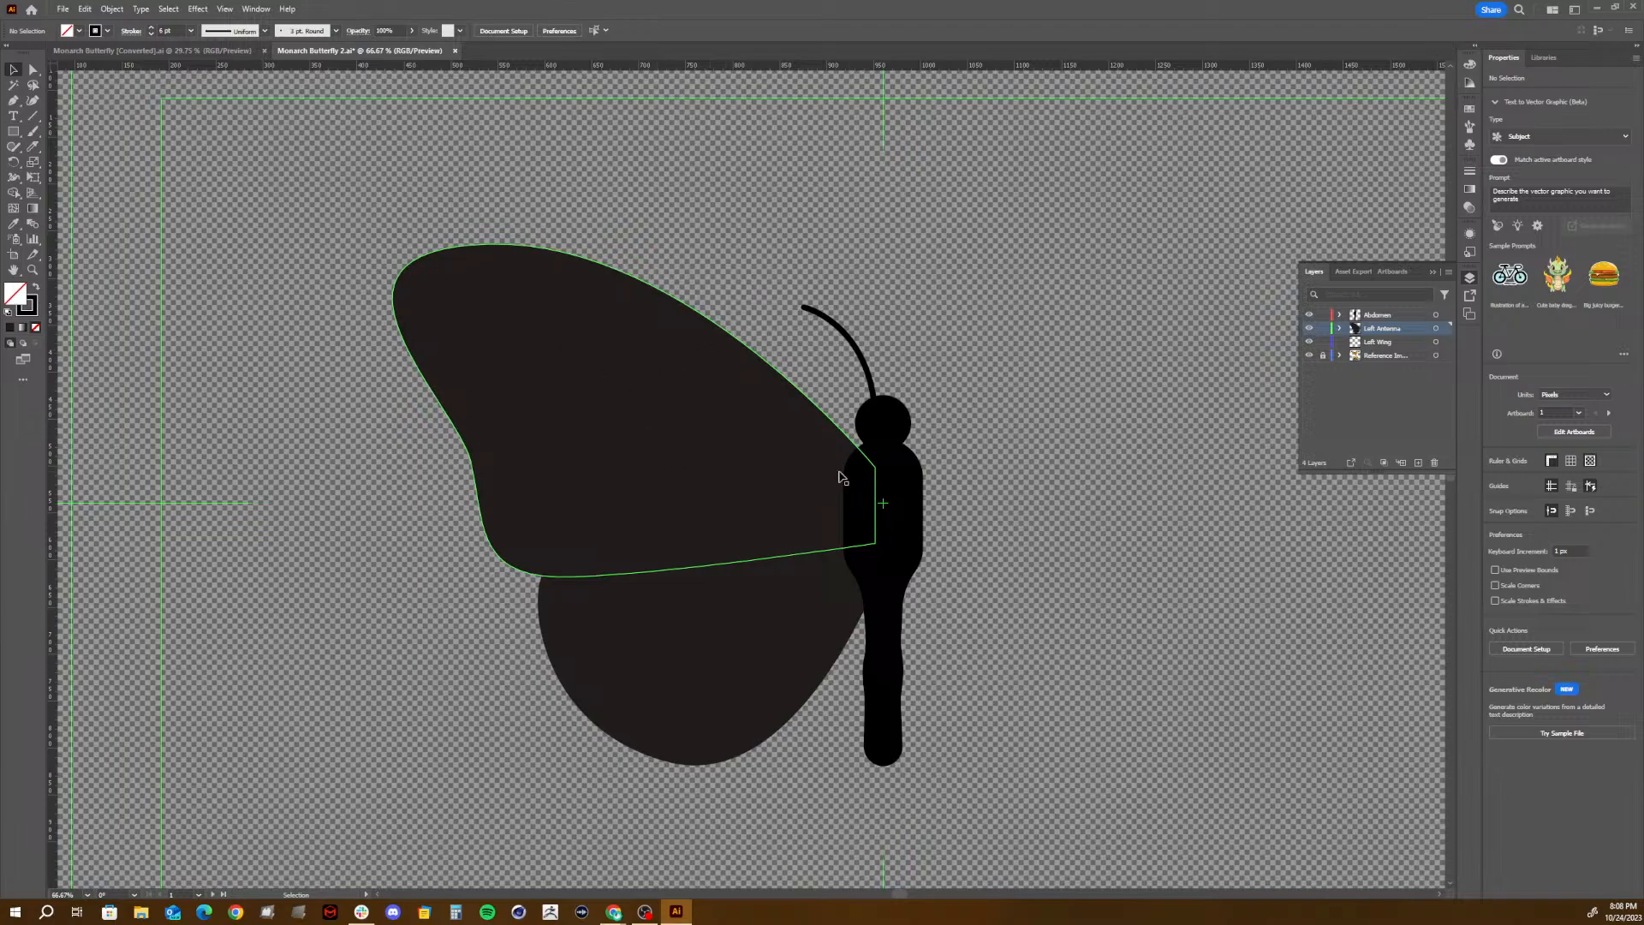
# - With the Left Antenna layer active, move the lower wing to the empty area right of the body and deselect it
pyautogui.click(1392, 377)
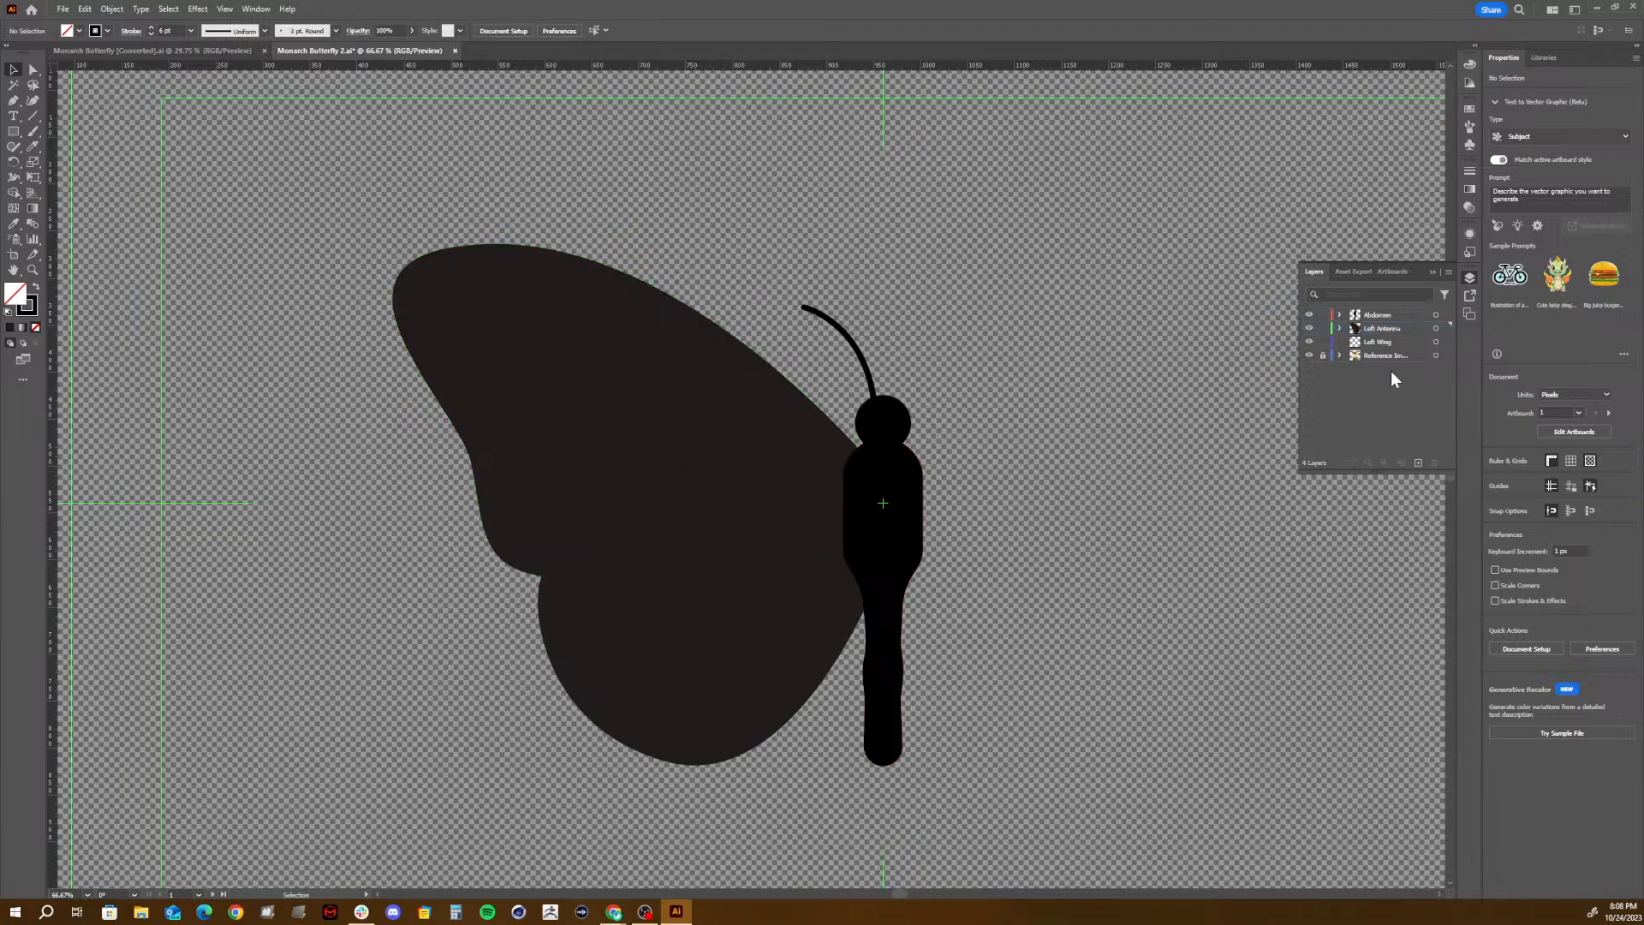
pyautogui.click(1381, 331)
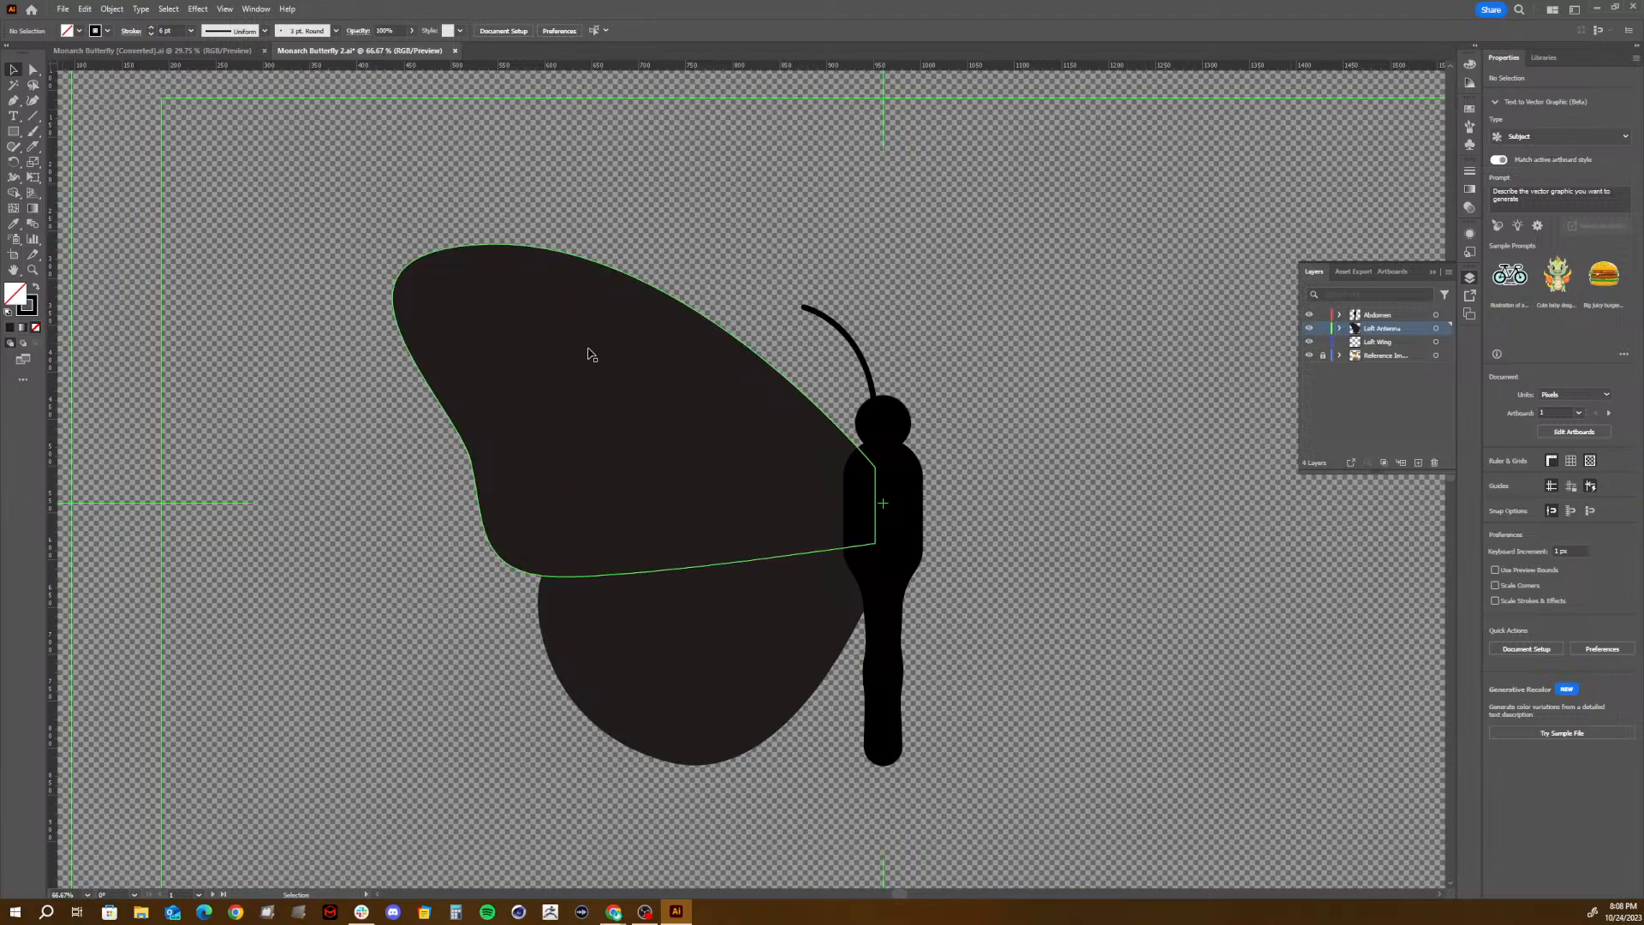
pyautogui.moveTo(761, 655); pyautogui.dragTo(1156, 655)
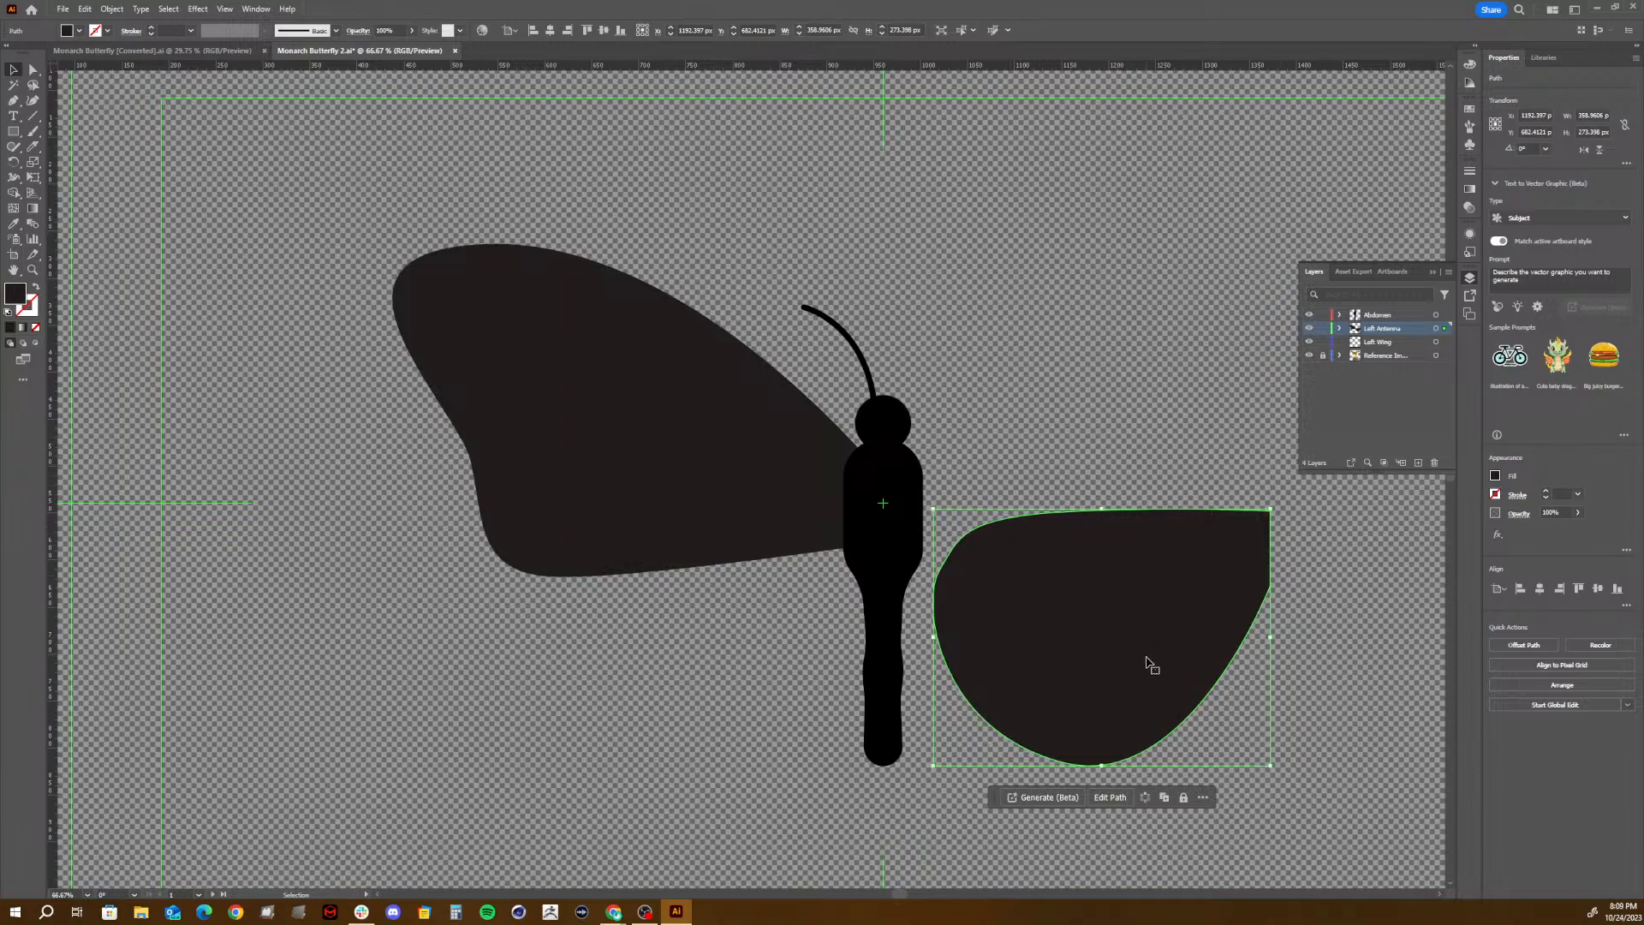
pyautogui.click(107, 302)
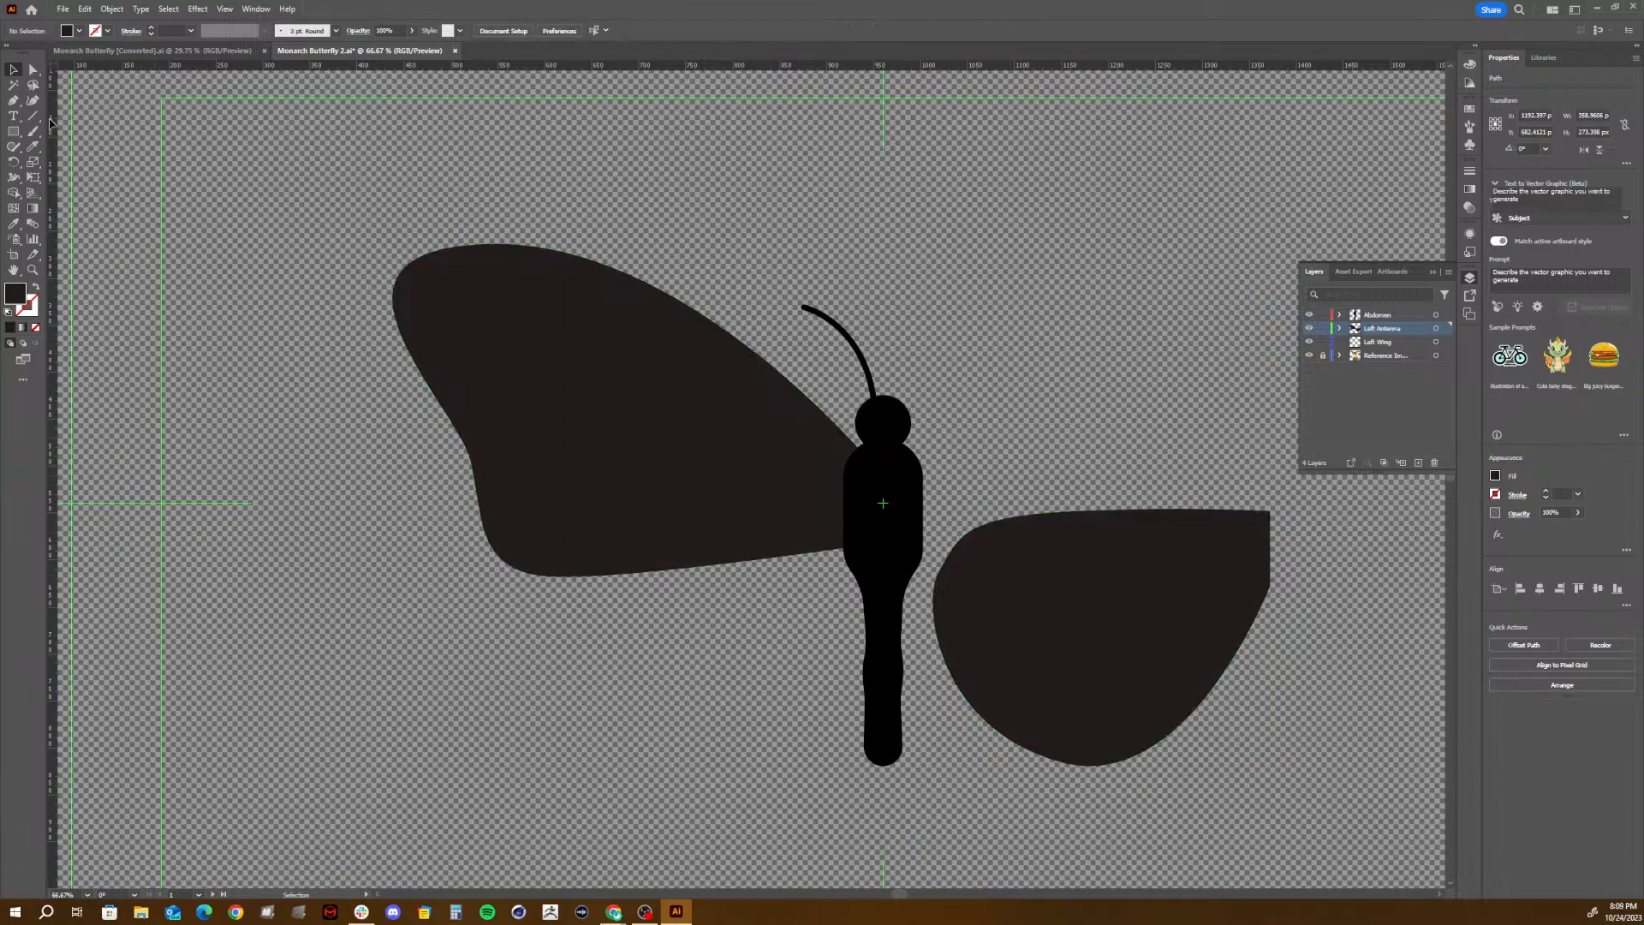
# - Set the fill for new shapes to orange, RGB 209, 89, 36
pyautogui.click(15, 102)
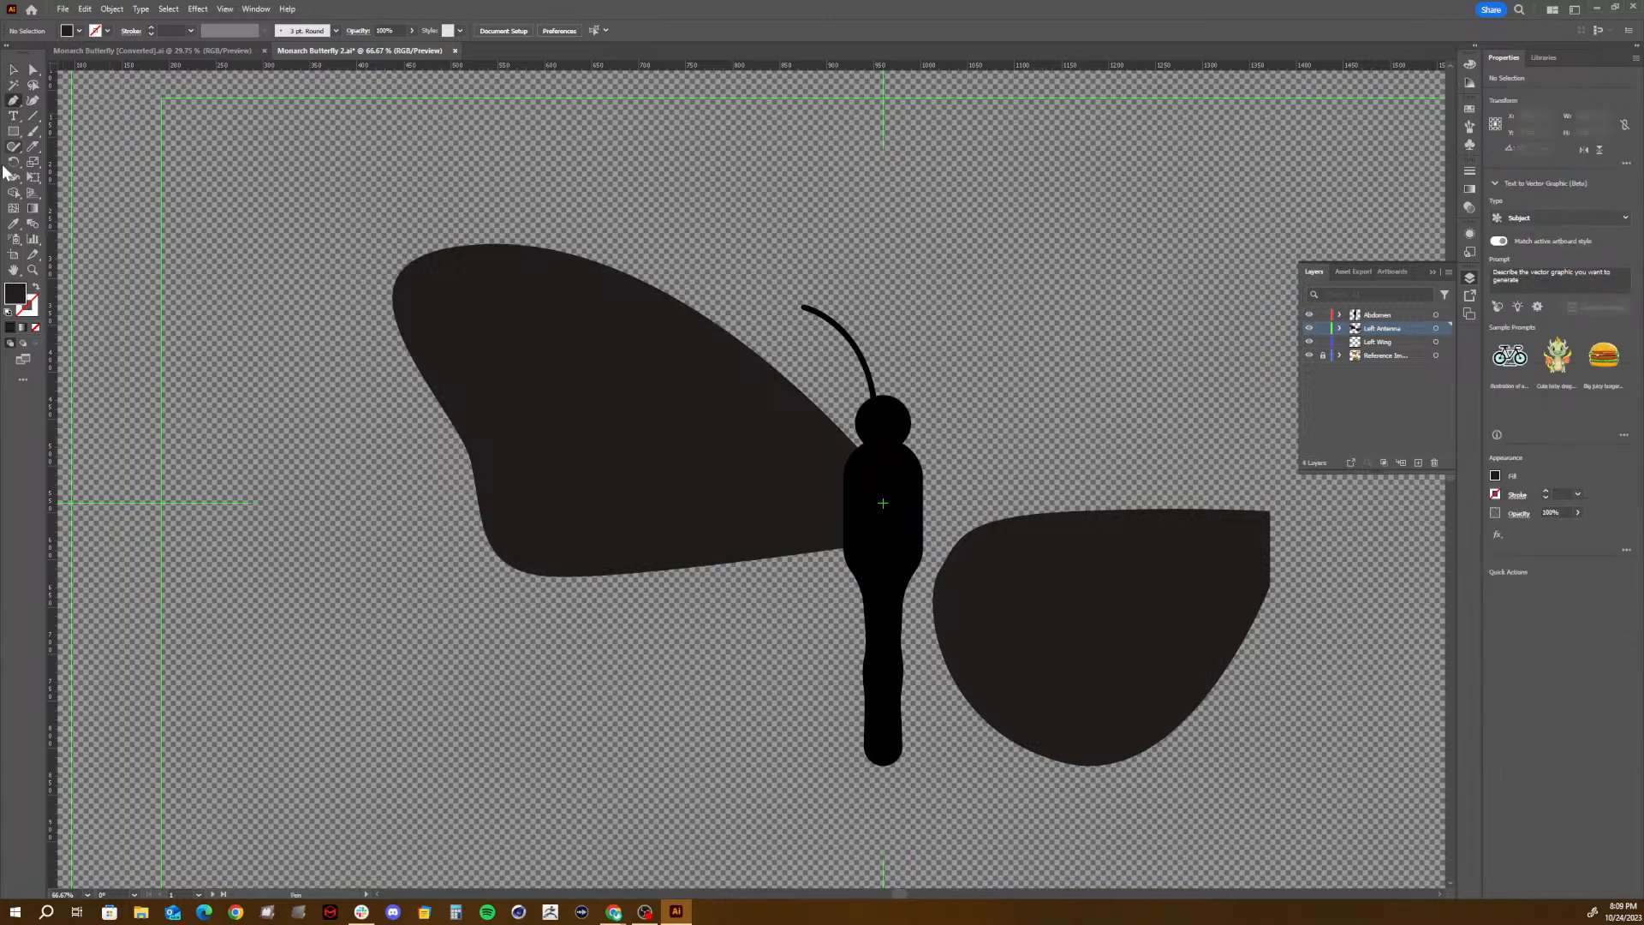
pyautogui.doubleClick(14, 296)
pyautogui.click(727, 377)
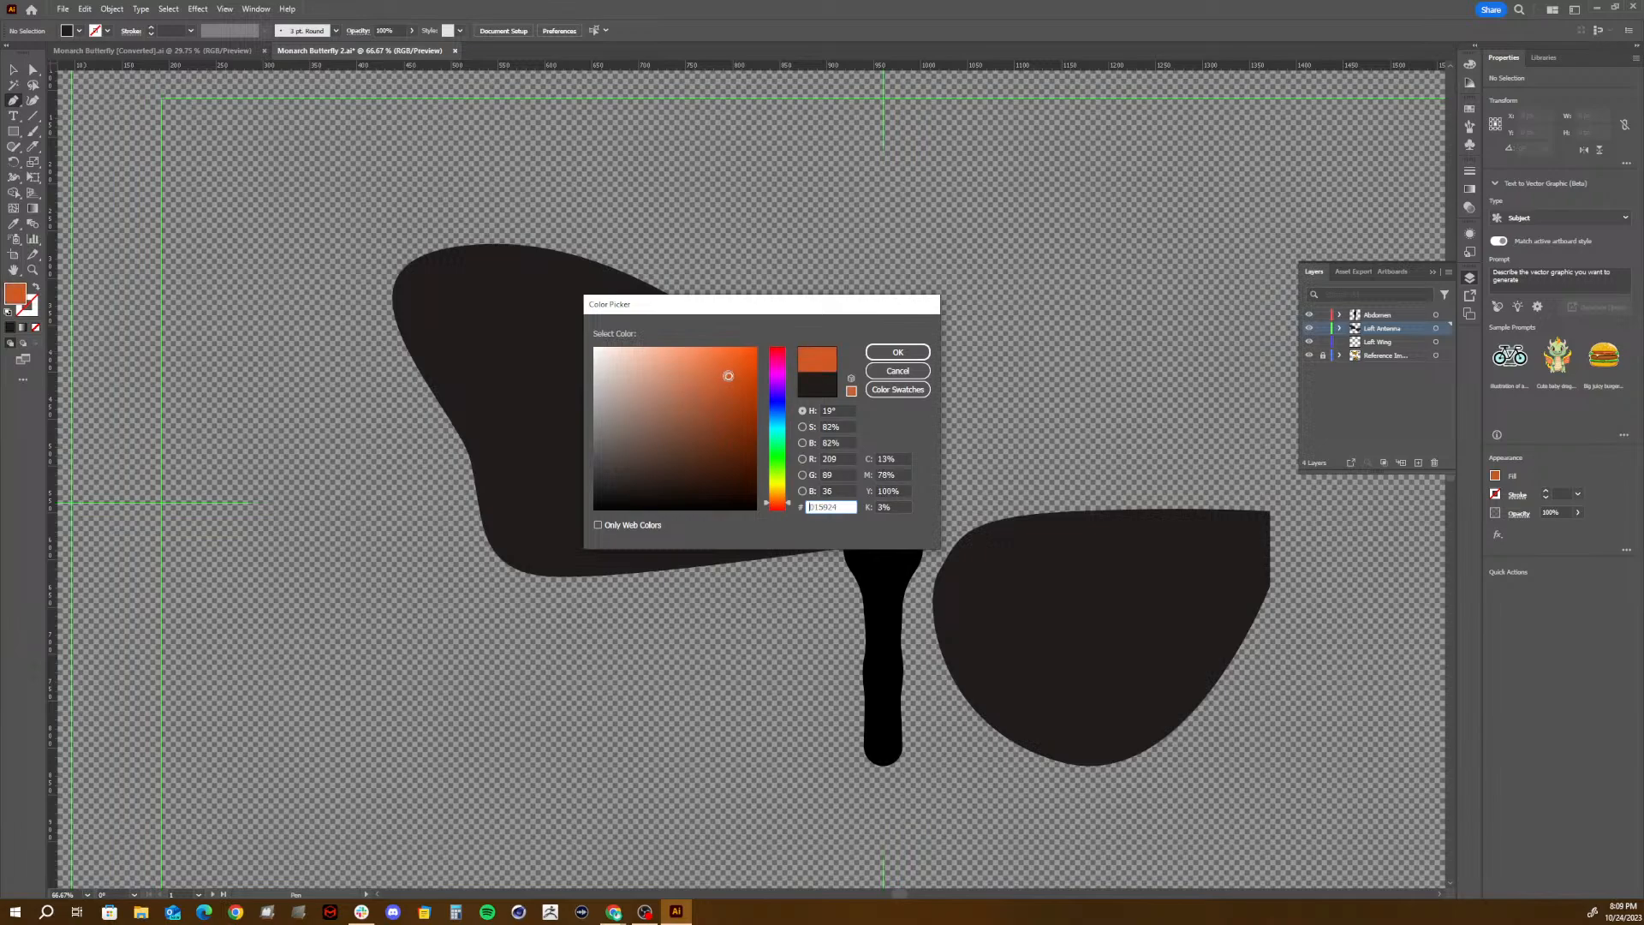
pyautogui.click(897, 352)
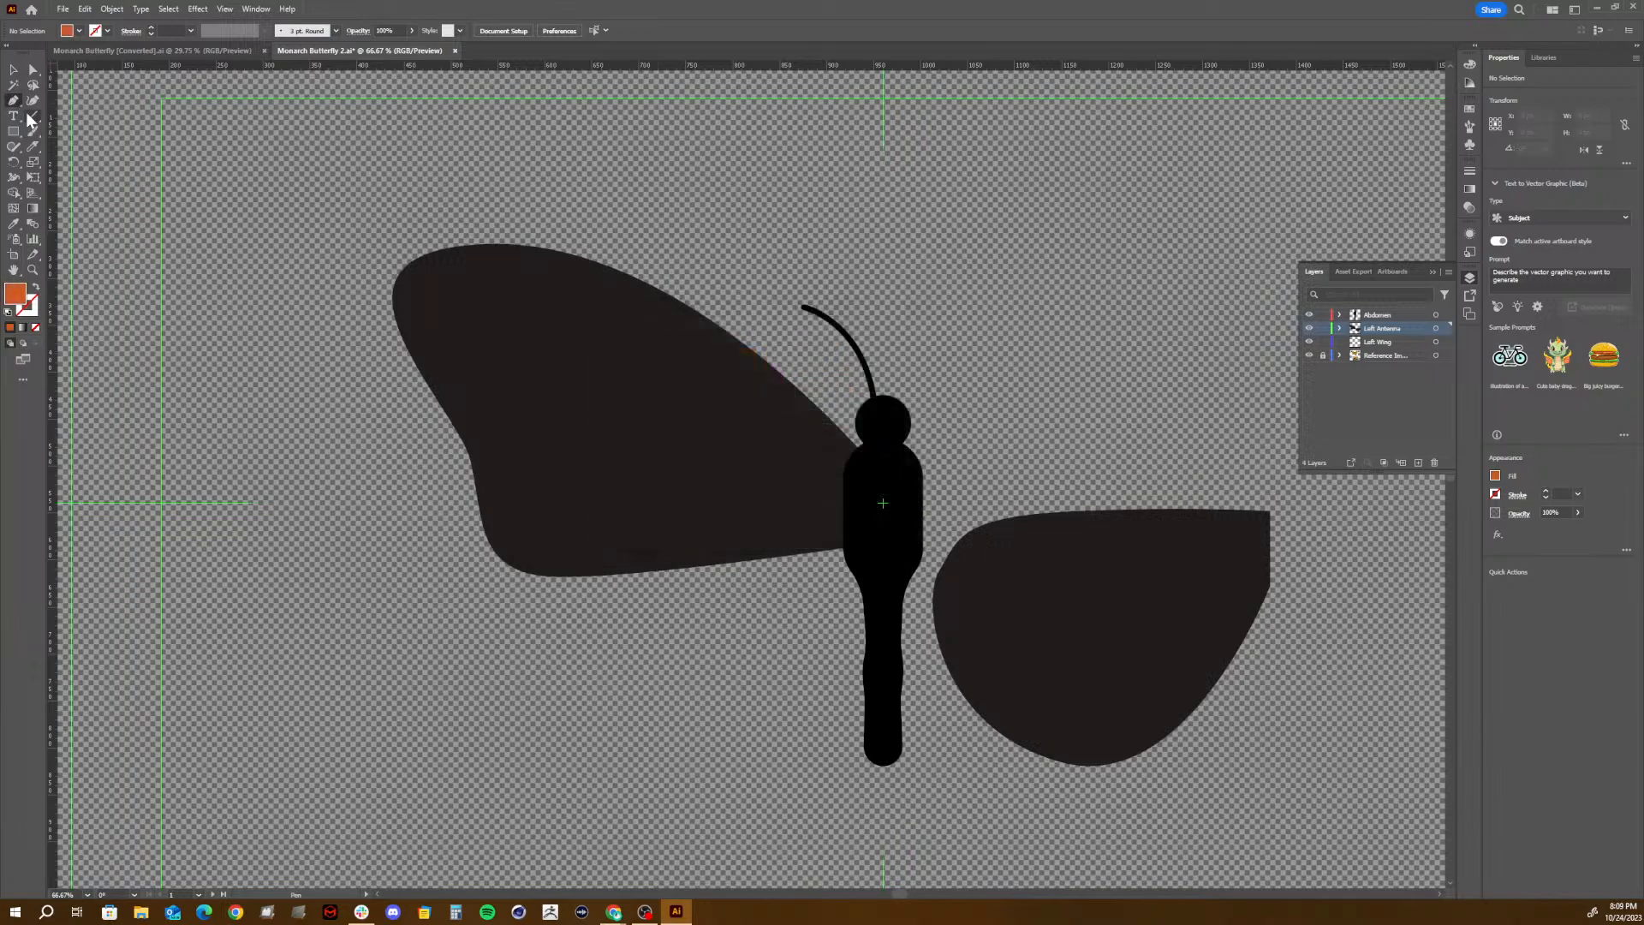
# - Draw a closed, rounded orange spot about 148 by 124 px in the lower wing's upper outer area with the Curvature tool
pyautogui.click(35, 101)
pyautogui.click(1140, 545)
pyautogui.click(1007, 583)
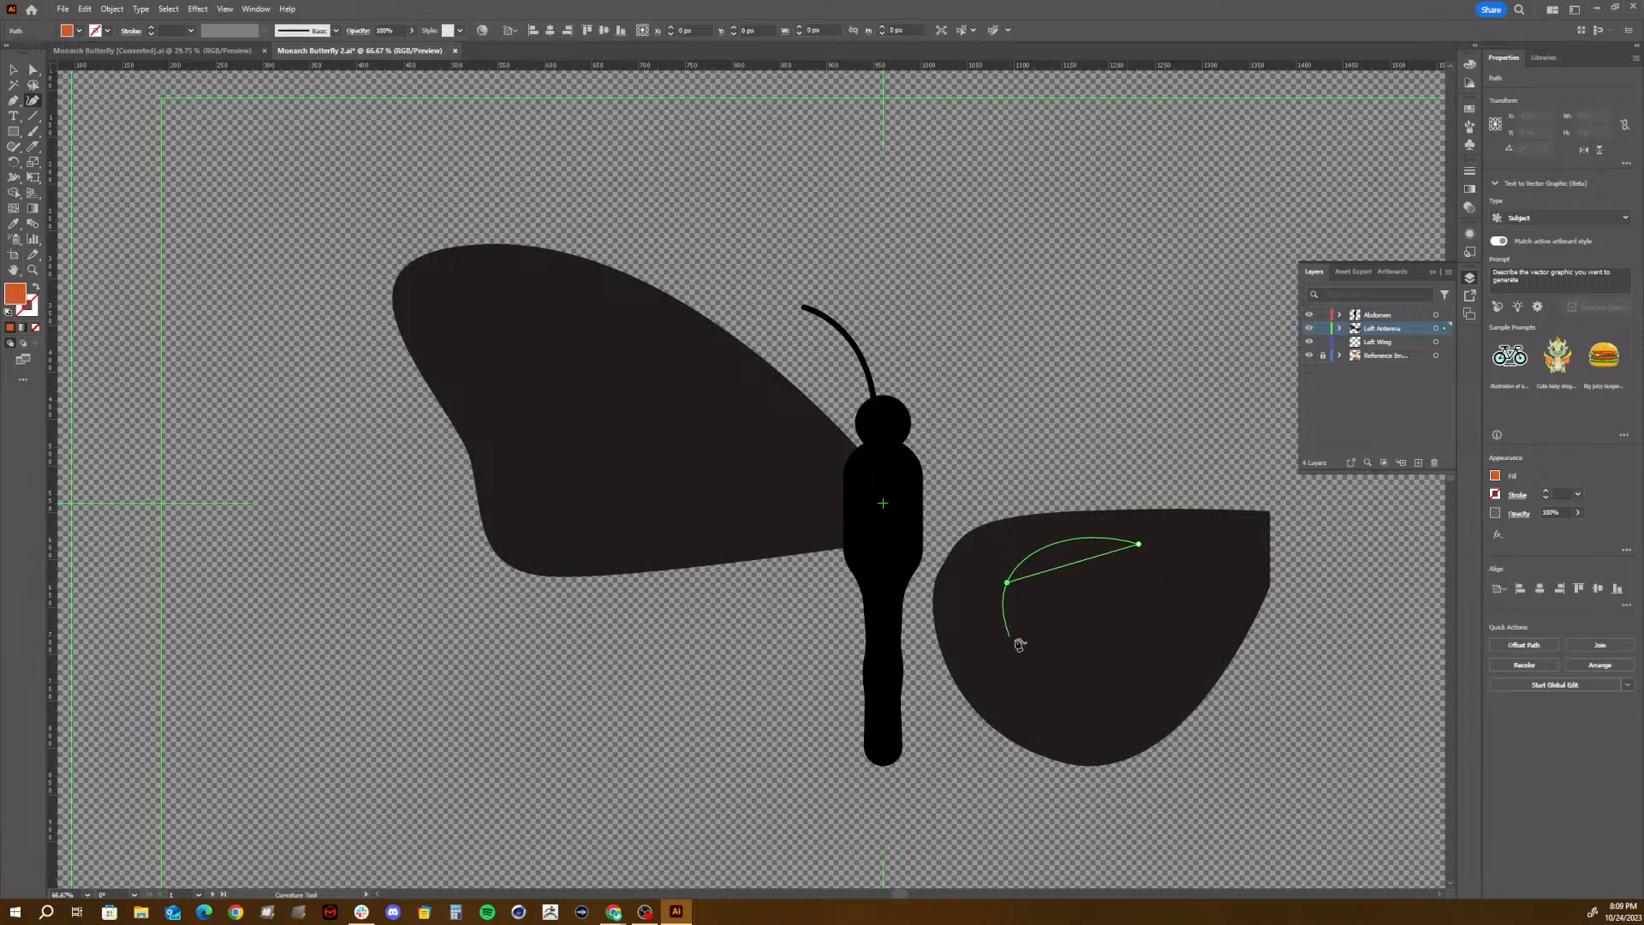
pyautogui.click(1039, 642)
pyautogui.click(1142, 585)
pyautogui.click(1142, 546)
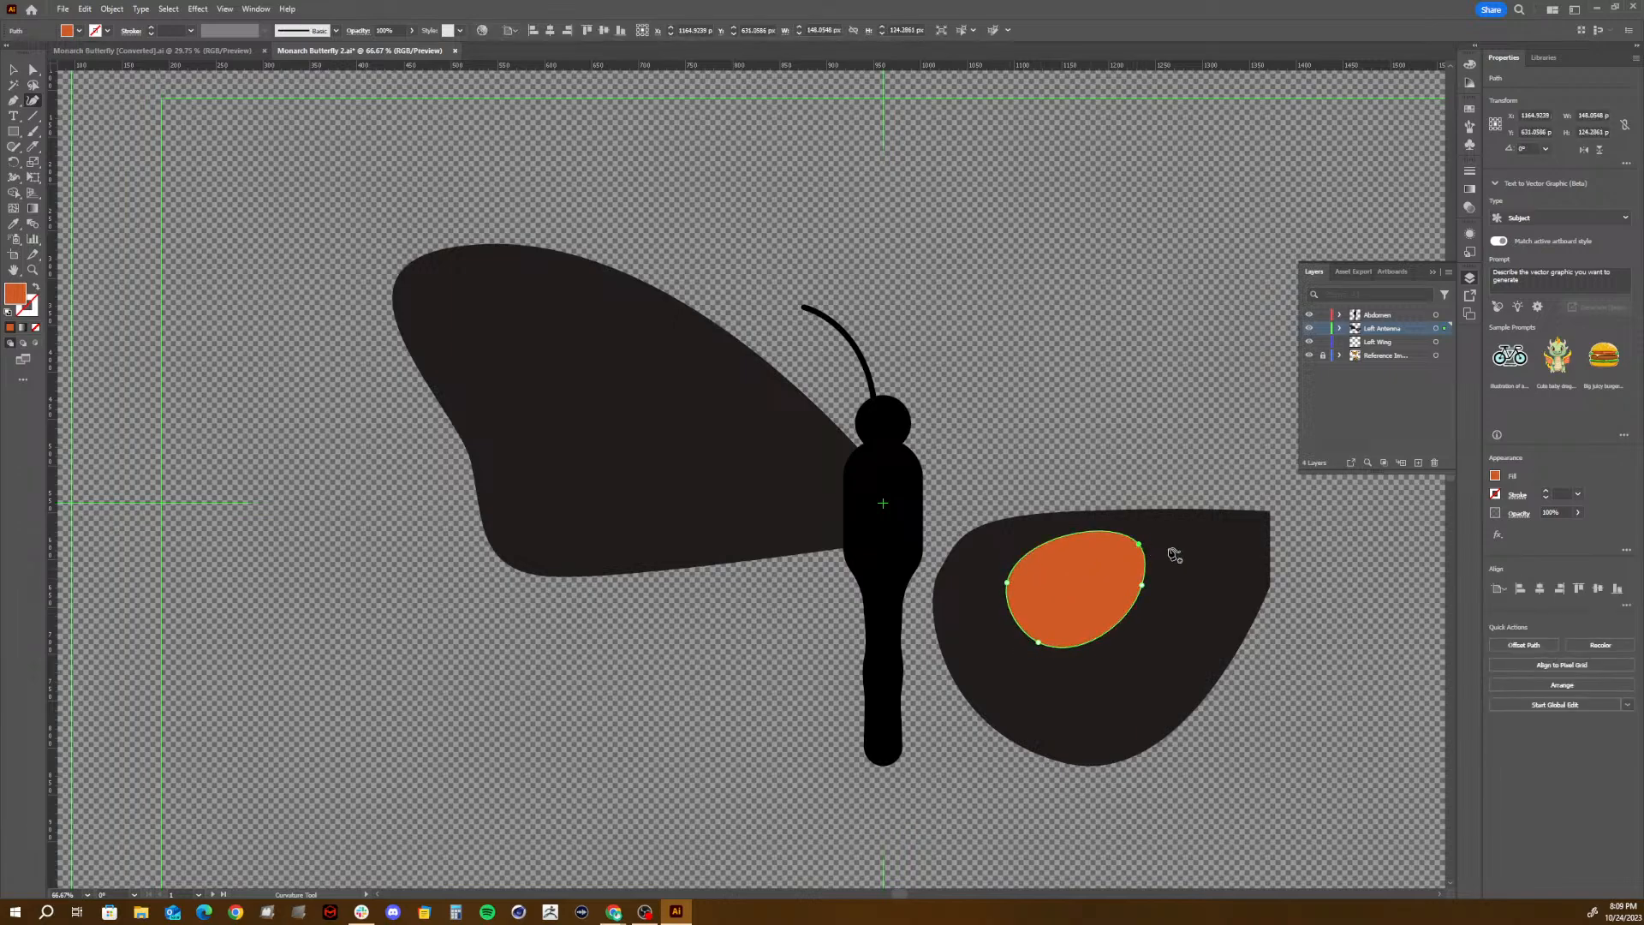
# - Draw a narrow, slanted orange oval about 85 by 124 px near the lower wing's inner edge with the Curvature tool
pyautogui.click(1193, 569)
pyautogui.click(1174, 626)
pyautogui.click(1174, 657)
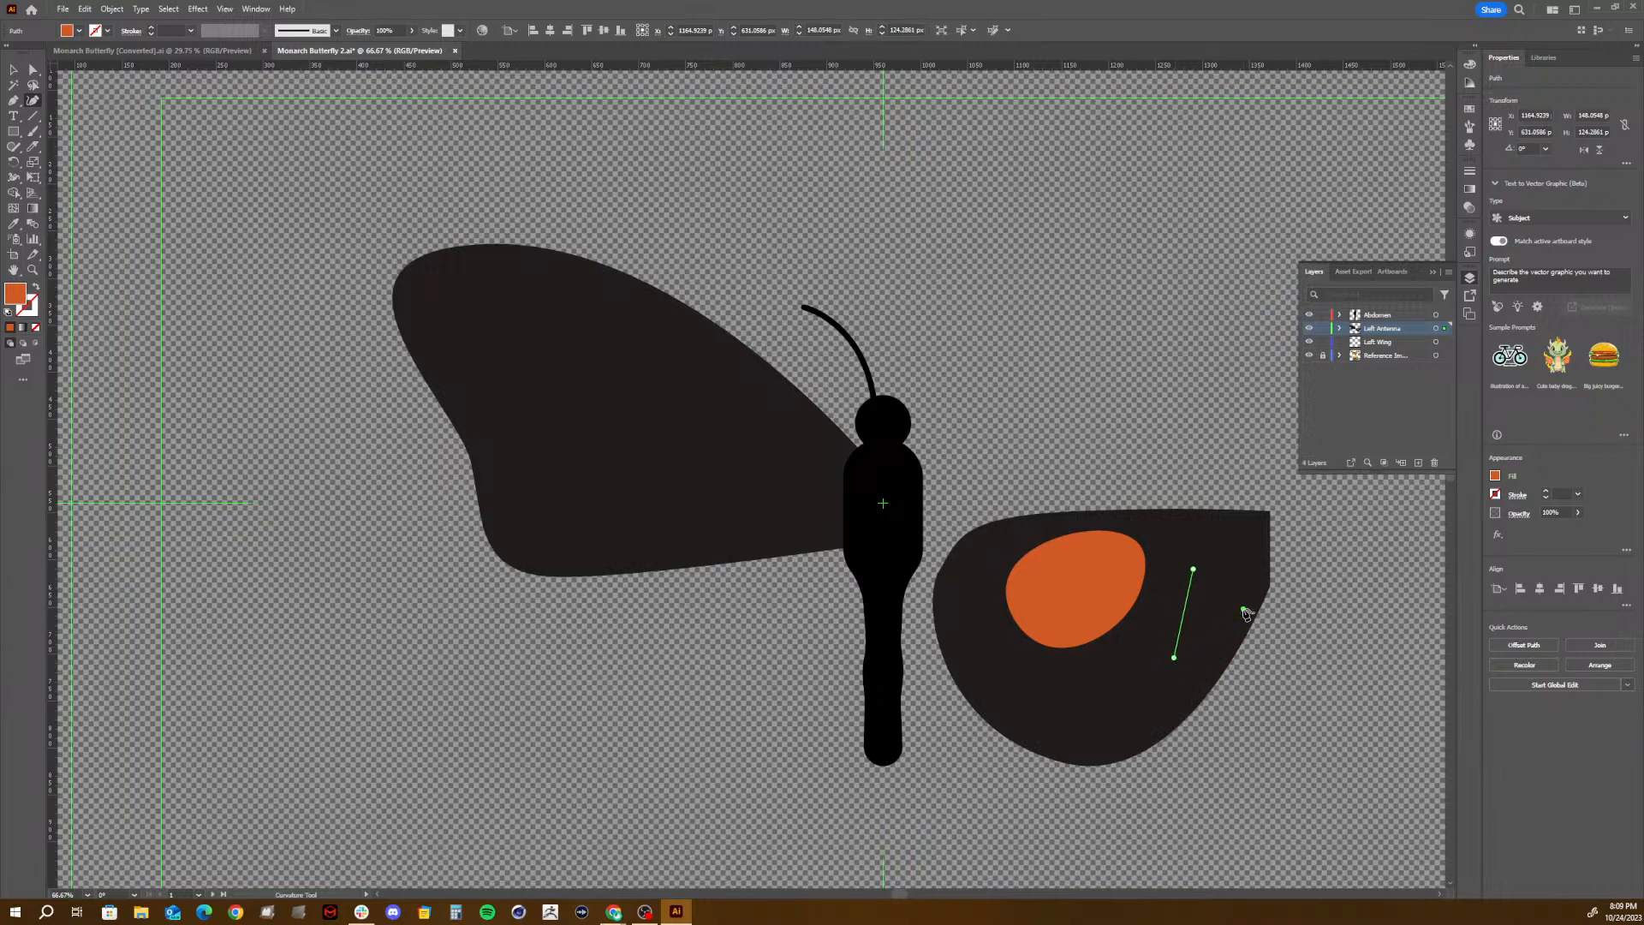
pyautogui.click(1243, 609)
pyautogui.click(1230, 543)
pyautogui.click(1193, 568)
pyautogui.click(1194, 569)
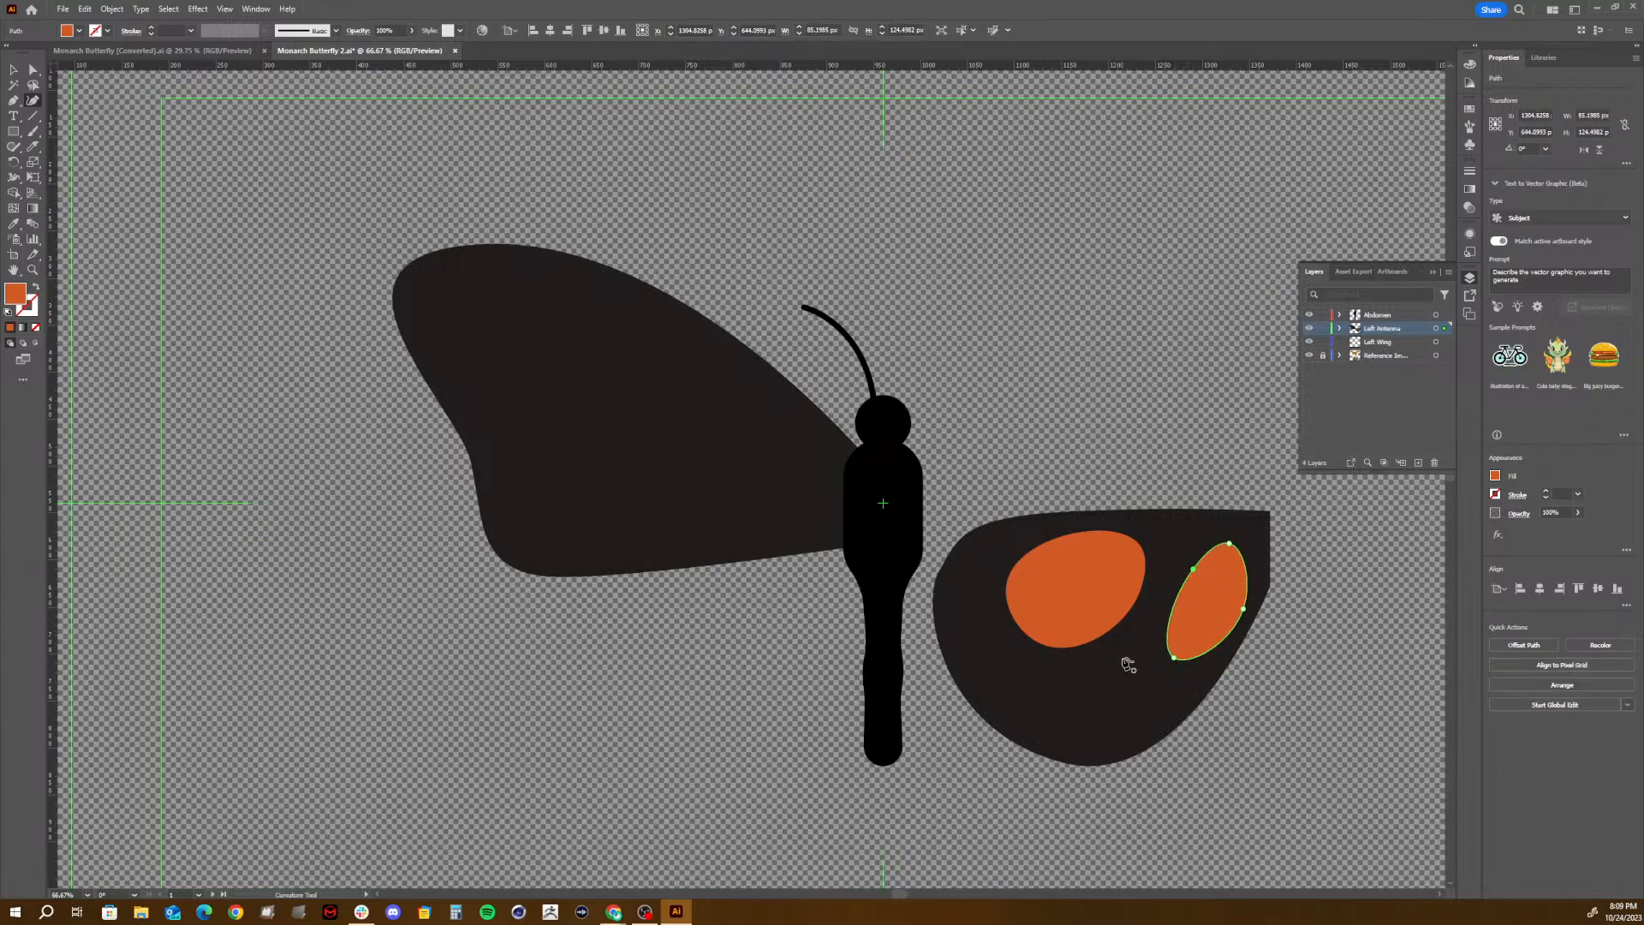
# - Draw a closed, crescent-like orange spot about 135 by 81 px beneath the large spot on the lower wing
pyautogui.click(1087, 667)
pyautogui.click(1026, 676)
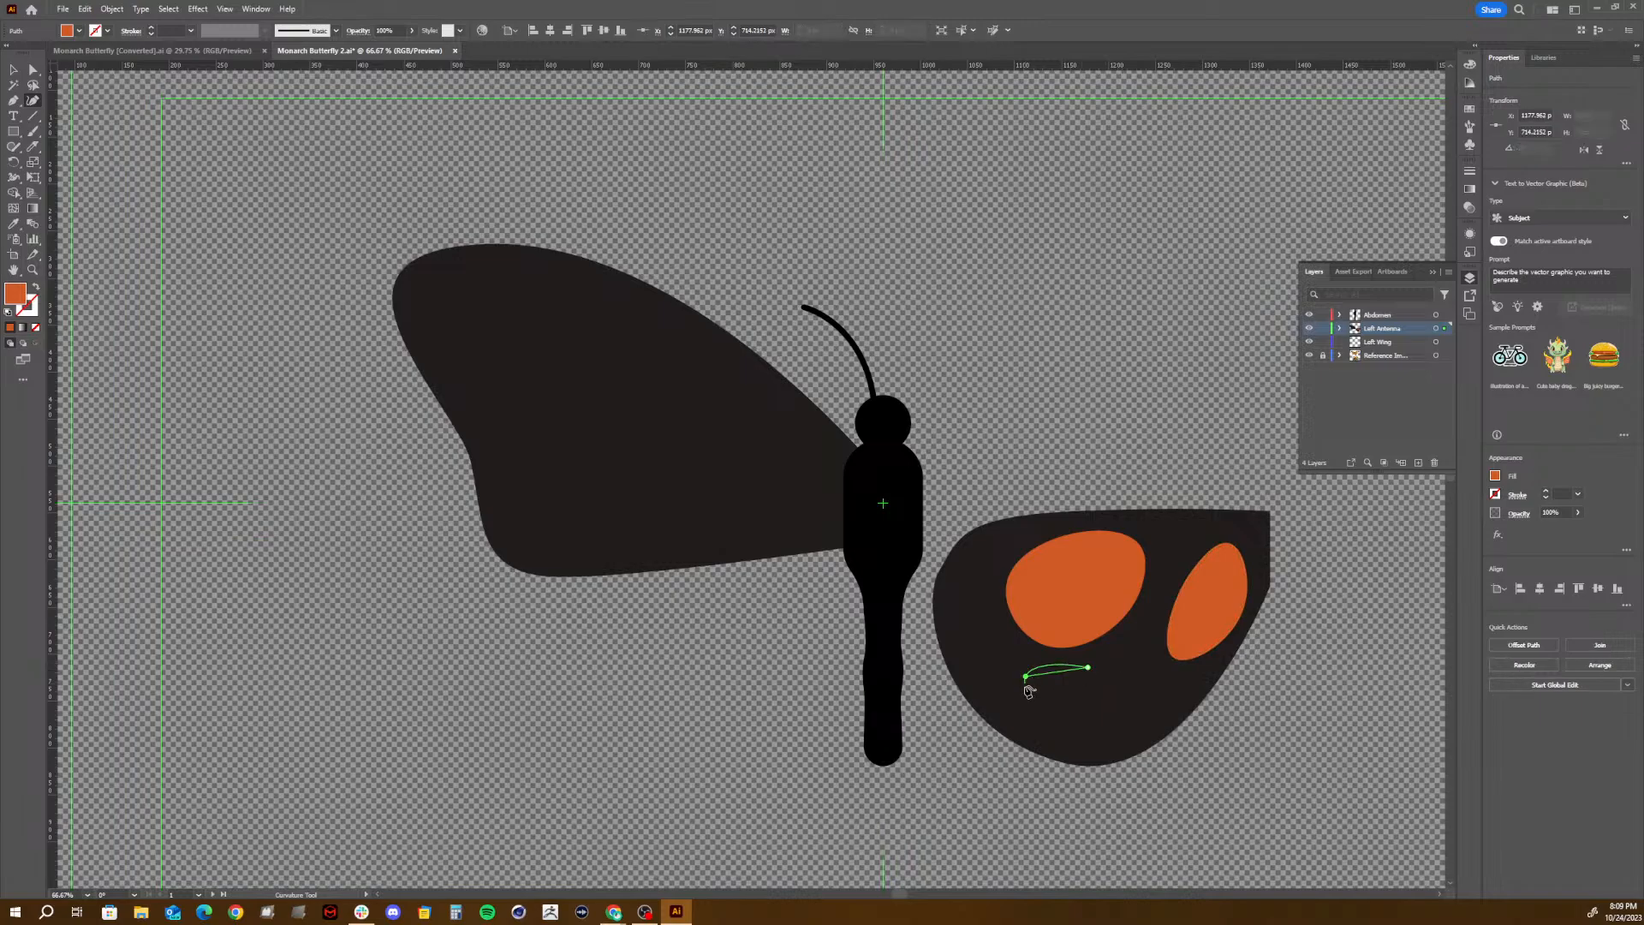
pyautogui.click(1103, 724)
pyautogui.click(1150, 650)
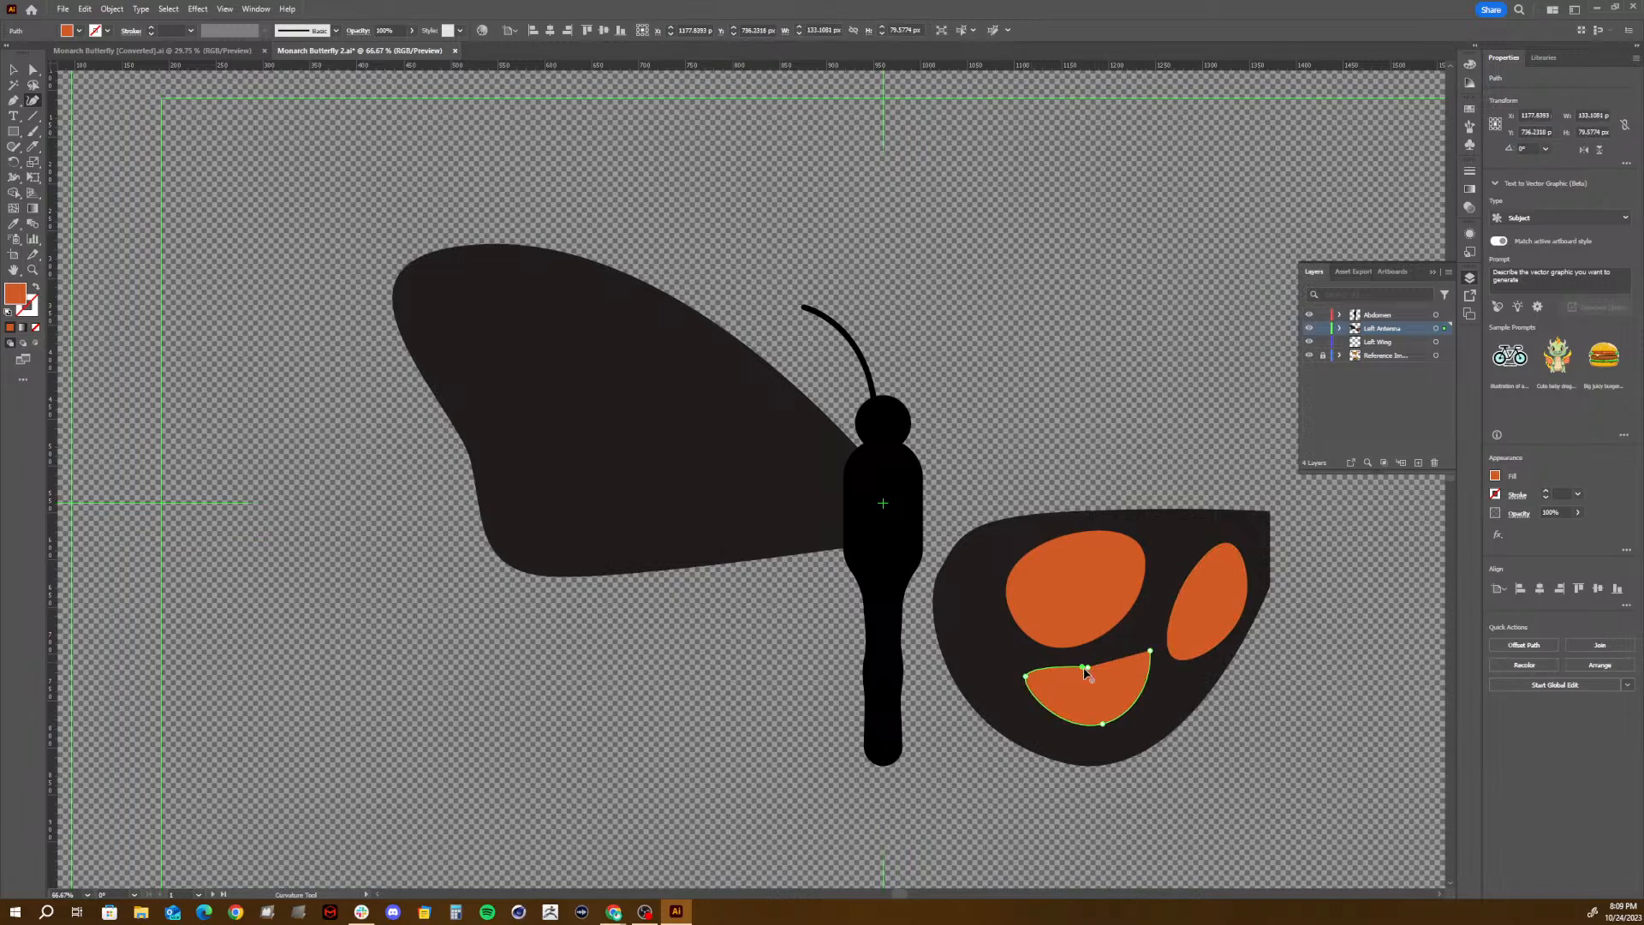
pyautogui.click(1085, 669)
pyautogui.click(1089, 667)
pyautogui.press('v')
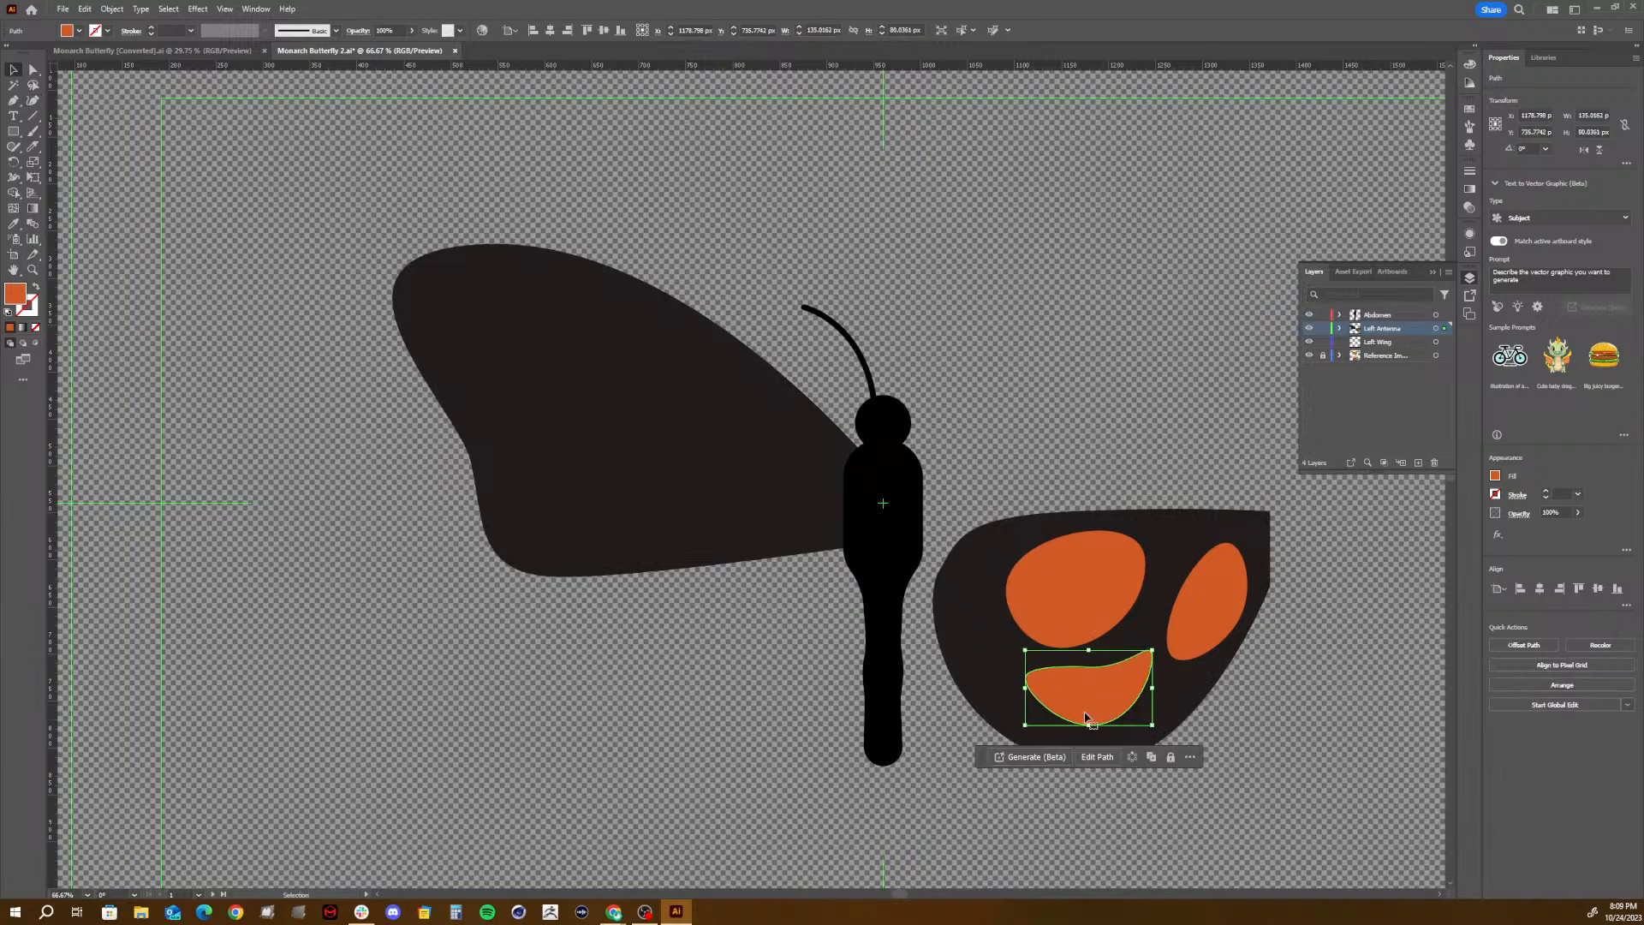
# - Group the lower wing with its three orange spots and move the group back to the left side of the body
pyautogui.moveTo(1255, 632); pyautogui.dragTo(1252, 748)
pyautogui.press('a')
pyautogui.hotkey('ctrl', 'g')
pyautogui.press('v')
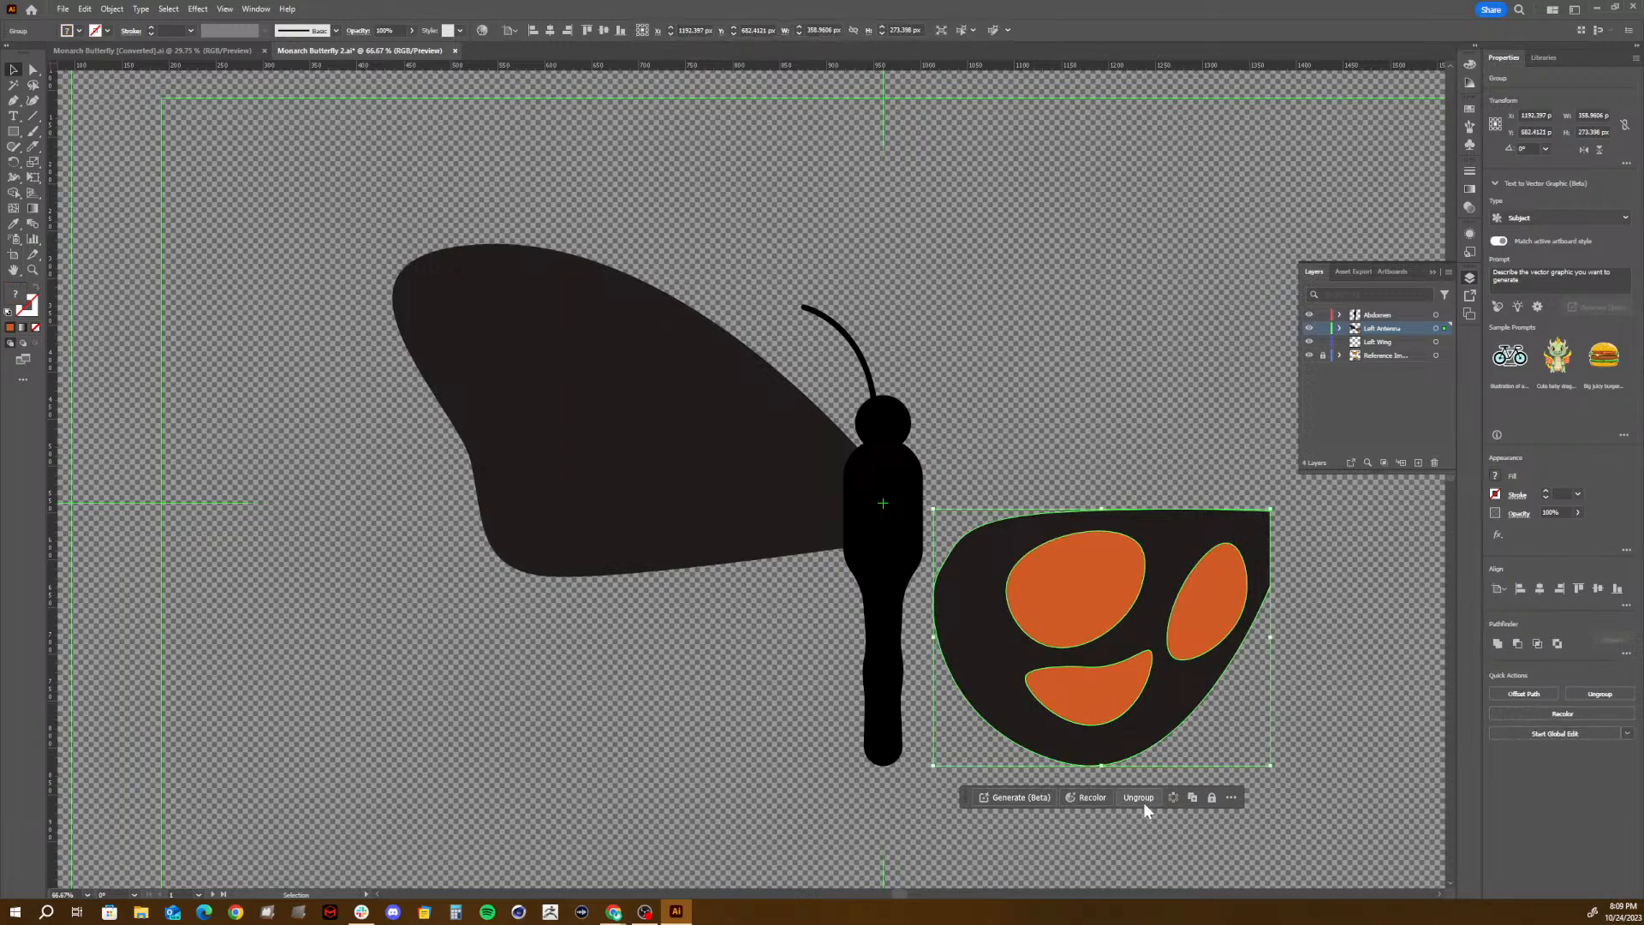
pyautogui.moveTo(1148, 627); pyautogui.dragTo(742, 620)
# - Try applying the lower wing spots' orange to the upper wing with the Eyedropper, and undo the recolouring
pyautogui.click(695, 394)
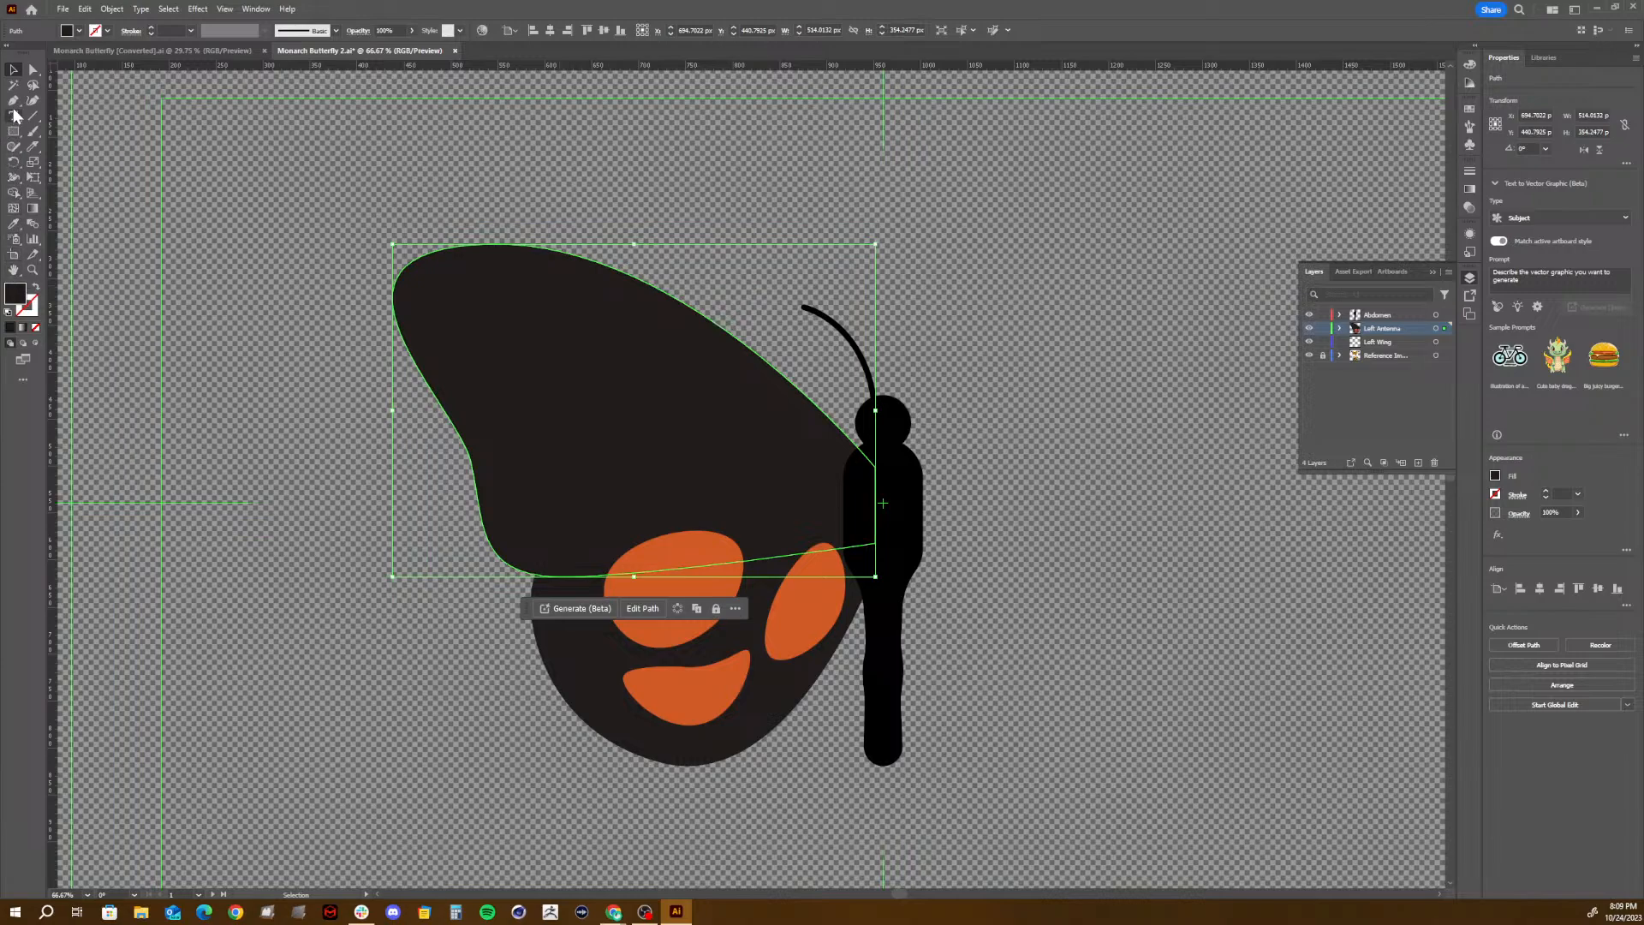
pyautogui.click(33, 101)
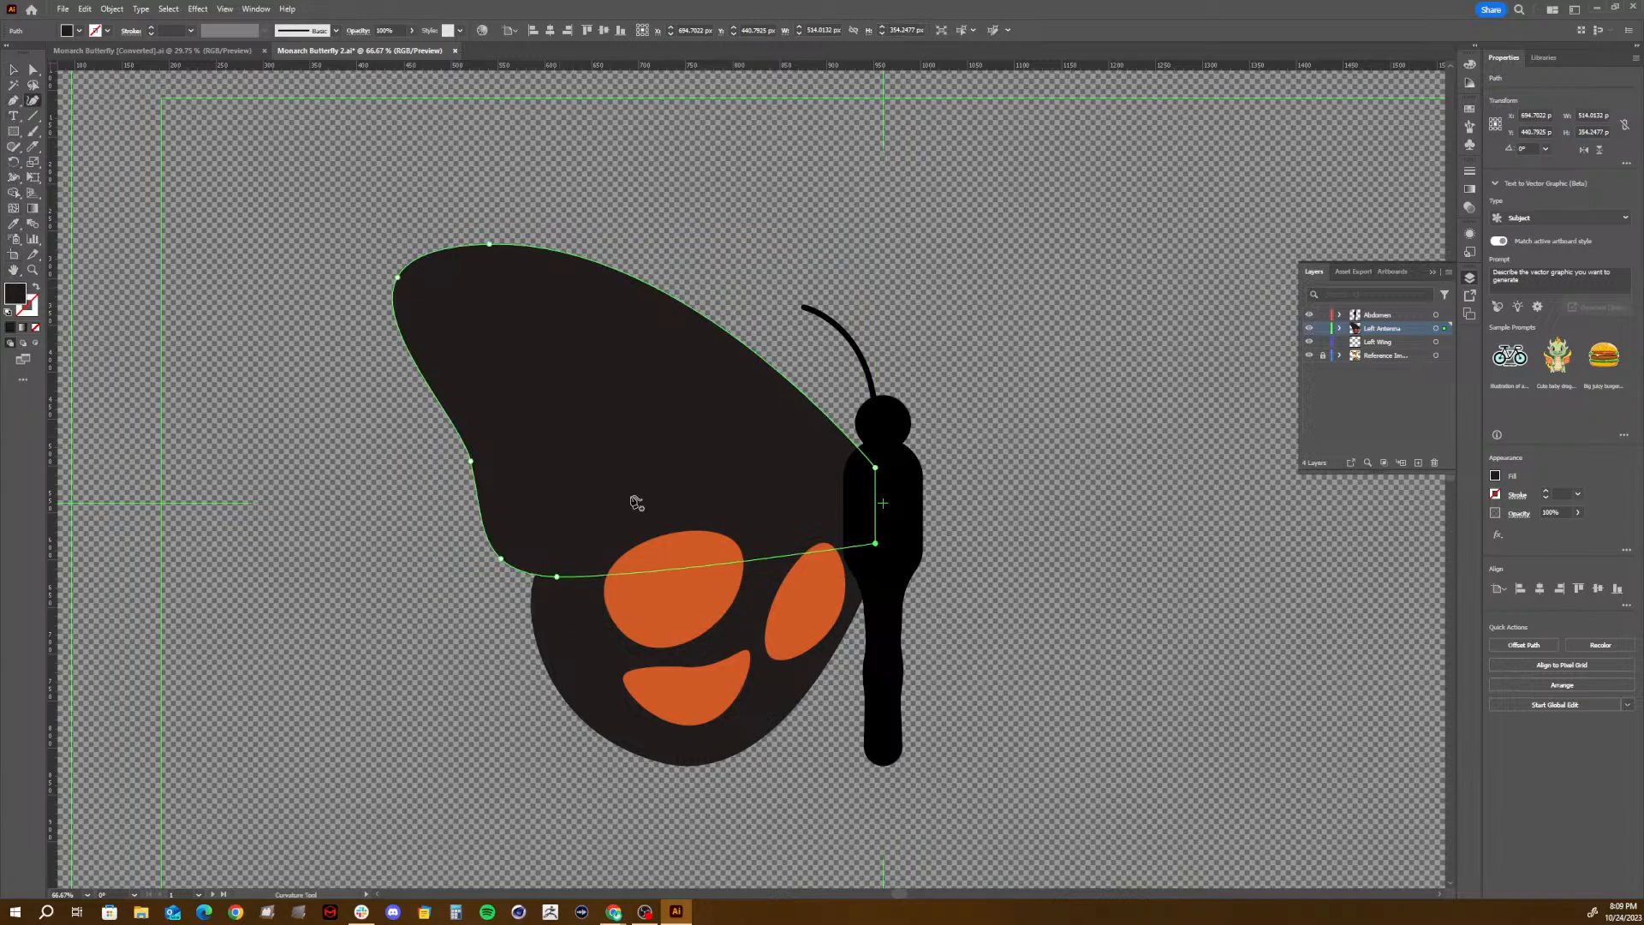
pyautogui.press('i')
pyautogui.click(698, 607)
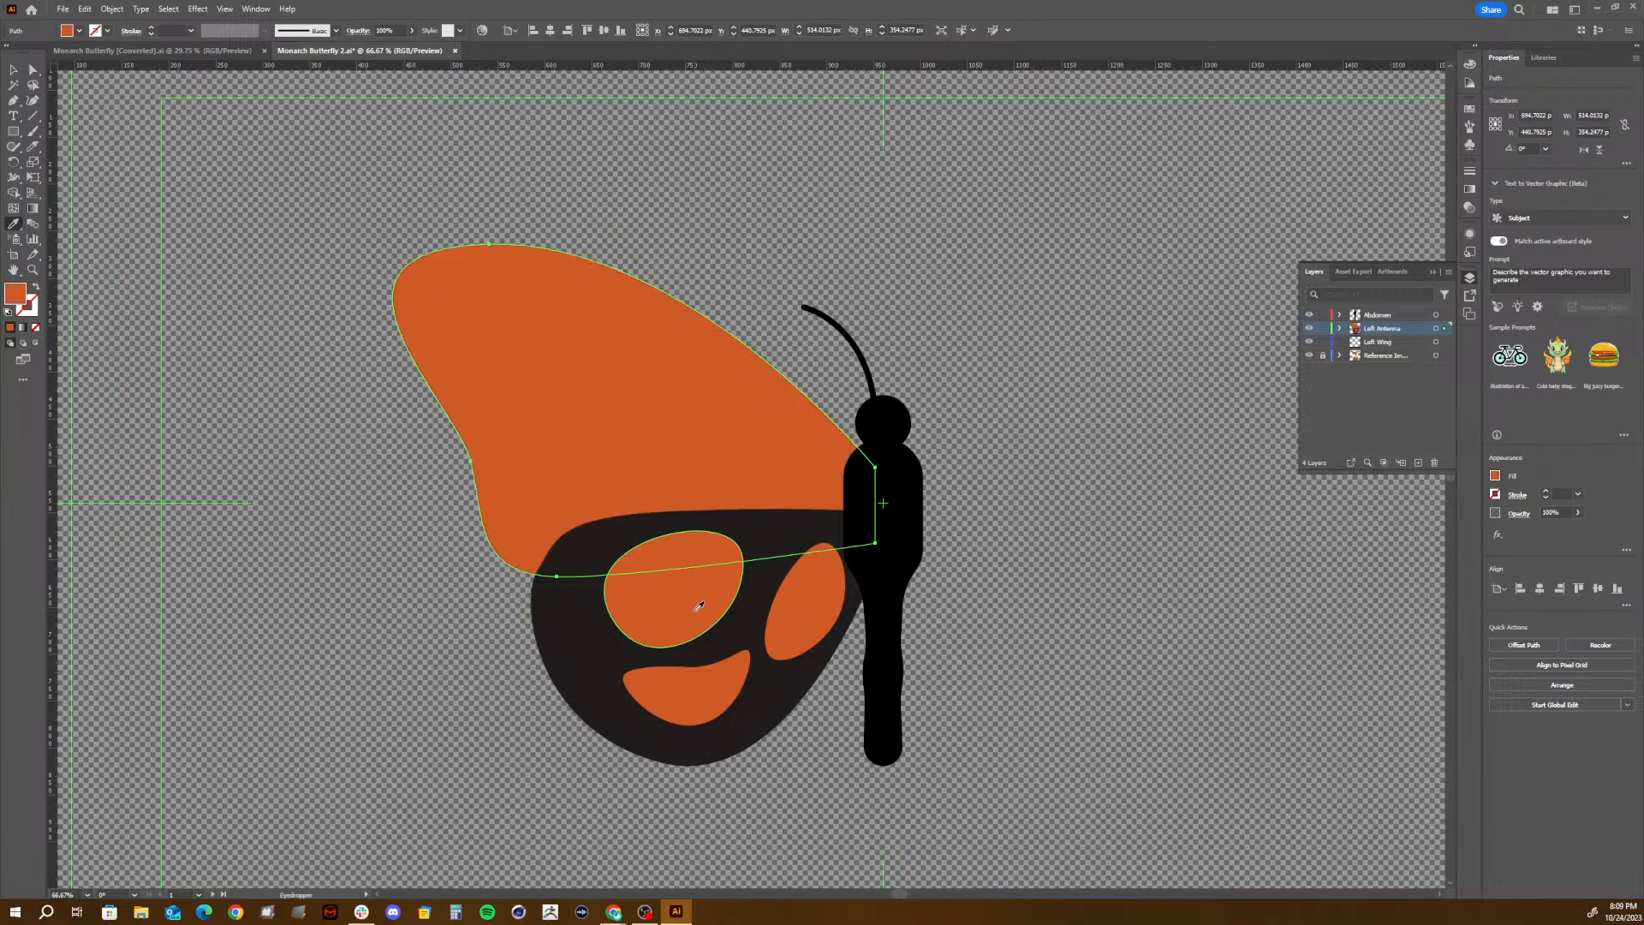
pyautogui.press('v')
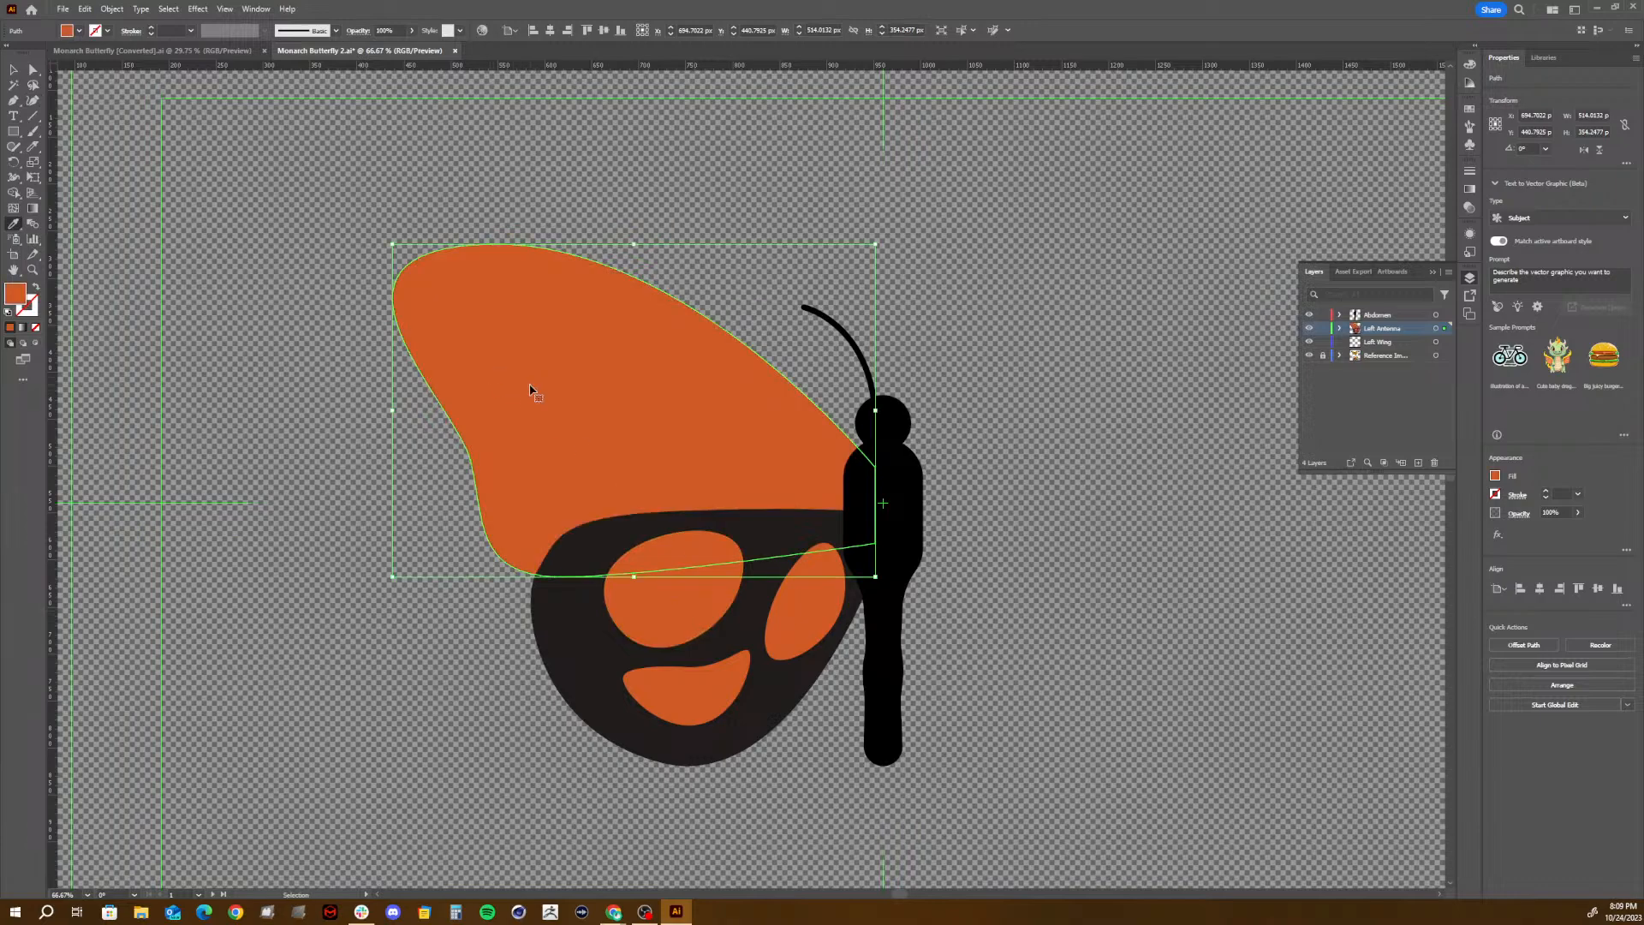
pyautogui.hotkey('ctrl', 'z')
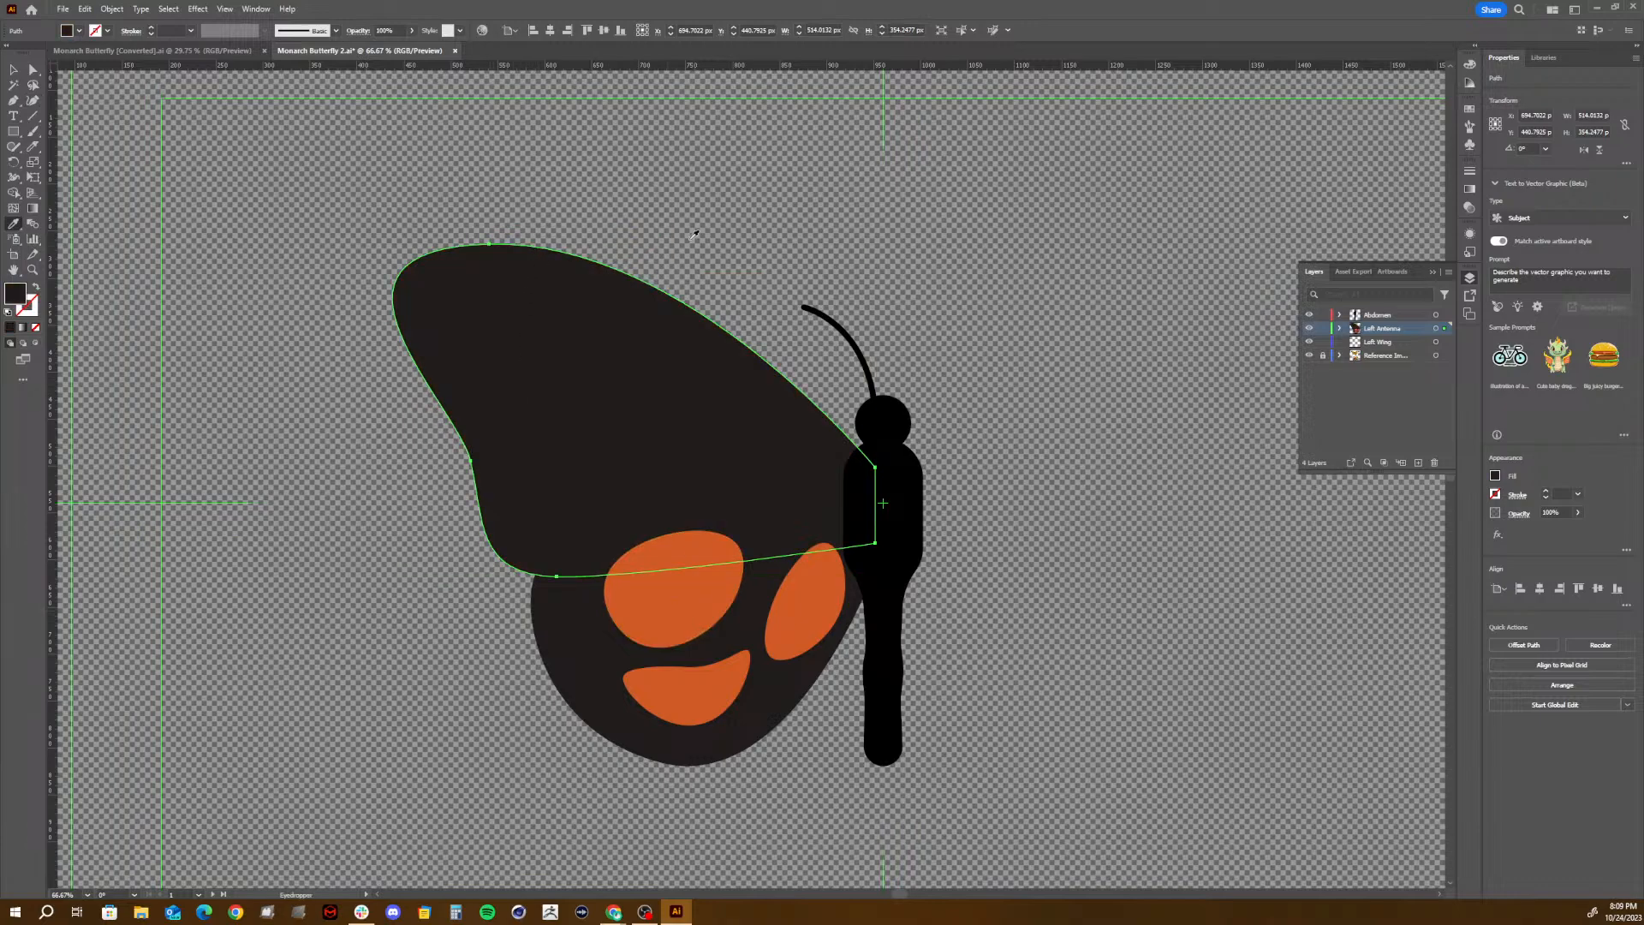
# - Move the upper wing right of the body and outline a curved marking about 177 by 87 px near its tip with the Curvature tool
pyautogui.moveTo(606, 342); pyautogui.dragTo(1104, 321)
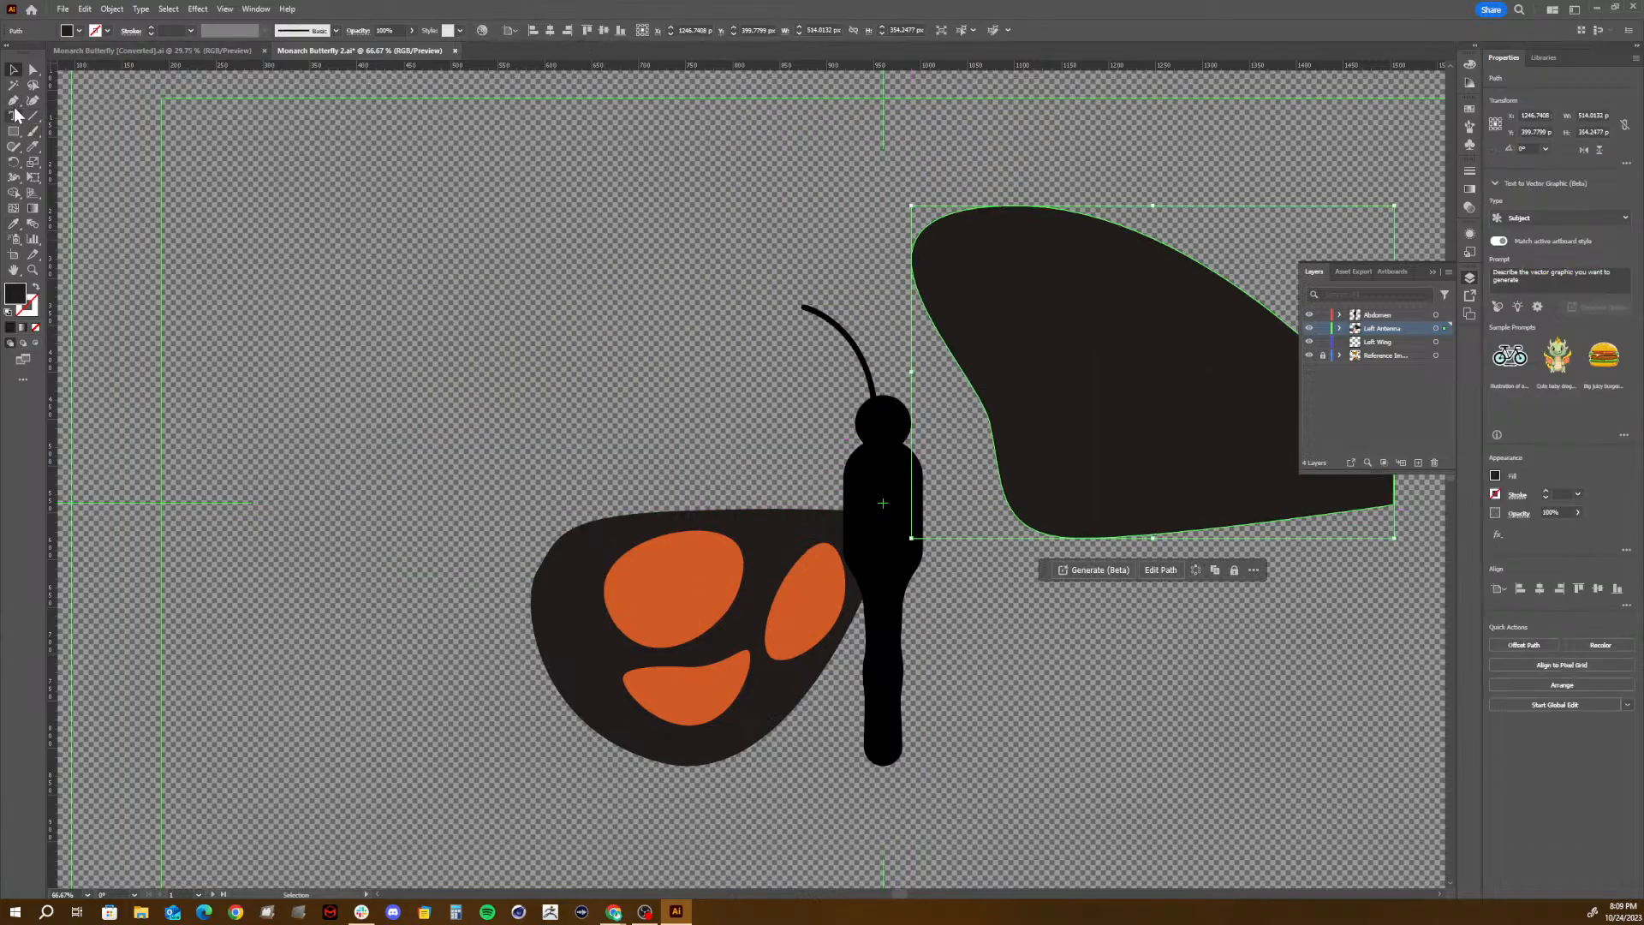
pyautogui.click(32, 102)
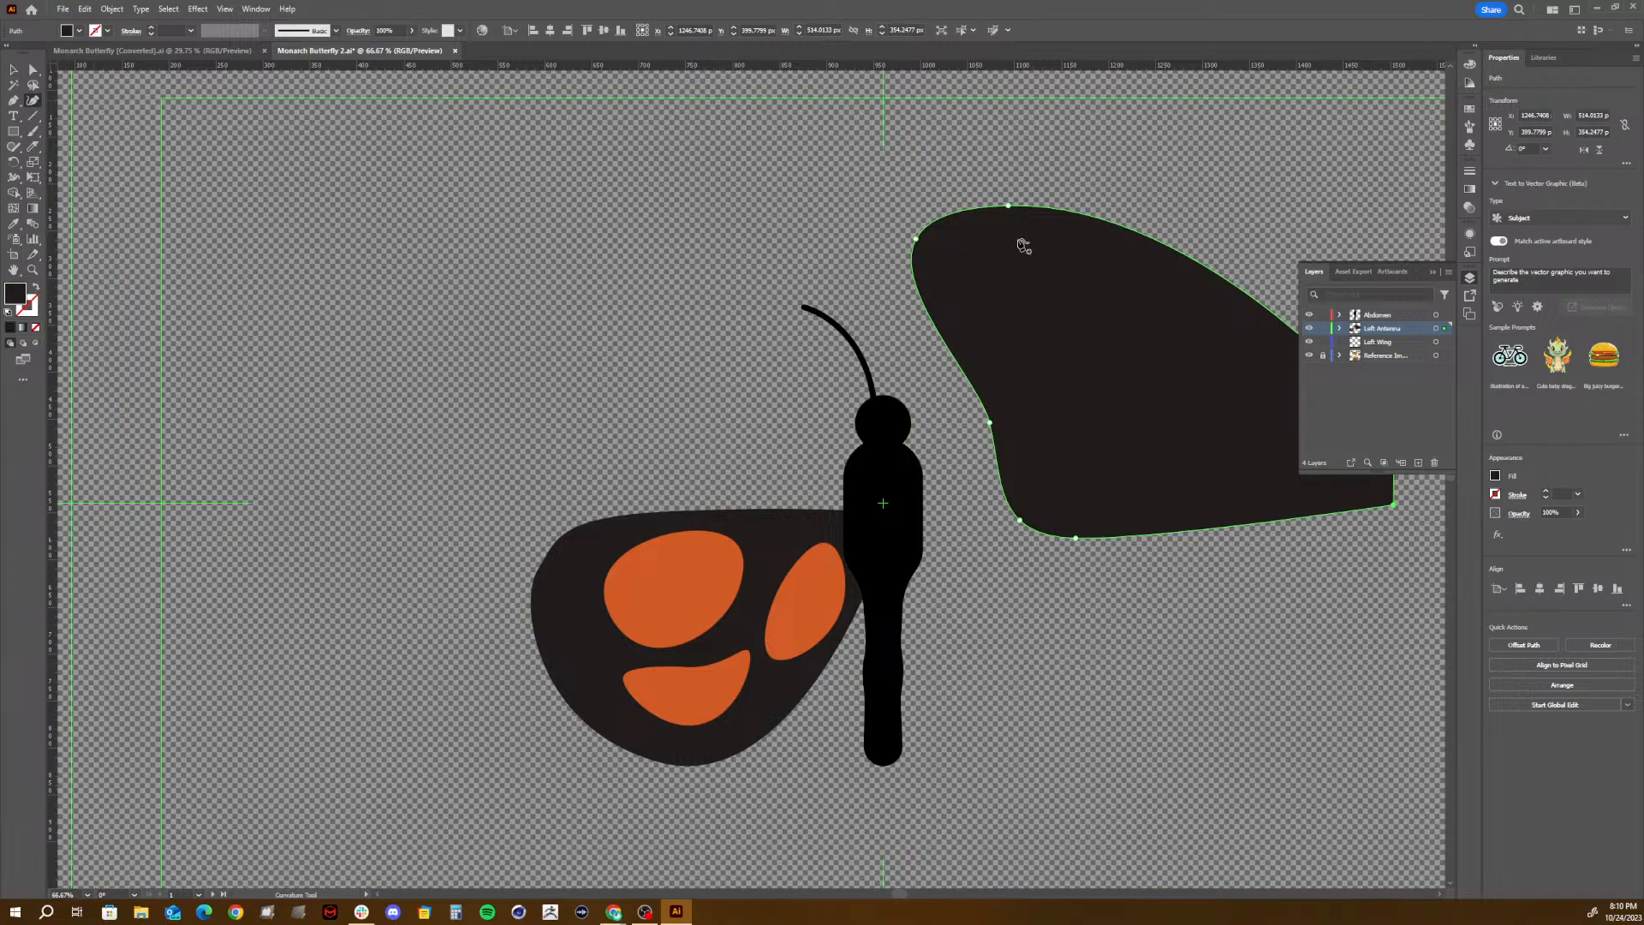
pyautogui.click(1039, 311)
pyautogui.click(987, 237)
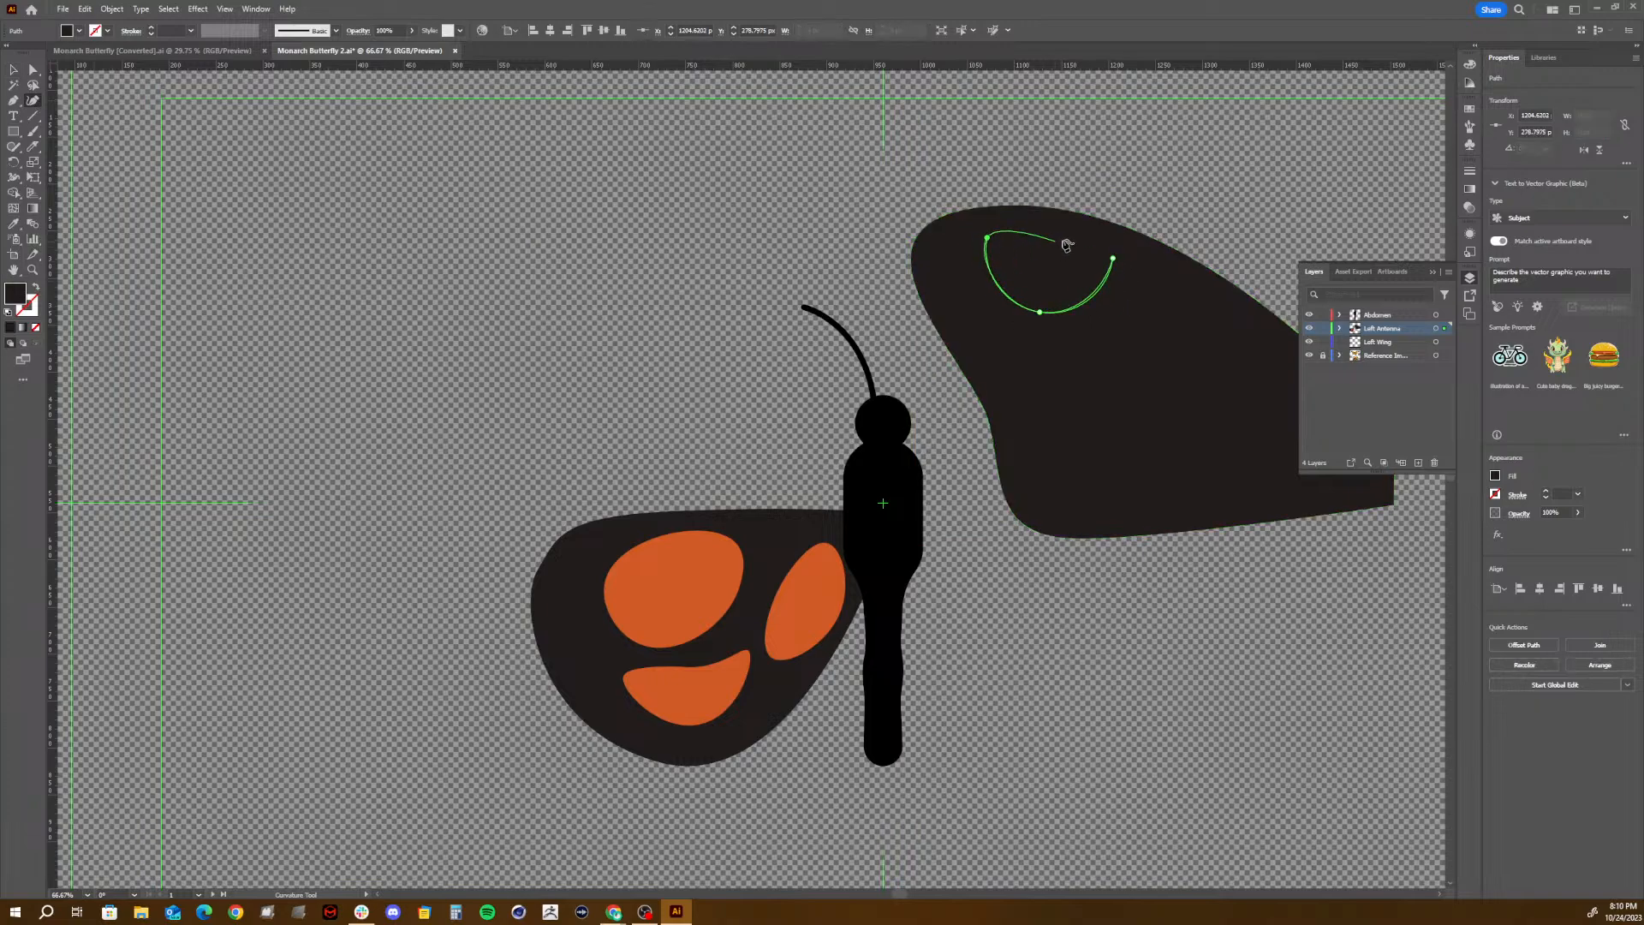
pyautogui.click(1105, 238)
pyautogui.click(1113, 258)
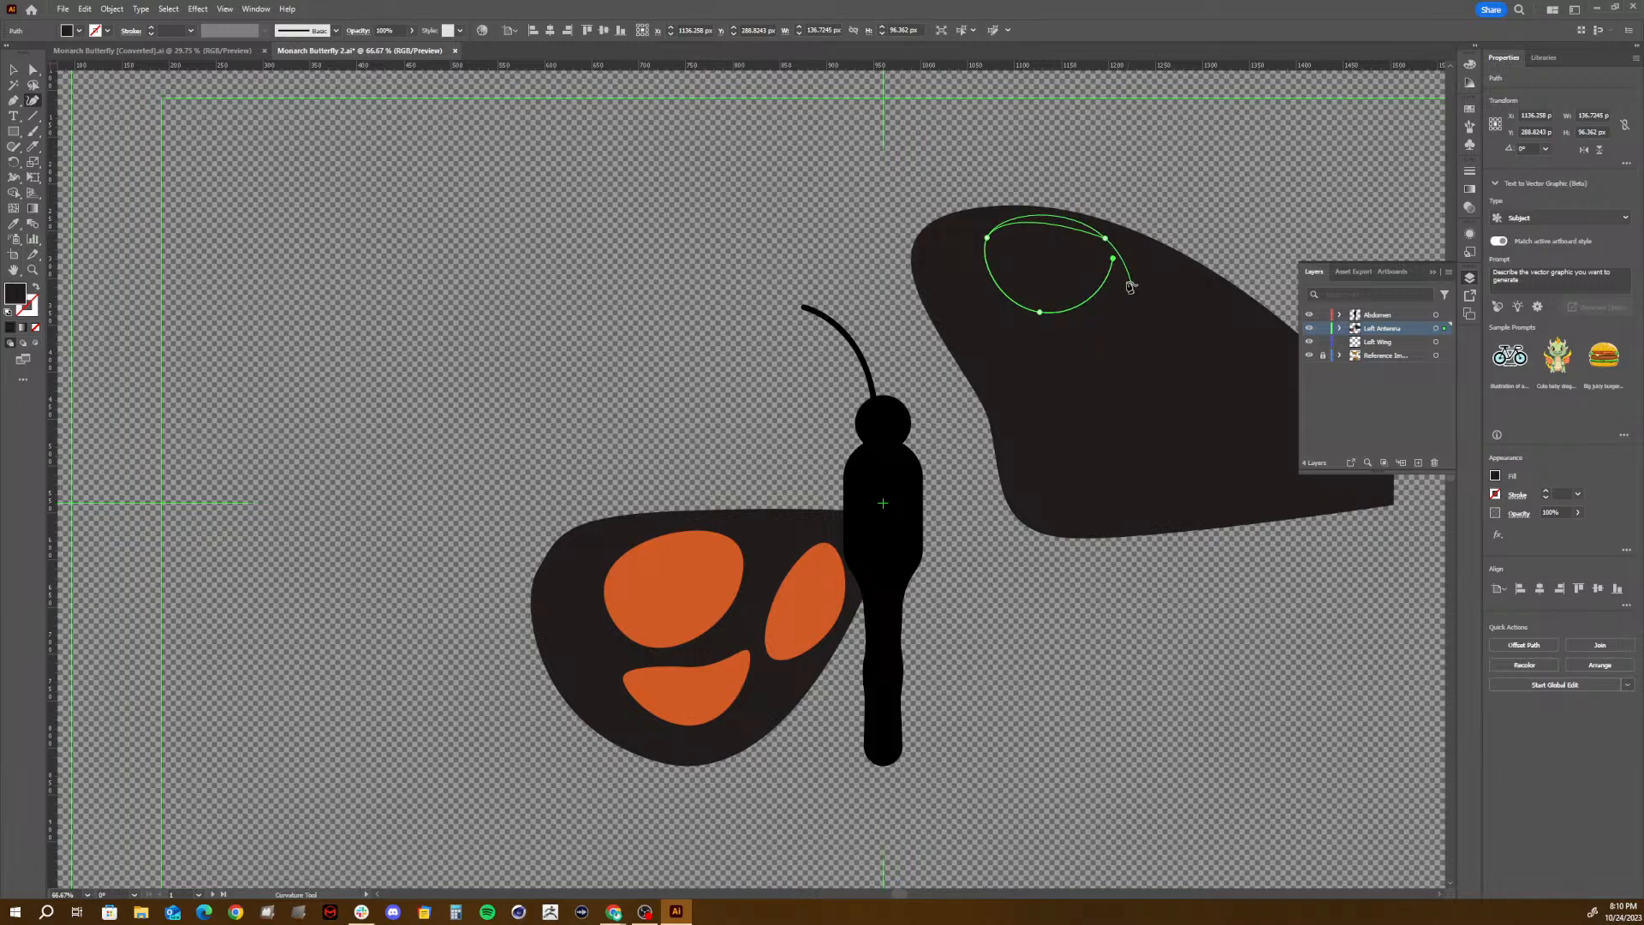
pyautogui.click(1151, 249)
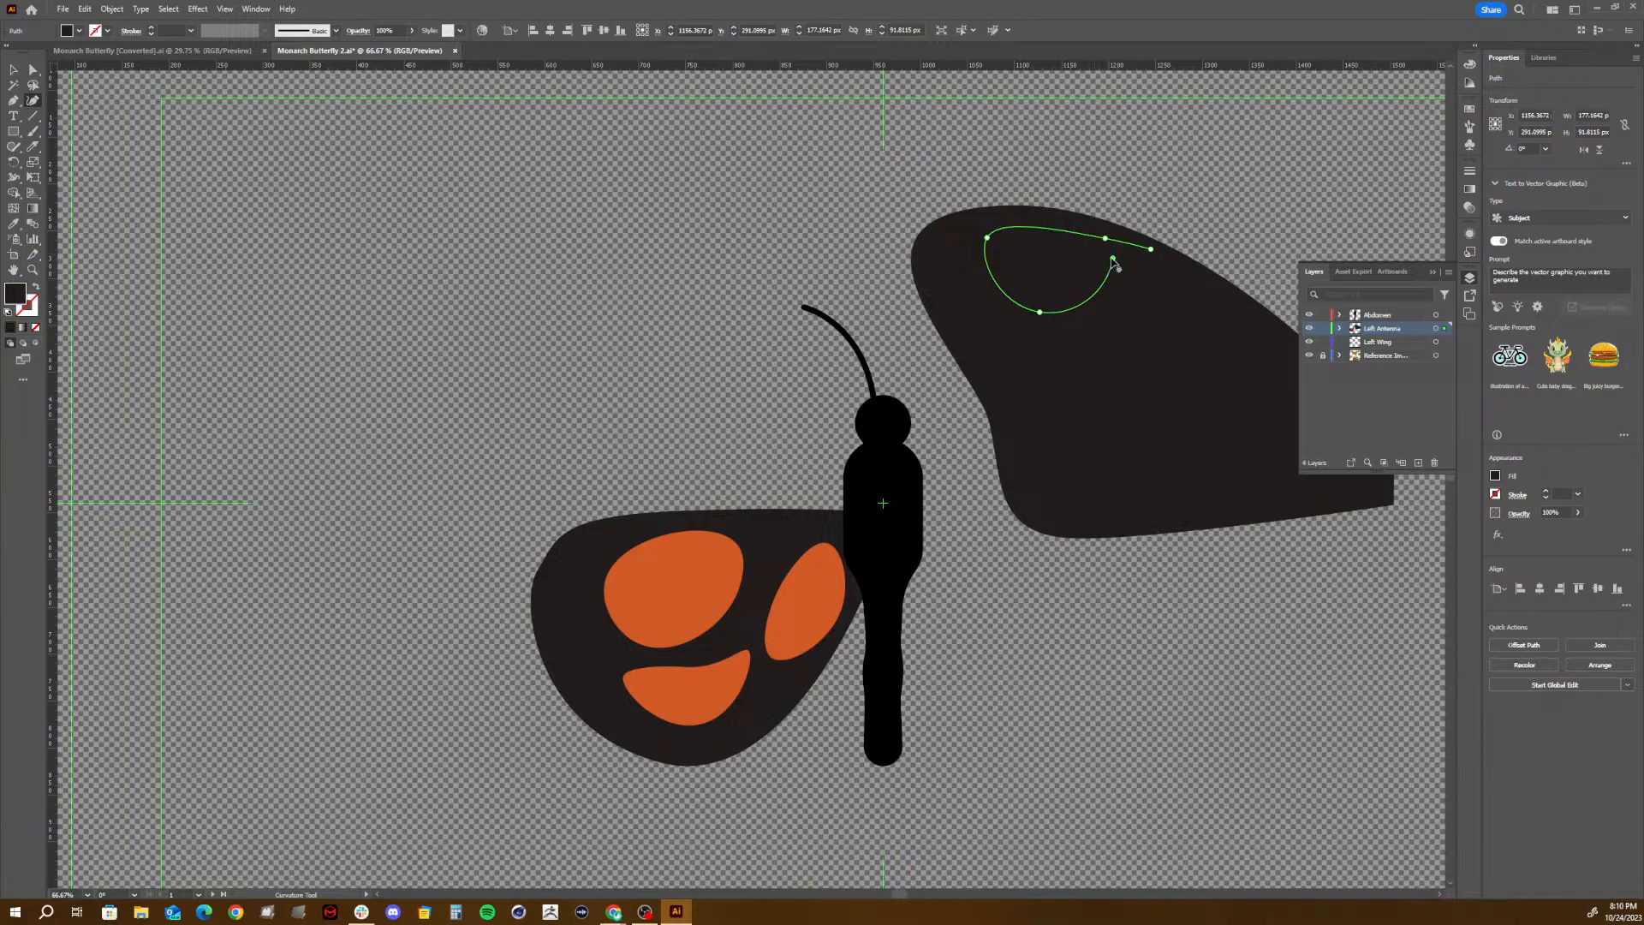
pyautogui.click(1120, 266)
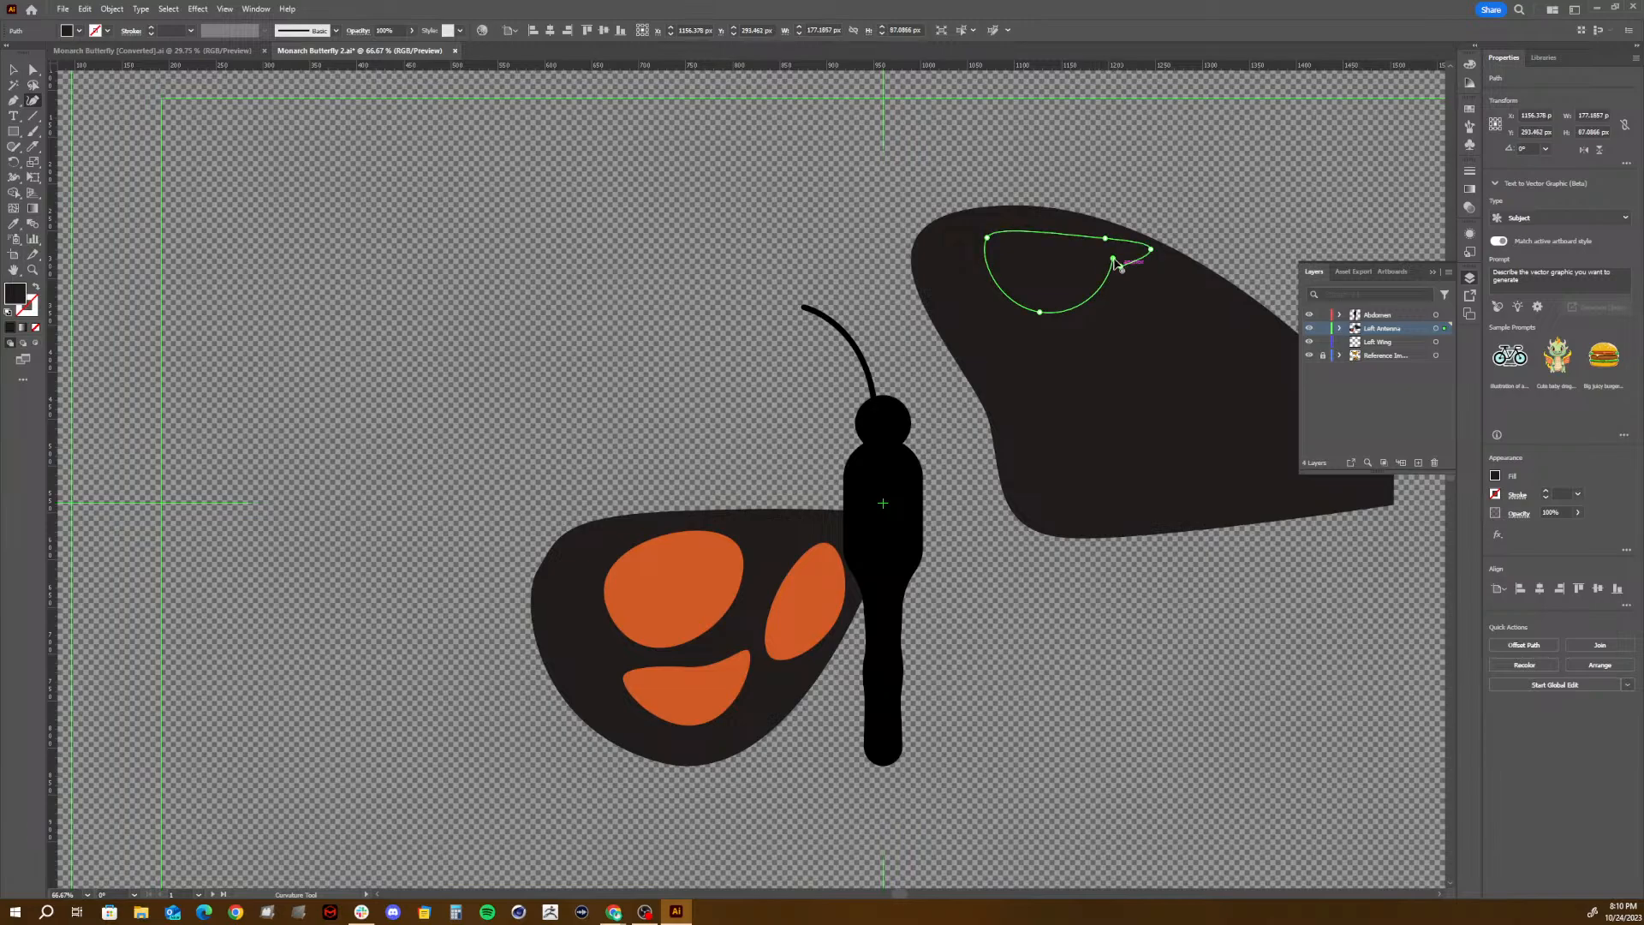
pyautogui.press('v')
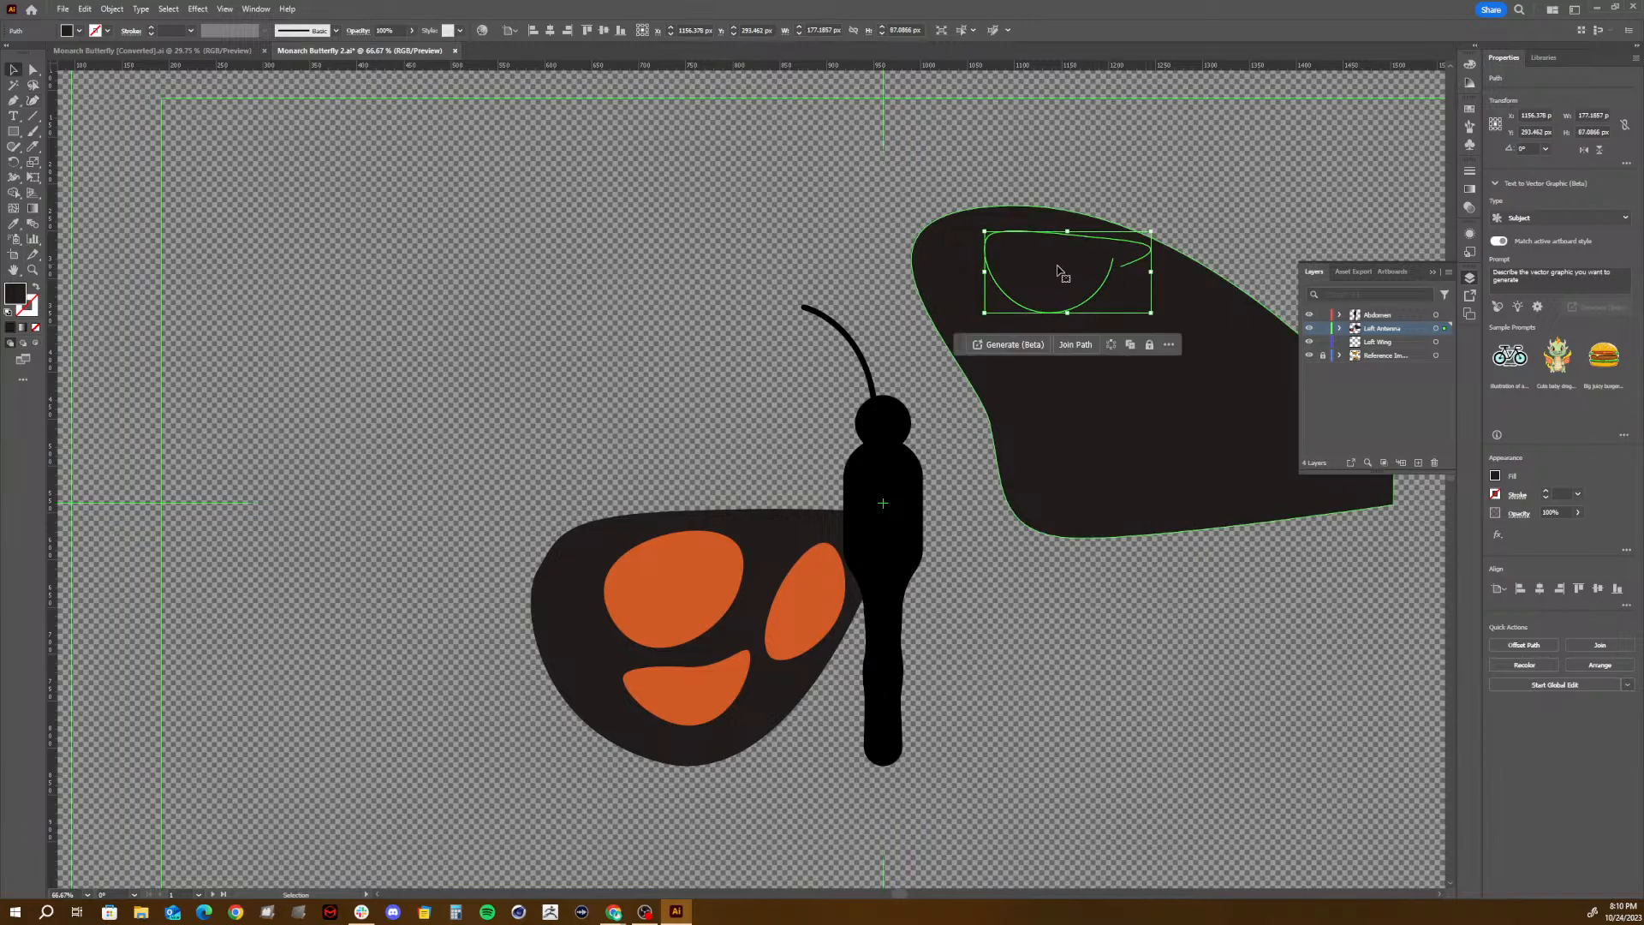
# - Fill the upper wing's new marking with the orange sampled from the lower wing's large spot
pyautogui.press('i')
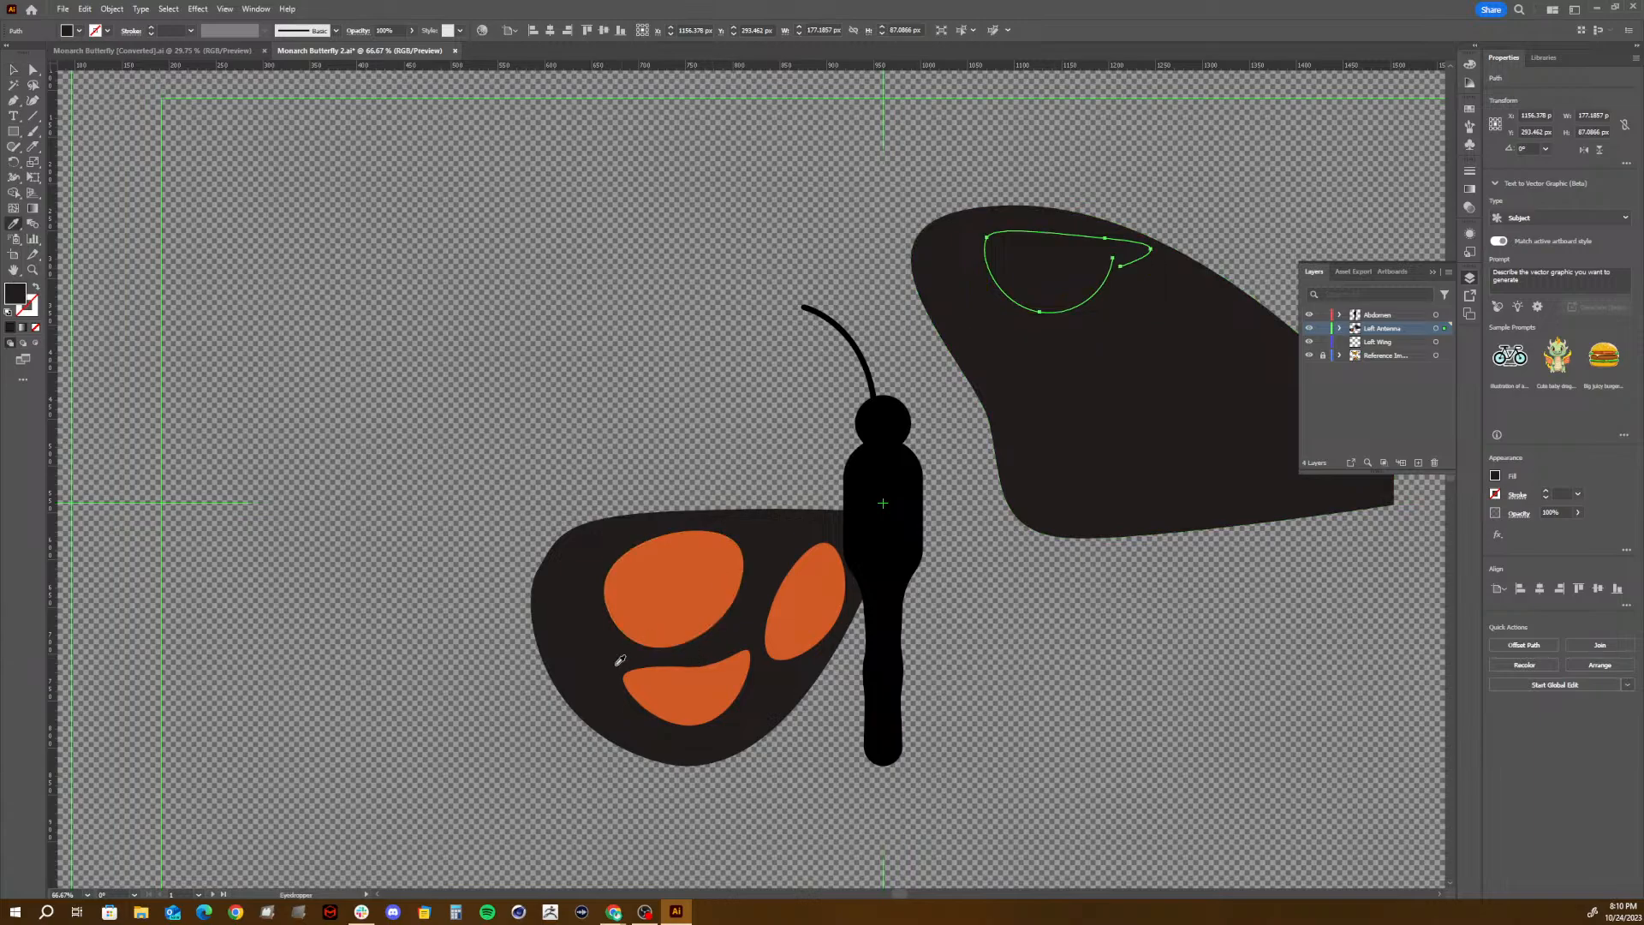
pyautogui.click(670, 556)
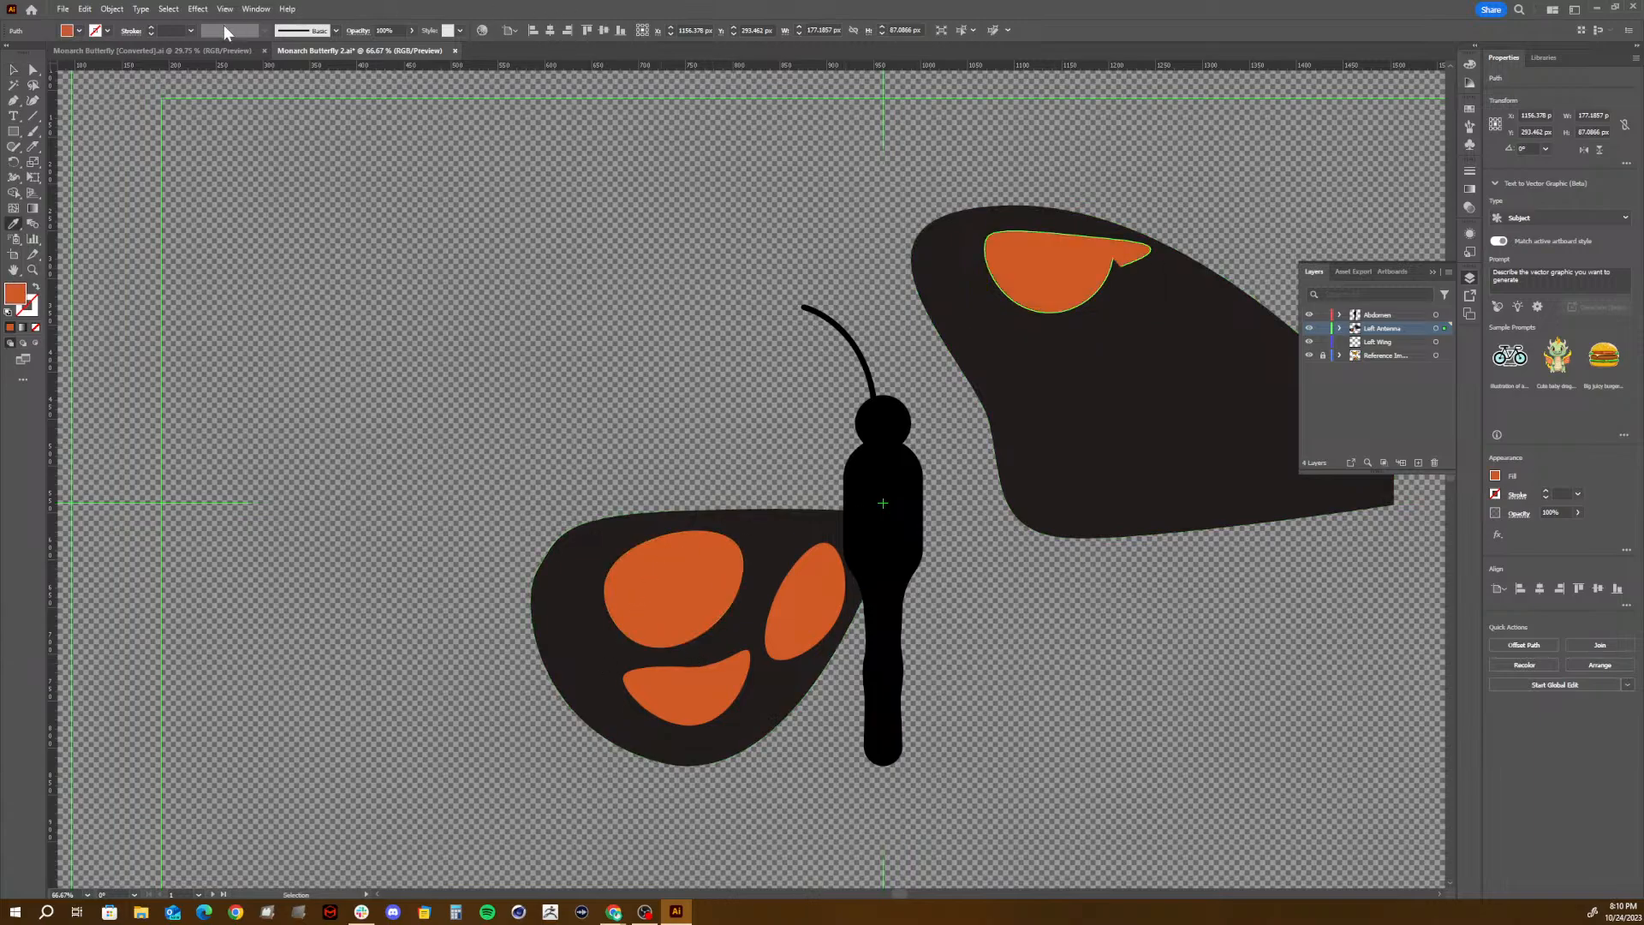
pyautogui.click(12, 70)
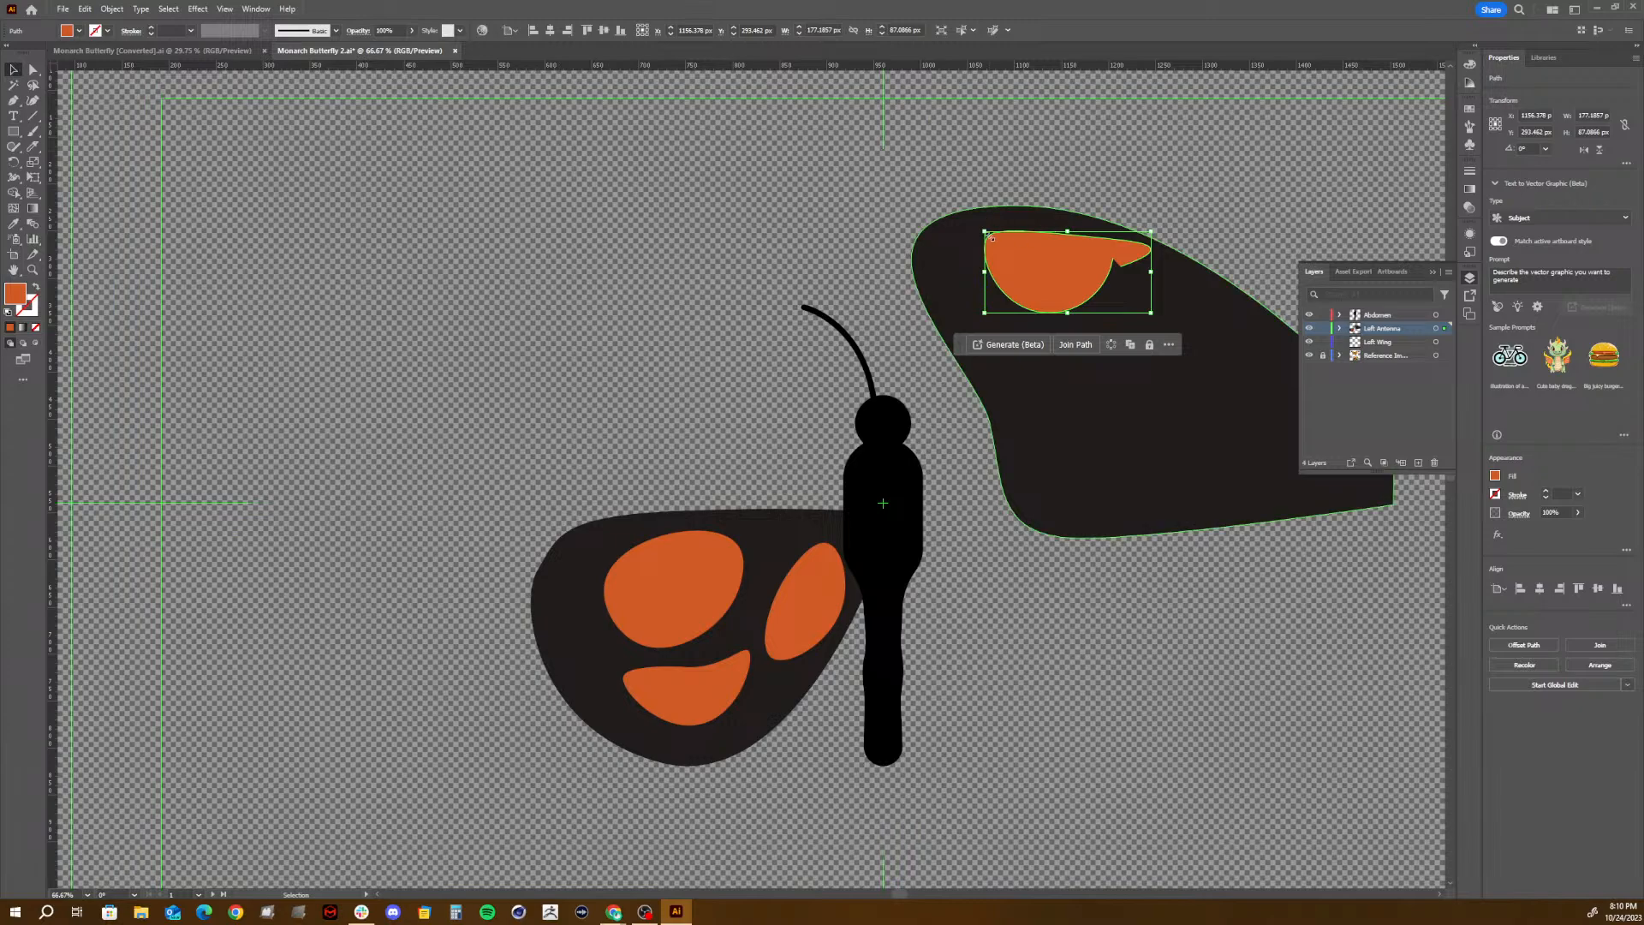
# - Lower the orange marking slightly, group it with the upper wing, and move the group back to the left side of the body
pyautogui.moveTo(1044, 282); pyautogui.dragTo(1036, 304)
pyautogui.keyDown('shift'); pyautogui.click(1126, 369); pyautogui.keyUp('shift')
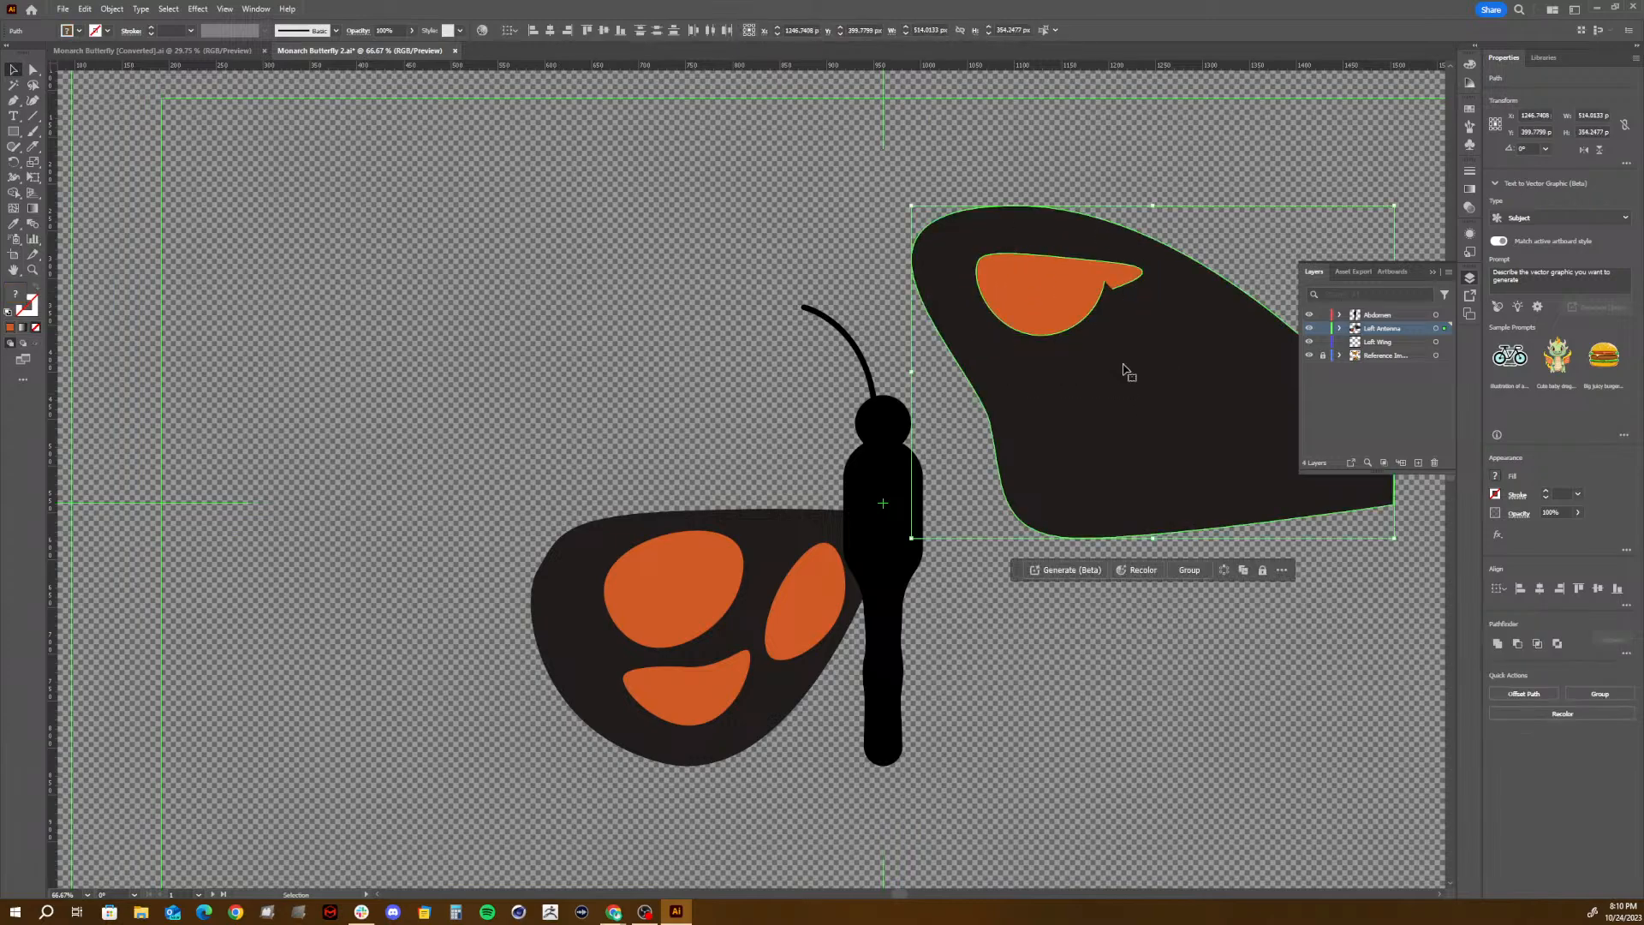
pyautogui.click(1184, 574)
pyautogui.moveTo(988, 446); pyautogui.dragTo(631, 477)
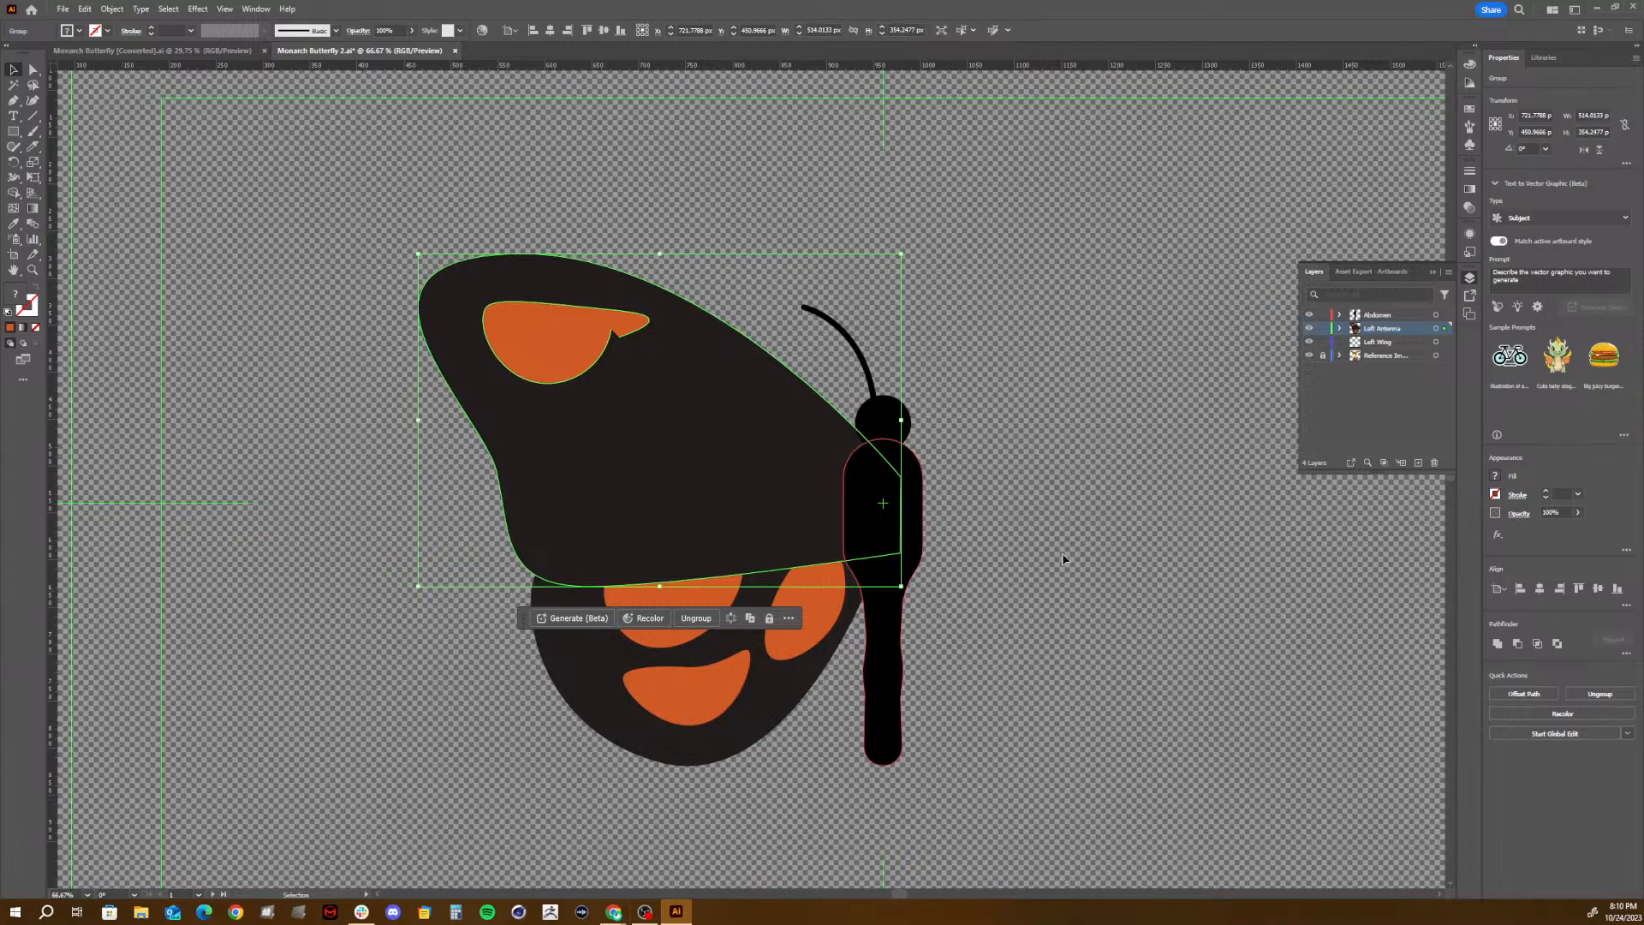
# - Examine the upper and lower wing markings in the white-background monarch reference photo and compare them with the drawn wings
pyautogui.press('space')
pyautogui.moveTo(1090, 499); pyautogui.dragTo(412, 801)
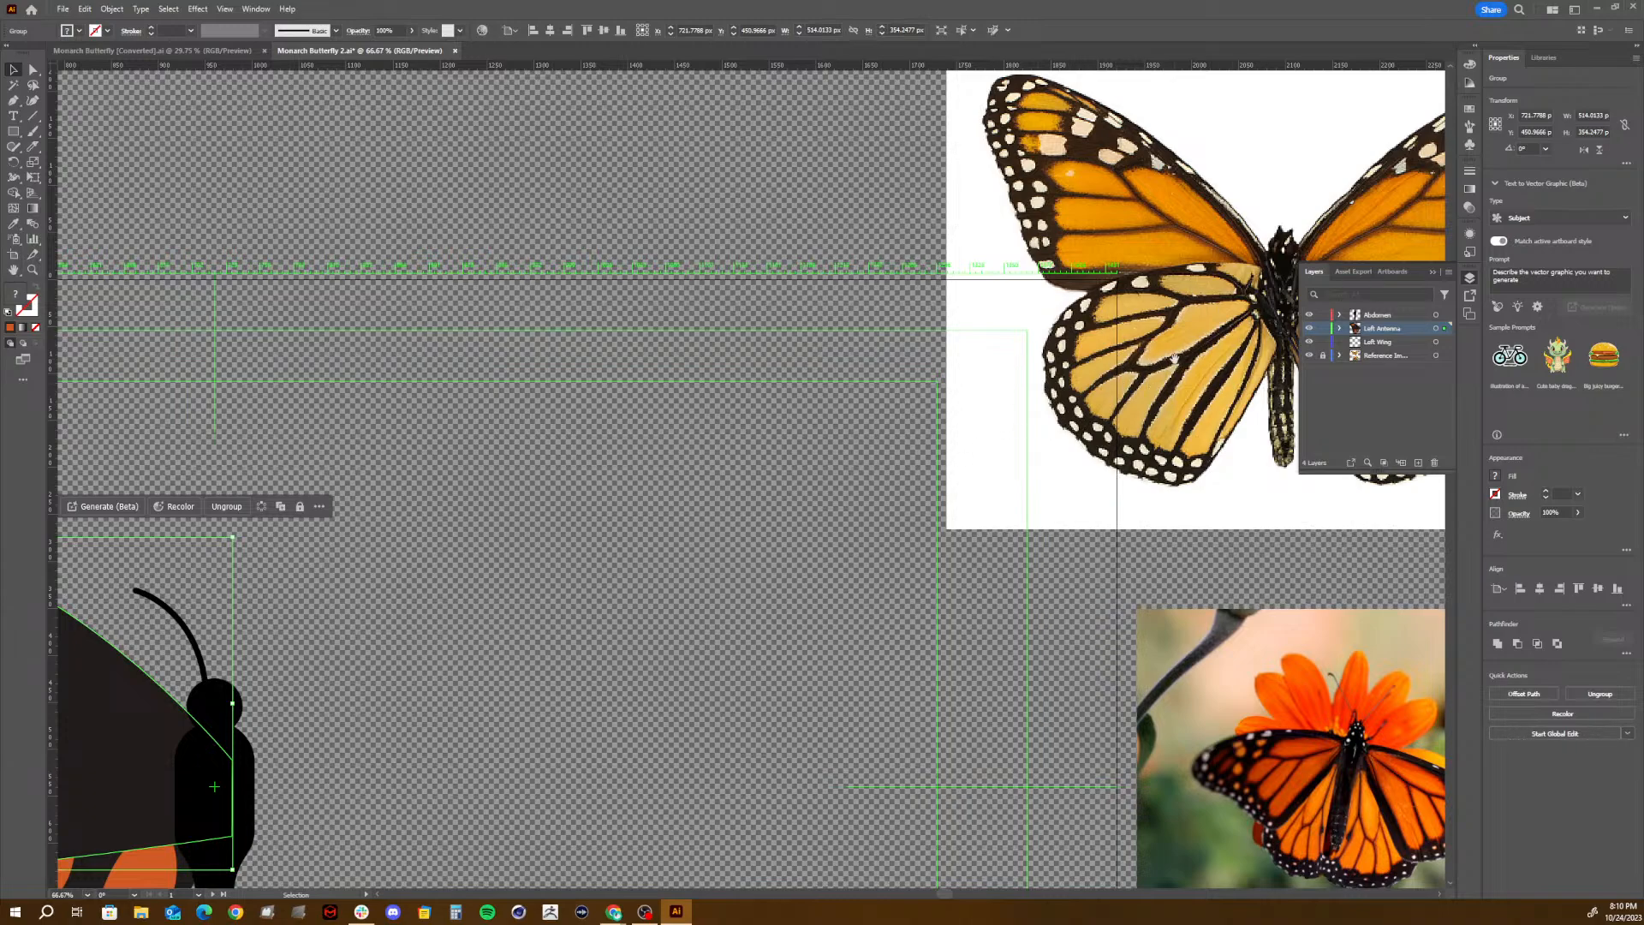
pyautogui.press('space')
pyautogui.moveTo(1174, 358); pyautogui.dragTo(966, 369)
pyautogui.moveTo(1087, 347); pyautogui.dragTo(977, 425)
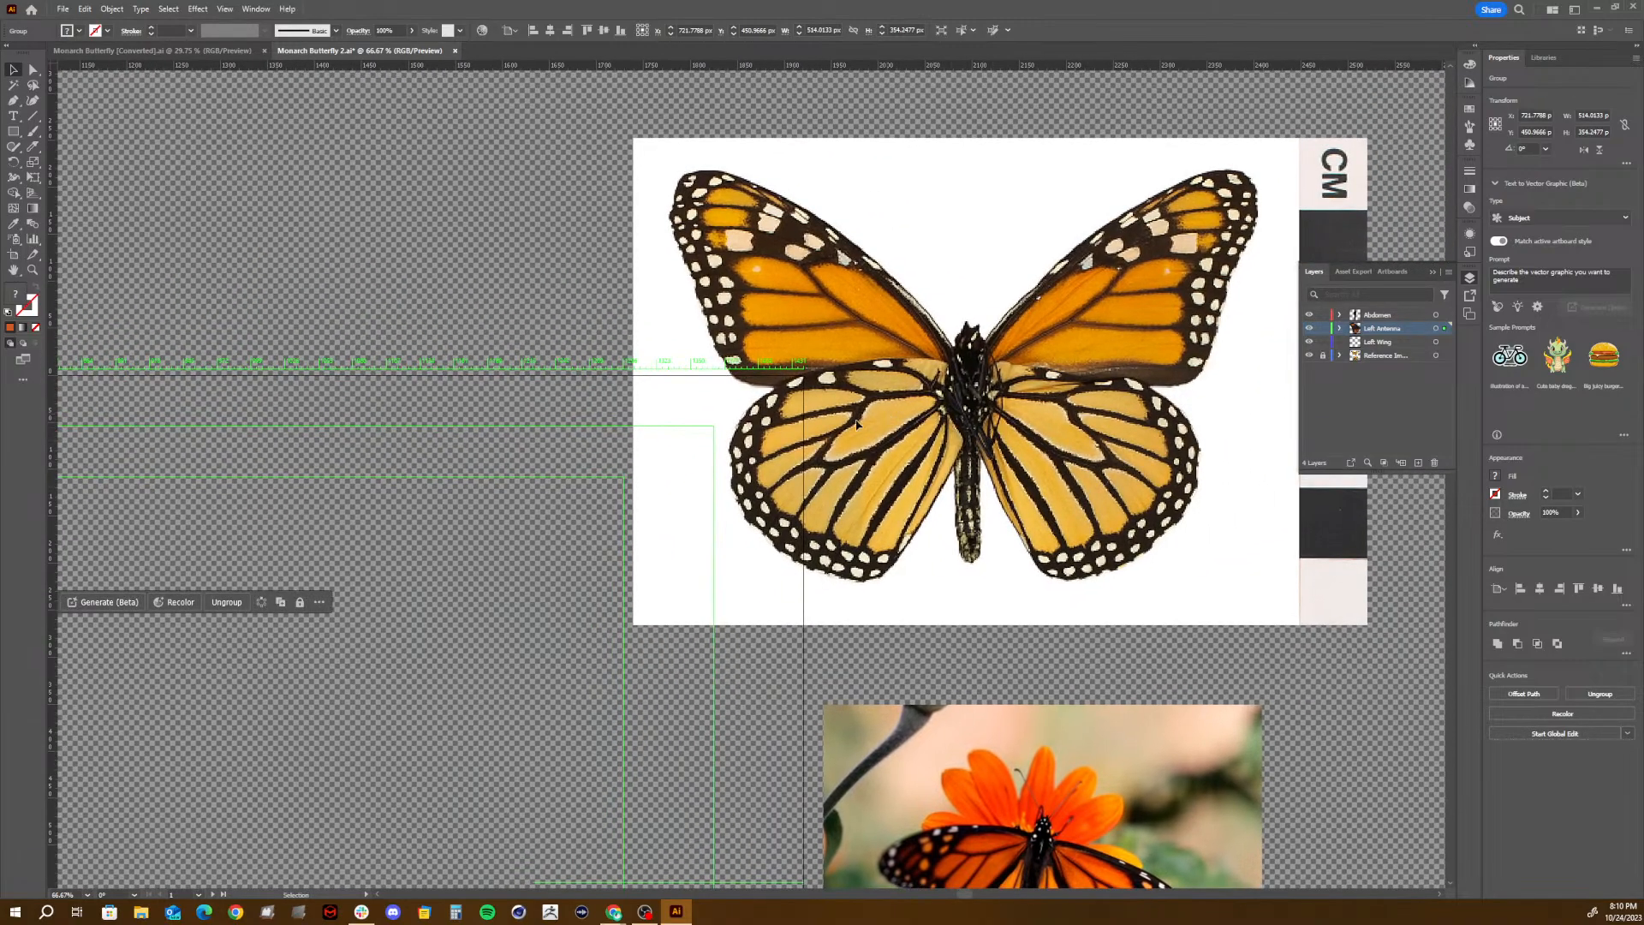
pyautogui.press('space')
pyautogui.moveTo(843, 467)
pyautogui.mouseDown()
pyautogui.moveTo(916, 464)
pyautogui.moveTo(850, 472)
pyautogui.mouseUp()
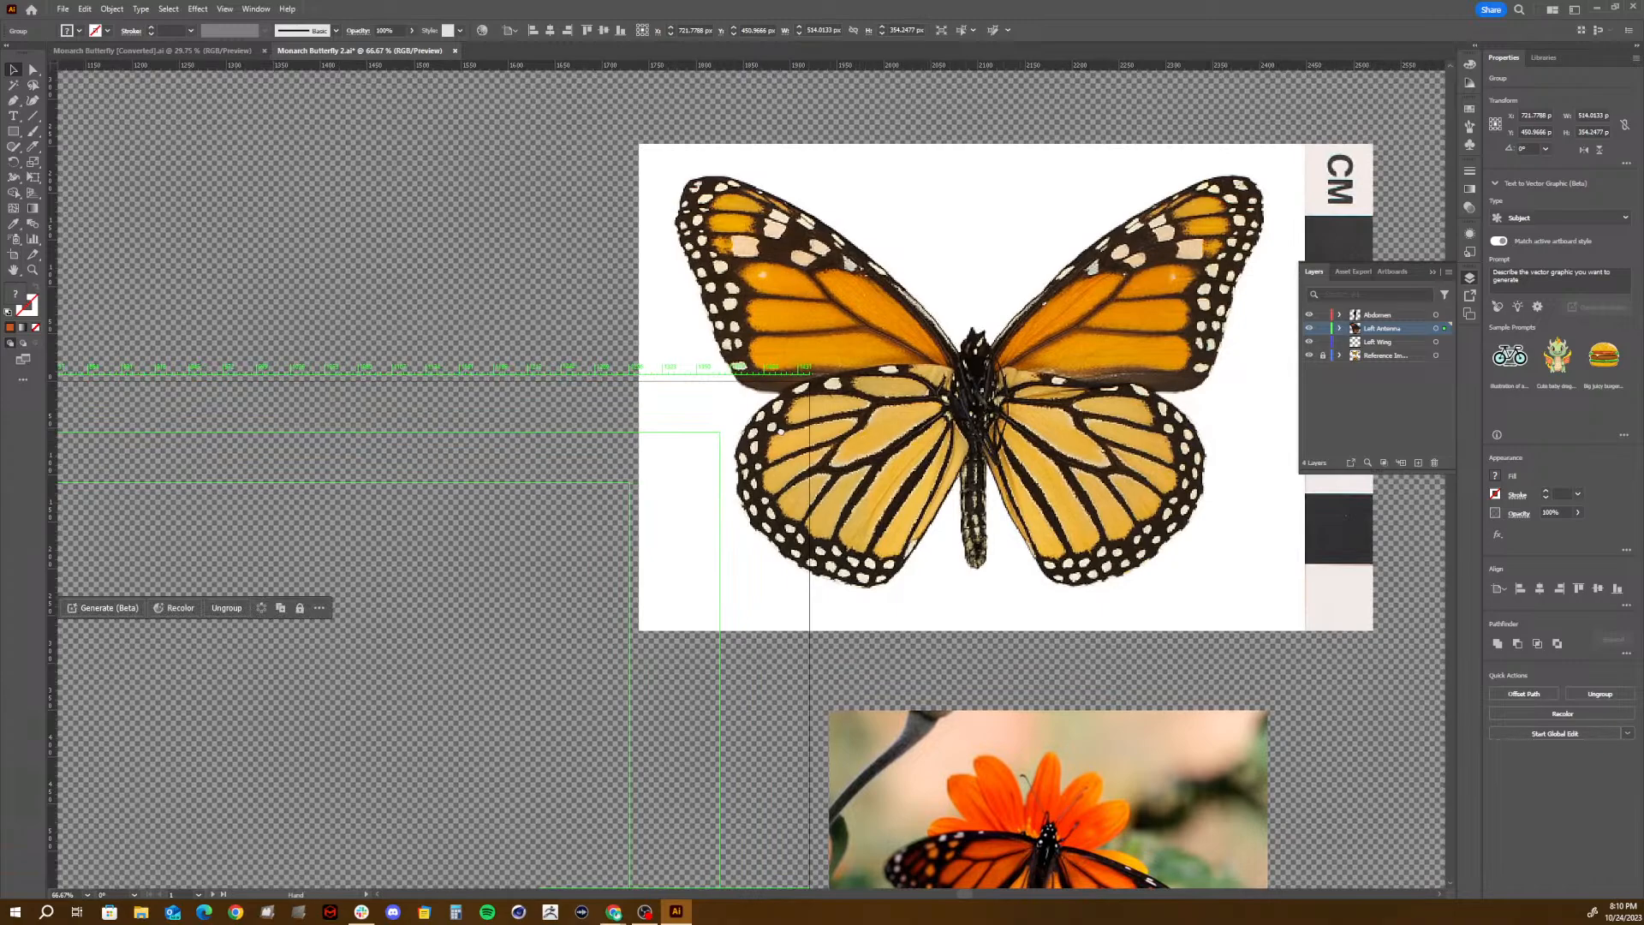
pyautogui.moveTo(780, 431); pyautogui.dragTo(1643, 79)
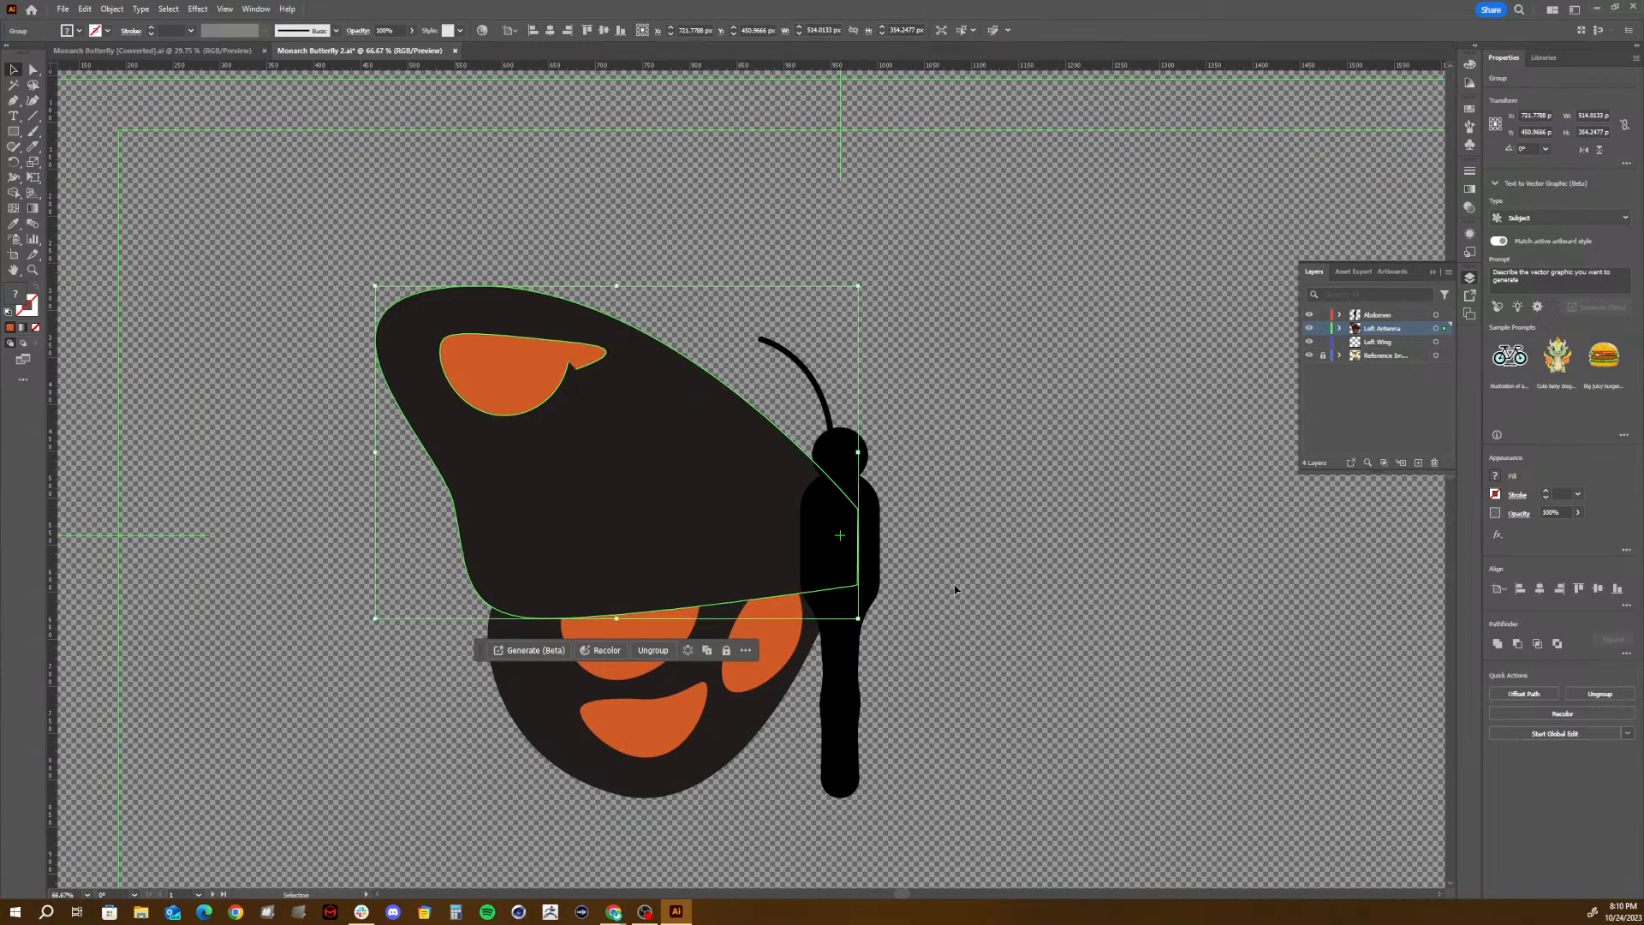
pyautogui.press('space')
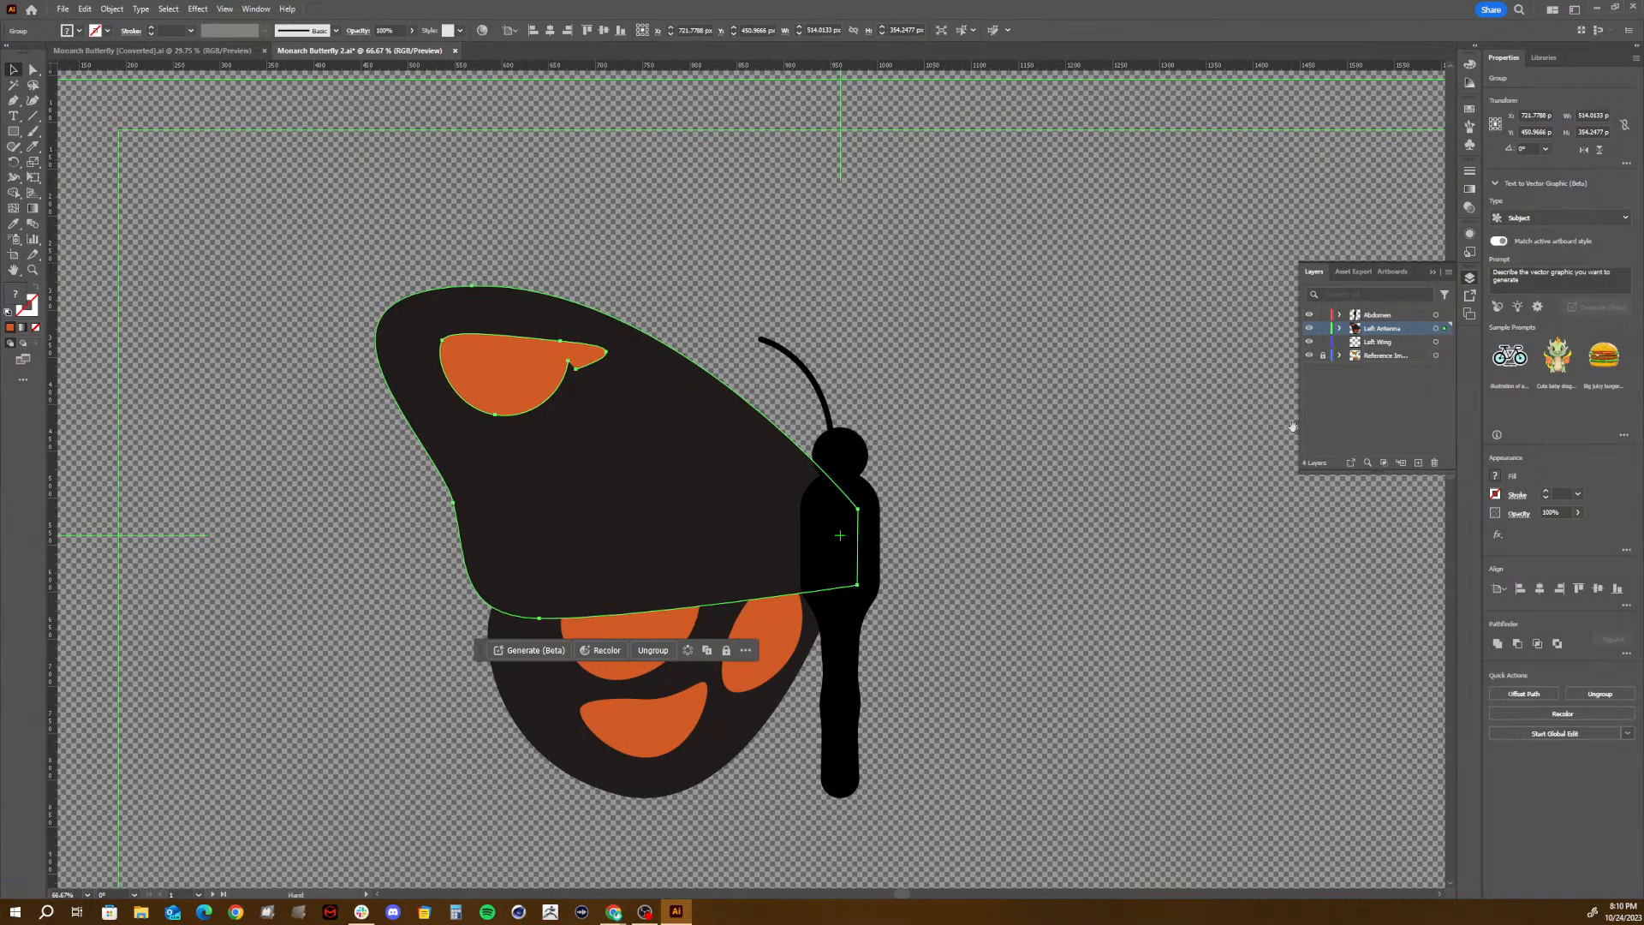
pyautogui.moveTo(1201, 425); pyautogui.dragTo(1119, 477)
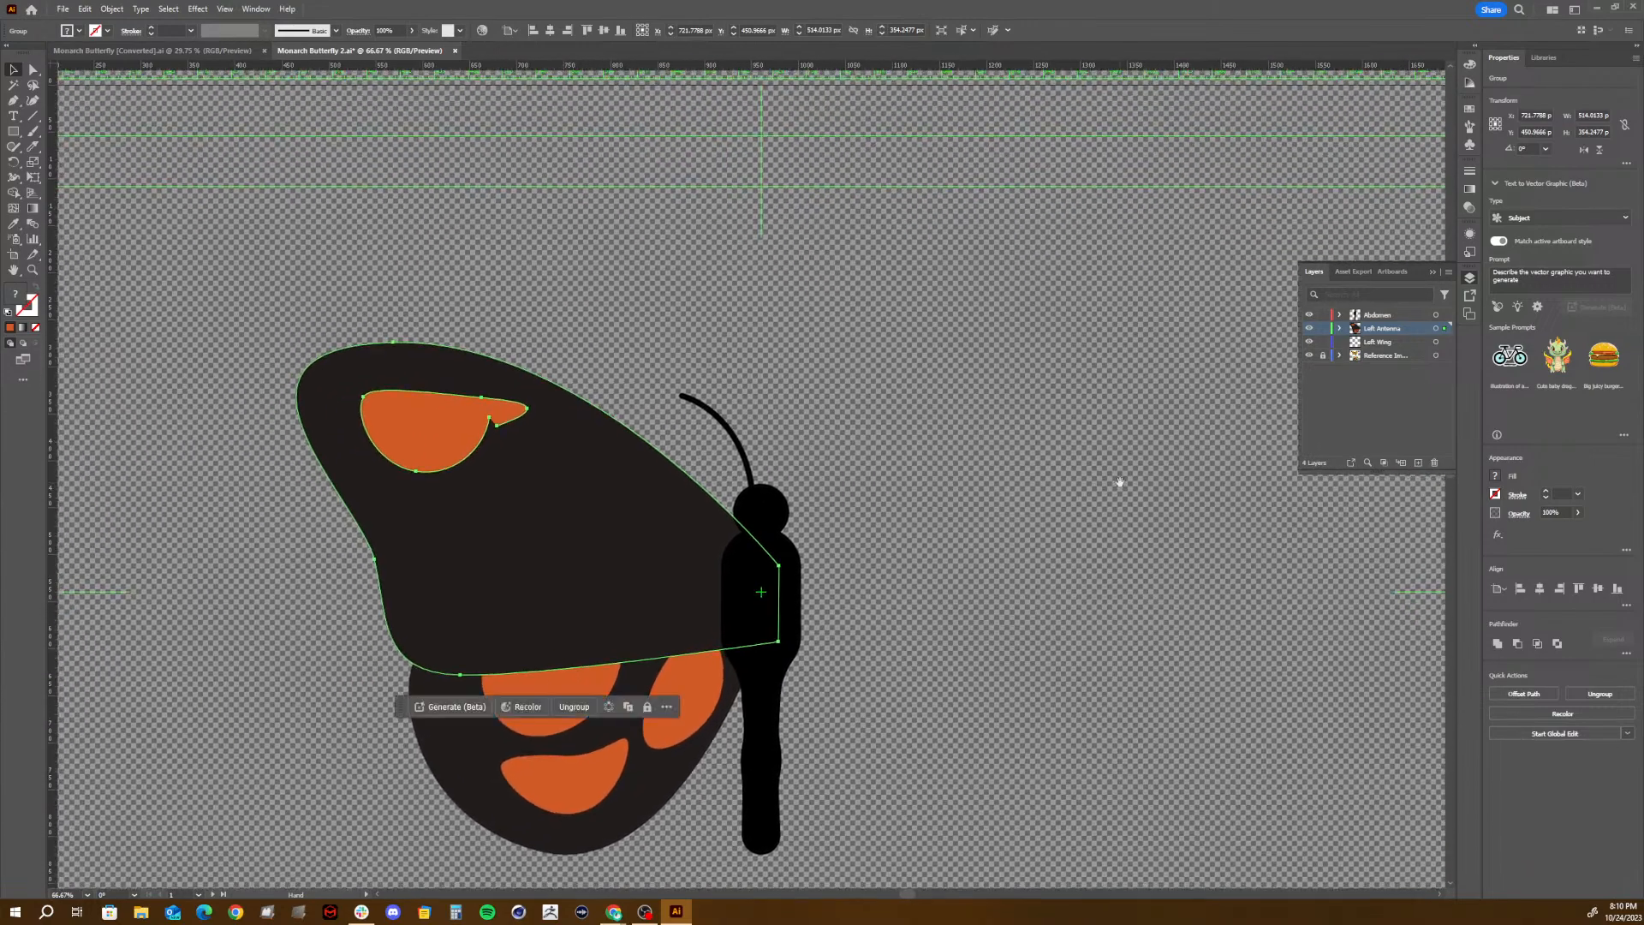
# - Shift the upper wing group left to the edge of the body, consulting the reference photo of the monarch on the flower
pyautogui.moveTo(583, 588); pyautogui.dragTo(551, 577)
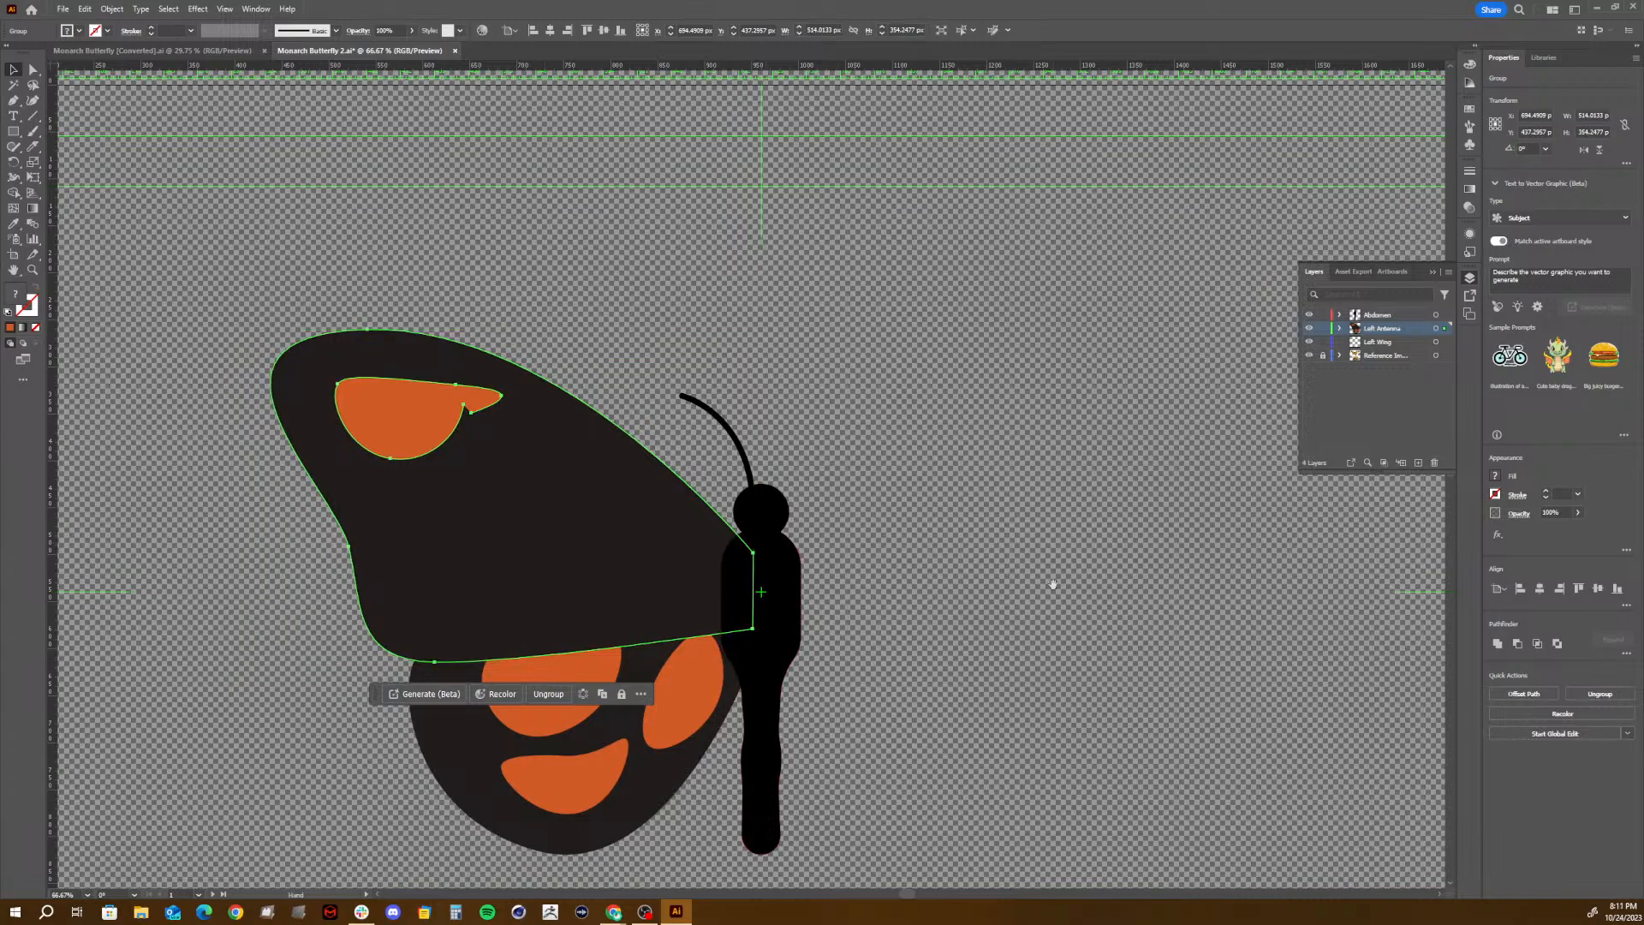
pyautogui.moveTo(1050, 580); pyautogui.dragTo(95, 237)
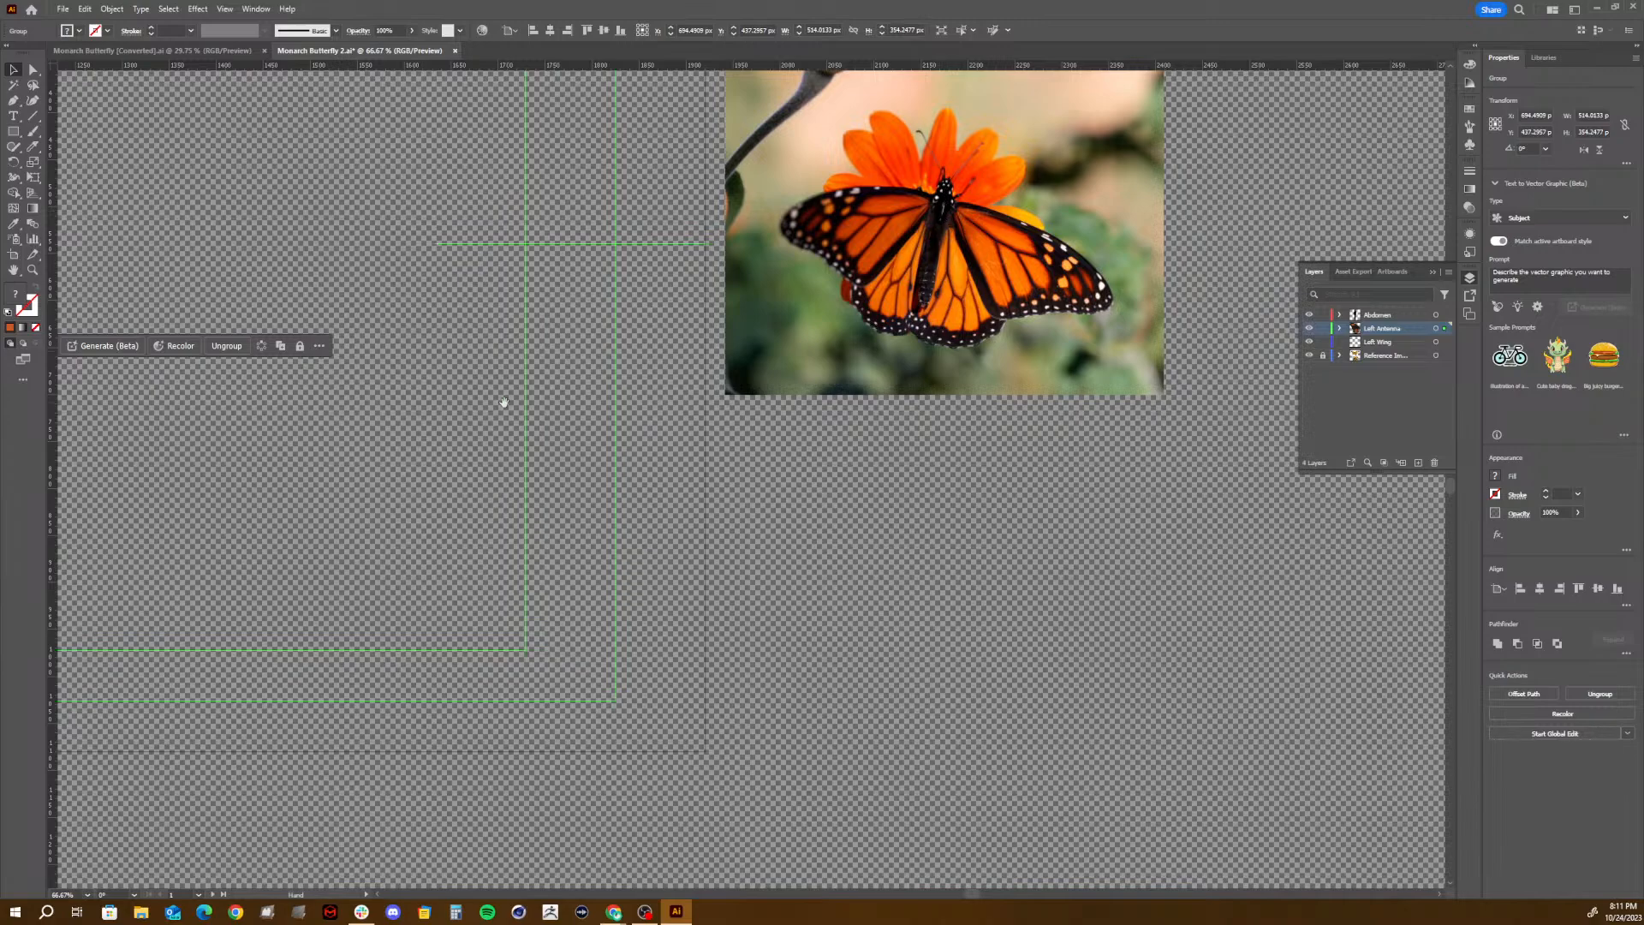
pyautogui.moveTo(503, 403); pyautogui.dragTo(1498, 629)
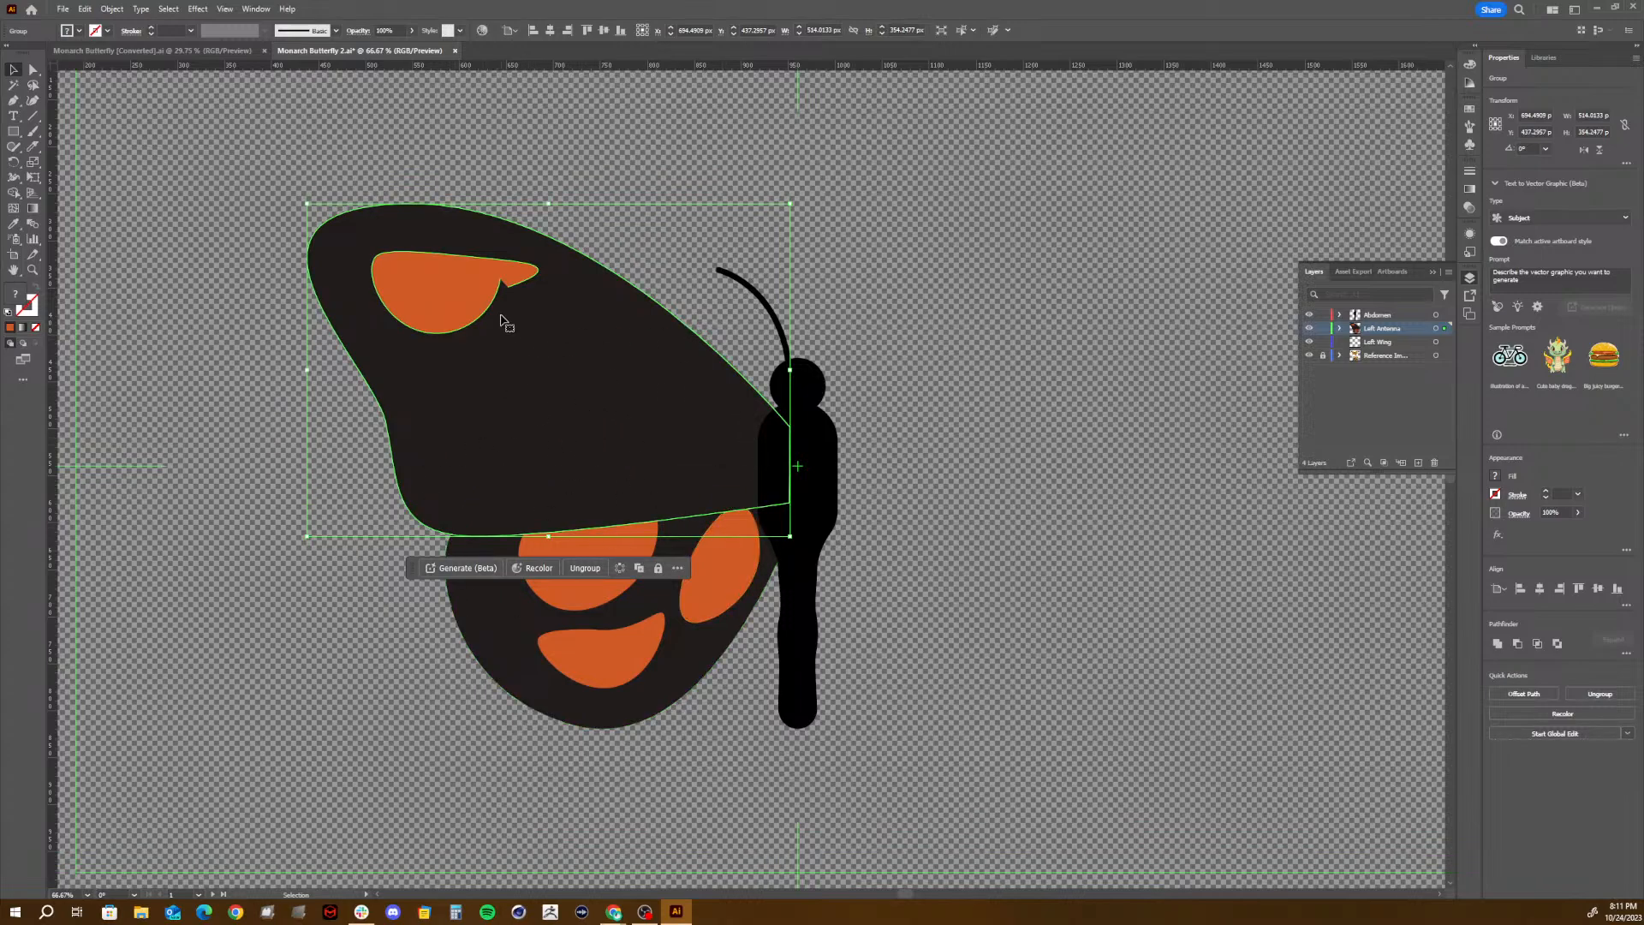
pyautogui.moveTo(570, 409)
pyautogui.mouseDown()
pyautogui.moveTo(569, 323)
pyautogui.moveTo(543, 305)
pyautogui.moveTo(548, 377)
pyautogui.moveTo(524, 387)
pyautogui.moveTo(525, 433)
pyautogui.moveTo(549, 427)
pyautogui.mouseUp()
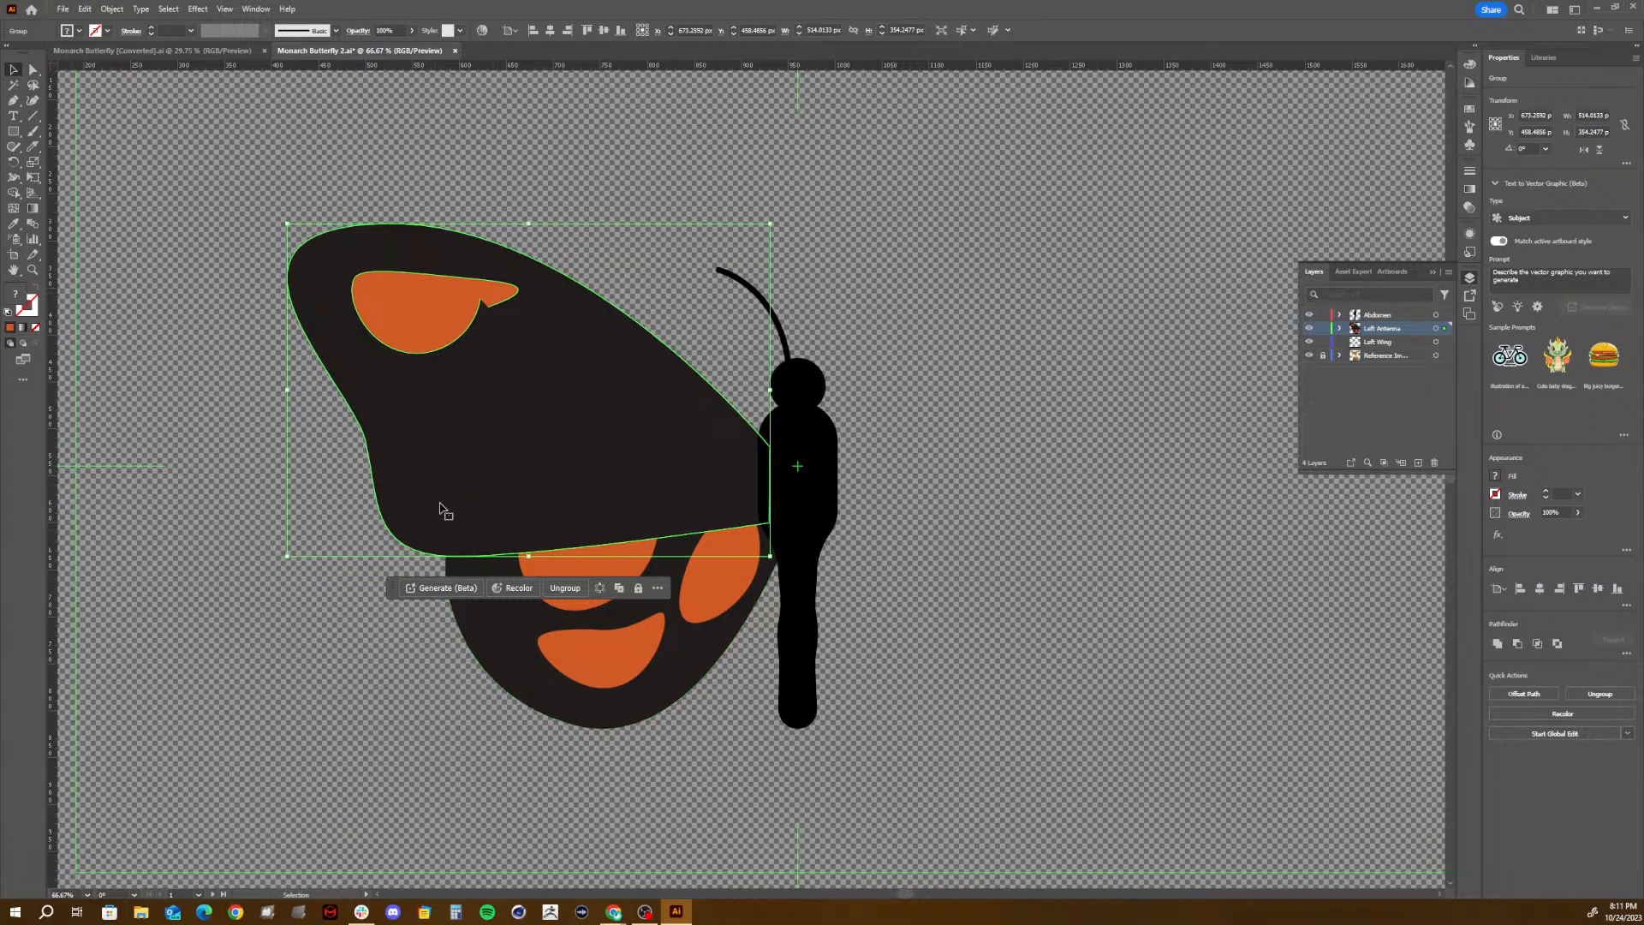
# - Send the upper wing group backward behind the lower wing and shift the lower wing group slightly left
pyautogui.rightClick(558, 471)
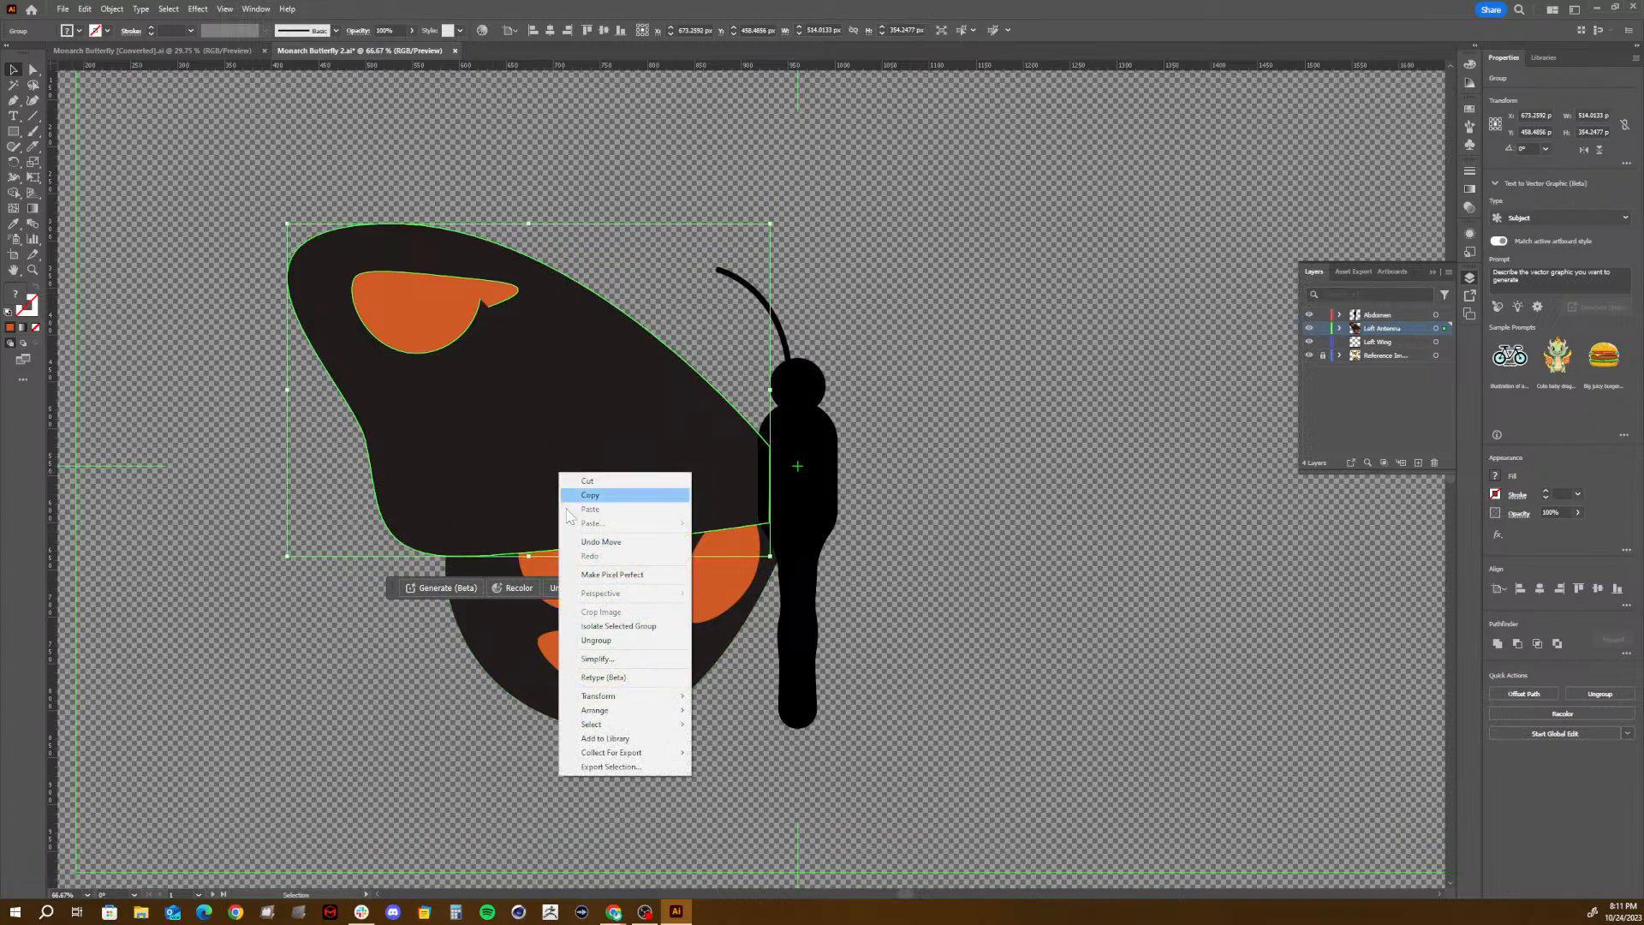
pyautogui.moveTo(616, 710)
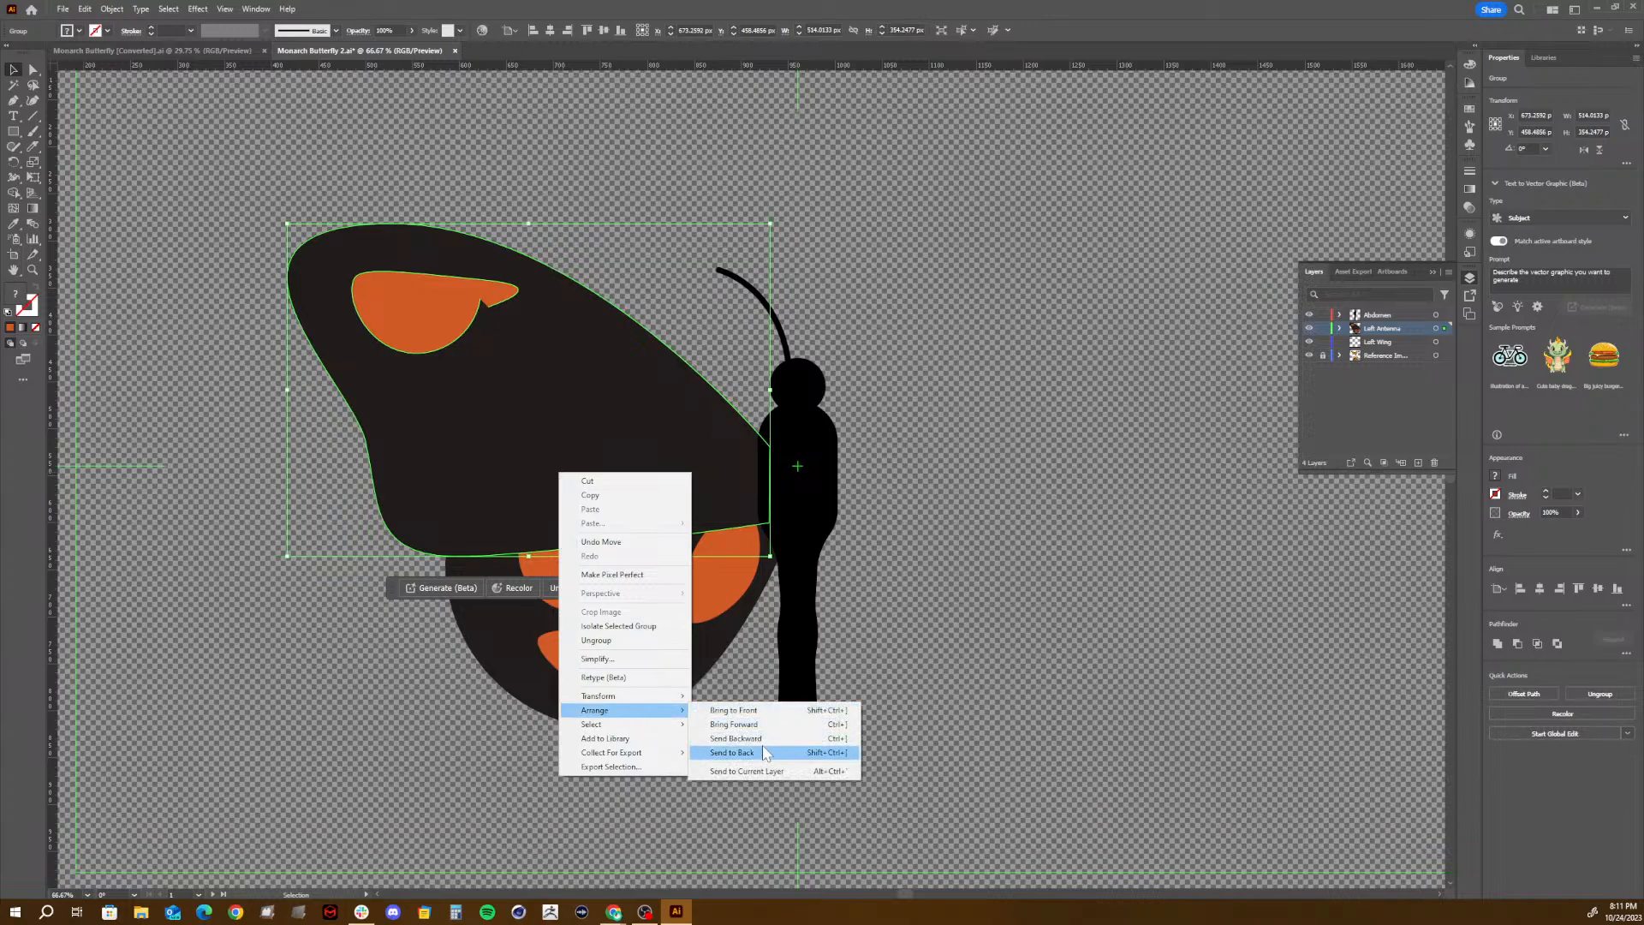
pyautogui.click(736, 738)
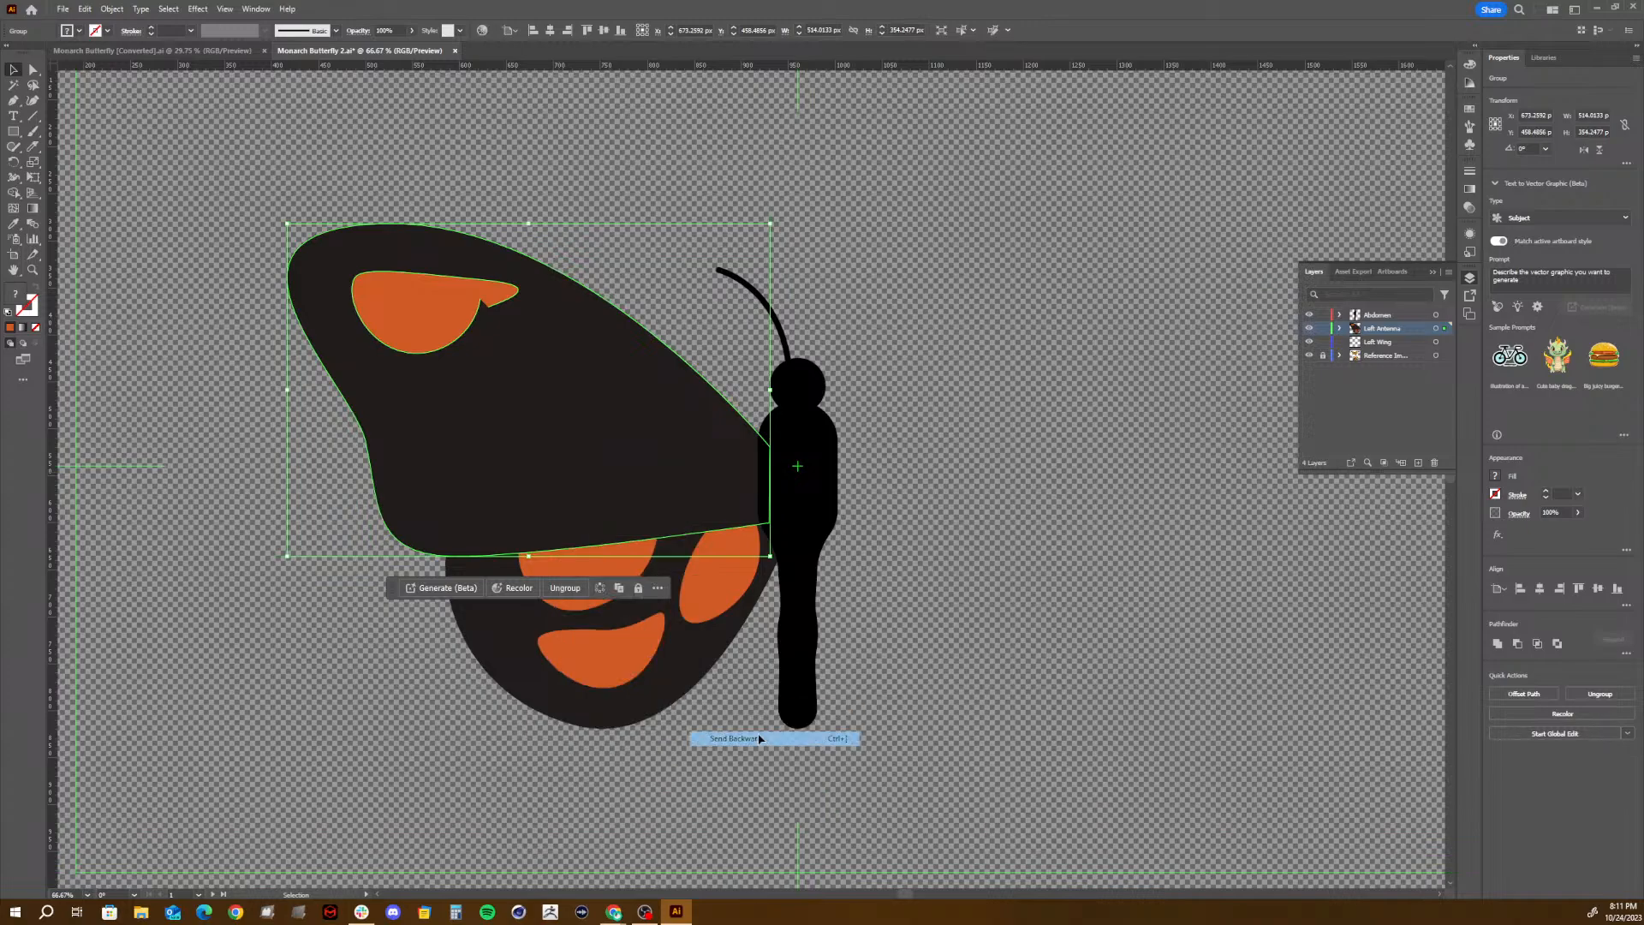
pyautogui.moveTo(675, 507); pyautogui.dragTo(663, 506)
pyautogui.click(592, 433)
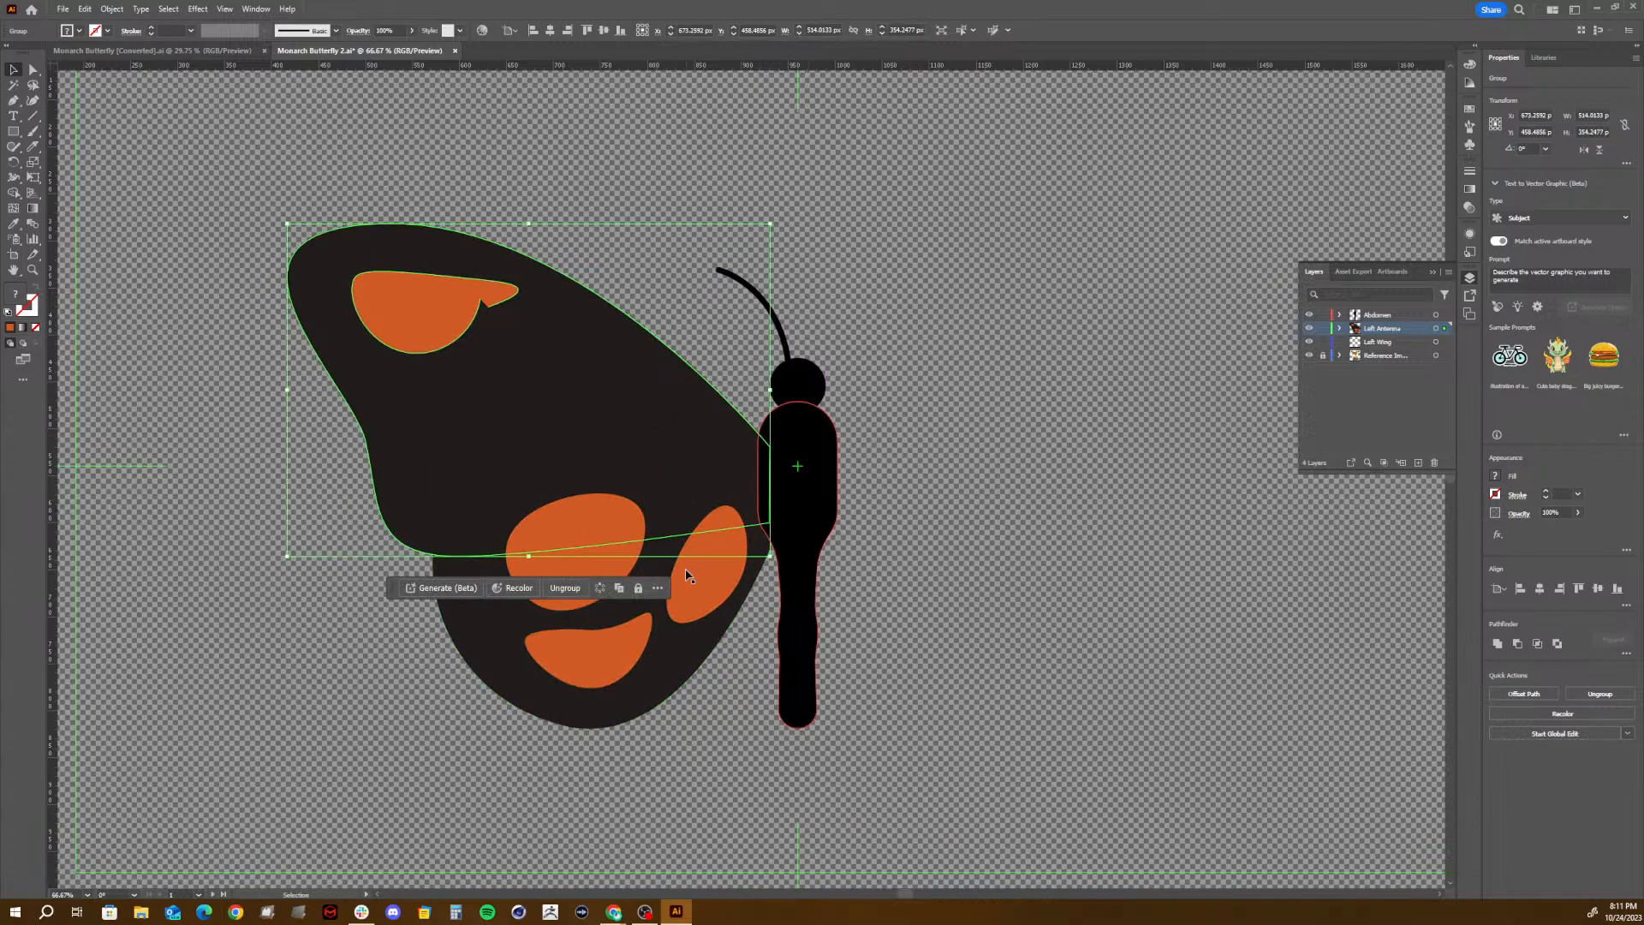
# - Check the reference photos once more and quit Illustrator without saving the changes to Monarch Butterfly 2.ai
pyautogui.press('space')
pyautogui.moveTo(1140, 429); pyautogui.dragTo(474, 692)
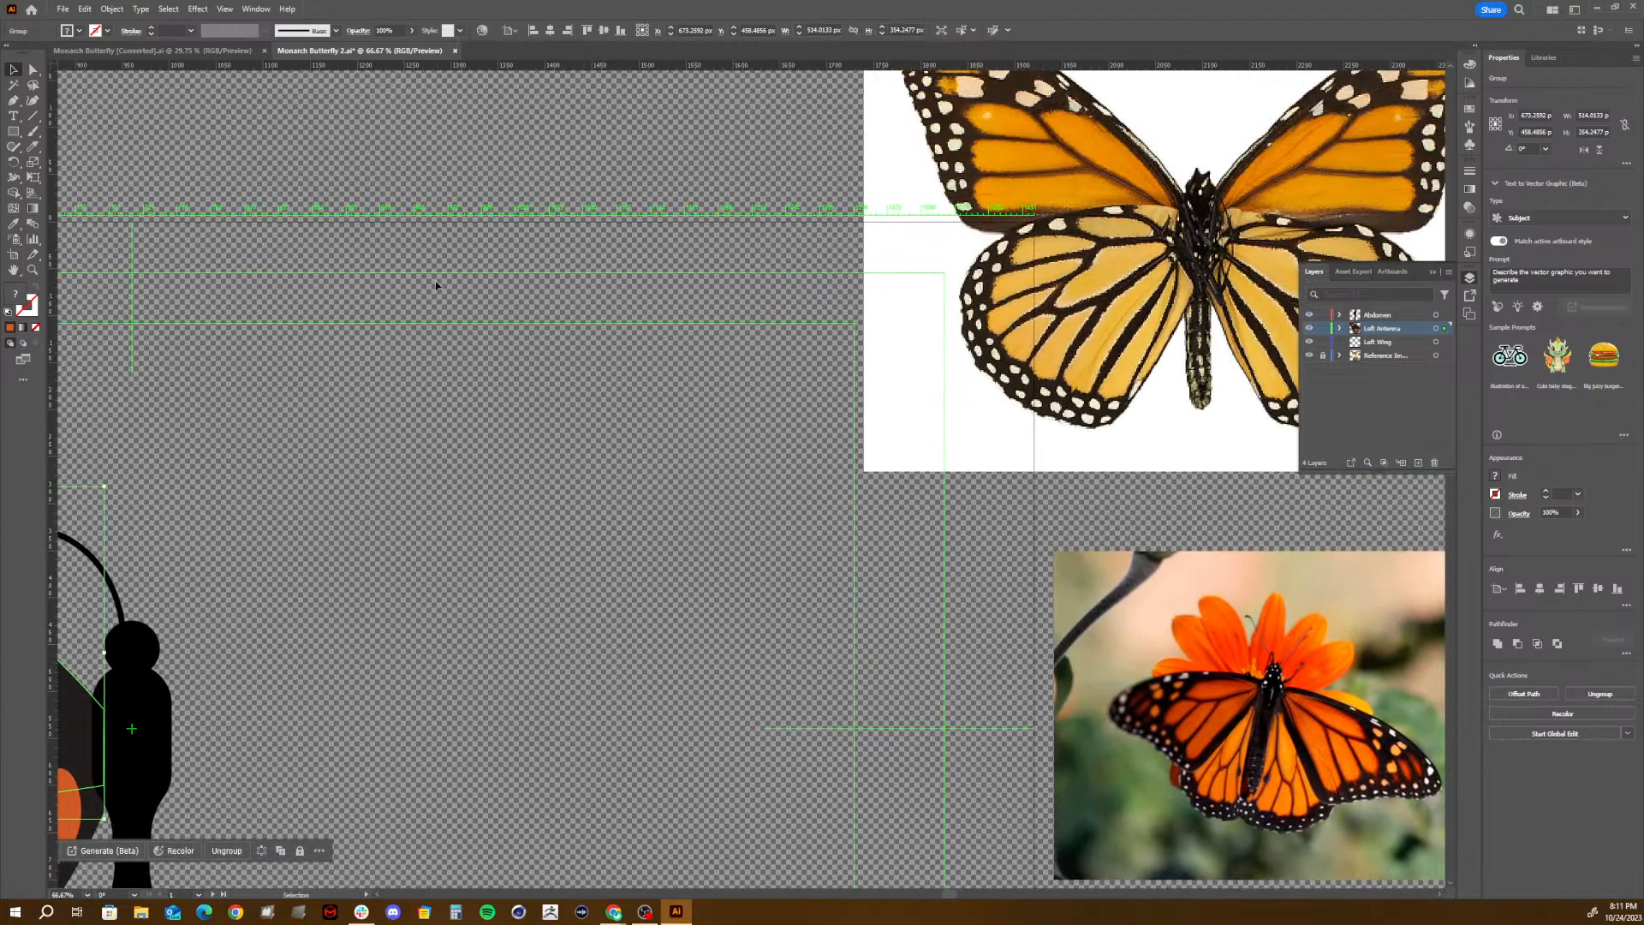
pyautogui.moveTo(331, 481); pyautogui.dragTo(956, 367)
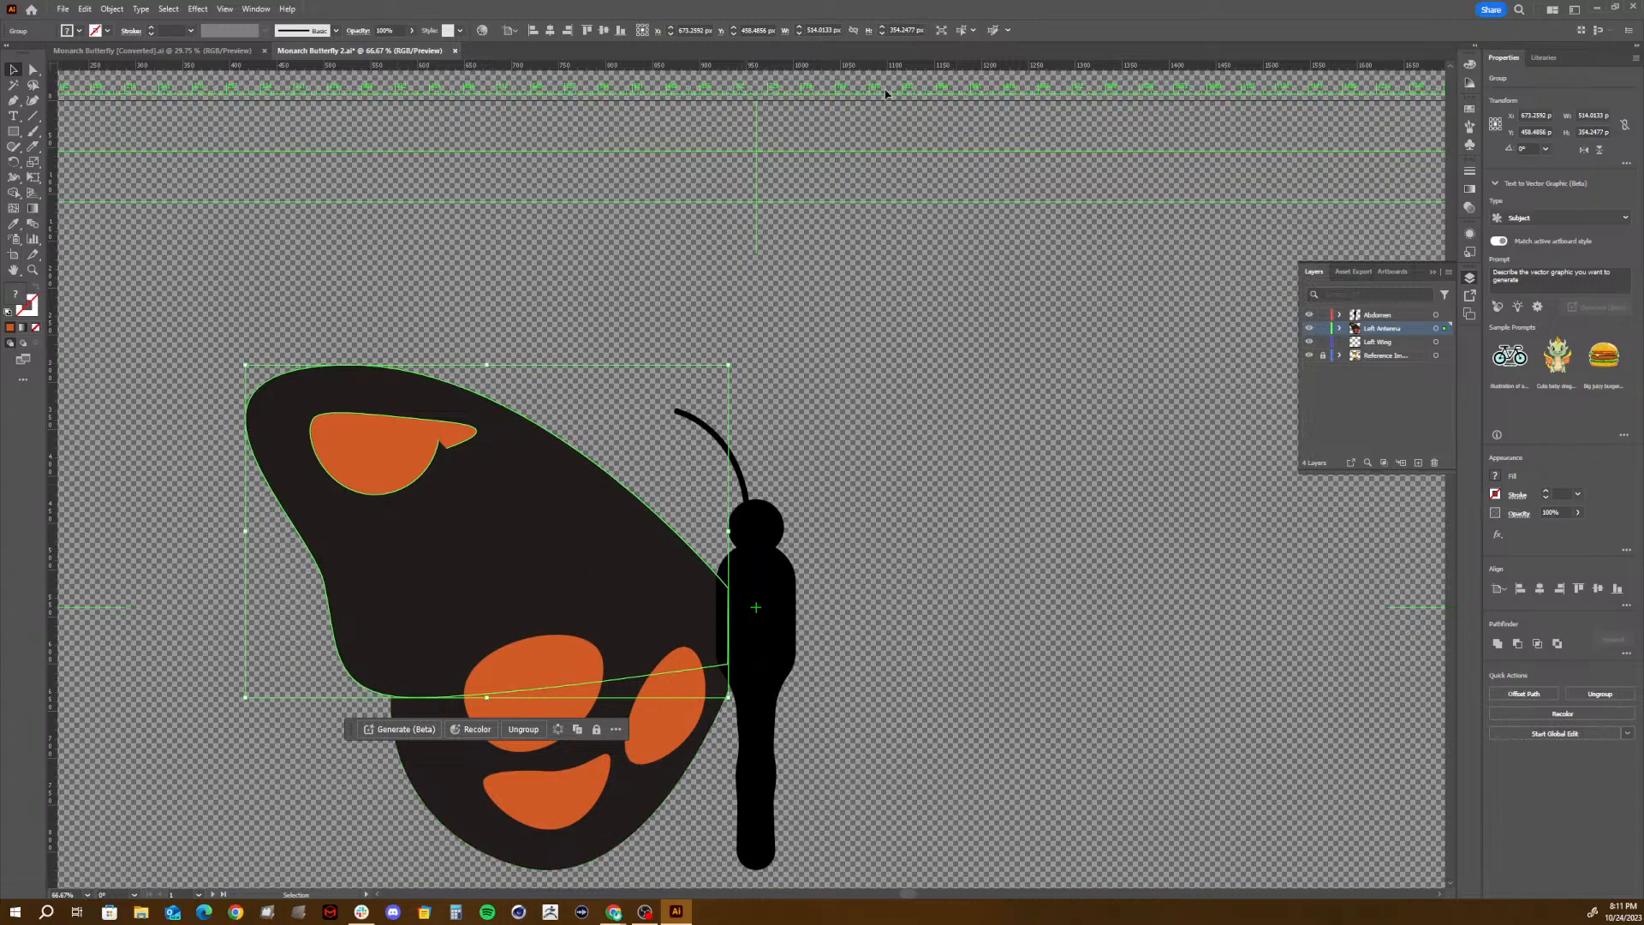
pyautogui.click(1632, 12)
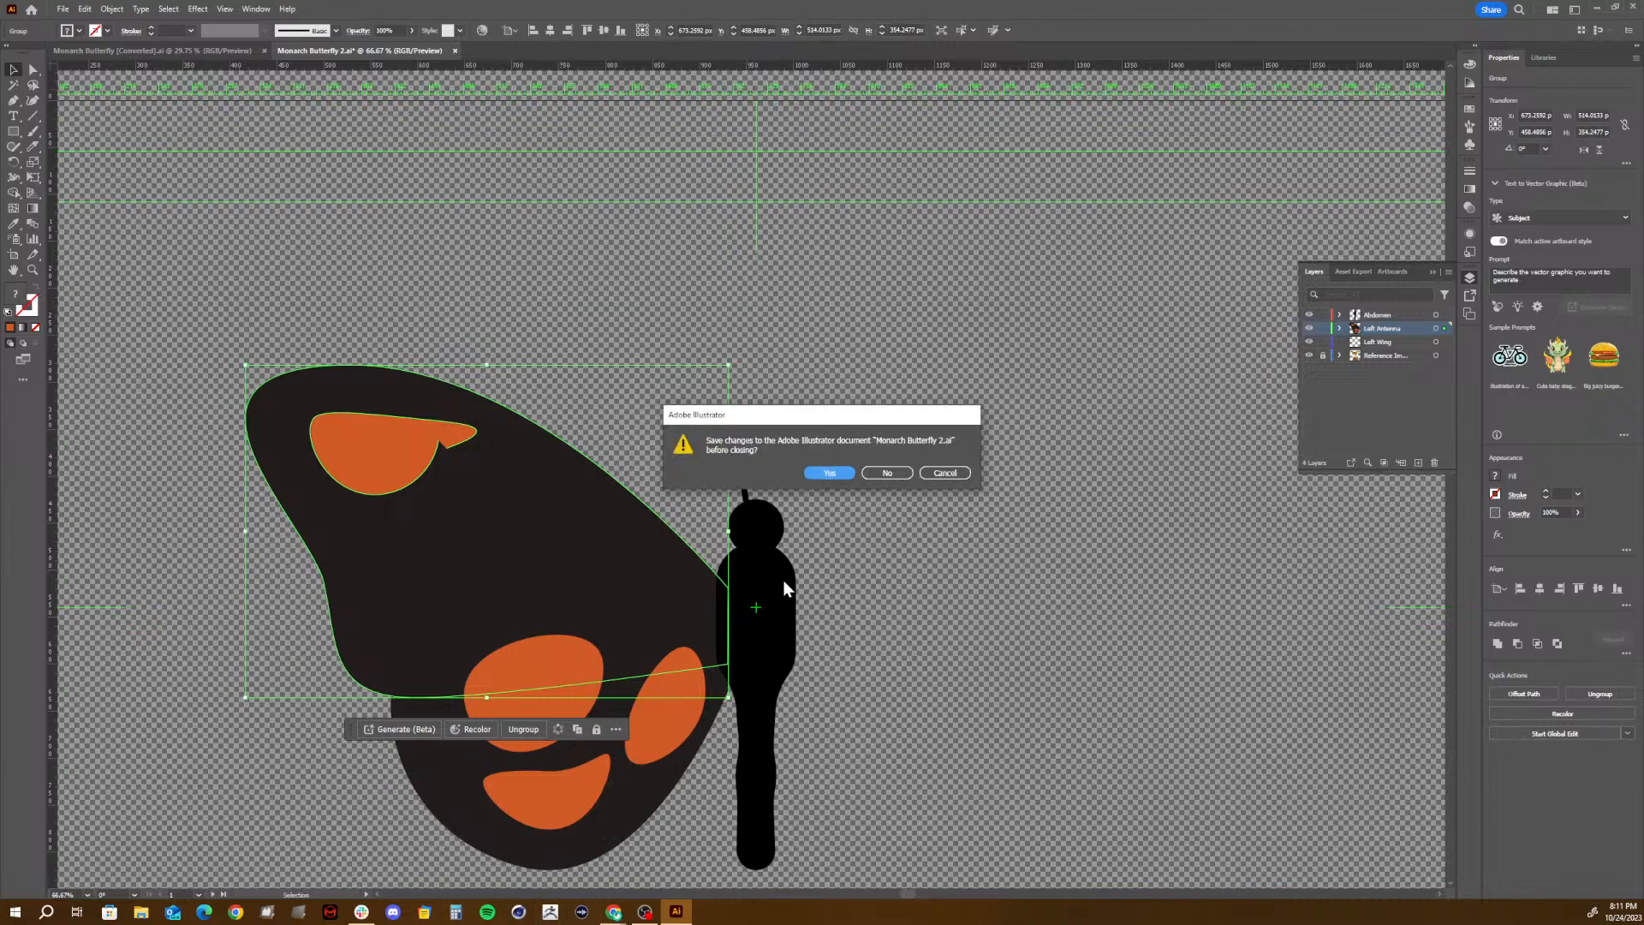
pyautogui.click(882, 473)
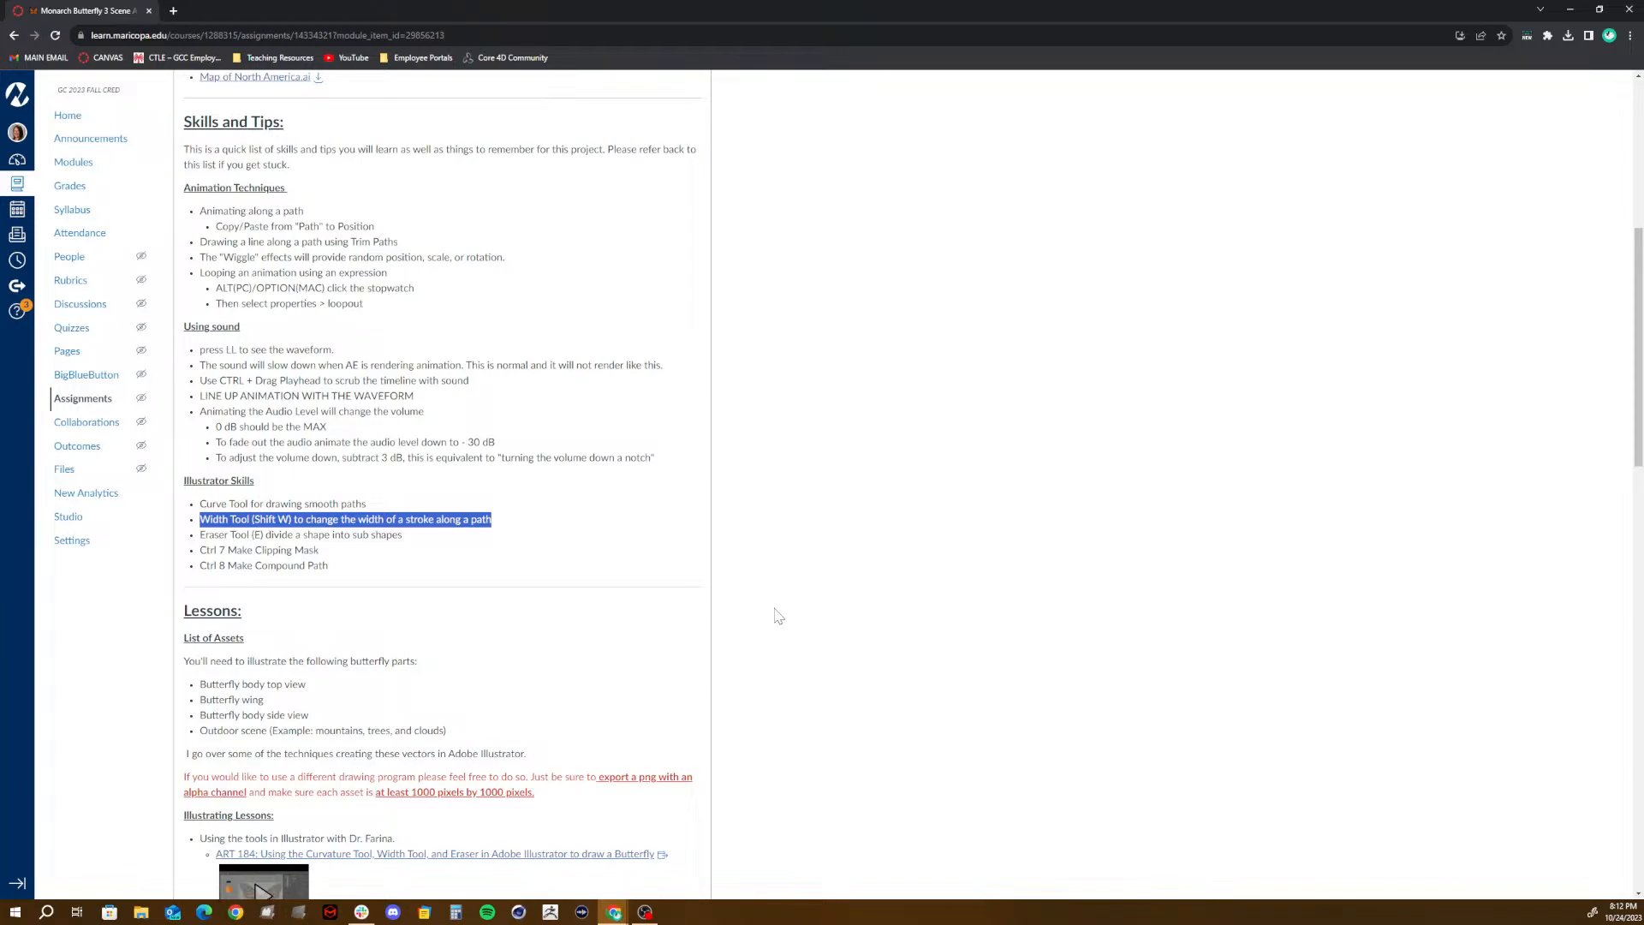
# - Minimize the browser and view the system calendar from October through November 2023
pyautogui.click(571, 629)
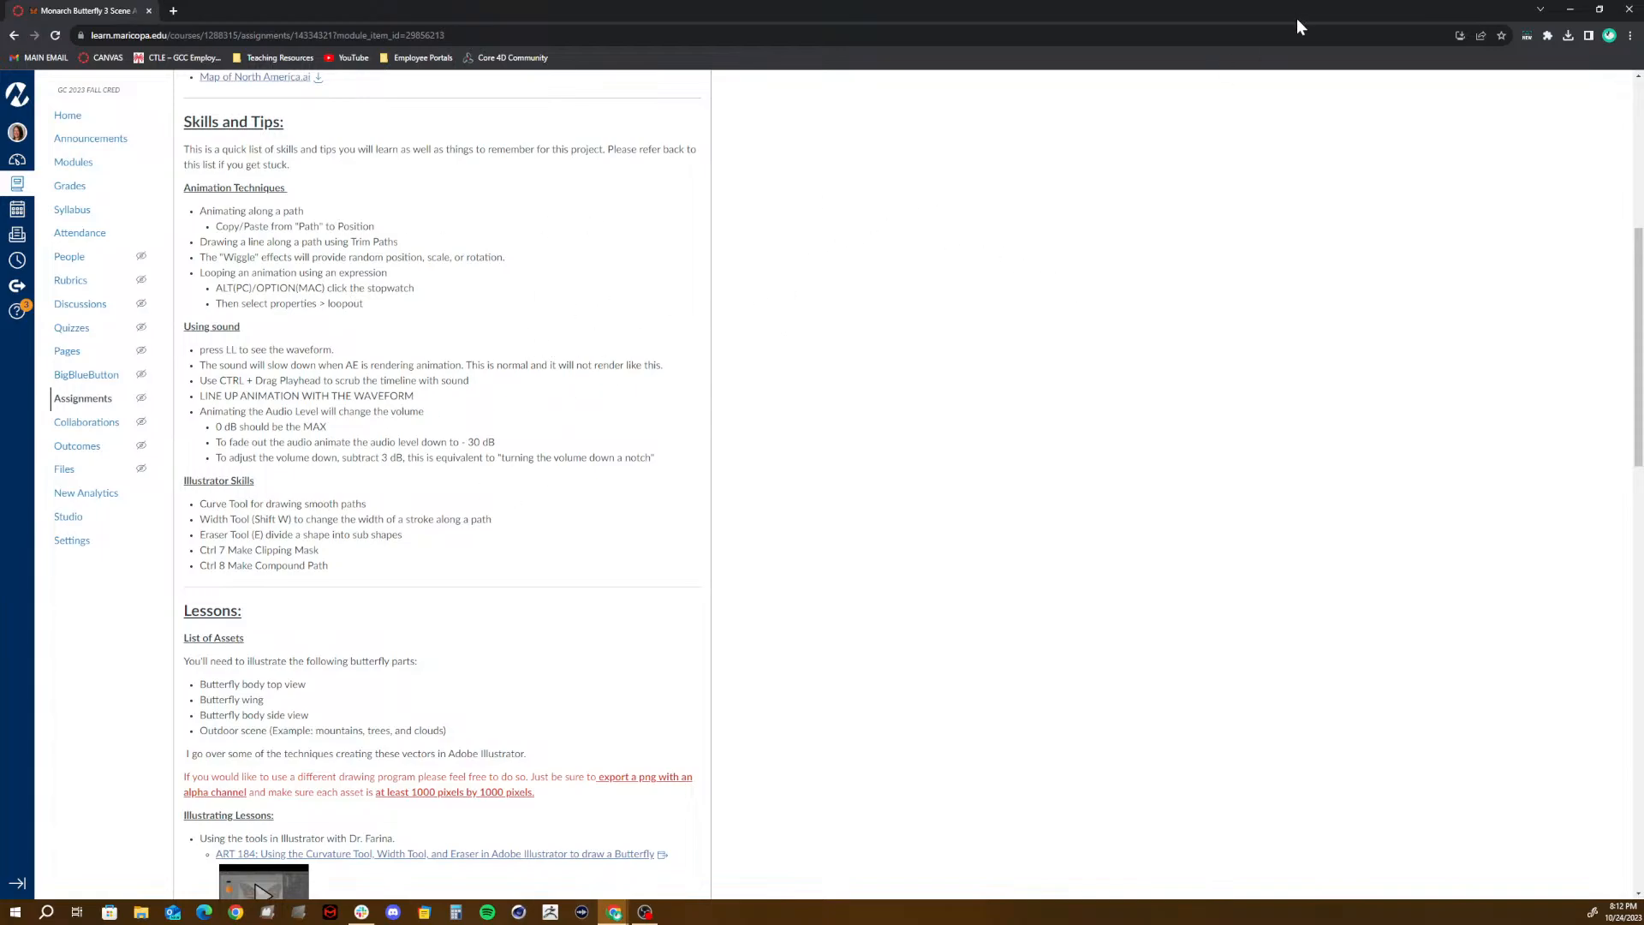
pyautogui.click(1568, 9)
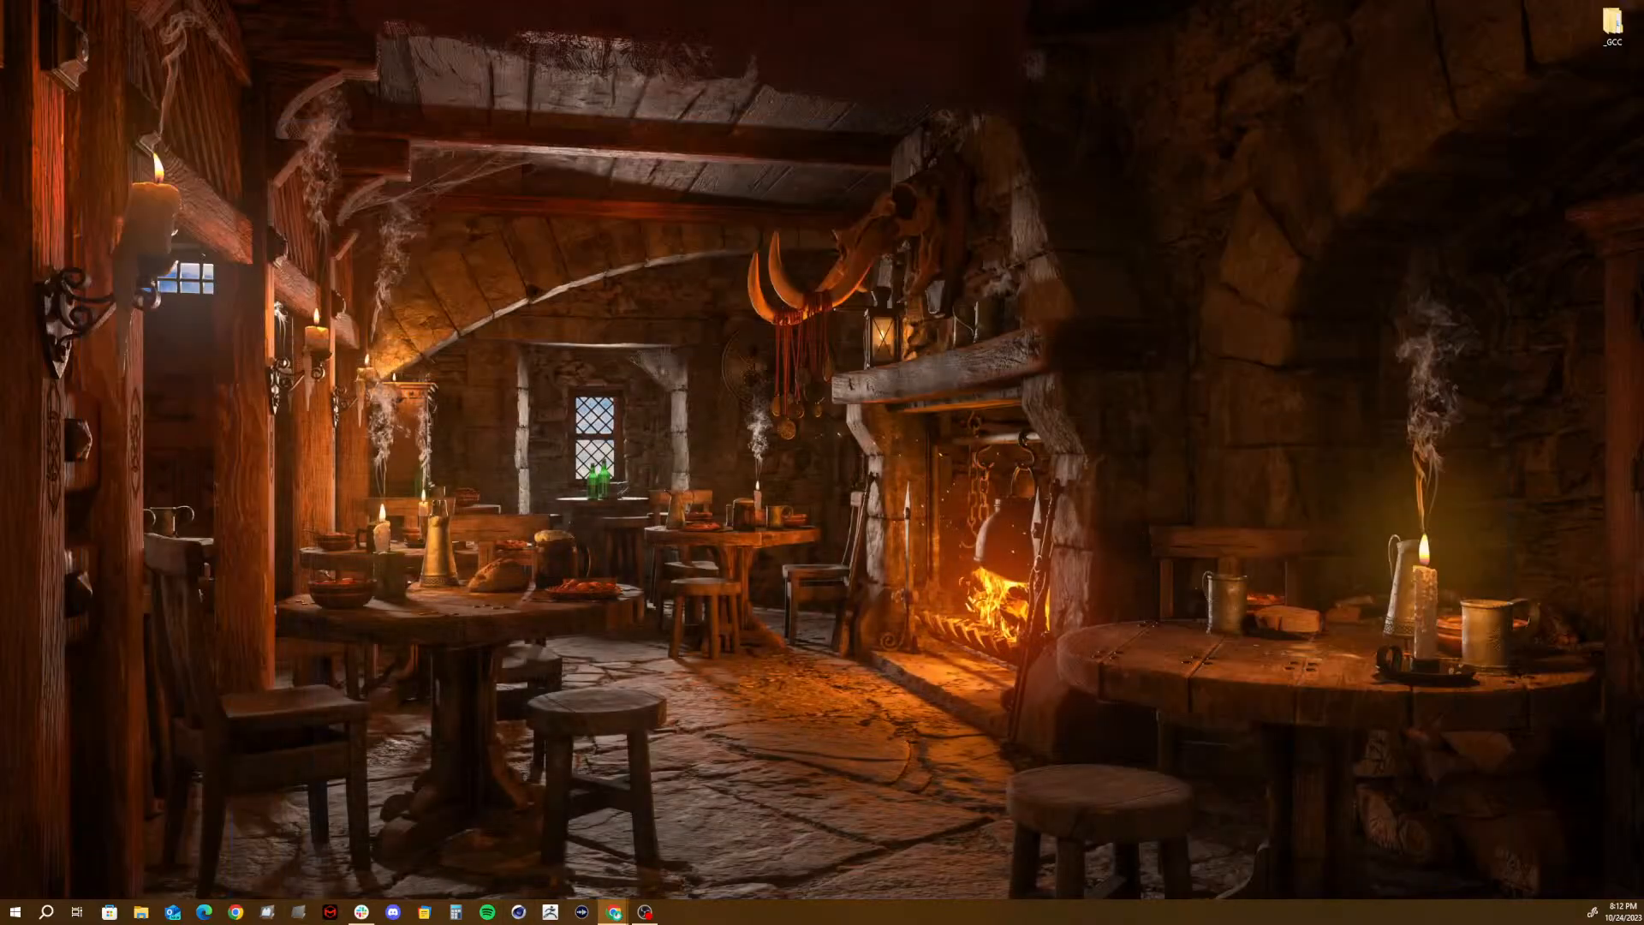
pyautogui.click(1621, 912)
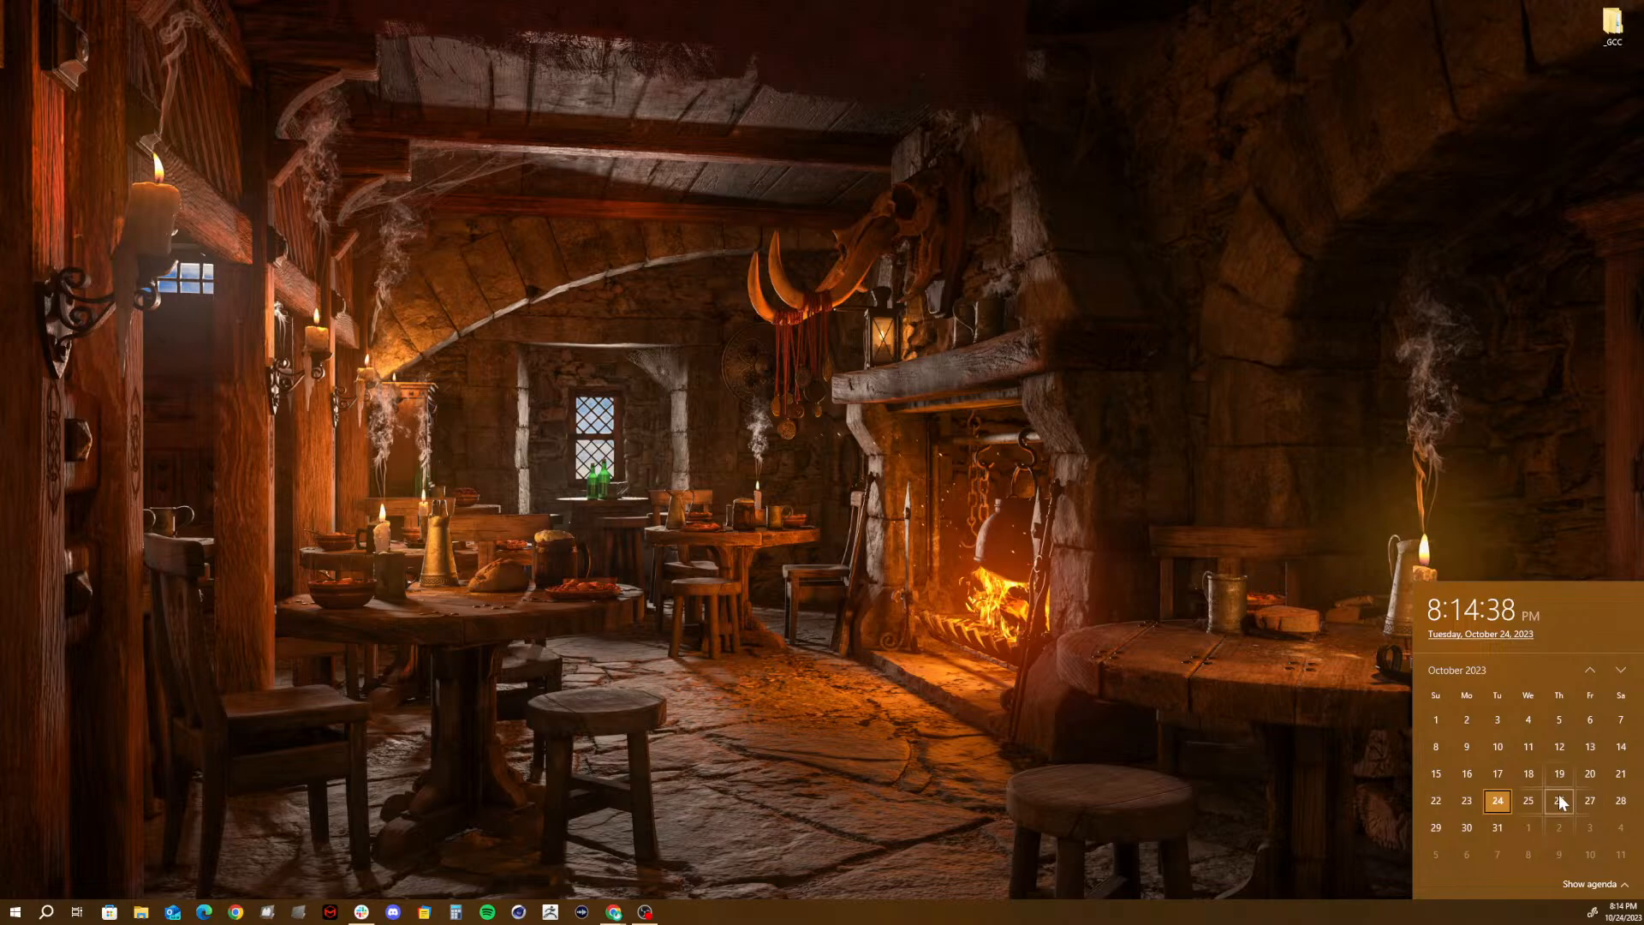
pyautogui.scroll(-1, 1559, 830)
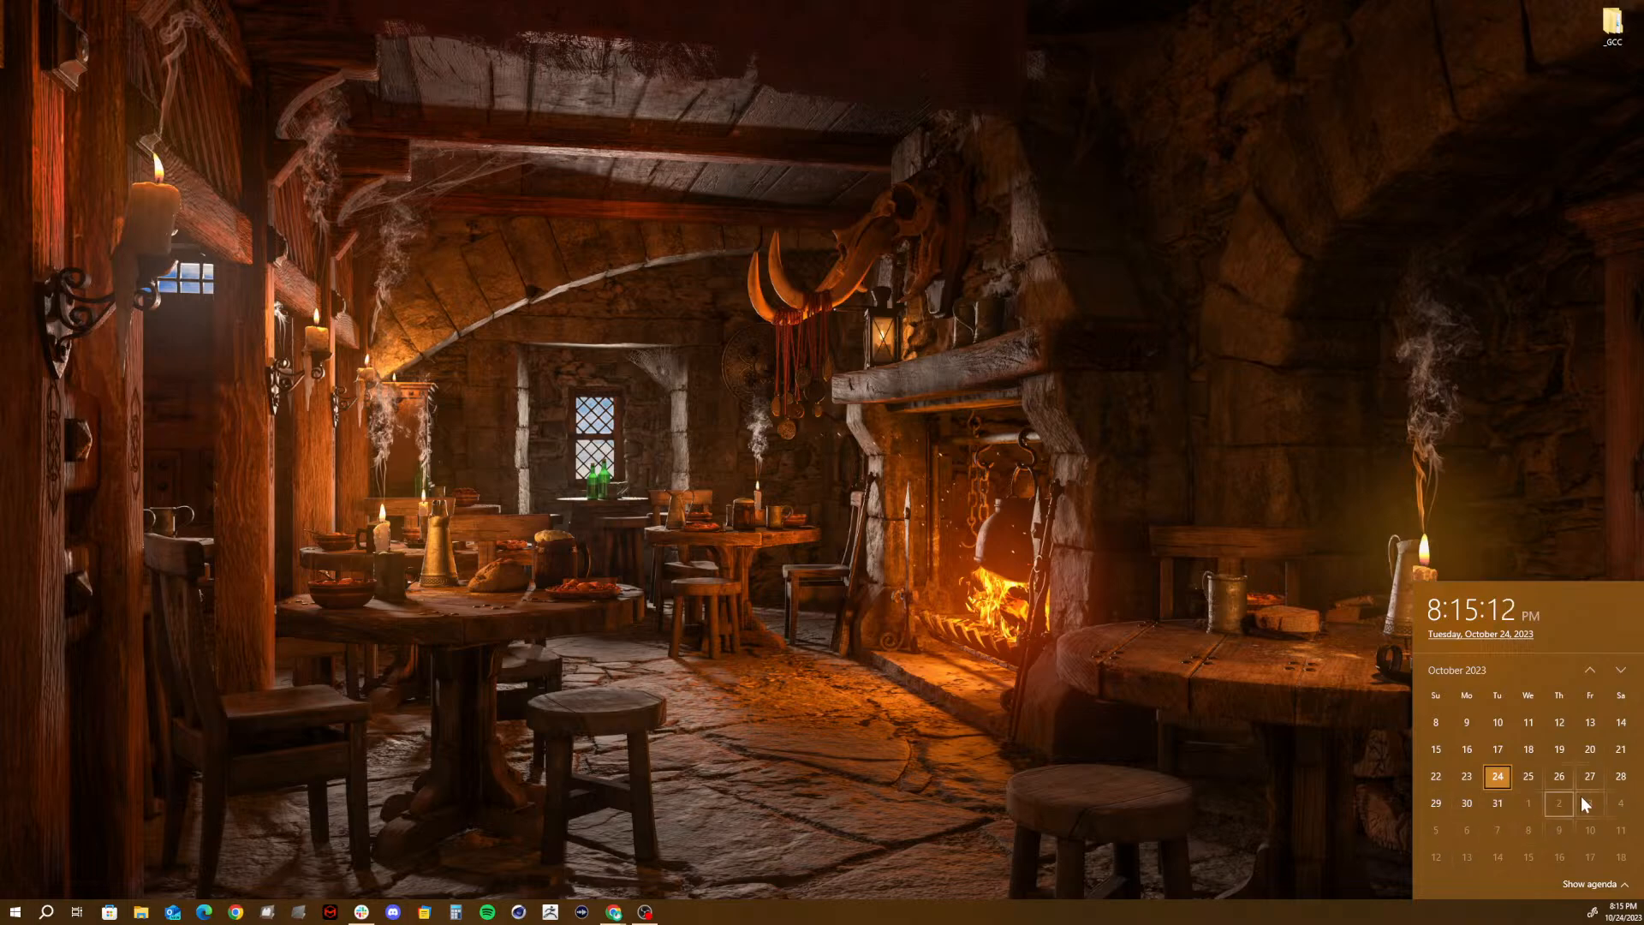
pyautogui.scroll(-2, 1549, 794)
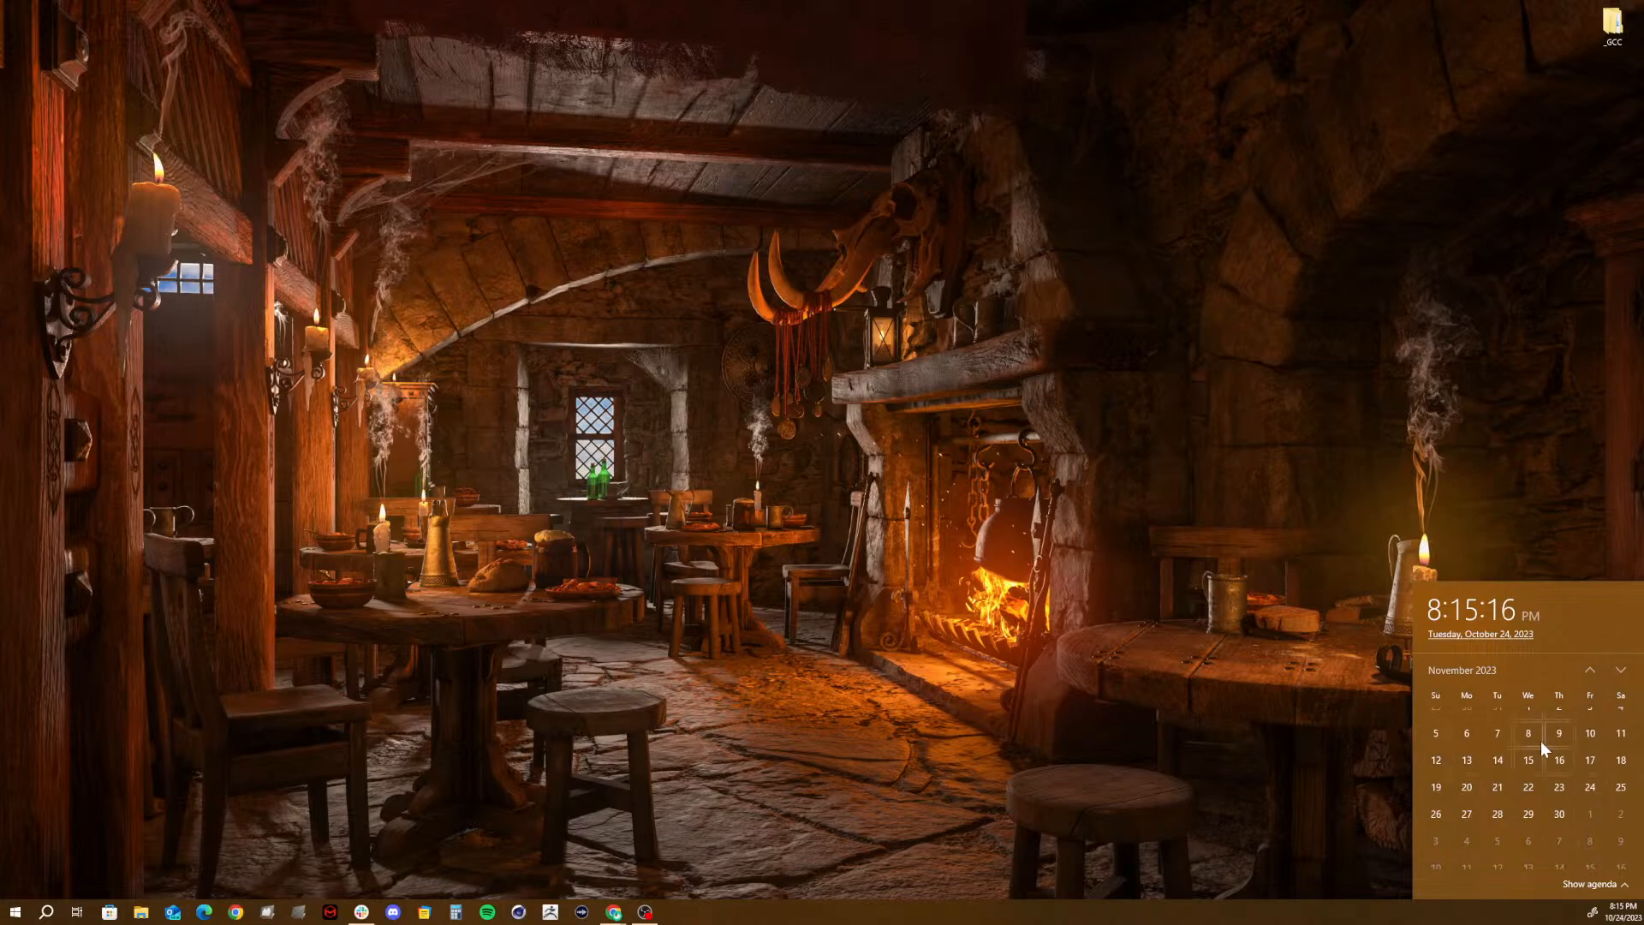
pyautogui.click(1534, 741)
# - Close the other browser window and review the Monarch Butterfly 3 Scene Animation assignment page in Chrome, including its due date and grading rubric
pyautogui.moveTo(619, 915)
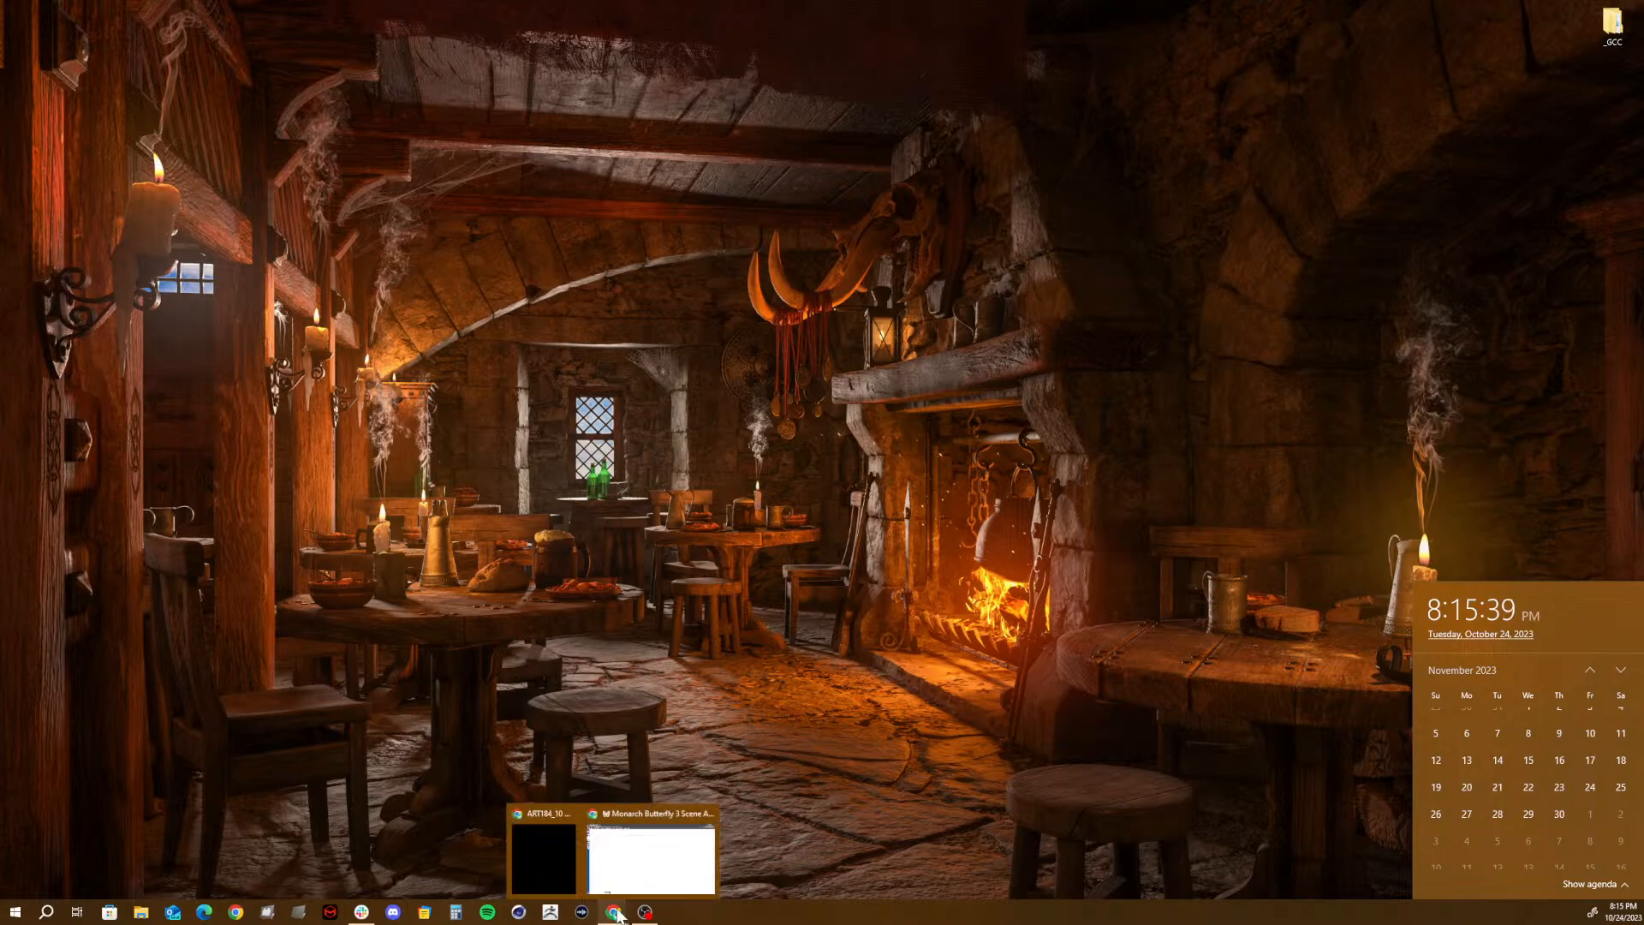
pyautogui.click(572, 811)
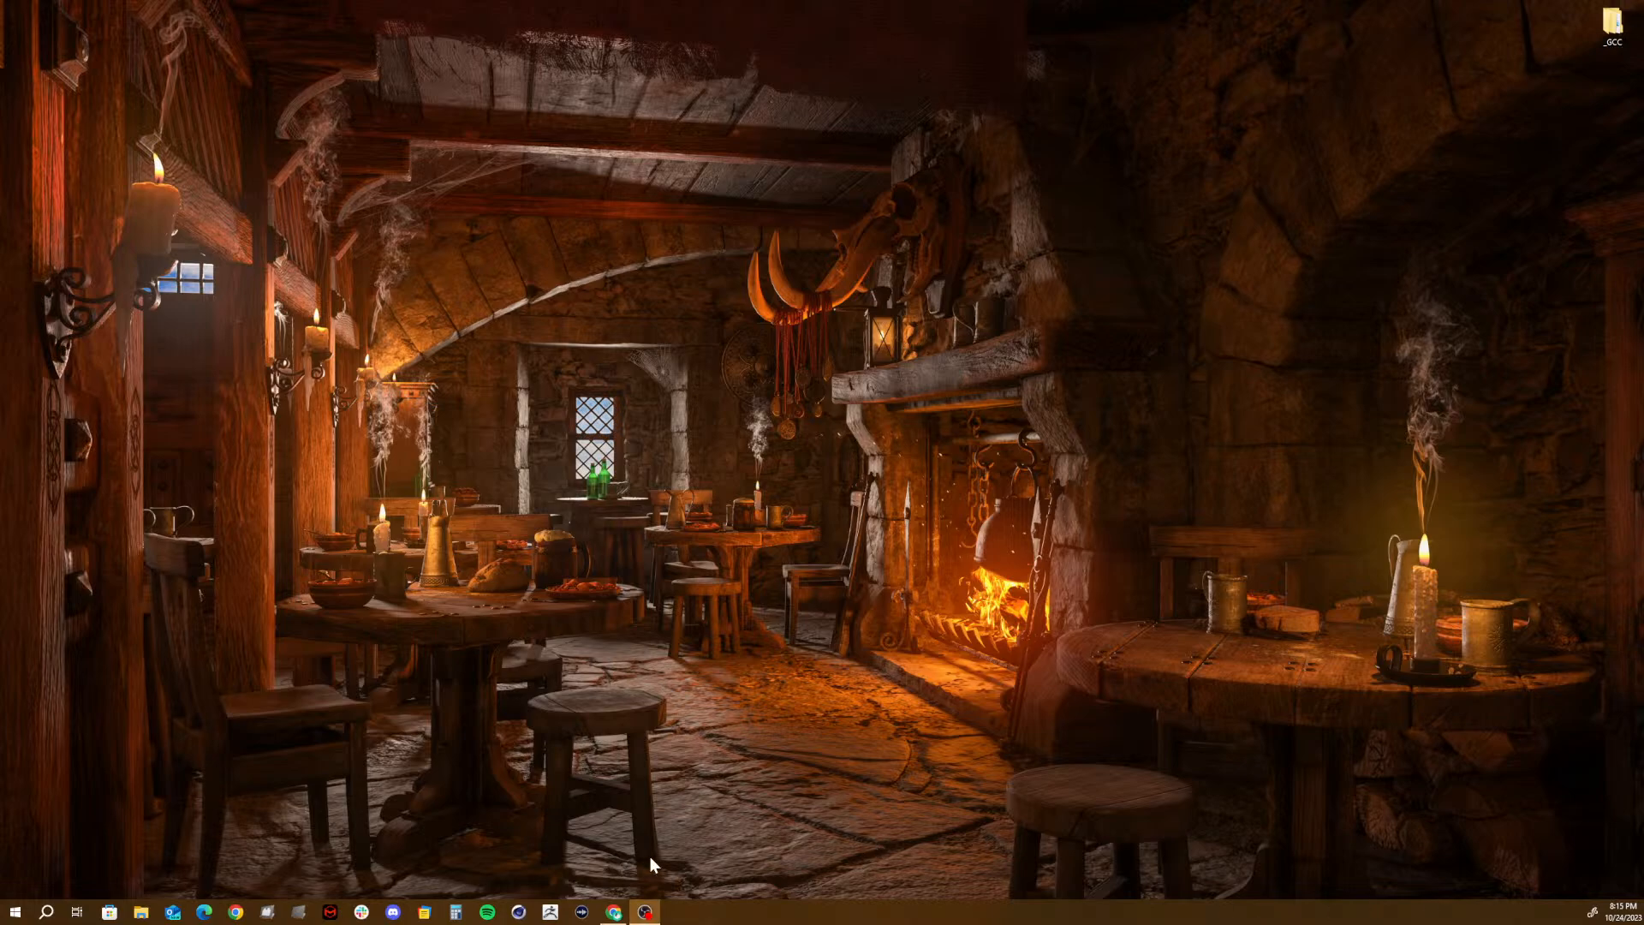
pyautogui.click(613, 912)
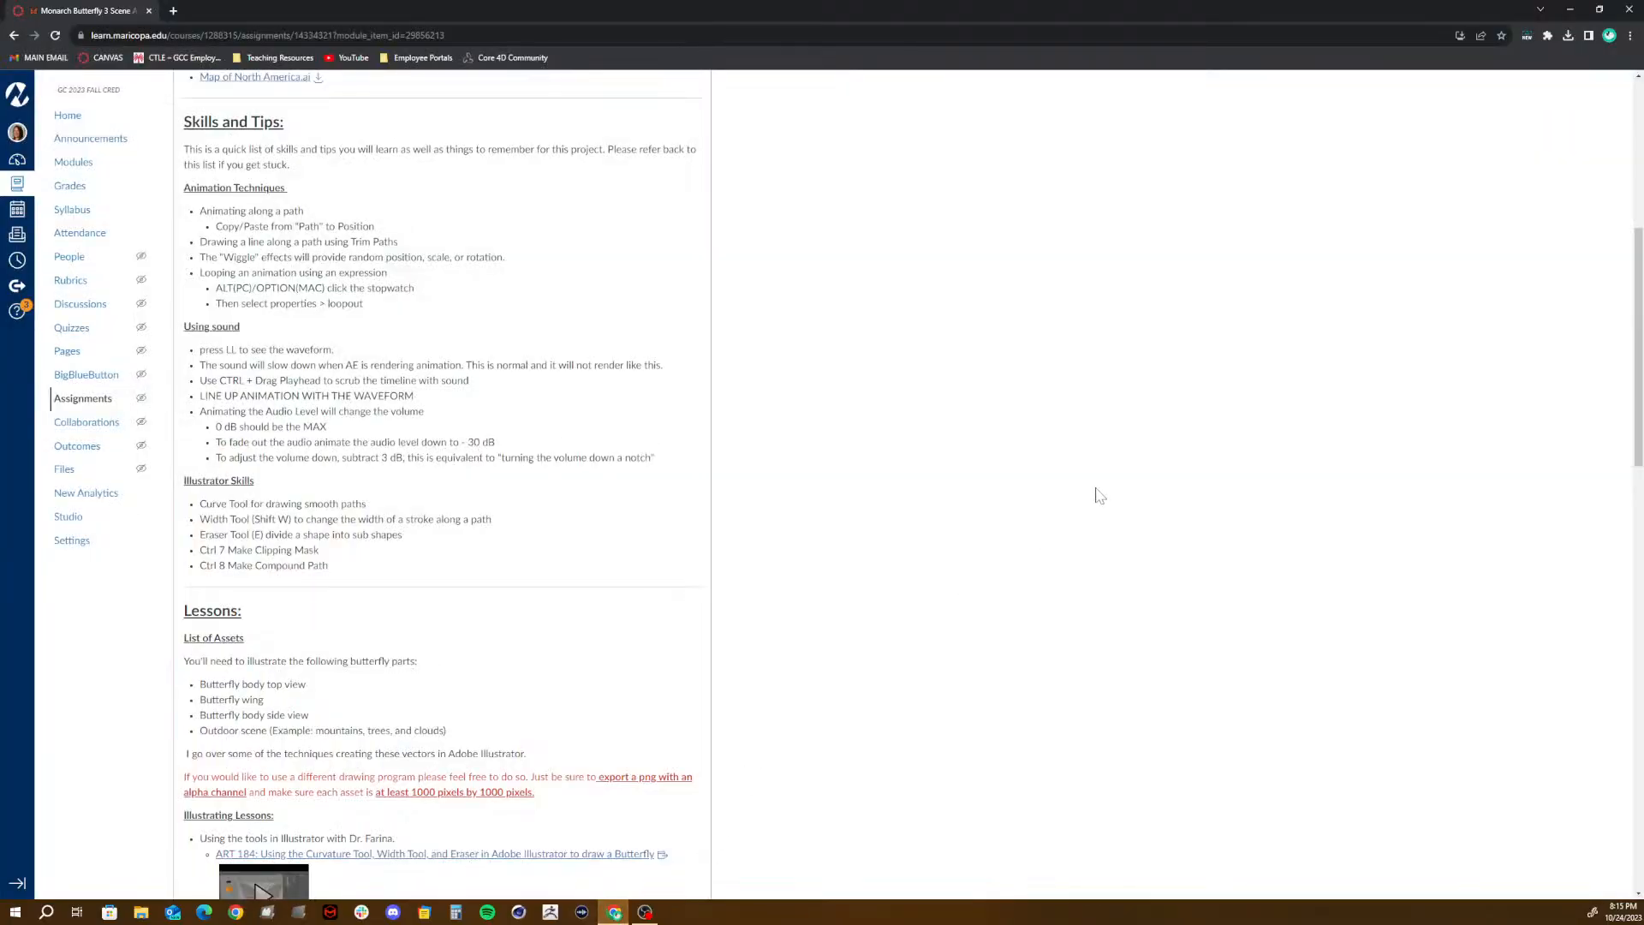
pyautogui.scroll(-20, 1071, 412)
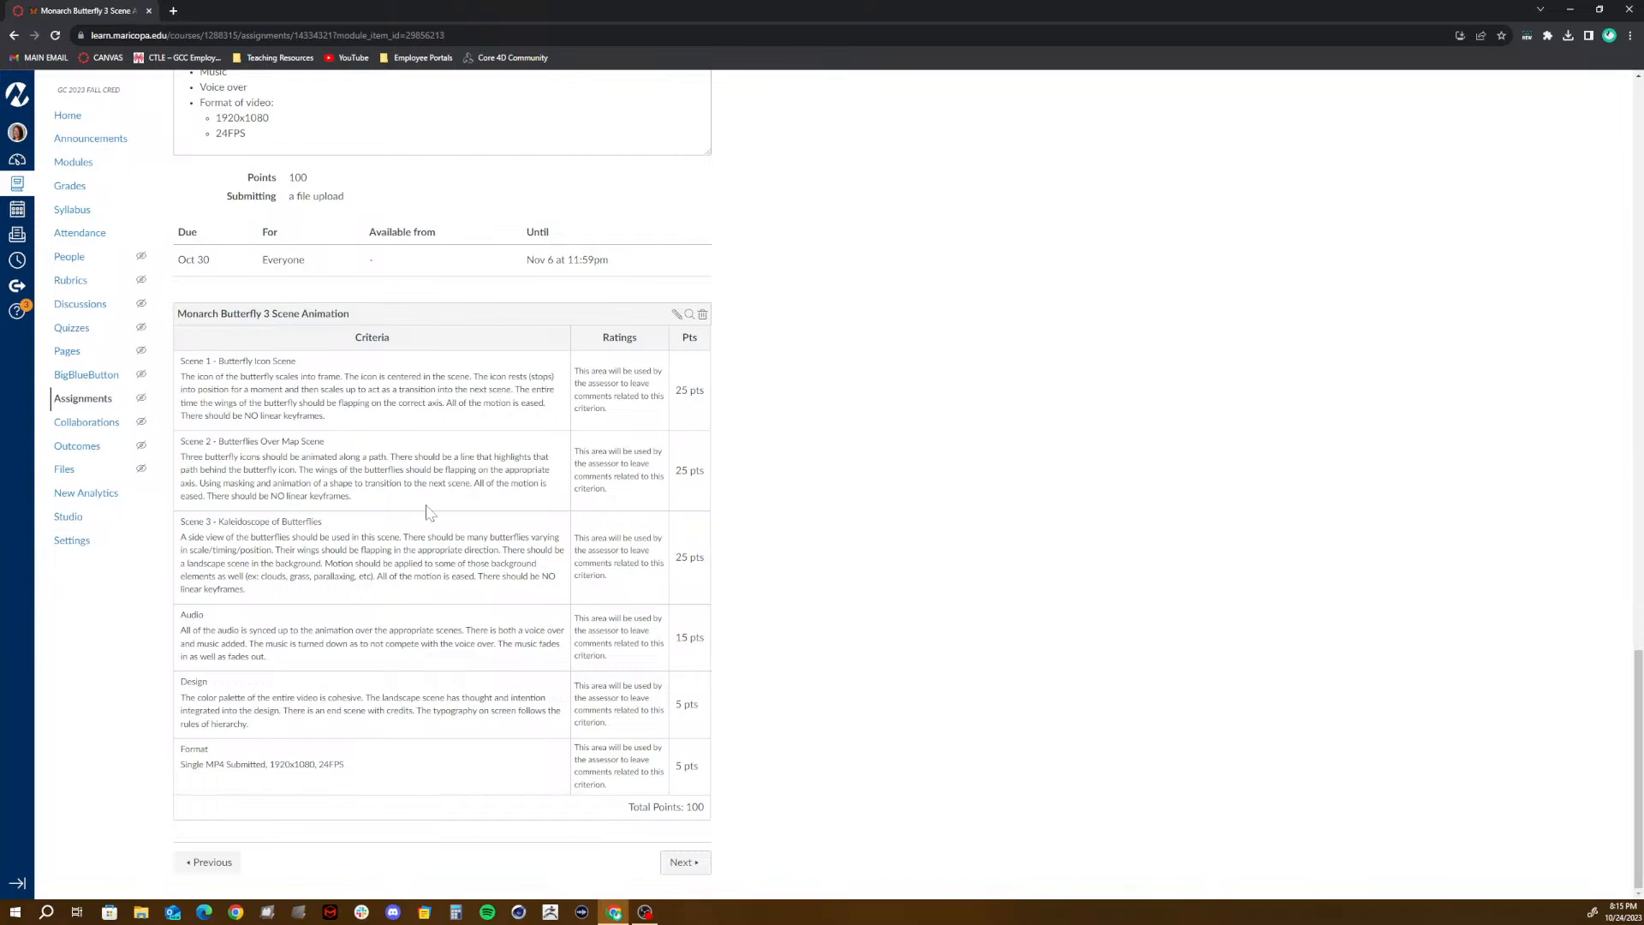
pyautogui.scroll(20, 474, 497)
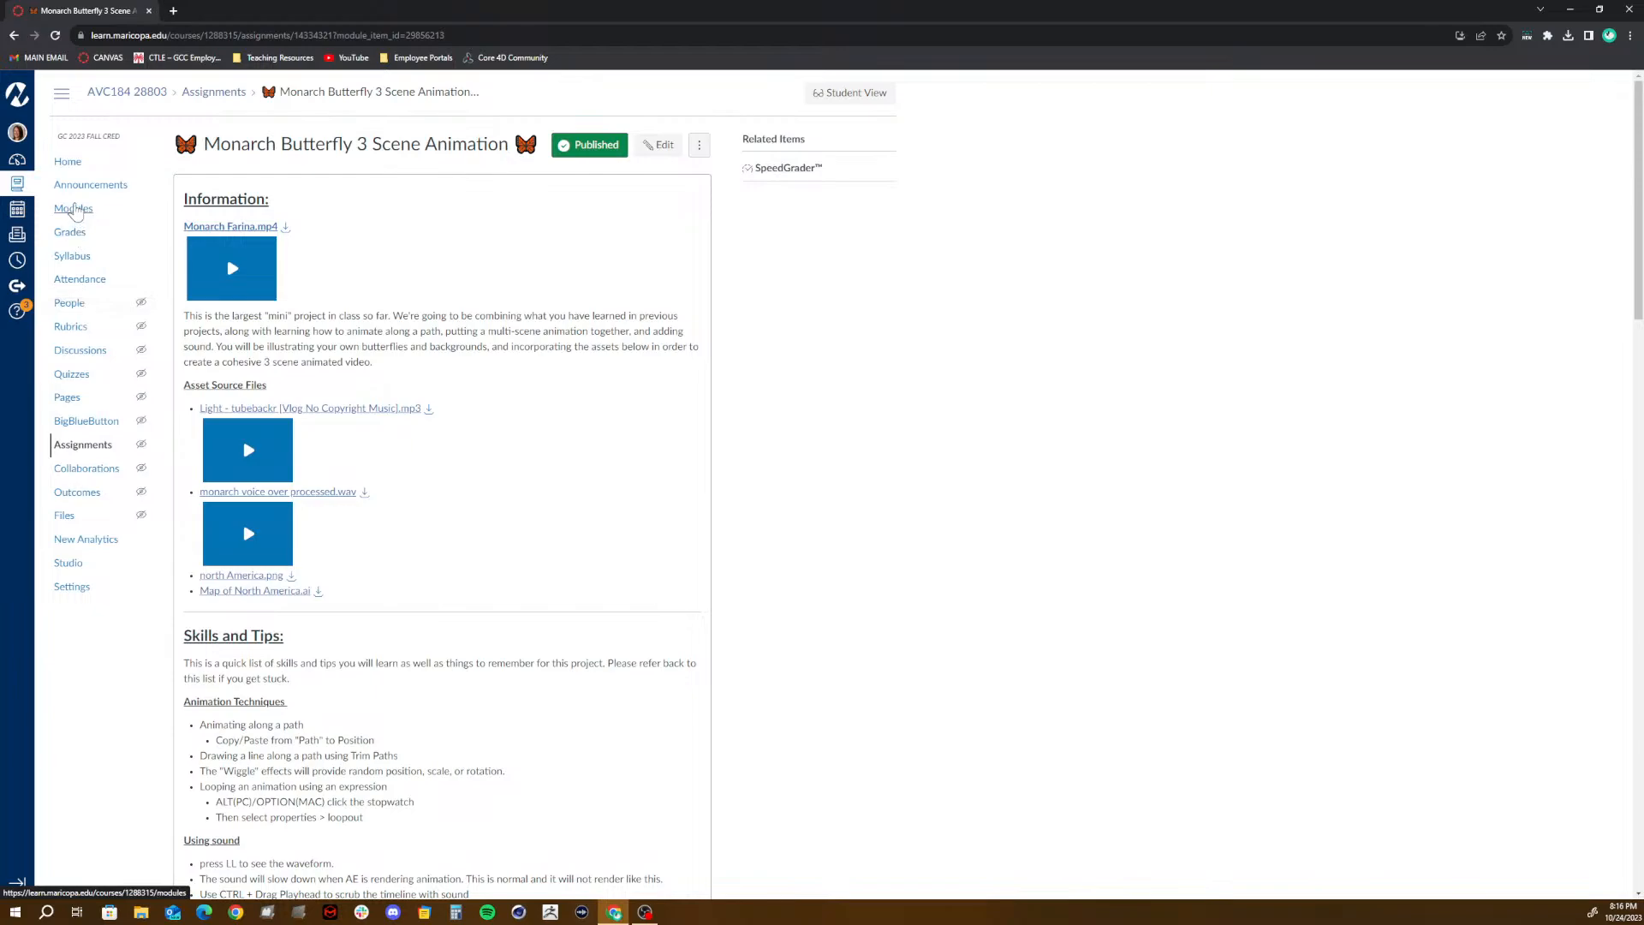
# - Open the first unpublished Participation Grade assignment from the course modules, read its video question requirements, and close the browser
pyautogui.click(73, 208)
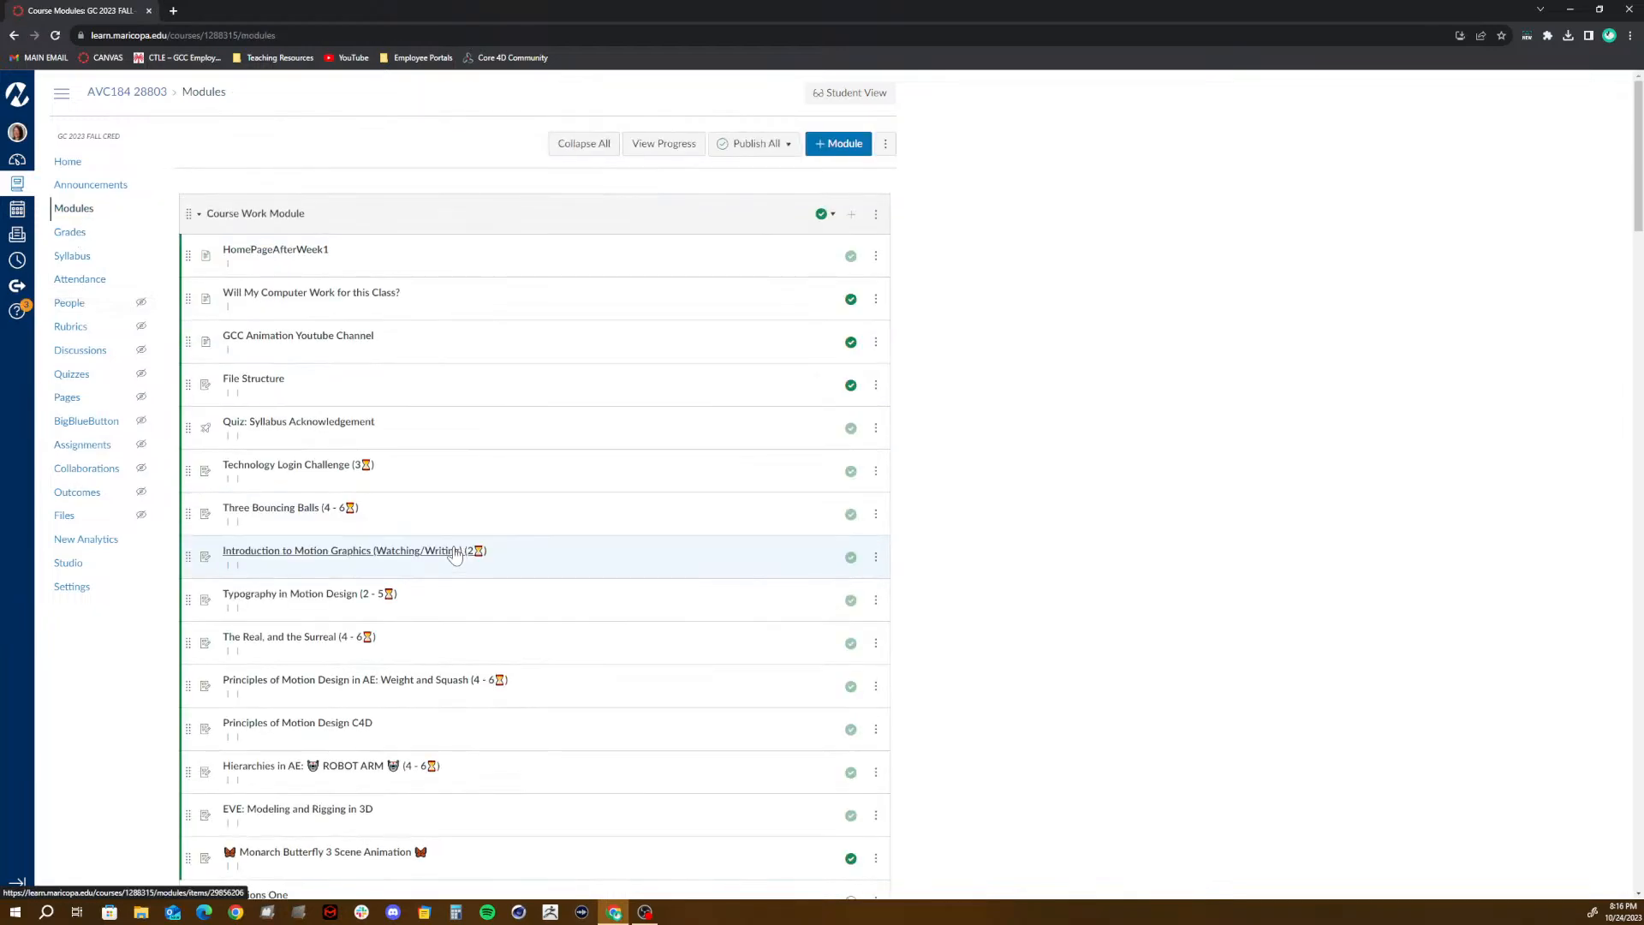
pyautogui.scroll(-13, 452, 550)
pyautogui.scroll(-1, 454, 553)
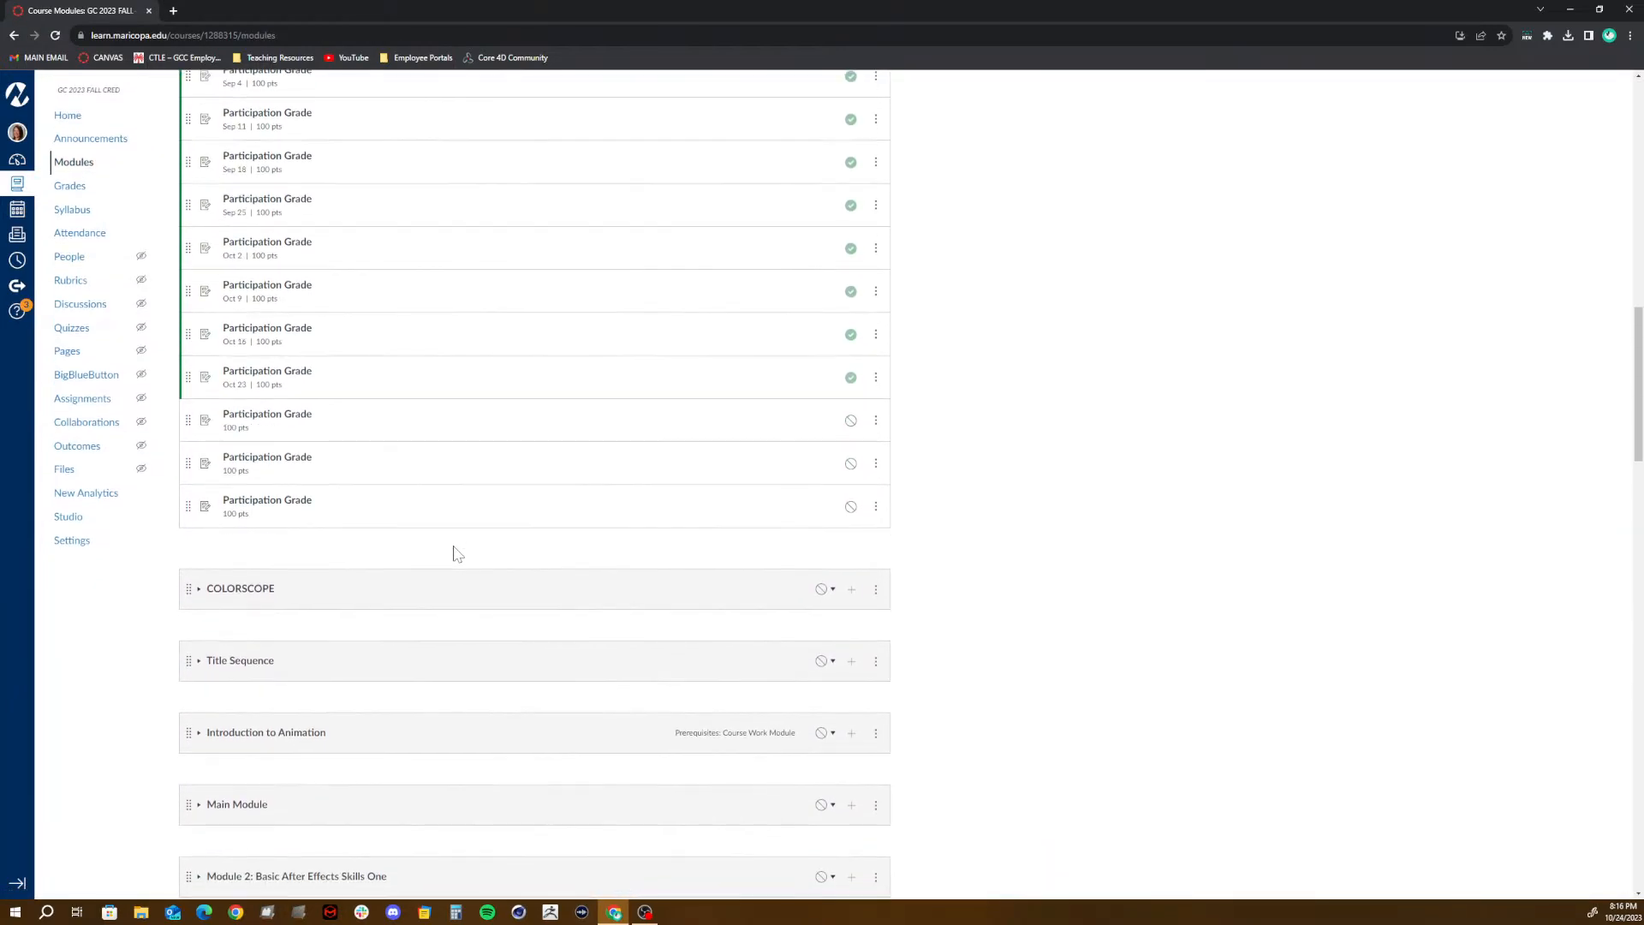
pyautogui.click(257, 417)
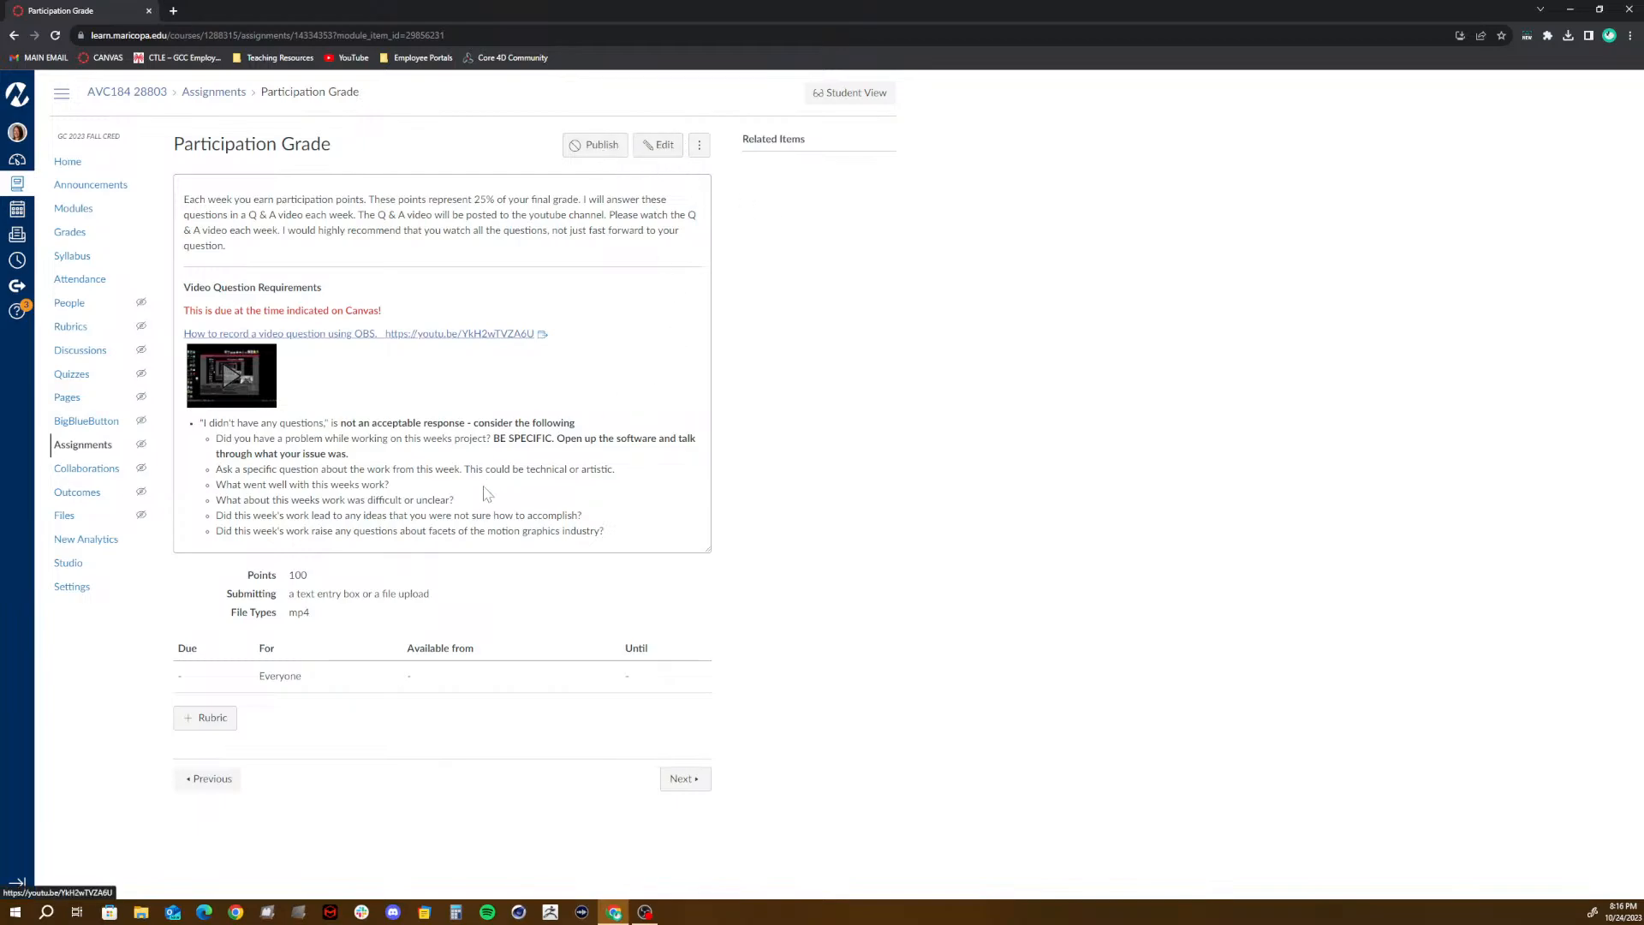
pyautogui.click(667, 149)
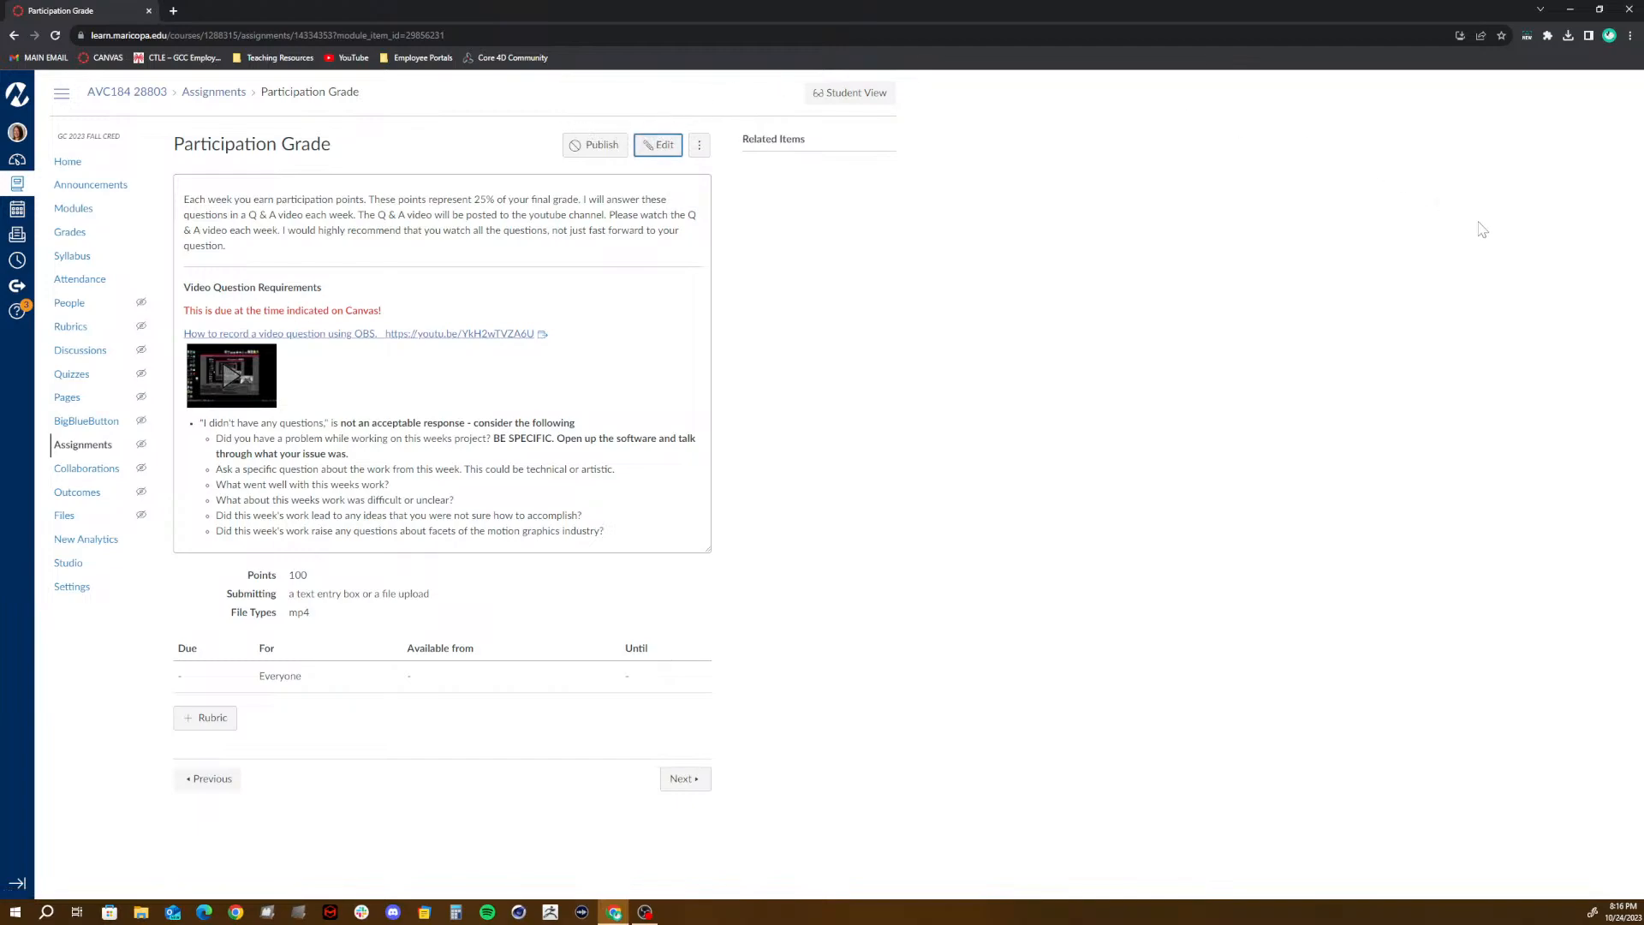
pyautogui.click(1631, 9)
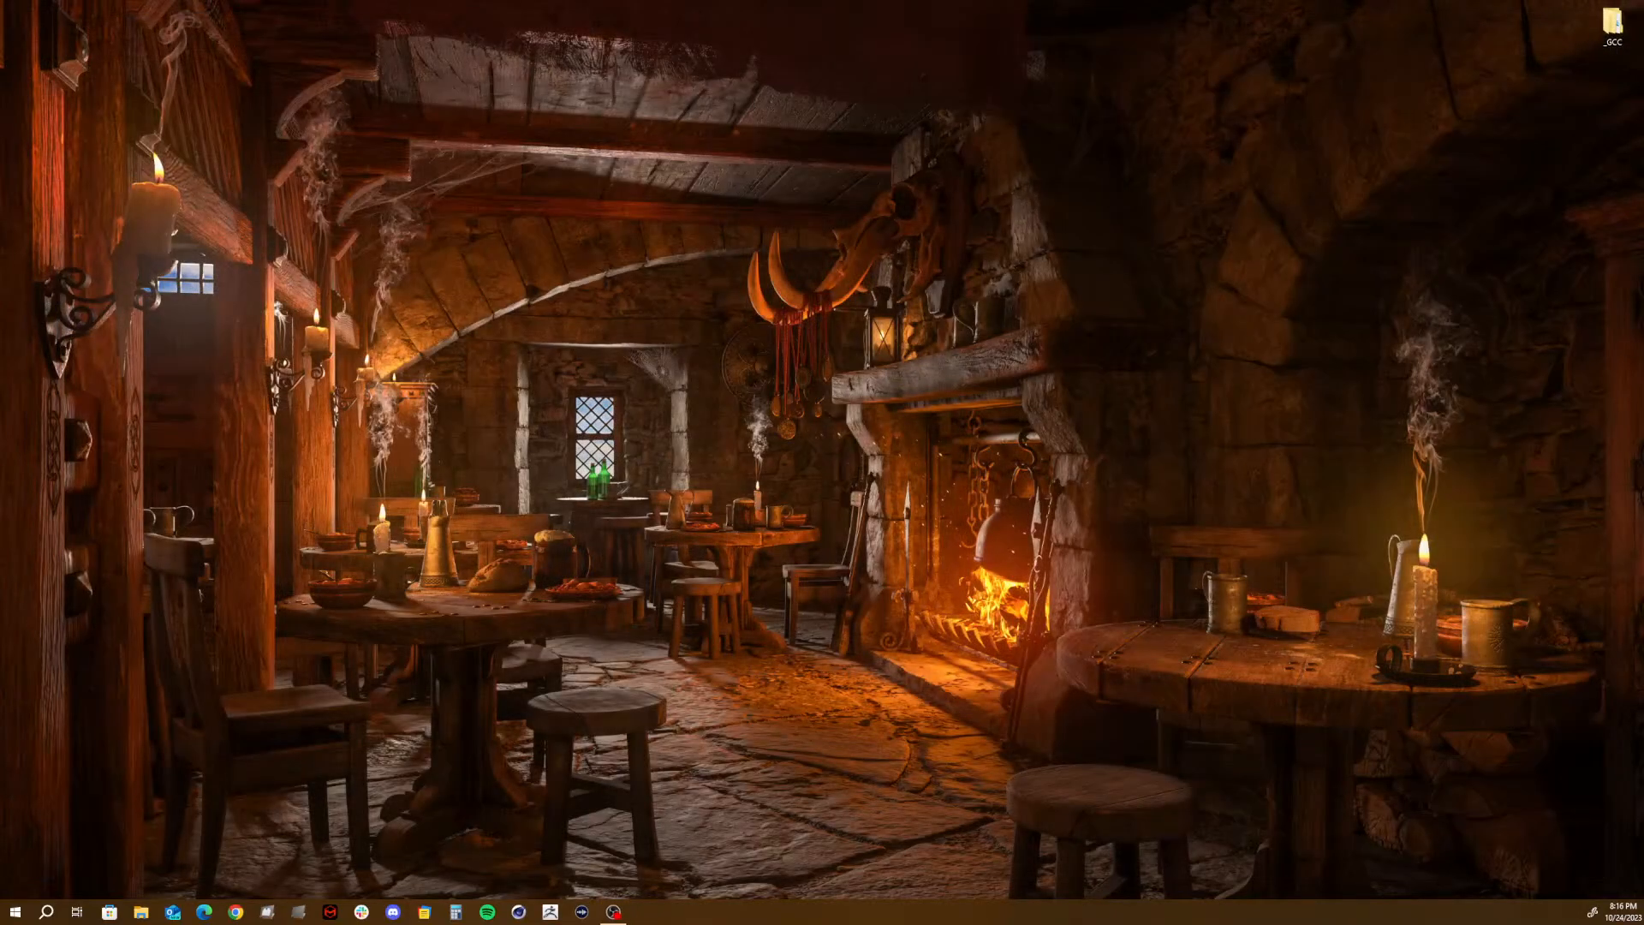